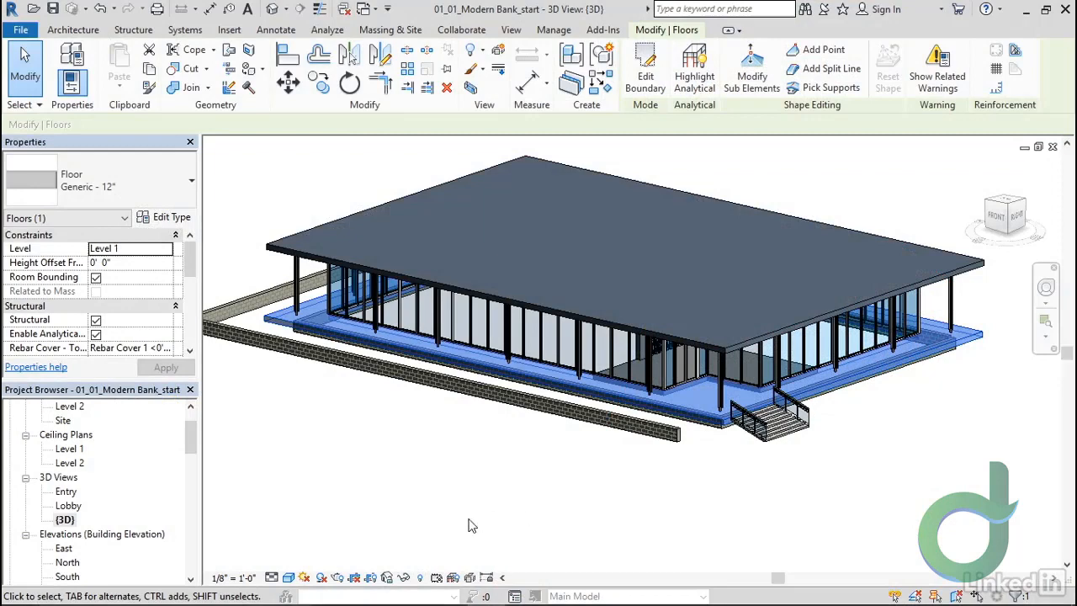
Temporarily isolate the selected Generic - 12" floor in the 3D view and clear the selection
{"action": "left_click", "coordinate": [405, 577]}
{"action": "left_click", "coordinate": [470, 525]}
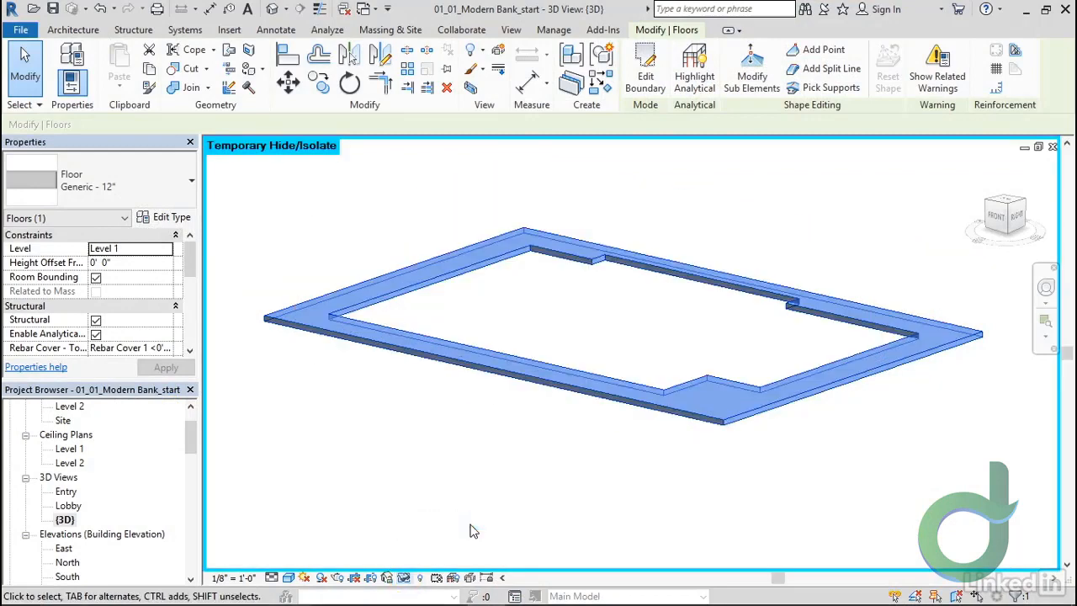
{"action": "left_click", "coordinate": [600, 469]}
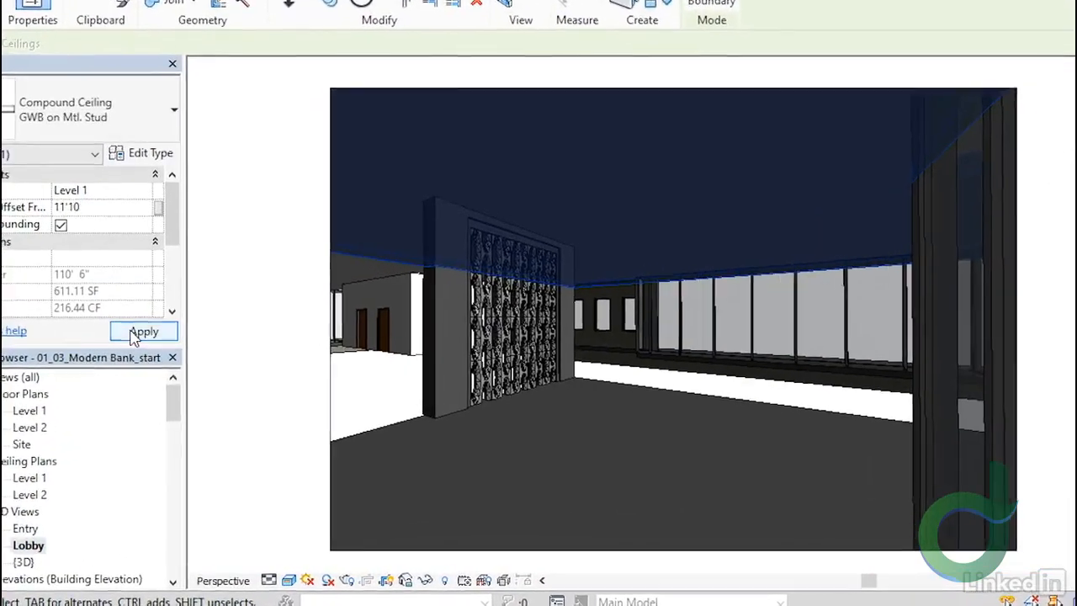
Apply a Level 1 height offset of 11'10 to the lobby's GWB on Mtl. Stud ceiling
{"action": "left_click", "coordinate": [134, 334]}
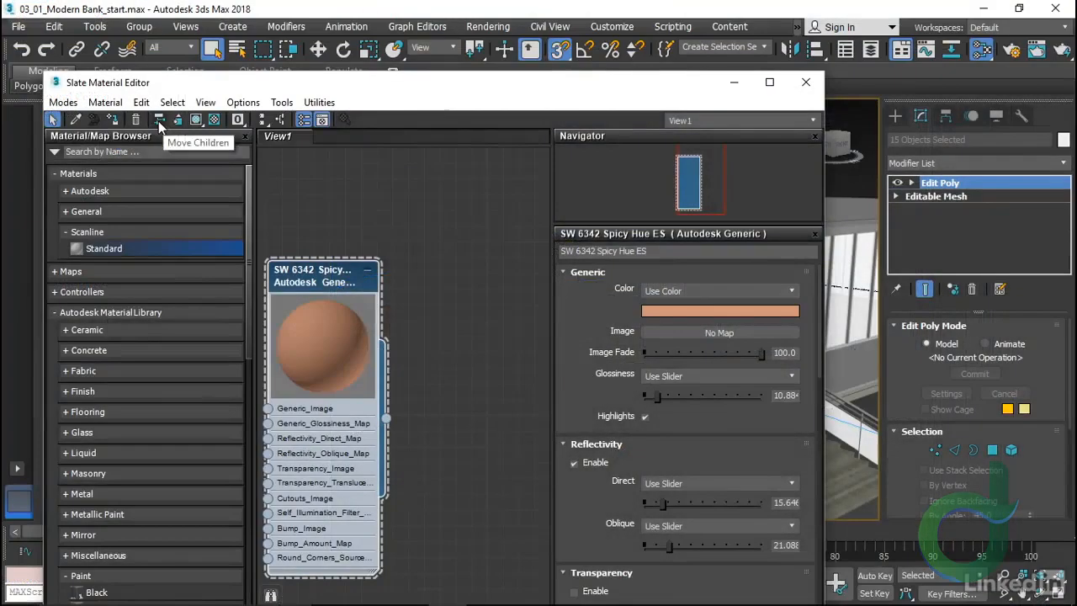
Close the Slate Material Editor, and in Revit start exporting the Entry 3D view as an FBX file
{"action": "left_click", "coordinate": [806, 81]}
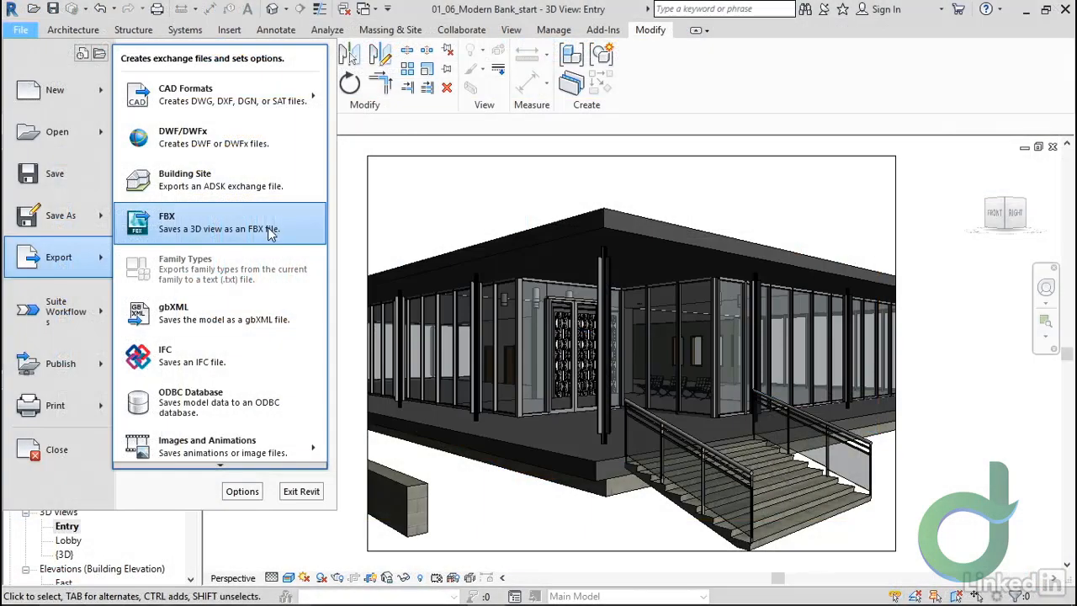
{"action": "left_click", "coordinate": [275, 222]}
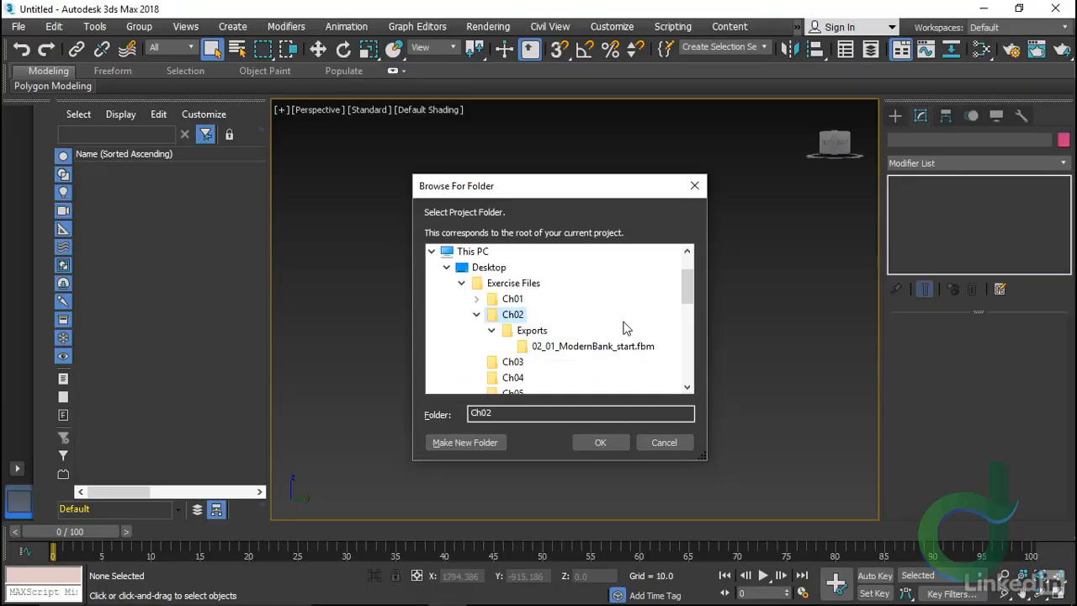
Set Ch02 as the 3ds Max project folder, and open the Desktop folder in File Explorer
{"action": "left_click", "coordinate": [599, 441]}
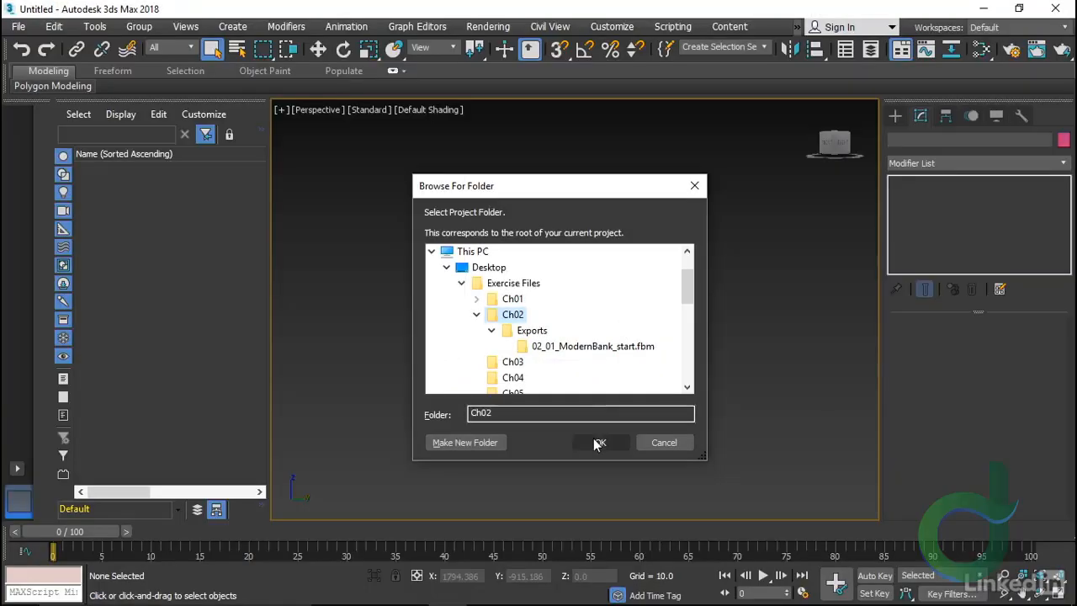
{"action": "key", "text": "super+e"}
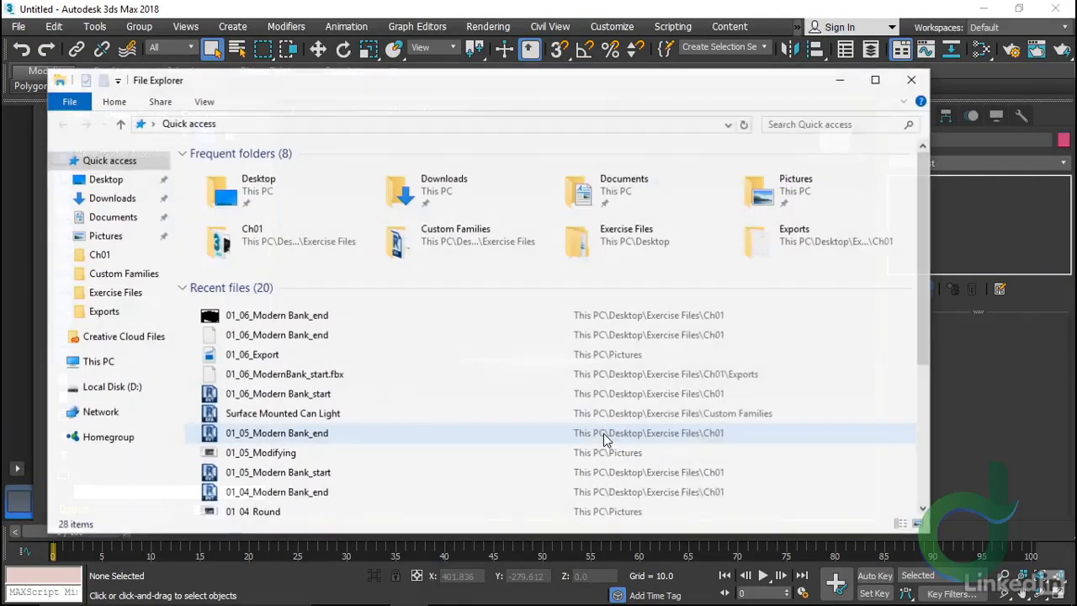
{"action": "left_click", "coordinate": [101, 179]}
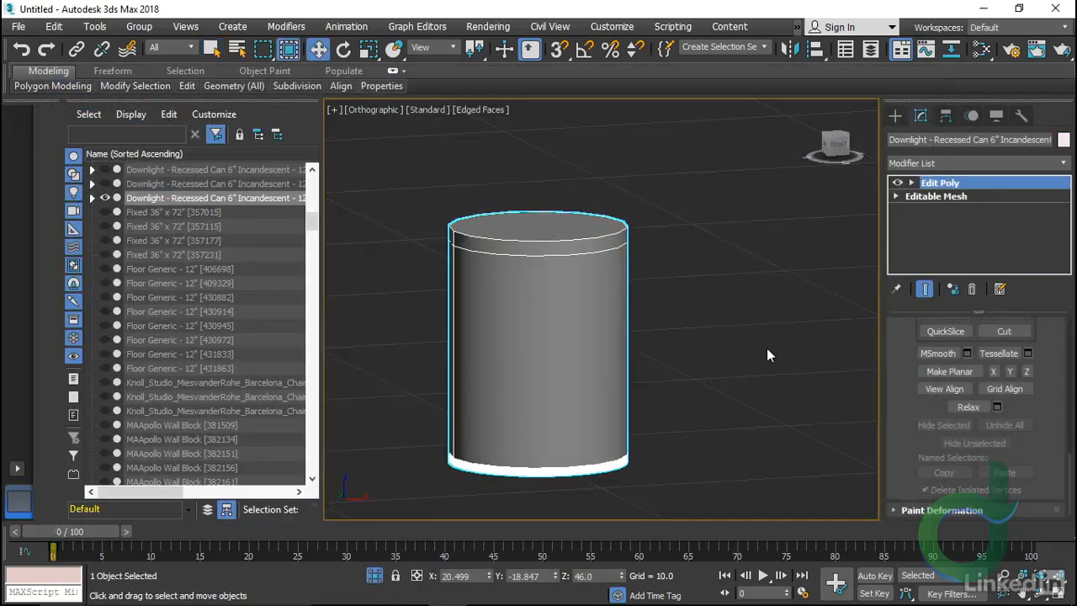
Delete the top cap polygon of the recessed can downlight and select the rim band just below it
{"action": "right_click", "coordinate": [766, 354]}
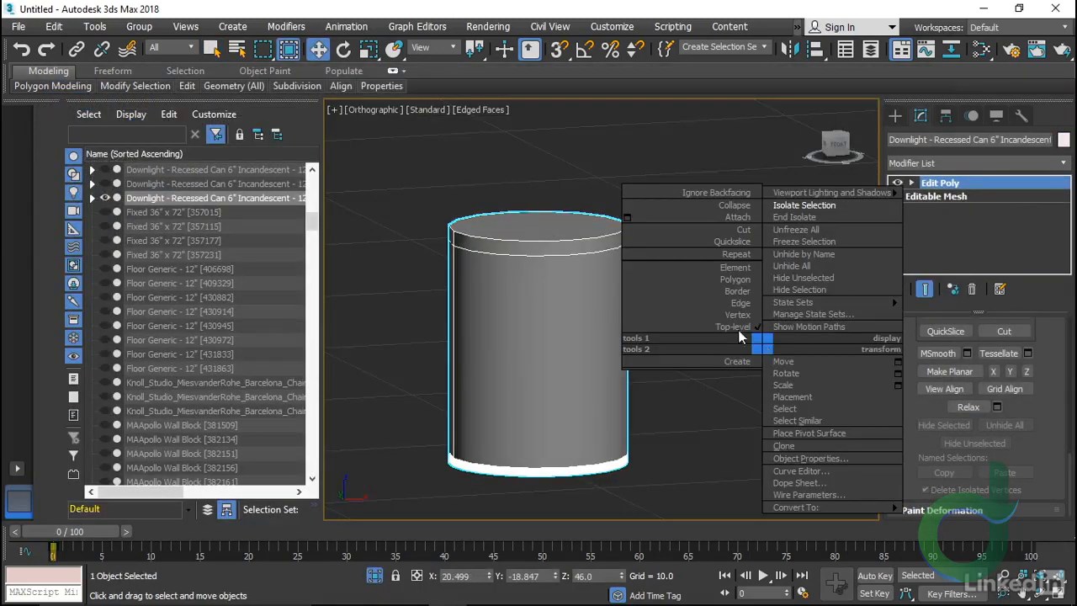
{"action": "left_click", "coordinate": [741, 277]}
{"action": "left_click", "coordinate": [548, 218]}
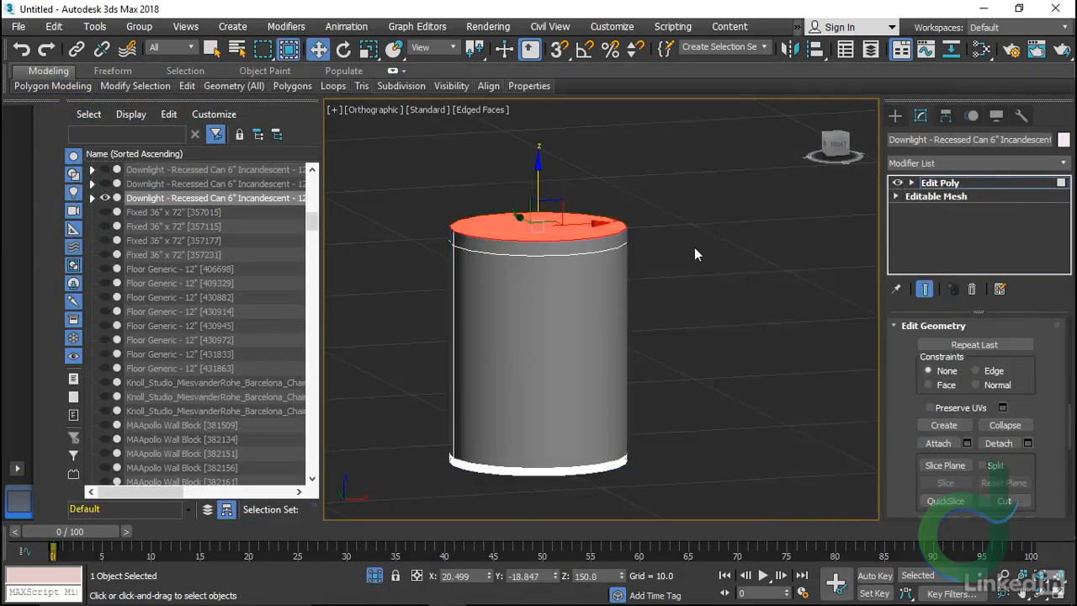
{"action": "key", "text": "Delete"}
{"action": "left_click", "coordinate": [529, 244]}
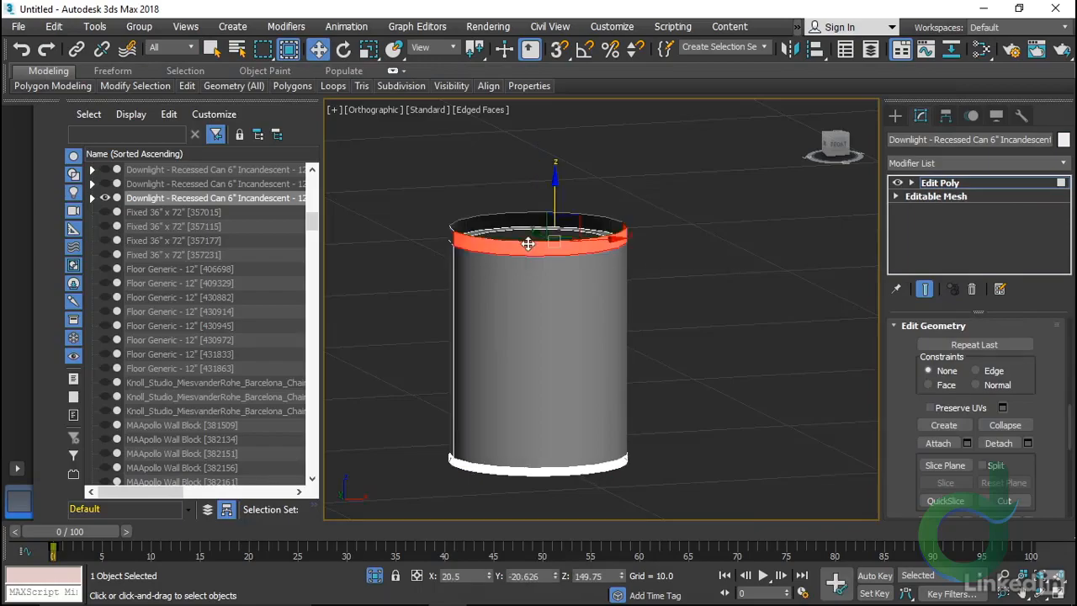
{"action": "middle_click_drag", "start_coordinate": [470, 320], "coordinate": [584, 348], "text": "alt"}
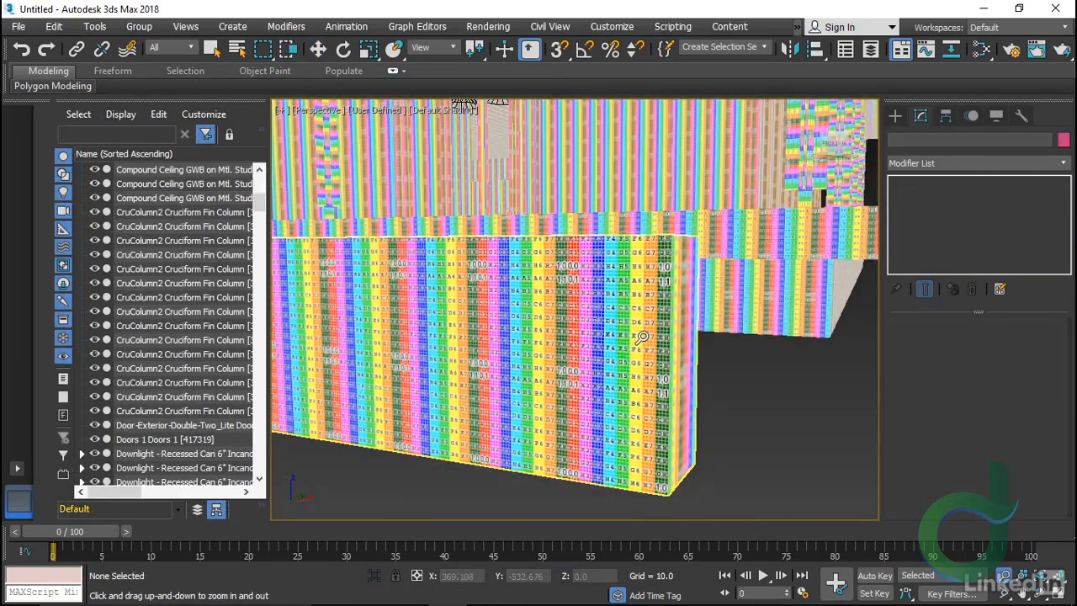
Examine the checker pattern's mapping on the Generic - 12" Masonry wall up close
{"action": "scroll", "coordinate": [623, 337], "scroll_direction": "up", "scroll_amount": 5}
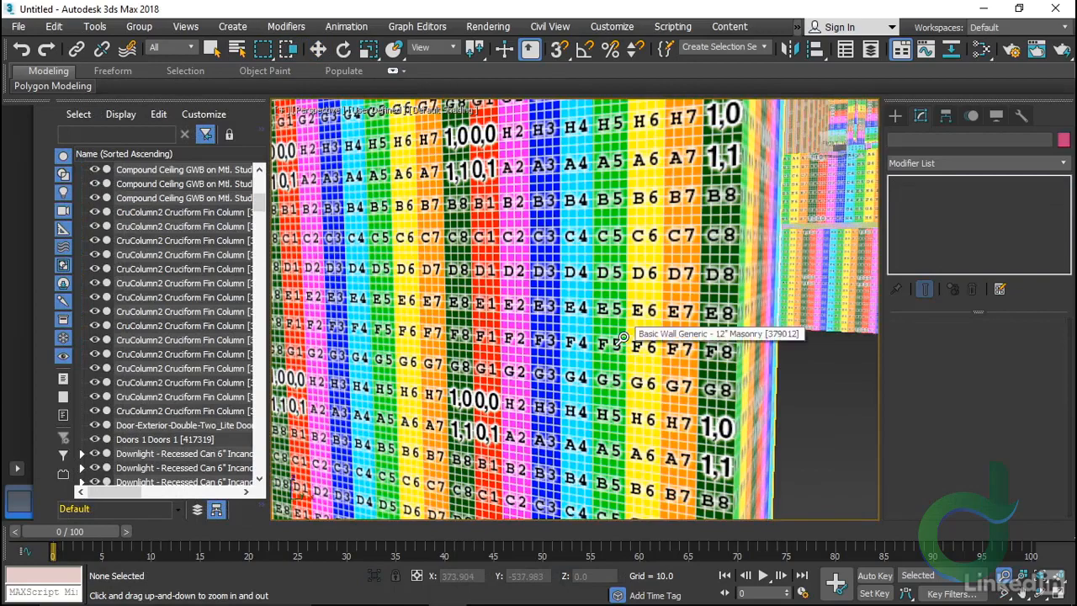
{"action": "scroll", "coordinate": [624, 337], "scroll_direction": "down", "scroll_amount": 5}
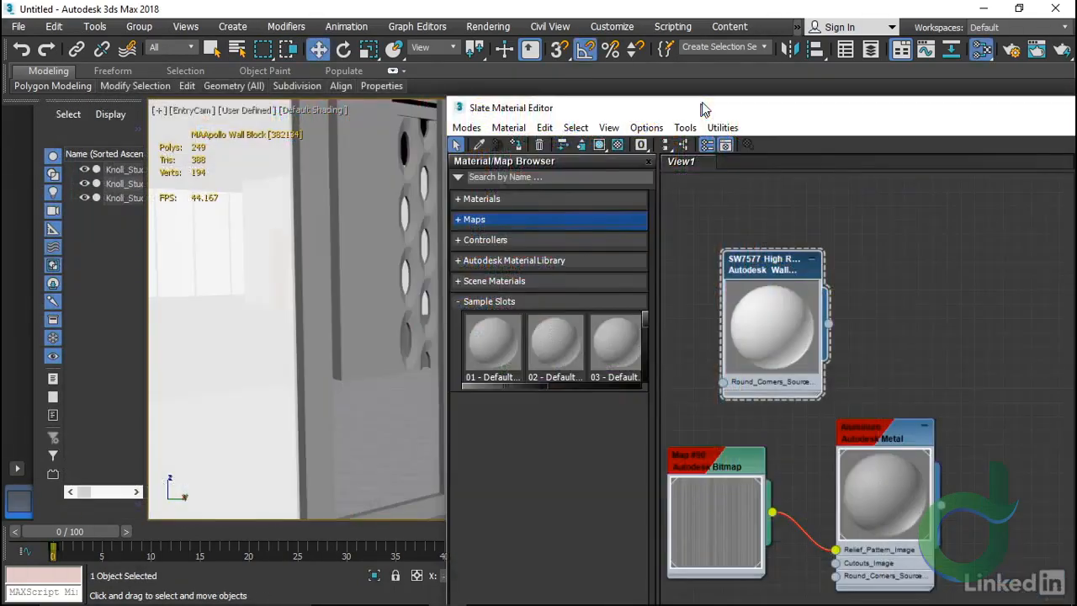
{"action": "left_click_drag", "start_coordinate": [704, 110], "coordinate": [766, 82]}
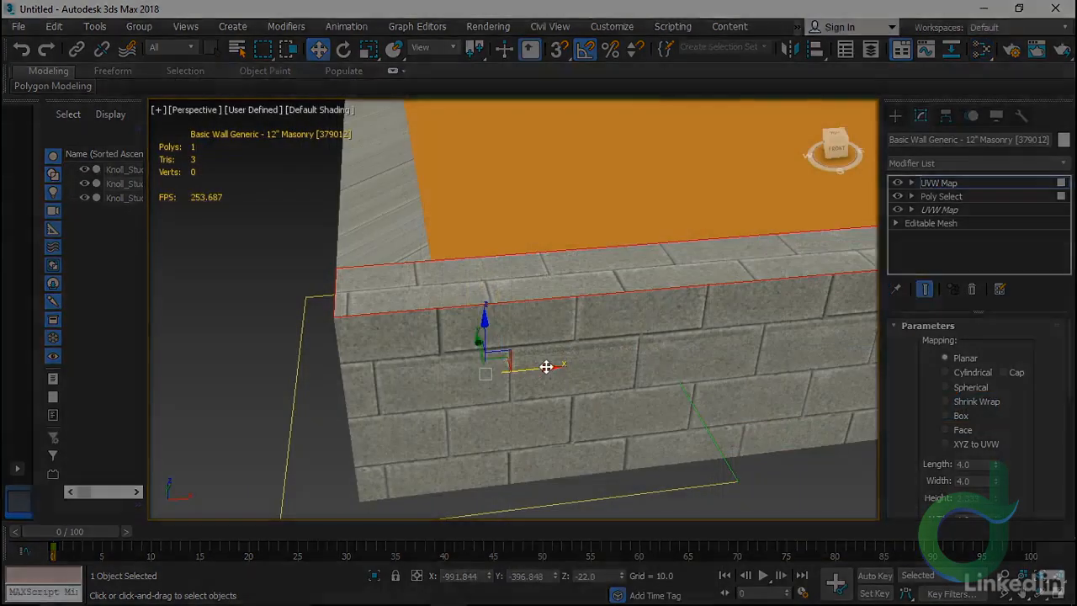
Shift the planar UVW Map gizmo along X to align the block texture on the masonry wall's top face
{"action": "left_click_drag", "start_coordinate": [548, 368], "coordinate": [622, 367]}
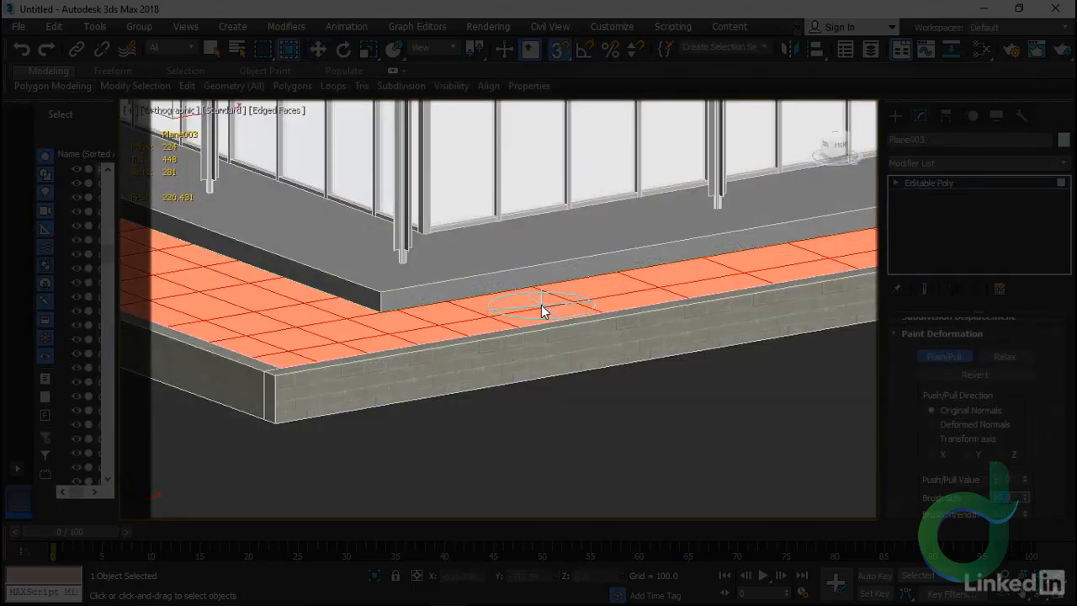
Paint a Push/Pull deformation on the selected ground plane polygons between the building slab and the masonry wall
{"action": "left_click_drag", "start_coordinate": [541, 305], "coordinate": [581, 304]}
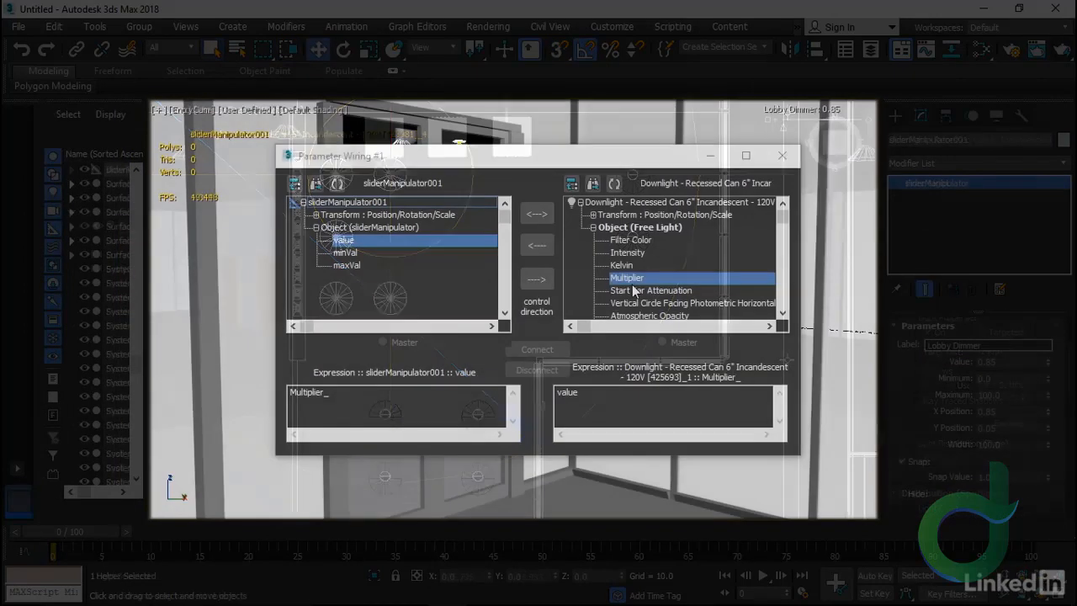
Set one-way parameter wiring from the Lobby Dimmer slider's value to the recessed downlight's Multiplier
{"action": "left_click", "coordinate": [536, 278]}
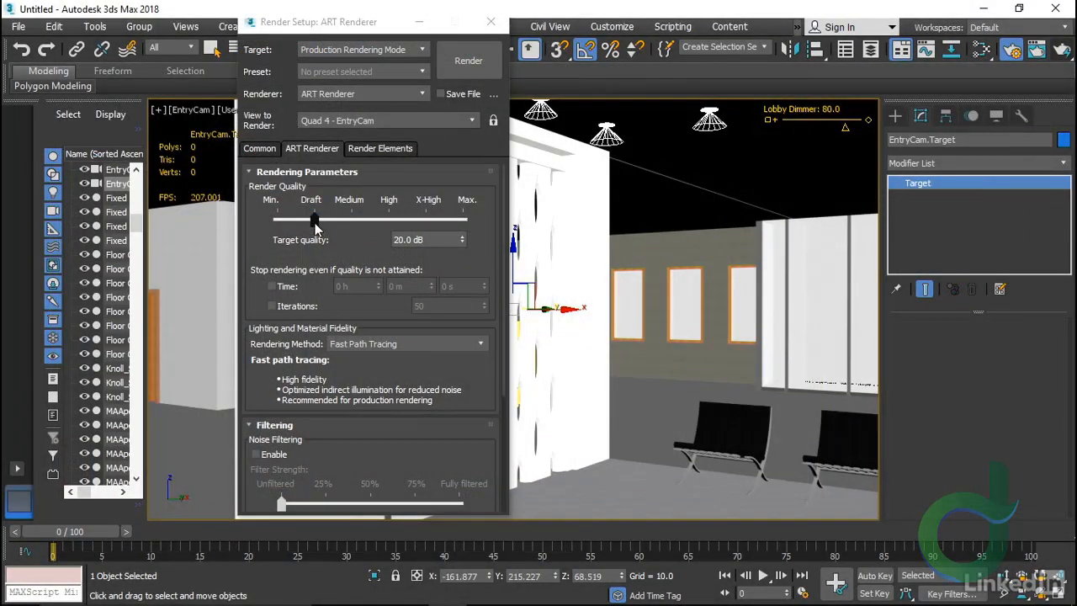
Raise the ART Renderer's render quality to High
{"action": "left_click_drag", "start_coordinate": [315, 221], "coordinate": [388, 220]}
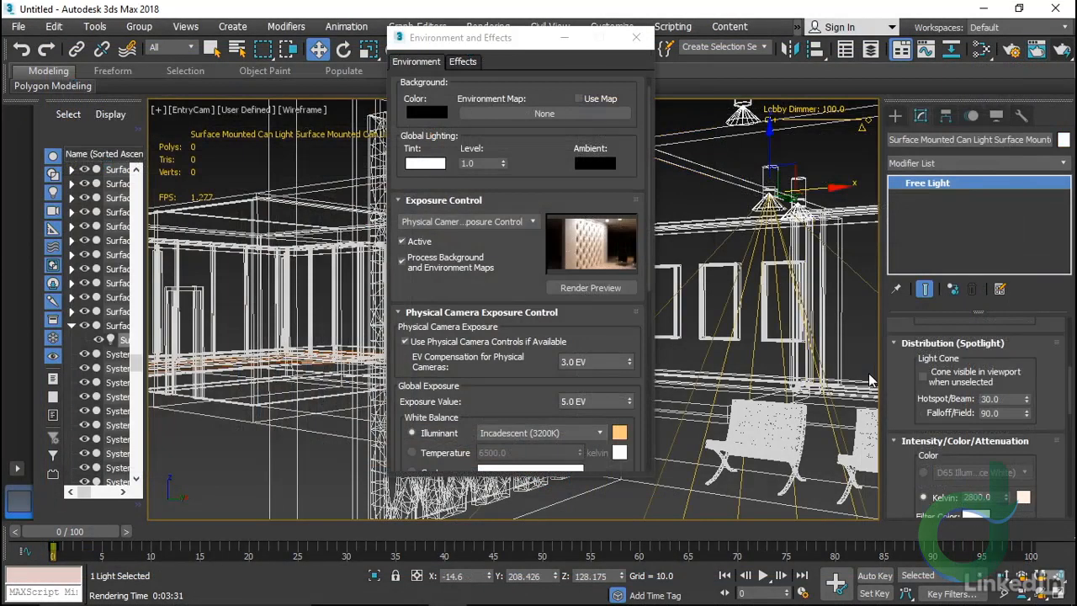
Close the Environment and Effects settings and start a render of the EntryCam view
{"action": "left_click", "coordinate": [636, 37]}
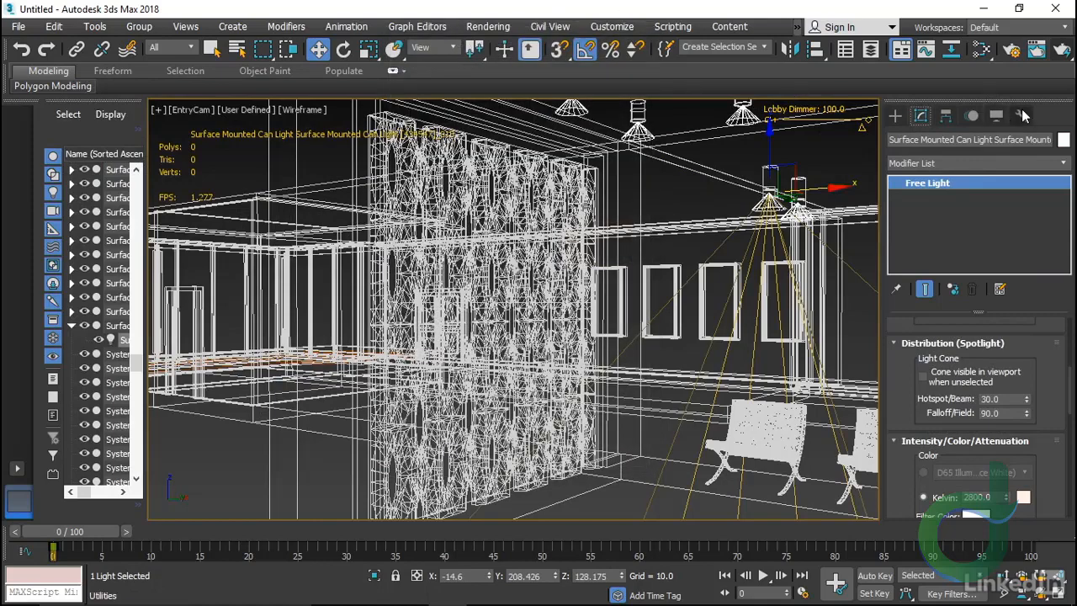
{"action": "left_click", "coordinate": [1062, 49]}
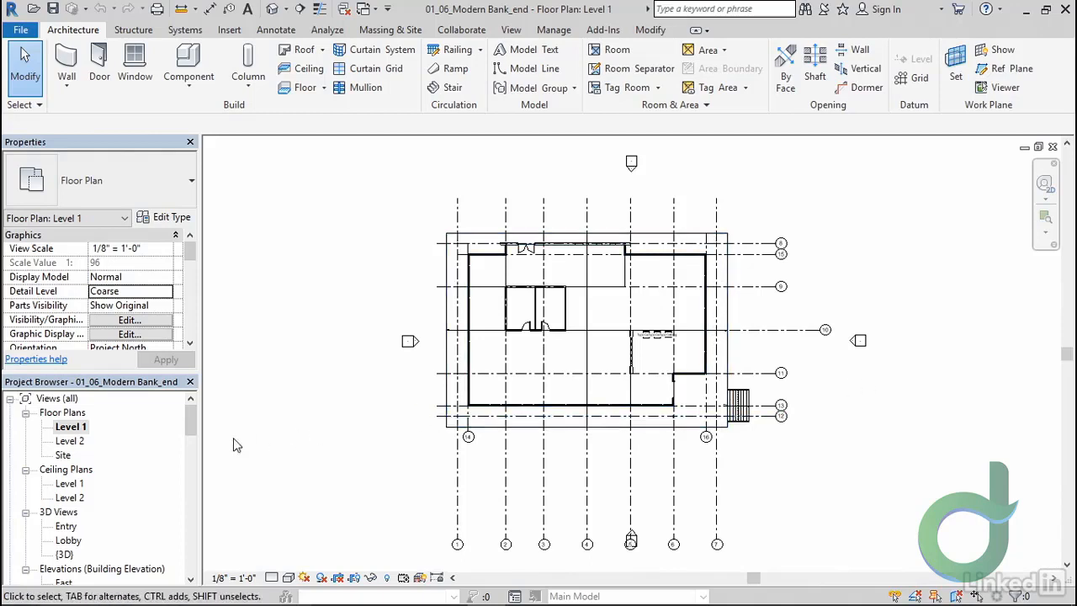
In Revit, view the Level 1 ceiling plan and the default {3D} view of the bank model
{"action": "double_click", "coordinate": [74, 484]}
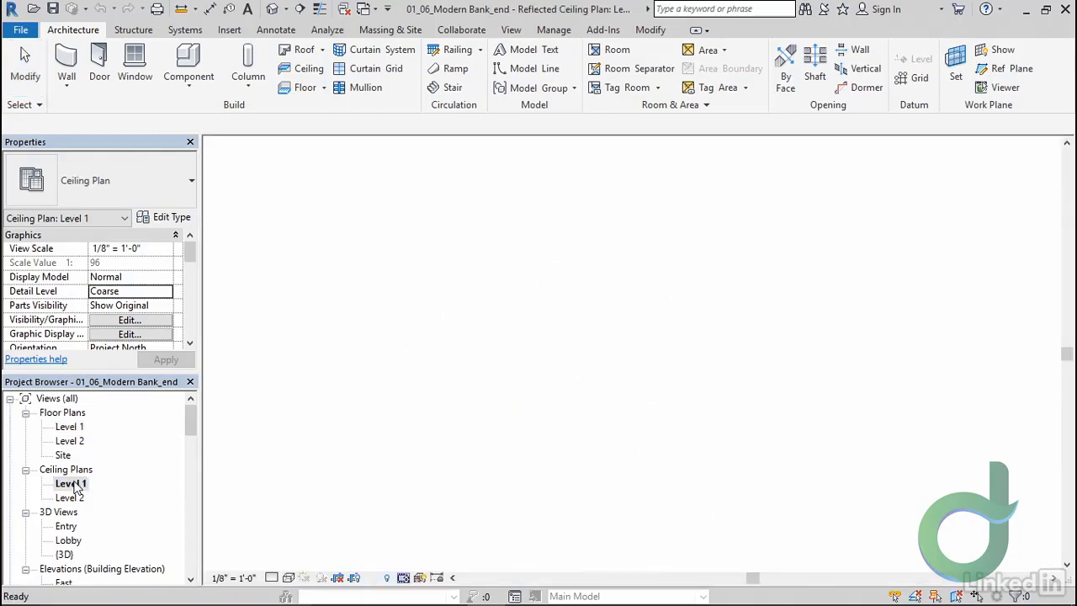
{"action": "double_click", "coordinate": [67, 555]}
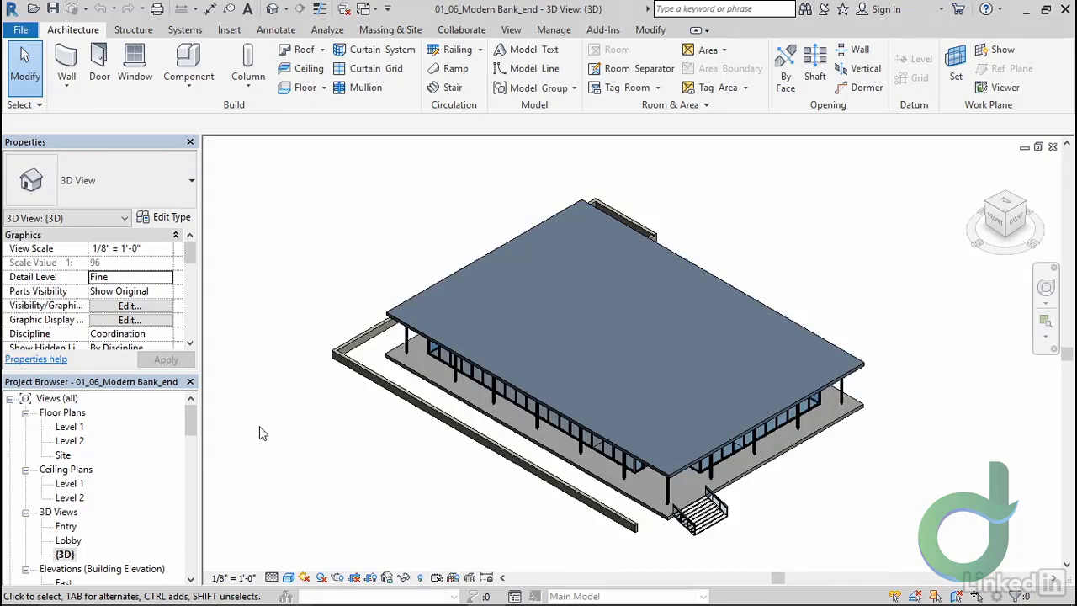
{"action": "left_click", "coordinate": [191, 89]}
{"action": "left_click", "coordinate": [194, 111]}
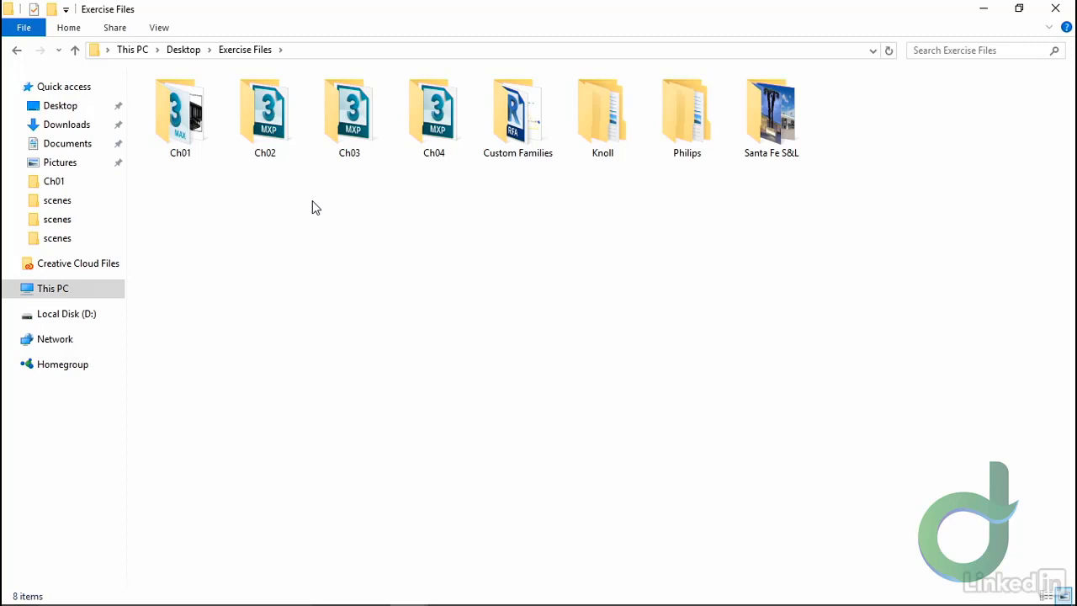
Examine the contents of the Ch01 exercise folder, and open the Ch02 folder from Exercise Files
{"action": "double_click", "coordinate": [171, 125]}
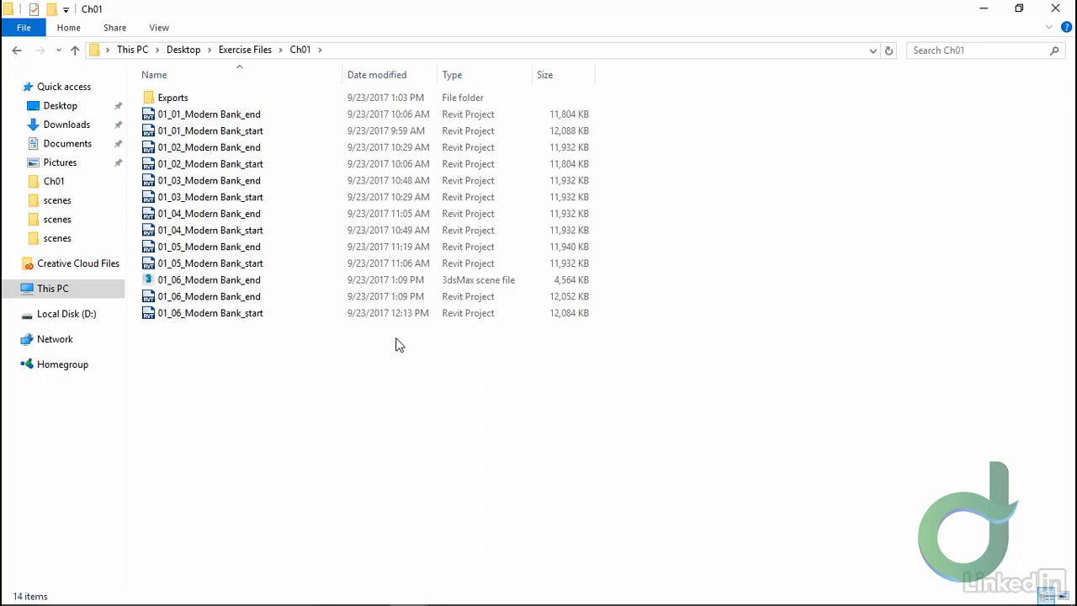
{"action": "left_click", "coordinate": [245, 49]}
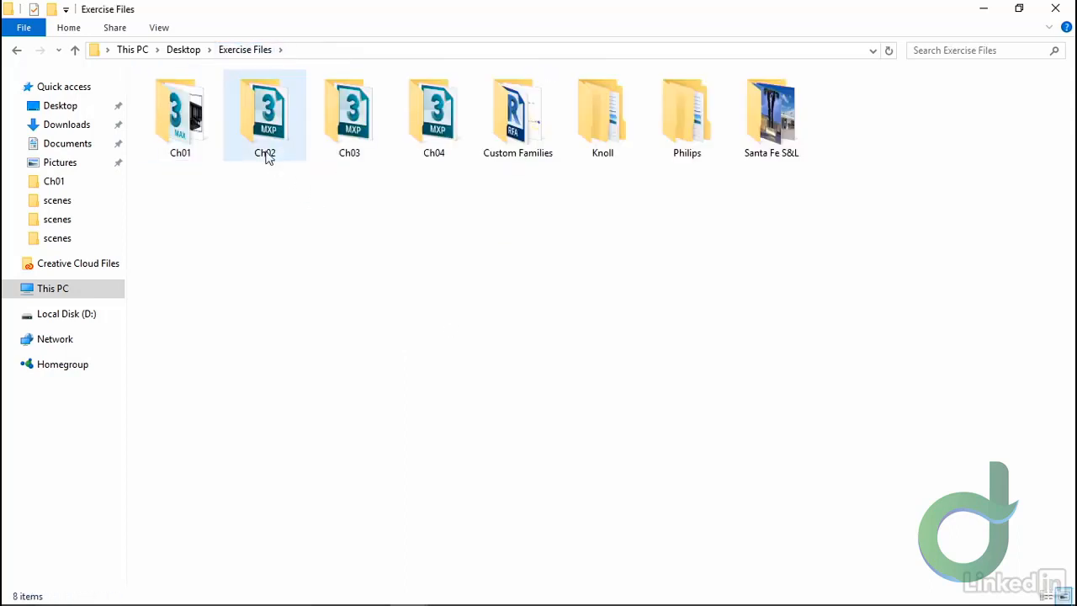
{"action": "mouse_move", "coordinate": [284, 149]}
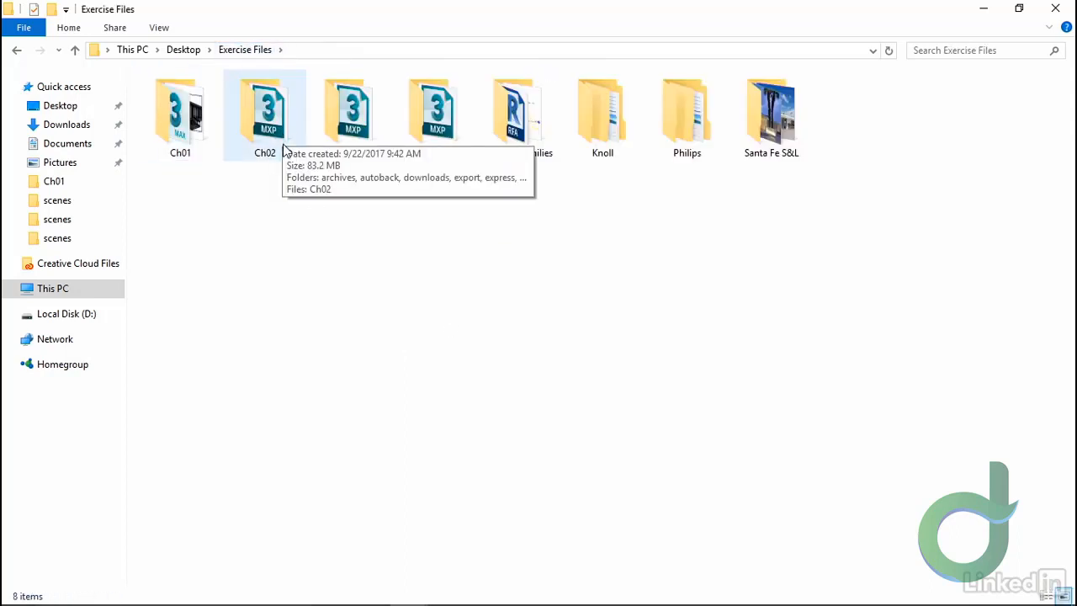
{"action": "double_click", "coordinate": [263, 109]}
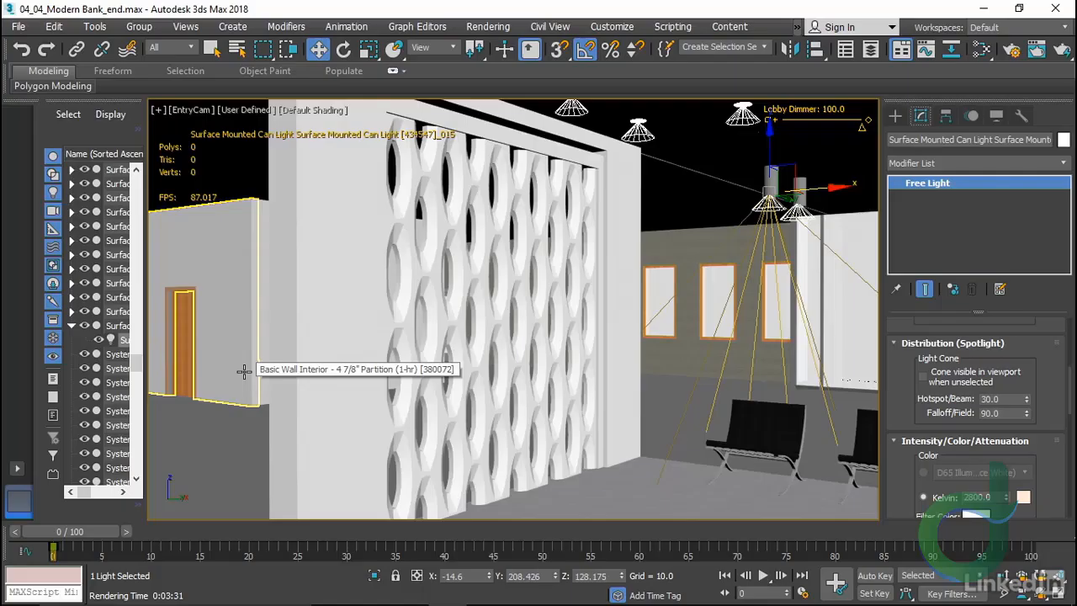
In 3ds Max, set the project folder to Ch02 inside Exercise Files
{"action": "left_click", "coordinate": [18, 26]}
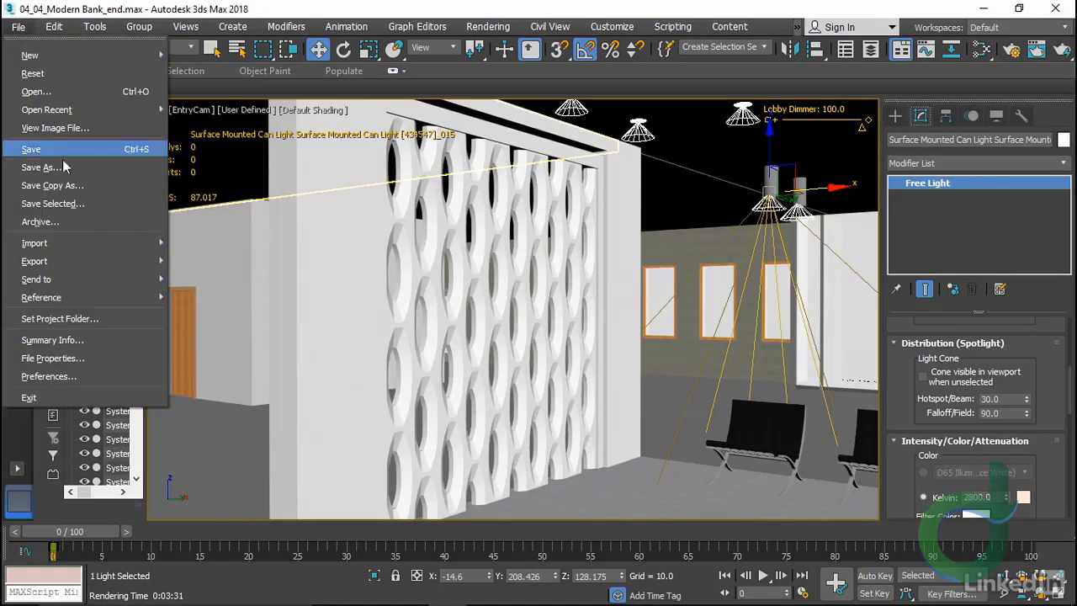
{"action": "left_click", "coordinate": [117, 317]}
{"action": "double_click", "coordinate": [512, 362]}
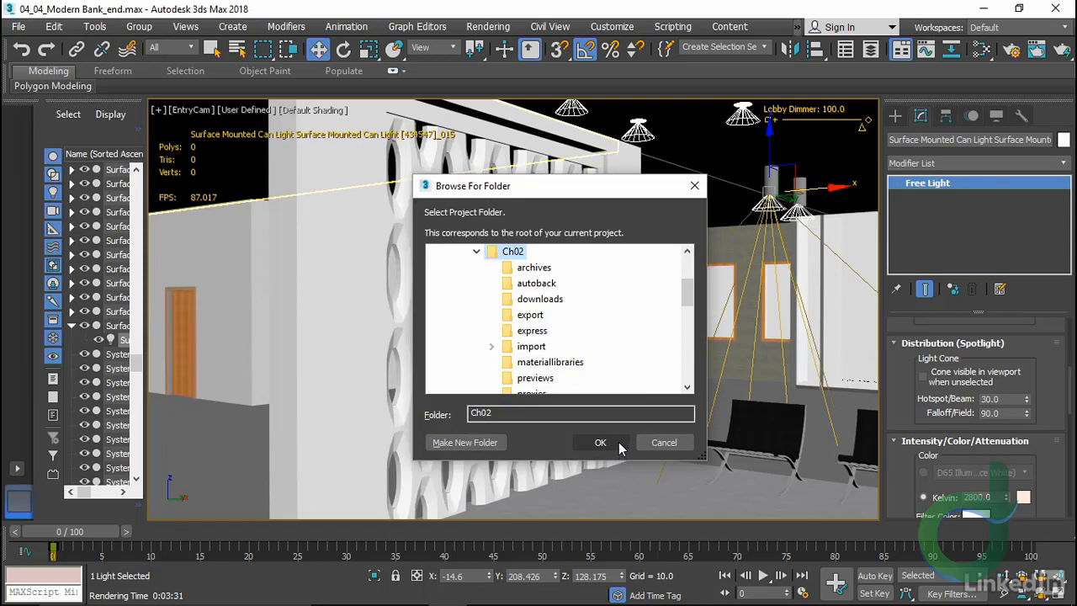
{"action": "left_click", "coordinate": [618, 442]}
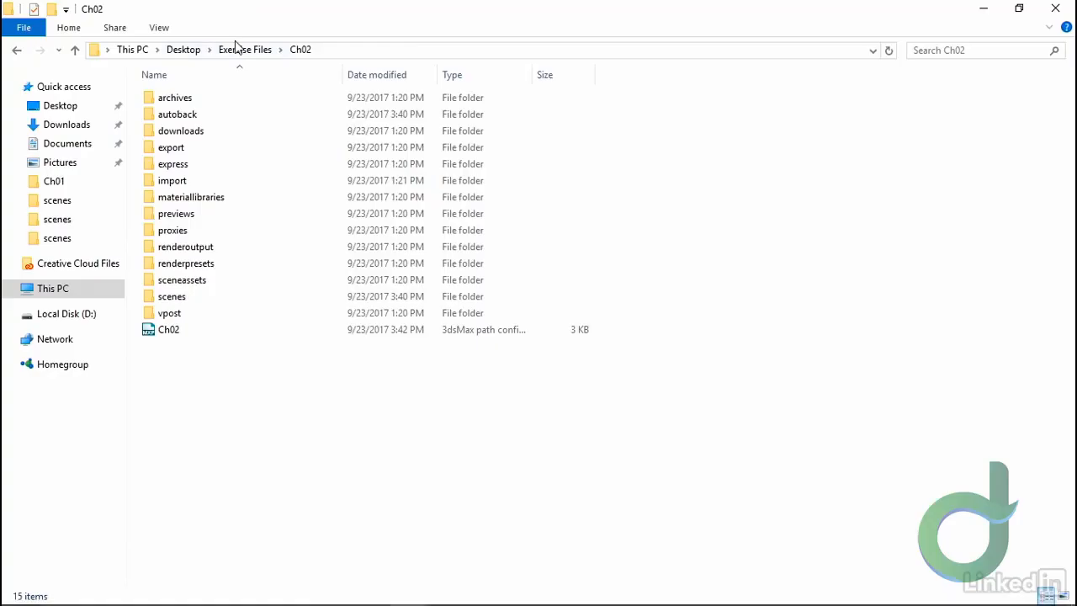
In File Explorer, examine the Revit families in the Custom Families folder and return to Exercise Files
{"action": "left_click", "coordinate": [244, 49]}
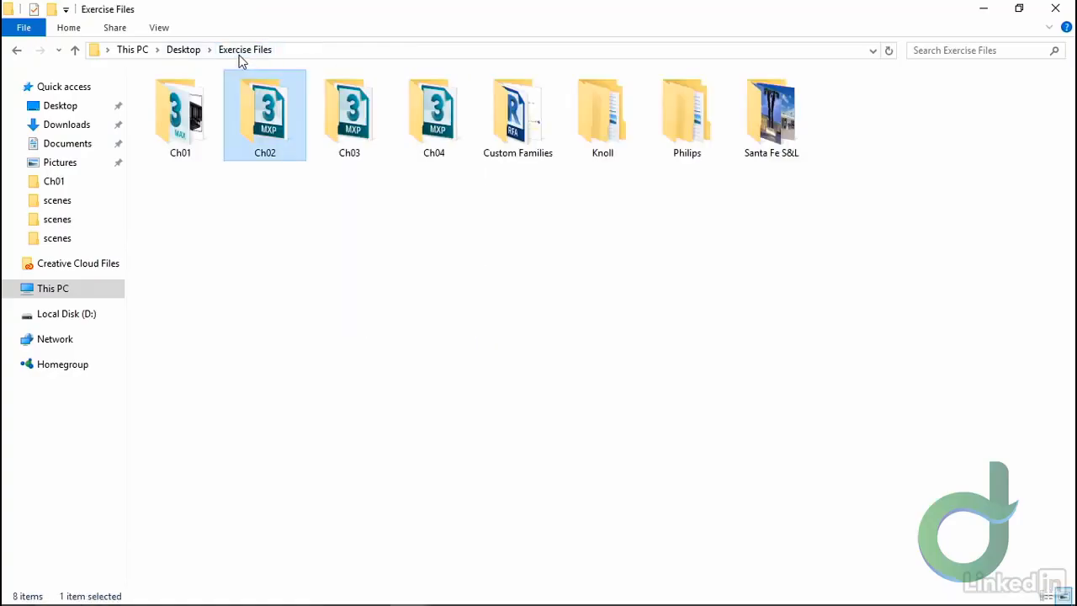
{"action": "left_click", "coordinate": [569, 234]}
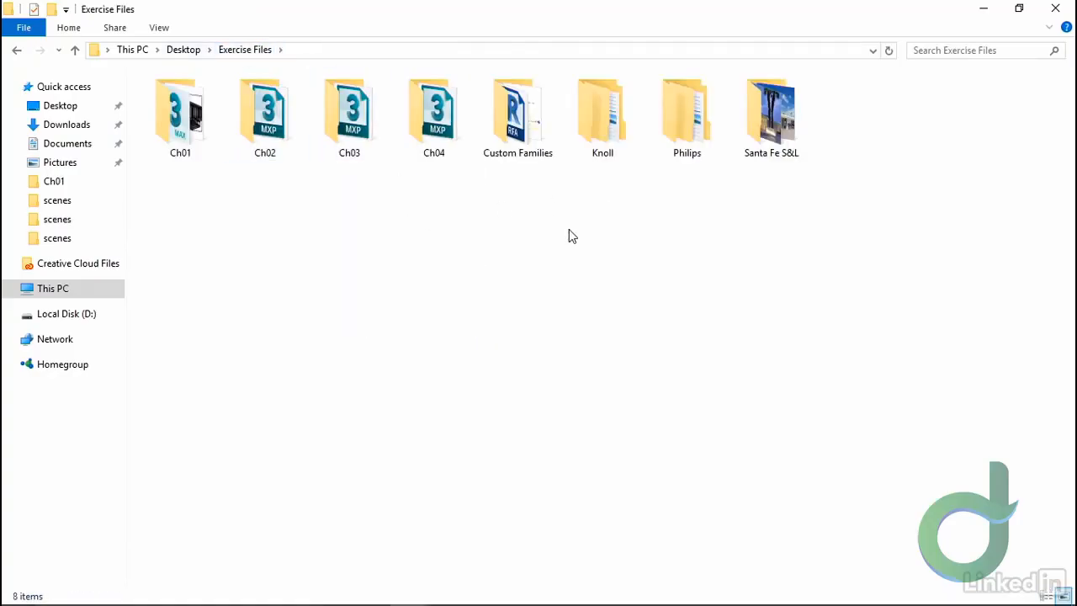
{"action": "double_click", "coordinate": [518, 117]}
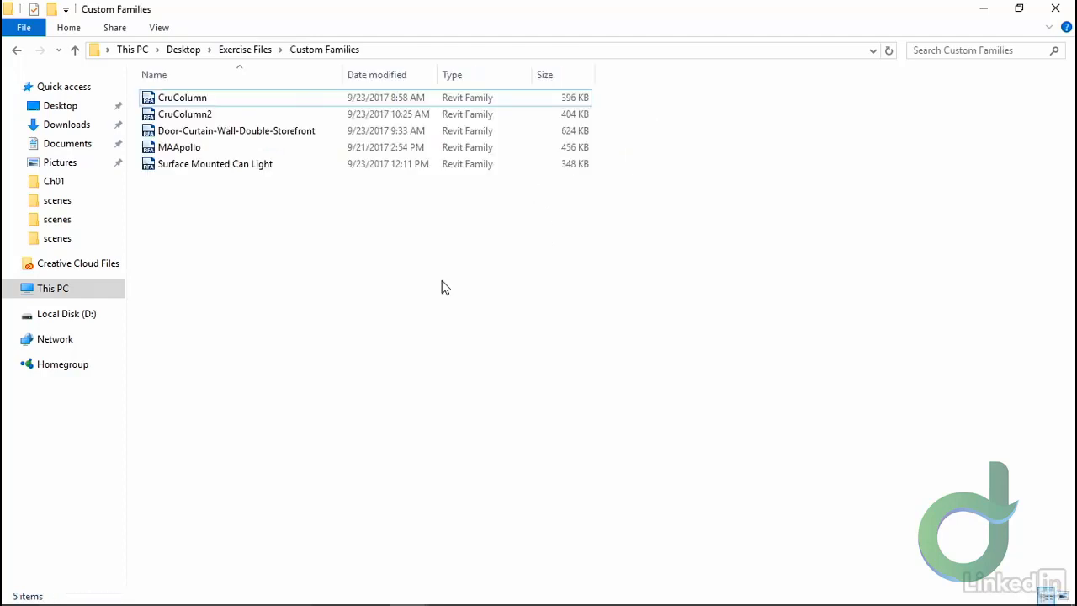
{"action": "left_click", "coordinate": [241, 50]}
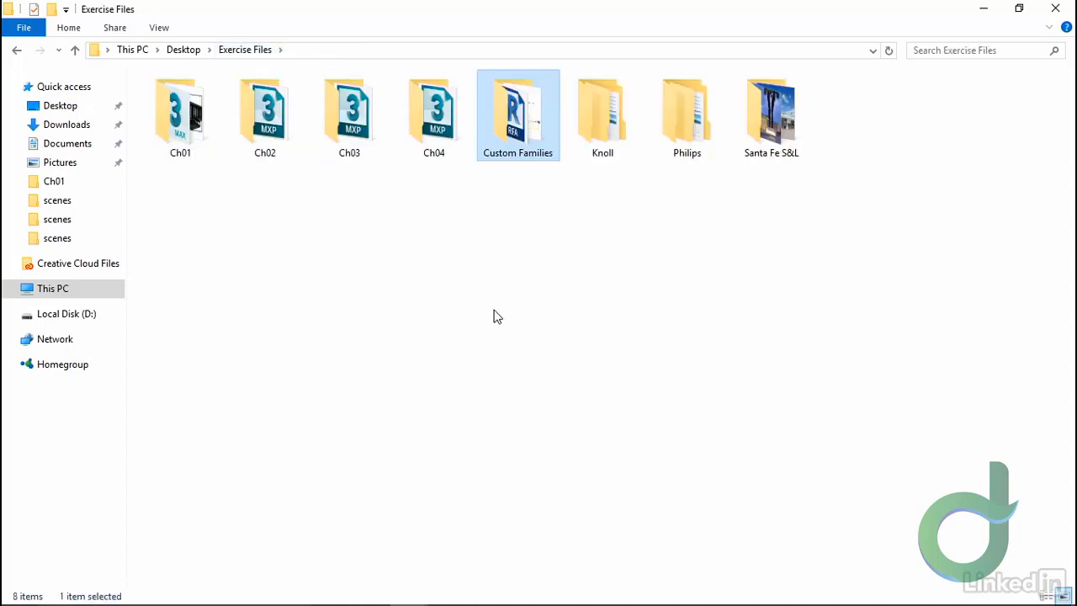
Examine the contents of the Knoll folder and Philips 007 DayZone subfolder, and open the Santa Fe S&L folder from Exercise Files
{"action": "double_click", "coordinate": [599, 126]}
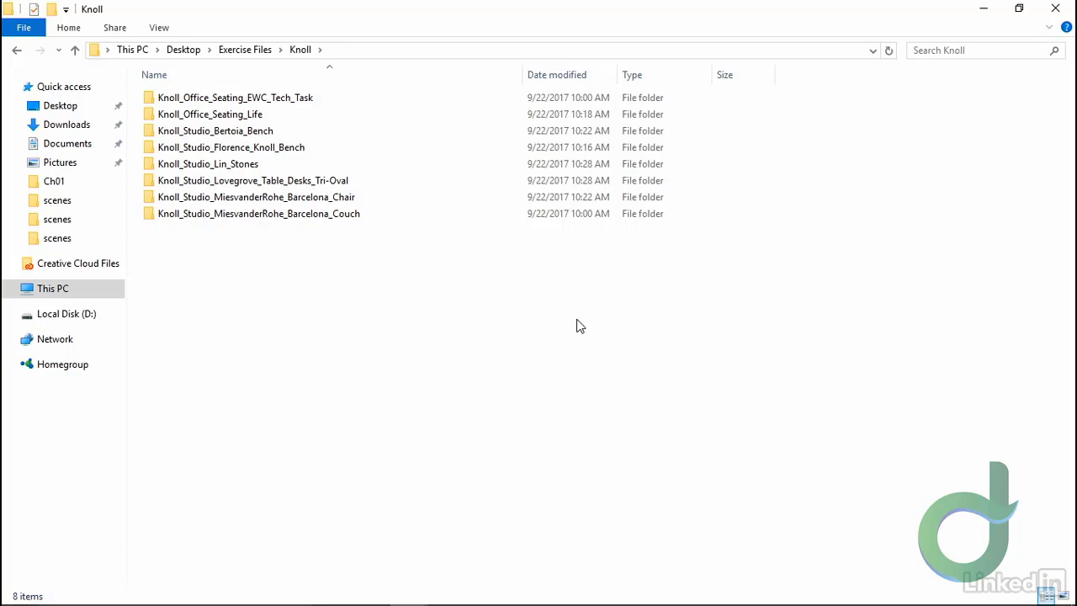
{"action": "left_click", "coordinate": [248, 49]}
{"action": "left_click", "coordinate": [741, 213]}
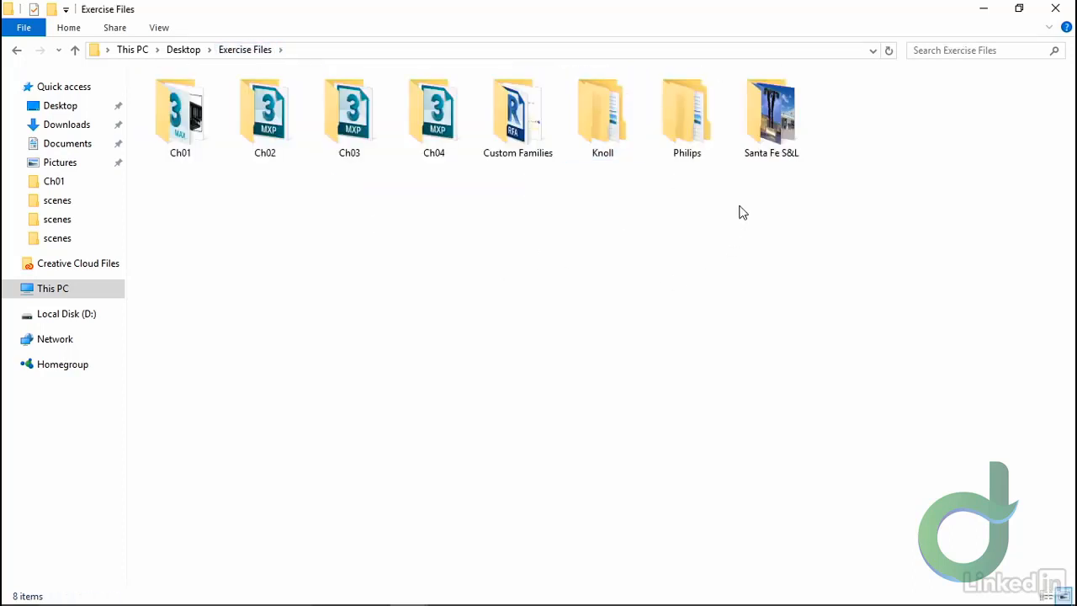
{"action": "double_click", "coordinate": [696, 118]}
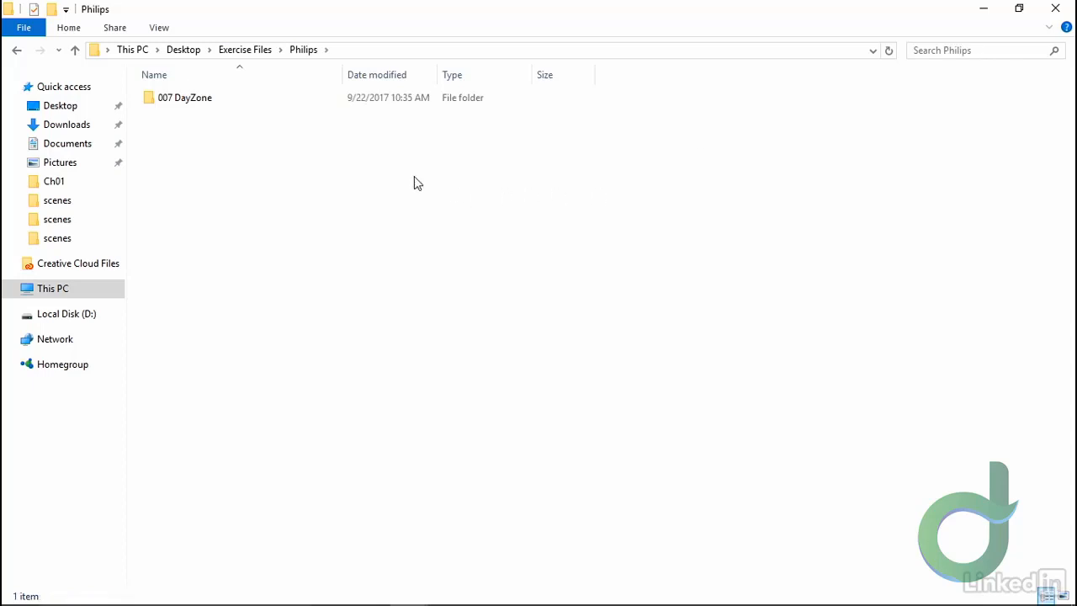
{"action": "double_click", "coordinate": [186, 98]}
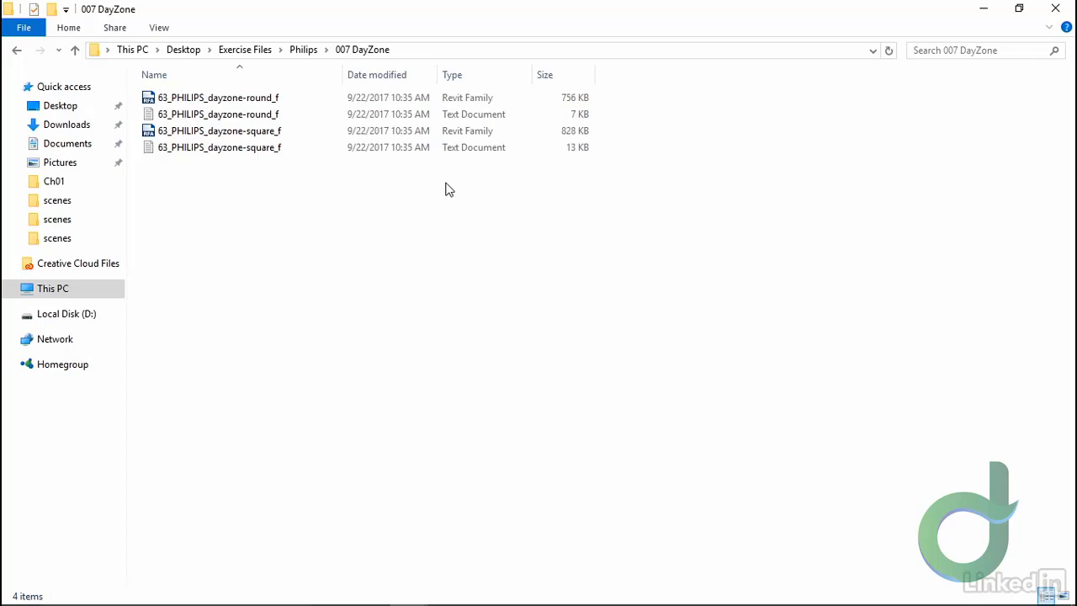
{"action": "left_click", "coordinate": [257, 51]}
{"action": "double_click", "coordinate": [789, 140]}
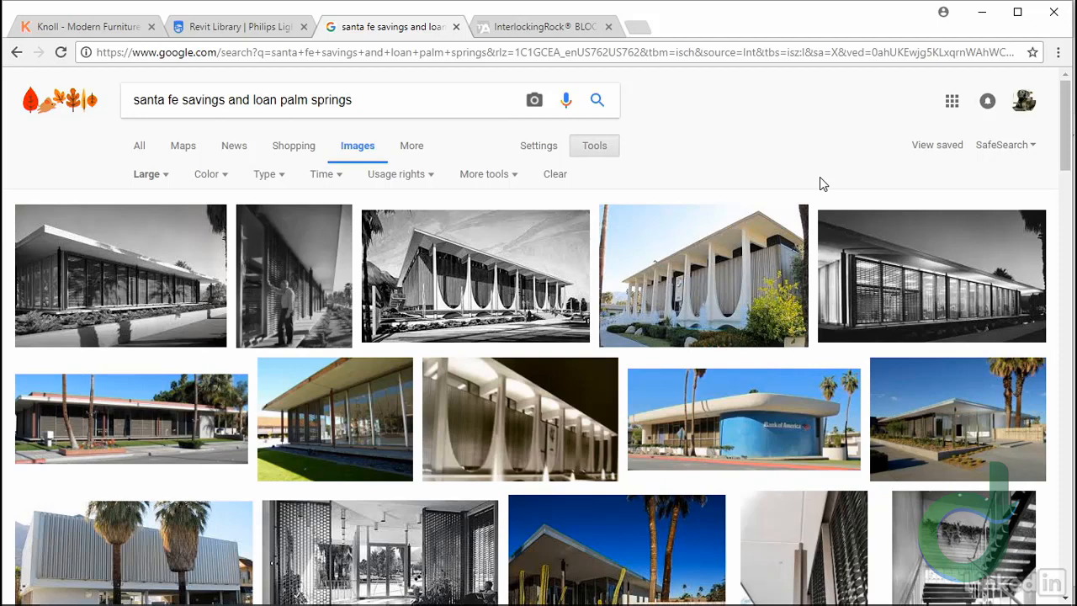
In the Google Images results for Santa Fe Savings and Loan, view the black-and-white exterior and lobby photos at full size
{"action": "left_click", "coordinate": [107, 276]}
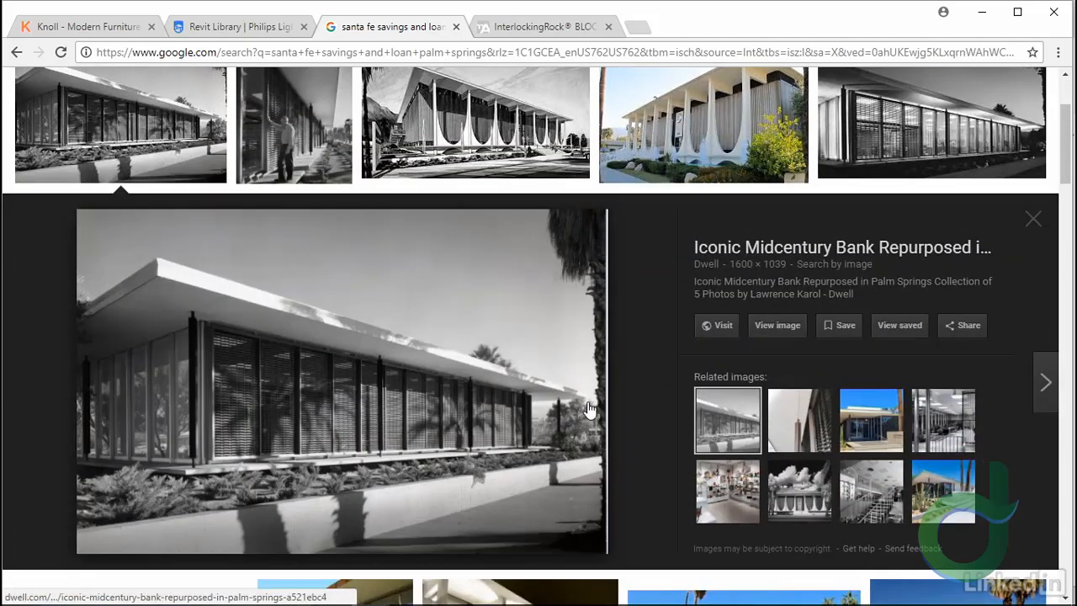
{"action": "left_click", "coordinate": [765, 329]}
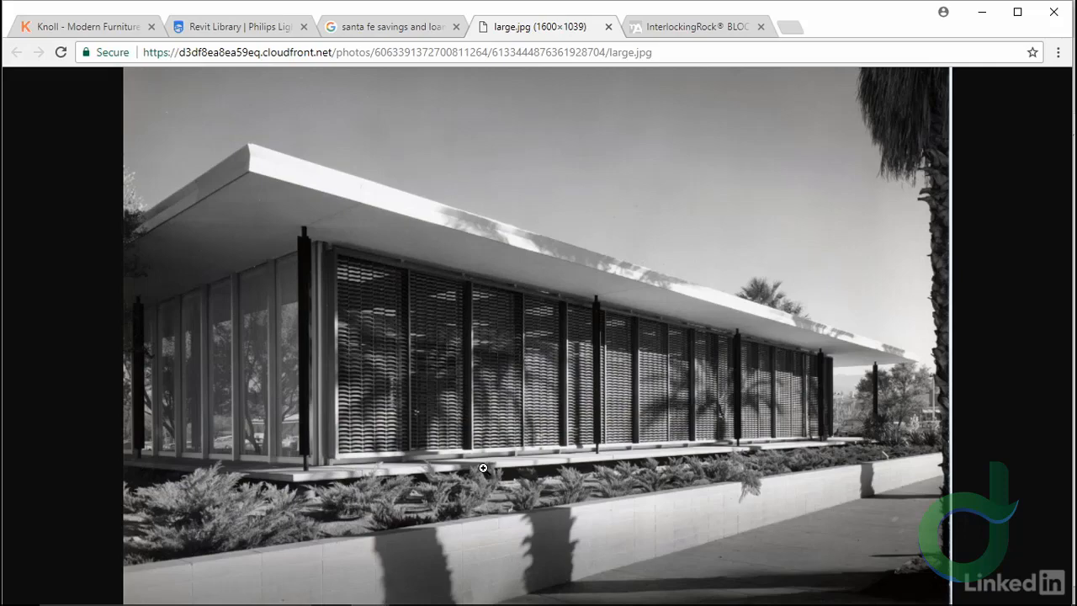
{"action": "left_click", "coordinate": [435, 27]}
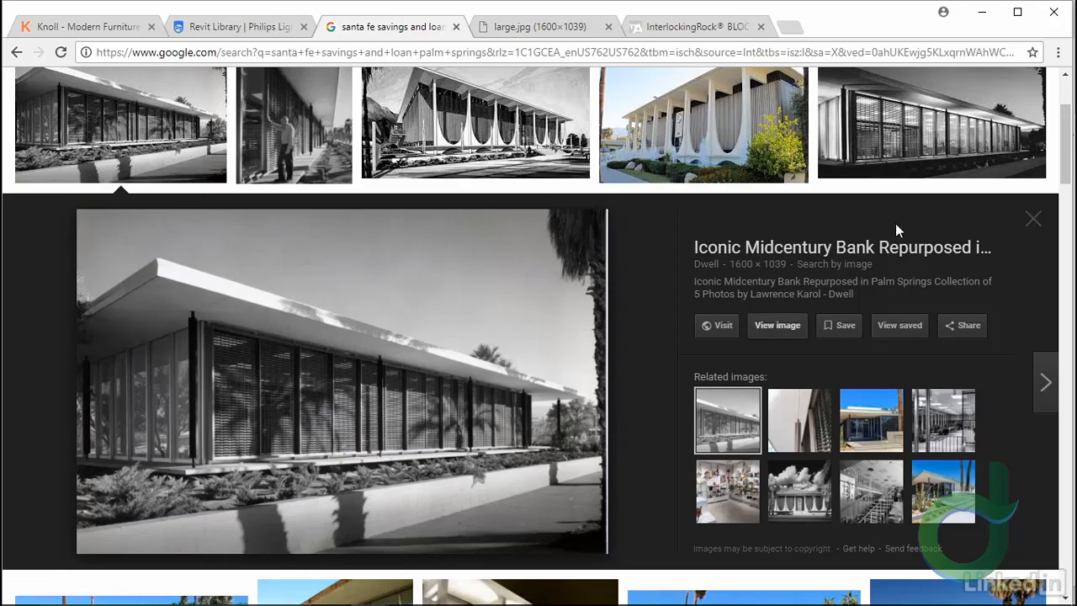
{"action": "left_click", "coordinate": [1031, 221]}
{"action": "left_click", "coordinate": [370, 409]}
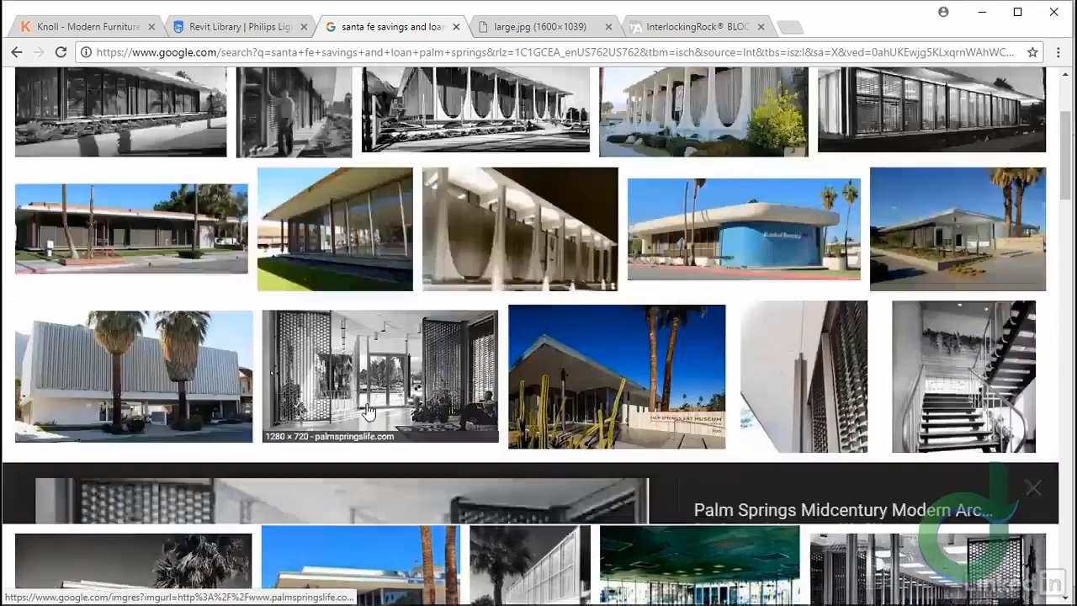
{"action": "left_click", "coordinate": [775, 331]}
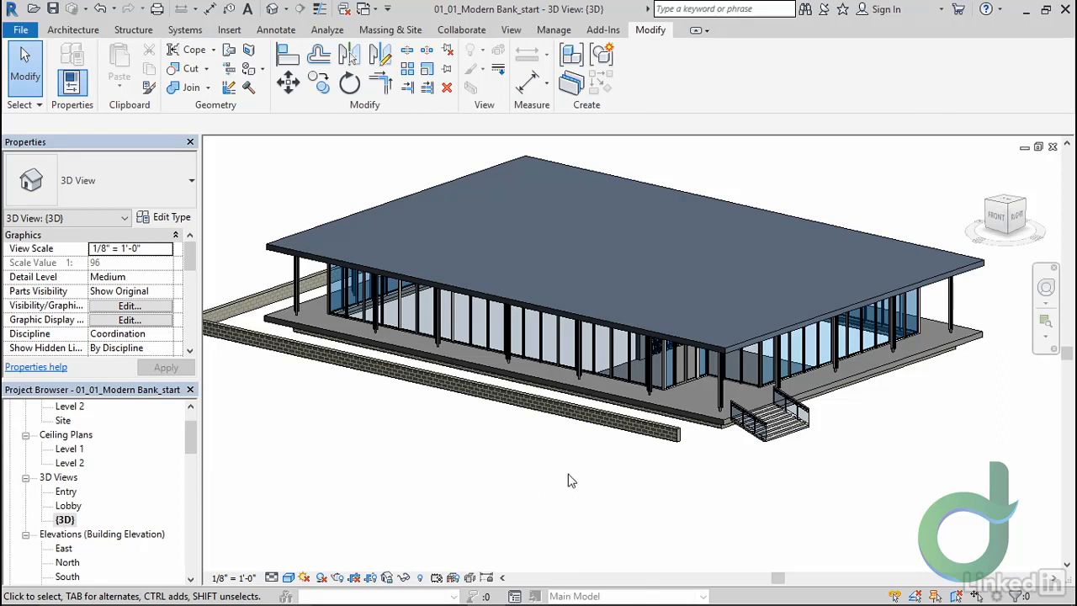
In Revit's {3D} view, temporarily isolate the Generic - 12" floor slab, inspect its shape, and restore the full model
{"action": "left_click", "coordinate": [883, 377]}
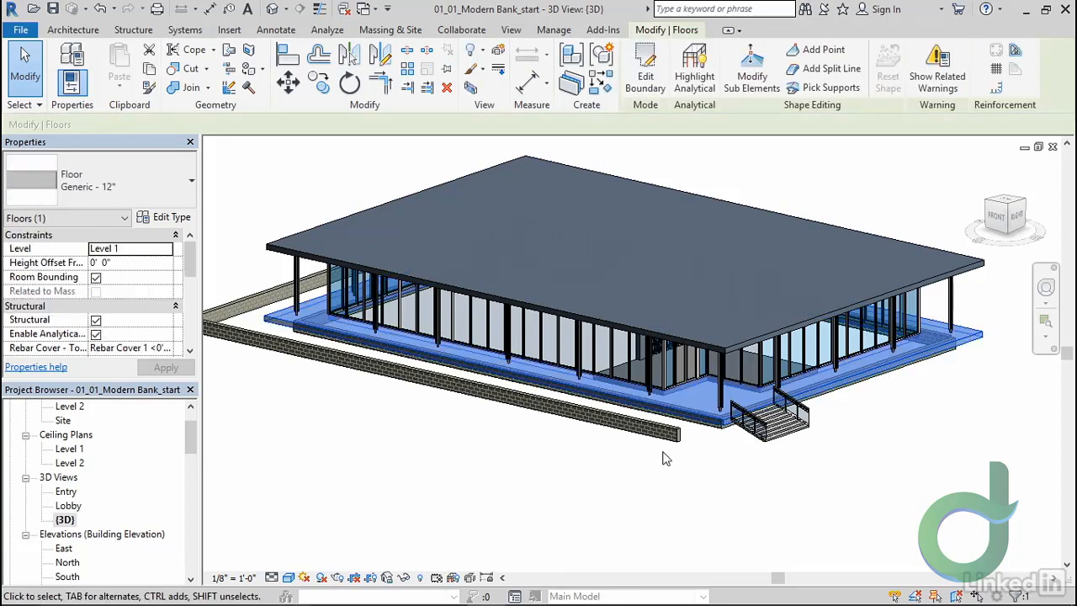
{"action": "left_click", "coordinate": [404, 577]}
{"action": "left_click", "coordinate": [469, 527]}
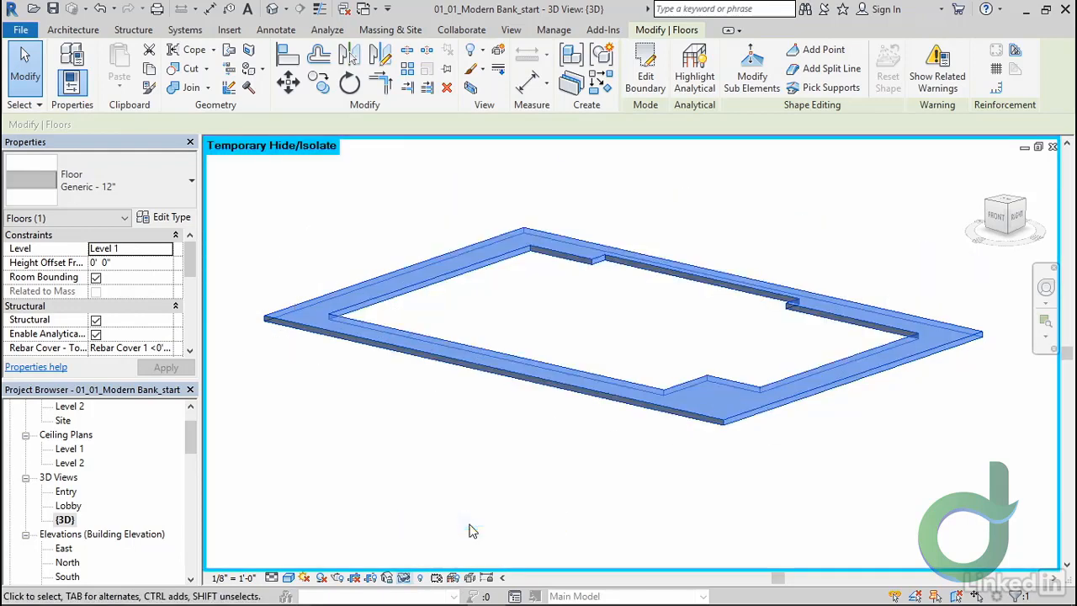
{"action": "left_click", "coordinate": [600, 470]}
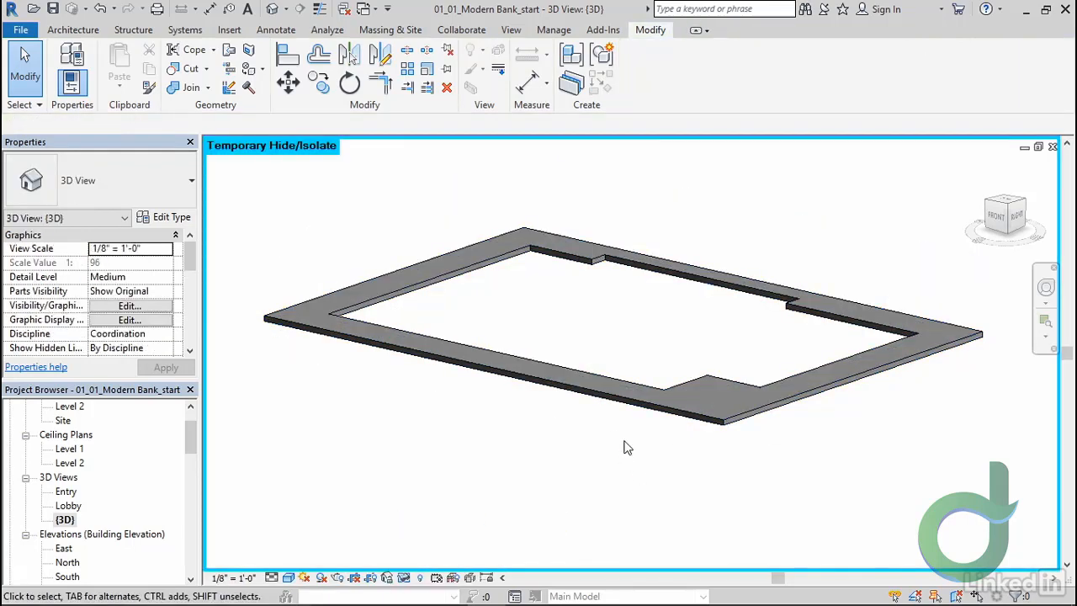
{"action": "middle_click_drag", "start_coordinate": [577, 457], "coordinate": [587, 502], "text": "shift"}
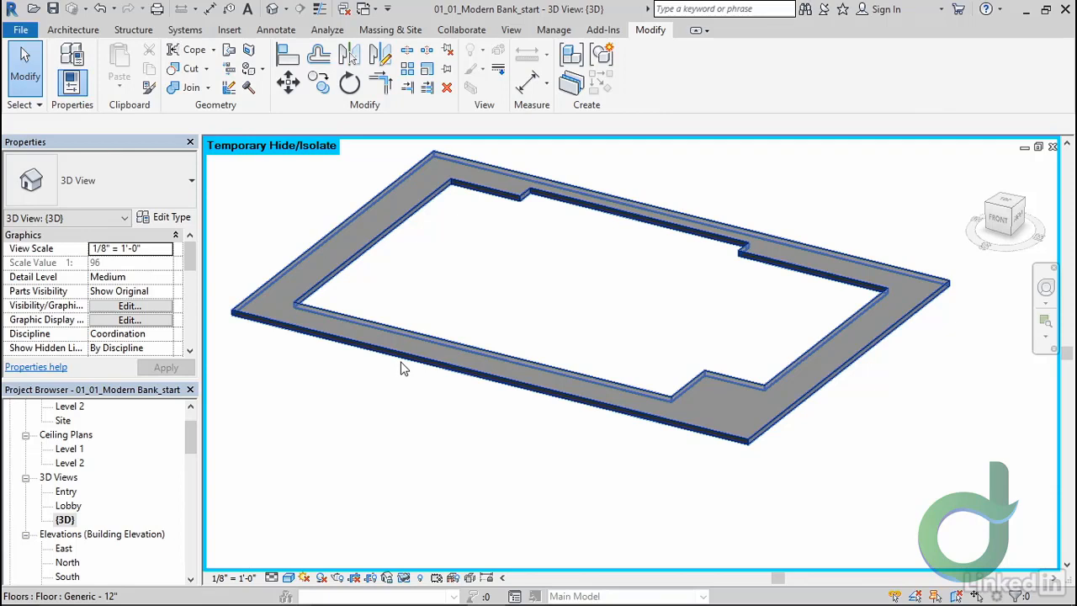
{"action": "left_click", "coordinate": [405, 578]}
{"action": "left_click", "coordinate": [438, 564]}
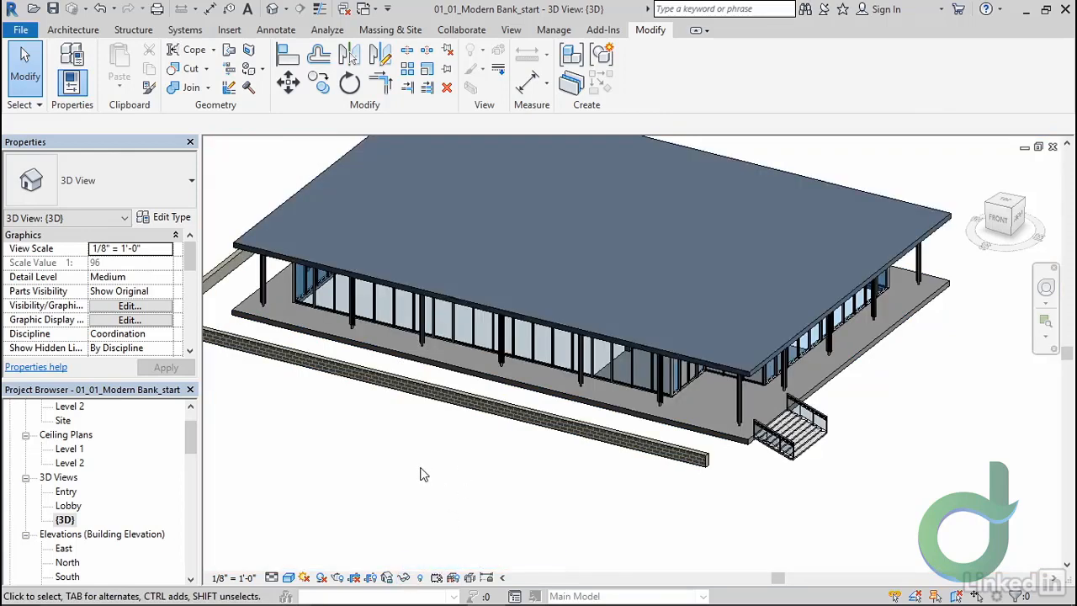
Inspect the roof in the Entry 3D view and the compound ceiling in the Lobby 3D view
{"action": "double_click", "coordinate": [65, 492]}
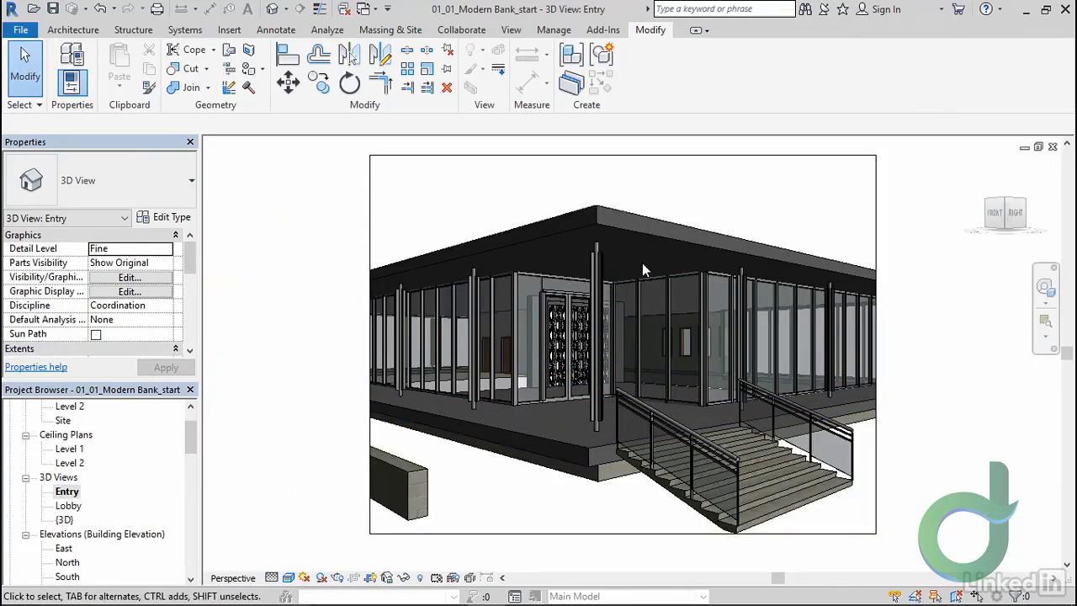
{"action": "left_click", "coordinate": [664, 243]}
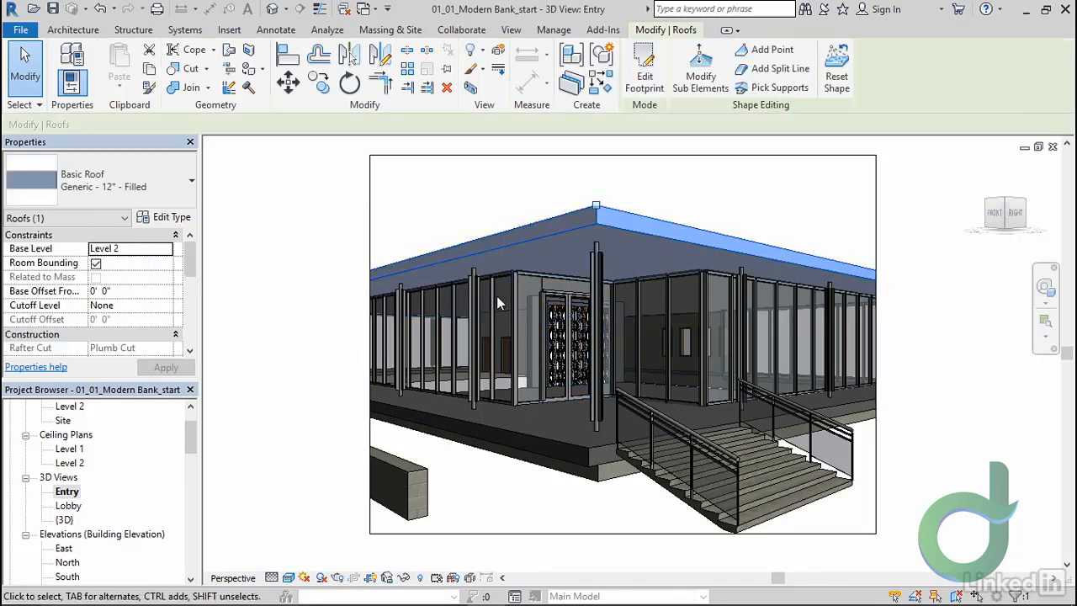
{"action": "double_click", "coordinate": [71, 506]}
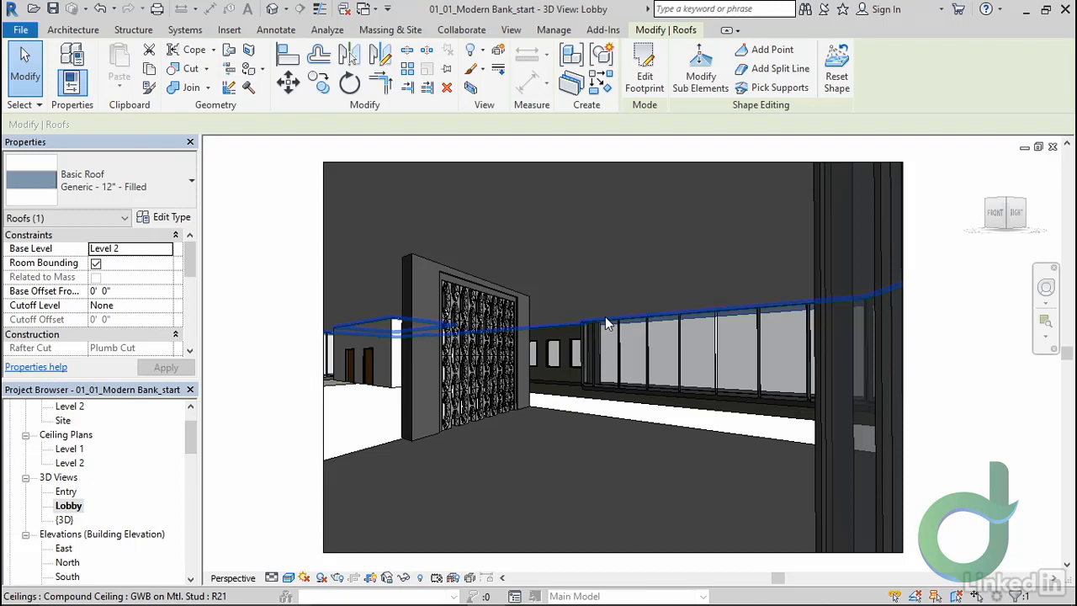
{"action": "left_click", "coordinate": [605, 317]}
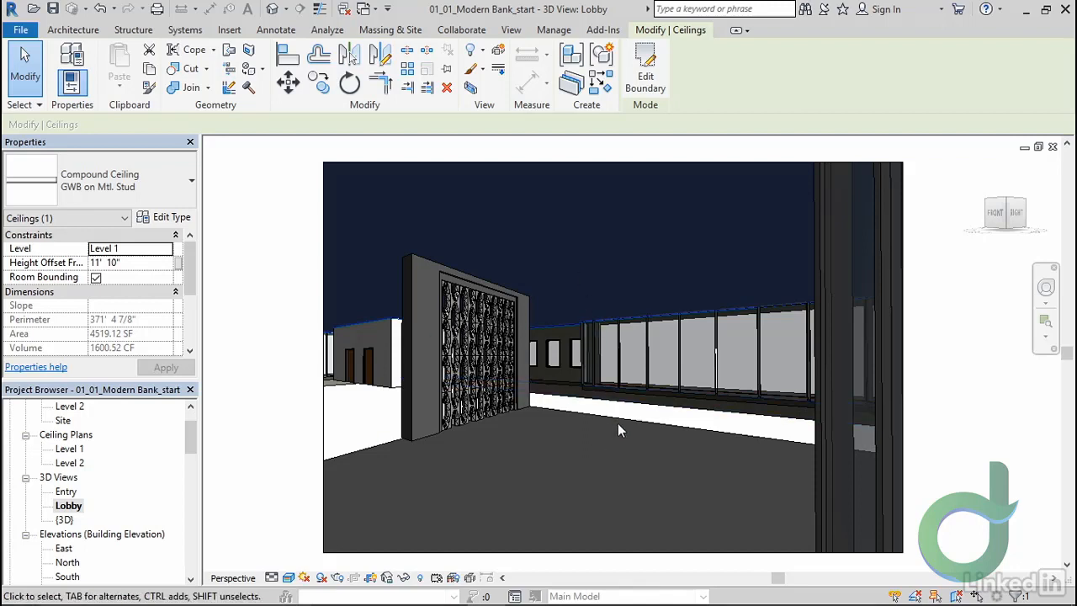
{"action": "left_click", "coordinate": [605, 455]}
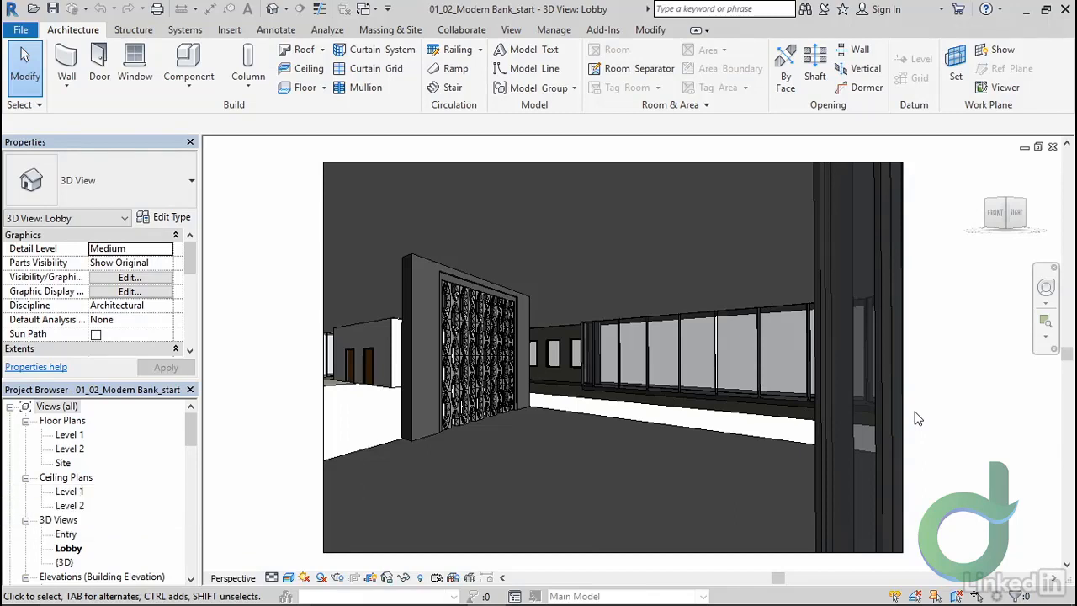
Inspect the patterned lobby screen's array group in the 01_02 bank model, and open the Entry 3D view
{"action": "left_click", "coordinate": [456, 418]}
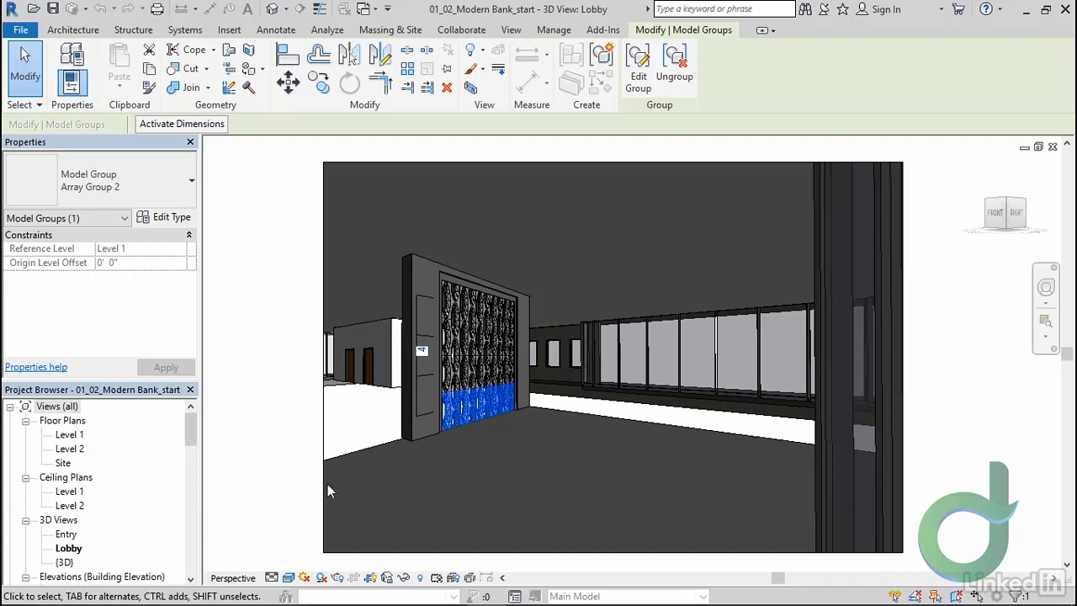
{"action": "double_click", "coordinate": [66, 536]}
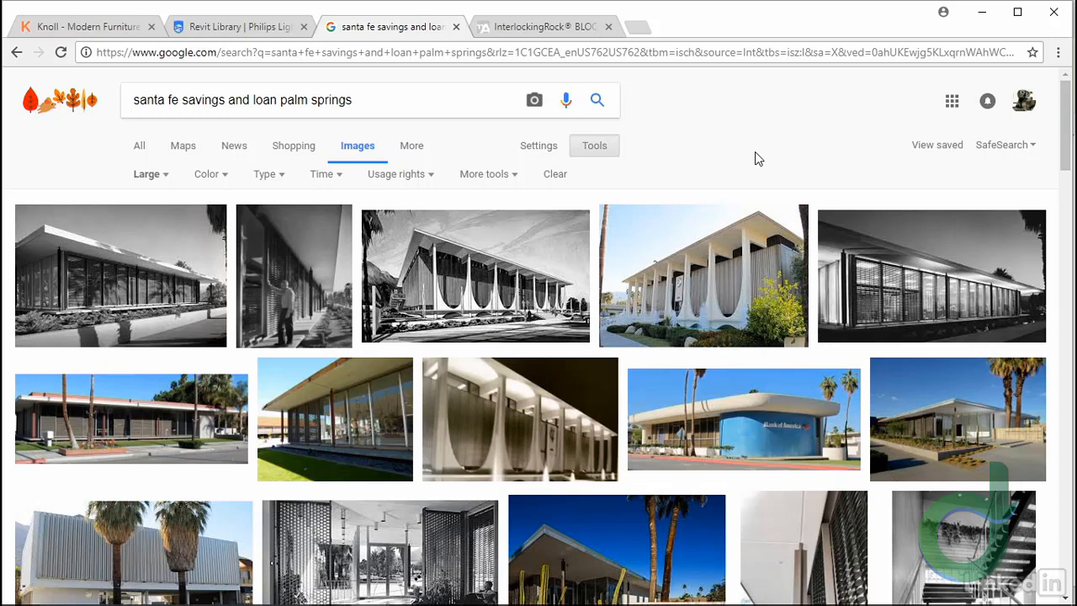
In the browser, open the color exterior photo at full size and examine the red column's base and top connections up close
{"action": "left_click", "coordinate": [357, 389]}
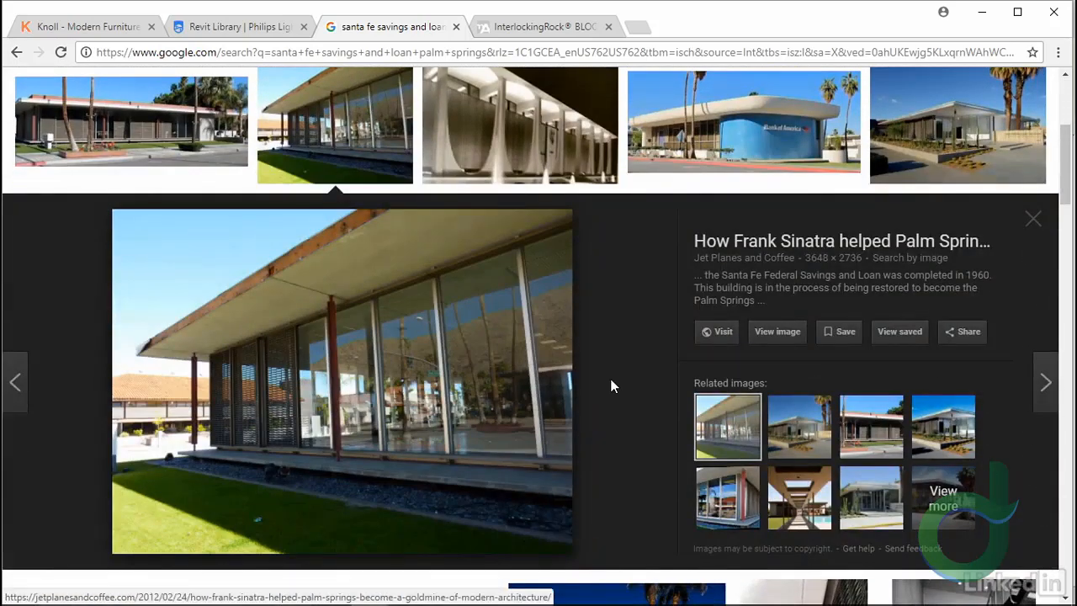
{"action": "left_click", "coordinate": [777, 330]}
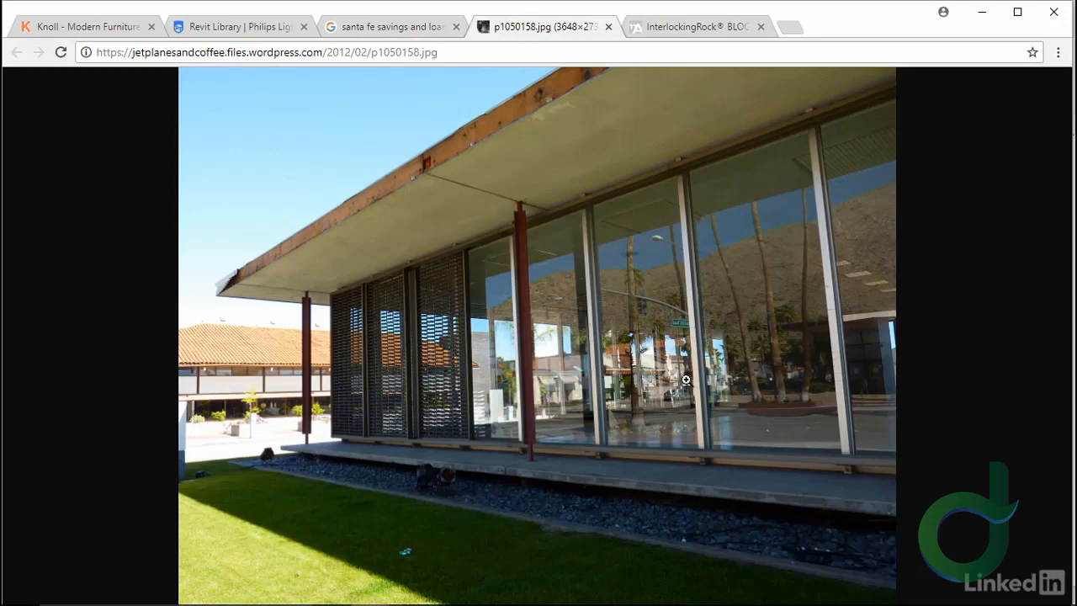
{"action": "left_click", "coordinate": [615, 347]}
{"action": "scroll", "coordinate": [240, 404], "scroll_direction": "down", "scroll_amount": 3}
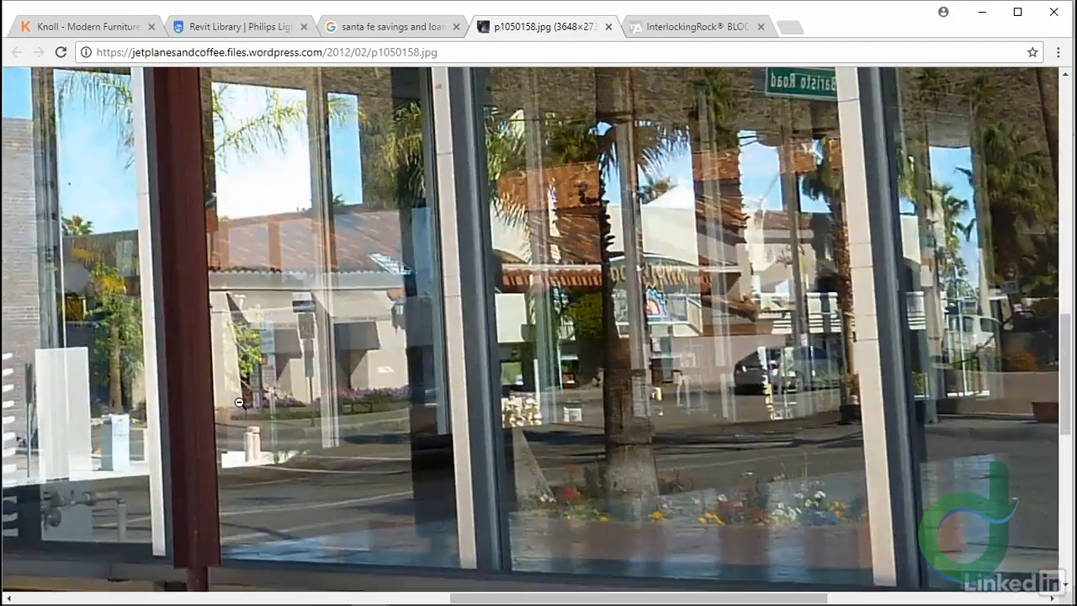
{"action": "scroll", "coordinate": [240, 404], "scroll_direction": "down", "scroll_amount": 1}
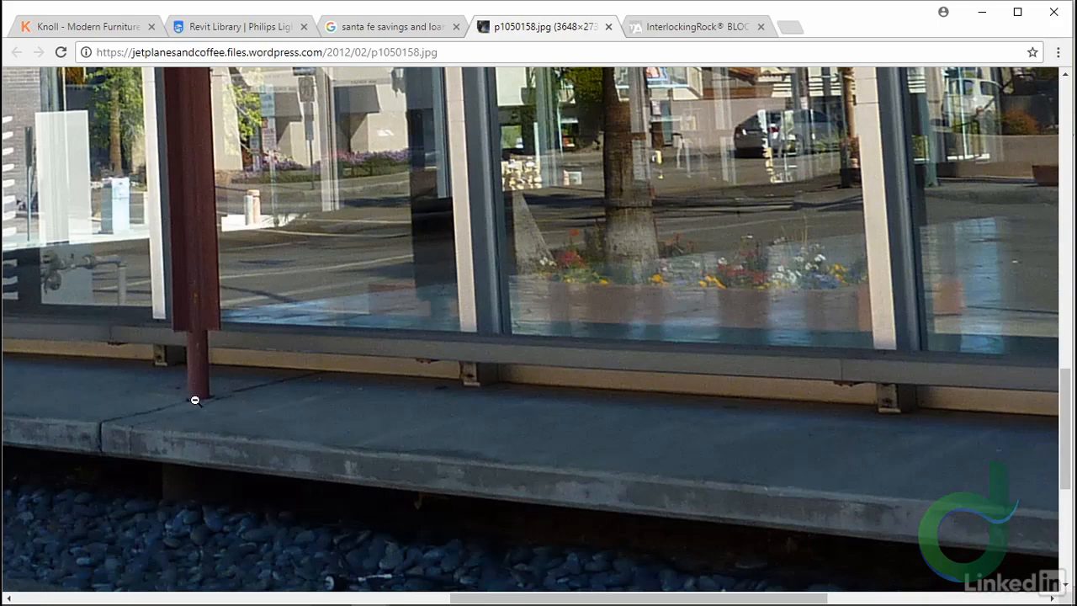
{"action": "scroll", "coordinate": [299, 393], "scroll_direction": "up", "scroll_amount": 4}
{"action": "scroll", "coordinate": [300, 393], "scroll_direction": "up", "scroll_amount": 5}
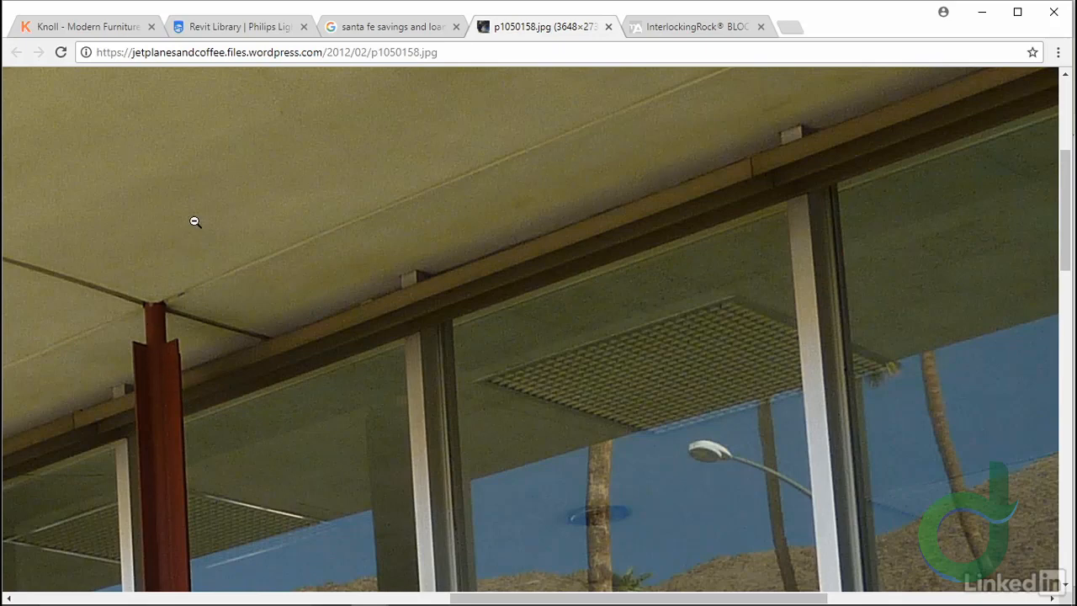
{"action": "left_click", "coordinate": [382, 352]}
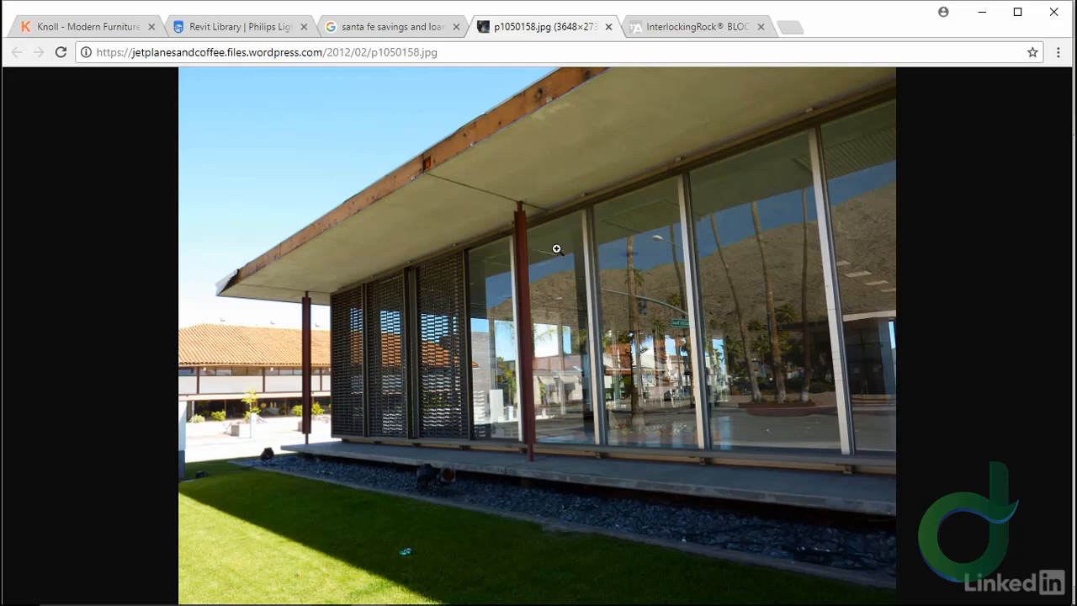
Enlarge the photo around the red column and examine its cruciform fins from the shaft up to the roof soffit
{"action": "left_click", "coordinate": [532, 292]}
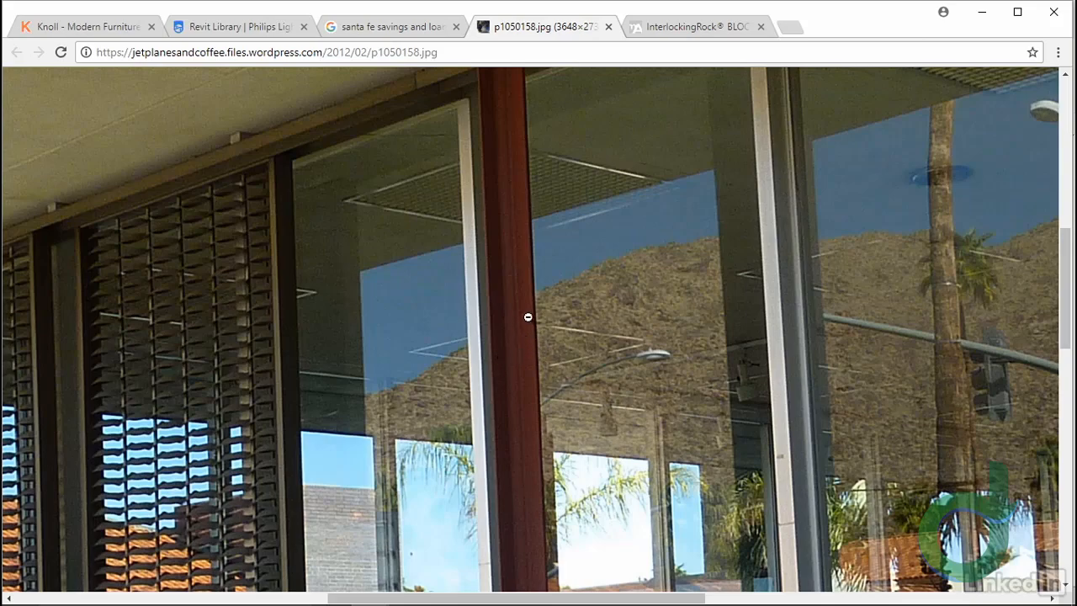
{"action": "scroll", "coordinate": [529, 331], "scroll_direction": "down", "scroll_amount": 2}
{"action": "scroll", "coordinate": [528, 331], "scroll_direction": "down", "scroll_amount": 2}
{"action": "scroll", "coordinate": [530, 333], "scroll_direction": "up", "scroll_amount": 5}
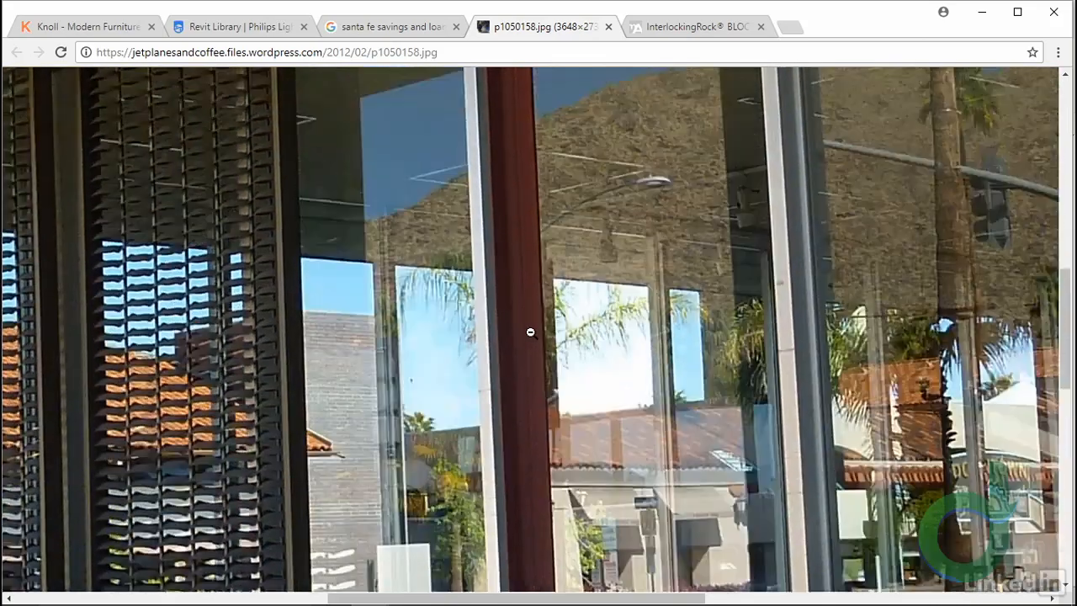
{"action": "scroll", "coordinate": [530, 332], "scroll_direction": "up", "scroll_amount": 2}
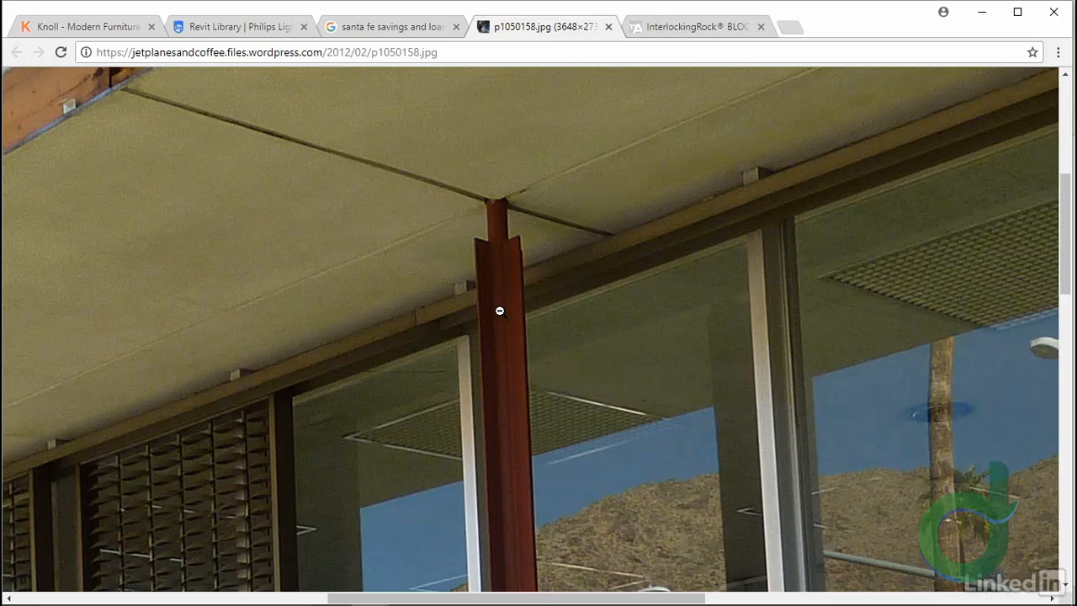
In Revit, open the corner CruColumn's family for editing and display its Lower Ref. Level floor plan
{"action": "key", "text": "alt+Tab"}
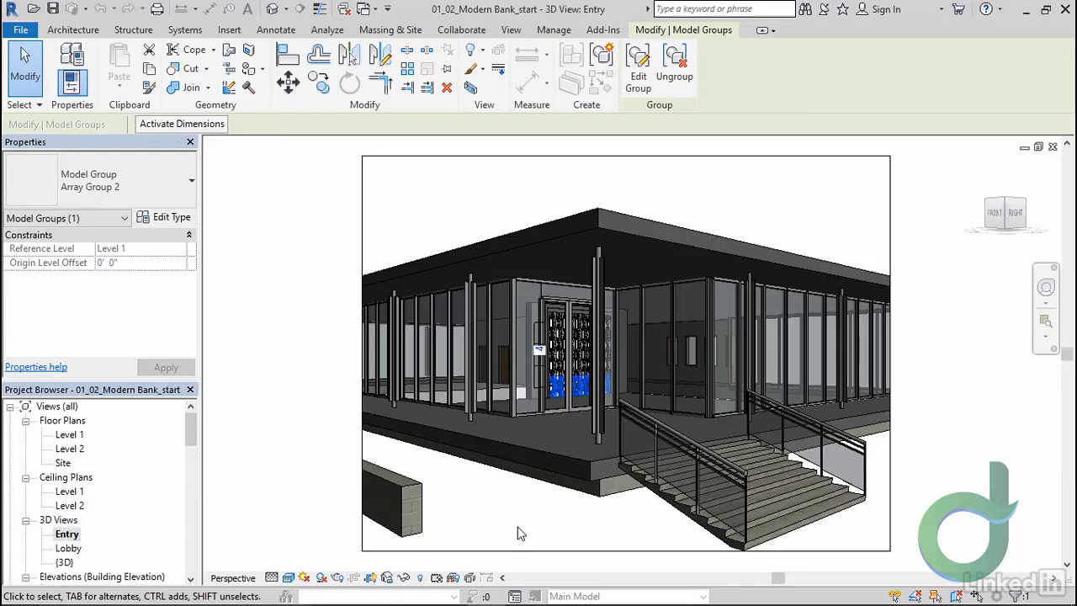
{"action": "left_click", "coordinate": [596, 419]}
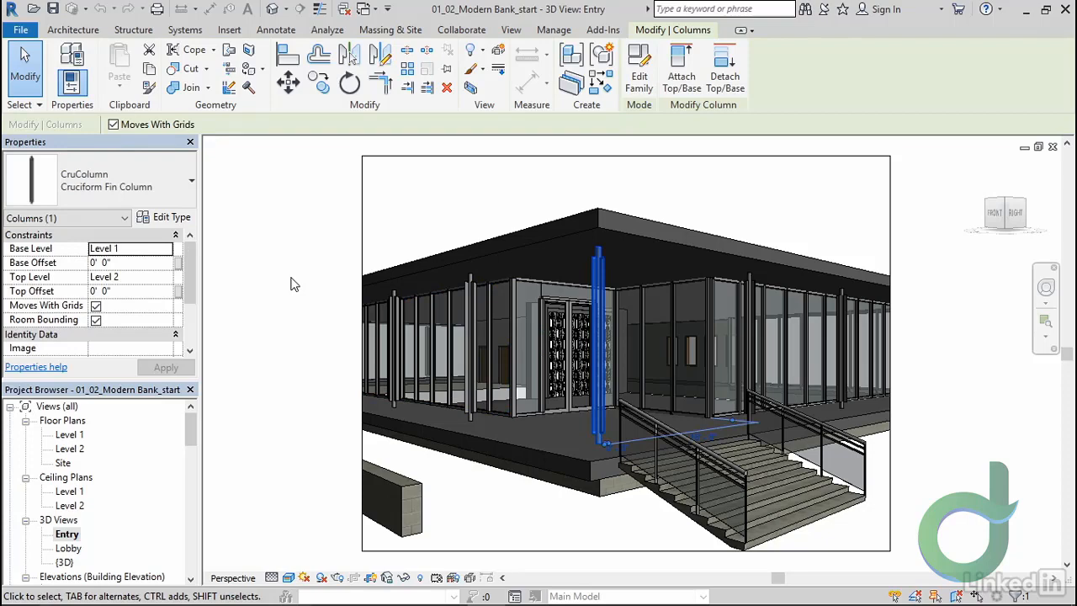
{"action": "left_click", "coordinate": [644, 84]}
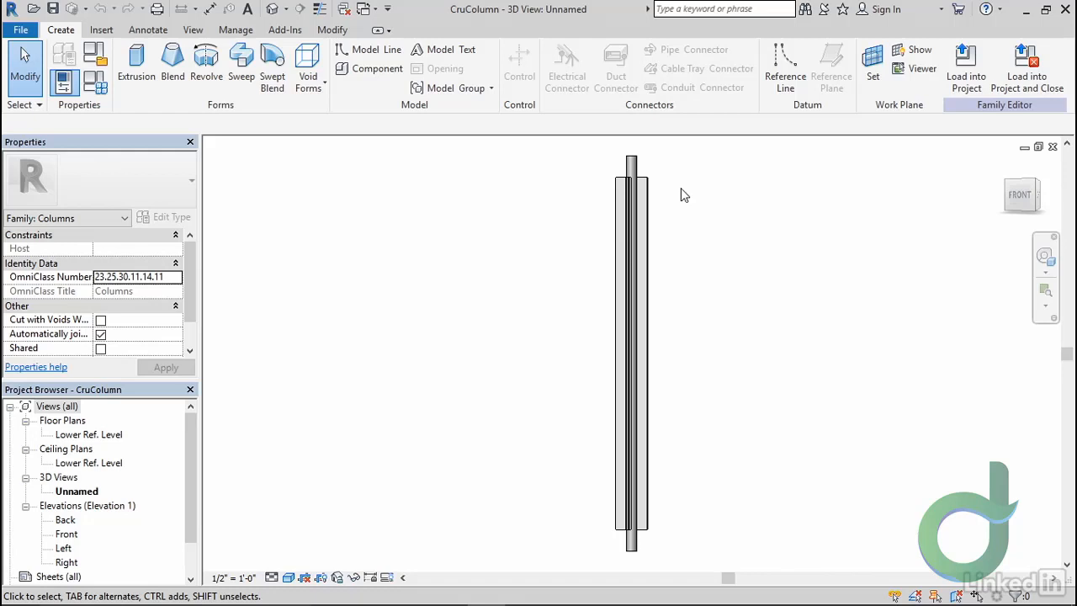
{"action": "double_click", "coordinate": [108, 435]}
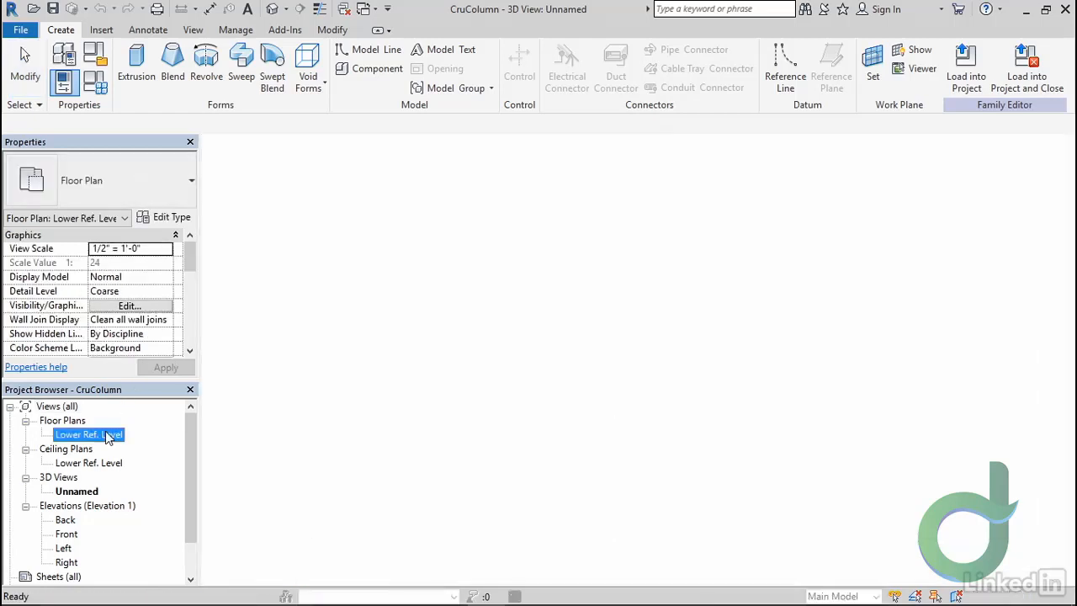
Reduce the cut line weight of the Columns category in the family's Object Styles
{"action": "scroll", "coordinate": [639, 413], "scroll_direction": "up", "scroll_amount": 5}
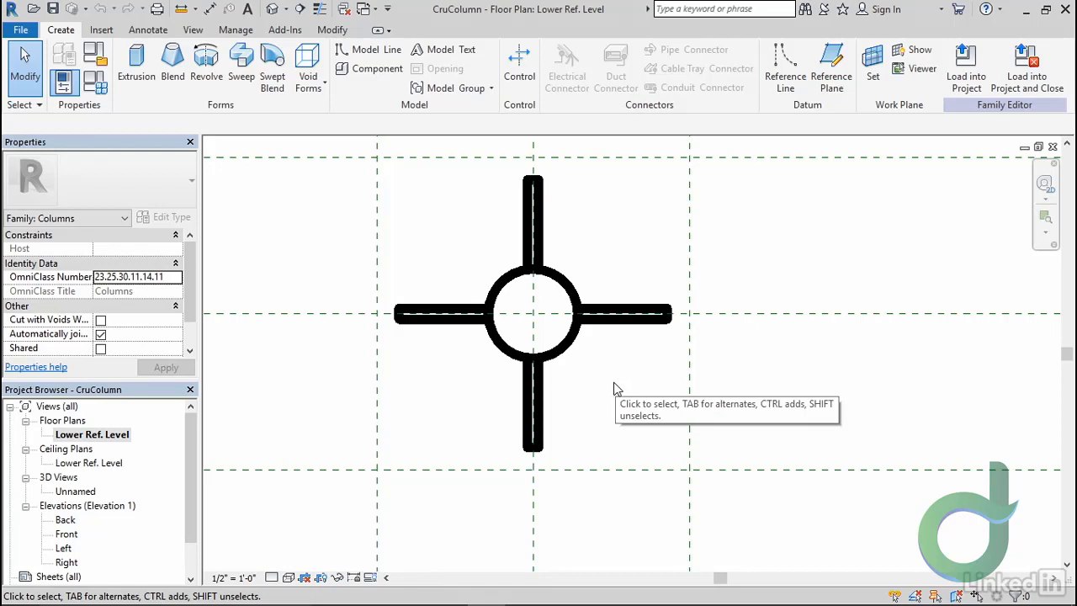
{"action": "left_click", "coordinate": [613, 324]}
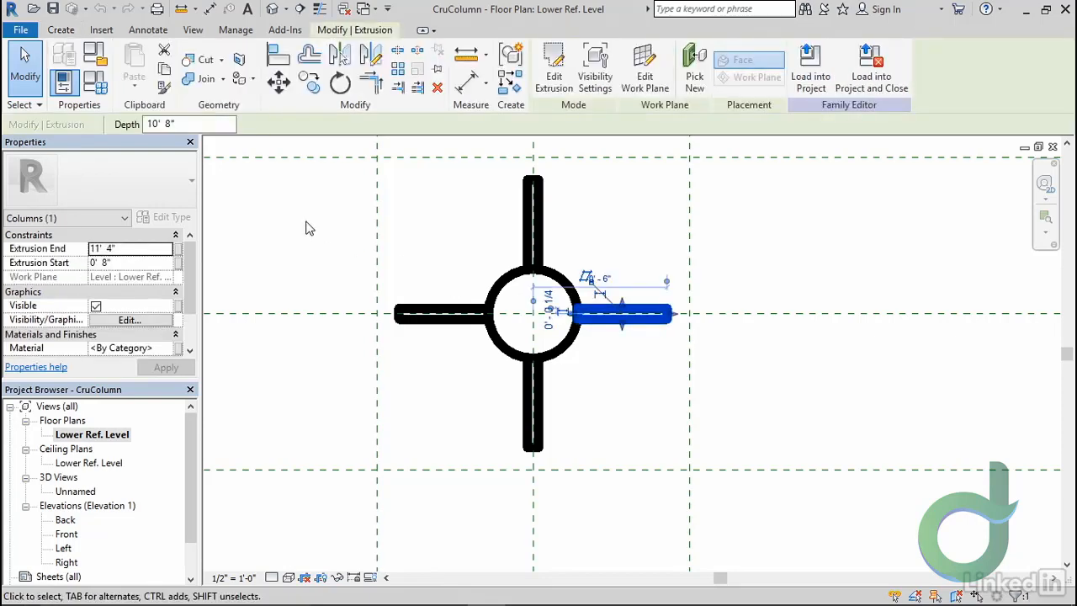
{"action": "left_click", "coordinate": [236, 29]}
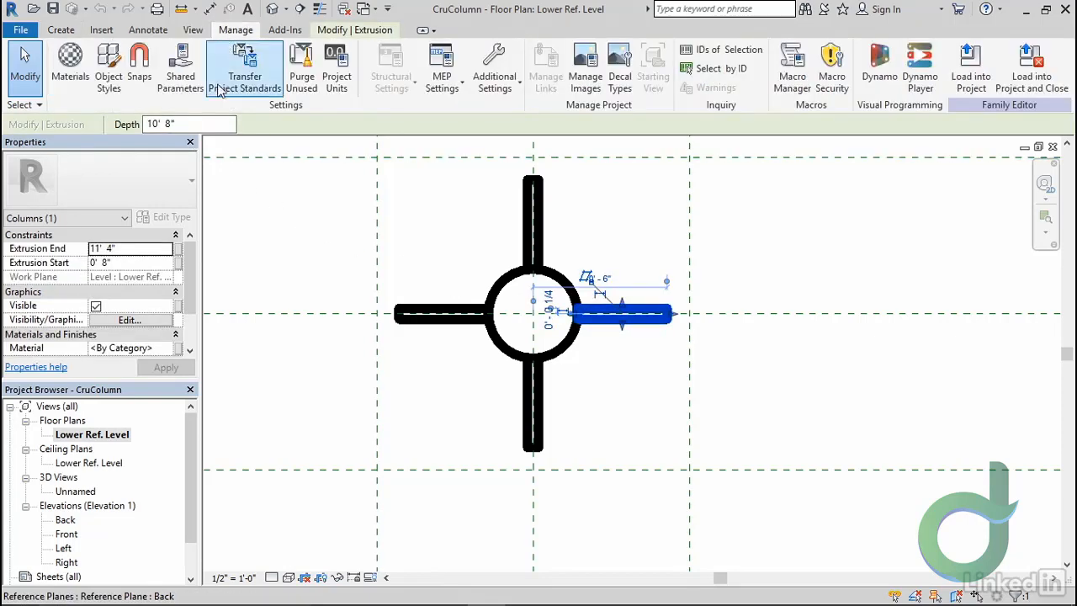
{"action": "left_click", "coordinate": [108, 68]}
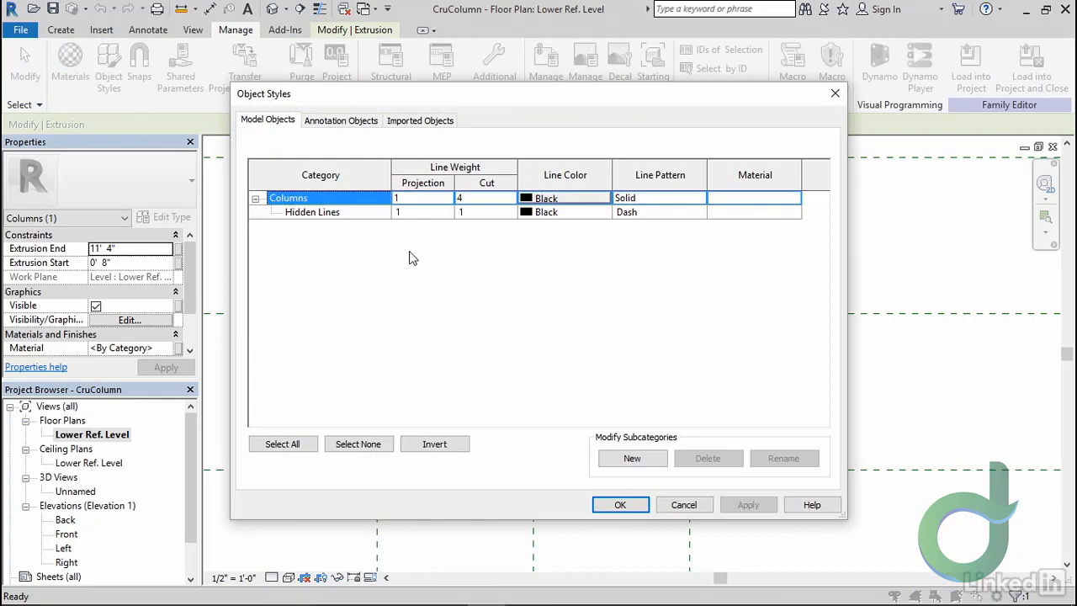
{"action": "left_click", "coordinate": [512, 202]}
{"action": "left_click", "coordinate": [509, 200]}
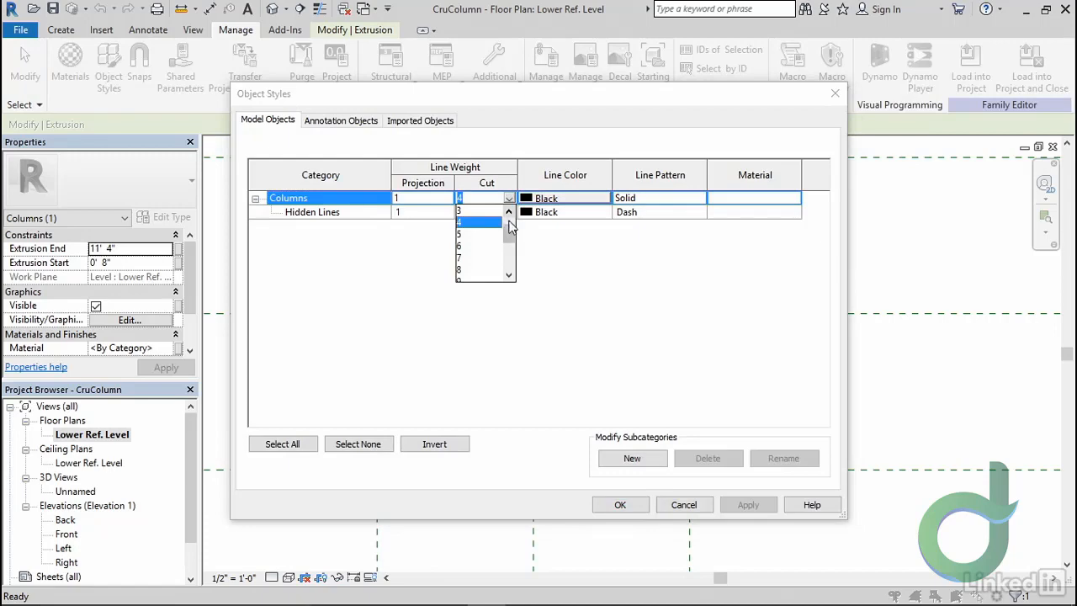
{"action": "left_click", "coordinate": [476, 215]}
{"action": "left_click", "coordinate": [609, 504]}
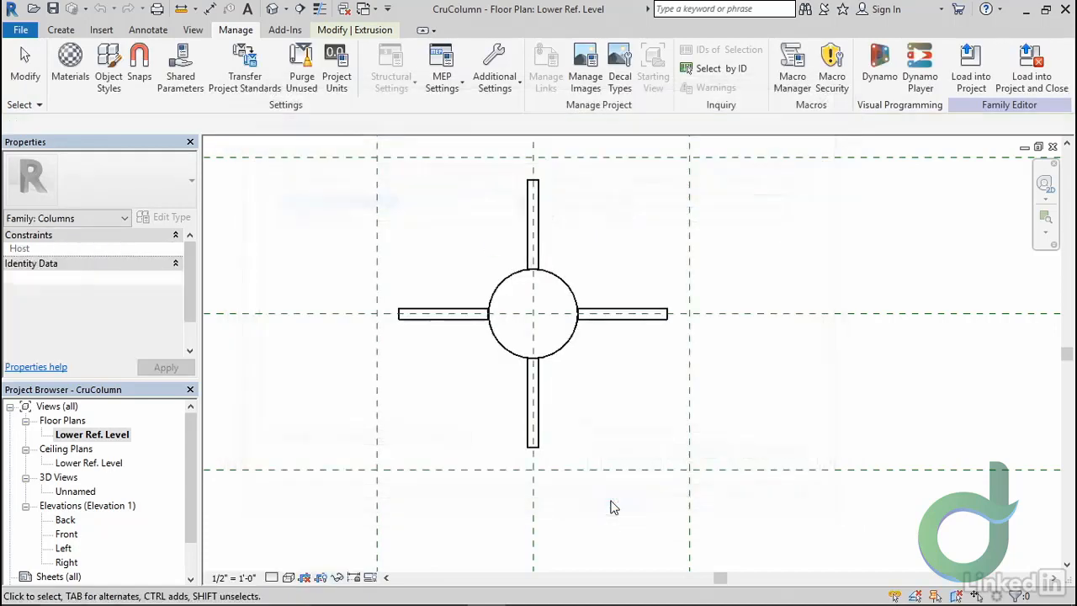
Select the circular shaft extrusion at the column's centre and open its sketch for editing
{"action": "middle_click_drag", "start_coordinate": [612, 393], "coordinate": [623, 407]}
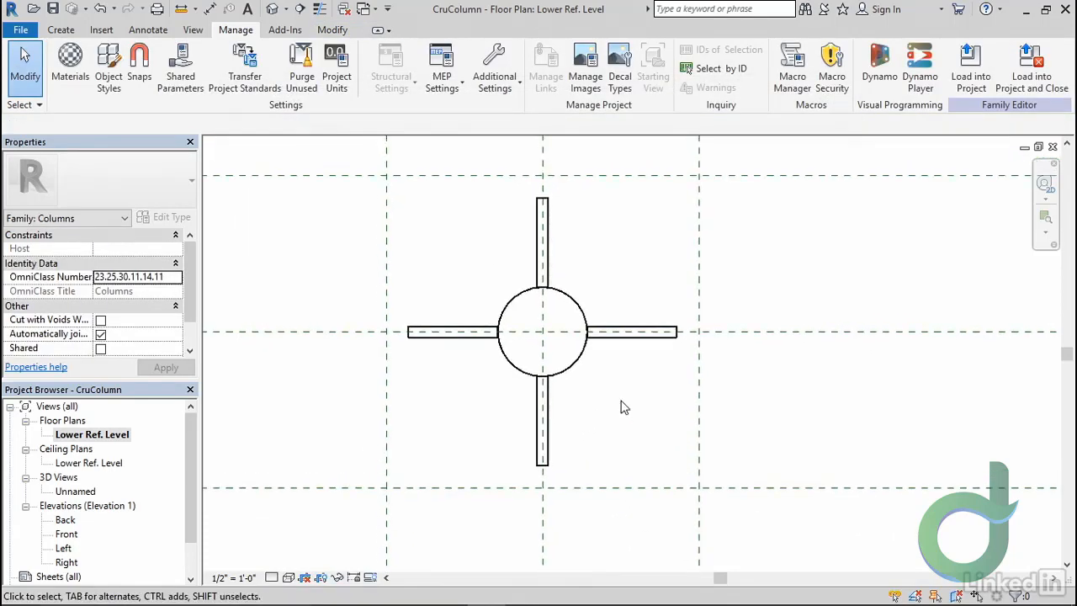
{"action": "scroll", "coordinate": [591, 370], "scroll_direction": "up", "scroll_amount": 5}
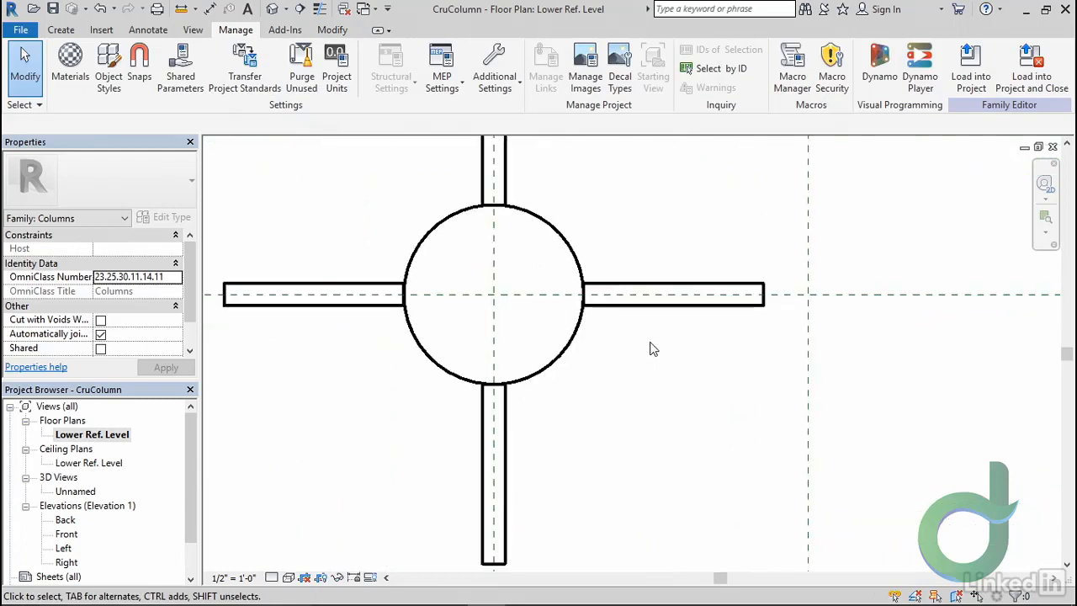
{"action": "middle_click_drag", "start_coordinate": [589, 370], "coordinate": [599, 381]}
{"action": "left_click", "coordinate": [579, 363]}
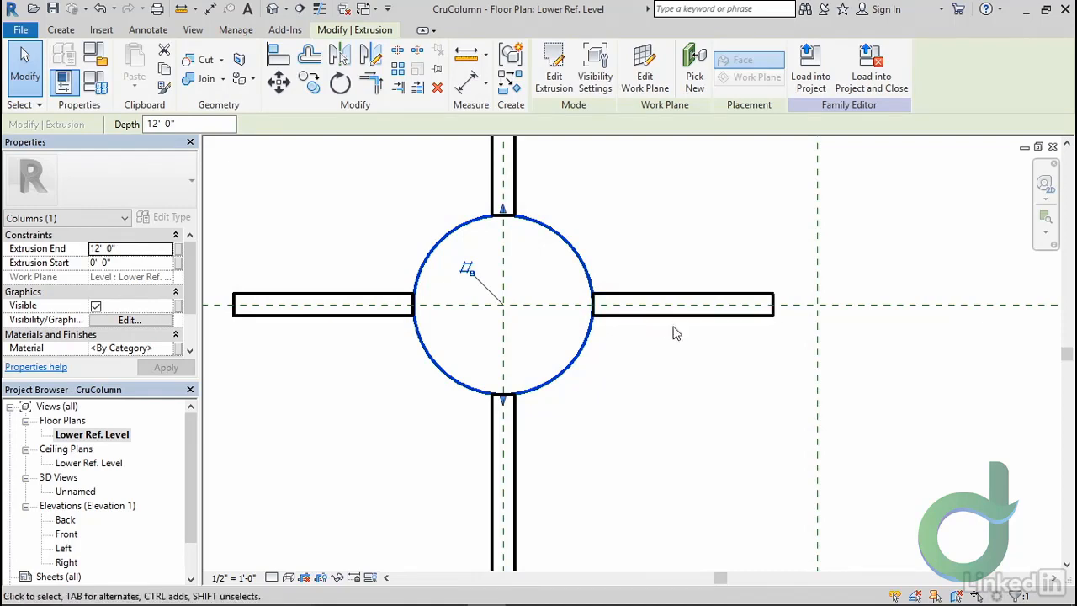
{"action": "scroll", "coordinate": [598, 356], "scroll_direction": "down", "scroll_amount": 3}
{"action": "middle_click_drag", "start_coordinate": [599, 356], "coordinate": [584, 274]}
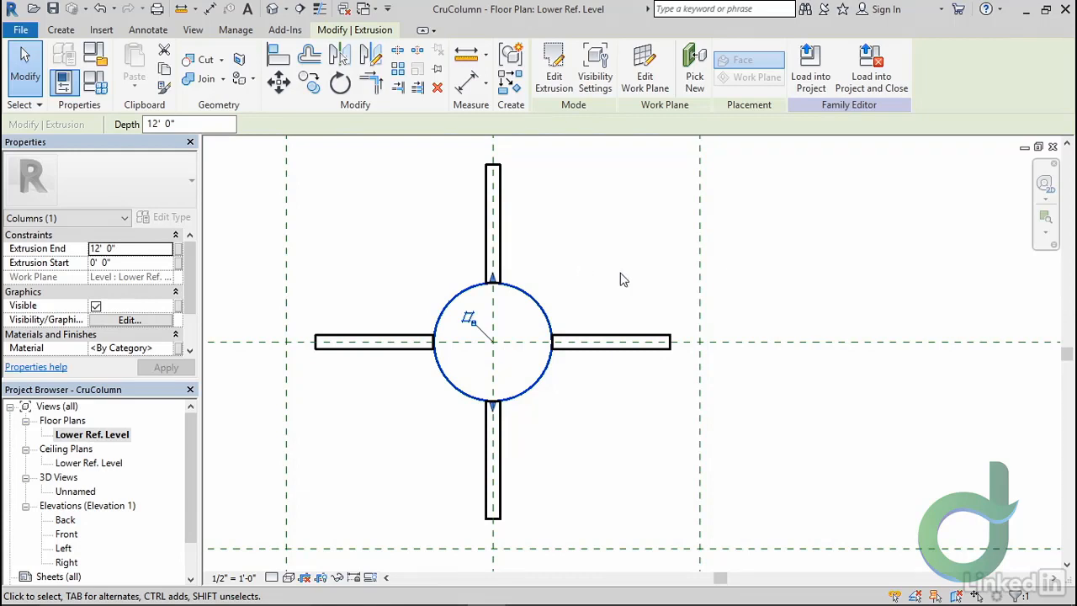
{"action": "left_click", "coordinate": [551, 84]}
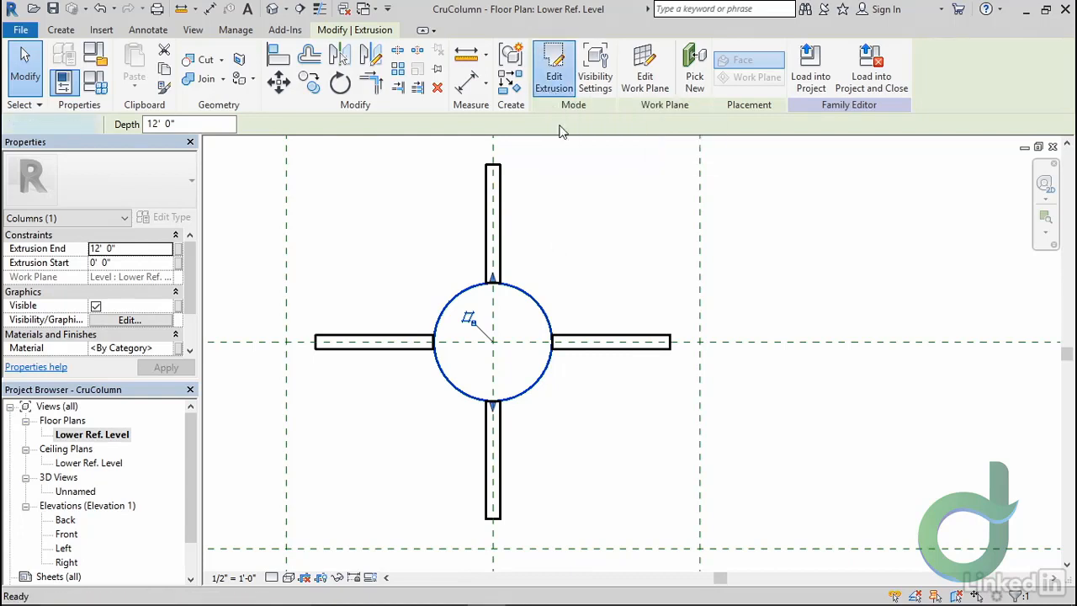
{"action": "middle_click_drag", "start_coordinate": [584, 278], "coordinate": [553, 272]}
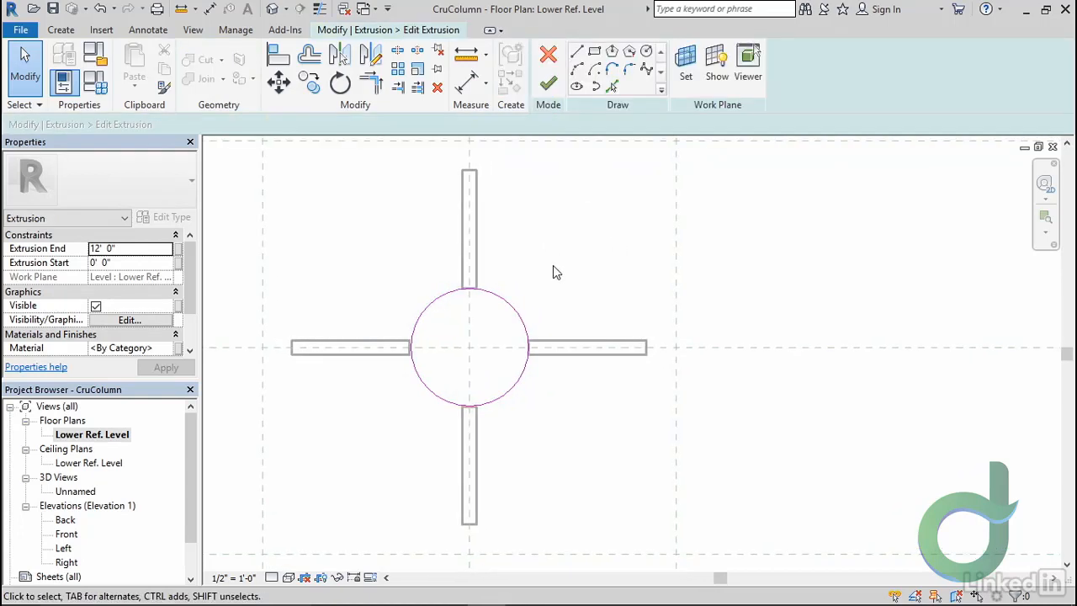
Sketch a 16-sided inscribed polygon from the shaft's centre to the circle's edge, and delete the original circle
{"action": "left_click", "coordinate": [613, 55]}
{"action": "middle_click_drag", "start_coordinate": [553, 289], "coordinate": [599, 292]}
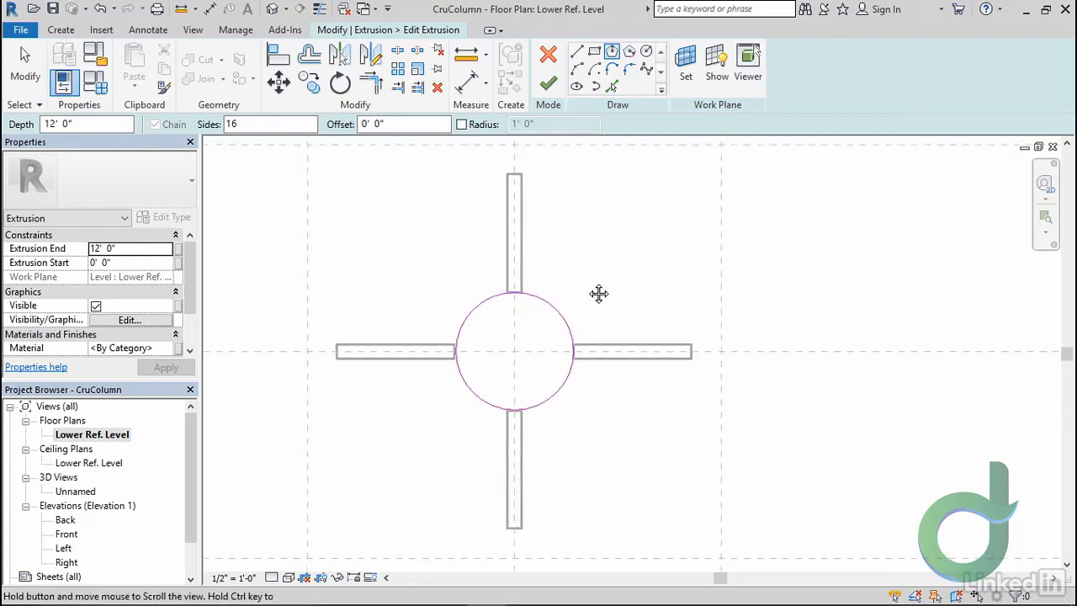
{"action": "left_click", "coordinate": [270, 123]}
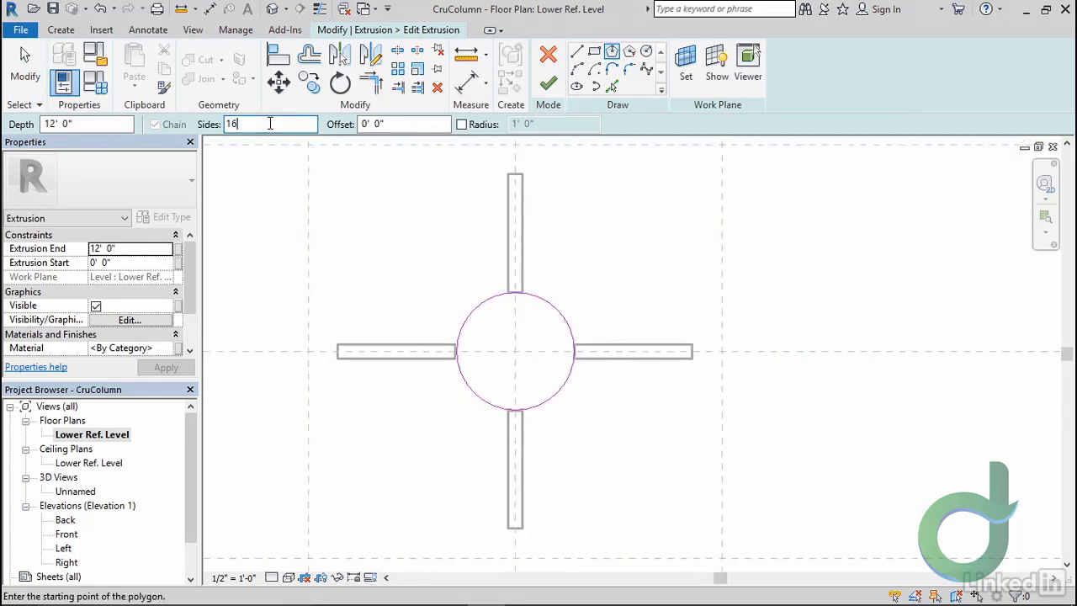
{"action": "middle_click_drag", "start_coordinate": [536, 308], "coordinate": [497, 361]}
{"action": "scroll", "coordinate": [492, 362], "scroll_direction": "up", "scroll_amount": 2}
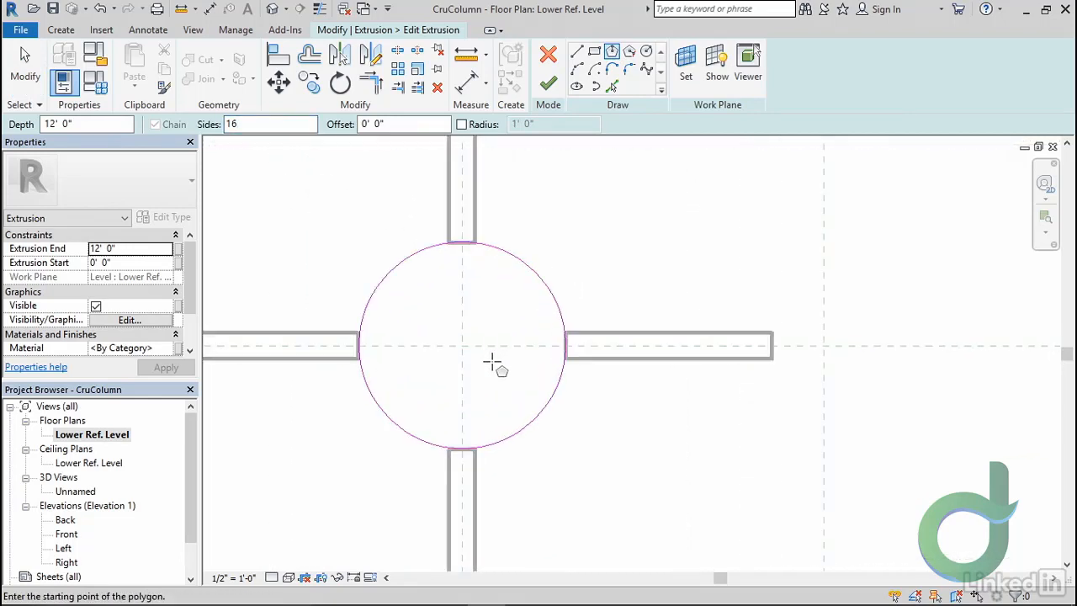
{"action": "scroll", "coordinate": [493, 363], "scroll_direction": "up", "scroll_amount": 1}
{"action": "left_click", "coordinate": [452, 341]}
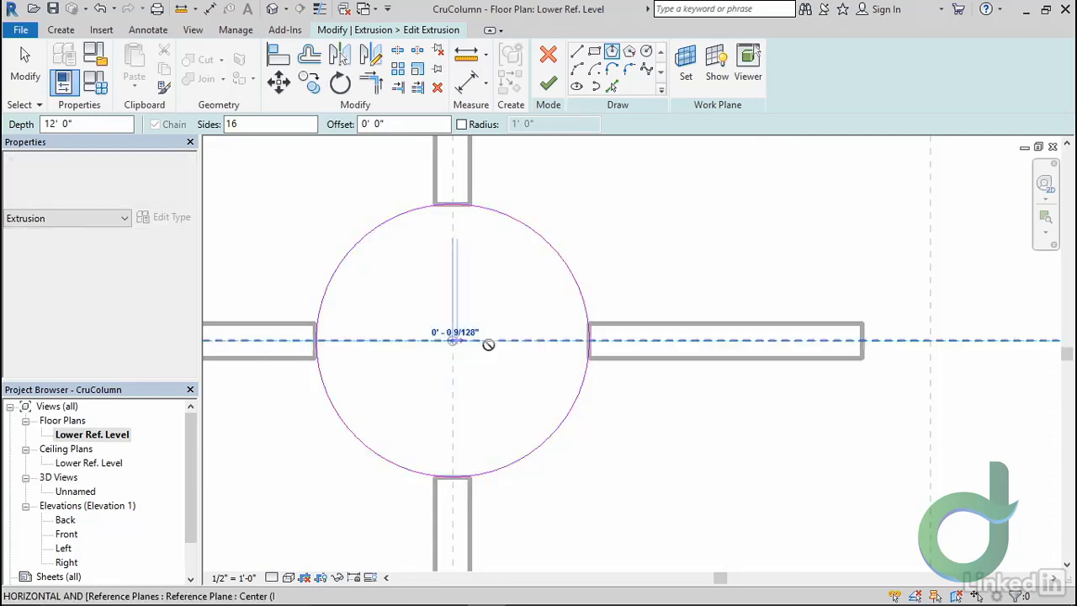
{"action": "left_click", "coordinate": [589, 341]}
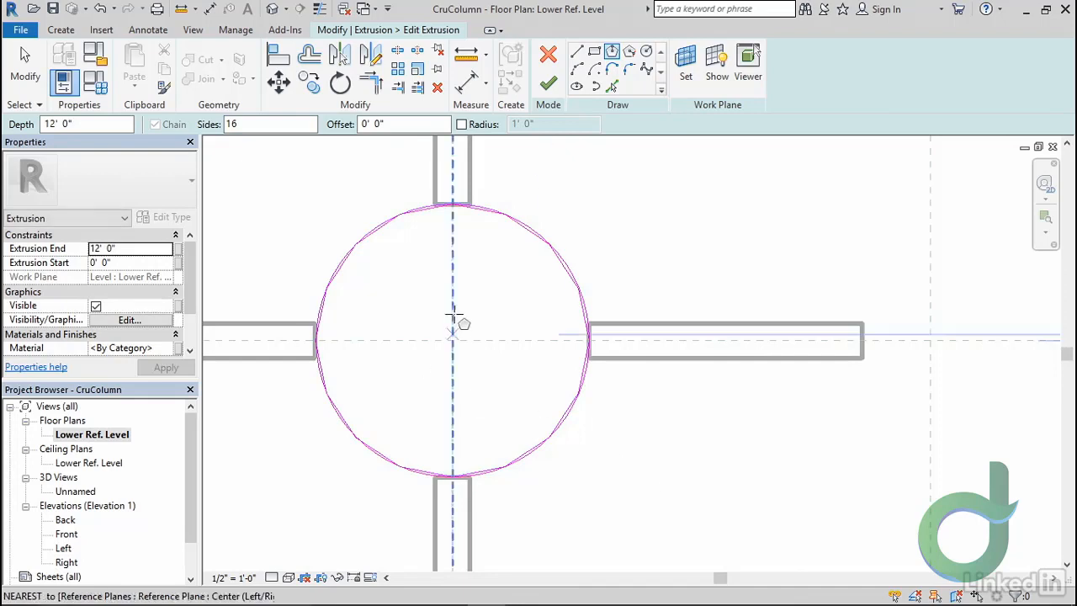
{"action": "left_click", "coordinate": [438, 90]}
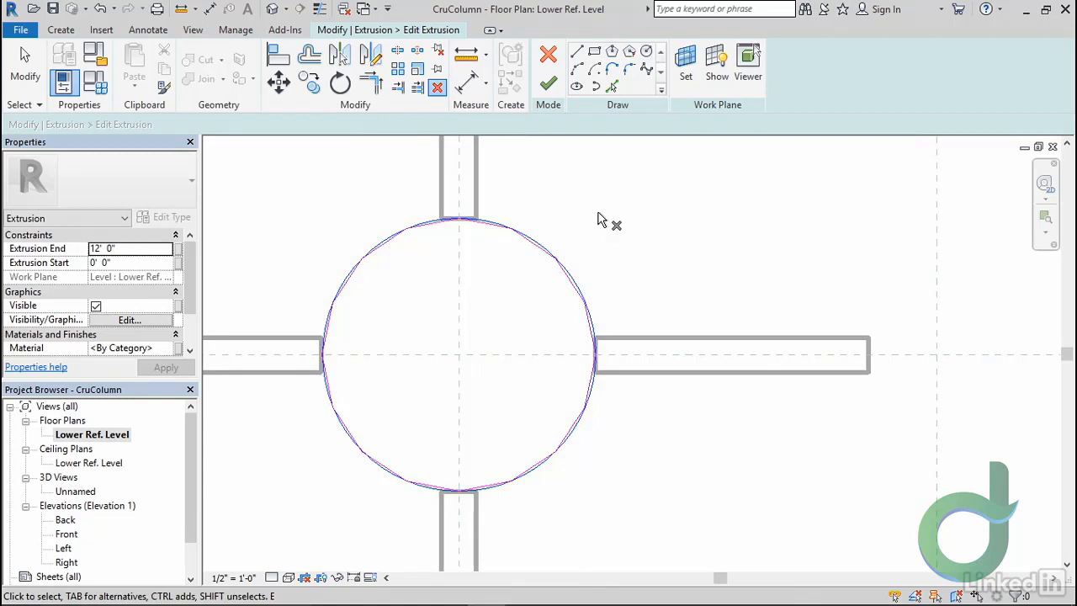
{"action": "key", "text": "Return"}
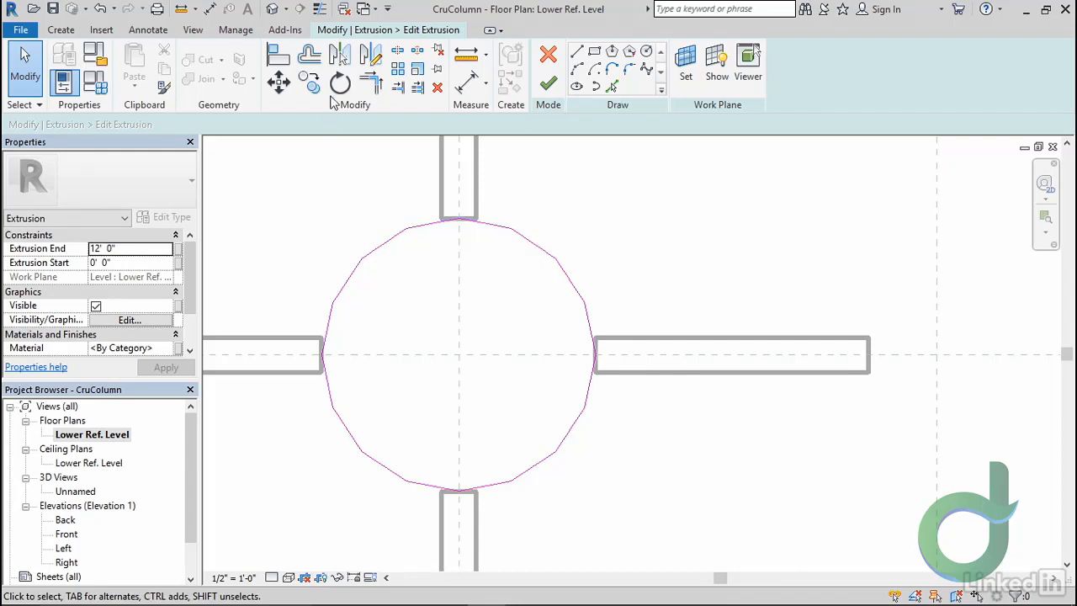
Rotate the 16-sided polygon about its centre so flat sides face the four fins, and finish the extrusion sketch
{"action": "left_click", "coordinate": [340, 83]}
{"action": "left_click_drag", "start_coordinate": [277, 186], "coordinate": [680, 538]}
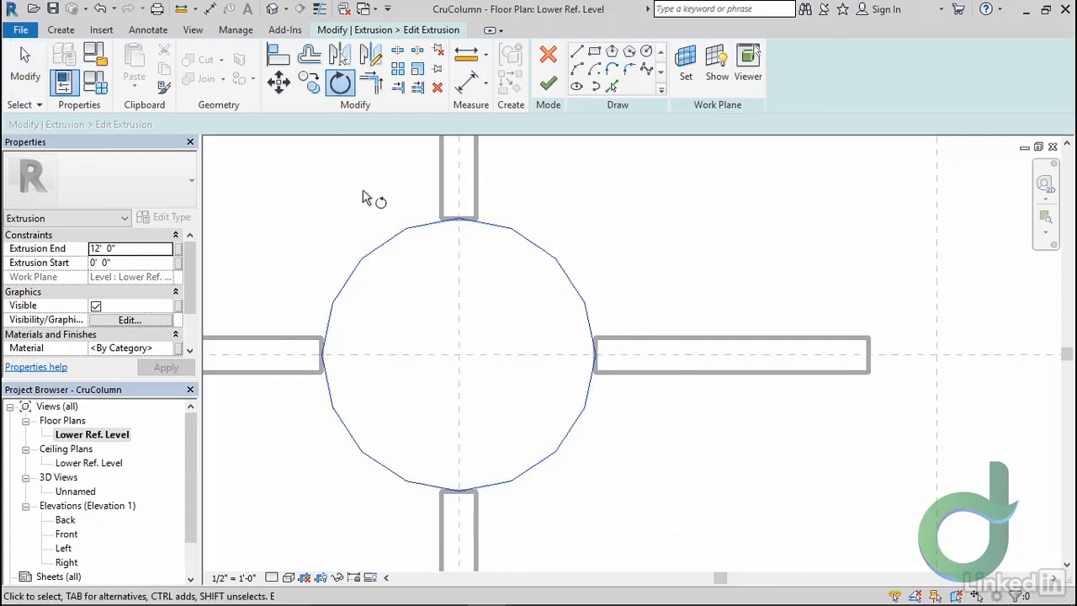
{"action": "left_click", "coordinate": [339, 83]}
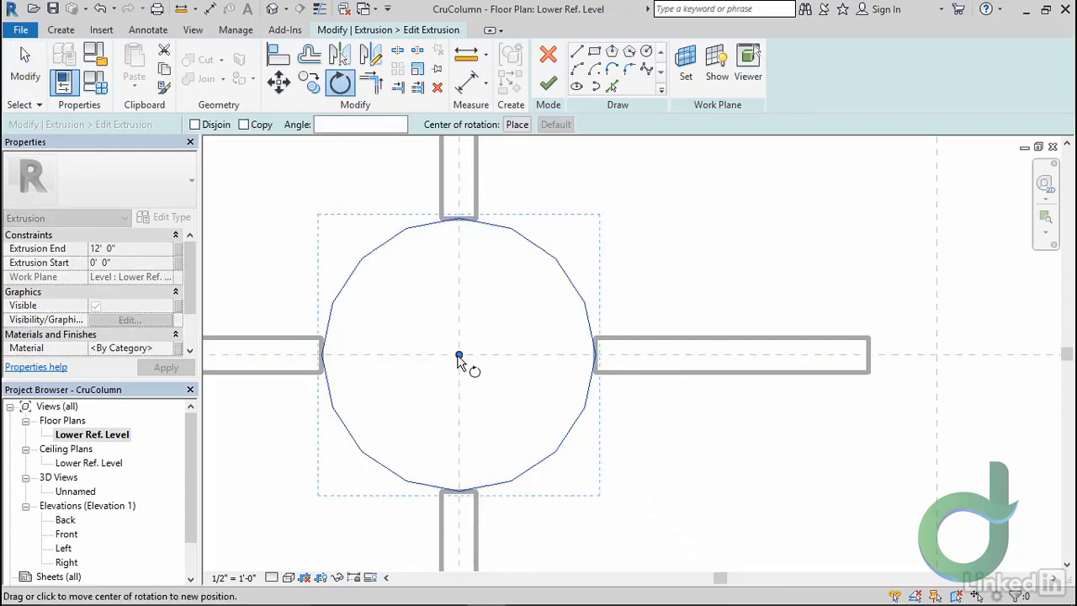
{"action": "left_click", "coordinate": [459, 357]}
{"action": "left_click", "coordinate": [395, 354]}
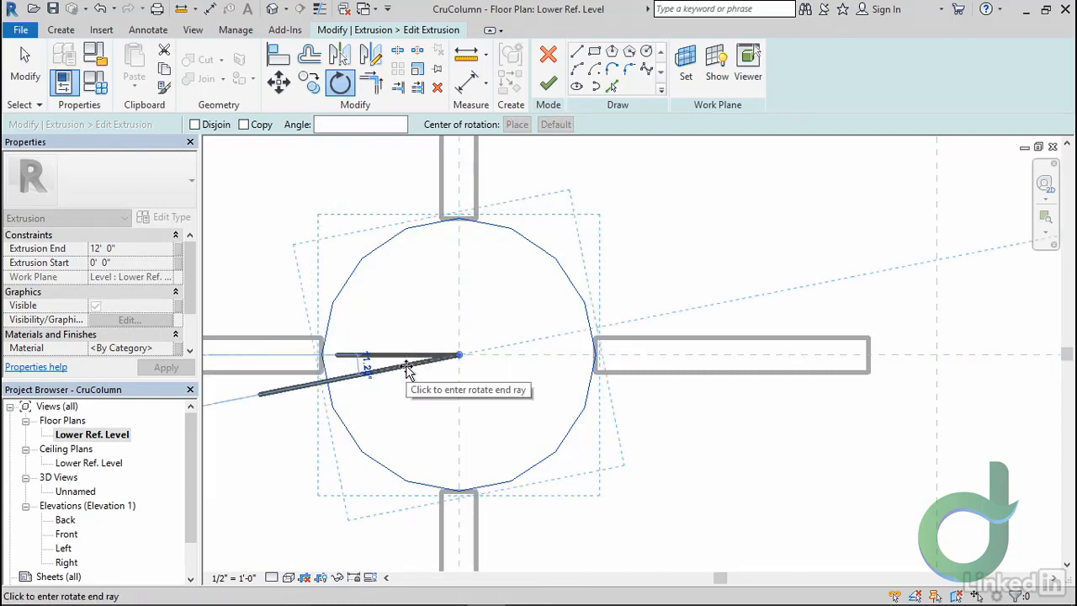
{"action": "left_click", "coordinate": [408, 371]}
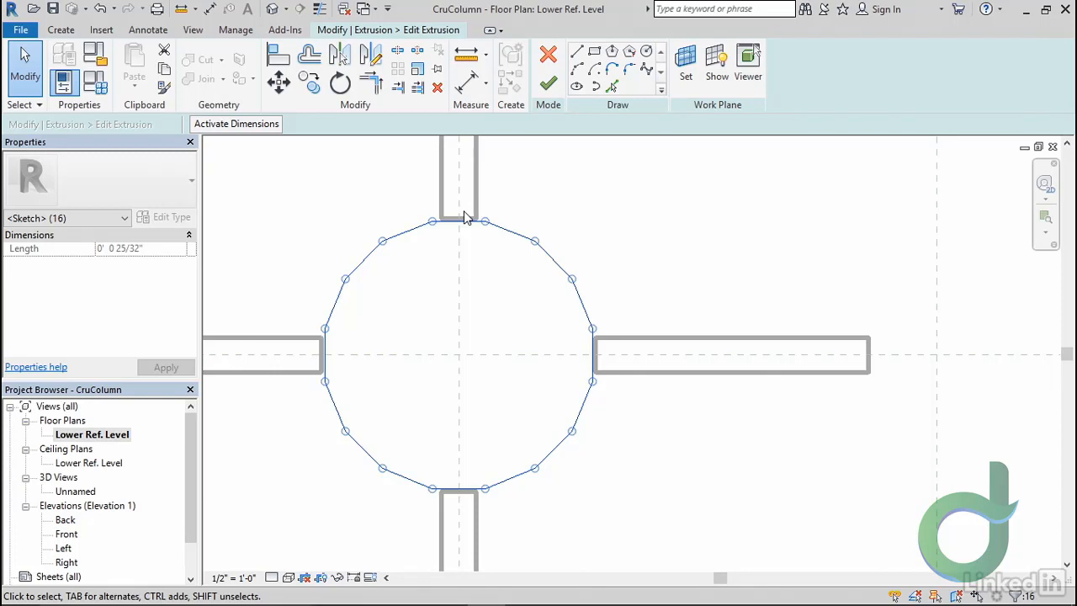
{"action": "middle_click_drag", "start_coordinate": [569, 305], "coordinate": [563, 315]}
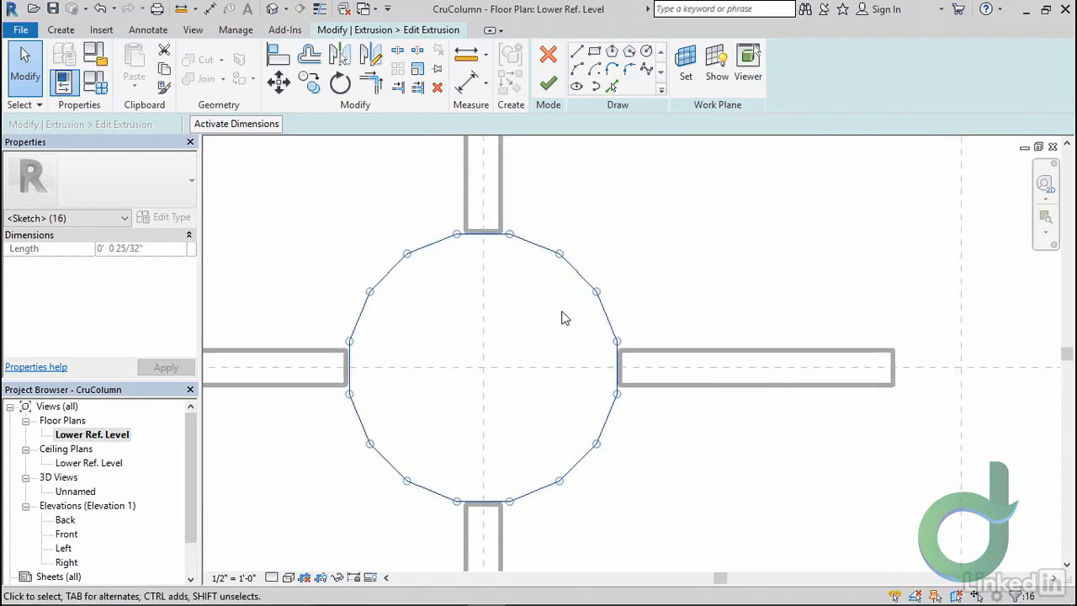
{"action": "left_click", "coordinate": [548, 87]}
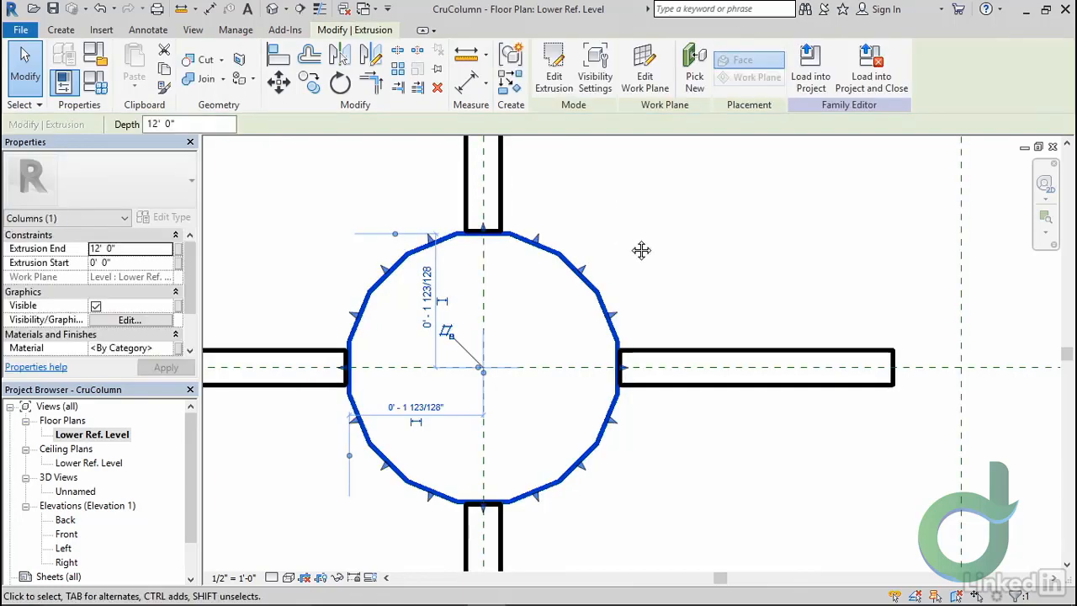
Pull the upper fin off the faceted shaft and bring its inner end back against the shaft's flat face
{"action": "scroll", "coordinate": [563, 180], "scroll_direction": "up", "scroll_amount": 5}
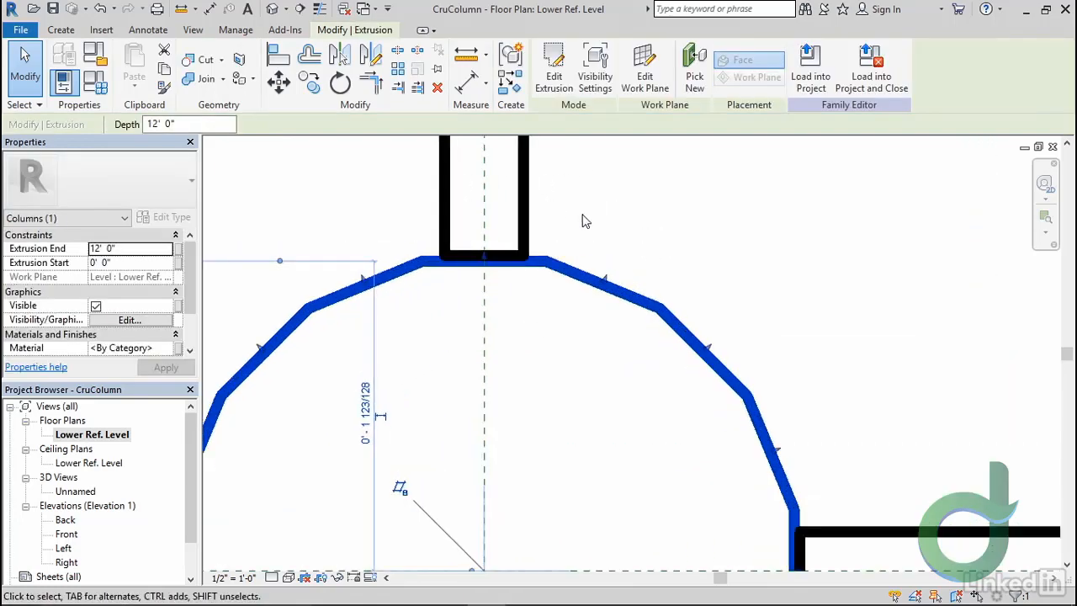
{"action": "left_click", "coordinate": [582, 215]}
{"action": "left_click", "coordinate": [525, 228]}
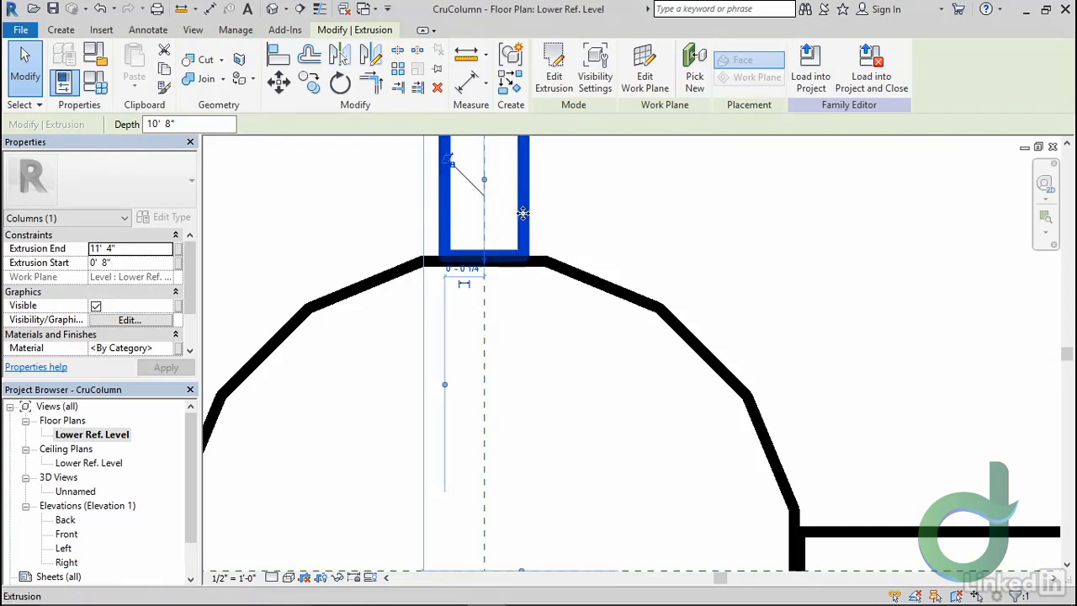
{"action": "left_click_drag", "start_coordinate": [524, 221], "coordinate": [523, 179]}
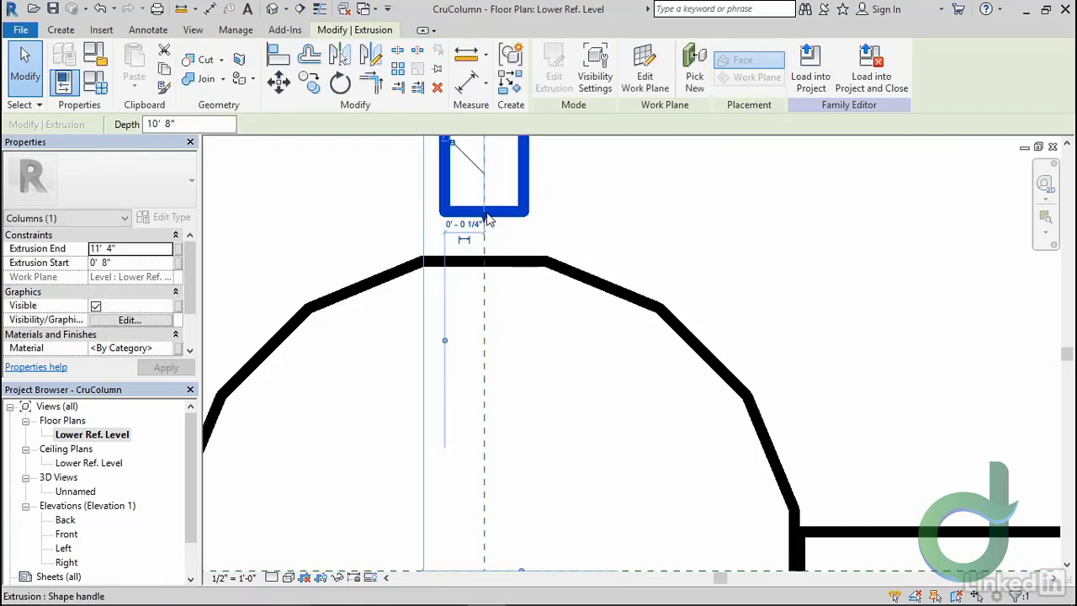
{"action": "left_click_drag", "start_coordinate": [491, 220], "coordinate": [494, 261]}
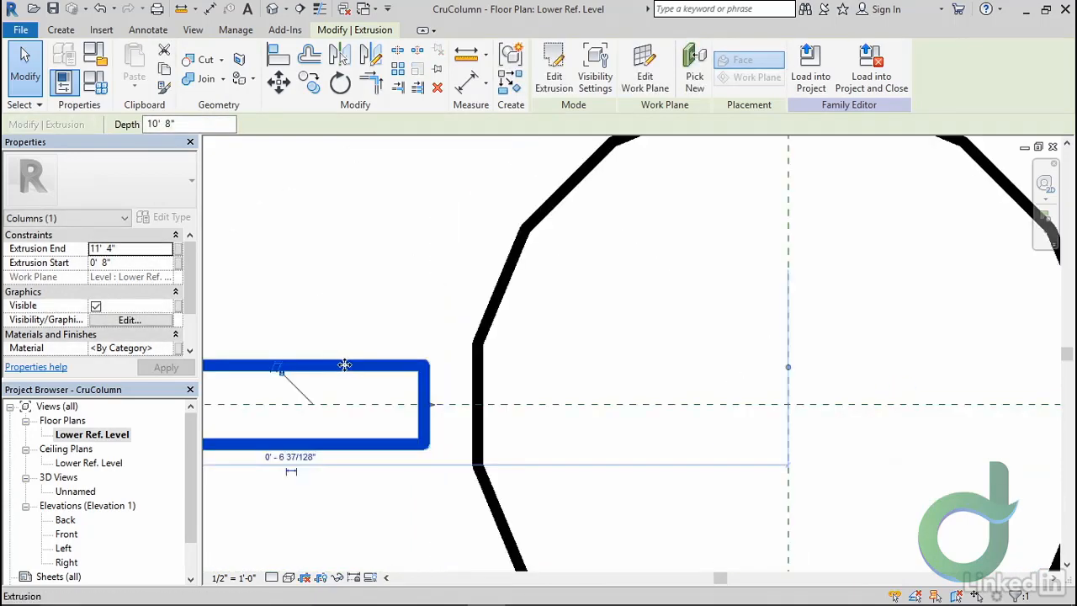
Move the left fin toward the centre so its inner end meets the shaft's flat face
{"action": "left_click_drag", "start_coordinate": [383, 371], "coordinate": [389, 369]}
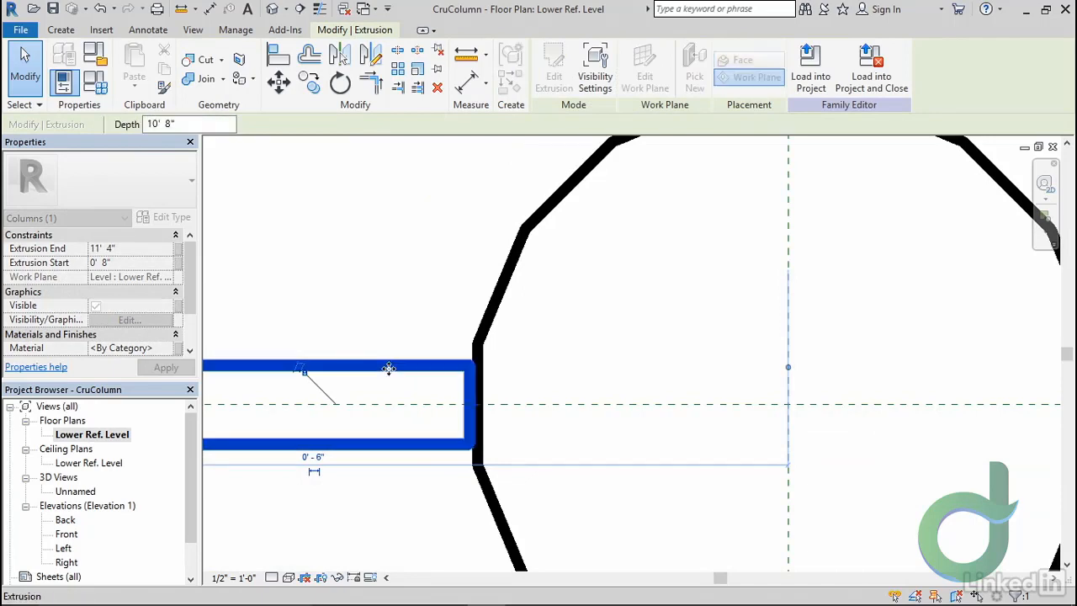
{"action": "middle_click_drag", "start_coordinate": [677, 508], "coordinate": [855, 423]}
{"action": "scroll", "coordinate": [855, 423], "scroll_direction": "down", "scroll_amount": 1}
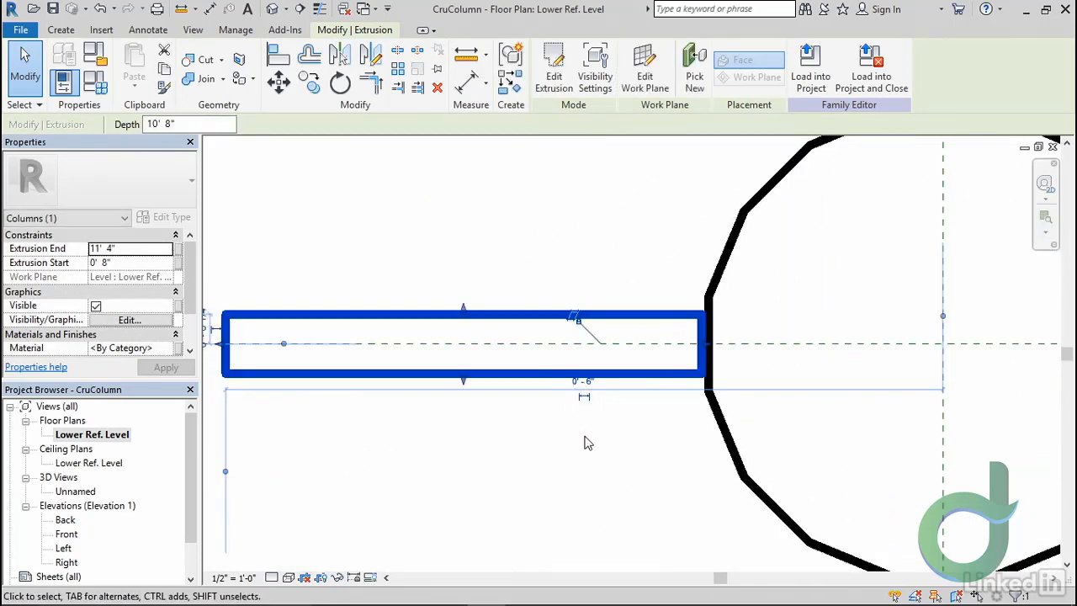
{"action": "scroll", "coordinate": [588, 444], "scroll_direction": "down", "scroll_amount": 1}
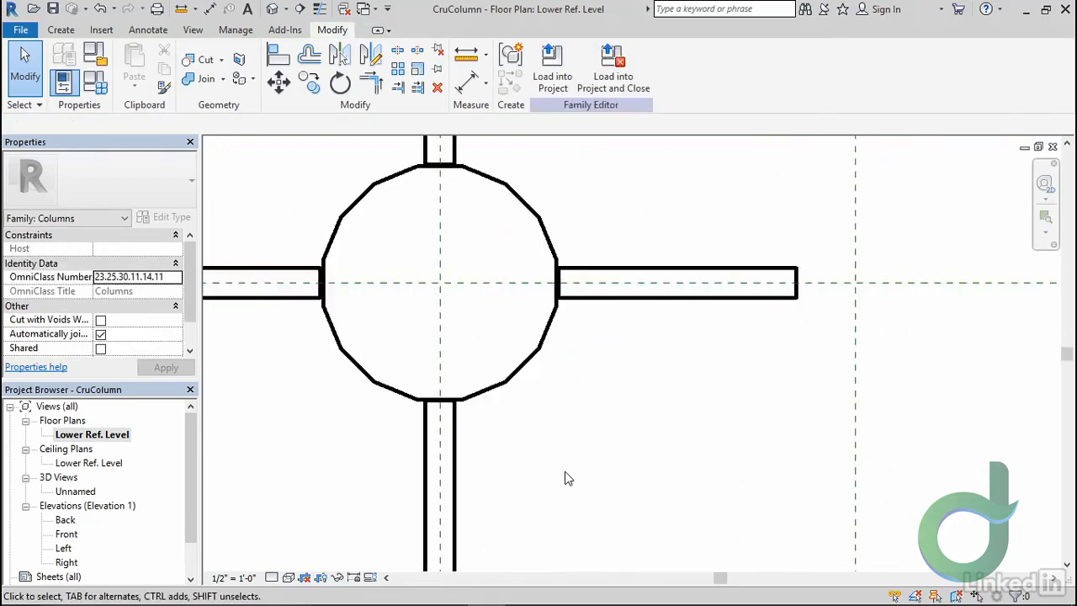
{"action": "scroll", "coordinate": [566, 478], "scroll_direction": "down", "scroll_amount": 2}
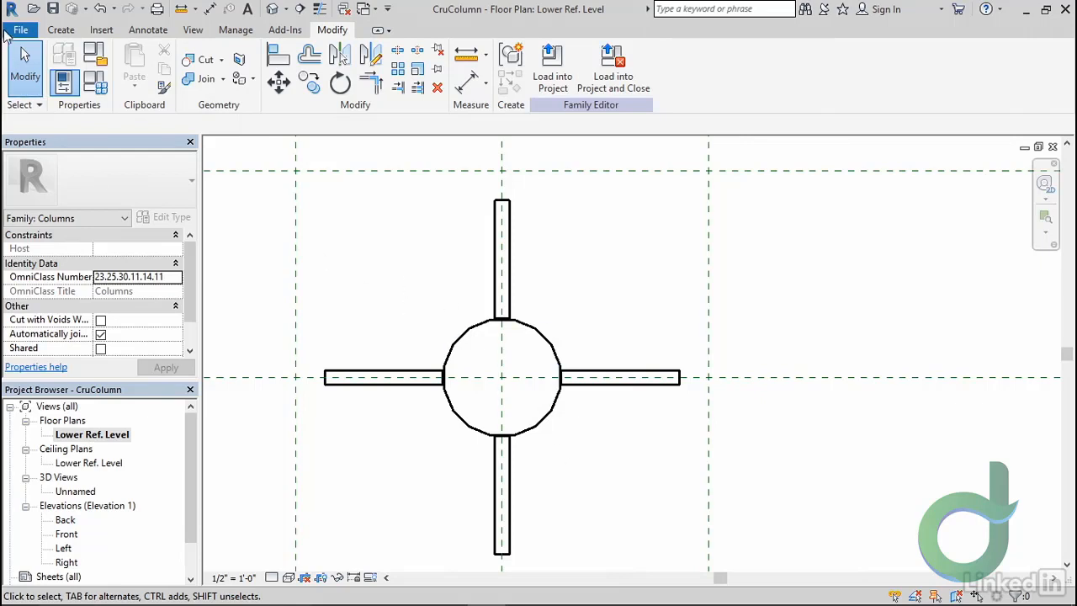
Save the column family as CruColumn2.rfa in the Custom Families folder, then load it into the bank project and close the family
{"action": "left_click", "coordinate": [20, 31]}
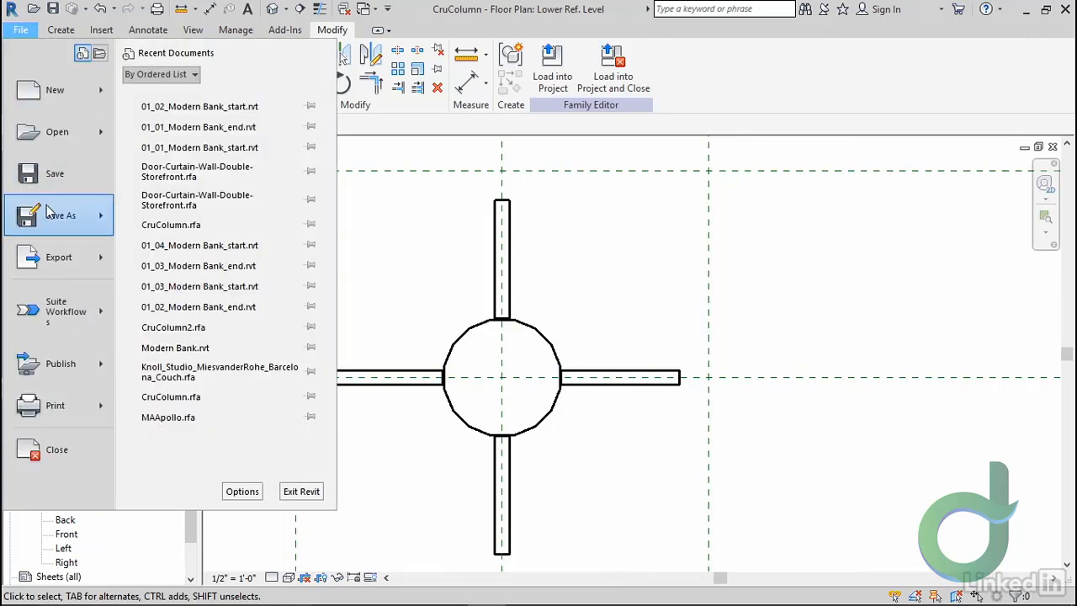
{"action": "mouse_move", "coordinate": [49, 212]}
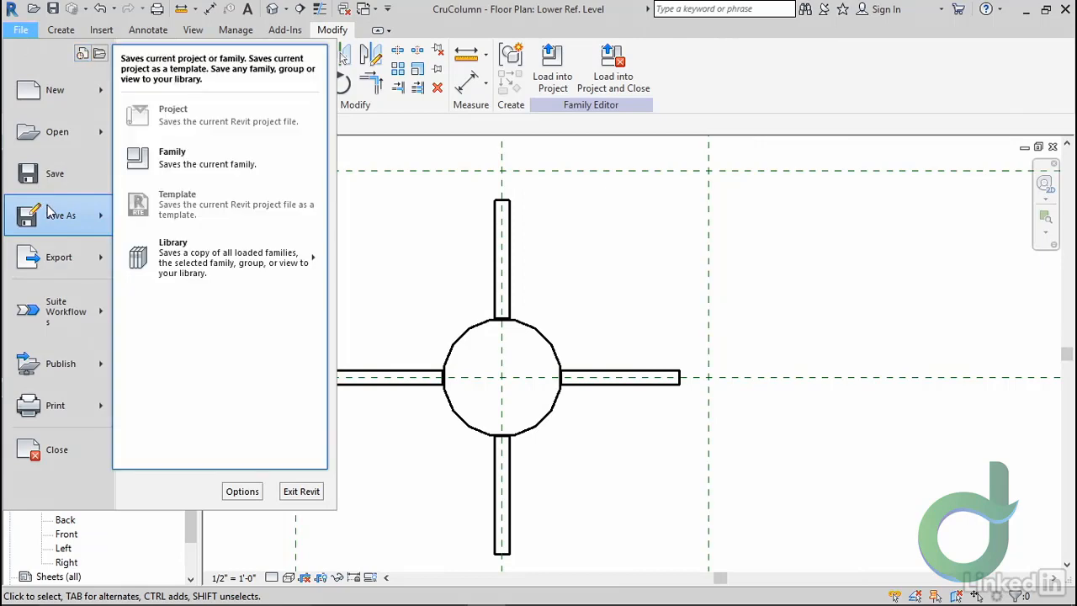
{"action": "left_click", "coordinate": [217, 169]}
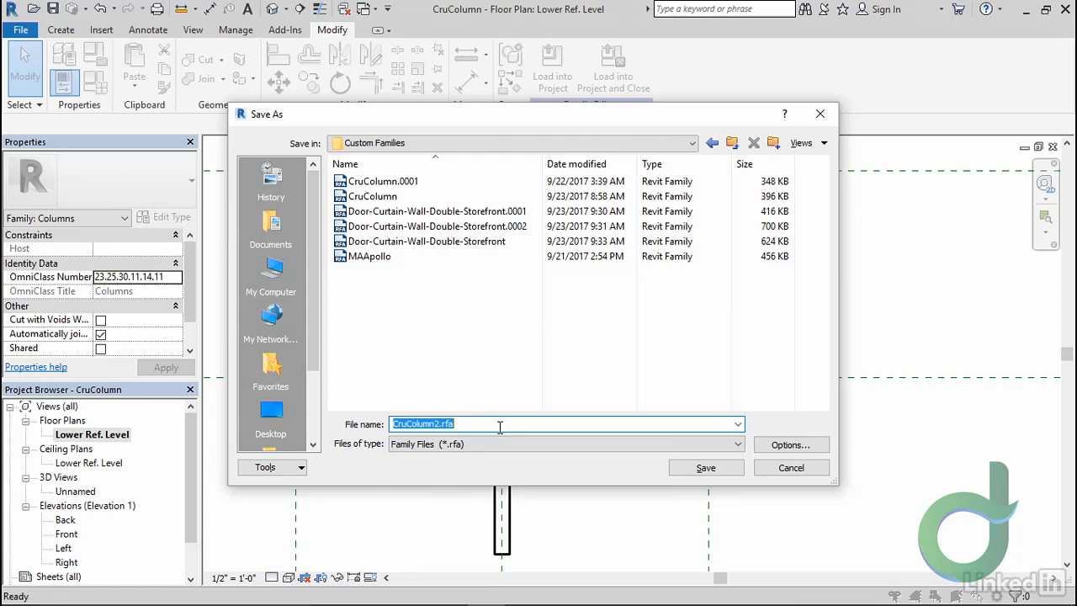
{"action": "left_click", "coordinate": [702, 468]}
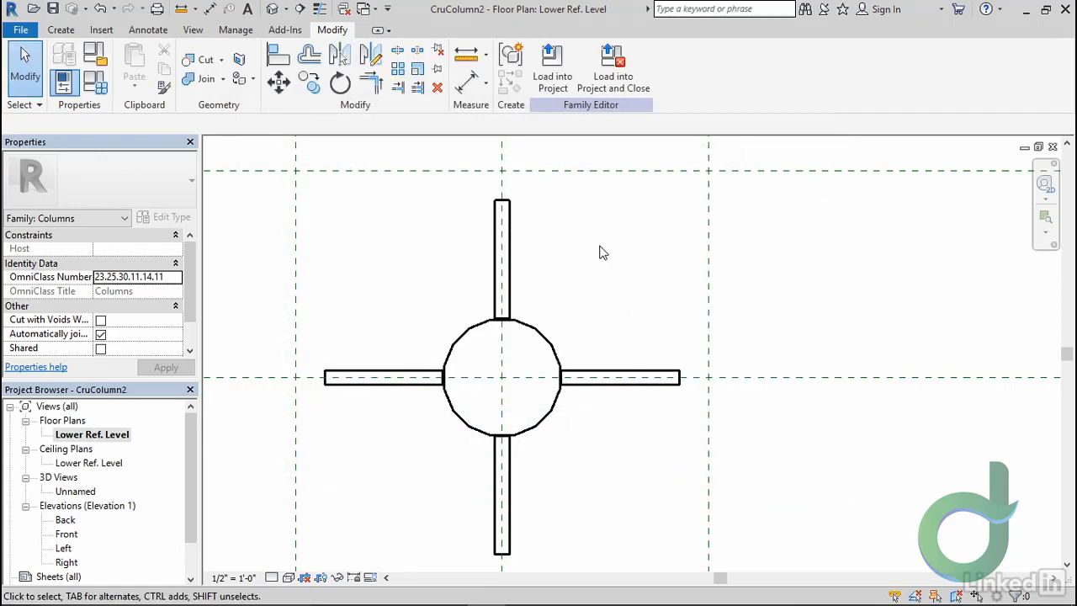
{"action": "left_click", "coordinate": [610, 86]}
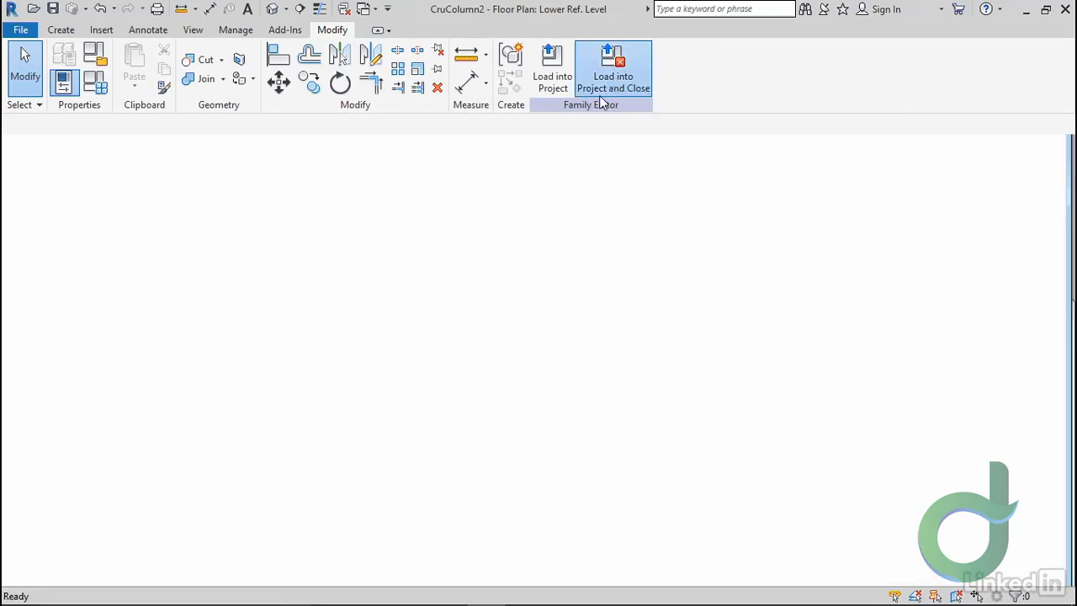
{"action": "key", "text": "Escape"}
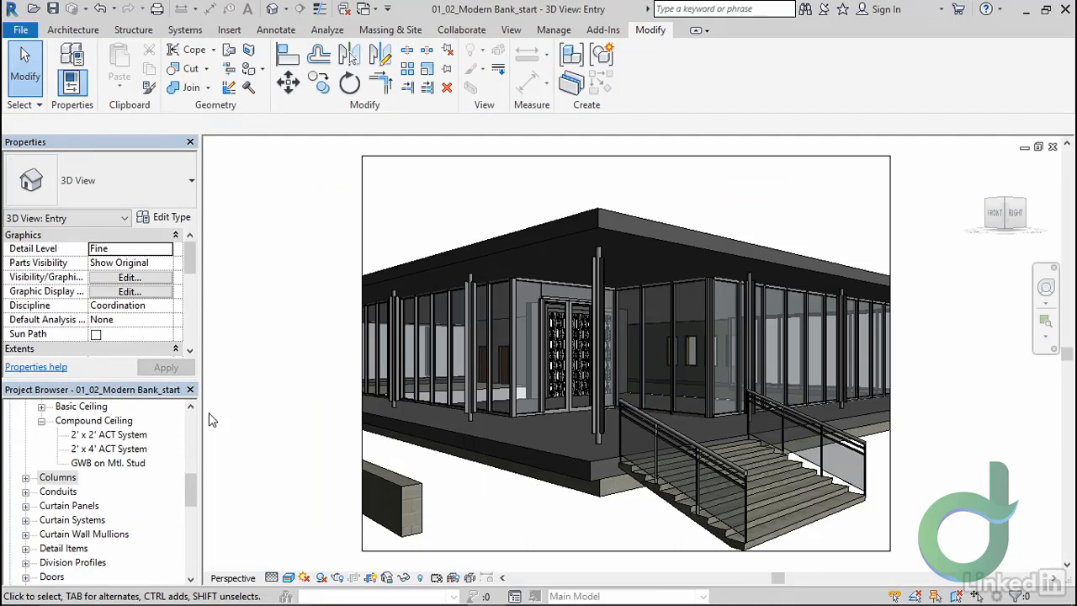
Replace every CruColumn Cruciform Fin Column in the entire project with the CruColumn2 Cruciform Fin Column type
{"action": "left_click", "coordinate": [27, 478]}
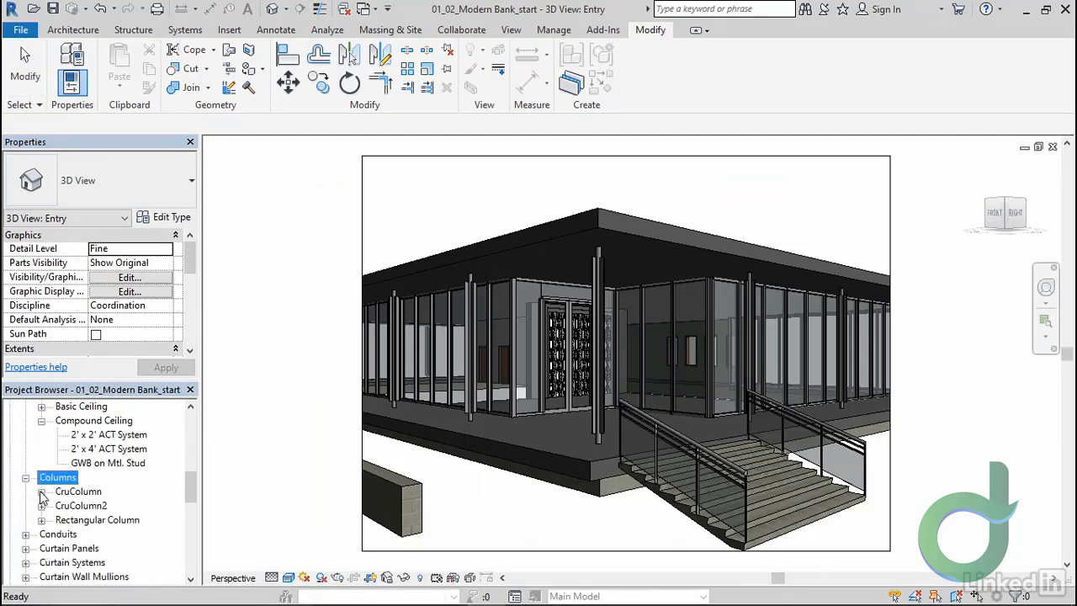
{"action": "left_click", "coordinate": [41, 492]}
{"action": "left_click", "coordinate": [115, 506]}
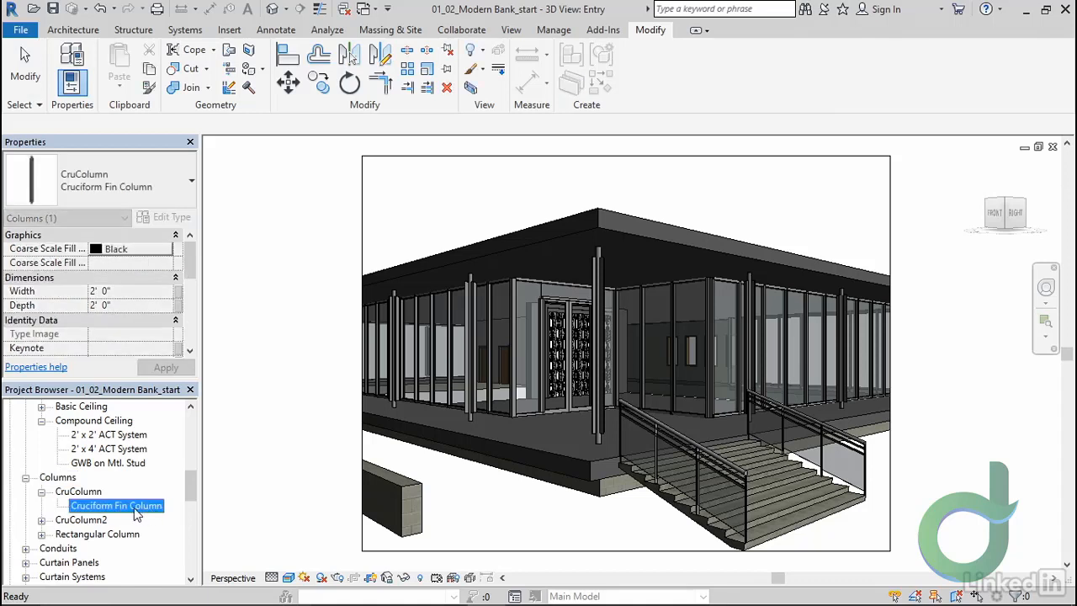
{"action": "right_click", "coordinate": [136, 511]}
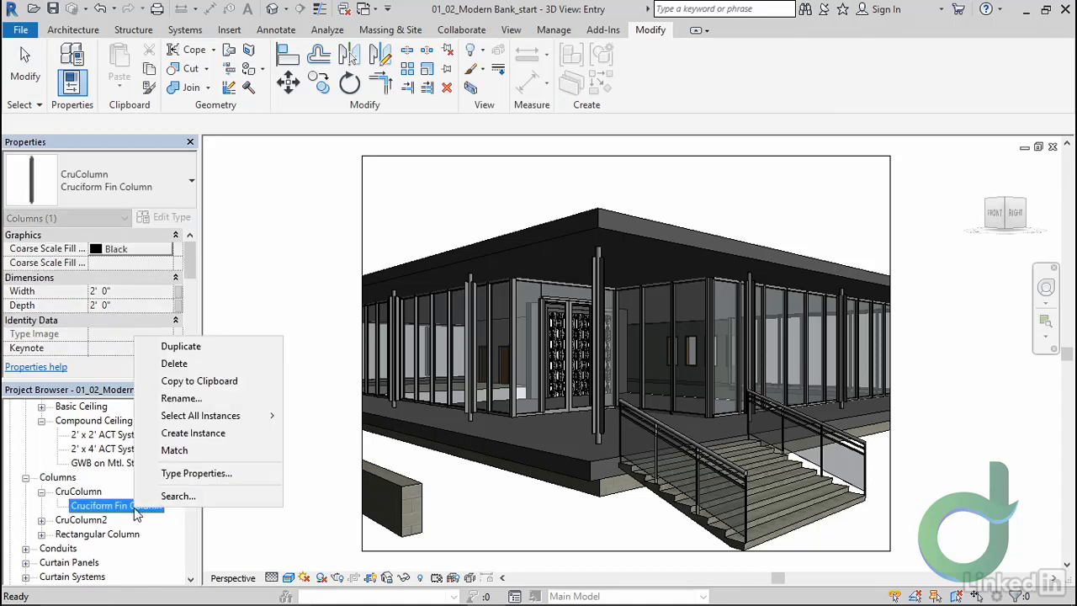
{"action": "mouse_move", "coordinate": [259, 416]}
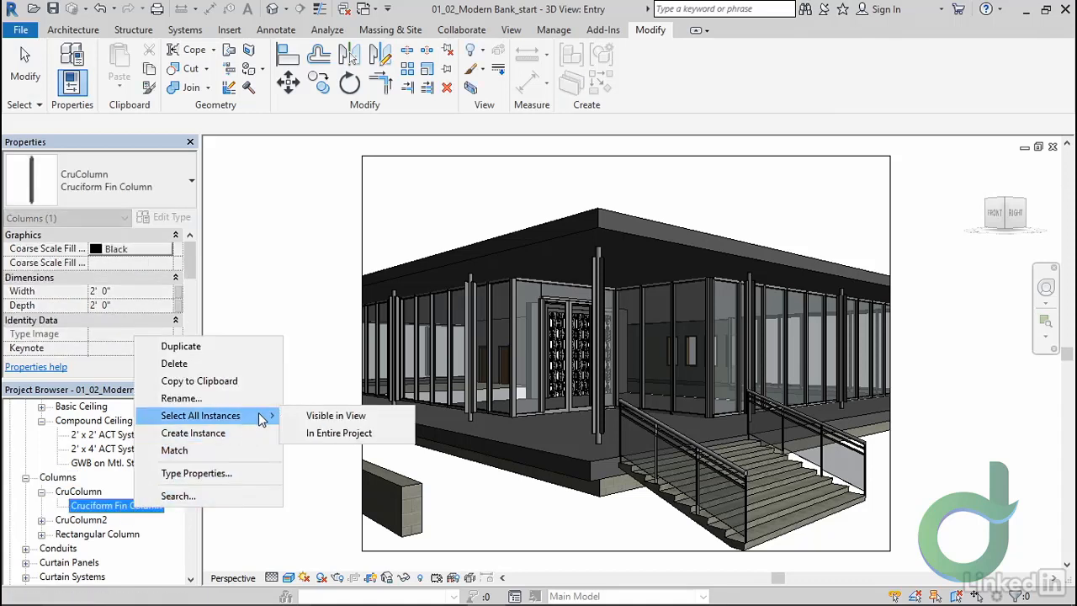
{"action": "left_click", "coordinate": [337, 433]}
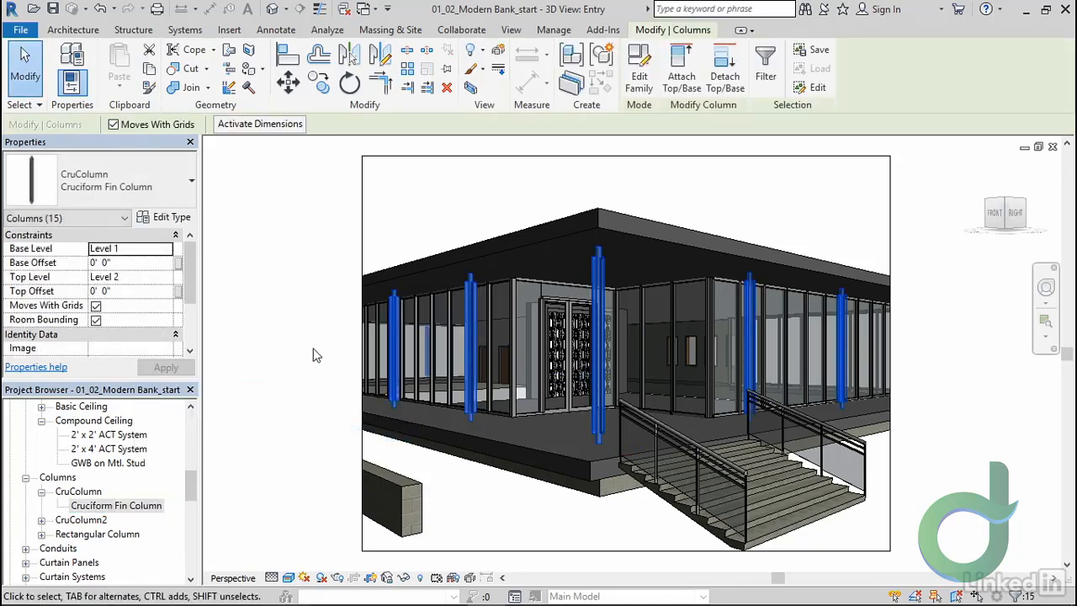
{"action": "left_click", "coordinate": [191, 187]}
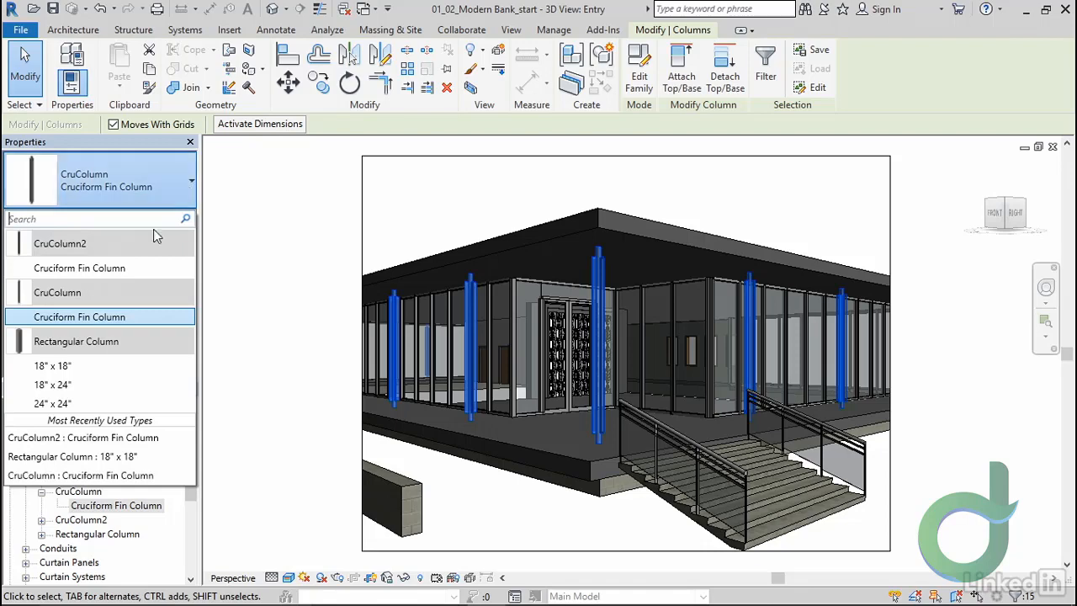
{"action": "left_click", "coordinate": [136, 268]}
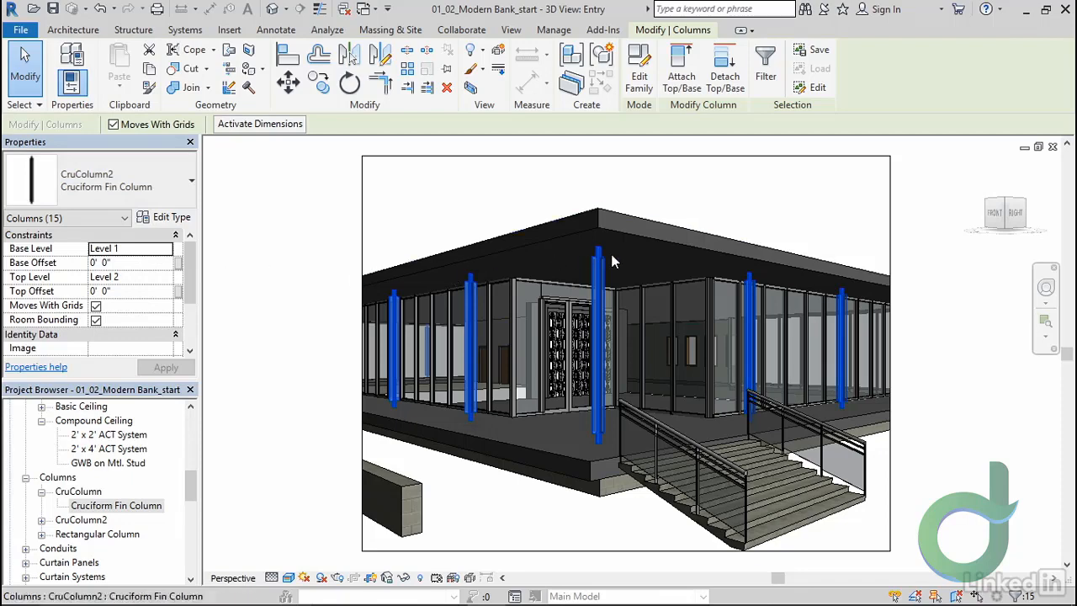
{"action": "left_click", "coordinate": [320, 288]}
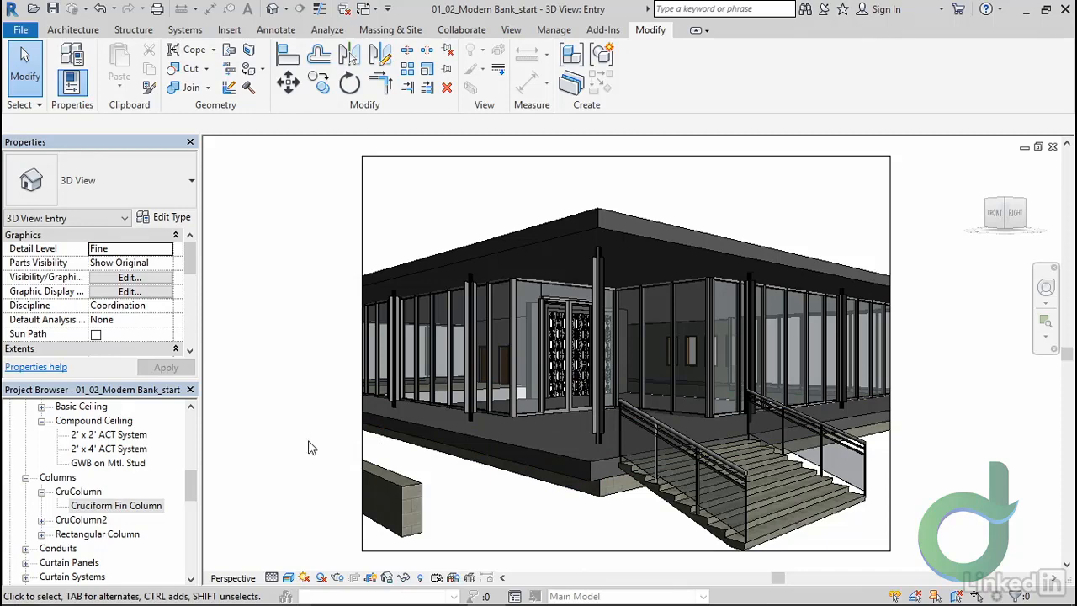
Preview the Entry view in the Ray Trace visual style
{"action": "left_click", "coordinate": [288, 578]}
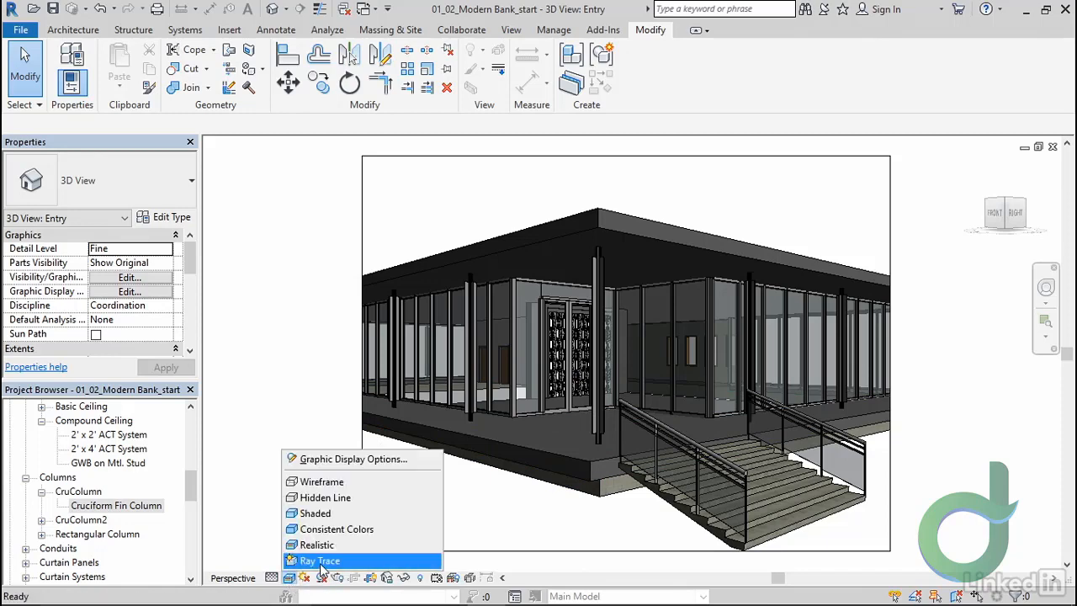
{"action": "left_click", "coordinate": [320, 561]}
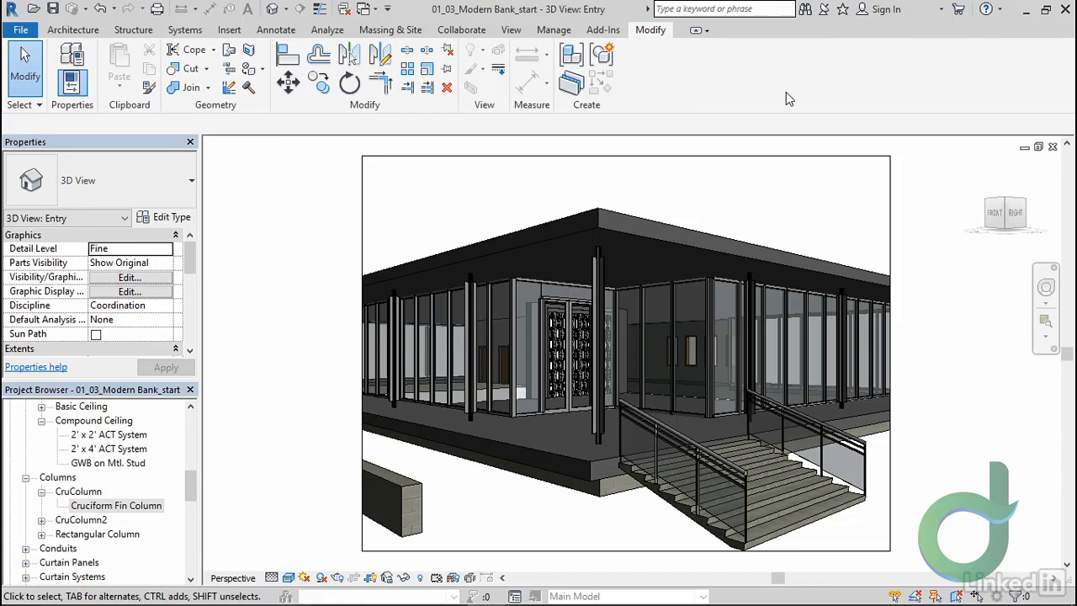
Open the Level 1 floor plan and examine the interior walls and the entrance corner
{"action": "left_click_drag", "start_coordinate": [194, 477], "coordinate": [197, 428]}
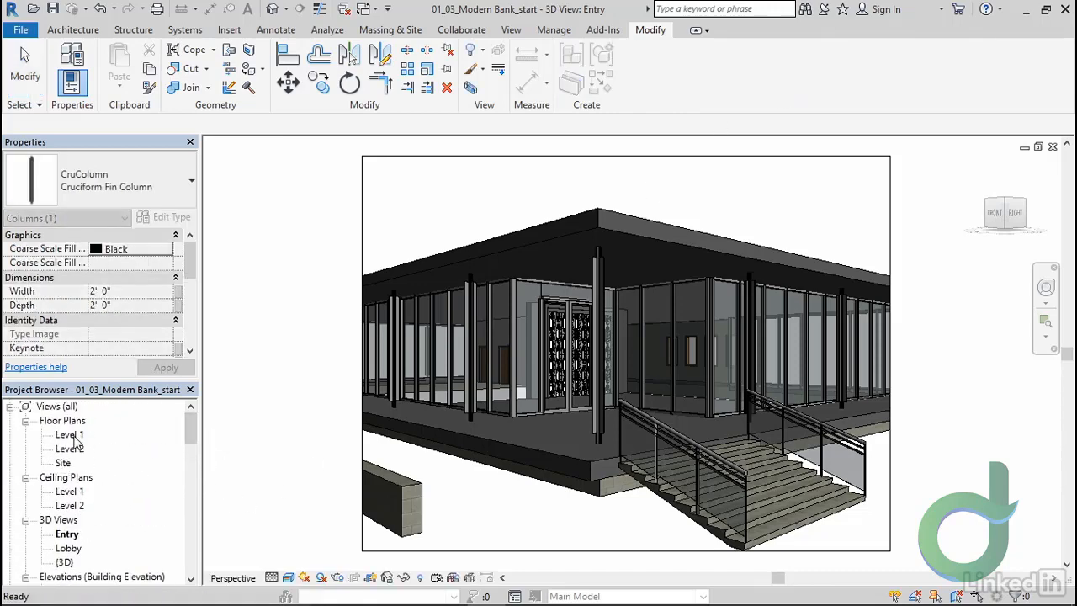
{"action": "double_click", "coordinate": [74, 437]}
{"action": "middle_click_drag", "start_coordinate": [622, 479], "coordinate": [616, 505]}
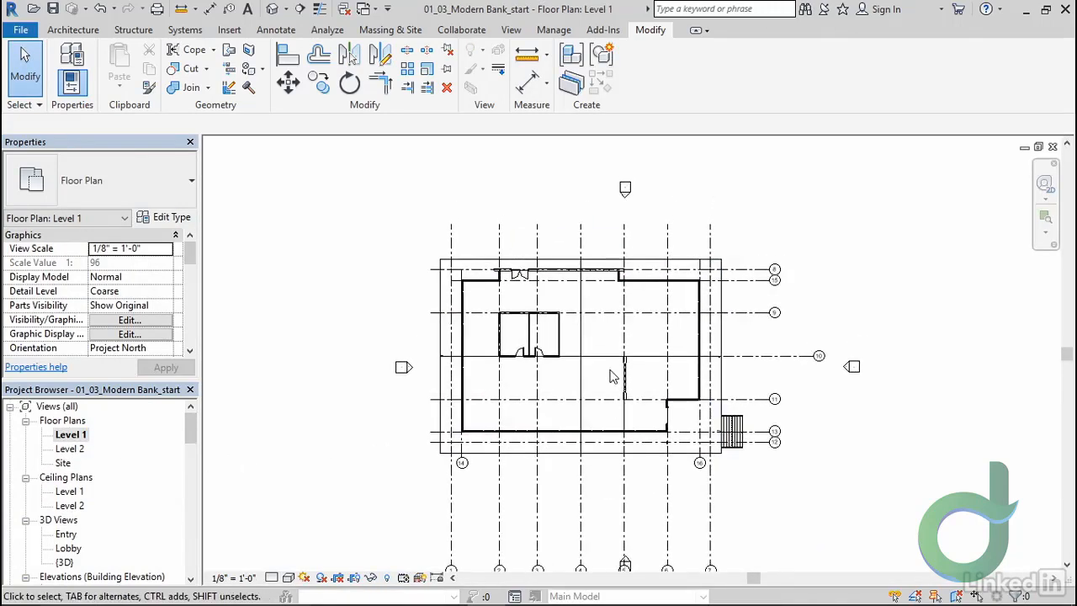
{"action": "scroll", "coordinate": [613, 376], "scroll_direction": "up", "scroll_amount": 4}
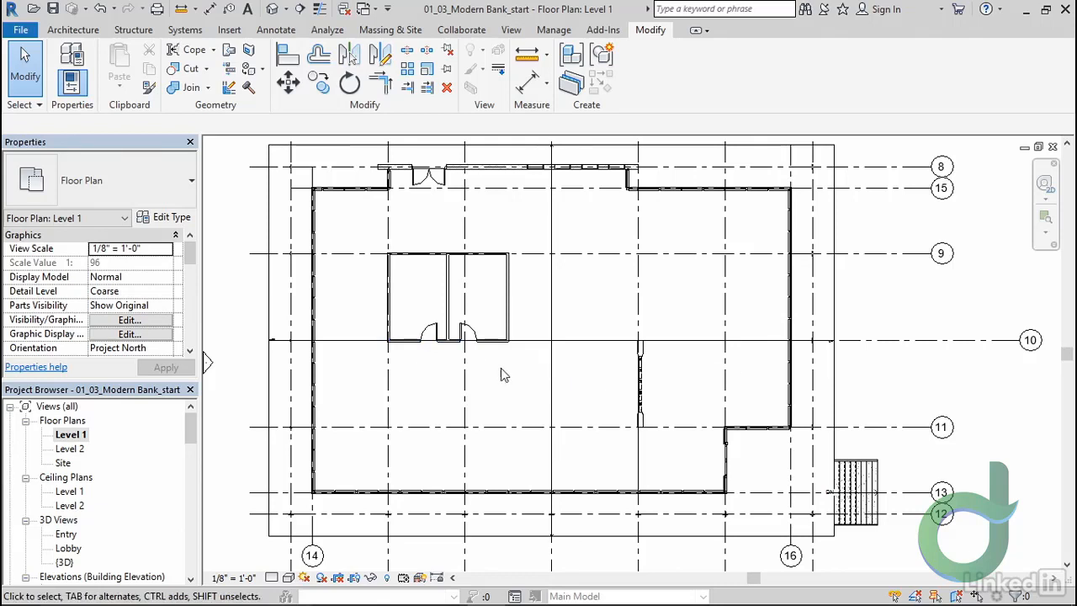
{"action": "scroll", "coordinate": [555, 354], "scroll_direction": "up", "scroll_amount": 2}
{"action": "left_click", "coordinate": [652, 375]}
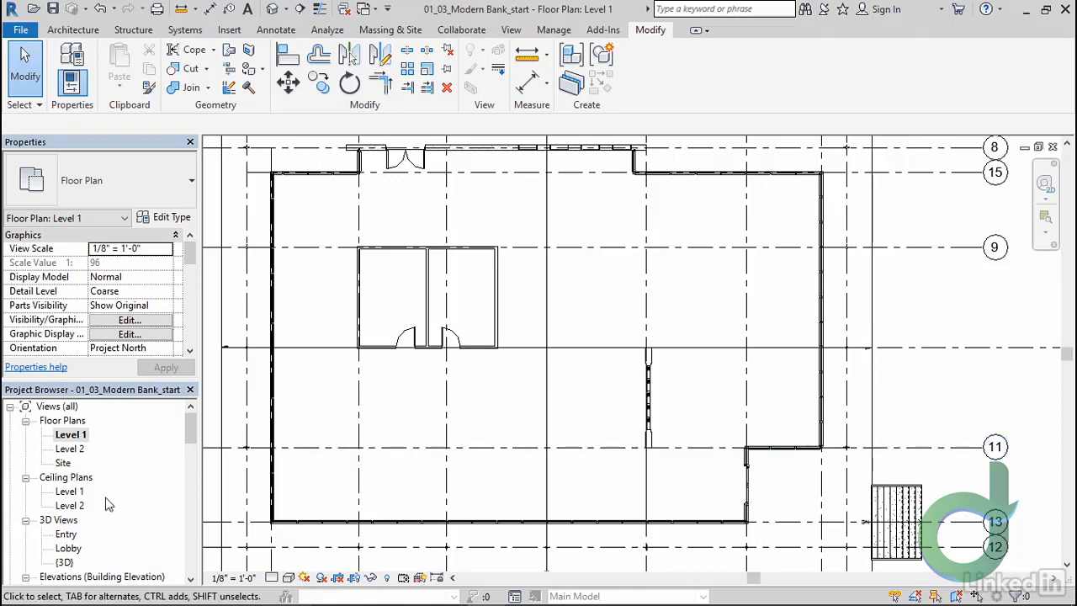
Open the Level 1 ceiling plan and start a sketched GWB on Mtl. Stud ceiling at the building's entrance corner
{"action": "left_click", "coordinate": [71, 491]}
{"action": "double_click", "coordinate": [71, 491]}
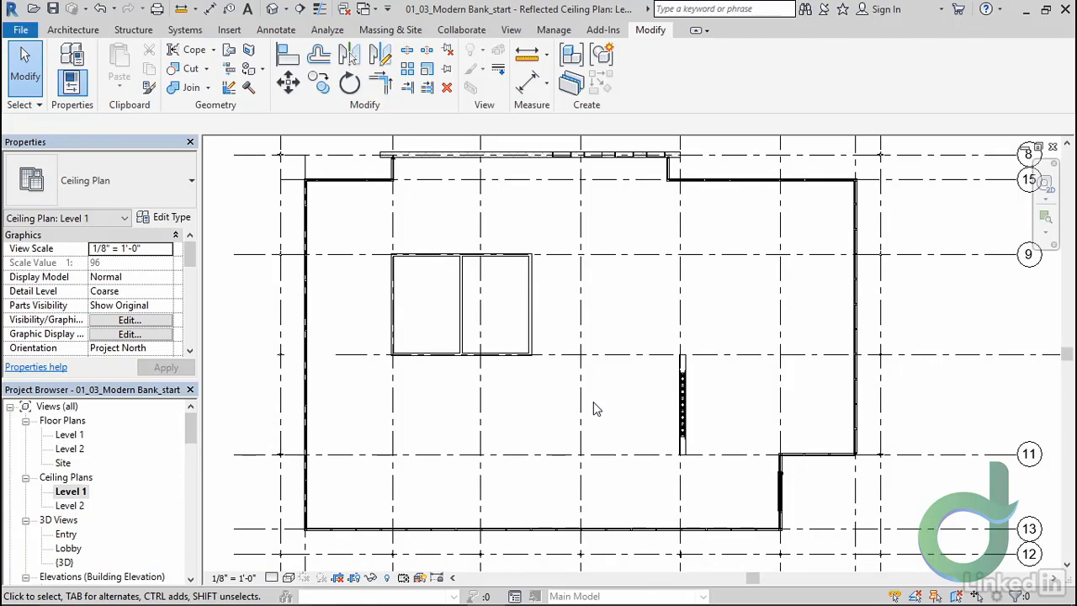
{"action": "middle_click_drag", "start_coordinate": [594, 407], "coordinate": [580, 415]}
{"action": "scroll", "coordinate": [579, 416], "scroll_direction": "up", "scroll_amount": 3}
{"action": "scroll", "coordinate": [555, 352], "scroll_direction": "up", "scroll_amount": 2}
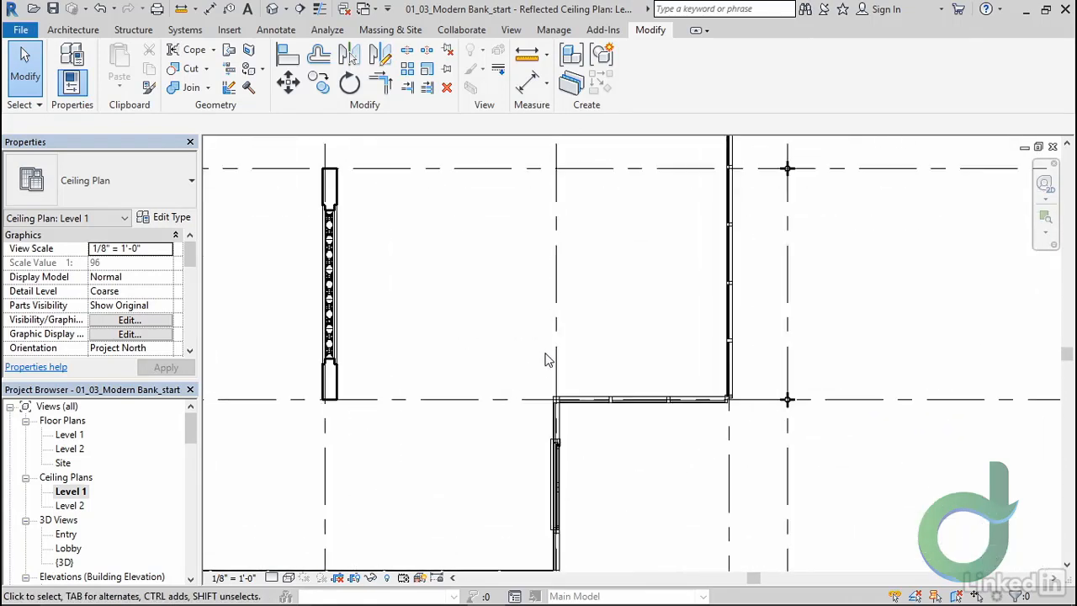
{"action": "middle_click_drag", "start_coordinate": [548, 361], "coordinate": [517, 379]}
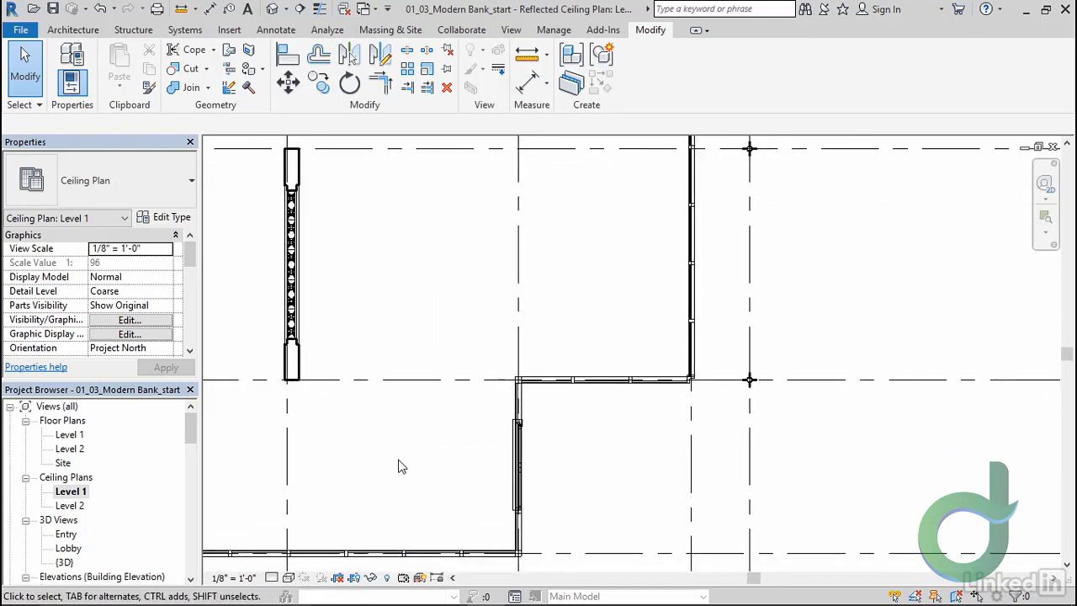
{"action": "left_click", "coordinate": [54, 34]}
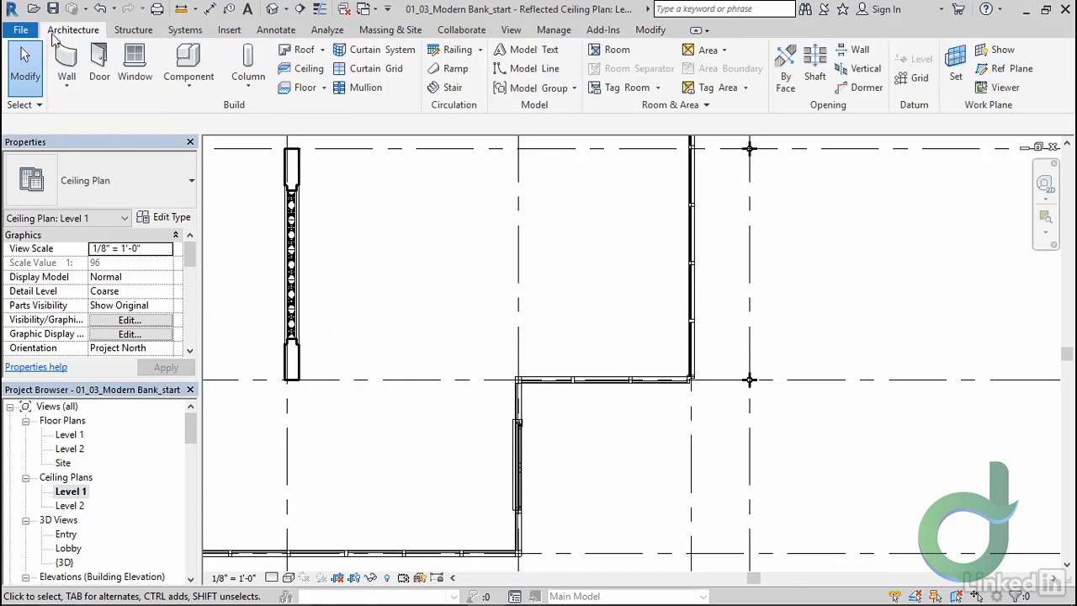
{"action": "left_click", "coordinate": [304, 69]}
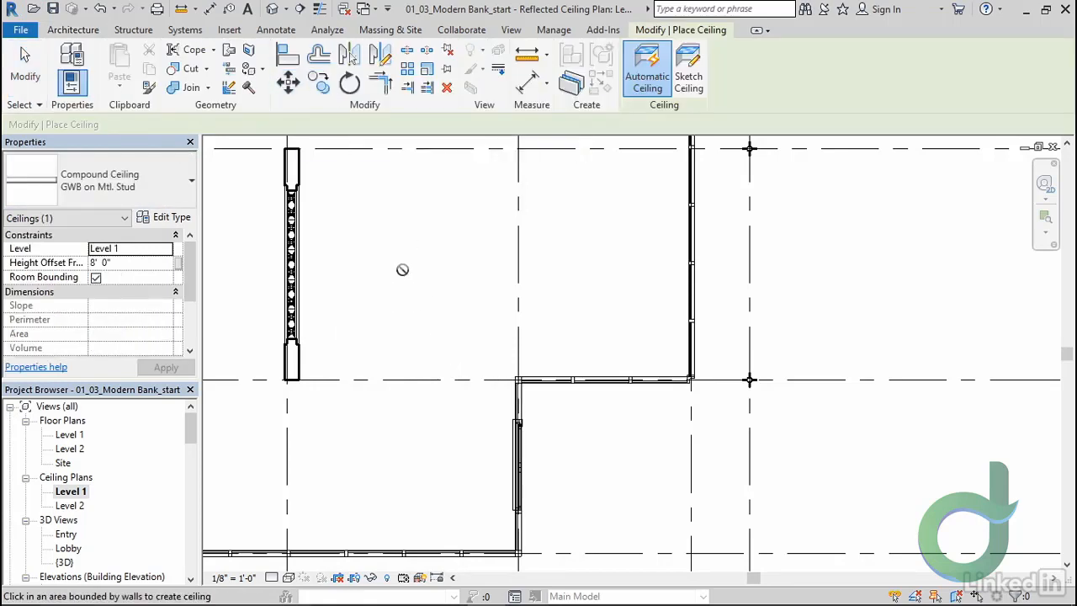
{"action": "left_click", "coordinate": [689, 72]}
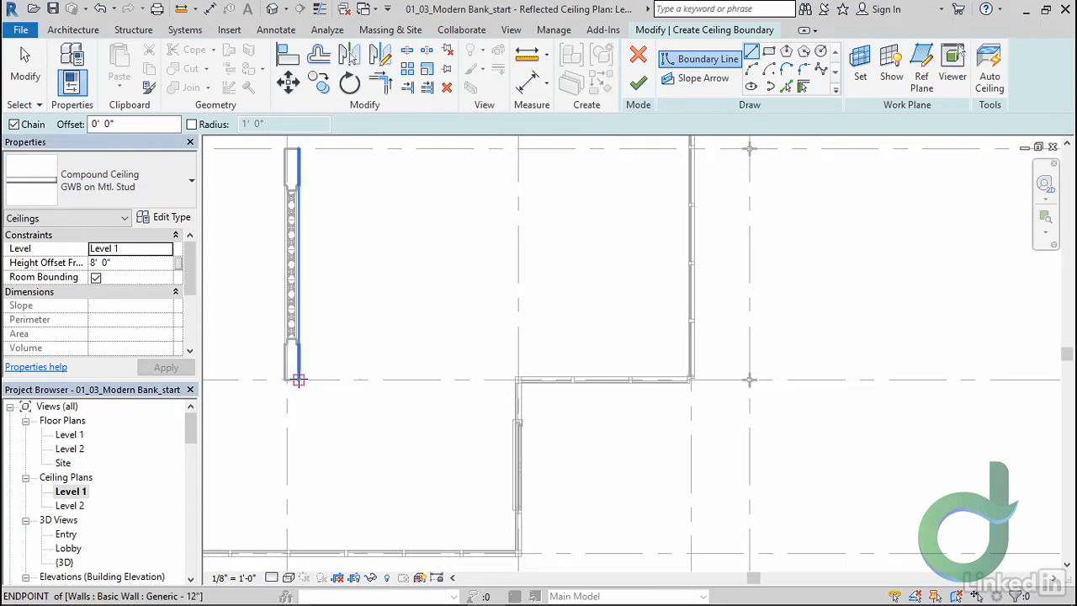
Sketch a closed ceiling boundary from the patterned partition along grid 10, around the inner faces of the curtain walls and back to the partition
{"action": "left_click", "coordinate": [299, 149]}
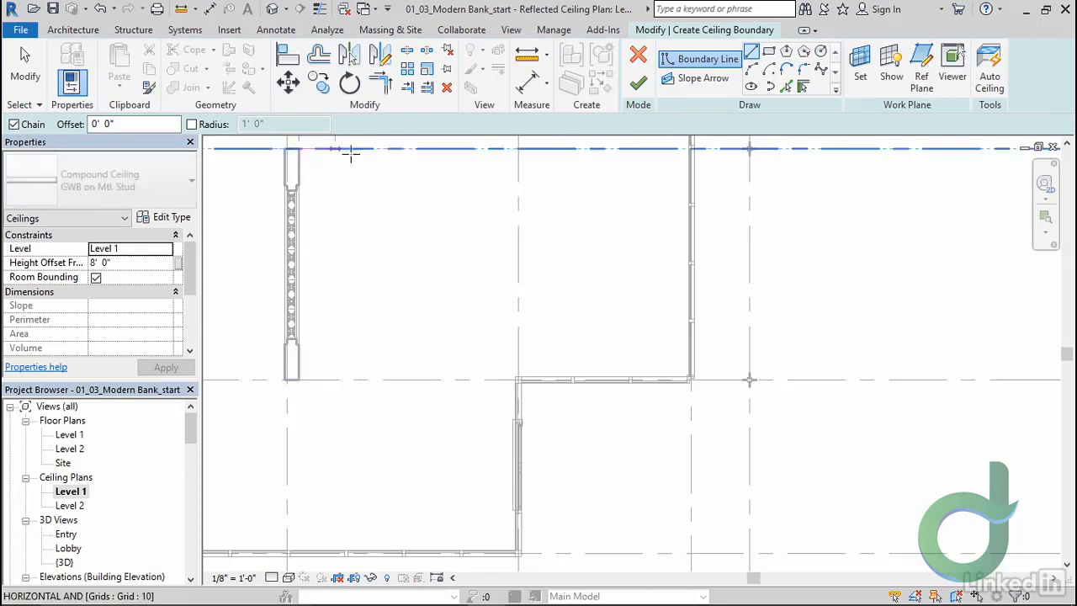
{"action": "scroll", "coordinate": [700, 227], "scroll_direction": "down", "scroll_amount": 2}
{"action": "scroll", "coordinate": [738, 160], "scroll_direction": "up", "scroll_amount": 5}
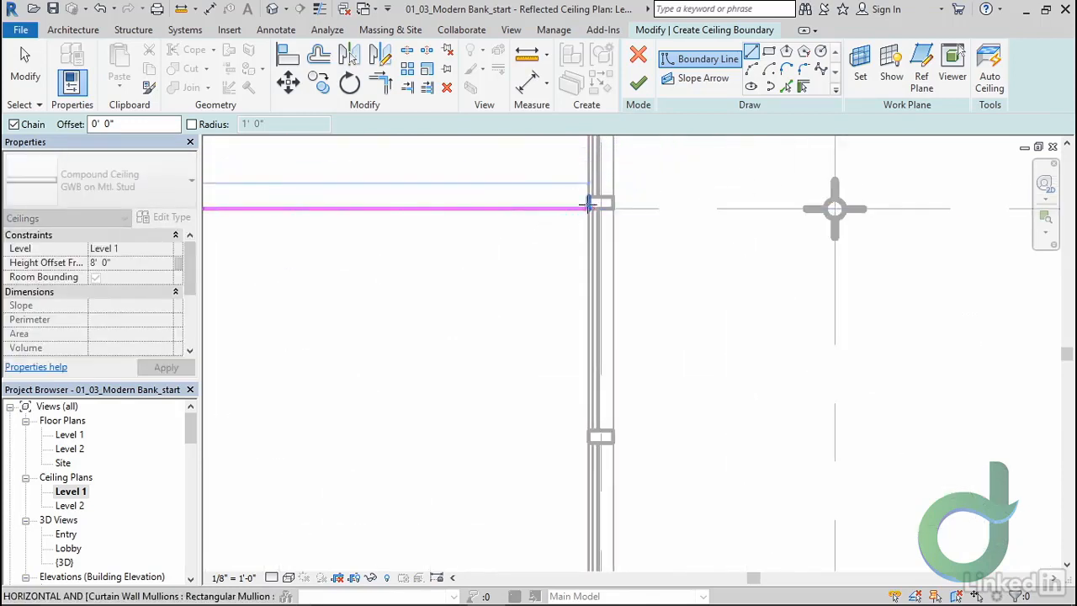
{"action": "left_click", "coordinate": [588, 208]}
{"action": "scroll", "coordinate": [546, 227], "scroll_direction": "down", "scroll_amount": 3}
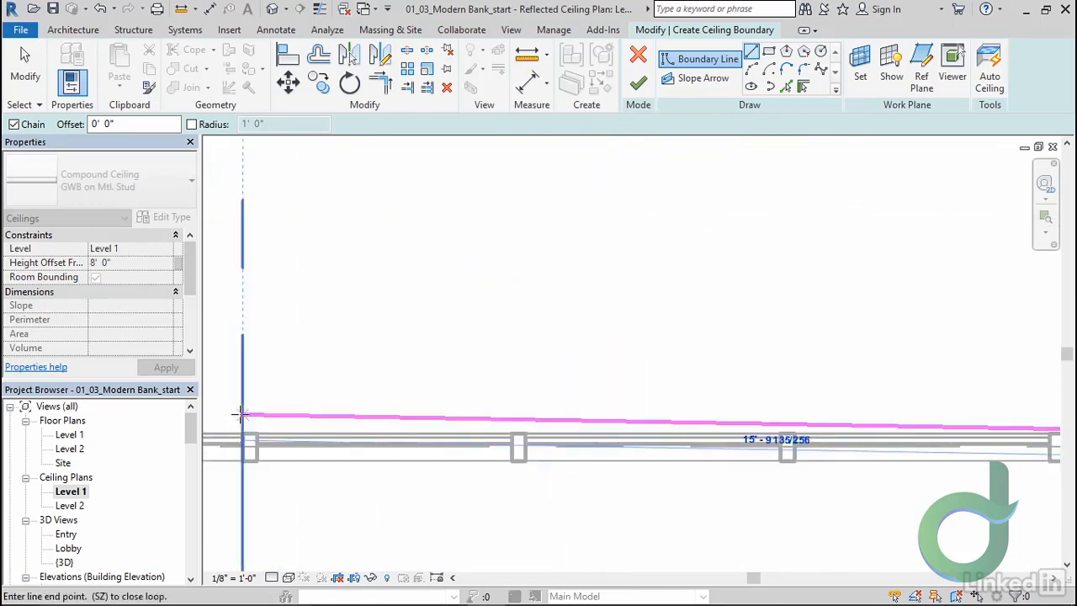
{"action": "left_click", "coordinate": [244, 434]}
{"action": "scroll", "coordinate": [446, 472], "scroll_direction": "down", "scroll_amount": 2}
{"action": "scroll", "coordinate": [447, 472], "scroll_direction": "down", "scroll_amount": 3}
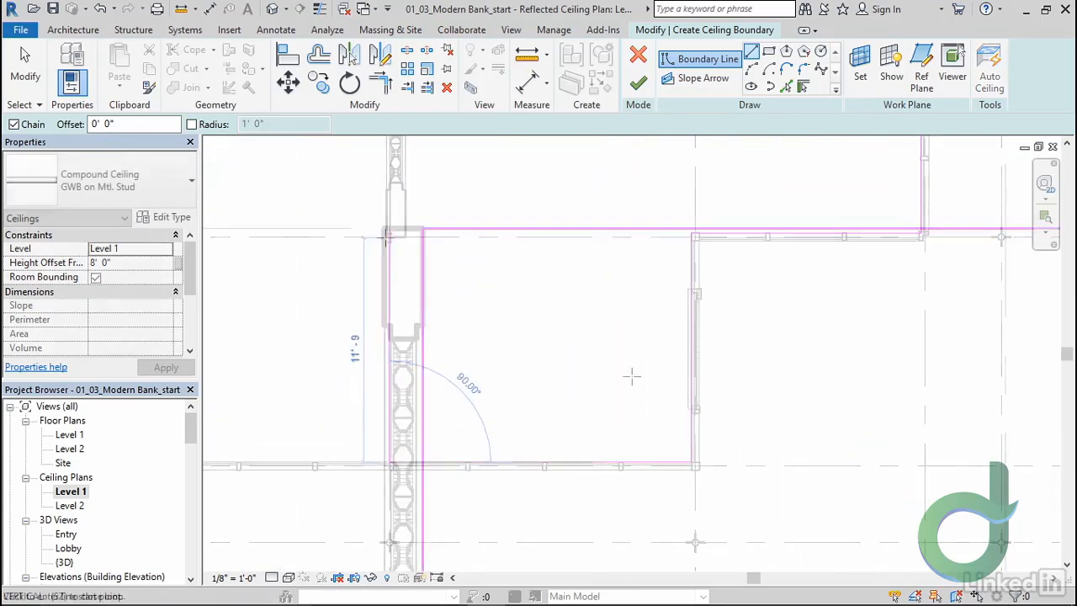
{"action": "middle_click_drag", "start_coordinate": [632, 375], "coordinate": [488, 291]}
{"action": "scroll", "coordinate": [488, 291], "scroll_direction": "down", "scroll_amount": 5}
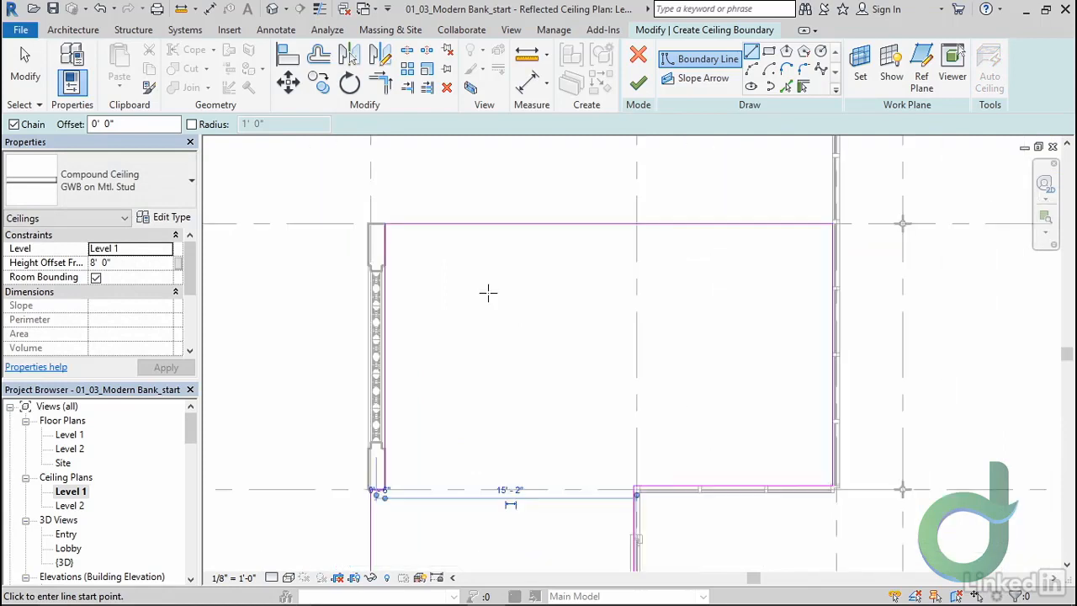
Move the ceiling boundary line below the patterned partition onto the partition's centerline and finish the ceiling sketch
{"action": "middle_click_drag", "start_coordinate": [620, 373], "coordinate": [569, 292]}
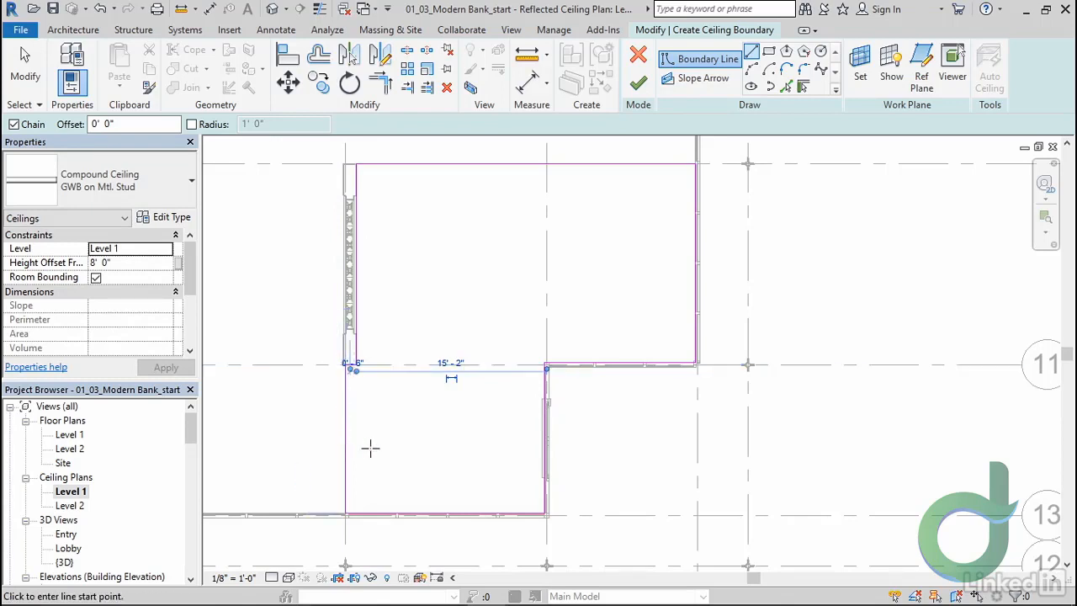
{"action": "middle_click_drag", "start_coordinate": [370, 448], "coordinate": [440, 415]}
{"action": "scroll", "coordinate": [339, 389], "scroll_direction": "up", "scroll_amount": 4}
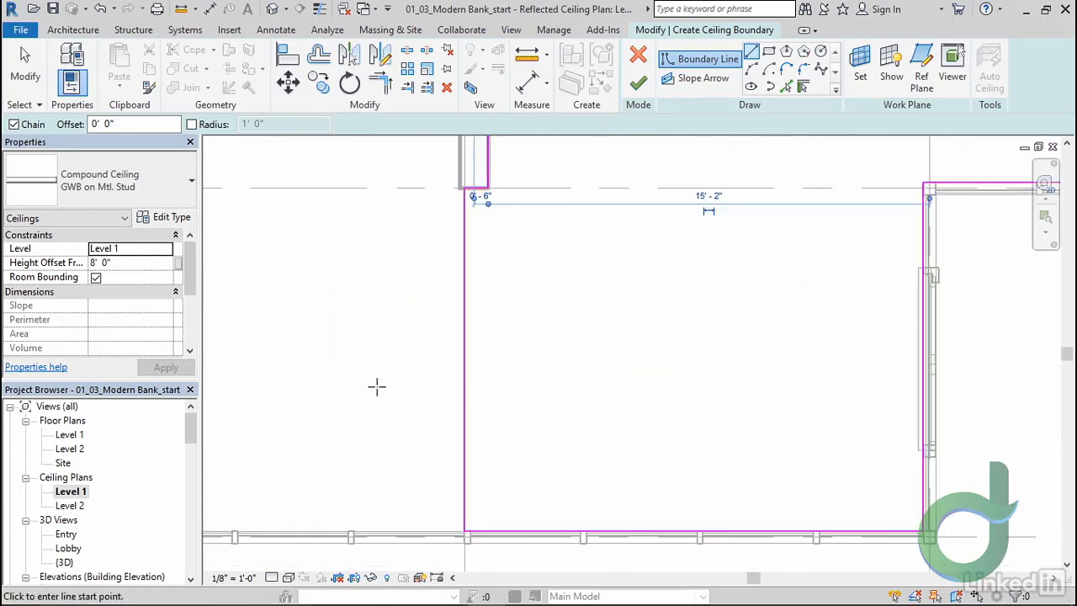
{"action": "left_click", "coordinate": [288, 82]}
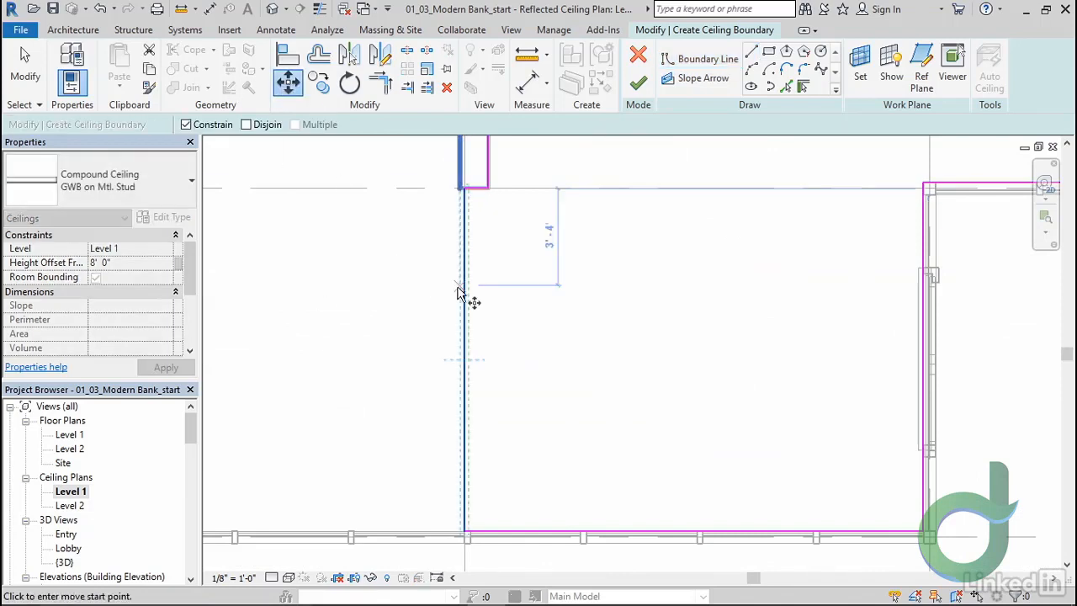
{"action": "left_click", "coordinate": [466, 352]}
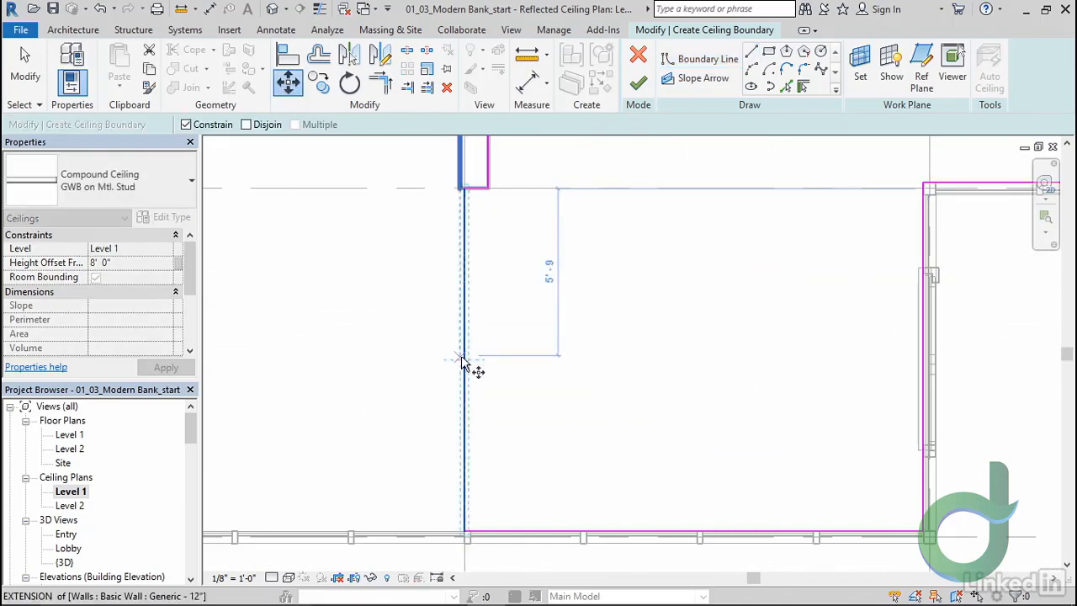
{"action": "left_click", "coordinate": [474, 360]}
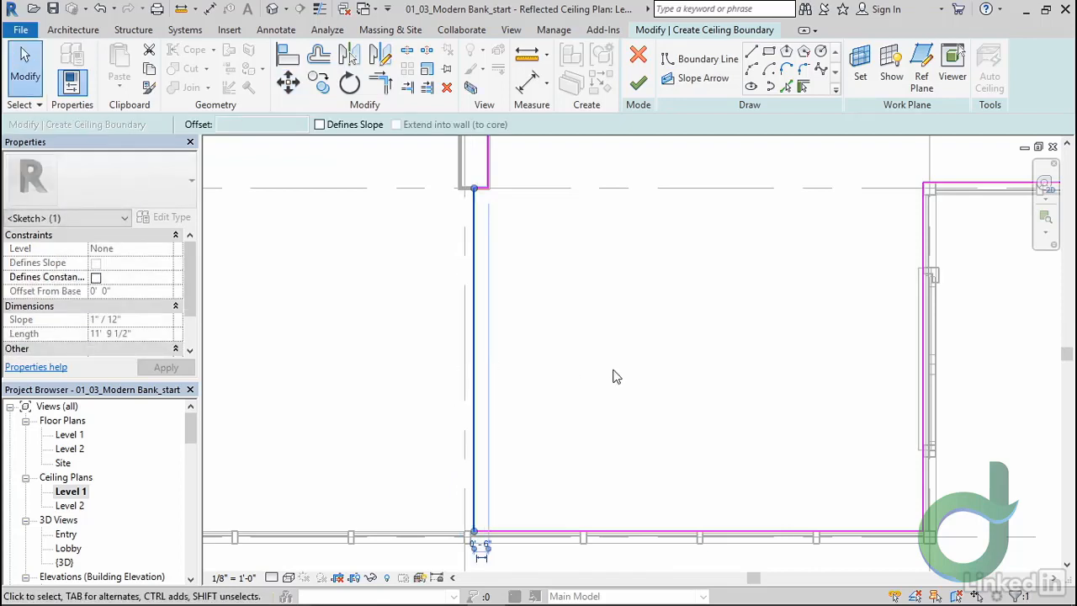
{"action": "mouse_move", "coordinate": [779, 378]}
{"action": "middle_mouse_down"}
{"action": "mouse_move", "coordinate": [603, 379]}
{"action": "mouse_move", "coordinate": [555, 407]}
{"action": "middle_mouse_up"}
{"action": "scroll", "coordinate": [627, 378], "scroll_direction": "down", "scroll_amount": 3}
{"action": "scroll", "coordinate": [626, 373], "scroll_direction": "down", "scroll_amount": 1}
{"action": "scroll", "coordinate": [550, 408], "scroll_direction": "down", "scroll_amount": 1}
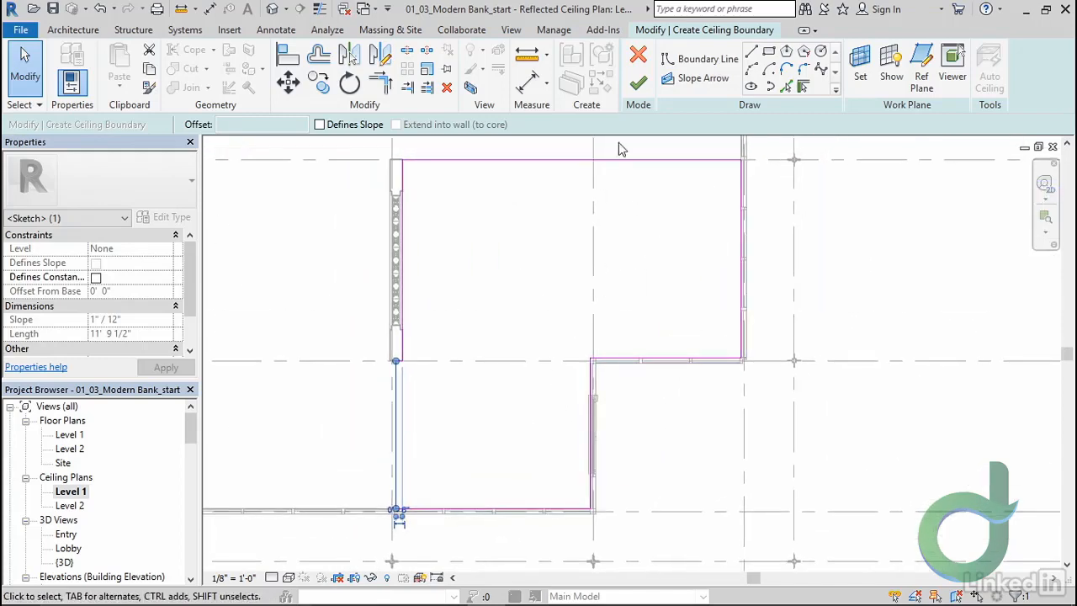
{"action": "left_click", "coordinate": [638, 83]}
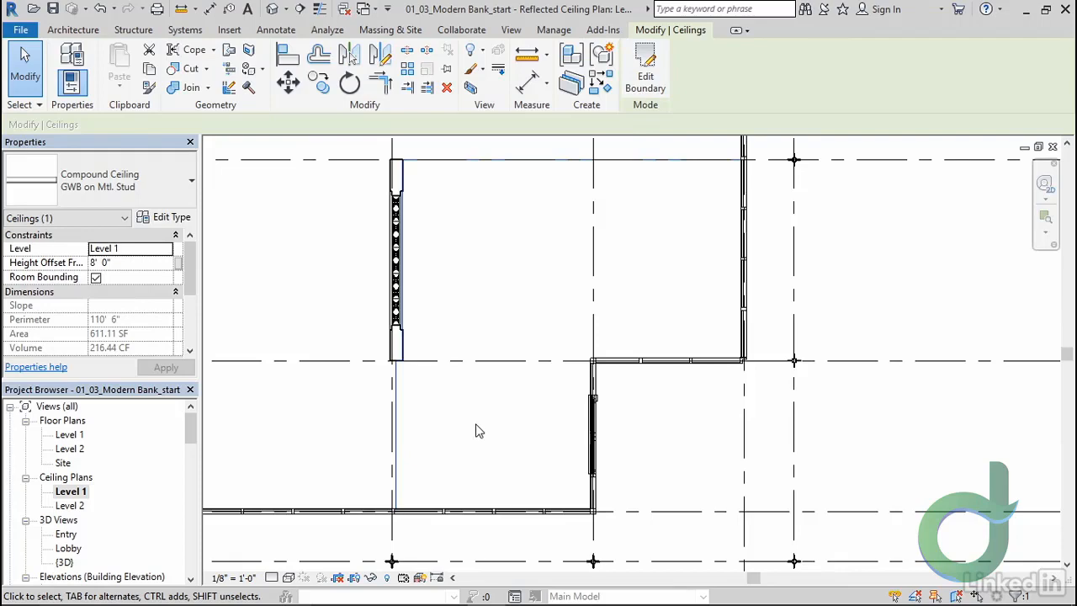
Open the Lobby 3D view and set the new entrance ceiling's height offset from level to 11' 10"
{"action": "double_click", "coordinate": [68, 547]}
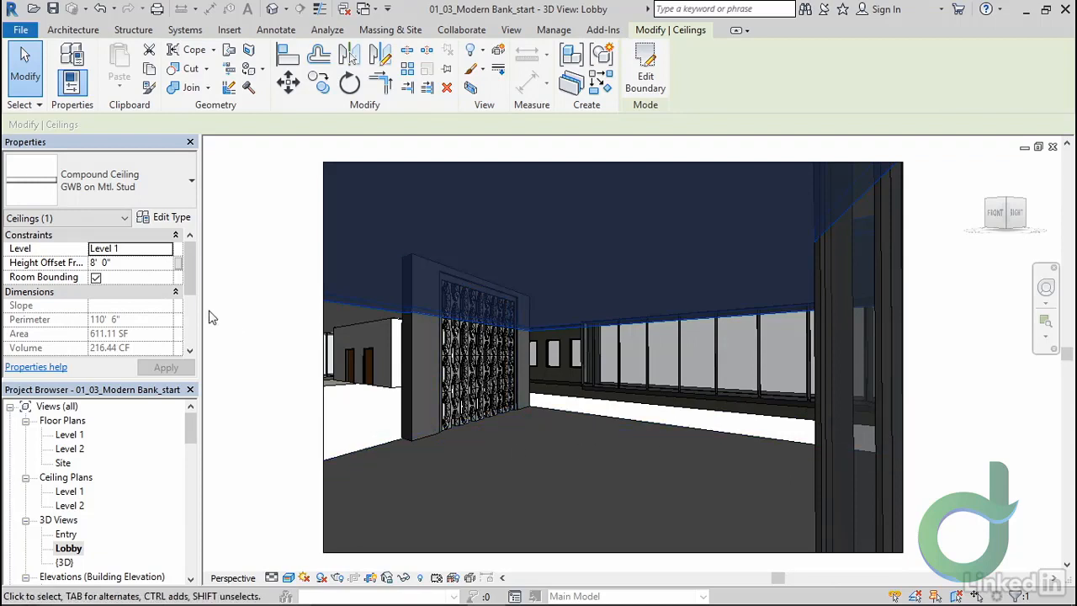
{"action": "left_click", "coordinate": [135, 262]}
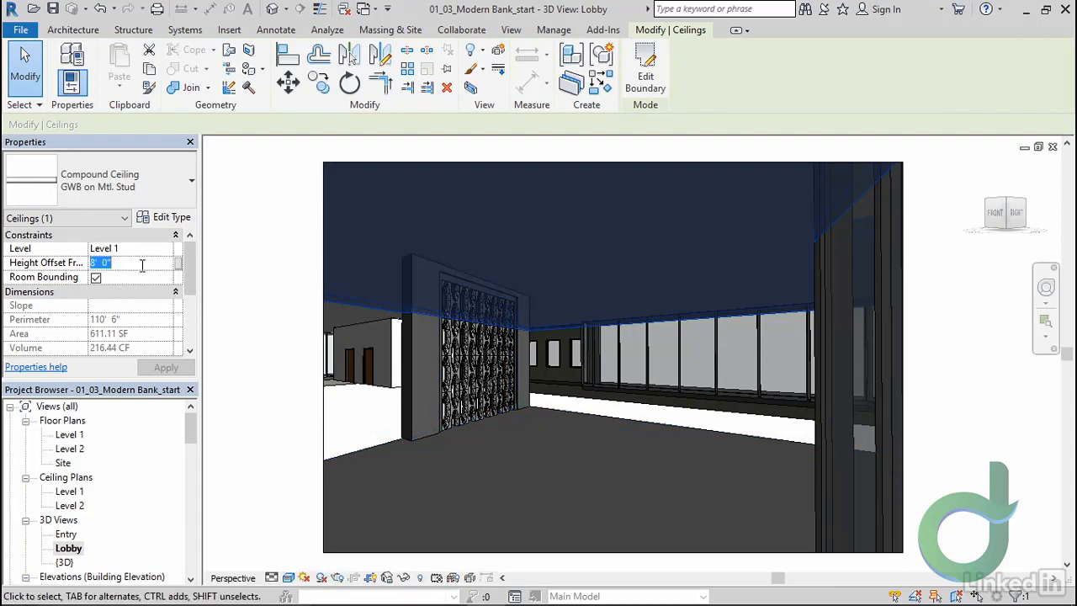
{"action": "type", "text": "11'10"}
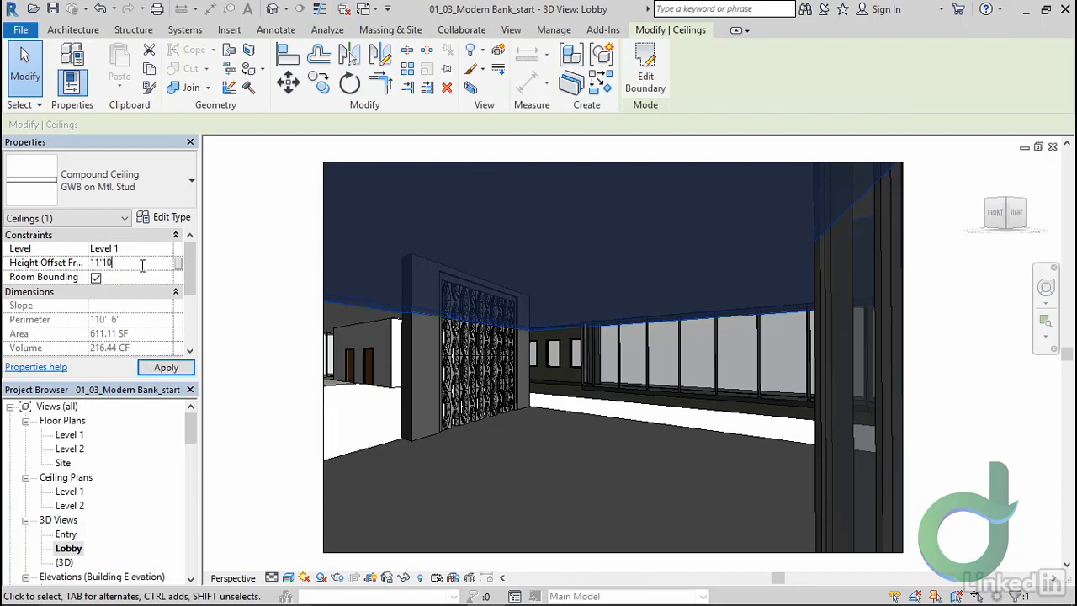
{"action": "left_click", "coordinate": [166, 367]}
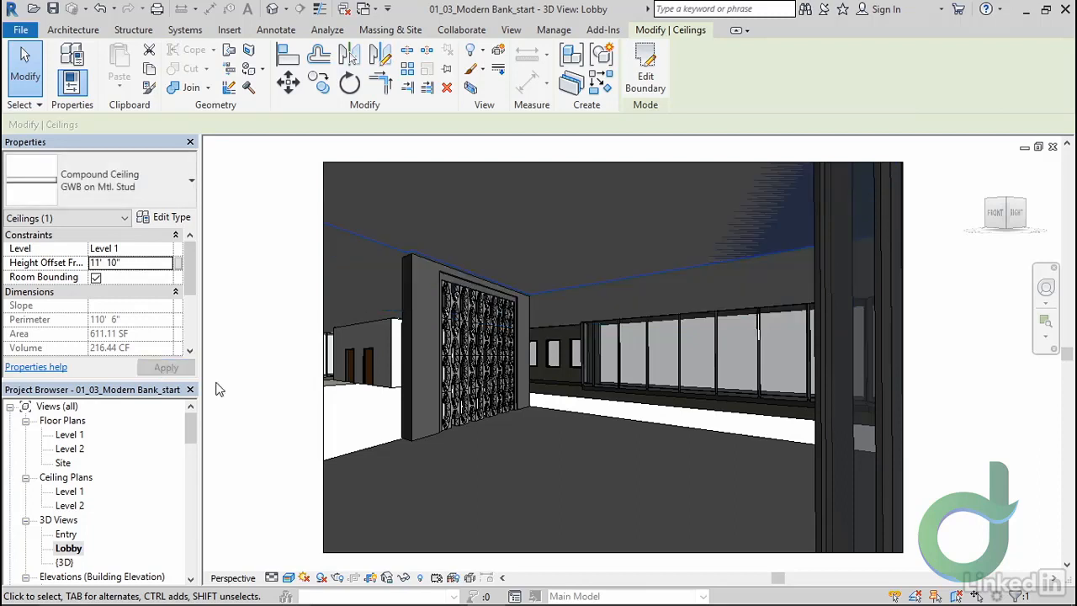
{"action": "left_click", "coordinate": [571, 323]}
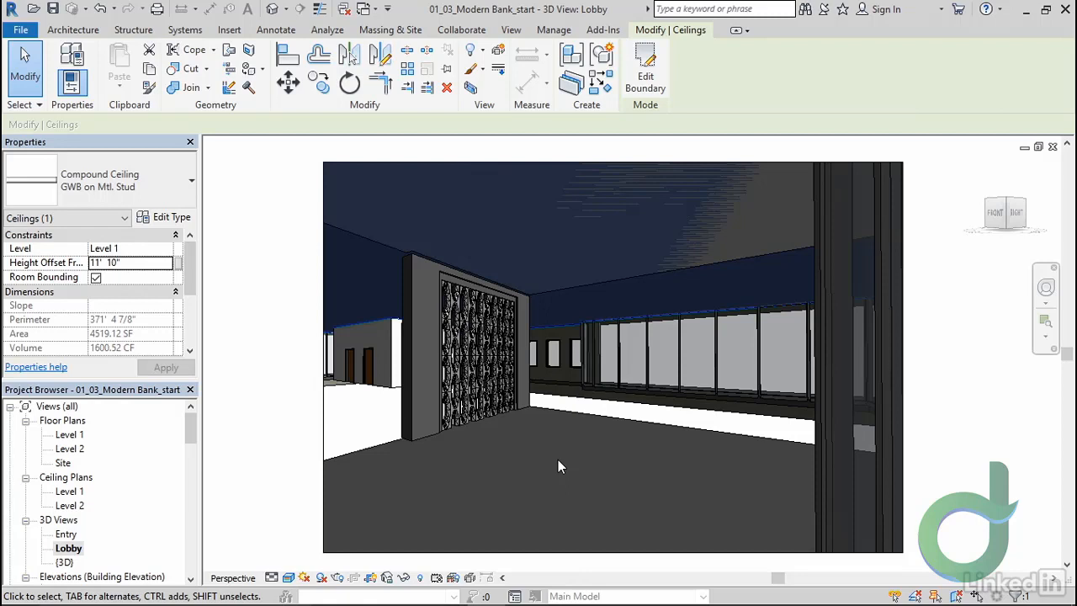
{"action": "key", "text": "Escape"}
{"action": "left_click", "coordinate": [478, 237]}
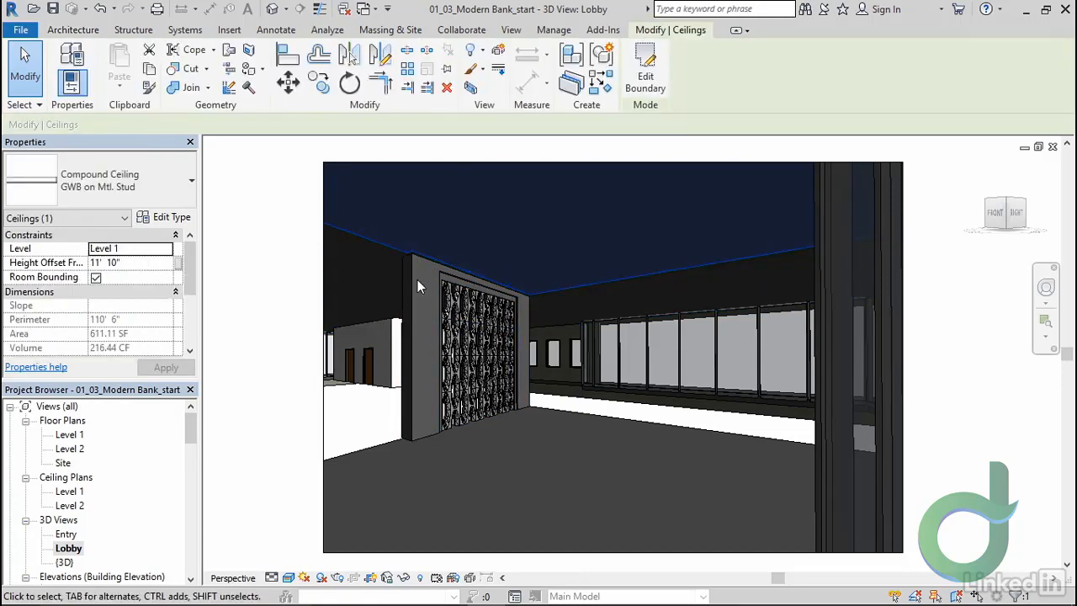
Set the top offset of the Generic - 12" wall around the patterned partition to -0' 2"
{"action": "left_click", "coordinate": [412, 285]}
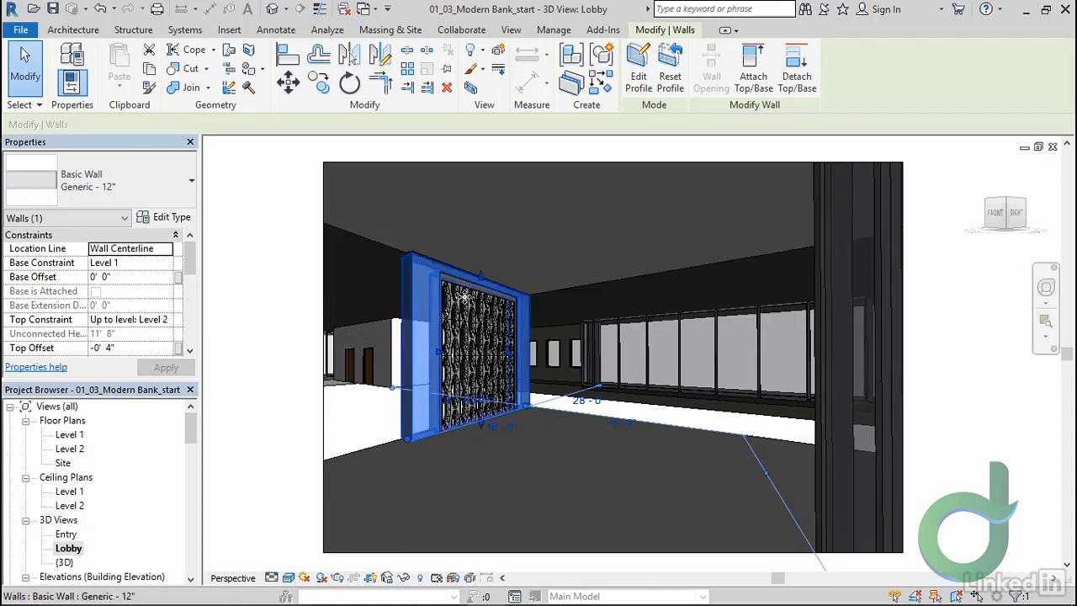
{"action": "left_click", "coordinate": [117, 348]}
{"action": "key", "text": "BackSpace"}
{"action": "key", "text": "BackSpace"}
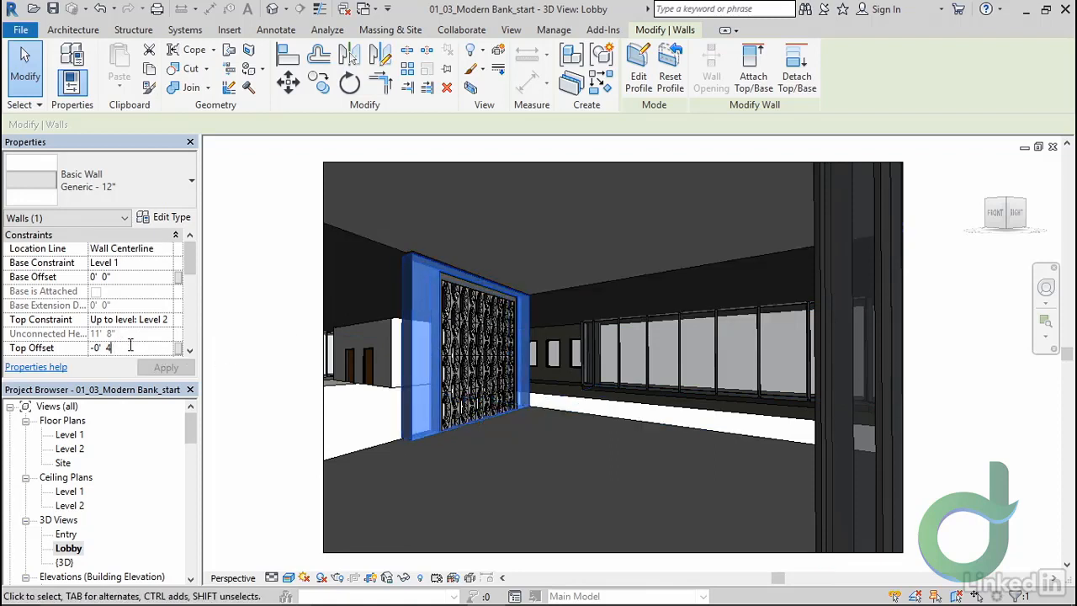
{"action": "type", "text": "2"}
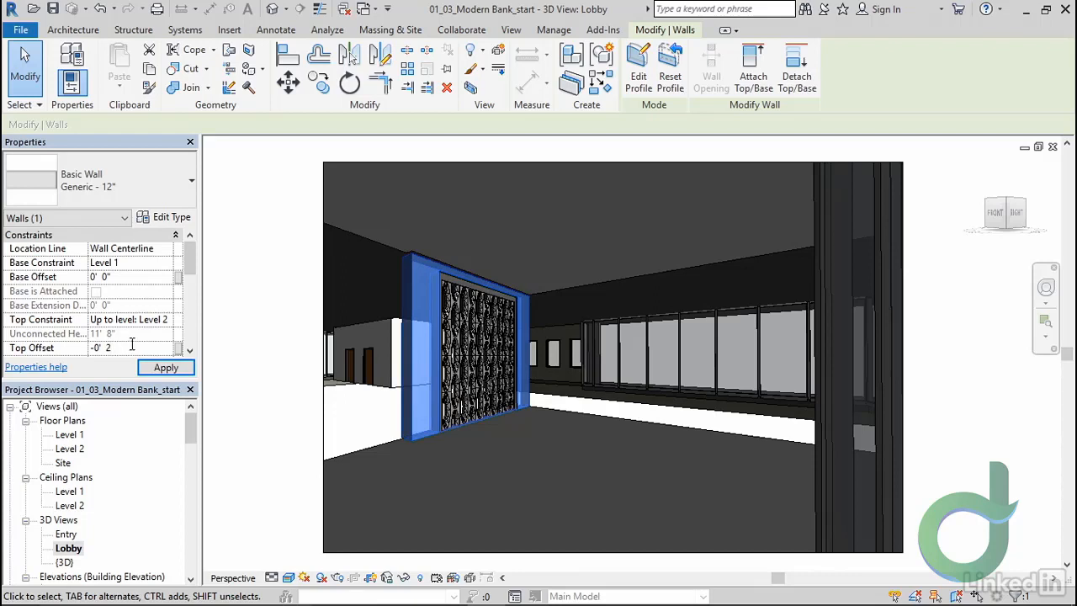
{"action": "left_click", "coordinate": [165, 368]}
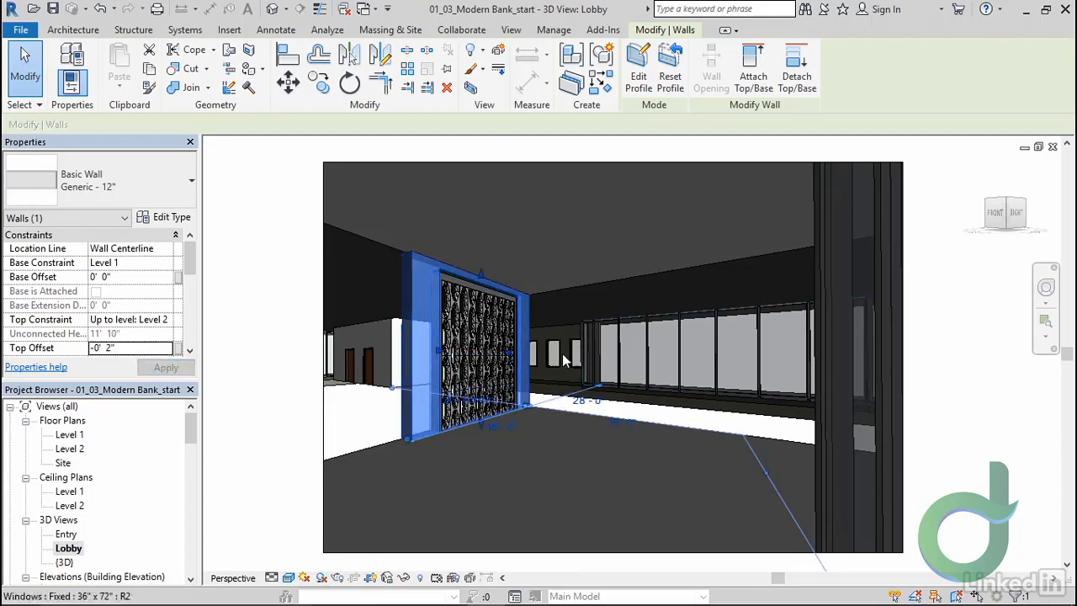
Return to the Level 1 ceiling plan and start a sketched GWB on Mtl. Stud ceiling for the area between grids 10 and 15
{"action": "double_click", "coordinate": [70, 491]}
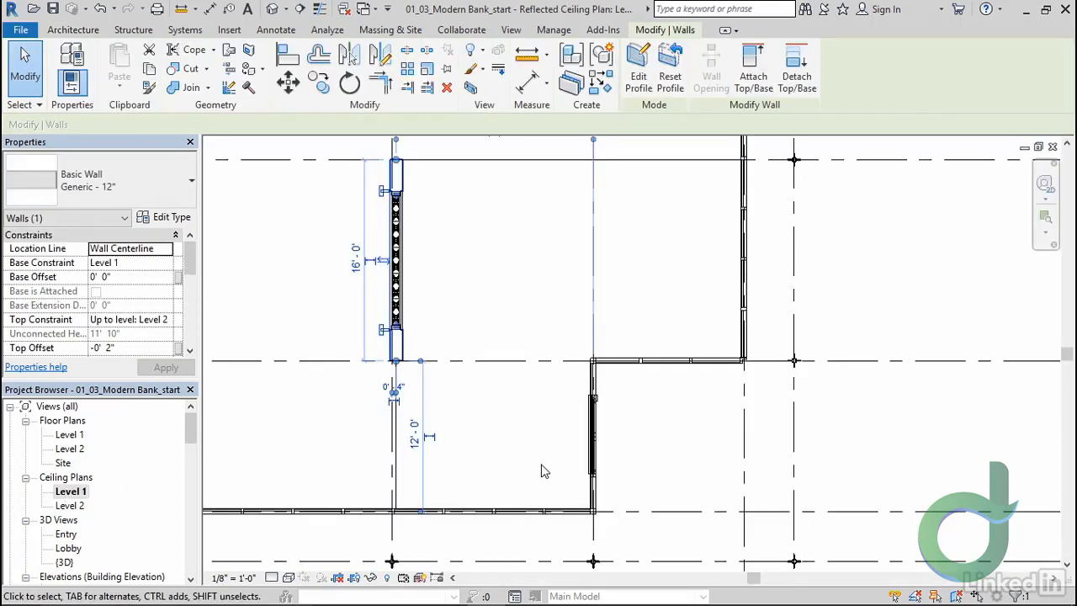
{"action": "scroll", "coordinate": [529, 452], "scroll_direction": "up", "scroll_amount": 5}
{"action": "middle_click_drag", "start_coordinate": [419, 408], "coordinate": [454, 398]}
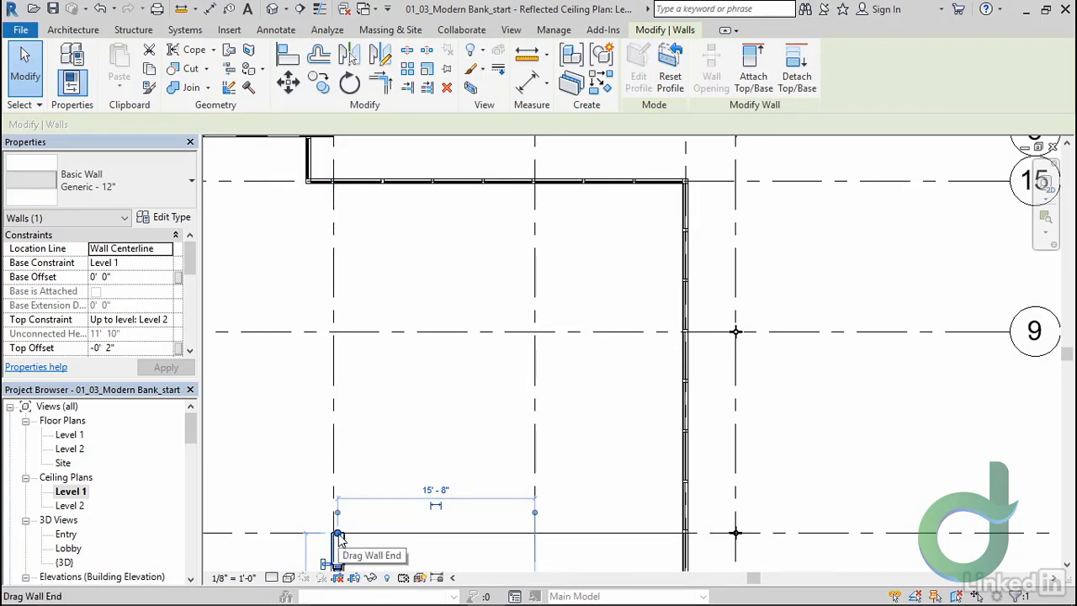
{"action": "middle_click_drag", "start_coordinate": [263, 396], "coordinate": [640, 433]}
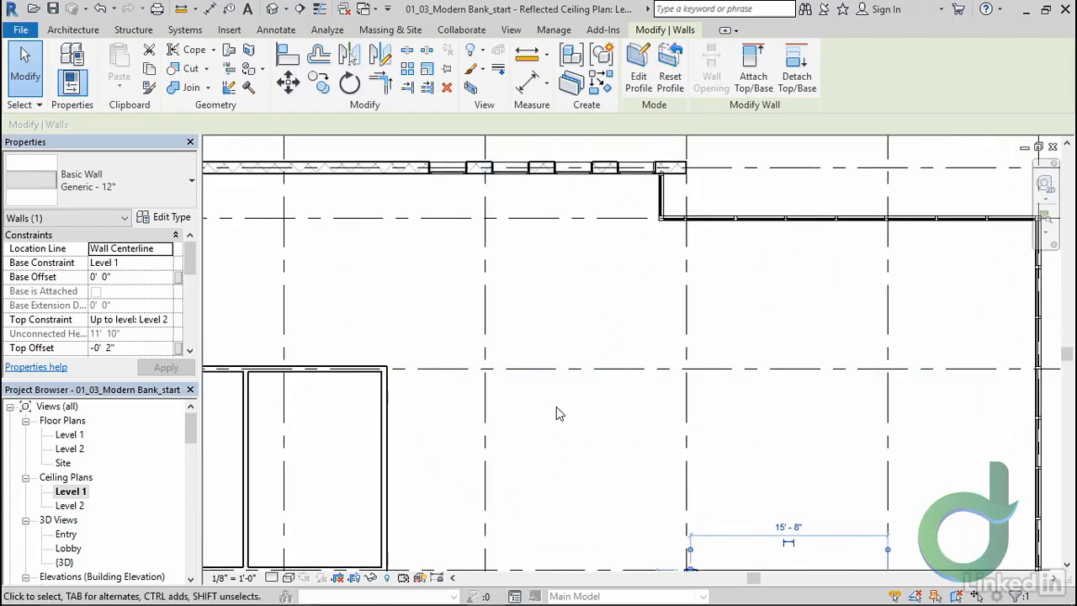
{"action": "middle_click_drag", "start_coordinate": [774, 471], "coordinate": [401, 437]}
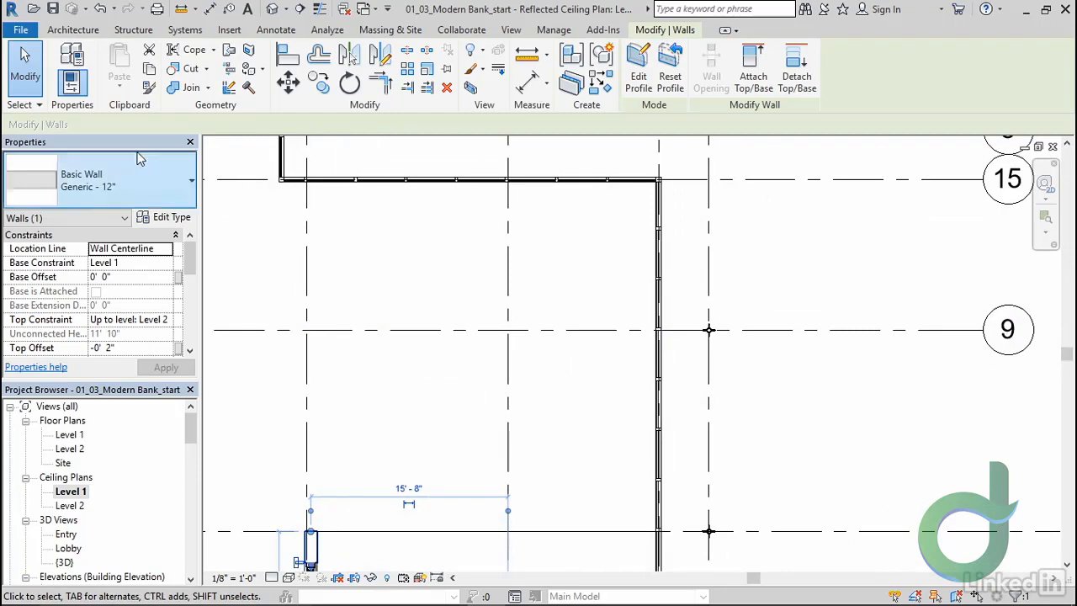
{"action": "left_click", "coordinate": [73, 29]}
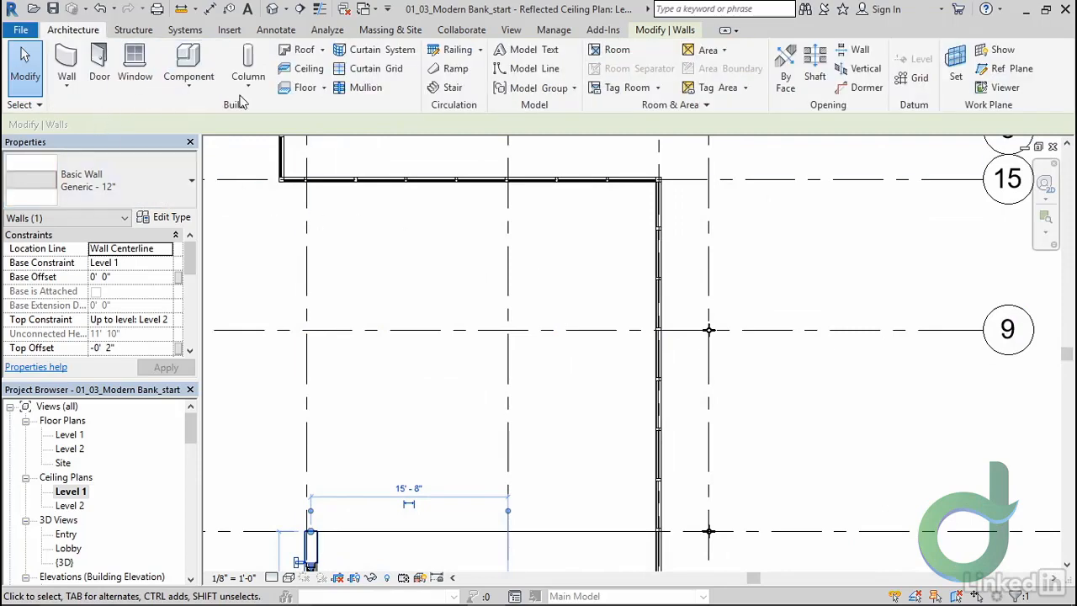
{"action": "left_click", "coordinate": [304, 68]}
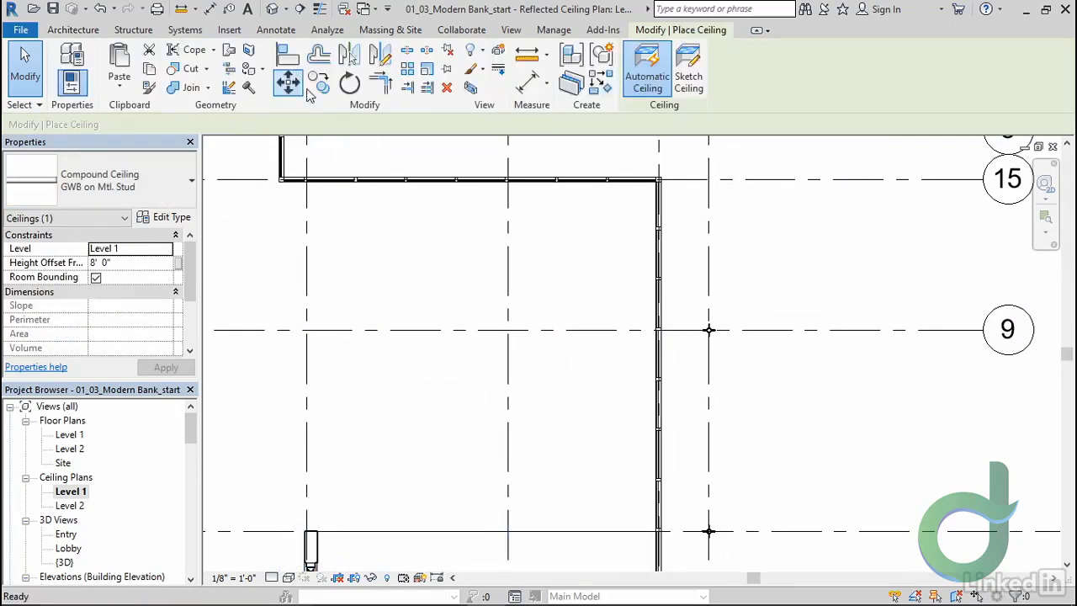
{"action": "left_click", "coordinate": [688, 72]}
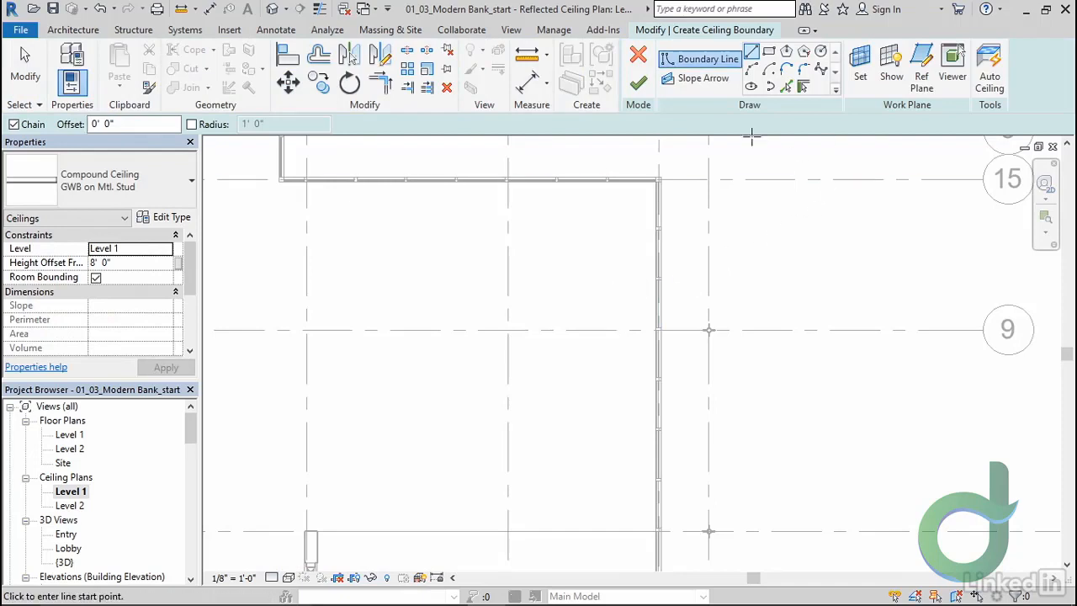
Sketch a boundary line from the midpoint of the partition wall's end at grid 10 straight to the curtain wall's inner face at grid 15
{"action": "middle_click_drag", "start_coordinate": [327, 501], "coordinate": [359, 410]}
{"action": "scroll", "coordinate": [354, 404], "scroll_direction": "up", "scroll_amount": 5}
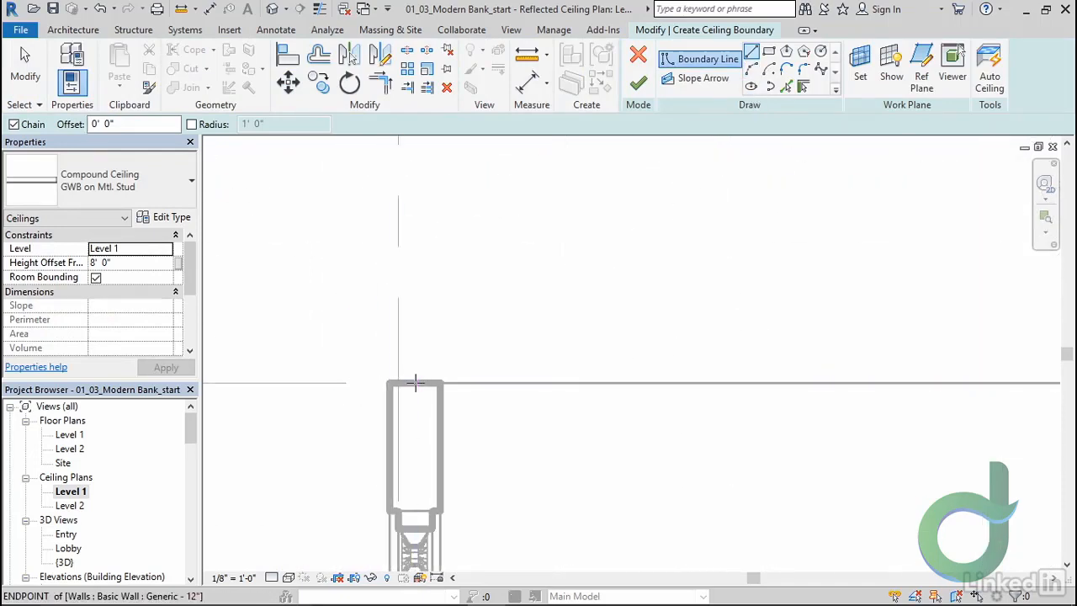
{"action": "left_click", "coordinate": [414, 383]}
{"action": "scroll", "coordinate": [509, 530], "scroll_direction": "down", "scroll_amount": 4}
{"action": "scroll", "coordinate": [512, 539], "scroll_direction": "down", "scroll_amount": 2}
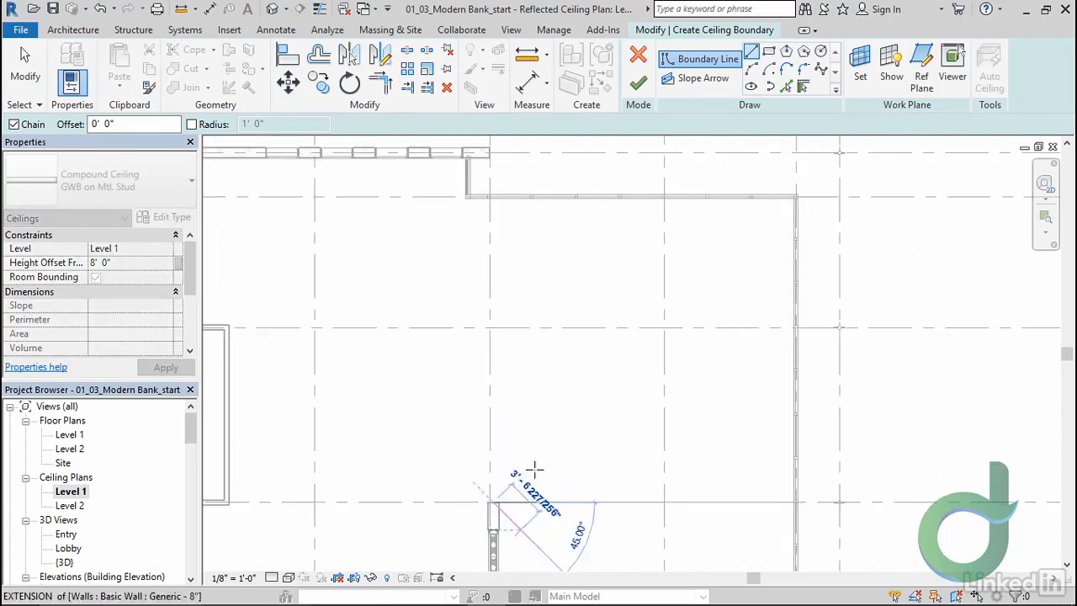
{"action": "scroll", "coordinate": [480, 204], "scroll_direction": "up", "scroll_amount": 4}
{"action": "scroll", "coordinate": [472, 217], "scroll_direction": "up", "scroll_amount": 1}
{"action": "scroll", "coordinate": [471, 217], "scroll_direction": "up", "scroll_amount": 2}
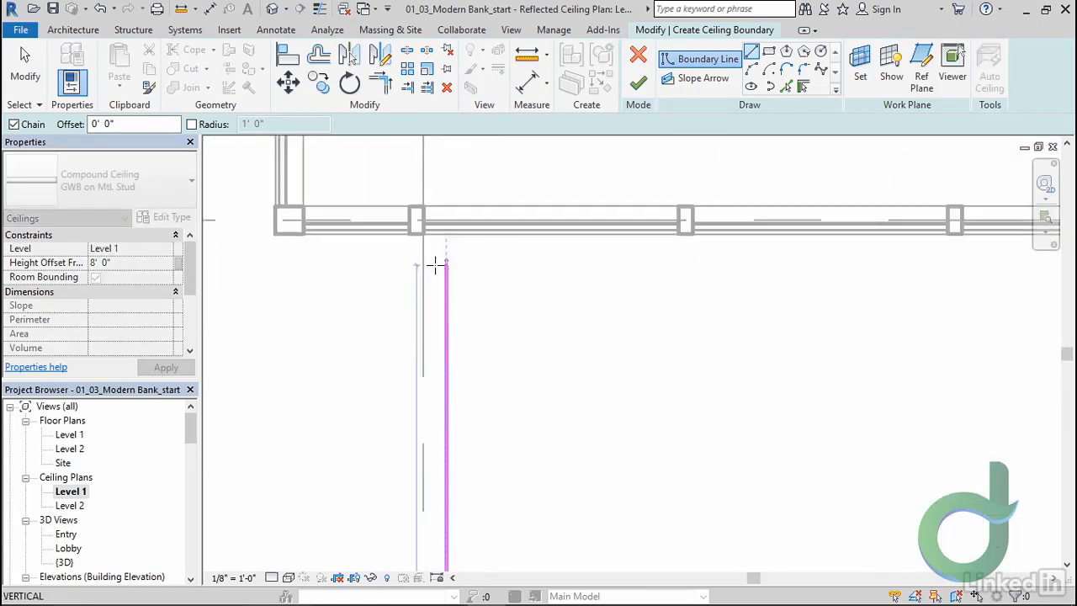
{"action": "left_click", "coordinate": [443, 237]}
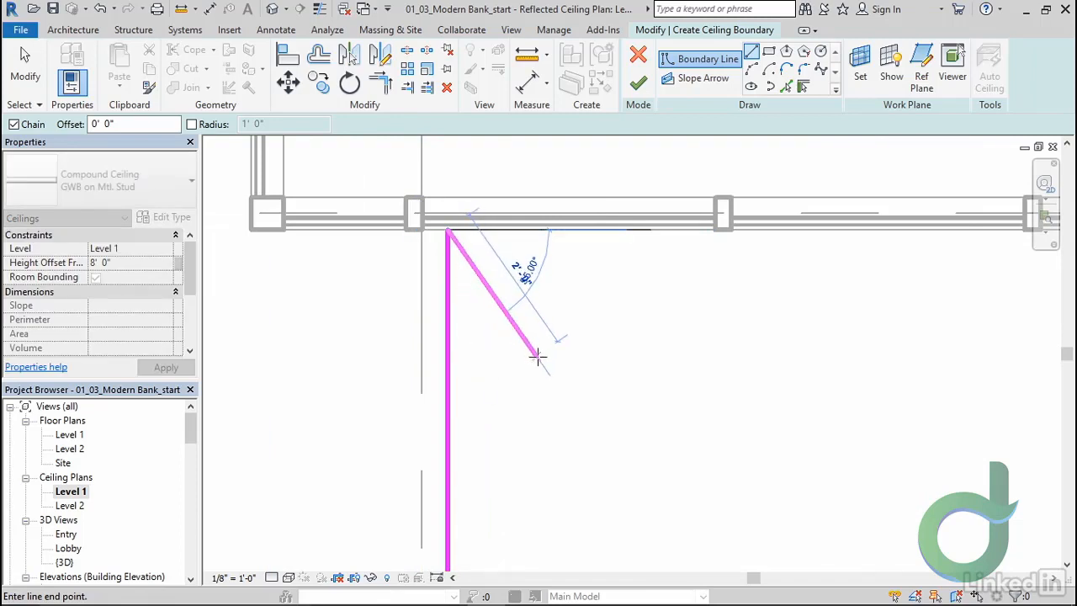
Continue the boundary along the curtain walls' inner faces, close it back at the partition along grid 10, and finish the ceiling
{"action": "scroll", "coordinate": [537, 356], "scroll_direction": "down", "scroll_amount": 3}
{"action": "scroll", "coordinate": [889, 331], "scroll_direction": "up", "scroll_amount": 3}
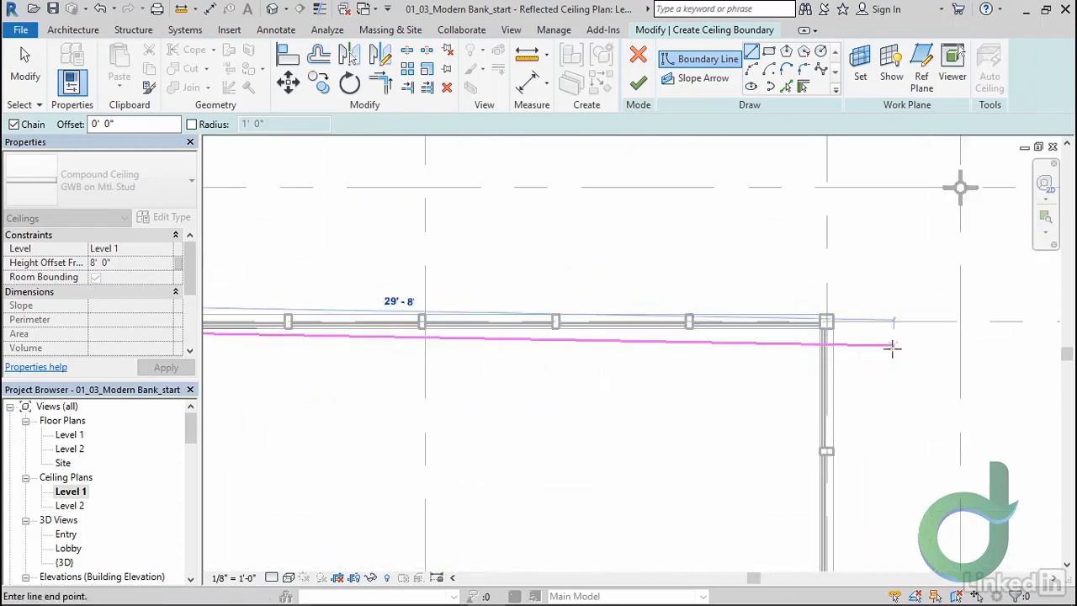
{"action": "scroll", "coordinate": [884, 348], "scroll_direction": "up", "scroll_amount": 3}
{"action": "left_click", "coordinate": [669, 277]}
{"action": "scroll", "coordinate": [557, 279], "scroll_direction": "down", "scroll_amount": 7}
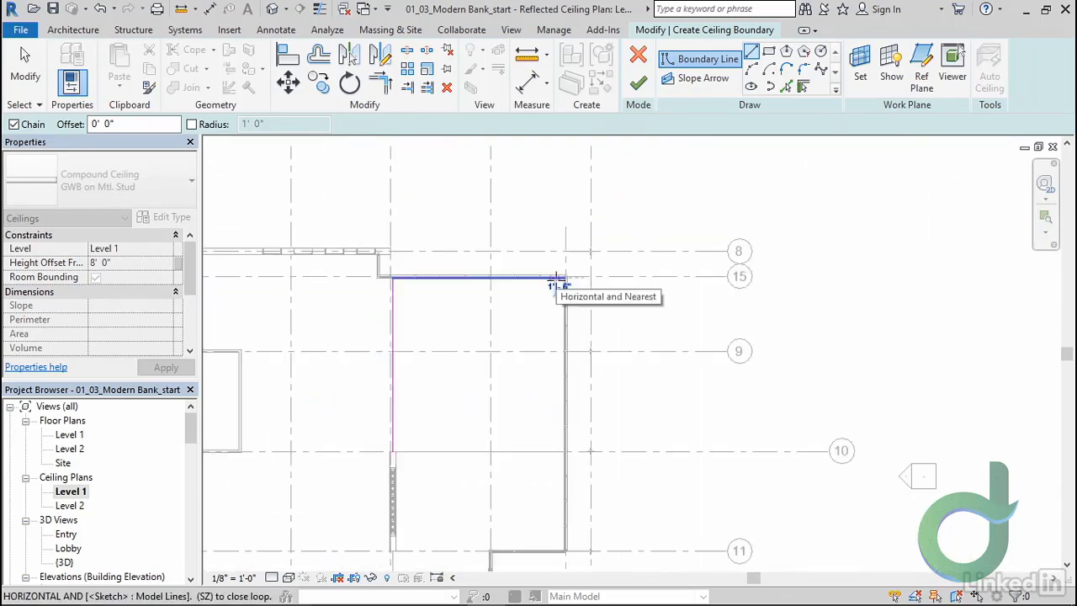
{"action": "left_click", "coordinate": [561, 278]}
{"action": "scroll", "coordinate": [632, 367], "scroll_direction": "up", "scroll_amount": 5}
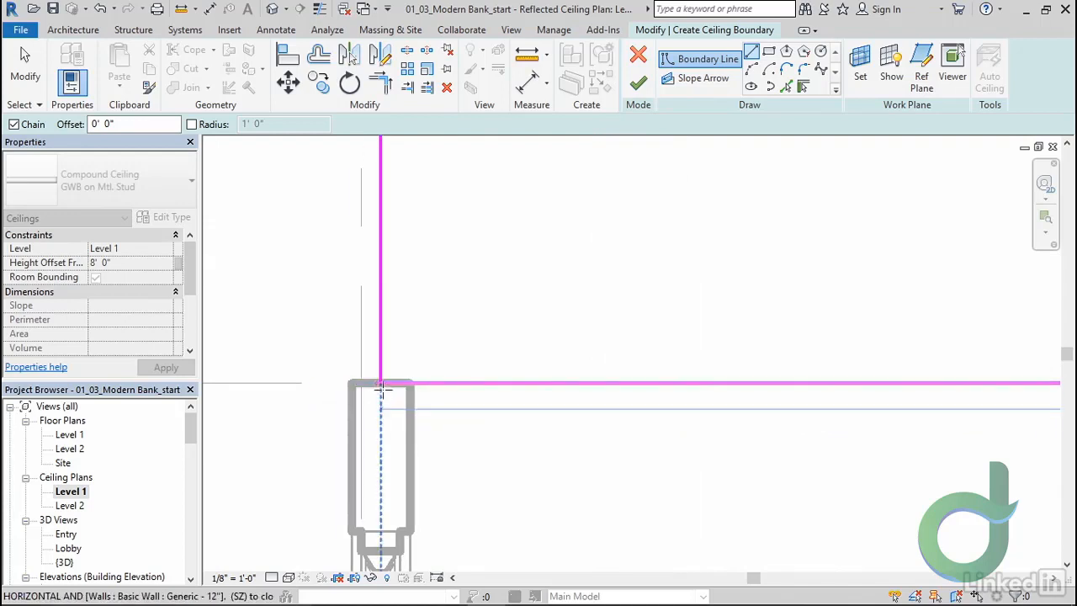
{"action": "left_click", "coordinate": [381, 386]}
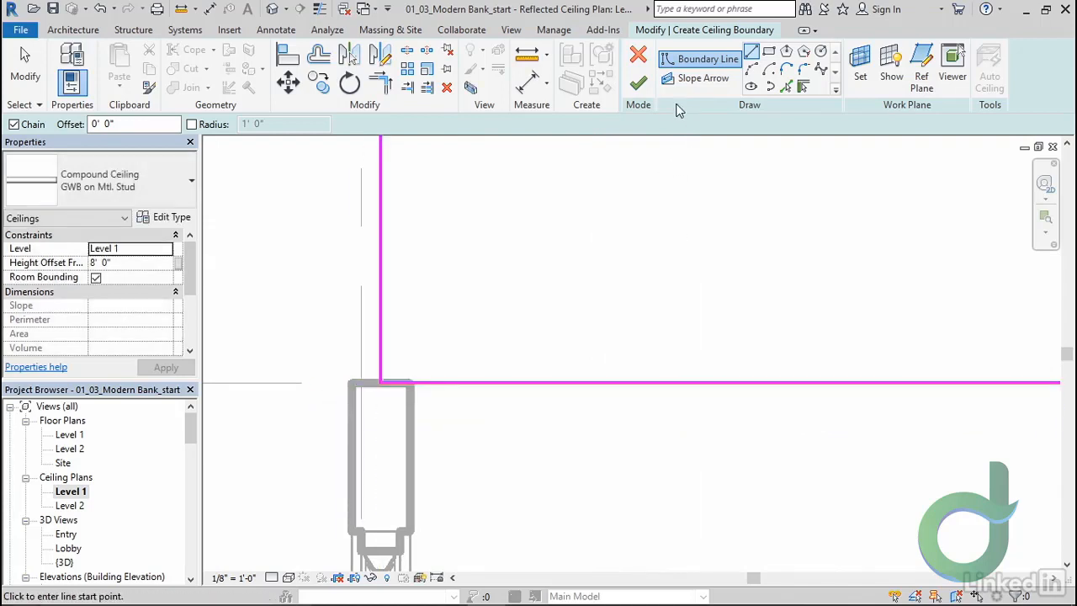
{"action": "left_click", "coordinate": [638, 81]}
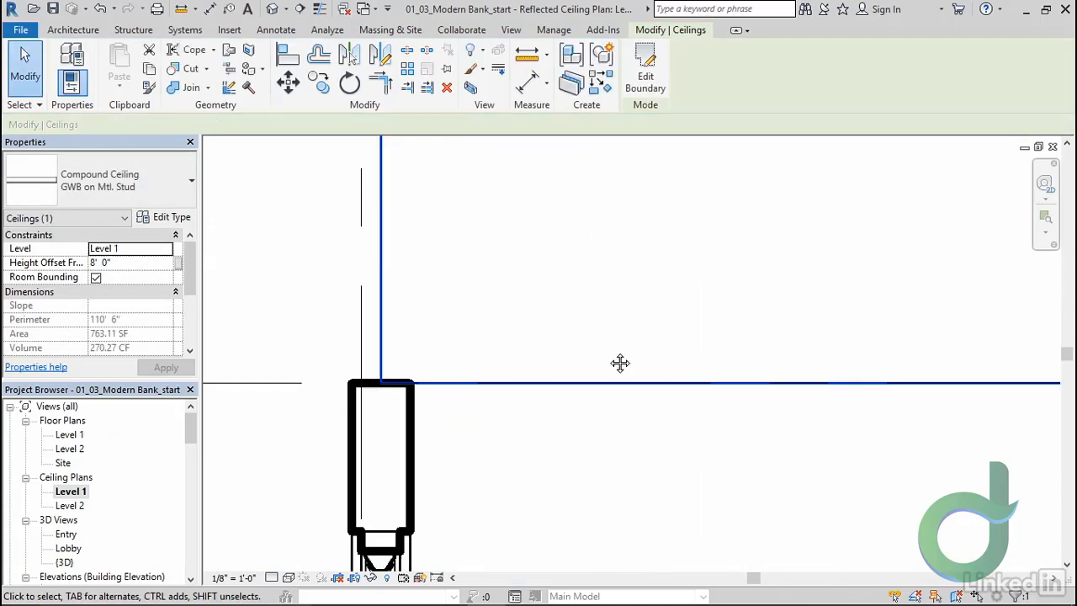
Set the new GWB ceiling's height offset from level to 11' 10" and check it in the Lobby 3D view
{"action": "left_click", "coordinate": [134, 261]}
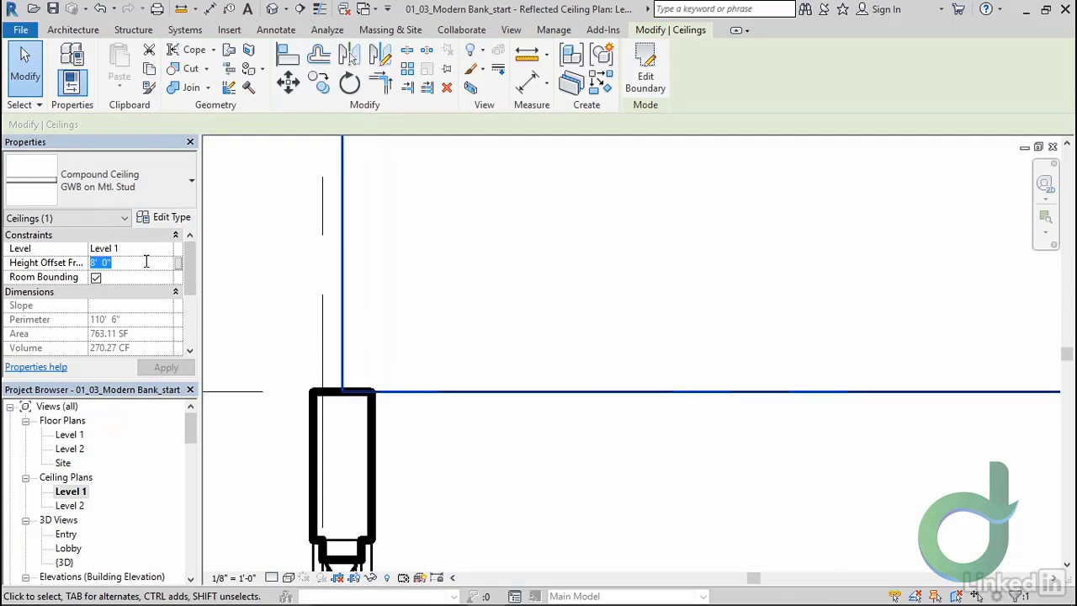
{"action": "type", "text": "11'10"}
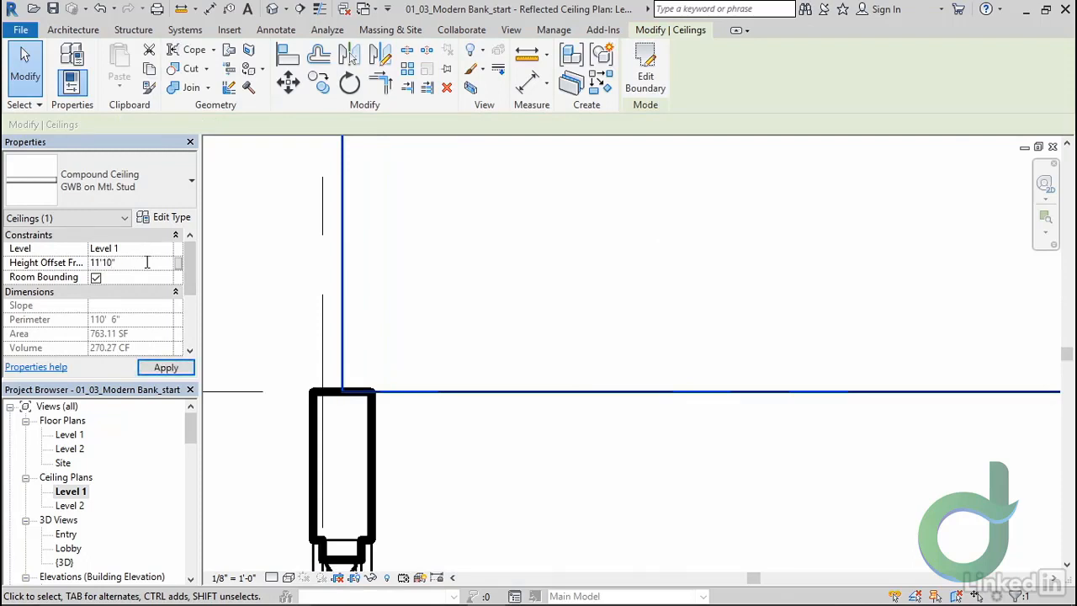
{"action": "left_click", "coordinate": [157, 371]}
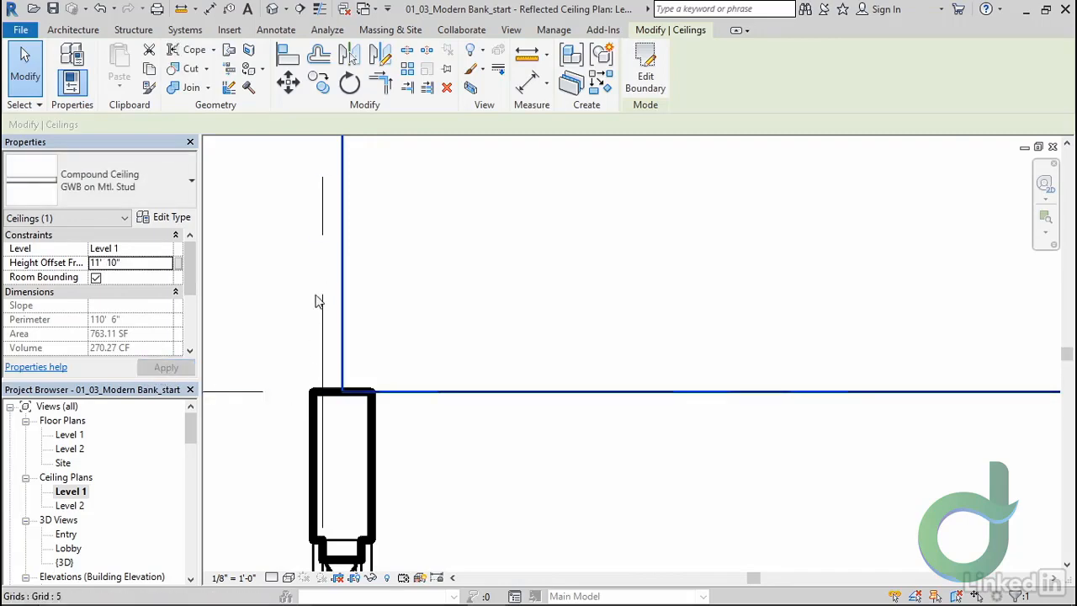
{"action": "double_click", "coordinate": [65, 533]}
{"action": "double_click", "coordinate": [69, 548]}
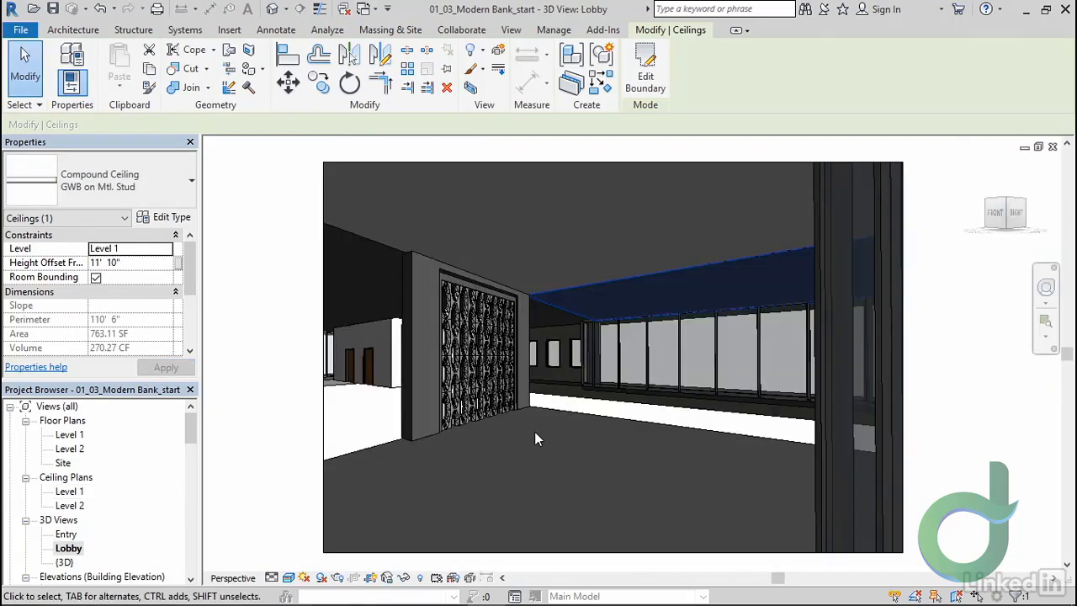
{"action": "key", "text": "Escape"}
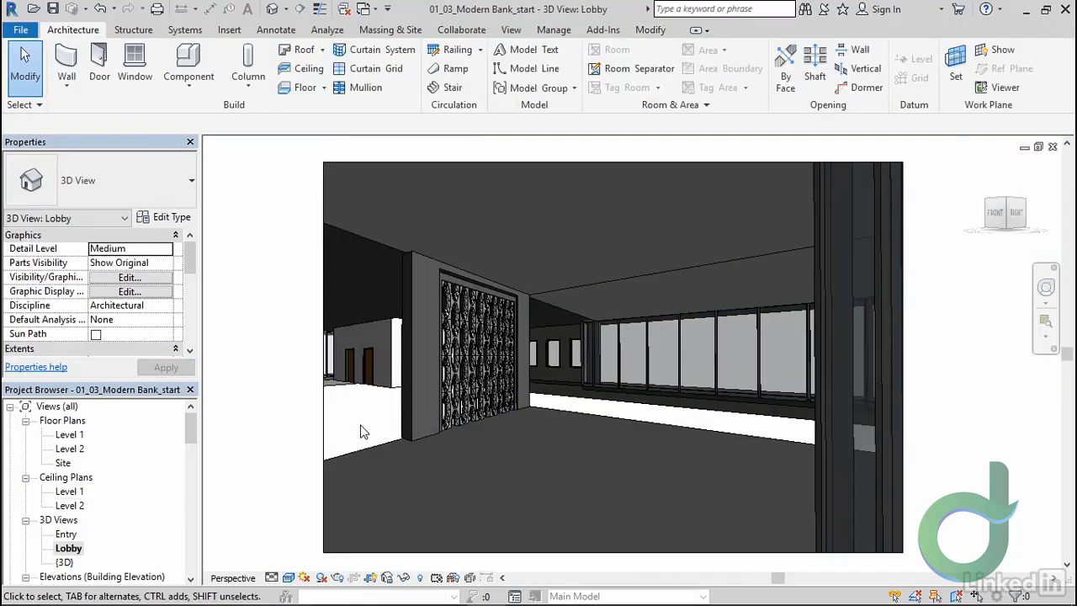
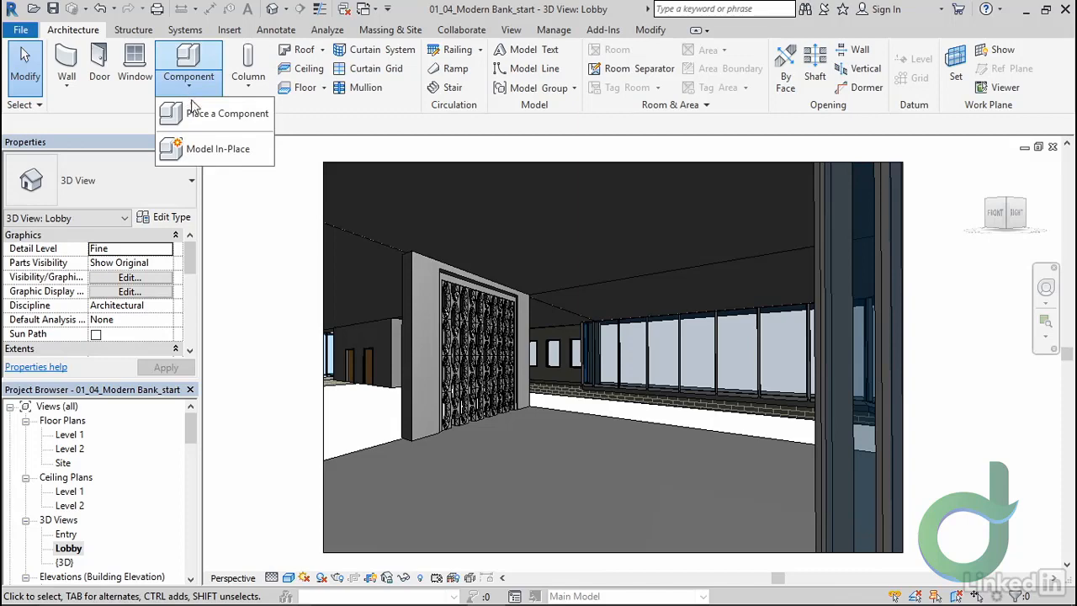
Load the Knoll_Studio_MiesvanderRohe_Barcelona_Chair component family from the Knoll folder in Exercise Files
{"action": "left_click", "coordinate": [202, 114]}
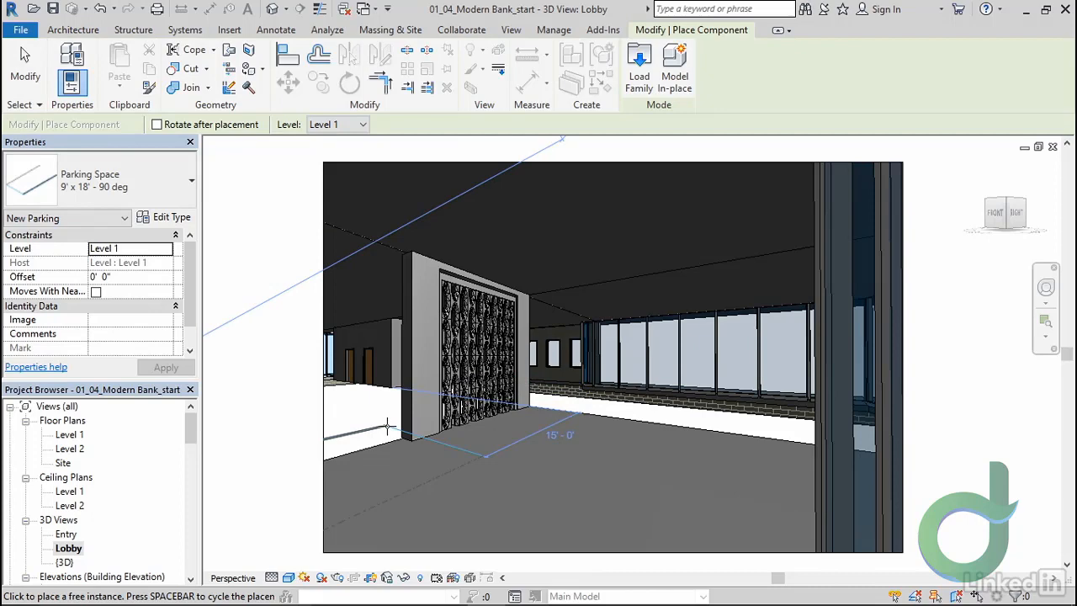
{"action": "left_click", "coordinate": [638, 67]}
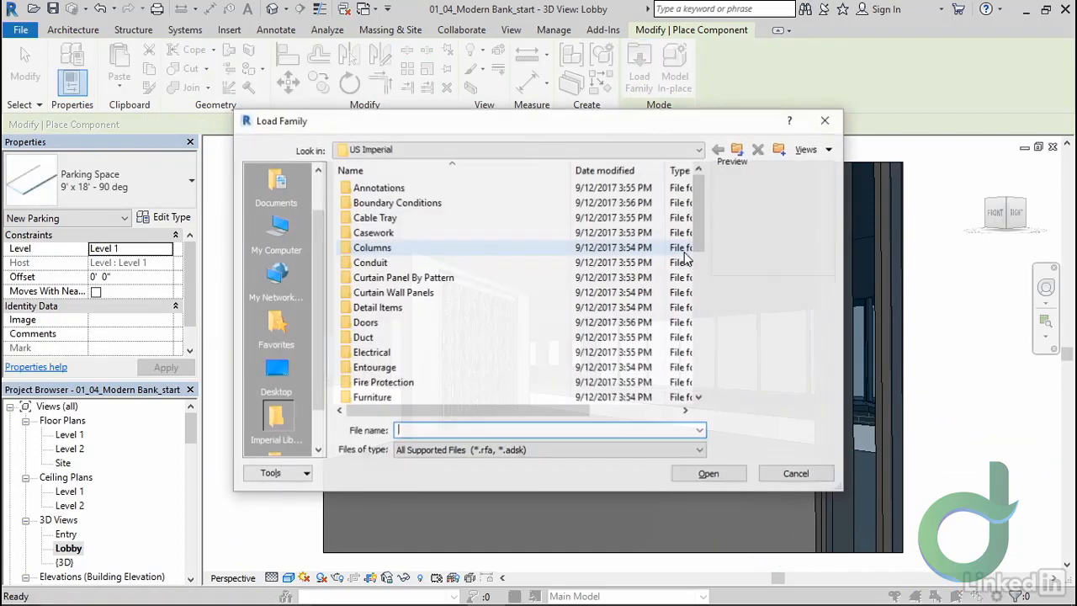
{"action": "left_click", "coordinate": [276, 370]}
{"action": "double_click", "coordinate": [401, 295]}
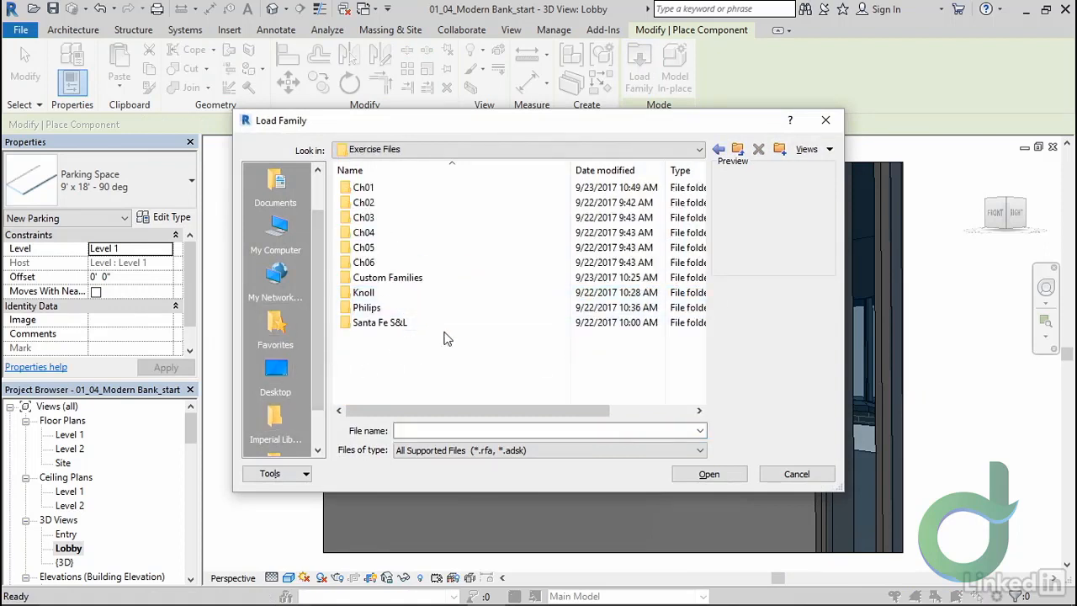
{"action": "double_click", "coordinate": [371, 294]}
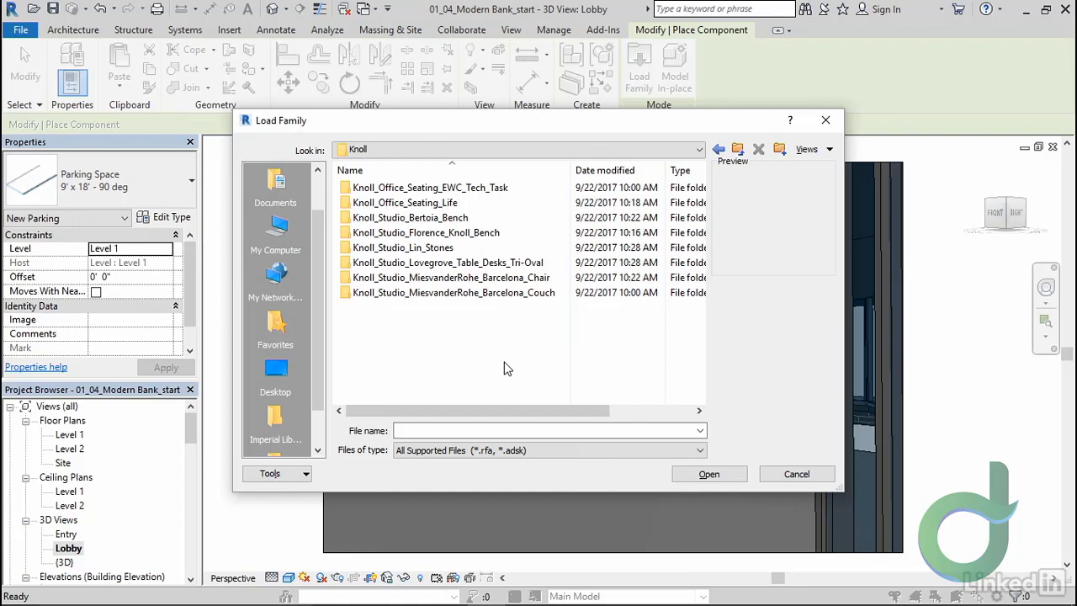
{"action": "double_click", "coordinate": [449, 277]}
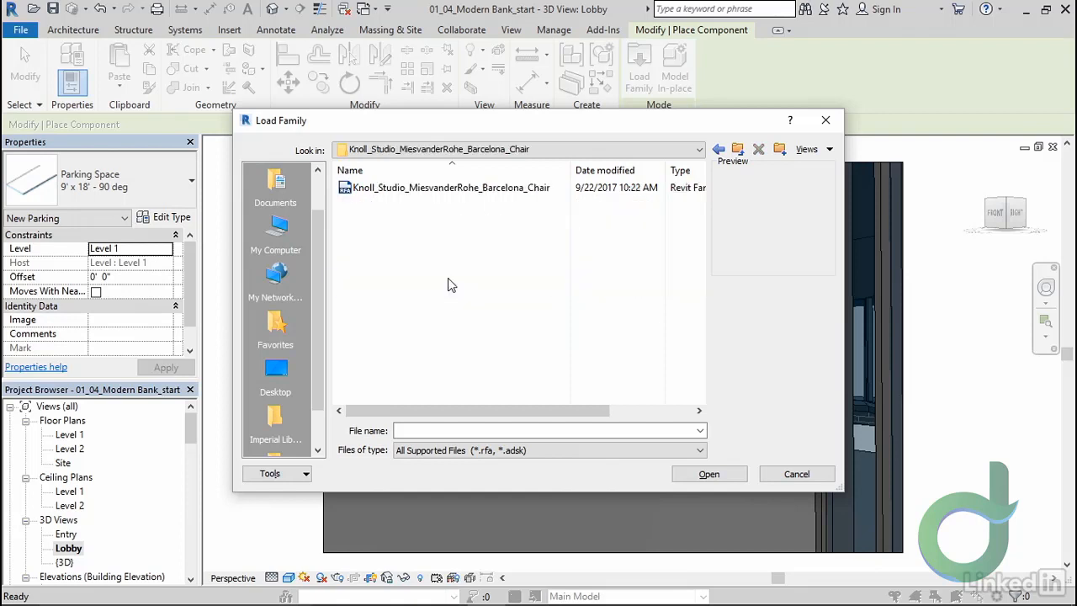
{"action": "left_click", "coordinate": [419, 189]}
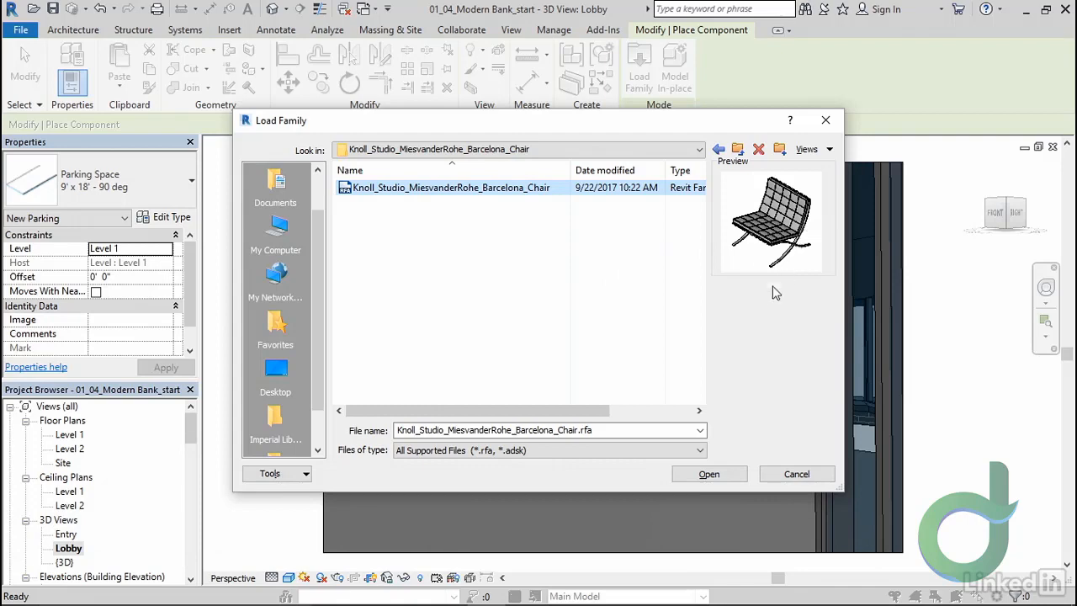
{"action": "left_click", "coordinate": [709, 474]}
{"action": "left_click", "coordinate": [610, 392]}
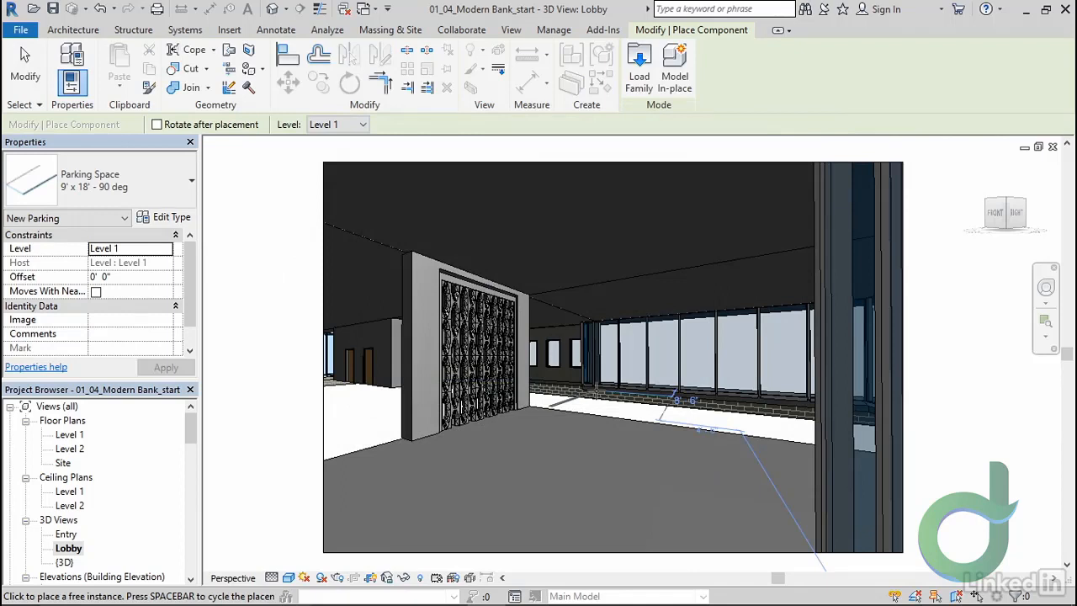
Place three Knoll_Studio_MiesvanderRohe_Barcelona_Chair components in a row on the lobby floor, facing away from the window wall
{"action": "left_click", "coordinate": [191, 182]}
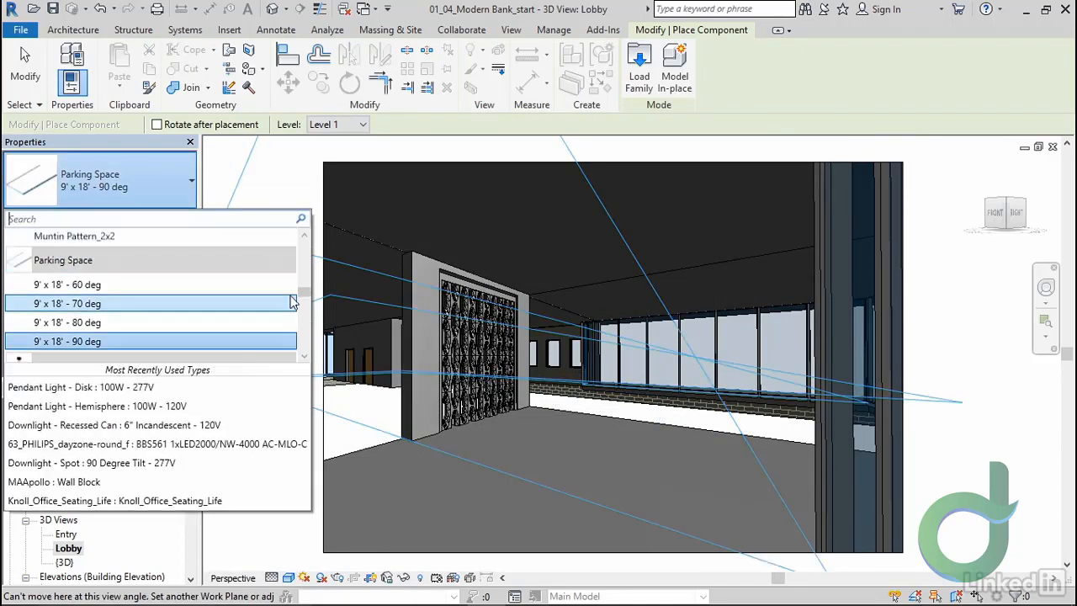
{"action": "left_click_drag", "start_coordinate": [304, 294], "coordinate": [305, 285]}
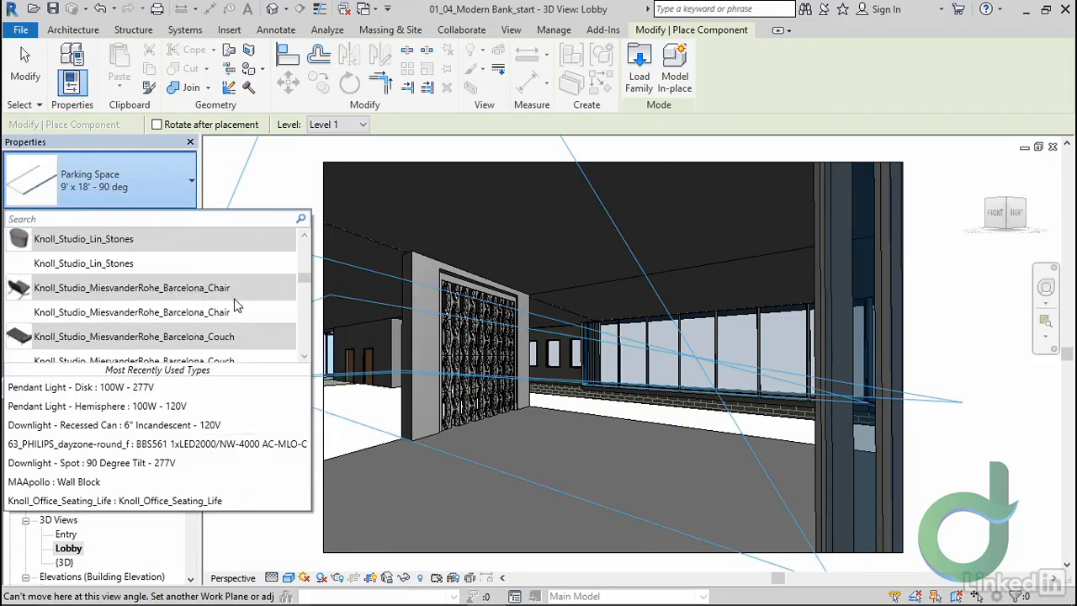
{"action": "mouse_move", "coordinate": [246, 313]}
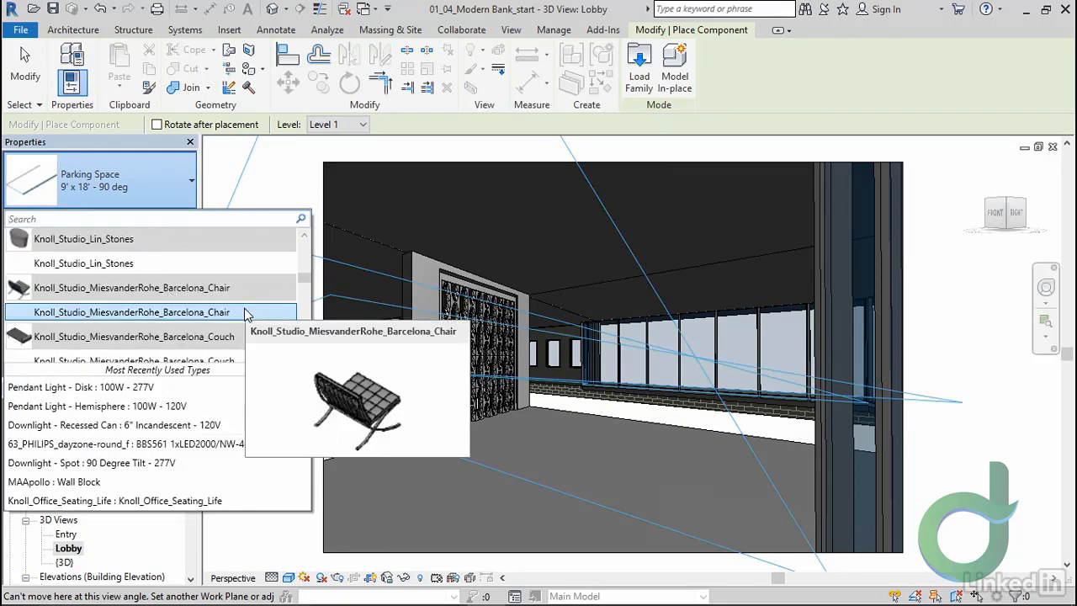
{"action": "left_click", "coordinate": [245, 312]}
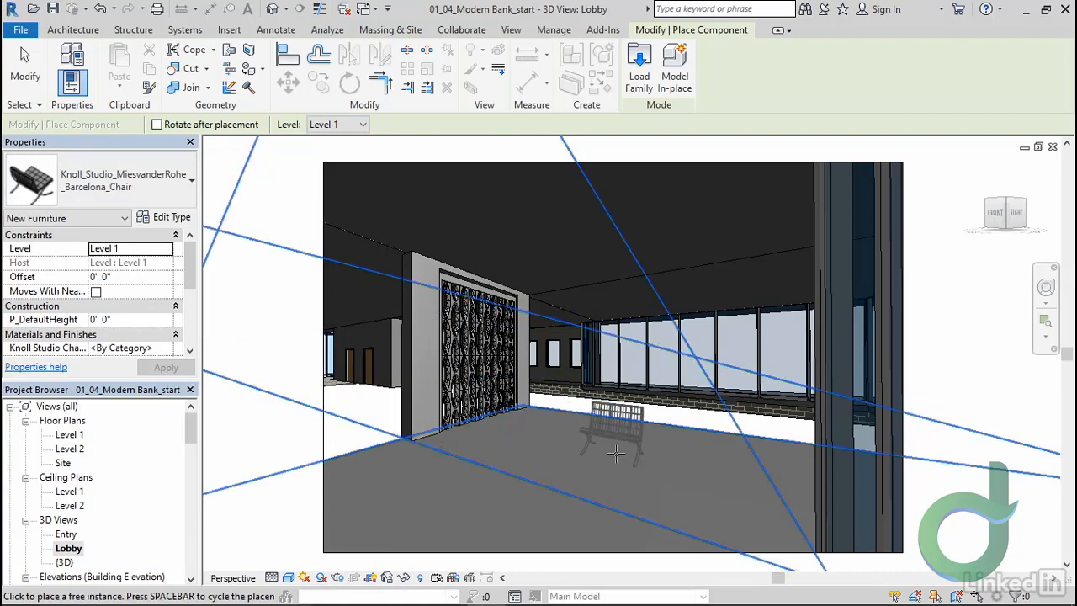
{"action": "left_click", "coordinate": [566, 443]}
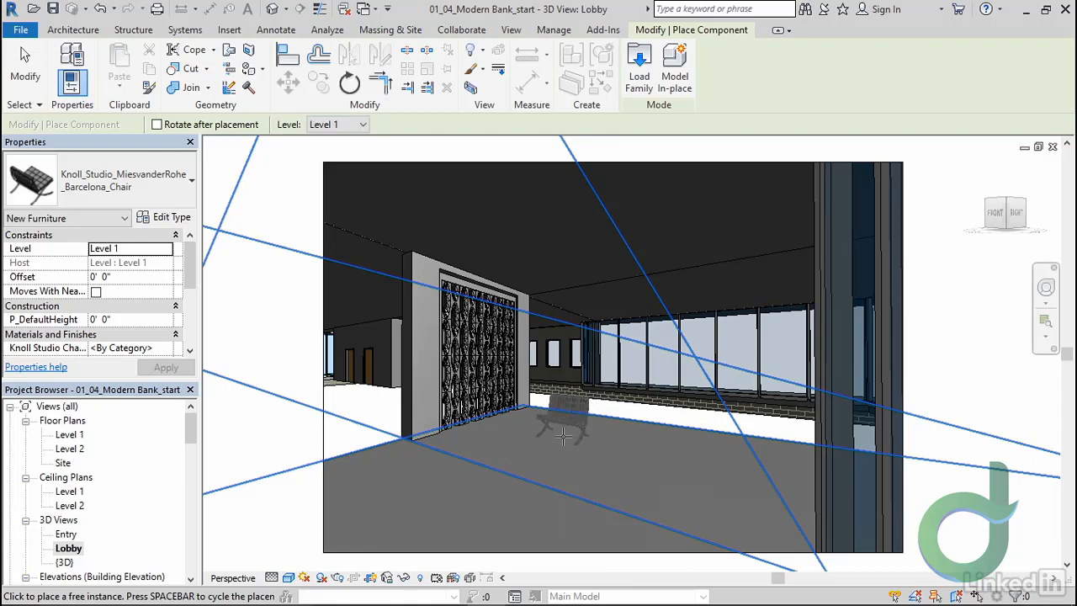
{"action": "left_click", "coordinate": [637, 447]}
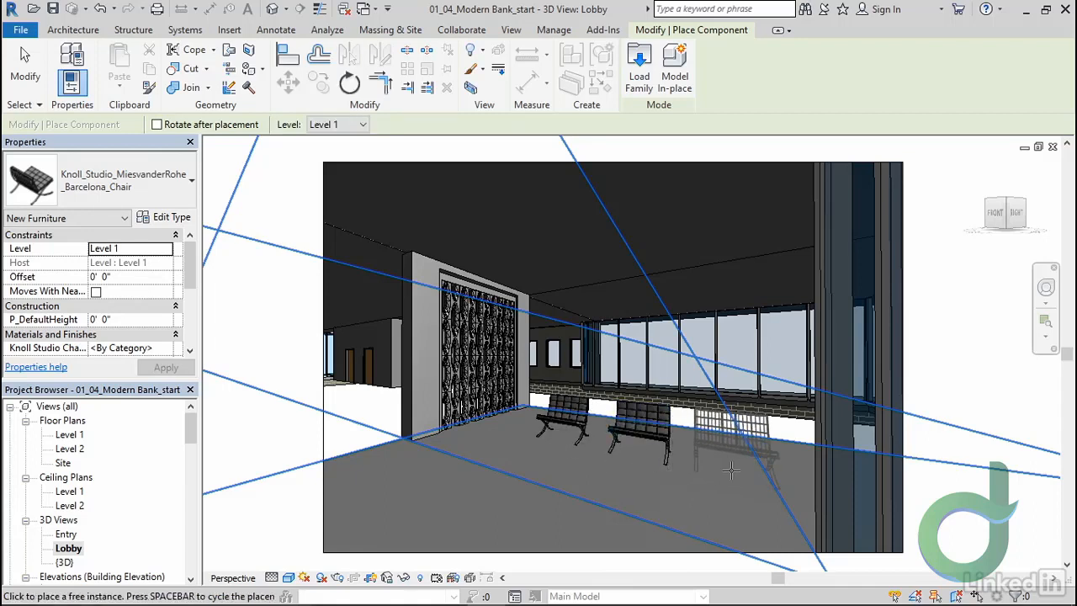
{"action": "right_click", "coordinate": [663, 510]}
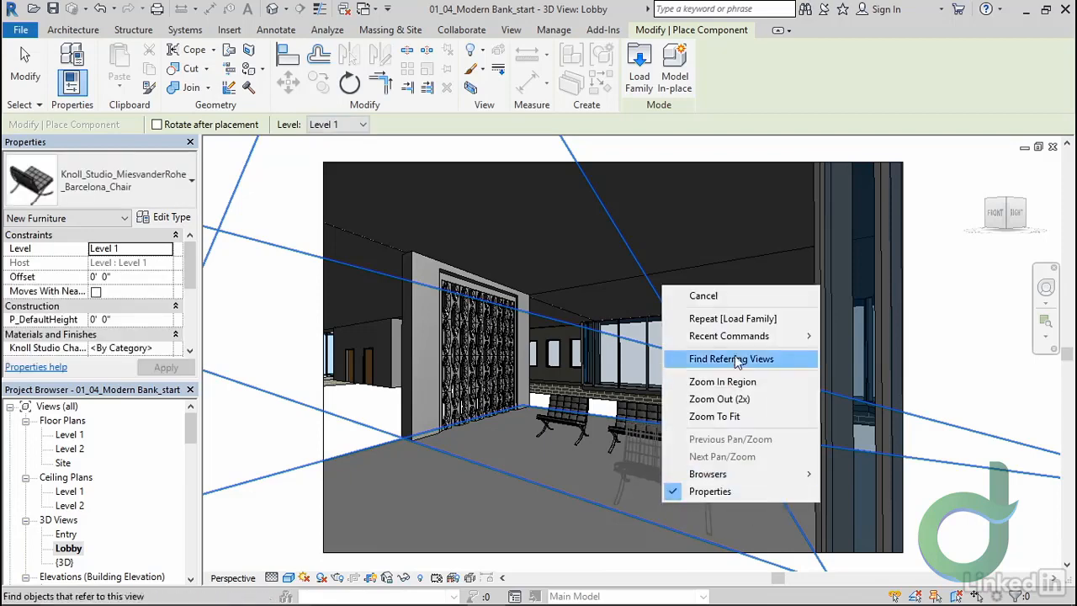
{"action": "left_click", "coordinate": [742, 292]}
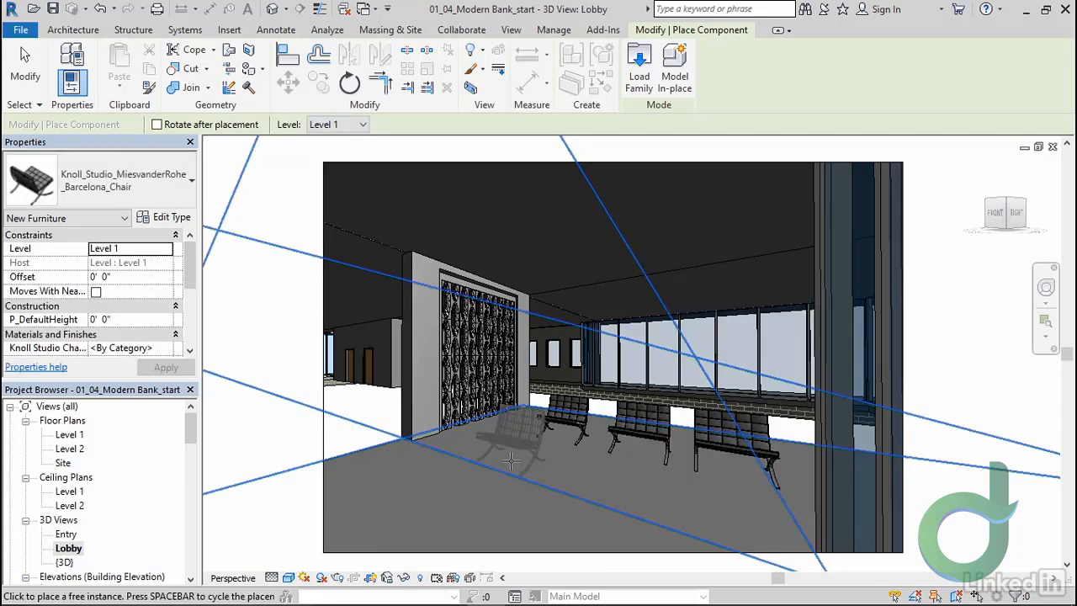
In the Level 1 floor plan, move the three chairs into an evenly spaced row just inside grid line 10, beside the patterned partition
{"action": "double_click", "coordinate": [69, 434]}
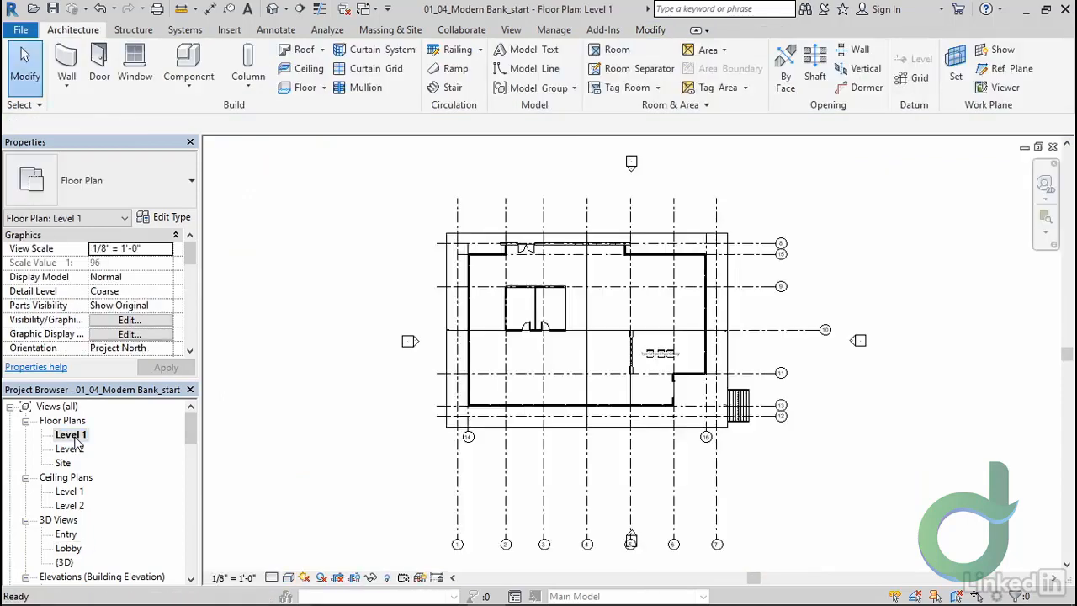
{"action": "scroll", "coordinate": [608, 403], "scroll_direction": "up", "scroll_amount": 5}
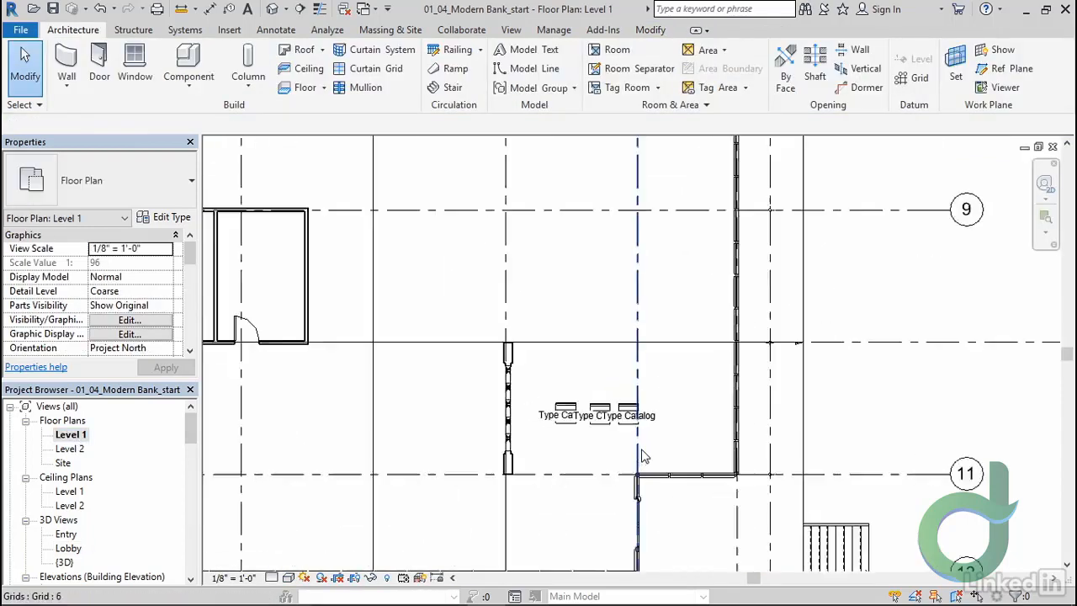
{"action": "scroll", "coordinate": [609, 476], "scroll_direction": "up", "scroll_amount": 1}
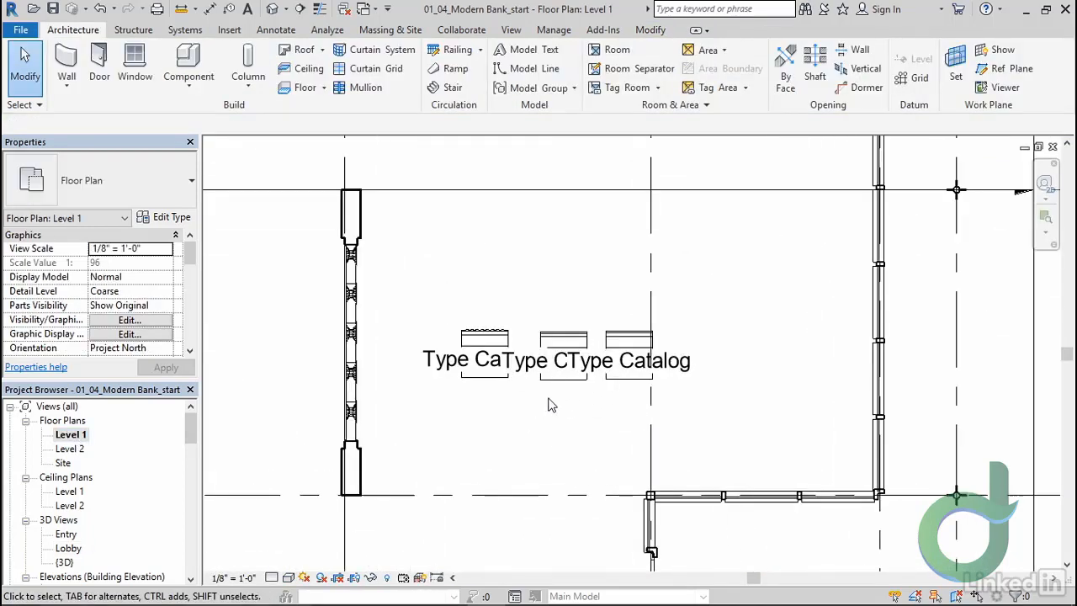
{"action": "left_click", "coordinate": [499, 385]}
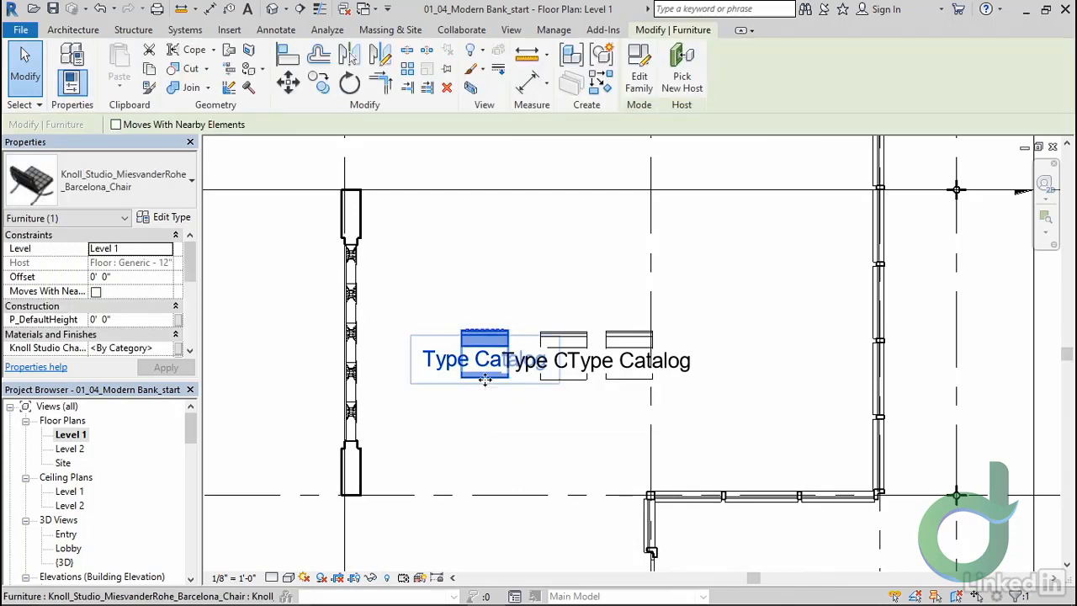
{"action": "left_click_drag", "start_coordinate": [499, 385], "coordinate": [451, 247]}
{"action": "left_click_drag", "start_coordinate": [562, 375], "coordinate": [533, 248]}
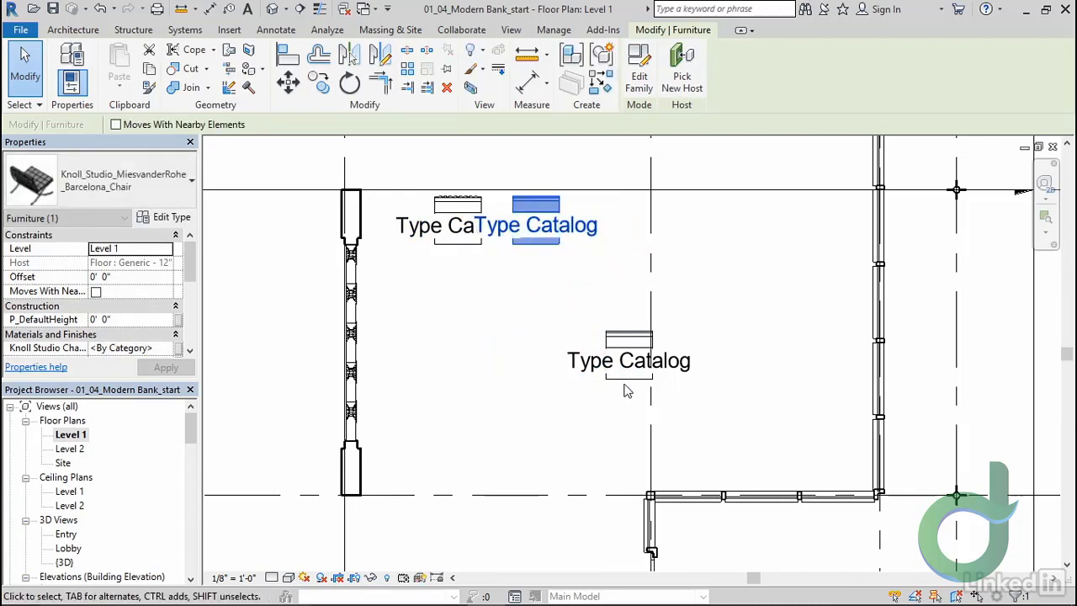
{"action": "left_click_drag", "start_coordinate": [623, 364], "coordinate": [603, 244]}
{"action": "left_click", "coordinate": [588, 304]}
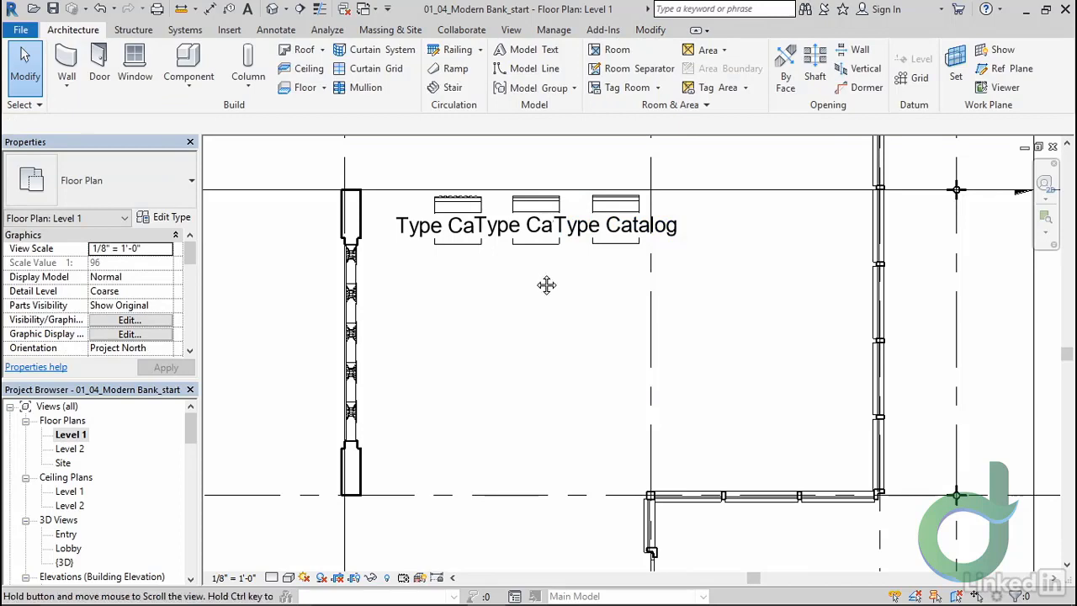
{"action": "scroll", "coordinate": [548, 283], "scroll_direction": "up", "scroll_amount": 4}
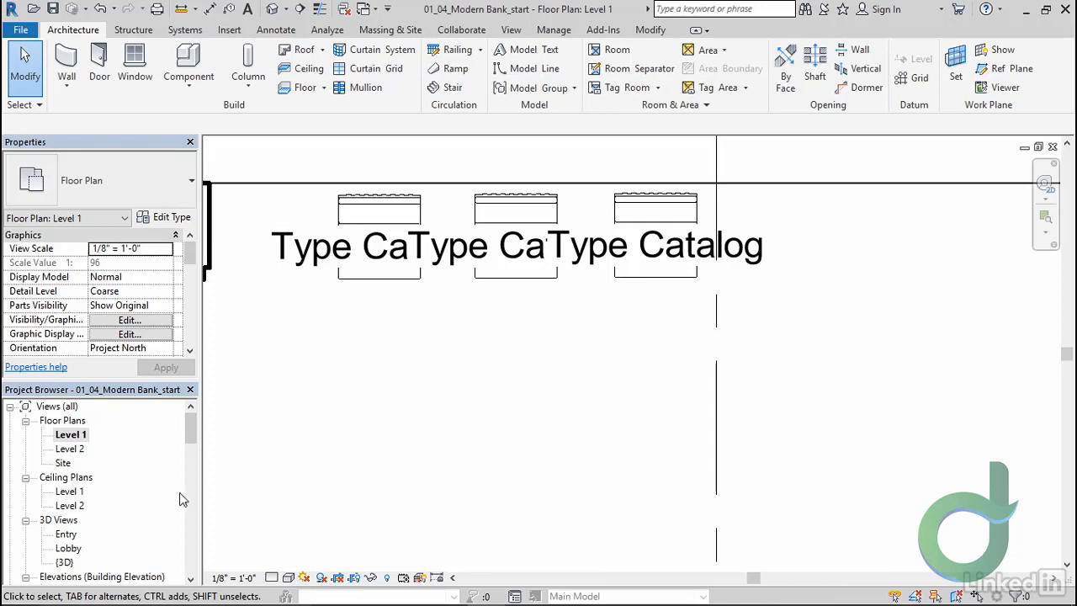
Return to the Lobby 3D view and set its detail level to Medium
{"action": "double_click", "coordinate": [65, 548]}
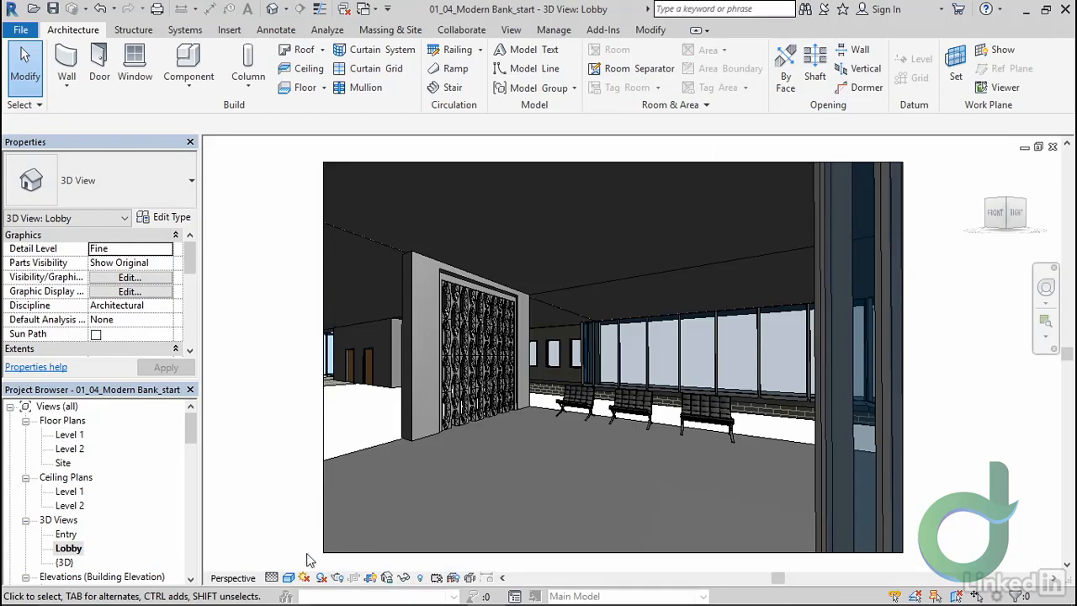
{"action": "left_click", "coordinate": [272, 578]}
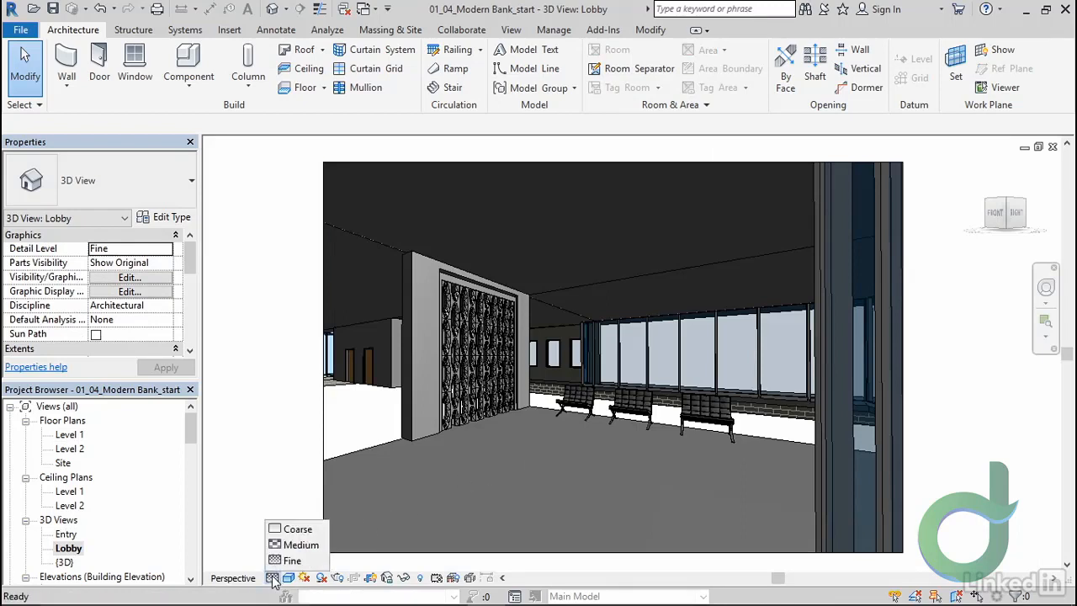
{"action": "left_click", "coordinate": [294, 542]}
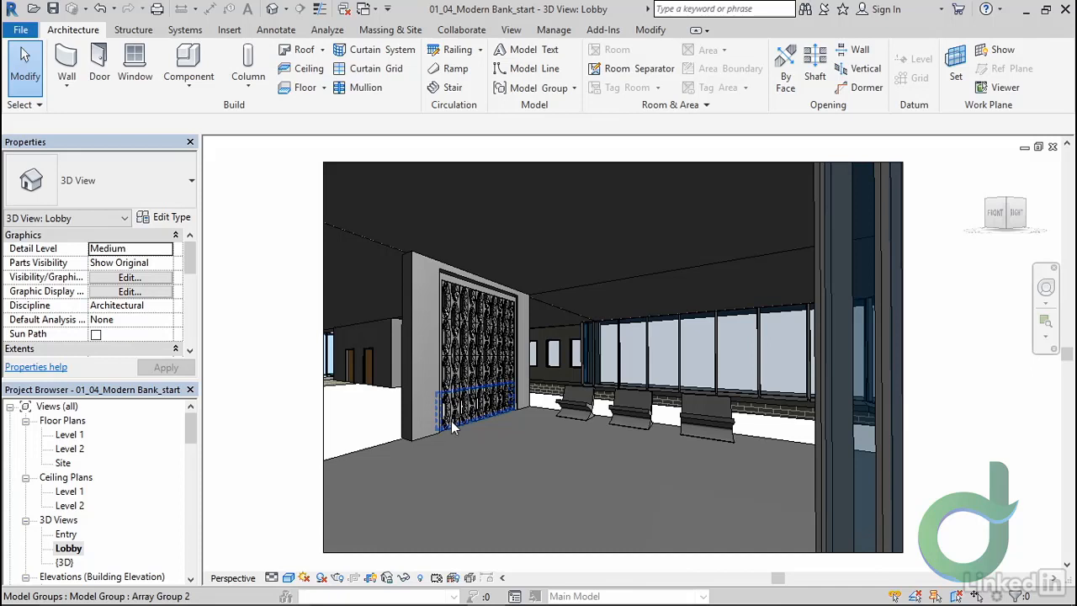
Temporarily isolate the Barcelona chair nearest the camera and set the view's detail level to Fine
{"action": "left_click", "coordinate": [711, 433]}
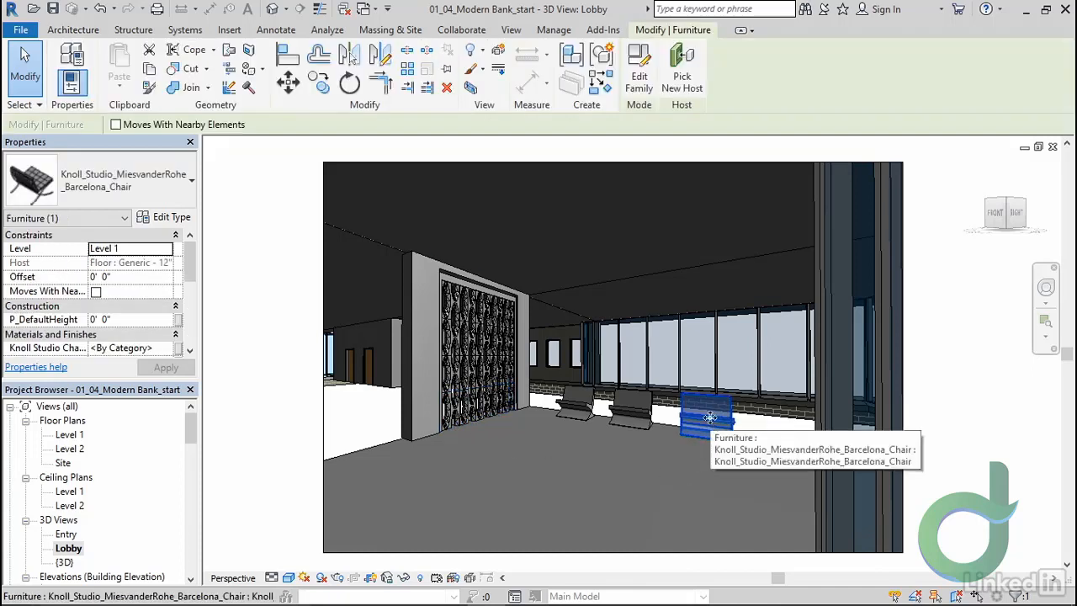
{"action": "left_click", "coordinate": [420, 577]}
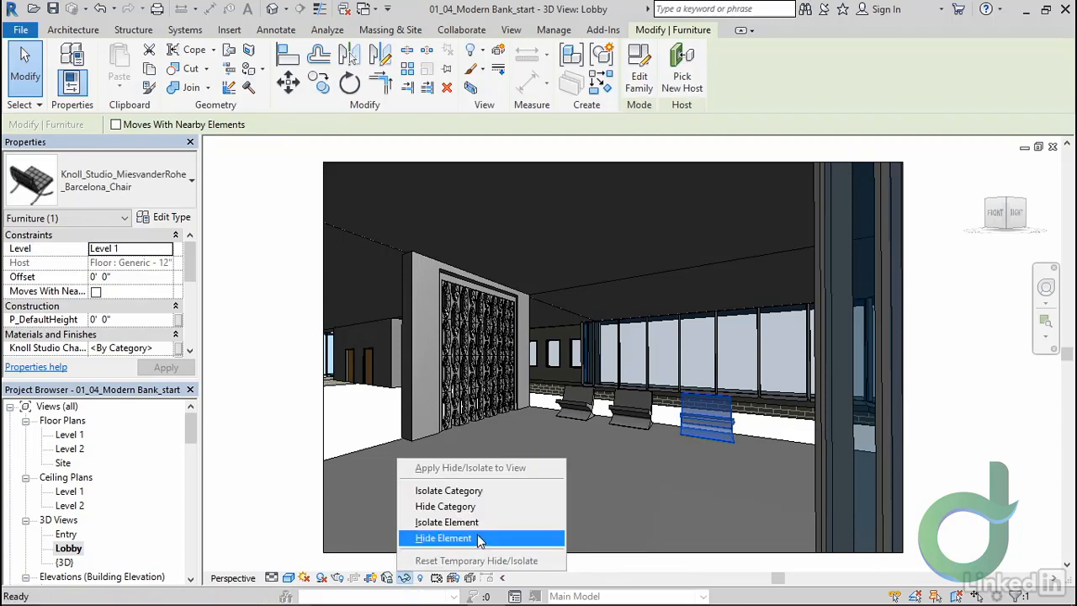
{"action": "left_click", "coordinate": [483, 522]}
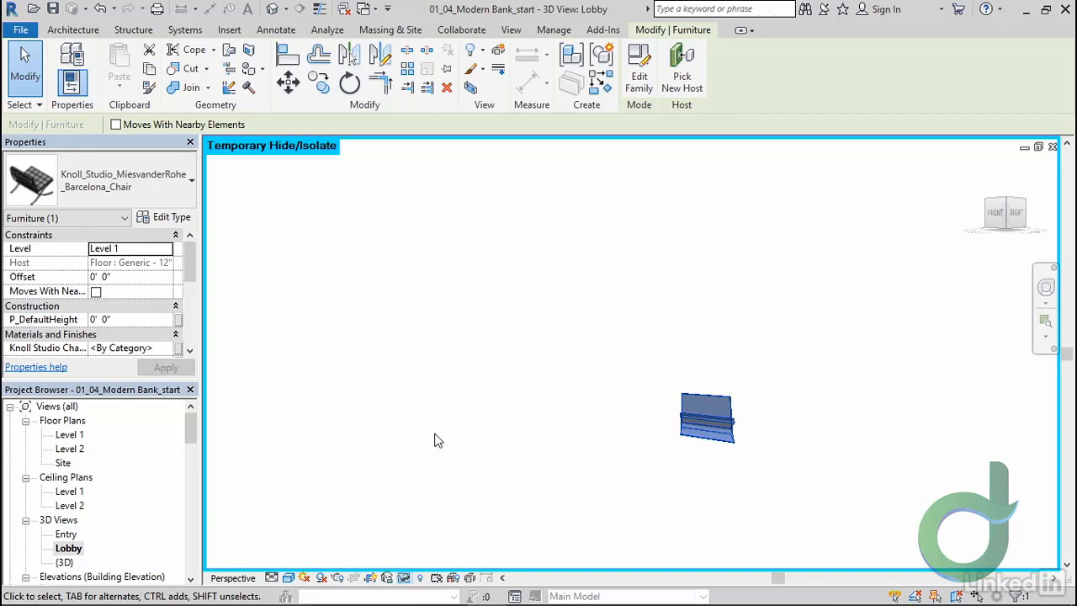
{"action": "left_click", "coordinate": [271, 578]}
{"action": "left_click", "coordinate": [291, 561]}
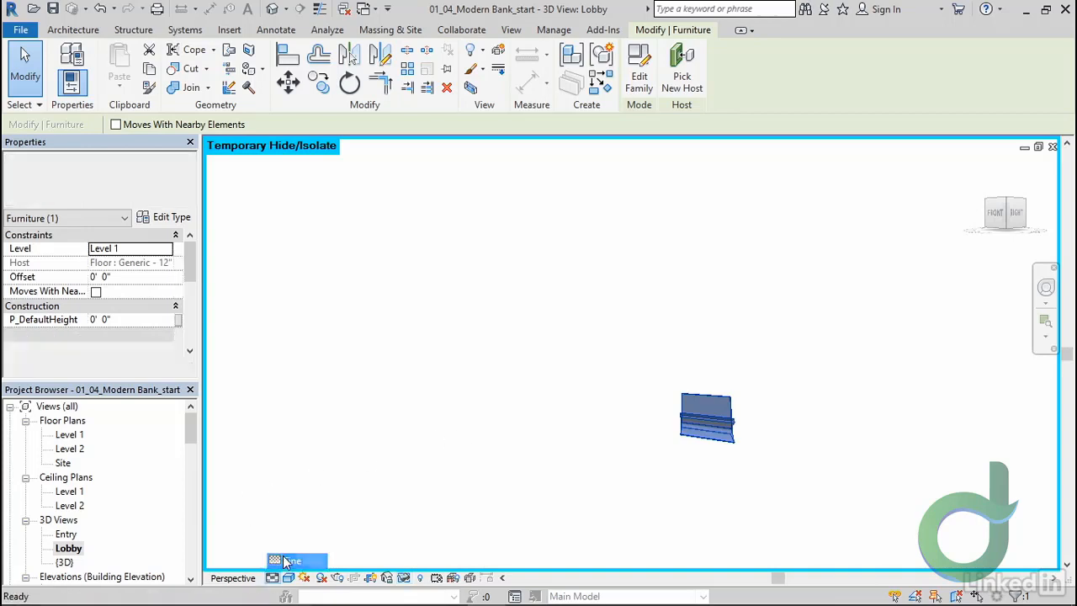
In the {3D} view, temporarily isolate a Barcelona chair, display it with shaded surfaces and set the detail level to Fine
{"action": "left_click", "coordinate": [579, 441]}
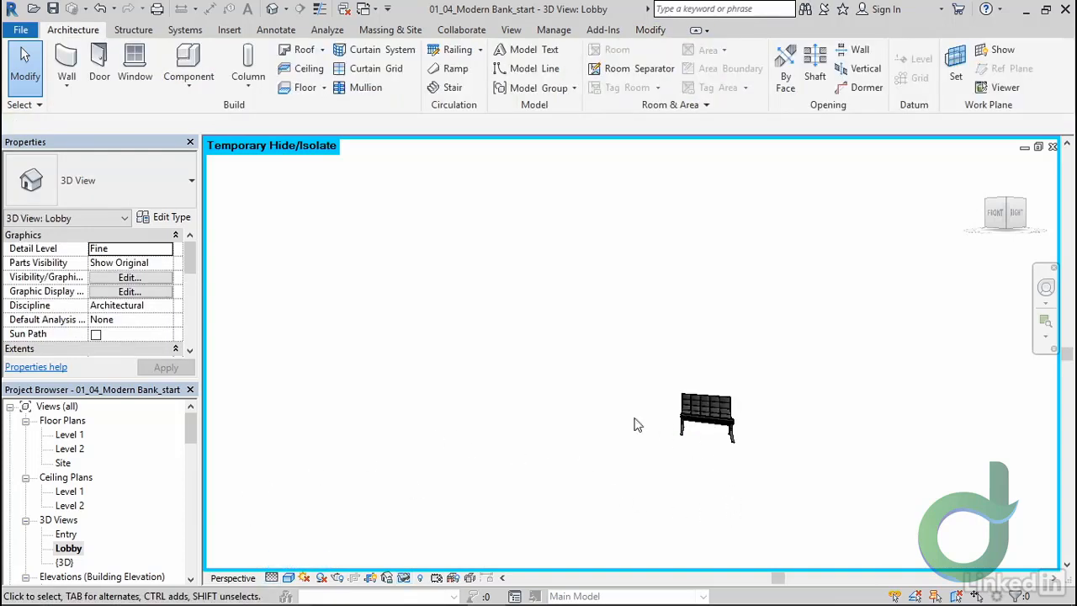
{"action": "double_click", "coordinate": [64, 562]}
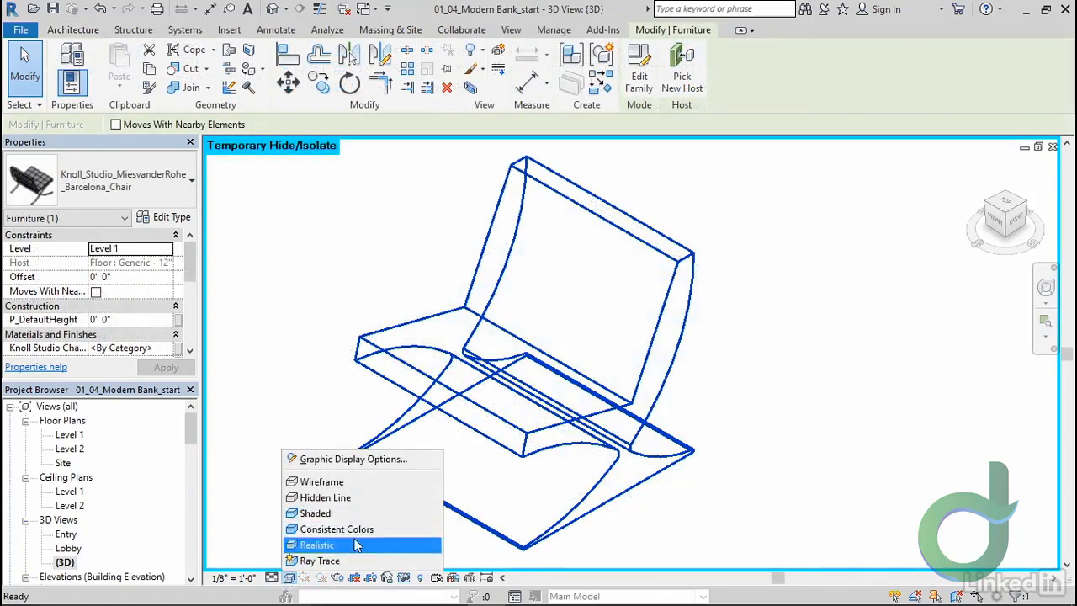
{"action": "left_click", "coordinate": [355, 545]}
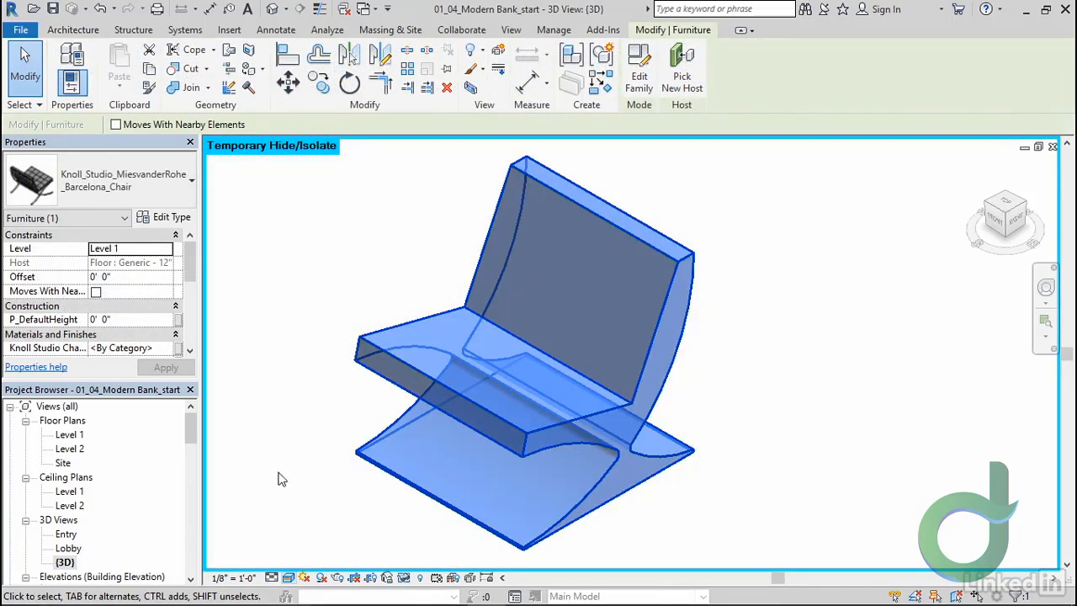
{"action": "left_click", "coordinate": [273, 577]}
{"action": "left_click", "coordinate": [284, 560]}
{"action": "left_click", "coordinate": [295, 413]}
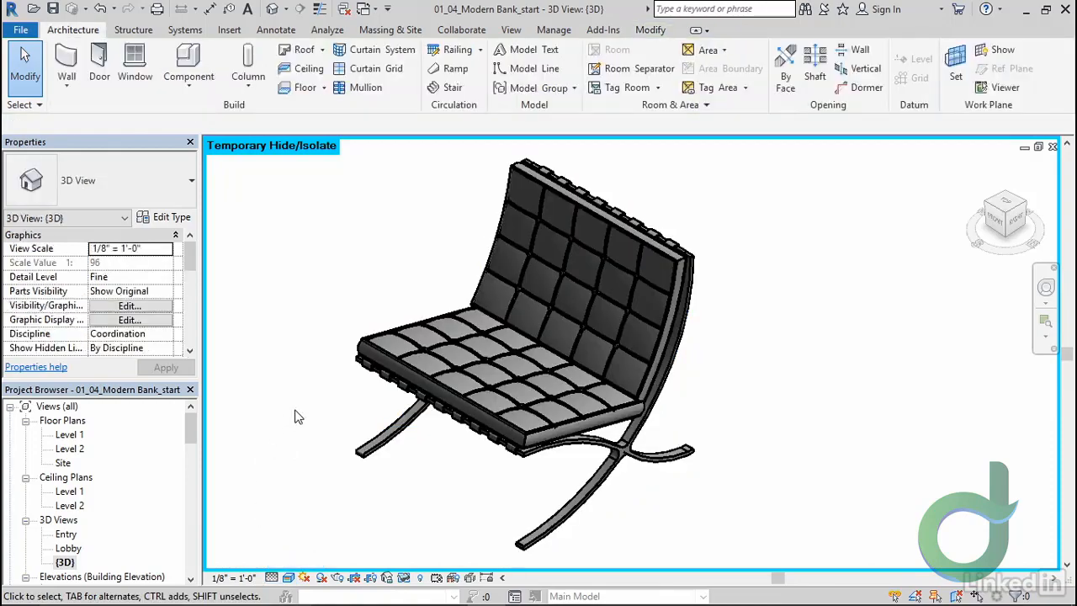
Examine the isolated Barcelona chair's tufted cushions, straps and curved crossing legs from the front and both sides
{"action": "middle_click_drag", "start_coordinate": [731, 466], "coordinate": [764, 367], "text": "shift"}
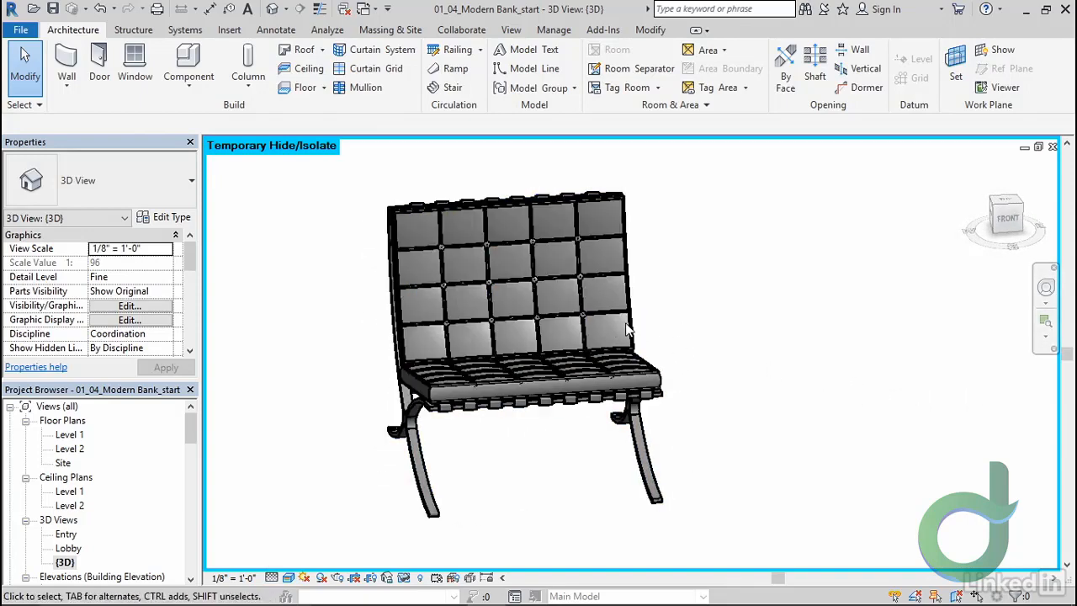
{"action": "middle_click_drag", "start_coordinate": [632, 378], "coordinate": [502, 321], "text": "shift"}
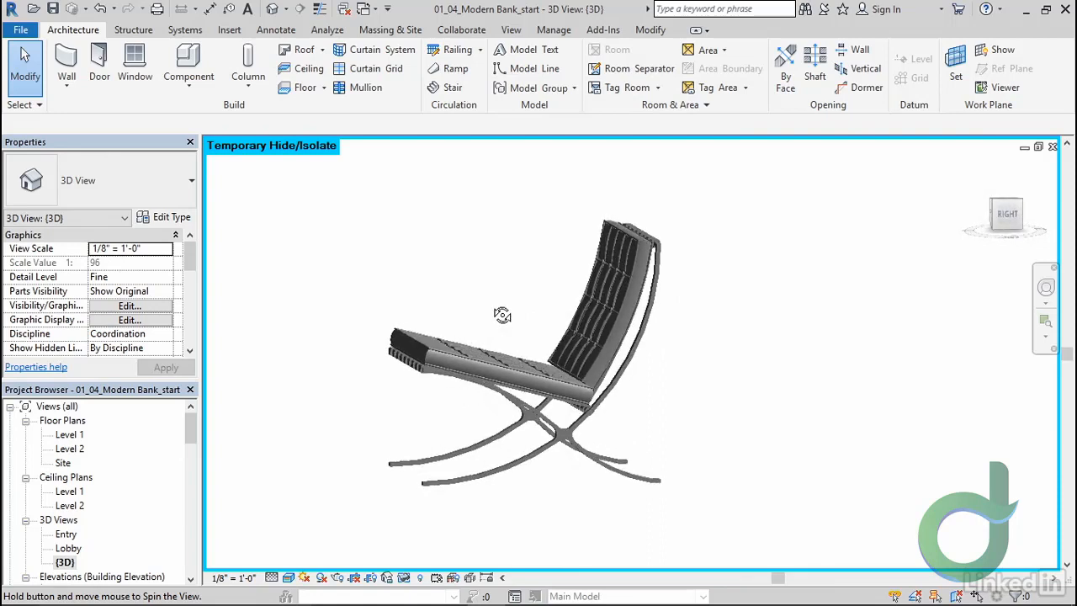
{"action": "left_click_drag", "start_coordinate": [498, 312], "coordinate": [493, 312]}
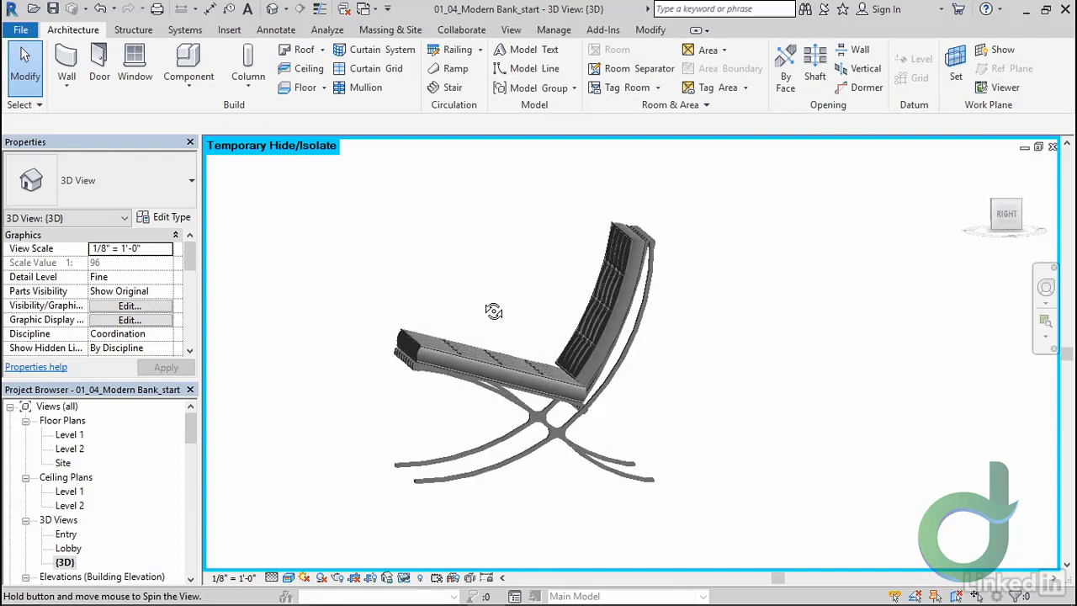
{"action": "middle_click_drag", "start_coordinate": [494, 311], "coordinate": [486, 308], "text": "shift"}
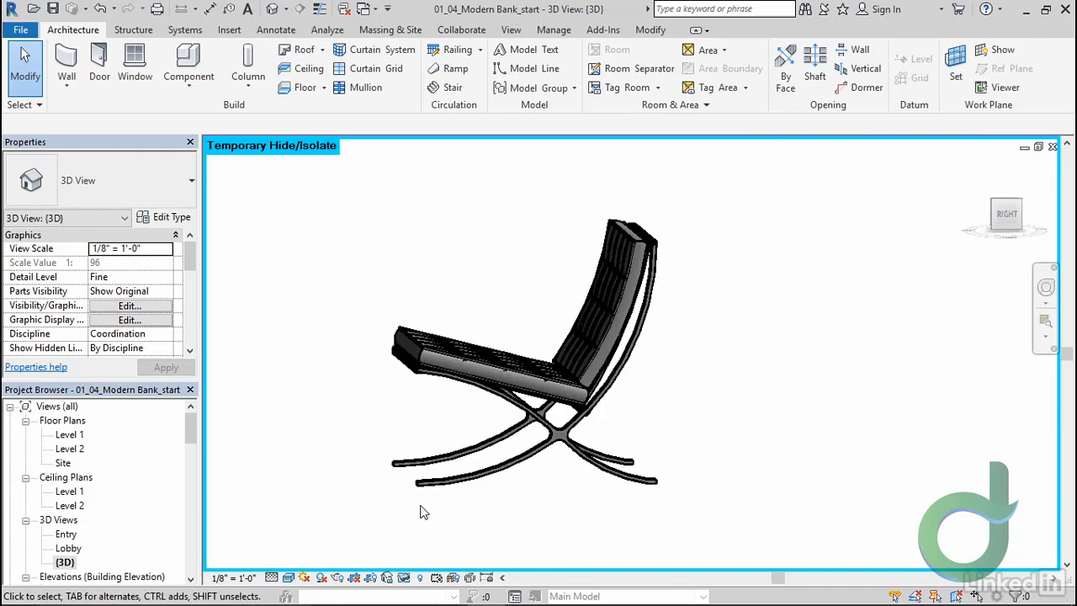
{"action": "scroll", "coordinate": [525, 513], "scroll_direction": "up", "scroll_amount": 5}
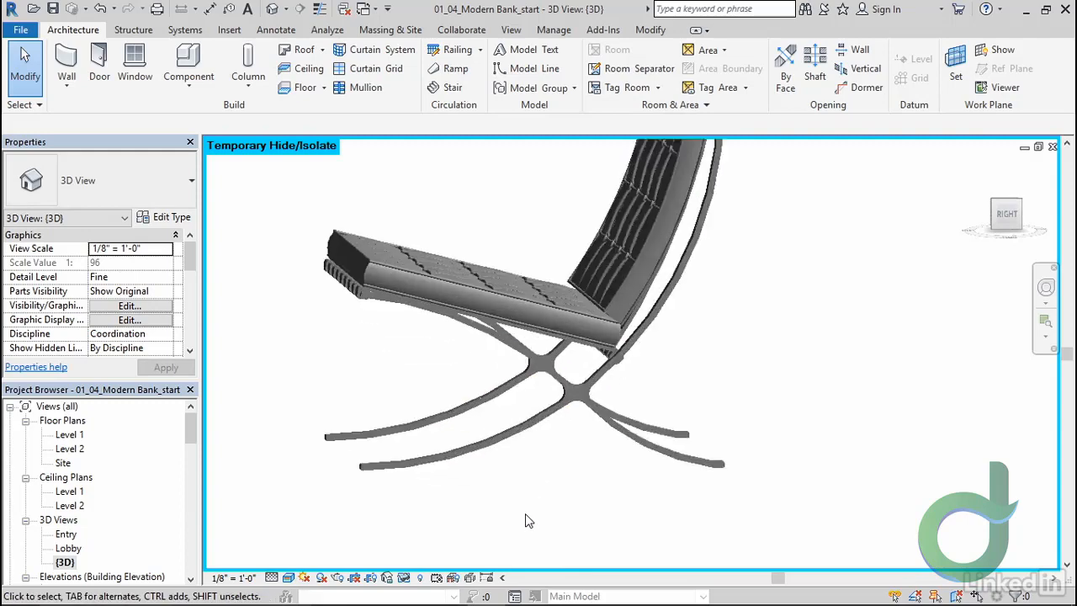
{"action": "middle_click_drag", "start_coordinate": [458, 481], "coordinate": [490, 485]}
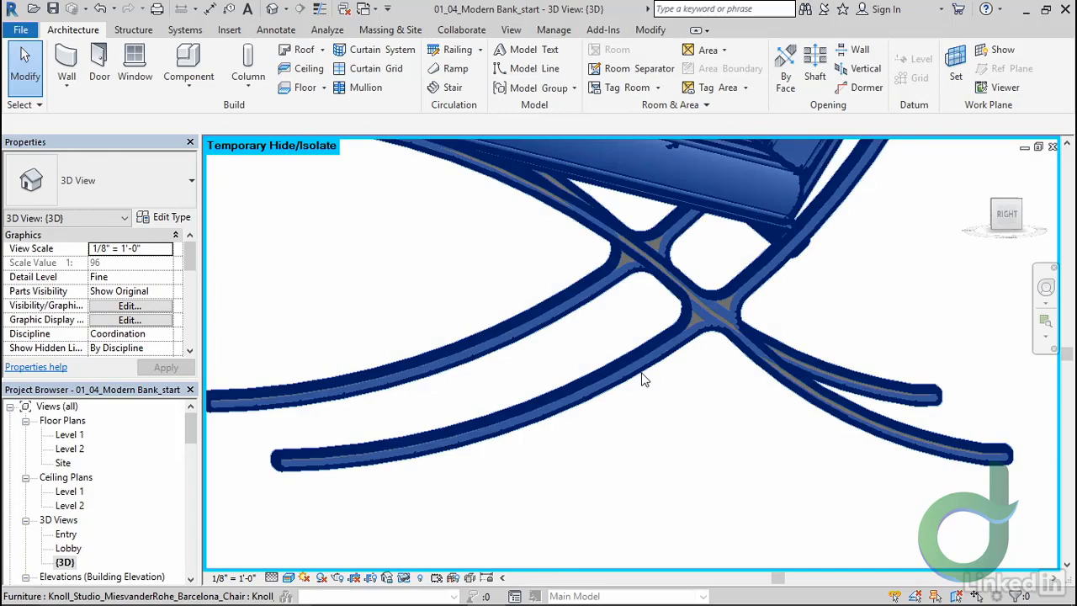
{"action": "mouse_move", "coordinate": [634, 396]}
{"action": "middle_mouse_down"}
{"action": "mouse_move", "coordinate": [724, 440]}
{"action": "mouse_move", "coordinate": [657, 468]}
{"action": "mouse_move", "coordinate": [522, 435]}
{"action": "mouse_move", "coordinate": [614, 497]}
{"action": "mouse_move", "coordinate": [620, 514]}
{"action": "mouse_move", "coordinate": [794, 543]}
{"action": "mouse_move", "coordinate": [895, 509]}
{"action": "mouse_move", "coordinate": [937, 474]}
{"action": "mouse_move", "coordinate": [953, 436]}
{"action": "middle_mouse_up"}
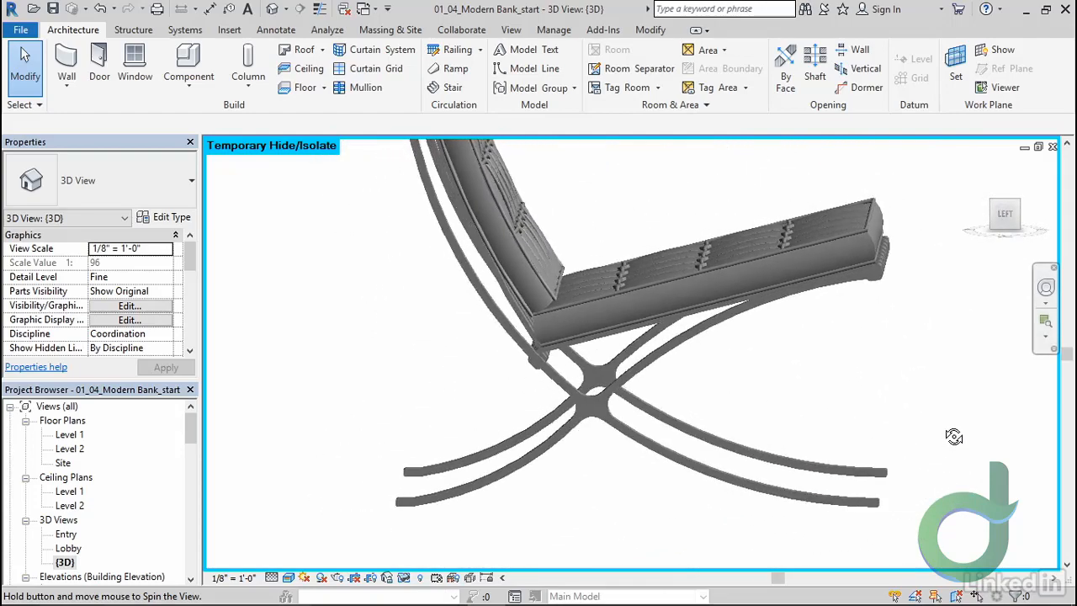
{"action": "middle_click_drag", "start_coordinate": [954, 436], "coordinate": [603, 529], "text": "shift"}
{"action": "scroll", "coordinate": [602, 515], "scroll_direction": "down", "scroll_amount": 3}
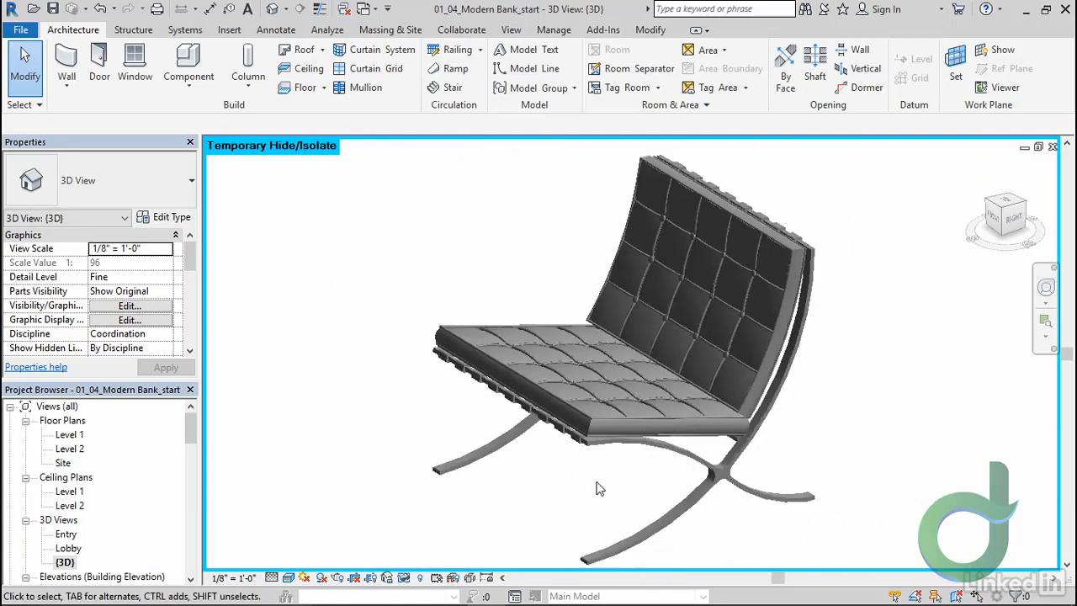
Reset the temporary hide/isolate of the chair in both the {3D} view and the Lobby view
{"action": "left_click", "coordinate": [403, 578]}
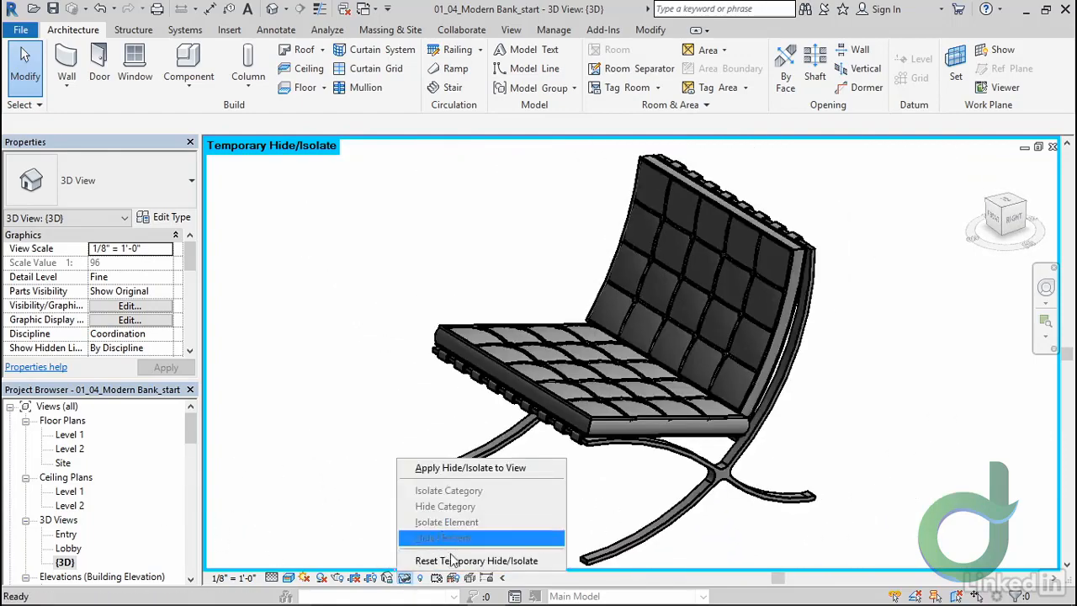
{"action": "left_click", "coordinate": [445, 558]}
{"action": "double_click", "coordinate": [67, 534]}
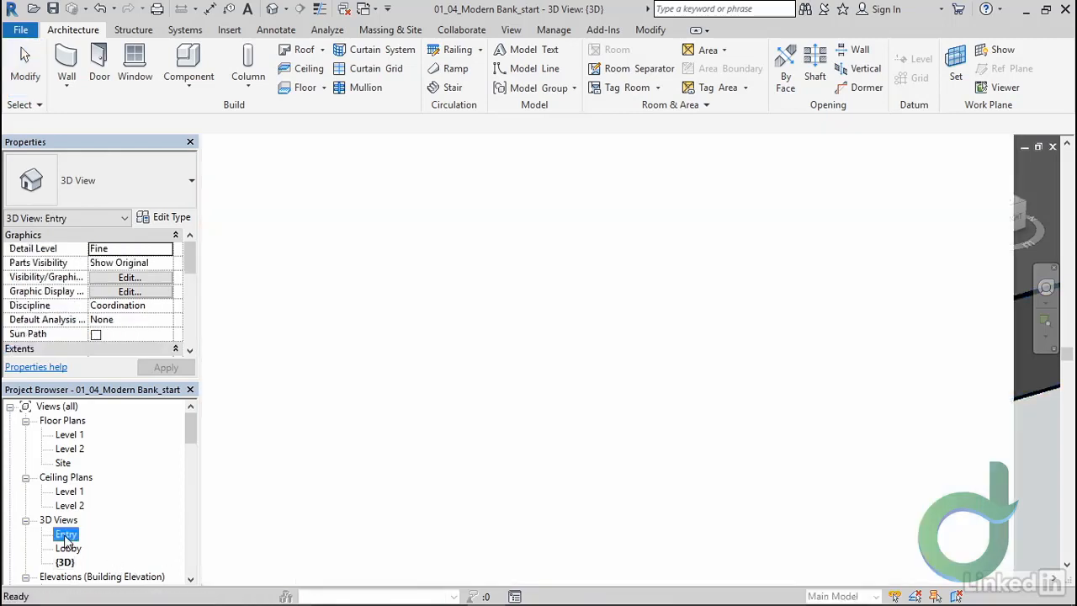
{"action": "double_click", "coordinate": [68, 548]}
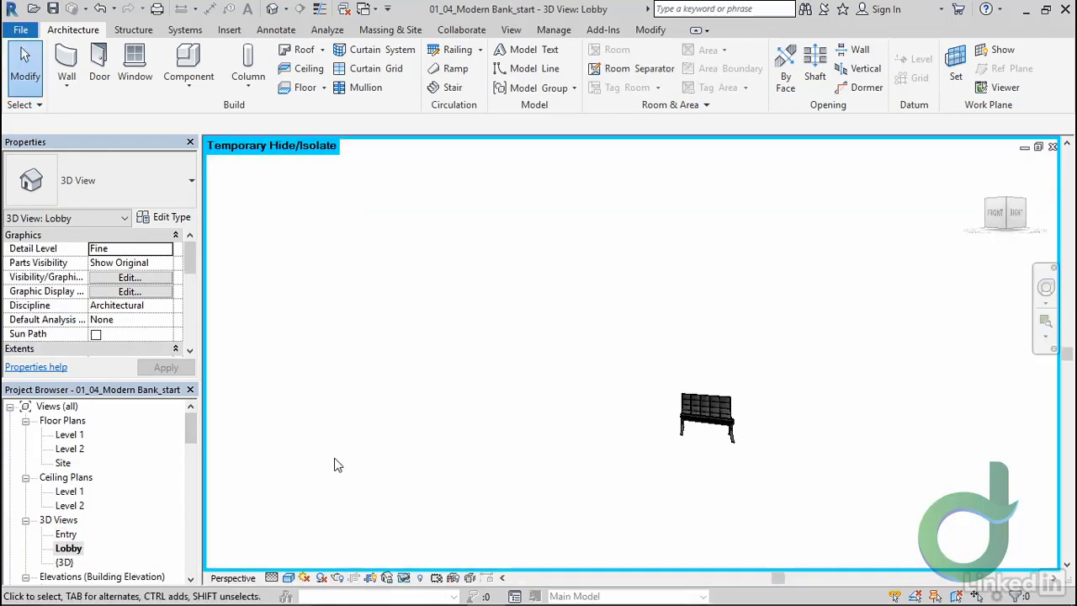
{"action": "left_click", "coordinate": [403, 577]}
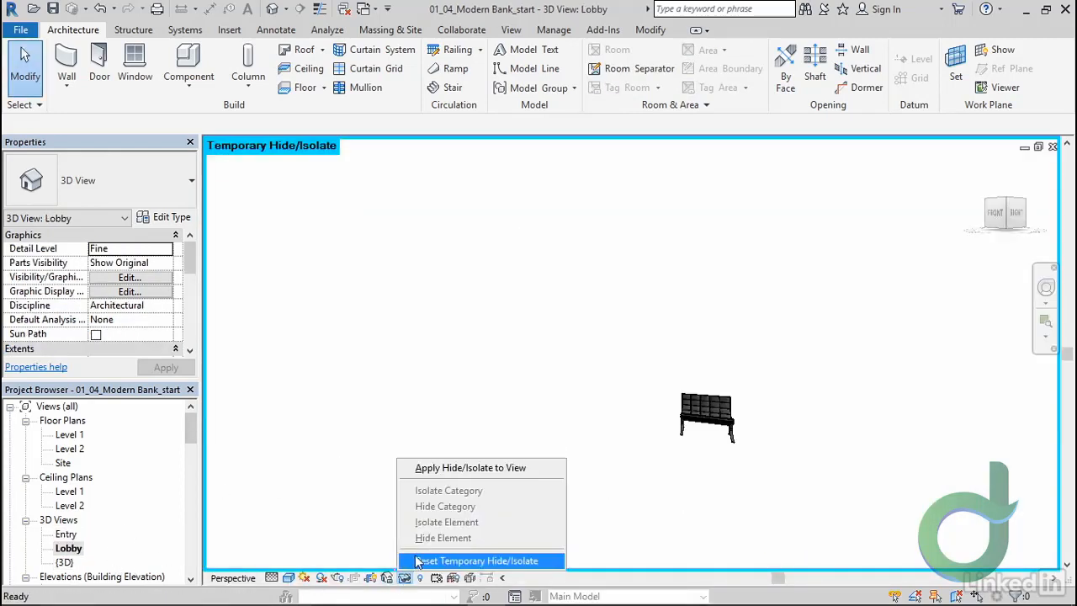
{"action": "left_click", "coordinate": [421, 560]}
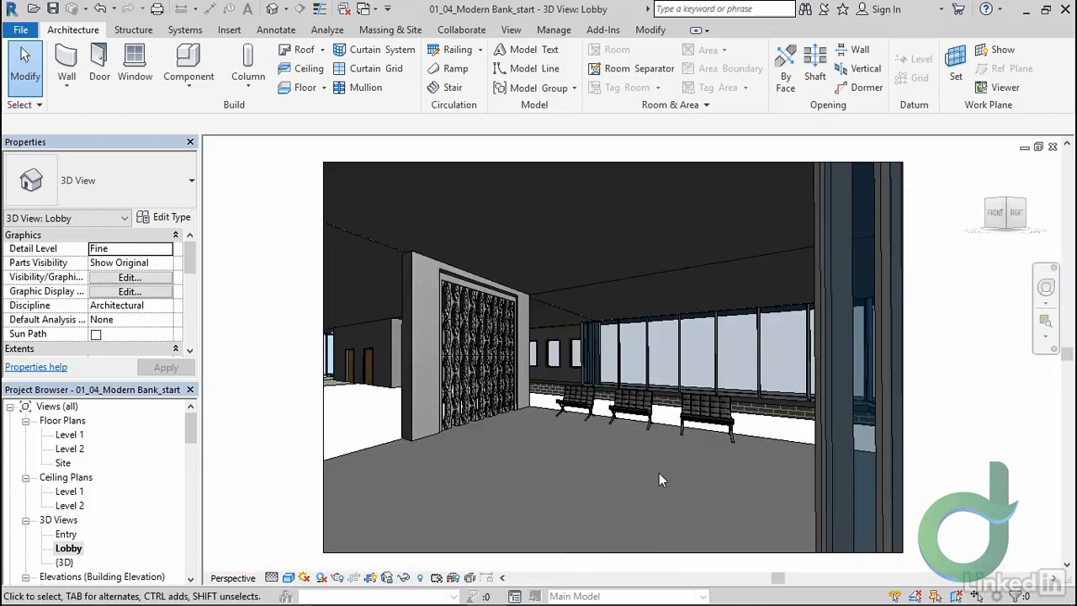
Select the lowest block row of the patterned partition in the Lobby view and locate it in the {3D} view using the Wireframe style
{"action": "left_click", "coordinate": [448, 411]}
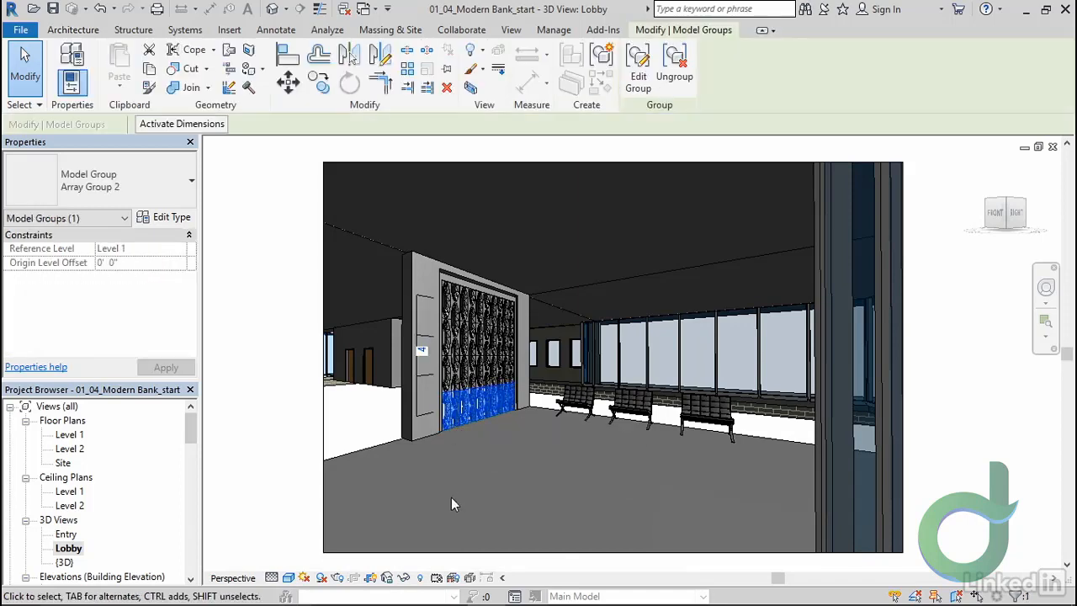
{"action": "double_click", "coordinate": [64, 562]}
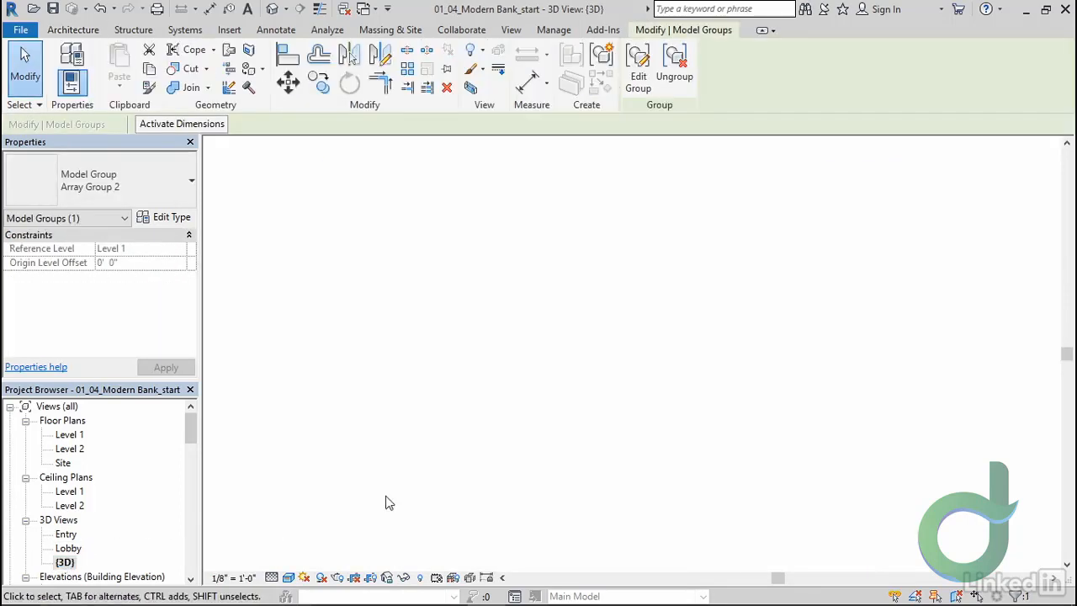
{"action": "middle_click_drag", "start_coordinate": [534, 466], "coordinate": [652, 336]}
{"action": "left_click", "coordinate": [288, 577]}
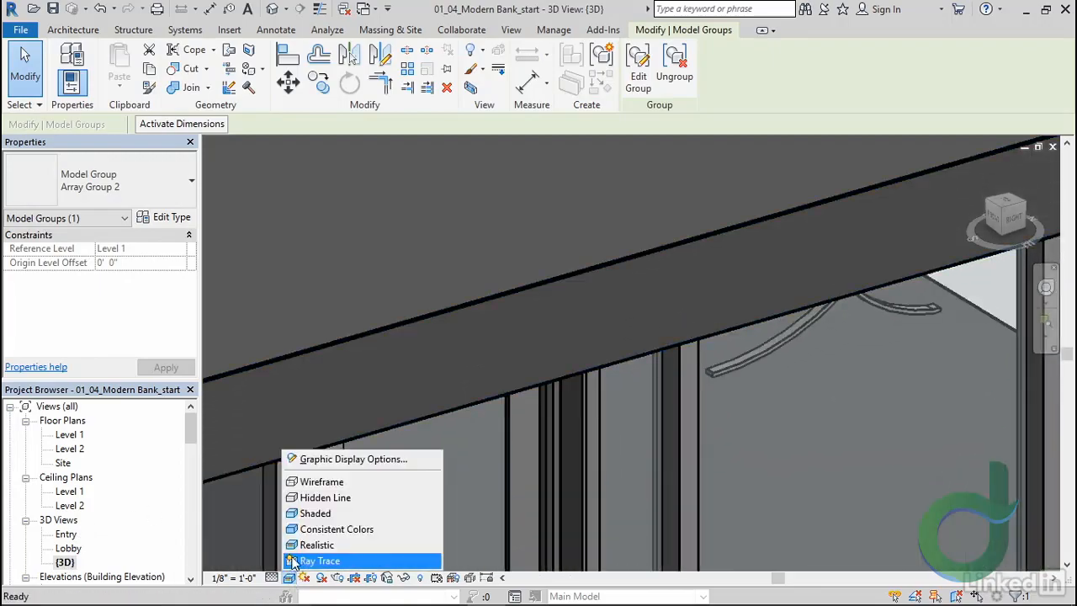
{"action": "left_click", "coordinate": [339, 480]}
{"action": "middle_click_drag", "start_coordinate": [627, 379], "coordinate": [764, 517]}
{"action": "middle_click_drag", "start_coordinate": [566, 393], "coordinate": [926, 553]}
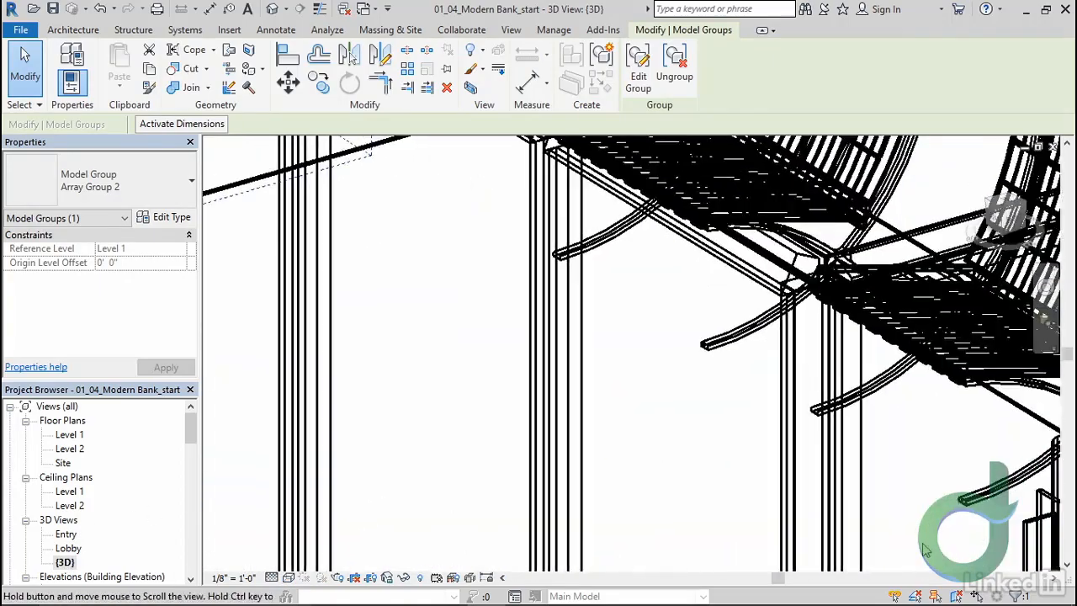
{"action": "middle_click_drag", "start_coordinate": [496, 387], "coordinate": [836, 548]}
{"action": "middle_click_drag", "start_coordinate": [374, 391], "coordinate": [754, 379]}
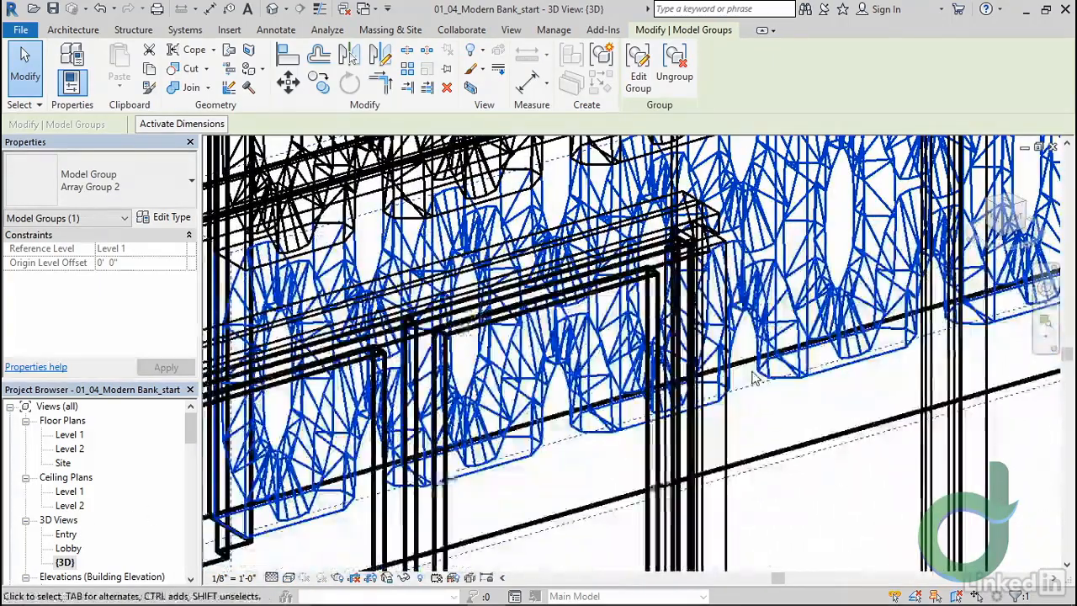
Temporarily isolate the selected partition block row and display it with shaded surfaces to inspect its faceted openings
{"action": "left_click", "coordinate": [404, 578]}
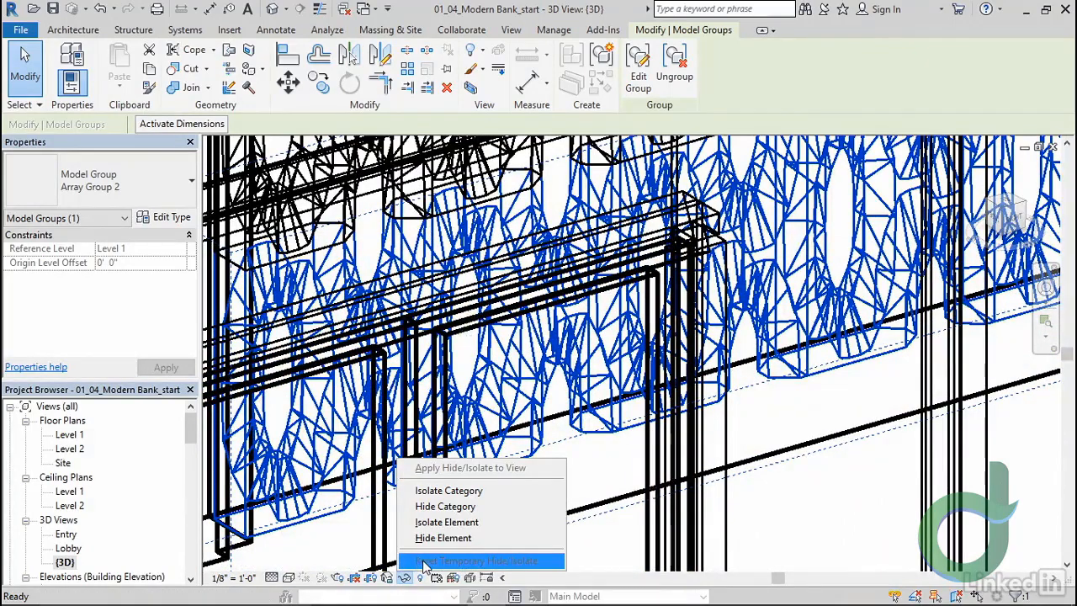
{"action": "left_click", "coordinate": [446, 522]}
{"action": "middle_click_drag", "start_coordinate": [408, 483], "coordinate": [459, 474]}
{"action": "left_click", "coordinate": [288, 577]}
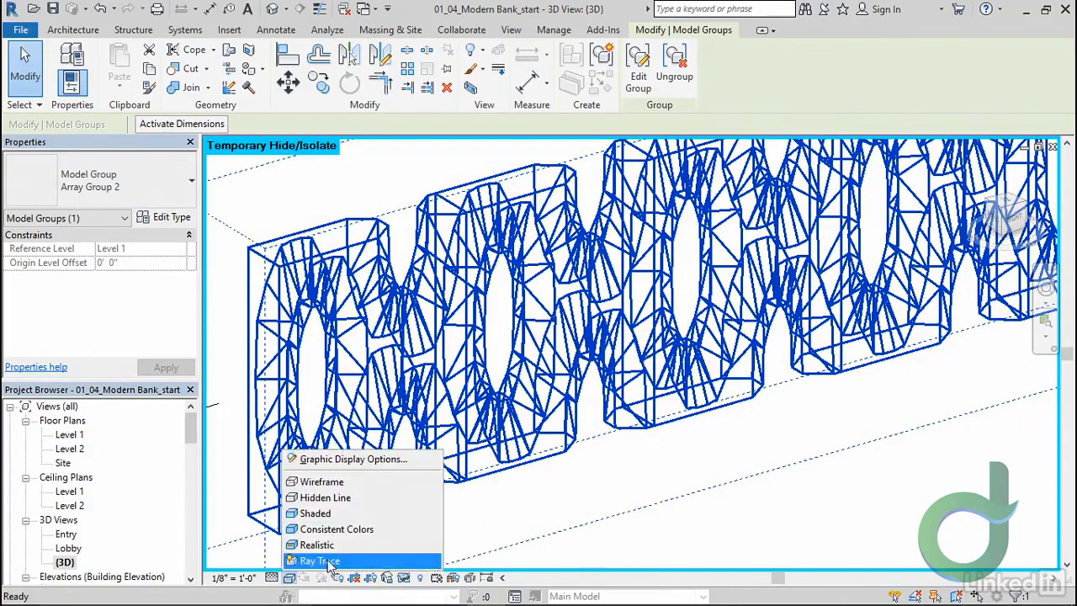
{"action": "left_click", "coordinate": [315, 498]}
{"action": "left_click", "coordinate": [473, 541]}
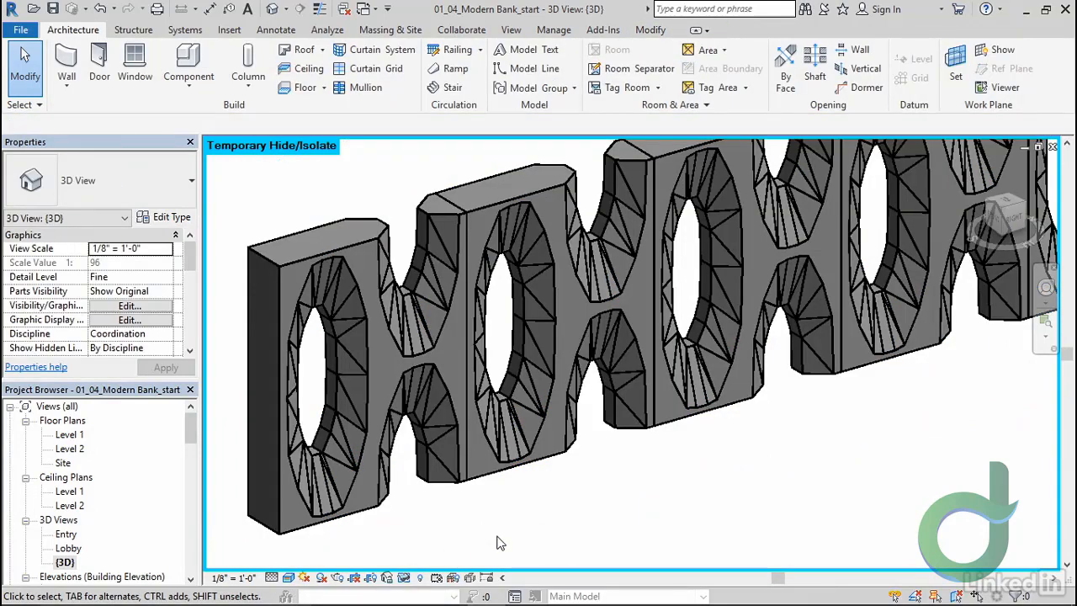
{"action": "middle_click_drag", "start_coordinate": [497, 525], "coordinate": [533, 506], "text": "shift"}
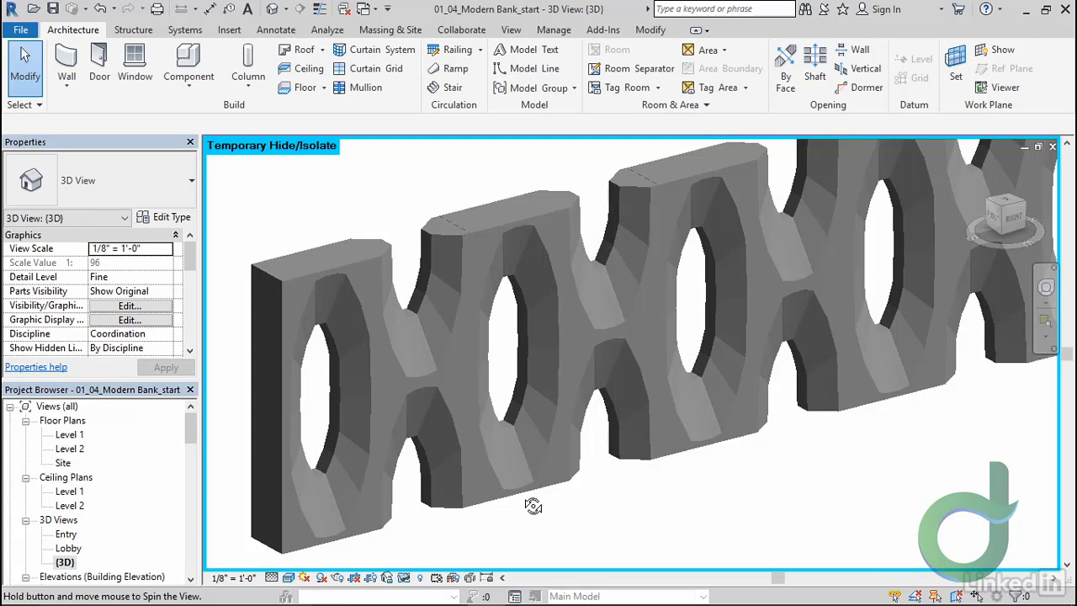
{"action": "middle_click_drag", "start_coordinate": [533, 506], "coordinate": [531, 508], "text": "shift"}
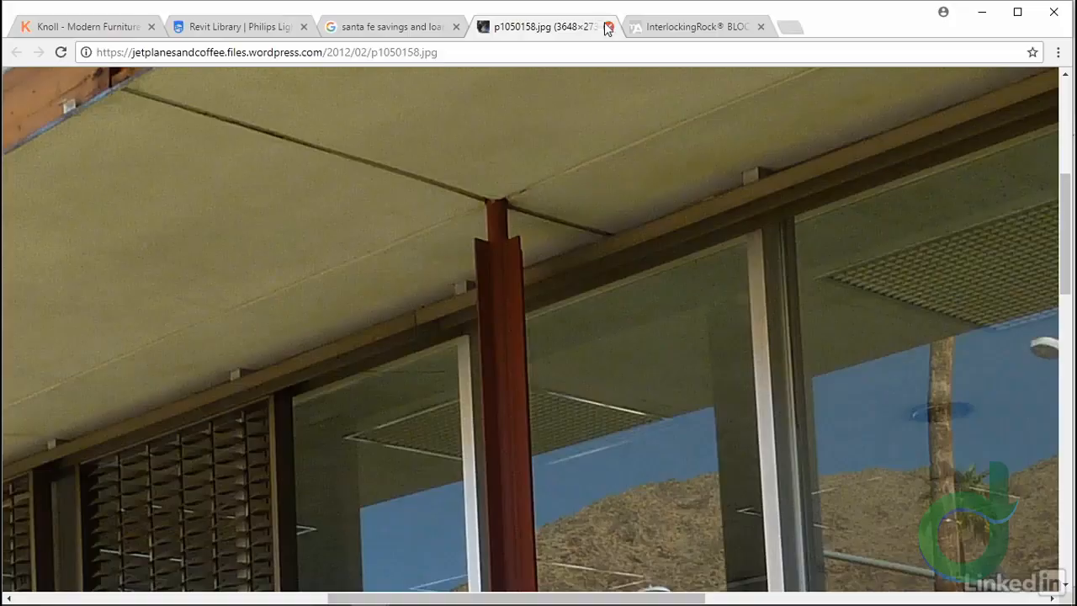
Switch to the browser, close the reference photo, and look through modularArts' InterlockingRock block designs, including Midcentury and Apollo
{"action": "left_click", "coordinate": [608, 26]}
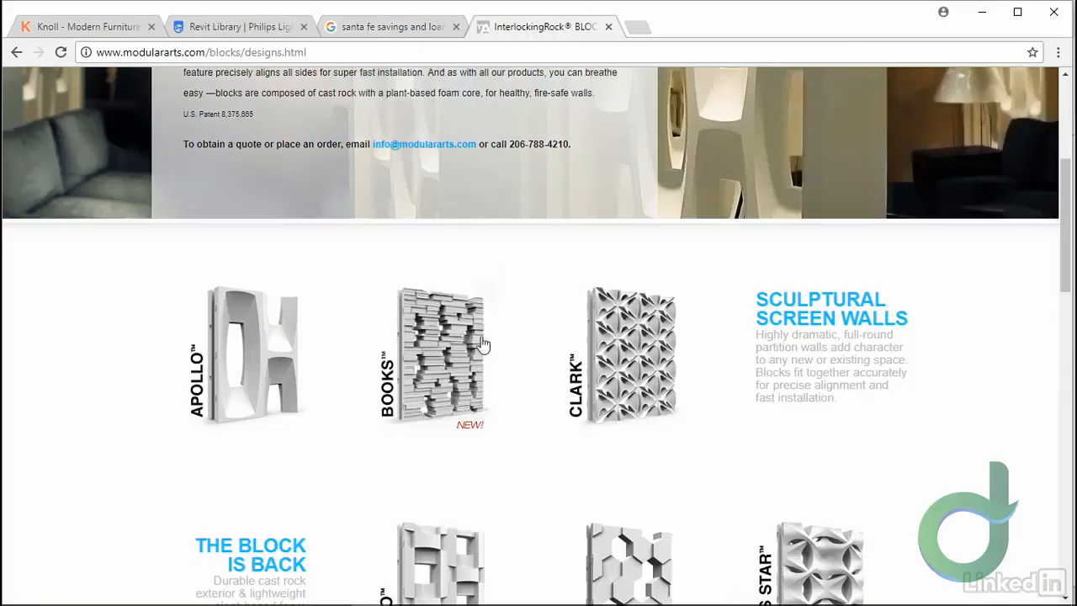
{"action": "scroll", "coordinate": [483, 344], "scroll_direction": "up", "scroll_amount": 4}
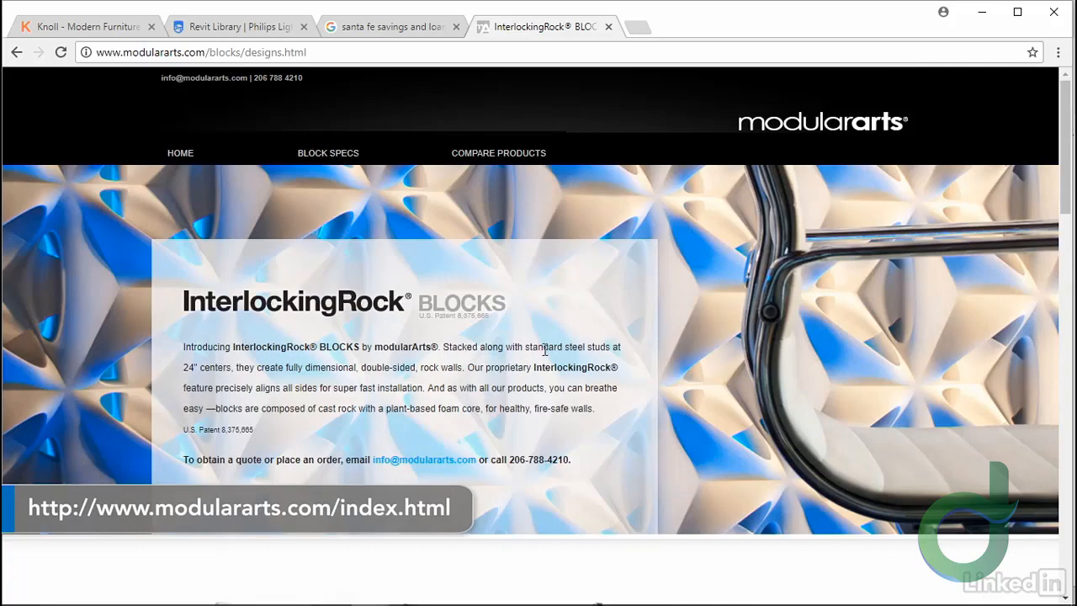
{"action": "scroll", "coordinate": [544, 354], "scroll_direction": "down", "scroll_amount": 5}
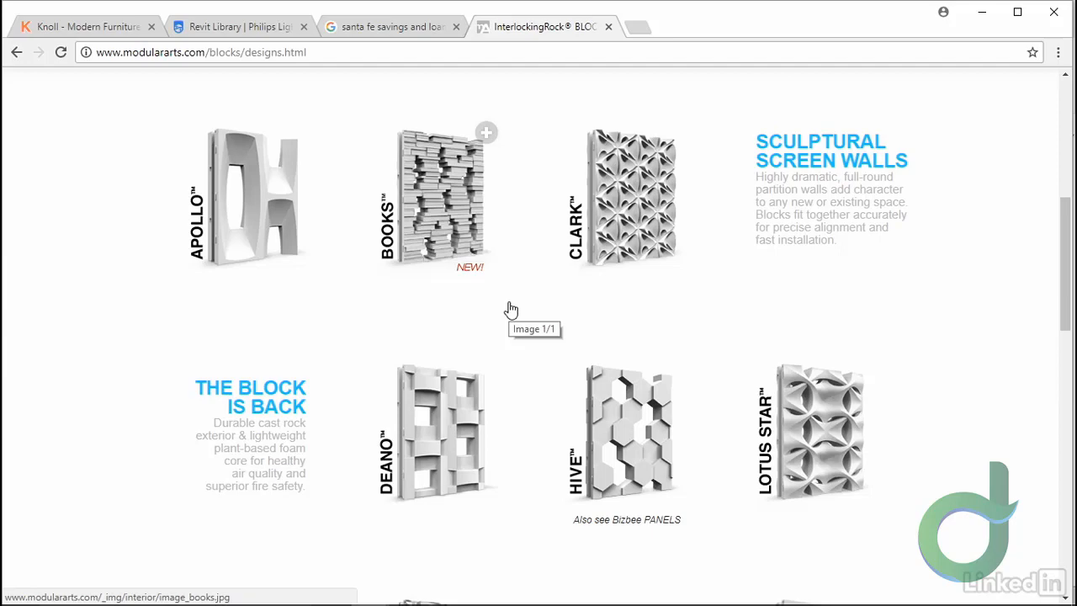
{"action": "scroll", "coordinate": [496, 379], "scroll_direction": "down", "scroll_amount": 3}
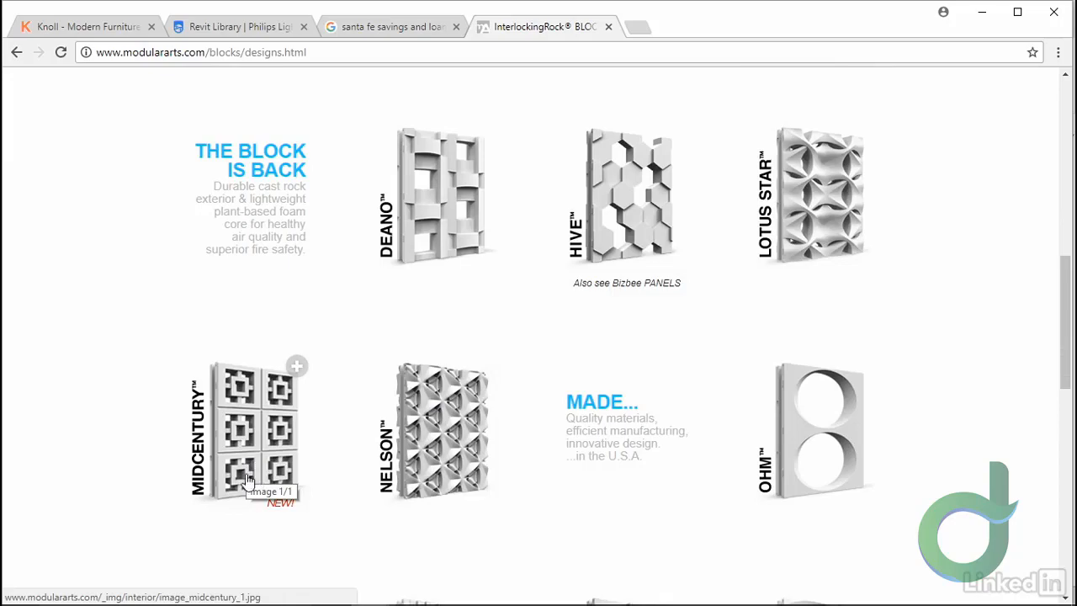
{"action": "left_click", "coordinate": [284, 441]}
{"action": "left_click", "coordinate": [337, 337]}
{"action": "scroll", "coordinate": [381, 382], "scroll_direction": "down", "scroll_amount": 2}
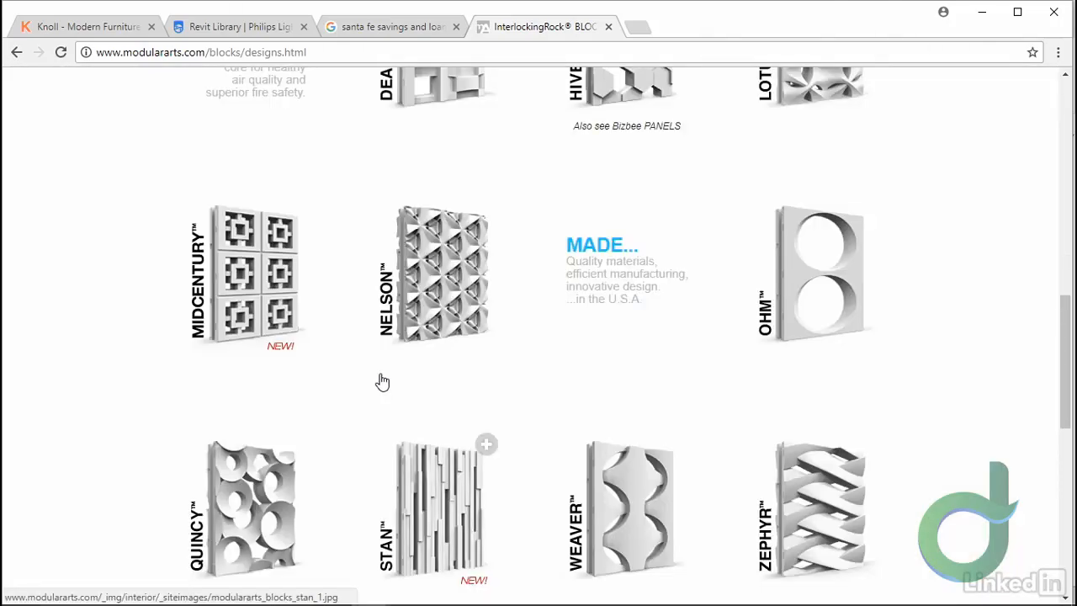
{"action": "scroll", "coordinate": [381, 382], "scroll_direction": "up", "scroll_amount": 7}
{"action": "left_click", "coordinate": [249, 361]}
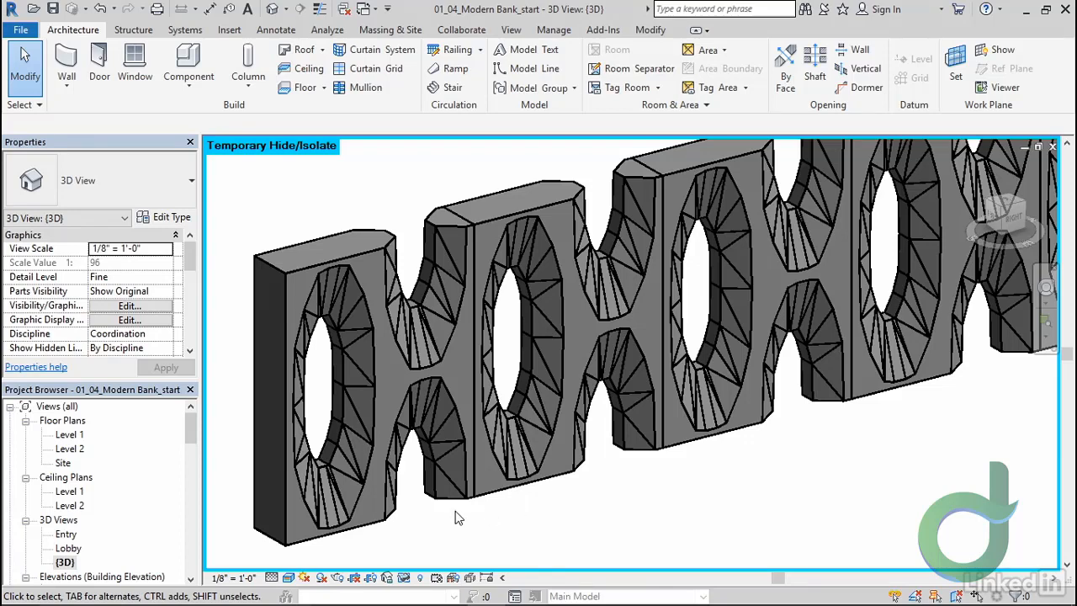
Return to Revit and reset the temporary hide/isolate of the partition block row in the {3D} view
{"action": "left_click", "coordinate": [405, 578]}
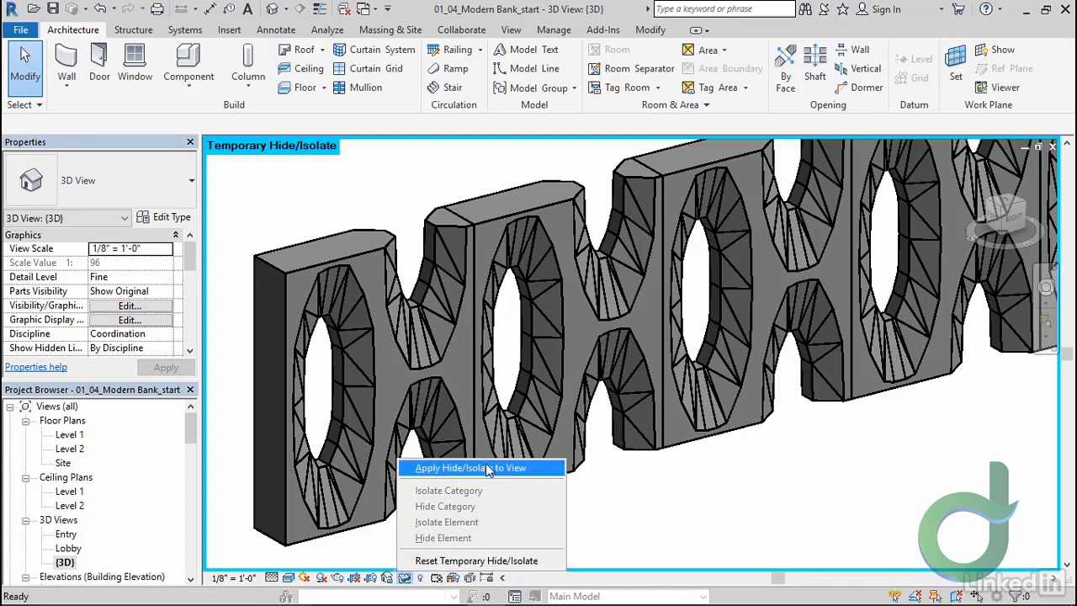
{"action": "left_click", "coordinate": [474, 561]}
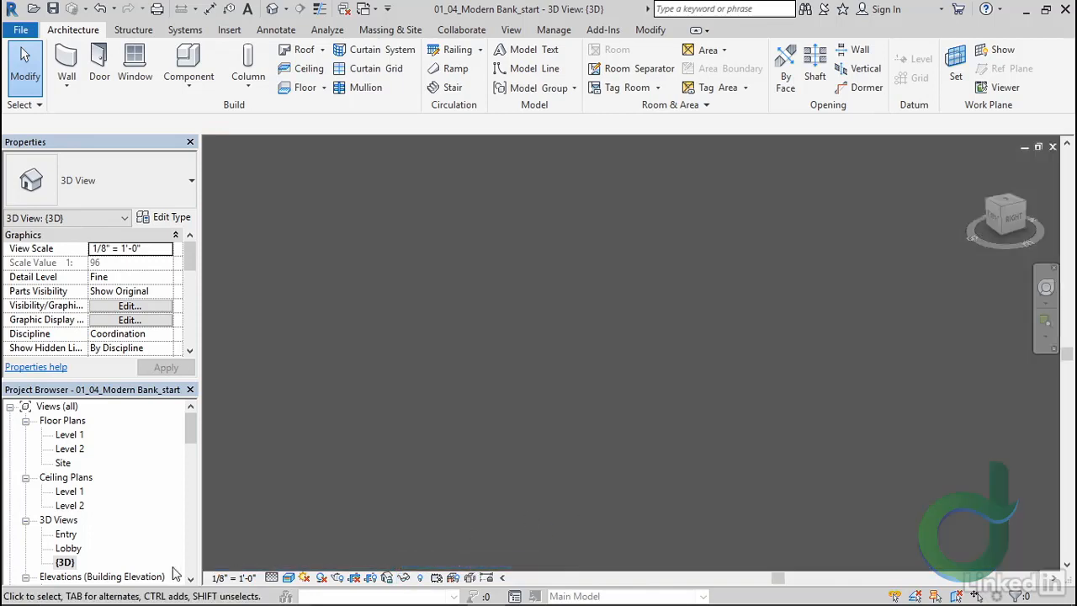
Open the Lobby 3D view and display it in Ray Trace style to examine the patterned partition
{"action": "double_click", "coordinate": [67, 535]}
{"action": "double_click", "coordinate": [69, 547]}
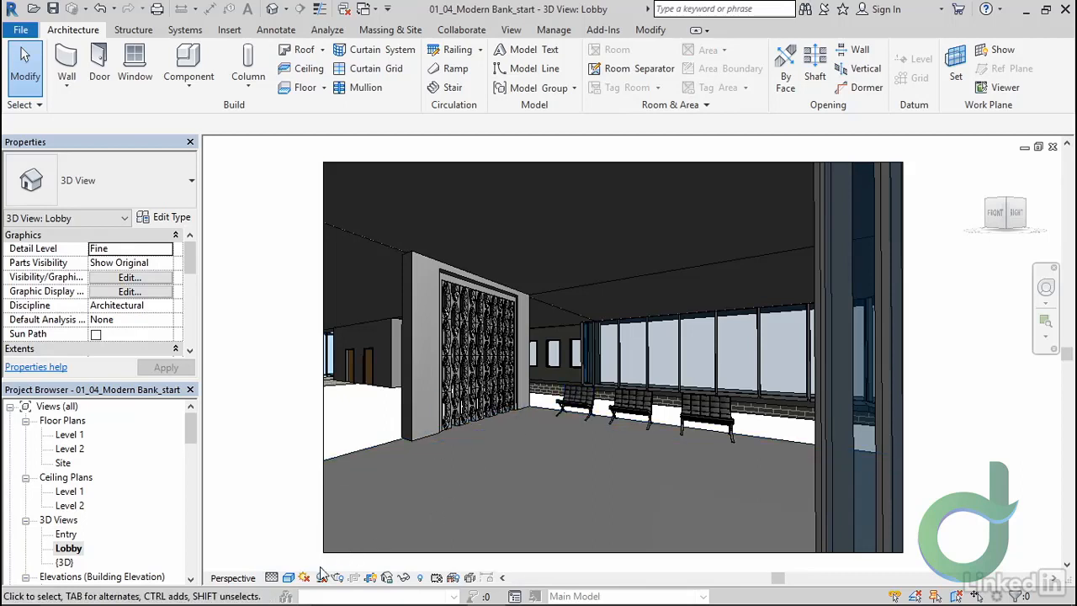
{"action": "left_click", "coordinate": [288, 578]}
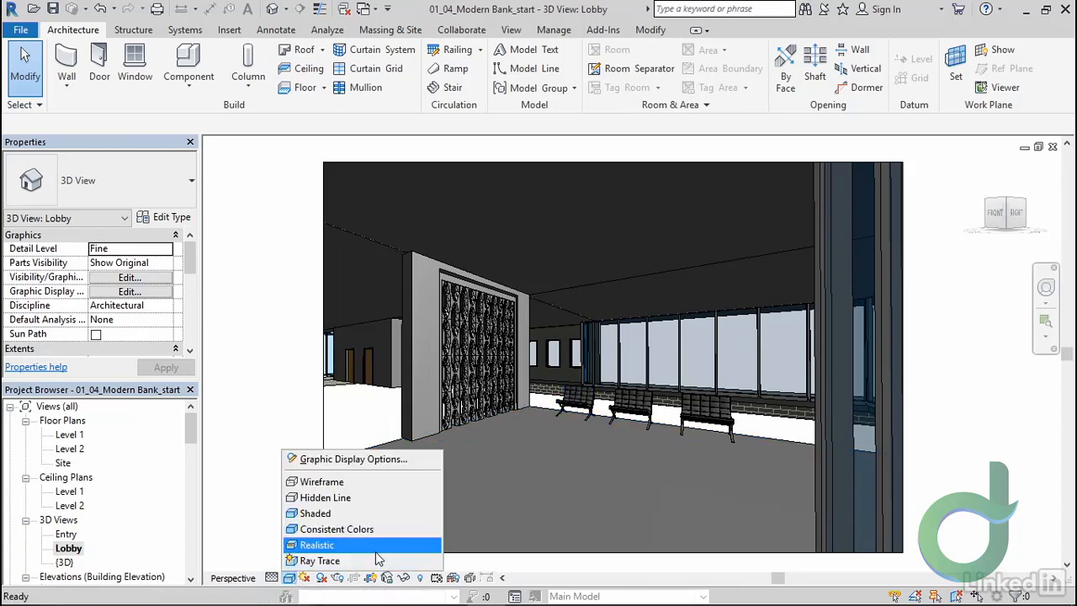
{"action": "left_click", "coordinate": [363, 561]}
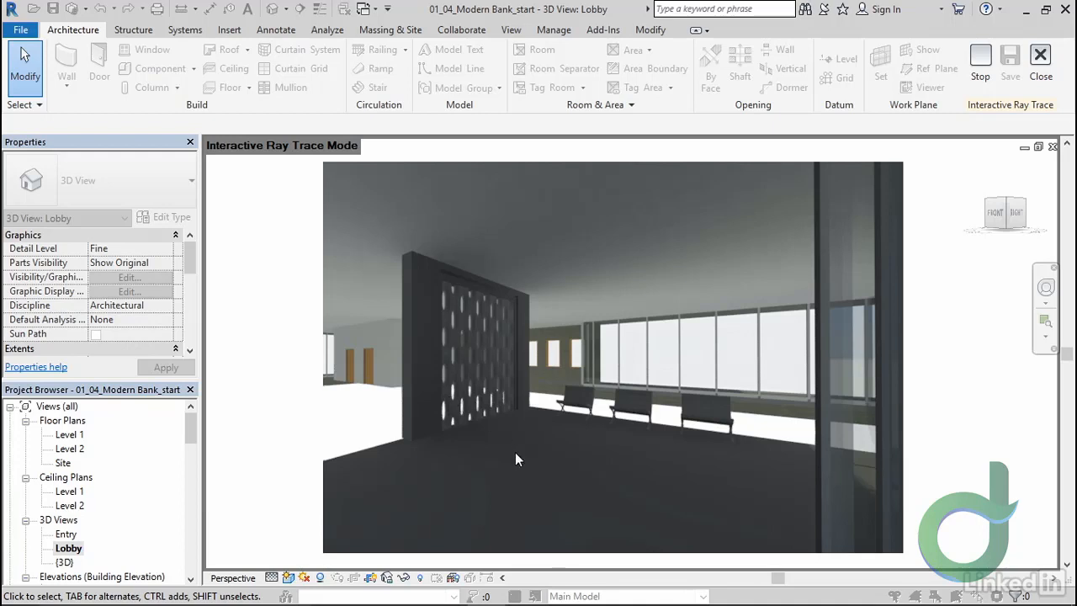
Open the Level 1 floor plan and show the Lobby view's camera around the partition and seating area
{"action": "double_click", "coordinate": [78, 435]}
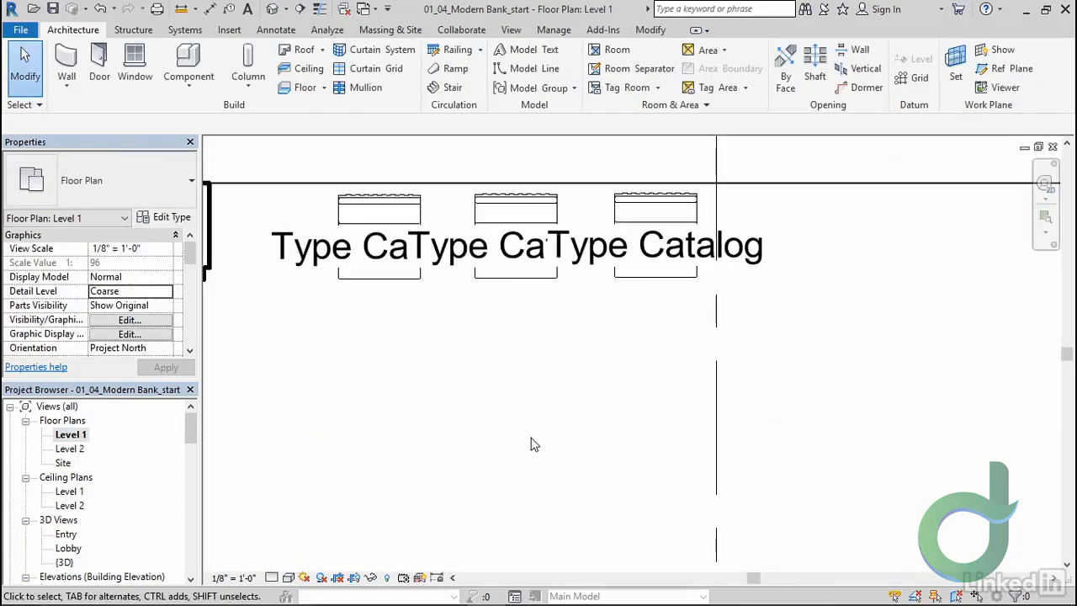
{"action": "scroll", "coordinate": [505, 404], "scroll_direction": "down", "scroll_amount": 4}
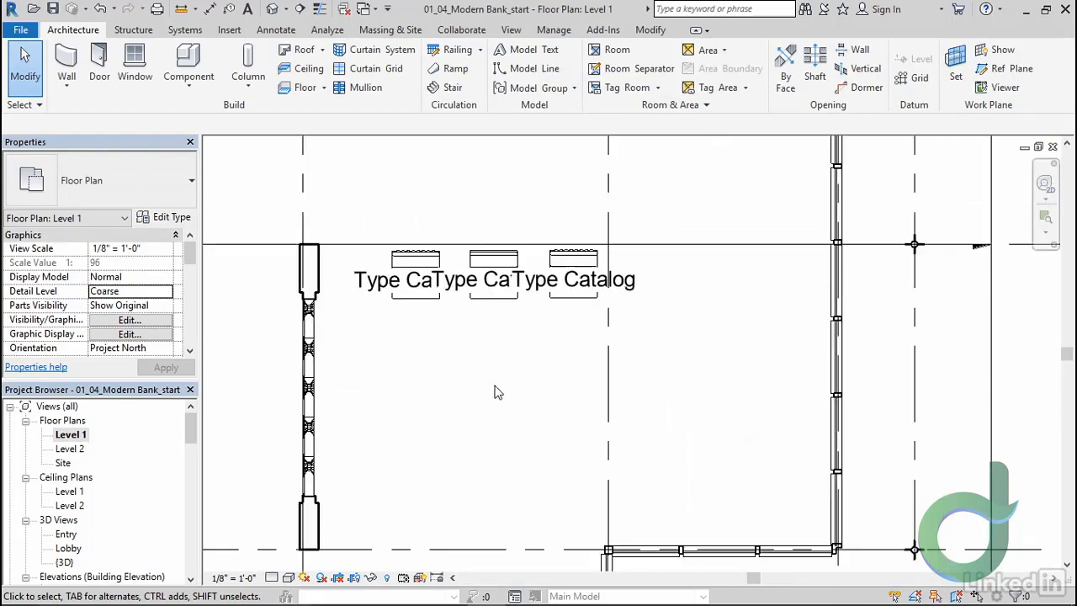
{"action": "left_click", "coordinate": [65, 534]}
{"action": "right_click", "coordinate": [65, 534]}
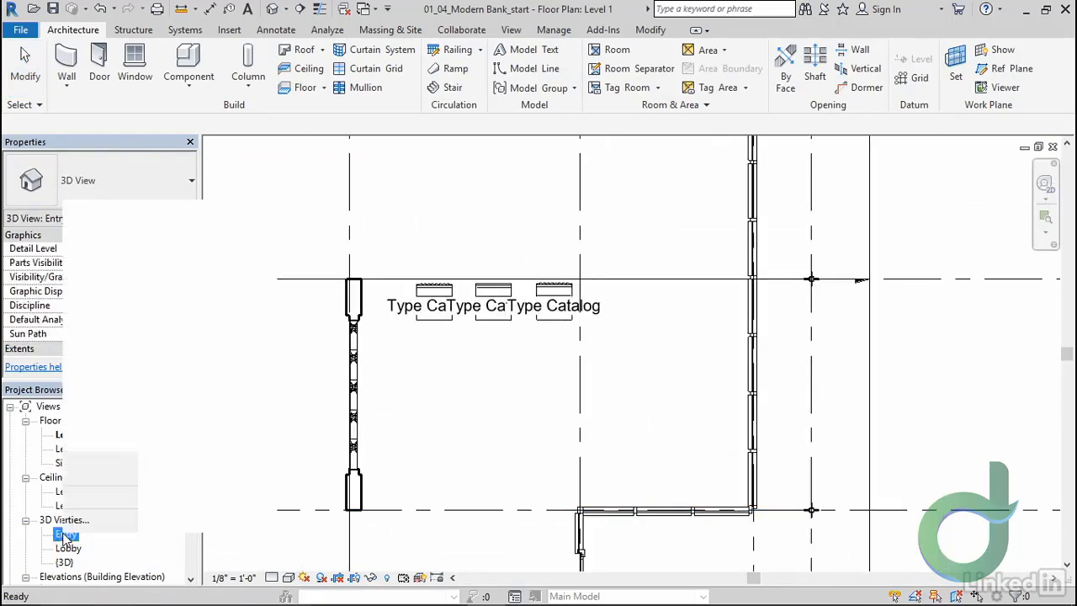
{"action": "left_click", "coordinate": [135, 268]}
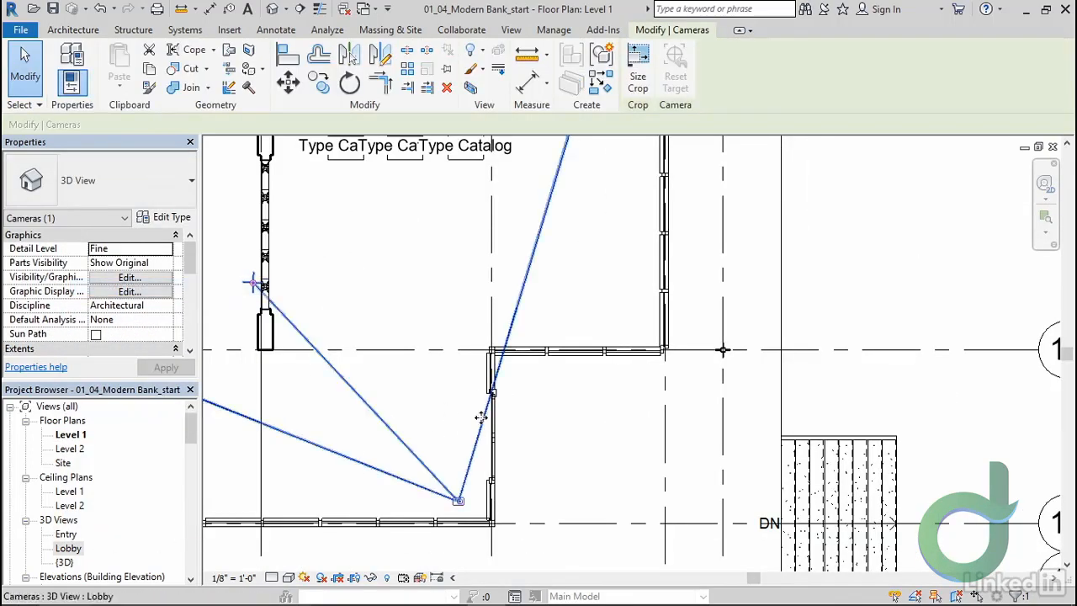
Move the Lobby camera closer to the patterned partition and shift its target to just beside the middle of the partition
{"action": "middle_click_drag", "start_coordinate": [493, 436], "coordinate": [645, 474]}
{"action": "left_click_drag", "start_coordinate": [613, 545], "coordinate": [497, 392]}
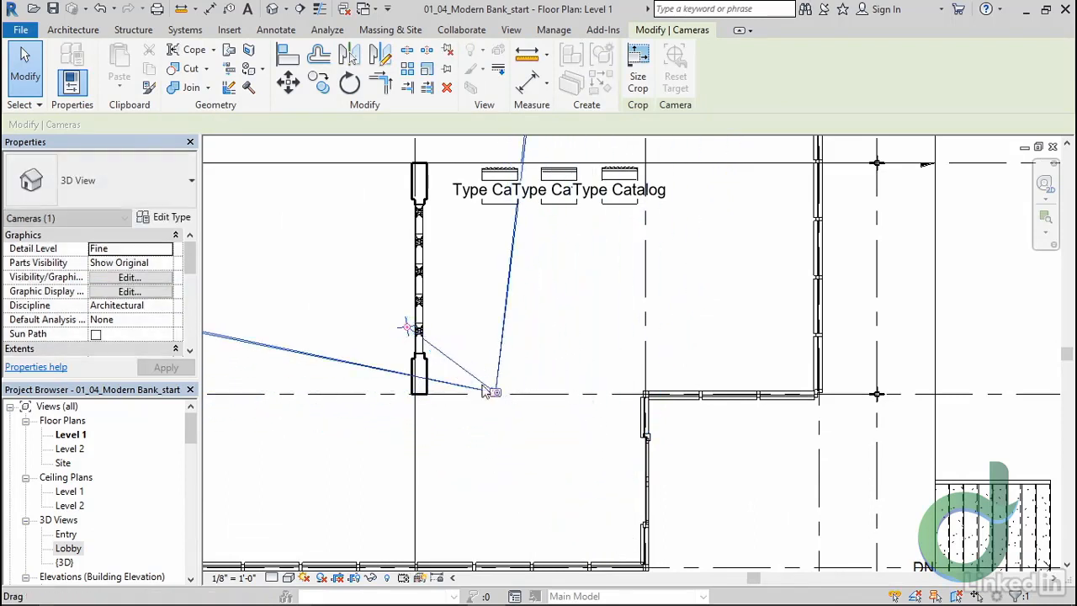
{"action": "left_click_drag", "start_coordinate": [407, 328], "coordinate": [433, 296]}
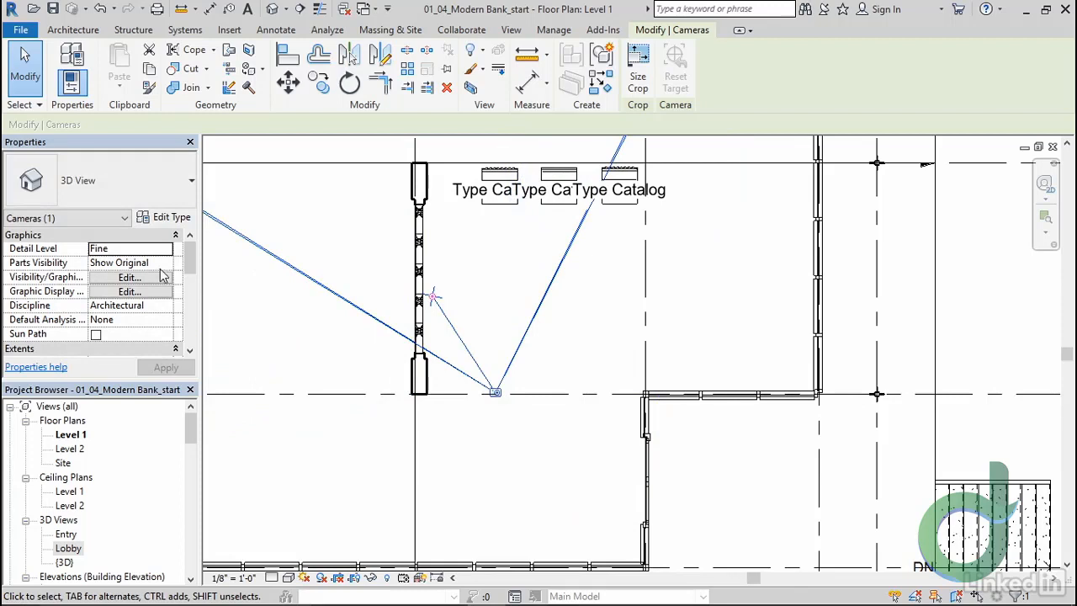
{"action": "left_click", "coordinate": [498, 392]}
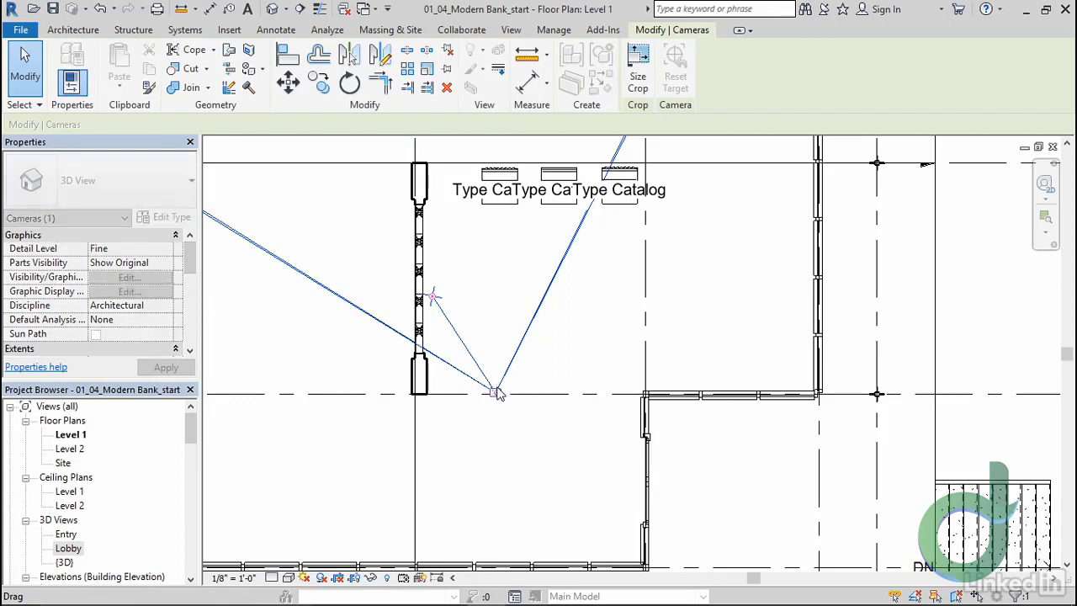
{"action": "left_click_drag", "start_coordinate": [191, 261], "coordinate": [192, 307]}
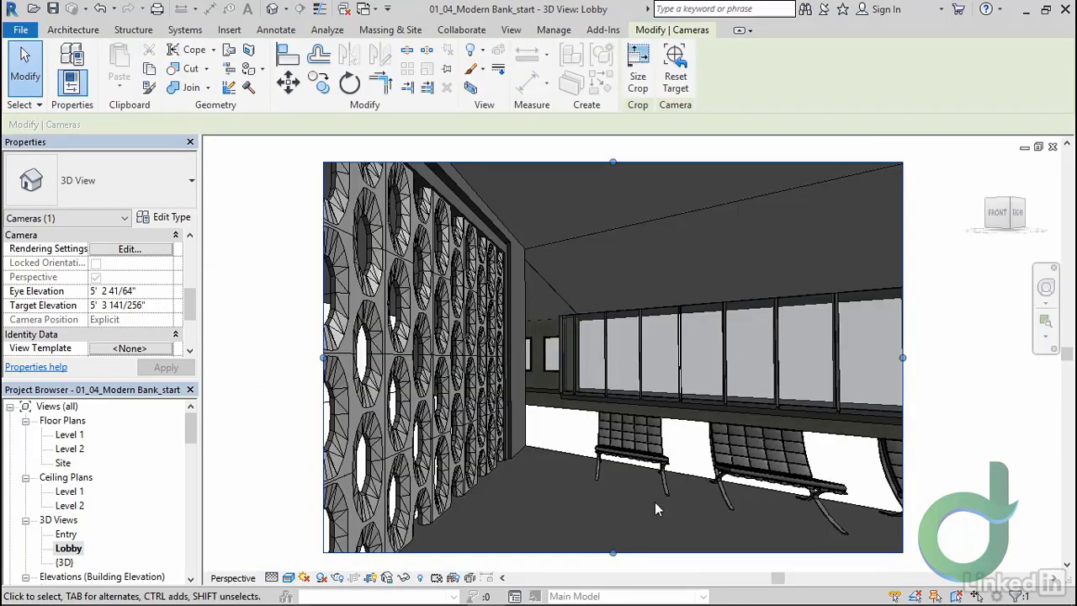
Display the closer Lobby view in Ray Trace style to inspect the partition openings and chairs, and leave ray tracing
{"action": "left_click", "coordinate": [287, 577]}
{"action": "left_click", "coordinate": [311, 560]}
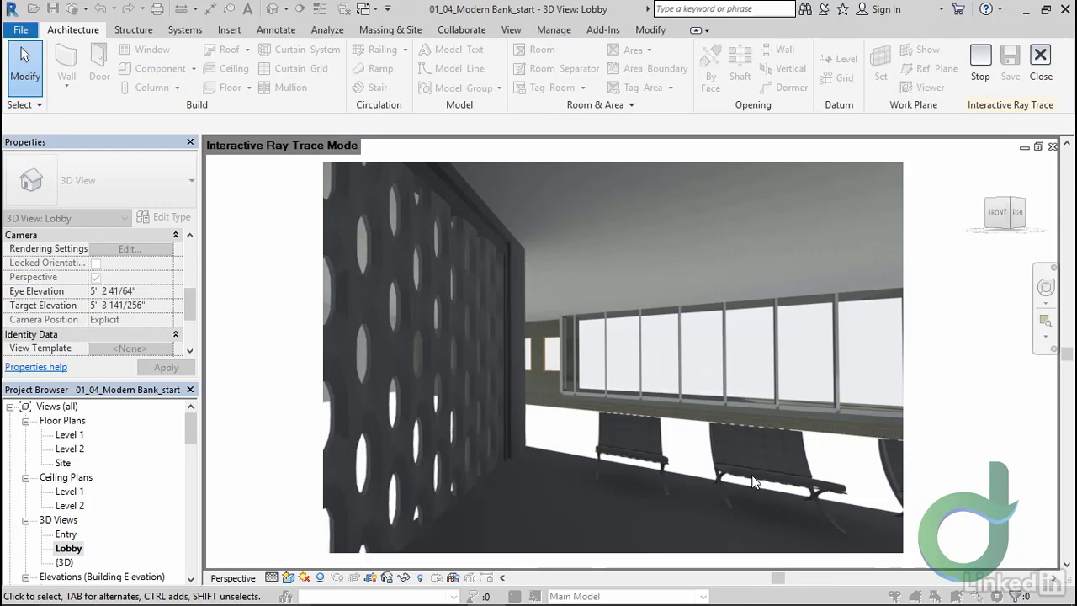
{"action": "key", "text": "Escape"}
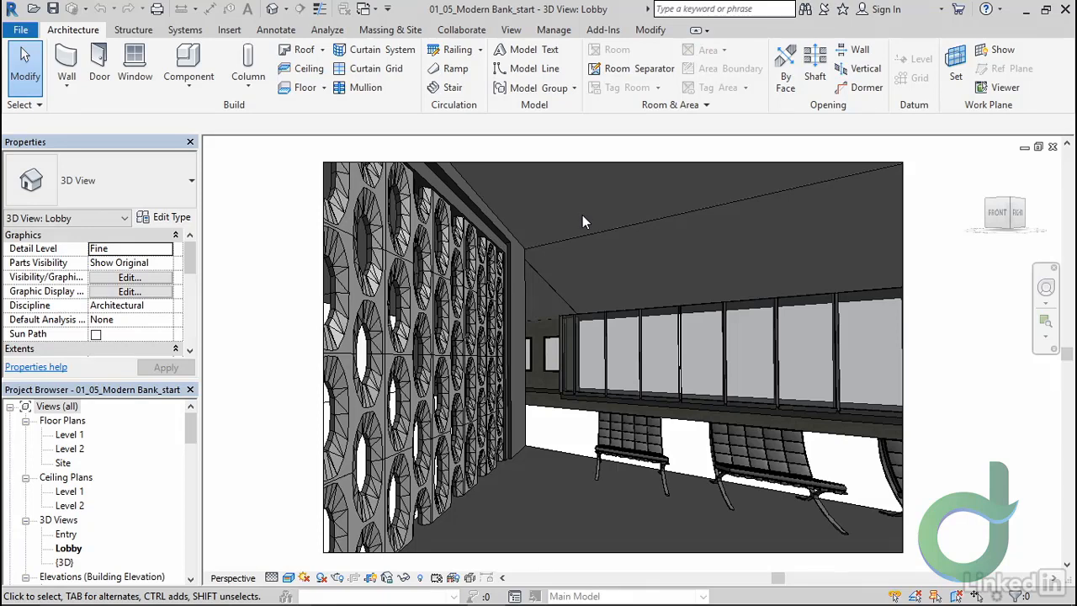
Open the Level 1 ceiling plan at the lobby area between the patterned partition and grid line 11
{"action": "double_click", "coordinate": [85, 494]}
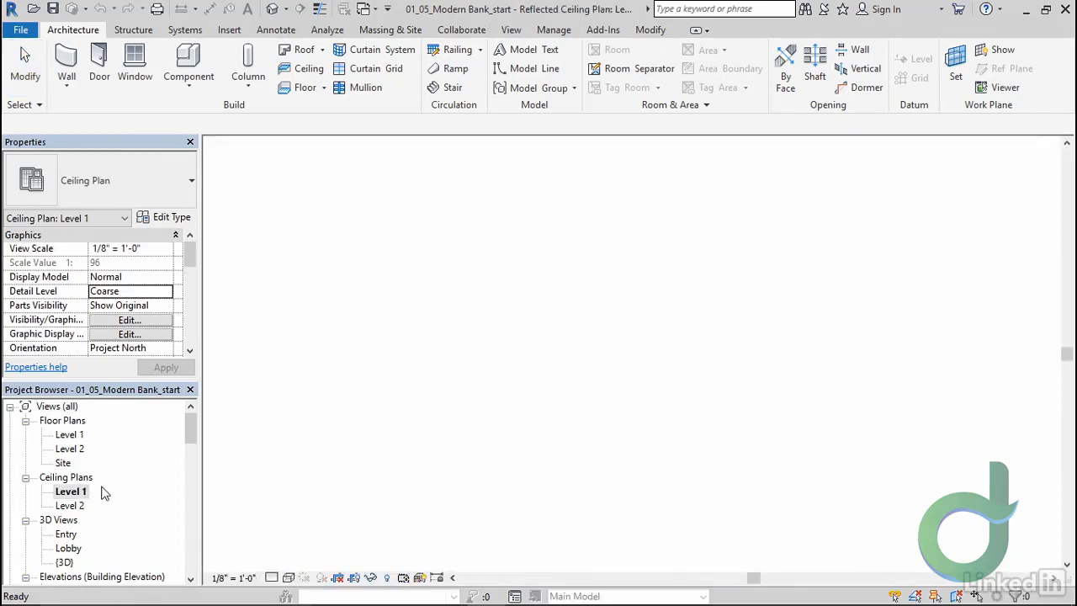
{"action": "scroll", "coordinate": [609, 373], "scroll_direction": "up", "scroll_amount": 5}
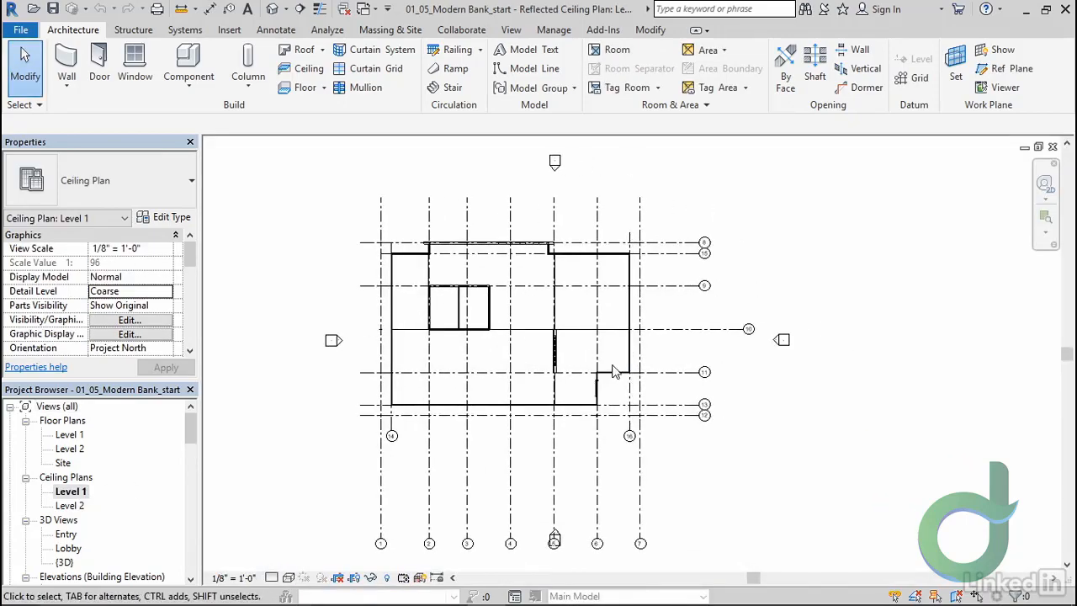
{"action": "scroll", "coordinate": [606, 373], "scroll_direction": "up", "scroll_amount": 1}
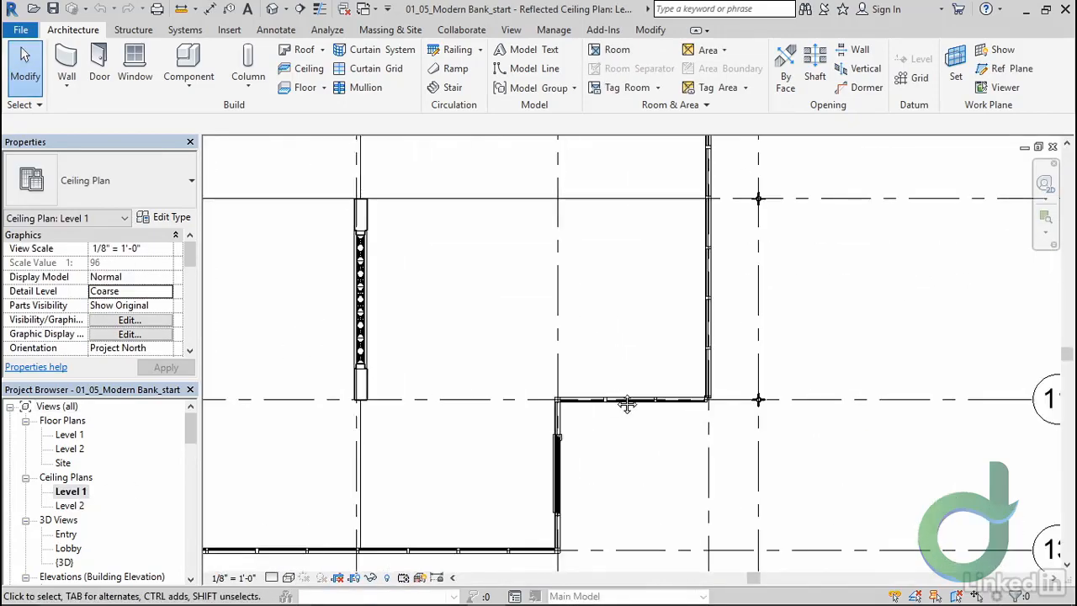
{"action": "middle_click_drag", "start_coordinate": [620, 397], "coordinate": [564, 352]}
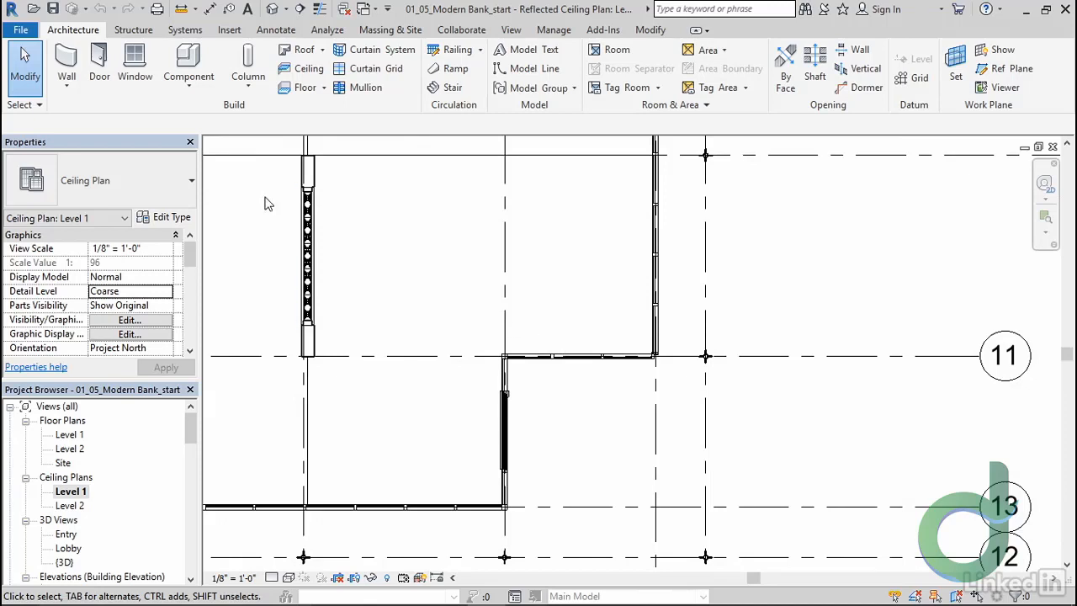
Start placing a component and browse the US Imperial family library to the Lighting, Architectural, Internal folder
{"action": "left_click", "coordinate": [190, 80]}
{"action": "left_click", "coordinate": [206, 113]}
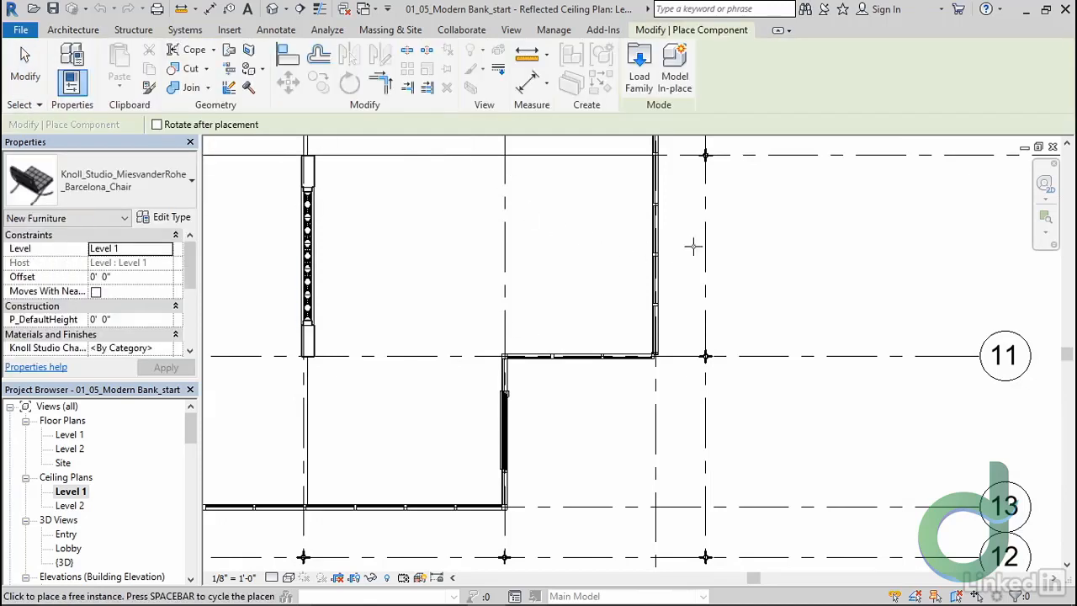
{"action": "left_click", "coordinate": [637, 75]}
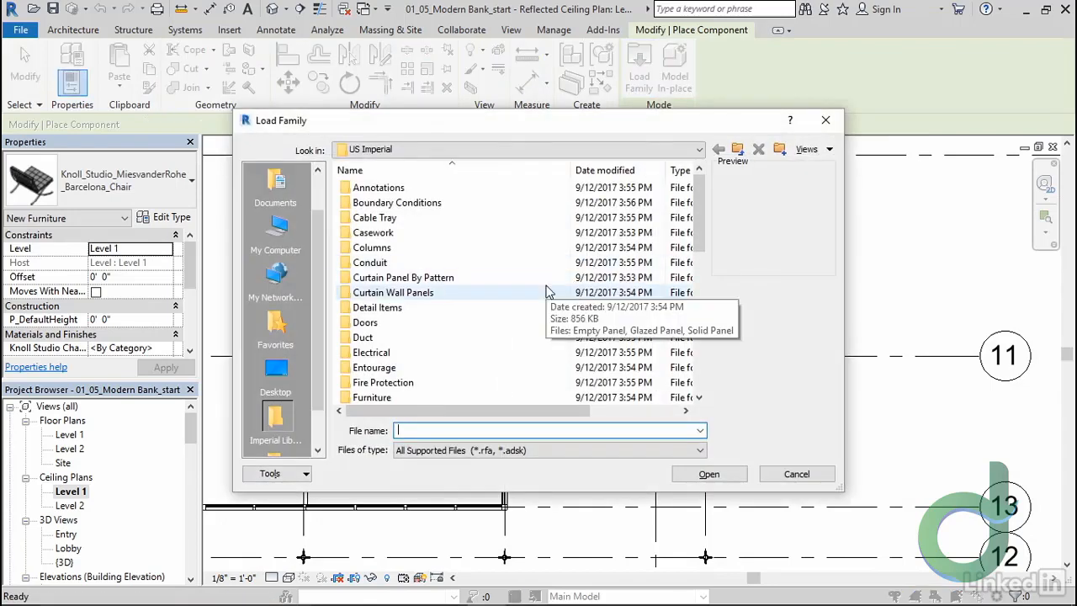
{"action": "scroll", "coordinate": [464, 328], "scroll_direction": "down", "scroll_amount": 2}
{"action": "double_click", "coordinate": [461, 336]}
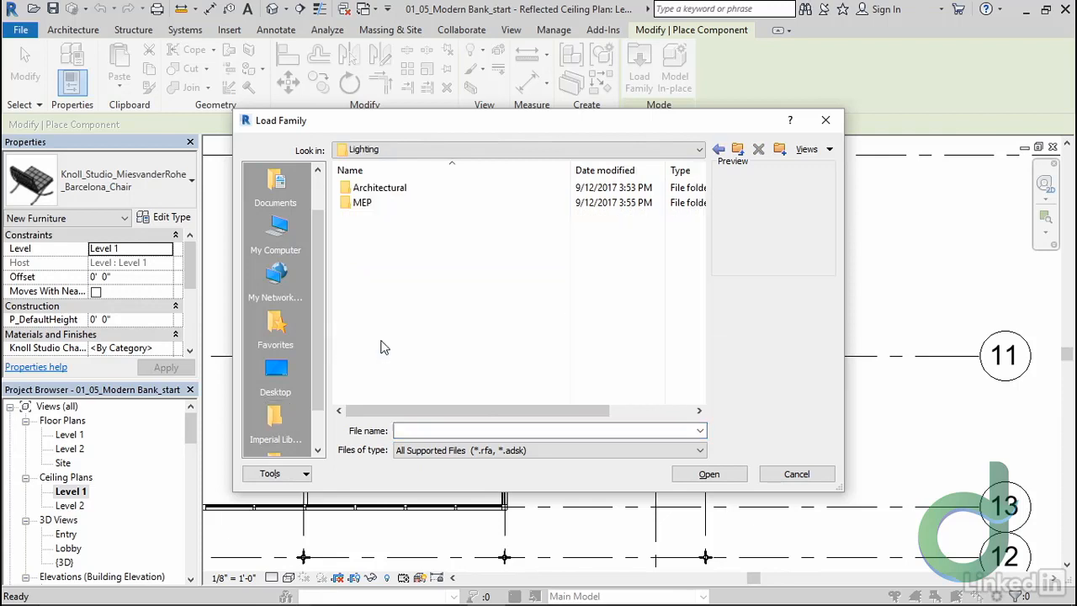
{"action": "double_click", "coordinate": [404, 187]}
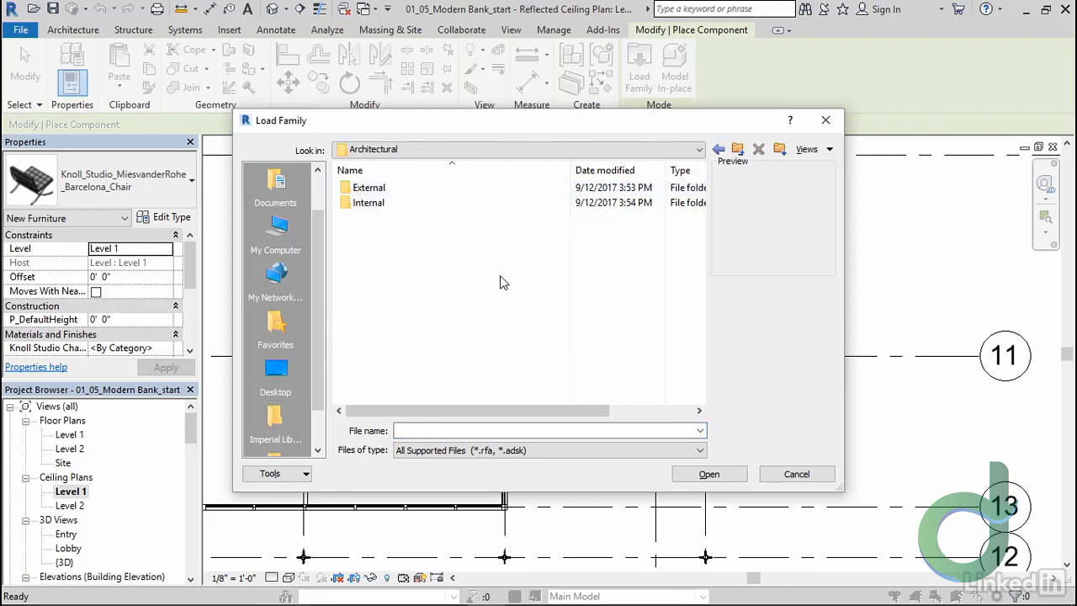
{"action": "double_click", "coordinate": [388, 203]}
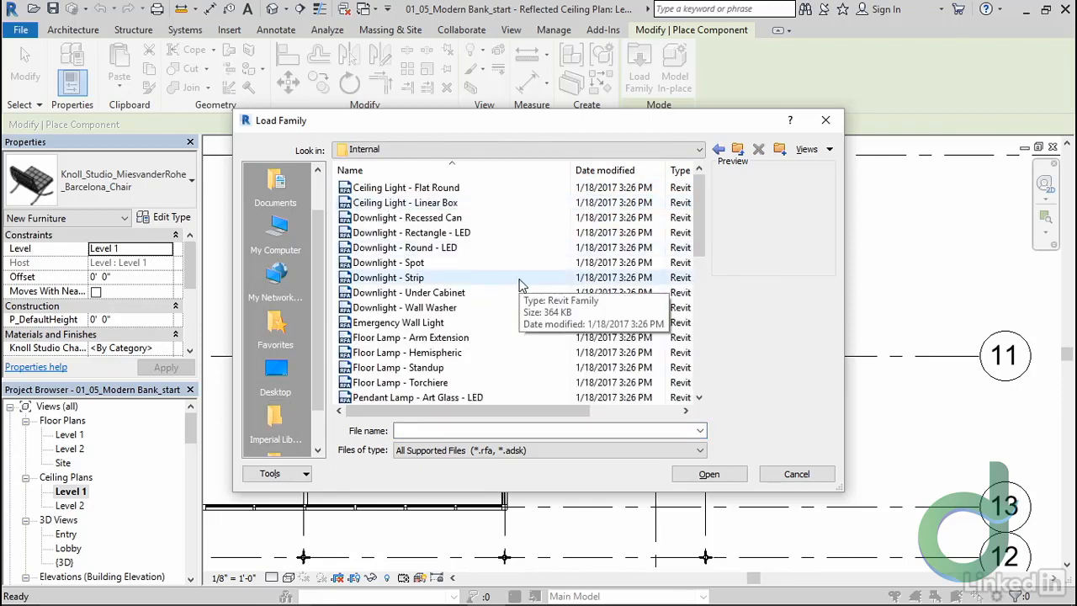
Compare the Recessed Can and Round - LED downlight previews and load the Downlight - Recessed Can family
{"action": "left_click", "coordinate": [474, 221]}
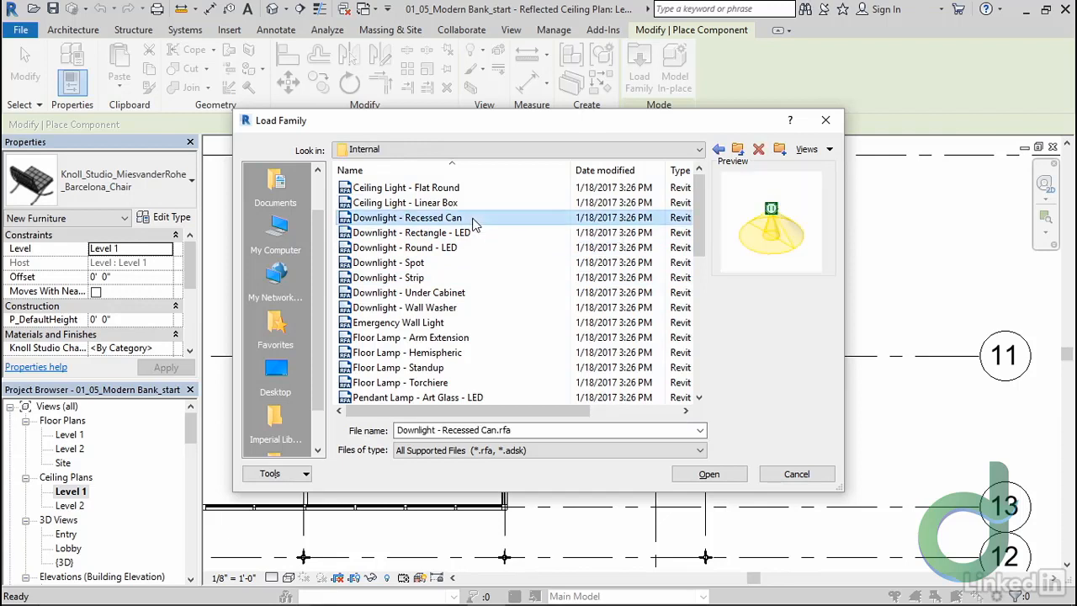
{"action": "left_click", "coordinate": [505, 253]}
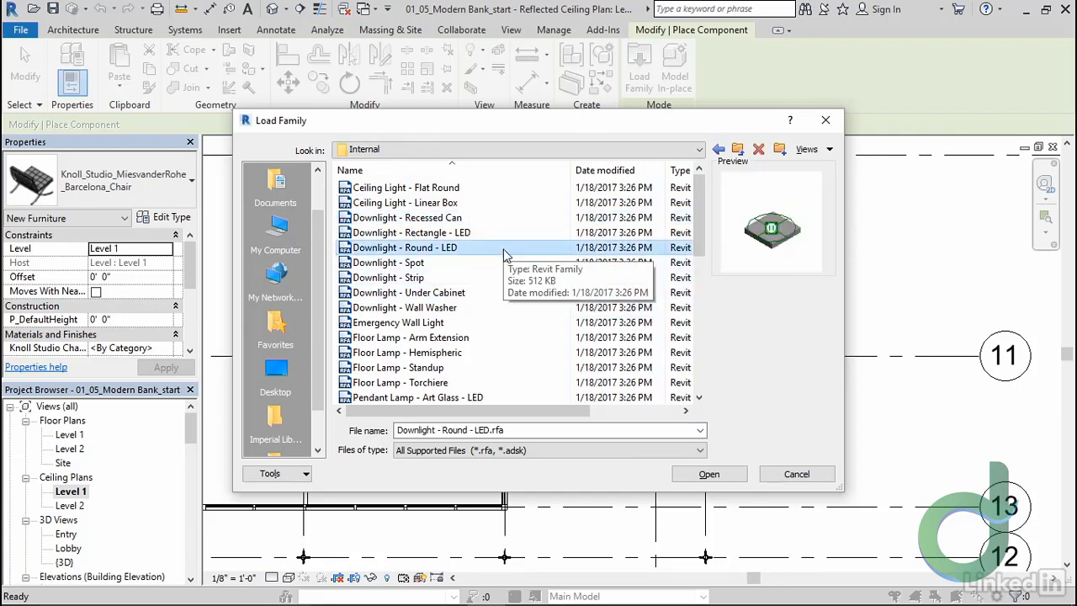
{"action": "left_click", "coordinate": [475, 220]}
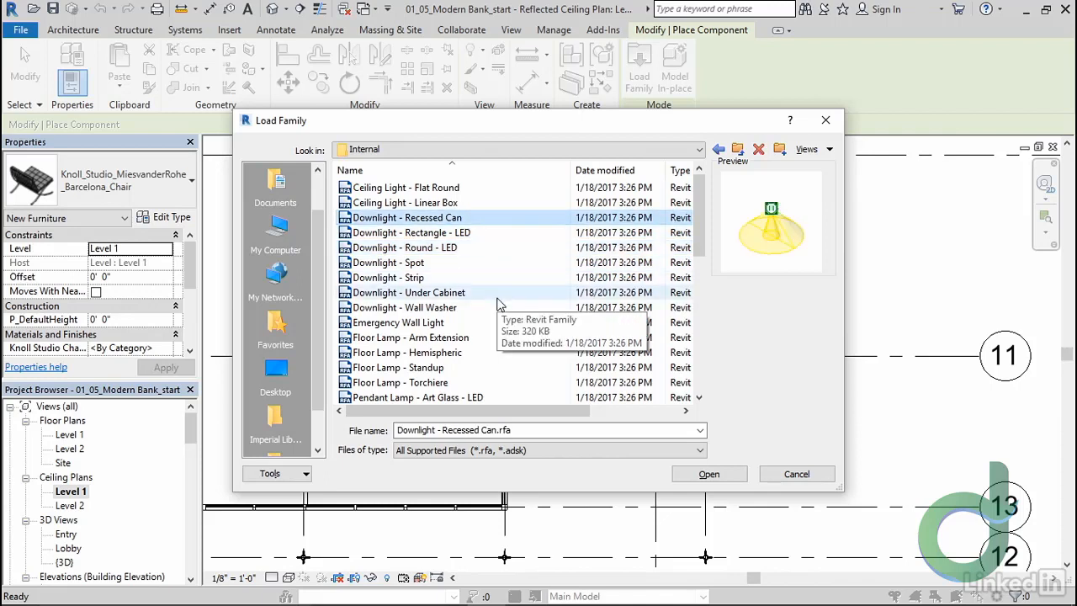
{"action": "left_click", "coordinate": [702, 479]}
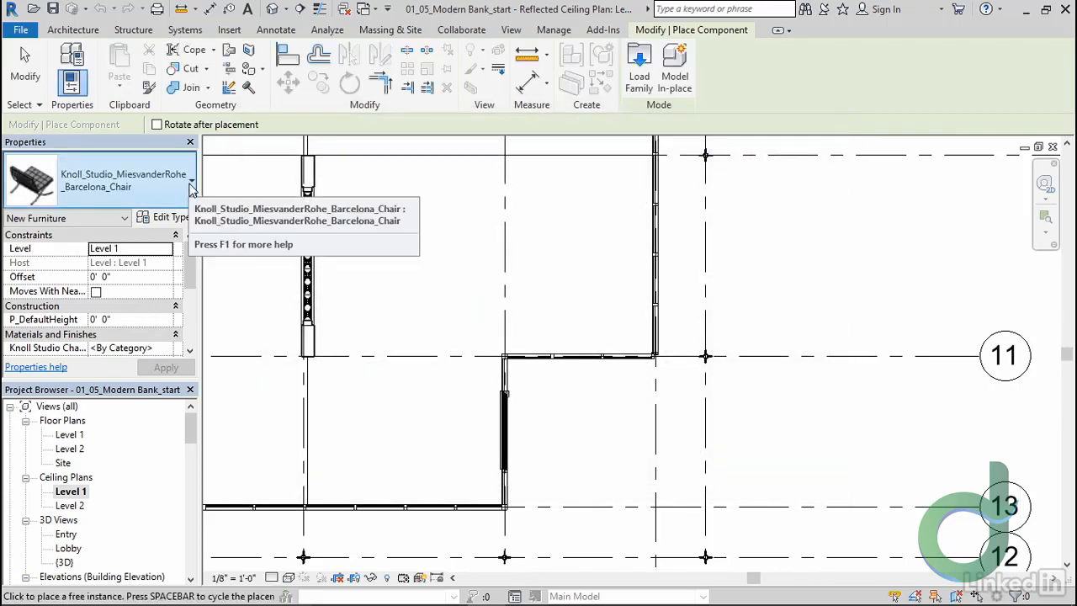
Choose the Downlight - Recessed Can type 6" Incandescent - 120V as the component to place
{"action": "left_click", "coordinate": [192, 184]}
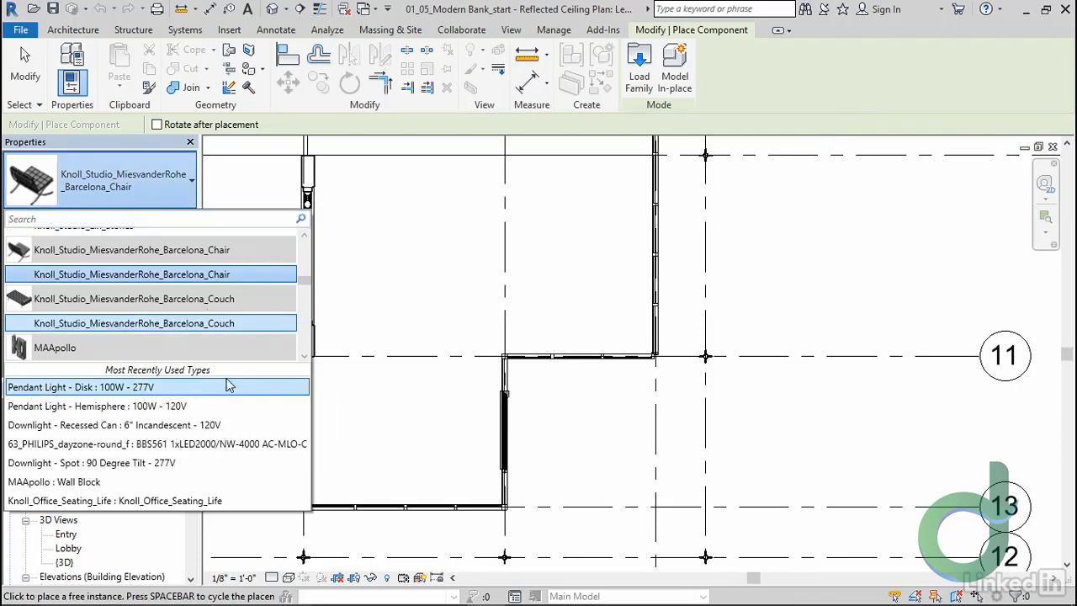
{"action": "scroll", "coordinate": [138, 308], "scroll_direction": "down", "scroll_amount": 5}
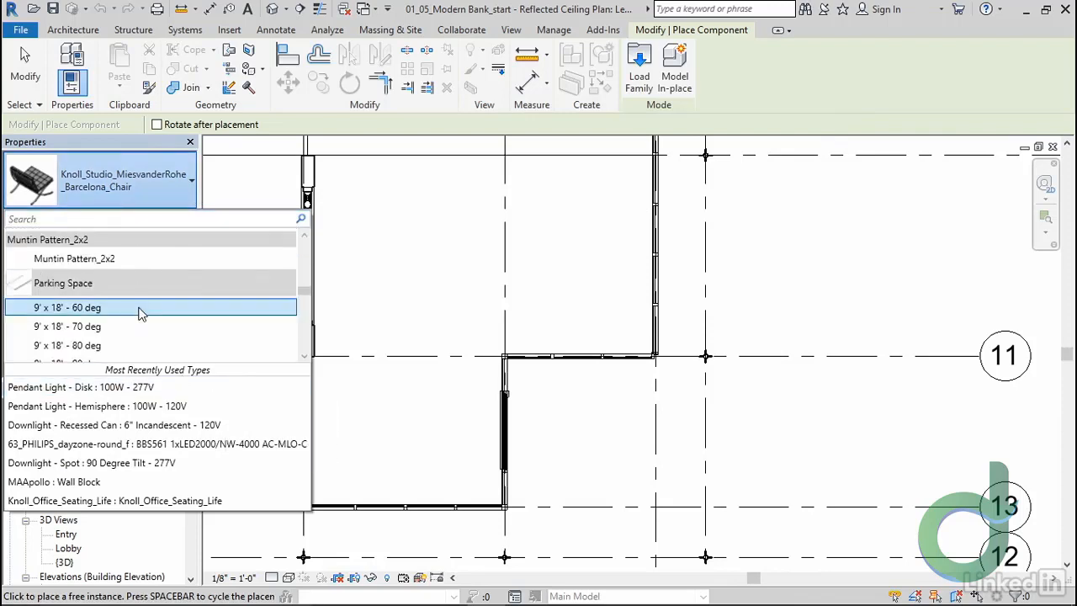
{"action": "scroll", "coordinate": [142, 313], "scroll_direction": "down", "scroll_amount": 2}
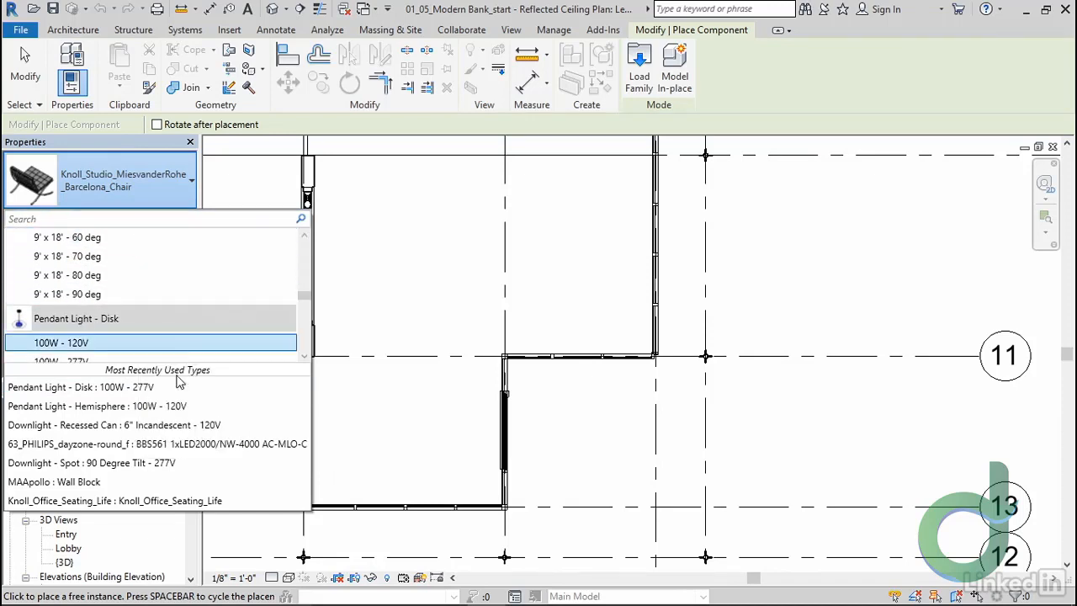
{"action": "left_click", "coordinate": [127, 425]}
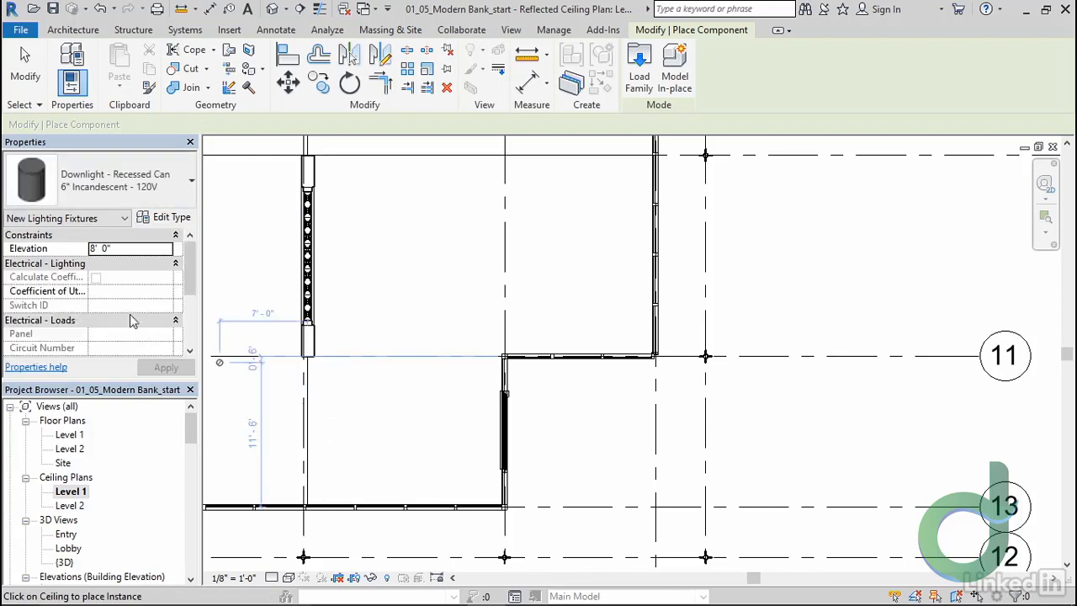
Set the new recessed can downlight's elevation to 11' 10" and review its remaining instance properties
{"action": "left_click", "coordinate": [130, 248]}
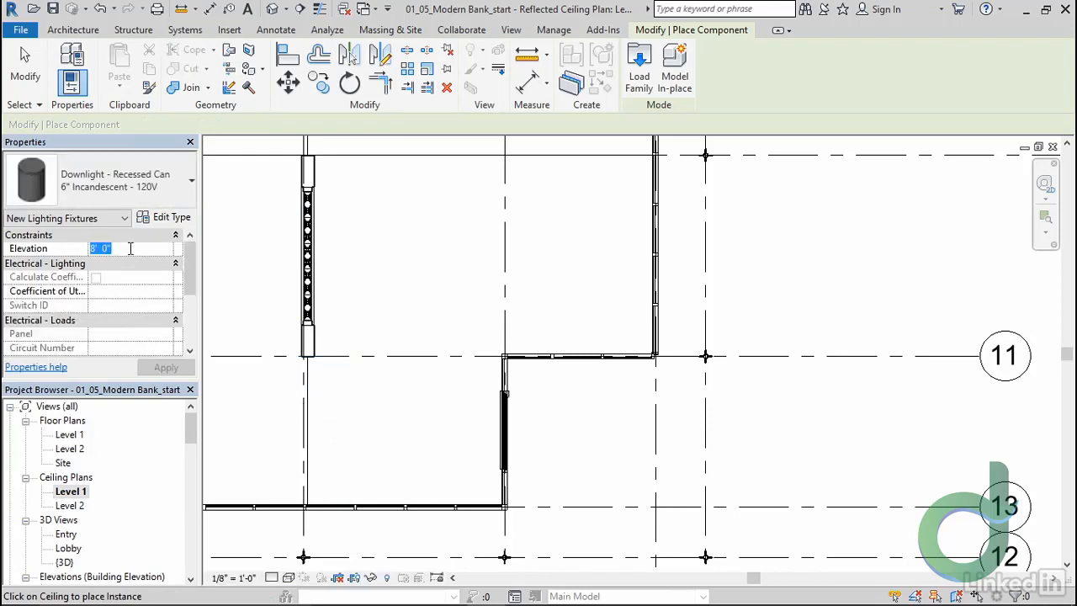
{"action": "type", "text": "11'10"}
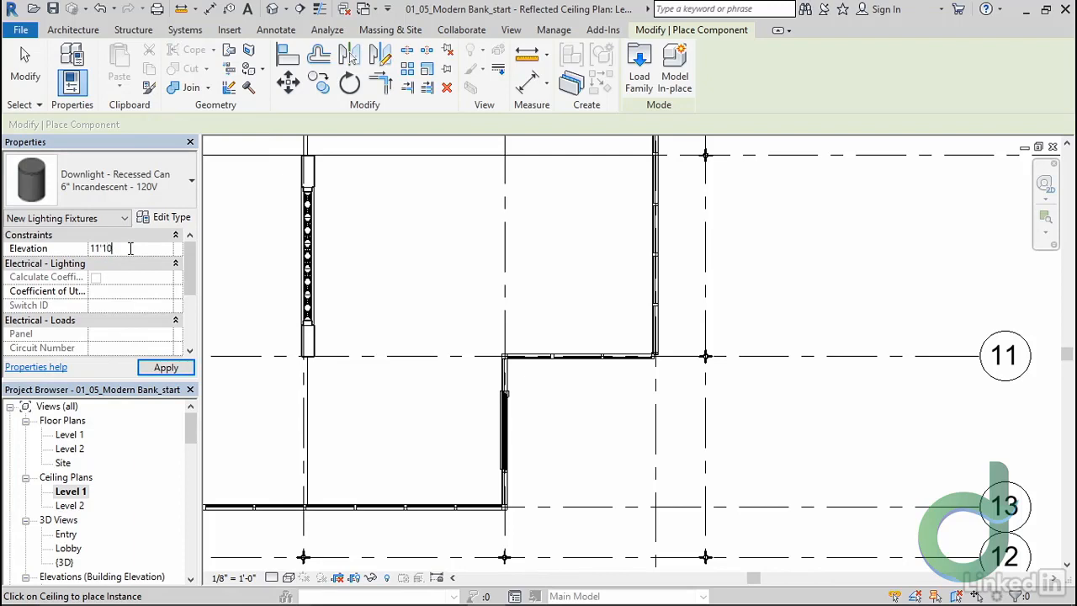
{"action": "type", "text": "\""}
{"action": "key", "text": "Tab"}
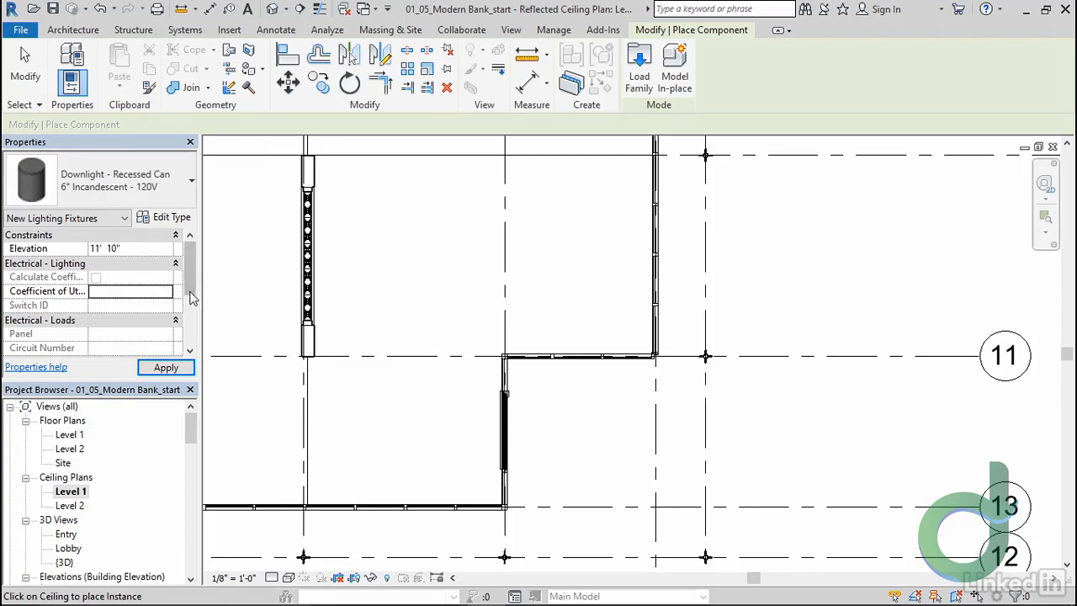
{"action": "left_click", "coordinate": [165, 367]}
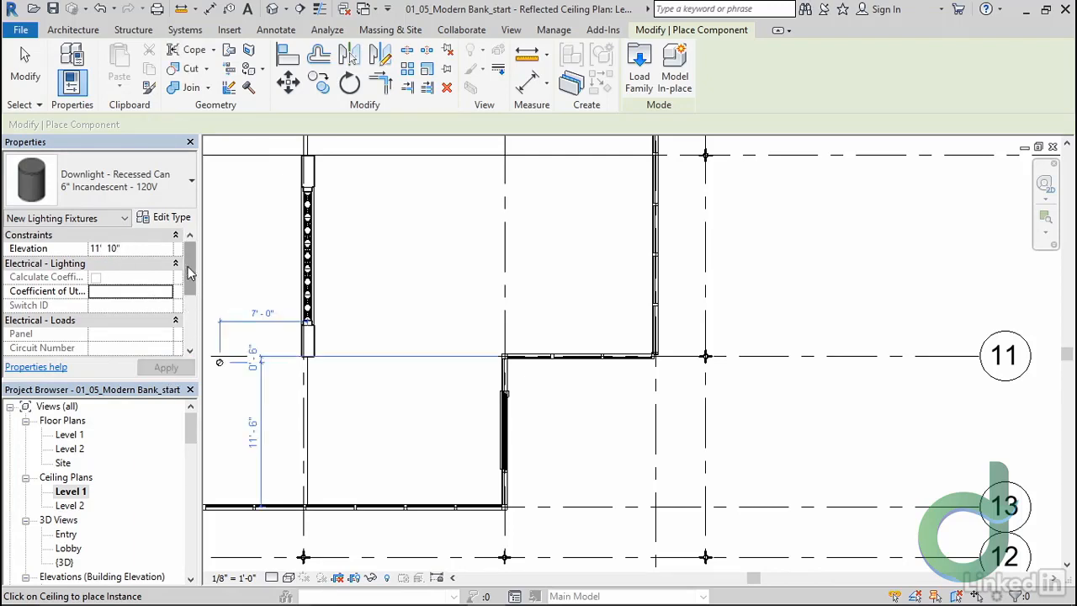
{"action": "left_click_drag", "start_coordinate": [189, 271], "coordinate": [187, 333]}
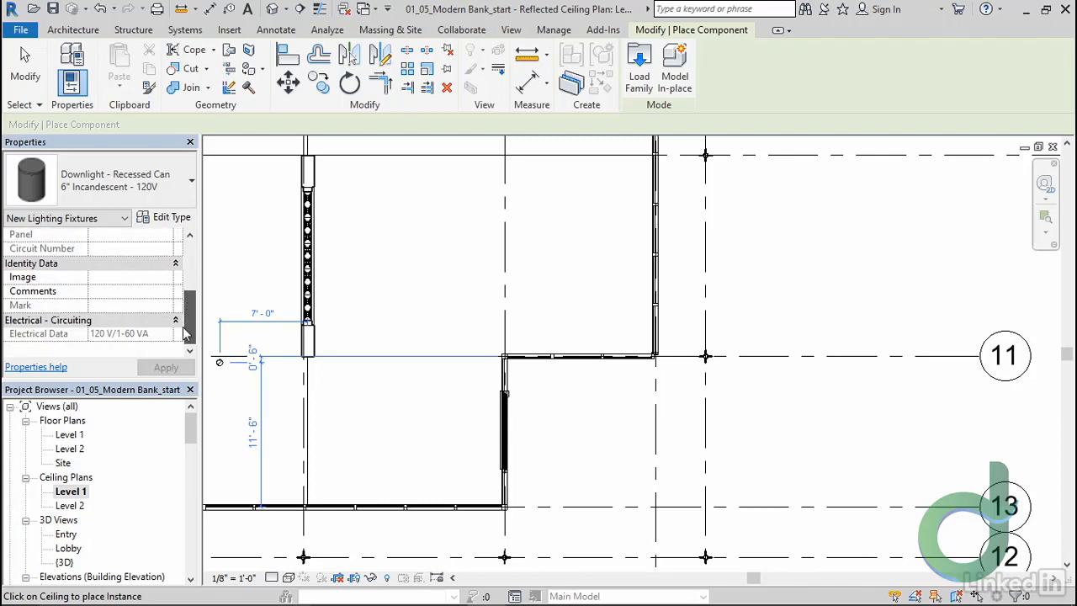
Place three recessed can downlights on the ceiling beside the patterned partition, 4'-0", 8'-0" and 12'-0" from the upper grid line
{"action": "left_click_drag", "start_coordinate": [186, 334], "coordinate": [193, 244]}
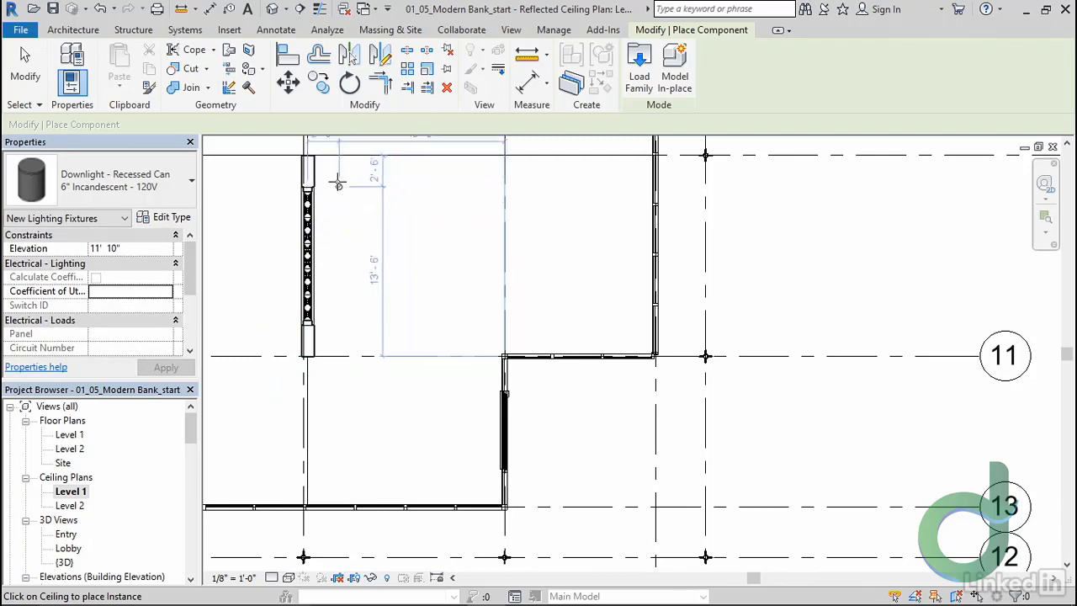
{"action": "scroll", "coordinate": [337, 175], "scroll_direction": "up", "scroll_amount": 2}
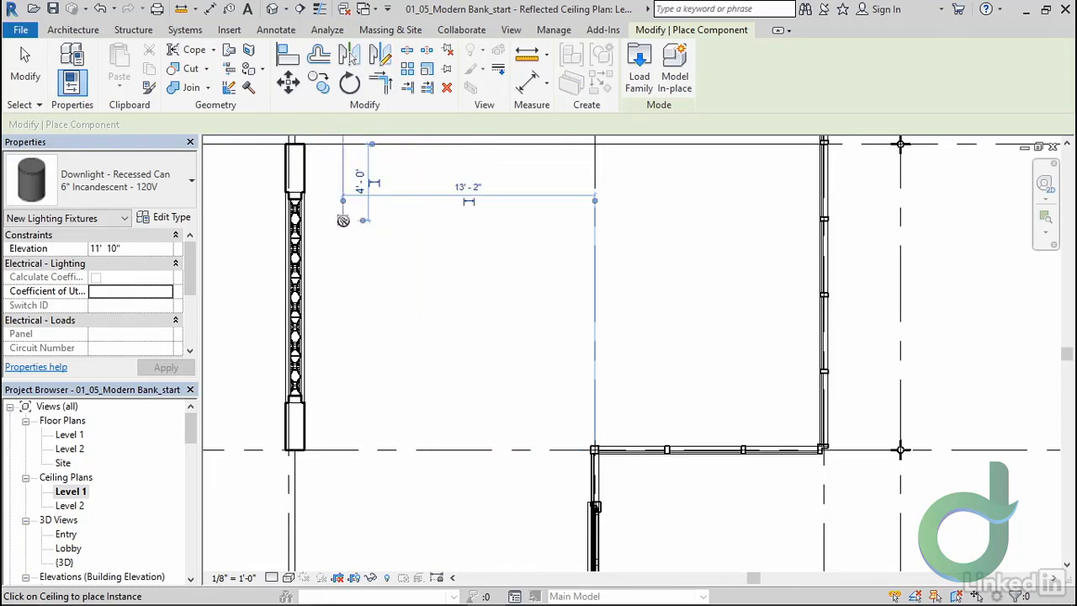
{"action": "left_click", "coordinate": [342, 220]}
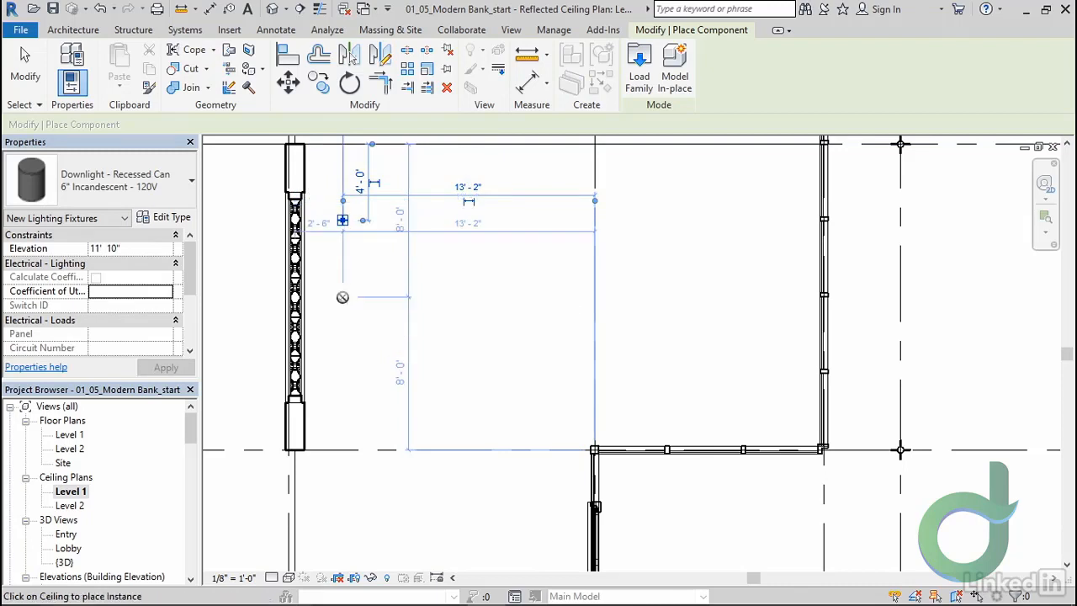
{"action": "left_click", "coordinate": [342, 296]}
{"action": "left_click", "coordinate": [343, 372]}
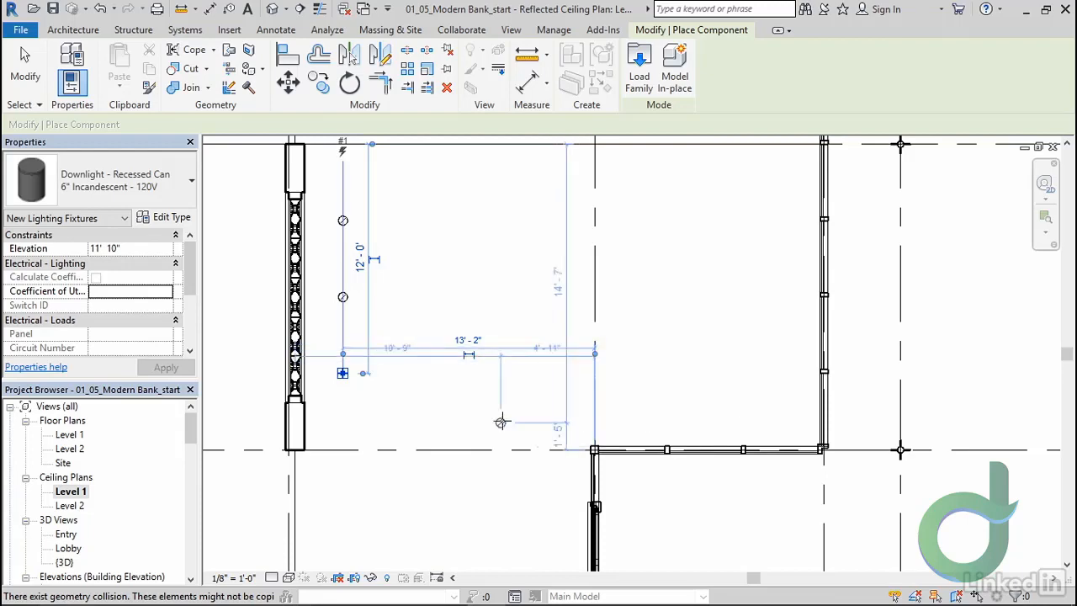
Open the Lobby 3D view and inspect the placed downlight and the compound ceiling it sits in
{"action": "double_click", "coordinate": [68, 549]}
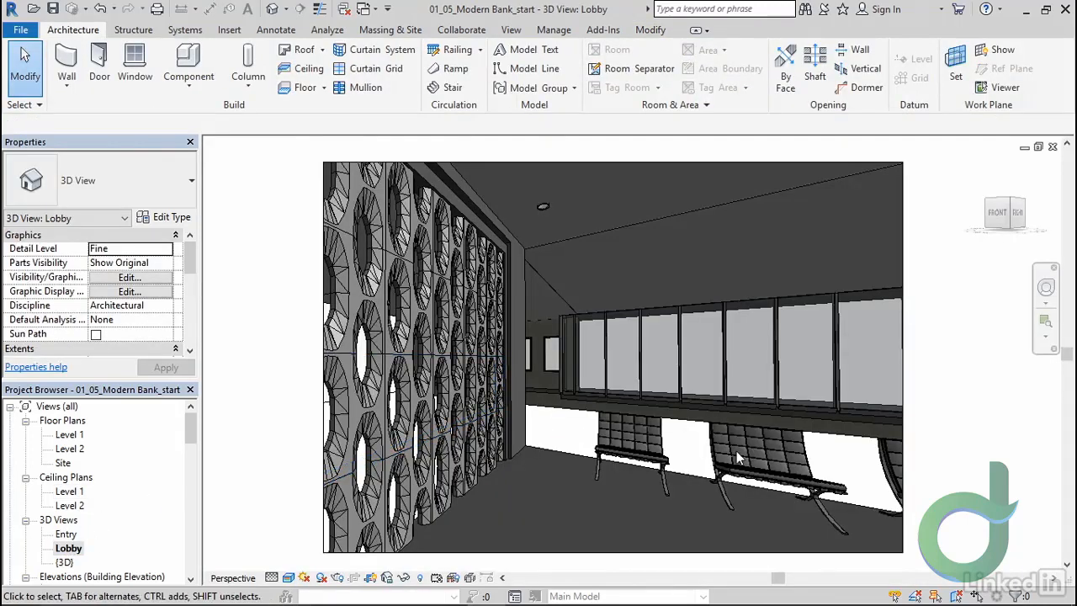
{"action": "left_click", "coordinate": [547, 206]}
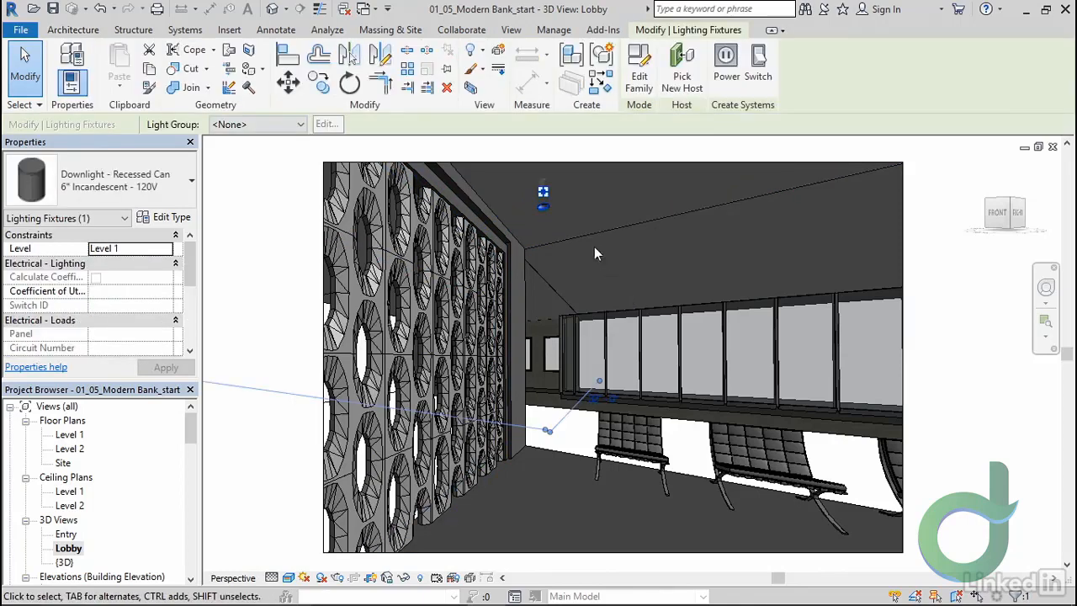
{"action": "key", "text": "Escape"}
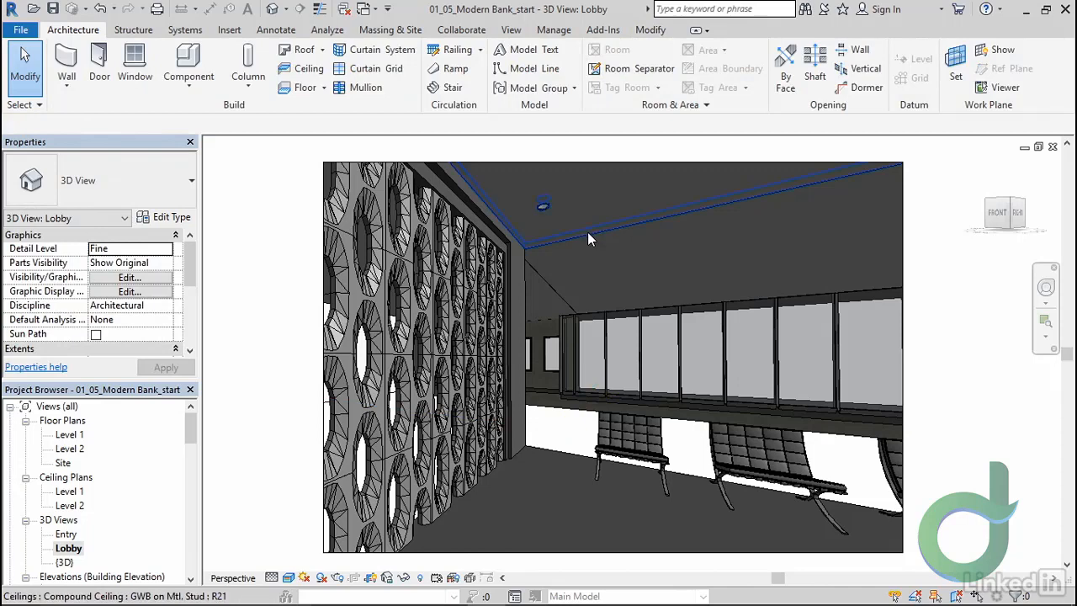
{"action": "left_click", "coordinate": [588, 238]}
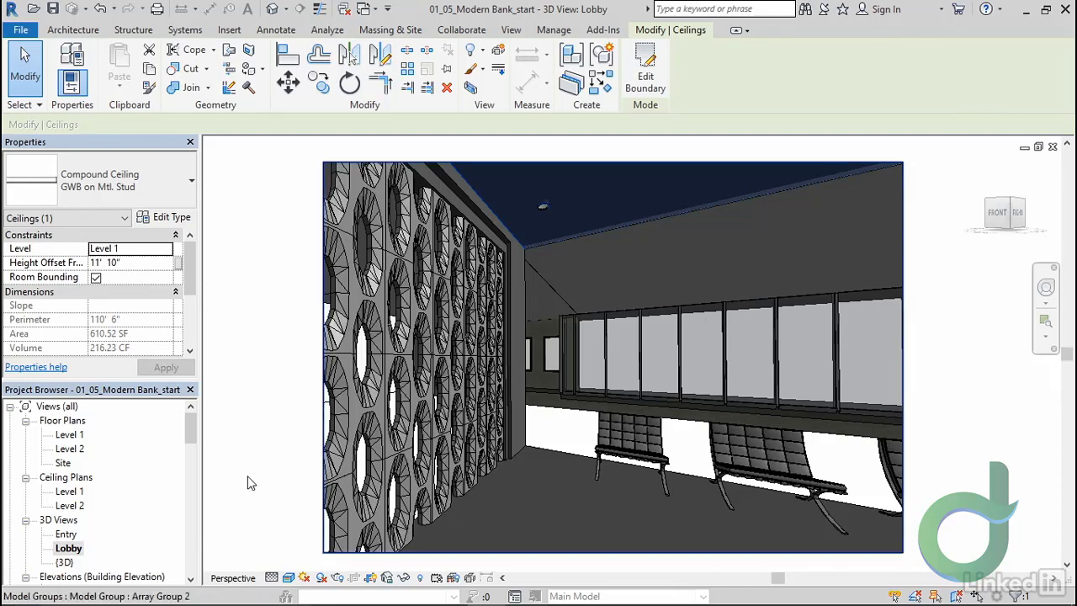
Review the downlight layout in the Level 1 ceiling plan and check the nearer fixture in the Lobby view
{"action": "double_click", "coordinate": [74, 492]}
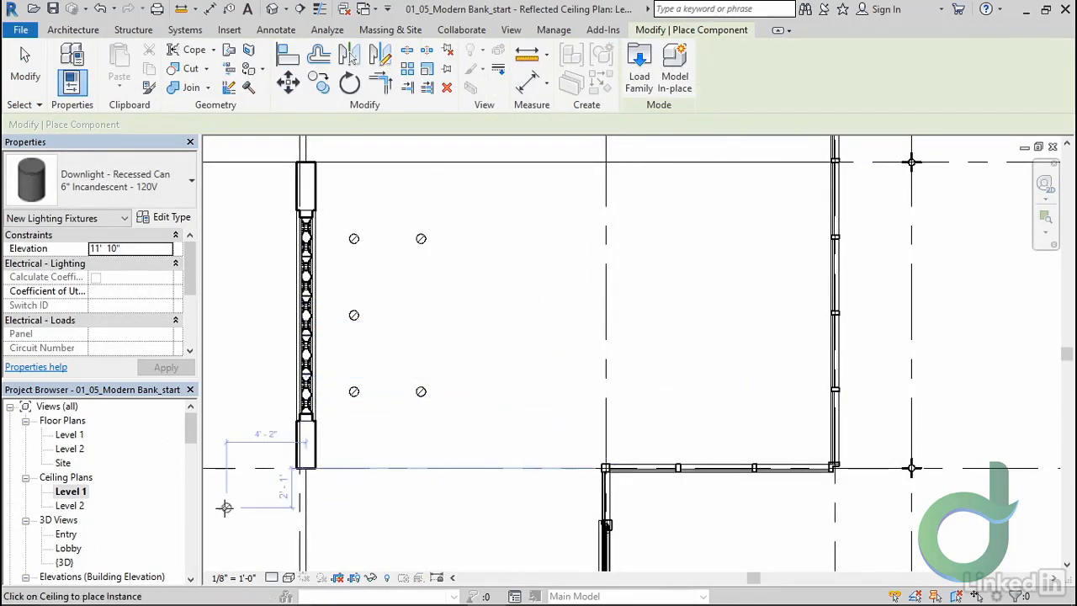
{"action": "double_click", "coordinate": [68, 548]}
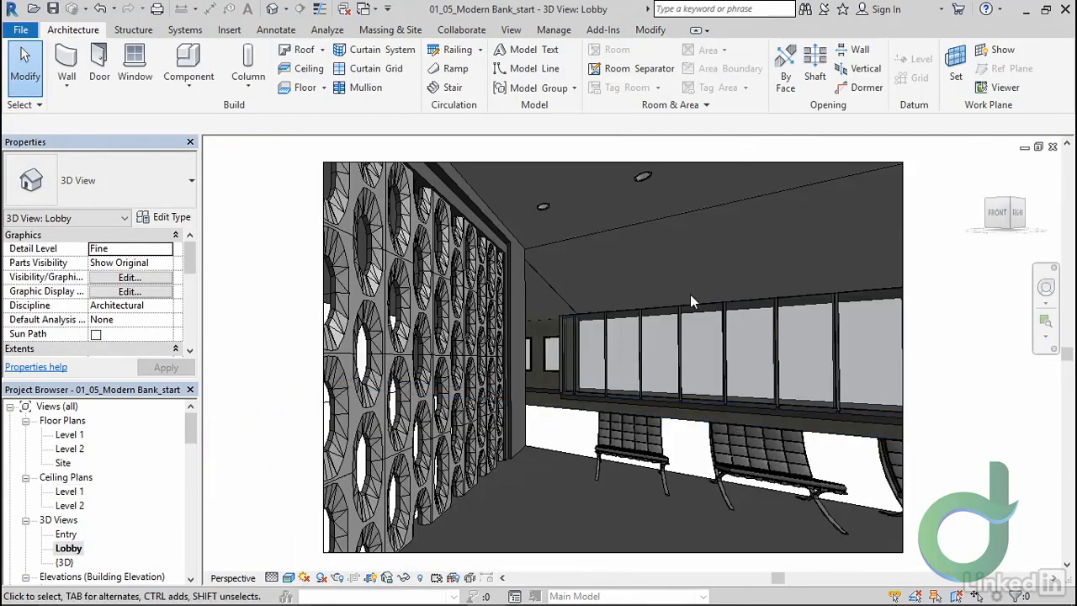
{"action": "left_click", "coordinate": [640, 178]}
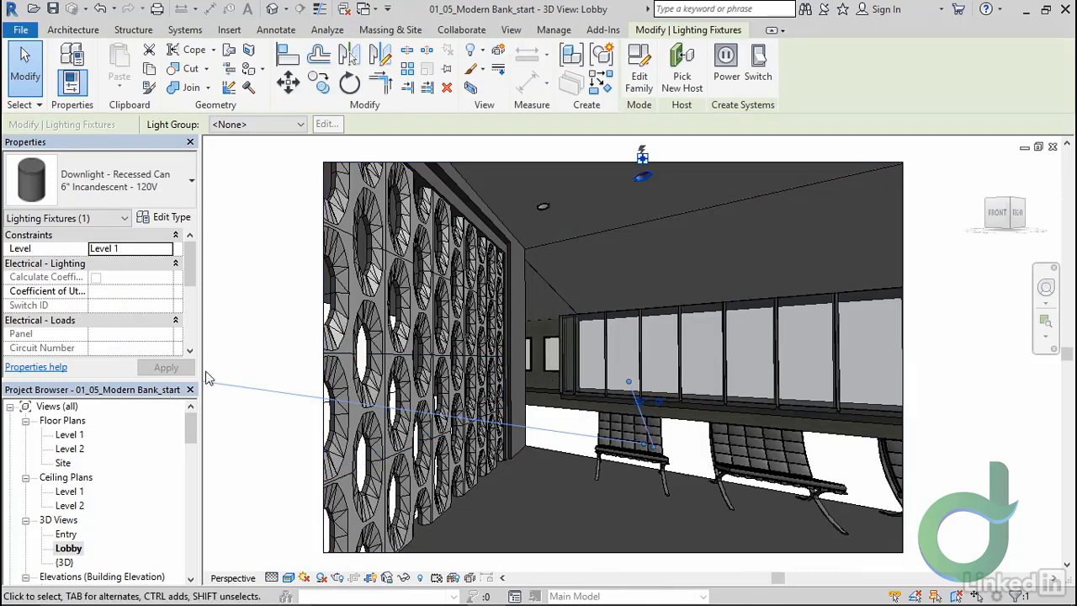
Preview the Lobby view in Ray Trace mode and switch its visual style to Shaded
{"action": "left_click", "coordinate": [288, 577]}
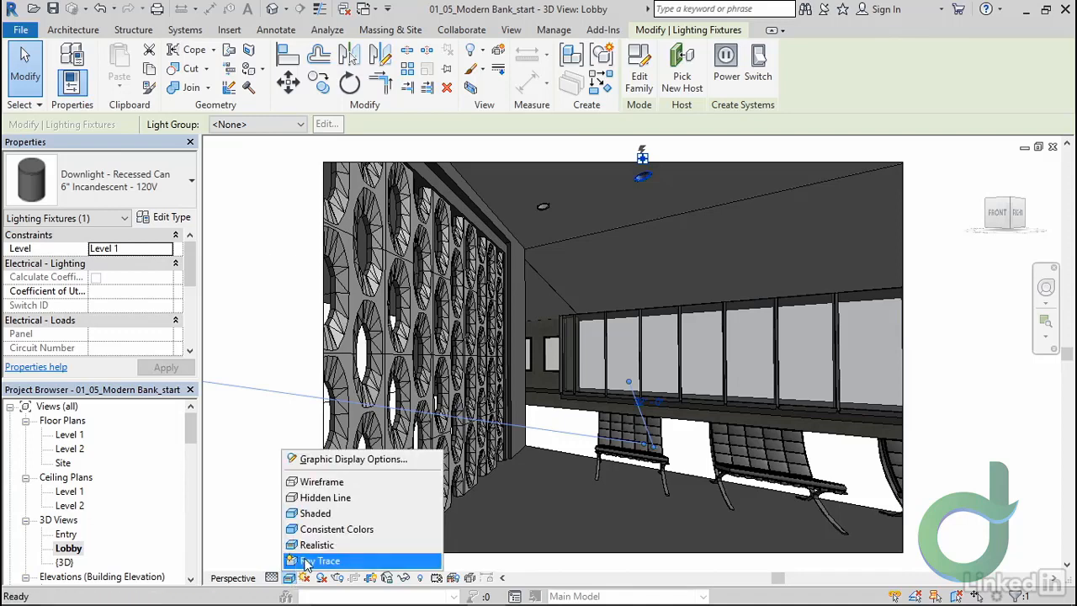
{"action": "left_click", "coordinate": [320, 561]}
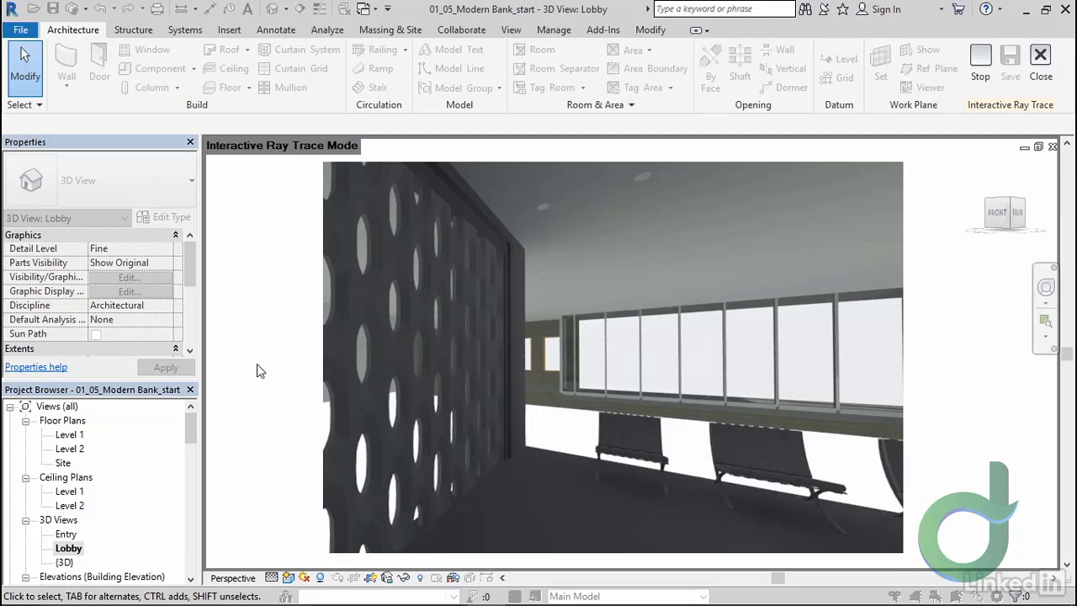
{"action": "left_click", "coordinate": [288, 577]}
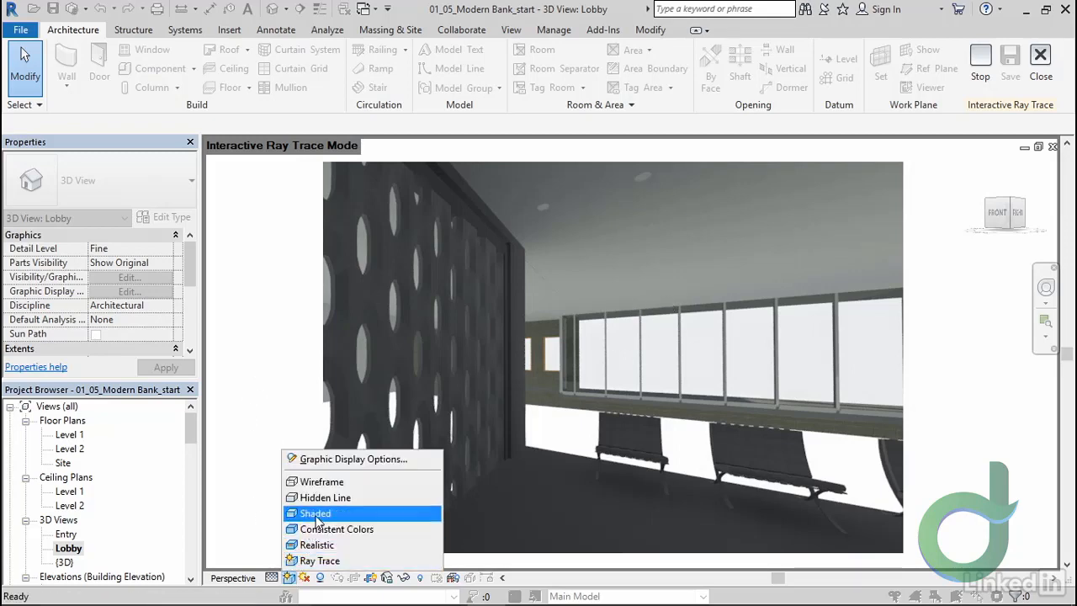
{"action": "left_click", "coordinate": [313, 512]}
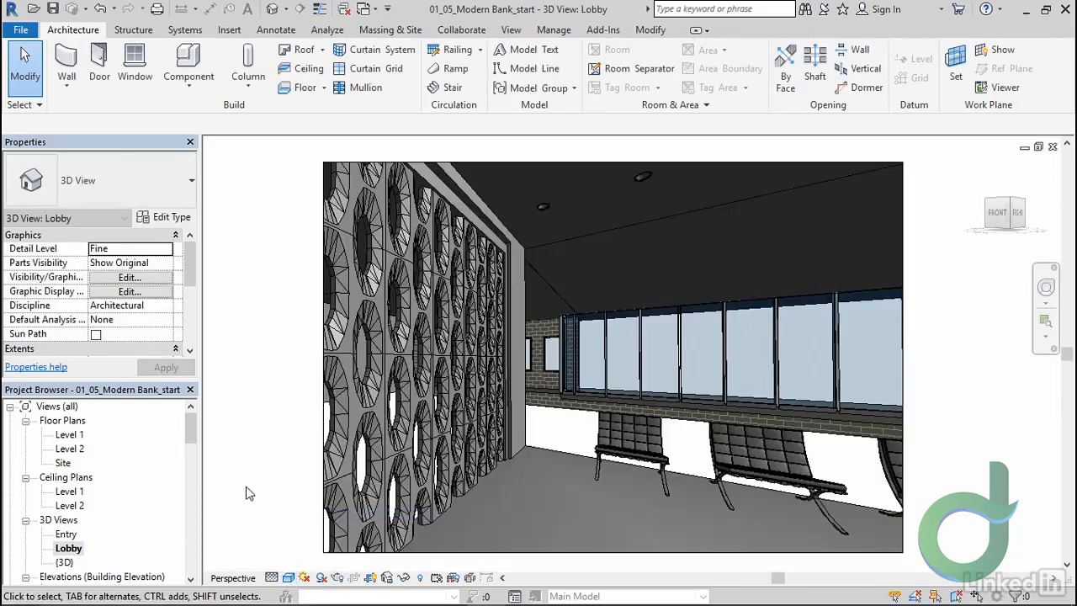
Set the rendering quality to Best and enable a render region moved up over the ceiling downlights
{"action": "left_click", "coordinate": [337, 578]}
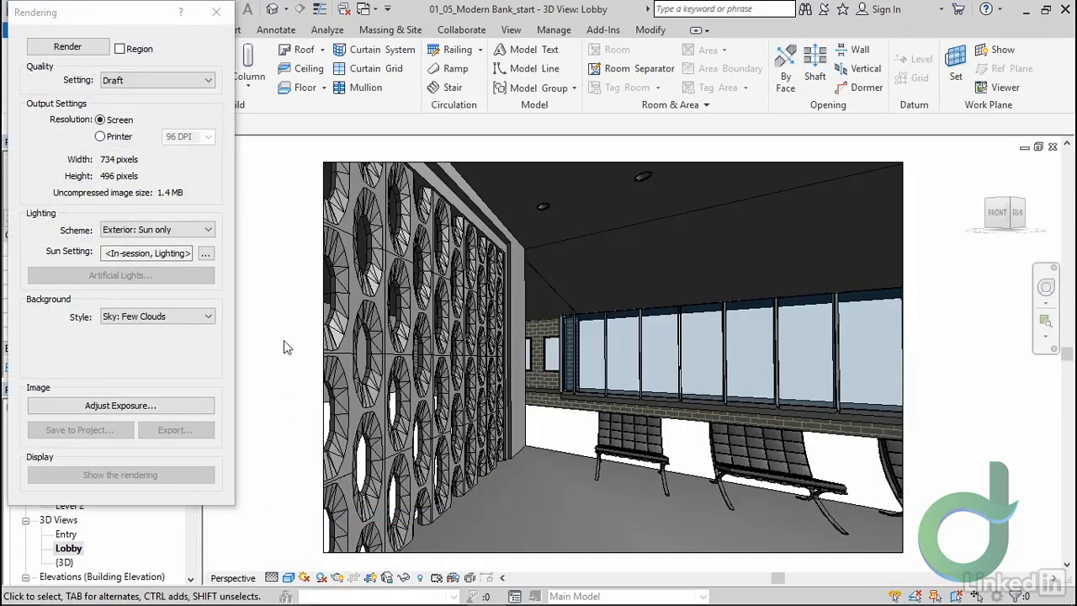
{"action": "left_click", "coordinate": [157, 79]}
{"action": "left_click", "coordinate": [137, 126]}
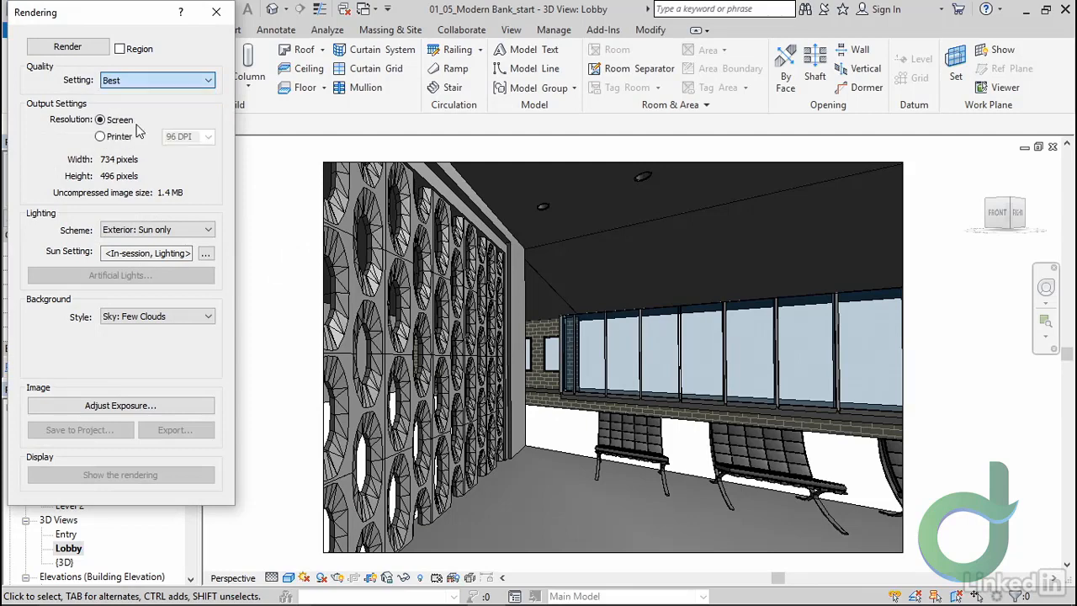
{"action": "left_click", "coordinate": [137, 48]}
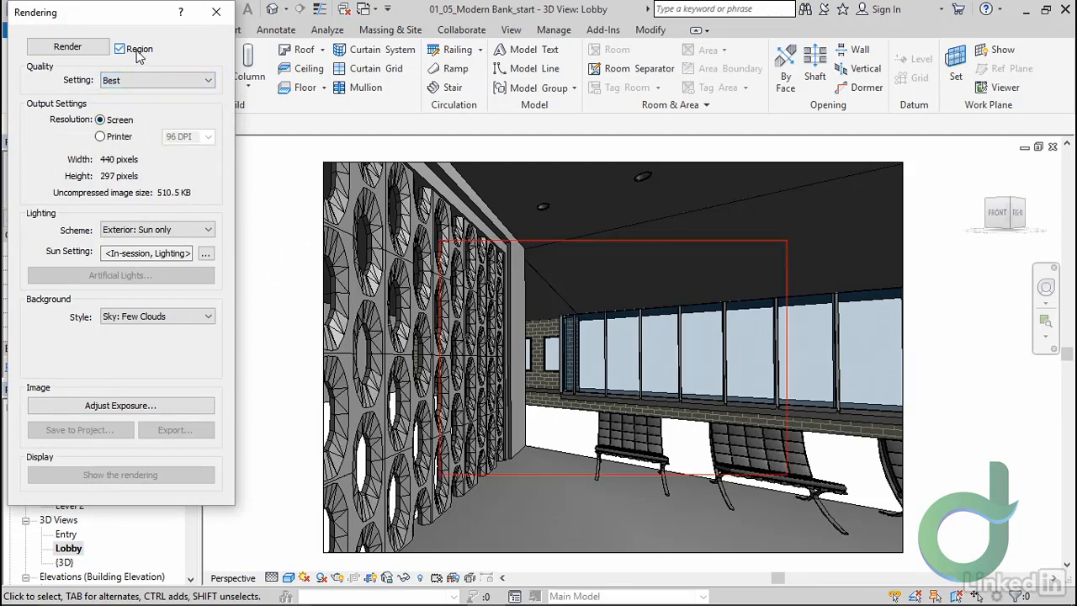
{"action": "left_click_drag", "start_coordinate": [539, 240], "coordinate": [598, 162]}
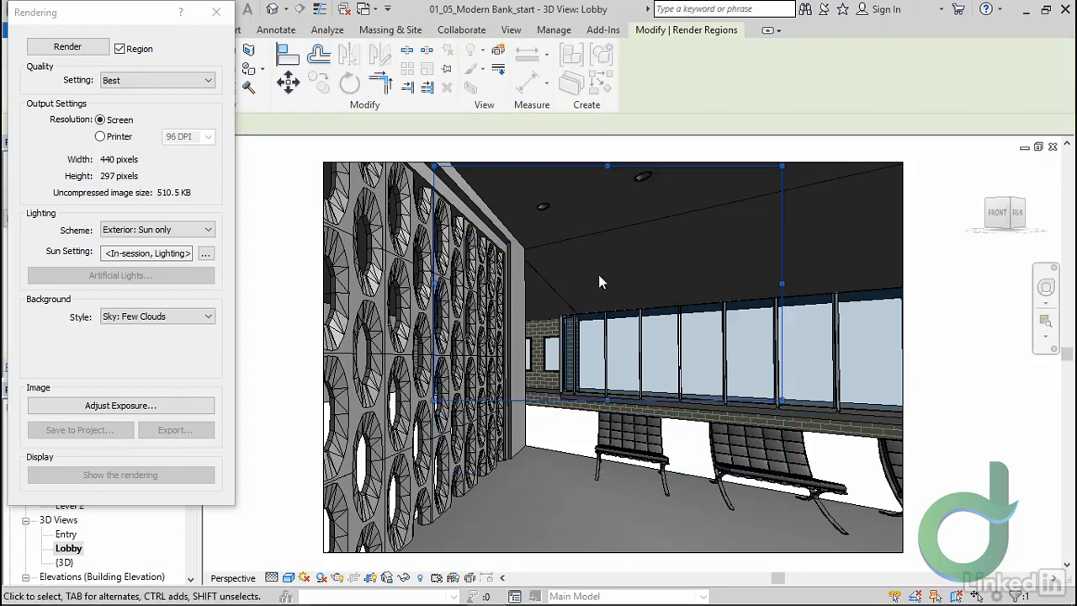
Render the region with the Sky: No Clouds background and the Interior: Sun and Artificial lighting scheme
{"action": "left_click", "coordinate": [168, 317]}
{"action": "left_click", "coordinate": [147, 328]}
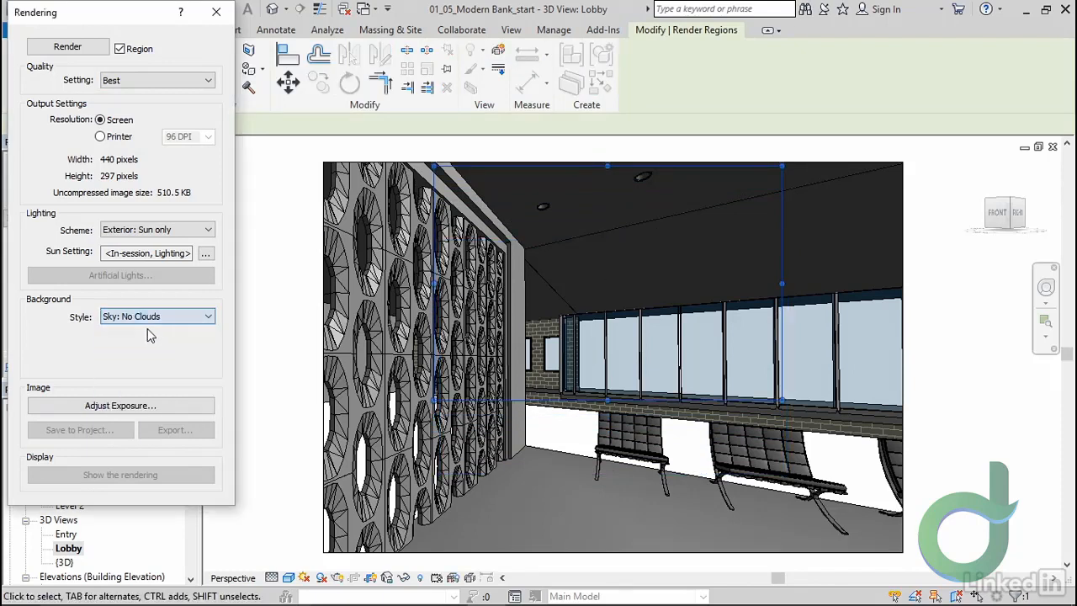
{"action": "left_click", "coordinate": [178, 230]}
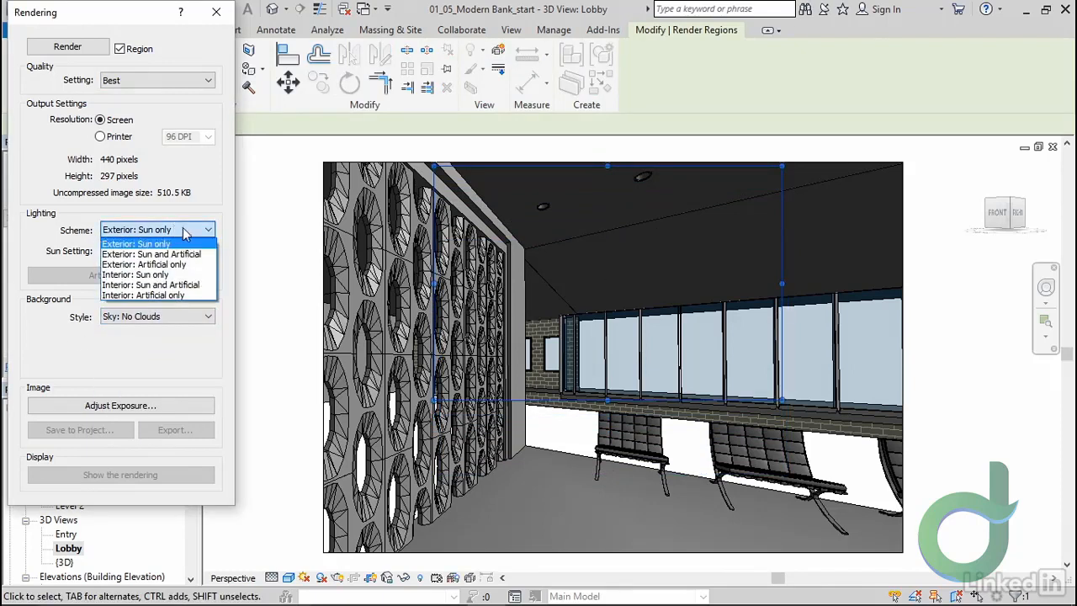
{"action": "left_click", "coordinate": [183, 286]}
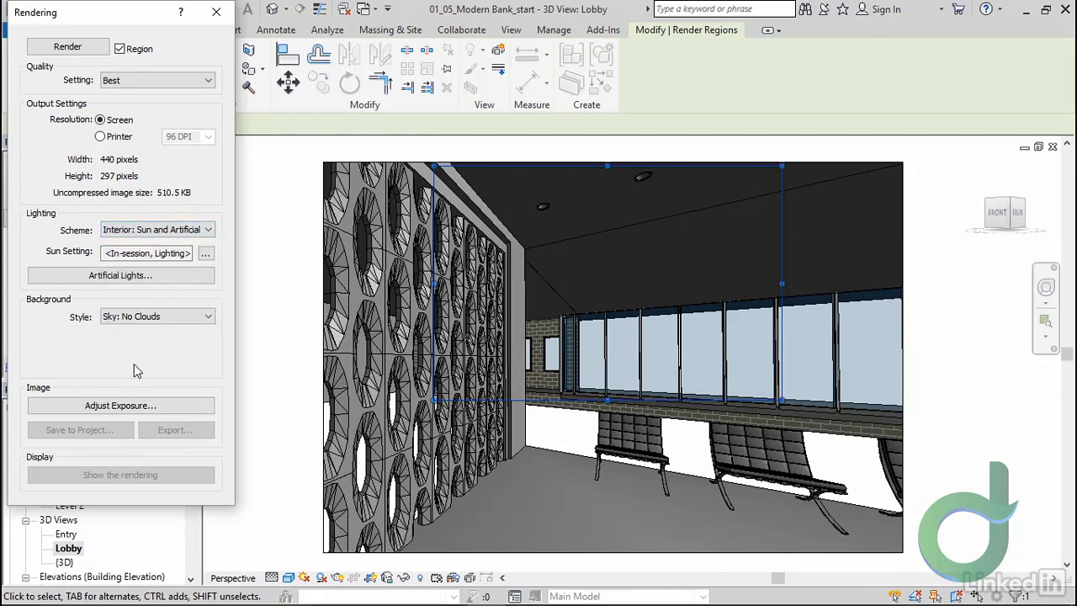
{"action": "left_click", "coordinate": [73, 47]}
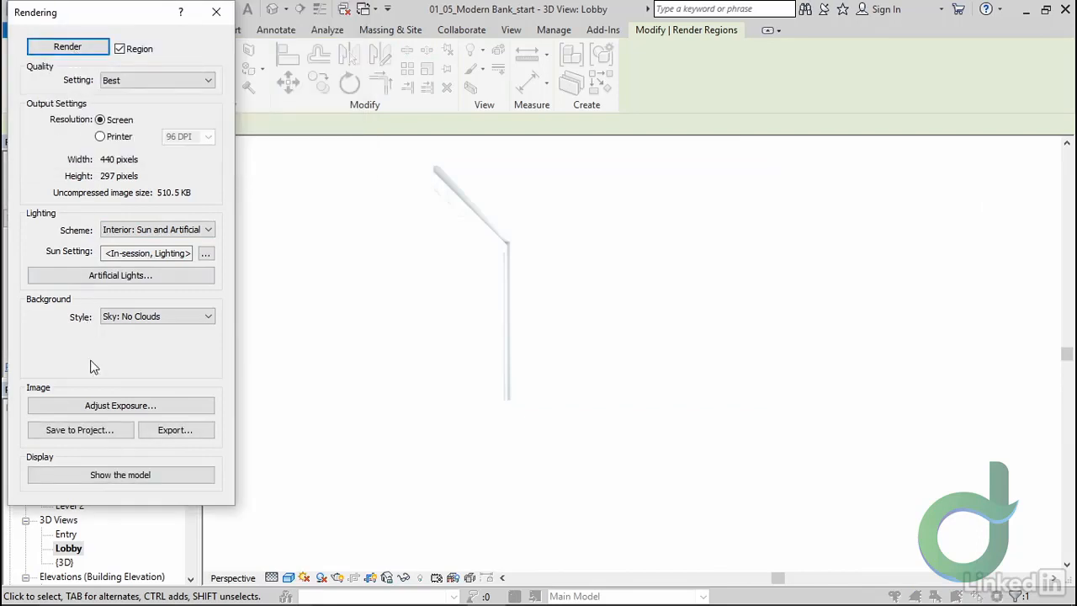
Darken the rendering by trying an exposure value of 15 and settling on 12.86, and close the rendering settings
{"action": "left_click", "coordinate": [104, 409]}
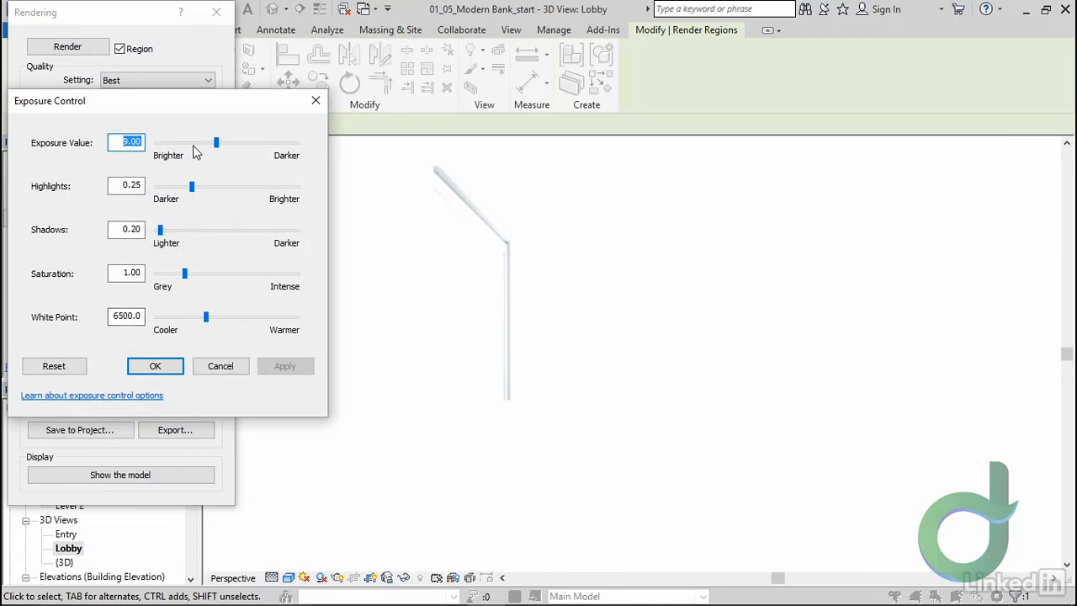
{"action": "left_click_drag", "start_coordinate": [216, 143], "coordinate": [254, 143]}
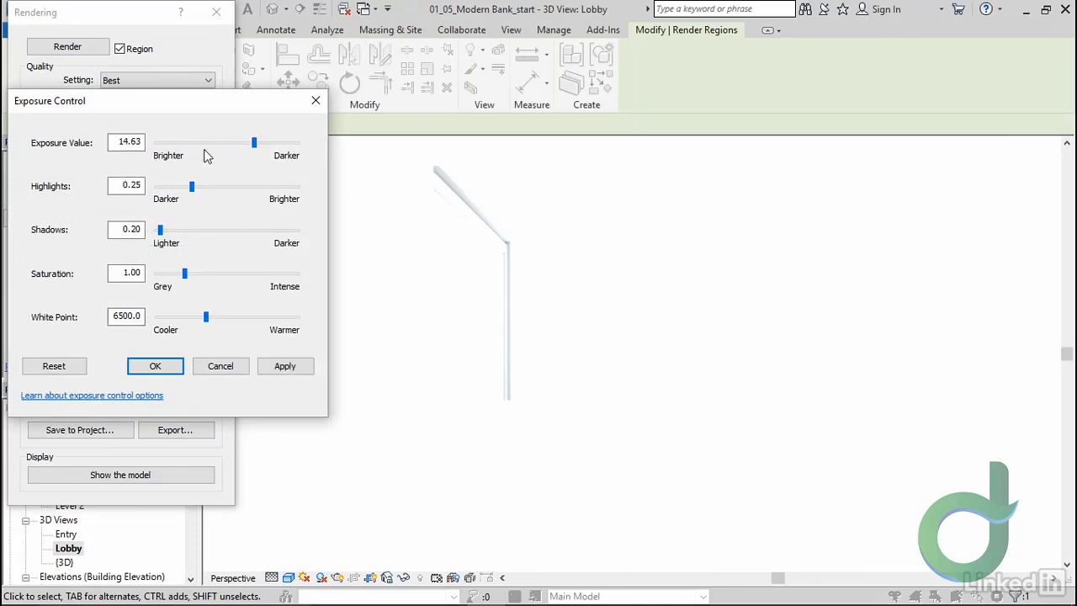
{"action": "double_click", "coordinate": [141, 141]}
{"action": "type", "text": "15"}
{"action": "key", "text": "Tab"}
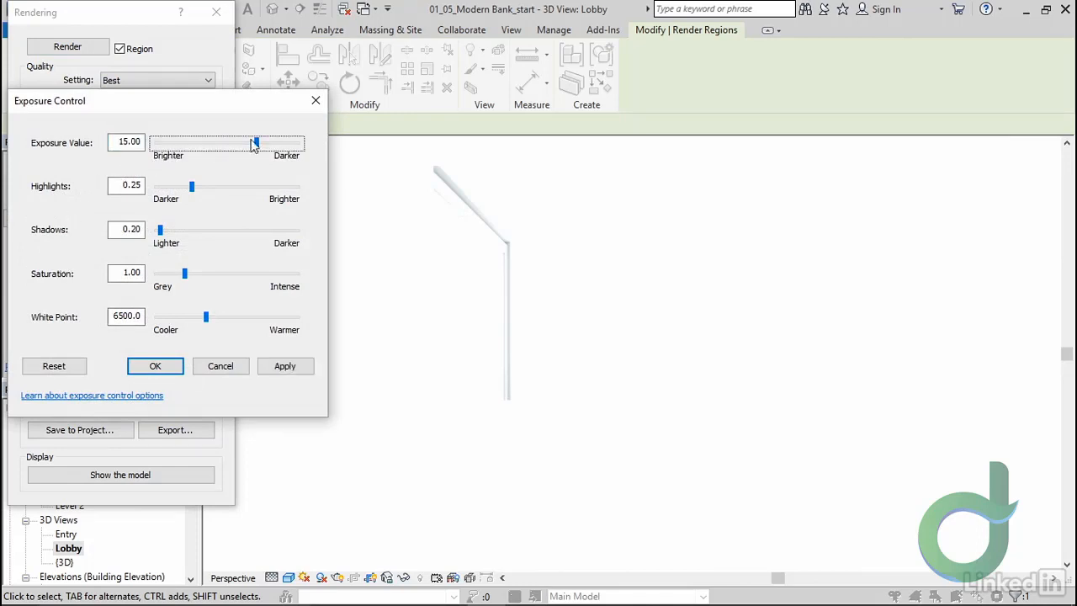
{"action": "left_click", "coordinate": [286, 366]}
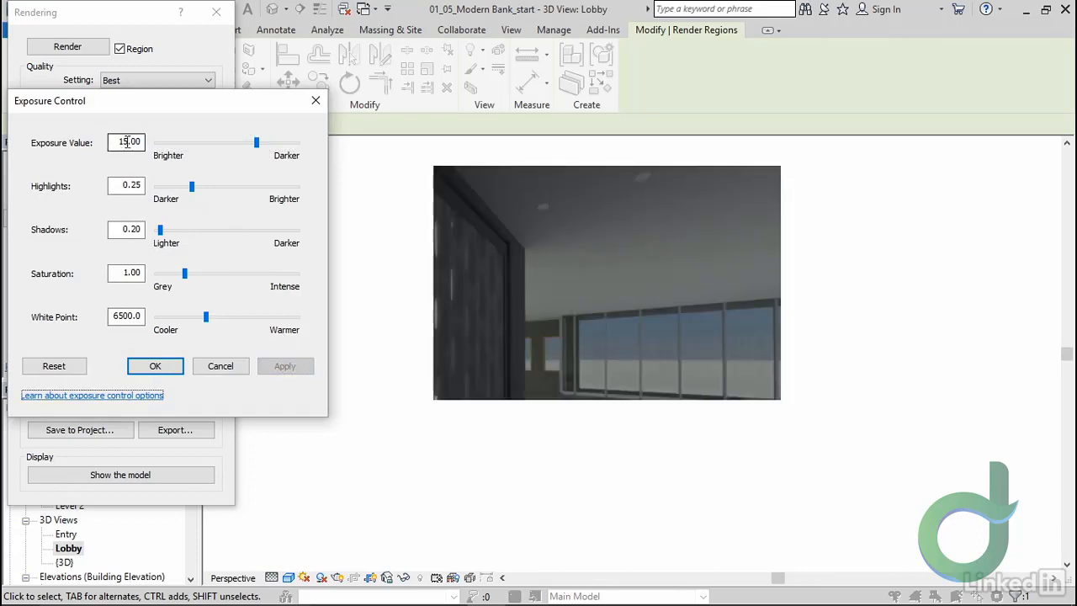
{"action": "left_click_drag", "start_coordinate": [259, 149], "coordinate": [244, 149]}
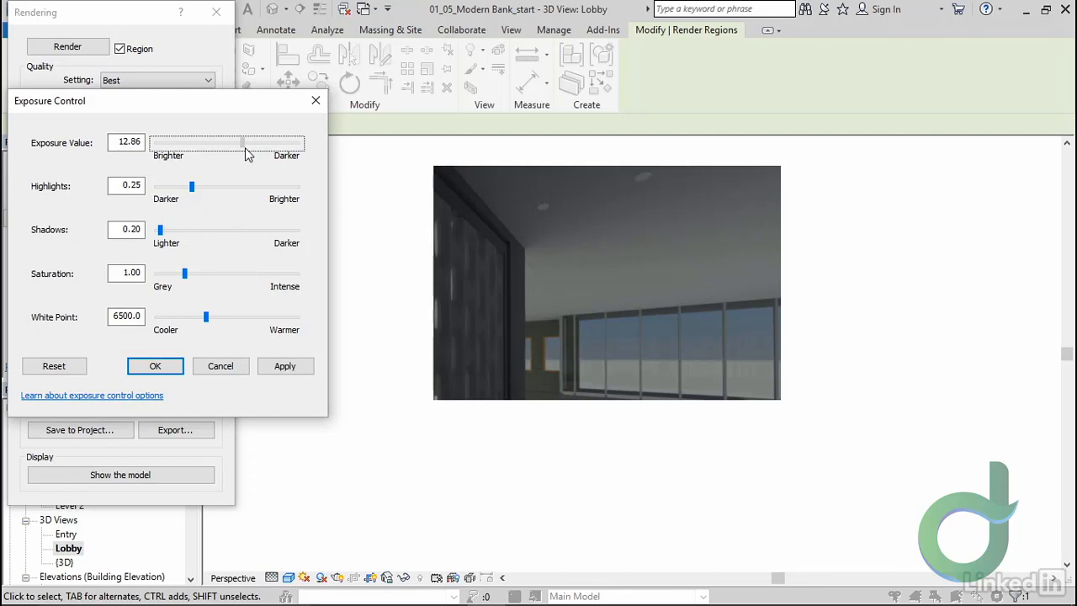
{"action": "left_click", "coordinate": [284, 367]}
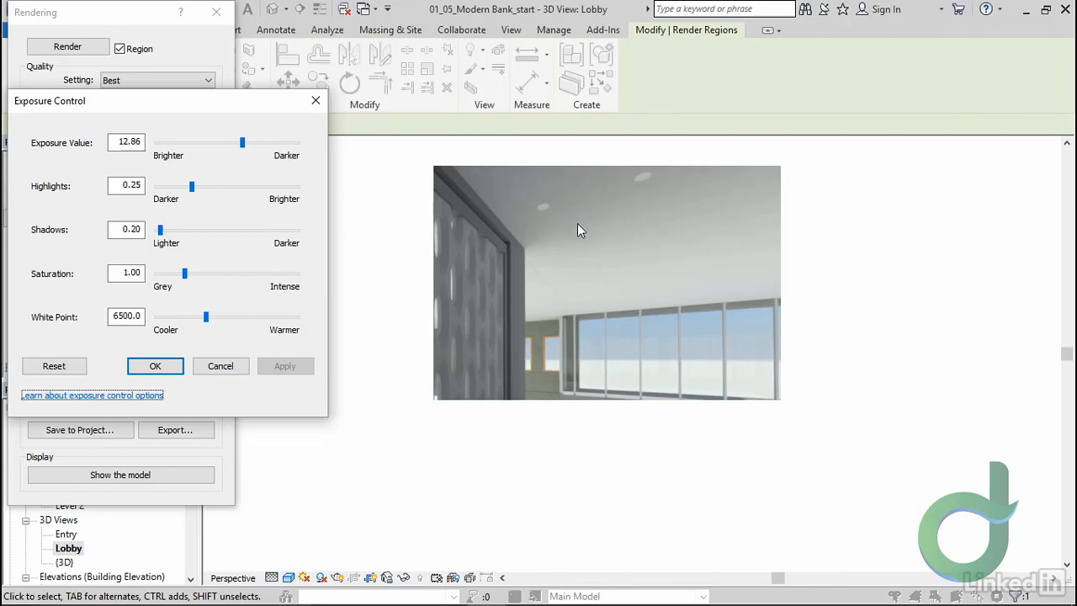
{"action": "left_click", "coordinate": [154, 365]}
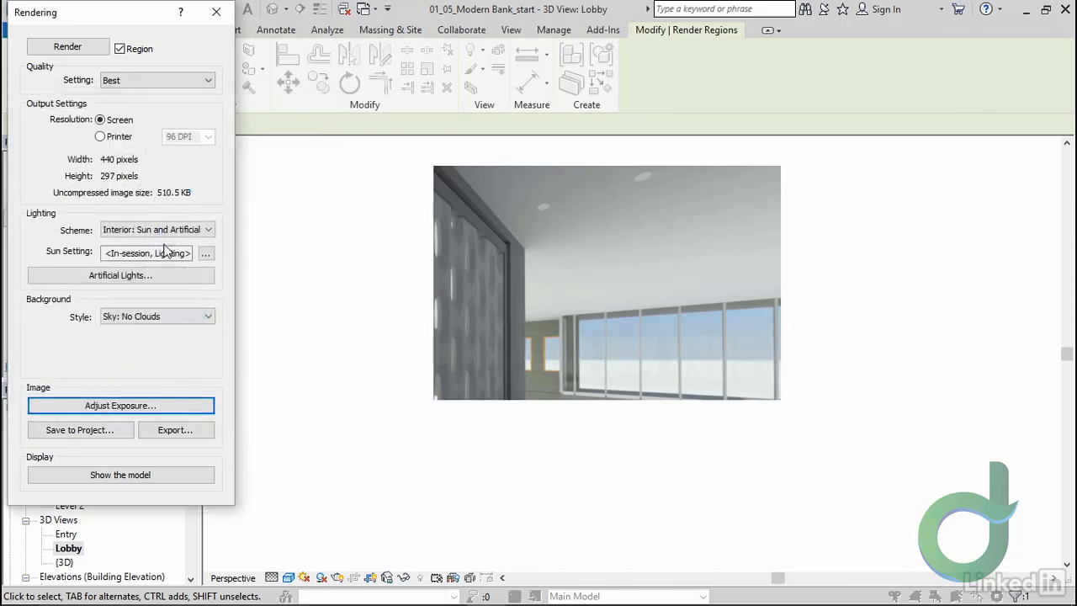
{"action": "left_click", "coordinate": [216, 12]}
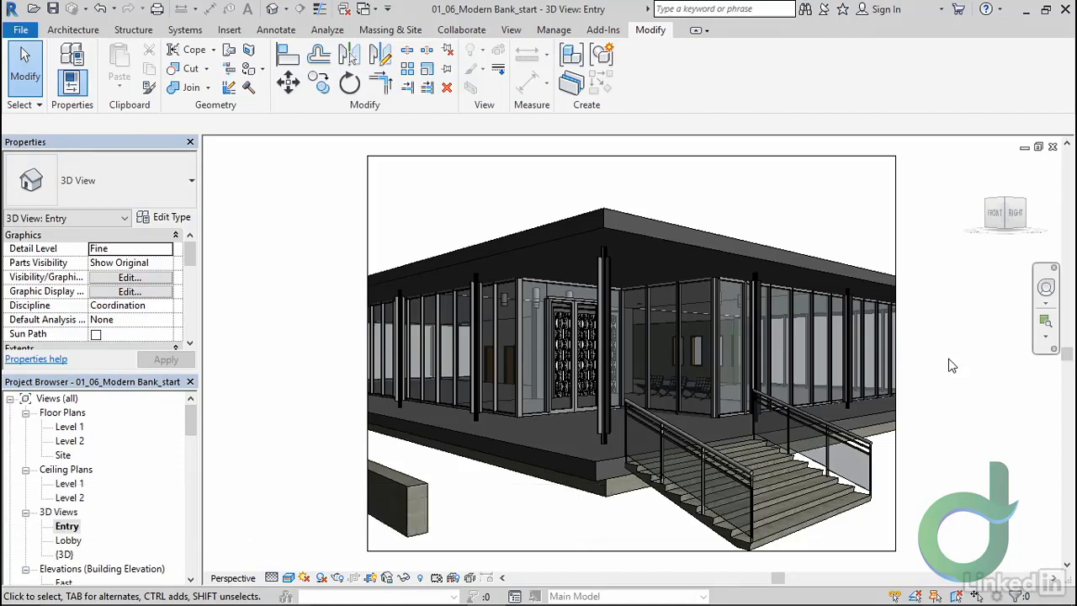
Start the 3ds Max Design Exterior Rendering suite workflow from the Entry view and open its workflow settings
{"action": "left_click", "coordinate": [21, 31]}
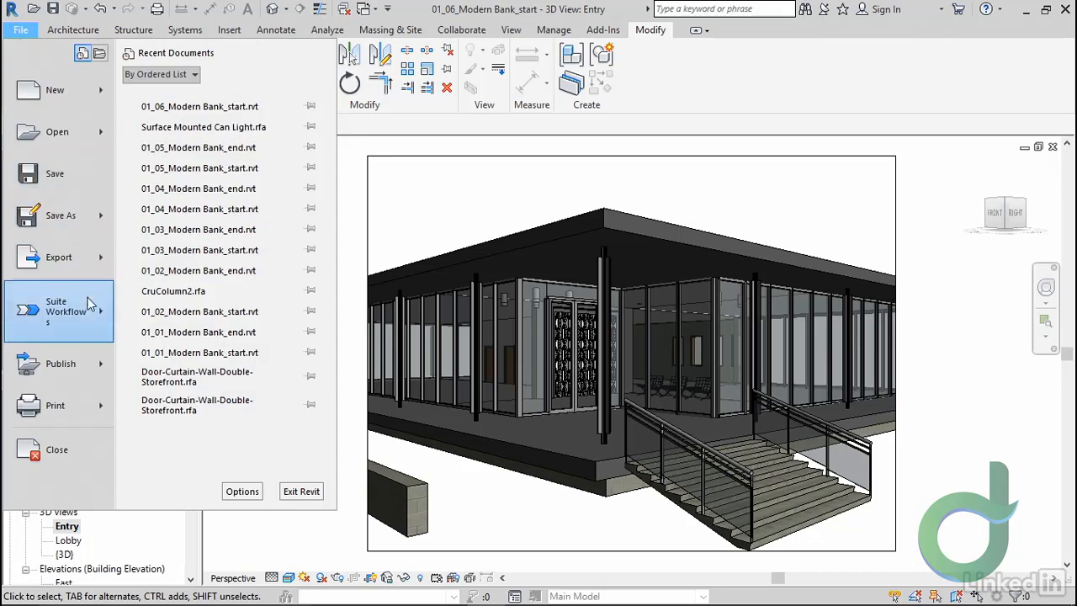
{"action": "mouse_move", "coordinate": [99, 314]}
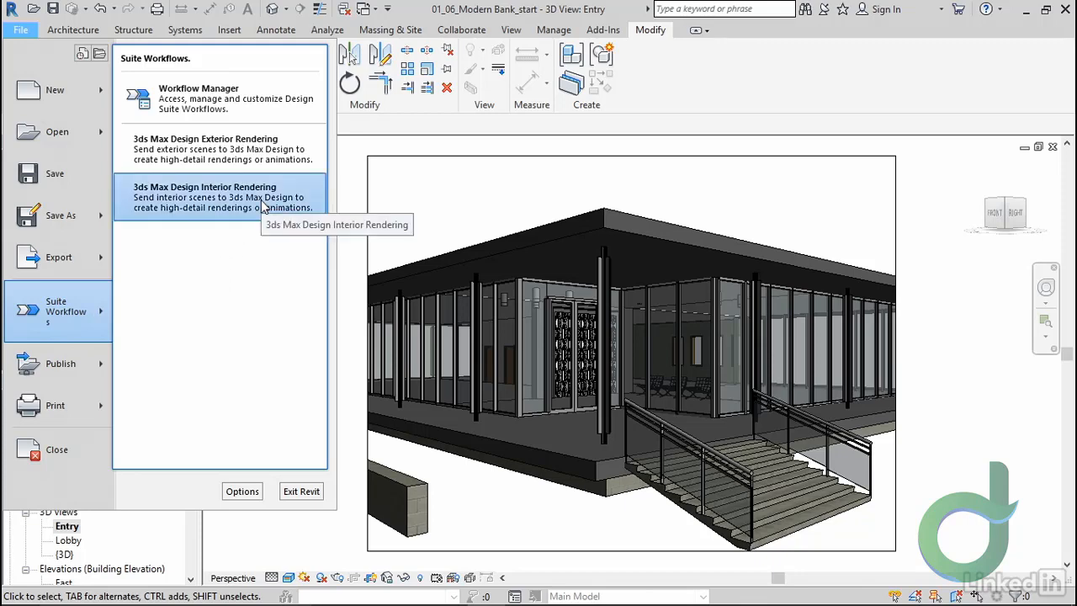
{"action": "left_click", "coordinate": [285, 150]}
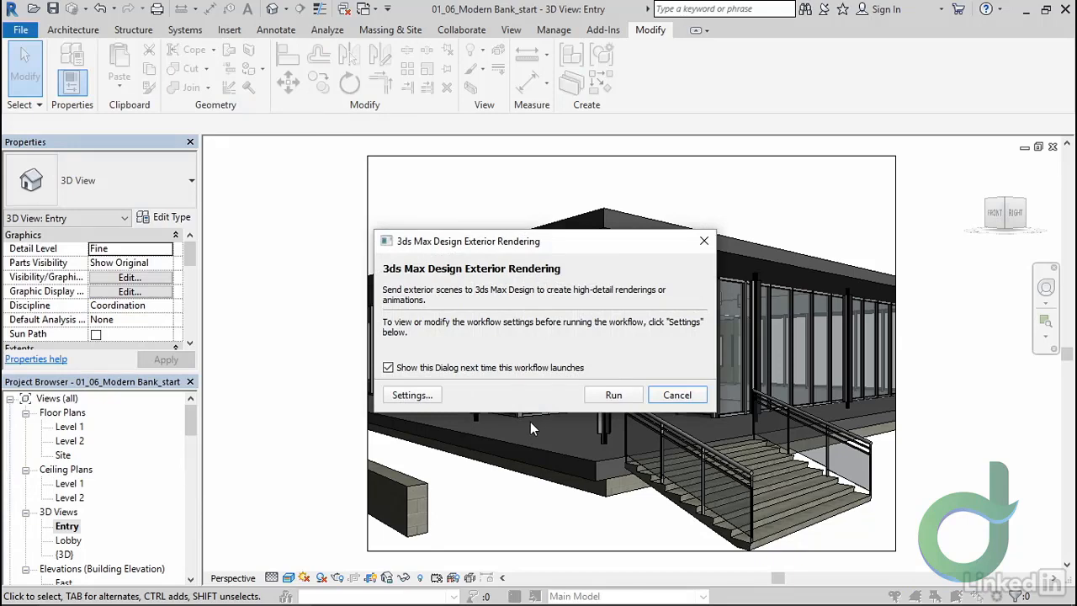
{"action": "left_click", "coordinate": [413, 394]}
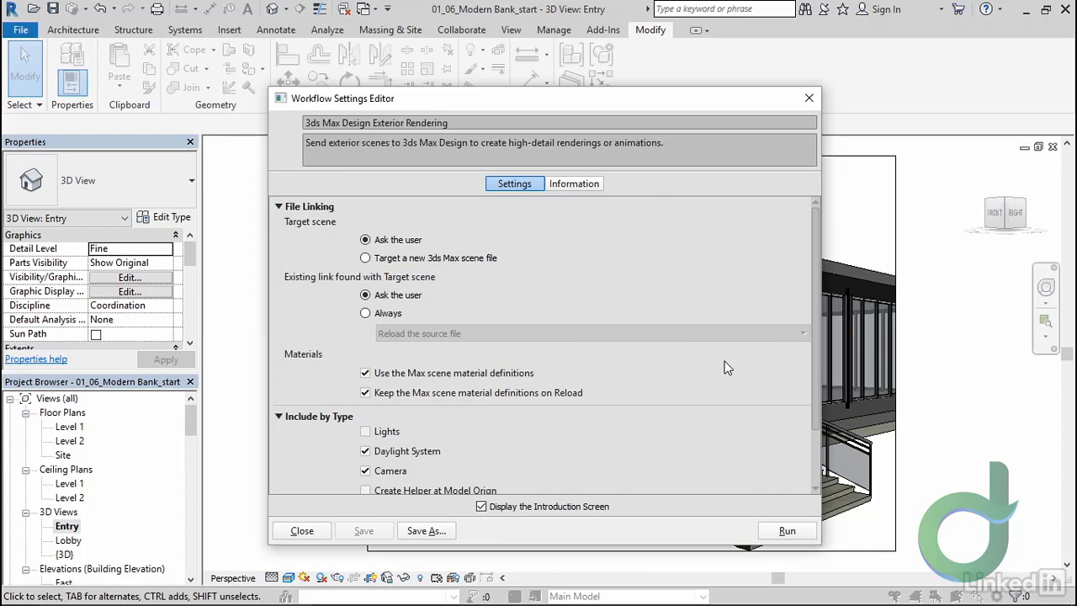
Review and close the workflow settings, and run the 3ds Max Design Exterior Rendering workflow into a New 3ds Max Scene with existing links set to Will be updated
{"action": "scroll", "coordinate": [723, 369], "scroll_direction": "down", "scroll_amount": 2}
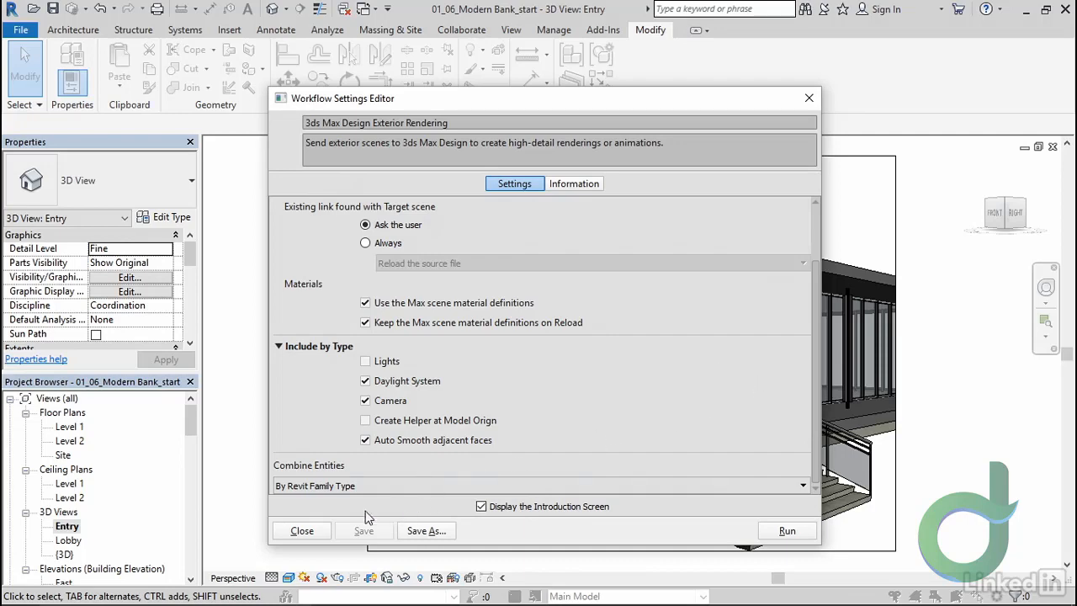
{"action": "left_click", "coordinate": [302, 530]}
{"action": "left_click", "coordinate": [20, 30]}
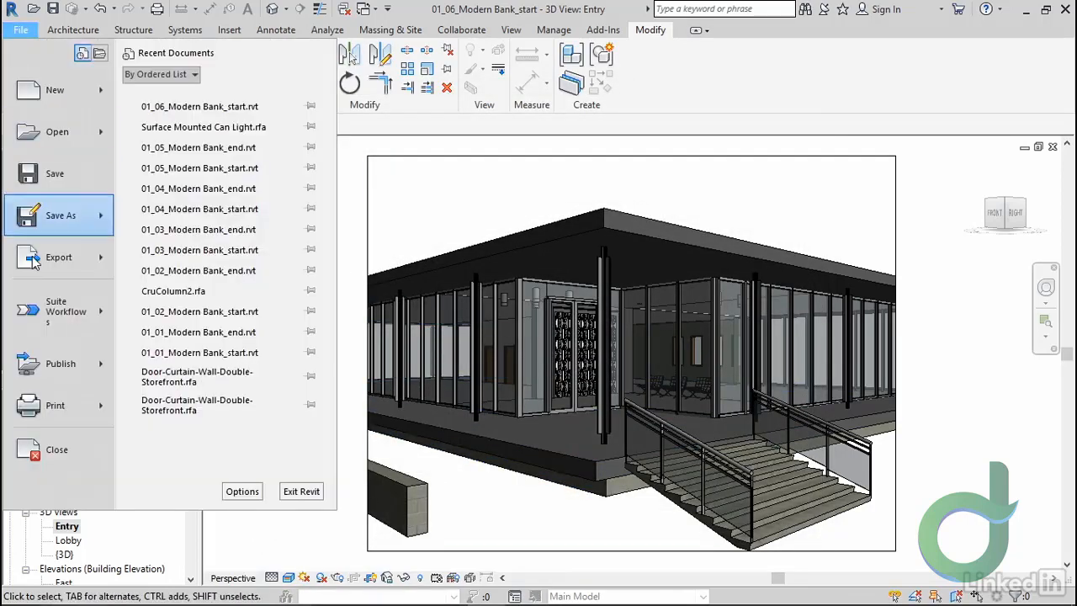
{"action": "mouse_move", "coordinate": [102, 316]}
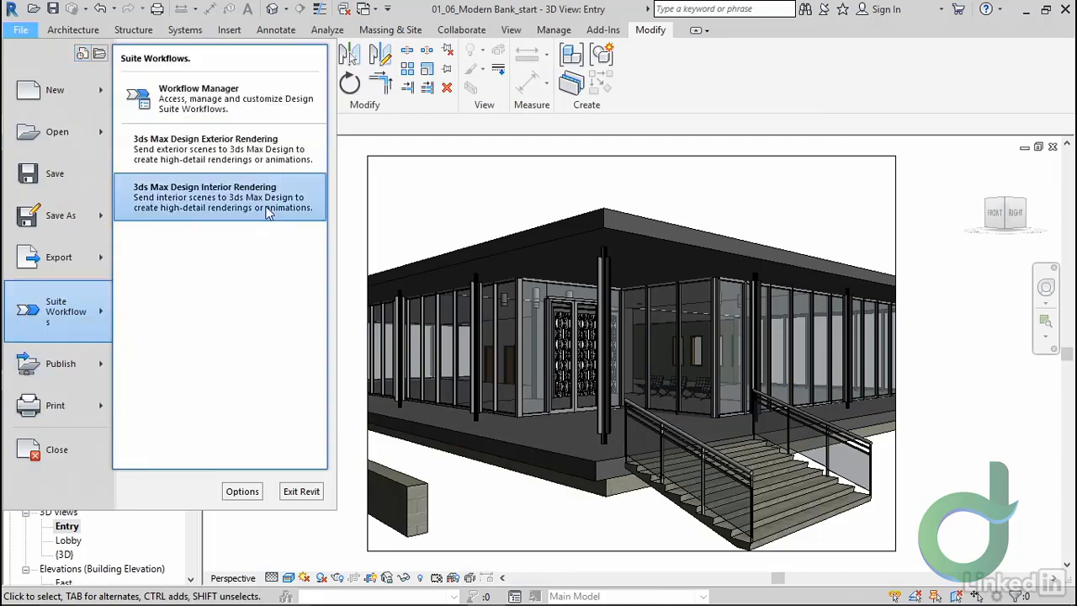
{"action": "left_click", "coordinate": [277, 153]}
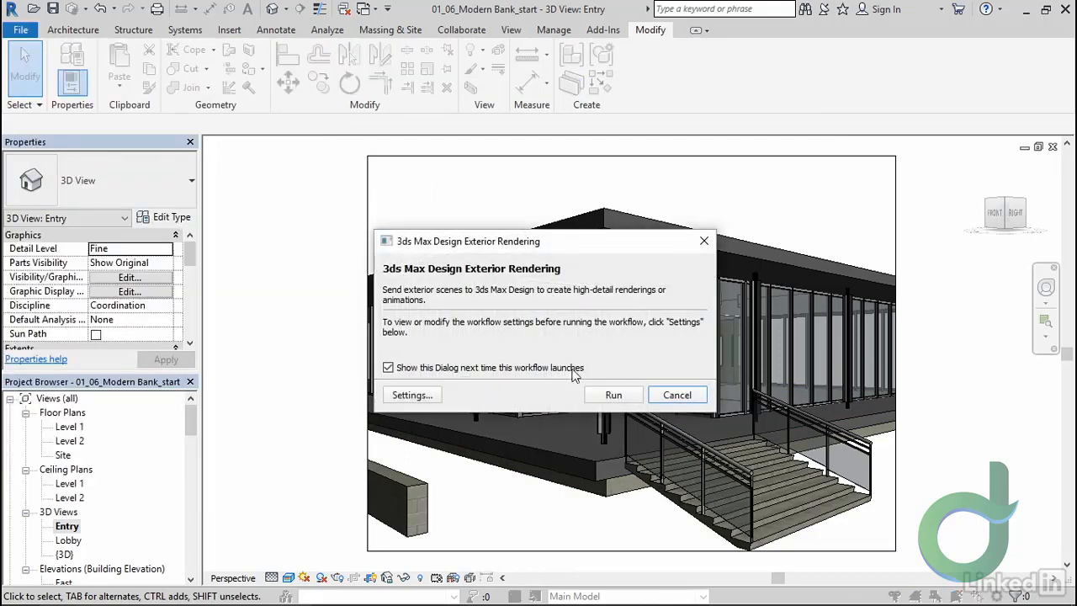
{"action": "left_click", "coordinate": [614, 395]}
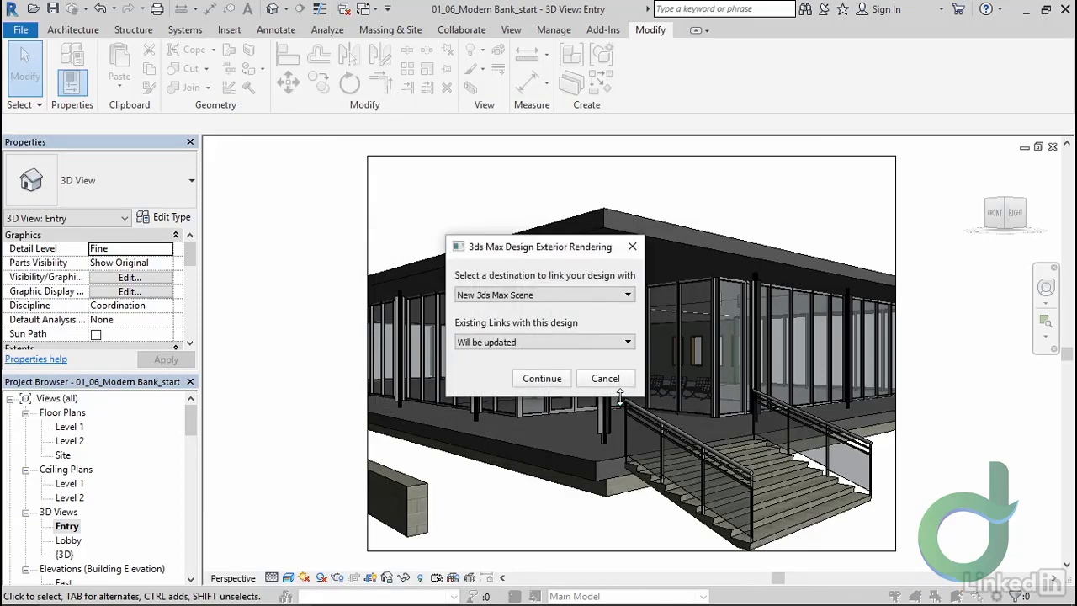
{"action": "left_click", "coordinate": [543, 379]}
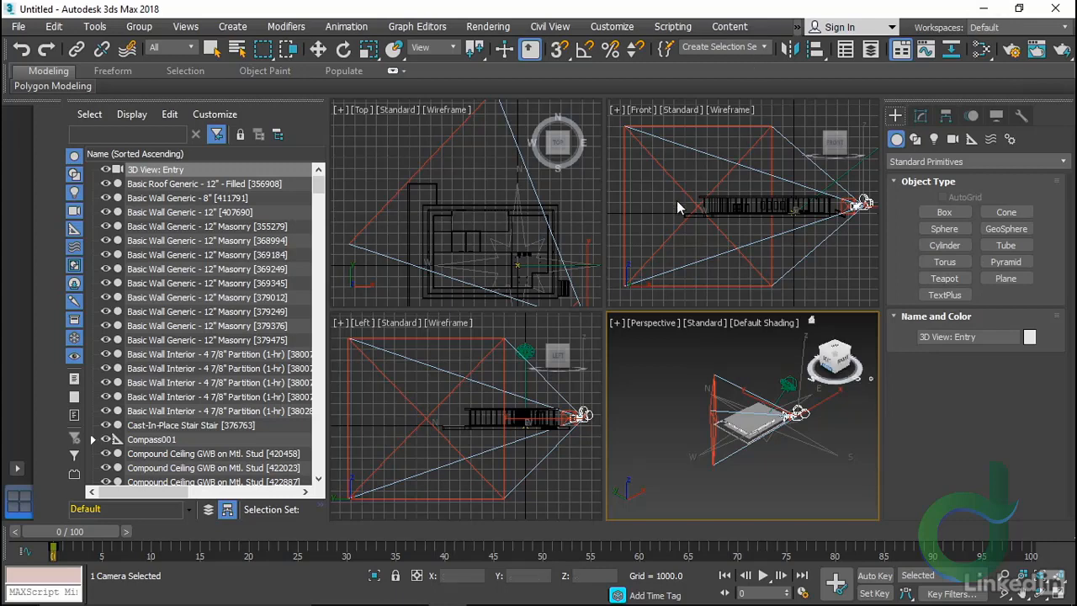
Maximize the Perspective viewport, inspect the sun and sky system, and look through the imported Entry camera
{"action": "left_click", "coordinate": [1059, 593]}
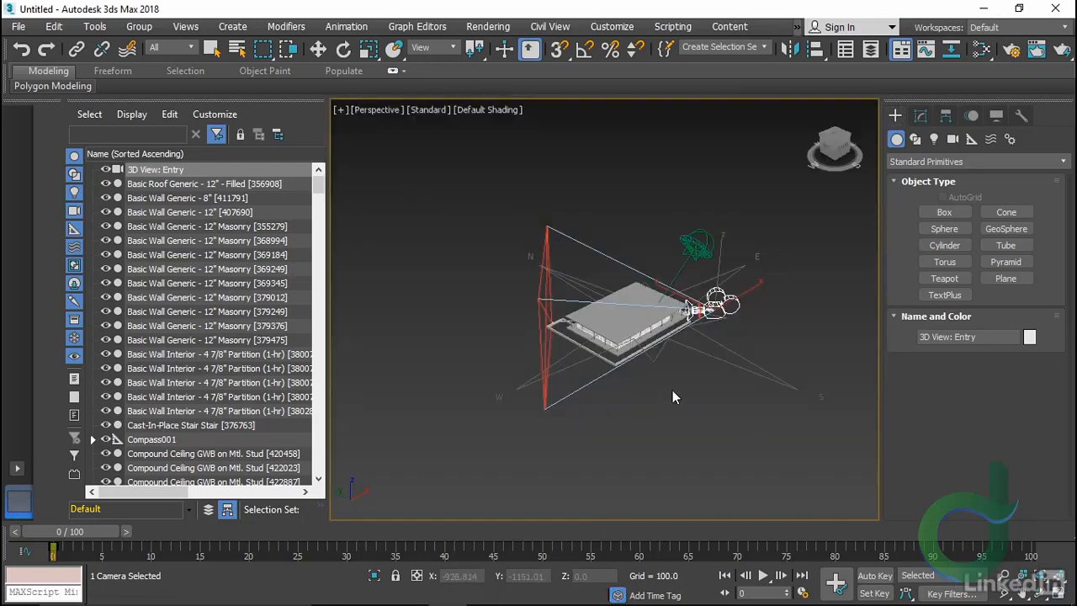
{"action": "scroll", "coordinate": [673, 389], "scroll_direction": "up", "scroll_amount": 5}
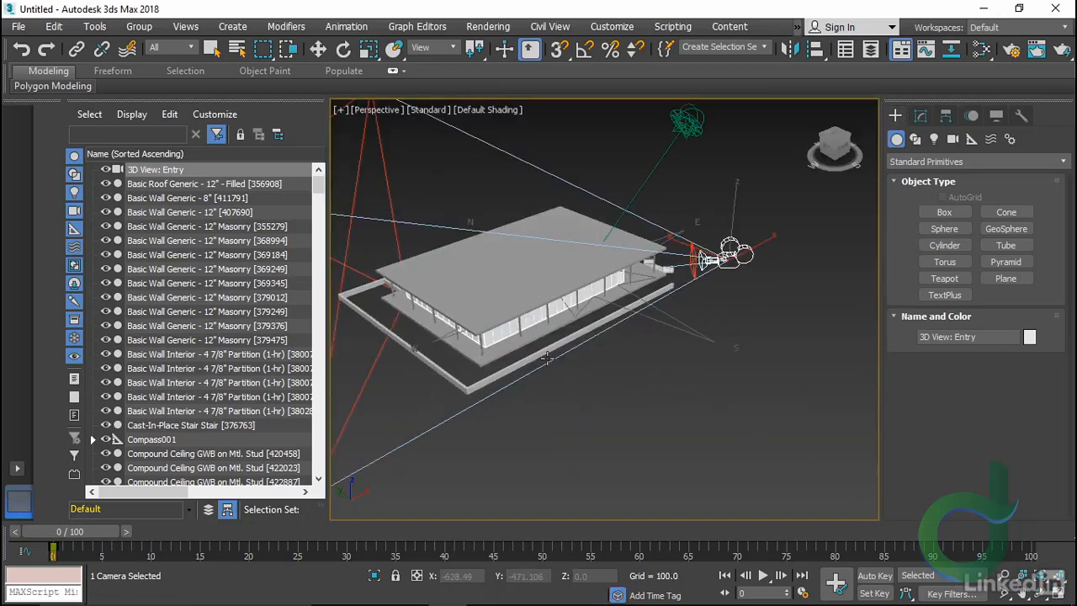
{"action": "left_click", "coordinate": [687, 121]}
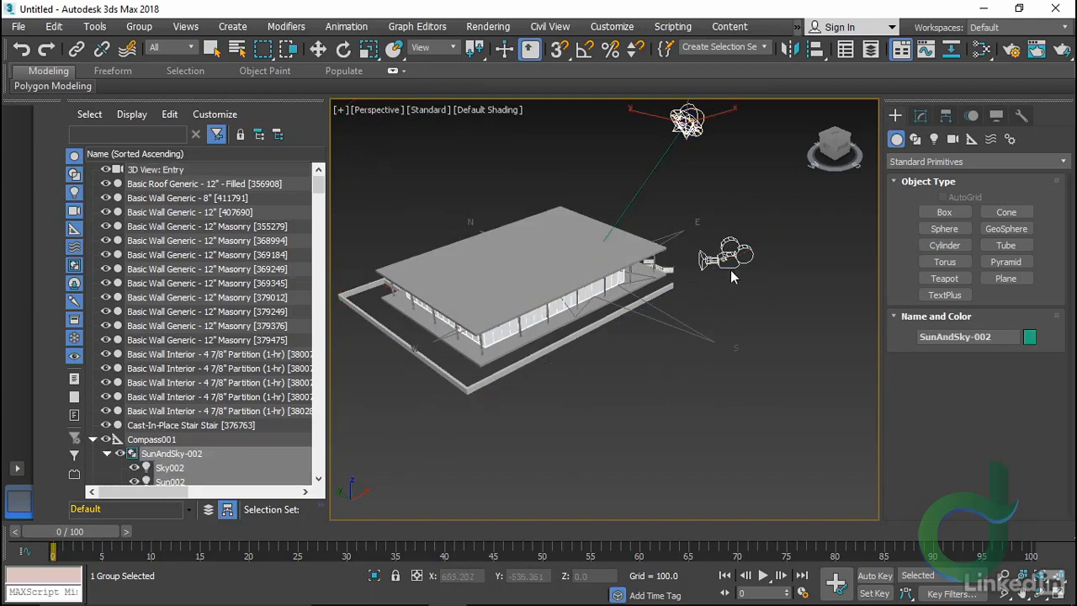
{"action": "left_click", "coordinate": [730, 268]}
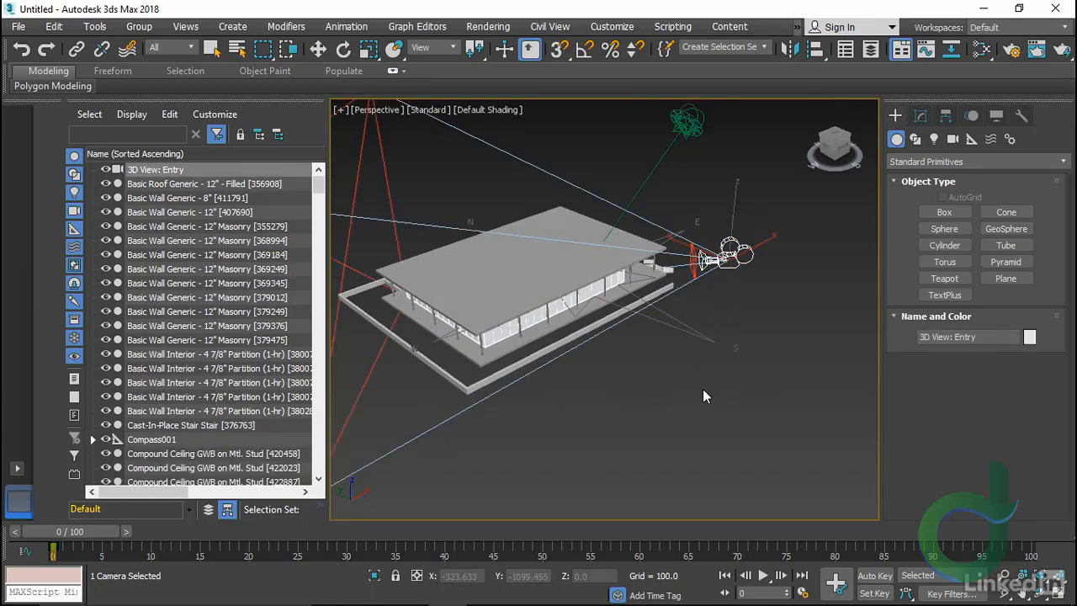
{"action": "key", "text": "c"}
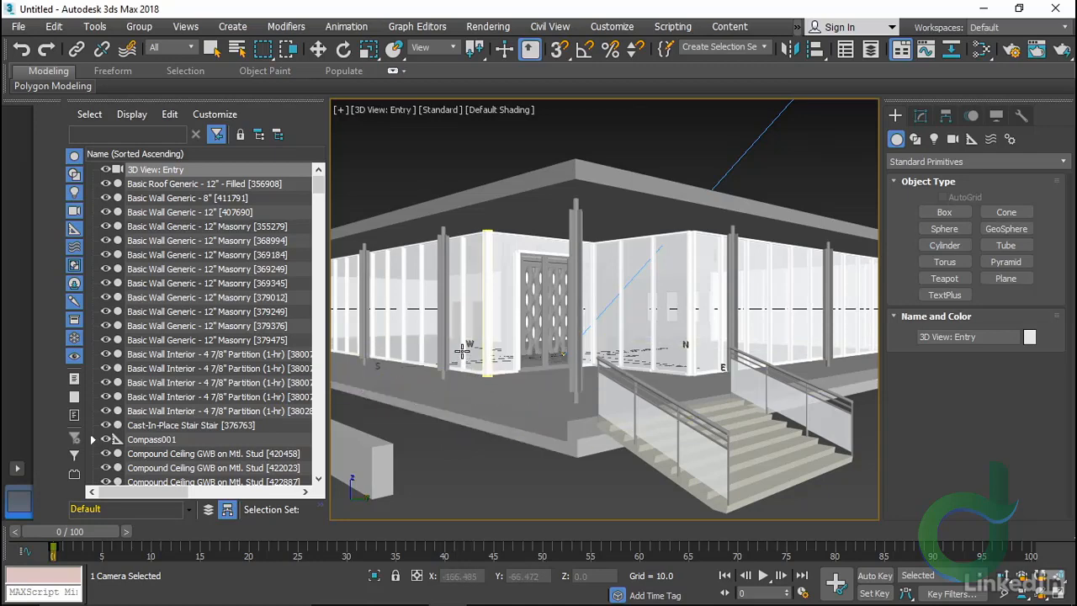
Select the corner column and a corner mullion, and widen the Scene Explorer to examine the full names of the linked objects
{"action": "left_click", "coordinate": [576, 251]}
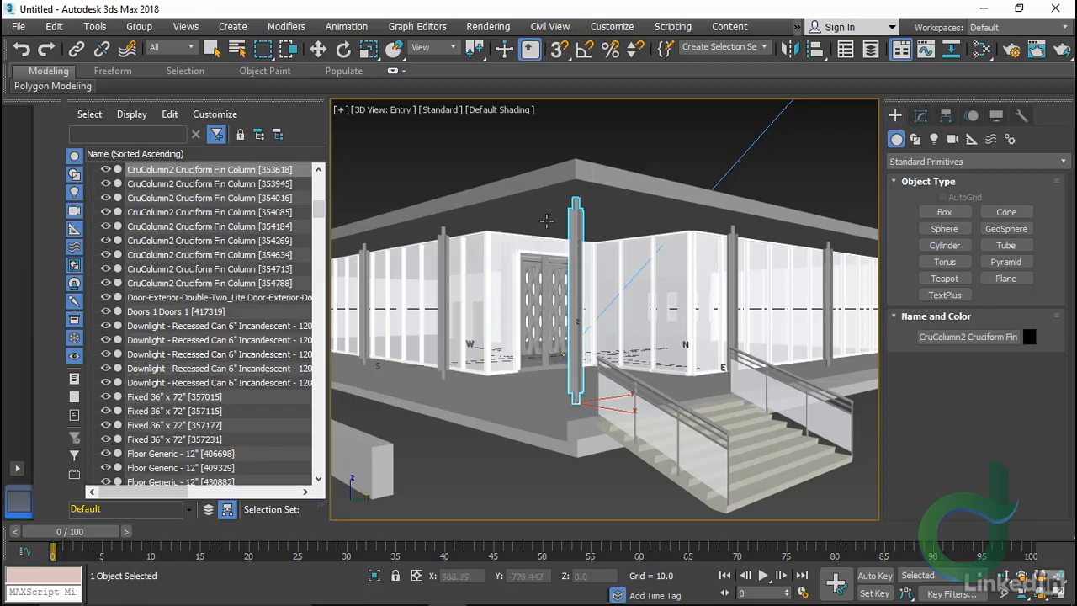
{"action": "left_click", "coordinate": [484, 328]}
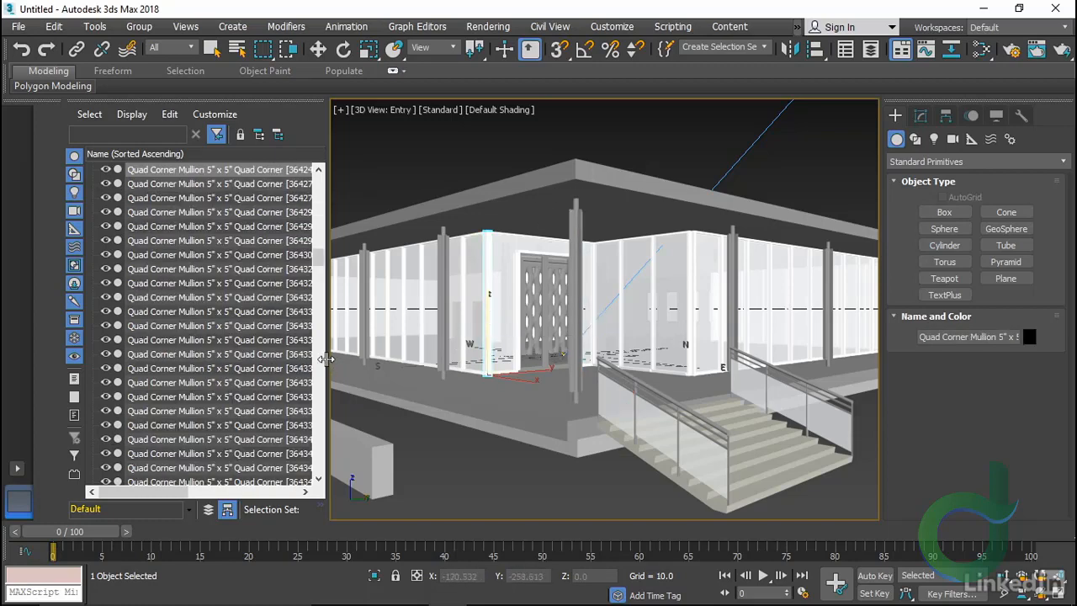
{"action": "left_click_drag", "start_coordinate": [328, 359], "coordinate": [447, 360]}
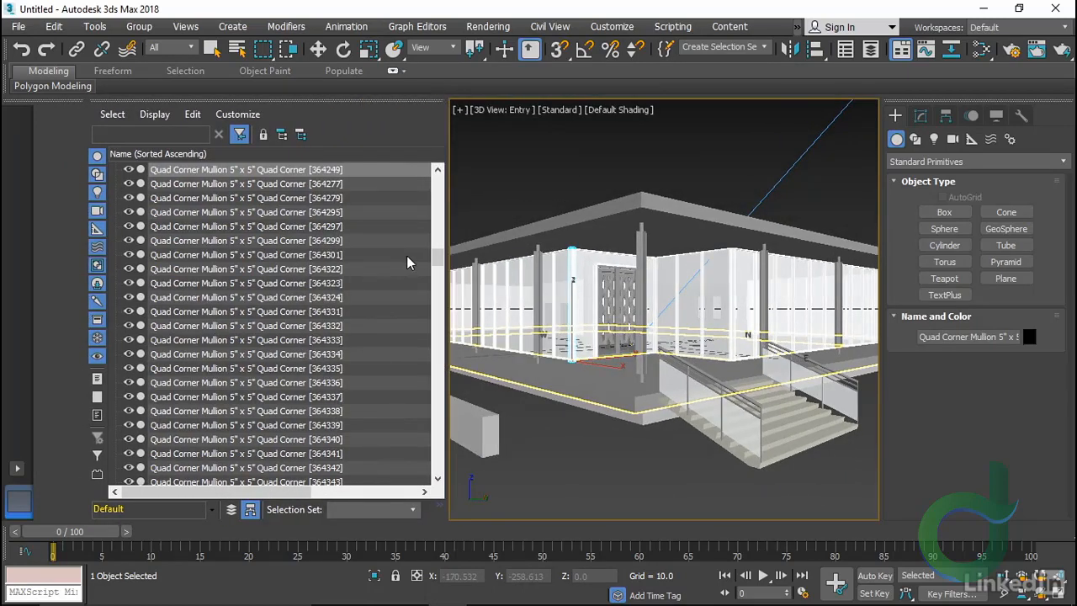
{"action": "left_click_drag", "start_coordinate": [438, 263], "coordinate": [454, 177]}
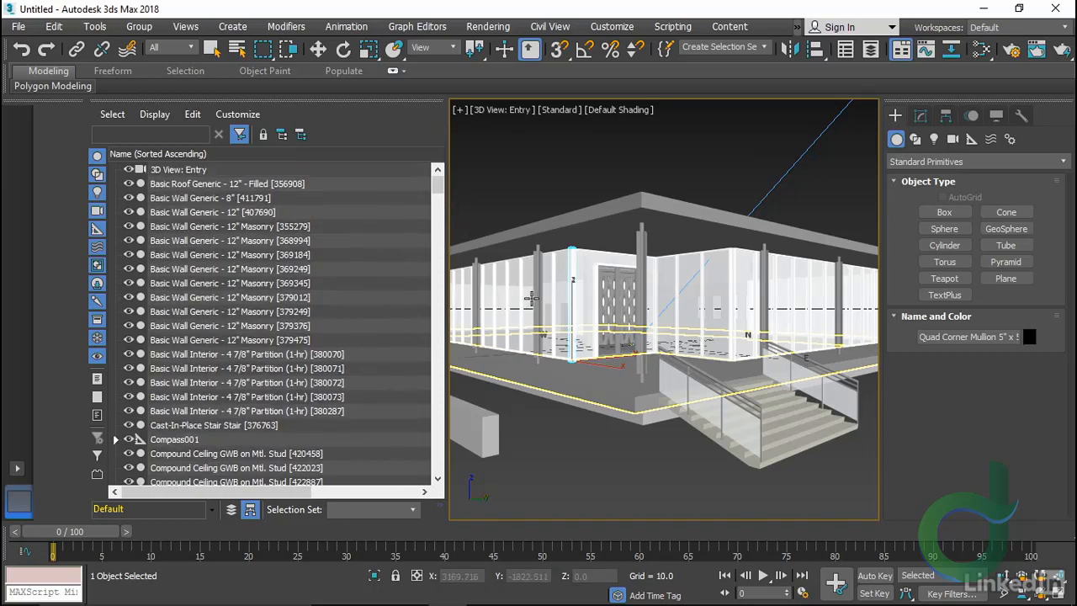
Select the cruciform column at the building corner, examine its modifier stack and linked geometry options, and clear the selection
{"action": "left_click", "coordinate": [658, 276]}
{"action": "left_click", "coordinate": [639, 274]}
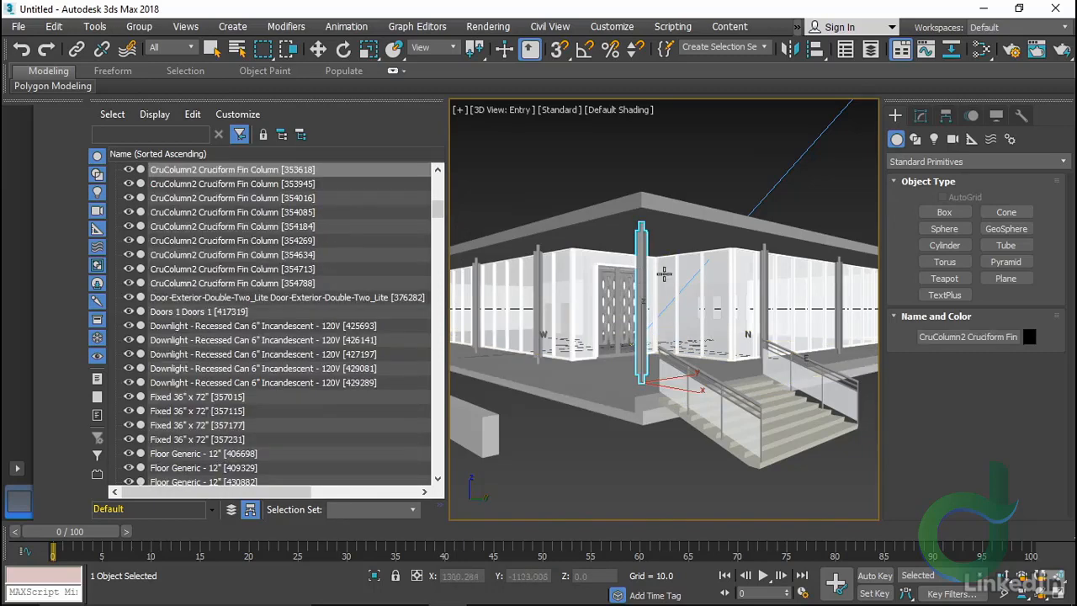
{"action": "left_click", "coordinate": [920, 115]}
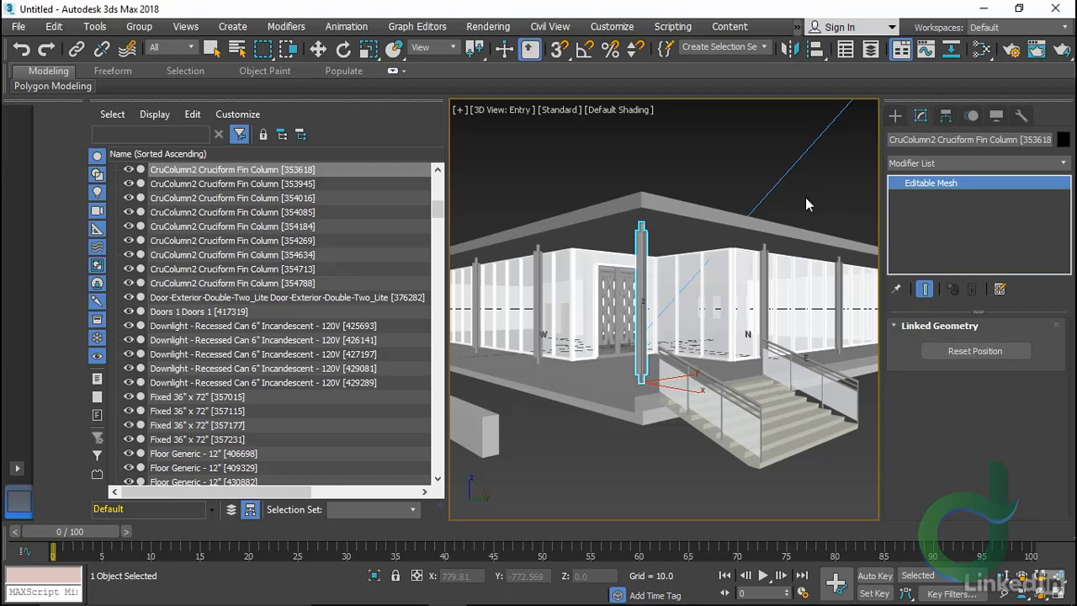
{"action": "left_click", "coordinate": [972, 351]}
{"action": "left_click", "coordinate": [620, 434]}
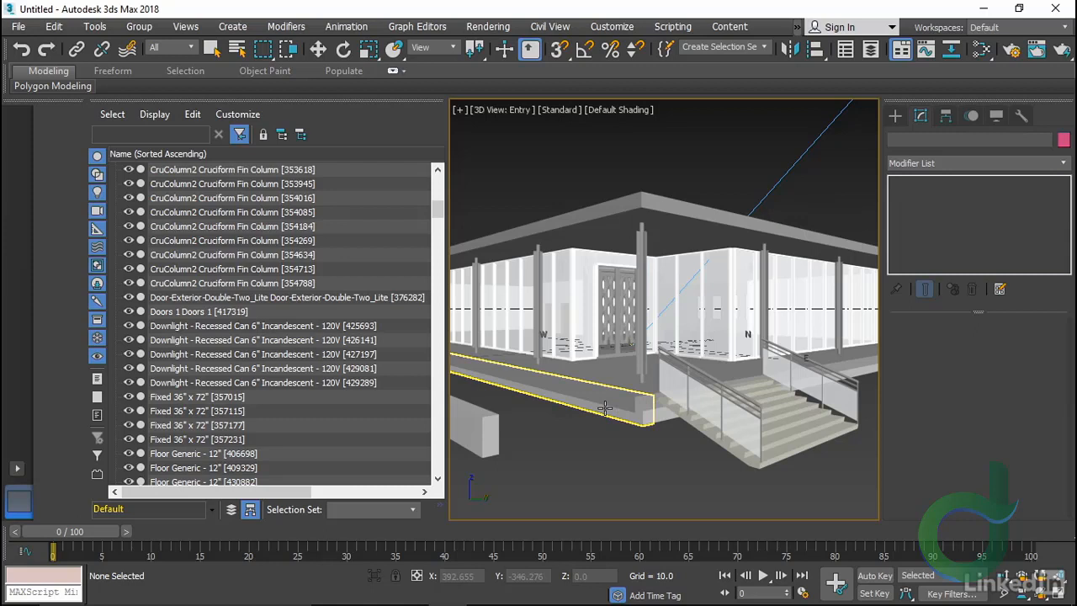
{"action": "left_click", "coordinate": [644, 239]}
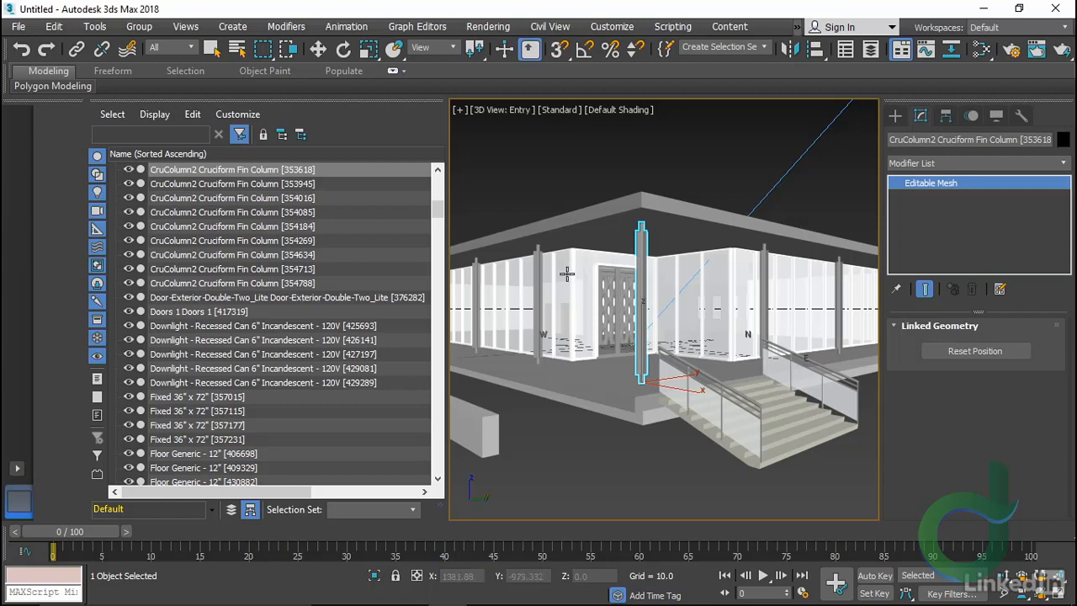
{"action": "left_click", "coordinate": [493, 200]}
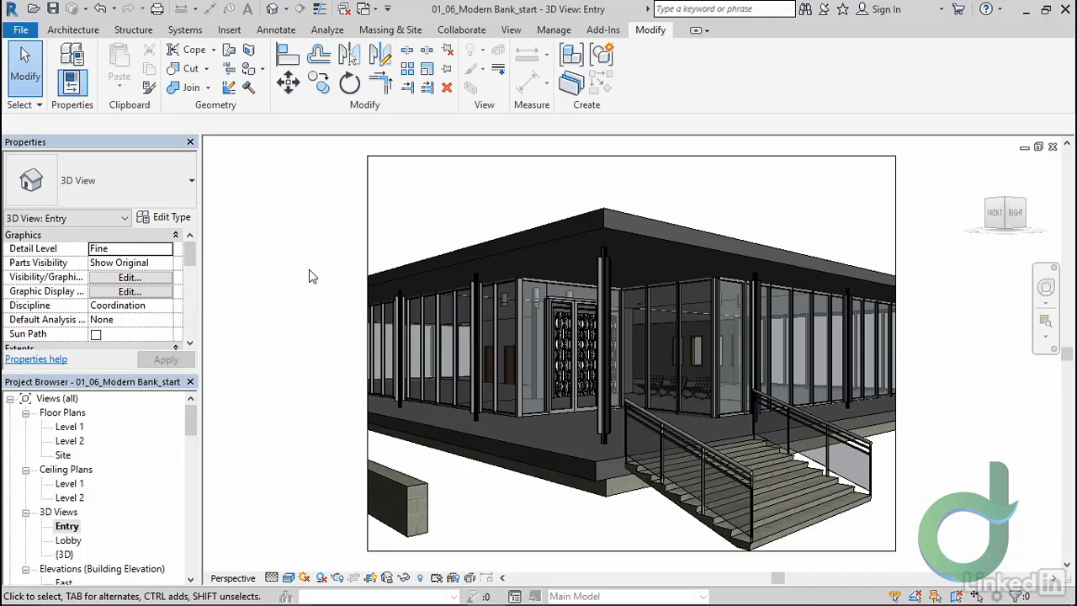
Switch to Revit and export the Entry view as the FBX file 01_06_ModernBank_start into a new Exports folder inside Ch01
{"action": "left_click", "coordinate": [24, 35]}
{"action": "mouse_move", "coordinate": [104, 265]}
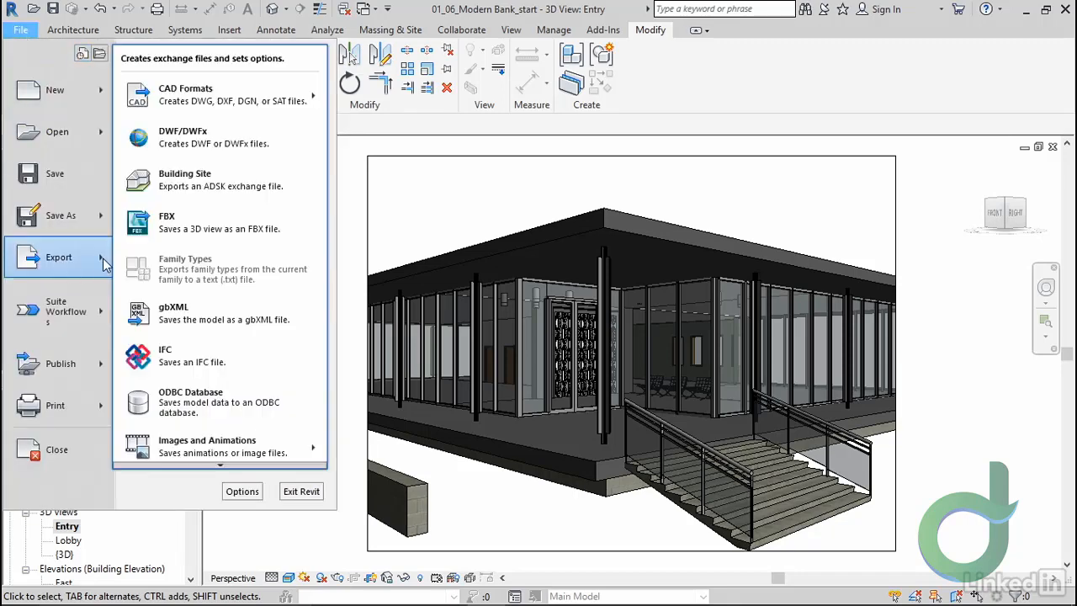
{"action": "left_click", "coordinate": [275, 222]}
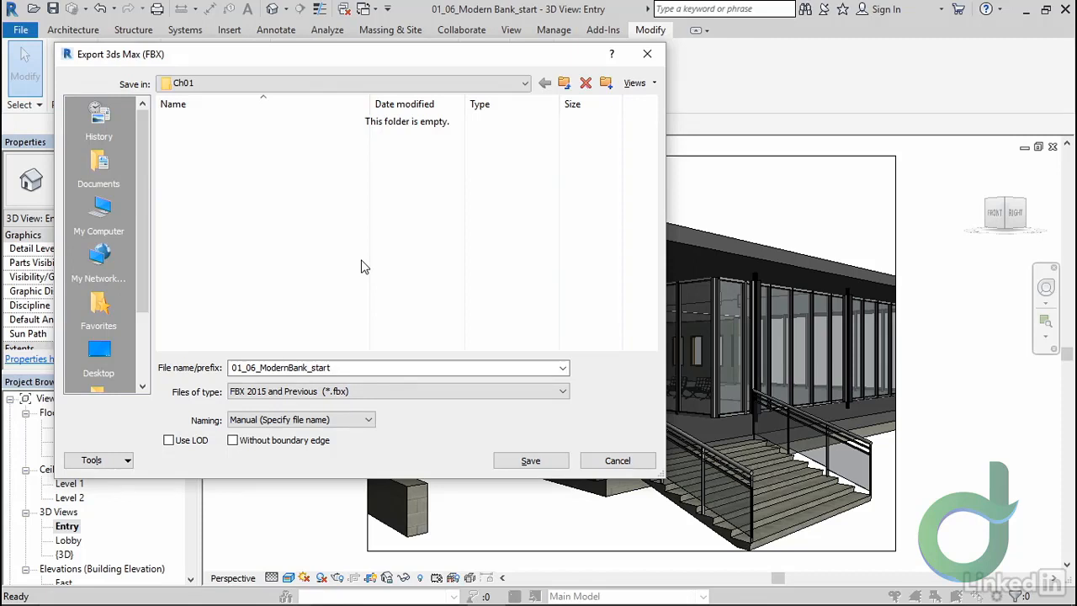
{"action": "left_click", "coordinate": [606, 83]}
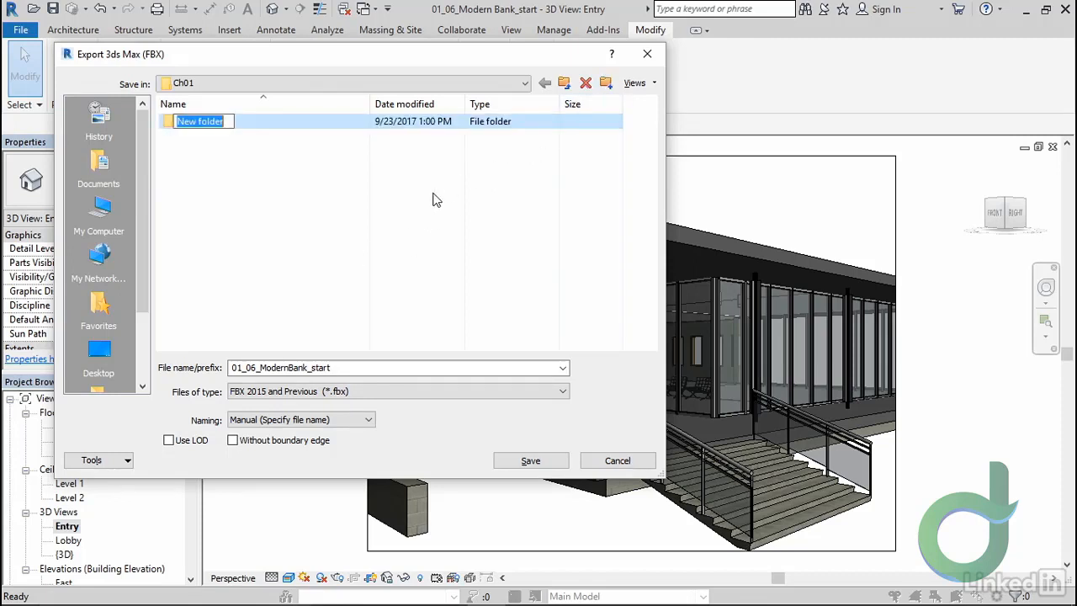
{"action": "type", "text": "Expor"}
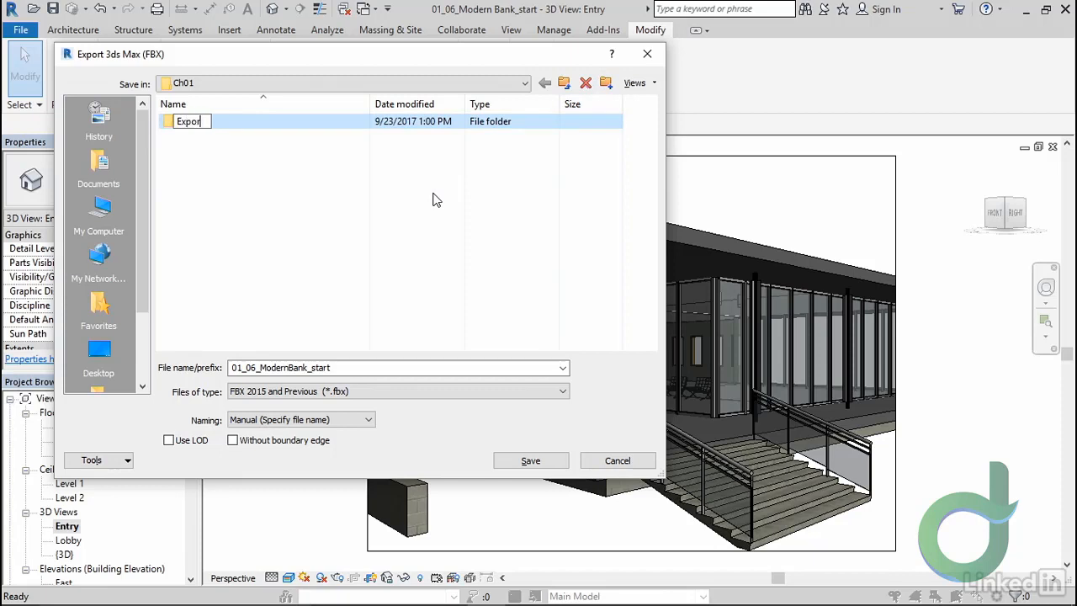
{"action": "type", "text": "ts"}
{"action": "key", "text": "Return"}
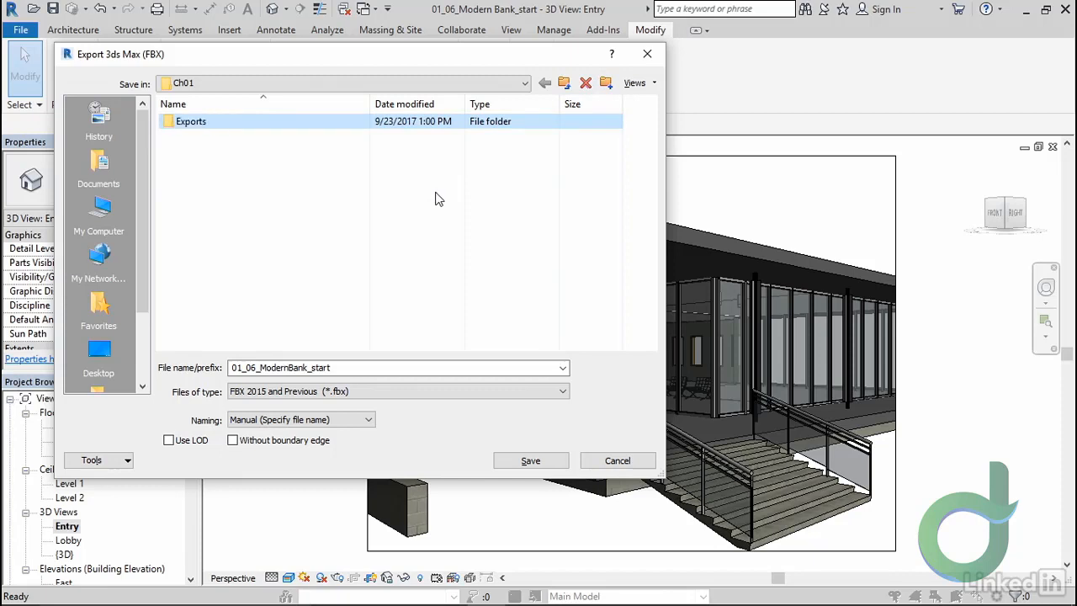
{"action": "double_click", "coordinate": [180, 122]}
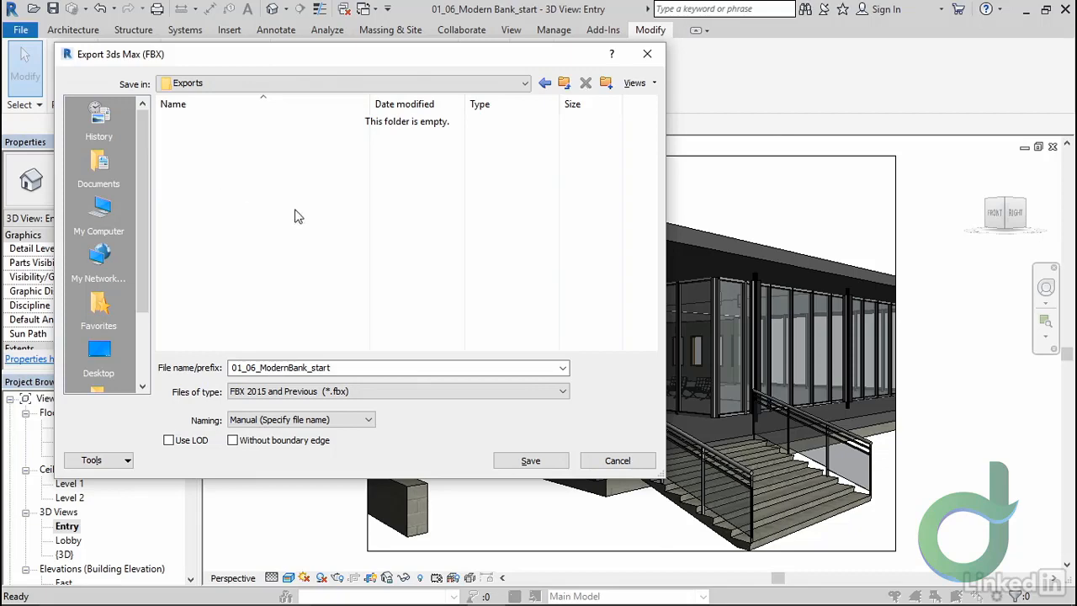
{"action": "left_click", "coordinate": [521, 461]}
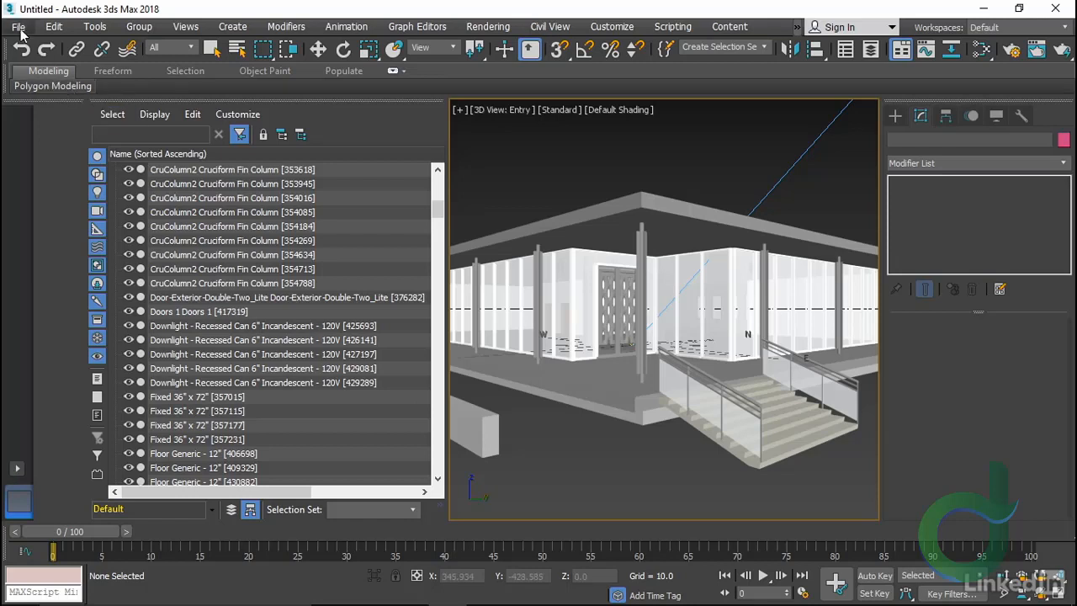
Switch to 3ds Max, start a completely new scene without saving the current one, and narrow the Scene Explorer
{"action": "left_click", "coordinate": [19, 28]}
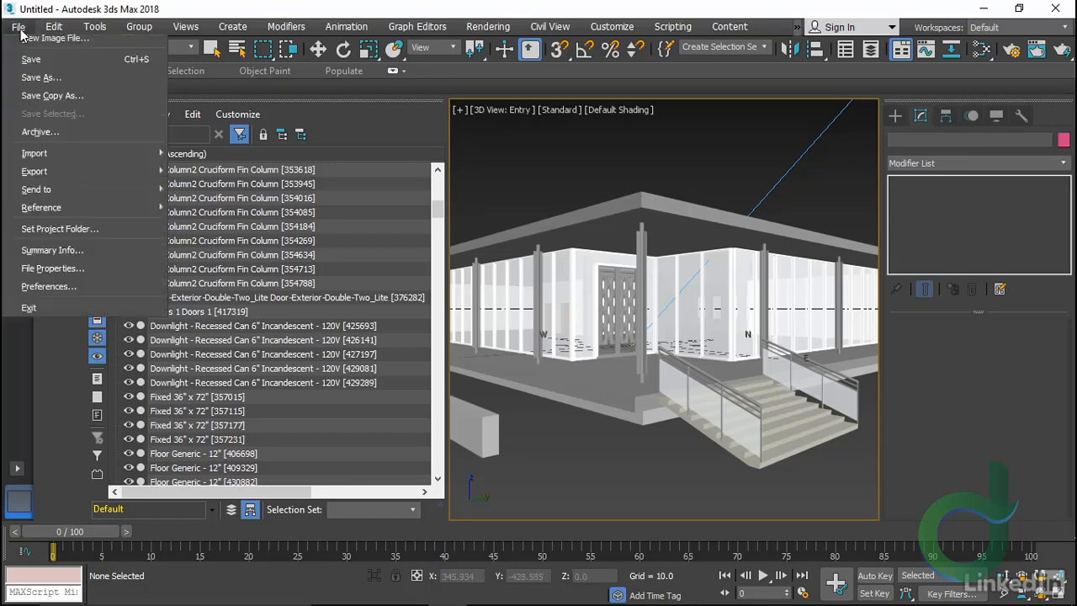
{"action": "mouse_move", "coordinate": [59, 55]}
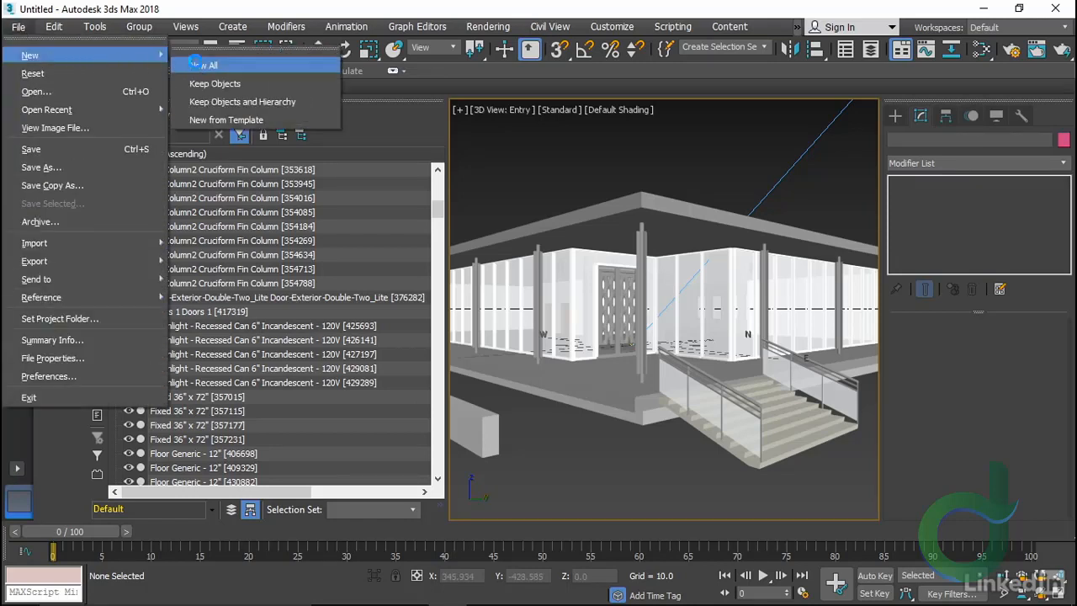
{"action": "left_click", "coordinate": [202, 65]}
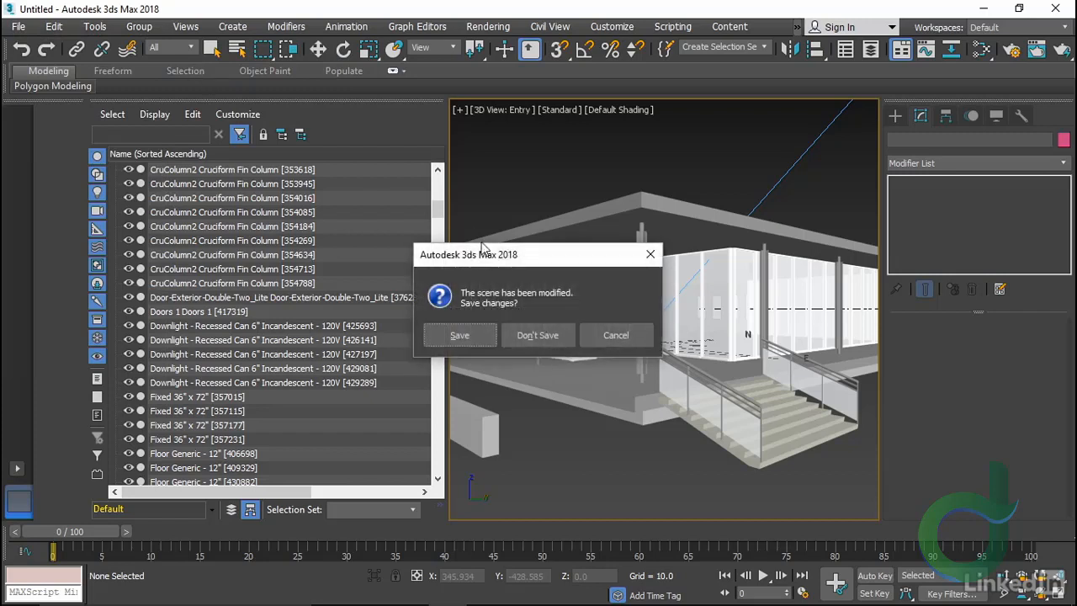
{"action": "left_click", "coordinate": [543, 335]}
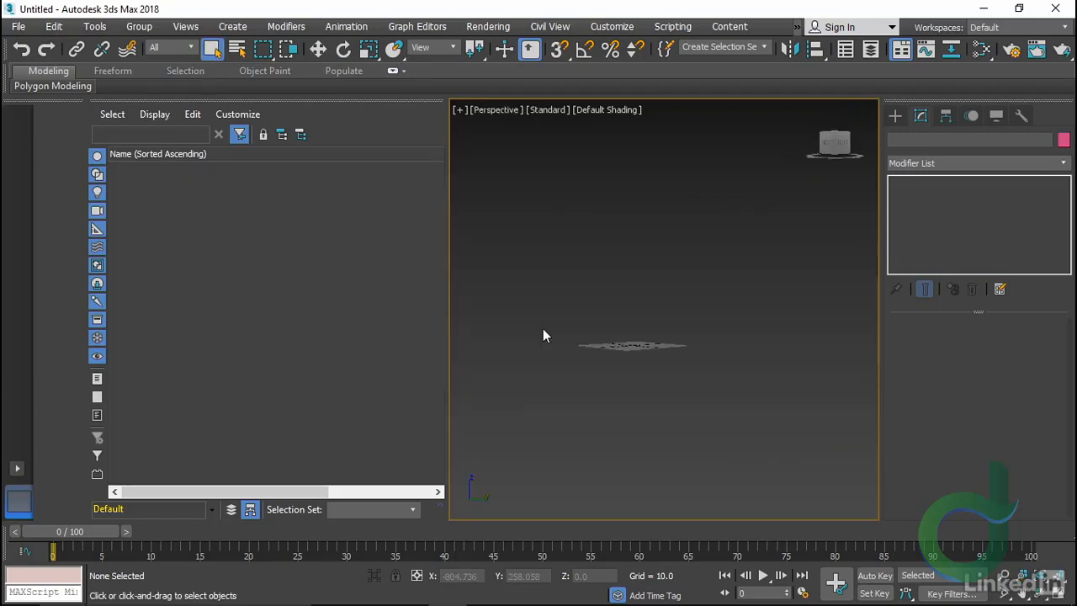
{"action": "left_click_drag", "start_coordinate": [448, 304], "coordinate": [269, 303]}
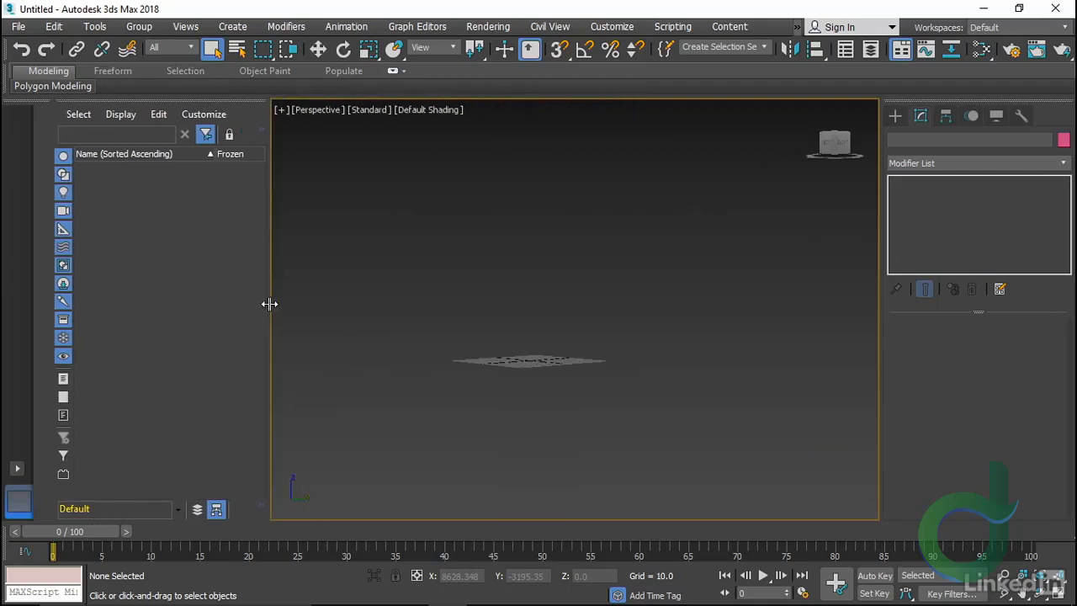
Start an FBX link and choose 01_06_ModernBank_start.fbx from the Exports folder
{"action": "left_click", "coordinate": [17, 26]}
{"action": "mouse_move", "coordinate": [138, 243]}
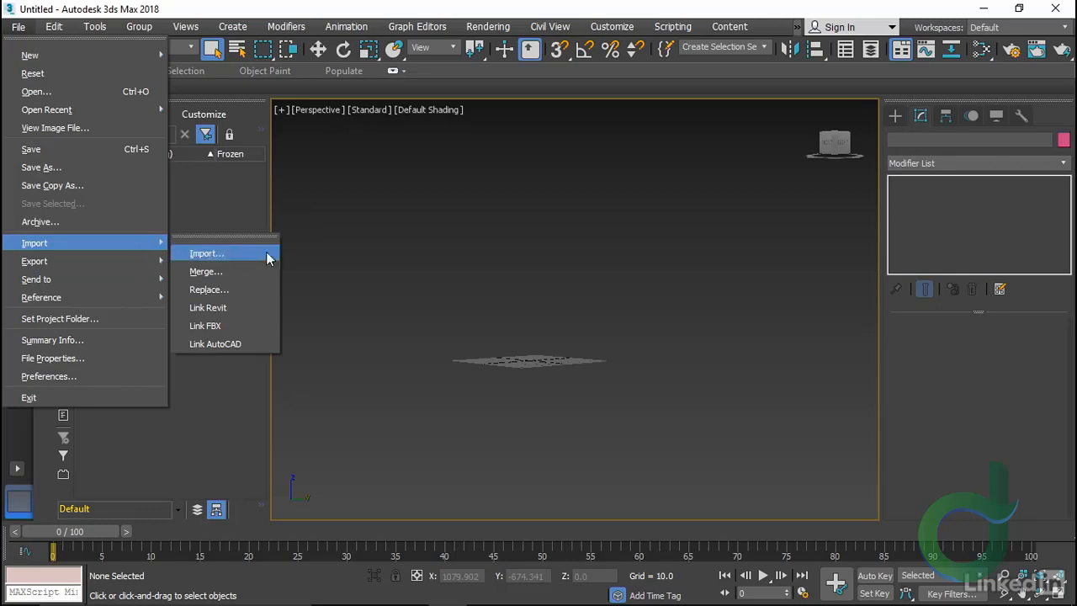
{"action": "left_click", "coordinate": [252, 327]}
{"action": "double_click", "coordinate": [120, 124]}
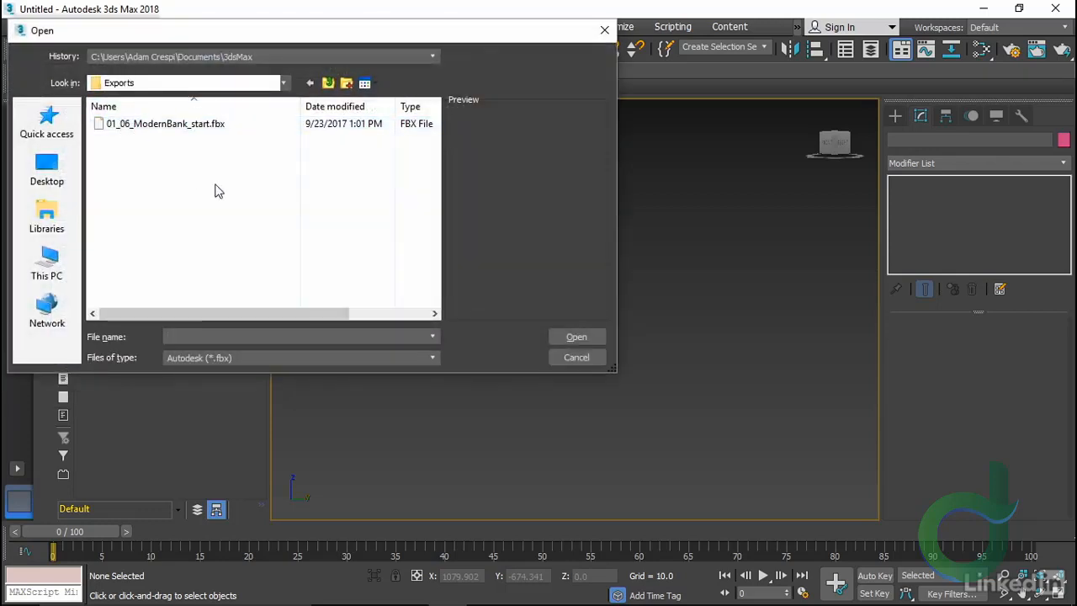
{"action": "left_click", "coordinate": [189, 126]}
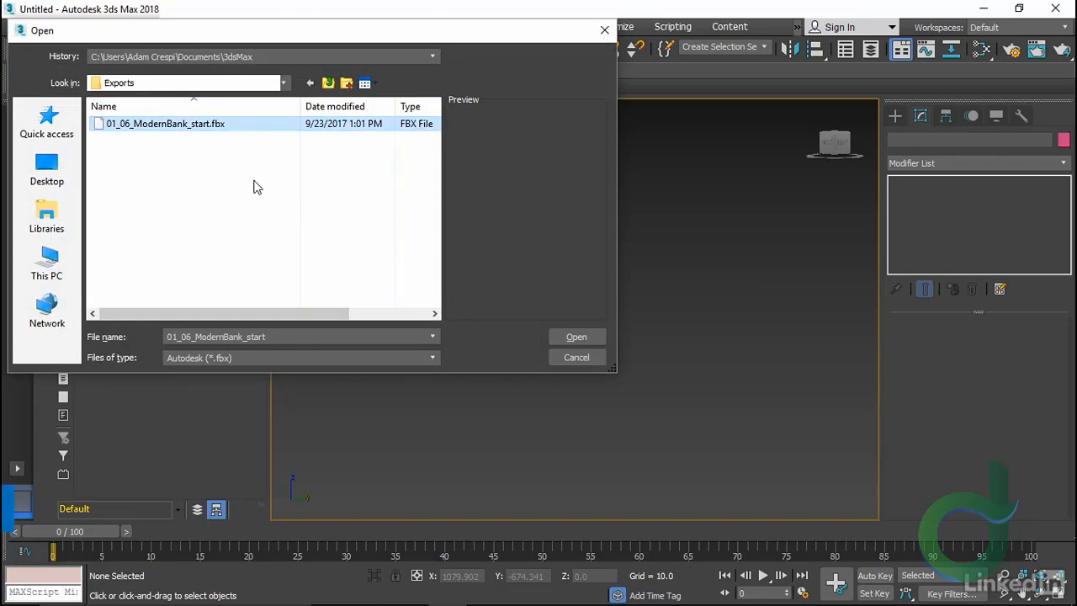
{"action": "left_click", "coordinate": [575, 337]}
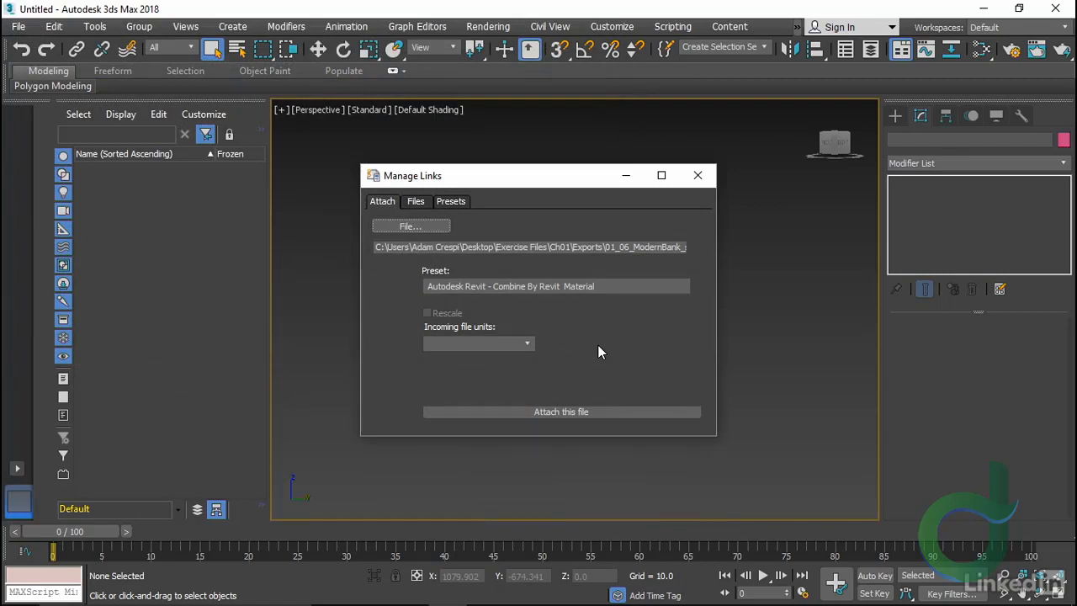
Attach the FBX with the Autodesk Revit - Combine By Revit Material preset, accept the recommended daylight exposure, and clear the selection
{"action": "left_click", "coordinate": [692, 287]}
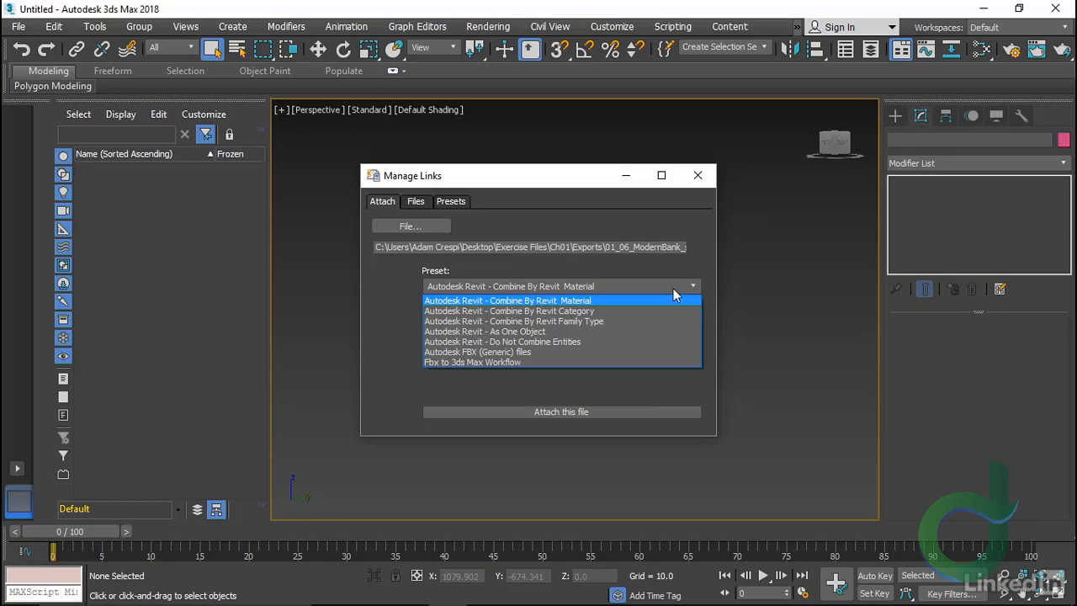
{"action": "left_click", "coordinate": [622, 300]}
{"action": "left_click", "coordinate": [620, 410]}
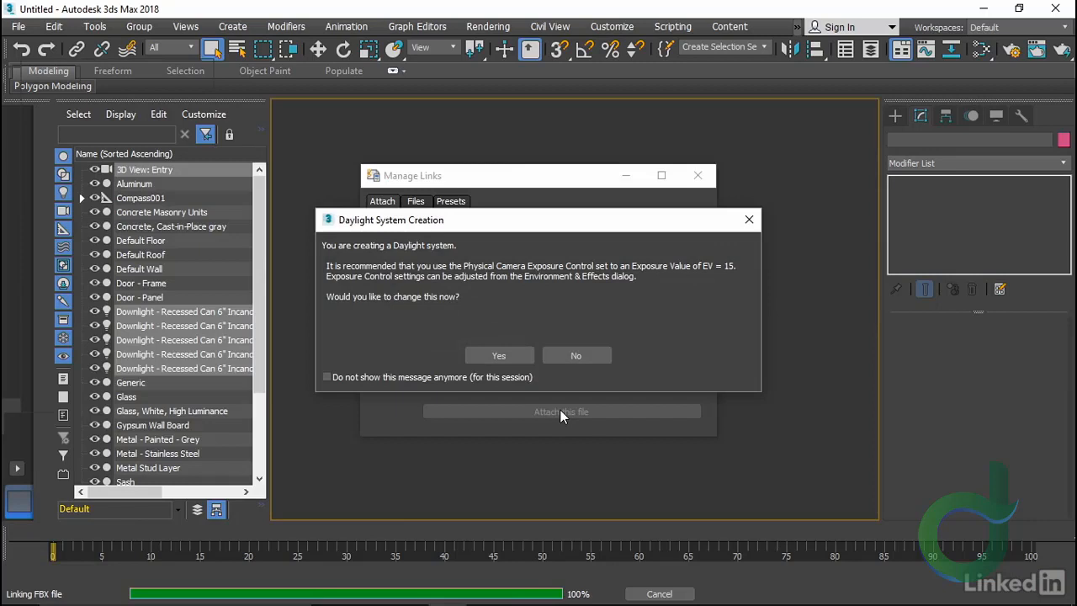
{"action": "left_click", "coordinate": [486, 350]}
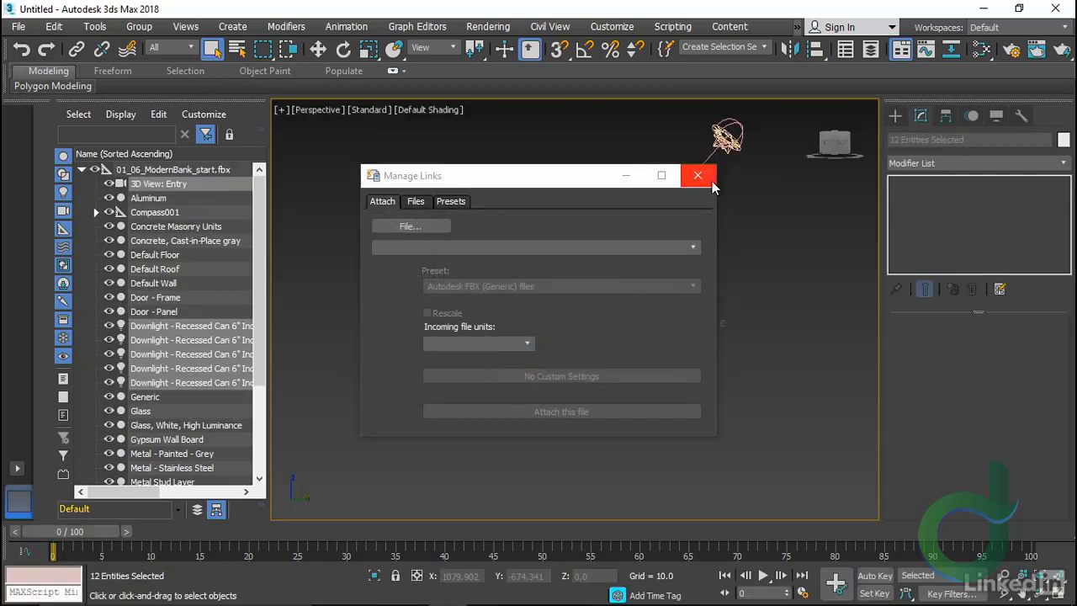
{"action": "left_click", "coordinate": [698, 175]}
{"action": "left_click", "coordinate": [508, 360]}
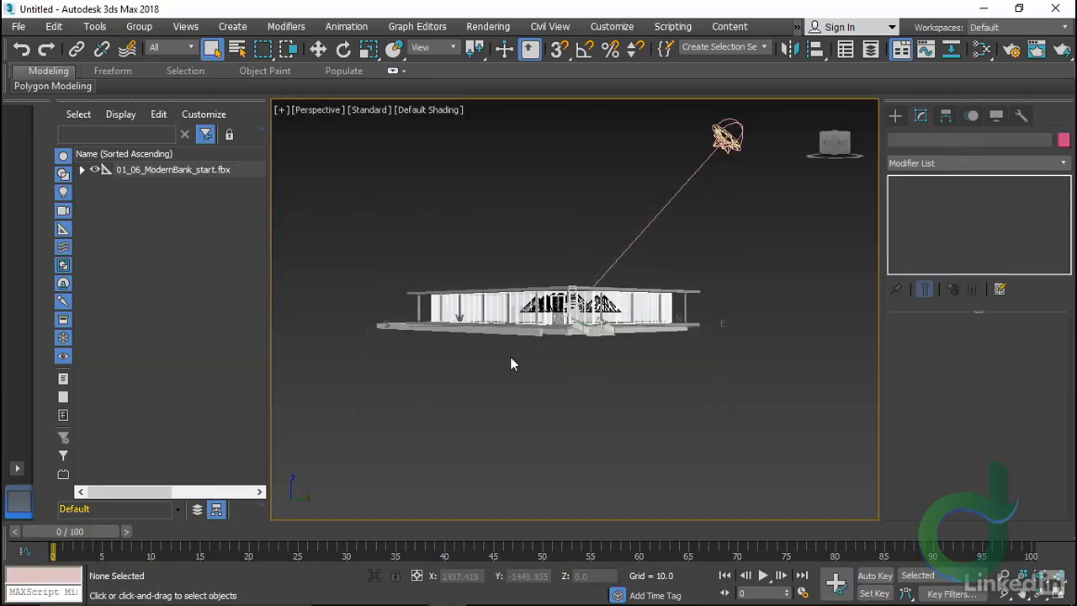
Select a column near the bank entrance to examine which objects were combined by material
{"action": "scroll", "coordinate": [525, 336], "scroll_direction": "up", "scroll_amount": 15}
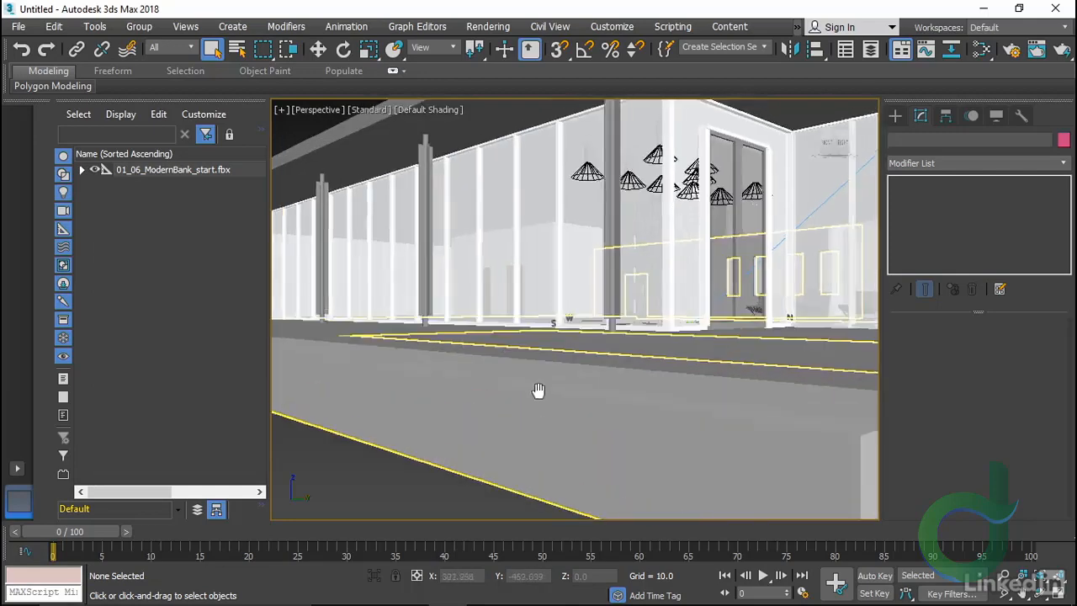
{"action": "scroll", "coordinate": [538, 391], "scroll_direction": "down", "scroll_amount": 5}
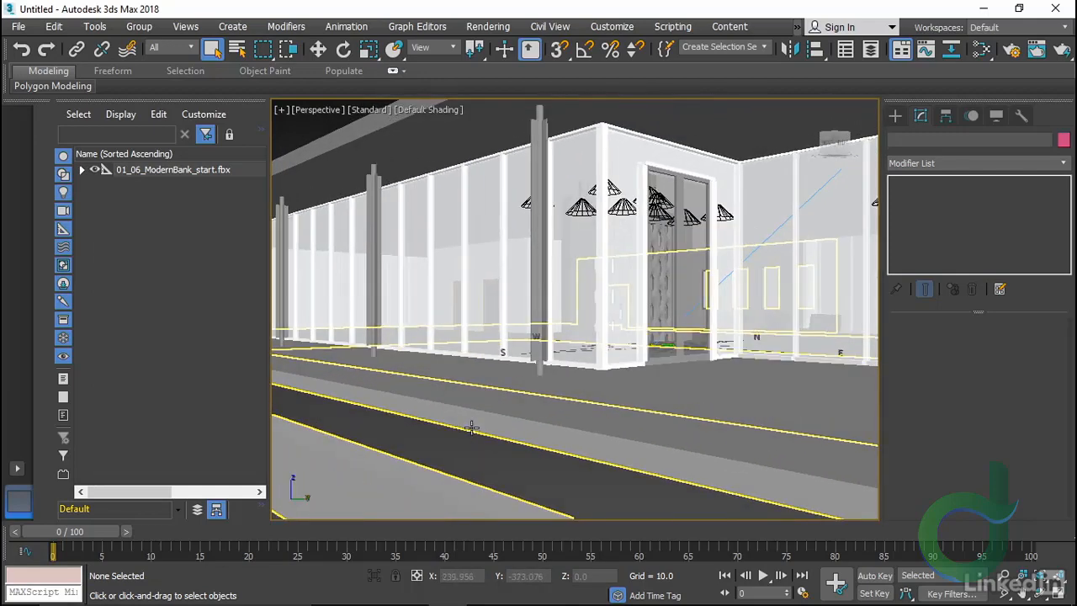
{"action": "left_click", "coordinate": [540, 339]}
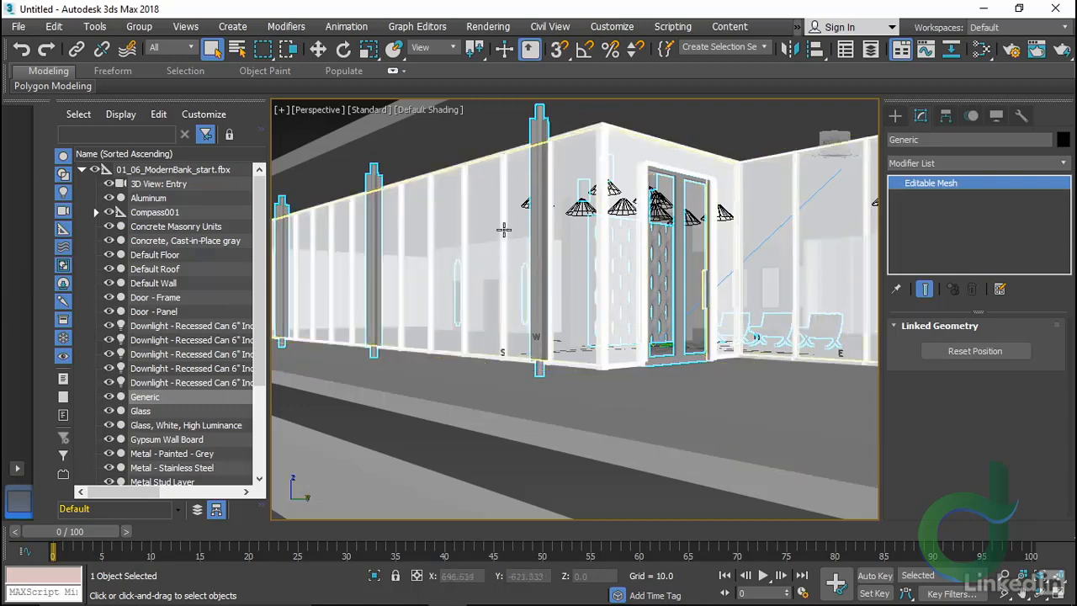
Start a completely new scene without saving the material-combined link
{"action": "left_click", "coordinate": [18, 26]}
{"action": "mouse_move", "coordinate": [33, 55]}
{"action": "left_click", "coordinate": [201, 66]}
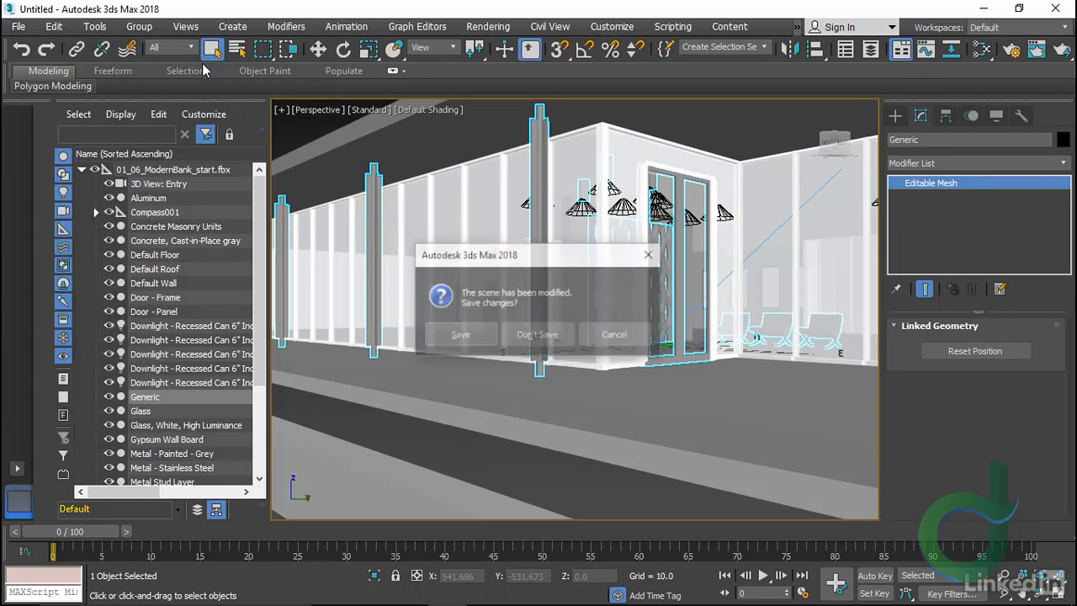
{"action": "left_click", "coordinate": [551, 332]}
Start another FBX link in the empty scene and load 01_06_ModernBank_start.fbx from the Exports folder
{"action": "left_click", "coordinate": [19, 27]}
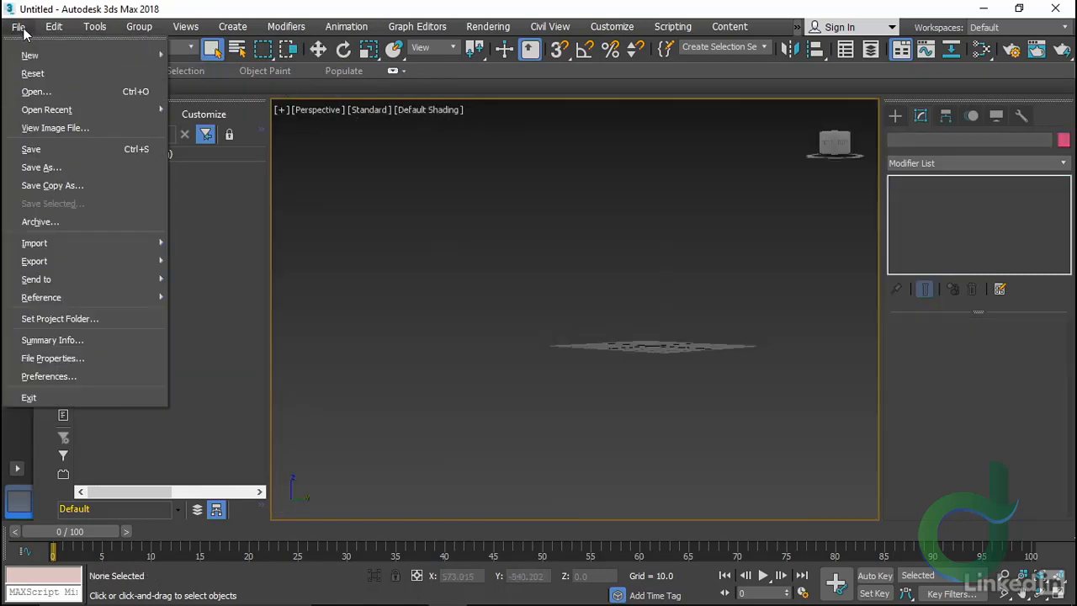
{"action": "mouse_move", "coordinate": [103, 245]}
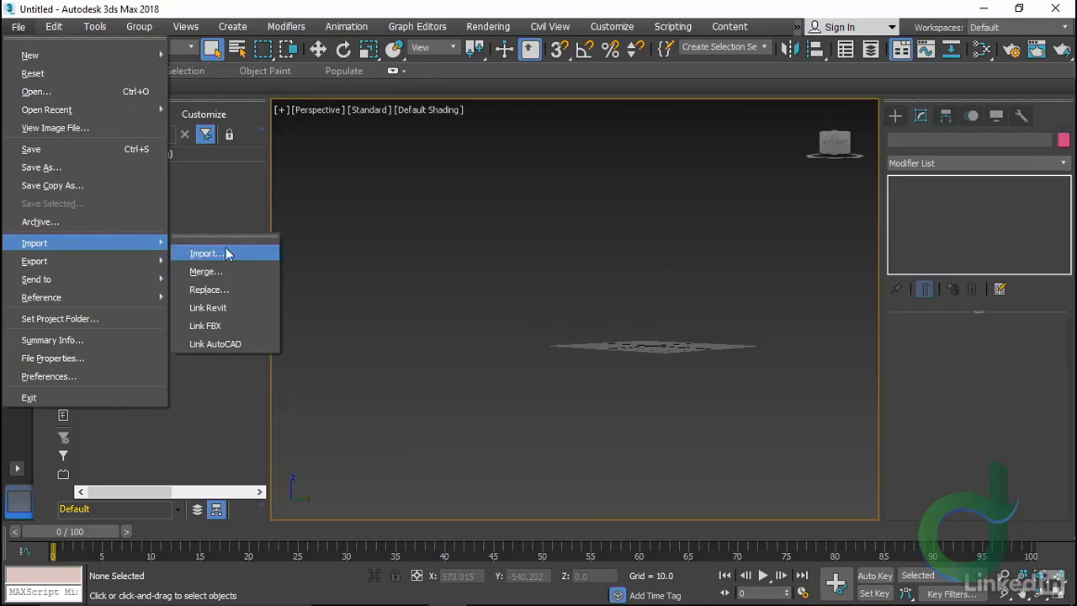
{"action": "left_click", "coordinate": [242, 323]}
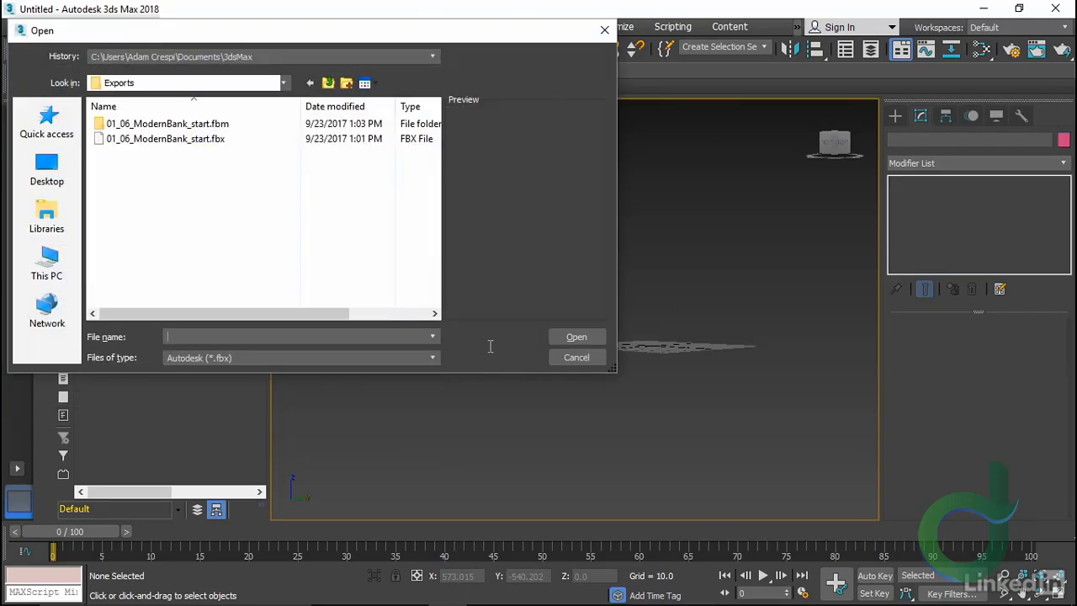
{"action": "left_click", "coordinate": [223, 140]}
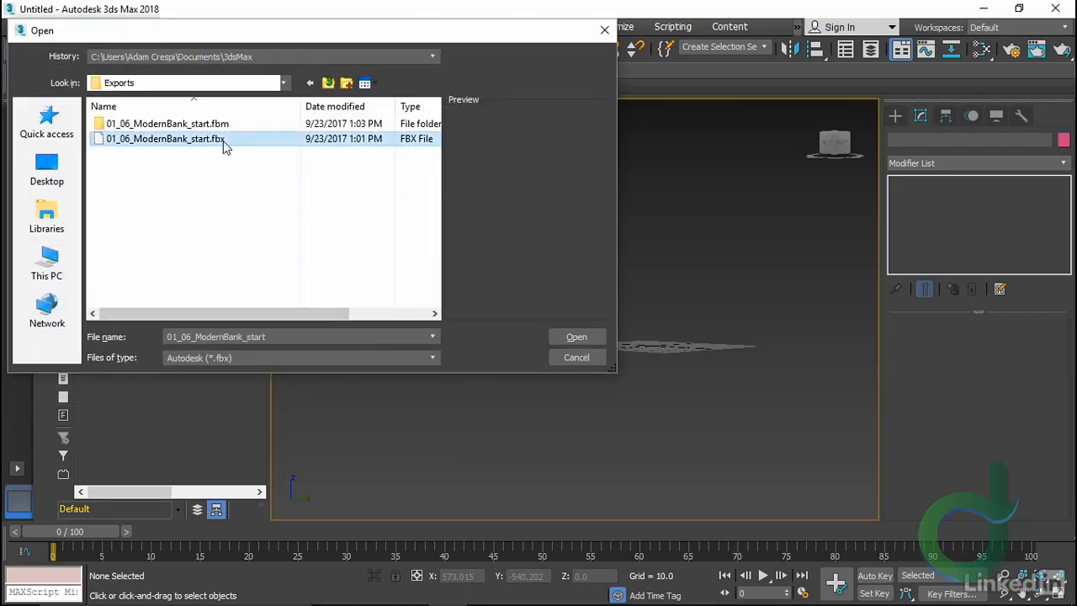
{"action": "left_click", "coordinate": [572, 336]}
Attach the FBX with the Autodesk Revit - Do Not Combine Entities preset, accept the recommended daylight exposure, and clear the selection
{"action": "left_click", "coordinate": [605, 287]}
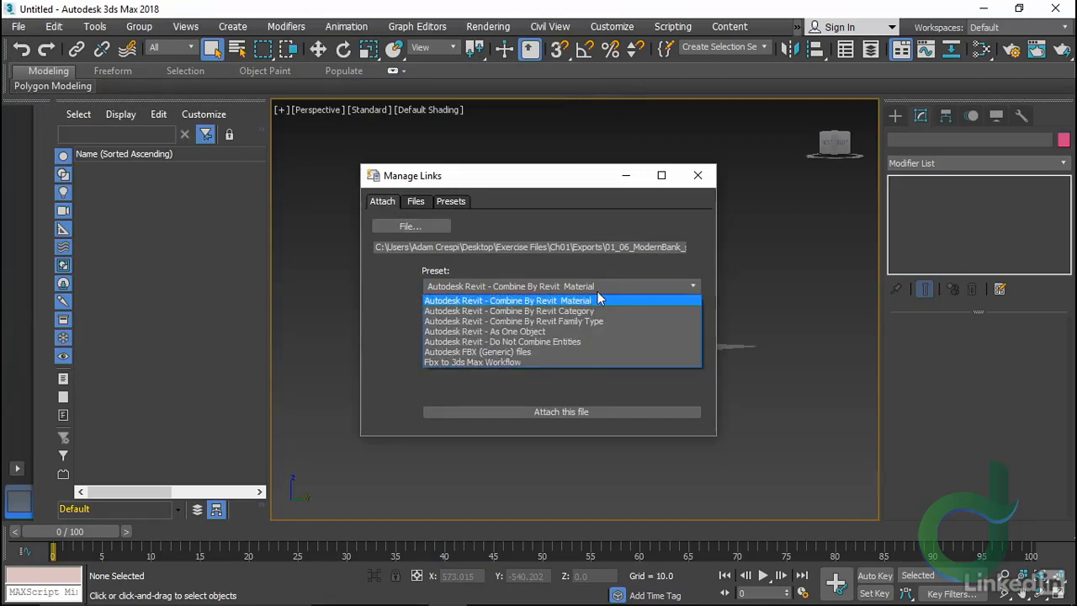
{"action": "left_click", "coordinate": [568, 346]}
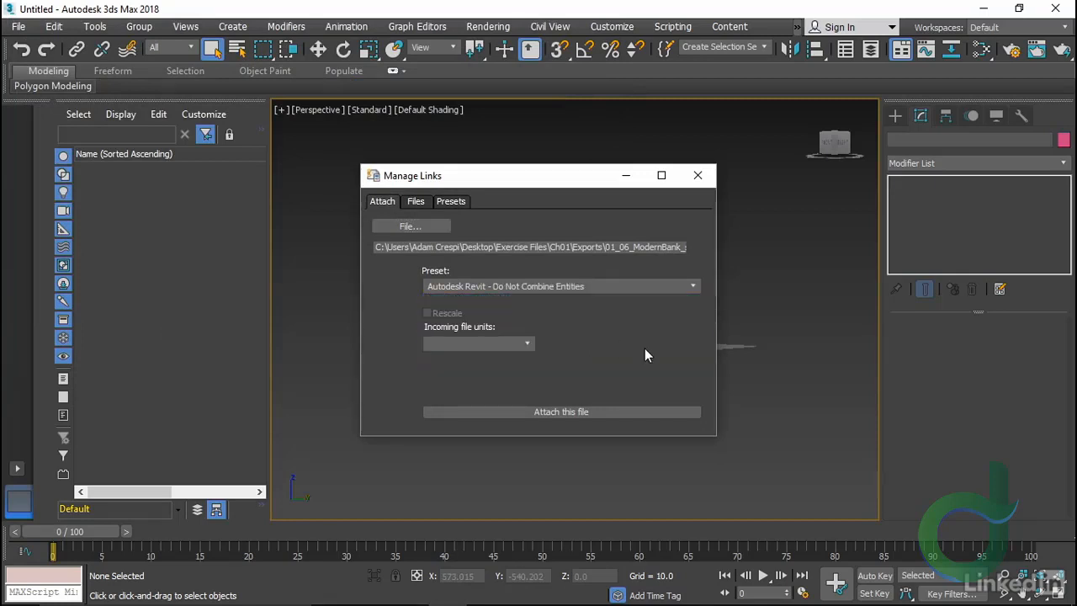
{"action": "left_click", "coordinate": [581, 406]}
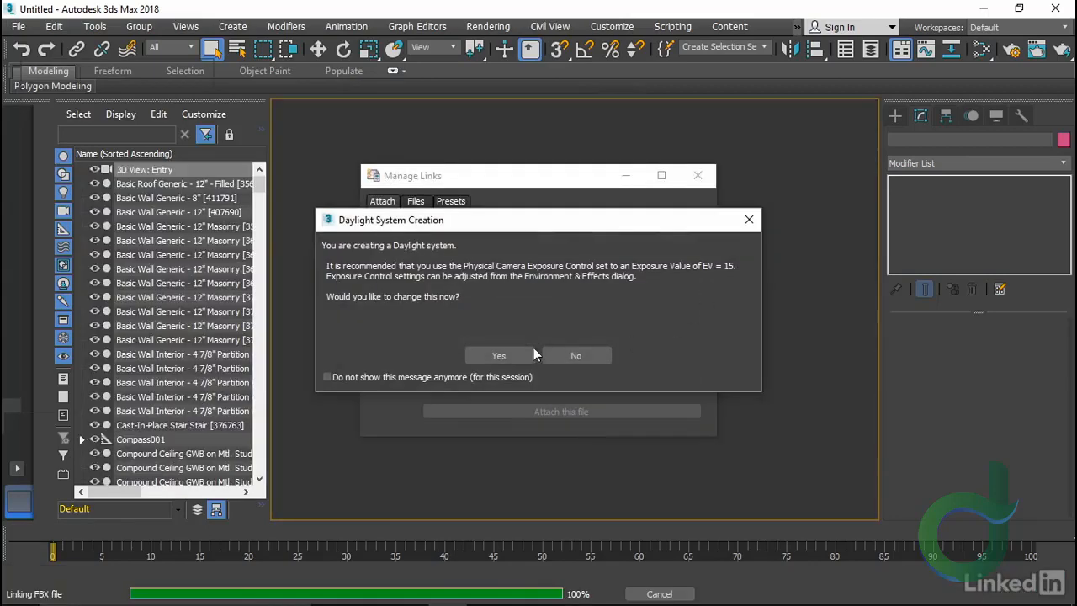
{"action": "left_click", "coordinate": [488, 356]}
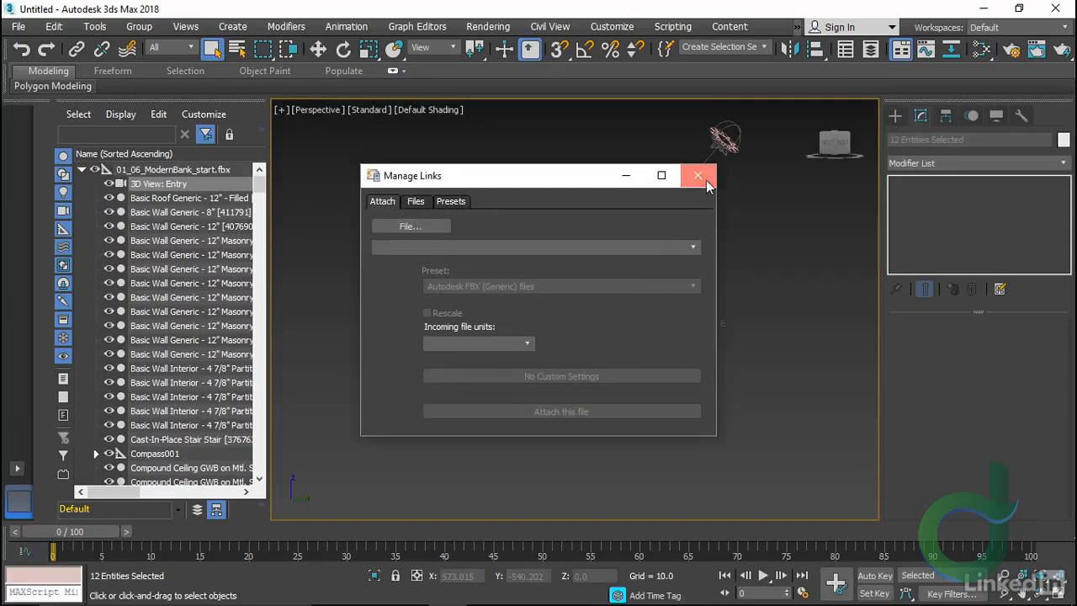
{"action": "left_click", "coordinate": [697, 176]}
{"action": "left_click", "coordinate": [484, 377]}
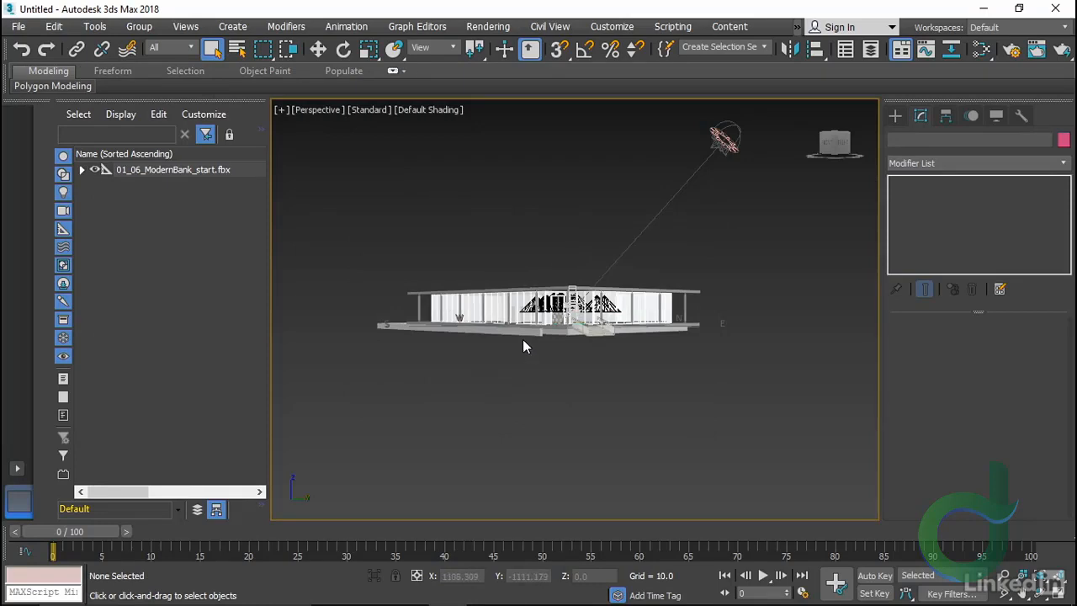
View the scene through the Entry camera, select the corner cruciform column to examine it as a separate object, and clear the selection
{"action": "key", "text": "c"}
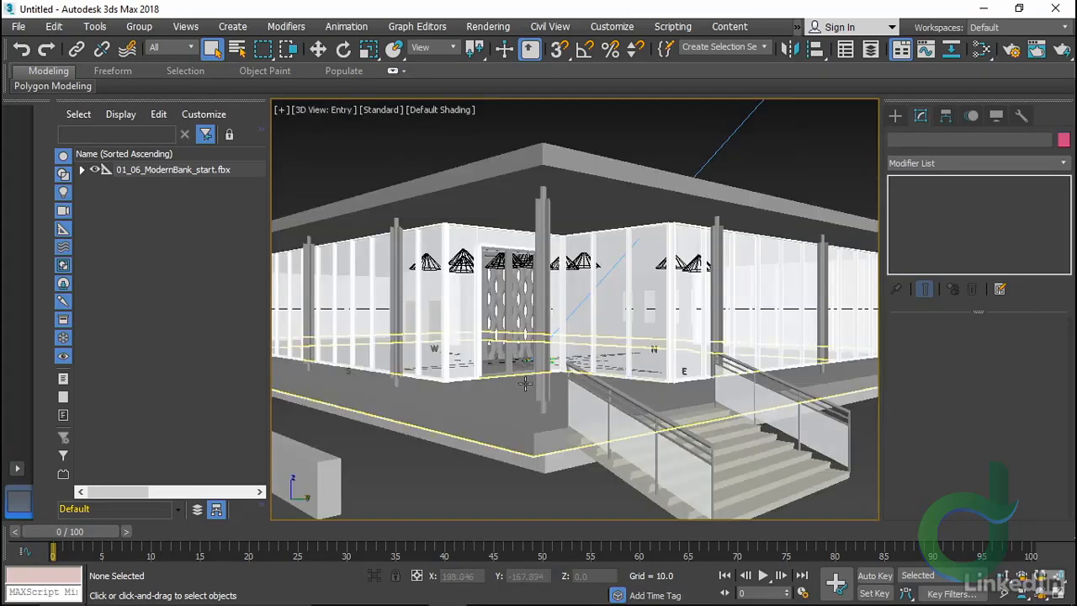
{"action": "left_click", "coordinate": [547, 306]}
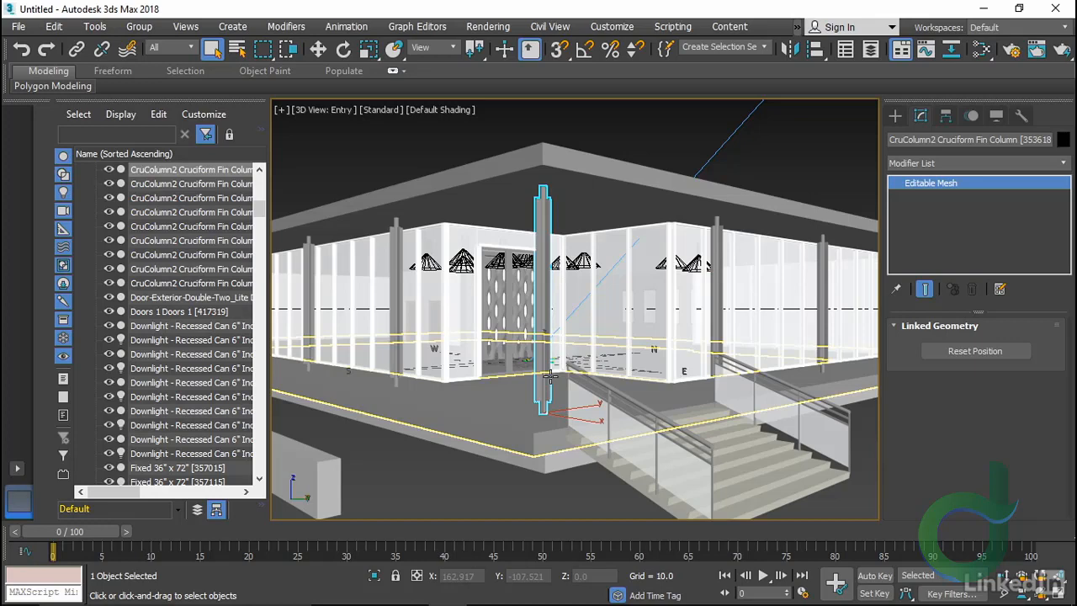
{"action": "left_click", "coordinate": [354, 168]}
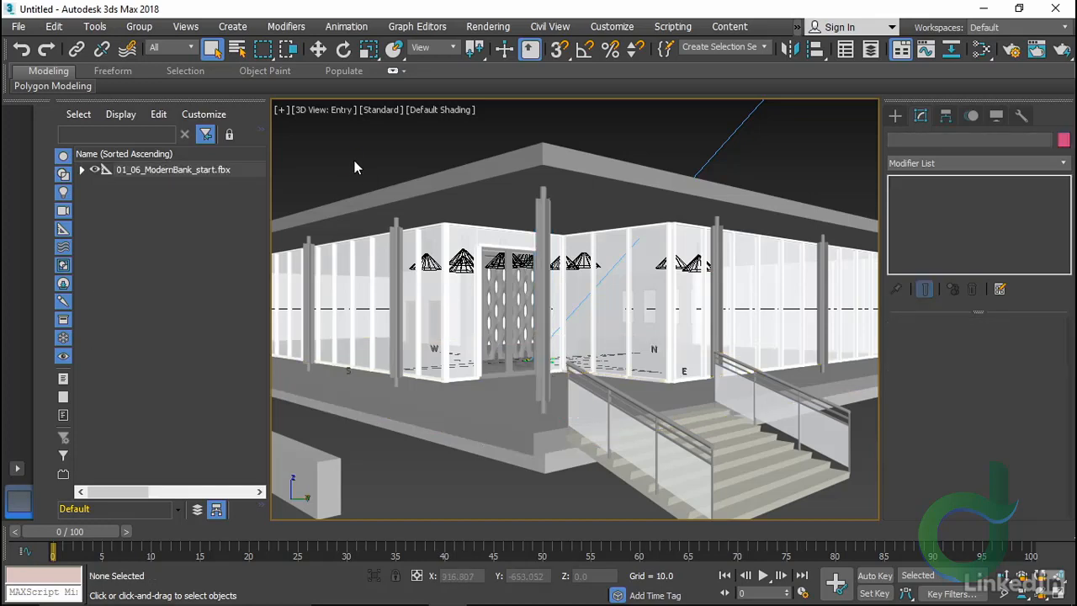
Discard the scene with the uncombined link and start a completely new one
{"action": "left_click", "coordinate": [18, 26]}
{"action": "mouse_move", "coordinate": [33, 48]}
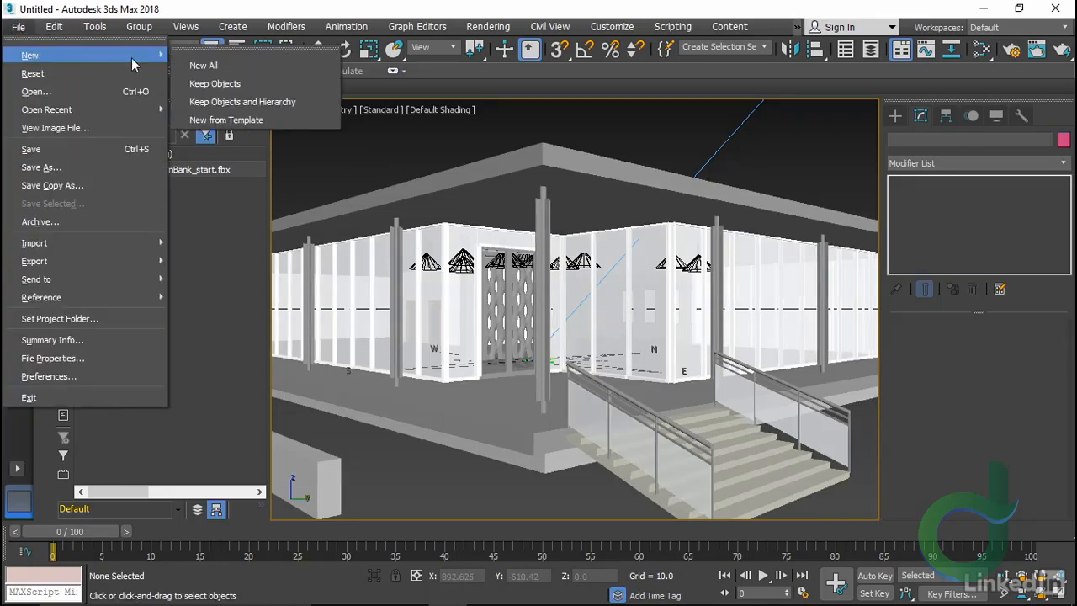
{"action": "left_click", "coordinate": [202, 65]}
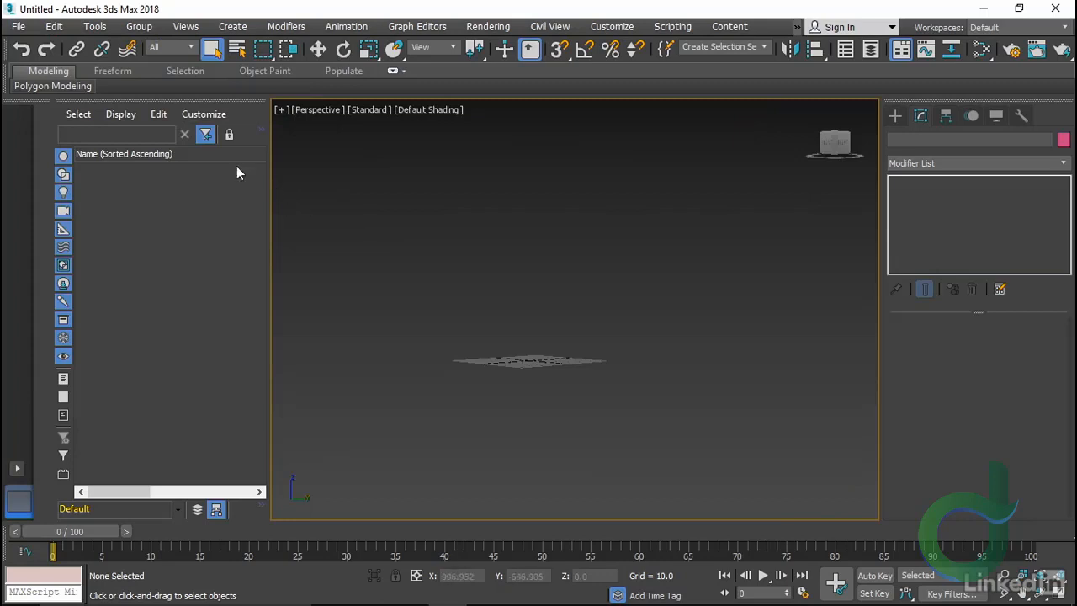
Start a direct import of 01_06_ModernBank_start.fbx from the Exports folder instead of linking it
{"action": "left_click", "coordinate": [17, 26]}
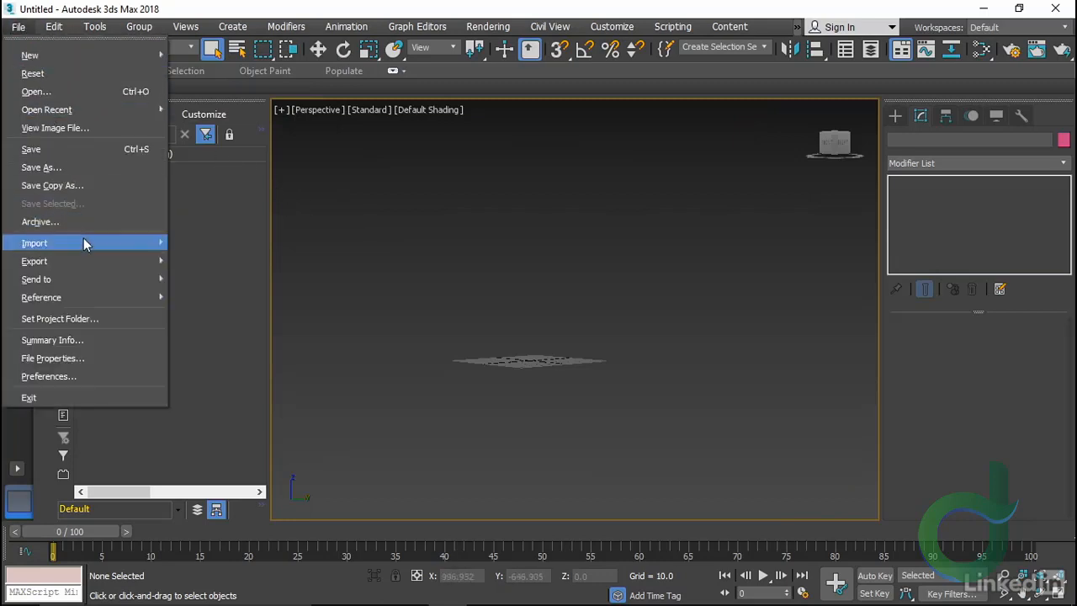
{"action": "mouse_move", "coordinate": [84, 238]}
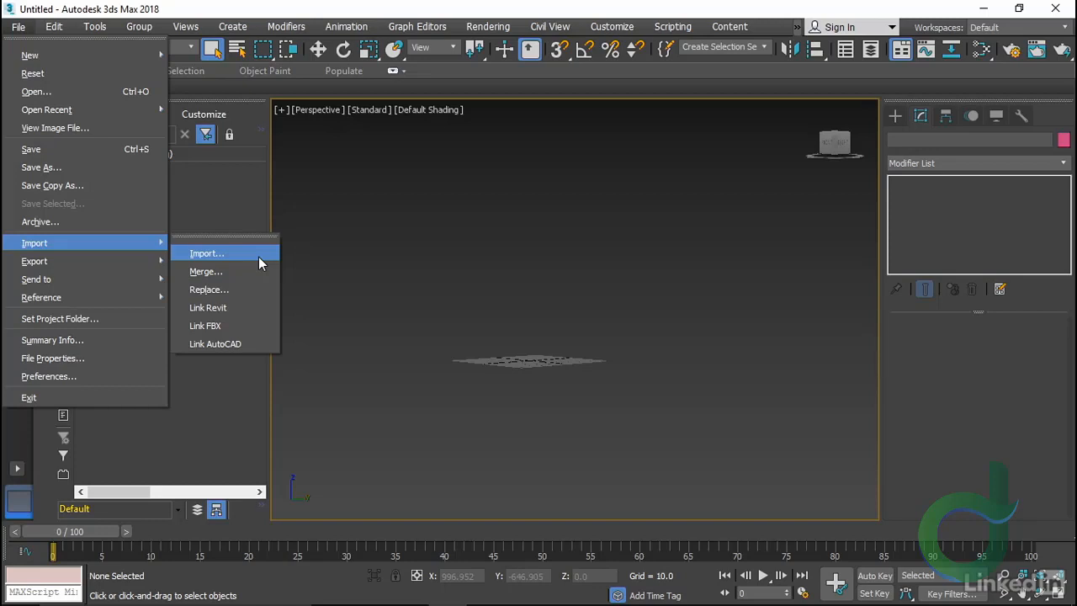
{"action": "left_click", "coordinate": [259, 257]}
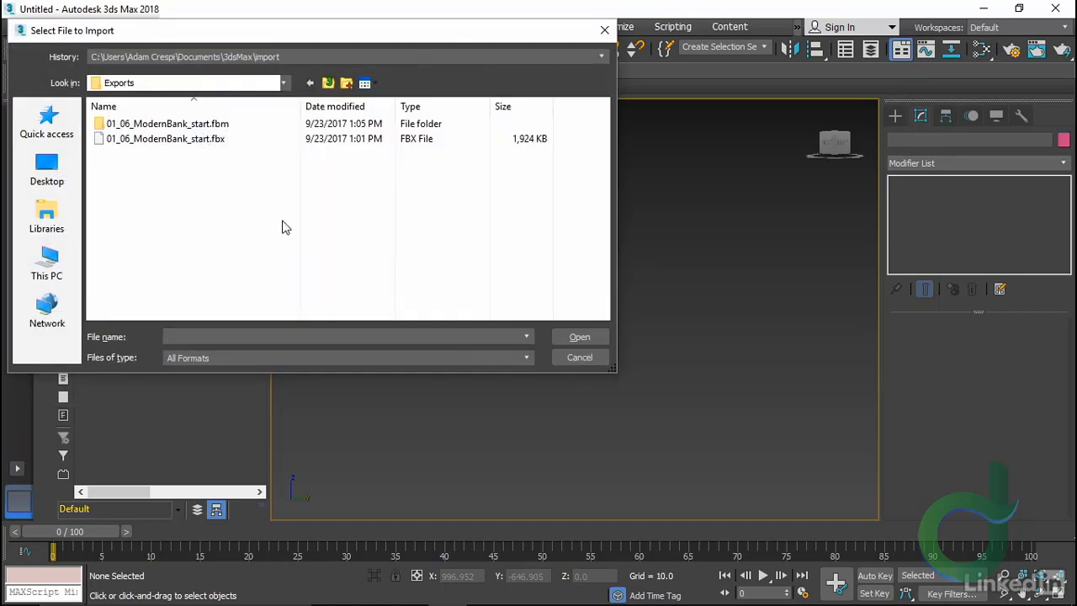
{"action": "left_click", "coordinate": [186, 139]}
{"action": "left_click", "coordinate": [589, 337]}
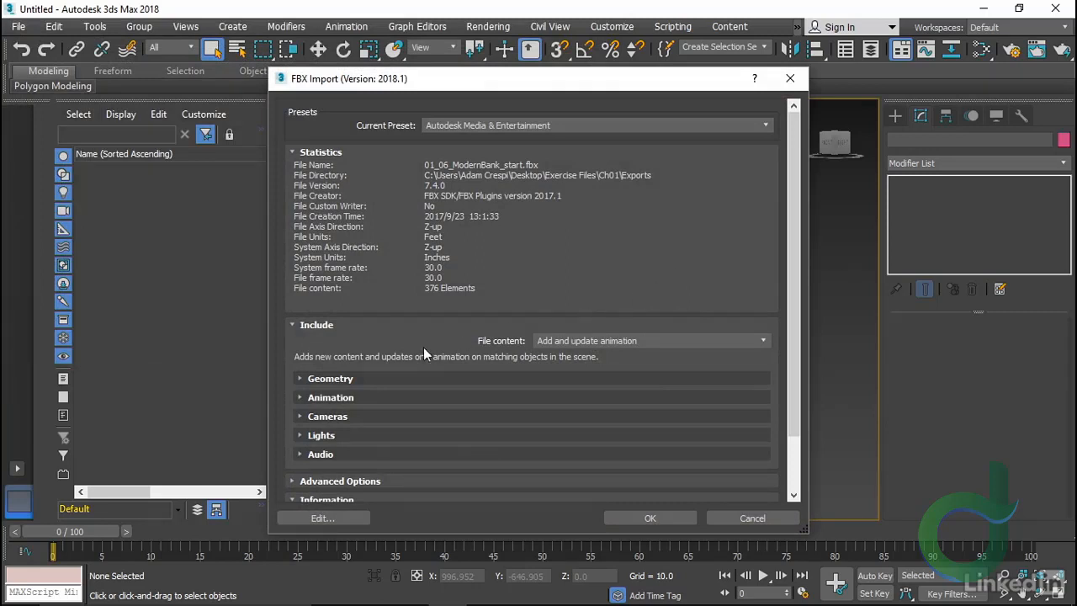
Include smoothing groups, cameras, lights, and sun and sky in the FBX import settings, and import the bank model
{"action": "left_click", "coordinate": [365, 382]}
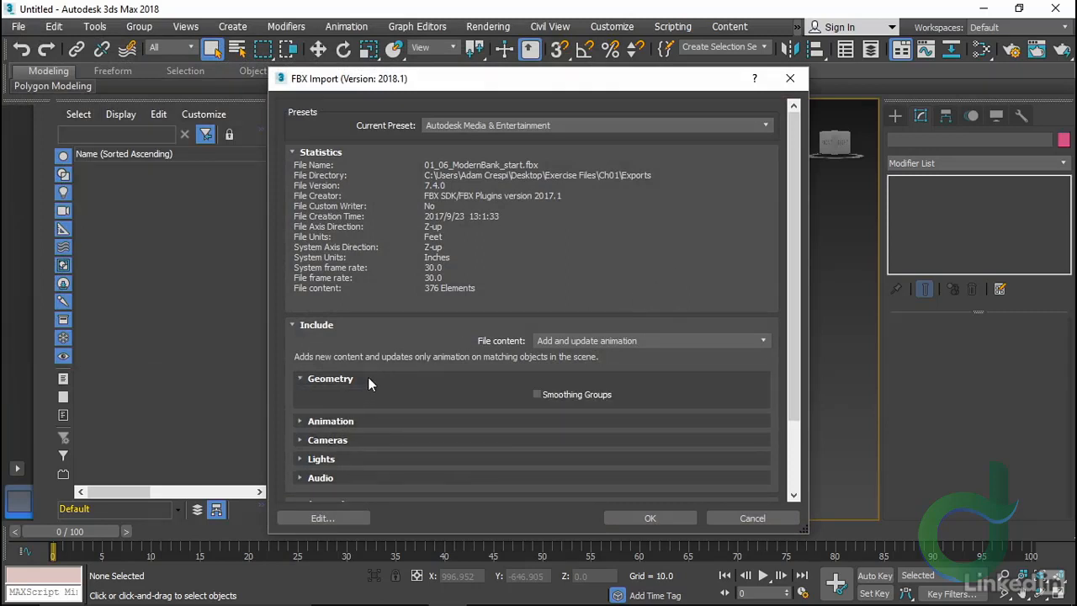
{"action": "left_click", "coordinate": [539, 395]}
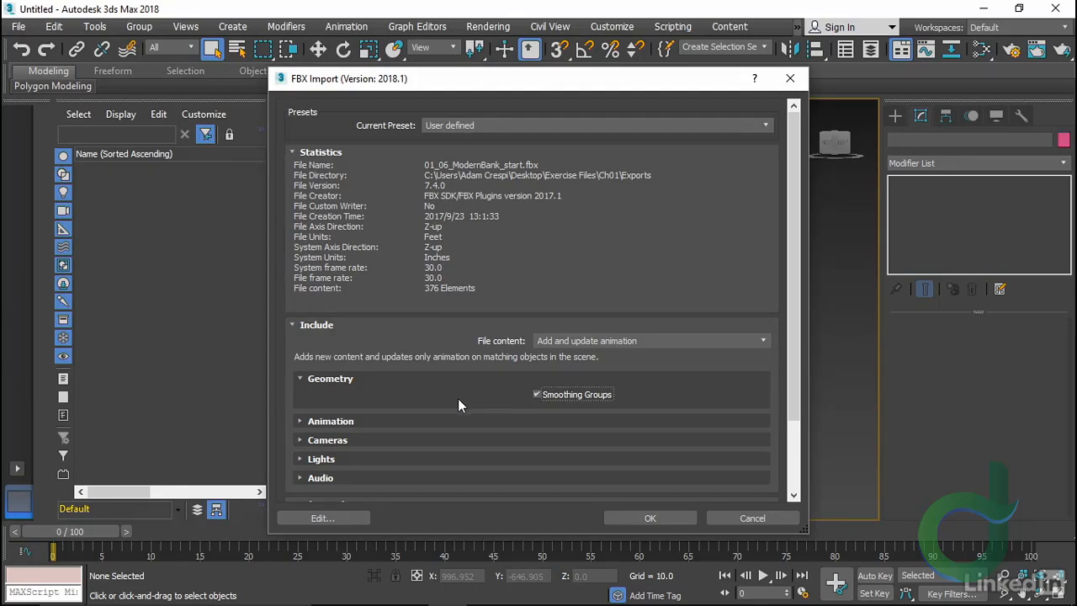
{"action": "scroll", "coordinate": [458, 398], "scroll_direction": "down", "scroll_amount": 3}
{"action": "left_click", "coordinate": [391, 371]}
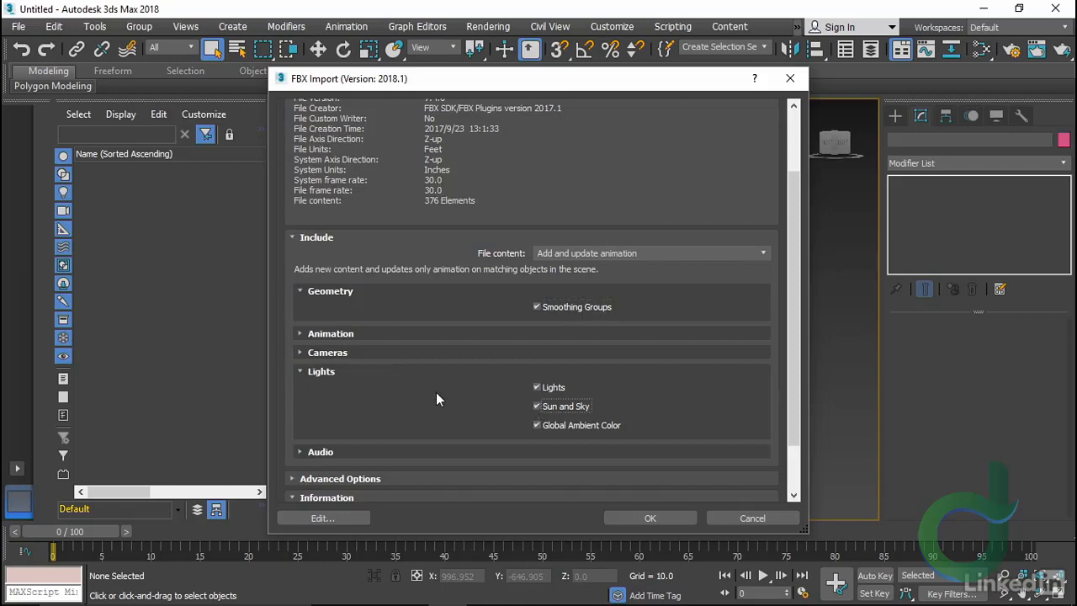
{"action": "left_click", "coordinate": [389, 354]}
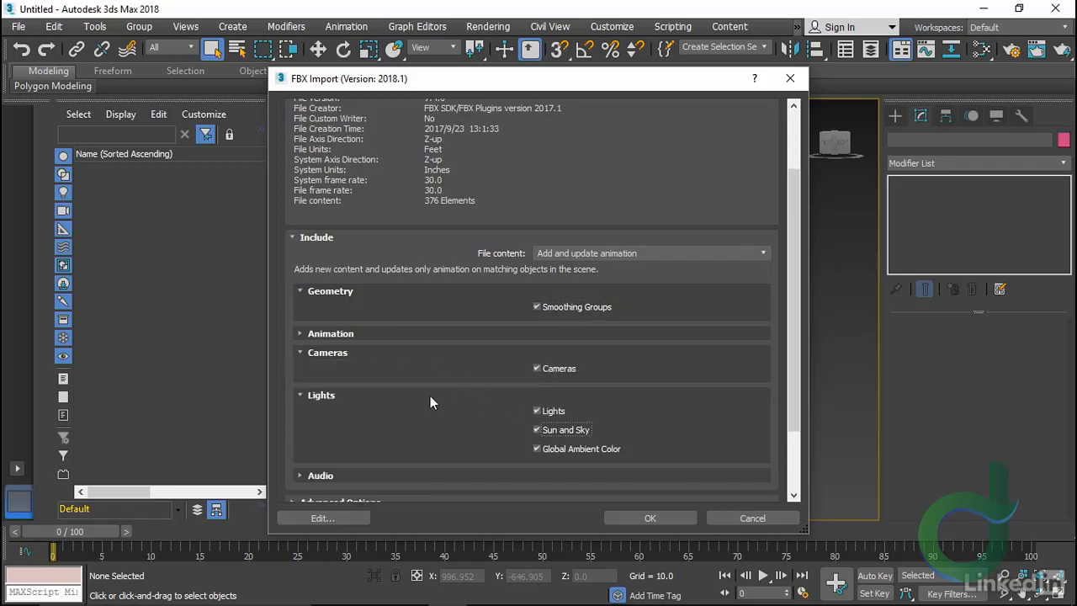
{"action": "scroll", "coordinate": [432, 398], "scroll_direction": "down", "scroll_amount": 3}
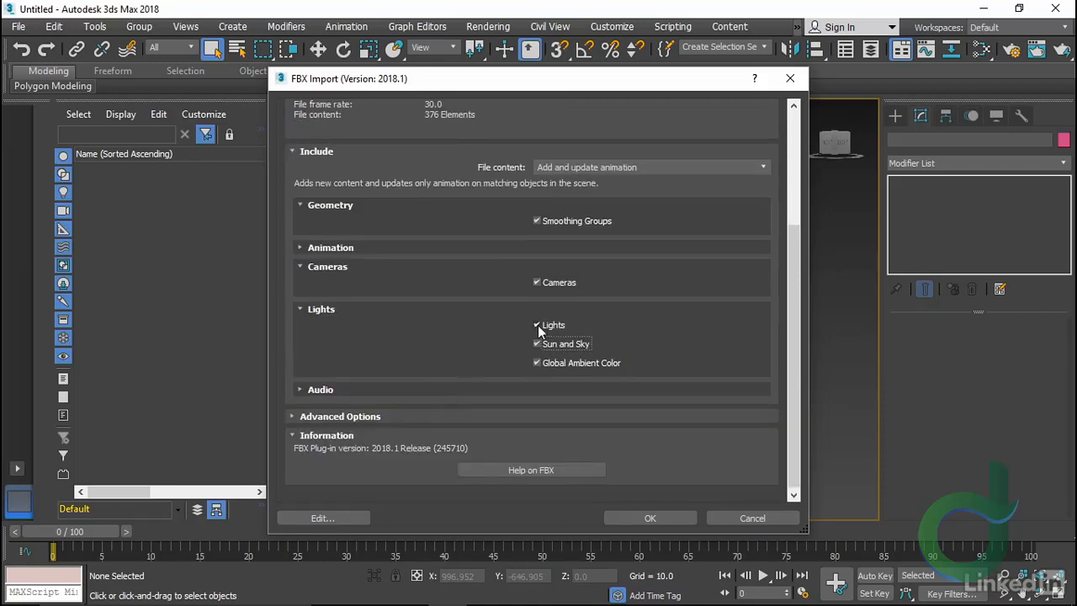
{"action": "scroll", "coordinate": [481, 375], "scroll_direction": "up", "scroll_amount": 6}
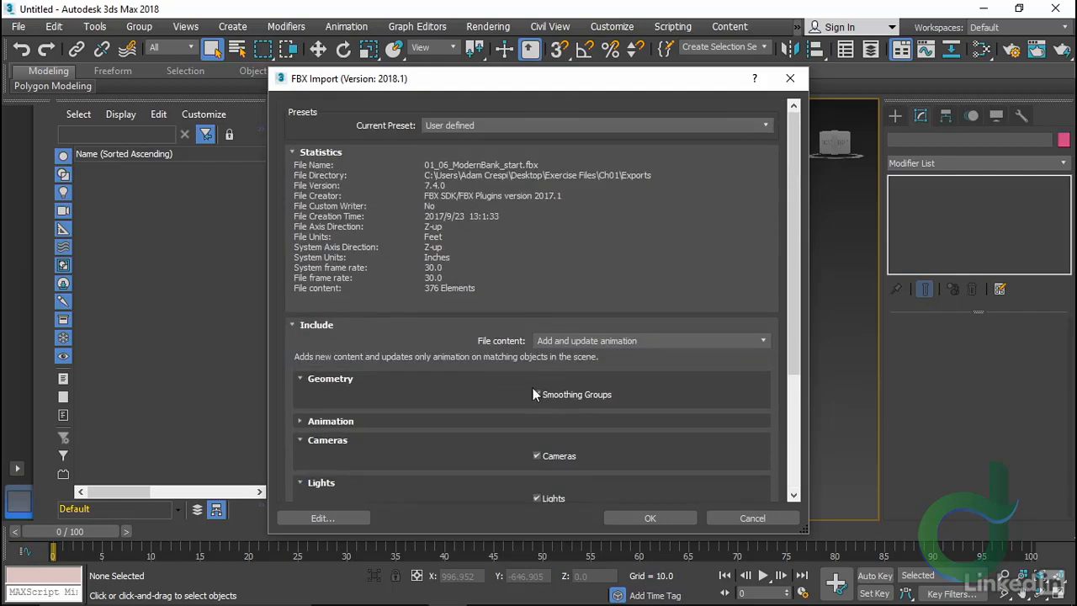
{"action": "left_click", "coordinate": [637, 516]}
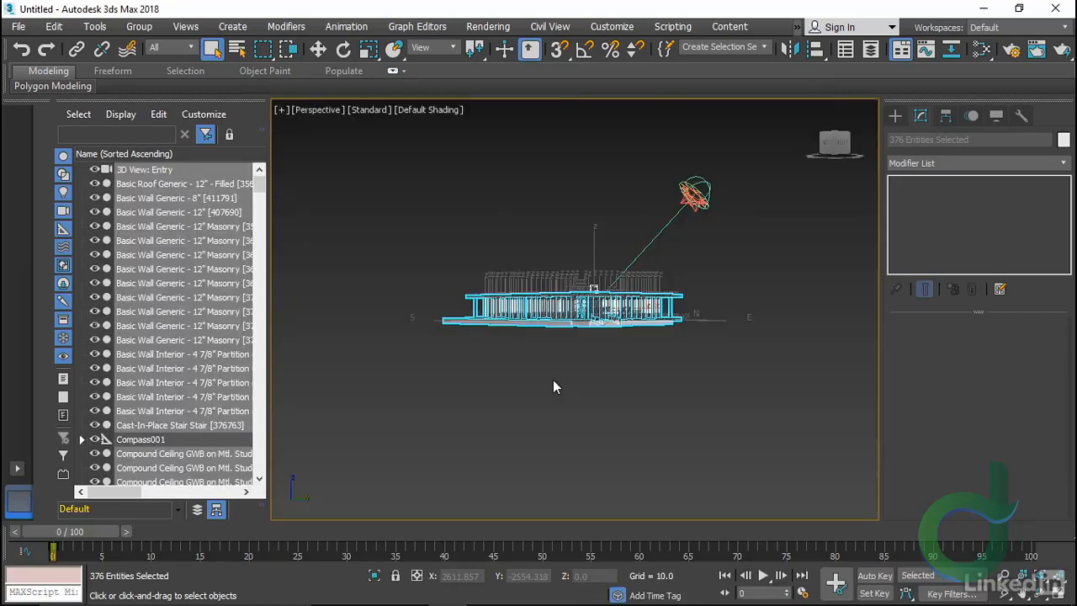
Clear the selection, view the imported model through the Entry camera, and select the corner cruciform column to inspect its mesh
{"action": "left_click", "coordinate": [544, 378]}
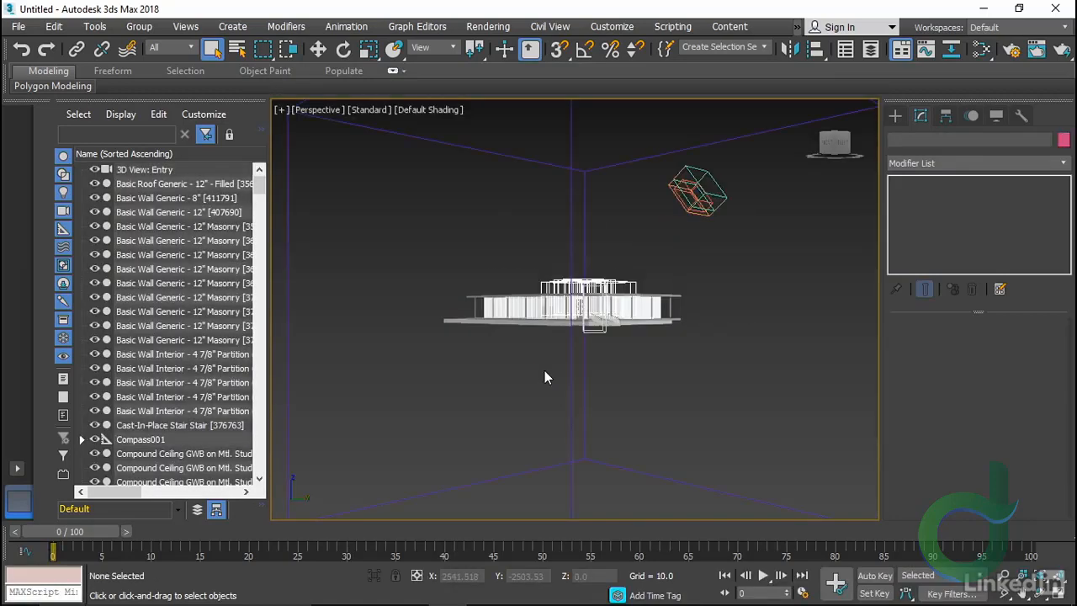
{"action": "key", "text": "c"}
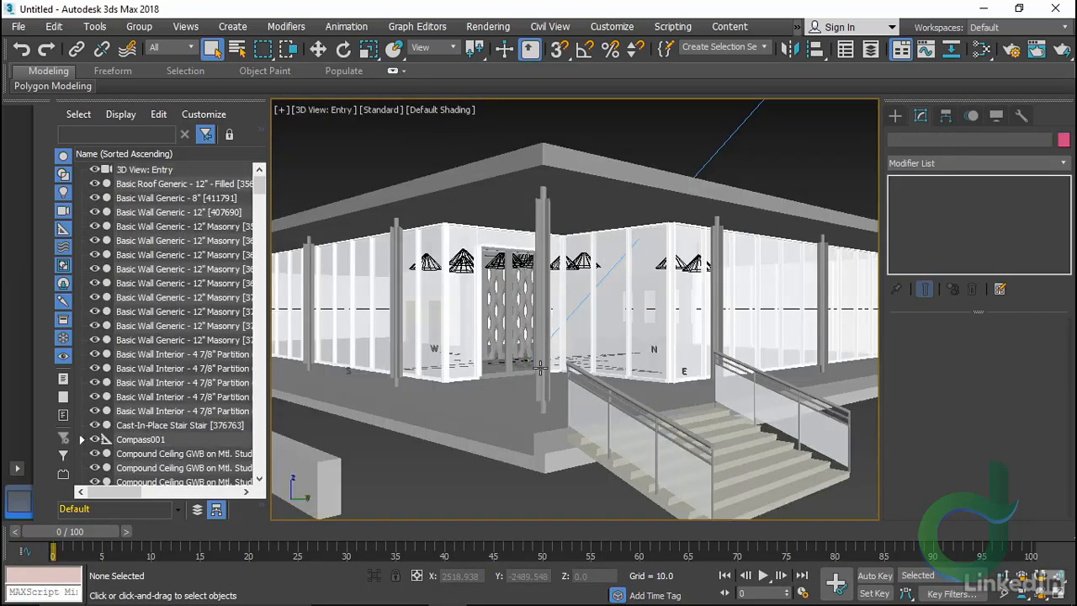
{"action": "left_click", "coordinate": [541, 357]}
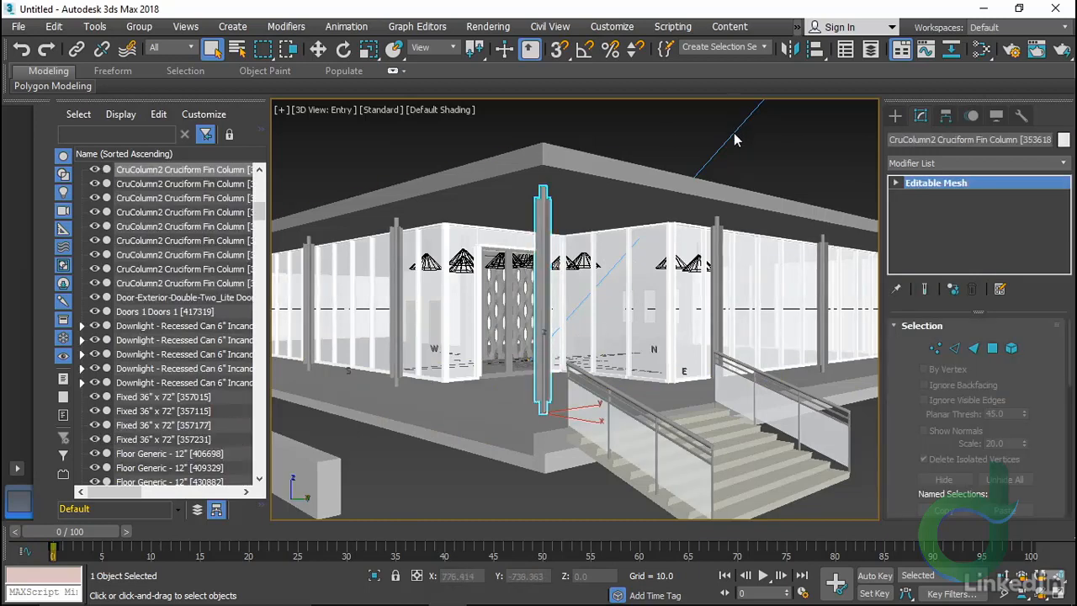
Try to raise the top vertices of the corner column's editable mesh, leave vertex editing, and clear the selection
{"action": "left_click", "coordinate": [954, 290]}
{"action": "left_click", "coordinate": [935, 347]}
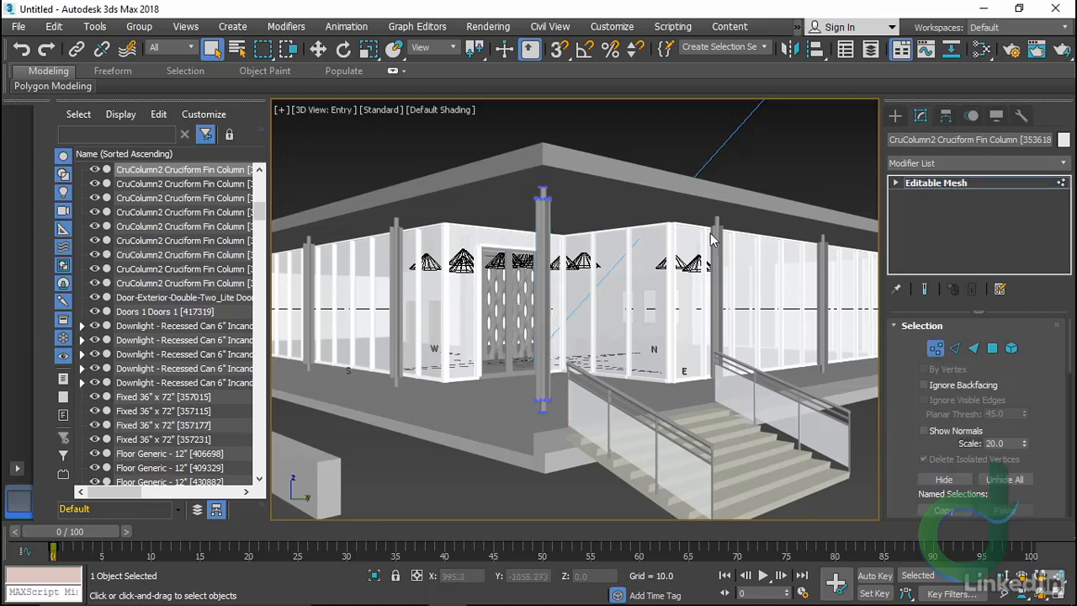
{"action": "left_click_drag", "start_coordinate": [483, 131], "coordinate": [577, 191]}
{"action": "key", "text": "w"}
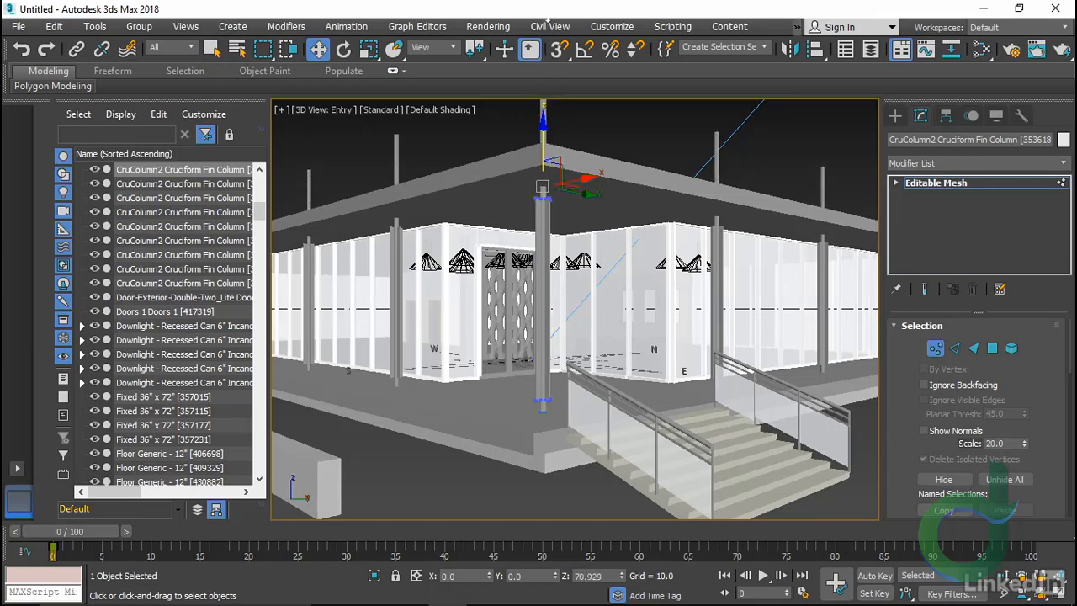
{"action": "left_click_drag", "start_coordinate": [562, 189], "coordinate": [564, 145]}
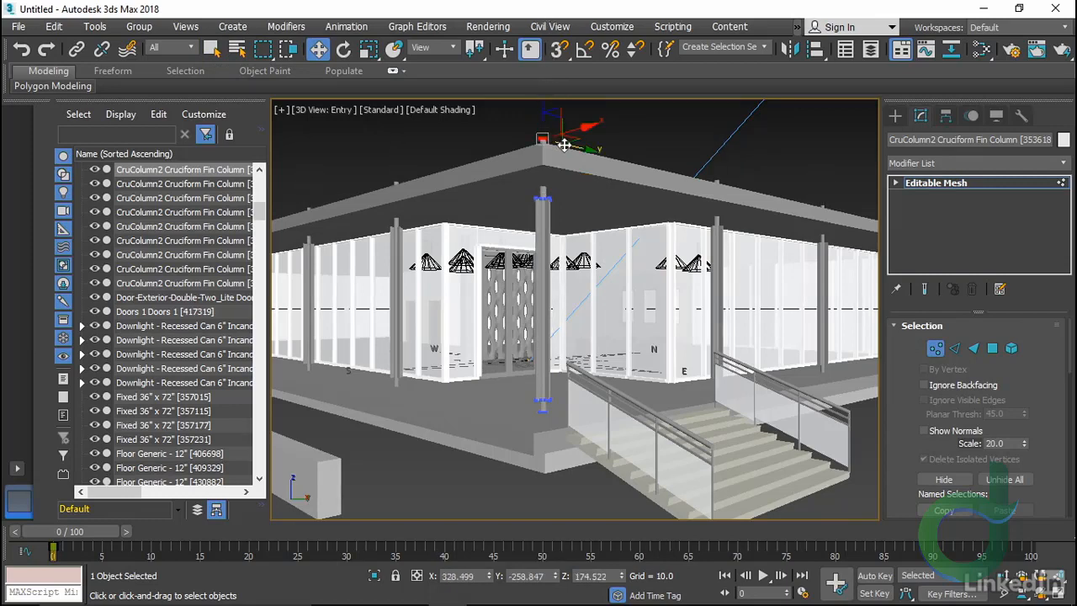
{"action": "left_click", "coordinate": [957, 185]}
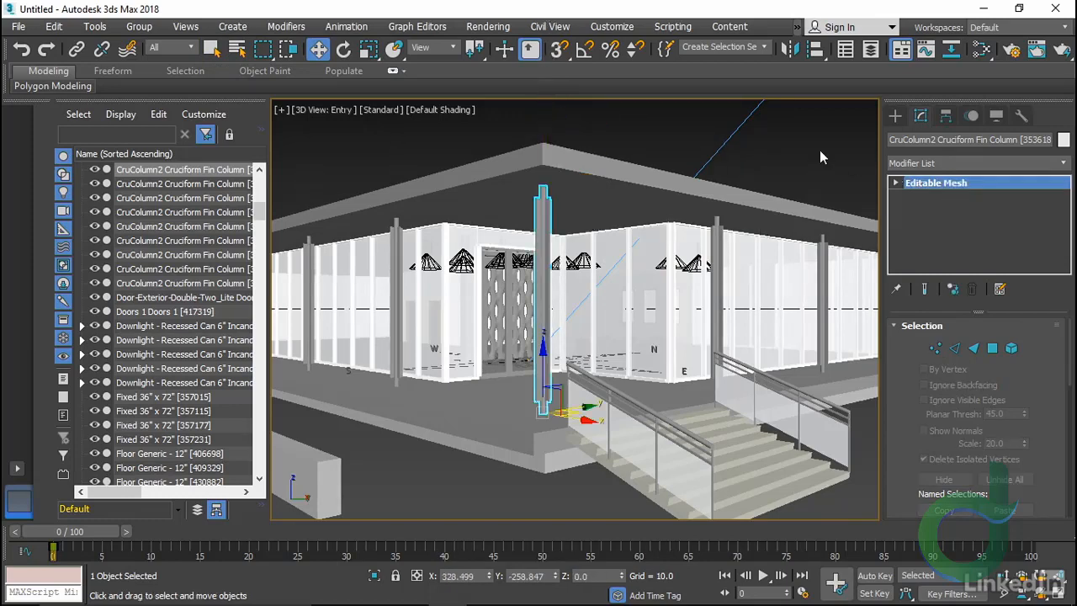
{"action": "left_click", "coordinate": [689, 131]}
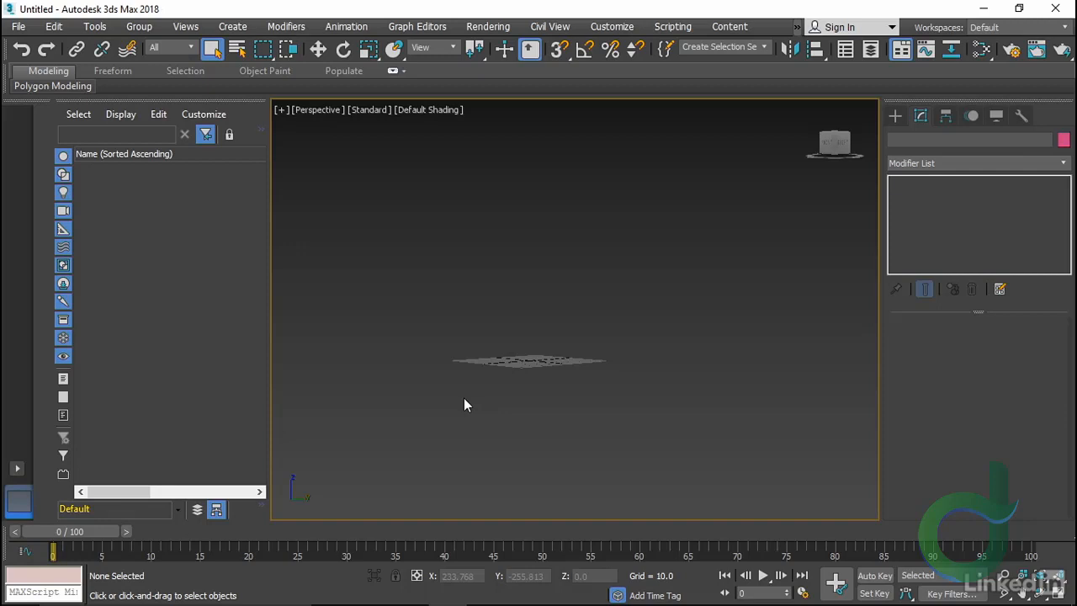
Start setting the project folder and browse to the Exercise Files chapter folders on the Desktop
{"action": "left_click", "coordinate": [18, 26]}
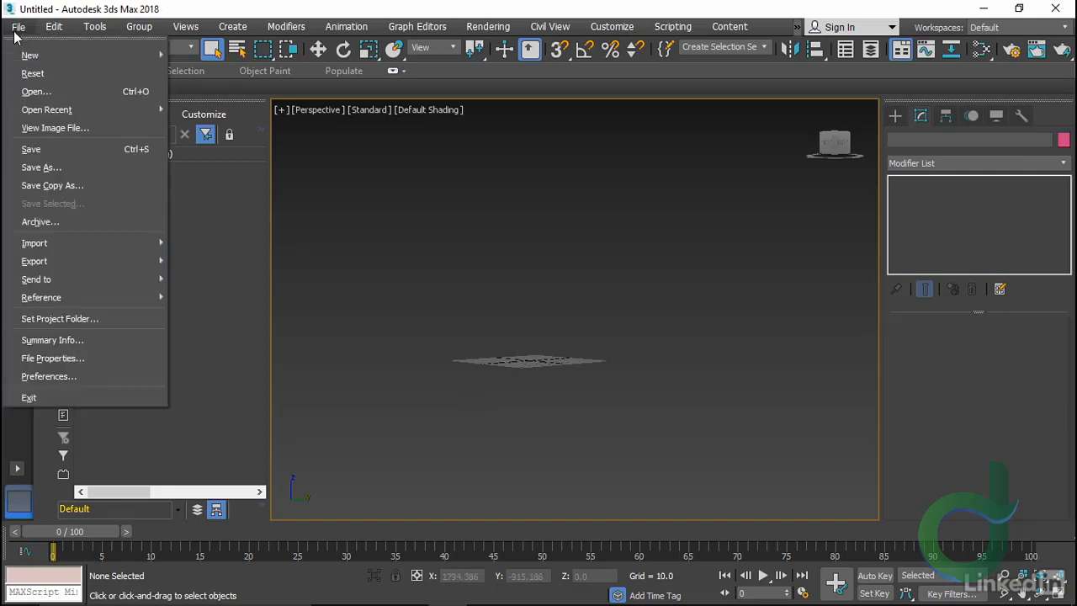
{"action": "left_click", "coordinate": [112, 320]}
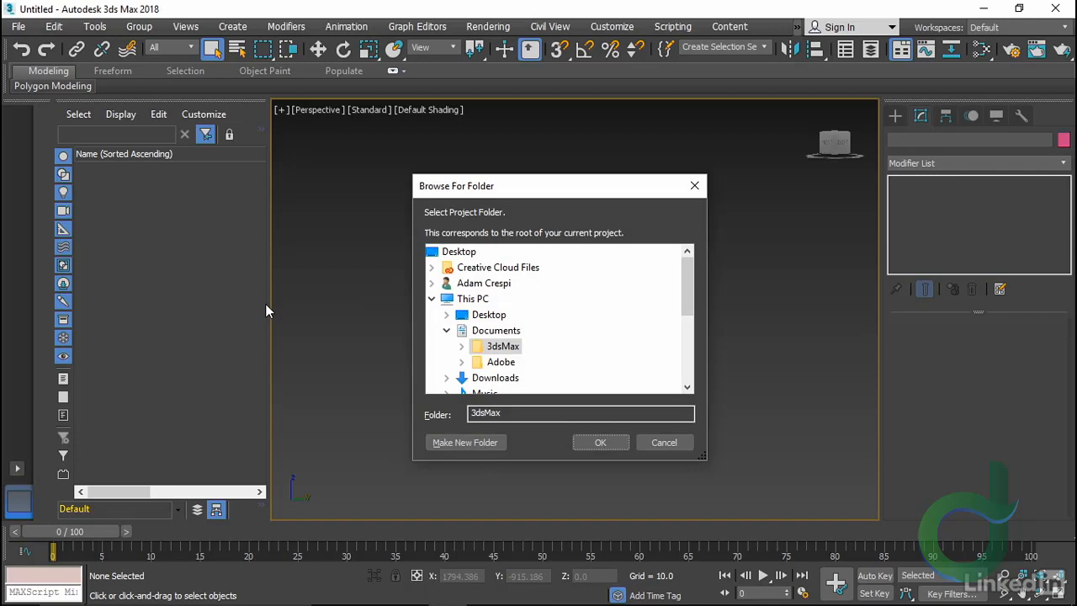
{"action": "left_click", "coordinate": [446, 315]}
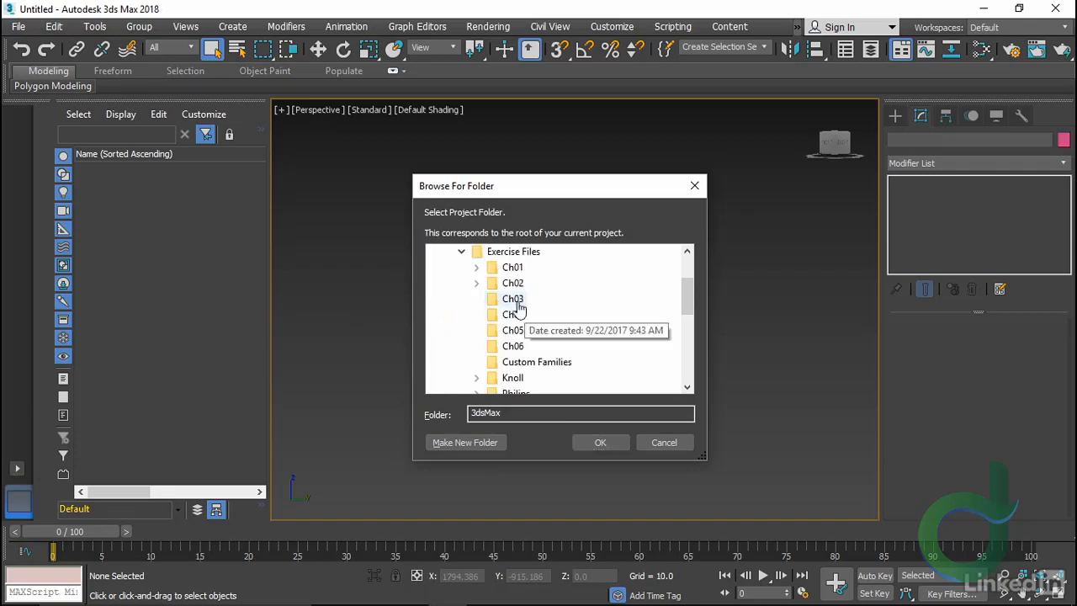
Set the project folder to Ch02 inside Exercise Files
{"action": "left_click", "coordinate": [484, 283]}
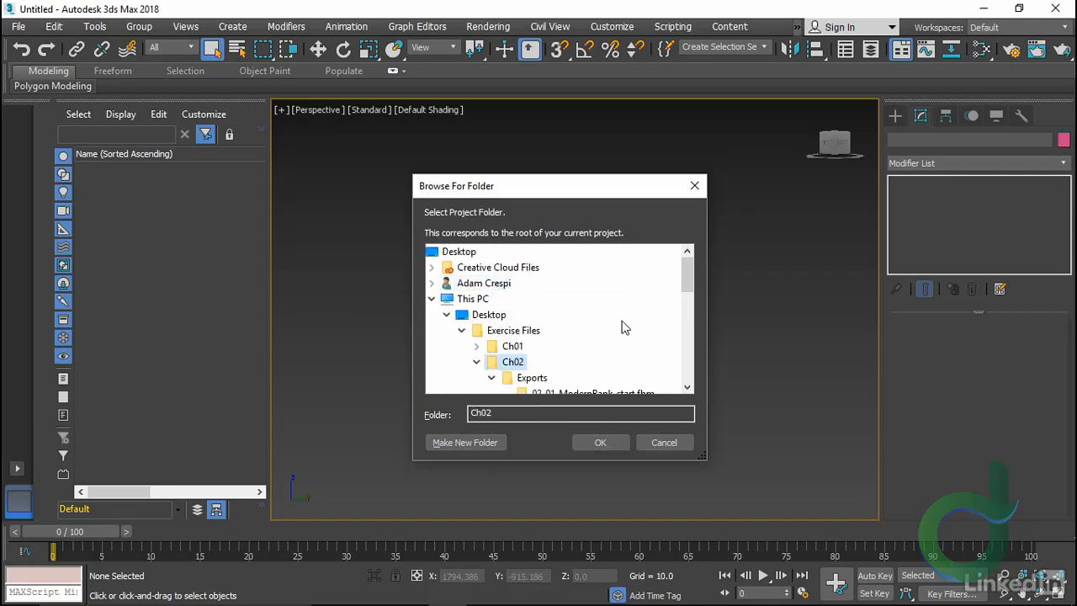
{"action": "scroll", "coordinate": [622, 326], "scroll_direction": "down", "scroll_amount": 1}
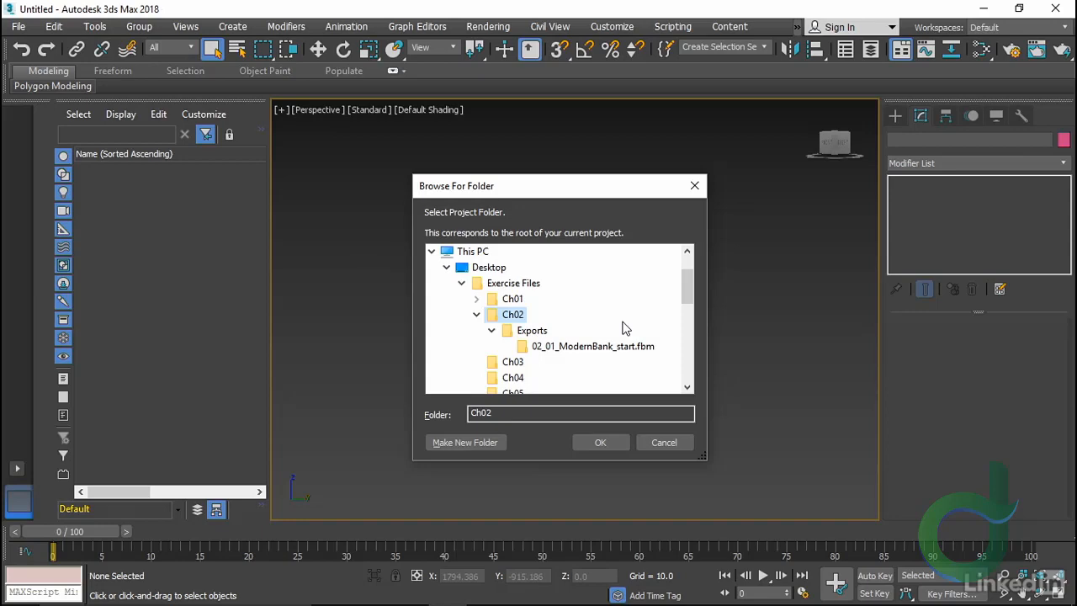
{"action": "left_click", "coordinate": [598, 441]}
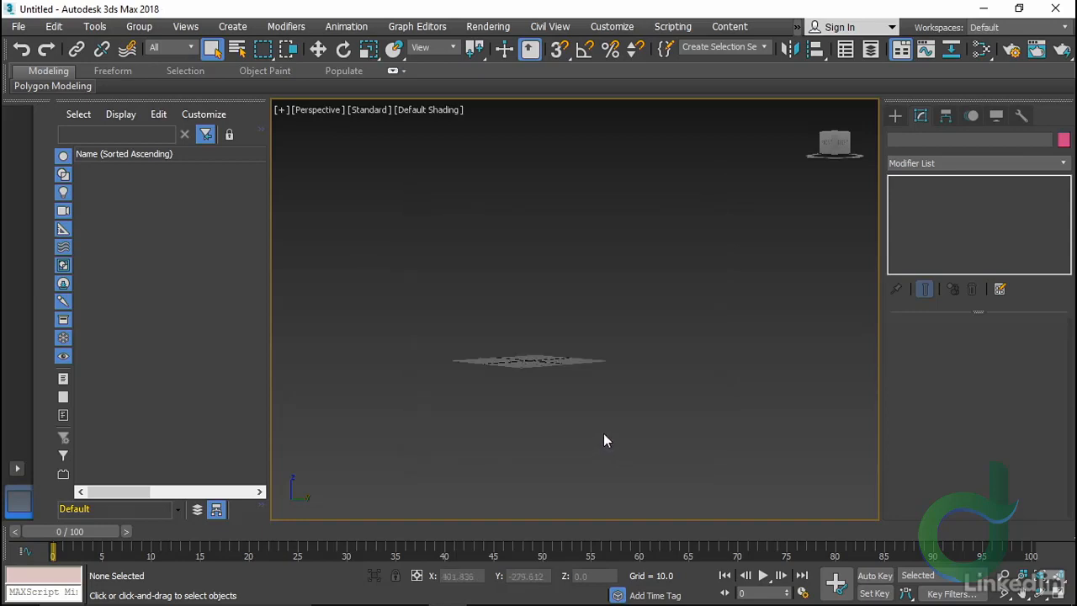
In File Explorer, open Desktop > Exercise Files > Ch02 and move the Exports folder into the import folder
{"action": "key", "text": "super+e"}
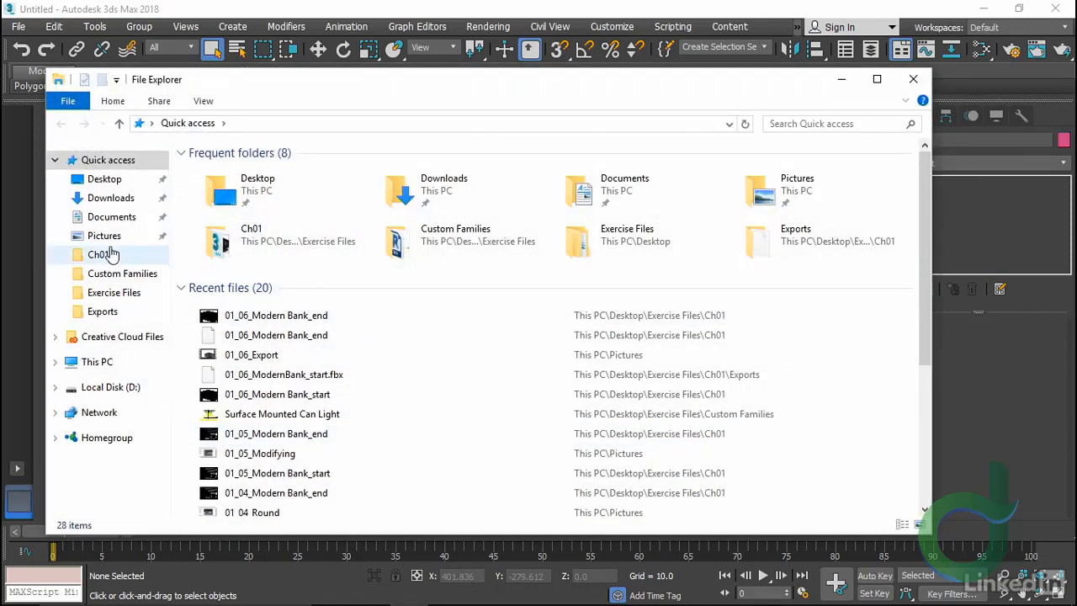
{"action": "left_click", "coordinate": [102, 179]}
{"action": "double_click", "coordinate": [236, 178]}
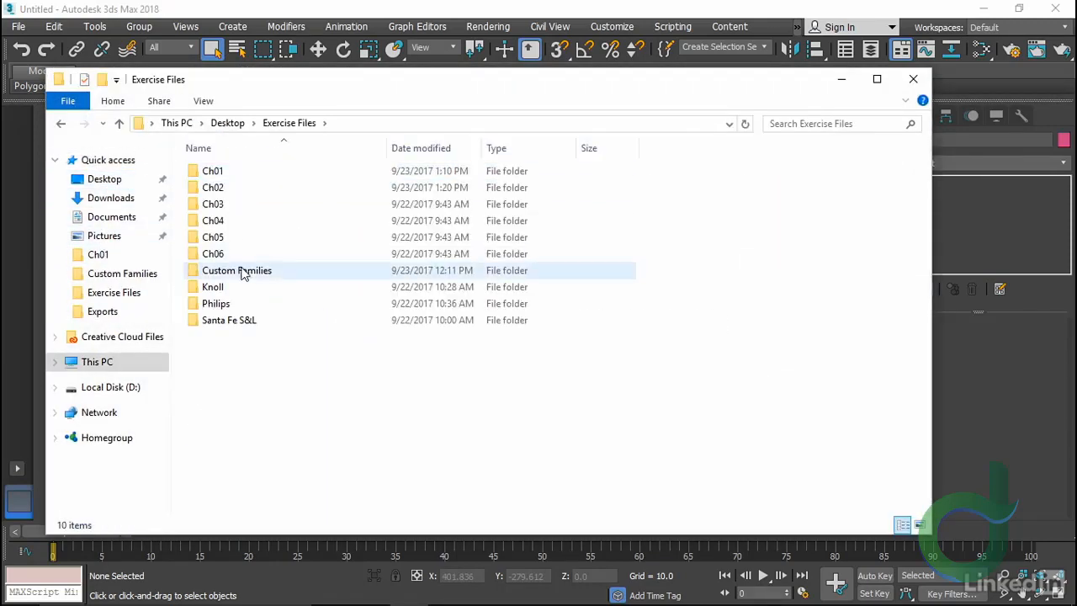
{"action": "double_click", "coordinate": [228, 196]}
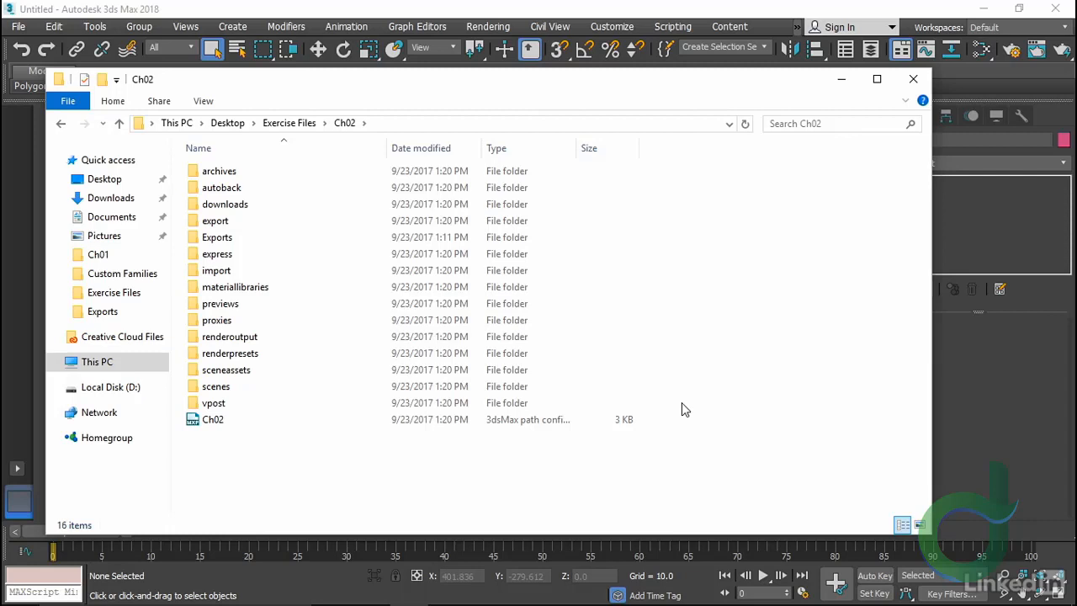
{"action": "left_click", "coordinate": [277, 244]}
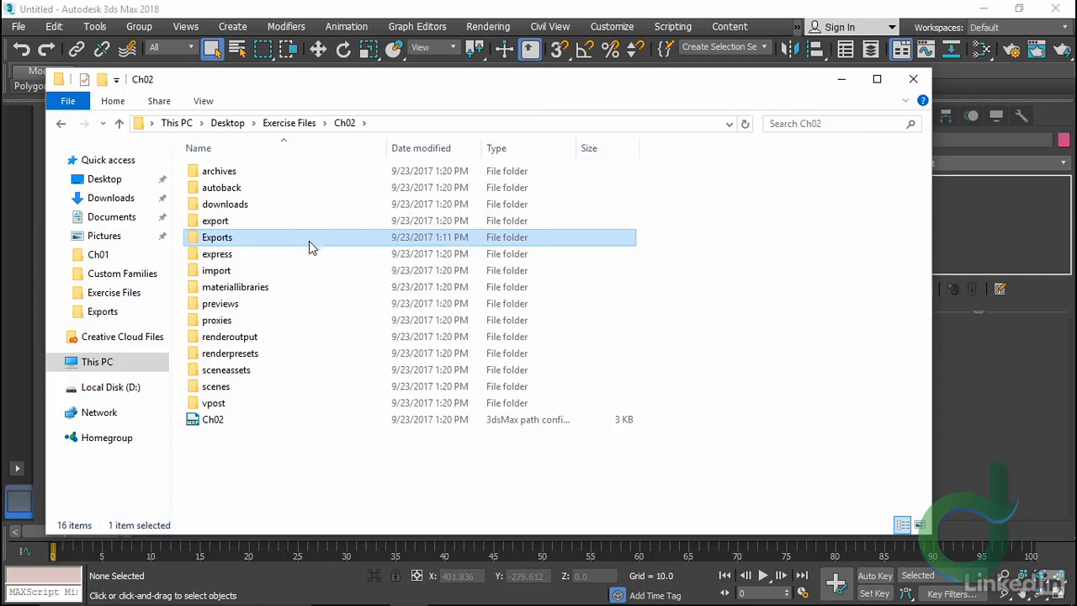
{"action": "left_click_drag", "start_coordinate": [309, 241], "coordinate": [304, 274]}
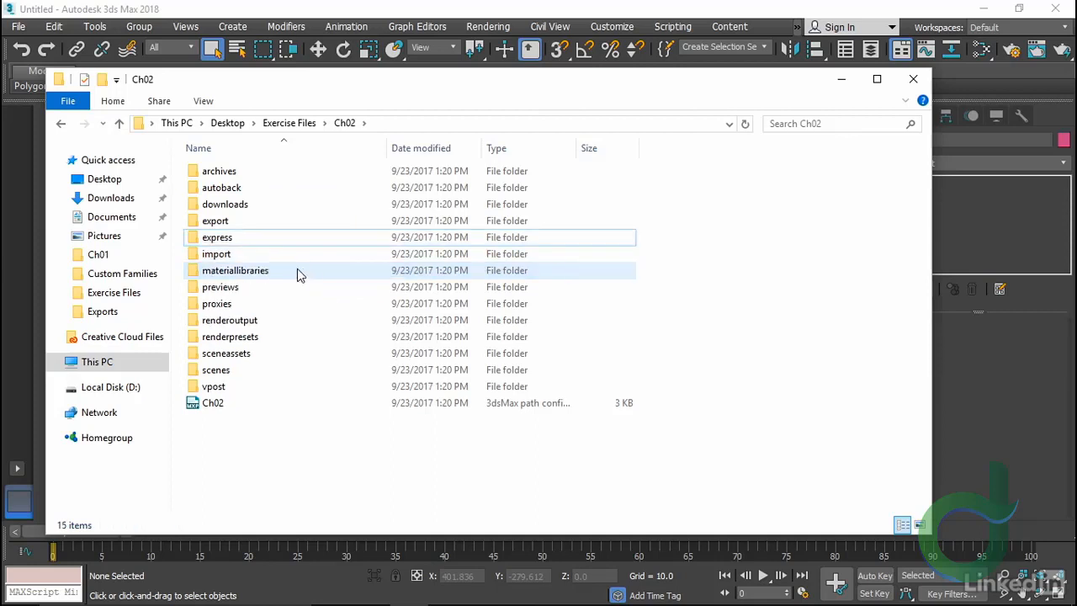
Examine the contents of the scenes and sceneassets folders in the Ch02 project, and close File Explorer
{"action": "left_click", "coordinate": [240, 253]}
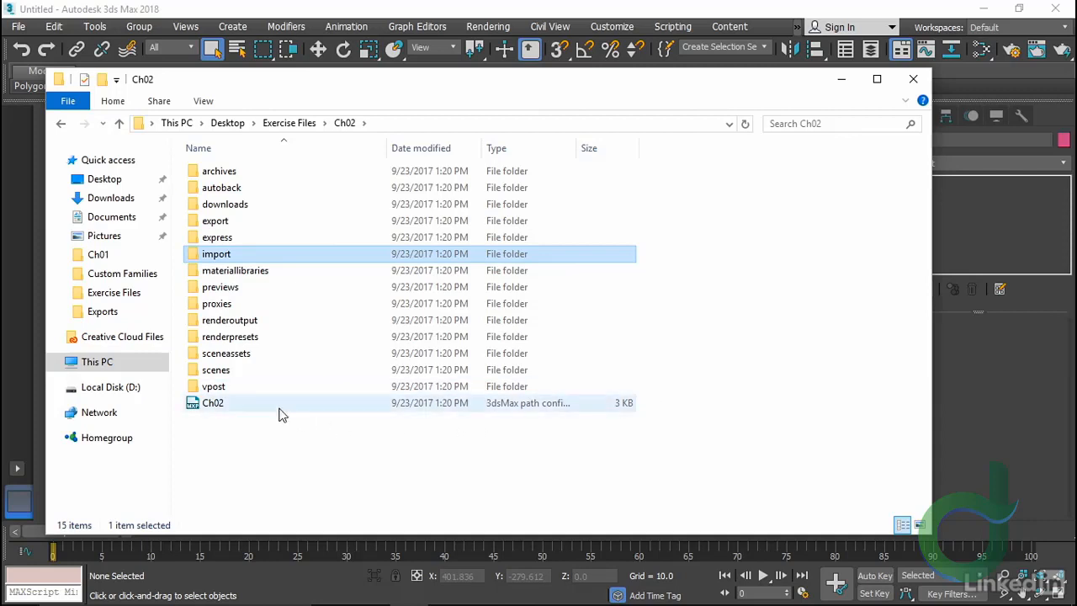
{"action": "double_click", "coordinate": [233, 373]}
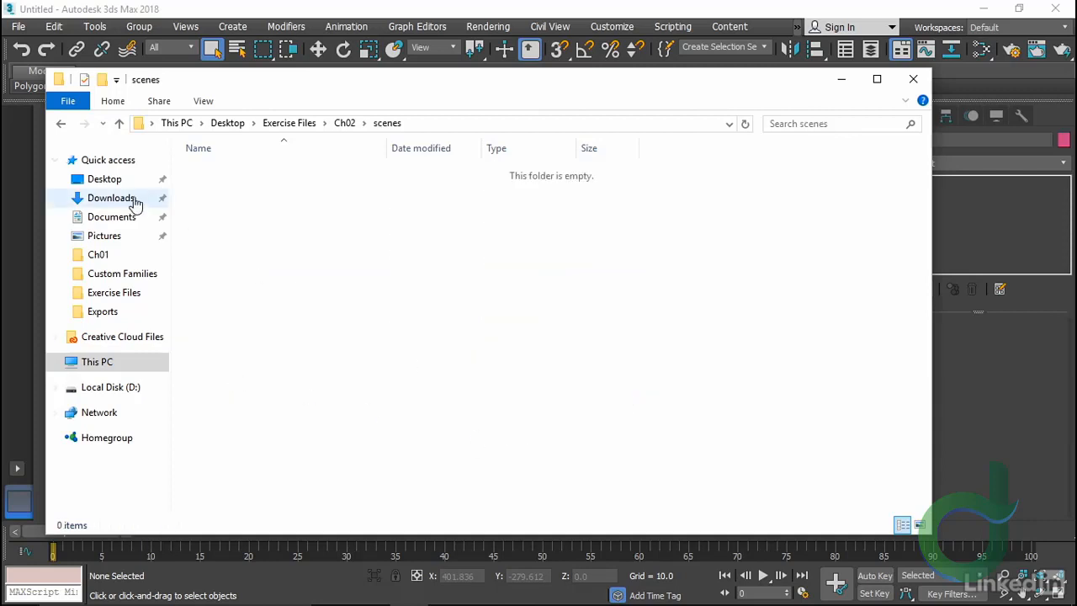
{"action": "left_click", "coordinate": [61, 123]}
{"action": "double_click", "coordinate": [275, 354]}
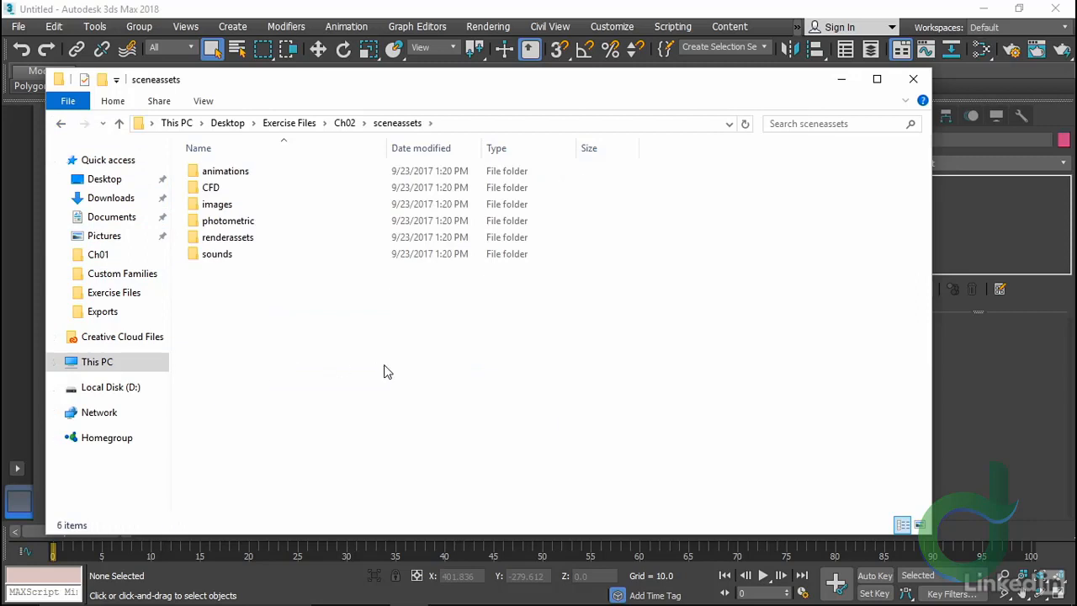
{"action": "left_click", "coordinate": [60, 124]}
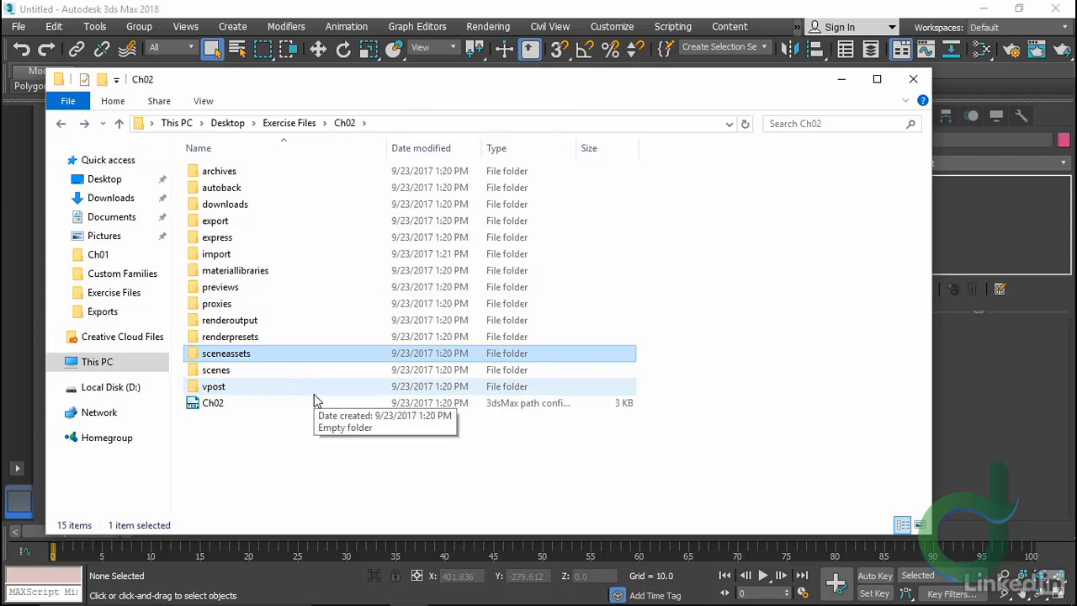
{"action": "left_click", "coordinate": [914, 80]}
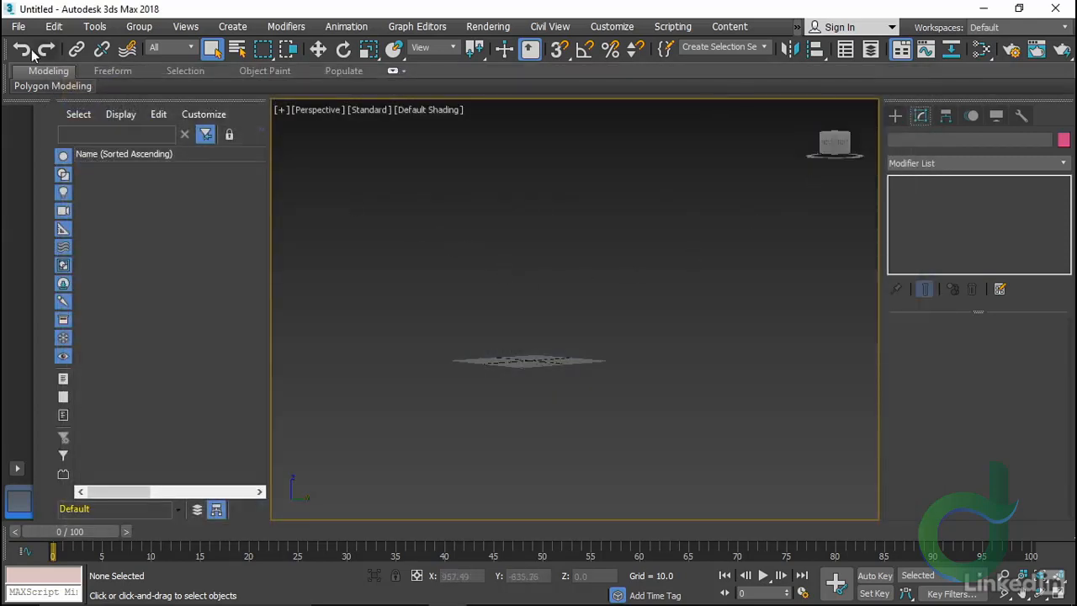
Choose 02_01_ModernBank_start.fbx from Exercise Files > Ch02 > import > Exports as the file to import
{"action": "left_click", "coordinate": [18, 26]}
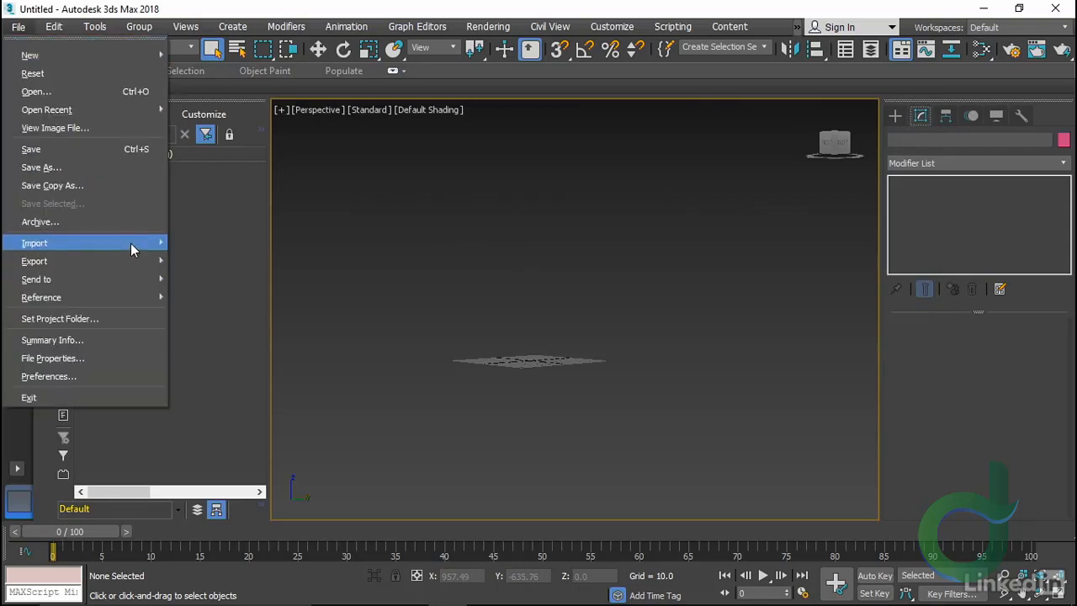
{"action": "mouse_move", "coordinate": [130, 244]}
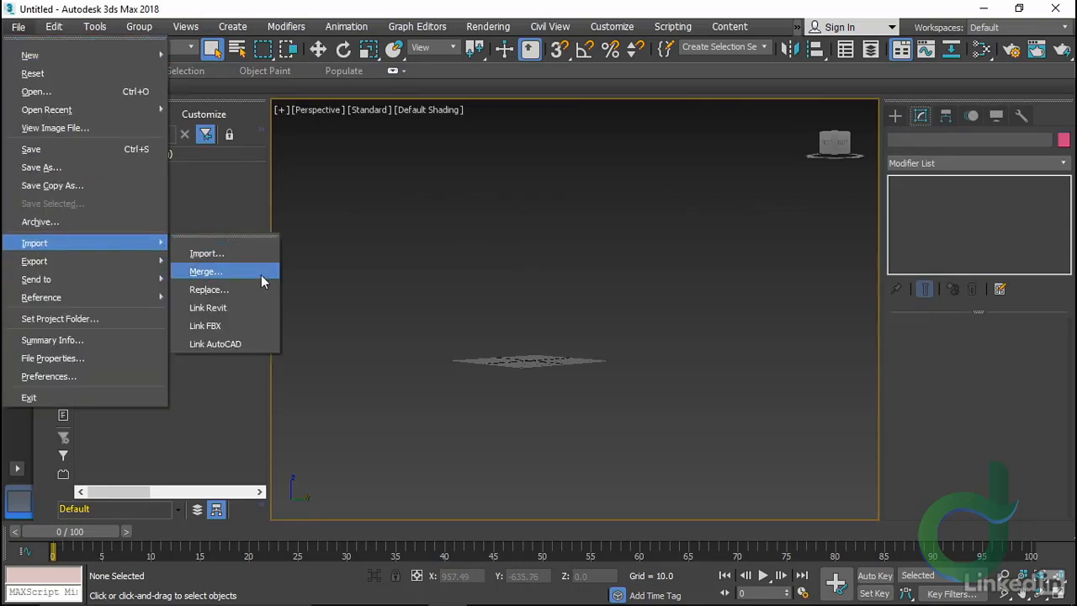
{"action": "left_click", "coordinate": [272, 255]}
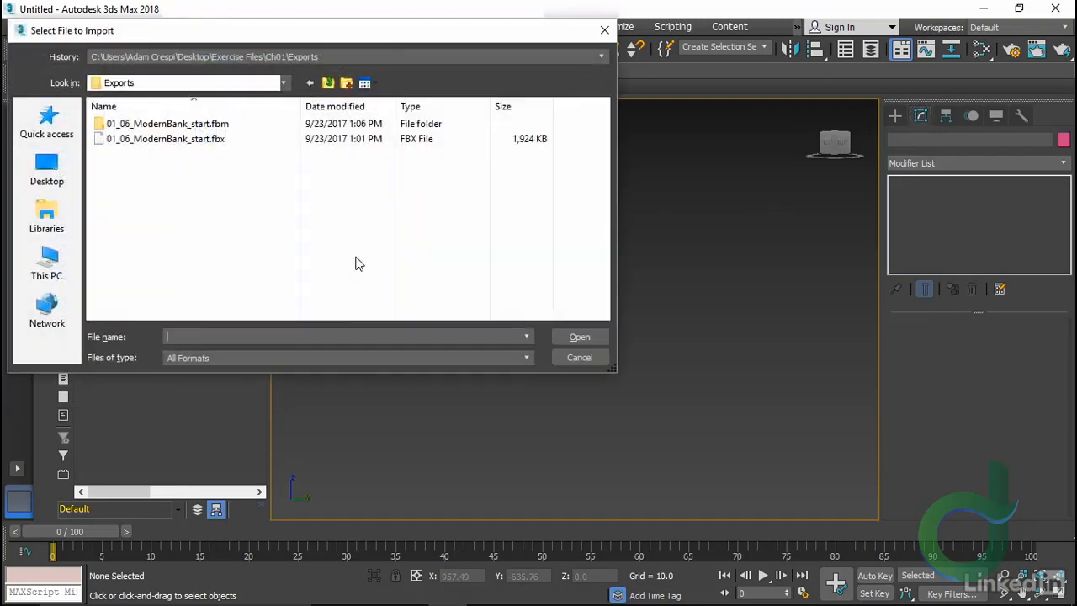
{"action": "left_click", "coordinate": [283, 83]}
{"action": "left_click", "coordinate": [160, 234]}
{"action": "double_click", "coordinate": [118, 138]}
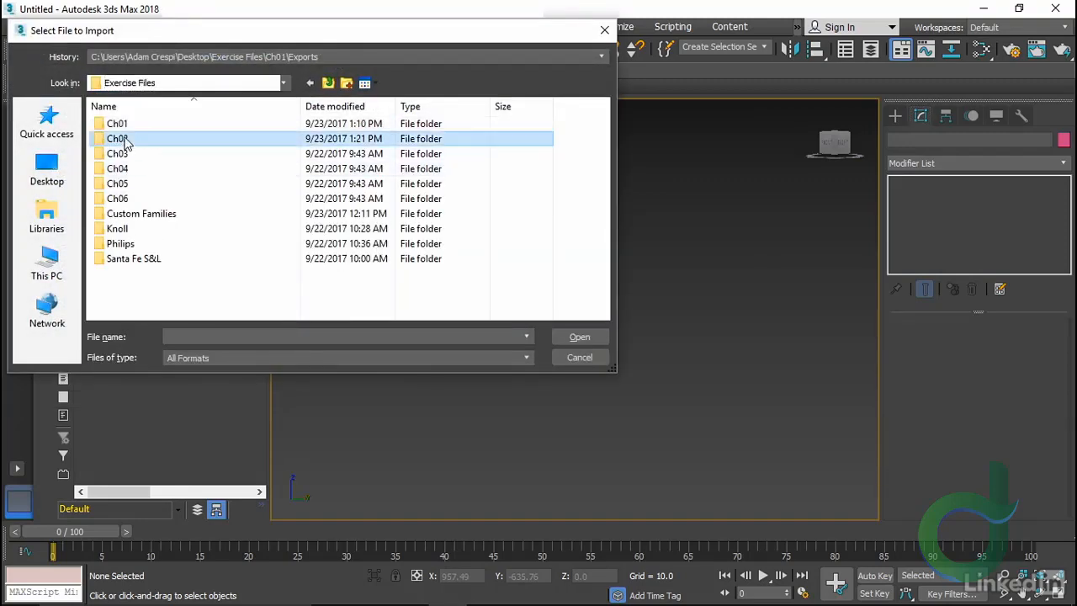
{"action": "left_click", "coordinate": [179, 201]}
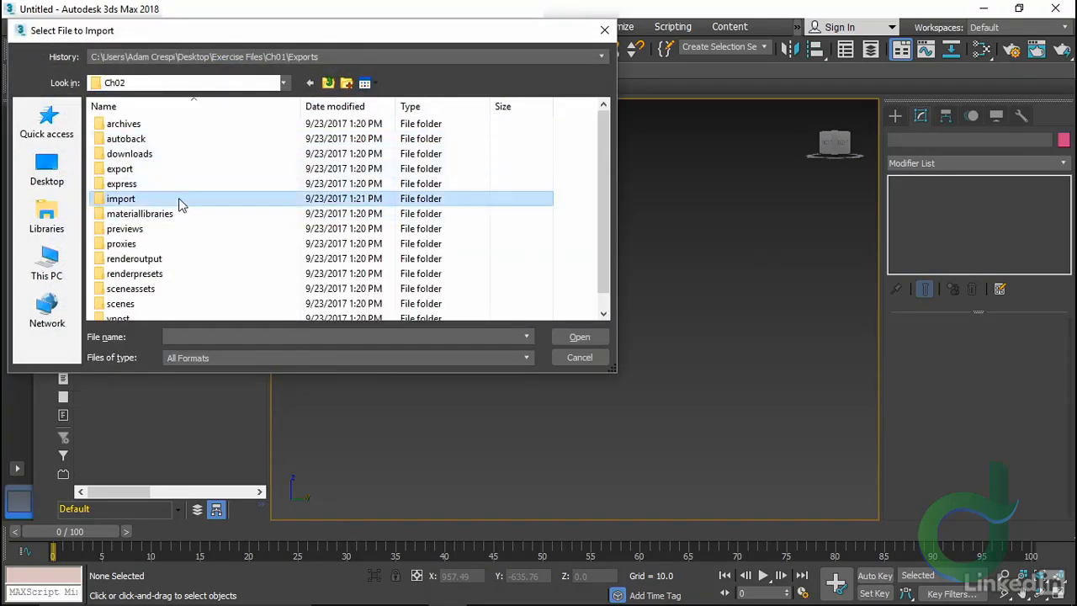
{"action": "double_click", "coordinate": [178, 198]}
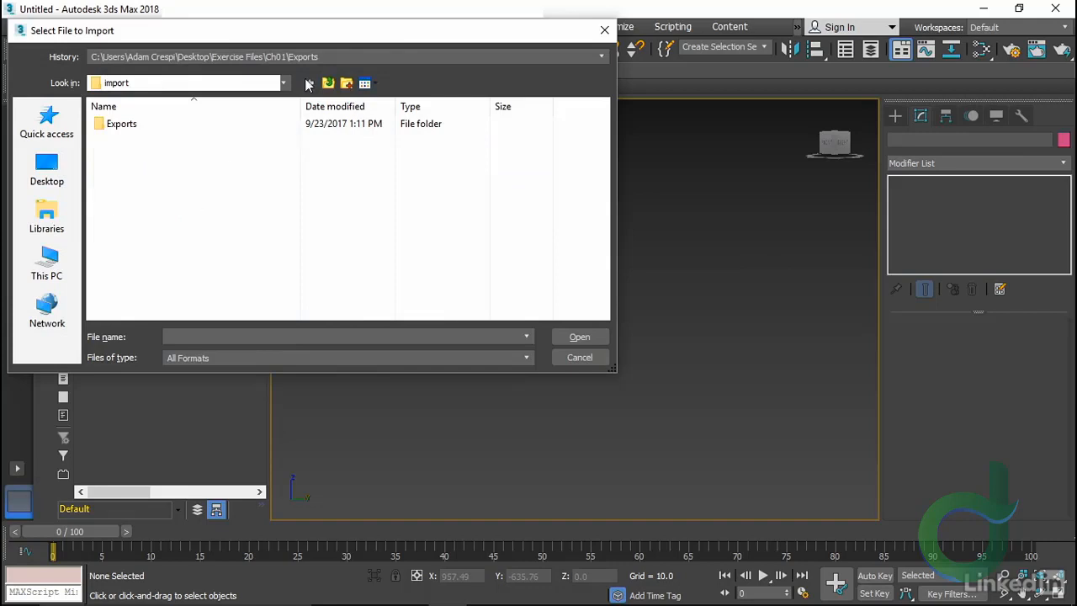
{"action": "double_click", "coordinate": [143, 125]}
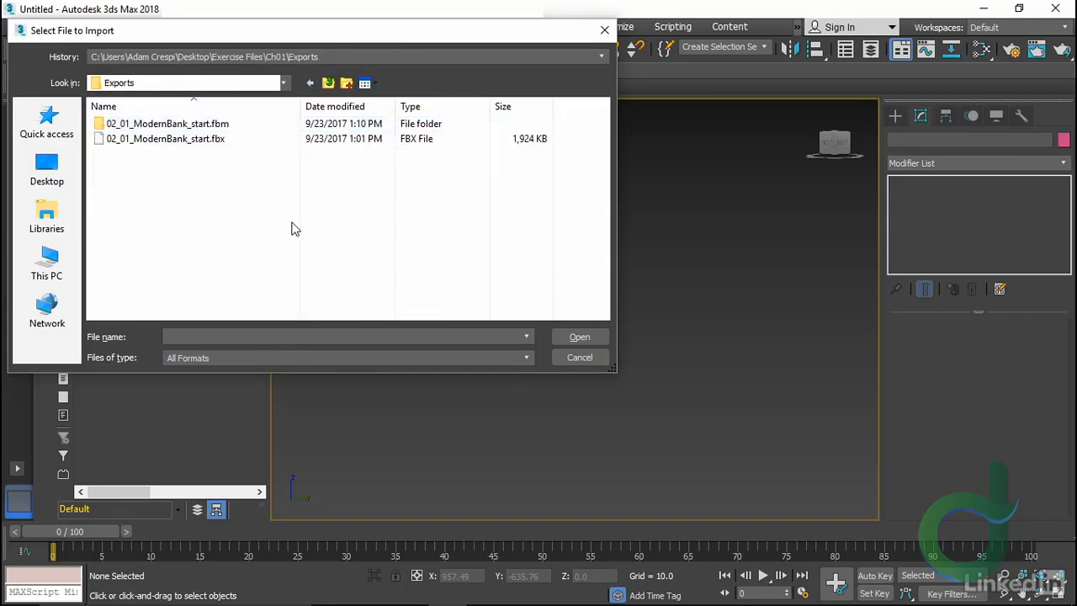
{"action": "left_click", "coordinate": [201, 141]}
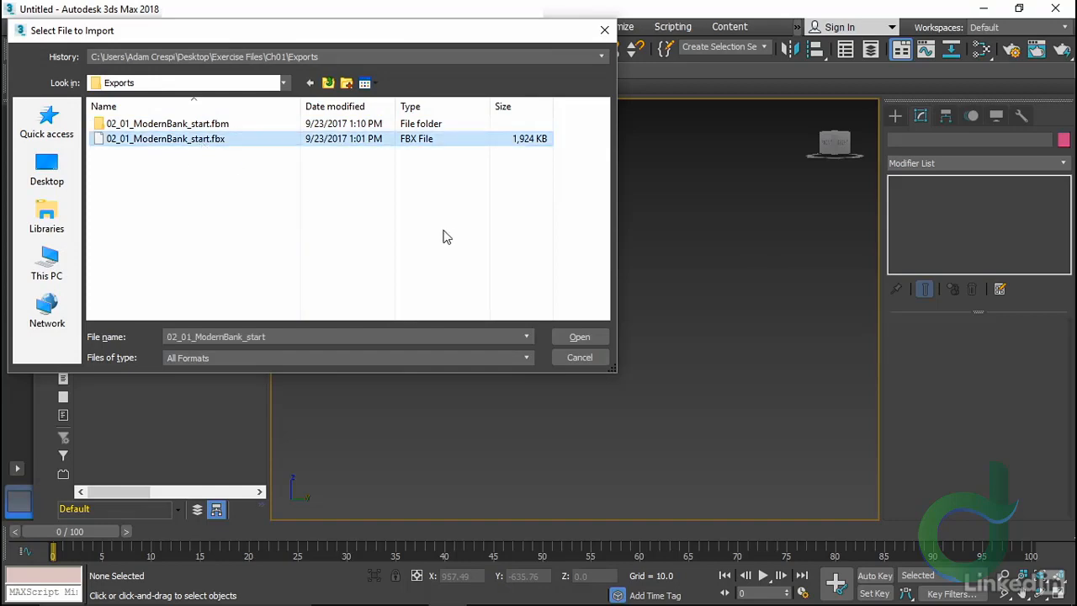
{"action": "left_click", "coordinate": [572, 336]}
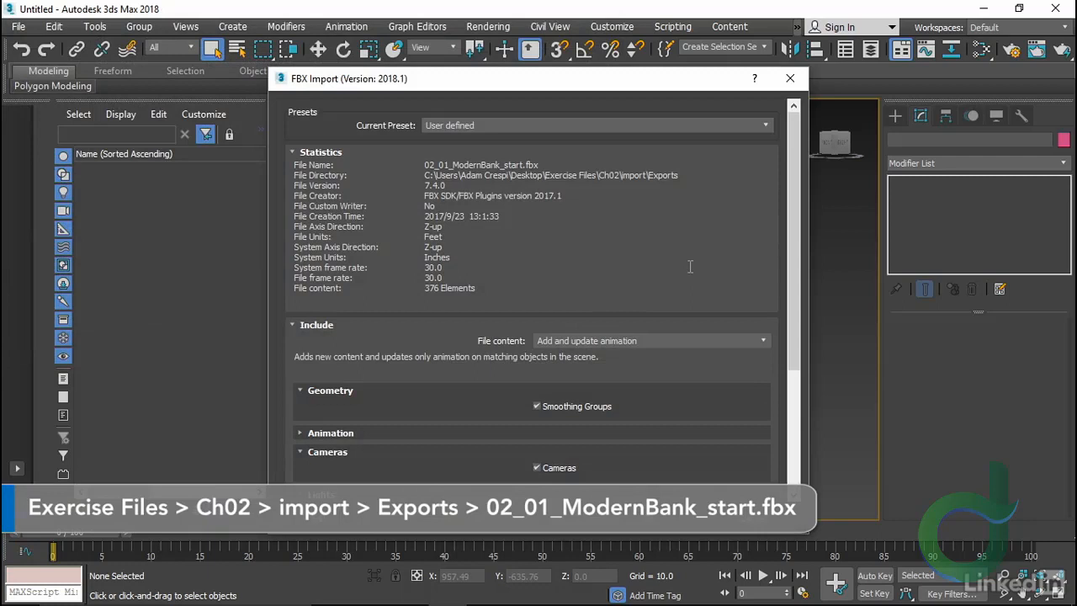
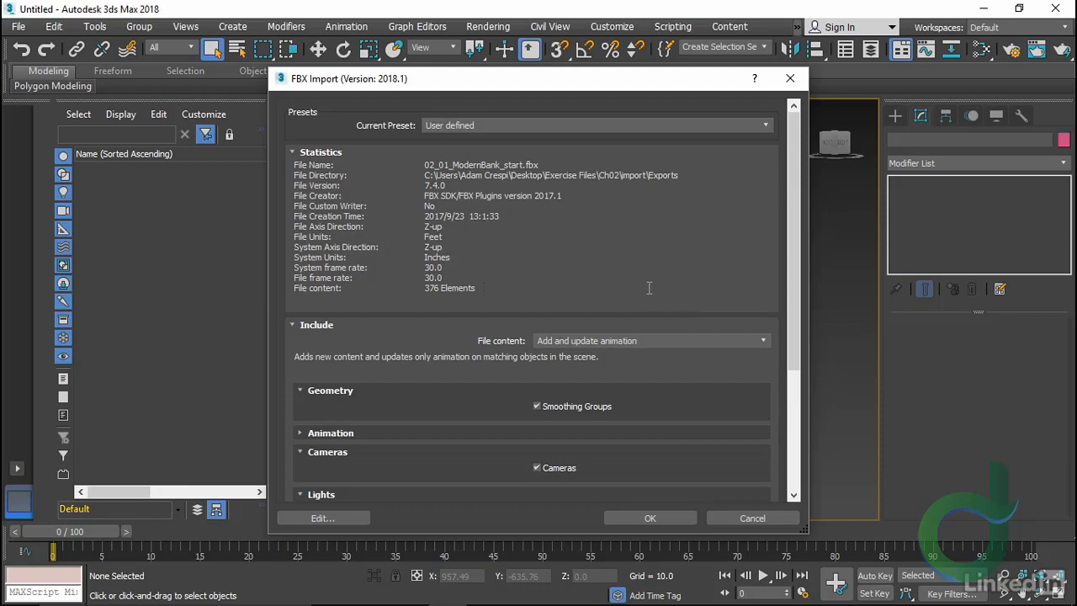
Import the bank model with Sun and Sky excluded, reviewing the Units and UI advanced options
{"action": "left_click_drag", "start_coordinate": [791, 201], "coordinate": [783, 319]}
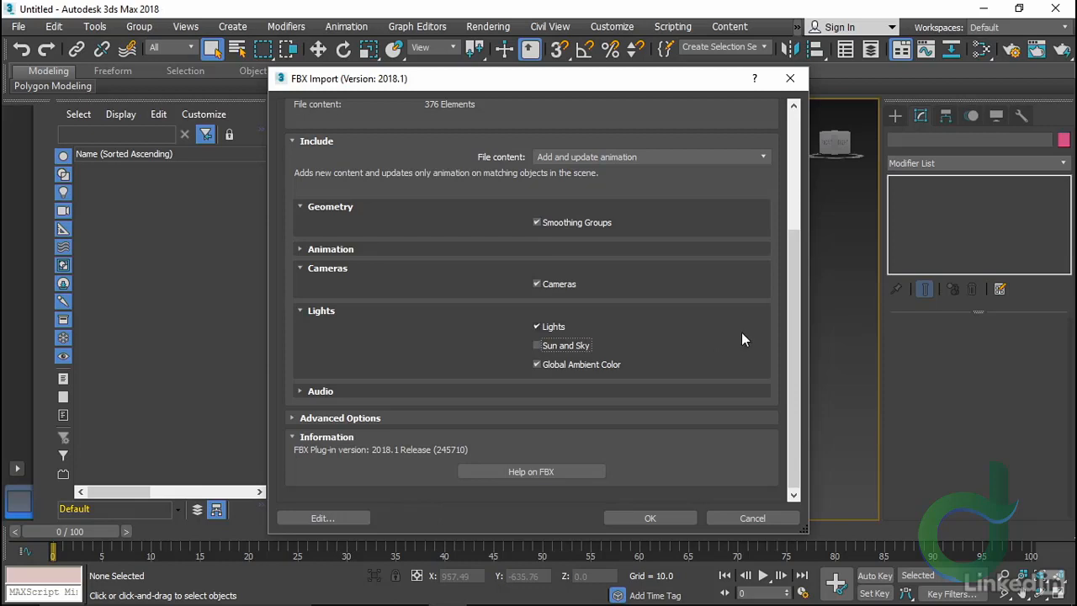
{"action": "scroll", "coordinate": [794, 313], "scroll_direction": "down", "scroll_amount": 1}
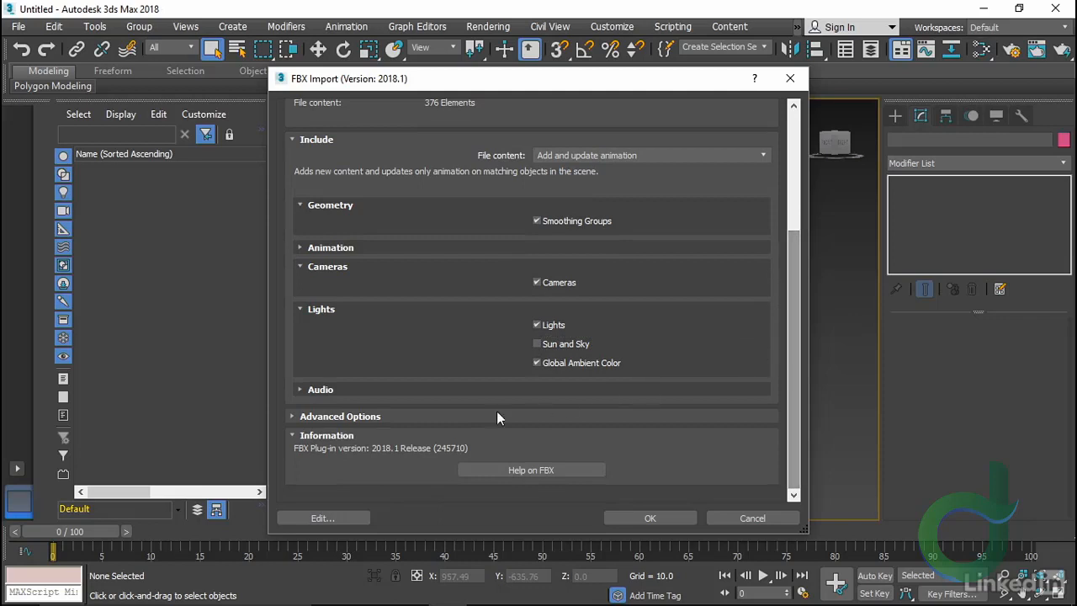
{"action": "left_click", "coordinate": [295, 416]}
{"action": "scroll", "coordinate": [416, 349], "scroll_direction": "down", "scroll_amount": 1}
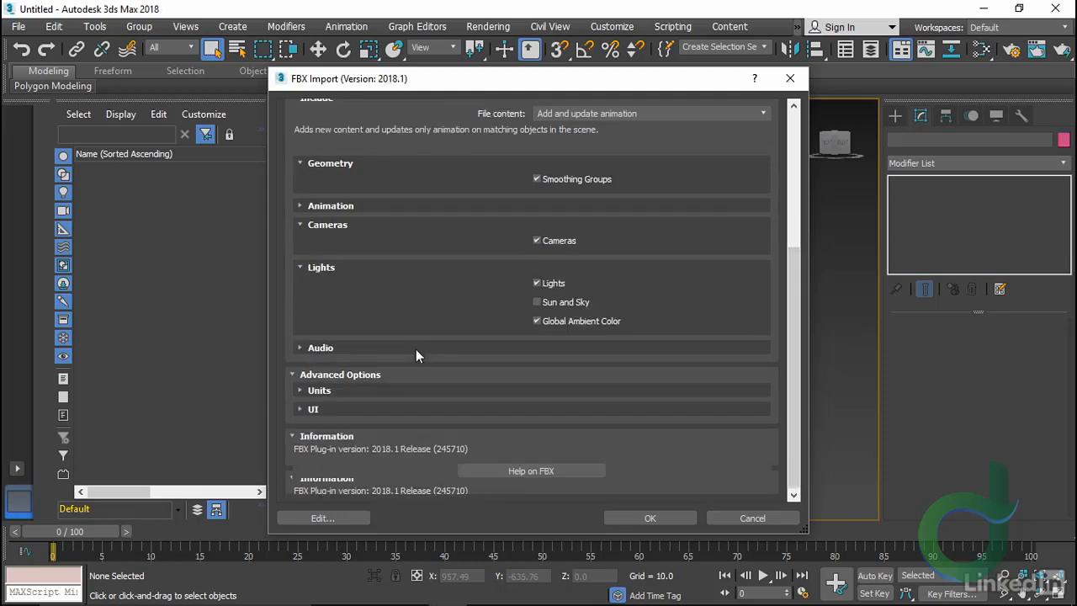
{"action": "left_click", "coordinate": [301, 391]}
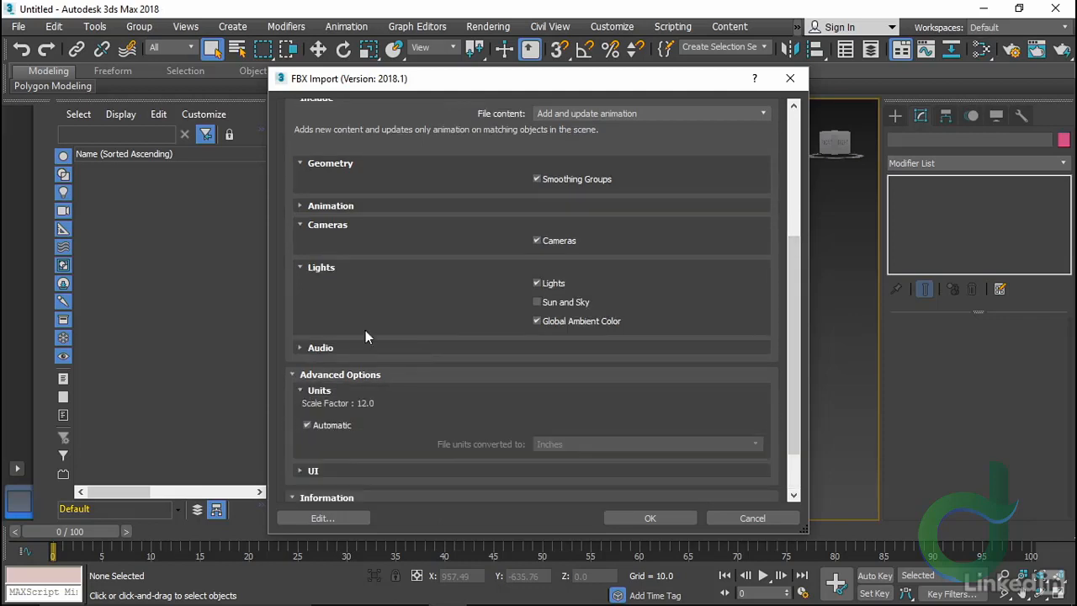
{"action": "scroll", "coordinate": [404, 307], "scroll_direction": "down", "scroll_amount": 1}
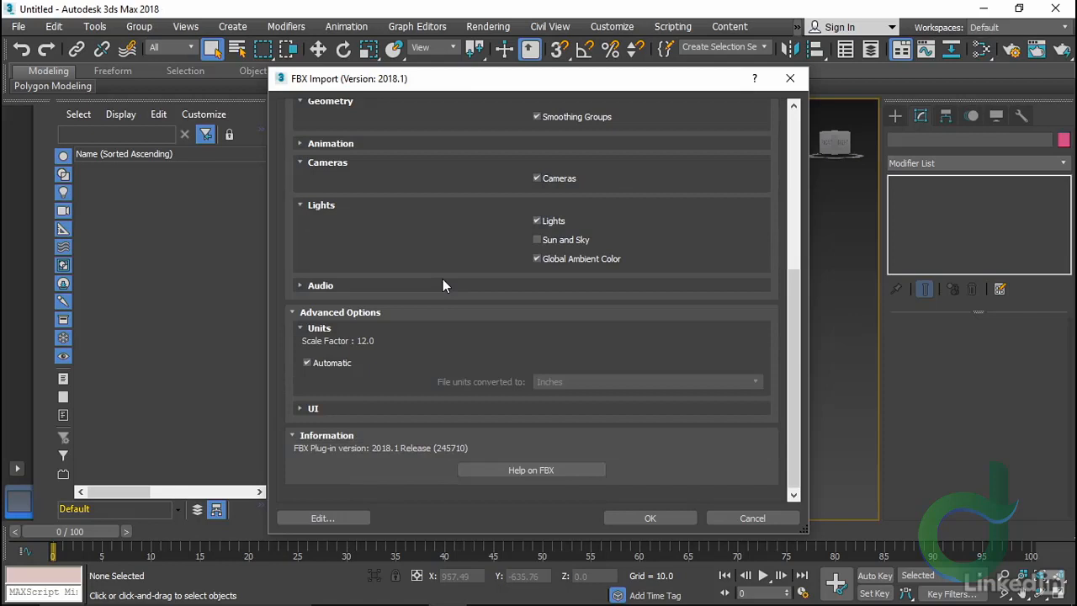
{"action": "left_click", "coordinate": [292, 408]}
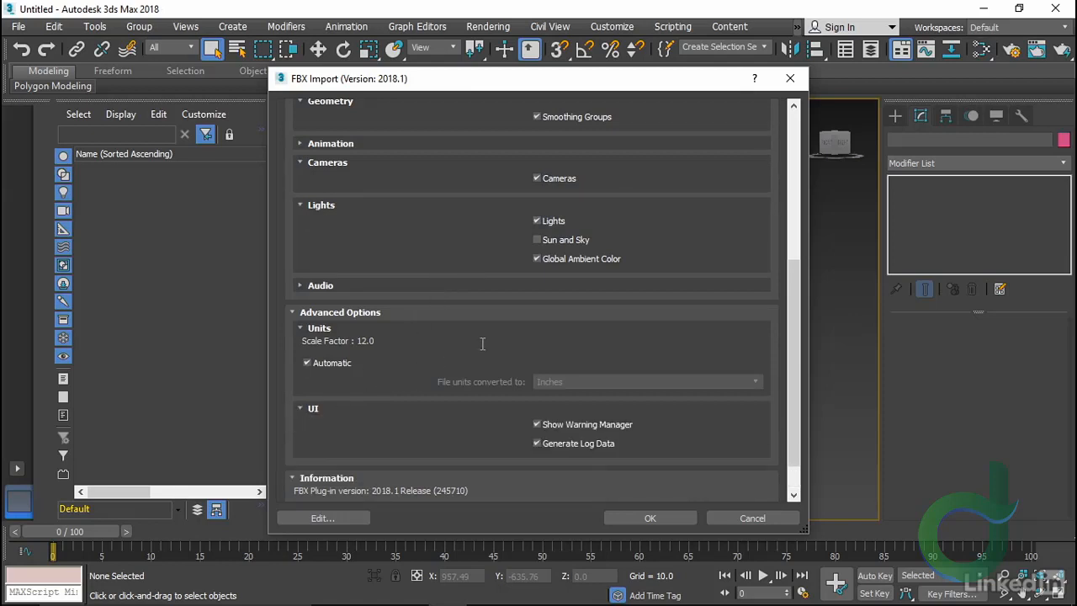
{"action": "left_click", "coordinate": [629, 514]}
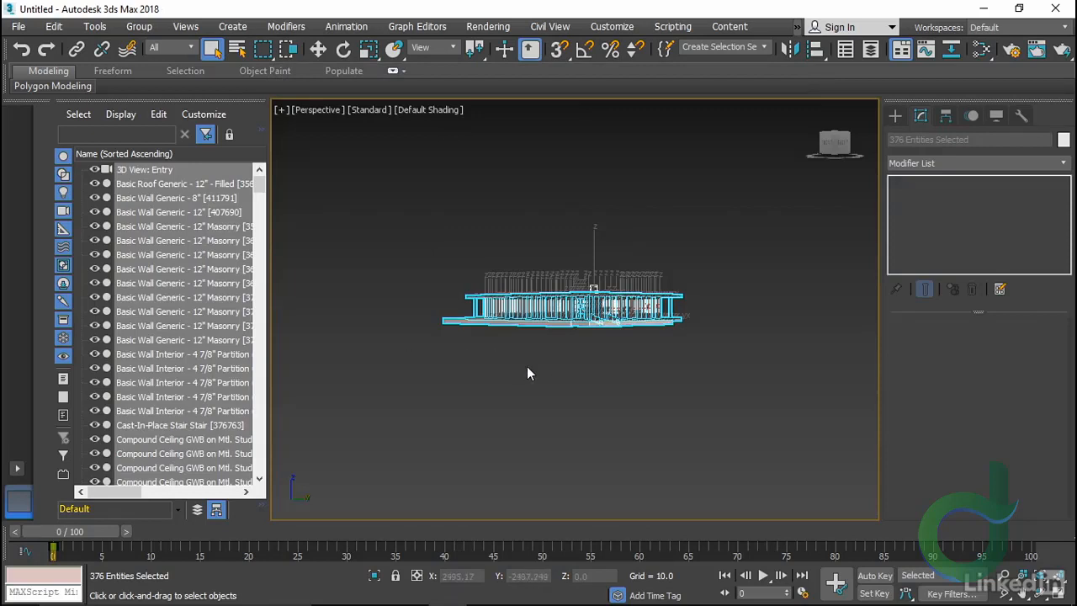
Inspect a CruColumn2 Cruciform Fin Column from the object list, and view the building through the 3D View: Entry camera
{"action": "left_click", "coordinate": [488, 353]}
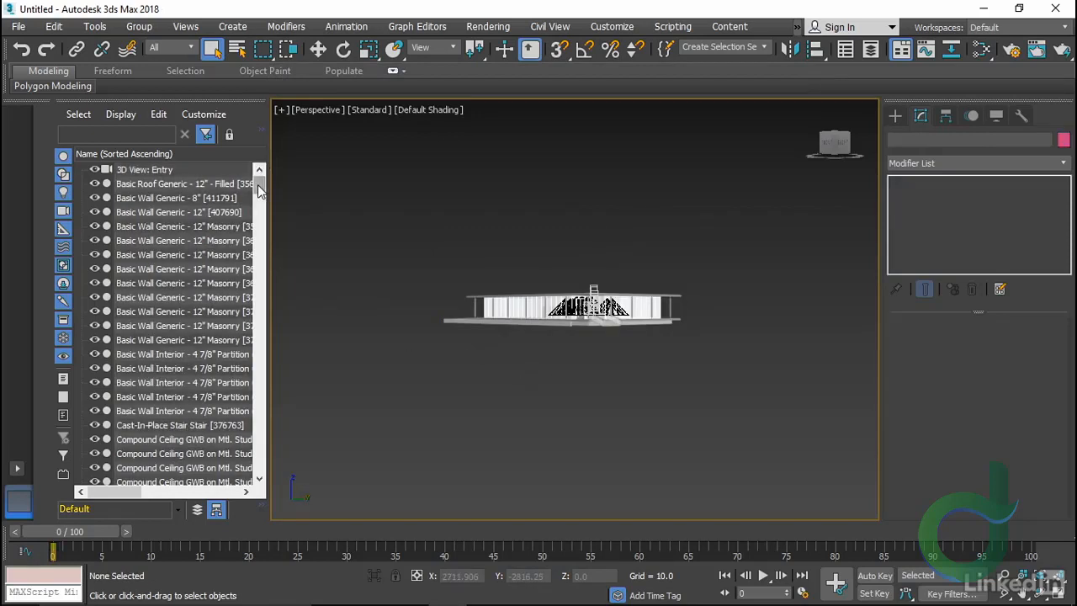
{"action": "left_click_drag", "start_coordinate": [258, 180], "coordinate": [265, 204]}
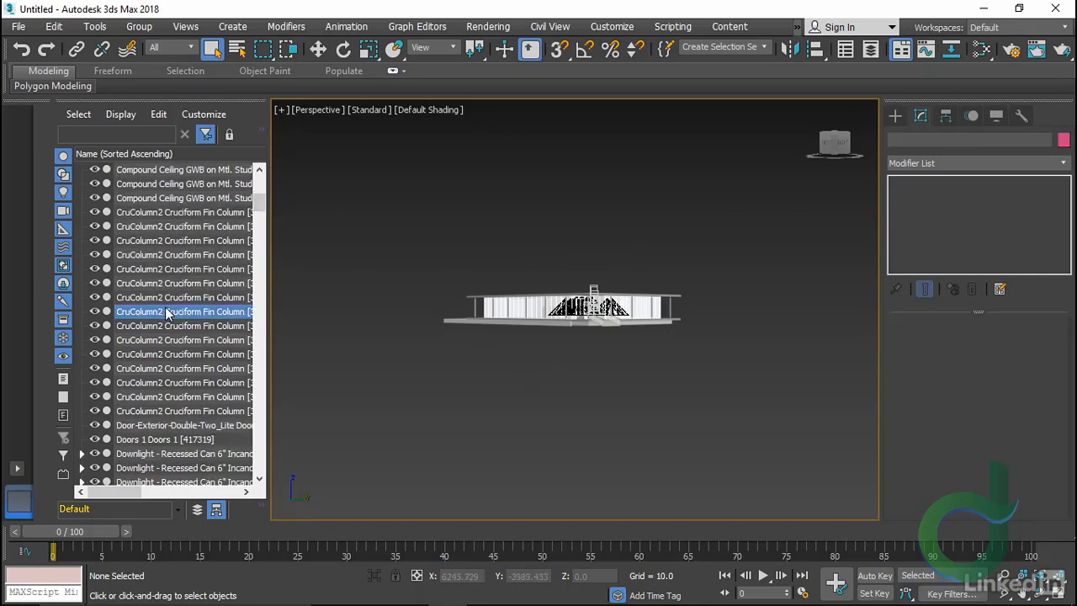
{"action": "left_click", "coordinate": [217, 311]}
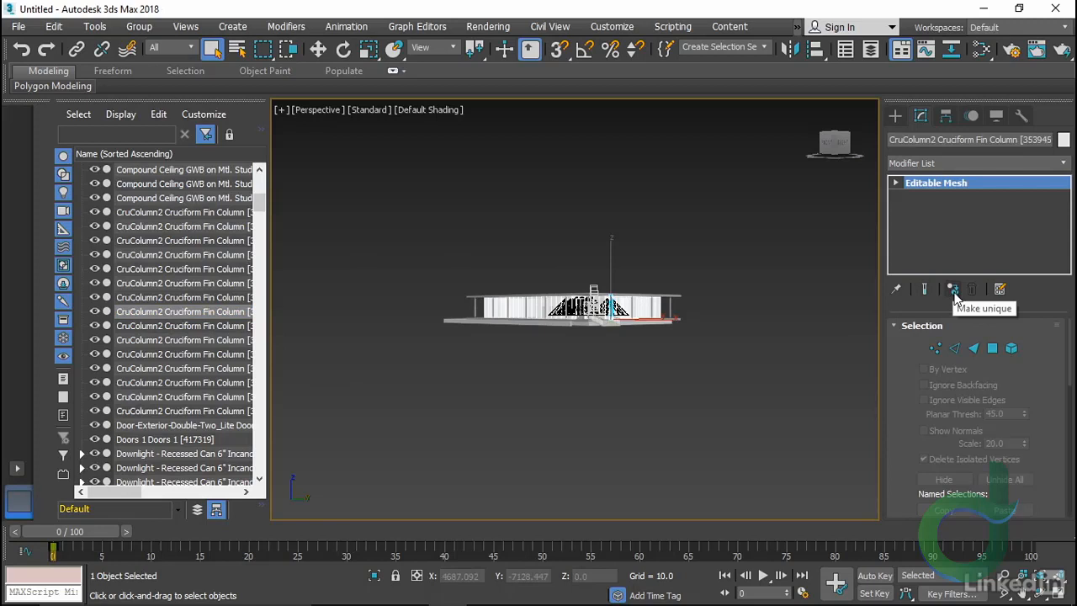
{"action": "left_click", "coordinate": [559, 395]}
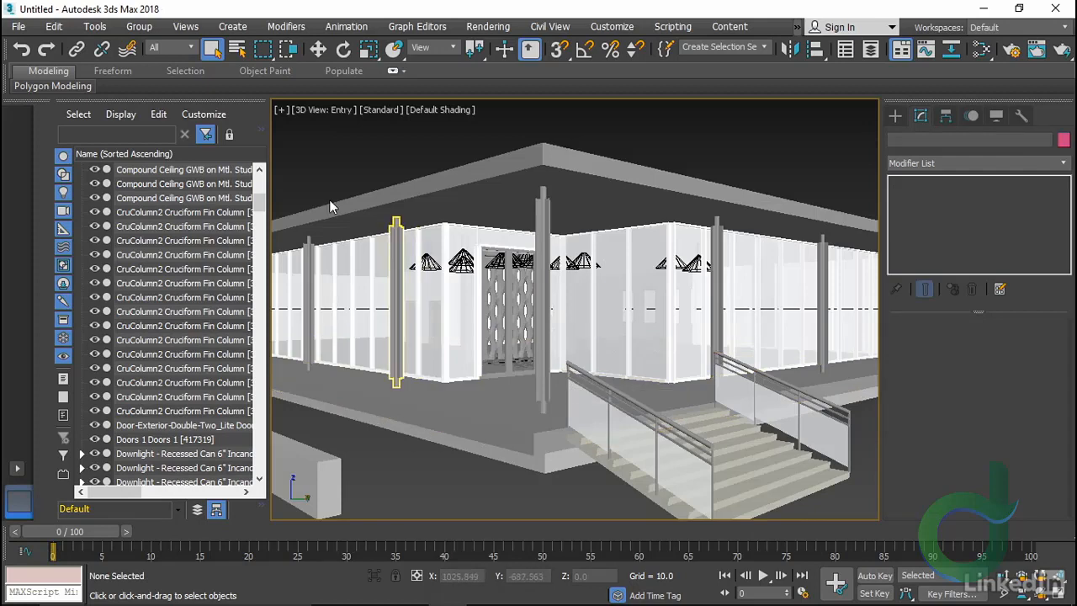
{"action": "right_click", "coordinate": [392, 150]}
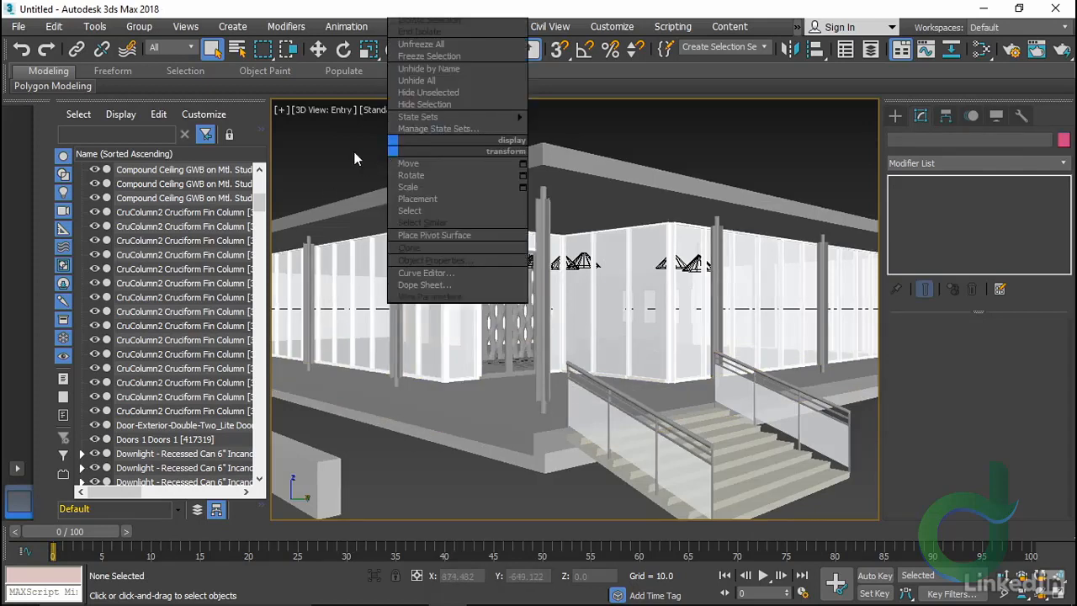
Check which cameras are available as the viewport's point of view, leaving the current view in place
{"action": "left_click", "coordinate": [318, 112]}
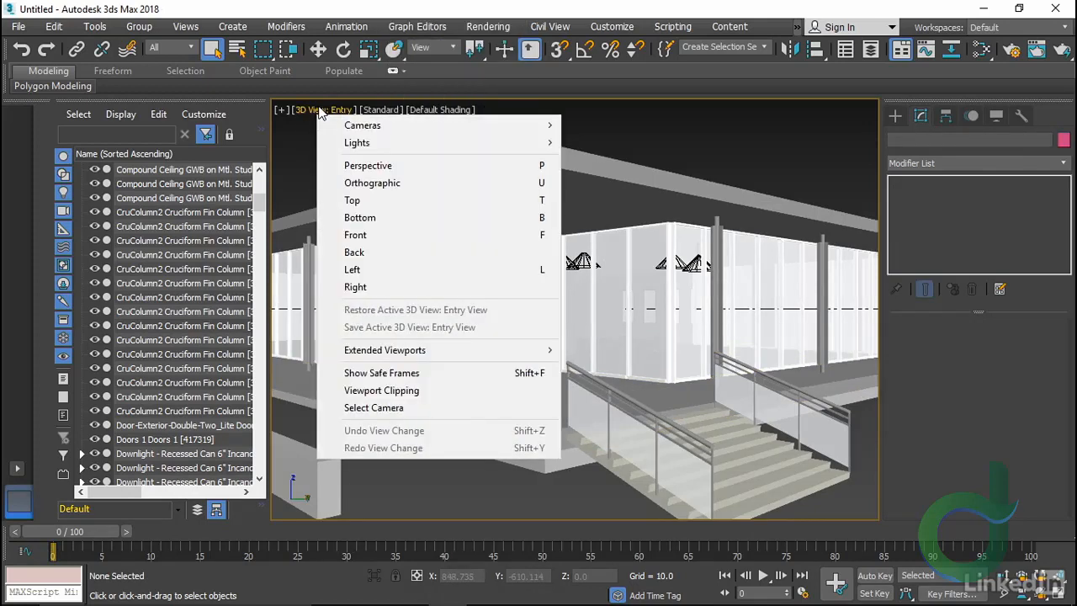
{"action": "mouse_move", "coordinate": [354, 125]}
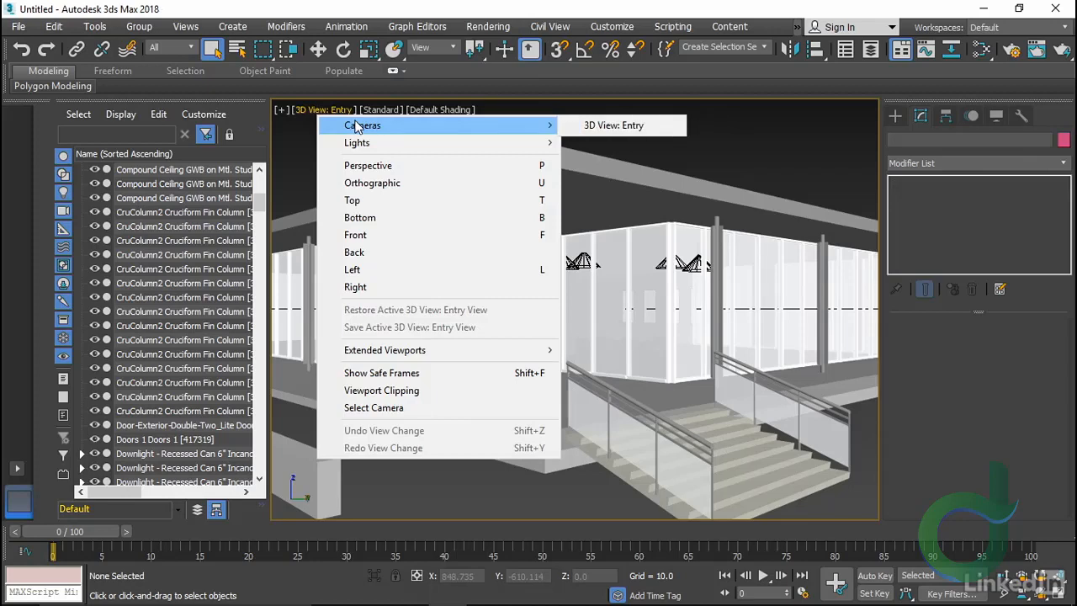
{"action": "left_click", "coordinate": [305, 161]}
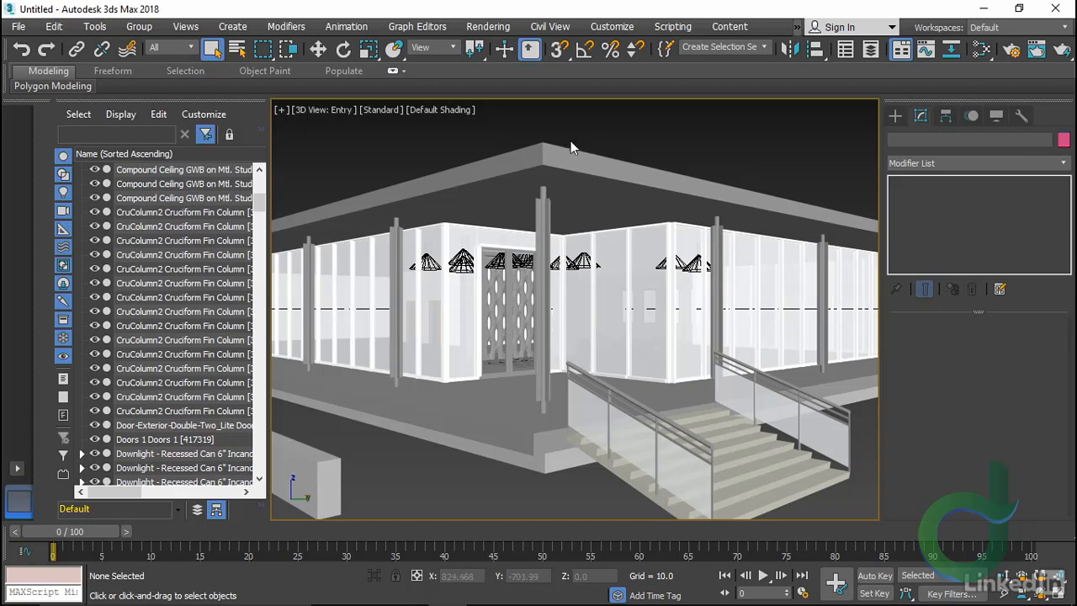
Set the viewport's material display to Realistic Materials with Maps
{"action": "left_click", "coordinate": [383, 110]}
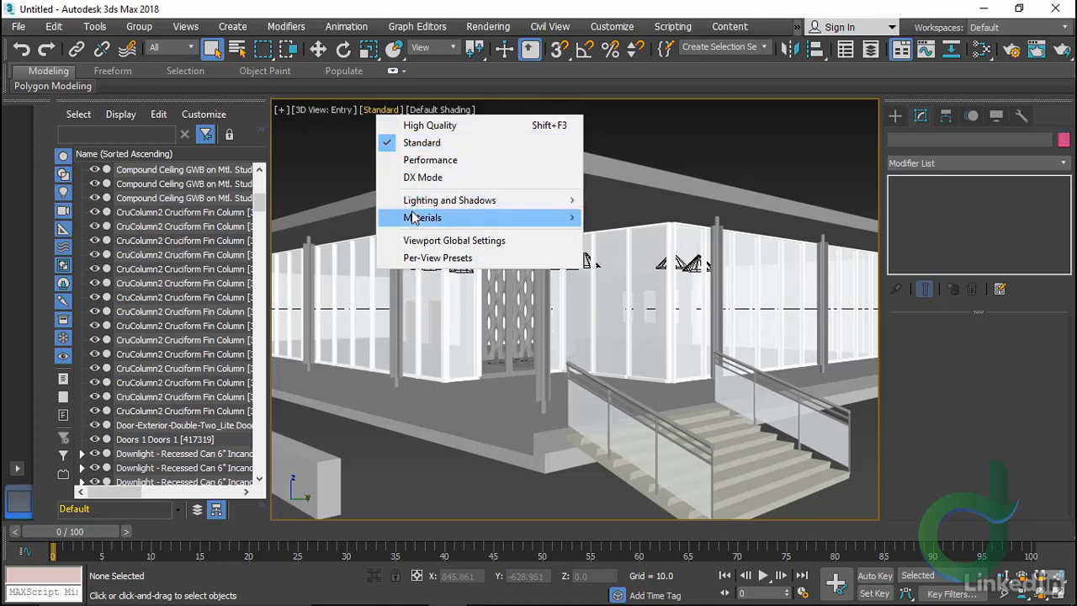
{"action": "mouse_move", "coordinate": [413, 218]}
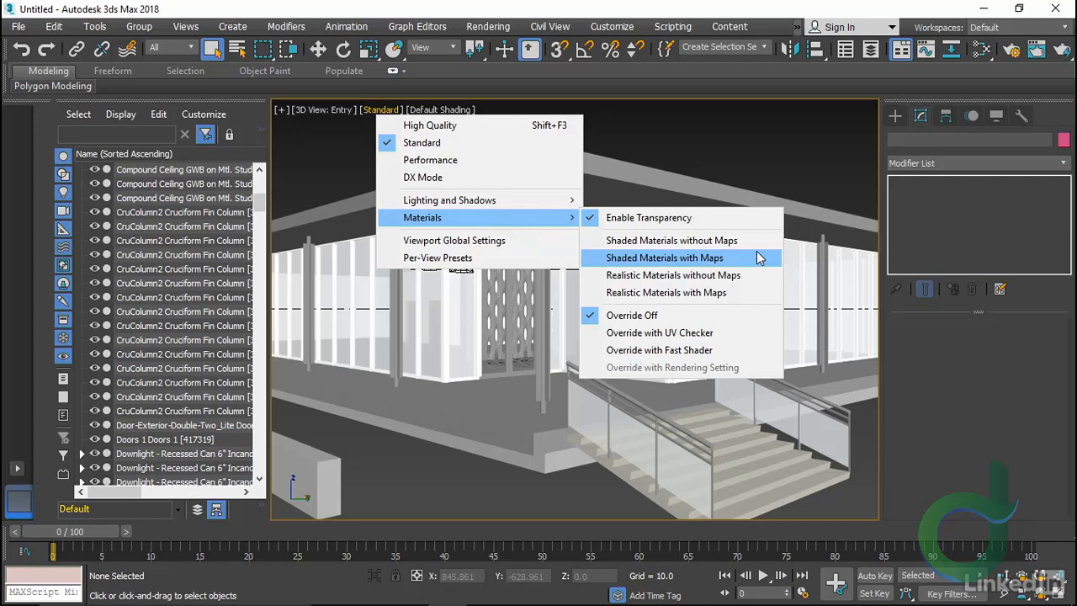
{"action": "left_click", "coordinate": [739, 292]}
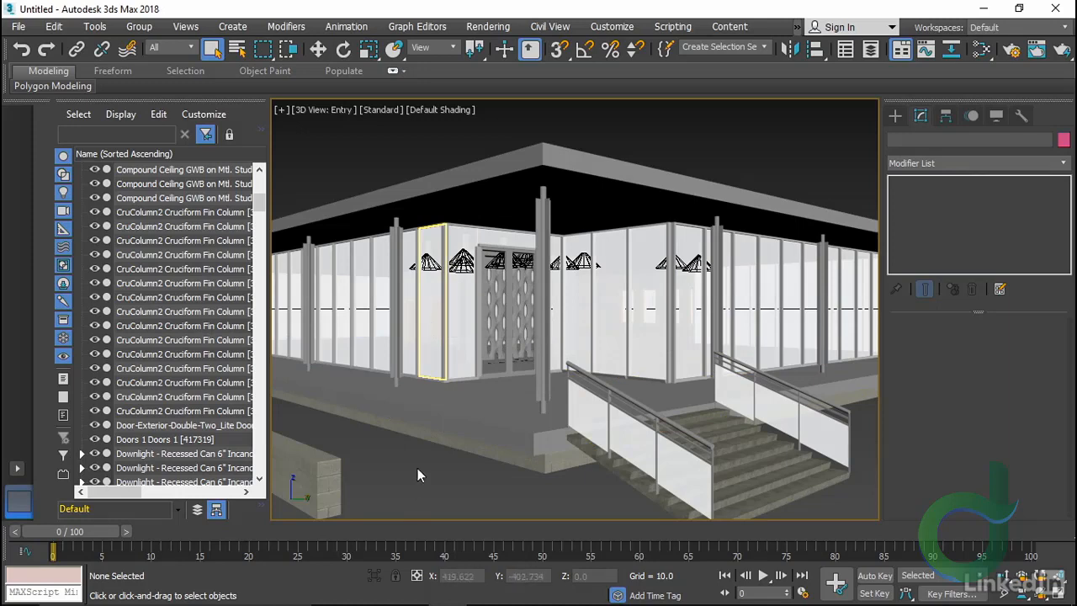
Override the viewport materials with the UV Checker and switch from the entry camera to a Perspective view
{"action": "left_click", "coordinate": [394, 110]}
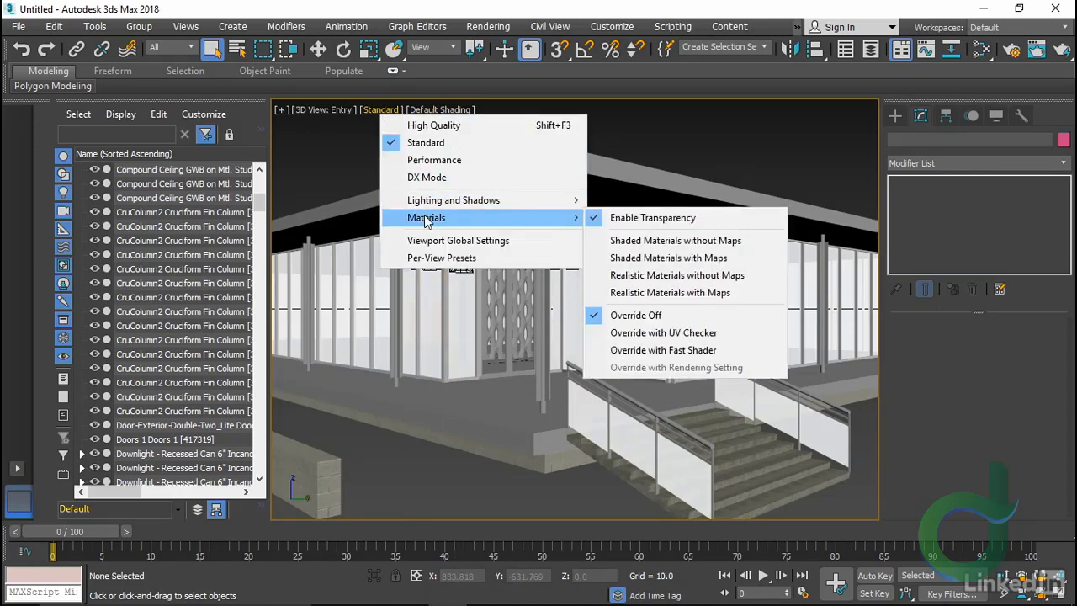
{"action": "left_click", "coordinate": [656, 333]}
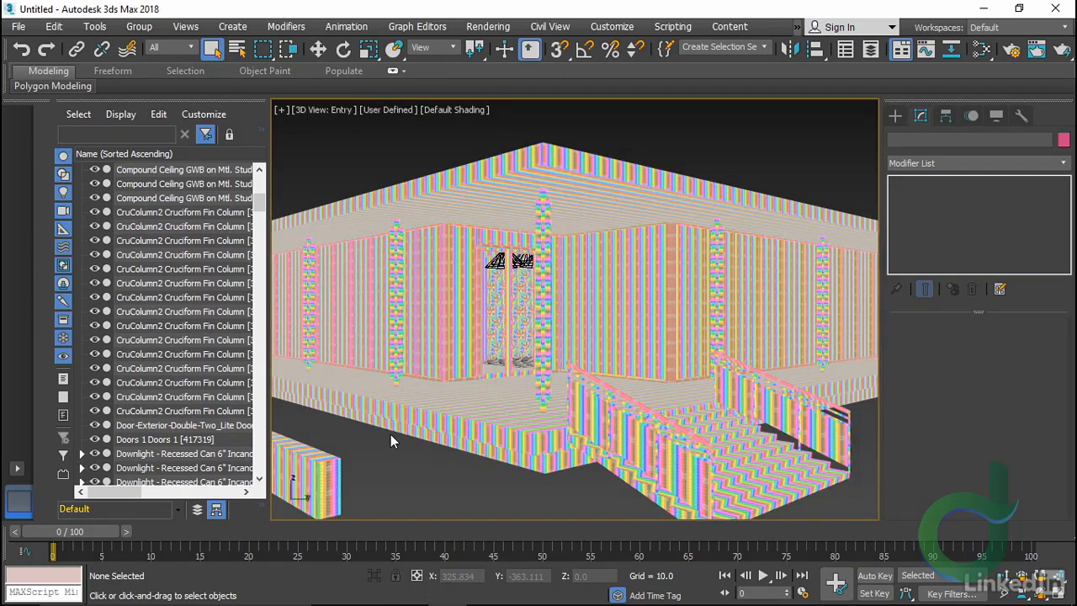
{"action": "key", "text": "p"}
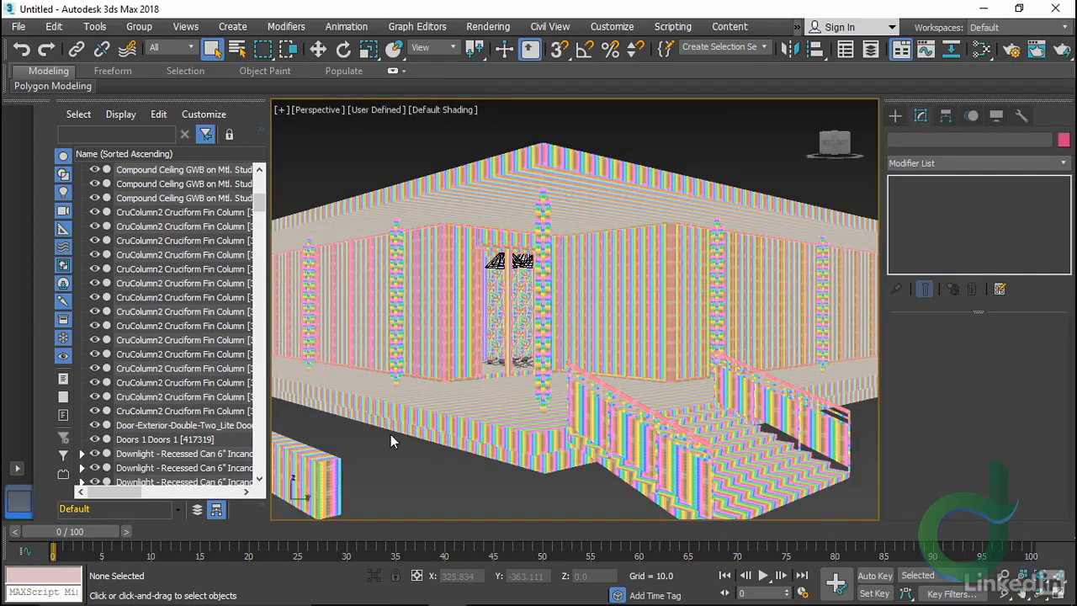
Examine the UV Checker pattern up close on the low wall in front of the bank
{"action": "middle_click_drag", "start_coordinate": [363, 434], "coordinate": [440, 435], "text": "alt"}
{"action": "scroll", "coordinate": [509, 437], "scroll_direction": "up", "scroll_amount": 3}
{"action": "scroll", "coordinate": [509, 435], "scroll_direction": "down", "scroll_amount": 3}
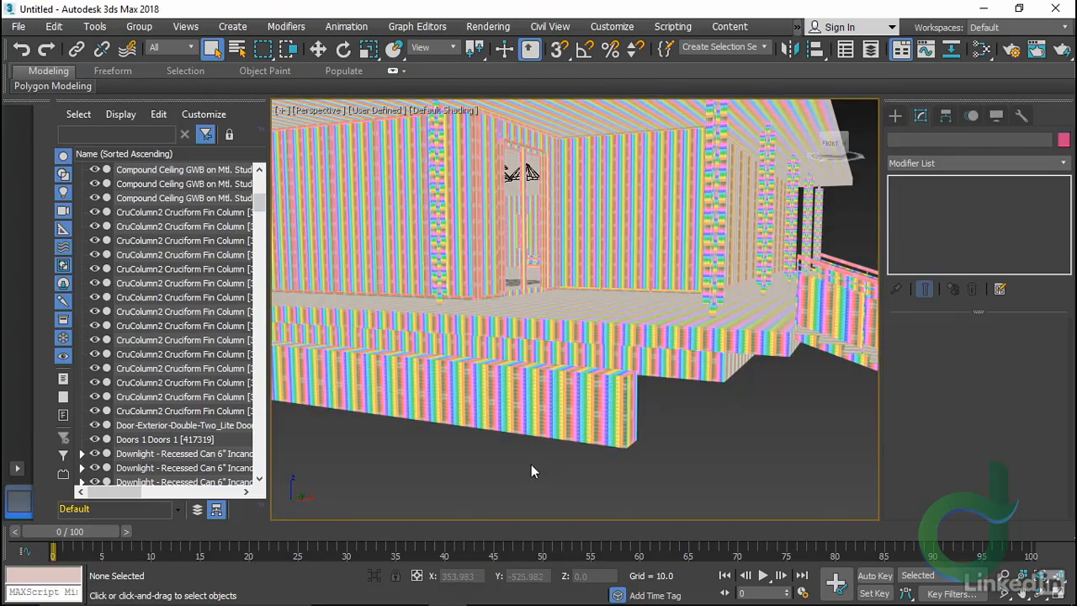
{"action": "mouse_move", "coordinate": [548, 335]}
{"action": "middle_mouse_down"}
{"action": "mouse_move", "coordinate": [482, 399]}
{"action": "mouse_move", "coordinate": [423, 389]}
{"action": "mouse_move", "coordinate": [597, 452]}
{"action": "mouse_move", "coordinate": [668, 420]}
{"action": "middle_mouse_up"}
{"action": "left_click", "coordinate": [1004, 575]}
{"action": "mouse_move", "coordinate": [631, 457]}
{"action": "left_mouse_down"}
{"action": "mouse_move", "coordinate": [639, 477]}
{"action": "mouse_move", "coordinate": [632, 349]}
{"action": "left_mouse_up"}
{"action": "middle_click_drag", "start_coordinate": [443, 272], "coordinate": [586, 316]}
{"action": "scroll", "coordinate": [624, 337], "scroll_direction": "up", "scroll_amount": 6}
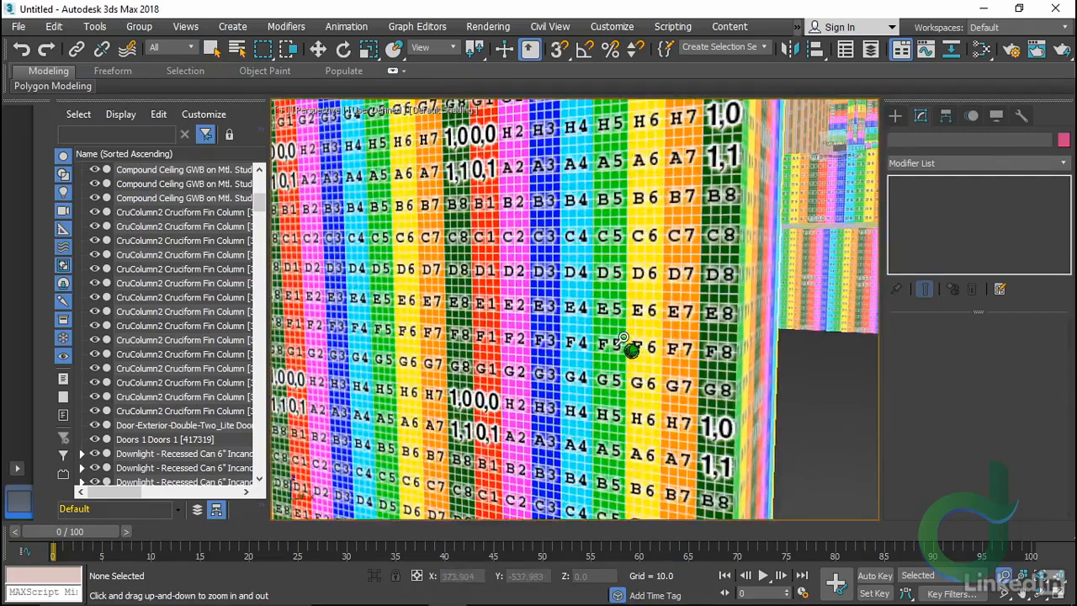
{"action": "scroll", "coordinate": [622, 340], "scroll_direction": "down", "scroll_amount": 3}
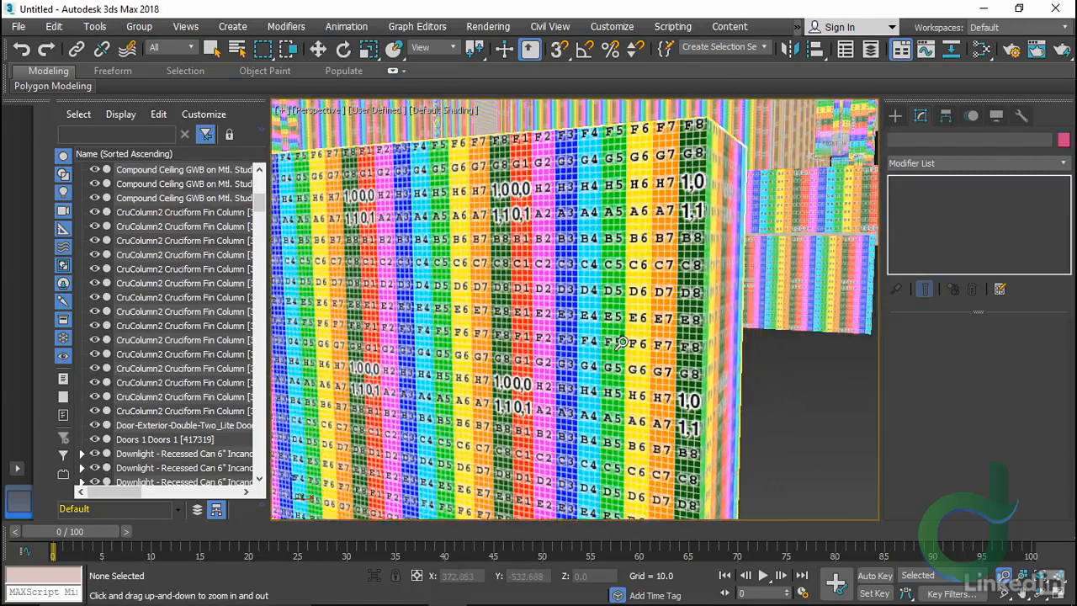
{"action": "scroll", "coordinate": [622, 344], "scroll_direction": "down", "scroll_amount": 2}
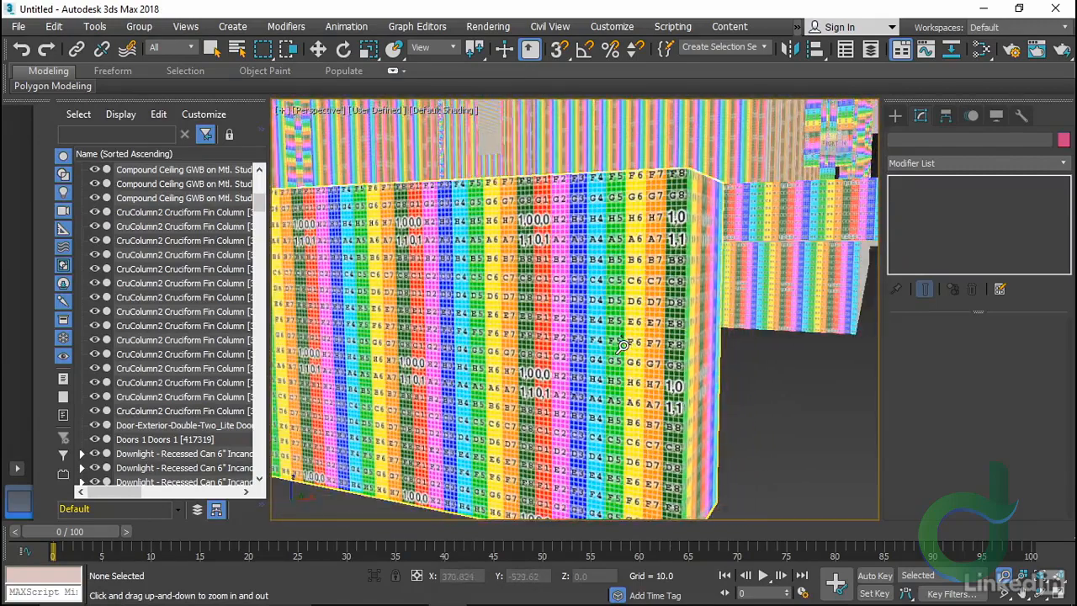
{"action": "scroll", "coordinate": [624, 345], "scroll_direction": "up", "scroll_amount": 2}
{"action": "scroll", "coordinate": [624, 345], "scroll_direction": "down", "scroll_amount": 5}
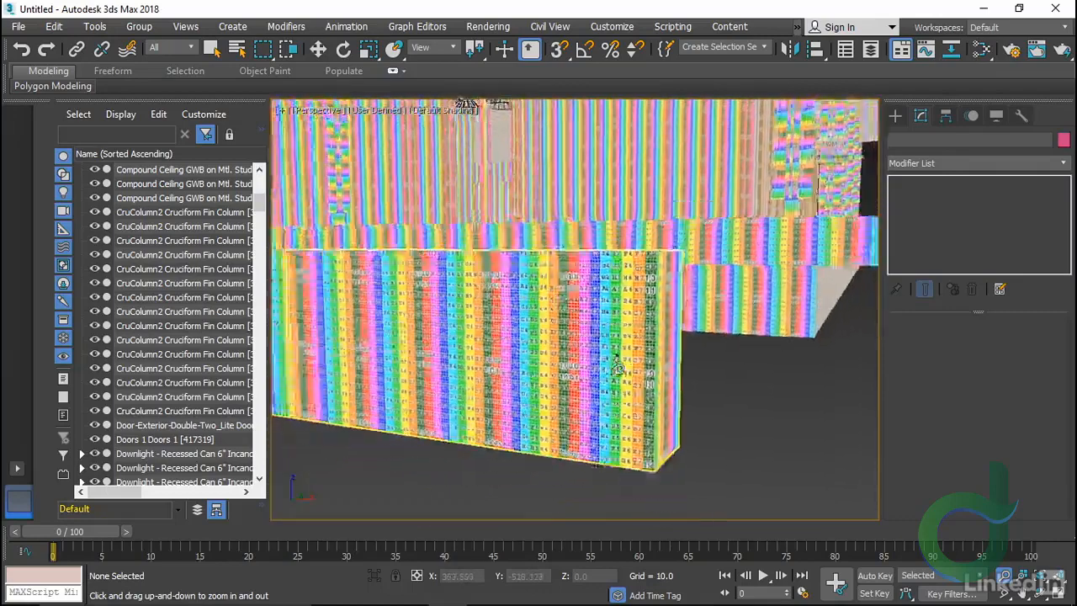
Turn off the material override in the Perspective view and frame the bank's entrance and stairs
{"action": "left_click", "coordinate": [372, 115]}
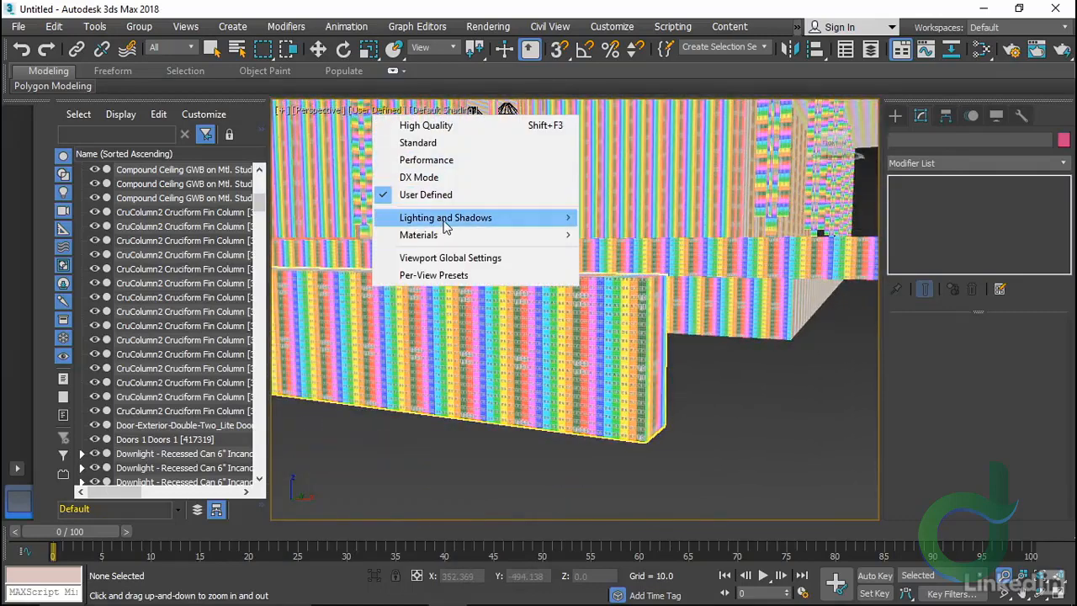
{"action": "mouse_move", "coordinate": [458, 238]}
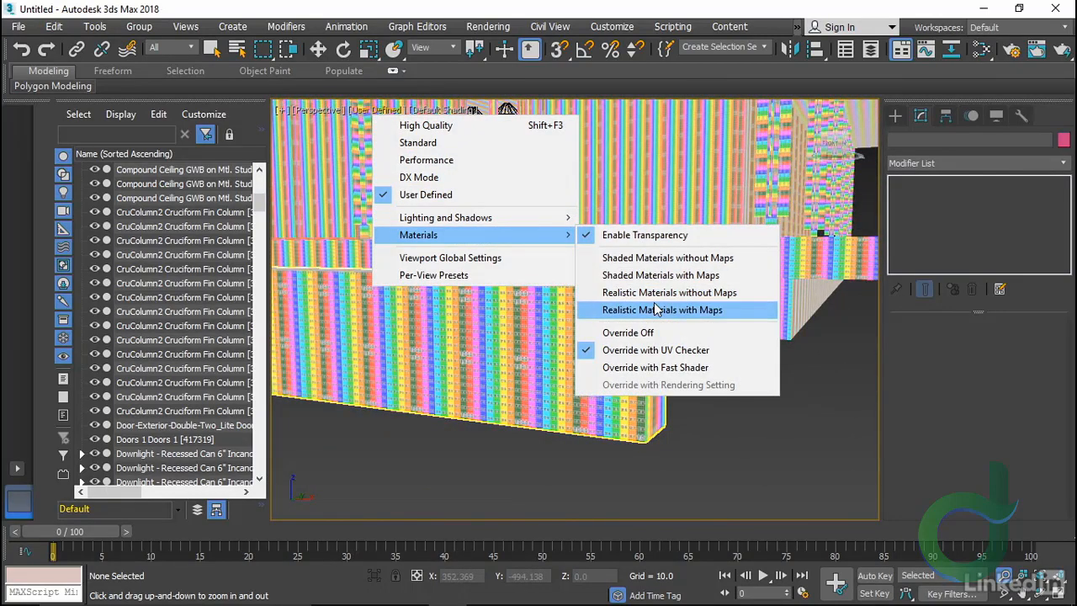
{"action": "left_click", "coordinate": [659, 311]}
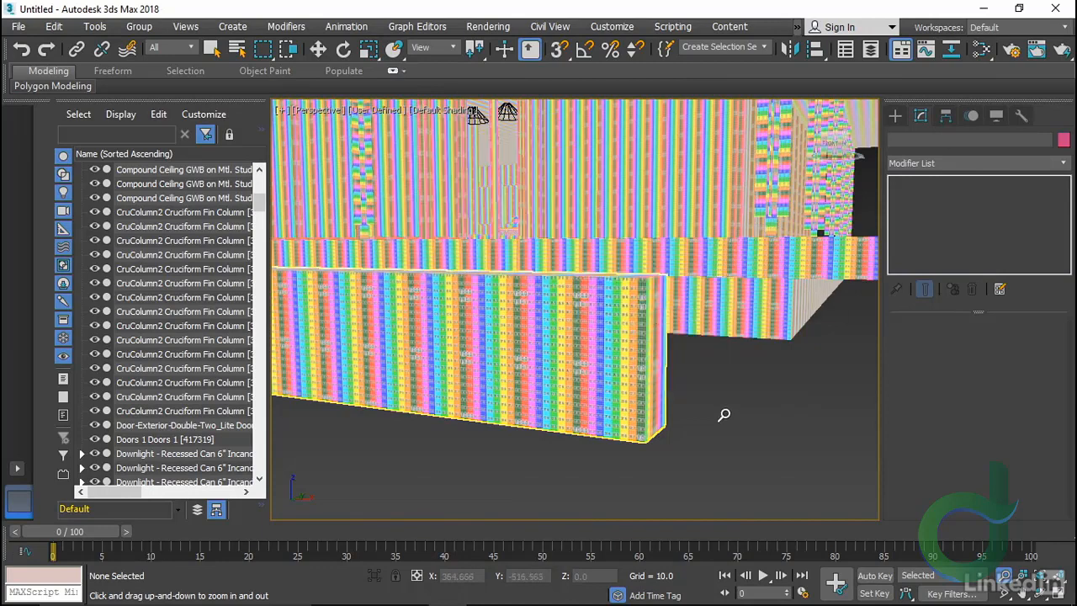
{"action": "left_click", "coordinate": [363, 110]}
{"action": "mouse_move", "coordinate": [547, 234]}
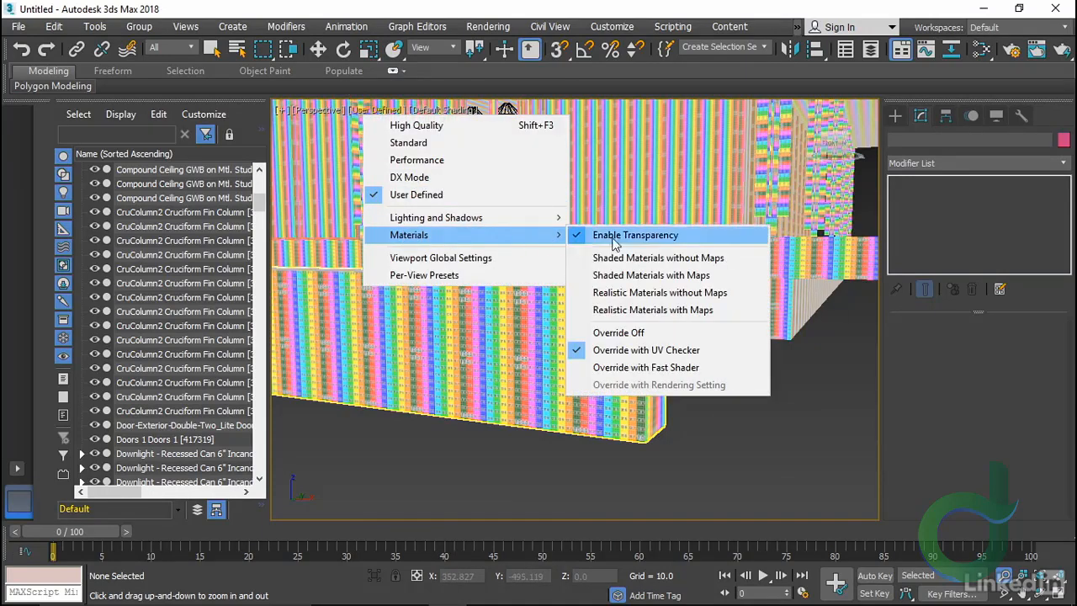
{"action": "left_click", "coordinate": [619, 332]}
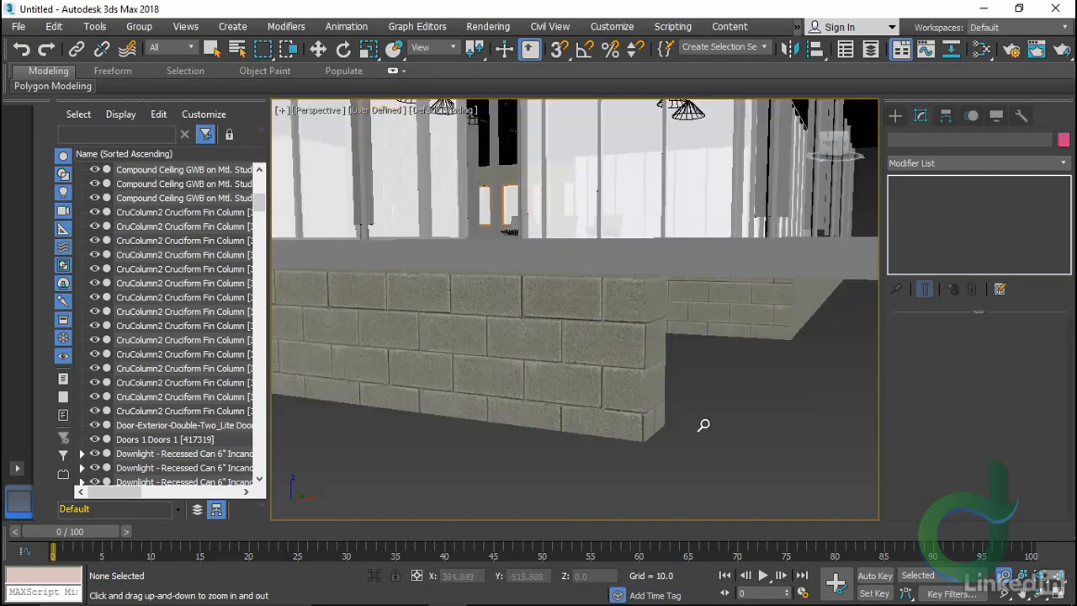
{"action": "scroll", "coordinate": [695, 427], "scroll_direction": "up", "scroll_amount": 3}
{"action": "left_click_drag", "start_coordinate": [618, 426], "coordinate": [622, 468]}
{"action": "middle_click_drag", "start_coordinate": [668, 435], "coordinate": [636, 428]}
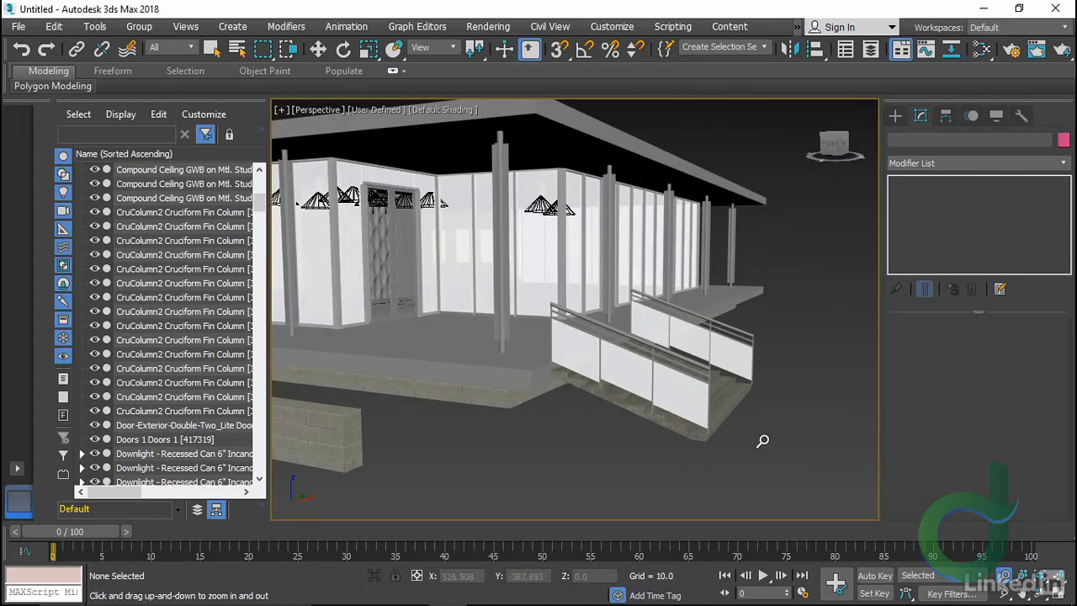
Save the scene as 02_01_Modern Bank_end in the scenes folder of Ch02
{"action": "left_click", "coordinate": [20, 29]}
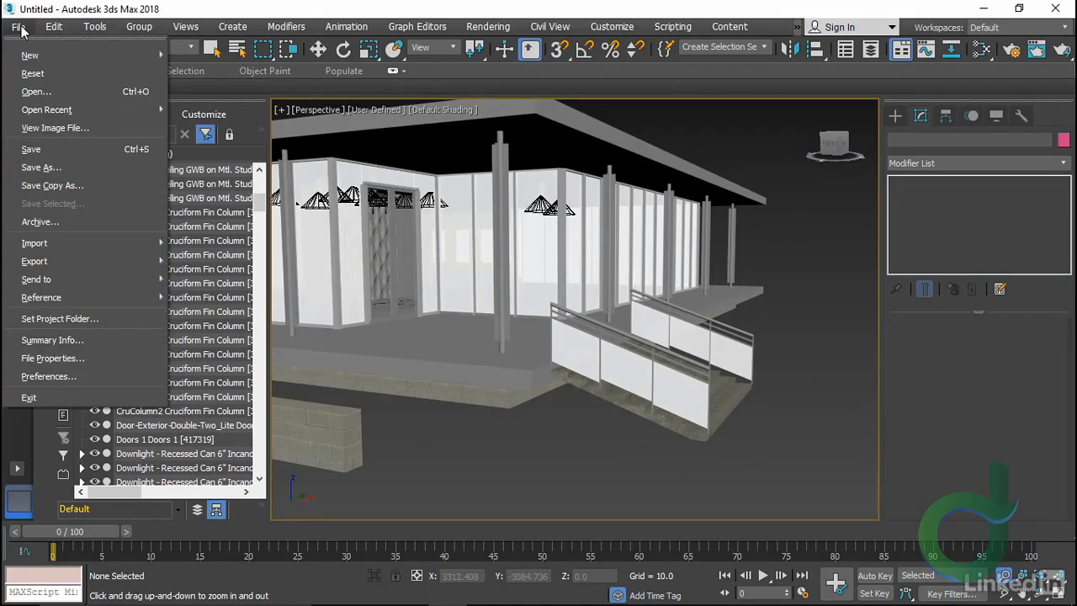
{"action": "left_click", "coordinate": [51, 150]}
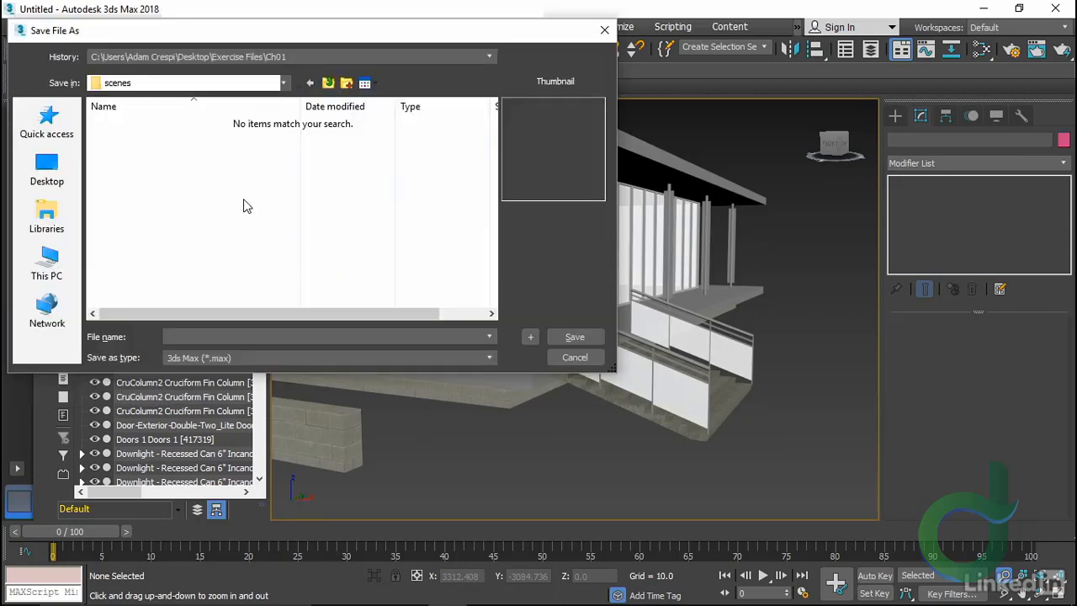
{"action": "left_click", "coordinate": [284, 82]}
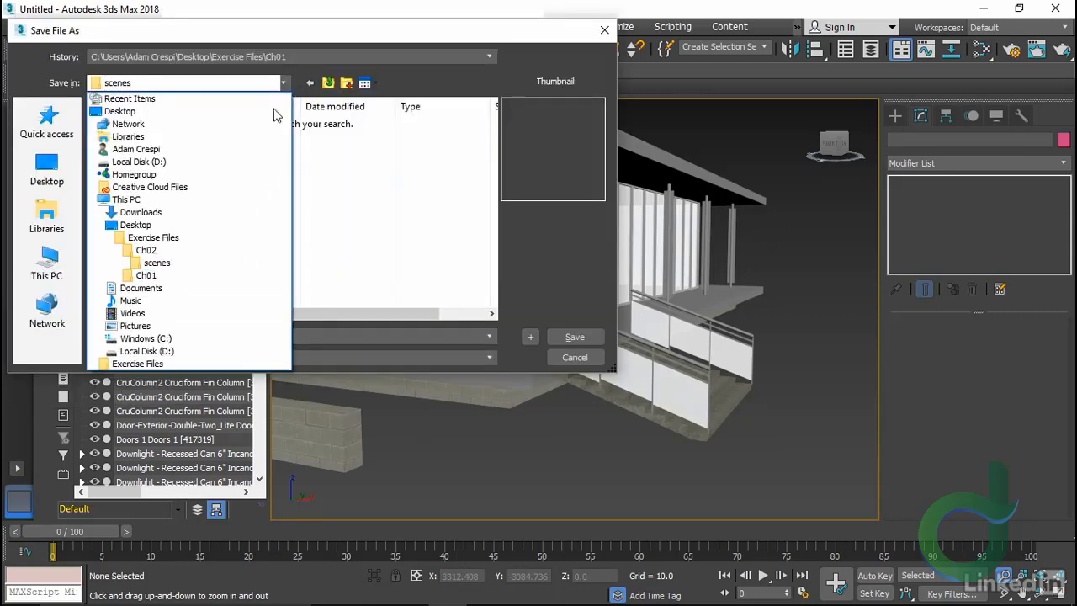
{"action": "left_click", "coordinate": [178, 250]}
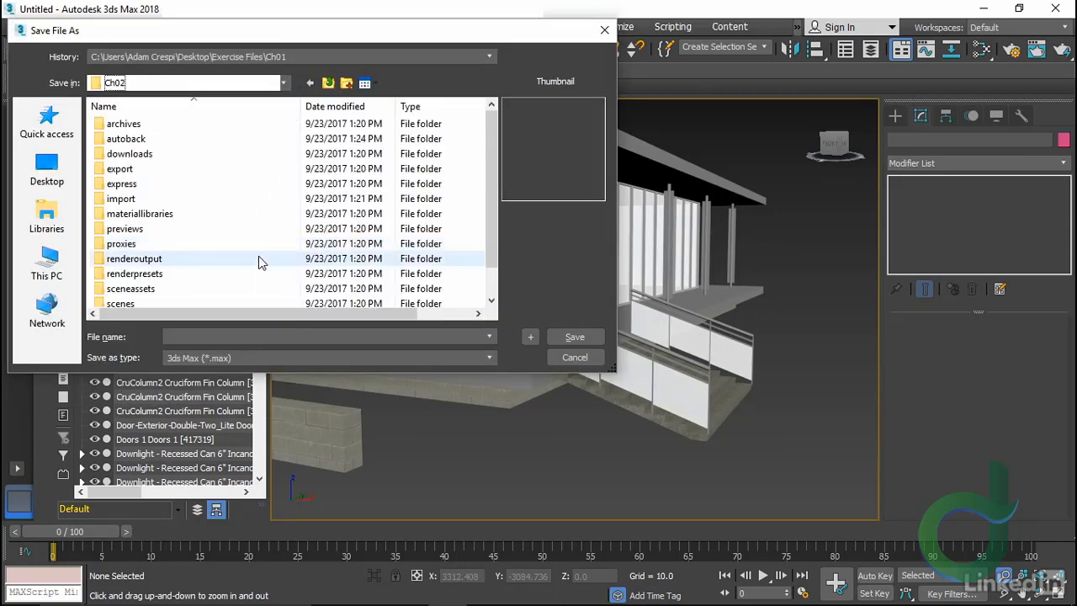
{"action": "double_click", "coordinate": [120, 303]}
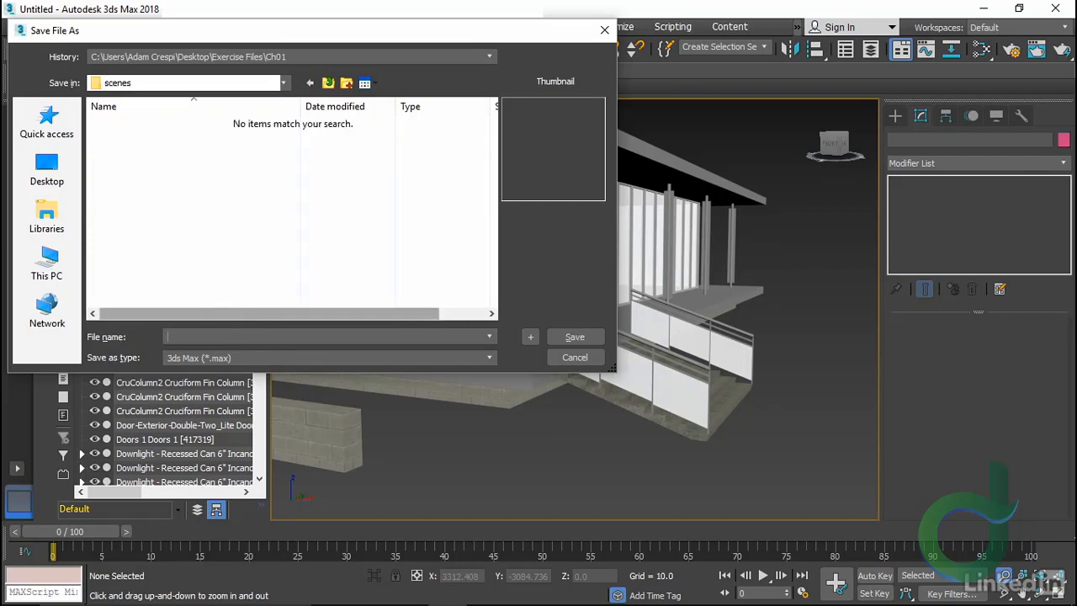
{"action": "type", "text": "02_01_Modern Bank_end"}
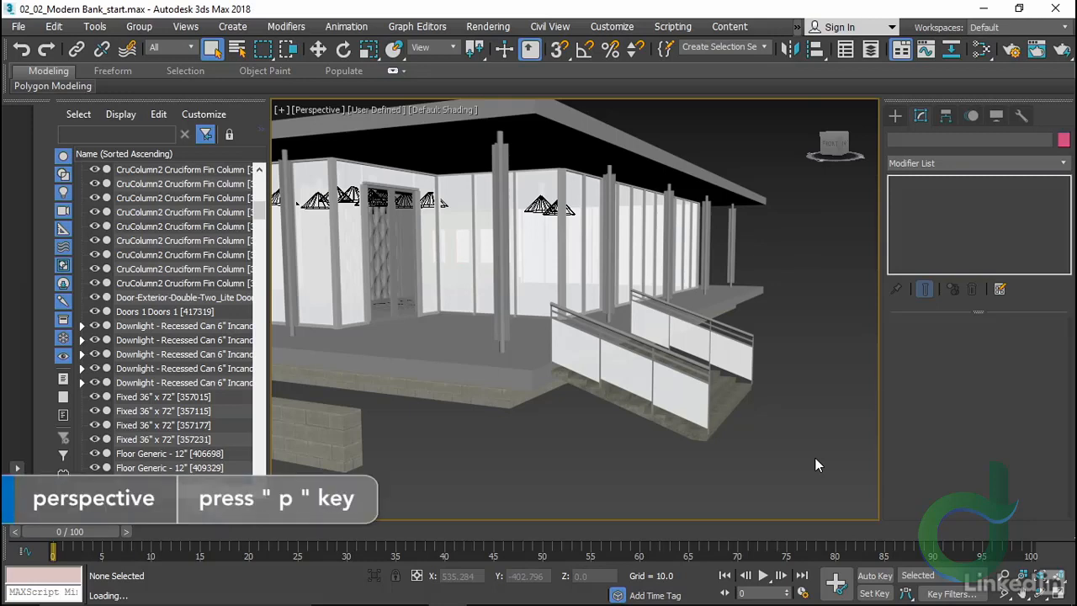
Add an Edit Poly modifier to the CruColumn2 Cruciform Fin Column nearest the entrance, inspecting the base of its shaft
{"action": "left_click", "coordinate": [503, 287]}
{"action": "key", "text": "z"}
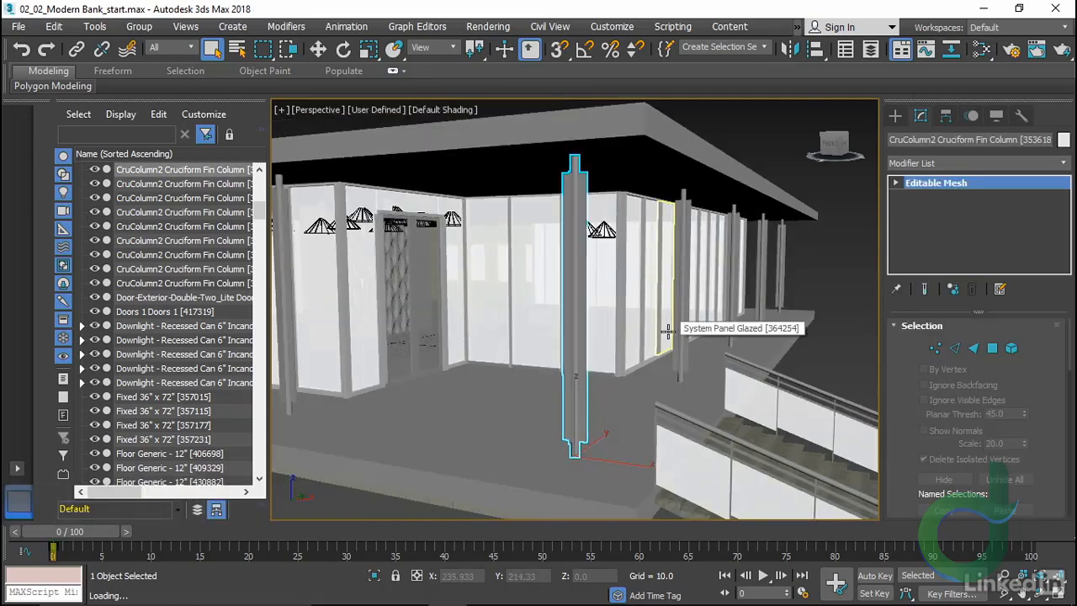
{"action": "middle_click_drag", "start_coordinate": [667, 331], "coordinate": [634, 373], "text": "alt"}
{"action": "scroll", "coordinate": [578, 328], "scroll_direction": "up", "scroll_amount": 5}
{"action": "scroll", "coordinate": [527, 268], "scroll_direction": "up", "scroll_amount": 3}
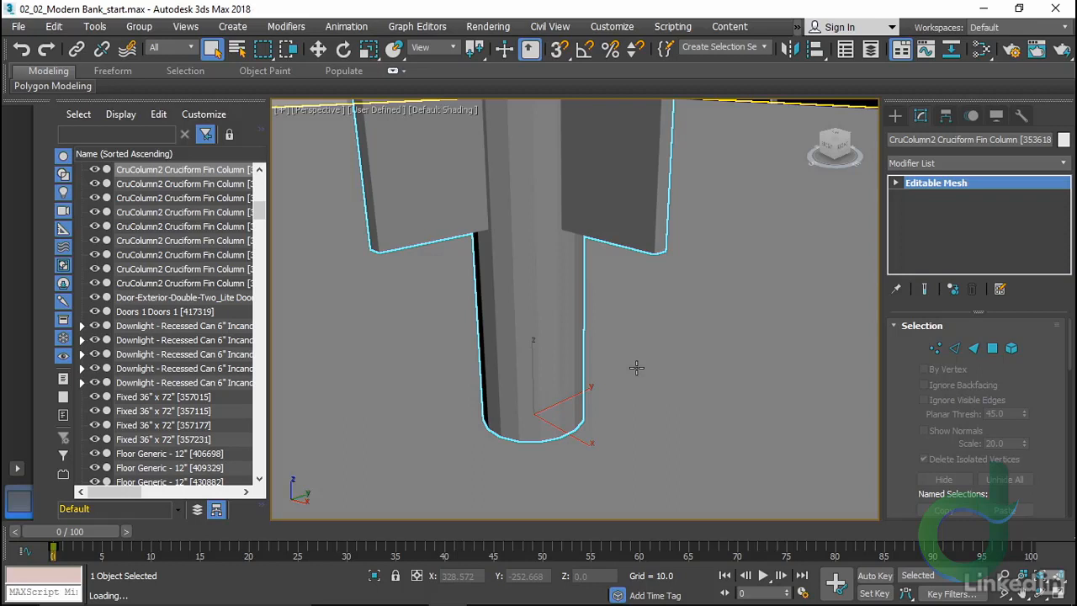
{"action": "left_click", "coordinate": [1014, 165]}
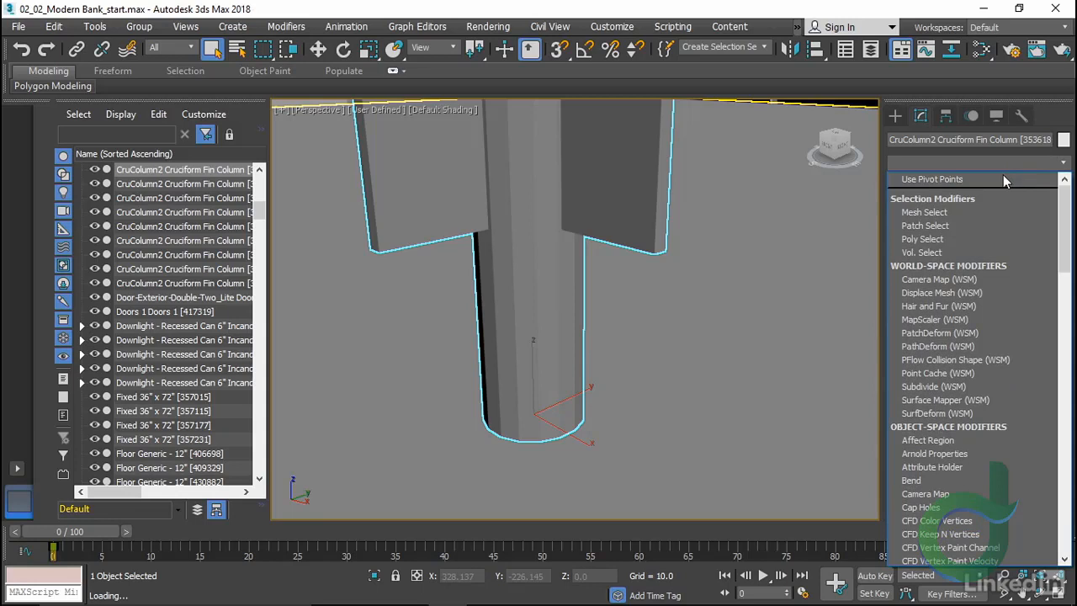
{"action": "scroll", "coordinate": [1003, 174], "scroll_direction": "down", "scroll_amount": 2}
{"action": "key", "text": "e"}
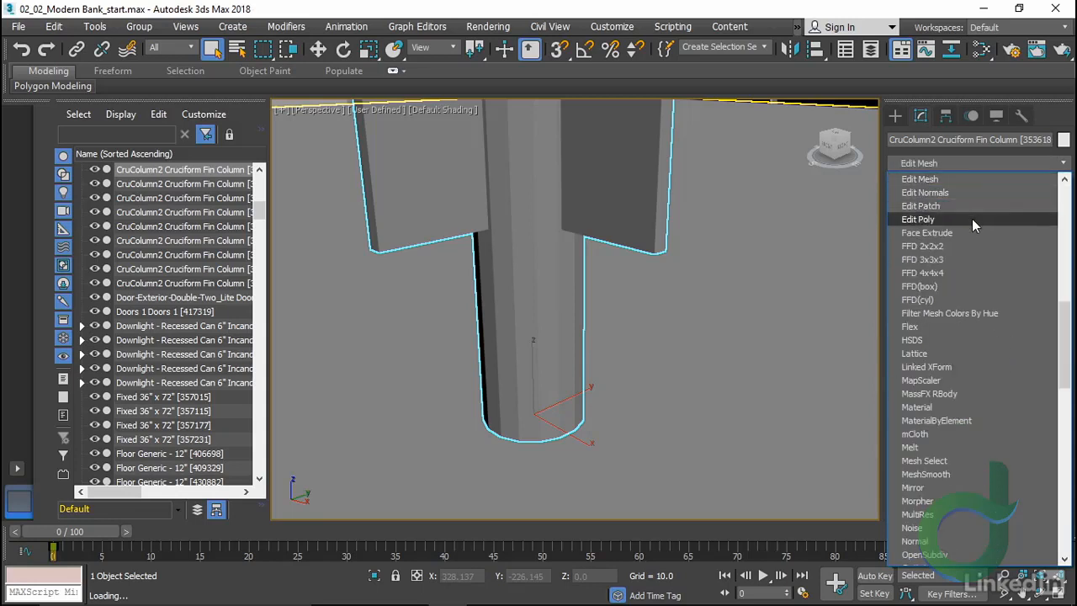
{"action": "left_click", "coordinate": [971, 219]}
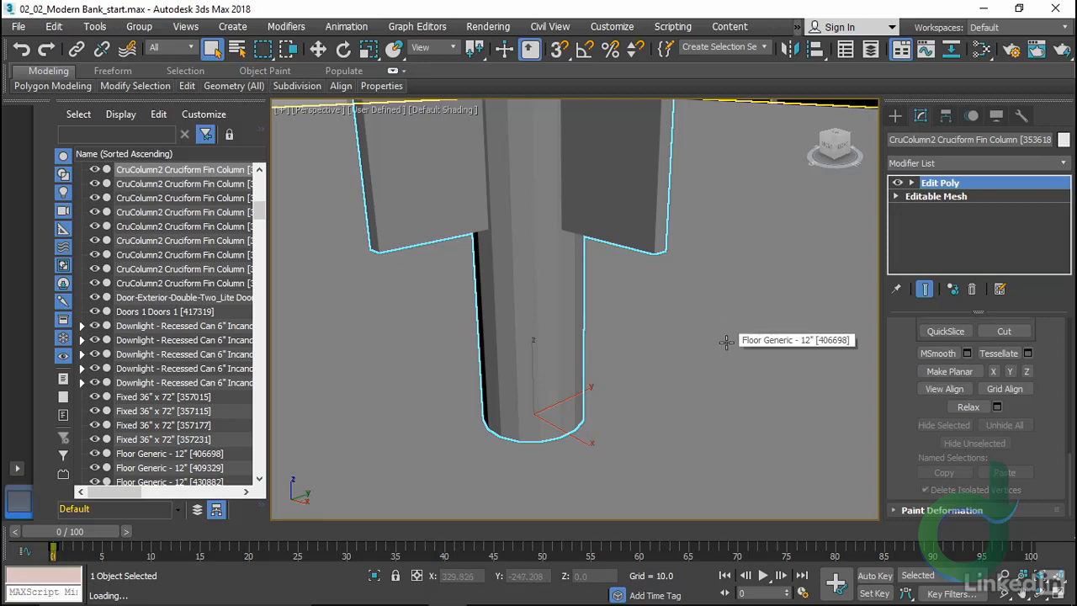
Select all the polygons of the column's round shaft, leaving the fins out
{"action": "right_click", "coordinate": [721, 337]}
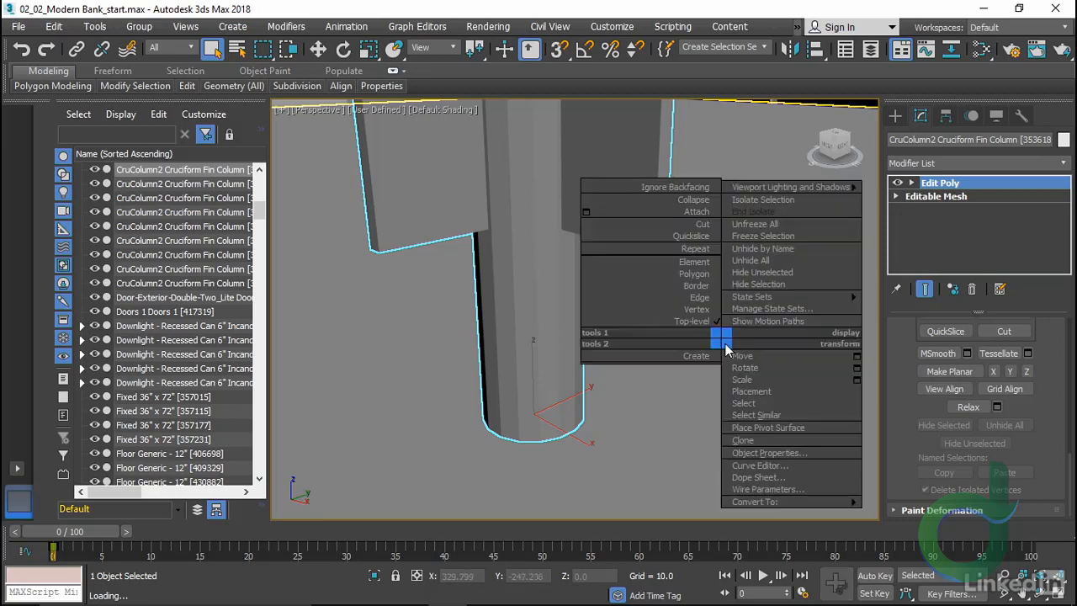
{"action": "left_click", "coordinate": [711, 286]}
{"action": "left_click_drag", "start_coordinate": [700, 294], "coordinate": [618, 310]}
{"action": "left_click_drag", "start_coordinate": [434, 320], "coordinate": [431, 318]}
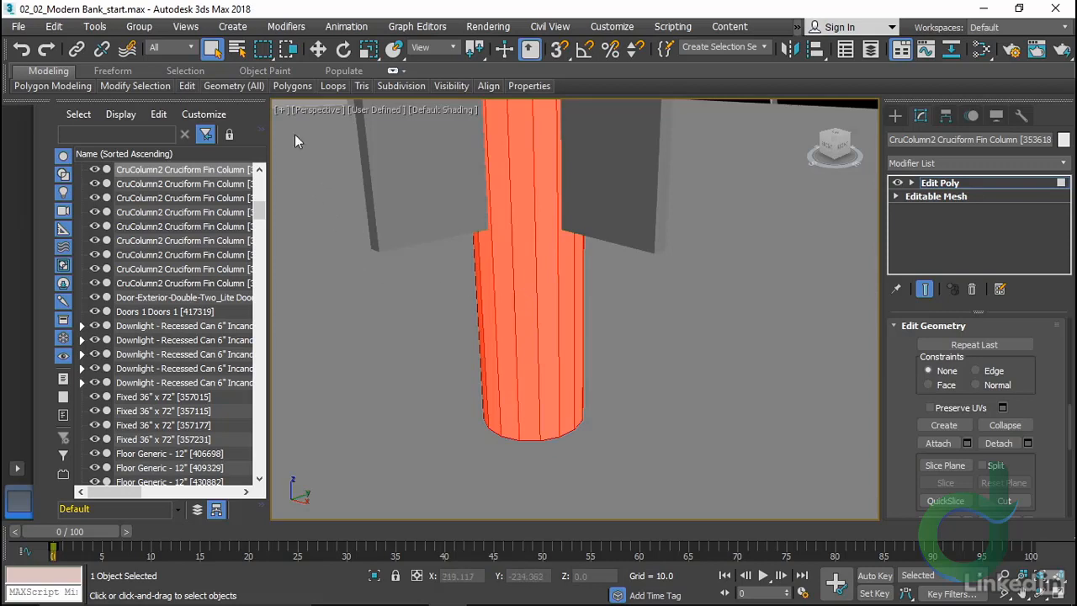
{"action": "left_click", "coordinate": [291, 54]}
Assign smoothing group 1 to the selected shaft polygons and deselect them
{"action": "scroll", "coordinate": [892, 471], "scroll_direction": "down", "scroll_amount": 10}
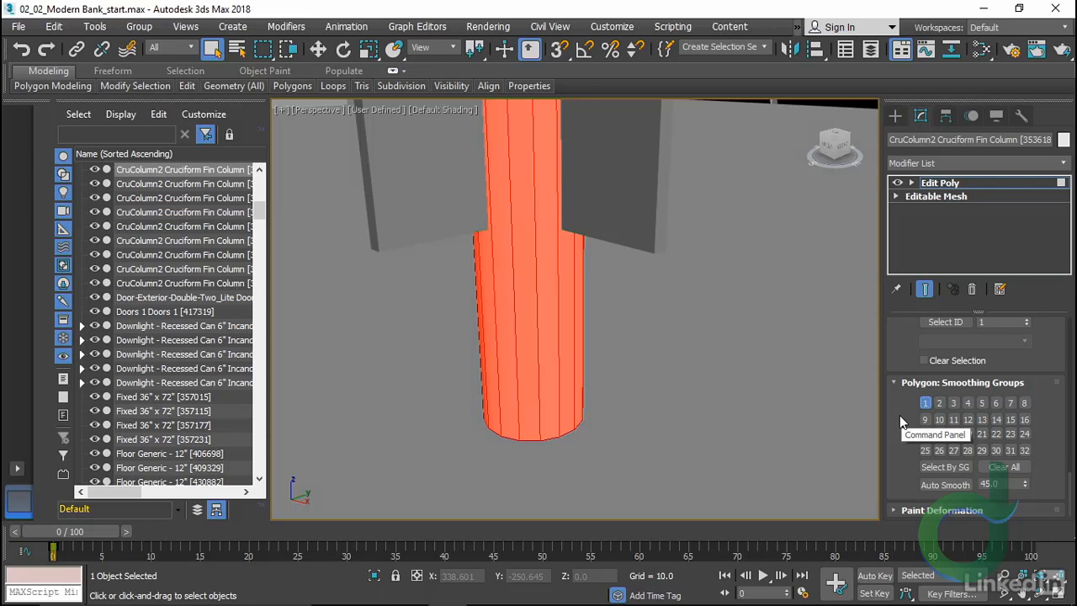
{"action": "left_click", "coordinate": [727, 383]}
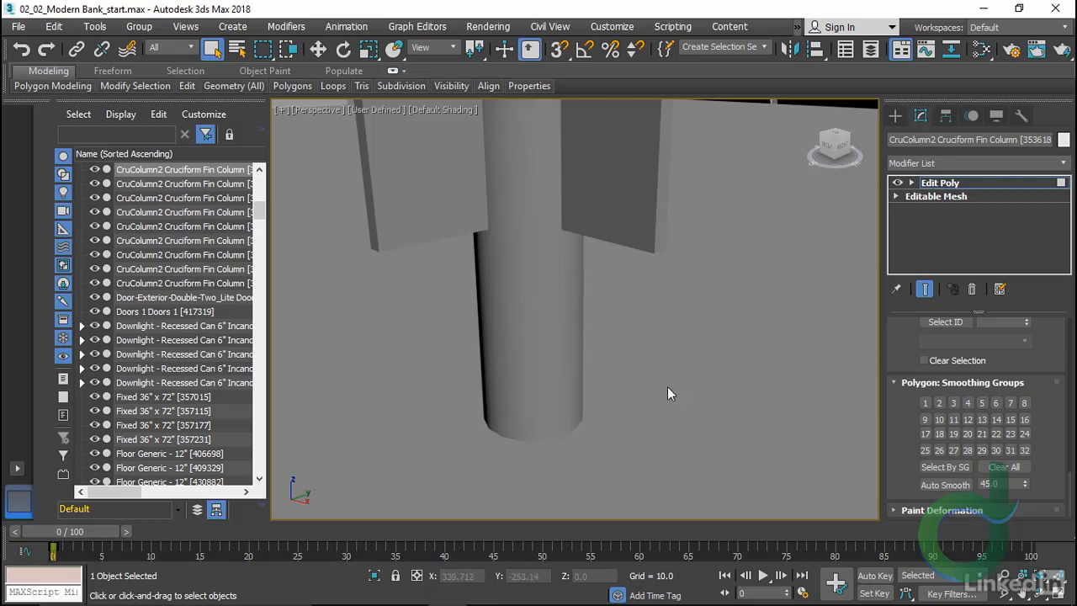
Isolate the cap polygon at the base of the column's shaft to check its smoothing group, and clear the selection
{"action": "mouse_move", "coordinate": [668, 386]}
{"action": "middle_mouse_down"}
{"action": "mouse_move", "coordinate": [698, 356]}
{"action": "mouse_move", "coordinate": [674, 406]}
{"action": "middle_mouse_up"}
{"action": "left_click_drag", "start_coordinate": [688, 460], "coordinate": [418, 295]}
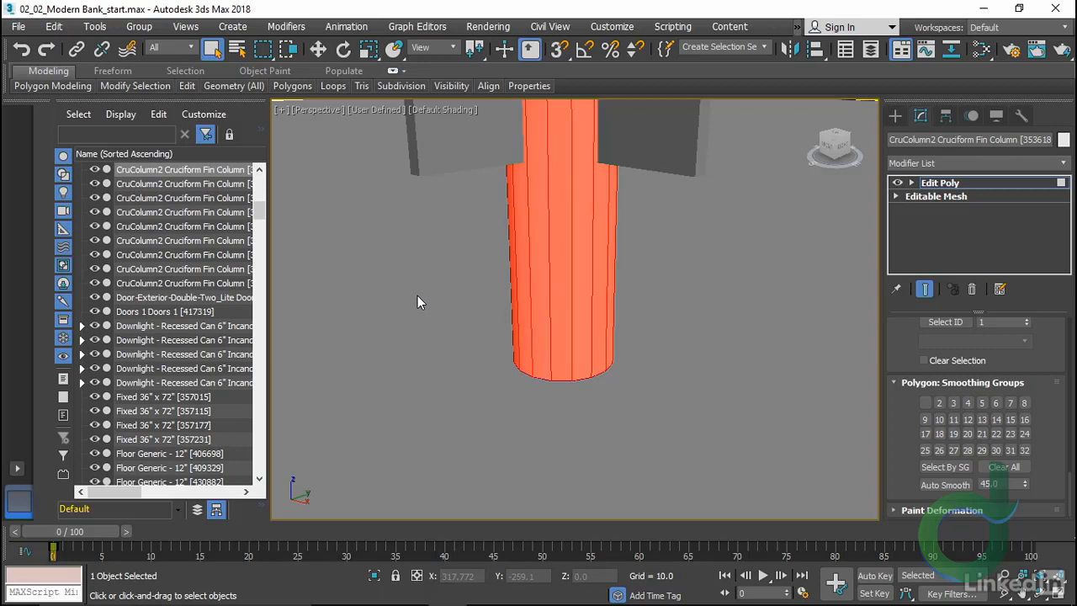
{"action": "left_click_drag", "start_coordinate": [461, 259], "coordinate": [672, 283]}
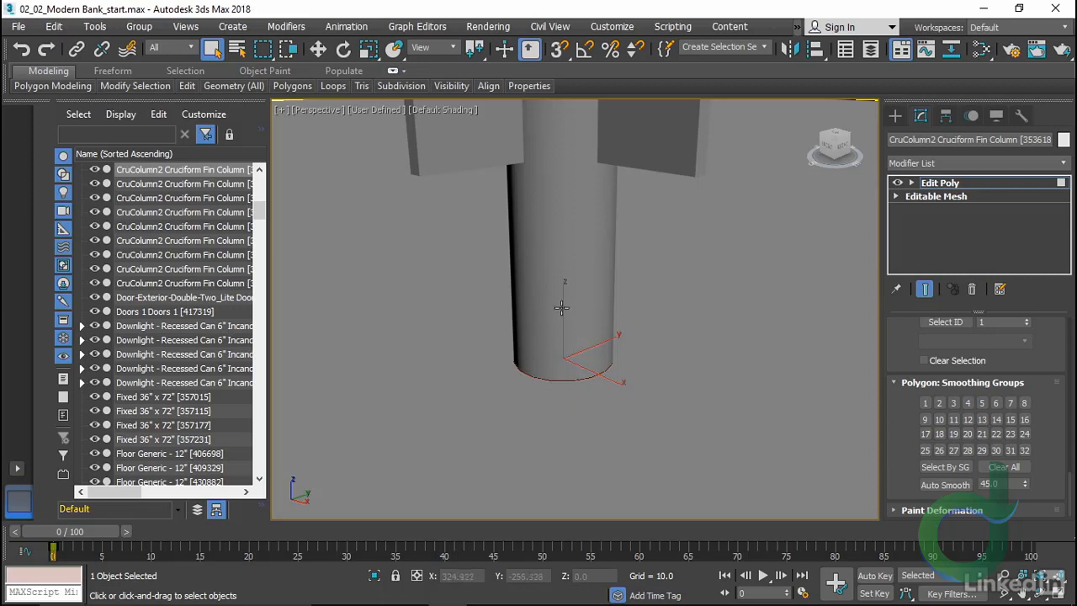
{"action": "left_click", "coordinate": [762, 370]}
In wireframe display, isolate the cap polygon at the top of the column's shaft to check its smoothing group, and deselect it
{"action": "middle_click_drag", "start_coordinate": [633, 264], "coordinate": [635, 351]}
{"action": "scroll", "coordinate": [636, 349], "scroll_direction": "down", "scroll_amount": 5}
{"action": "middle_click_drag", "start_coordinate": [692, 238], "coordinate": [620, 326]}
{"action": "scroll", "coordinate": [620, 327], "scroll_direction": "down", "scroll_amount": 4}
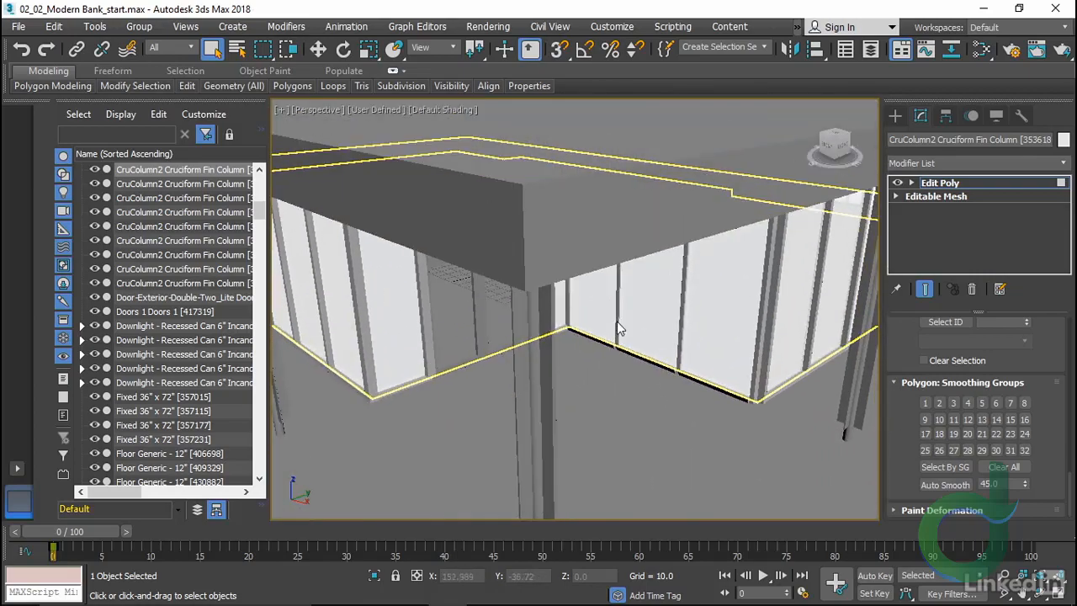
{"action": "key", "text": "F3"}
{"action": "scroll", "coordinate": [623, 328], "scroll_direction": "up", "scroll_amount": 2}
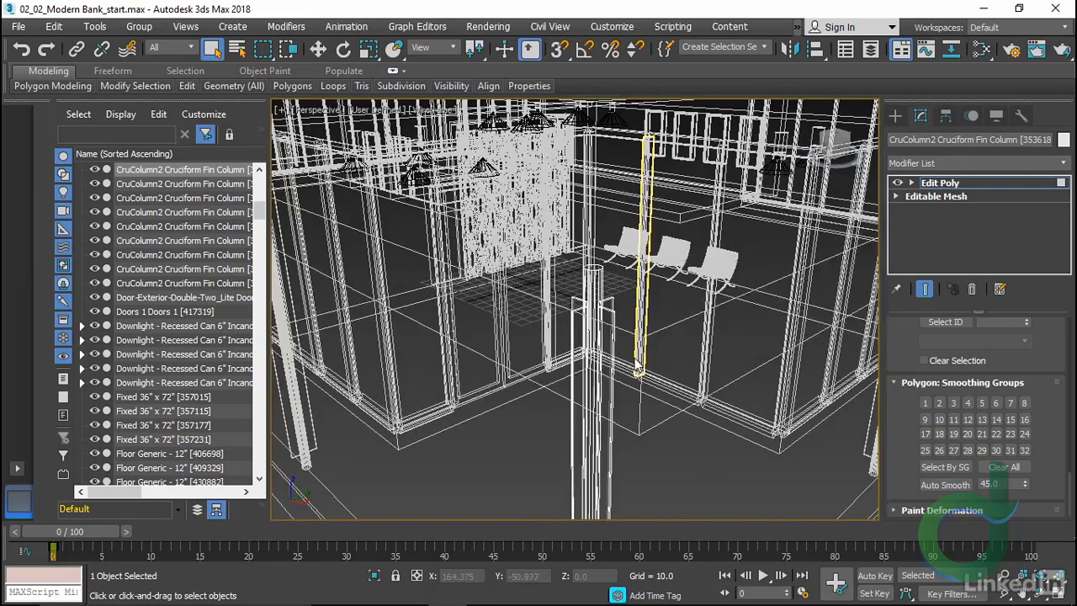
{"action": "scroll", "coordinate": [643, 359], "scroll_direction": "up", "scroll_amount": 10}
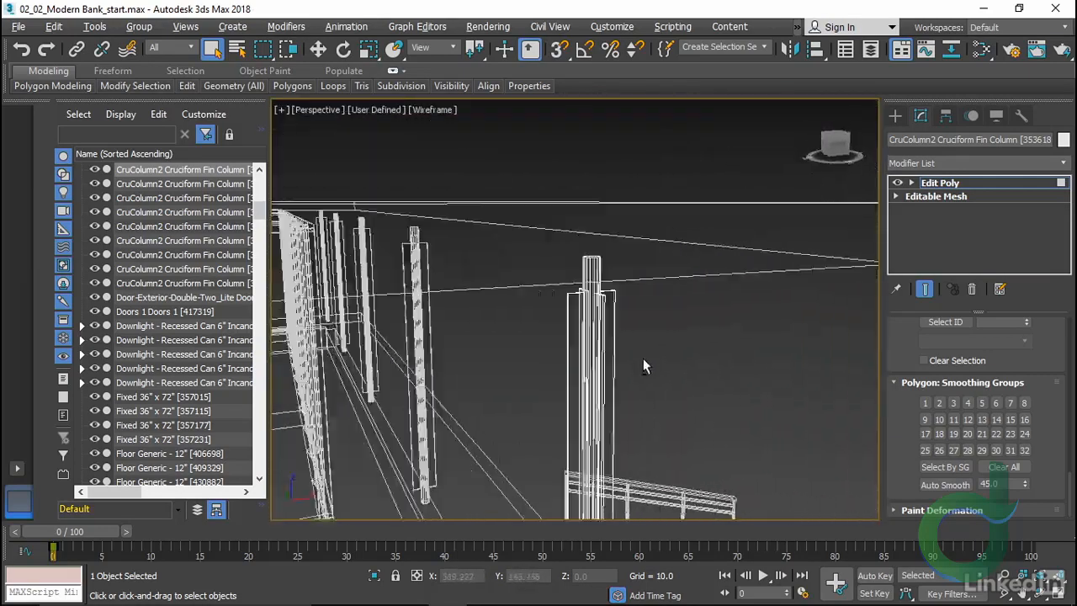
{"action": "scroll", "coordinate": [651, 362], "scroll_direction": "up", "scroll_amount": 4}
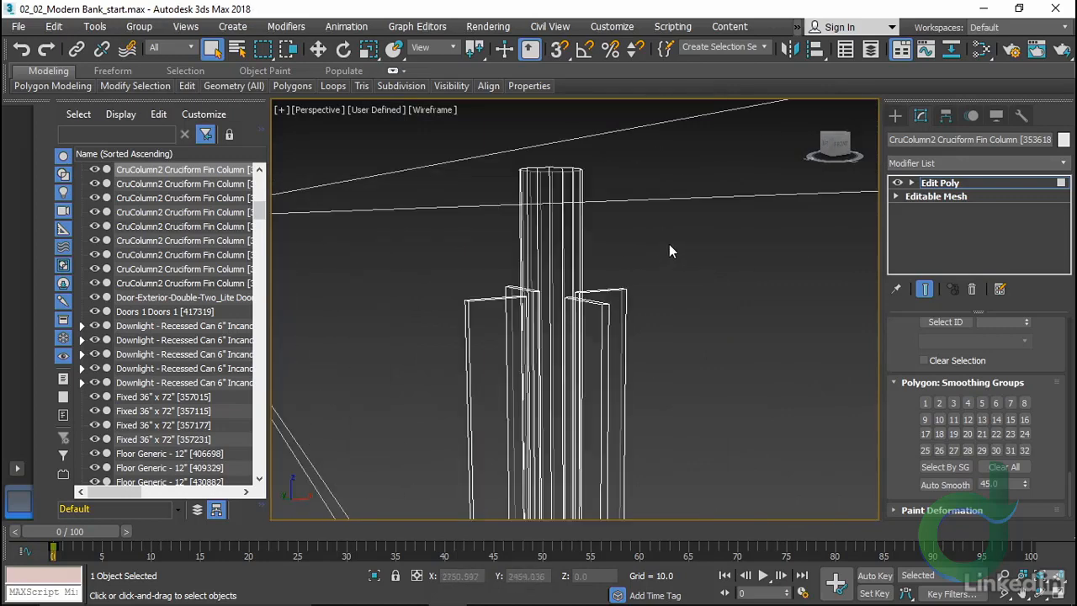
{"action": "left_click_drag", "start_coordinate": [668, 242], "coordinate": [473, 127]}
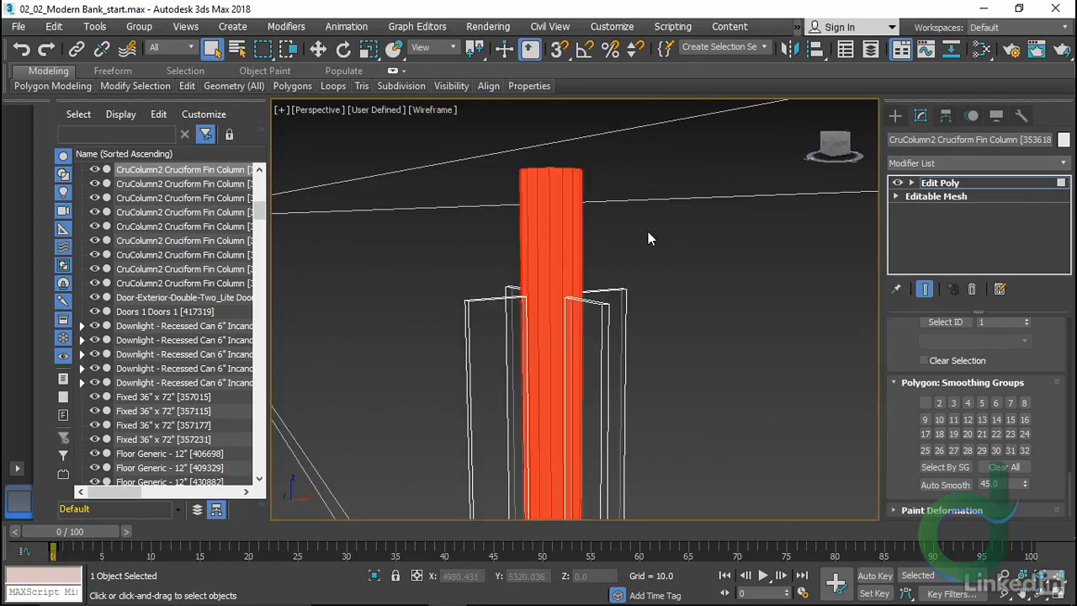
{"action": "left_click_drag", "start_coordinate": [653, 243], "coordinate": [474, 242]}
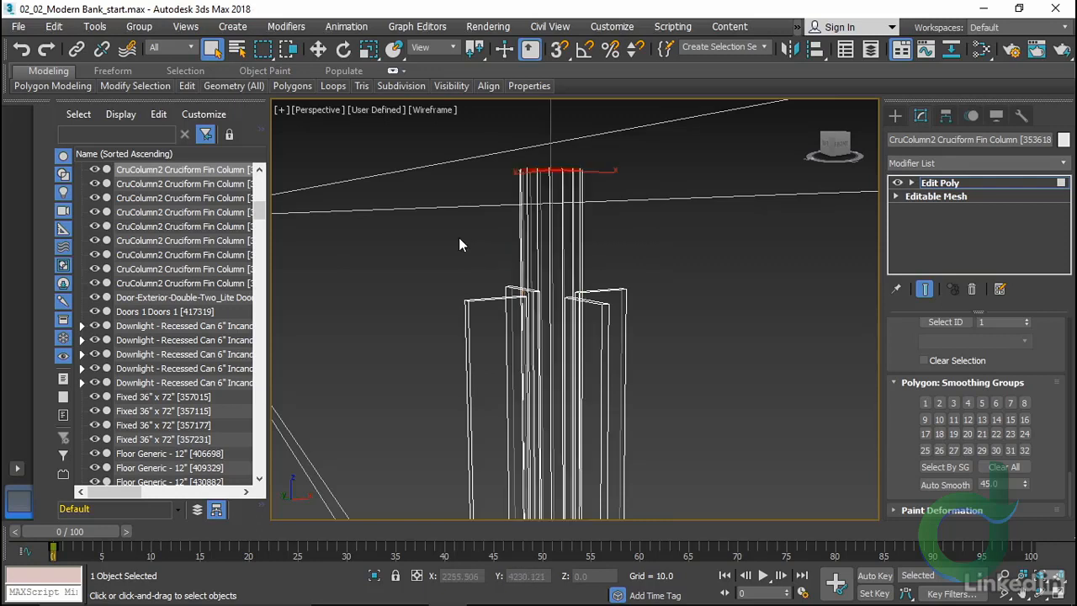
{"action": "left_click", "coordinate": [459, 245]}
Leave polygon editing on the column and restore Default Shading to inspect the smoothed shaft under the roof
{"action": "left_click", "coordinate": [943, 187]}
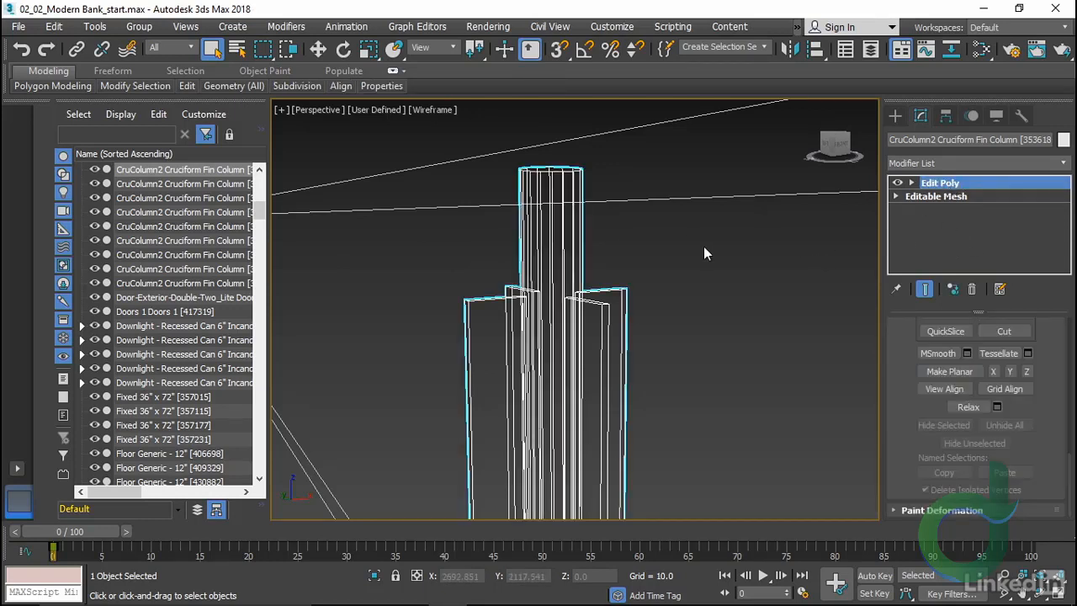
{"action": "key", "text": "F3"}
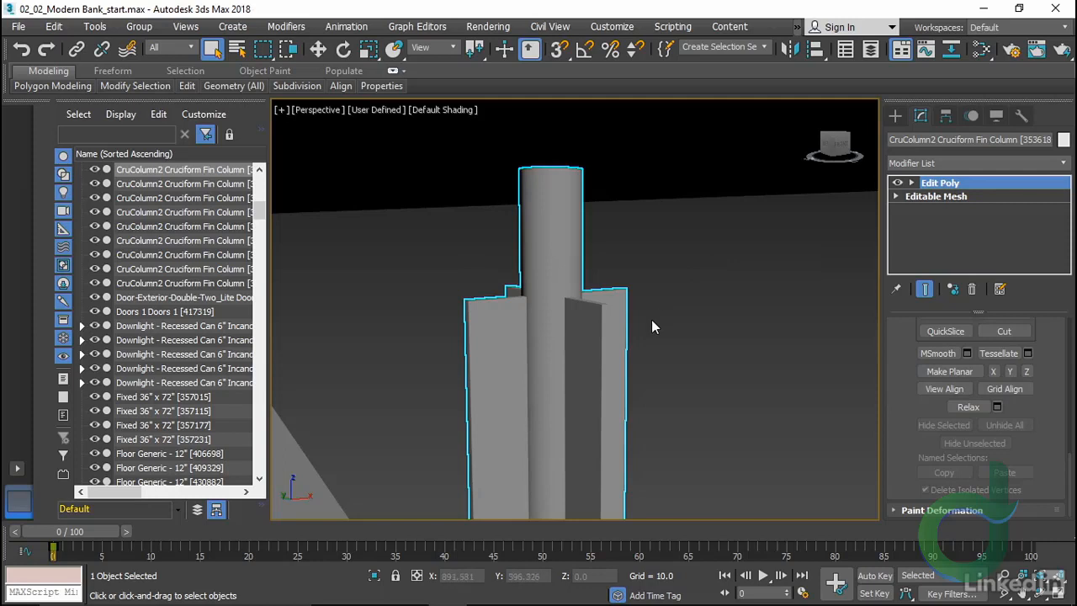
{"action": "middle_click_drag", "start_coordinate": [652, 321], "coordinate": [651, 297]}
{"action": "scroll", "coordinate": [711, 299], "scroll_direction": "down", "scroll_amount": 5}
{"action": "scroll", "coordinate": [438, 191], "scroll_direction": "up", "scroll_amount": 5}
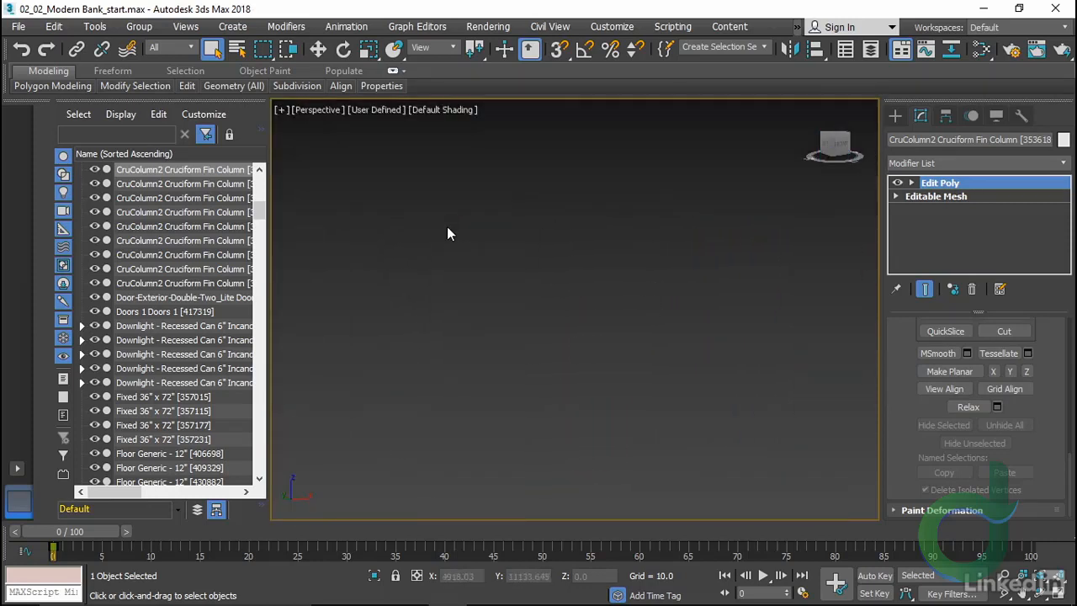
{"action": "scroll", "coordinate": [449, 233], "scroll_direction": "down", "scroll_amount": 3}
{"action": "middle_click_drag", "start_coordinate": [449, 231], "coordinate": [535, 301]}
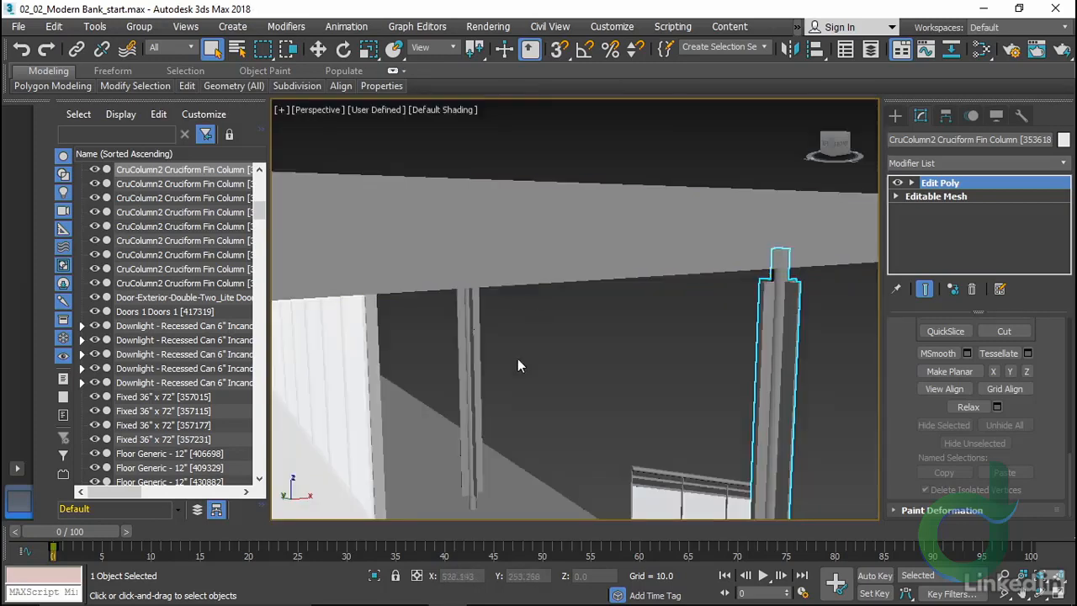
{"action": "middle_click_drag", "start_coordinate": [405, 393], "coordinate": [598, 393]}
{"action": "scroll", "coordinate": [600, 372], "scroll_direction": "up", "scroll_amount": 2}
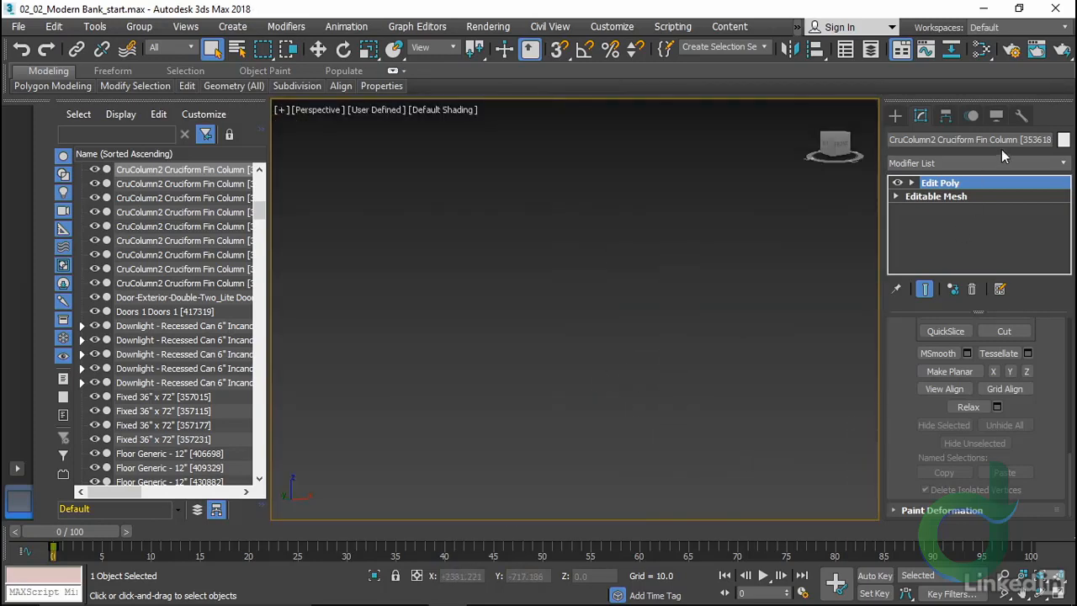
Deselect the column and frame the whole bank building in the Perspective view
{"action": "left_click", "coordinate": [806, 238]}
{"action": "key", "text": "z"}
{"action": "middle_click_drag", "start_coordinate": [678, 362], "coordinate": [668, 376]}
{"action": "middle_click_drag", "start_coordinate": [621, 404], "coordinate": [397, 406], "text": "alt"}
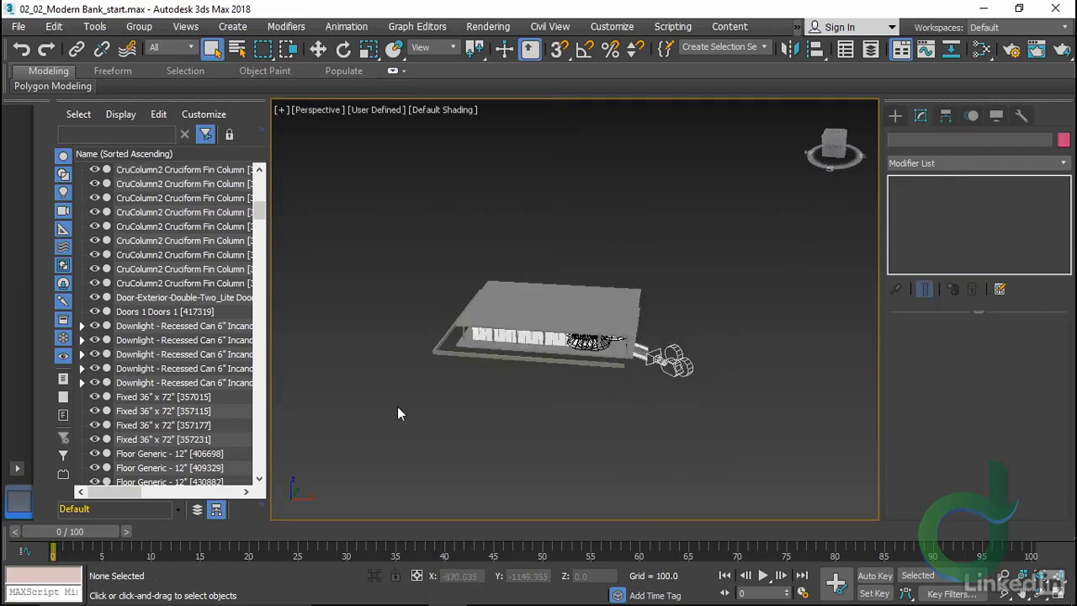
Widen the object list, select the first Knoll_Studio_MiesvanderRohe_Barcelona chair and isolate it
{"action": "left_click_drag", "start_coordinate": [267, 340], "coordinate": [318, 338]}
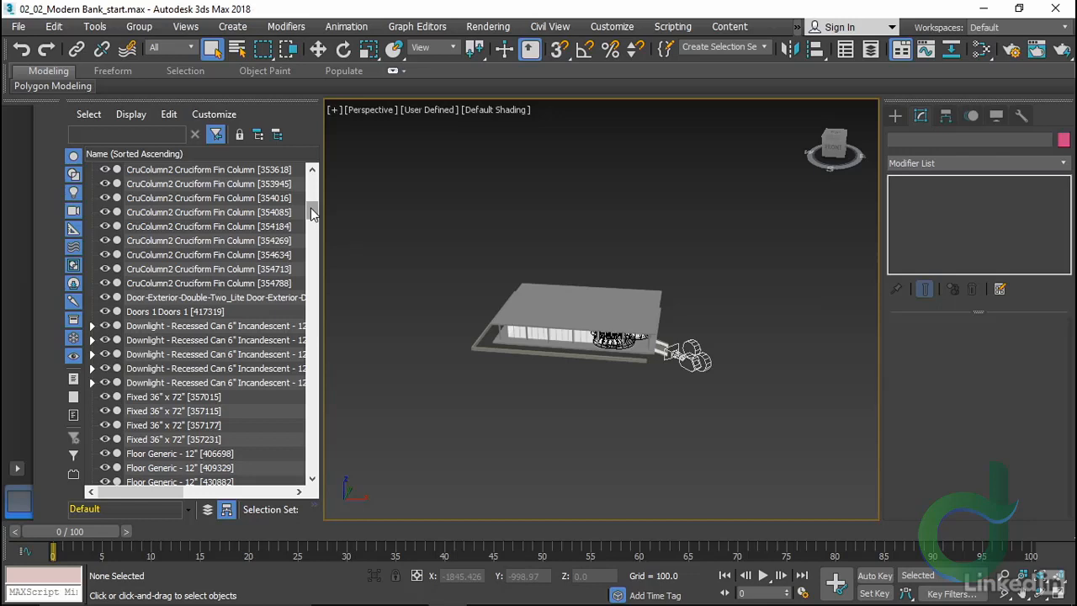
{"action": "scroll", "coordinate": [241, 378], "scroll_direction": "down", "scroll_amount": 6}
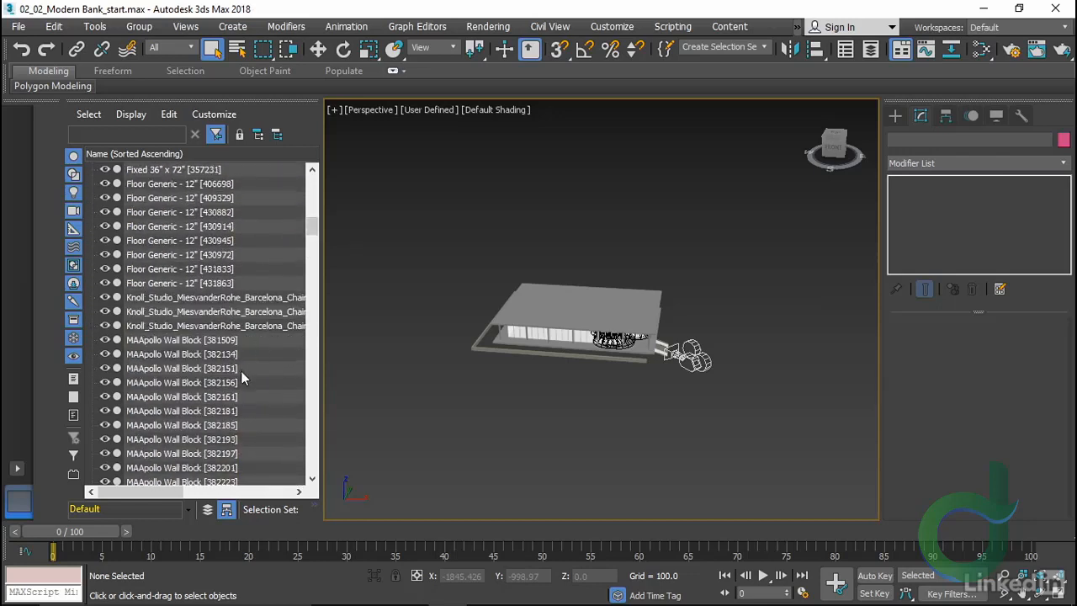
{"action": "left_click", "coordinate": [216, 299]}
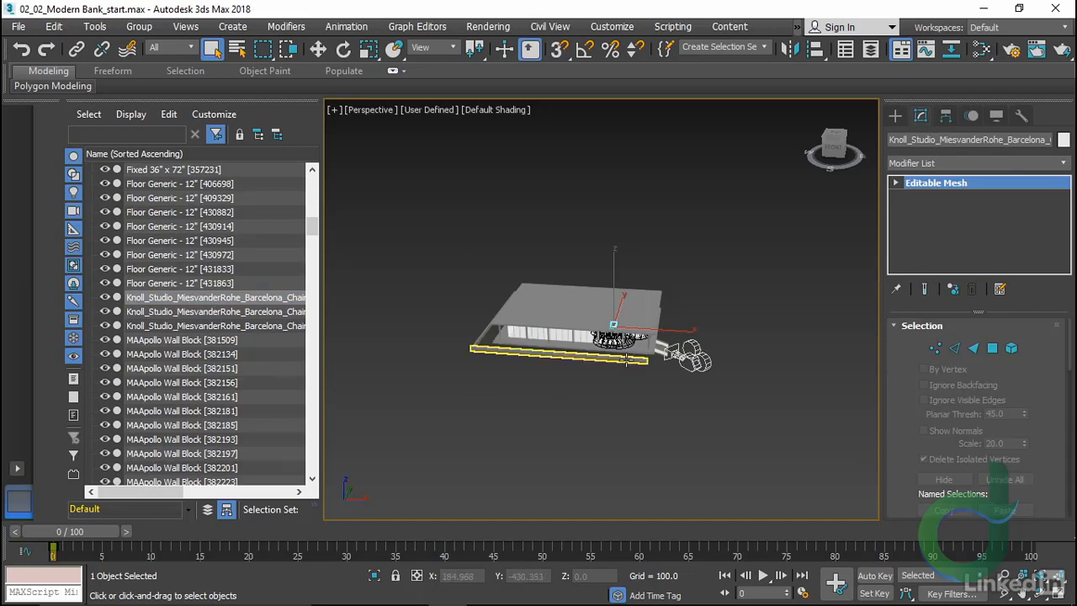
{"action": "right_click", "coordinate": [517, 295]}
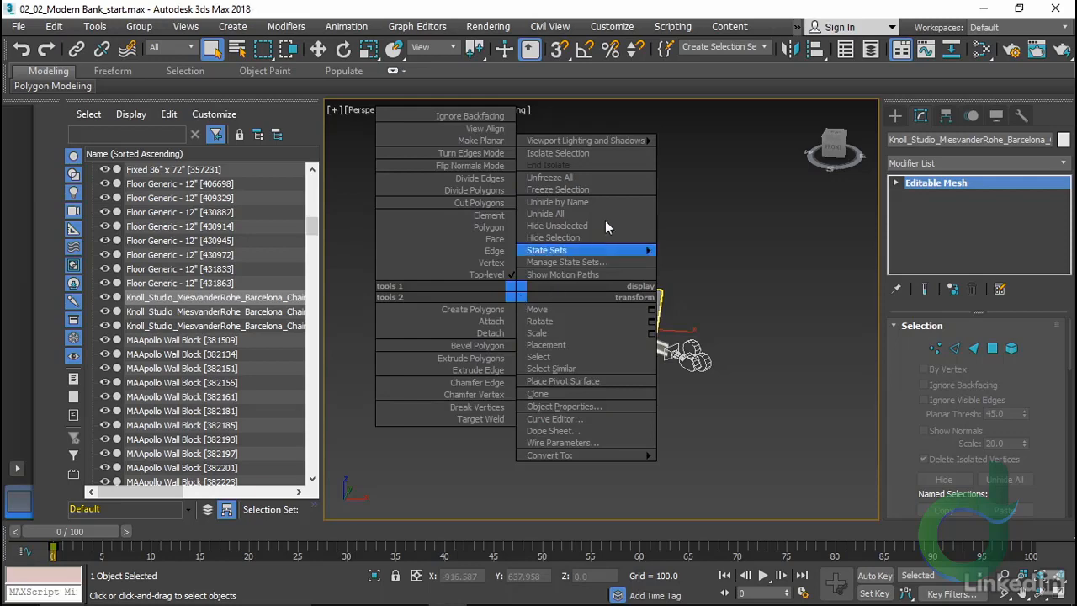
{"action": "left_click", "coordinate": [623, 153]}
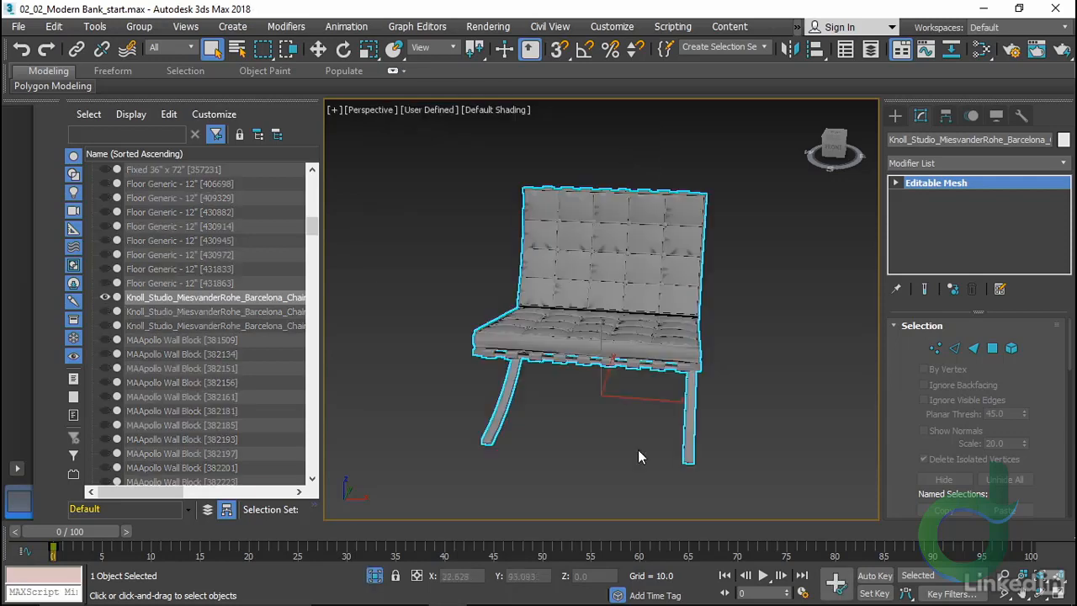
Inspect the shading artifacts on the isolated chair's seat cushion and add an Edit Poly modifier to the chair
{"action": "middle_click_drag", "start_coordinate": [574, 440], "coordinate": [546, 469], "text": "alt"}
{"action": "scroll", "coordinate": [546, 468], "scroll_direction": "up", "scroll_amount": 8}
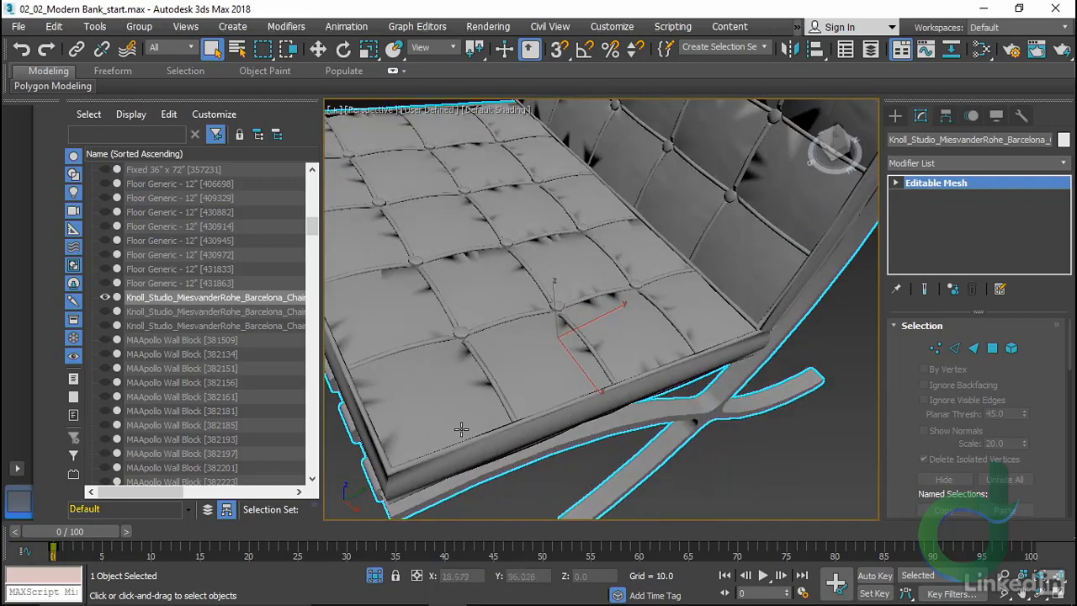
{"action": "scroll", "coordinate": [462, 427], "scroll_direction": "up", "scroll_amount": 2}
{"action": "middle_click_drag", "start_coordinate": [488, 375], "coordinate": [589, 362]}
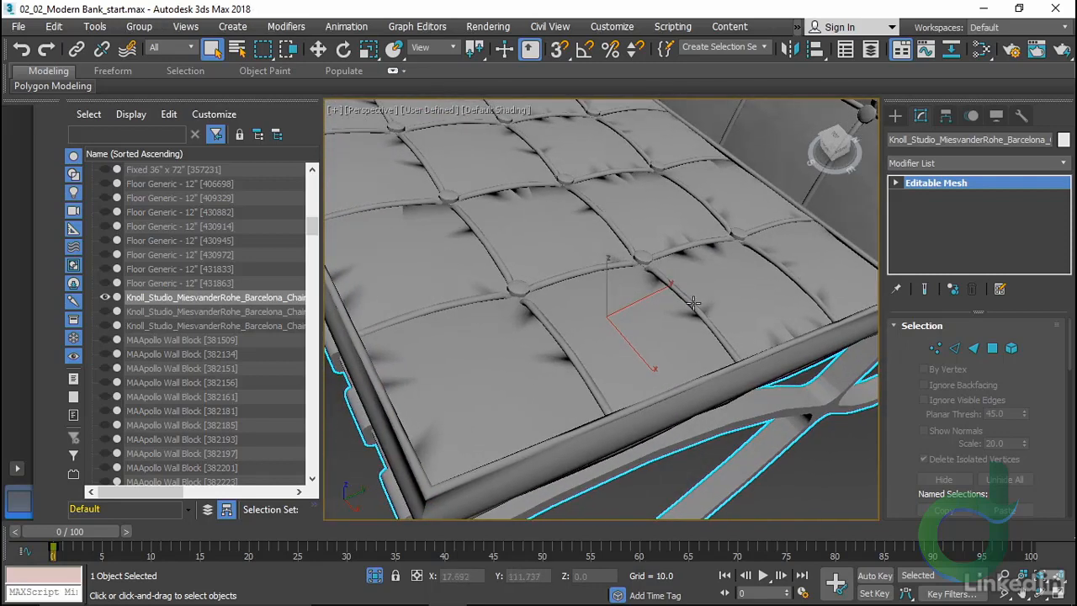
{"action": "left_click", "coordinate": [1016, 164]}
{"action": "scroll", "coordinate": [961, 259], "scroll_direction": "down", "scroll_amount": 10}
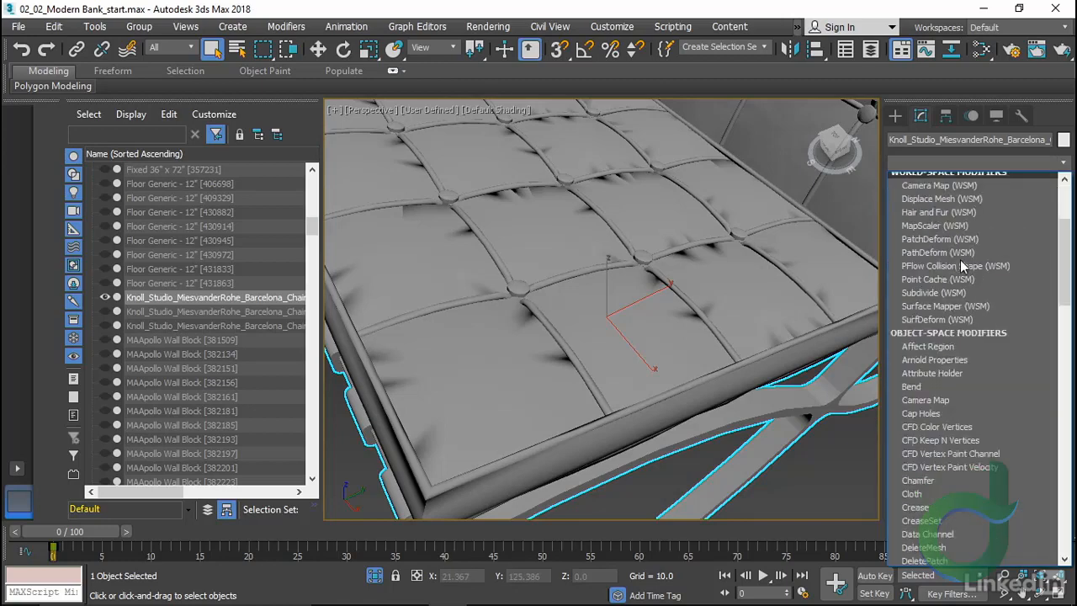
{"action": "left_click", "coordinate": [959, 222]}
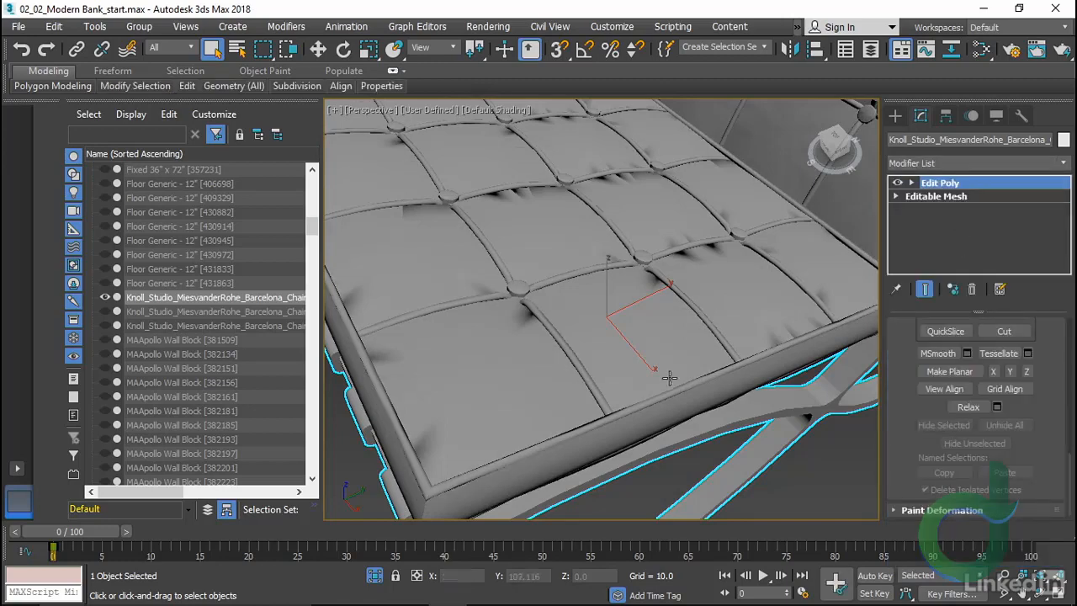
Select a single polygon in the seat cushion's corner panel and turn on Edged Faces to examine the triangulation
{"action": "middle_click_drag", "start_coordinate": [603, 400], "coordinate": [630, 402]}
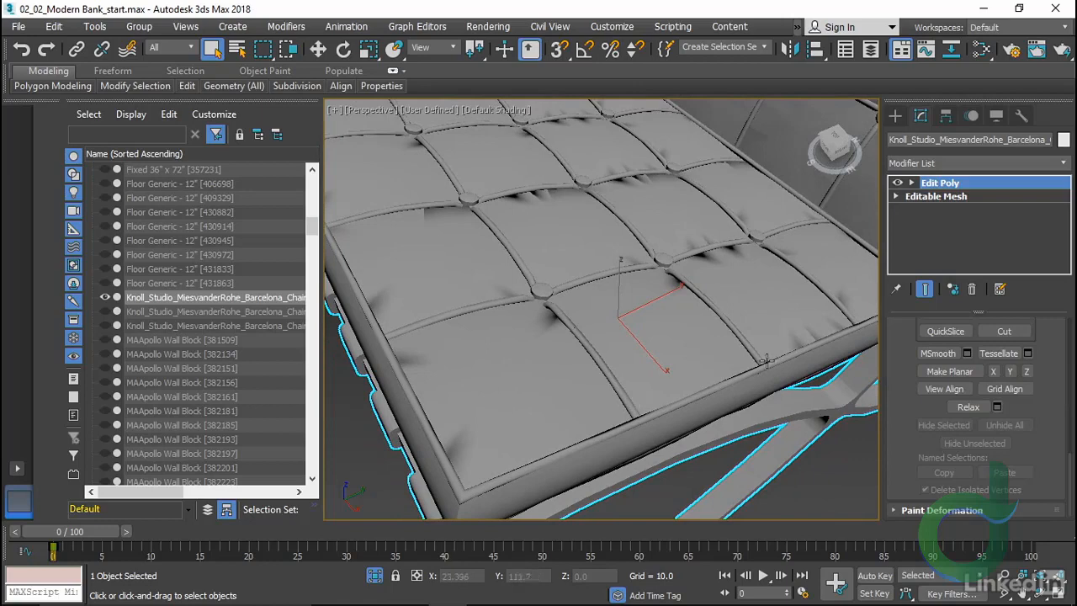
{"action": "right_click", "coordinate": [640, 360]}
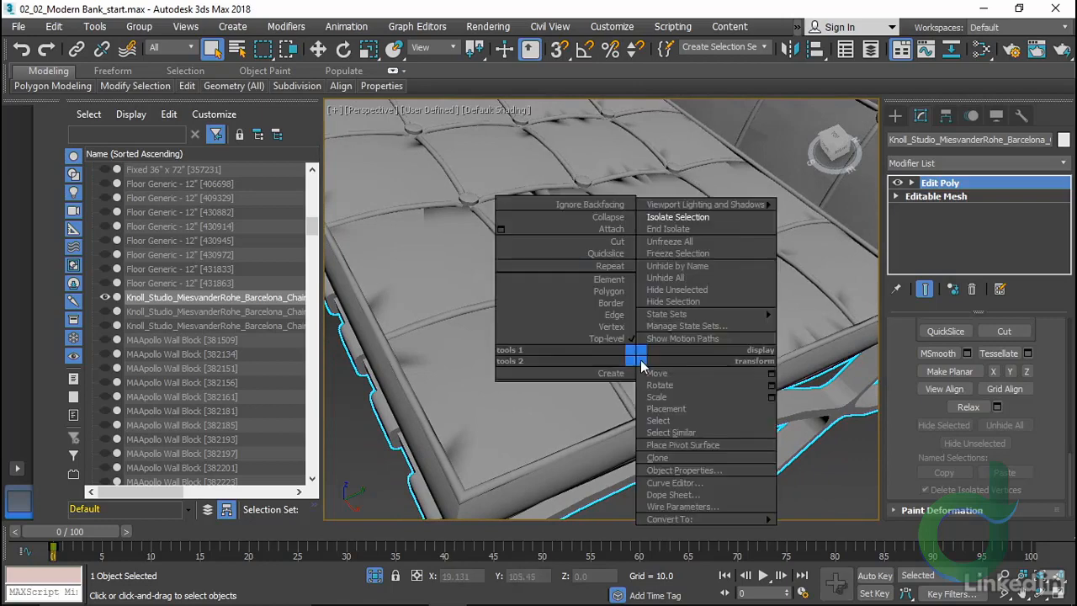
{"action": "left_click", "coordinate": [609, 290]}
{"action": "left_click", "coordinate": [515, 385]}
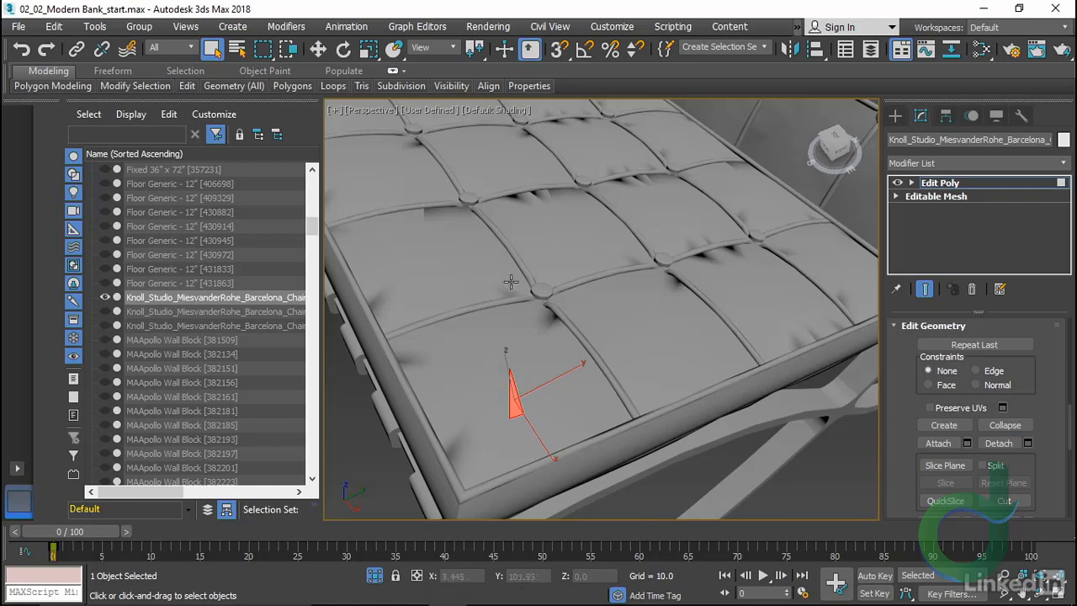
{"action": "key", "text": "F4"}
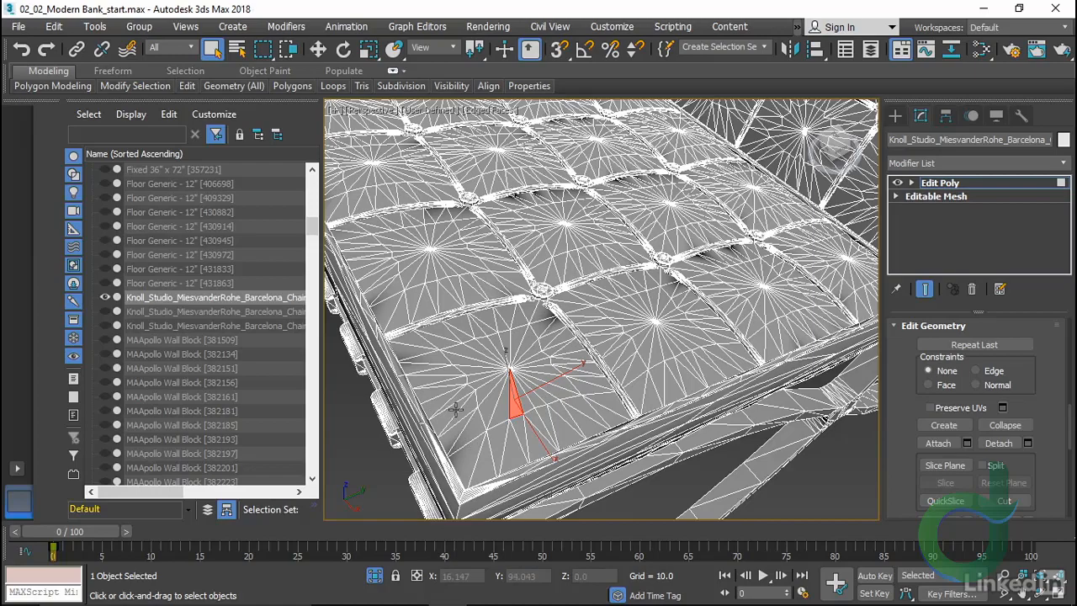
{"action": "scroll", "coordinate": [689, 378], "scroll_direction": "down", "scroll_amount": 5}
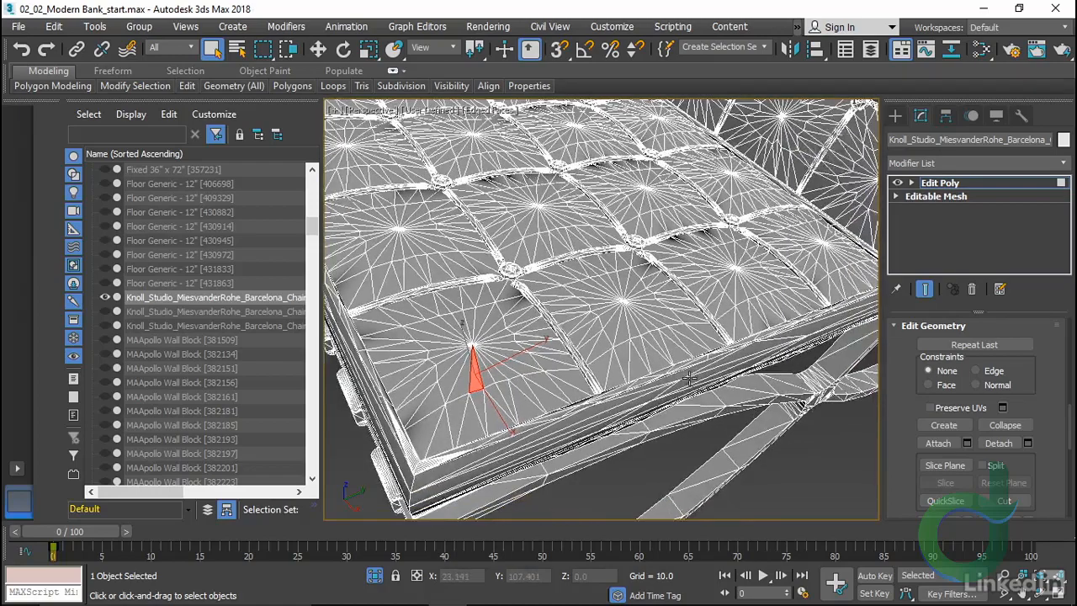
{"action": "scroll", "coordinate": [669, 374], "scroll_direction": "up", "scroll_amount": 5}
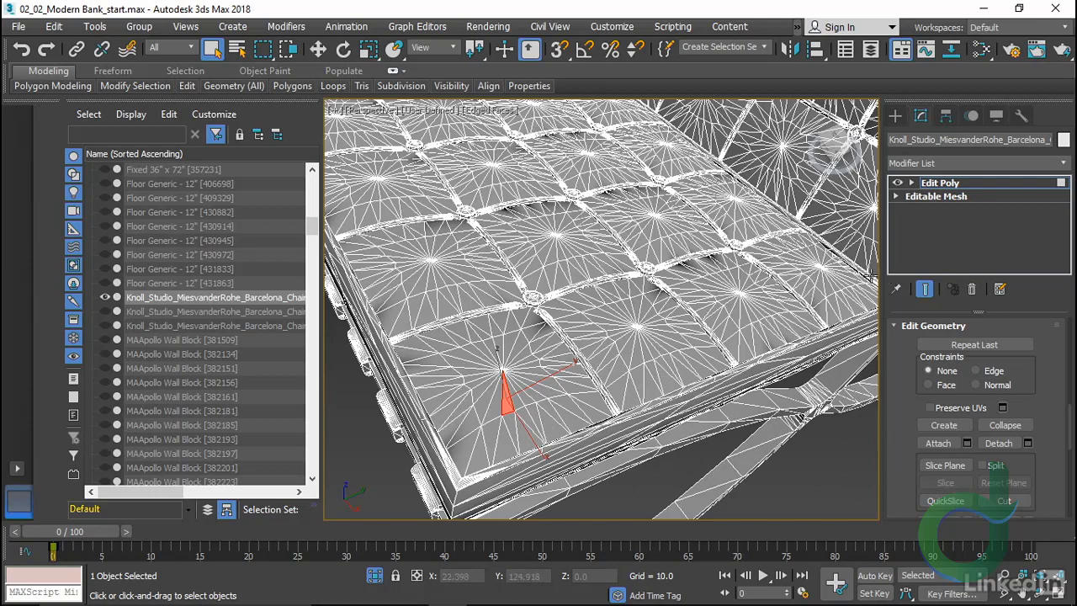
Select the entire corner panel of the seat cushion at Element level
{"action": "key", "text": "5"}
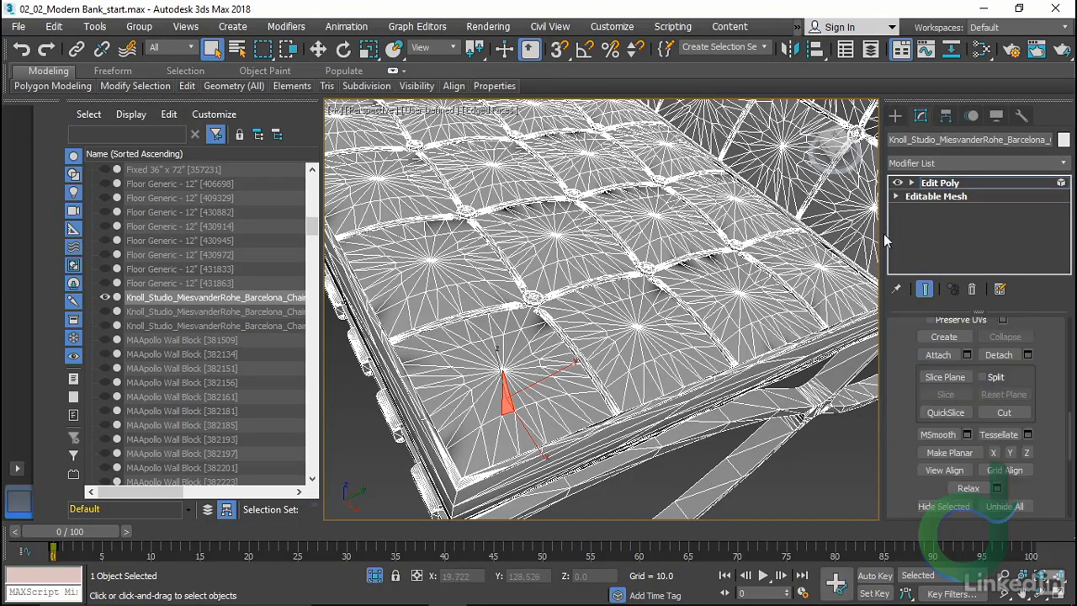
{"action": "left_click", "coordinate": [912, 182]}
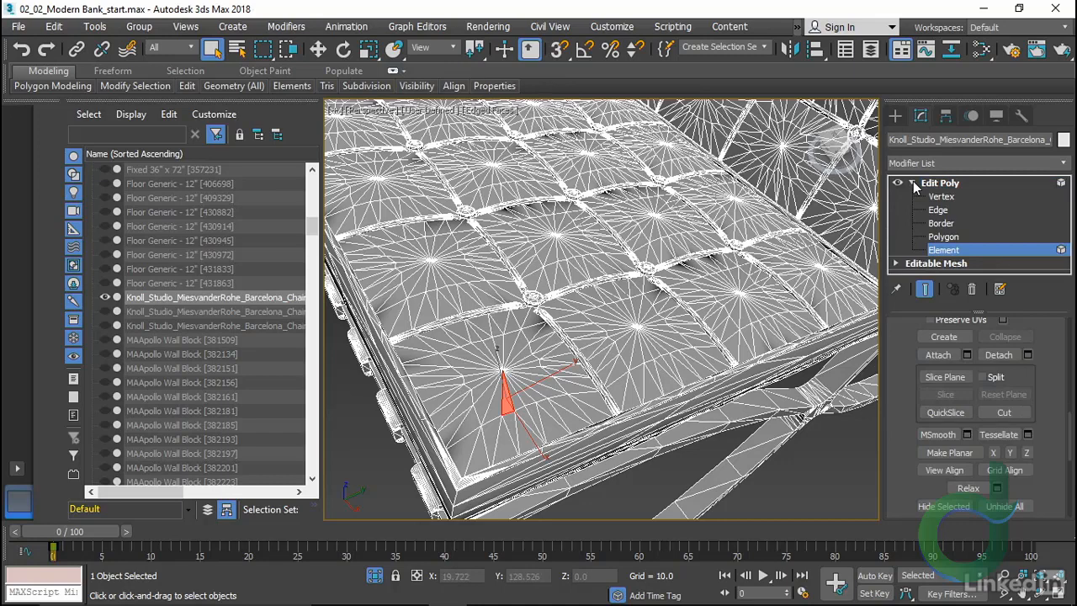
{"action": "left_click", "coordinate": [912, 182]}
{"action": "left_click", "coordinate": [464, 366]}
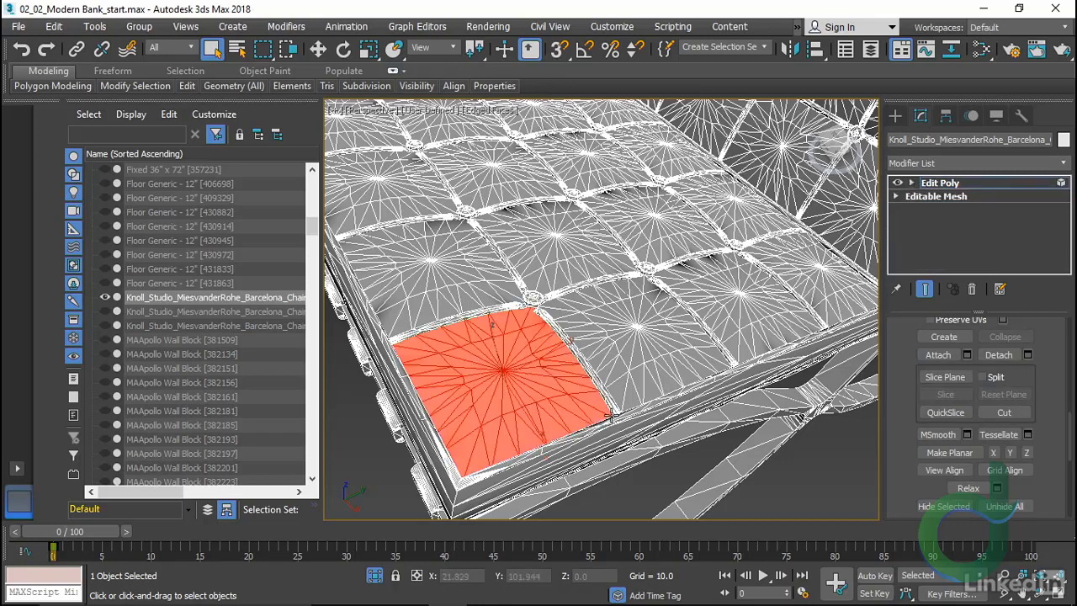
Bring up the polygon smoothing group settings and compare the groups assigned to two single polygons in the seat cushion's corner panel
{"action": "left_click_drag", "start_coordinate": [897, 461], "coordinate": [898, 273]}
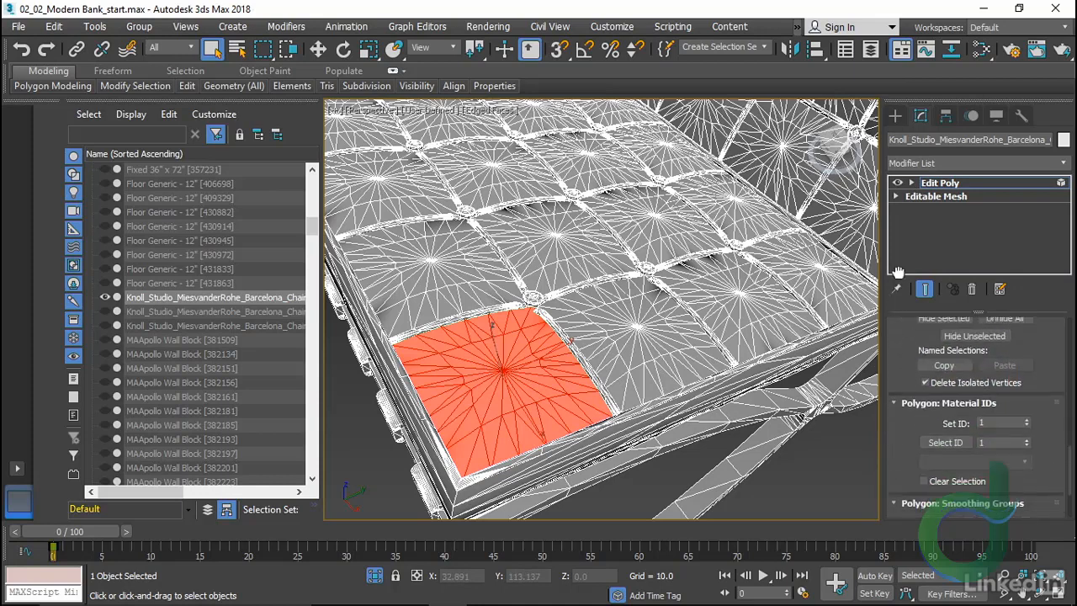
{"action": "scroll", "coordinate": [901, 474], "scroll_direction": "down", "scroll_amount": 2}
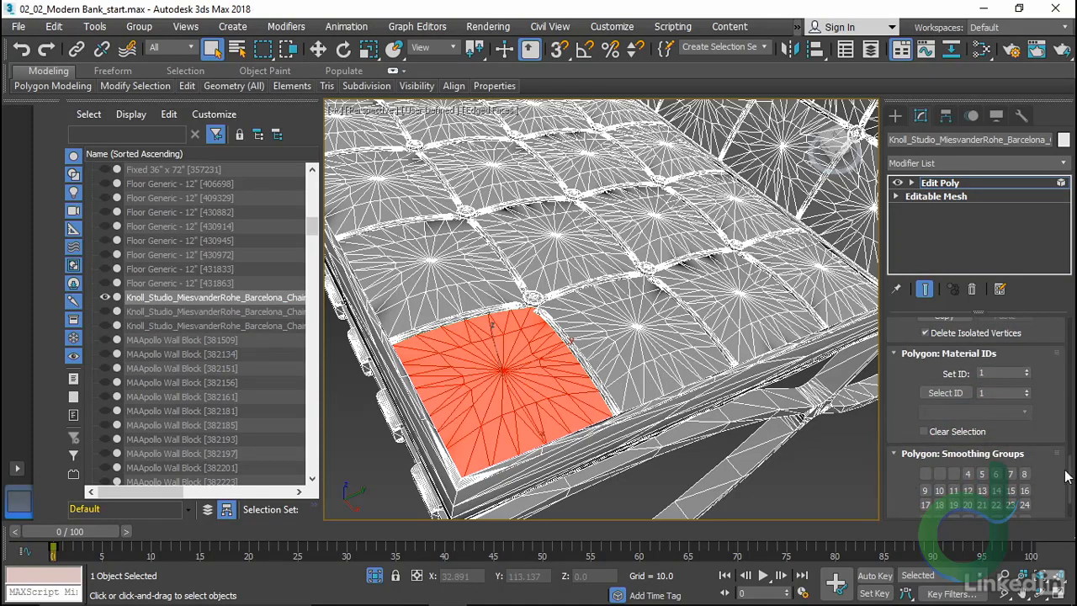
{"action": "scroll", "coordinate": [896, 484], "scroll_direction": "down", "scroll_amount": 3}
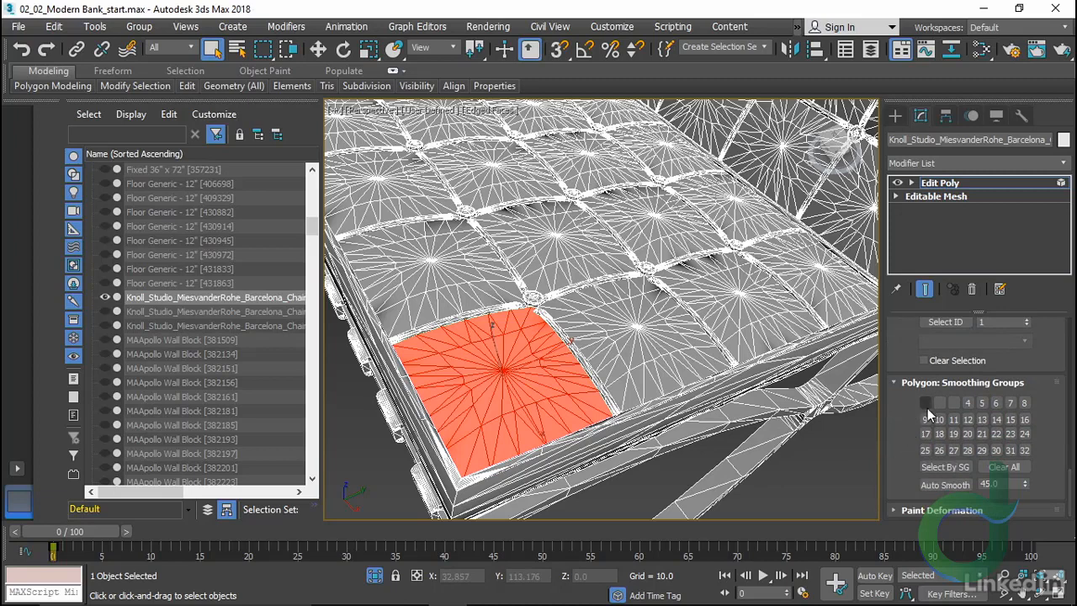
{"action": "key", "text": "4"}
{"action": "left_click", "coordinate": [496, 400]}
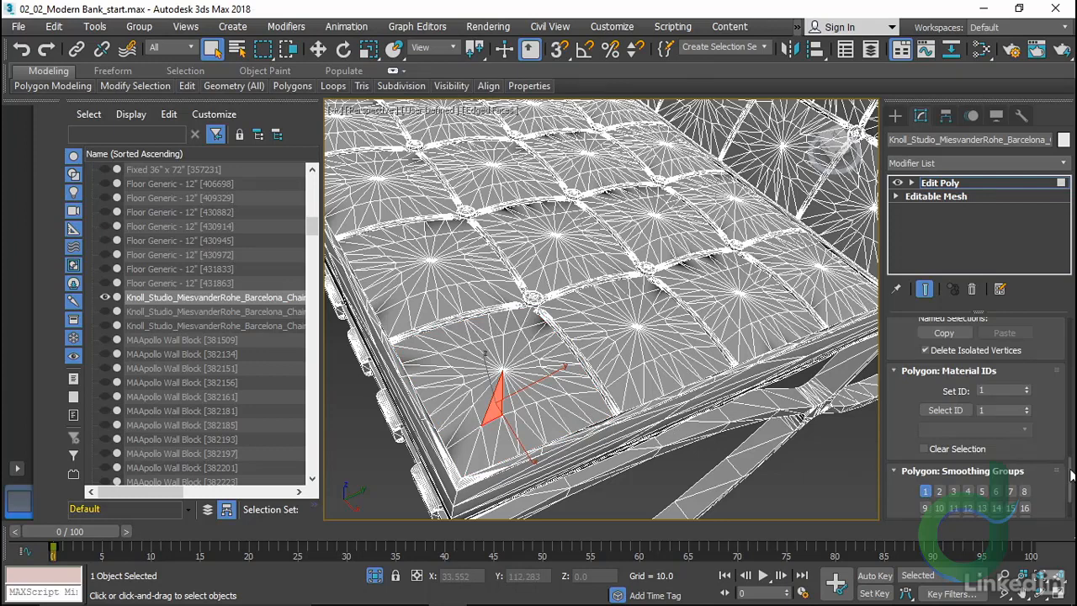
{"action": "scroll", "coordinate": [1072, 475], "scroll_direction": "down", "scroll_amount": 3}
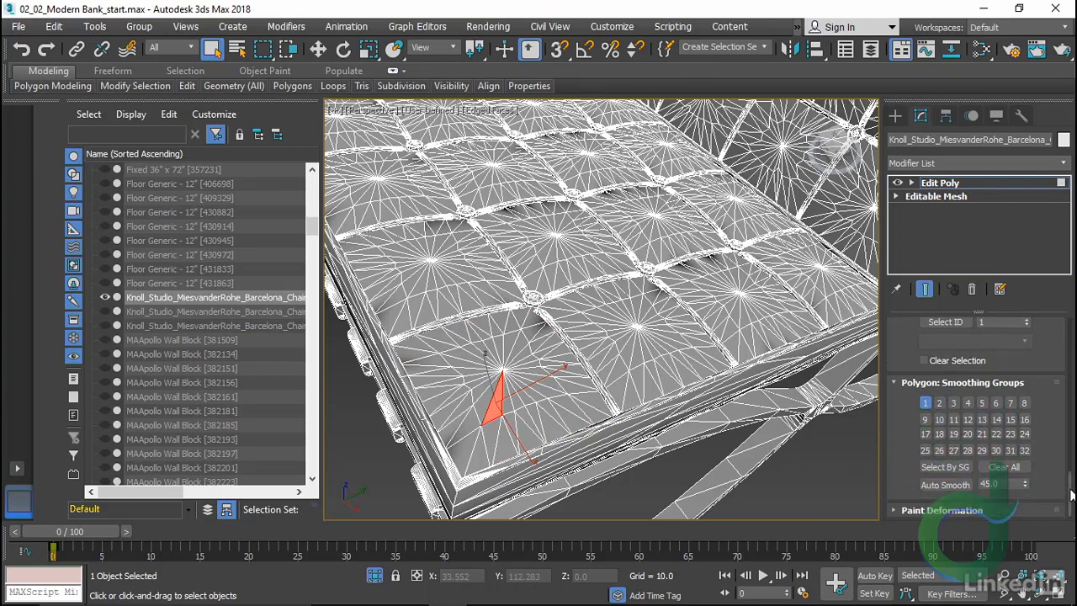
{"action": "left_click", "coordinate": [540, 364]}
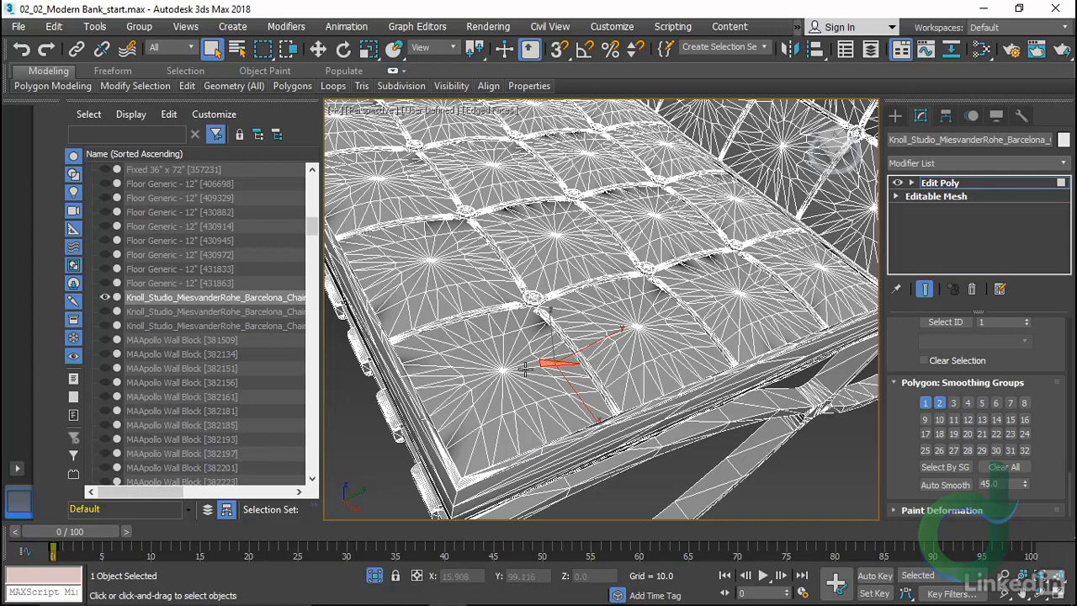
Clear all smoothing groups on the entire corner panel element, return to the top level and deselect the chair with Edged Faces off
{"action": "key", "text": "5"}
{"action": "left_click", "coordinate": [508, 375]}
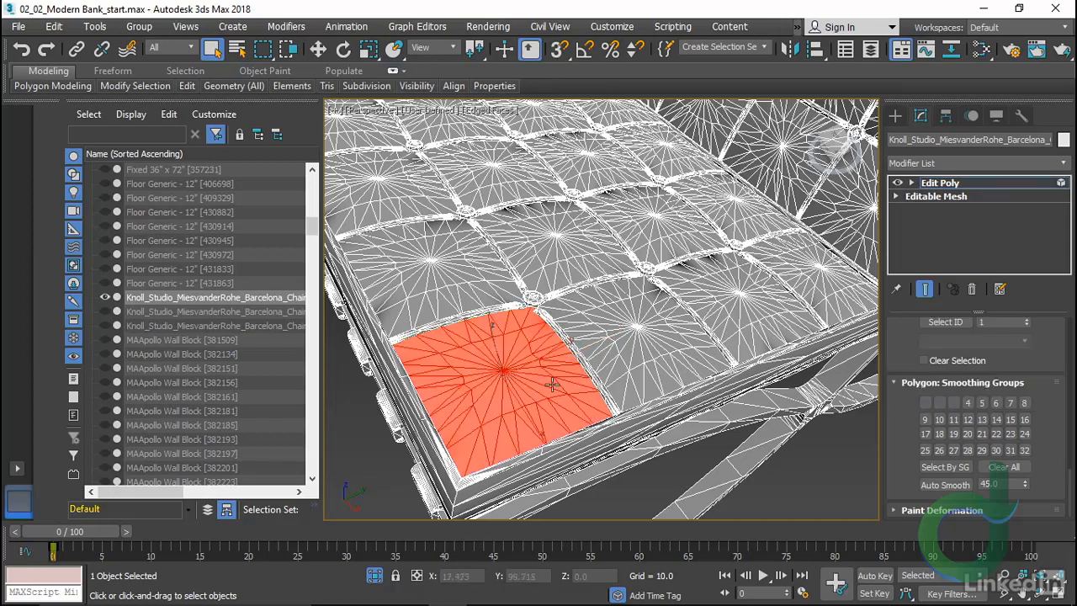
{"action": "left_click", "coordinate": [1004, 467]}
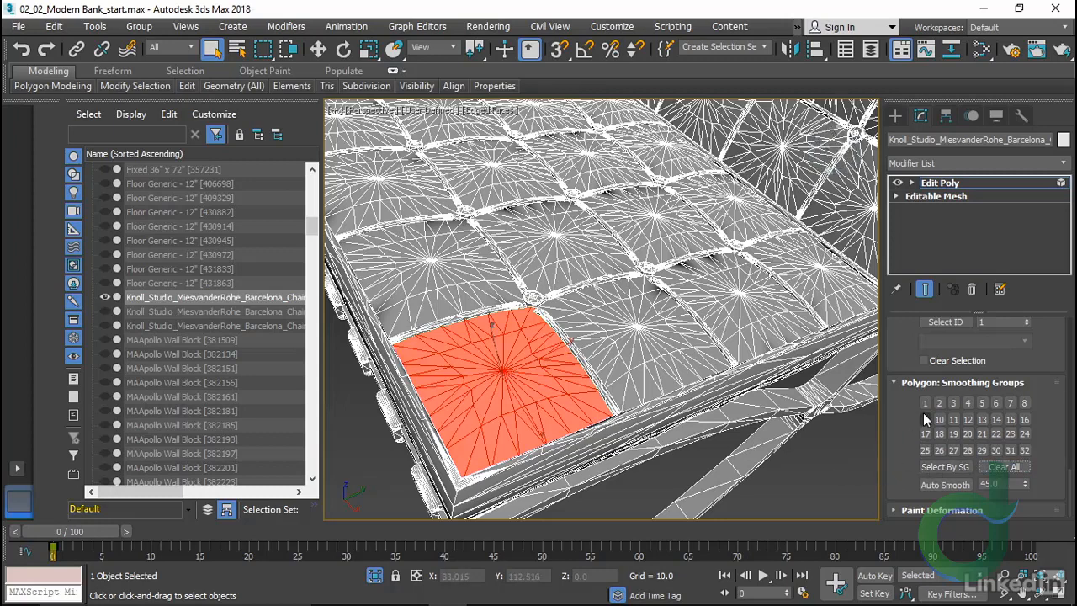
{"action": "left_click", "coordinate": [831, 461]}
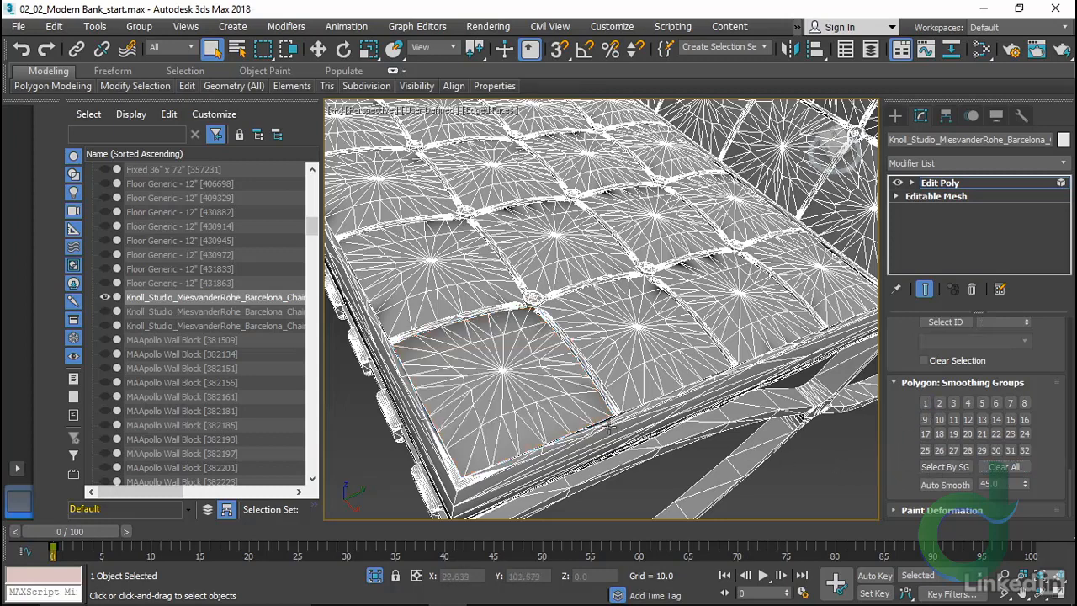
{"action": "right_click", "coordinate": [564, 393]}
{"action": "left_click", "coordinate": [550, 381]}
{"action": "left_click", "coordinate": [785, 492]}
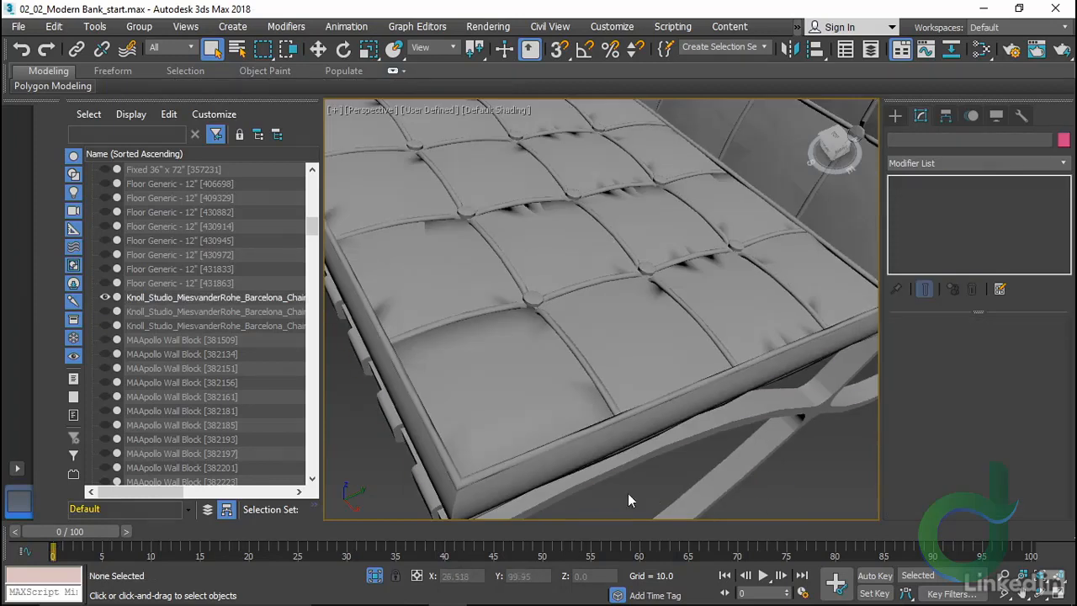
Reselect the chair and select the seat cushion panel adjacent to the corner panel at Element level
{"action": "middle_click_drag", "start_coordinate": [511, 431], "coordinate": [591, 426], "text": "alt"}
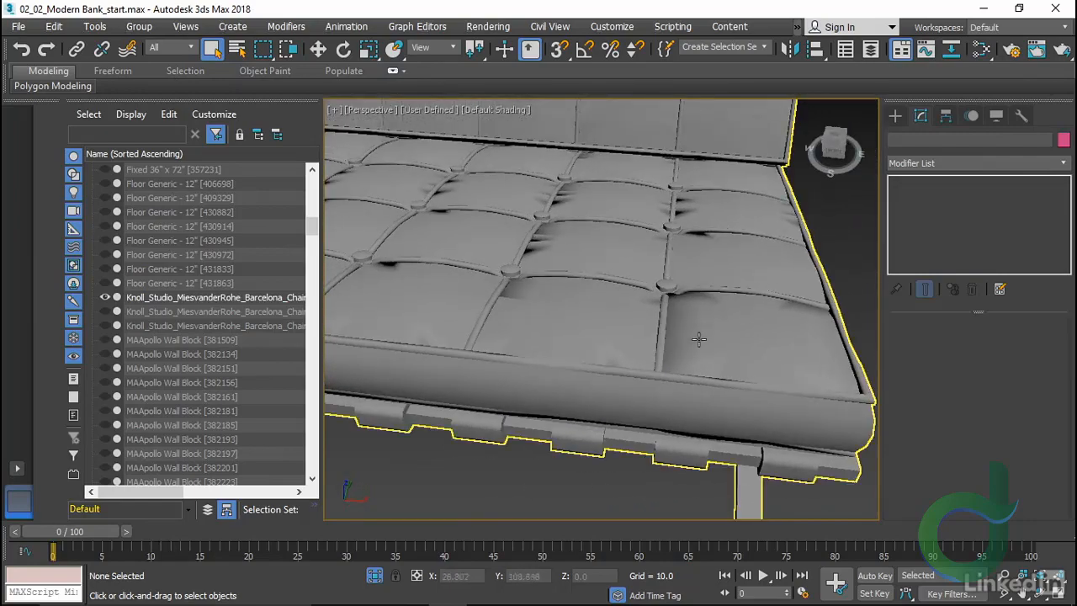
{"action": "middle_click_drag", "start_coordinate": [802, 366], "coordinate": [609, 280], "text": "alt"}
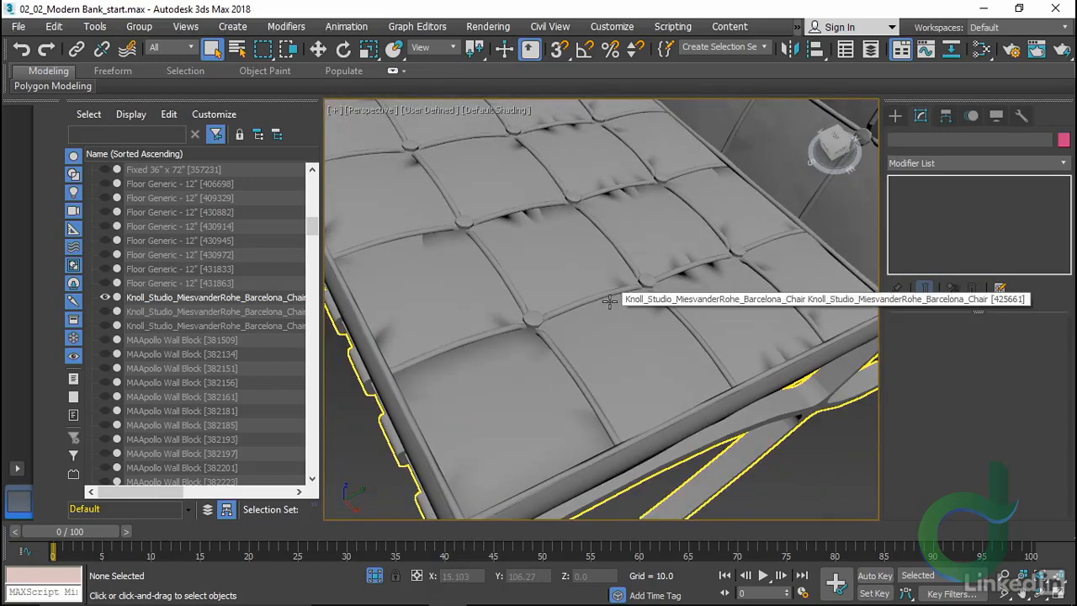
{"action": "scroll", "coordinate": [575, 354], "scroll_direction": "down", "scroll_amount": 5}
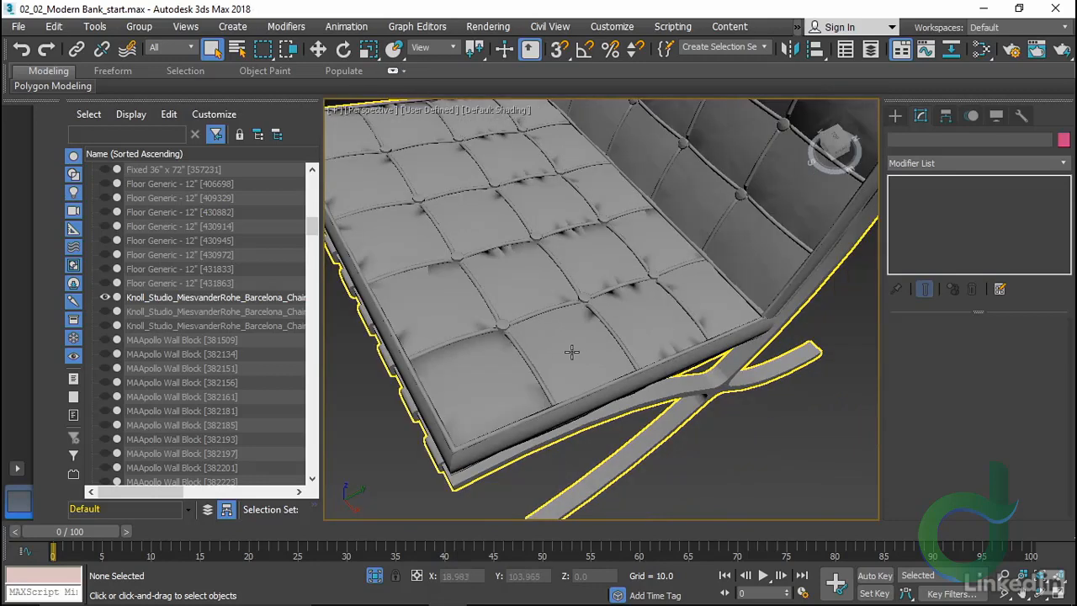
{"action": "middle_click_drag", "start_coordinate": [573, 353], "coordinate": [544, 368]}
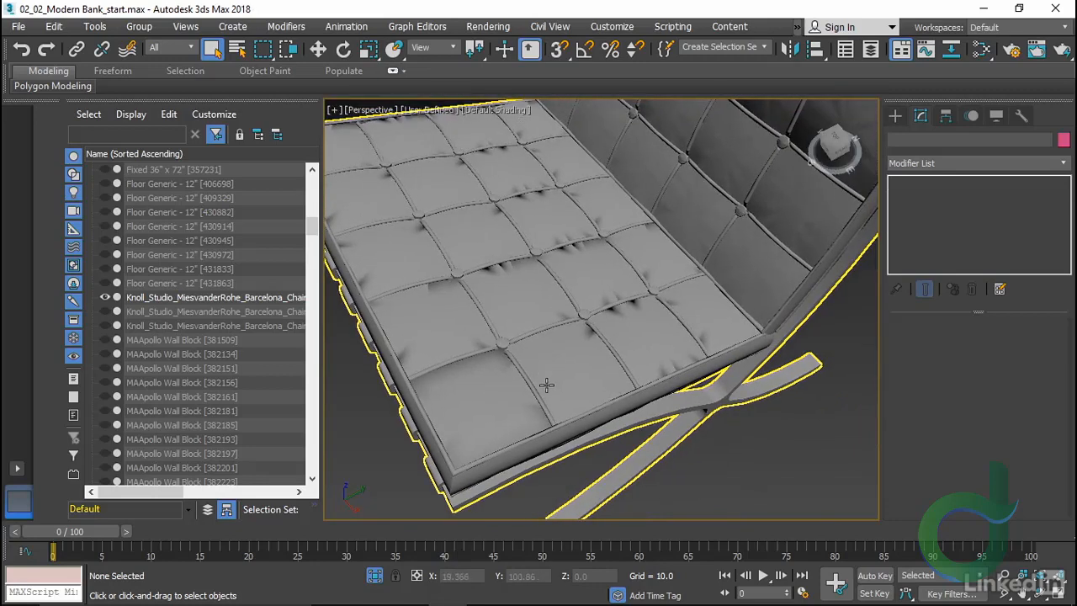
{"action": "right_click", "coordinate": [603, 356]}
{"action": "left_click", "coordinate": [531, 339]}
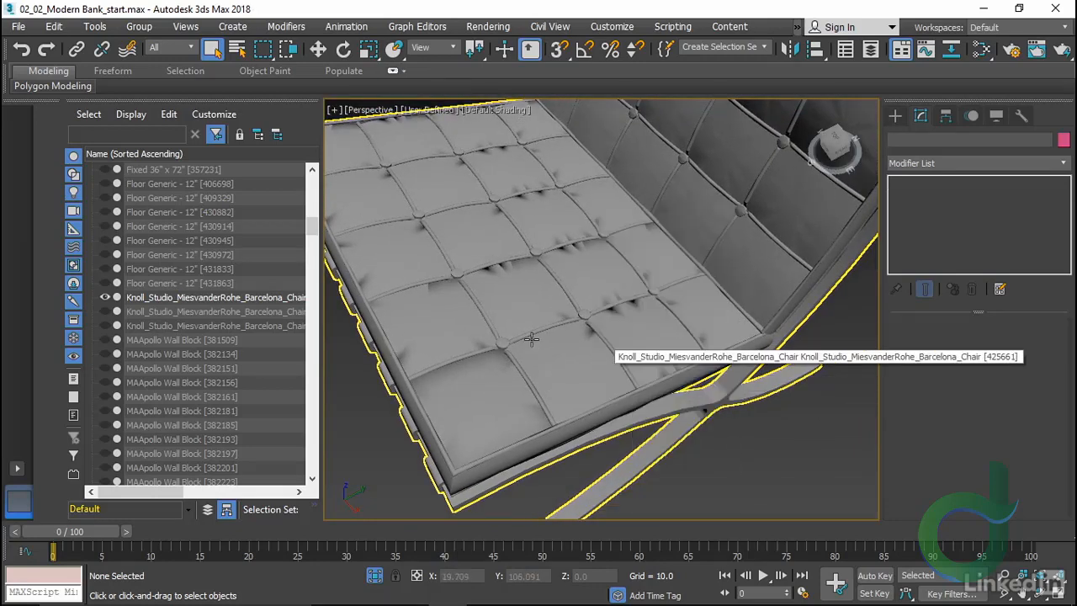
{"action": "left_click", "coordinate": [531, 339]}
{"action": "right_click", "coordinate": [667, 320]}
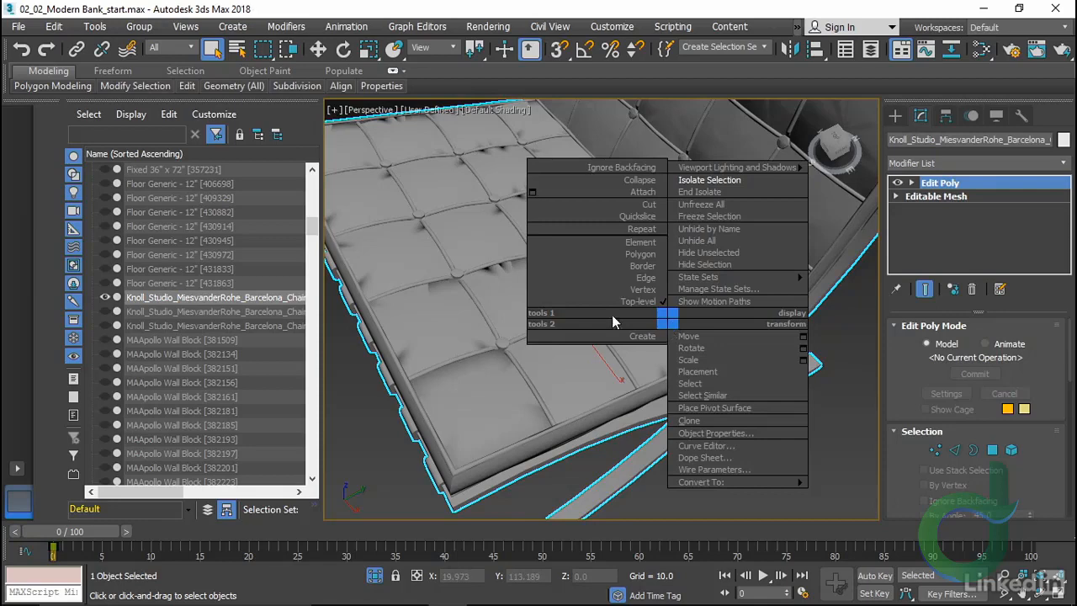
{"action": "left_click", "coordinate": [642, 242]}
{"action": "left_click", "coordinate": [589, 361]}
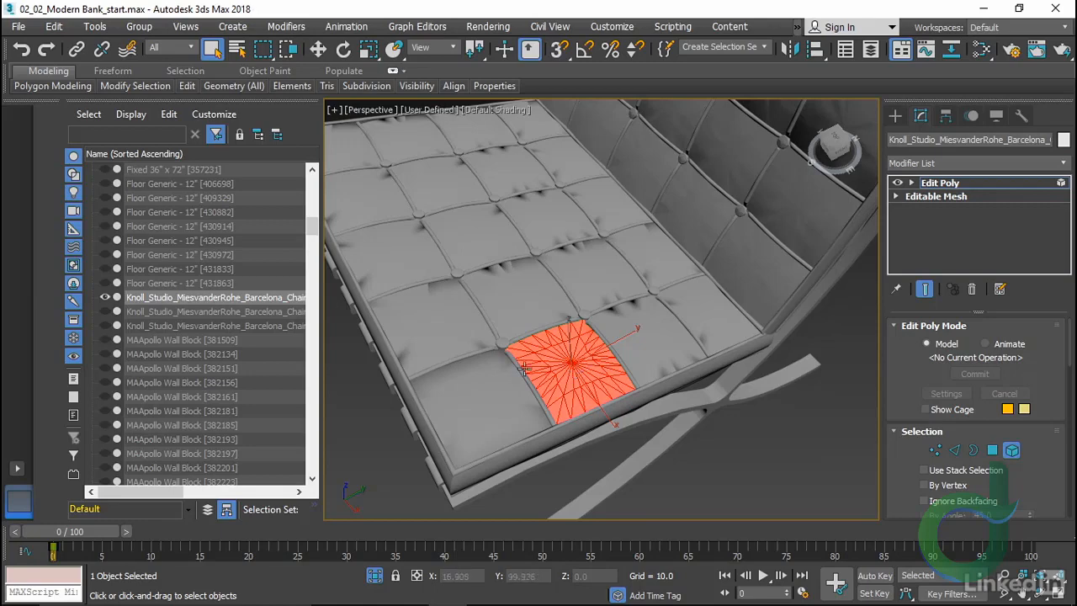
Try lifting the adjacent seat panel element along the Z axis and revert the move
{"action": "key", "text": "w"}
{"action": "left_click_drag", "start_coordinate": [569, 332], "coordinate": [576, 233]}
{"action": "right_click", "coordinate": [576, 233]}
{"action": "key", "text": "alt+z"}
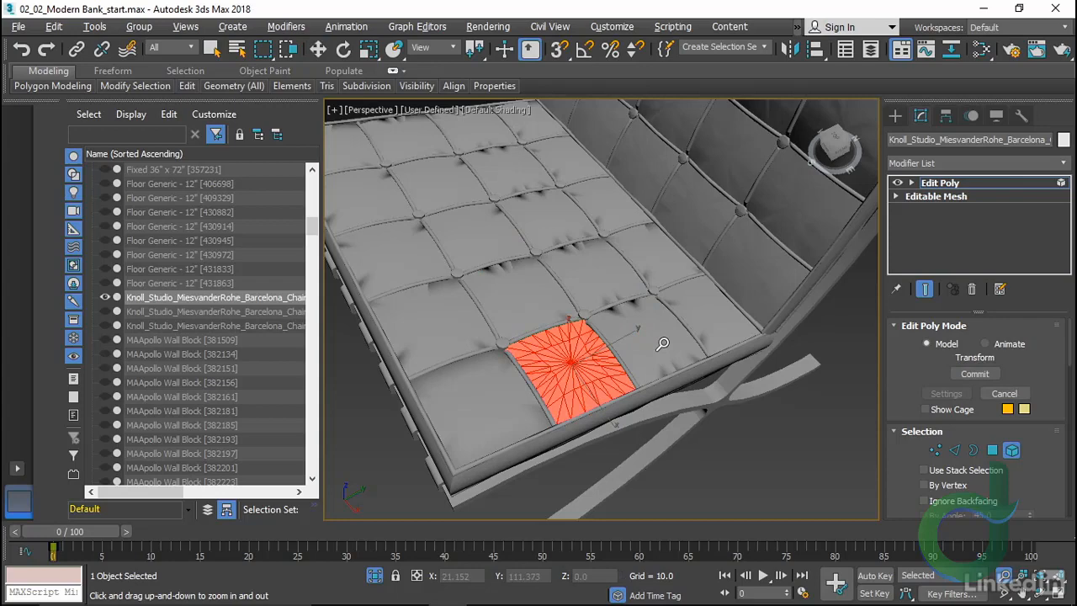
{"action": "key", "text": "w"}
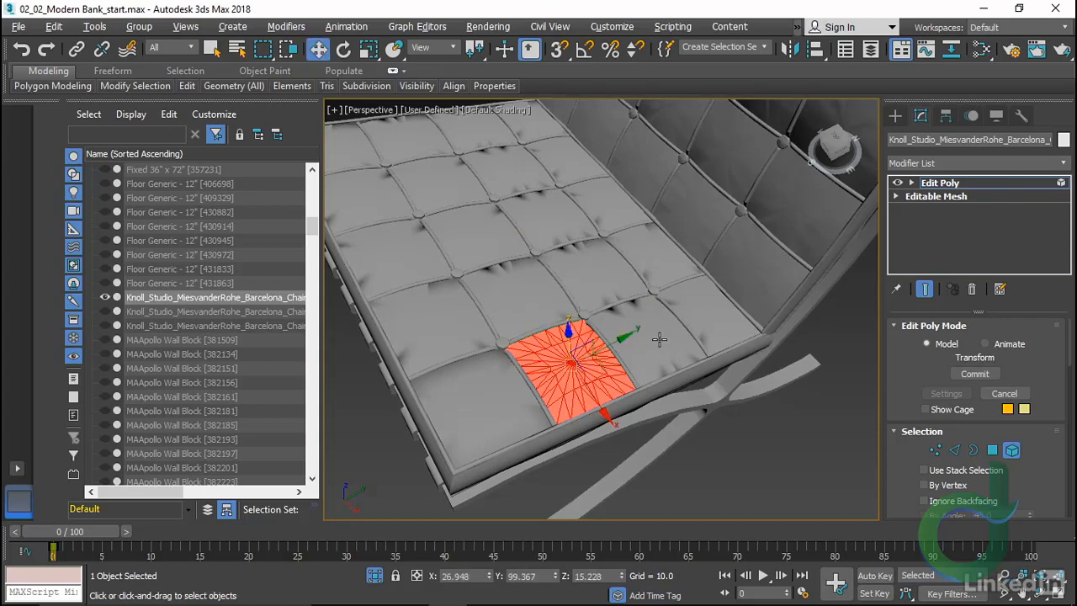
Select all the seat cushion's panel elements, leaving out the backrest's bottom row, and clear all their smoothing groups
{"action": "key", "text": "ctrl+a"}
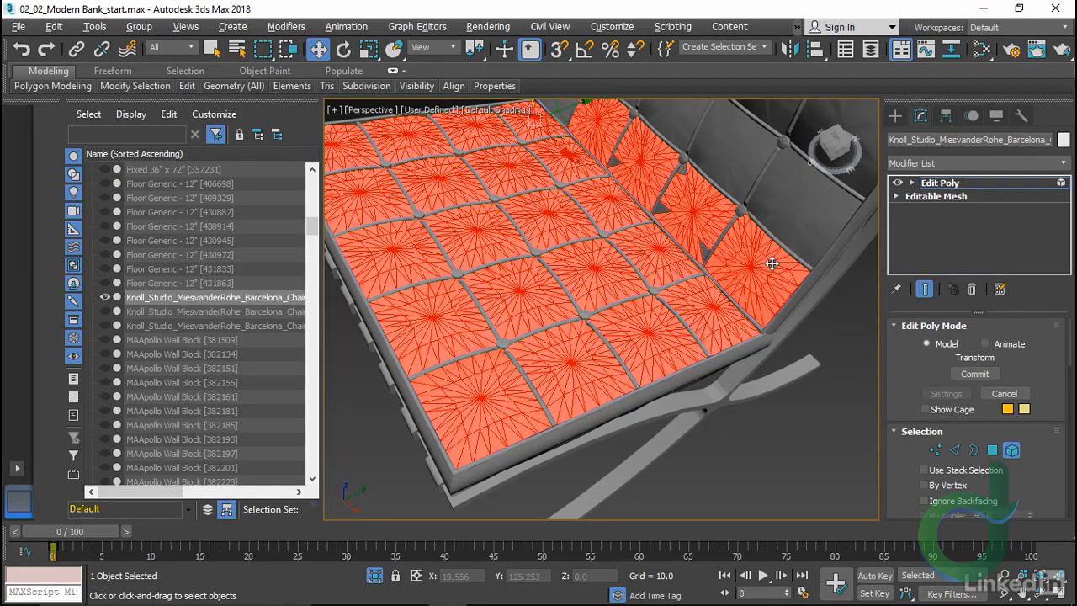
{"action": "left_click", "coordinate": [772, 264], "text": "alt"}
{"action": "scroll", "coordinate": [887, 392], "scroll_direction": "down", "scroll_amount": 5}
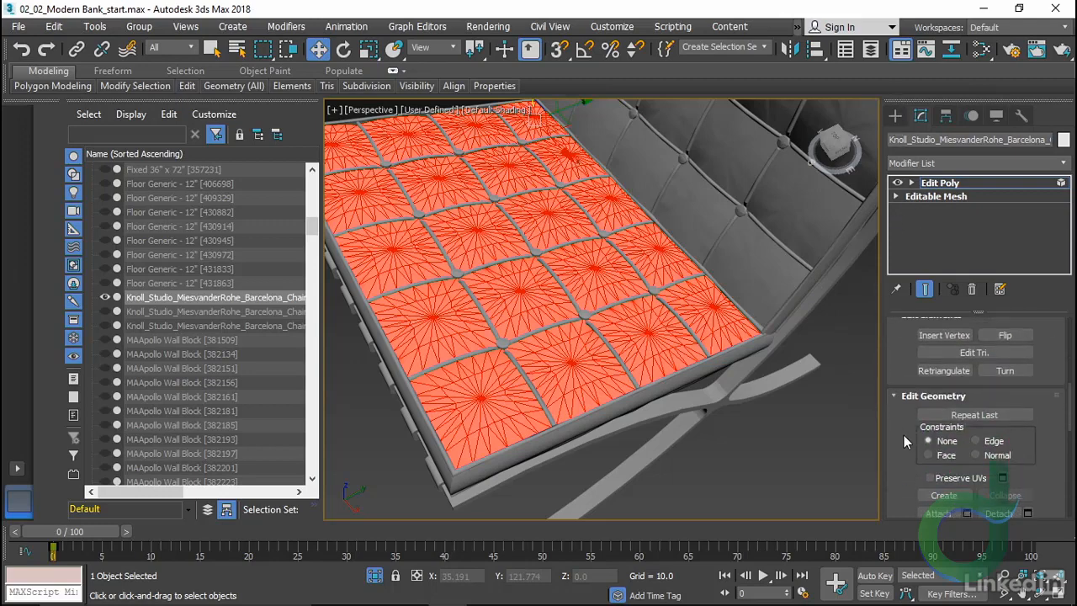
{"action": "scroll", "coordinate": [904, 435], "scroll_direction": "down", "scroll_amount": 10}
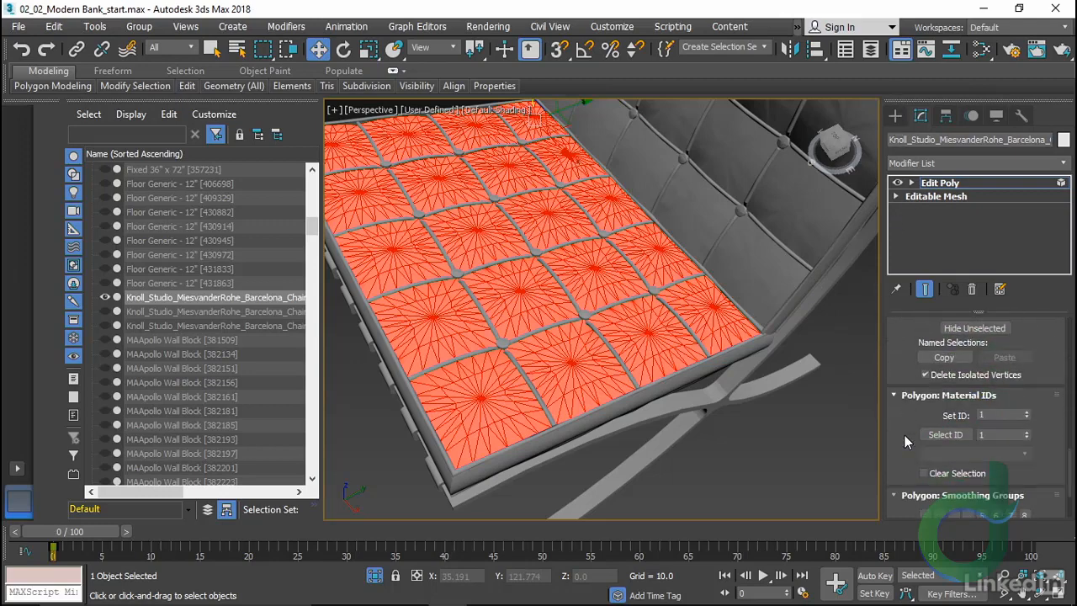
{"action": "scroll", "coordinate": [904, 435], "scroll_direction": "down", "scroll_amount": 3}
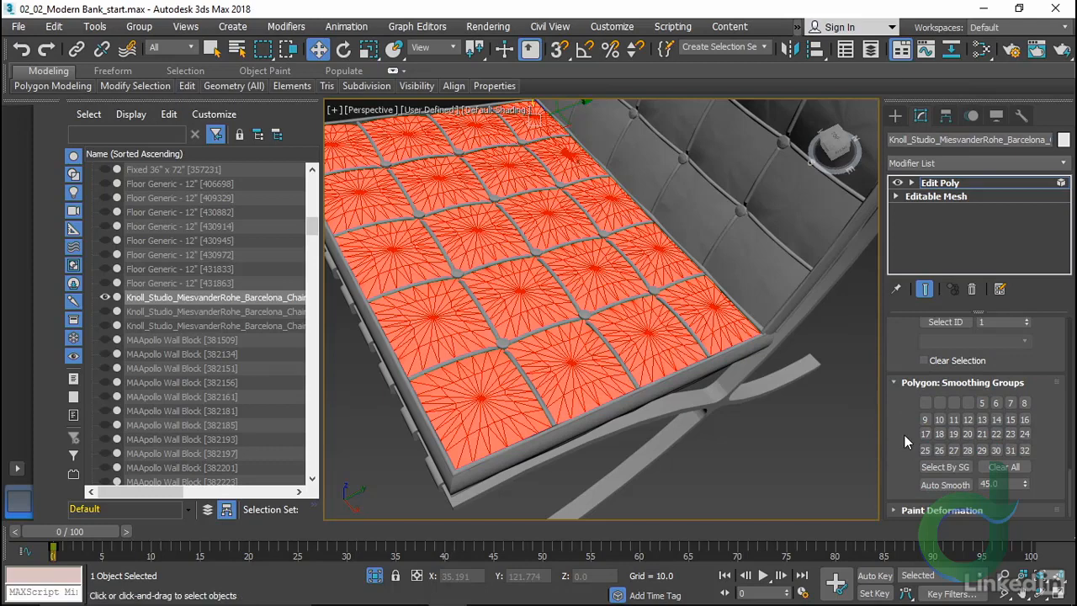
{"action": "left_click", "coordinate": [1006, 467]}
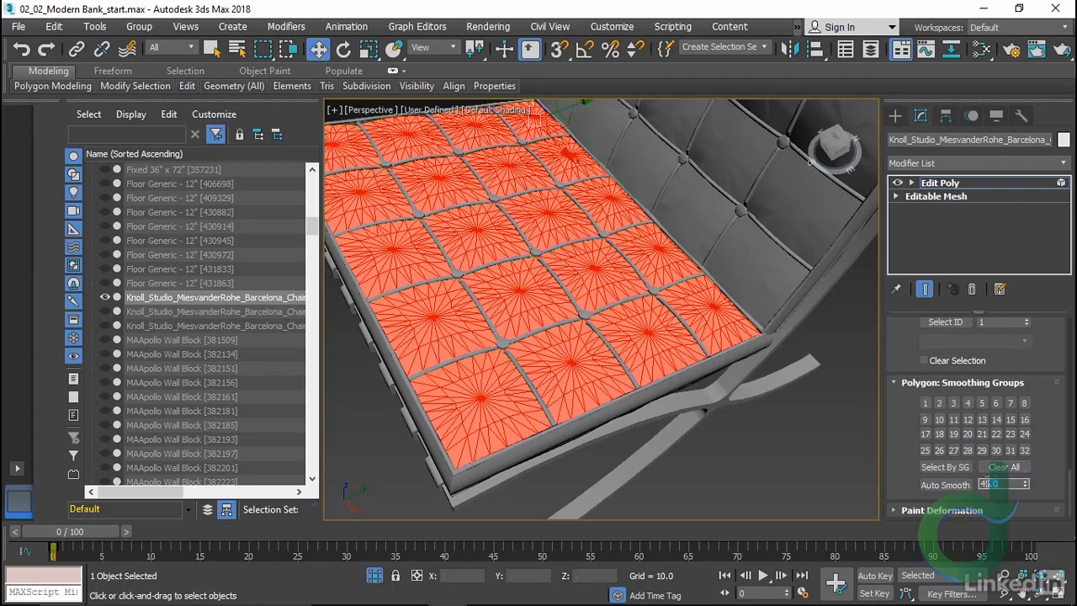
Auto Smooth the selected seat panels with a threshold of 30, return to the top level and deselect the chair
{"action": "double_click", "coordinate": [986, 484]}
{"action": "type", "text": "30"}
{"action": "key", "text": "Return"}
{"action": "left_click", "coordinate": [932, 486]}
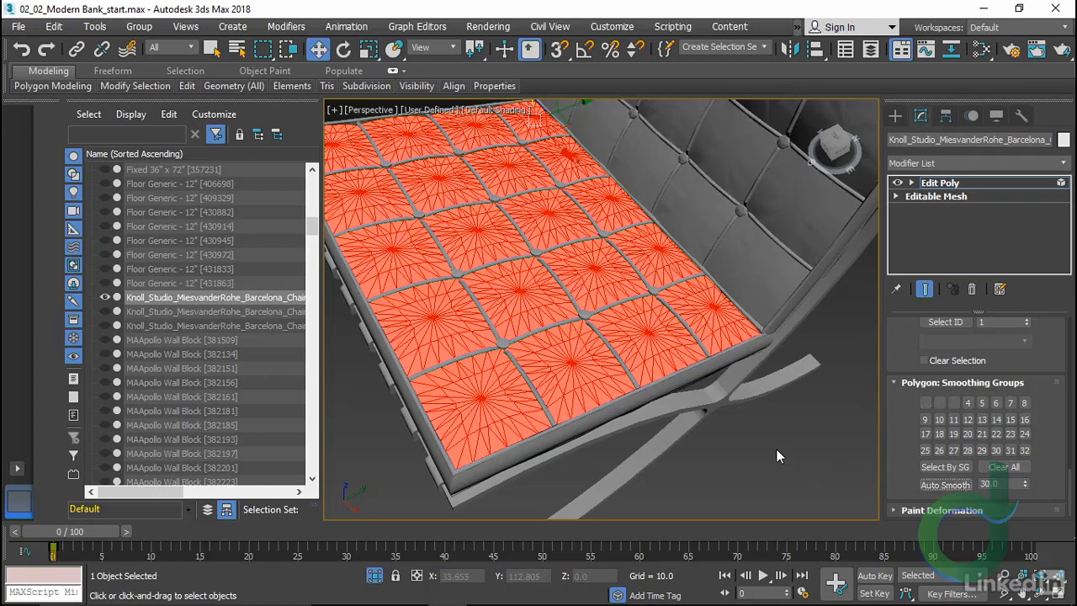
{"action": "key", "text": "F2"}
{"action": "right_click", "coordinate": [775, 449]}
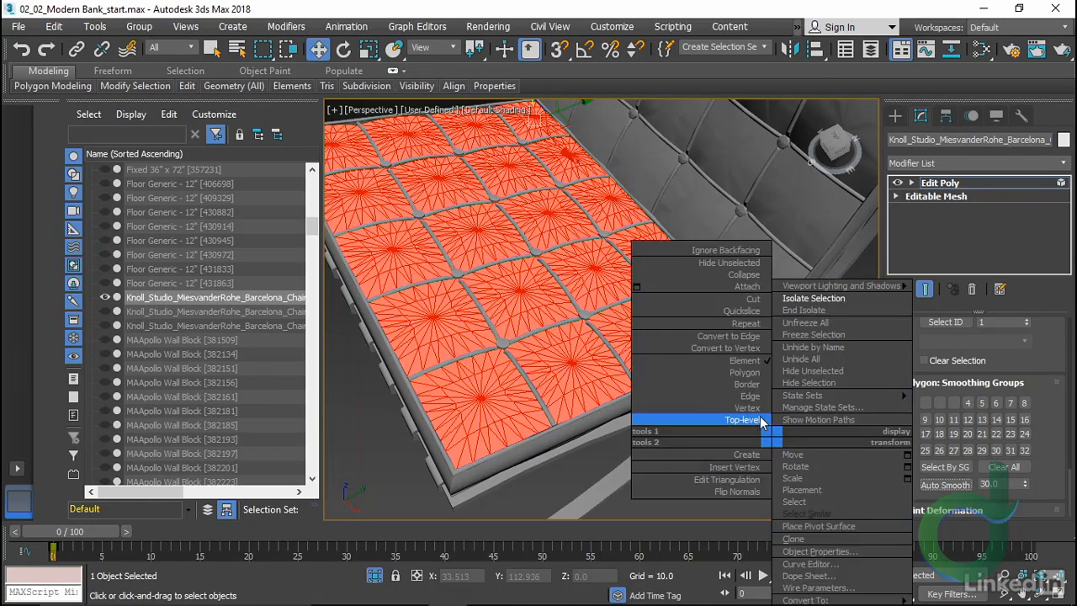
{"action": "left_click", "coordinate": [744, 421]}
{"action": "left_click", "coordinate": [789, 440]}
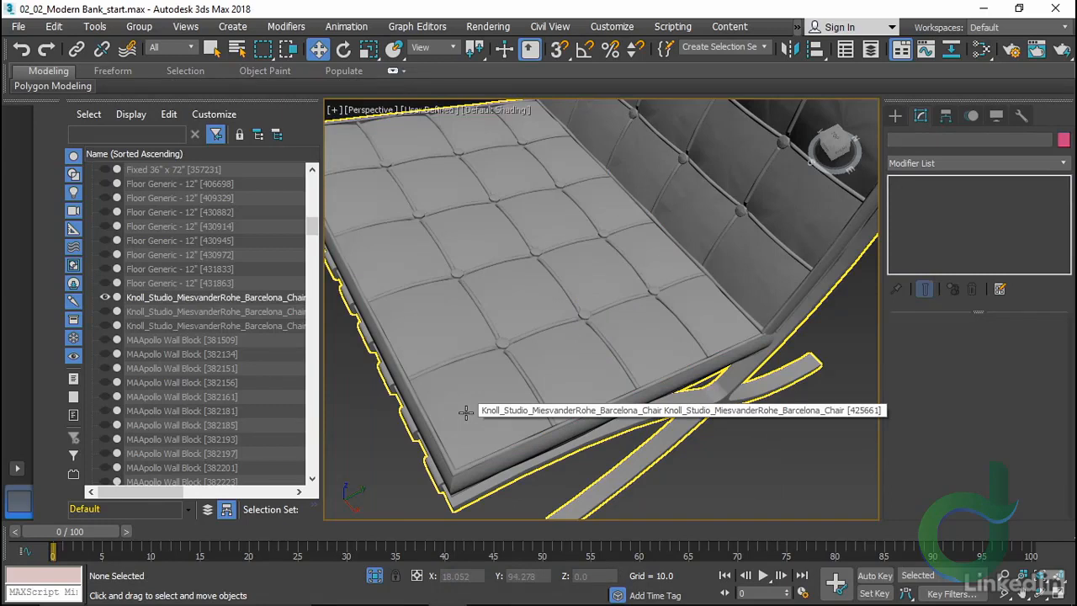
Lift the seat's corner panel element upward along Z to examine its shape from several angles, and undo the move
{"action": "left_click", "coordinate": [495, 412]}
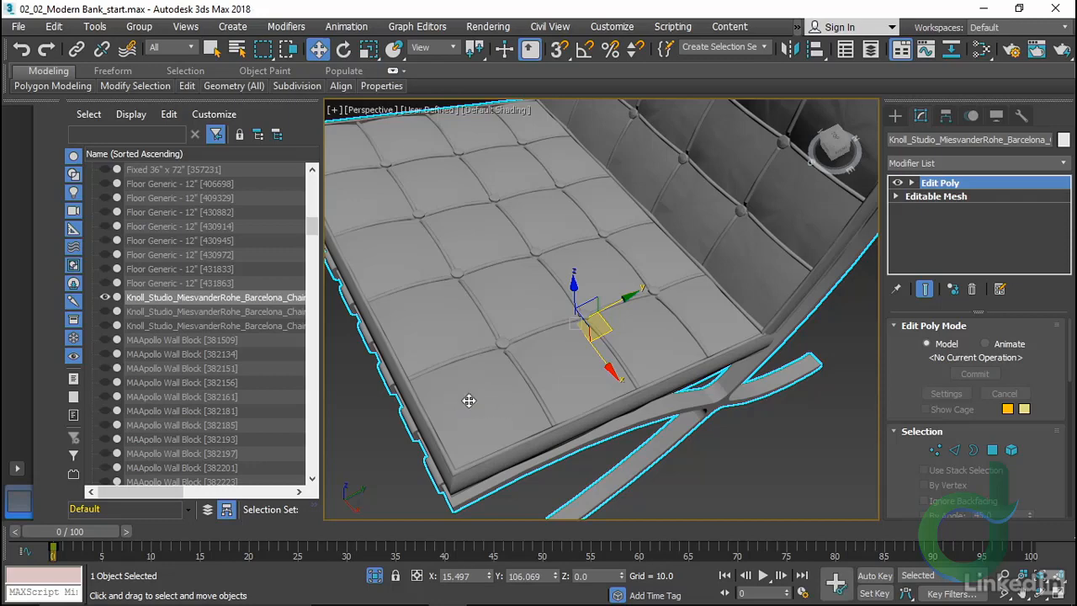
{"action": "key", "text": "5"}
{"action": "left_click", "coordinate": [469, 399]}
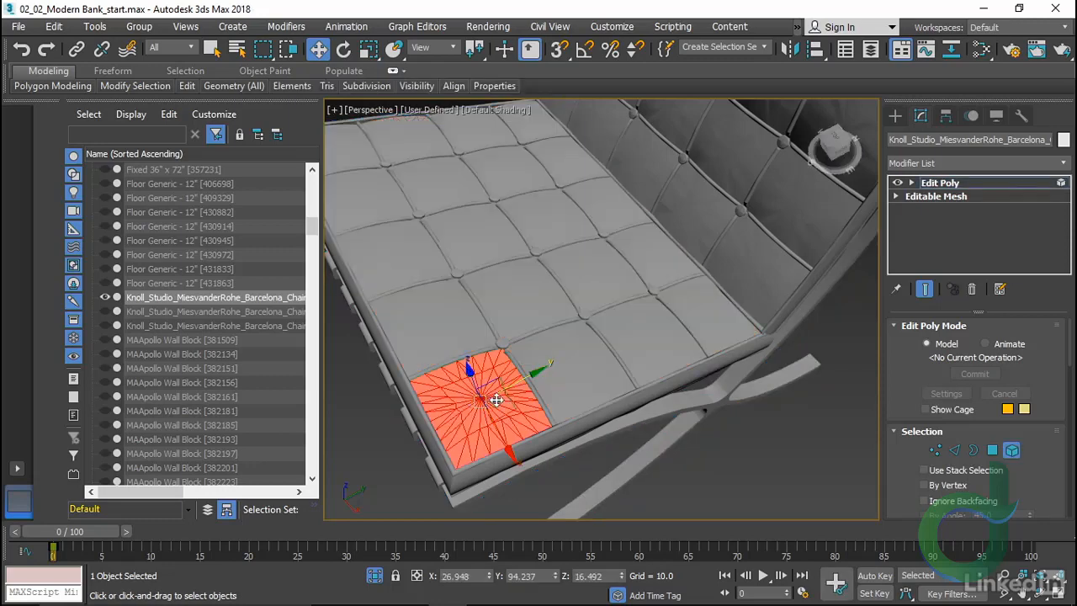
{"action": "left_click_drag", "start_coordinate": [465, 369], "coordinate": [459, 231]}
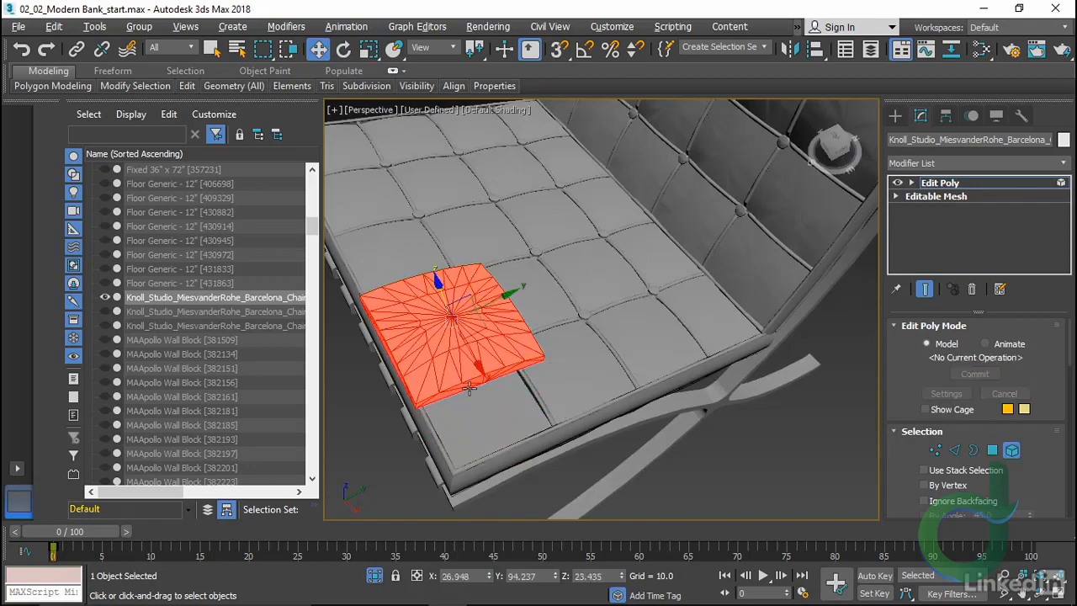
{"action": "middle_click_drag", "start_coordinate": [491, 380], "coordinate": [657, 357], "text": "alt"}
{"action": "left_click", "coordinate": [656, 350]}
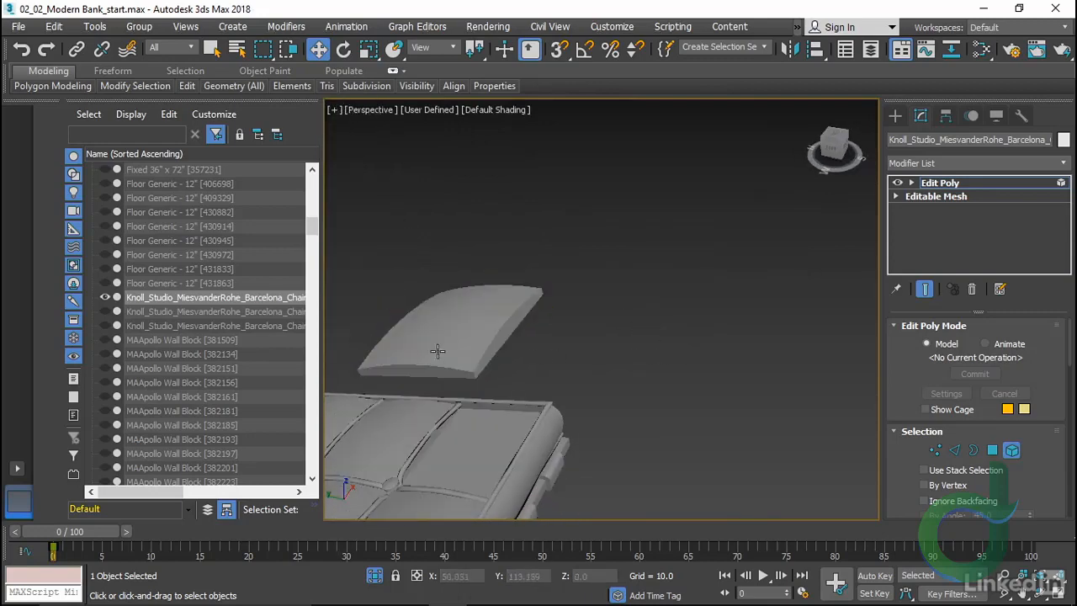
{"action": "middle_click_drag", "start_coordinate": [590, 367], "coordinate": [648, 416], "text": "alt"}
{"action": "left_click", "coordinate": [649, 412]}
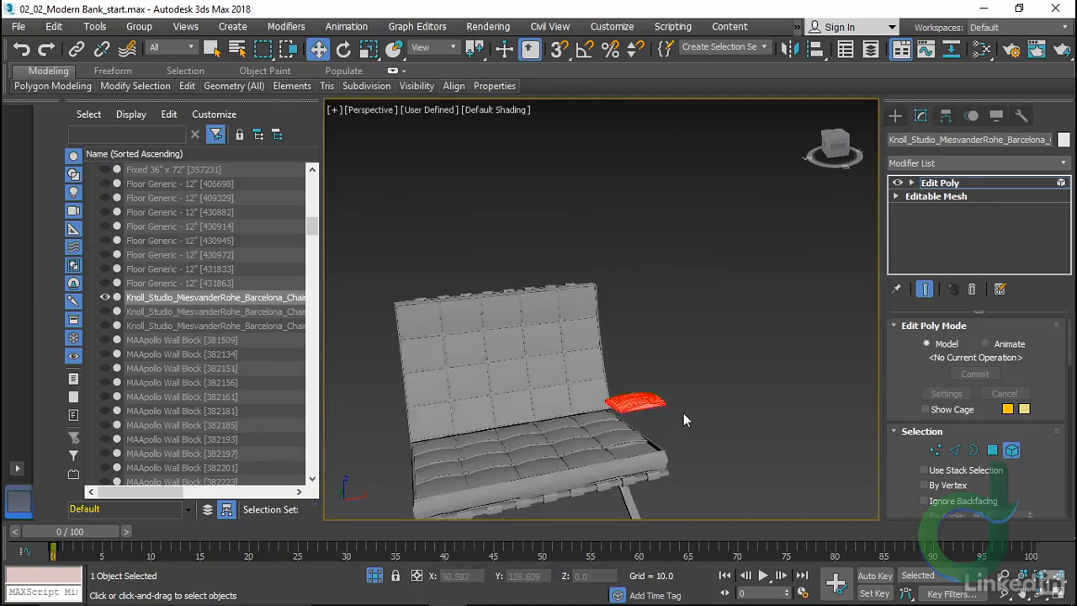
{"action": "middle_click_drag", "start_coordinate": [750, 459], "coordinate": [620, 427], "text": "alt"}
{"action": "scroll", "coordinate": [621, 428], "scroll_direction": "up", "scroll_amount": 5}
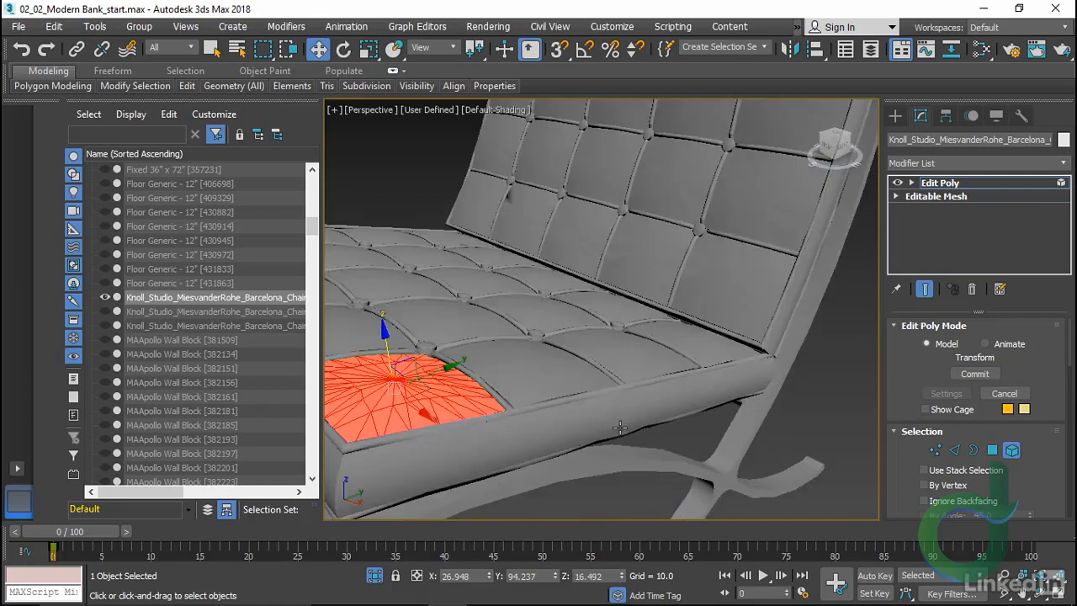
Deselect the corner panel and select the bottom row of panels on the chair's backrest at Element level
{"action": "left_click", "coordinate": [808, 432]}
{"action": "middle_click_drag", "start_coordinate": [643, 462], "coordinate": [665, 480]}
{"action": "scroll", "coordinate": [693, 473], "scroll_direction": "down", "scroll_amount": 3}
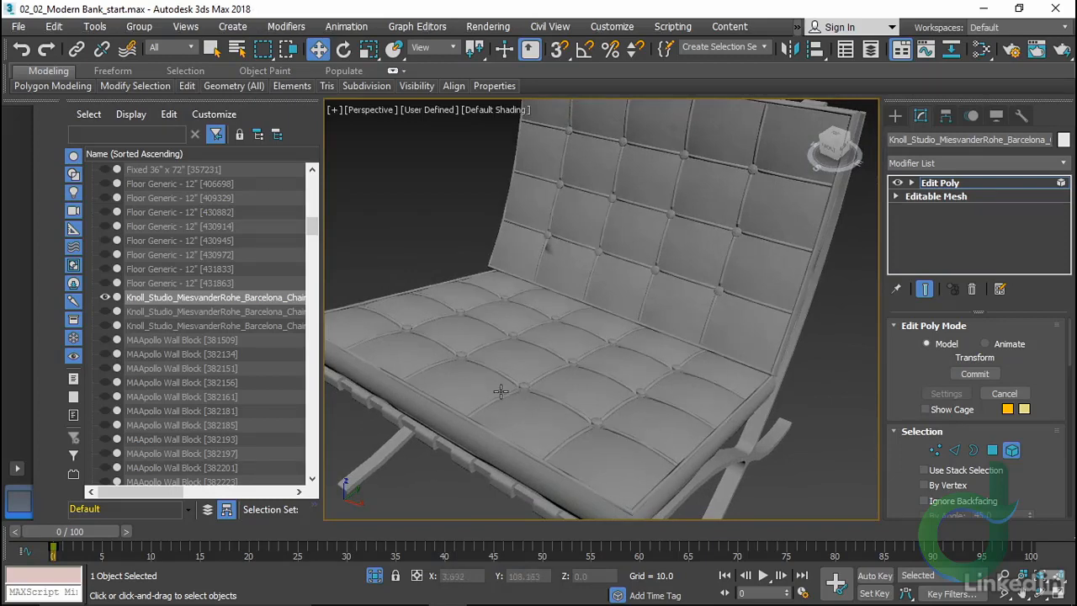
{"action": "middle_click_drag", "start_coordinate": [529, 382], "coordinate": [584, 358], "text": "alt"}
{"action": "left_click", "coordinate": [708, 357]}
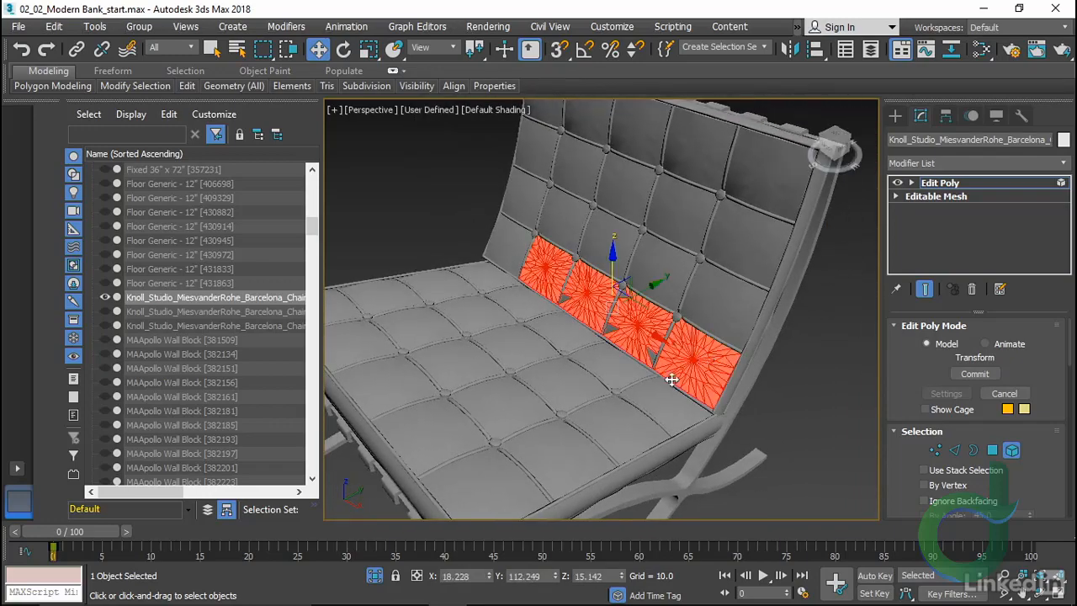
Extend the element selection from the backrest's bottom row to every panel on the chair's backrest
{"action": "left_click", "coordinate": [717, 310], "text": "ctrl"}
{"action": "left_click", "coordinate": [679, 285], "text": "ctrl"}
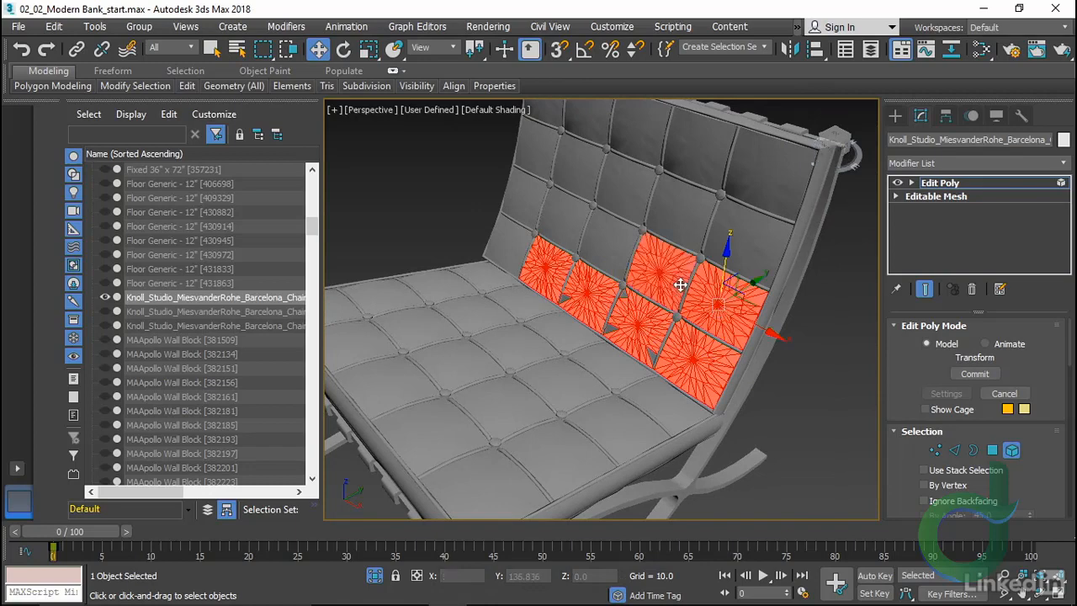
{"action": "left_click", "coordinate": [769, 389]}
{"action": "left_click", "coordinate": [626, 356]}
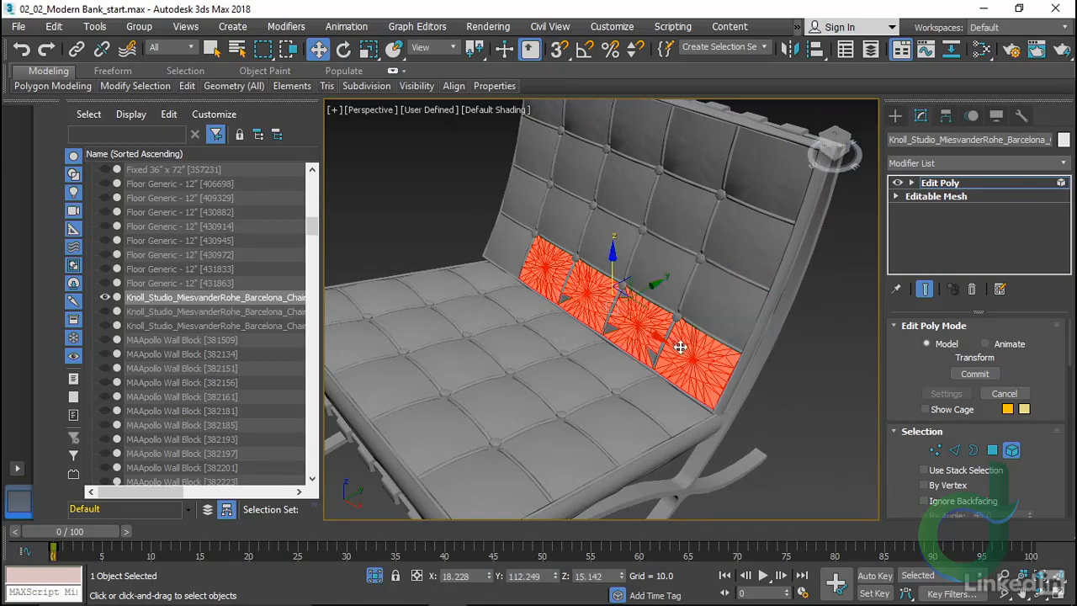
{"action": "left_click", "coordinate": [725, 316], "text": "ctrl"}
{"action": "left_click", "coordinate": [761, 229], "text": "ctrl"}
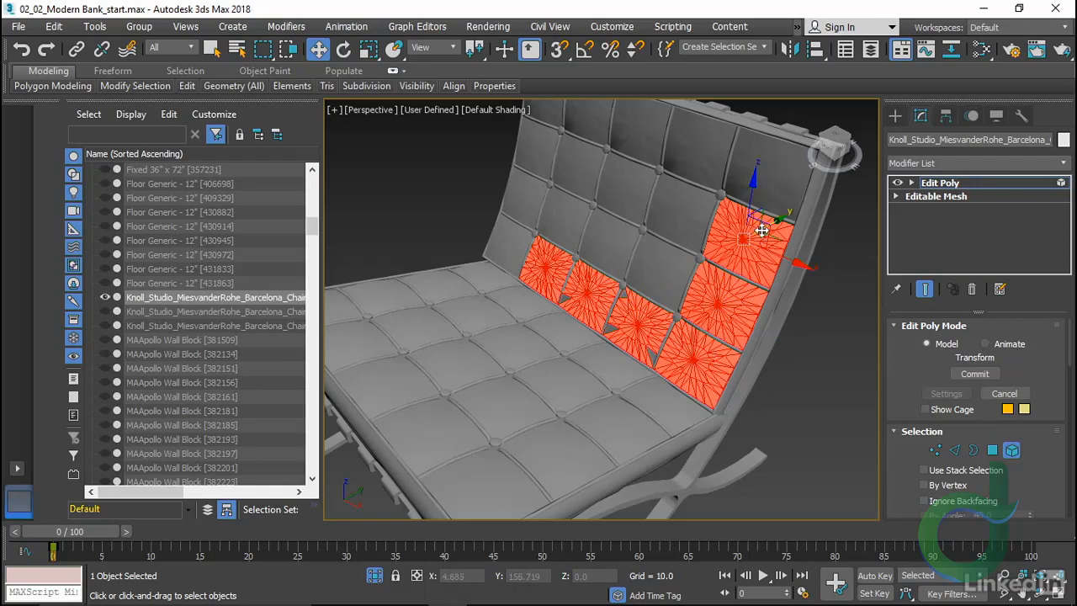
{"action": "left_click", "coordinate": [760, 167], "text": "ctrl"}
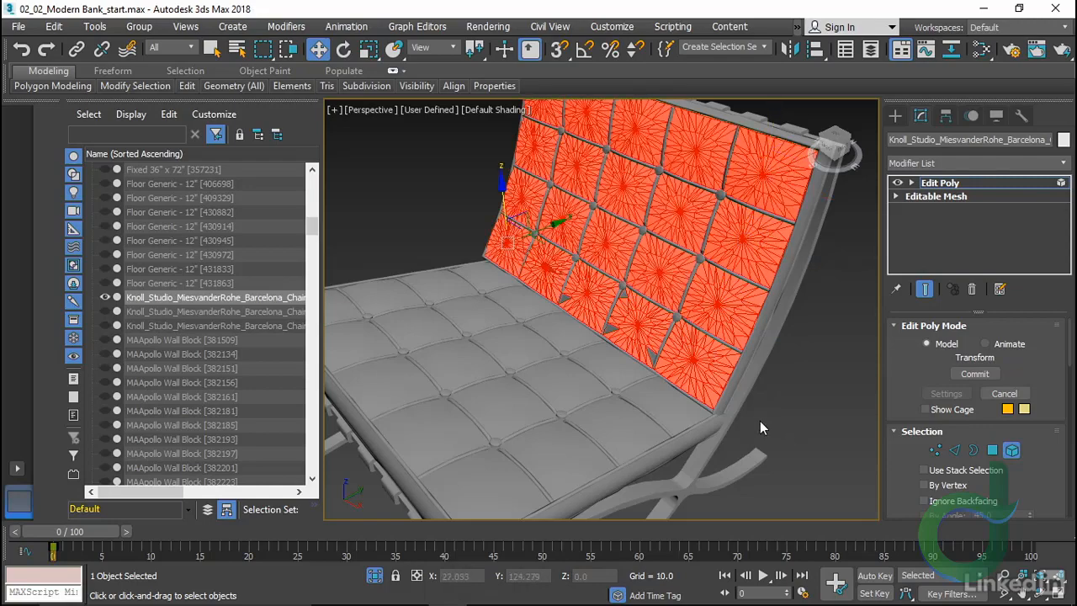
Auto Smooth the selected backrest panels with a threshold of 30
{"action": "scroll", "coordinate": [597, 416], "scroll_direction": "up", "scroll_amount": 4}
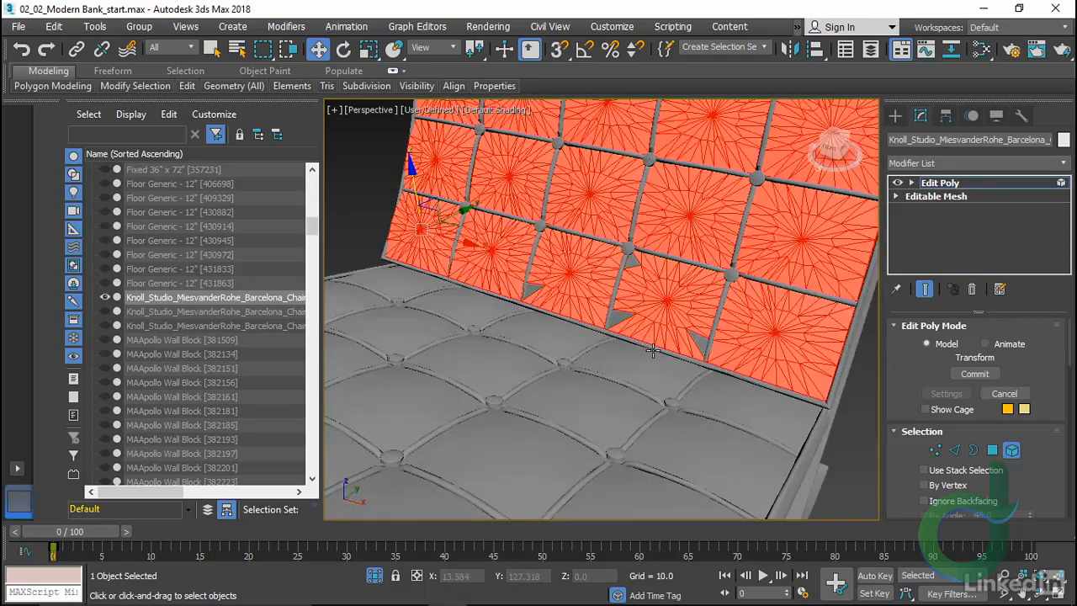
{"action": "scroll", "coordinate": [653, 351], "scroll_direction": "up", "scroll_amount": 2}
{"action": "scroll", "coordinate": [1041, 345], "scroll_direction": "down", "scroll_amount": 10}
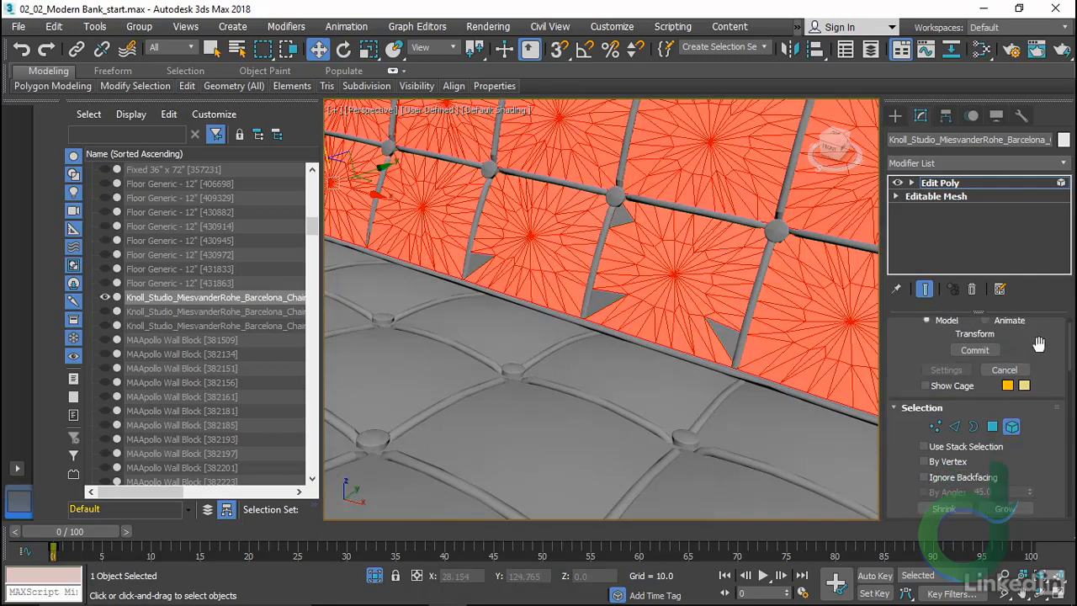
{"action": "scroll", "coordinate": [1037, 344], "scroll_direction": "down", "scroll_amount": 1}
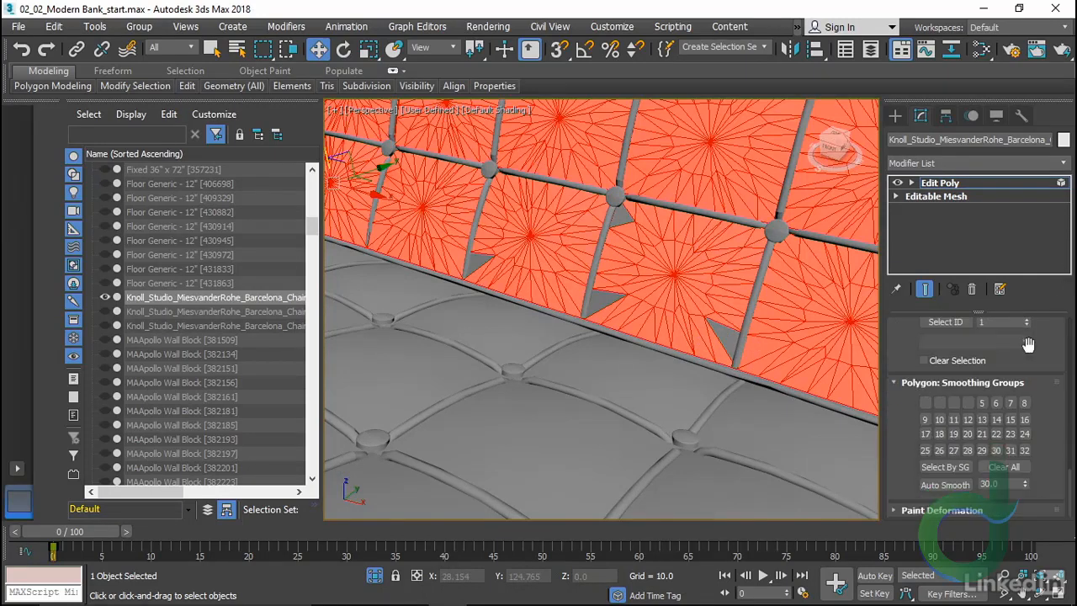
{"action": "left_click", "coordinate": [955, 487]}
Examine the detached triangular elements at the lower corners of the backrest's bottom panels by selecting them individually
{"action": "left_click", "coordinate": [674, 325]}
{"action": "left_click", "coordinate": [716, 329]}
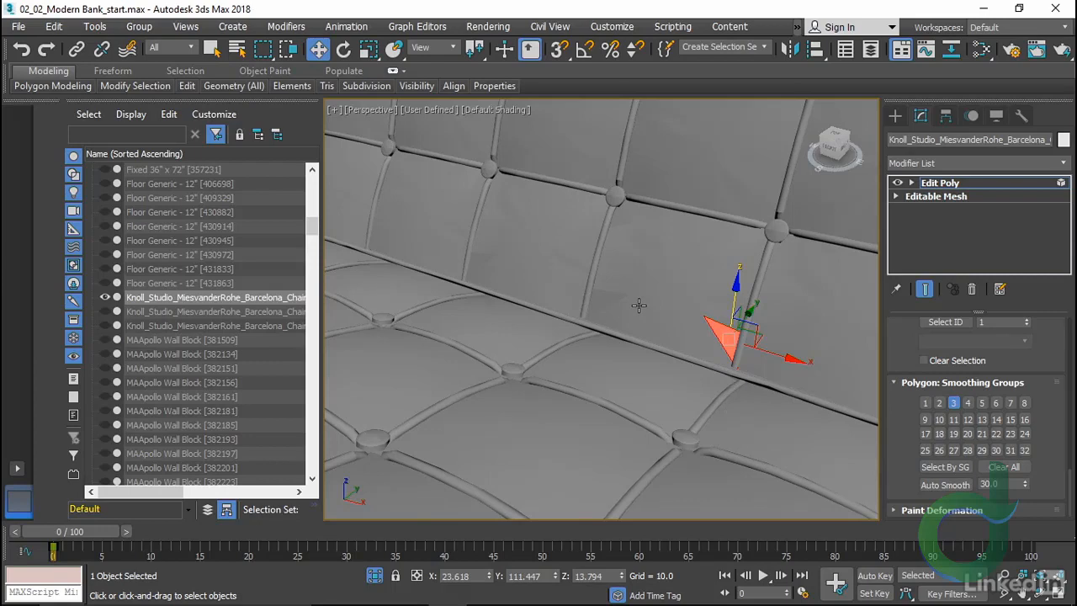
{"action": "key", "text": "ctrl+d"}
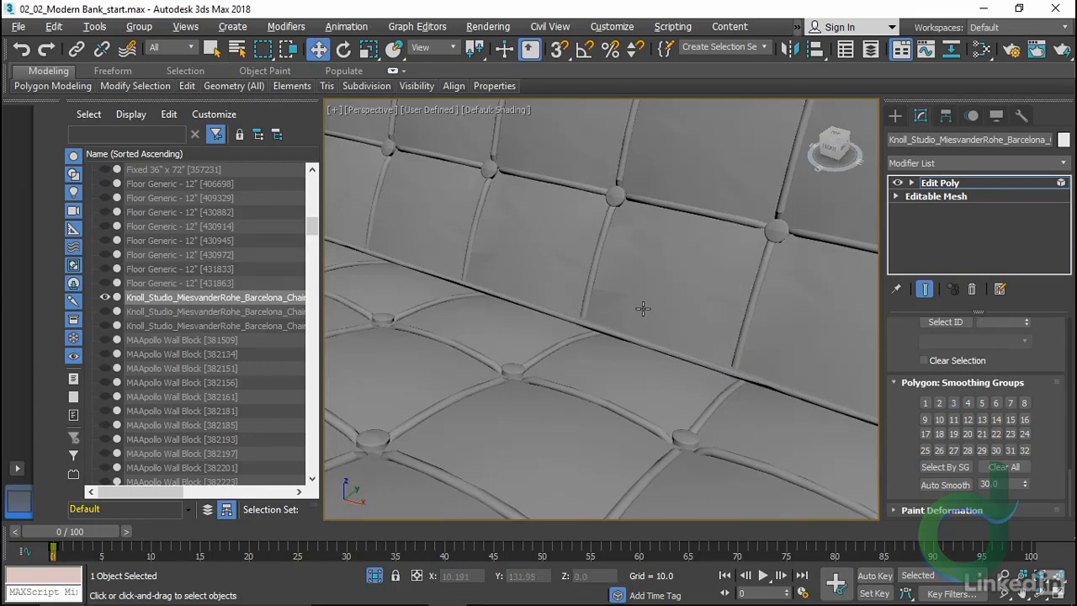
{"action": "mouse_move", "coordinate": [644, 308]}
{"action": "middle_mouse_down", "text": "alt"}
{"action": "mouse_move", "coordinate": [706, 296]}
{"action": "mouse_move", "coordinate": [647, 311]}
{"action": "middle_mouse_up", "text": "alt"}
{"action": "left_click", "coordinate": [647, 304]}
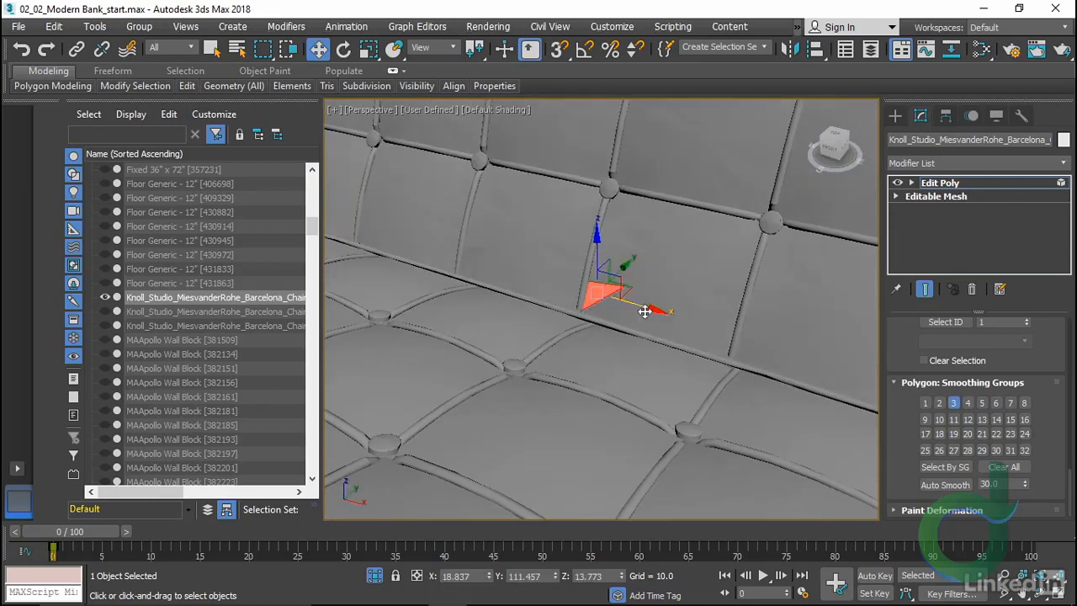
{"action": "key", "text": "ctrl+d"}
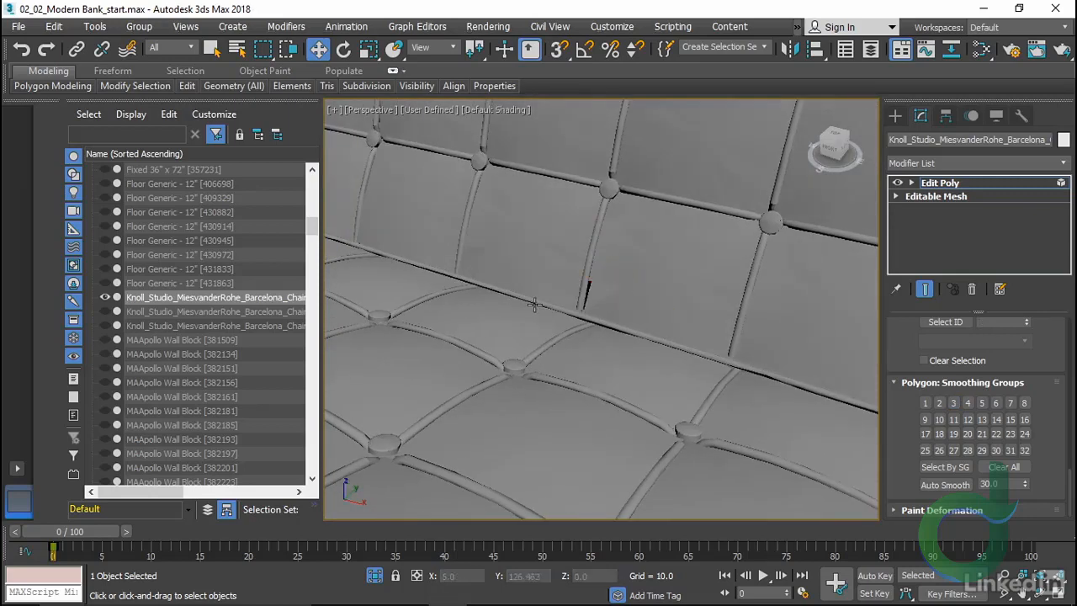
{"action": "left_click", "coordinate": [629, 315]}
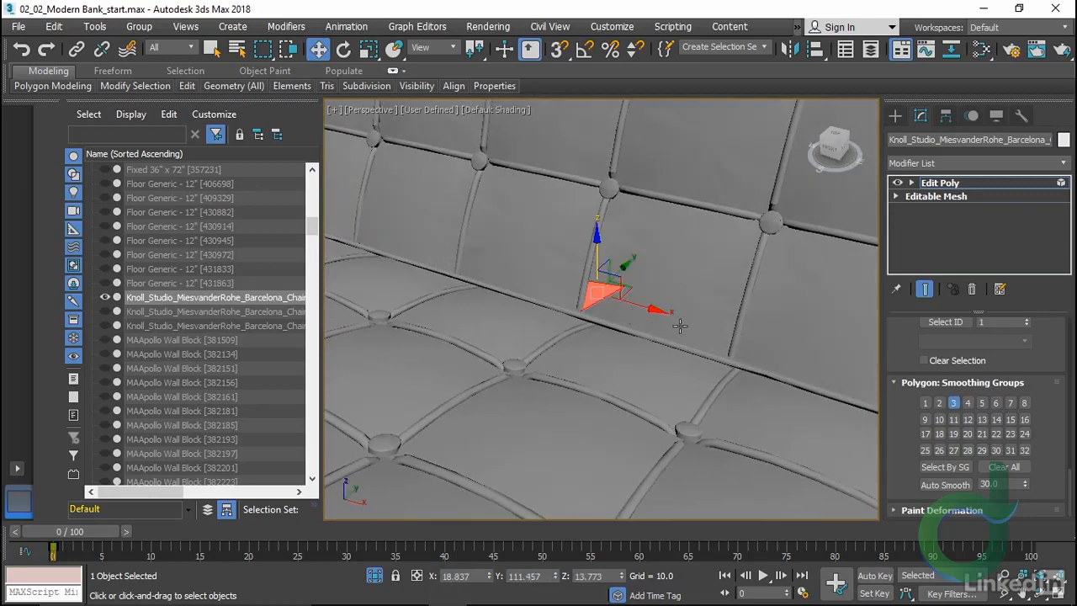
{"action": "left_click", "coordinate": [467, 254]}
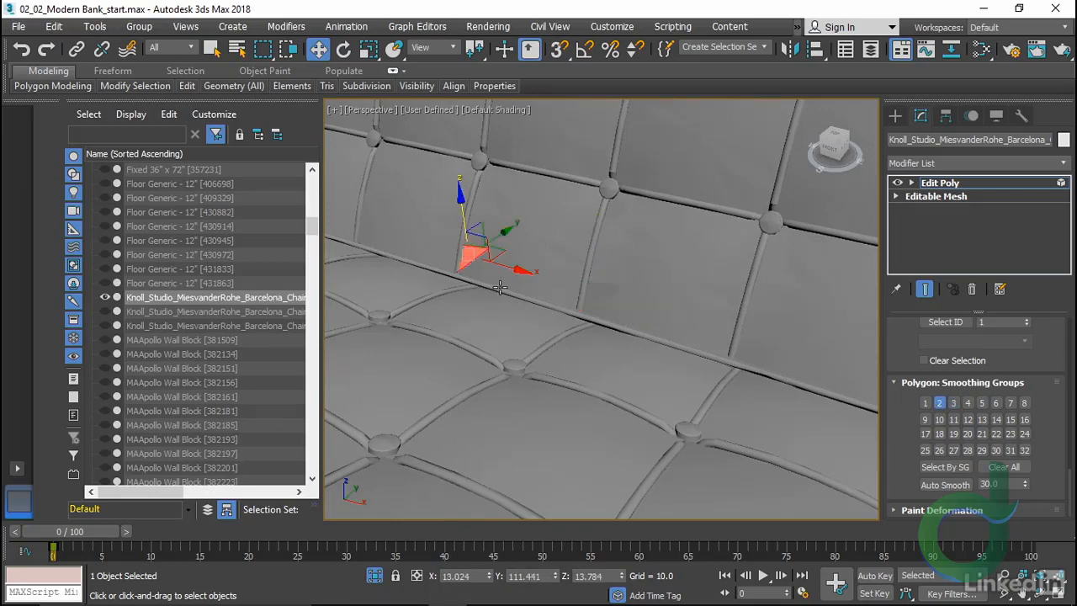
{"action": "key", "text": "ctrl+d"}
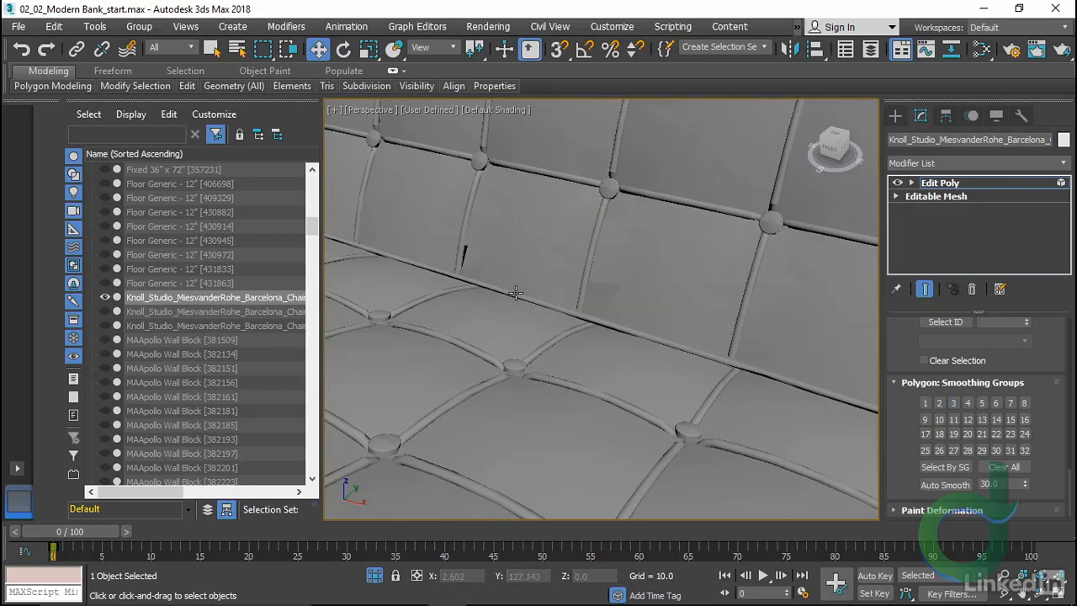
Show edged faces and select four adjacent bottom-row backrest panels together with their detached corner triangles
{"action": "key", "text": "ctrl+z"}
{"action": "left_click", "coordinate": [571, 285]}
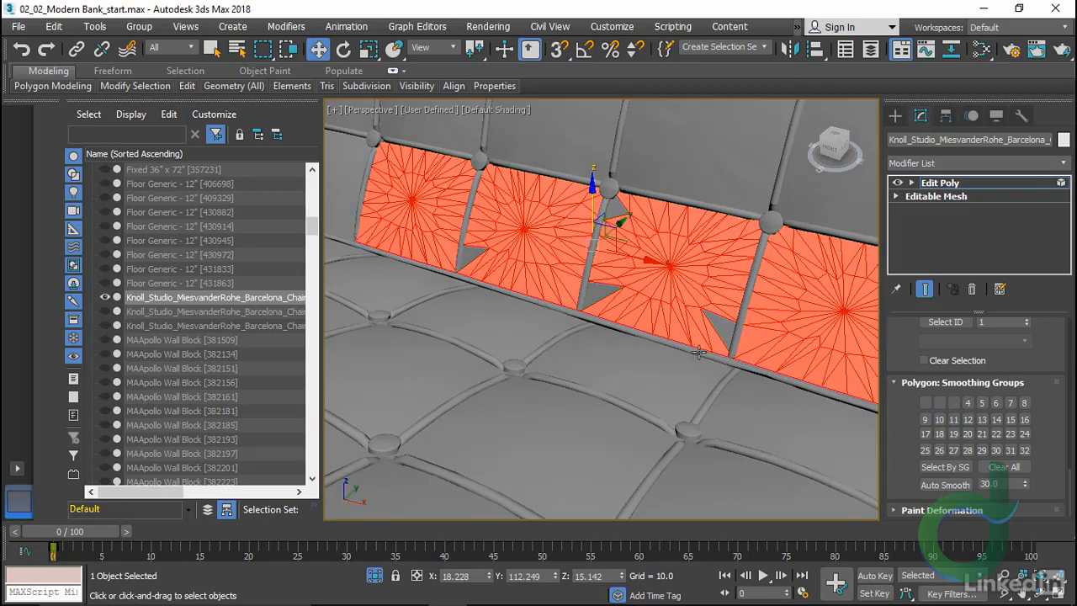
{"action": "left_click", "coordinate": [465, 256]}
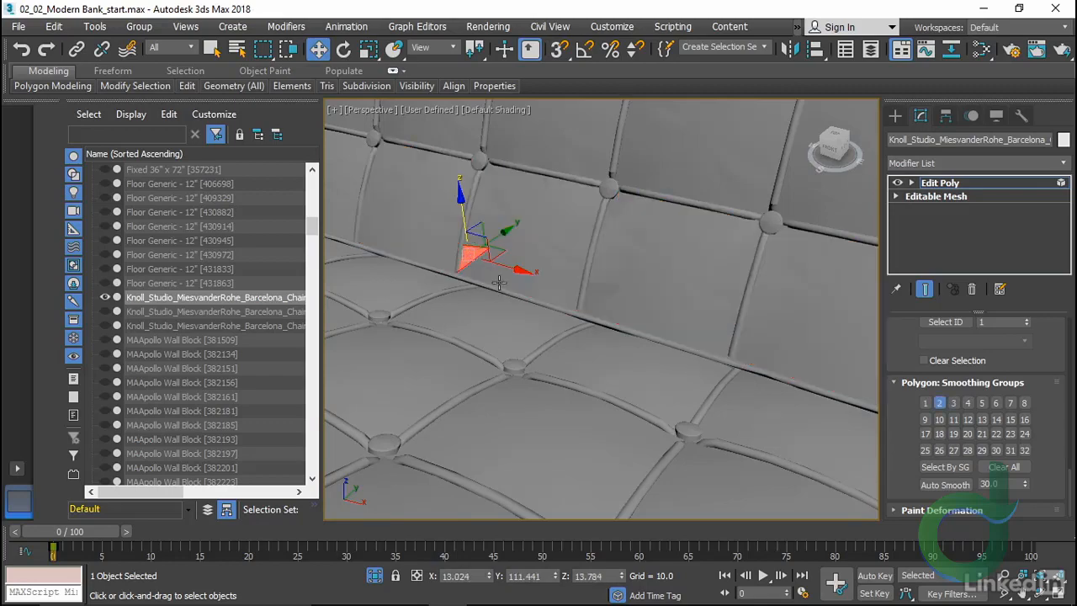
{"action": "key", "text": "F4"}
{"action": "left_click", "coordinate": [557, 284]}
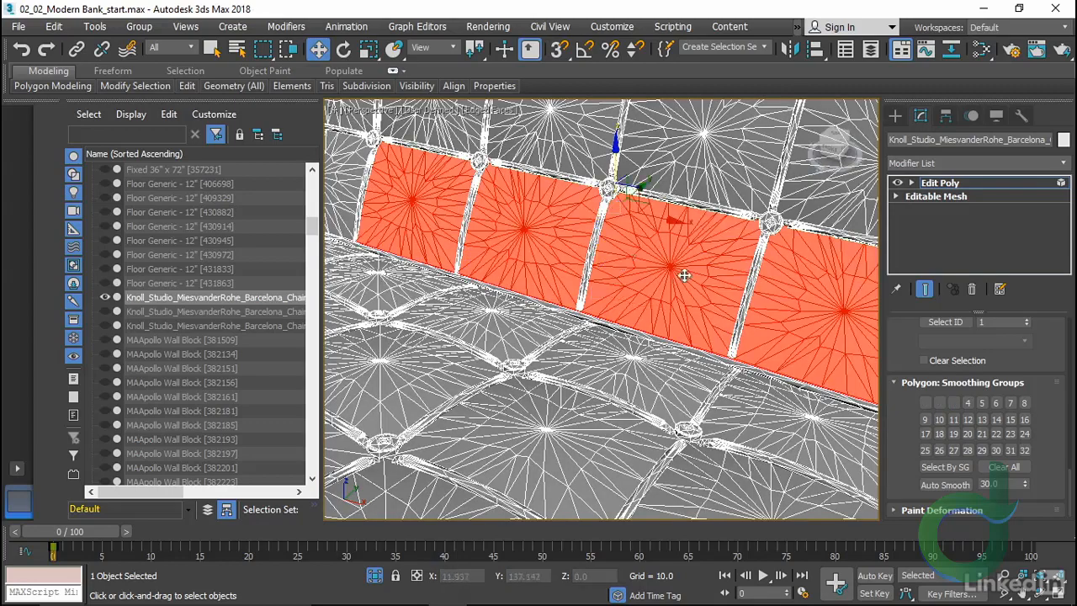
Weld the vertices of the selected bottom-row panels and triangles with a threshold of 0.02
{"action": "middle_click_drag", "start_coordinate": [754, 318], "coordinate": [689, 326]}
{"action": "scroll", "coordinate": [686, 326], "scroll_direction": "down", "scroll_amount": 2}
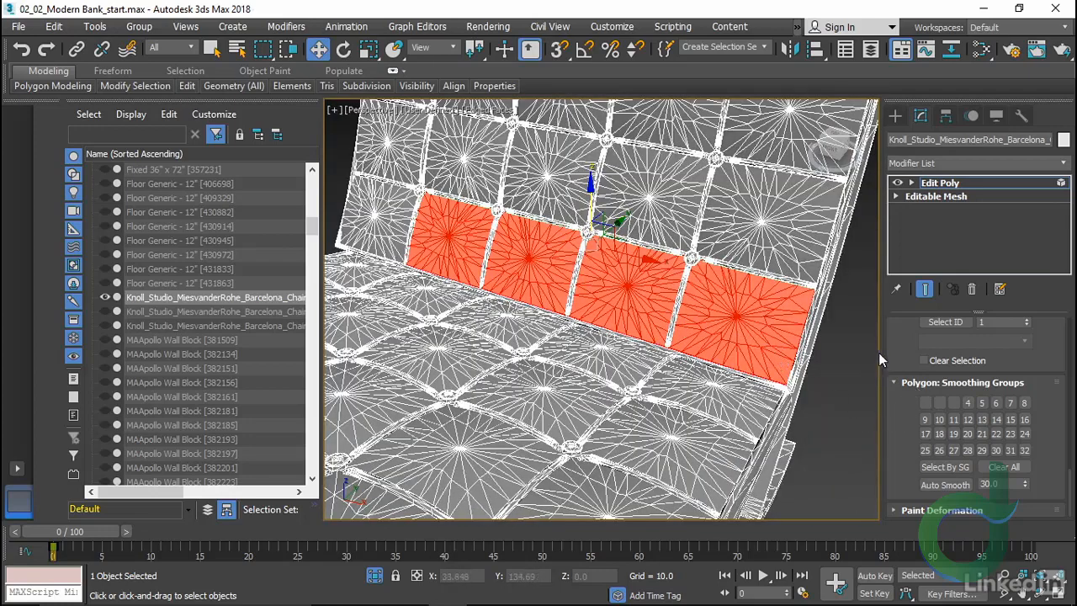
{"action": "scroll", "coordinate": [1065, 479], "scroll_direction": "up", "scroll_amount": 5}
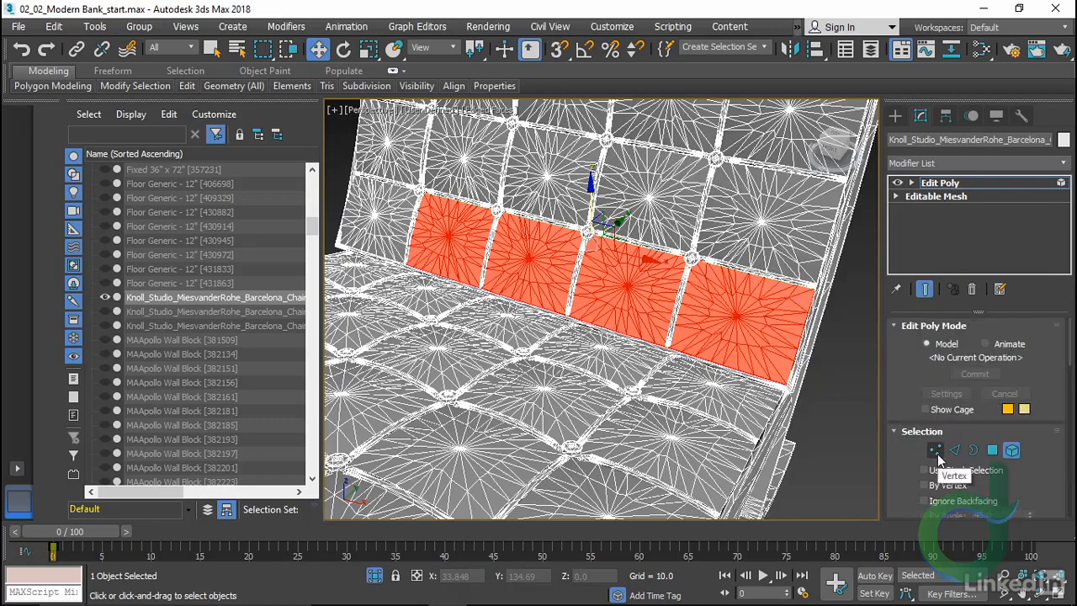
{"action": "left_click", "coordinate": [935, 451]}
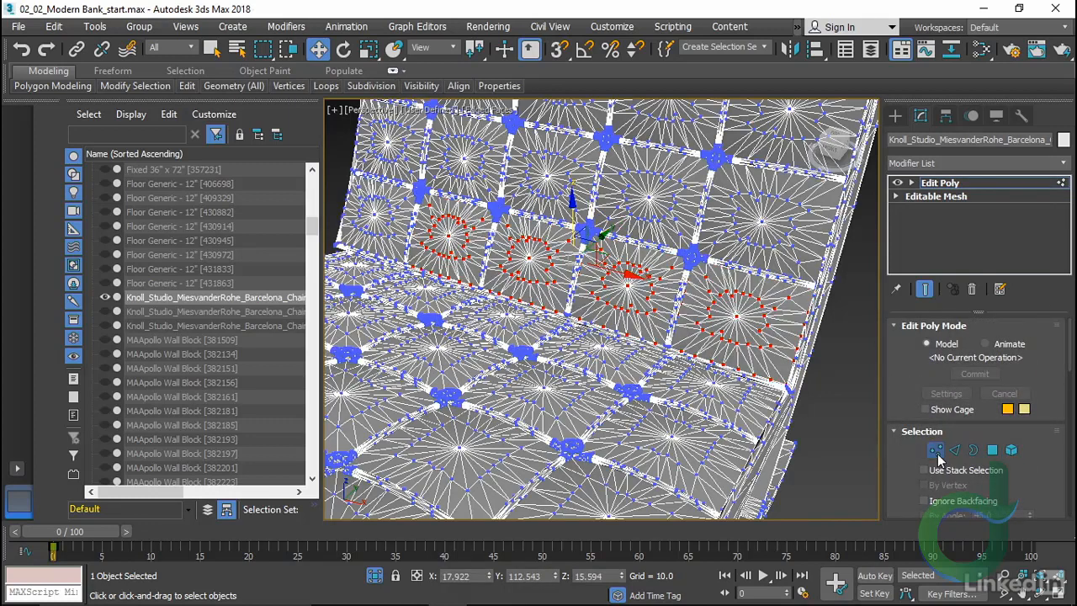
{"action": "scroll", "coordinate": [1043, 448], "scroll_direction": "down", "scroll_amount": 2}
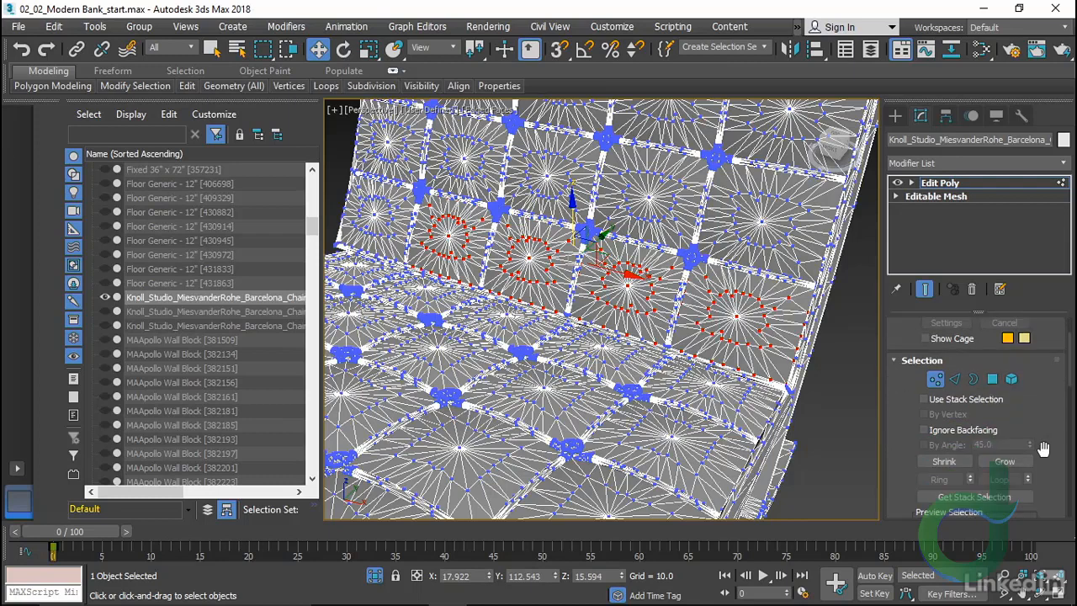
{"action": "scroll", "coordinate": [1043, 449], "scroll_direction": "down", "scroll_amount": 8}
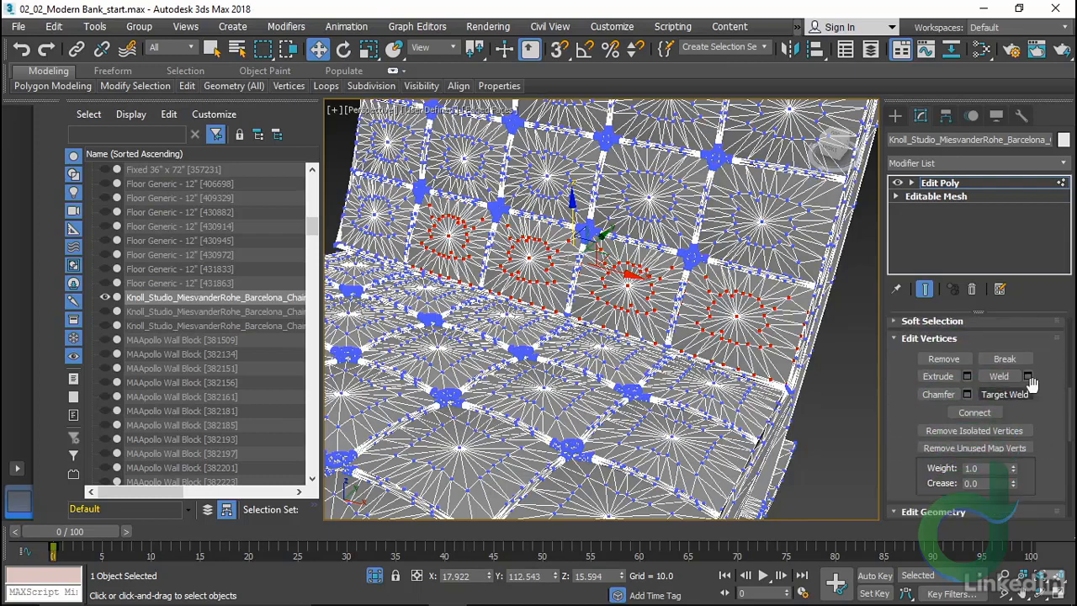
{"action": "left_click", "coordinate": [1028, 376]}
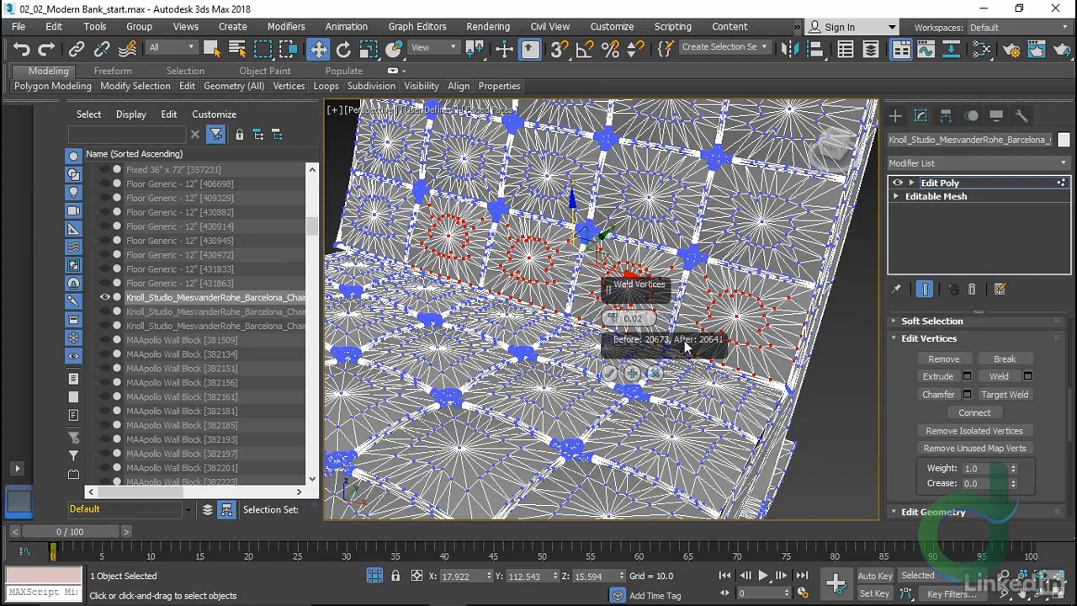
{"action": "left_click", "coordinate": [999, 376]}
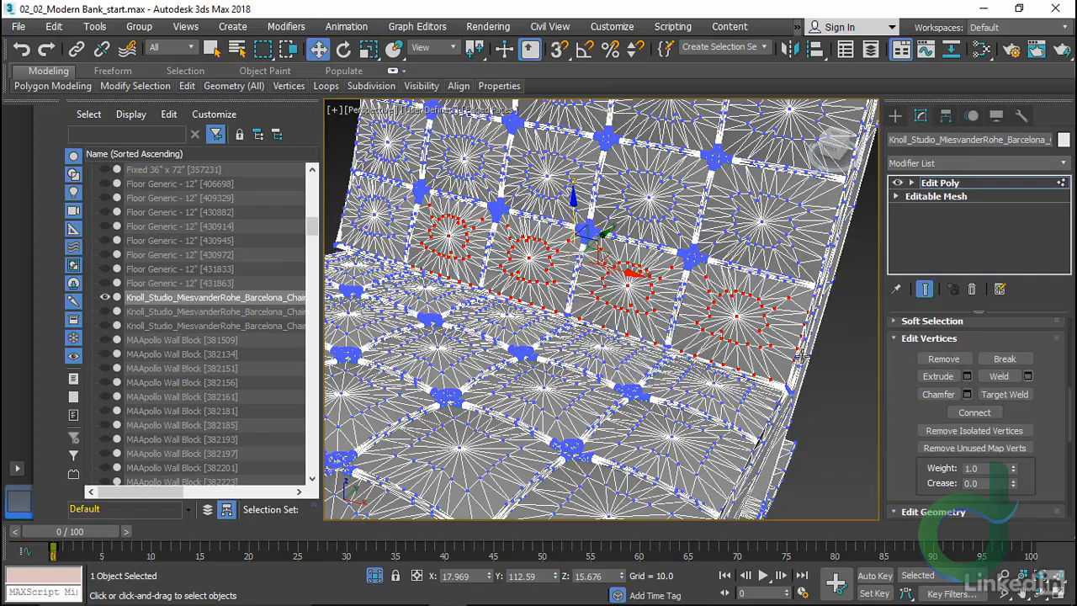
Back at Element level, clear the welded panels' smoothing groups, Auto Smooth them with a threshold of 30 and deselect them
{"action": "right_click", "coordinate": [769, 342]}
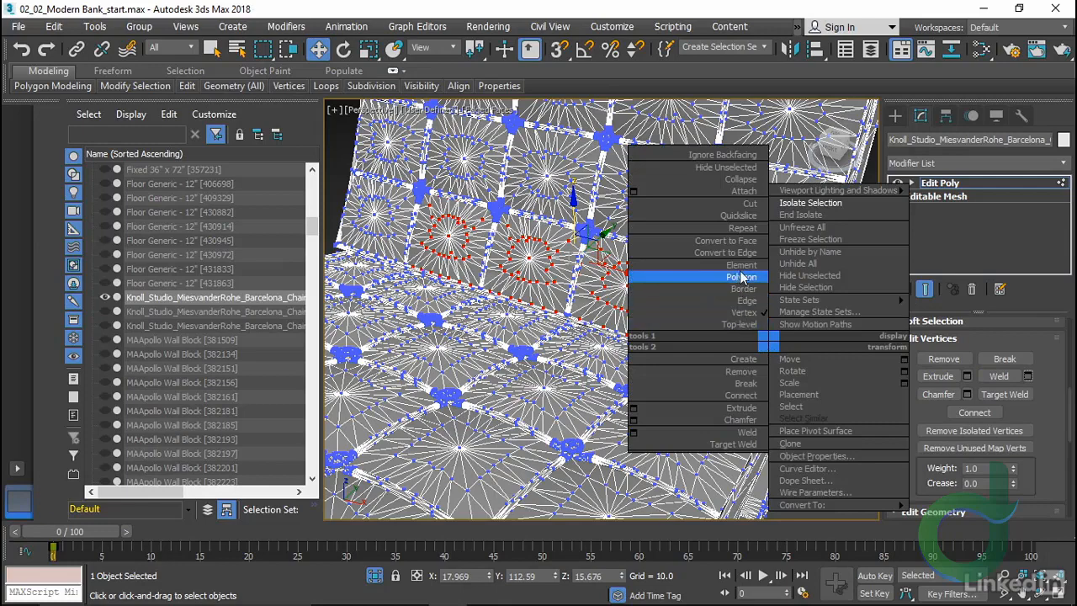
{"action": "left_click", "coordinate": [741, 278]}
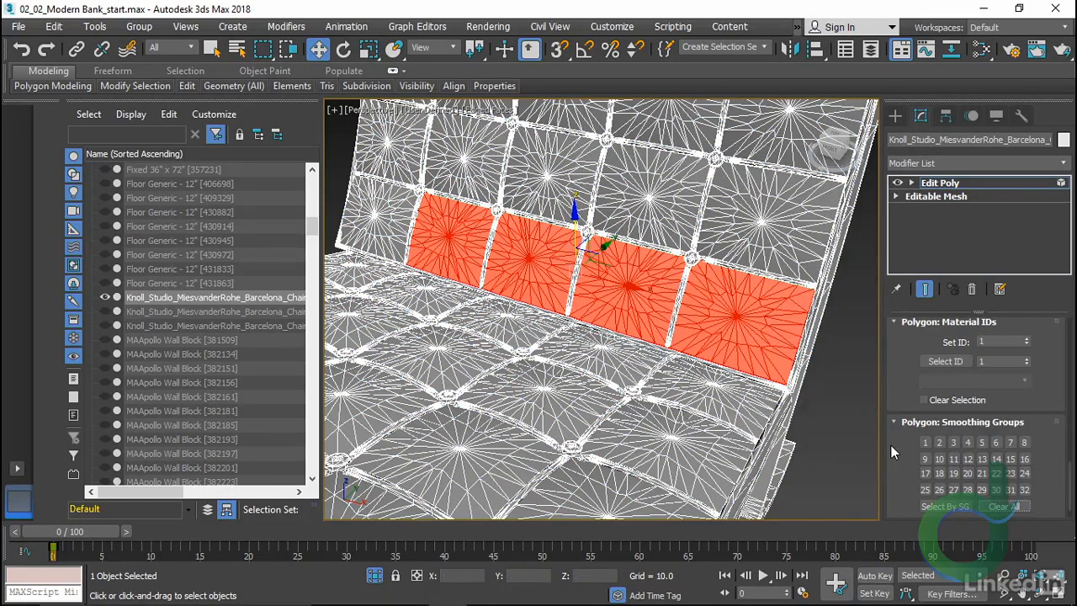
{"action": "scroll", "coordinate": [892, 447], "scroll_direction": "down", "scroll_amount": 2}
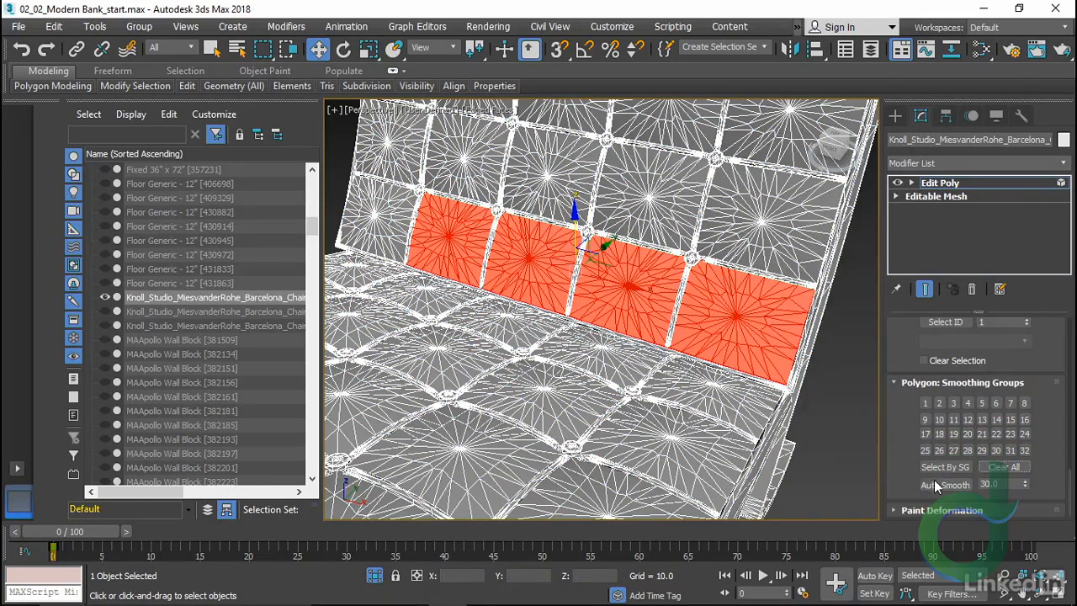
{"action": "left_click", "coordinate": [936, 487]}
{"action": "left_click", "coordinate": [829, 423]}
Return to the chair's top level, deselect the chair and turn off edged faces
{"action": "right_click", "coordinate": [827, 415]}
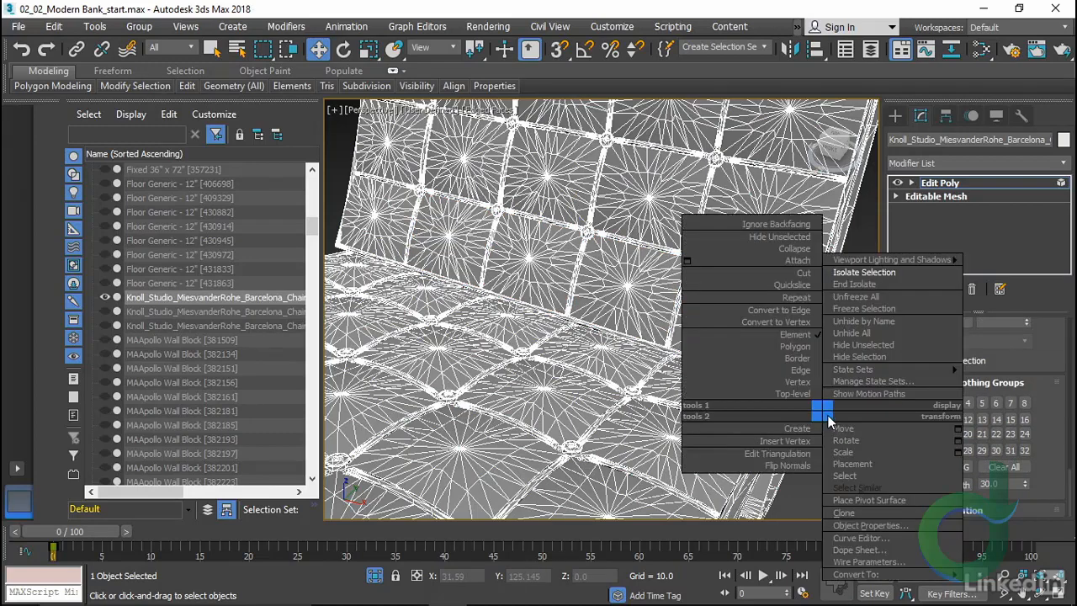
{"action": "left_click", "coordinate": [795, 393]}
{"action": "left_click", "coordinate": [821, 430]}
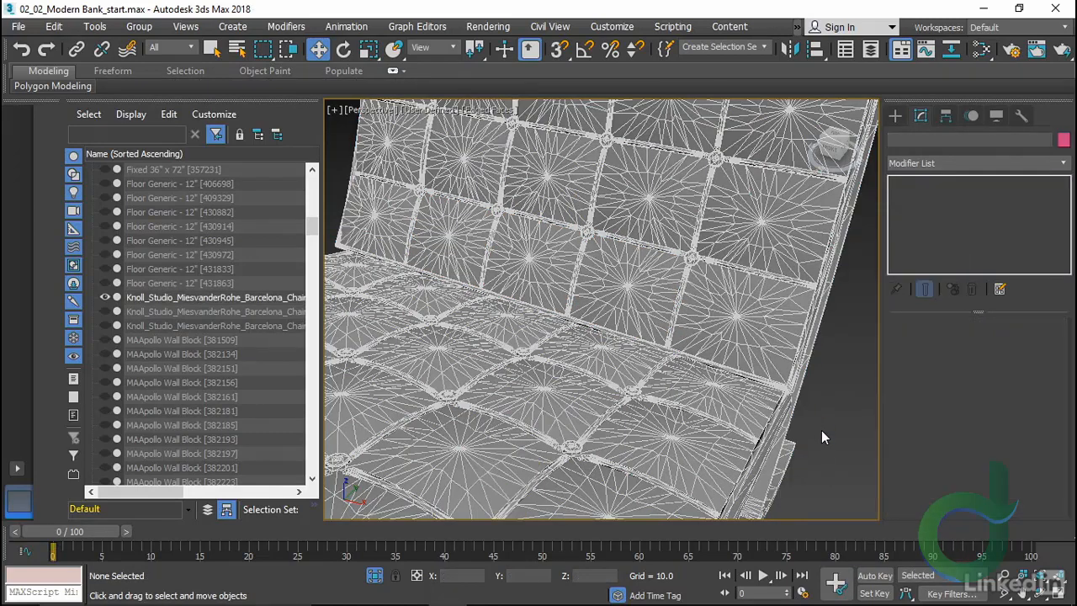
{"action": "key", "text": "F4"}
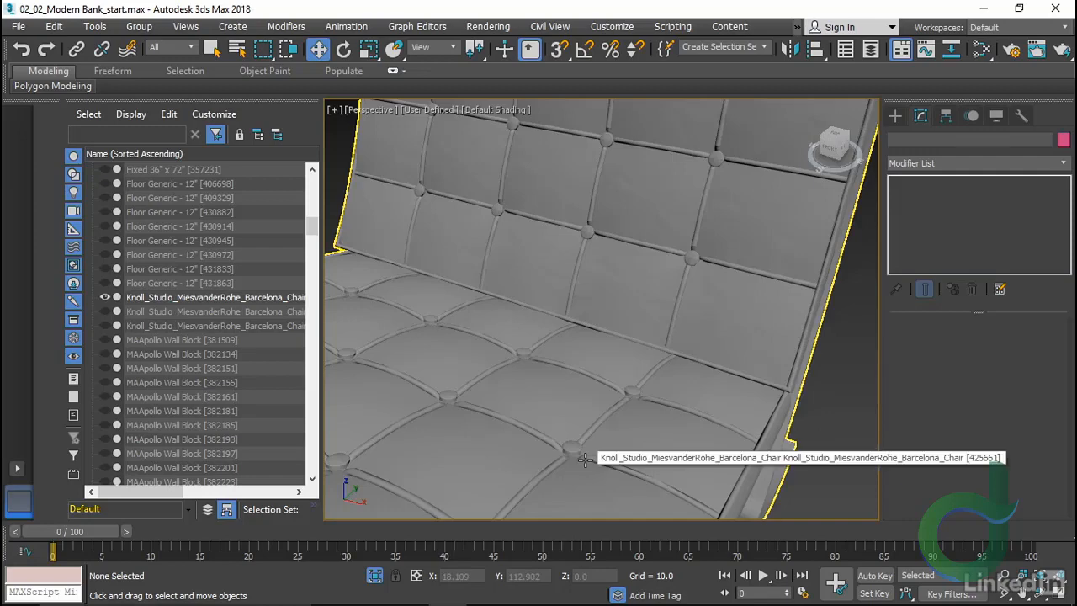
End the chair's isolation and select the last of the three Barcelona chairs in the scene list
{"action": "middle_click_drag", "start_coordinate": [588, 459], "coordinate": [598, 338], "text": "alt"}
{"action": "middle_click_drag", "start_coordinate": [543, 443], "coordinate": [595, 473]}
{"action": "scroll", "coordinate": [534, 409], "scroll_direction": "down", "scroll_amount": 6}
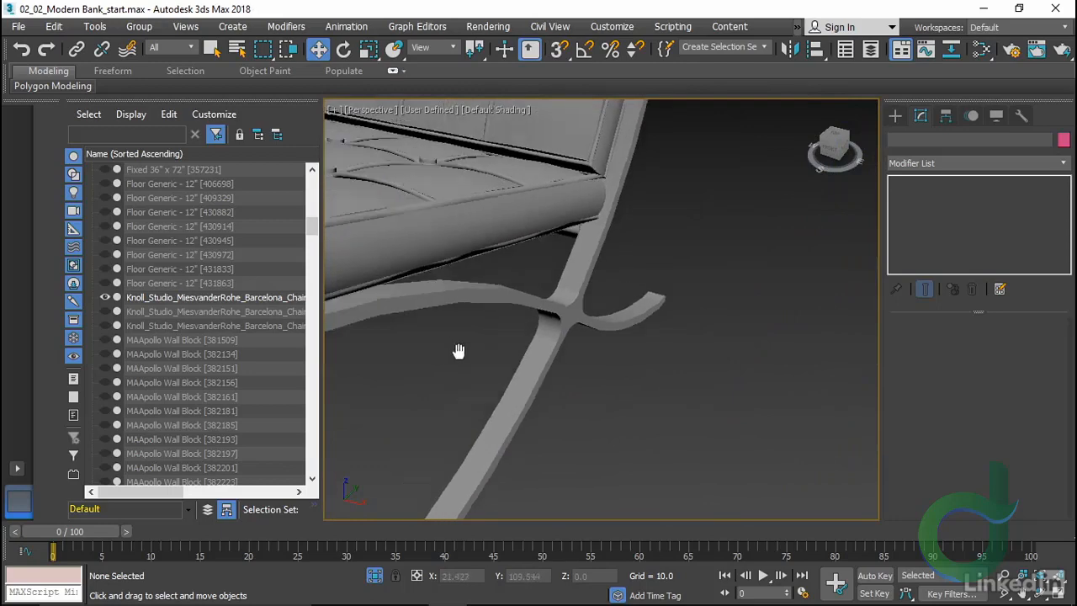
{"action": "scroll", "coordinate": [556, 425], "scroll_direction": "down", "scroll_amount": 3}
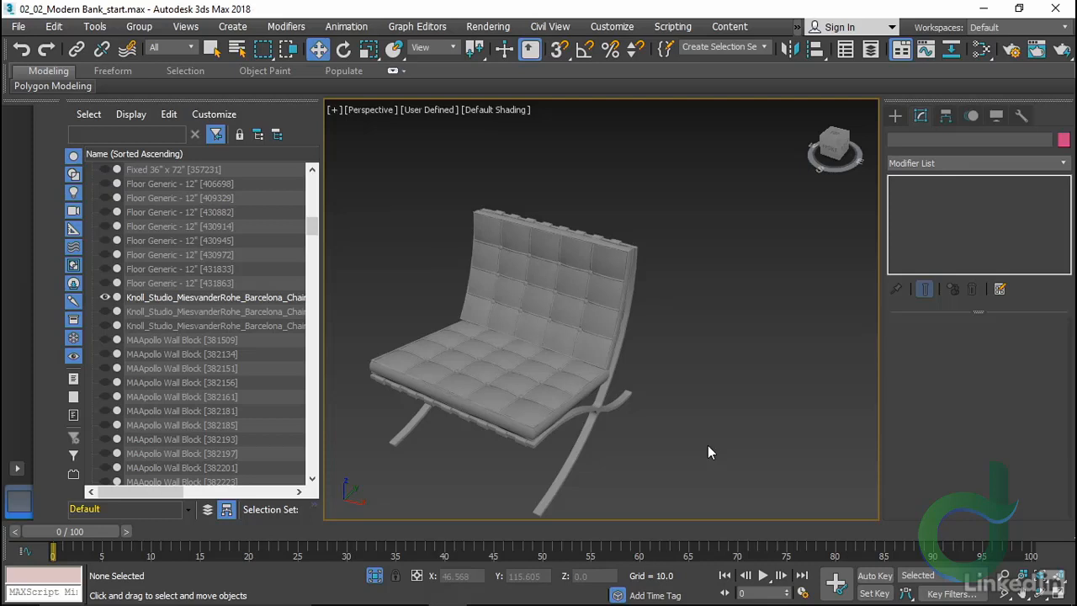
{"action": "right_click", "coordinate": [521, 318]}
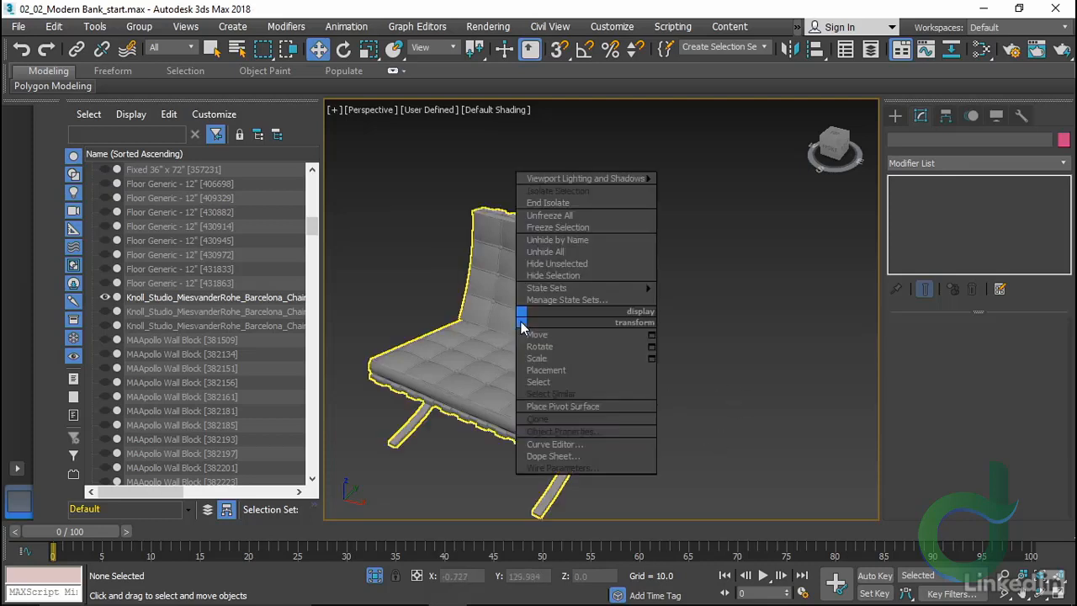
{"action": "left_click", "coordinate": [549, 204]}
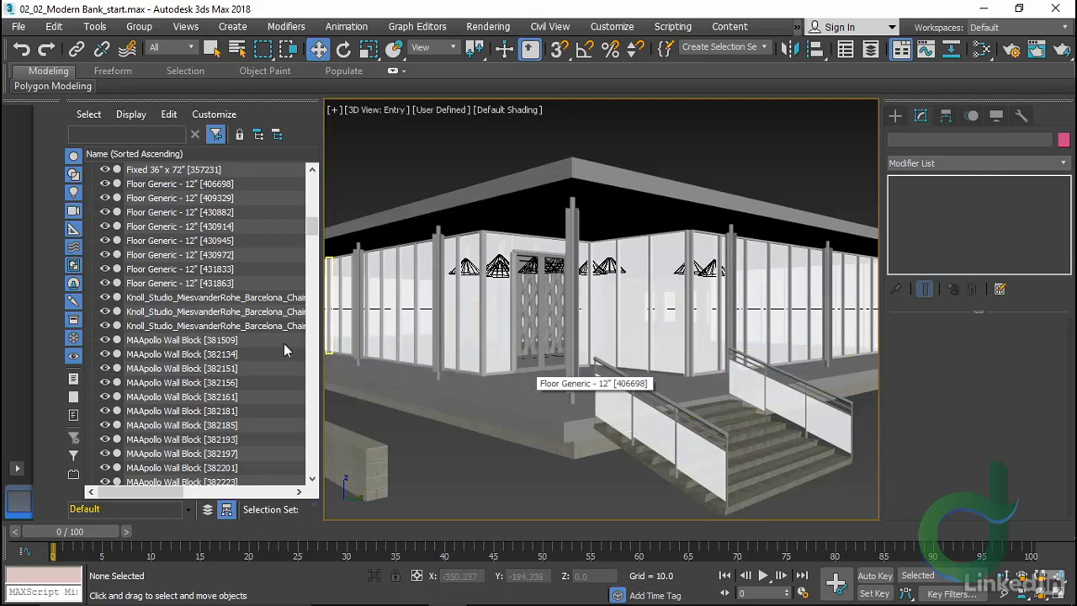
{"action": "left_click", "coordinate": [239, 326]}
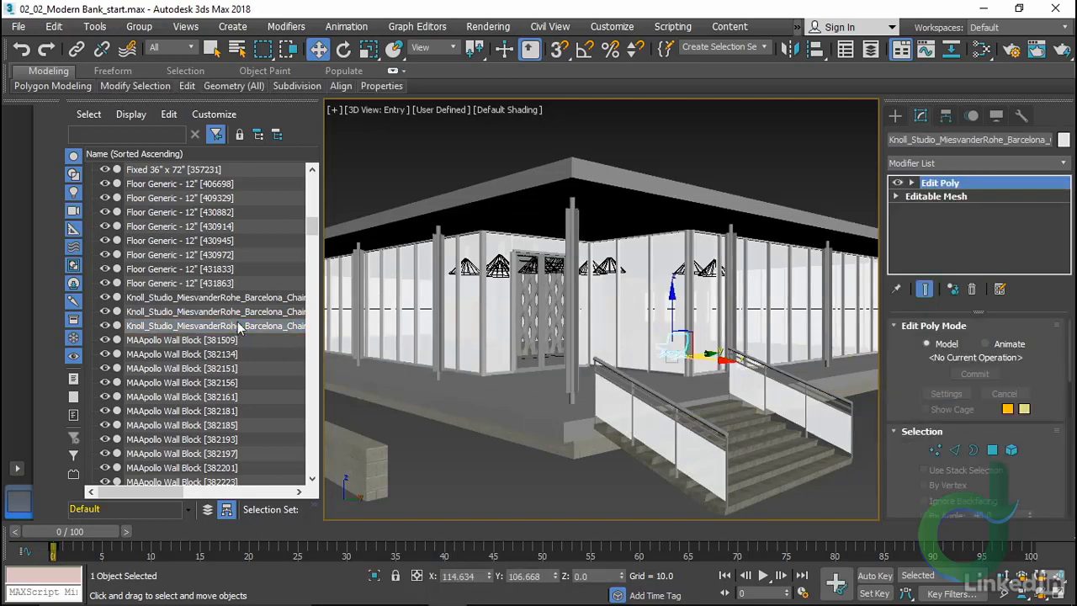
Deselect the Barcelona chairs and dolly the Entry camera inside the building to view the chairs beside the perforated block wall
{"action": "left_click", "coordinate": [238, 312]}
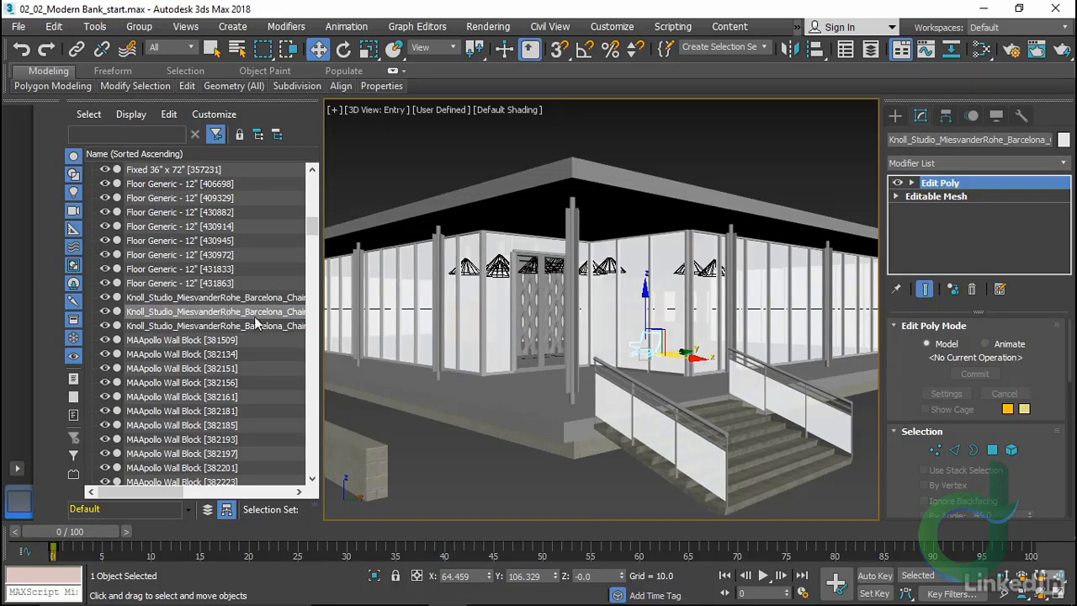
{"action": "key", "text": "ctrl+d"}
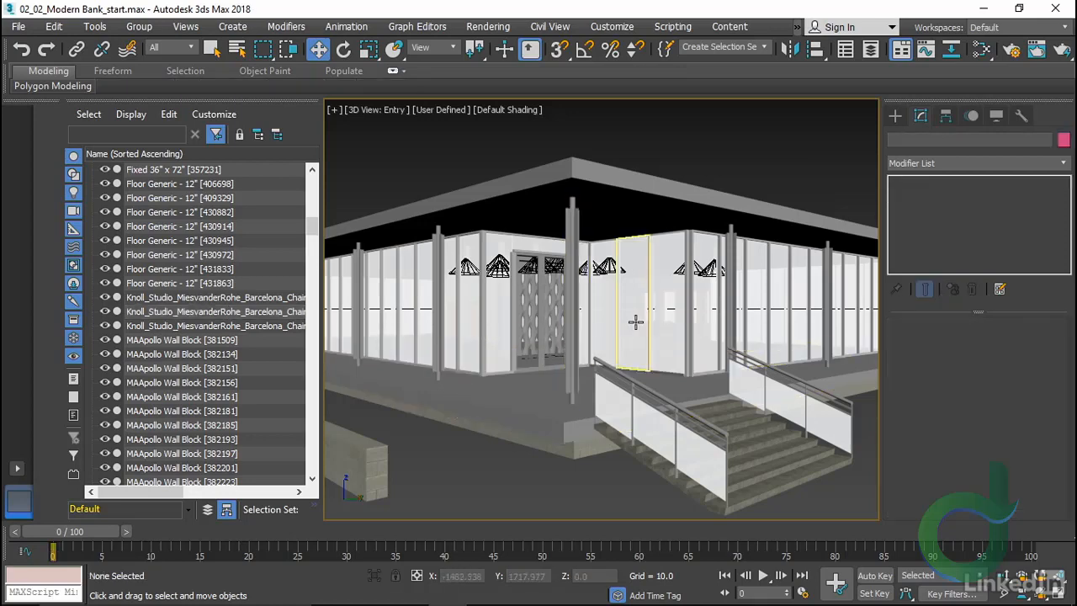
{"action": "left_click", "coordinate": [1002, 580]}
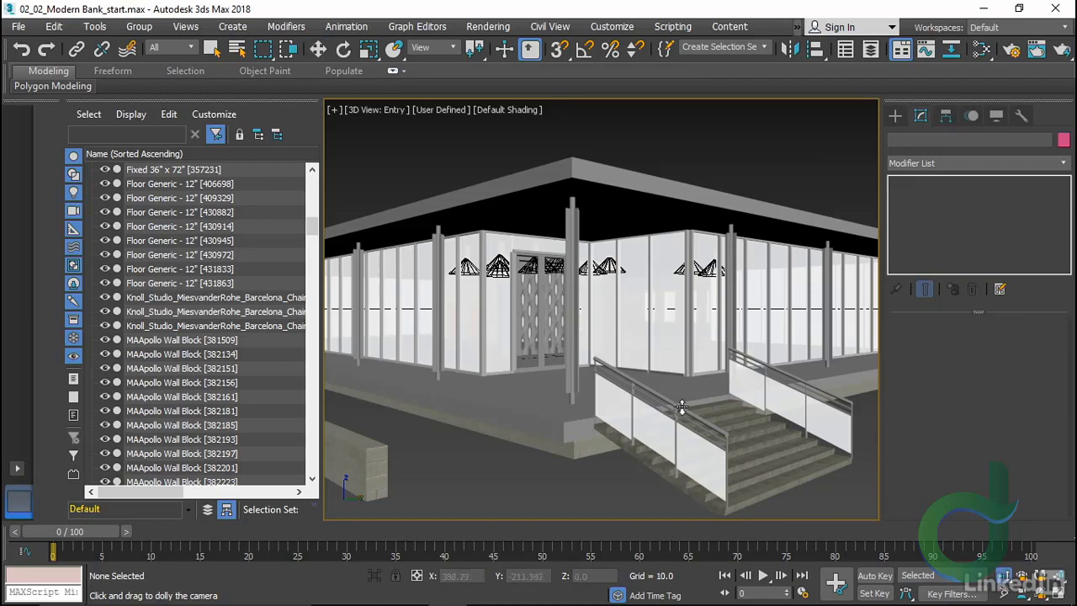
{"action": "left_click_drag", "start_coordinate": [678, 410], "coordinate": [558, 276]}
{"action": "middle_click_drag", "start_coordinate": [579, 398], "coordinate": [635, 396]}
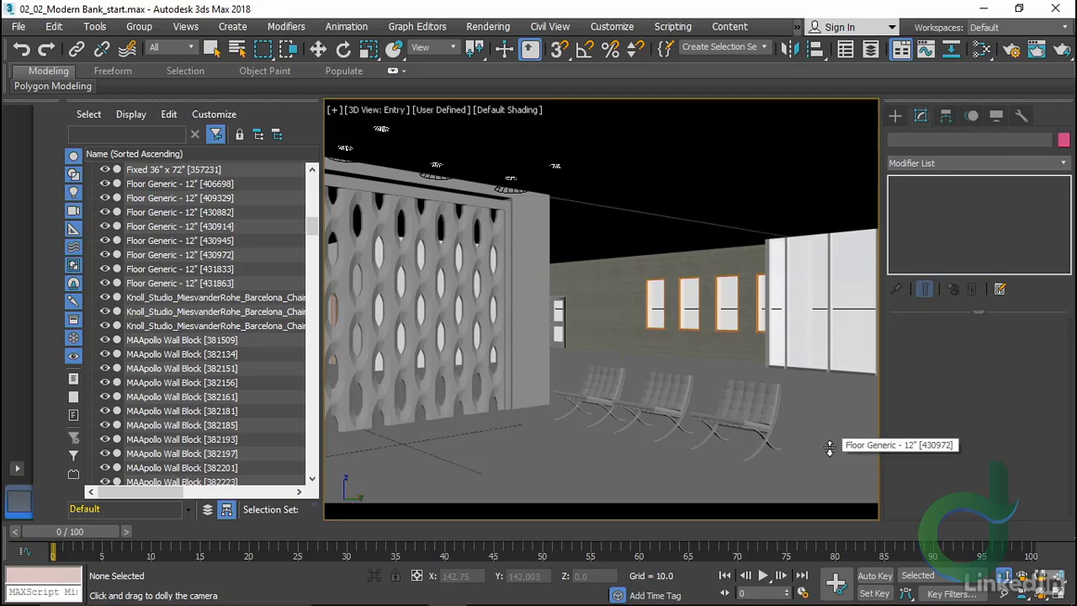
{"action": "left_click_drag", "start_coordinate": [501, 408], "coordinate": [544, 439]}
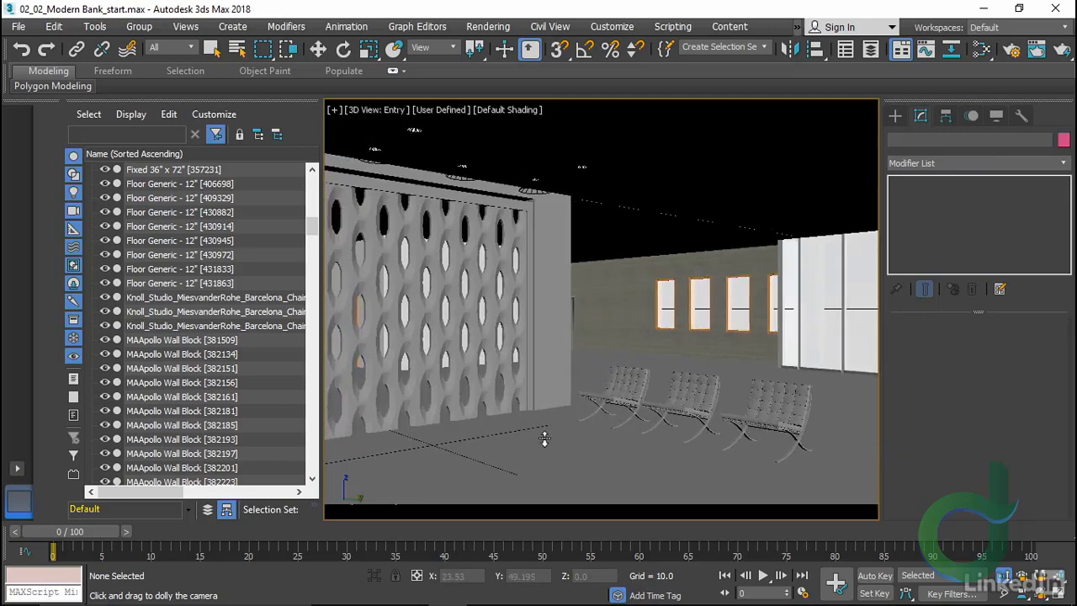
{"action": "key", "text": "w"}
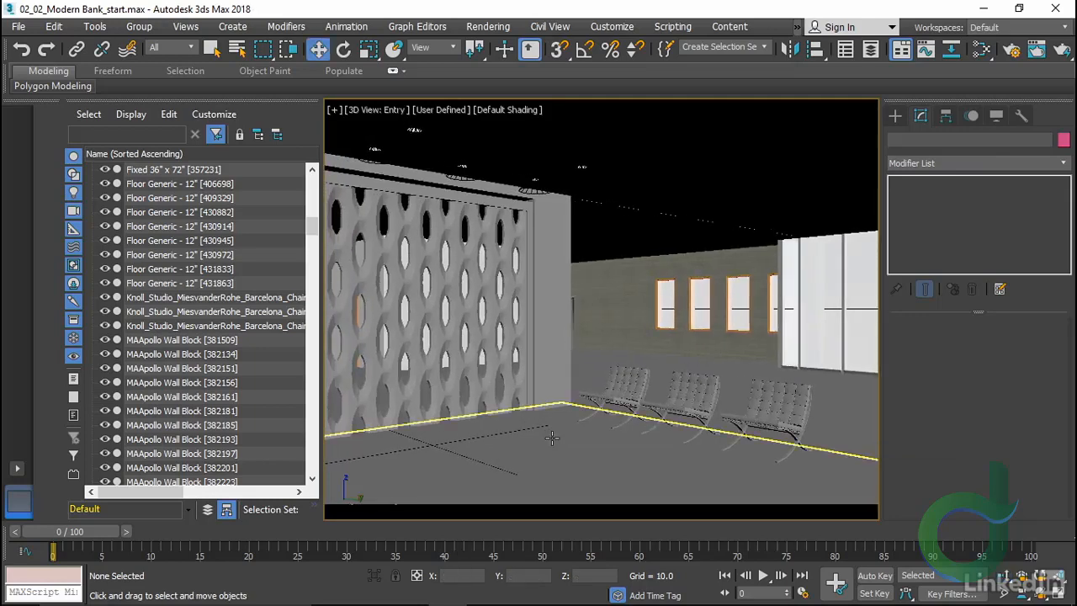
Focus a Perspective view on MAApollo Wall Block [382201] and pick single polygons below its oval opening to examine the triangulation
{"action": "left_click", "coordinate": [345, 363]}
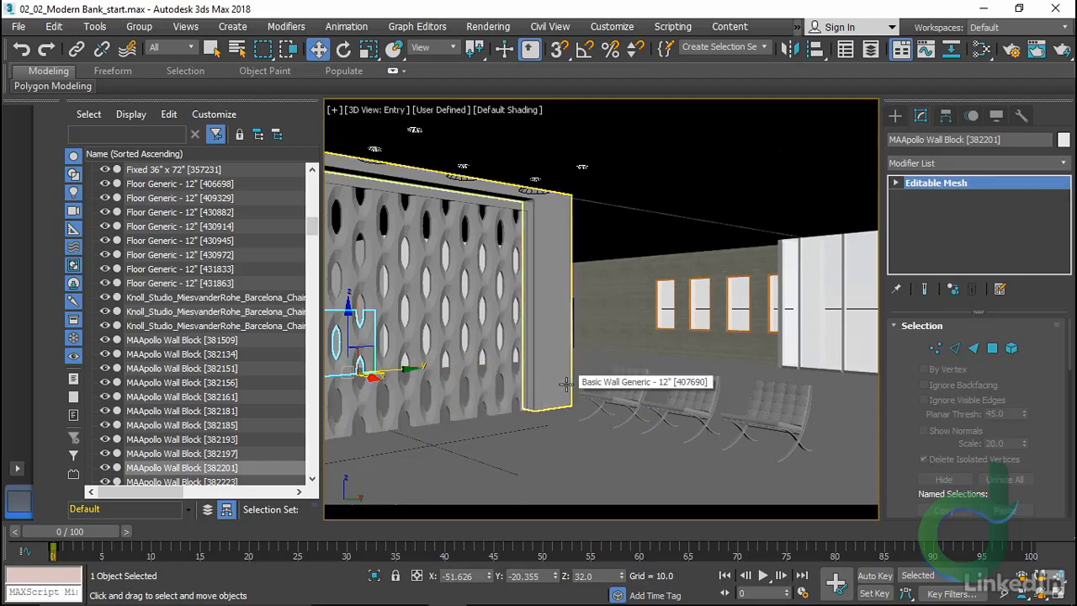
{"action": "key", "text": "p"}
{"action": "key", "text": "z"}
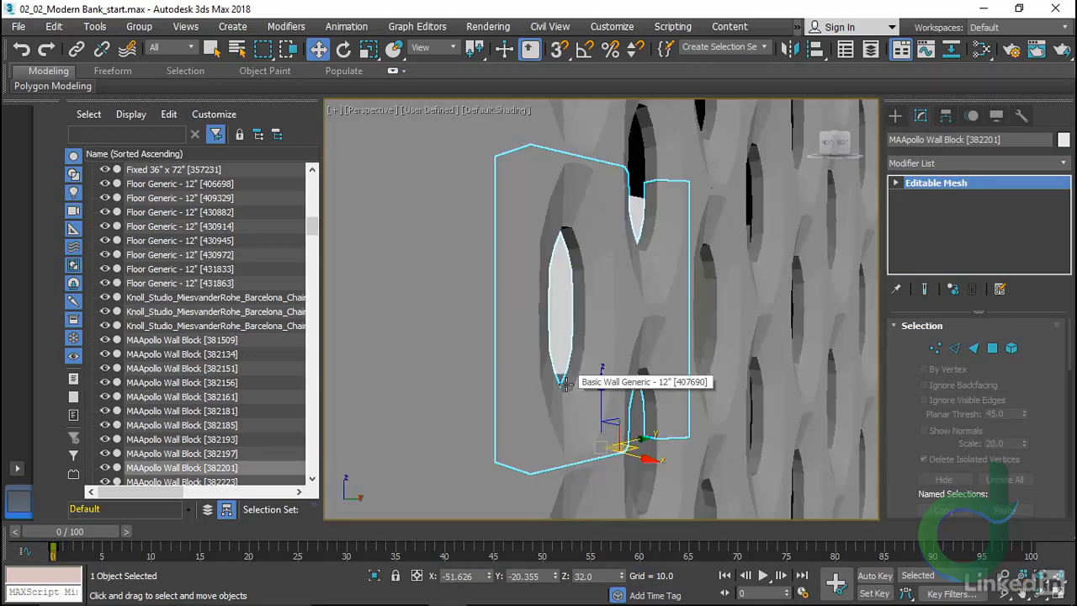
{"action": "middle_click_drag", "start_coordinate": [743, 433], "coordinate": [649, 413], "text": "alt"}
{"action": "right_click", "coordinate": [638, 384]}
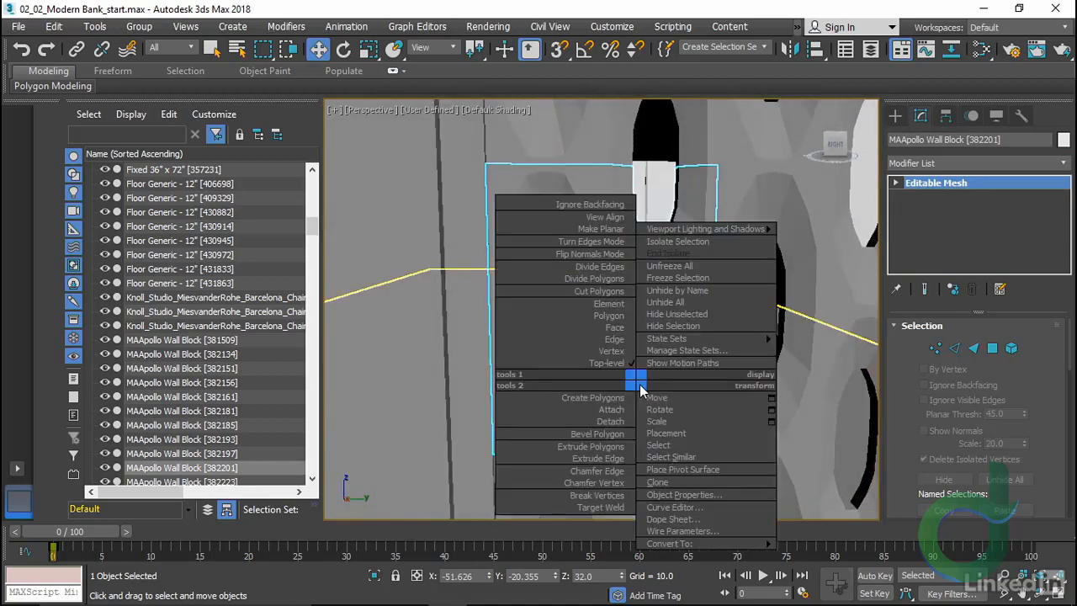
{"action": "left_click", "coordinate": [619, 314]}
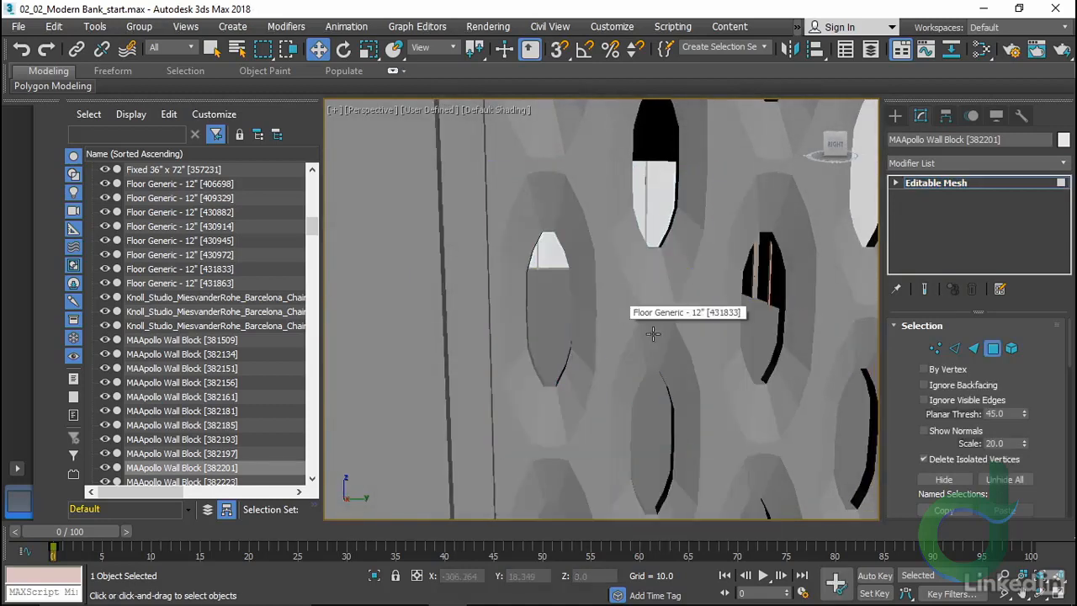
{"action": "left_click", "coordinate": [570, 418]}
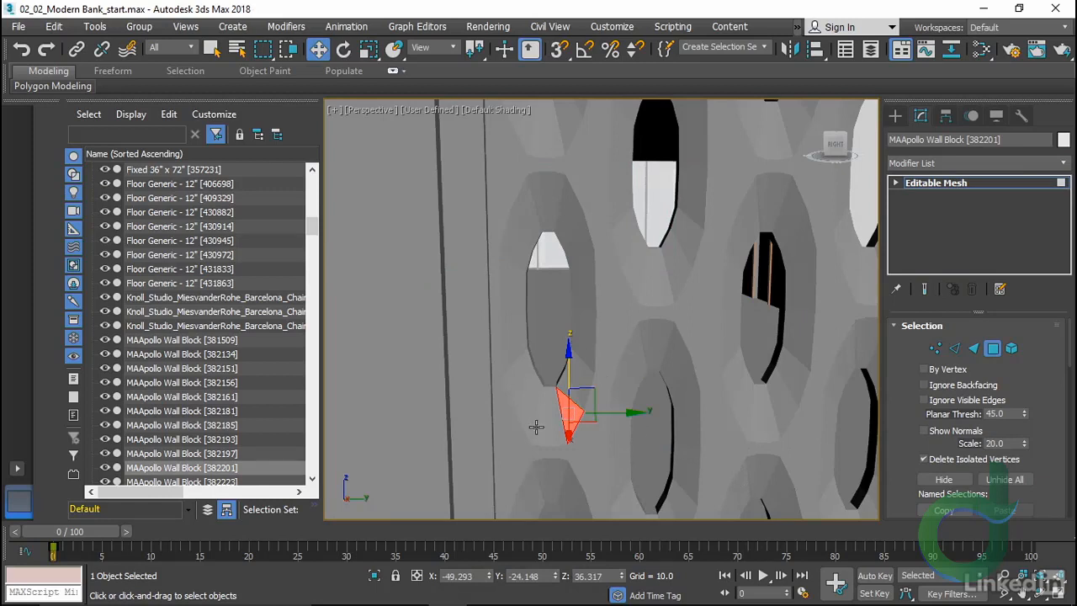
{"action": "left_click_drag", "start_coordinate": [550, 435], "coordinate": [530, 447]}
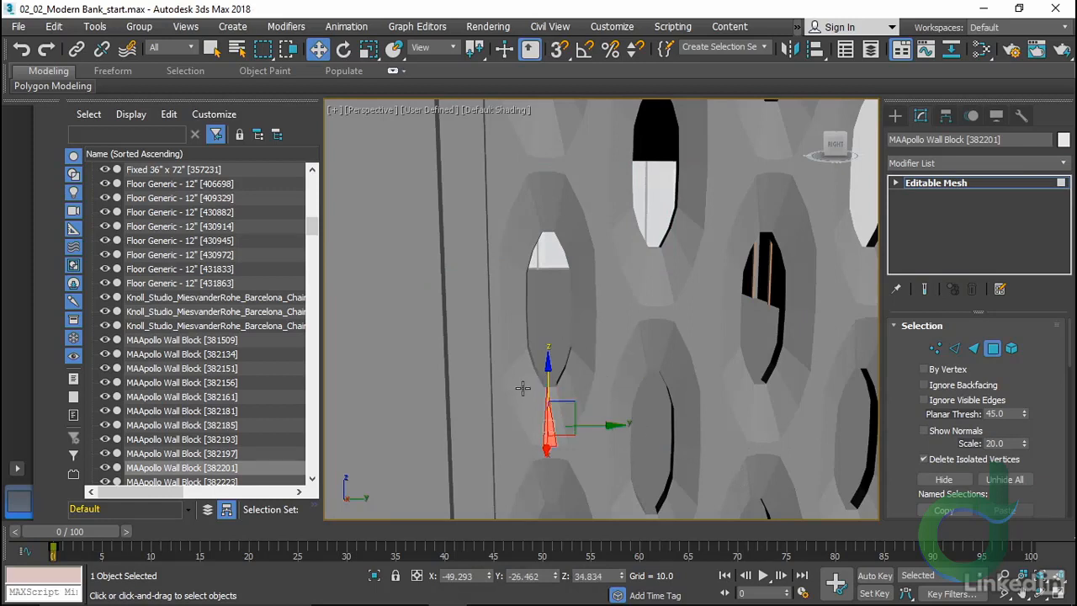
Add an Edit Poly modifier to the wall block, select a polygon below the oval opening and turn on edged faces
{"action": "left_click", "coordinate": [973, 183]}
{"action": "left_click", "coordinate": [992, 163]}
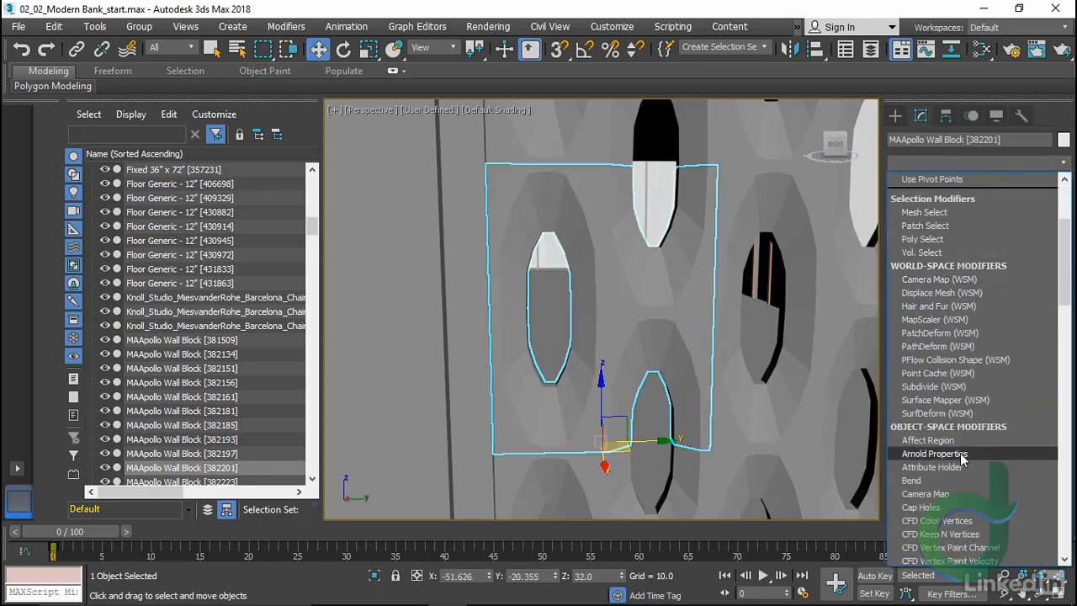
{"action": "key", "text": "e"}
{"action": "left_click", "coordinate": [961, 218]}
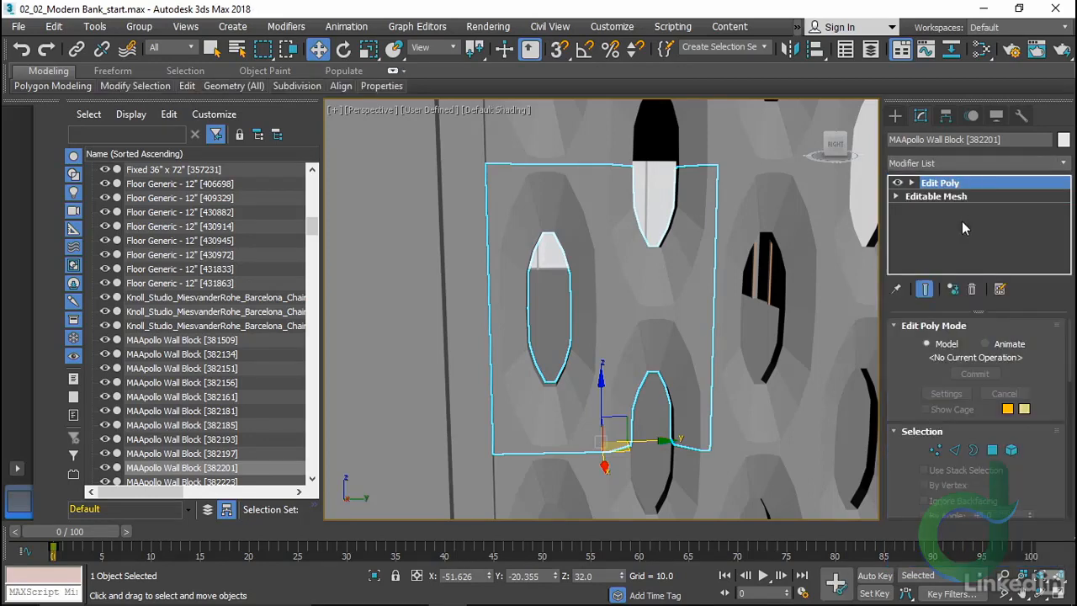
{"action": "left_click", "coordinate": [993, 450]}
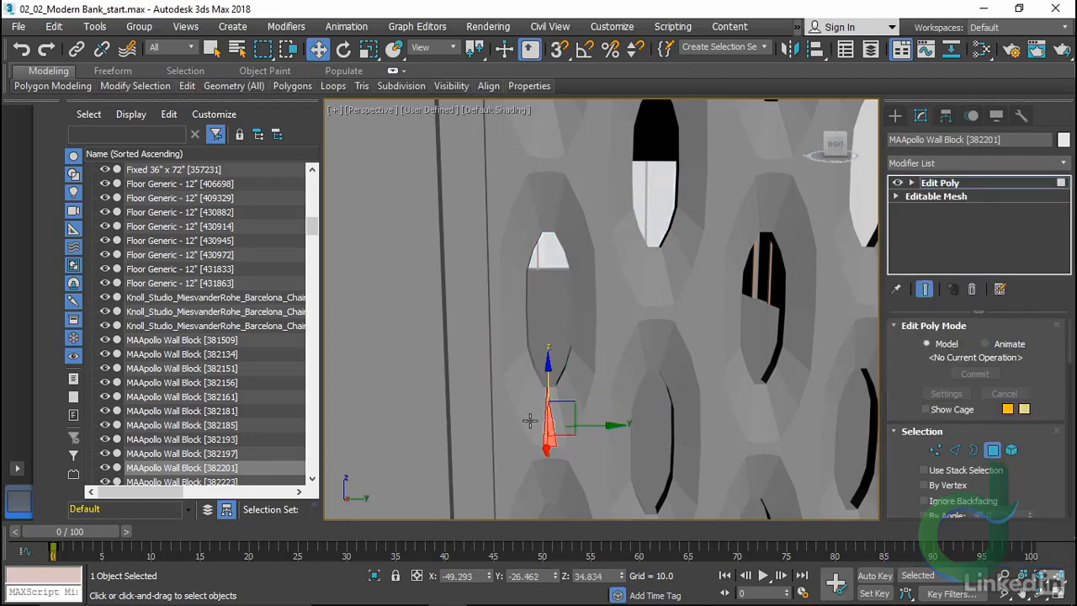
{"action": "left_click_drag", "start_coordinate": [529, 421], "coordinate": [548, 446]}
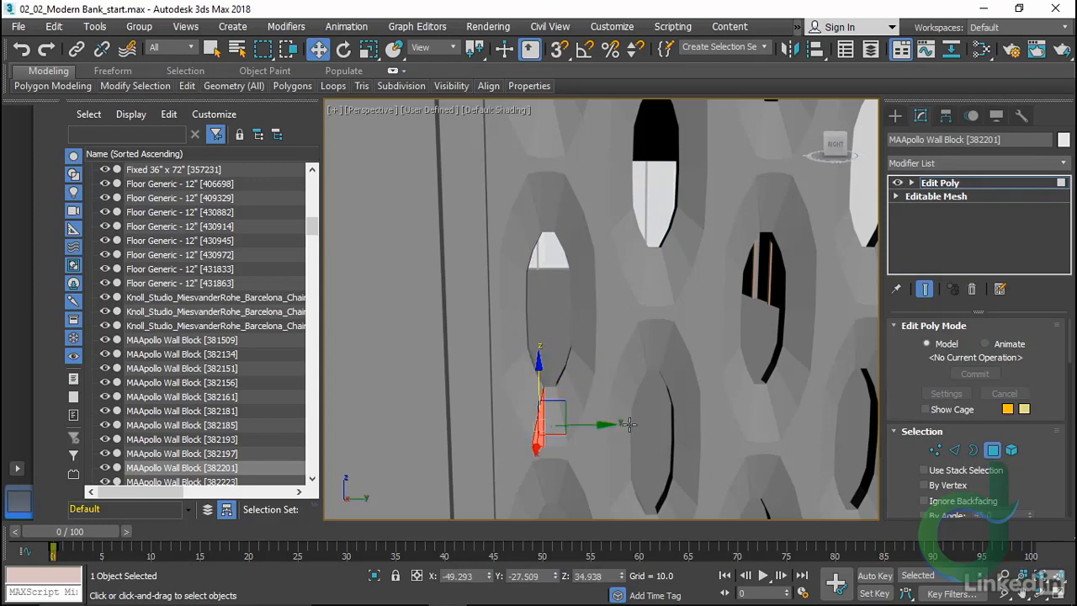
{"action": "middle_click_drag", "start_coordinate": [624, 347], "coordinate": [645, 358], "text": "alt"}
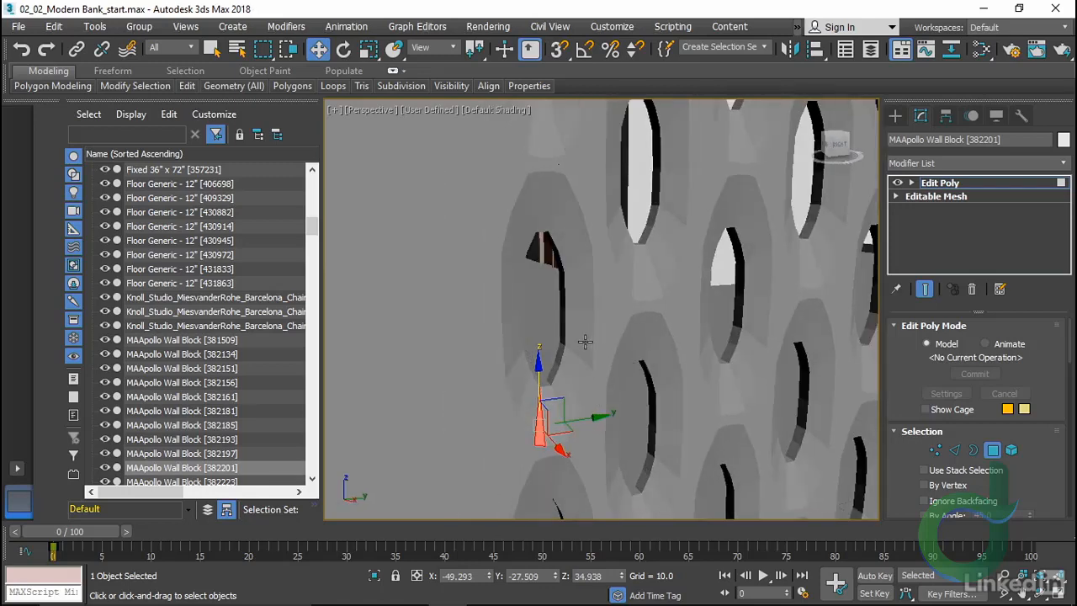
{"action": "key", "text": "F4"}
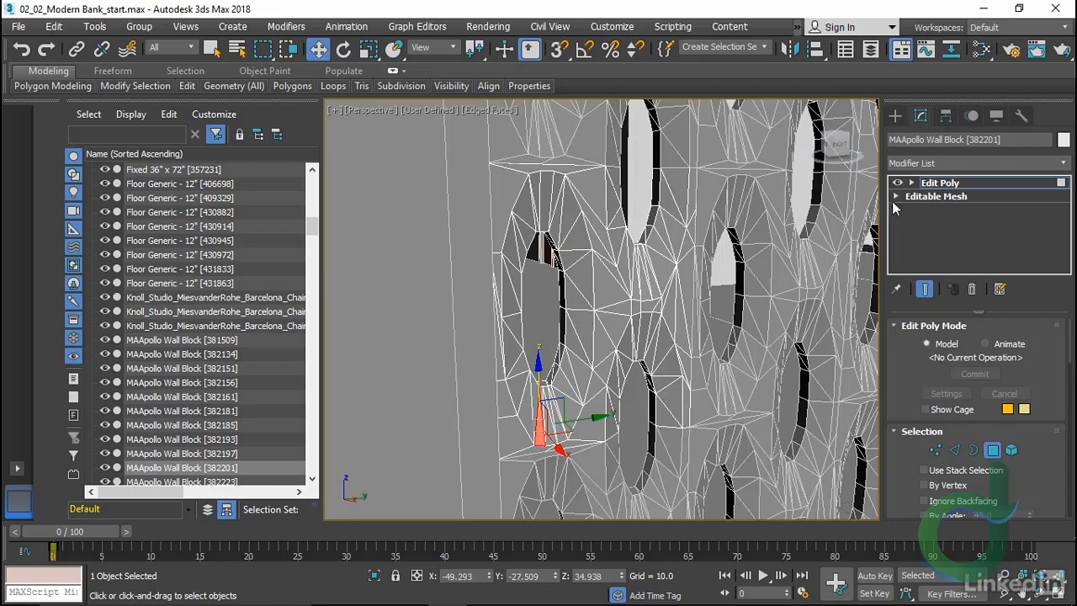
Select the block's entire geometry at Element level and Auto Smooth it with a threshold of 30
{"action": "left_click", "coordinate": [963, 184]}
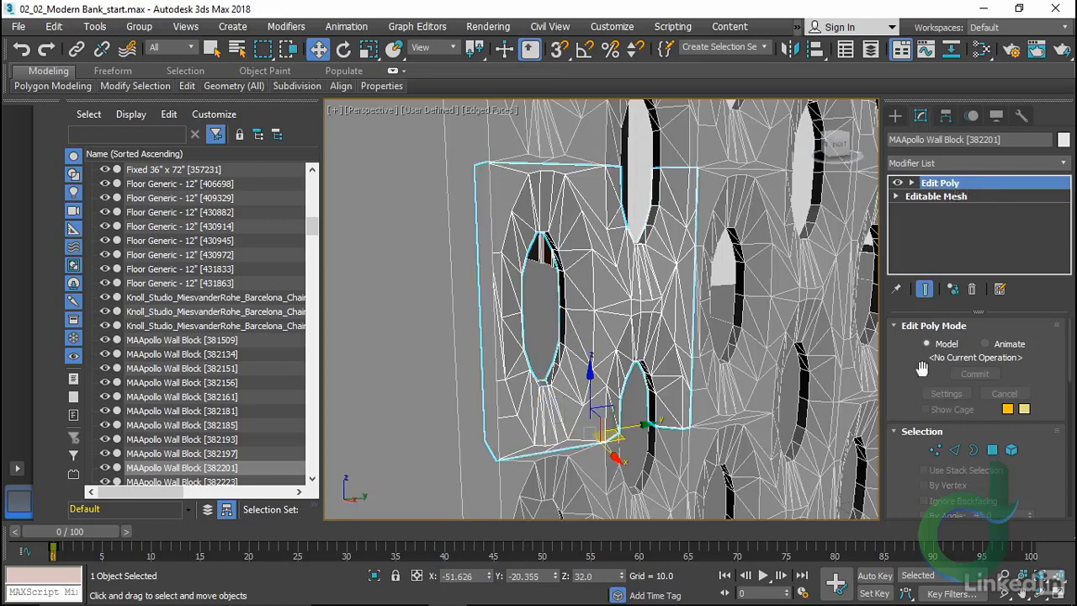
{"action": "scroll", "coordinate": [898, 407], "scroll_direction": "down", "scroll_amount": 3}
{"action": "scroll", "coordinate": [893, 403], "scroll_direction": "down", "scroll_amount": 6}
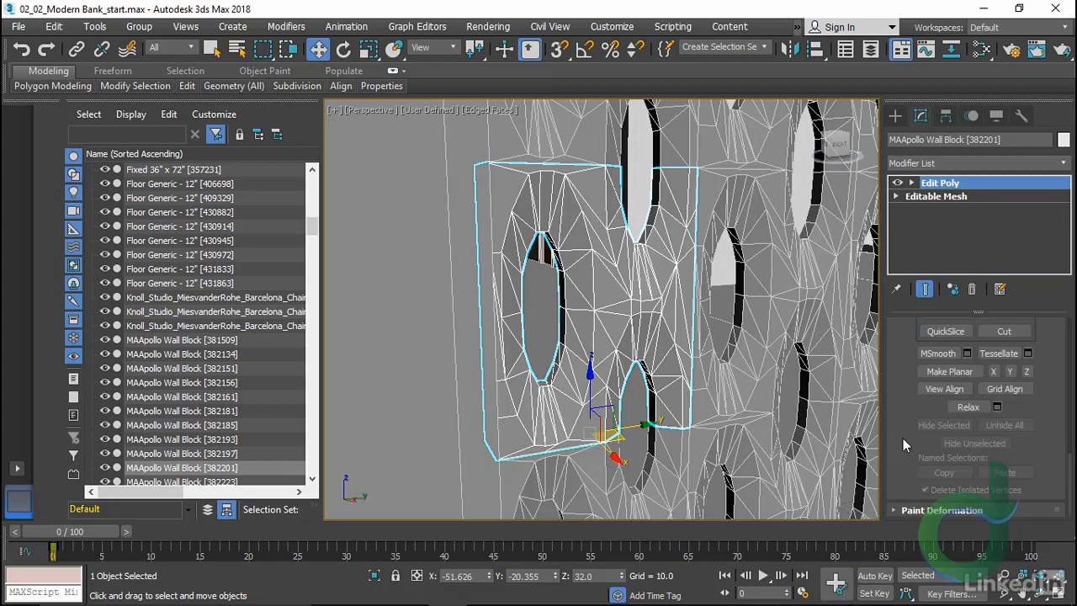
{"action": "key", "text": "4"}
{"action": "key", "text": "ctrl+a"}
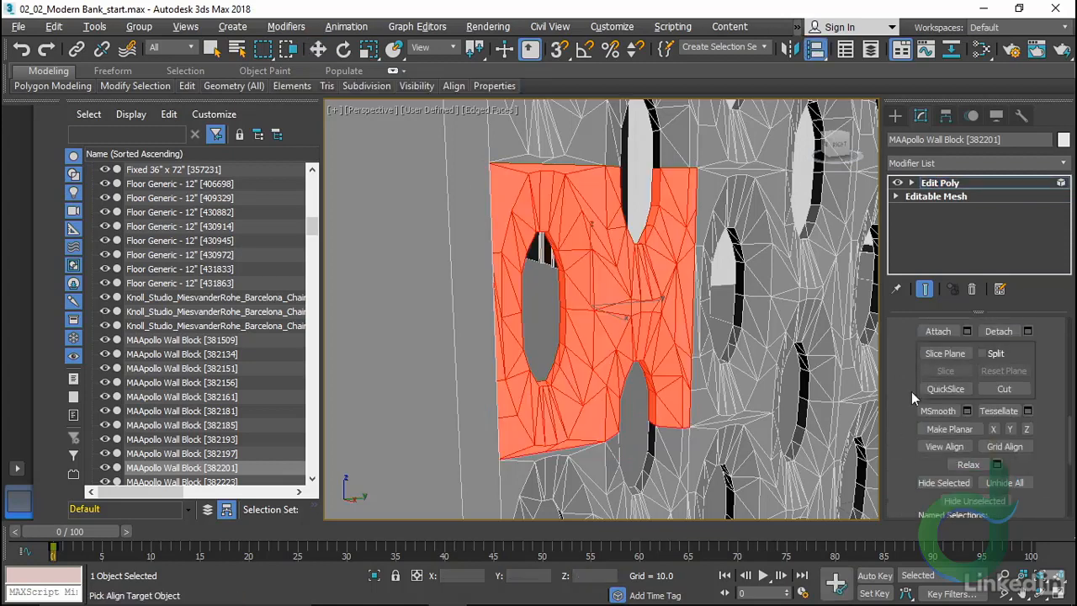
{"action": "scroll", "coordinate": [911, 391], "scroll_direction": "down", "scroll_amount": 3}
{"action": "scroll", "coordinate": [910, 392], "scroll_direction": "down", "scroll_amount": 3}
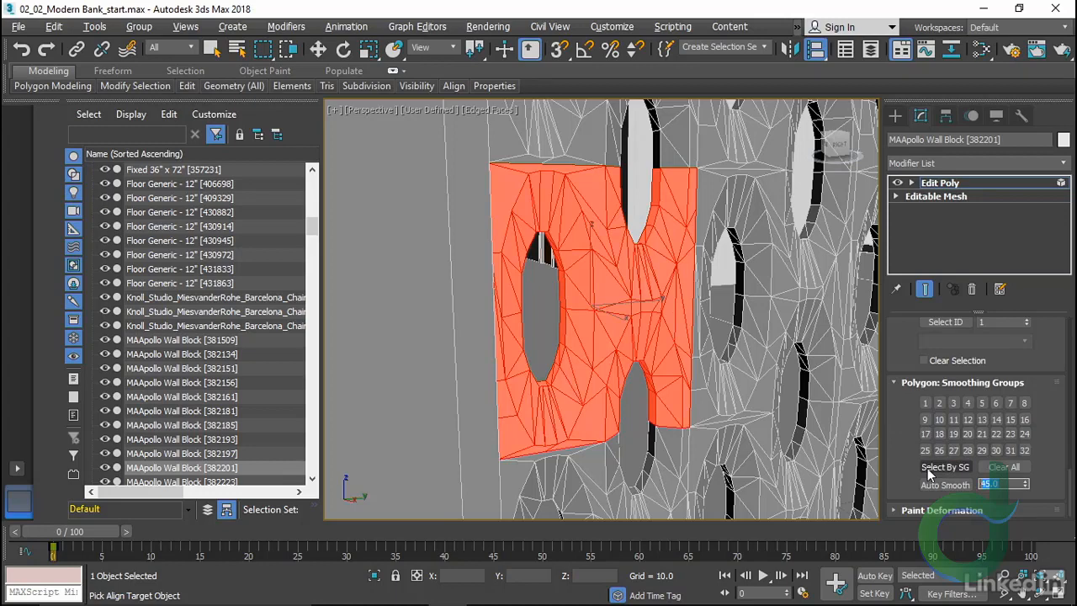
{"action": "type", "text": "30"}
{"action": "left_click", "coordinate": [947, 488]}
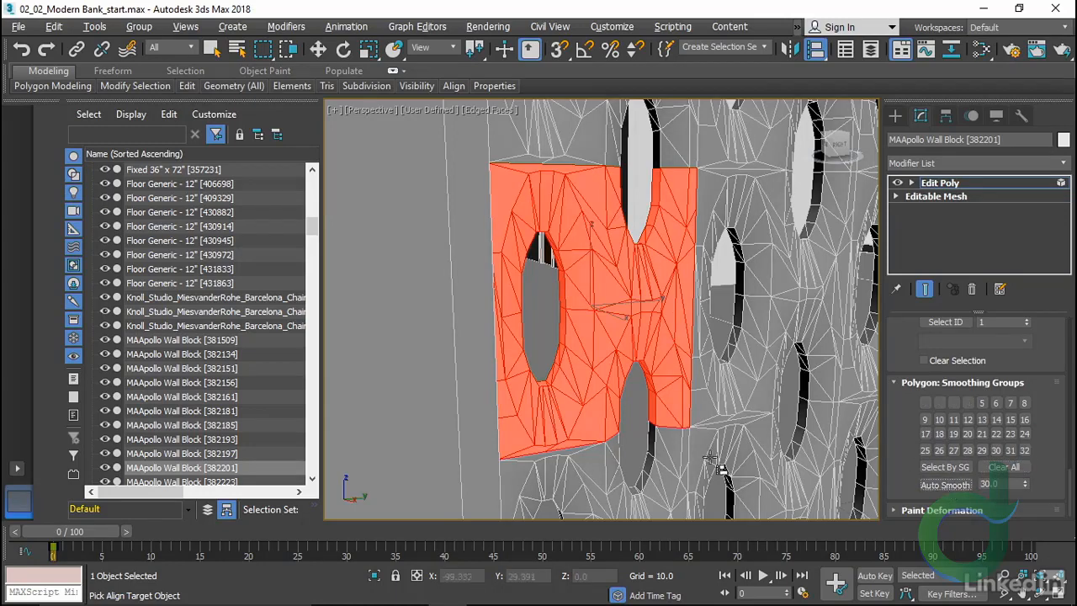
{"action": "left_click", "coordinate": [644, 418]}
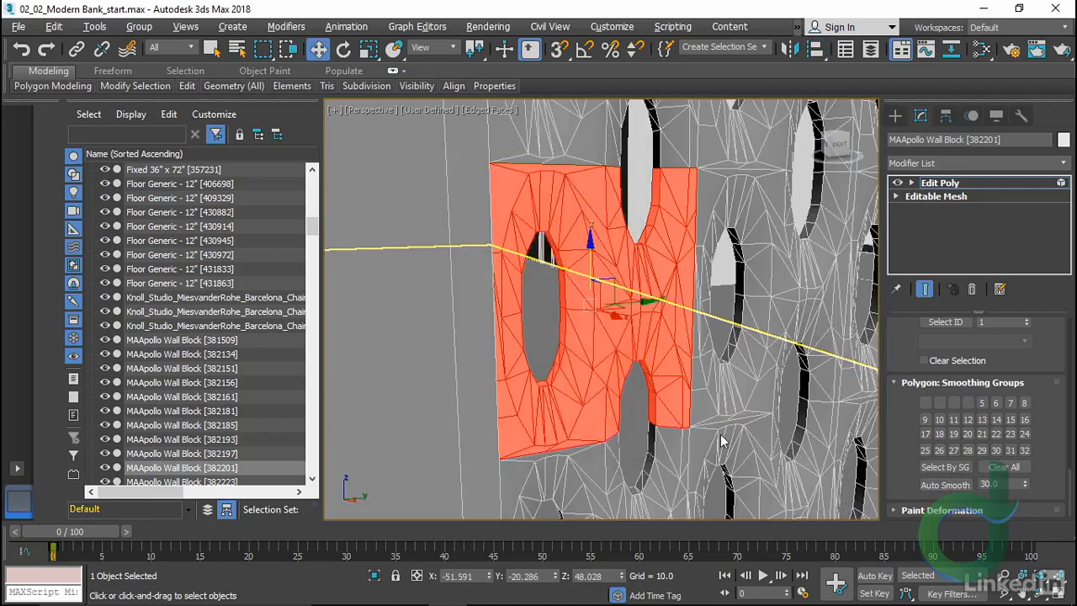
Return the block to its top level, select the adjoining generic 12" wall instead and turn off edged faces
{"action": "right_click", "coordinate": [679, 420]}
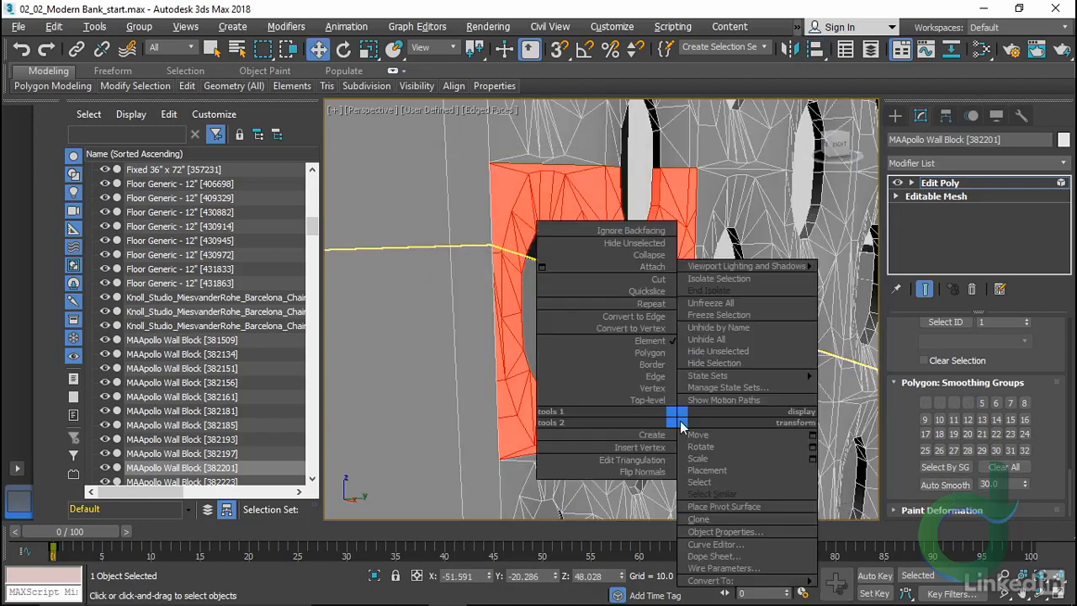
{"action": "left_click", "coordinate": [637, 399]}
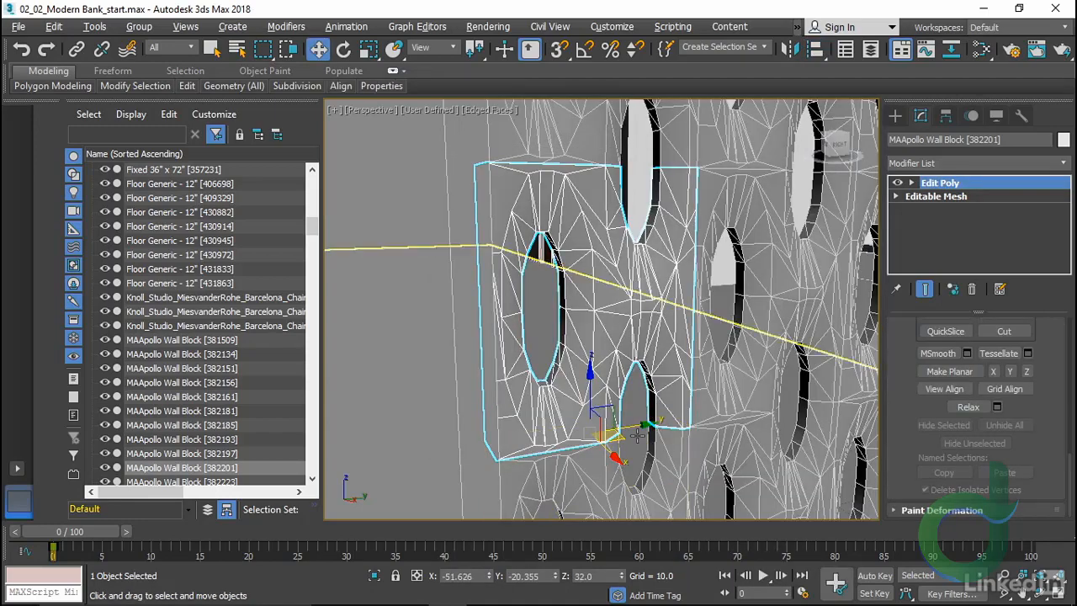
{"action": "left_click", "coordinate": [375, 381]}
{"action": "key", "text": "F4"}
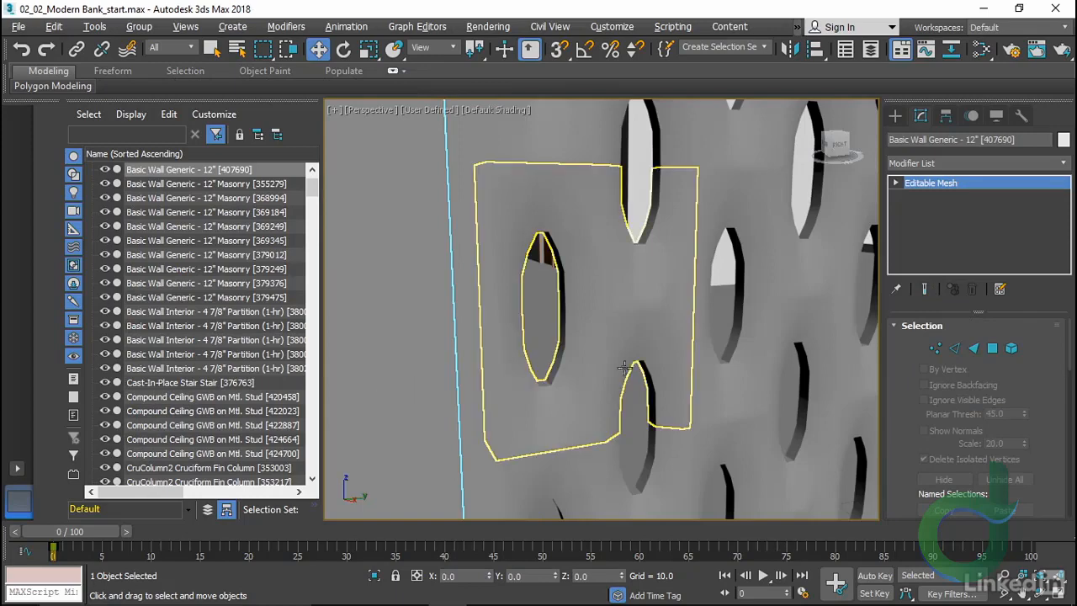
Reselect the smoothed wall block and pick single polygons near its upper edge at Polygon level to examine them
{"action": "left_click", "coordinate": [612, 337]}
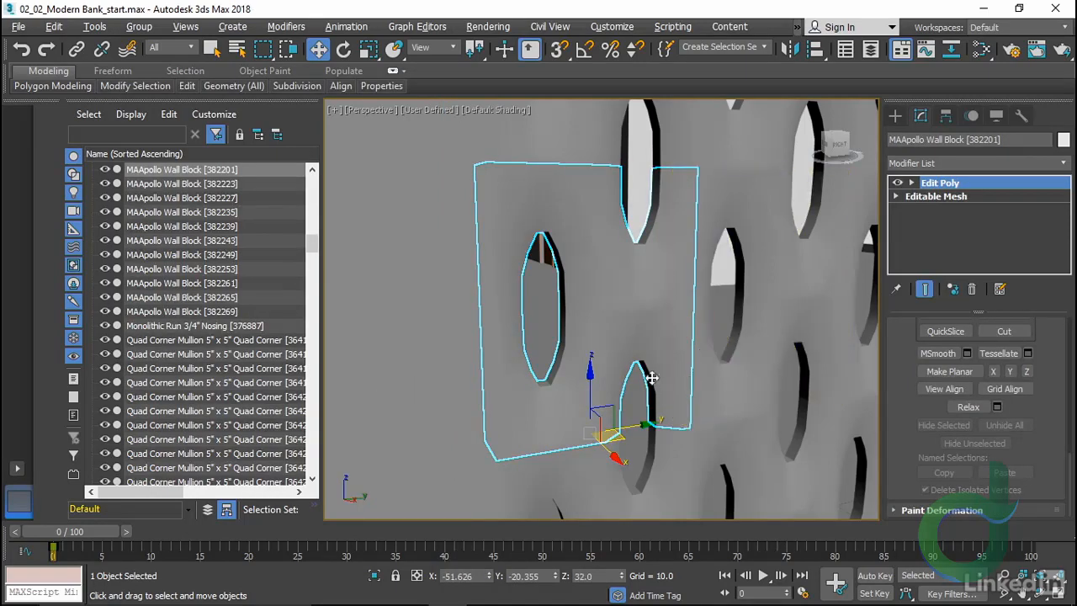
{"action": "right_click", "coordinate": [690, 340]}
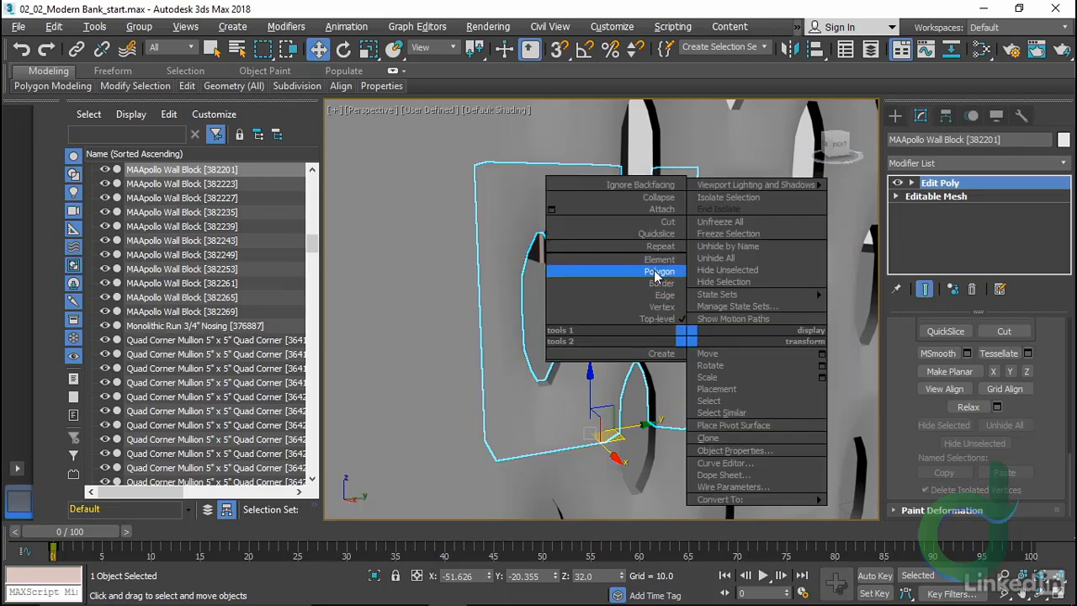
{"action": "left_click", "coordinate": [658, 277]}
{"action": "left_click", "coordinate": [658, 255]}
{"action": "right_click", "coordinate": [646, 286]}
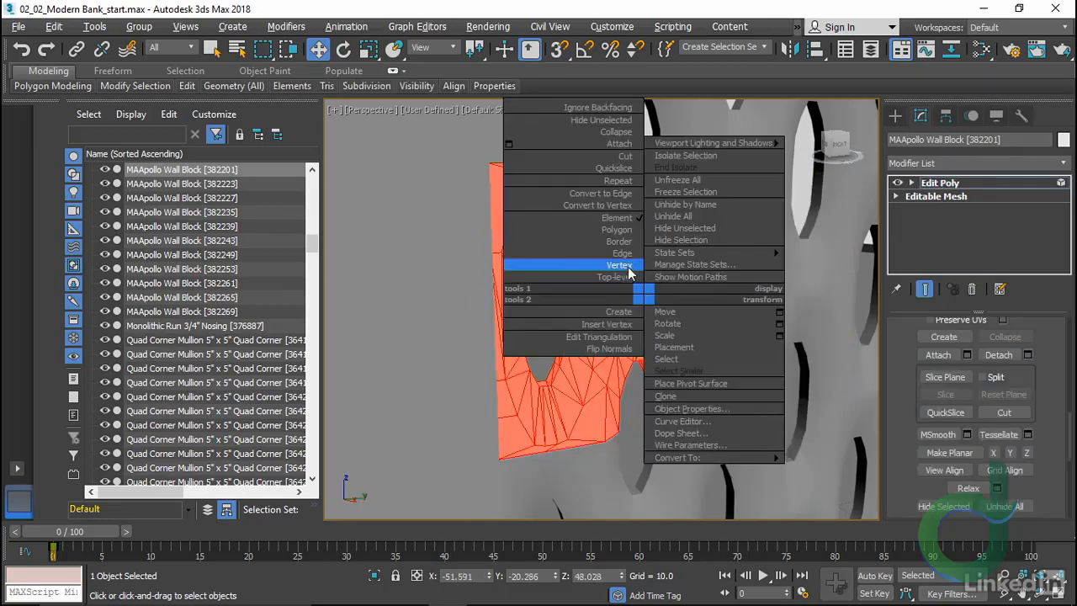
{"action": "left_click", "coordinate": [626, 238]}
{"action": "left_click", "coordinate": [614, 176]}
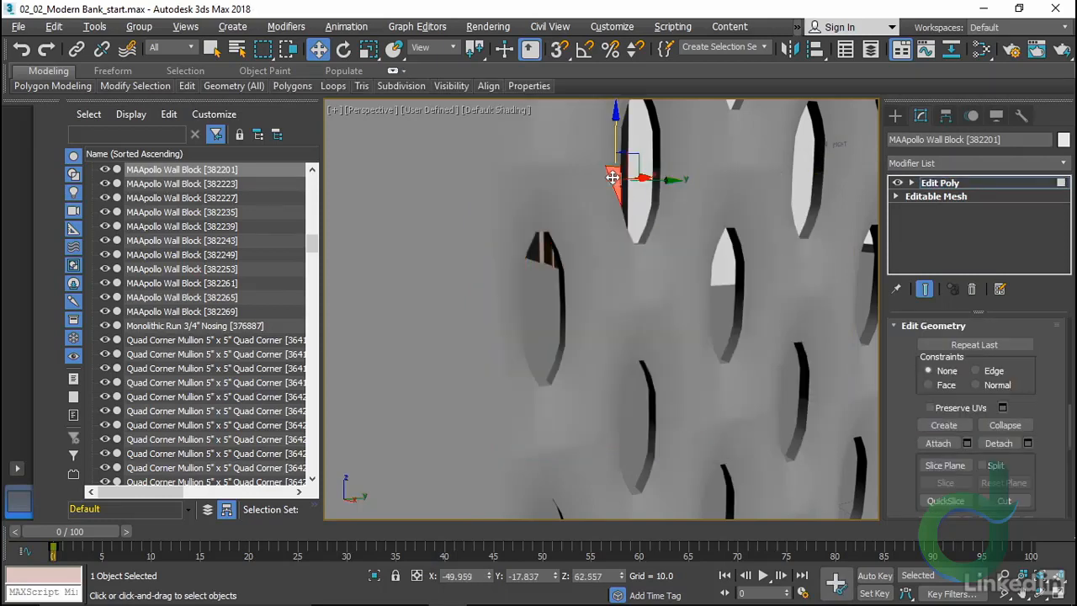
{"action": "left_click", "coordinate": [601, 186]}
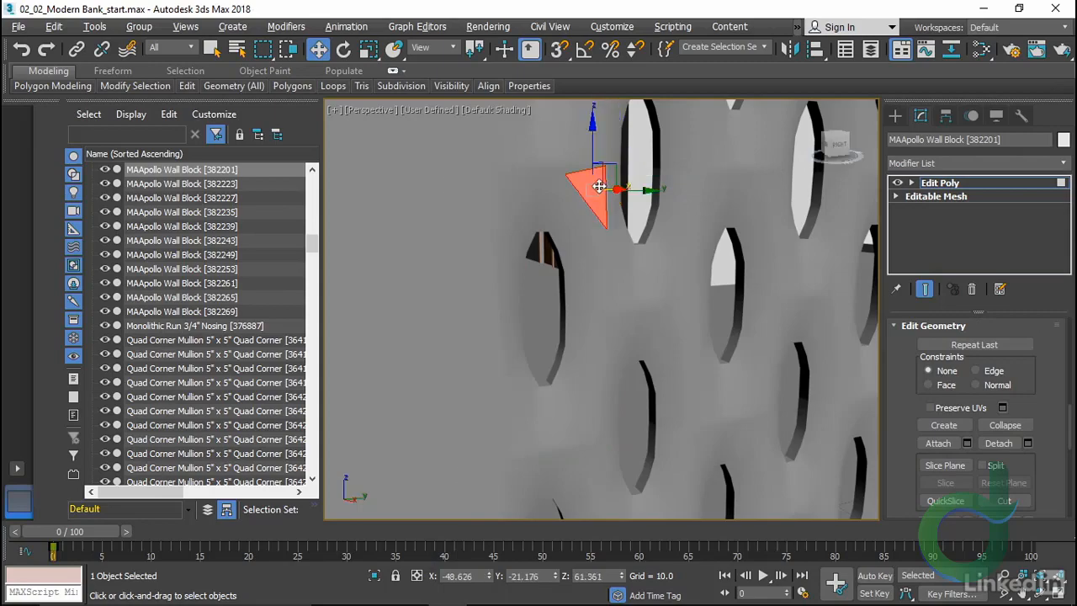
Turn on edged faces and select a polygon near the block's lower edge, between the two oval openings
{"action": "key", "text": "F4"}
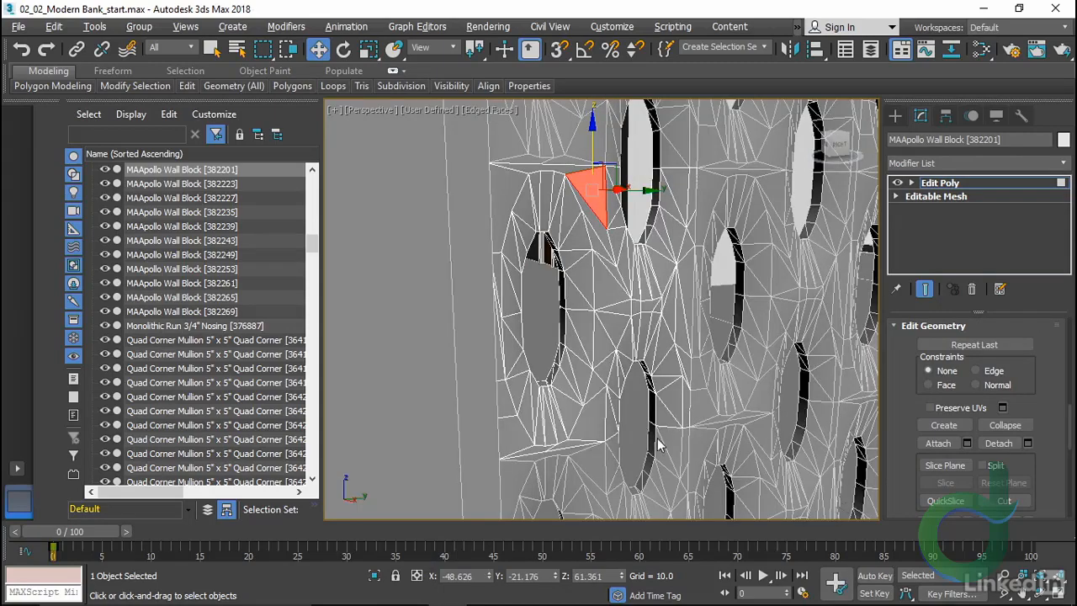
{"action": "left_click_drag", "start_coordinate": [671, 439], "coordinate": [647, 438], "text": "alt"}
{"action": "middle_click_drag", "start_coordinate": [647, 438], "coordinate": [601, 436], "text": "alt"}
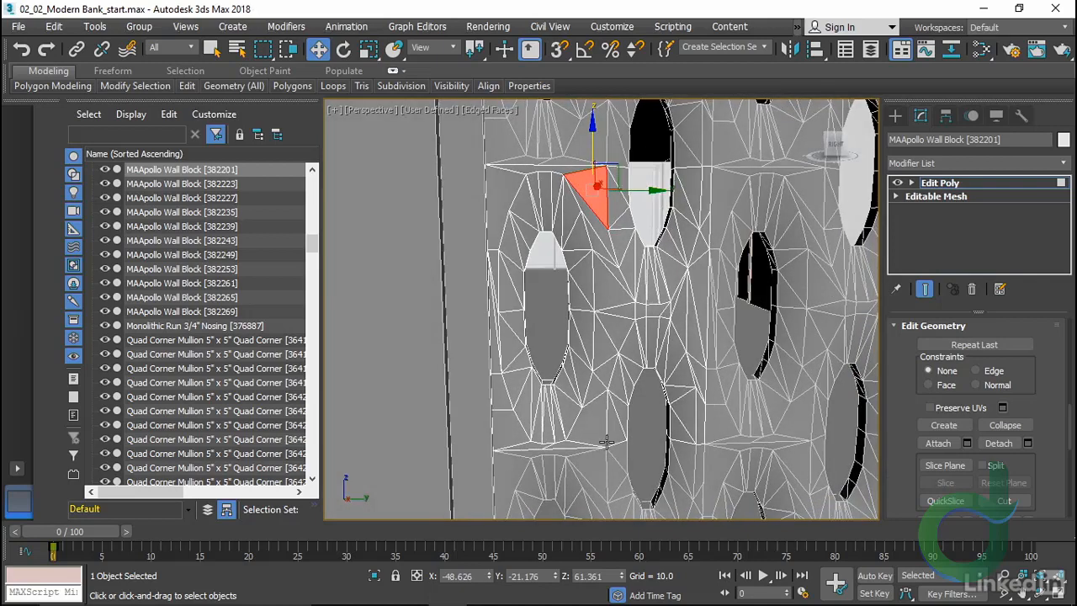
{"action": "left_click", "coordinate": [583, 429]}
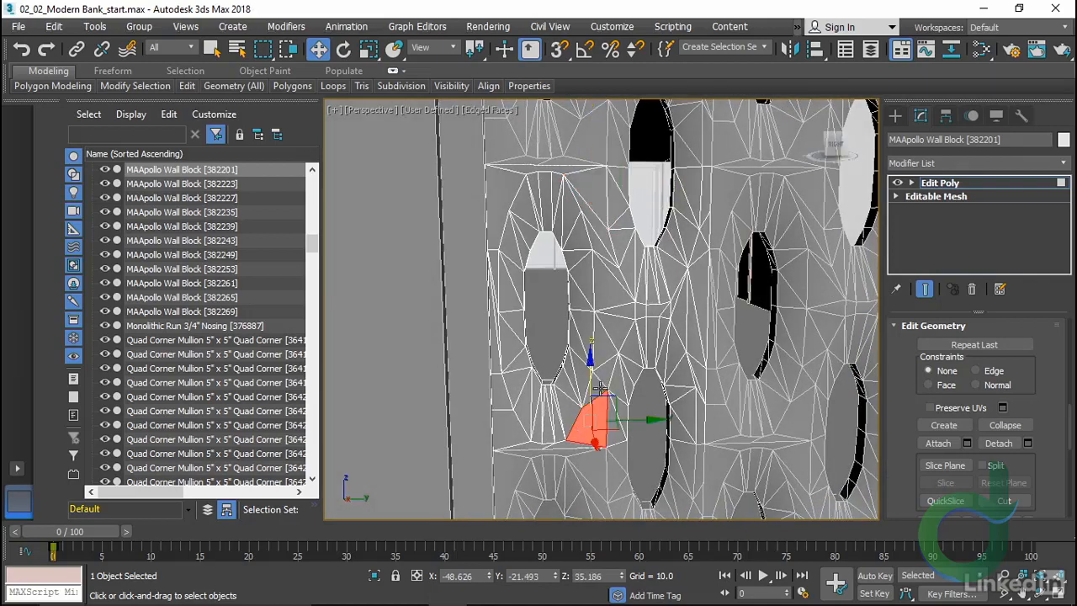
Pick the polygons between the oval openings, and those framing the leftmost full opening, to examine their smoothing groups
{"action": "left_click_drag", "start_coordinate": [601, 389], "coordinate": [611, 282]}
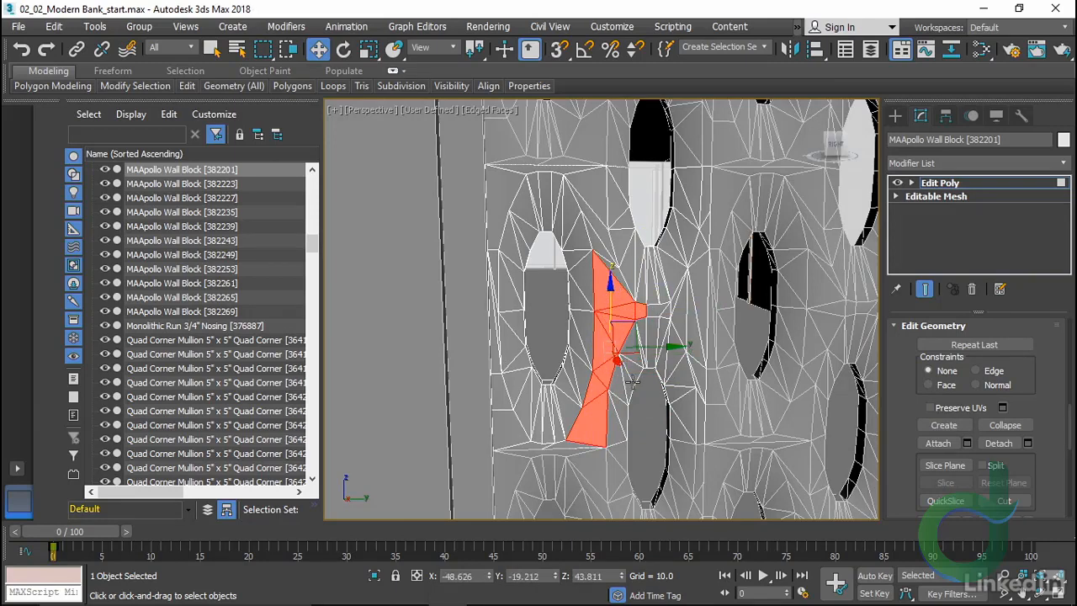
{"action": "scroll", "coordinate": [905, 478], "scroll_direction": "down", "scroll_amount": 5}
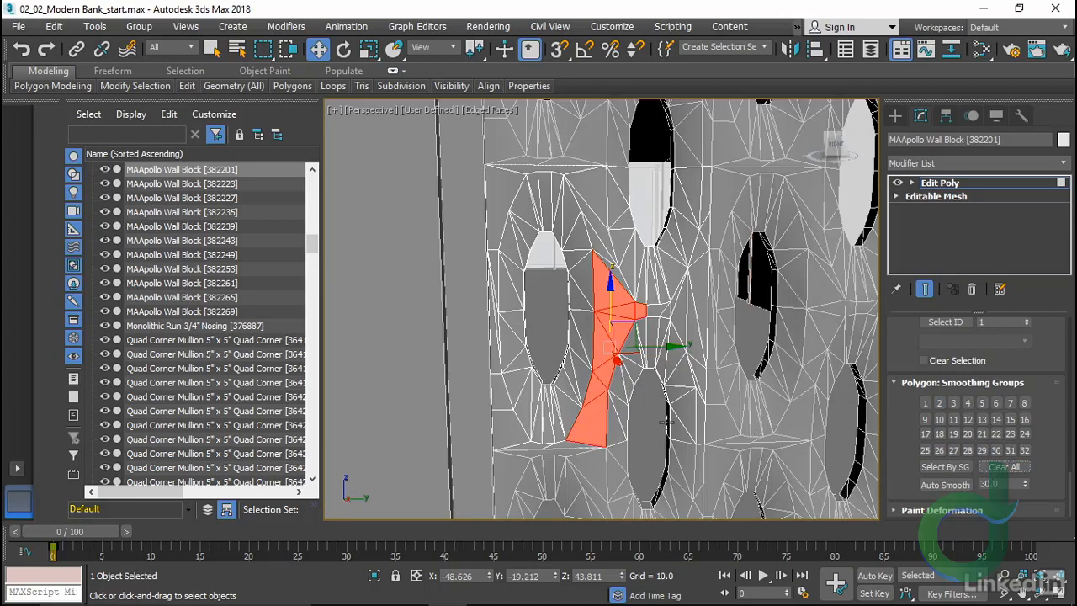
{"action": "left_click", "coordinate": [507, 433]}
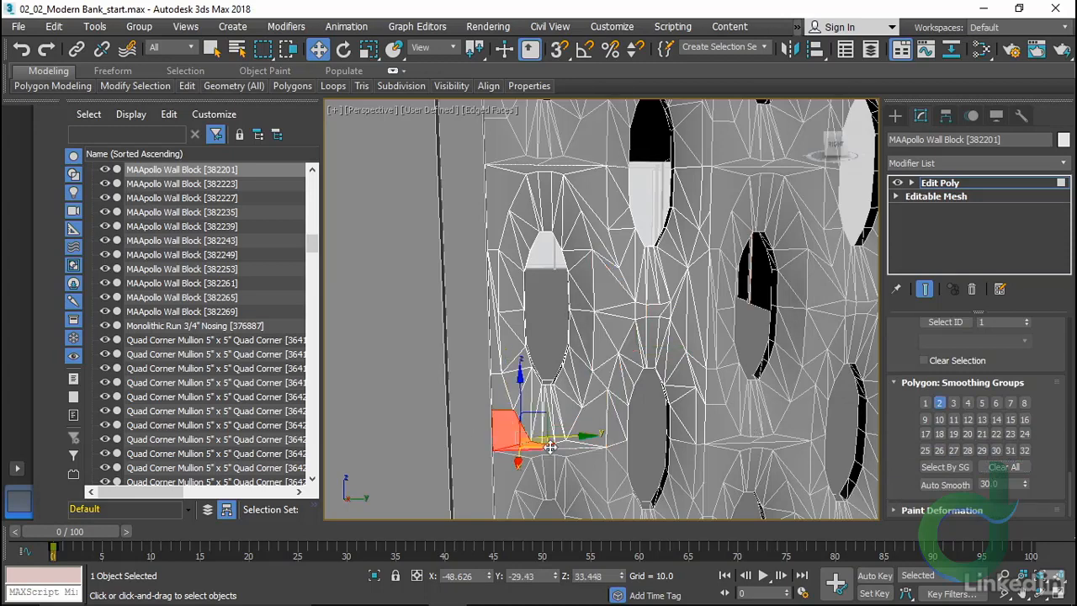
{"action": "left_click", "coordinate": [495, 392], "text": "ctrl"}
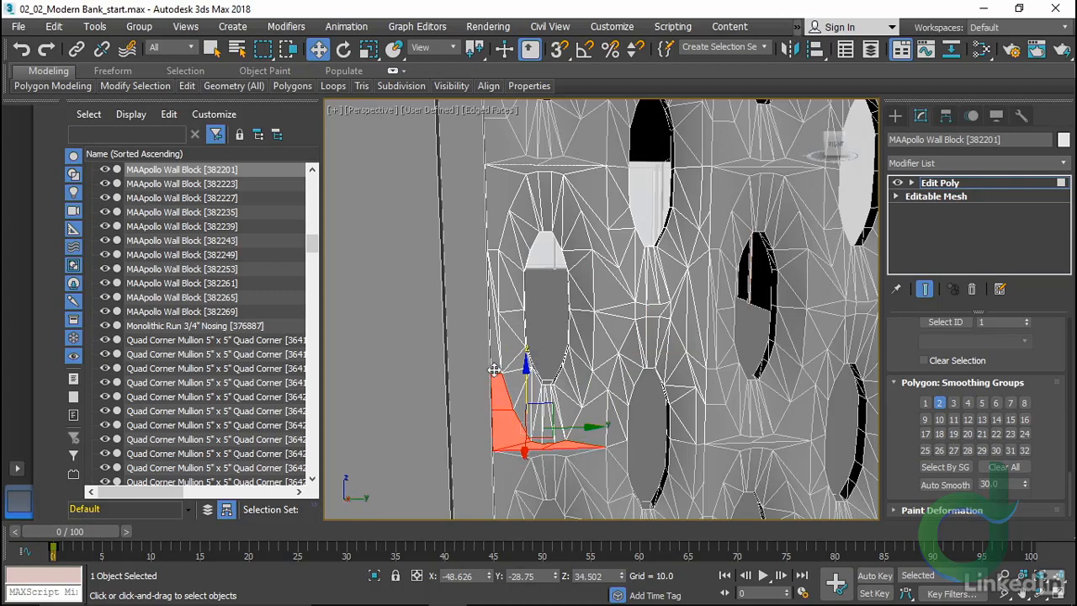
{"action": "left_click", "coordinate": [496, 370], "text": "ctrl"}
{"action": "left_click", "coordinate": [498, 258], "text": "ctrl"}
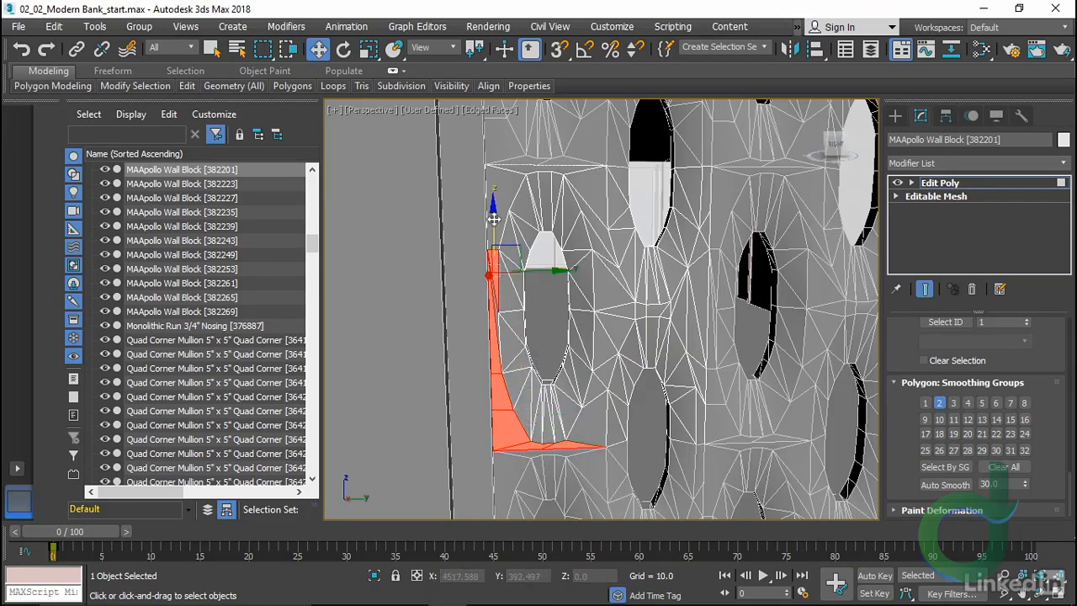
{"action": "left_click", "coordinate": [511, 190], "text": "ctrl"}
{"action": "left_click", "coordinate": [527, 173], "text": "ctrl"}
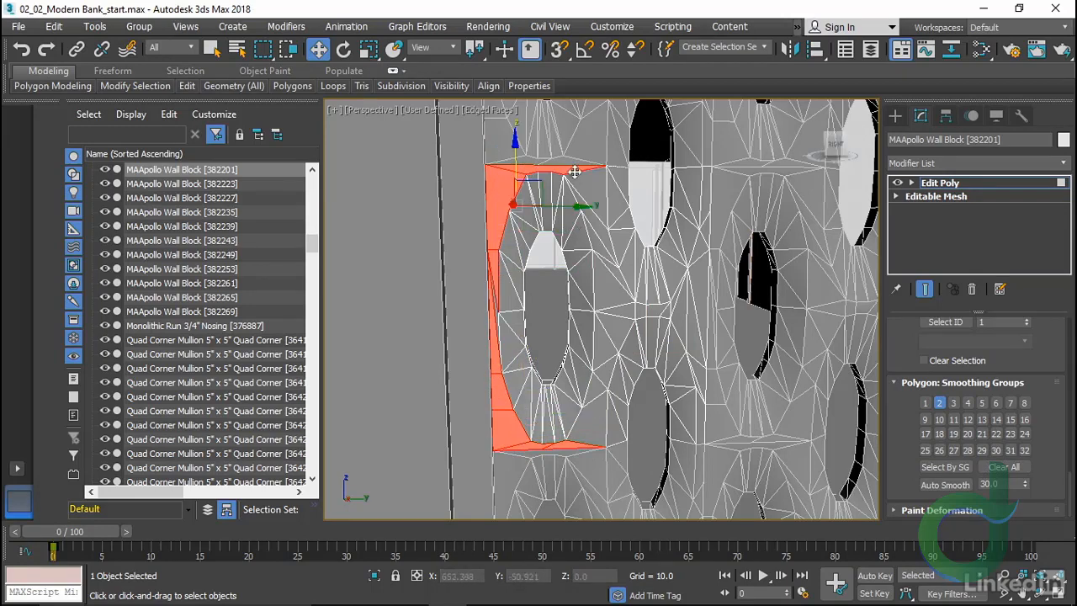
{"action": "left_click", "coordinate": [589, 174], "text": "ctrl"}
{"action": "left_click", "coordinate": [608, 241], "text": "ctrl"}
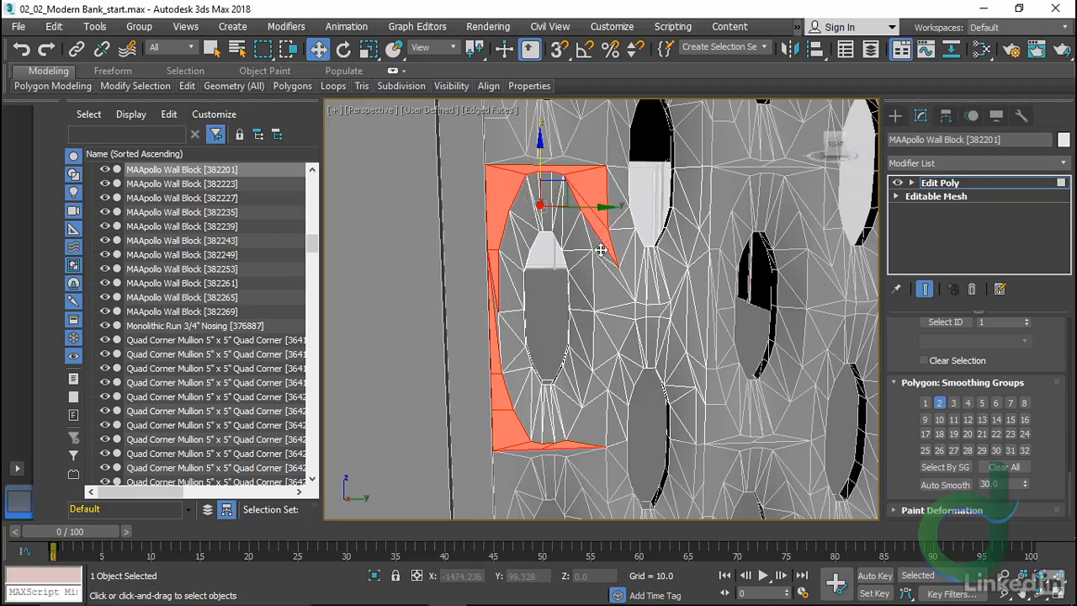
{"action": "left_click", "coordinate": [604, 256], "text": "ctrl"}
{"action": "left_click", "coordinate": [611, 273], "text": "ctrl"}
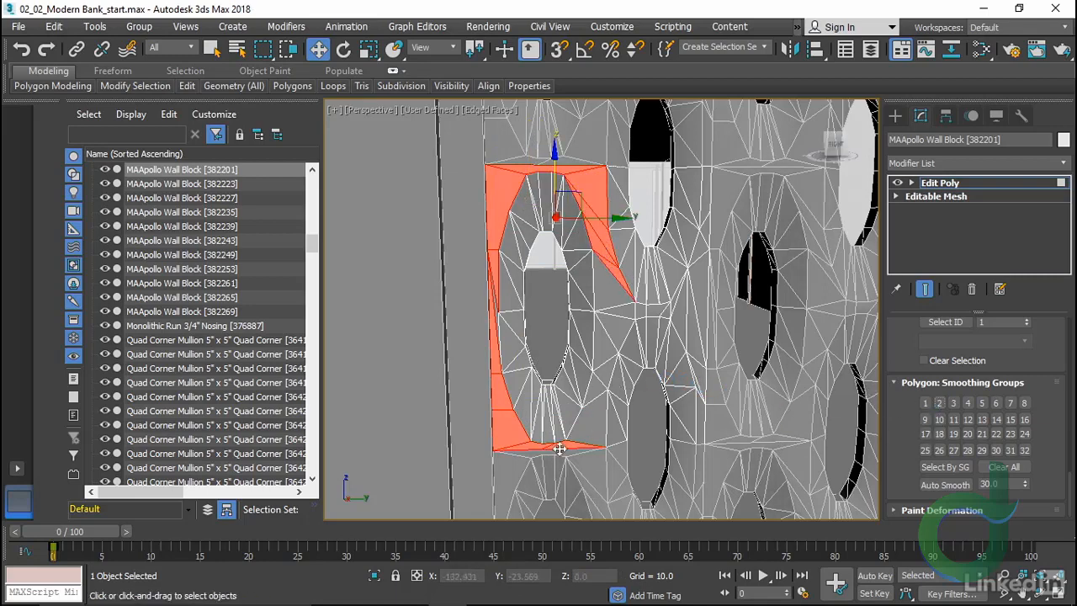
Select the narrow polygons along the block's outer side edge one at a time to compare their smoothing groups
{"action": "left_click", "coordinate": [496, 304], "text": "ctrl"}
{"action": "left_click", "coordinate": [497, 303]}
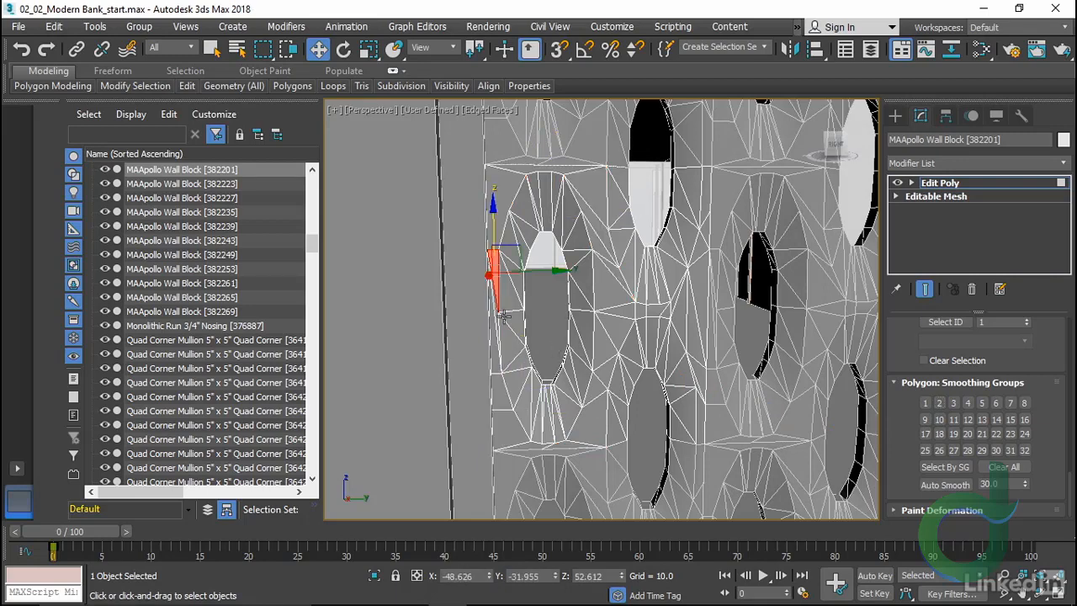
{"action": "left_click", "coordinate": [497, 312]}
{"action": "left_click", "coordinate": [940, 405]}
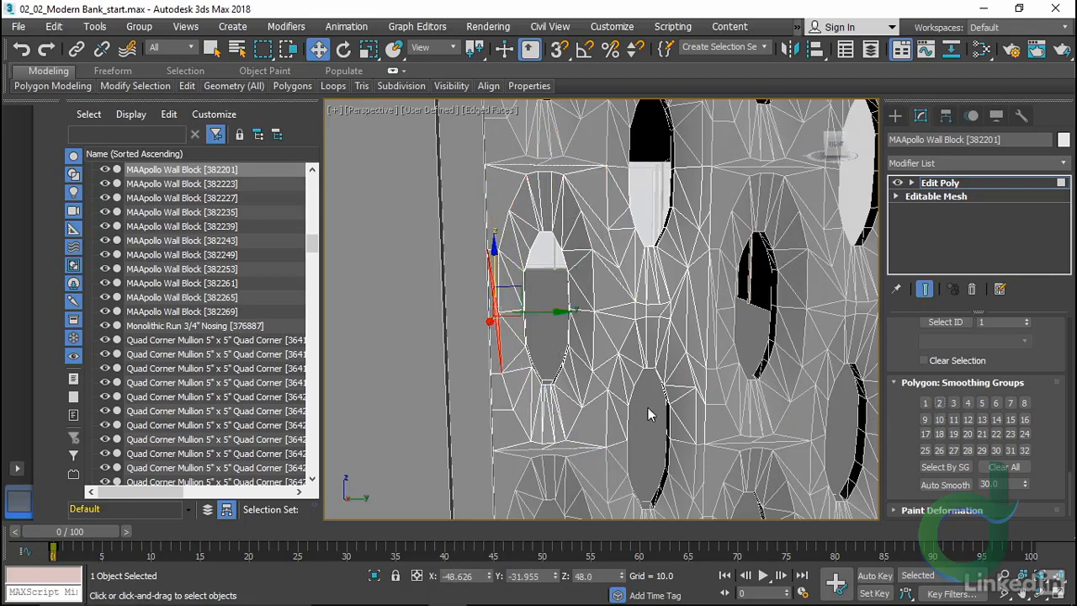
Return the wall block to its top level, select the generic 12" floor seen through the opening instead and turn off edged faces
{"action": "right_click", "coordinate": [555, 341]}
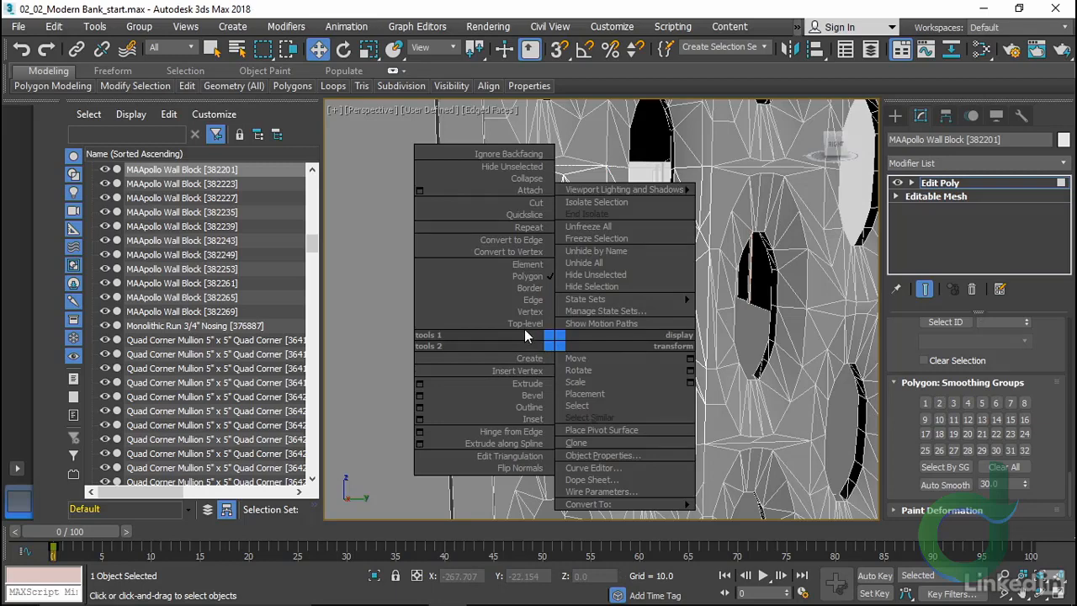
{"action": "left_click", "coordinate": [524, 327]}
{"action": "left_click", "coordinate": [543, 344]}
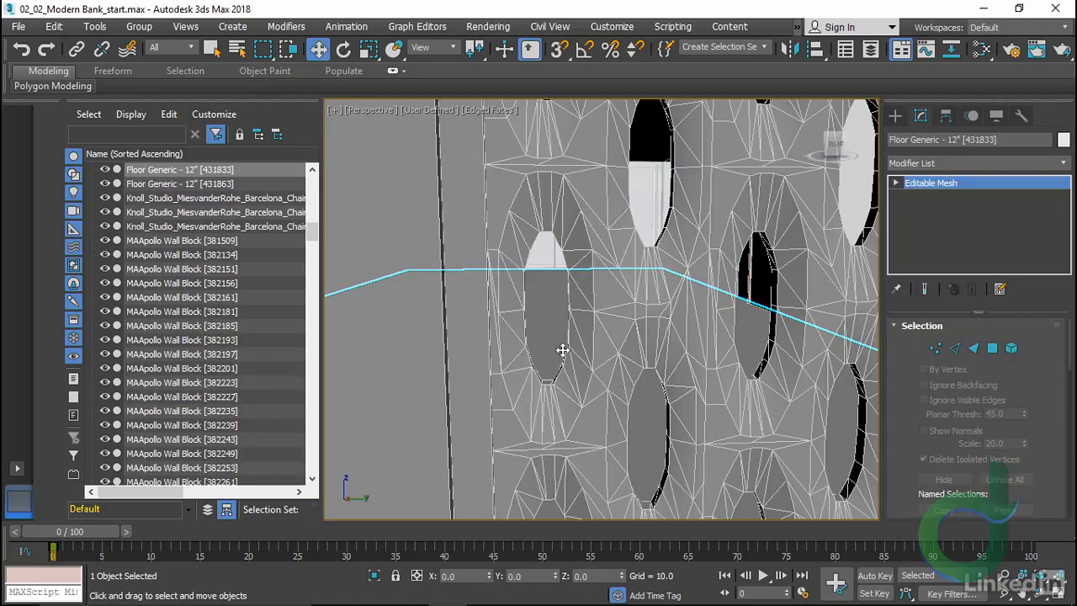
{"action": "key", "text": "F4"}
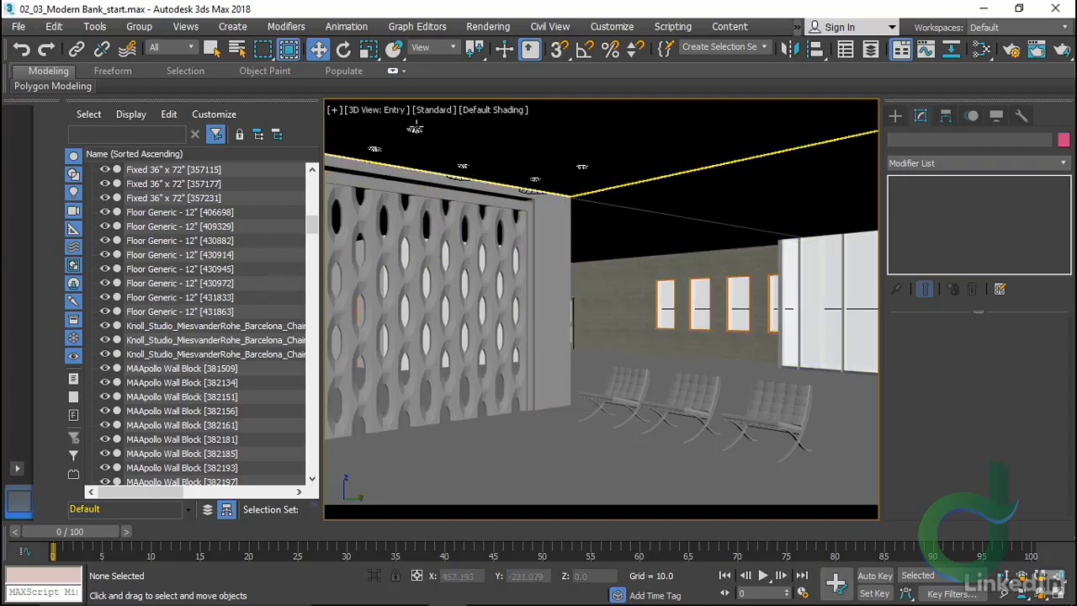
Select the recessed can downlight fixture above the perforated wall, rather than its child light, and isolate it
{"action": "left_click", "coordinate": [413, 130]}
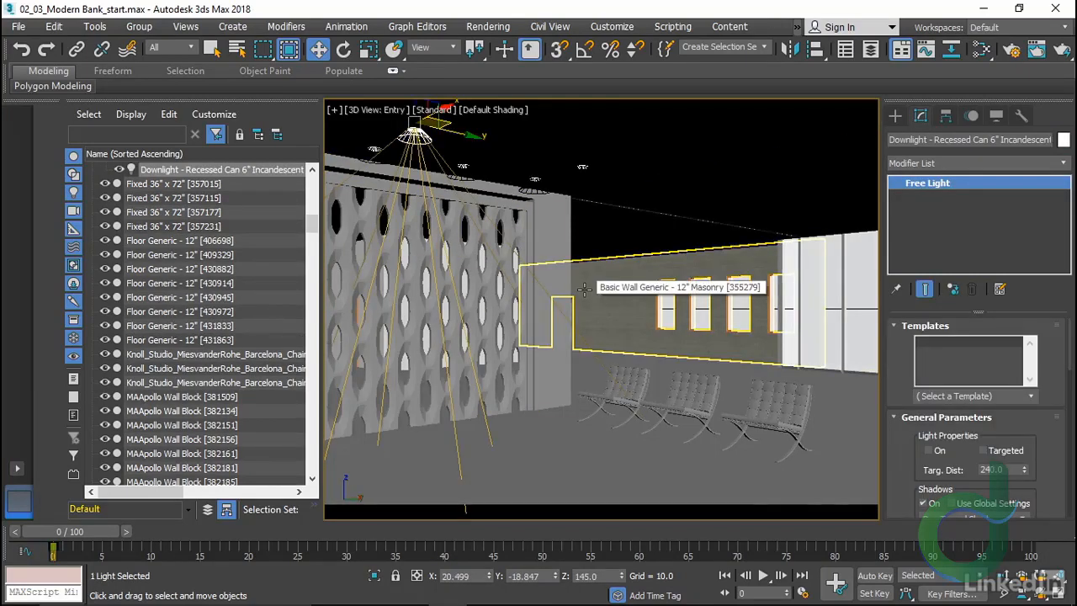
{"action": "scroll", "coordinate": [242, 274], "scroll_direction": "up", "scroll_amount": 1}
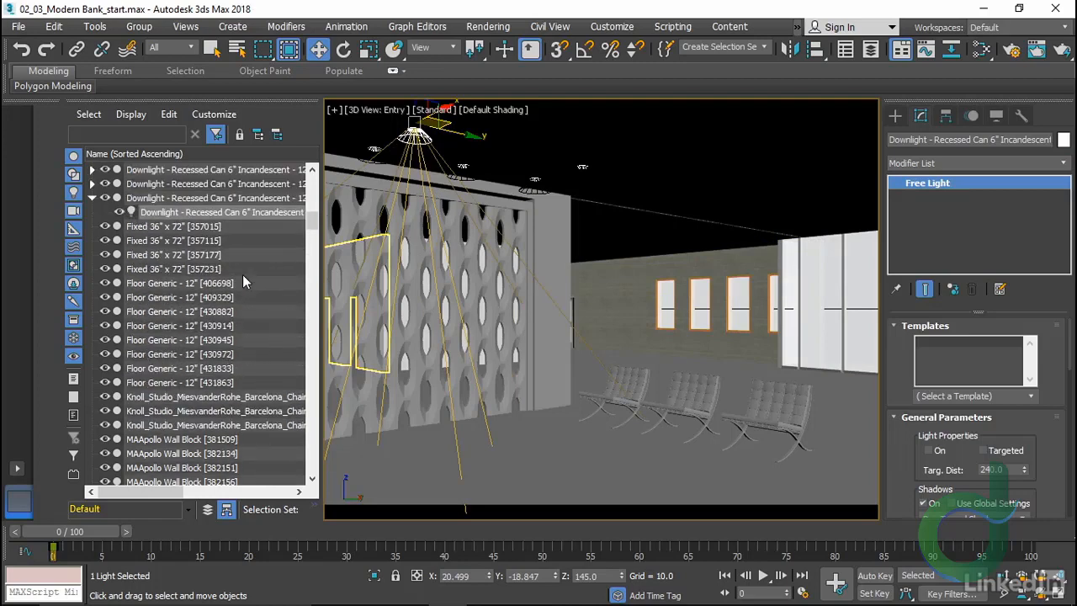
{"action": "left_click", "coordinate": [206, 198]}
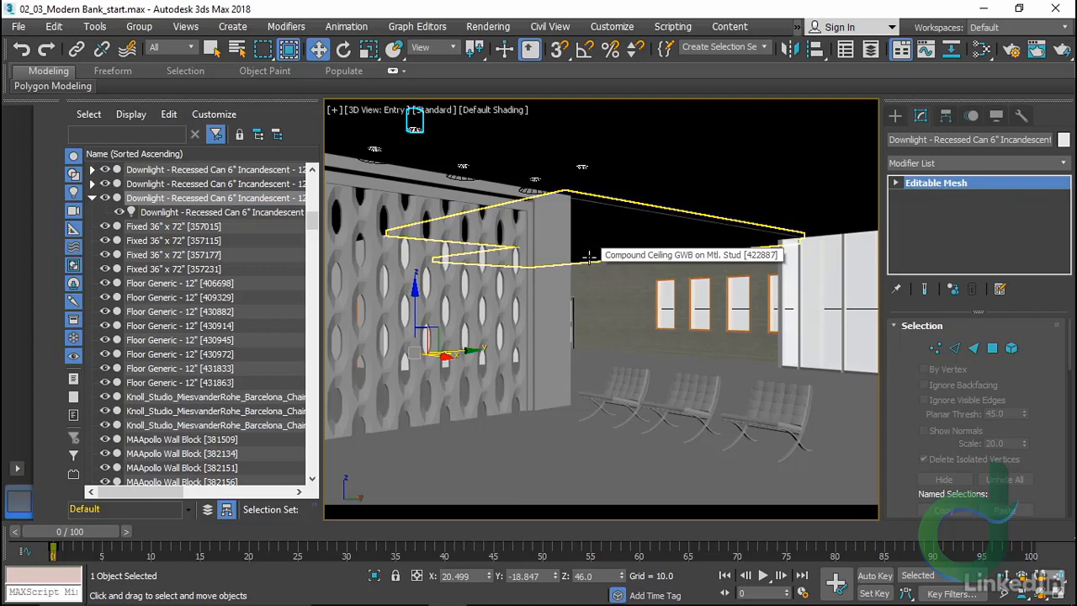
{"action": "right_click", "coordinate": [457, 211]}
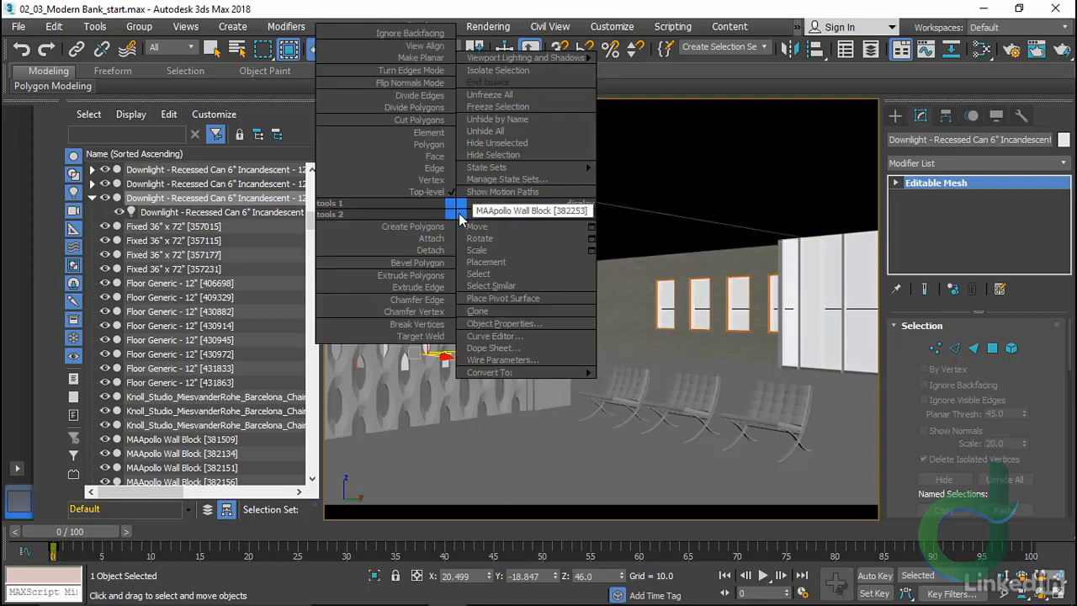
{"action": "left_click", "coordinate": [504, 70]}
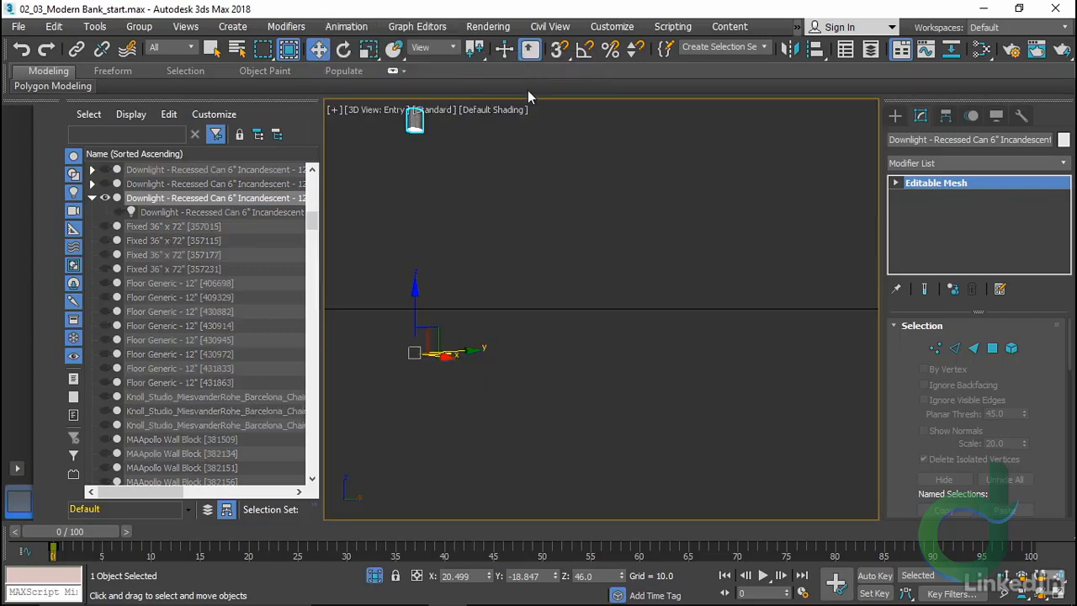
Frame the isolated downlight from the Top view, orbit to an angled orthographic view and display it shaded with edged faces
{"action": "key", "text": "p"}
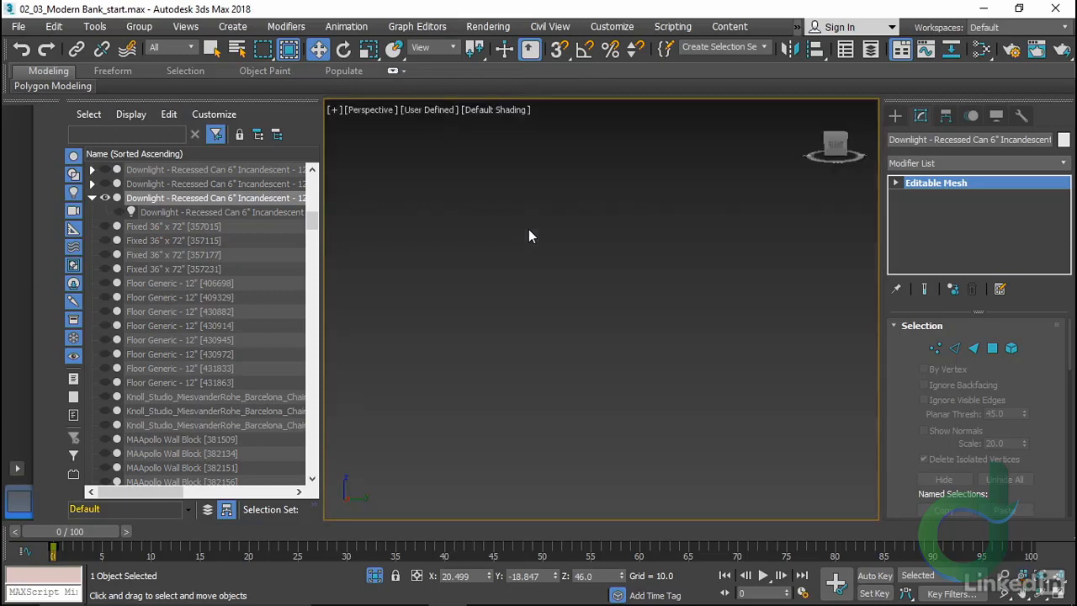
{"action": "key", "text": "t"}
{"action": "key", "text": "z"}
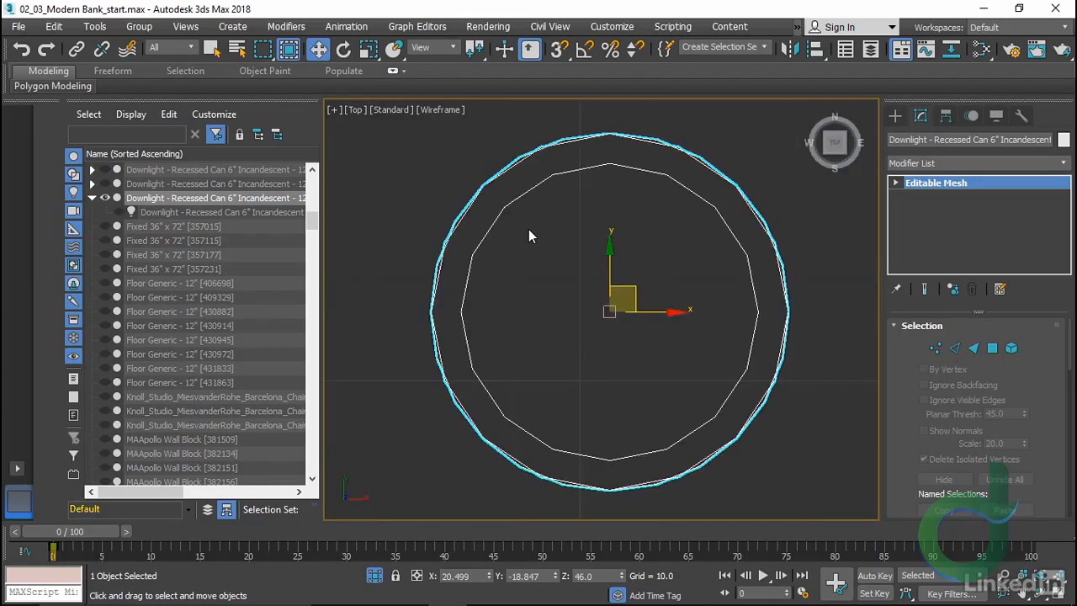
{"action": "middle_click_drag", "start_coordinate": [604, 405], "coordinate": [429, 424], "text": "alt"}
{"action": "scroll", "coordinate": [563, 360], "scroll_direction": "up", "scroll_amount": 2}
{"action": "scroll", "coordinate": [563, 360], "scroll_direction": "down", "scroll_amount": 6}
{"action": "key", "text": "F3"}
{"action": "key", "text": "F4"}
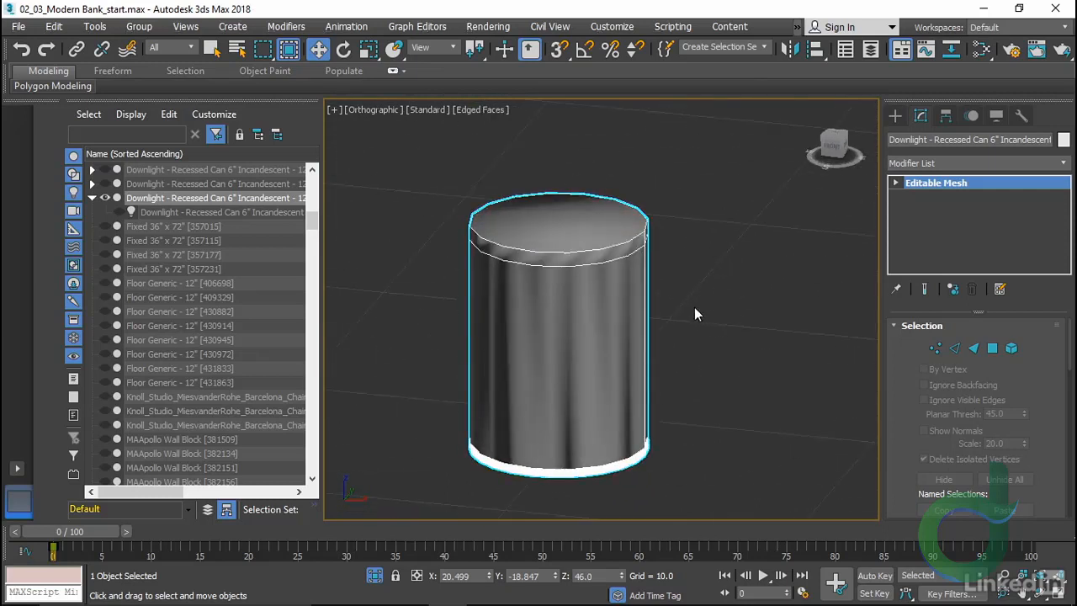
Reselect the downlight can and add an Edit Poly modifier to it
{"action": "middle_click_drag", "start_coordinate": [694, 309], "coordinate": [667, 333], "text": "alt"}
{"action": "left_click", "coordinate": [703, 326]}
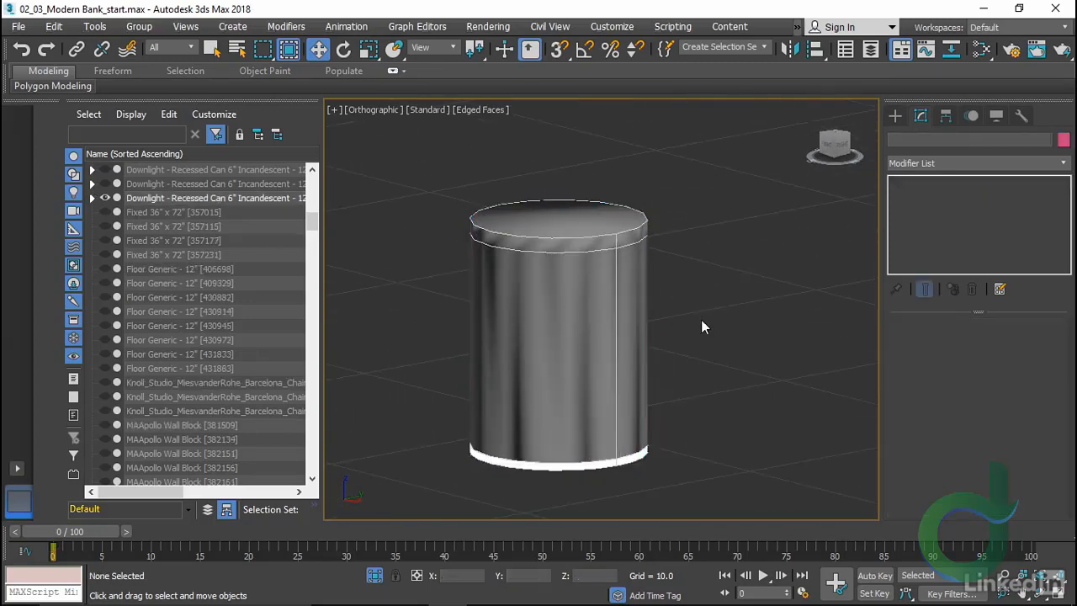
{"action": "left_click", "coordinate": [564, 354]}
{"action": "left_click", "coordinate": [993, 162]}
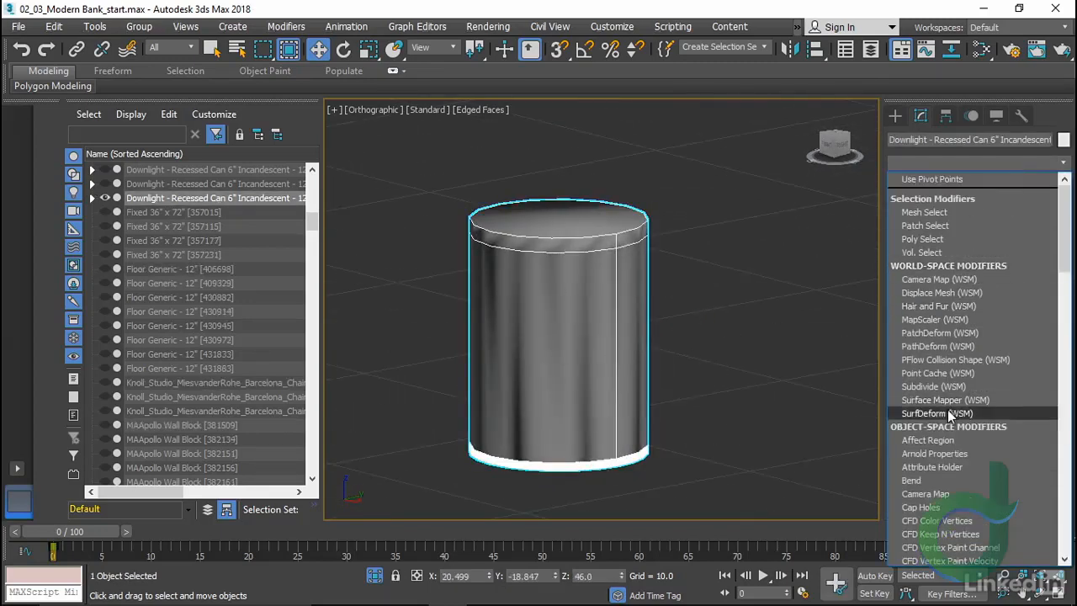
{"action": "key", "text": "e"}
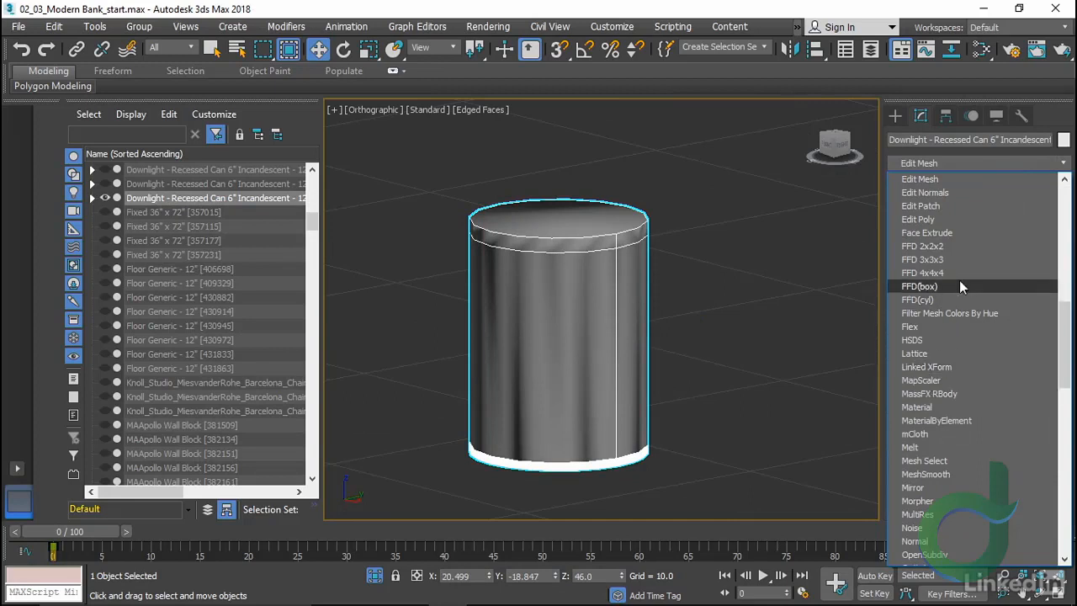
{"action": "left_click", "coordinate": [958, 219]}
{"action": "middle_click_drag", "start_coordinate": [699, 387], "coordinate": [769, 420]}
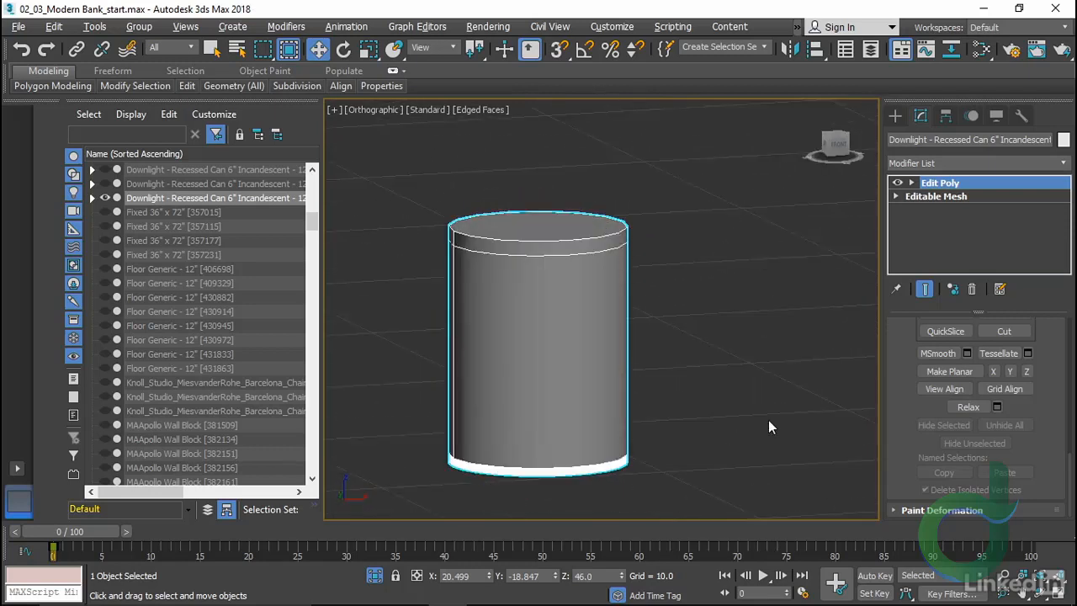
Enter Polygon level and delete the cap closing the upper end of the downlight can
{"action": "right_click", "coordinate": [766, 347]}
{"action": "left_click", "coordinate": [757, 283]}
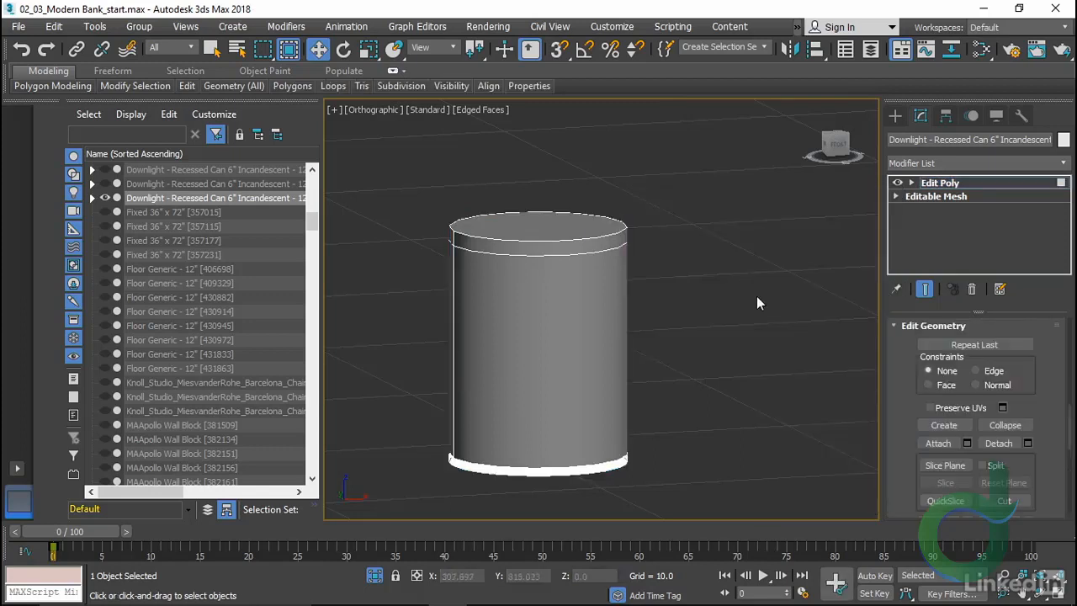
{"action": "left_click", "coordinate": [548, 217]}
{"action": "key", "text": "Delete"}
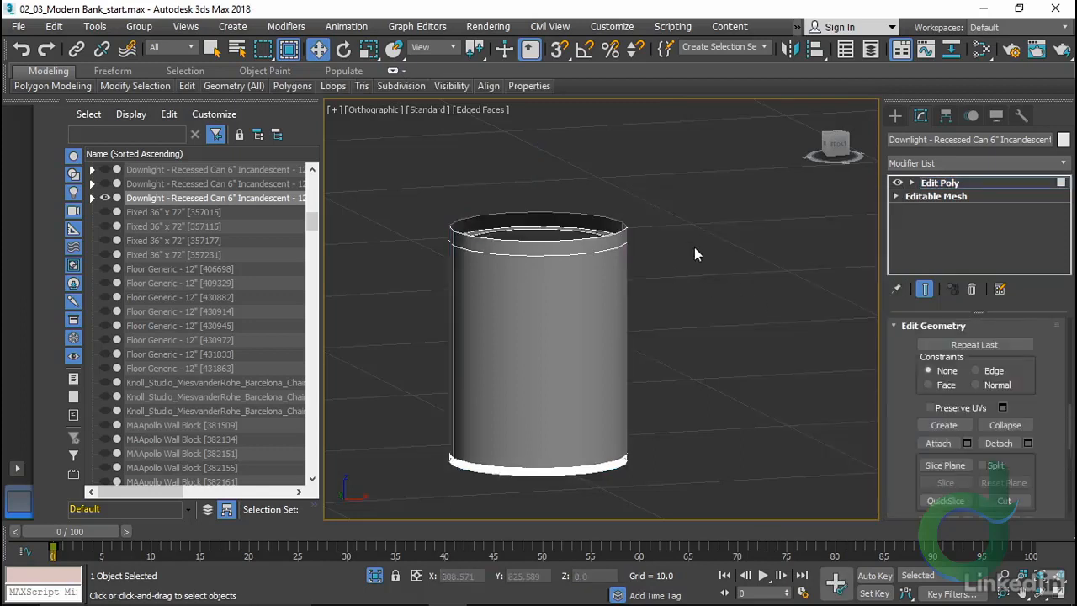
Delete the short outer band of polygons around the can's upper rim
{"action": "left_click", "coordinate": [544, 248]}
{"action": "middle_click_drag", "start_coordinate": [479, 315], "coordinate": [618, 349], "text": "alt"}
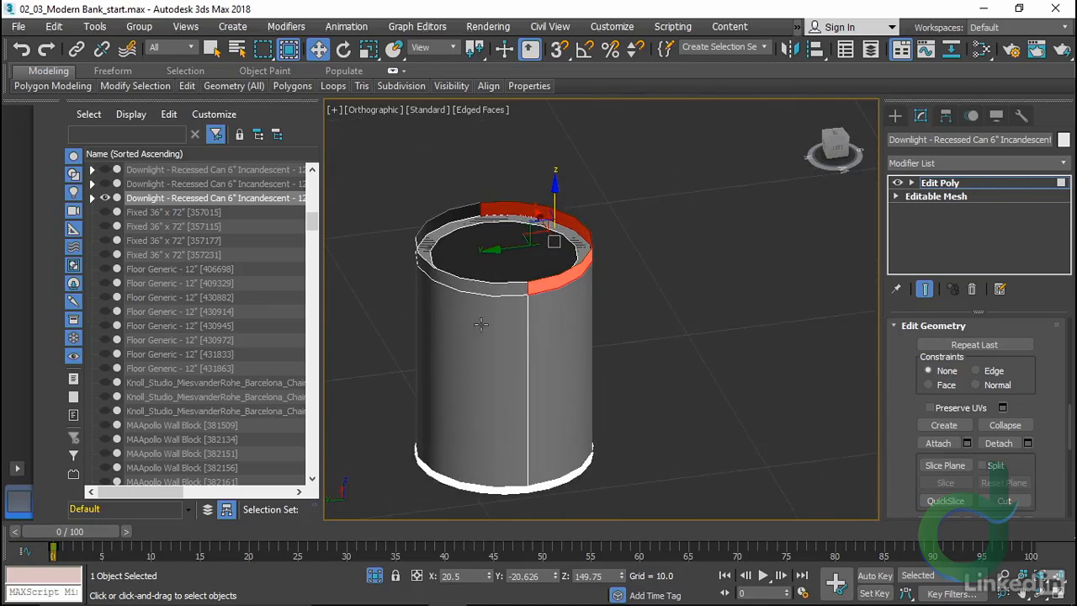
{"action": "left_click", "coordinate": [487, 287], "text": "ctrl"}
{"action": "key", "text": "Delete"}
Delete the hidden disc lying beneath the flat ring at the can's upper end
{"action": "middle_click_drag", "start_coordinate": [736, 338], "coordinate": [618, 292], "text": "alt"}
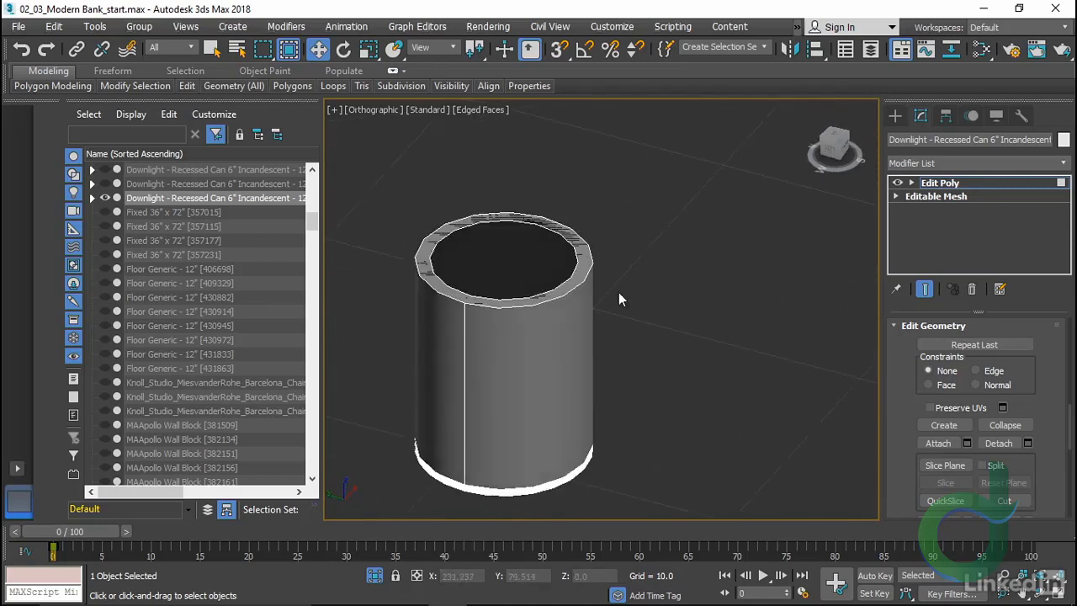
{"action": "left_click", "coordinate": [581, 274]}
{"action": "middle_click_drag", "start_coordinate": [657, 368], "coordinate": [661, 324], "text": "alt"}
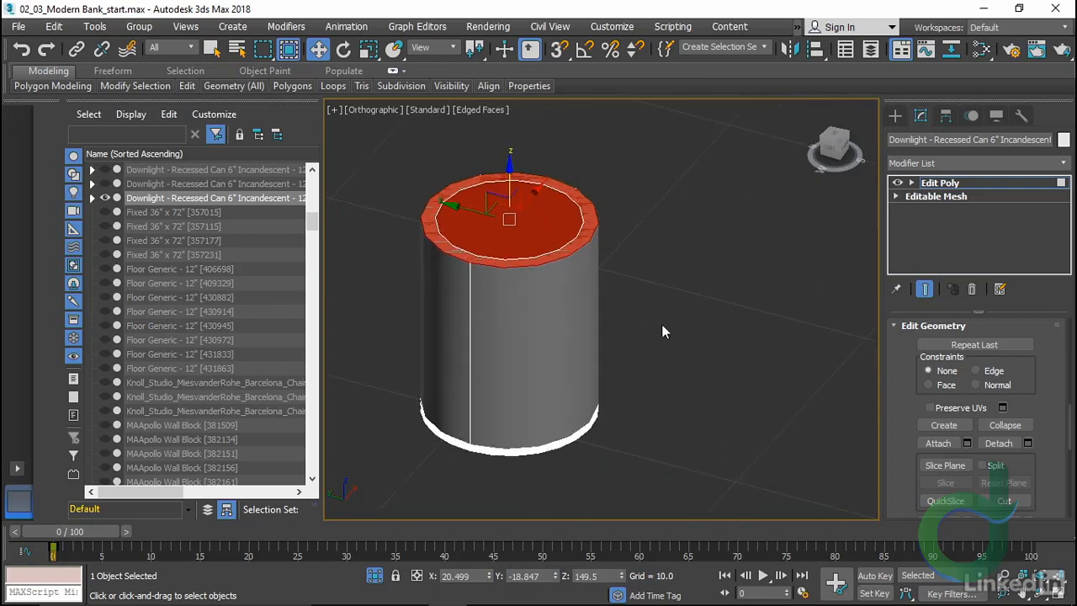
{"action": "key", "text": "Delete"}
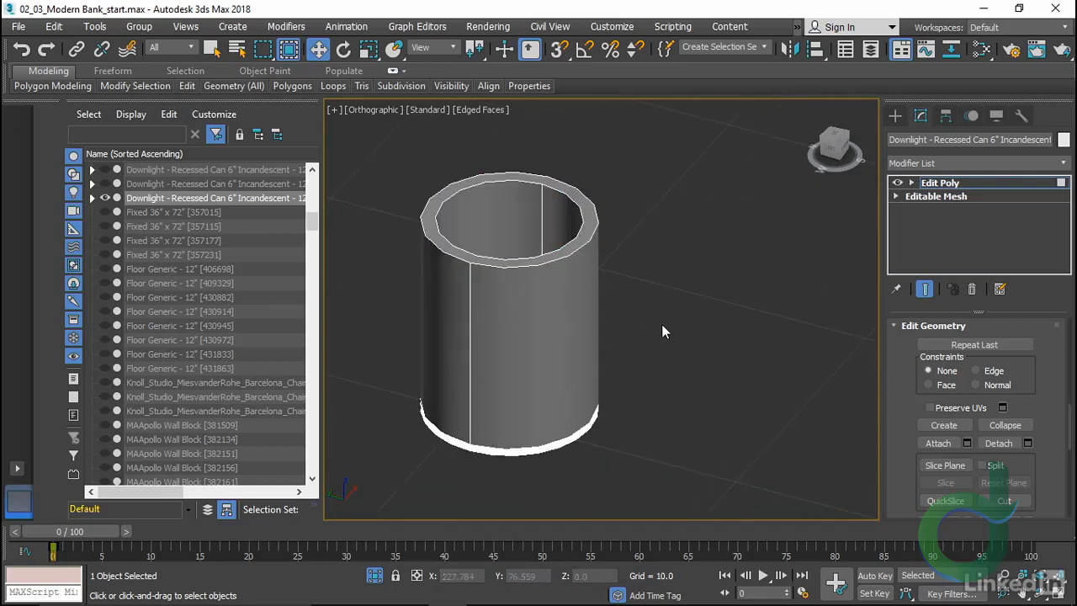
Delete the flat ring joining the inner and outer walls at the can's upper end
{"action": "left_click", "coordinate": [531, 257]}
{"action": "left_click", "coordinate": [545, 260]}
{"action": "key", "text": "Delete"}
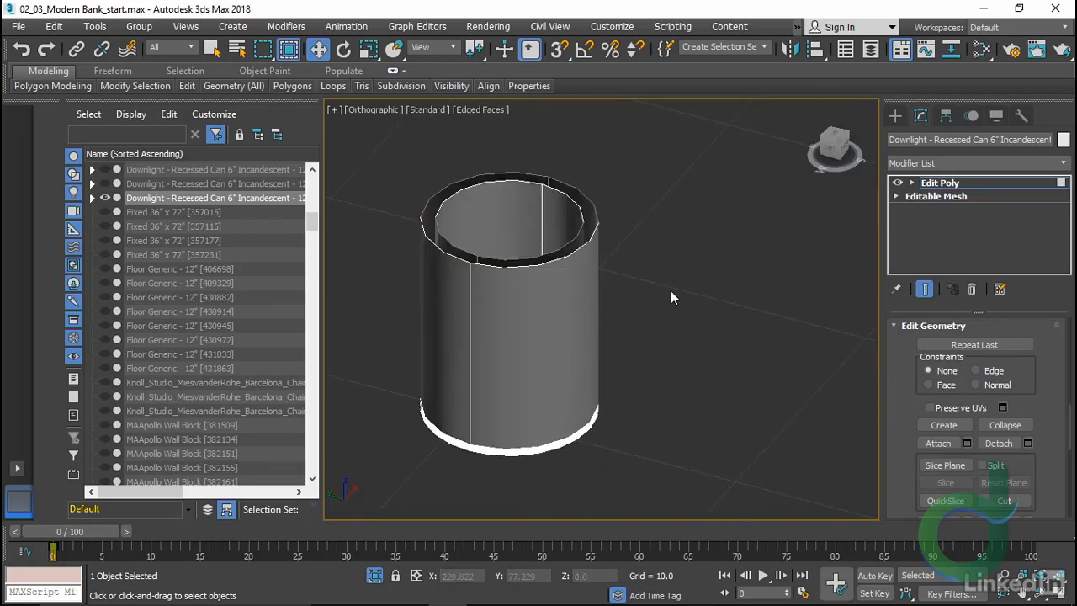
Select the whole disc closing the can's lower end as an element
{"action": "middle_click_drag", "start_coordinate": [670, 290], "coordinate": [604, 398], "text": "alt"}
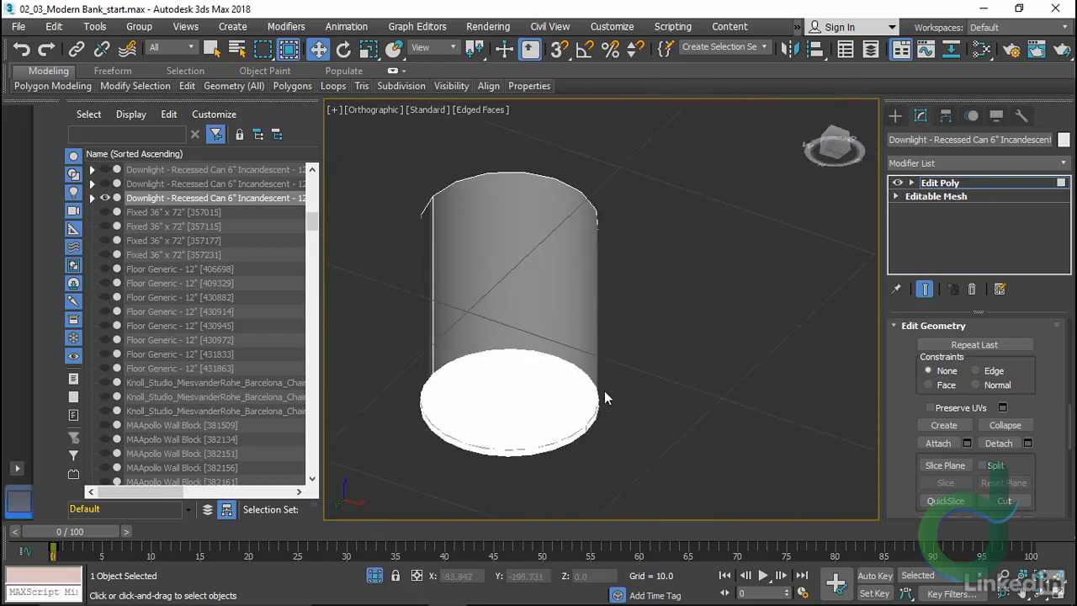
{"action": "left_click", "coordinate": [512, 440]}
{"action": "scroll", "coordinate": [589, 404], "scroll_direction": "up", "scroll_amount": 3}
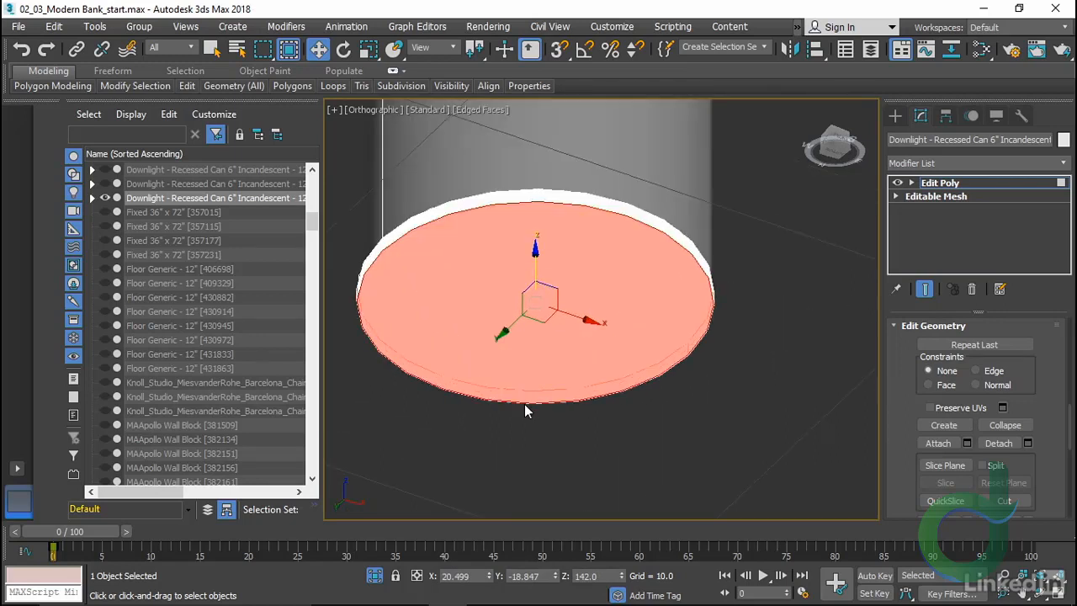
{"action": "key", "text": "5"}
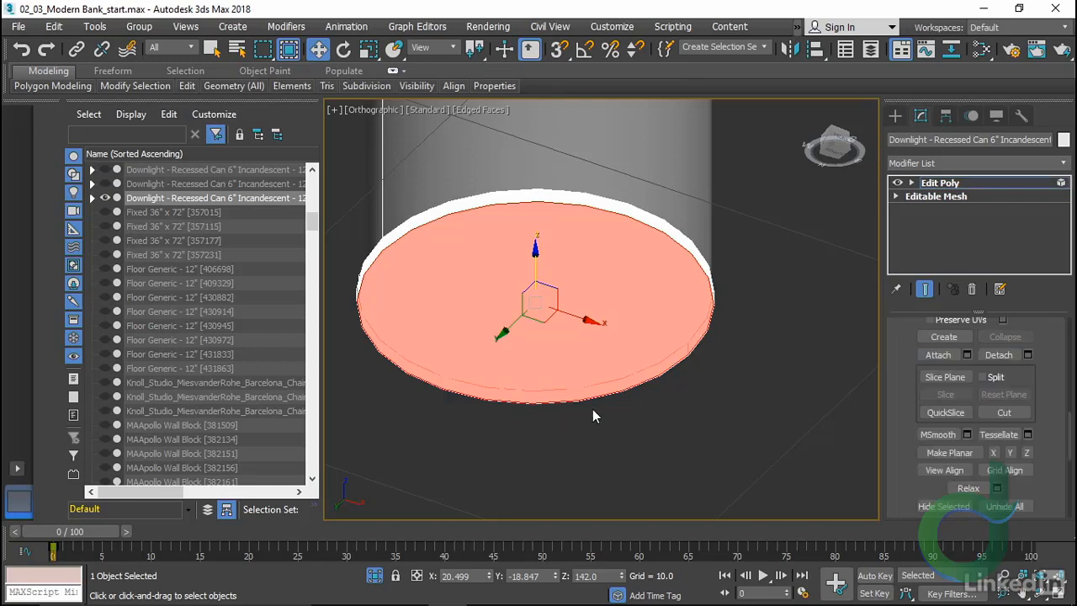
{"action": "left_click", "coordinate": [589, 370]}
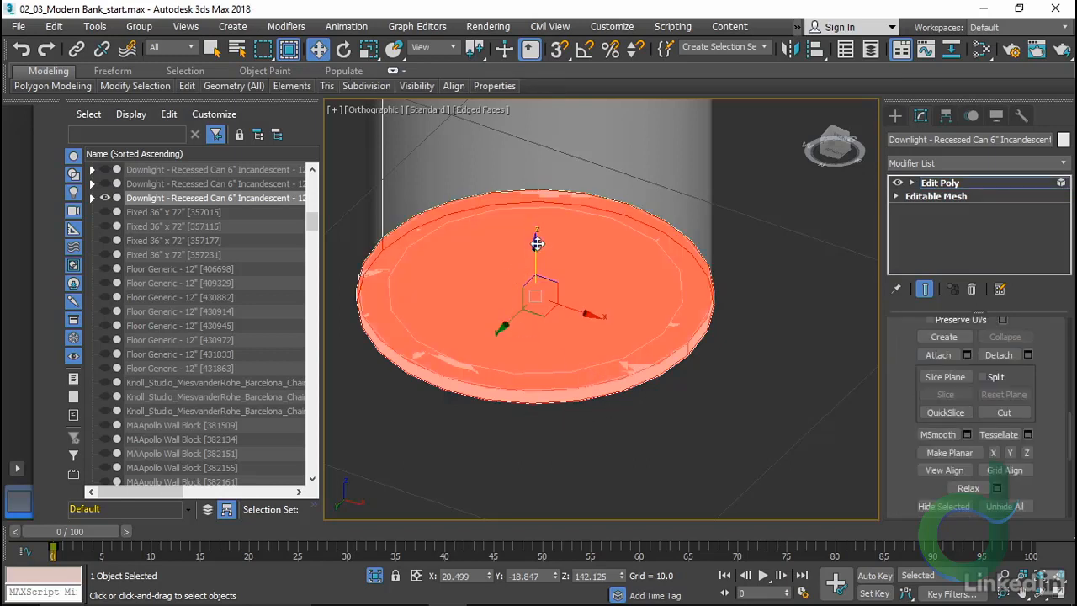
Lower the disc element away from the can to examine the open end, and undo the move
{"action": "left_click_drag", "start_coordinate": [536, 243], "coordinate": [531, 386]}
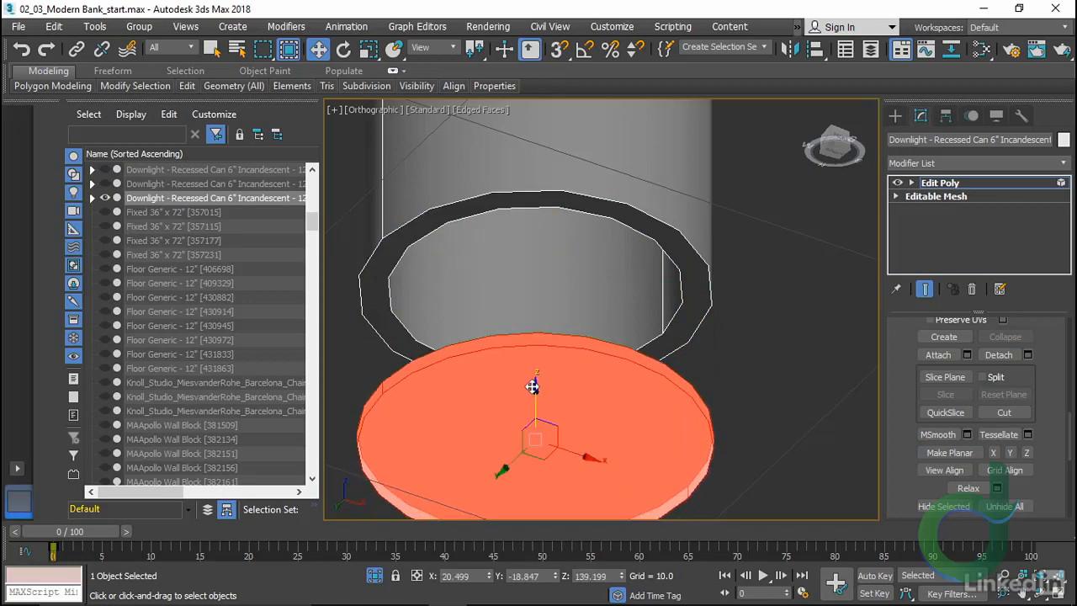
{"action": "middle_click_drag", "start_coordinate": [531, 386], "coordinate": [538, 426], "text": "alt"}
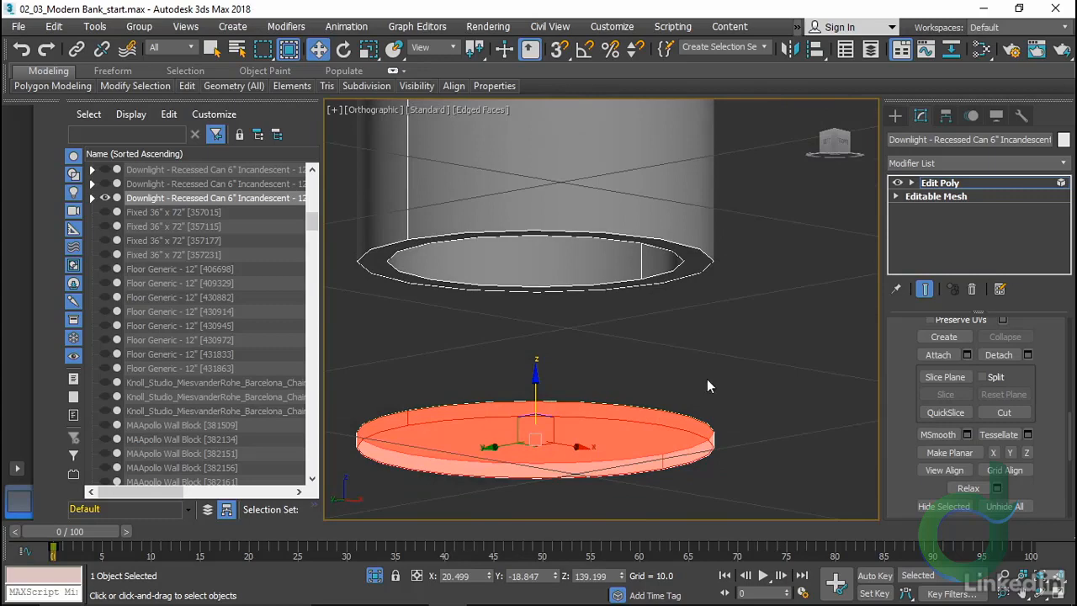
{"action": "middle_click_drag", "start_coordinate": [708, 381], "coordinate": [585, 348], "text": "alt"}
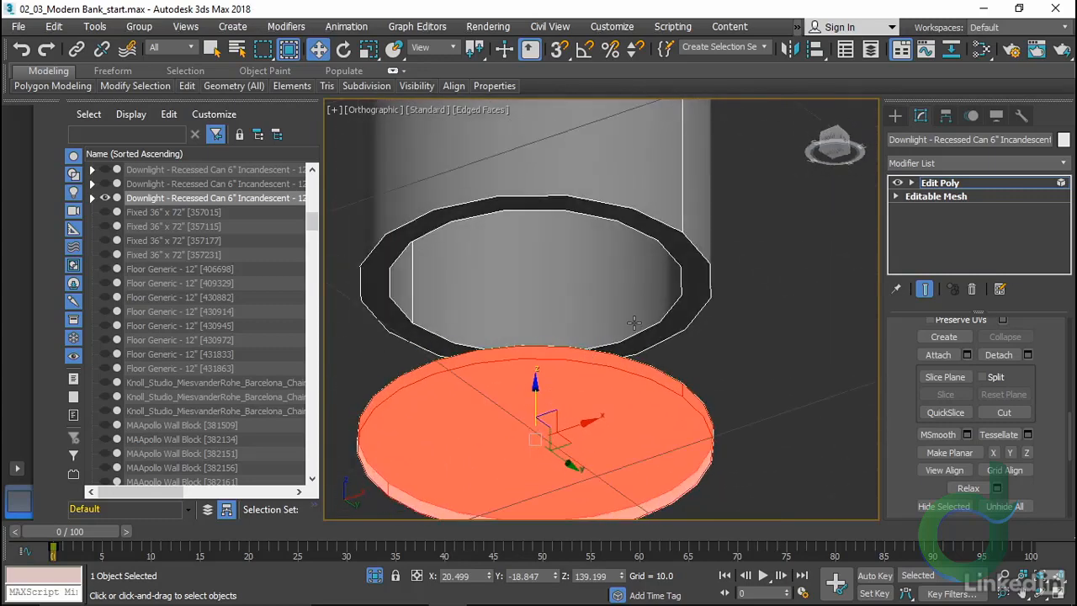
{"action": "key", "text": "ctrl+z"}
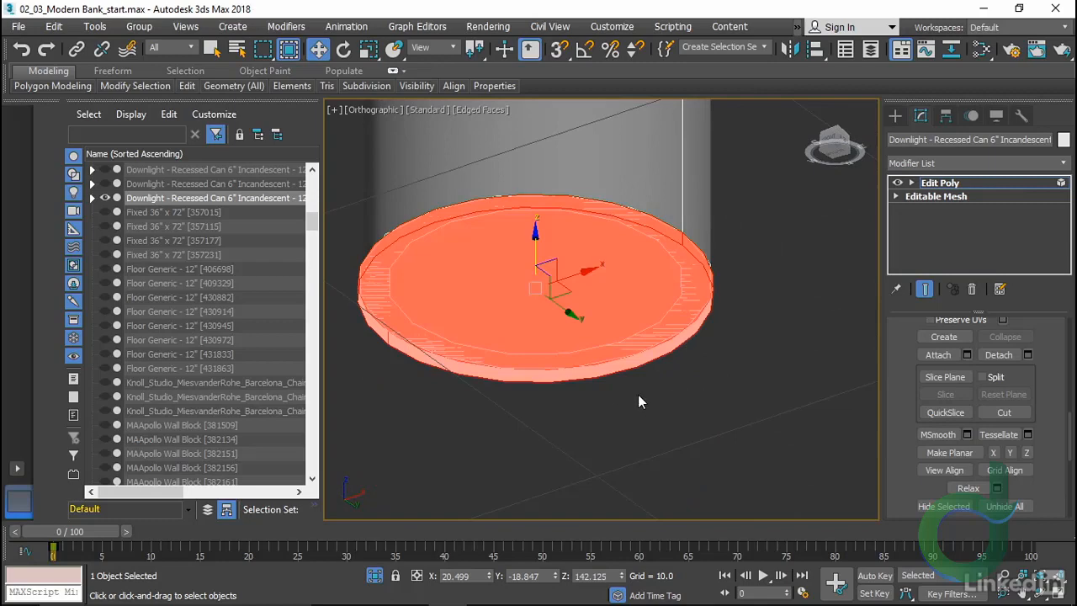
Select the can's inner wall element and compare it with the outer wall from above, from below and in wireframe
{"action": "middle_click_drag", "start_coordinate": [613, 385], "coordinate": [612, 411]}
{"action": "middle_click_drag", "start_coordinate": [543, 215], "coordinate": [524, 392], "text": "alt"}
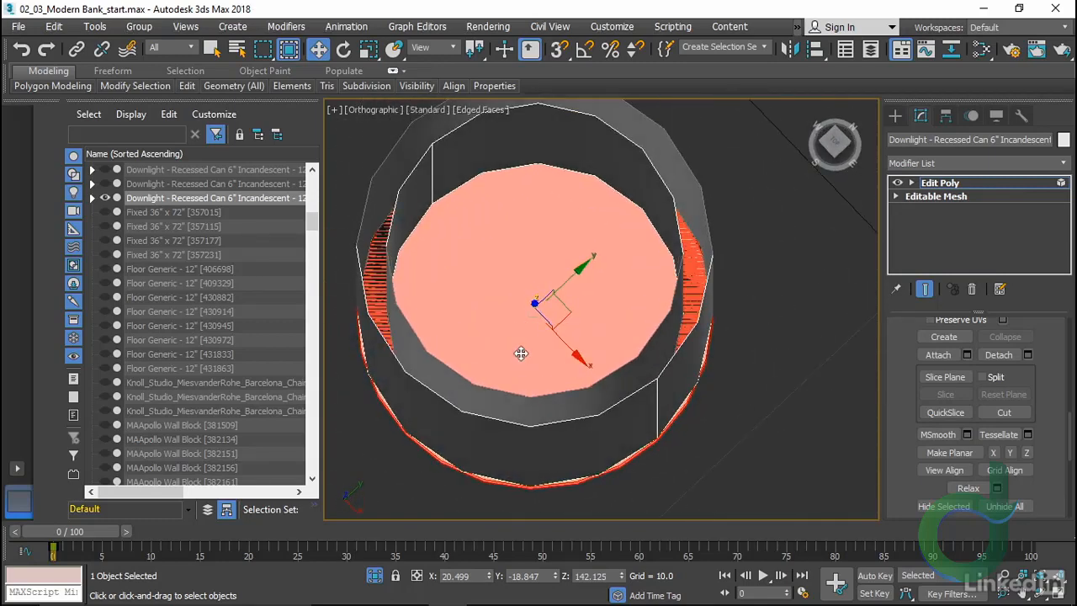
{"action": "middle_click_drag", "start_coordinate": [499, 300], "coordinate": [500, 313]}
{"action": "left_click", "coordinate": [497, 179]}
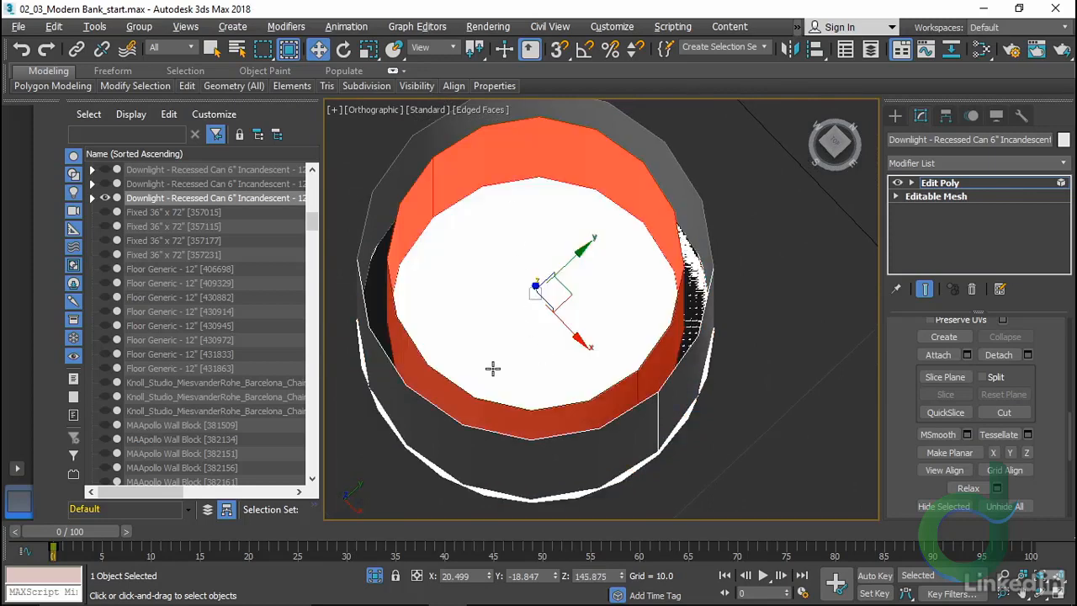
{"action": "middle_click_drag", "start_coordinate": [493, 368], "coordinate": [505, 150], "text": "alt"}
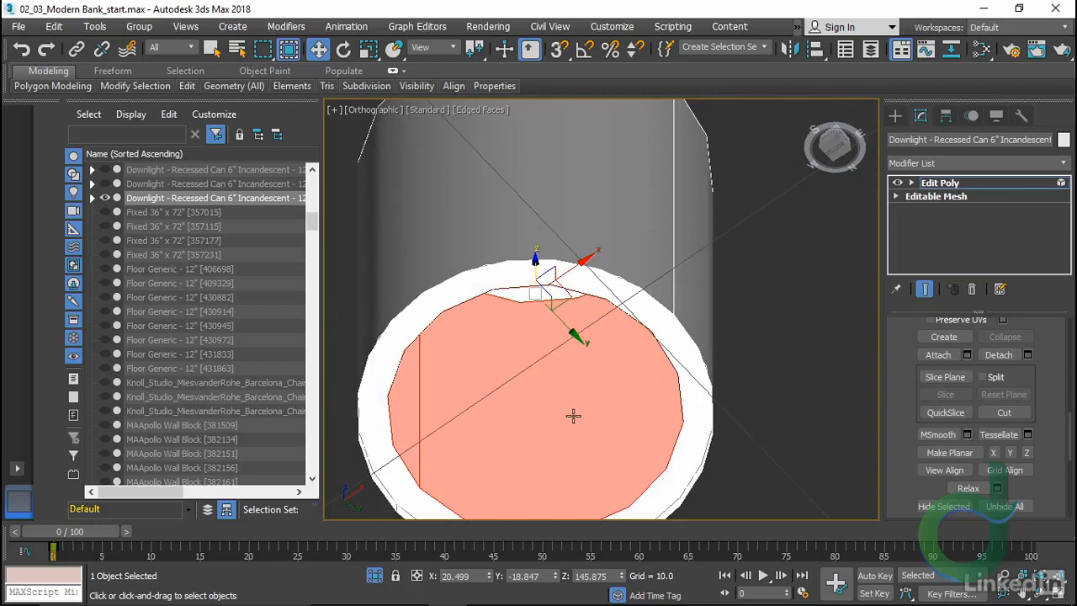
{"action": "middle_click_drag", "start_coordinate": [573, 415], "coordinate": [564, 311]}
{"action": "scroll", "coordinate": [564, 311], "scroll_direction": "down", "scroll_amount": 4}
{"action": "middle_click_drag", "start_coordinate": [490, 359], "coordinate": [514, 405], "text": "alt"}
{"action": "key", "text": "F3"}
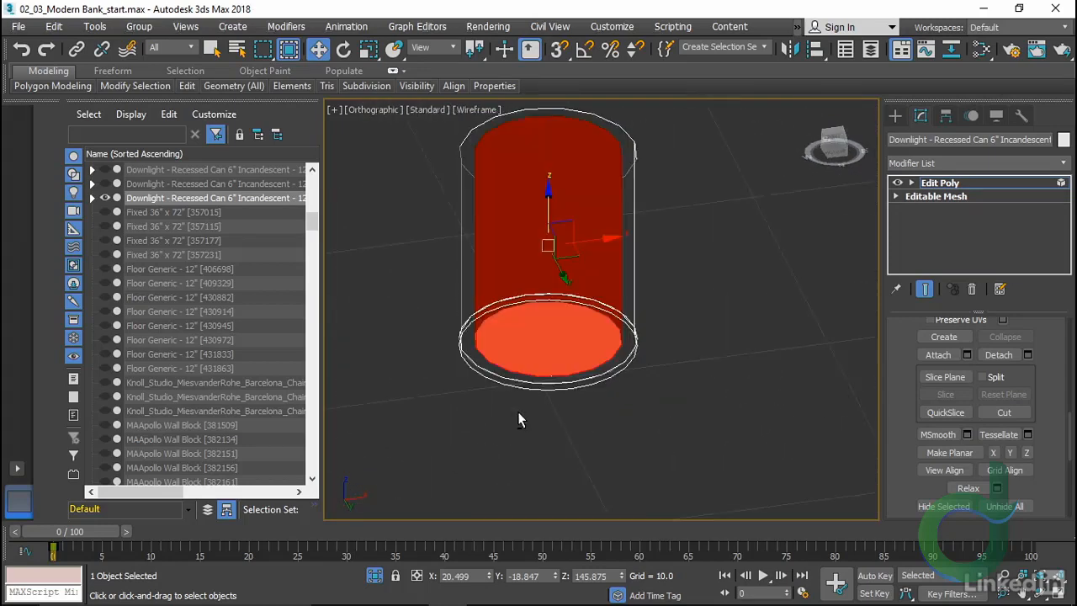
{"action": "key", "text": "F3"}
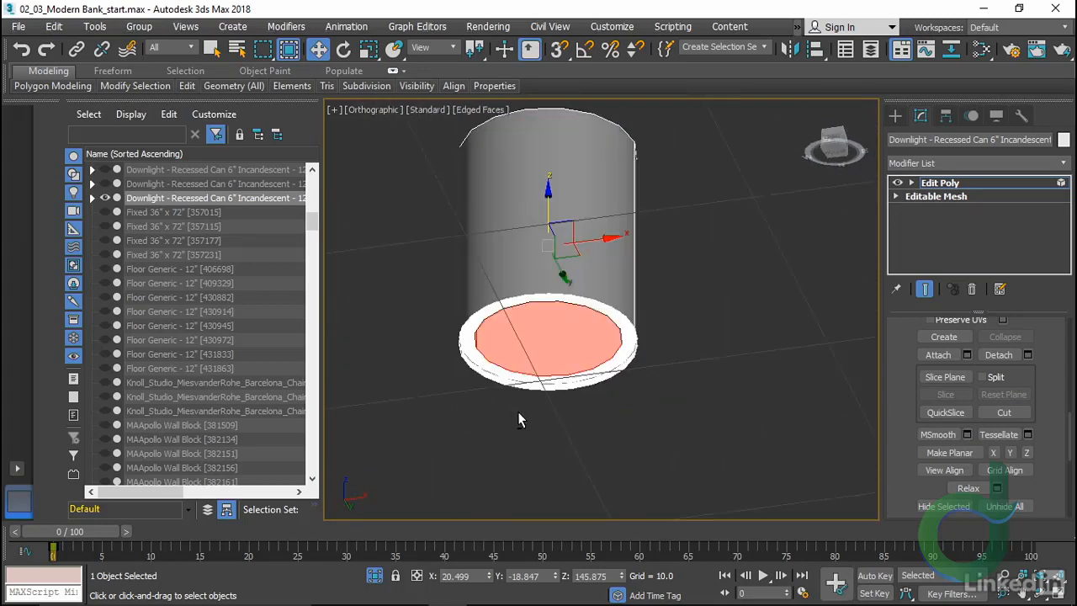
Scale the inner wall element to about 110 percent in X and Y from the Top view
{"action": "key", "text": "t"}
{"action": "key", "text": "z"}
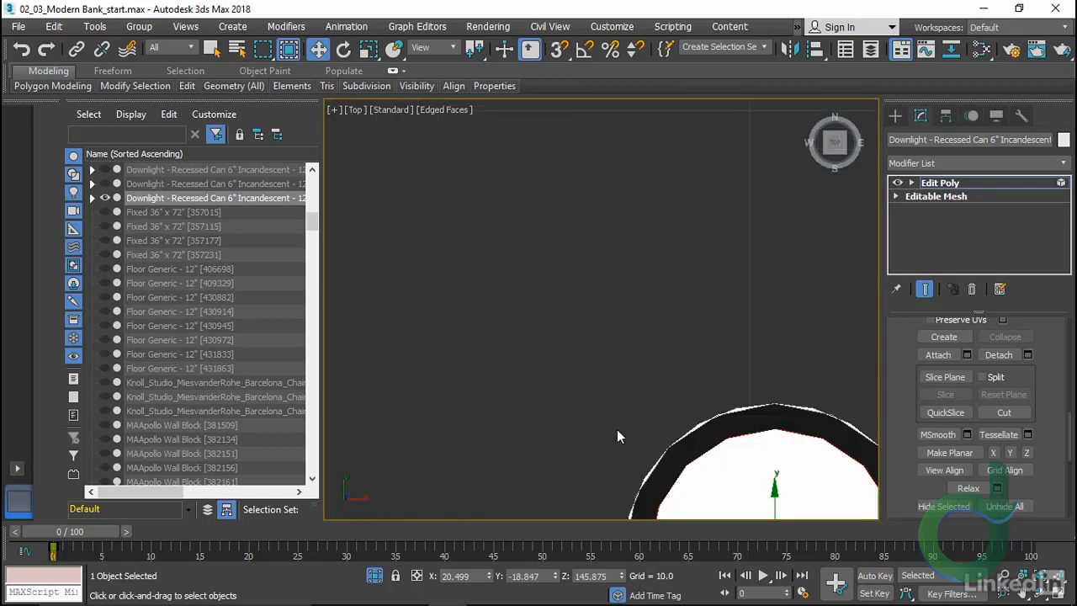
{"action": "middle_click_drag", "start_coordinate": [621, 435], "coordinate": [423, 200]}
{"action": "key", "text": "r"}
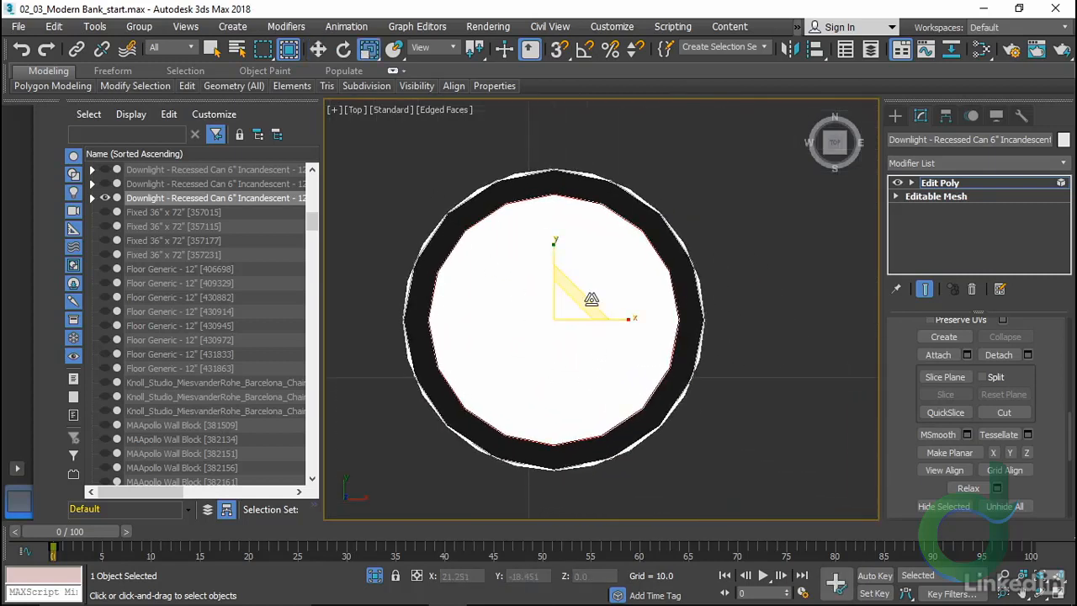
{"action": "left_click_drag", "start_coordinate": [592, 299], "coordinate": [600, 296]}
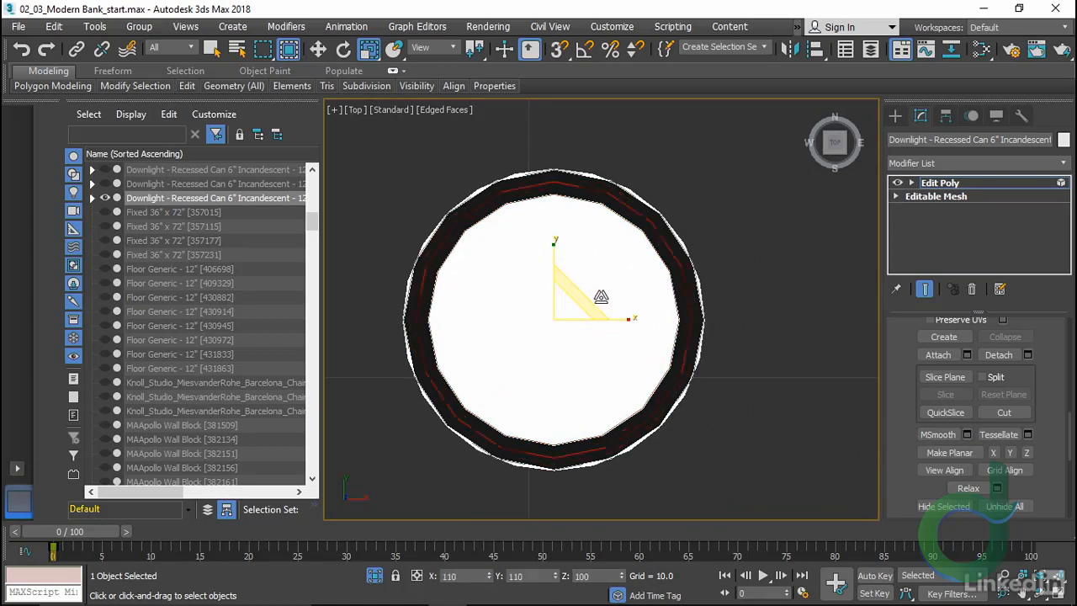
{"action": "middle_click_drag", "start_coordinate": [614, 454], "coordinate": [586, 238], "text": "alt"}
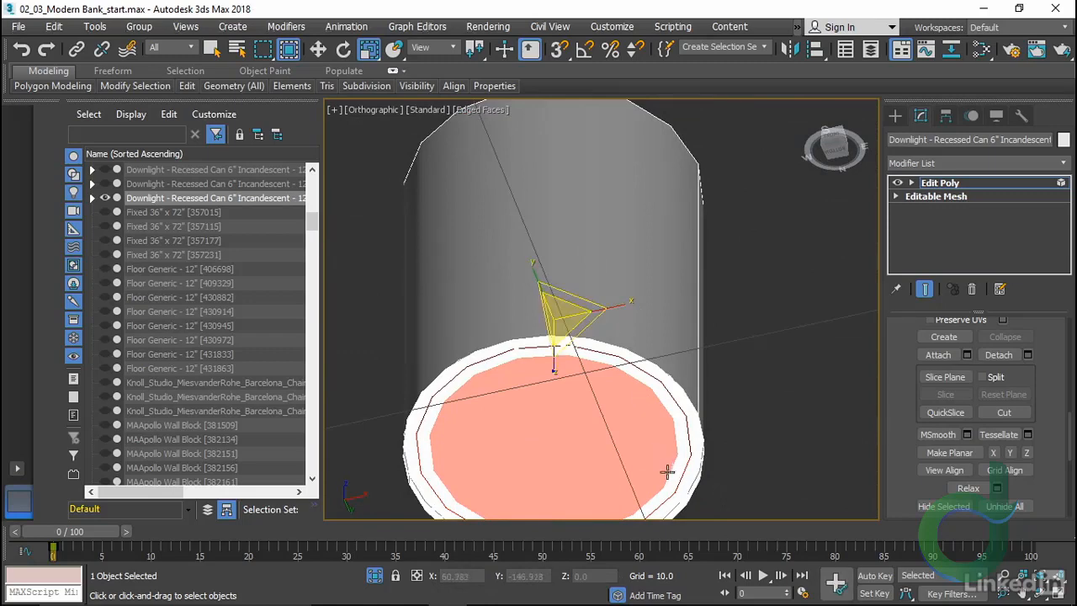
Deselect the can and examine the enlarged inner wall against the lower disc in shaded and wireframe display
{"action": "key", "text": "1"}
{"action": "right_click", "coordinate": [631, 435]}
{"action": "left_click", "coordinate": [624, 427]}
{"action": "left_click", "coordinate": [765, 463]}
{"action": "middle_click_drag", "start_coordinate": [765, 463], "coordinate": [734, 401], "text": "alt"}
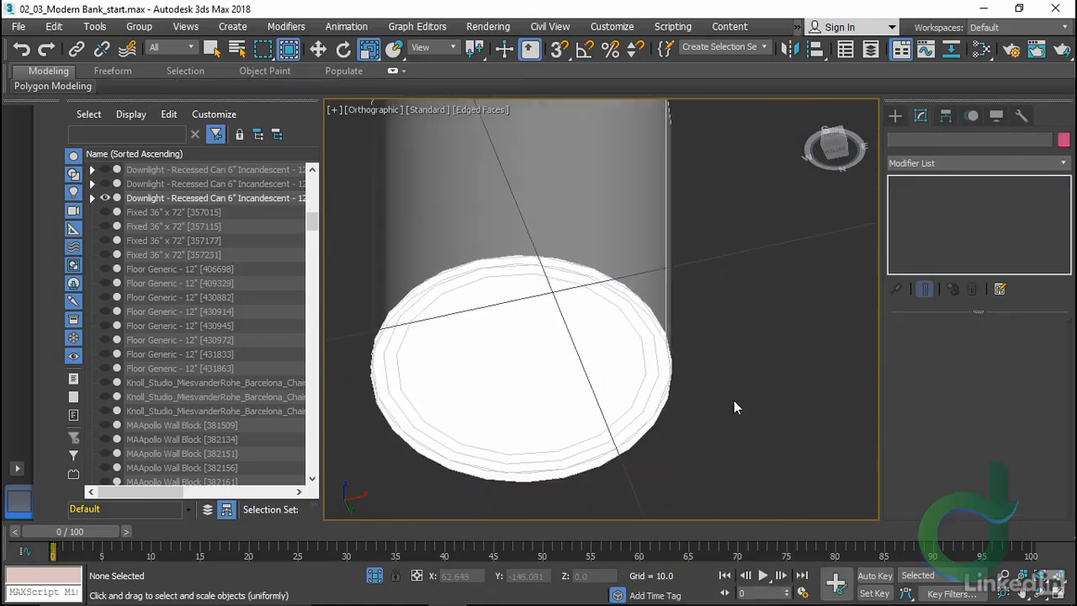
{"action": "scroll", "coordinate": [722, 410], "scroll_direction": "down", "scroll_amount": 2}
{"action": "middle_click_drag", "start_coordinate": [649, 455], "coordinate": [654, 463], "text": "alt"}
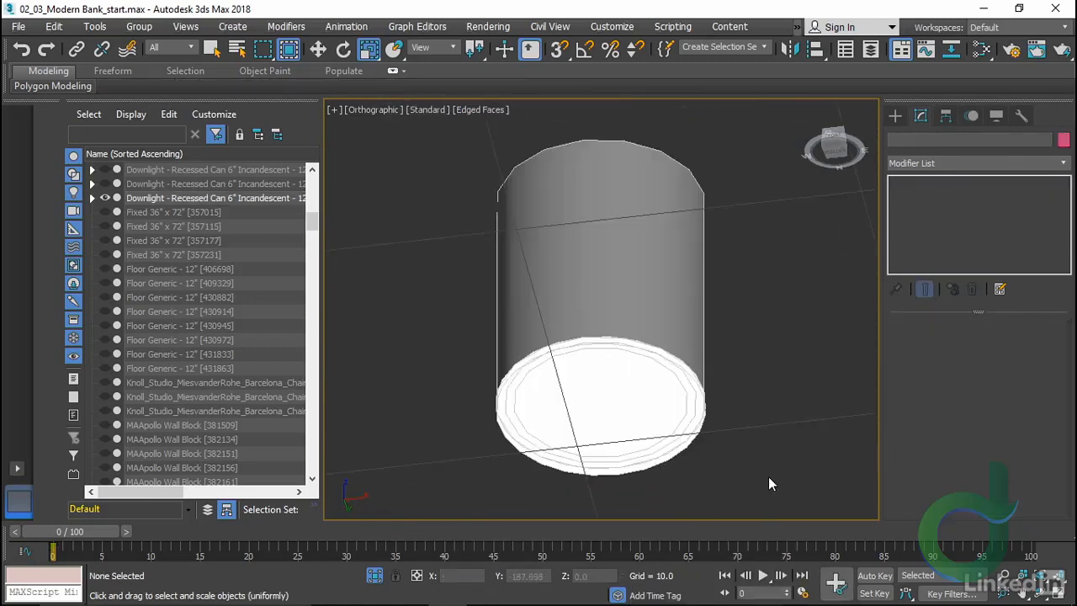
{"action": "middle_click_drag", "start_coordinate": [765, 461], "coordinate": [726, 419]}
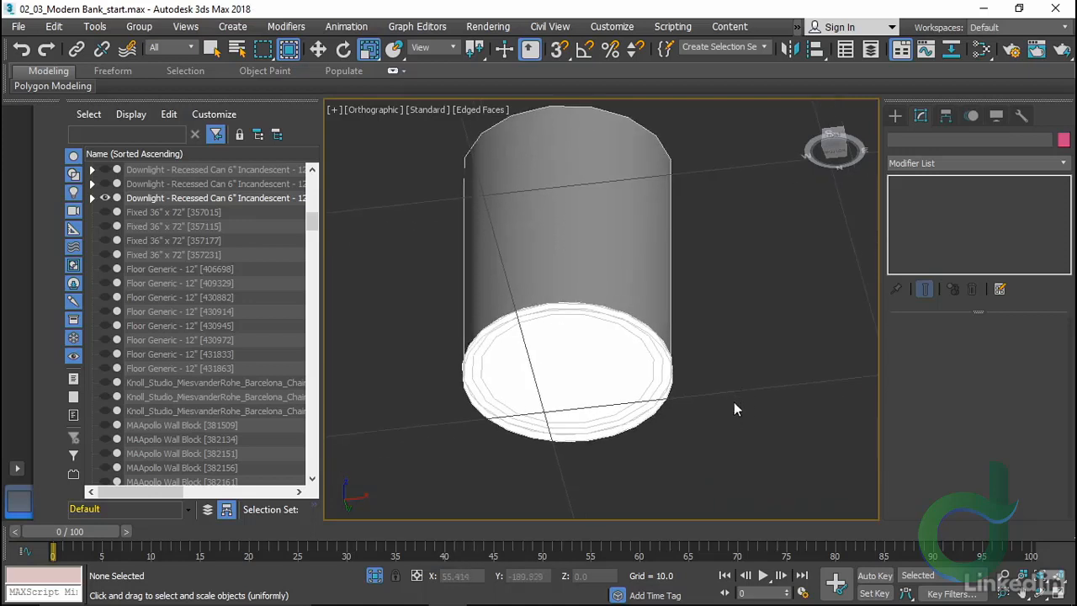
{"action": "key", "text": "F3"}
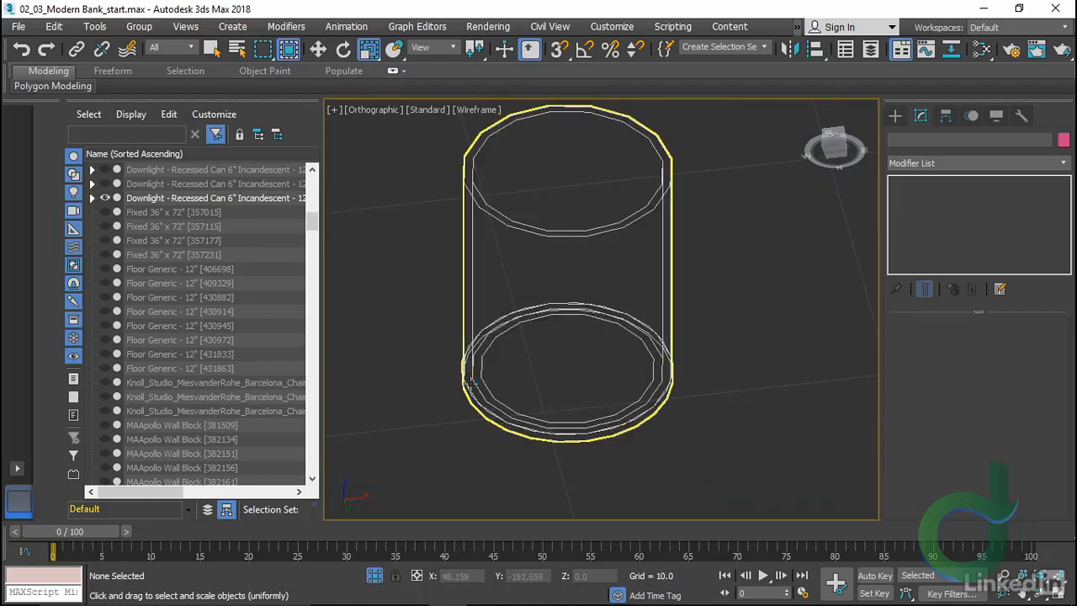
Reselect the can at Polygon level and undo the scaling of its inner wall
{"action": "left_click", "coordinate": [469, 383]}
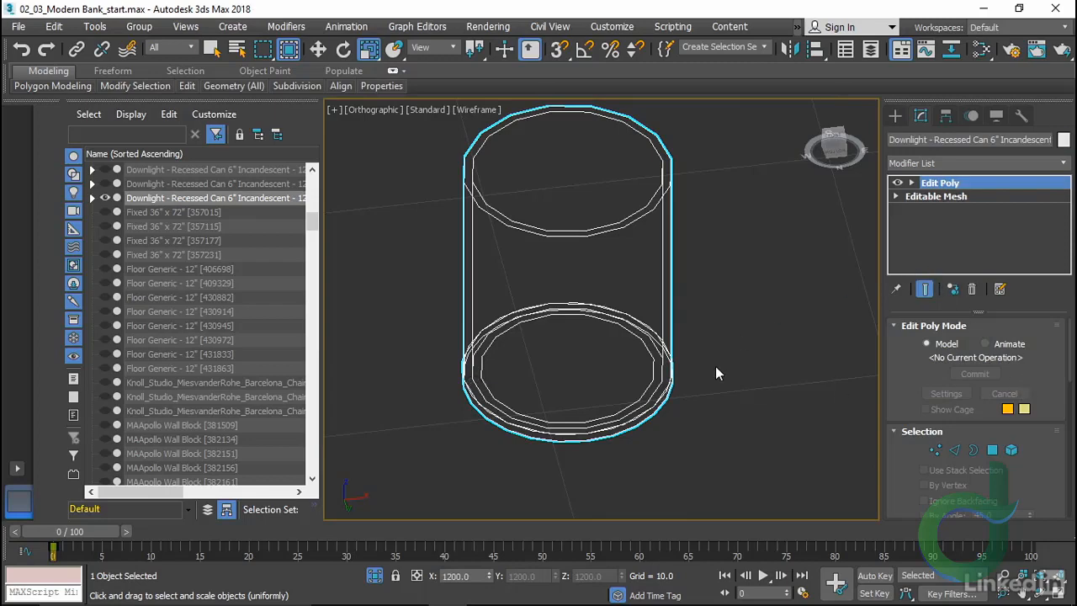
{"action": "key", "text": "4"}
{"action": "scroll", "coordinate": [574, 376], "scroll_direction": "up", "scroll_amount": 5}
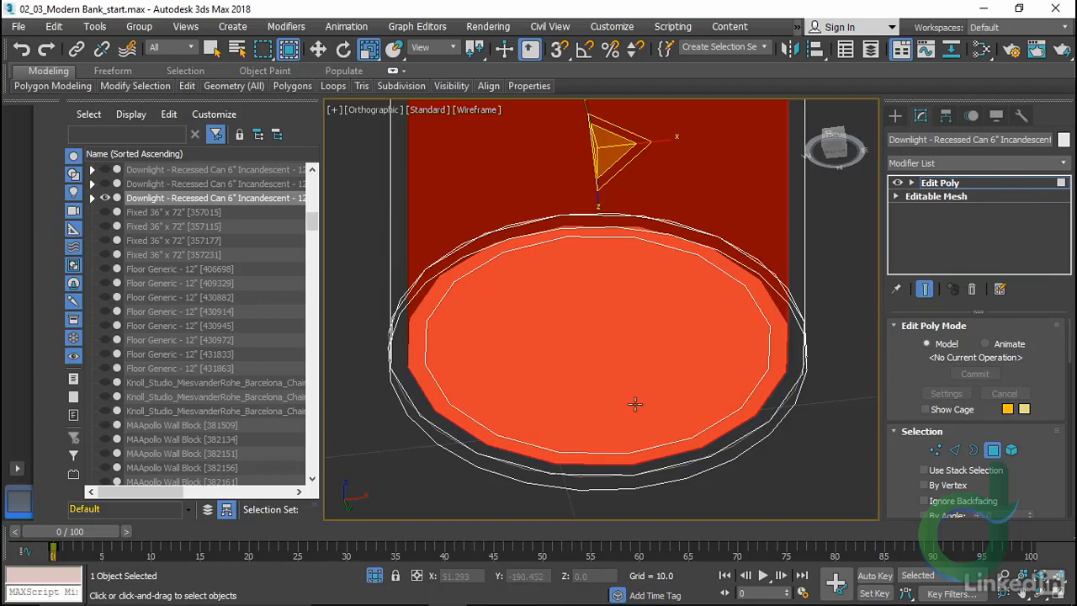
{"action": "key", "text": "ctrl+z"}
{"action": "key", "text": "ctrl+z"}
{"action": "key", "text": "ctrl+z"}
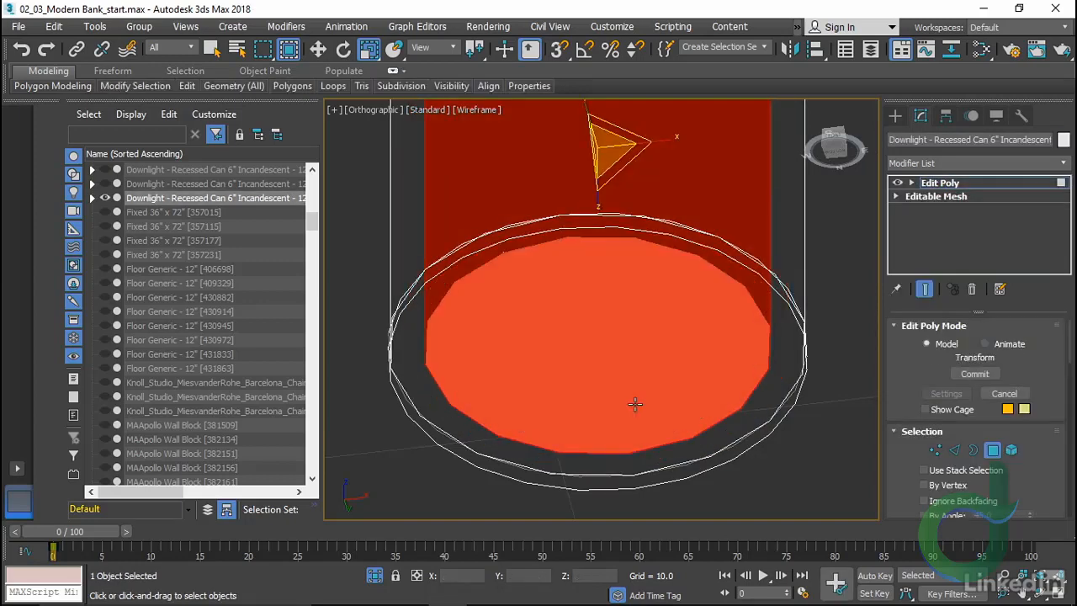
Frame the can in the Top view and switch its Edit Poly modifier to Vertex level
{"action": "key", "text": "t"}
{"action": "key", "text": "z"}
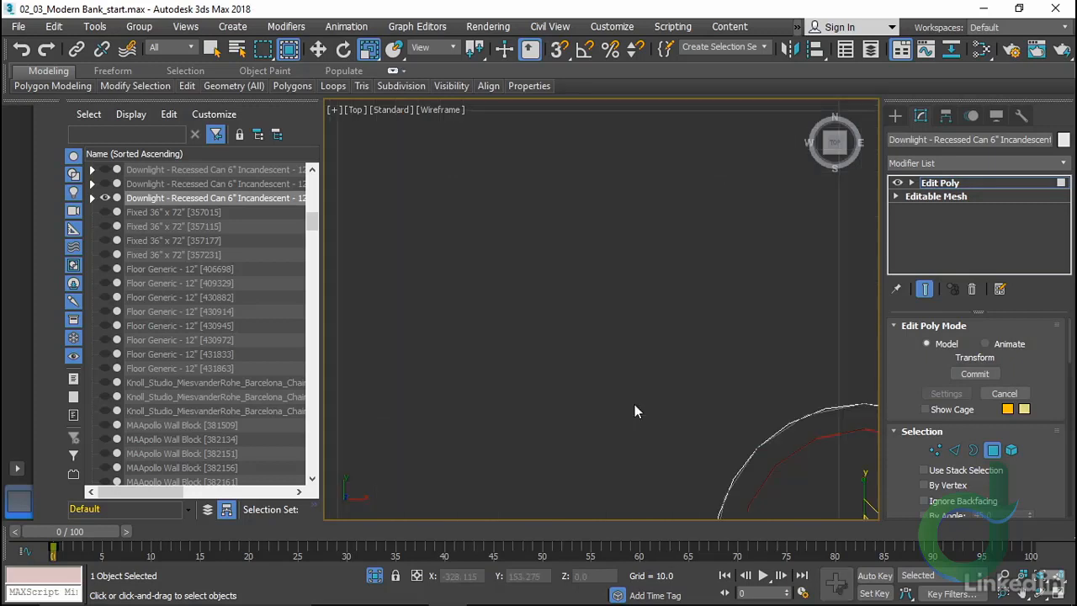
{"action": "middle_click_drag", "start_coordinate": [663, 410], "coordinate": [385, 188]}
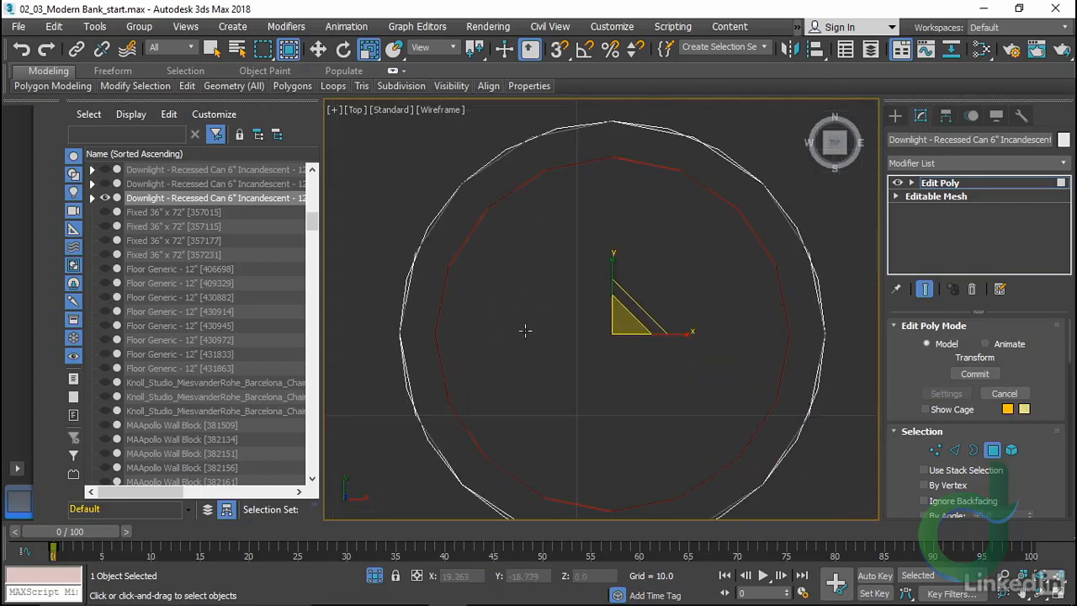
{"action": "key", "text": "z"}
{"action": "left_click", "coordinate": [822, 451]}
{"action": "key", "text": "1"}
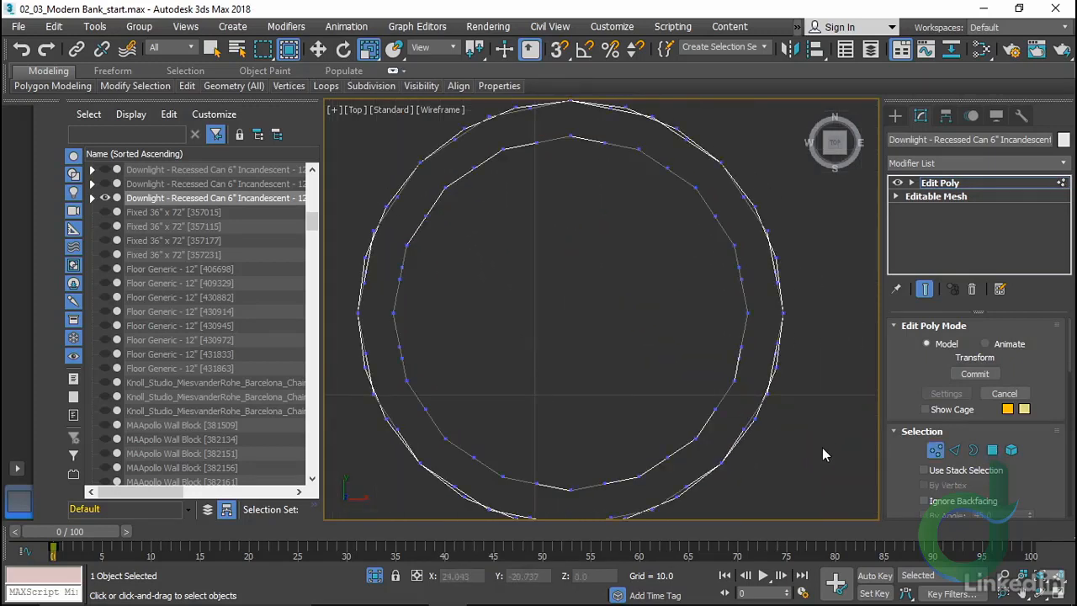
Select the inner wall's vertices with a circular selection region, scale them outward close to the outer wall, and leave Vertex level
{"action": "left_click", "coordinate": [263, 50]}
{"action": "left_click_drag", "start_coordinate": [262, 54], "coordinate": [263, 97]}
{"action": "left_click_drag", "start_coordinate": [558, 315], "coordinate": [751, 354]}
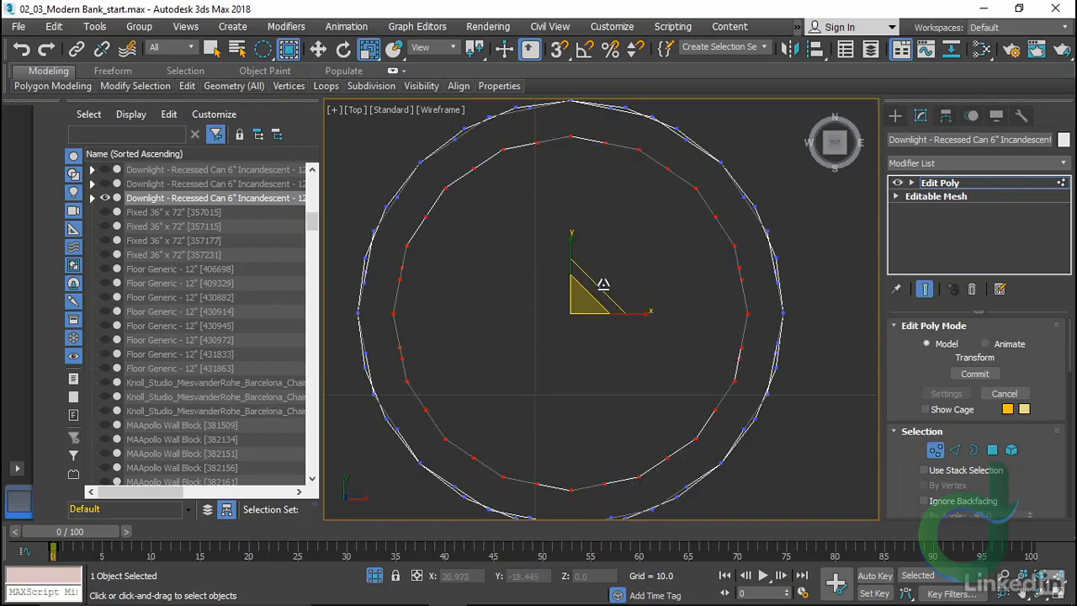
{"action": "left_click_drag", "start_coordinate": [601, 286], "coordinate": [609, 281]}
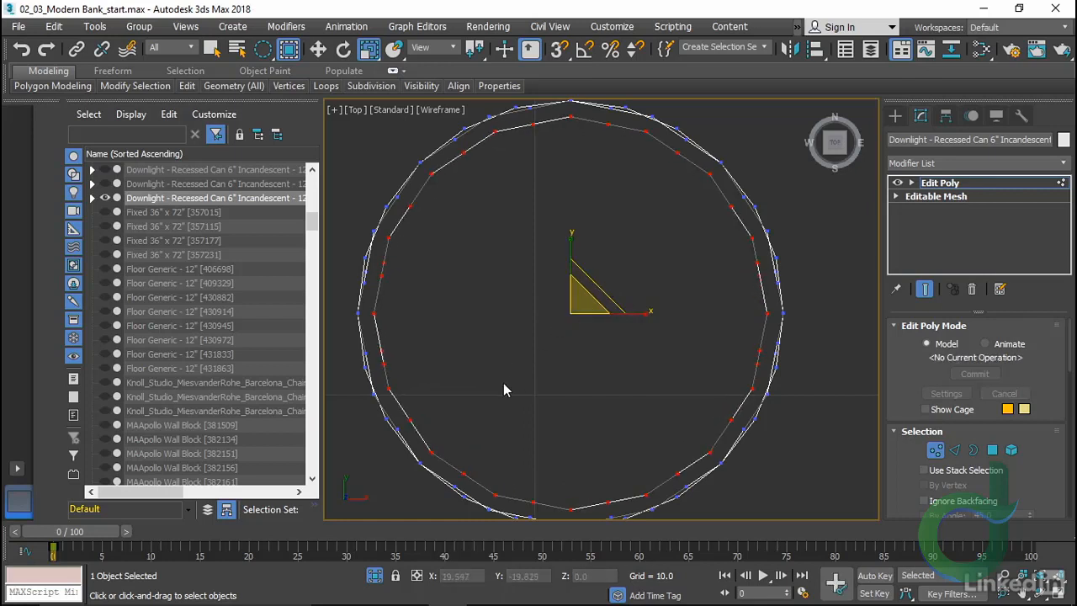
{"action": "left_click", "coordinate": [984, 182]}
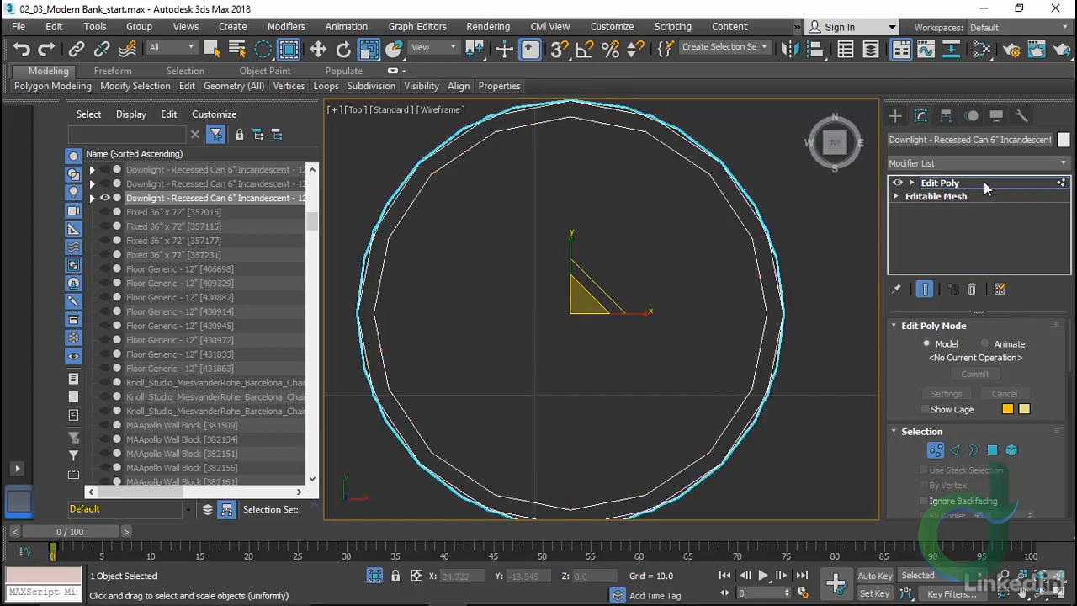
Examine the can from below in a shaded Perspective view, both deselected and selected
{"action": "key", "text": "f"}
{"action": "key", "text": "p"}
{"action": "key", "text": "z"}
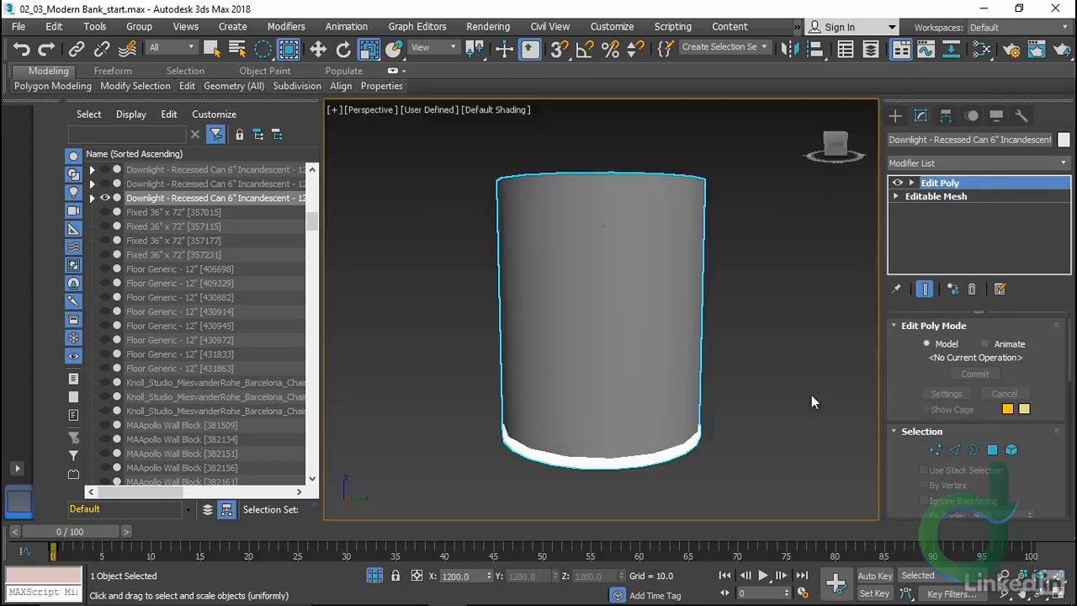
{"action": "middle_click_drag", "start_coordinate": [779, 410], "coordinate": [717, 349], "text": "alt"}
{"action": "left_click", "coordinate": [748, 350]}
{"action": "right_click", "coordinate": [761, 351]}
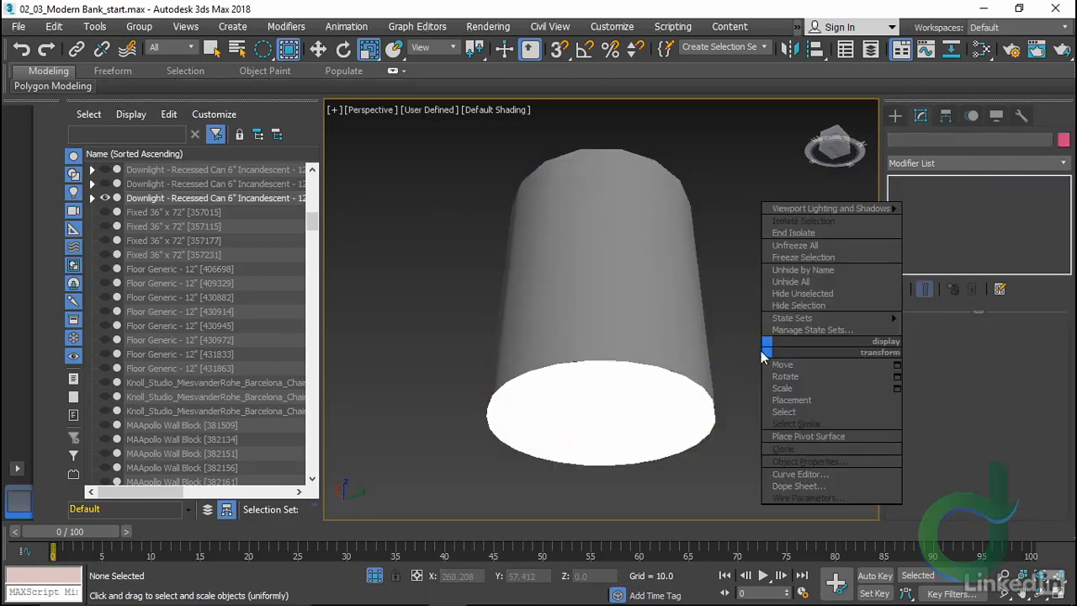
{"action": "left_click", "coordinate": [733, 353]}
{"action": "left_click", "coordinate": [709, 431]}
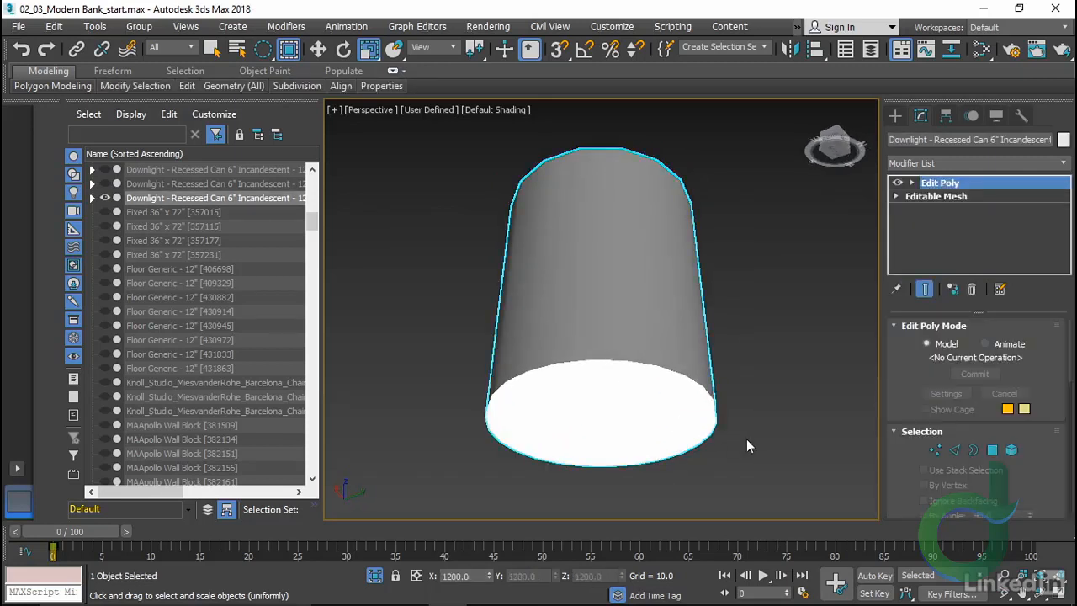
Activate Move, put the can's Edit Poly modifier at Vertex level, and show statistics in the viewport
{"action": "key", "text": "w"}
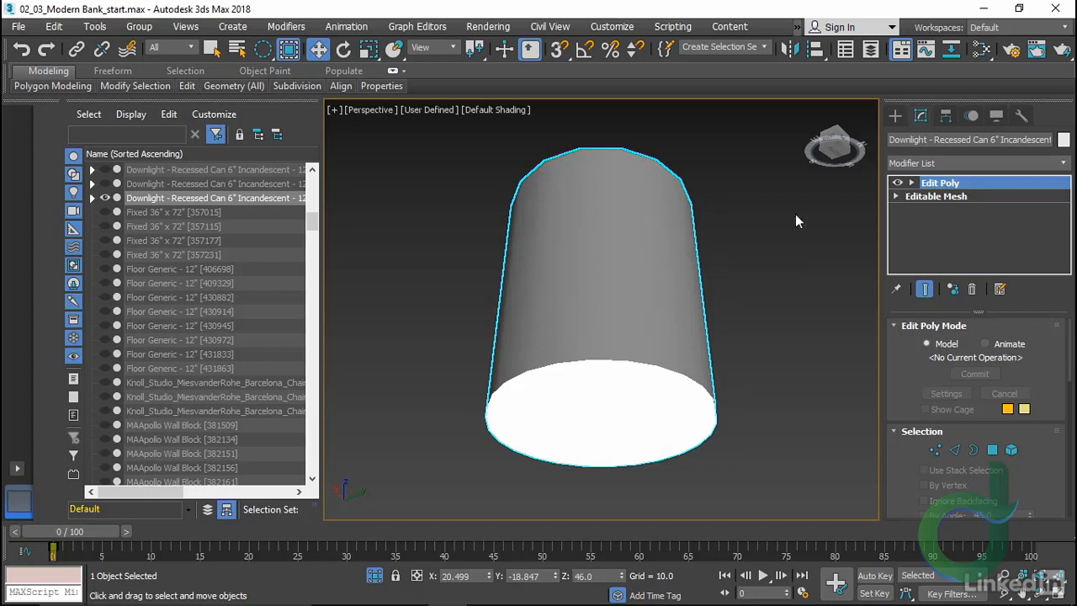
{"action": "key", "text": "1"}
{"action": "left_click", "coordinate": [794, 254]}
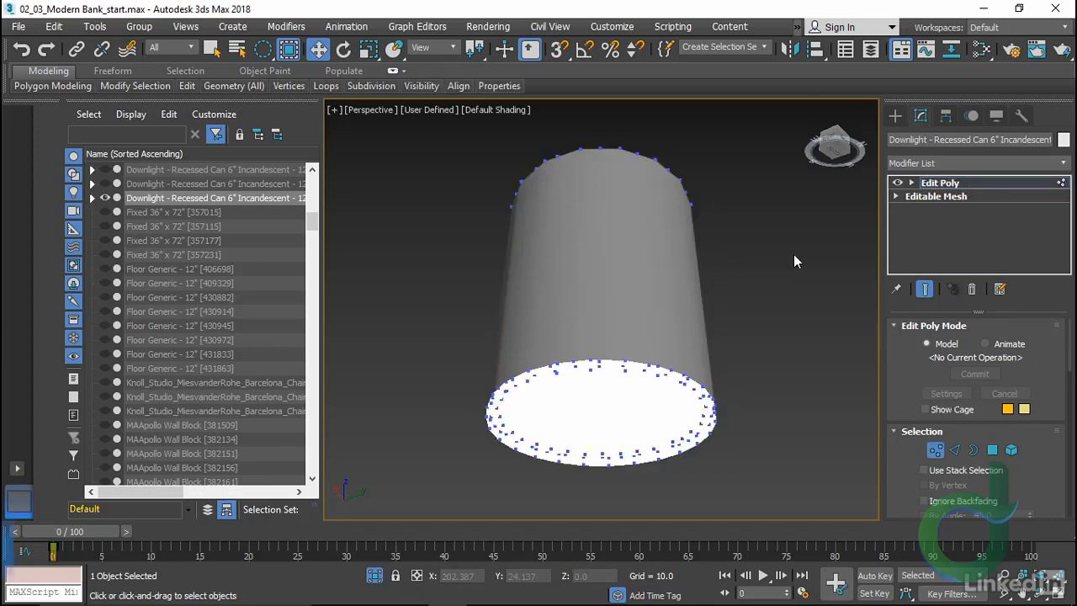
{"action": "key", "text": "7"}
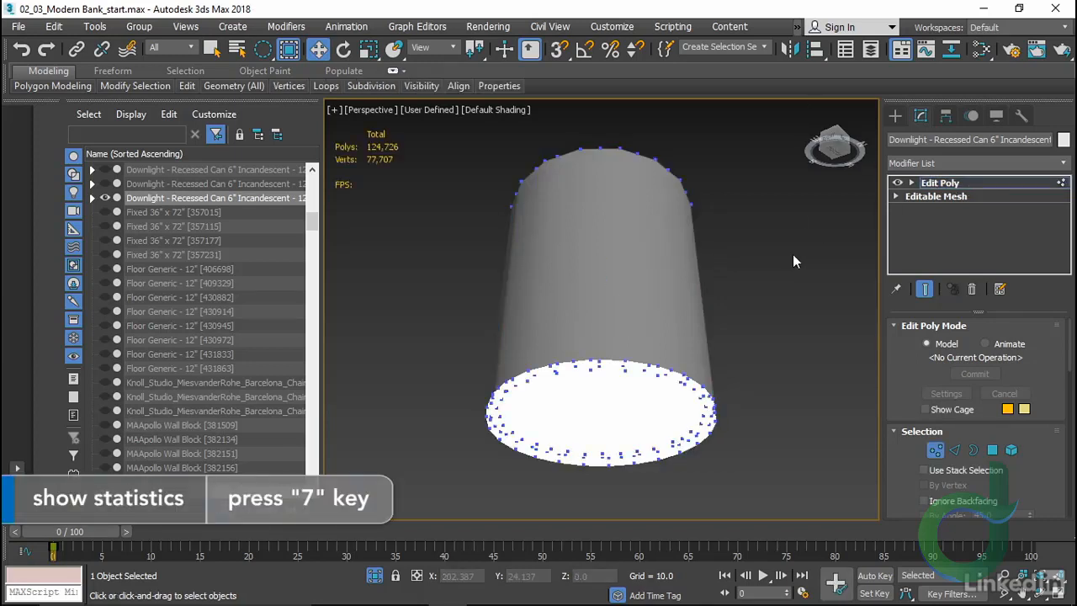
Set the viewport statistics to report only the selection and return the can to object level
{"action": "left_click", "coordinate": [333, 110]}
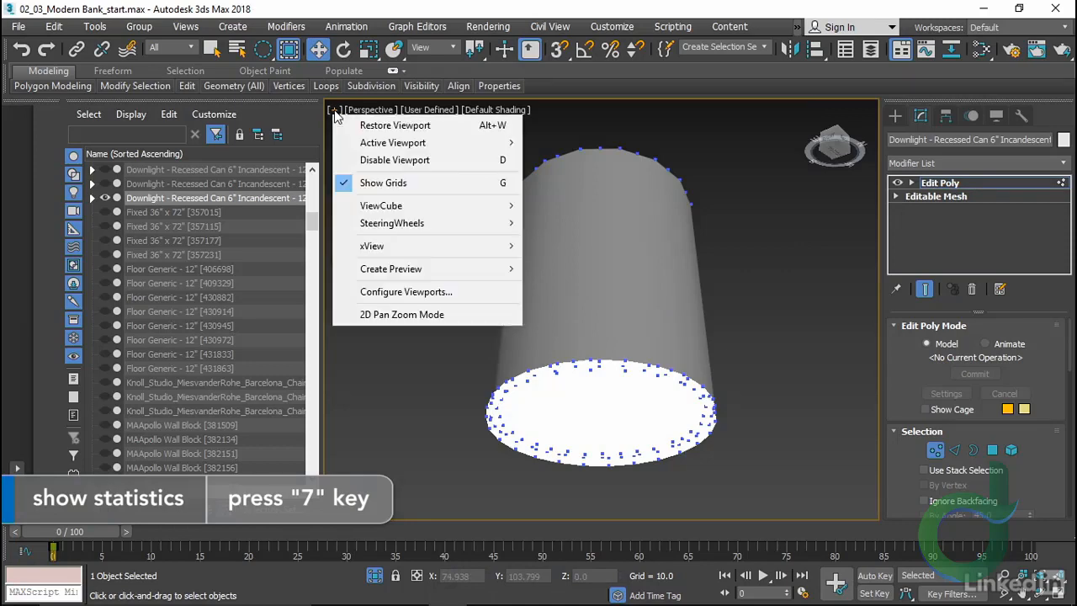
{"action": "left_click", "coordinate": [399, 291]}
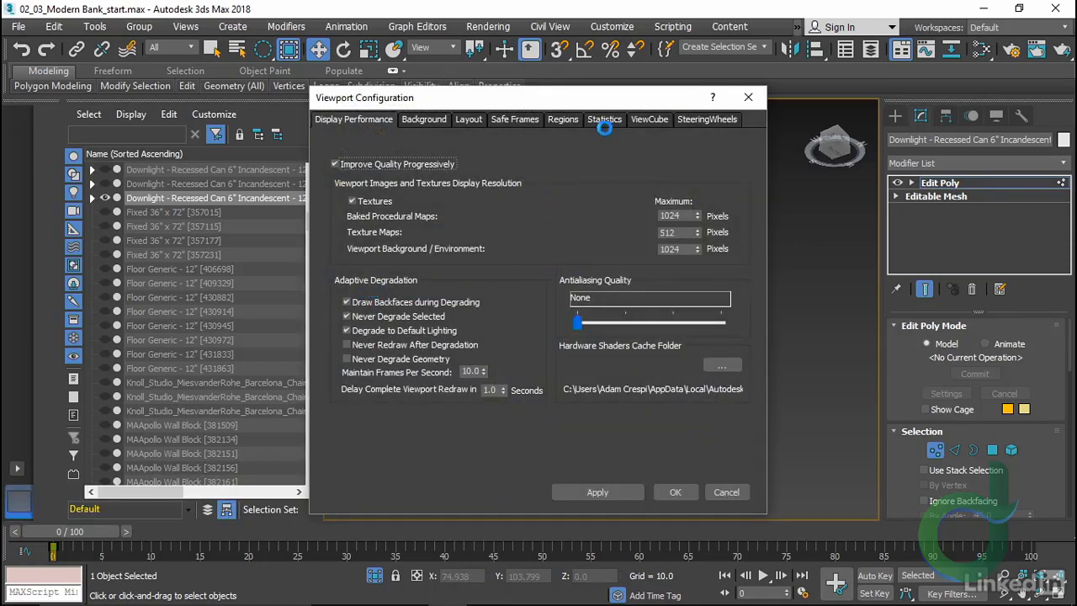
{"action": "left_click", "coordinate": [605, 121]}
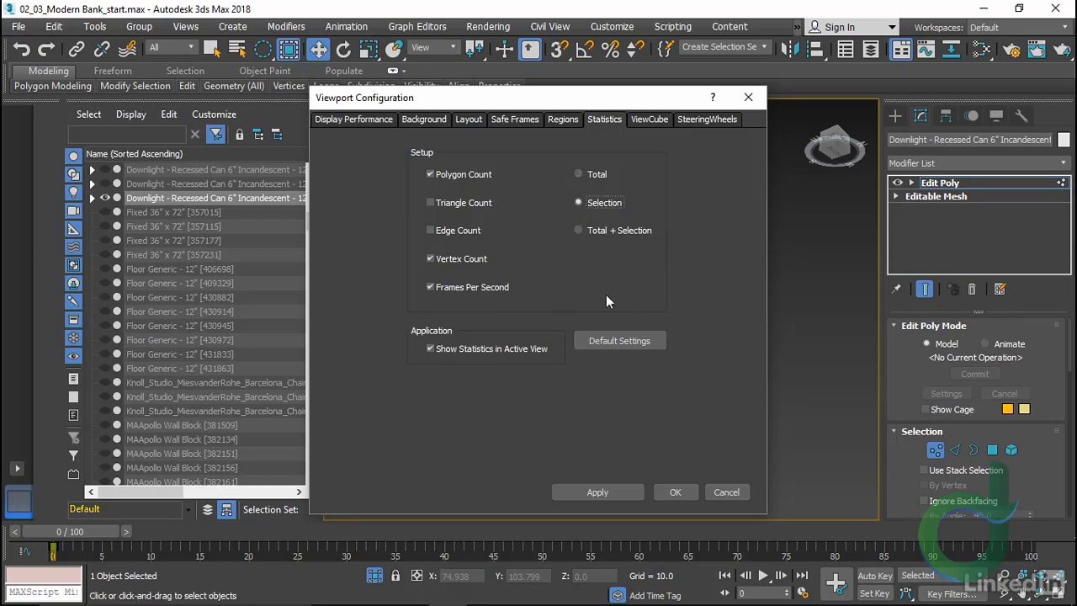
{"action": "left_click", "coordinate": [675, 492]}
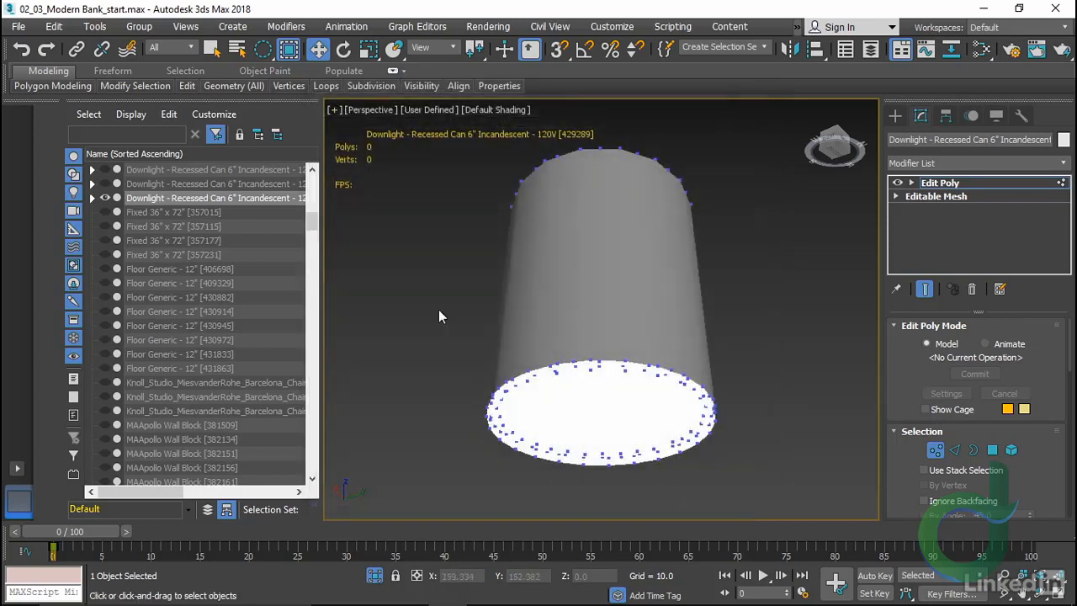
{"action": "right_click", "coordinate": [572, 274]}
{"action": "left_click", "coordinate": [551, 250]}
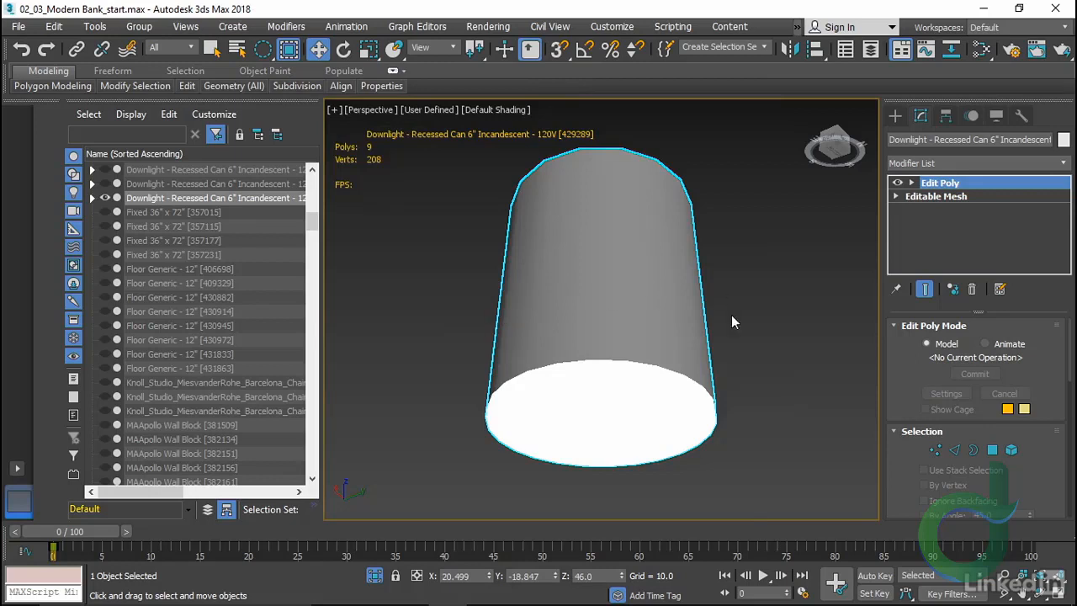
Compare the can's polygon and vertex counts at its Editable Mesh base and its Edit Poly modifier, holding the scene
{"action": "left_click", "coordinate": [953, 200]}
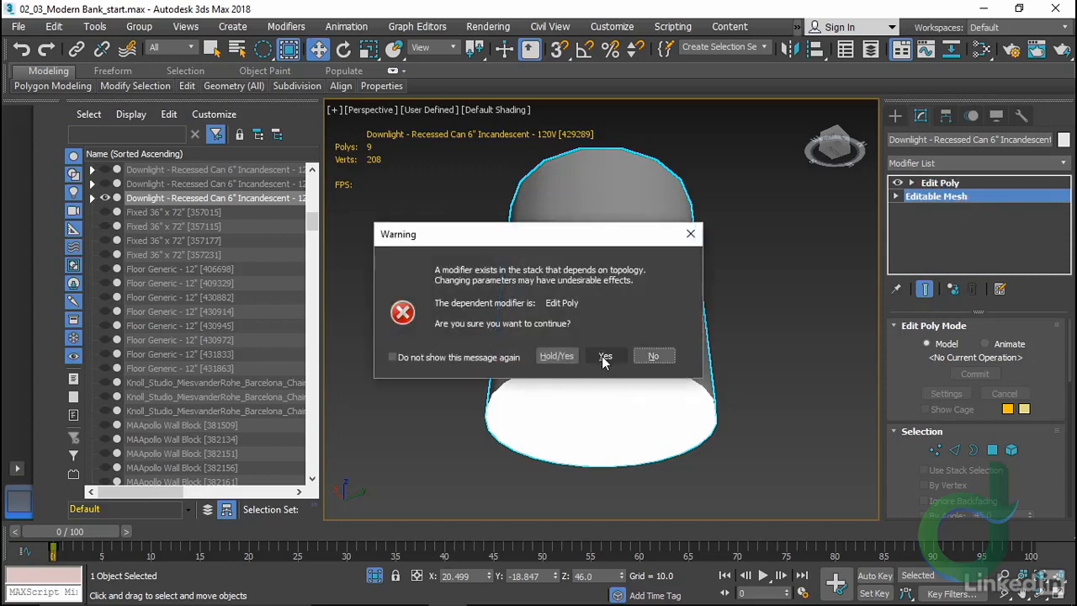
{"action": "left_click", "coordinate": [557, 356]}
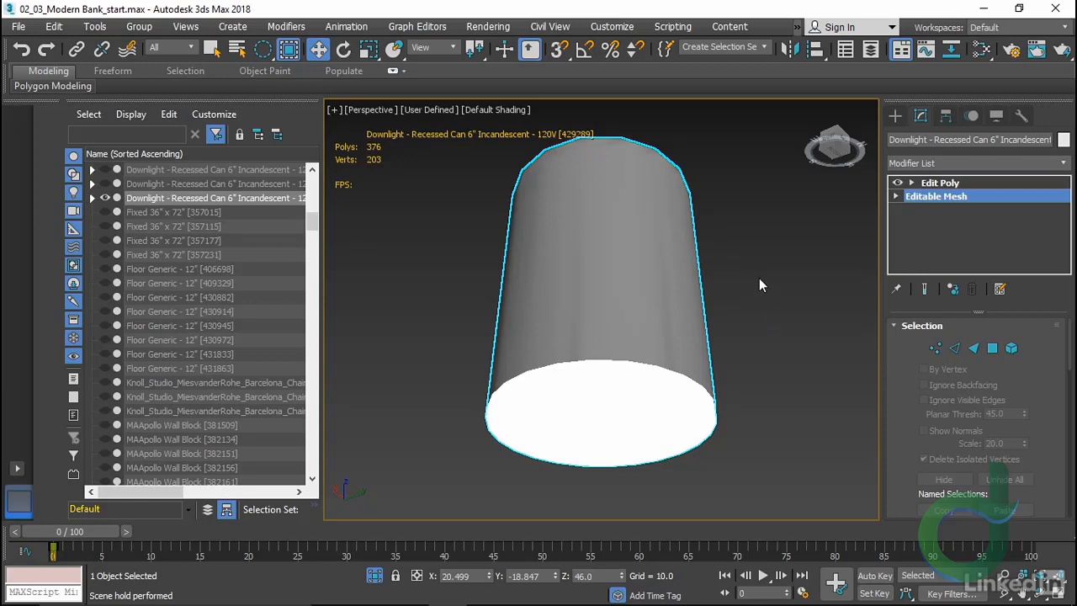
{"action": "left_click", "coordinate": [956, 183]}
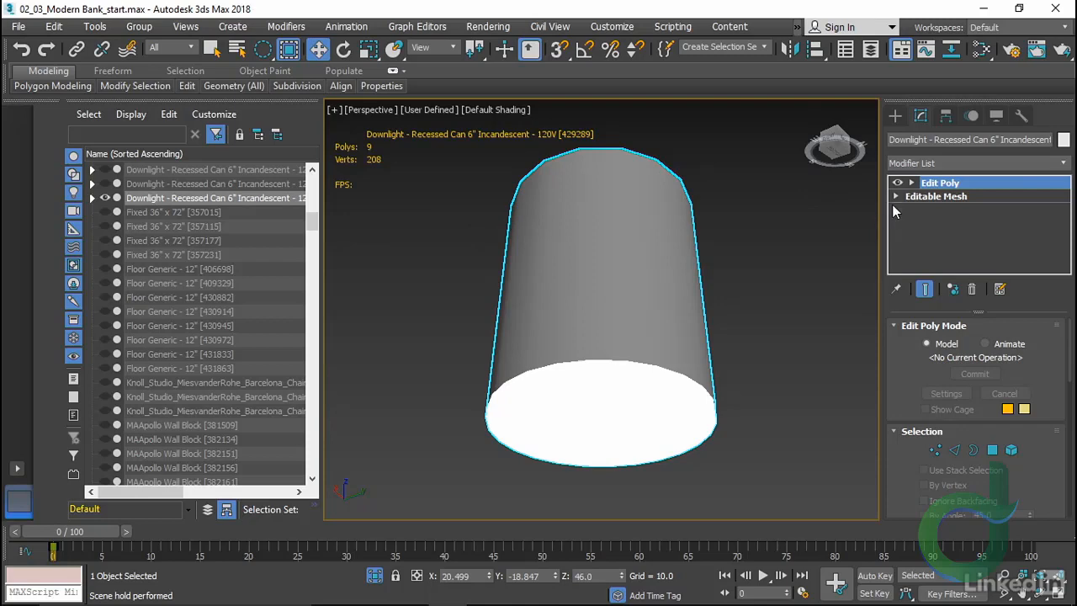
Add the triangle count to the viewport statistics
{"action": "left_click", "coordinate": [335, 111]}
{"action": "left_click", "coordinate": [420, 291]}
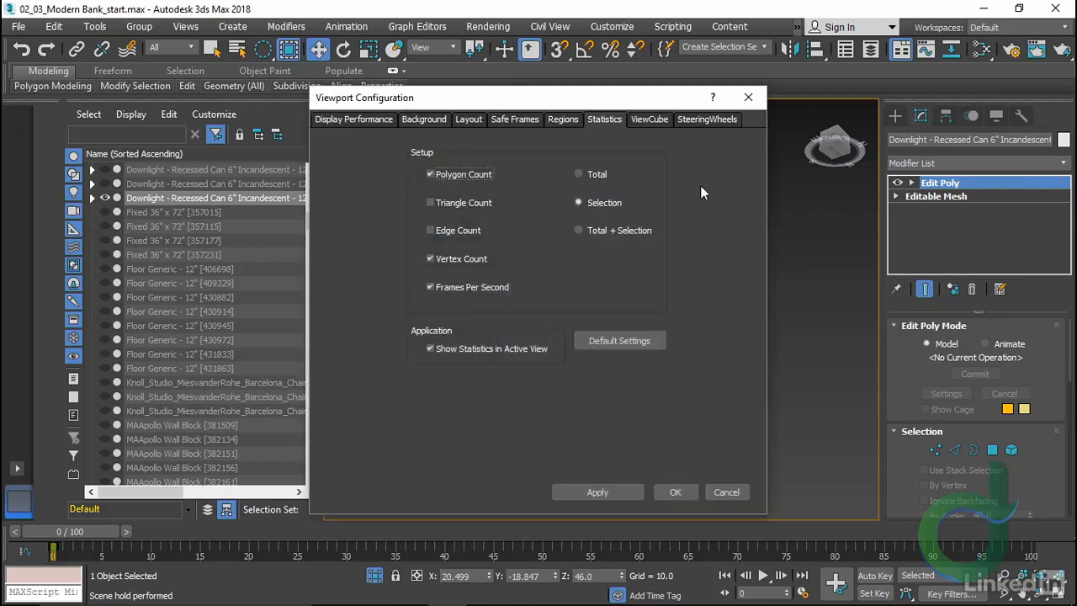
{"action": "left_click", "coordinate": [471, 202]}
{"action": "left_click", "coordinate": [669, 492]}
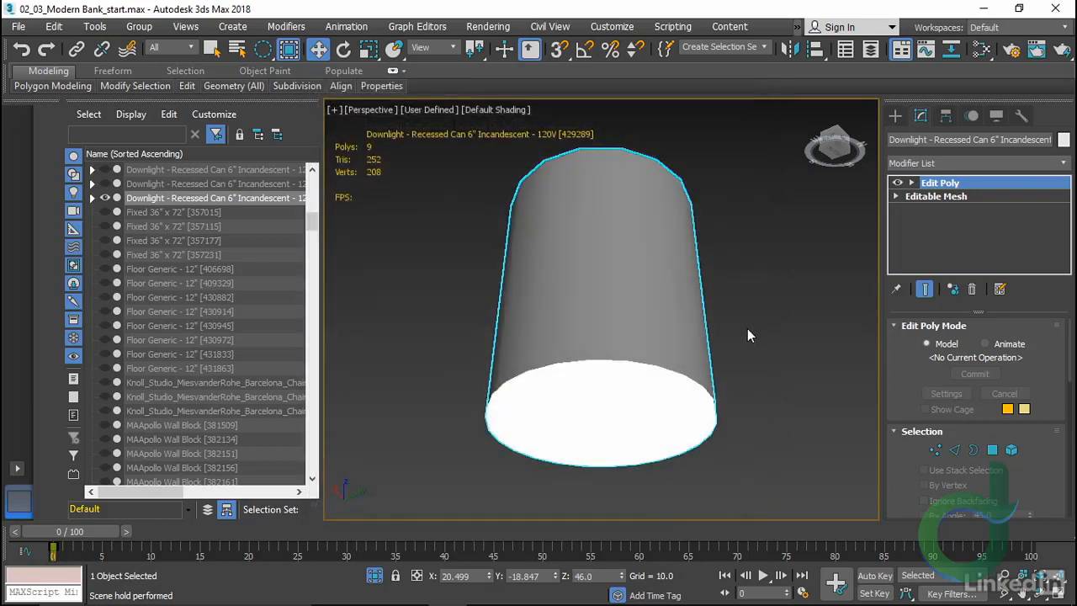
Compare the can's triangle count between the Editable Mesh base and the Edit Poly modifier, holding the scene again
{"action": "middle_click_drag", "start_coordinate": [747, 330], "coordinate": [757, 323]}
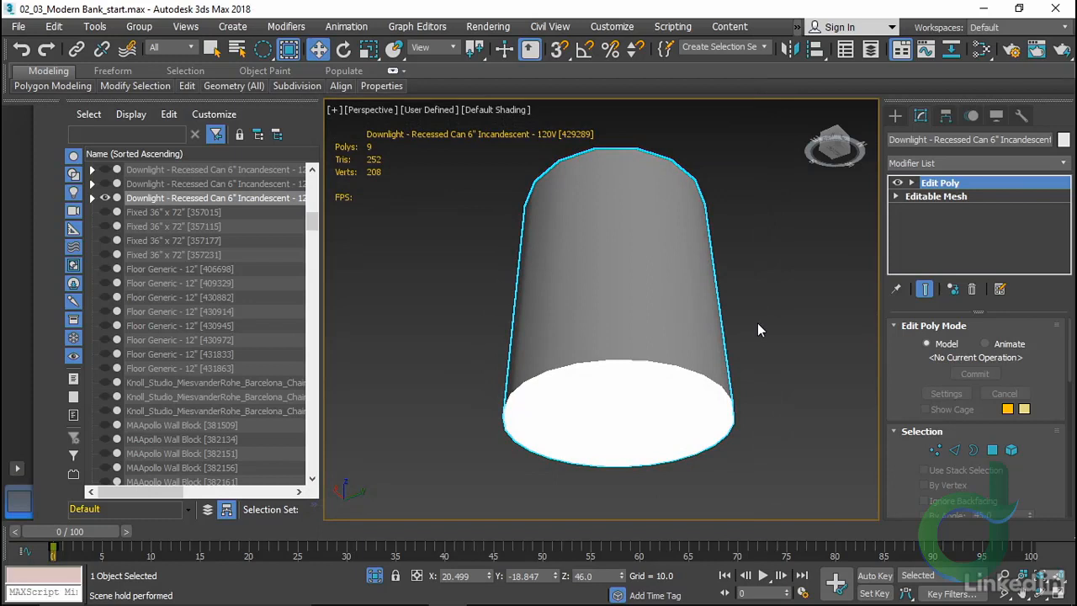
{"action": "left_click", "coordinate": [957, 196]}
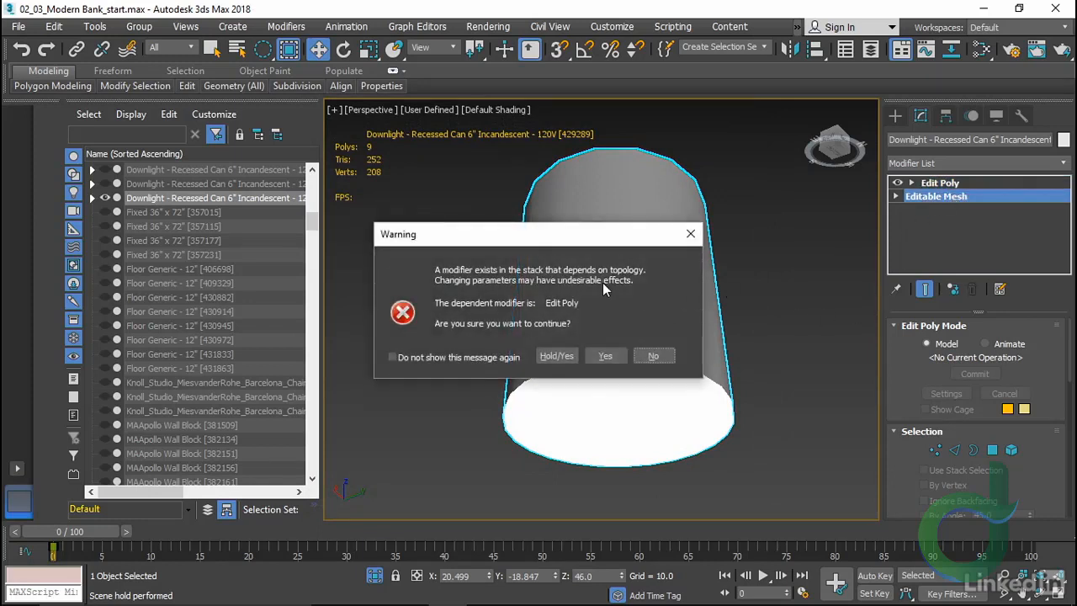
{"action": "left_click", "coordinate": [555, 356]}
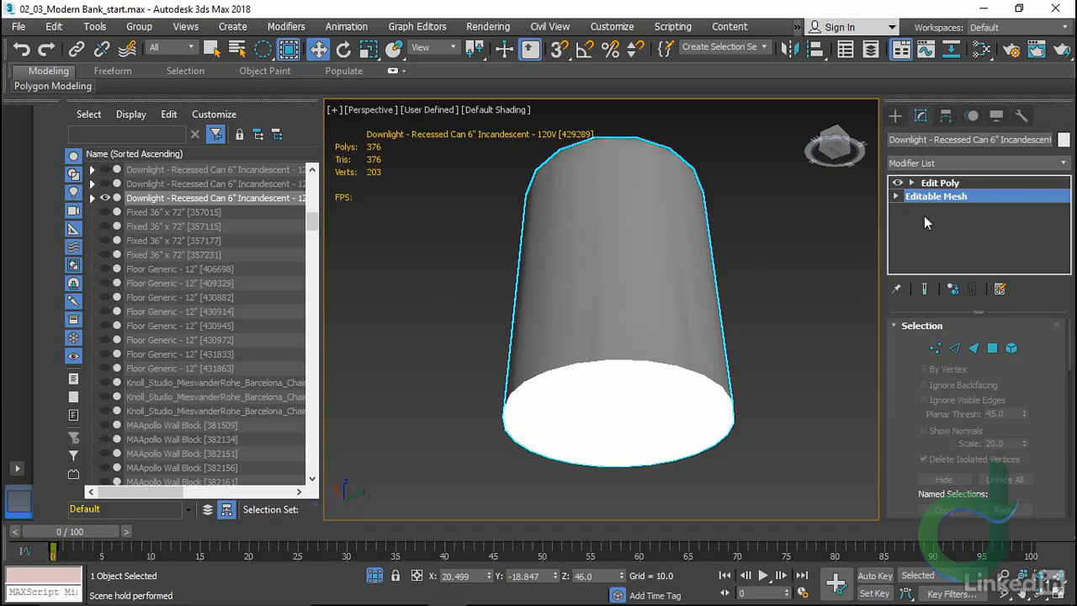
{"action": "left_click", "coordinate": [958, 196]}
{"action": "left_click", "coordinate": [957, 184]}
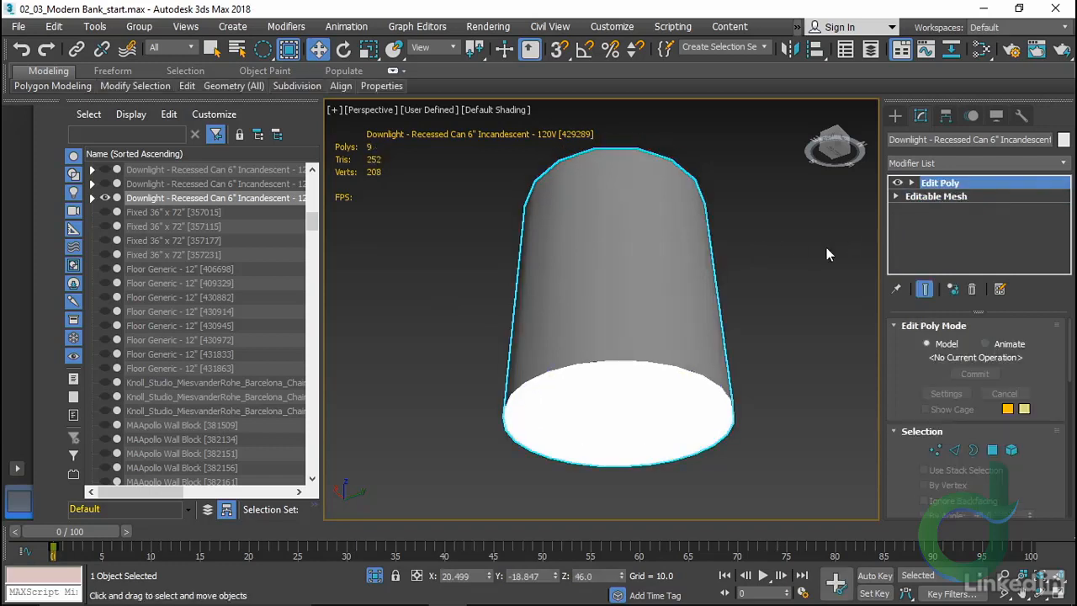
Deselect the can and end its isolation to restore the whole bank model
{"action": "left_click", "coordinate": [752, 266]}
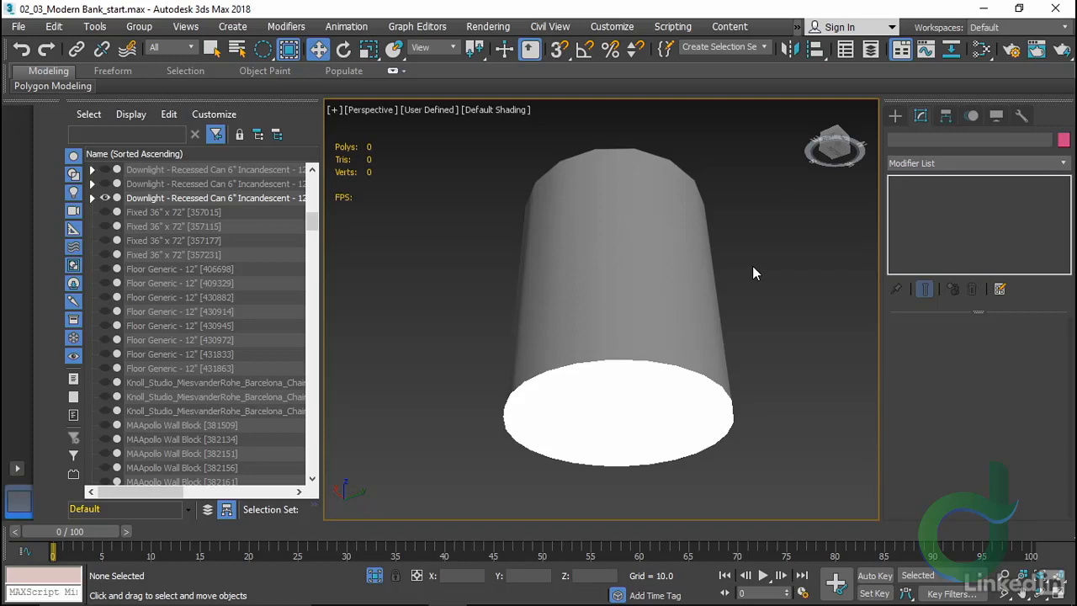
{"action": "left_click", "coordinate": [609, 278]}
{"action": "right_click", "coordinate": [584, 263]}
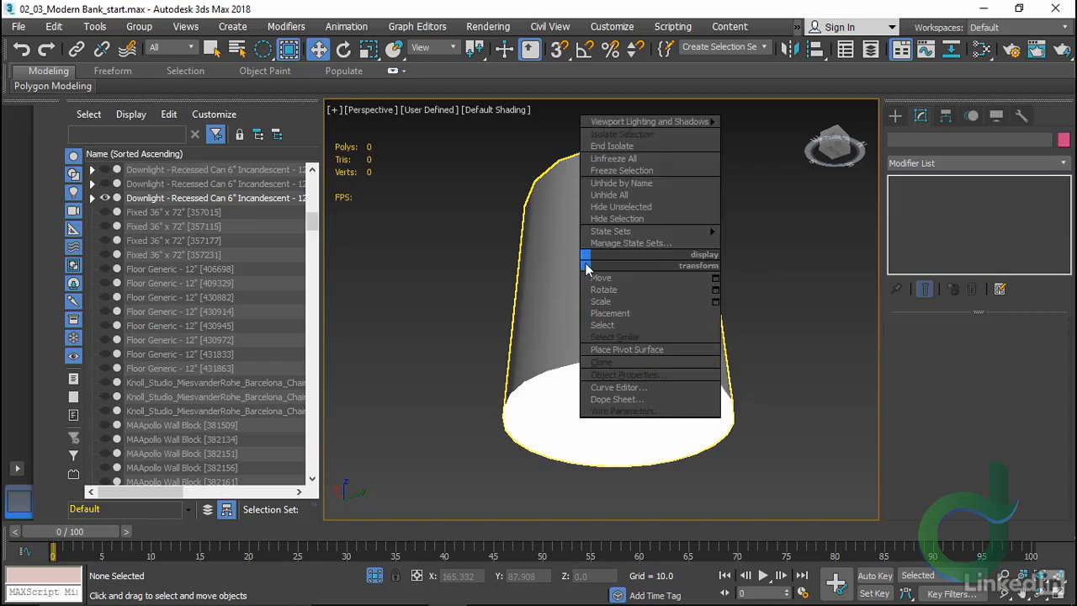
{"action": "left_click", "coordinate": [611, 146]}
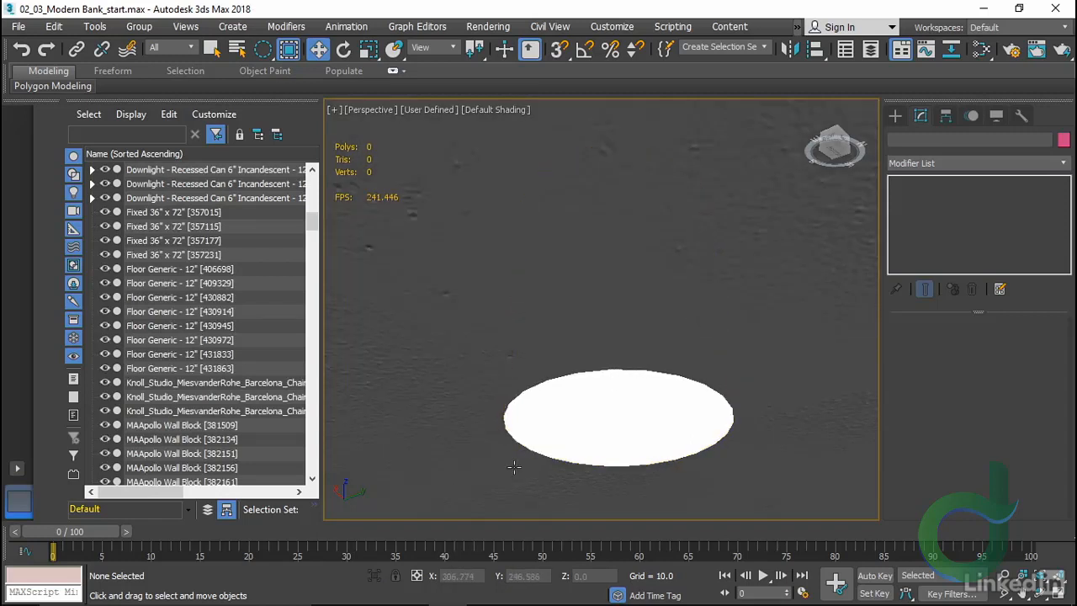
Reselect the can in its ceiling context, inspect its vertices at Vertex level, and return to object level
{"action": "left_click", "coordinate": [594, 433]}
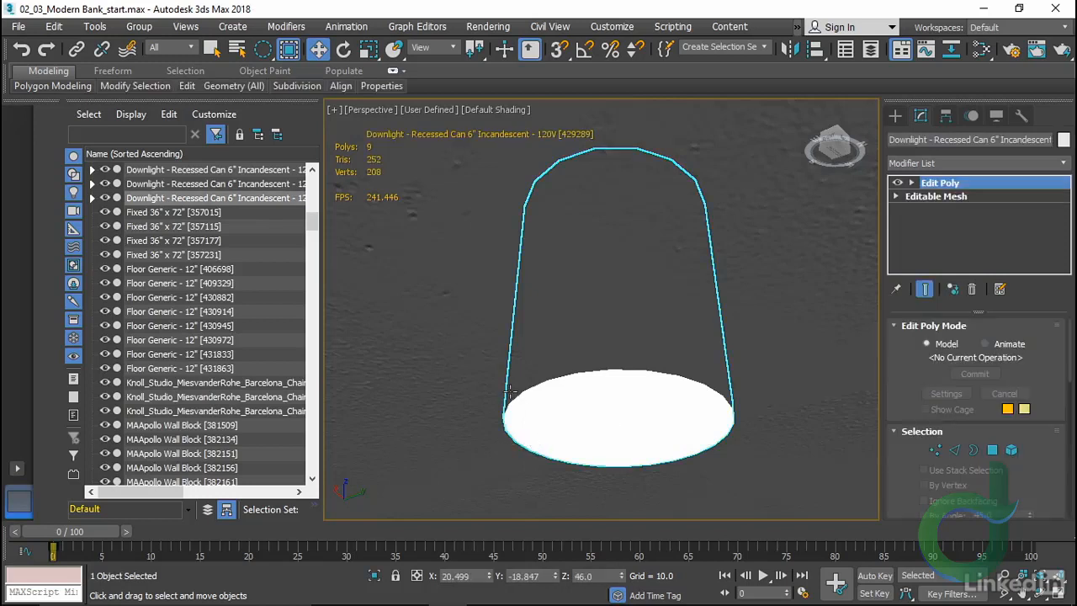
{"action": "key", "text": "1"}
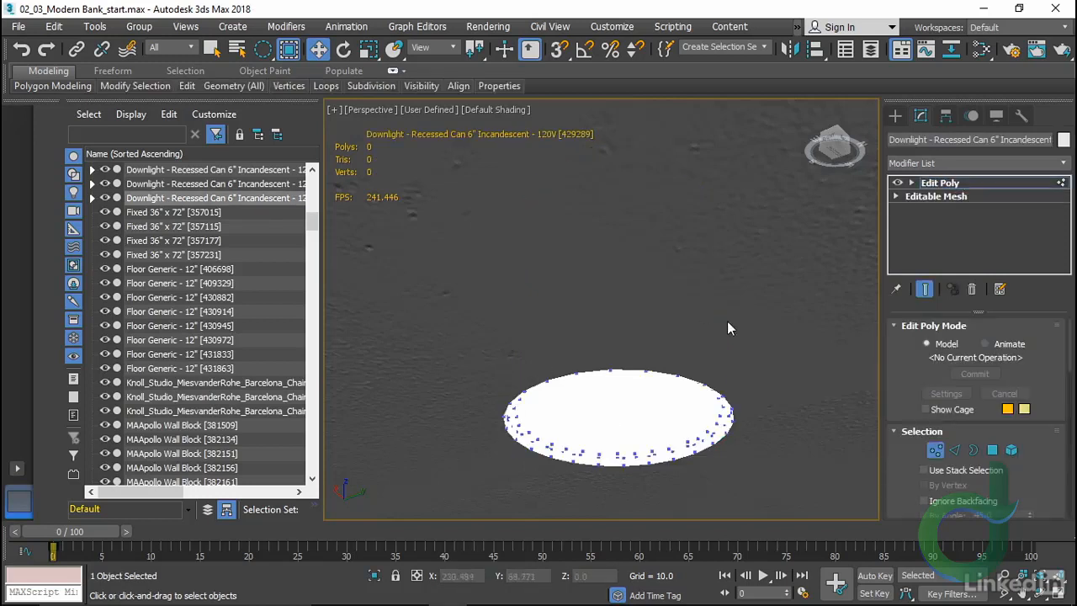
{"action": "left_click", "coordinate": [965, 185]}
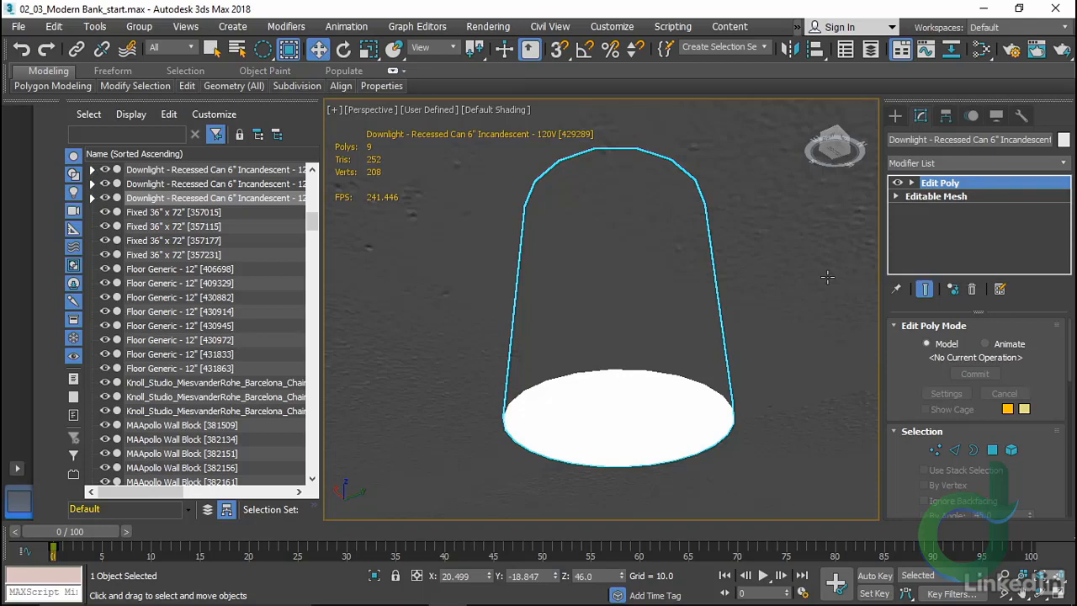
Select the nearest Barcelona chair through the Entry camera, isolate it, and show it in the Perspective view
{"action": "key", "text": "c"}
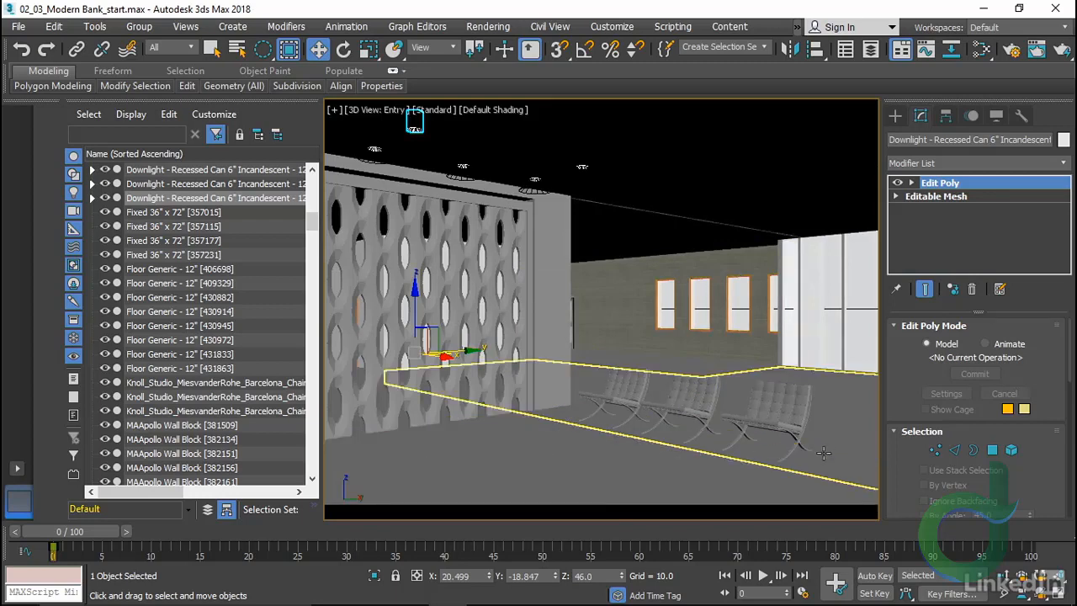
{"action": "right_click", "coordinate": [784, 436]}
{"action": "left_click", "coordinate": [763, 421]}
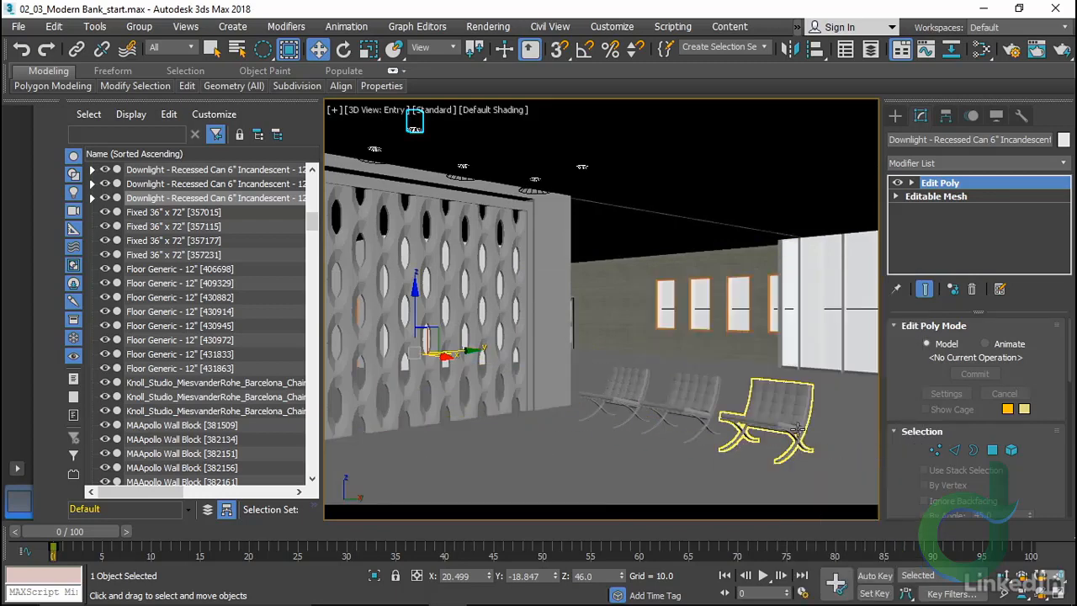
{"action": "left_click", "coordinate": [761, 414]}
{"action": "right_click", "coordinate": [603, 312]}
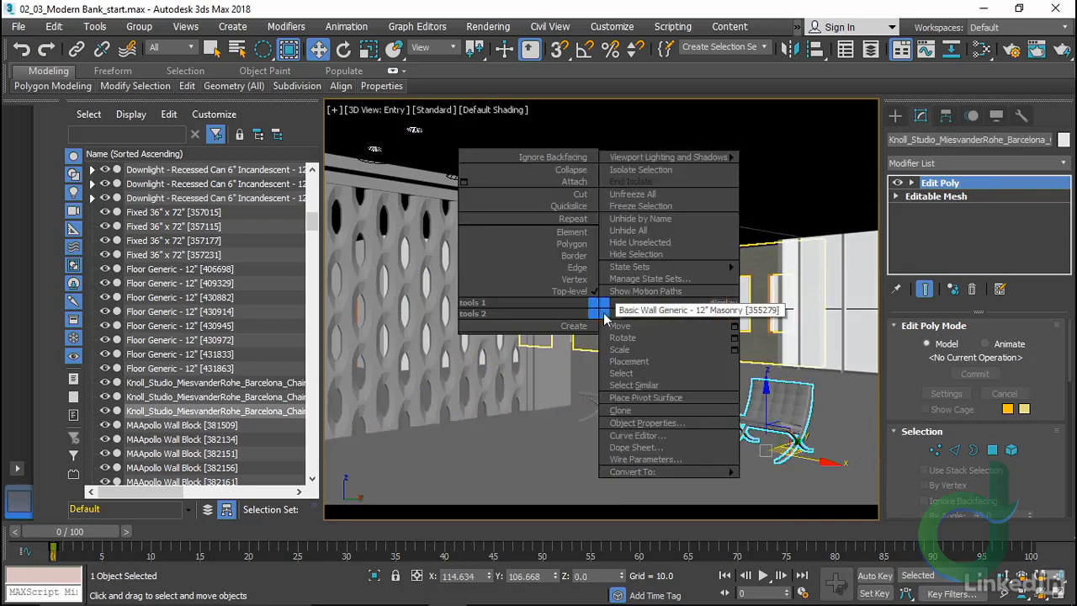
{"action": "left_click", "coordinate": [660, 173]}
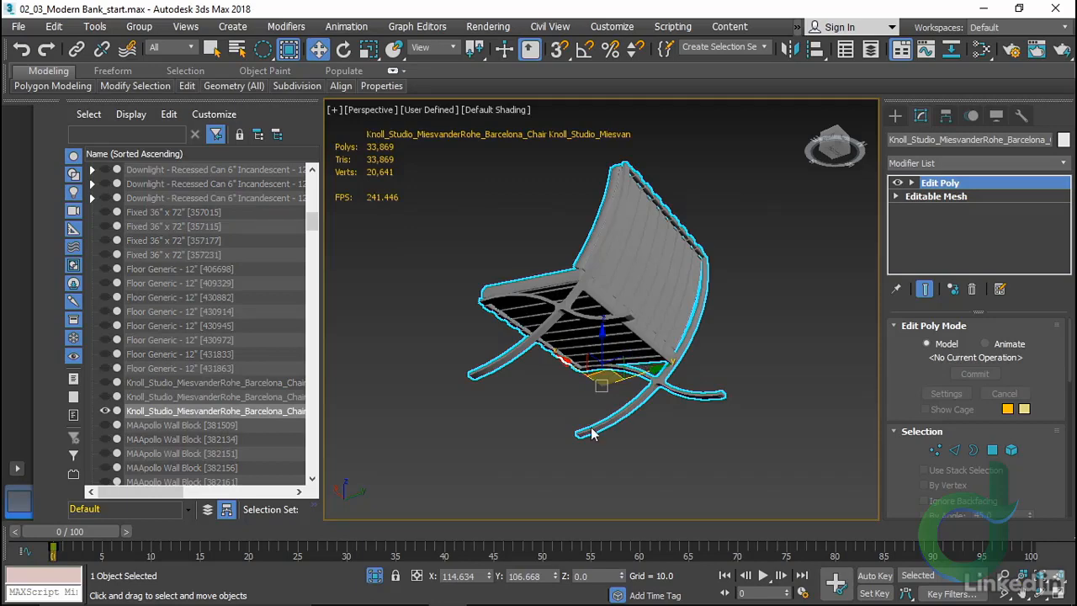
Examine the mesh density of the chair's legs, straps and seat cushion up close with edged faces displayed
{"action": "middle_click_drag", "start_coordinate": [498, 391], "coordinate": [590, 417], "text": "alt"}
{"action": "scroll", "coordinate": [611, 428], "scroll_direction": "up", "scroll_amount": 5}
{"action": "scroll", "coordinate": [592, 418], "scroll_direction": "down", "scroll_amount": 2}
{"action": "middle_click_drag", "start_coordinate": [609, 329], "coordinate": [628, 411]}
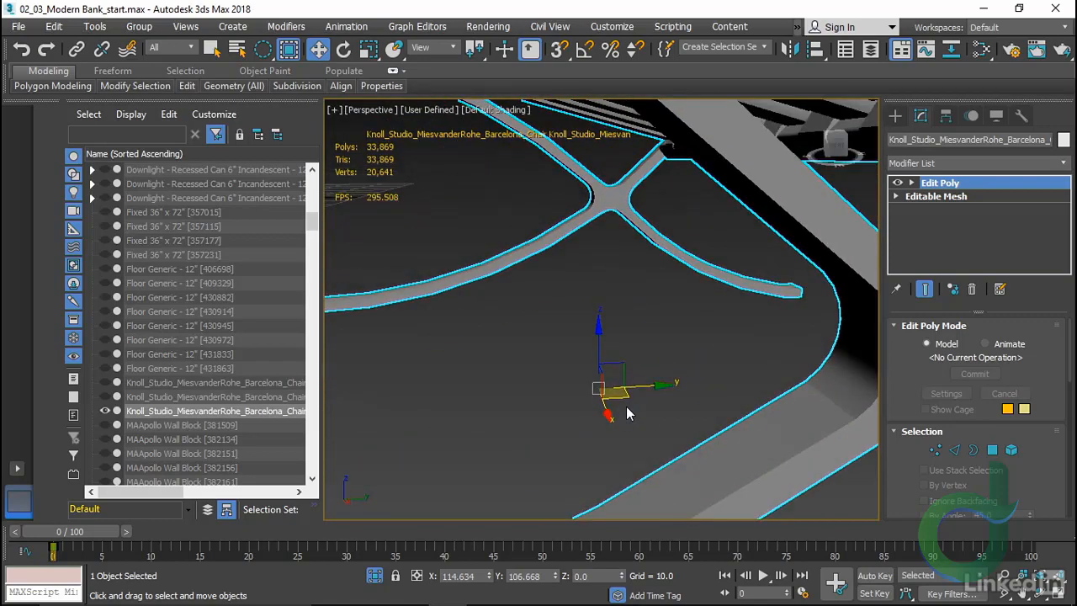
{"action": "scroll", "coordinate": [628, 409], "scroll_direction": "down", "scroll_amount": 3}
{"action": "mouse_move", "coordinate": [660, 462]}
{"action": "middle_mouse_down", "text": "alt"}
{"action": "mouse_move", "coordinate": [704, 457]}
{"action": "mouse_move", "coordinate": [663, 441]}
{"action": "middle_mouse_up", "text": "alt"}
{"action": "key", "text": "F4"}
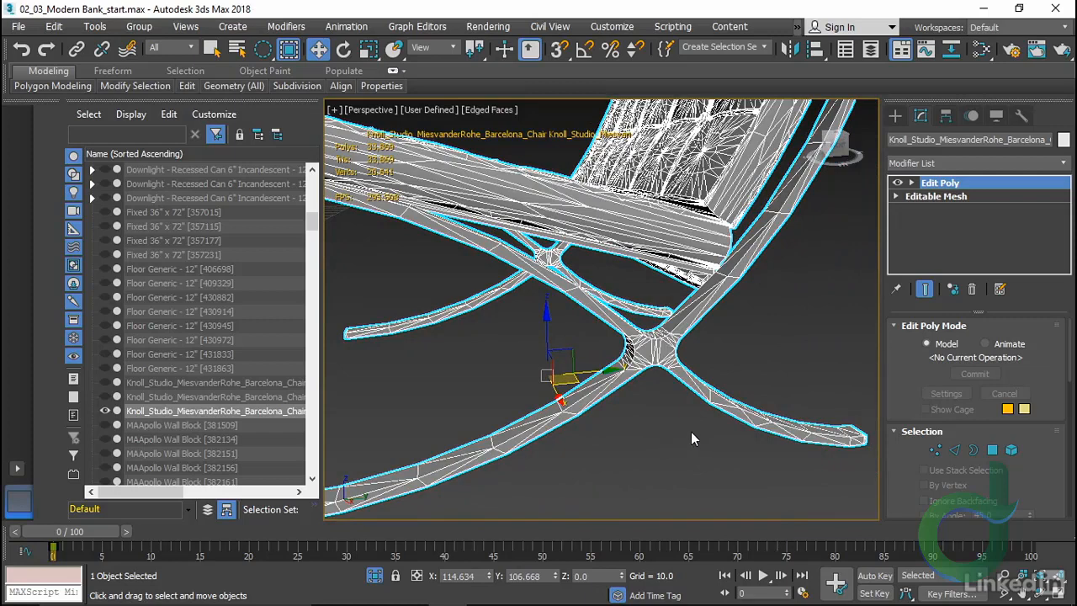
{"action": "middle_click_drag", "start_coordinate": [675, 408], "coordinate": [641, 353], "text": "alt"}
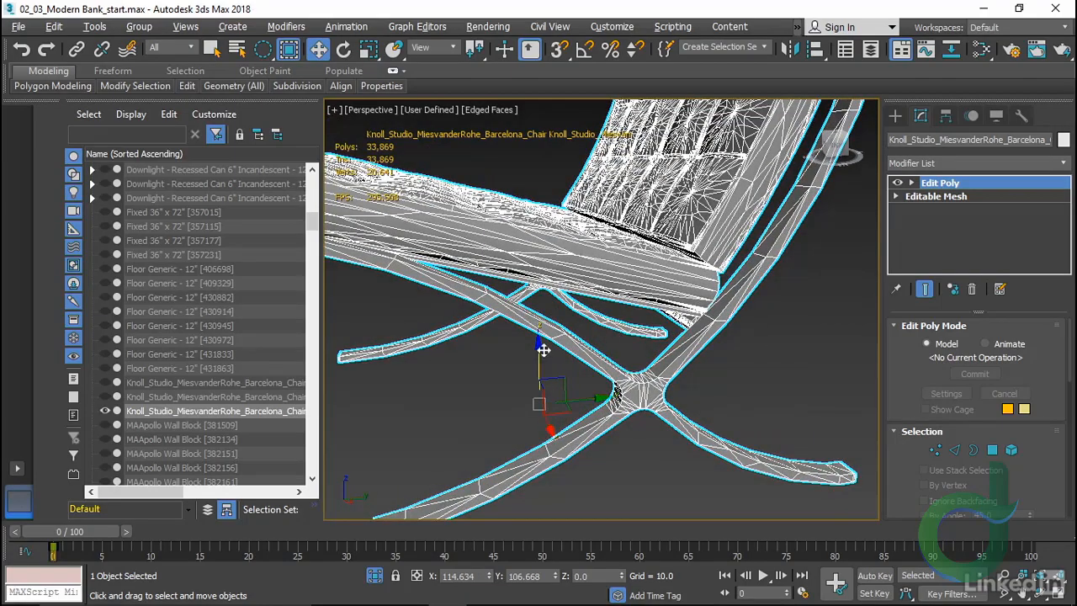
{"action": "middle_click_drag", "start_coordinate": [543, 351], "coordinate": [637, 373], "text": "alt"}
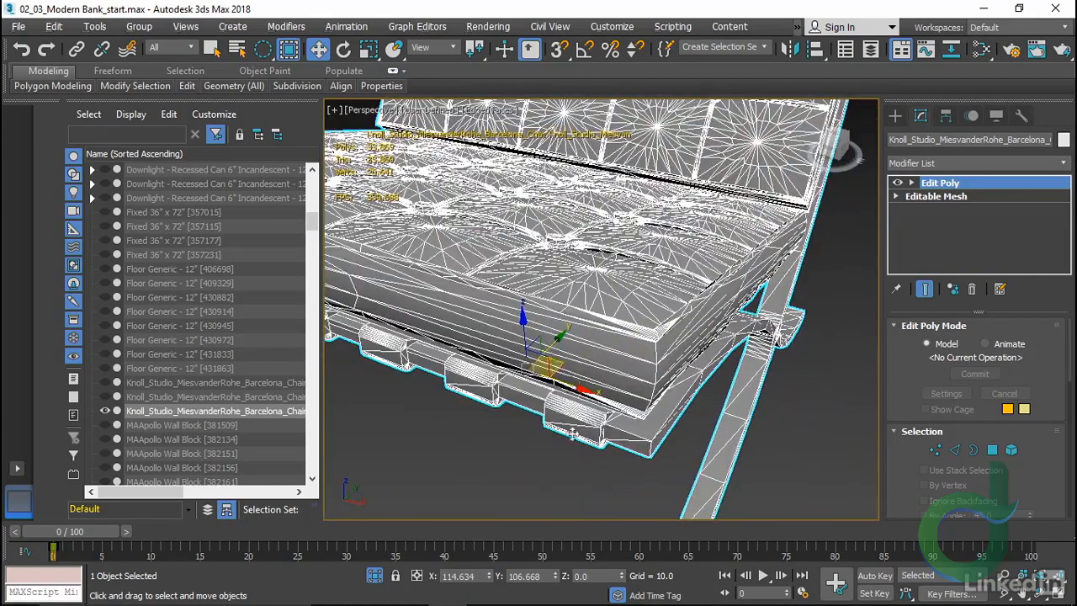
{"action": "scroll", "coordinate": [648, 341], "scroll_direction": "up", "scroll_amount": 2}
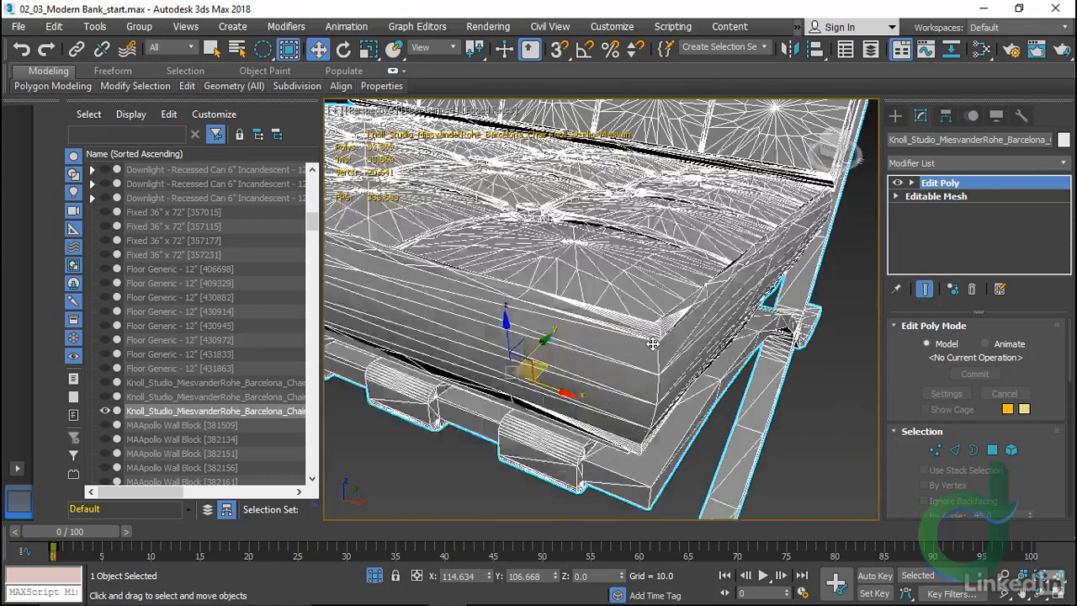
{"action": "scroll", "coordinate": [655, 353], "scroll_direction": "up", "scroll_amount": 2}
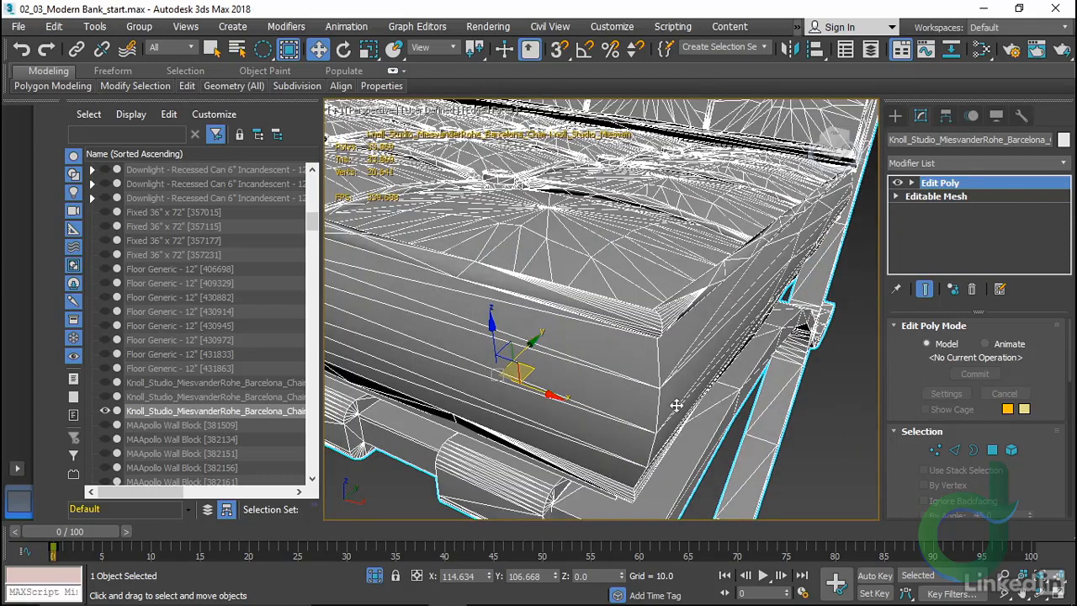
{"action": "middle_click_drag", "start_coordinate": [677, 404], "coordinate": [618, 451], "text": "alt"}
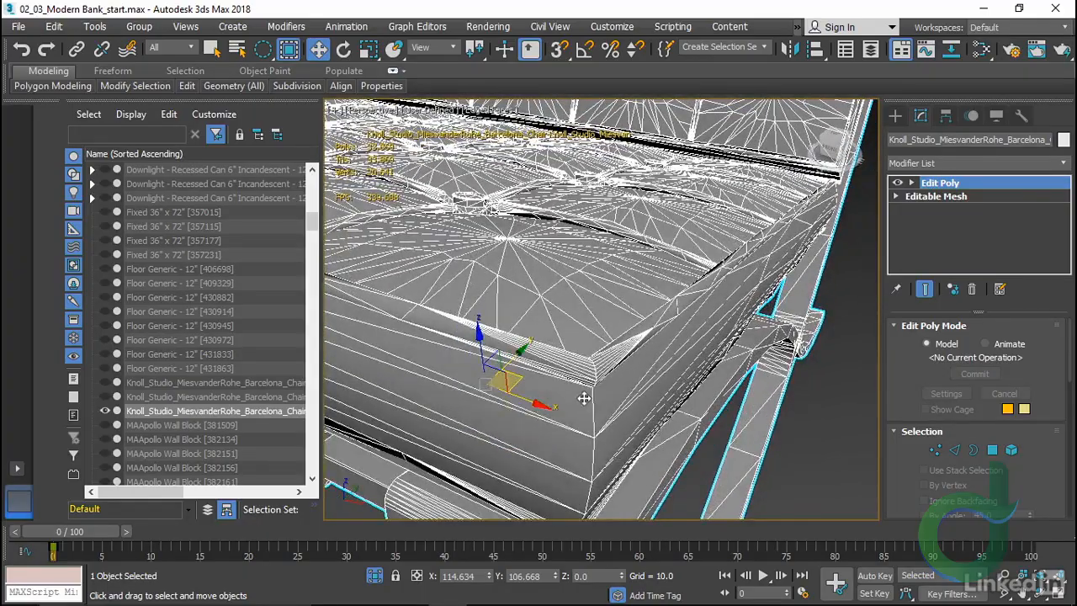
{"action": "middle_click_drag", "start_coordinate": [545, 440], "coordinate": [662, 247]}
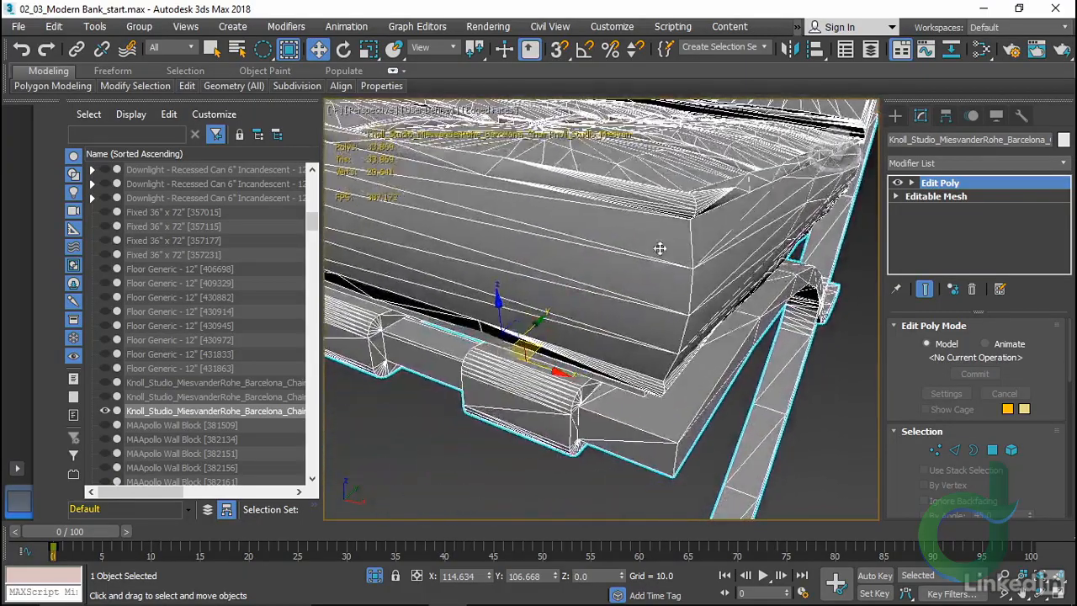
At Edge level, remove two neighbouring lengthwise edges from the lower part of the front strap's rounded surface on the Barcelona chair
{"action": "scroll", "coordinate": [523, 420], "scroll_direction": "up", "scroll_amount": 5}
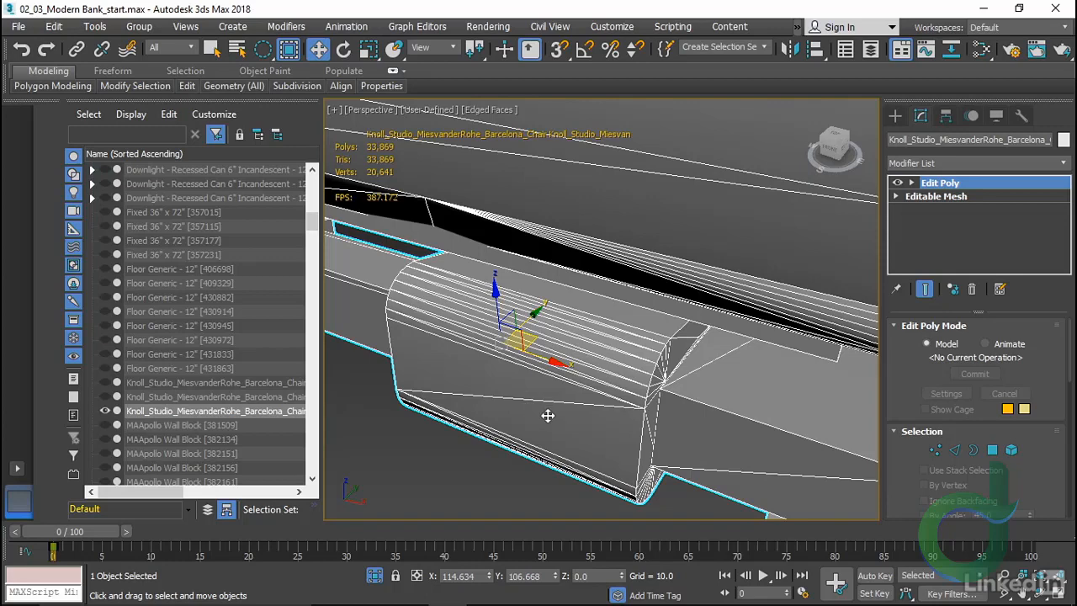
{"action": "right_click", "coordinate": [621, 400]}
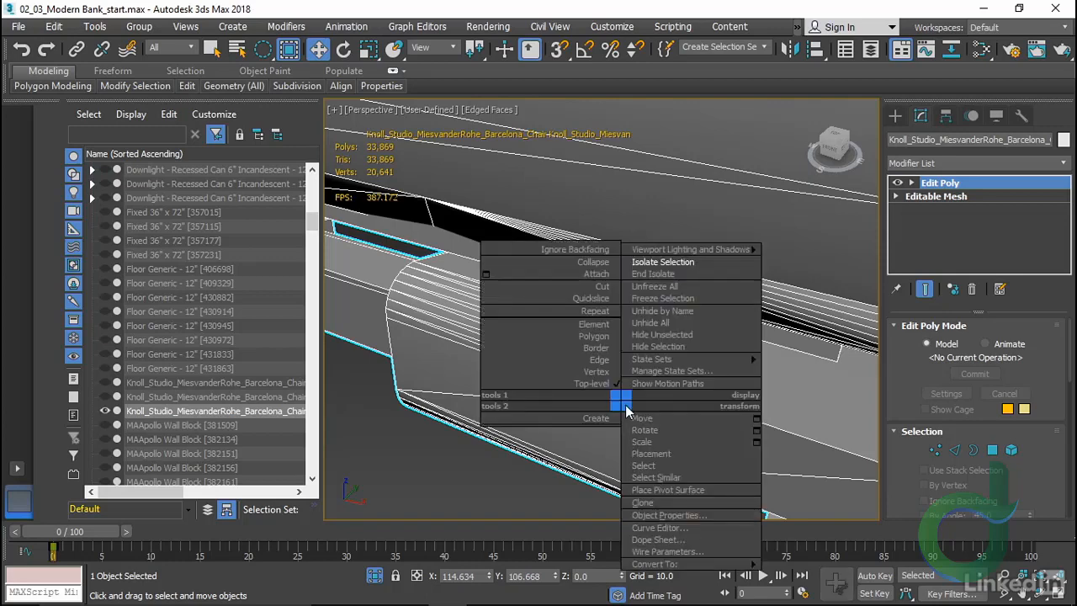
{"action": "left_click", "coordinate": [564, 371]}
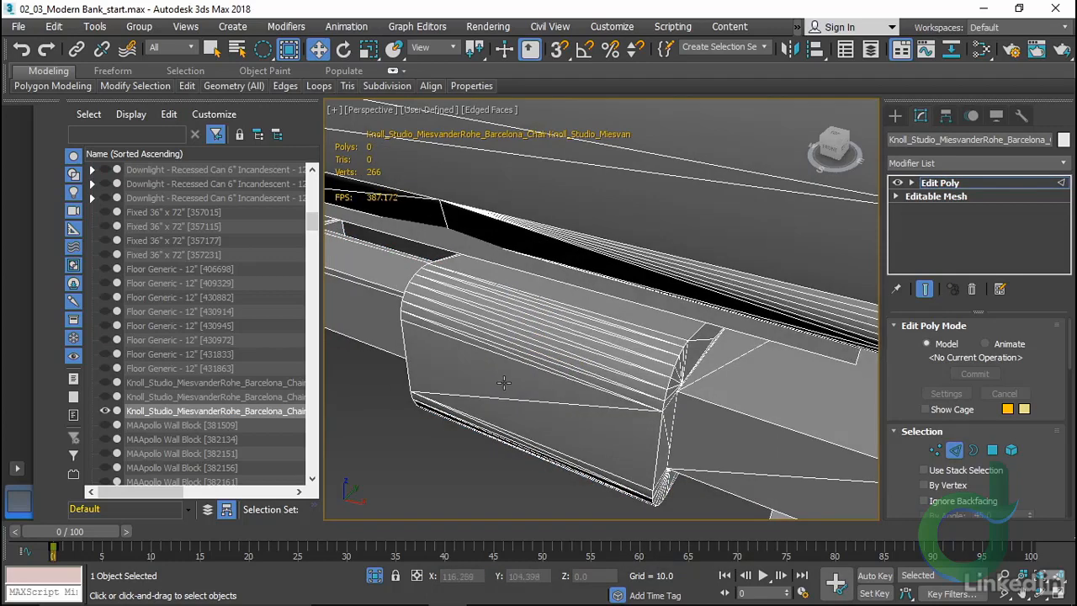
{"action": "scroll", "coordinate": [503, 382], "scroll_direction": "up", "scroll_amount": 2}
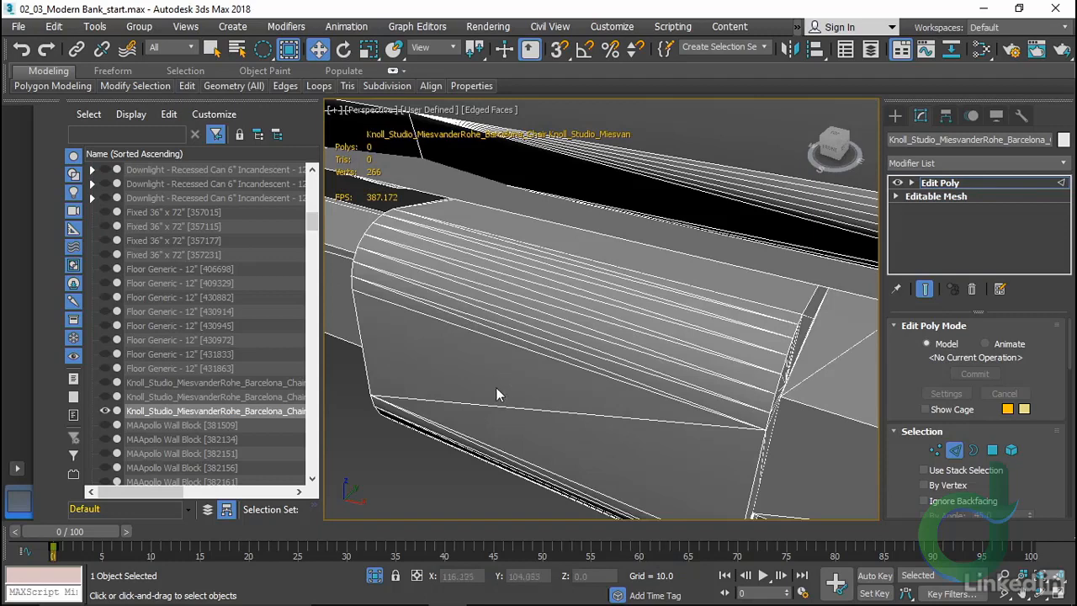
{"action": "left_click", "coordinate": [565, 344]}
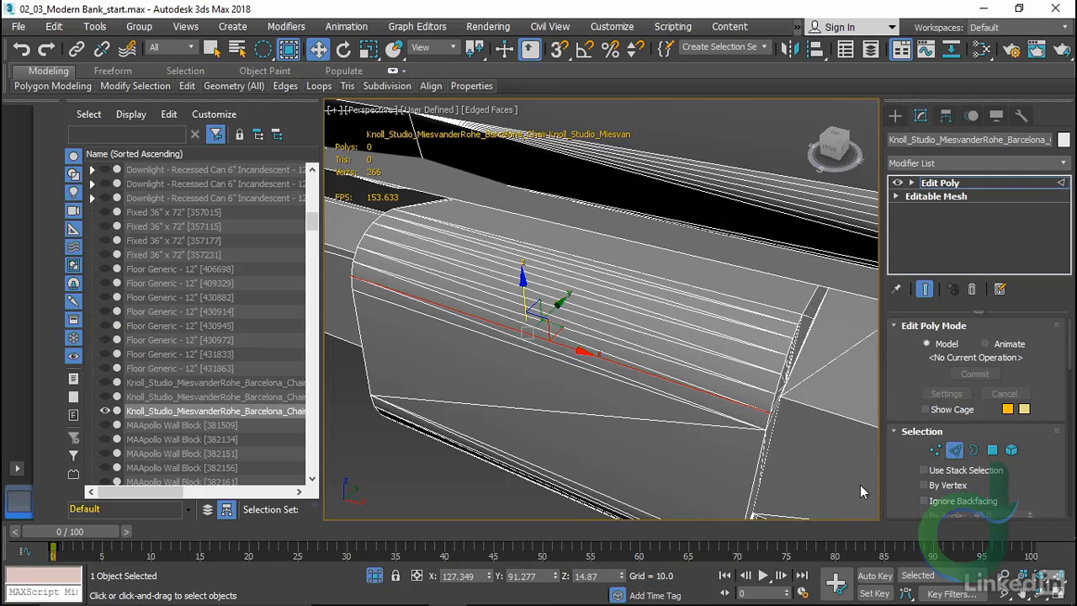
{"action": "scroll", "coordinate": [900, 451], "scroll_direction": "down", "scroll_amount": 5}
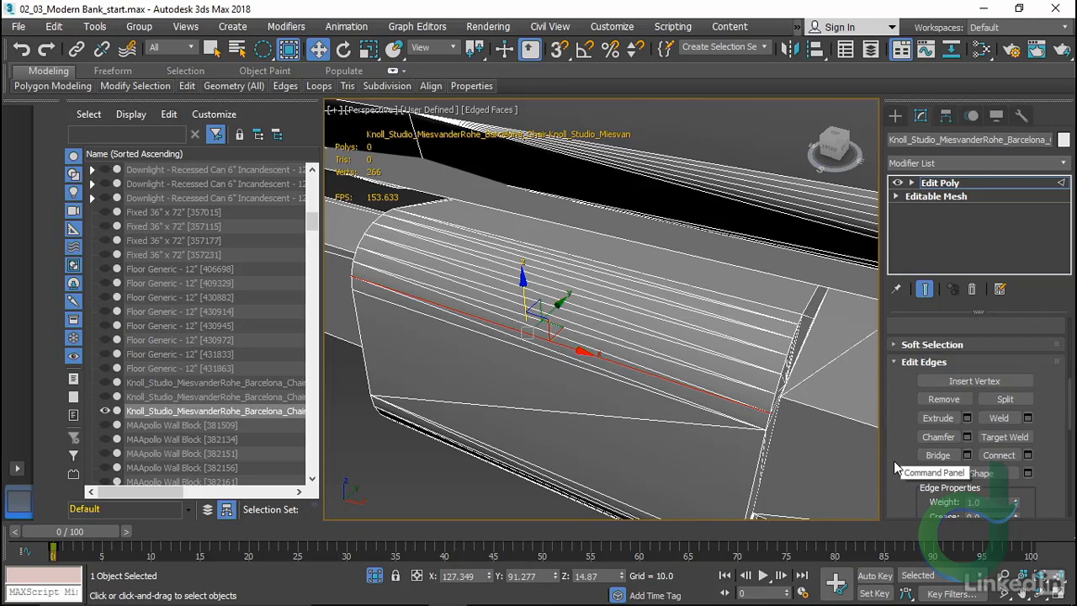
{"action": "left_click", "coordinate": [934, 401]}
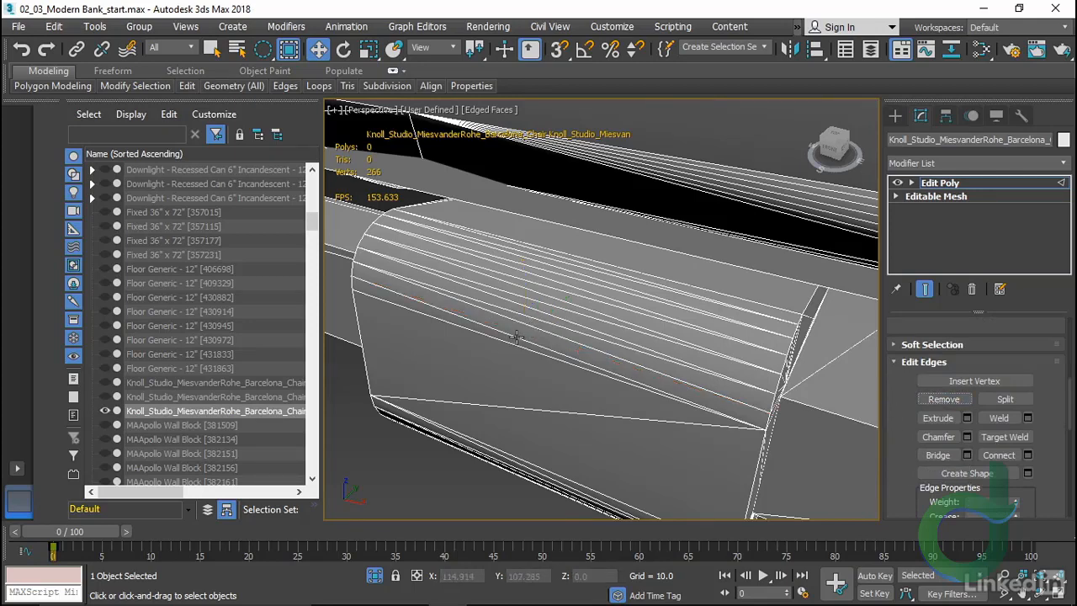
{"action": "left_click", "coordinate": [516, 338]}
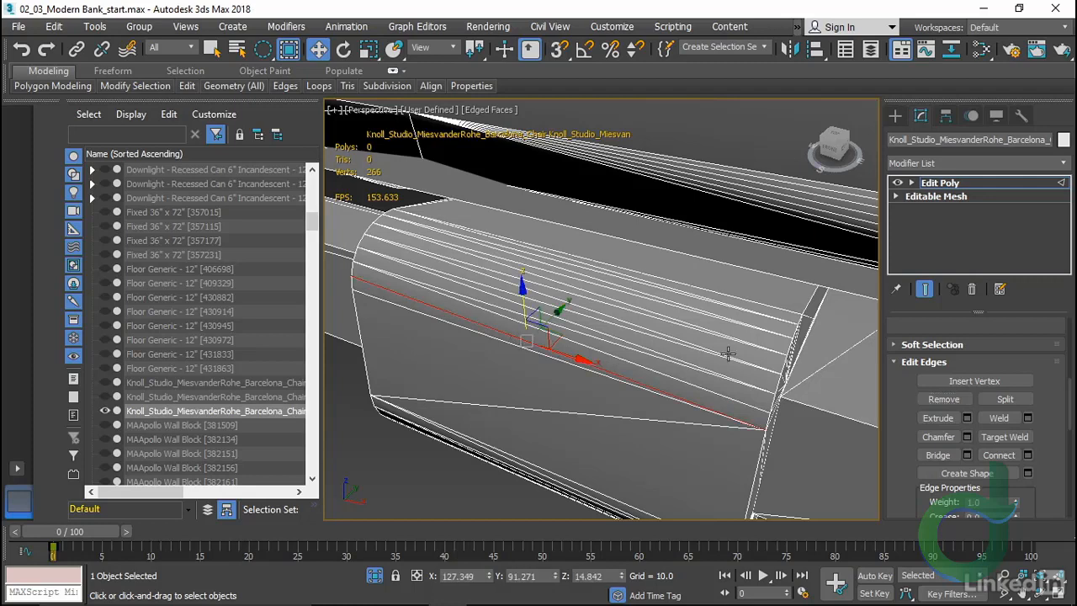
{"action": "left_click", "coordinate": [925, 398]}
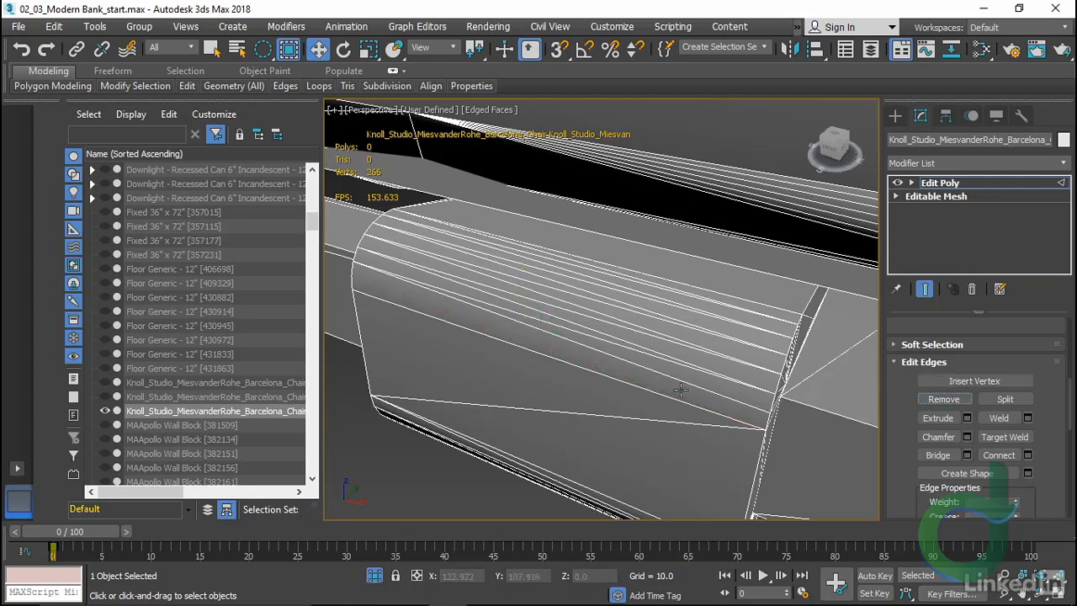
Remove three more lengthwise edges from the upper part of the strap's curve, one at a time
{"action": "left_click", "coordinate": [579, 306]}
{"action": "left_click", "coordinate": [920, 401]}
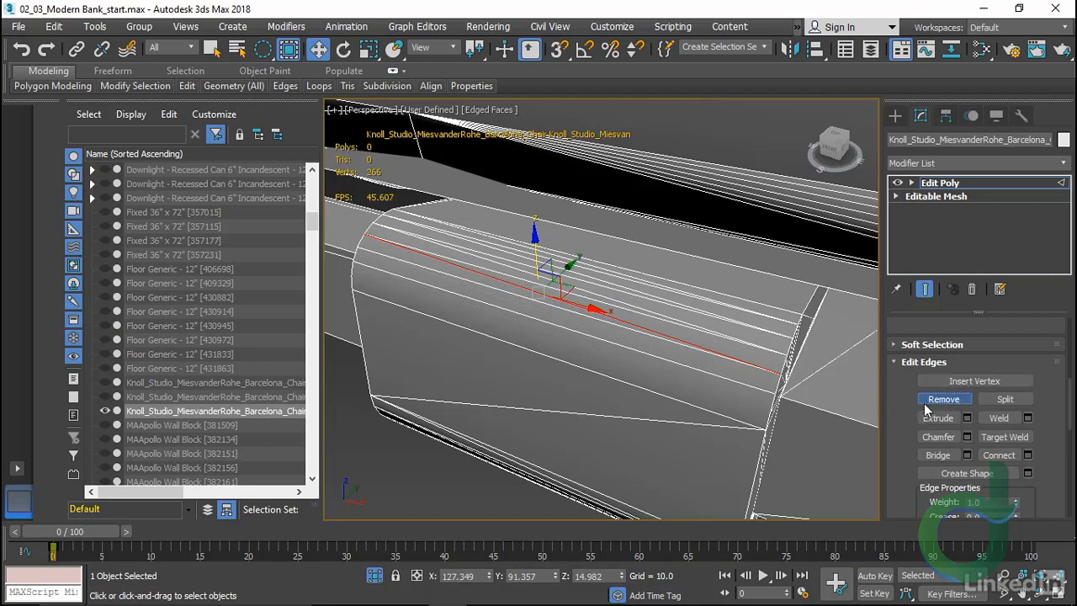
{"action": "left_click", "coordinate": [562, 285]}
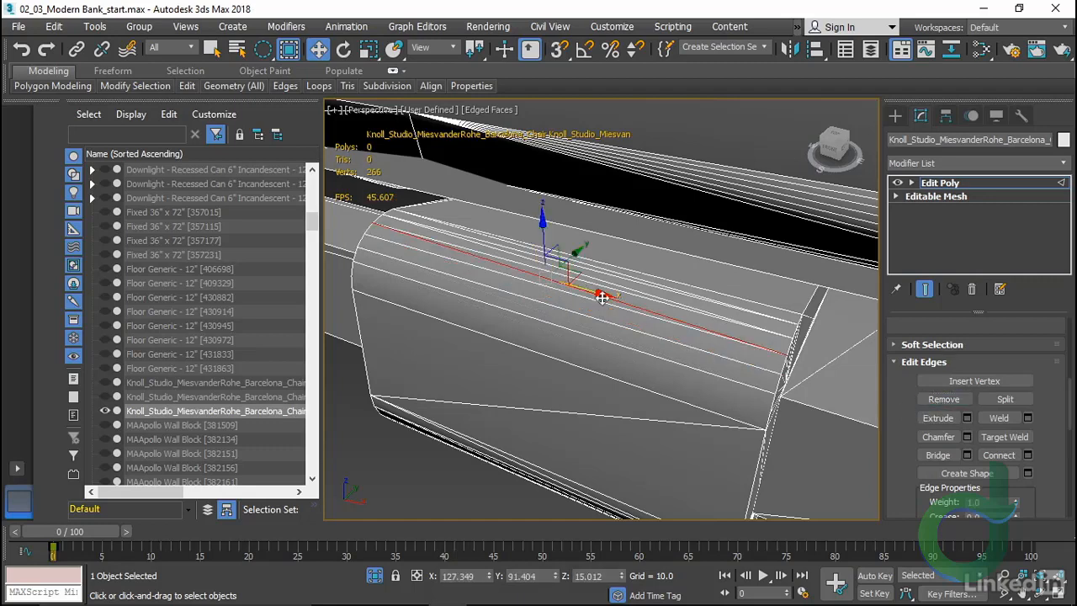
{"action": "left_click", "coordinate": [924, 399]}
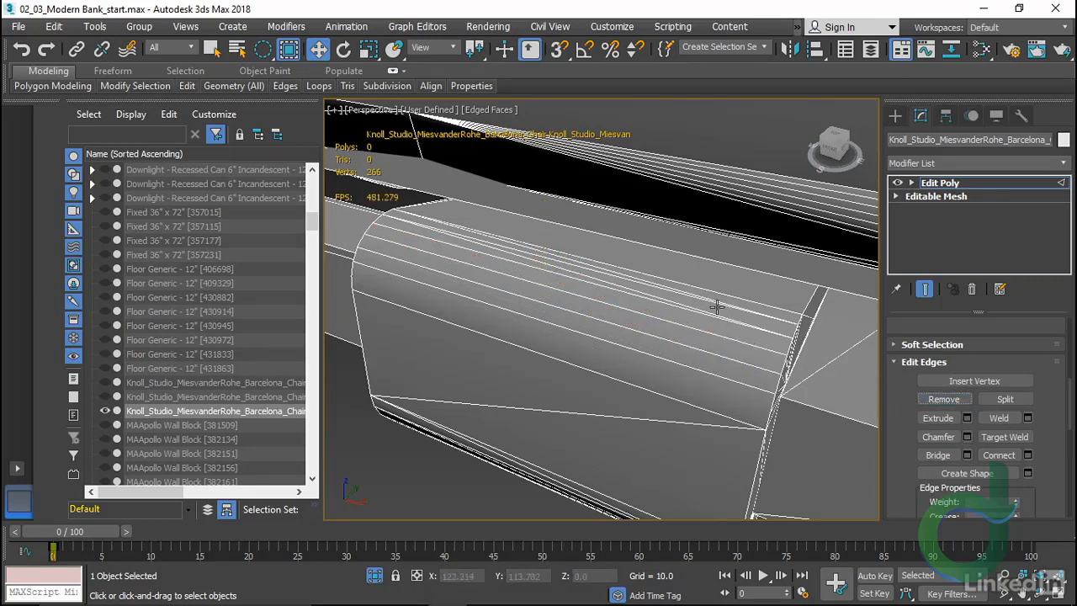
{"action": "left_click", "coordinate": [623, 287]}
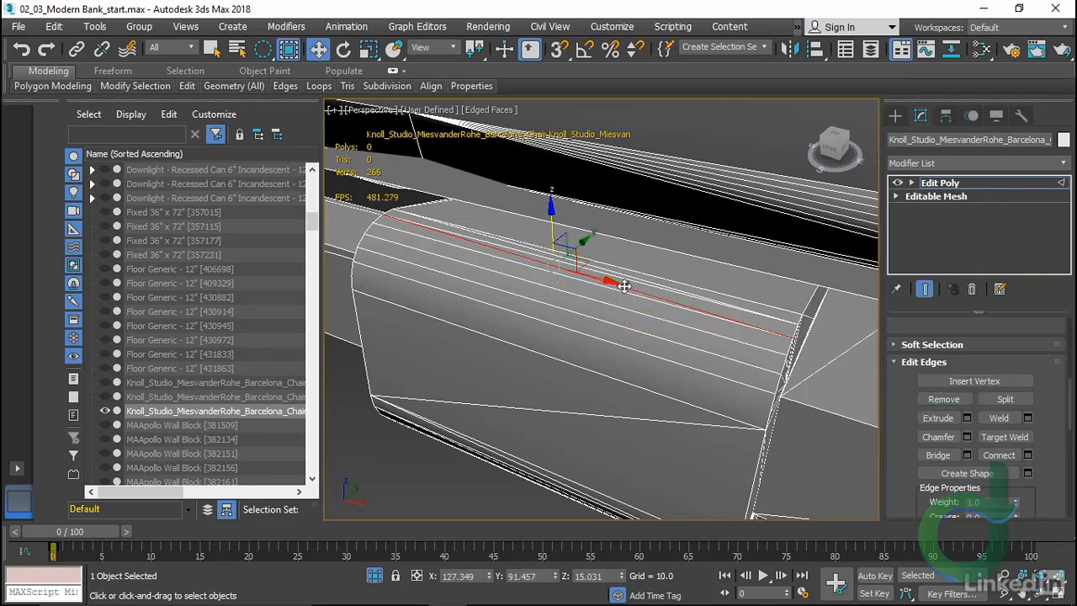
{"action": "left_click", "coordinate": [932, 400]}
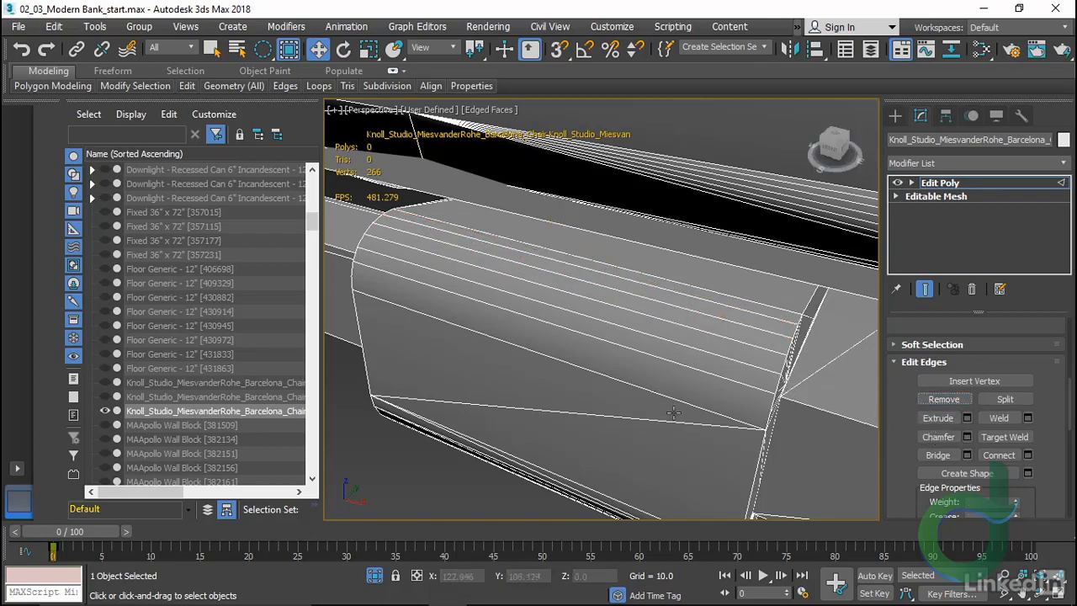
Try removing the lengthwise edge midway around the strap's curve, and inspect its end vertices at Vertex level
{"action": "scroll", "coordinate": [676, 437], "scroll_direction": "down", "scroll_amount": 5}
{"action": "scroll", "coordinate": [664, 431], "scroll_direction": "down", "scroll_amount": 5}
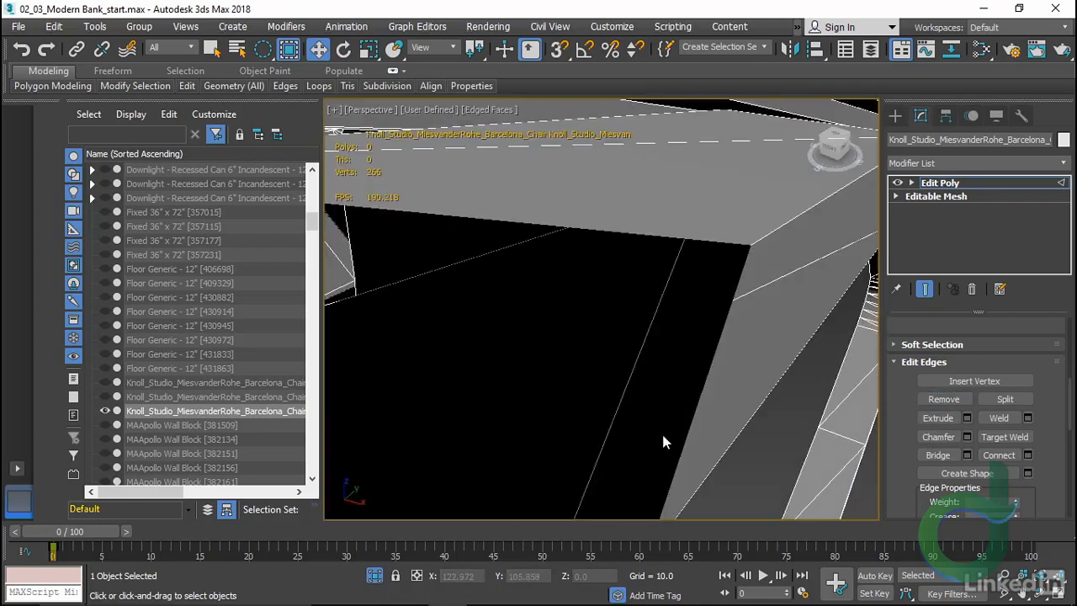
{"action": "middle_click_drag", "start_coordinate": [488, 380], "coordinate": [589, 411]}
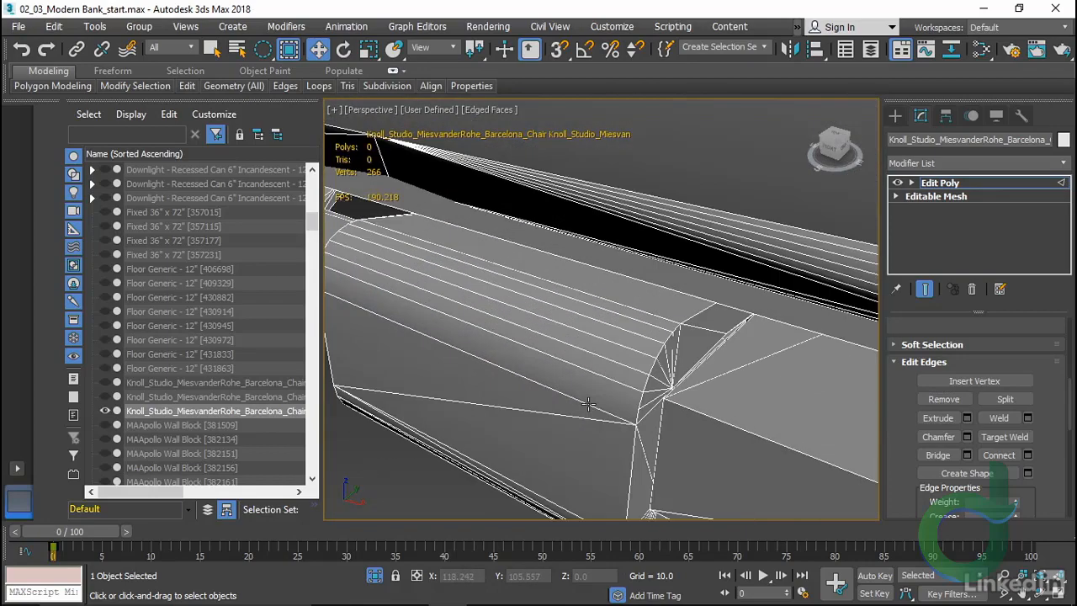
{"action": "left_click", "coordinate": [657, 378]}
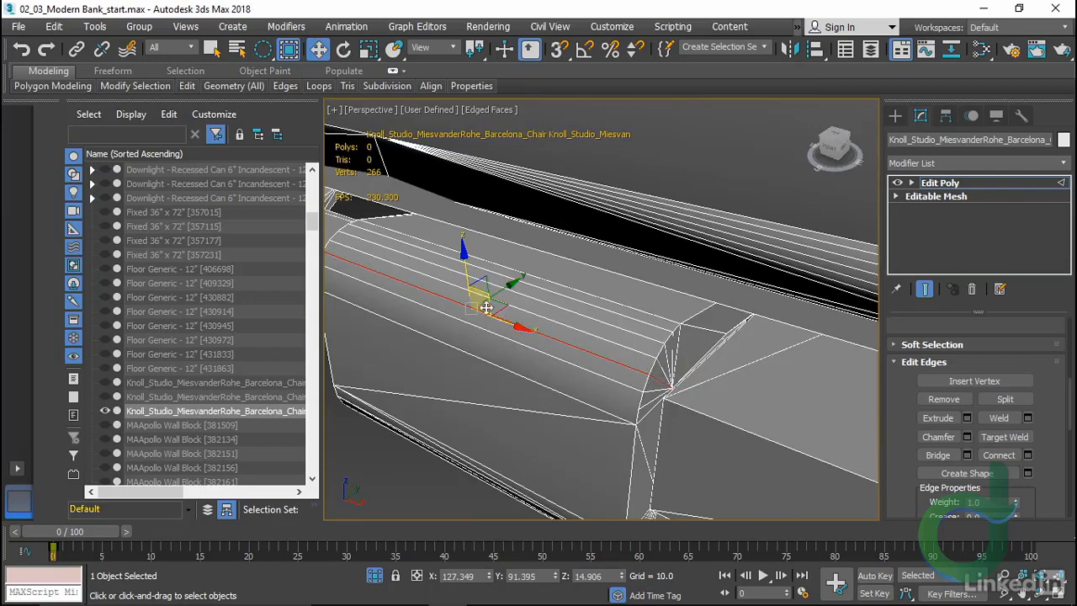
{"action": "middle_click_drag", "start_coordinate": [423, 361], "coordinate": [690, 342], "text": "alt"}
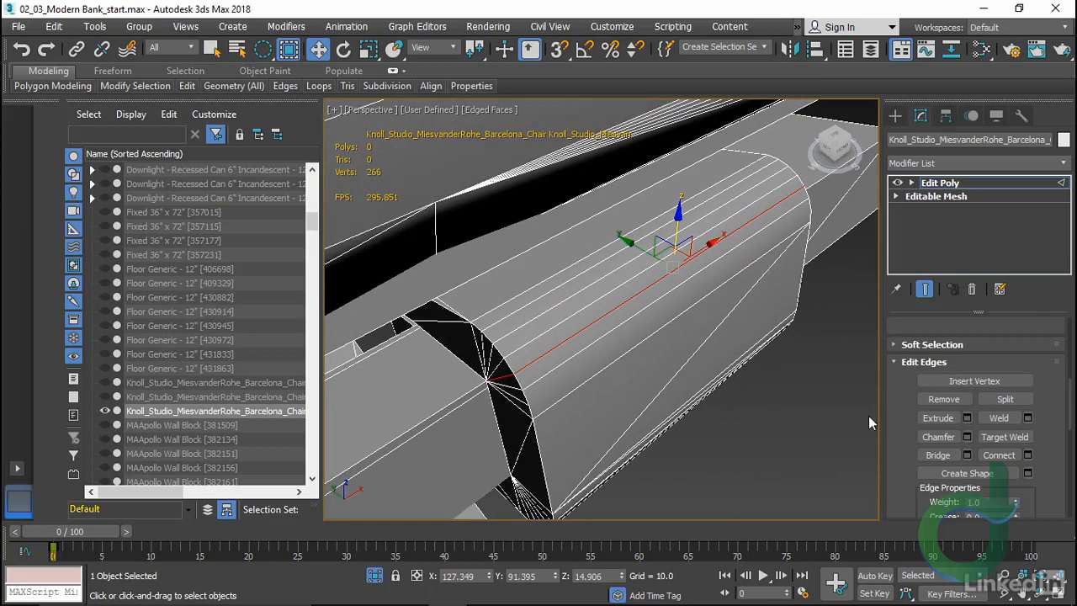
{"action": "left_click", "coordinate": [930, 400]}
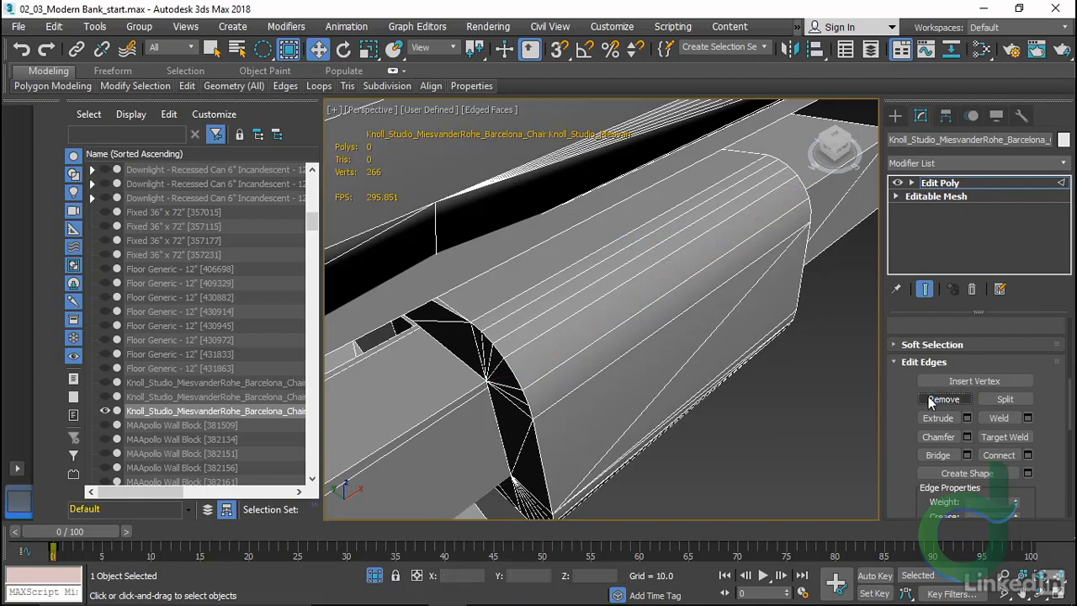
{"action": "key", "text": "1"}
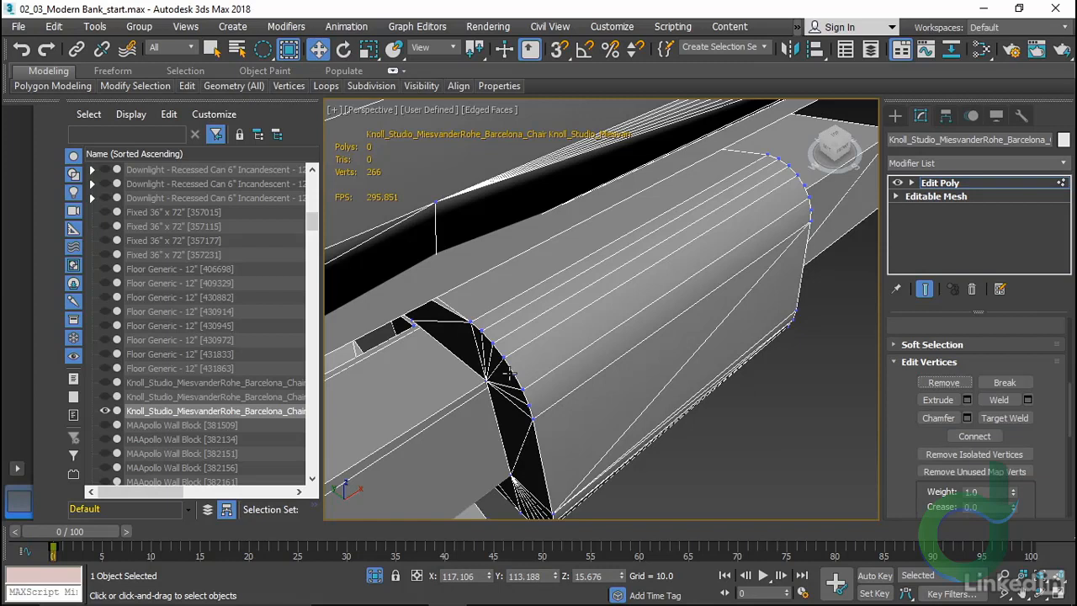
Undo the last edge removal, remove that edge again together with its end vertices, and check the strap at Vertex level
{"action": "key", "text": "ctrl+z"}
{"action": "key", "text": "2"}
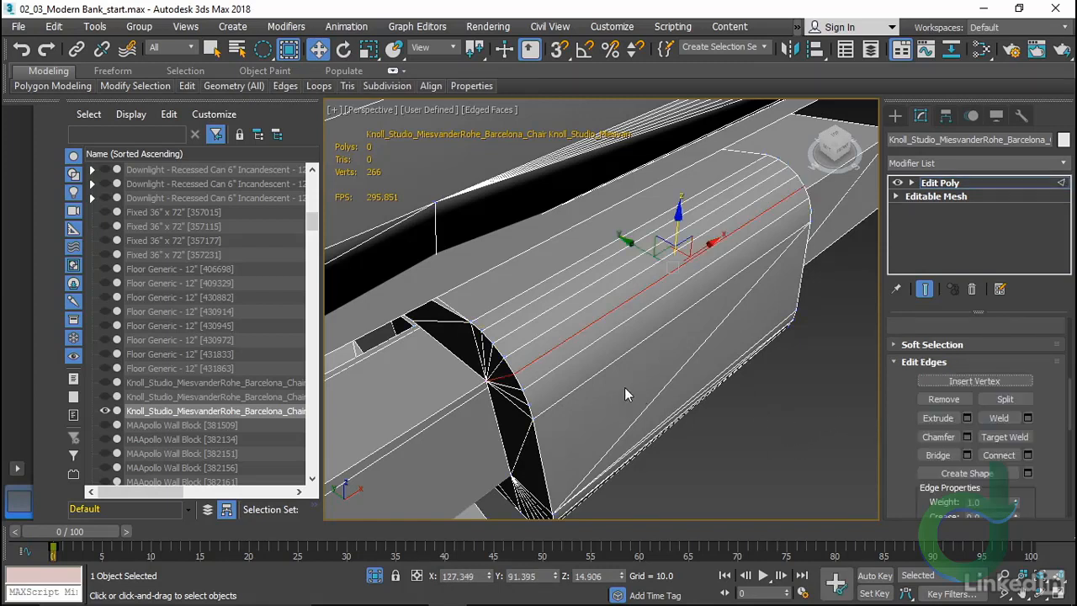
{"action": "left_click", "coordinate": [946, 399]}
{"action": "key", "text": "1"}
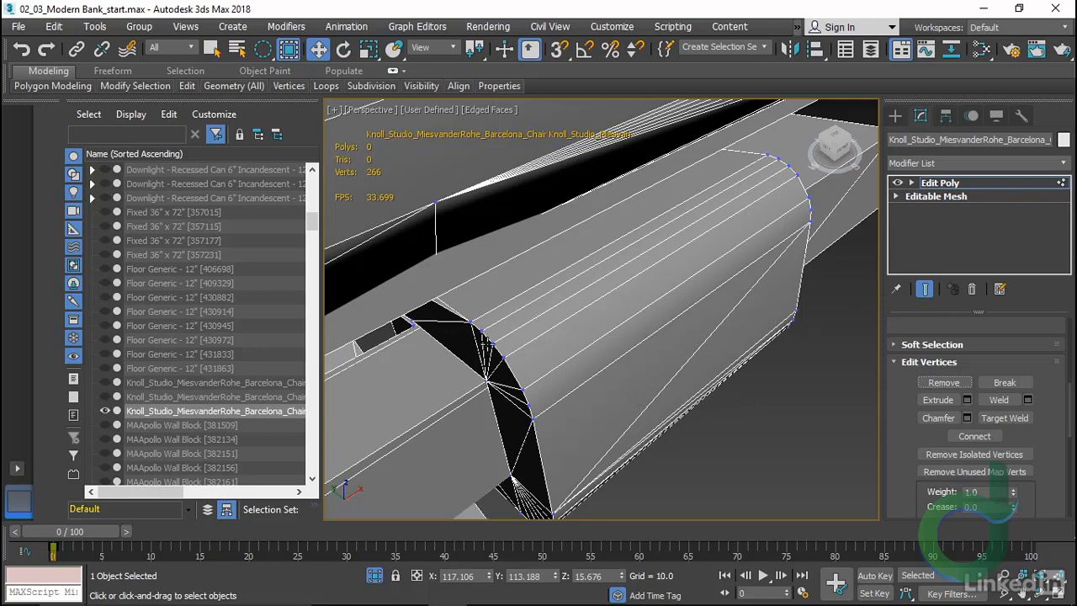
Examine the vertex density of the chair's front straps, seat cushion corner and a tufting button up close
{"action": "middle_click_drag", "start_coordinate": [550, 406], "coordinate": [604, 367], "text": "alt"}
{"action": "scroll", "coordinate": [604, 373], "scroll_direction": "down", "scroll_amount": 6}
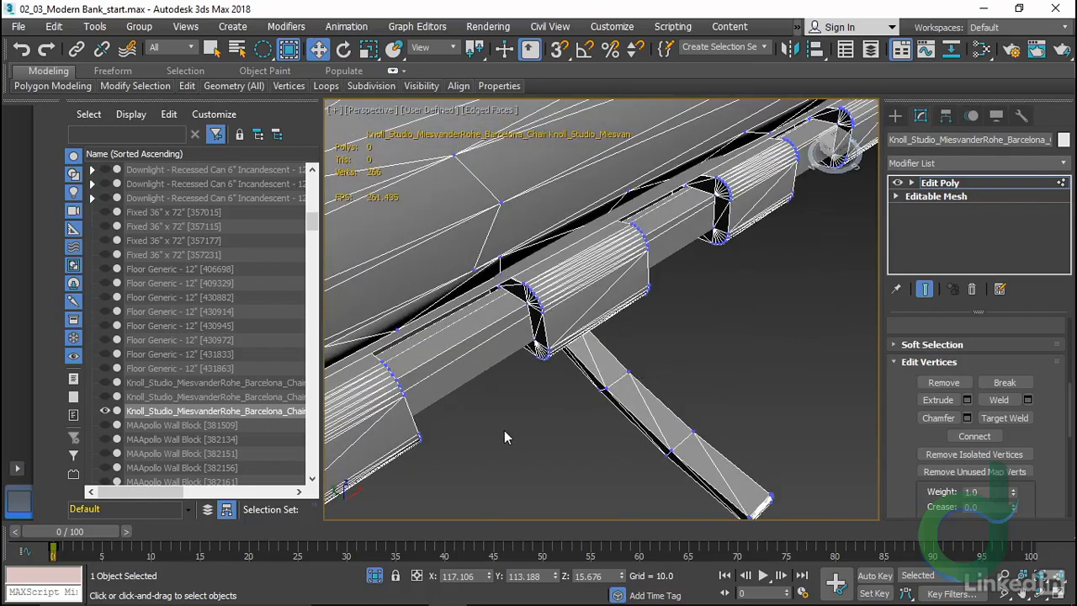
{"action": "middle_click_drag", "start_coordinate": [563, 420], "coordinate": [630, 364], "text": "alt"}
{"action": "scroll", "coordinate": [568, 401], "scroll_direction": "down", "scroll_amount": 5}
{"action": "scroll", "coordinate": [629, 365], "scroll_direction": "up", "scroll_amount": 6}
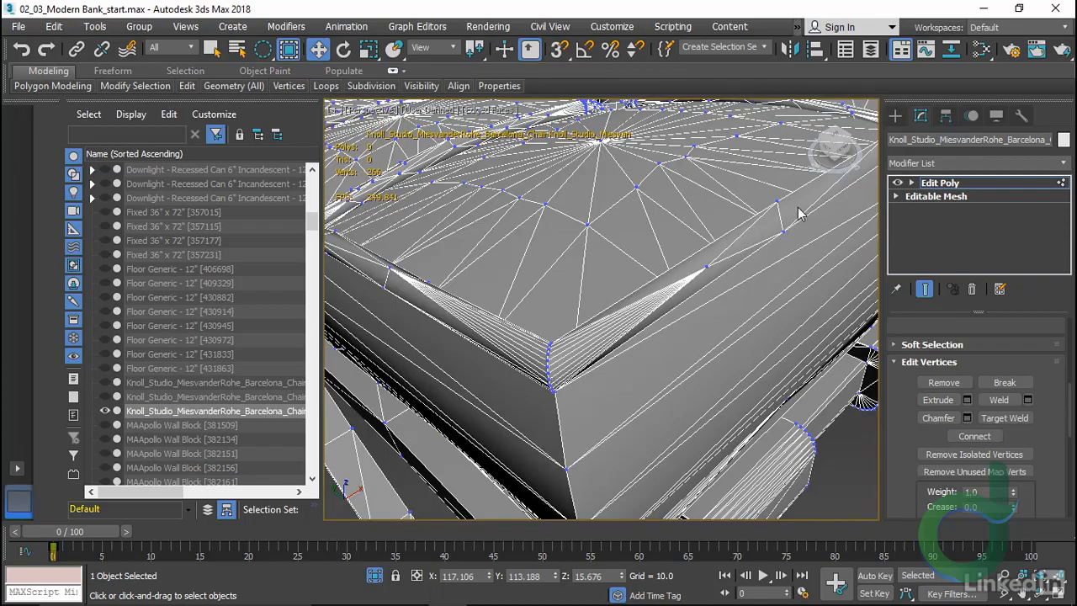
{"action": "middle_click_drag", "start_coordinate": [752, 278], "coordinate": [700, 398], "text": "alt"}
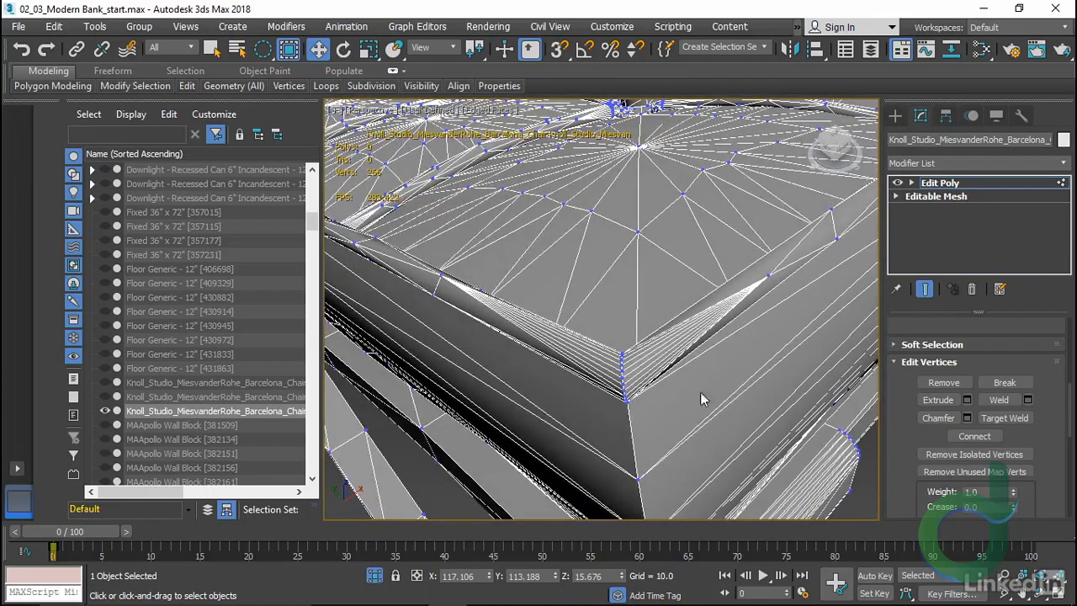
{"action": "middle_click_drag", "start_coordinate": [594, 431], "coordinate": [649, 391]}
{"action": "scroll", "coordinate": [639, 411], "scroll_direction": "down", "scroll_amount": 5}
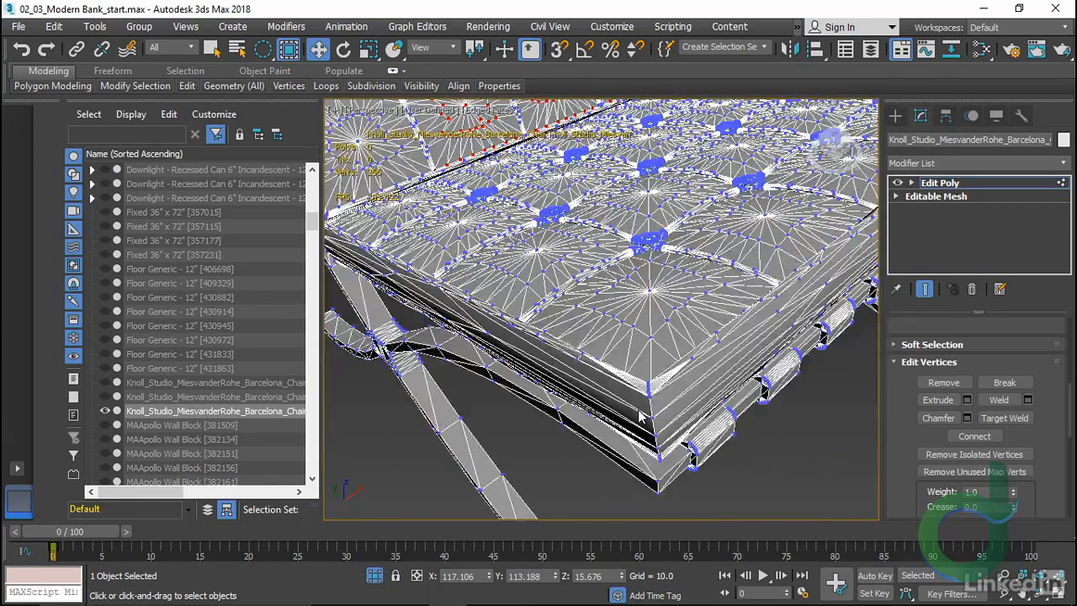
{"action": "scroll", "coordinate": [620, 263], "scroll_direction": "up", "scroll_amount": 4}
{"action": "scroll", "coordinate": [607, 286], "scroll_direction": "up", "scroll_amount": 2}
{"action": "scroll", "coordinate": [652, 418], "scroll_direction": "up", "scroll_amount": 3}
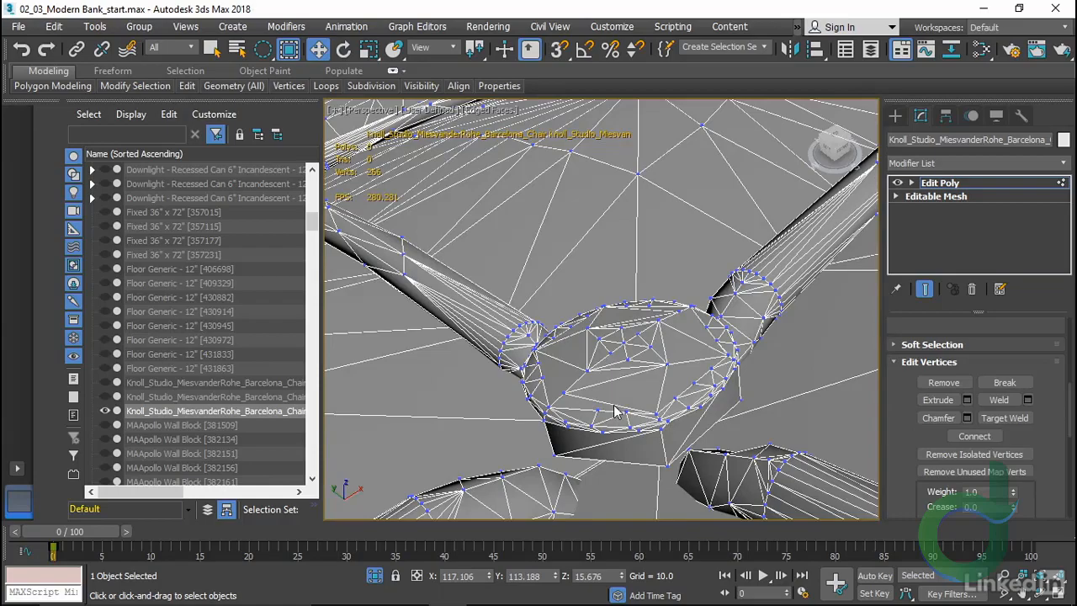
{"action": "scroll", "coordinate": [620, 412], "scroll_direction": "down", "scroll_amount": 10}
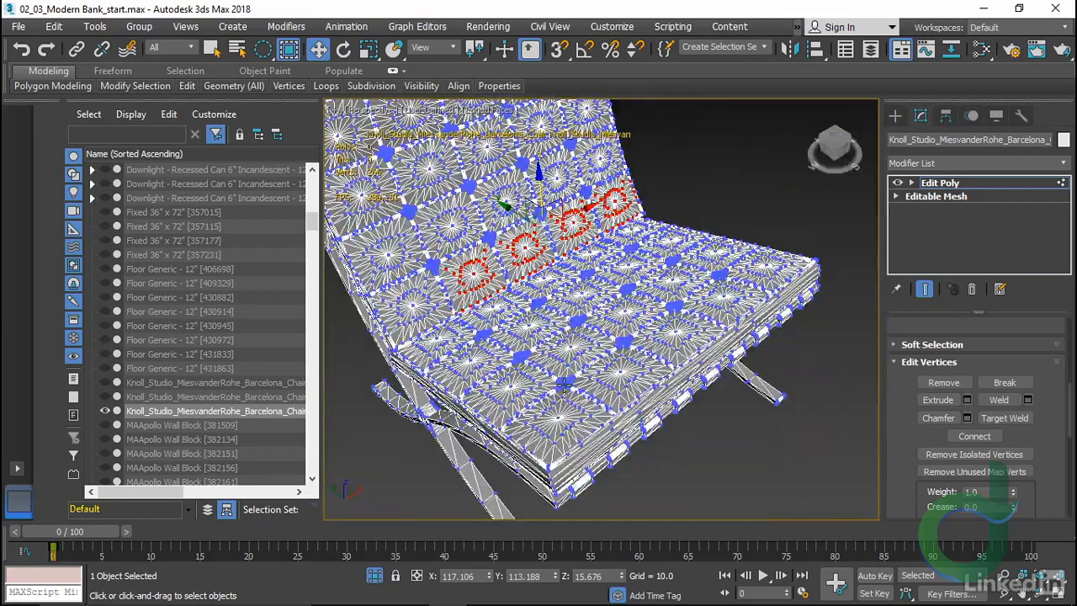
Return to object level, deselect the chair, and turn off edged faces to view the shaded seat and front straps
{"action": "right_click", "coordinate": [643, 333]}
{"action": "left_click", "coordinate": [627, 317]}
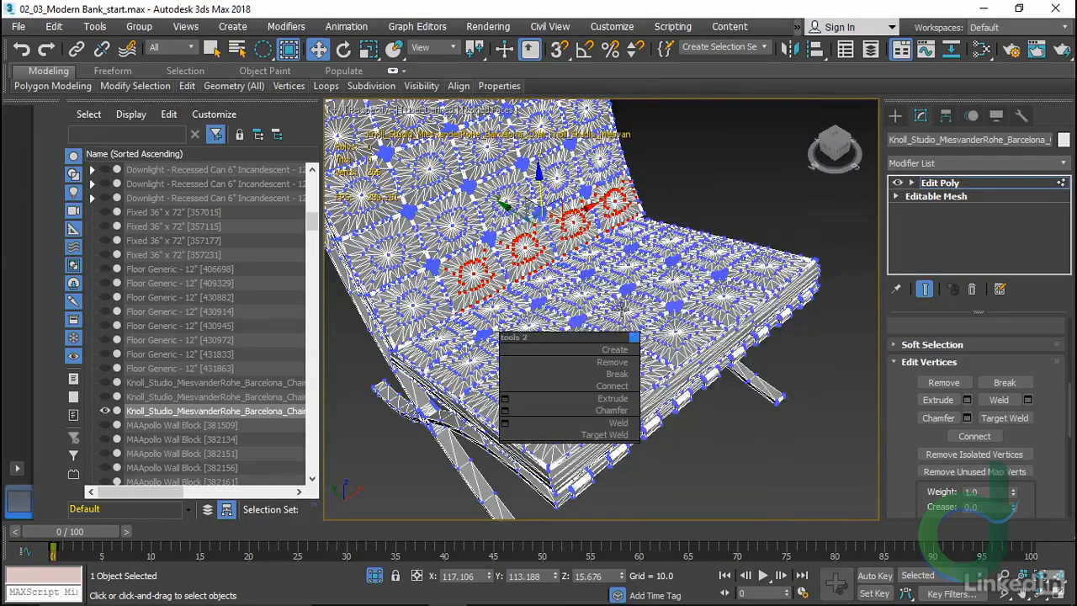
{"action": "left_click", "coordinate": [719, 433]}
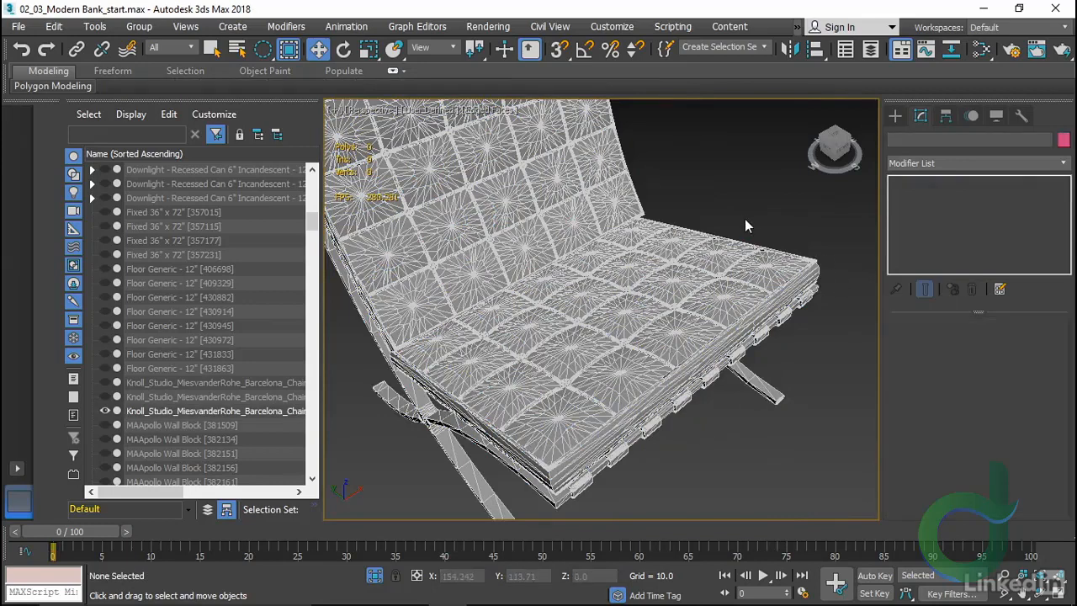
{"action": "key", "text": "F4"}
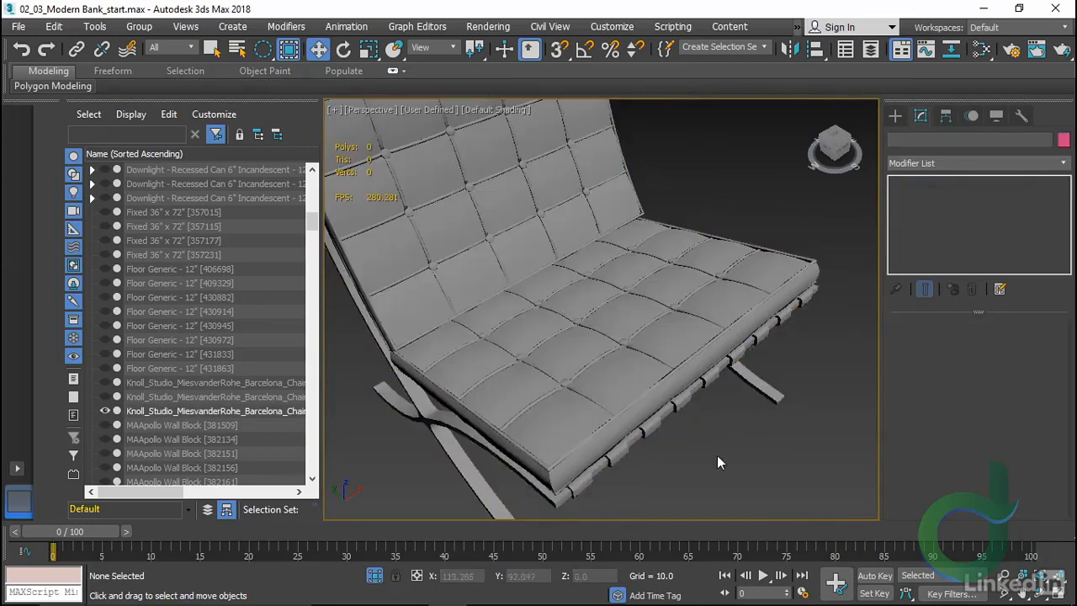
{"action": "middle_click_drag", "start_coordinate": [717, 455], "coordinate": [602, 439], "text": "alt"}
{"action": "middle_click_drag", "start_coordinate": [562, 316], "coordinate": [543, 392]}
{"action": "scroll", "coordinate": [522, 370], "scroll_direction": "up", "scroll_amount": 1}
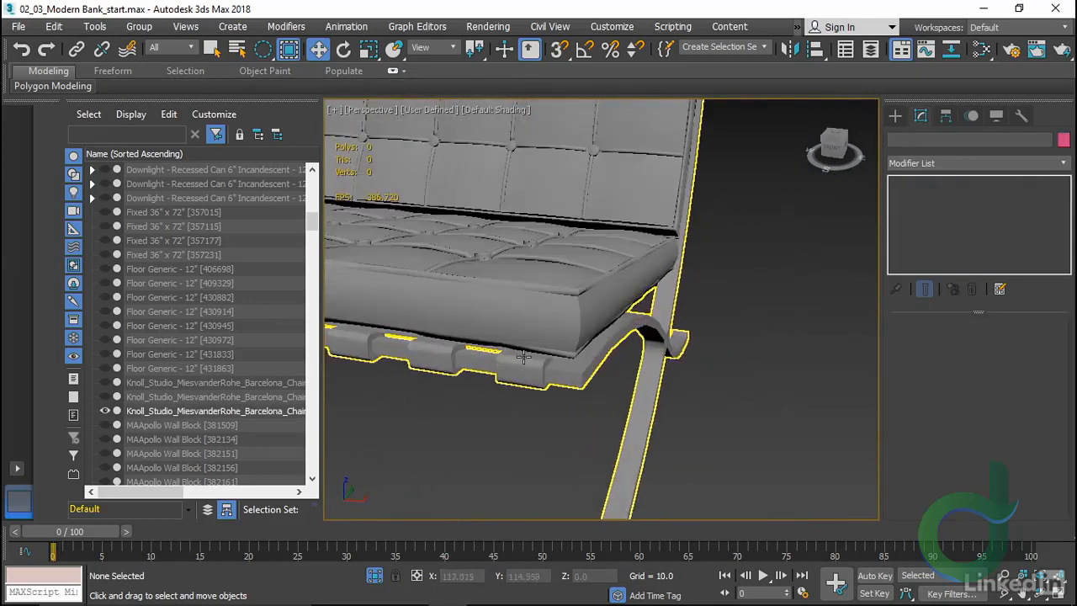
{"action": "scroll", "coordinate": [540, 421], "scroll_direction": "up", "scroll_amount": 1}
{"action": "scroll", "coordinate": [546, 423], "scroll_direction": "down", "scroll_amount": 1}
{"action": "scroll", "coordinate": [527, 433], "scroll_direction": "up", "scroll_amount": 1}
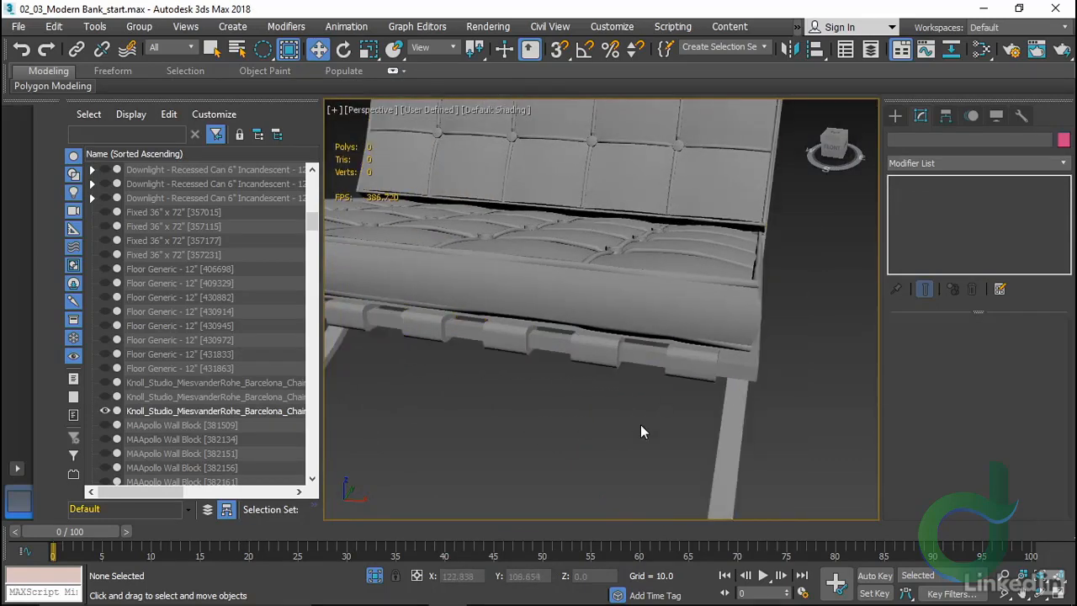
View the isolated chair closer through the Entry camera and end isolation to bring back the full scene
{"action": "key", "text": "c"}
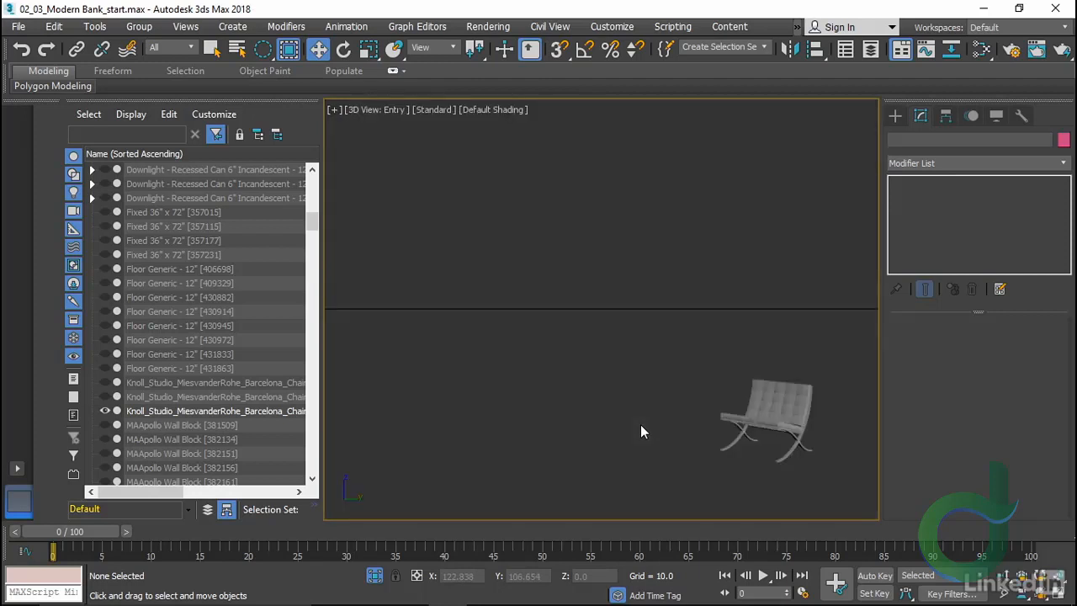
{"action": "left_click", "coordinate": [1003, 576]}
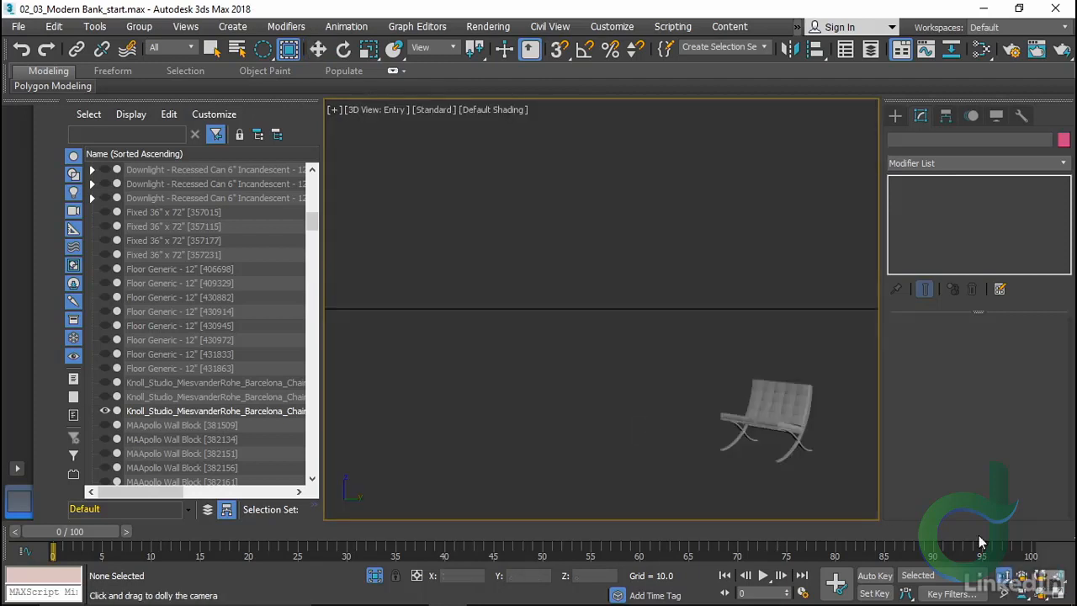
{"action": "left_click_drag", "start_coordinate": [814, 421], "coordinate": [693, 449]}
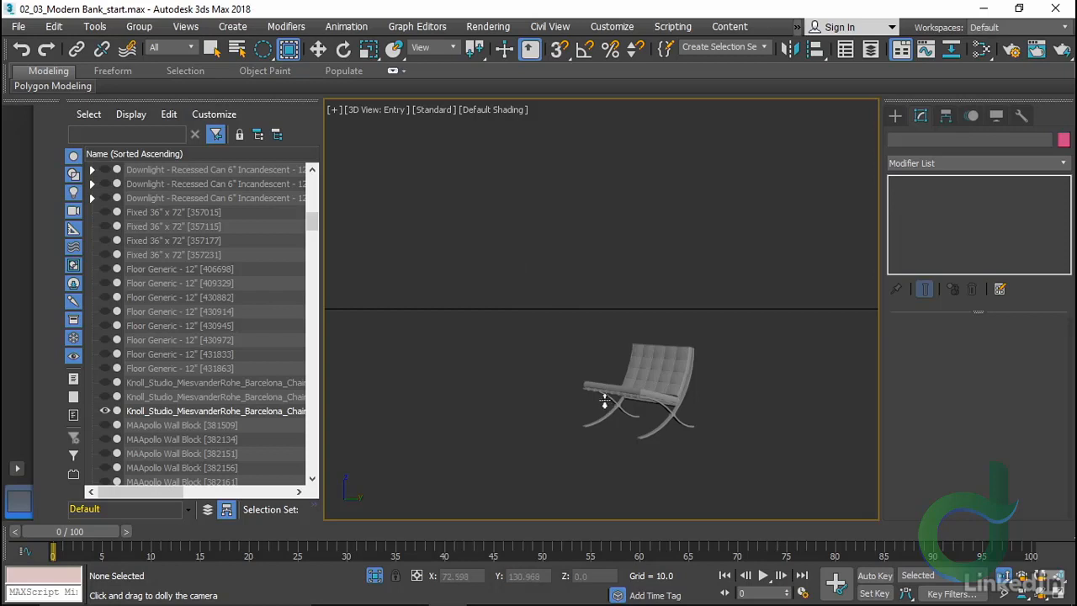
{"action": "right_click", "coordinate": [464, 196]}
{"action": "right_click", "coordinate": [605, 252]}
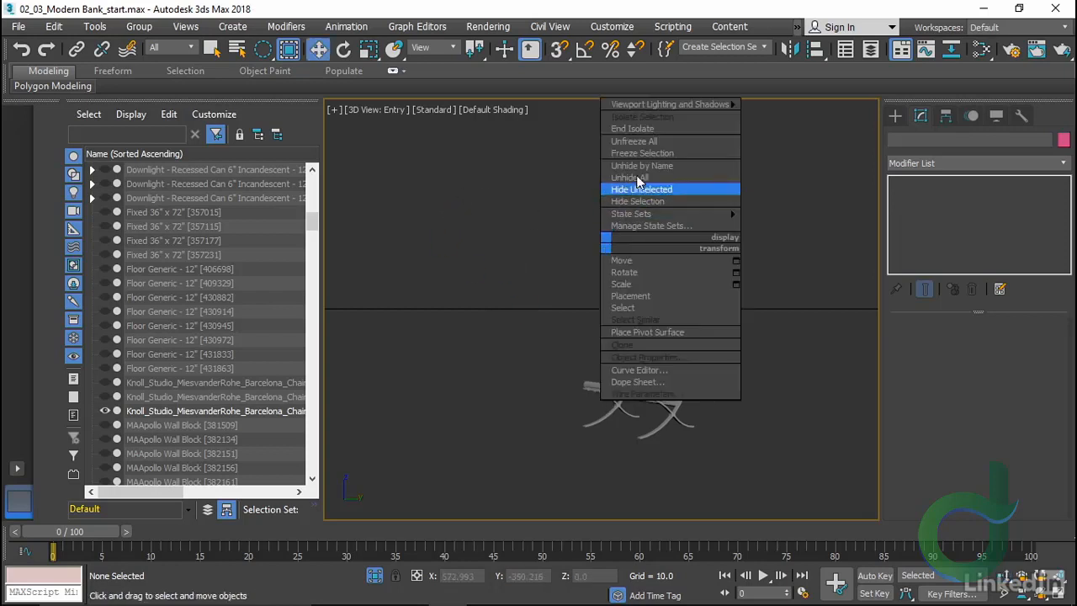
{"action": "left_click", "coordinate": [648, 129]}
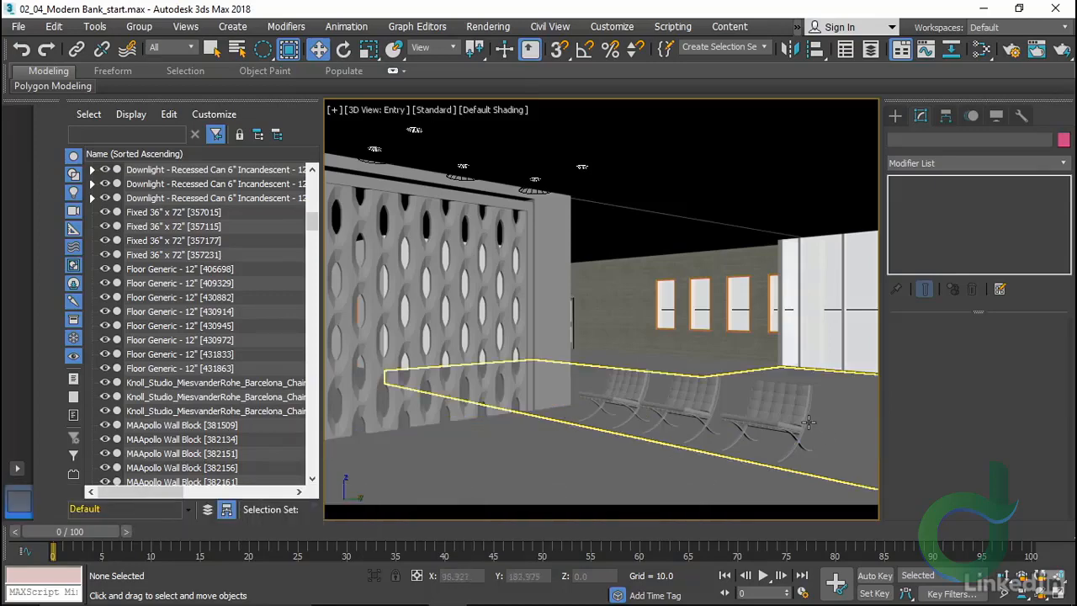
Isolate wall block MAApollo Wall Block [382161] at the bottom of the screen wall and view its face in perspective
{"action": "left_click", "coordinate": [769, 408]}
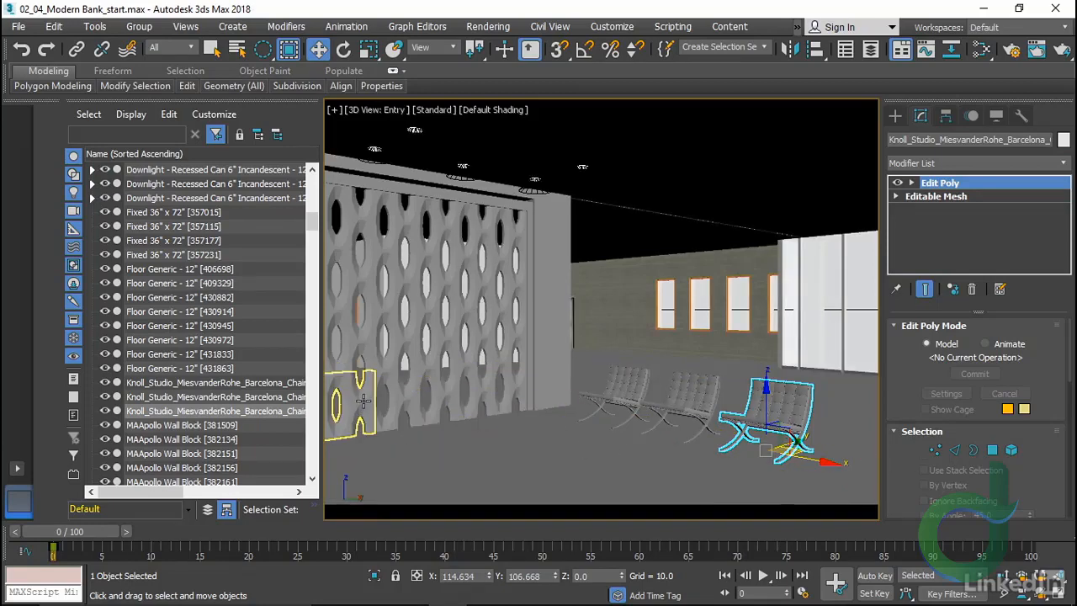
{"action": "left_click", "coordinate": [363, 401]}
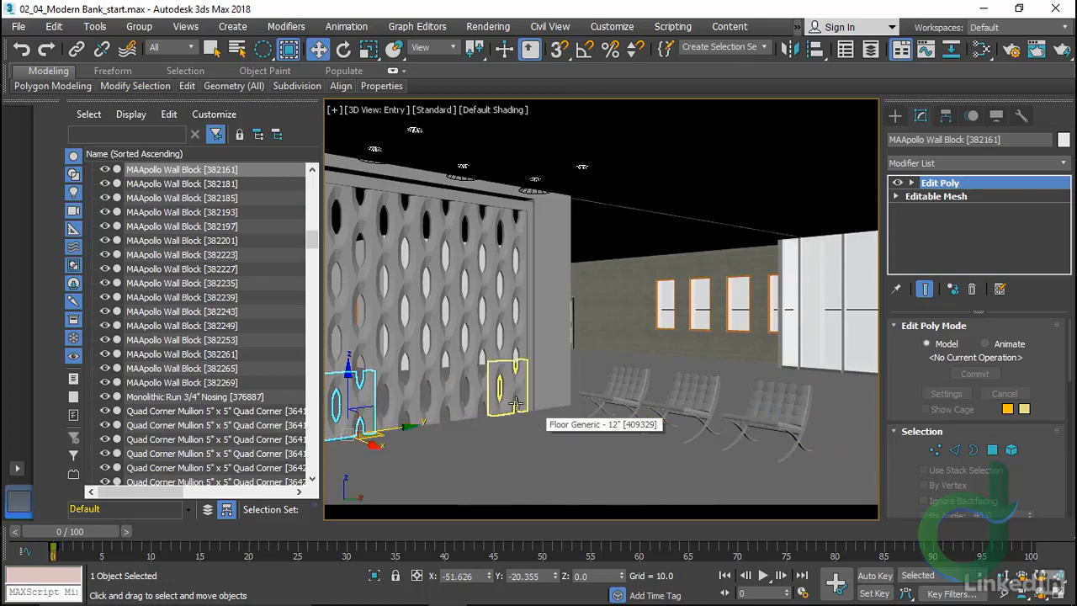
{"action": "right_click", "coordinate": [549, 335]}
{"action": "left_click", "coordinate": [606, 203]}
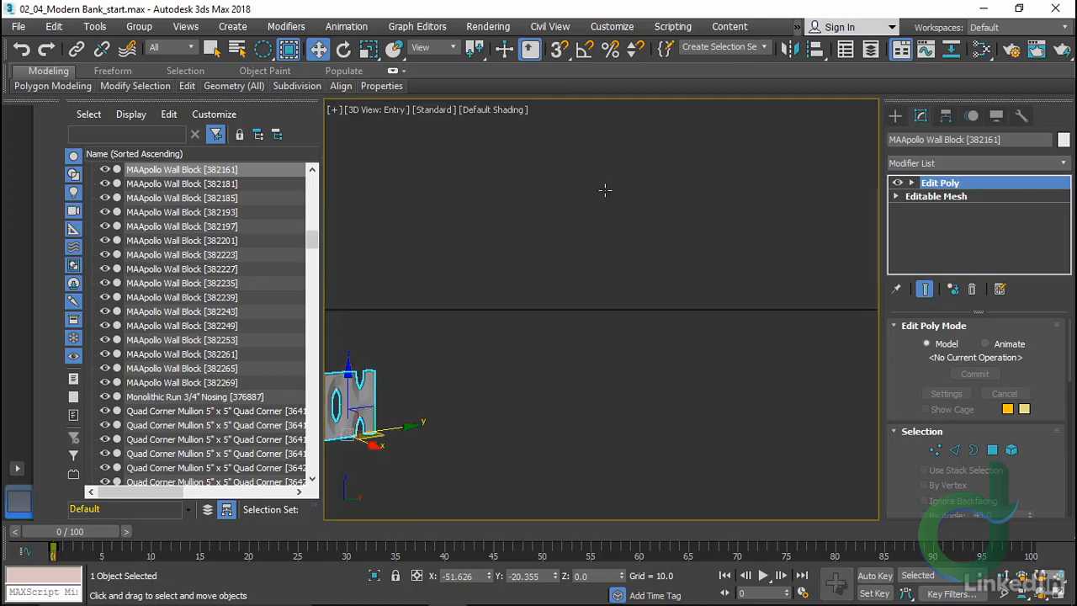
{"action": "key", "text": "f"}
{"action": "key", "text": "p"}
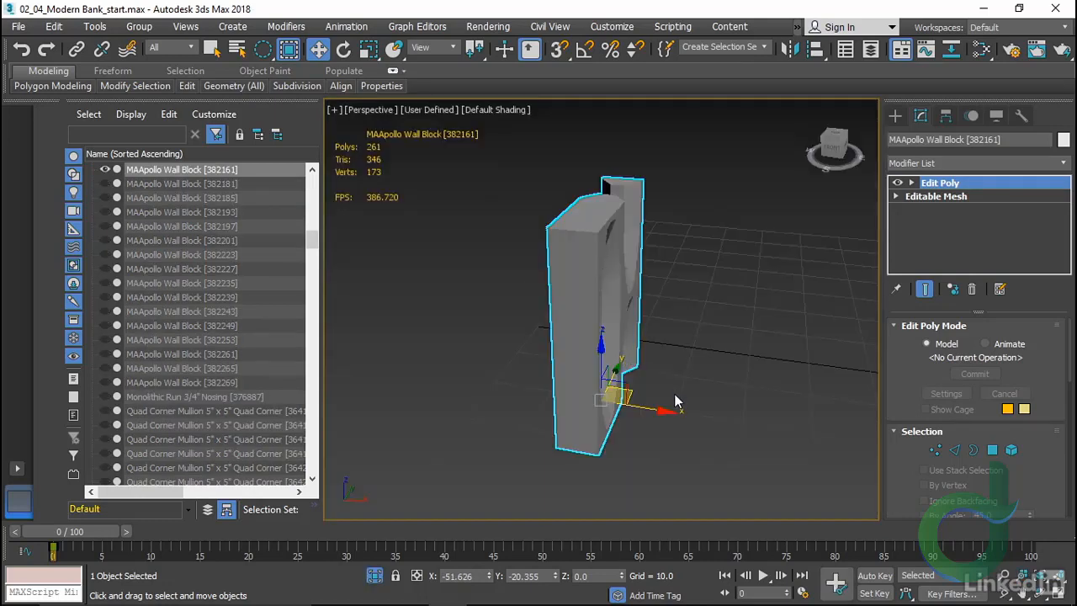
{"action": "middle_click_drag", "start_coordinate": [675, 403], "coordinate": [570, 387], "text": "alt"}
{"action": "scroll", "coordinate": [548, 375], "scroll_direction": "up", "scroll_amount": 4}
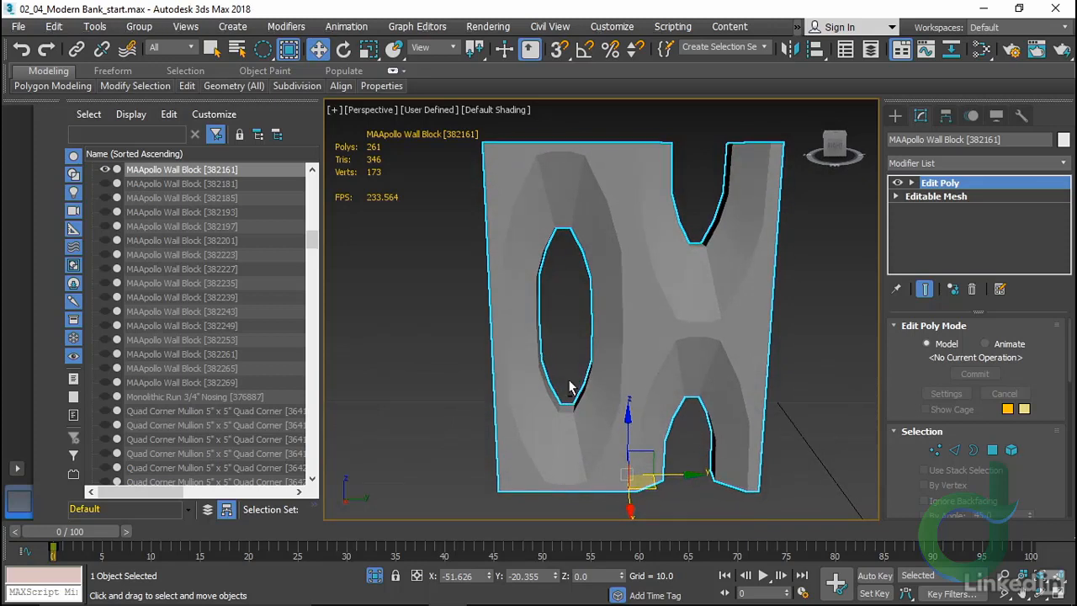
{"action": "middle_click_drag", "start_coordinate": [557, 384], "coordinate": [532, 386], "text": "alt"}
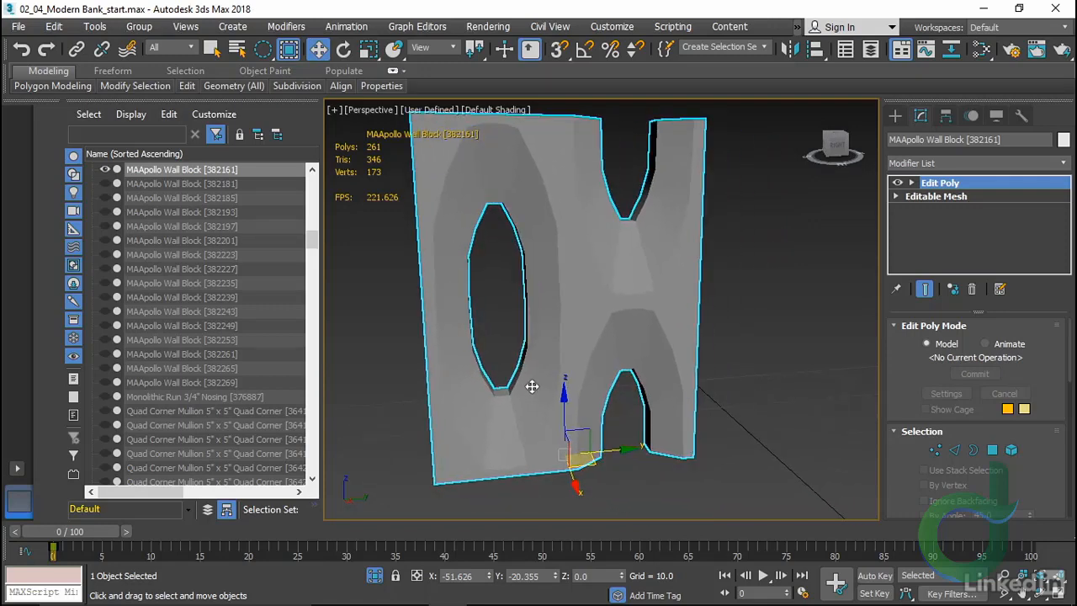
Switch to the browser, view the Apollo block's installation photos on the modularArts page, and return to 3ds Max
{"action": "key", "text": "alt+Tab"}
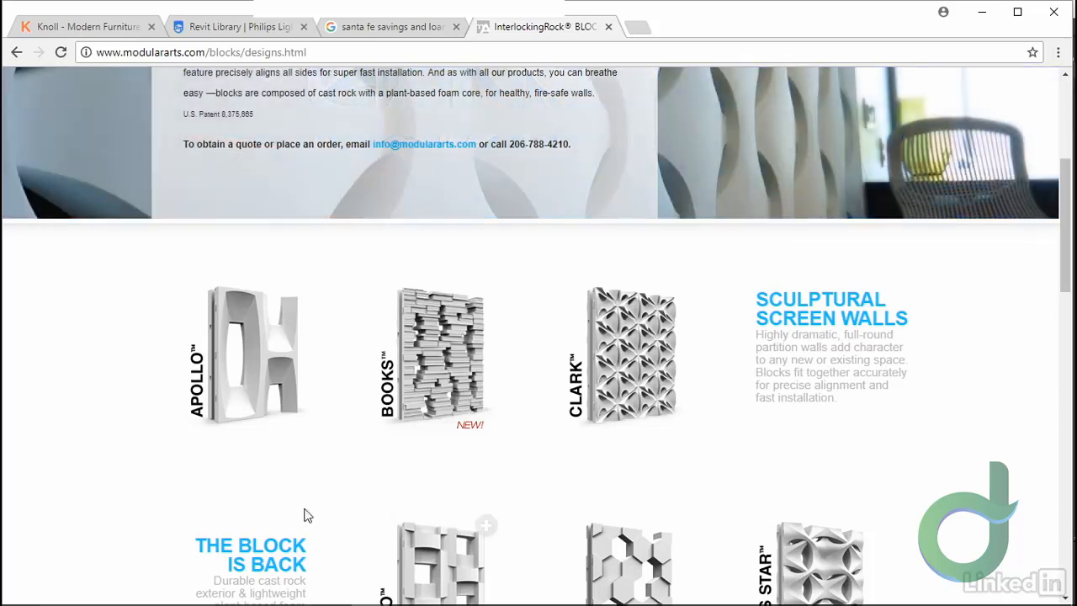
{"action": "left_click", "coordinate": [258, 377]}
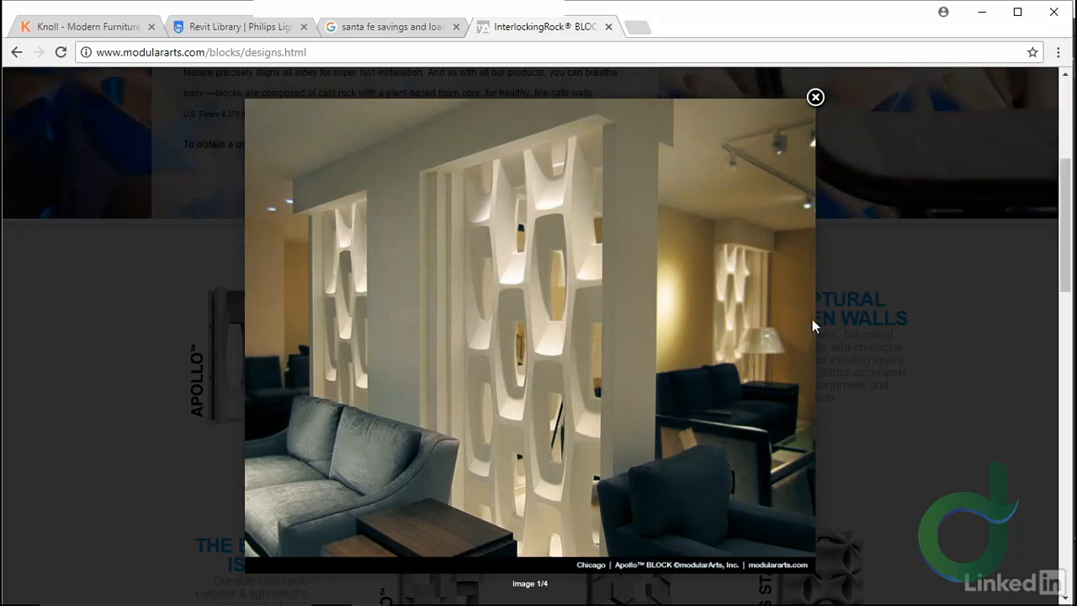
{"action": "left_click", "coordinate": [788, 336]}
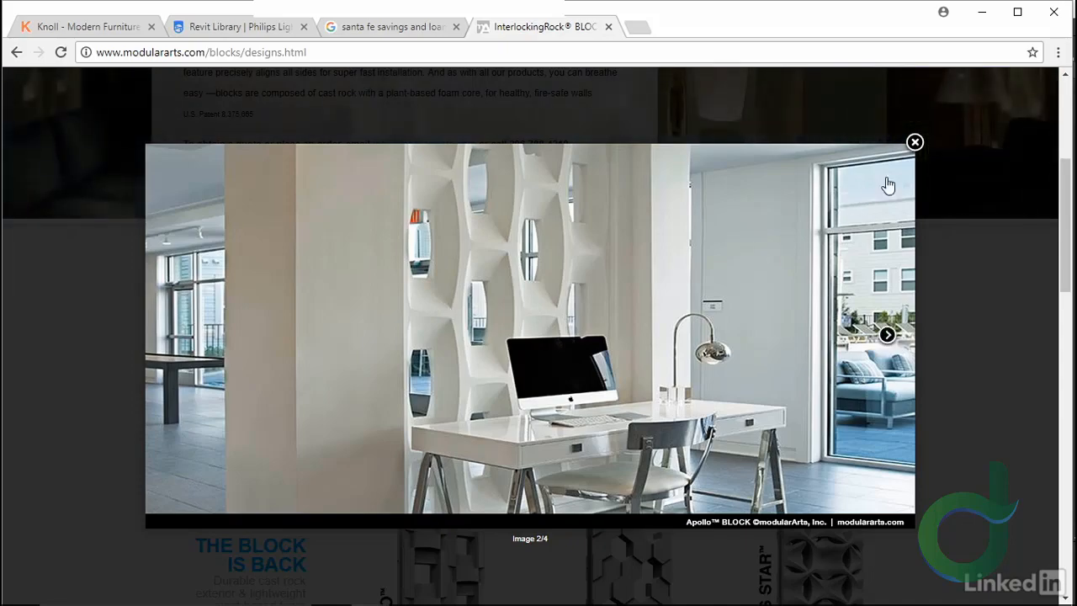
{"action": "left_click", "coordinate": [915, 144]}
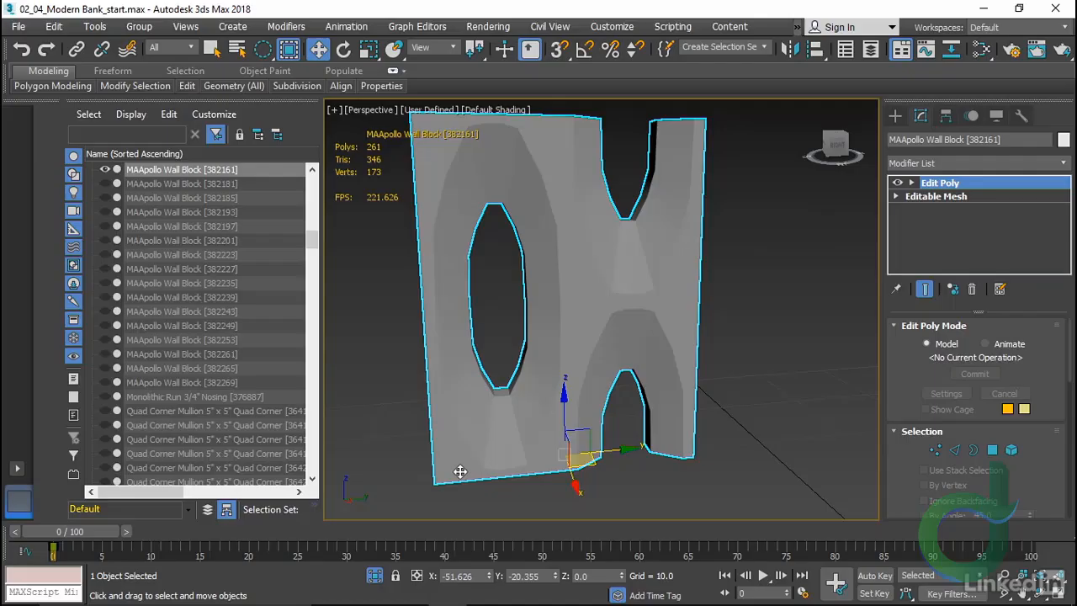
Turn on edged faces and examine the wall block's triangulation around the oval opening
{"action": "key", "text": "F4"}
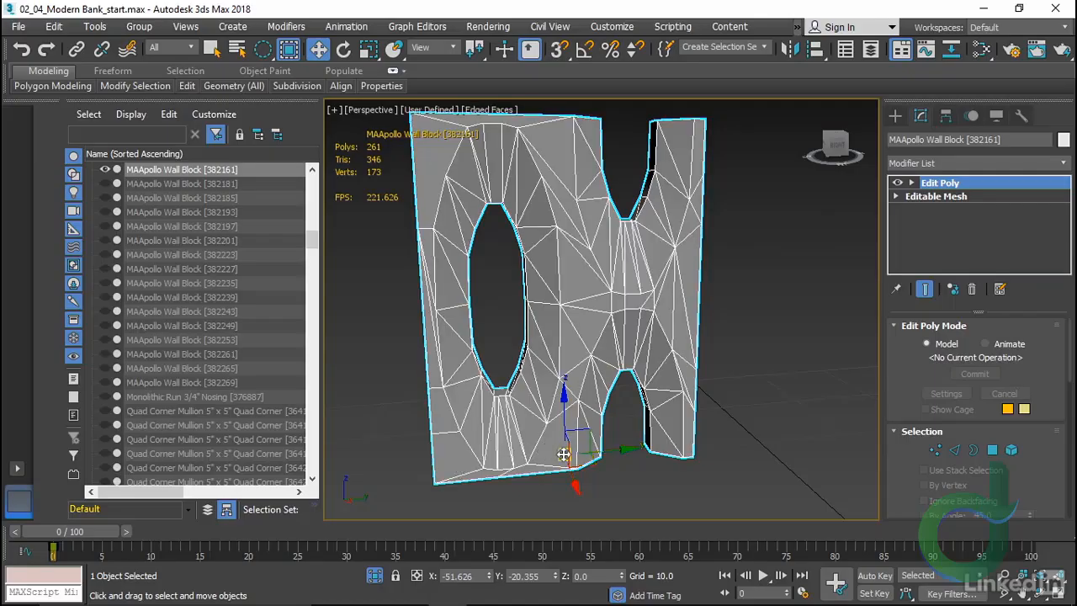
{"action": "middle_click_drag", "start_coordinate": [565, 455], "coordinate": [551, 444], "text": "alt"}
{"action": "middle_click_drag", "start_coordinate": [496, 353], "coordinate": [532, 406], "text": "alt"}
{"action": "scroll", "coordinate": [500, 337], "scroll_direction": "up", "scroll_amount": 5}
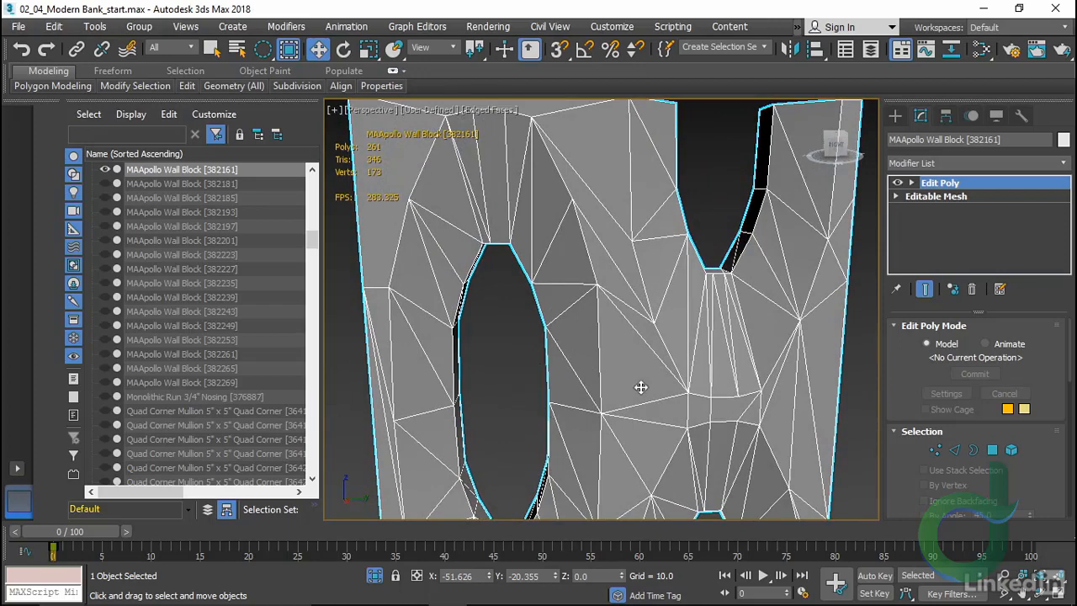
At Edge level, remove the three diagonal edges on the face strip between the oval opening and the block's outer border
{"action": "left_click", "coordinate": [954, 450]}
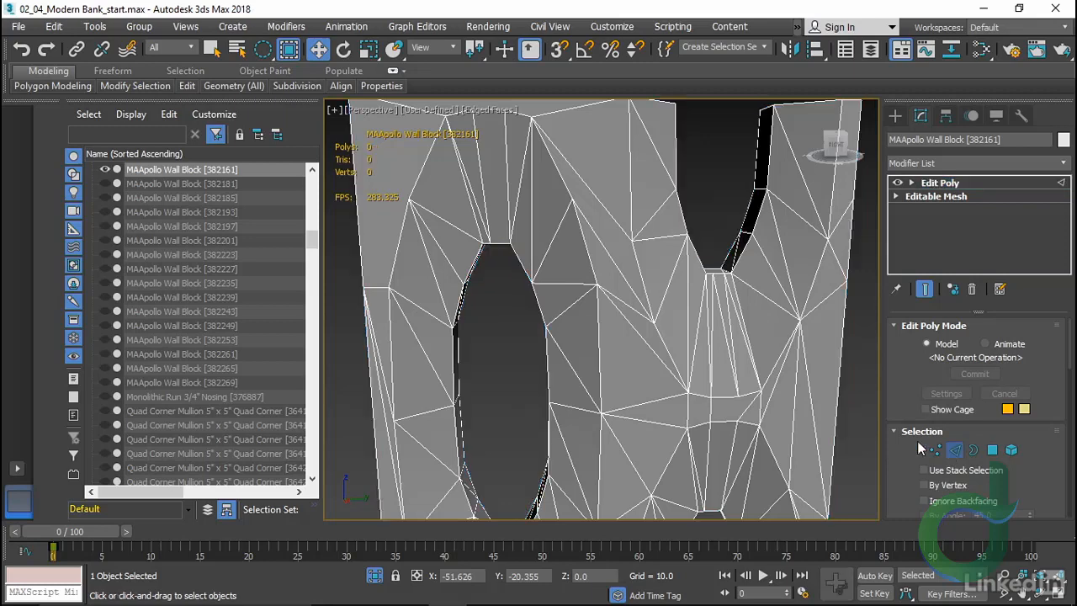
{"action": "left_click", "coordinate": [436, 274]}
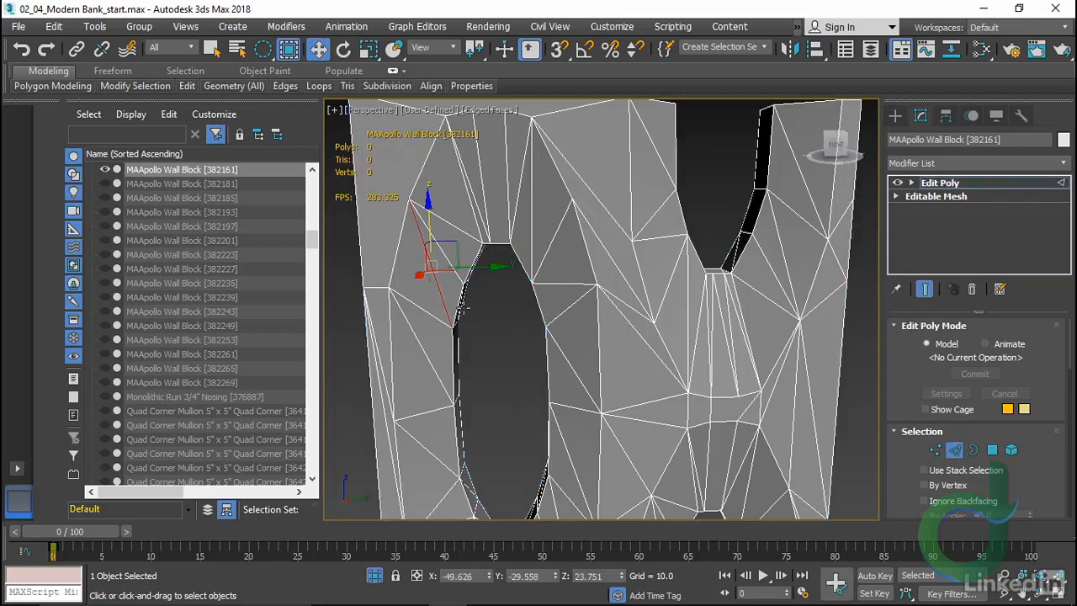
{"action": "scroll", "coordinate": [463, 308], "scroll_direction": "down", "scroll_amount": 1}
{"action": "middle_click_drag", "start_coordinate": [471, 392], "coordinate": [492, 328]}
{"action": "left_click", "coordinate": [453, 304], "text": "ctrl"}
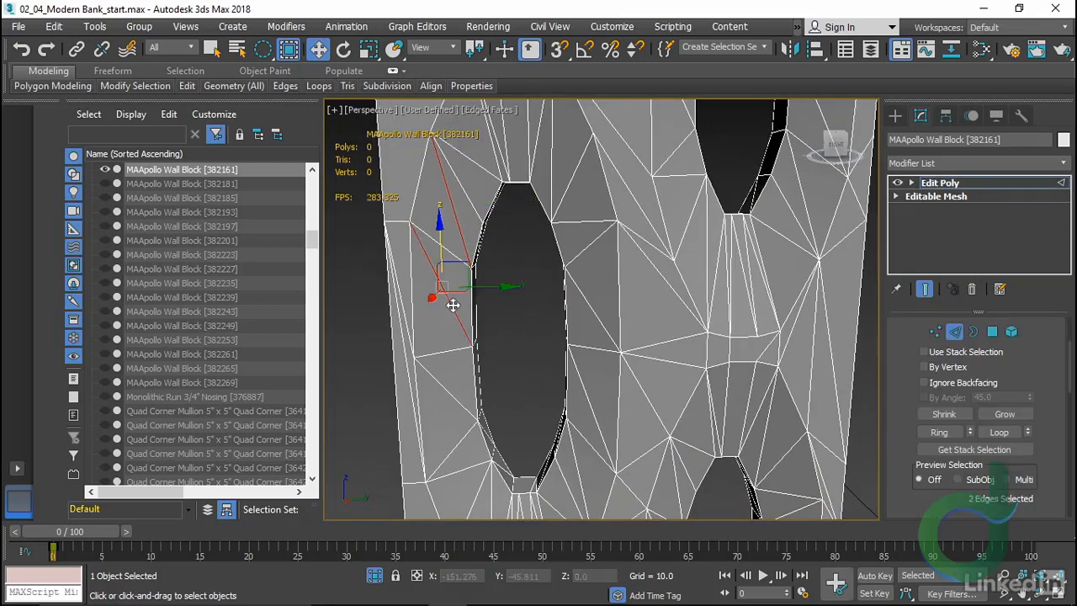
{"action": "left_click", "coordinate": [440, 390], "text": "ctrl"}
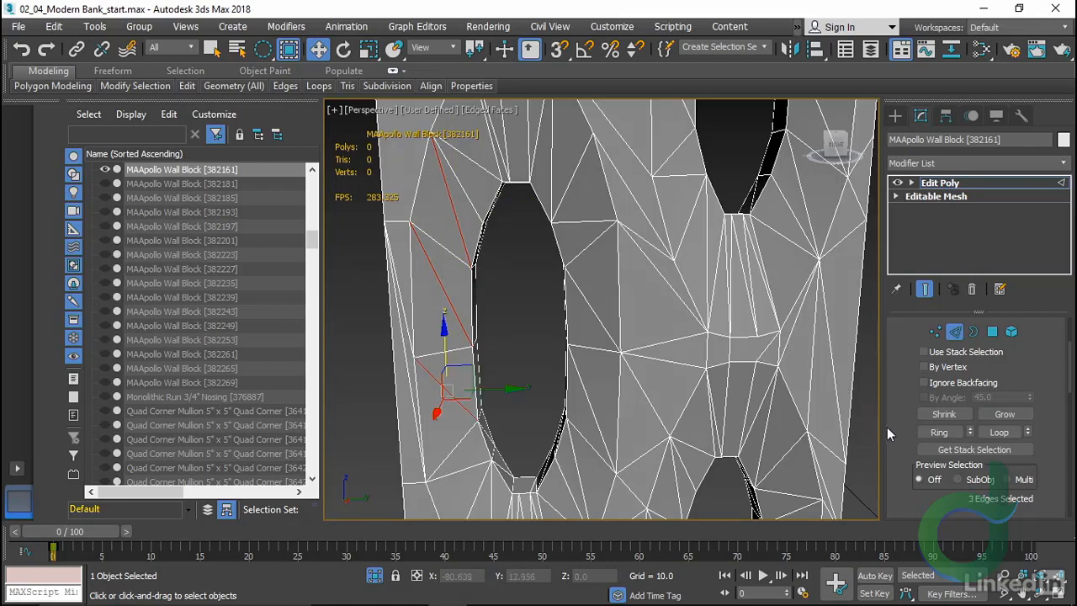
{"action": "scroll", "coordinate": [887, 427], "scroll_direction": "up", "scroll_amount": 1}
{"action": "scroll", "coordinate": [890, 427], "scroll_direction": "down", "scroll_amount": 4}
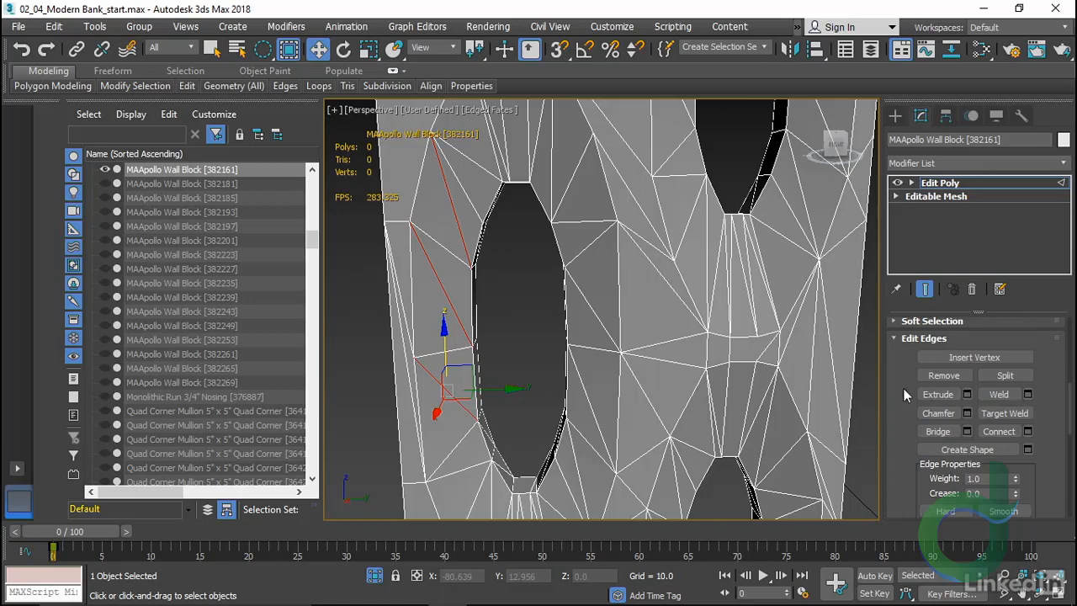
{"action": "left_click", "coordinate": [944, 375]}
Remove the long, thin diagonal edges running along the block's outer border beside the oval opening
{"action": "middle_click_drag", "start_coordinate": [497, 399], "coordinate": [488, 354]}
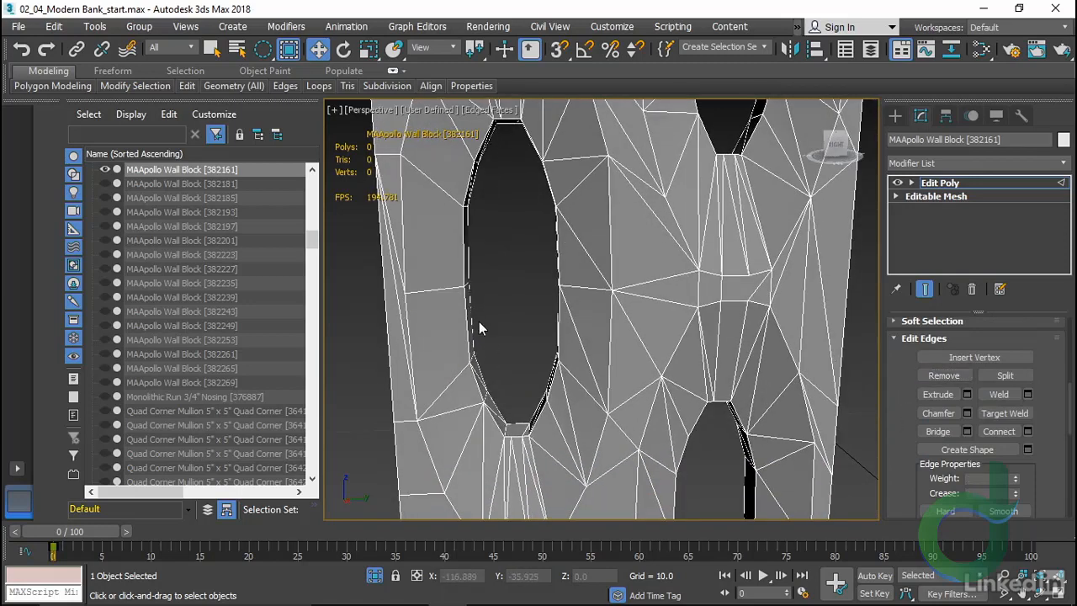
{"action": "middle_click_drag", "start_coordinate": [404, 381], "coordinate": [426, 370]}
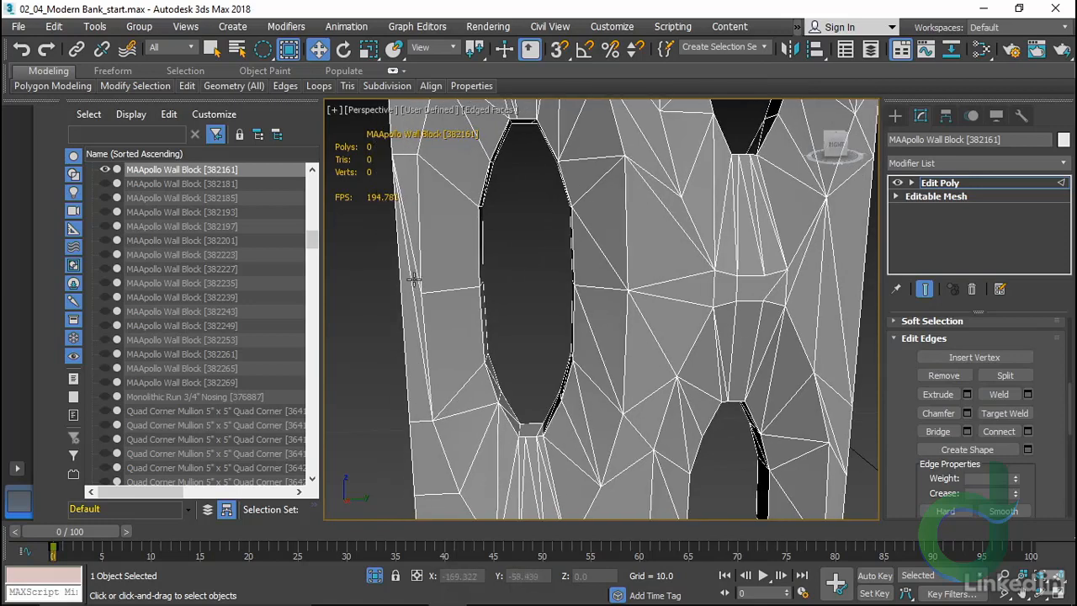
{"action": "left_click", "coordinate": [410, 277]}
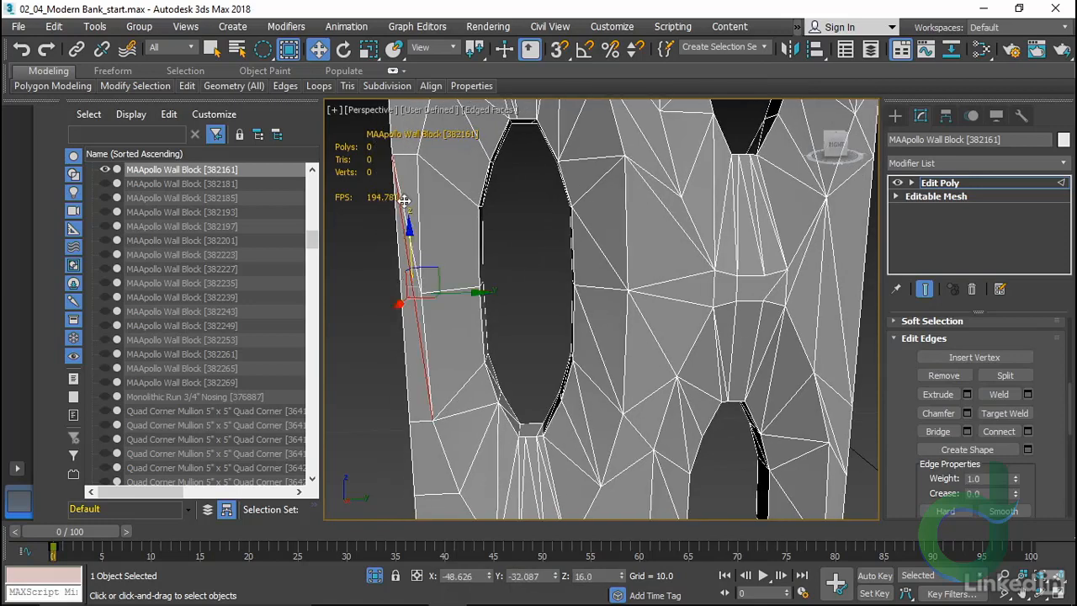
{"action": "left_click", "coordinate": [924, 374]}
Cut a new edge from the vertex midway along the oval opening outward and across the block's outer side to the back
{"action": "middle_click_drag", "start_coordinate": [538, 367], "coordinate": [626, 363]}
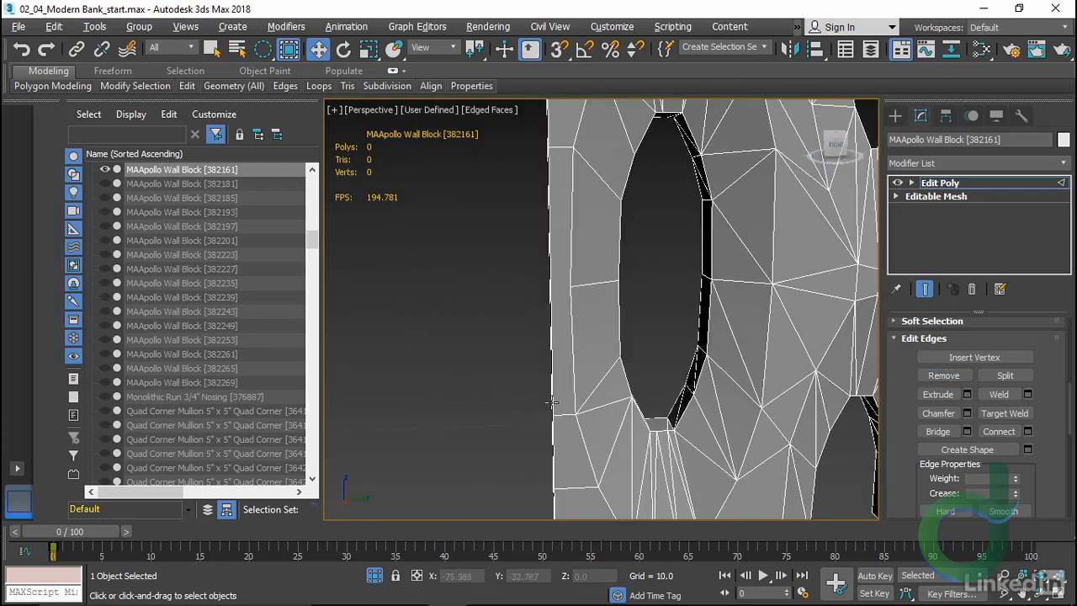
{"action": "middle_click_drag", "start_coordinate": [551, 397], "coordinate": [598, 401], "text": "alt"}
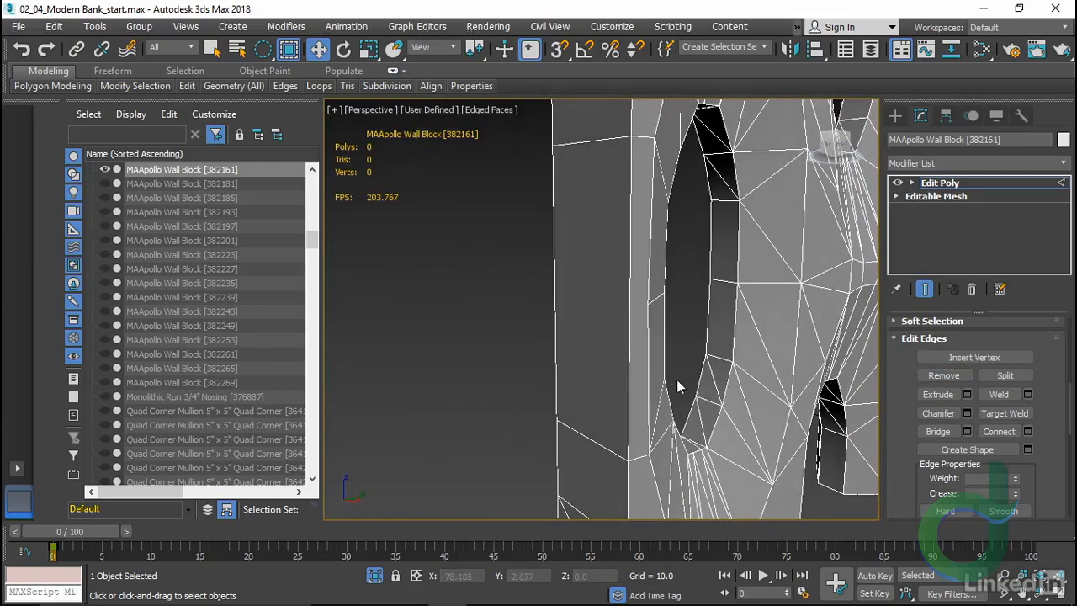
{"action": "middle_click_drag", "start_coordinate": [494, 406], "coordinate": [559, 340], "text": "alt"}
{"action": "right_click", "coordinate": [558, 335]}
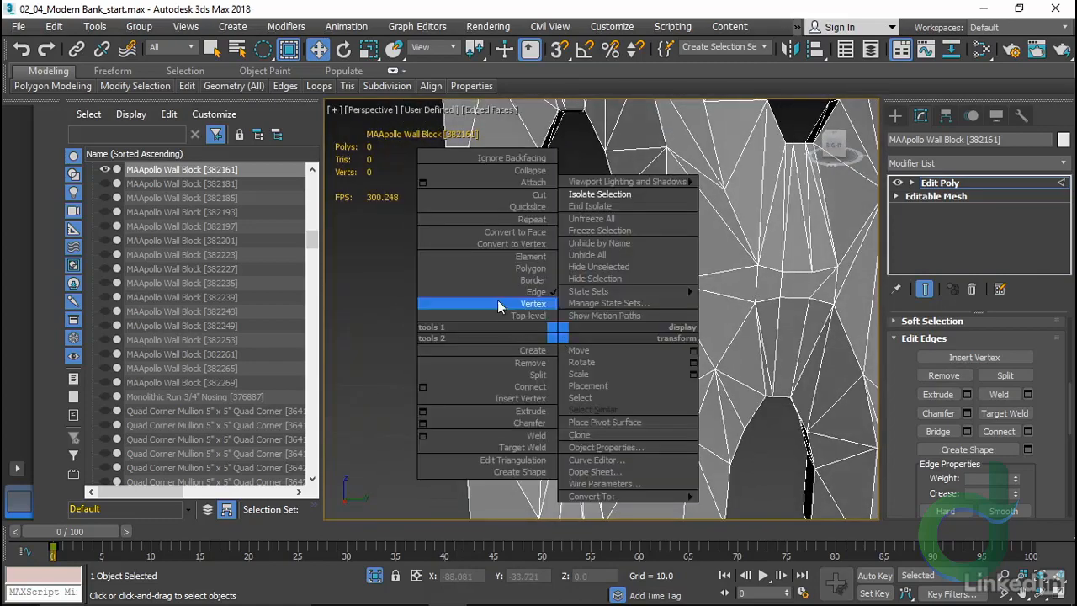
{"action": "left_click", "coordinate": [540, 196]}
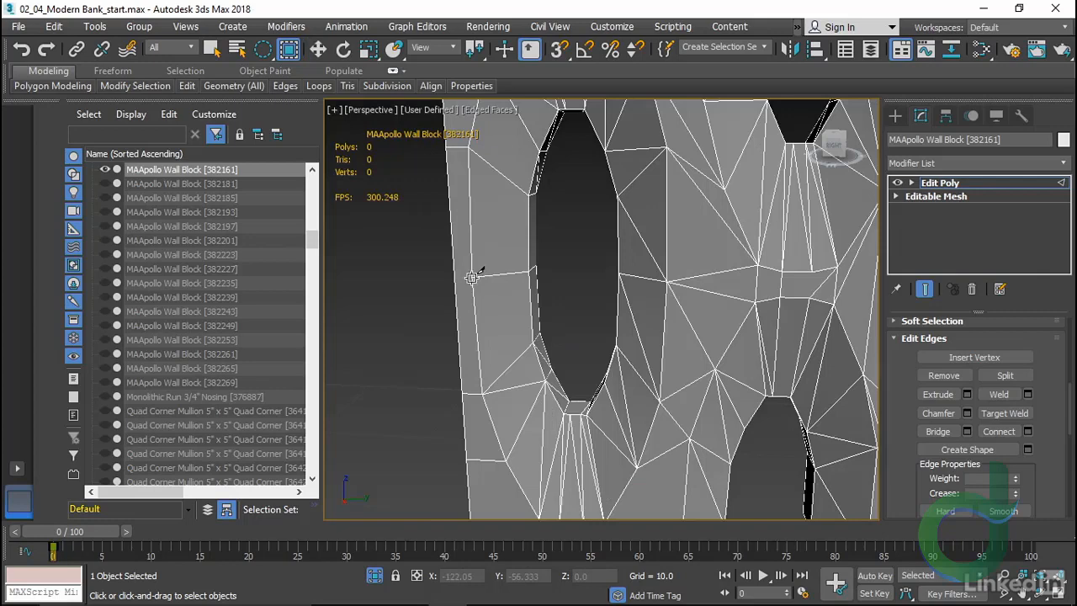
{"action": "left_click", "coordinate": [454, 277]}
{"action": "scroll", "coordinate": [414, 338], "scroll_direction": "down", "scroll_amount": 5}
{"action": "middle_click_drag", "start_coordinate": [429, 348], "coordinate": [566, 357], "text": "alt"}
{"action": "scroll", "coordinate": [481, 355], "scroll_direction": "up", "scroll_amount": 5}
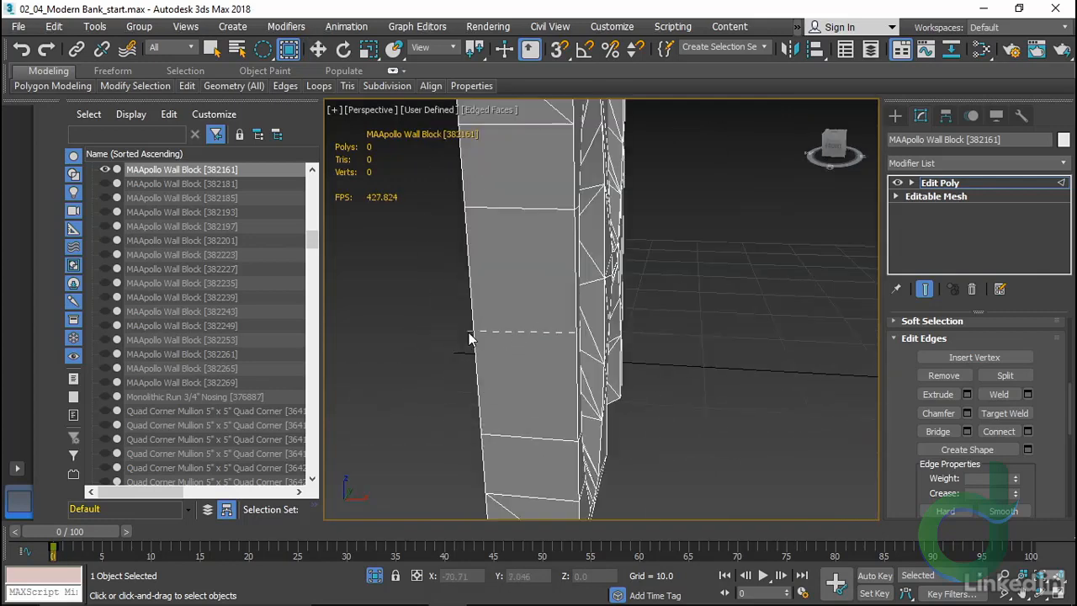
{"action": "middle_click_drag", "start_coordinate": [415, 379], "coordinate": [568, 383], "text": "alt"}
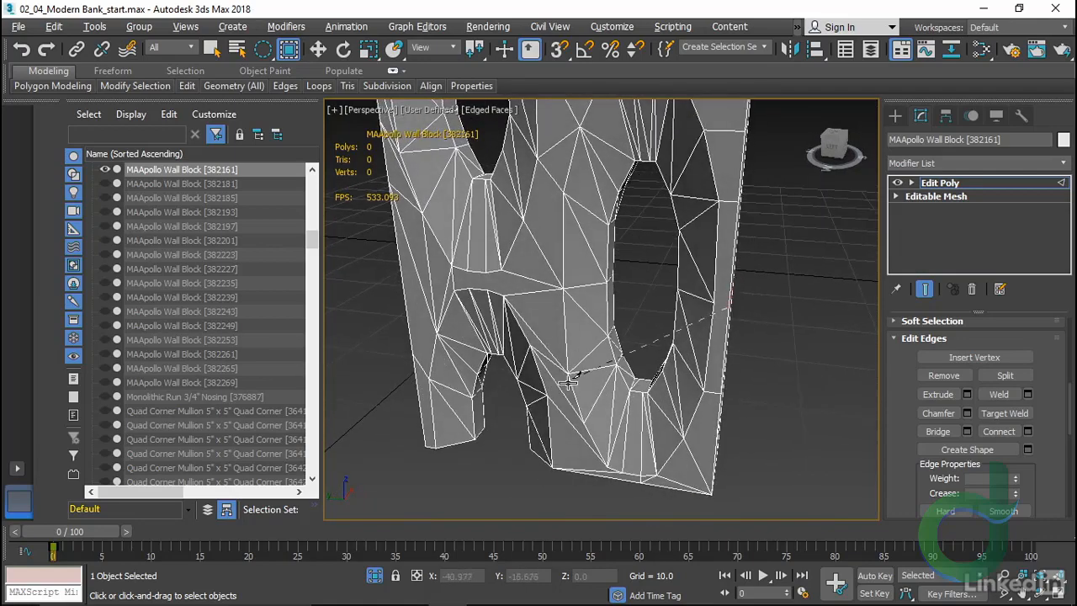
{"action": "left_click", "coordinate": [714, 303]}
At Vertex level, activate Move and select the new cut's vertex on the block's front outer corner beside the oval opening
{"action": "middle_click_drag", "start_coordinate": [771, 397], "coordinate": [569, 373], "text": "alt"}
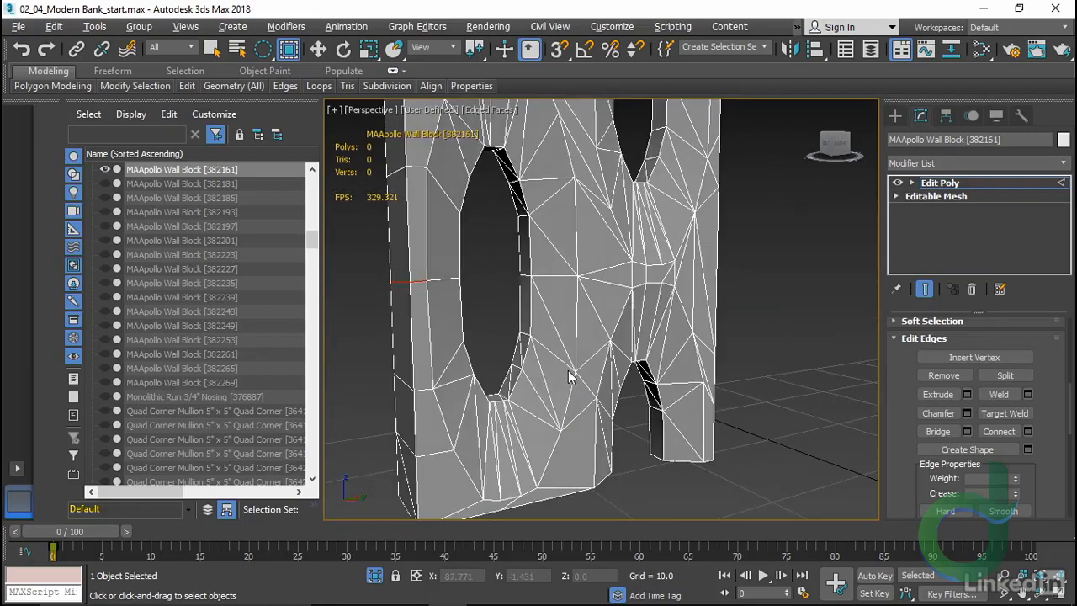
{"action": "middle_click_drag", "start_coordinate": [446, 313], "coordinate": [604, 375], "text": "alt"}
{"action": "key", "text": "1"}
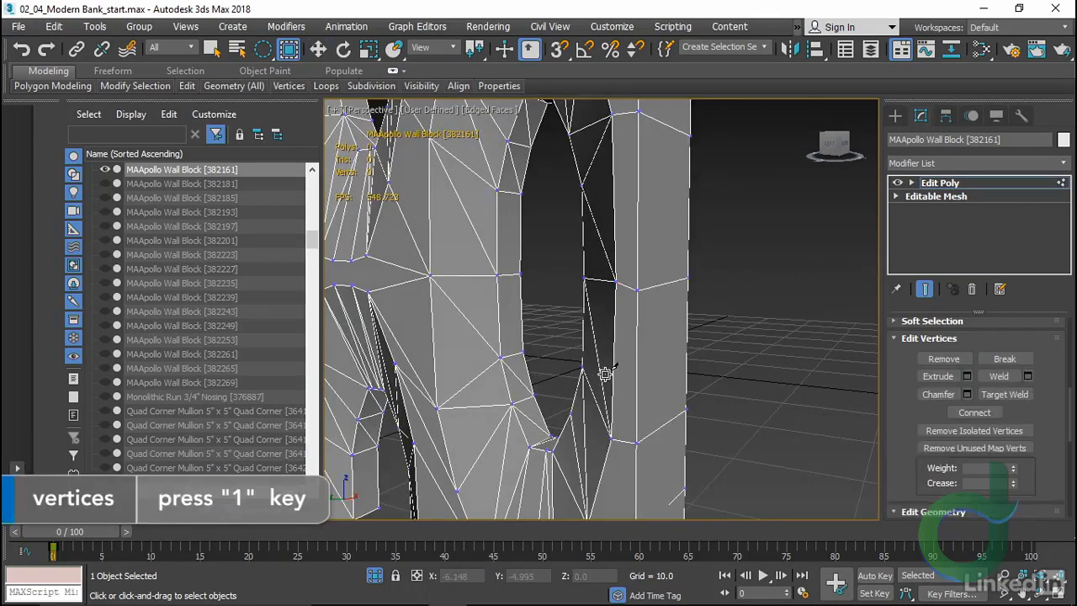
{"action": "key", "text": "w"}
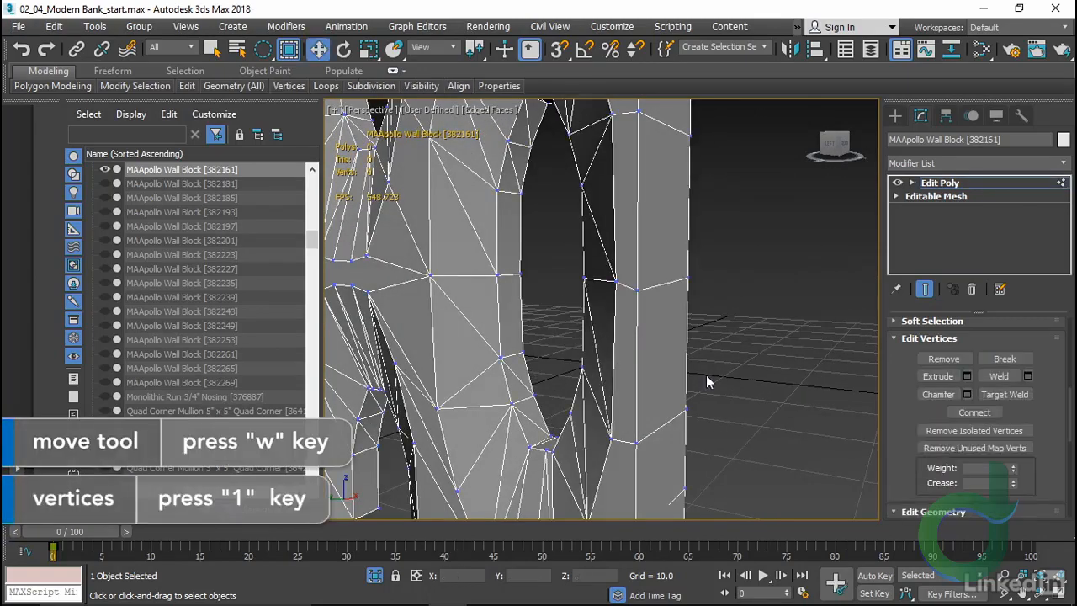
{"action": "left_click", "coordinate": [637, 290]}
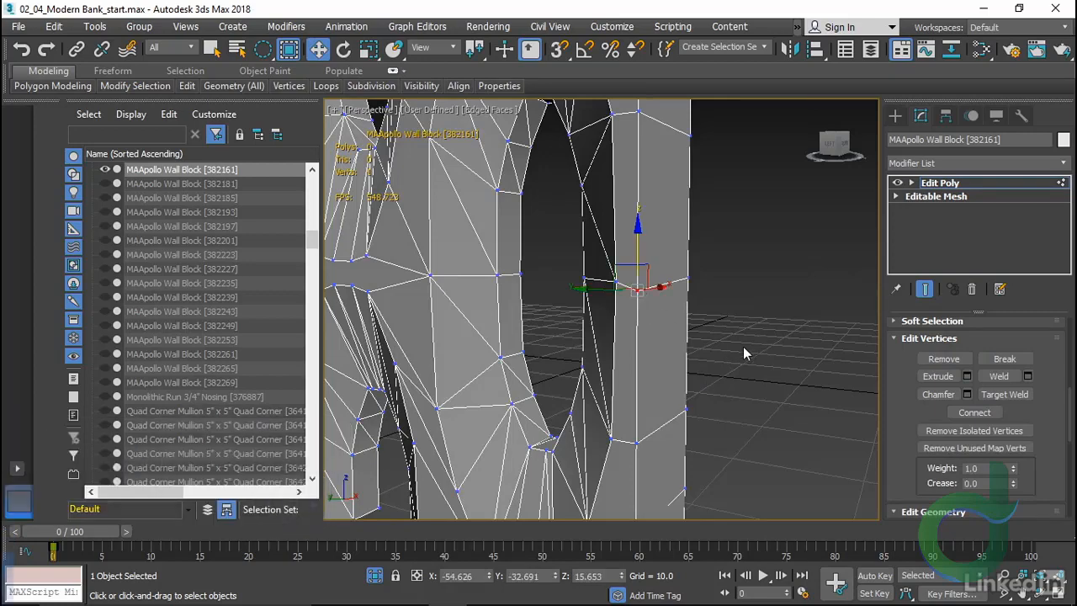
Turn on 3D snapping and restrict it to Vertex by enabling that target and disabling Grid Points
{"action": "key", "text": "s"}
{"action": "middle_click_drag", "start_coordinate": [716, 319], "coordinate": [707, 335]}
{"action": "scroll", "coordinate": [709, 330], "scroll_direction": "up", "scroll_amount": 3}
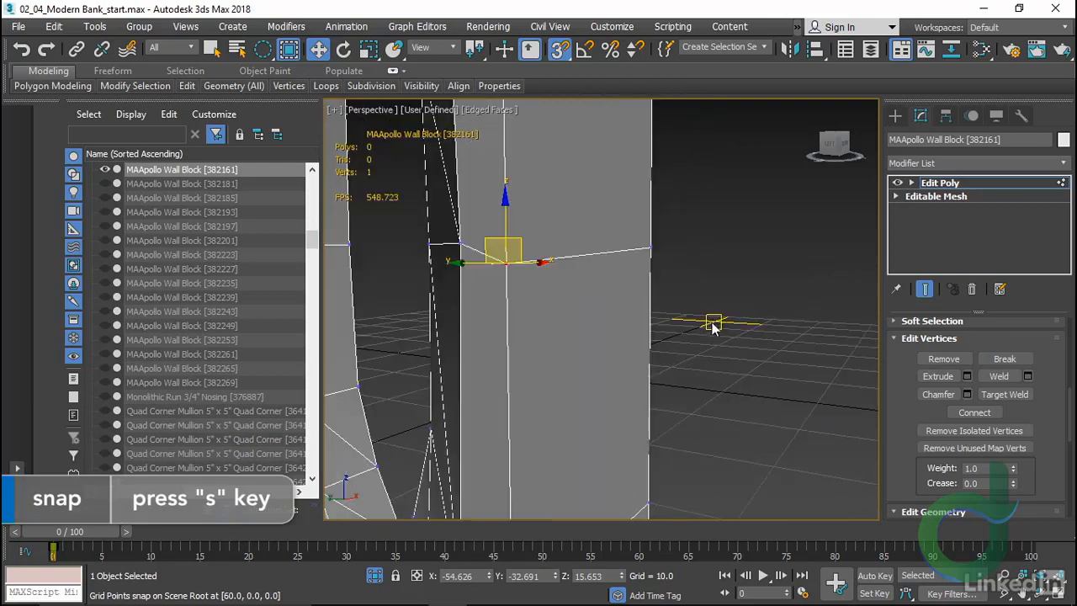
{"action": "right_click", "coordinate": [721, 306], "text": "shift"}
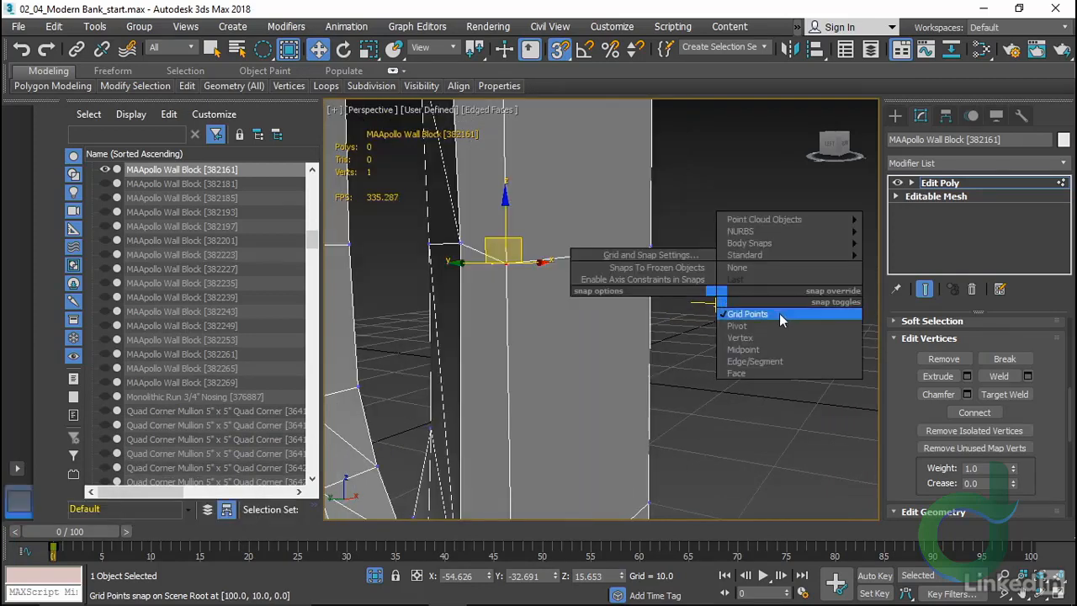
{"action": "left_click", "coordinate": [767, 338]}
{"action": "right_click", "coordinate": [742, 289], "text": "shift"}
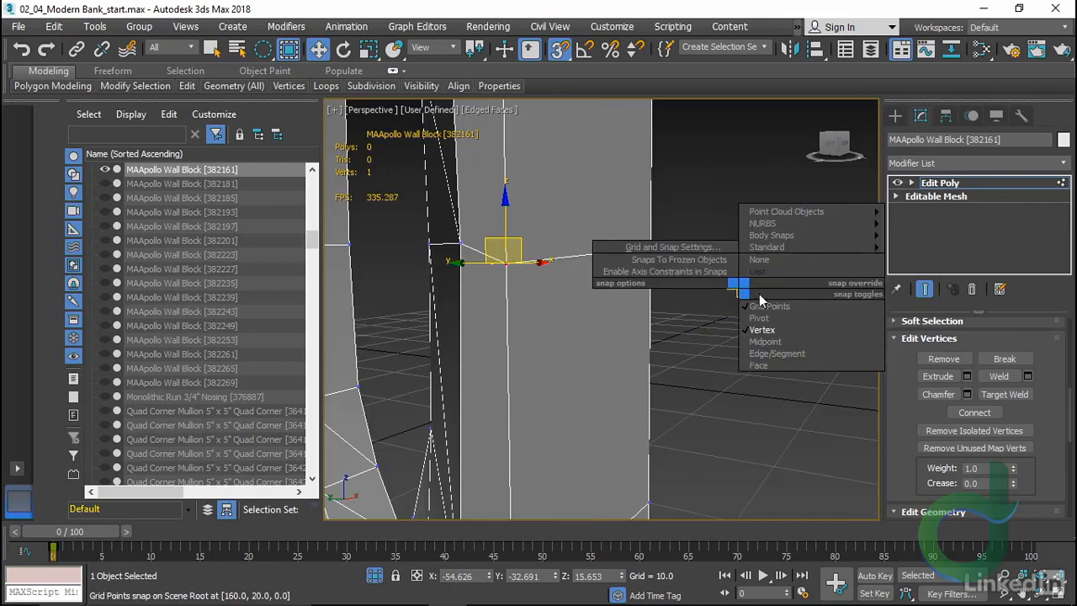
{"action": "left_click", "coordinate": [787, 306]}
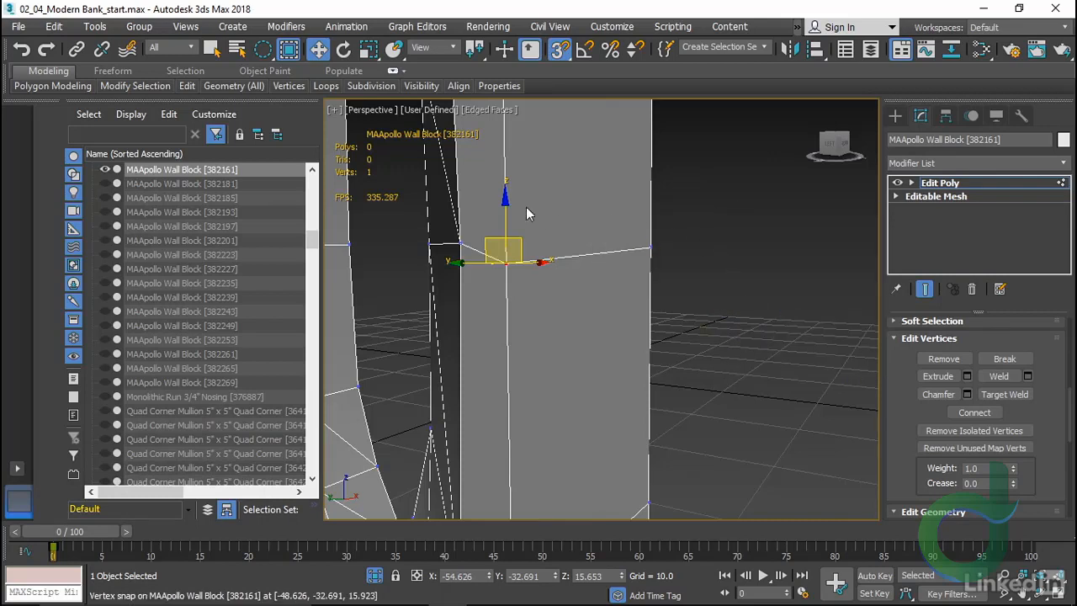
Undo a trial snapped move of the corner vertex and enable axis constraints in snaps
{"action": "left_click_drag", "start_coordinate": [506, 205], "coordinate": [521, 299]}
{"action": "key", "text": "ctrl+z"}
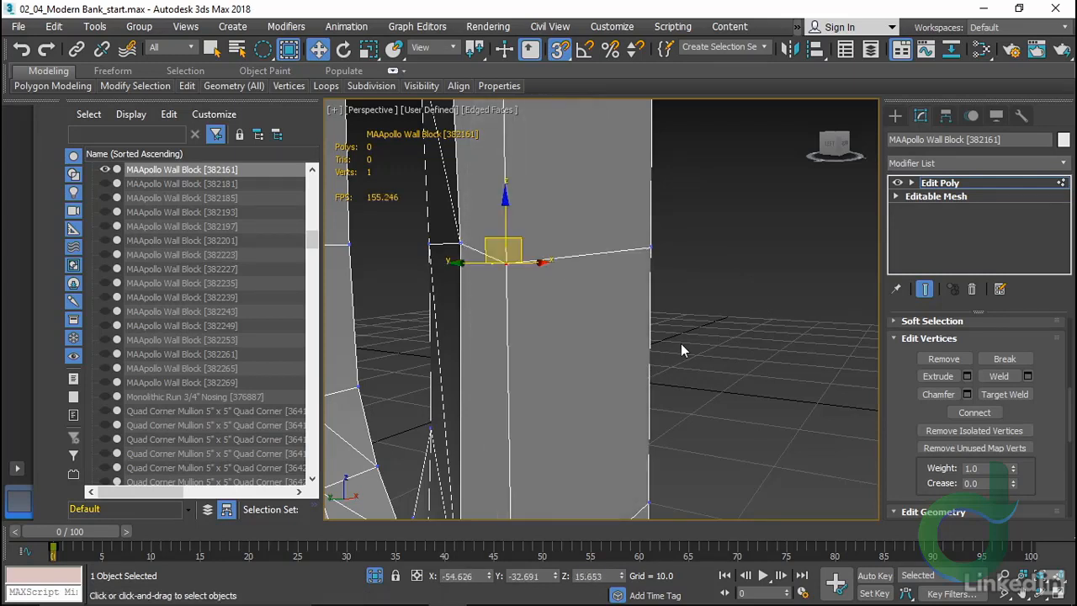
{"action": "right_click", "coordinate": [700, 272], "text": "shift"}
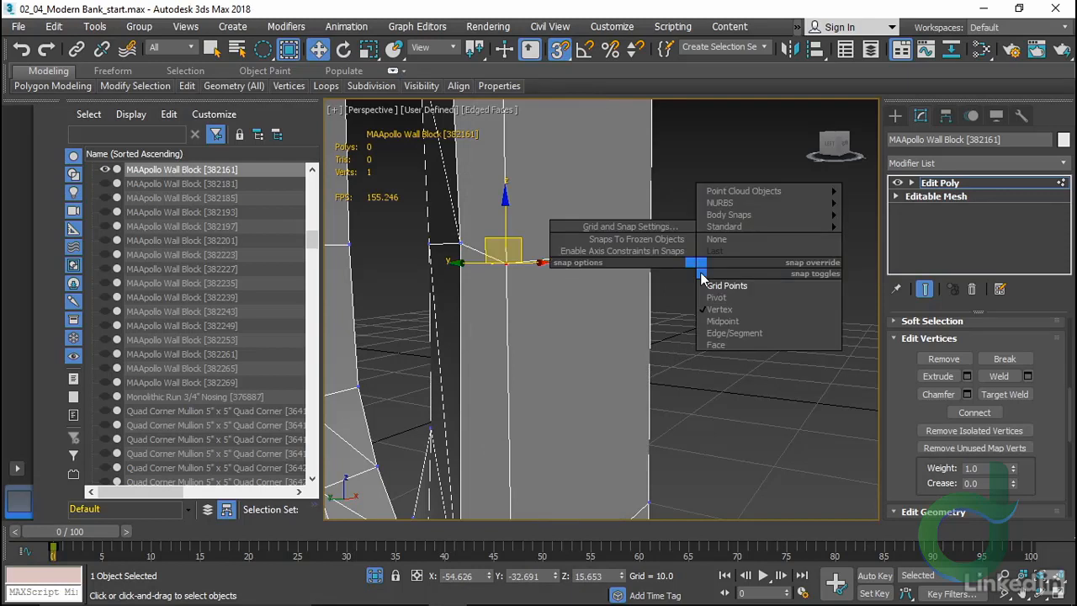
{"action": "left_click", "coordinate": [634, 256]}
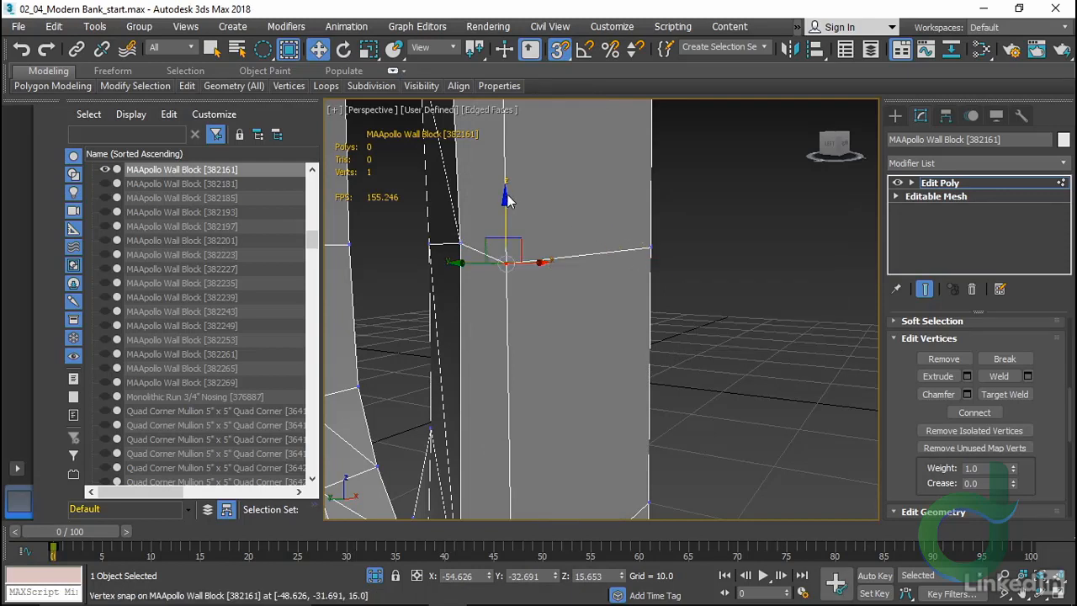
Move the cut's two vertices on the block's outer side vertically, snapping them to Z 16.0, level with the oval's mid-height vertex
{"action": "left_click_drag", "start_coordinate": [505, 200], "coordinate": [465, 249]}
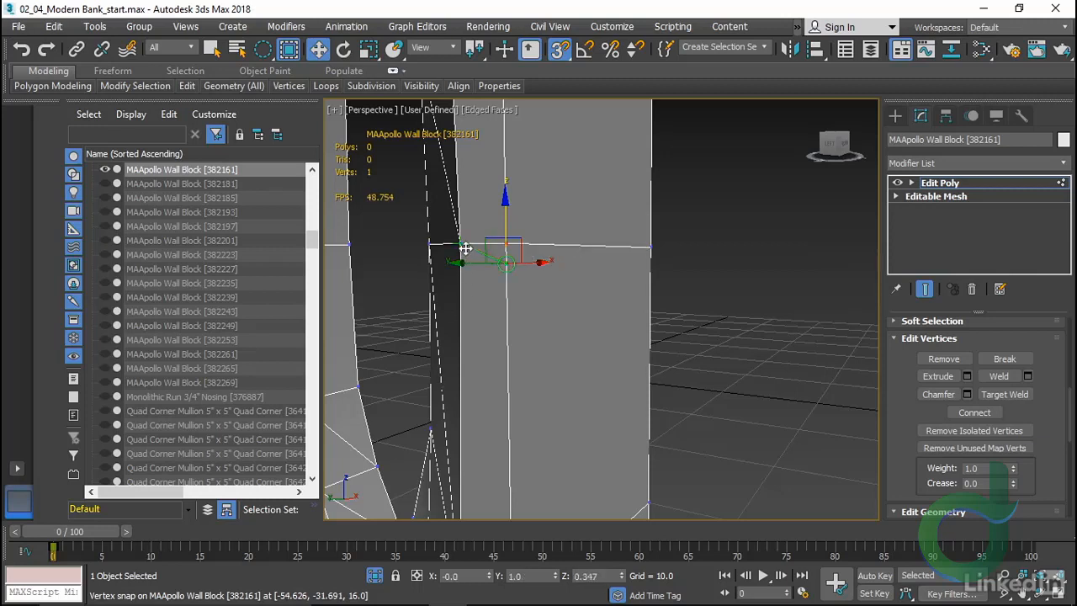
{"action": "left_click_drag", "start_coordinate": [465, 249], "coordinate": [466, 248]}
{"action": "middle_click_drag", "start_coordinate": [745, 329], "coordinate": [656, 307], "text": "alt"}
{"action": "left_click_drag", "start_coordinate": [662, 287], "coordinate": [501, 241]}
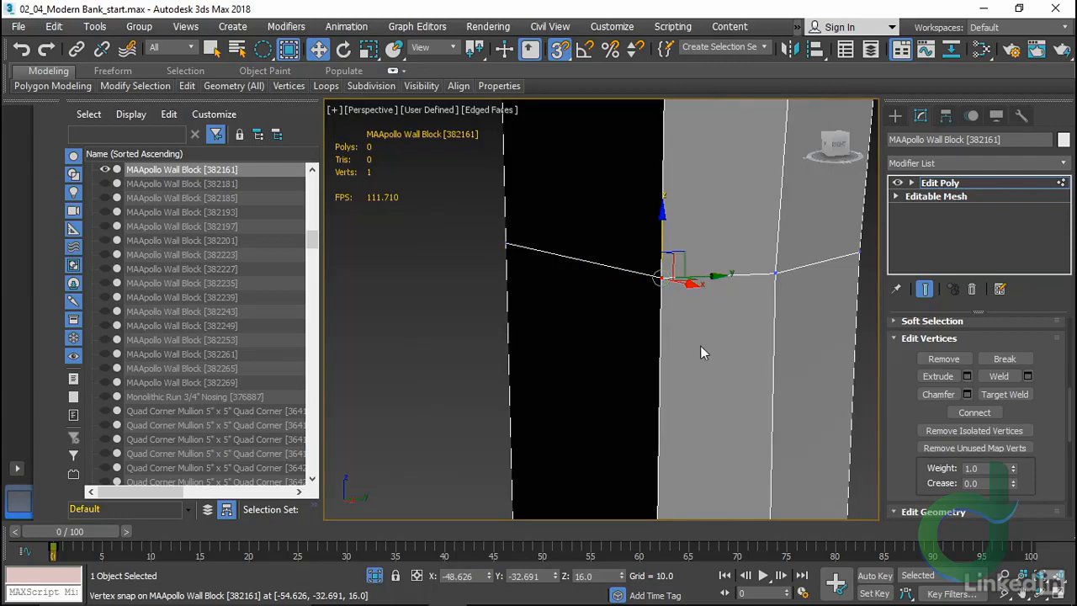
Examine the remaining triangulation around the oval opening's lower end and the block's bottom border
{"action": "middle_click_drag", "start_coordinate": [701, 346], "coordinate": [627, 339], "text": "alt"}
{"action": "middle_click_drag", "start_coordinate": [627, 338], "coordinate": [570, 323]}
{"action": "scroll", "coordinate": [569, 323], "scroll_direction": "down", "scroll_amount": 5}
{"action": "middle_click_drag", "start_coordinate": [664, 352], "coordinate": [591, 358]}
{"action": "middle_click_drag", "start_coordinate": [601, 395], "coordinate": [612, 340]}
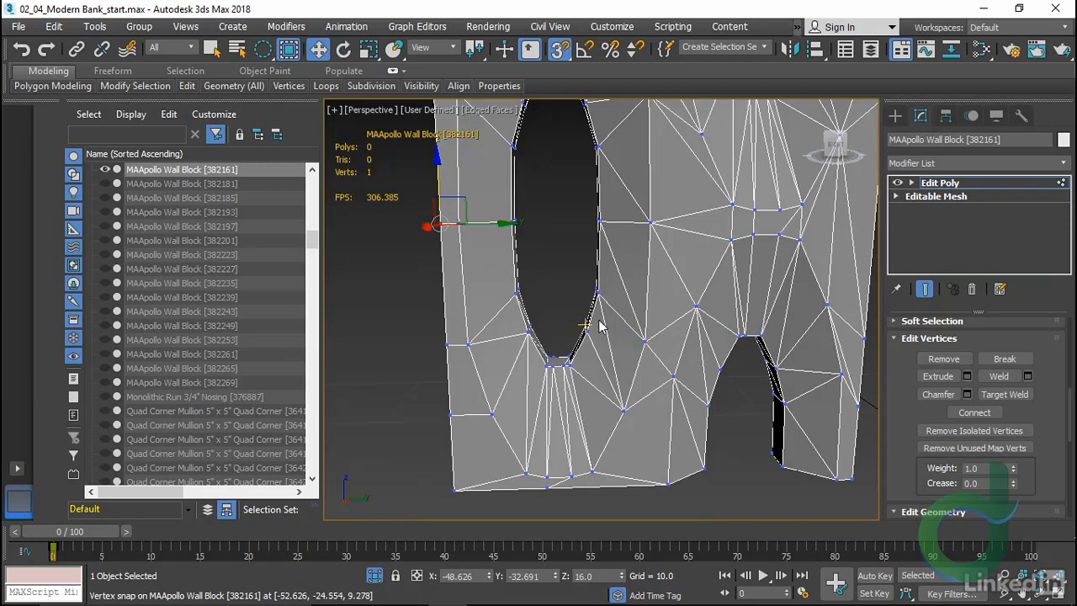
{"action": "middle_click_drag", "start_coordinate": [561, 253], "coordinate": [555, 282]}
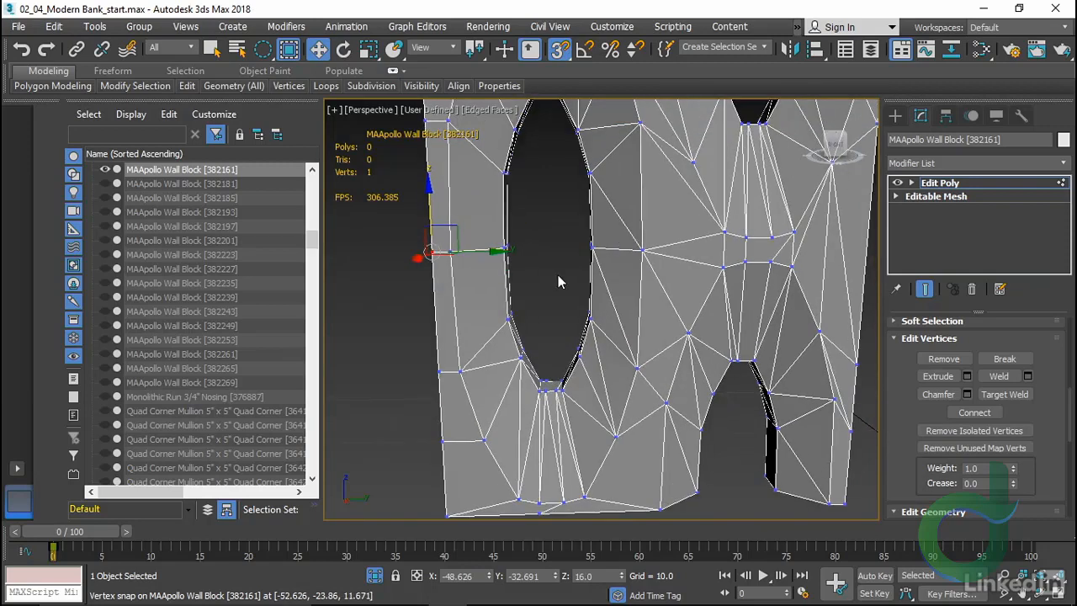
{"action": "middle_click_drag", "start_coordinate": [561, 380], "coordinate": [586, 328]}
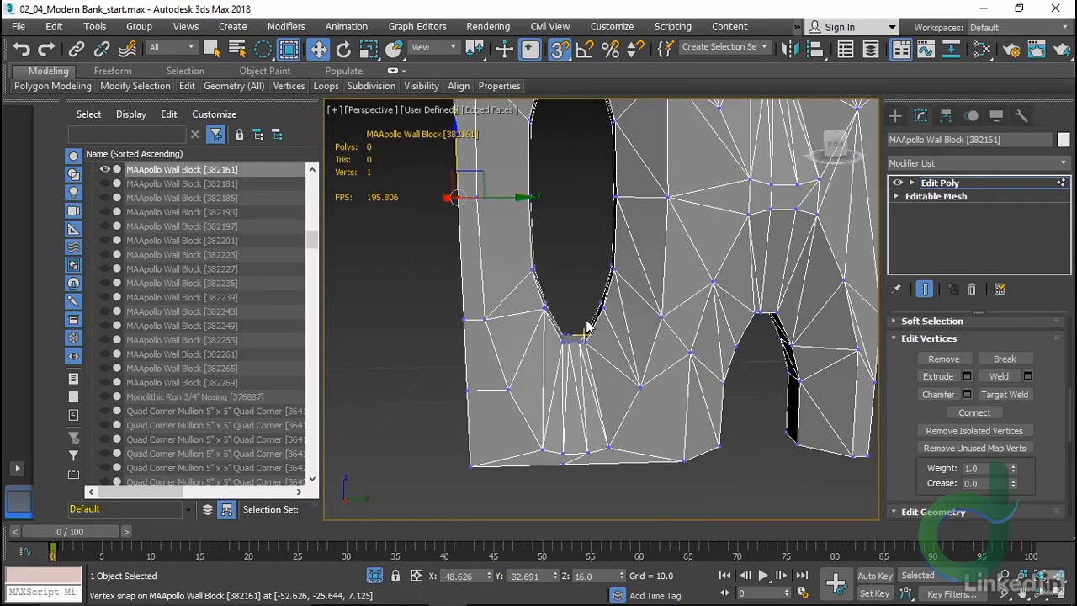
Remove the extra diagonal edges beside and inside the lower curve of the oval opening in edge mode
{"action": "scroll", "coordinate": [594, 355], "scroll_direction": "up", "scroll_amount": 3}
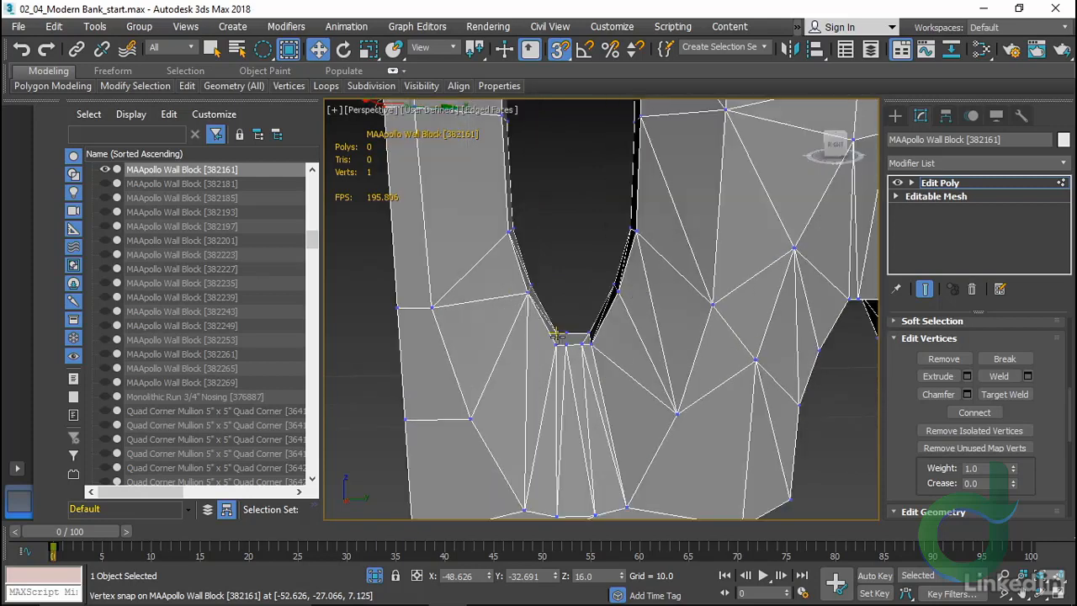
{"action": "middle_click_drag", "start_coordinate": [575, 385], "coordinate": [514, 389], "text": "alt"}
{"action": "key", "text": "2"}
{"action": "left_click", "coordinate": [494, 297]}
{"action": "left_click", "coordinate": [943, 376]}
{"action": "left_click", "coordinate": [542, 354]}
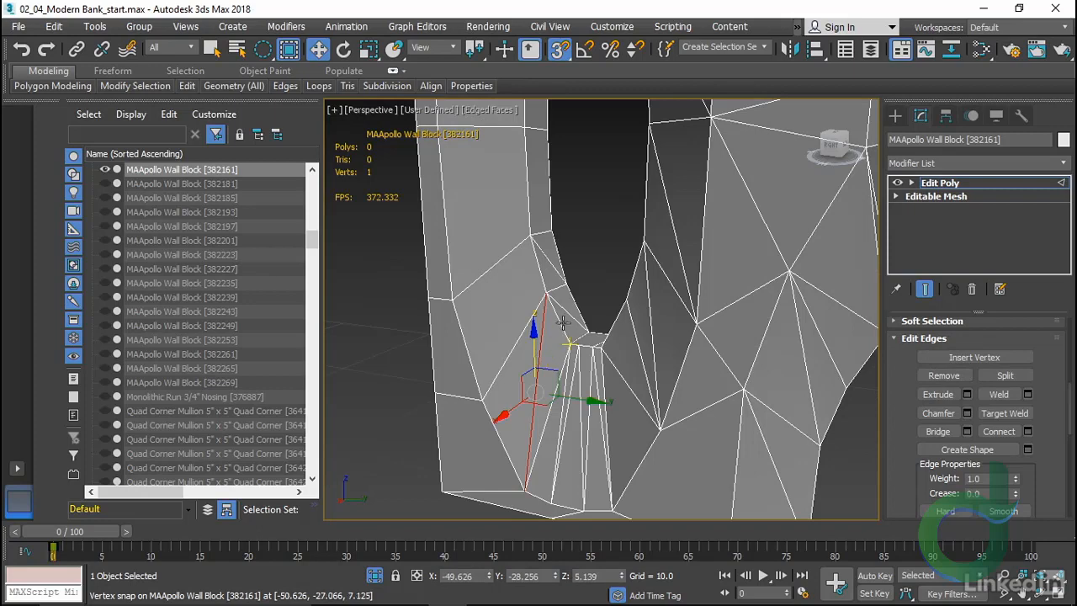
{"action": "left_click", "coordinate": [569, 317], "text": "ctrl"}
{"action": "left_click", "coordinate": [546, 254], "text": "ctrl"}
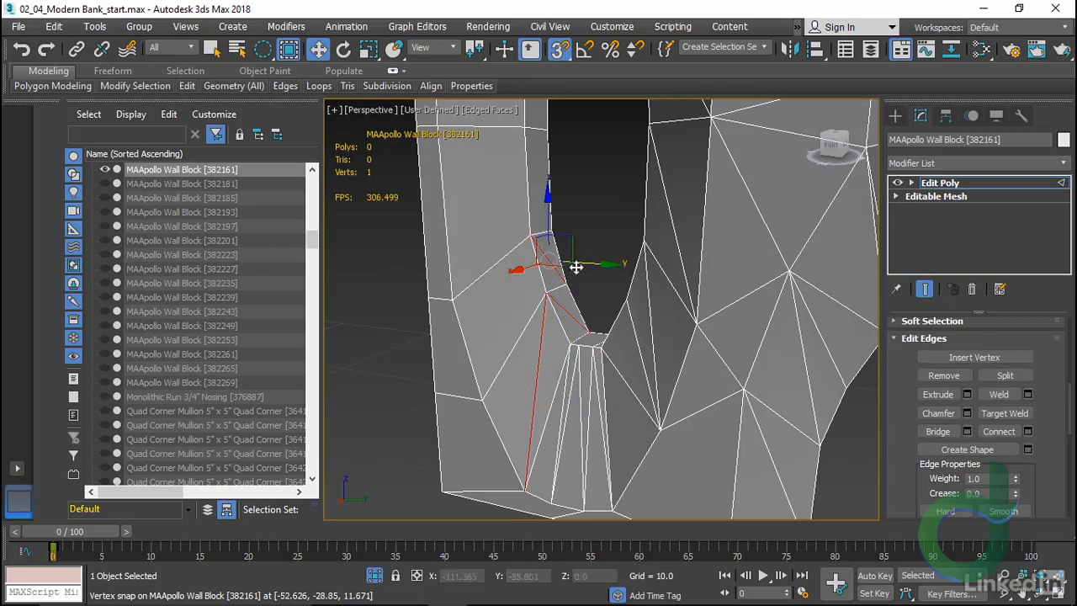
{"action": "left_click", "coordinate": [943, 375]}
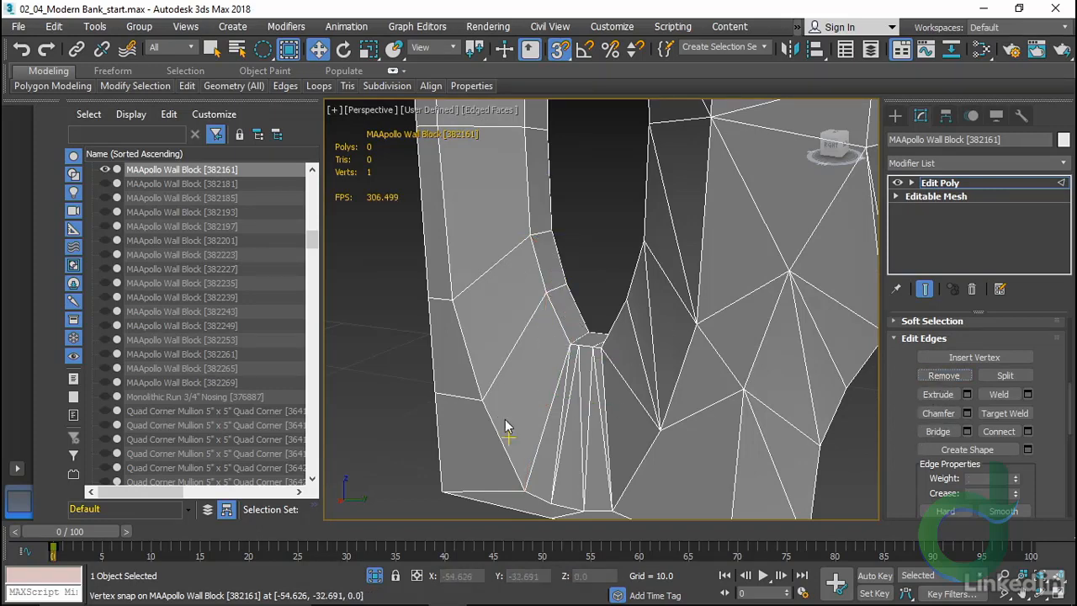
Remove two redundant edges from the narrow fan directly below the oval opening
{"action": "scroll", "coordinate": [539, 412], "scroll_direction": "up", "scroll_amount": 4}
{"action": "left_click", "coordinate": [551, 315]}
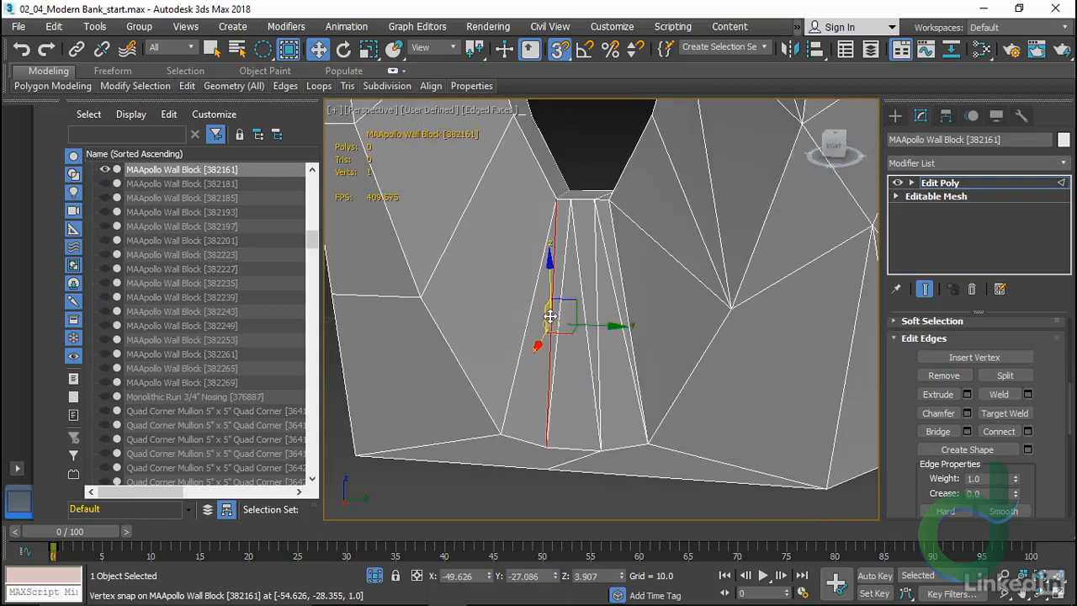
{"action": "left_click", "coordinate": [590, 348], "text": "ctrl"}
Examine the edge layout around the oval opening from the opposite side of the wall block
{"action": "middle_click_drag", "start_coordinate": [757, 412], "coordinate": [519, 434], "text": "alt"}
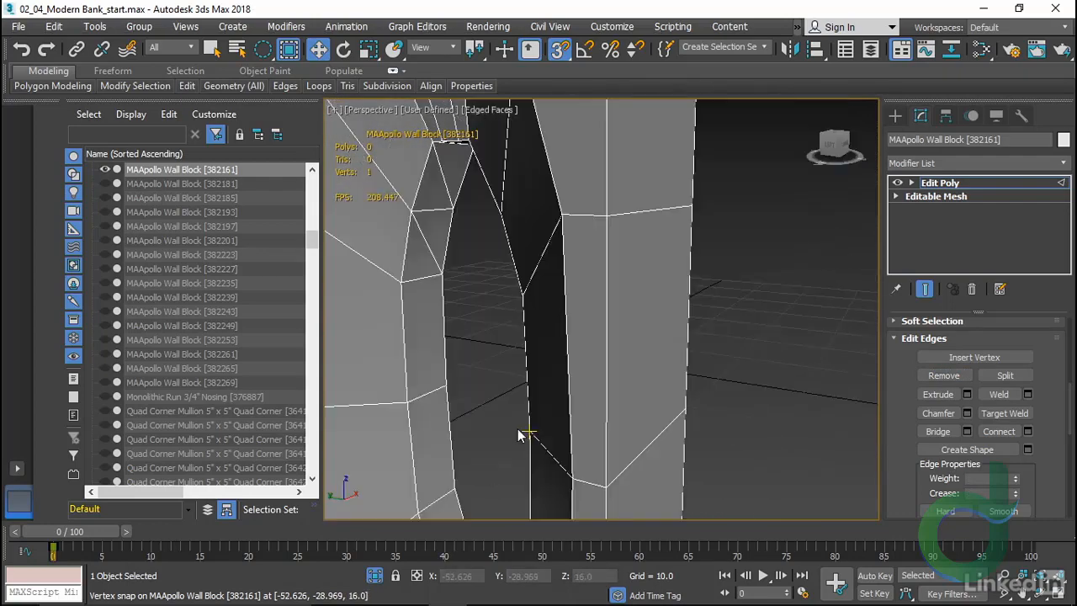
{"action": "middle_click_drag", "start_coordinate": [483, 379], "coordinate": [496, 244]}
{"action": "middle_click_drag", "start_coordinate": [496, 244], "coordinate": [560, 252], "text": "alt"}
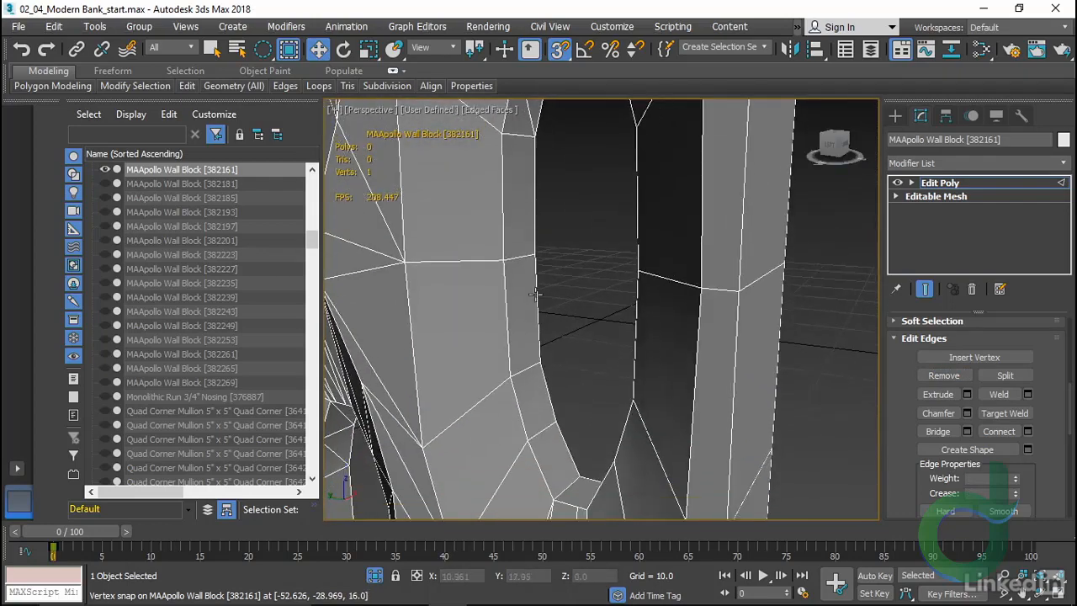
{"action": "middle_click_drag", "start_coordinate": [555, 382], "coordinate": [594, 386], "text": "alt"}
{"action": "middle_click_drag", "start_coordinate": [614, 440], "coordinate": [617, 324]}
{"action": "scroll", "coordinate": [581, 236], "scroll_direction": "down", "scroll_amount": 2}
{"action": "middle_click_drag", "start_coordinate": [616, 324], "coordinate": [715, 353], "text": "alt"}
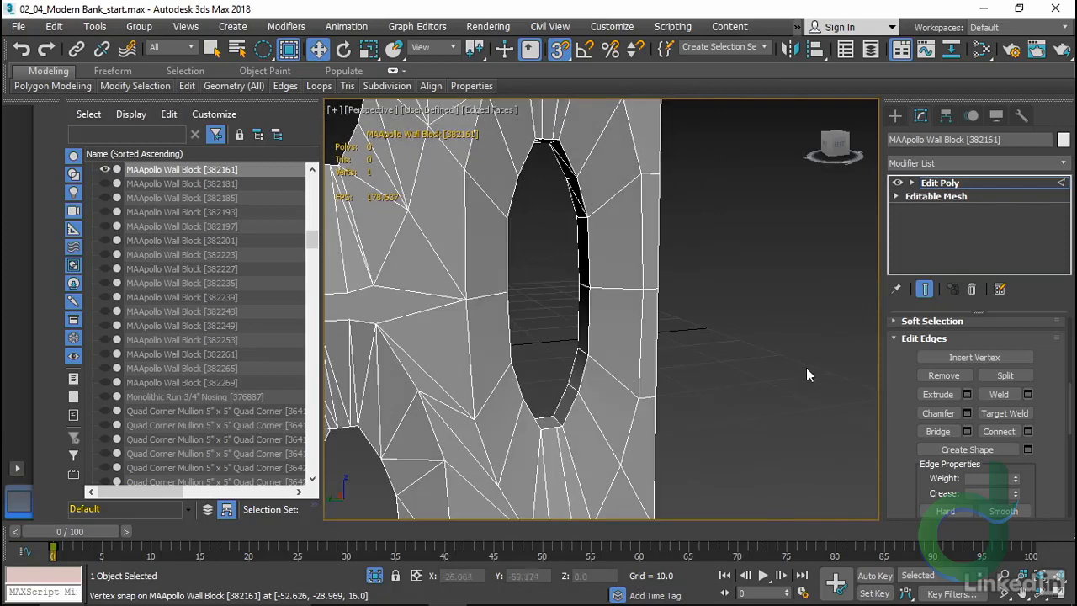
{"action": "scroll", "coordinate": [903, 444], "scroll_direction": "down", "scroll_amount": 1}
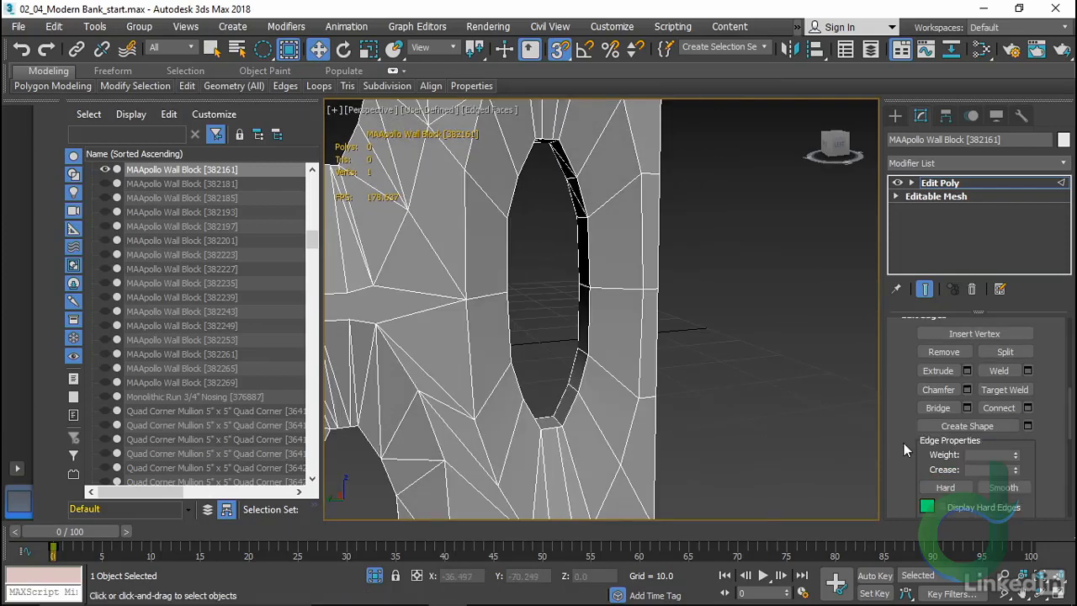
{"action": "scroll", "coordinate": [903, 444], "scroll_direction": "up", "scroll_amount": 1}
{"action": "middle_click_drag", "start_coordinate": [873, 399], "coordinate": [879, 418]}
{"action": "middle_click_drag", "start_coordinate": [697, 397], "coordinate": [642, 374]}
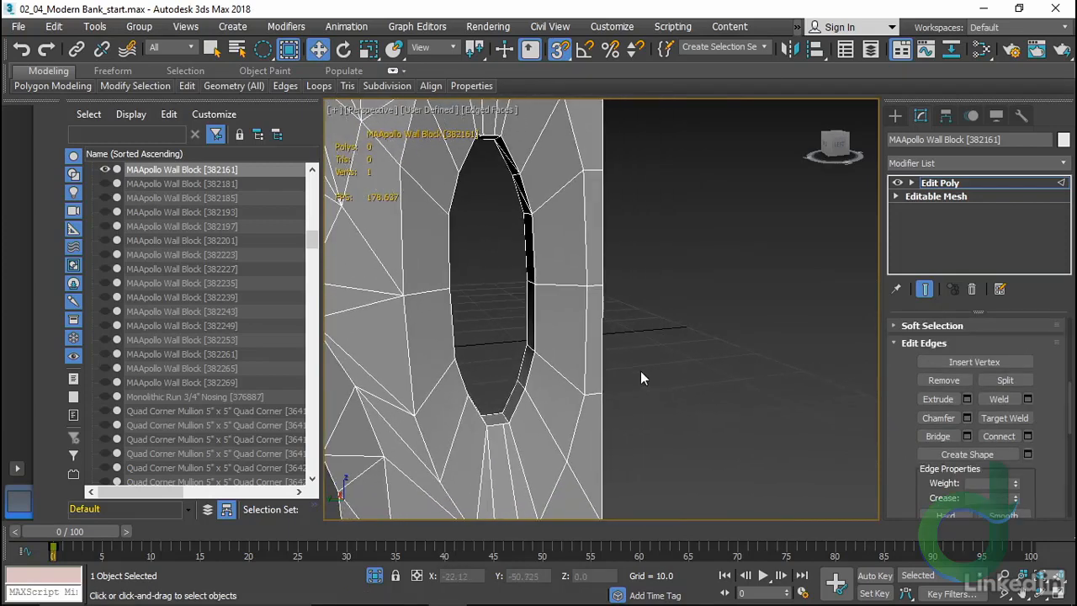
{"action": "scroll", "coordinate": [641, 371], "scroll_direction": "up", "scroll_amount": 3}
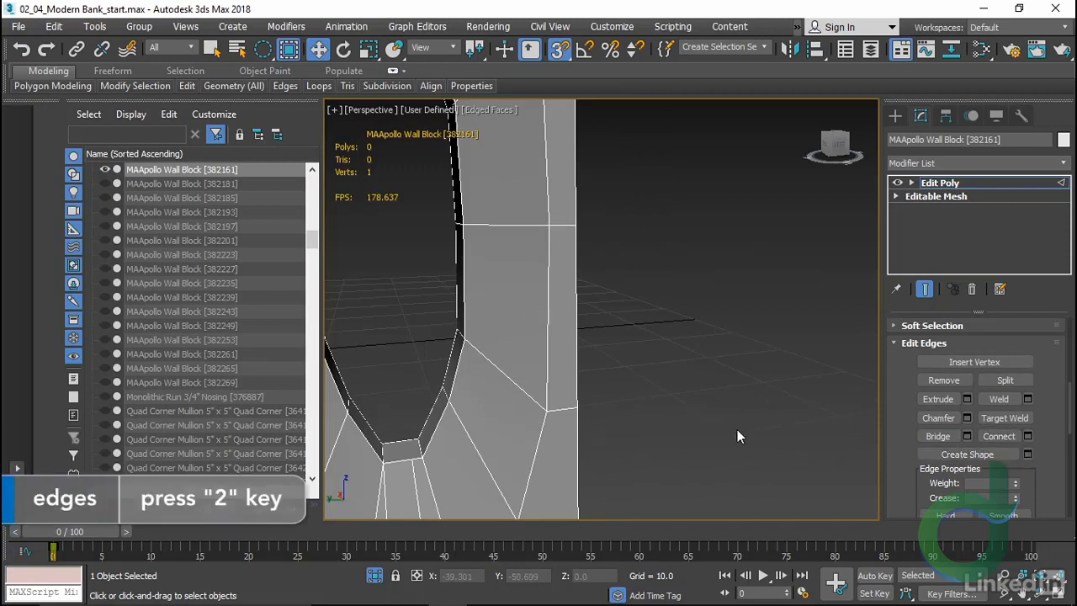
Ring-select the vertical edges between the opening and the wall's outer side, just below mid-height, and connect them
{"action": "key", "text": "2"}
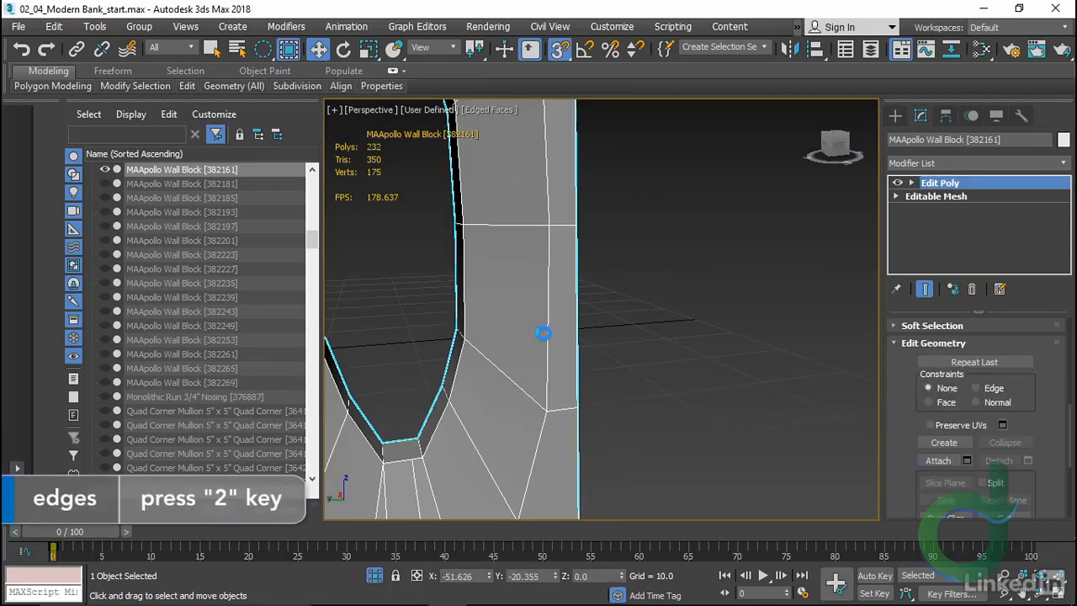
{"action": "left_click", "coordinate": [649, 366]}
{"action": "left_click", "coordinate": [557, 339]}
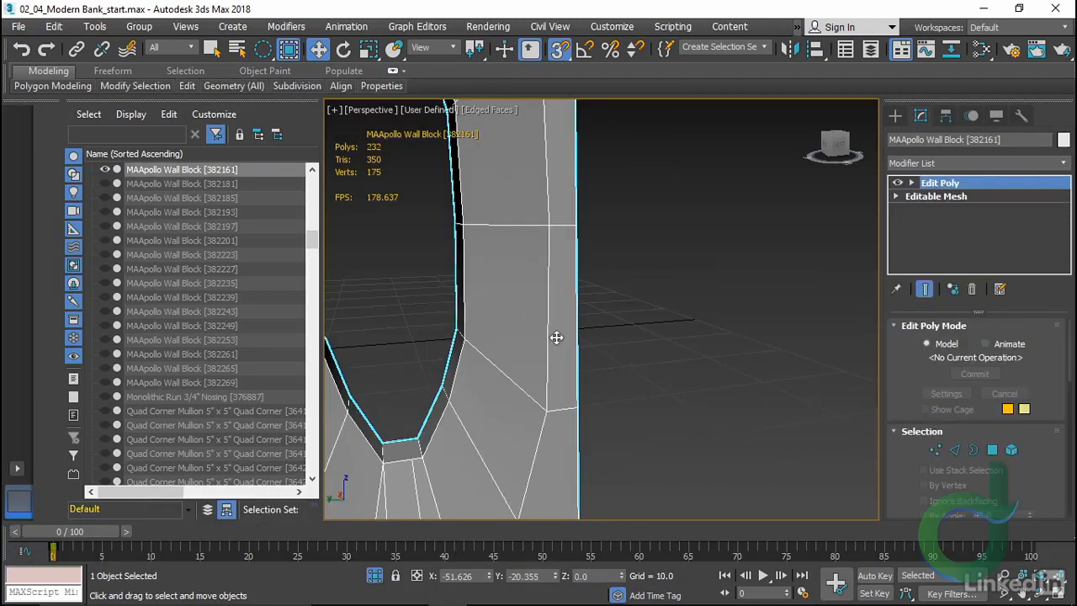
{"action": "key", "text": "2"}
{"action": "left_click", "coordinate": [548, 337]}
{"action": "middle_click_drag", "start_coordinate": [632, 403], "coordinate": [747, 400], "text": "alt"}
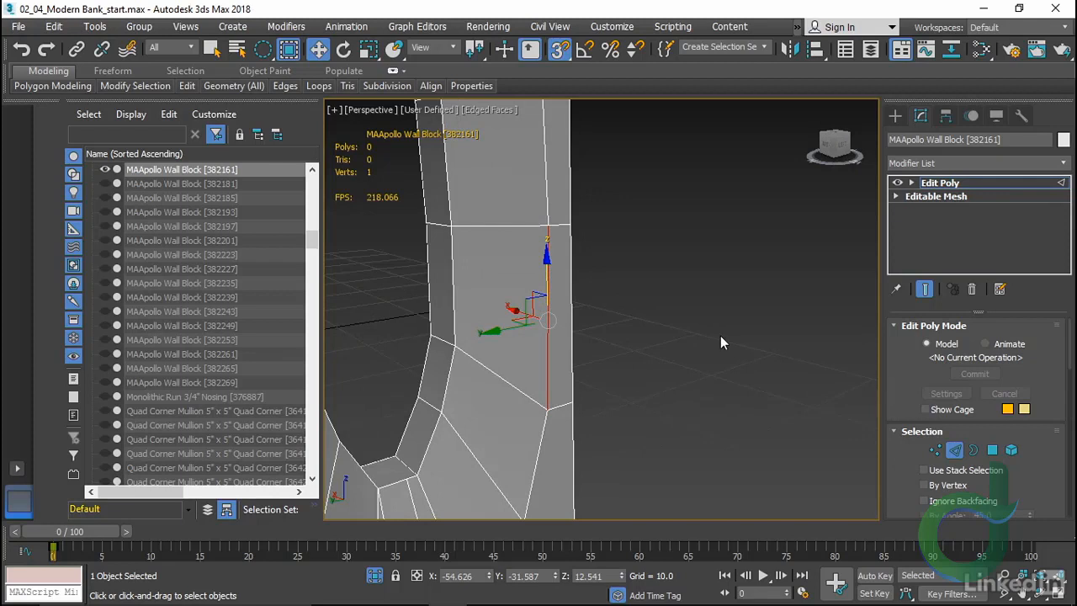
{"action": "key", "text": "alt+r"}
{"action": "scroll", "coordinate": [904, 476], "scroll_direction": "down", "scroll_amount": 2}
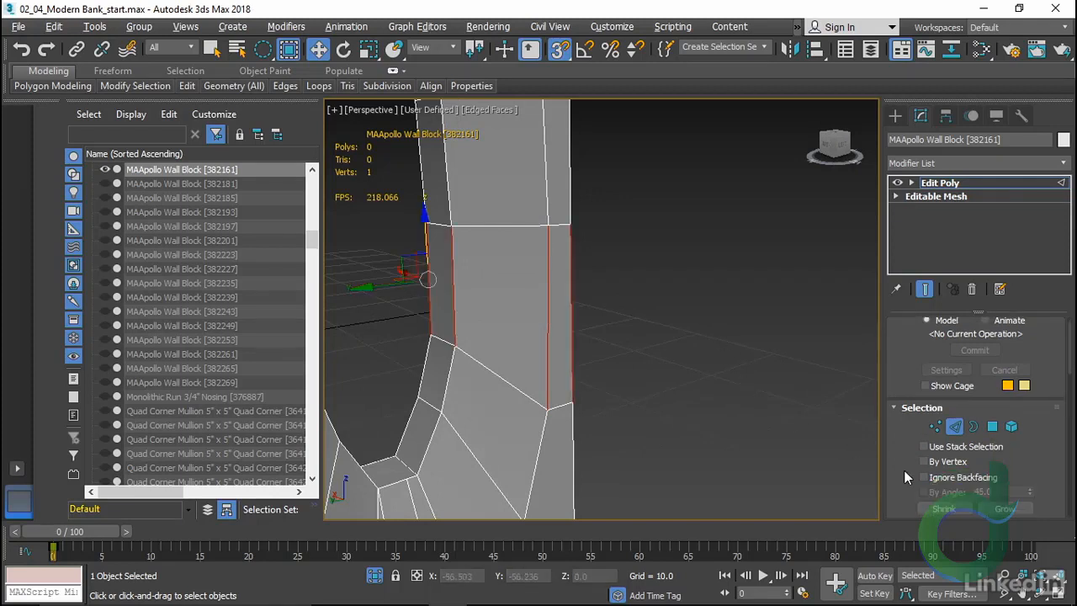
{"action": "scroll", "coordinate": [902, 469], "scroll_direction": "down", "scroll_amount": 5}
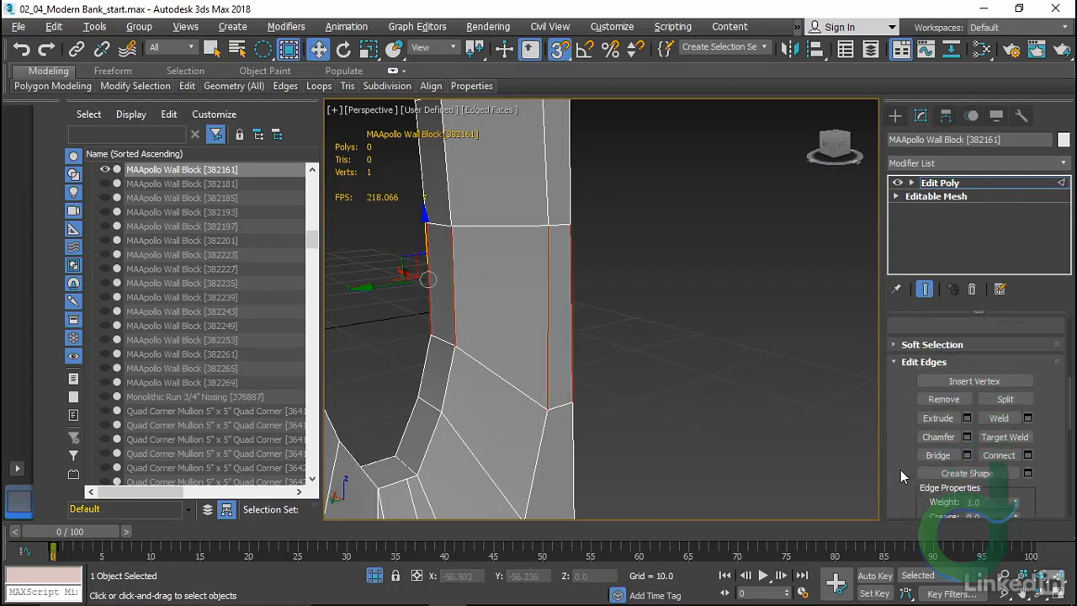
{"action": "left_click", "coordinate": [1013, 454]}
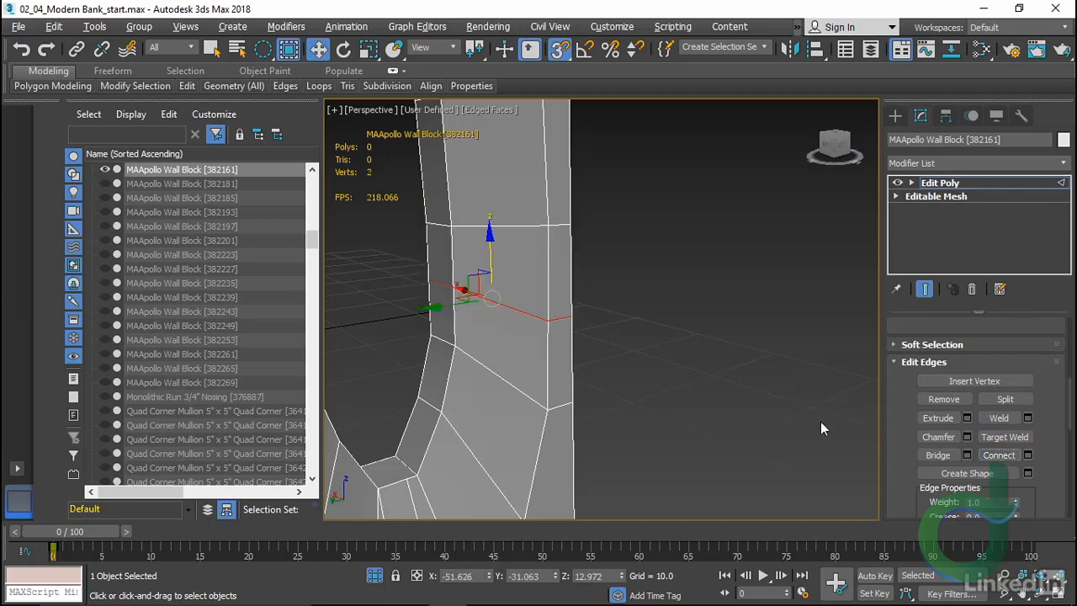
Connect the edge ring through the Connect Edges settings with 1 segment, trying the pinch and slide values
{"action": "left_click", "coordinate": [1027, 456]}
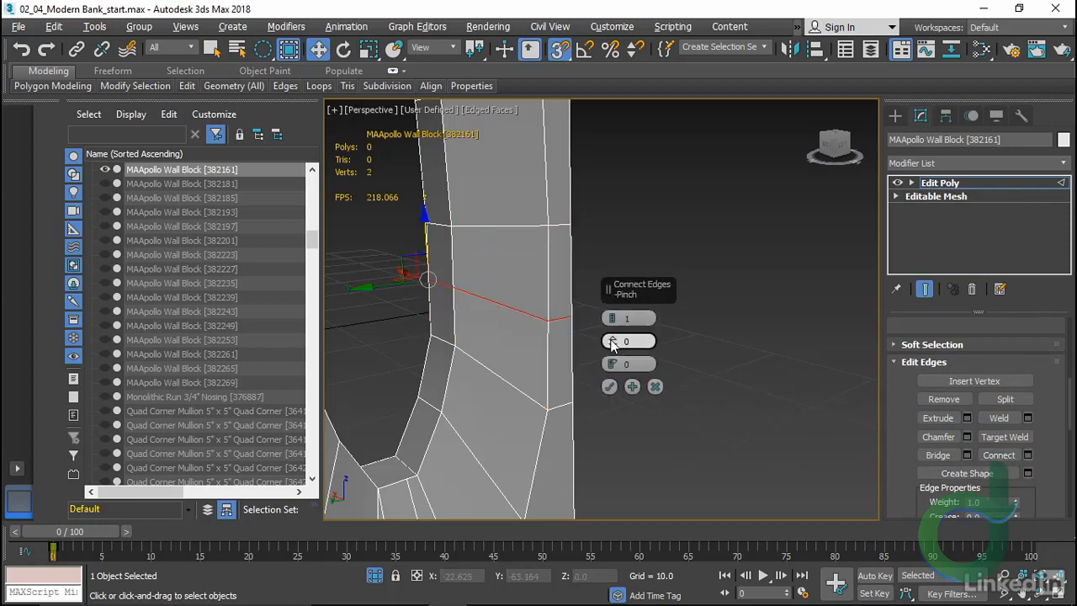
{"action": "left_click_drag", "start_coordinate": [612, 341], "coordinate": [616, 308]}
{"action": "right_click", "coordinate": [612, 341]}
{"action": "mouse_move", "coordinate": [612, 363]}
{"action": "left_mouse_down"}
{"action": "mouse_move", "coordinate": [614, 323]}
{"action": "mouse_move", "coordinate": [618, 366]}
{"action": "left_mouse_up"}
{"action": "left_click", "coordinate": [610, 387]}
Ring-select the vertical edges just above the opening's mid-height on the same side and connect them
{"action": "middle_click_drag", "start_coordinate": [697, 418], "coordinate": [722, 387], "text": "alt"}
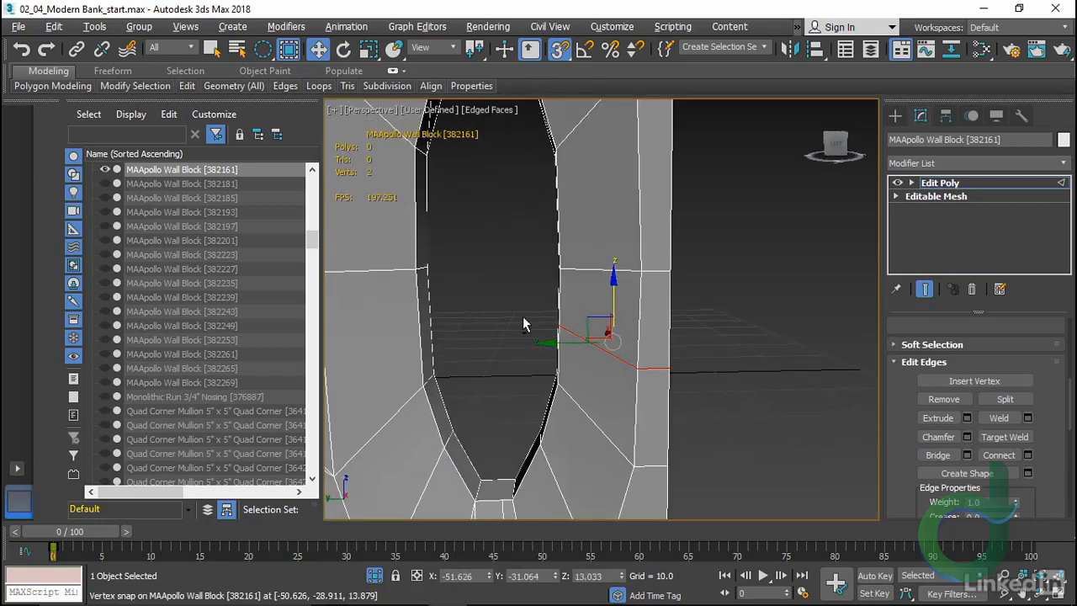
{"action": "middle_click_drag", "start_coordinate": [523, 316], "coordinate": [565, 303], "text": "alt"}
{"action": "left_click", "coordinate": [582, 245]}
{"action": "left_click", "coordinate": [576, 239]}
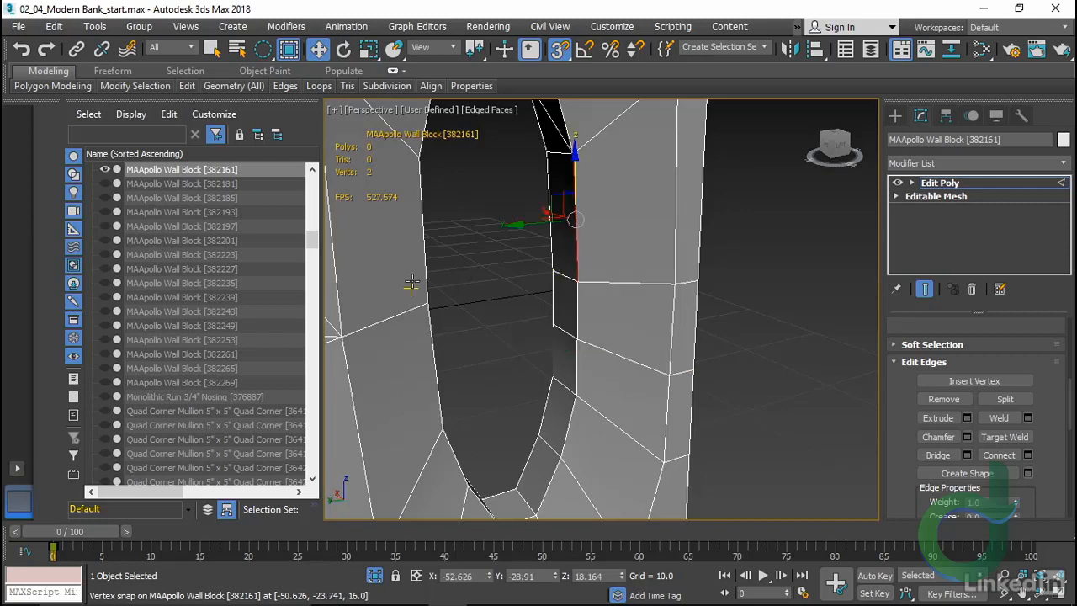
{"action": "key", "text": "alt+l"}
{"action": "right_click", "coordinate": [810, 350]}
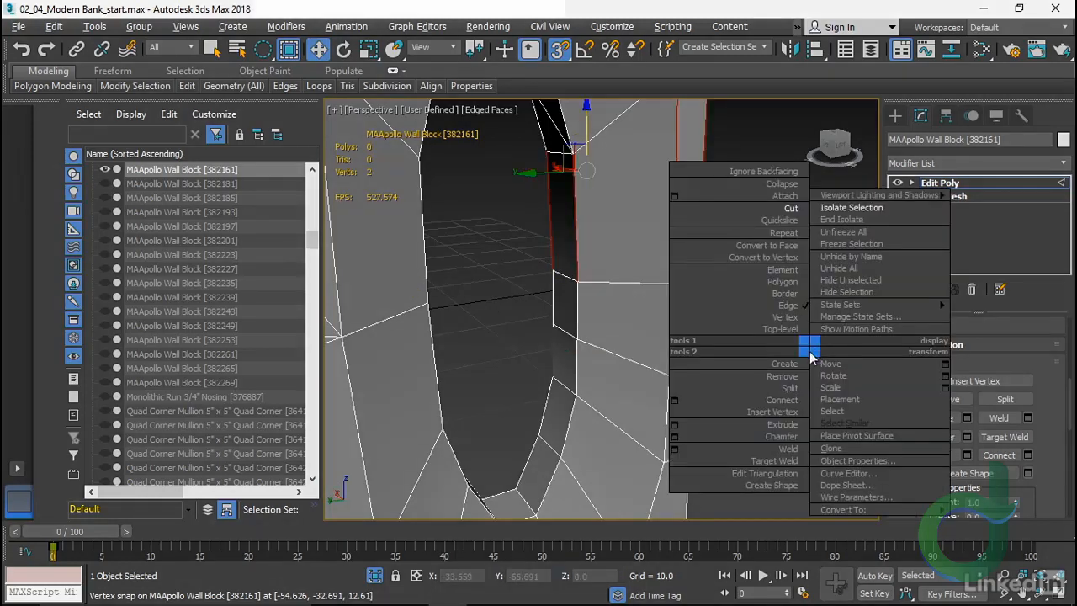
{"action": "left_click", "coordinate": [779, 400]}
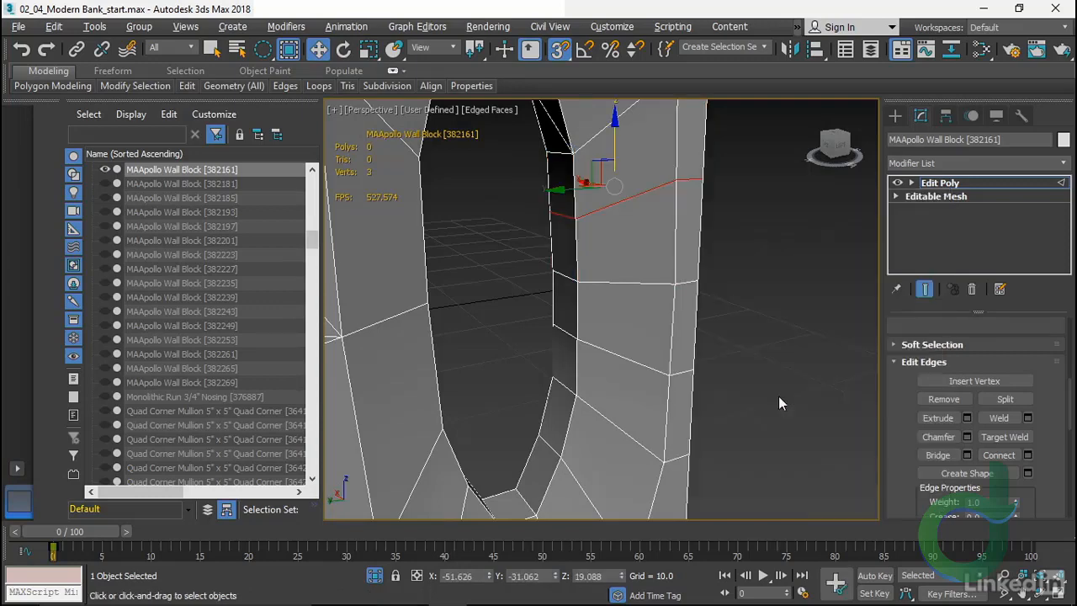
Connect the vertical edge rings just above and below mid-height on the opening's opposite, inner side
{"action": "middle_click_drag", "start_coordinate": [783, 383], "coordinate": [567, 283], "text": "alt"}
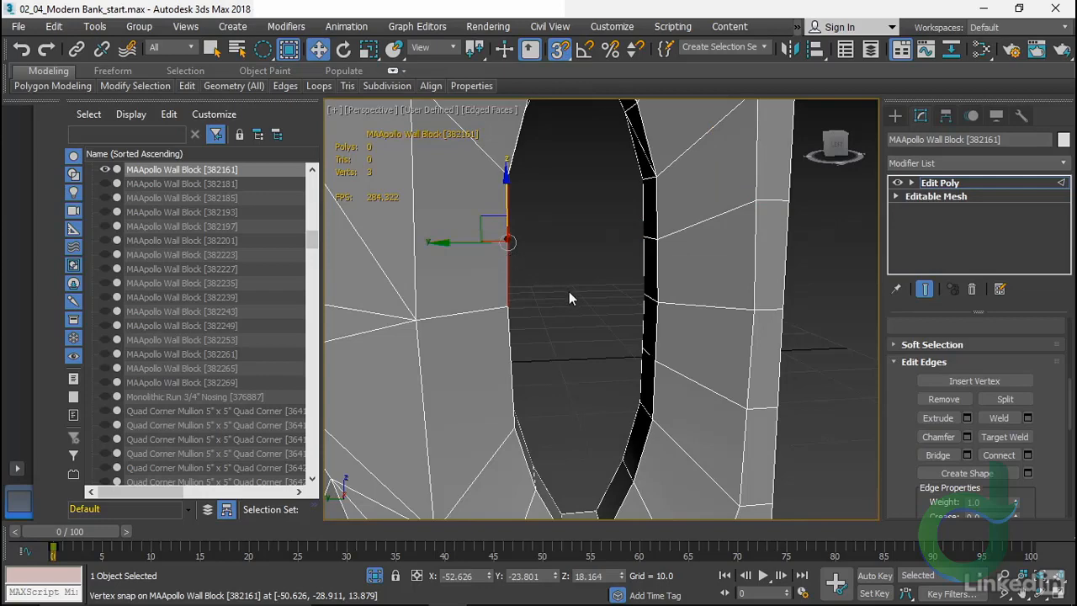
{"action": "right_click", "coordinate": [587, 329]}
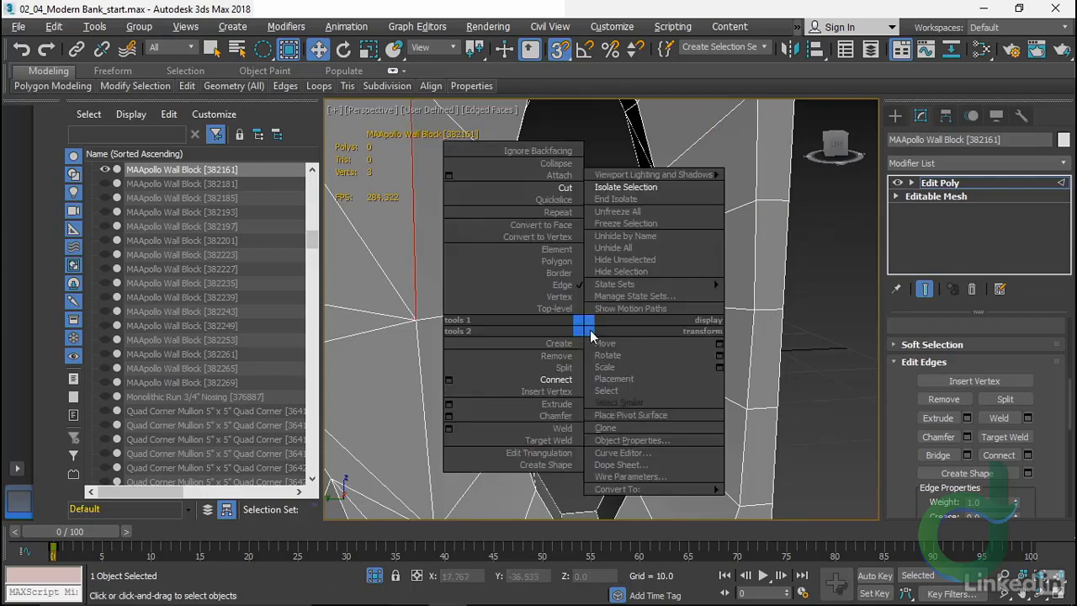
{"action": "left_click", "coordinate": [564, 378]}
{"action": "middle_click_drag", "start_coordinate": [563, 377], "coordinate": [508, 300]}
{"action": "left_click", "coordinate": [493, 287]}
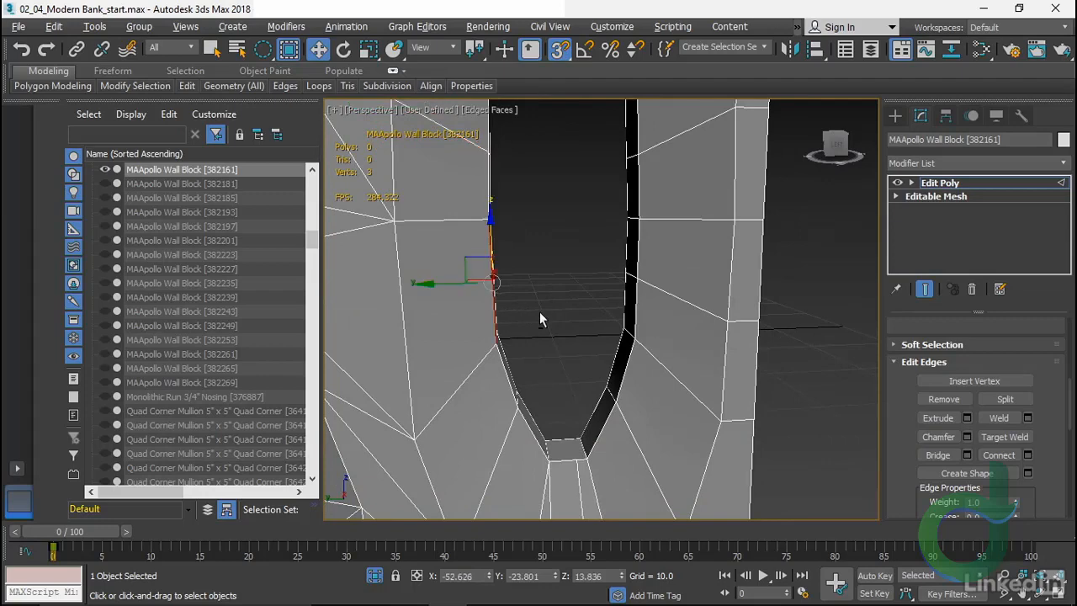
{"action": "key", "text": "alt+r"}
{"action": "right_click", "coordinate": [566, 299]}
{"action": "left_click", "coordinate": [539, 346]}
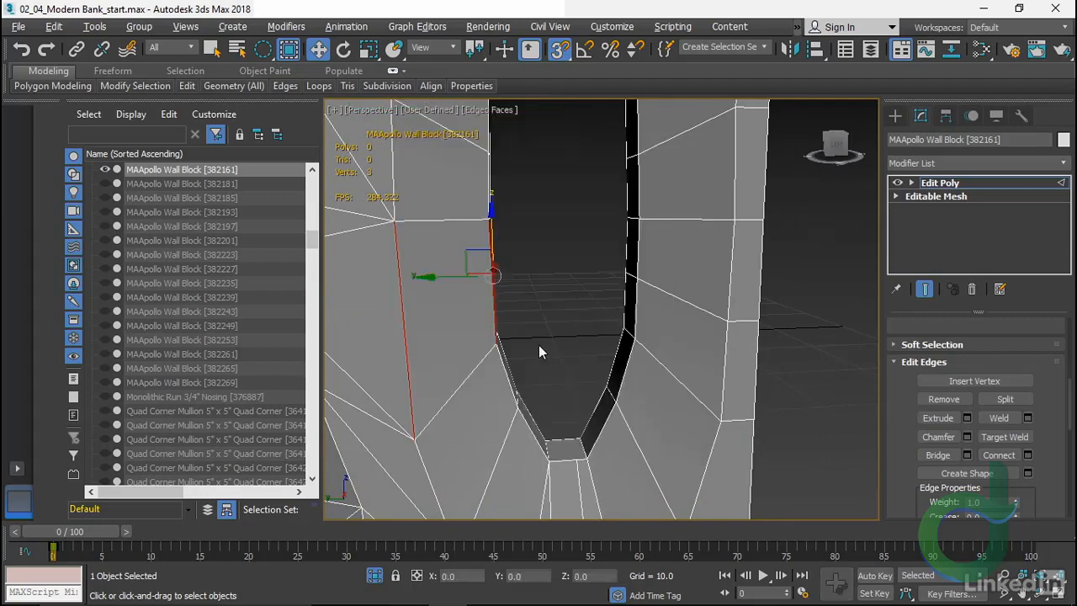
Switch the viewport to a shaded Left view with edged faces, framed on the oval opening
{"action": "scroll", "coordinate": [599, 338], "scroll_direction": "down", "scroll_amount": 6}
{"action": "scroll", "coordinate": [614, 342], "scroll_direction": "up", "scroll_amount": 5}
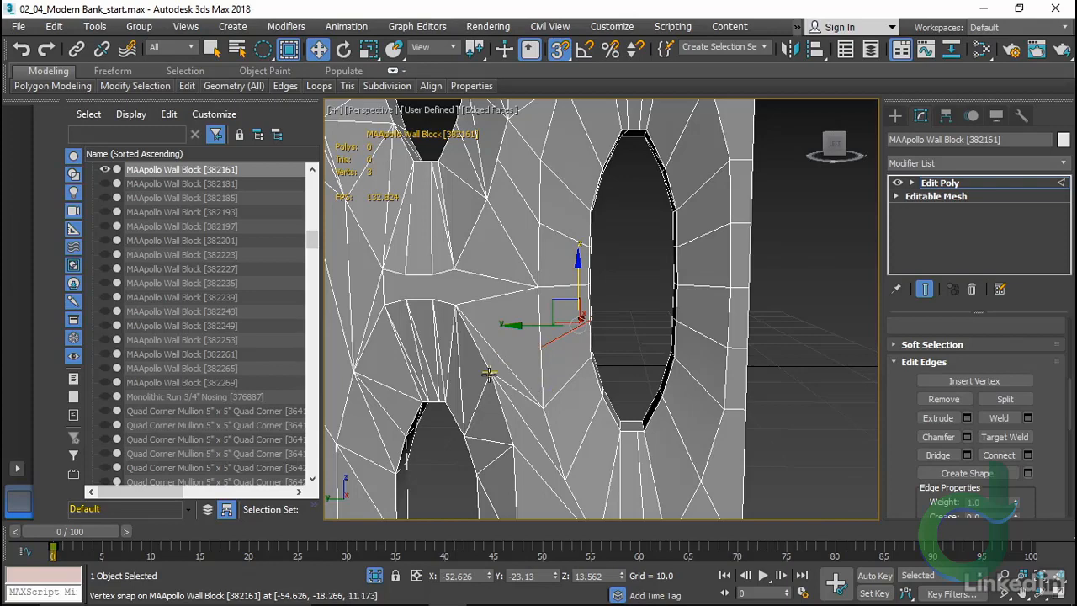
{"action": "mouse_move", "coordinate": [625, 359]}
{"action": "middle_mouse_down"}
{"action": "mouse_move", "coordinate": [559, 357]}
{"action": "mouse_move", "coordinate": [455, 329]}
{"action": "middle_mouse_up"}
{"action": "key", "text": "f"}
{"action": "key", "text": "z"}
{"action": "key", "text": "l"}
{"action": "key", "text": "F3"}
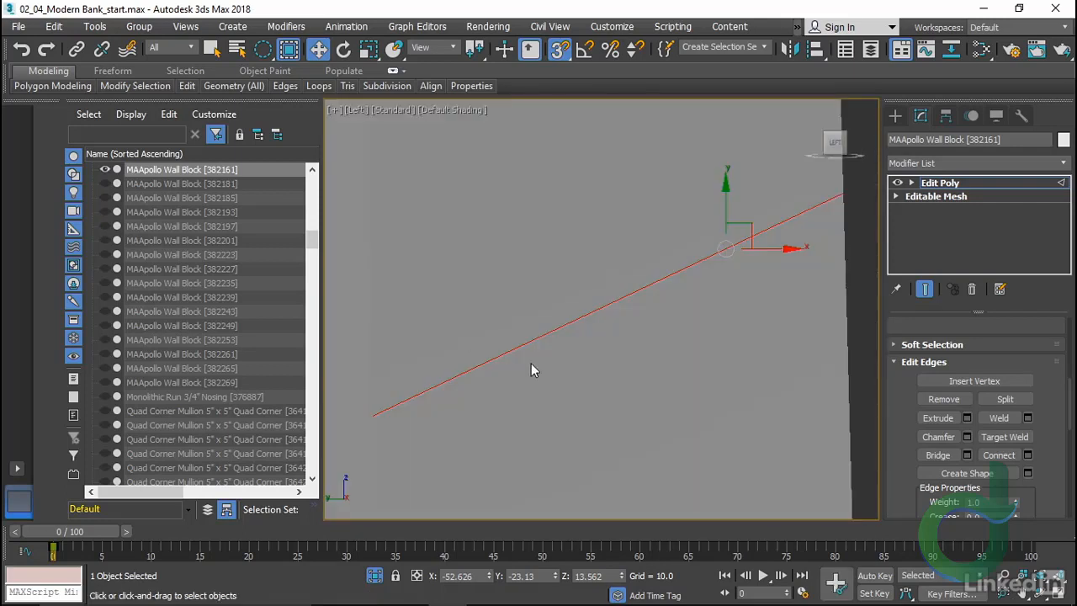
{"action": "scroll", "coordinate": [546, 363], "scroll_direction": "down", "scroll_amount": 6}
{"action": "key", "text": "F4"}
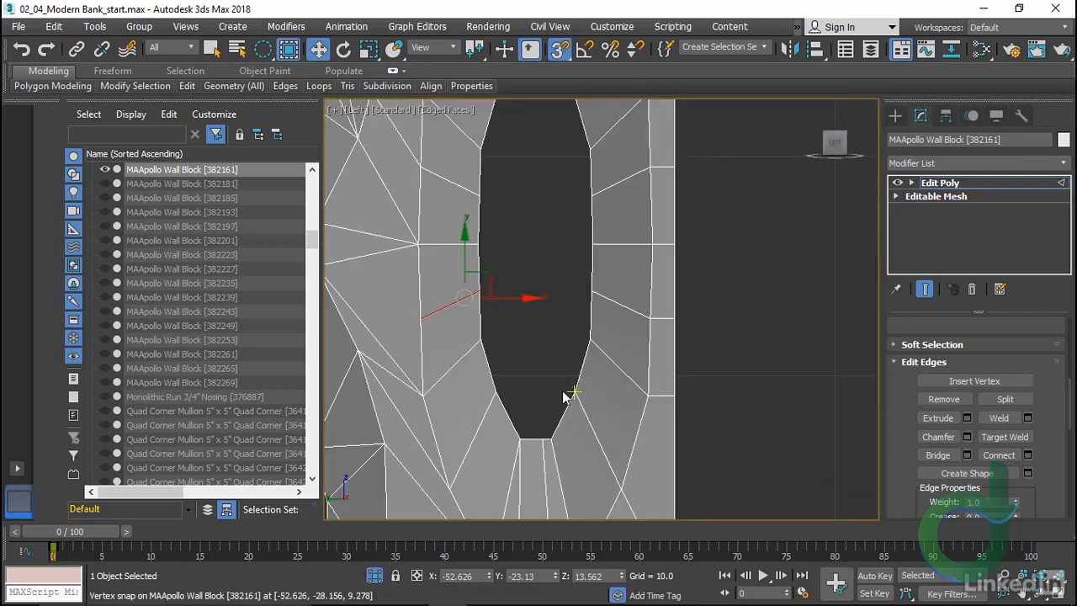
{"action": "middle_click_drag", "start_coordinate": [566, 394], "coordinate": [560, 394]}
Switch to vertex editing, change the selection region from circular to rectangular and clear the unwanted vertex selection
{"action": "key", "text": "1"}
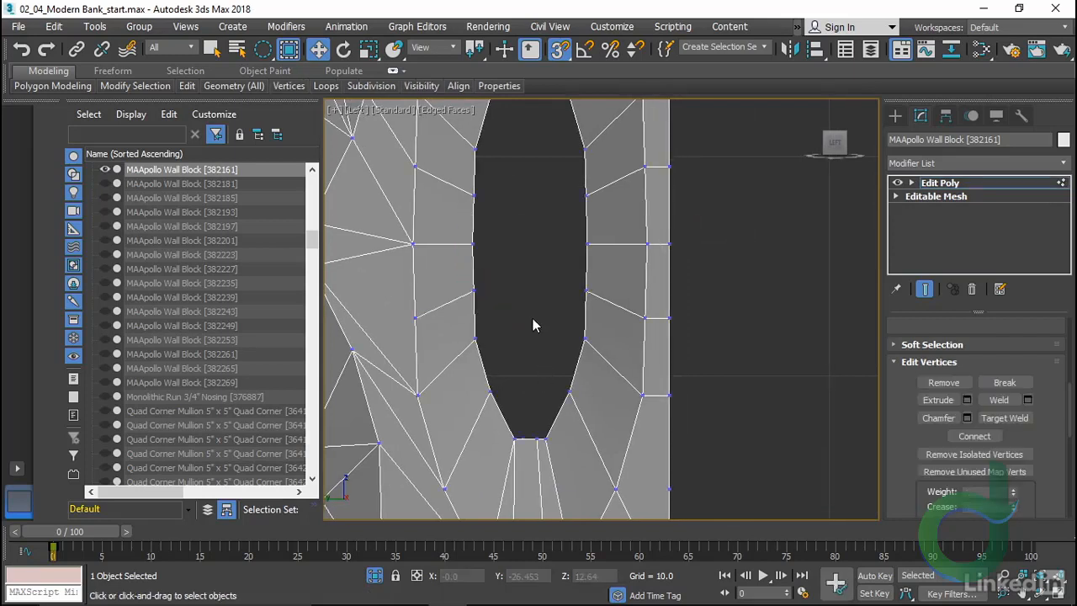
{"action": "middle_click_drag", "start_coordinate": [526, 300], "coordinate": [507, 317]}
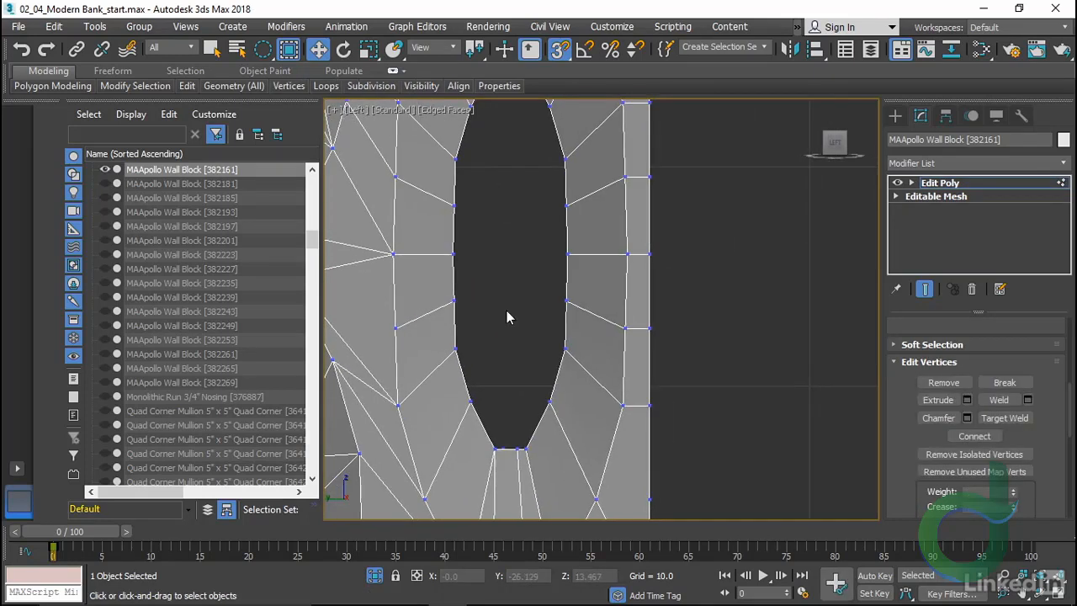
{"action": "left_click_drag", "start_coordinate": [435, 291], "coordinate": [523, 296]}
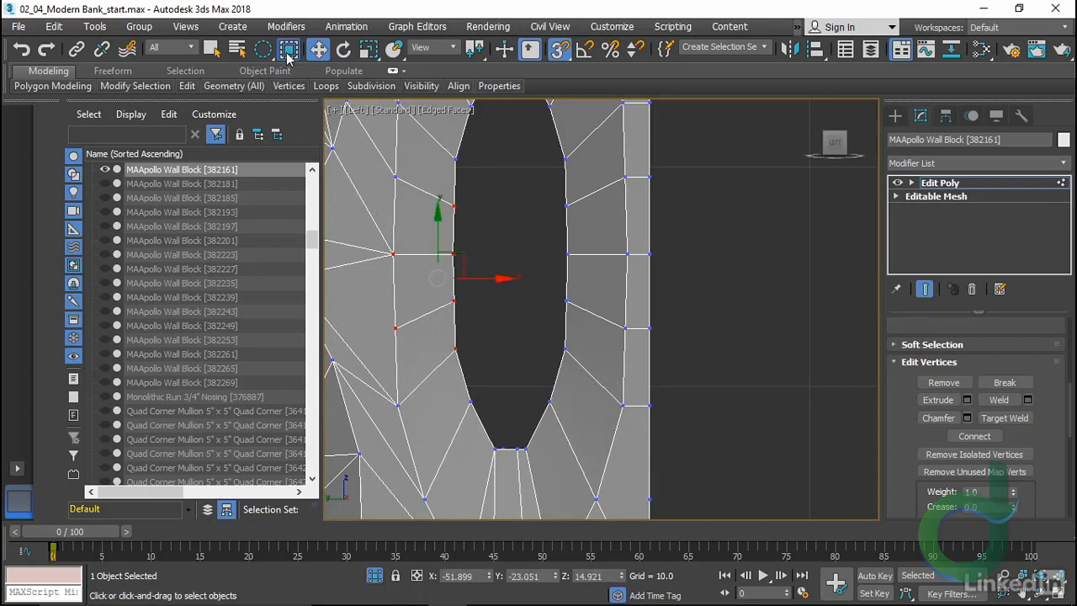
{"action": "left_click_drag", "start_coordinate": [264, 48], "coordinate": [264, 50]}
{"action": "left_click", "coordinate": [524, 278]}
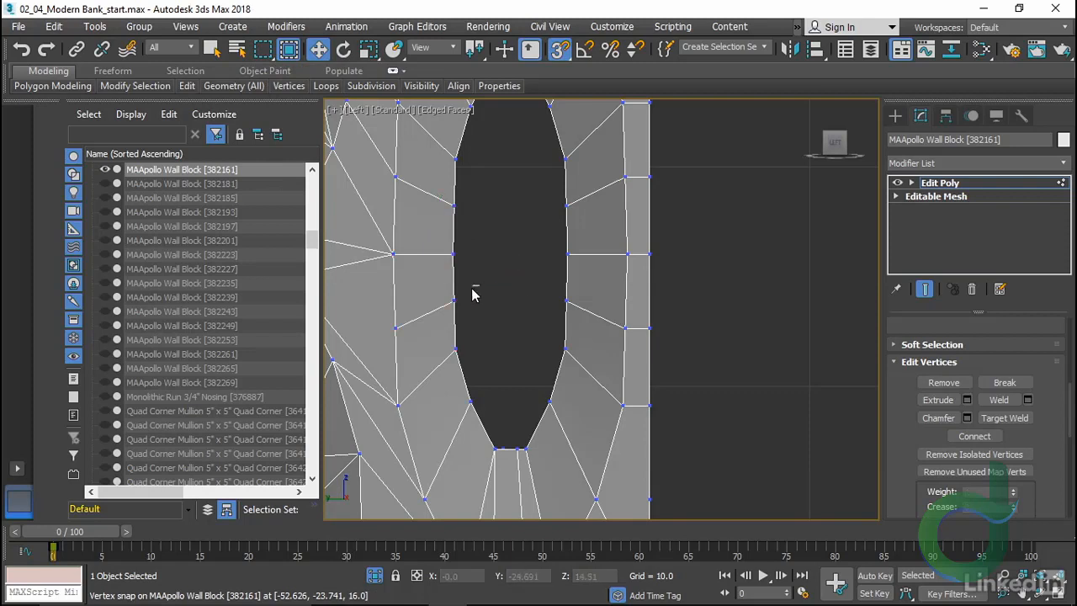
Select the four vertices on the opening's two sides that lie directly above and below its middle edges
{"action": "left_click_drag", "start_coordinate": [478, 286], "coordinate": [448, 315]}
{"action": "left_click_drag", "start_coordinate": [541, 309], "coordinate": [582, 294], "text": "ctrl"}
{"action": "left_click_drag", "start_coordinate": [478, 195], "coordinate": [460, 212], "text": "ctrl"}
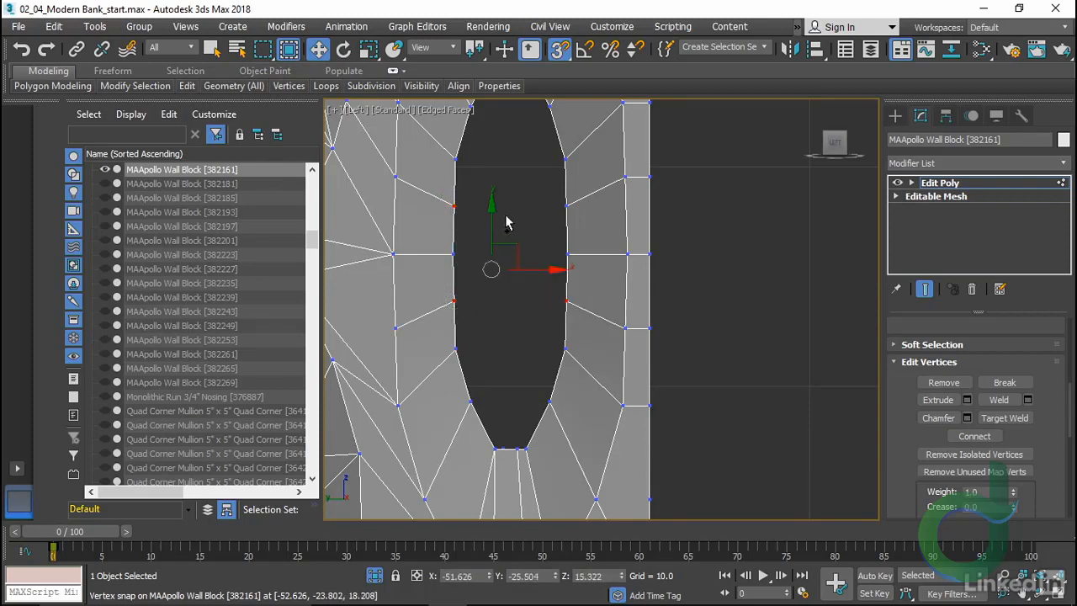
{"action": "left_click_drag", "start_coordinate": [541, 216], "coordinate": [584, 199], "text": "ctrl"}
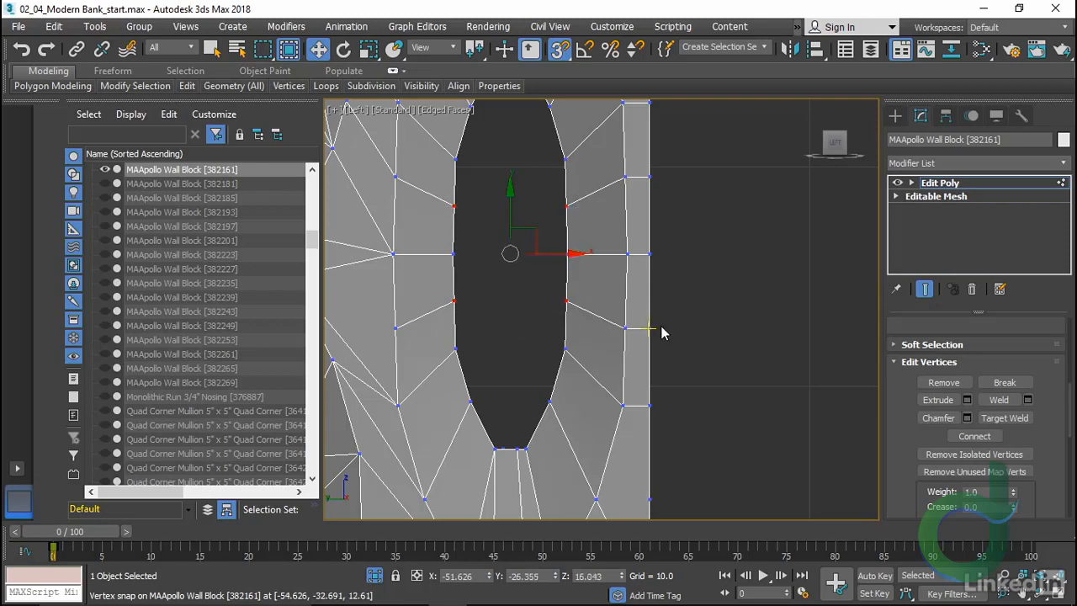
Scale the selected vertices on the opening's two sides slightly outward horizontally, and do the same for the two mid-height vertices between them
{"action": "key", "text": "r"}
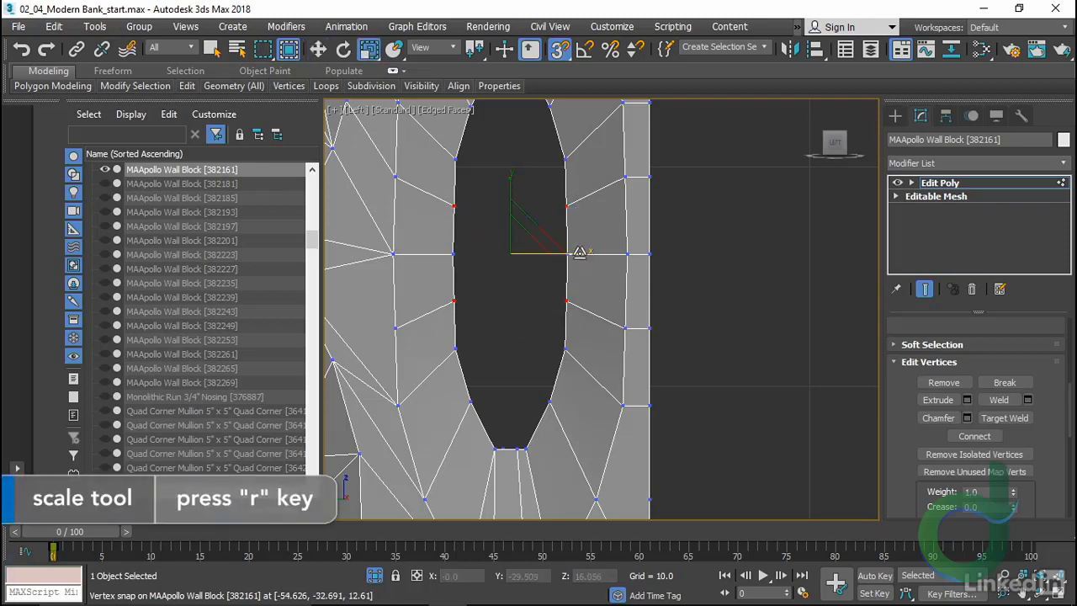
{"action": "left_click_drag", "start_coordinate": [580, 252], "coordinate": [587, 253]}
{"action": "left_click", "coordinate": [452, 254]}
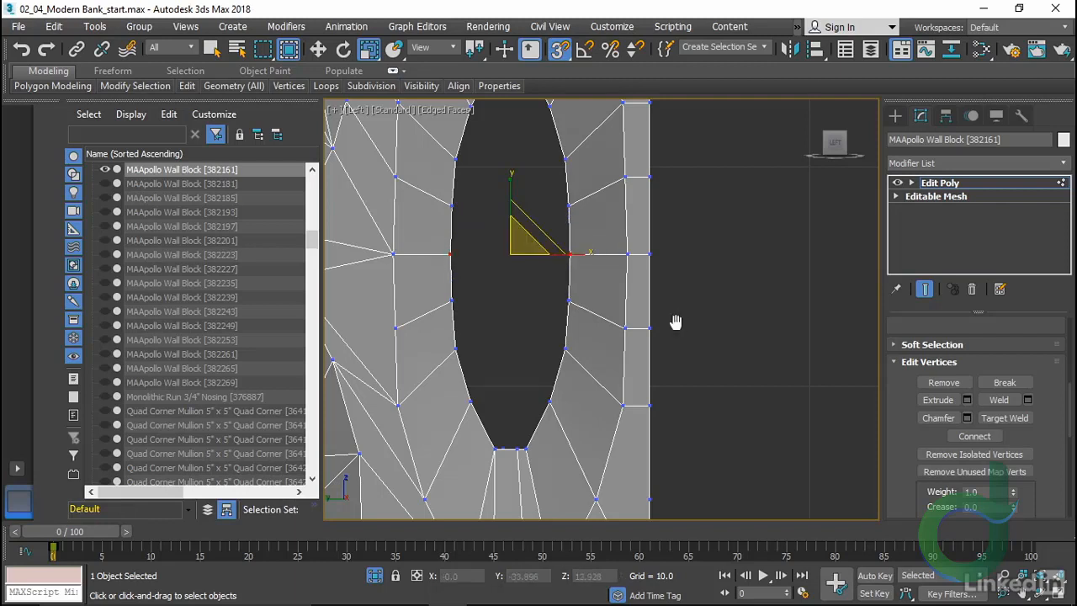
{"action": "middle_click_drag", "start_coordinate": [678, 330], "coordinate": [670, 360]}
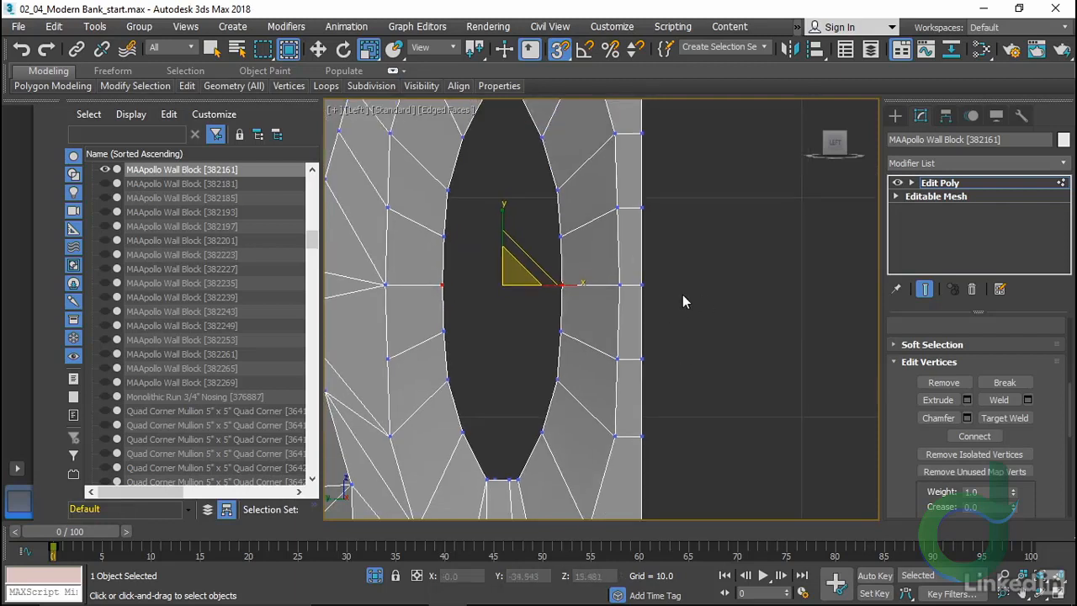
{"action": "middle_click_drag", "start_coordinate": [684, 294], "coordinate": [691, 280]}
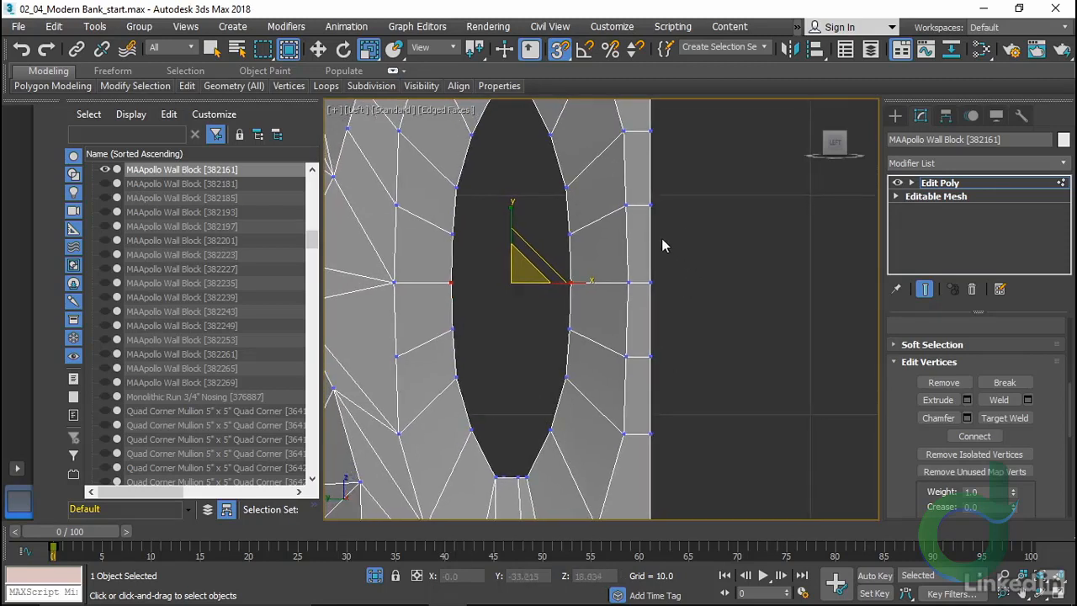
Select the four outer-ring vertices just above and below mid-height on both sides and scale them outward horizontally
{"action": "left_click", "coordinate": [626, 207]}
{"action": "left_click", "coordinate": [629, 362], "text": "ctrl"}
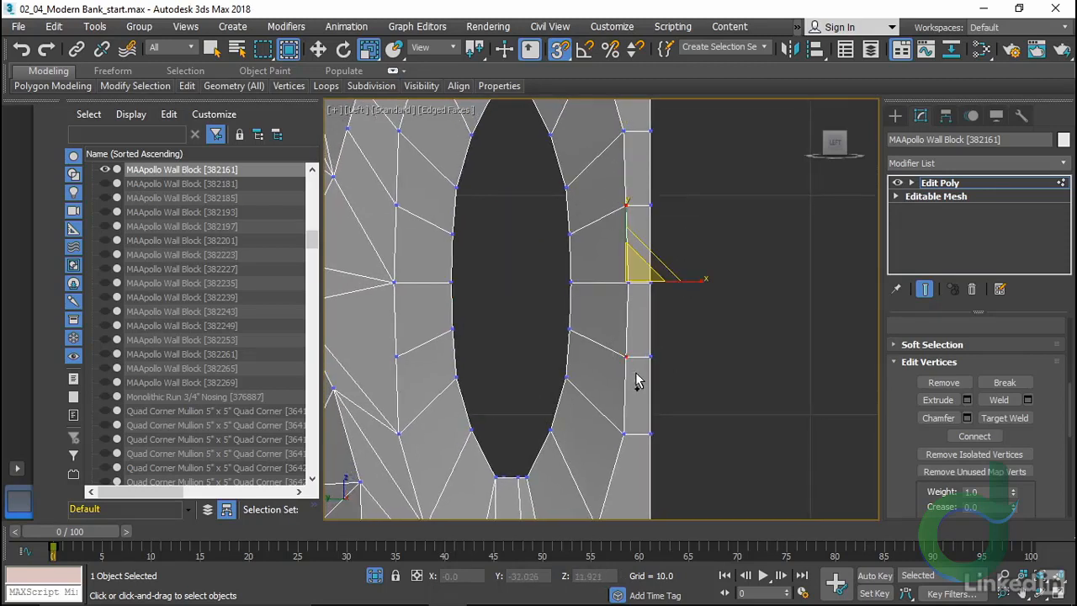
{"action": "left_click_drag", "start_coordinate": [386, 338], "coordinate": [411, 365], "text": "ctrl"}
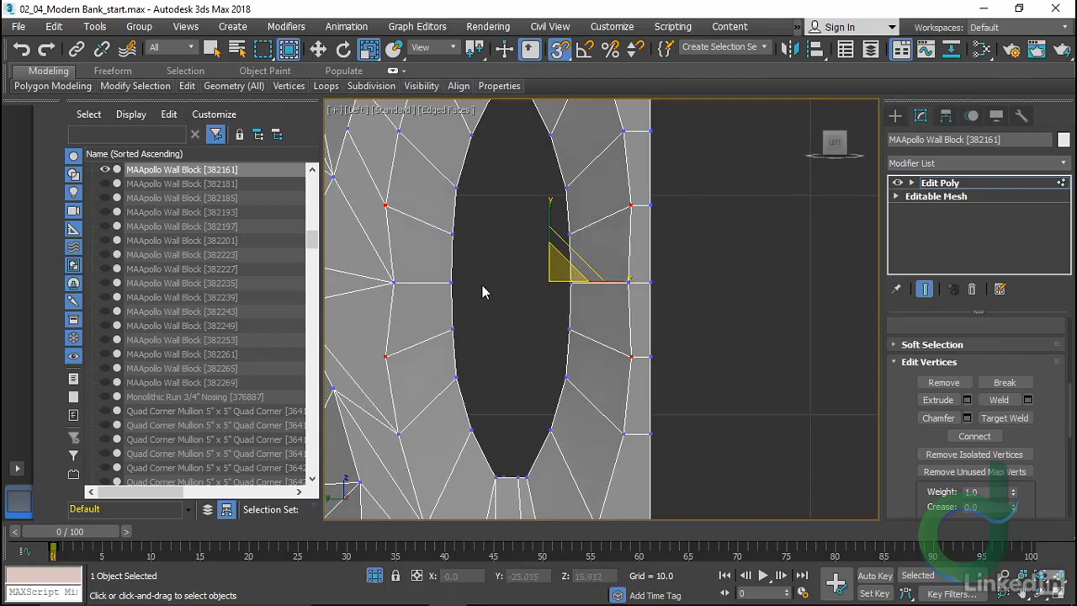
Scale the two mid-height vertices of the outer ring outward horizontally to continue its curve, and clear the selection
{"action": "left_click", "coordinate": [392, 279]}
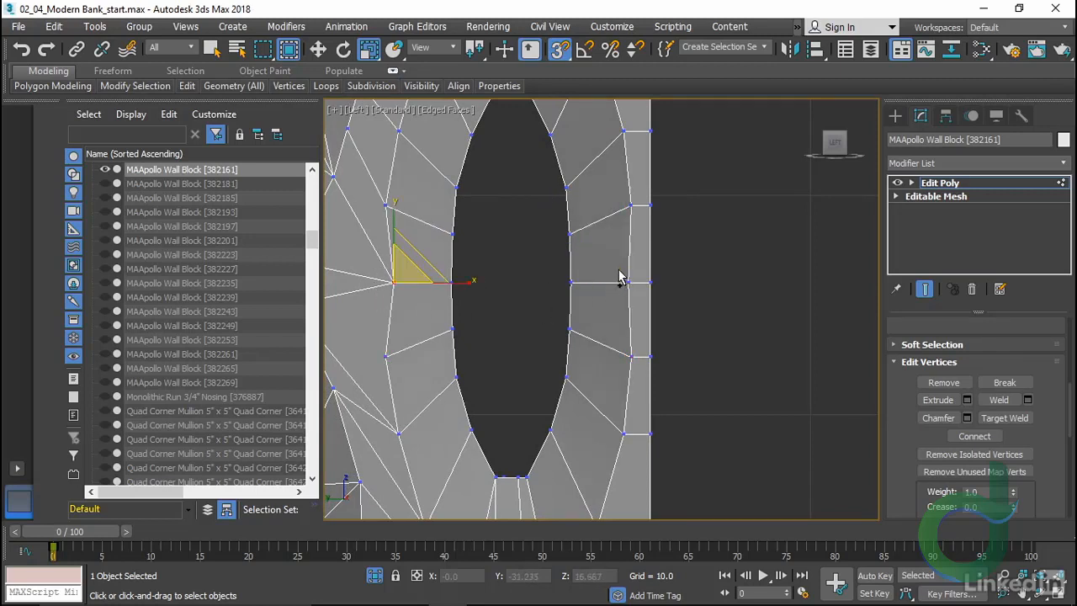
{"action": "left_click_drag", "start_coordinate": [632, 297], "coordinate": [633, 298], "text": "ctrl"}
{"action": "left_click_drag", "start_coordinate": [576, 282], "coordinate": [587, 282]}
{"action": "left_click", "coordinate": [494, 314]}
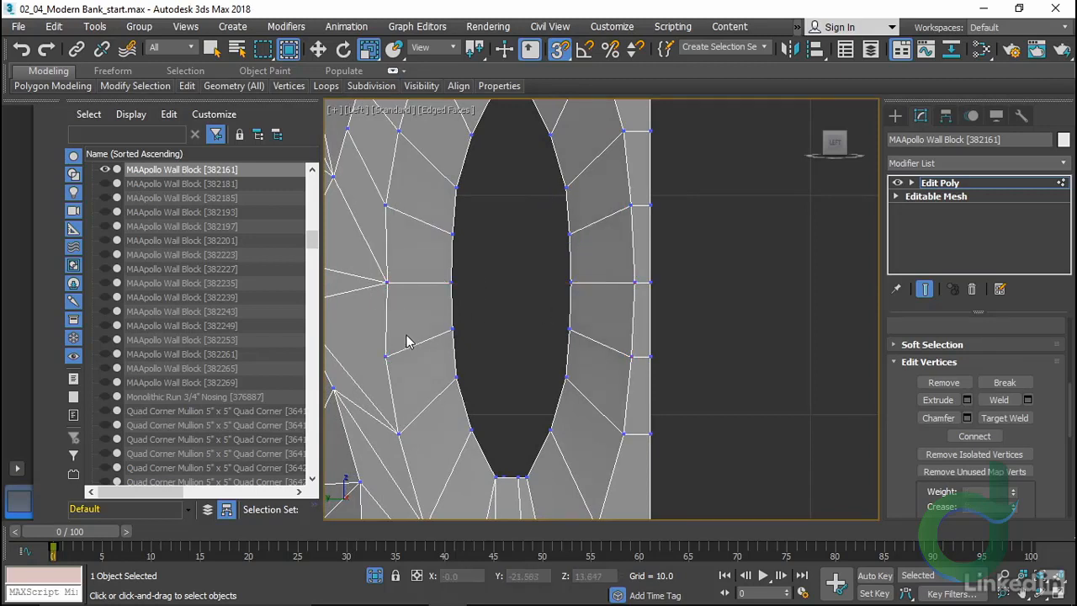
Turn off snapping and move the outer-ring vertices above and below mid-height, on the side away from the block's edge, slightly toward the opening
{"action": "left_click_drag", "start_coordinate": [363, 338], "coordinate": [371, 341]}
{"action": "left_click_drag", "start_coordinate": [369, 340], "coordinate": [381, 356]}
{"action": "key", "text": "w"}
{"action": "key", "text": "s"}
{"action": "left_click_drag", "start_coordinate": [461, 283], "coordinate": [466, 283]}
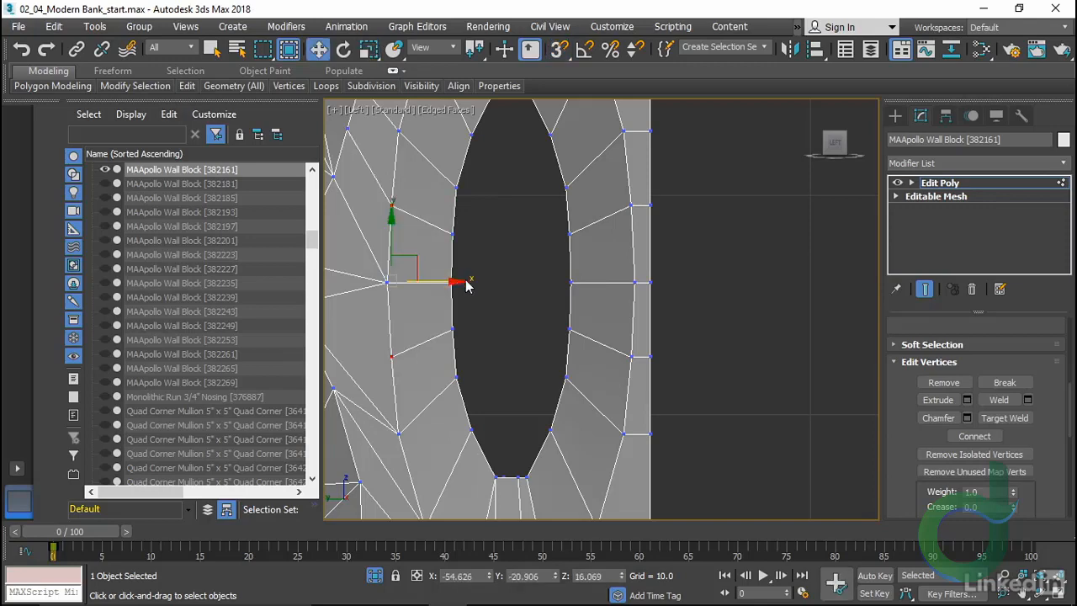
Leave vertex editing, deselect the wall block, turn off edged faces and orbit around the block to check its shape
{"action": "right_click", "coordinate": [510, 330]}
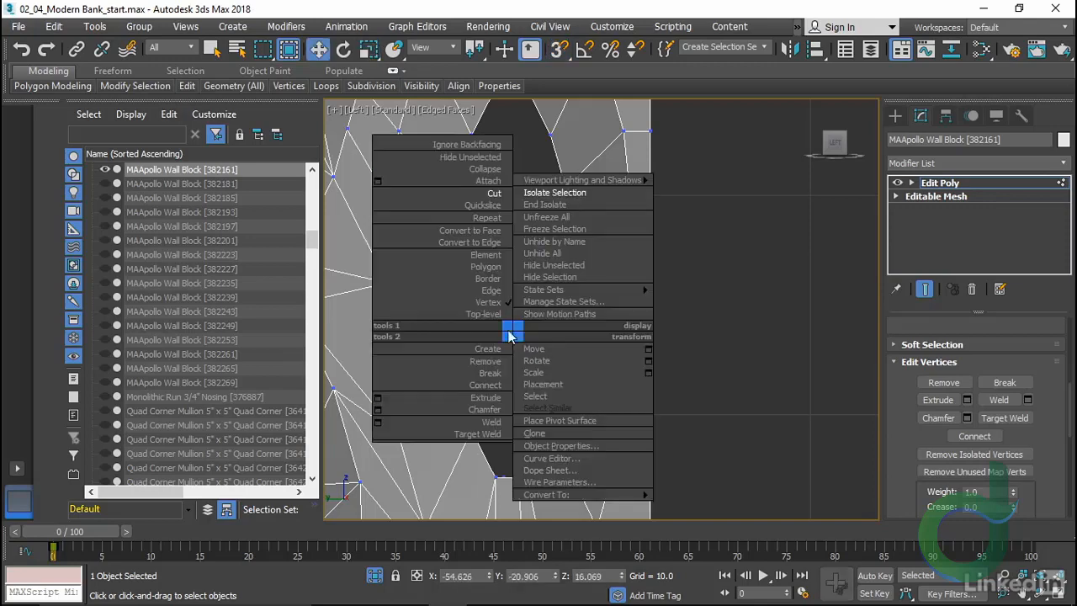
{"action": "left_click", "coordinate": [494, 315]}
{"action": "scroll", "coordinate": [494, 313], "scroll_direction": "down", "scroll_amount": 2}
{"action": "left_click", "coordinate": [661, 364]}
{"action": "key", "text": "F4"}
{"action": "middle_click_drag", "start_coordinate": [661, 363], "coordinate": [544, 262], "text": "alt"}
{"action": "scroll", "coordinate": [544, 263], "scroll_direction": "down", "scroll_amount": 2}
{"action": "middle_click_drag", "start_coordinate": [578, 341], "coordinate": [571, 282]}
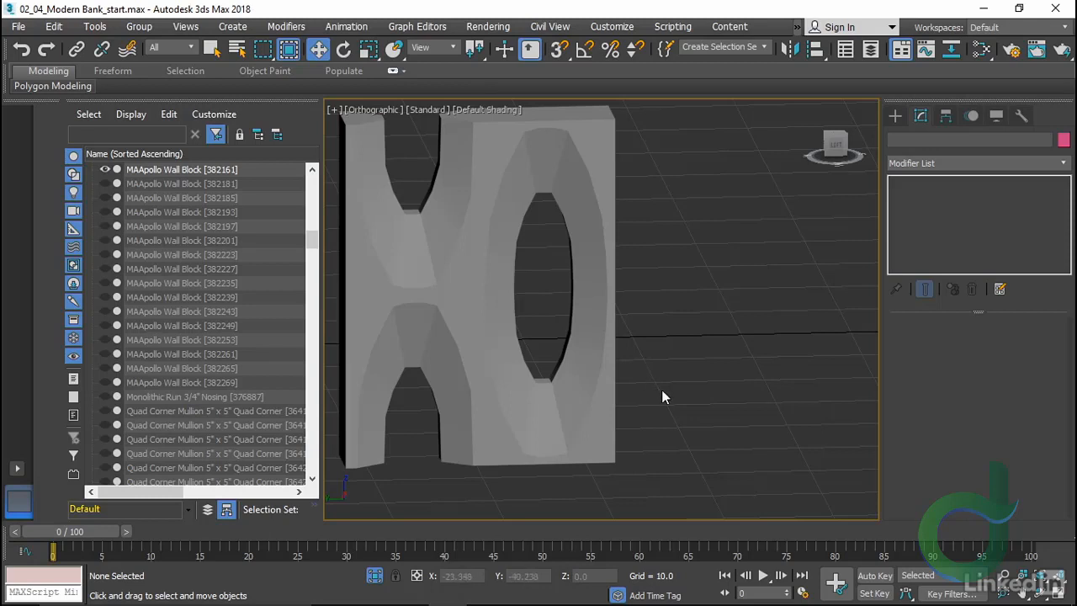
{"action": "middle_click_drag", "start_coordinate": [638, 390], "coordinate": [644, 430], "text": "alt"}
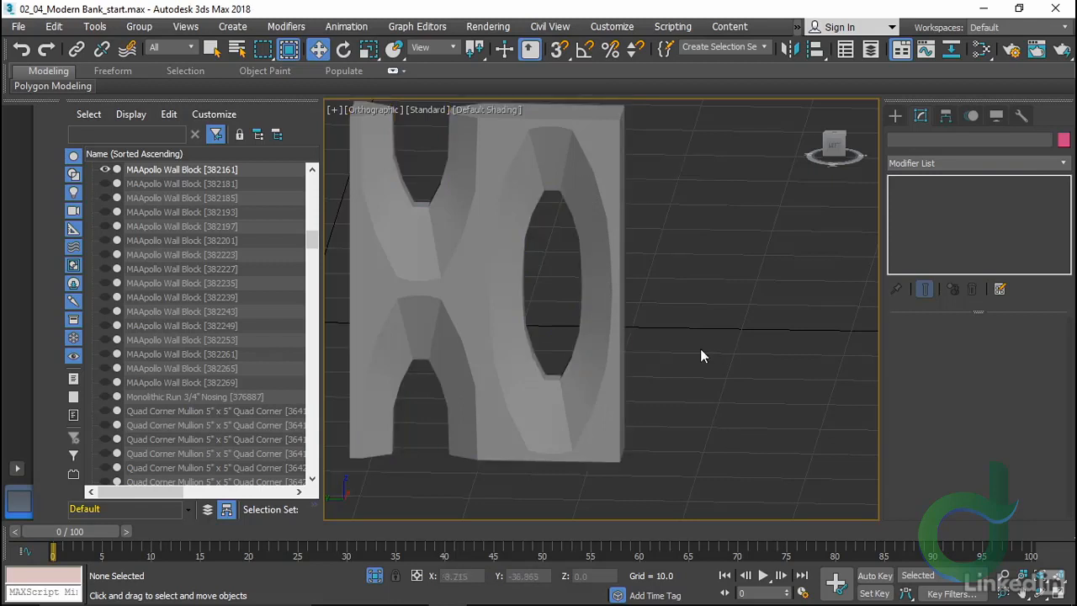
End the isolation of the wall block and switch the viewport to the Entry camera view
{"action": "right_click", "coordinate": [598, 335]}
{"action": "left_click", "coordinate": [627, 220]}
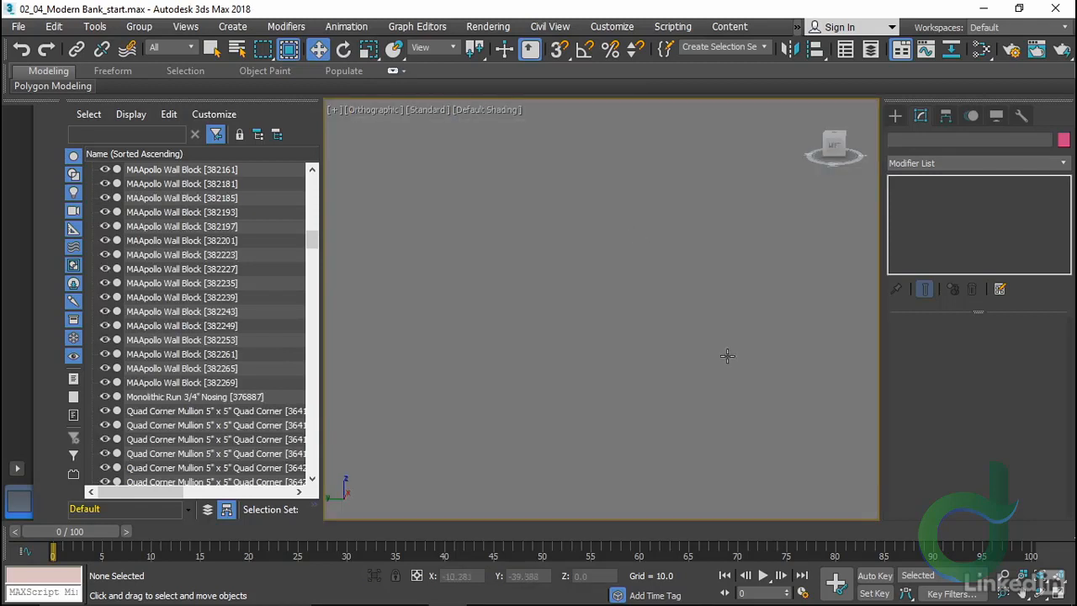
{"action": "key", "text": "c"}
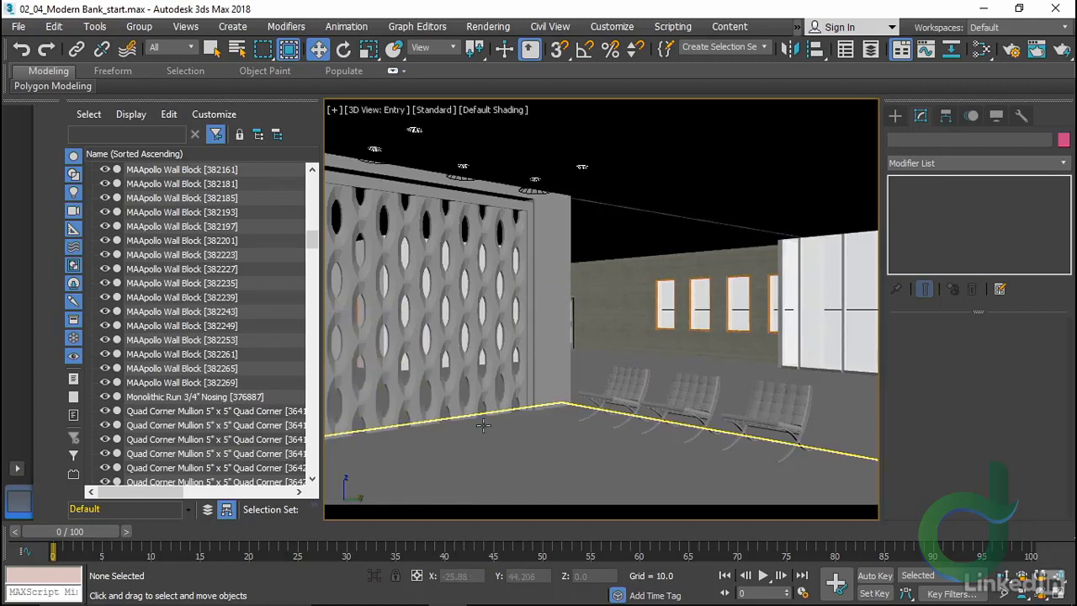
Dolly and pan the Entry camera to examine the perforated block wall more closely
{"action": "left_click", "coordinate": [1003, 577]}
{"action": "left_click_drag", "start_coordinate": [431, 346], "coordinate": [798, 341]}
{"action": "middle_click_drag", "start_coordinate": [485, 356], "coordinate": [821, 389]}
{"action": "middle_click_drag", "start_coordinate": [459, 396], "coordinate": [604, 409]}
{"action": "left_click_drag", "start_coordinate": [505, 356], "coordinate": [539, 346]}
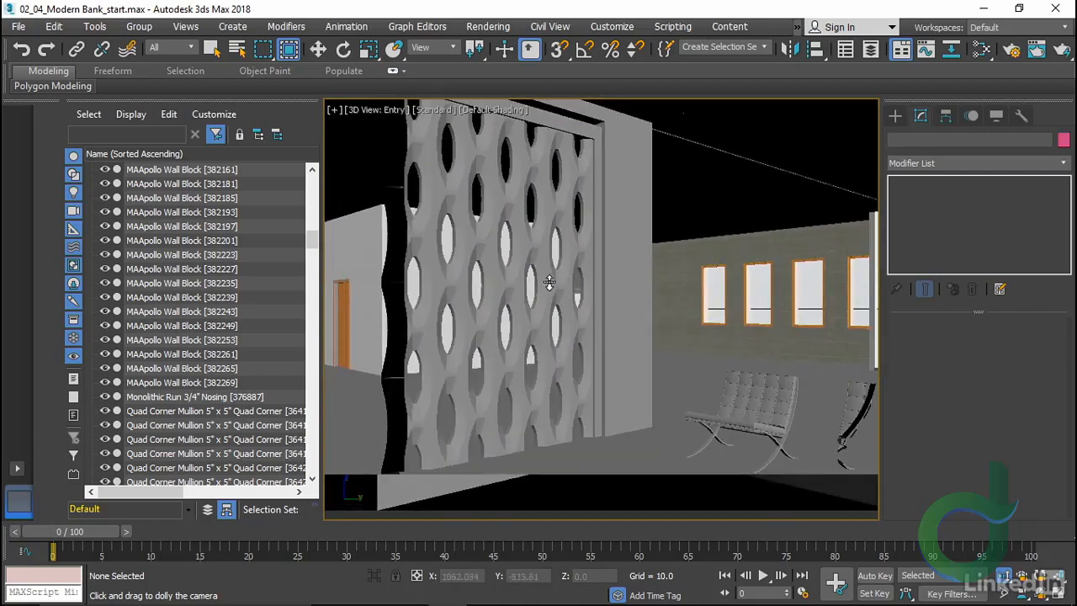
{"action": "right_click", "coordinate": [674, 177]}
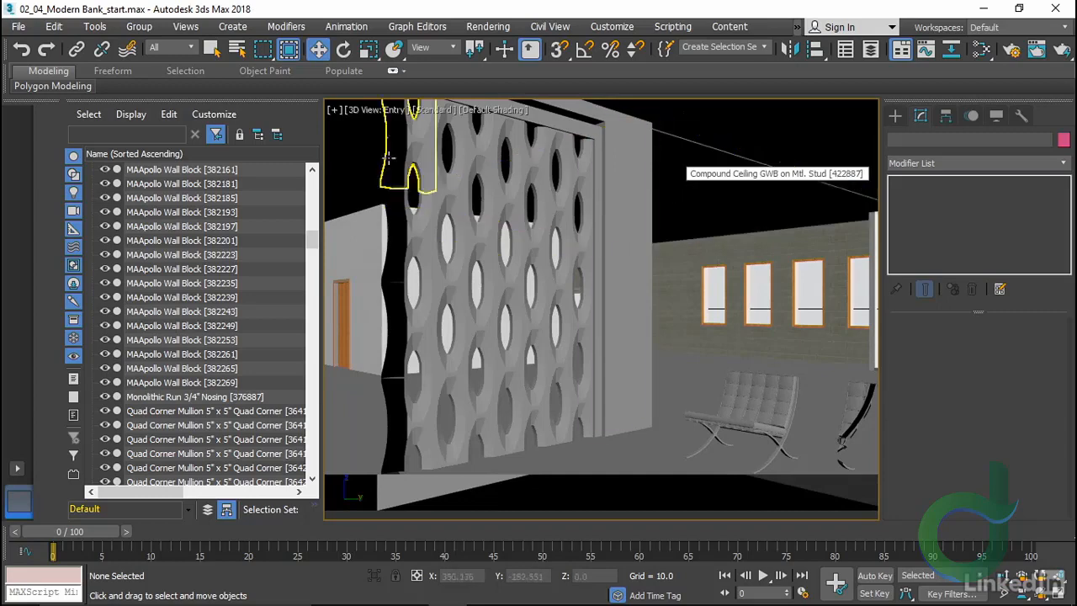
Select the Entry camera and set its near clipping distance to 1.0
{"action": "left_click", "coordinate": [383, 109]}
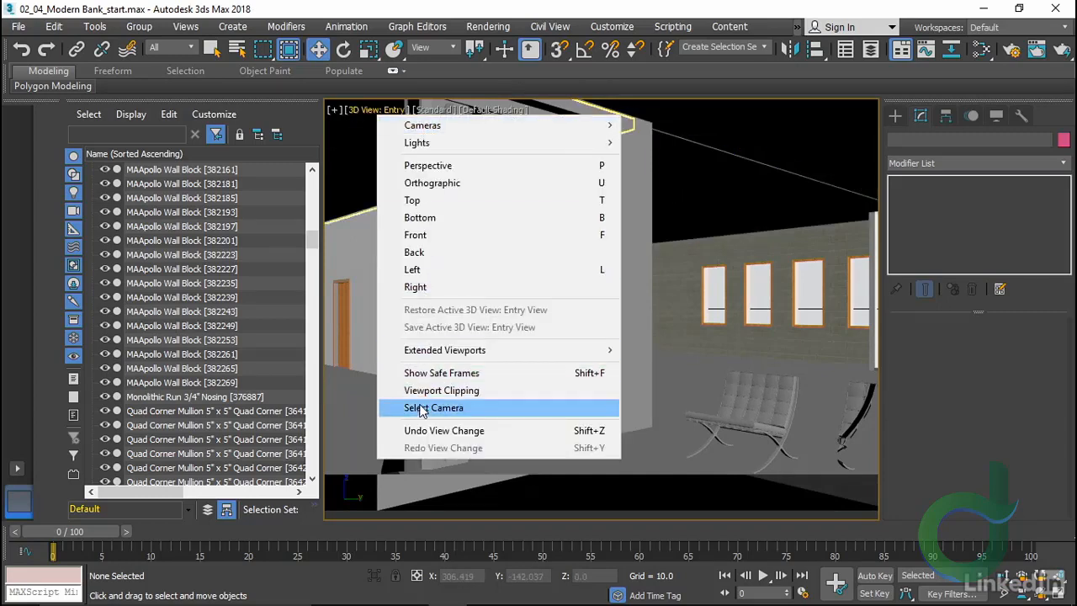
{"action": "left_click", "coordinate": [434, 407]}
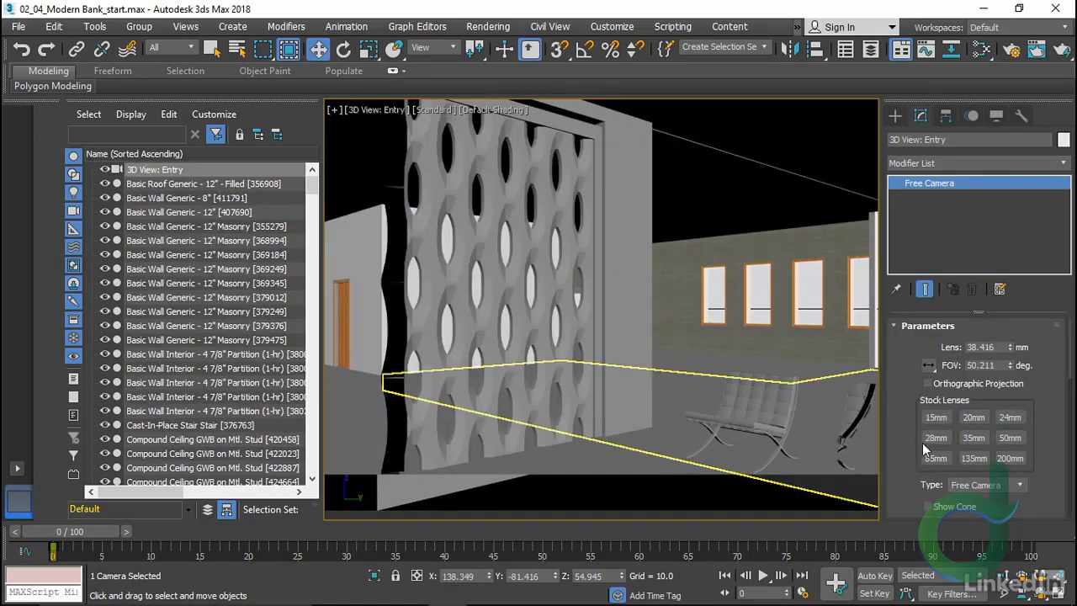
{"action": "scroll", "coordinate": [899, 442], "scroll_direction": "down", "scroll_amount": 5}
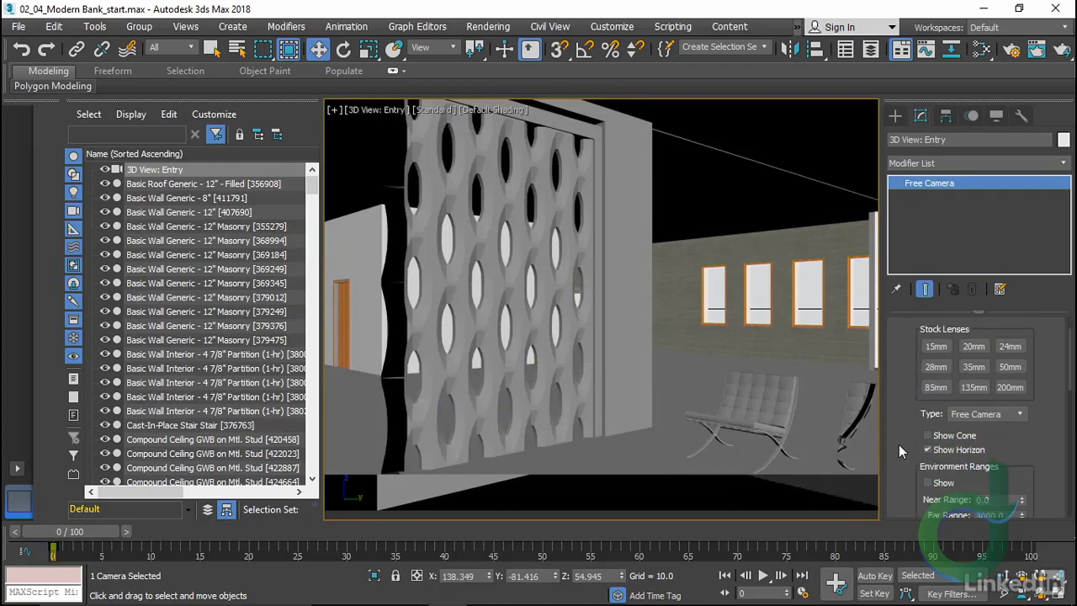
{"action": "scroll", "coordinate": [899, 443], "scroll_direction": "down", "scroll_amount": 3}
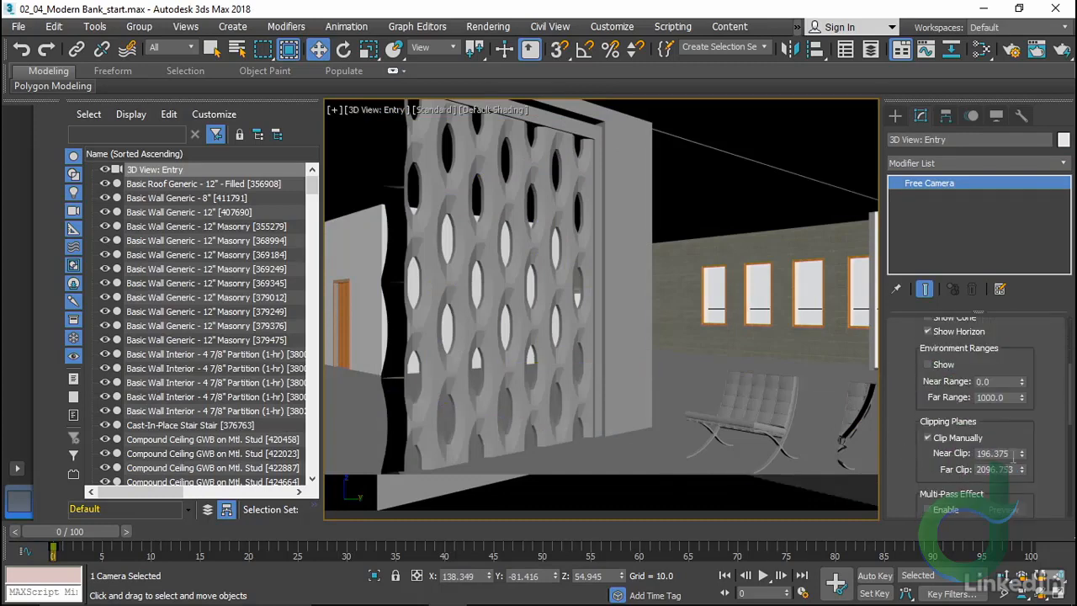
{"action": "left_click_drag", "start_coordinate": [1008, 454], "coordinate": [880, 456]}
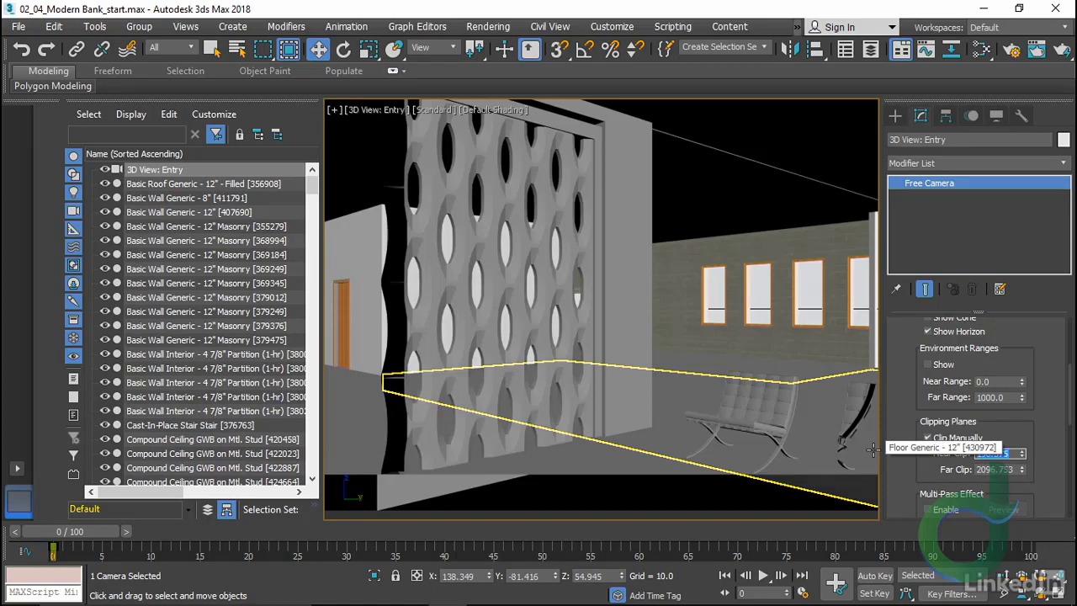
{"action": "type", "text": "2"}
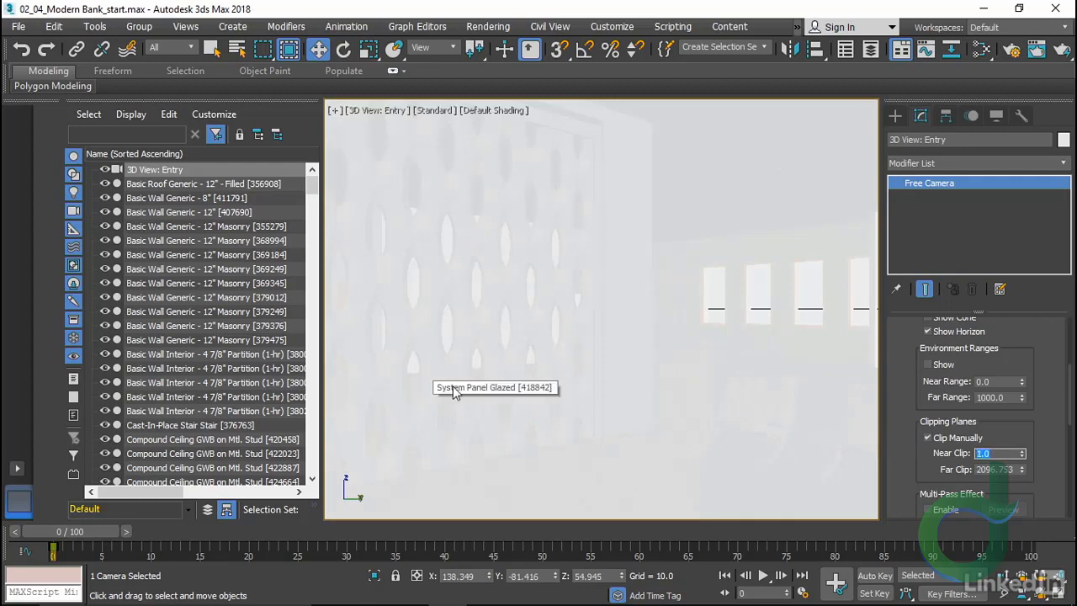
Dolly and pan the Entry camera along the block wall to inspect the refined openings up close
{"action": "left_click", "coordinate": [997, 579]}
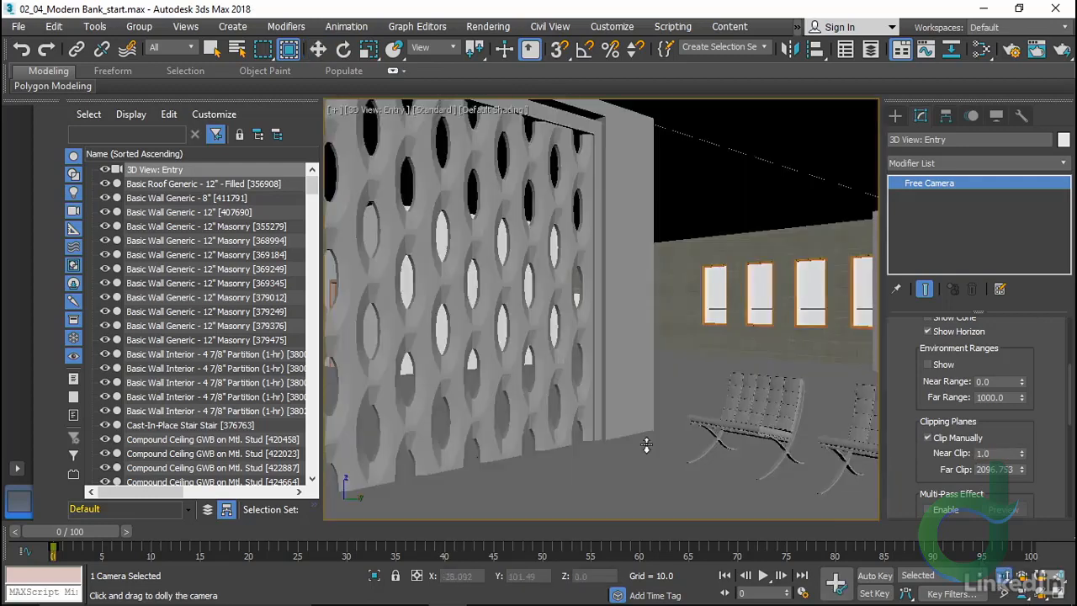
{"action": "left_click_drag", "start_coordinate": [646, 446], "coordinate": [629, 363]}
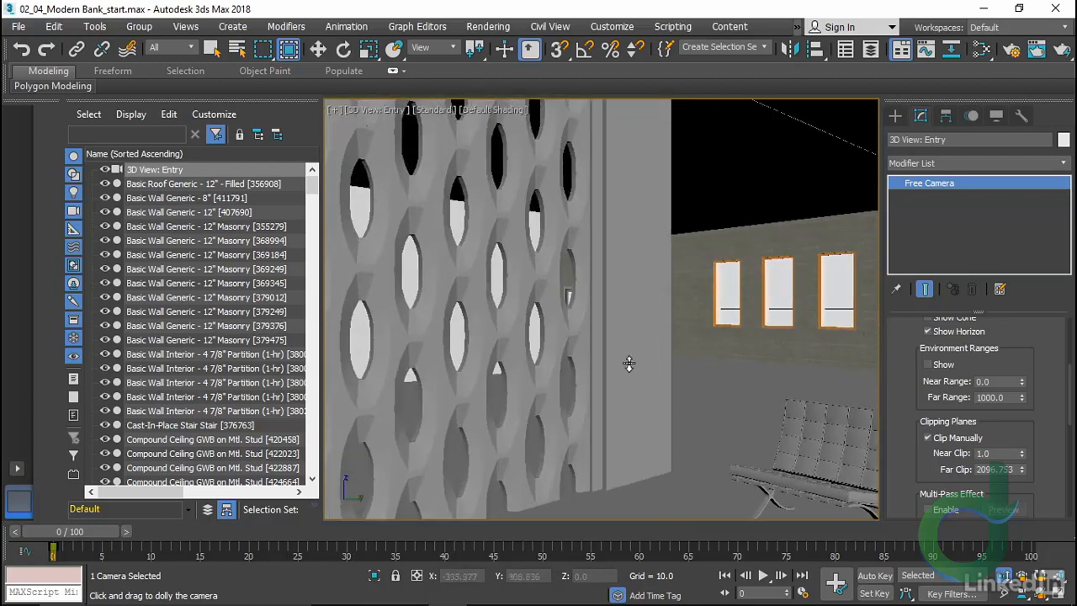
{"action": "middle_click_drag", "start_coordinate": [585, 396], "coordinate": [766, 439]}
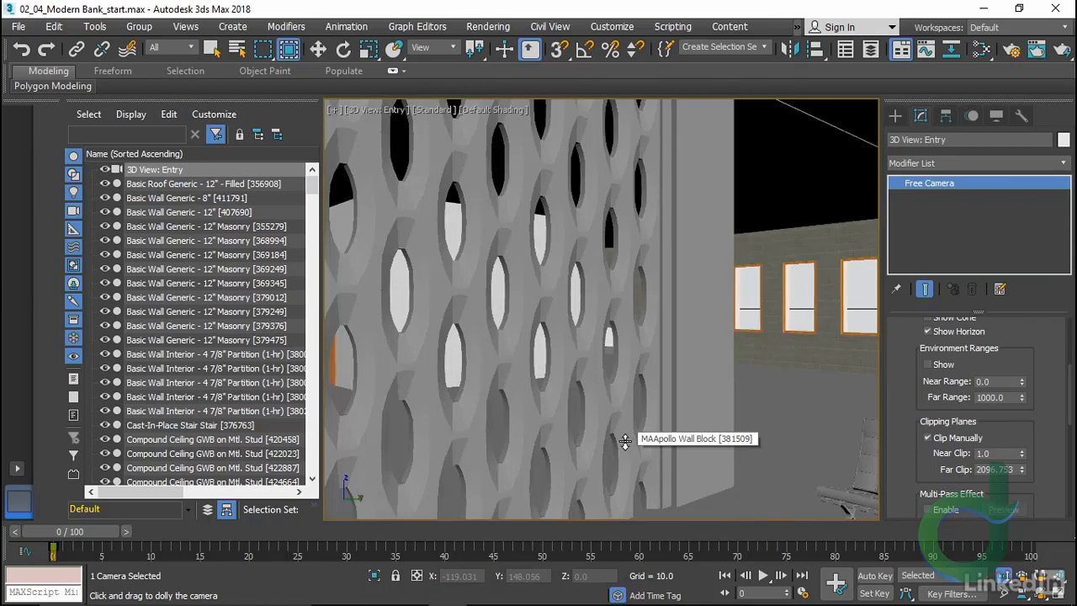
{"action": "left_click_drag", "start_coordinate": [517, 370], "coordinate": [508, 276]}
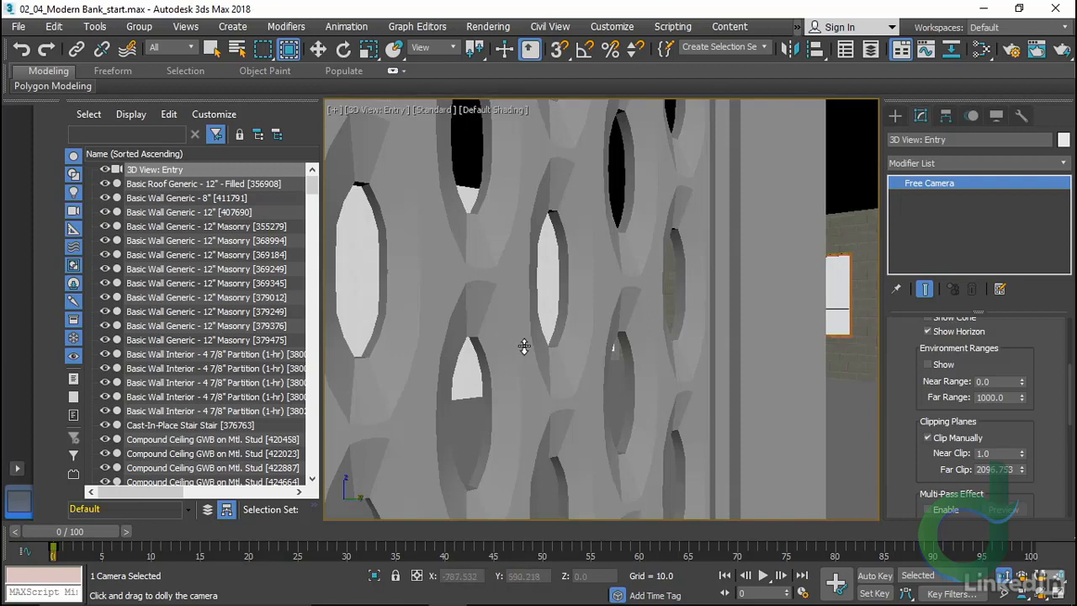
{"action": "left_click_drag", "start_coordinate": [565, 380], "coordinate": [577, 451]}
{"action": "middle_click_drag", "start_coordinate": [561, 386], "coordinate": [604, 390]}
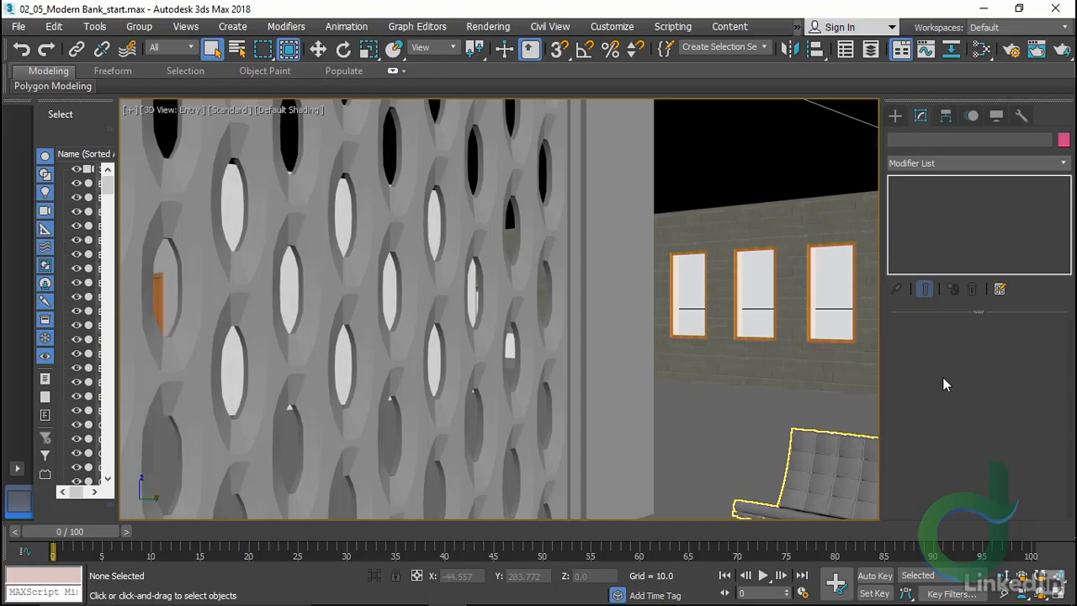
Switch to the Top view and orbit around the bank building's layout
{"action": "key", "text": "t"}
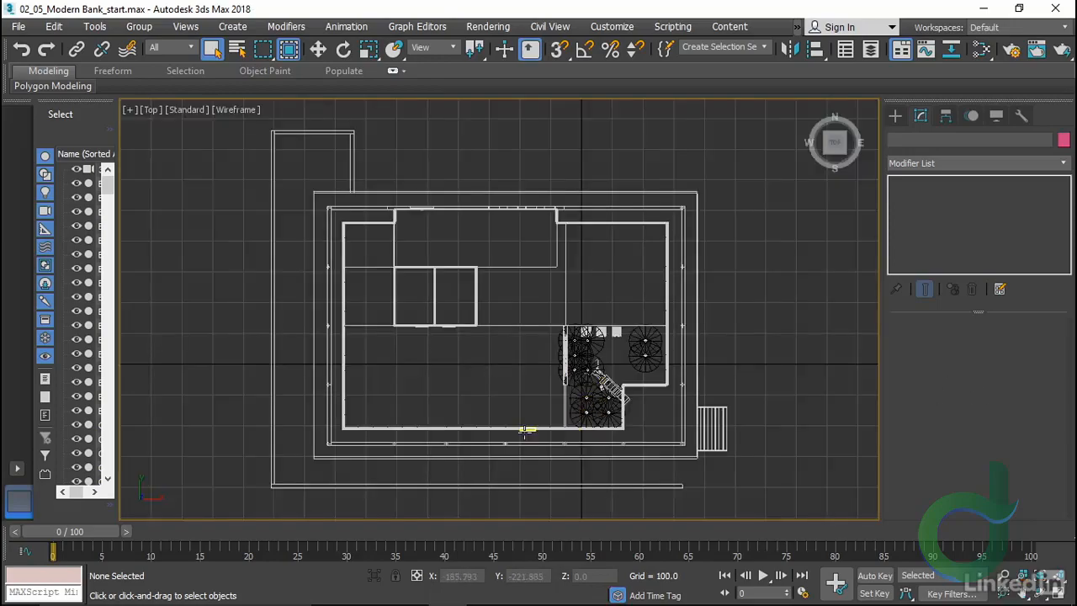
{"action": "mouse_move", "coordinate": [525, 433]}
{"action": "middle_mouse_down", "text": "alt"}
{"action": "mouse_move", "coordinate": [555, 395]}
{"action": "mouse_move", "coordinate": [668, 430]}
{"action": "middle_mouse_up", "text": "alt"}
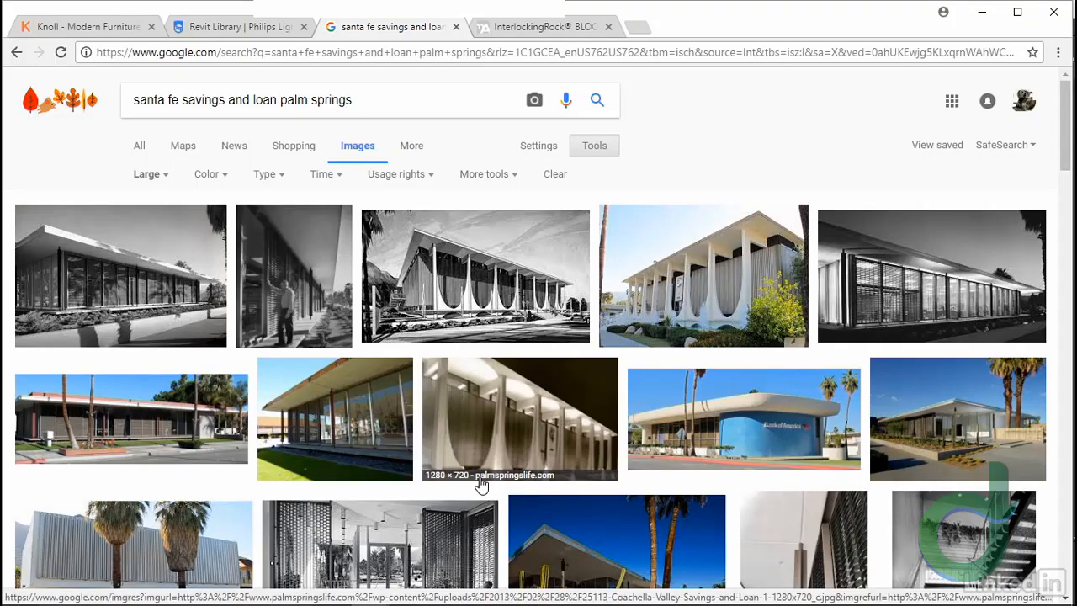
Switch to the browser's Google Images results for "santa fe savings and loan palm springs" and examine several enlarged exterior photos of the bank
{"action": "left_click", "coordinate": [126, 290]}
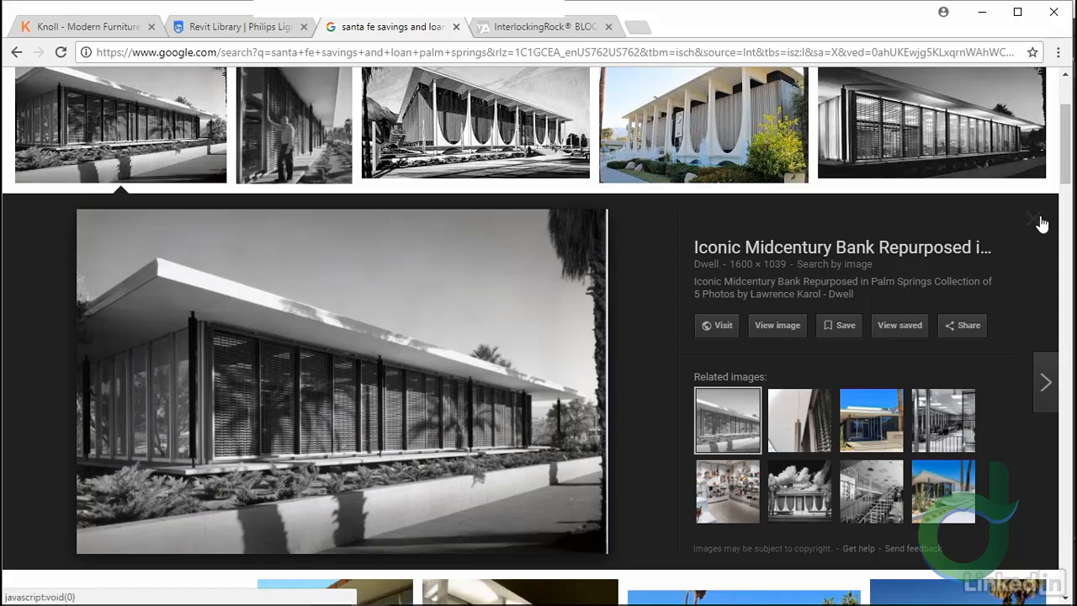
{"action": "left_click", "coordinate": [941, 149]}
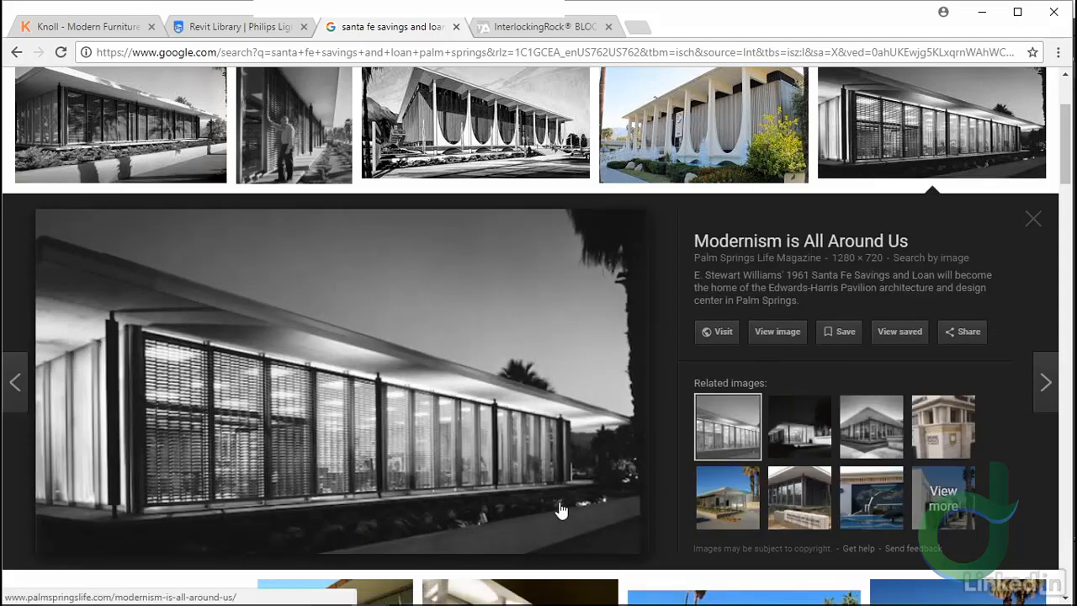
{"action": "left_click", "coordinate": [1032, 221]}
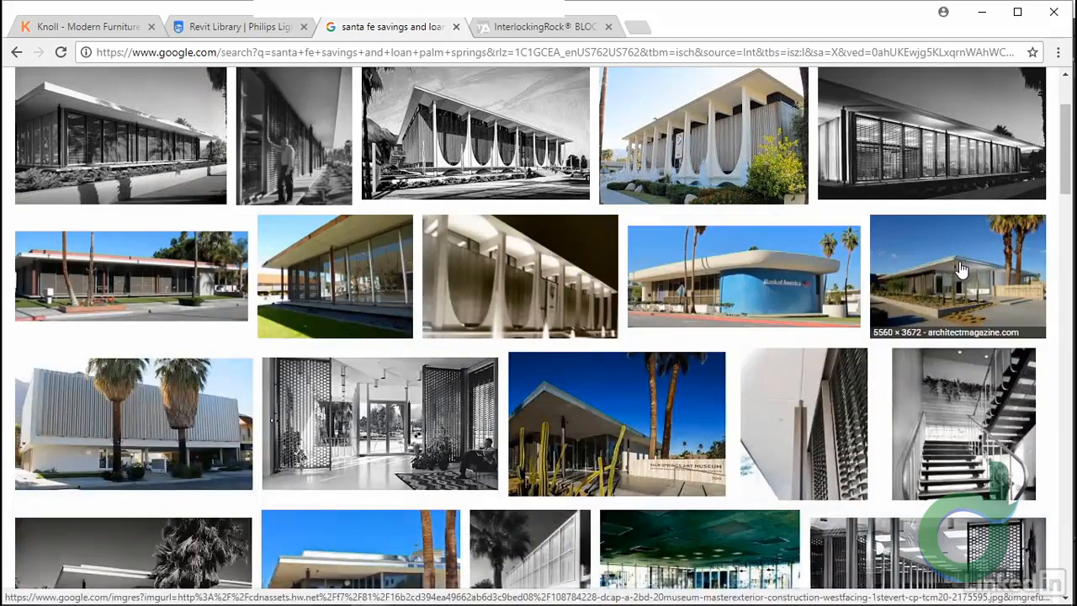
{"action": "left_click", "coordinate": [352, 301]}
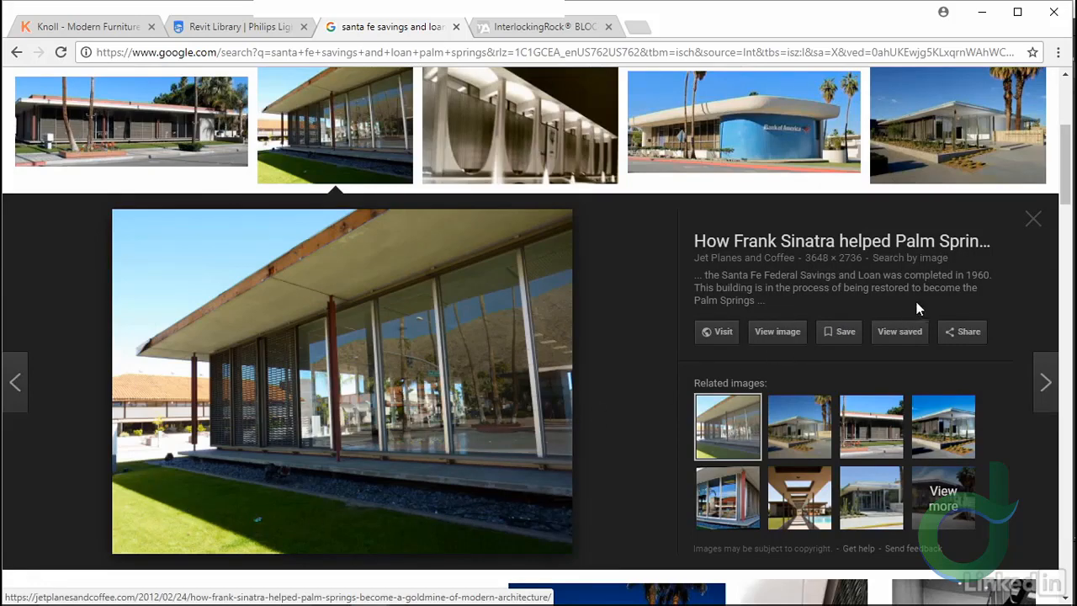
{"action": "left_click", "coordinate": [874, 436]}
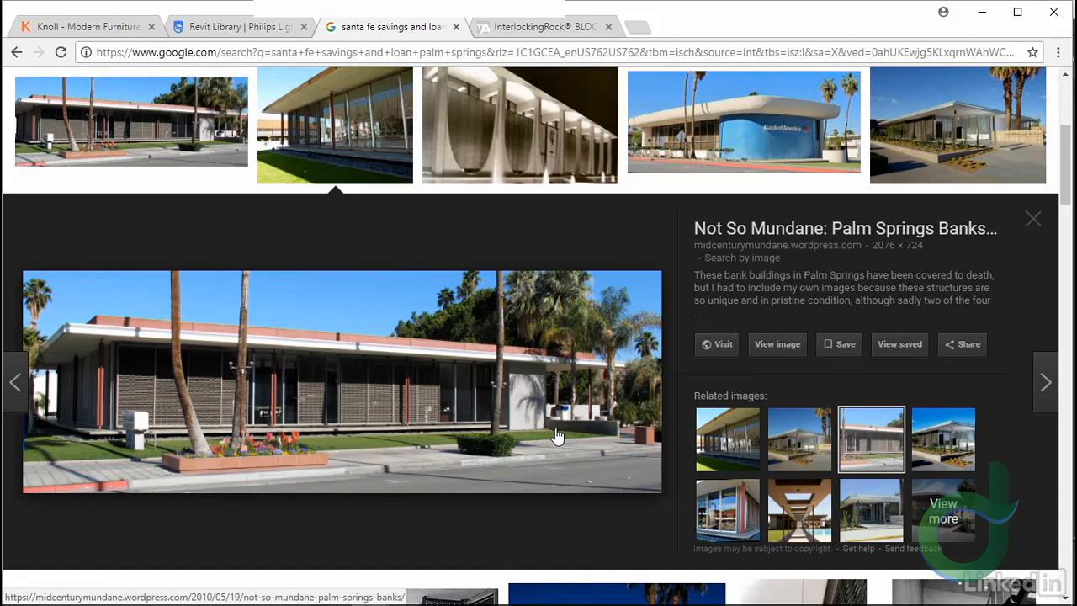
{"action": "left_click", "coordinate": [1032, 220]}
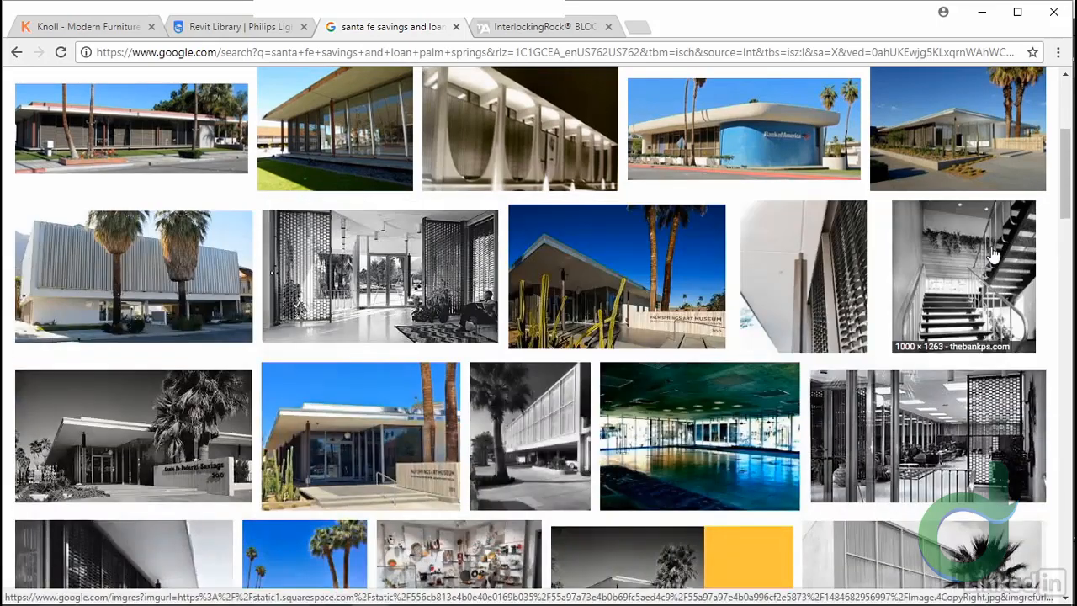
Examine the enlarged black-and-white Santa Fe Federal Savings exterior photo, close its preview and return to 3ds Max
{"action": "left_click", "coordinate": [126, 406]}
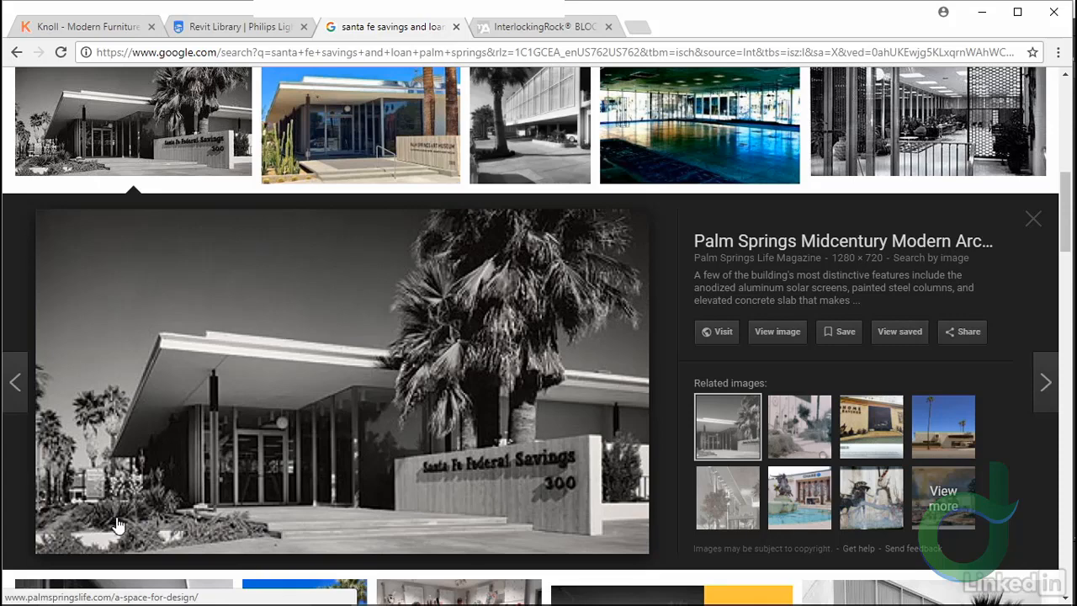
{"action": "left_click", "coordinate": [1030, 219]}
{"action": "left_click", "coordinate": [983, 12]}
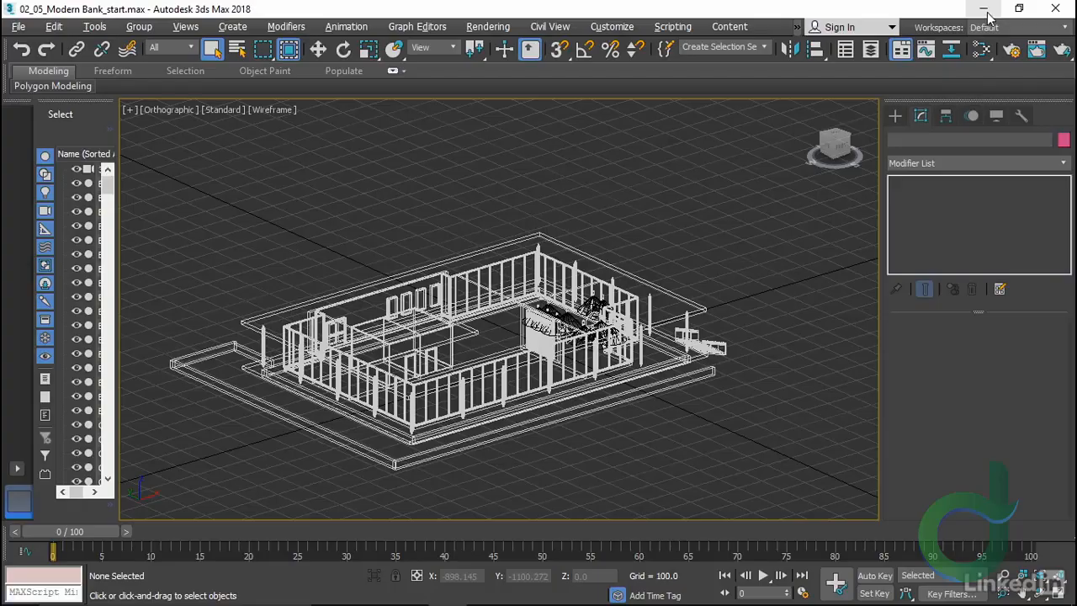
Show the bank model in the Top view and hide the grid
{"action": "key", "text": "t"}
{"action": "middle_click_drag", "start_coordinate": [730, 405], "coordinate": [734, 379]}
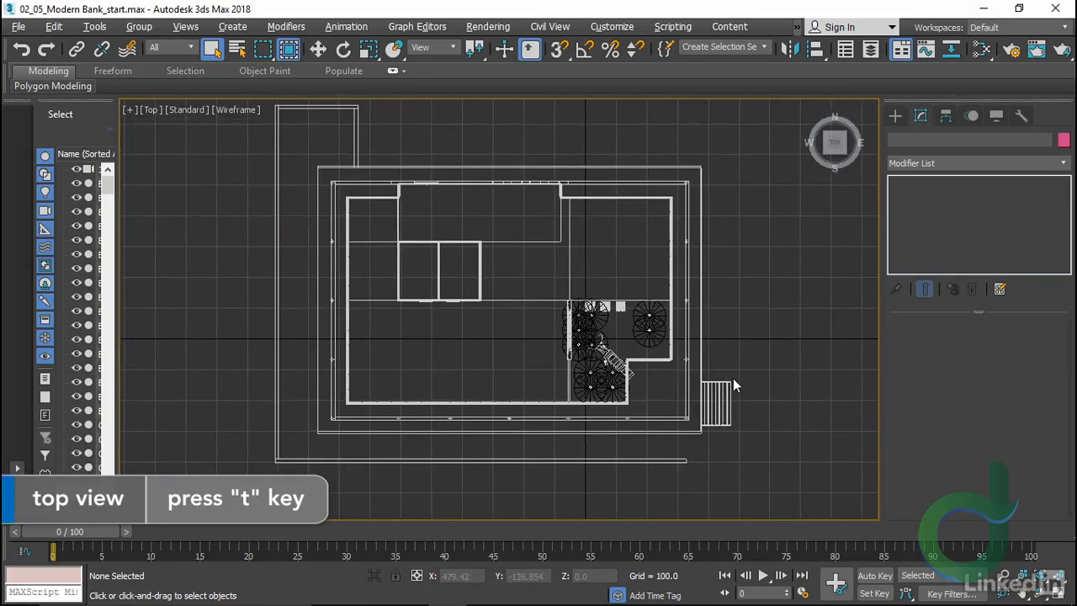
{"action": "key", "text": "g"}
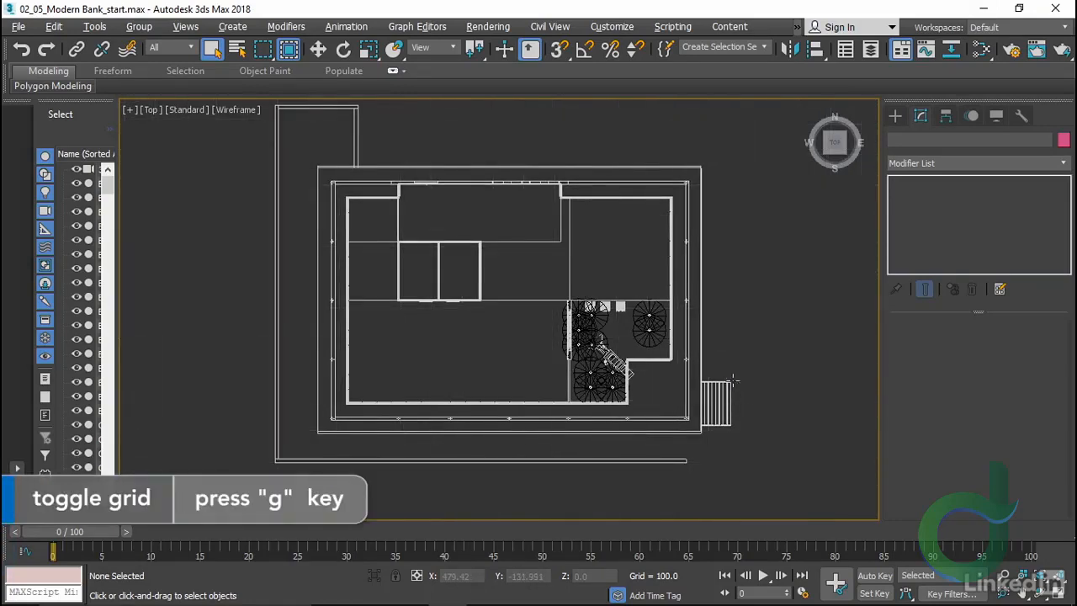
{"action": "middle_click_drag", "start_coordinate": [734, 399], "coordinate": [735, 406]}
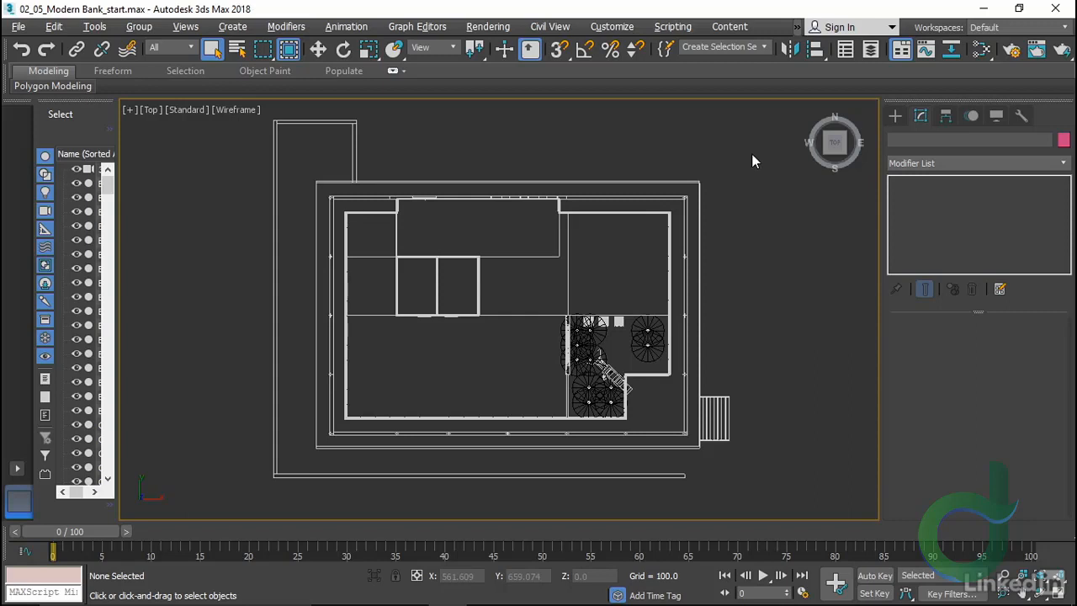
Turn on 3D snapping and create a plane 246.375 wide between the inner wall corners of the enclosure at the building's northwest corner
{"action": "left_click", "coordinate": [894, 115]}
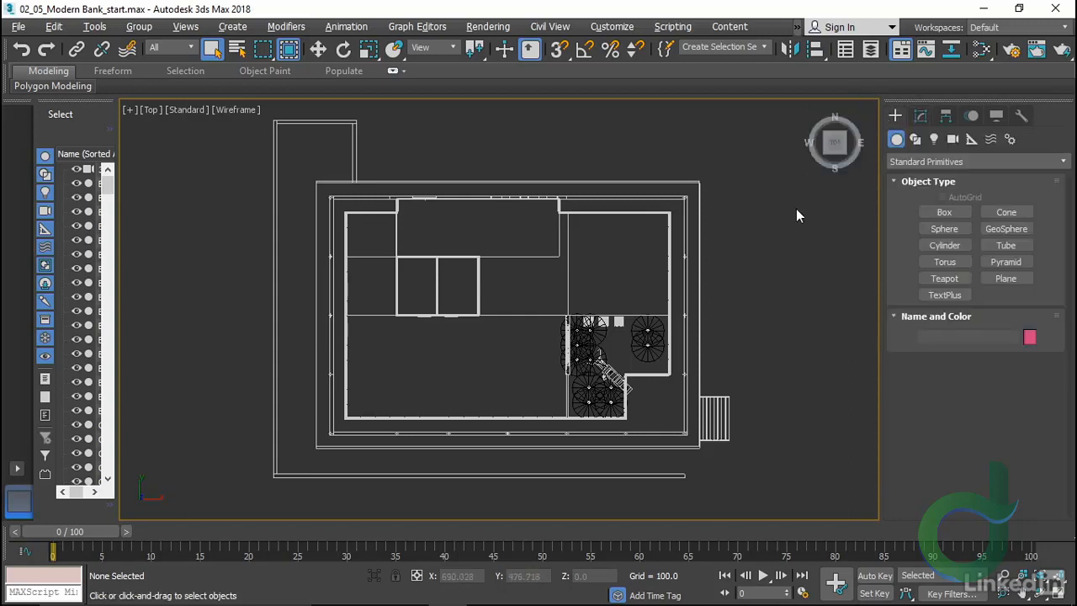
{"action": "left_click", "coordinate": [1003, 278]}
{"action": "scroll", "coordinate": [488, 291], "scroll_direction": "up", "scroll_amount": 5}
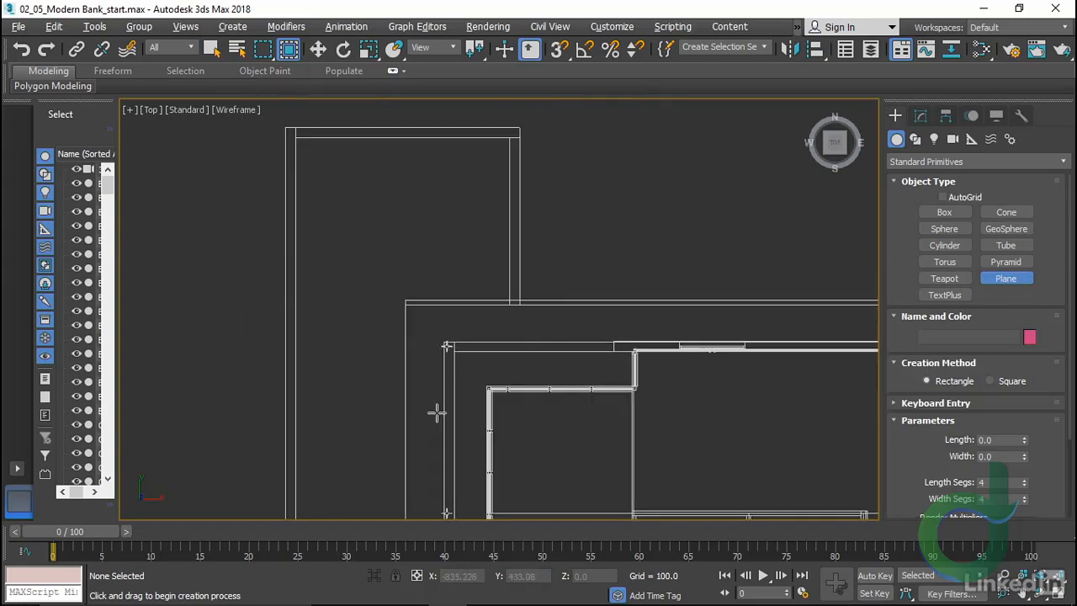
{"action": "key", "text": "s"}
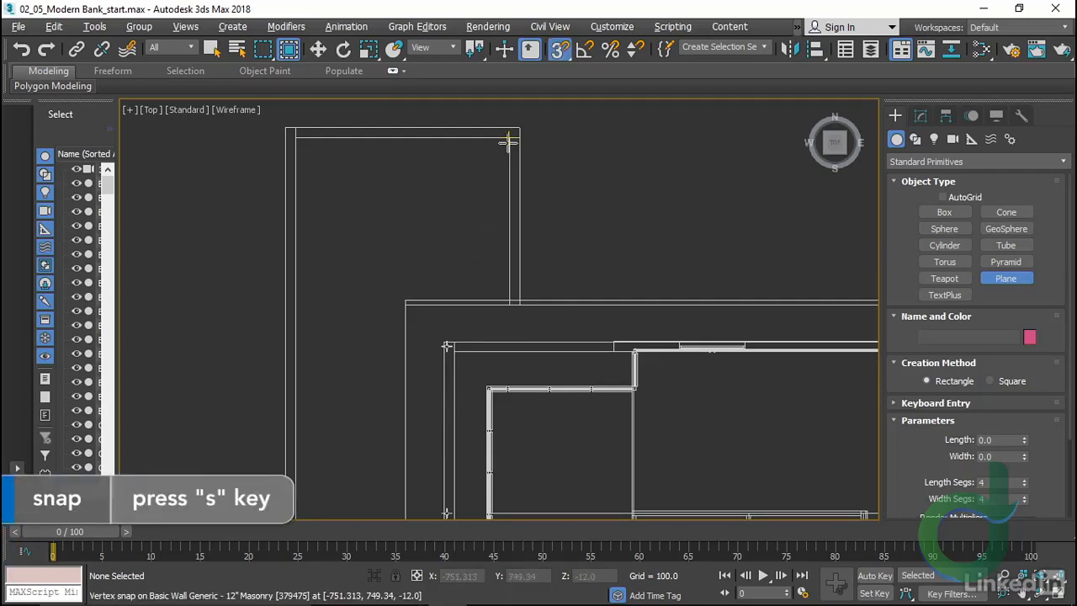
{"action": "left_click_drag", "start_coordinate": [508, 139], "coordinate": [439, 335]}
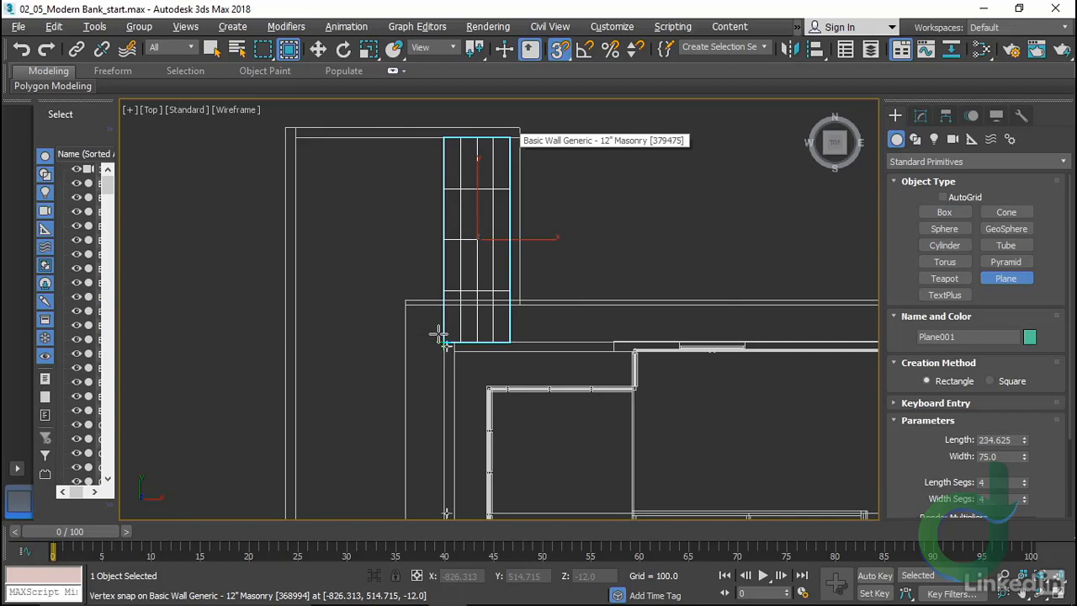
{"action": "mouse_move", "coordinate": [438, 334]}
{"action": "left_mouse_down"}
{"action": "mouse_move", "coordinate": [344, 206]}
{"action": "mouse_move", "coordinate": [321, 144]}
{"action": "mouse_move", "coordinate": [301, 141]}
{"action": "mouse_move", "coordinate": [439, 333]}
{"action": "left_mouse_up"}
{"action": "right_click", "coordinate": [439, 333]}
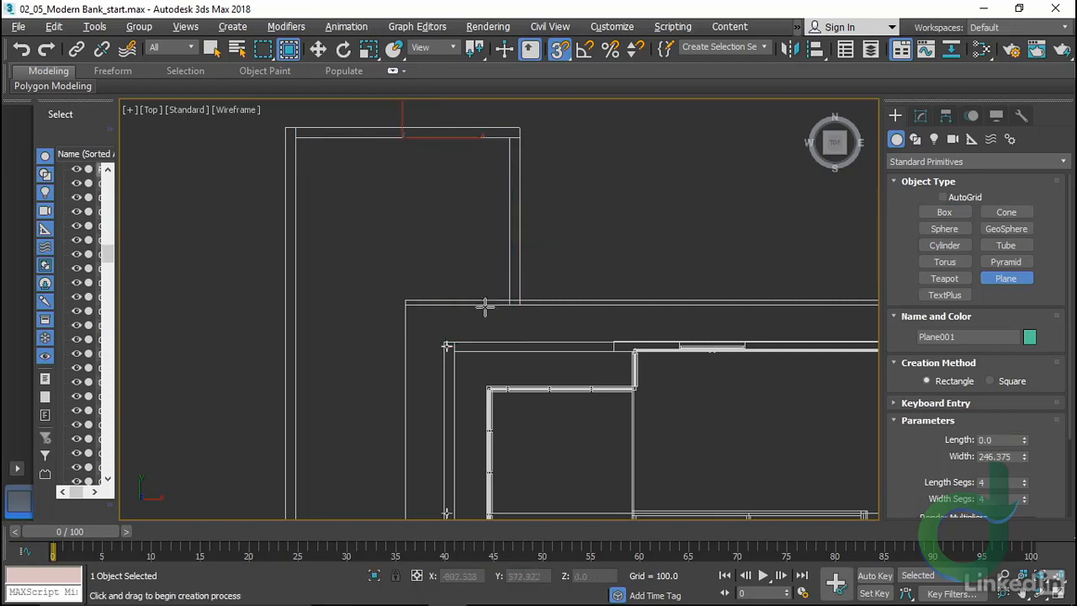
Set the enclosure plane's length to 234.625
{"action": "left_click", "coordinate": [921, 116]}
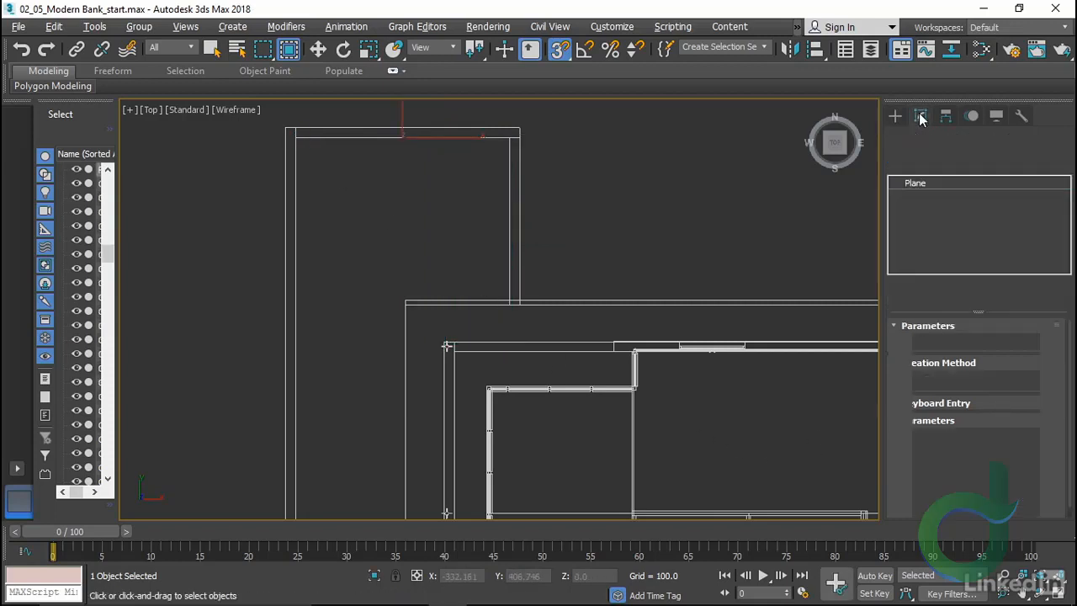
{"action": "left_click", "coordinate": [1009, 344]}
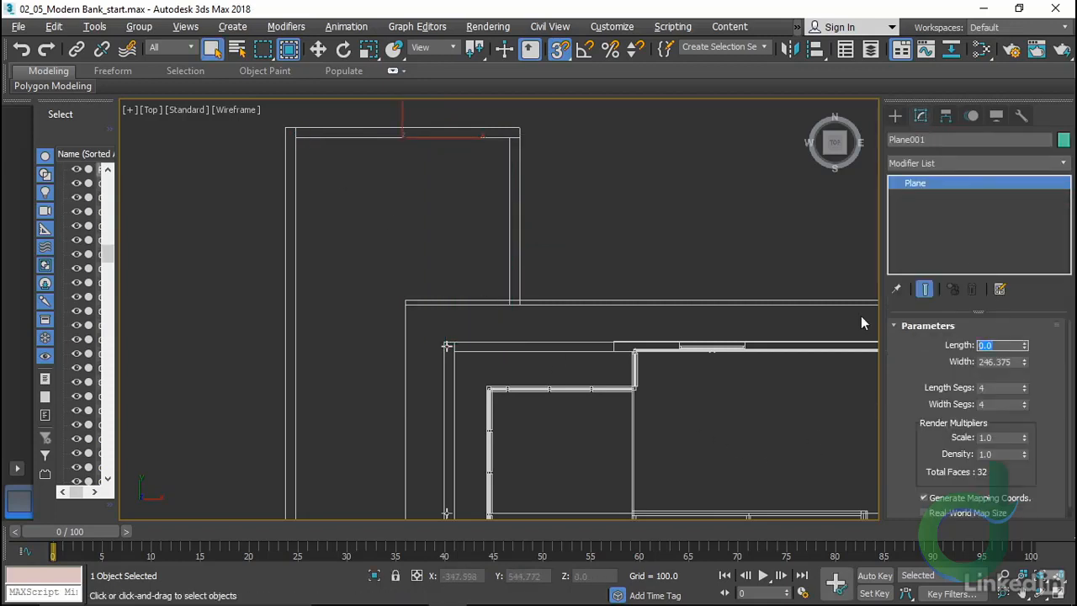
{"action": "type", "text": "234.625"}
{"action": "key", "text": "Tab"}
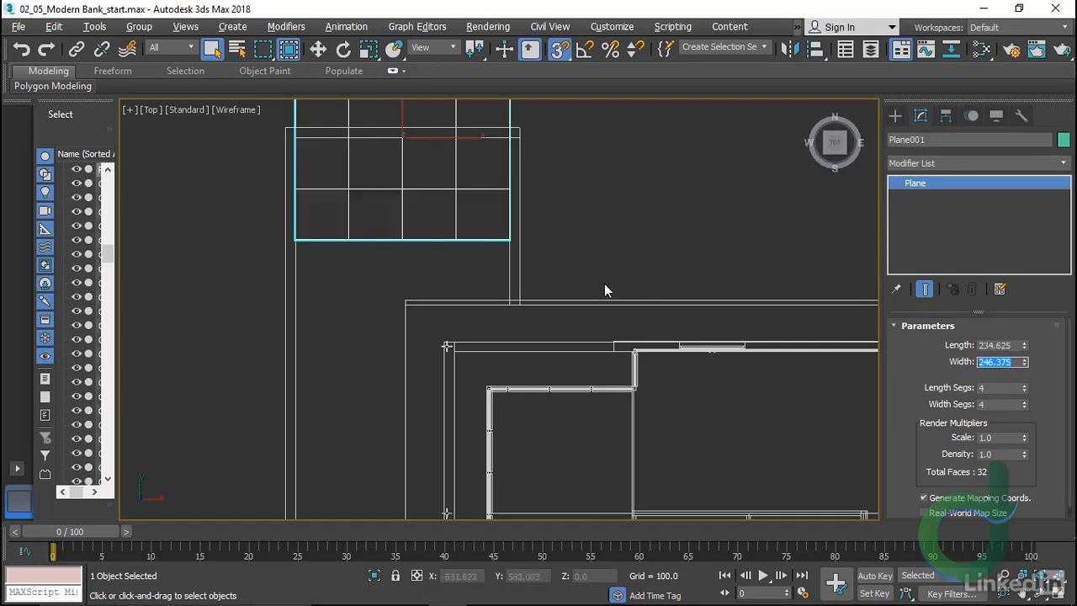
Move the plane south with vertex snapping until its north edge meets the enclosure wall's inner face
{"action": "right_click", "coordinate": [393, 256]}
{"action": "left_click", "coordinate": [406, 259]}
{"action": "middle_click_drag", "start_coordinate": [407, 269], "coordinate": [403, 332]}
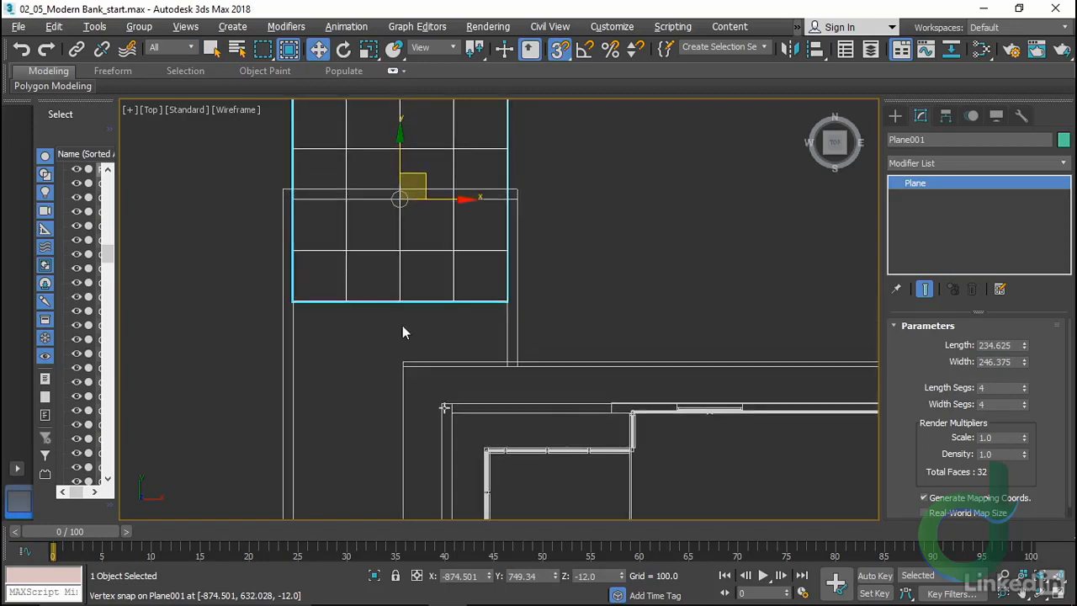
{"action": "left_click_drag", "start_coordinate": [404, 198], "coordinate": [504, 202]}
{"action": "middle_click_drag", "start_coordinate": [379, 408], "coordinate": [401, 296]}
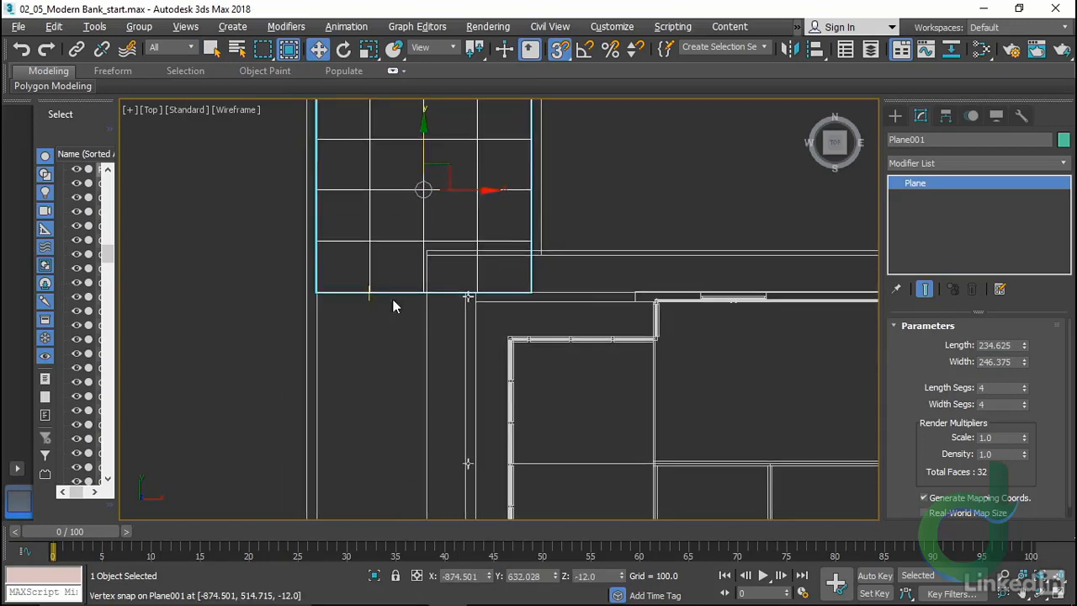
{"action": "scroll", "coordinate": [386, 326], "scroll_direction": "up", "scroll_amount": 1}
{"action": "middle_click_drag", "start_coordinate": [393, 349], "coordinate": [398, 459]}
{"action": "scroll", "coordinate": [407, 375], "scroll_direction": "up", "scroll_amount": 1}
{"action": "middle_click_drag", "start_coordinate": [407, 383], "coordinate": [396, 413]}
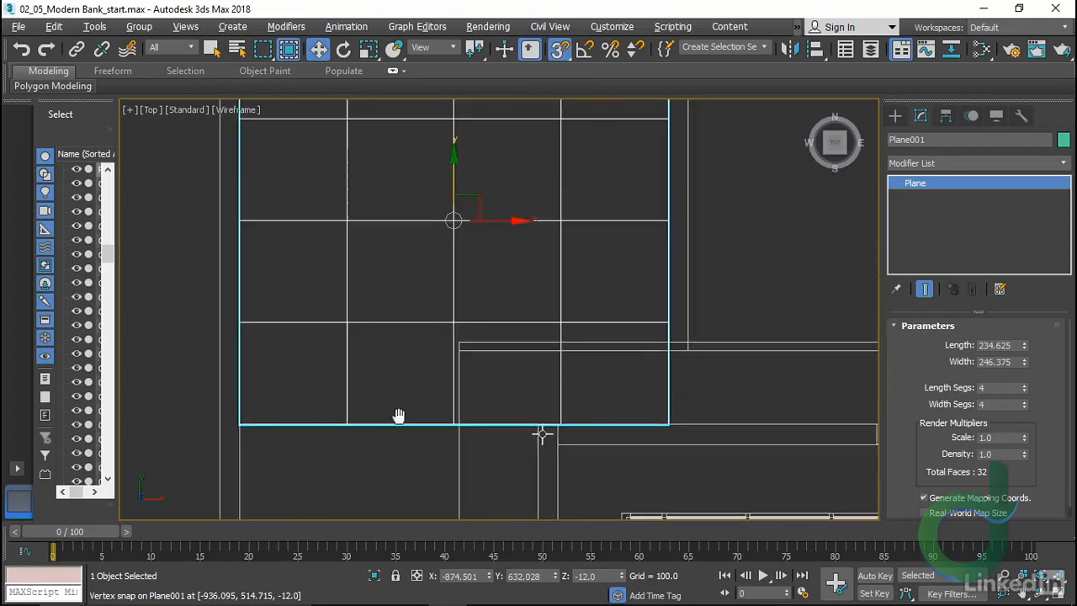
{"action": "scroll", "coordinate": [389, 425], "scroll_direction": "down", "scroll_amount": 1}
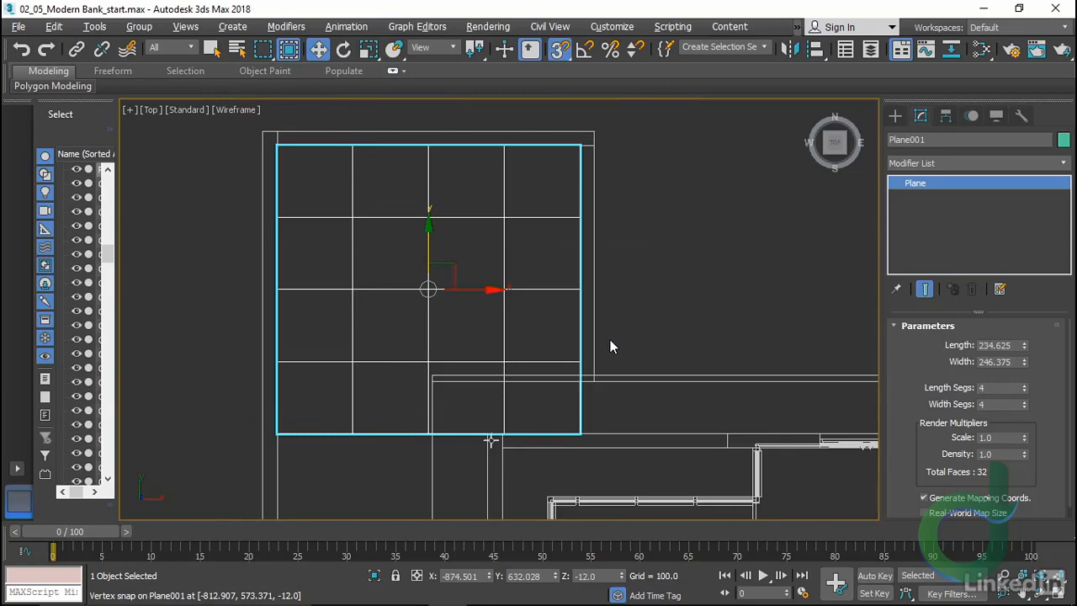
Set the plane's length and width segments to 8 each, turn on viewport statistics and deselect the plane
{"action": "double_click", "coordinate": [995, 387]}
{"action": "type", "text": "8"}
{"action": "key", "text": "Tab"}
{"action": "type", "text": "8"}
{"action": "key", "text": "Tab"}
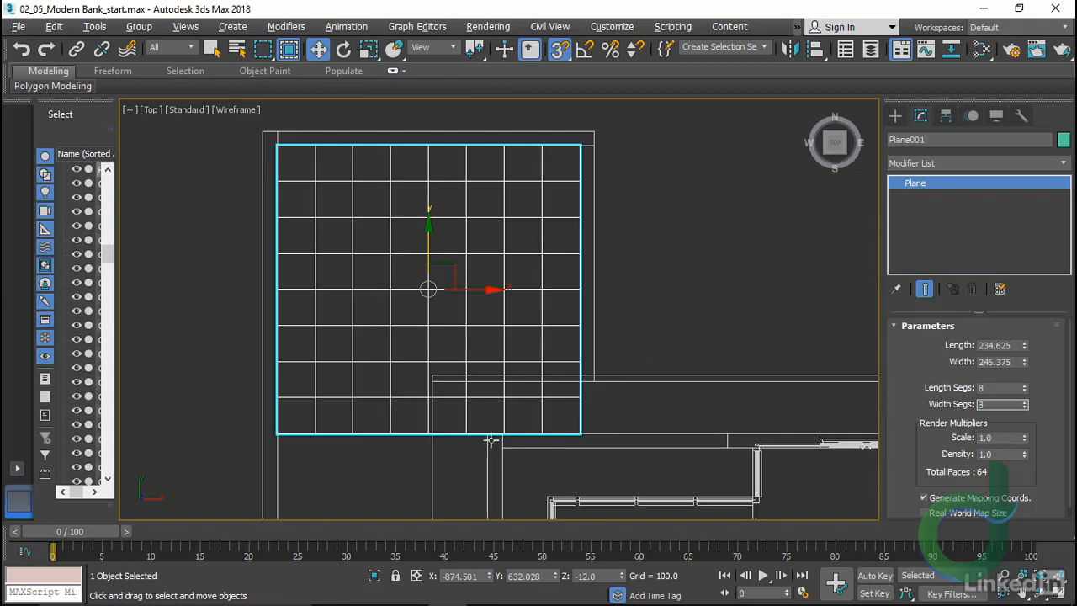
{"action": "middle_click_drag", "start_coordinate": [650, 284], "coordinate": [629, 300]}
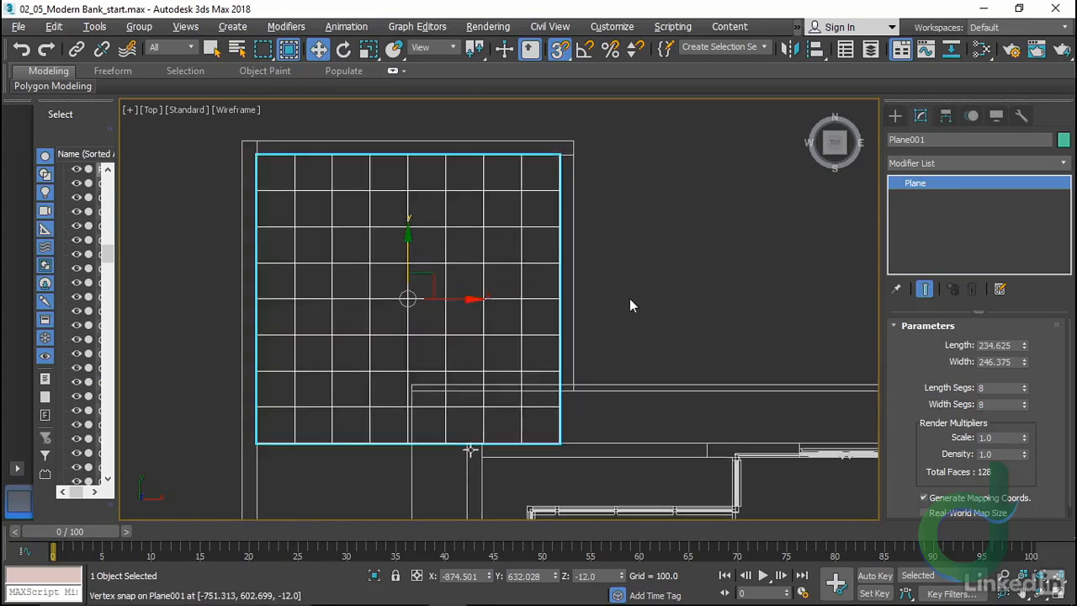
{"action": "key", "text": "7"}
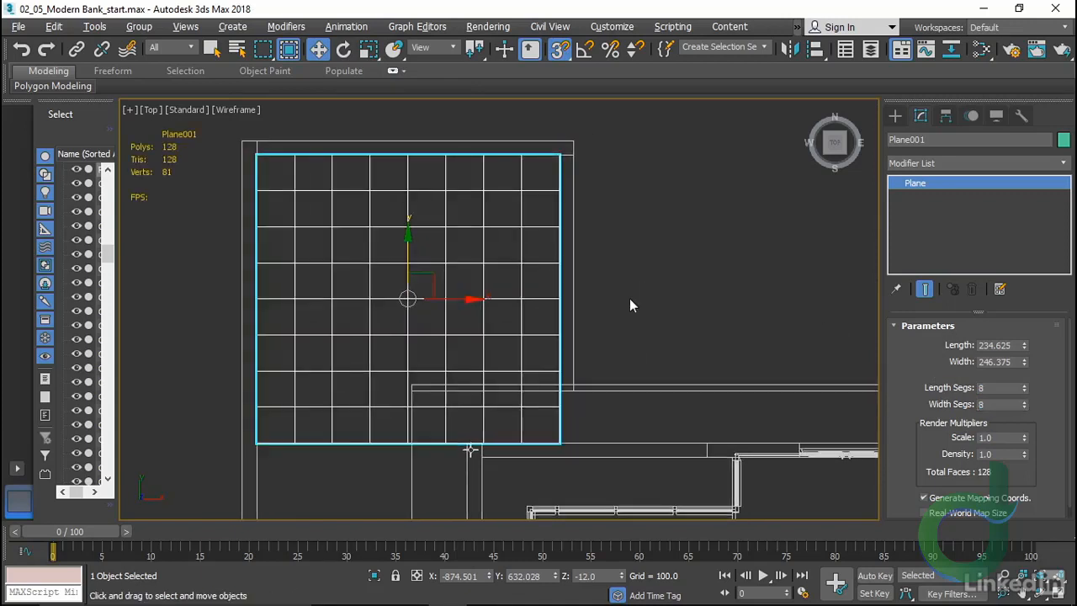
{"action": "left_click", "coordinate": [630, 300]}
Create a second snapped plane, 905.75 long and 171.375 wide, from the southwest inner wall corner up to the first plane's south edge
{"action": "middle_click_drag", "start_coordinate": [423, 331], "coordinate": [422, 288]}
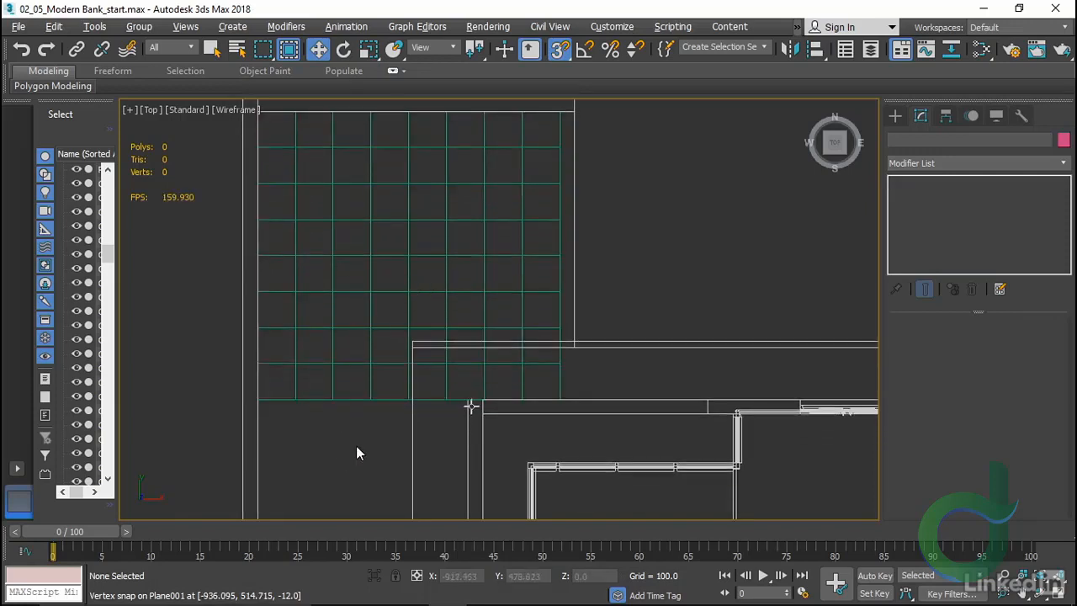
{"action": "middle_click_drag", "start_coordinate": [343, 415], "coordinate": [315, 355]}
{"action": "scroll", "coordinate": [314, 355], "scroll_direction": "down", "scroll_amount": 4}
{"action": "middle_click_drag", "start_coordinate": [357, 403], "coordinate": [364, 257]}
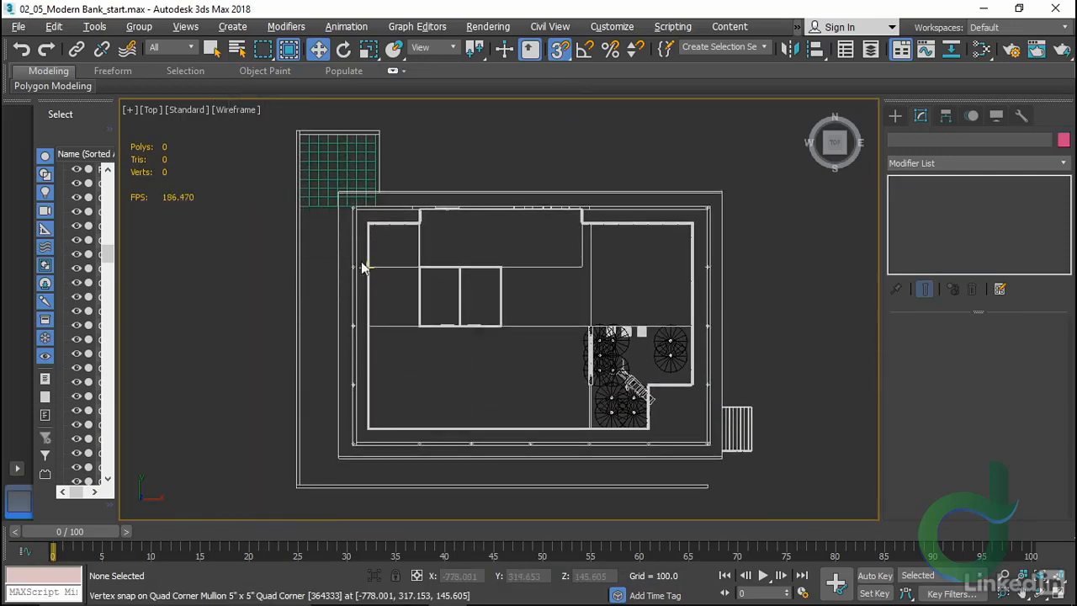
{"action": "right_click", "coordinate": [214, 393]}
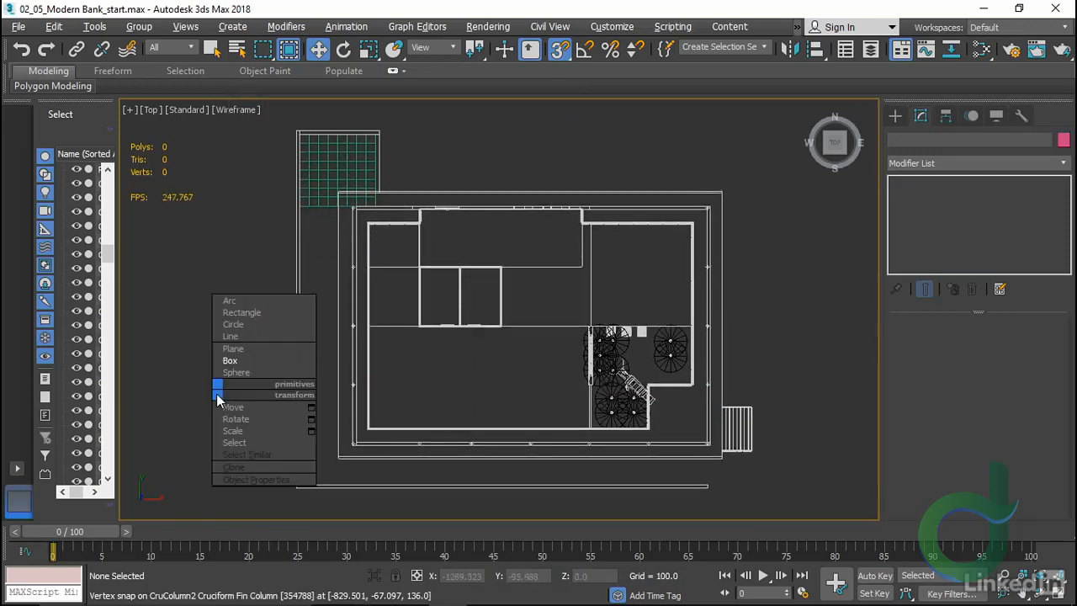
{"action": "left_click", "coordinate": [237, 346]}
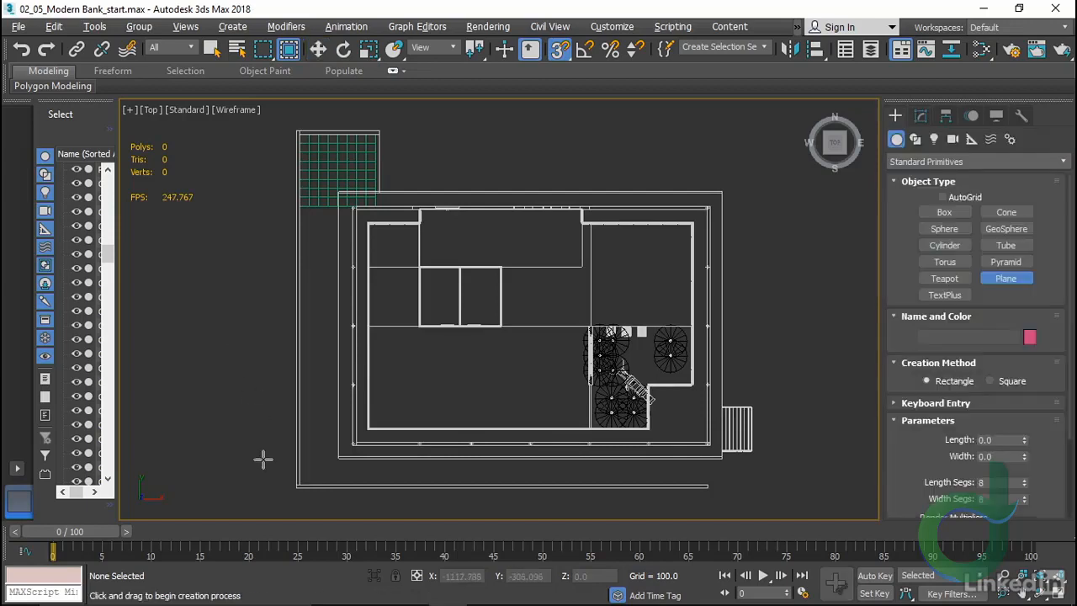
{"action": "scroll", "coordinate": [301, 416], "scroll_direction": "up", "scroll_amount": 6}
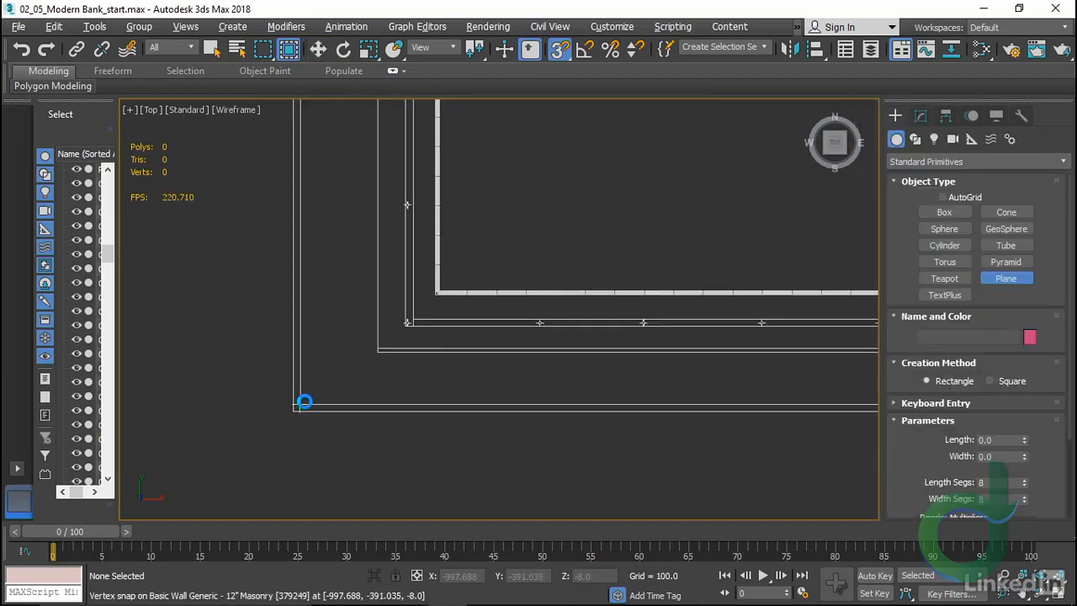
{"action": "left_click_drag", "start_coordinate": [303, 402], "coordinate": [353, 348]}
{"action": "scroll", "coordinate": [353, 349], "scroll_direction": "down", "scroll_amount": 4}
{"action": "left_click_drag", "start_coordinate": [370, 327], "coordinate": [430, 294]}
{"action": "scroll", "coordinate": [380, 149], "scroll_direction": "up", "scroll_amount": 5}
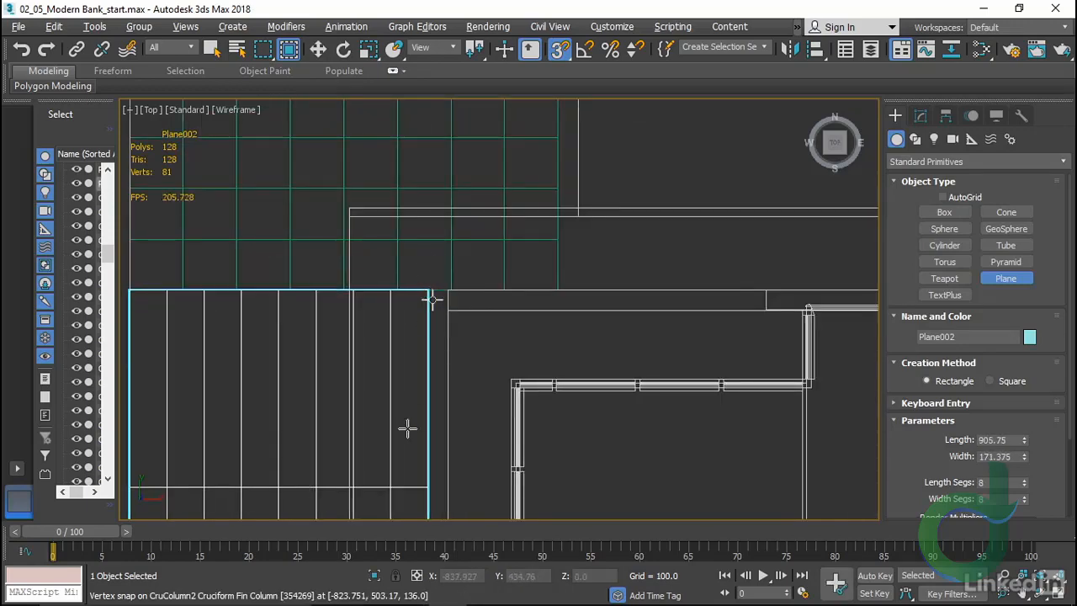
{"action": "scroll", "coordinate": [402, 404], "scroll_direction": "down", "scroll_amount": 4}
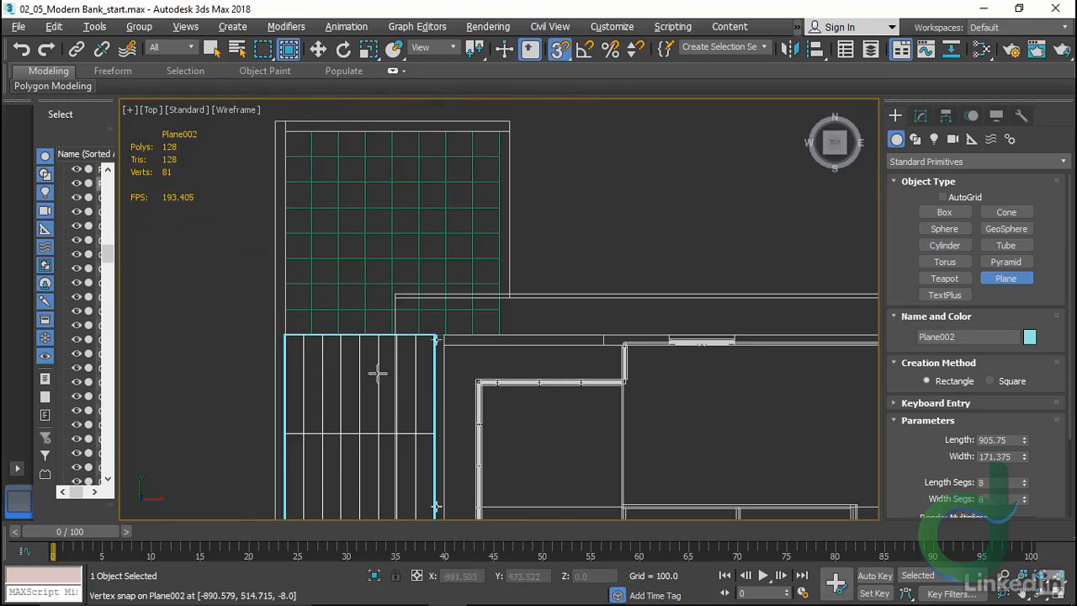
{"action": "middle_click_drag", "start_coordinate": [502, 433], "coordinate": [511, 436]}
{"action": "scroll", "coordinate": [477, 401], "scroll_direction": "up", "scroll_amount": 2}
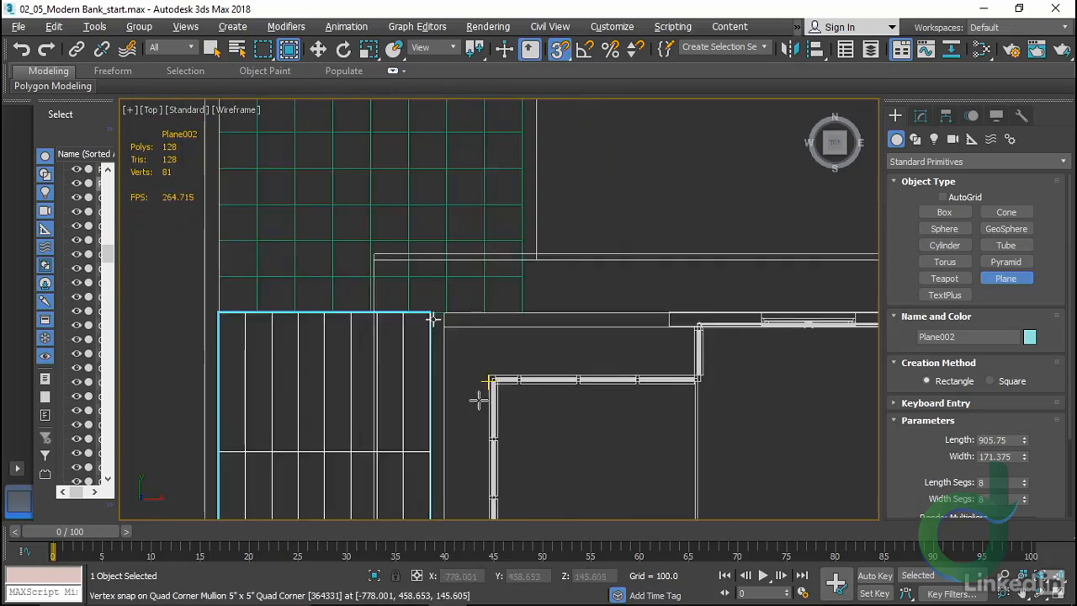
{"action": "middle_click_drag", "start_coordinate": [477, 401], "coordinate": [500, 438]}
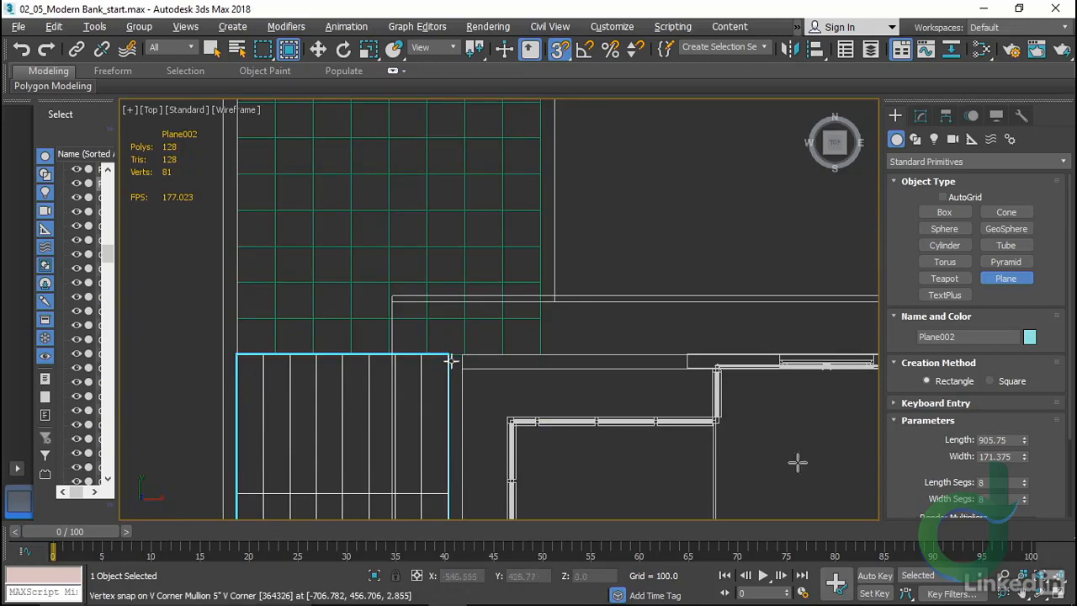
Set the second plane's width segments to 5 and its length segments to 20
{"action": "left_click", "coordinate": [1024, 502]}
{"action": "left_click", "coordinate": [1024, 502]}
{"action": "left_click", "coordinate": [1024, 501]}
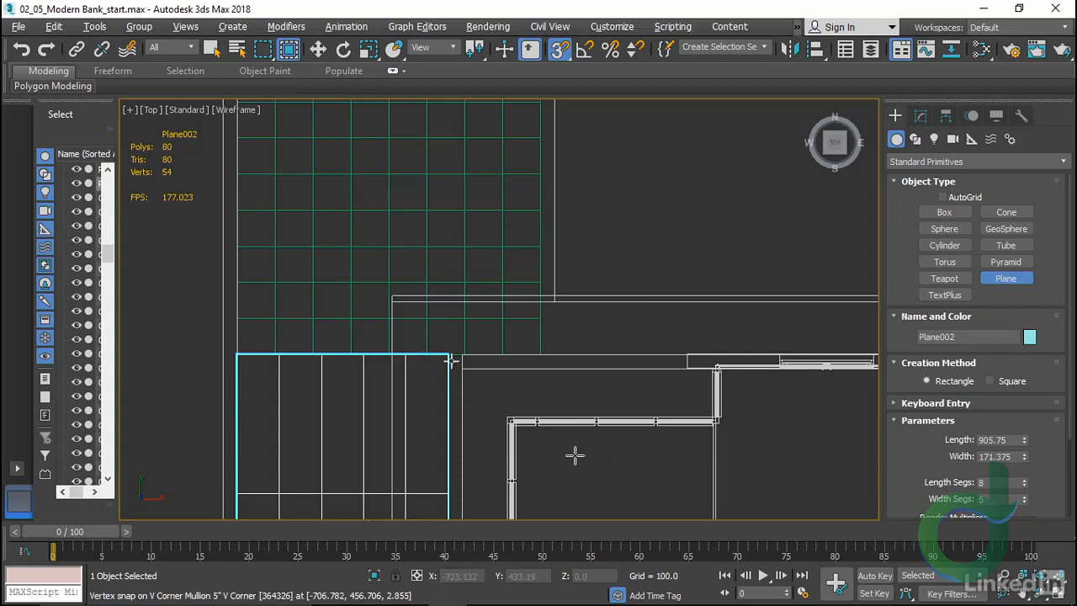
{"action": "middle_click_drag", "start_coordinate": [575, 456], "coordinate": [537, 316]}
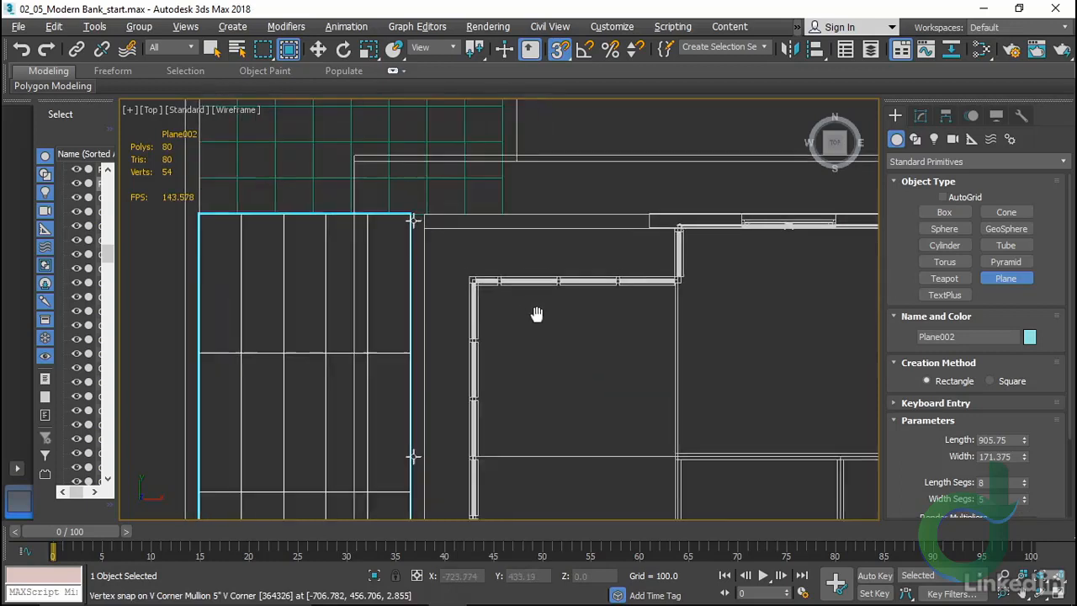
{"action": "left_click", "coordinate": [1023, 479]}
{"action": "left_click", "coordinate": [1023, 479]}
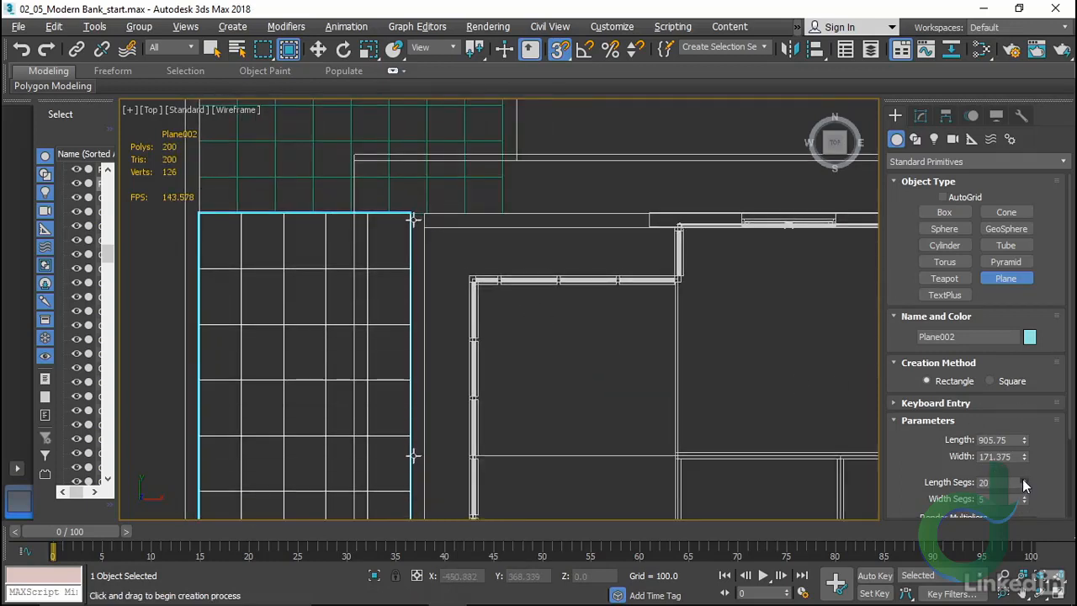
{"action": "scroll", "coordinate": [522, 289], "scroll_direction": "down", "scroll_amount": 6}
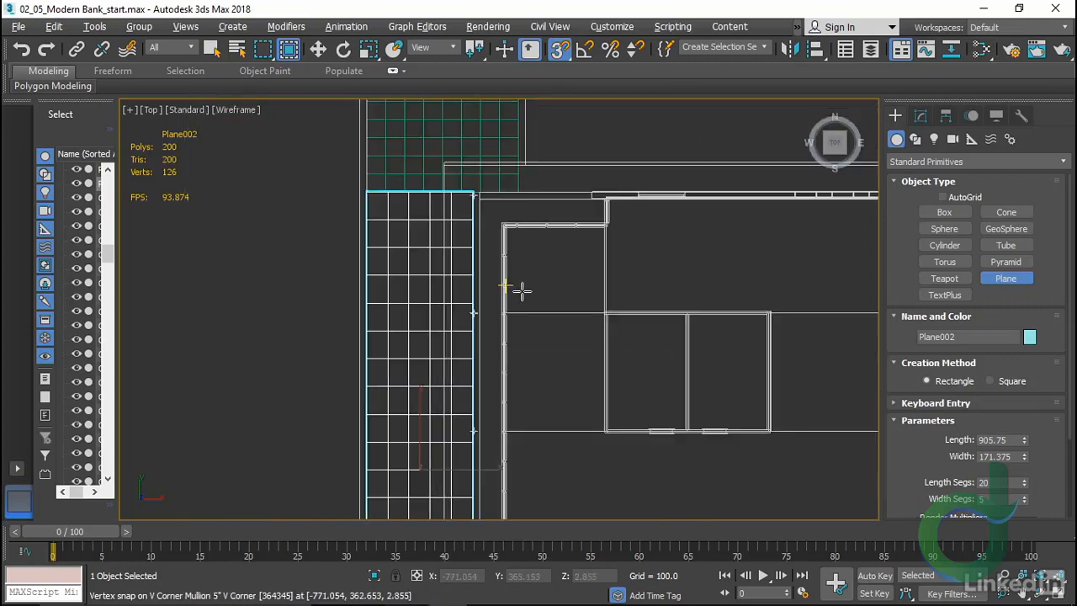
{"action": "middle_click_drag", "start_coordinate": [512, 289], "coordinate": [556, 385]}
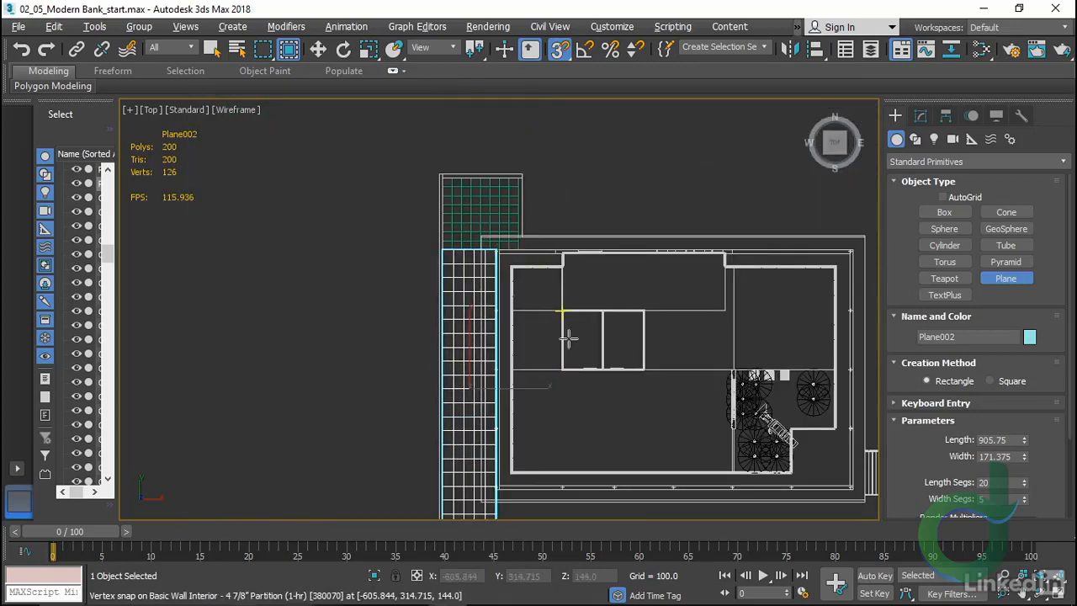
{"action": "middle_click_drag", "start_coordinate": [562, 422], "coordinate": [569, 435]}
{"action": "scroll", "coordinate": [410, 379], "scroll_direction": "up", "scroll_amount": 5}
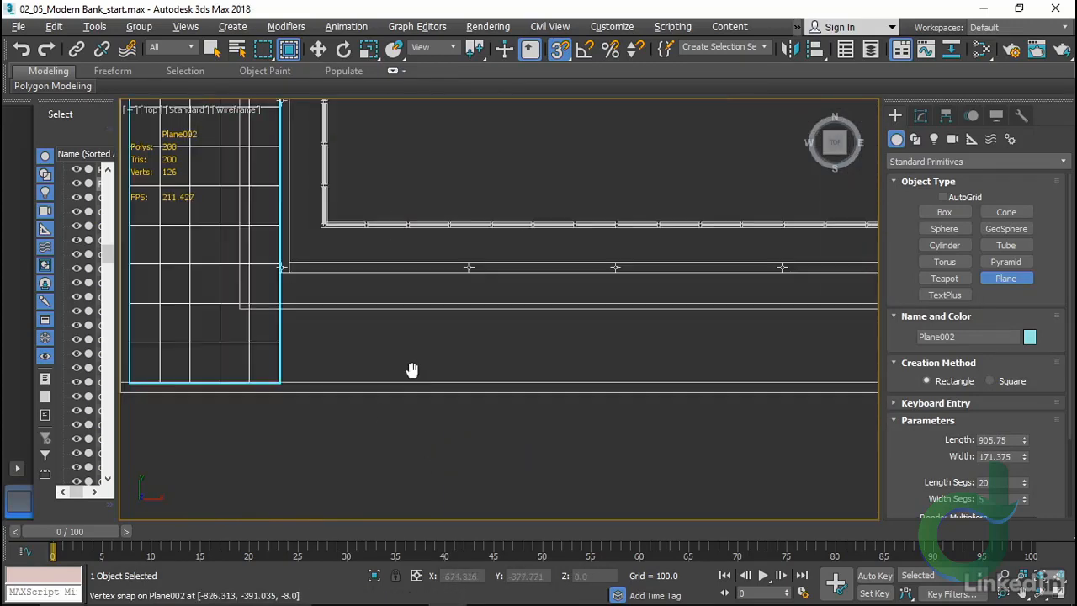
Create a third snapped plane, 126.125 long and 1163.625 wide, along the south wall between the perimeter's east end and the second plane
{"action": "scroll", "coordinate": [411, 370], "scroll_direction": "down", "scroll_amount": 5}
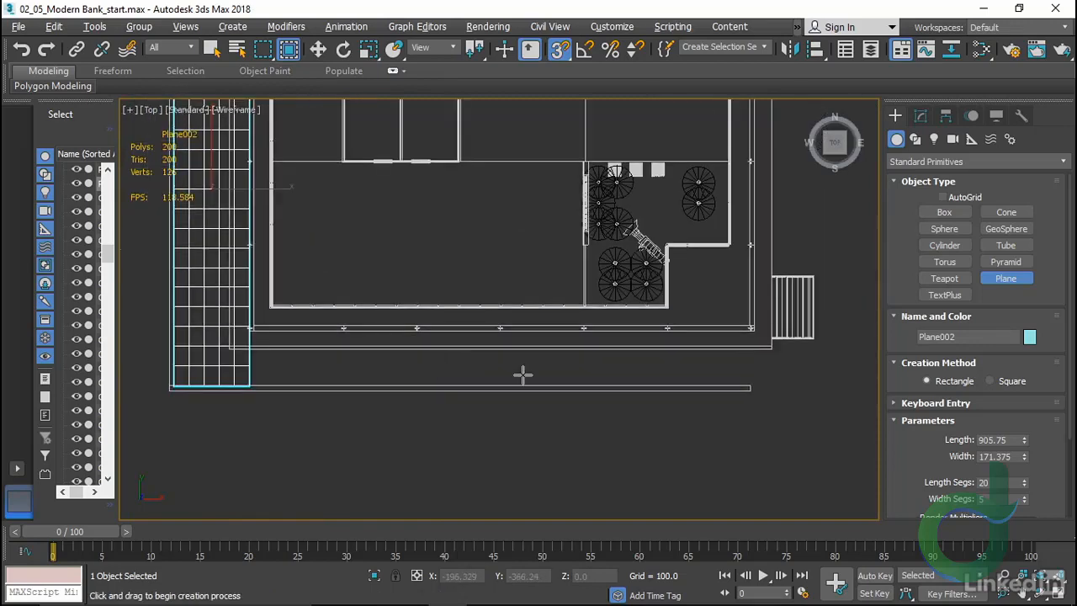
{"action": "left_click_drag", "start_coordinate": [754, 331], "coordinate": [384, 274]}
{"action": "scroll", "coordinate": [174, 448], "scroll_direction": "up", "scroll_amount": 4}
{"action": "middle_click_drag", "start_coordinate": [557, 346], "coordinate": [444, 431]}
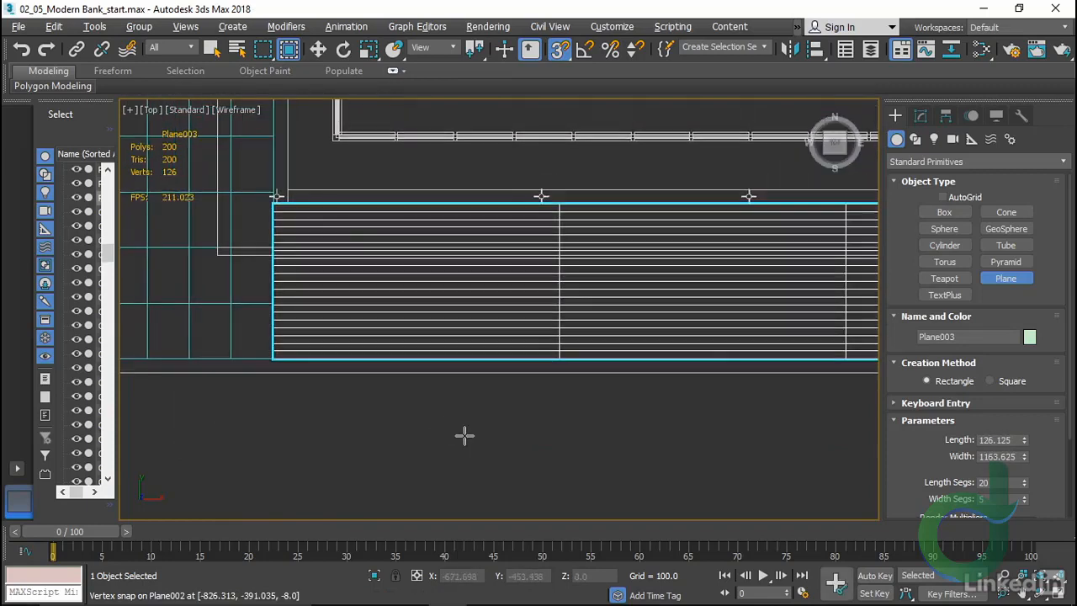
Set the third plane's width segments to 20 and its length segments to 3
{"action": "left_click", "coordinate": [1024, 502]}
{"action": "left_click", "coordinate": [1025, 501]}
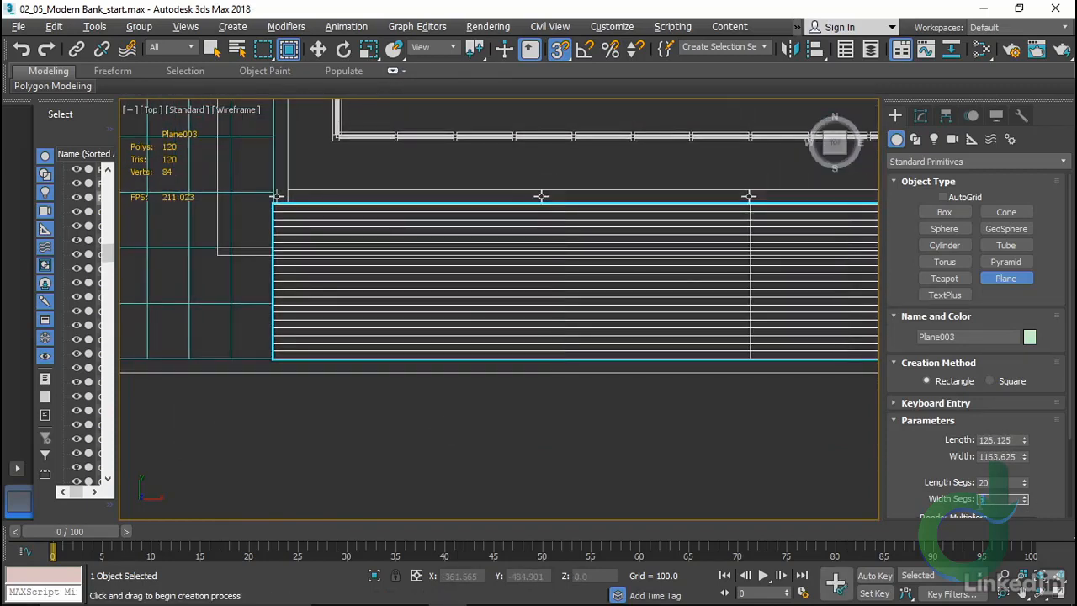
{"action": "type", "text": "20"}
{"action": "key", "text": "shift+Tab"}
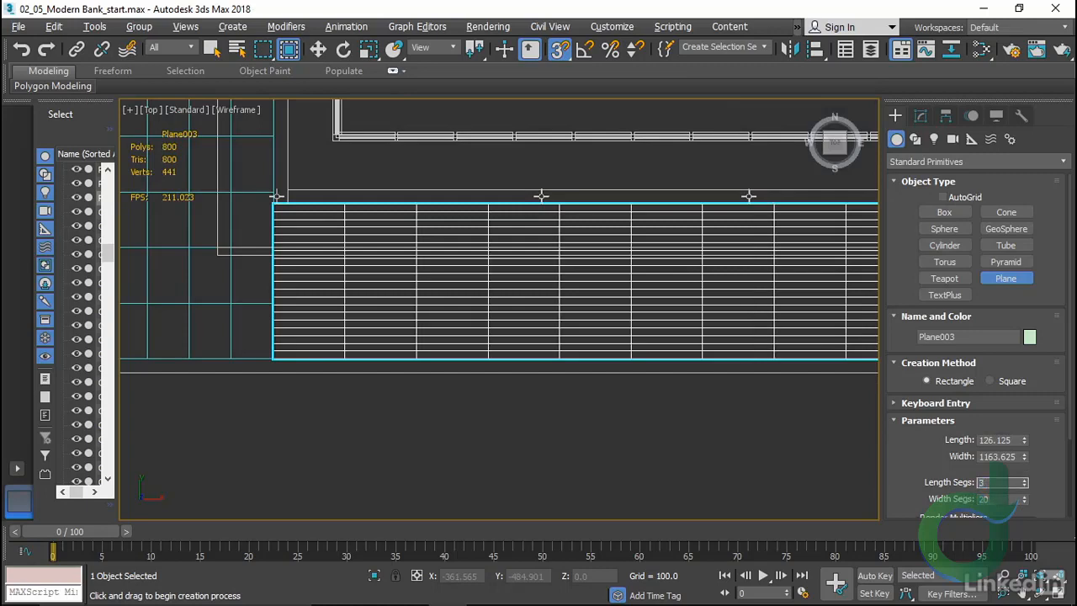
{"action": "key", "text": "Tab"}
{"action": "middle_click_drag", "start_coordinate": [399, 410], "coordinate": [578, 462]}
{"action": "scroll", "coordinate": [320, 434], "scroll_direction": "down", "scroll_amount": 8}
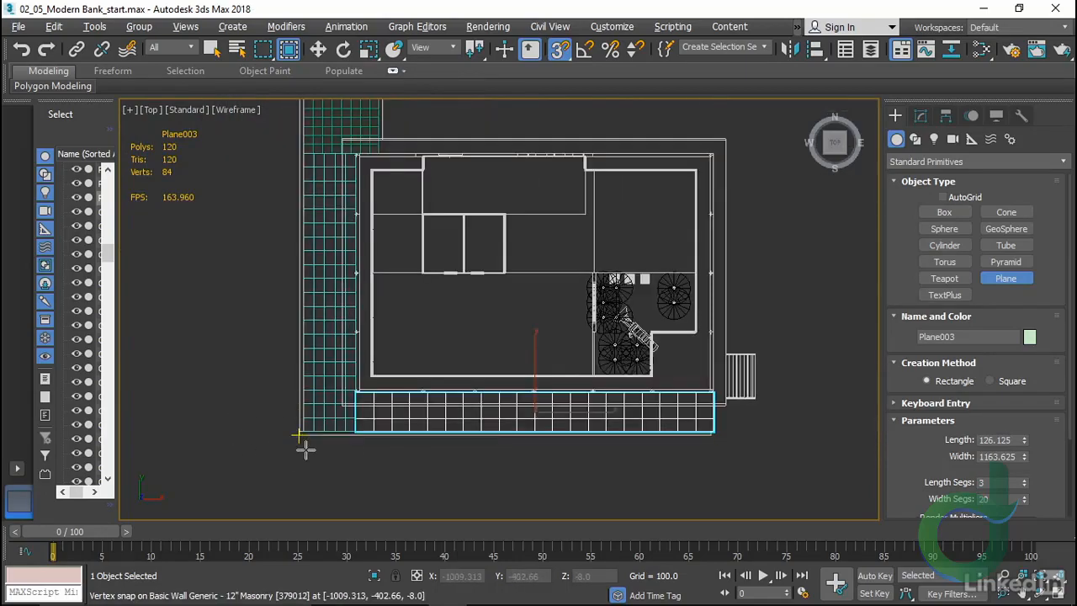
Select all three ground planes in an orbited view, hide every unselected object and deselect the planes
{"action": "middle_click_drag", "start_coordinate": [329, 466], "coordinate": [429, 476], "text": "alt"}
{"action": "key", "text": "w"}
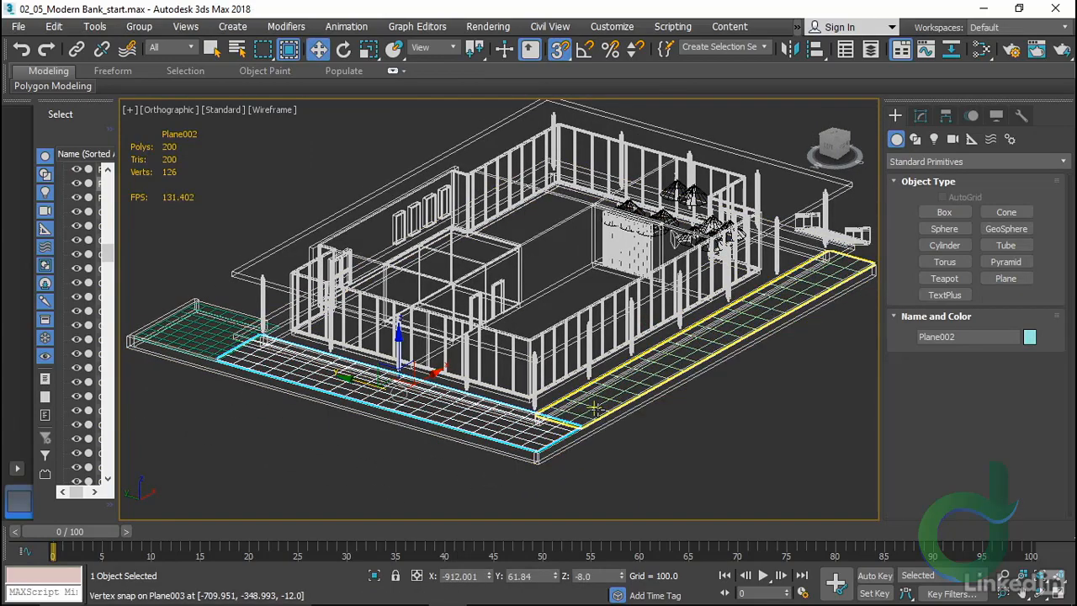
{"action": "left_click", "coordinate": [408, 413], "text": "ctrl"}
{"action": "left_click", "coordinate": [199, 340], "text": "ctrl"}
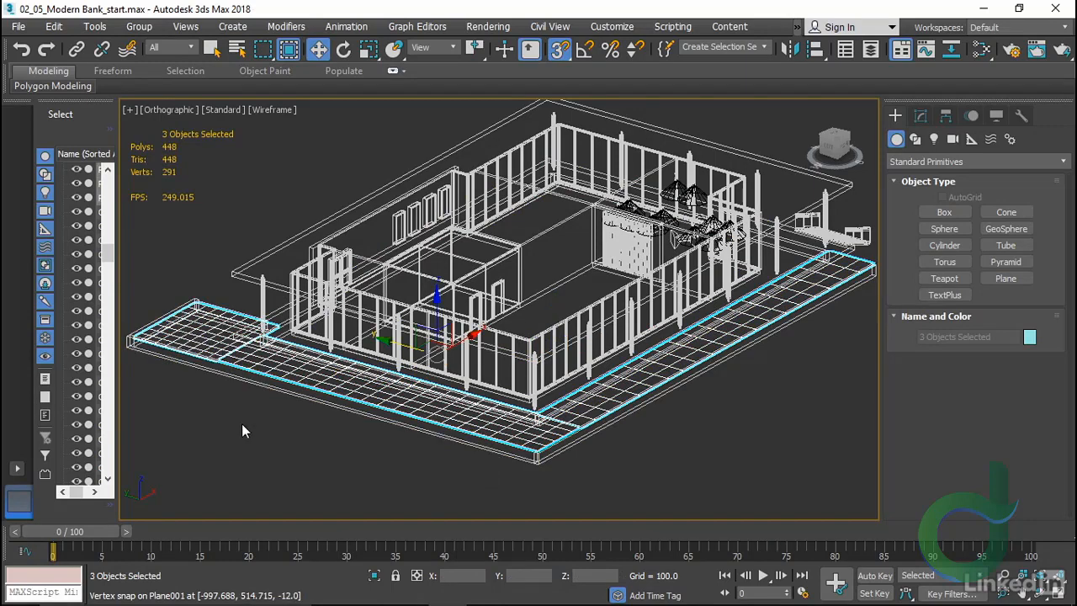
{"action": "right_click", "coordinate": [365, 397]}
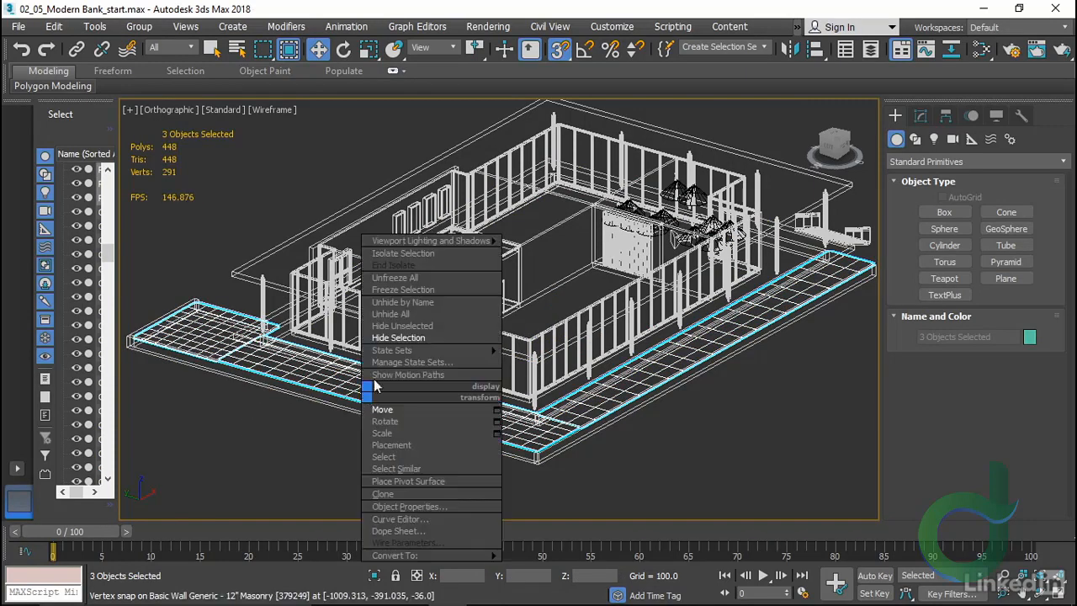
{"action": "left_click", "coordinate": [402, 325]}
{"action": "left_click", "coordinate": [611, 458]}
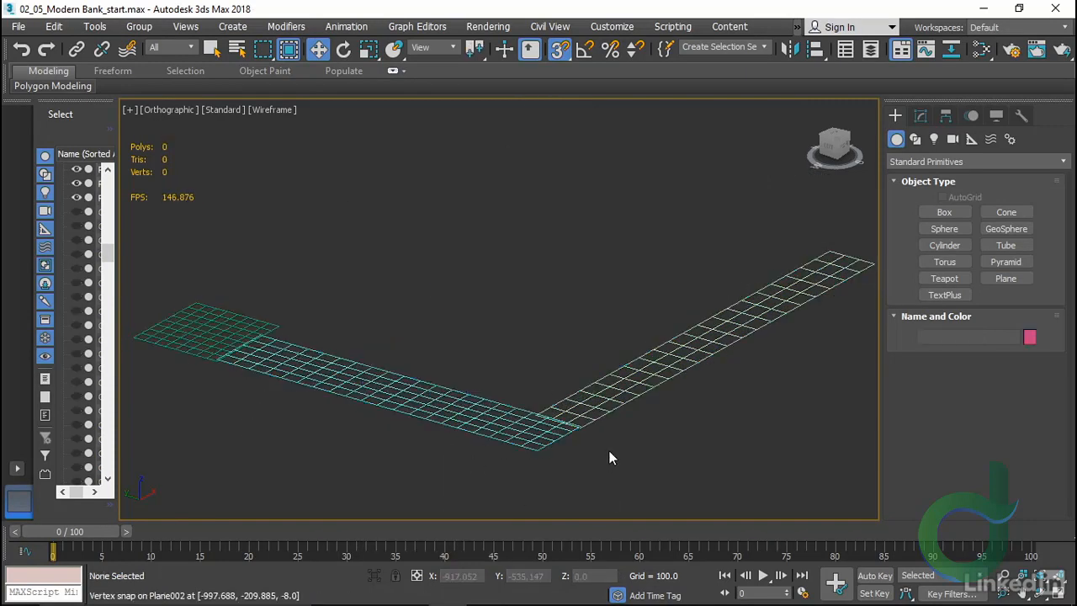
Set the Z position of each of the three ground planes to 0 and clear the selection
{"action": "middle_click_drag", "start_coordinate": [608, 457], "coordinate": [623, 445]}
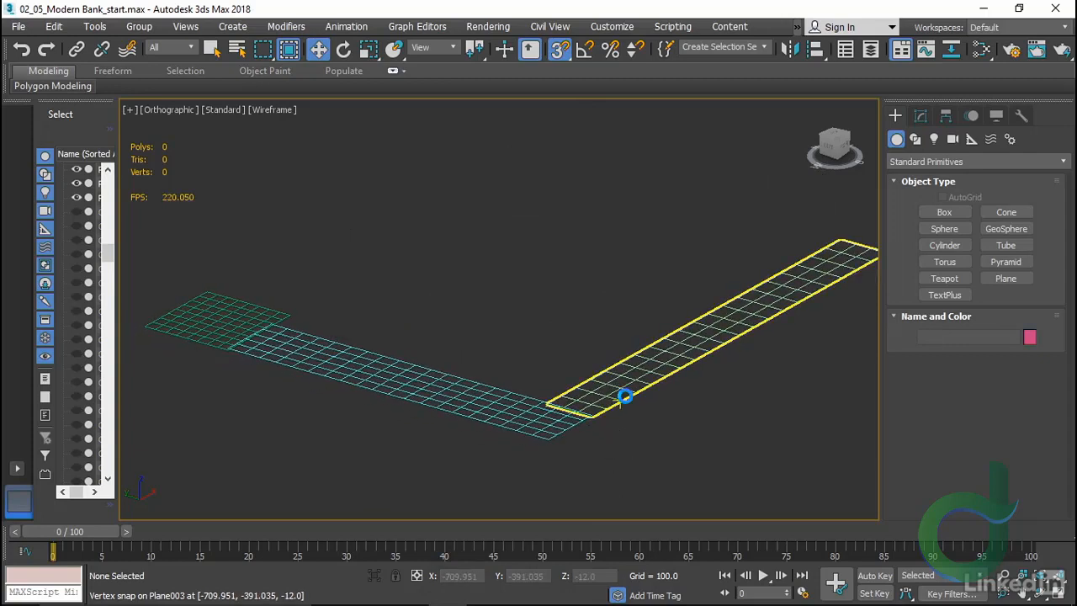
{"action": "left_click", "coordinate": [622, 392]}
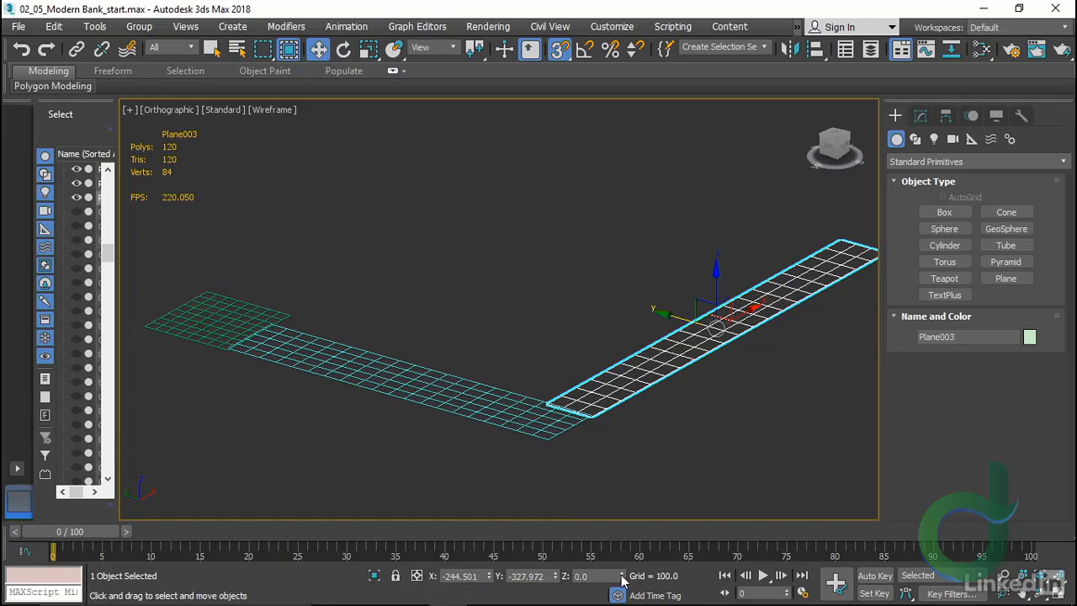
{"action": "left_click", "coordinate": [469, 413]}
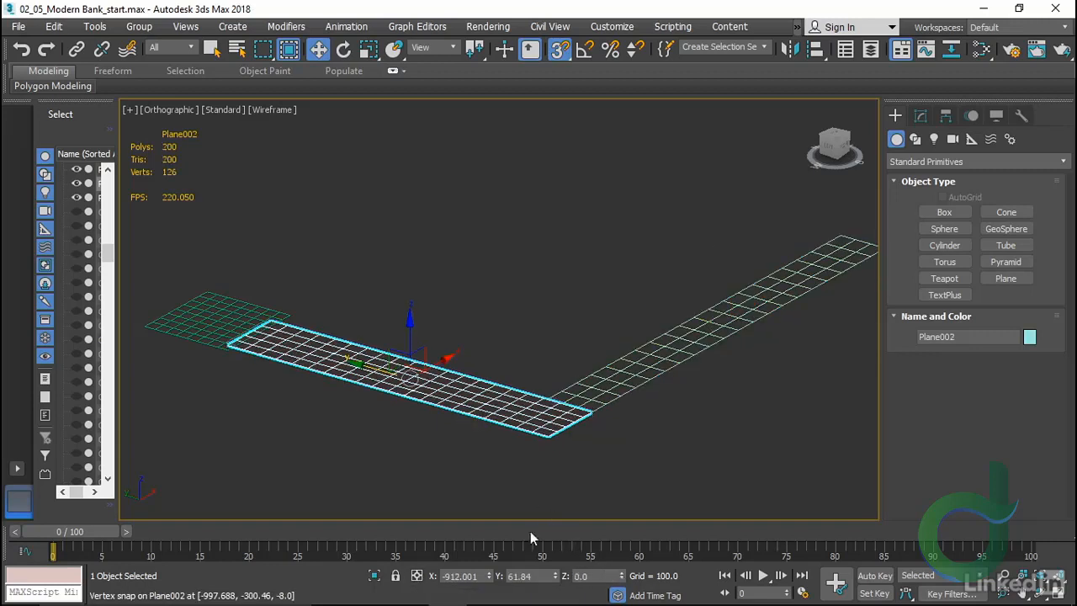
{"action": "left_click", "coordinate": [217, 344]}
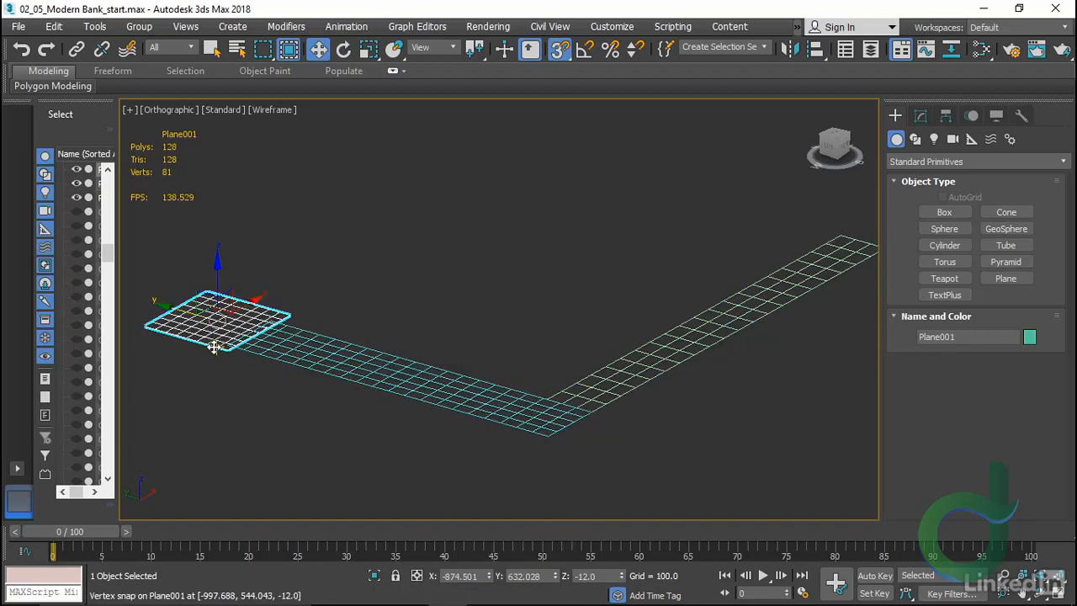
{"action": "right_click", "coordinate": [622, 575]}
{"action": "left_click", "coordinate": [482, 429]}
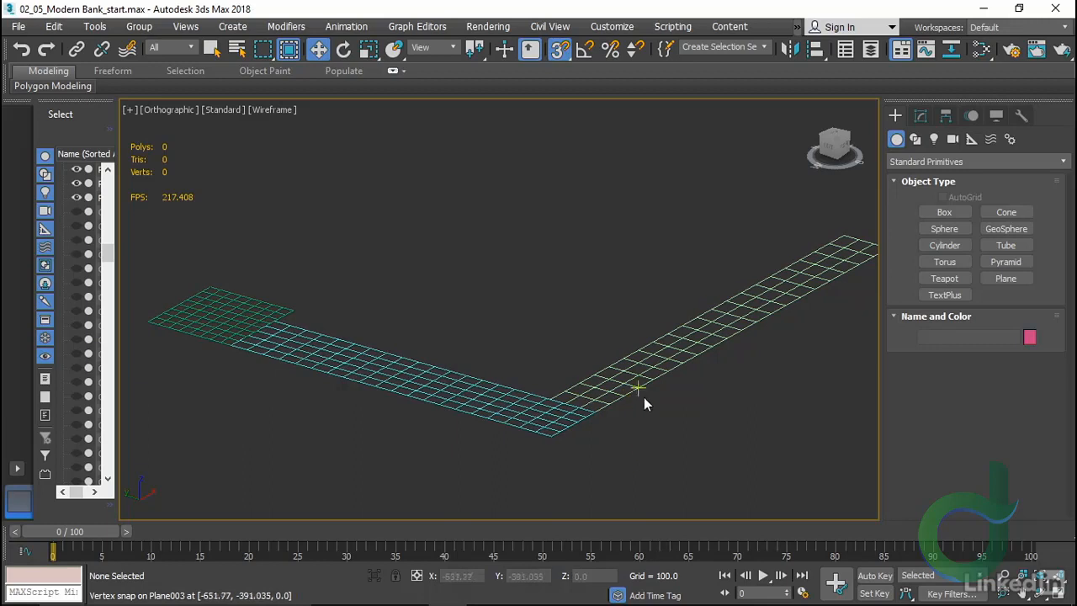
Convert the south ground plane to an Editable Poly
{"action": "left_click", "coordinate": [644, 361]}
{"action": "right_click", "coordinate": [656, 341]}
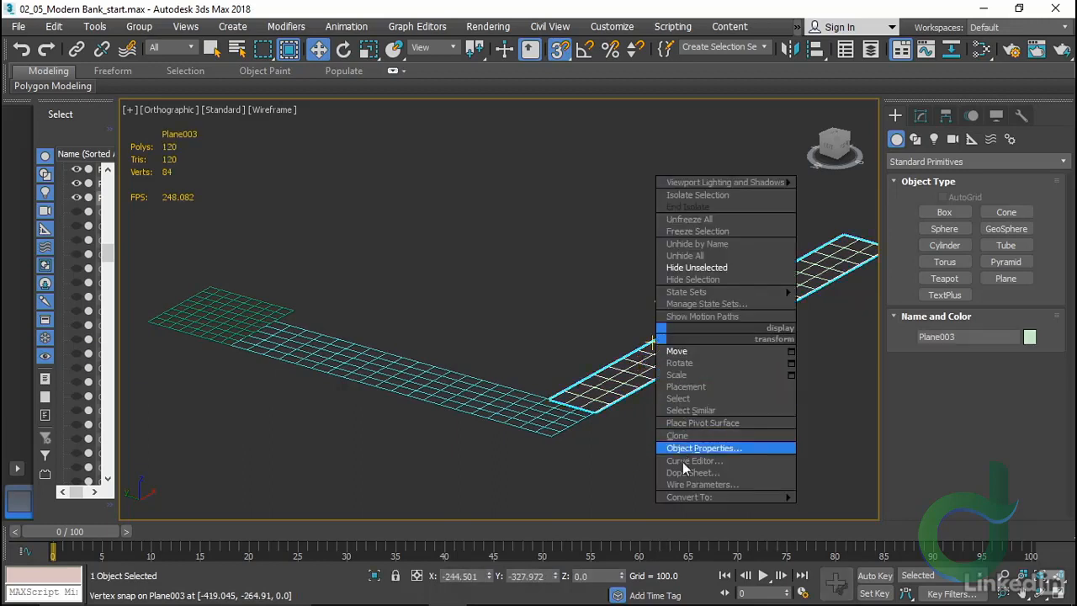
{"action": "mouse_move", "coordinate": [700, 496]}
{"action": "left_click", "coordinate": [816, 508]}
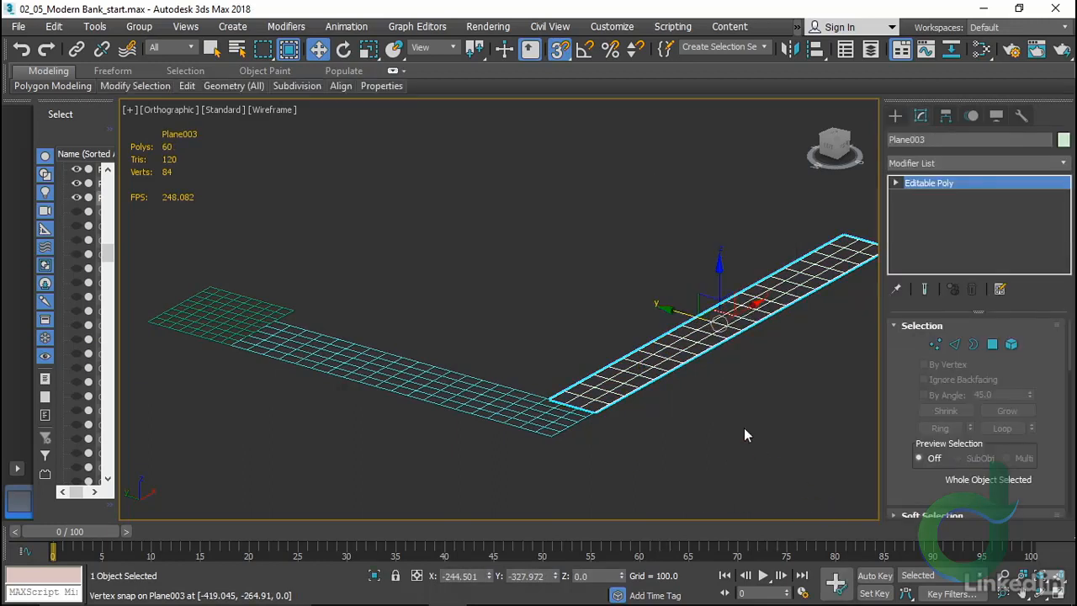
Attach the west and northwest ground planes to the south Editable Poly
{"action": "right_click", "coordinate": [751, 397]}
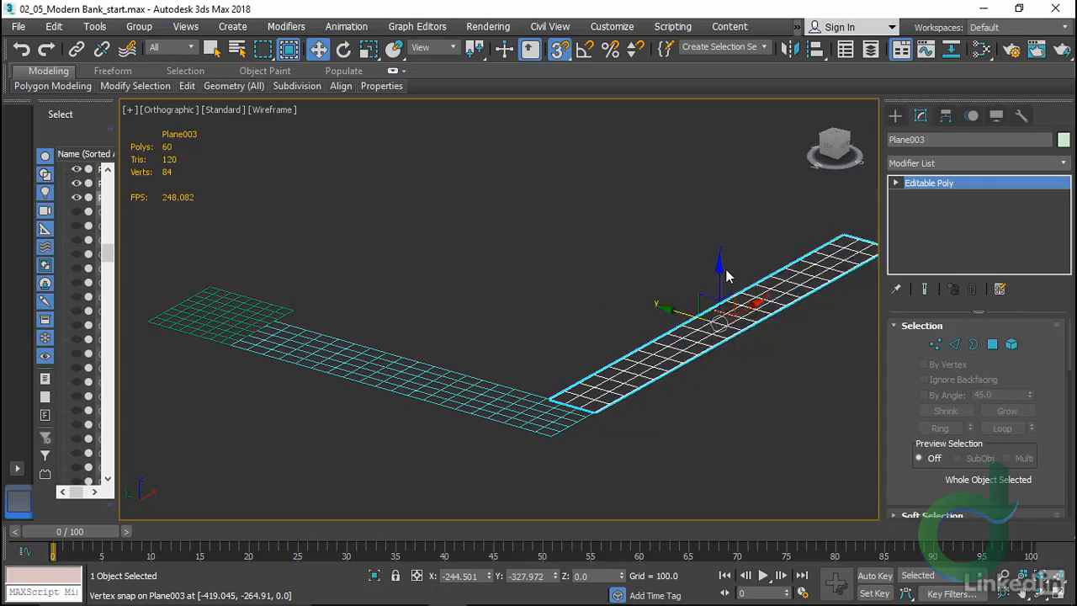
{"action": "left_click", "coordinate": [726, 268]}
{"action": "left_click", "coordinate": [478, 390]}
{"action": "left_click", "coordinate": [200, 320]}
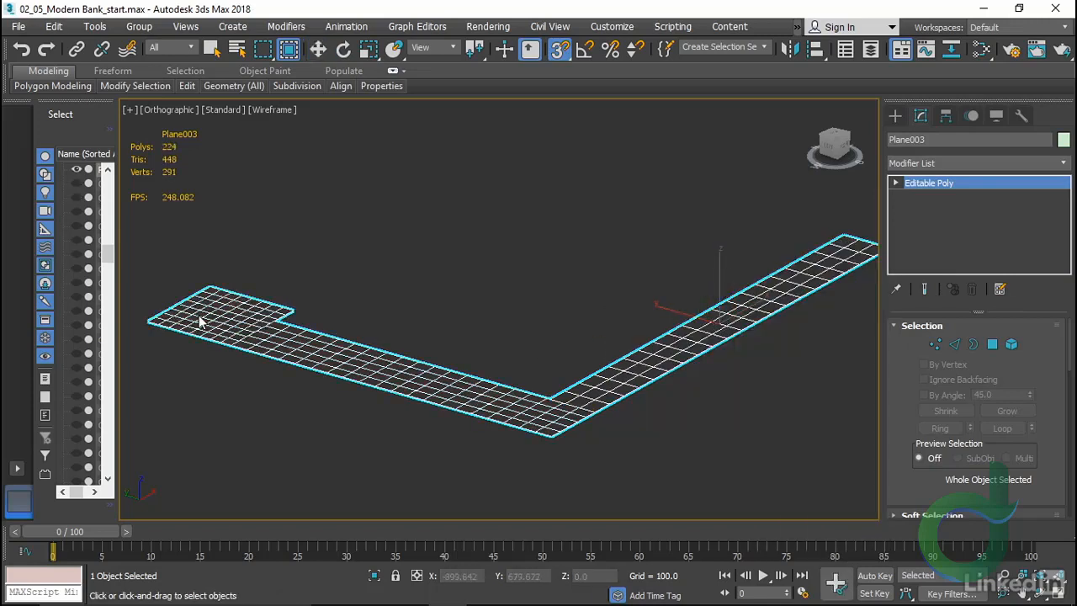
In the top view, snap two vertex rows of the west strip to the south strip's two middle vertex rows
{"action": "middle_click_drag", "start_coordinate": [533, 452], "coordinate": [503, 451]}
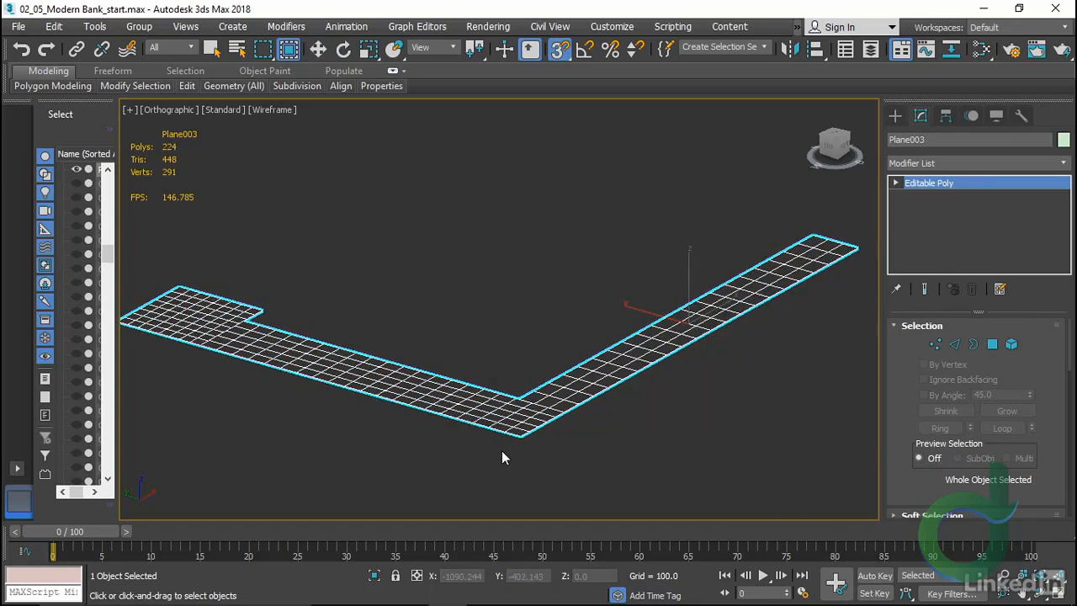
{"action": "key", "text": "t"}
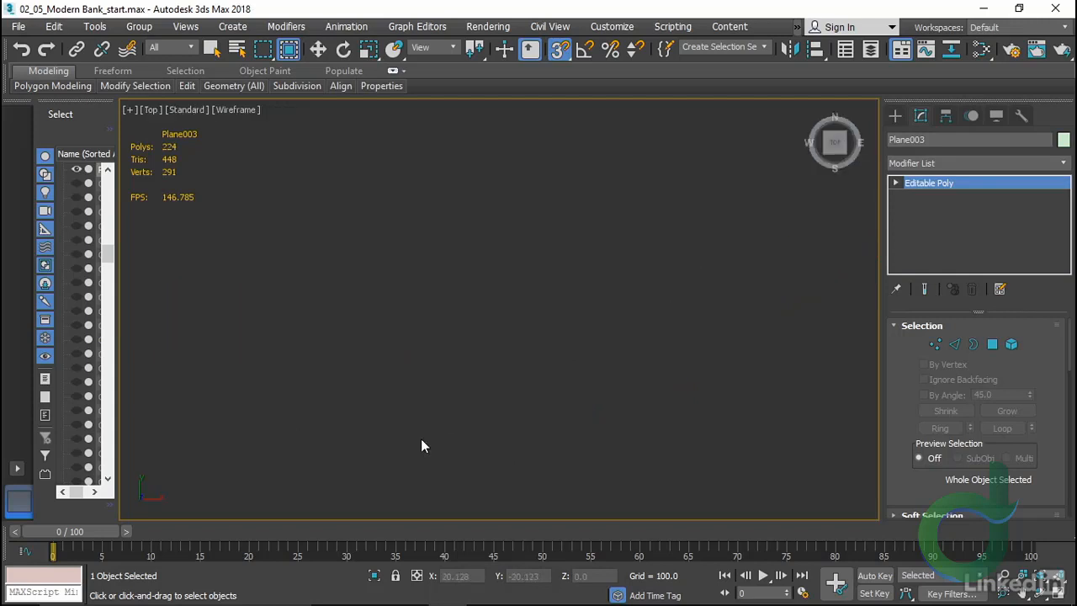
{"action": "key", "text": "z"}
{"action": "scroll", "coordinate": [438, 363], "scroll_direction": "up", "scroll_amount": 5}
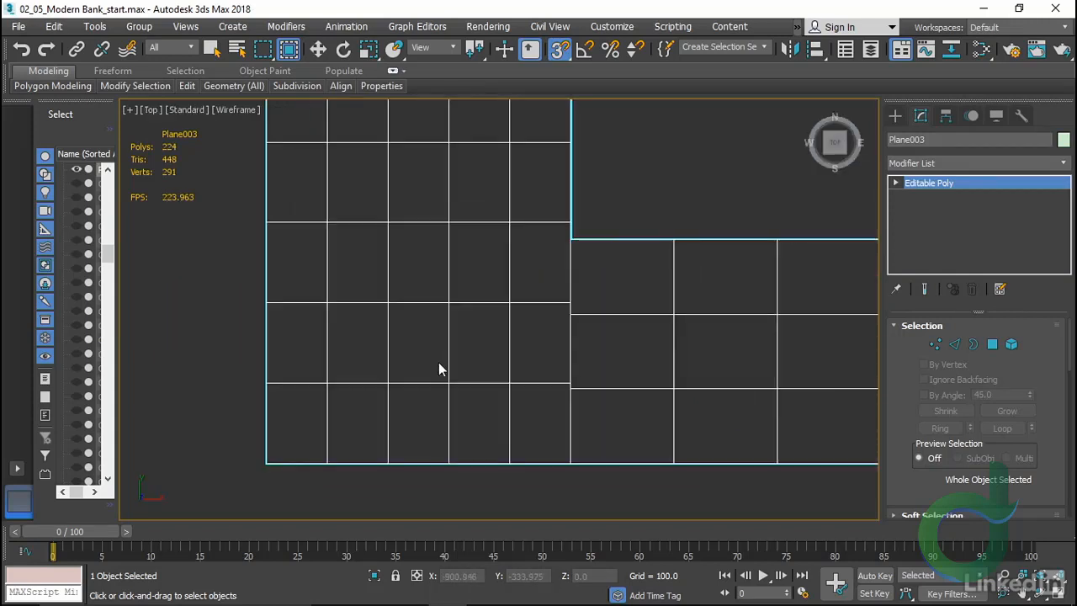
{"action": "key", "text": "1"}
{"action": "left_click_drag", "start_coordinate": [586, 313], "coordinate": [594, 310]}
{"action": "left_click_drag", "start_coordinate": [415, 250], "coordinate": [567, 312]}
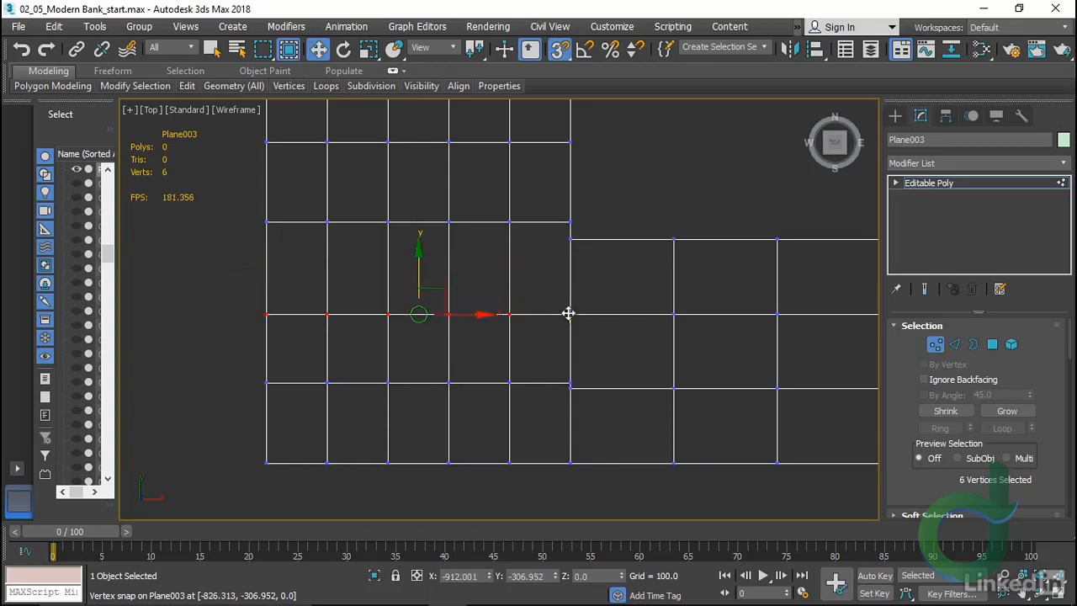
{"action": "left_click_drag", "start_coordinate": [205, 379], "coordinate": [577, 384]}
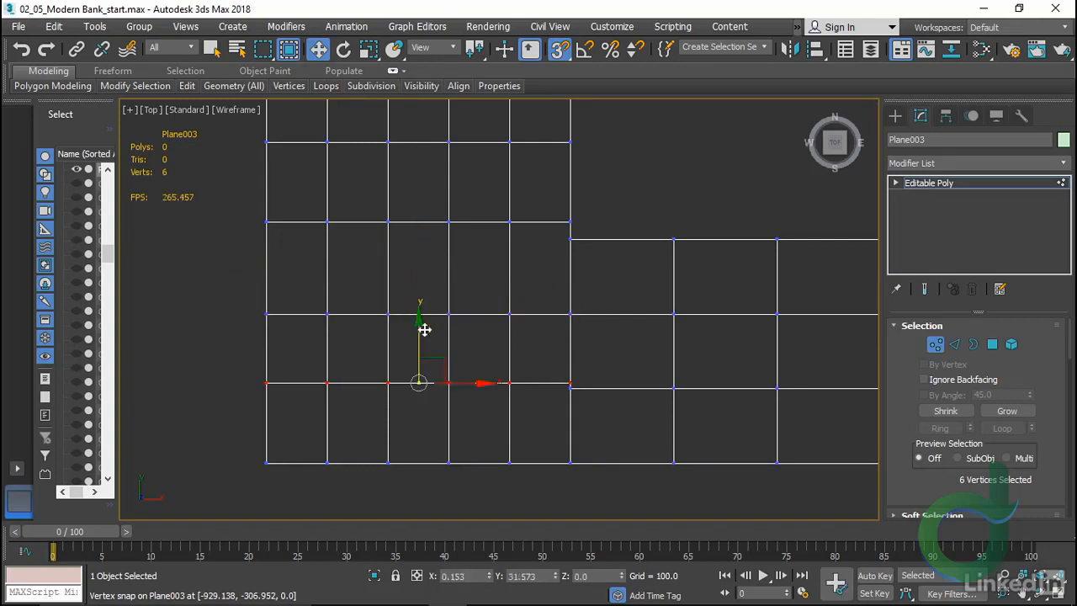
{"action": "left_click_drag", "start_coordinate": [423, 329], "coordinate": [572, 383]}
Snap the west strip's next vertex row to the inner corner and align the northwest section's vertex columns with the west strip's, finishing at object level
{"action": "middle_click_drag", "start_coordinate": [505, 328], "coordinate": [450, 352]}
{"action": "left_click_drag", "start_coordinate": [181, 246], "coordinate": [540, 270]}
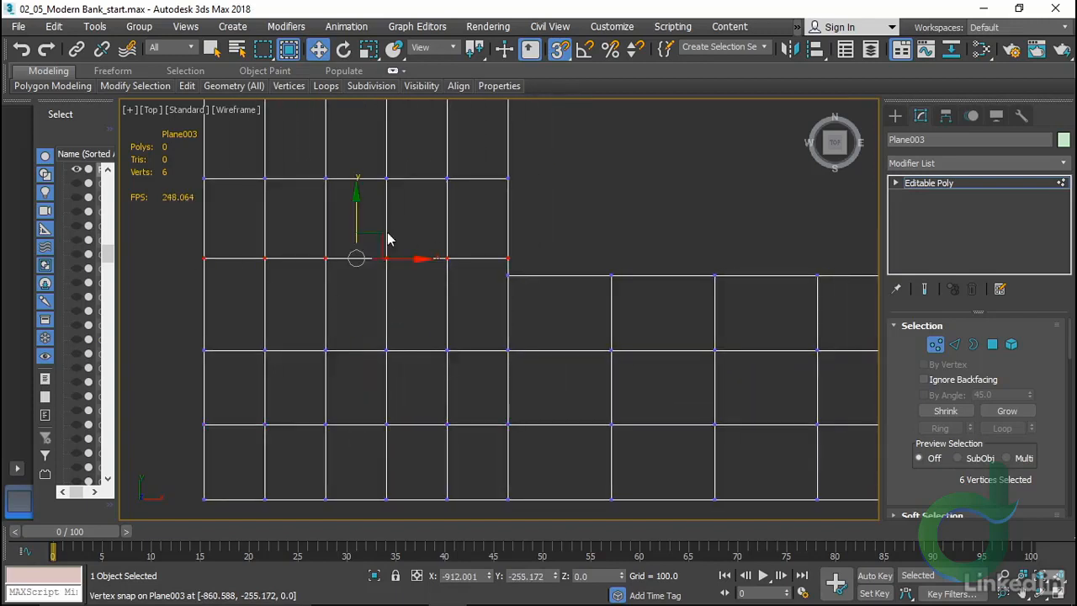
{"action": "left_click_drag", "start_coordinate": [354, 202], "coordinate": [508, 274]}
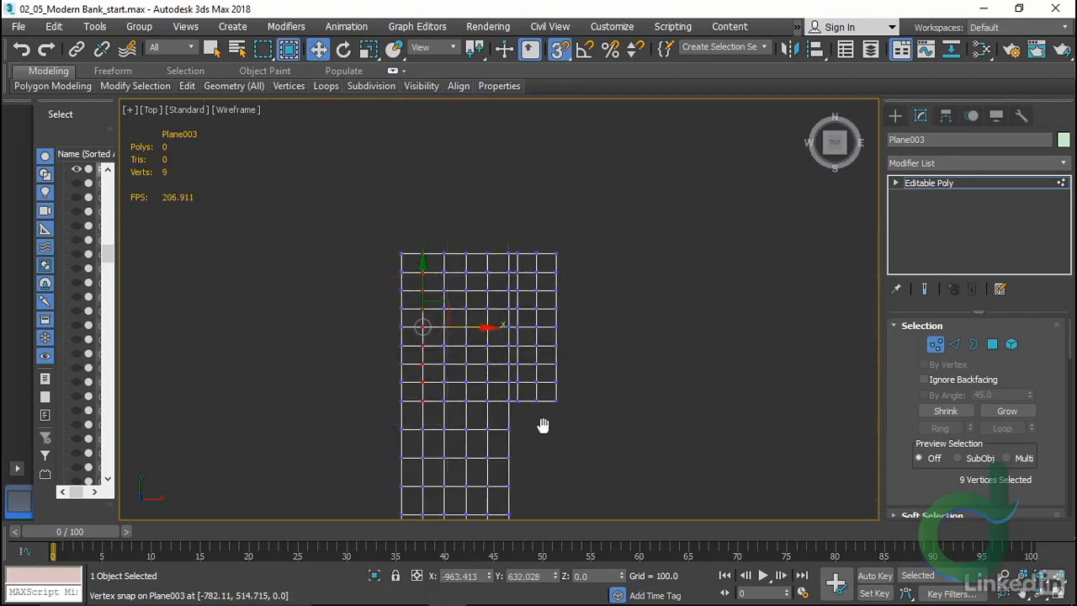
{"action": "middle_click_drag", "start_coordinate": [544, 426], "coordinate": [468, 355]}
{"action": "right_click", "coordinate": [460, 345]}
{"action": "left_click", "coordinate": [443, 329]}
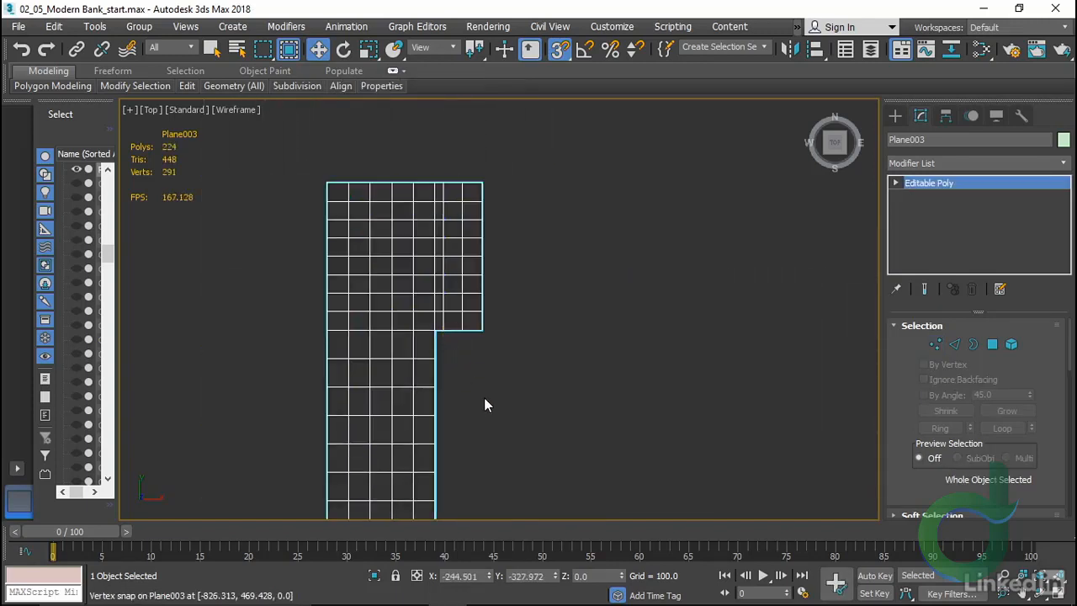
Select all vertices of the combined ground mesh and weld them with a threshold of 0.1
{"action": "key", "text": "1"}
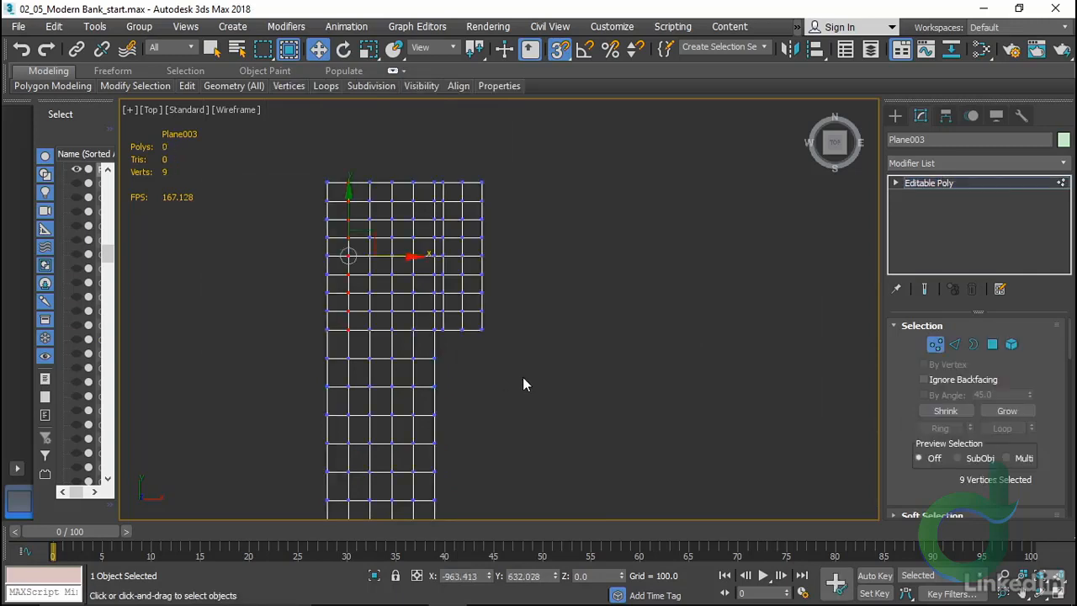
{"action": "key", "text": "ctrl+a"}
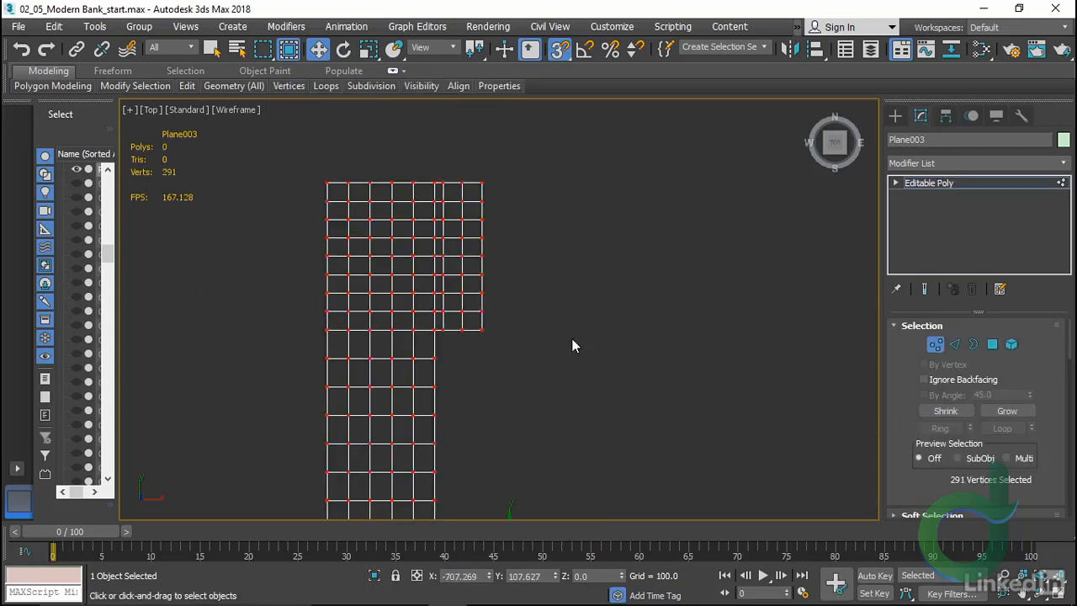
{"action": "right_click", "coordinate": [586, 266]}
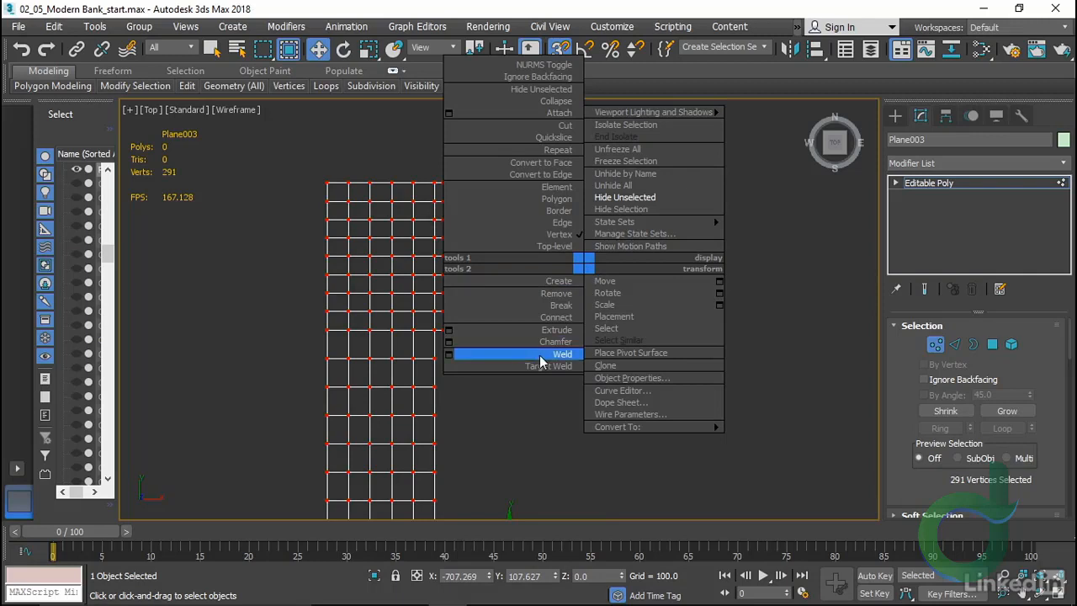
{"action": "left_click", "coordinate": [448, 354]}
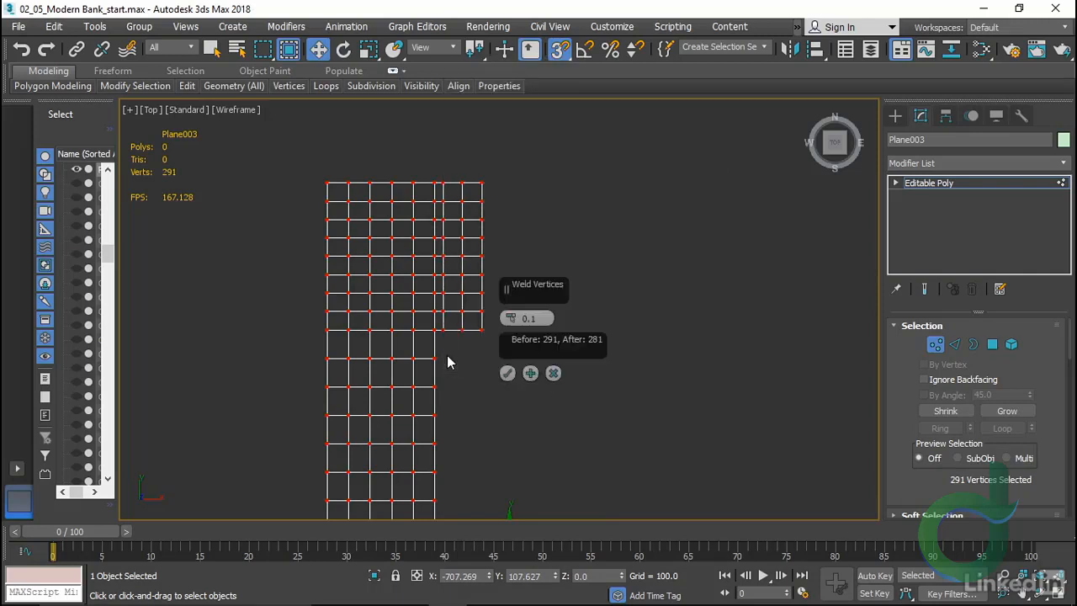
{"action": "left_click", "coordinate": [506, 373]}
Select the ground mesh at element level to check that the strips are joined, and return to object level
{"action": "middle_click_drag", "start_coordinate": [568, 432], "coordinate": [515, 333]}
{"action": "scroll", "coordinate": [512, 332], "scroll_direction": "down", "scroll_amount": 3}
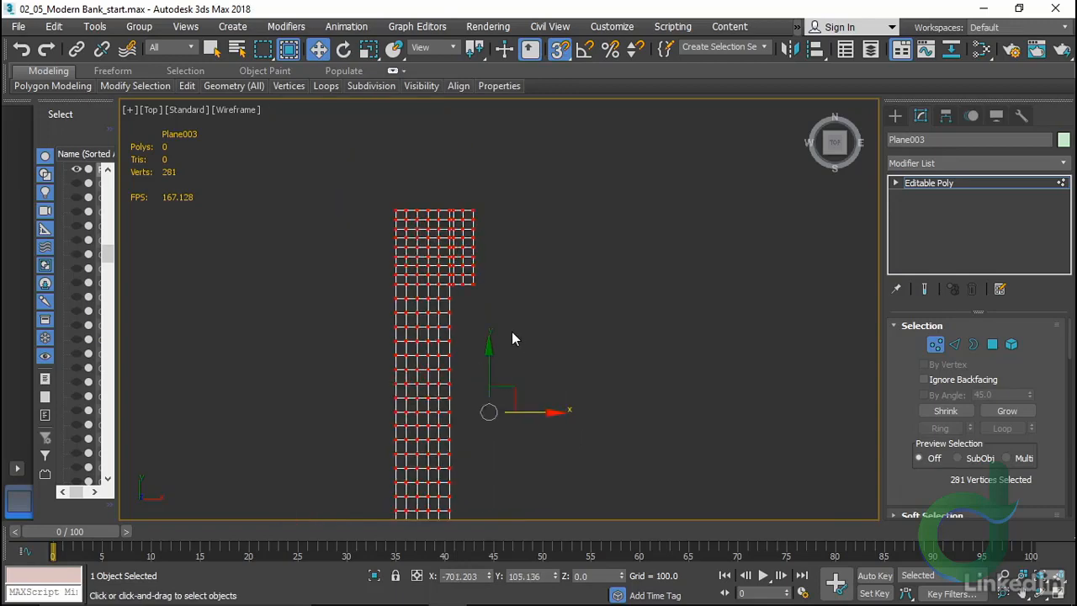
{"action": "middle_click_drag", "start_coordinate": [601, 386], "coordinate": [559, 274]}
{"action": "right_click", "coordinate": [599, 331]}
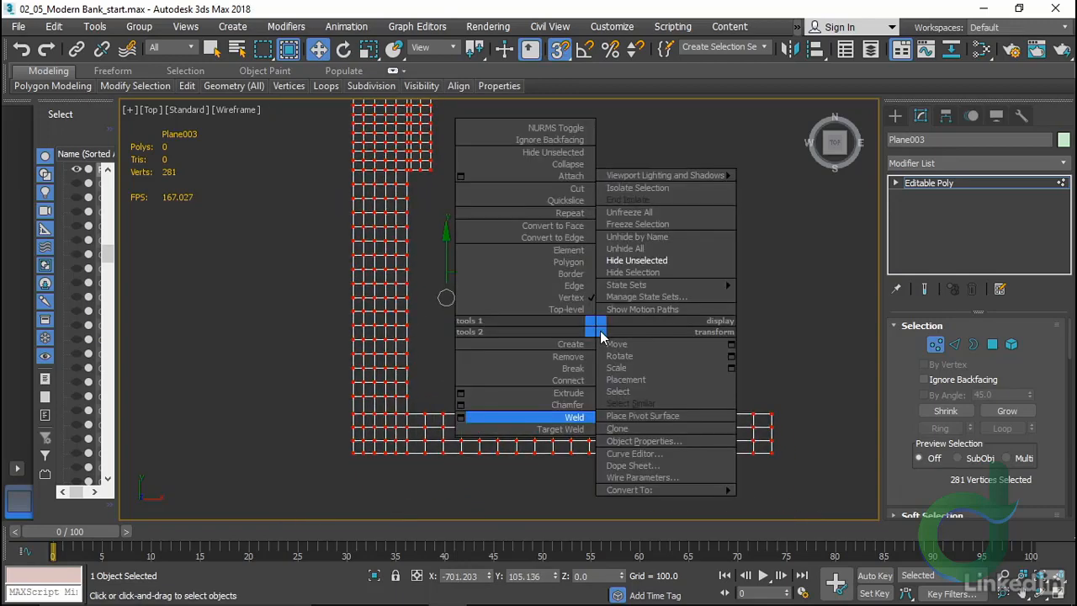
{"action": "left_click", "coordinate": [572, 257]}
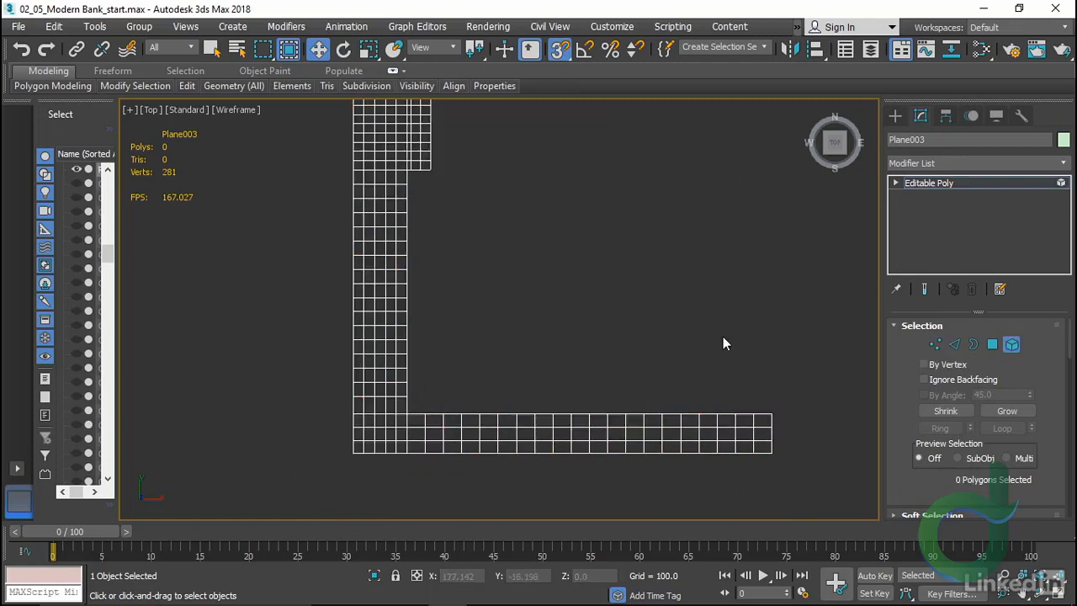
{"action": "left_click", "coordinate": [743, 417]}
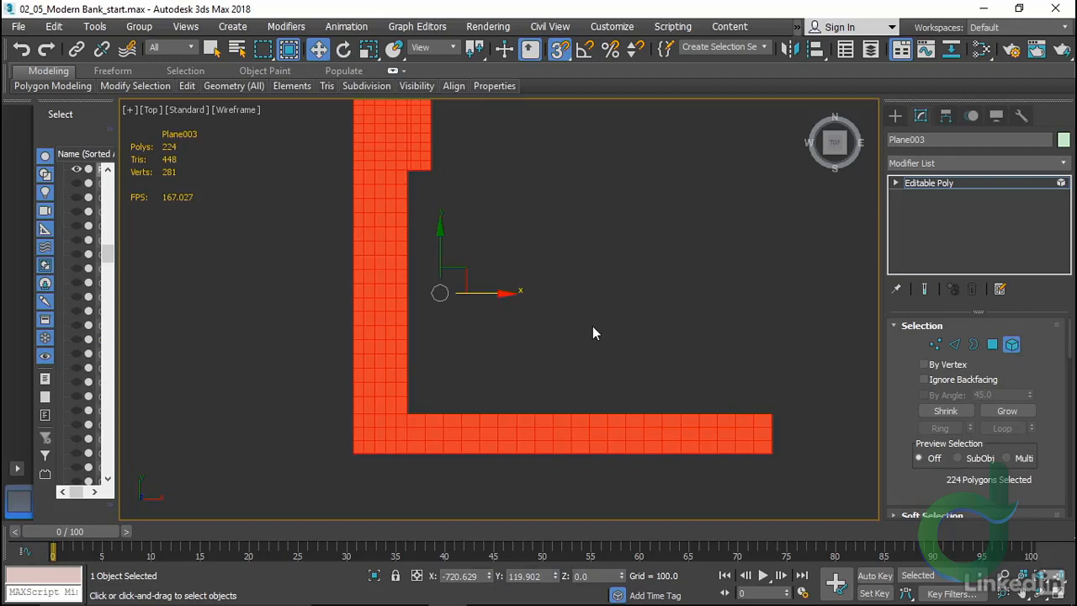
{"action": "left_click", "coordinate": [943, 182]}
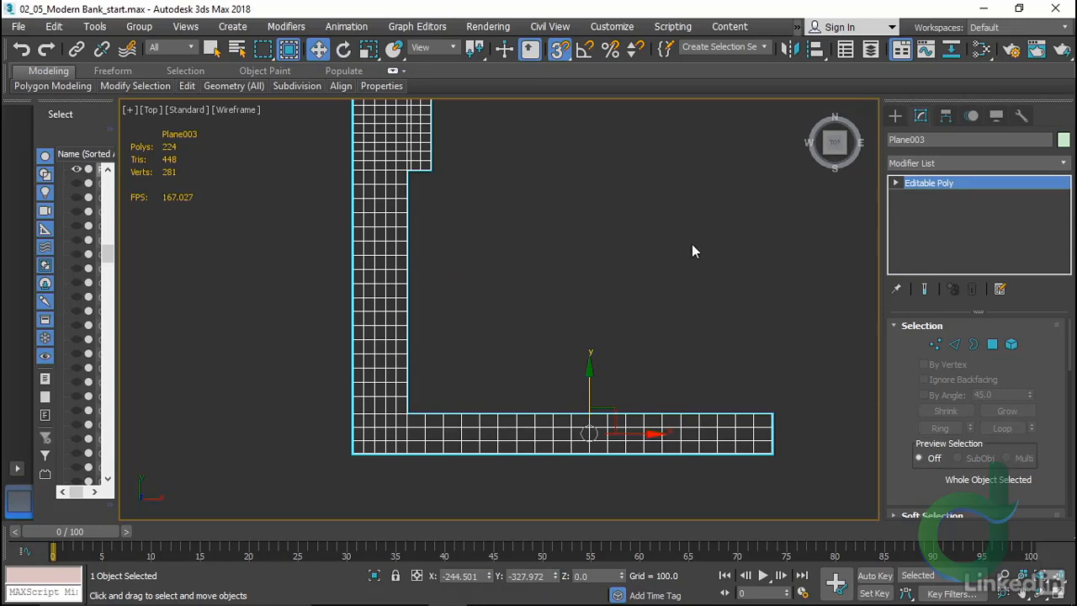
Unhide all scene objects and show the building in a shaded orthographic view with edged faces
{"action": "middle_click_drag", "start_coordinate": [691, 244], "coordinate": [657, 280]}
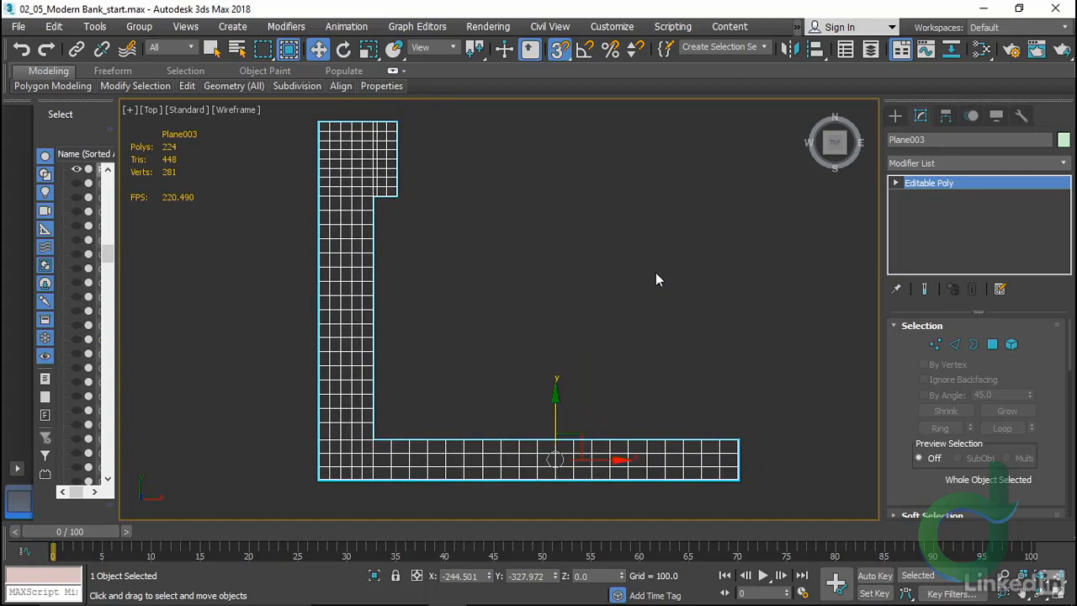
{"action": "right_click", "coordinate": [579, 288]}
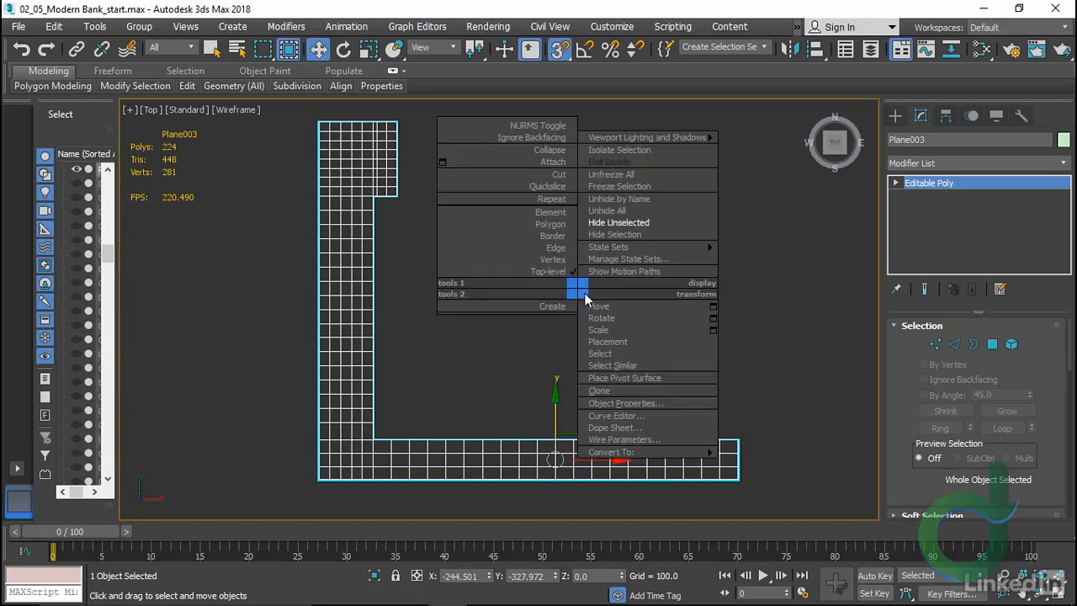
{"action": "left_click", "coordinate": [641, 212]}
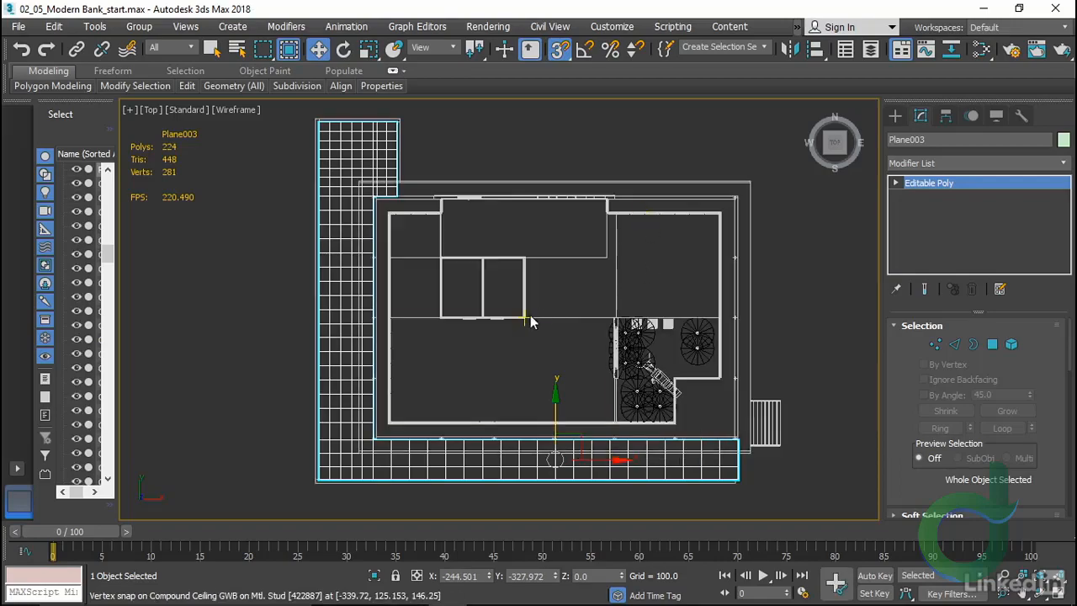
{"action": "middle_click_drag", "start_coordinate": [455, 406], "coordinate": [503, 385], "text": "alt"}
{"action": "key", "text": "F3"}
{"action": "middle_click_drag", "start_coordinate": [524, 467], "coordinate": [496, 466]}
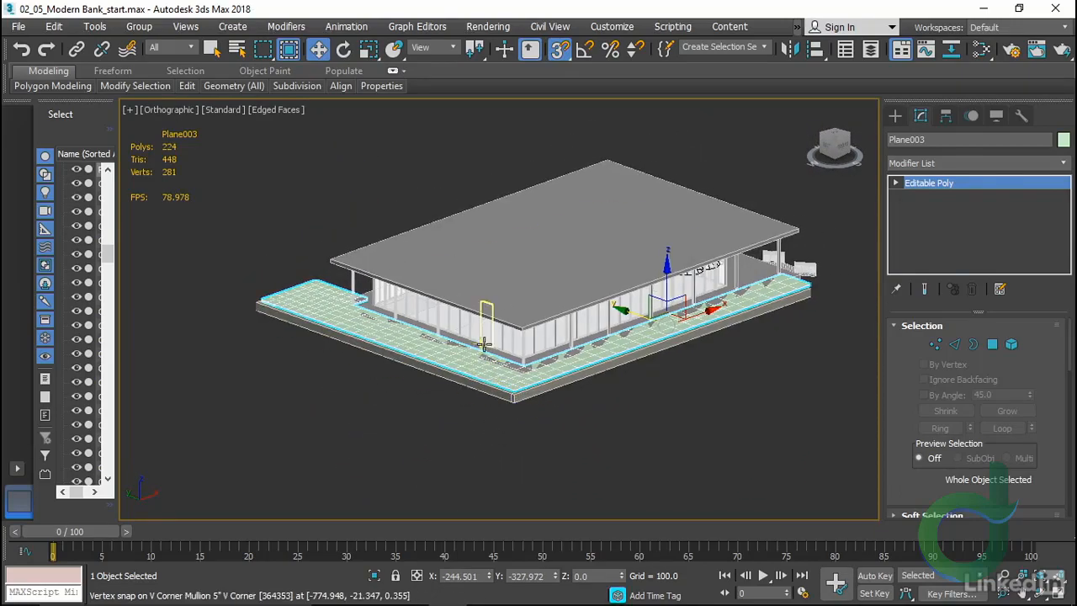
Lock the selection and lower the ground mesh to a Z position of -12
{"action": "scroll", "coordinate": [484, 341], "scroll_direction": "up", "scroll_amount": 4}
{"action": "scroll", "coordinate": [501, 393], "scroll_direction": "up", "scroll_amount": 2}
{"action": "middle_click_drag", "start_coordinate": [400, 407], "coordinate": [608, 407]}
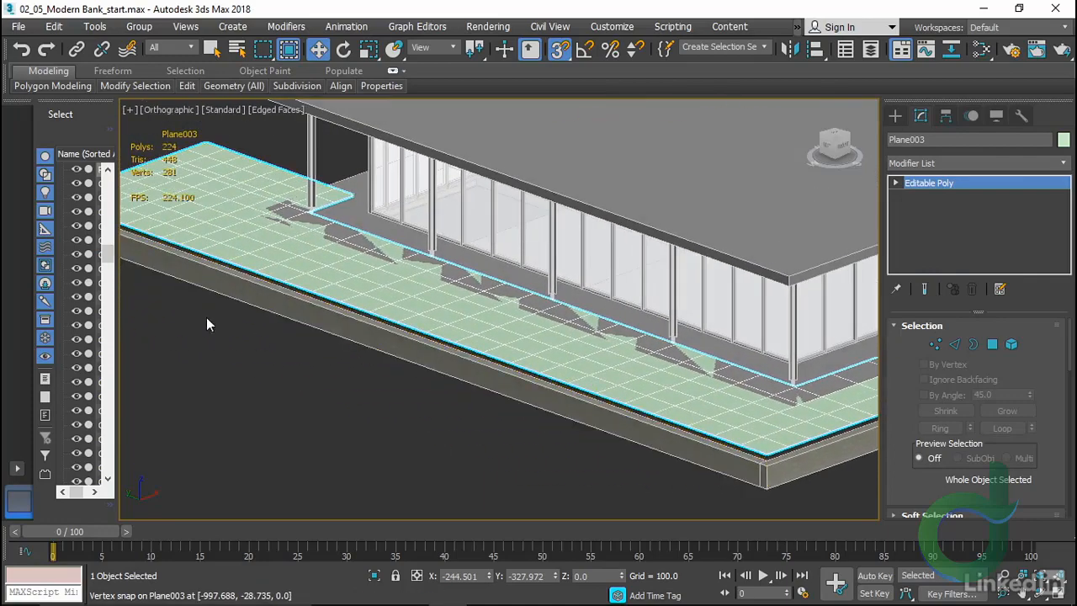
{"action": "middle_click_drag", "start_coordinate": [523, 414], "coordinate": [368, 367]}
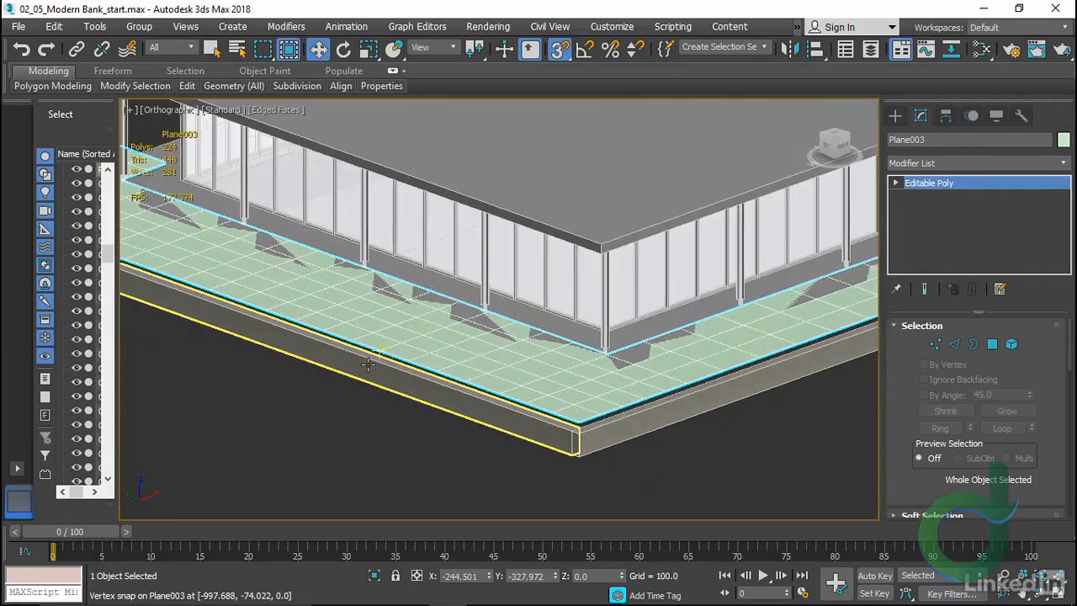
{"action": "scroll", "coordinate": [374, 362], "scroll_direction": "down", "scroll_amount": 4}
{"action": "middle_click_drag", "start_coordinate": [629, 366], "coordinate": [573, 375]}
{"action": "scroll", "coordinate": [705, 299], "scroll_direction": "up", "scroll_amount": 2}
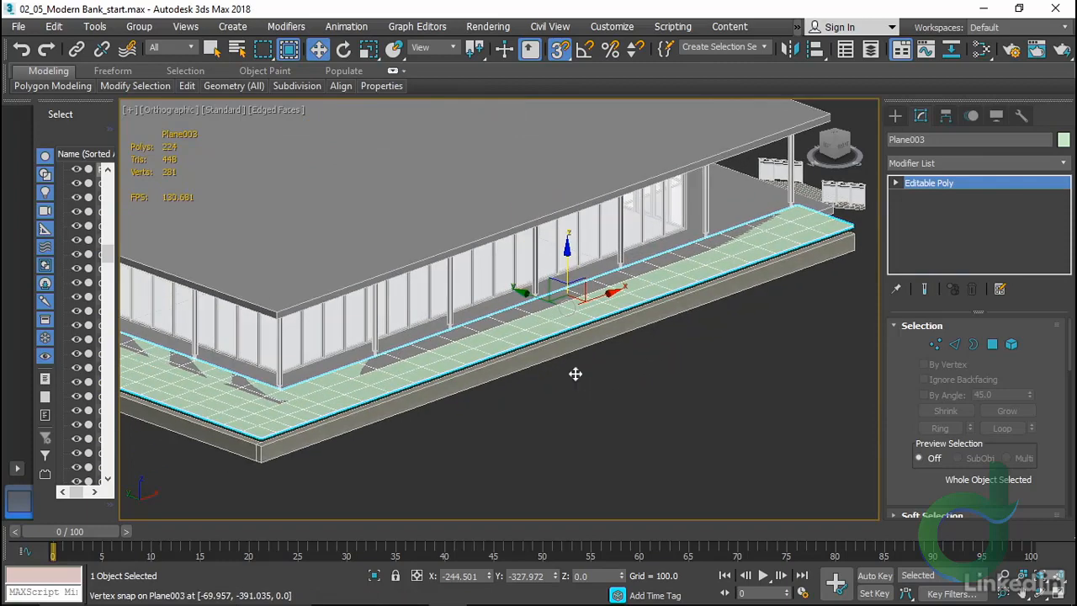
{"action": "key", "text": "space"}
{"action": "middle_click_drag", "start_coordinate": [432, 453], "coordinate": [561, 401]}
{"action": "scroll", "coordinate": [377, 392], "scroll_direction": "up", "scroll_amount": 10}
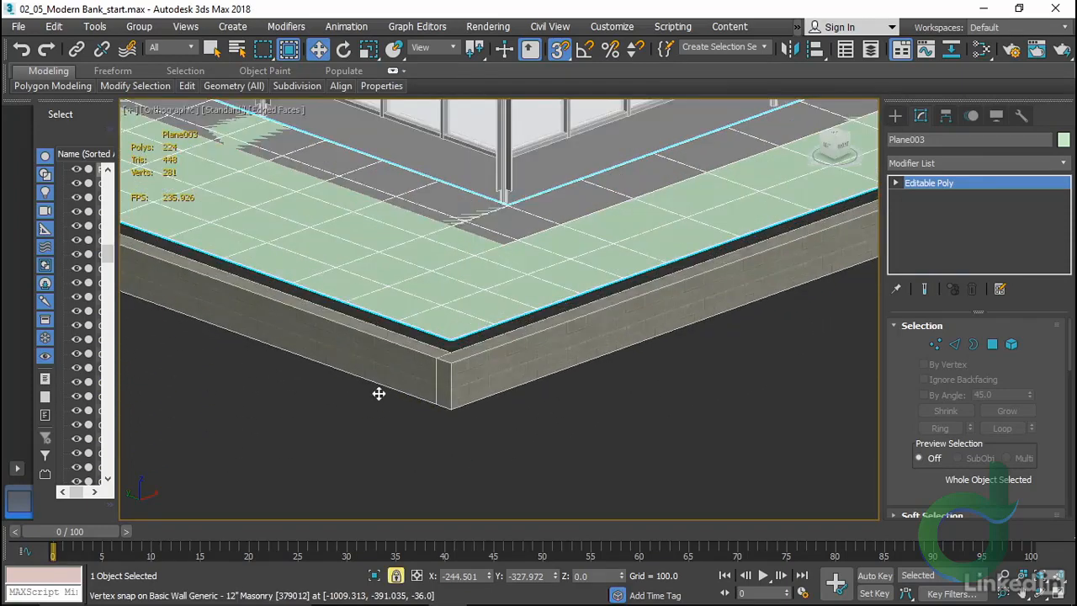
{"action": "left_click_drag", "start_coordinate": [587, 240], "coordinate": [583, 268]}
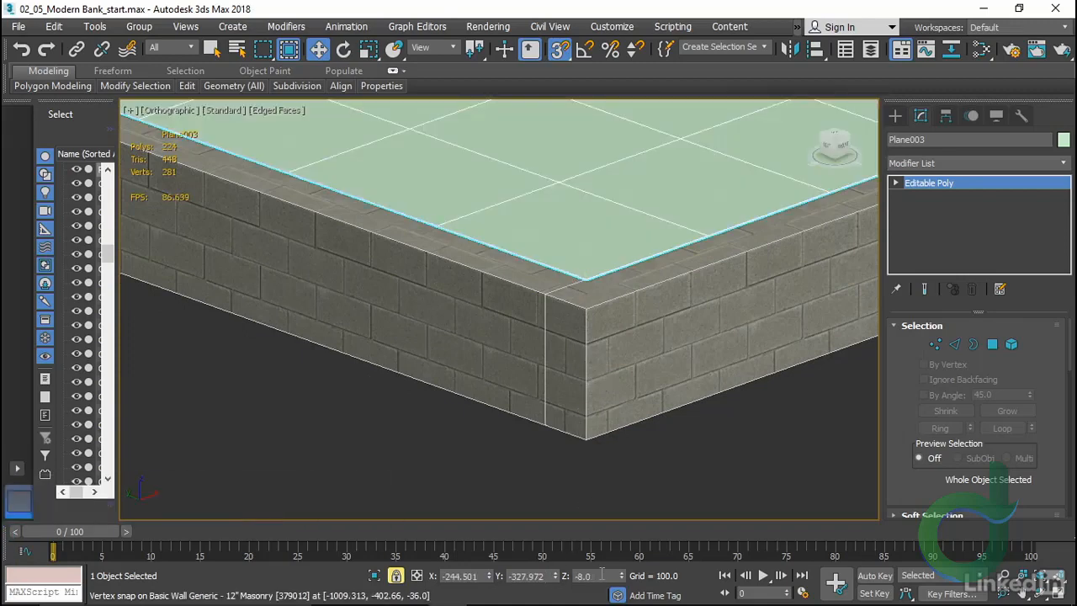
{"action": "left_click_drag", "start_coordinate": [603, 575], "coordinate": [551, 570]}
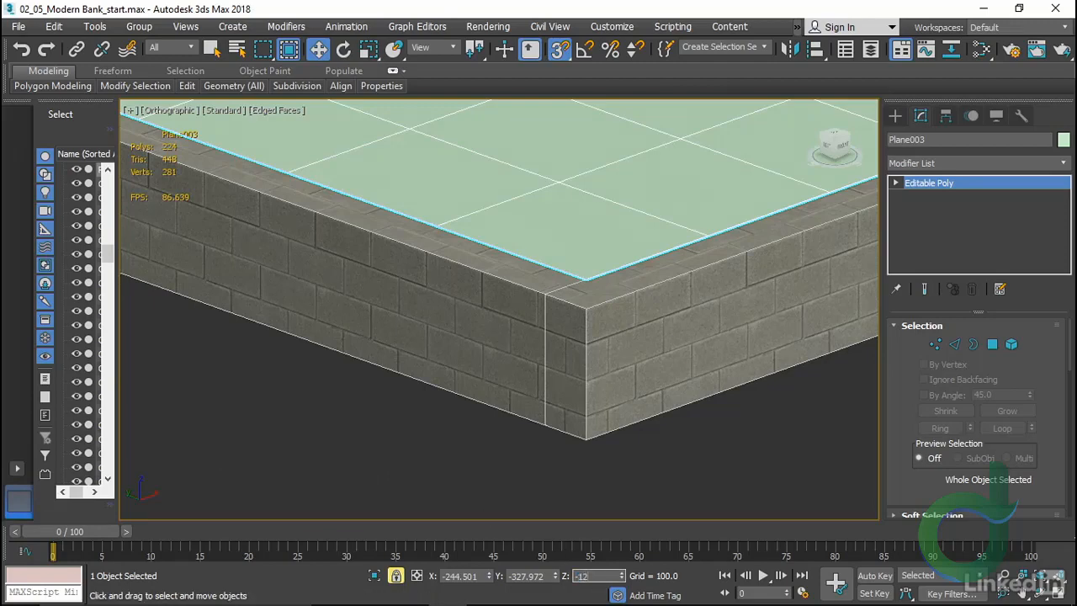
{"action": "type", "text": "-12"}
{"action": "key", "text": "Return"}
Examine the lowered ground mesh from several angles against the building slab, columns and perimeter walls, and unlock the selection
{"action": "scroll", "coordinate": [650, 458], "scroll_direction": "down", "scroll_amount": 5}
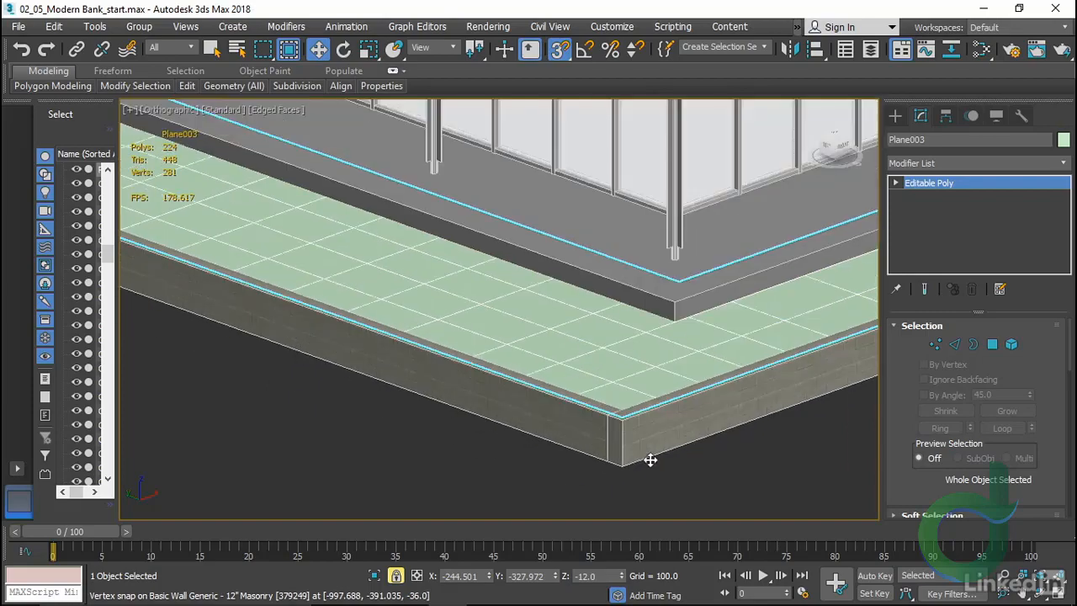
{"action": "middle_click_drag", "start_coordinate": [637, 342], "coordinate": [565, 345], "text": "alt"}
{"action": "middle_click_drag", "start_coordinate": [374, 306], "coordinate": [536, 257]}
{"action": "scroll", "coordinate": [640, 291], "scroll_direction": "down", "scroll_amount": 4}
{"action": "scroll", "coordinate": [577, 327], "scroll_direction": "up", "scroll_amount": 4}
{"action": "middle_click_drag", "start_coordinate": [564, 372], "coordinate": [594, 415], "text": "alt"}
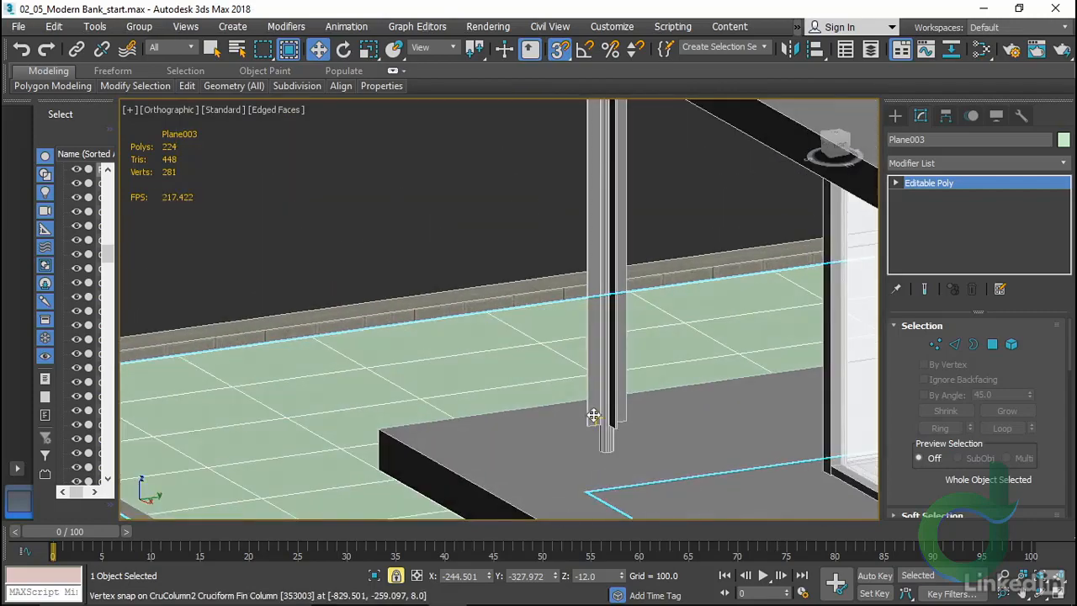
{"action": "scroll", "coordinate": [594, 415], "scroll_direction": "down", "scroll_amount": 6}
{"action": "middle_click_drag", "start_coordinate": [705, 483], "coordinate": [456, 301]}
{"action": "middle_click_drag", "start_coordinate": [417, 439], "coordinate": [594, 429], "text": "alt"}
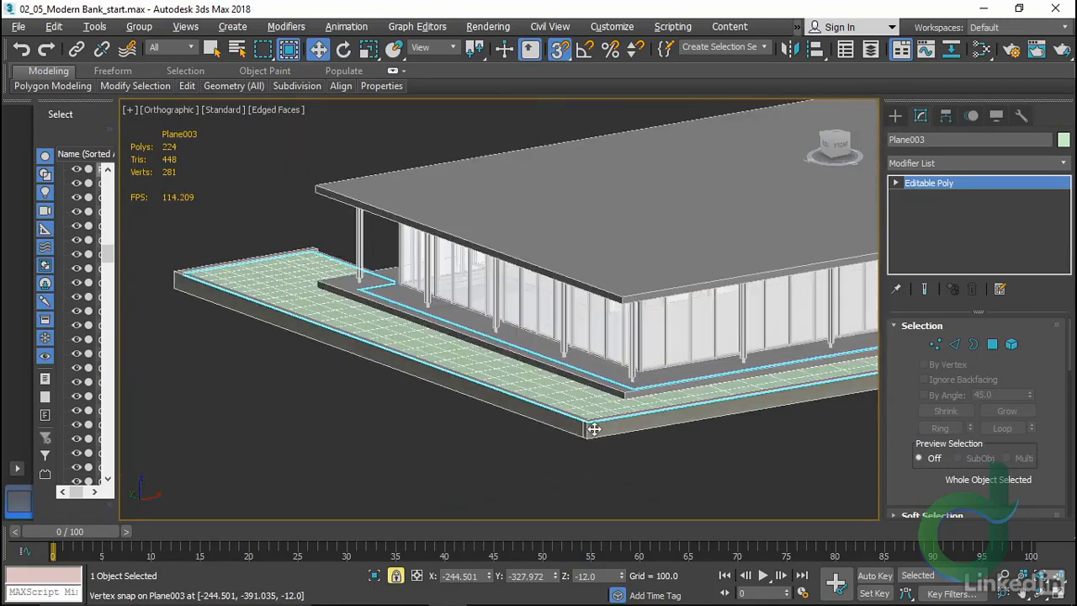
{"action": "scroll", "coordinate": [656, 438], "scroll_direction": "up", "scroll_amount": 5}
{"action": "middle_click_drag", "start_coordinate": [457, 380], "coordinate": [603, 392]}
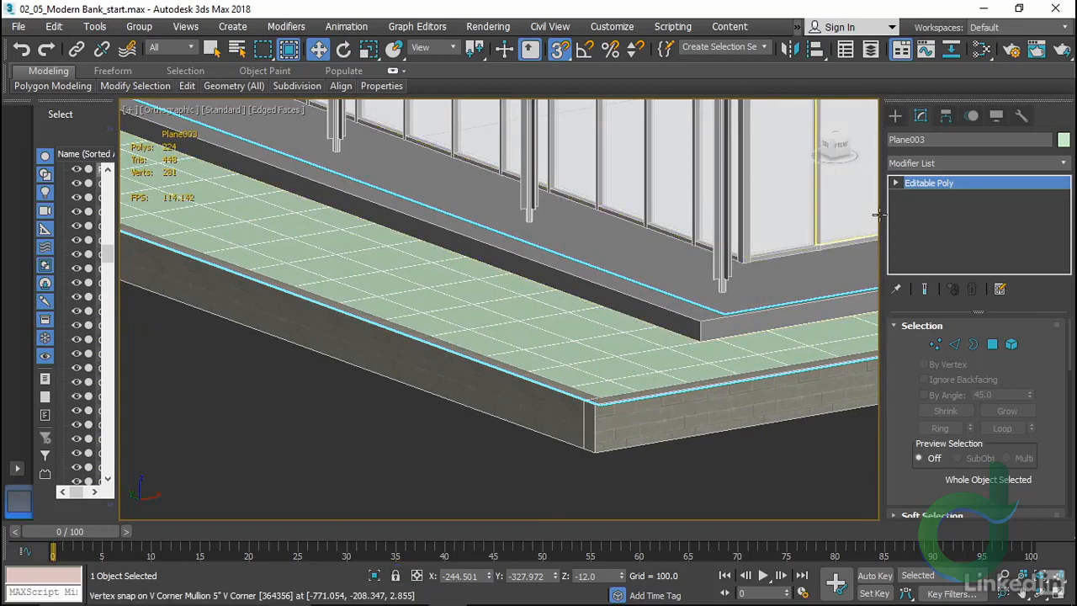
Open the Paint Deformation settings of the ground mesh
{"action": "key", "text": "1"}
{"action": "left_click", "coordinate": [929, 183]}
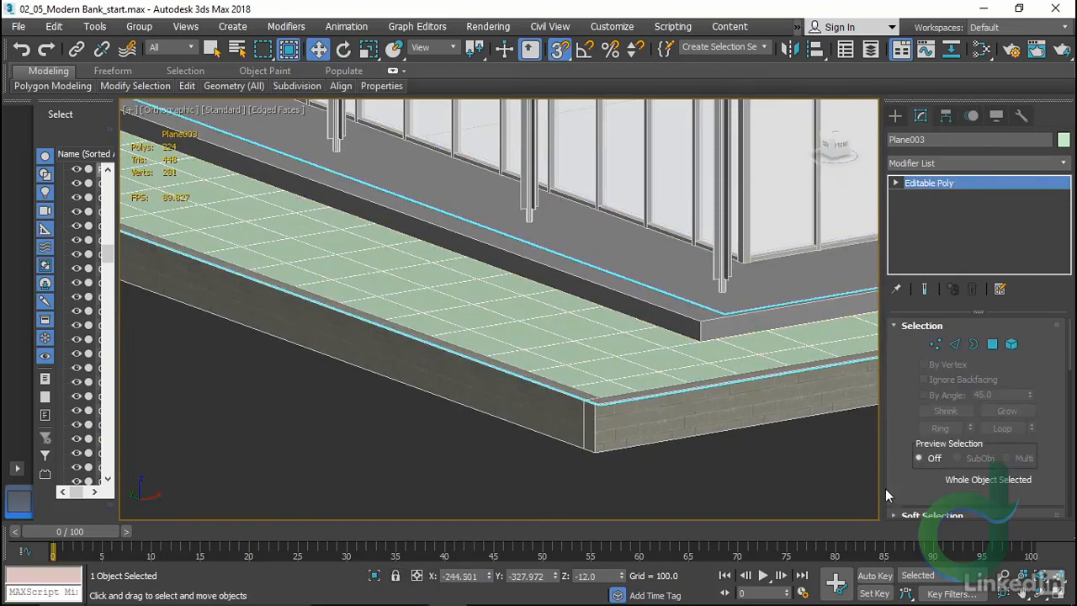
{"action": "scroll", "coordinate": [894, 483], "scroll_direction": "down", "scroll_amount": 5}
{"action": "scroll", "coordinate": [895, 486], "scroll_direction": "down", "scroll_amount": 5}
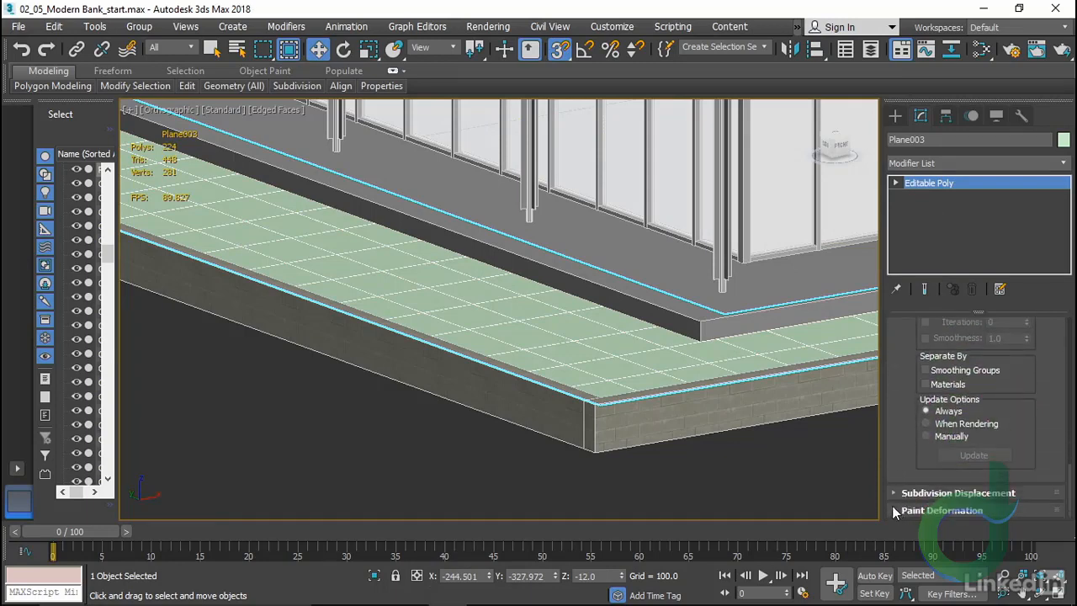
{"action": "left_click", "coordinate": [896, 511]}
{"action": "scroll", "coordinate": [902, 452], "scroll_direction": "up", "scroll_amount": 1}
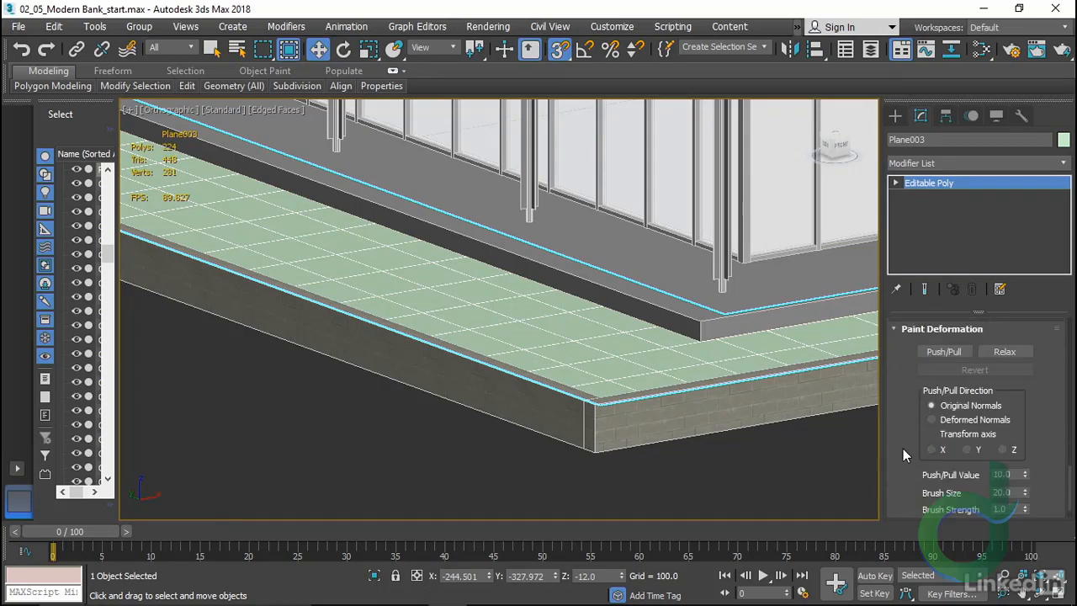
Switch the ground mesh to polygon level and activate the Push/Pull deformation brush
{"action": "middle_click_drag", "start_coordinate": [736, 467], "coordinate": [476, 383]}
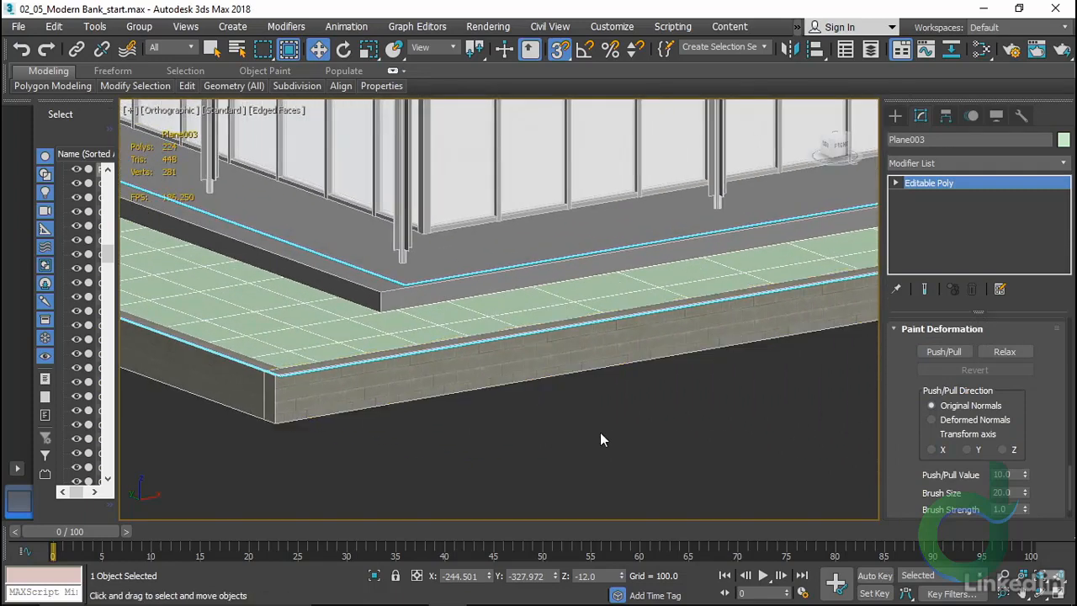
{"action": "right_click", "coordinate": [797, 409]}
{"action": "left_click", "coordinate": [754, 347]}
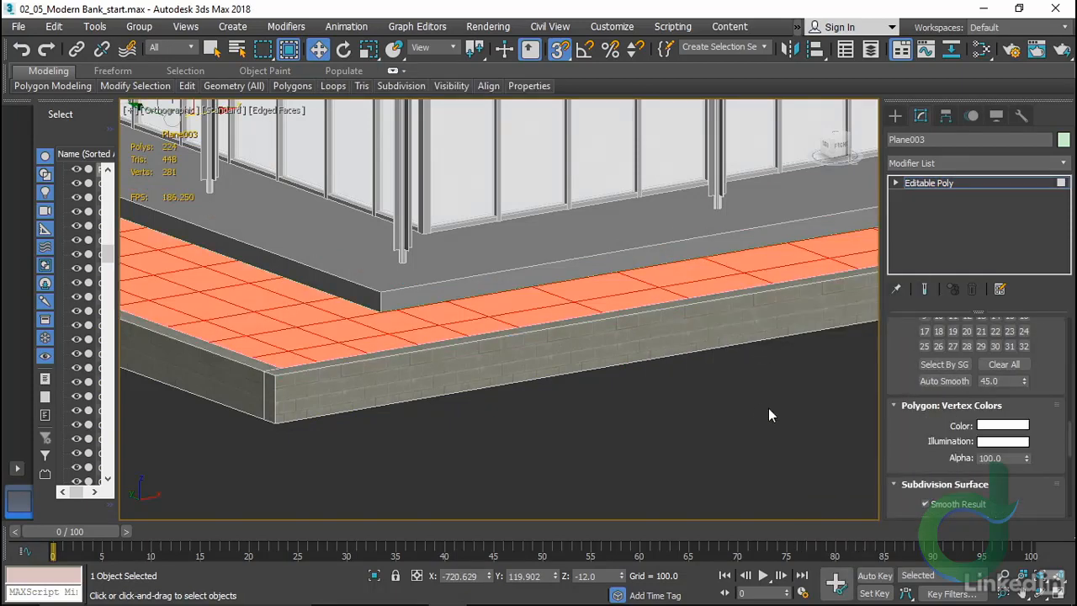
{"action": "scroll", "coordinate": [905, 446], "scroll_direction": "up", "scroll_amount": 2}
{"action": "scroll", "coordinate": [910, 445], "scroll_direction": "down", "scroll_amount": 6}
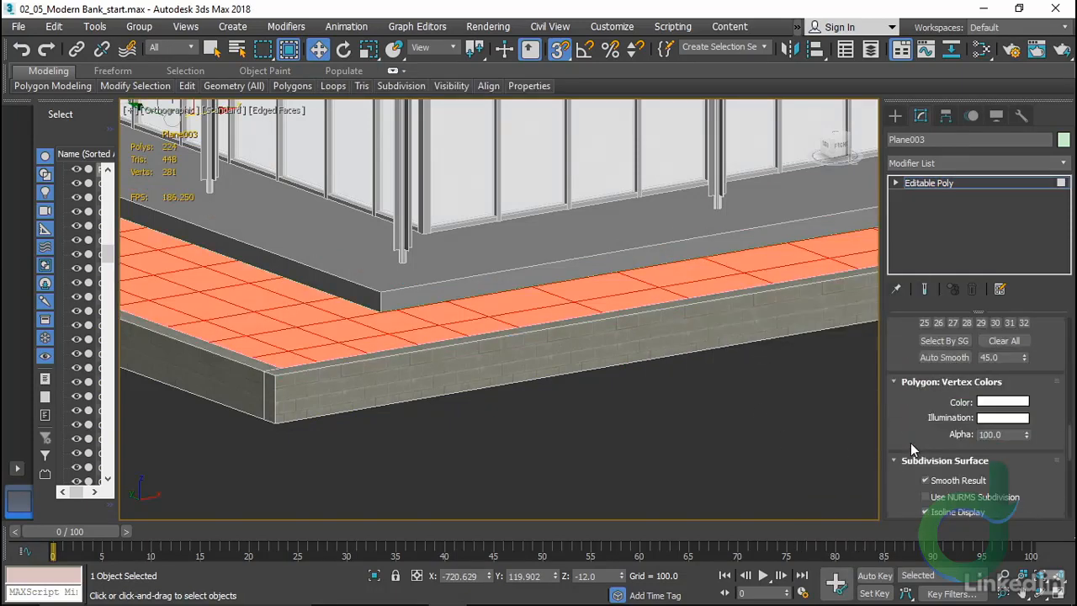
{"action": "scroll", "coordinate": [909, 445], "scroll_direction": "down", "scroll_amount": 5}
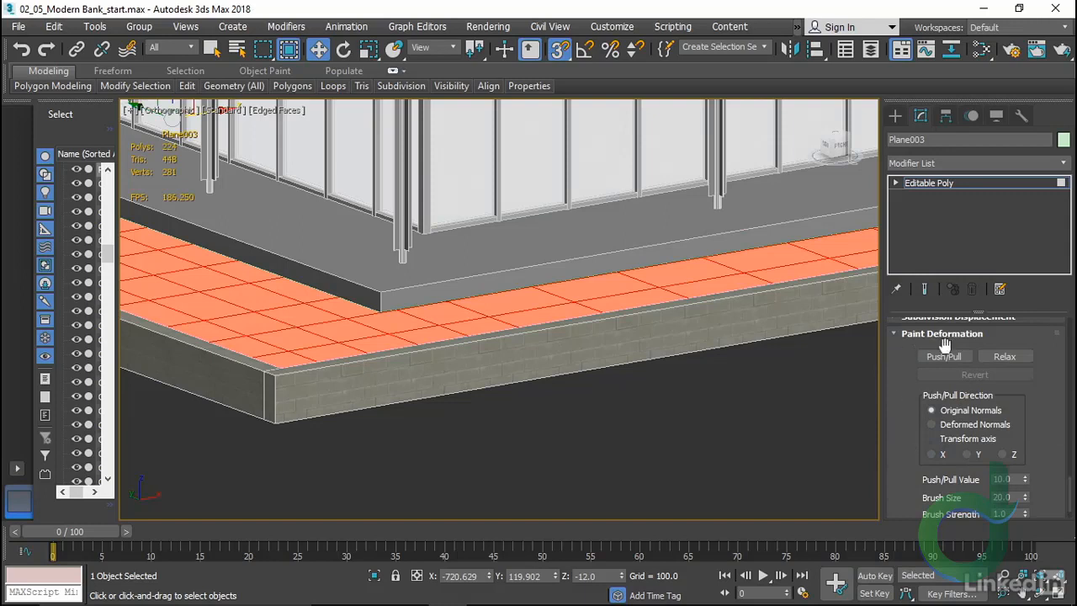
{"action": "left_click", "coordinate": [944, 357]}
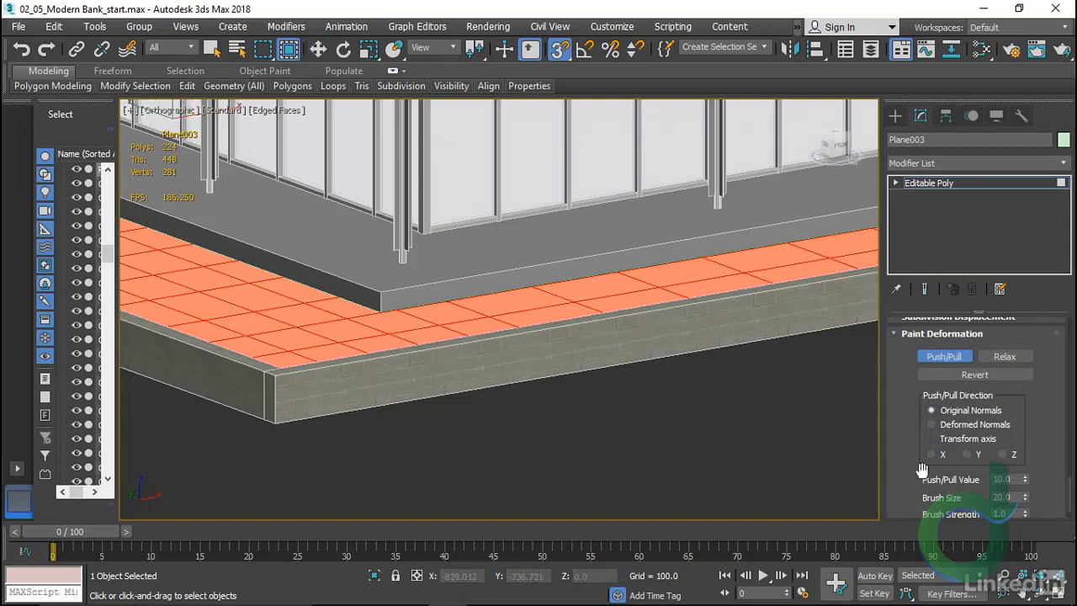
Set the deformation brush size to 60, test one push/pull stroke on the south strip and undo it
{"action": "left_click", "coordinate": [1004, 497]}
{"action": "type", "text": "23"}
{"action": "key", "text": "Return"}
{"action": "type", "text": "60"}
{"action": "left_click", "coordinate": [581, 305]}
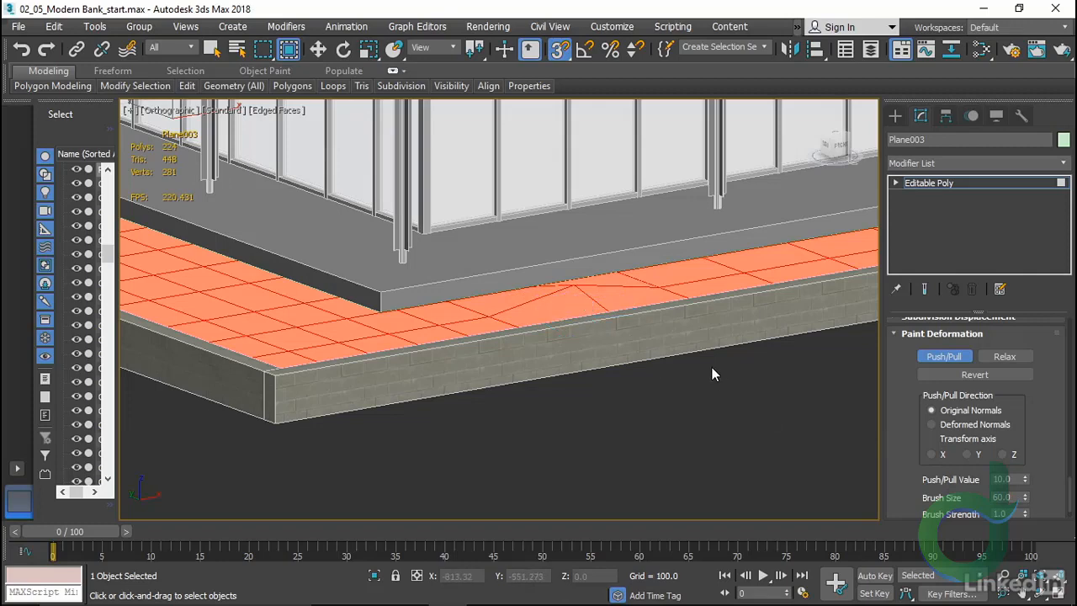
{"action": "key", "text": "ctrl+z"}
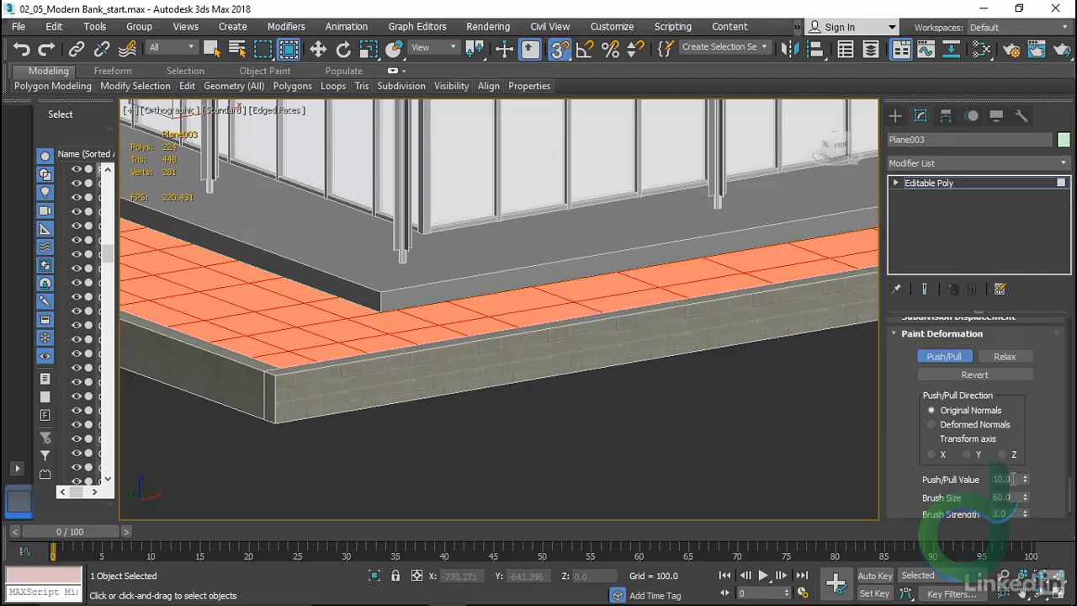
Set the push/pull value to 4 and paint uneven terrain bumps across the northwest section of the ground mesh
{"action": "type", "text": "4"}
{"action": "key", "text": "Return"}
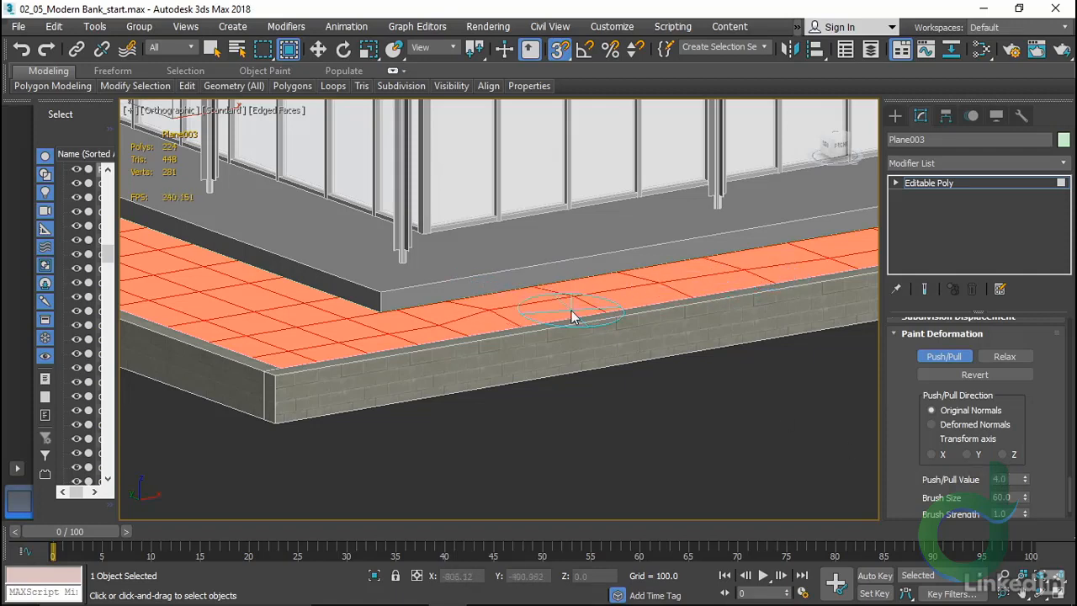
{"action": "mouse_move", "coordinate": [429, 316]}
{"action": "left_mouse_down"}
{"action": "mouse_move", "coordinate": [512, 308]}
{"action": "mouse_move", "coordinate": [409, 300]}
{"action": "mouse_move", "coordinate": [747, 273]}
{"action": "left_mouse_up"}
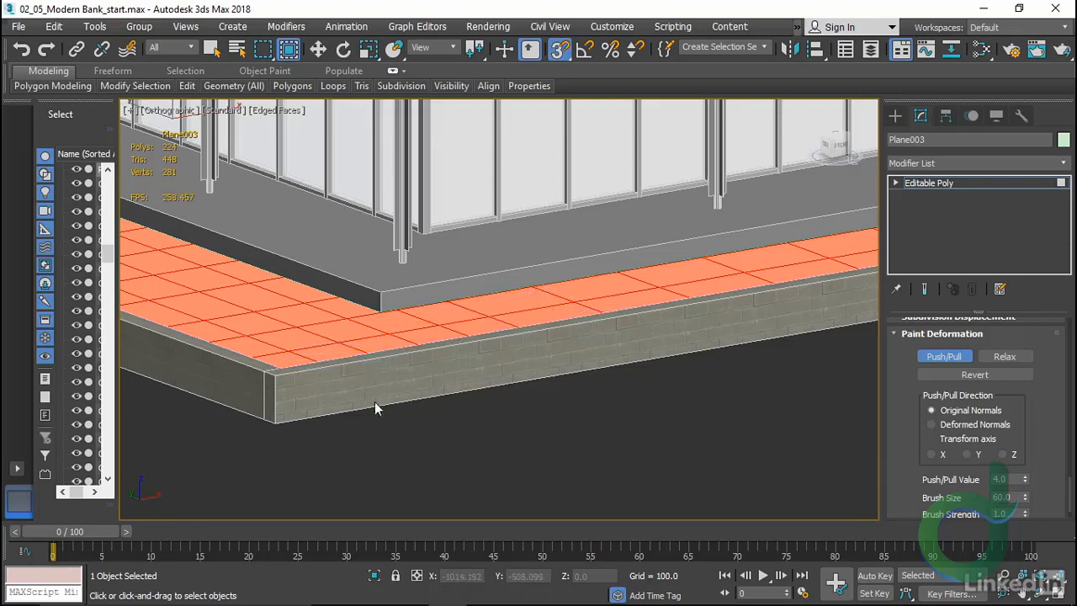
{"action": "mouse_move", "coordinate": [374, 401]}
{"action": "middle_mouse_down", "text": "alt"}
{"action": "mouse_move", "coordinate": [430, 408]}
{"action": "mouse_move", "coordinate": [365, 365]}
{"action": "mouse_move", "coordinate": [359, 334]}
{"action": "mouse_move", "coordinate": [290, 316]}
{"action": "mouse_move", "coordinate": [373, 313]}
{"action": "middle_mouse_up", "text": "alt"}
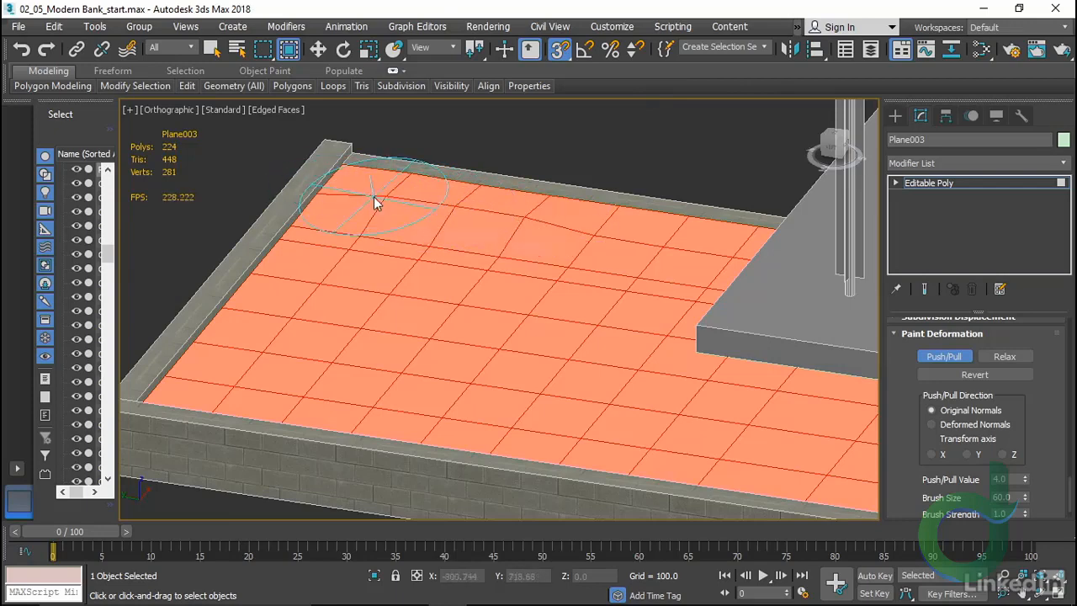
{"action": "mouse_move", "coordinate": [374, 196]}
{"action": "left_mouse_down"}
{"action": "mouse_move", "coordinate": [621, 227]}
{"action": "mouse_move", "coordinate": [515, 264]}
{"action": "mouse_move", "coordinate": [396, 209]}
{"action": "left_mouse_up"}
{"action": "mouse_move", "coordinate": [396, 209]}
{"action": "middle_mouse_down", "text": "alt"}
{"action": "mouse_move", "coordinate": [576, 266]}
{"action": "mouse_move", "coordinate": [551, 315]}
{"action": "mouse_move", "coordinate": [569, 328]}
{"action": "mouse_move", "coordinate": [679, 351]}
{"action": "mouse_move", "coordinate": [480, 308]}
{"action": "mouse_move", "coordinate": [541, 374]}
{"action": "middle_mouse_up", "text": "alt"}
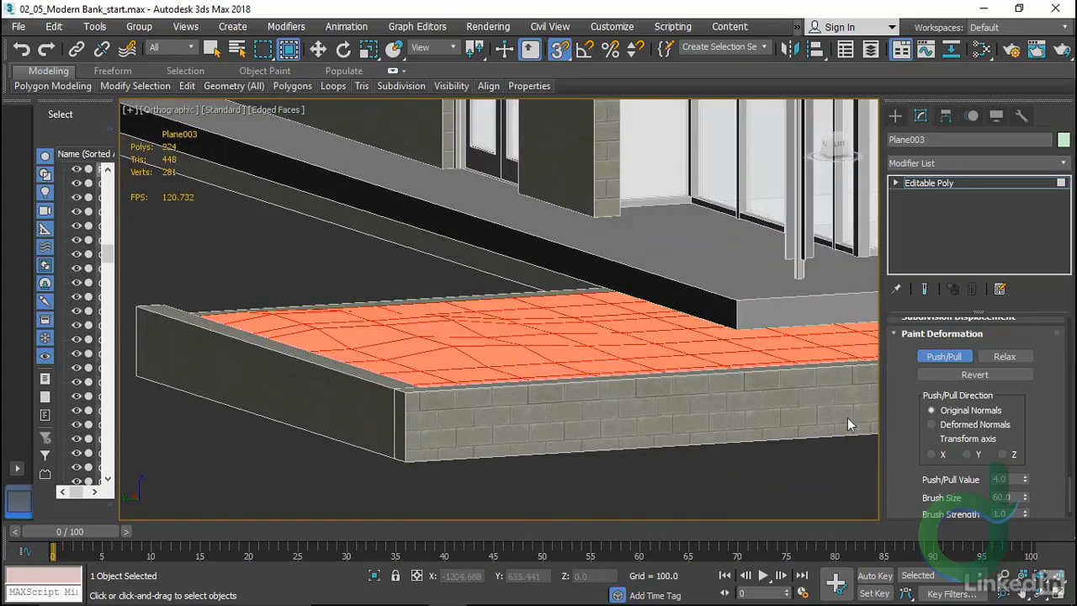
Return the ground mesh to object level and set its Z position to -16
{"action": "right_click", "coordinate": [596, 333]}
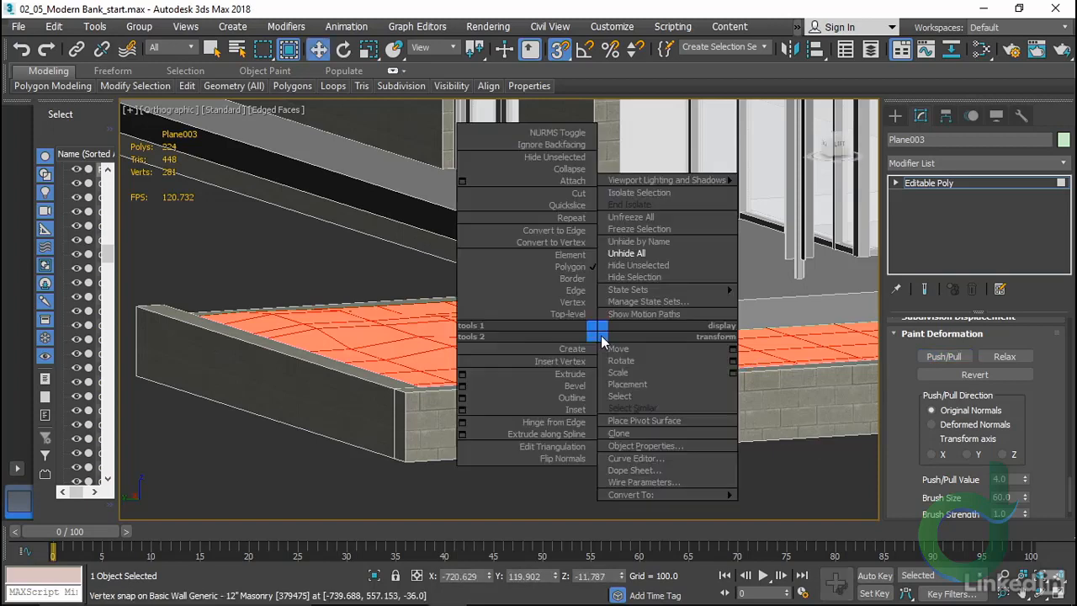
{"action": "left_click", "coordinate": [549, 317]}
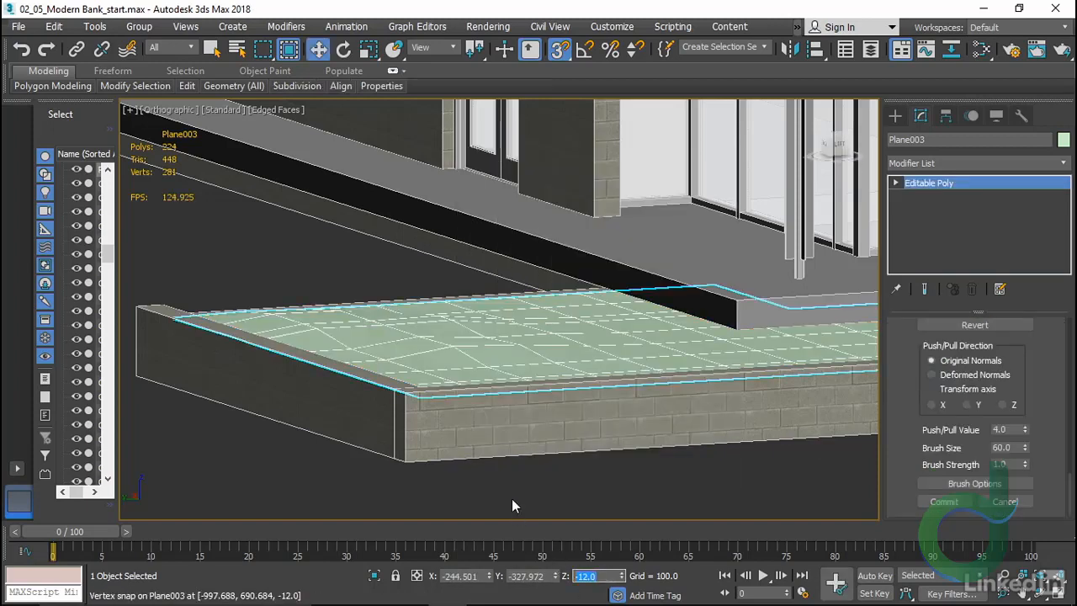
{"action": "type", "text": "-16"}
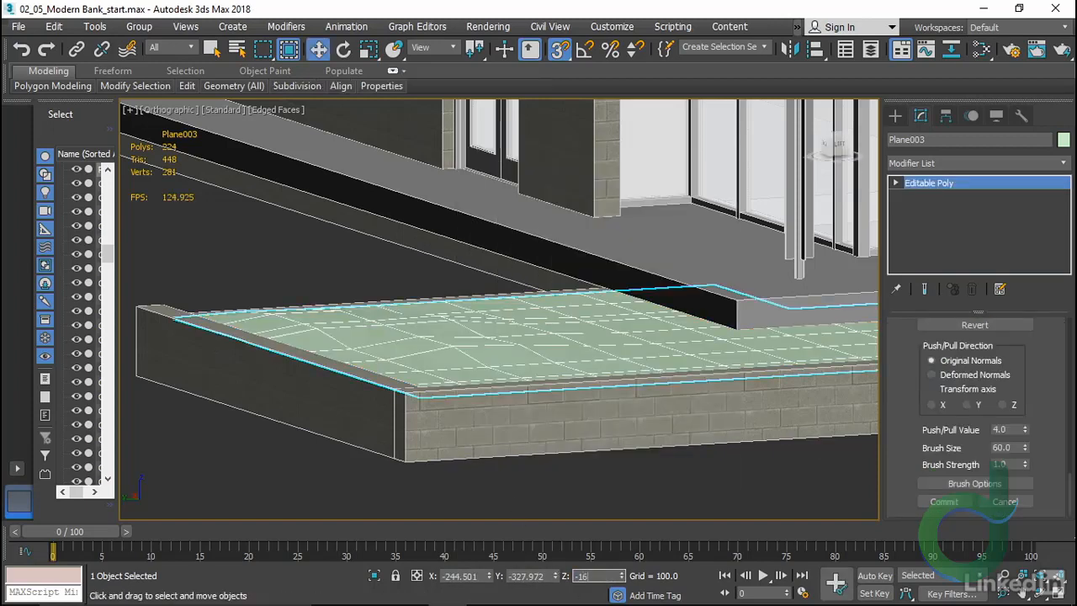
{"action": "key", "text": "Return"}
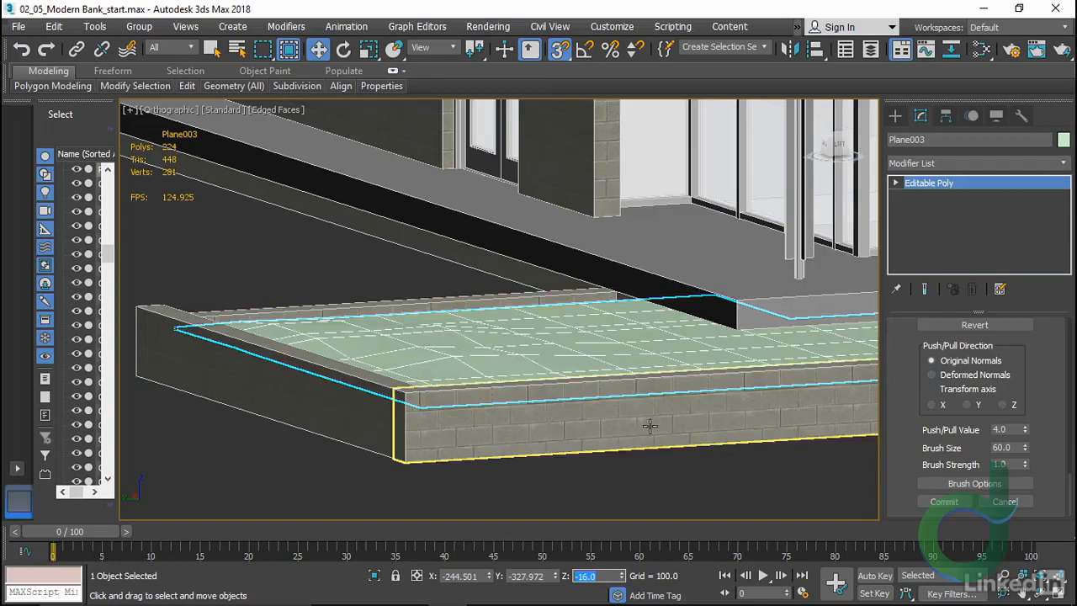
Return the ground mesh to polygon level, set the push/pull value to 2 and activate the Push/Pull brush
{"action": "middle_click_drag", "start_coordinate": [649, 425], "coordinate": [712, 317], "text": "alt"}
{"action": "right_click", "coordinate": [639, 370]}
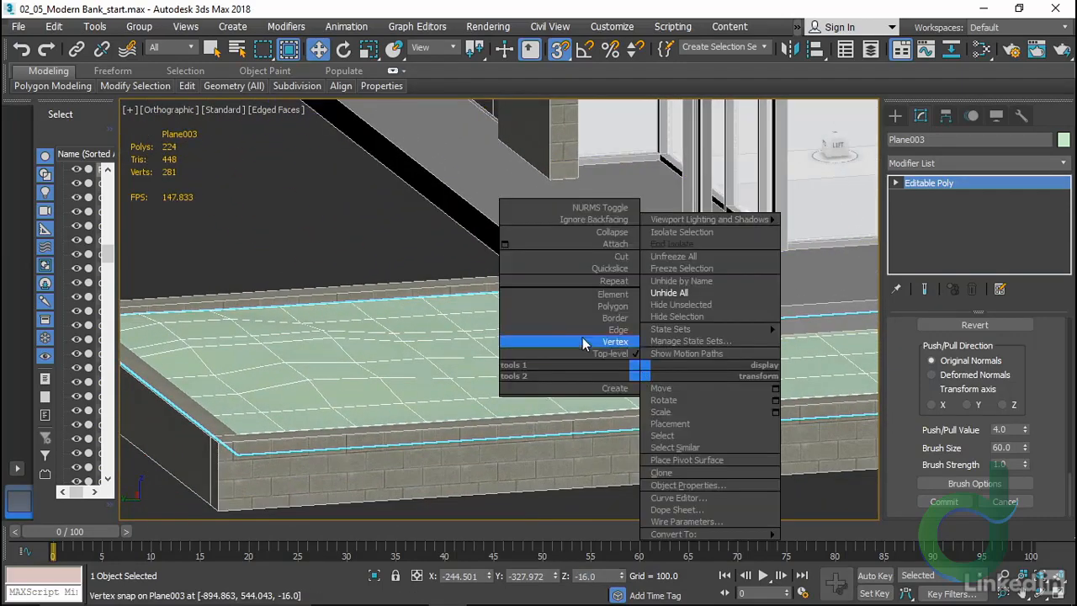
{"action": "left_click", "coordinate": [594, 307]}
{"action": "left_click_drag", "start_coordinate": [1067, 452], "coordinate": [1058, 549]}
{"action": "double_click", "coordinate": [1013, 429]}
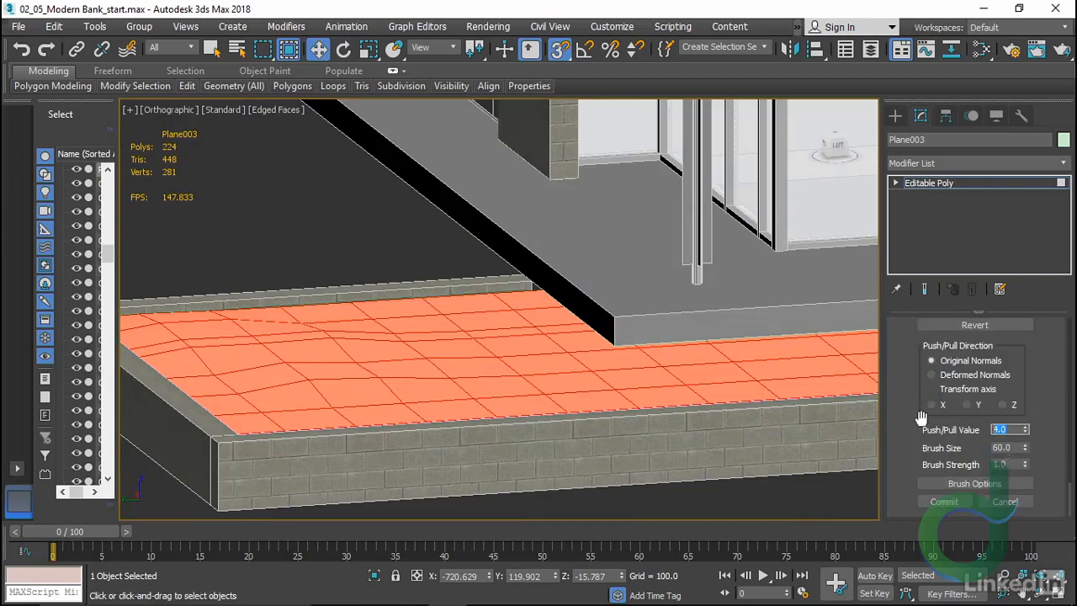
{"action": "key", "text": "Tab"}
{"action": "scroll", "coordinate": [910, 348], "scroll_direction": "up", "scroll_amount": 1}
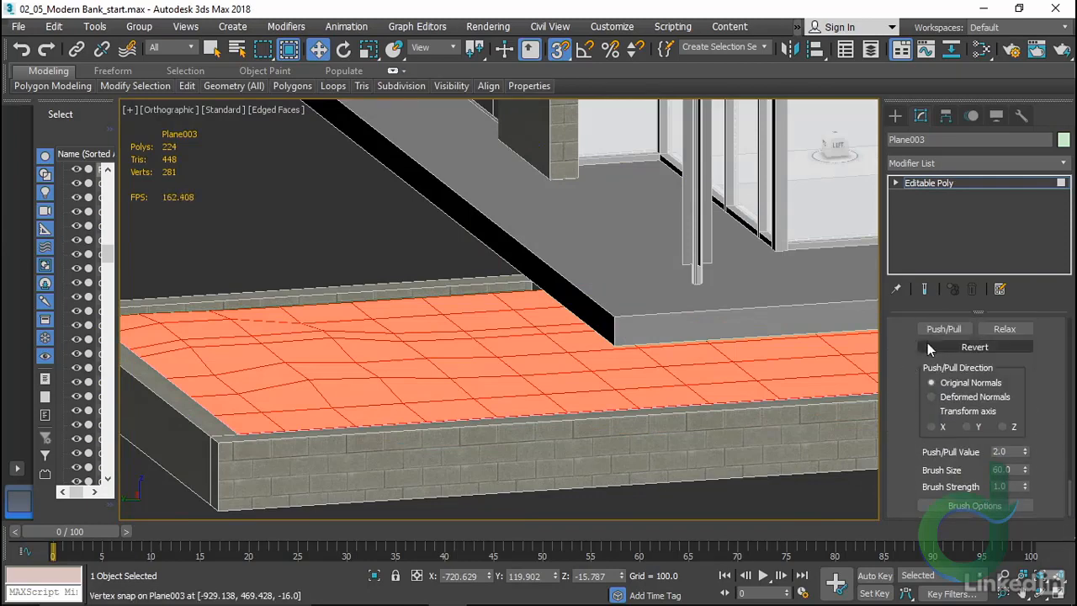
{"action": "left_click", "coordinate": [943, 329]}
Paint gentle undulations over the northwest section and along the west and south strips, and return the mesh to object level
{"action": "mouse_move", "coordinate": [433, 376]}
{"action": "left_mouse_down"}
{"action": "mouse_move", "coordinate": [505, 317]}
{"action": "mouse_move", "coordinate": [513, 334]}
{"action": "left_mouse_up"}
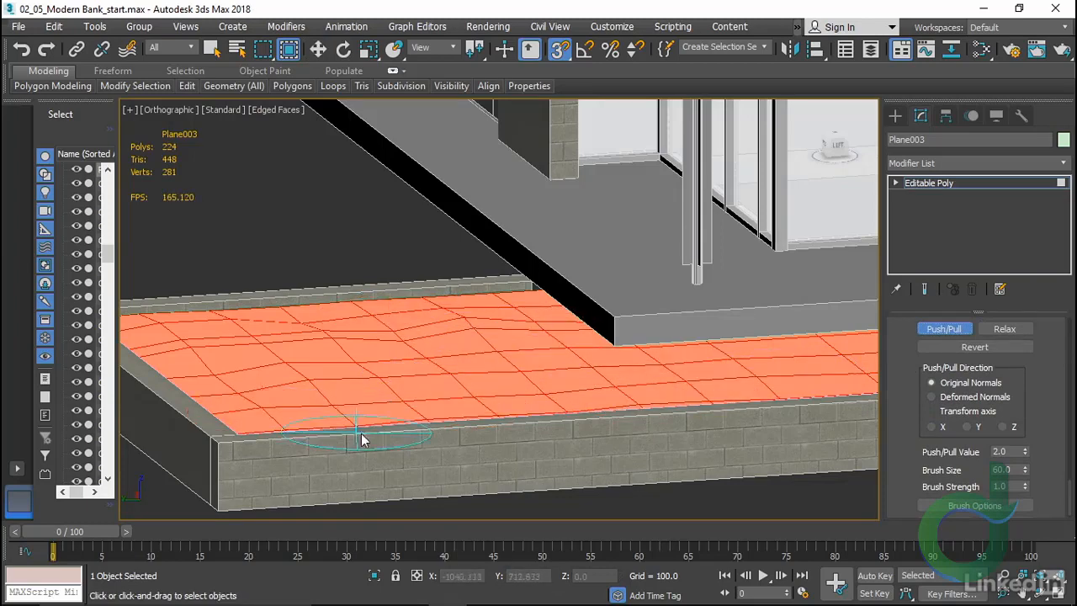
{"action": "mouse_move", "coordinate": [409, 451]}
{"action": "middle_mouse_down", "text": "alt"}
{"action": "mouse_move", "coordinate": [493, 454]}
{"action": "mouse_move", "coordinate": [363, 359]}
{"action": "middle_mouse_up", "text": "alt"}
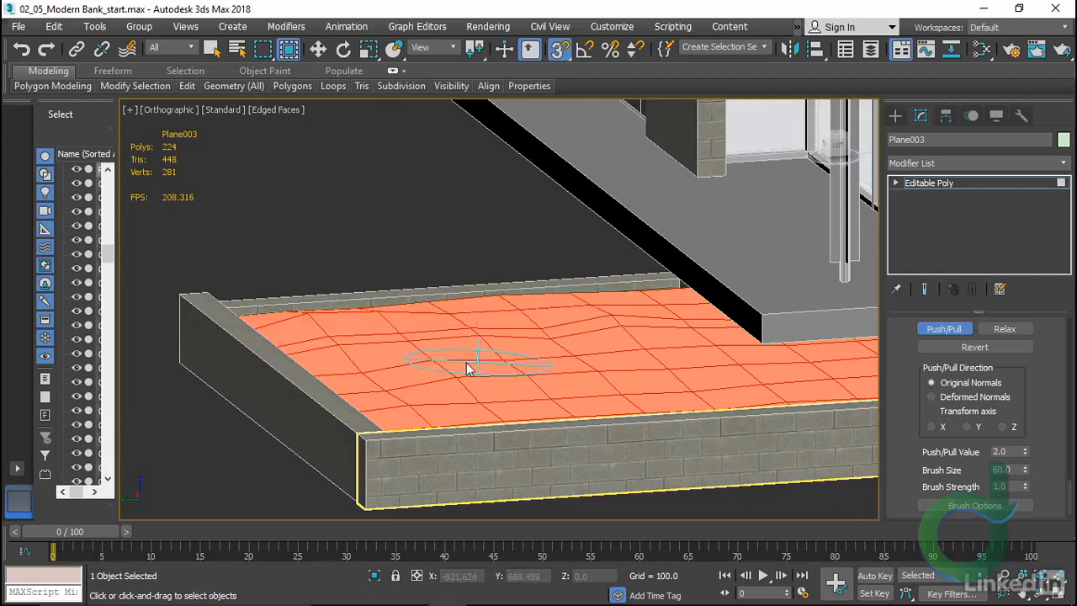
{"action": "mouse_move", "coordinate": [522, 378]}
{"action": "middle_mouse_down", "text": "alt"}
{"action": "mouse_move", "coordinate": [385, 447]}
{"action": "mouse_move", "coordinate": [455, 425]}
{"action": "middle_mouse_up", "text": "alt"}
{"action": "middle_click_drag", "start_coordinate": [725, 372], "coordinate": [452, 402], "text": "alt"}
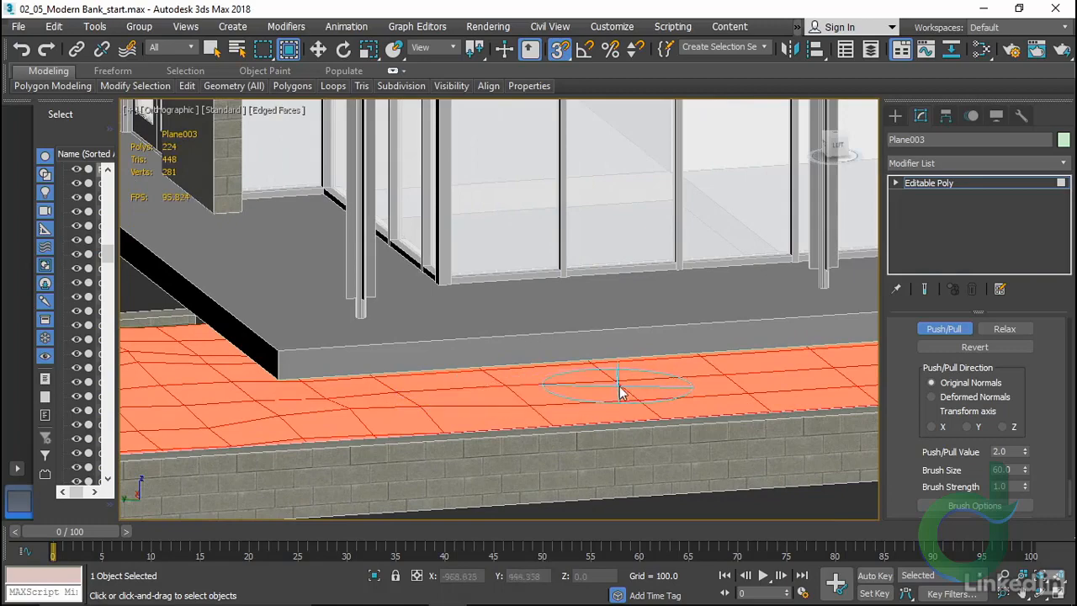
{"action": "middle_click_drag", "start_coordinate": [714, 399], "coordinate": [435, 402], "text": "alt"}
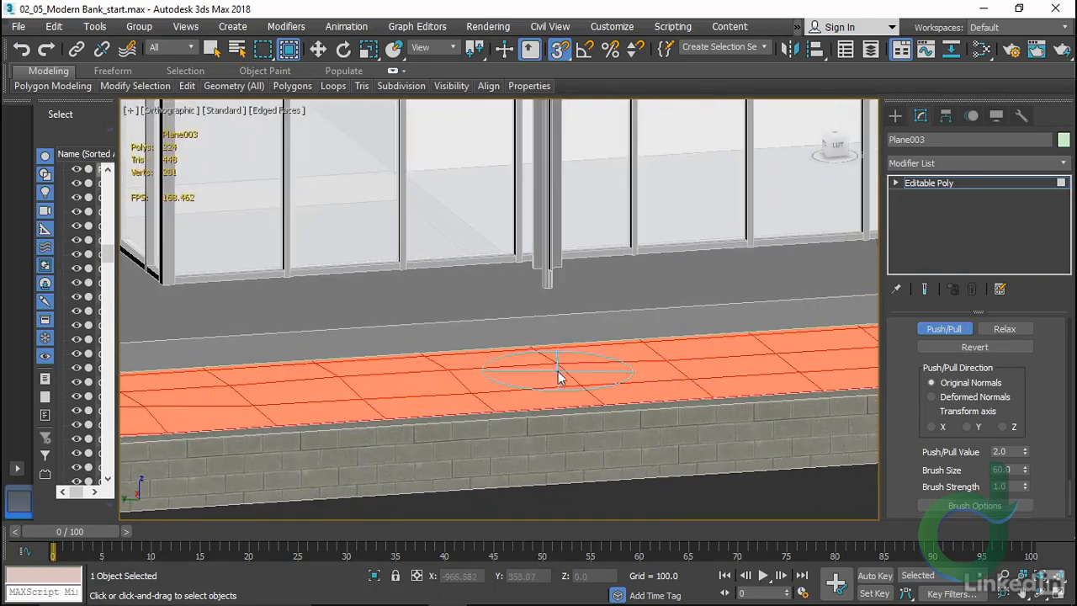
{"action": "middle_click_drag", "start_coordinate": [690, 373], "coordinate": [391, 383], "text": "alt"}
{"action": "mouse_move", "coordinate": [808, 366]}
{"action": "middle_mouse_down"}
{"action": "mouse_move", "coordinate": [319, 409]}
{"action": "mouse_move", "coordinate": [494, 395]}
{"action": "middle_mouse_up"}
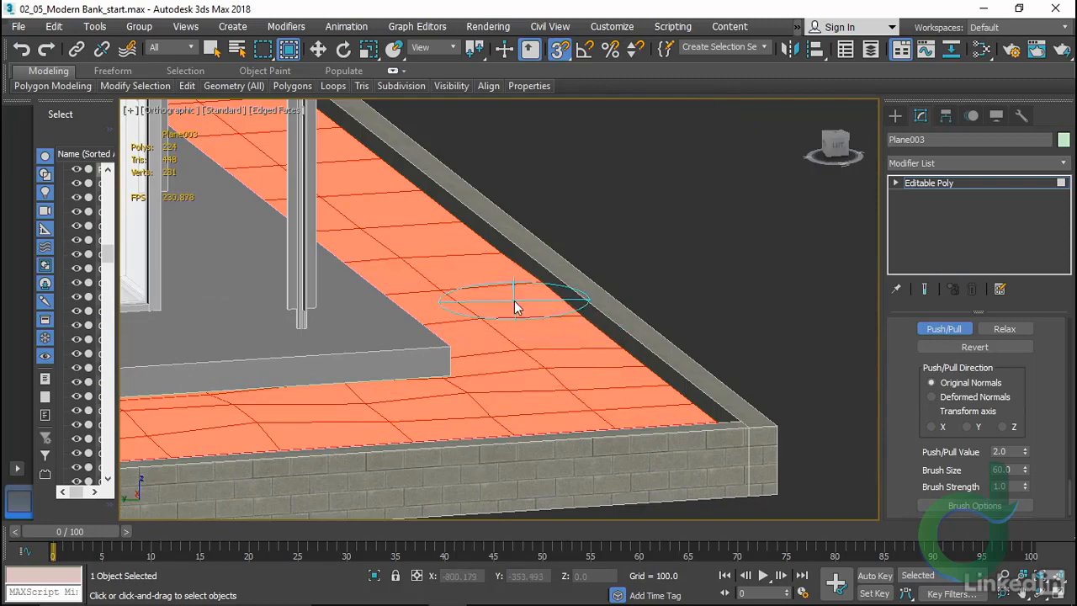
{"action": "mouse_move", "coordinate": [514, 301]}
{"action": "middle_mouse_down", "text": "alt"}
{"action": "mouse_move", "coordinate": [362, 345]}
{"action": "mouse_move", "coordinate": [424, 391]}
{"action": "mouse_move", "coordinate": [493, 409]}
{"action": "mouse_move", "coordinate": [548, 248]}
{"action": "middle_mouse_up", "text": "alt"}
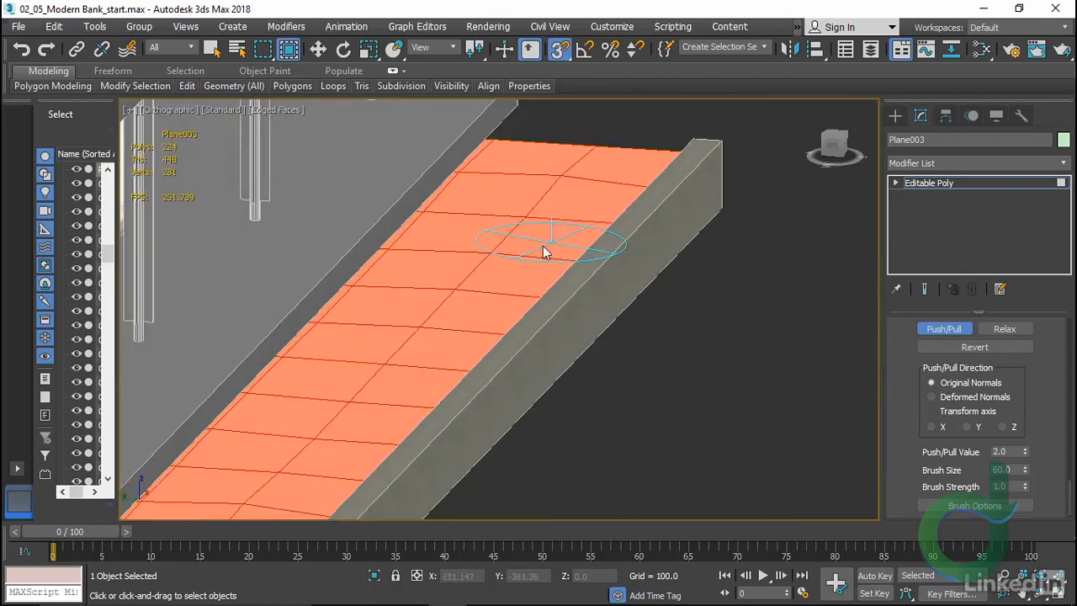
{"action": "middle_click_drag", "start_coordinate": [409, 432], "coordinate": [480, 316]}
{"action": "scroll", "coordinate": [405, 330], "scroll_direction": "down", "scroll_amount": 3}
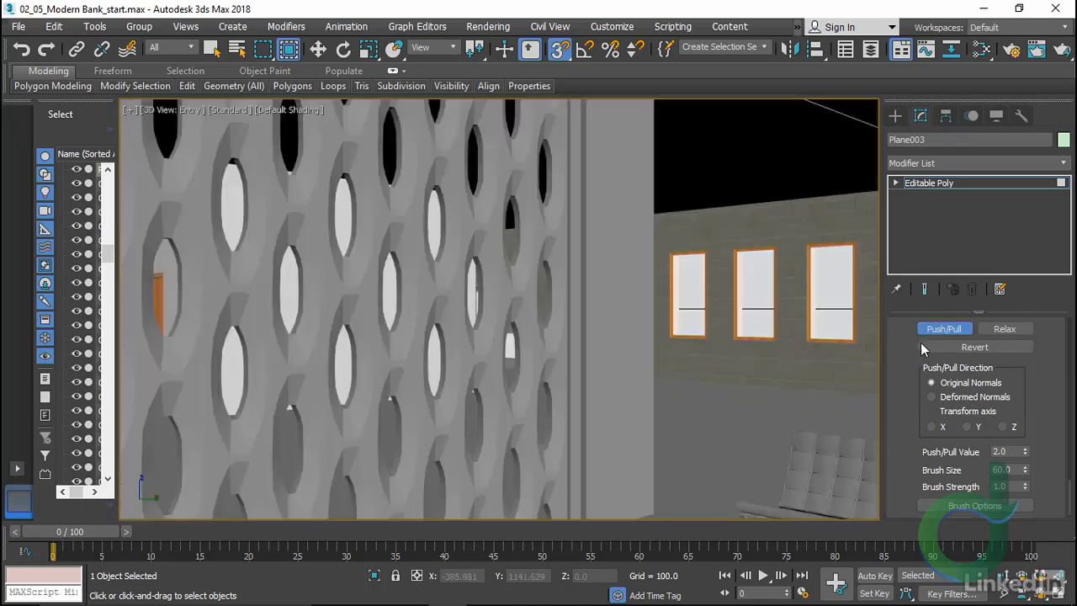
{"action": "key", "text": "w"}
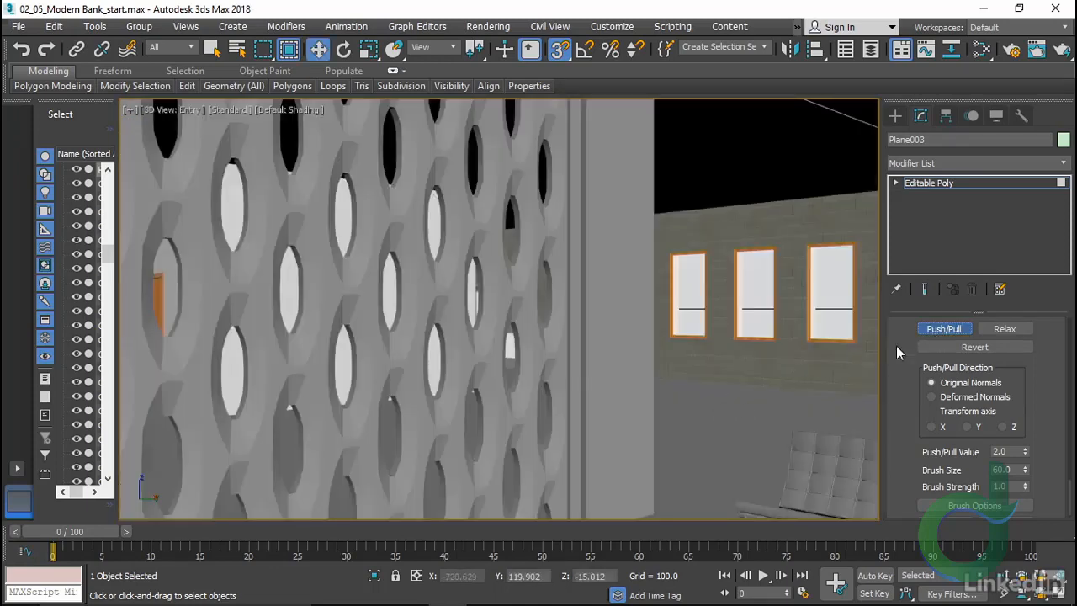
{"action": "left_click", "coordinate": [969, 183]}
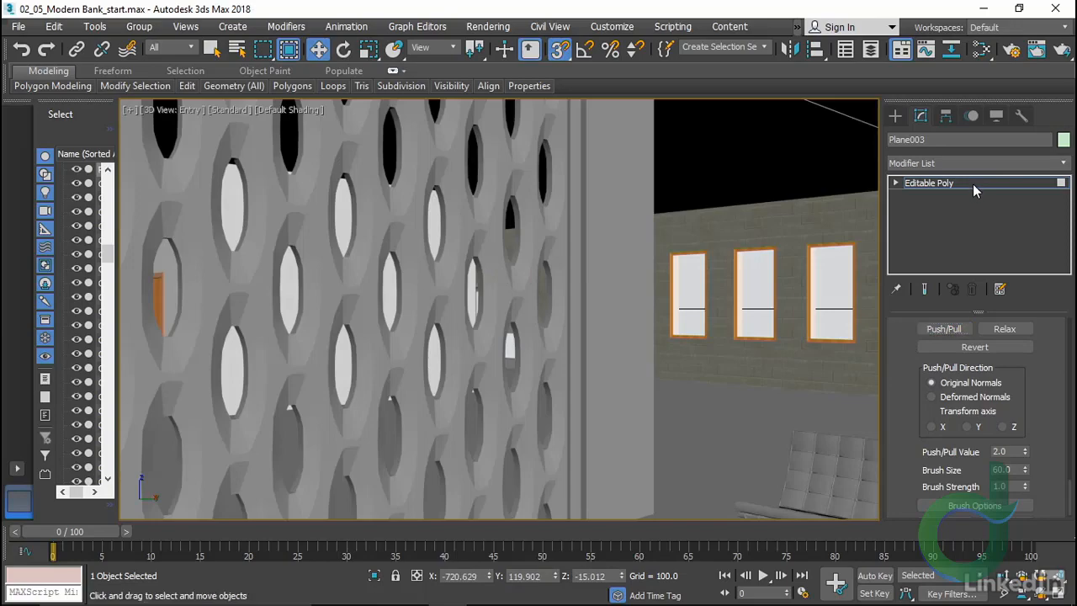
Dolly the Entry camera back outside the building, orbit it to look along the south ground strip, and clear the selection
{"action": "left_click", "coordinate": [1004, 577]}
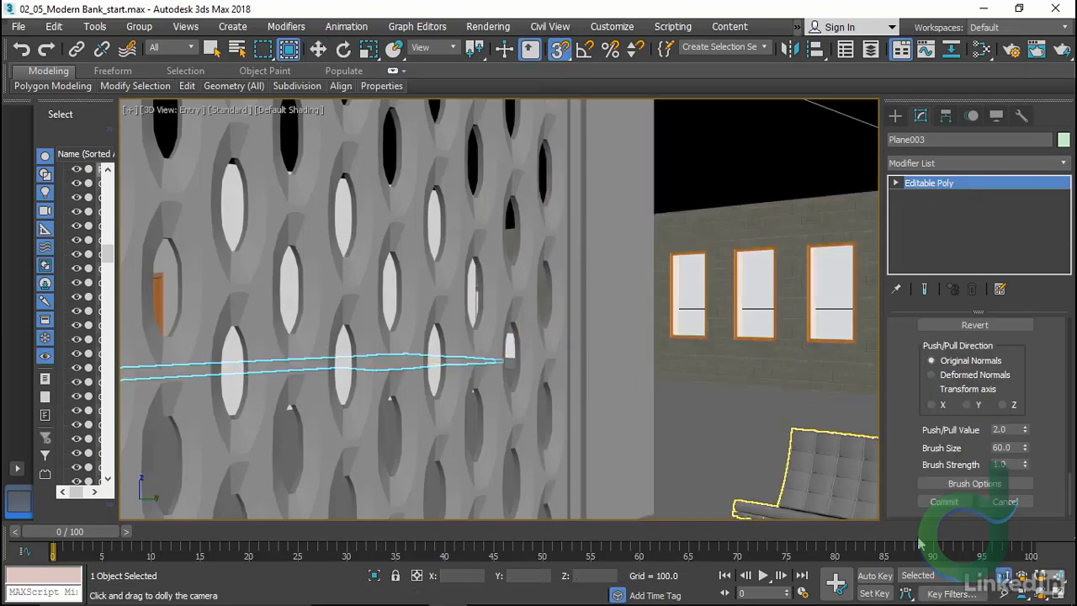
{"action": "left_click_drag", "start_coordinate": [467, 394], "coordinate": [493, 415]}
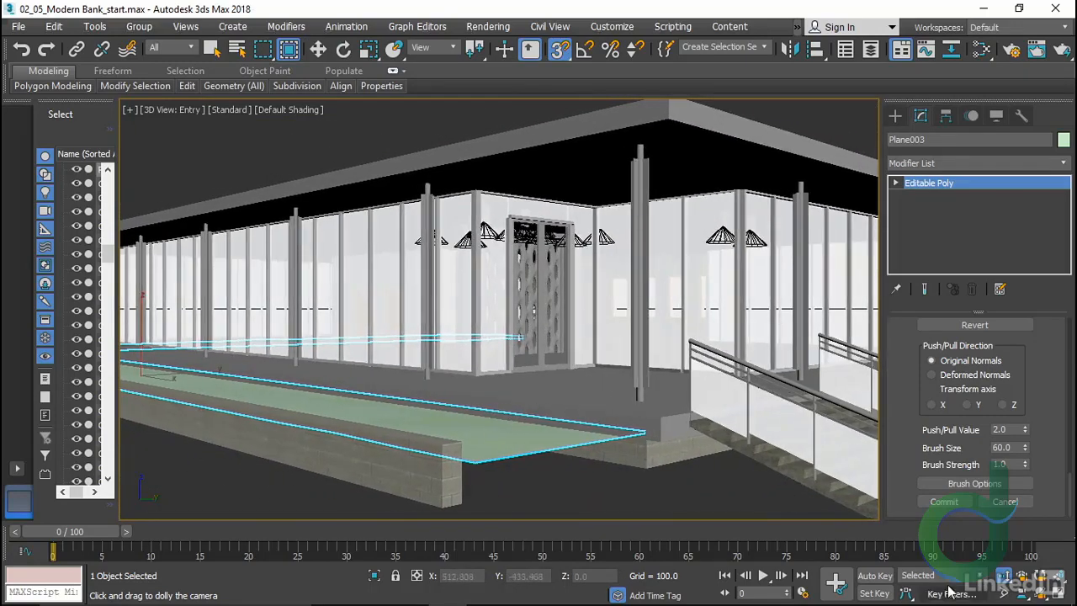
{"action": "left_click", "coordinate": [1038, 594]}
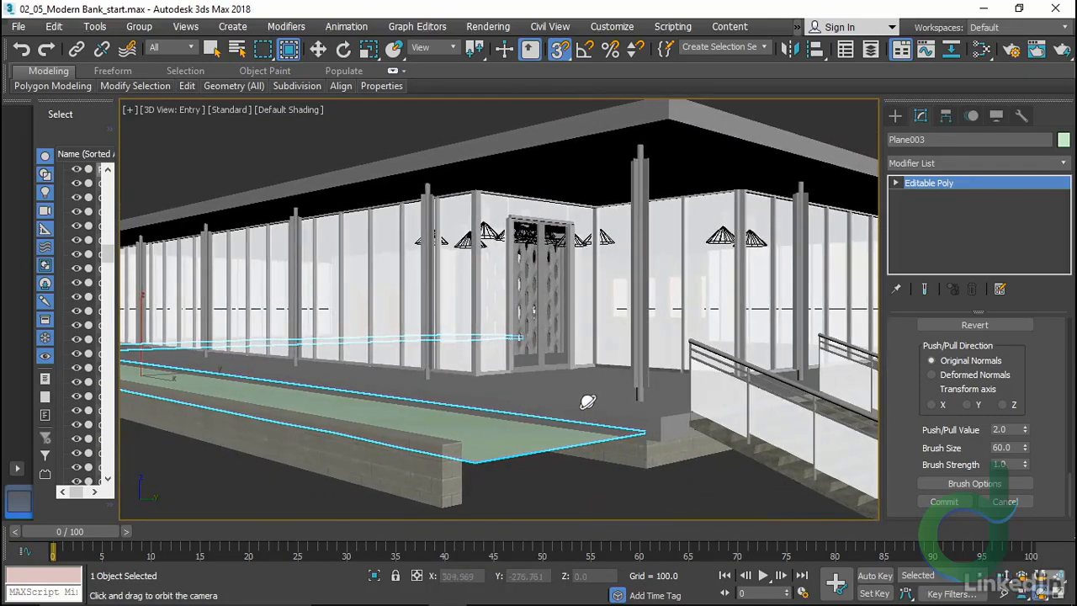
{"action": "left_click_drag", "start_coordinate": [587, 402], "coordinate": [541, 402]}
{"action": "left_click_drag", "start_coordinate": [673, 424], "coordinate": [257, 412]}
{"action": "right_click", "coordinate": [235, 424]}
{"action": "left_click", "coordinate": [258, 416]}
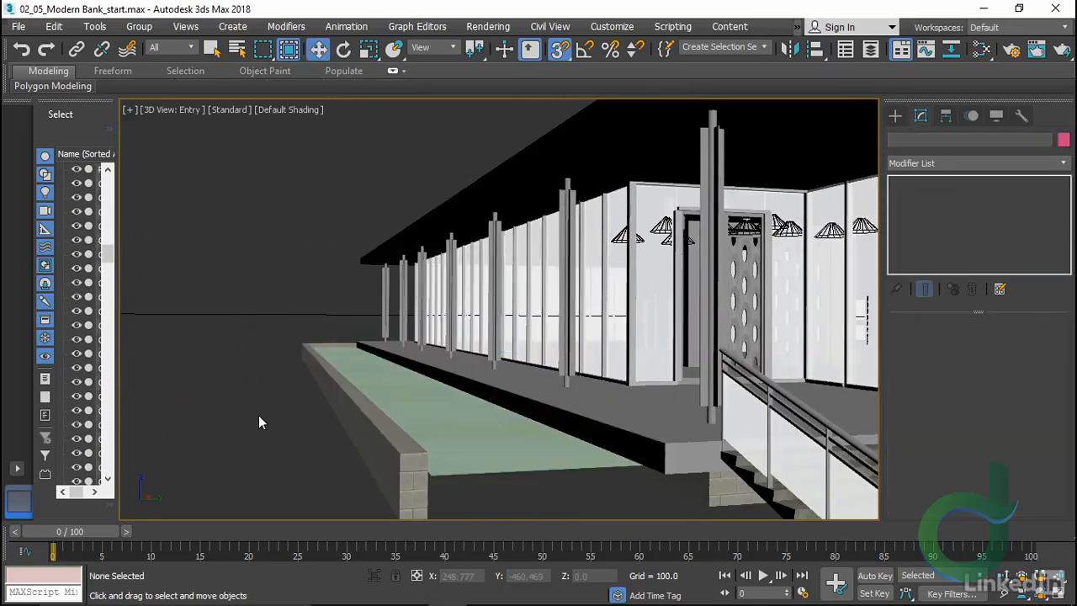
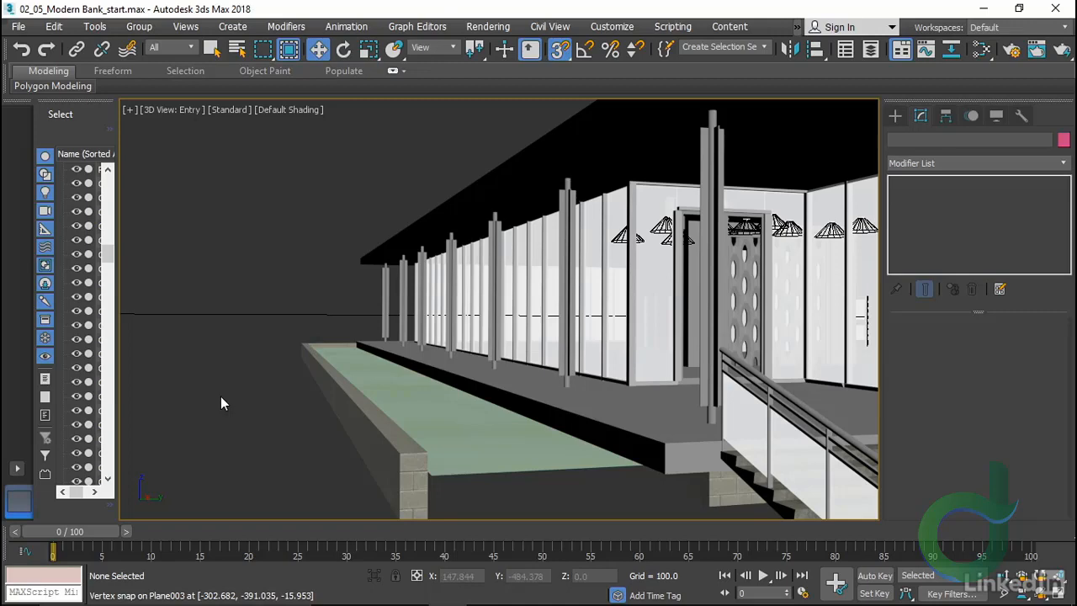
Try to orbit and dolly the Entry camera around the building, rolling it to level the view
{"action": "left_click", "coordinate": [1043, 596]}
{"action": "left_click_drag", "start_coordinate": [457, 373], "coordinate": [513, 368]}
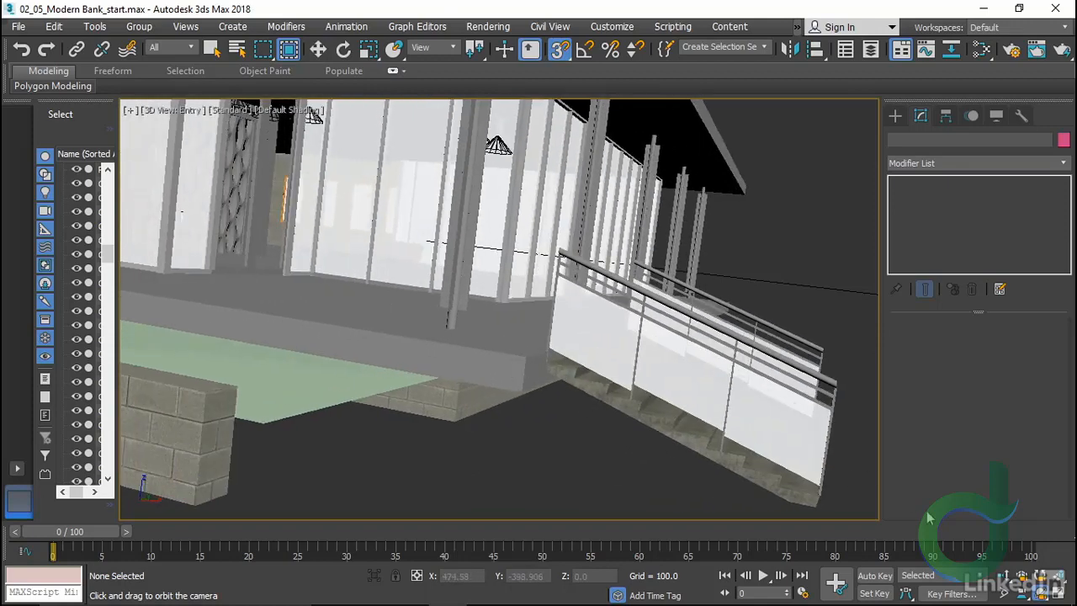
{"action": "left_click", "coordinate": [1041, 579]}
{"action": "left_click_drag", "start_coordinate": [446, 365], "coordinate": [451, 363]}
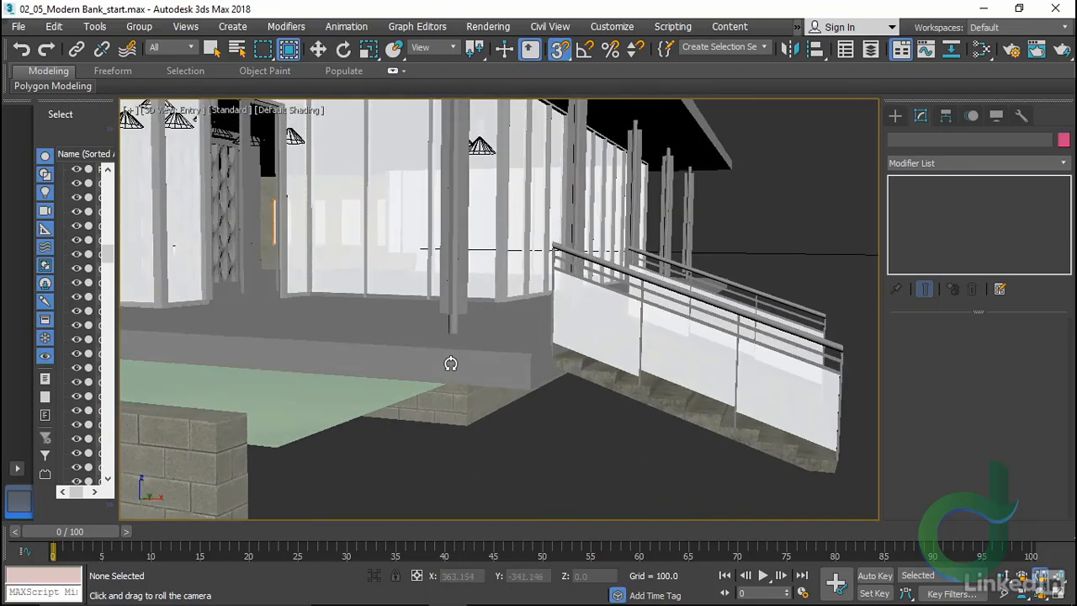
{"action": "left_click", "coordinate": [1040, 594]}
{"action": "left_click_drag", "start_coordinate": [261, 331], "coordinate": [361, 340]}
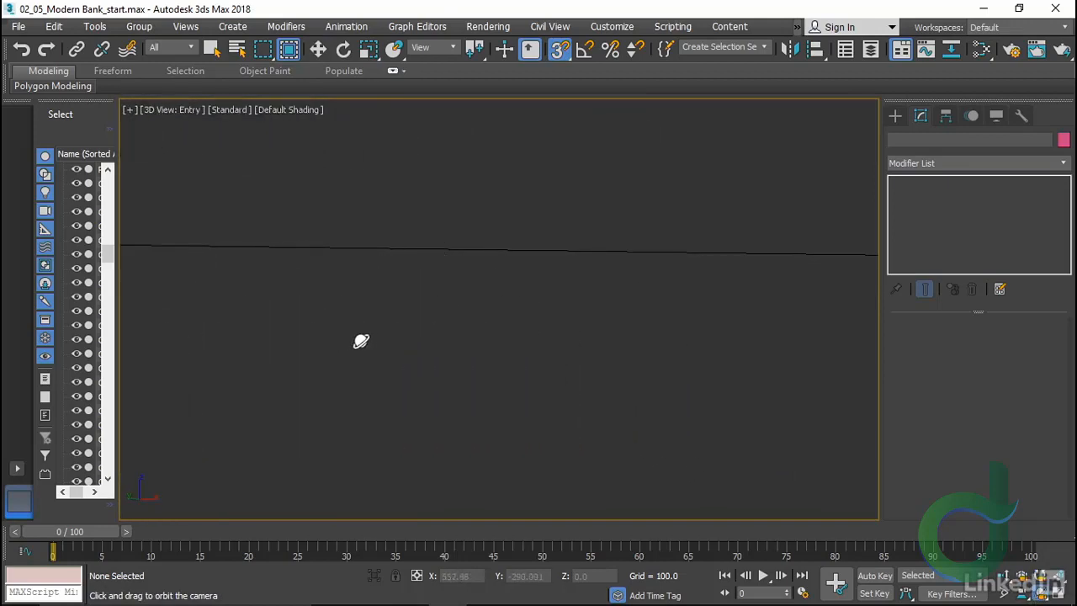
{"action": "left_click", "coordinate": [1002, 575]}
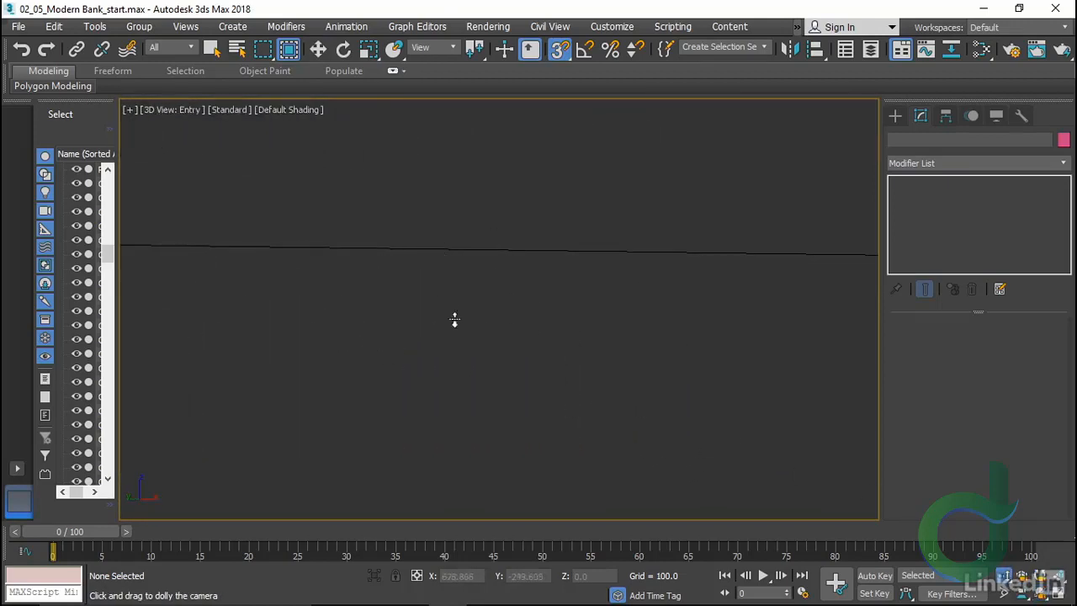
{"action": "left_click_drag", "start_coordinate": [463, 186], "coordinate": [413, 339]}
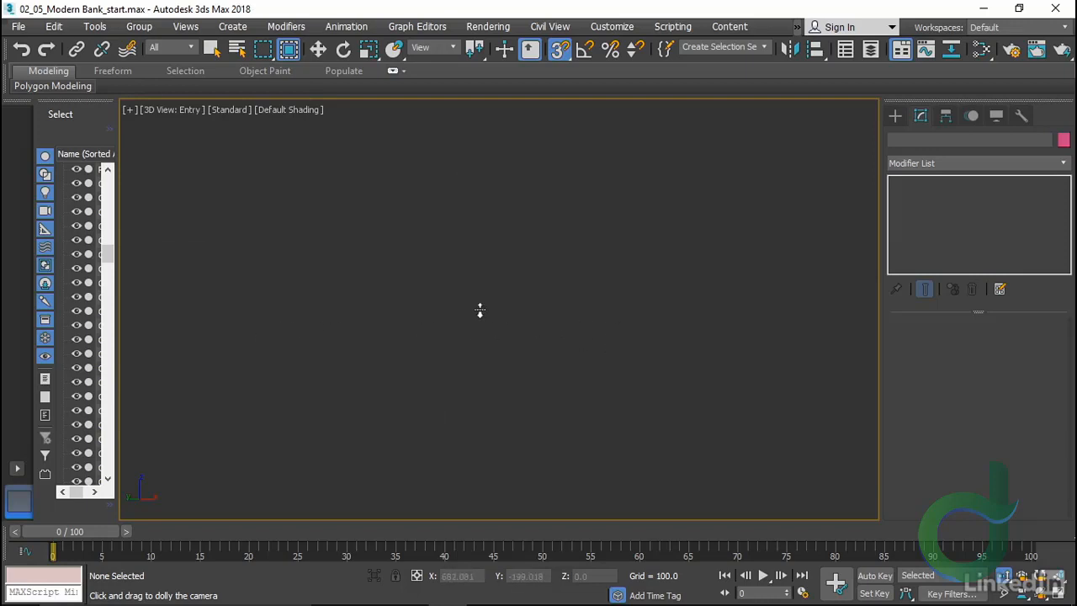
Move the Entry camera in the top view to the building's southwest, frame the building through it and deselect everything
{"action": "key", "text": "w"}
{"action": "right_click", "coordinate": [441, 274]}
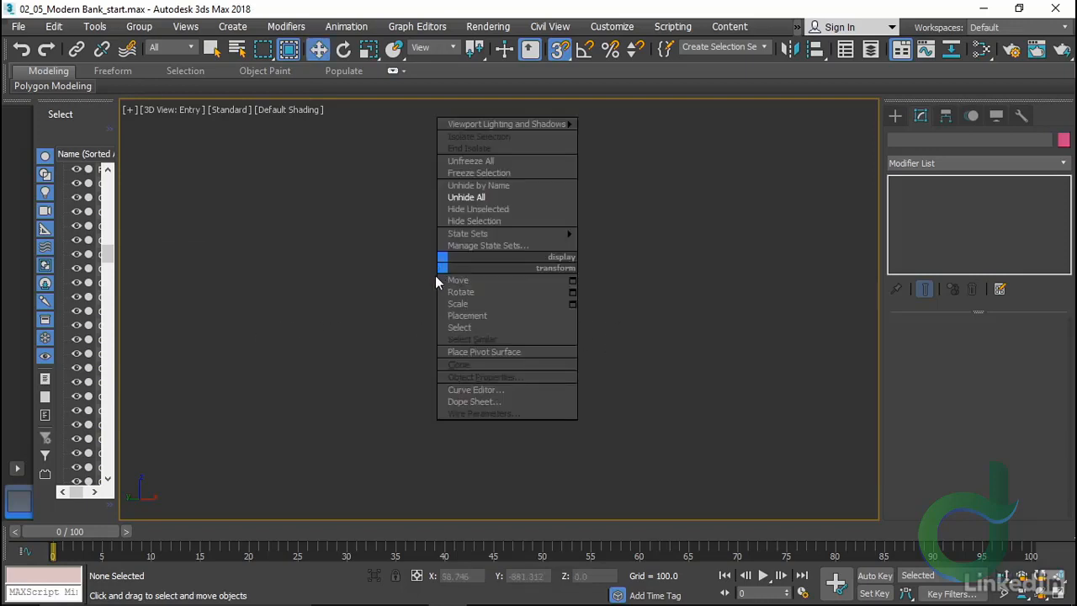
{"action": "left_click", "coordinate": [441, 281]}
{"action": "key", "text": "t"}
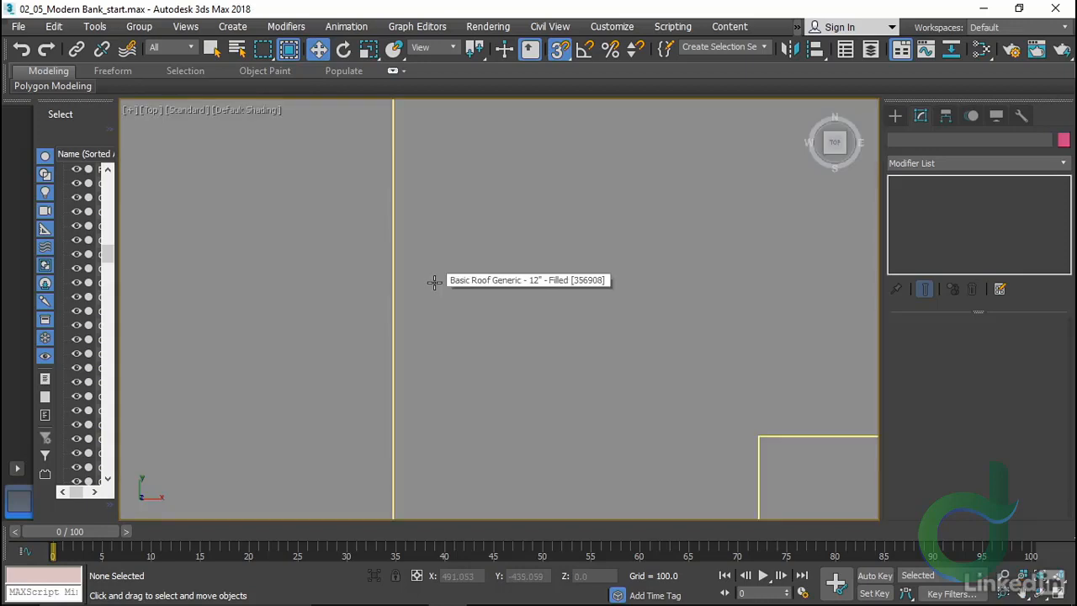
{"action": "key", "text": "z"}
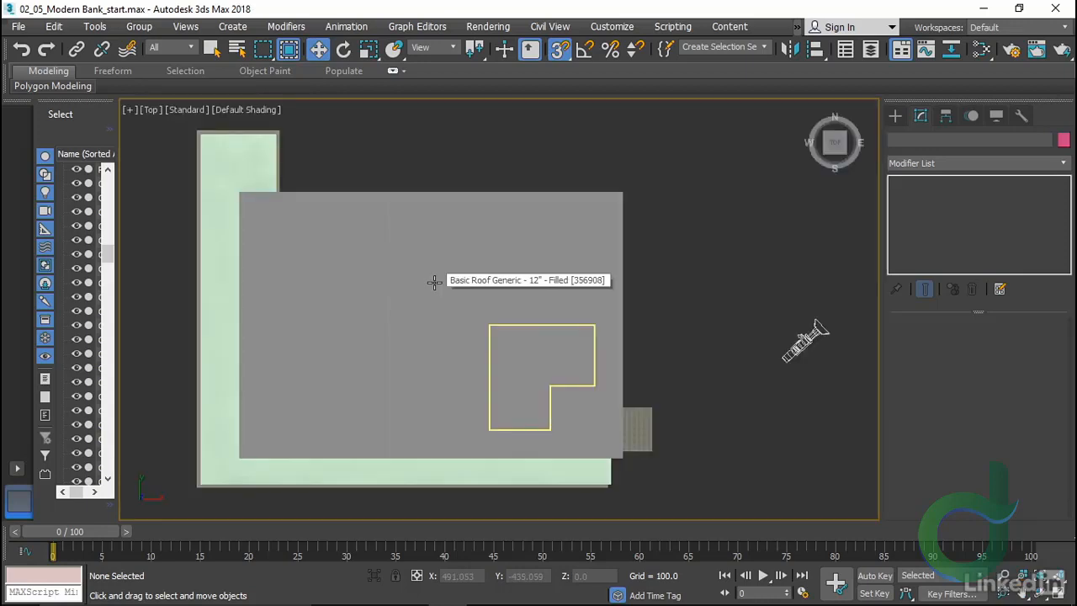
{"action": "left_click", "coordinate": [804, 341]}
{"action": "scroll", "coordinate": [698, 341], "scroll_direction": "down", "scroll_amount": 4}
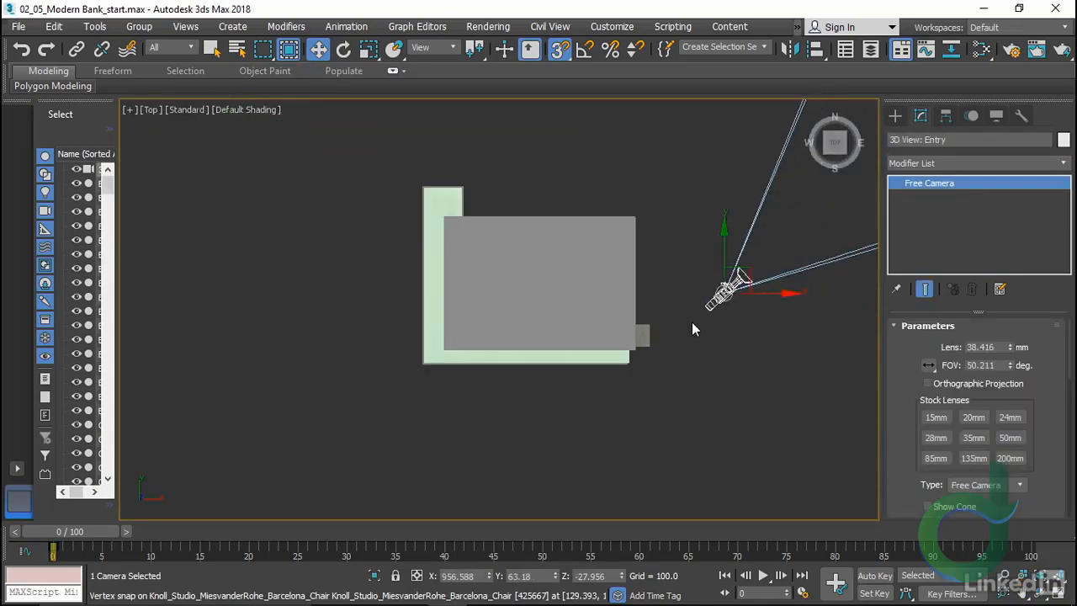
{"action": "left_click_drag", "start_coordinate": [729, 286], "coordinate": [358, 404]}
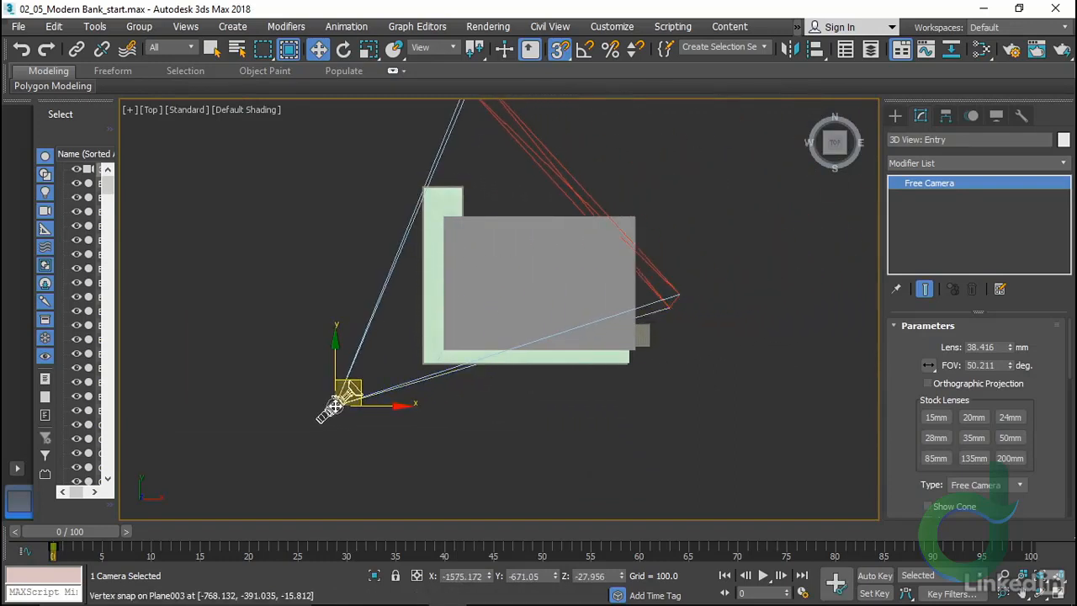
{"action": "key", "text": "c"}
{"action": "middle_click_drag", "start_coordinate": [567, 307], "coordinate": [547, 418]}
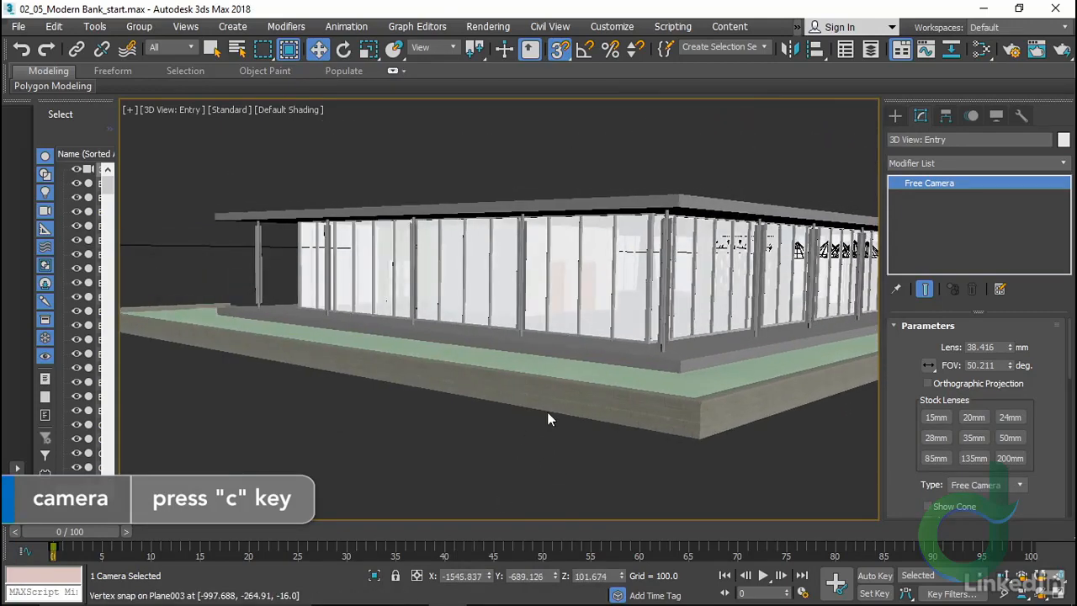
{"action": "left_click", "coordinate": [442, 473]}
Change the ground mesh's object color to orange and deselect it
{"action": "left_click", "coordinate": [708, 385]}
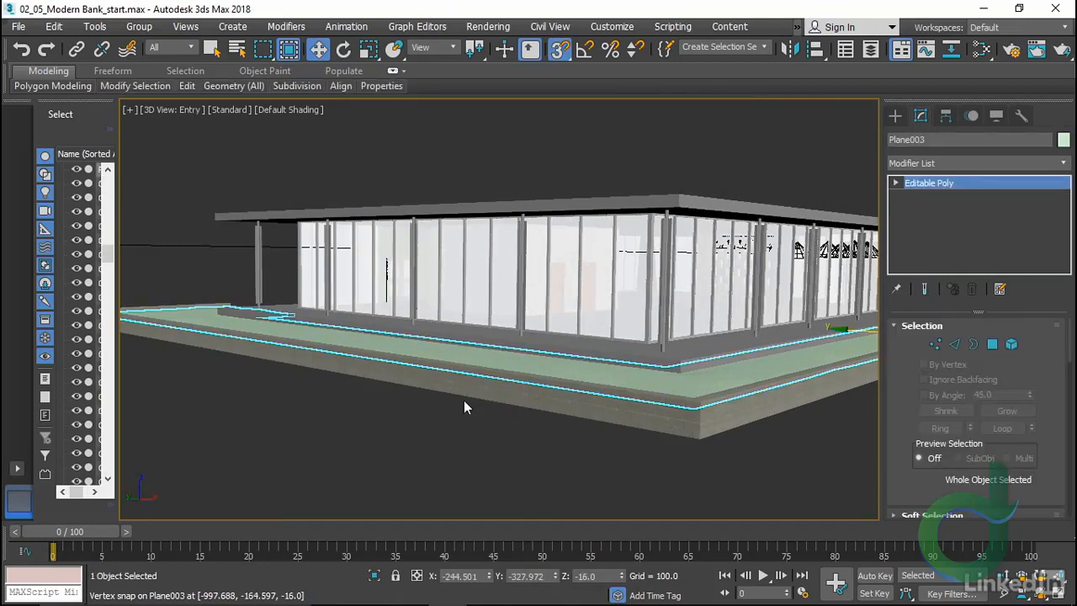
{"action": "left_click", "coordinate": [1063, 140]}
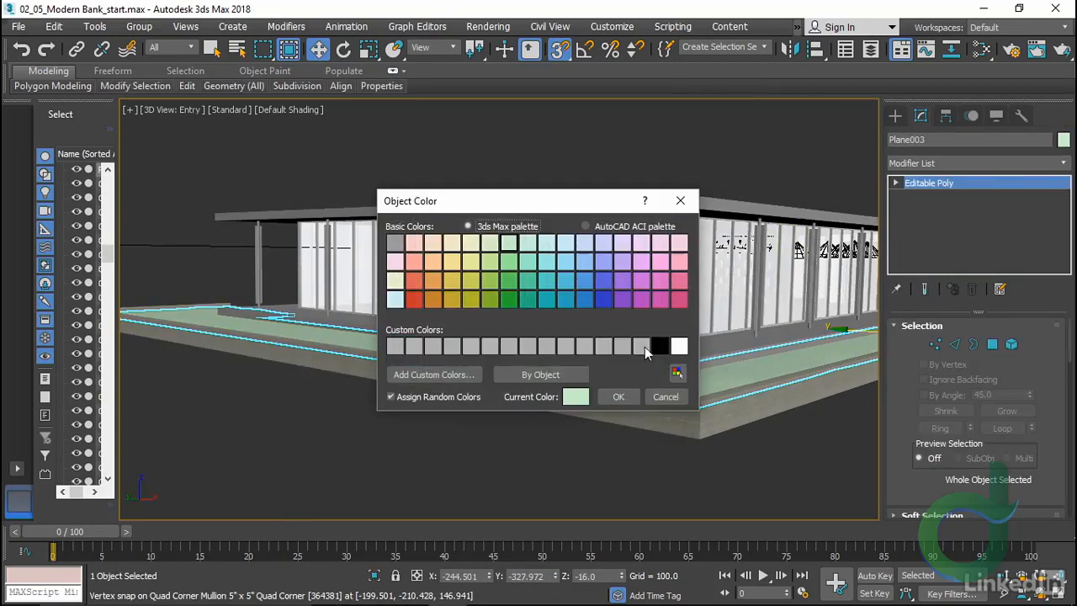
{"action": "left_click", "coordinate": [435, 301]}
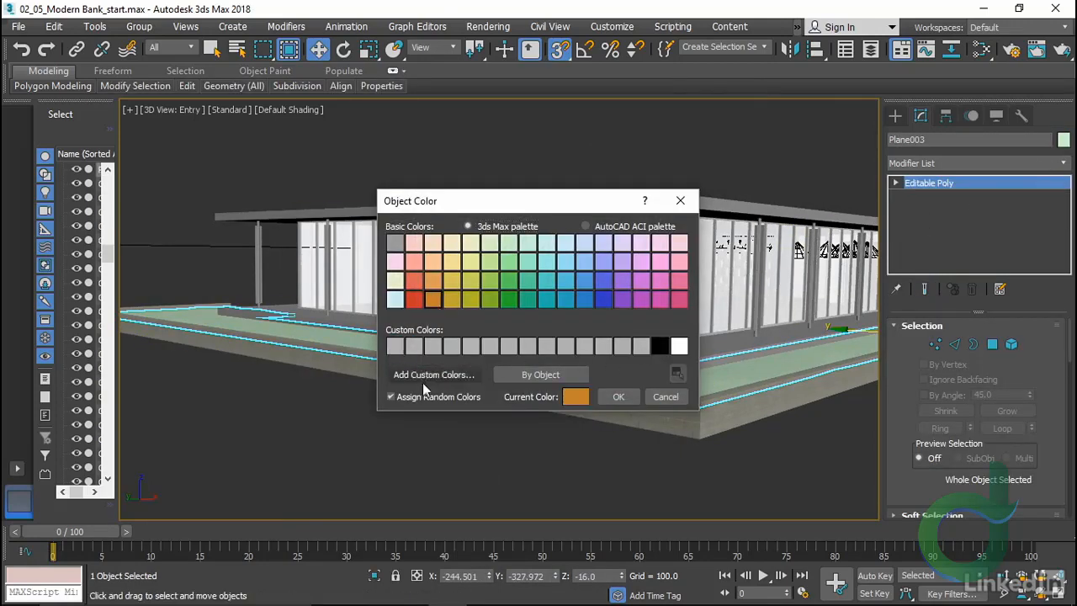
{"action": "left_click", "coordinate": [619, 396]}
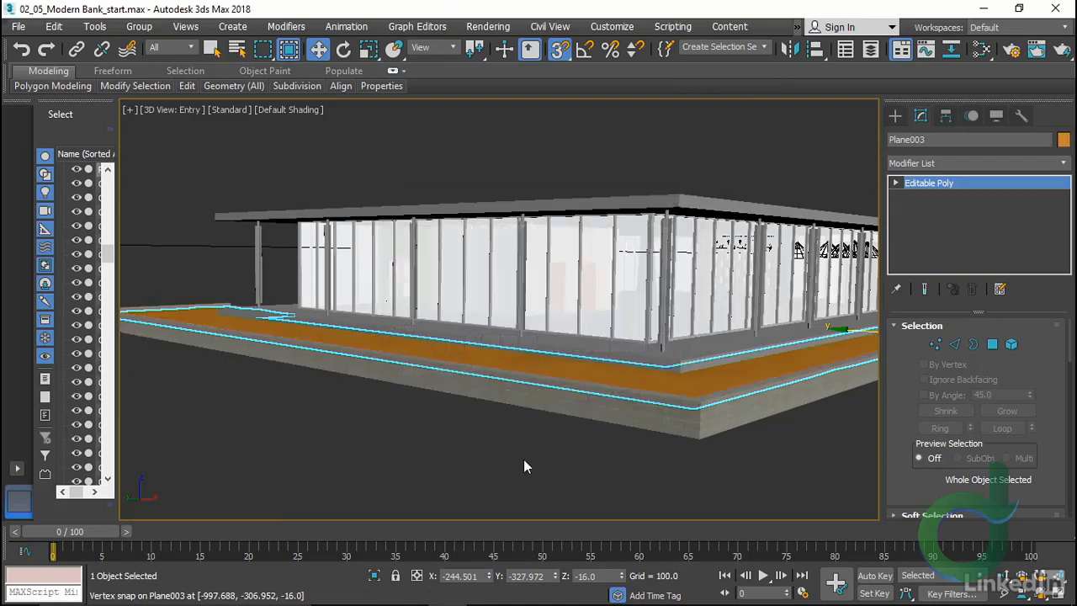
{"action": "left_click", "coordinate": [470, 471]}
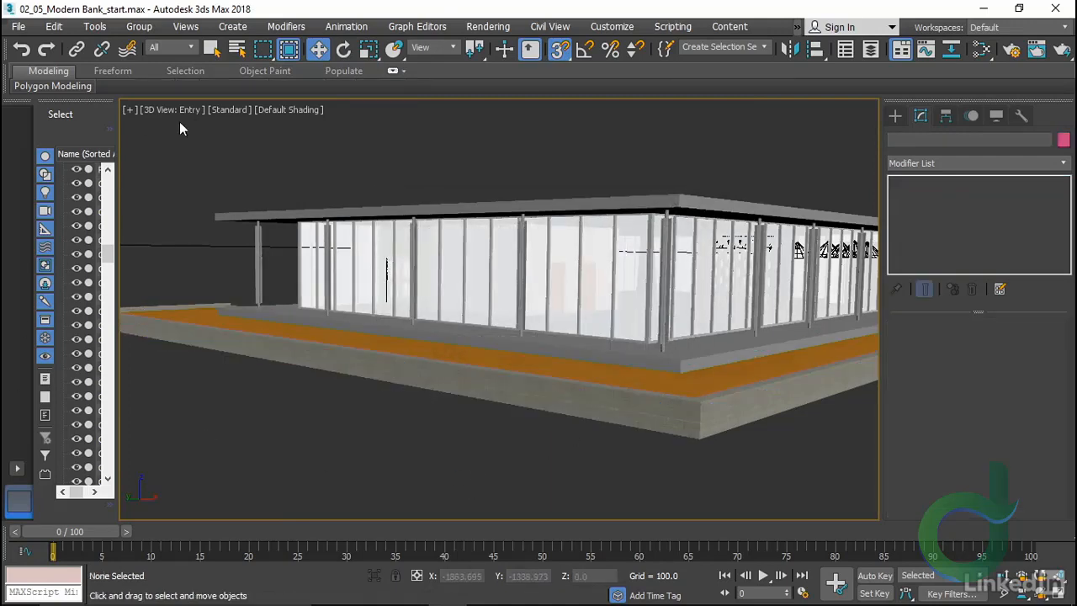
Turn on ambient occlusion in the Entry viewport and display realistic materials with maps
{"action": "left_click", "coordinate": [239, 110]}
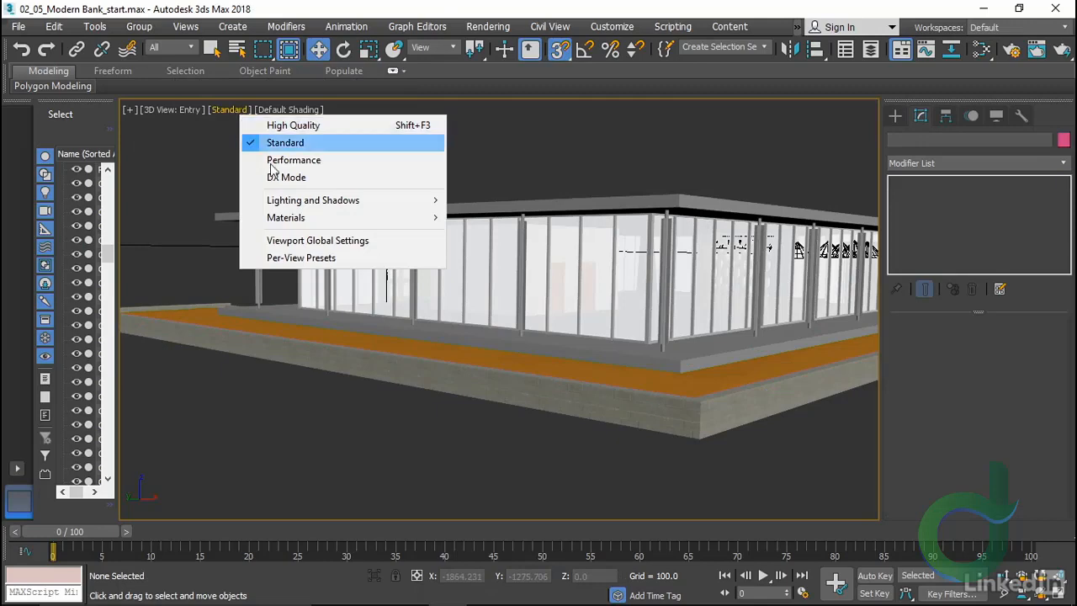
{"action": "mouse_move", "coordinate": [284, 202]}
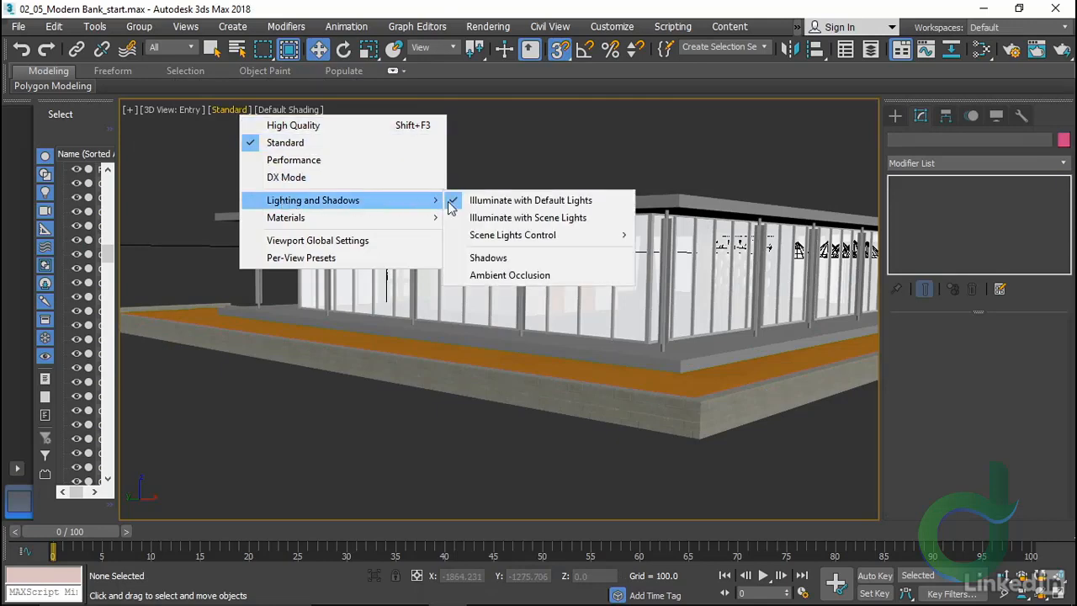
{"action": "left_click", "coordinate": [530, 275]}
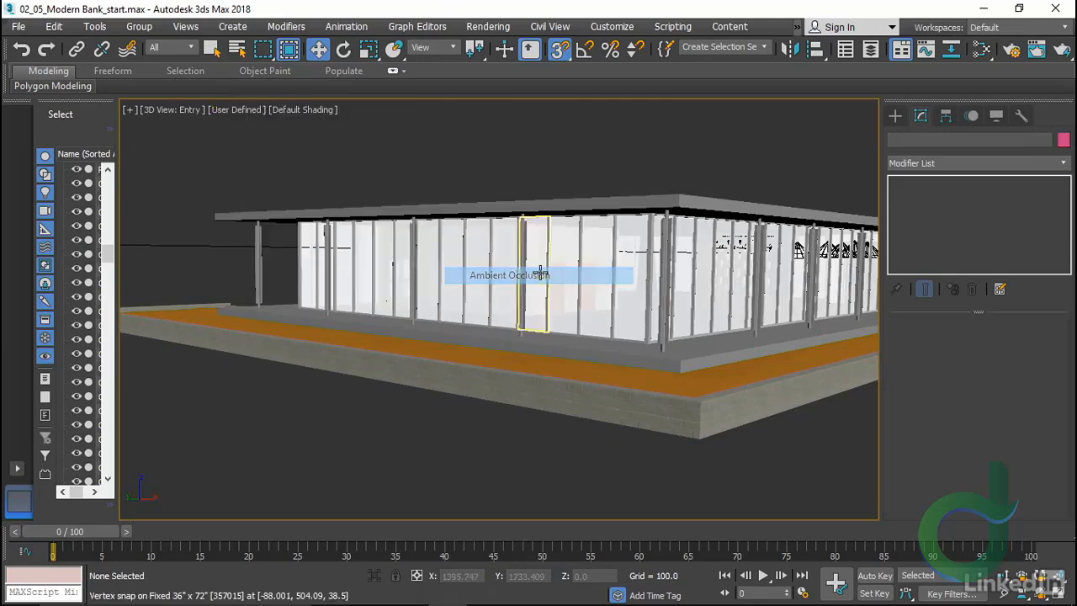
{"action": "left_click", "coordinate": [229, 107]}
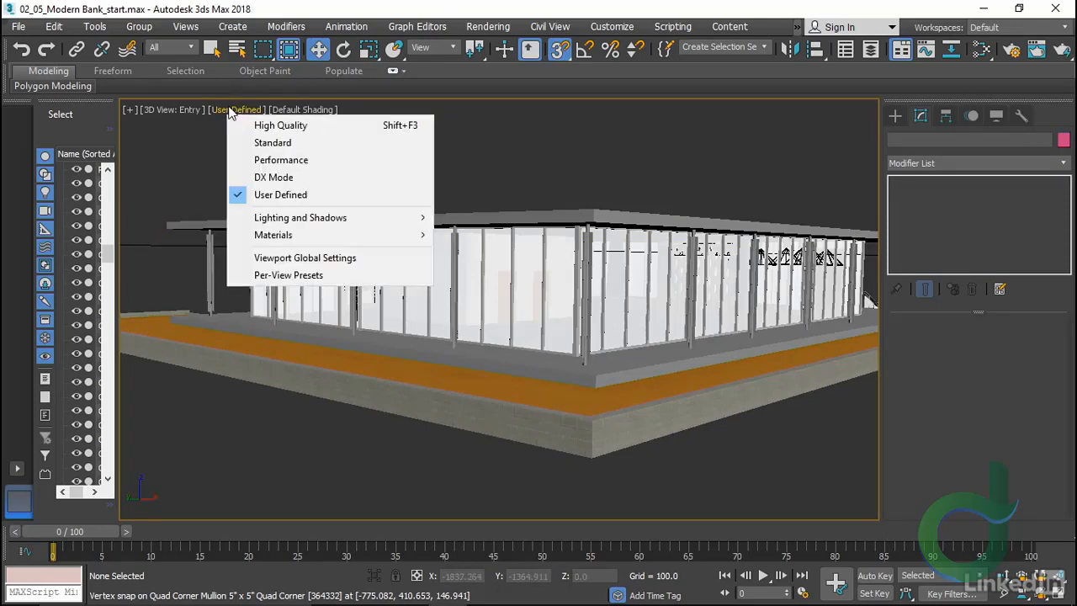
{"action": "mouse_move", "coordinate": [305, 238]}
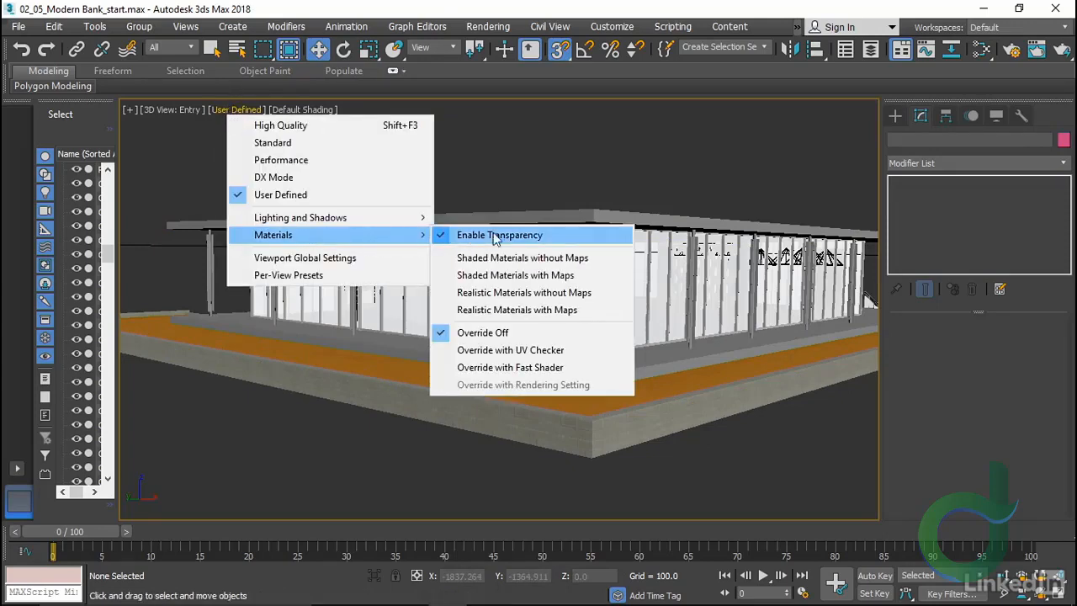
{"action": "left_click", "coordinate": [535, 308]}
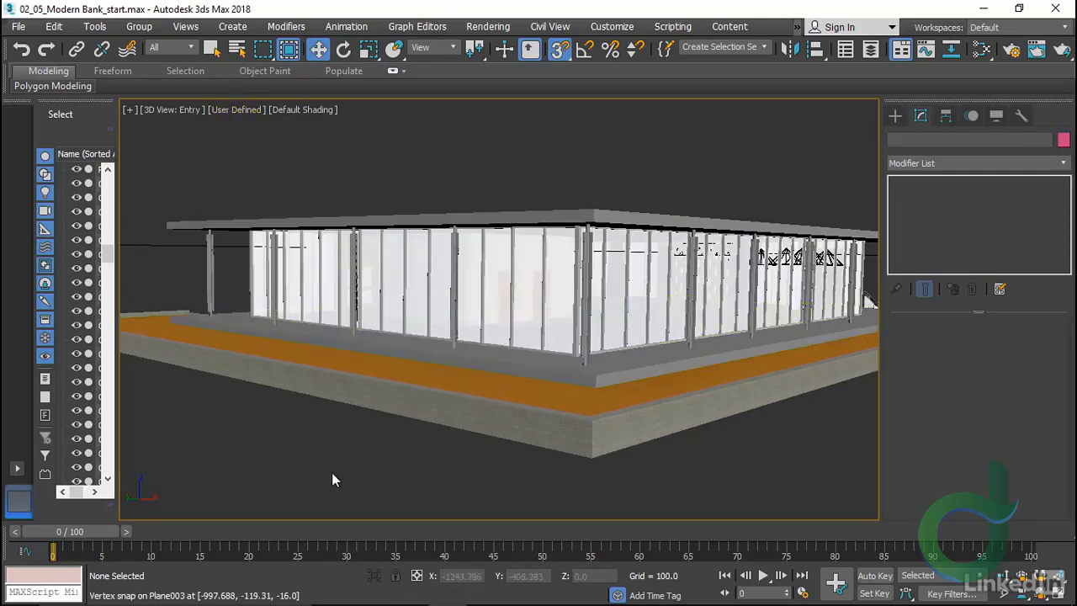
Try illuminating the Entry viewport with scene lights and switch back to default lights
{"action": "left_click", "coordinate": [239, 110]}
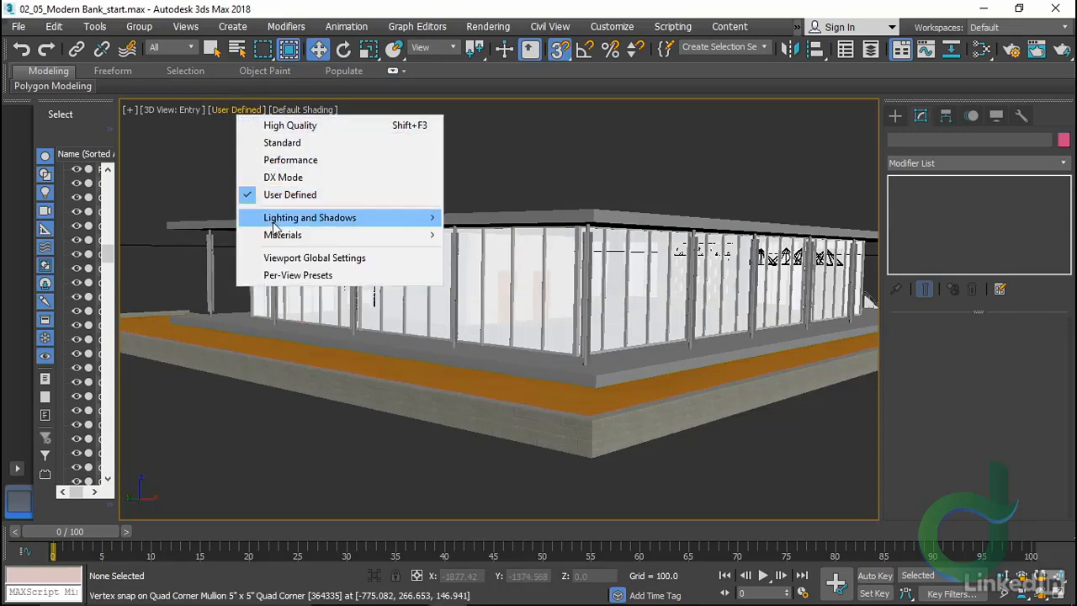
{"action": "mouse_move", "coordinate": [284, 221]}
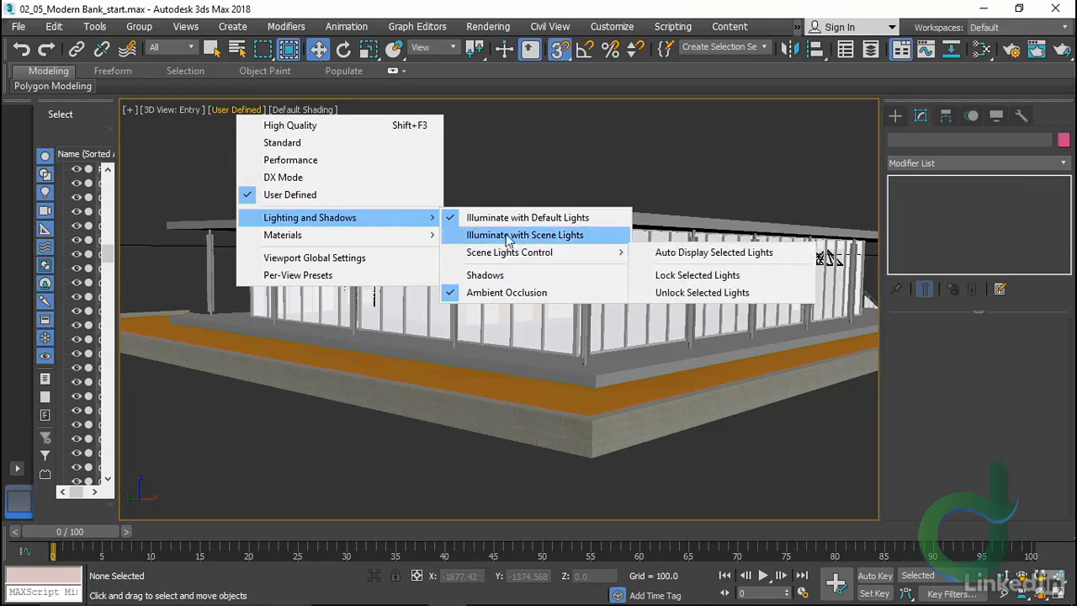
{"action": "left_click", "coordinate": [507, 237]}
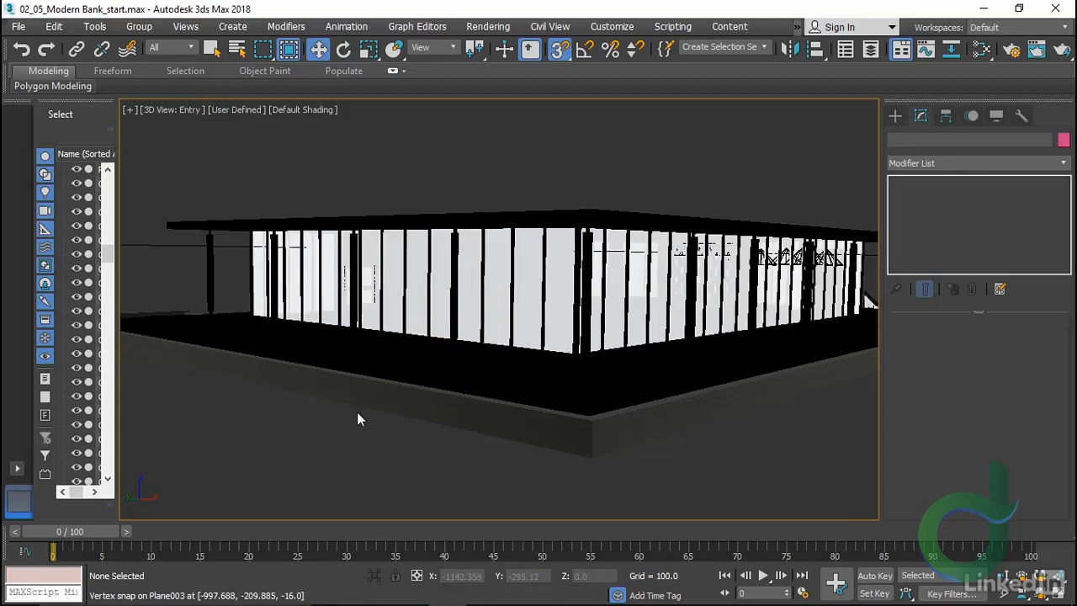
{"action": "left_click", "coordinate": [242, 110]}
{"action": "mouse_move", "coordinate": [320, 218]}
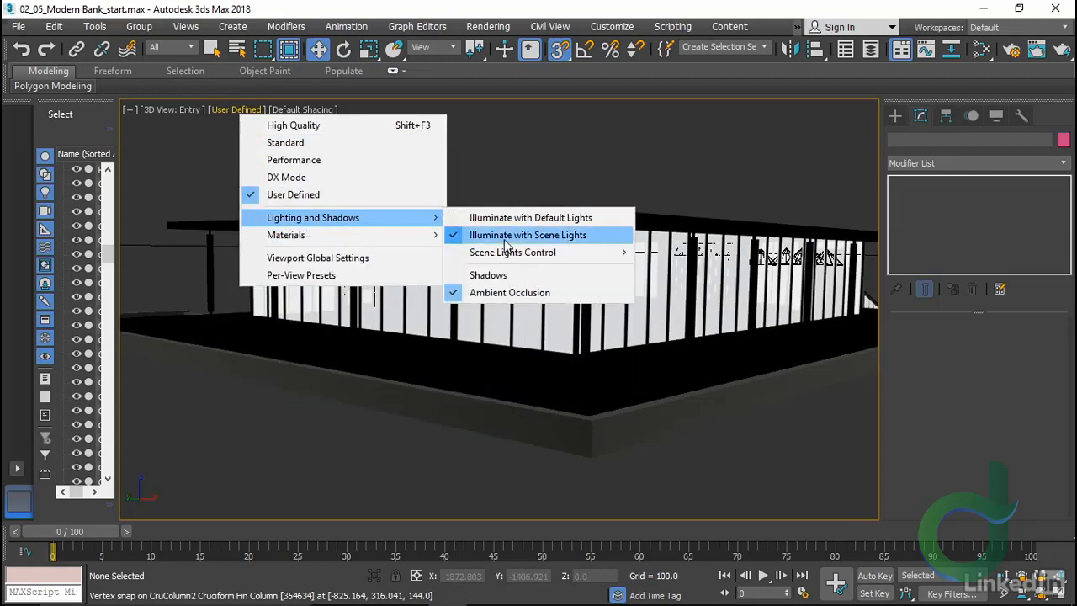
{"action": "left_click", "coordinate": [514, 222]}
Set the Entry viewport's material display to Realistic Materials with Maps
{"action": "left_click", "coordinate": [251, 112]}
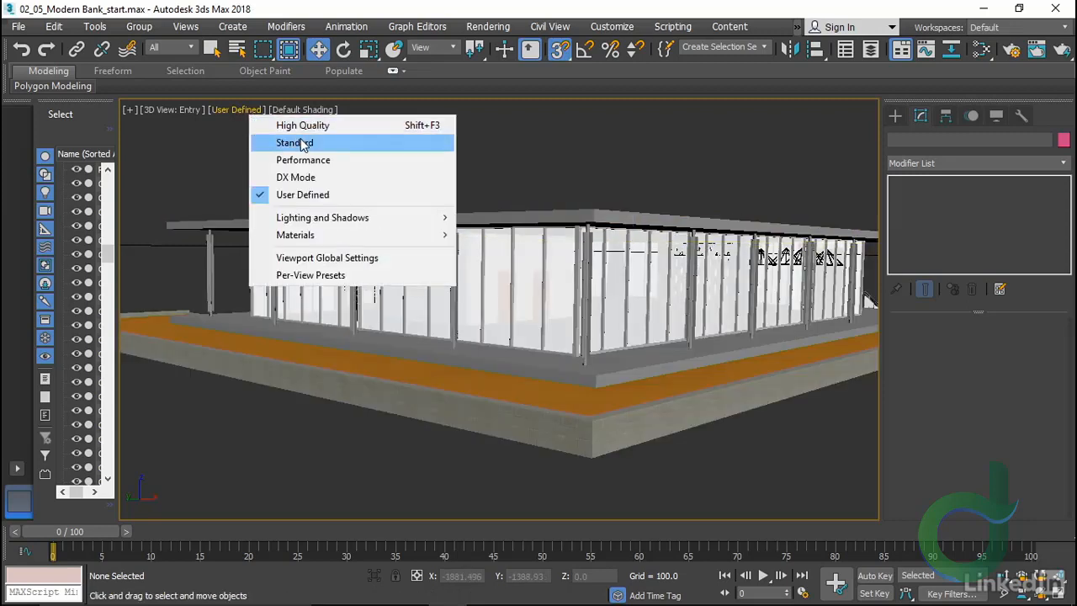
{"action": "mouse_move", "coordinate": [310, 237]}
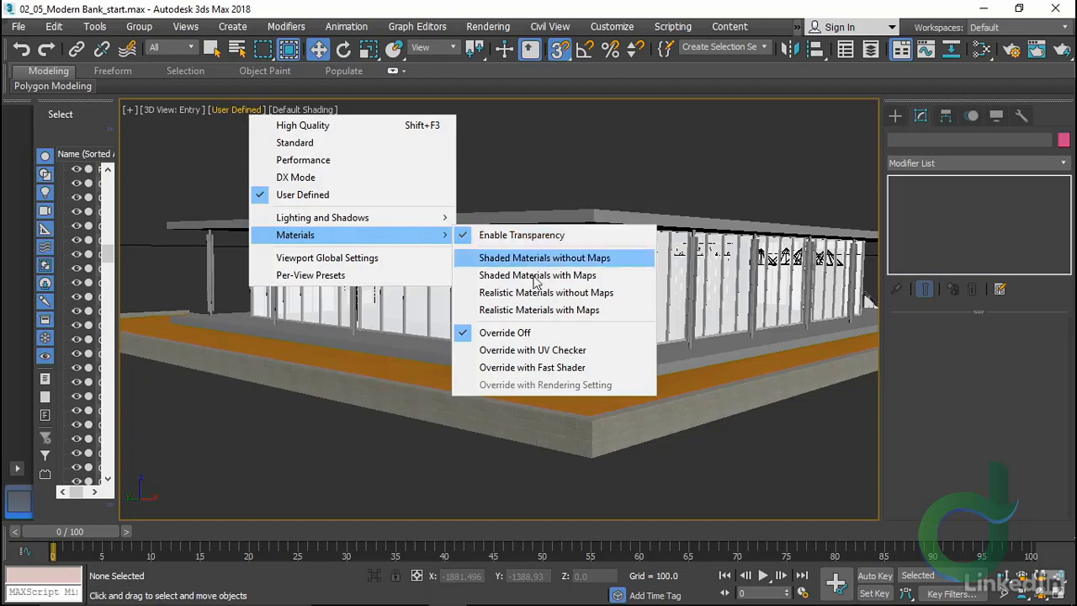
{"action": "left_click", "coordinate": [538, 310]}
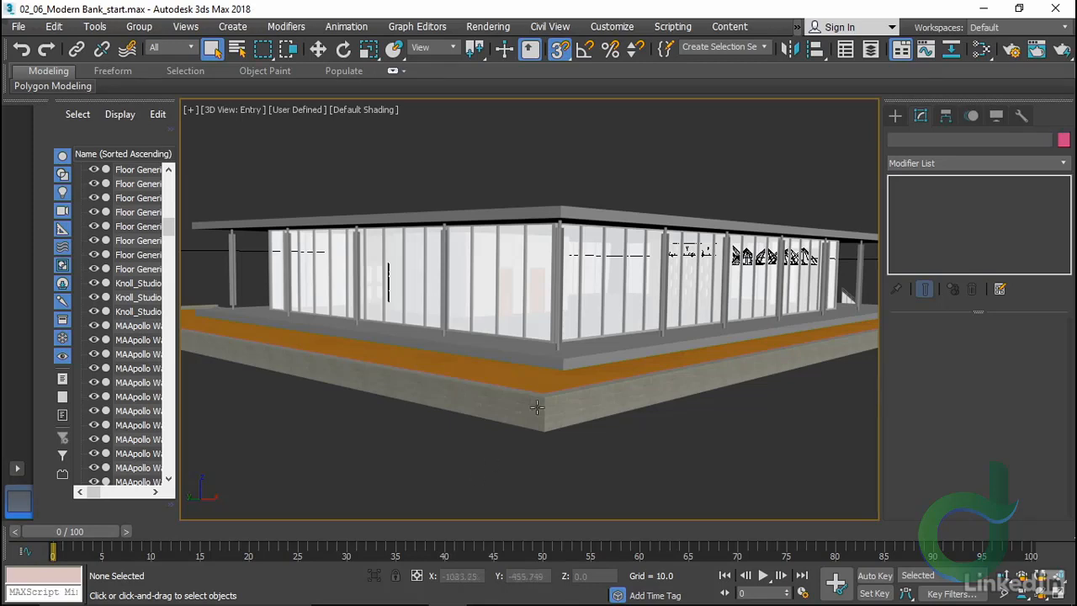
Hide everything except the 12" generic floor slab around the building, deselect it and frame it in the top view
{"action": "left_click", "coordinate": [696, 355]}
{"action": "right_click", "coordinate": [696, 355]}
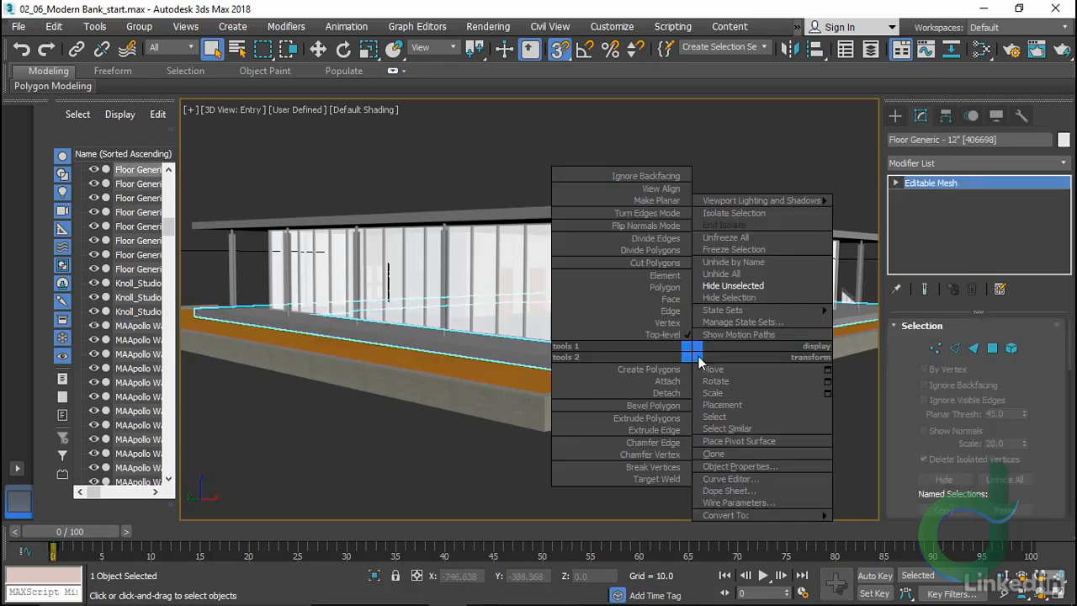
{"action": "left_click", "coordinate": [746, 287]}
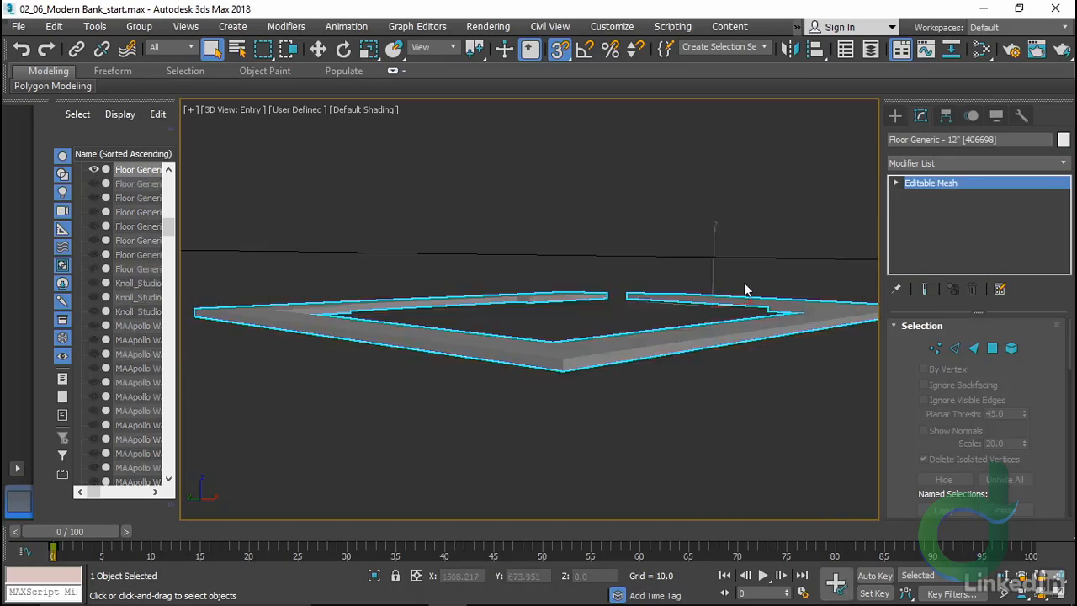
{"action": "left_click", "coordinate": [752, 439]}
{"action": "key", "text": "t"}
{"action": "key", "text": "z"}
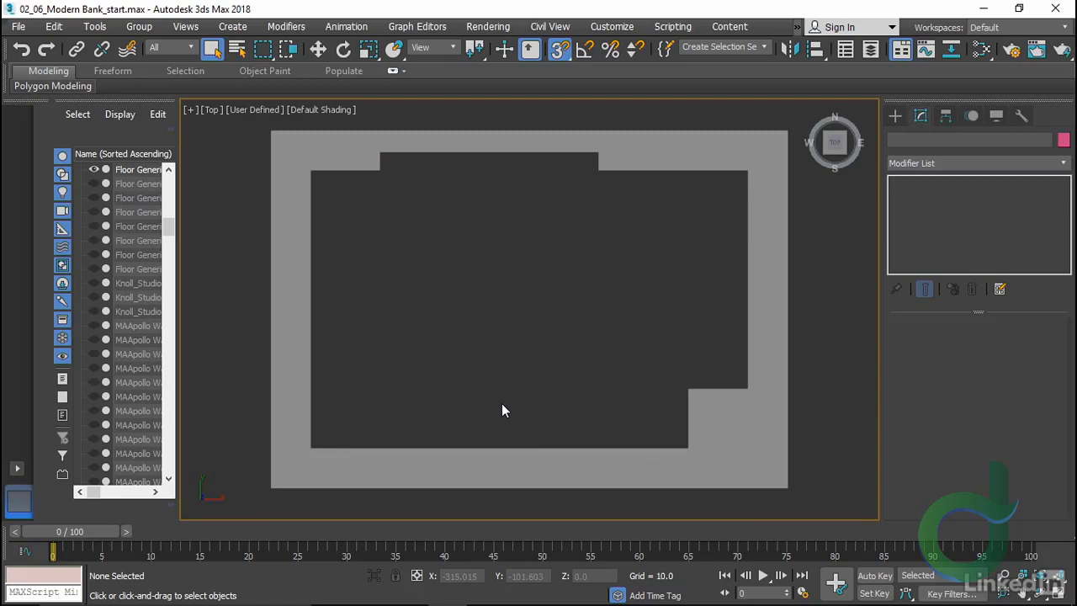
Frame a corner of the floor slab in perspective, convert the slab to an editable poly and deselect it
{"action": "key", "text": "p"}
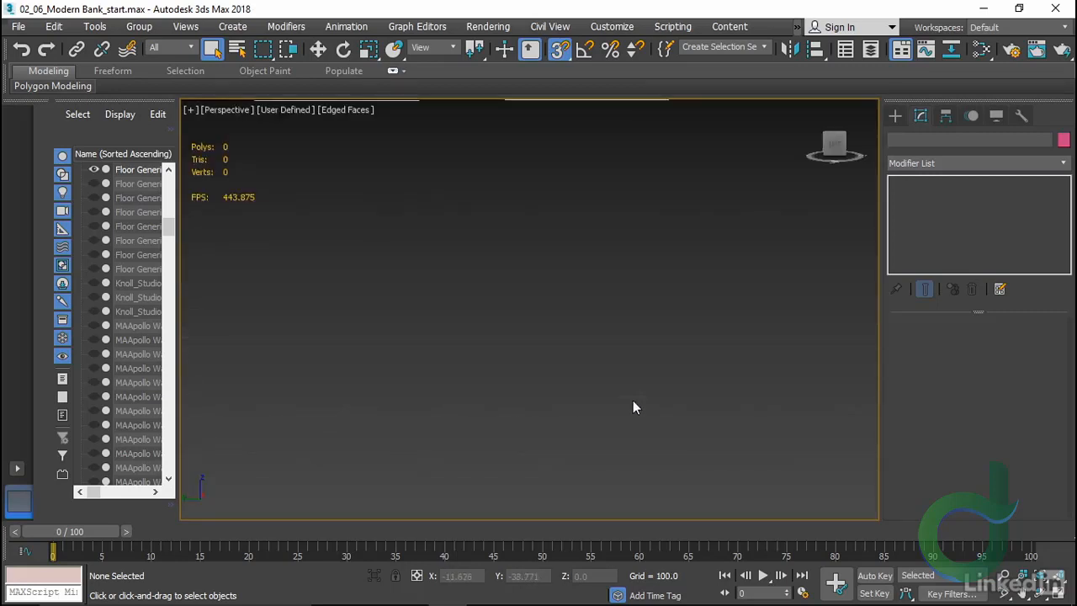
{"action": "key", "text": "z"}
{"action": "middle_click_drag", "start_coordinate": [629, 403], "coordinate": [512, 322], "text": "alt"}
{"action": "scroll", "coordinate": [514, 326], "scroll_direction": "up", "scroll_amount": 5}
{"action": "middle_click_drag", "start_coordinate": [522, 363], "coordinate": [591, 366], "text": "alt"}
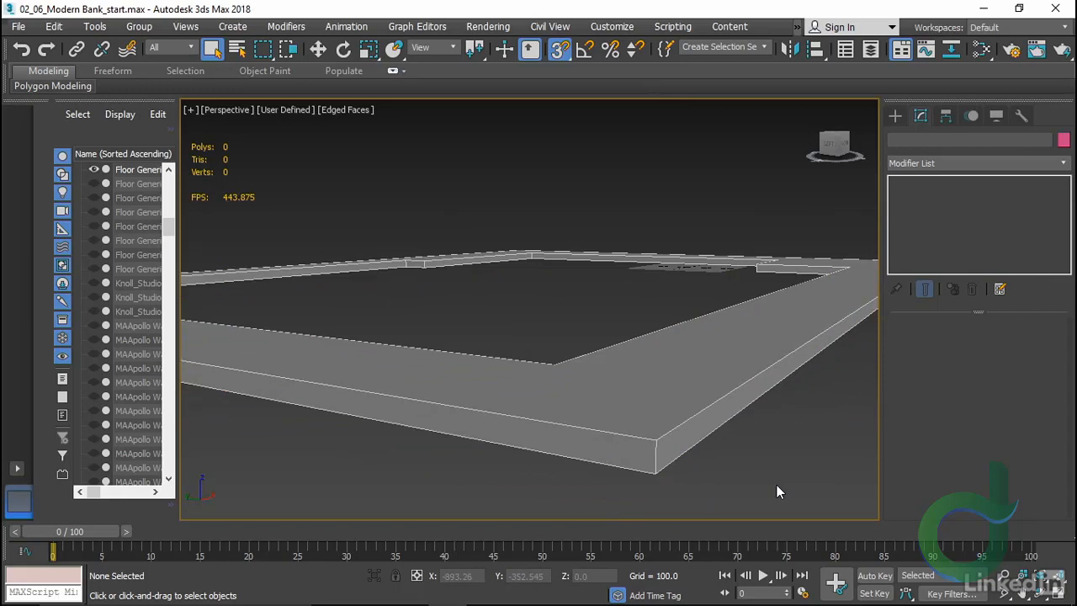
{"action": "left_click", "coordinate": [690, 375]}
{"action": "right_click", "coordinate": [587, 289]}
{"action": "mouse_move", "coordinate": [635, 448]}
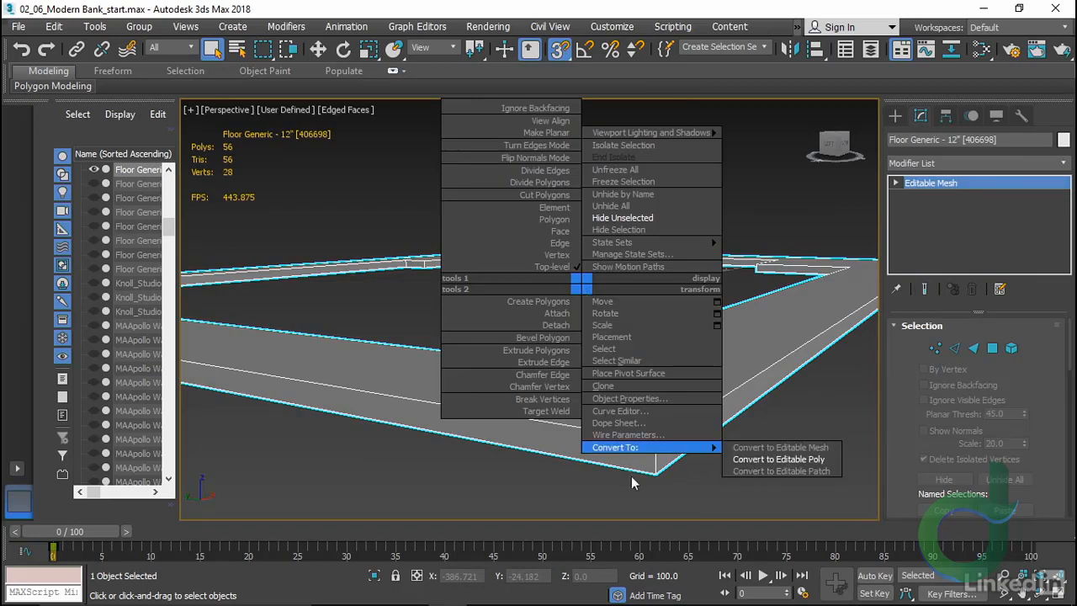
{"action": "left_click", "coordinate": [760, 459]}
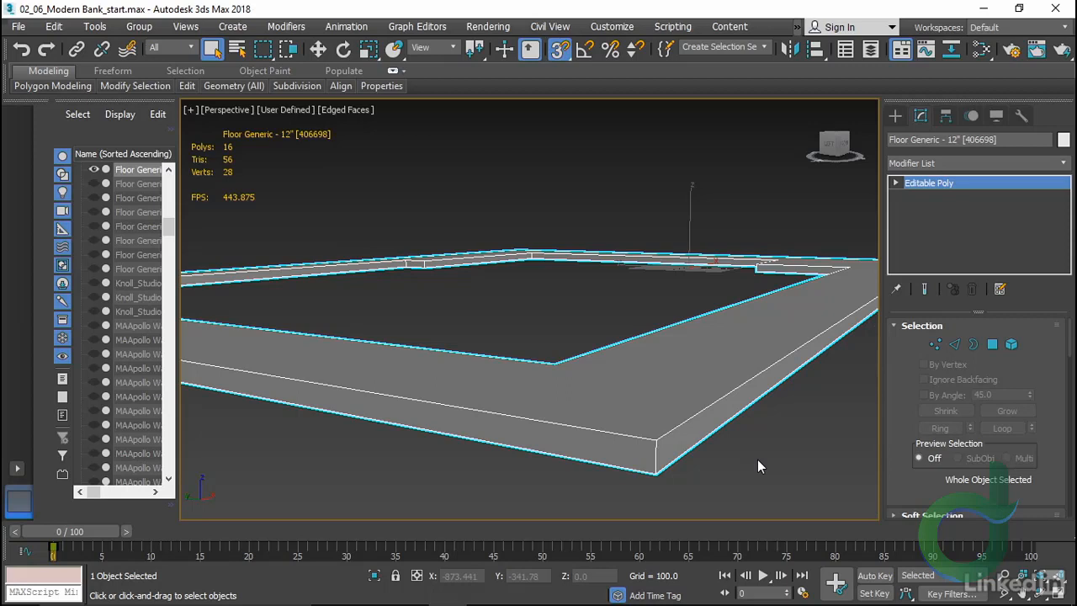
{"action": "left_click", "coordinate": [758, 461]}
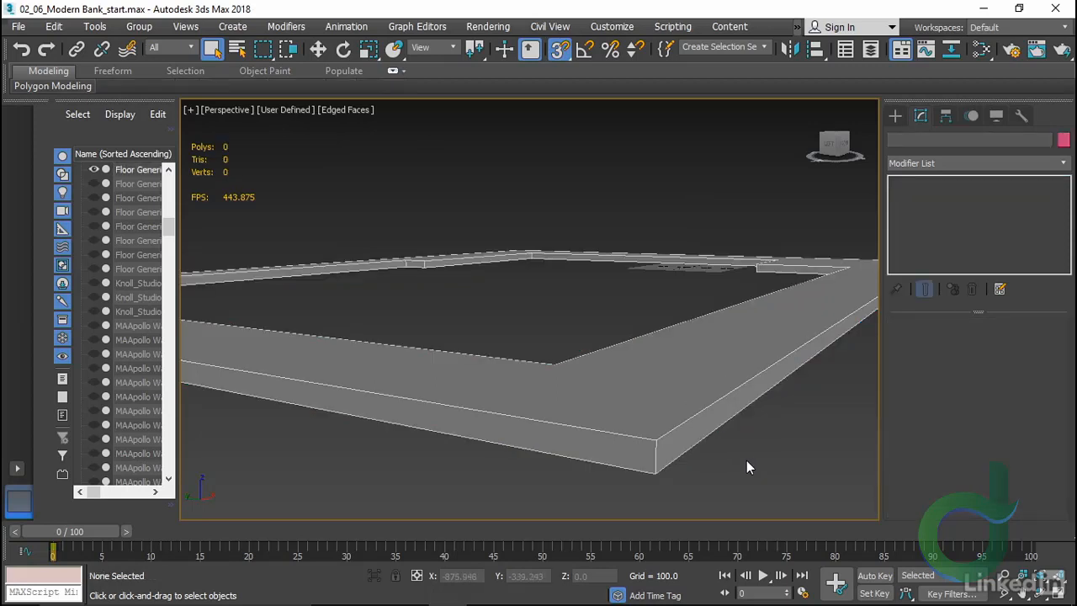
Select the floor slab's 12 outer perimeter edges: the upper and lower edges on all four sides and the vertical corners
{"action": "left_click", "coordinate": [699, 439]}
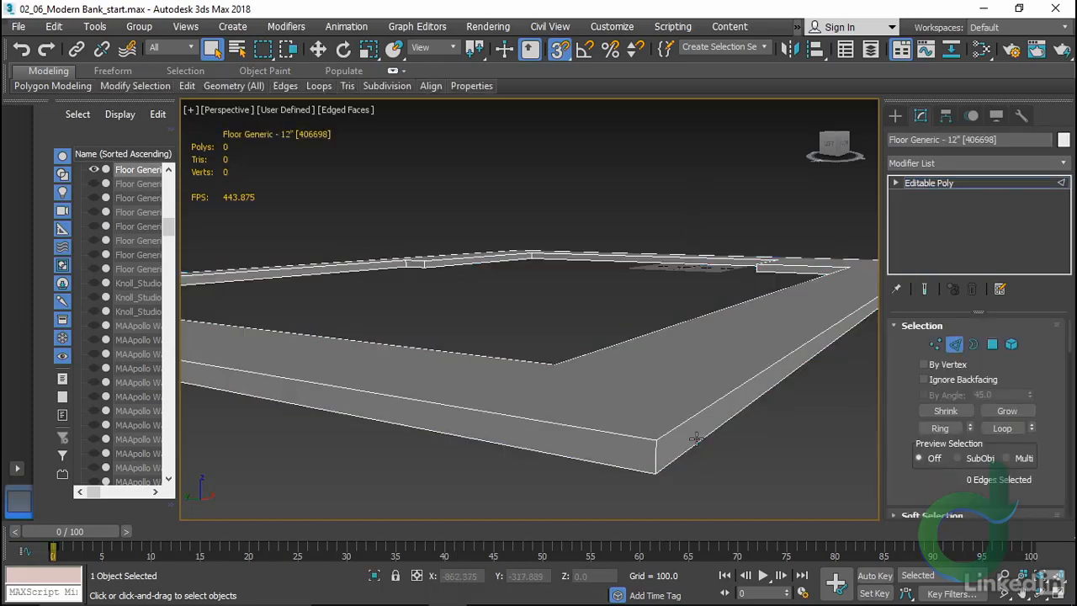
{"action": "left_click", "coordinate": [691, 417]}
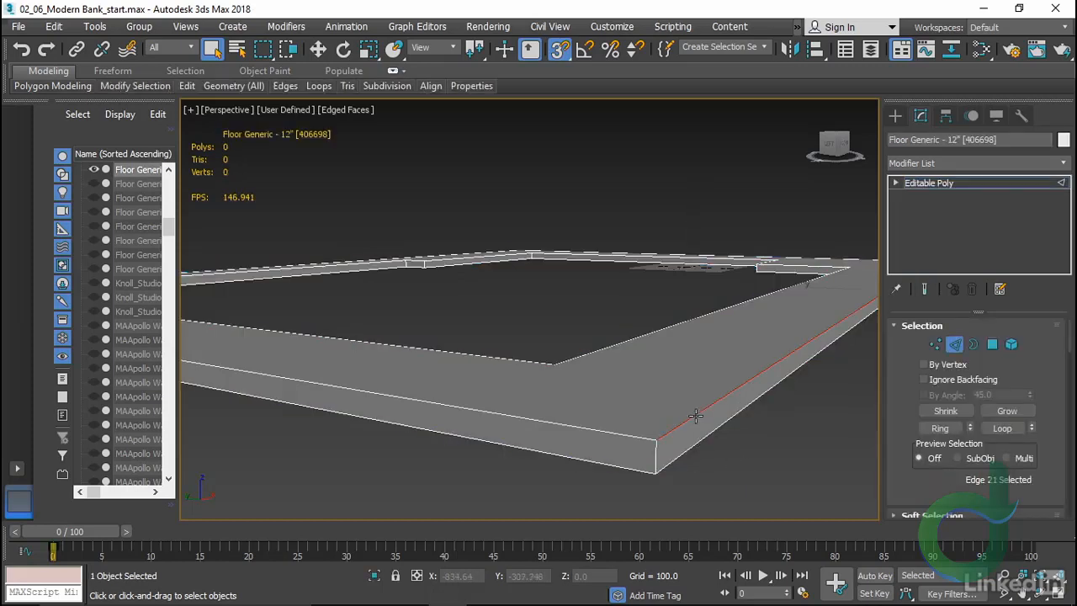
{"action": "left_click", "coordinate": [642, 439], "text": "ctrl"}
{"action": "left_click", "coordinate": [656, 456], "text": "ctrl"}
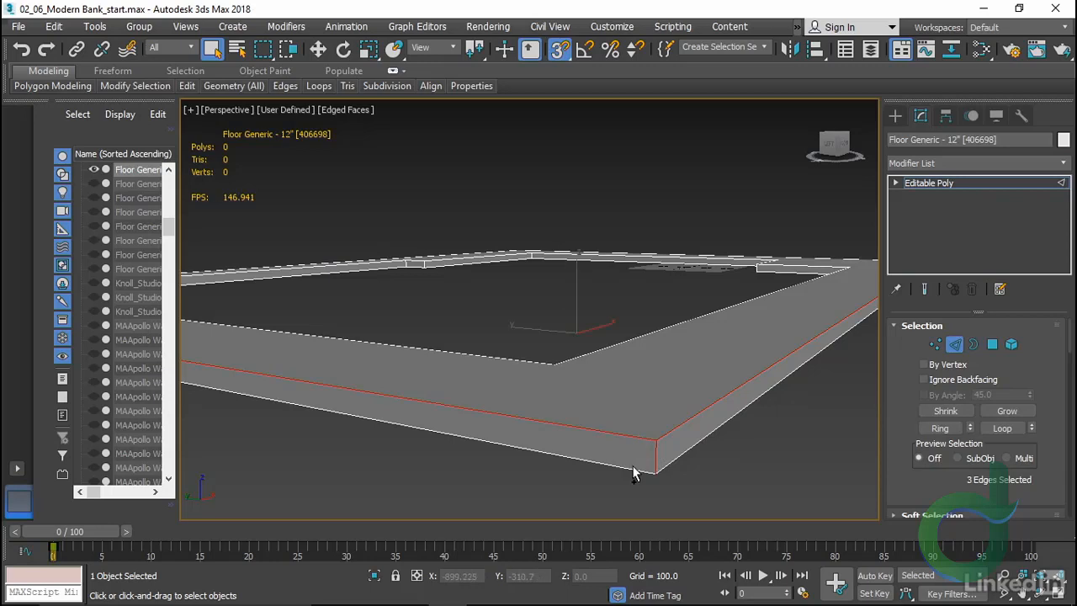
{"action": "left_click", "coordinate": [629, 468], "text": "ctrl"}
{"action": "left_click", "coordinate": [677, 457], "text": "ctrl"}
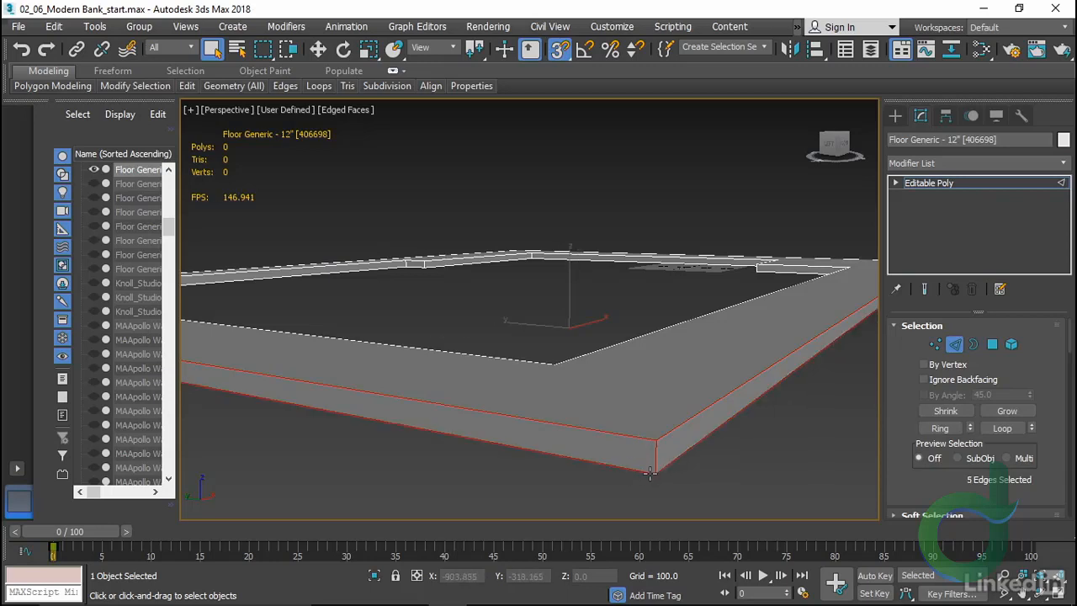
{"action": "middle_click_drag", "start_coordinate": [396, 437], "coordinate": [540, 410], "text": "alt"}
{"action": "left_click", "coordinate": [593, 367], "text": "ctrl"}
{"action": "middle_click_drag", "start_coordinate": [493, 441], "coordinate": [524, 336], "text": "alt"}
{"action": "middle_click_drag", "start_coordinate": [524, 337], "coordinate": [559, 343]}
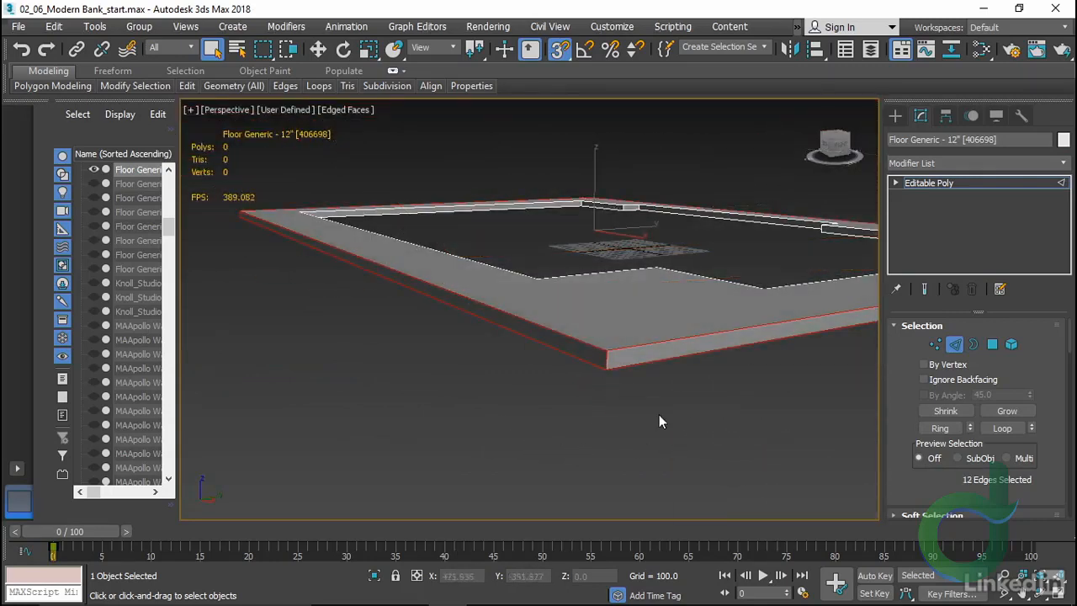
Chamfer the selected slab edges by 0.1 with smoothing turned off, and clear the edge selection
{"action": "right_click", "coordinate": [725, 355]}
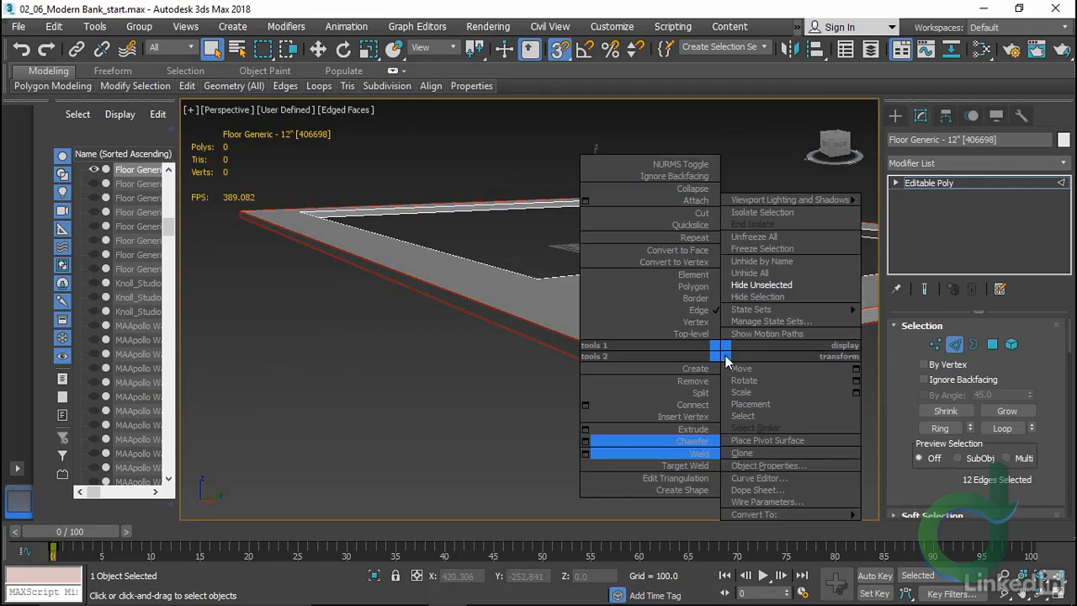
{"action": "left_click", "coordinate": [584, 440]}
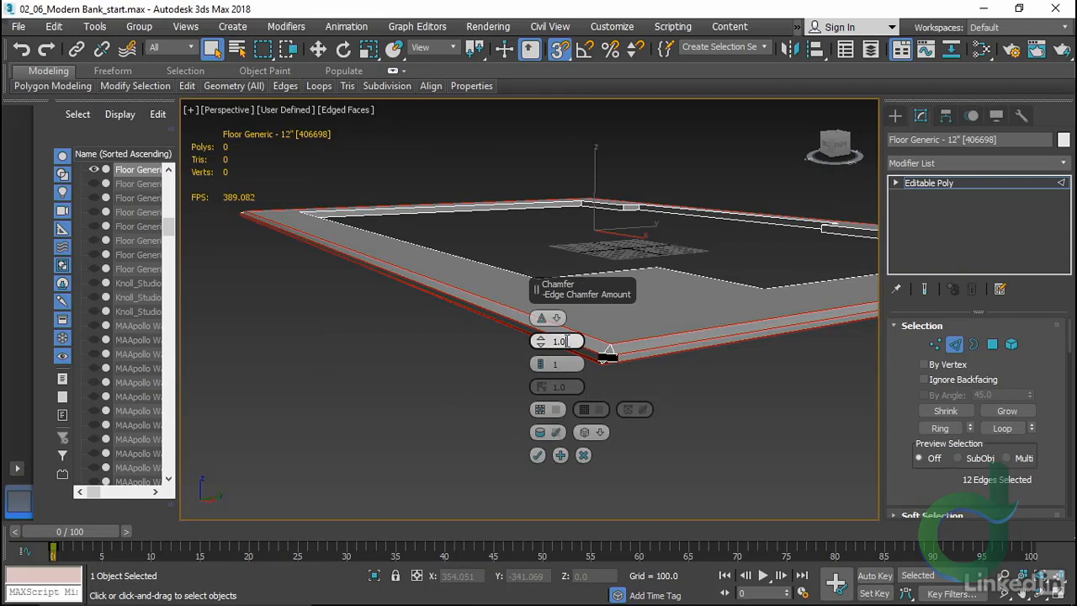
{"action": "double_click", "coordinate": [567, 340]}
{"action": "type", "text": "1"}
{"action": "key", "text": "Return"}
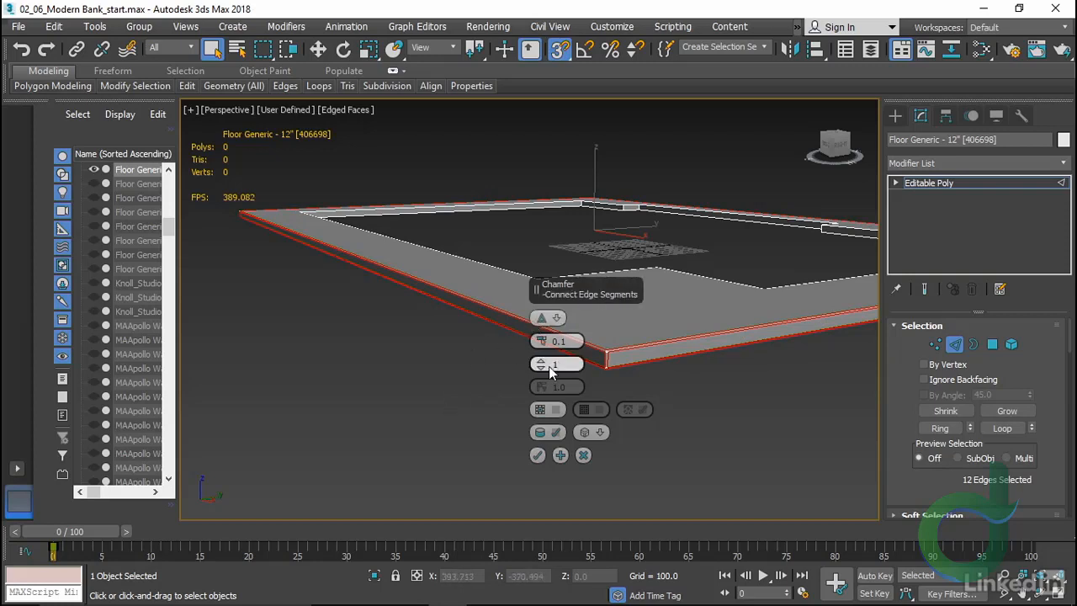
{"action": "left_click", "coordinate": [548, 432]}
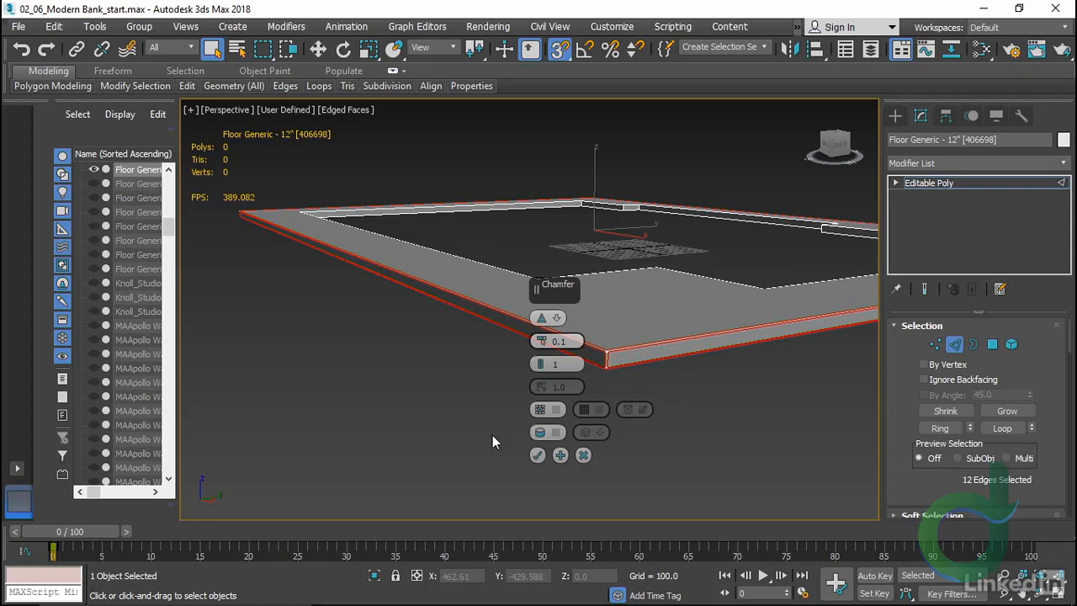
{"action": "left_click", "coordinate": [537, 457]}
{"action": "left_click", "coordinate": [552, 416]}
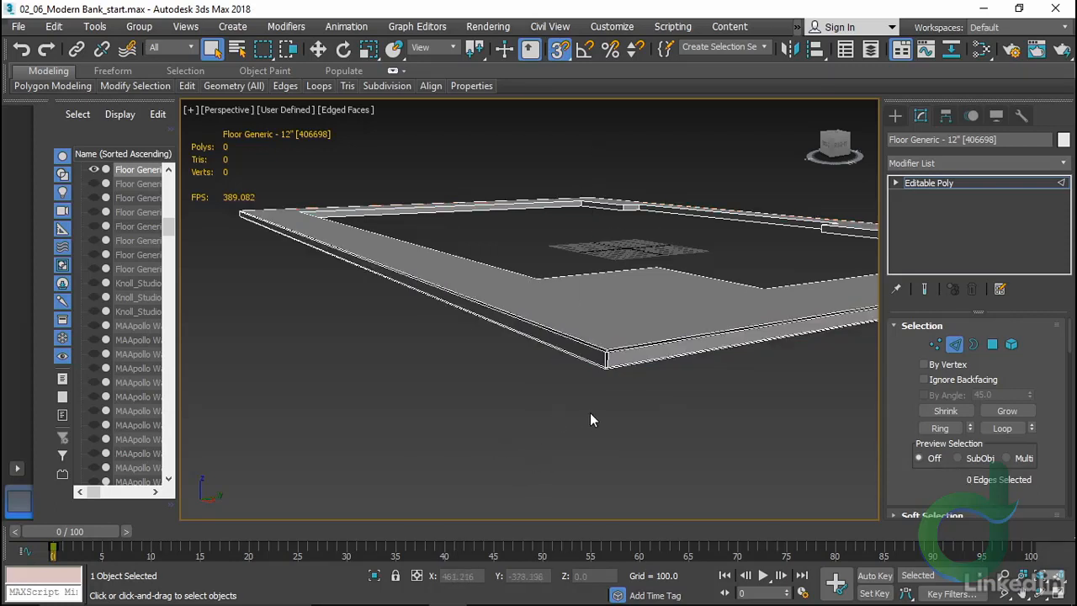
Flip the normals of the narrow chamfer polygon along one upper outer edge of the floor slab and deselect it
{"action": "scroll", "coordinate": [565, 460], "scroll_direction": "up", "scroll_amount": 5}
{"action": "scroll", "coordinate": [404, 402], "scroll_direction": "down", "scroll_amount": 10}
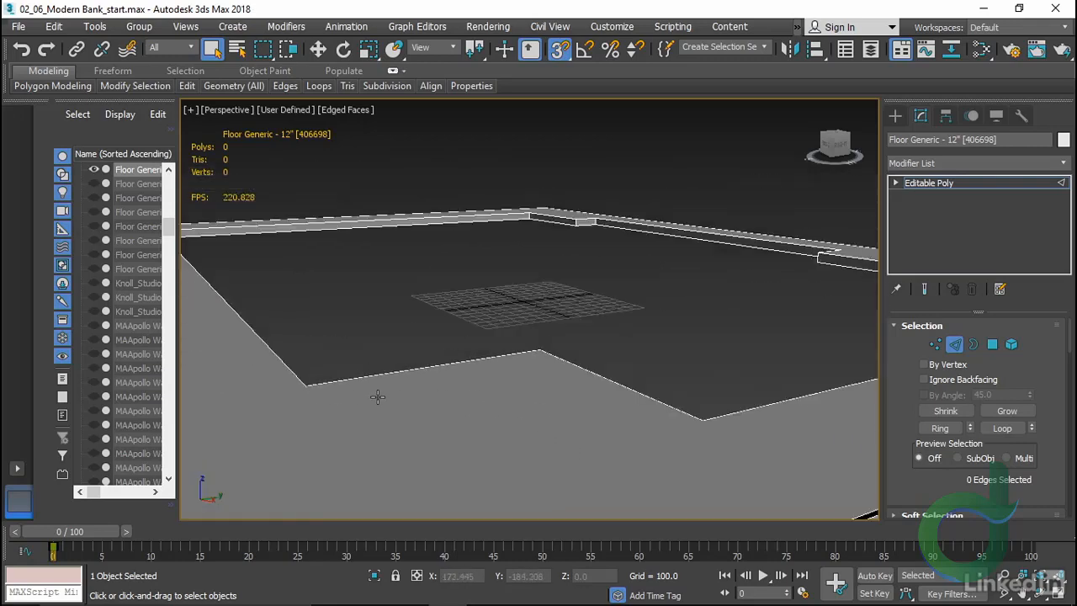
{"action": "scroll", "coordinate": [444, 409], "scroll_direction": "up", "scroll_amount": 6}
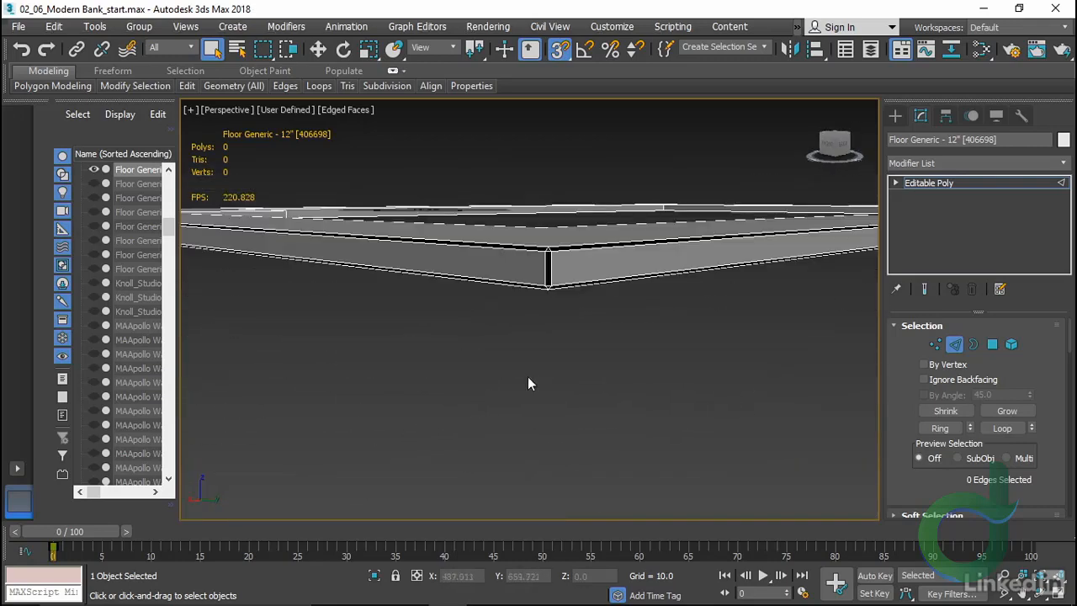
{"action": "scroll", "coordinate": [553, 401], "scroll_direction": "up", "scroll_amount": 4}
{"action": "left_click", "coordinate": [551, 432]}
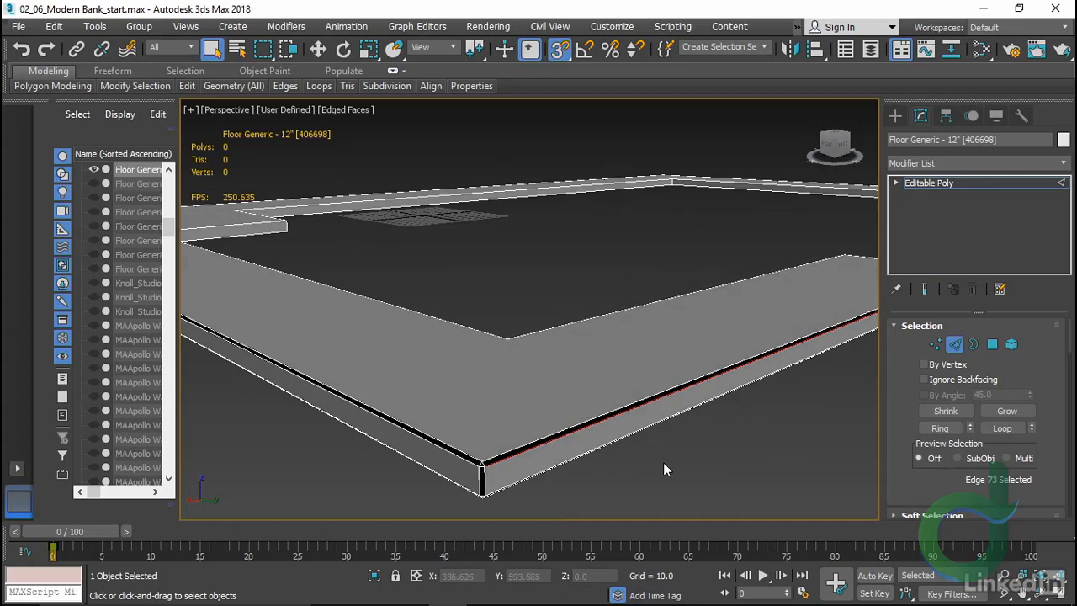
{"action": "left_click", "coordinate": [993, 345]}
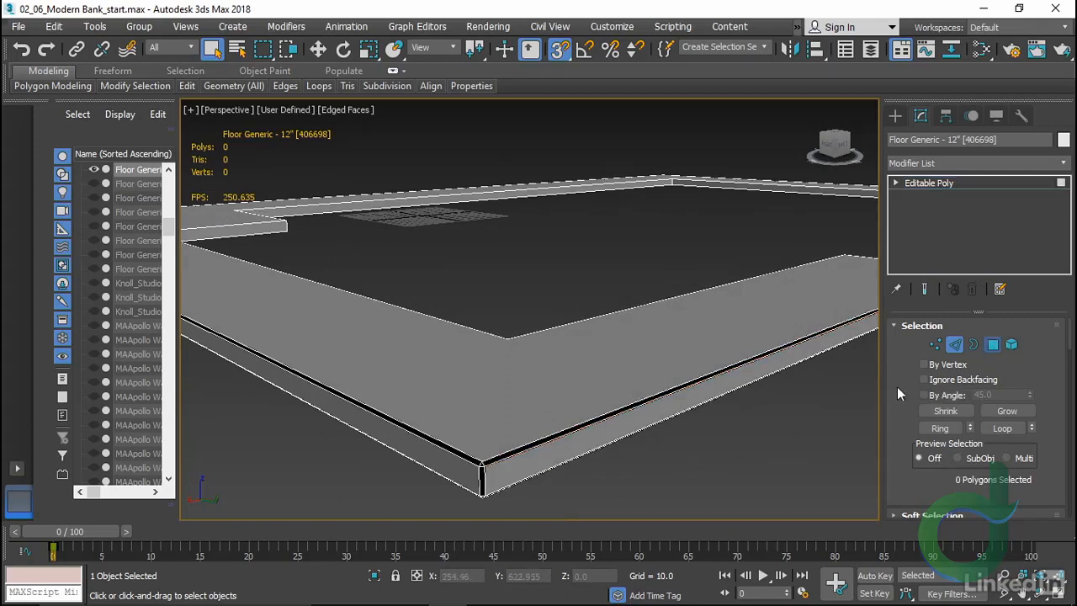
{"action": "left_click", "coordinate": [512, 454]}
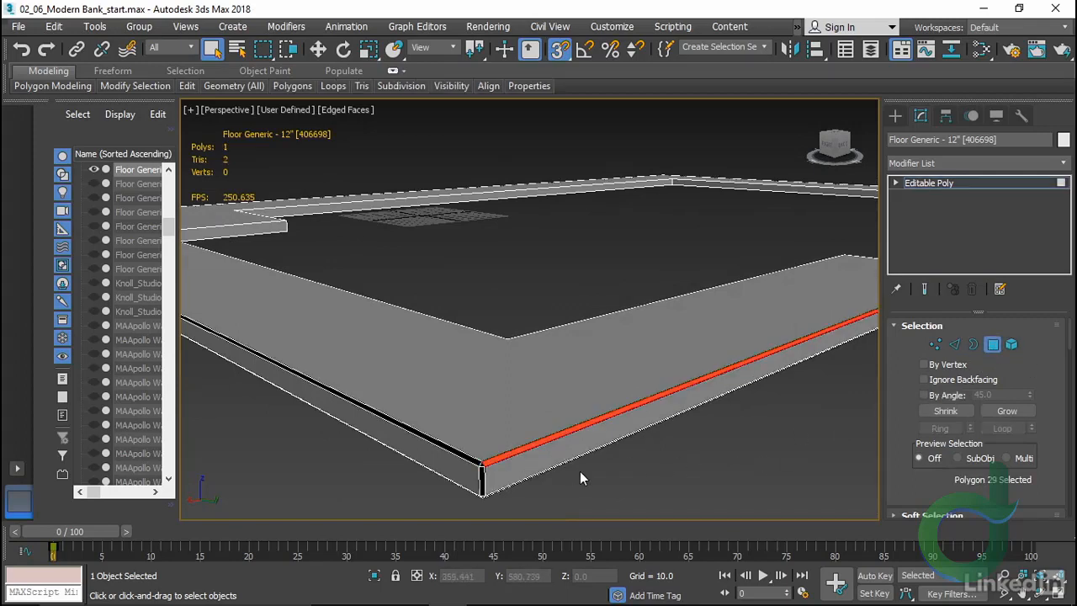
{"action": "left_click", "coordinate": [619, 472]}
{"action": "key", "text": "ctrl+z"}
{"action": "right_click", "coordinate": [633, 347]}
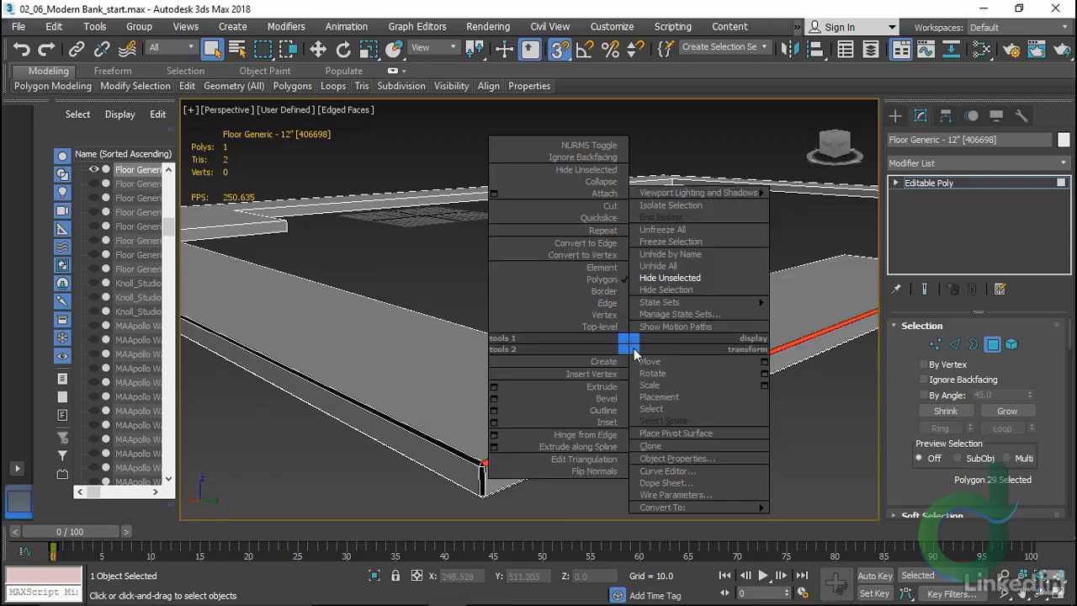
{"action": "left_click", "coordinate": [584, 462]}
{"action": "left_click", "coordinate": [686, 472]}
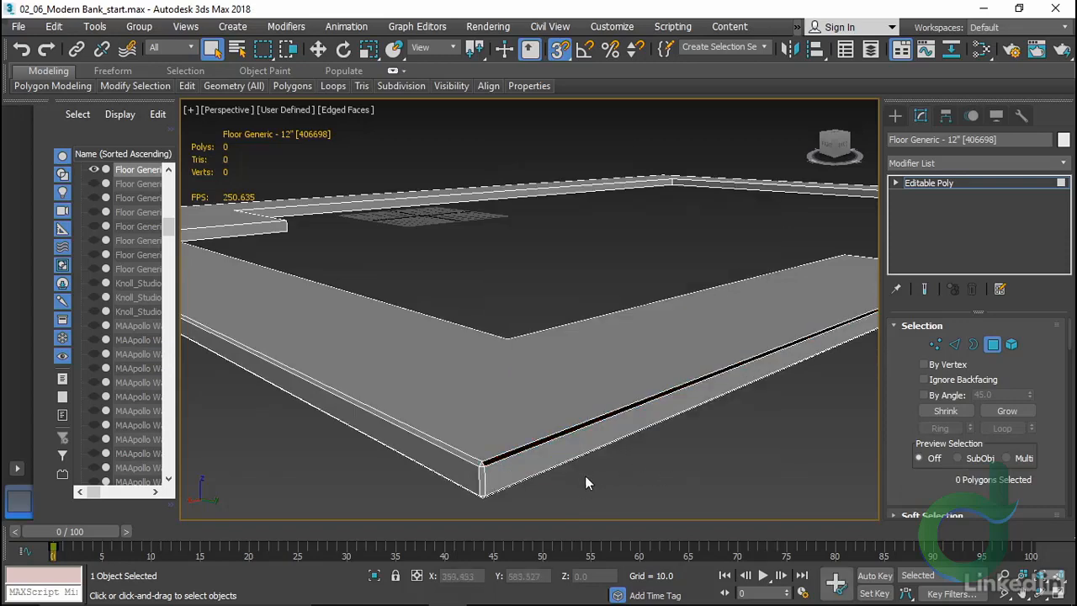
Flip the same chamfer polygon's normals back, deselect it and check the slab's chamfers from another corner
{"action": "left_click", "coordinate": [538, 441]}
{"action": "right_click", "coordinate": [541, 441]}
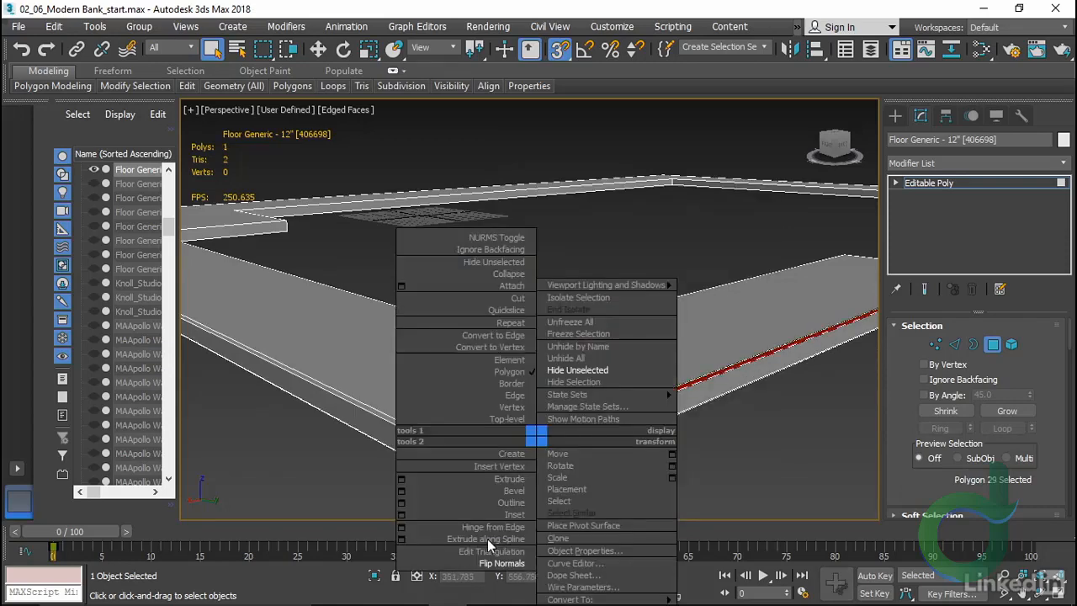
{"action": "left_click", "coordinate": [493, 563]}
{"action": "left_click", "coordinate": [690, 482]}
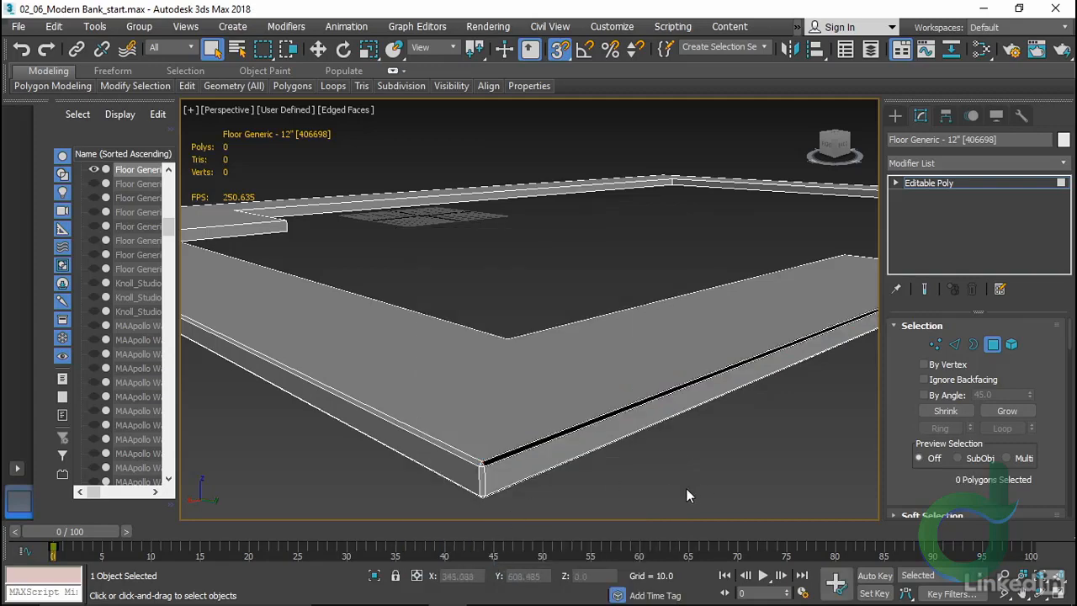
{"action": "middle_click_drag", "start_coordinate": [629, 490], "coordinate": [649, 484], "text": "alt"}
{"action": "middle_click_drag", "start_coordinate": [710, 451], "coordinate": [492, 452], "text": "alt"}
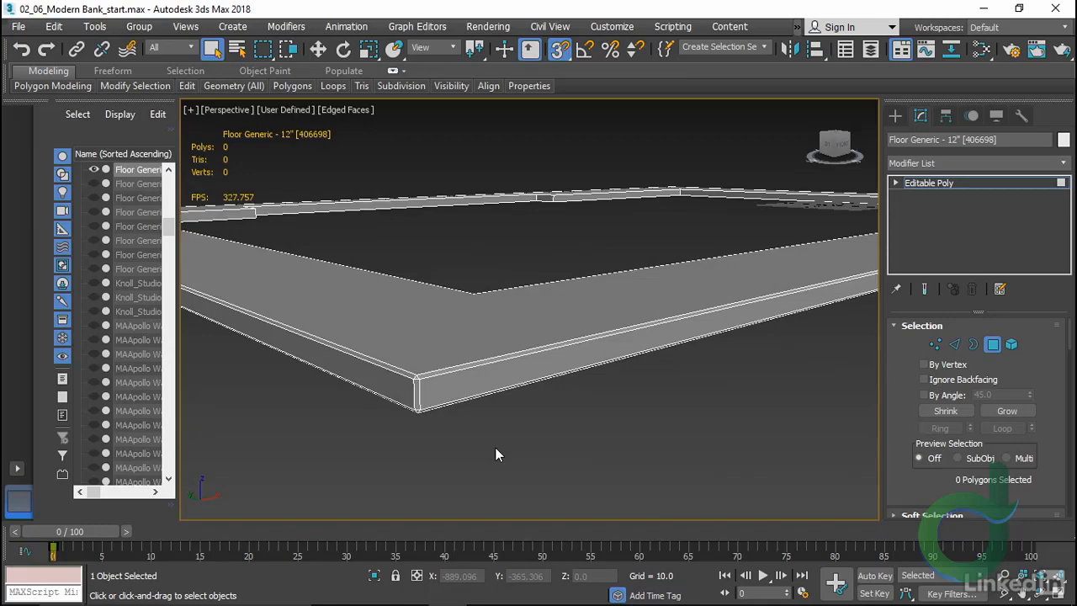
Measure the slab's thickness in the front view by snapping a trial plane from its upper to its lower edge, and discard the plane
{"action": "key", "text": "f"}
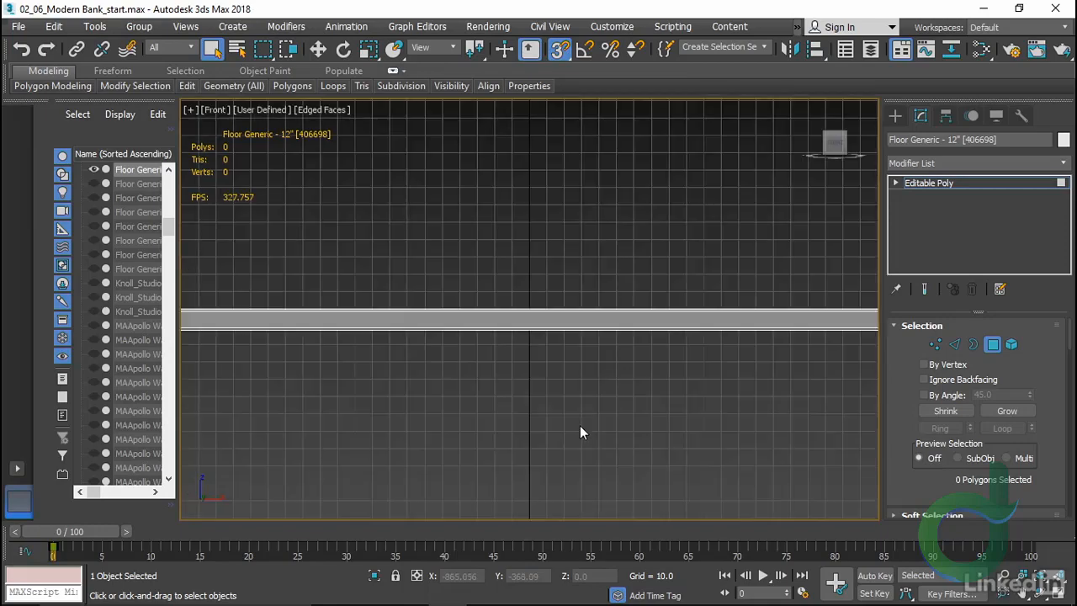
{"action": "scroll", "coordinate": [580, 426], "scroll_direction": "up", "scroll_amount": 10}
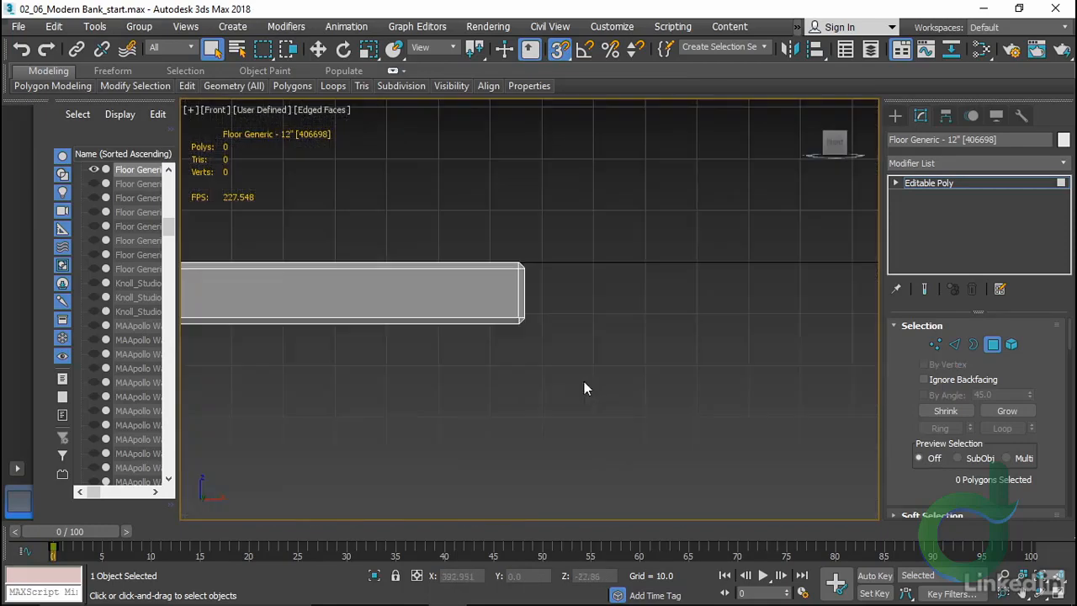
{"action": "key", "text": "1"}
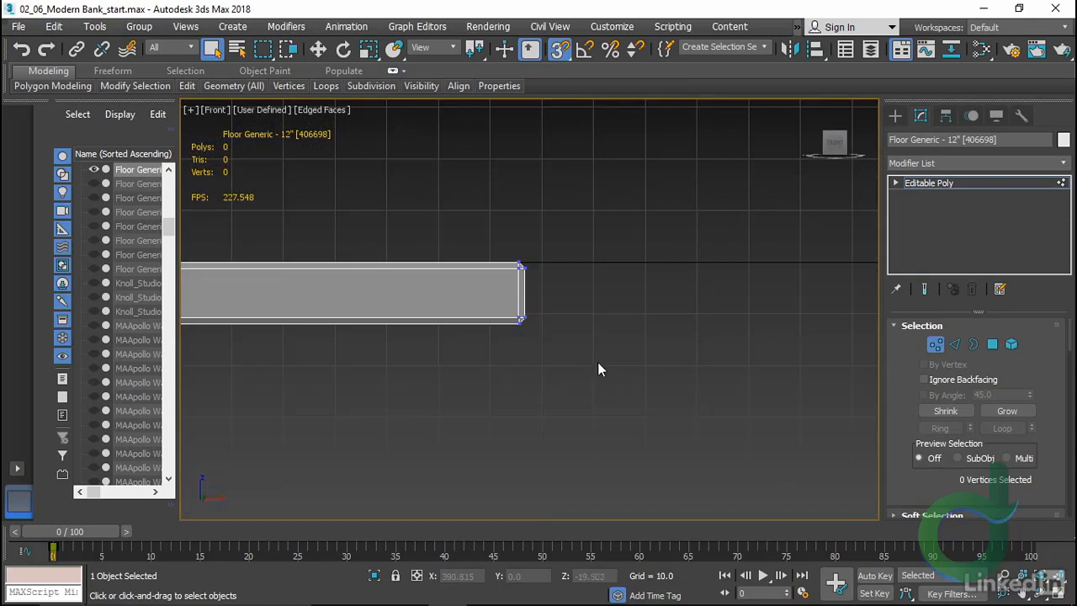
{"action": "right_click", "coordinate": [591, 319]}
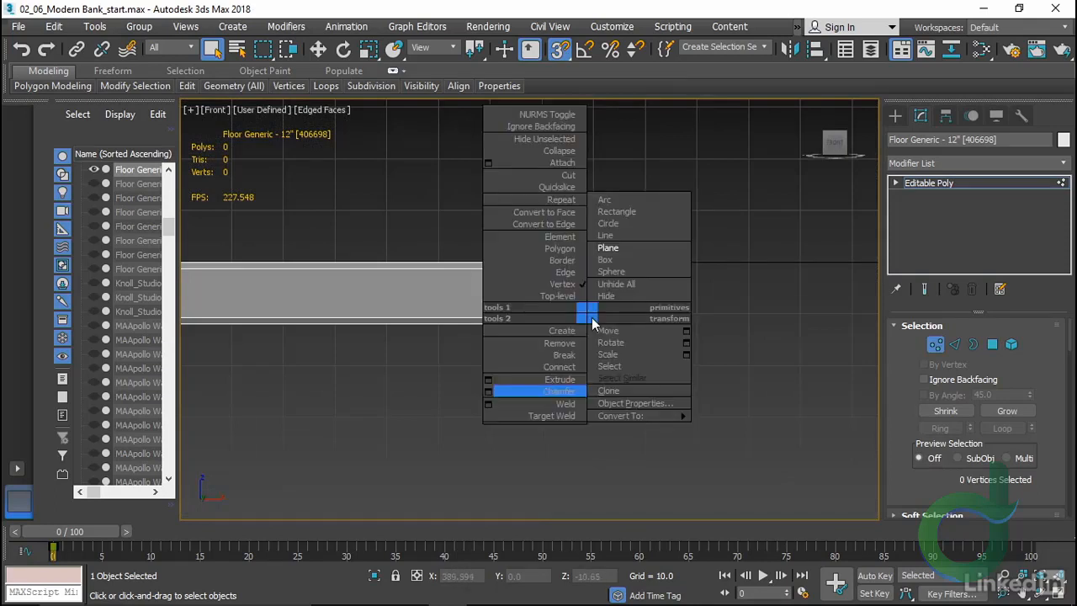
{"action": "left_click", "coordinate": [609, 249]}
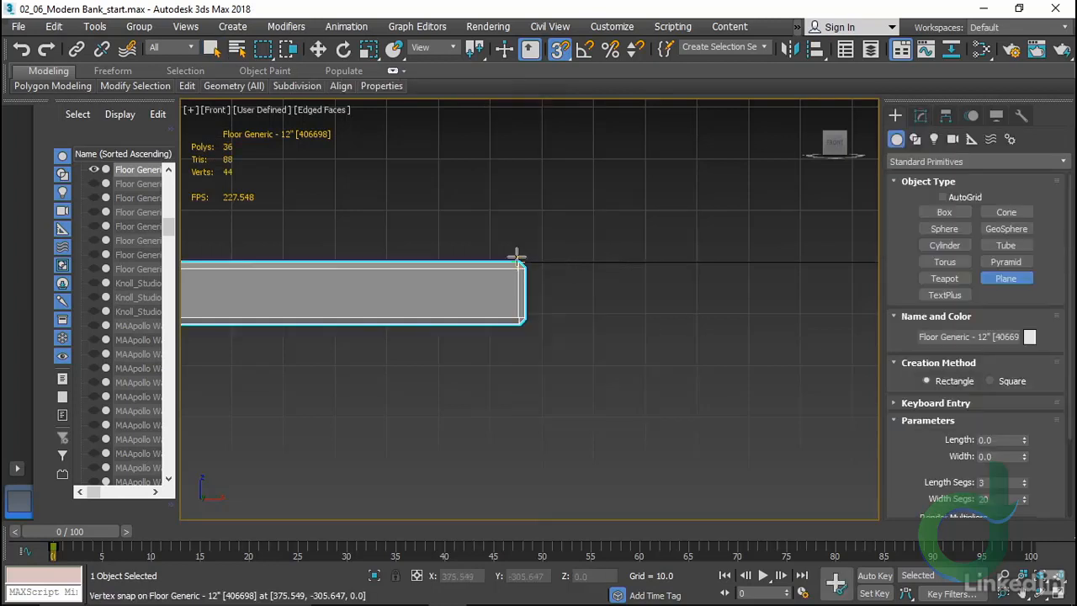
{"action": "left_click_drag", "start_coordinate": [518, 262], "coordinate": [519, 325]}
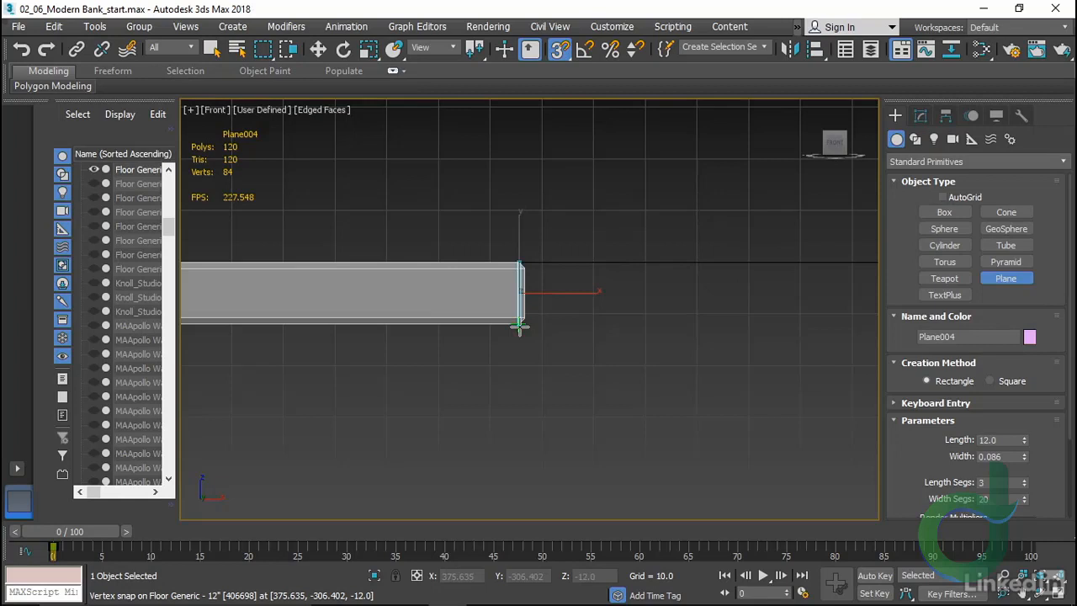
{"action": "right_click", "coordinate": [519, 327]}
{"action": "right_click", "coordinate": [519, 327]}
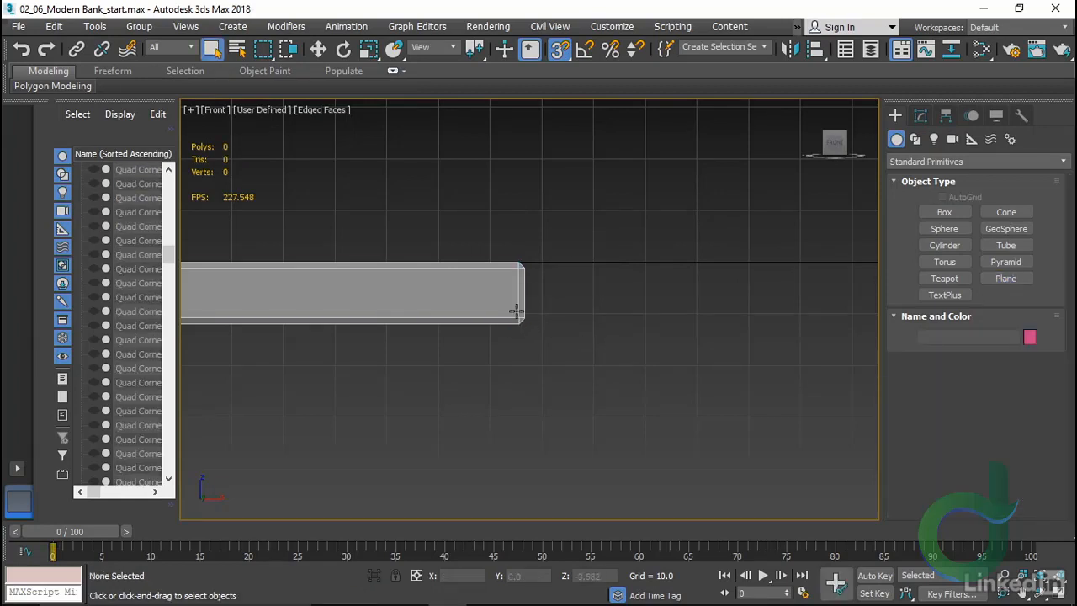
Select all 22 lower vertices across the full width of the floor slab in the front view
{"action": "left_click", "coordinate": [516, 313]}
{"action": "key", "text": "1"}
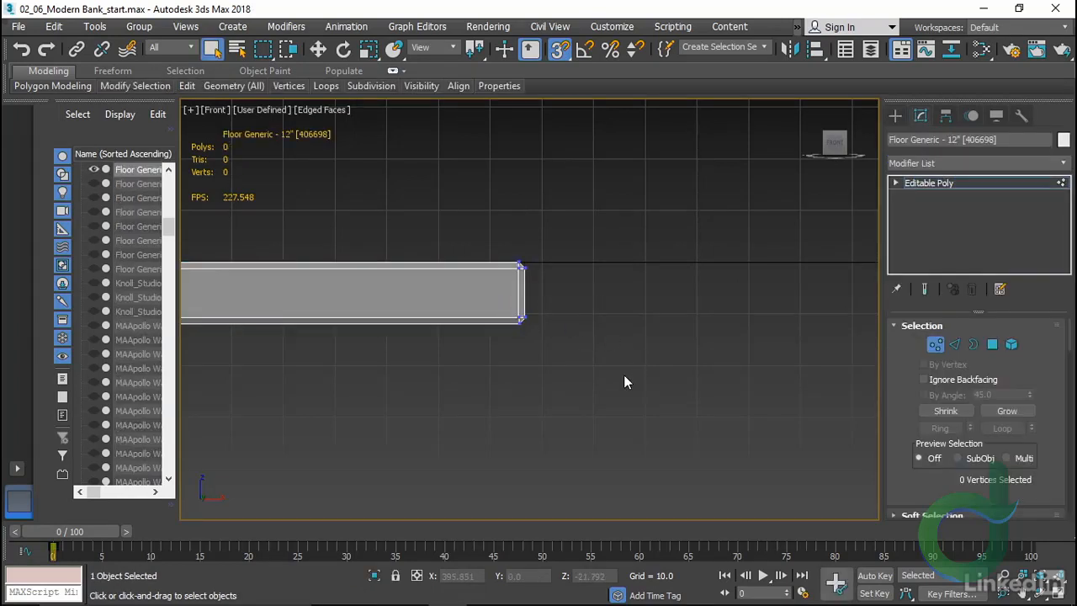
{"action": "scroll", "coordinate": [623, 375], "scroll_direction": "down", "scroll_amount": 6}
{"action": "middle_click_drag", "start_coordinate": [623, 375], "coordinate": [760, 316]}
{"action": "left_click_drag", "start_coordinate": [782, 341], "coordinate": [257, 301]}
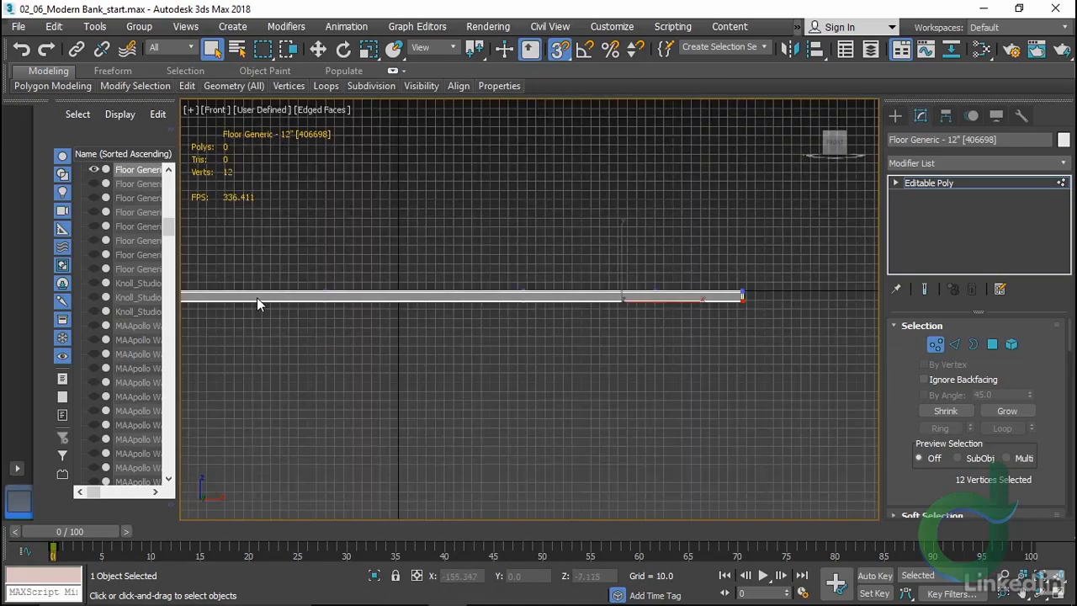
{"action": "scroll", "coordinate": [731, 368], "scroll_direction": "down", "scroll_amount": 6}
{"action": "scroll", "coordinate": [514, 365], "scroll_direction": "up", "scroll_amount": 4}
{"action": "left_click_drag", "start_coordinate": [397, 345], "coordinate": [515, 291], "text": "ctrl"}
{"action": "middle_click_drag", "start_coordinate": [853, 387], "coordinate": [517, 360]}
{"action": "left_click_drag", "start_coordinate": [836, 366], "coordinate": [235, 292], "text": "ctrl"}
Move the selected lower vertices up by a screen Y offset of 6, finish vertex editing and deselect the slab
{"action": "key", "text": "w"}
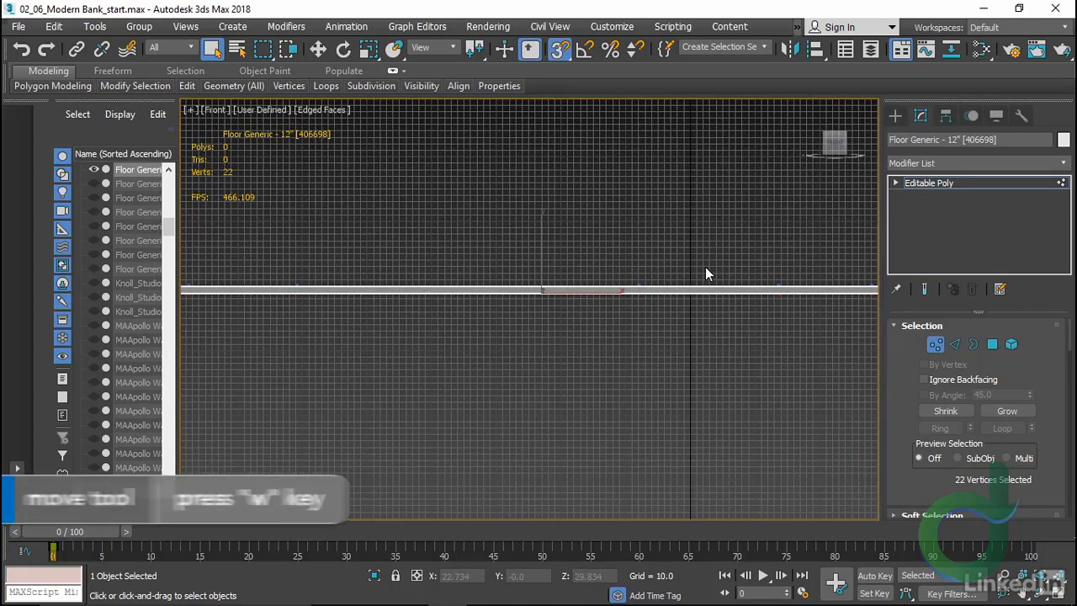
{"action": "key", "text": "F12"}
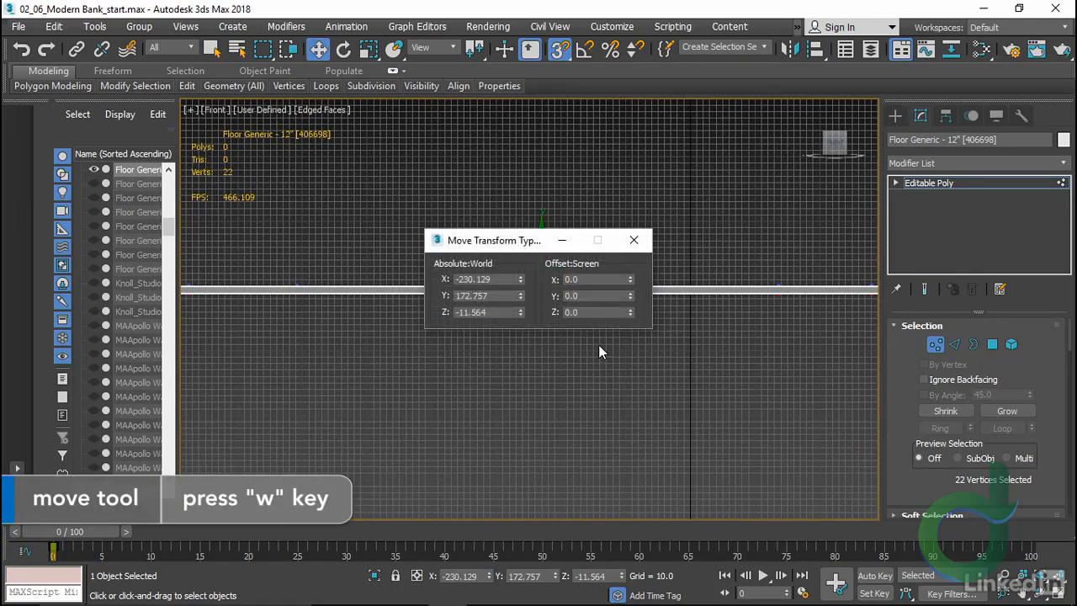
{"action": "left_click_drag", "start_coordinate": [509, 242], "coordinate": [652, 151]}
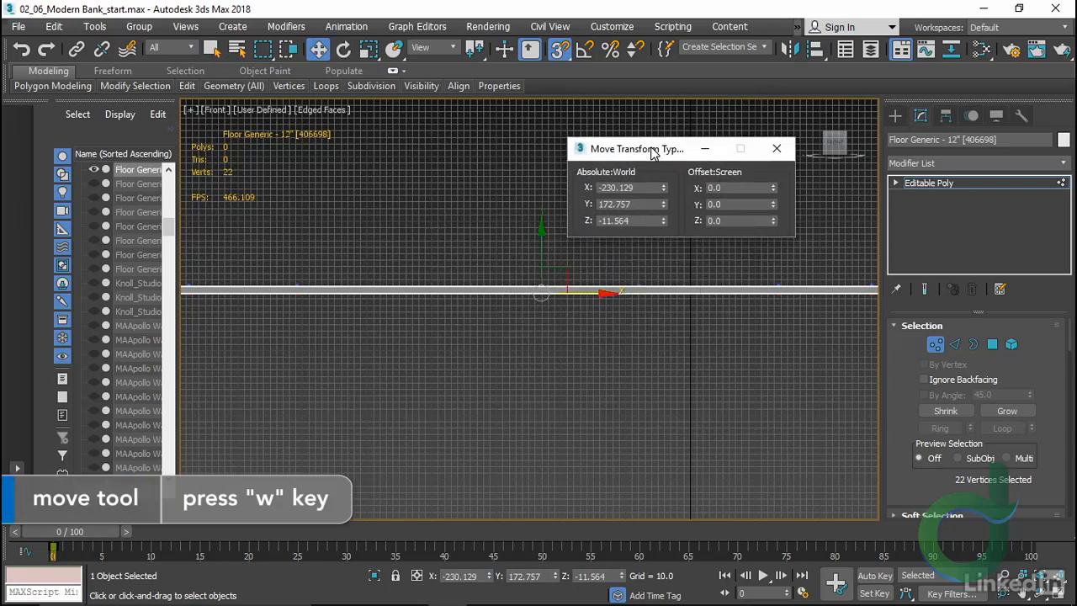
{"action": "left_click_drag", "start_coordinate": [747, 202], "coordinate": [708, 201]}
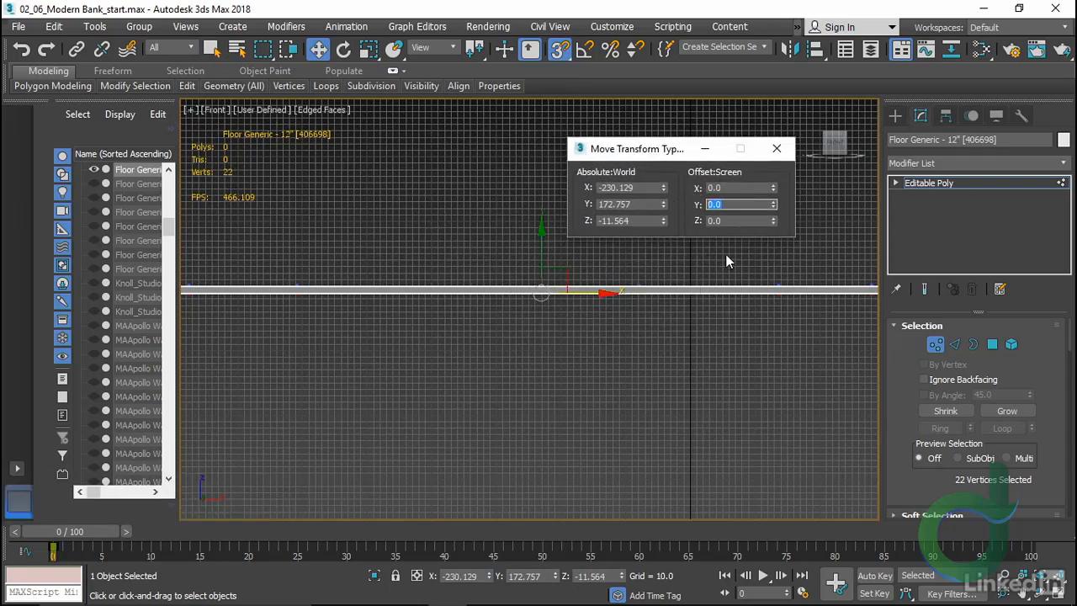
{"action": "type", "text": "6"}
{"action": "key", "text": "Return"}
{"action": "left_click", "coordinate": [962, 182]}
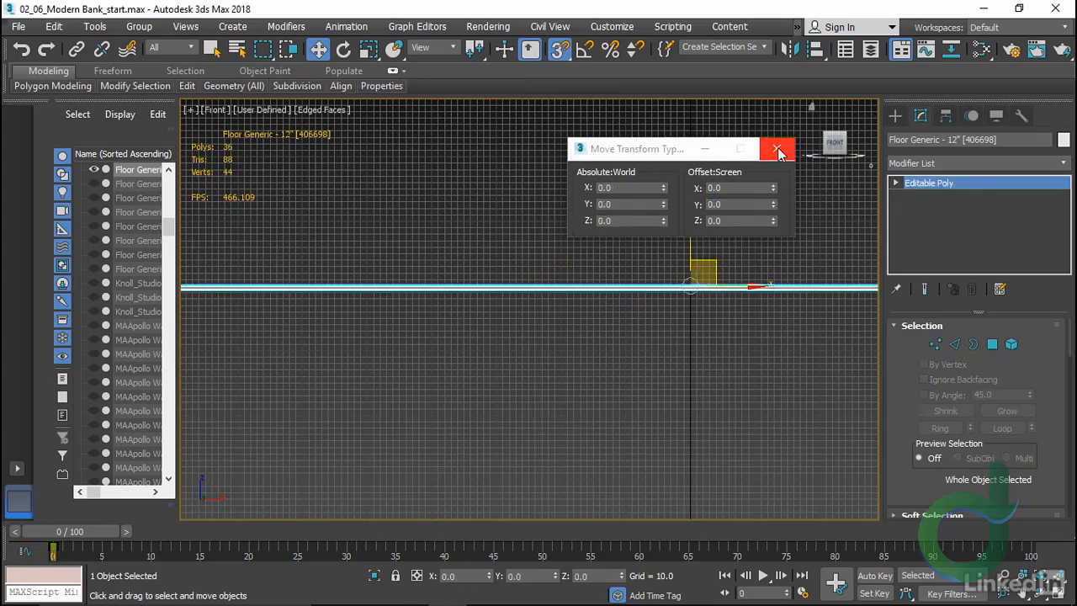
{"action": "left_click", "coordinate": [775, 148]}
{"action": "left_click", "coordinate": [690, 317]}
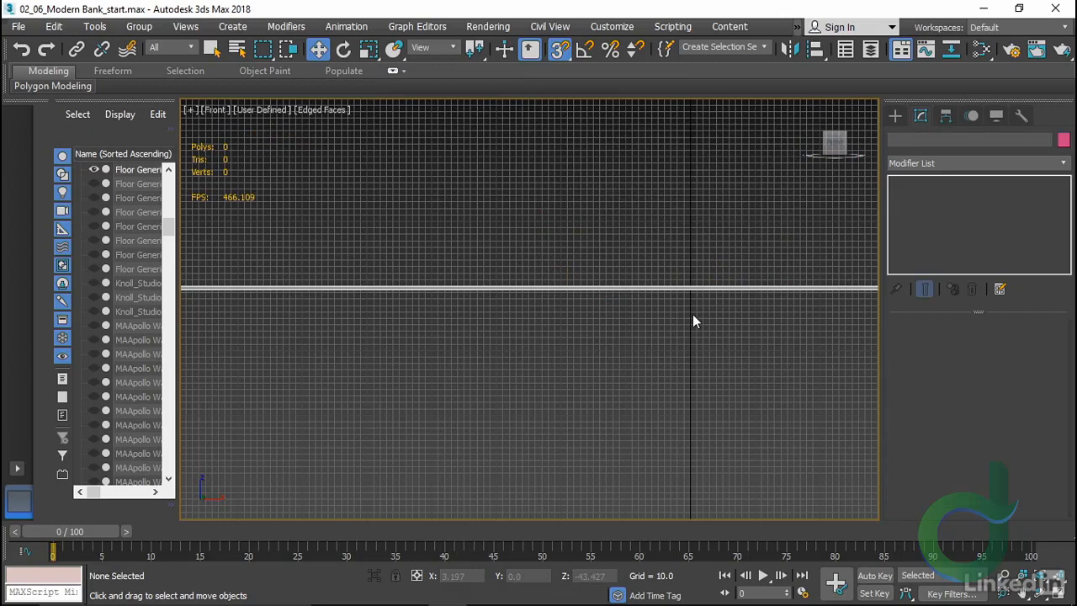
Unhide all objects in the Entry camera view and select the 12" filled generic roof
{"action": "key", "text": "c"}
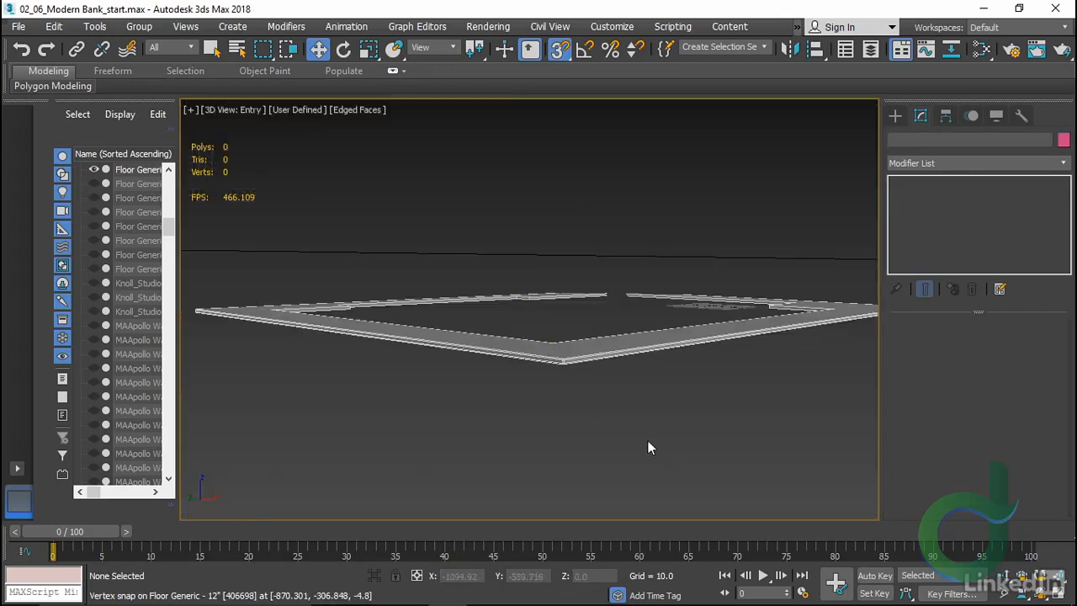
{"action": "right_click", "coordinate": [533, 271]}
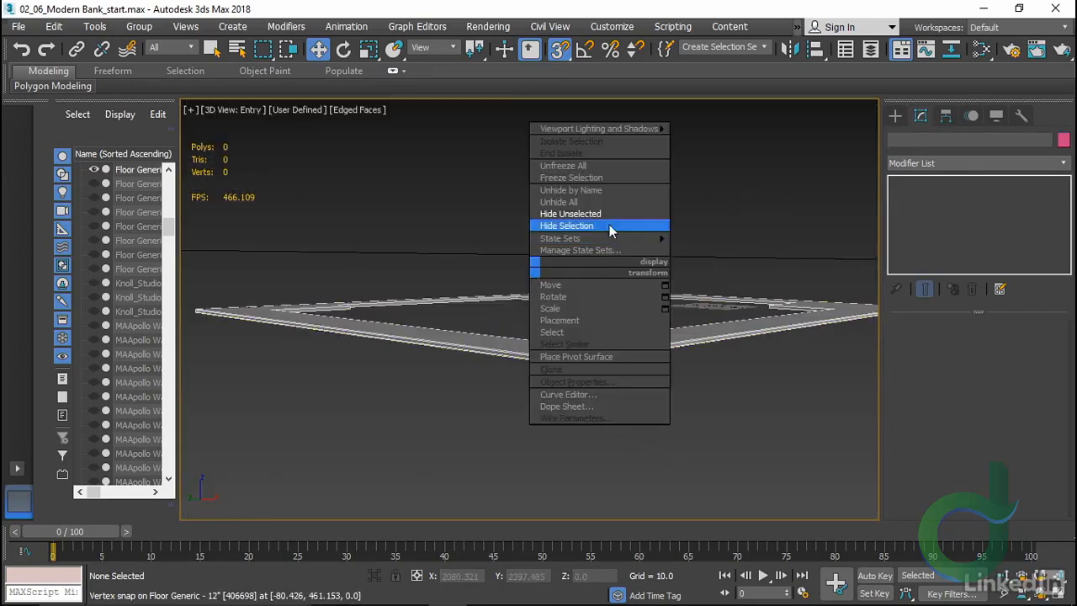
{"action": "left_click", "coordinate": [606, 203]}
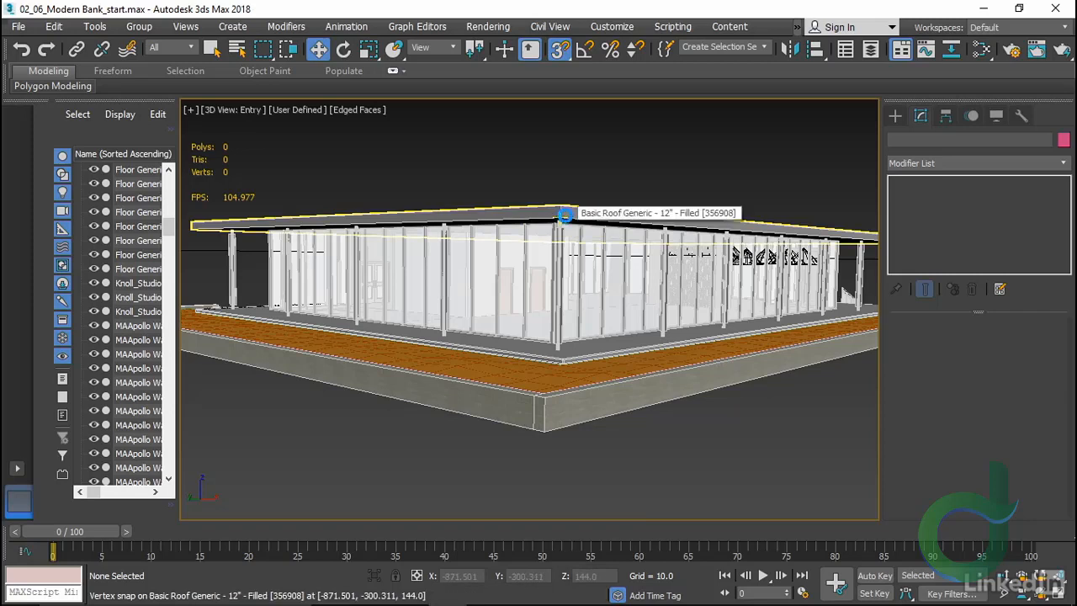
{"action": "left_click", "coordinate": [563, 215]}
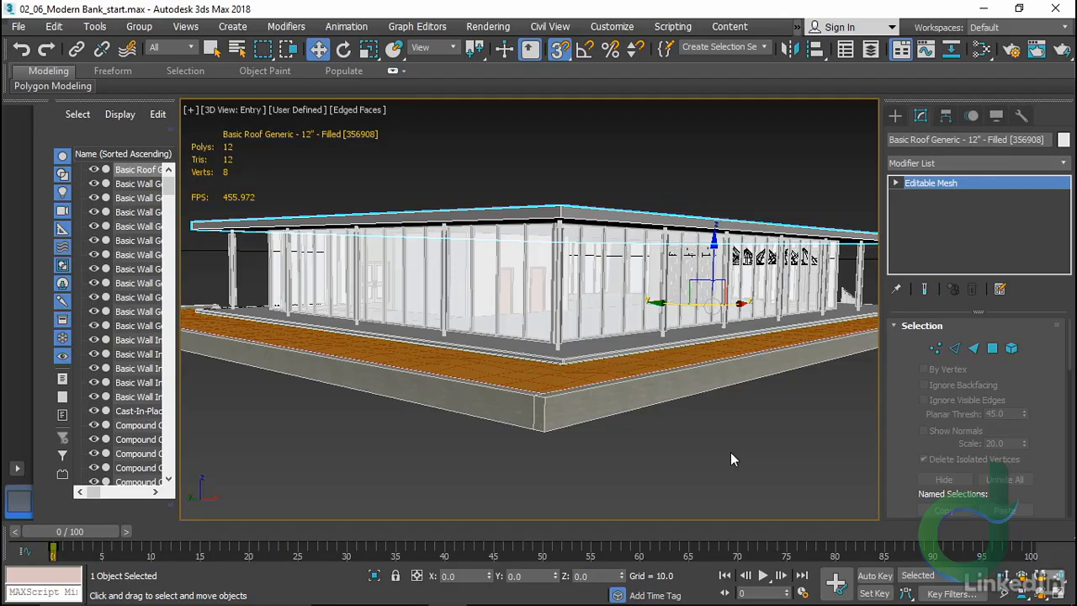
Switch to the browser, open the Santa Fe Federal Savings corner photo at full size and examine its roof edge
{"action": "scroll", "coordinate": [572, 341], "scroll_direction": "down", "scroll_amount": 5}
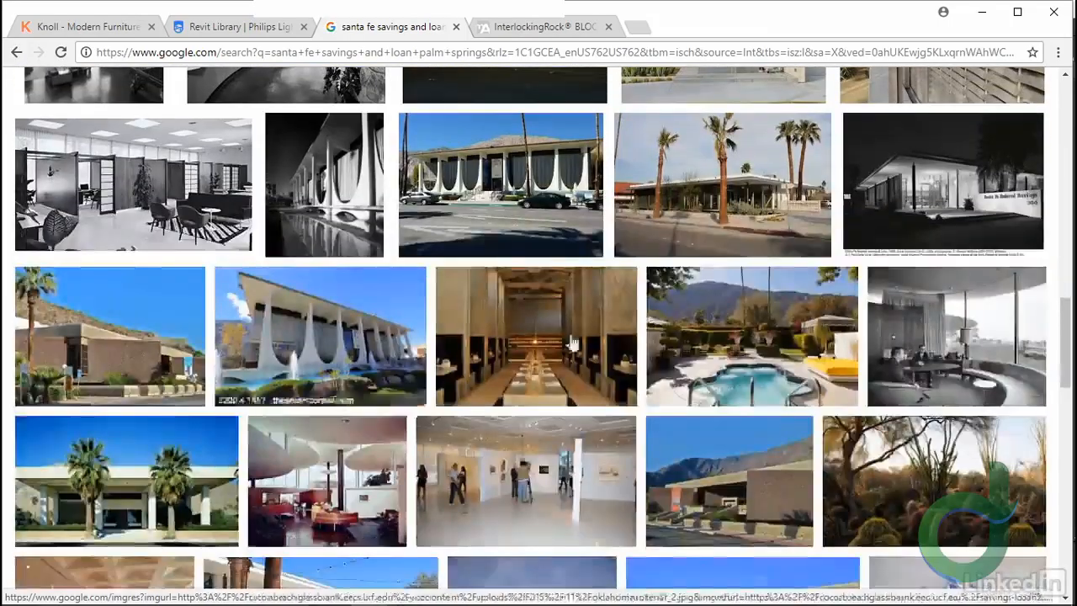
{"action": "left_click", "coordinate": [722, 193]}
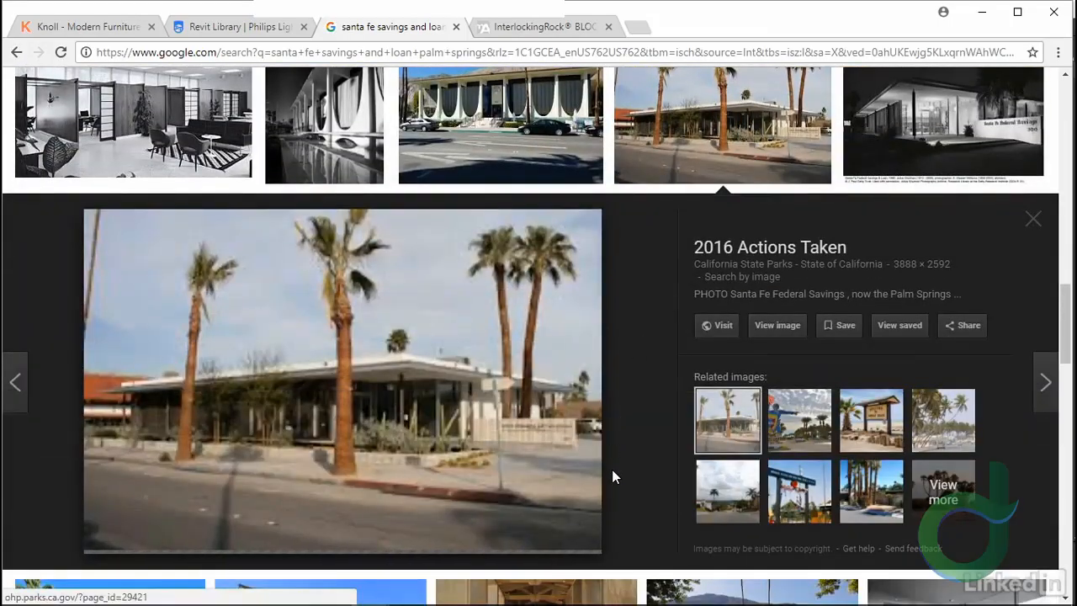
{"action": "left_click", "coordinate": [777, 325]}
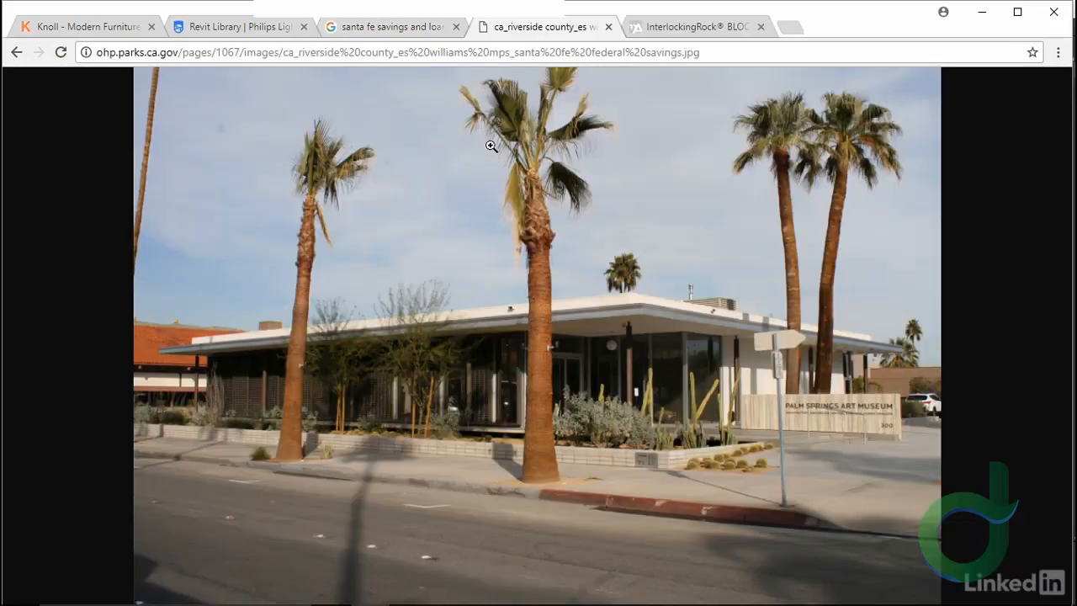
{"action": "left_click", "coordinate": [605, 344]}
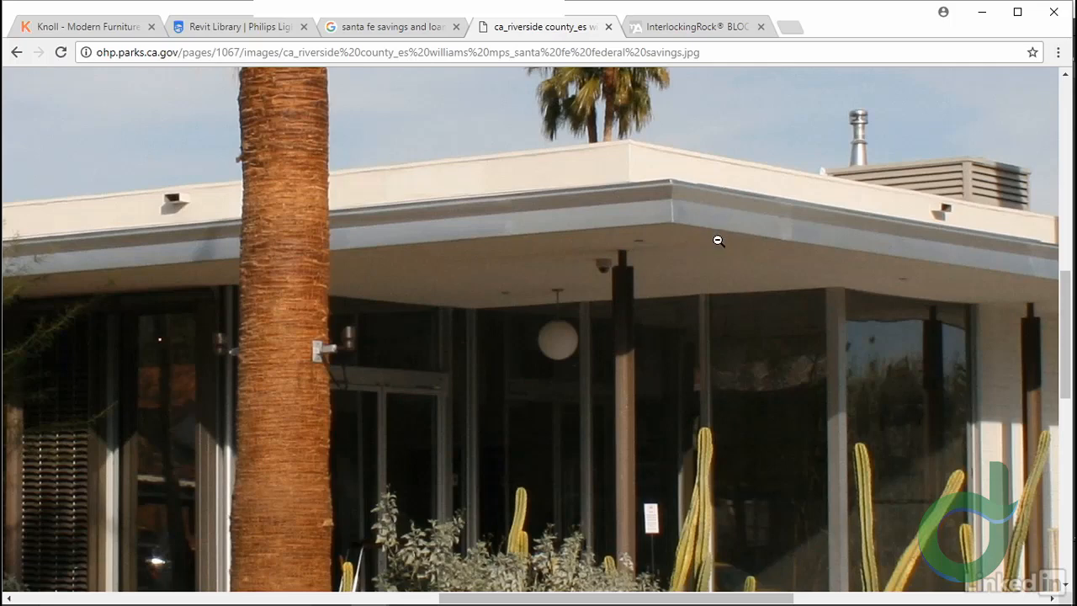
Switch back to 3ds Max, hide everything except the selected 12" generic roof, and show it deselected in the Top view
{"action": "key", "text": "alt+Tab"}
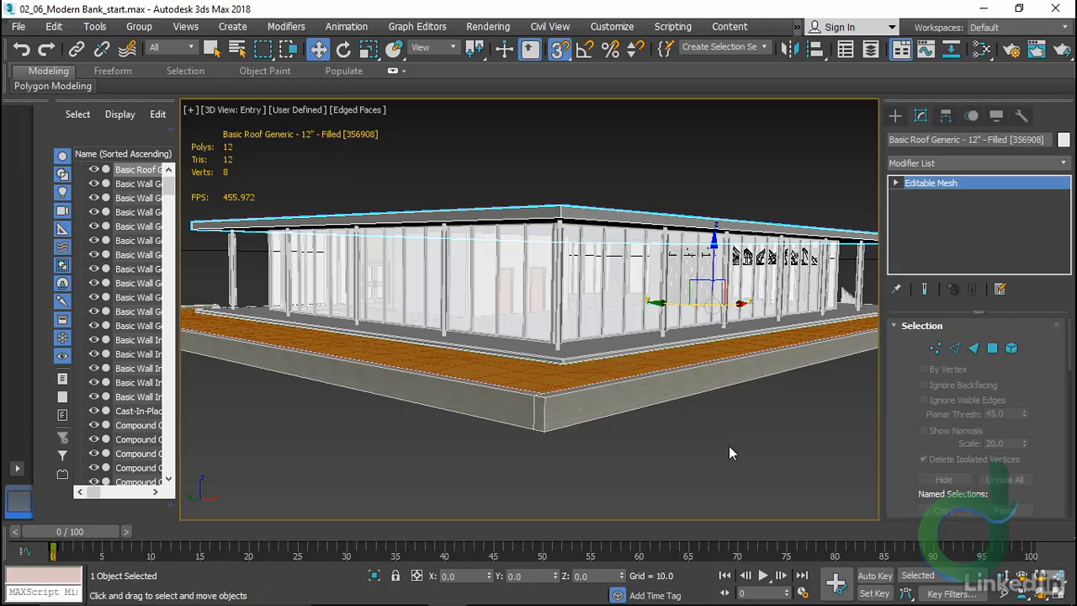
{"action": "key", "text": "1"}
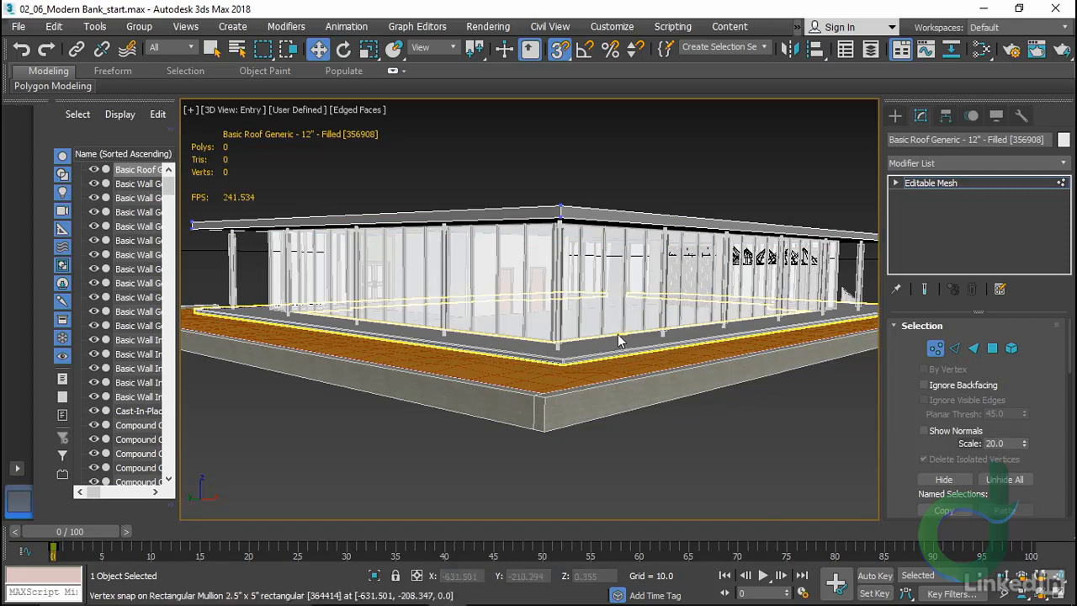
{"action": "right_click", "coordinate": [604, 310]}
{"action": "left_click", "coordinate": [585, 244]}
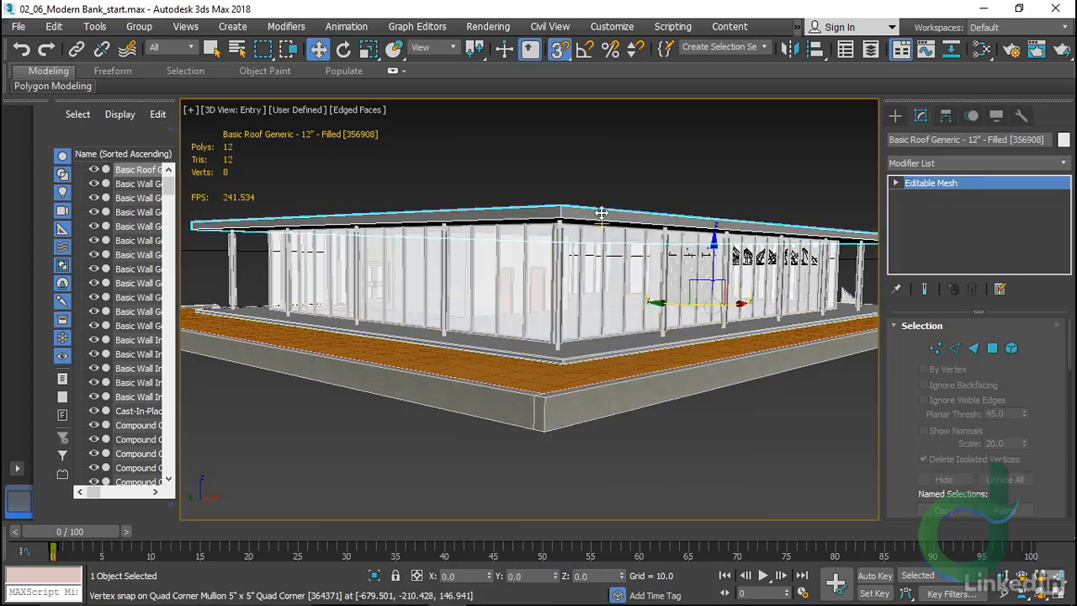
{"action": "right_click", "coordinate": [606, 313]}
{"action": "left_click", "coordinate": [659, 255]}
{"action": "key", "text": "t"}
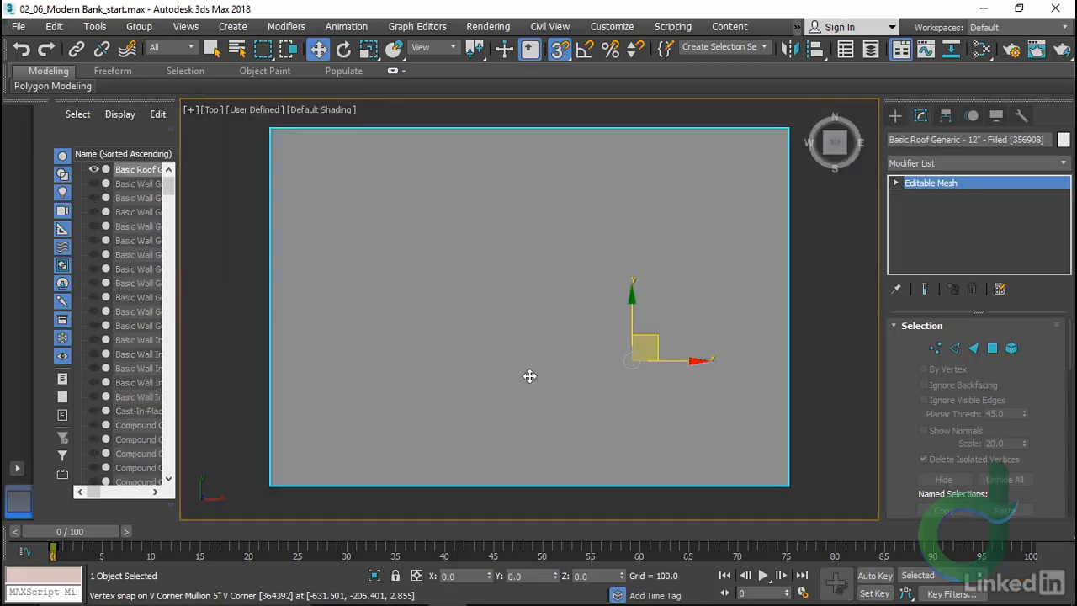
{"action": "left_click", "coordinate": [816, 272]}
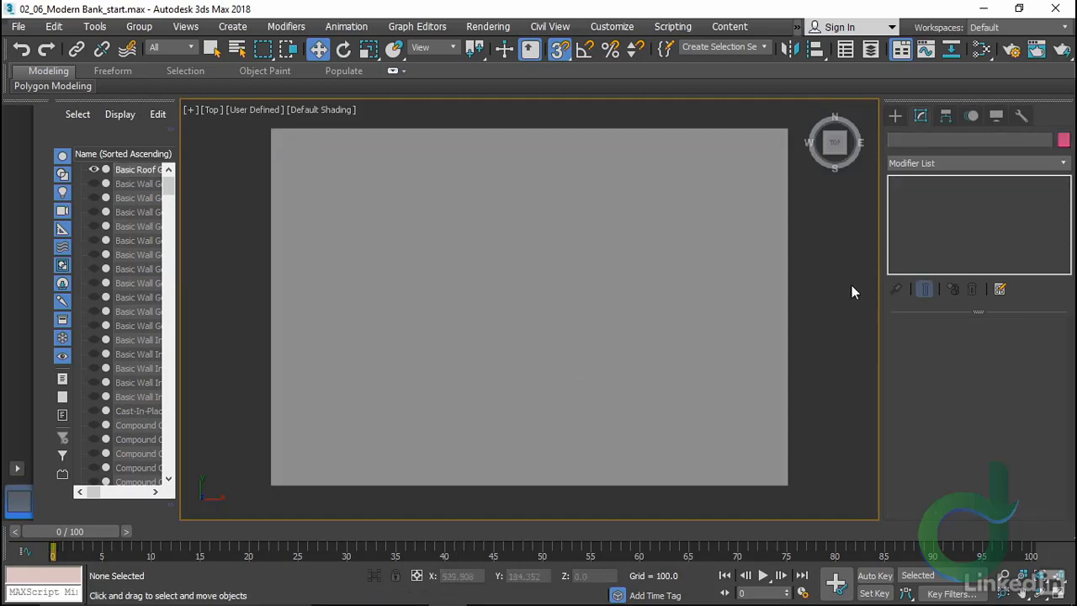
Draw a tall, narrow rectangle spline about 17.9 long and 3.1 wide in the empty area beside the roof's right edge
{"action": "middle_click_drag", "start_coordinate": [837, 288], "coordinate": [601, 247]}
{"action": "scroll", "coordinate": [594, 265], "scroll_direction": "up", "scroll_amount": 3}
{"action": "right_click", "coordinate": [597, 229]}
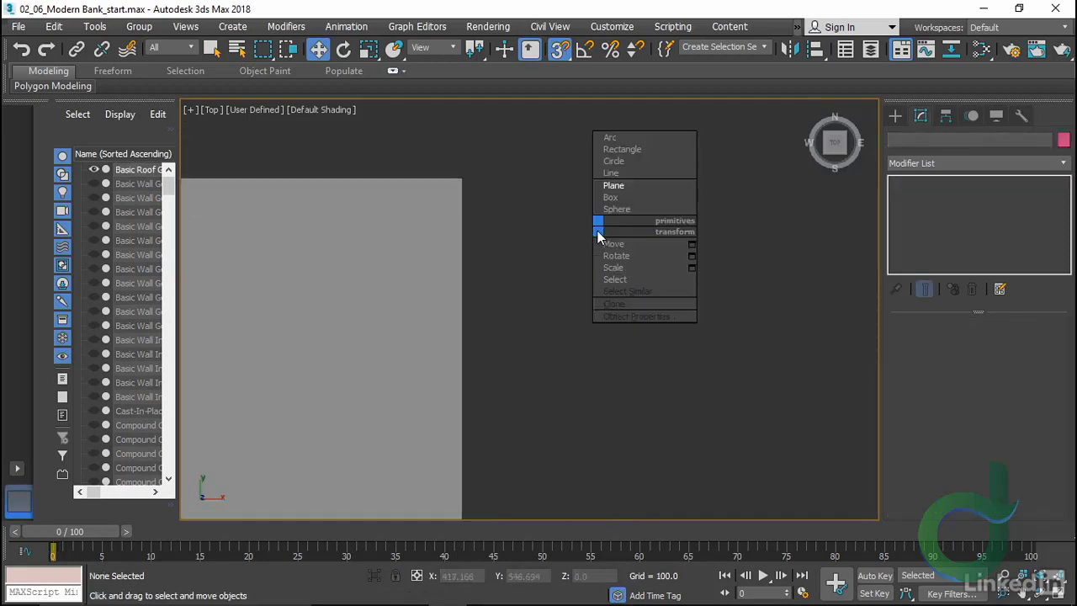
{"action": "left_click", "coordinate": [622, 149]}
{"action": "left_click_drag", "start_coordinate": [540, 177], "coordinate": [549, 237]}
{"action": "scroll", "coordinate": [550, 194], "scroll_direction": "up", "scroll_amount": 5}
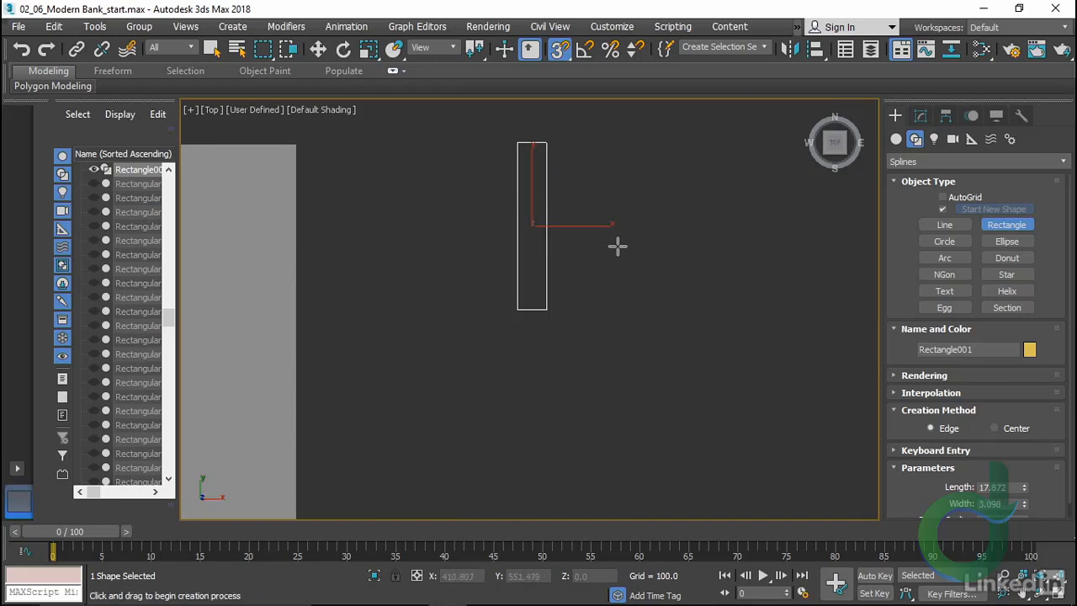
{"action": "scroll", "coordinate": [670, 325], "scroll_direction": "up", "scroll_amount": 2}
Set the rectangle's length to 12, width to 1.5 and corner radius to 0.25
{"action": "left_click_drag", "start_coordinate": [903, 507], "coordinate": [905, 478]}
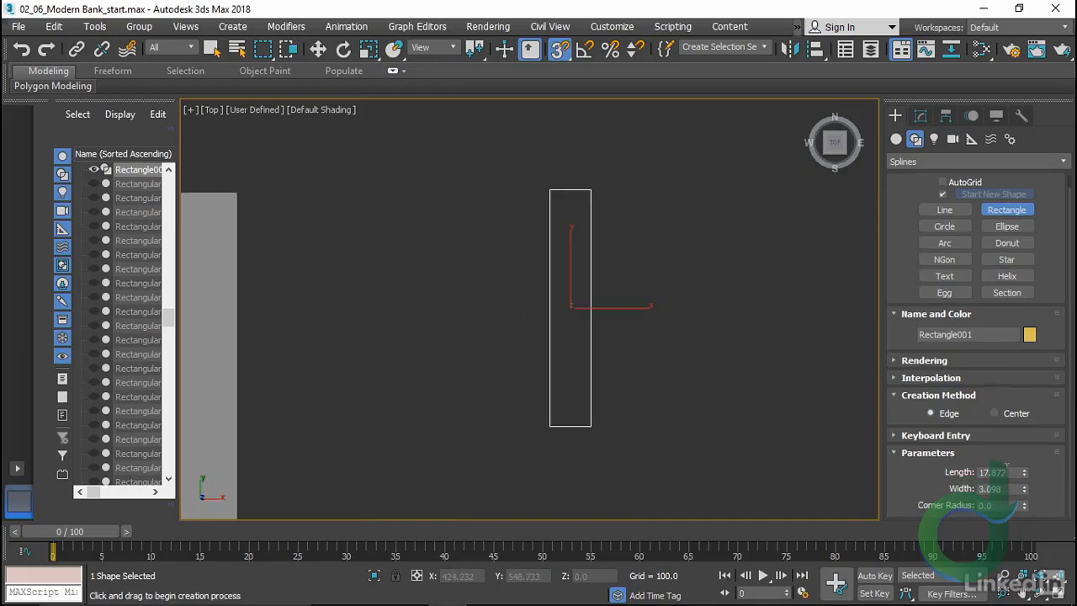
{"action": "left_click_drag", "start_coordinate": [1010, 473], "coordinate": [816, 377]}
{"action": "type", "text": "12"}
{"action": "key", "text": "Tab"}
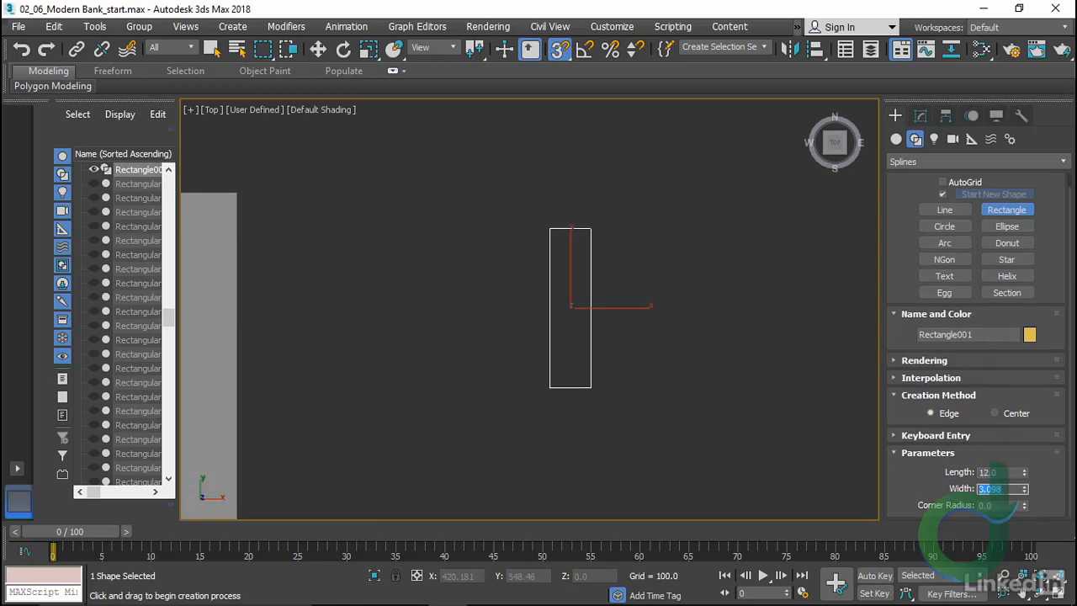
{"action": "type", "text": "1.5"}
{"action": "key", "text": "Tab"}
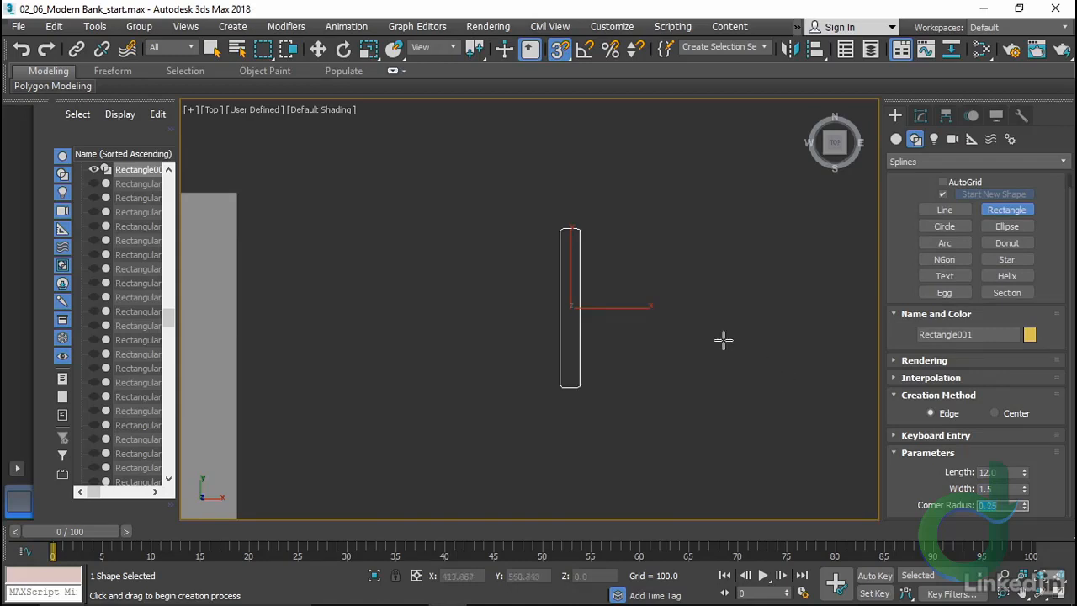
Finish creating the rectangle and convert it to an editable spline
{"action": "scroll", "coordinate": [610, 243], "scroll_direction": "up", "scroll_amount": 2}
{"action": "scroll", "coordinate": [610, 243], "scroll_direction": "up", "scroll_amount": 4}
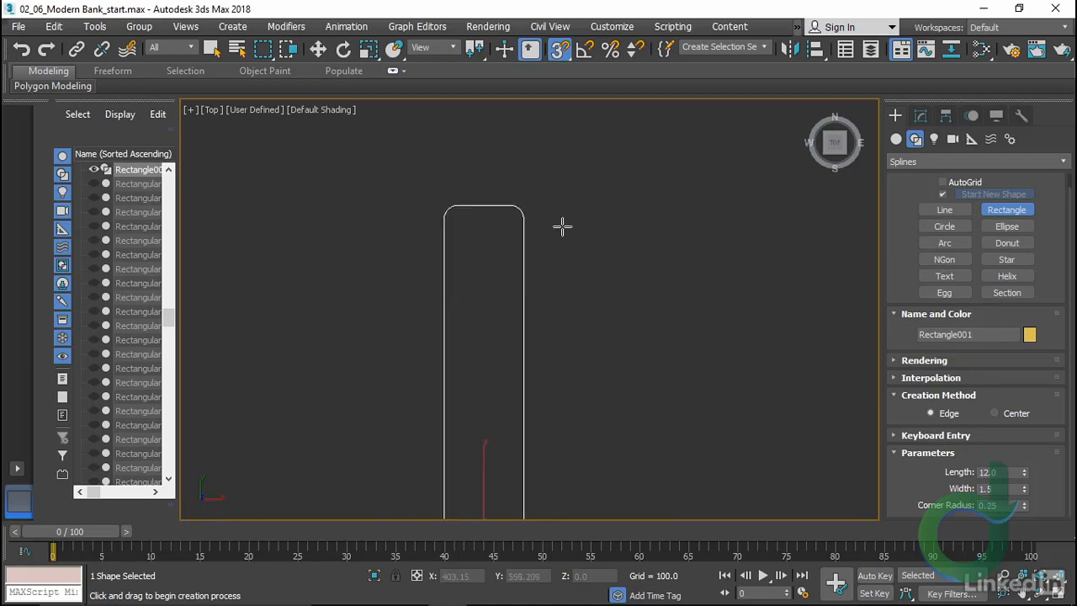
{"action": "right_click", "coordinate": [390, 216]}
{"action": "right_click", "coordinate": [348, 198]}
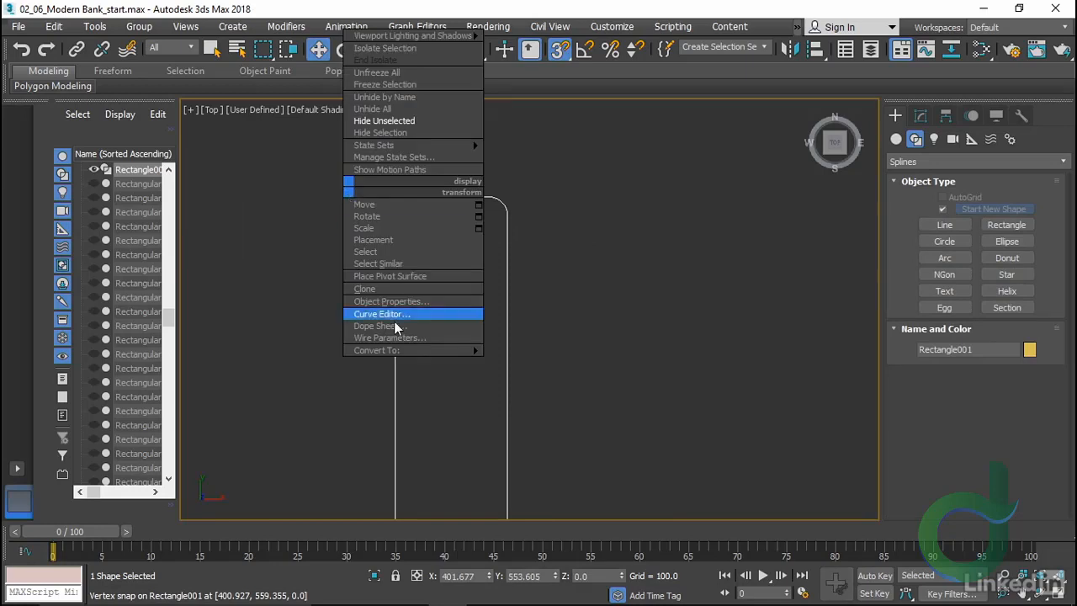
{"action": "mouse_move", "coordinate": [455, 348]}
{"action": "left_click", "coordinate": [510, 349]}
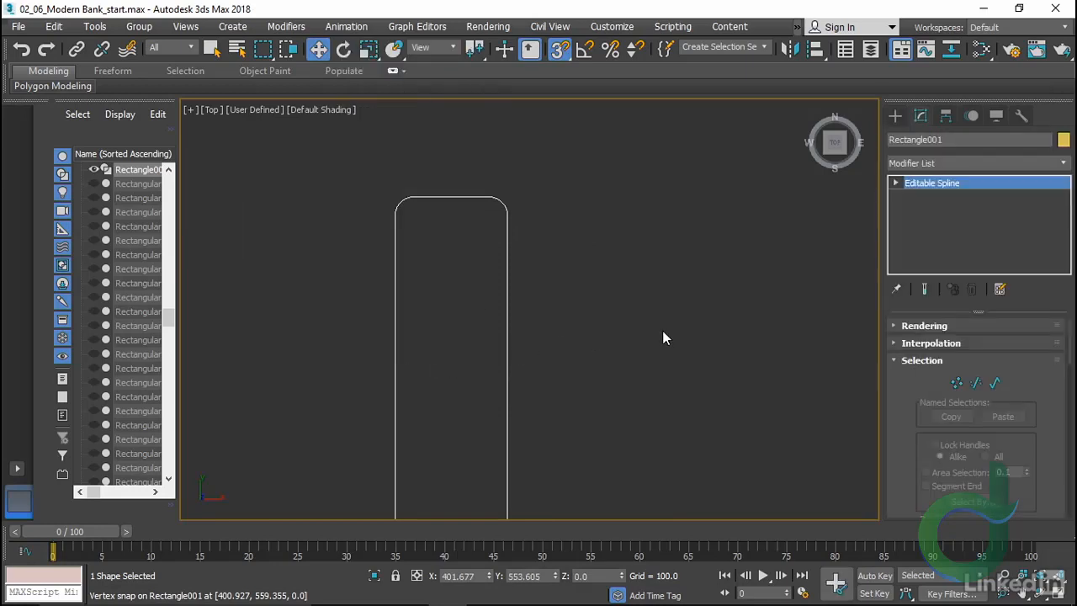
Delete the rectangle's upper end segments, including both rounded corners, to leave the profile open at the top
{"action": "middle_click_drag", "start_coordinate": [431, 245], "coordinate": [436, 257]}
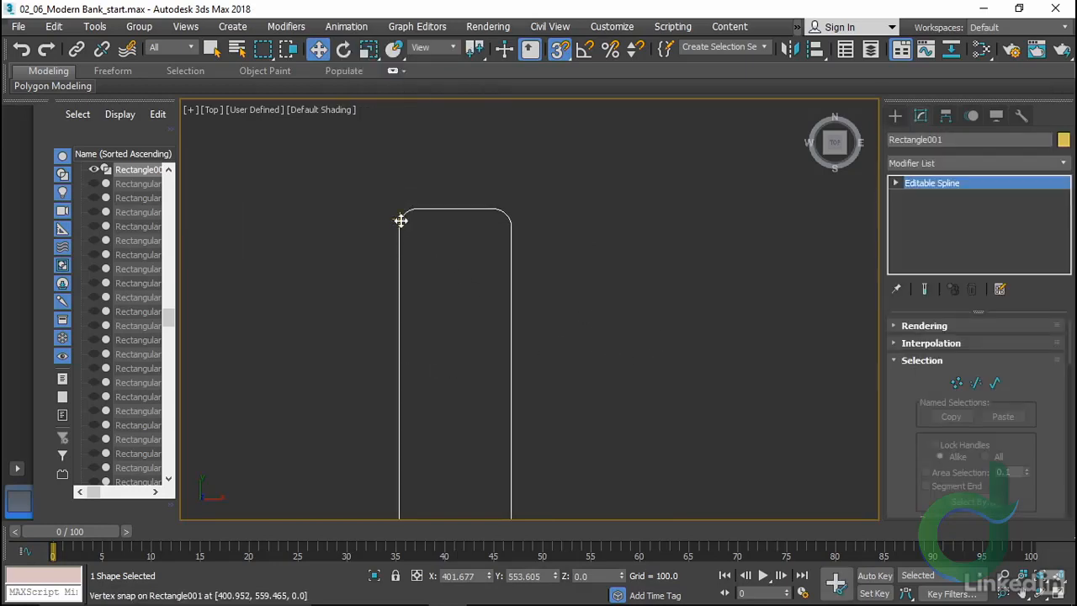
{"action": "right_click", "coordinate": [475, 248]}
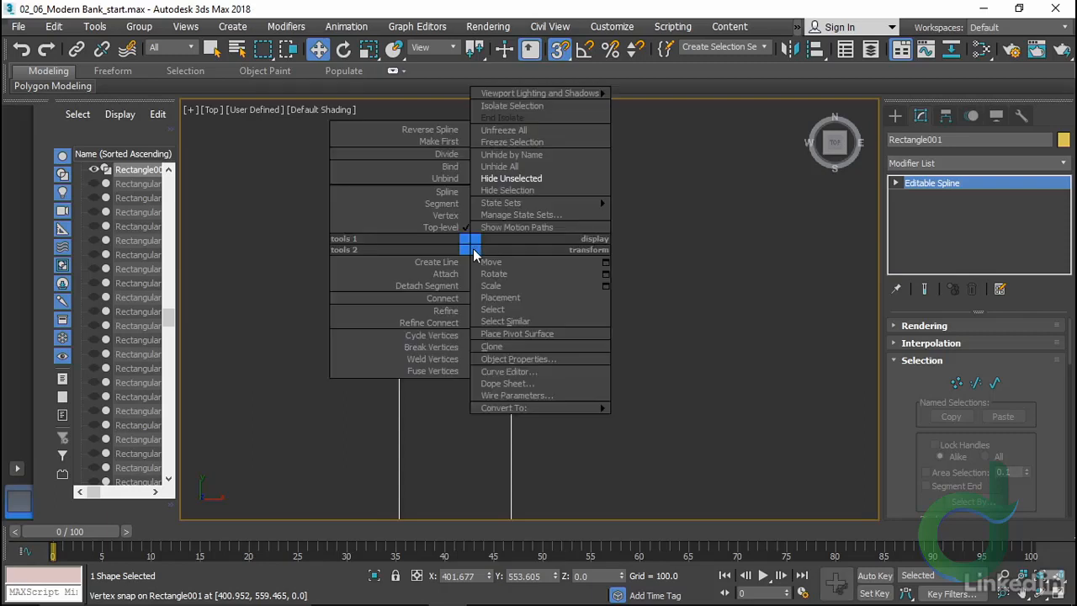
{"action": "left_click", "coordinate": [449, 203]}
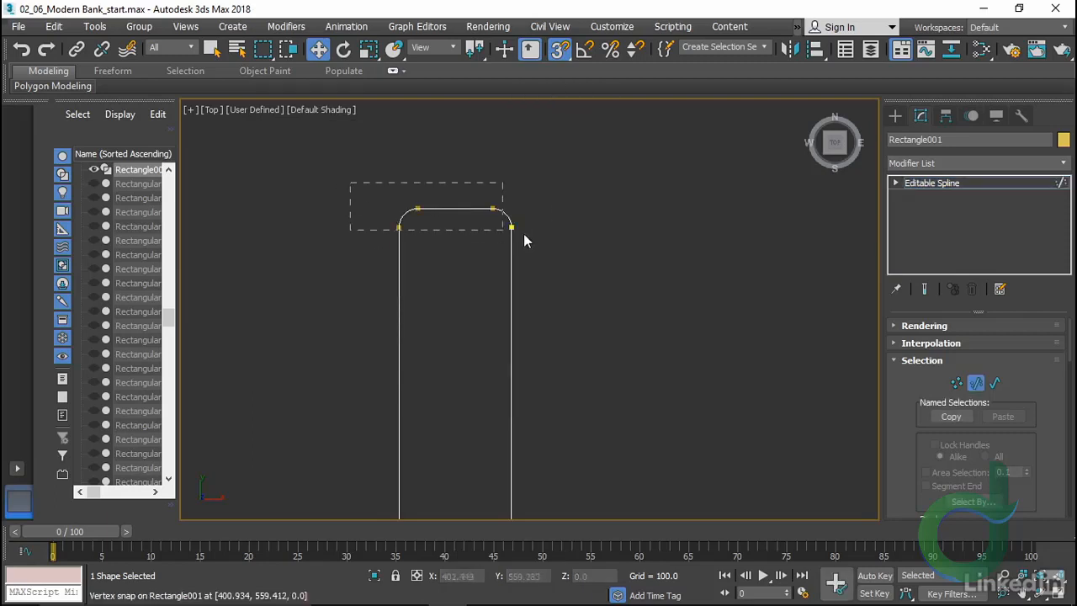
{"action": "left_click_drag", "start_coordinate": [523, 233], "coordinate": [354, 219]}
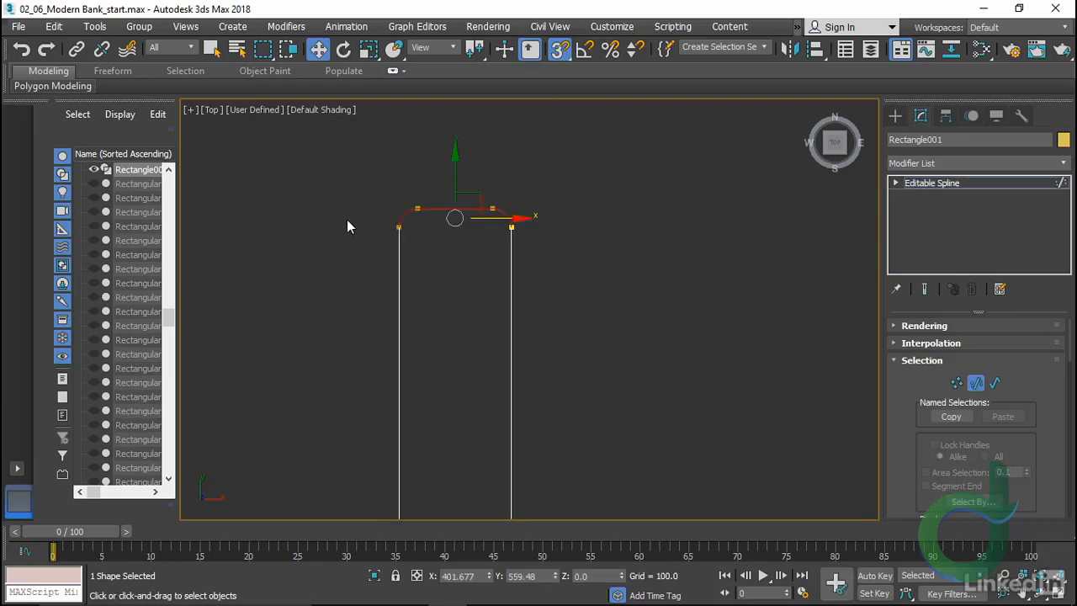
{"action": "key", "text": "Delete"}
Move the right side's upper end vertex by a Y offset of -4 to shorten that side of the profile
{"action": "middle_click_drag", "start_coordinate": [530, 291], "coordinate": [461, 173]}
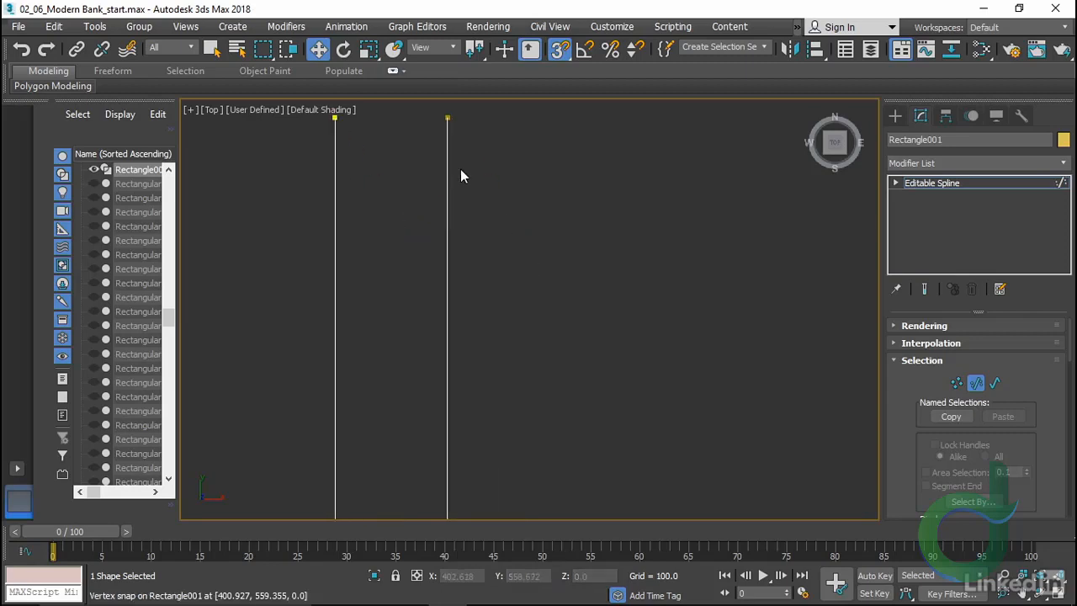
{"action": "scroll", "coordinate": [461, 173], "scroll_direction": "down", "scroll_amount": 5}
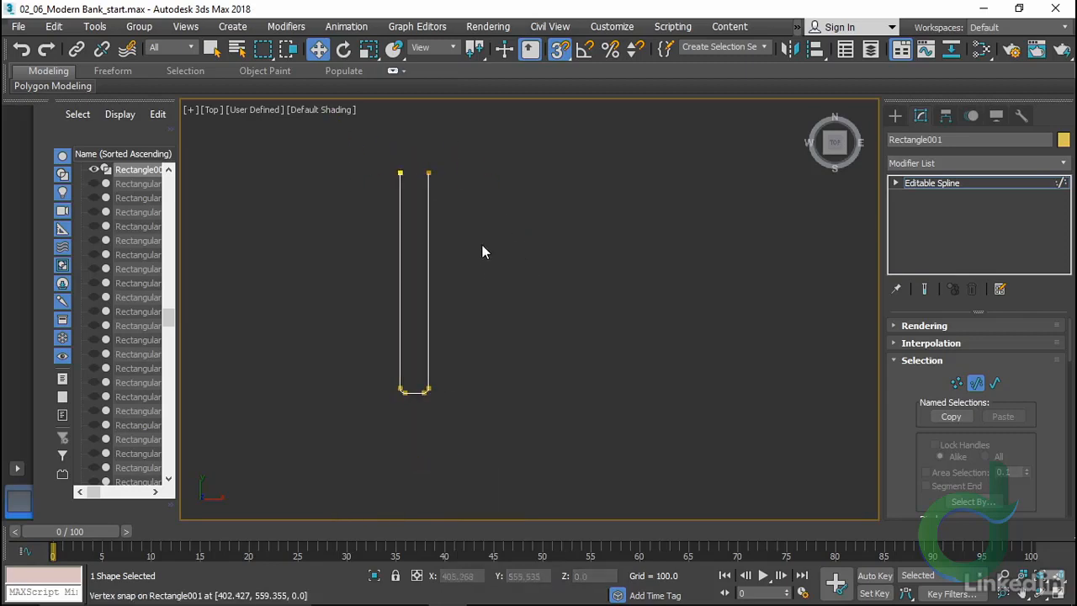
{"action": "middle_click_drag", "start_coordinate": [482, 250], "coordinate": [460, 248]}
{"action": "scroll", "coordinate": [459, 248], "scroll_direction": "up", "scroll_amount": 2}
{"action": "right_click", "coordinate": [445, 242]}
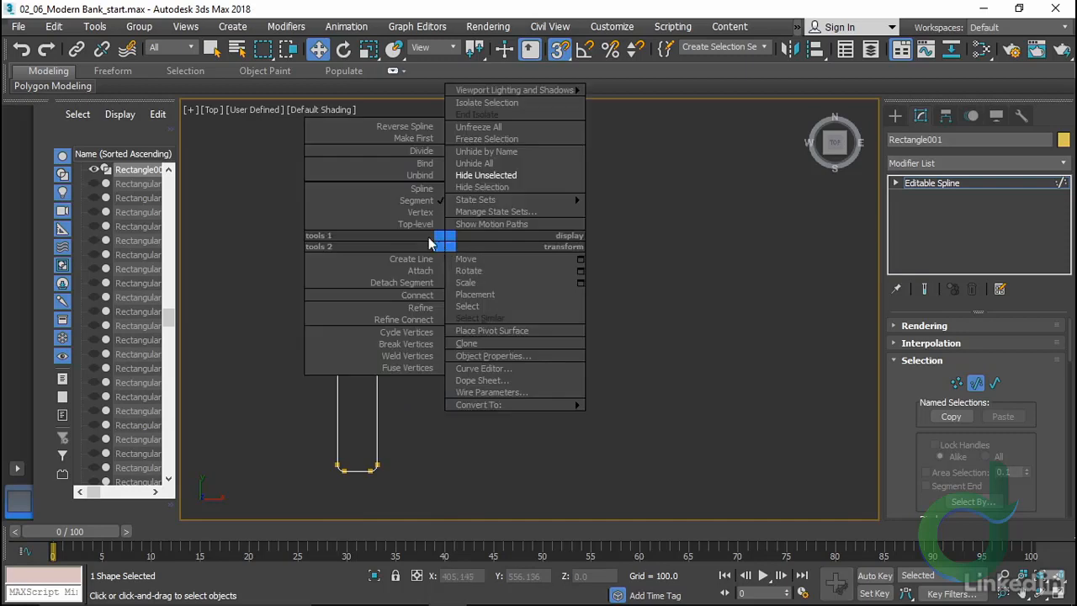
{"action": "left_click", "coordinate": [421, 213]}
{"action": "left_click", "coordinate": [377, 160]}
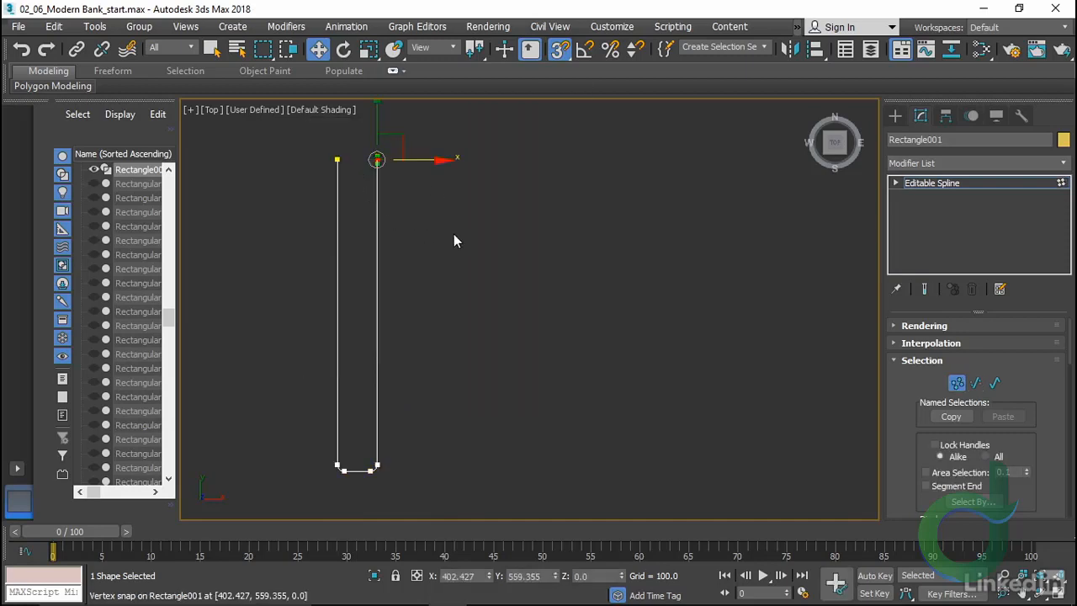
{"action": "left_click", "coordinate": [419, 576]}
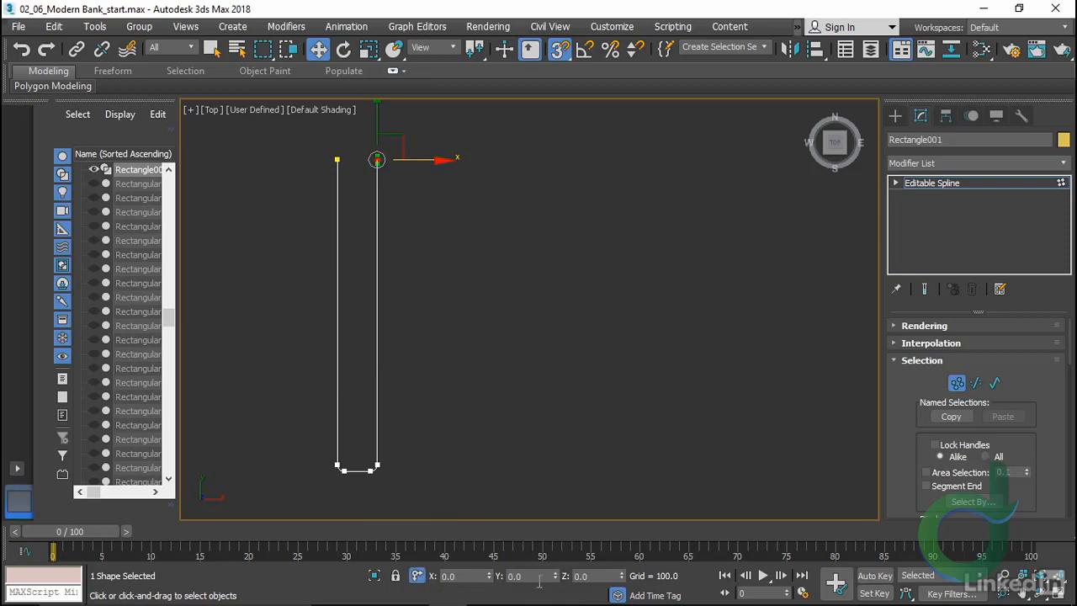
{"action": "left_click_drag", "start_coordinate": [540, 580], "coordinate": [435, 471]}
{"action": "type", "text": "-4"}
{"action": "key", "text": "Return"}
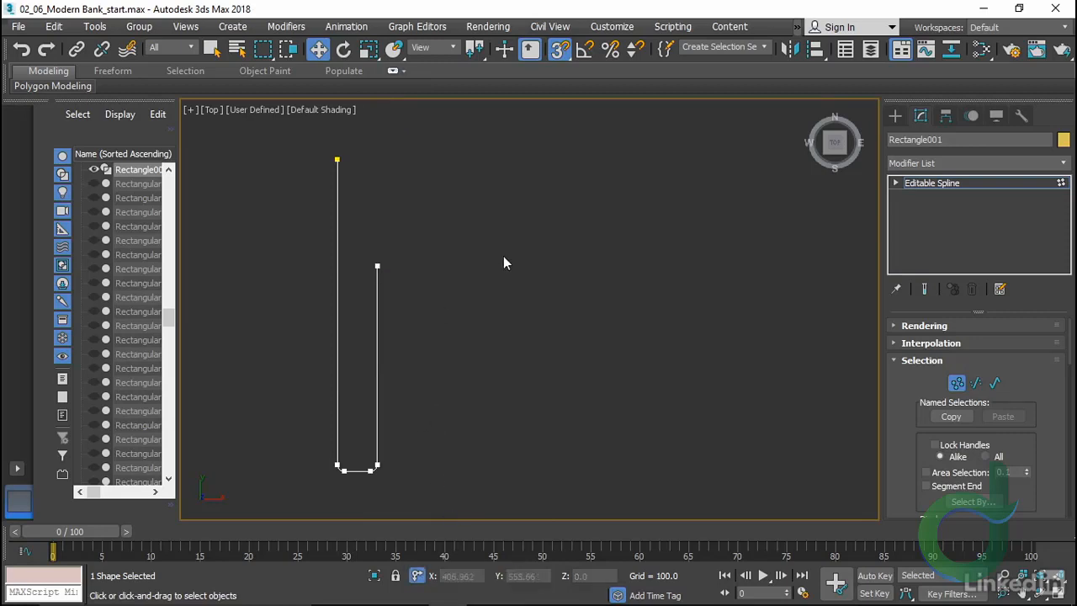
Add a narrow lip from the shortened side's upper vertex, with a base about 2.26 wide, an outward-slanting side, a short top and a return to the start
{"action": "right_click", "coordinate": [505, 254]}
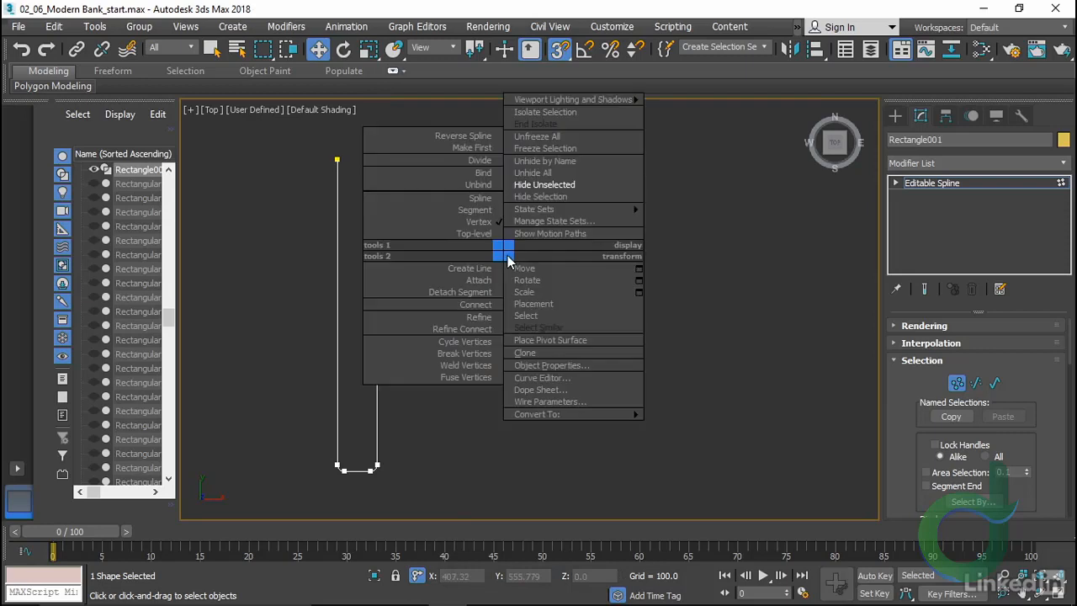
{"action": "left_click", "coordinate": [461, 268]}
{"action": "middle_click_drag", "start_coordinate": [630, 337], "coordinate": [737, 367]}
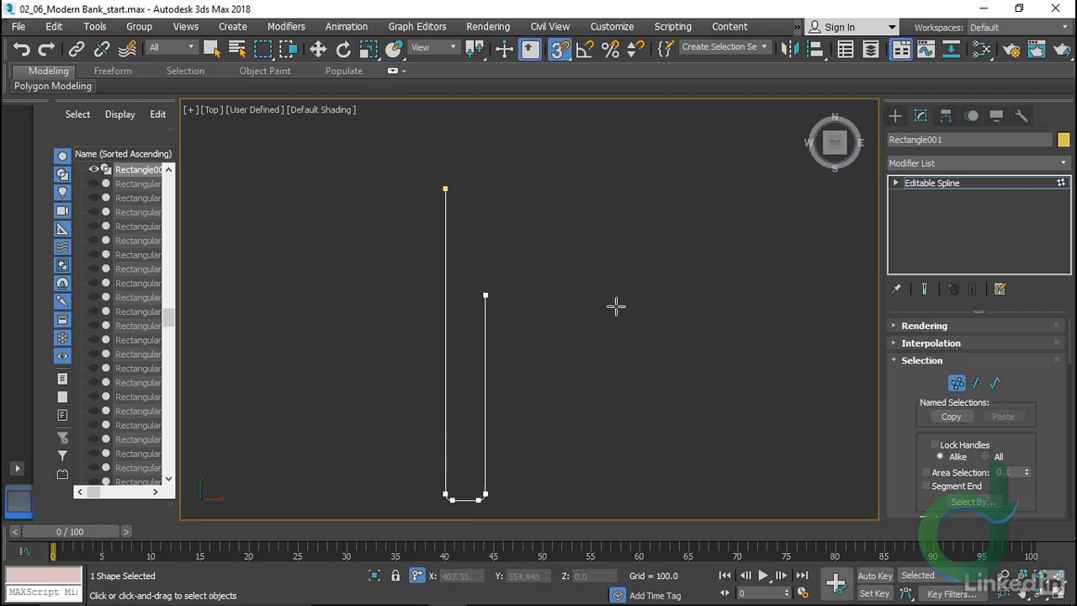
{"action": "left_click", "coordinate": [485, 294]}
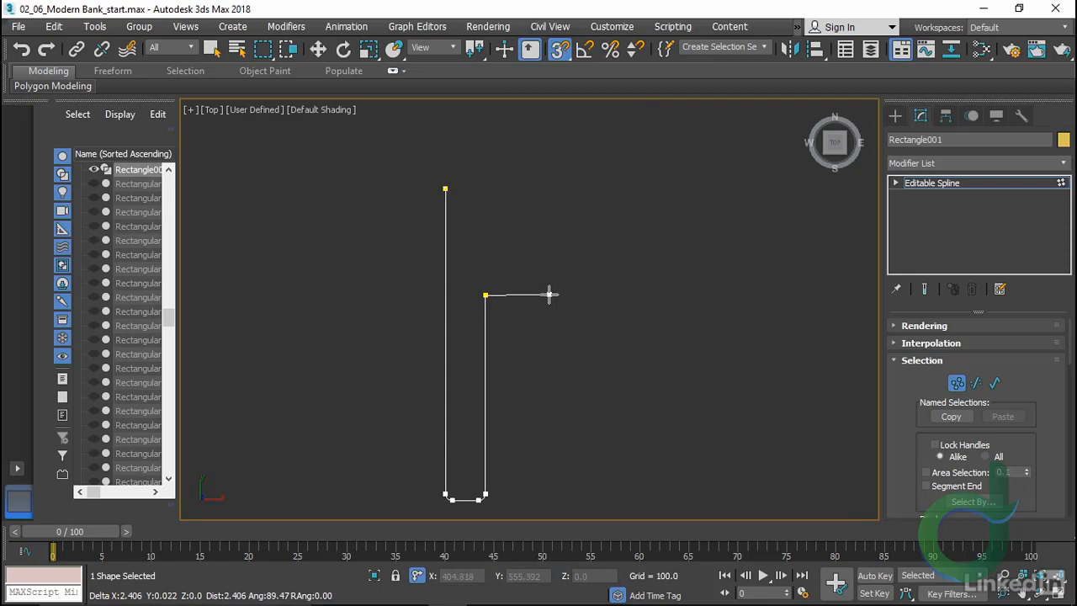
{"action": "left_click", "coordinate": [541, 295]}
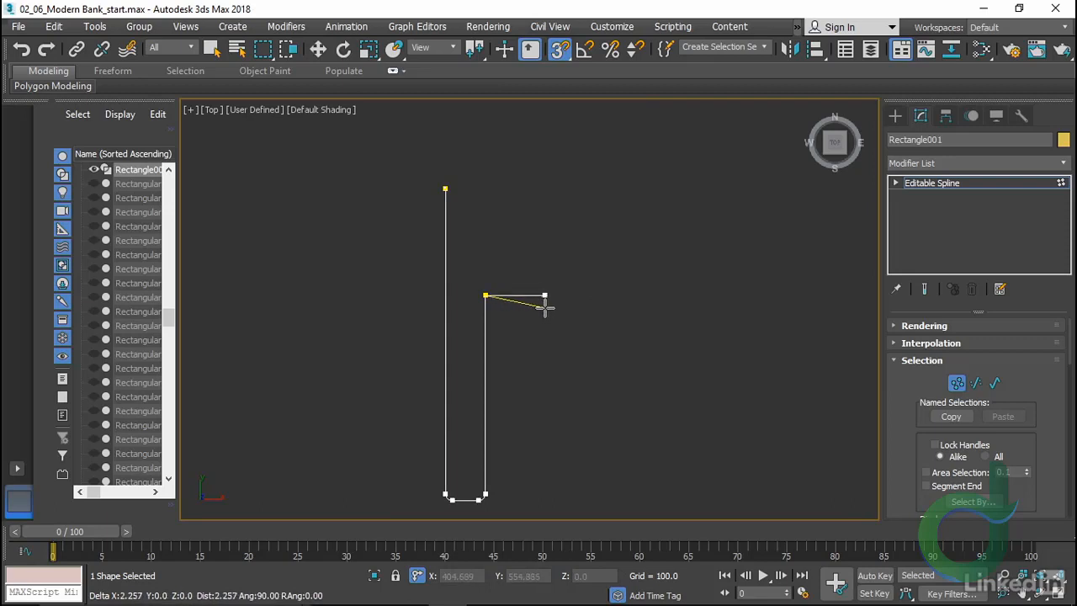
{"action": "left_click", "coordinate": [570, 187]}
{"action": "scroll", "coordinate": [509, 187], "scroll_direction": "up", "scroll_amount": 4}
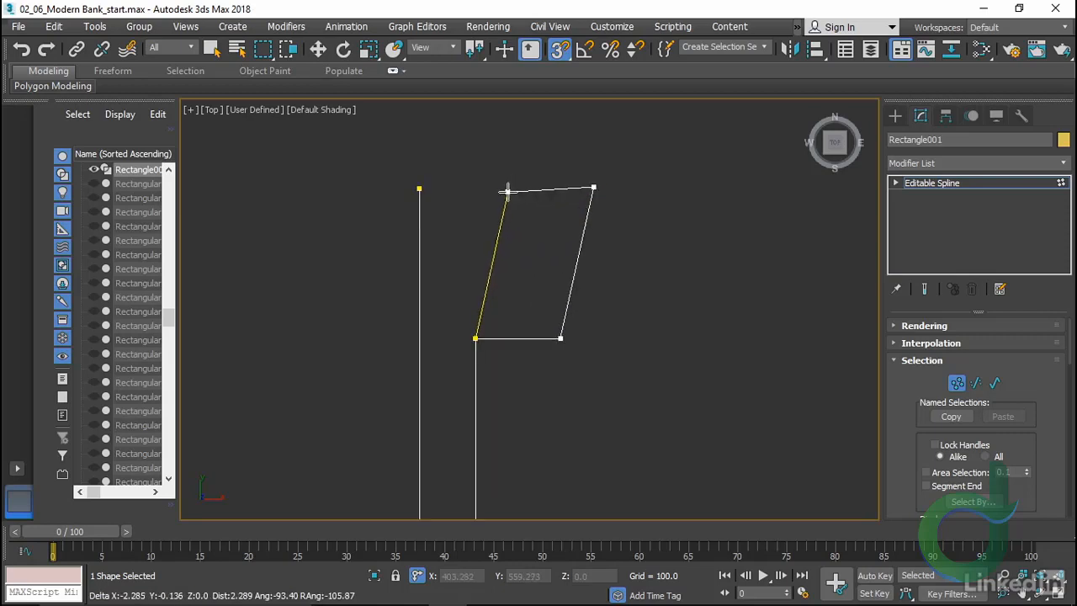
{"action": "left_click", "coordinate": [598, 184]}
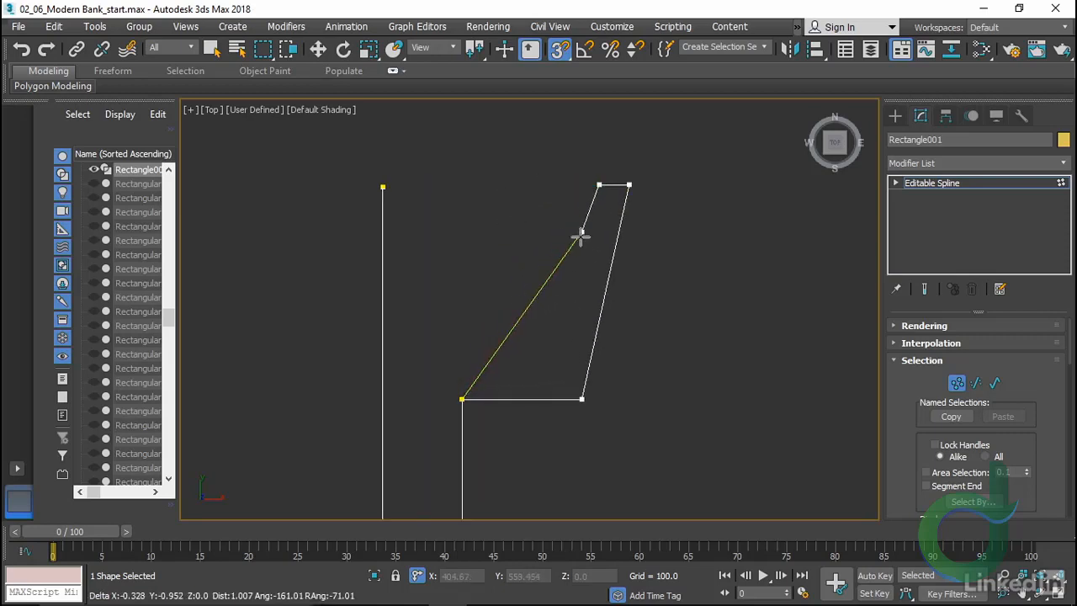
{"action": "left_click", "coordinate": [582, 398]}
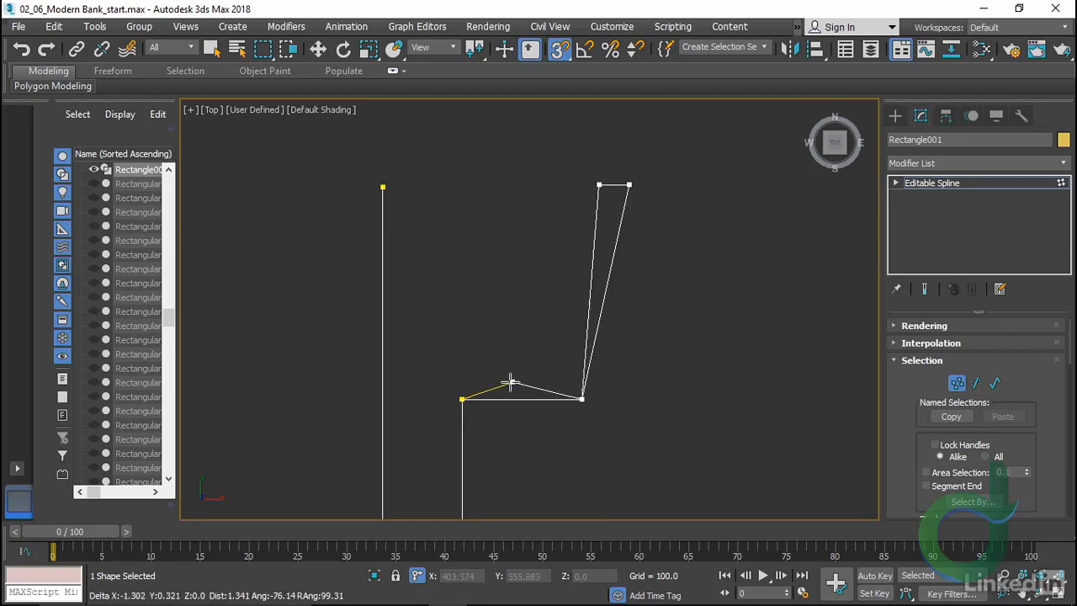
{"action": "left_click", "coordinate": [461, 399]}
{"action": "left_click", "coordinate": [589, 363]}
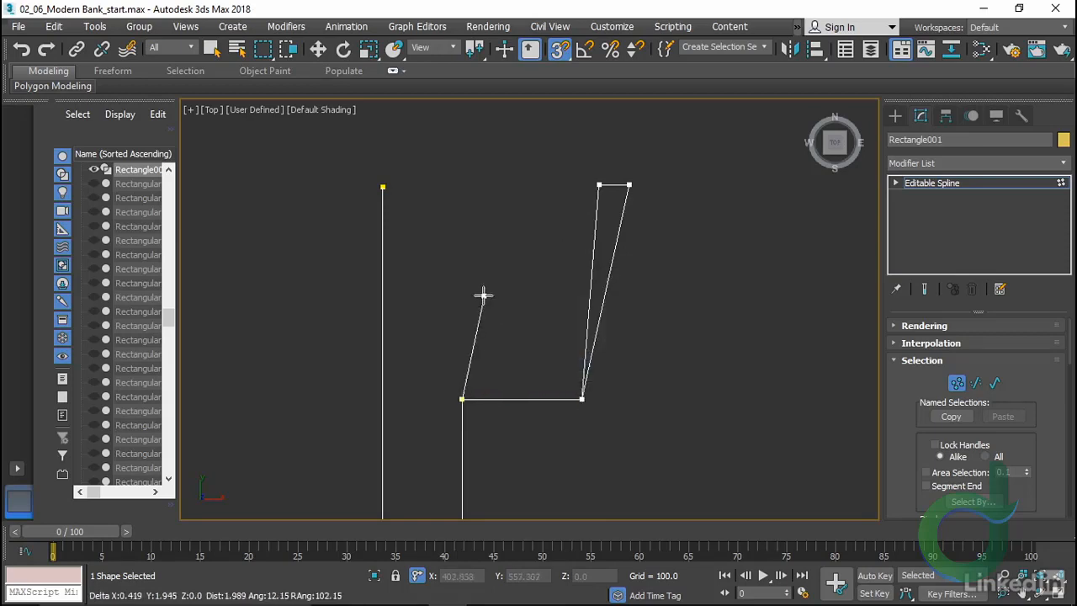
Continue the line up from the shortened side's vertex and across to the tall side's upper end, joining the two
{"action": "left_click", "coordinate": [456, 188]}
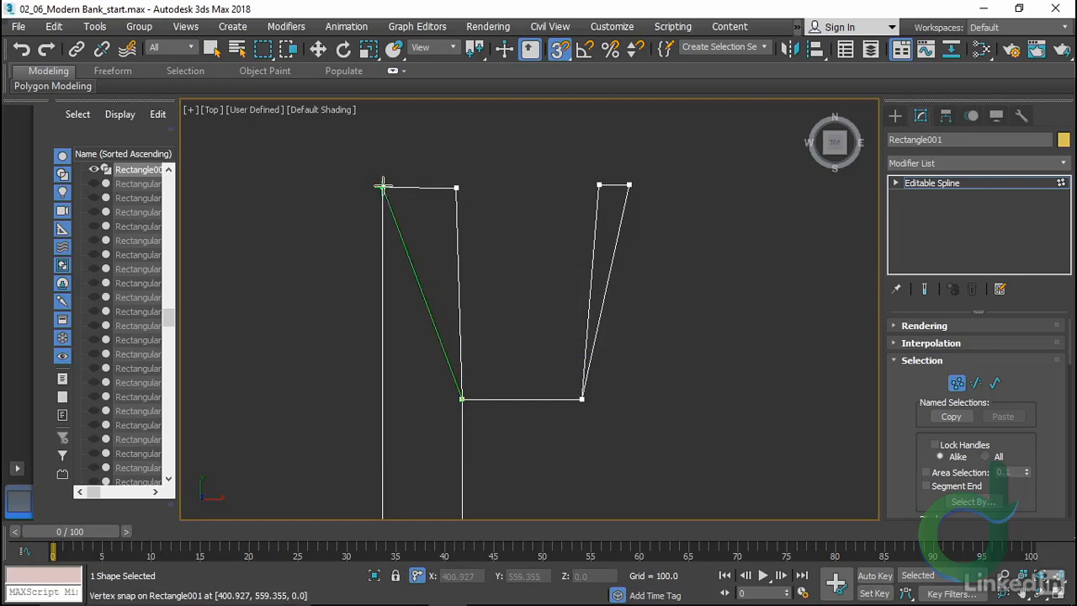
{"action": "left_click", "coordinate": [382, 188]}
{"action": "left_click", "coordinate": [511, 363]}
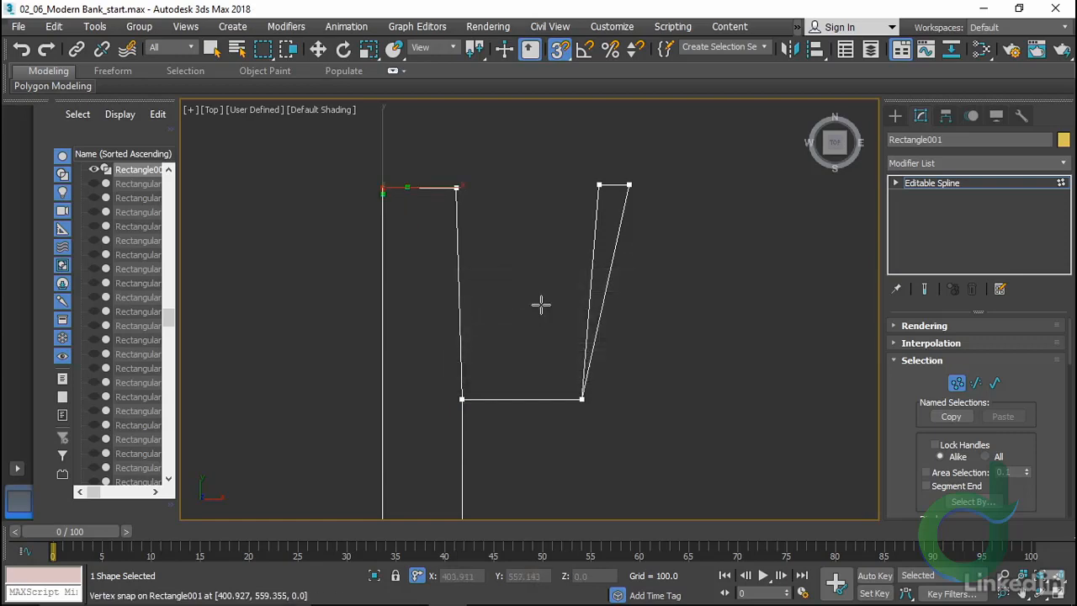
Raise the upper of the two overlapping horizontal base segments slightly to give the channel floor thickness, and turn snapping off
{"action": "key", "text": "2"}
{"action": "left_click", "coordinate": [522, 399]}
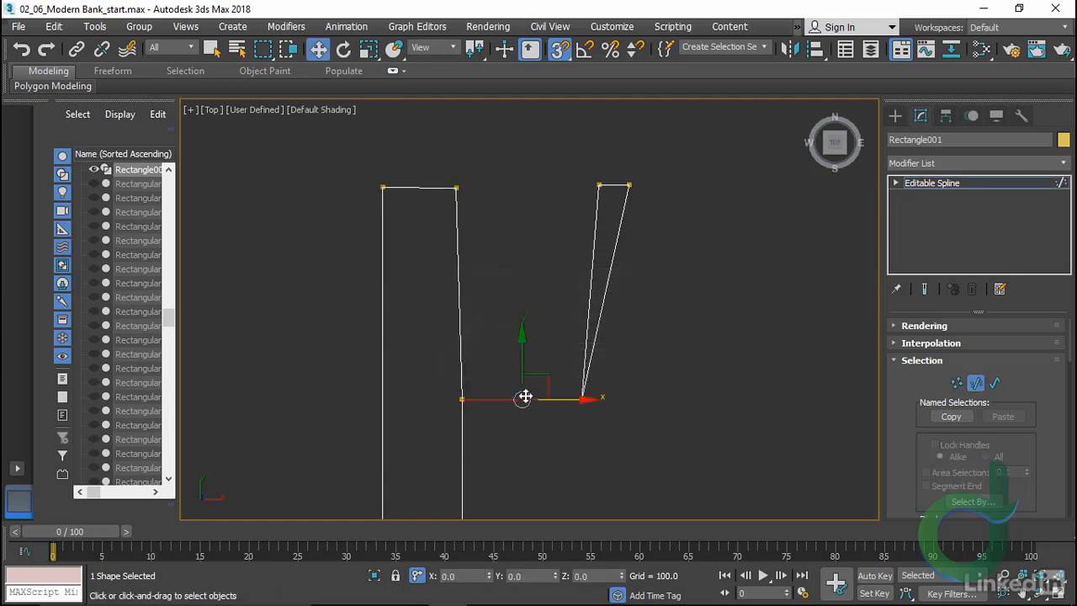
{"action": "left_click_drag", "start_coordinate": [522, 397], "coordinate": [515, 363], "text": "shift"}
{"action": "key", "text": "s"}
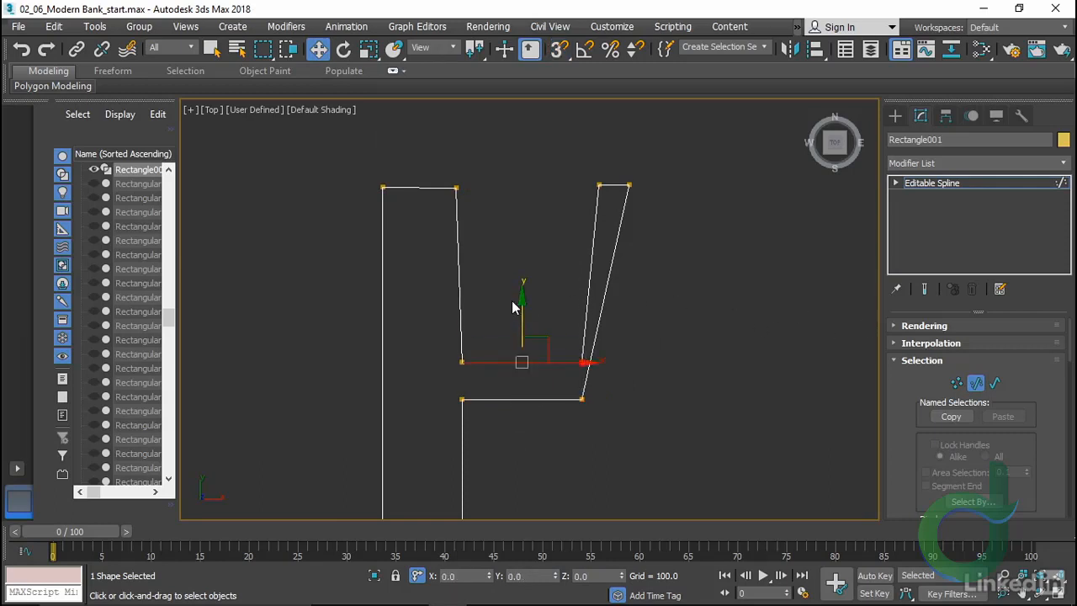
Lower the channel's inner floor segment close to the base and shift the lip's two inner vertices in X to leave a thin, even lip
{"action": "left_click_drag", "start_coordinate": [520, 298], "coordinate": [520, 325]}
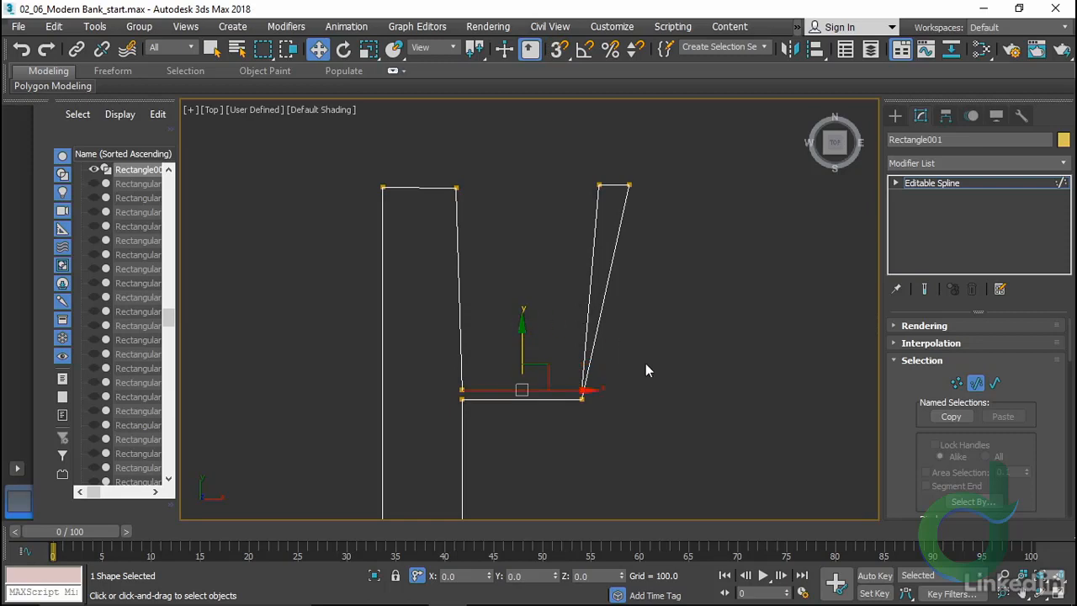
{"action": "key", "text": "1"}
{"action": "left_click", "coordinate": [581, 389]}
{"action": "left_click_drag", "start_coordinate": [645, 389], "coordinate": [640, 392]}
{"action": "left_click_drag", "start_coordinate": [565, 166], "coordinate": [617, 221]}
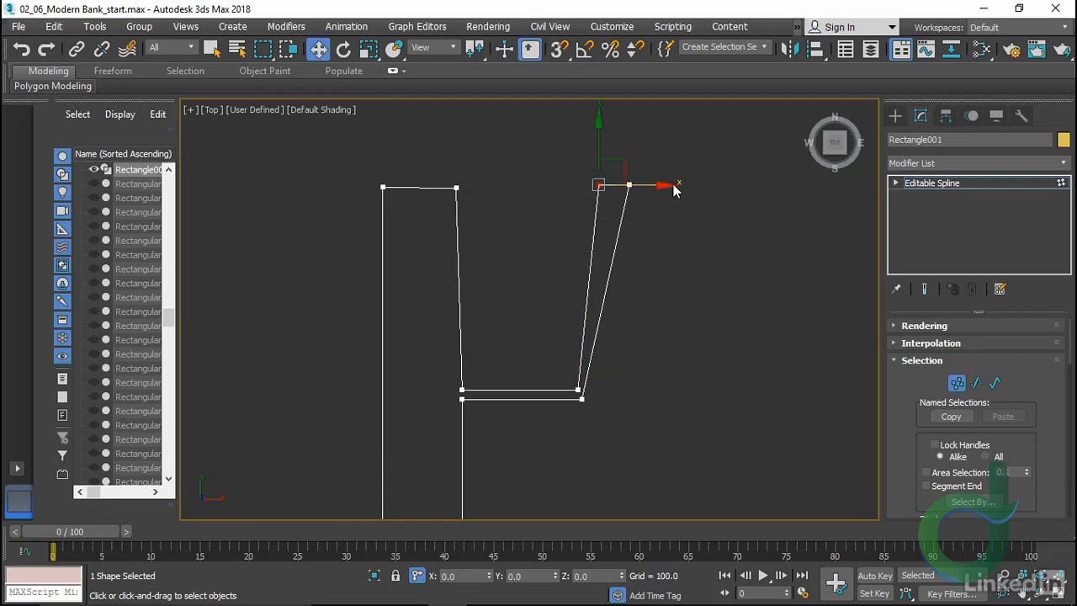
{"action": "left_click_drag", "start_coordinate": [662, 184], "coordinate": [682, 185]}
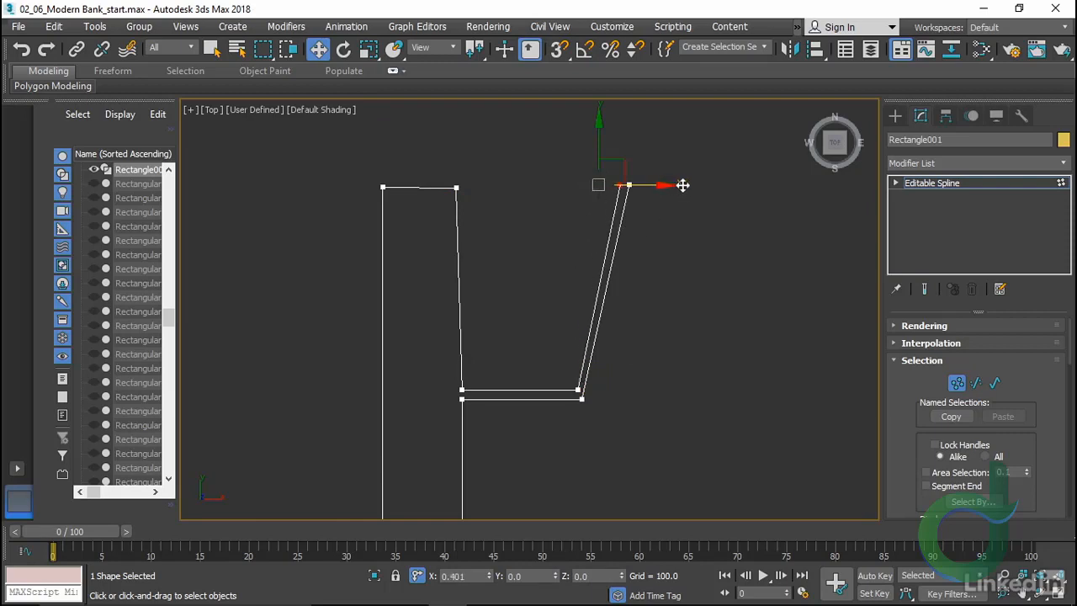
{"action": "left_click", "coordinate": [577, 389]}
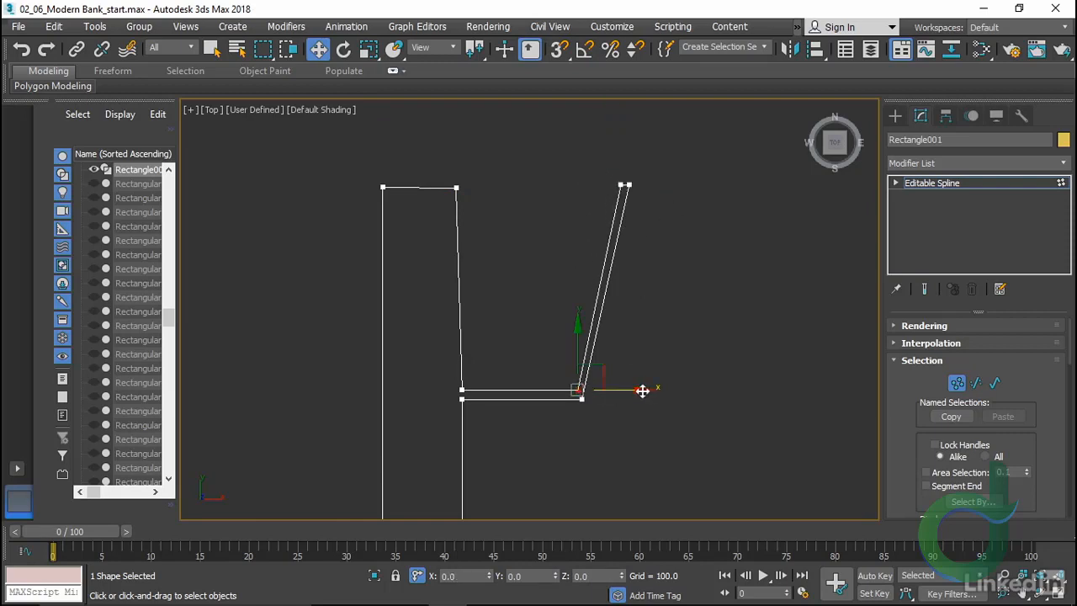
{"action": "left_click_drag", "start_coordinate": [642, 391], "coordinate": [639, 390]}
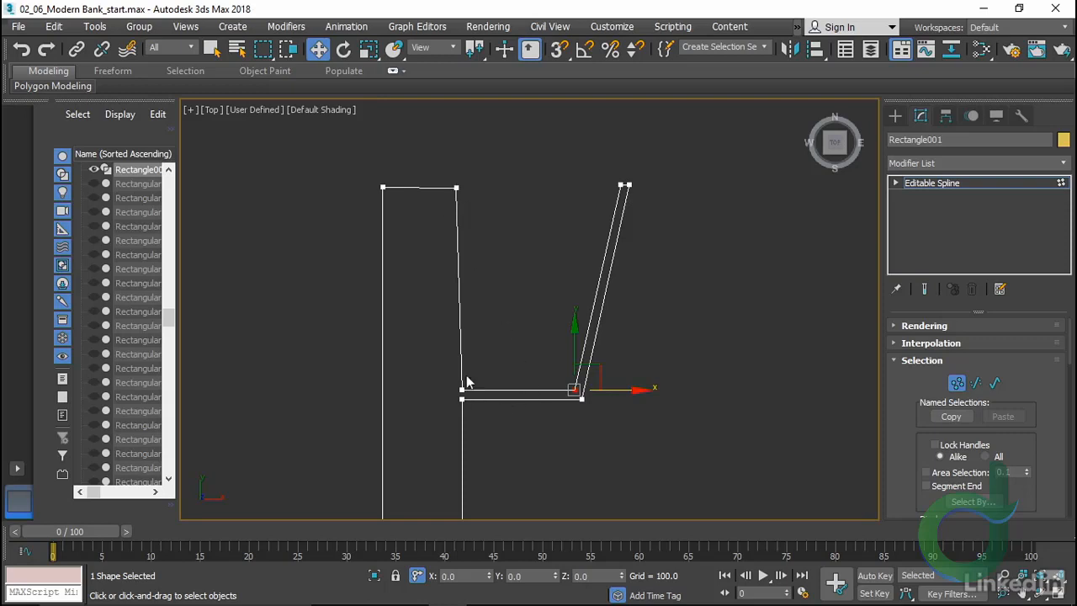
Snap the tall side's upper outer vertex in X to the channel's inner floor vertex so the wall above the channel runs vertical
{"action": "left_click", "coordinate": [455, 187]}
{"action": "key", "text": "s"}
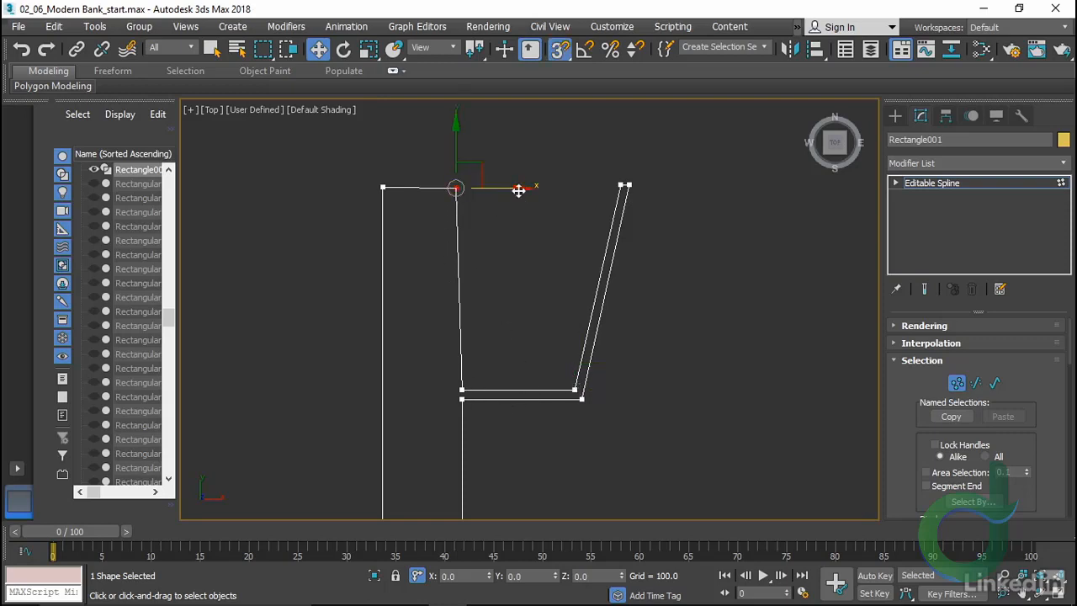
{"action": "left_click_drag", "start_coordinate": [520, 188], "coordinate": [472, 385]}
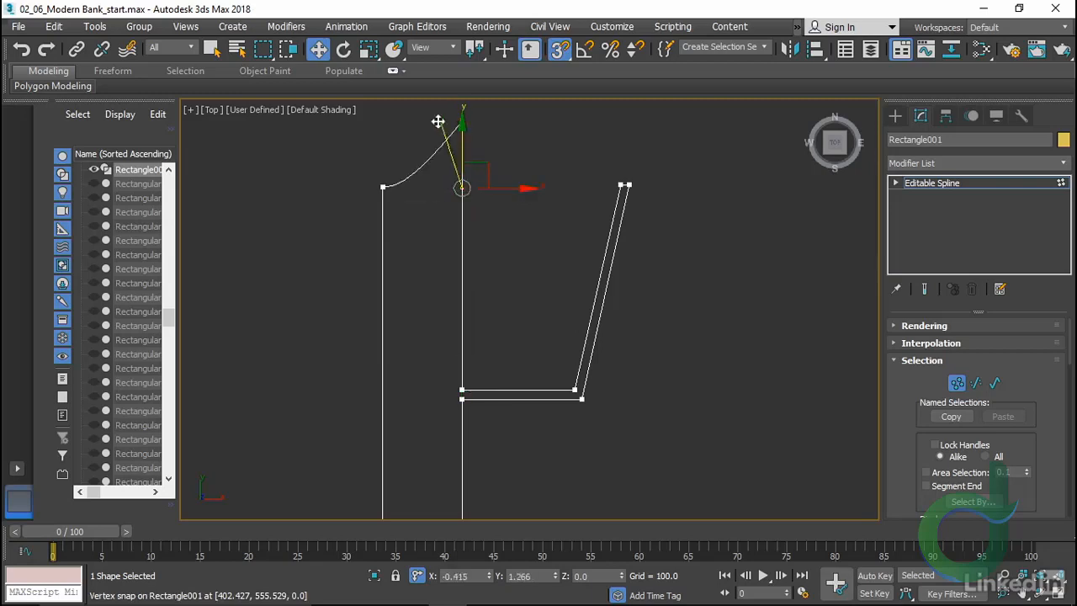
{"action": "left_click", "coordinate": [528, 336]}
Convert the profile's upper vertices to Corner type and make the wall's upper inner vertex the spline's first vertex
{"action": "middle_click_drag", "start_coordinate": [528, 336], "coordinate": [521, 263]}
{"action": "scroll", "coordinate": [521, 262], "scroll_direction": "down", "scroll_amount": 2}
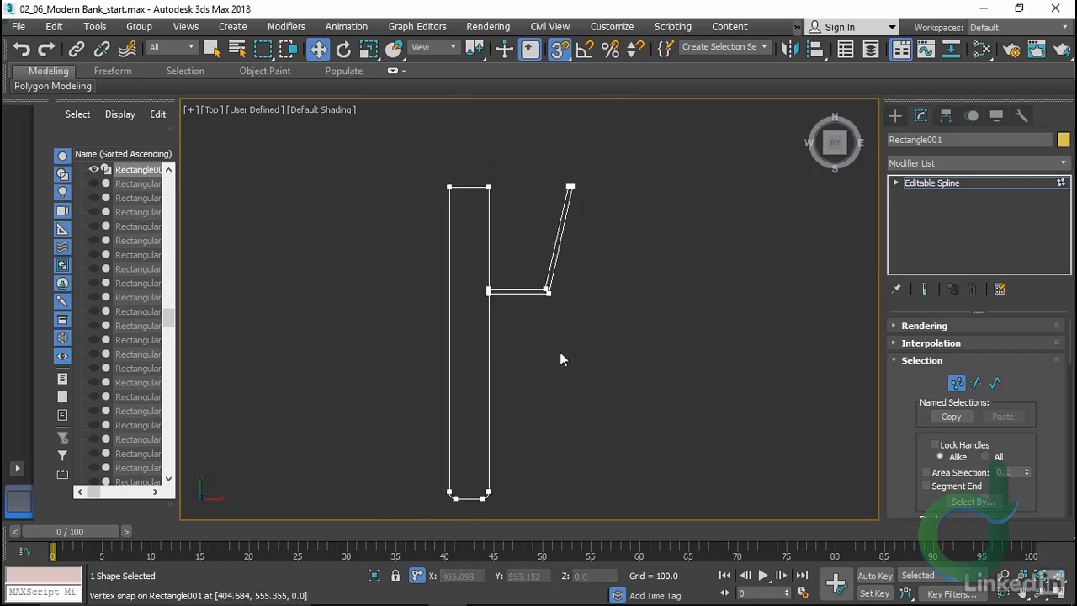
{"action": "middle_click_drag", "start_coordinate": [560, 352], "coordinate": [551, 306]}
{"action": "left_click_drag", "start_coordinate": [637, 312], "coordinate": [324, 100]}
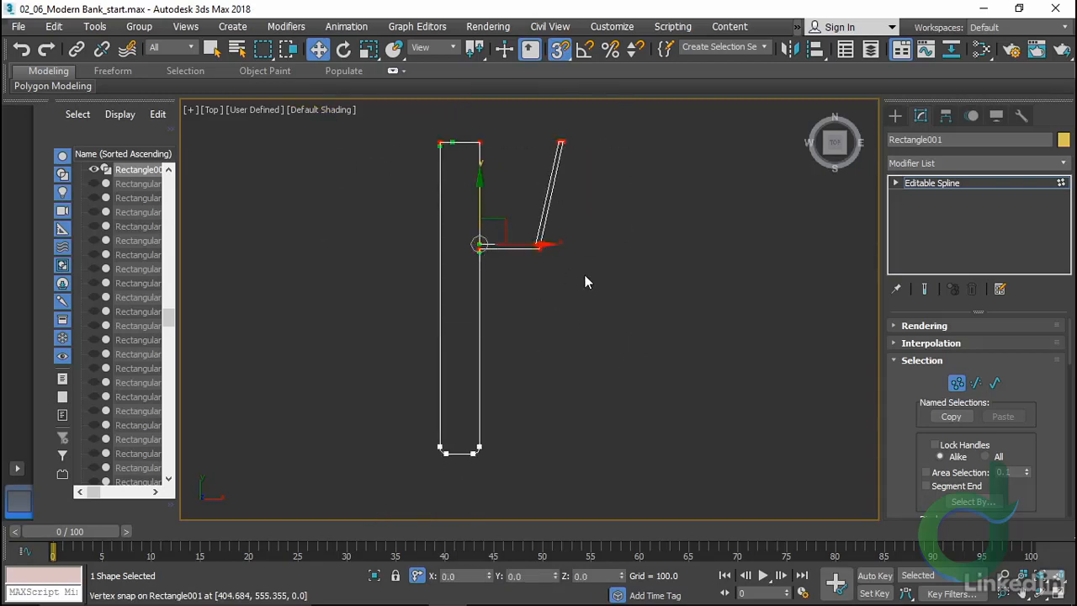
{"action": "right_click", "coordinate": [580, 269]}
{"action": "left_click", "coordinate": [552, 181]}
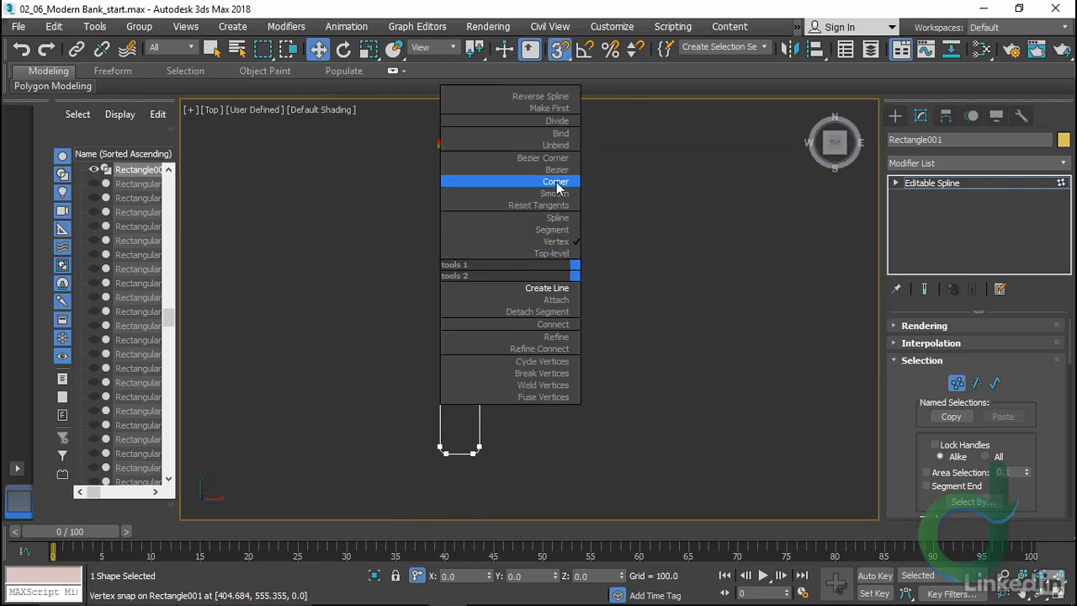
{"action": "left_click_drag", "start_coordinate": [440, 166], "coordinate": [443, 167]}
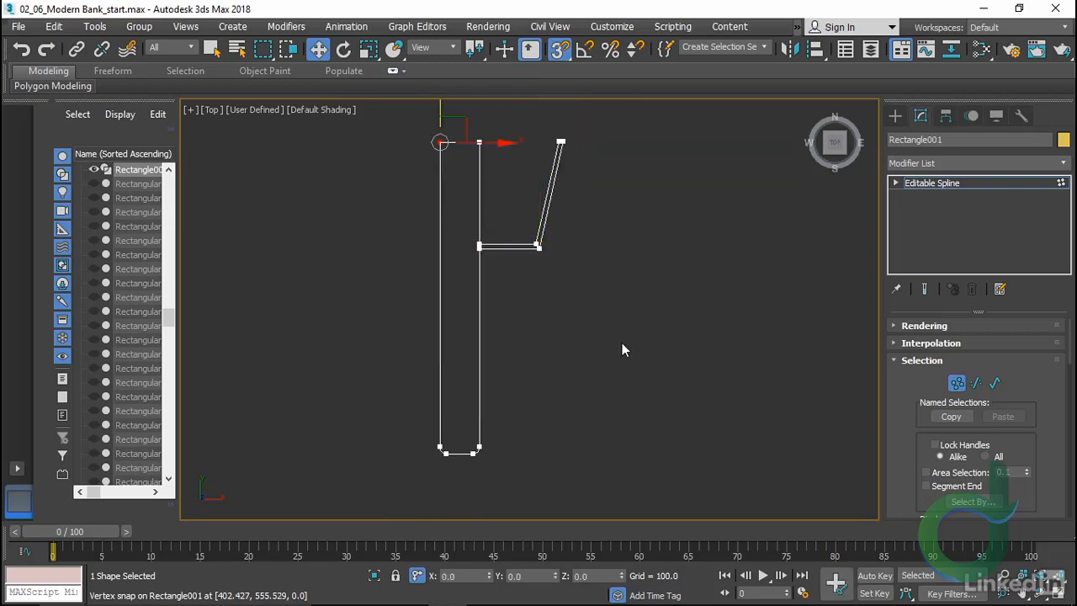
{"action": "right_click", "coordinate": [622, 342]}
{"action": "left_click", "coordinate": [593, 202]}
Create a rectangle spline about 862.63 long and 1248 wide, snapped to opposite corners of the roof slab
{"action": "middle_click_drag", "start_coordinate": [489, 357], "coordinate": [622, 374]}
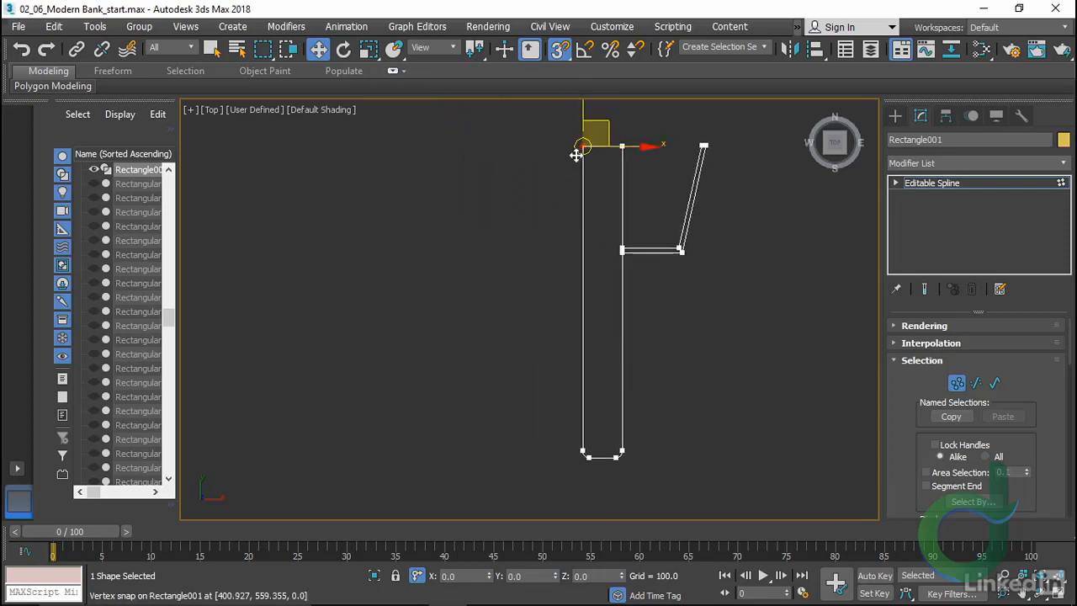
{"action": "scroll", "coordinate": [502, 349], "scroll_direction": "down", "scroll_amount": 10}
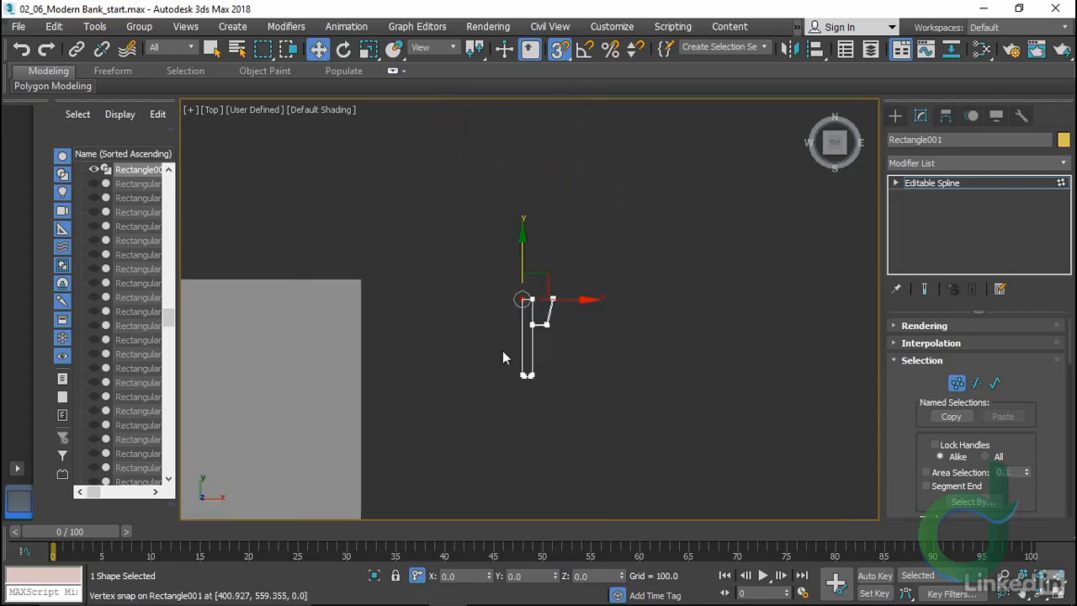
{"action": "middle_click_drag", "start_coordinate": [507, 401], "coordinate": [654, 241]}
{"action": "scroll", "coordinate": [655, 243], "scroll_direction": "down", "scroll_amount": 4}
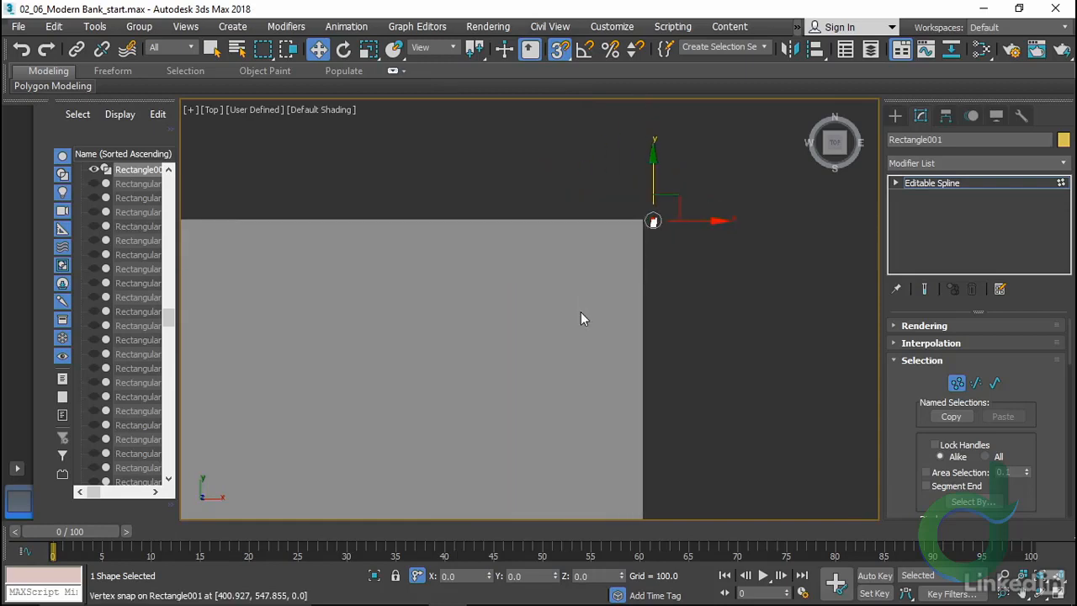
{"action": "scroll", "coordinate": [582, 312], "scroll_direction": "down", "scroll_amount": 3}
{"action": "middle_click_drag", "start_coordinate": [503, 343], "coordinate": [532, 329]}
{"action": "scroll", "coordinate": [531, 328], "scroll_direction": "up", "scroll_amount": 2}
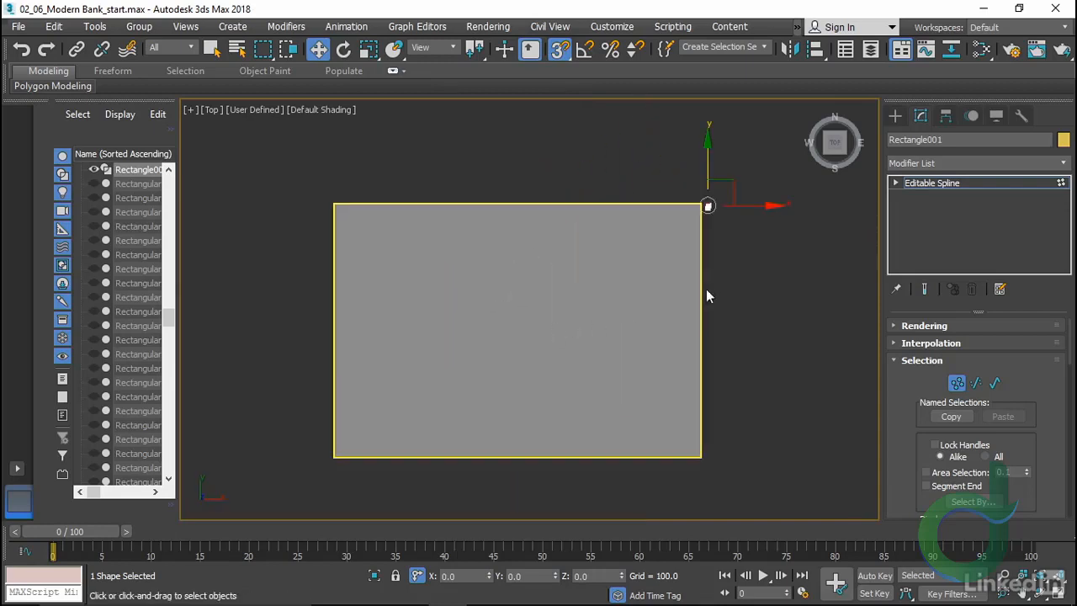
{"action": "key", "text": "x"}
{"action": "right_click", "coordinate": [772, 282]}
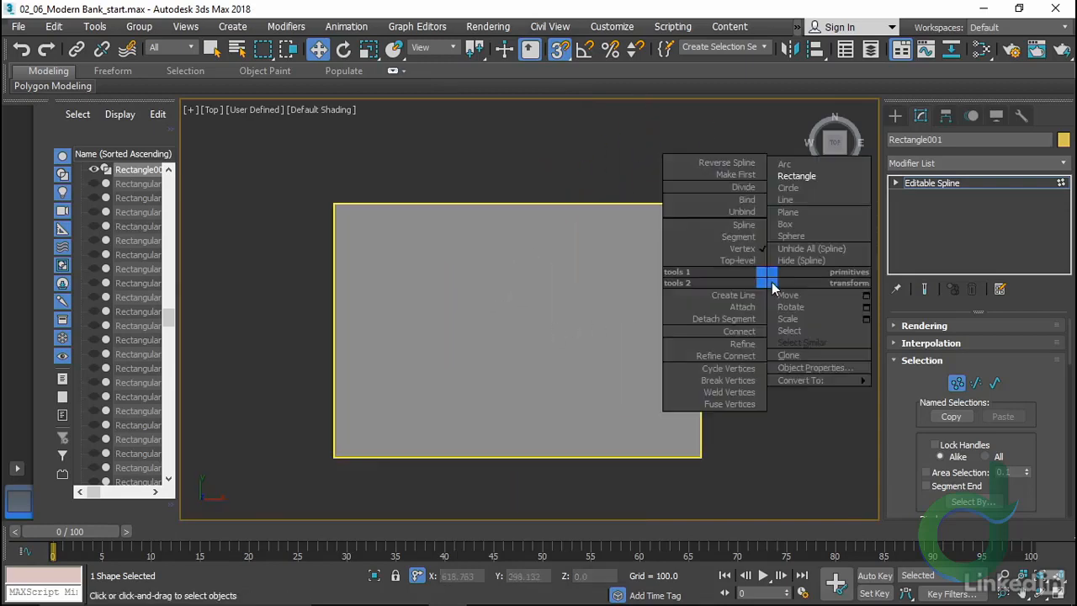
{"action": "left_click", "coordinate": [837, 173]}
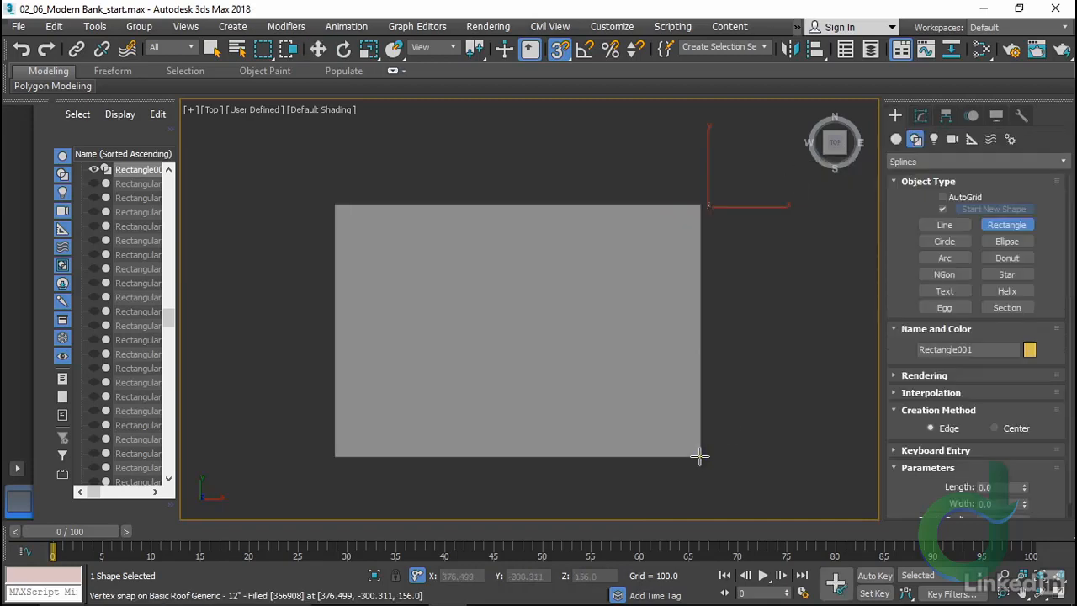
{"action": "left_click_drag", "start_coordinate": [699, 457], "coordinate": [336, 205]}
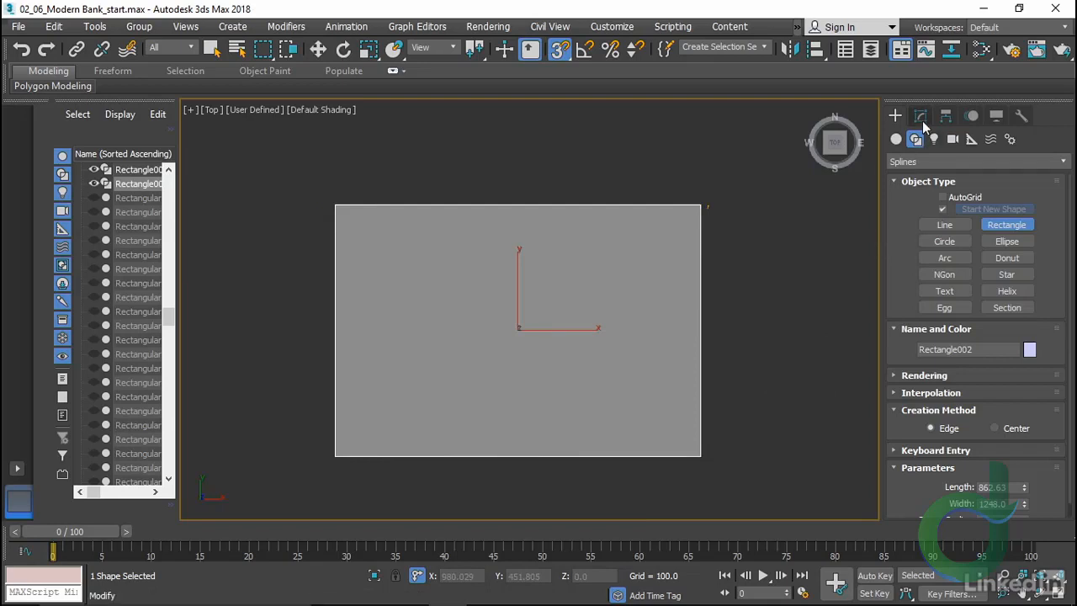
Apply a Bevel Profile modifier in Classic mode to the roof rectangle, using the drawn spline Rectangle001 as its profile
{"action": "left_click", "coordinate": [922, 117]}
{"action": "left_click", "coordinate": [998, 161]}
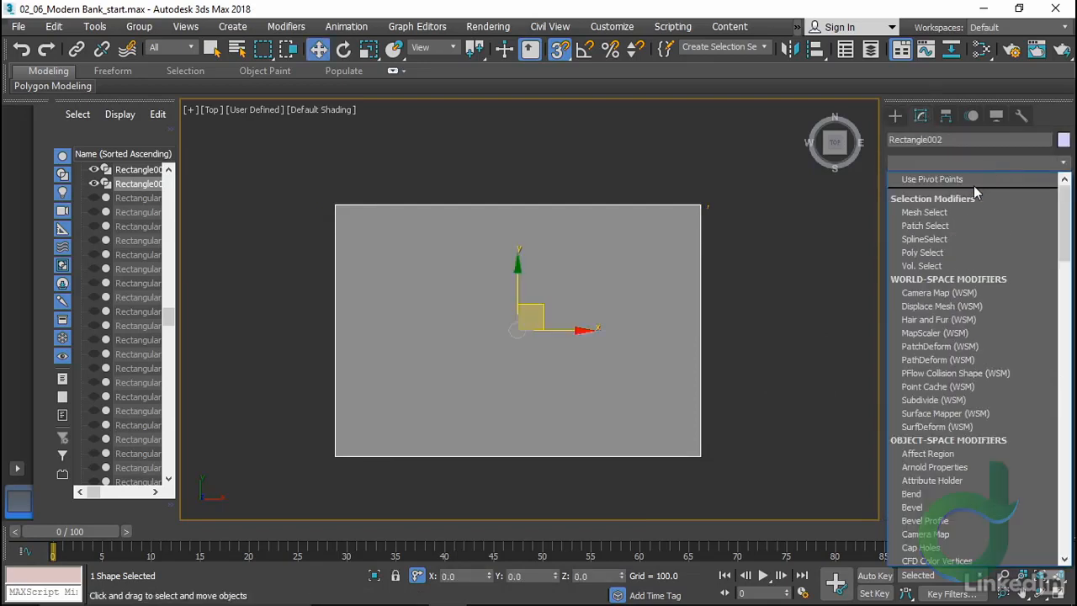
{"action": "left_click", "coordinate": [942, 527]}
{"action": "left_click", "coordinate": [935, 354]}
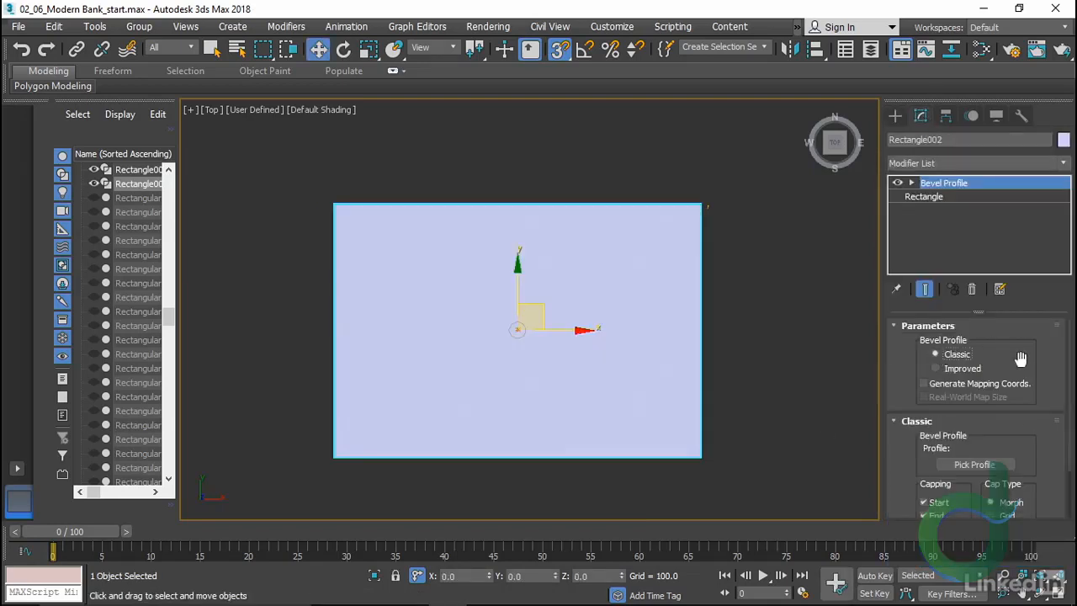
{"action": "left_click", "coordinate": [974, 464]}
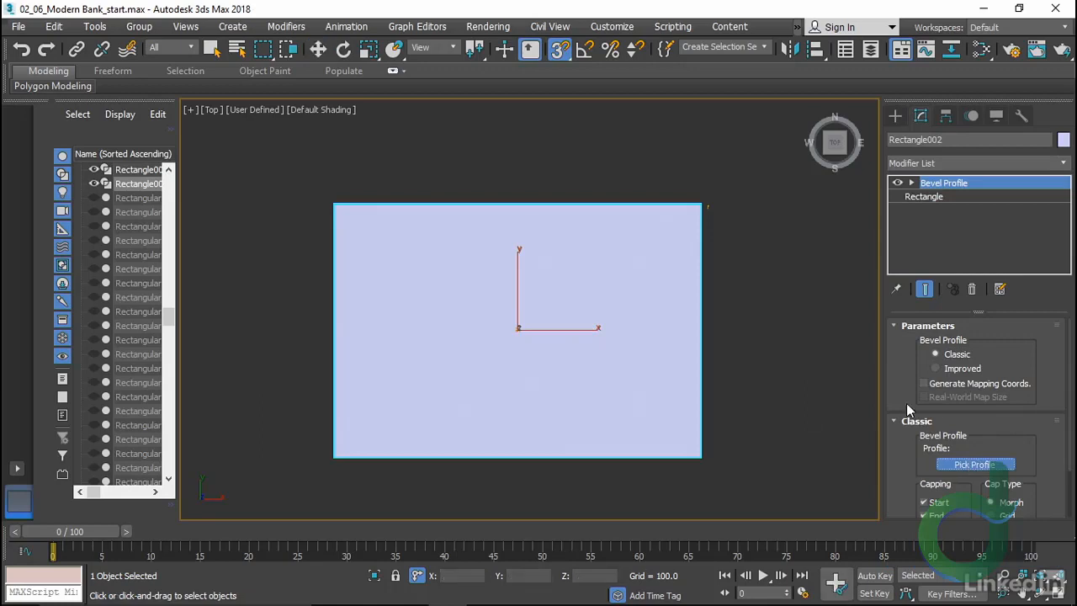
{"action": "left_click", "coordinate": [708, 206]}
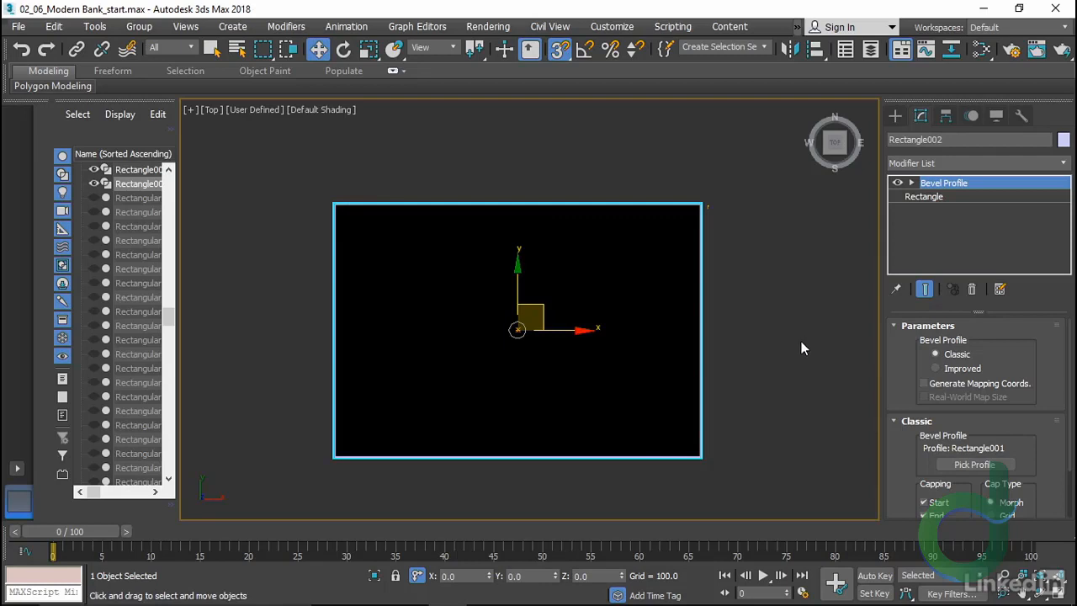
In the front view, lock the selection and move the beveled roof edge straight down, snapping its lower corner to the roof slab's lower corner
{"action": "key", "text": "f"}
{"action": "scroll", "coordinate": [664, 300], "scroll_direction": "up", "scroll_amount": 4}
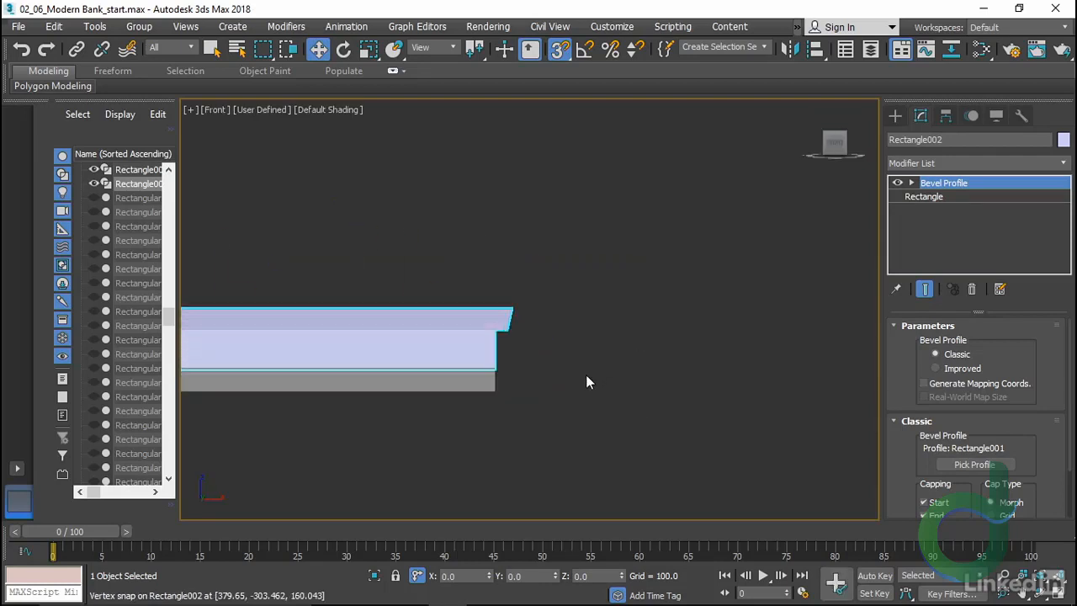
{"action": "scroll", "coordinate": [514, 376], "scroll_direction": "up", "scroll_amount": 5}
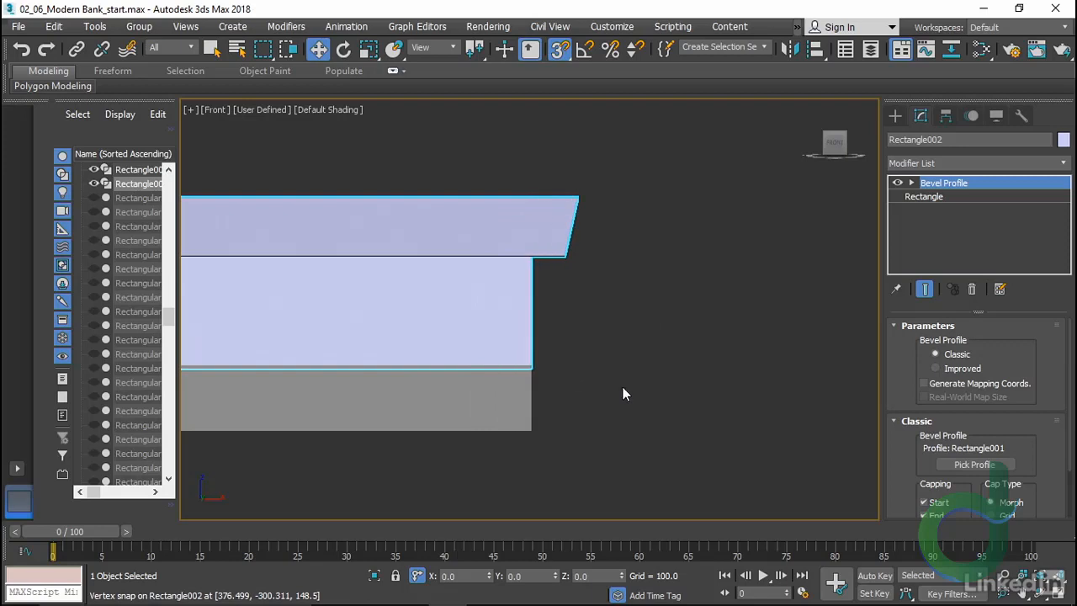
{"action": "left_click", "coordinate": [1001, 182]}
{"action": "middle_click_drag", "start_coordinate": [644, 342], "coordinate": [665, 346]}
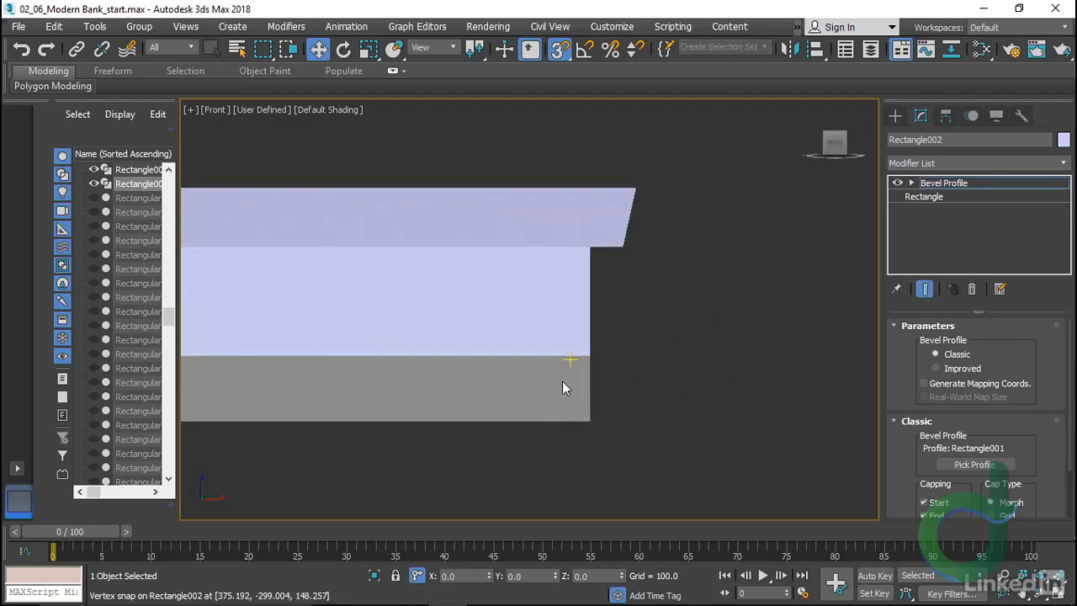
{"action": "middle_click_drag", "start_coordinate": [674, 318], "coordinate": [699, 310]}
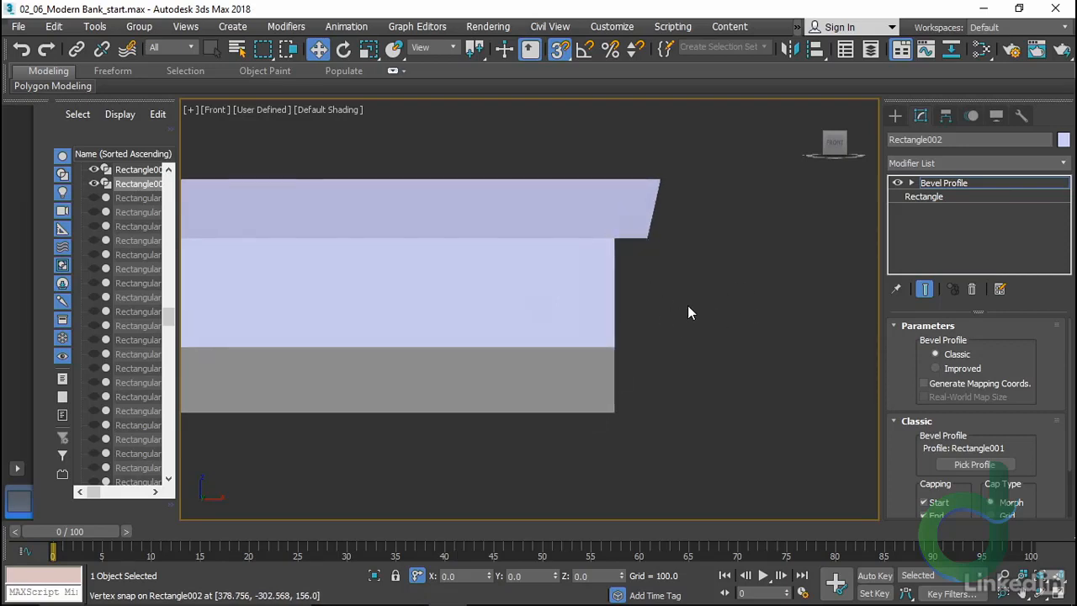
{"action": "key", "text": "space"}
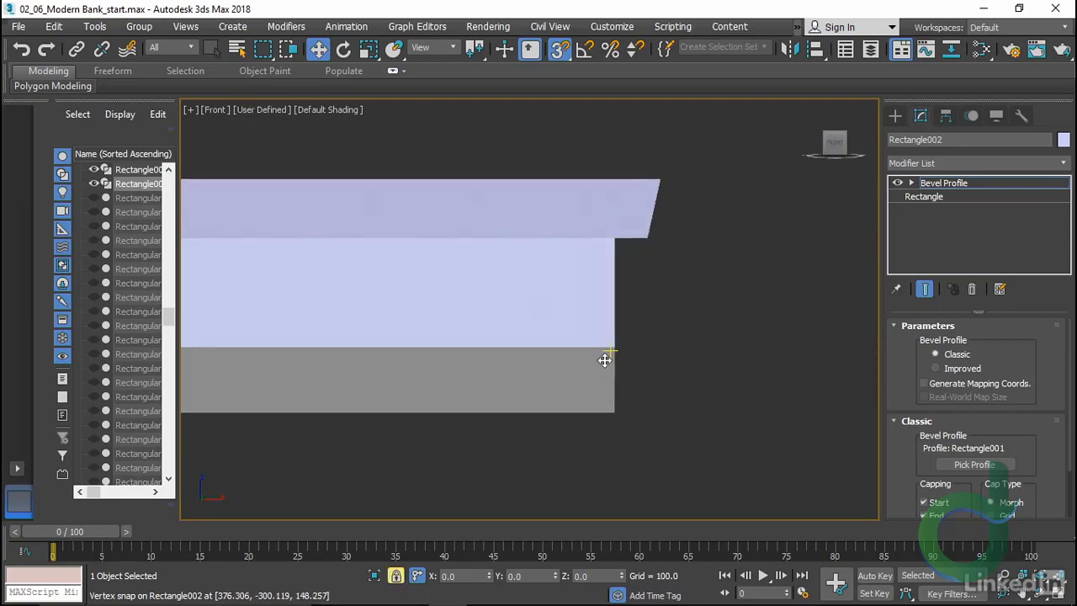
{"action": "left_click_drag", "start_coordinate": [604, 360], "coordinate": [608, 405]}
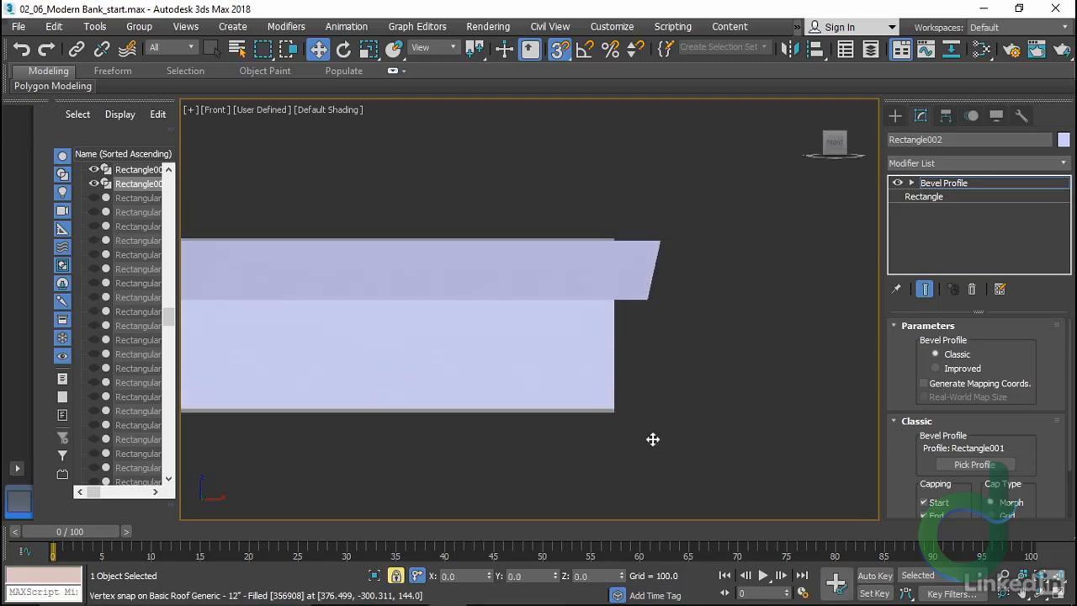
Examine in wireframe how the roof edge's rounded lower corner meets the slab's corner, and release the selection lock
{"action": "middle_click_drag", "start_coordinate": [650, 438], "coordinate": [630, 428]}
{"action": "scroll", "coordinate": [629, 426], "scroll_direction": "up", "scroll_amount": 3}
{"action": "scroll", "coordinate": [569, 406], "scroll_direction": "up", "scroll_amount": 1}
{"action": "key", "text": "F3"}
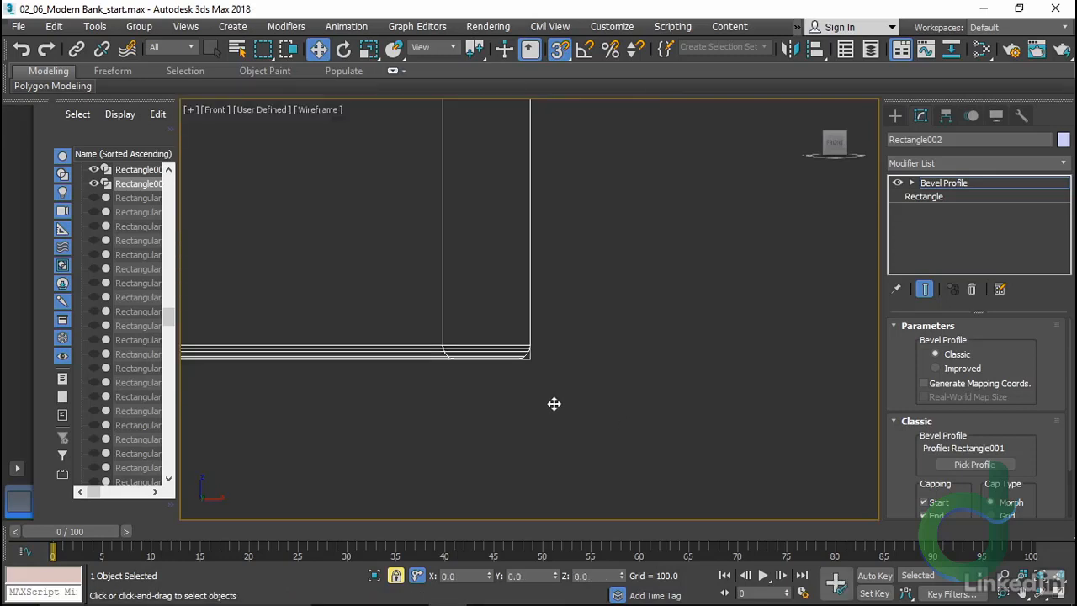
{"action": "middle_click_drag", "start_coordinate": [505, 396], "coordinate": [554, 383]}
{"action": "scroll", "coordinate": [507, 377], "scroll_direction": "up", "scroll_amount": 4}
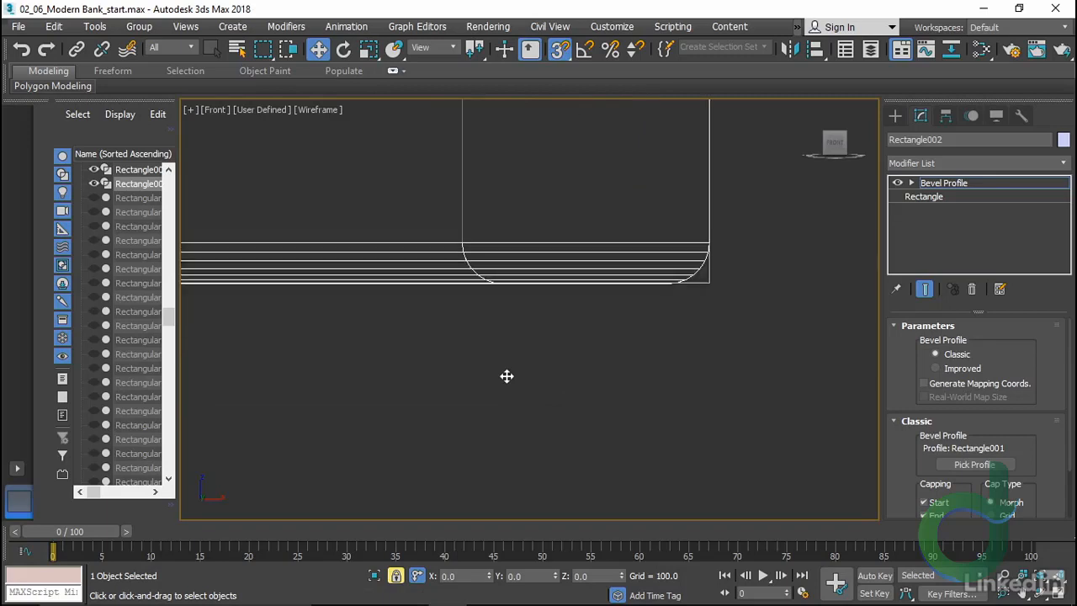
{"action": "middle_click_drag", "start_coordinate": [611, 333], "coordinate": [516, 392]}
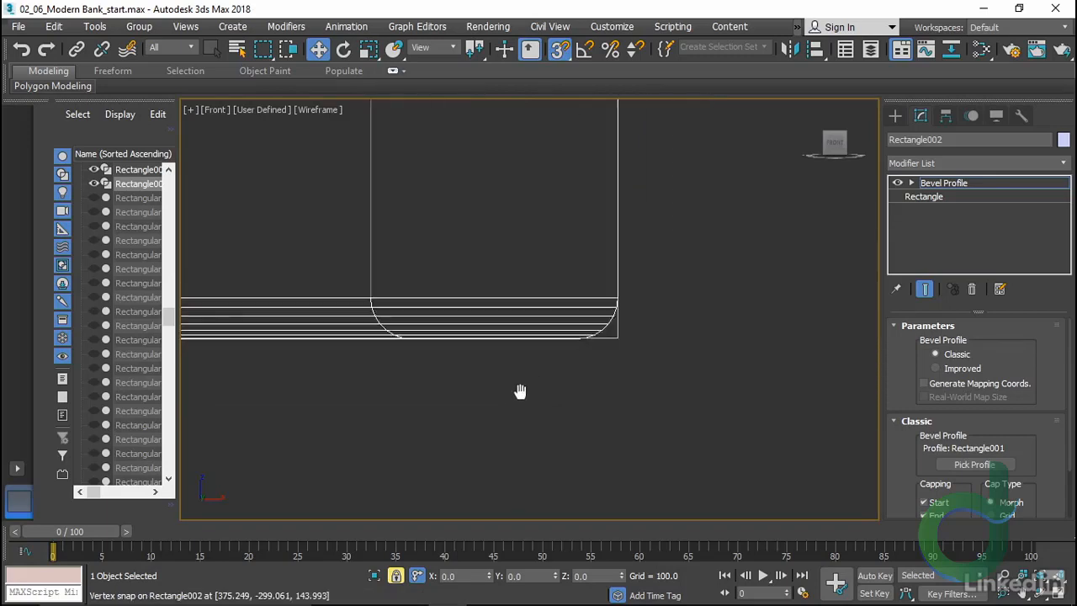
{"action": "scroll", "coordinate": [501, 400], "scroll_direction": "down", "scroll_amount": 4}
{"action": "scroll", "coordinate": [502, 402], "scroll_direction": "down", "scroll_amount": 4}
{"action": "middle_click_drag", "start_coordinate": [625, 321], "coordinate": [551, 366]}
{"action": "key", "text": "space"}
Select the profile spline in the top view and set its interpolation steps to 0
{"action": "key", "text": "t"}
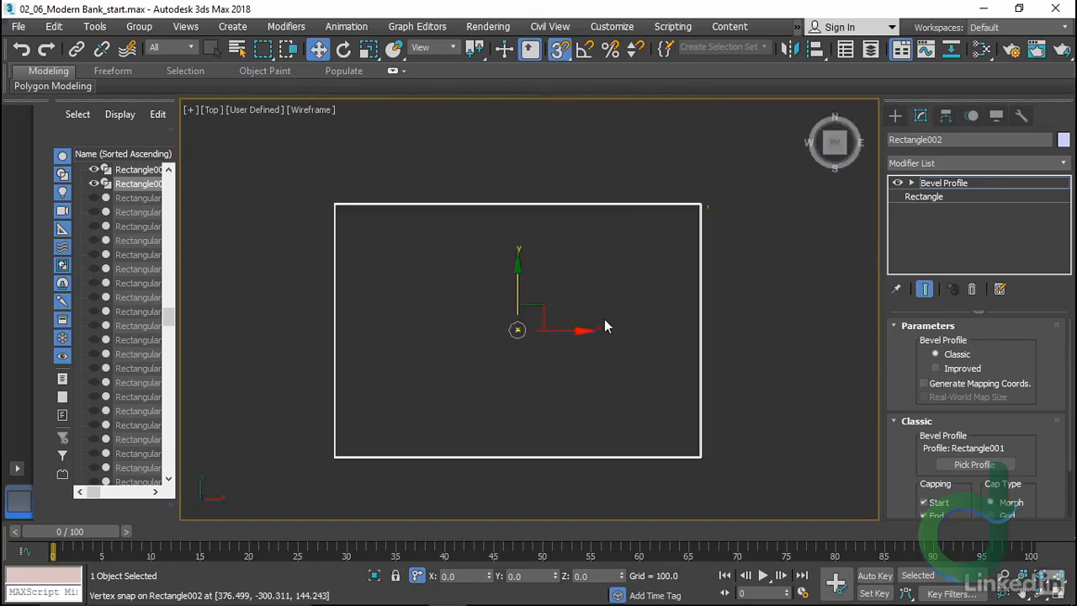
{"action": "scroll", "coordinate": [589, 252], "scroll_direction": "up", "scroll_amount": 12}
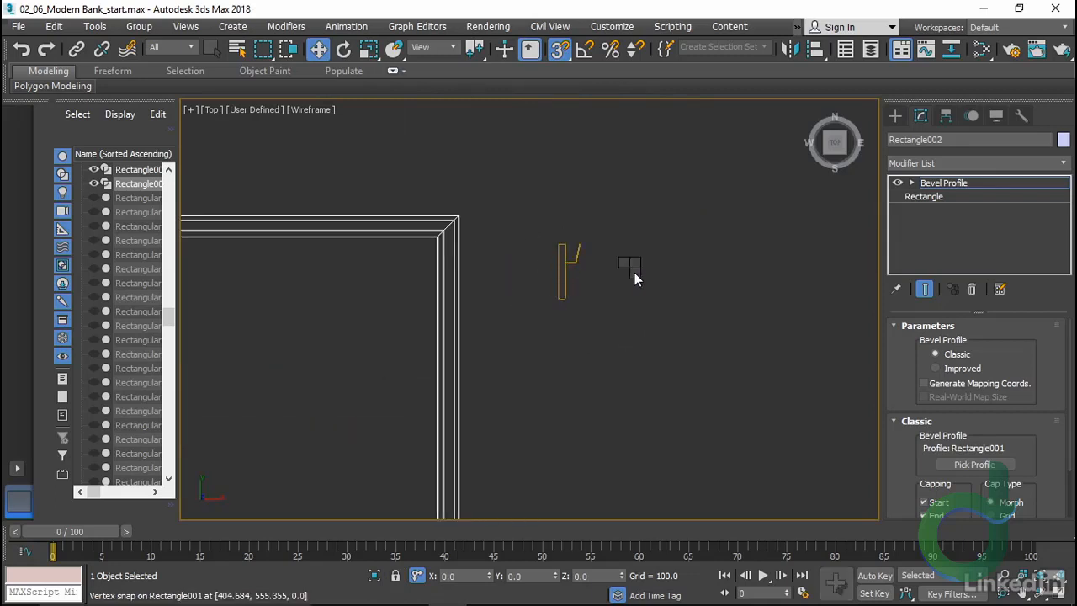
{"action": "right_click", "coordinate": [635, 273]}
{"action": "left_click", "coordinate": [593, 255]}
{"action": "left_click", "coordinate": [562, 274]}
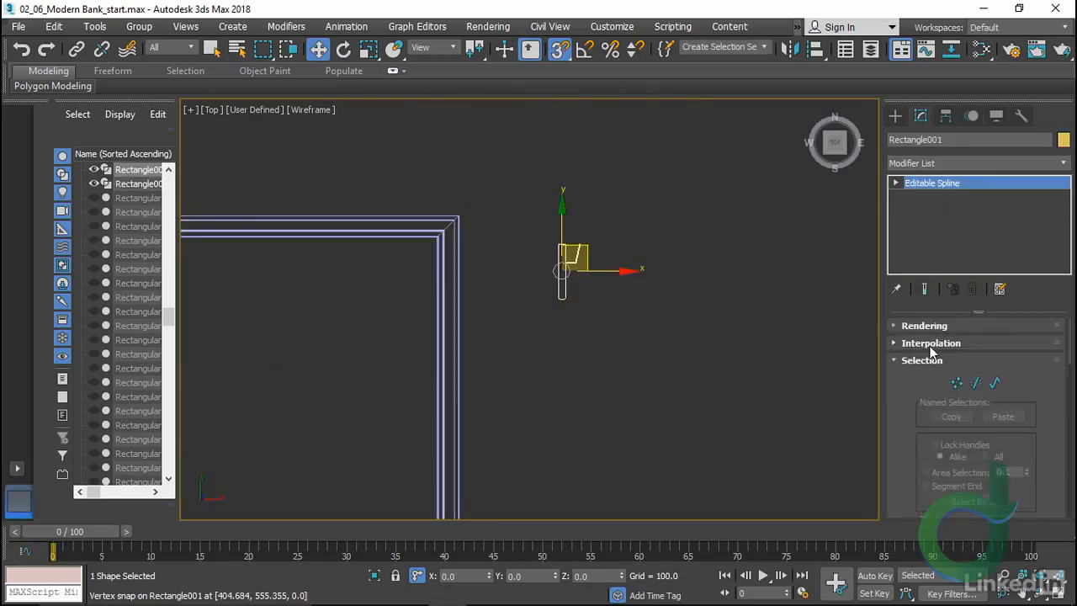
{"action": "right_click", "coordinate": [1015, 361]}
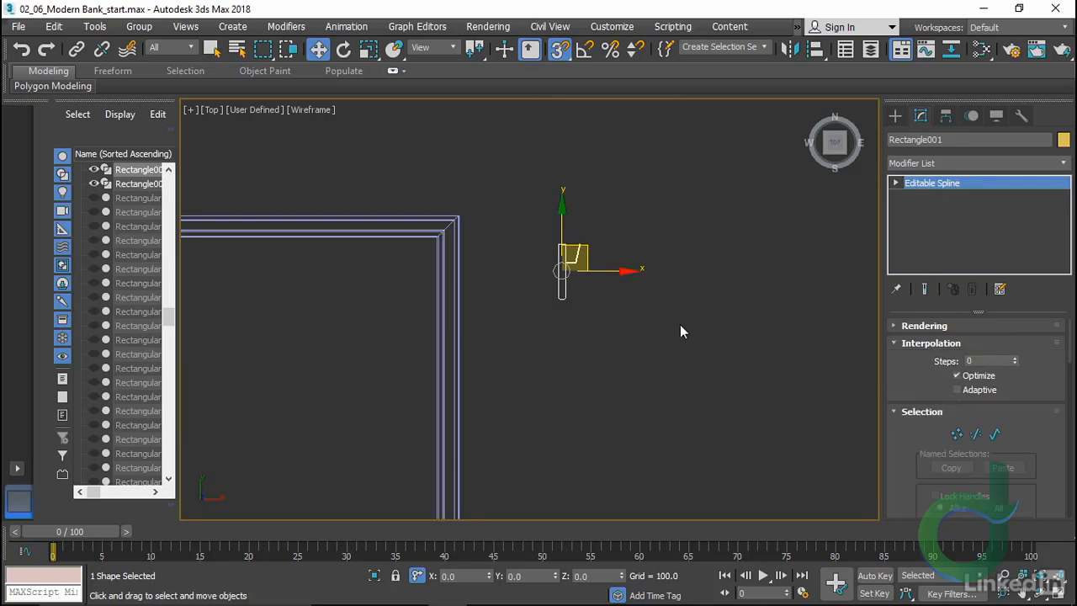
Set the profile spline's interpolation steps to 2, then leave its sub-object level and clear the selection
{"action": "scroll", "coordinate": [548, 325], "scroll_direction": "up", "scroll_amount": 10}
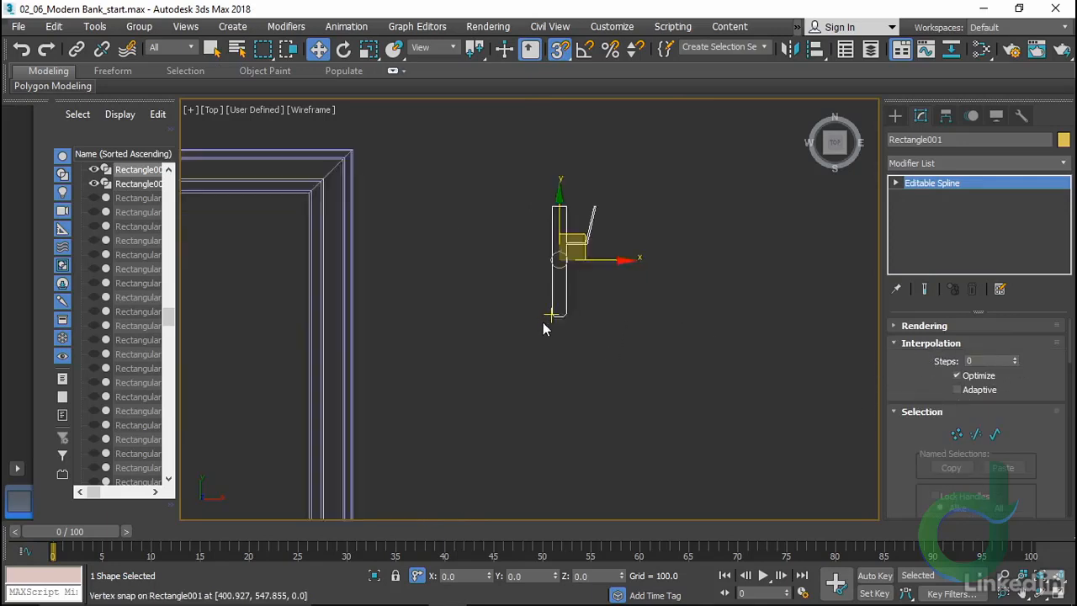
{"action": "left_click", "coordinate": [1014, 358]}
{"action": "left_click", "coordinate": [1014, 357]}
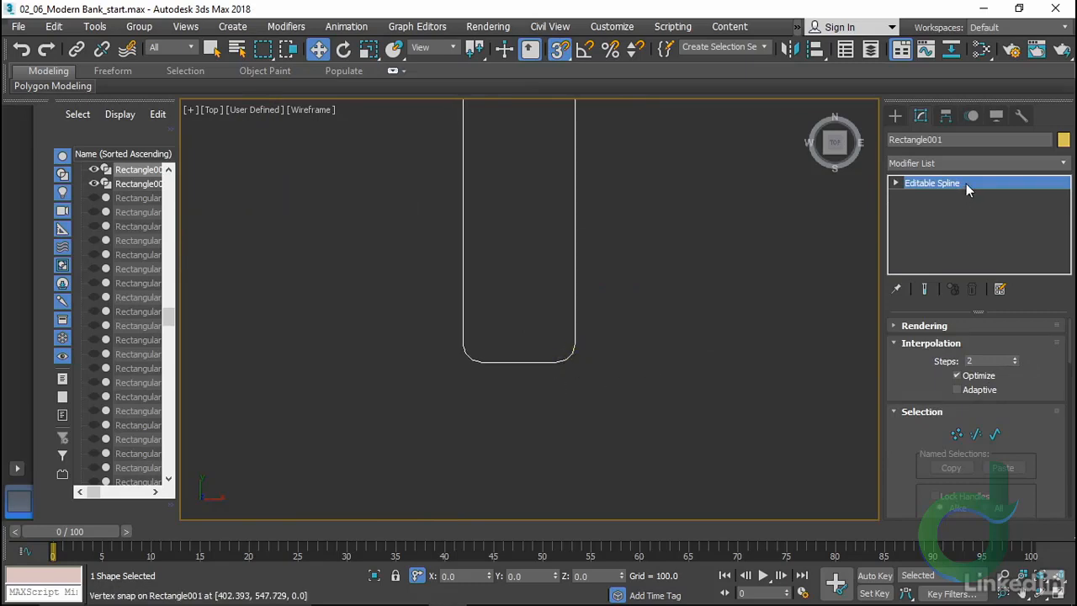
{"action": "key", "text": "1"}
{"action": "scroll", "coordinate": [665, 377], "scroll_direction": "down", "scroll_amount": 6}
{"action": "right_click", "coordinate": [607, 415]}
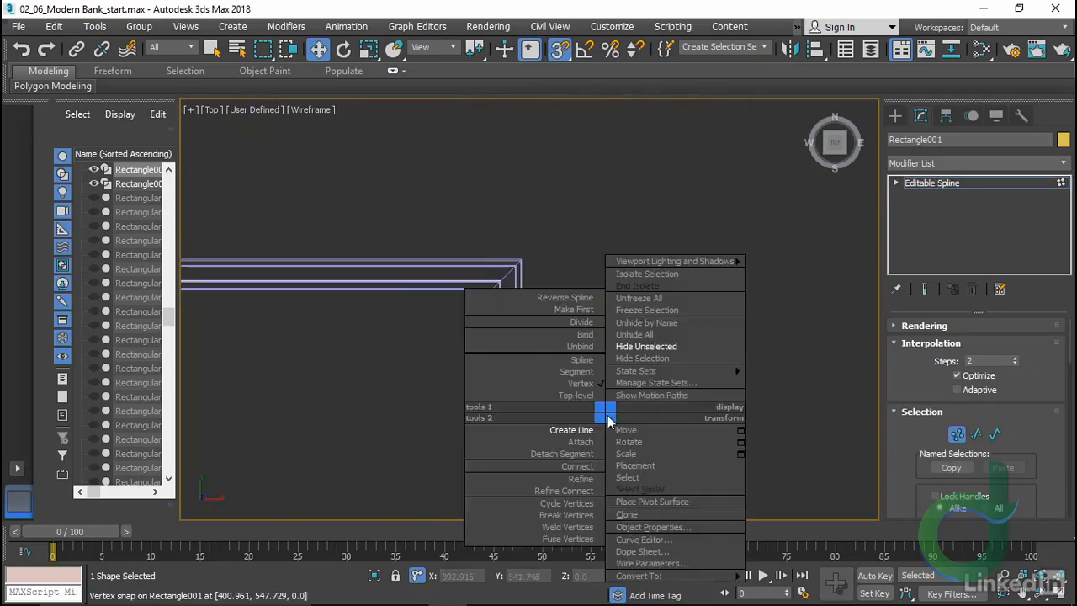
{"action": "left_click", "coordinate": [574, 395]}
{"action": "left_click", "coordinate": [629, 395]}
Select the Basic Roof Generic slab from the front view and enter its polygon sub-object level
{"action": "key", "text": "f"}
{"action": "scroll", "coordinate": [694, 264], "scroll_direction": "down", "scroll_amount": 10}
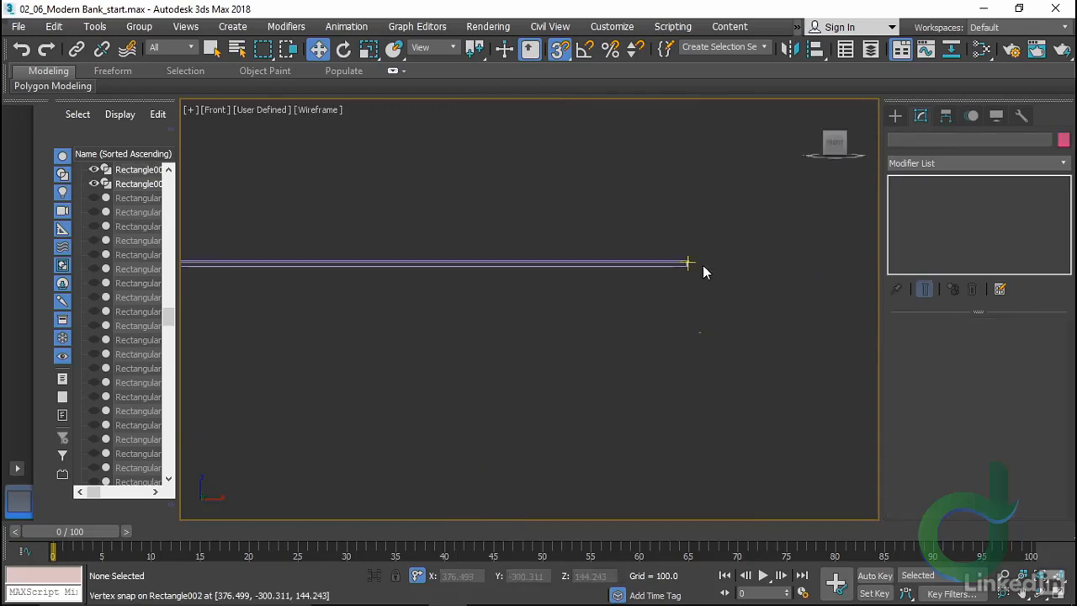
{"action": "scroll", "coordinate": [702, 267], "scroll_direction": "up", "scroll_amount": 5}
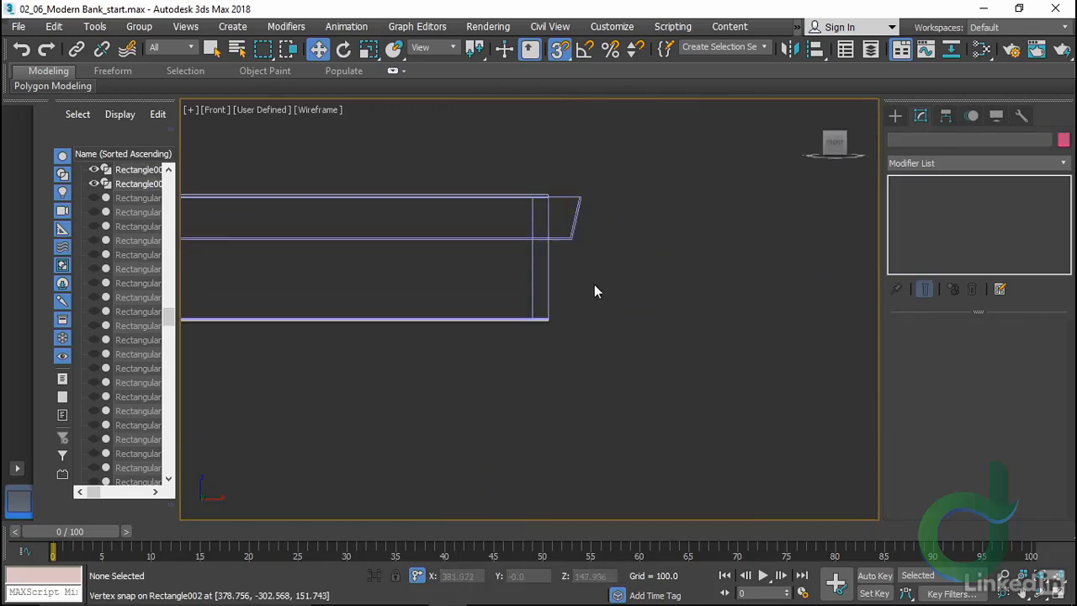
{"action": "middle_click_drag", "start_coordinate": [610, 309], "coordinate": [621, 329]}
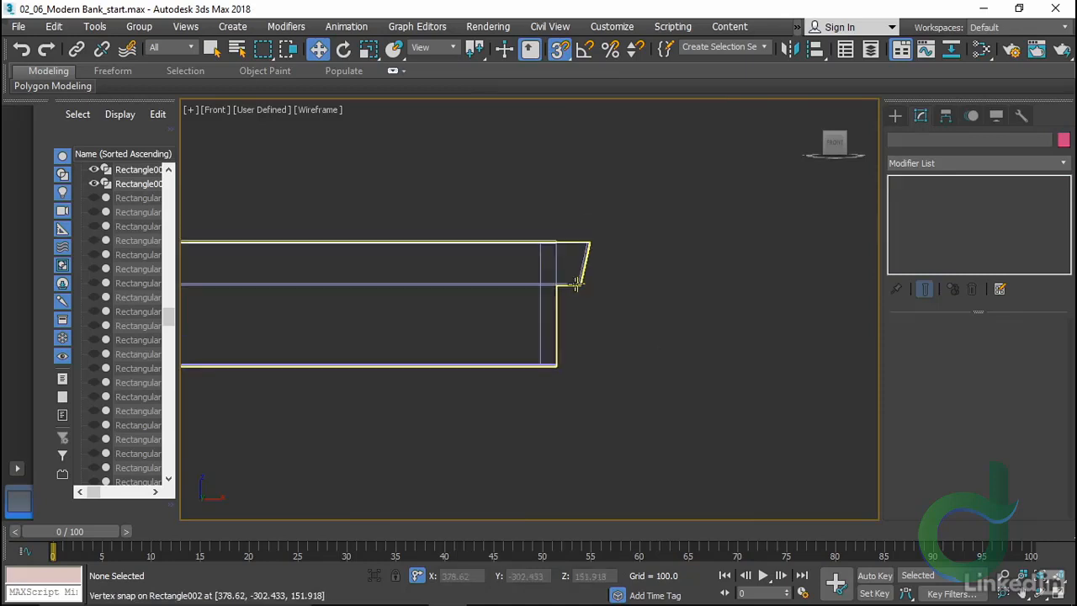
{"action": "scroll", "coordinate": [580, 240], "scroll_direction": "up", "scroll_amount": 3}
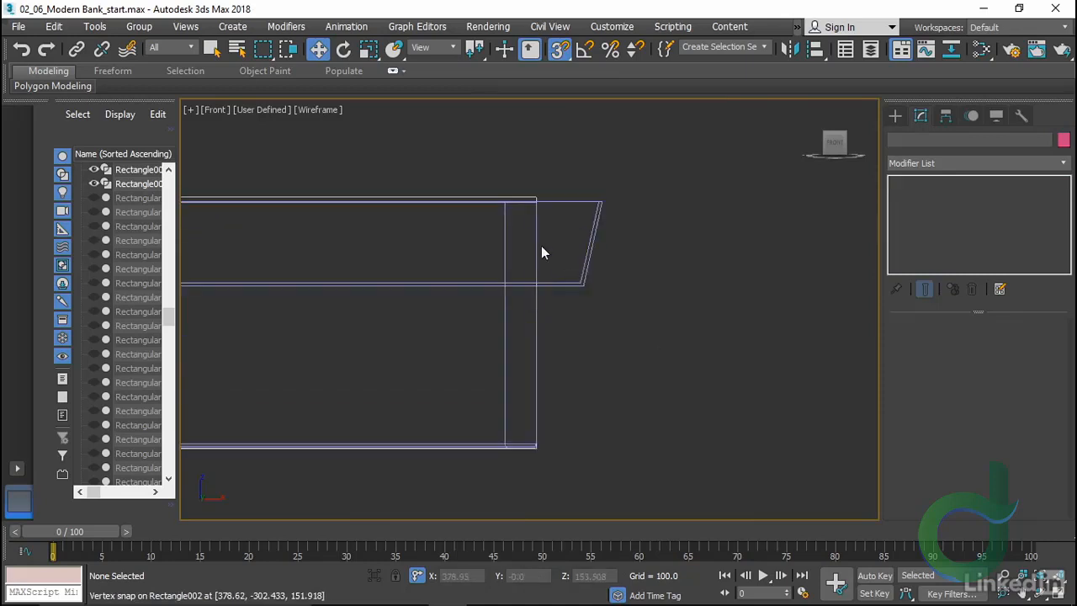
{"action": "left_click", "coordinate": [478, 196]}
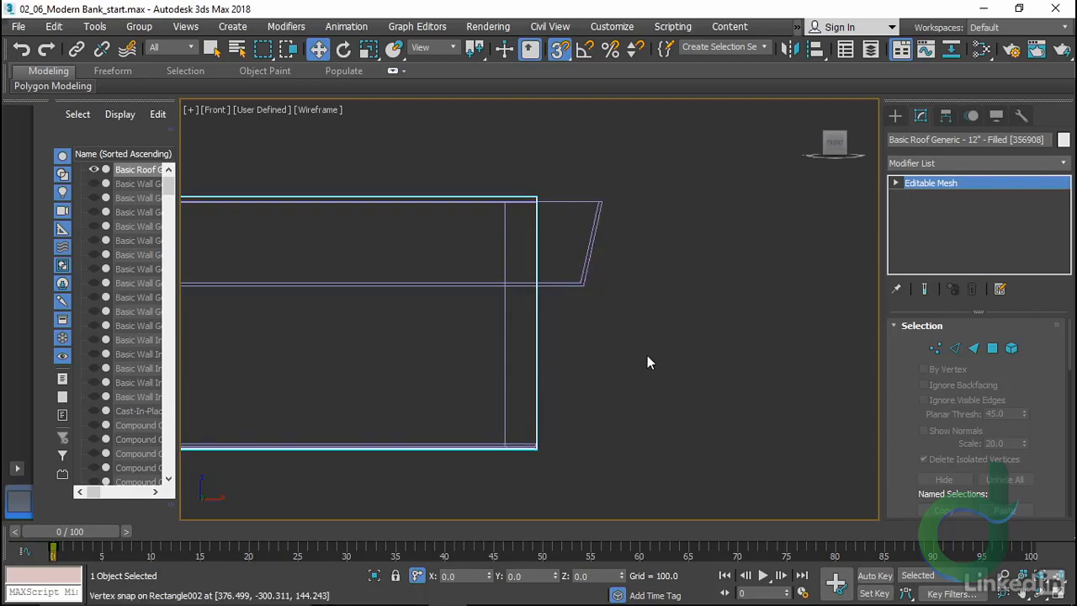
{"action": "middle_click_drag", "start_coordinate": [611, 394], "coordinate": [704, 353]}
{"action": "right_click", "coordinate": [757, 261]}
{"action": "left_click", "coordinate": [732, 200]}
{"action": "key", "text": "t"}
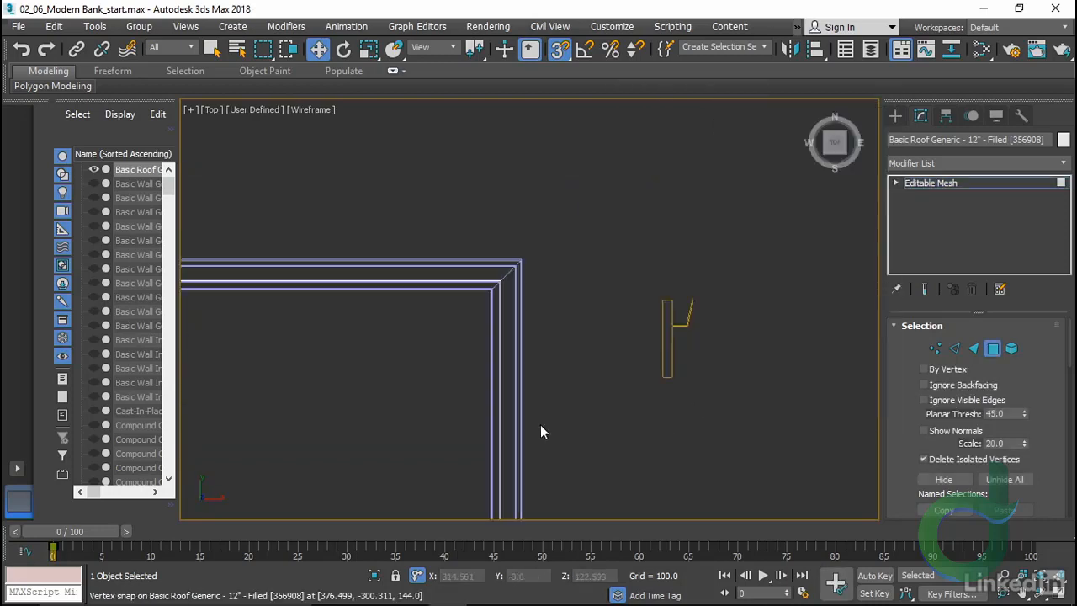
Select the slab's large top and bottom polygons in shaded view, invert the selection, and delete the slab's side polygons
{"action": "key", "text": "F3"}
{"action": "mouse_move", "coordinate": [590, 359]}
{"action": "middle_mouse_down"}
{"action": "mouse_move", "coordinate": [662, 312]}
{"action": "mouse_move", "coordinate": [652, 270]}
{"action": "middle_mouse_up"}
{"action": "scroll", "coordinate": [652, 270], "scroll_direction": "down", "scroll_amount": 4}
{"action": "left_click", "coordinate": [488, 359]}
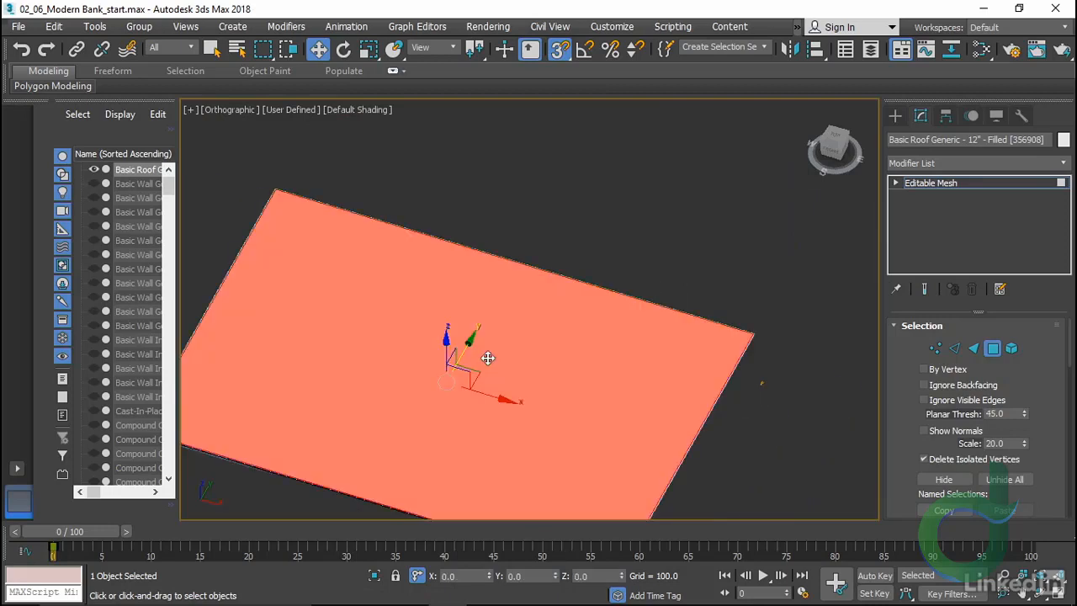
{"action": "middle_click_drag", "start_coordinate": [572, 455], "coordinate": [573, 408], "text": "alt"}
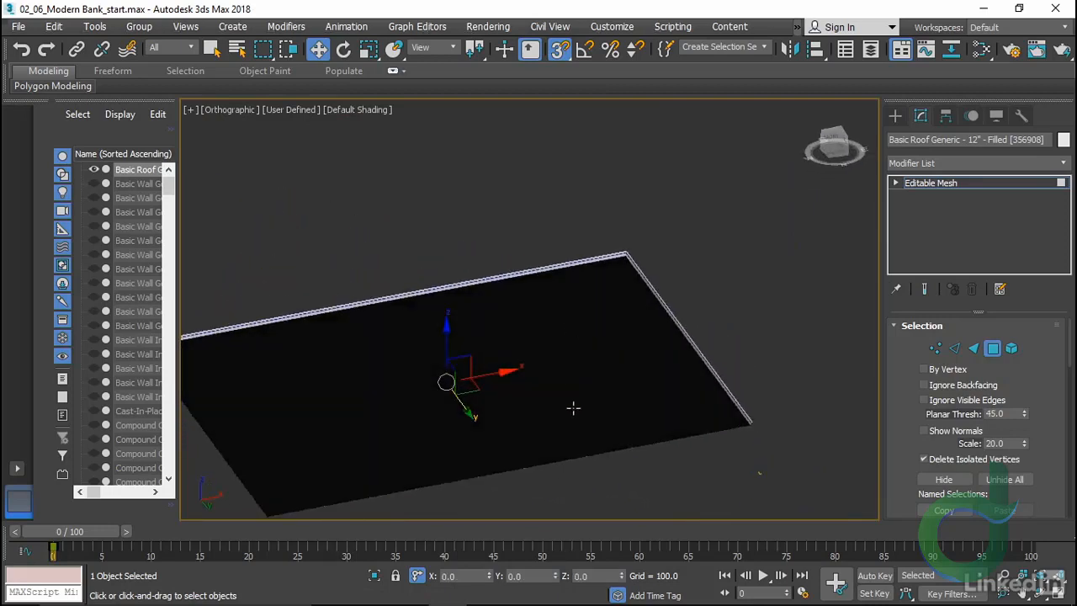
{"action": "left_click", "coordinate": [573, 408]}
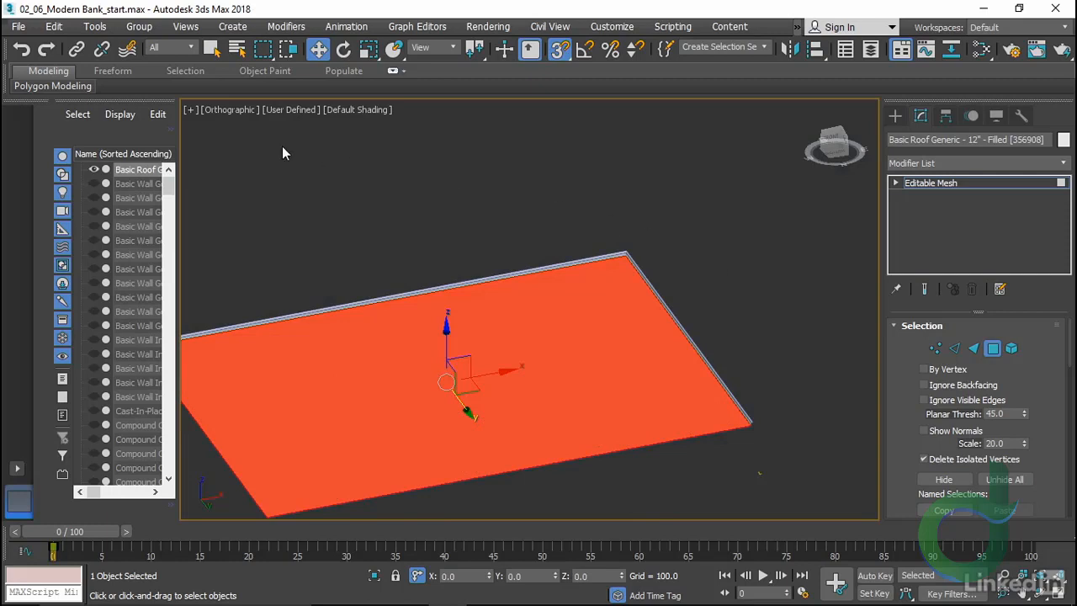
{"action": "left_click", "coordinate": [58, 28]}
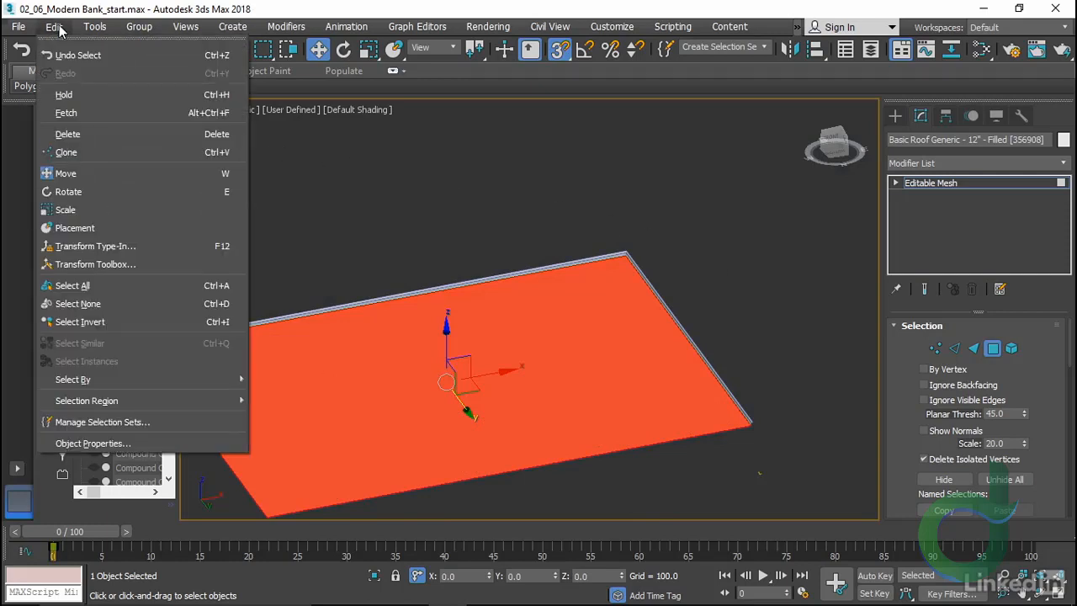
{"action": "left_click", "coordinate": [129, 321]}
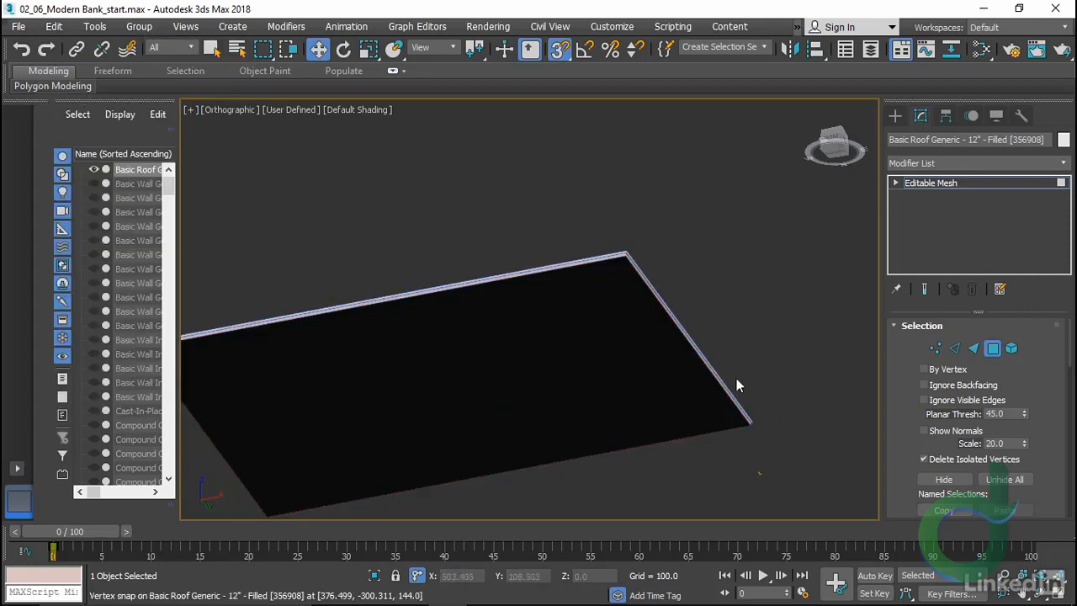
{"action": "middle_click_drag", "start_coordinate": [736, 385], "coordinate": [740, 404], "text": "alt"}
Attach the beveled roof edge to the roof slab mesh and check how they meet at the corner in wireframe and shaded views
{"action": "right_click", "coordinate": [749, 345]}
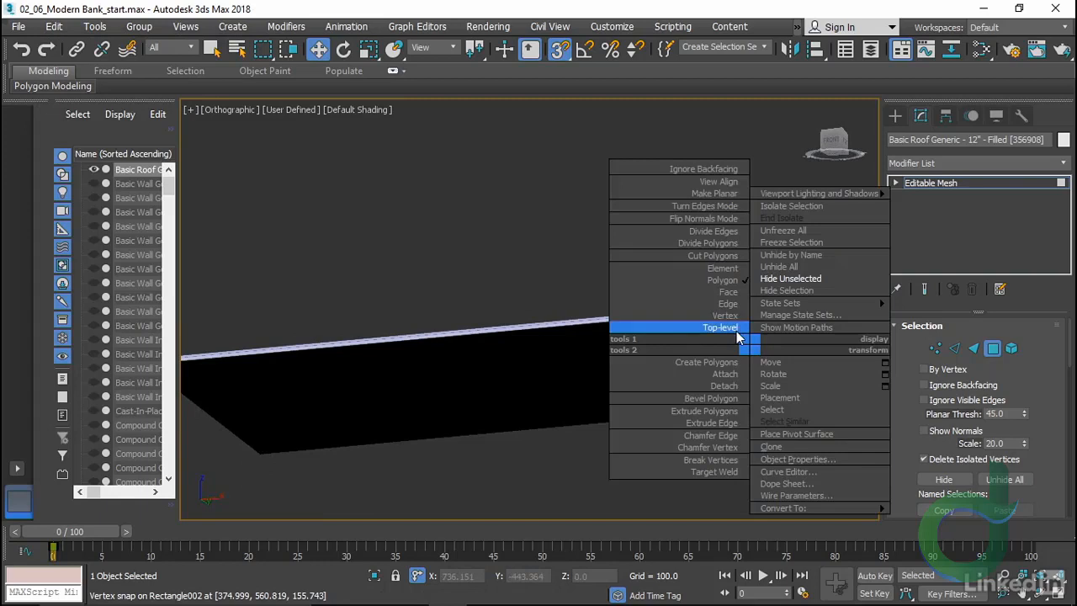
{"action": "left_click", "coordinate": [722, 375]}
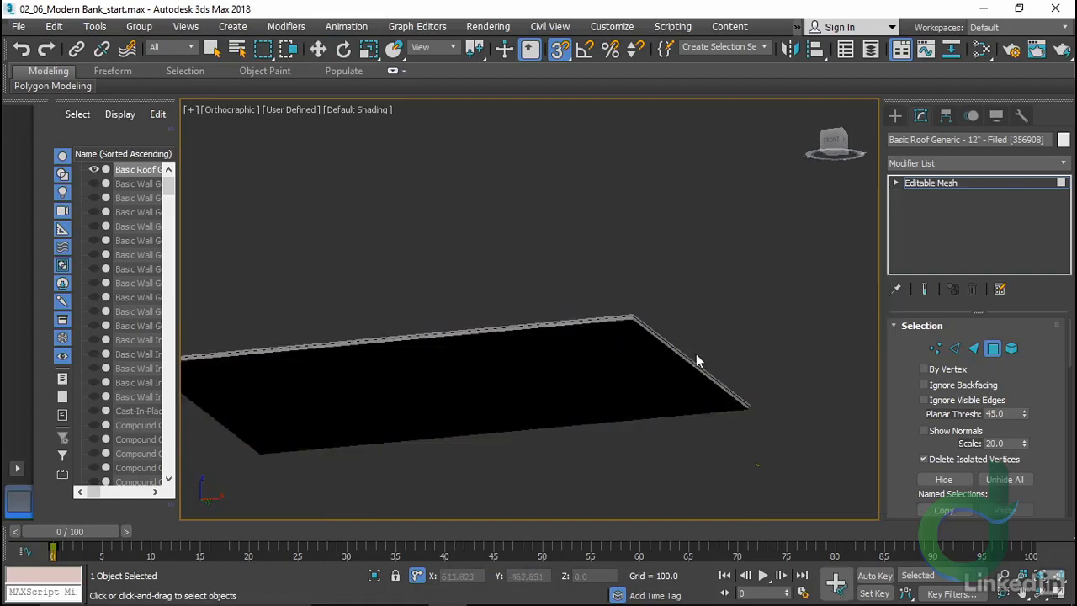
{"action": "key", "text": "F3"}
{"action": "scroll", "coordinate": [613, 308], "scroll_direction": "up", "scroll_amount": 3}
{"action": "scroll", "coordinate": [493, 287], "scroll_direction": "up", "scroll_amount": 4}
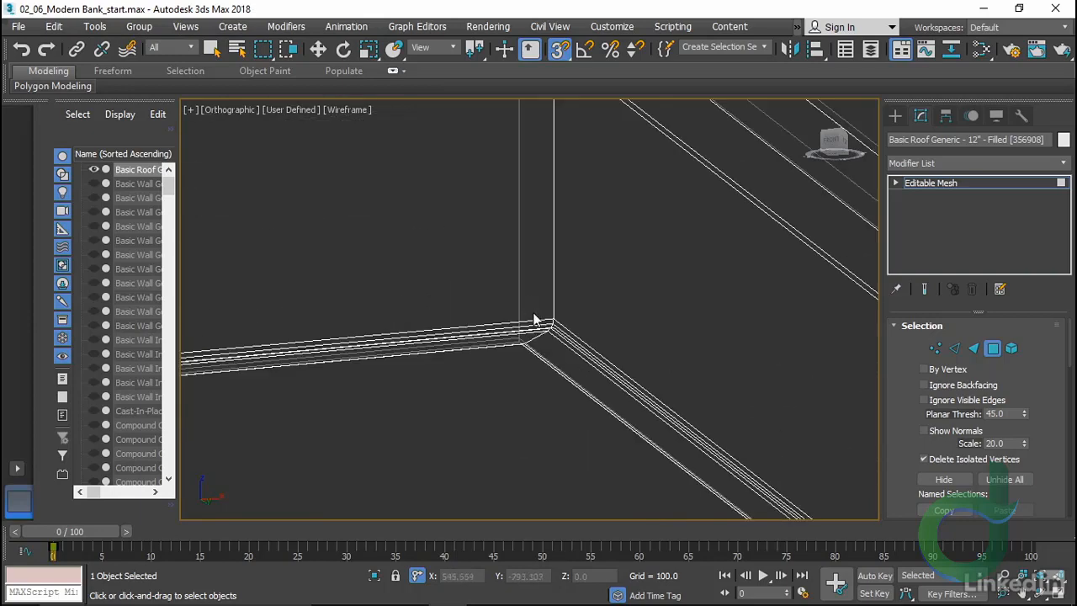
{"action": "scroll", "coordinate": [505, 337], "scroll_direction": "down", "scroll_amount": 2}
{"action": "key", "text": "F3"}
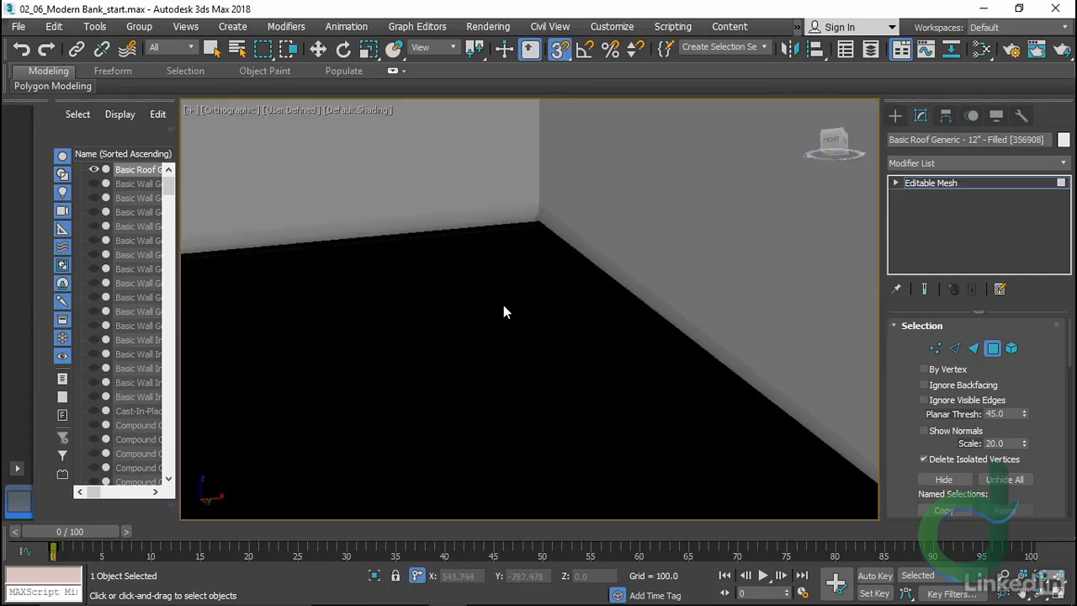
{"action": "middle_click_drag", "start_coordinate": [503, 306], "coordinate": [492, 364]}
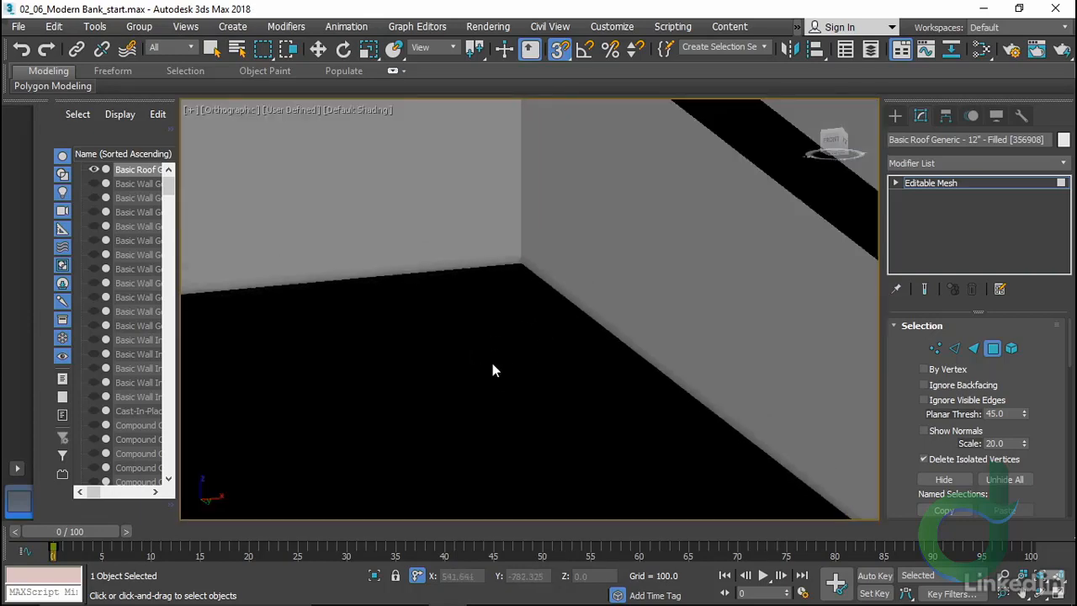
Select the attached roof edge at the element level of the roof mesh
{"action": "left_click", "coordinate": [1011, 348]}
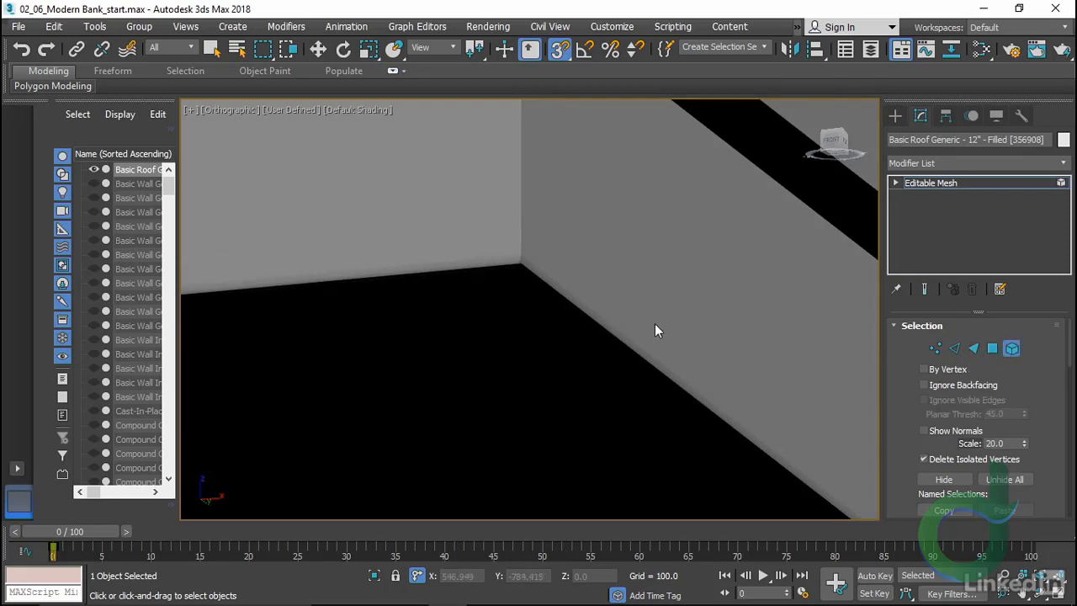
{"action": "key", "text": "w"}
{"action": "right_click", "coordinate": [668, 266]}
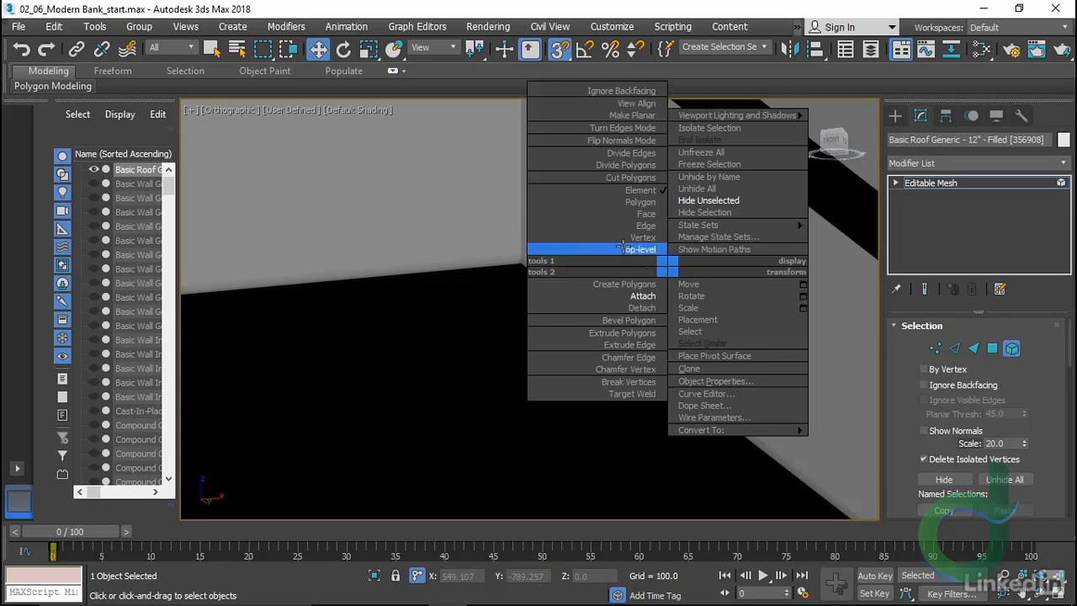
{"action": "left_click", "coordinate": [623, 249]}
{"action": "left_click", "coordinate": [1011, 348]}
{"action": "left_click", "coordinate": [679, 303]}
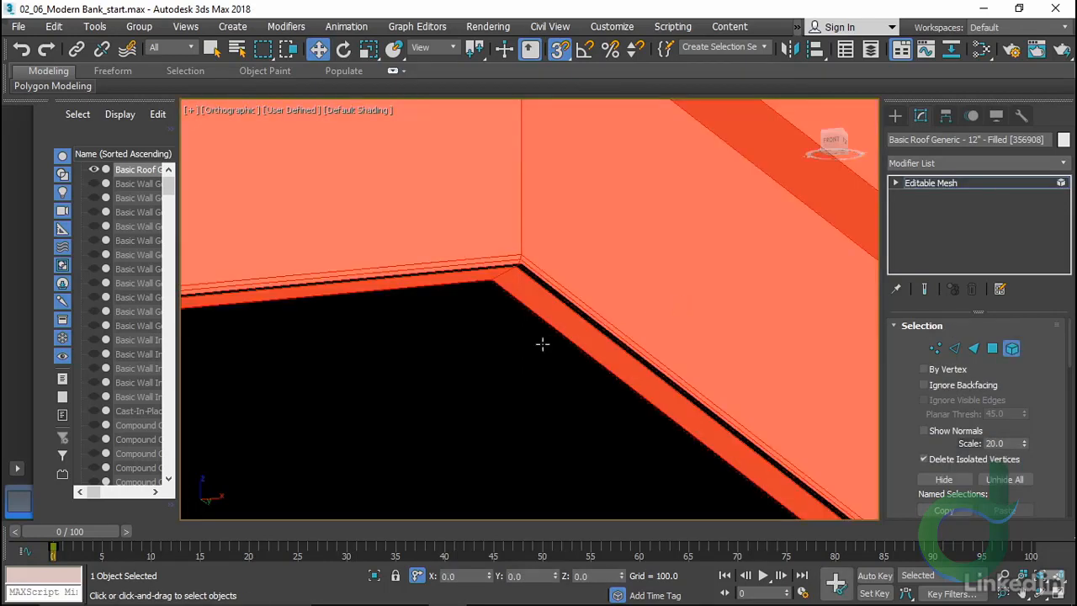
Examine in the front wireframe view how the roof edge element lines up with the slab's top and bottom faces at the corner
{"action": "middle_click_drag", "start_coordinate": [542, 343], "coordinate": [505, 348], "text": "alt"}
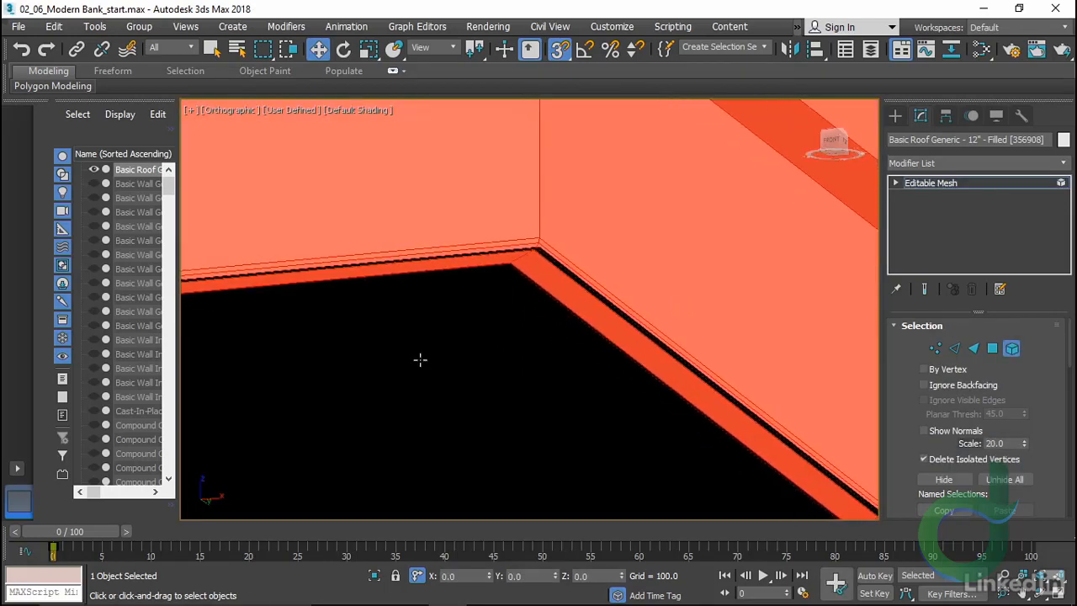
{"action": "key", "text": "f"}
{"action": "middle_click_drag", "start_coordinate": [613, 392], "coordinate": [400, 409]}
{"action": "middle_click_drag", "start_coordinate": [609, 335], "coordinate": [570, 388]}
{"action": "scroll", "coordinate": [569, 388], "scroll_direction": "up", "scroll_amount": 6}
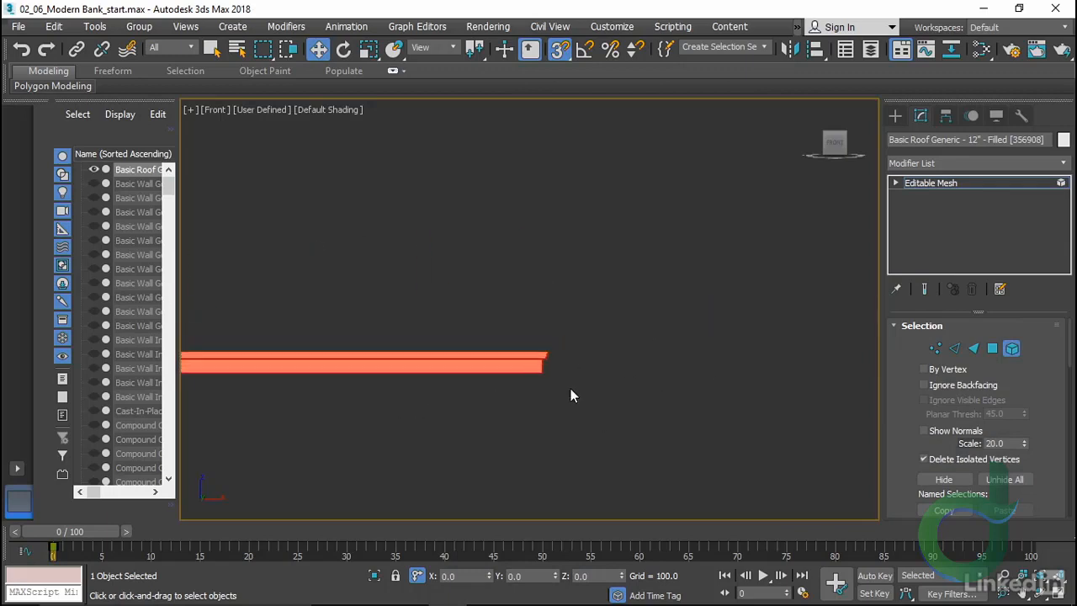
{"action": "key", "text": "F3"}
{"action": "left_click_drag", "start_coordinate": [480, 284], "coordinate": [599, 403]}
{"action": "middle_click_drag", "start_coordinate": [598, 403], "coordinate": [567, 320]}
{"action": "scroll", "coordinate": [567, 311], "scroll_direction": "up", "scroll_amount": 4}
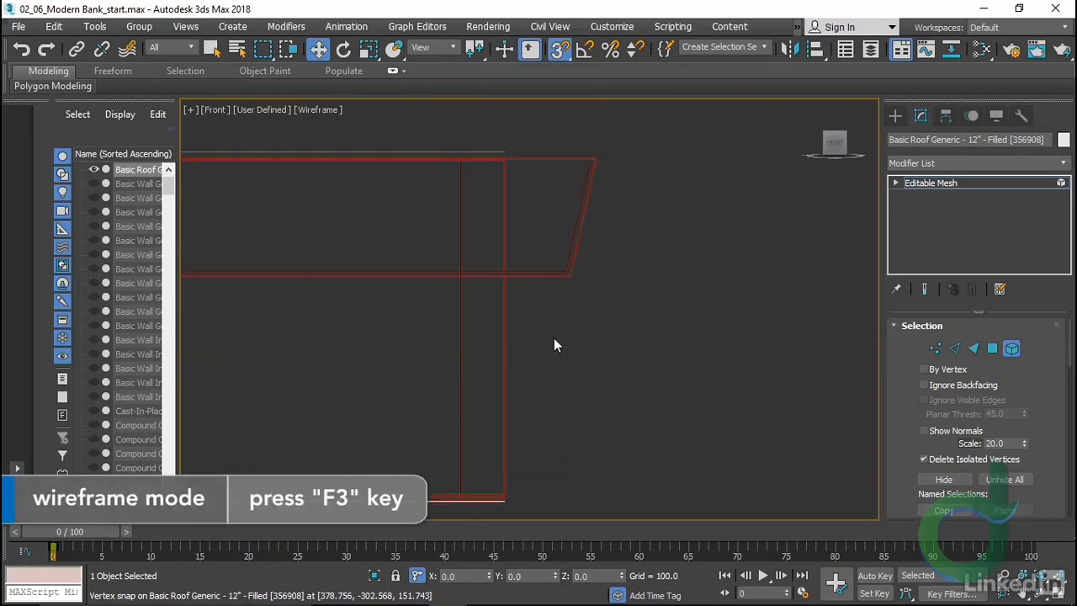
{"action": "middle_click_drag", "start_coordinate": [540, 339], "coordinate": [548, 334]}
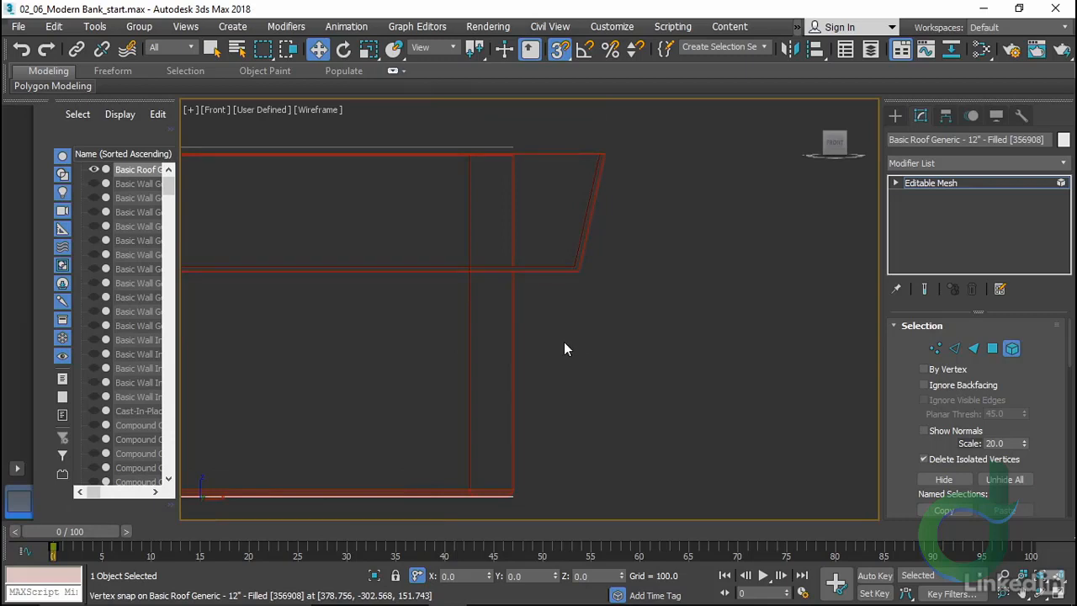
{"action": "middle_click_drag", "start_coordinate": [606, 403], "coordinate": [631, 386]}
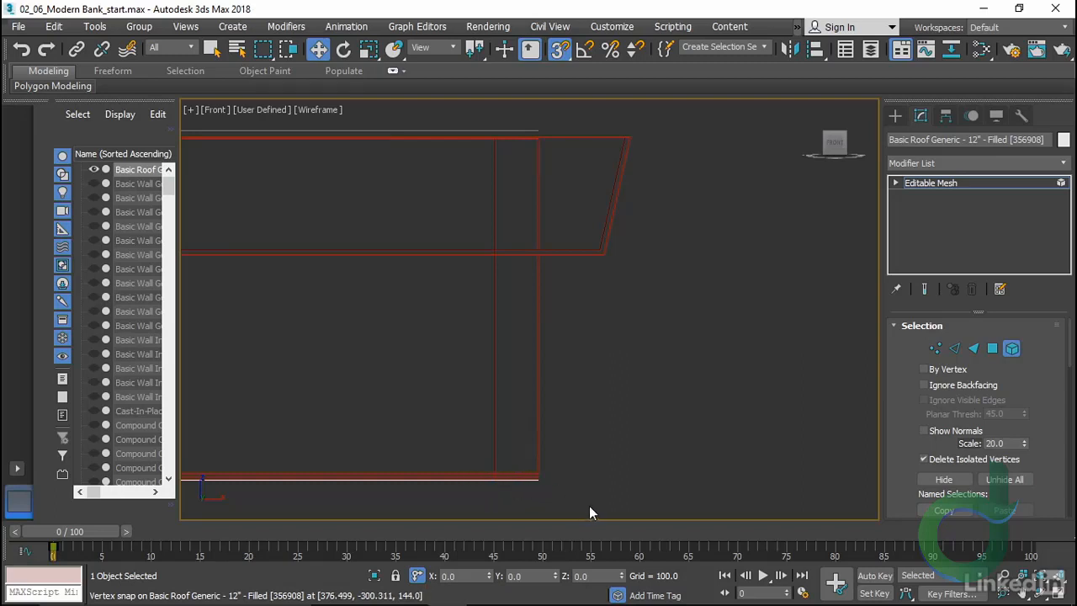
{"action": "middle_click_drag", "start_coordinate": [596, 456], "coordinate": [617, 447]}
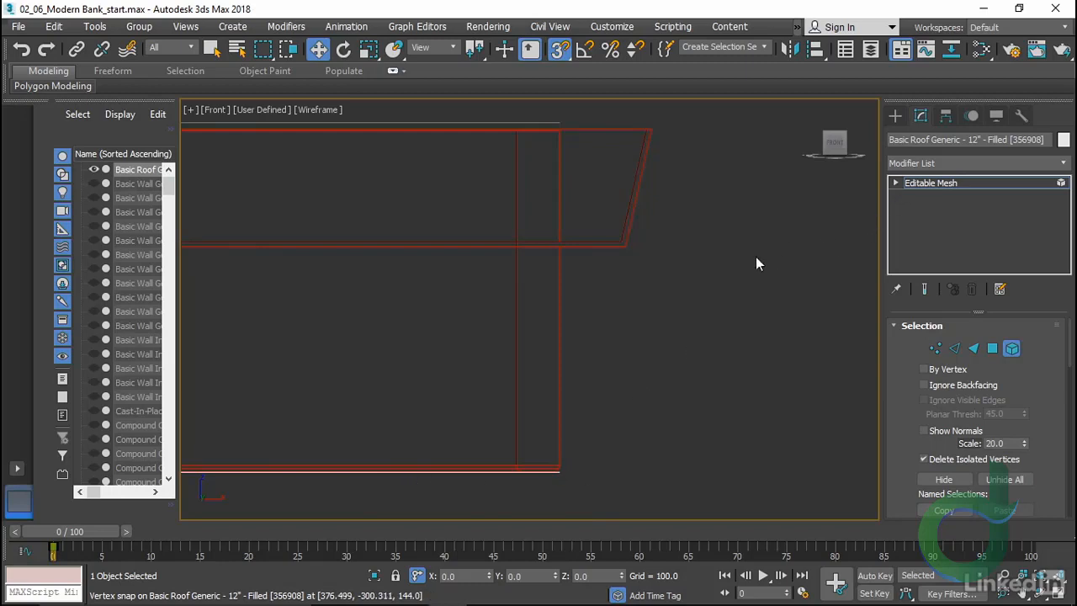
Lock the selection and move the roof edge element down, snapping the start of its rounded lower corner to the slab's bottom face, then unlock
{"action": "key", "text": "space"}
{"action": "middle_click_drag", "start_coordinate": [556, 485], "coordinate": [575, 416]}
{"action": "scroll", "coordinate": [575, 415], "scroll_direction": "up", "scroll_amount": 5}
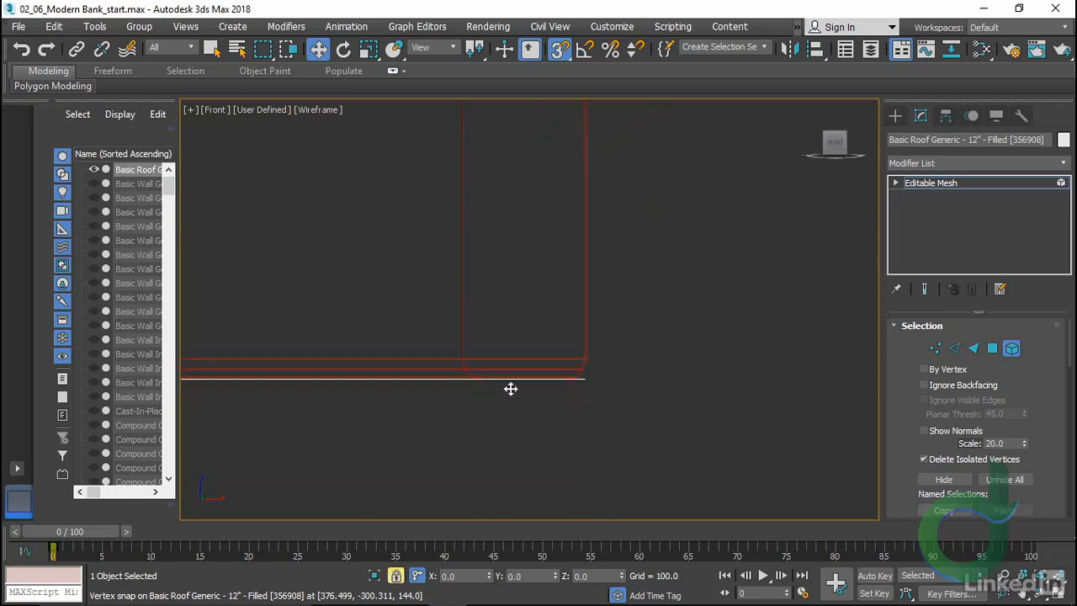
{"action": "left_click_drag", "start_coordinate": [463, 360], "coordinate": [575, 380]}
{"action": "key", "text": "1"}
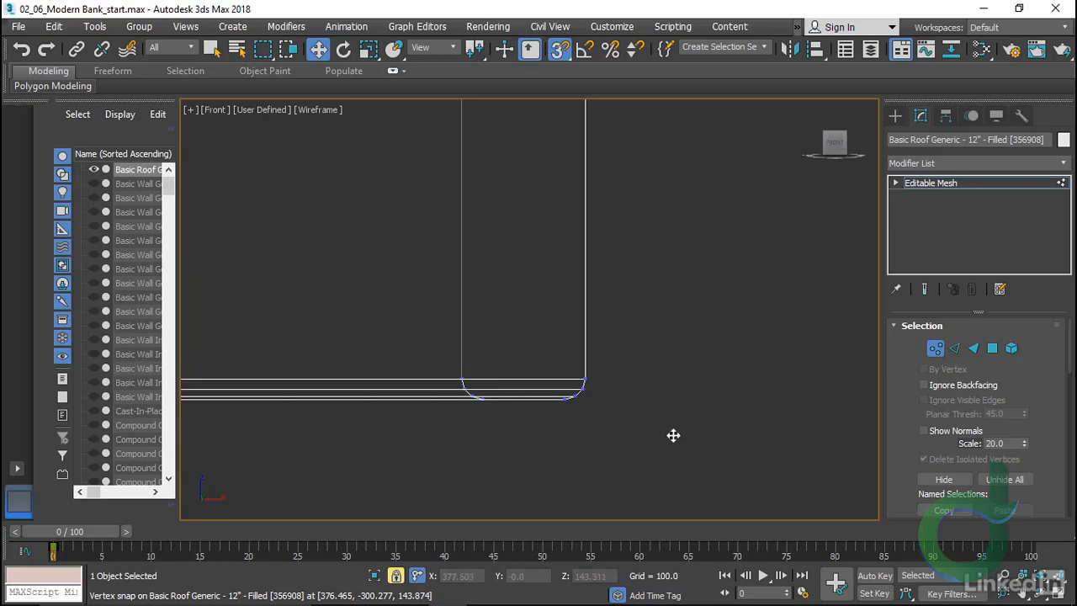
{"action": "key", "text": "space"}
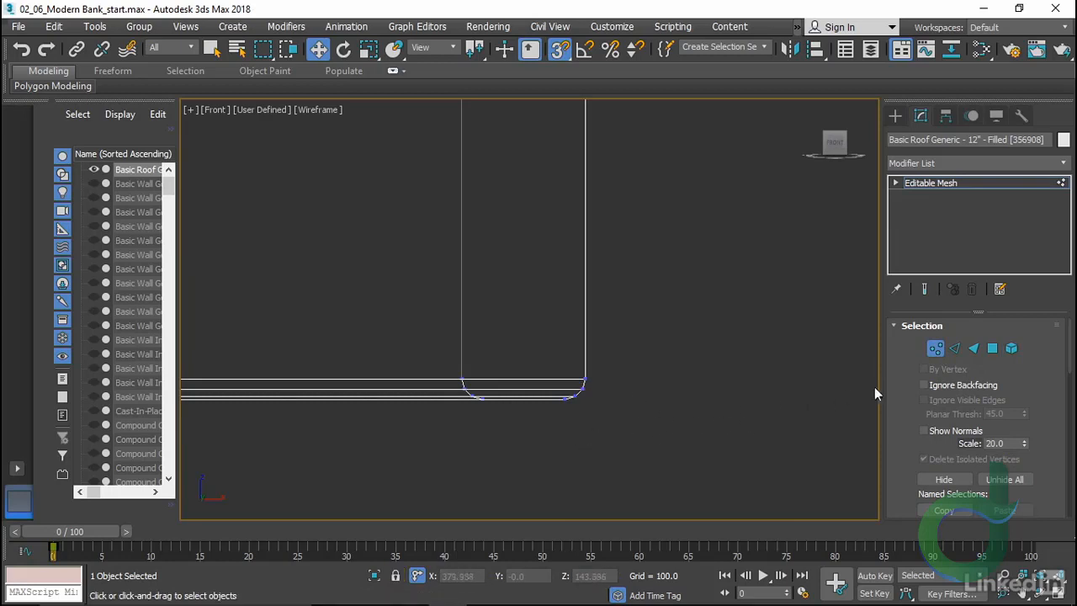
Select the roof edge element again and hide it from the roof mesh
{"action": "left_click", "coordinate": [1011, 348]}
{"action": "left_click", "coordinate": [573, 290]}
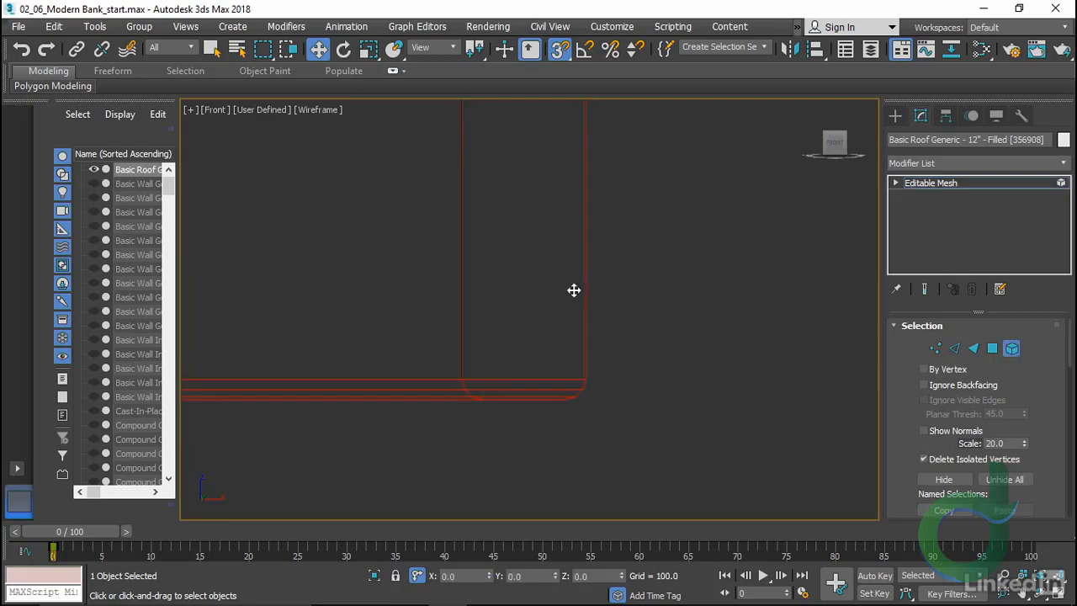
{"action": "left_click", "coordinate": [938, 479]}
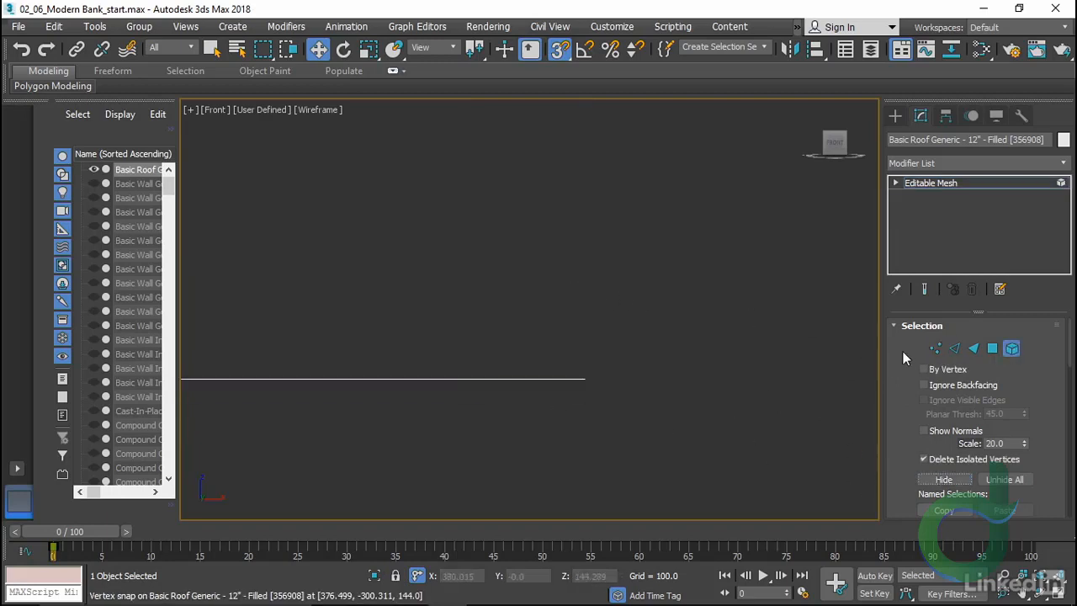
At vertex level in the front view, move the slab's bottom vertices inward at both ends, offsetting the right-end ones by -1.5 in X
{"action": "key", "text": "1"}
{"action": "left_click_drag", "start_coordinate": [699, 429], "coordinate": [494, 311]}
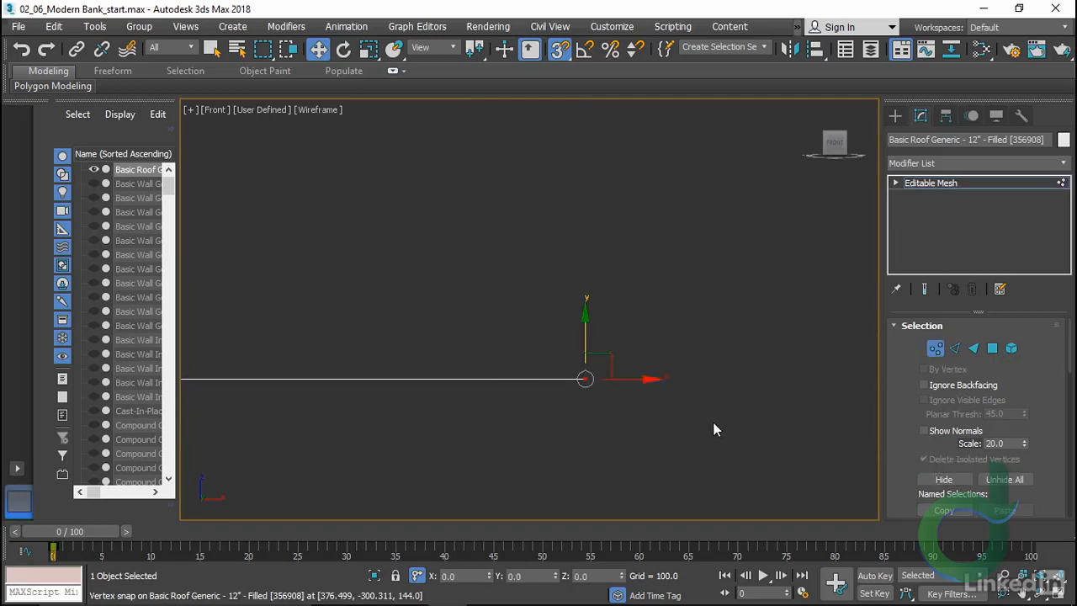
{"action": "double_click", "coordinate": [465, 577]}
{"action": "type", "text": "-1.5"}
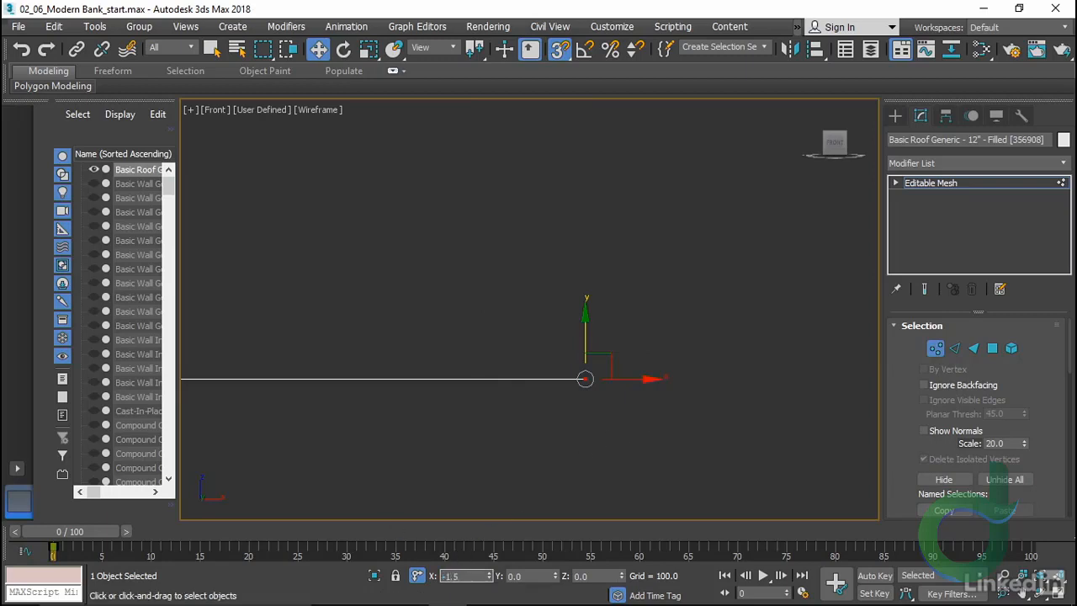
{"action": "key", "text": "Return"}
{"action": "middle_click_drag", "start_coordinate": [389, 352], "coordinate": [599, 304]}
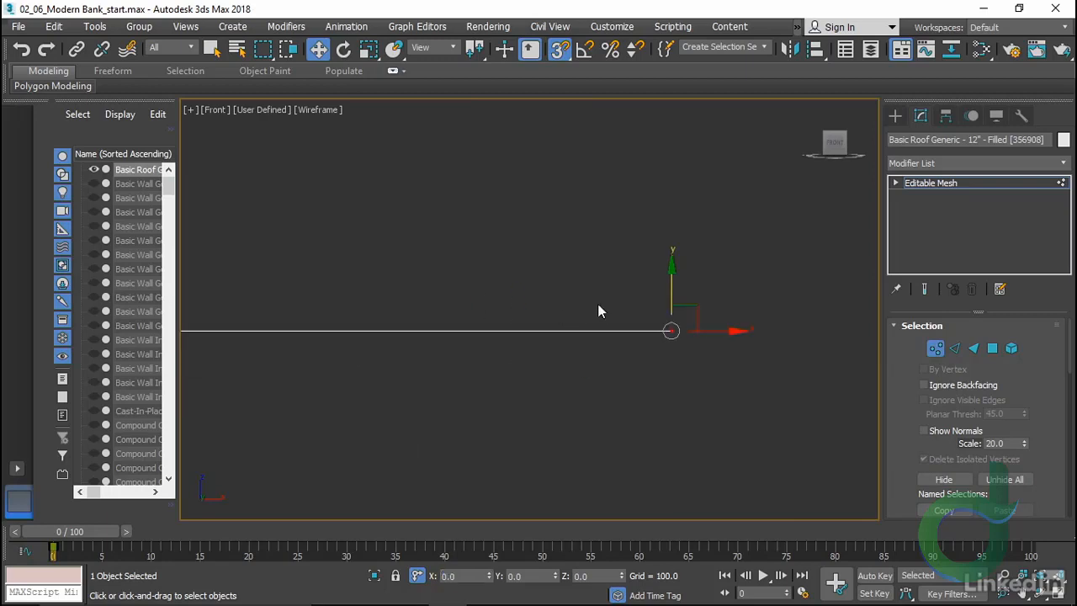
{"action": "scroll", "coordinate": [652, 358], "scroll_direction": "down", "scroll_amount": 12}
{"action": "middle_click_drag", "start_coordinate": [320, 439], "coordinate": [572, 389]}
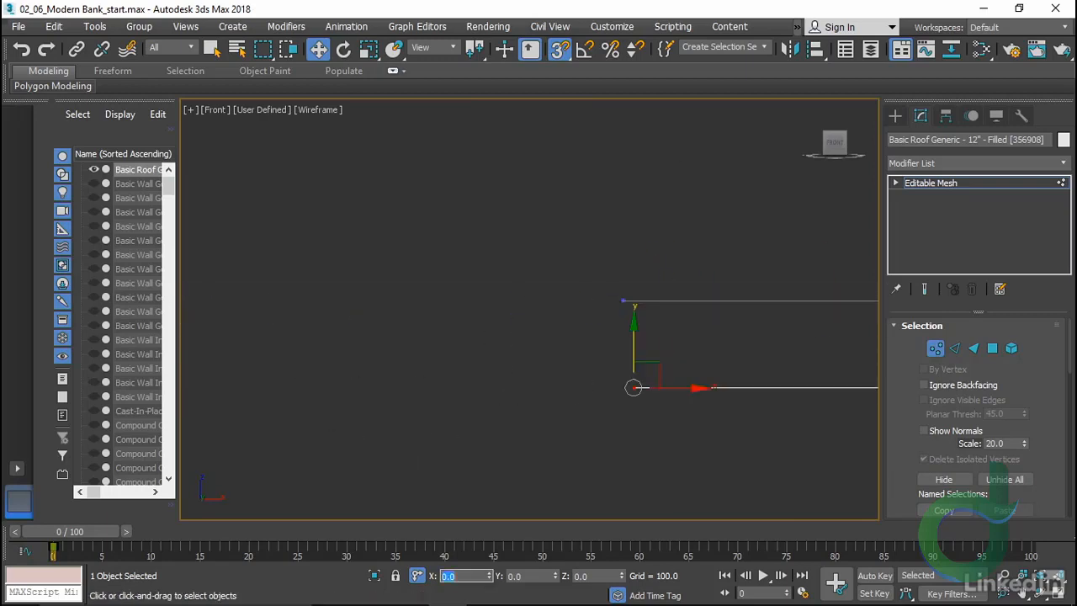
In the left view, select the slab's bottom vertices at the left end and offset them inward by 1.5 in X
{"action": "key", "text": "l"}
{"action": "key", "text": "z"}
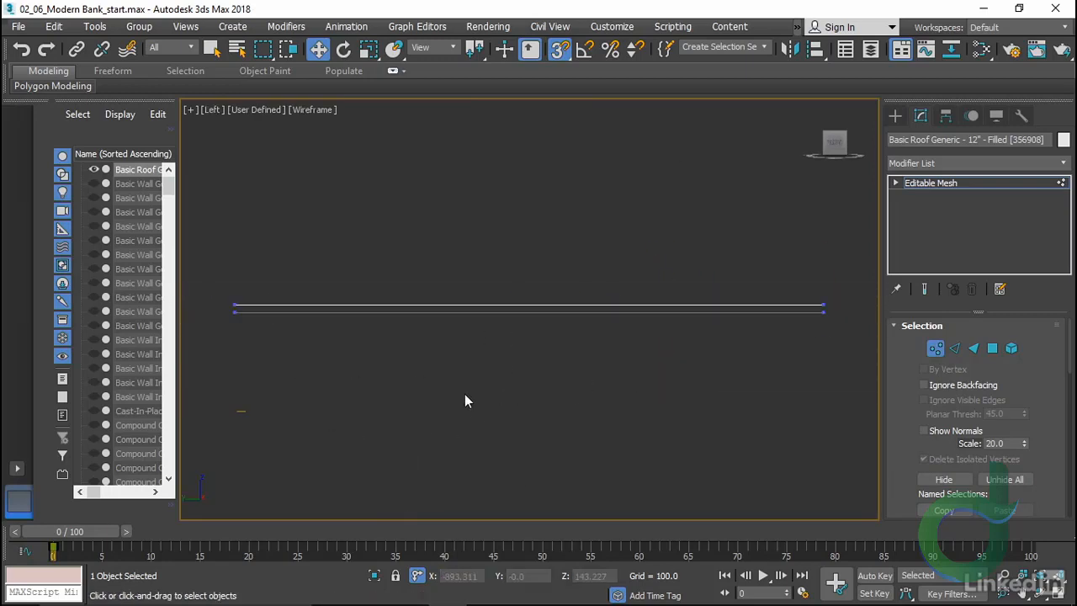
{"action": "left_click_drag", "start_coordinate": [257, 332], "coordinate": [208, 312]}
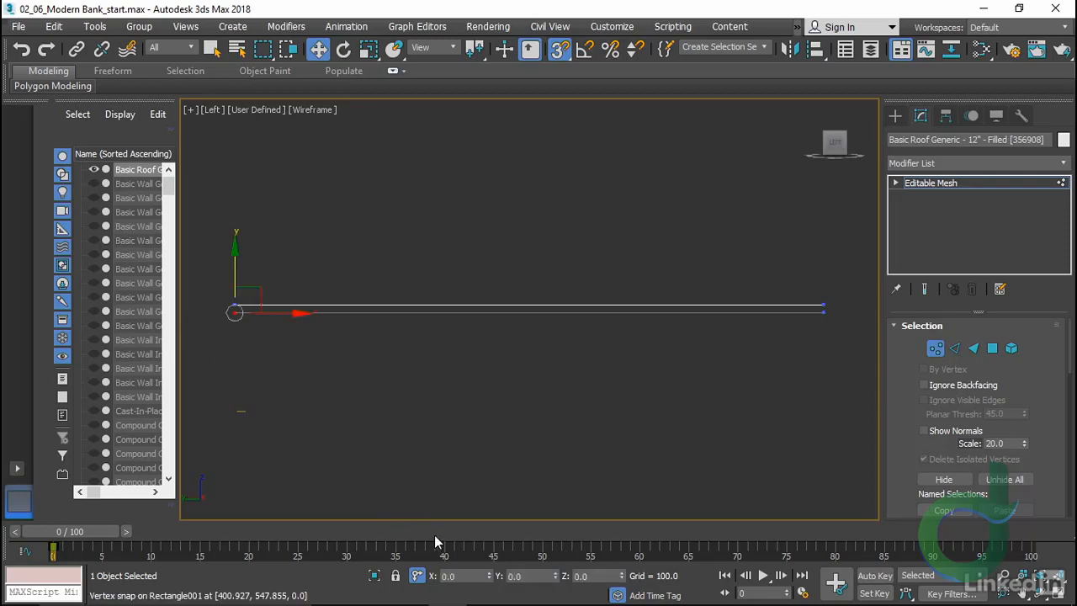
{"action": "double_click", "coordinate": [455, 576]}
{"action": "type", "text": "1.5"}
{"action": "key", "text": "Return"}
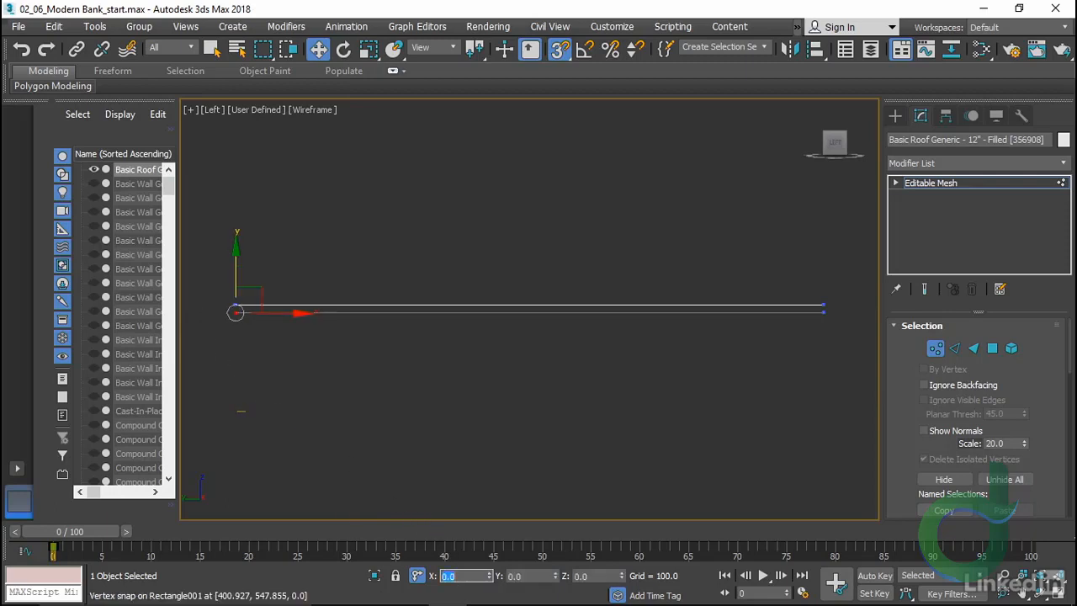
Select the slab's bottom vertices at the right end and offset them inward by -1.5 in X
{"action": "left_click_drag", "start_coordinate": [792, 342], "coordinate": [847, 310]}
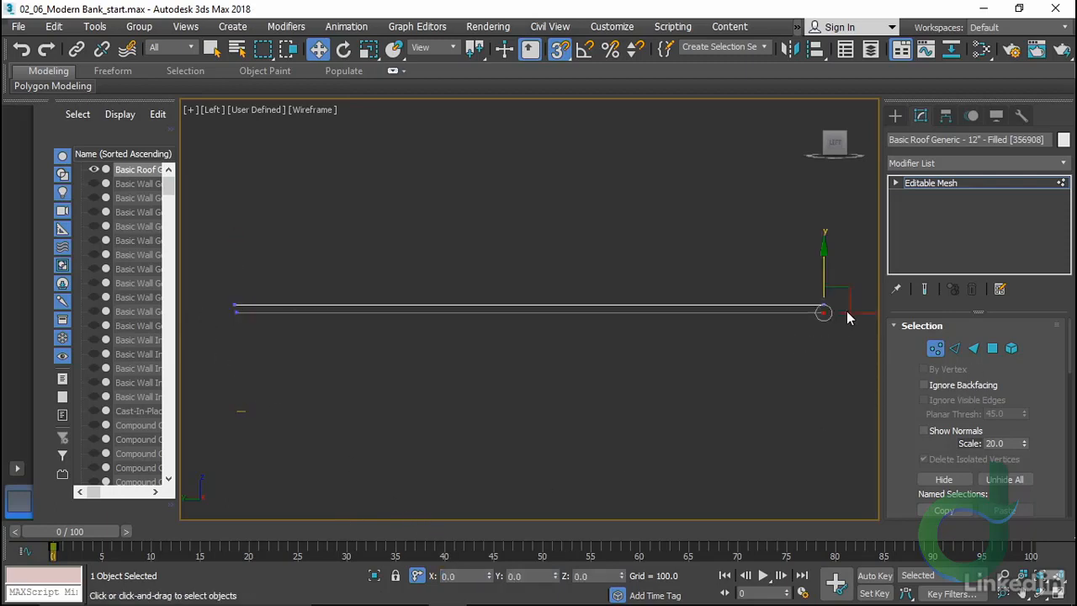
{"action": "left_click_drag", "start_coordinate": [461, 577], "coordinate": [303, 481]}
{"action": "type", "text": "-1.5"}
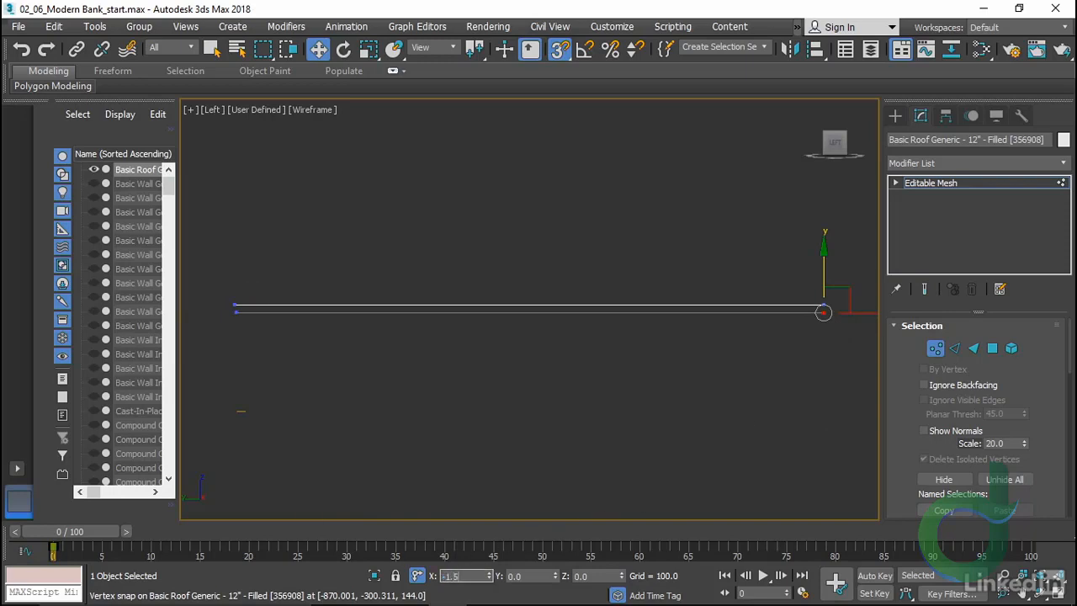
{"action": "key", "text": "Return"}
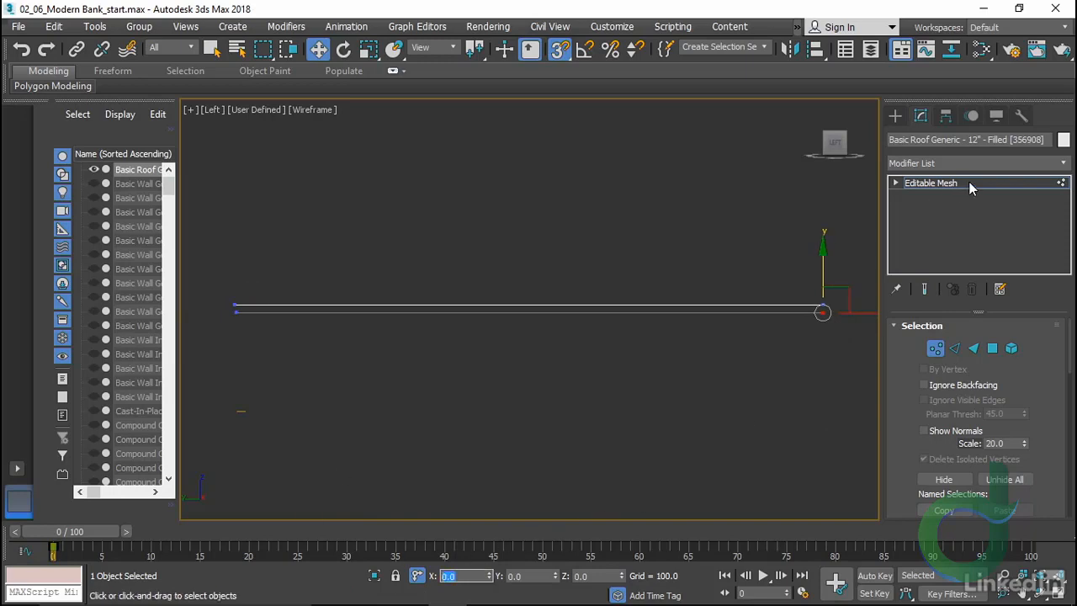
Unhide all elements of the roof mesh and return to the object level
{"action": "left_click", "coordinate": [968, 182]}
{"action": "left_click", "coordinate": [1009, 348]}
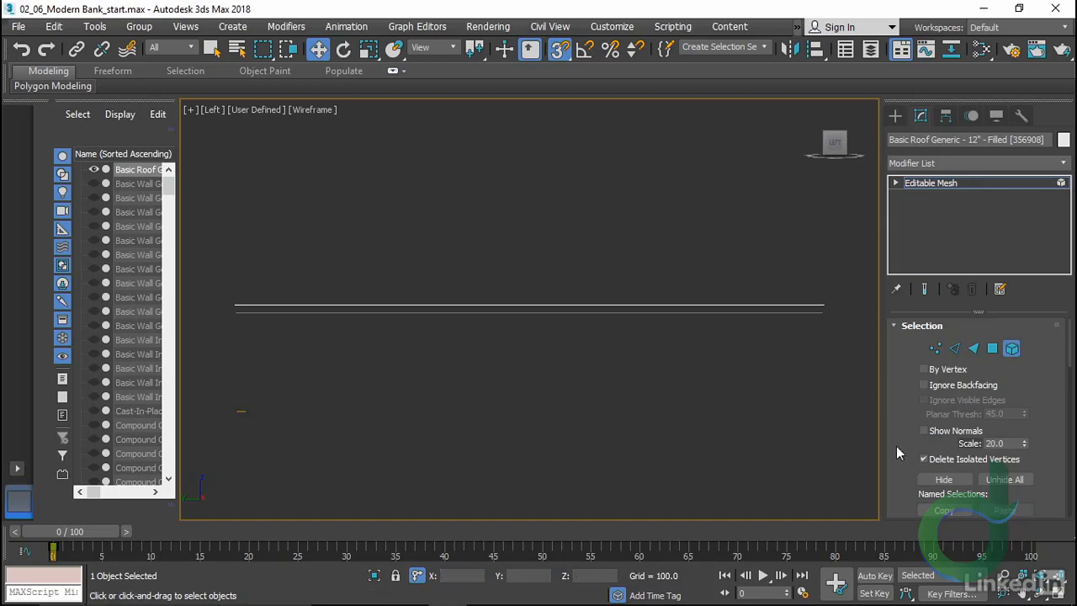
{"action": "left_click", "coordinate": [1007, 480]}
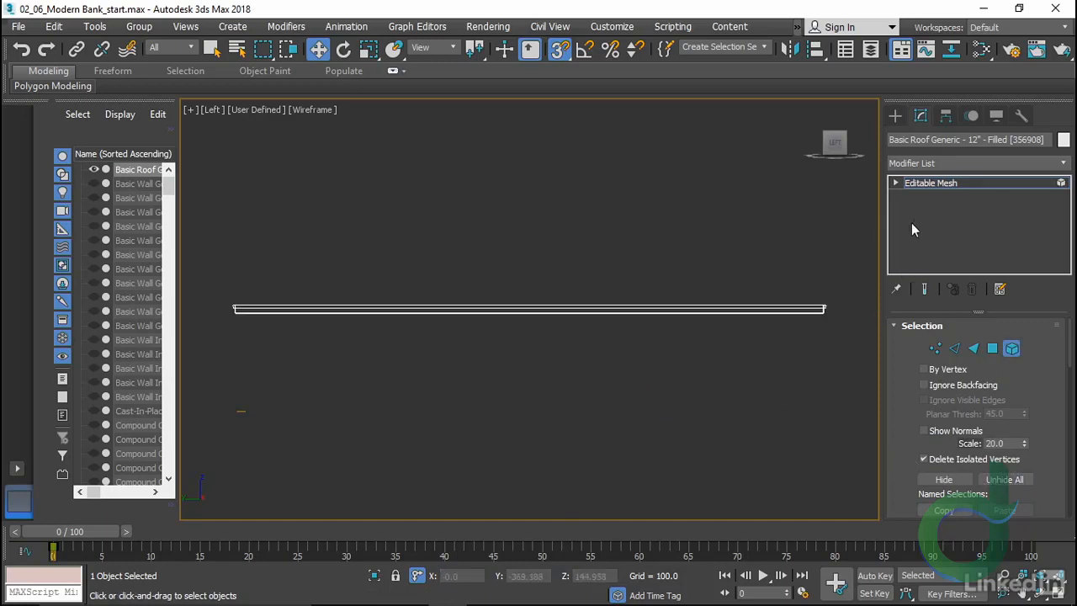
{"action": "left_click", "coordinate": [946, 183]}
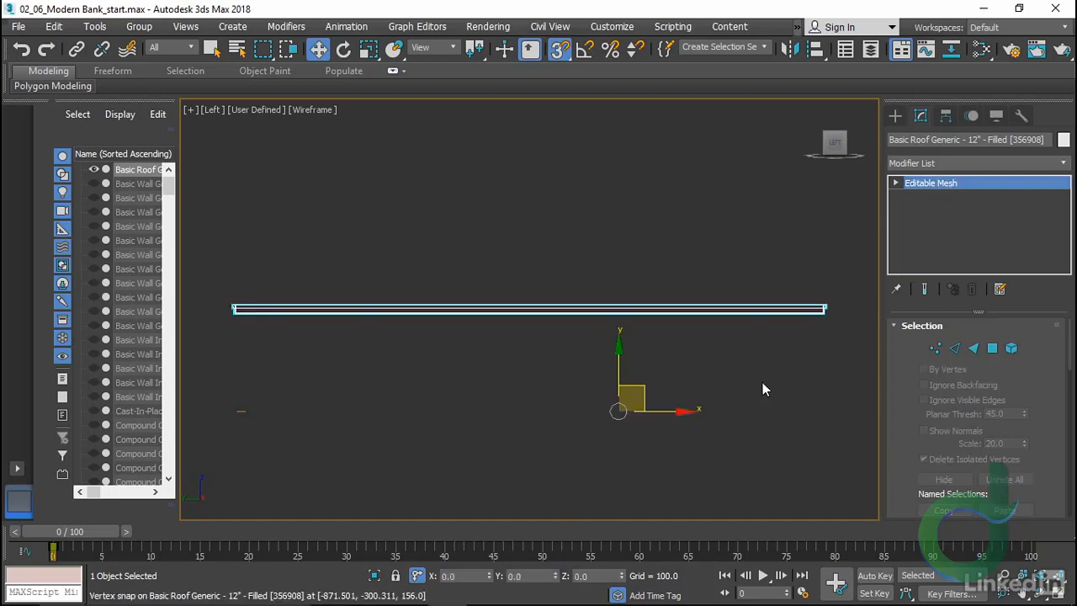
Deselect the roof and examine in shaded display how its edge profile meets the slab's bottom face at the corner
{"action": "left_click", "coordinate": [668, 359]}
{"action": "middle_click_drag", "start_coordinate": [668, 359], "coordinate": [497, 372]}
{"action": "key", "text": "F3"}
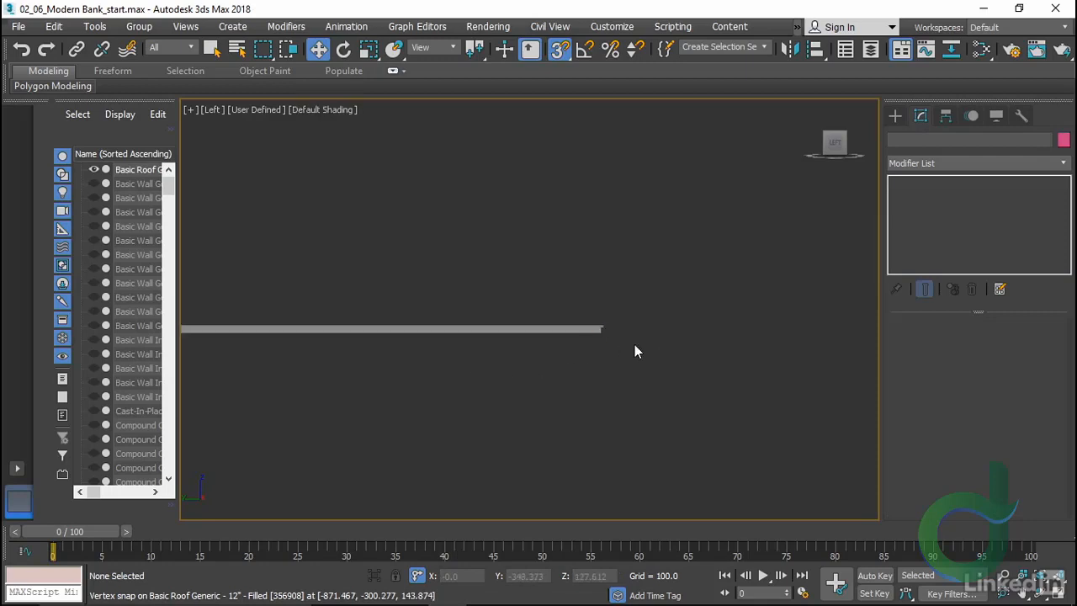
{"action": "scroll", "coordinate": [635, 351], "scroll_direction": "up", "scroll_amount": 3}
{"action": "scroll", "coordinate": [532, 341], "scroll_direction": "up", "scroll_amount": 3}
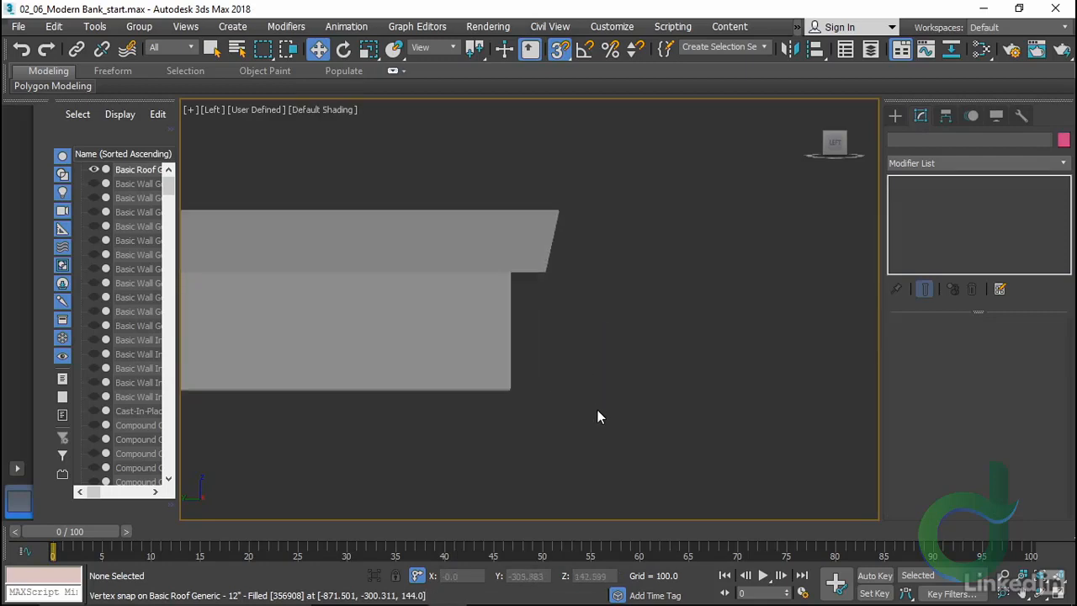
{"action": "middle_click_drag", "start_coordinate": [588, 427], "coordinate": [481, 510], "text": "alt"}
{"action": "scroll", "coordinate": [637, 374], "scroll_direction": "down", "scroll_amount": 2}
{"action": "middle_click_drag", "start_coordinate": [526, 248], "coordinate": [506, 351]}
{"action": "middle_click_drag", "start_coordinate": [507, 351], "coordinate": [462, 347], "text": "alt"}
{"action": "middle_click_drag", "start_coordinate": [403, 431], "coordinate": [606, 268]}
{"action": "scroll", "coordinate": [622, 265], "scroll_direction": "up", "scroll_amount": 6}
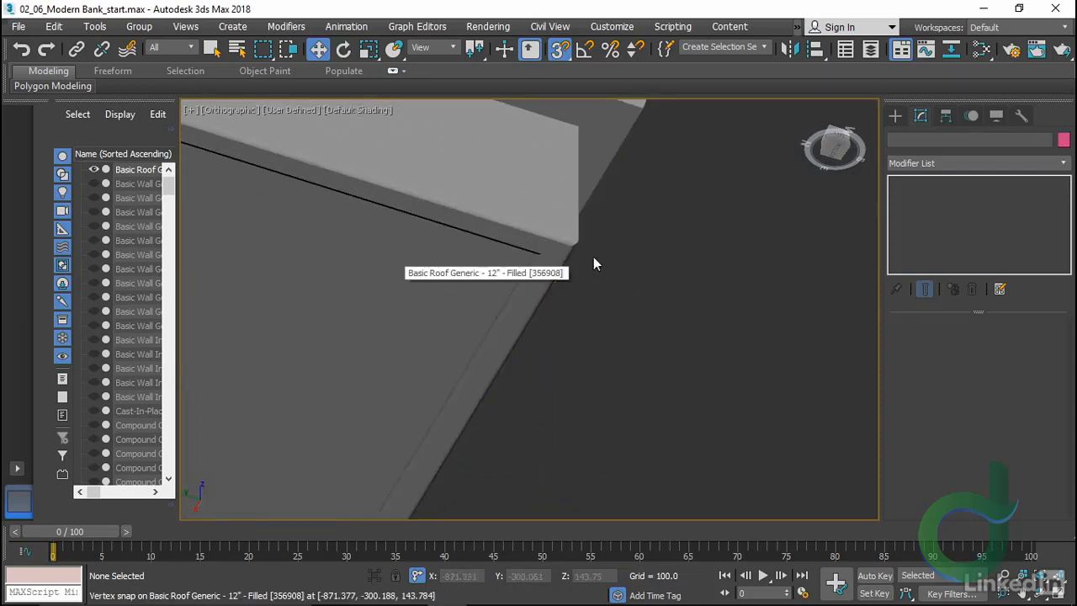
Examine the corner of the roof slab from below and from above
{"action": "middle_click_drag", "start_coordinate": [606, 247], "coordinate": [594, 361]}
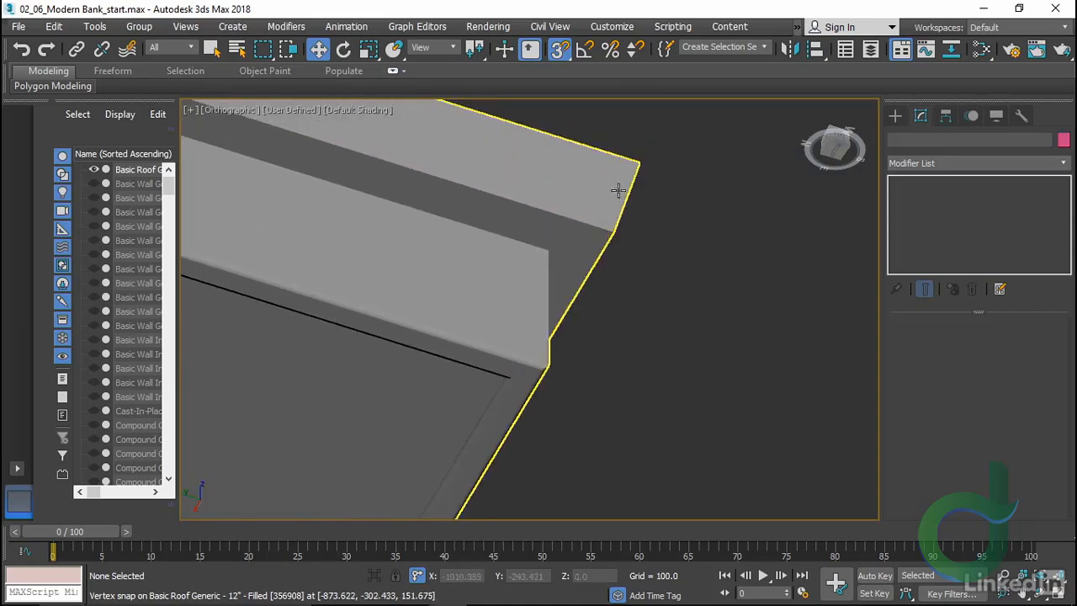
{"action": "scroll", "coordinate": [661, 321], "scroll_direction": "down", "scroll_amount": 8}
{"action": "middle_click_drag", "start_coordinate": [645, 346], "coordinate": [575, 329]}
{"action": "scroll", "coordinate": [576, 329], "scroll_direction": "down", "scroll_amount": 5}
{"action": "middle_click_drag", "start_coordinate": [599, 289], "coordinate": [563, 352], "text": "alt"}
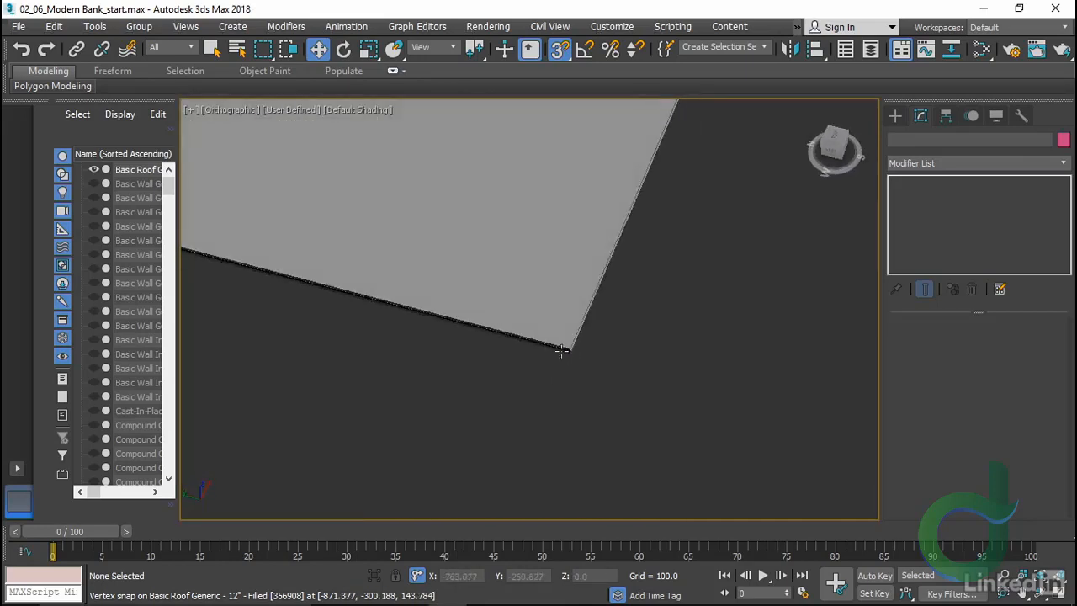
{"action": "scroll", "coordinate": [586, 348], "scroll_direction": "up", "scroll_amount": 9}
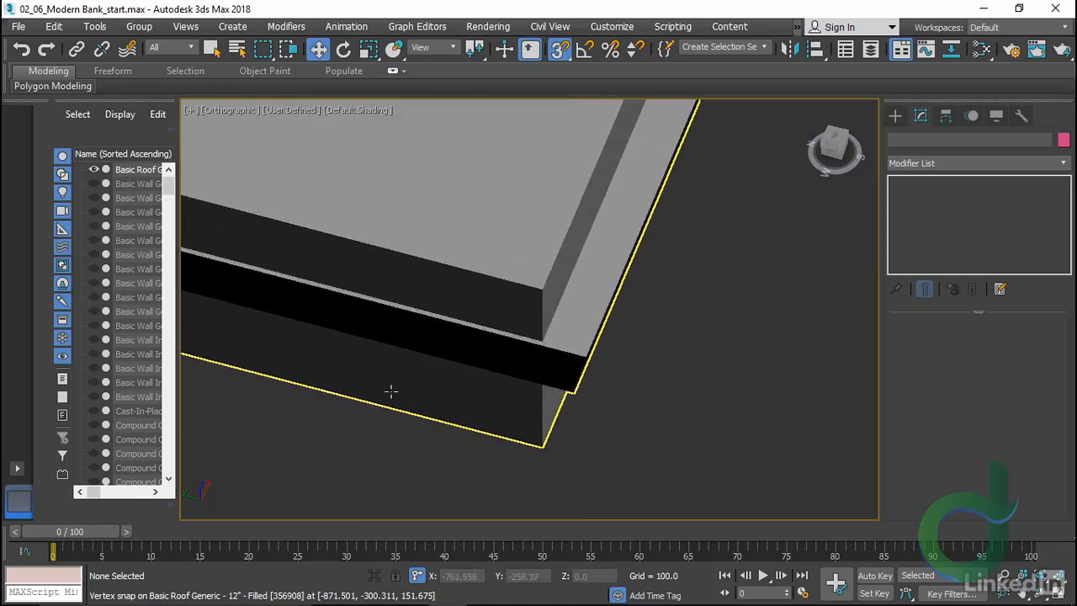
{"action": "middle_click_drag", "start_coordinate": [674, 438], "coordinate": [708, 421]}
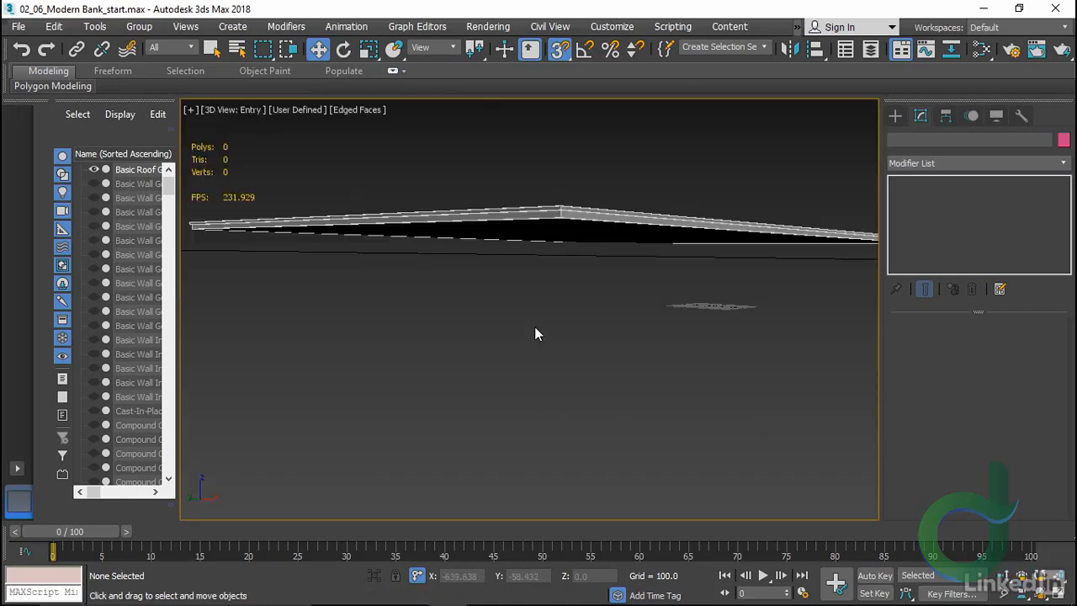
Unhide all objects of the building in the Entry view and turn off the edged faces display
{"action": "right_click", "coordinate": [534, 334]}
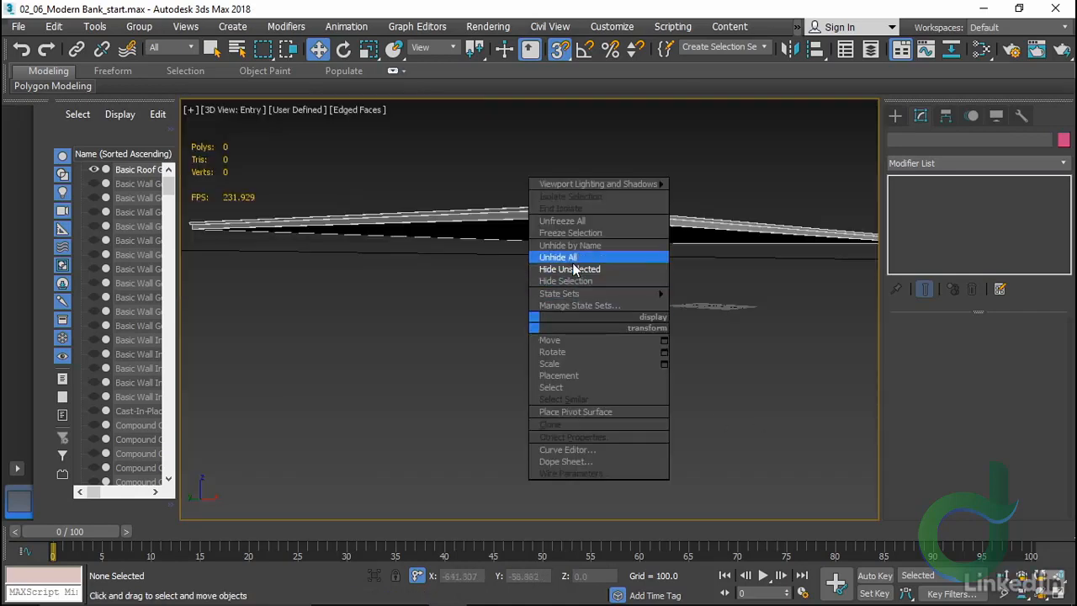
{"action": "left_click", "coordinate": [572, 266]}
{"action": "right_click", "coordinate": [491, 320]}
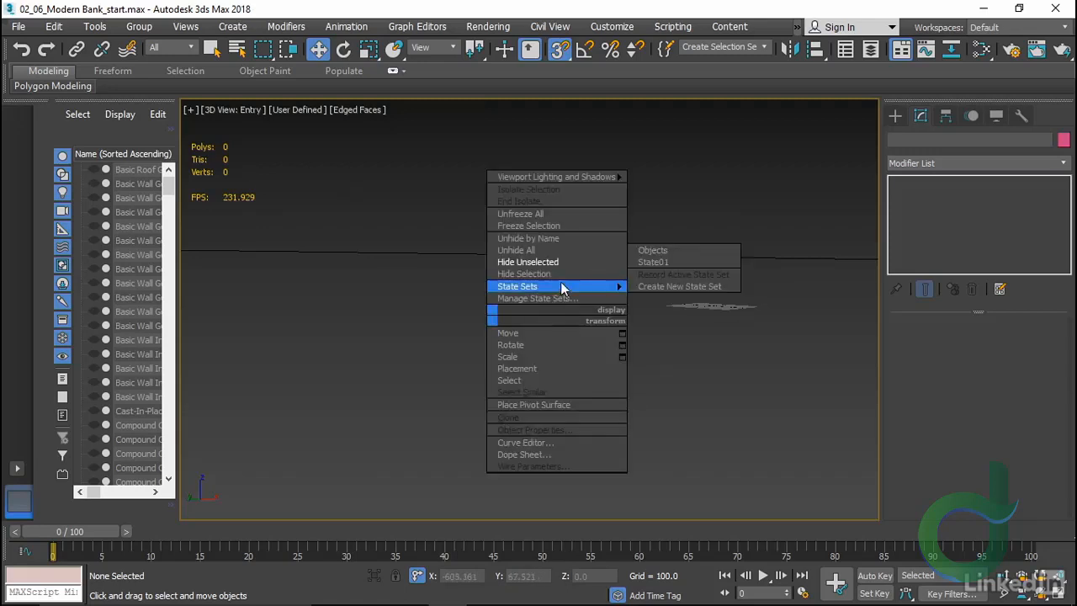
{"action": "left_click", "coordinate": [560, 281]}
{"action": "key", "text": "F4"}
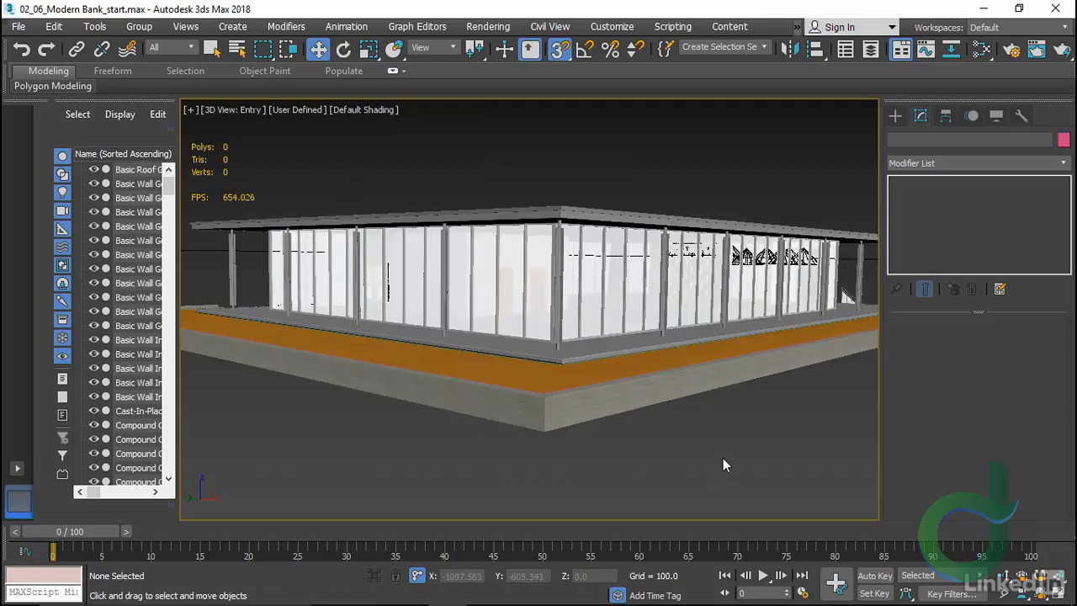
Create a physical camera from a perspective view that frames the bank's entry stairs and front doors
{"action": "left_click", "coordinate": [1040, 594]}
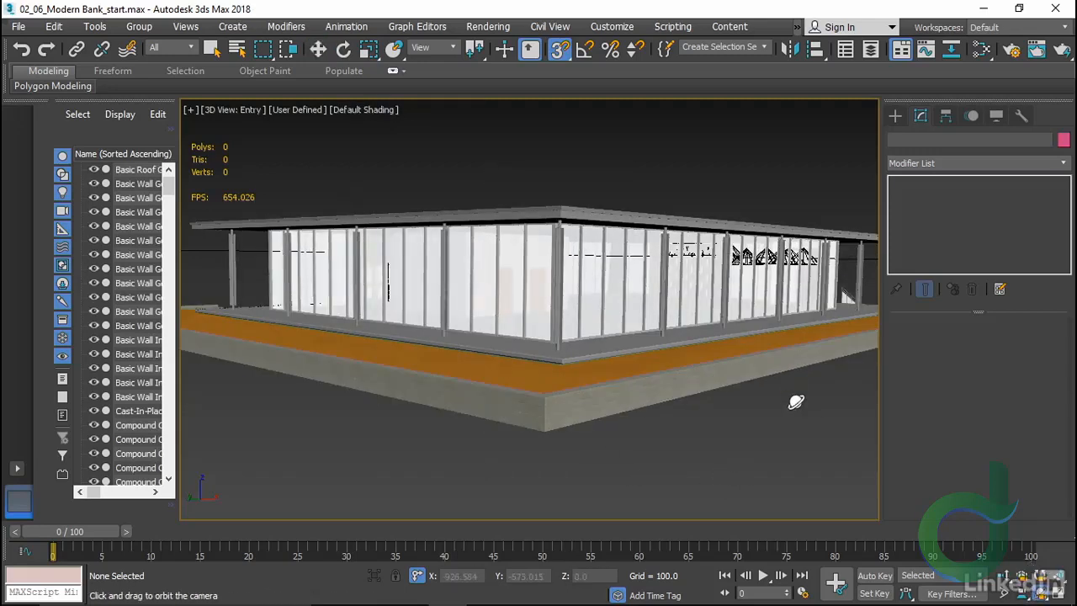
{"action": "left_click_drag", "start_coordinate": [789, 376], "coordinate": [368, 315]}
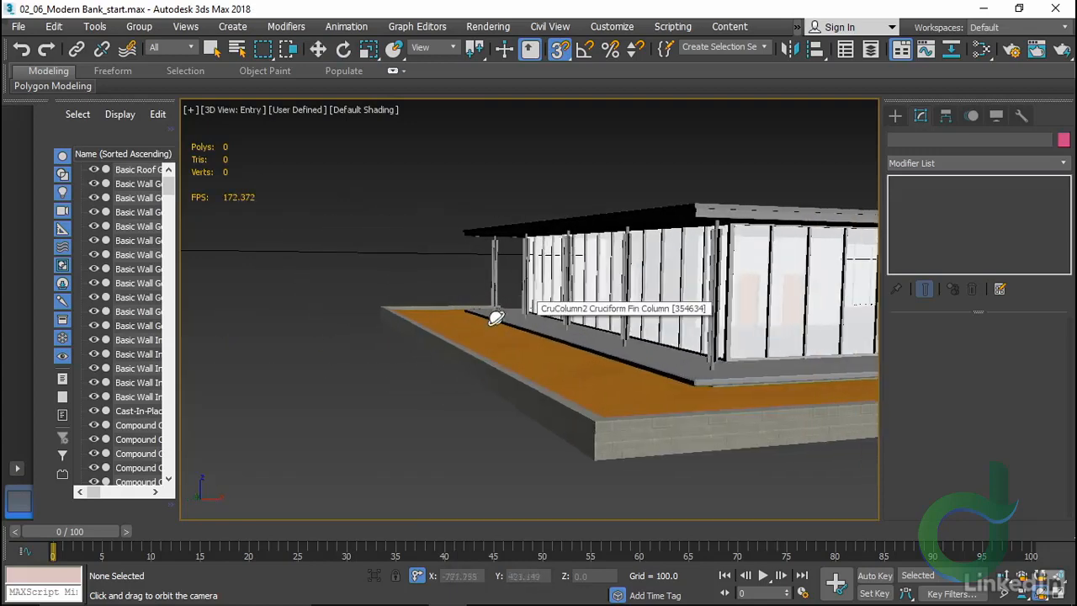
{"action": "key", "text": "p"}
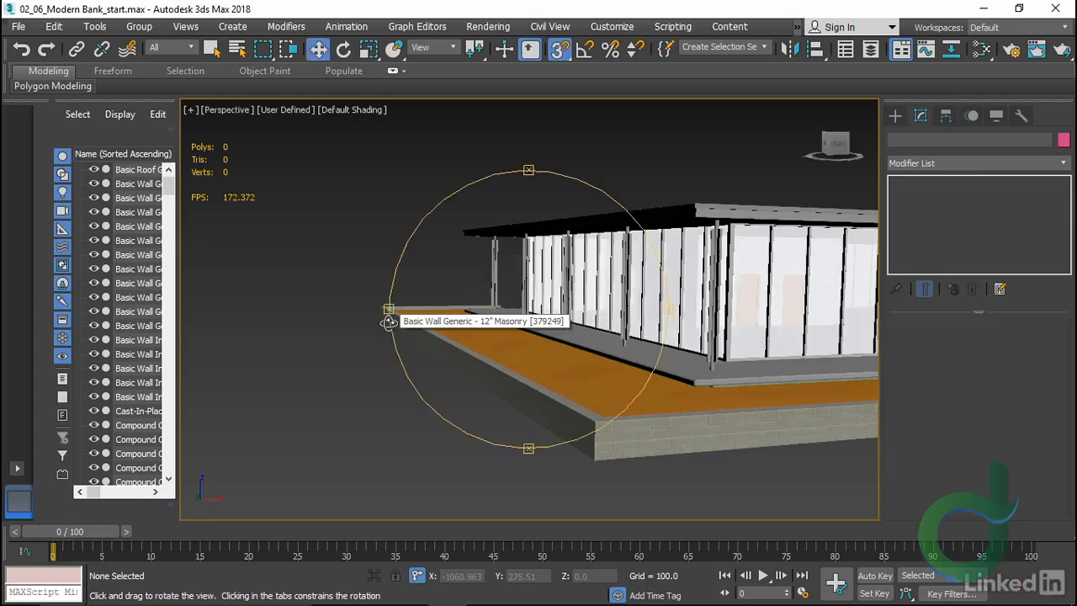
{"action": "left_click_drag", "start_coordinate": [591, 327], "coordinate": [652, 354]}
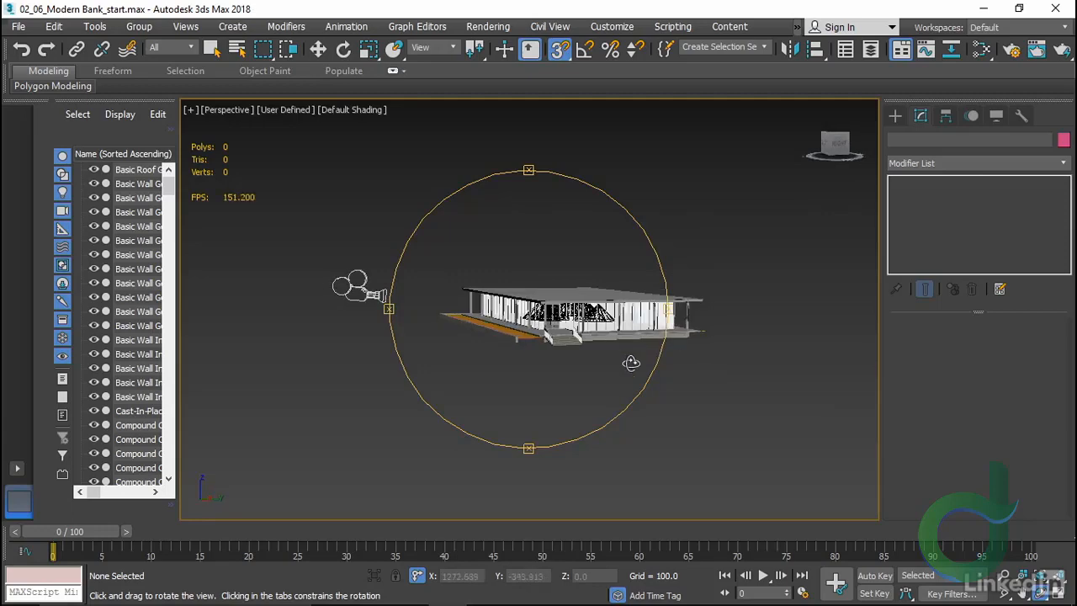
{"action": "scroll", "coordinate": [629, 364], "scroll_direction": "up", "scroll_amount": 5}
{"action": "scroll", "coordinate": [628, 364], "scroll_direction": "down", "scroll_amount": 2}
{"action": "middle_click_drag", "start_coordinate": [521, 356], "coordinate": [613, 404]}
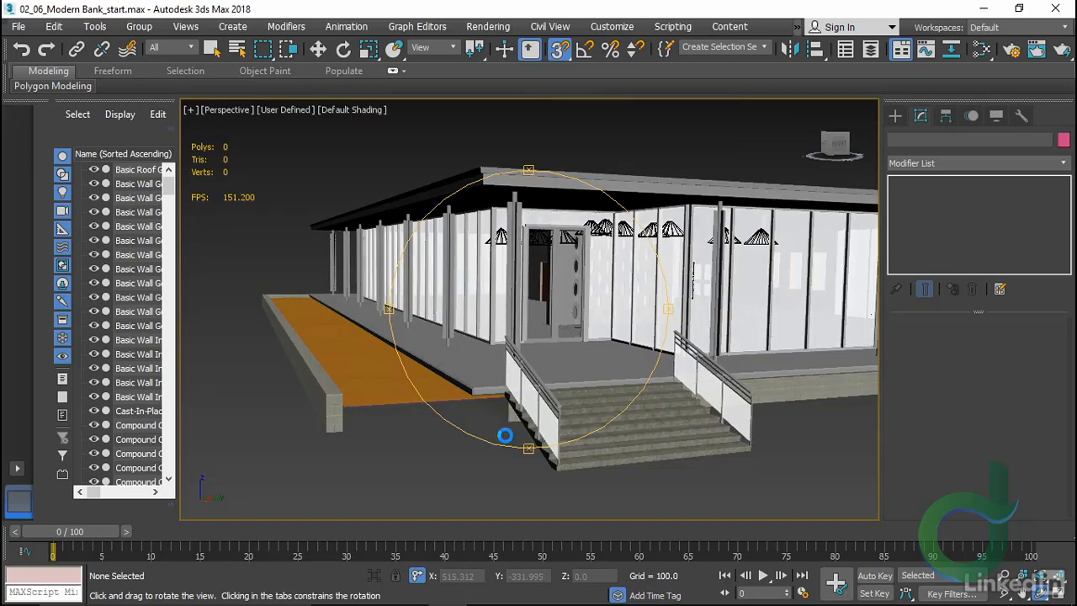
{"action": "key", "text": "ctrl+c"}
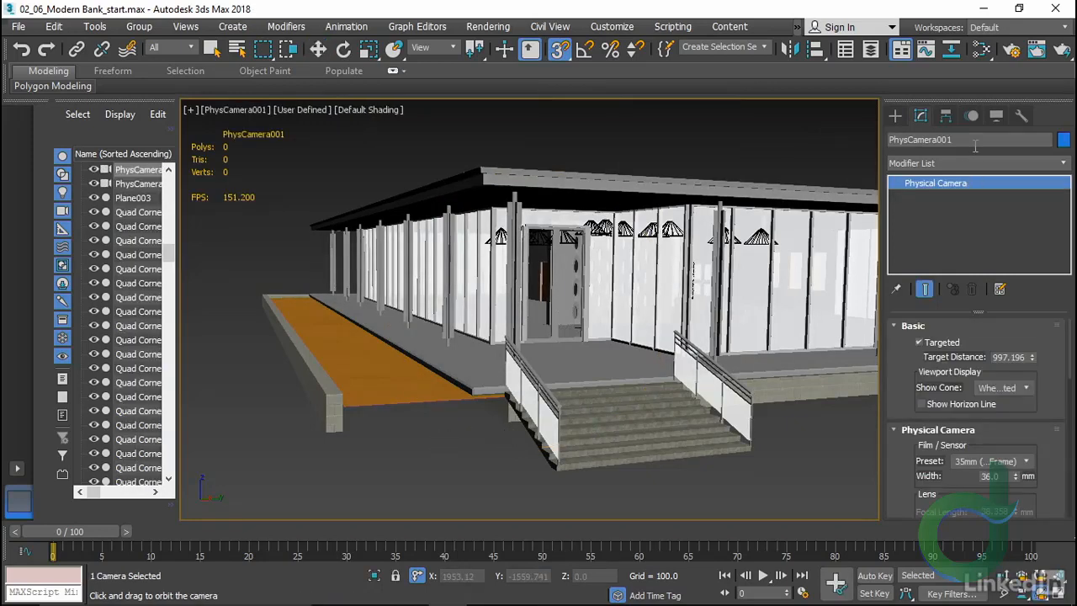
Rename the new physical camera EntryCam and deselect it
{"action": "left_click", "coordinate": [975, 140]}
{"action": "type", "text": "Entry"}
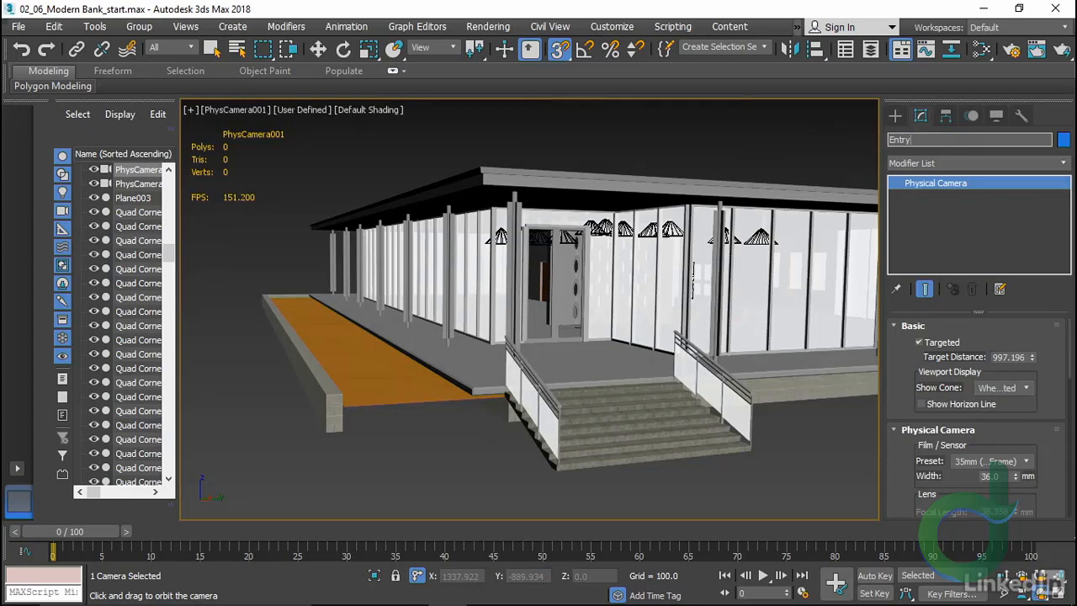
{"action": "type", "text": "Cam"}
{"action": "key", "text": "Return"}
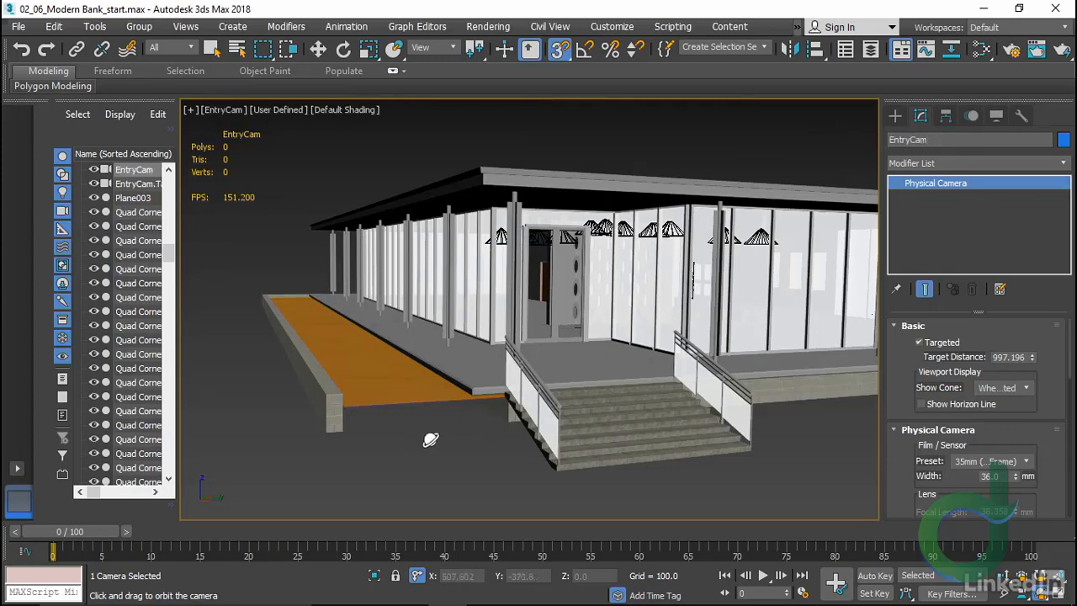
{"action": "key", "text": "w"}
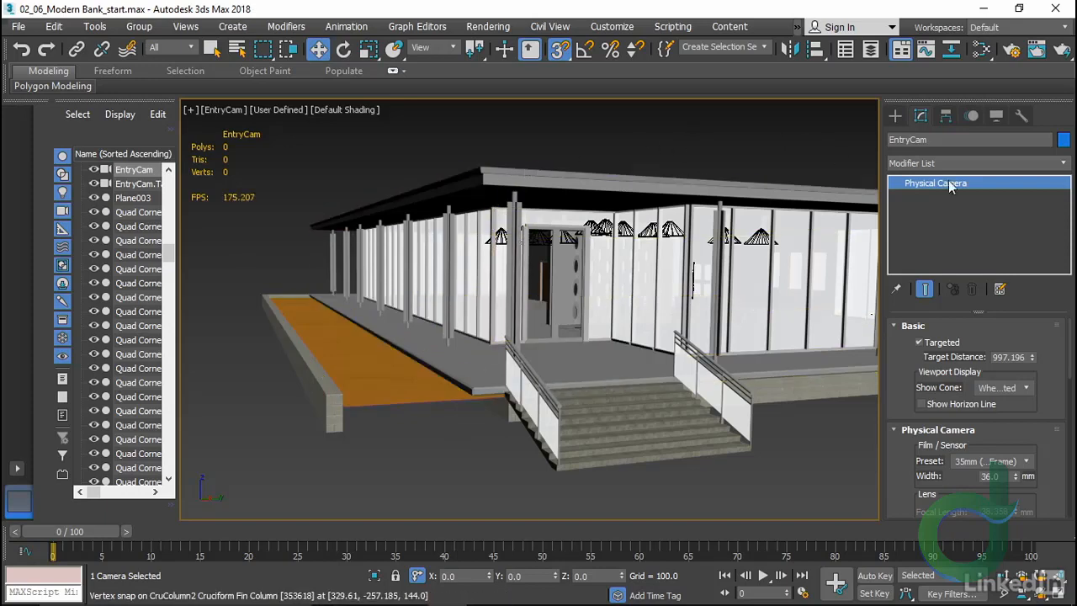
{"action": "left_click", "coordinate": [751, 151]}
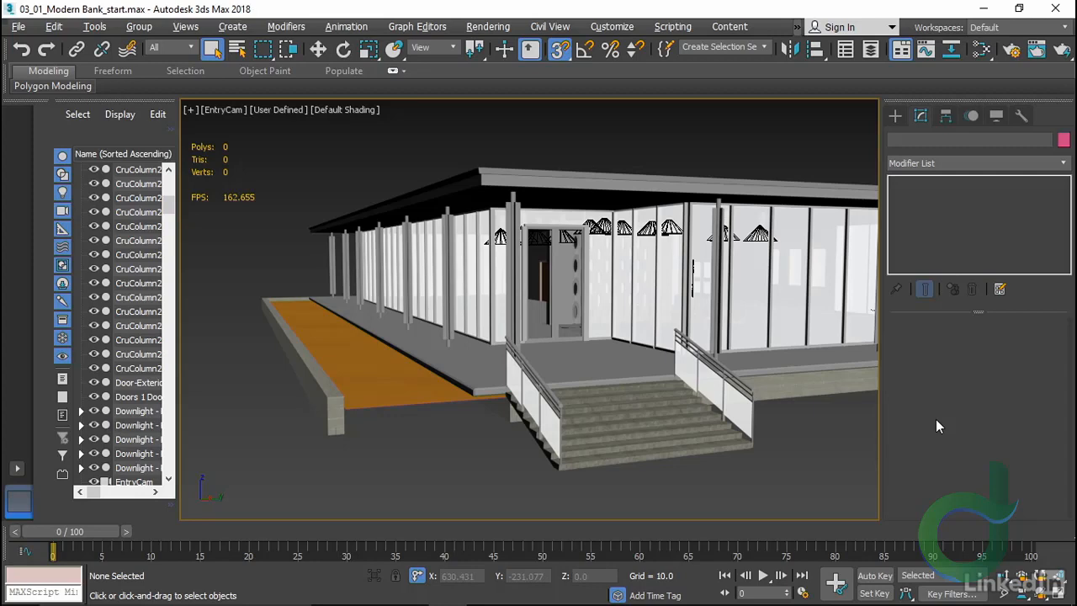
Open the Slate Material Editor and place the Generic scene material in View1 as an instance
{"action": "key", "text": "m"}
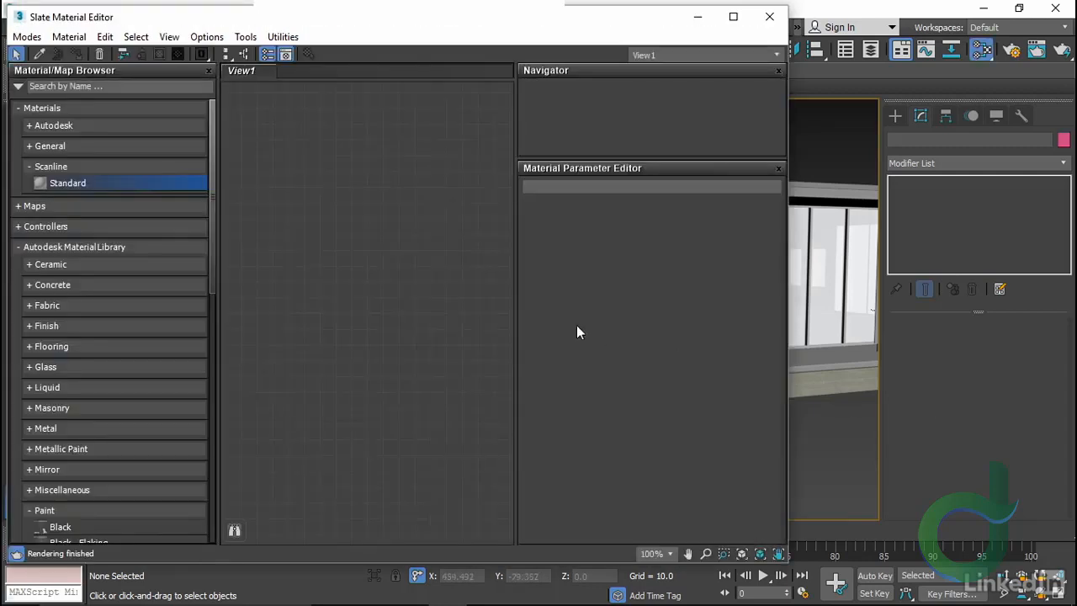
{"action": "left_click", "coordinate": [18, 248]}
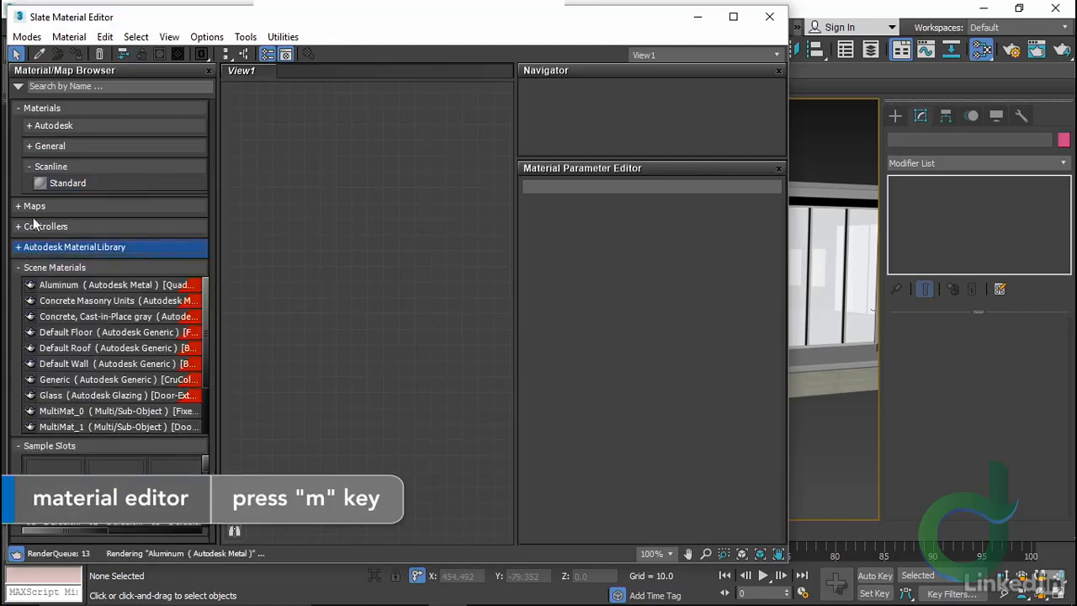
{"action": "left_click", "coordinate": [18, 108]}
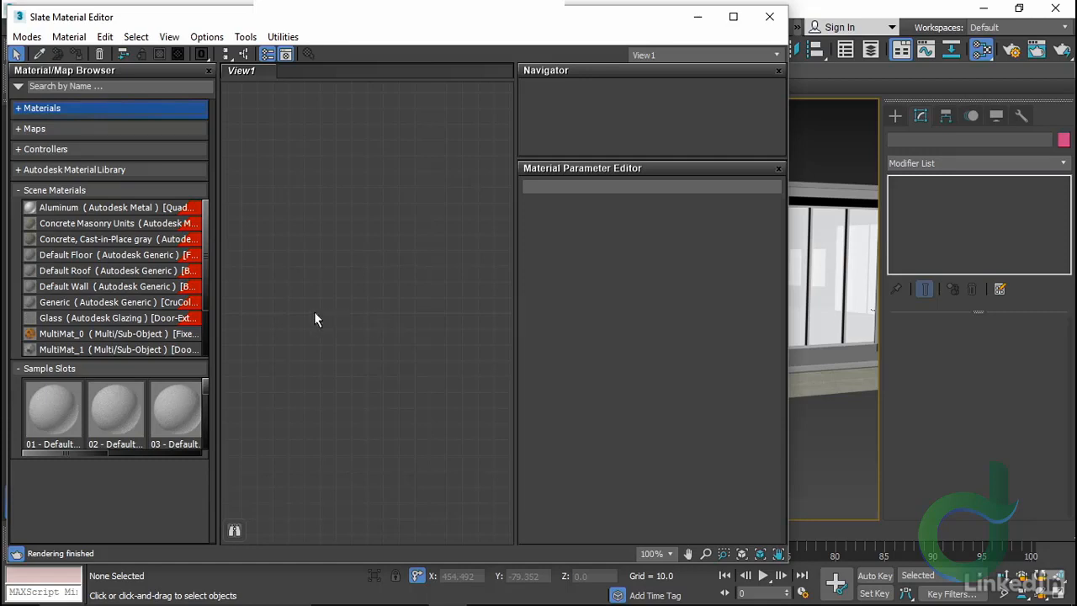
{"action": "mouse_move", "coordinate": [139, 303]}
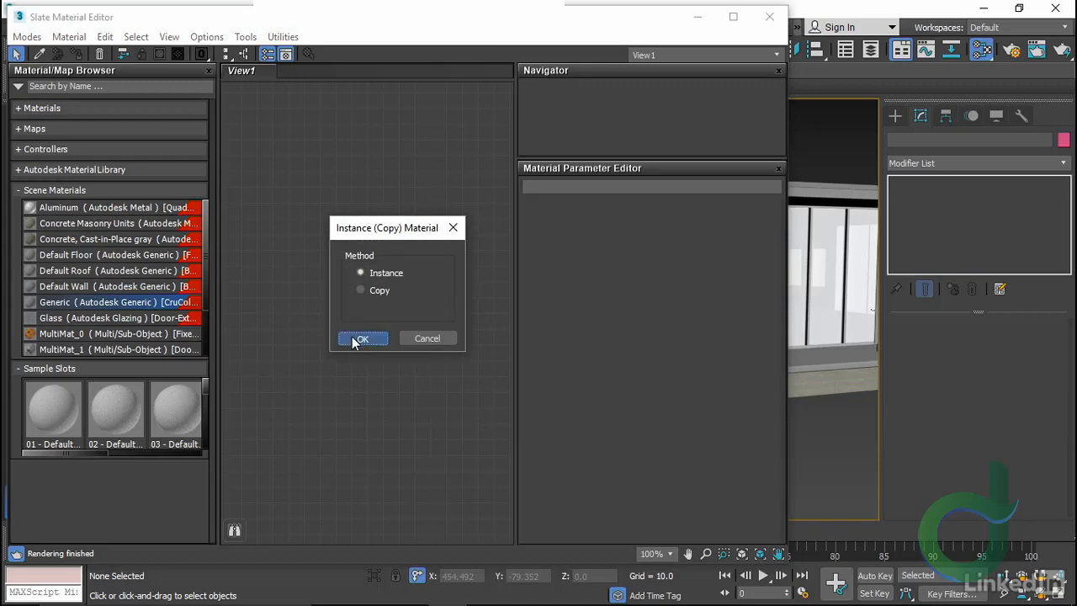
{"action": "left_click", "coordinate": [351, 336]}
Select all objects that use the Generic material and inspect them on the building in a perspective view
{"action": "left_click", "coordinate": [286, 38]}
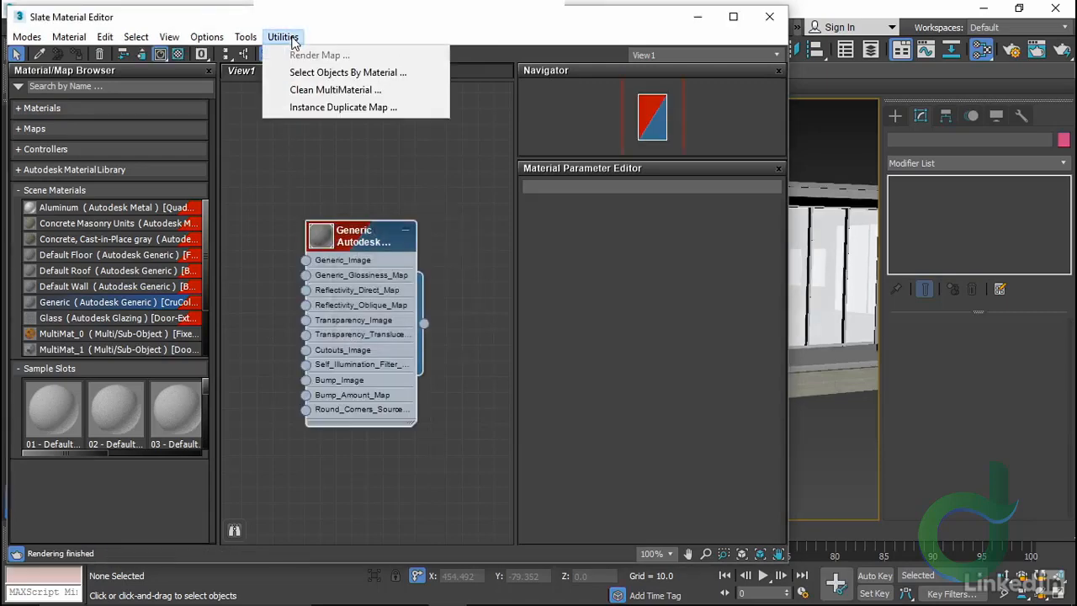
{"action": "left_click", "coordinate": [306, 74]}
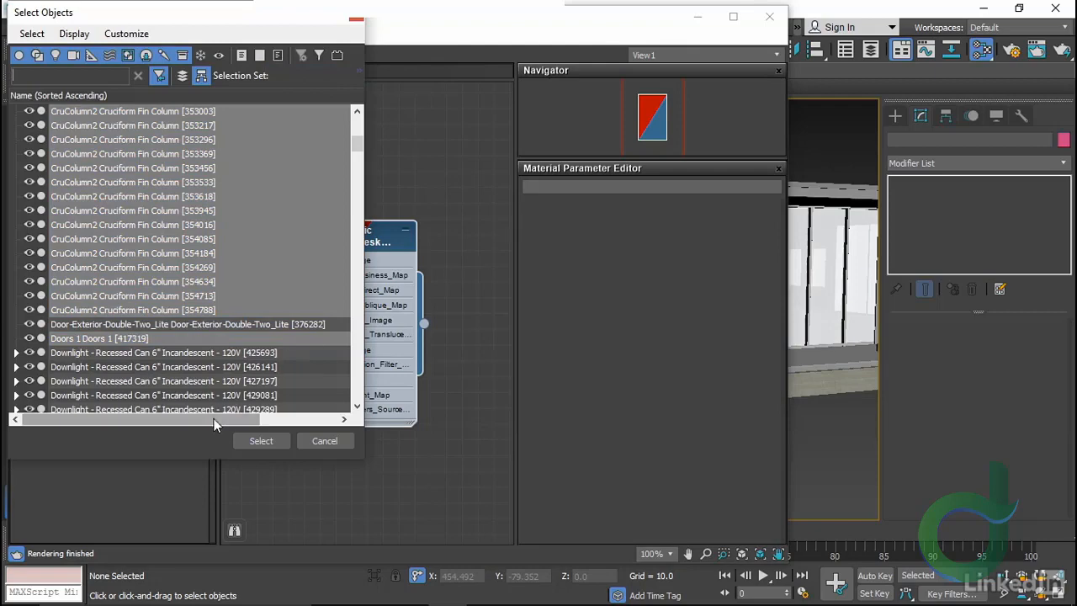
{"action": "left_click", "coordinate": [259, 440]}
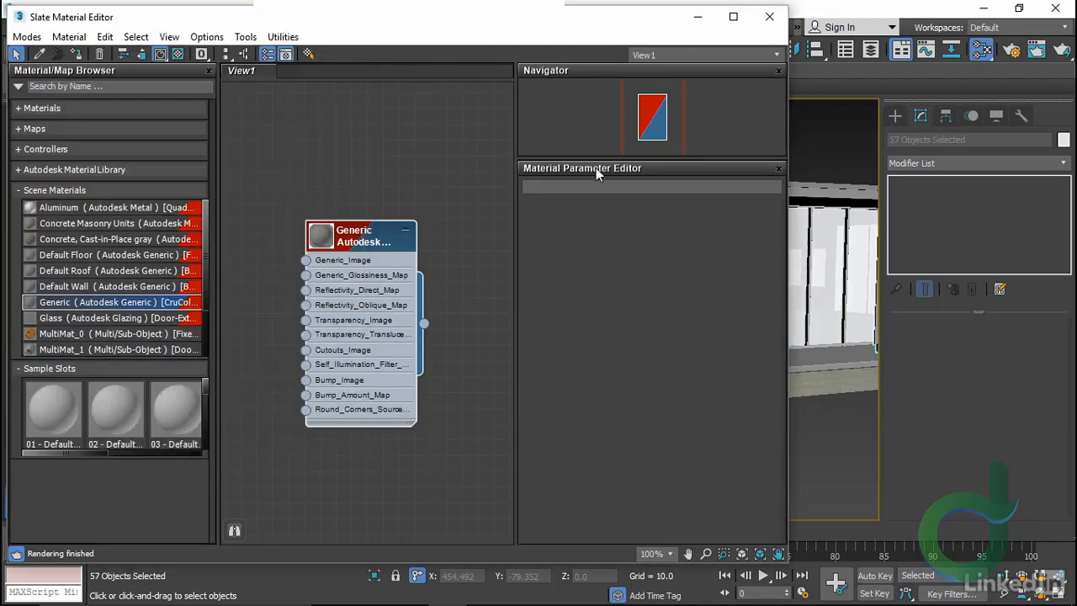
{"action": "left_click", "coordinate": [698, 17]}
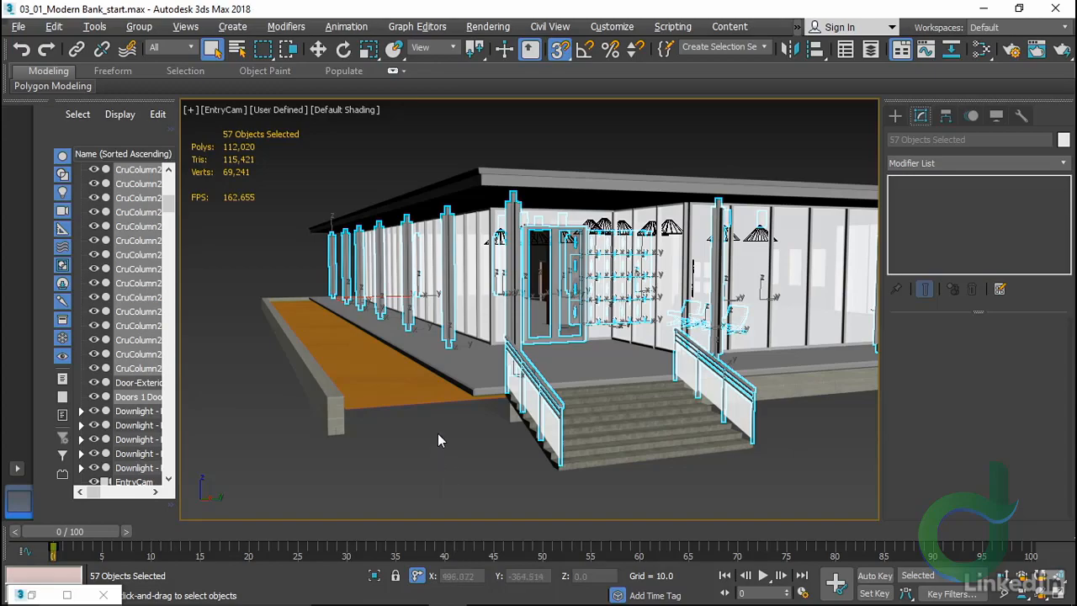
{"action": "key", "text": "p"}
{"action": "middle_click_drag", "start_coordinate": [470, 433], "coordinate": [443, 428], "text": "alt"}
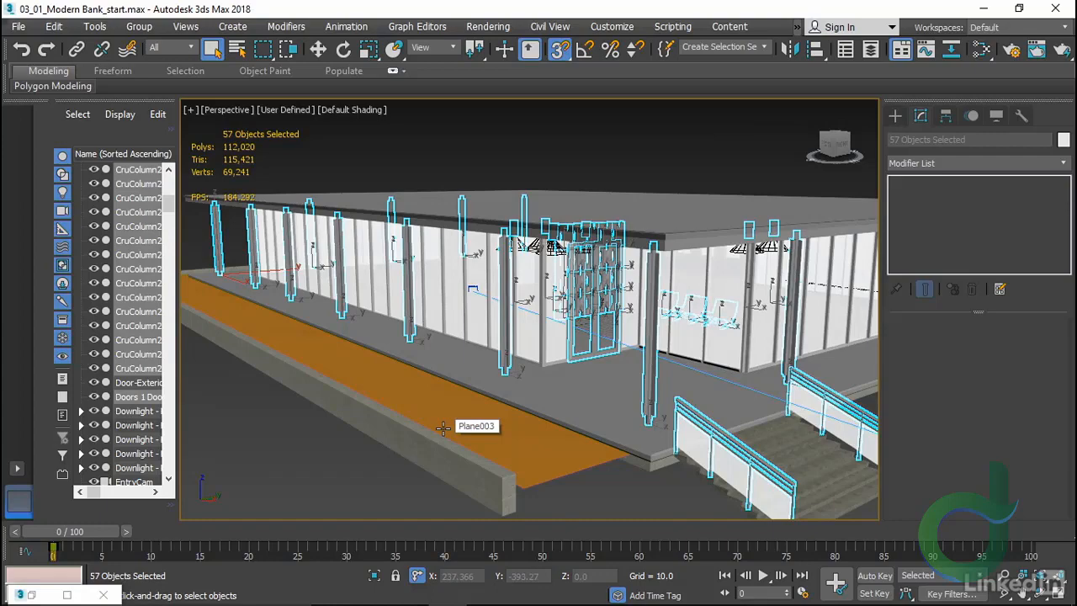
Deselect the objects and remove the Generic material node from View1 of the material editor
{"action": "left_click", "coordinate": [305, 423]}
{"action": "key", "text": "m"}
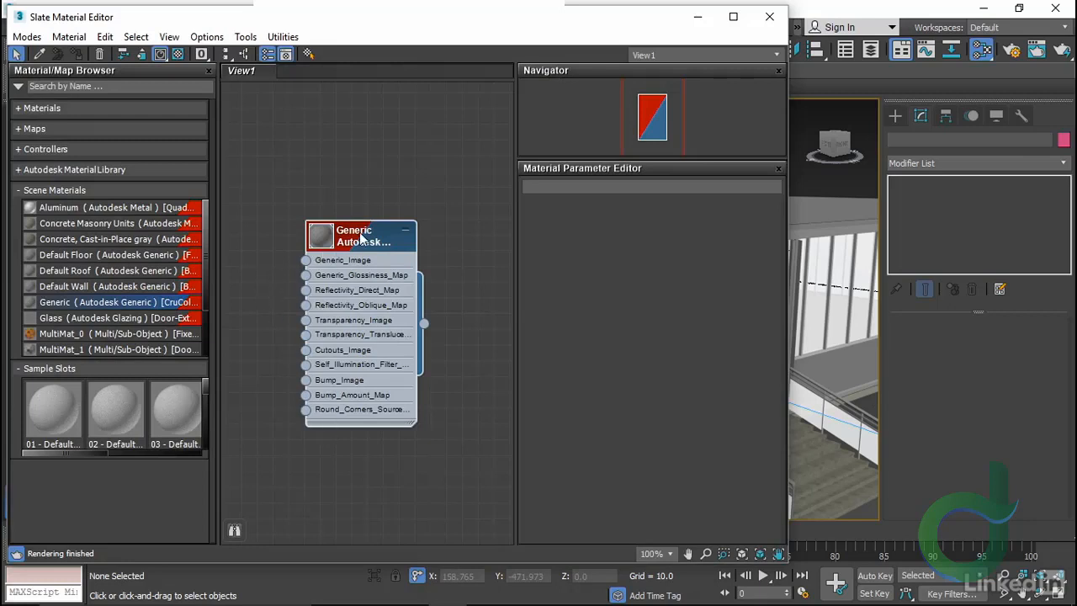
{"action": "key", "text": "Delete"}
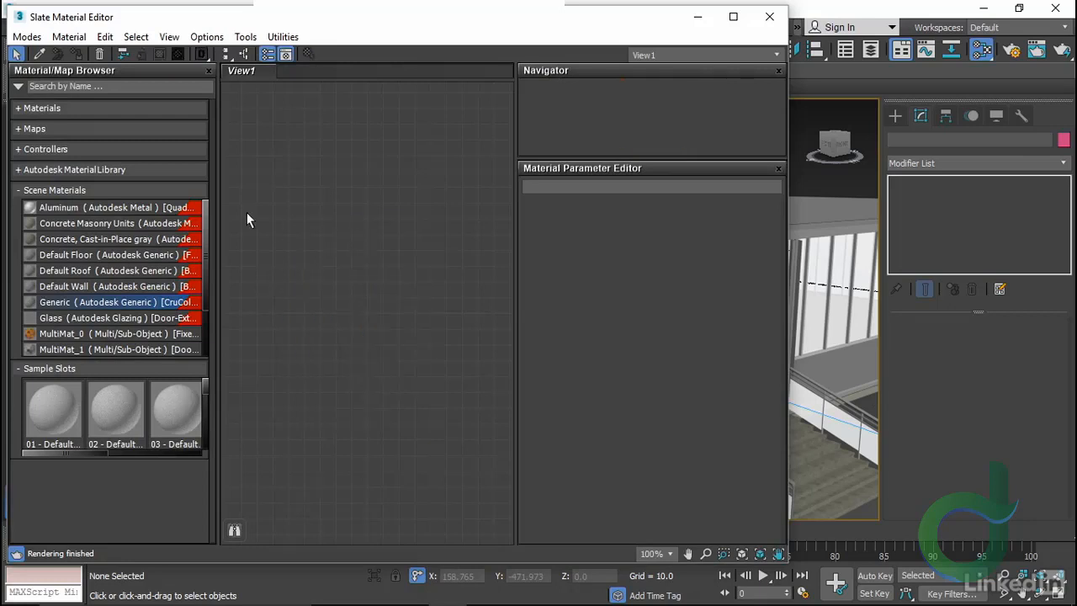
Add the Paint material from the Autodesk Material Library's Paint category to View1 and open its parameters
{"action": "left_click", "coordinate": [18, 107]}
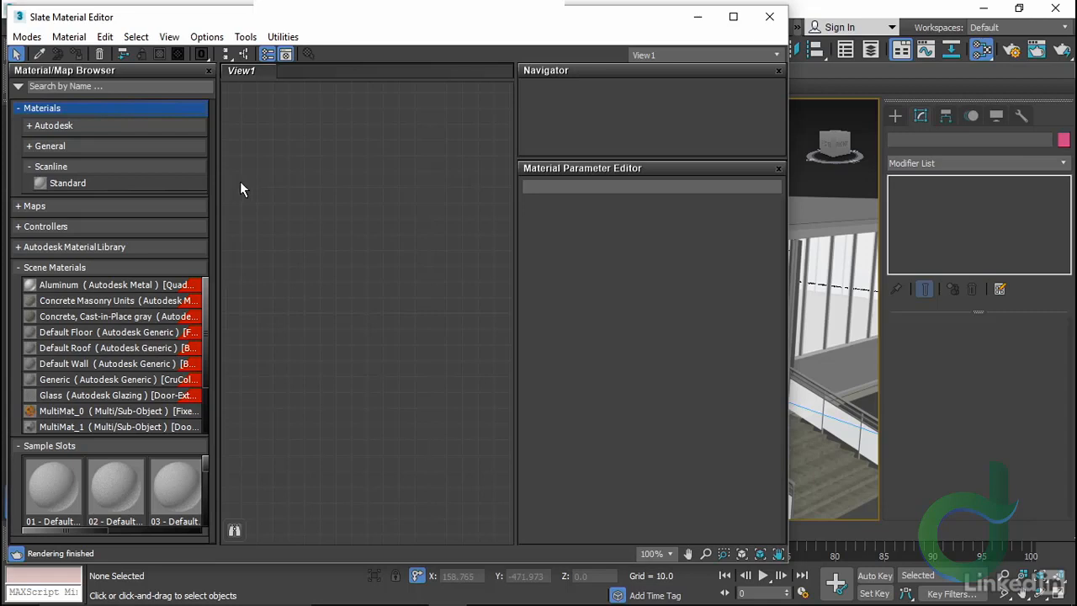
{"action": "left_click", "coordinate": [20, 248]}
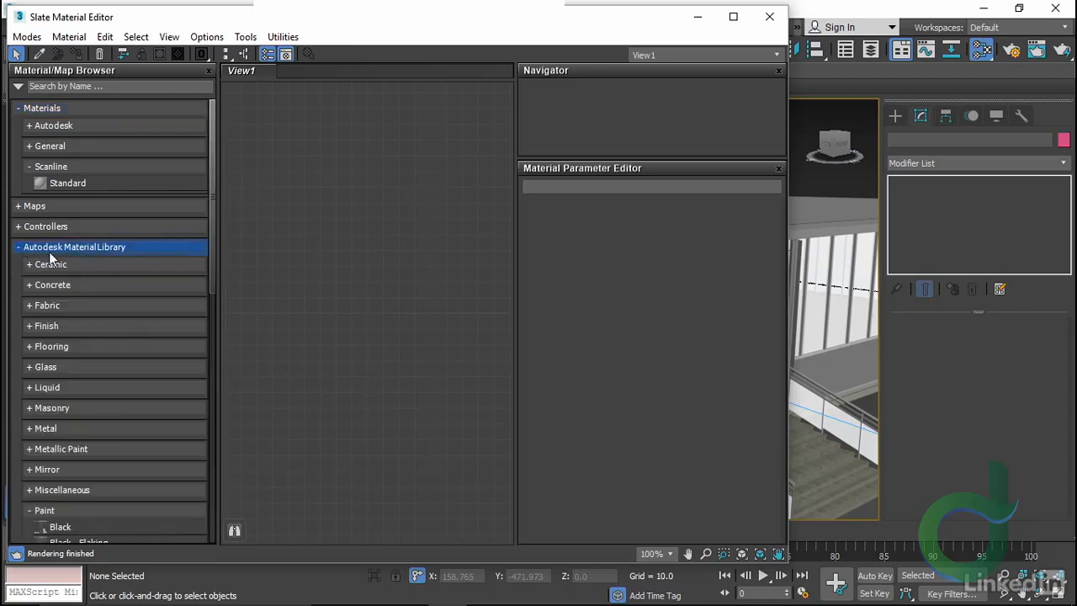
{"action": "left_click", "coordinate": [55, 512]}
{"action": "scroll", "coordinate": [109, 493], "scroll_direction": "down", "scroll_amount": 4}
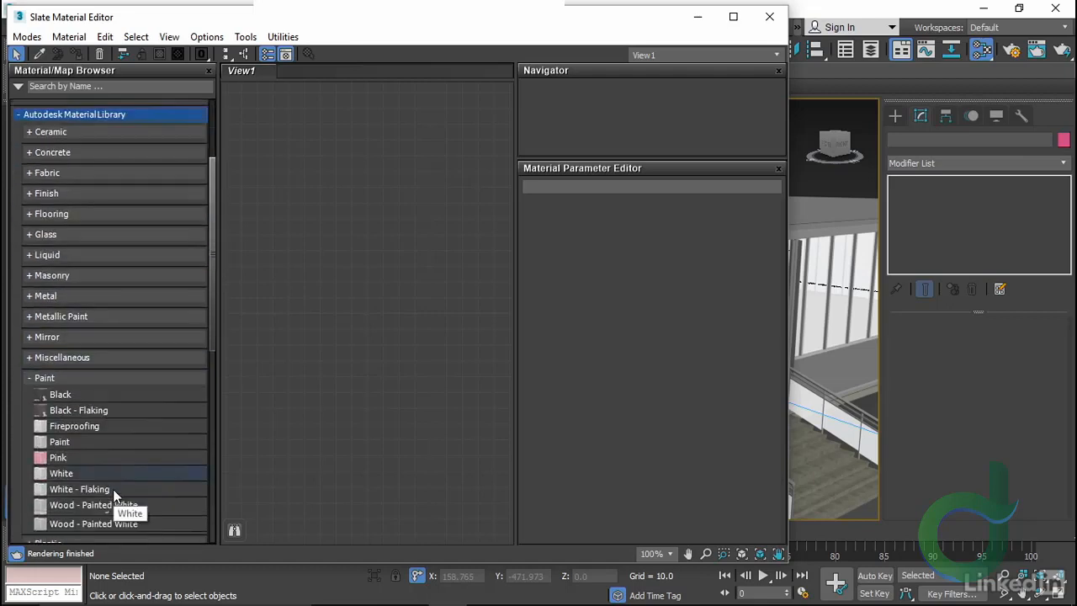
{"action": "left_click", "coordinate": [43, 404]}
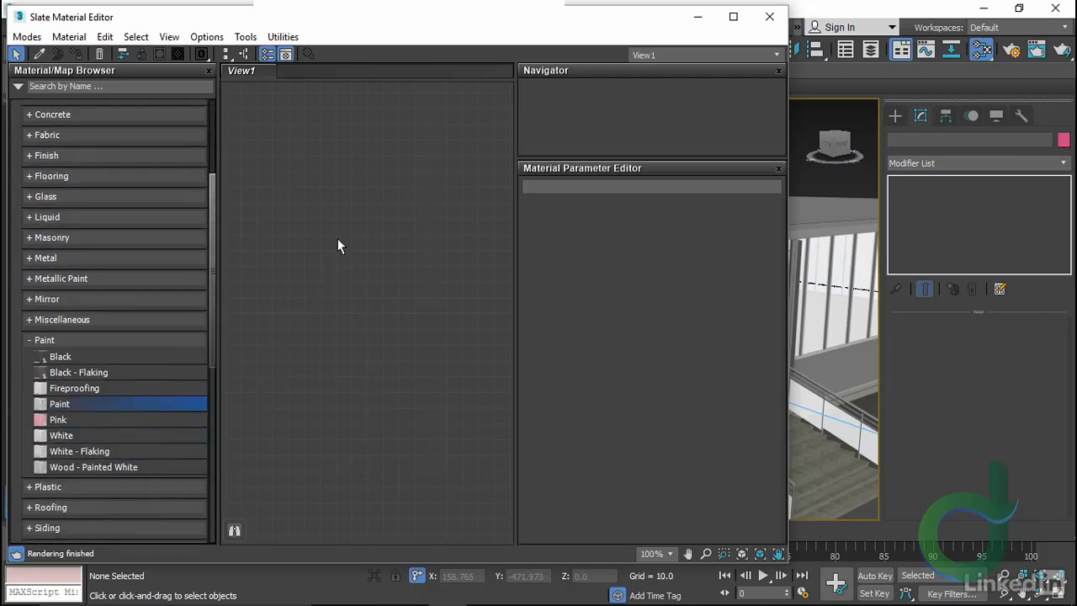
{"action": "left_click_drag", "start_coordinate": [337, 245], "coordinate": [341, 246]}
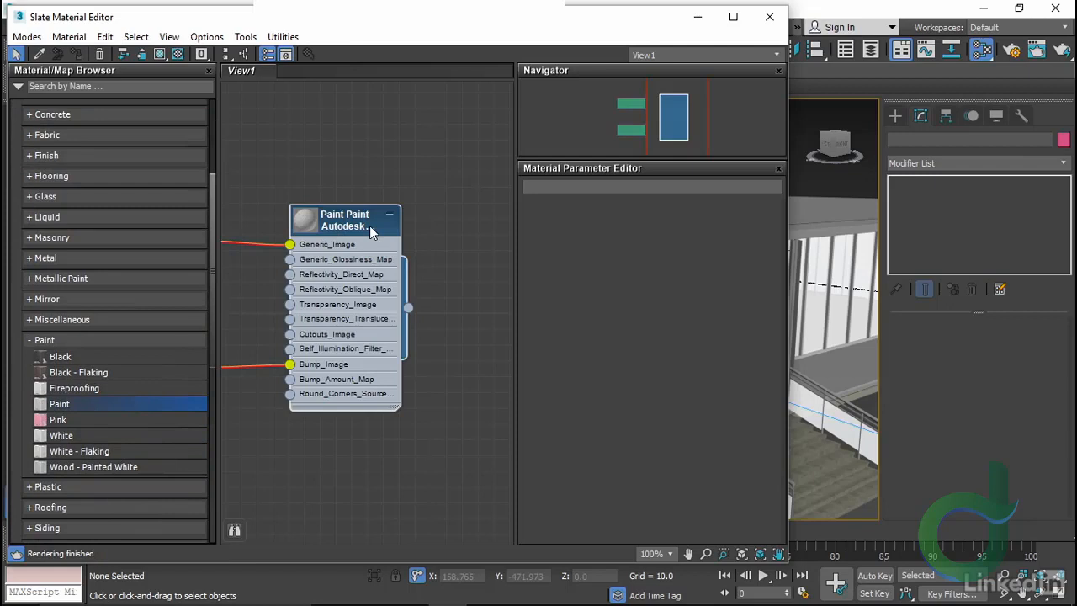
{"action": "double_click", "coordinate": [360, 221]}
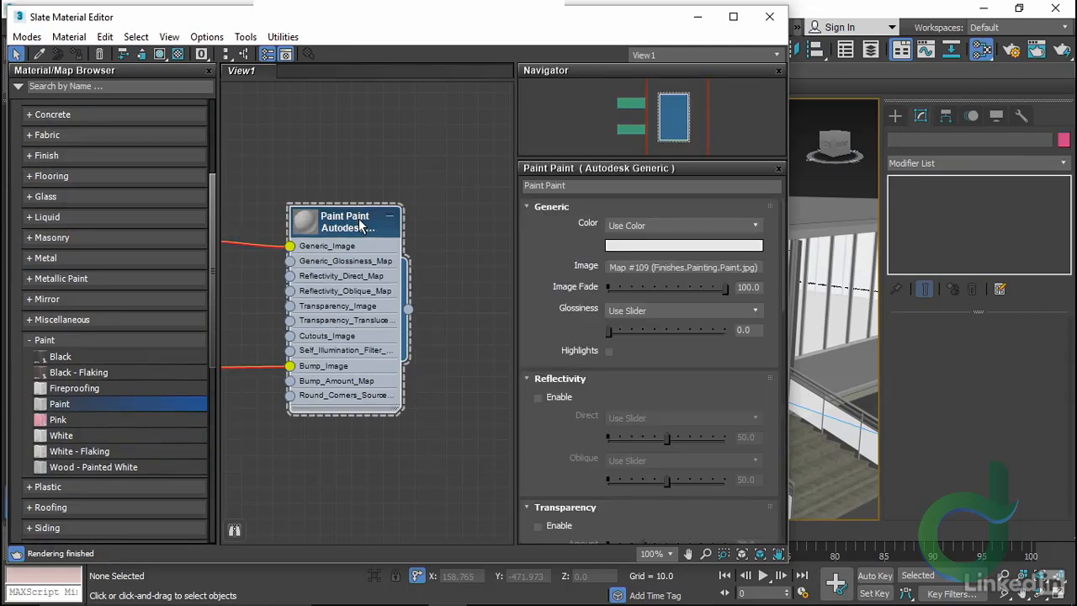
Check the Spicy Hue color details on the Sherwin-Williams page and rename the Paint material as SW 6342 Spicy Hue ES
{"action": "key", "text": "alt+Tab"}
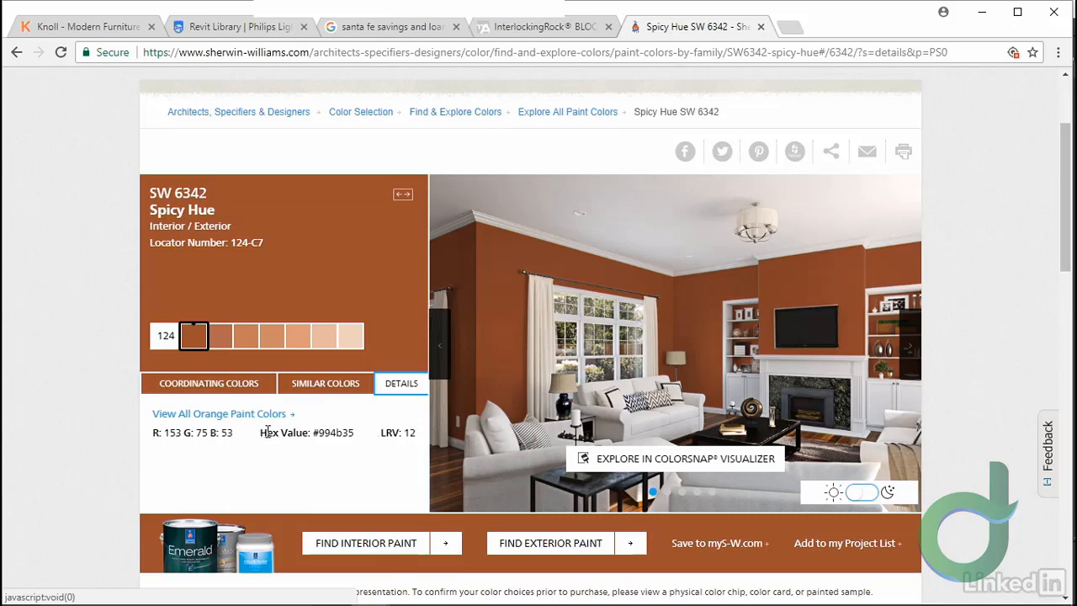
{"action": "key", "text": "alt+Tab"}
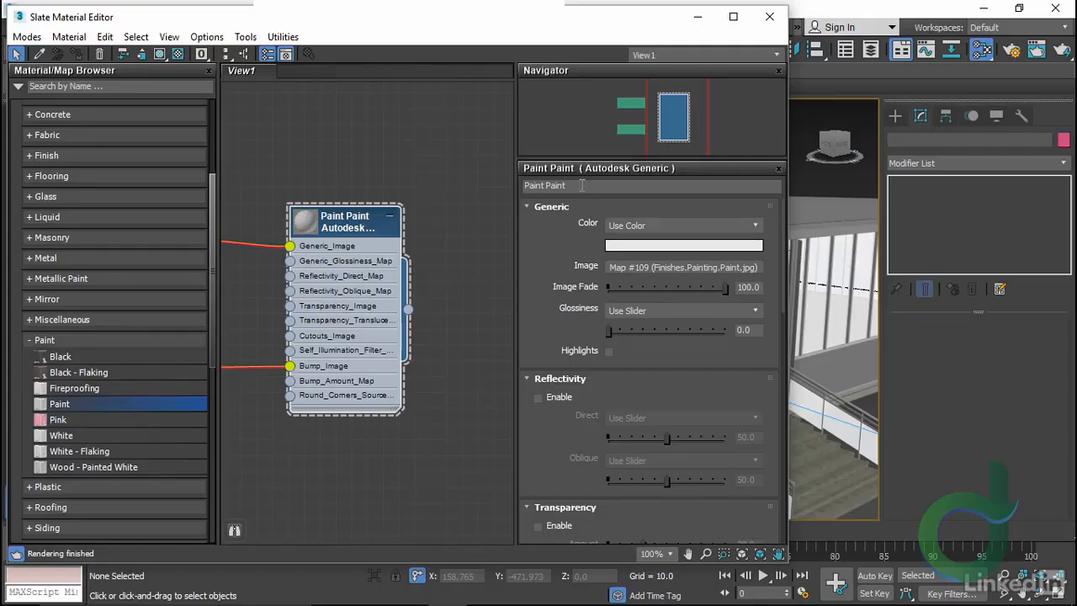
{"action": "left_click_drag", "start_coordinate": [575, 188], "coordinate": [495, 200]}
{"action": "type", "text": "SW"}
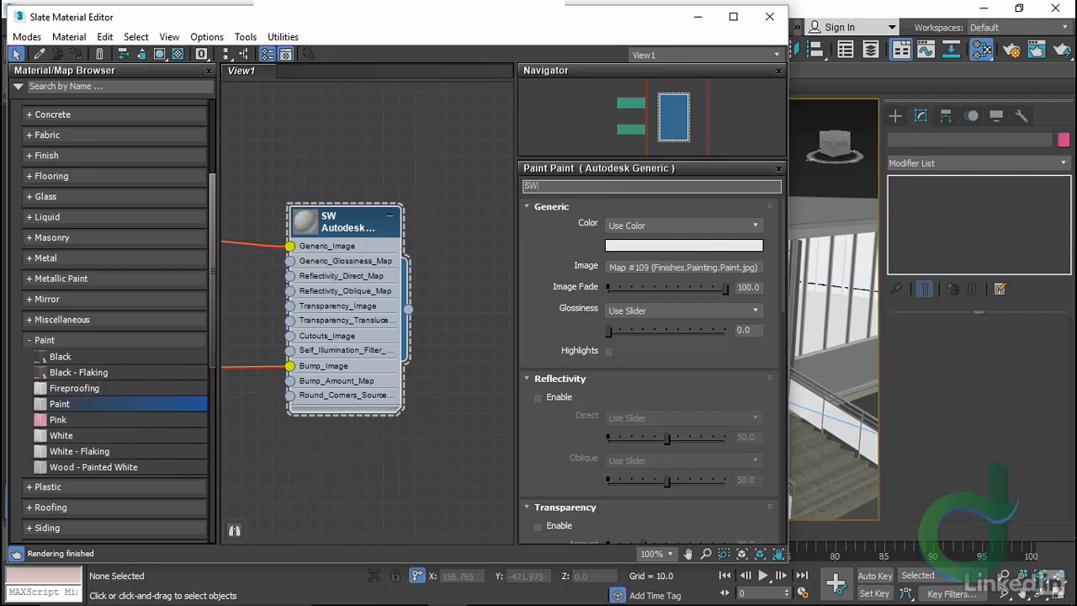
{"action": "type", "text": " 6342 Spicy Hue ES"}
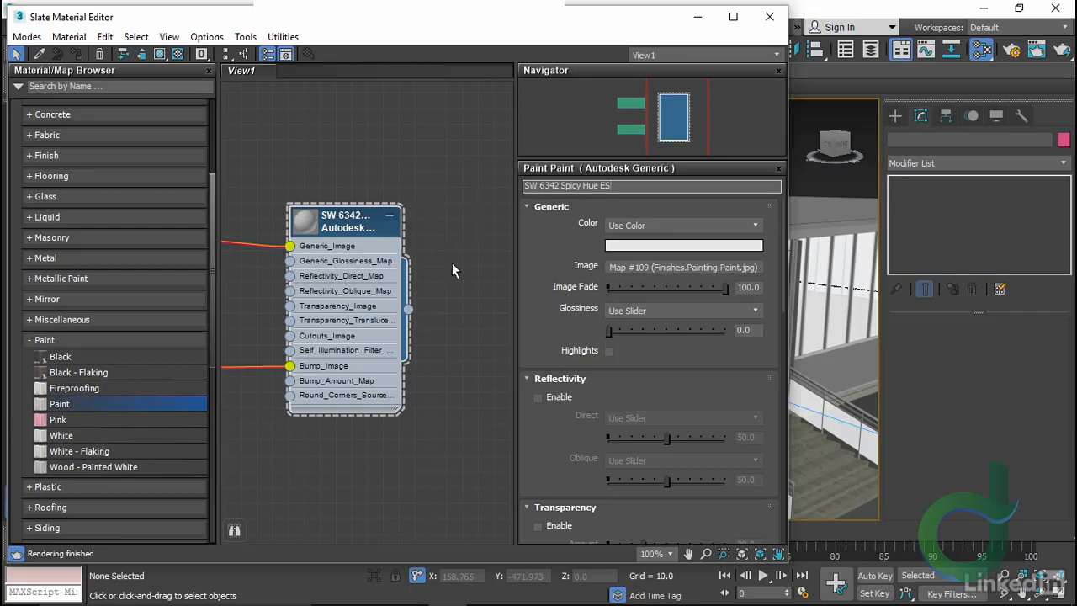
Place a Scanline Standard material in View1 and open its parameters
{"action": "left_click", "coordinate": [628, 245]}
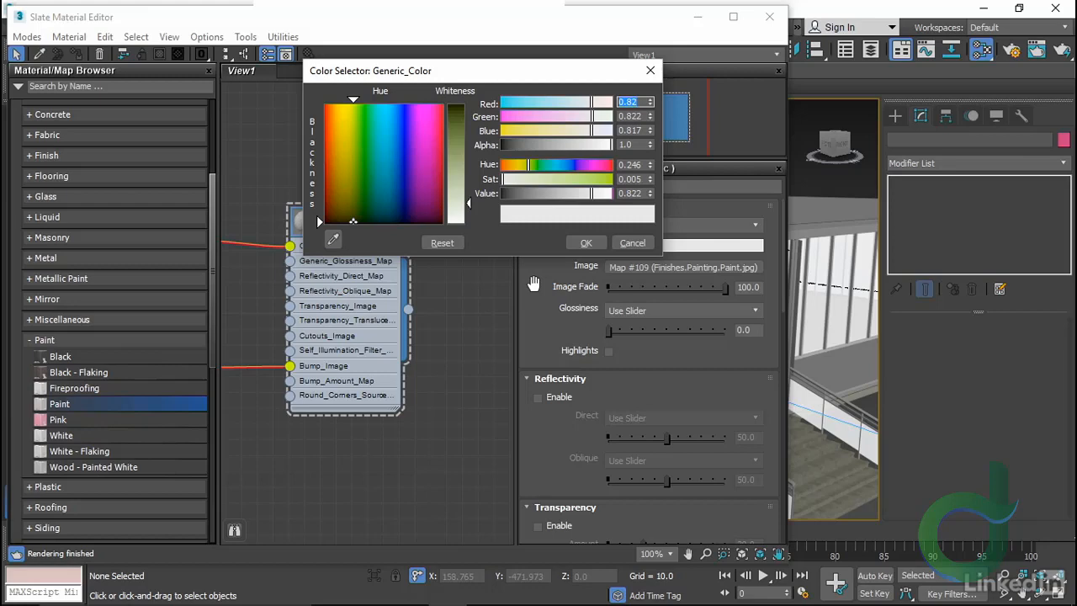
{"action": "left_click", "coordinate": [584, 243]}
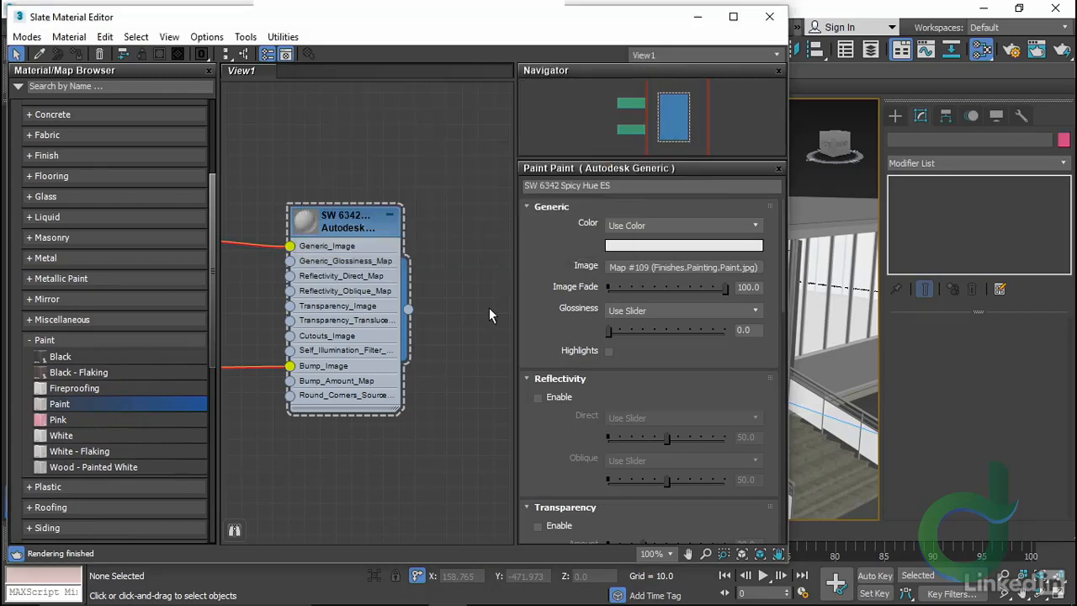
{"action": "left_click_drag", "start_coordinate": [211, 202], "coordinate": [146, 138]}
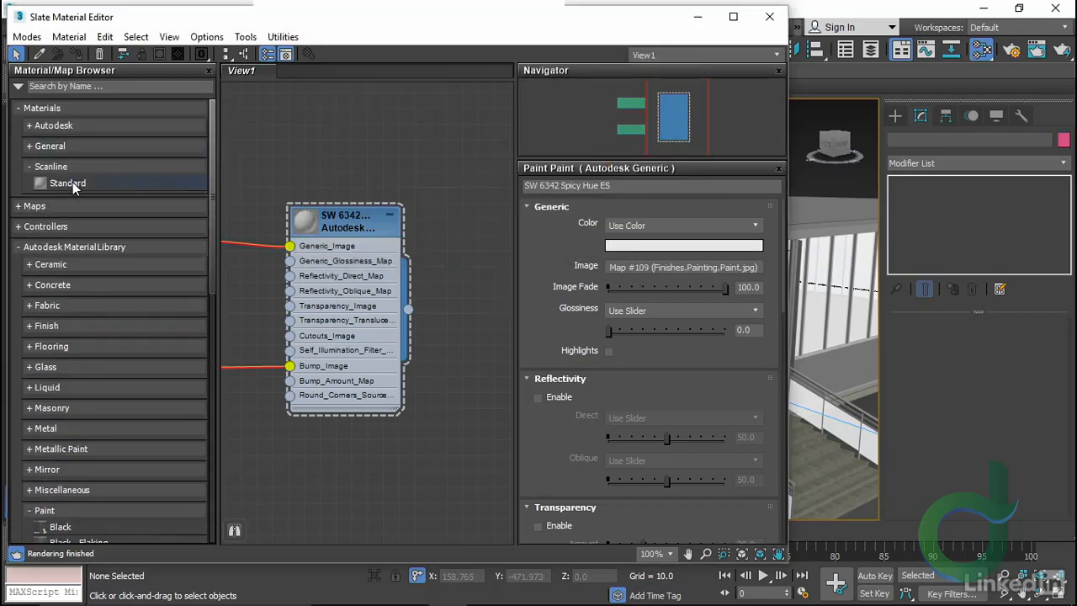
{"action": "mouse_move", "coordinate": [73, 182]}
{"action": "left_mouse_down"}
{"action": "mouse_move", "coordinate": [346, 133]}
{"action": "mouse_move", "coordinate": [404, 138]}
{"action": "left_mouse_up"}
{"action": "double_click", "coordinate": [394, 135]}
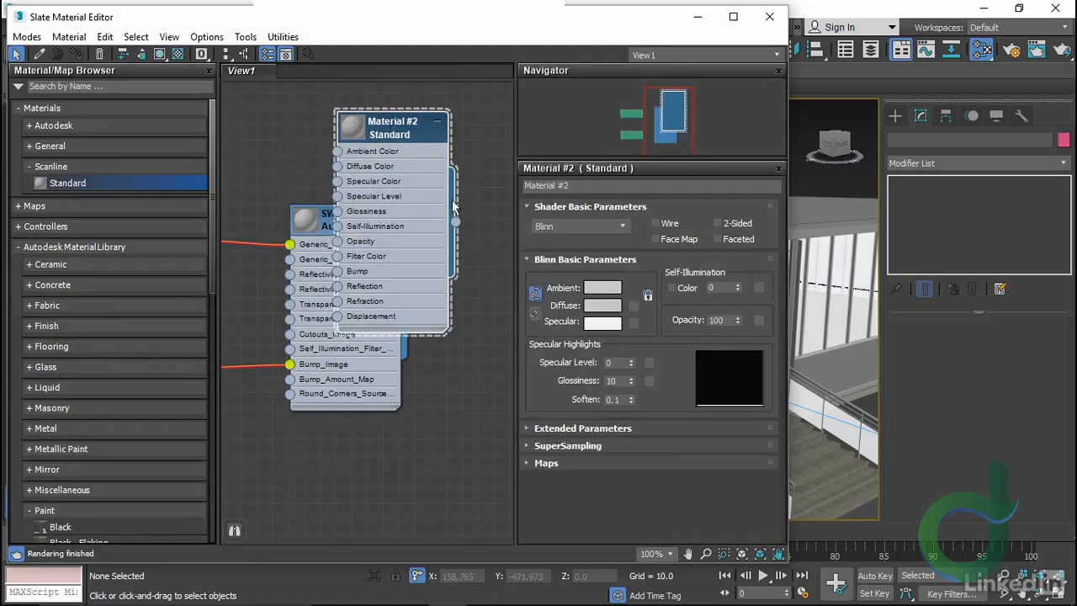
Set the Standard material's diffuse color to red 153, green 75 and blue 53
{"action": "left_click", "coordinate": [602, 305]}
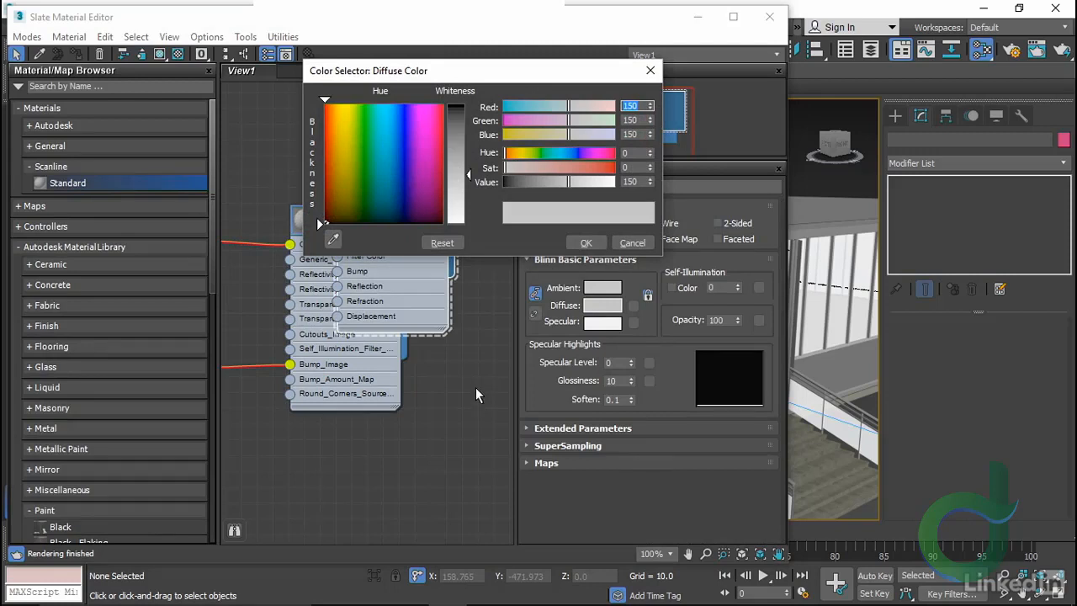
{"action": "type", "text": "153"}
{"action": "key", "text": "Tab"}
{"action": "type", "text": "7"}
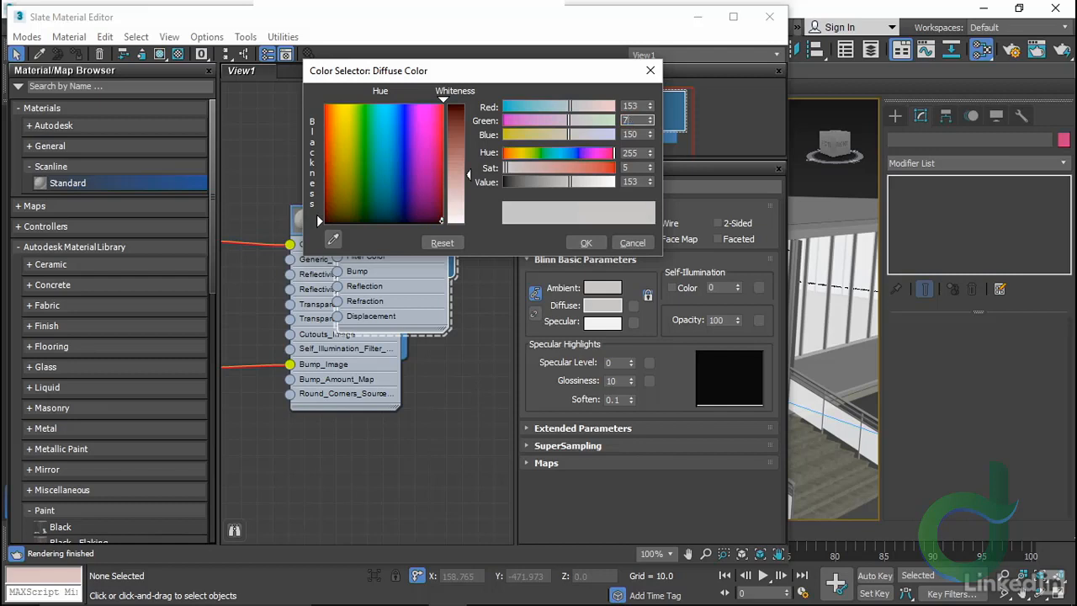
{"action": "type", "text": "5"}
{"action": "key", "text": "Tab"}
{"action": "type", "text": "53"}
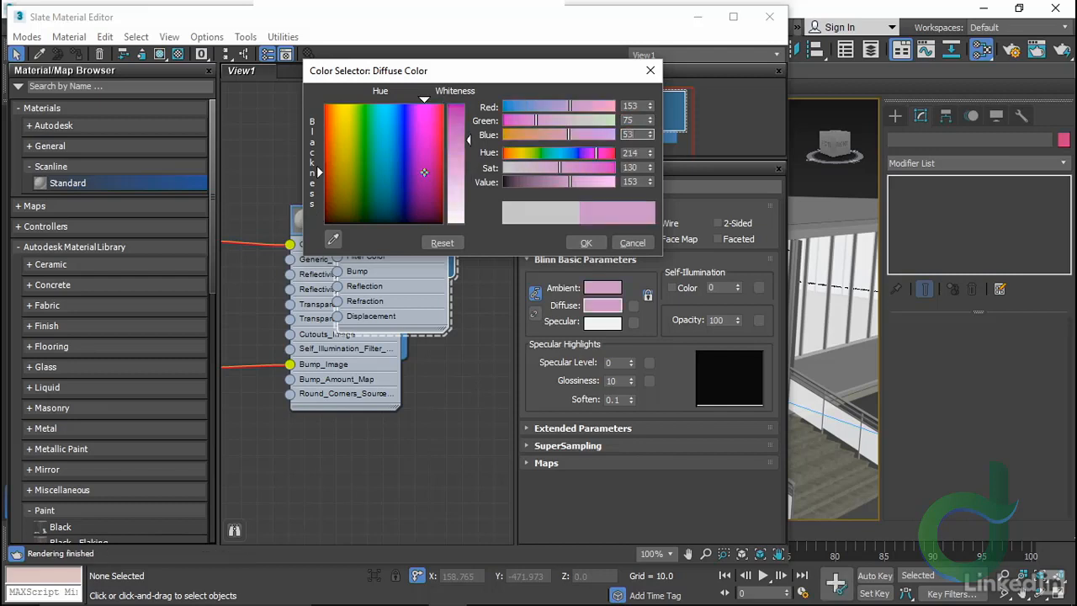
{"action": "key", "text": "Tab"}
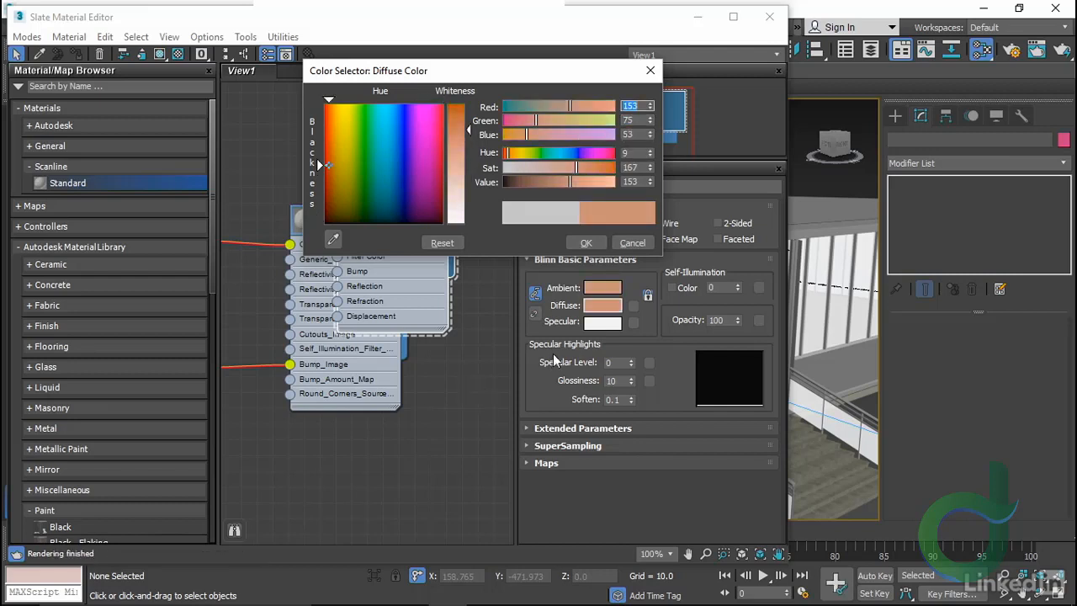
{"action": "left_click", "coordinate": [579, 245]}
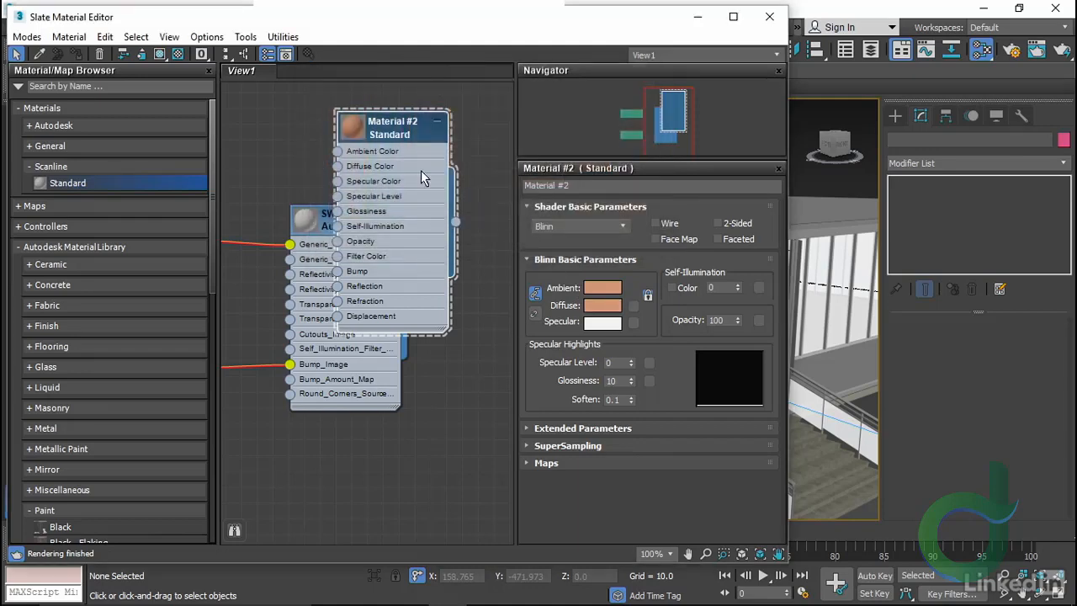
Copy the Standard material's diffuse color into the generic color of the SW 6342 Spicy Hue ES material
{"action": "left_click_drag", "start_coordinate": [408, 128], "coordinate": [442, 115]}
{"action": "left_click_drag", "start_coordinate": [349, 217], "coordinate": [333, 249]}
{"action": "right_click", "coordinate": [603, 310]}
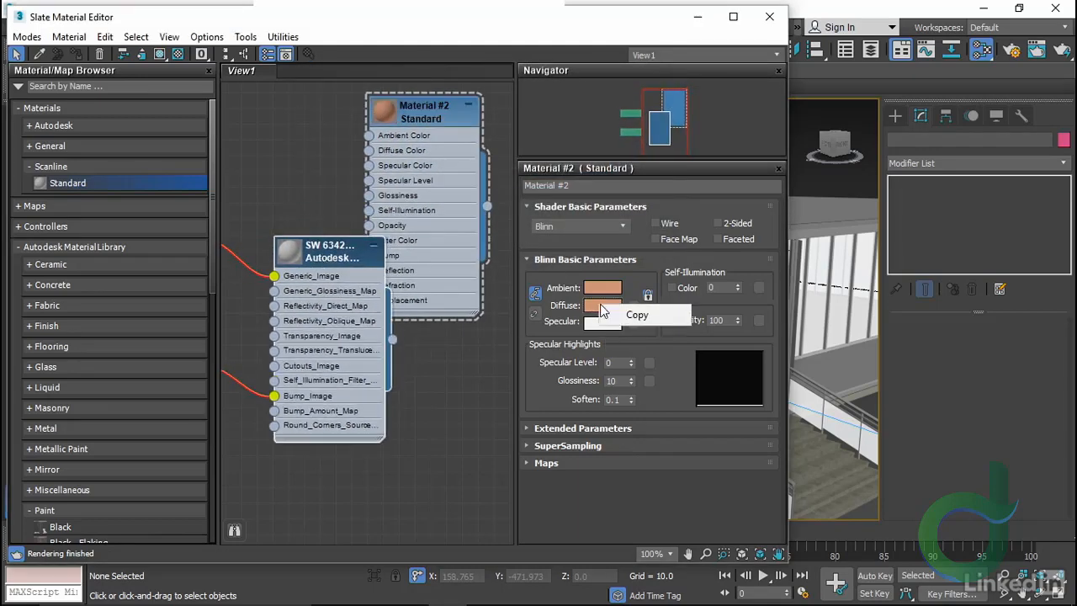
{"action": "left_click", "coordinate": [633, 315]}
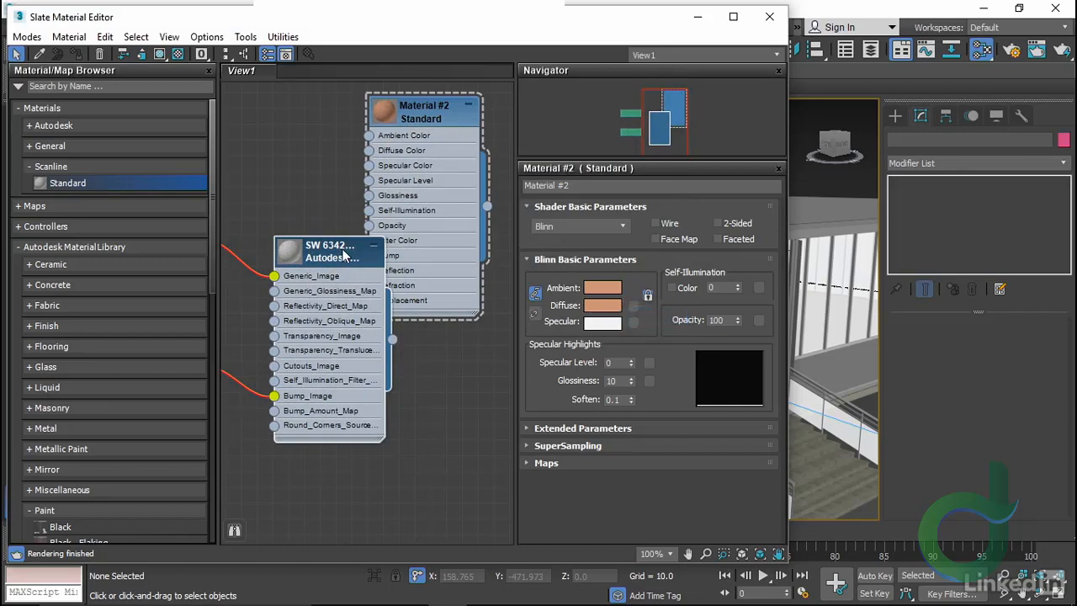
{"action": "left_click", "coordinate": [345, 257]}
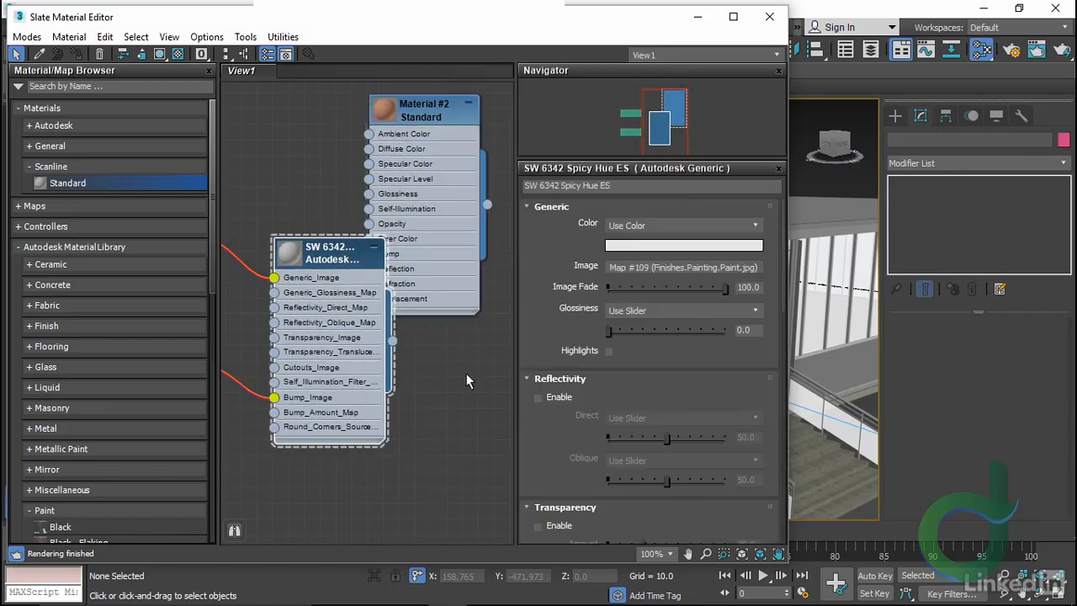
{"action": "right_click", "coordinate": [646, 246]}
{"action": "left_click", "coordinate": [679, 274]}
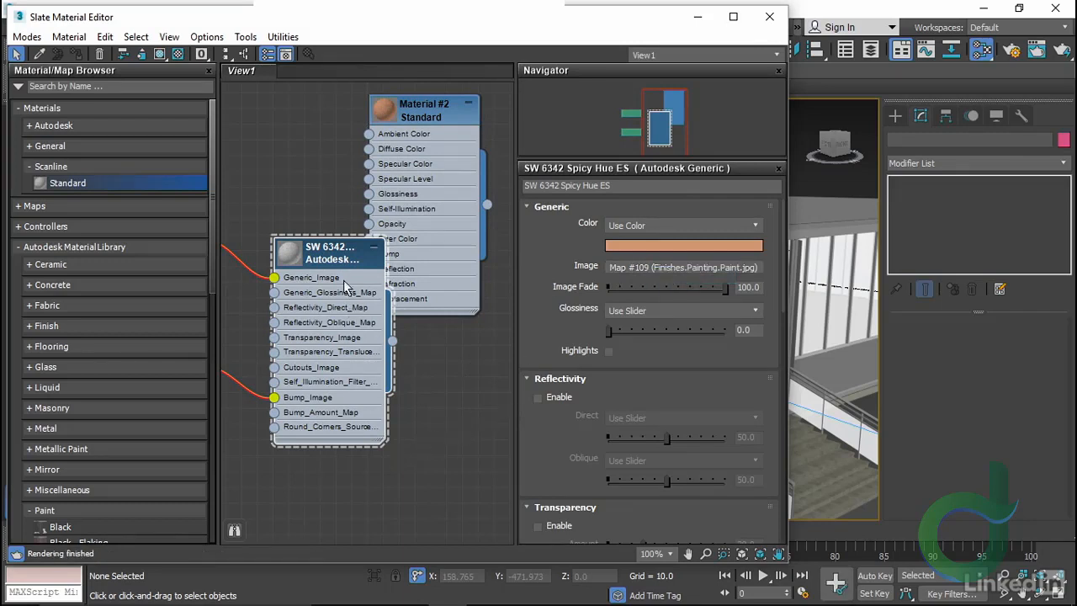
Enlarge the Spicy Hue material's preview and delete the Finishes.Painting.Paint.jpg map node feeding its Generic_Image slot
{"action": "double_click", "coordinate": [295, 254]}
{"action": "middle_click_drag", "start_coordinate": [375, 363], "coordinate": [545, 383]}
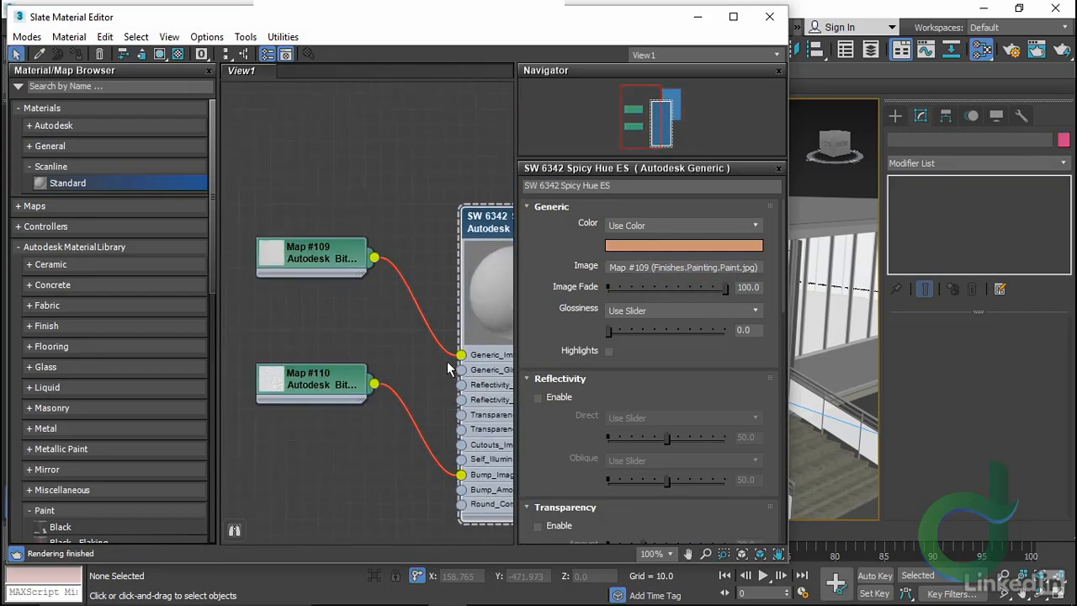
{"action": "middle_click_drag", "start_coordinate": [448, 362], "coordinate": [403, 364]}
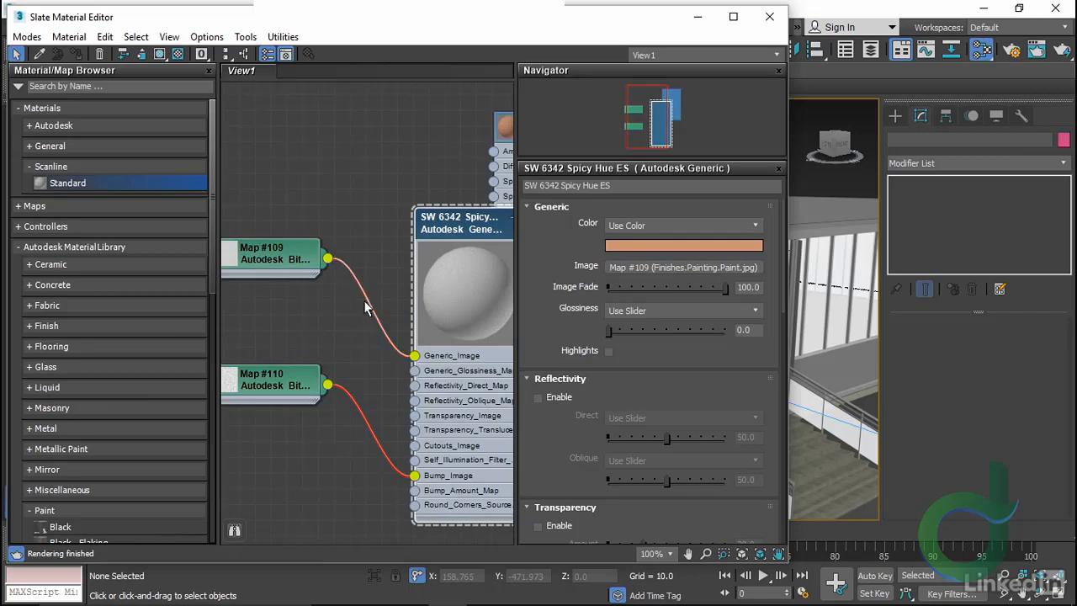
{"action": "left_click_drag", "start_coordinate": [285, 262], "coordinate": [301, 263]}
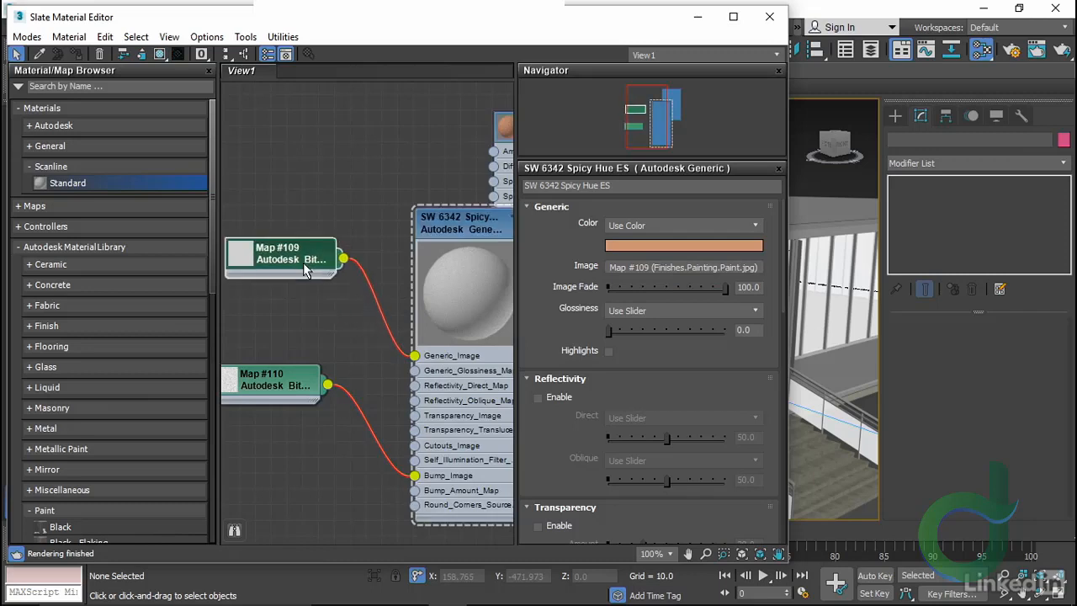
{"action": "double_click", "coordinate": [301, 262]}
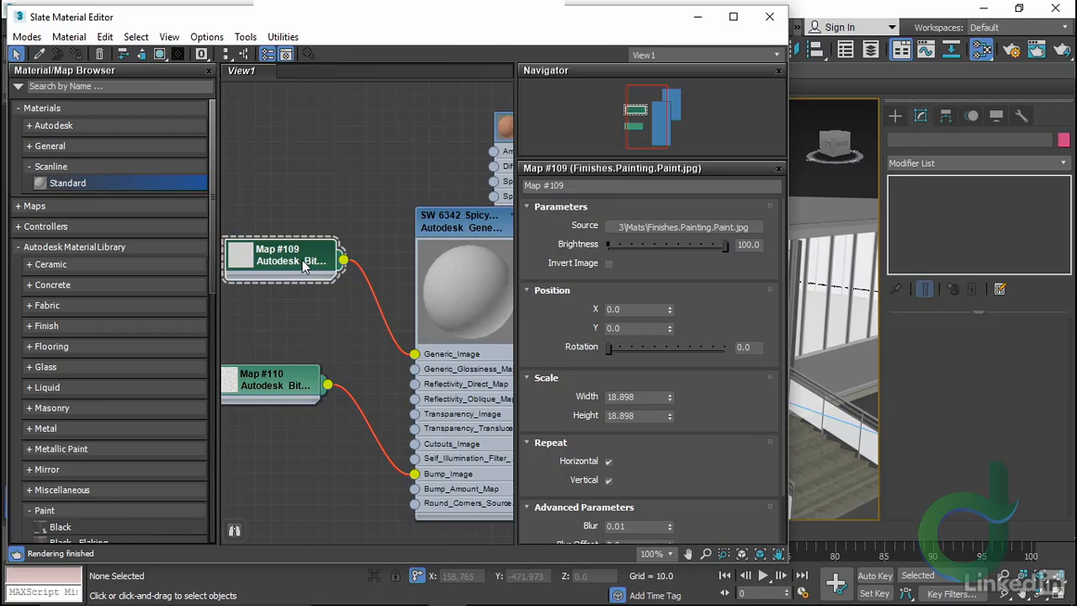
{"action": "key", "text": "Delete"}
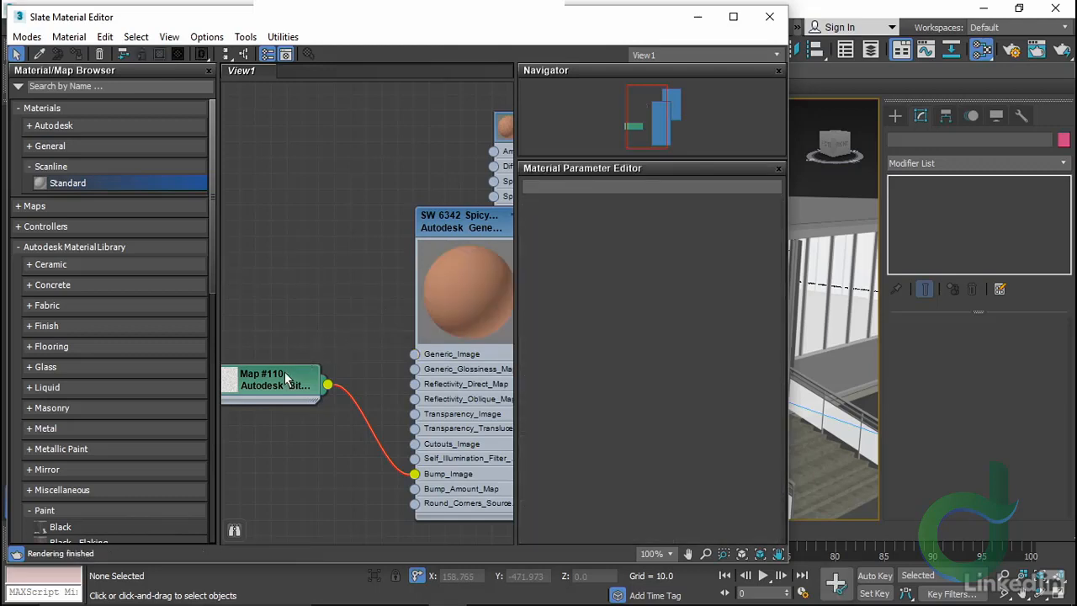
Delete the bump map node and the Standard material node, and reposition the Spicy Hue material node in View1
{"action": "double_click", "coordinate": [285, 372]}
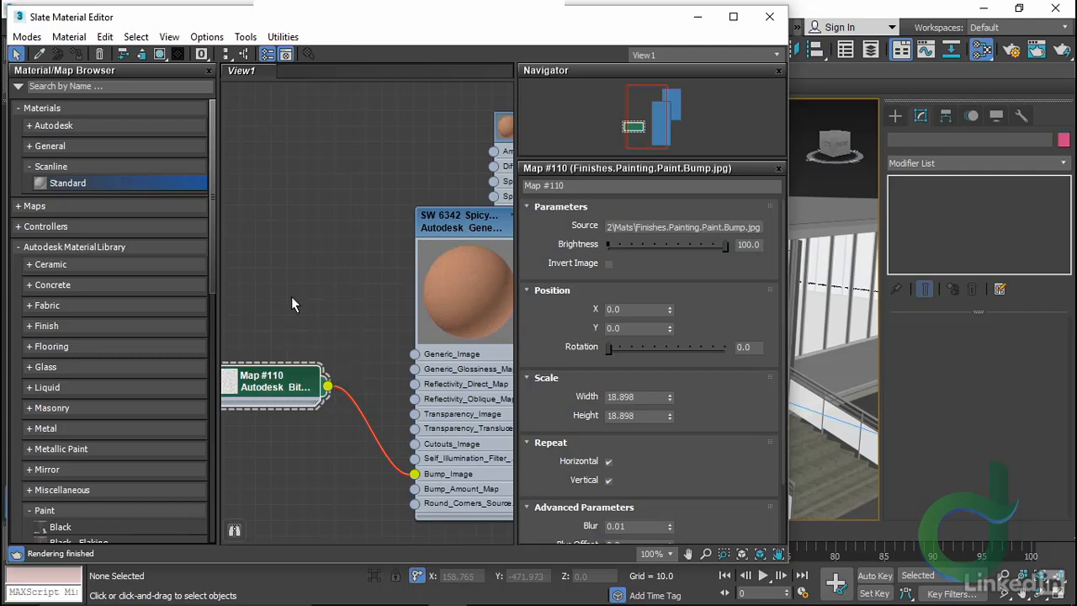
{"action": "key", "text": "Delete"}
{"action": "left_click_drag", "start_coordinate": [453, 225], "coordinate": [313, 191]}
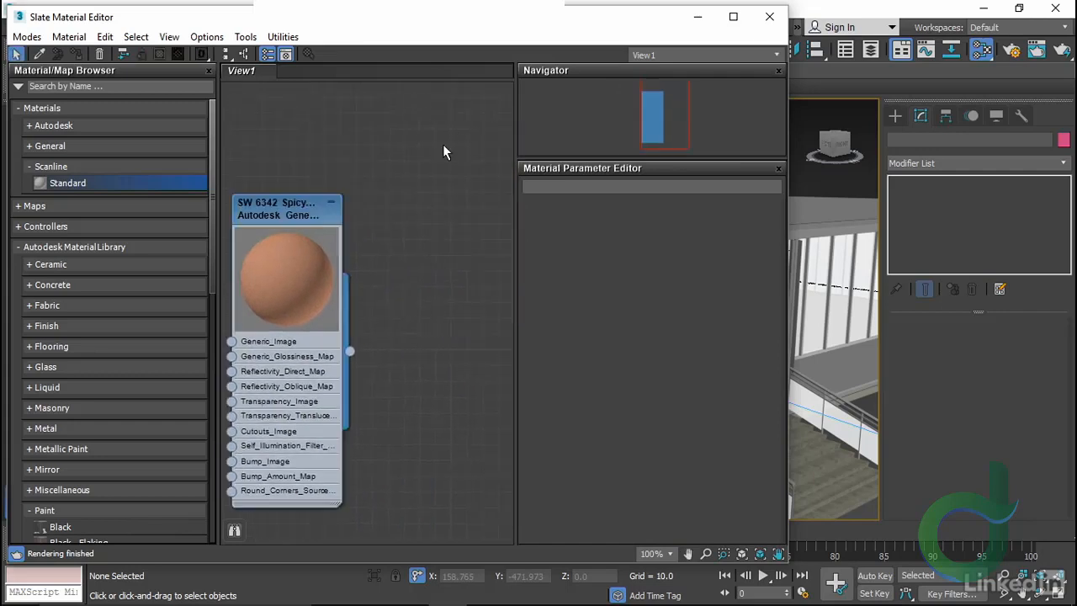
Set the Spicy Hue material's glossiness to about 10.9 and enable its highlights and reflectivity
{"action": "double_click", "coordinate": [280, 206]}
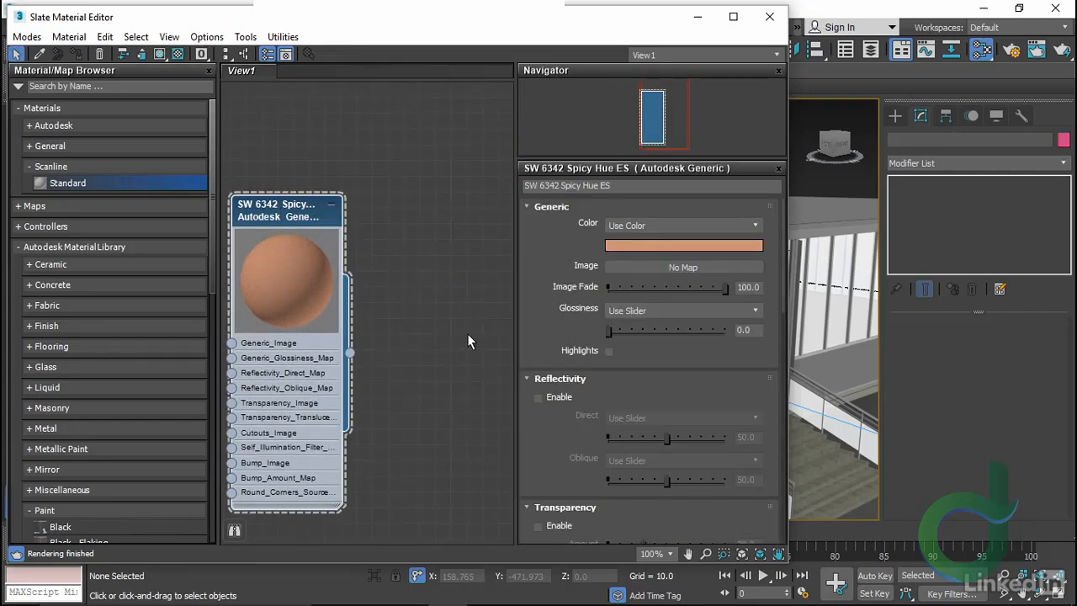
{"action": "left_click", "coordinate": [737, 310]}
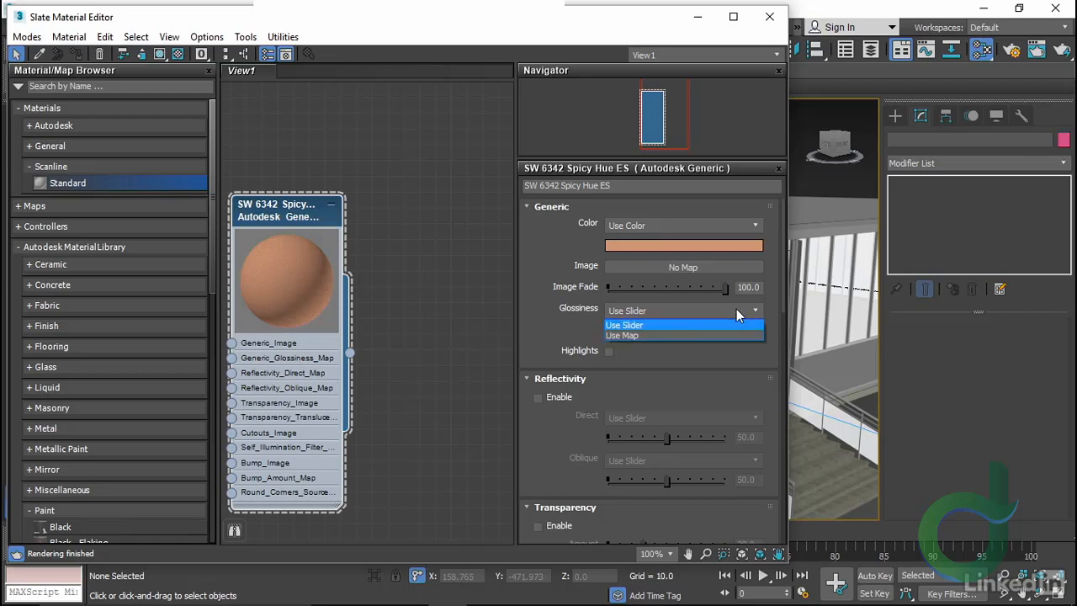
{"action": "left_click", "coordinate": [542, 320]}
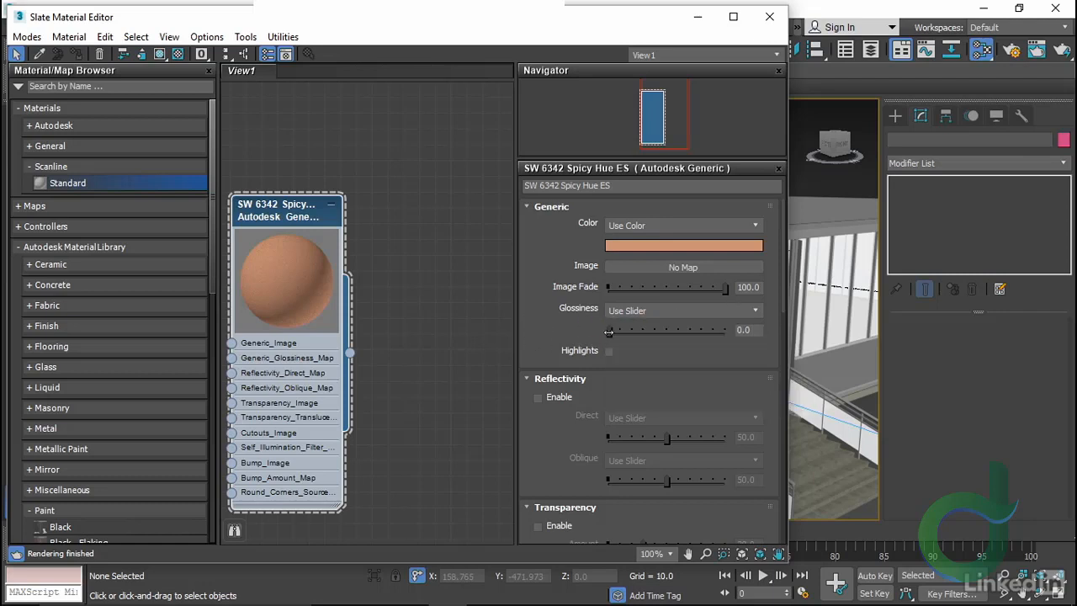
{"action": "left_click_drag", "start_coordinate": [607, 333], "coordinate": [619, 334]}
{"action": "left_click", "coordinate": [608, 351]}
{"action": "left_click", "coordinate": [537, 397]}
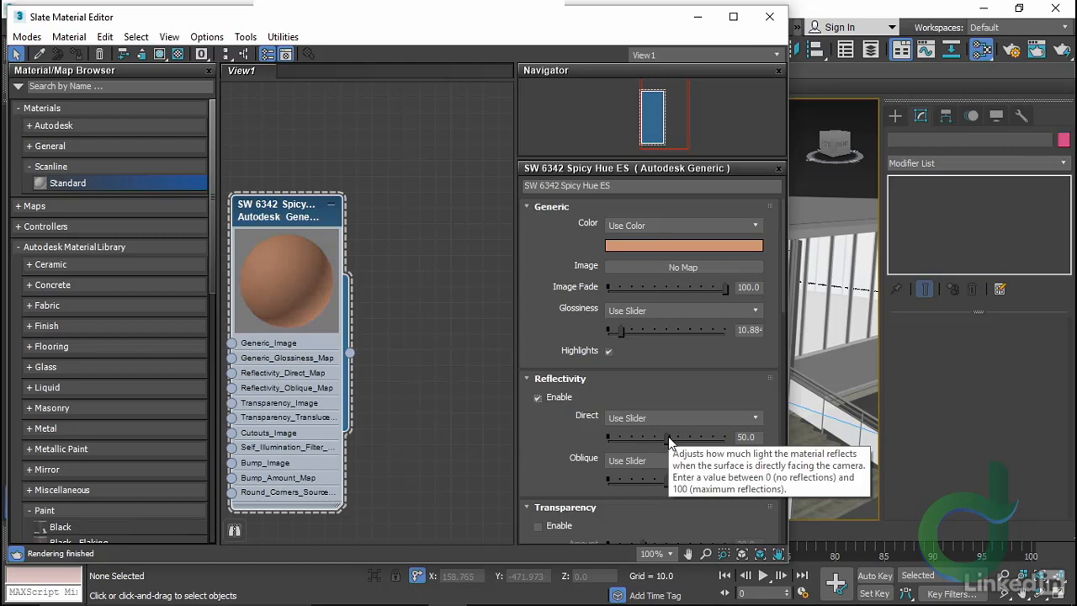
Set the material's direct reflectivity to about 15.6 and its oblique reflectivity to about 21.1
{"action": "left_click_drag", "start_coordinate": [668, 436], "coordinate": [660, 437]}
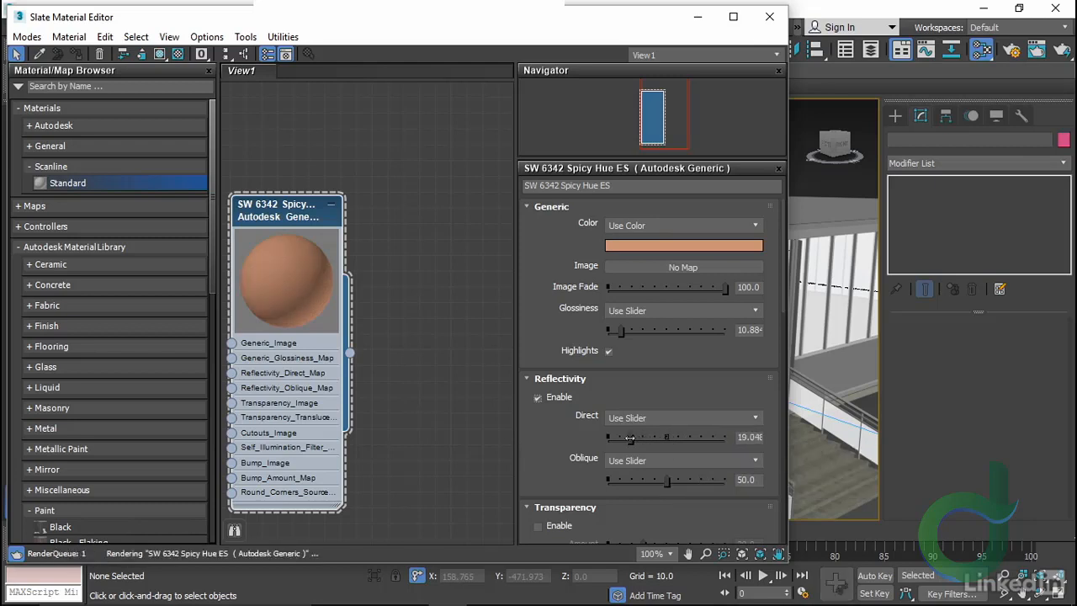
{"action": "left_click_drag", "start_coordinate": [634, 438], "coordinate": [626, 438]}
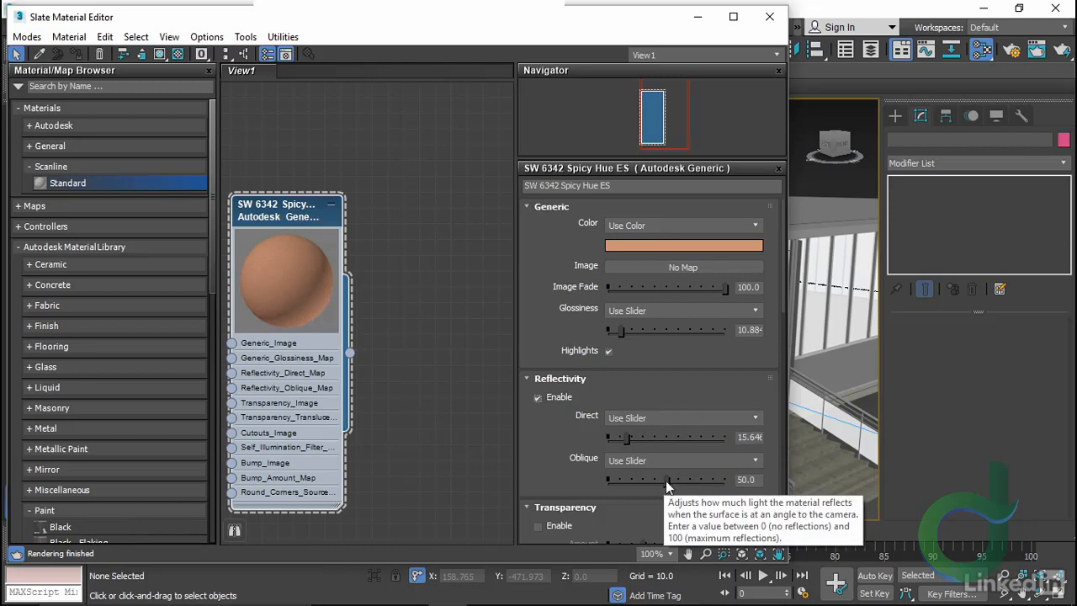
{"action": "left_click_drag", "start_coordinate": [666, 480], "coordinate": [632, 478]}
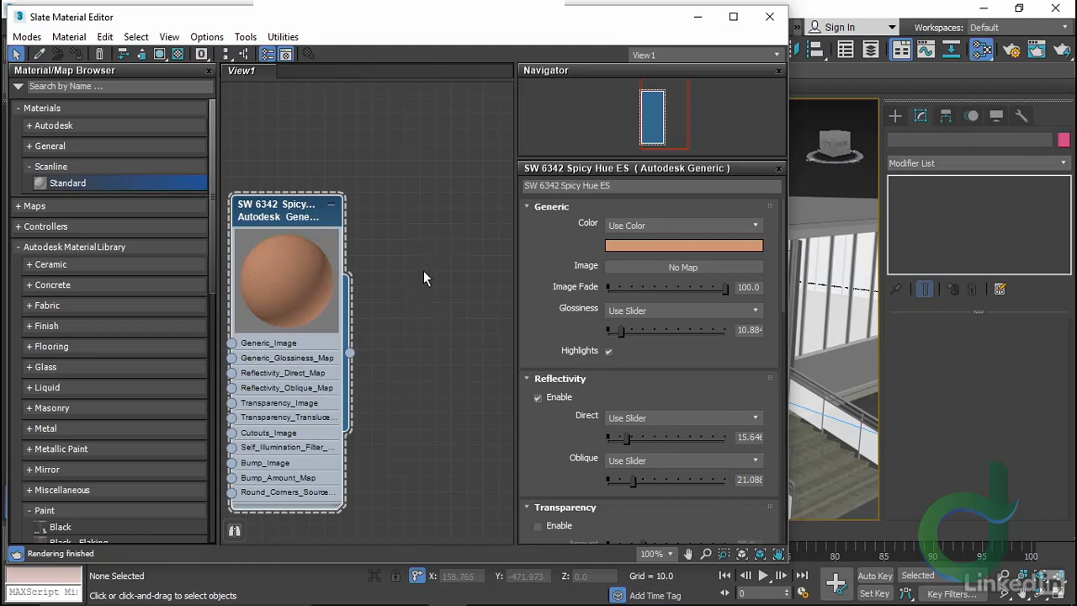
Filter the scene objects by "Cr" and select all the CruColumn2 Cruciform Fin Columns
{"action": "left_click_drag", "start_coordinate": [401, 24], "coordinate": [485, 198]}
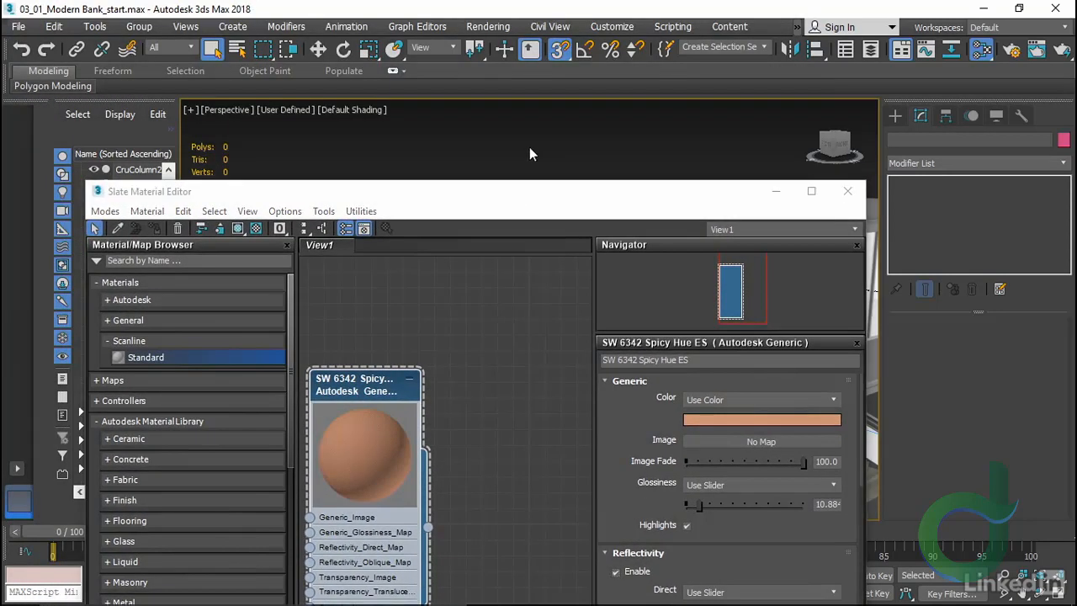
{"action": "key", "text": "h"}
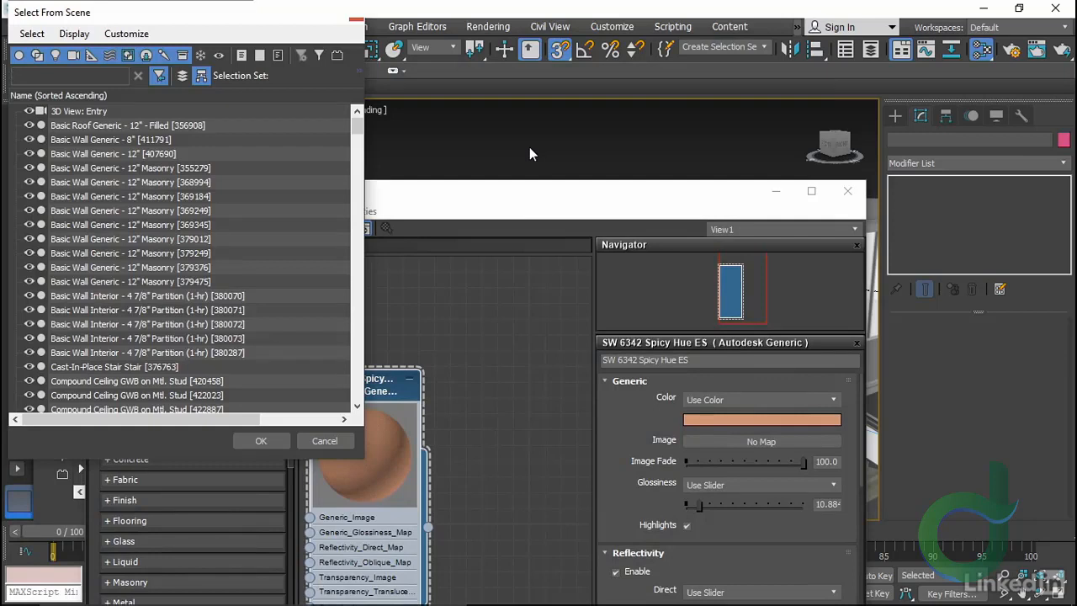
{"action": "type", "text": "Cr"}
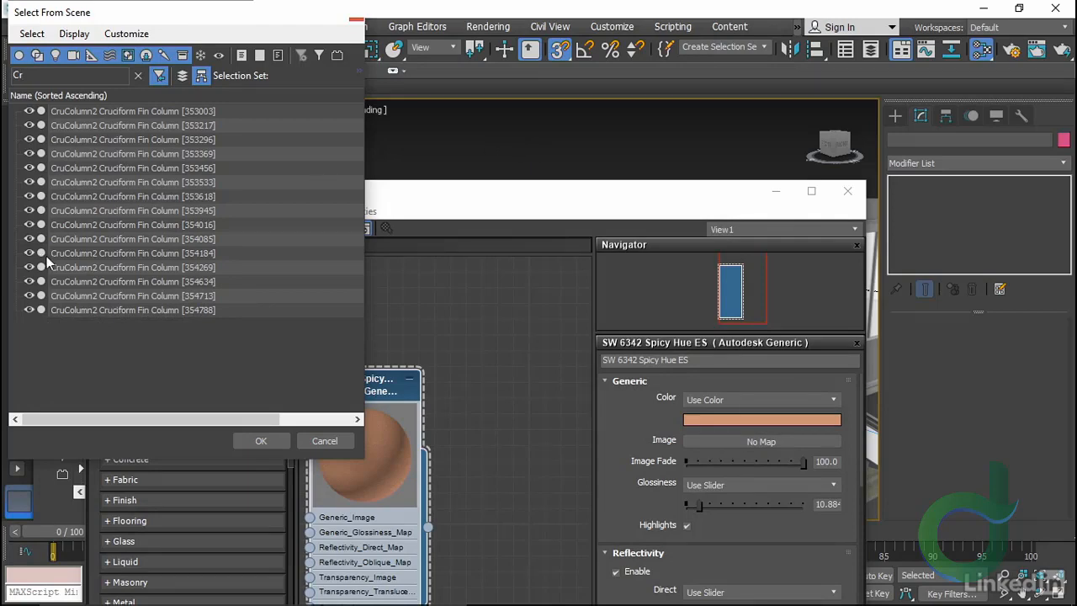
{"action": "left_click", "coordinate": [88, 113]}
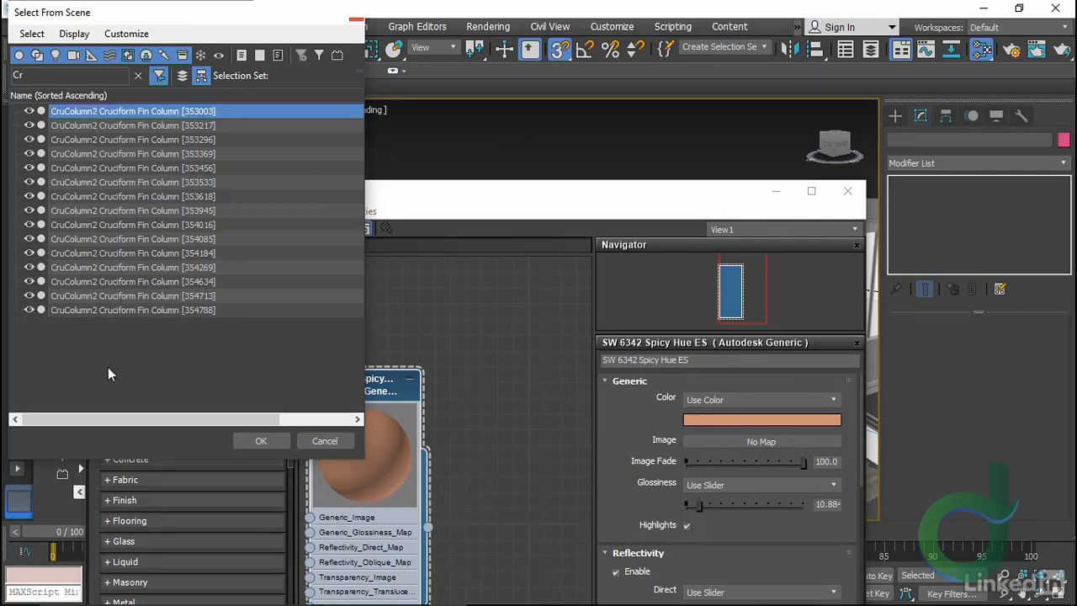
{"action": "left_click", "coordinate": [123, 310], "text": "shift"}
{"action": "left_click", "coordinate": [250, 439]}
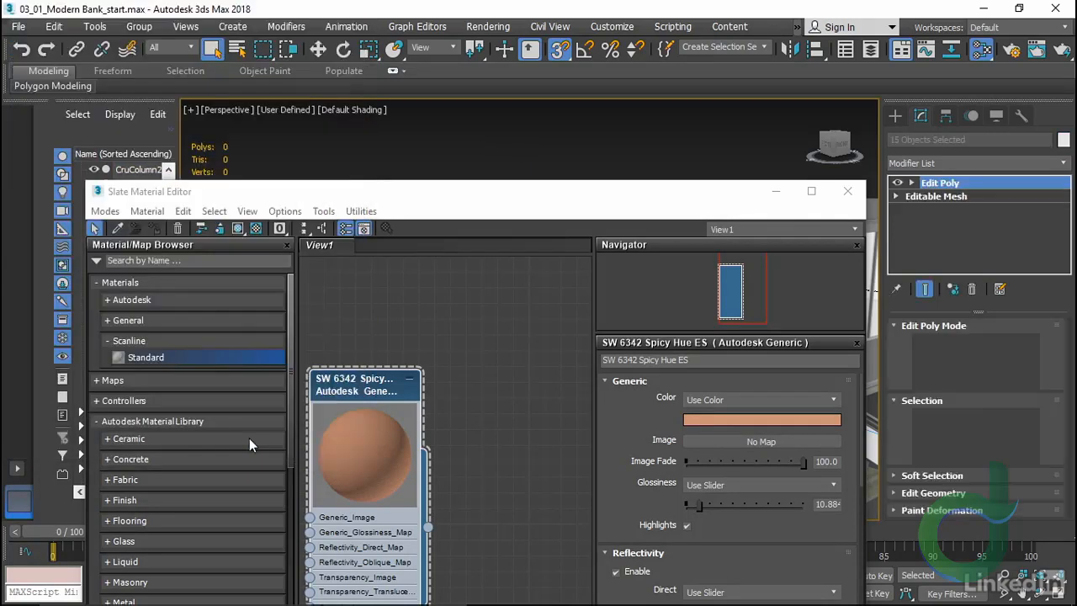
Assign the SW 6342 Spicy Hue ES material to the selected columns, close the Slate Material Editor and clear the selection
{"action": "left_click_drag", "start_coordinate": [428, 192], "coordinate": [387, 83]}
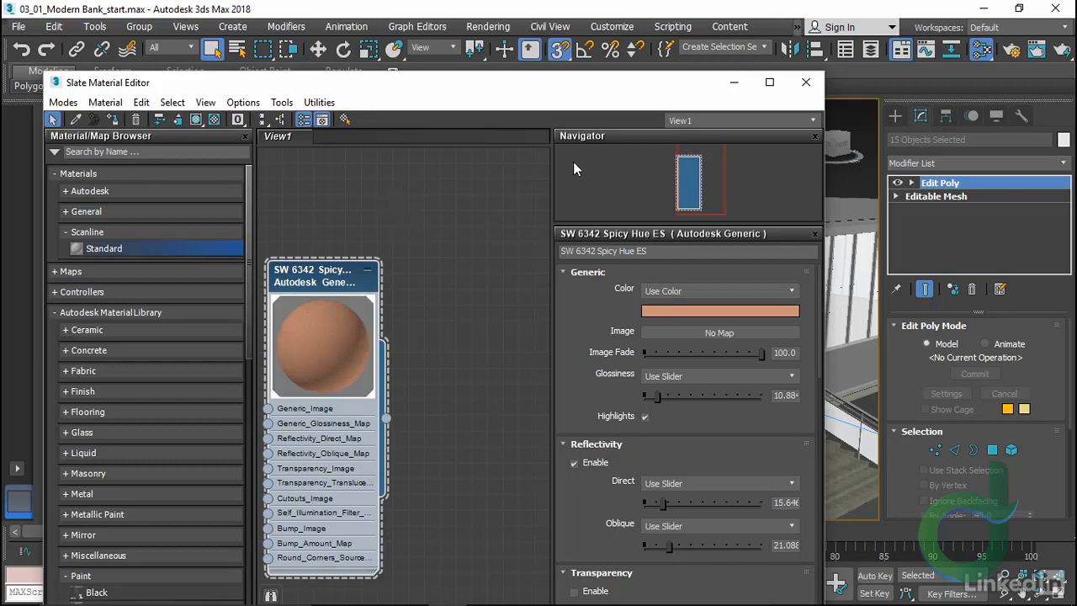
{"action": "left_click", "coordinate": [806, 82]}
{"action": "left_click", "coordinate": [617, 511]}
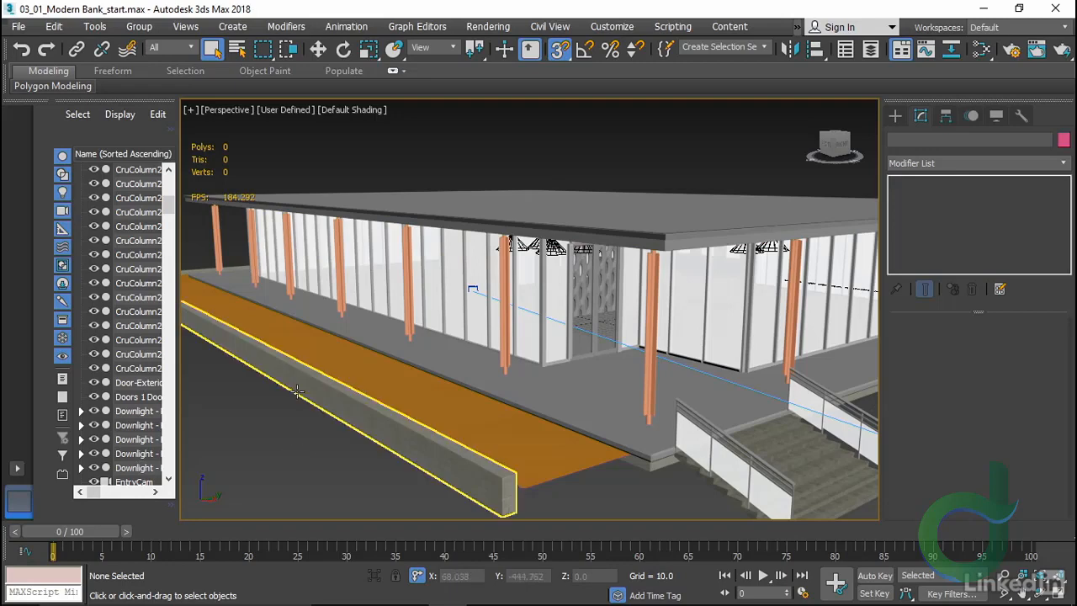
Add the Glass scene material to View1 as an instance and show its glazing parameters
{"action": "key", "text": "m"}
{"action": "left_click_drag", "start_coordinate": [370, 65], "coordinate": [372, 27]}
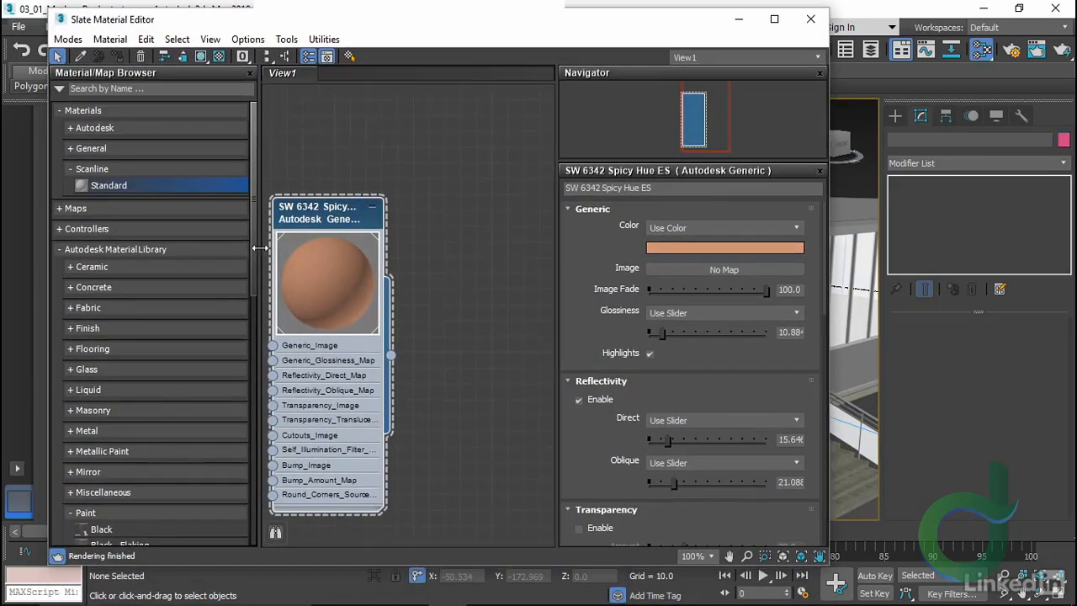
{"action": "scroll", "coordinate": [135, 420], "scroll_direction": "down", "scroll_amount": 5}
{"action": "left_click", "coordinate": [70, 137]}
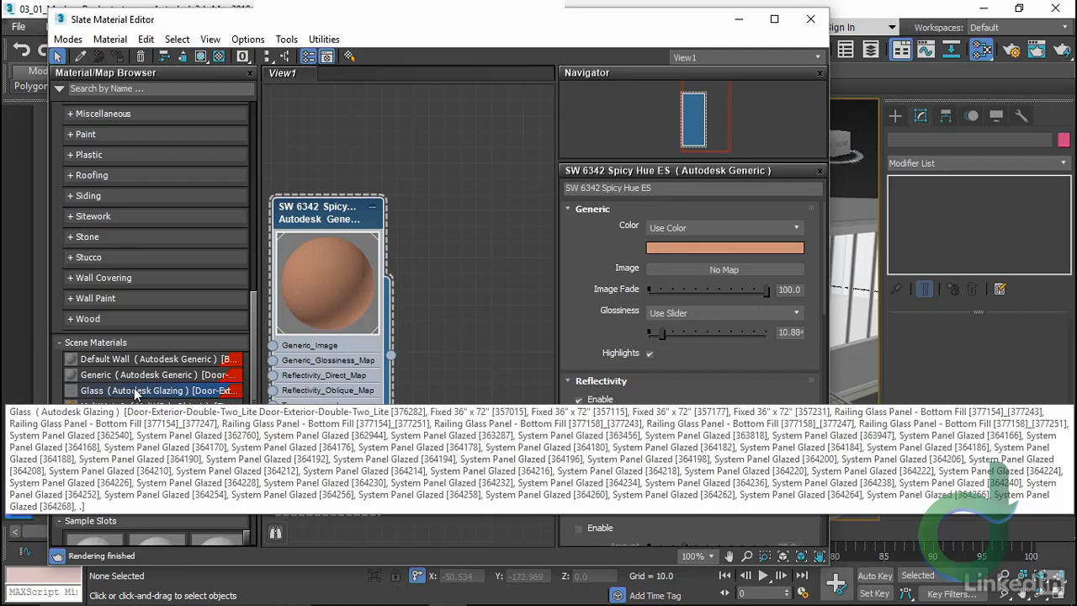
{"action": "left_click_drag", "start_coordinate": [134, 388], "coordinate": [479, 233]}
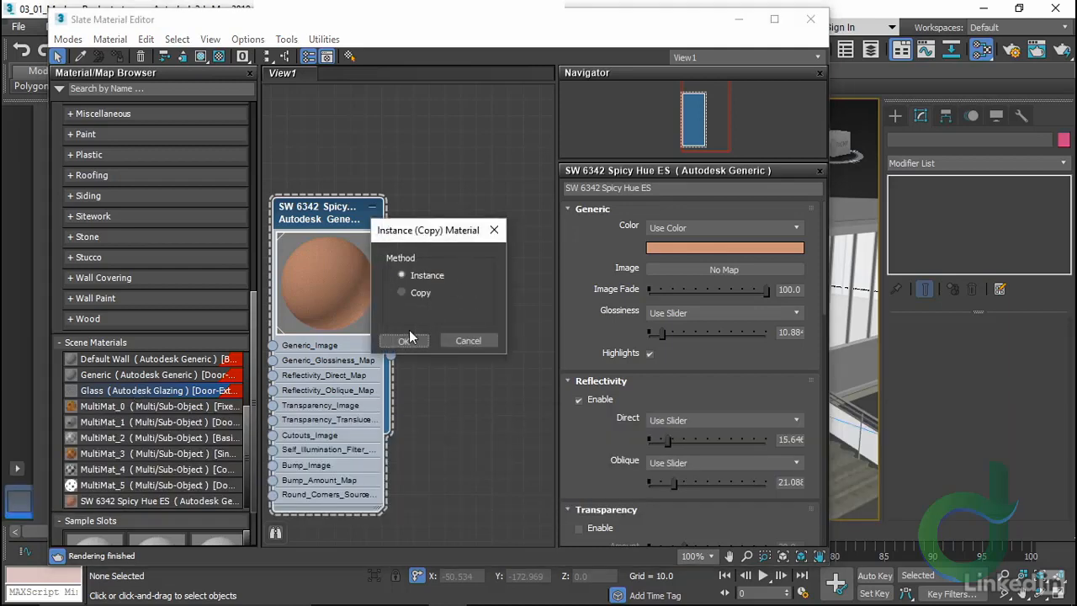
{"action": "left_click", "coordinate": [407, 340]}
{"action": "double_click", "coordinate": [514, 227]}
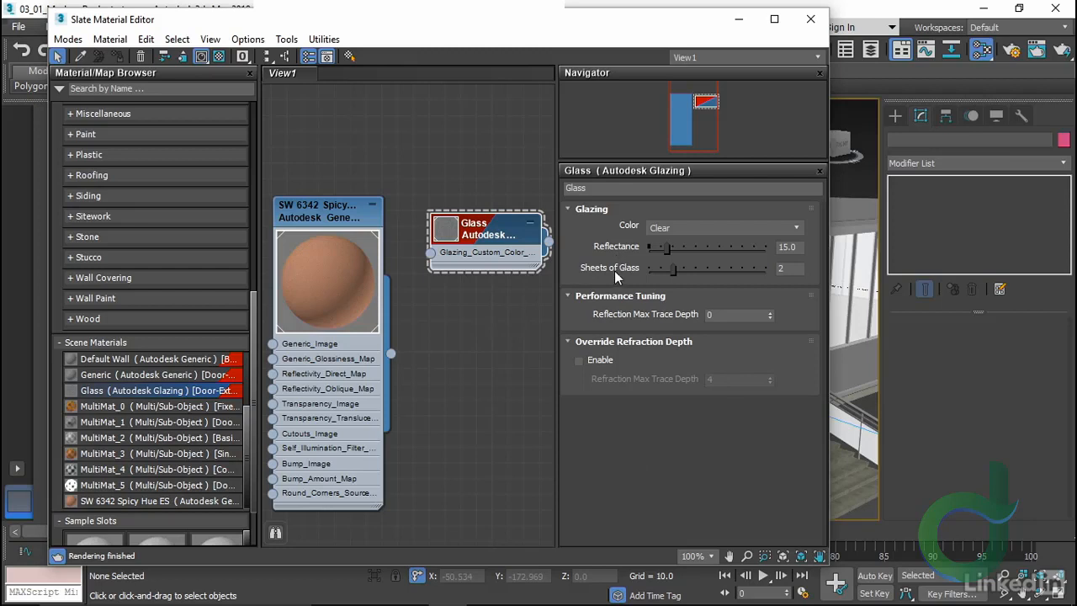
Keep the Glass color Clear, and set its reflectance to about 32 and its sheets of glass to 1
{"action": "left_click", "coordinate": [695, 224]}
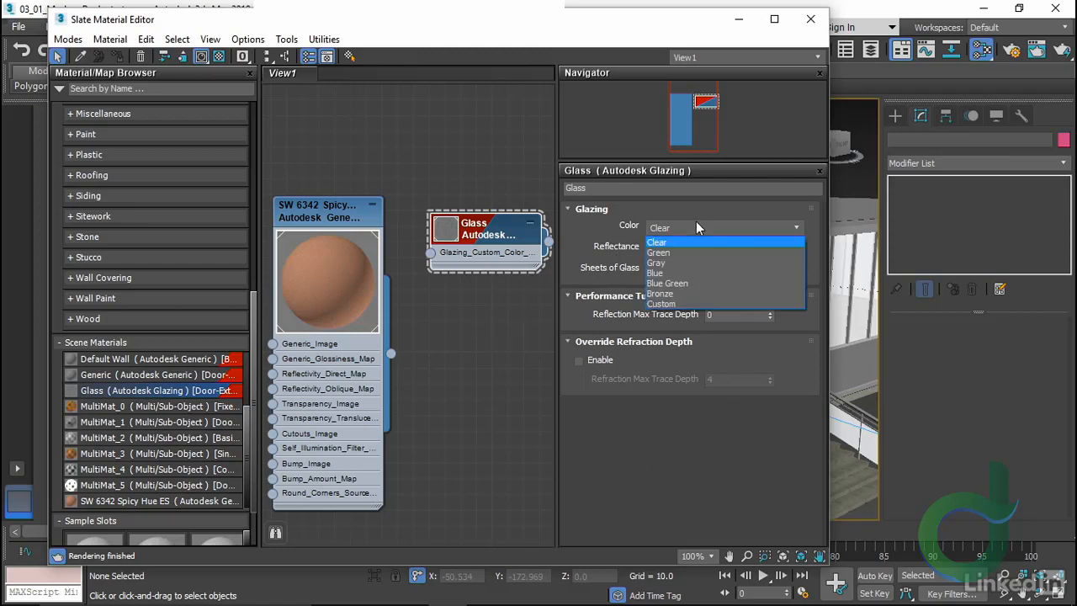
{"action": "left_click", "coordinate": [738, 205]}
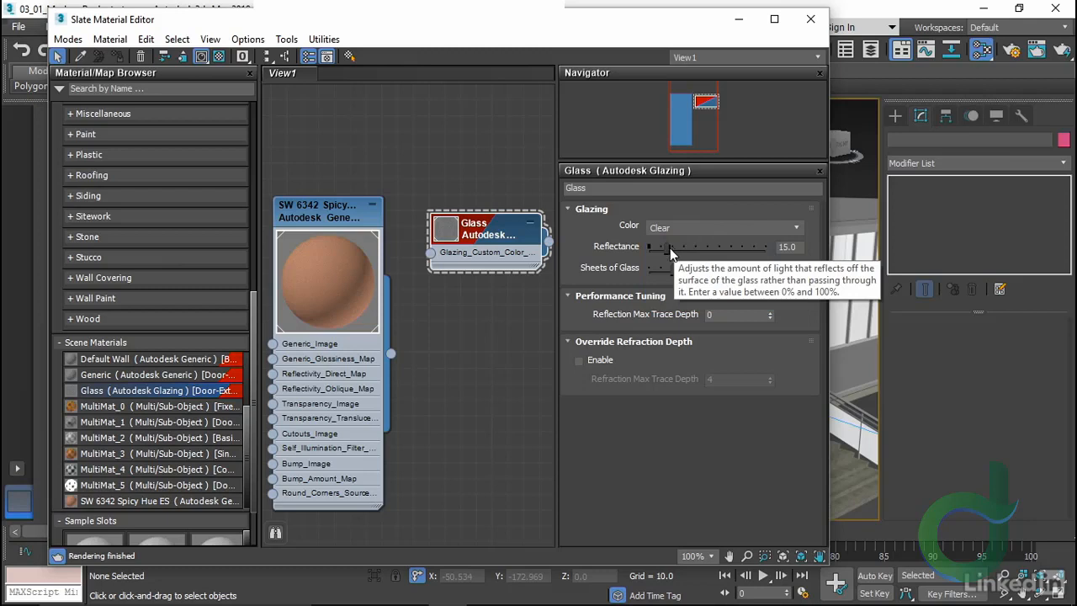
{"action": "left_click_drag", "start_coordinate": [670, 250], "coordinate": [656, 267]}
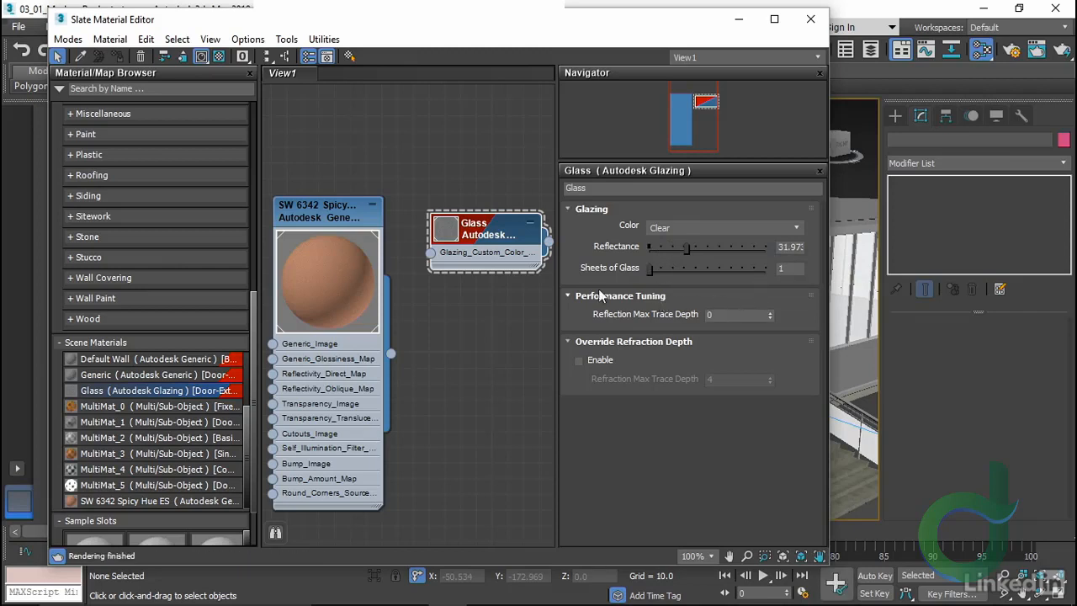
Enlarge the Glass material's preview and show the background in it
{"action": "double_click", "coordinate": [445, 227]}
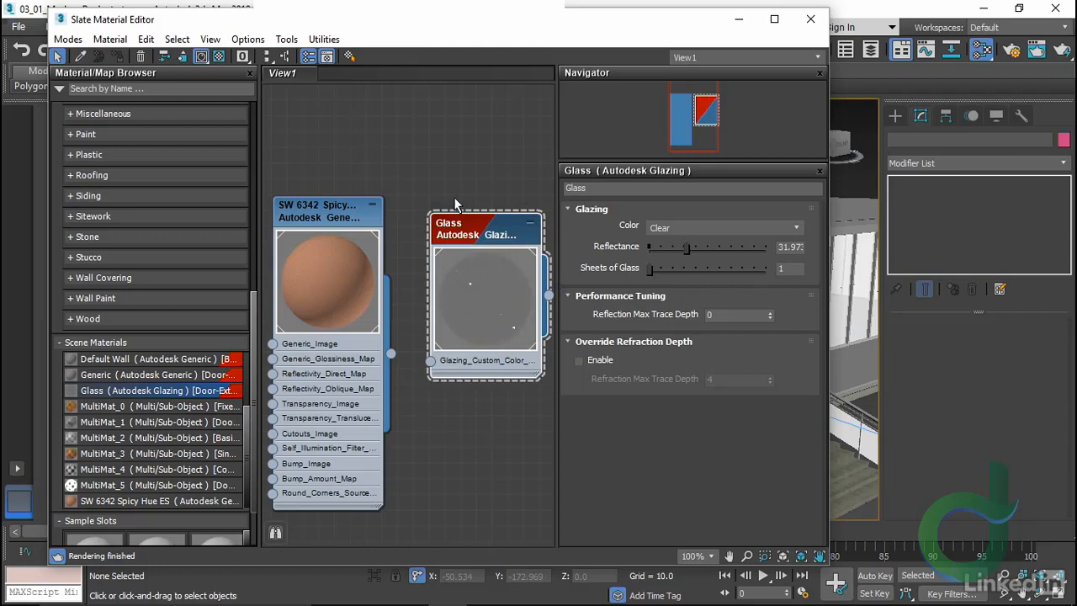
{"action": "right_click", "coordinate": [474, 280]}
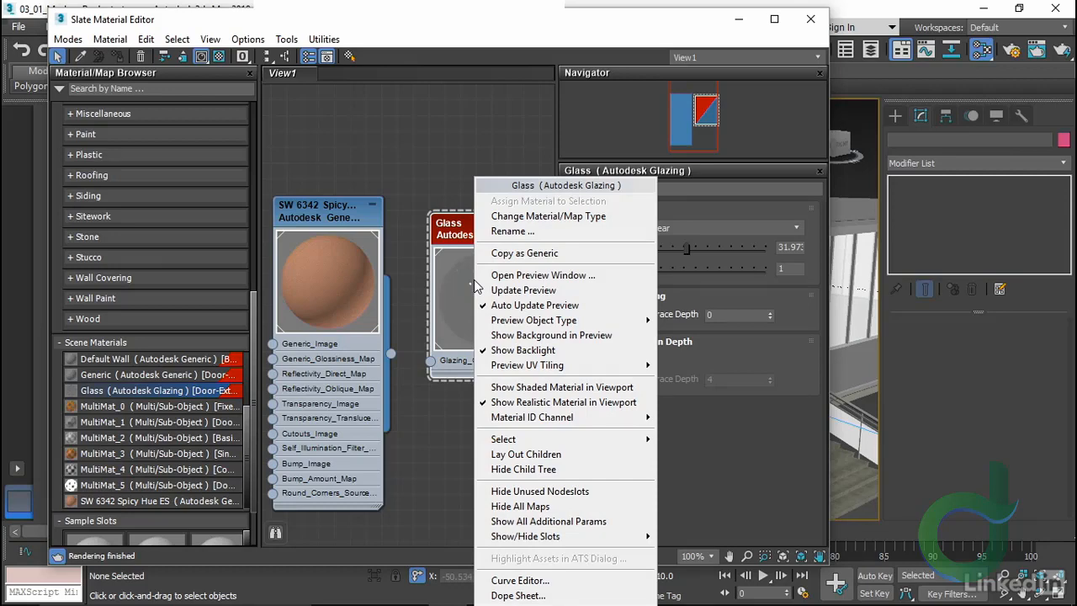
{"action": "left_click", "coordinate": [488, 335]}
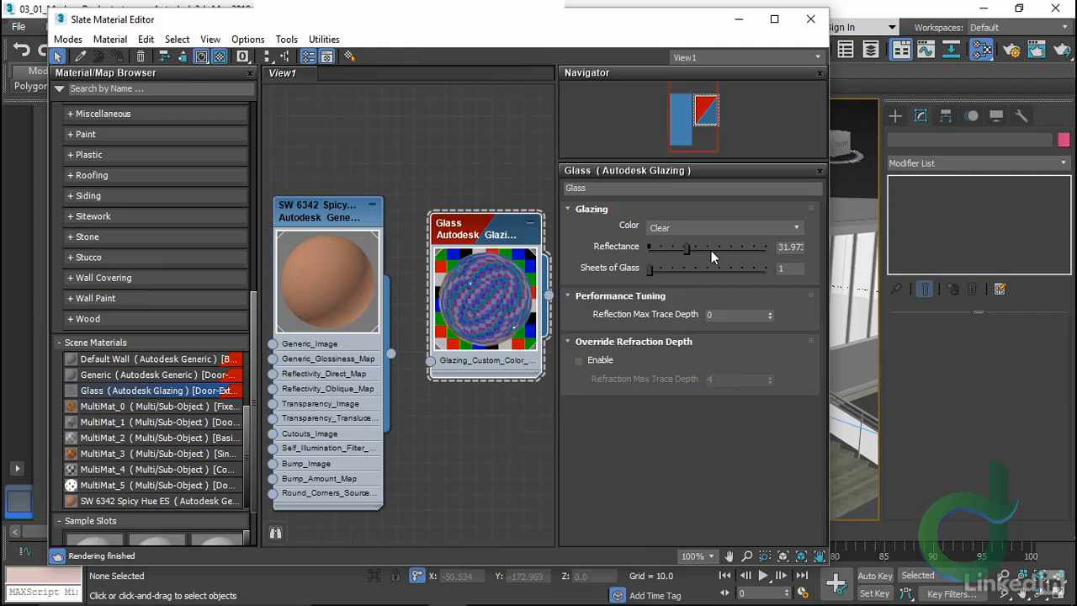
Test the Glass reflectance at 0, set it to about 21.8, and shift the Glass node closer to the Spicy Hue node
{"action": "left_click_drag", "start_coordinate": [688, 249], "coordinate": [639, 264]}
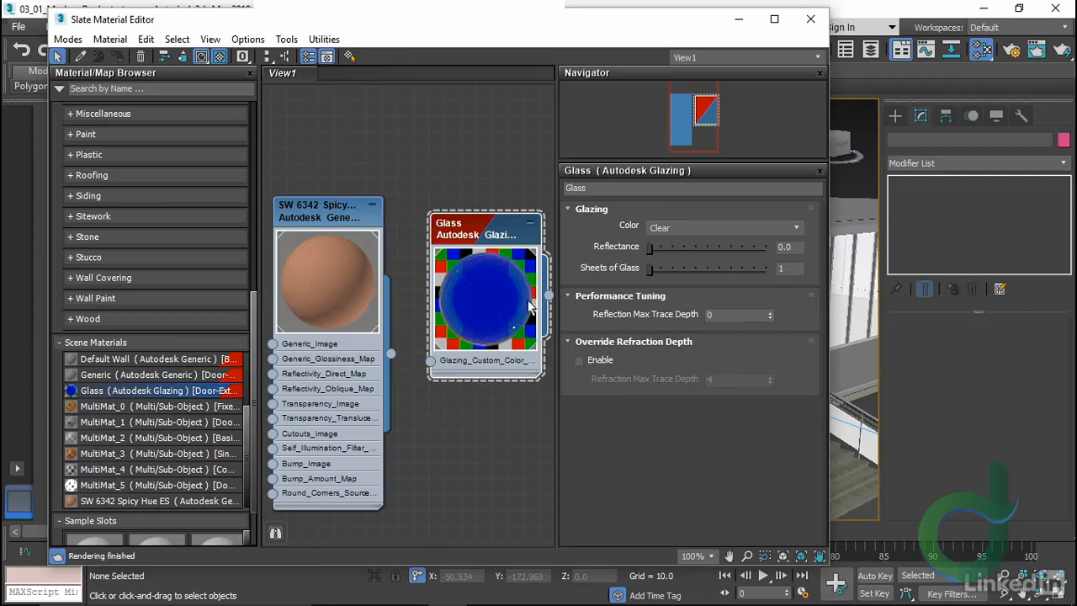
{"action": "left_click_drag", "start_coordinate": [652, 248], "coordinate": [674, 249]}
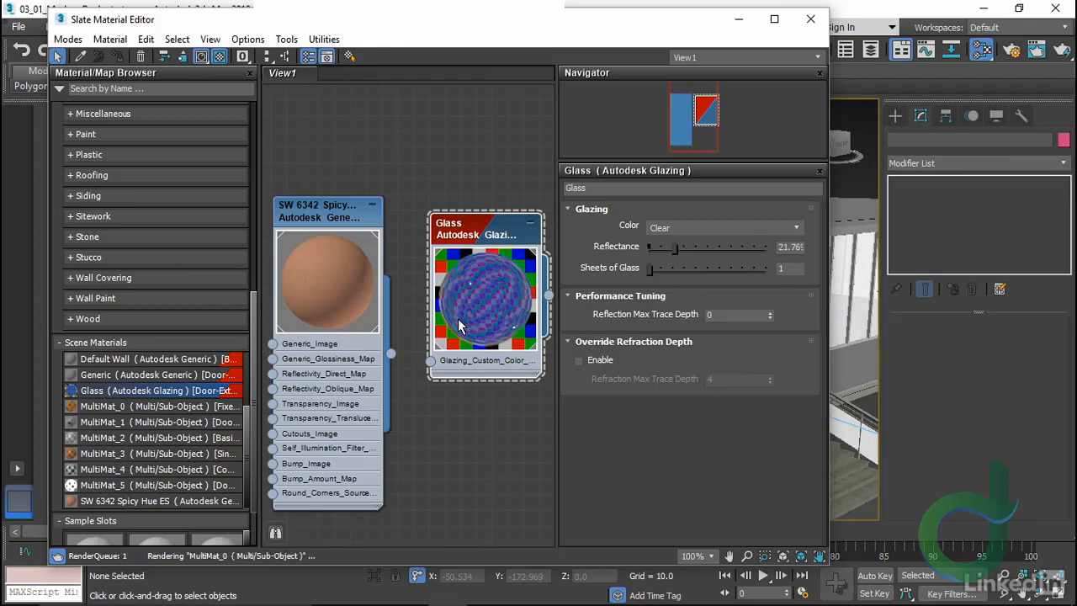
{"action": "left_click_drag", "start_coordinate": [499, 229], "coordinate": [482, 225]}
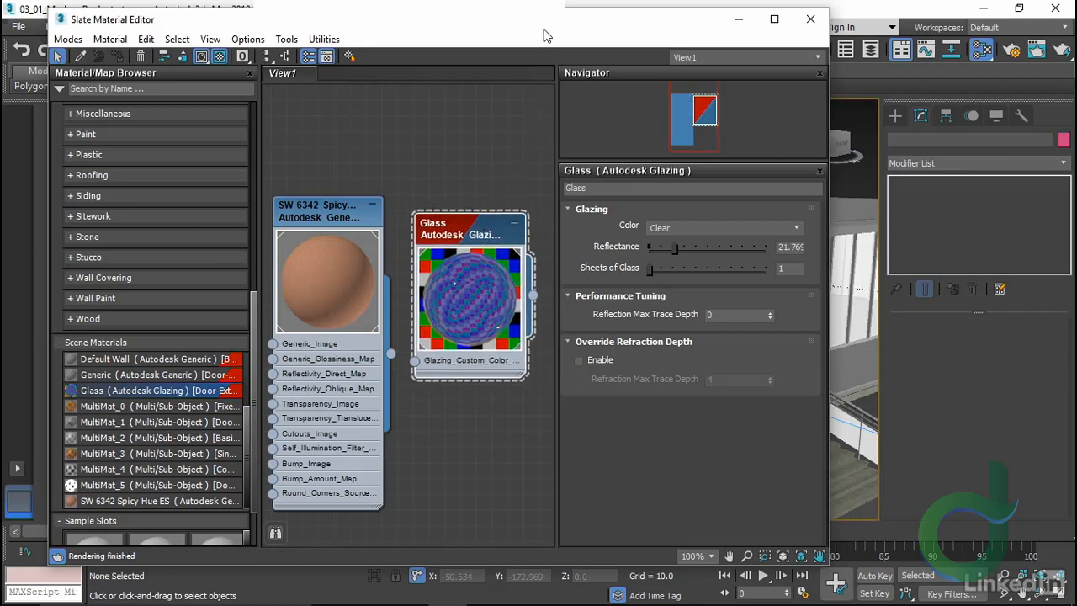
Select all objects that use the Glass material, check them in the Perspective viewport and clear the selection
{"action": "left_click", "coordinate": [324, 40]}
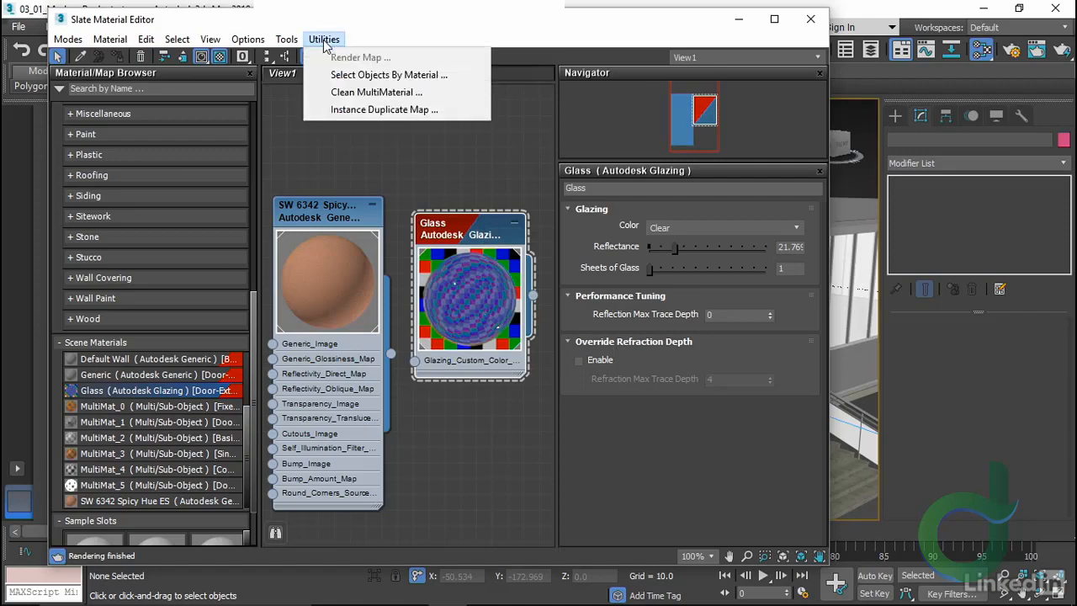
{"action": "left_click", "coordinate": [345, 75]}
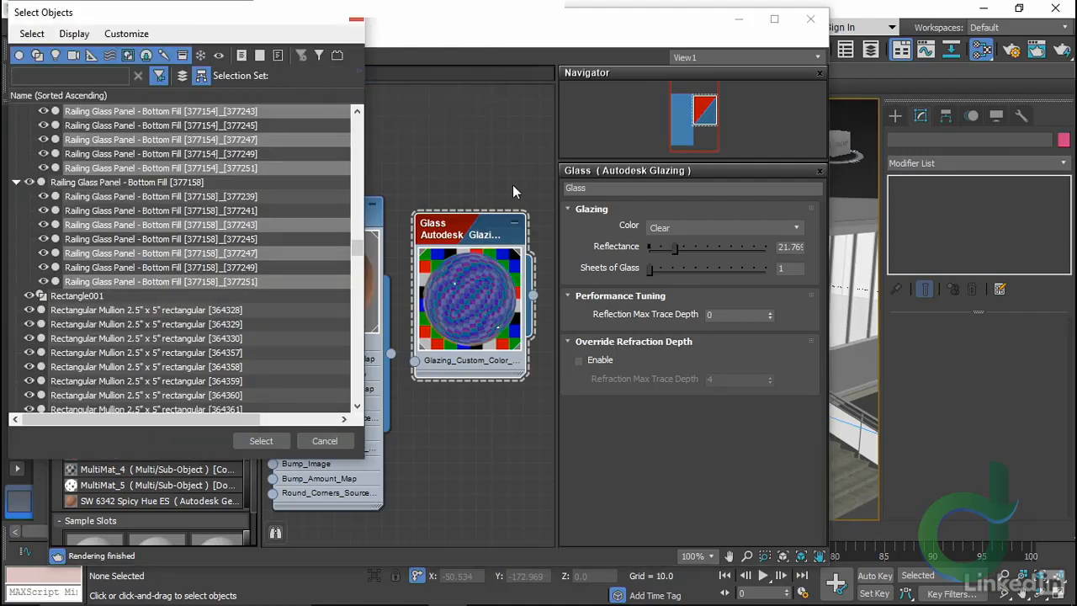
{"action": "left_click", "coordinate": [260, 440]}
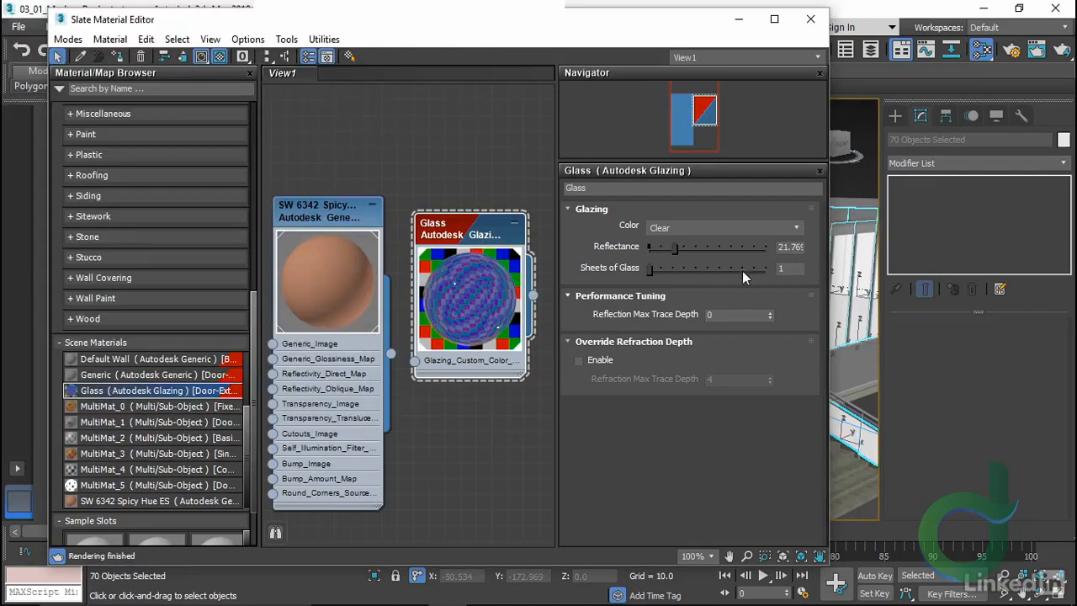
{"action": "left_click", "coordinate": [810, 19]}
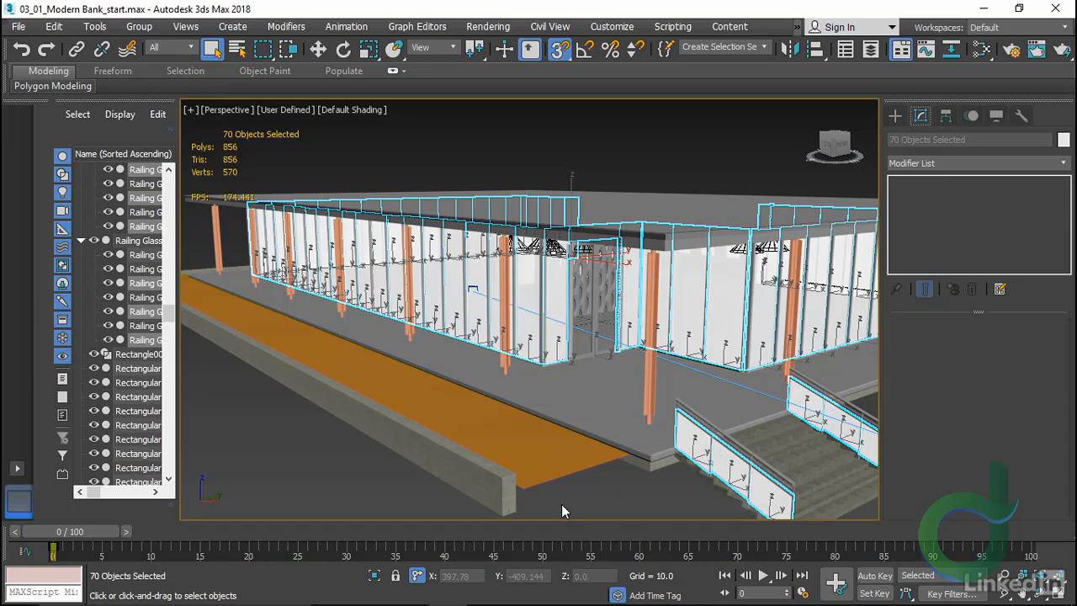
{"action": "left_click", "coordinate": [619, 495]}
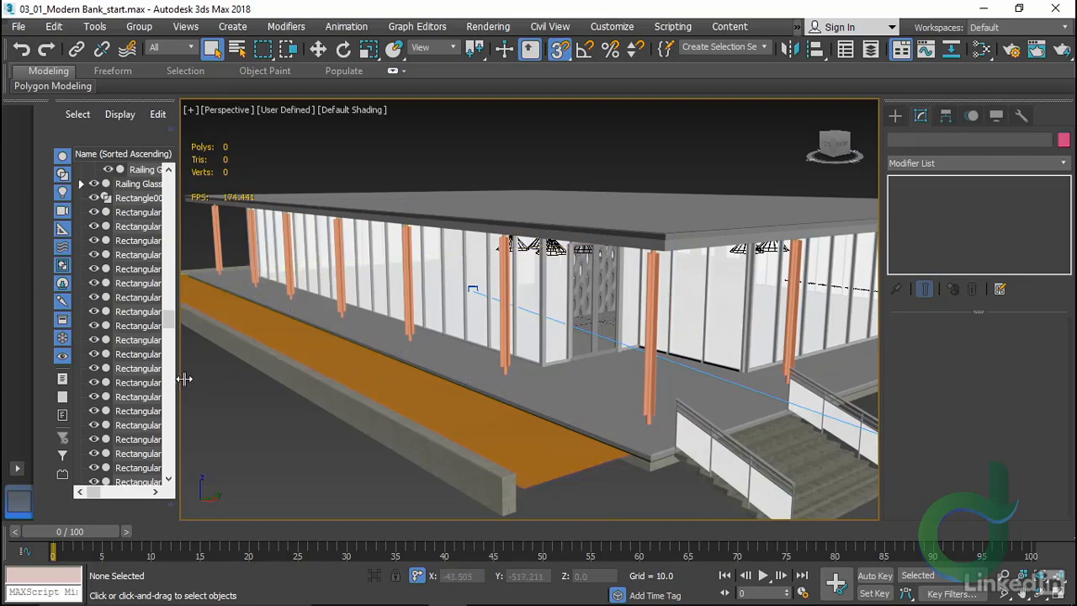
Filter the Scene Explorer by "Kn", select the three Knoll Studio Barcelona chairs and hide all unselected objects
{"action": "left_click_drag", "start_coordinate": [183, 379], "coordinate": [386, 378]}
{"action": "left_click_drag", "start_coordinate": [371, 321], "coordinate": [371, 177]}
{"action": "type", "text": "Kn"}
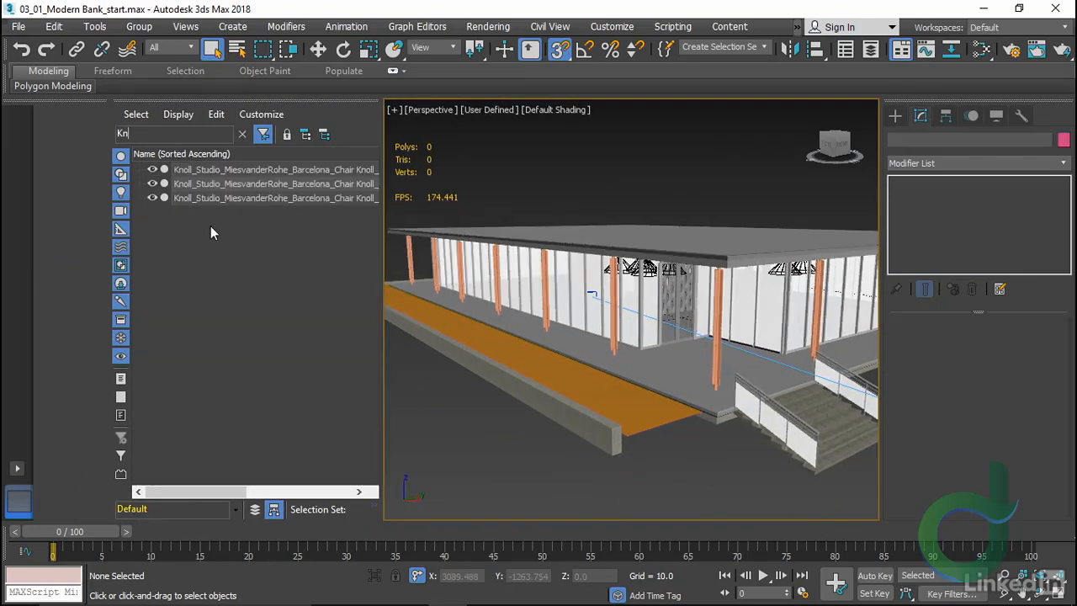
{"action": "left_click", "coordinate": [216, 170]}
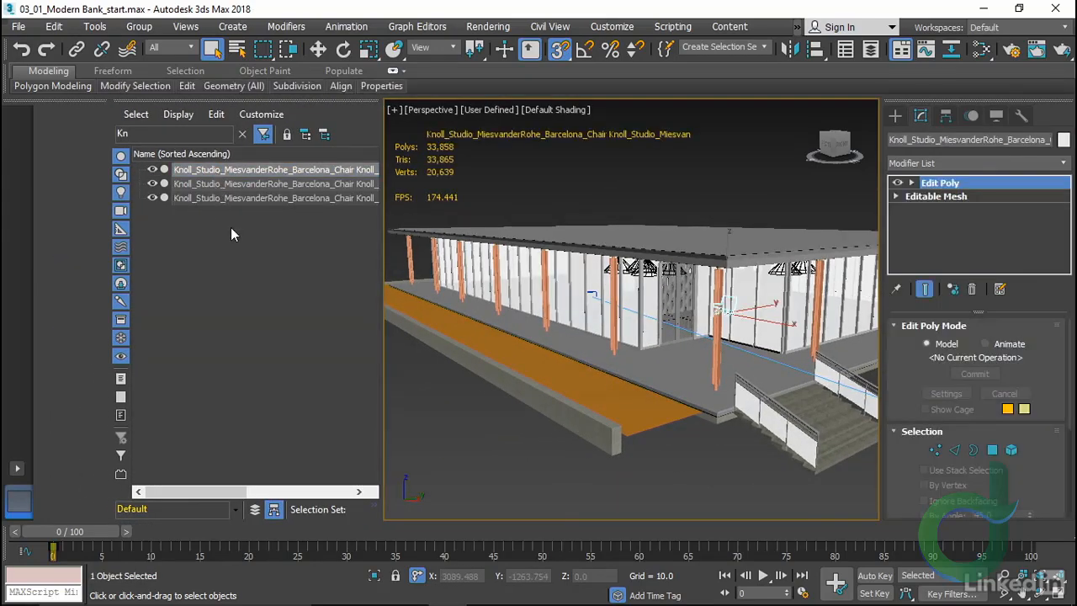
{"action": "left_click", "coordinate": [202, 197], "text": "shift"}
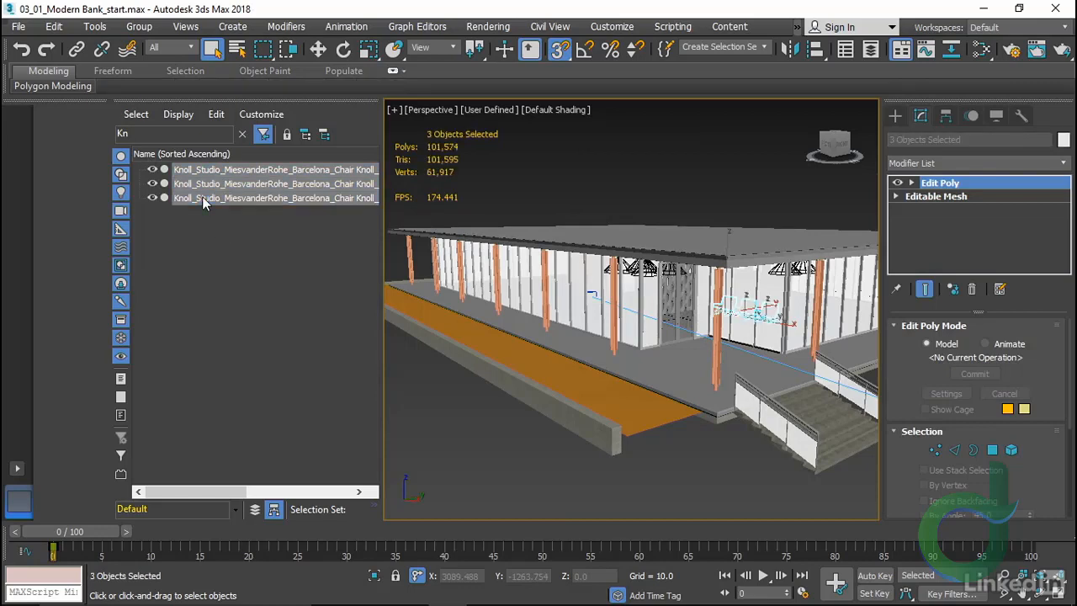
{"action": "right_click", "coordinate": [597, 308]}
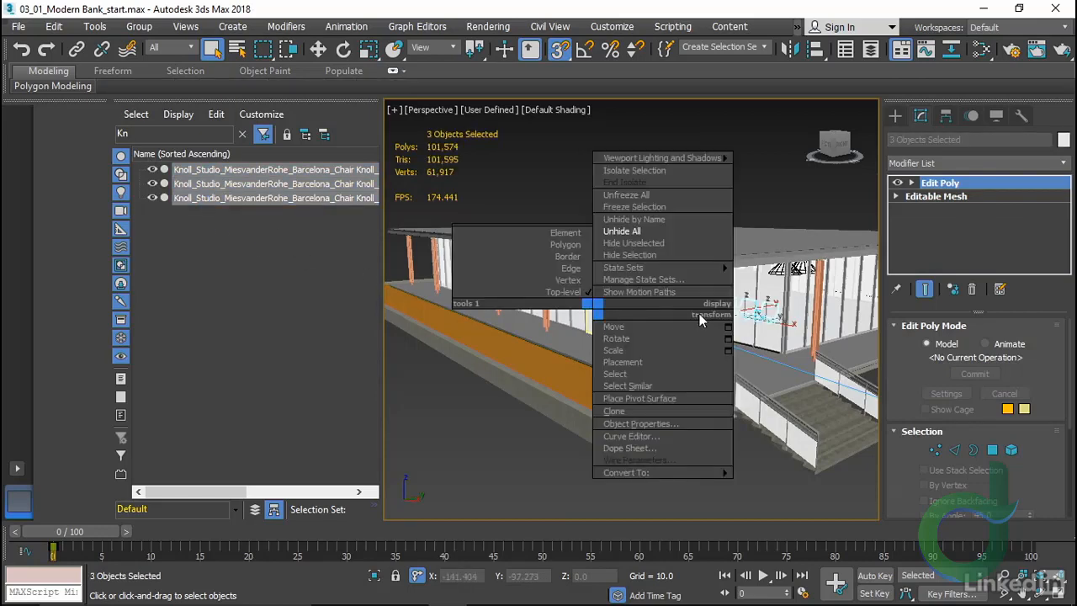
{"action": "left_click", "coordinate": [656, 243]}
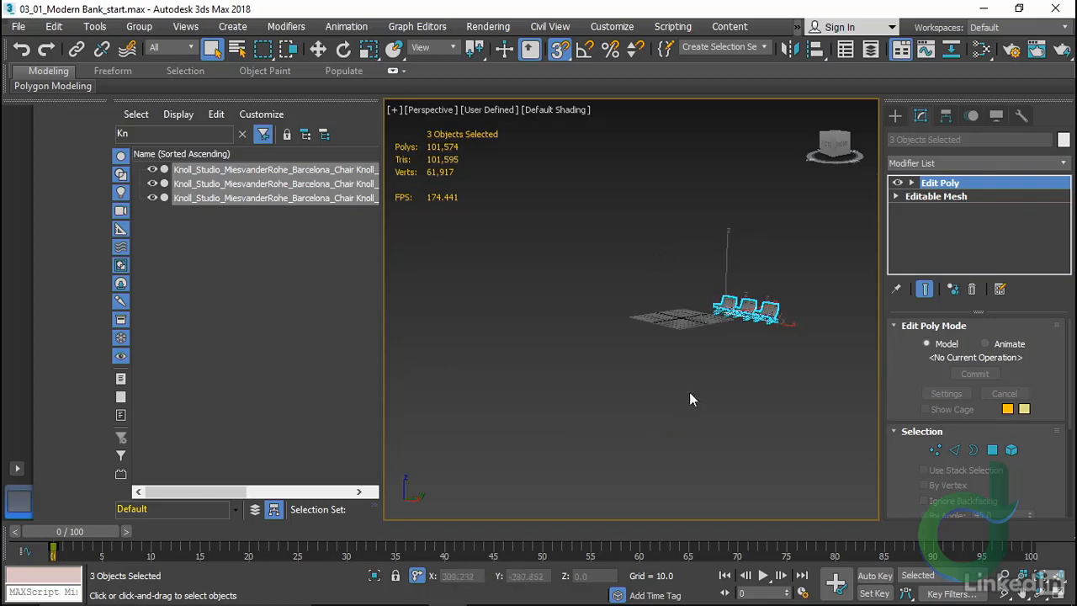
Deselect the three Barcelona chairs in a close-up view and open the Slate Material Editor
{"action": "key", "text": "z"}
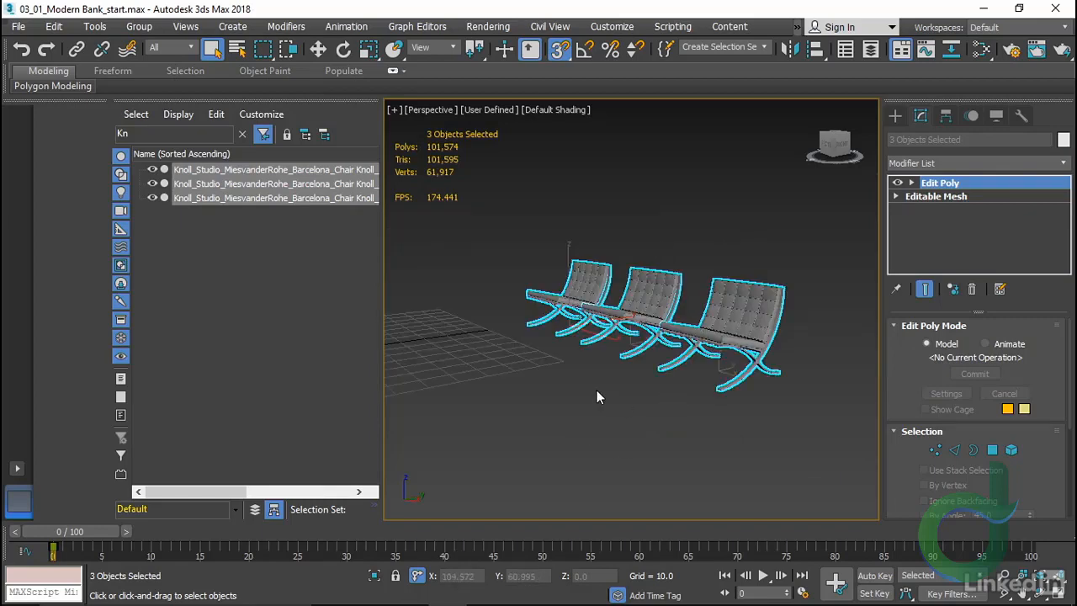
{"action": "middle_click_drag", "start_coordinate": [588, 406], "coordinate": [716, 383], "text": "alt"}
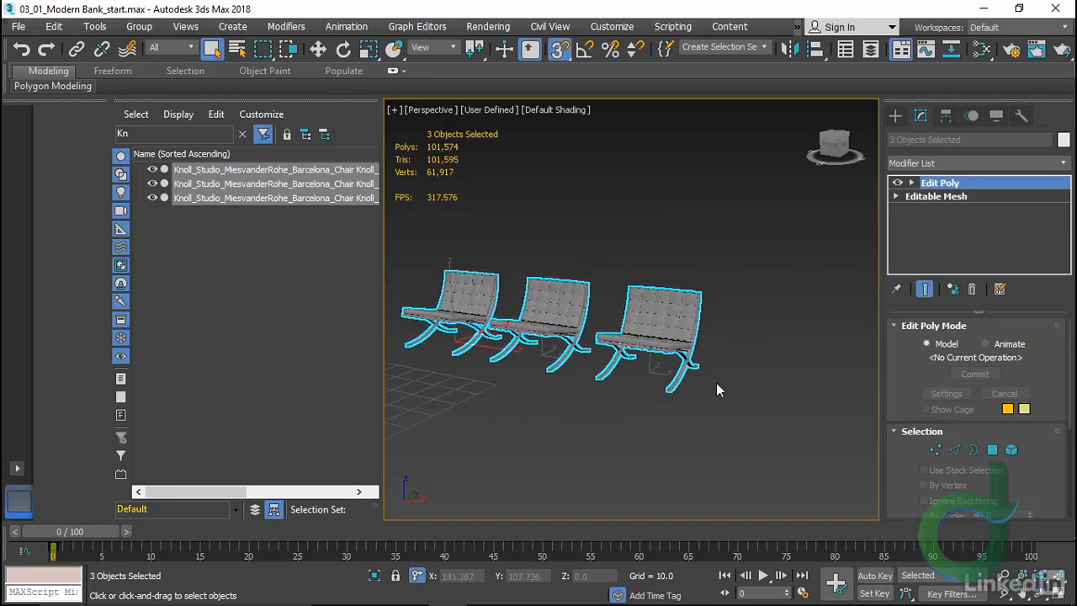
{"action": "left_click_drag", "start_coordinate": [381, 233], "coordinate": [149, 233]}
{"action": "middle_click_drag", "start_coordinate": [666, 363], "coordinate": [677, 359]}
{"action": "scroll", "coordinate": [558, 370], "scroll_direction": "up", "scroll_amount": 4}
{"action": "middle_click_drag", "start_coordinate": [626, 453], "coordinate": [578, 434], "text": "alt"}
{"action": "left_click", "coordinate": [608, 463]}
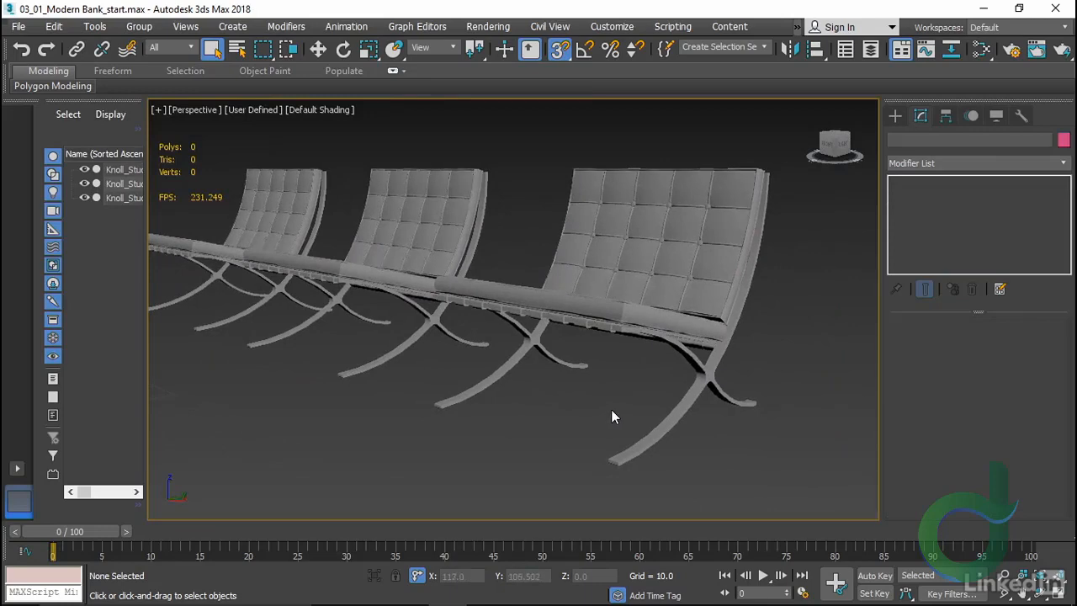
{"action": "middle_click_drag", "start_coordinate": [611, 409], "coordinate": [613, 413], "text": "alt"}
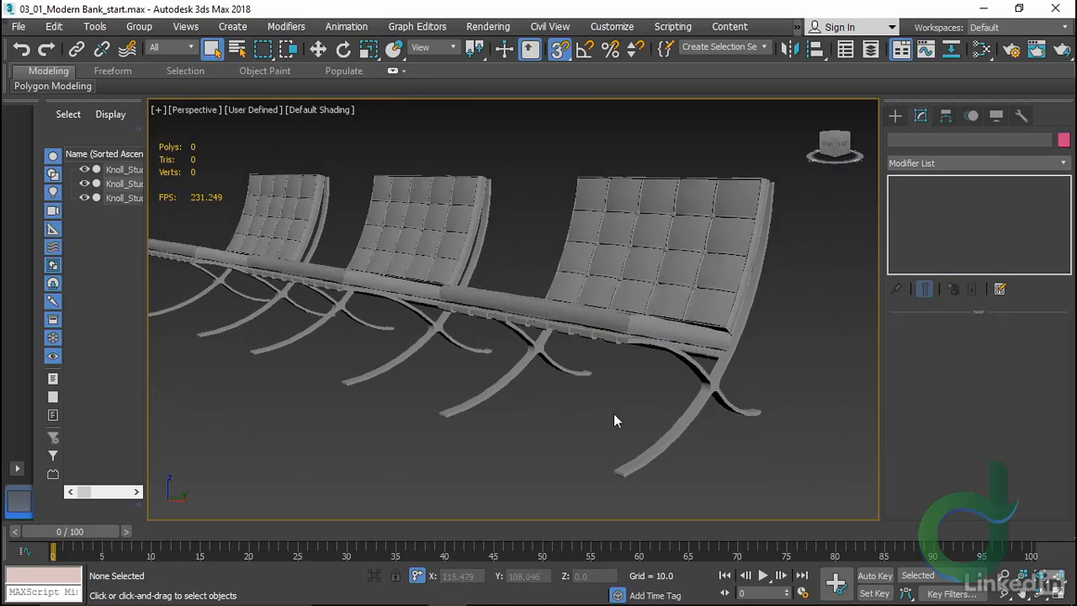
{"action": "key", "text": "m"}
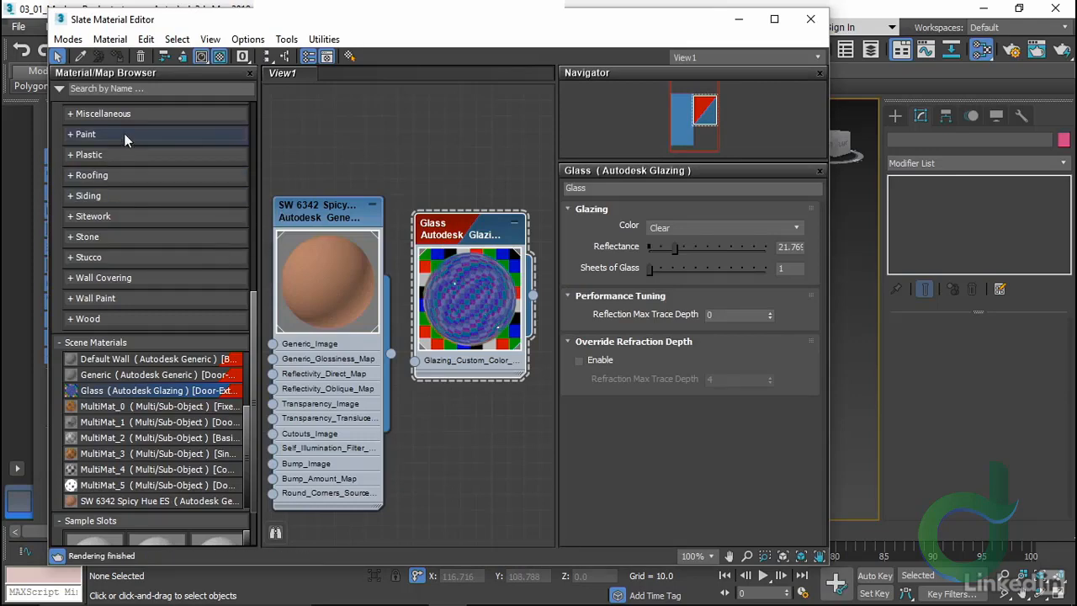
Add a Multi/Sub-Object material from the General group to empty space below the Glass node
{"action": "middle_click_drag", "start_coordinate": [427, 414], "coordinate": [422, 239]}
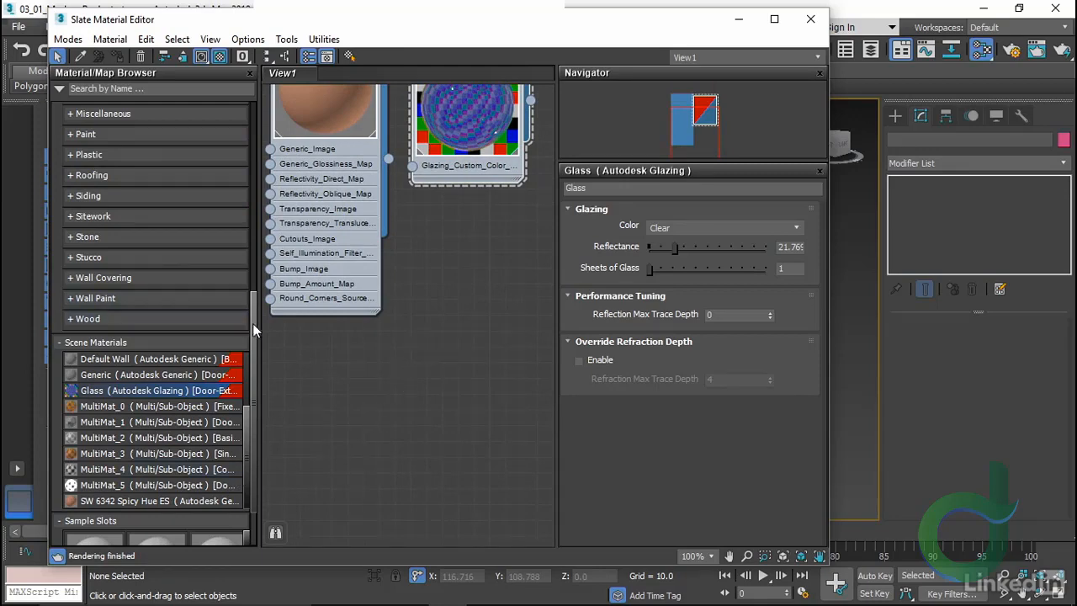
{"action": "left_click_drag", "start_coordinate": [254, 326], "coordinate": [286, 116]}
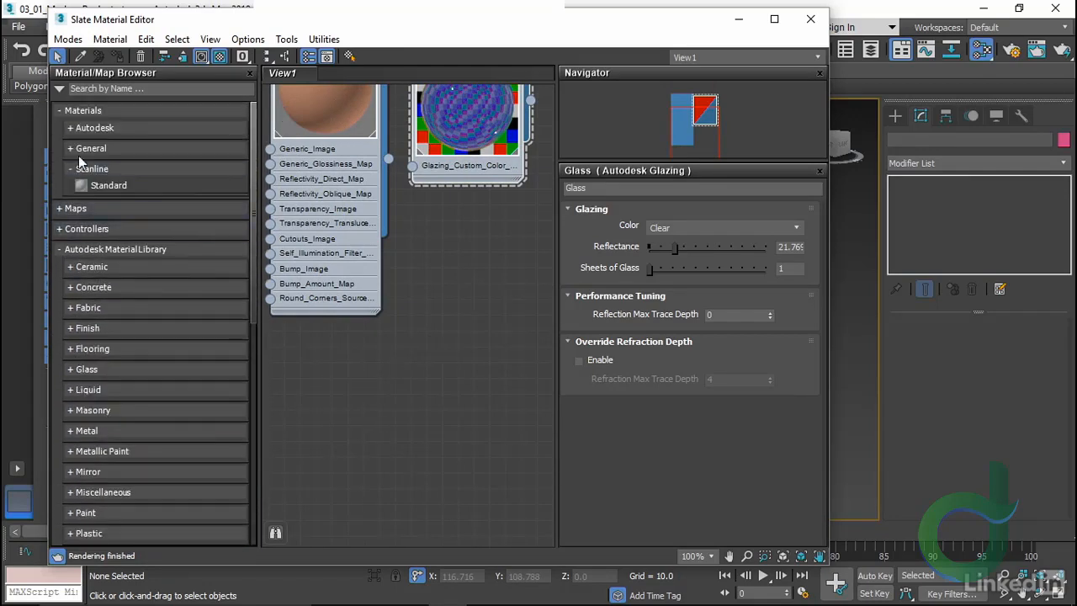
{"action": "left_click", "coordinate": [70, 129]}
{"action": "left_click", "coordinate": [70, 130]}
{"action": "left_click", "coordinate": [70, 148]}
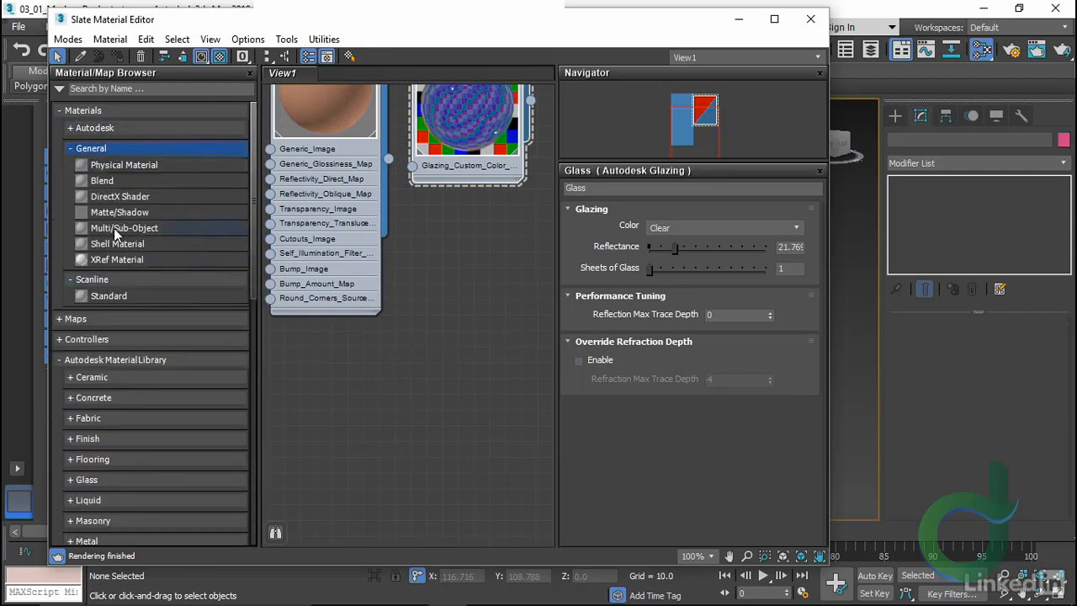
{"action": "left_click", "coordinate": [163, 231]}
{"action": "left_click_drag", "start_coordinate": [499, 361], "coordinate": [498, 358]}
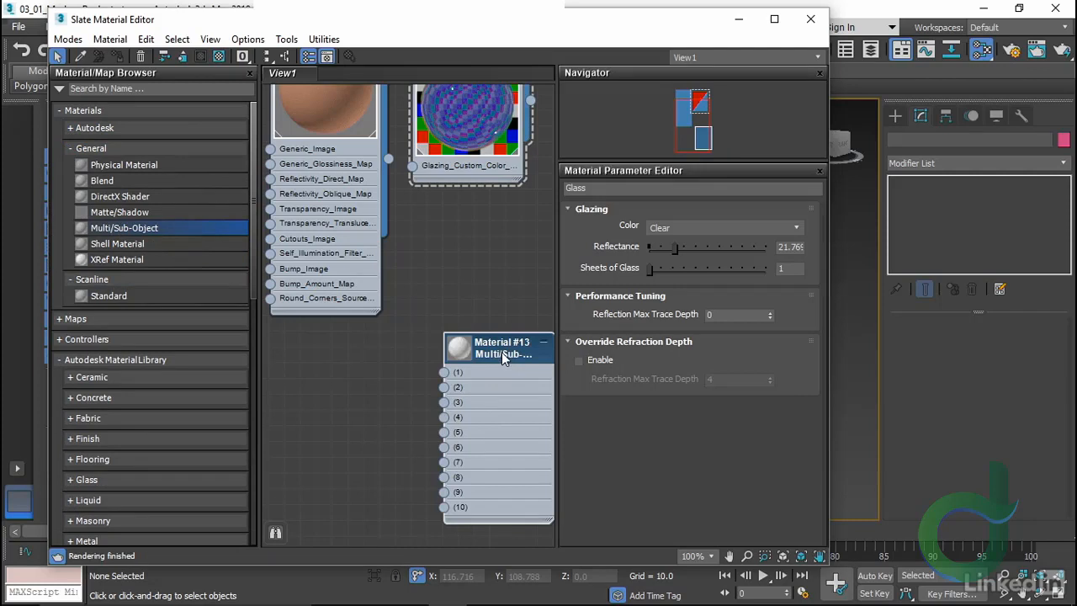
Set the number of materials in the new Multi/Sub-Object material to 2
{"action": "double_click", "coordinate": [502, 352]}
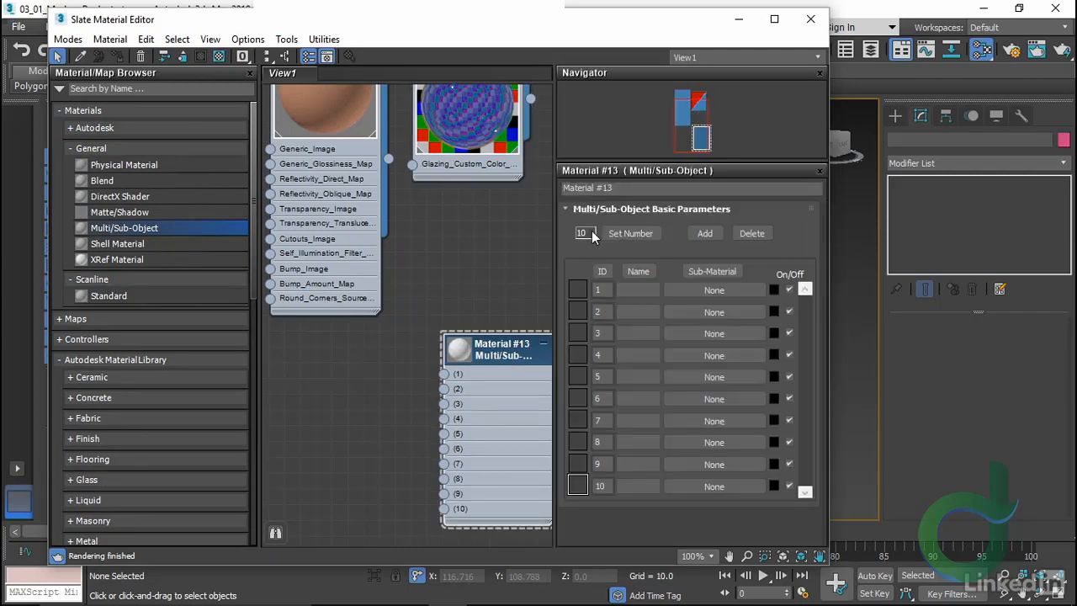
{"action": "left_click", "coordinate": [632, 236]}
{"action": "type", "text": "2"}
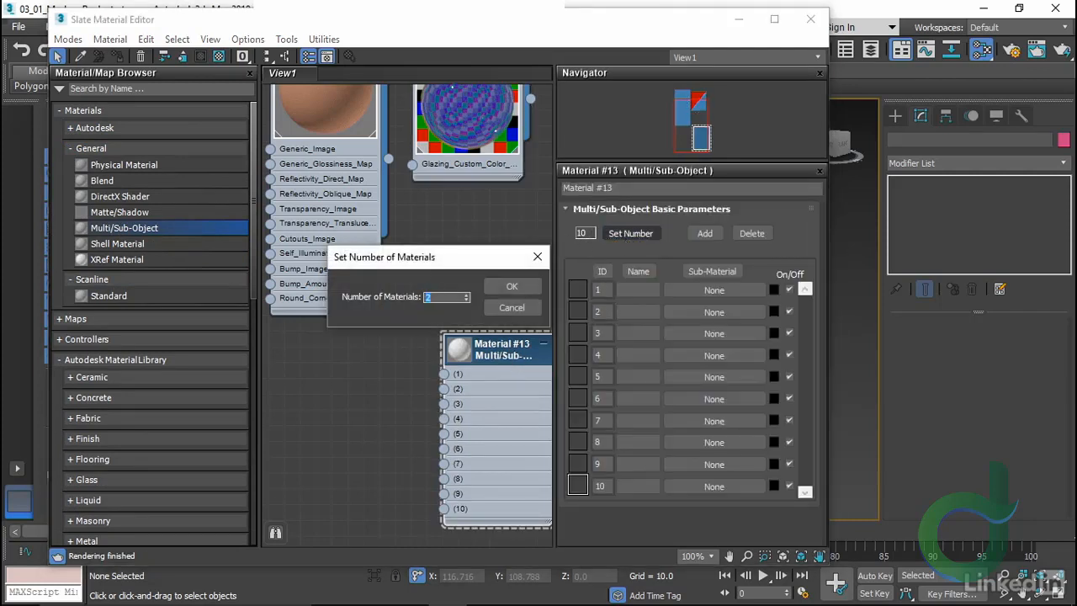
{"action": "left_click", "coordinate": [512, 286]}
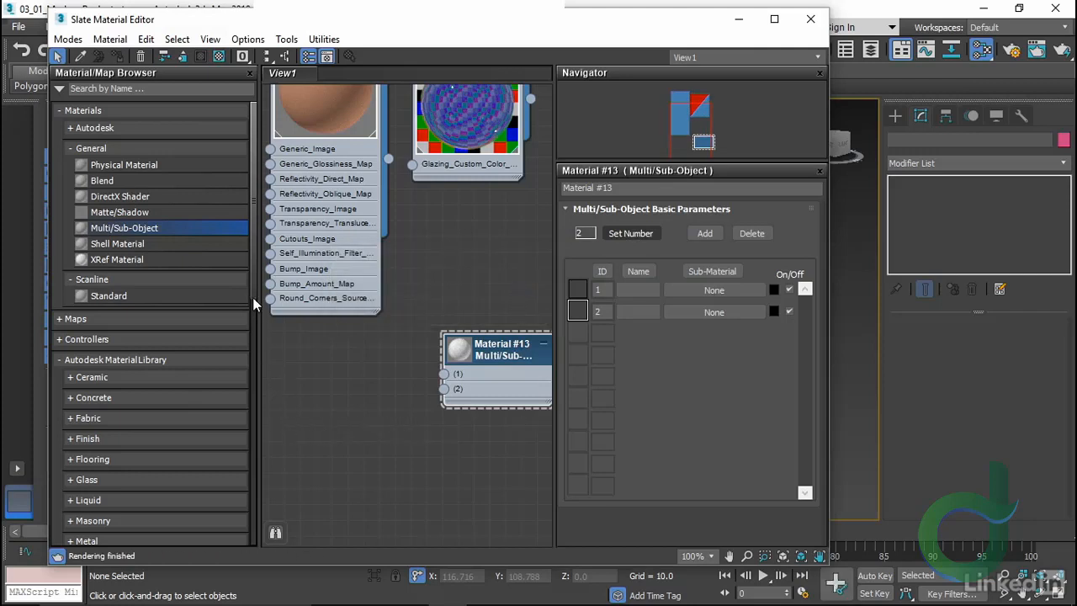
Add the Polished Brushed steel from the Autodesk Material Library and connect it to slot 1 of the Multi/Sub-Object material
{"action": "left_click_drag", "start_coordinate": [252, 297], "coordinate": [238, 360]}
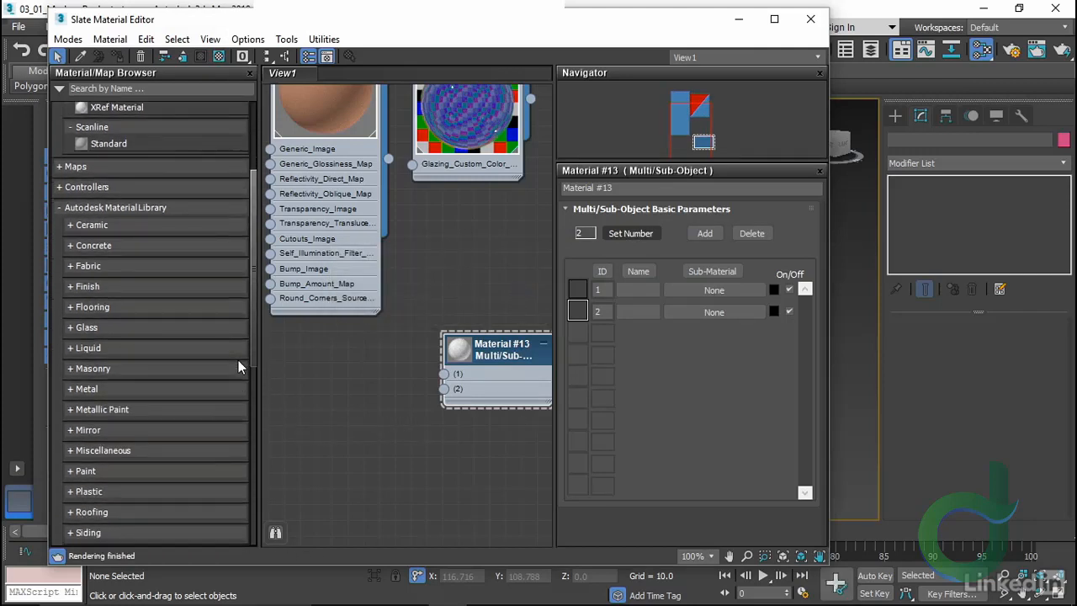
{"action": "scroll", "coordinate": [239, 362], "scroll_direction": "down", "scroll_amount": 1}
{"action": "left_click", "coordinate": [67, 358]}
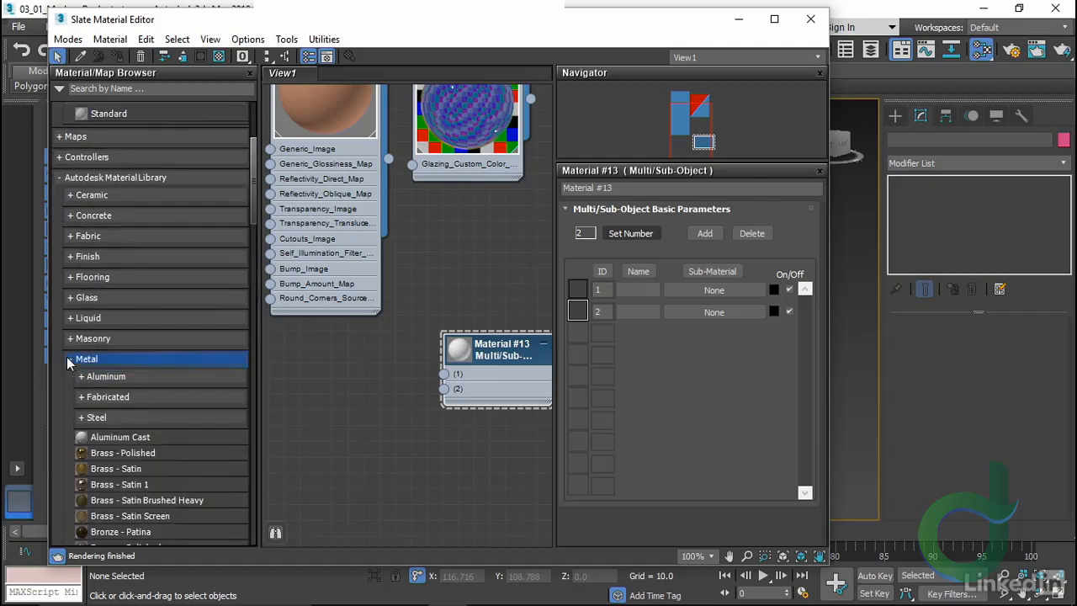
{"action": "left_click", "coordinate": [81, 417]}
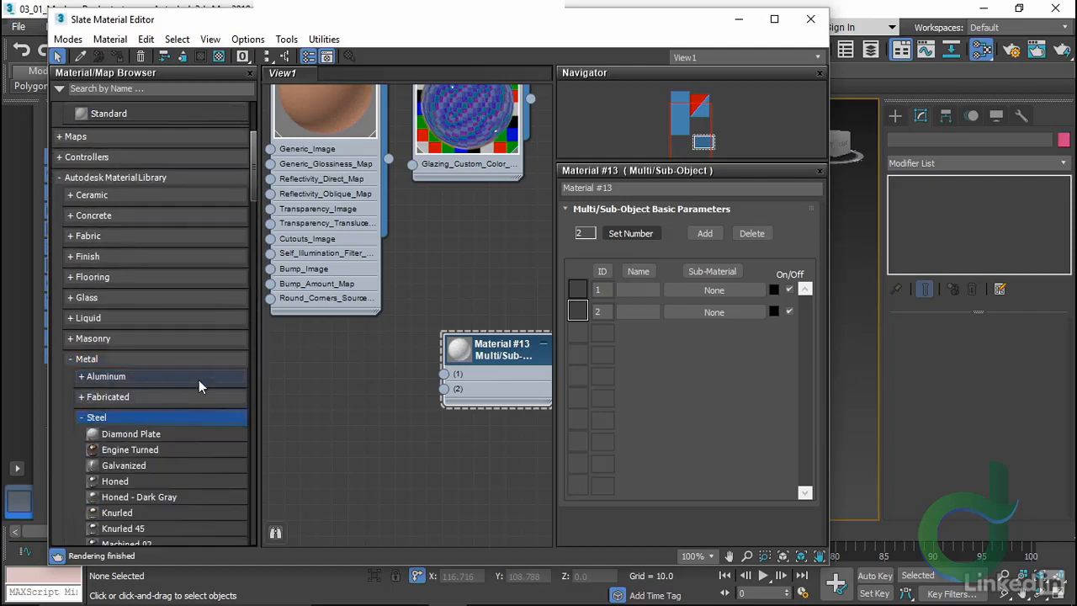
{"action": "scroll", "coordinate": [230, 475], "scroll_direction": "down", "scroll_amount": 3}
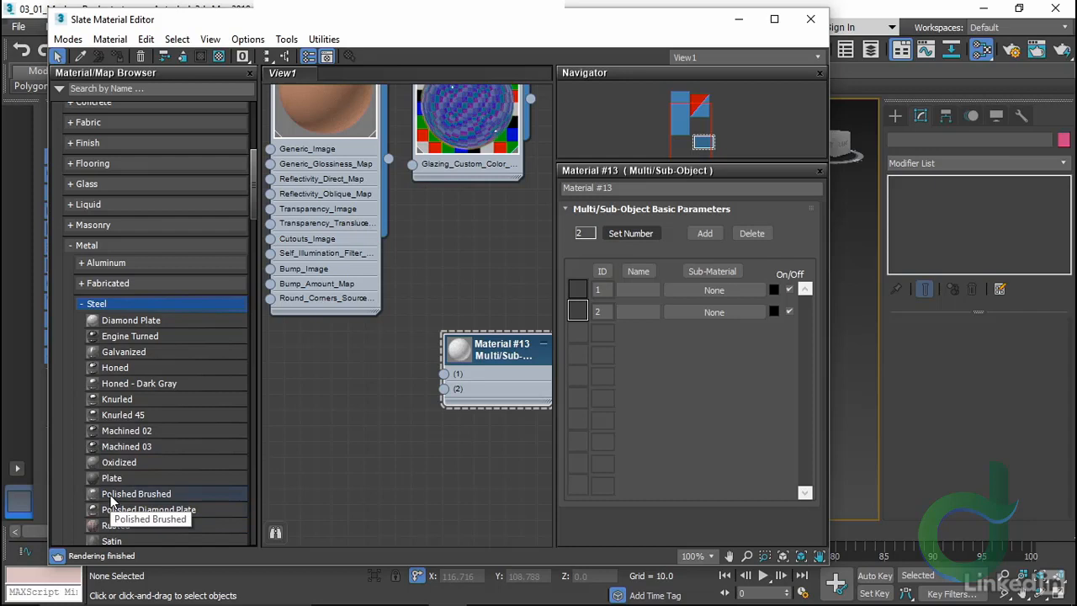
{"action": "left_click", "coordinate": [166, 494]}
{"action": "left_click_drag", "start_coordinate": [334, 335], "coordinate": [297, 344]}
{"action": "left_click_drag", "start_coordinate": [360, 374], "coordinate": [444, 375]}
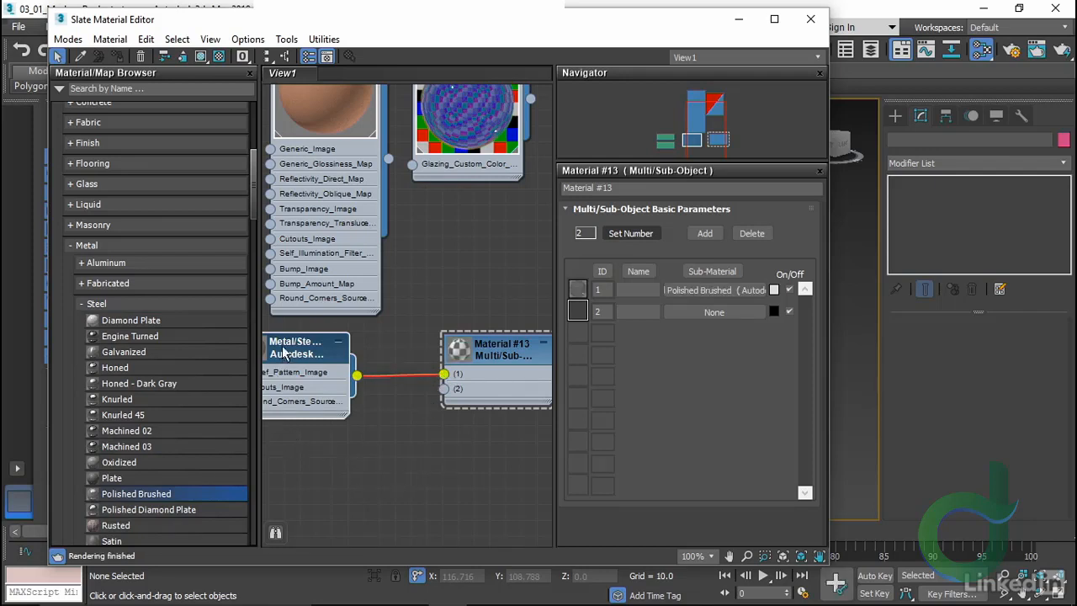
Add the Miscellaneous Rubber - Black material from the library and connect it to slot 2 of the Multi/Sub-Object material
{"action": "left_click", "coordinate": [71, 246]}
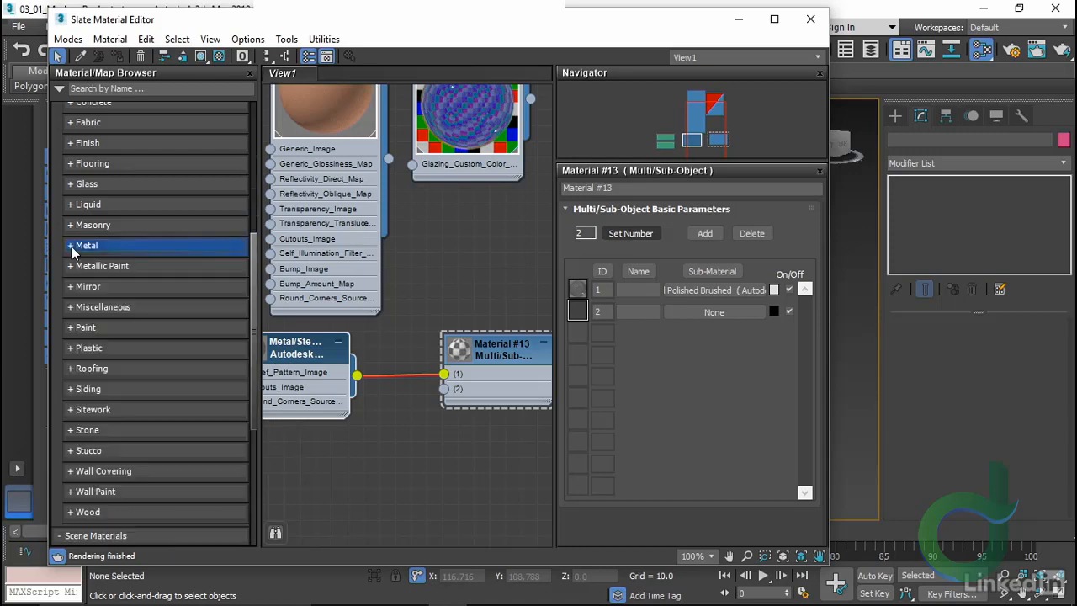
{"action": "left_click", "coordinate": [67, 308]}
{"action": "left_click", "coordinate": [70, 308]}
{"action": "scroll", "coordinate": [187, 405], "scroll_direction": "down", "scroll_amount": 5}
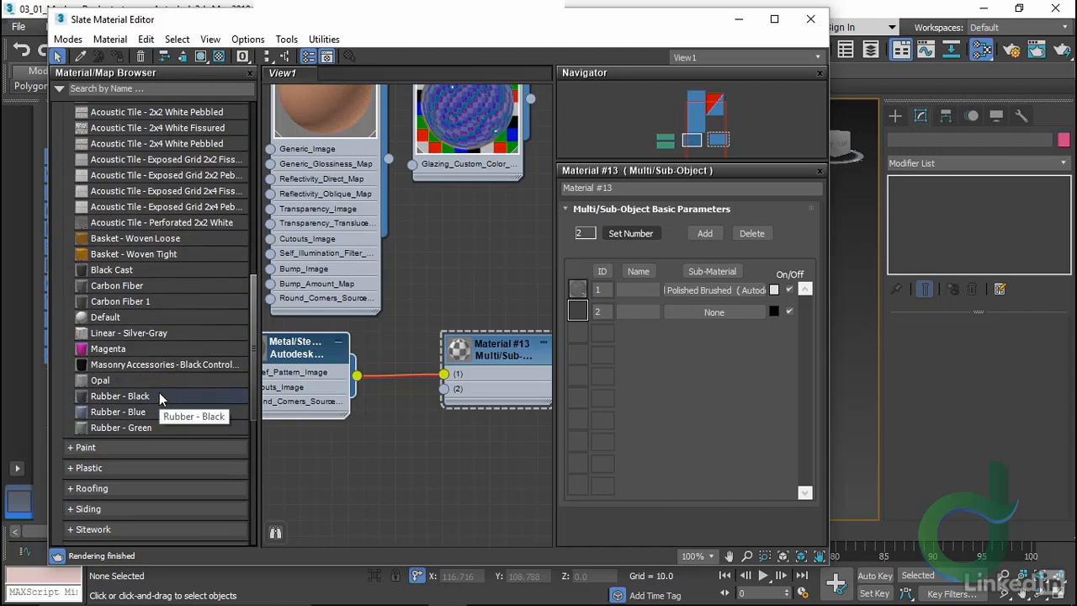
{"action": "left_click_drag", "start_coordinate": [159, 395], "coordinate": [320, 454]}
{"action": "left_click_drag", "start_coordinate": [342, 502], "coordinate": [341, 502]}
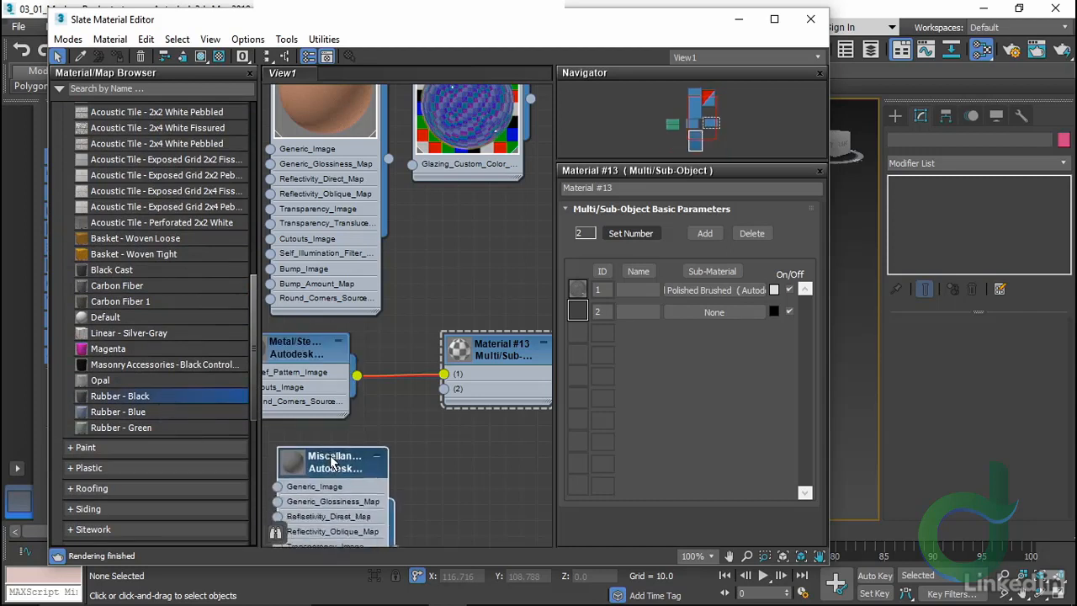
{"action": "left_click_drag", "start_coordinate": [388, 530], "coordinate": [441, 395]}
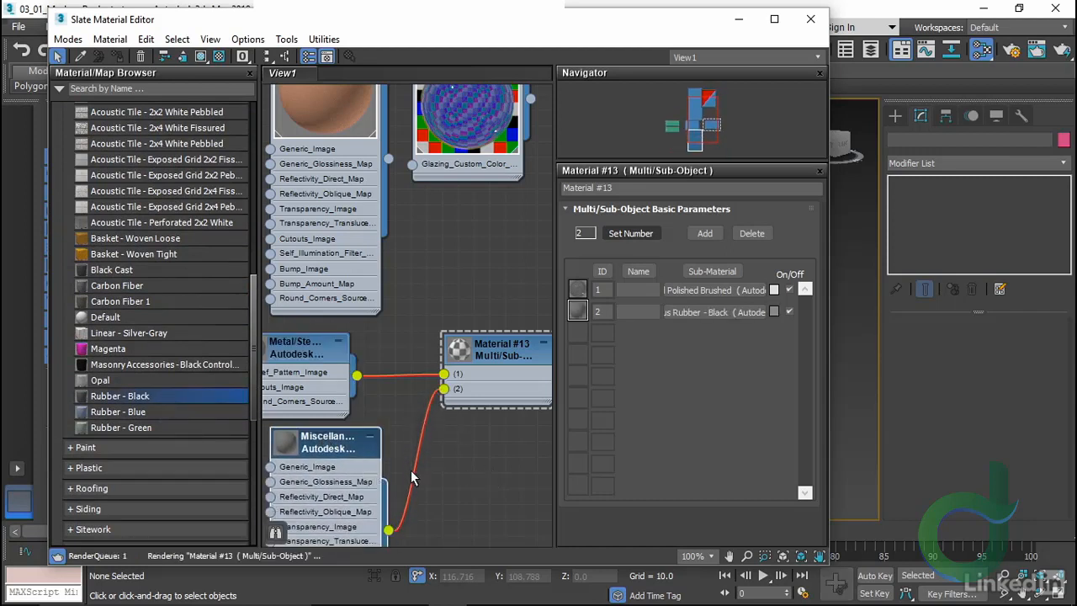
Rename the Rubber - Black material as Black Leather and darken its generic color to a value of about 0.007
{"action": "double_click", "coordinate": [318, 448]}
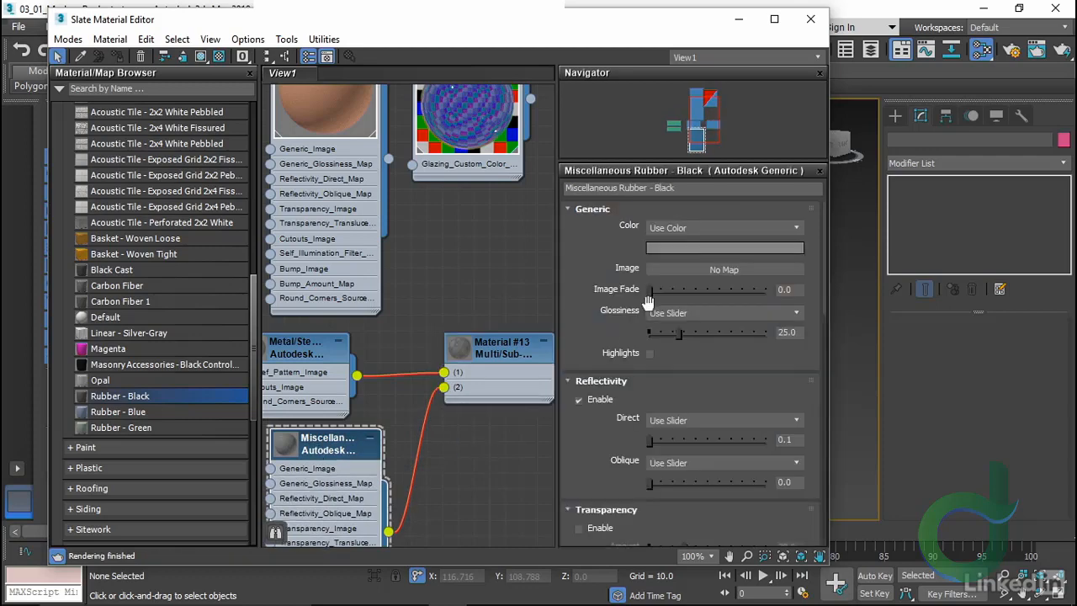
{"action": "triple_click", "coordinate": [636, 188]}
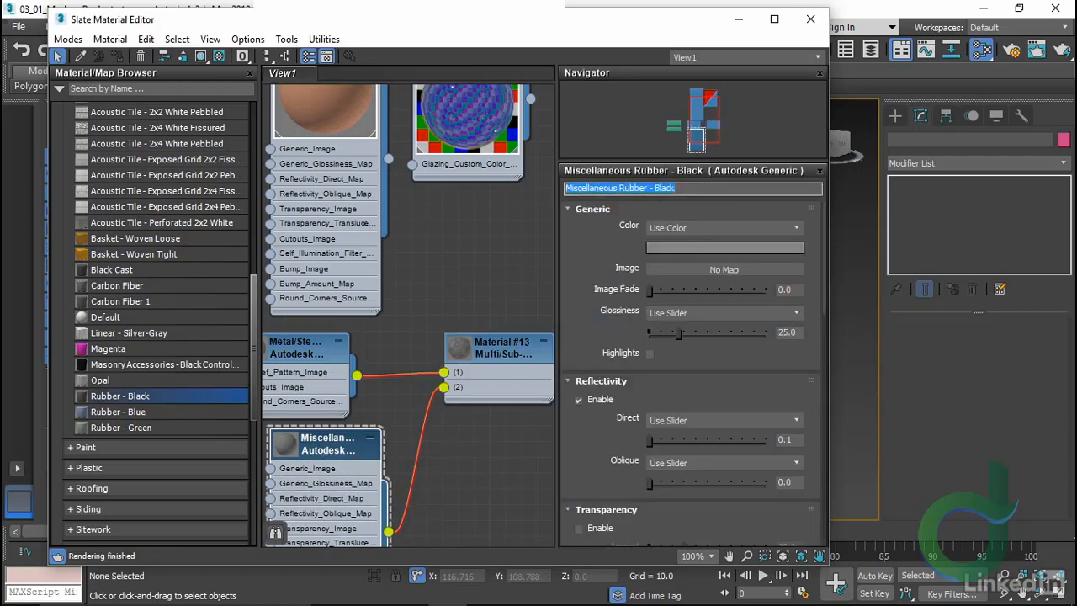
{"action": "type", "text": "Black Leather"}
{"action": "key", "text": "Return"}
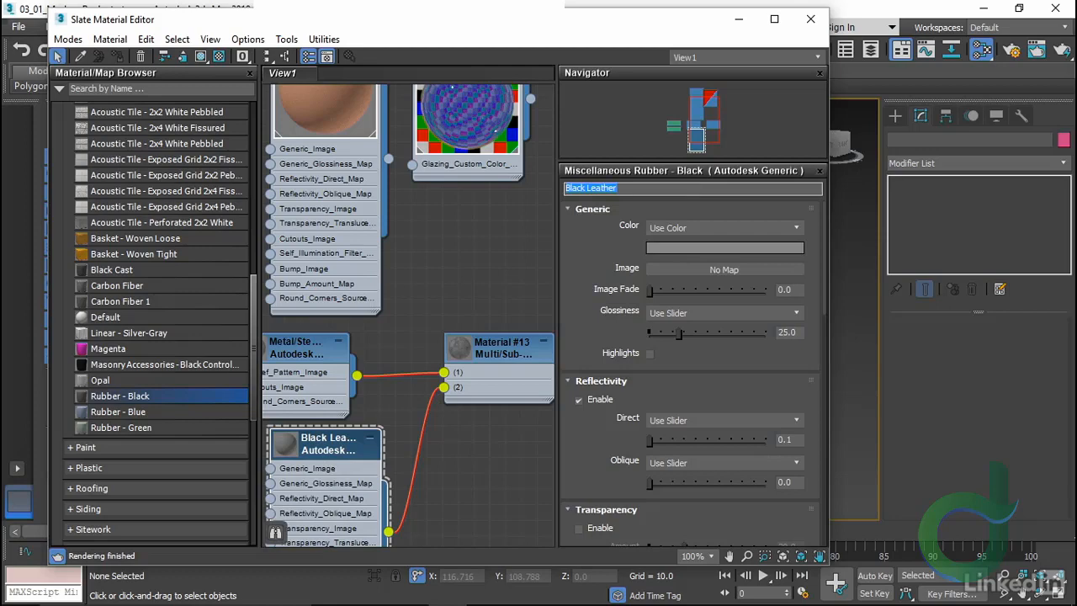
{"action": "left_click", "coordinate": [724, 246]}
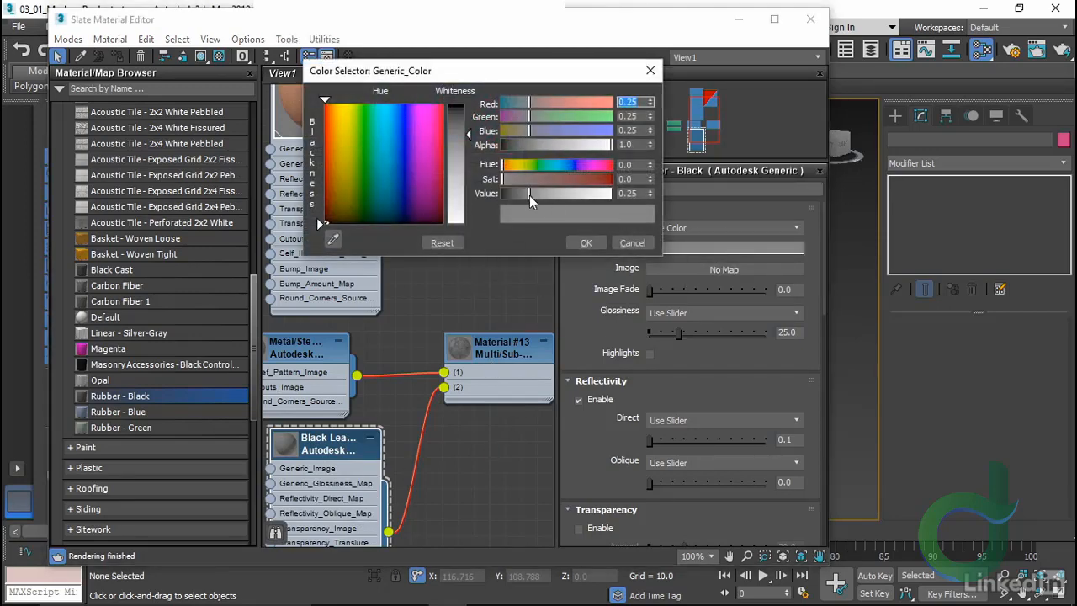
{"action": "left_click_drag", "start_coordinate": [529, 195], "coordinate": [502, 190]}
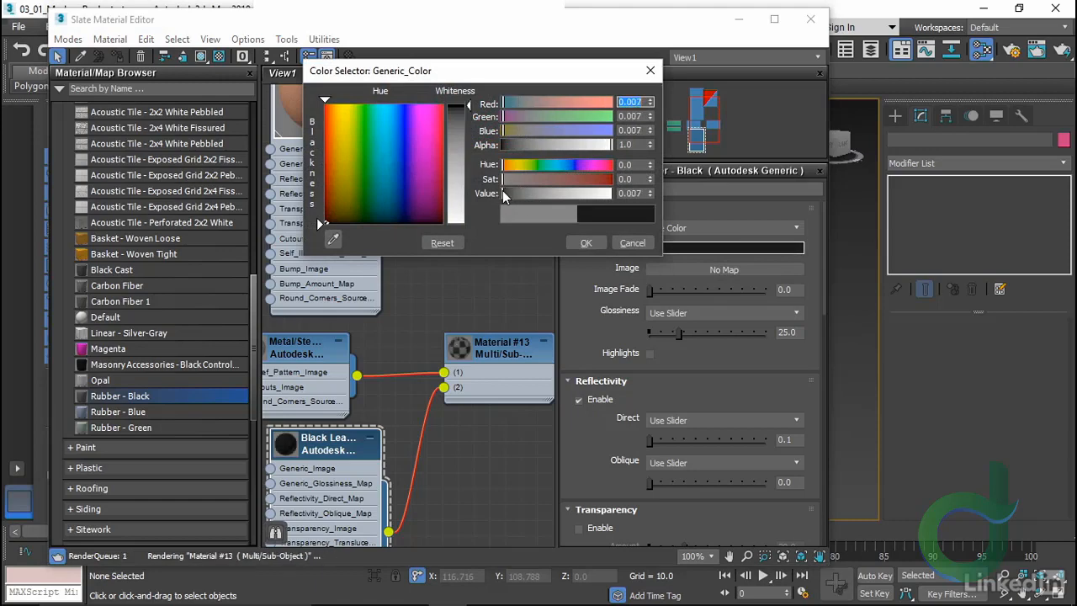
{"action": "left_click", "coordinate": [586, 243]}
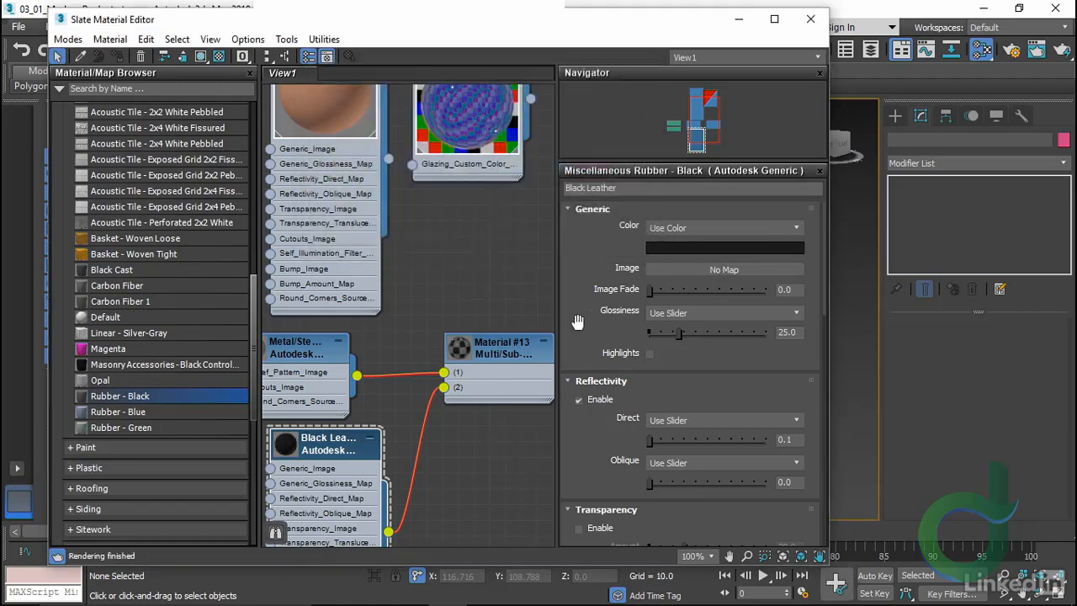
Set Black Leather's glossiness to about 74, turn on Highlights, and set oblique reflectivity to about 24.5 and direct to about 6.1
{"action": "left_click_drag", "start_coordinate": [679, 333], "coordinate": [733, 333]}
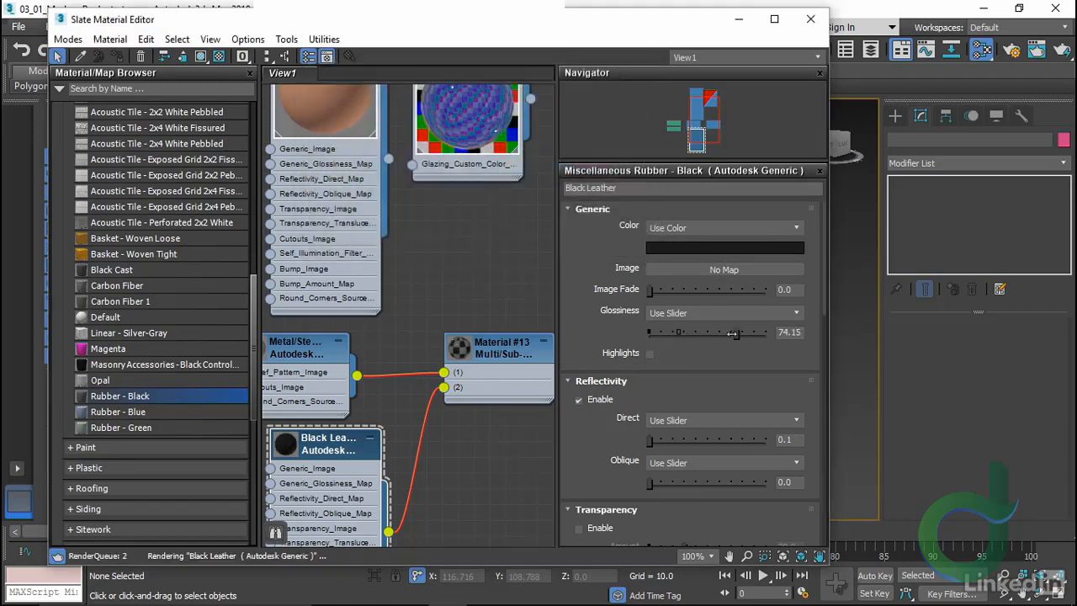
{"action": "left_click", "coordinate": [649, 354]}
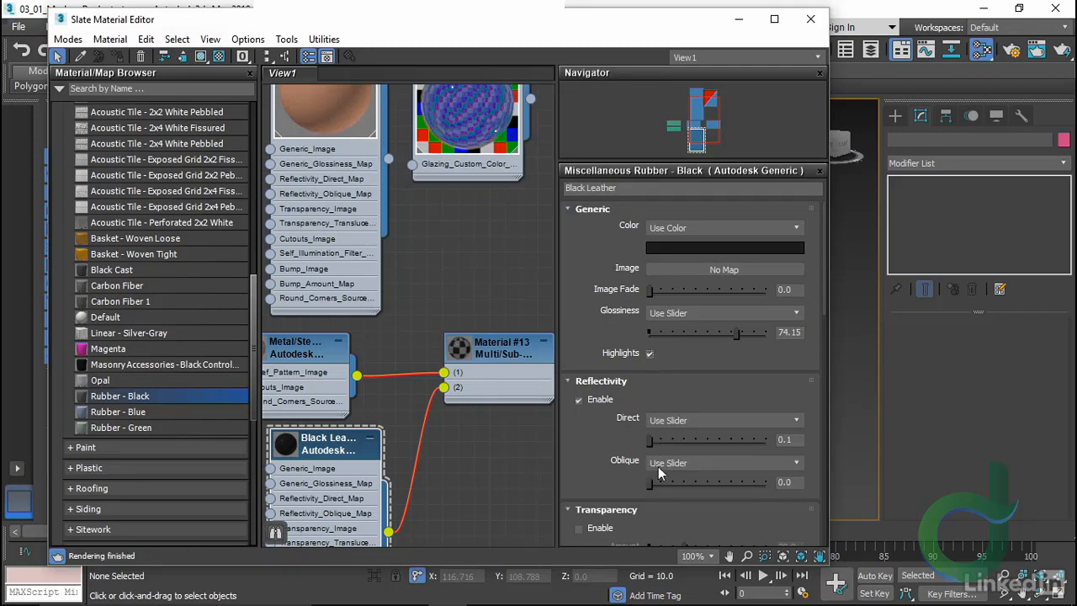
{"action": "left_click_drag", "start_coordinate": [654, 486], "coordinate": [675, 487]}
{"action": "left_click_drag", "start_coordinate": [648, 440], "coordinate": [657, 439]}
Enlarge the Black Leather preview, move its node up to show the sample, and look through its remaining parameters
{"action": "double_click", "coordinate": [286, 449]}
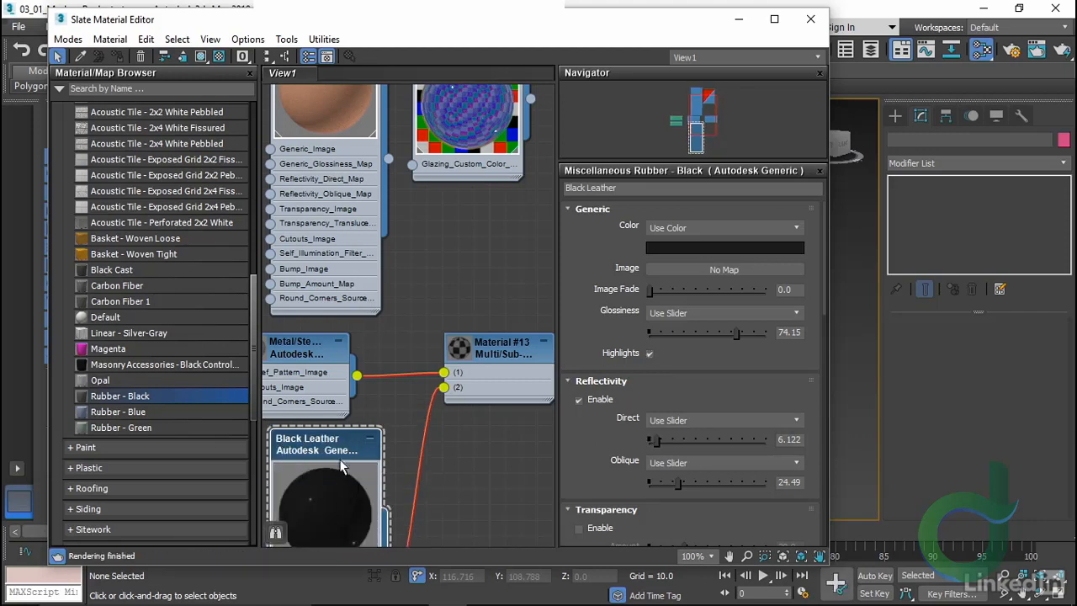
{"action": "left_click_drag", "start_coordinate": [341, 467], "coordinate": [341, 404]}
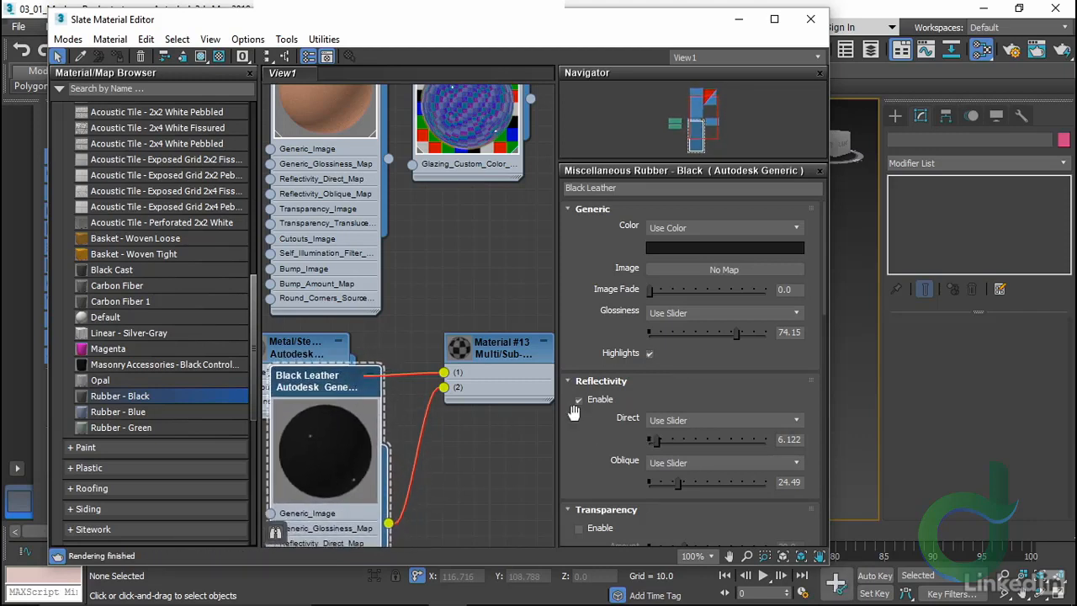
{"action": "scroll", "coordinate": [572, 416], "scroll_direction": "down", "scroll_amount": 10}
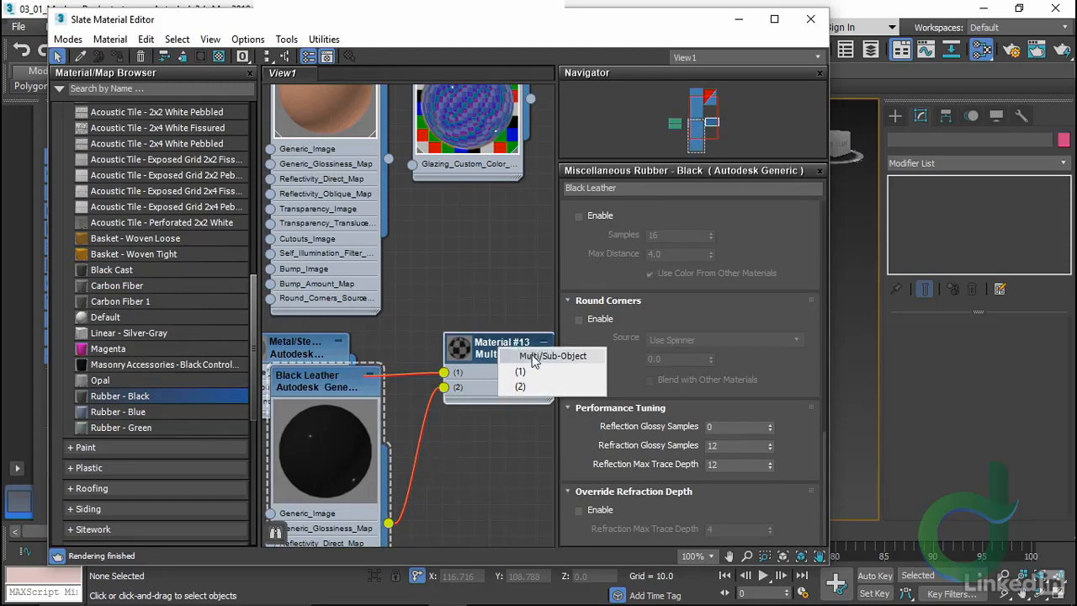
Rename the Multi/Sub-Object material as Barcelona Chair
{"action": "double_click", "coordinate": [488, 345]}
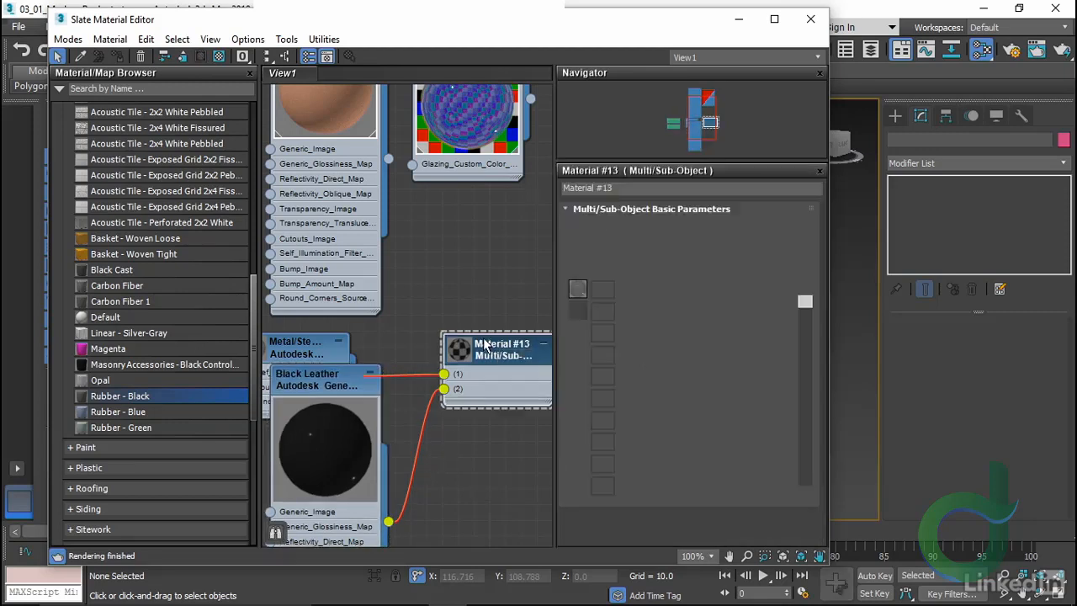
{"action": "left_click", "coordinate": [621, 189]}
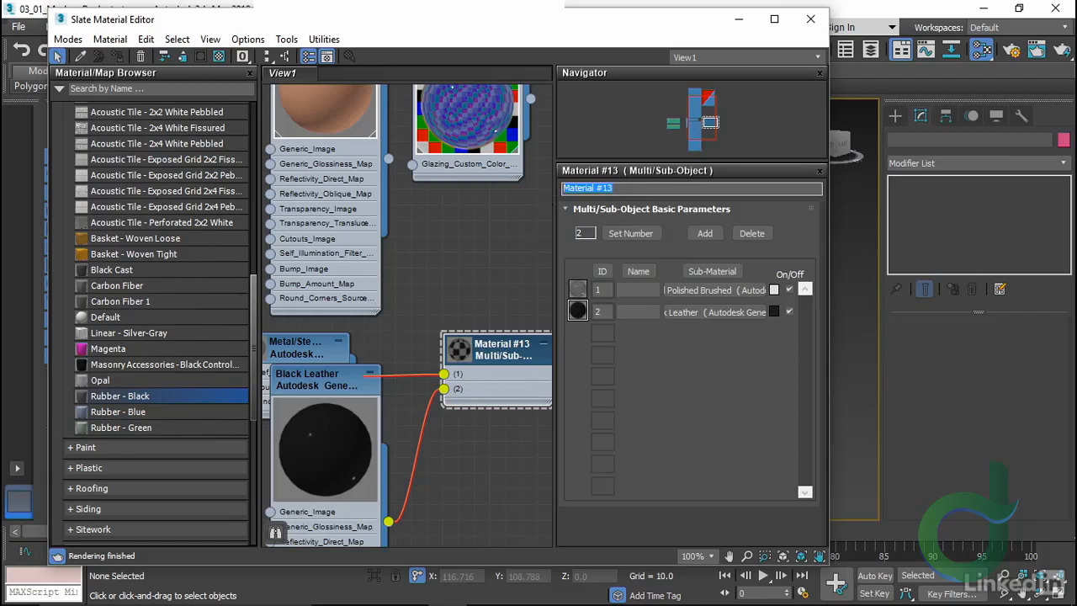
{"action": "type", "text": "Barcelon"}
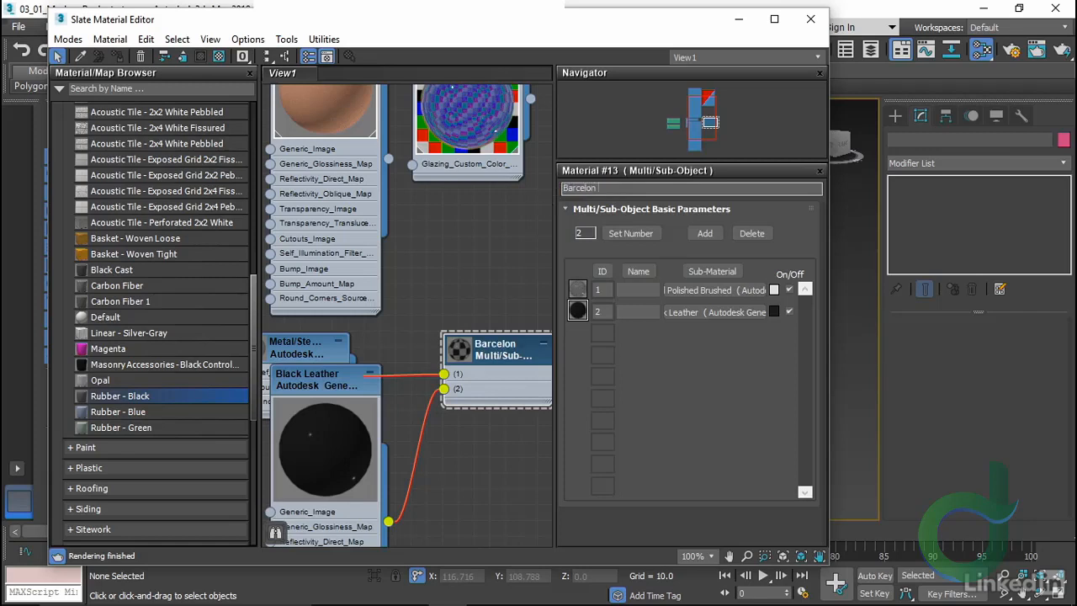
{"action": "type", "text": " Chair"}
{"action": "type", "text": "a"}
{"action": "key", "text": "Return"}
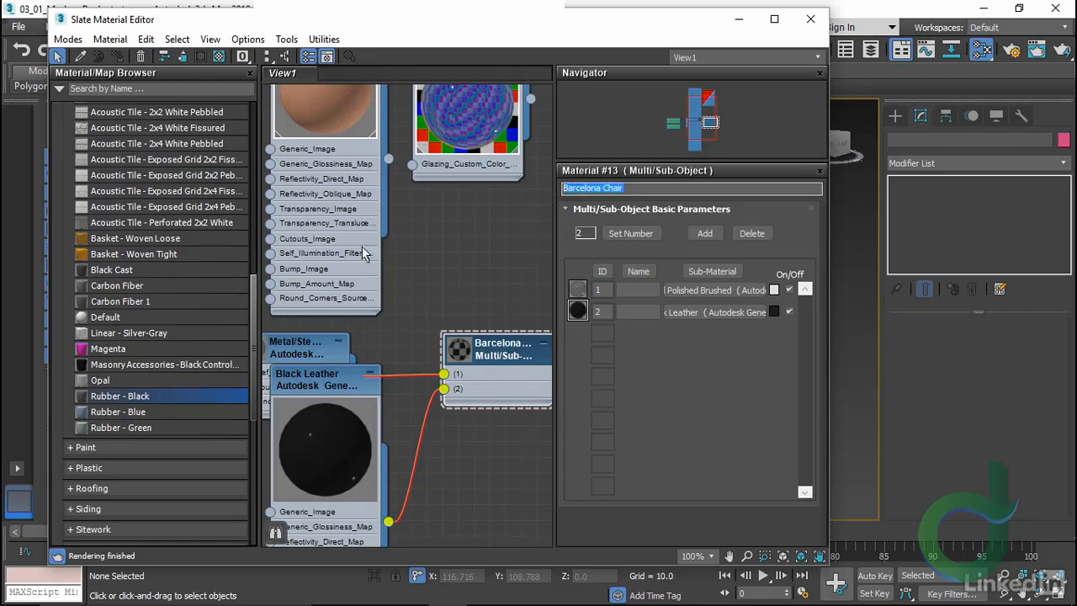
Select all three Barcelona chairs, assign the Barcelona Chair material to them and close the Slate Material Editor
{"action": "left_click_drag", "start_coordinate": [570, 35], "coordinate": [598, 368]}
{"action": "key", "text": "ctrl+a"}
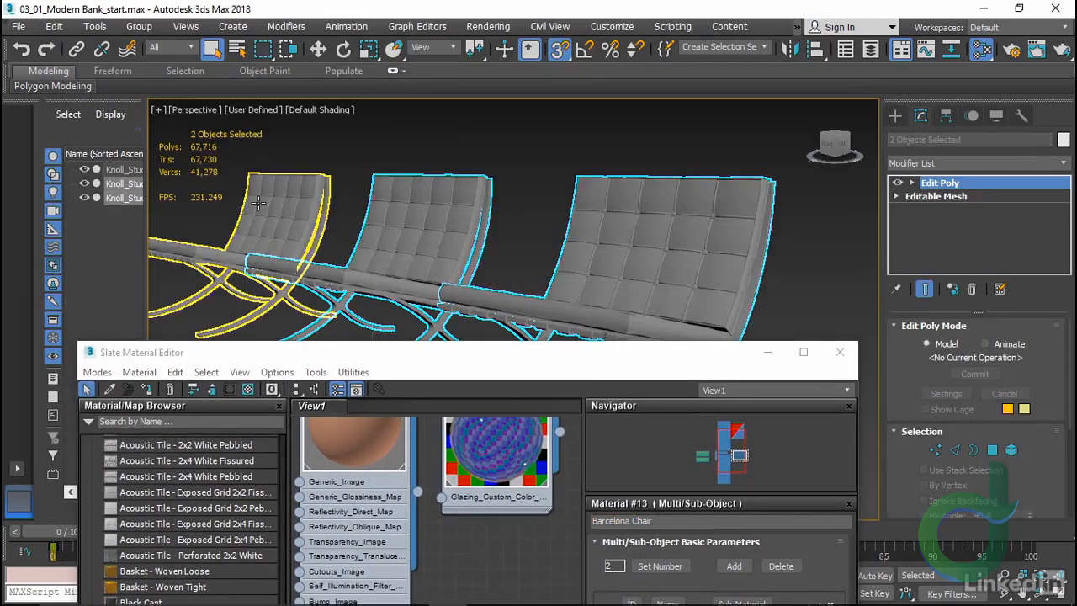
{"action": "left_click", "coordinate": [147, 389]}
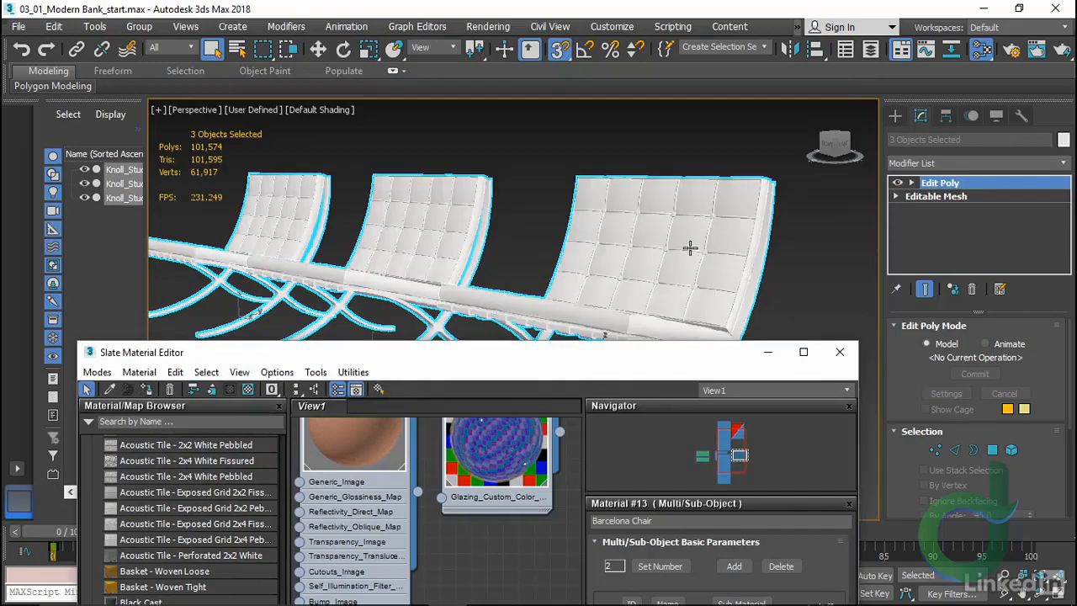
{"action": "left_click_drag", "start_coordinate": [697, 353], "coordinate": [676, 319]}
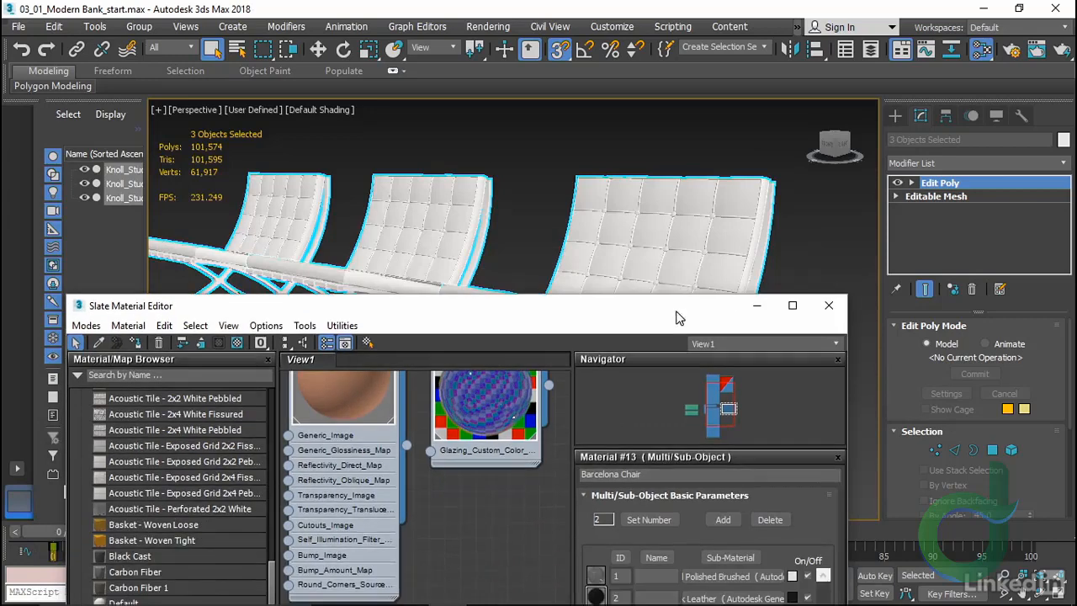
{"action": "left_click", "coordinate": [828, 307]}
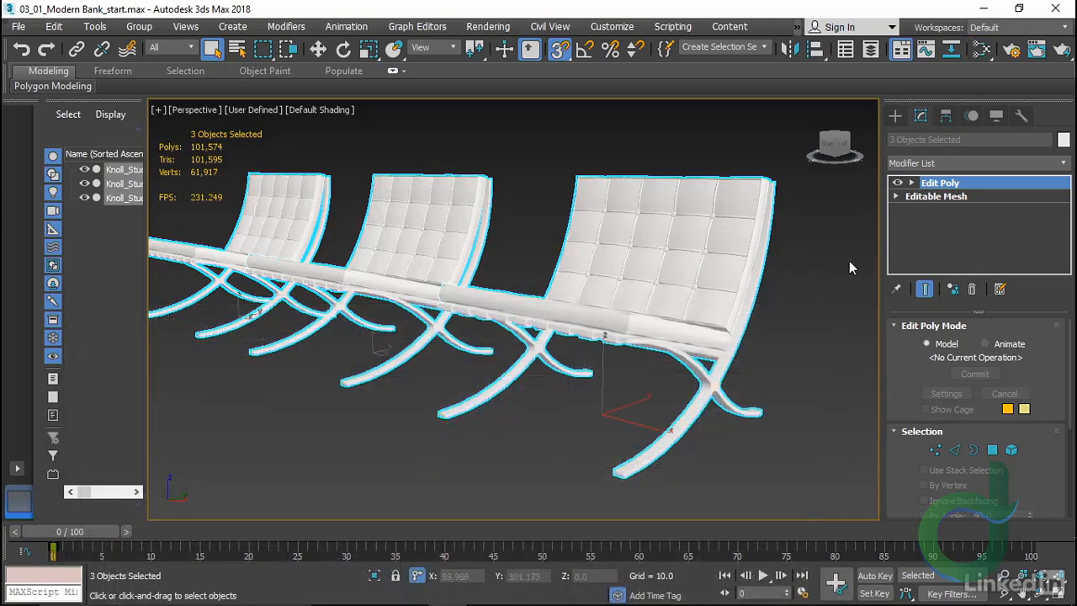
Switch Edit Poly to Element level and select the X-shaped leg frames on both sides of all three chairs
{"action": "left_click_drag", "start_coordinate": [897, 373], "coordinate": [900, 196]}
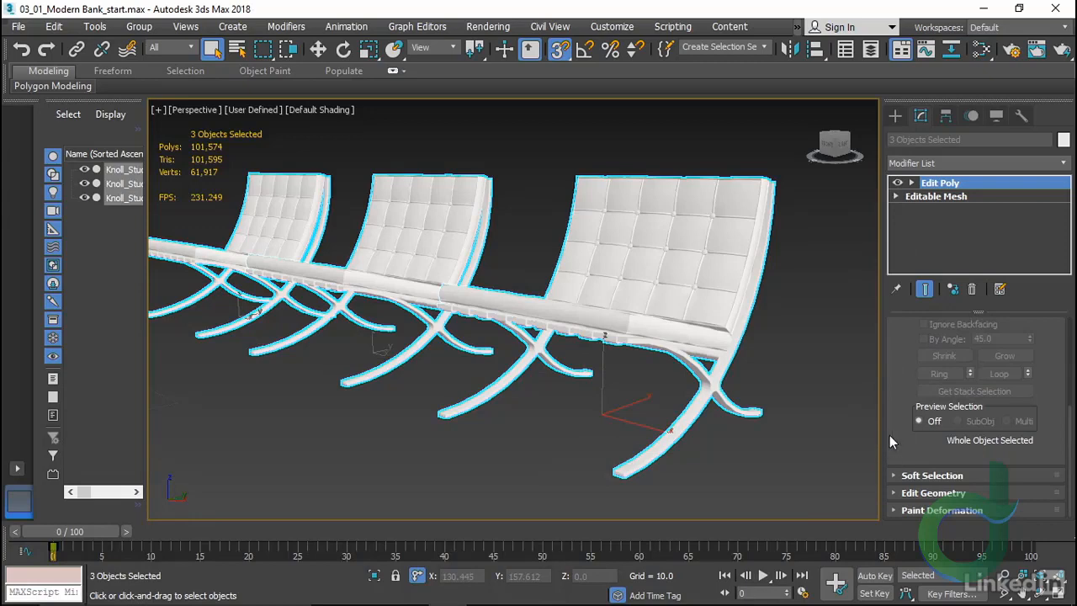
{"action": "right_click", "coordinate": [799, 404]}
{"action": "left_click", "coordinate": [777, 339]}
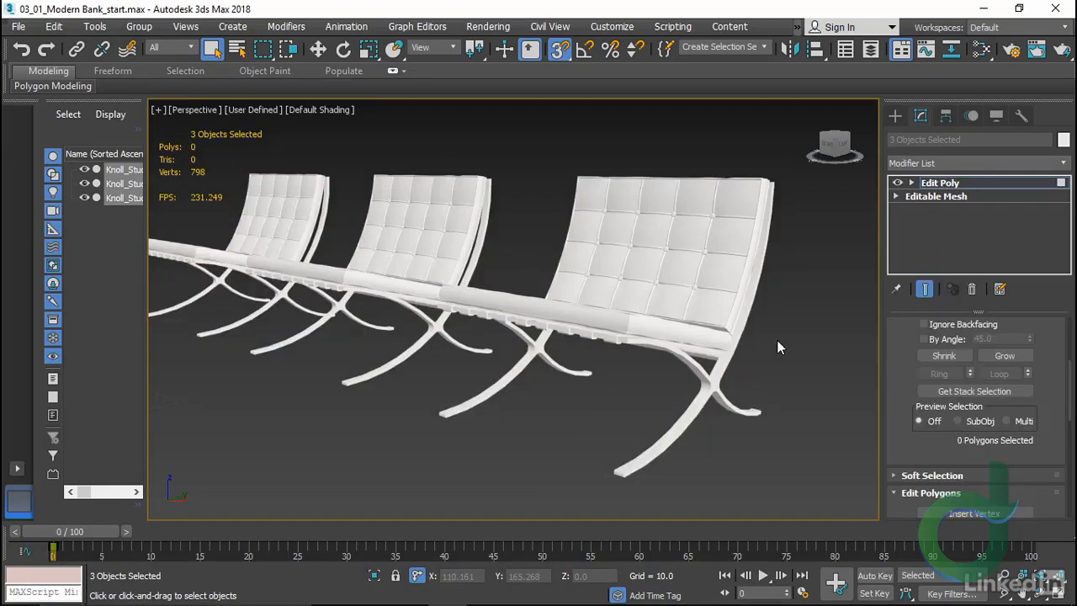
{"action": "right_click", "coordinate": [817, 386]}
{"action": "left_click", "coordinate": [785, 309]}
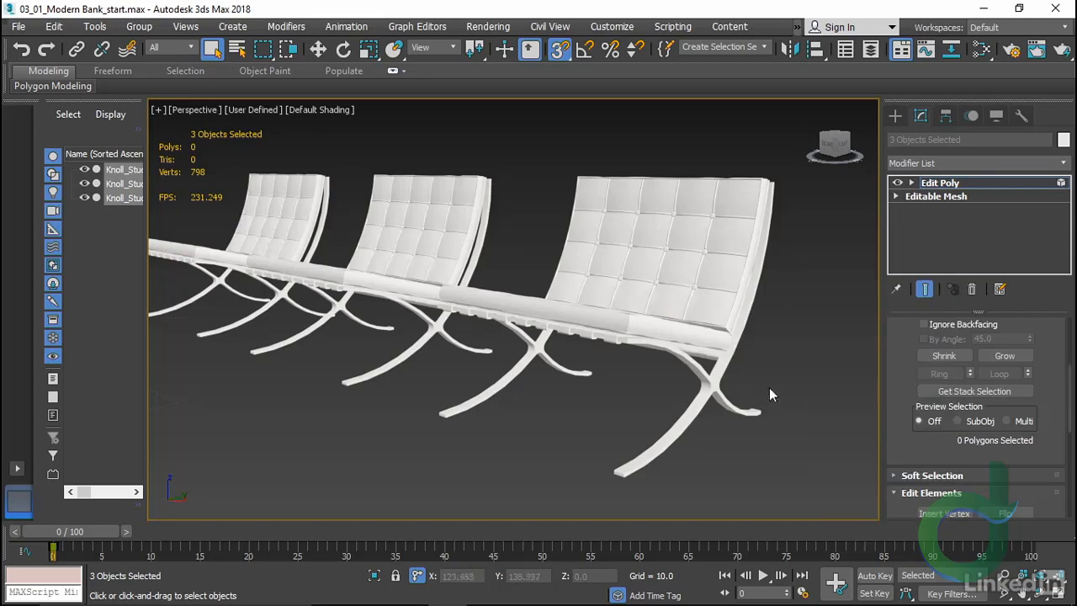
{"action": "left_click", "coordinate": [730, 409]}
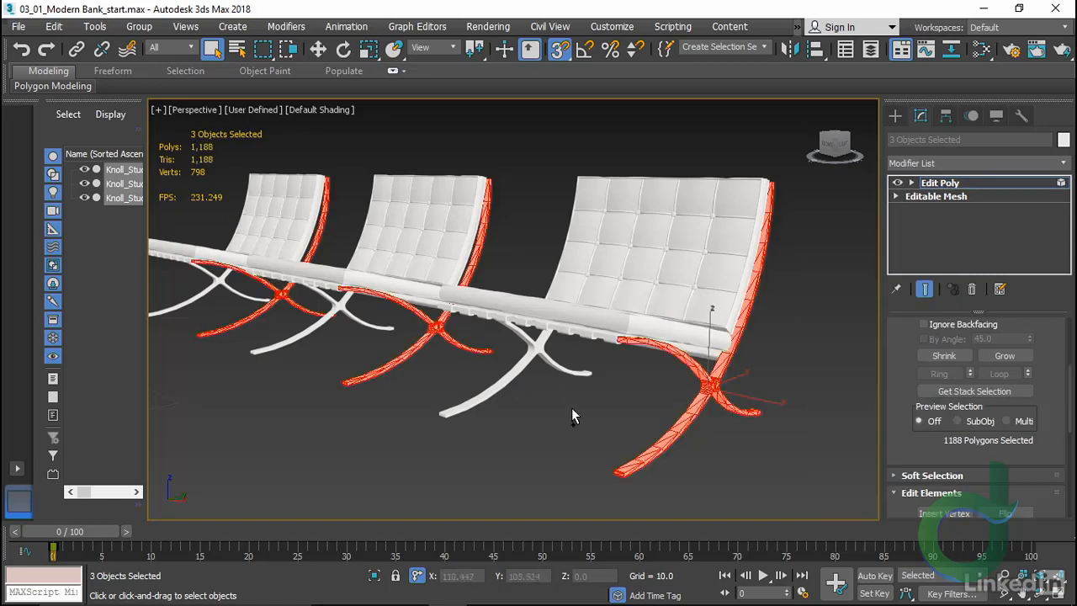
{"action": "left_click", "coordinate": [567, 373], "text": "ctrl"}
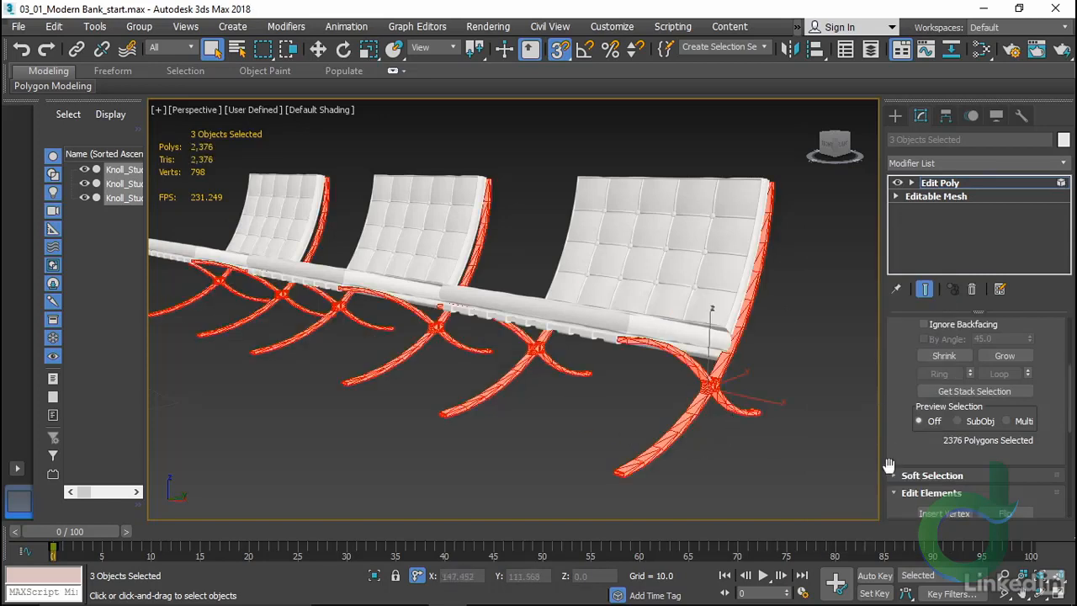
Bring up the polygon material ID settings and assign ID 1 to the selected leg frames
{"action": "left_click_drag", "start_coordinate": [897, 385], "coordinate": [902, 541]}
{"action": "scroll", "coordinate": [895, 452], "scroll_direction": "down", "scroll_amount": 5}
{"action": "scroll", "coordinate": [888, 454], "scroll_direction": "down", "scroll_amount": 1}
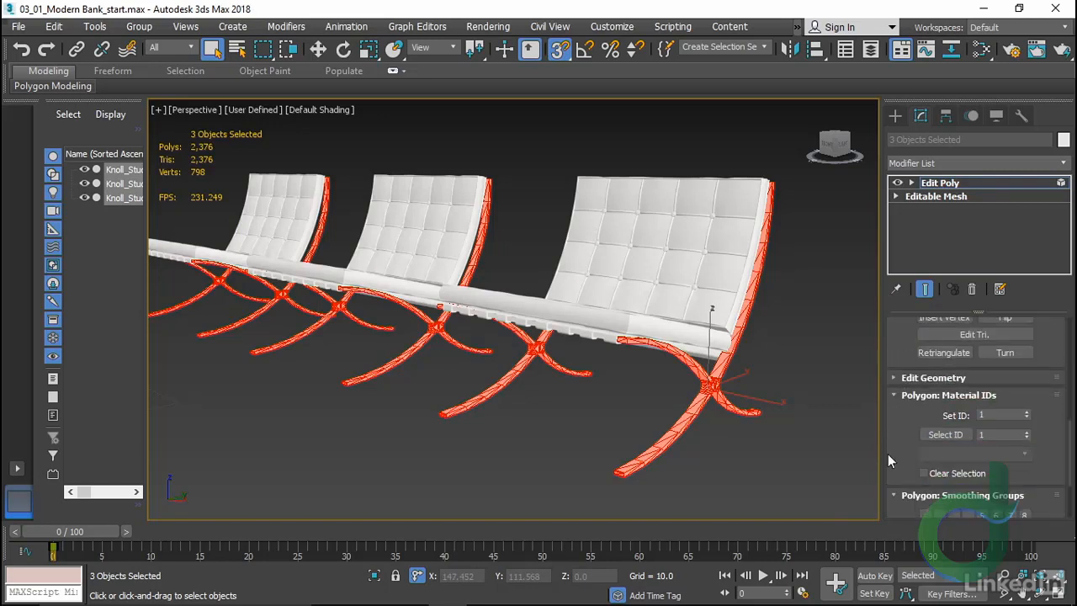
{"action": "left_click", "coordinate": [1028, 413]}
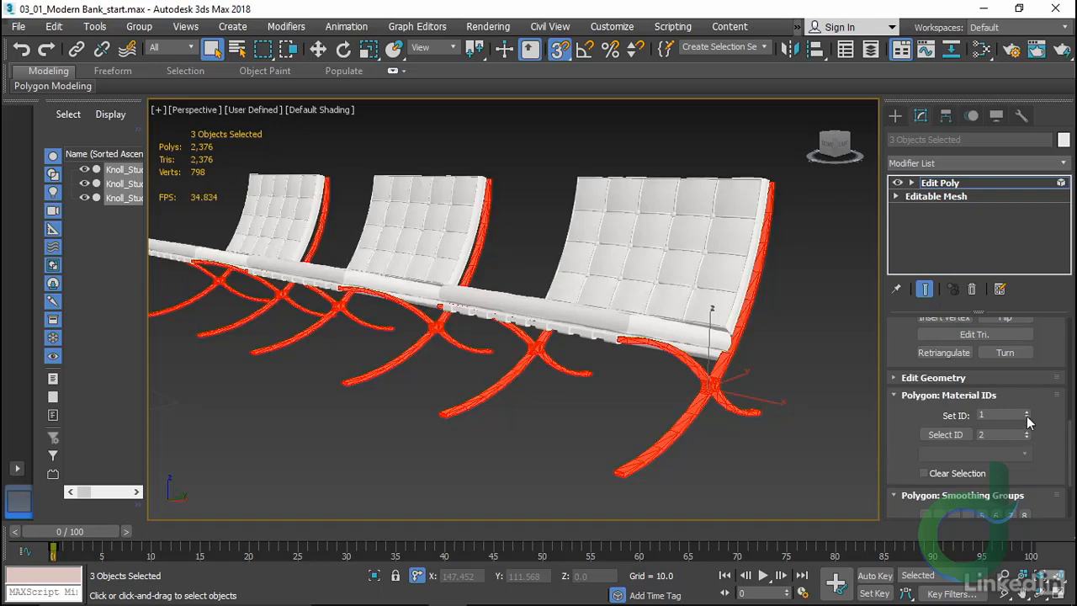
{"action": "left_click", "coordinate": [1027, 417]}
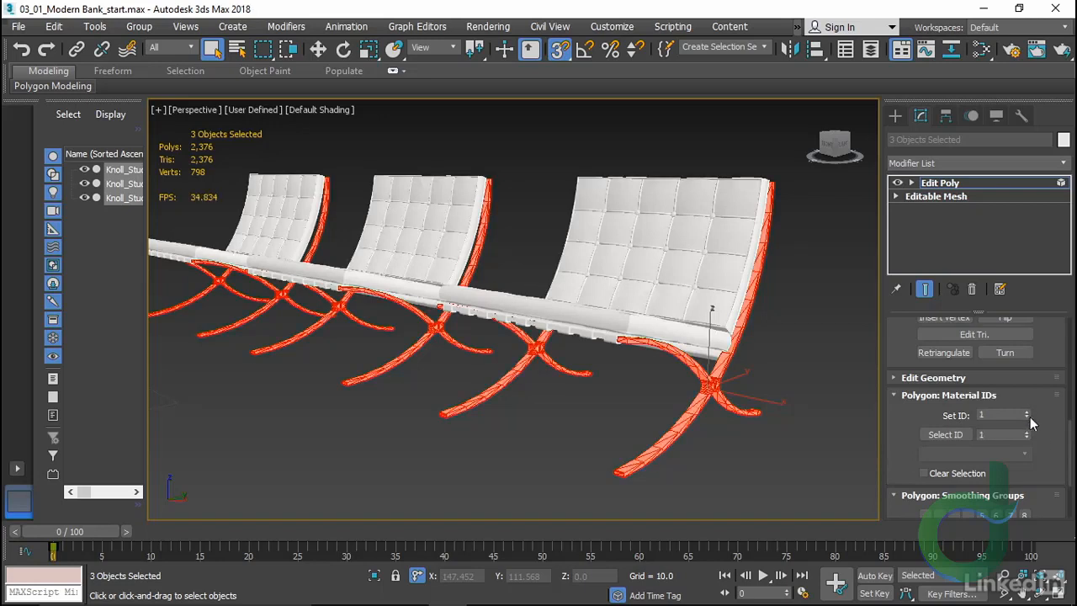
{"action": "left_click", "coordinate": [600, 394]}
{"action": "left_click", "coordinate": [703, 339]}
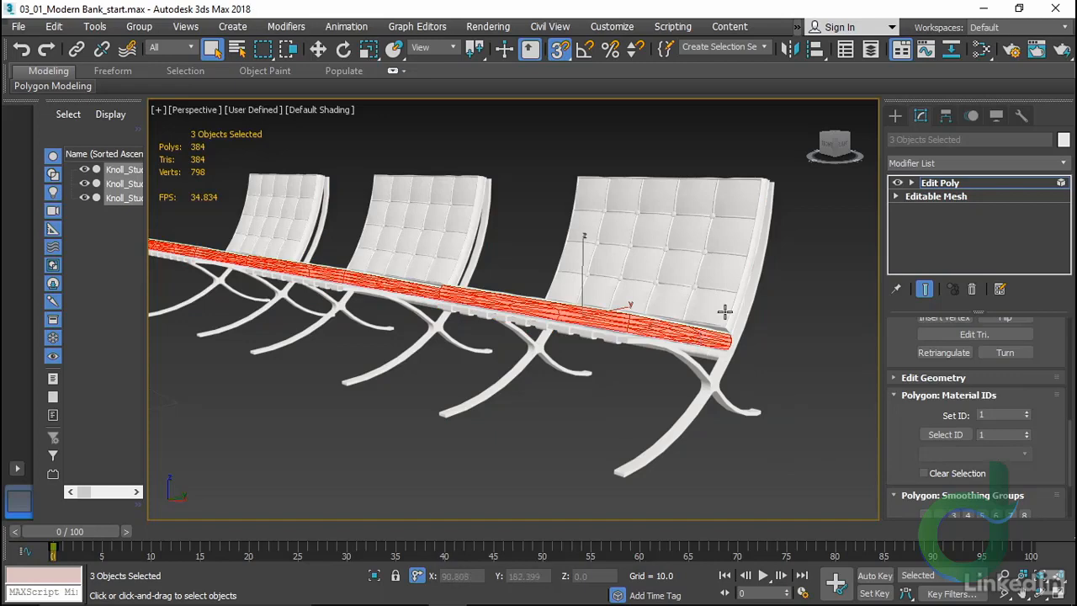
{"action": "left_click", "coordinate": [712, 298], "text": "ctrl"}
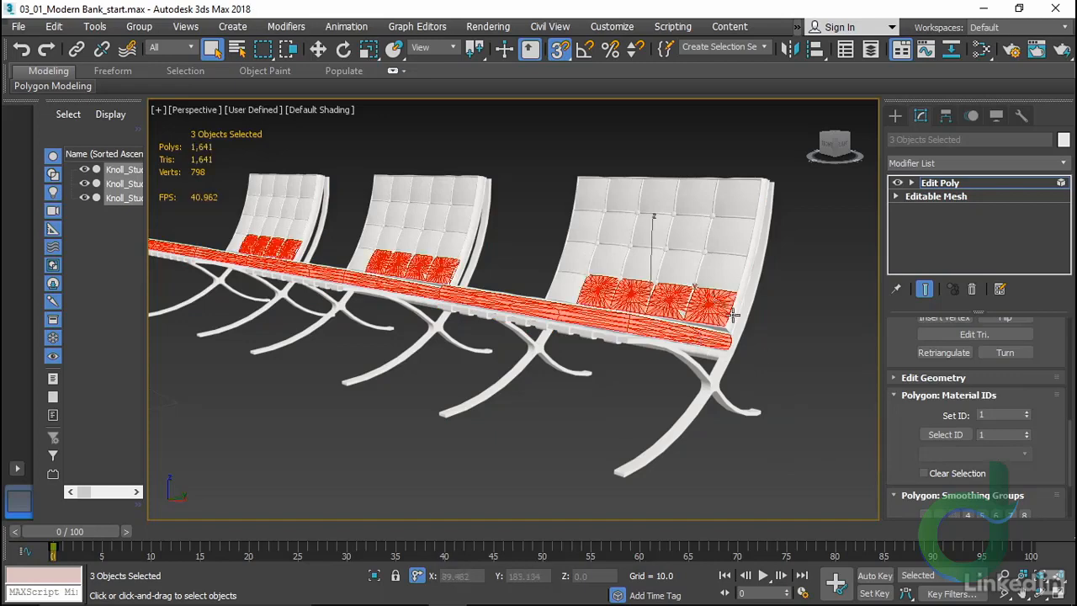
{"action": "left_click", "coordinate": [785, 376]}
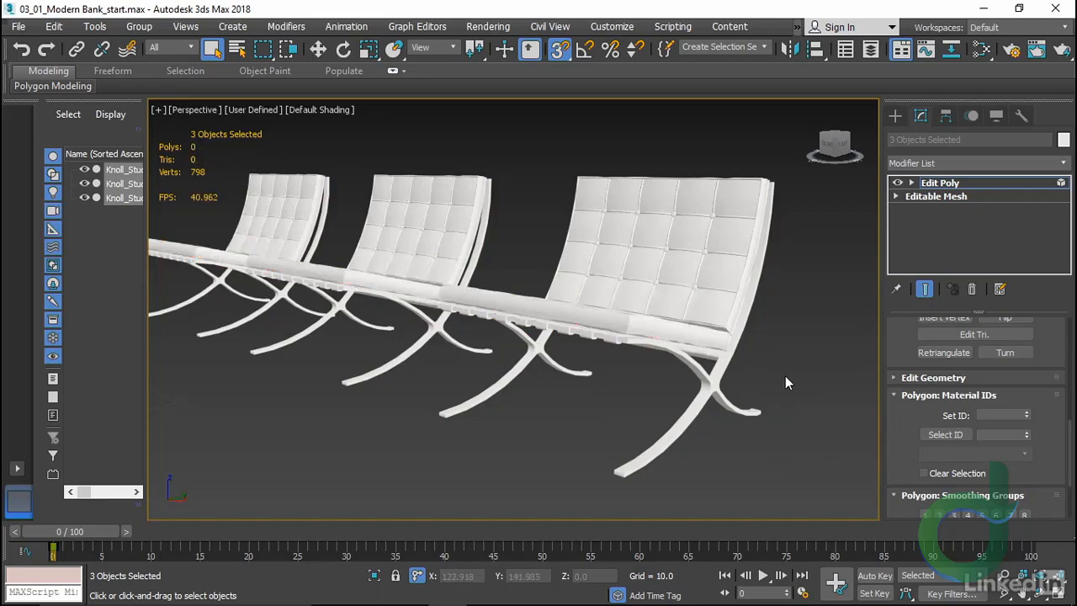
Select every element of the three chairs, set the material ID to 2 and clear the selection
{"action": "key", "text": "ctrl+a"}
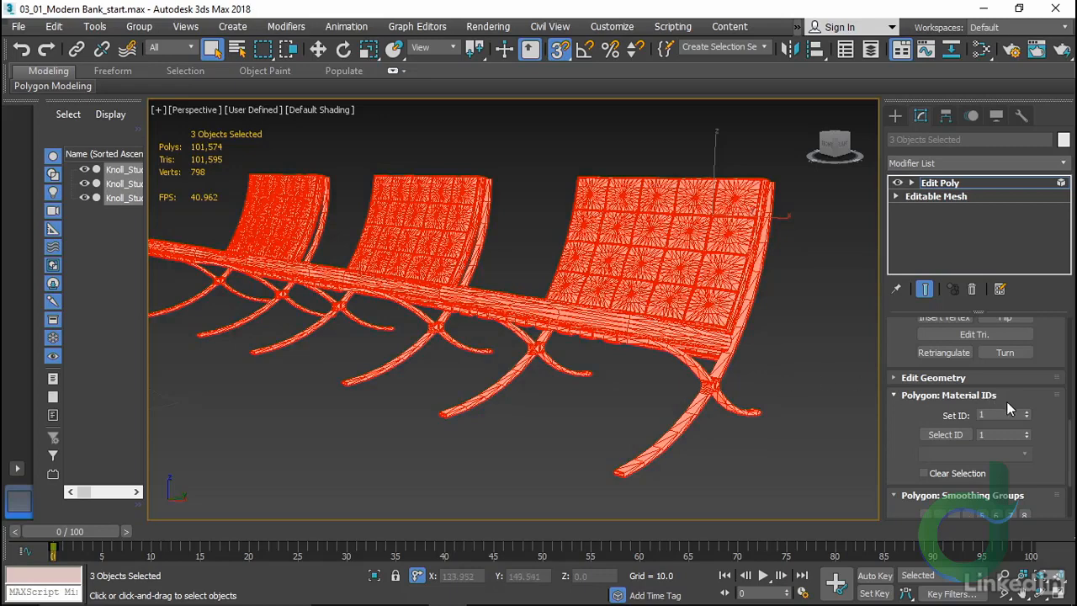
{"action": "left_click", "coordinate": [777, 404]}
Select the leg frames and small rail pieces without the straps, set their material ID to 1 and clear the selection
{"action": "double_click", "coordinate": [720, 397]}
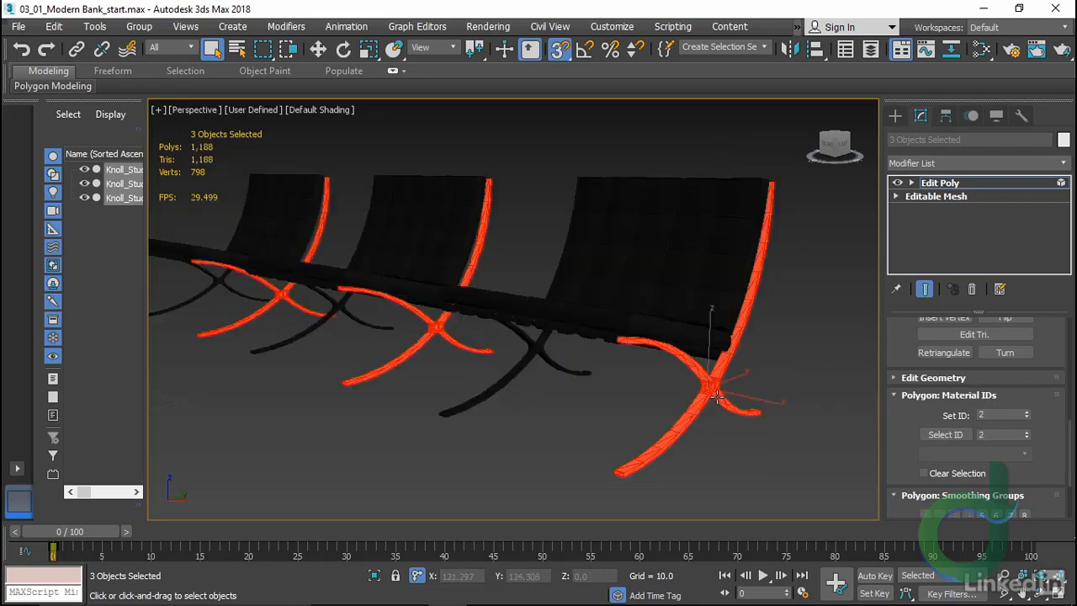
{"action": "double_click", "coordinate": [564, 369], "text": "ctrl"}
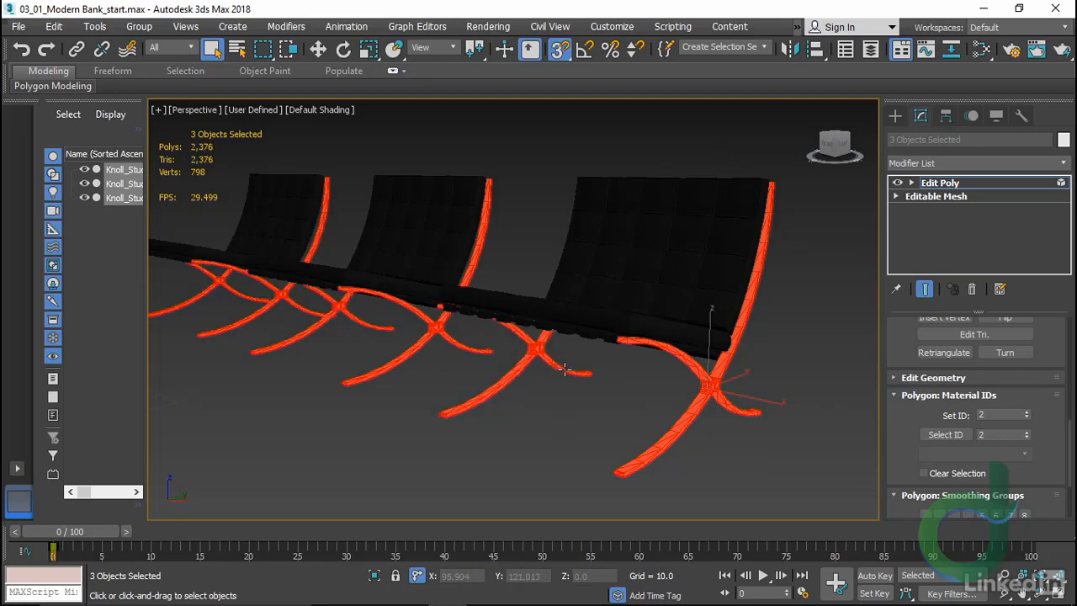
{"action": "double_click", "coordinate": [589, 331], "text": "ctrl"}
{"action": "left_click", "coordinate": [597, 334], "text": "ctrl"}
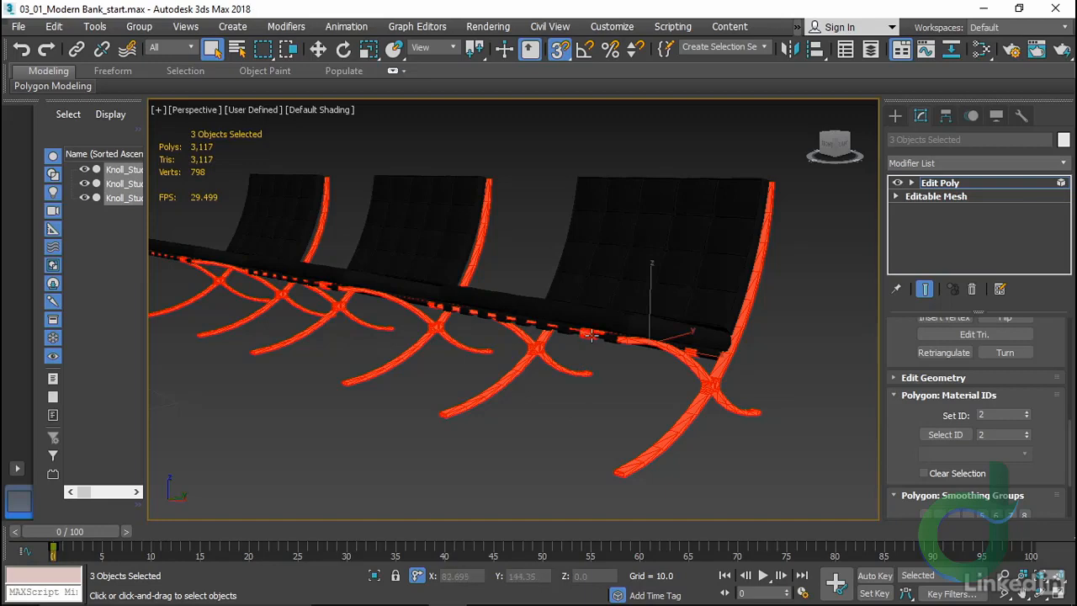
{"action": "double_click", "coordinate": [590, 335], "text": "alt"}
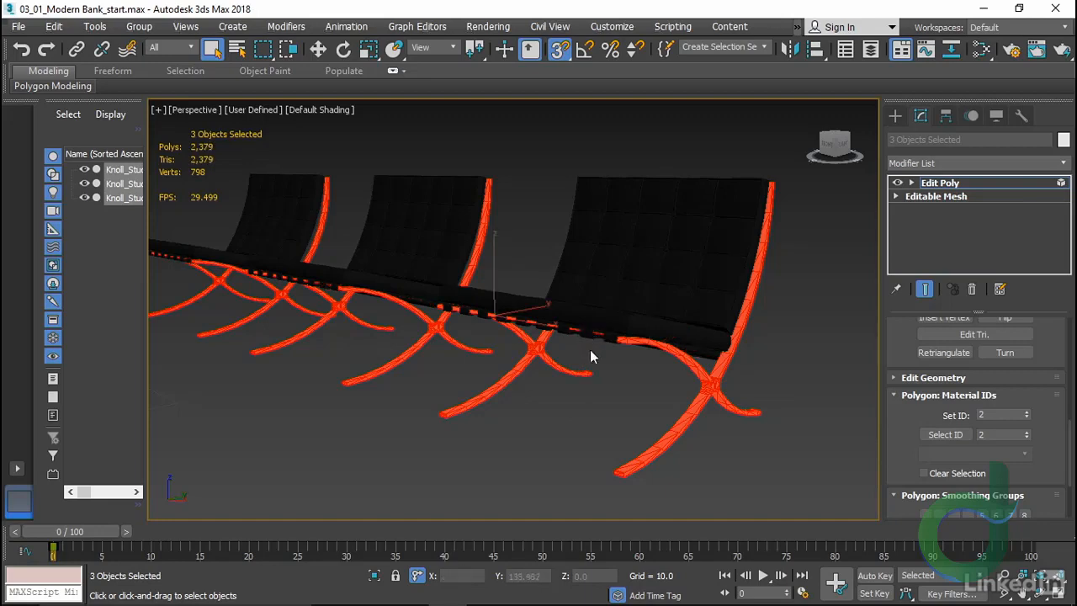
{"action": "left_click", "coordinate": [1028, 417]}
{"action": "left_click", "coordinate": [817, 407]}
Select the remaining rail faces between the straps under the seat and set their material ID to 1
{"action": "middle_click_drag", "start_coordinate": [473, 426], "coordinate": [663, 335], "text": "alt"}
{"action": "scroll", "coordinate": [663, 334], "scroll_direction": "up", "scroll_amount": 5}
{"action": "left_click", "coordinate": [663, 335]}
{"action": "left_click", "coordinate": [703, 313]}
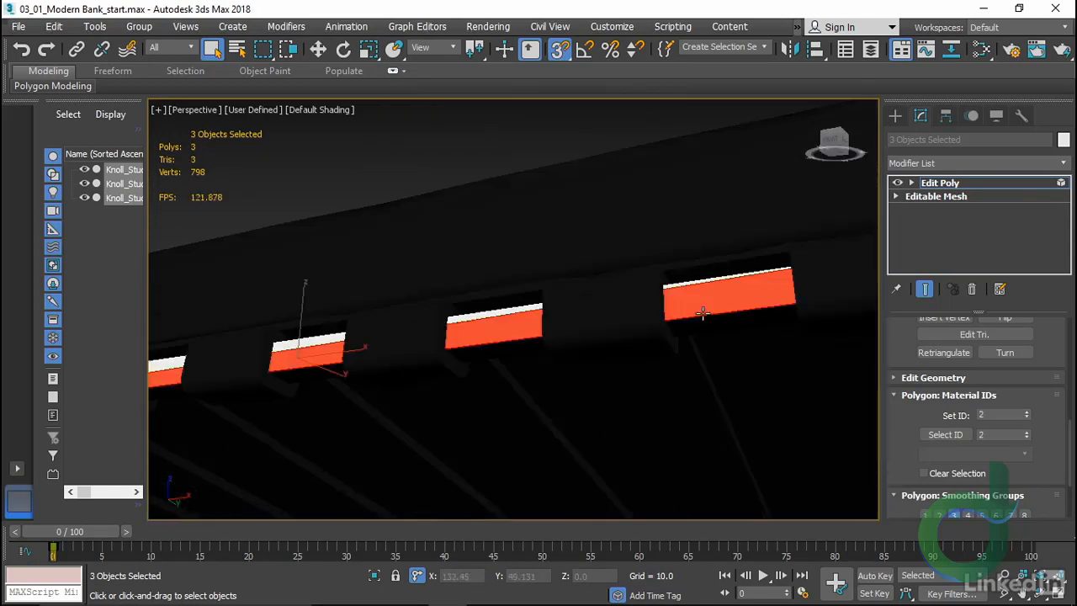
{"action": "left_click", "coordinate": [1027, 419]}
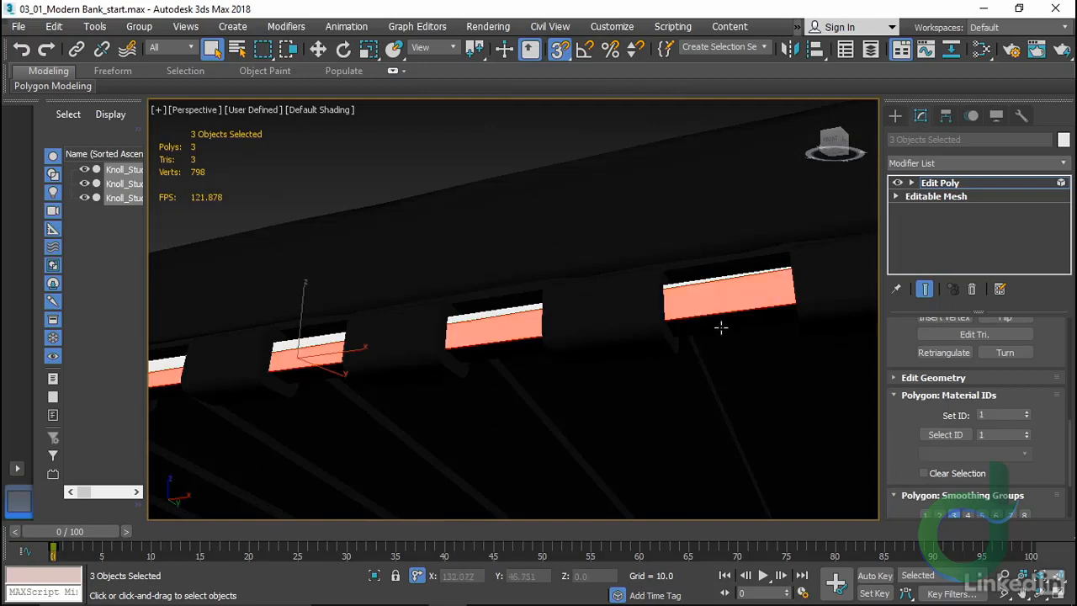
{"action": "left_click", "coordinate": [708, 327]}
{"action": "left_click", "coordinate": [708, 316]}
{"action": "left_click", "coordinate": [1027, 418]}
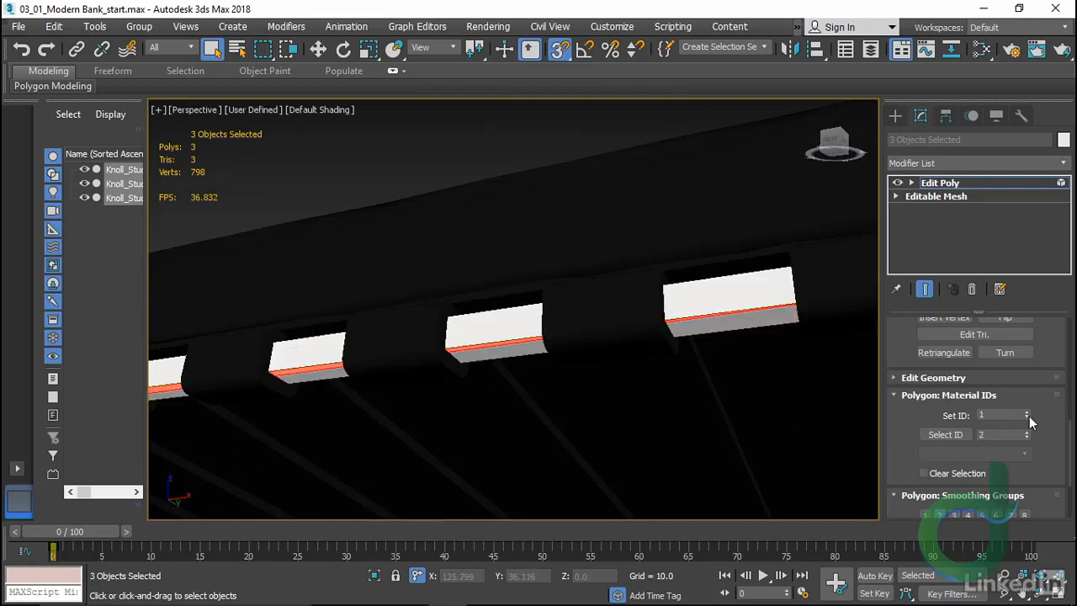
Clear the selection, turn on Edged Faces display and select one strap element beneath the seats
{"action": "middle_click_drag", "start_coordinate": [683, 383], "coordinate": [618, 342]}
{"action": "scroll", "coordinate": [619, 342], "scroll_direction": "down", "scroll_amount": 5}
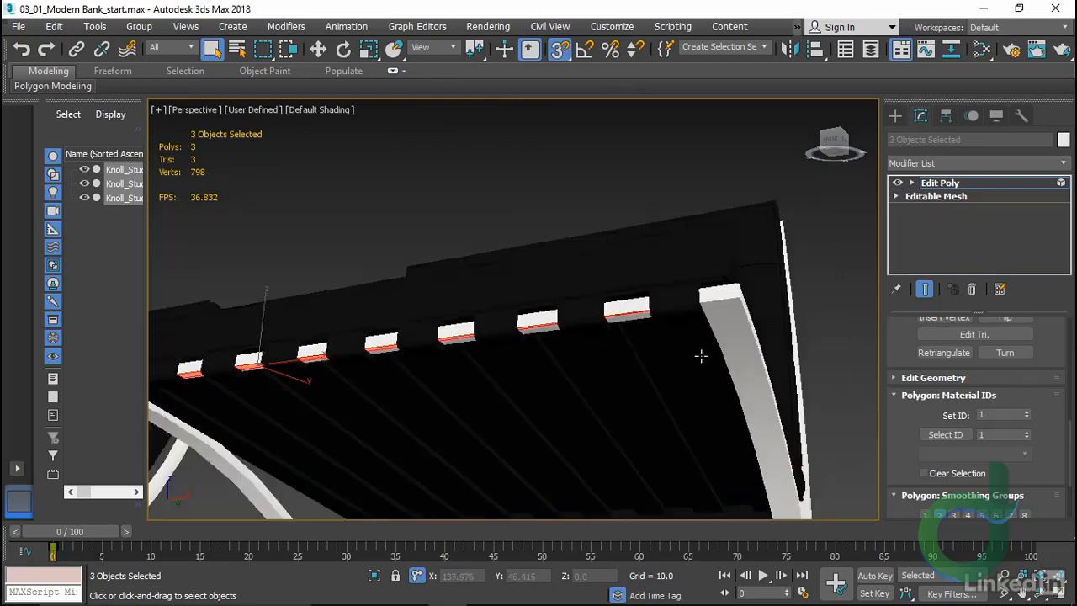
{"action": "left_click", "coordinate": [619, 479]}
{"action": "scroll", "coordinate": [618, 480], "scroll_direction": "up", "scroll_amount": 5}
{"action": "scroll", "coordinate": [623, 451], "scroll_direction": "down", "scroll_amount": 4}
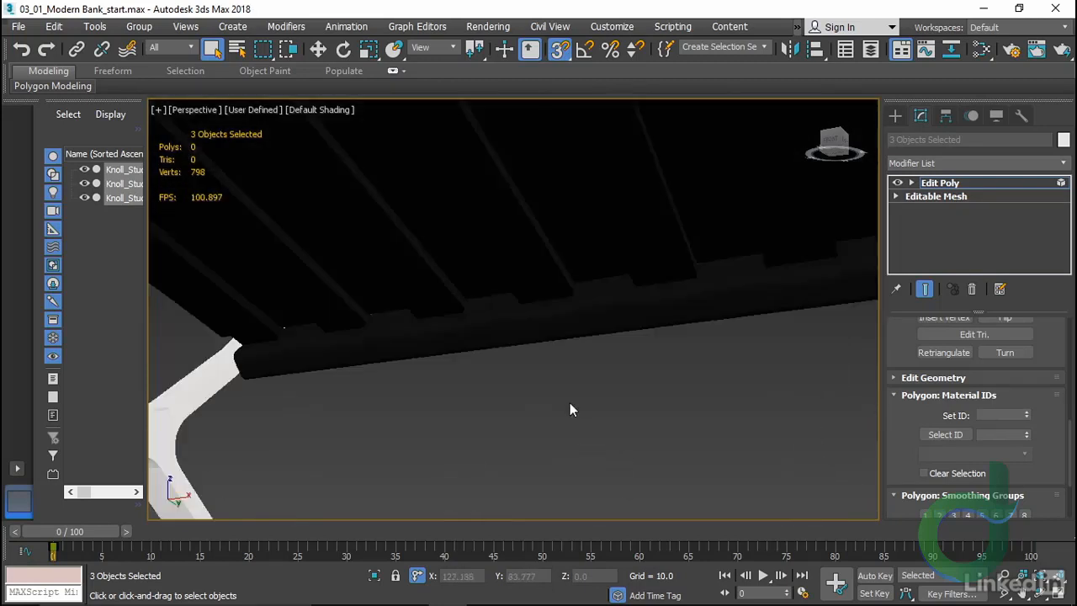
{"action": "scroll", "coordinate": [530, 423], "scroll_direction": "down", "scroll_amount": 1}
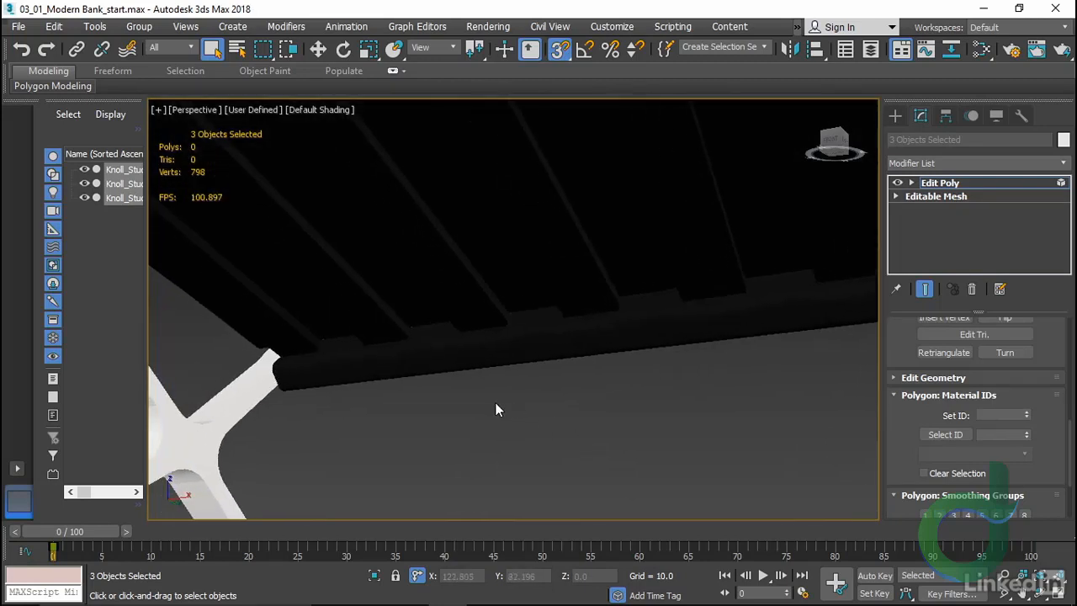
{"action": "key", "text": "F4"}
{"action": "middle_click_drag", "start_coordinate": [511, 420], "coordinate": [543, 435], "text": "alt"}
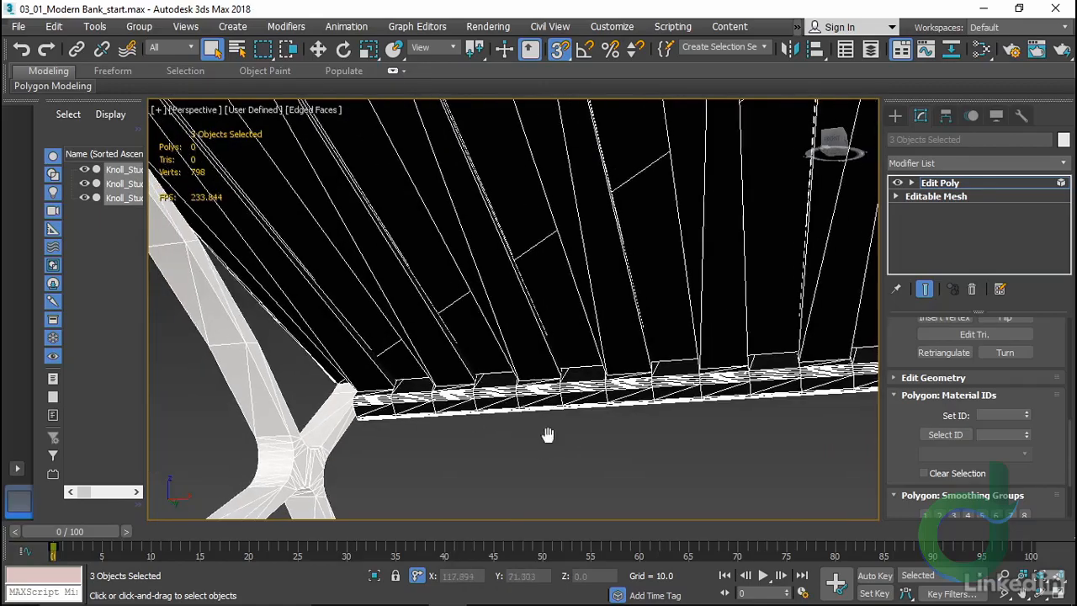
{"action": "scroll", "coordinate": [543, 435], "scroll_direction": "up", "scroll_amount": 2}
{"action": "left_click", "coordinate": [673, 294]}
Add the other straps along the seat's underside to the element selection
{"action": "scroll", "coordinate": [749, 464], "scroll_direction": "down", "scroll_amount": 6}
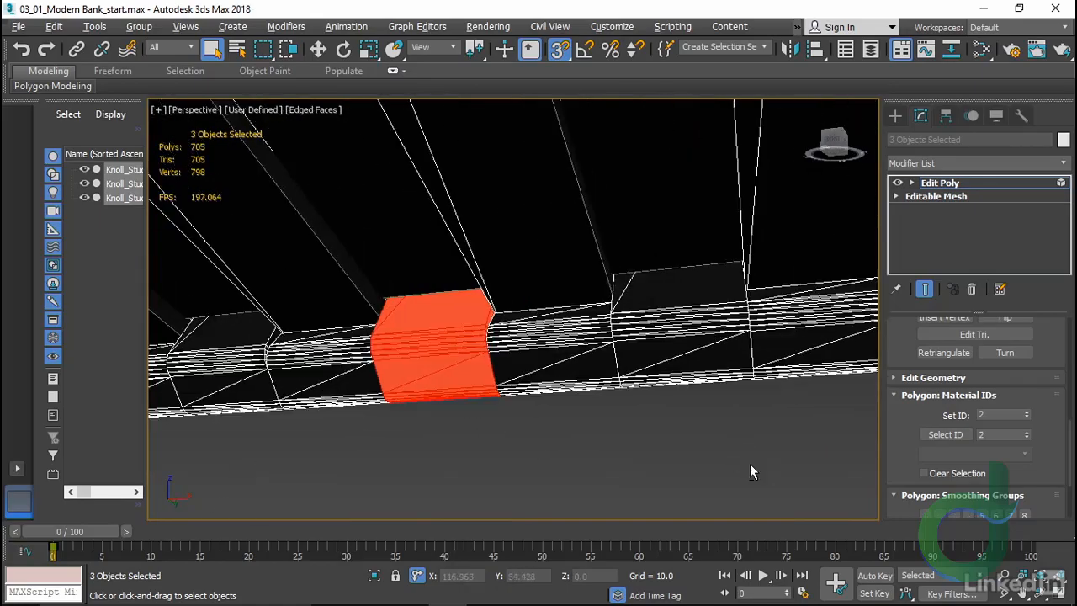
{"action": "middle_click_drag", "start_coordinate": [748, 478], "coordinate": [584, 449], "text": "alt"}
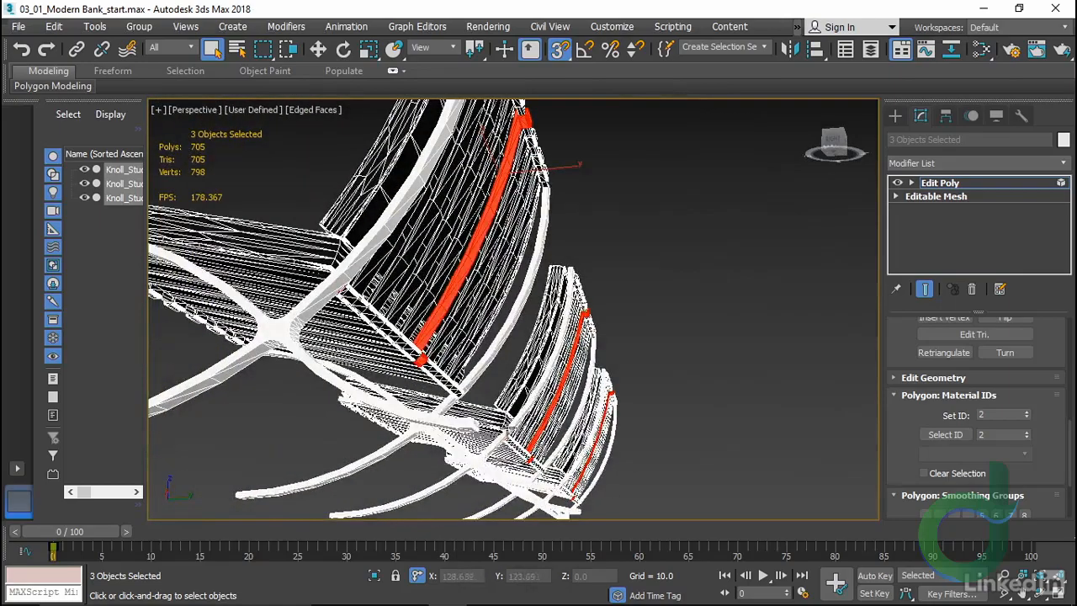
{"action": "middle_click_drag", "start_coordinate": [506, 429], "coordinate": [517, 348], "text": "alt"}
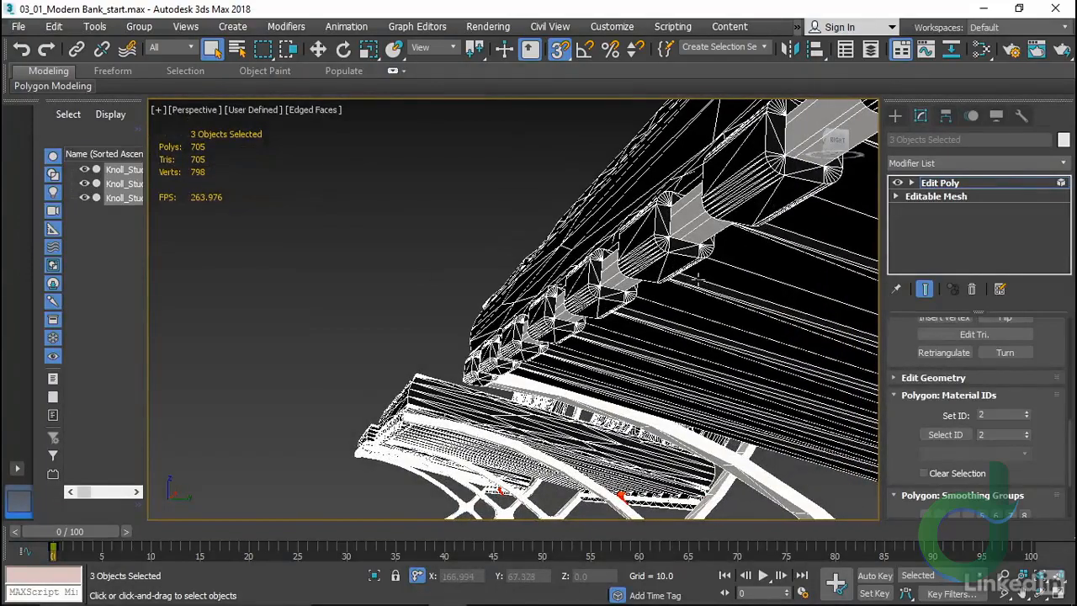
{"action": "middle_click_drag", "start_coordinate": [686, 270], "coordinate": [617, 378], "text": "alt"}
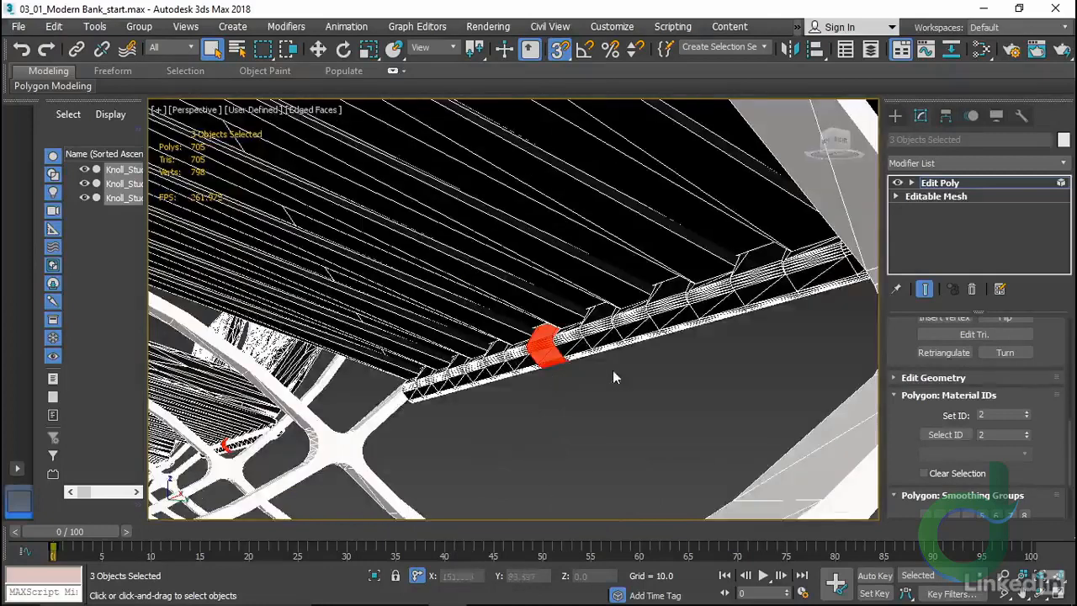
{"action": "left_click", "coordinate": [633, 320], "text": "ctrl"}
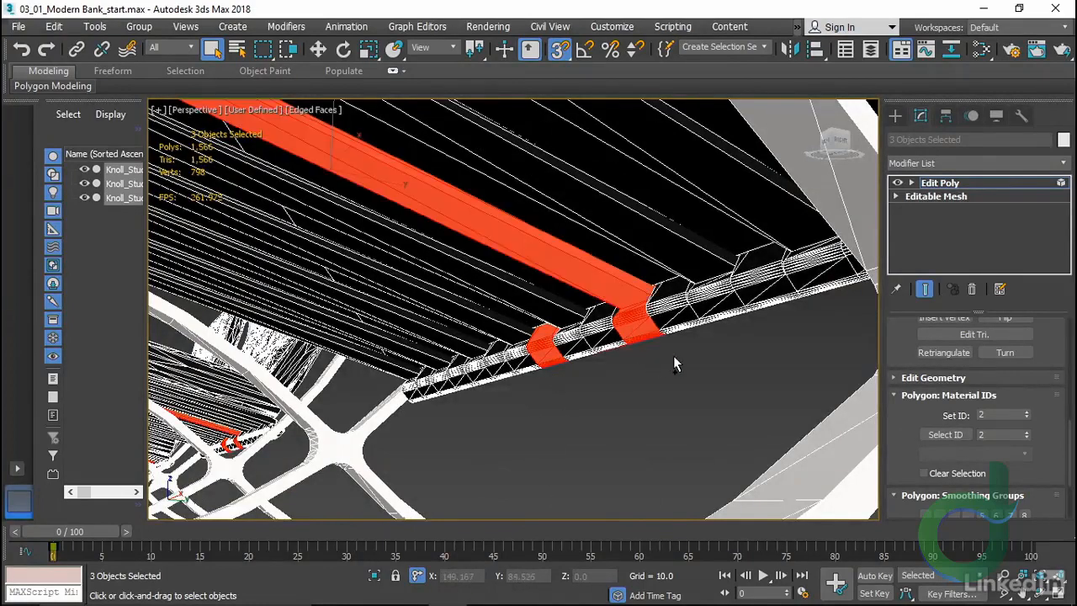
{"action": "left_click", "coordinate": [710, 288], "text": "ctrl"}
{"action": "left_click", "coordinate": [825, 273], "text": "ctrl"}
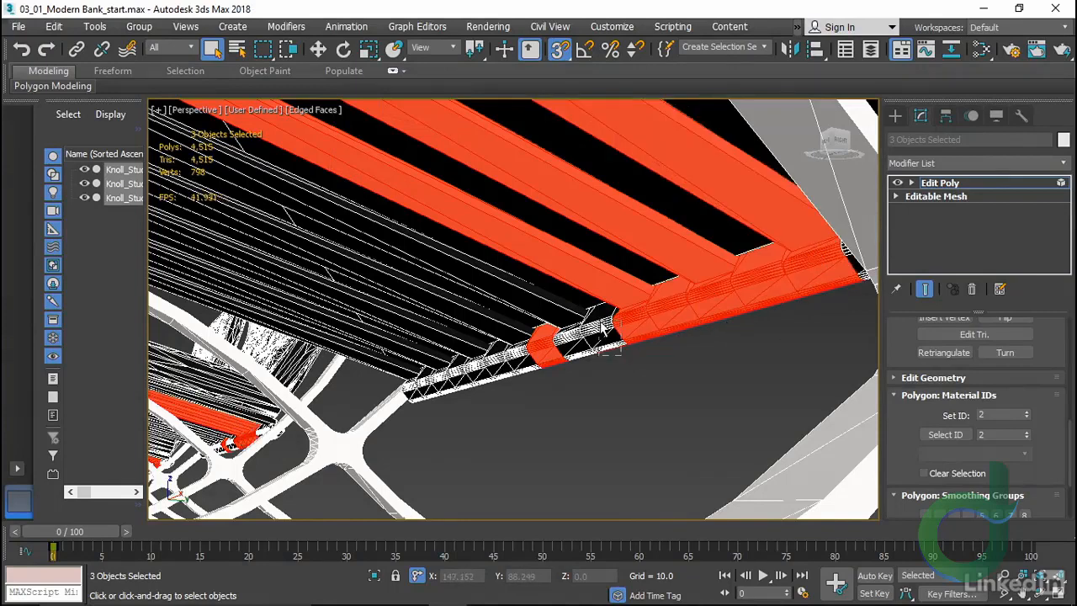
{"action": "left_click", "coordinate": [574, 346], "text": "ctrl"}
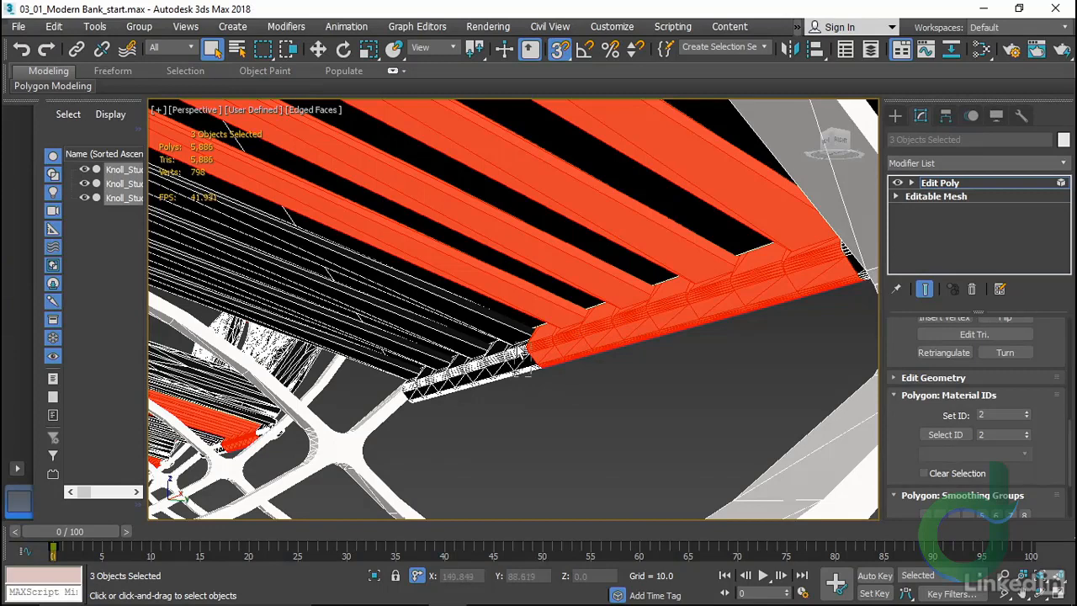
{"action": "left_click", "coordinate": [513, 366], "text": "ctrl"}
{"action": "left_click", "coordinate": [475, 371], "text": "ctrl"}
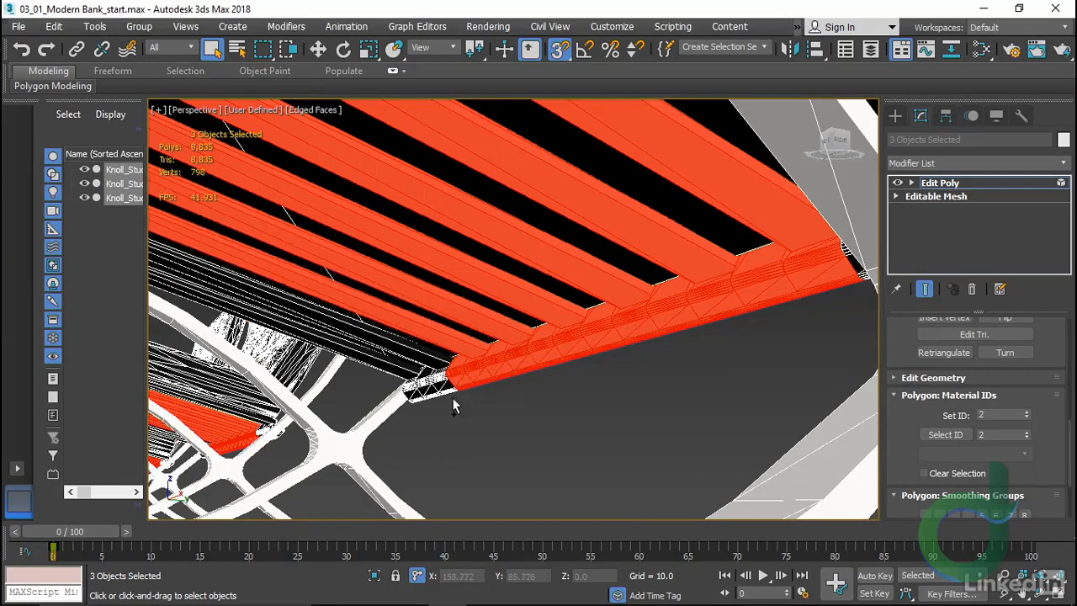
{"action": "left_click", "coordinate": [446, 385], "text": "ctrl"}
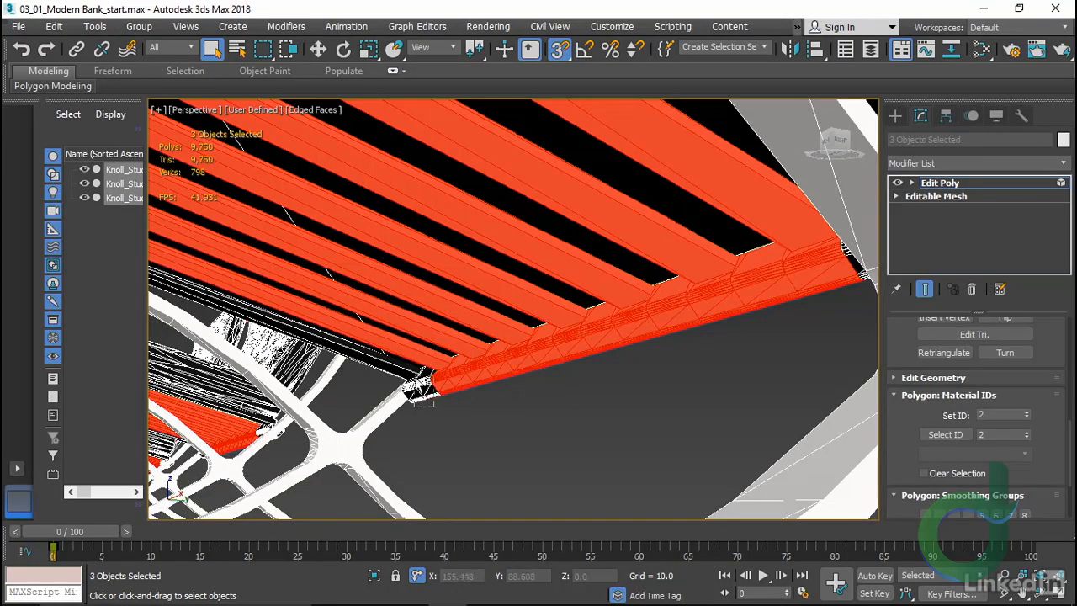
{"action": "left_click", "coordinate": [420, 391], "text": "ctrl"}
Frame the chair in close view and set the material ID of the selected straps and leg frame to 1
{"action": "key", "text": "z"}
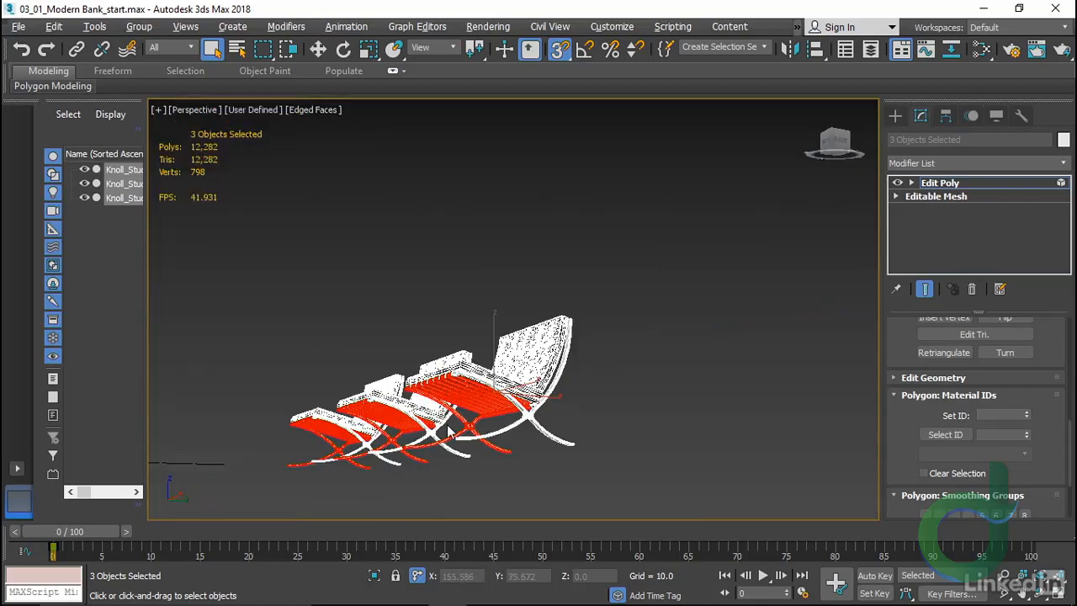
{"action": "middle_click_drag", "start_coordinate": [452, 433], "coordinate": [632, 480], "text": "alt"}
{"action": "scroll", "coordinate": [578, 372], "scroll_direction": "up", "scroll_amount": 10}
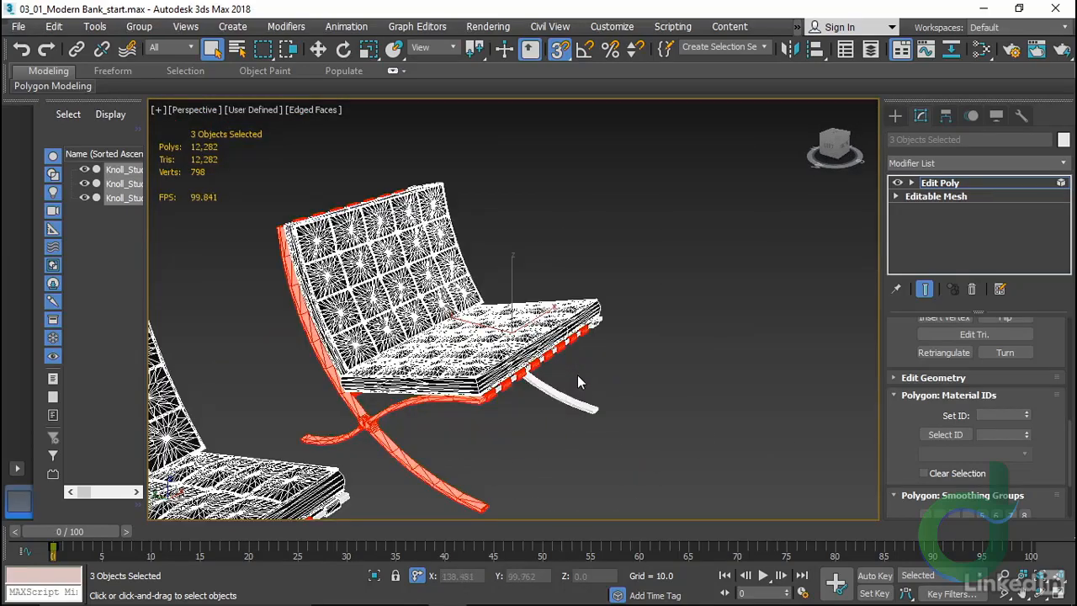
{"action": "middle_click_drag", "start_coordinate": [463, 431], "coordinate": [520, 433]}
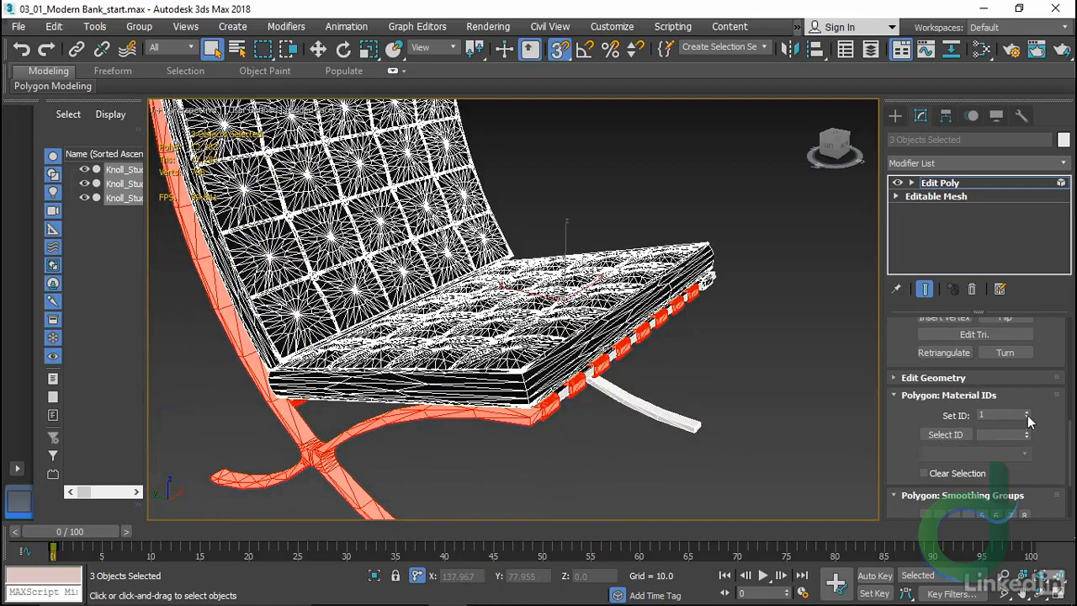
Clear the face selection, exit polygon editing, deselect the chairs and turn off Edged Faces to inspect their materials
{"action": "left_click", "coordinate": [678, 448]}
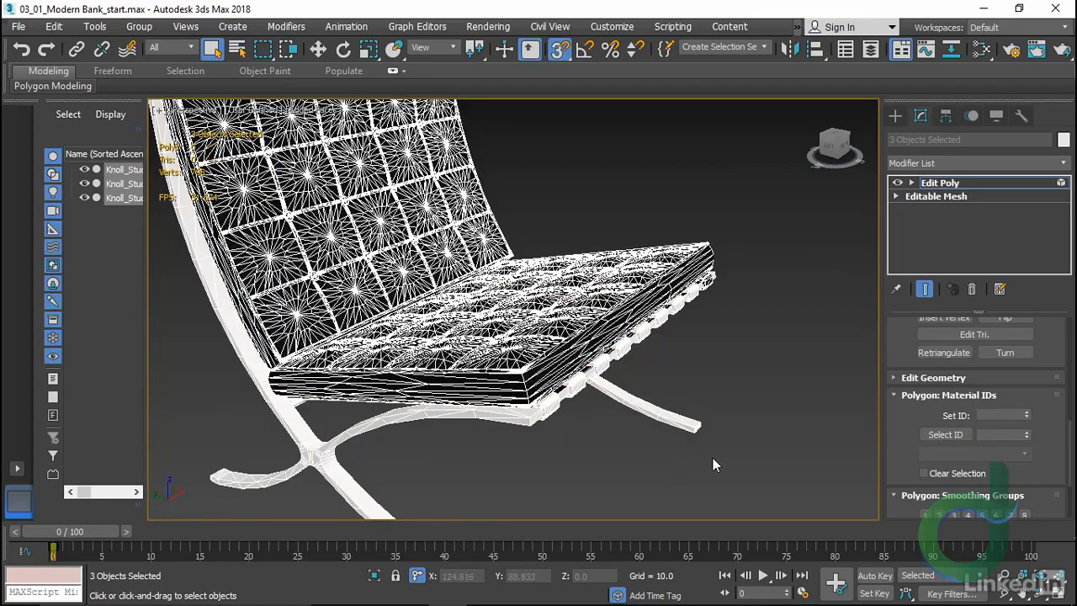
{"action": "scroll", "coordinate": [714, 440], "scroll_direction": "down", "scroll_amount": 6}
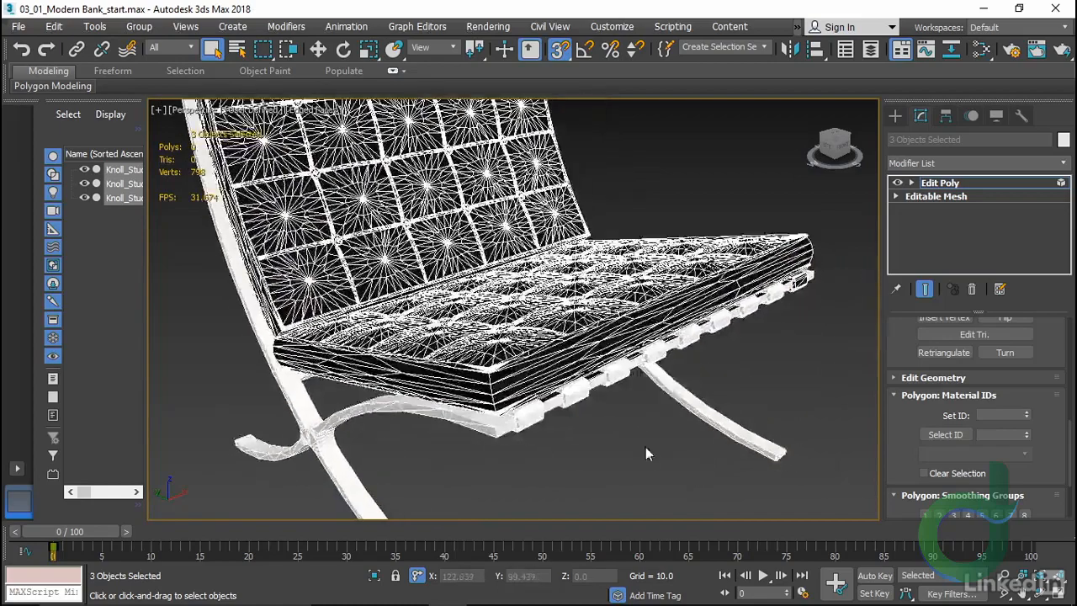
{"action": "right_click", "coordinate": [708, 438]}
{"action": "left_click", "coordinate": [680, 419]}
{"action": "left_click", "coordinate": [736, 400]}
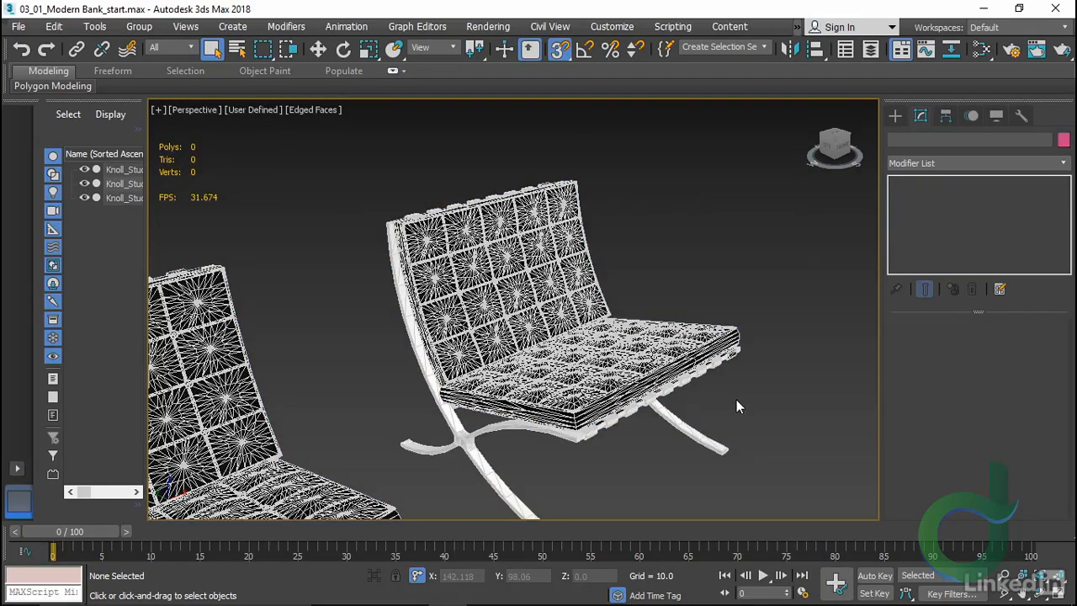
{"action": "key", "text": "F4"}
{"action": "middle_click_drag", "start_coordinate": [763, 421], "coordinate": [735, 388]}
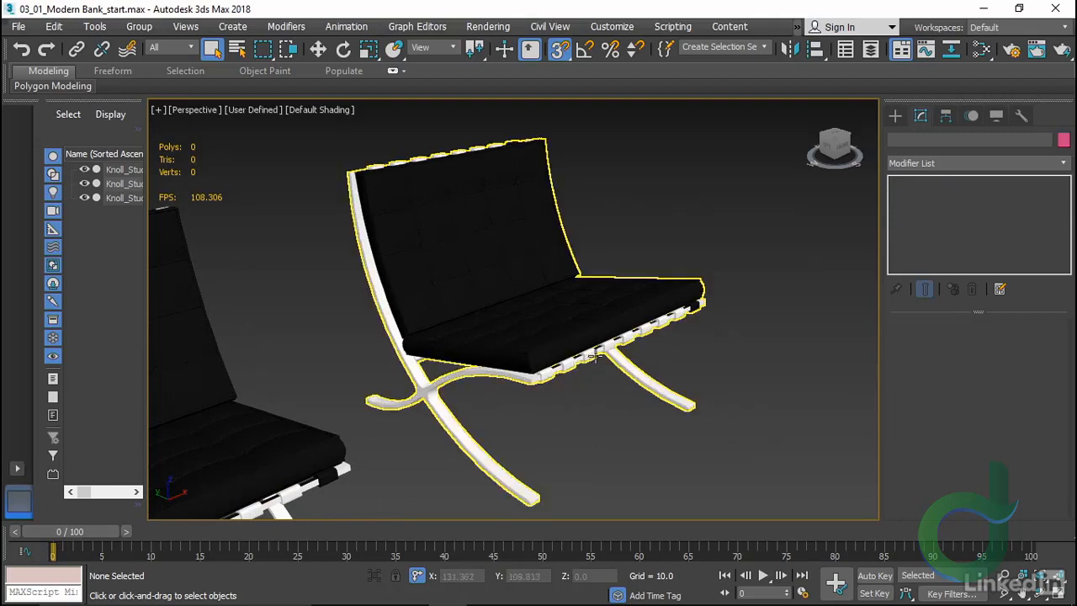
{"action": "middle_click_drag", "start_coordinate": [562, 427], "coordinate": [685, 396], "text": "alt"}
{"action": "middle_click_drag", "start_coordinate": [474, 426], "coordinate": [621, 426], "text": "alt"}
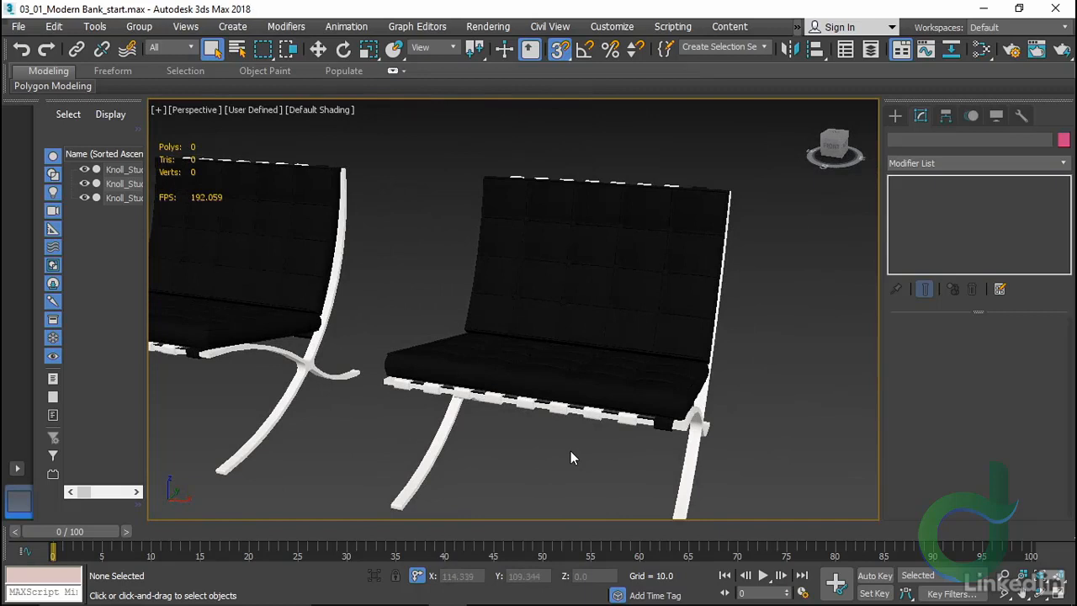
Unhide all objects in the scene and switch the viewport to the EntryCam camera
{"action": "right_click", "coordinate": [498, 251]}
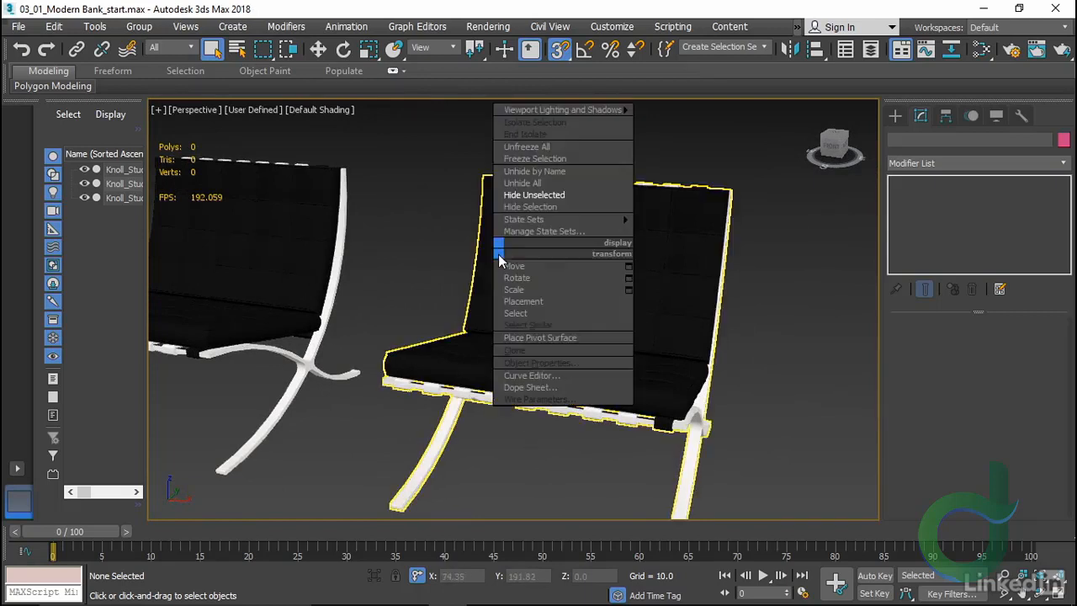
{"action": "left_click", "coordinate": [528, 185]}
{"action": "key", "text": "c"}
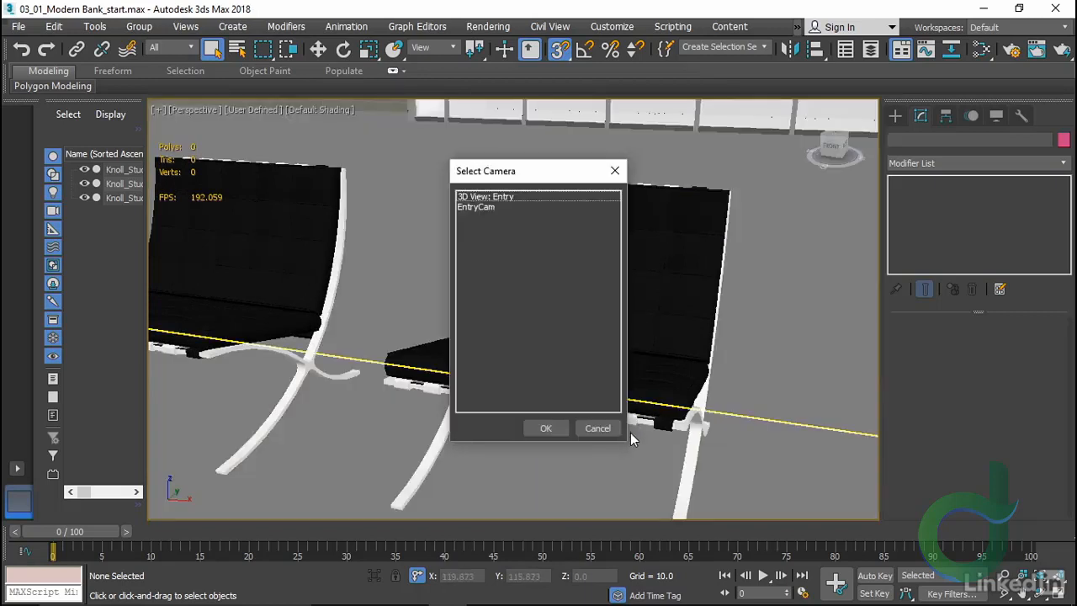
{"action": "double_click", "coordinate": [484, 207]}
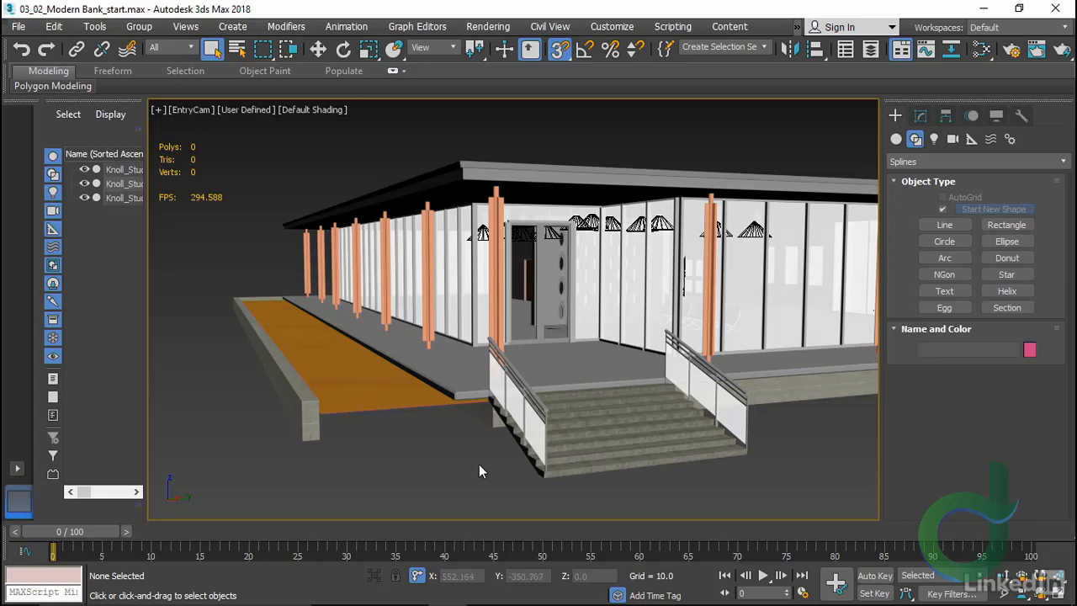
Select the 12-inch masonry wall along the outer planter edge and examine its block pattern around the corner in Perspective view
{"action": "left_click", "coordinate": [299, 409]}
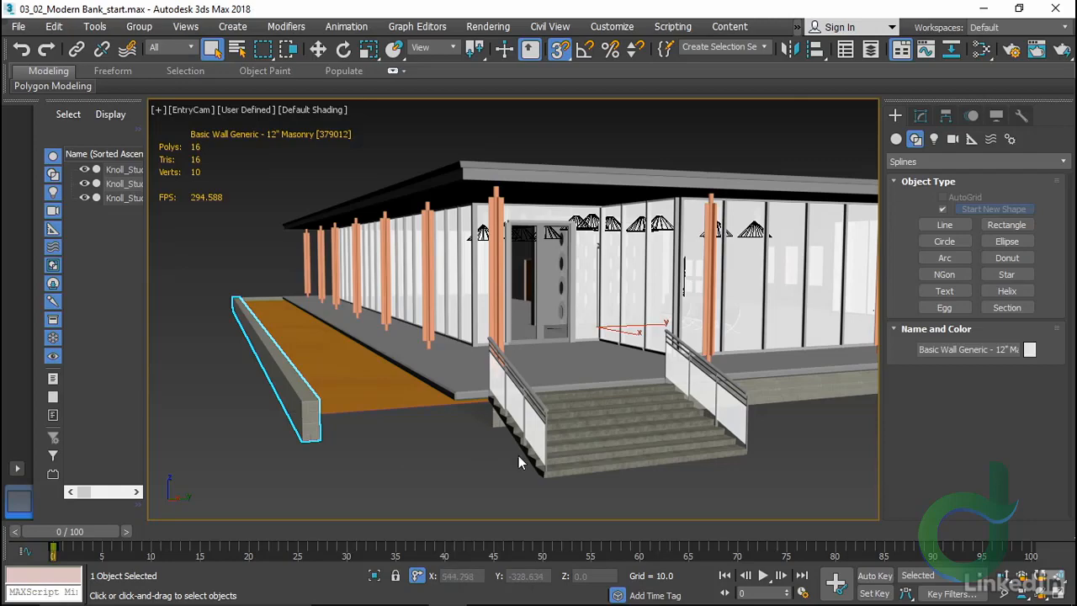
{"action": "key", "text": "p"}
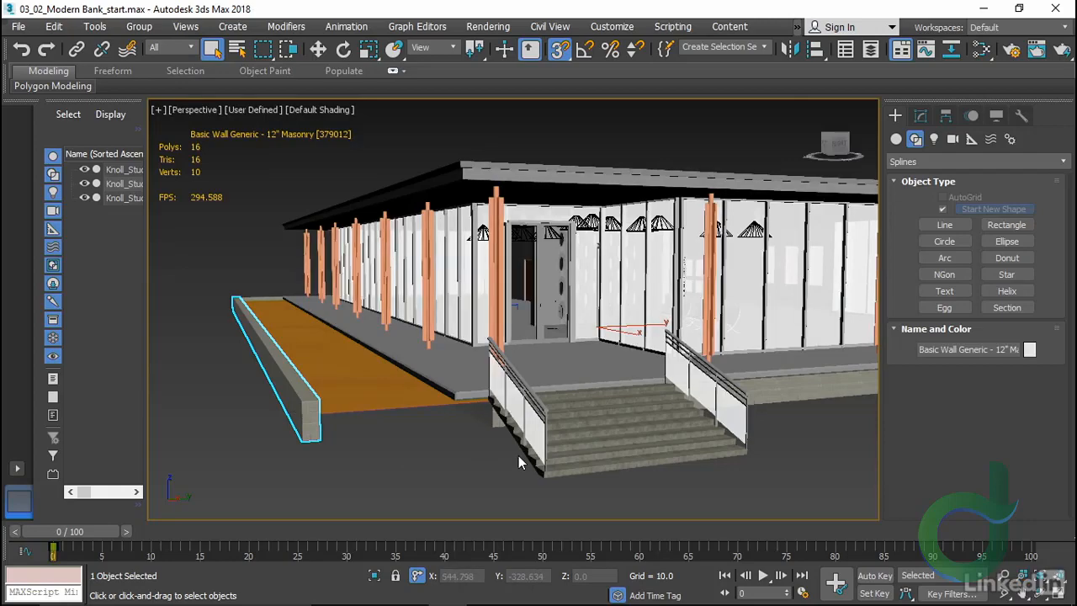
{"action": "middle_click_drag", "start_coordinate": [519, 455], "coordinate": [537, 370], "text": "alt"}
{"action": "scroll", "coordinate": [537, 371], "scroll_direction": "up", "scroll_amount": 5}
{"action": "middle_click_drag", "start_coordinate": [536, 370], "coordinate": [796, 183]}
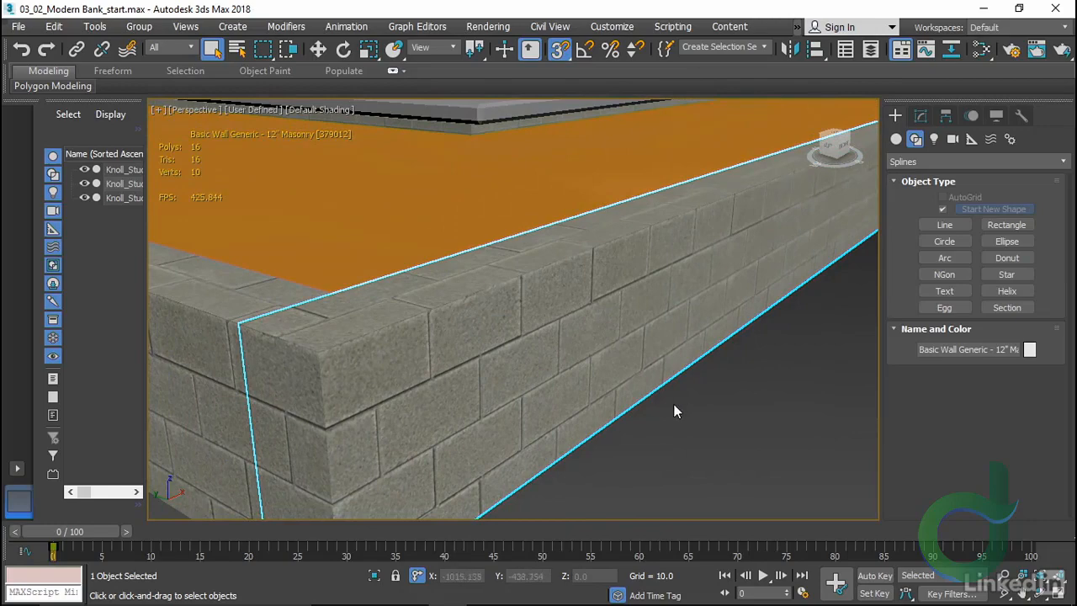
{"action": "mouse_move", "coordinate": [677, 410]}
{"action": "middle_mouse_down"}
{"action": "mouse_move", "coordinate": [653, 389]}
{"action": "mouse_move", "coordinate": [682, 396]}
{"action": "middle_mouse_up"}
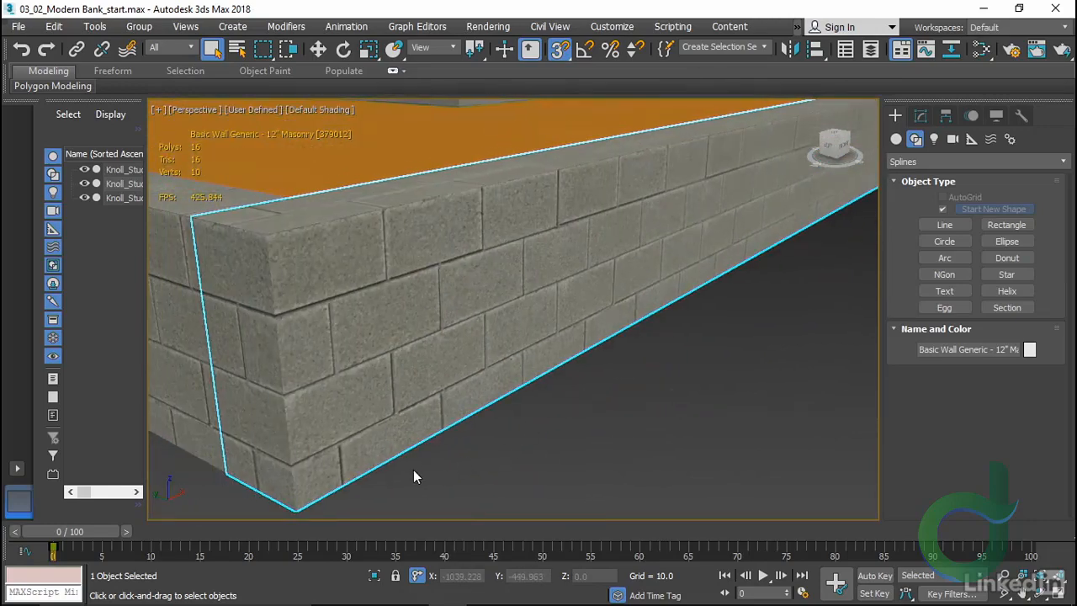
{"action": "middle_click_drag", "start_coordinate": [409, 460], "coordinate": [430, 462], "text": "alt"}
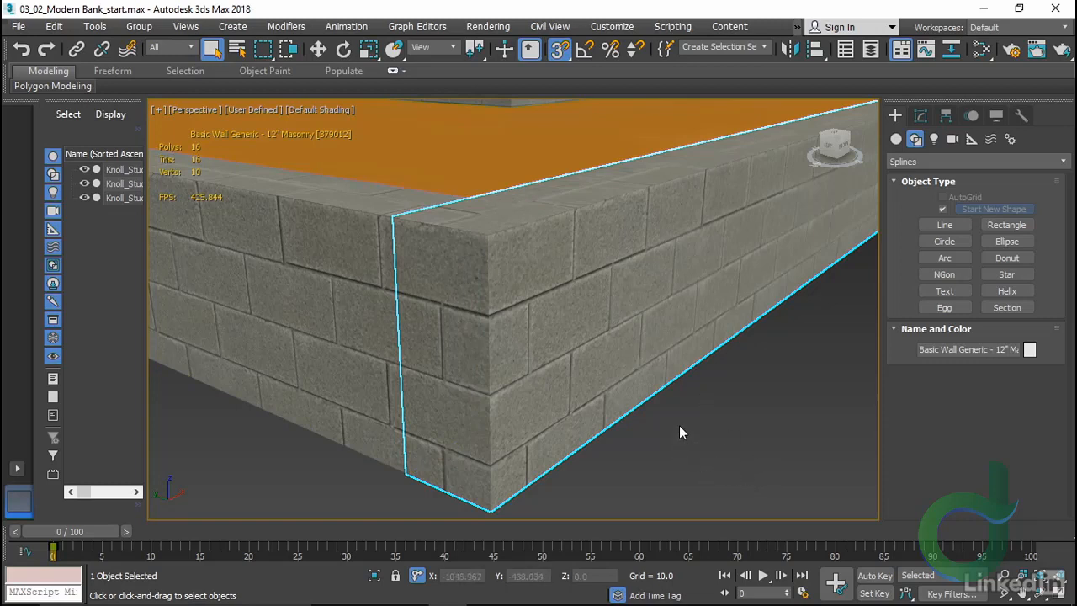
{"action": "middle_click_drag", "start_coordinate": [670, 453], "coordinate": [660, 455]}
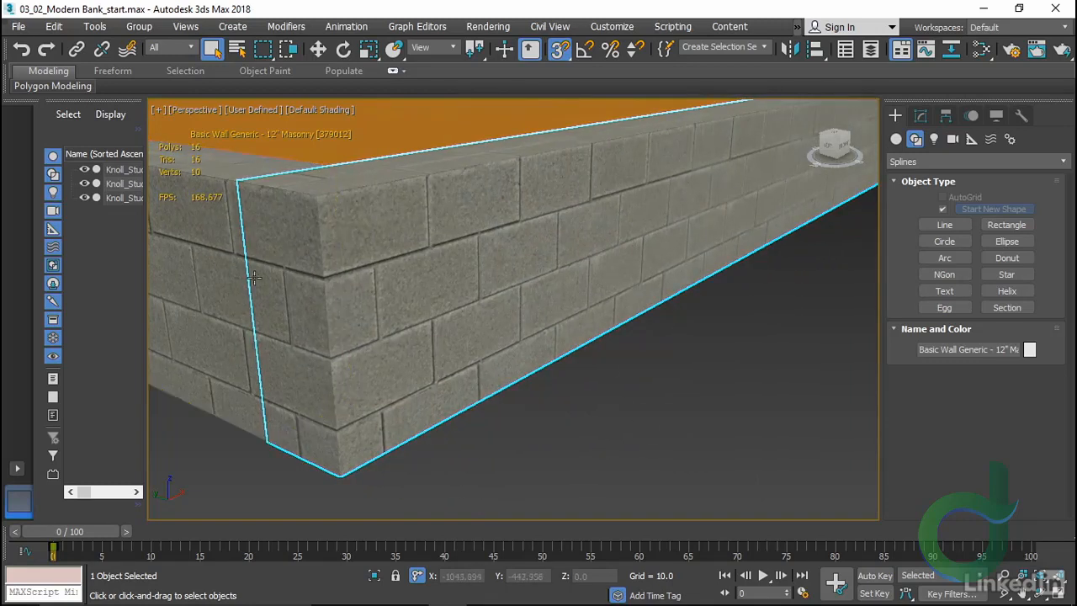
Add a UVW Map modifier to the selected masonry wall
{"action": "scroll", "coordinate": [572, 449], "scroll_direction": "down", "scroll_amount": 5}
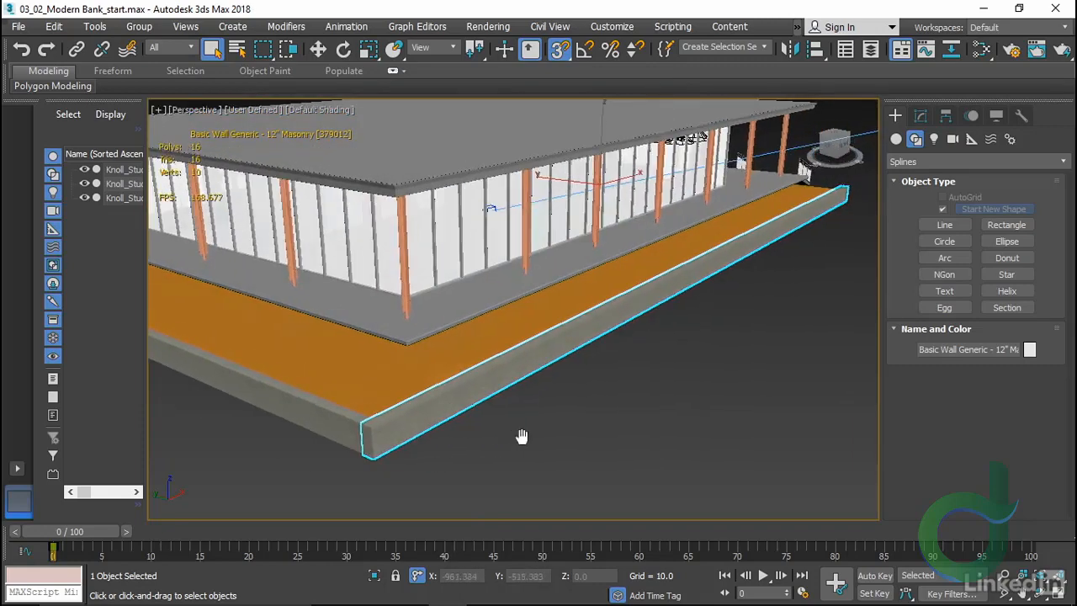
{"action": "left_click", "coordinate": [920, 116]}
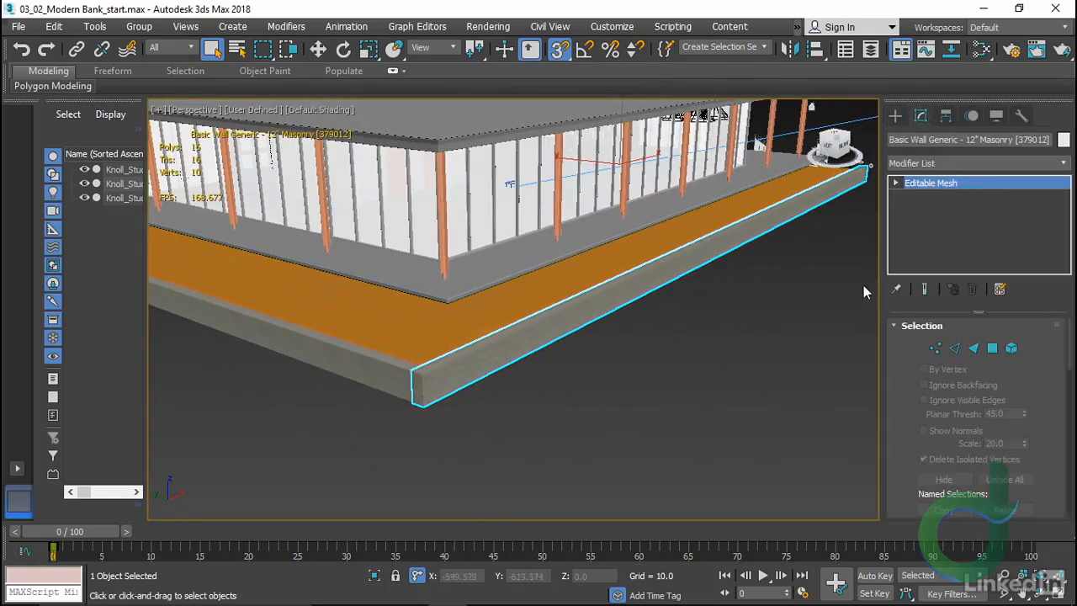
{"action": "left_click", "coordinate": [982, 164]}
{"action": "key", "text": "u"}
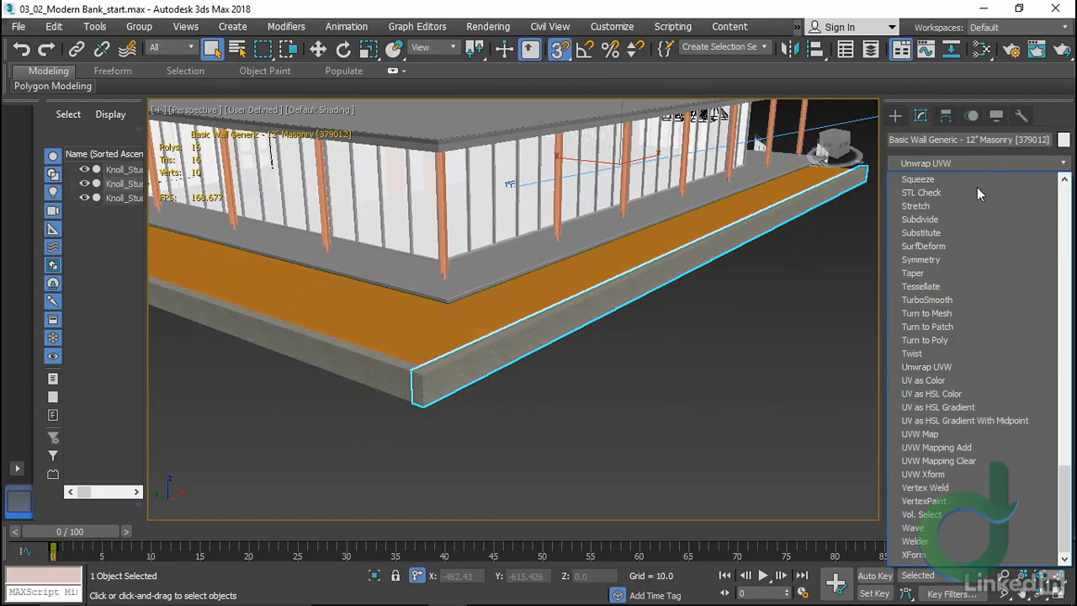
{"action": "left_click", "coordinate": [946, 433]}
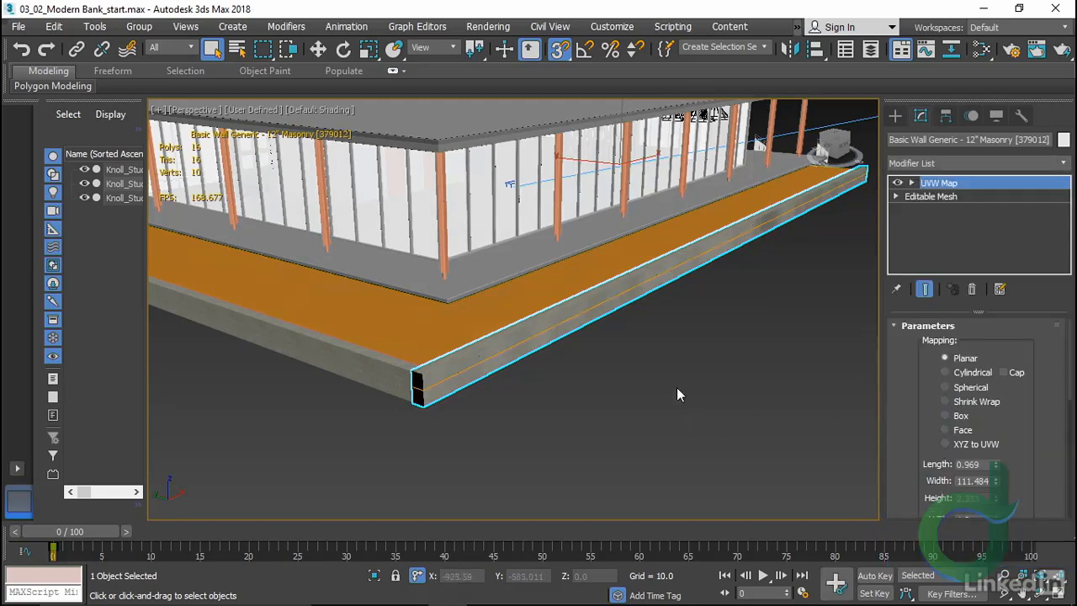
Set the planar mapping's length and width to 4 and its alignment to the Y axis
{"action": "middle_click_drag", "start_coordinate": [680, 392], "coordinate": [587, 408], "text": "alt"}
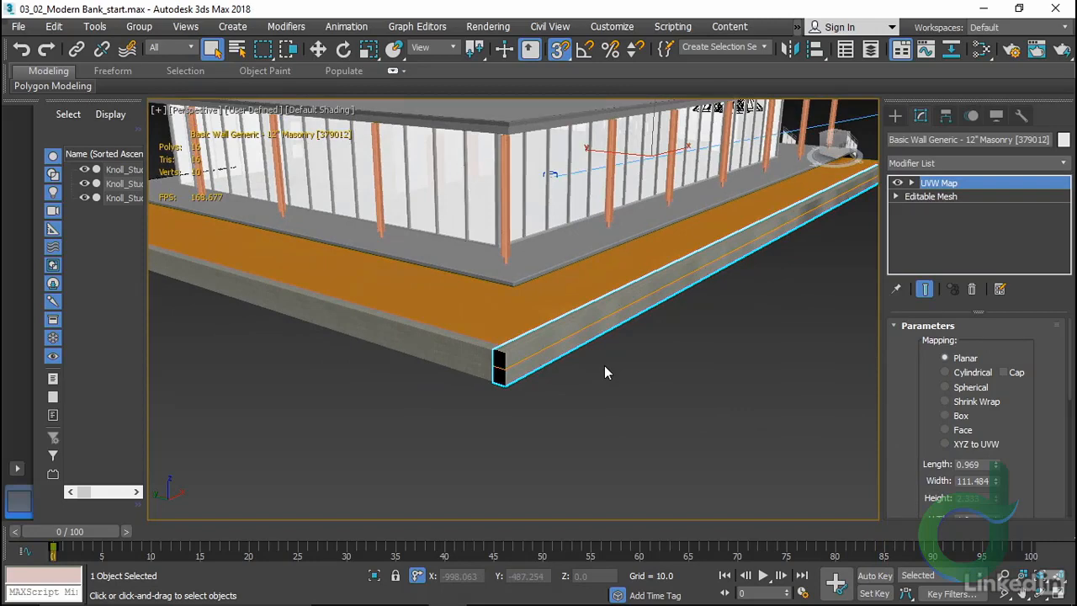
{"action": "scroll", "coordinate": [899, 411], "scroll_direction": "down", "scroll_amount": 1}
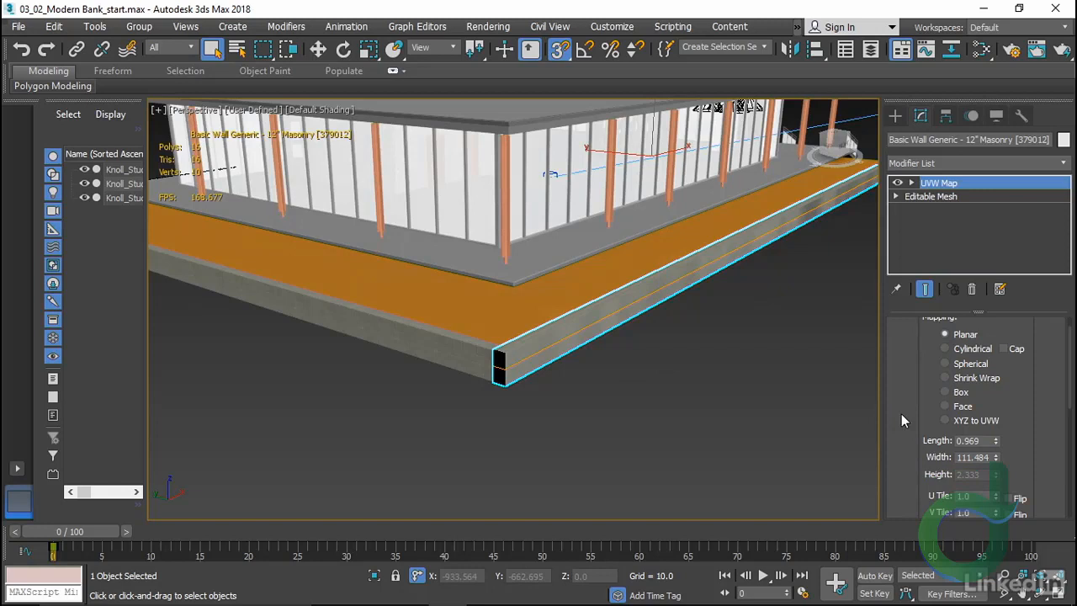
{"action": "double_click", "coordinate": [976, 440]}
{"action": "type", "text": "4"}
{"action": "key", "text": "Tab"}
{"action": "type", "text": "4"}
{"action": "key", "text": "Tab"}
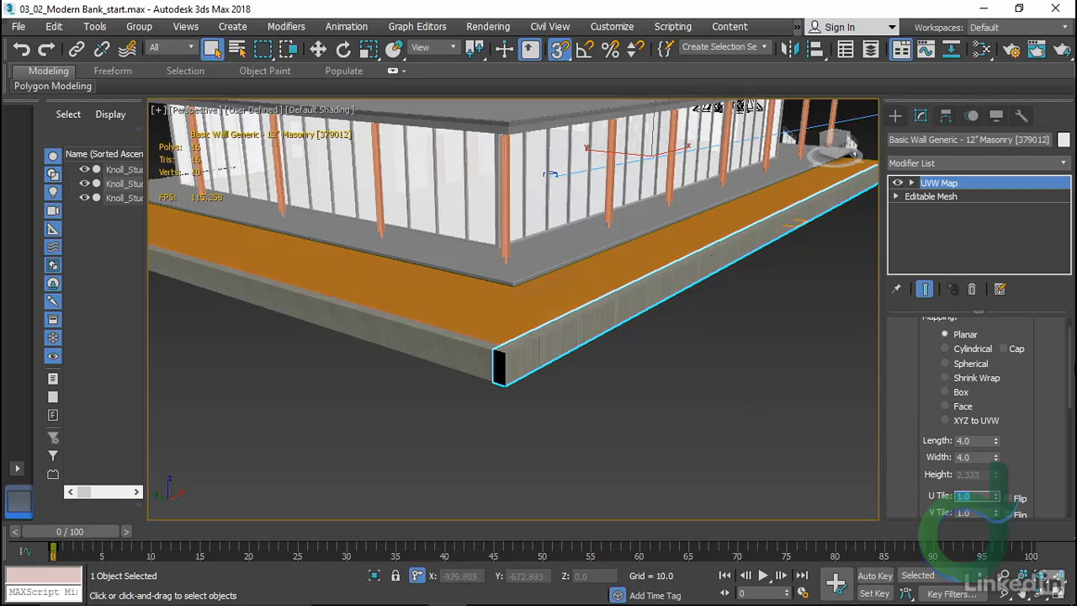
{"action": "scroll", "coordinate": [968, 421], "scroll_direction": "down", "scroll_amount": 5}
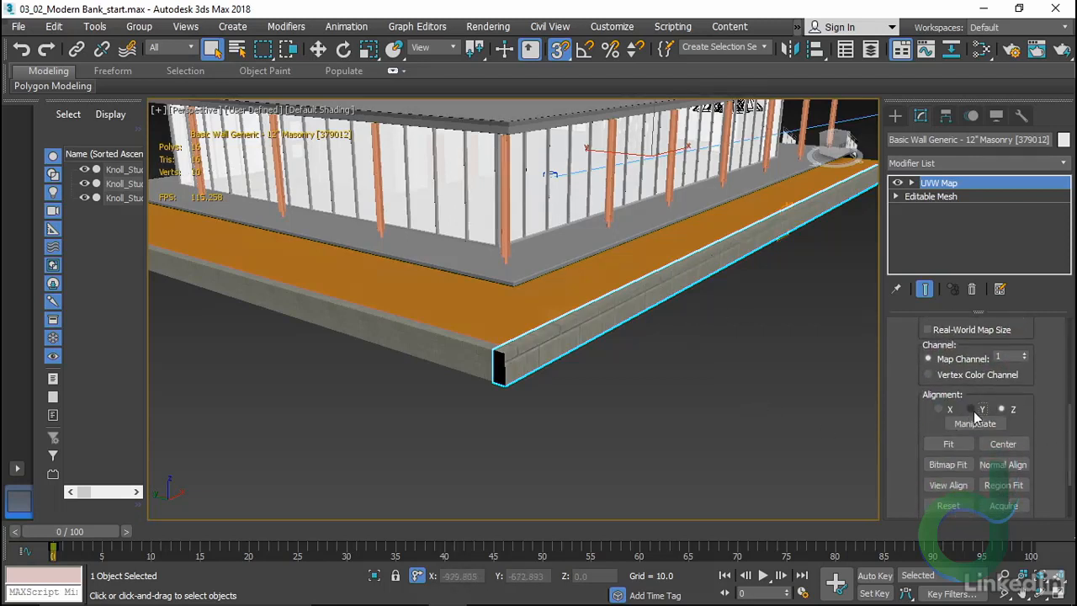
{"action": "left_click", "coordinate": [973, 410]}
Edit the UVW Map gizmo and move it along the wall to the near corner
{"action": "key", "text": "1"}
{"action": "key", "text": "w"}
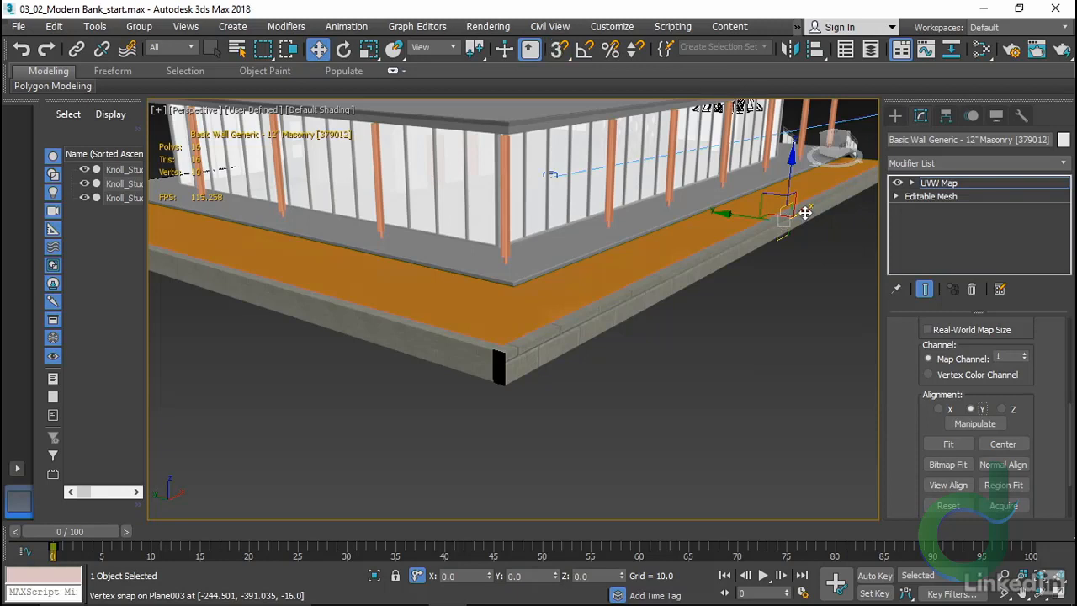
{"action": "left_click_drag", "start_coordinate": [806, 214], "coordinate": [536, 377]}
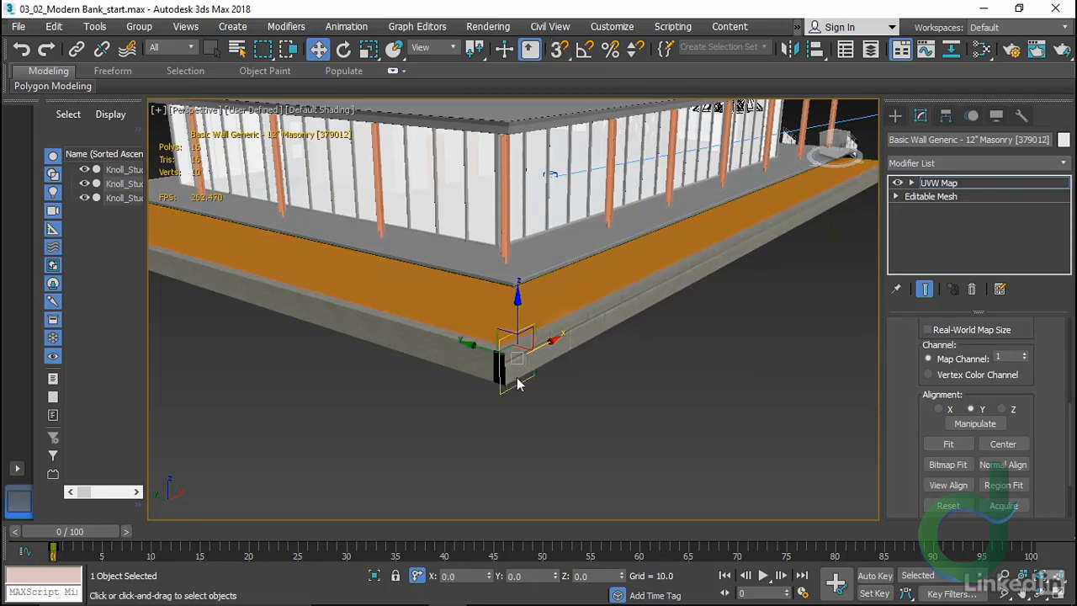
{"action": "scroll", "coordinate": [517, 375], "scroll_direction": "up", "scroll_amount": 3}
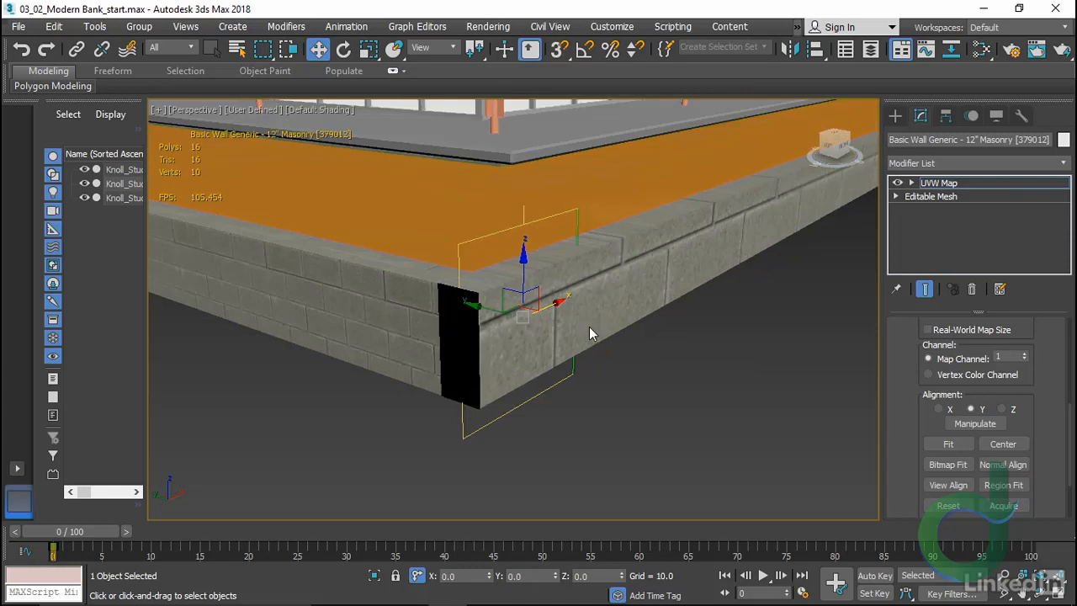
Turn on Angle Snap and rotate the mapping gizmo about the vertical axis so the wall's end face also gets the texture
{"action": "key", "text": "e"}
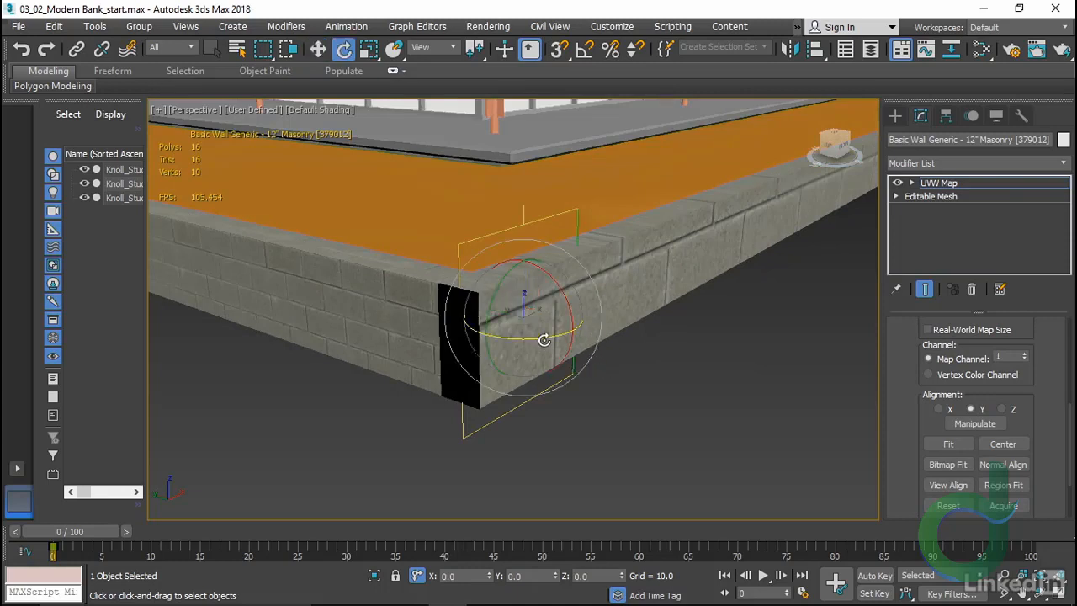
{"action": "key", "text": "a"}
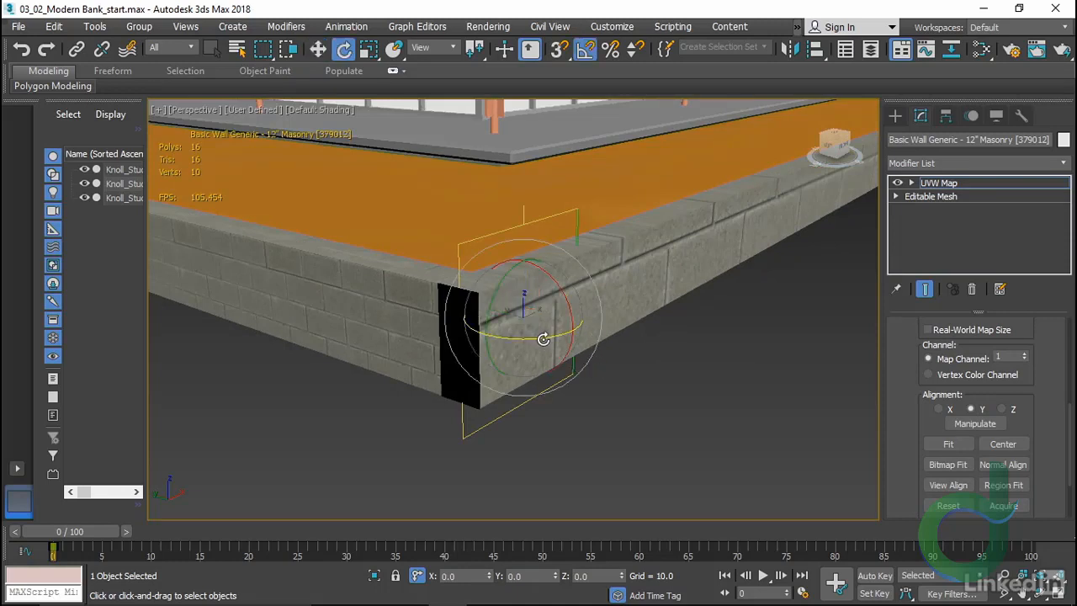
{"action": "left_click_drag", "start_coordinate": [541, 339], "coordinate": [510, 339]}
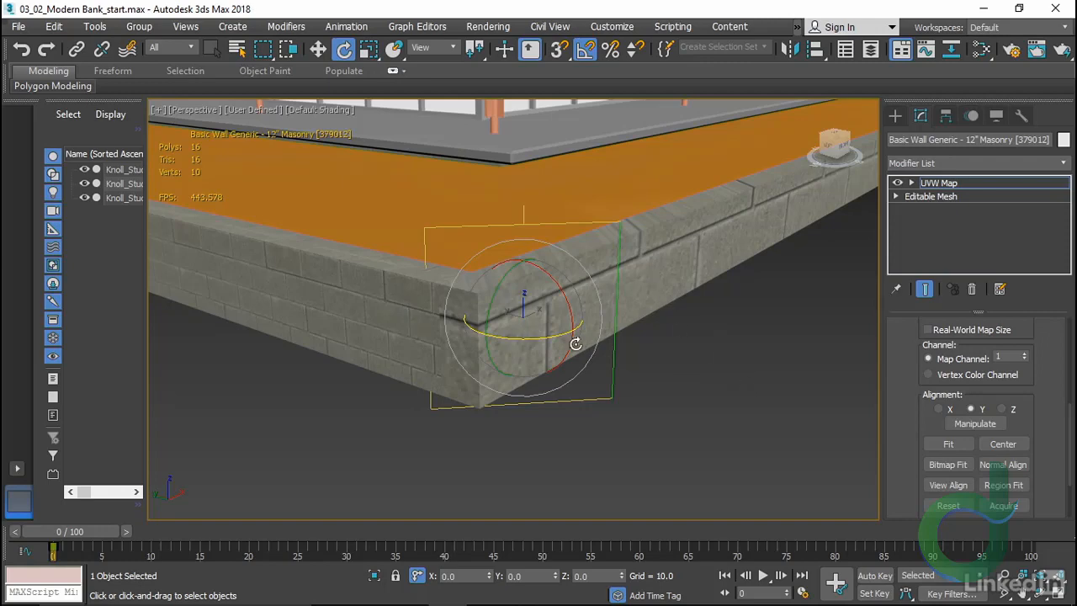
Open the Slate Material Editor at an empty area of the node view
{"action": "key", "text": "m"}
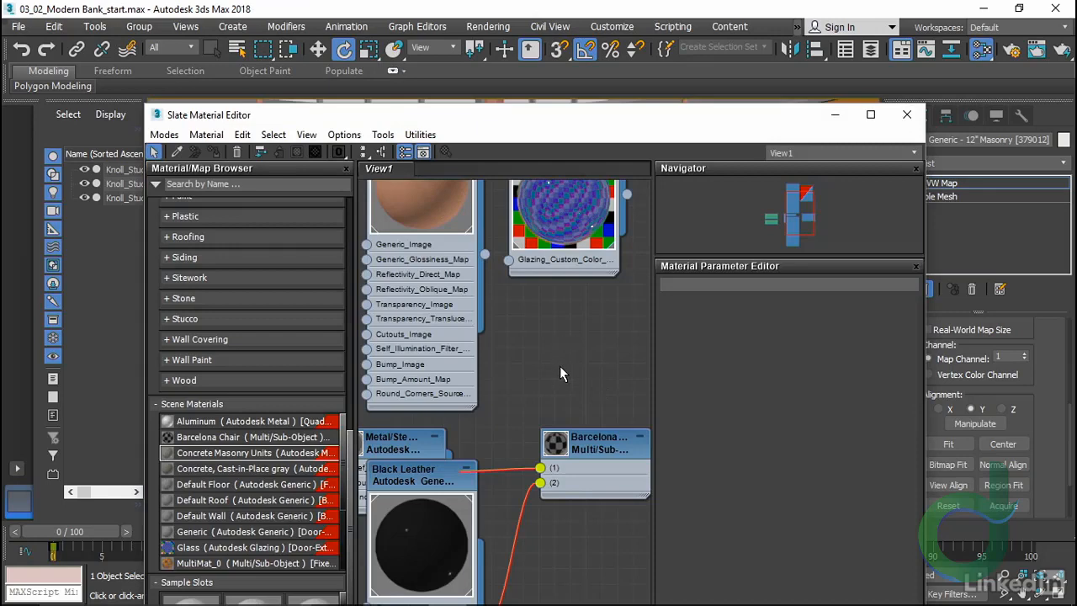
{"action": "mouse_move", "coordinate": [560, 367]}
{"action": "middle_mouse_down"}
{"action": "mouse_move", "coordinate": [534, 344]}
{"action": "mouse_move", "coordinate": [362, 383]}
{"action": "middle_mouse_up"}
{"action": "middle_click_drag", "start_coordinate": [544, 345], "coordinate": [403, 360]}
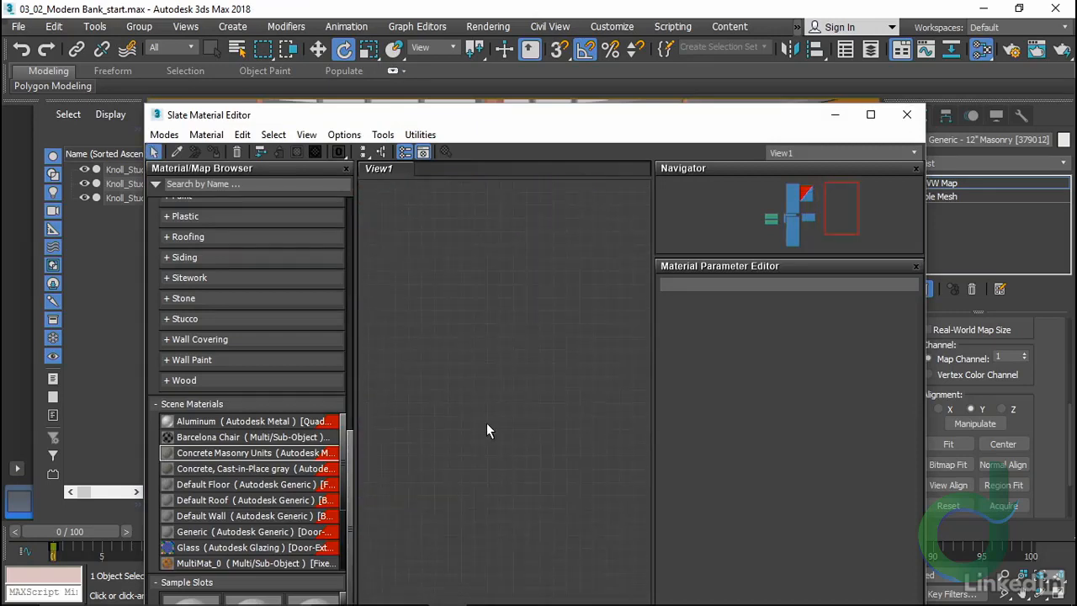
{"action": "left_click_drag", "start_coordinate": [224, 453], "coordinate": [457, 249]}
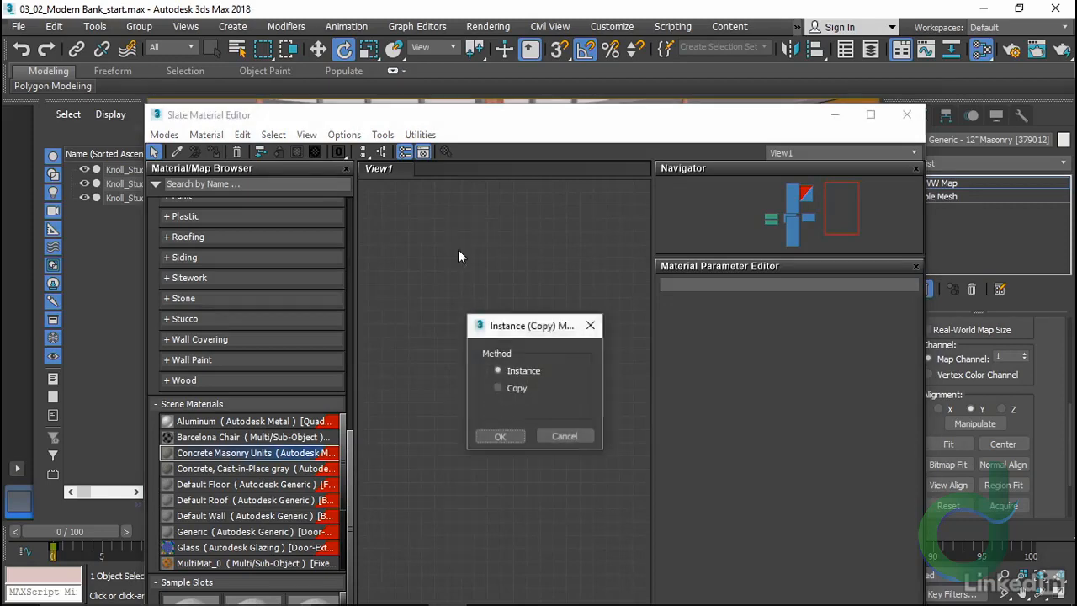
{"action": "left_click", "coordinate": [502, 437]}
{"action": "middle_click_drag", "start_coordinate": [483, 345], "coordinate": [577, 392]}
{"action": "scroll", "coordinate": [578, 392], "scroll_direction": "down", "scroll_amount": 1}
{"action": "left_click_drag", "start_coordinate": [620, 409], "coordinate": [383, 263]}
{"action": "key", "text": "Delete"}
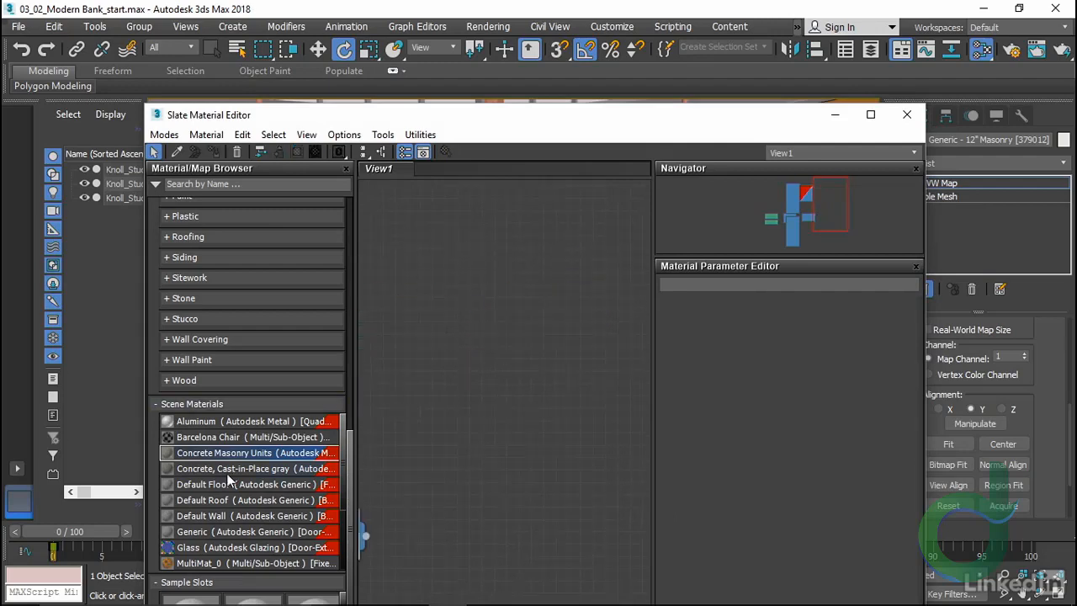
Add the Concrete Masonry Units scene material to the node view and open its parameters
{"action": "double_click", "coordinate": [247, 455]}
{"action": "middle_click_drag", "start_coordinate": [526, 471], "coordinate": [448, 440]}
{"action": "scroll", "coordinate": [552, 410], "scroll_direction": "up", "scroll_amount": 1}
{"action": "double_click", "coordinate": [461, 357]}
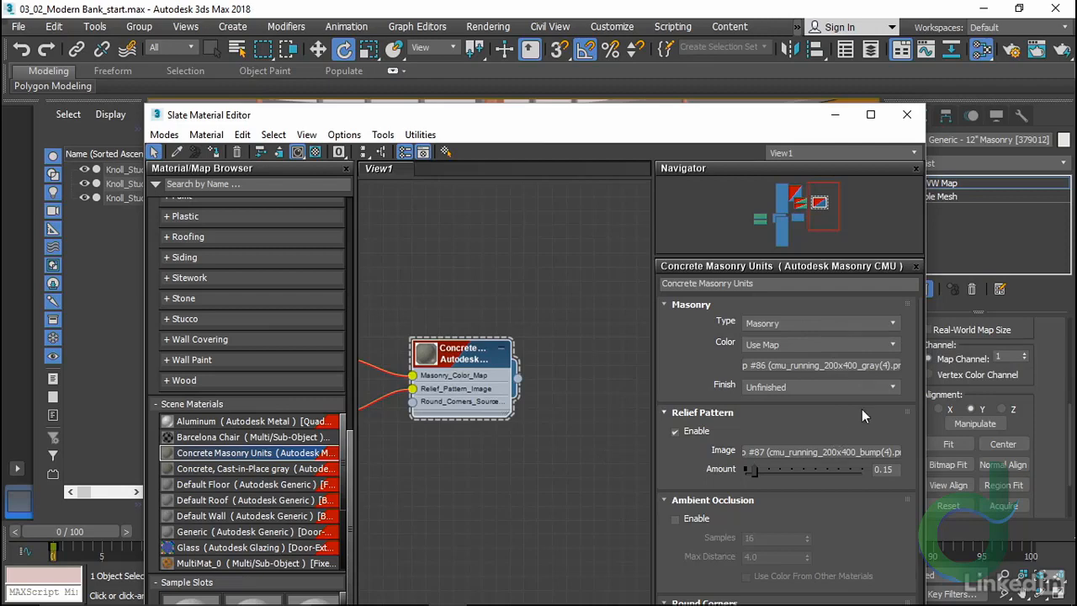
Open the masonry color map cmu_running_200x400_gray(4).png and set its scale to width 1 and height 1
{"action": "left_click", "coordinate": [850, 366]}
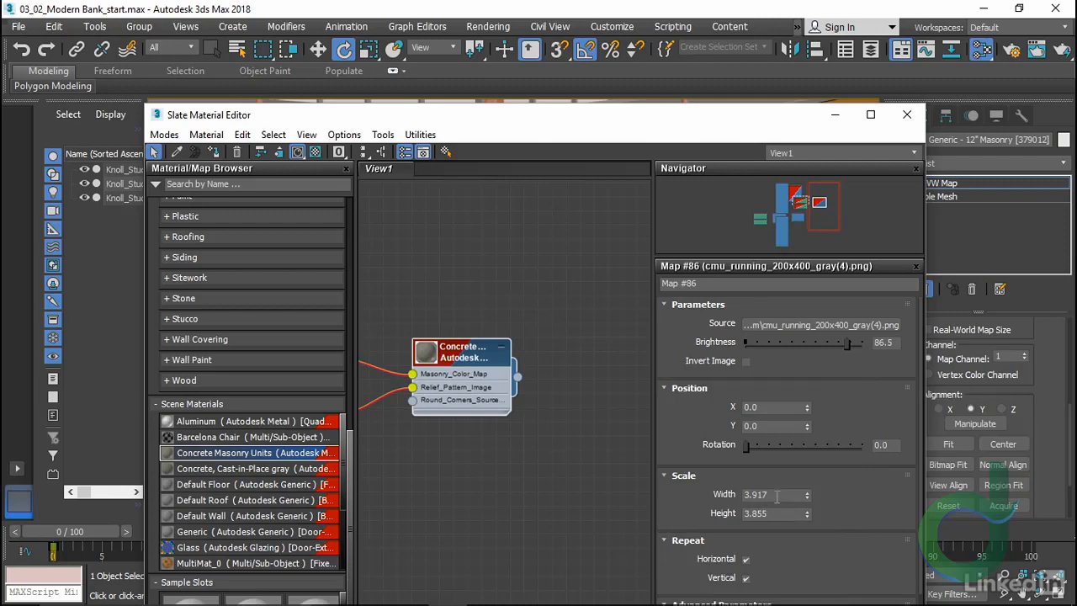
{"action": "double_click", "coordinate": [777, 495]}
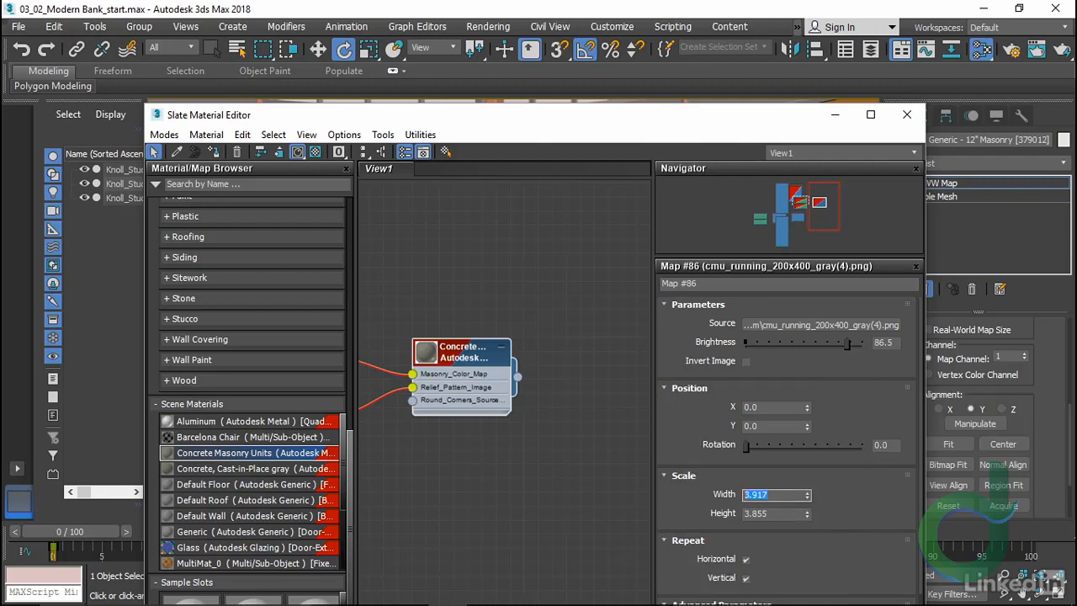
{"action": "type", "text": "1"}
{"action": "key", "text": "Tab"}
{"action": "type", "text": "1"}
{"action": "key", "text": "Tab"}
{"action": "scroll", "coordinate": [863, 526], "scroll_direction": "down", "scroll_amount": 2}
{"action": "scroll", "coordinate": [862, 526], "scroll_direction": "down", "scroll_amount": 1}
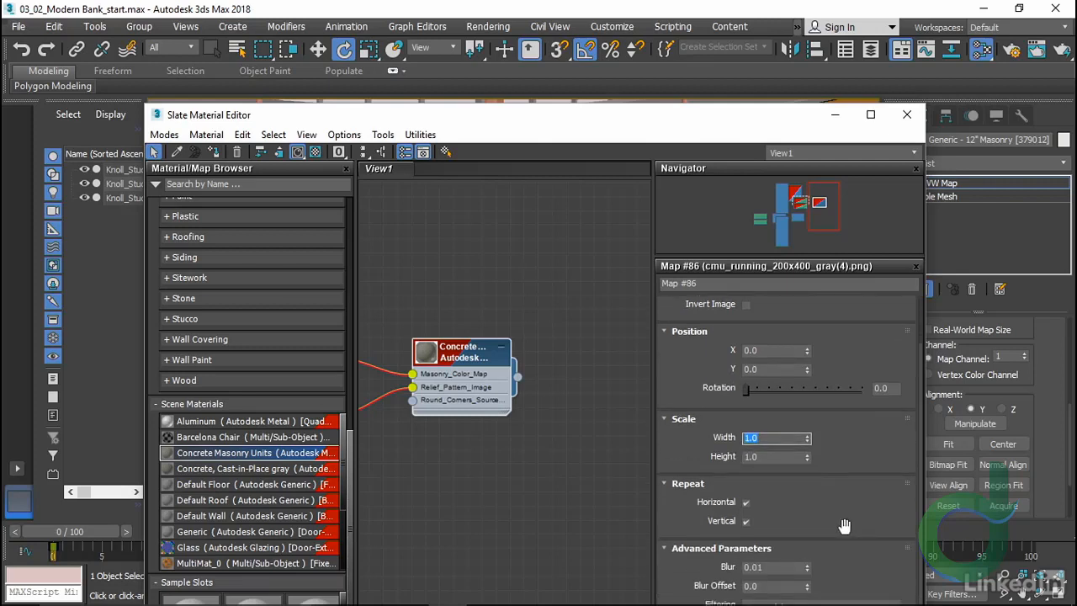
{"action": "left_click", "coordinate": [844, 526]}
{"action": "left_click_drag", "start_coordinate": [682, 94], "coordinate": [622, 30]}
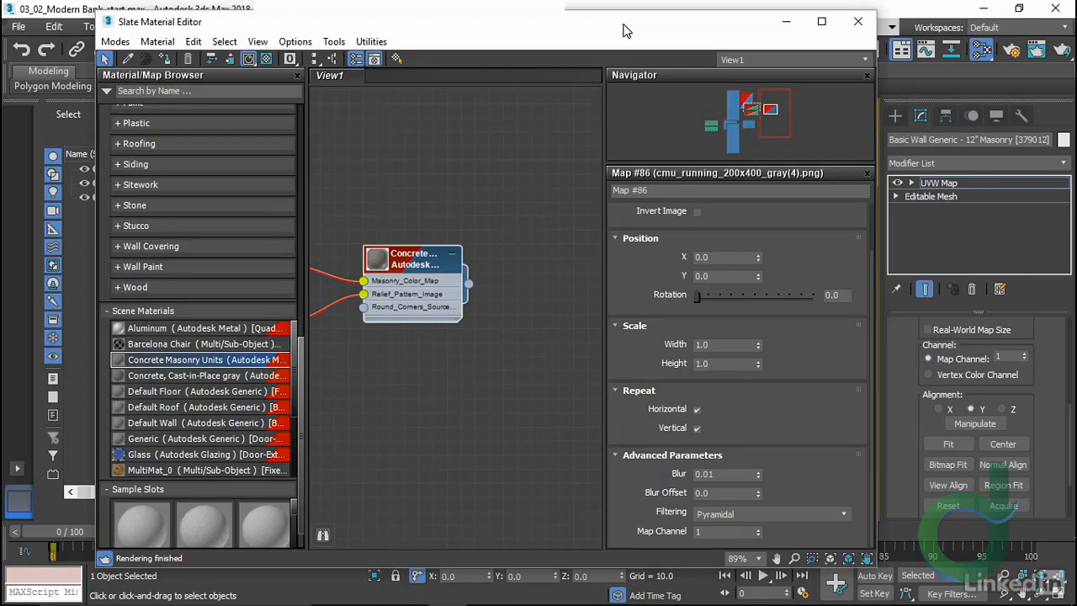
{"action": "left_click_drag", "start_coordinate": [623, 31], "coordinate": [622, 91]}
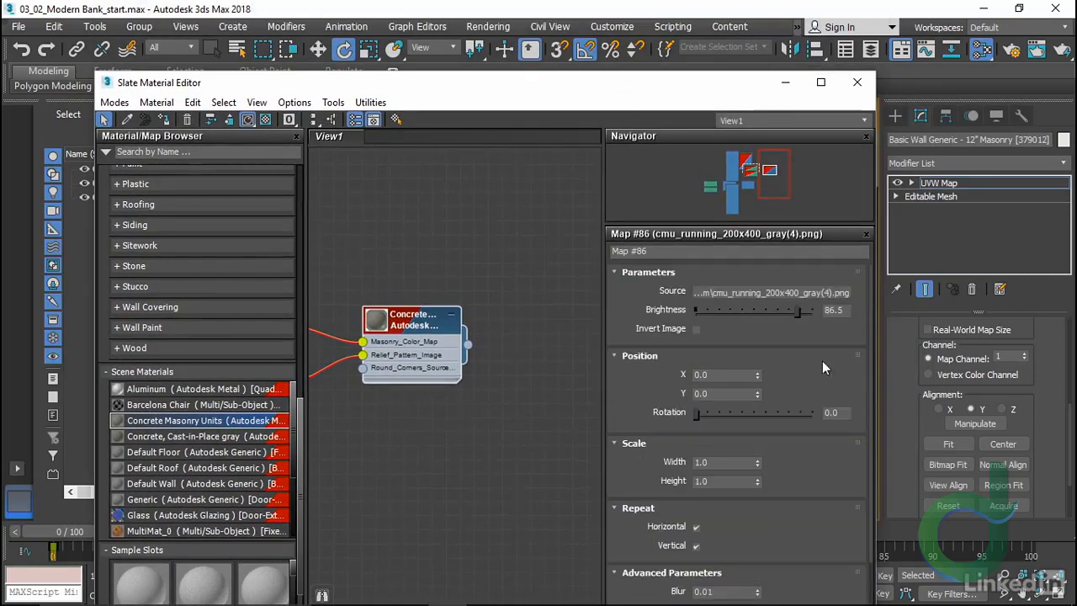
Browse the map's source folder, preview cmu_running_200x400_gray(1).png at full size, then leave without replacing the bitmap and close the material editor
{"action": "left_click", "coordinate": [754, 292]}
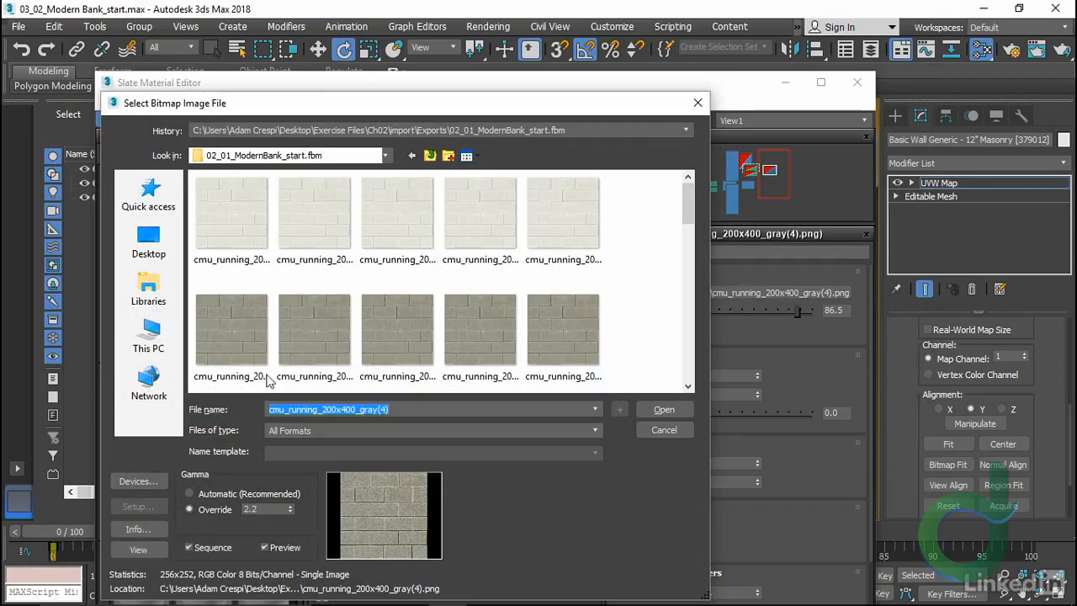
{"action": "left_click", "coordinate": [239, 321]}
{"action": "left_click", "coordinate": [137, 550]}
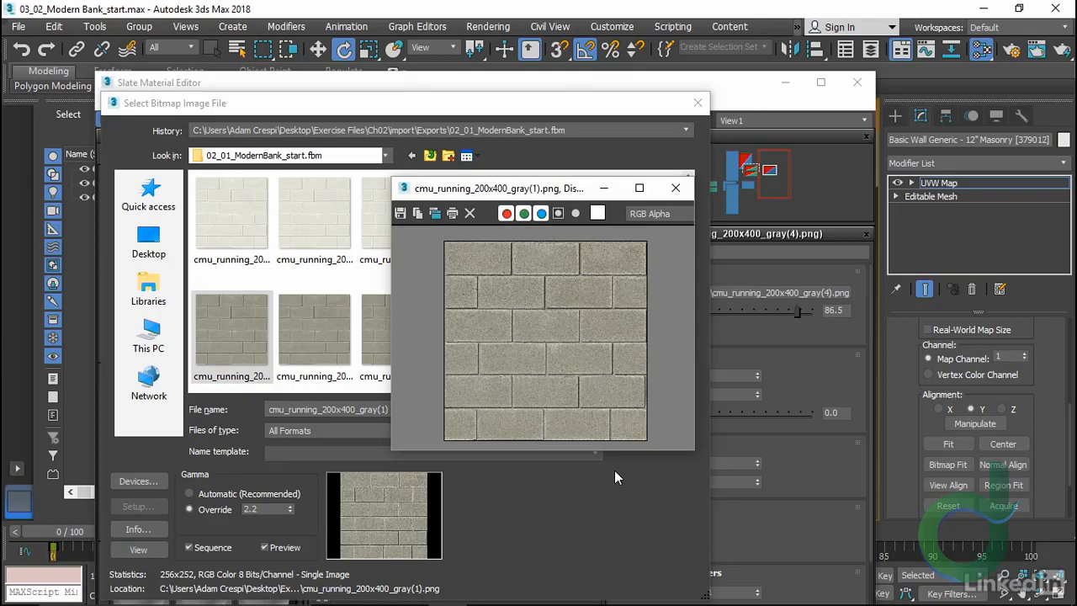
{"action": "left_click", "coordinate": [676, 188]}
{"action": "left_click", "coordinate": [698, 103]}
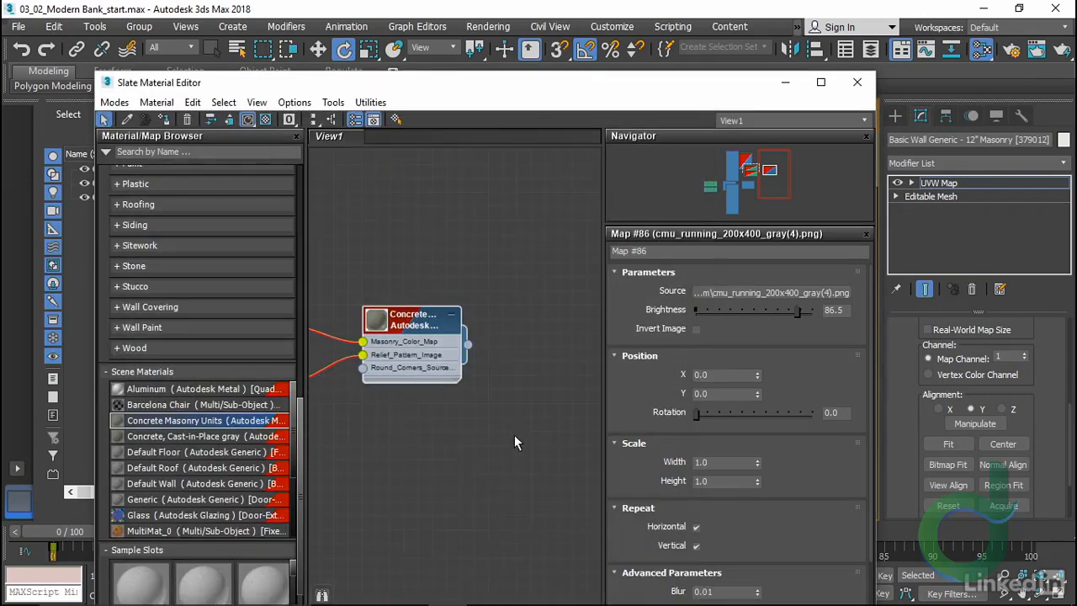
{"action": "left_click", "coordinate": [863, 83]}
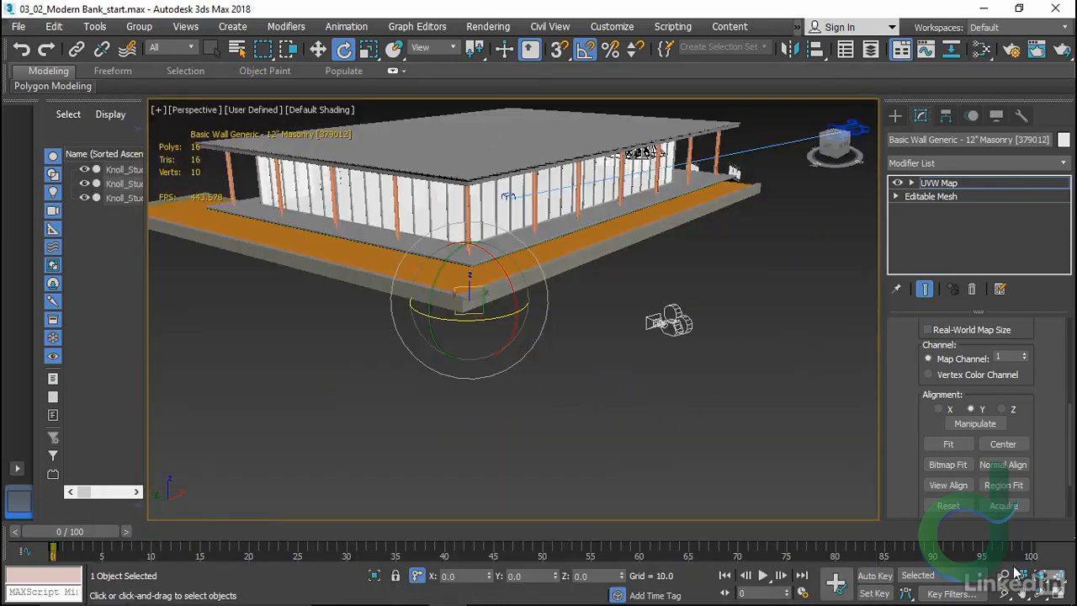
Check the UVW Map dimensions at the wall corner, then switch to Calculator and compute the square root of 2, divided by 2, times 4
{"action": "left_click", "coordinate": [1006, 576]}
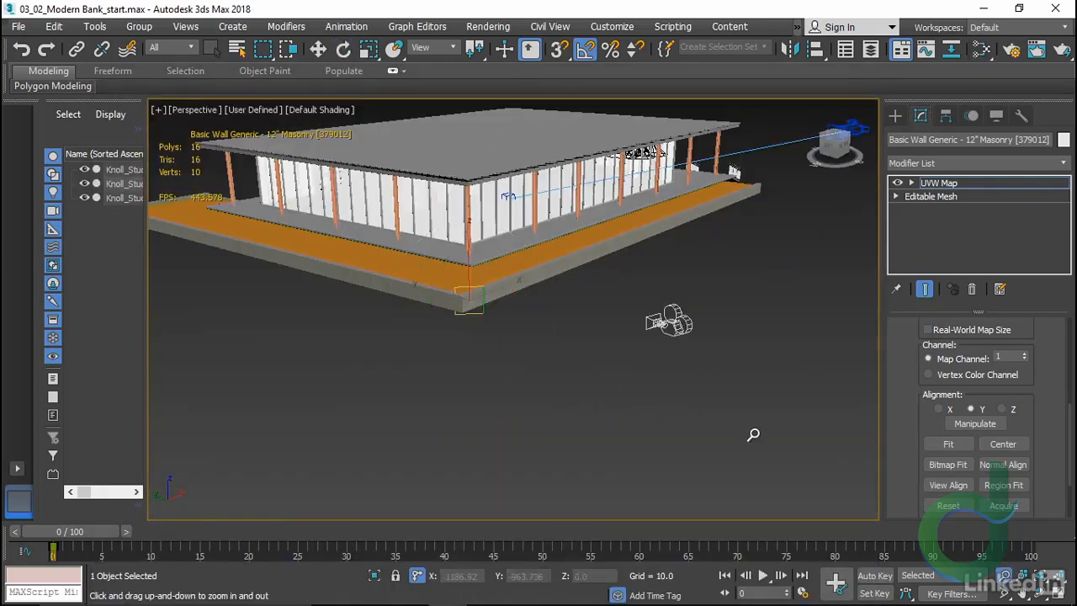
{"action": "left_click_drag", "start_coordinate": [564, 382], "coordinate": [480, 351]}
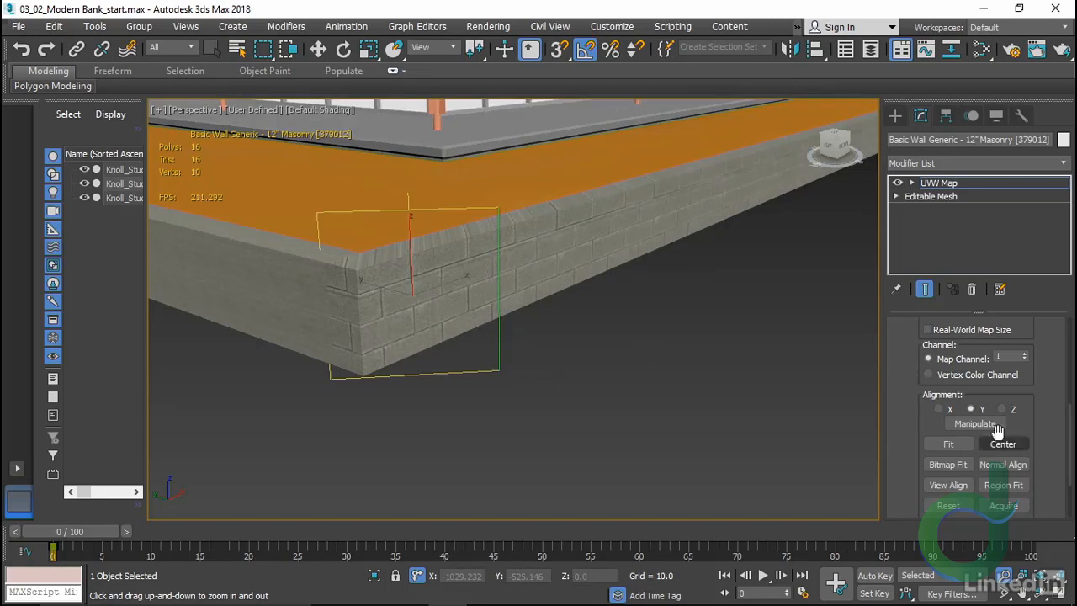
{"action": "left_click_drag", "start_coordinate": [1068, 444], "coordinate": [1065, 366]}
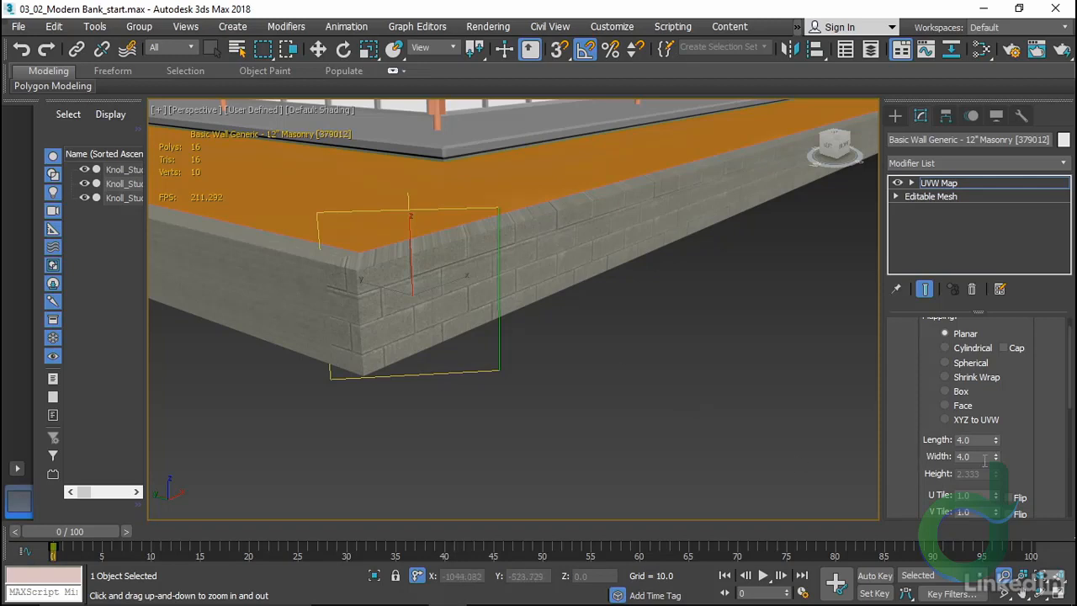
{"action": "key", "text": "alt+Tab"}
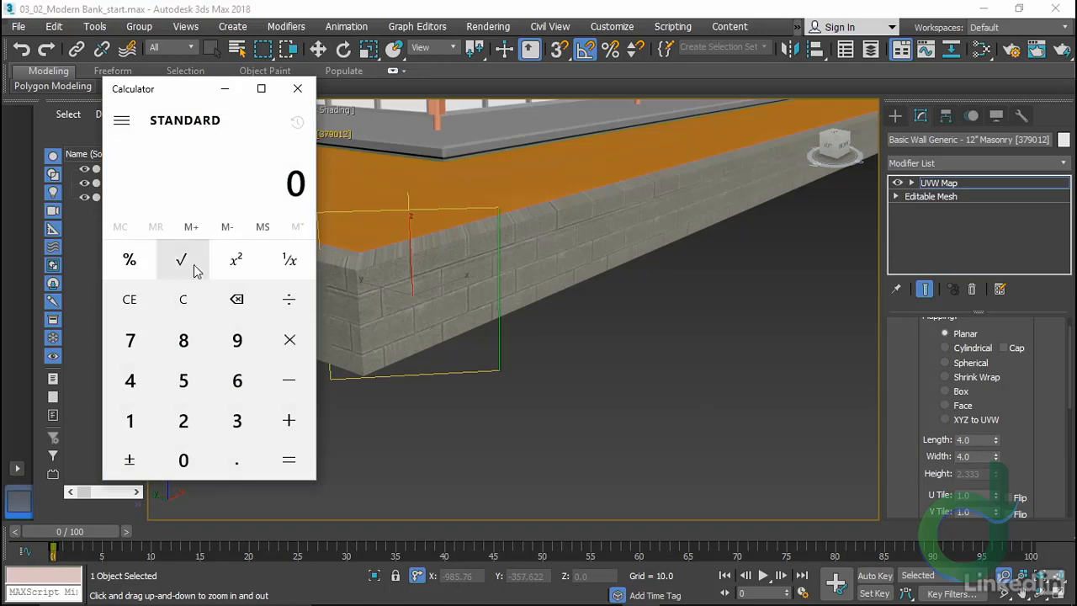
{"action": "left_click", "coordinate": [180, 422]}
{"action": "left_click", "coordinate": [182, 263]}
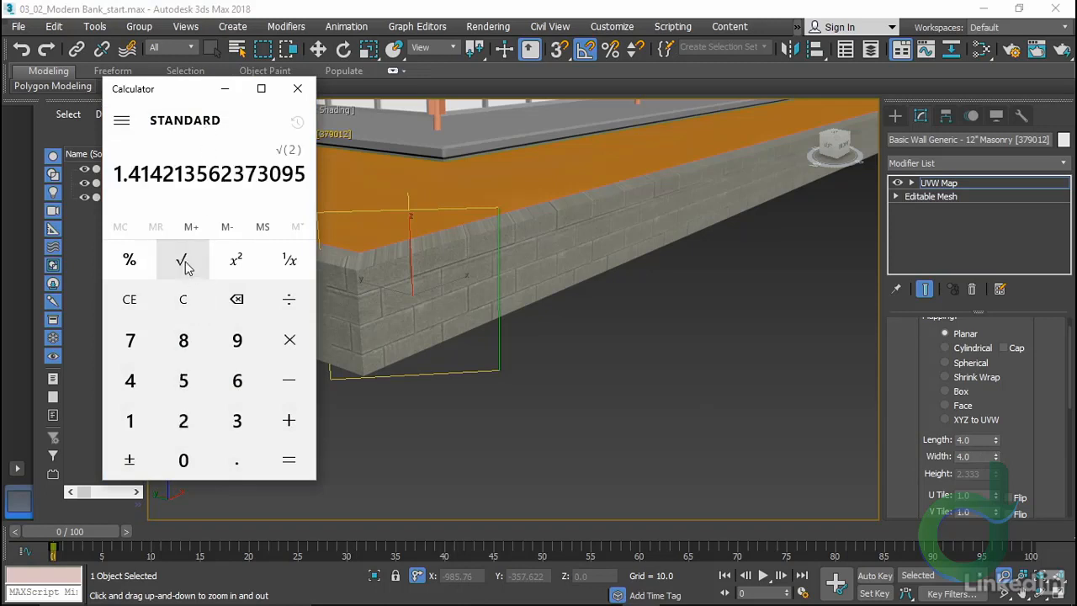
{"action": "left_click", "coordinate": [289, 301]}
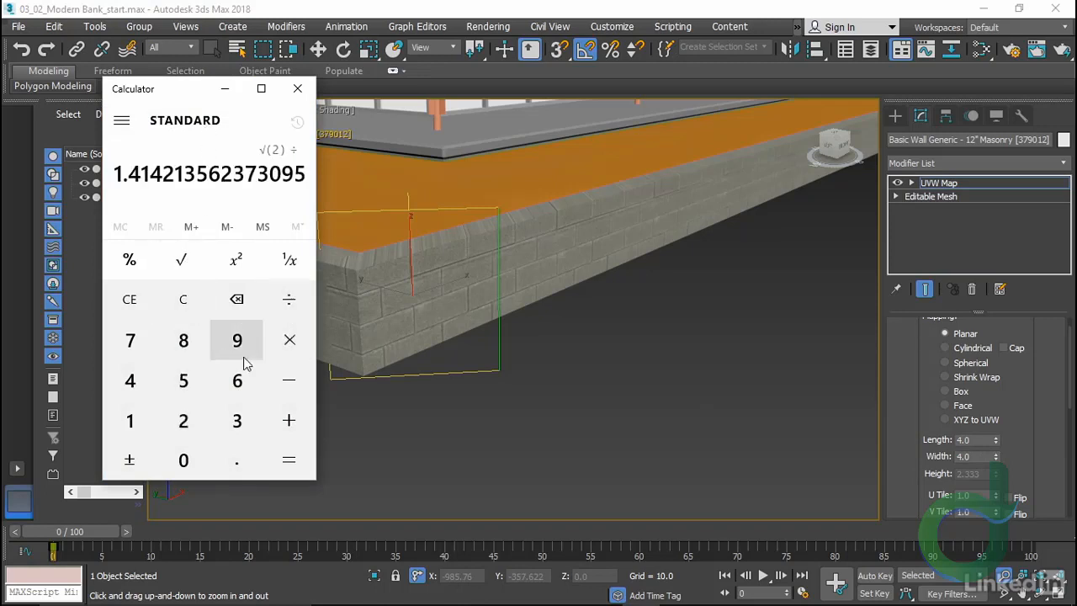
{"action": "left_click", "coordinate": [183, 423]}
{"action": "left_click", "coordinate": [286, 459]}
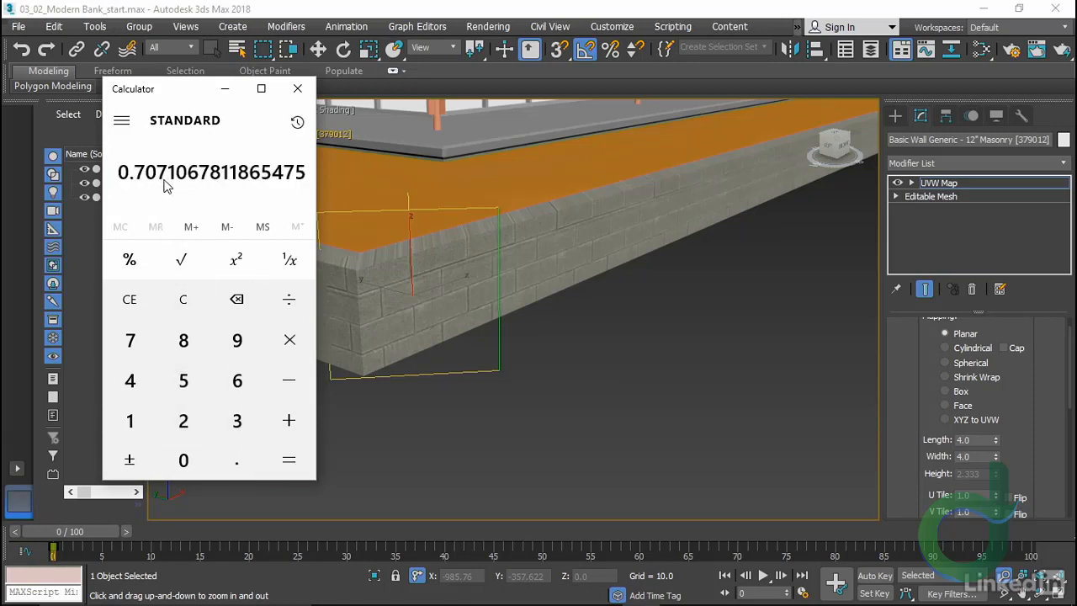
{"action": "left_click", "coordinate": [292, 340]}
{"action": "left_click", "coordinate": [131, 380]}
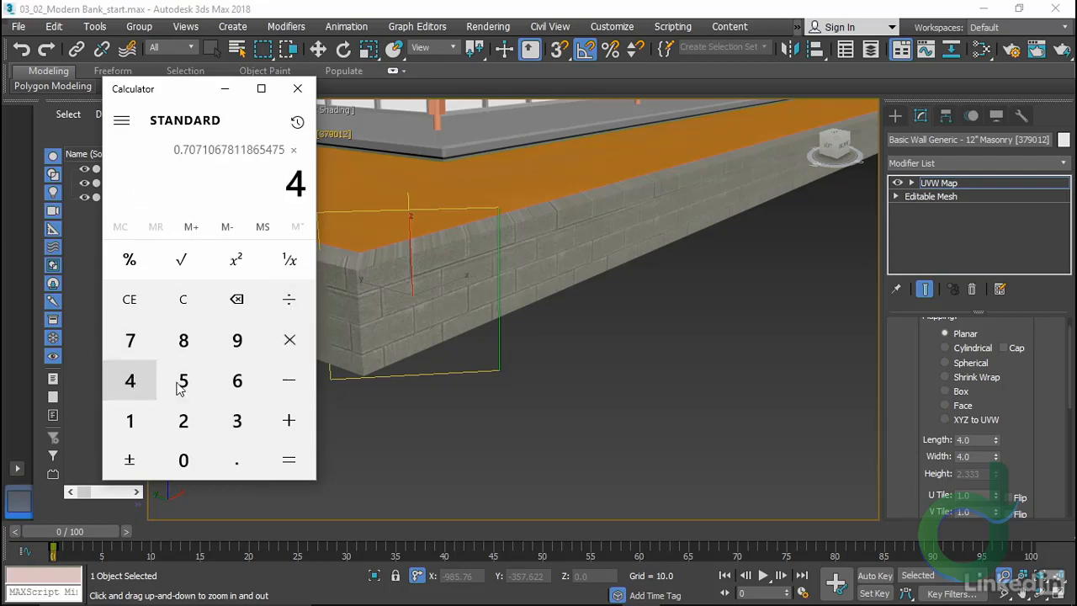
{"action": "left_click", "coordinate": [286, 461]}
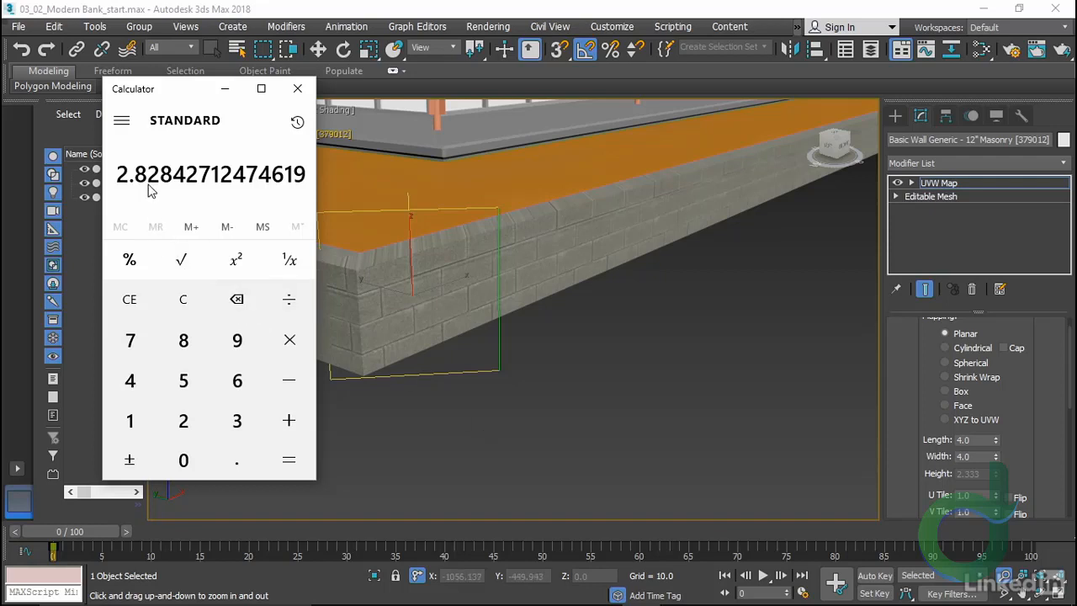
{"action": "left_click", "coordinate": [295, 90]}
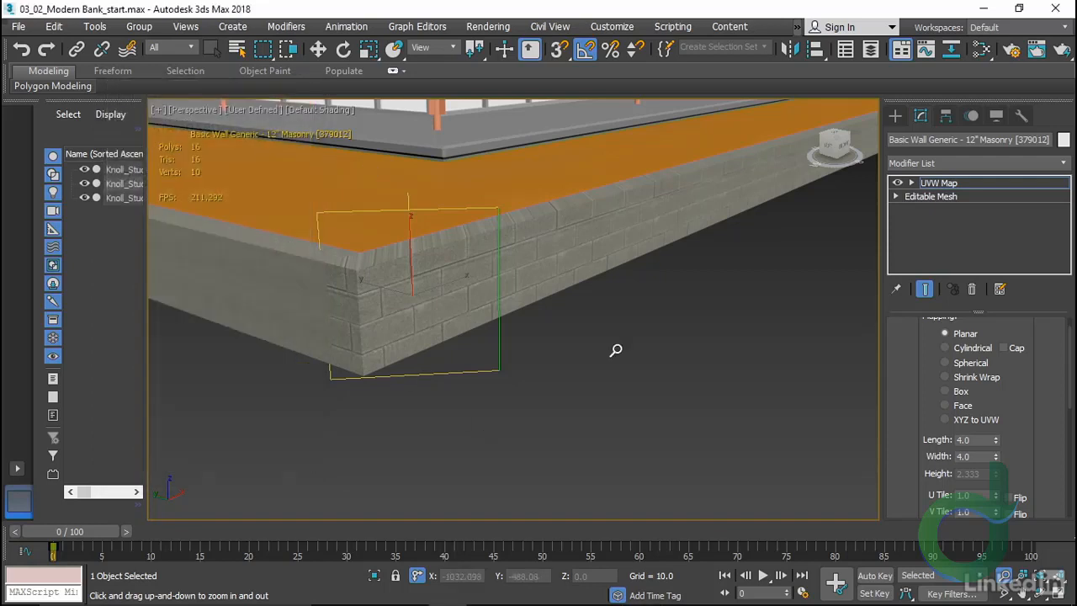
Set the masonry wall's UVW Map width to 2.83
{"action": "double_click", "coordinate": [976, 455]}
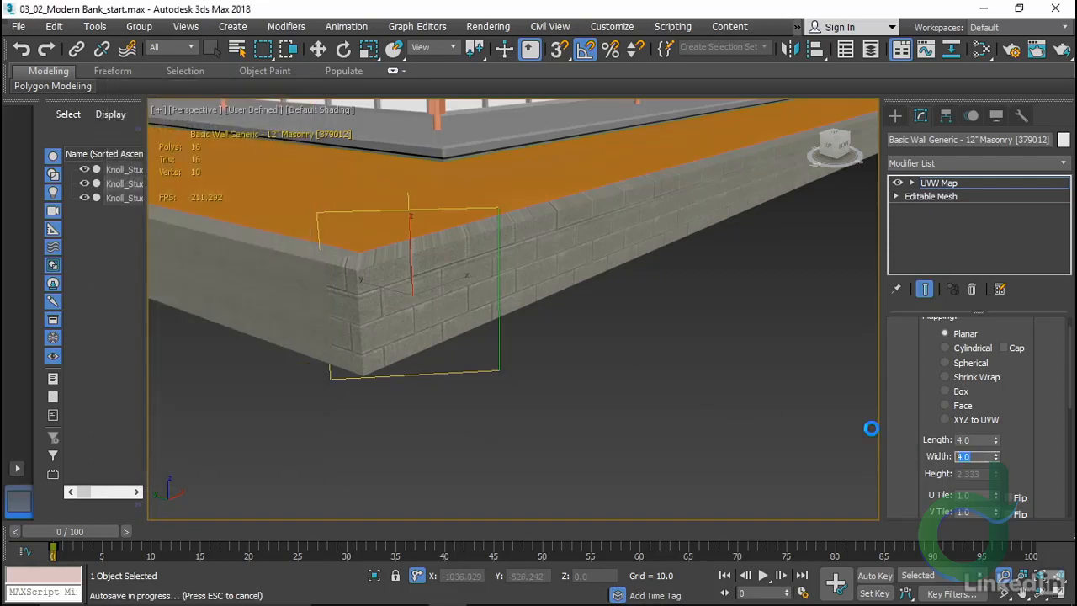
{"action": "type", "text": "2.83"}
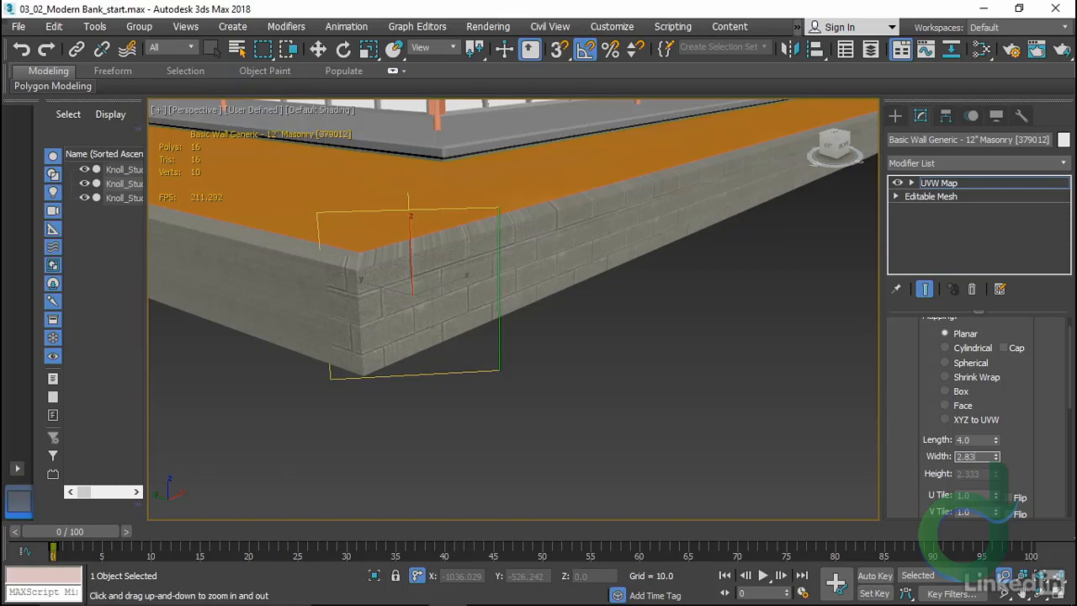
{"action": "key", "text": "Tab"}
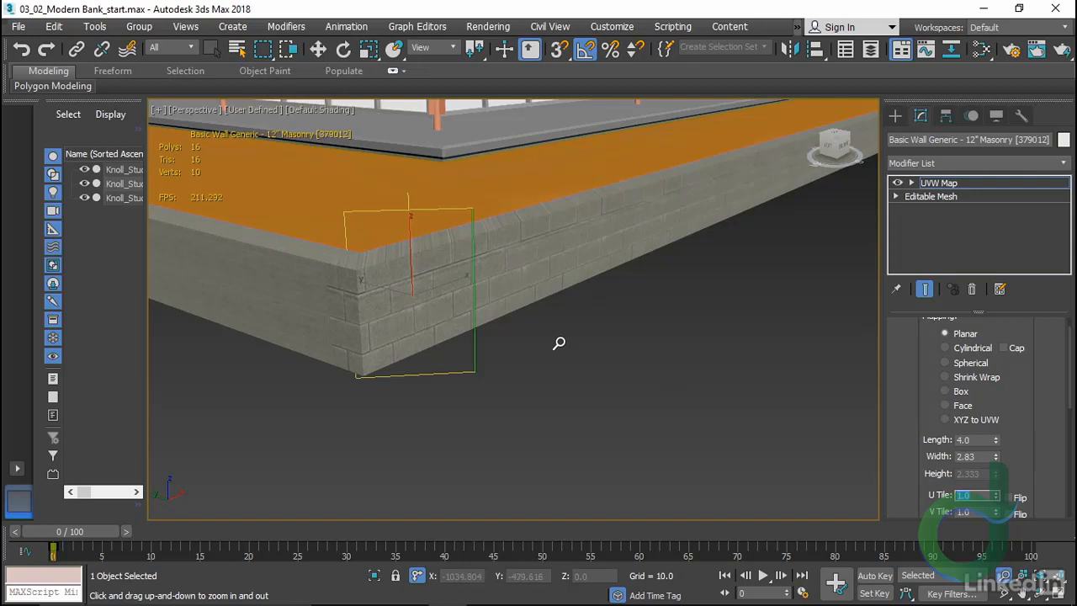
Move the UVW Map gizmo along its X axis toward the wall corner to shift the block joints
{"action": "middle_click_drag", "start_coordinate": [528, 344], "coordinate": [577, 312]}
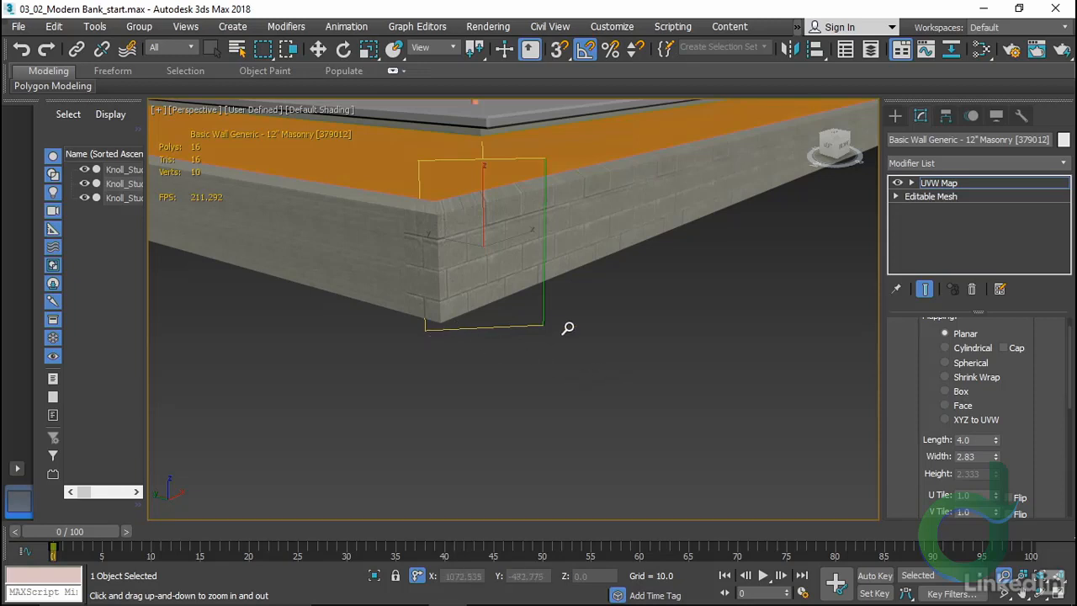
{"action": "middle_click_drag", "start_coordinate": [536, 358], "coordinate": [544, 379]}
{"action": "left_click_drag", "start_coordinate": [543, 371], "coordinate": [547, 360]}
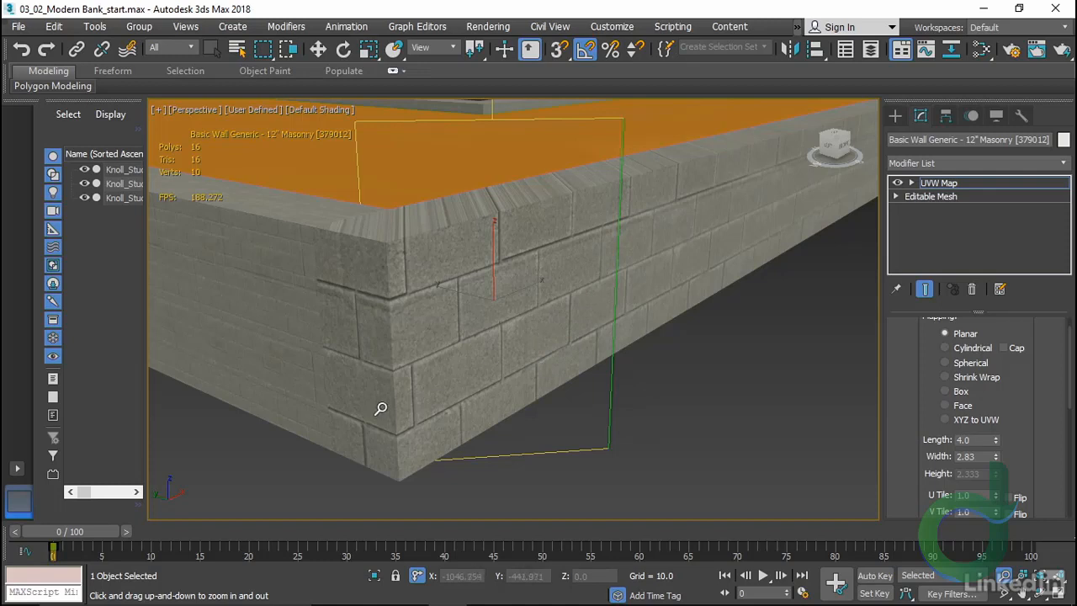
{"action": "key", "text": "1"}
{"action": "key", "text": "w"}
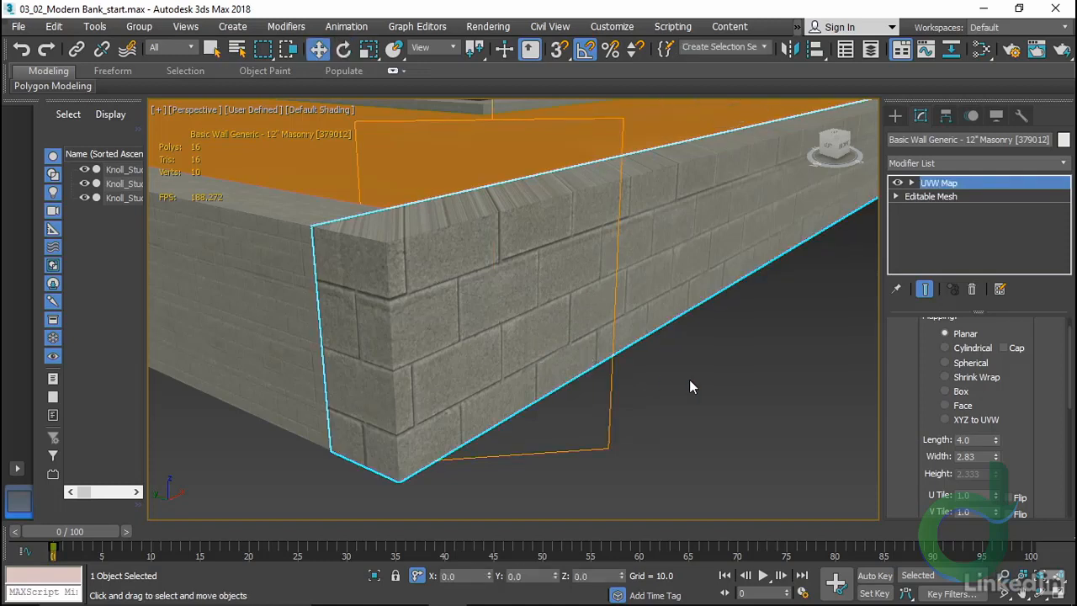
{"action": "key", "text": "1"}
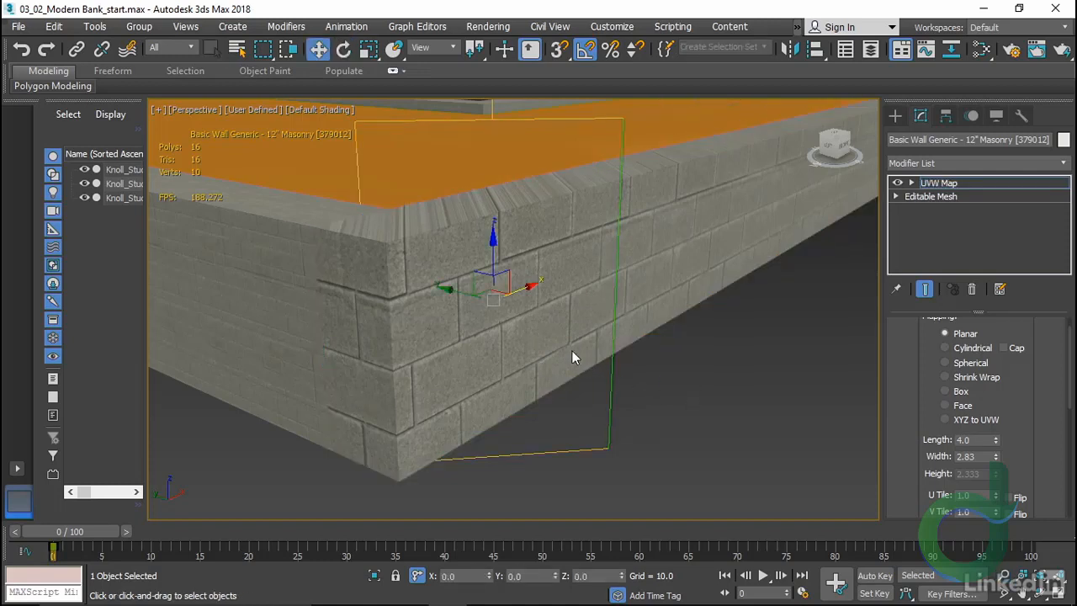
{"action": "left_click_drag", "start_coordinate": [529, 291], "coordinate": [498, 300]}
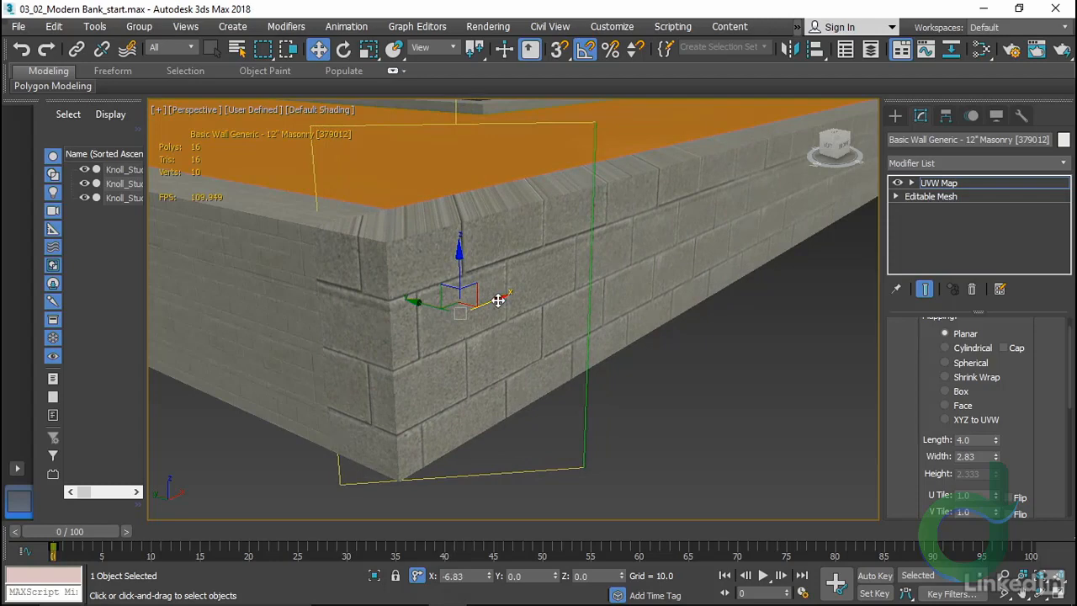
{"action": "left_click_drag", "start_coordinate": [498, 300], "coordinate": [494, 300]}
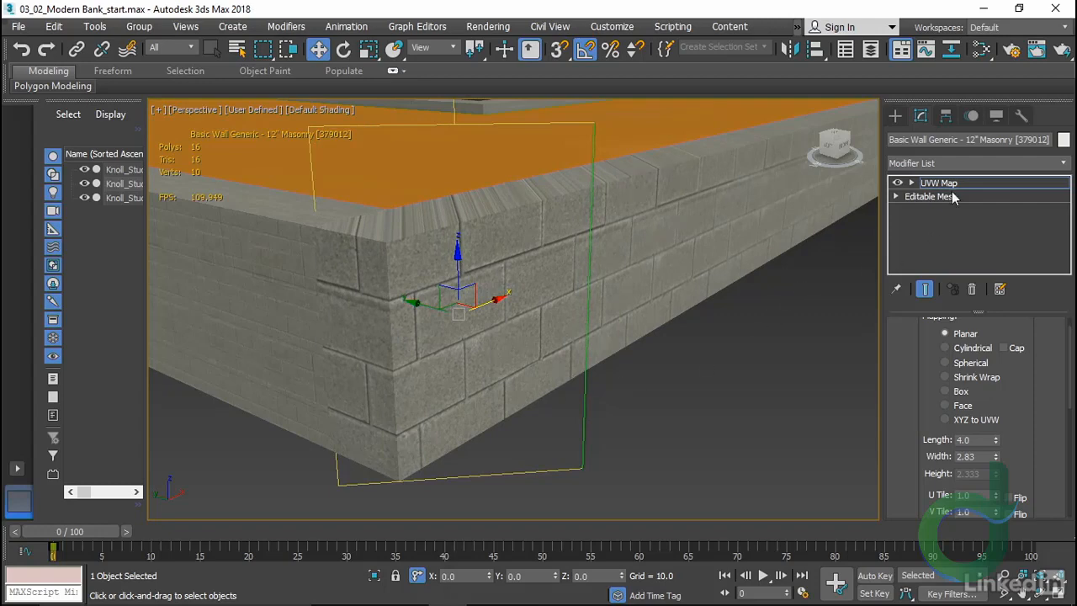
Copy the wall's UVW Map modifier and paste it as an instance onto the adjoining masonry wall at the corner
{"action": "right_click", "coordinate": [716, 315]}
{"action": "left_click", "coordinate": [686, 292]}
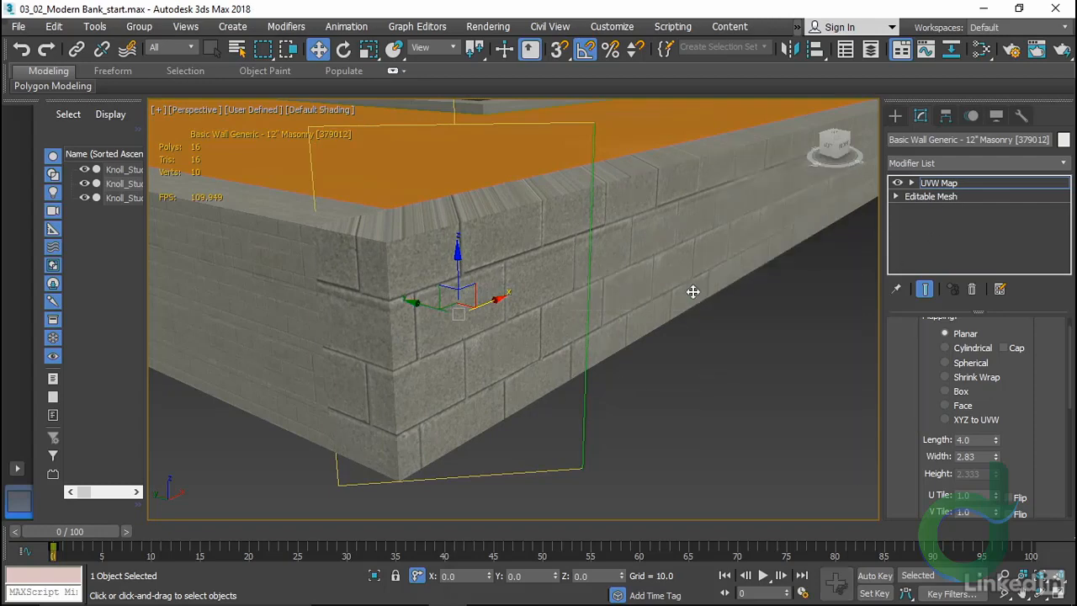
{"action": "right_click", "coordinate": [1003, 180]}
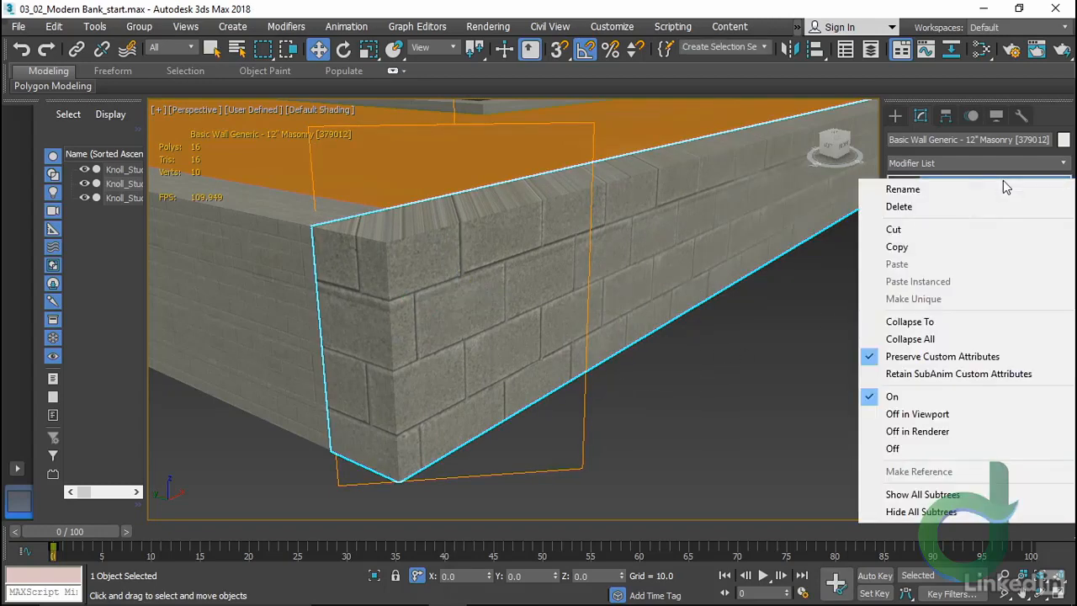
{"action": "left_click", "coordinate": [932, 248]}
{"action": "left_click", "coordinate": [766, 382]}
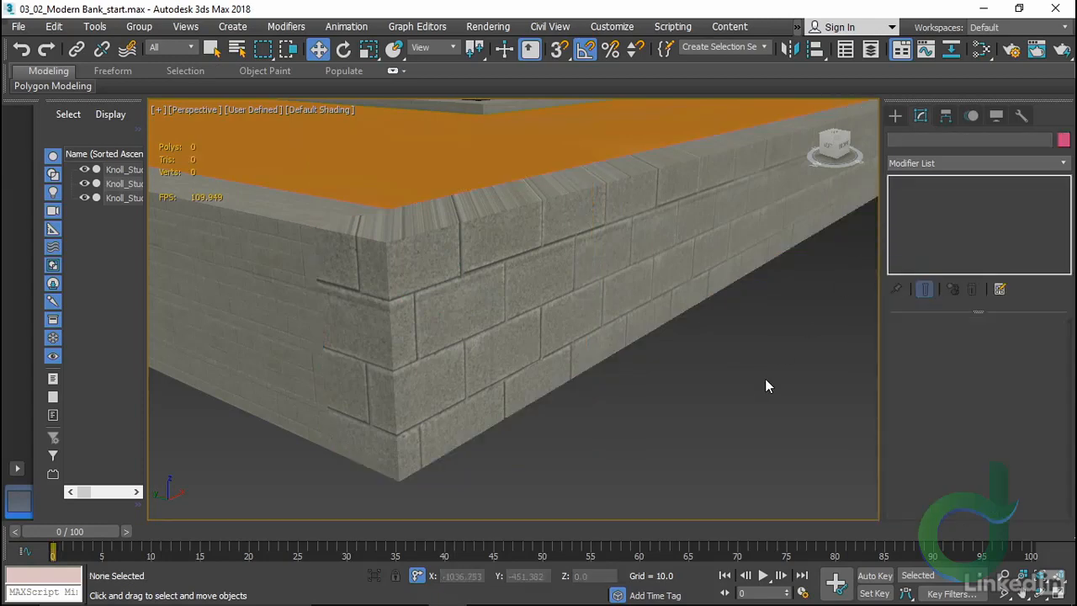
{"action": "left_click", "coordinate": [278, 339]}
{"action": "right_click", "coordinate": [988, 184]}
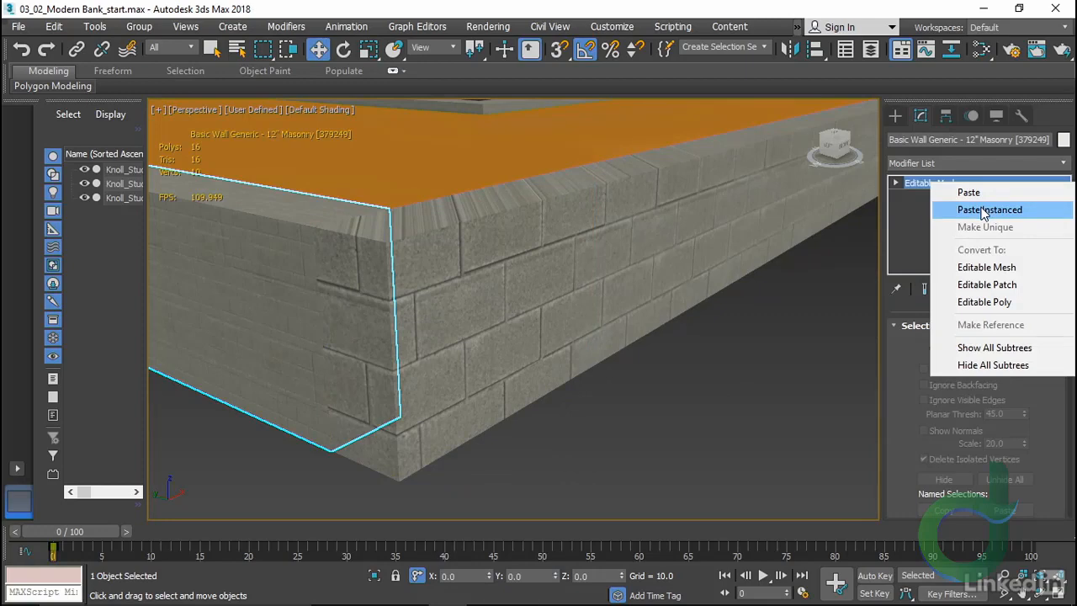
{"action": "left_click", "coordinate": [981, 210]}
{"action": "left_click", "coordinate": [696, 365]}
{"action": "middle_click_drag", "start_coordinate": [696, 365], "coordinate": [655, 409]}
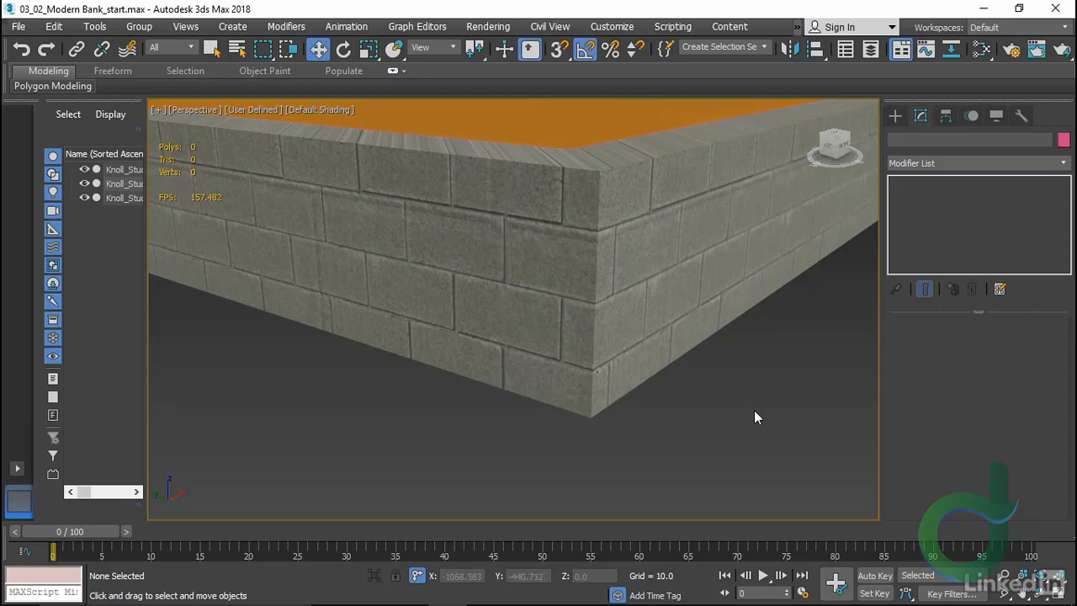
Add a Poly Select modifier to the masonry wall on the adjoining side of the corner and select its top polygon
{"action": "middle_click_drag", "start_coordinate": [746, 411], "coordinate": [740, 427], "text": "alt"}
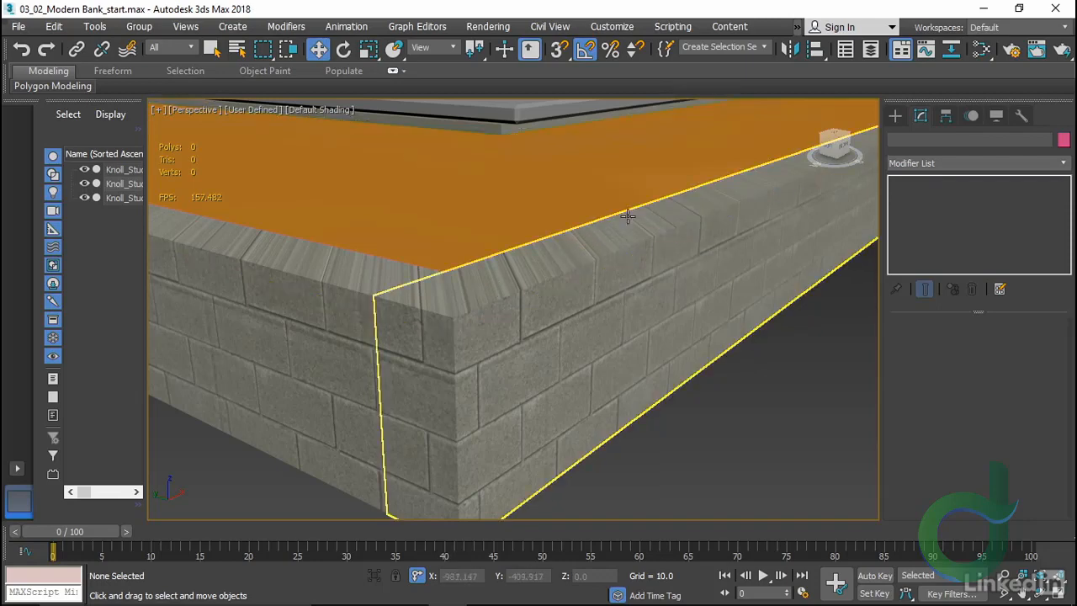
{"action": "right_click", "coordinate": [627, 261]}
{"action": "left_click", "coordinate": [612, 295]}
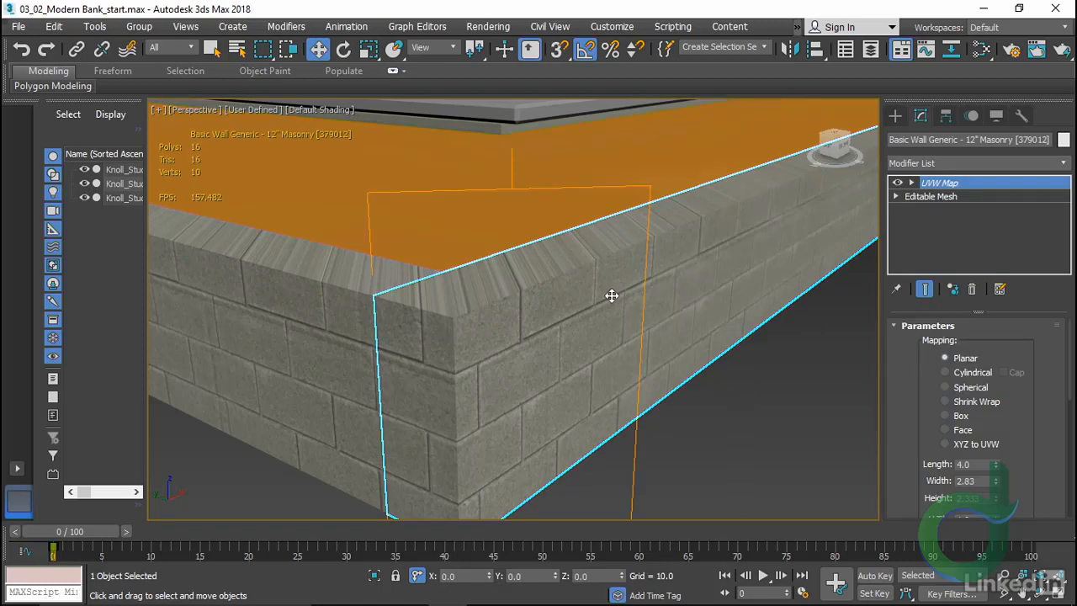
{"action": "middle_click_drag", "start_coordinate": [679, 359], "coordinate": [649, 359]}
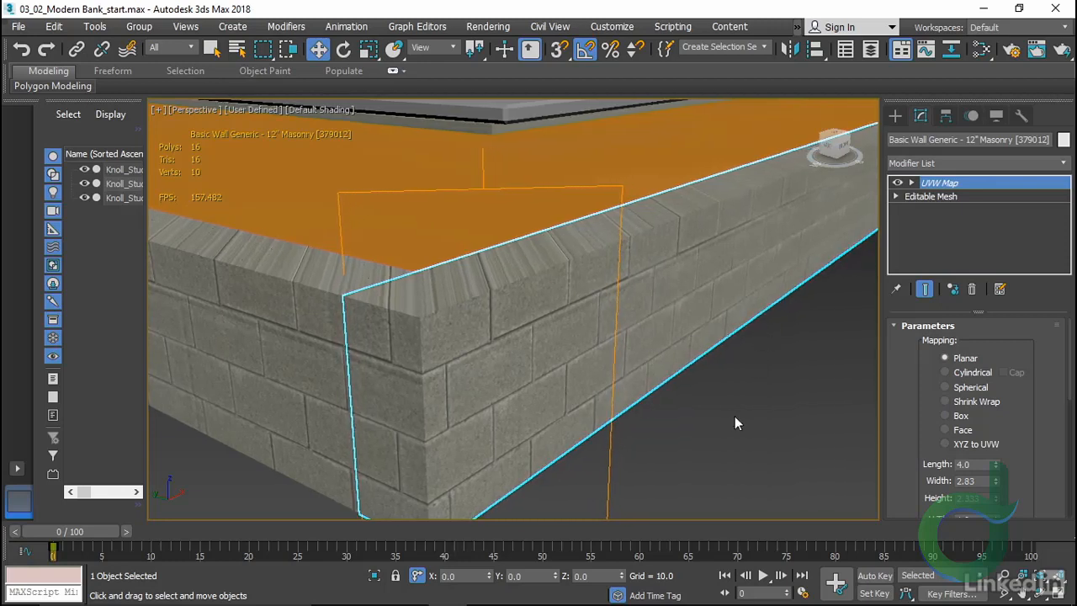
{"action": "left_click", "coordinate": [999, 162]}
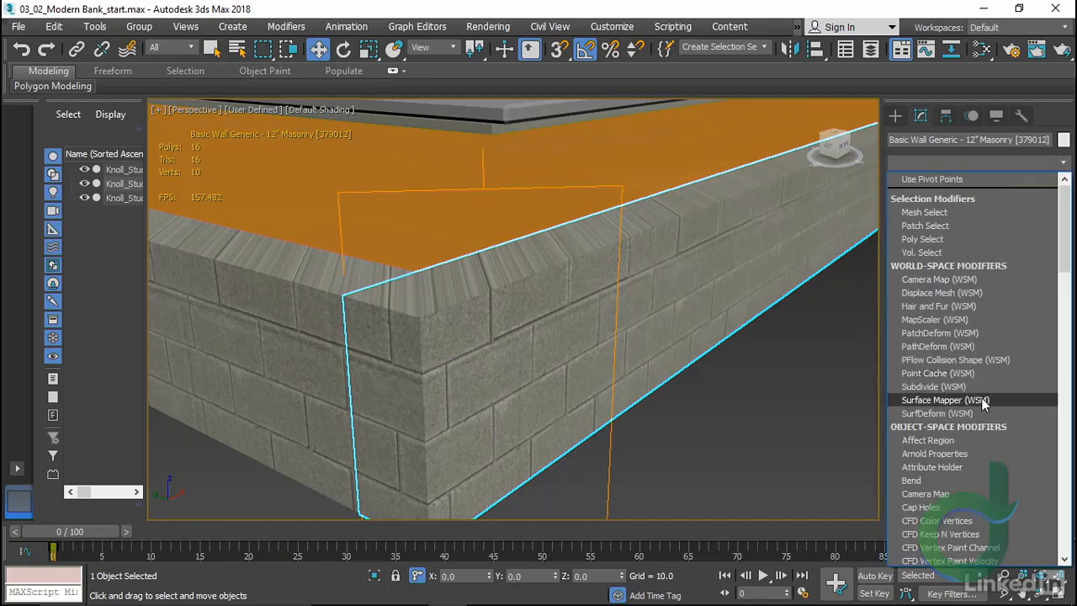
{"action": "left_click", "coordinate": [954, 239]}
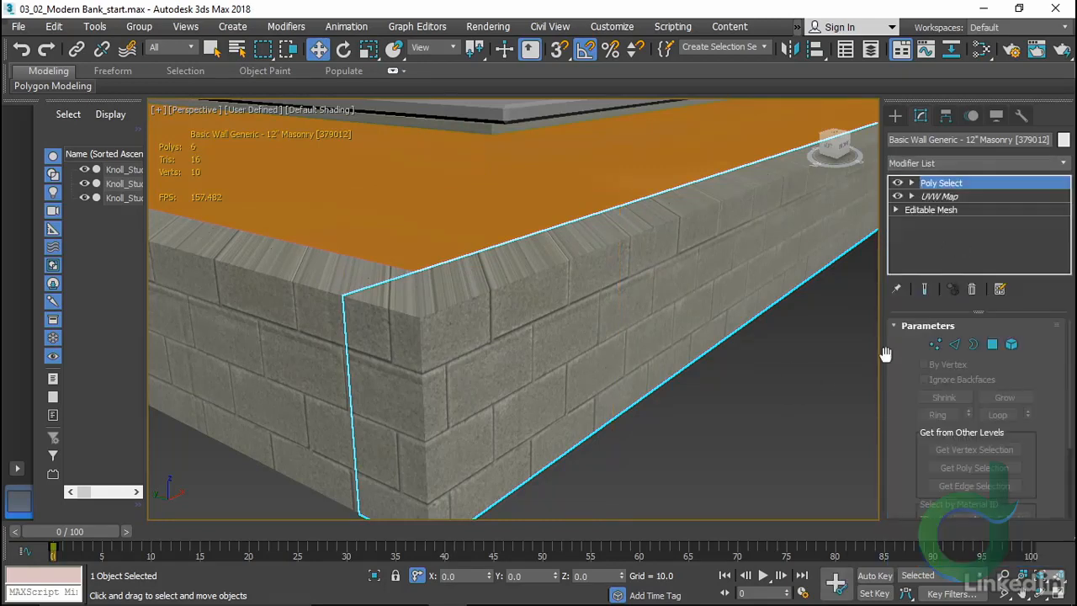
{"action": "left_click", "coordinate": [991, 344]}
{"action": "left_click", "coordinate": [618, 237]}
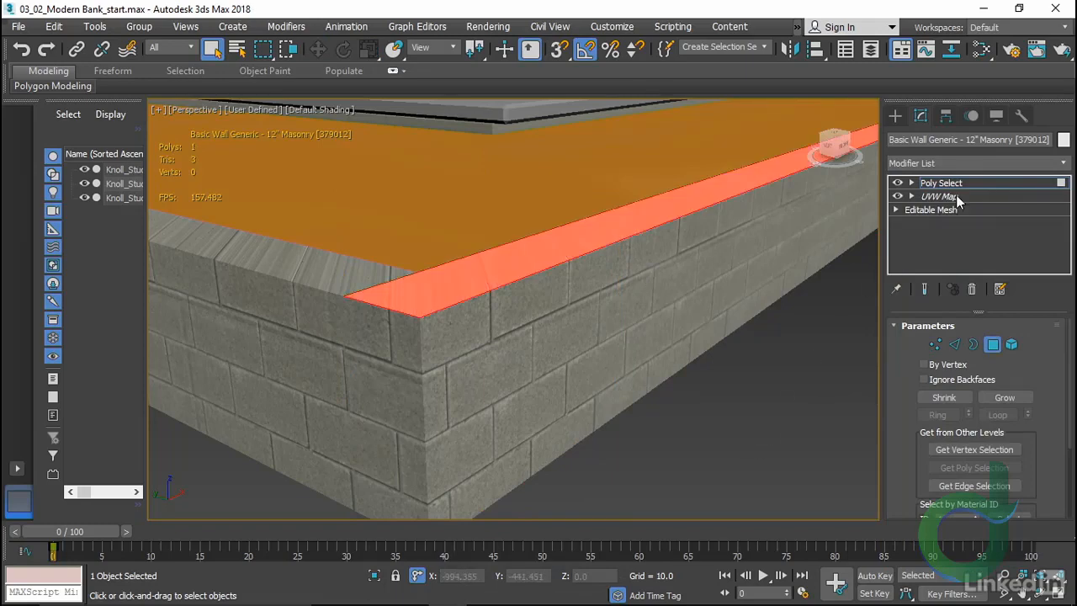
Paste the copied UVW Map modifier above Poly Select for the wall's top face and set its width to 4
{"action": "right_click", "coordinate": [938, 183]}
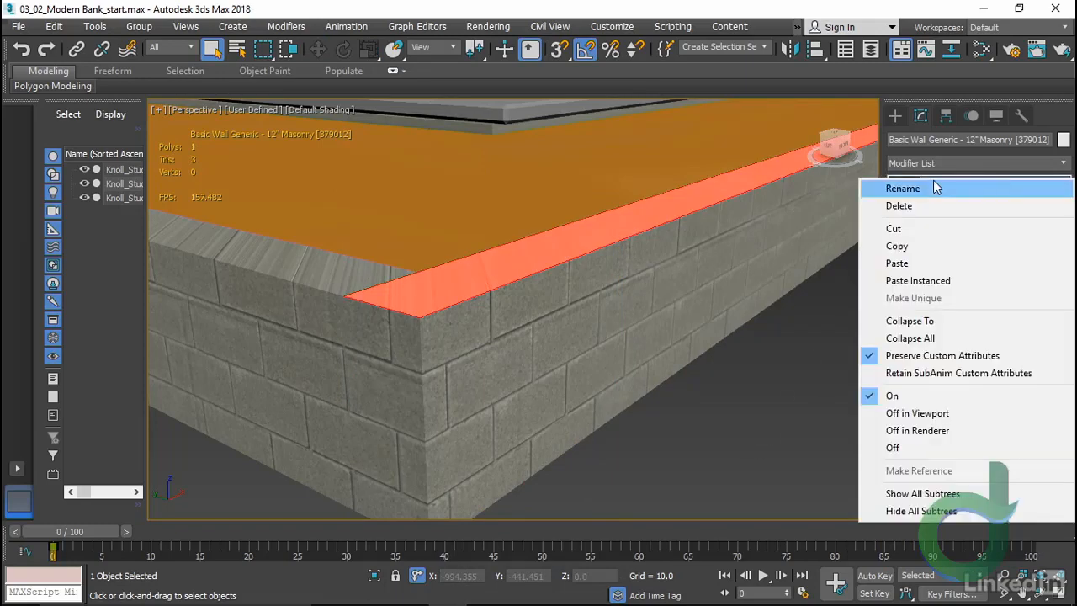
{"action": "left_click", "coordinate": [917, 280]}
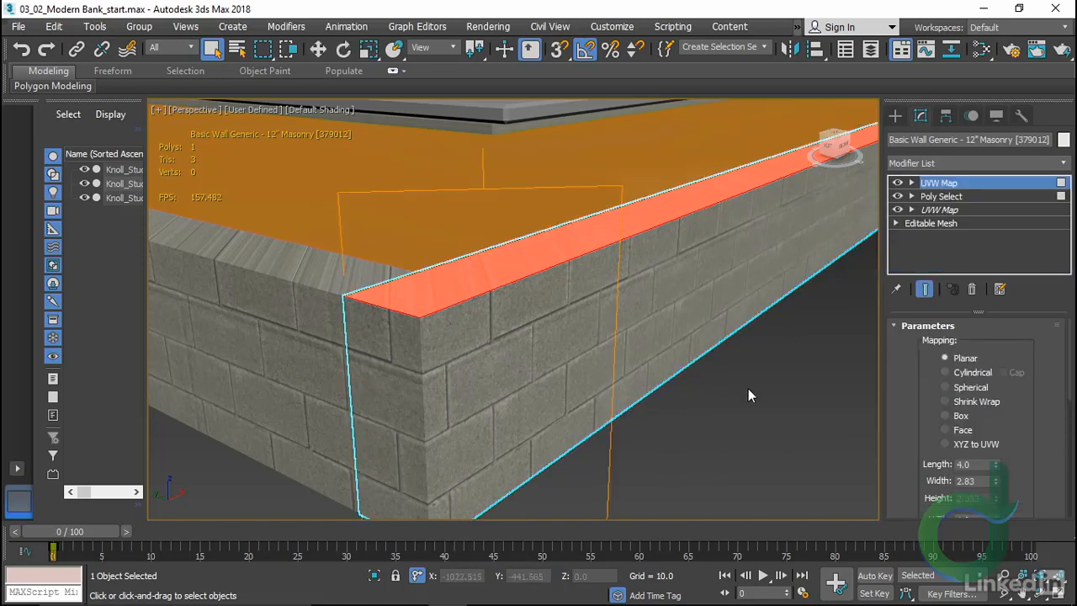
{"action": "type", "text": "4"}
{"action": "key", "text": "Tab"}
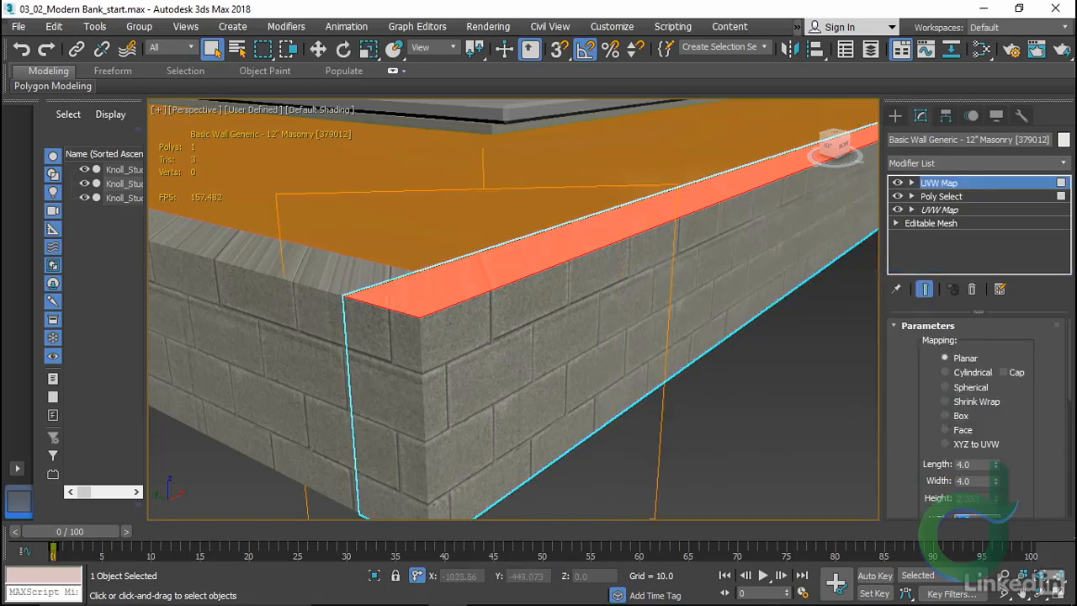
Rotate the top face's UVW Map gizmo until it lies flat and turn off the shading of selected faces
{"action": "right_click", "coordinate": [778, 380]}
{"action": "left_click", "coordinate": [749, 363]}
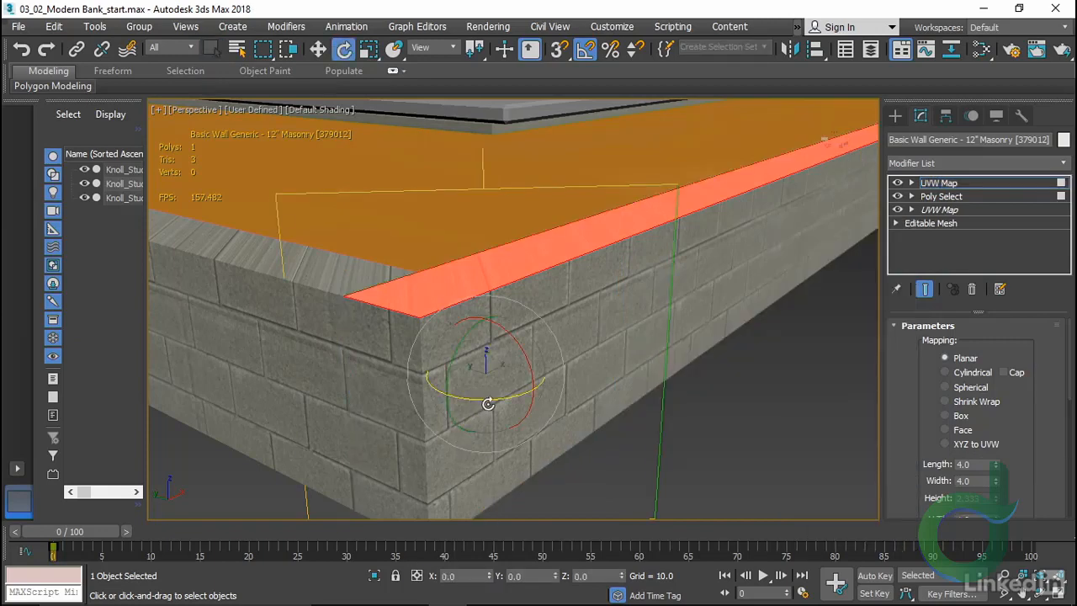
{"action": "left_click_drag", "start_coordinate": [487, 403], "coordinate": [505, 302]}
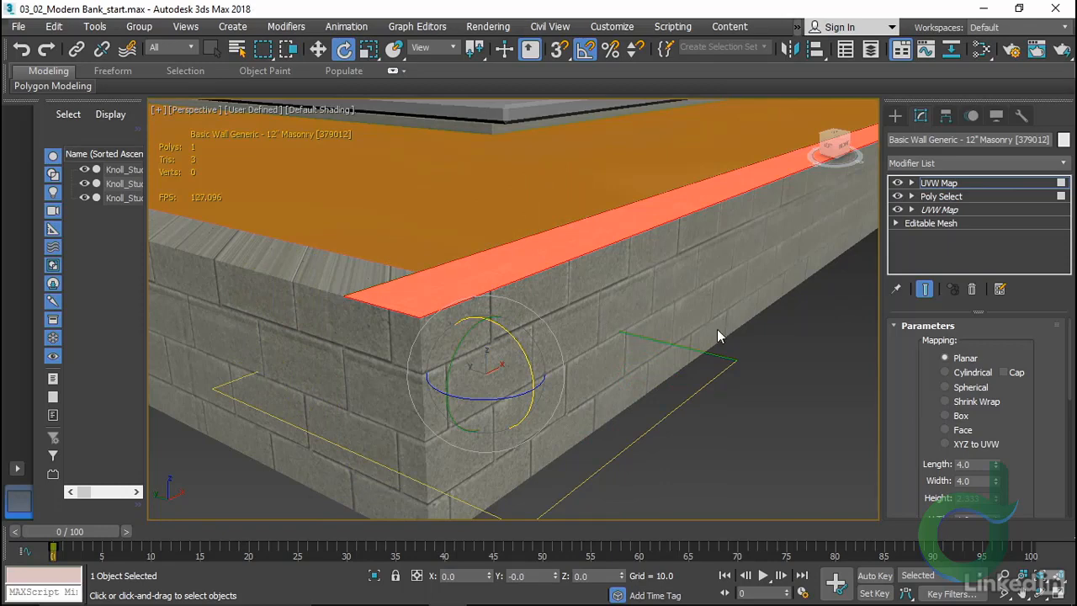
{"action": "key", "text": "F2"}
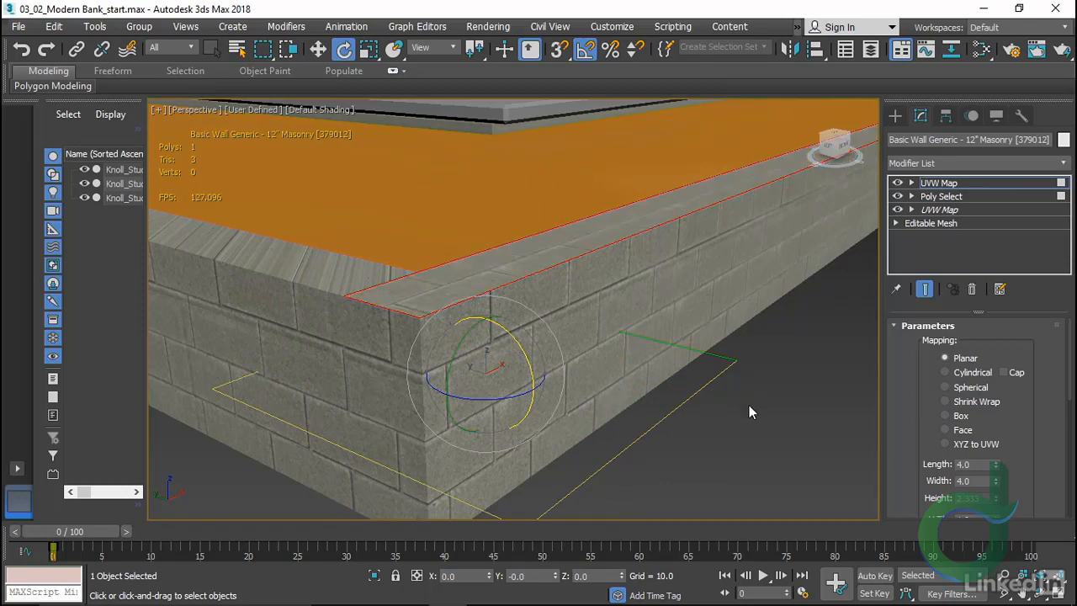
Move the top face's UVW Map gizmo about 10 units along X to shift the block joints, then leave gizmo editing and deselect the wall
{"action": "middle_click_drag", "start_coordinate": [748, 405], "coordinate": [667, 428], "text": "alt"}
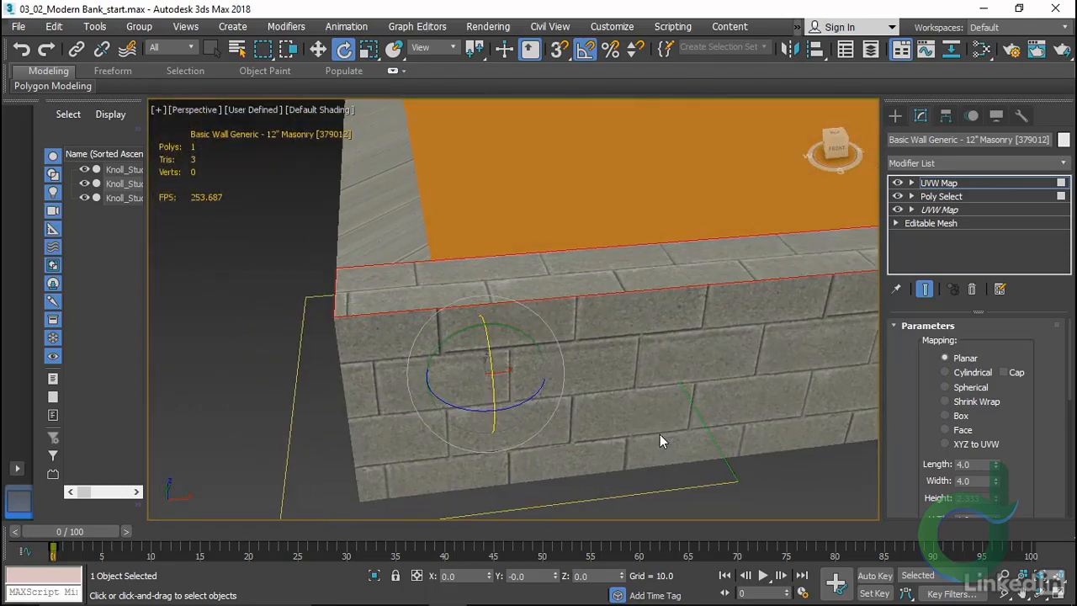
{"action": "key", "text": "w"}
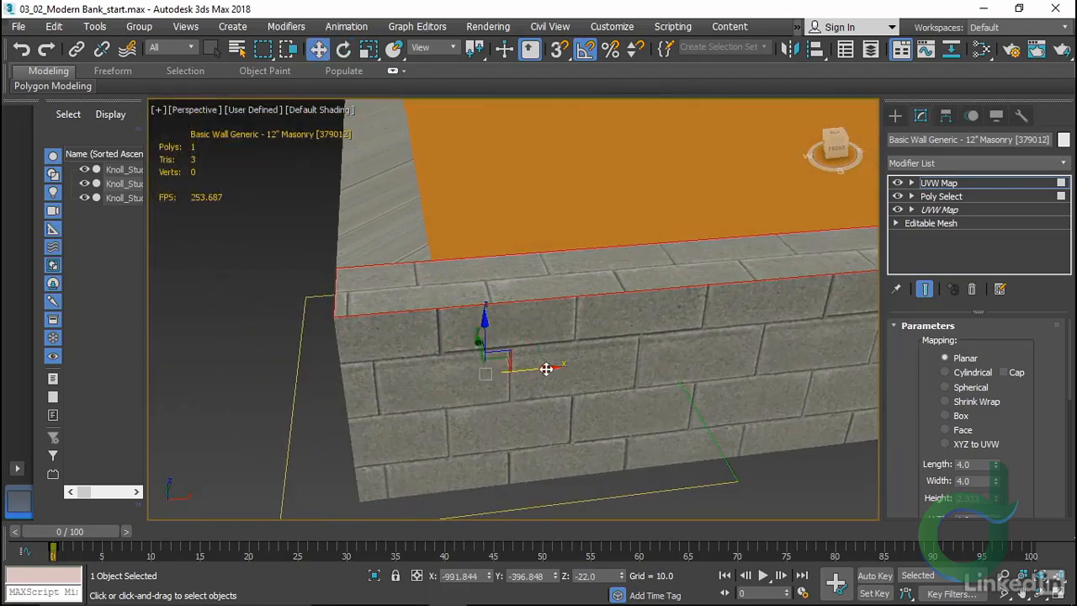
{"action": "left_click_drag", "start_coordinate": [546, 369], "coordinate": [622, 366]}
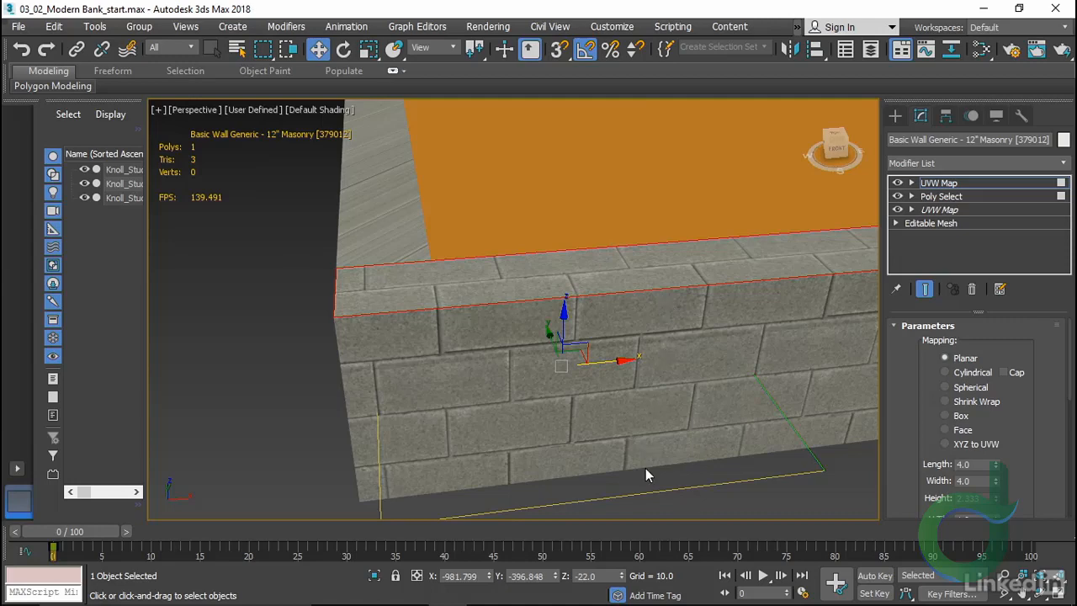
{"action": "mouse_move", "coordinate": [564, 456]}
{"action": "middle_mouse_down", "text": "alt"}
{"action": "mouse_move", "coordinate": [620, 440]}
{"action": "mouse_move", "coordinate": [623, 429]}
{"action": "mouse_move", "coordinate": [569, 444]}
{"action": "middle_mouse_up", "text": "alt"}
{"action": "middle_click_drag", "start_coordinate": [385, 435], "coordinate": [378, 320], "text": "alt"}
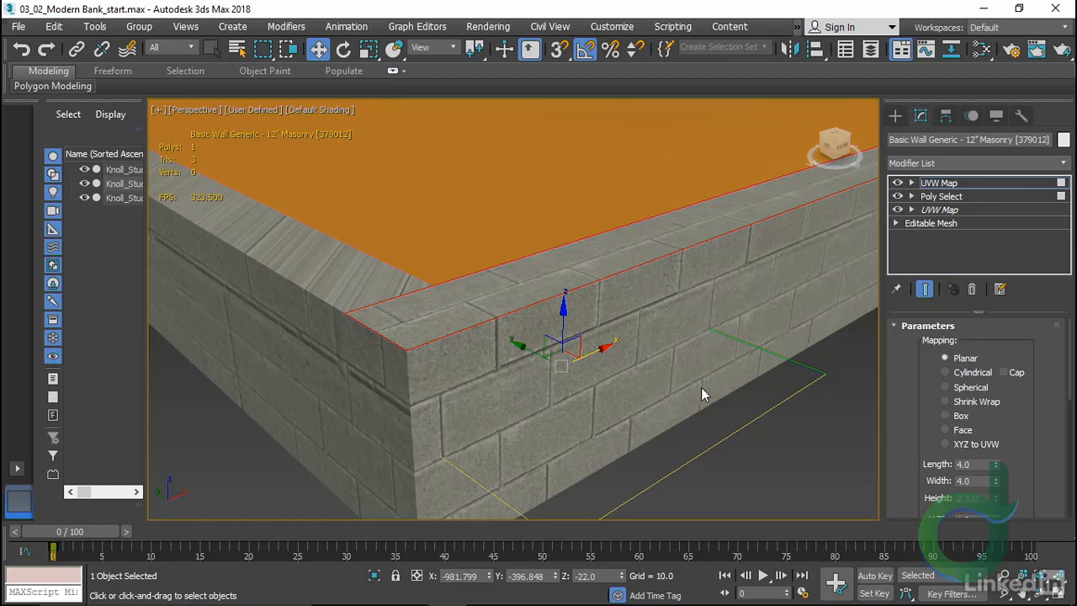
{"action": "right_click", "coordinate": [754, 367]}
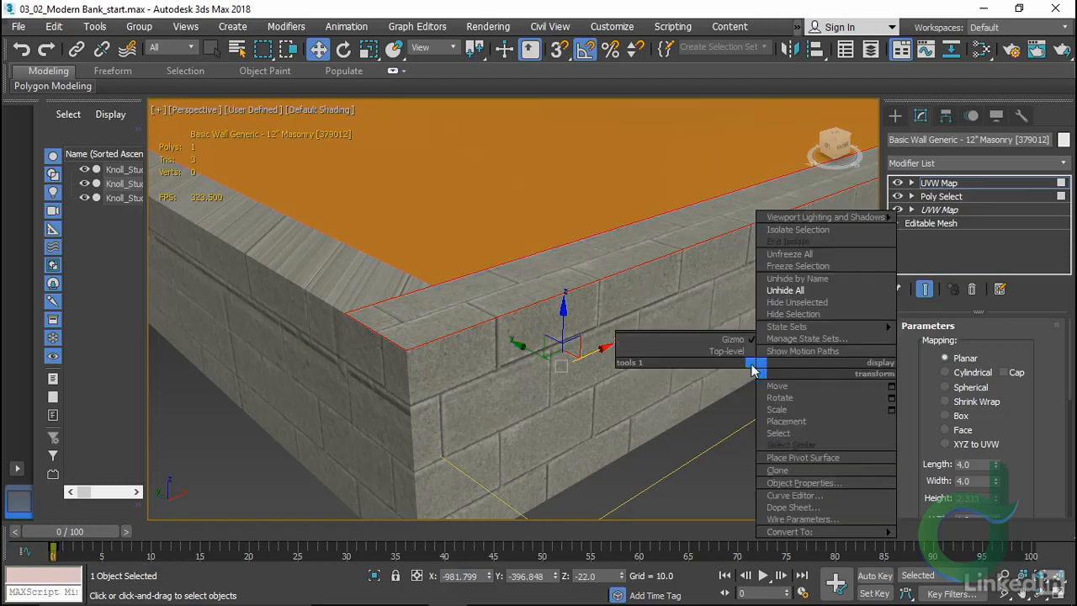
{"action": "left_click", "coordinate": [727, 351]}
{"action": "left_click", "coordinate": [798, 471]}
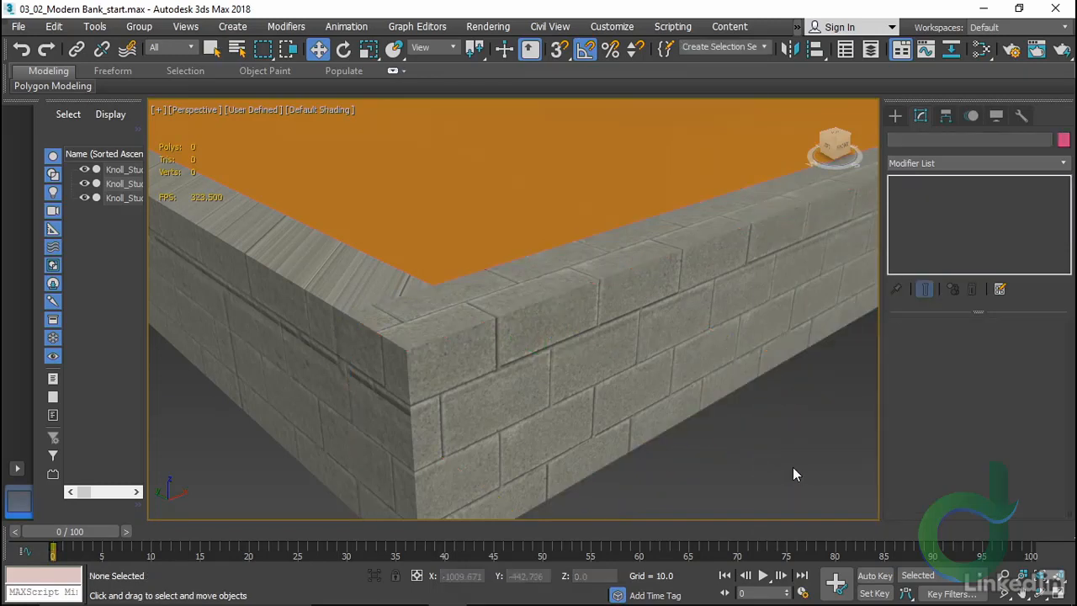
Switch the viewport to the EntryCam camera and orbit it to show the long planter wall along the building's side
{"action": "scroll", "coordinate": [792, 467], "scroll_direction": "down", "scroll_amount": 5}
{"action": "key", "text": "c"}
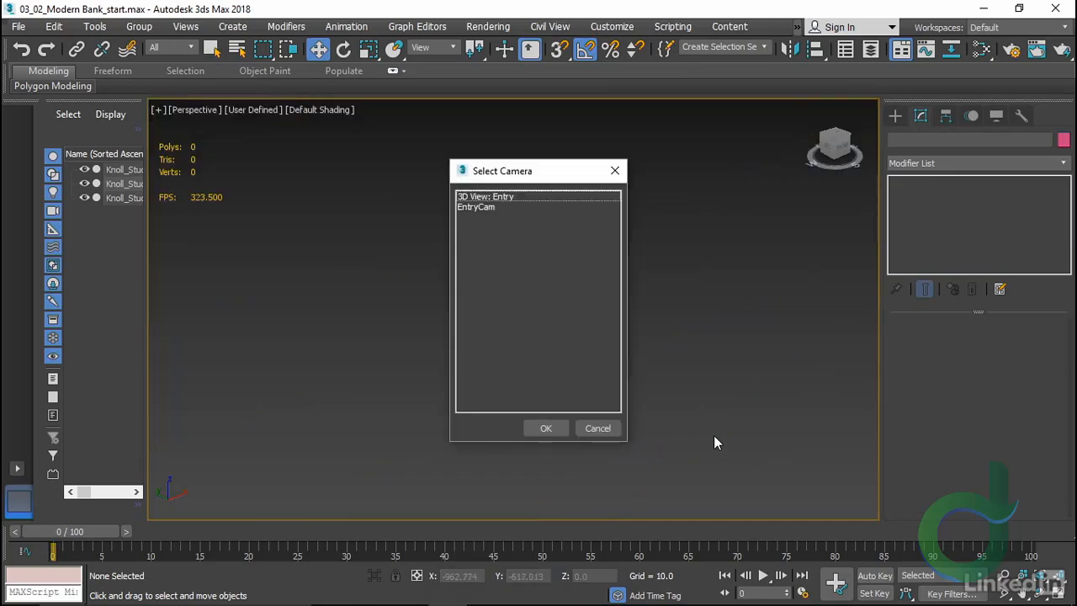
{"action": "double_click", "coordinate": [493, 207]}
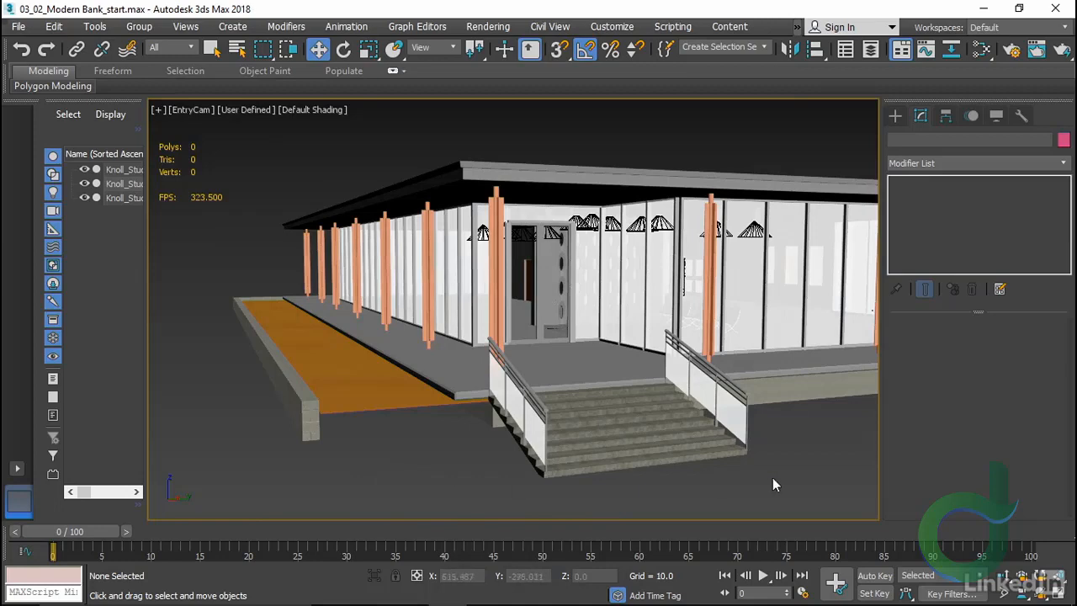
{"action": "left_click", "coordinate": [1040, 594]}
{"action": "left_click_drag", "start_coordinate": [419, 430], "coordinate": [454, 427]}
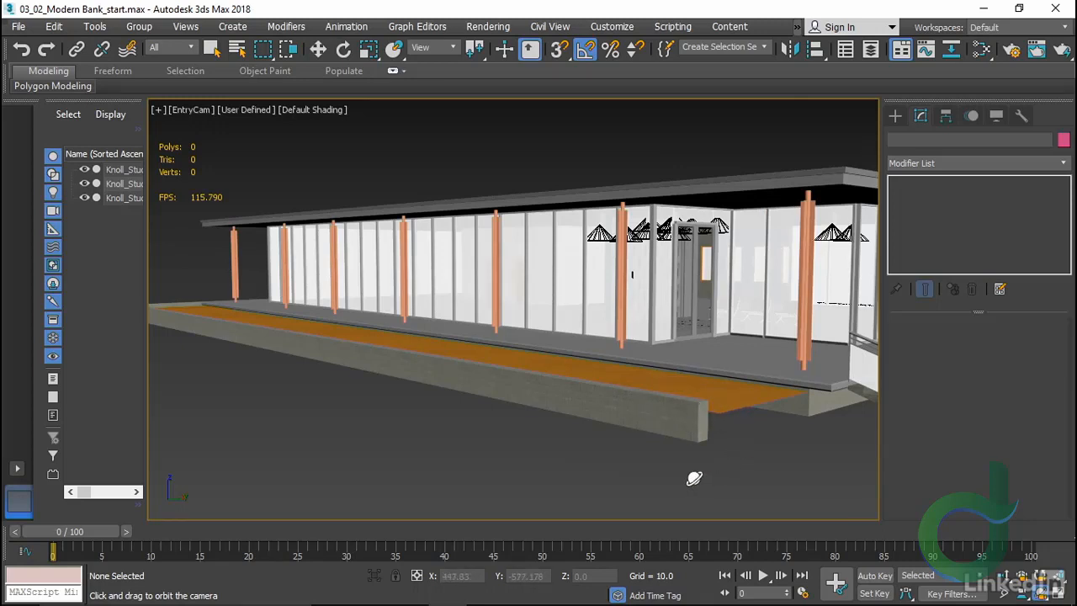
{"action": "key", "text": "w"}
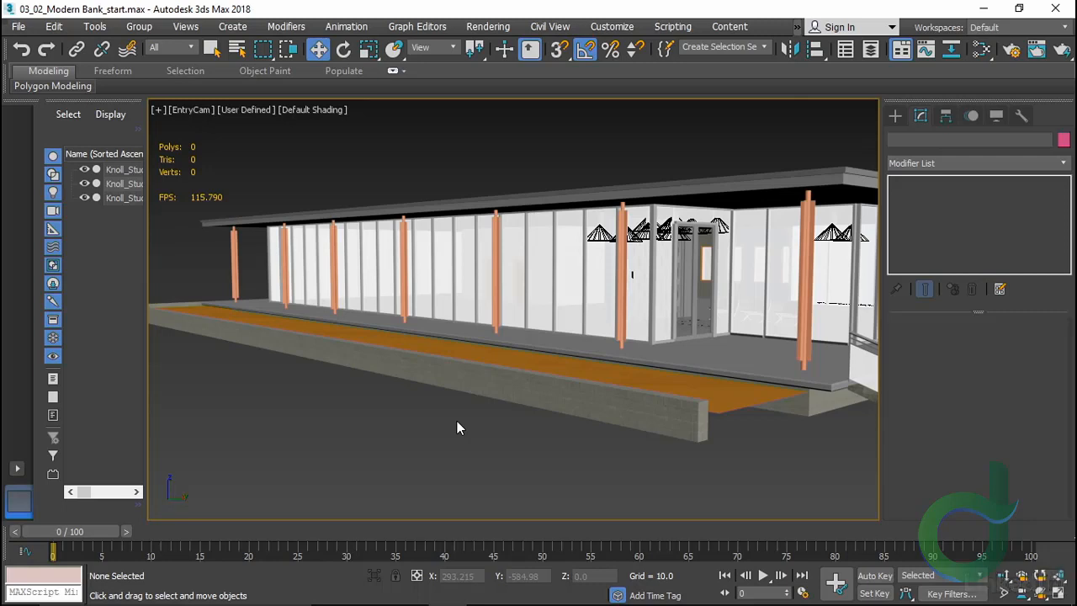
Select the orange planter ground plane and add an Autodesk Generic material beside the concrete material in the Slate Material Editor, showing its parameters
{"action": "key", "text": "q"}
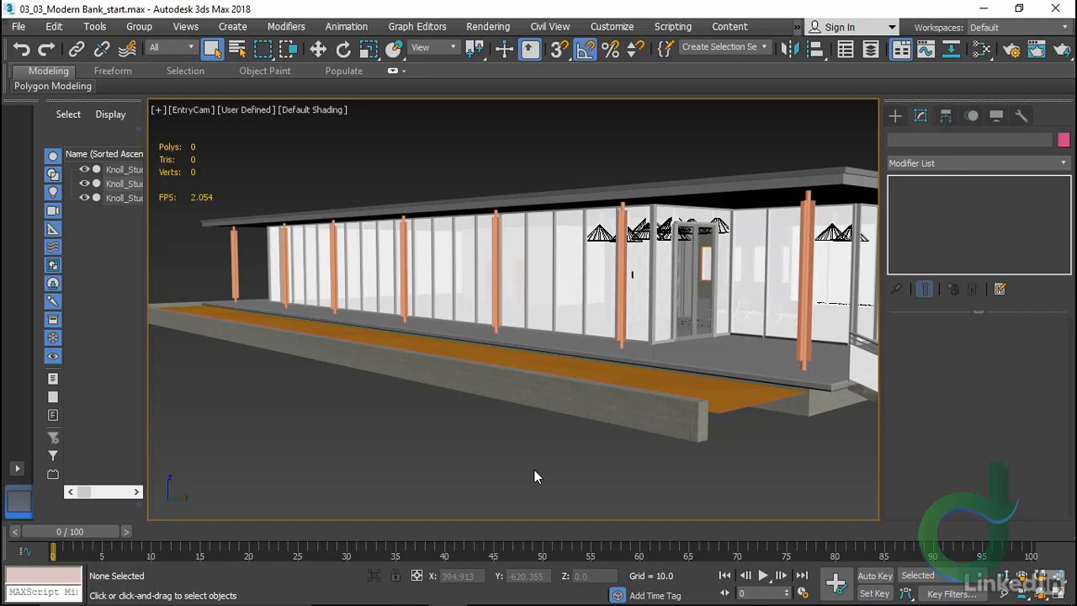
{"action": "left_click", "coordinate": [729, 393]}
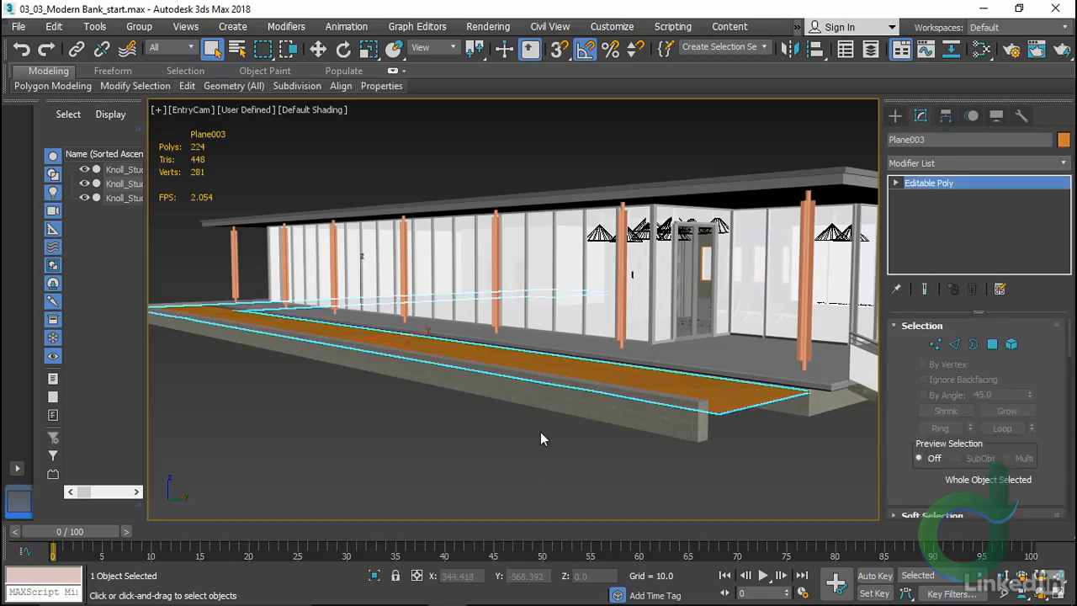
{"action": "key", "text": "m"}
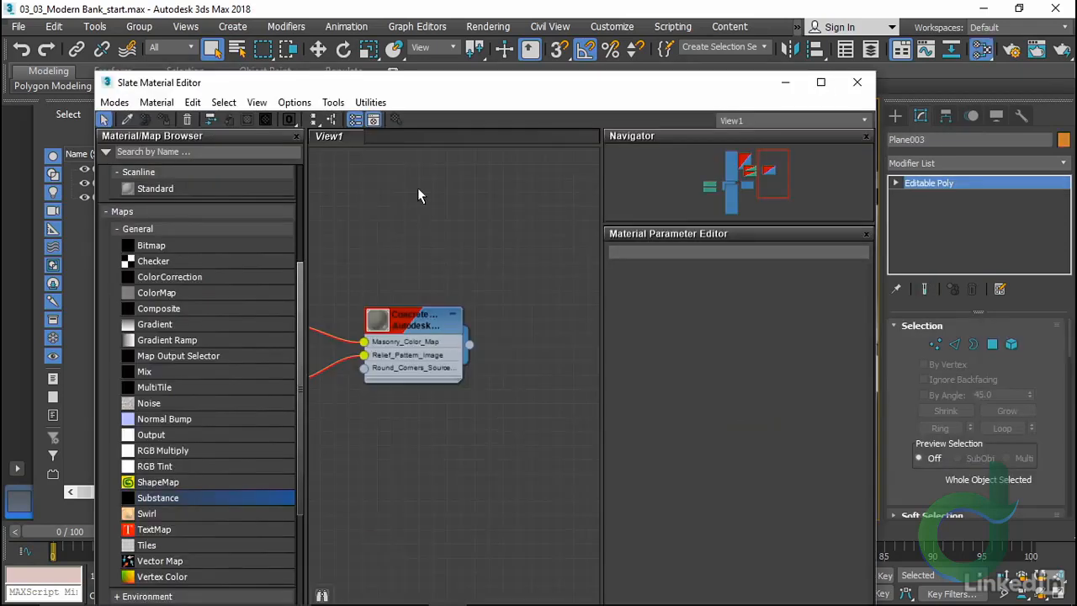
{"action": "left_click_drag", "start_coordinate": [471, 94], "coordinate": [469, 55]}
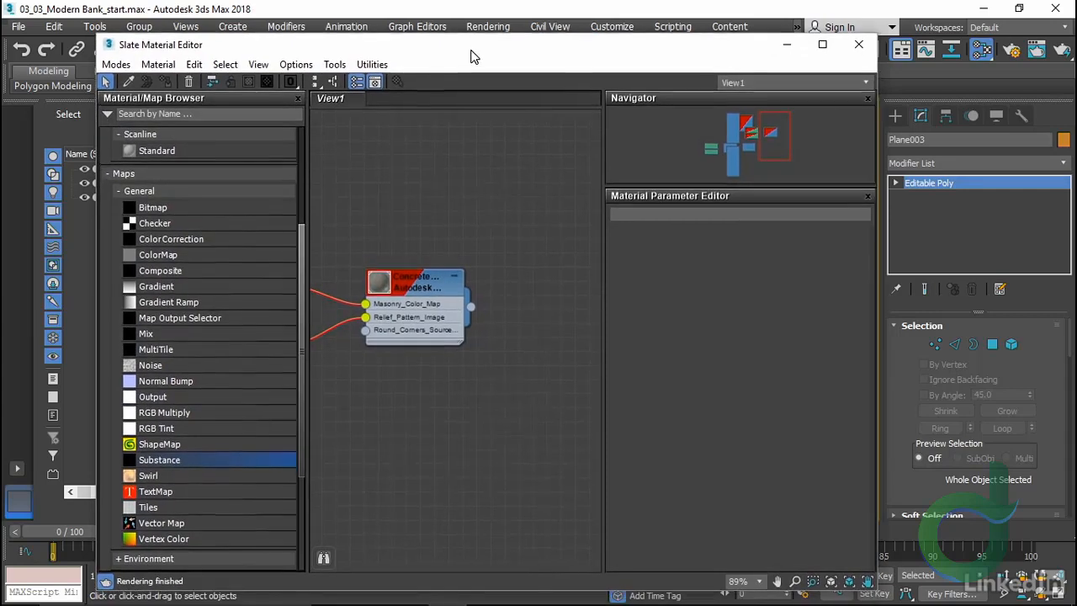
{"action": "left_click", "coordinate": [119, 189]}
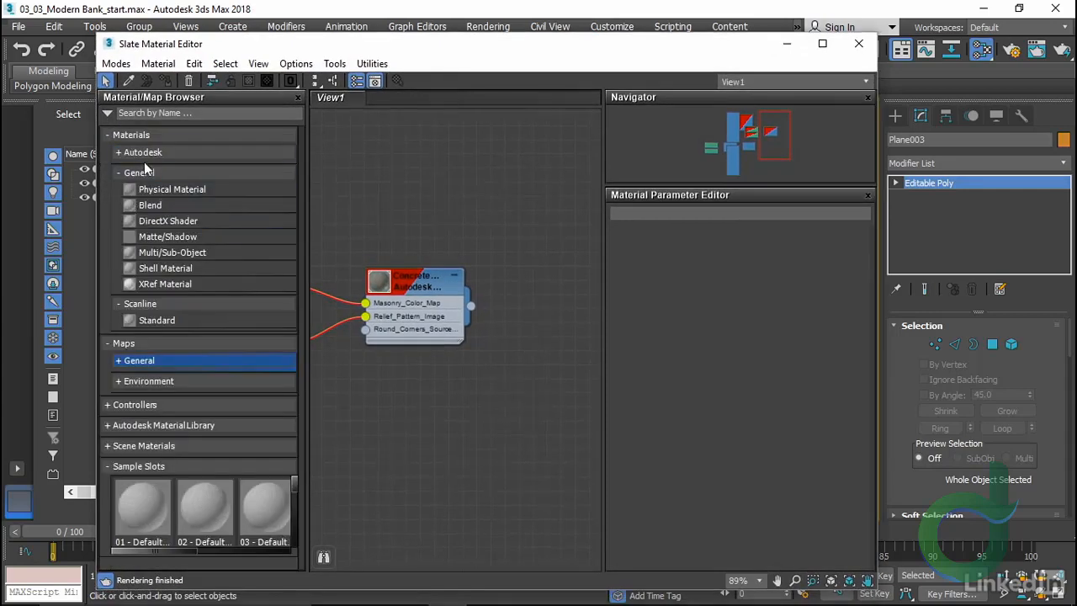
{"action": "left_click", "coordinate": [128, 155]}
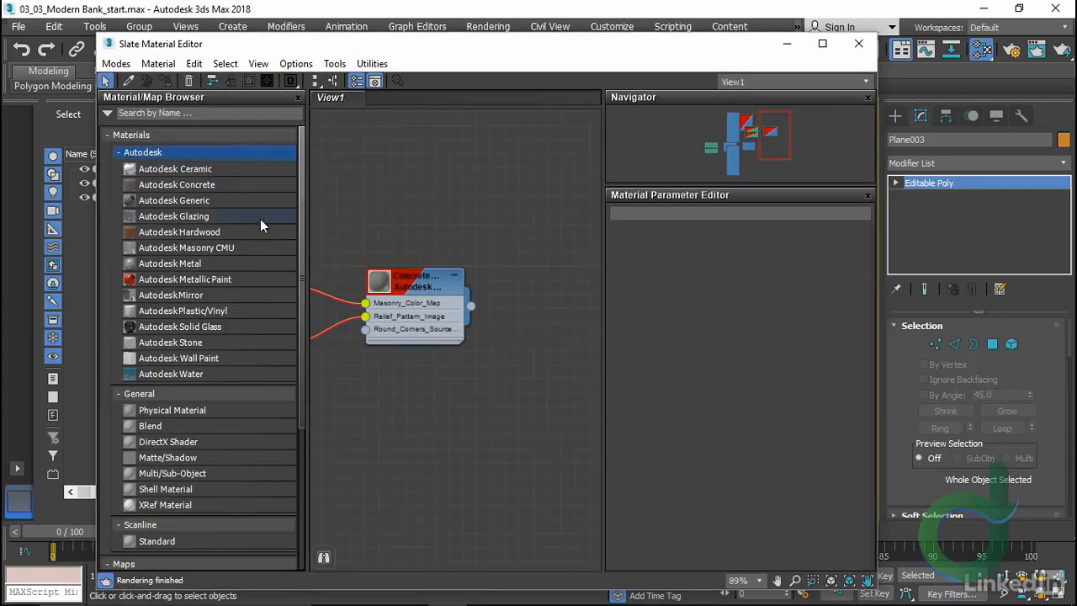
{"action": "left_click_drag", "start_coordinate": [212, 200], "coordinate": [525, 212]}
{"action": "left_click_drag", "start_coordinate": [402, 287], "coordinate": [288, 313]}
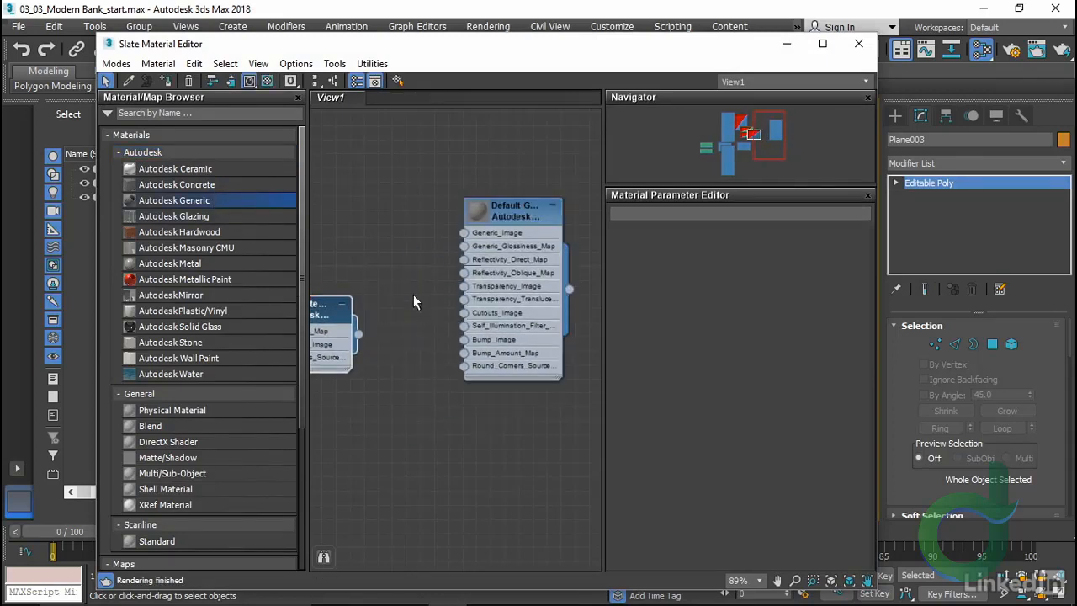
{"action": "left_click", "coordinate": [526, 212]}
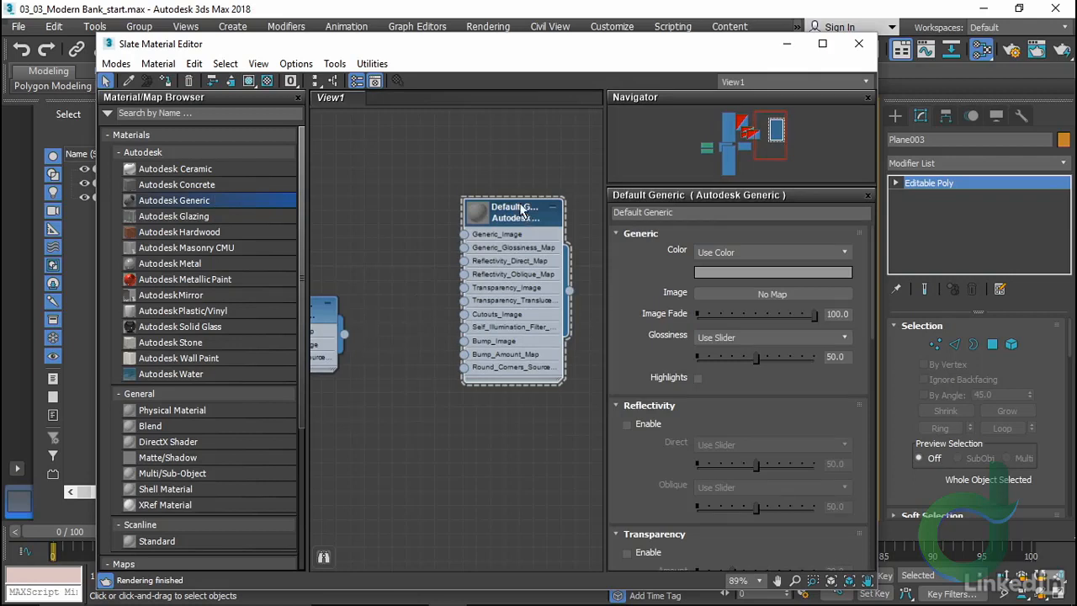
{"action": "left_click_drag", "start_coordinate": [521, 210], "coordinate": [521, 168]}
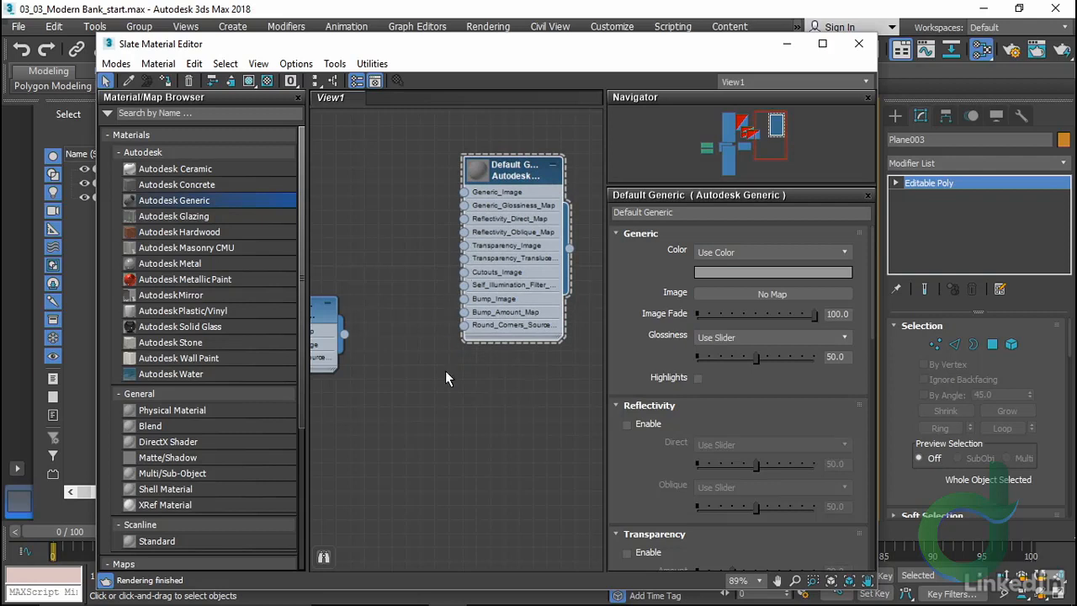
Add a Substance map below the Default Generic material in the Slate view and show its parameters
{"action": "left_click", "coordinate": [116, 153]}
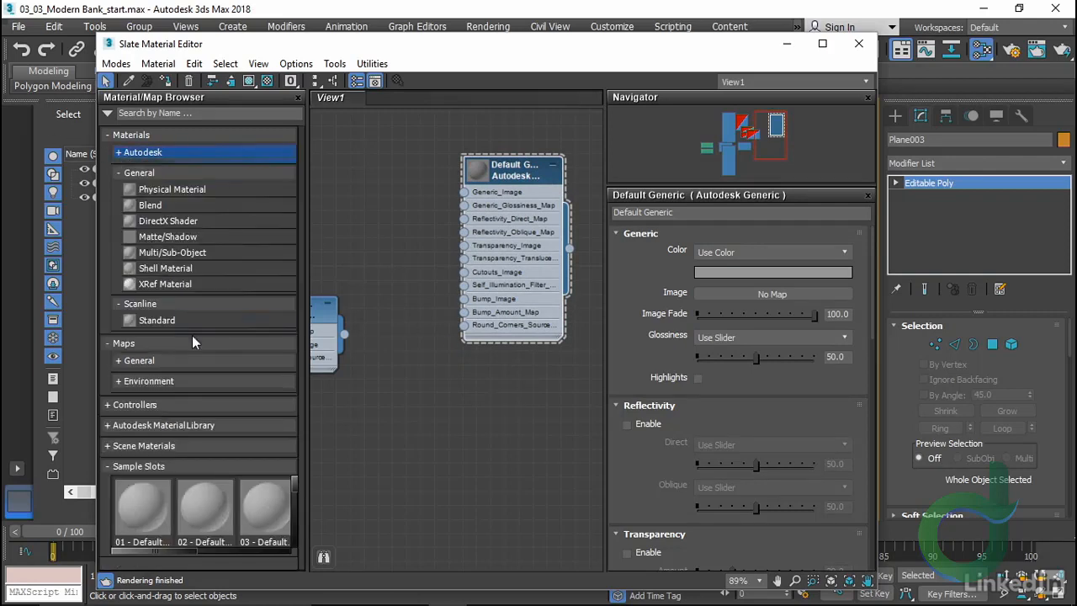
{"action": "left_click", "coordinate": [118, 361]}
{"action": "scroll", "coordinate": [244, 443], "scroll_direction": "down", "scroll_amount": 5}
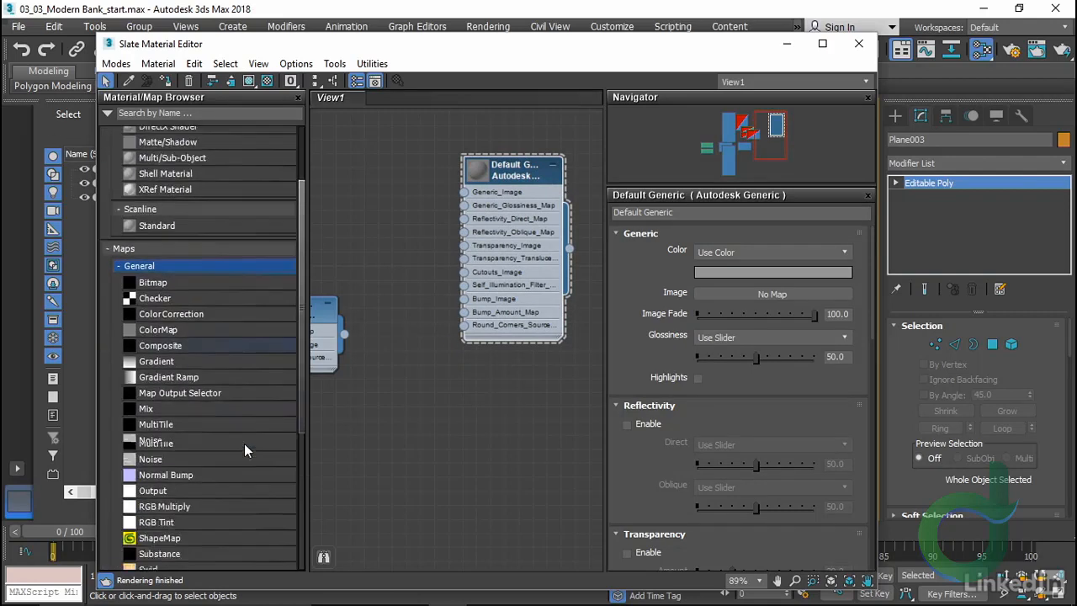
{"action": "scroll", "coordinate": [244, 451], "scroll_direction": "down", "scroll_amount": 5}
{"action": "left_click_drag", "start_coordinate": [172, 402], "coordinate": [456, 404]}
{"action": "double_click", "coordinate": [479, 412]}
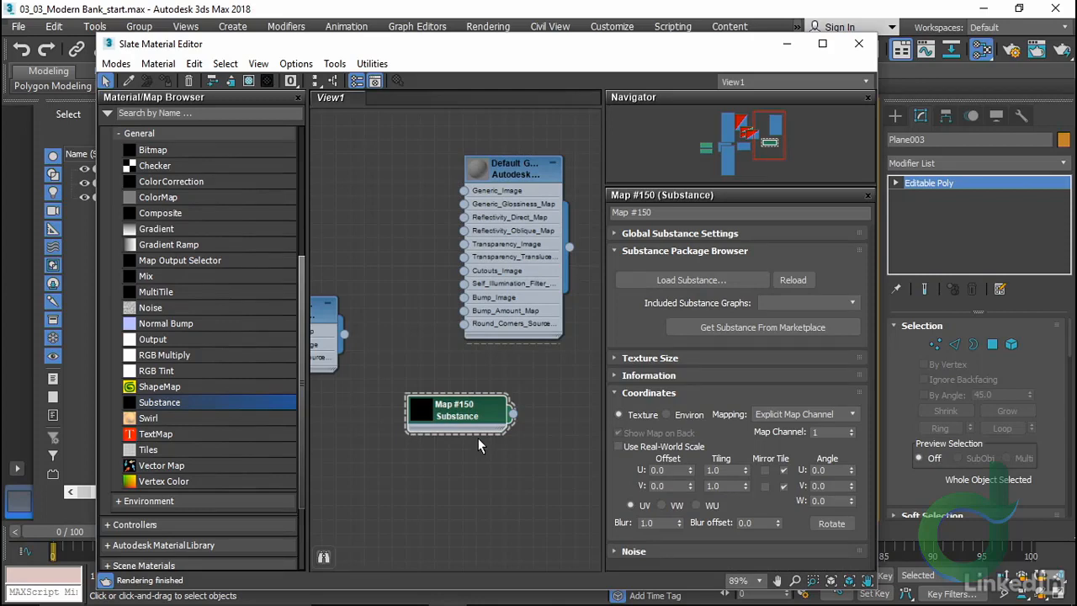
Load Gravel.sbsar from the 3ds Max 2018 maps/Substance/textures folder into the Substance map
{"action": "left_click", "coordinate": [688, 282]}
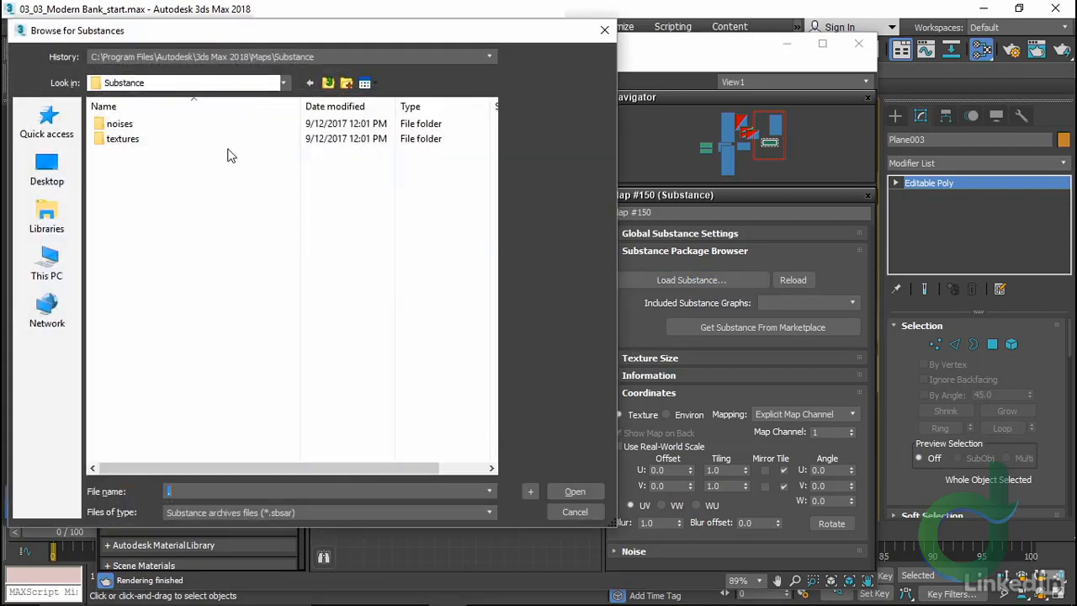
{"action": "left_click", "coordinate": [284, 83]}
{"action": "left_click", "coordinate": [216, 318]}
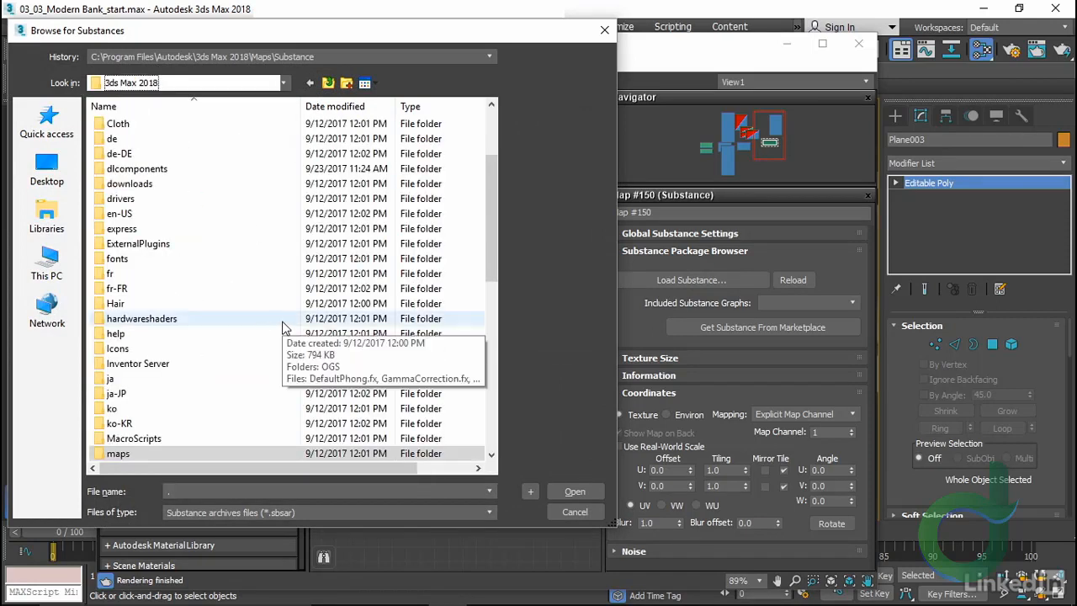
{"action": "double_click", "coordinate": [152, 454]}
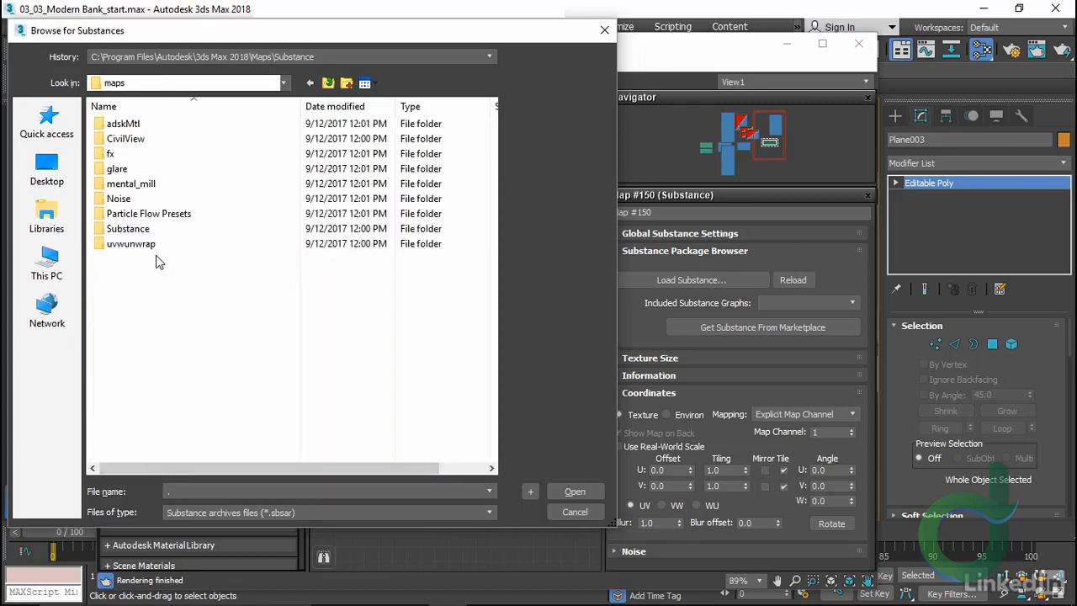
{"action": "double_click", "coordinate": [155, 229]}
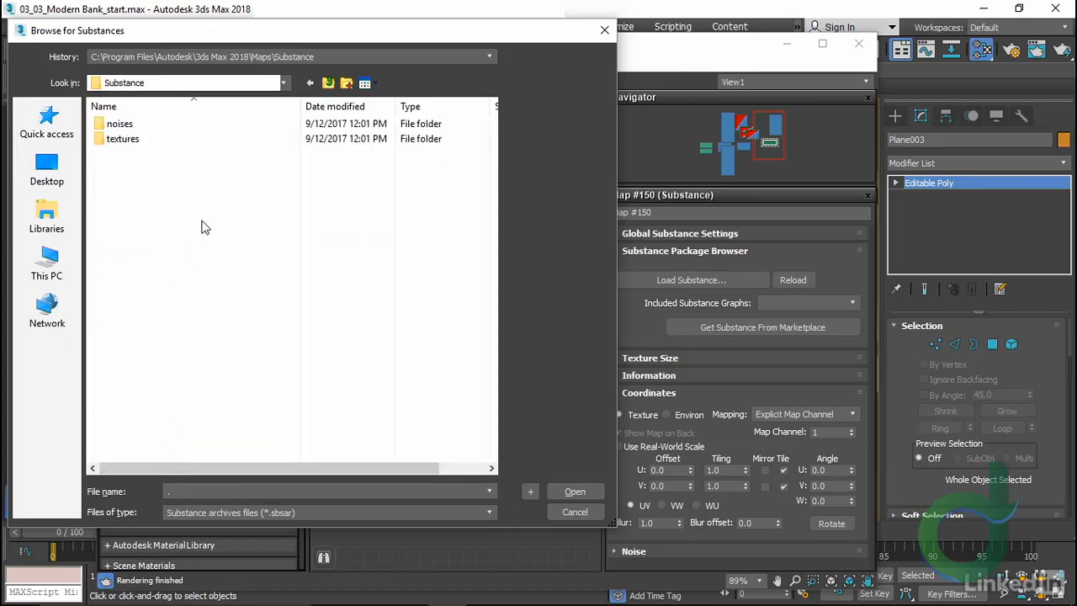
{"action": "double_click", "coordinate": [131, 140]}
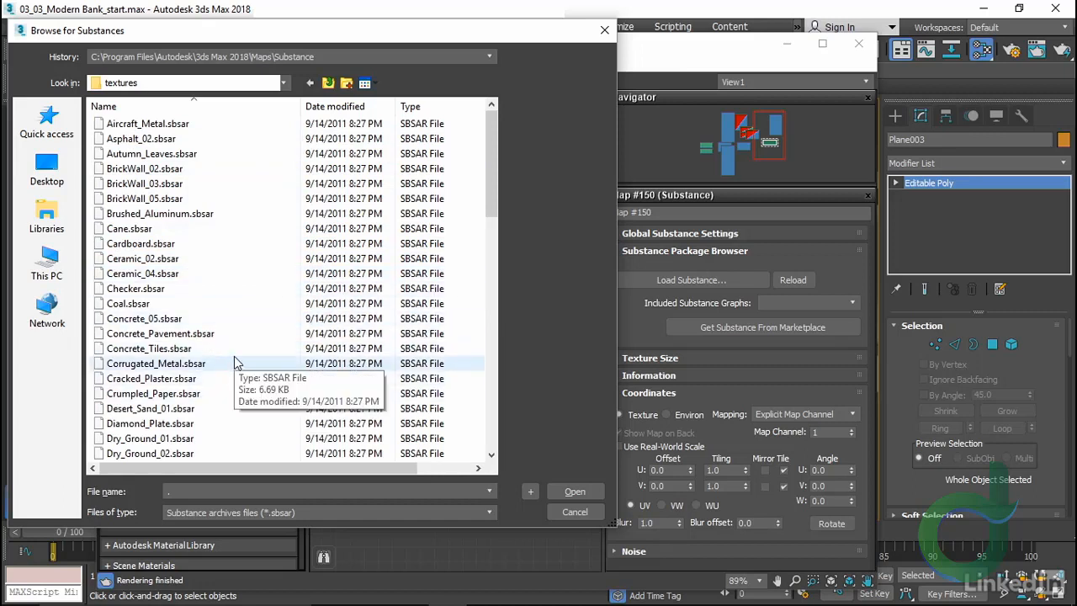
{"action": "scroll", "coordinate": [235, 361], "scroll_direction": "down", "scroll_amount": 2}
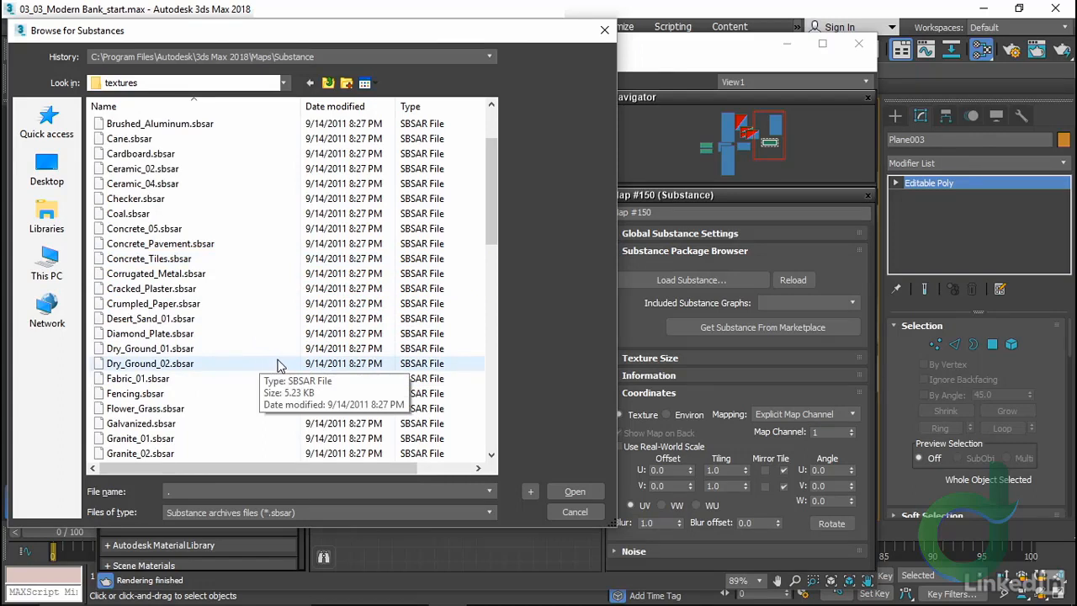
{"action": "left_click", "coordinate": [146, 363]}
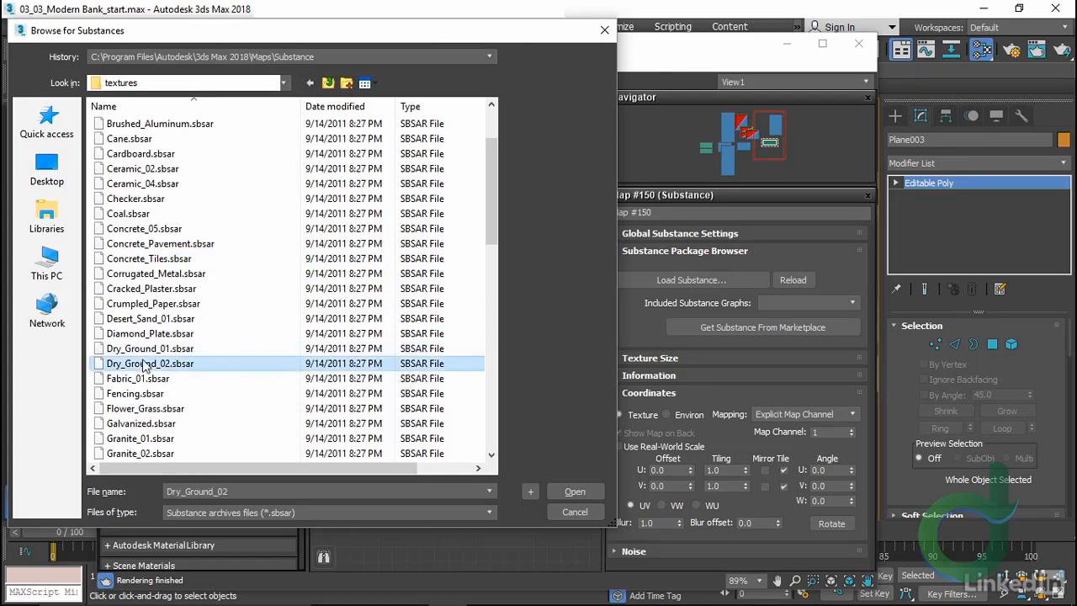
{"action": "scroll", "coordinate": [283, 358], "scroll_direction": "down", "scroll_amount": 1}
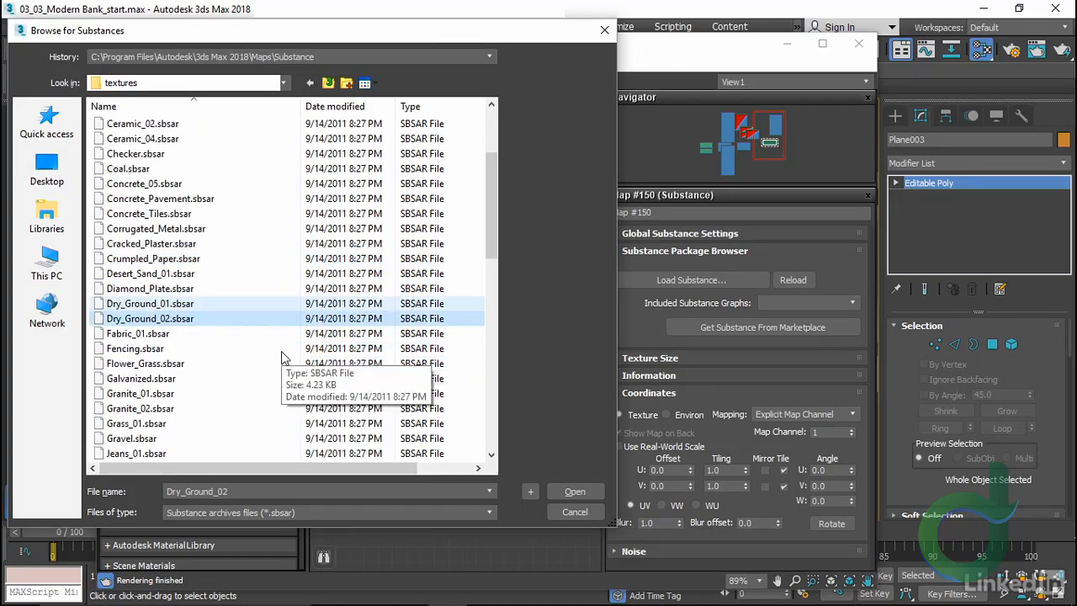
{"action": "left_click", "coordinate": [146, 438]}
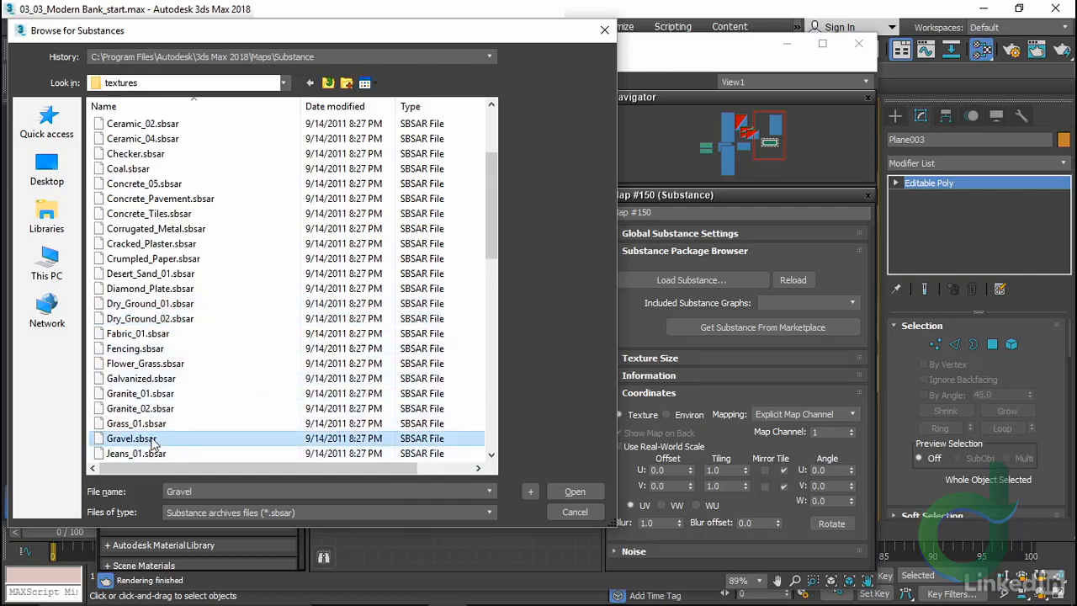
{"action": "left_click", "coordinate": [576, 493]}
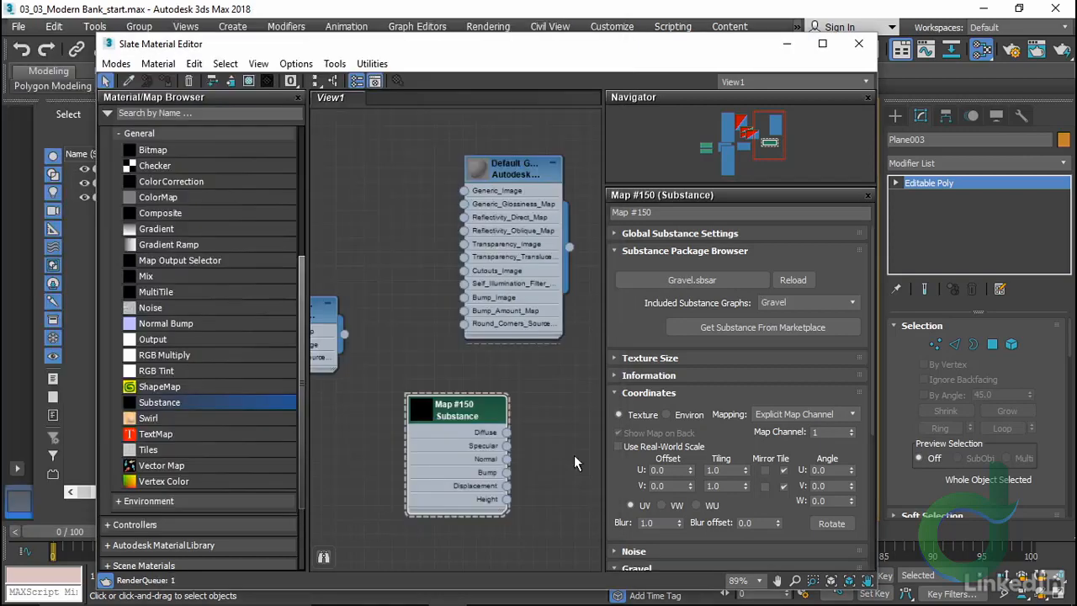
Enlarge the Substance node's thumbnail and inspect the gravel texture in an enlarged preview window, then close that window
{"action": "double_click", "coordinate": [422, 410]}
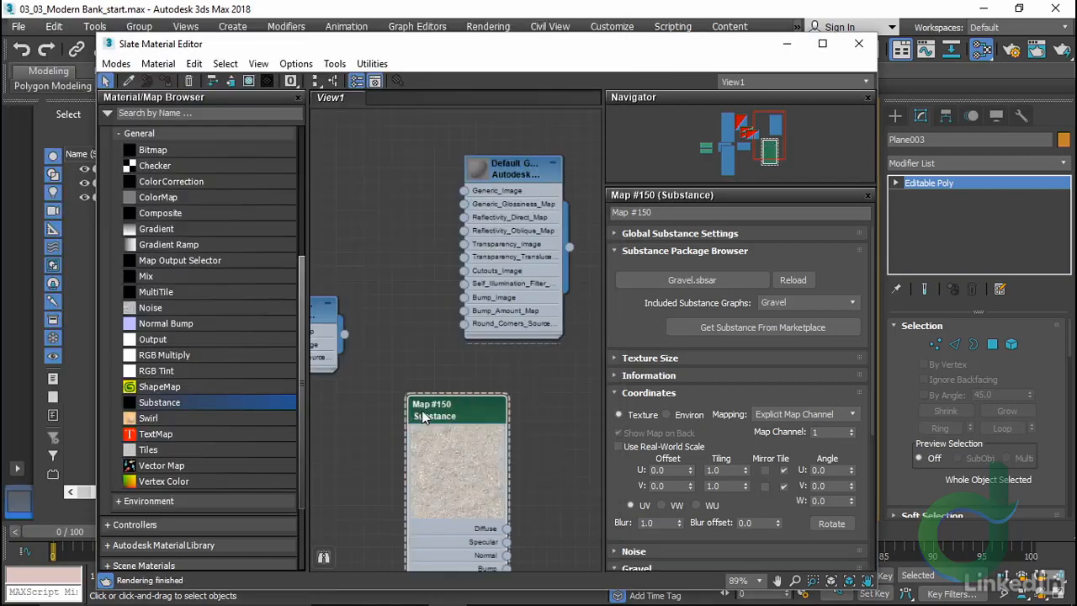
{"action": "left_click_drag", "start_coordinate": [478, 423], "coordinate": [432, 357]}
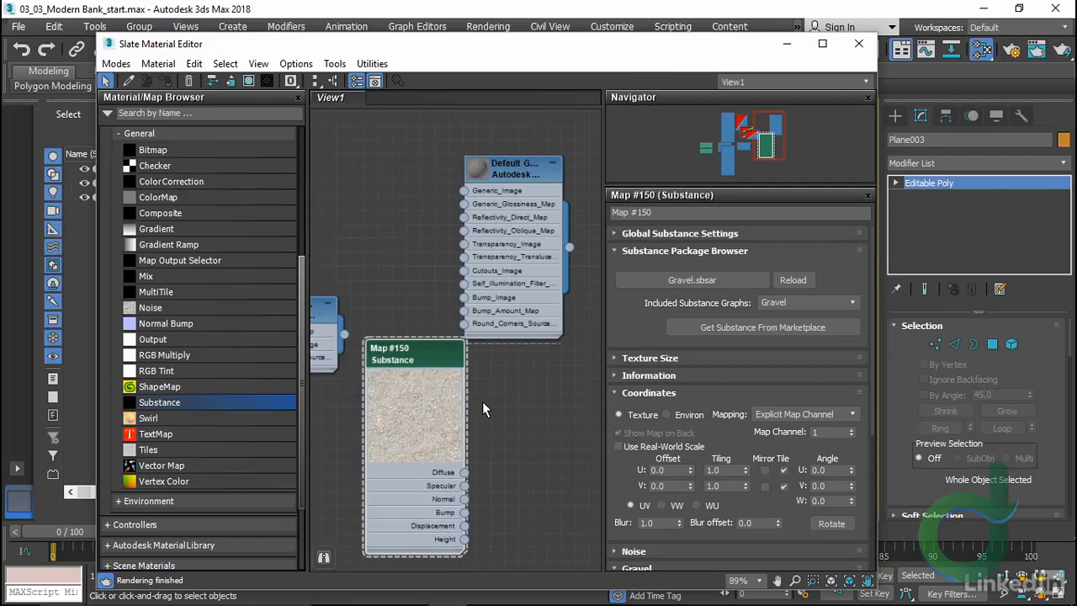
{"action": "right_click", "coordinate": [405, 397]}
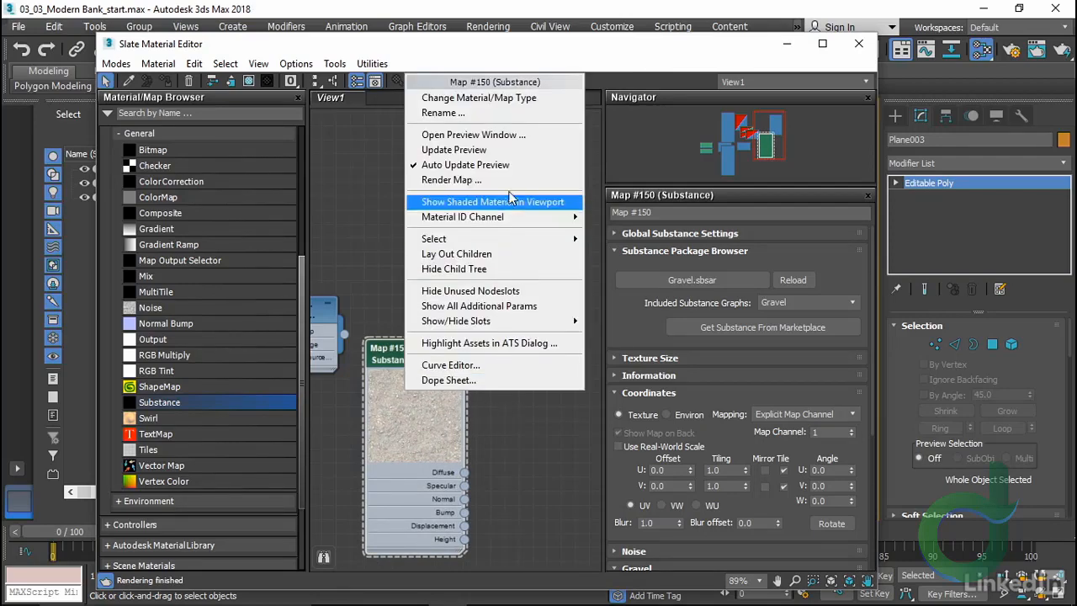
{"action": "left_click", "coordinate": [525, 136]}
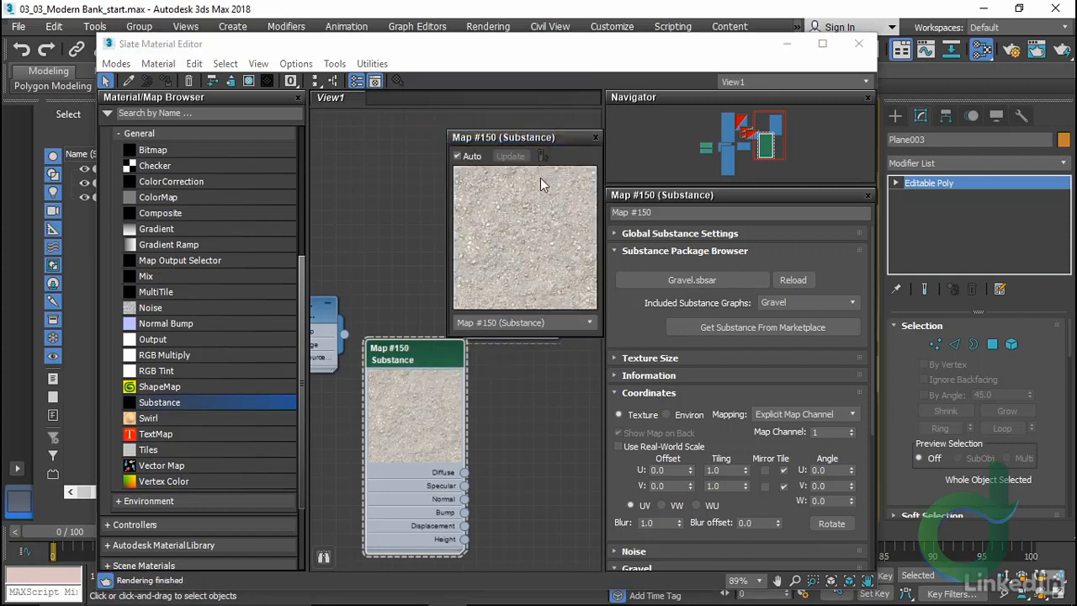
{"action": "left_click_drag", "start_coordinate": [552, 135], "coordinate": [411, 160]}
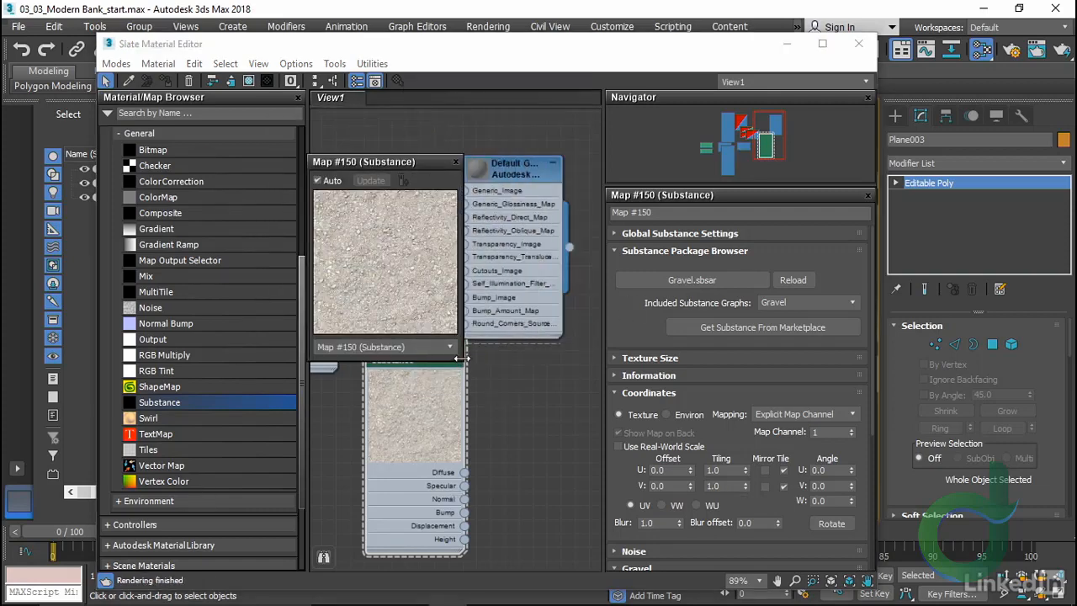
{"action": "left_click_drag", "start_coordinate": [460, 357], "coordinate": [600, 379]}
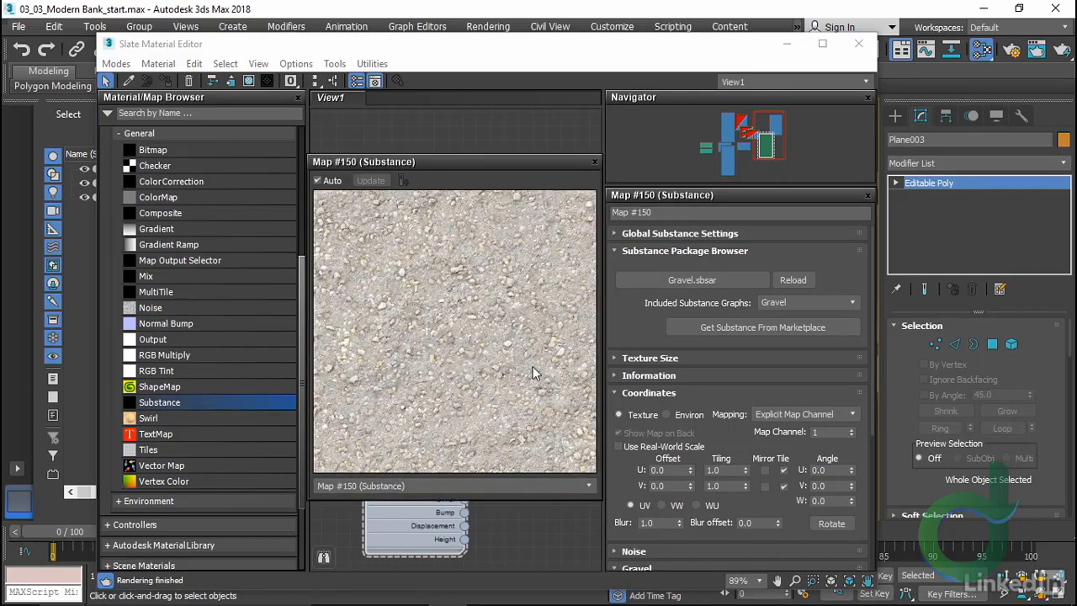
{"action": "left_click", "coordinate": [594, 162]}
Line up the Substance and Generic nodes, wire Diffuse to Generic_Image, and place the resulting output selector above the material
{"action": "left_click_drag", "start_coordinate": [430, 354], "coordinate": [415, 298]}
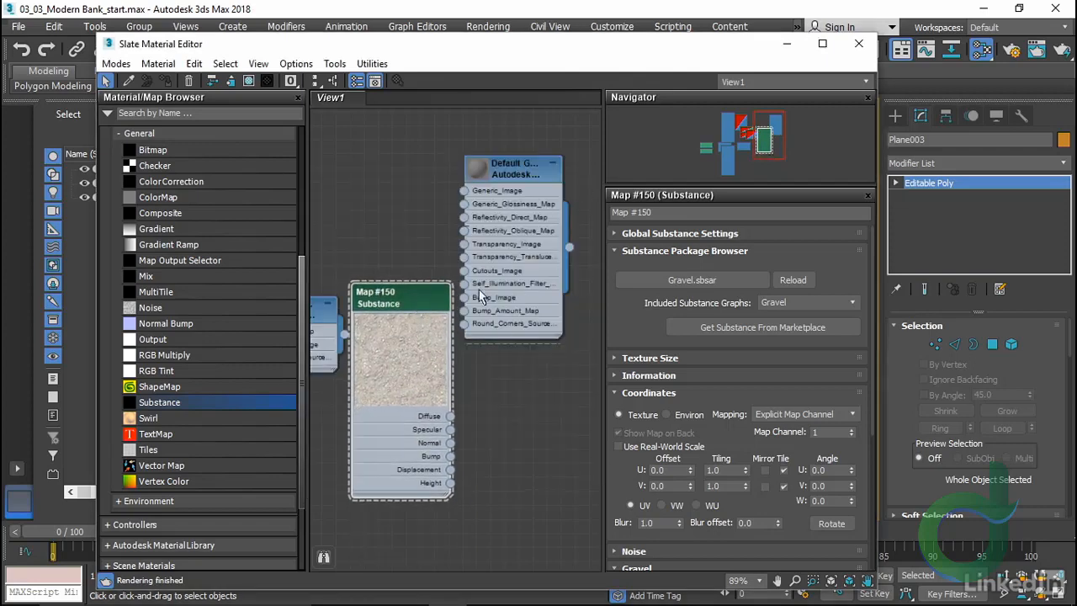
{"action": "left_click_drag", "start_coordinate": [535, 176], "coordinate": [550, 317]}
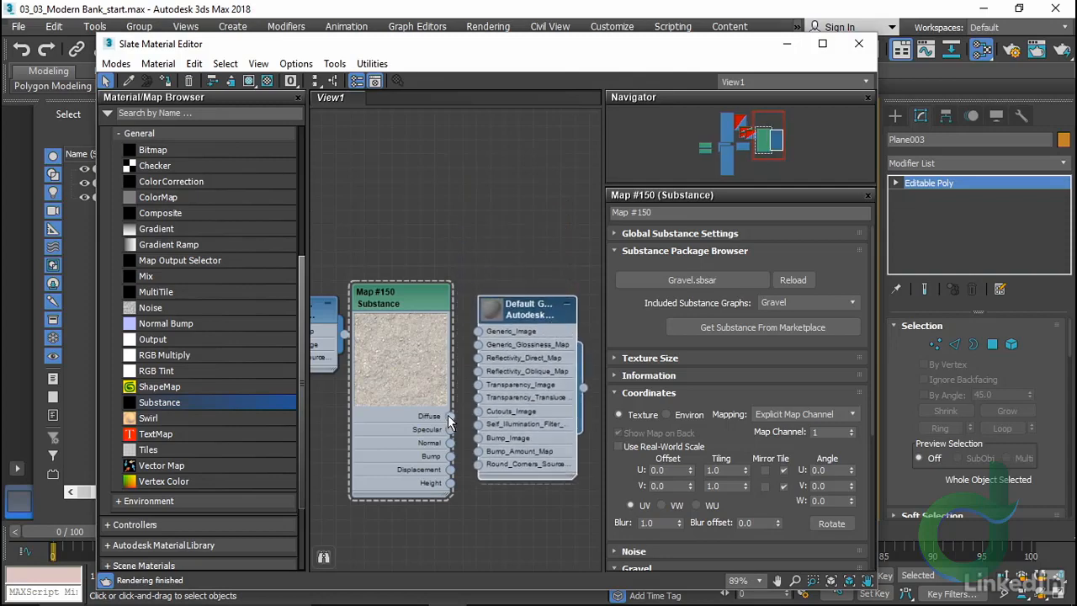
{"action": "left_click_drag", "start_coordinate": [450, 415], "coordinate": [483, 330]}
{"action": "left_click_drag", "start_coordinate": [351, 320], "coordinate": [499, 214]}
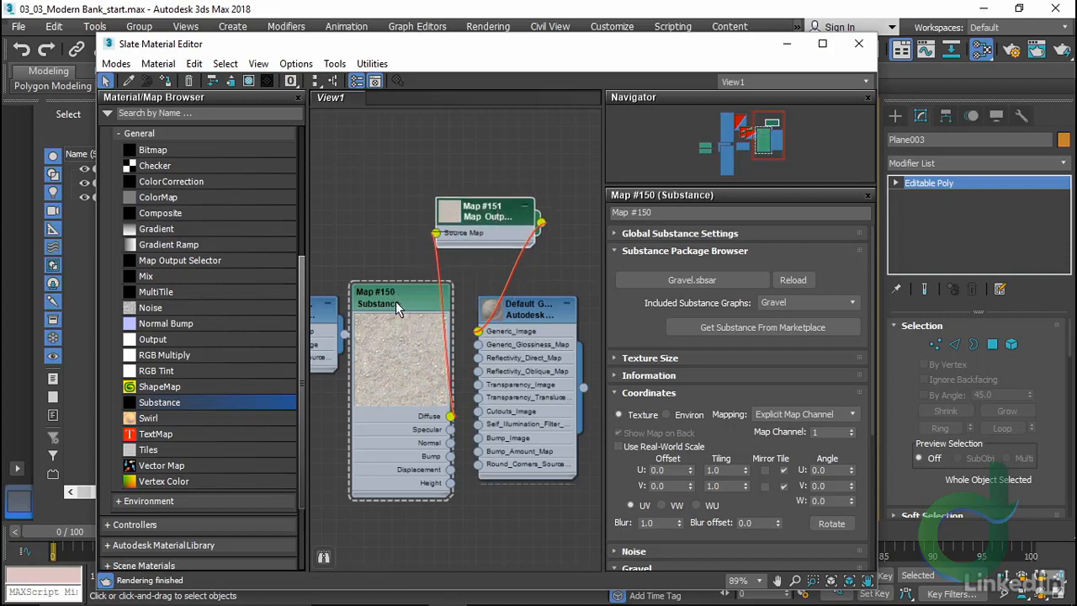
Move the Substance node up beside the Diffuse selector and wire its Normal output to Bump_Image, placing the new selector below
{"action": "left_click_drag", "start_coordinate": [396, 301], "coordinate": [354, 216]}
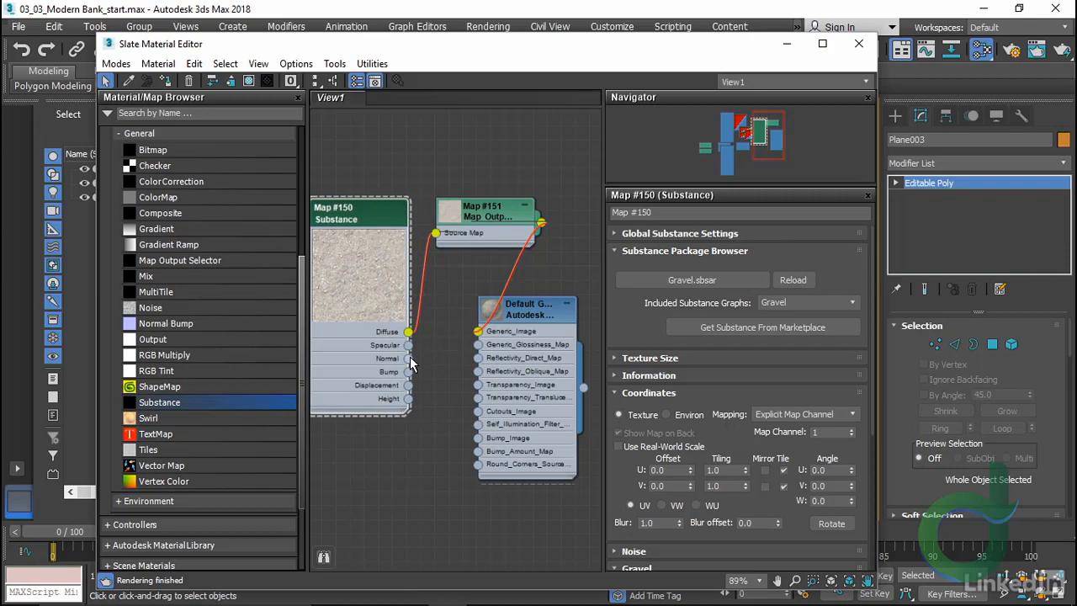
{"action": "left_click_drag", "start_coordinate": [440, 421], "coordinate": [477, 438]}
{"action": "left_click_drag", "start_coordinate": [370, 385], "coordinate": [429, 483]}
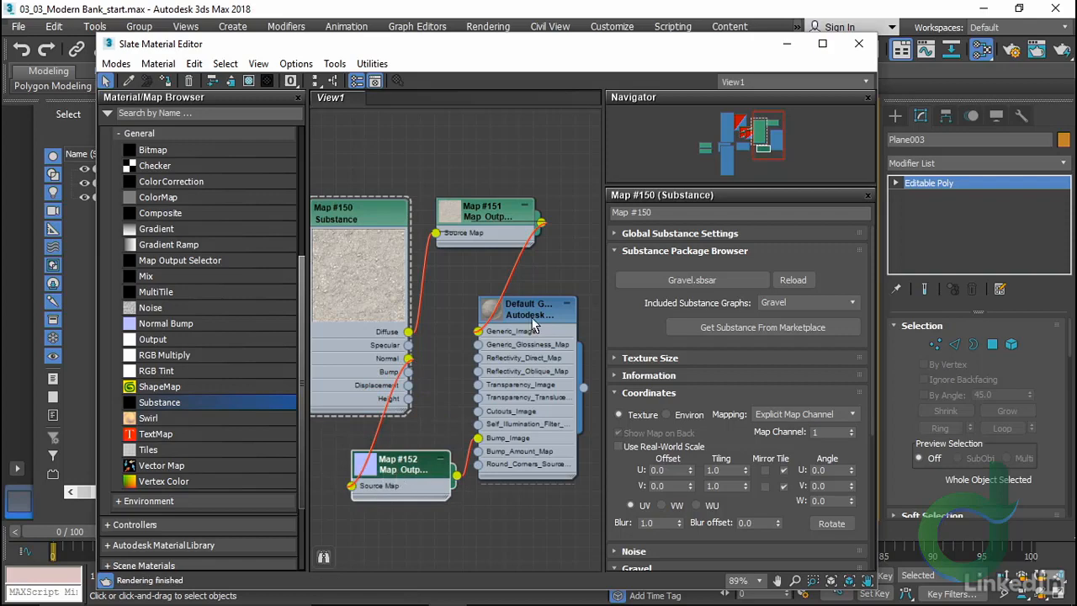
Enlarge the Default Generic node's thumbnail and open its preview window beside the node graph
{"action": "double_click", "coordinate": [491, 309]}
{"action": "mouse_move", "coordinate": [549, 374]}
{"action": "left_mouse_down"}
{"action": "mouse_move", "coordinate": [549, 299]}
{"action": "mouse_move", "coordinate": [612, 307]}
{"action": "mouse_move", "coordinate": [542, 362]}
{"action": "left_mouse_up"}
{"action": "right_click", "coordinate": [538, 367]}
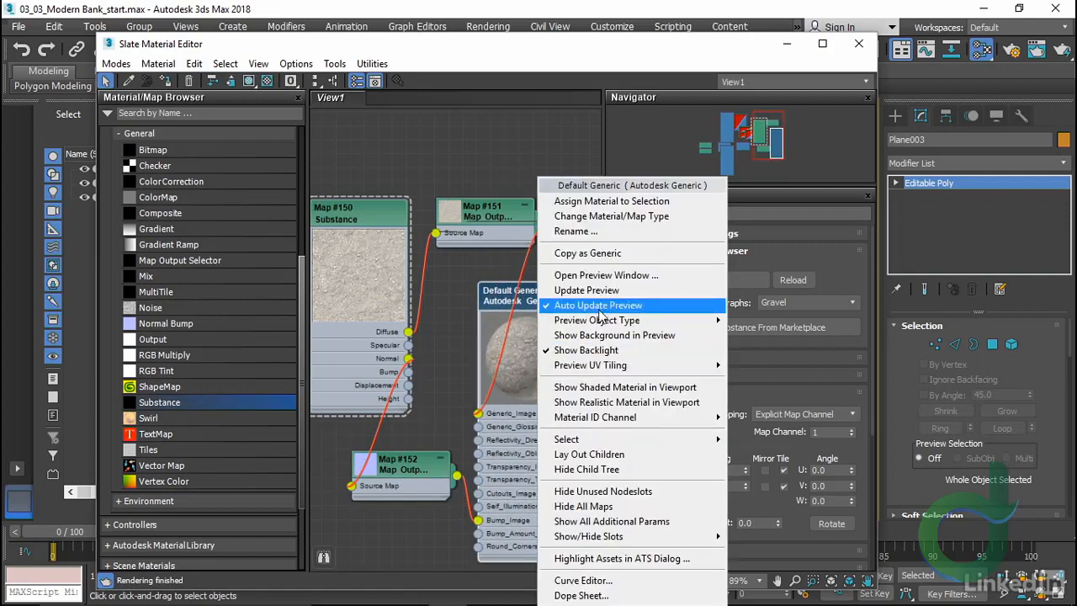
{"action": "left_click", "coordinate": [610, 280]}
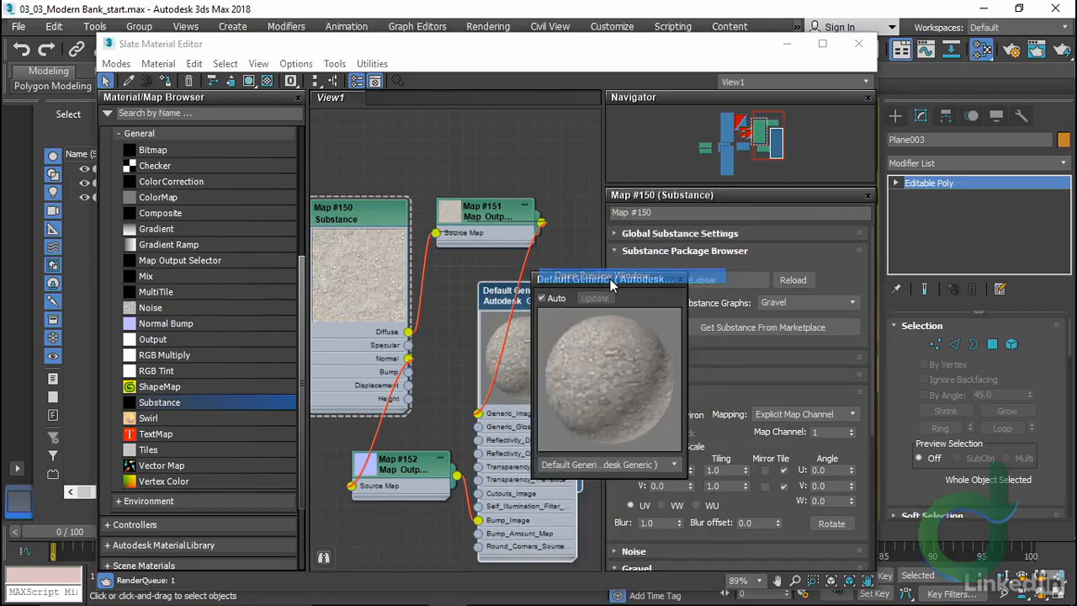
{"action": "left_click_drag", "start_coordinate": [630, 272], "coordinate": [872, 246]}
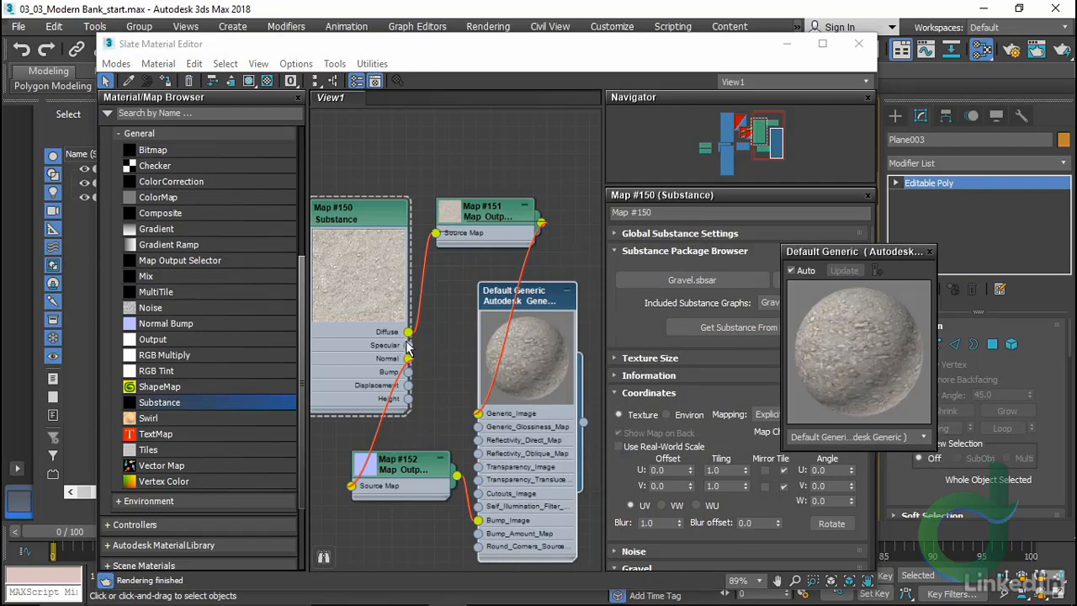
Wire the Substance's Specular output to Generic_Glossiness_Map and its Height output to Bump_Amount_Map, then shift the material node slightly
{"action": "left_click_drag", "start_coordinate": [409, 350], "coordinate": [477, 427]}
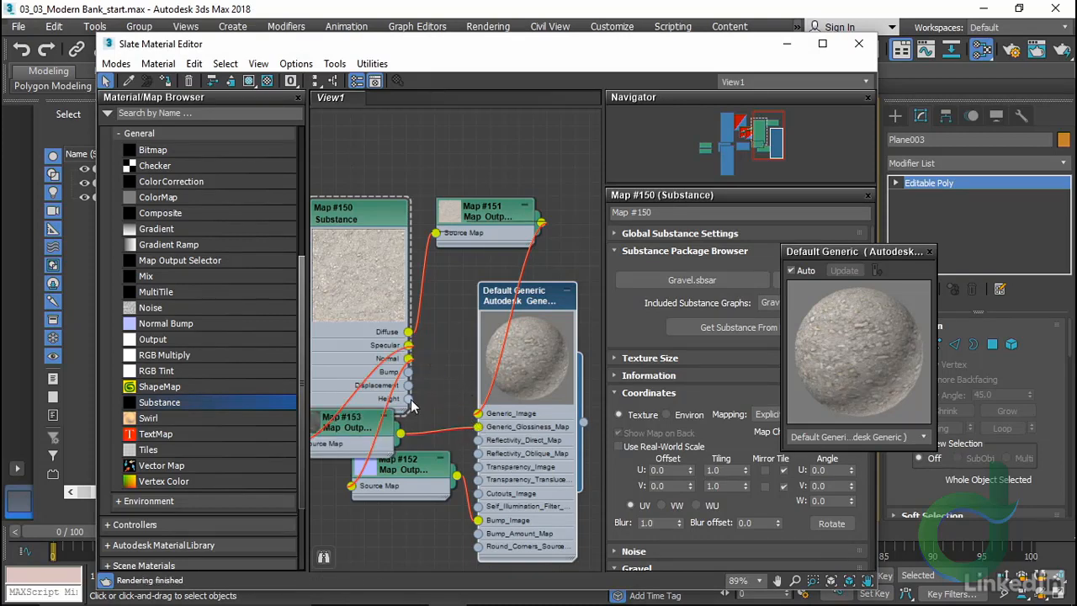
{"action": "left_click_drag", "start_coordinate": [409, 398], "coordinate": [478, 535]}
{"action": "left_click", "coordinate": [874, 365]}
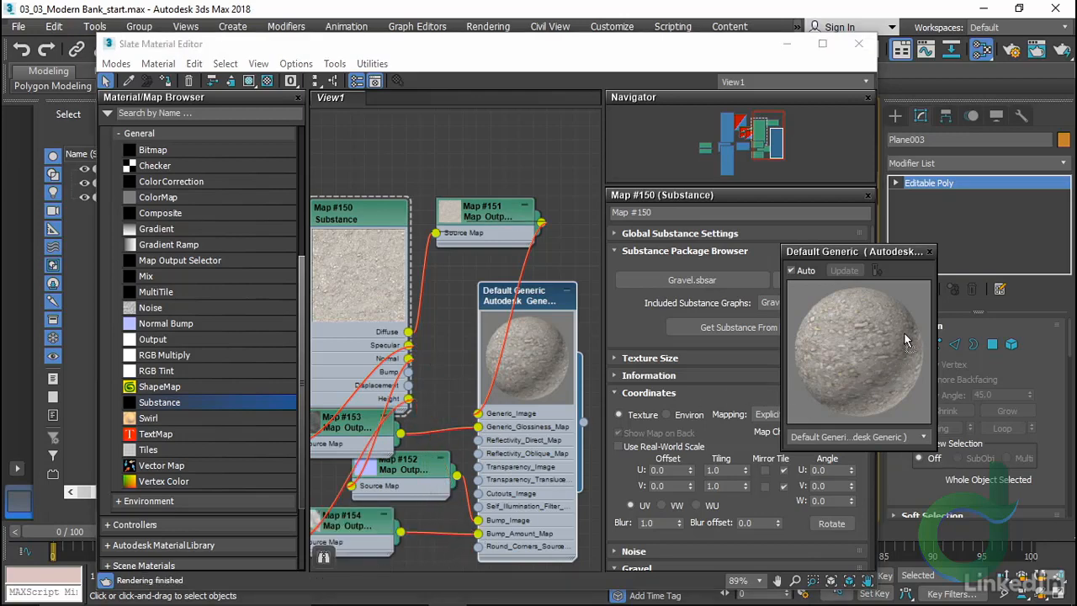
{"action": "left_click_drag", "start_coordinate": [536, 363], "coordinate": [549, 354]}
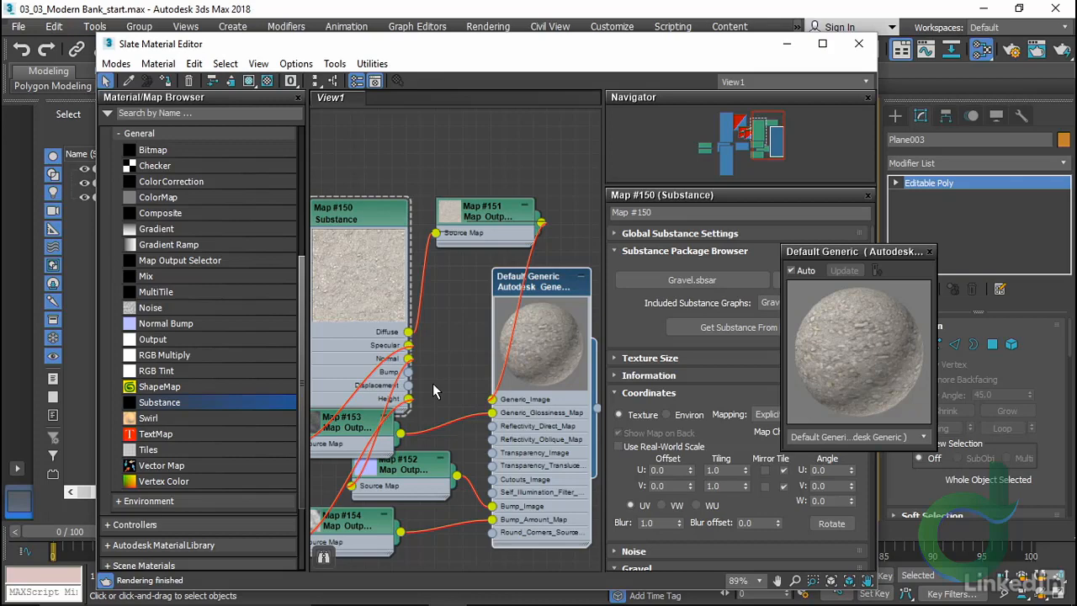
Rename the Default Generic material as Gravel and dock its preview window above the Material/Map Browser
{"action": "double_click", "coordinate": [562, 289]}
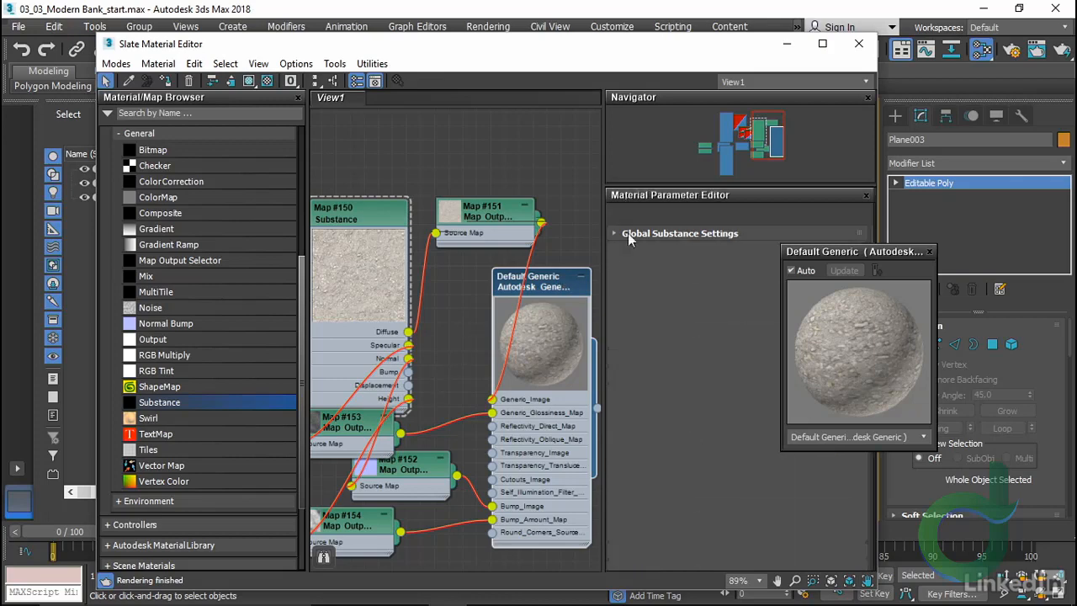
{"action": "type", "text": "Gravel"}
{"action": "key", "text": "Return"}
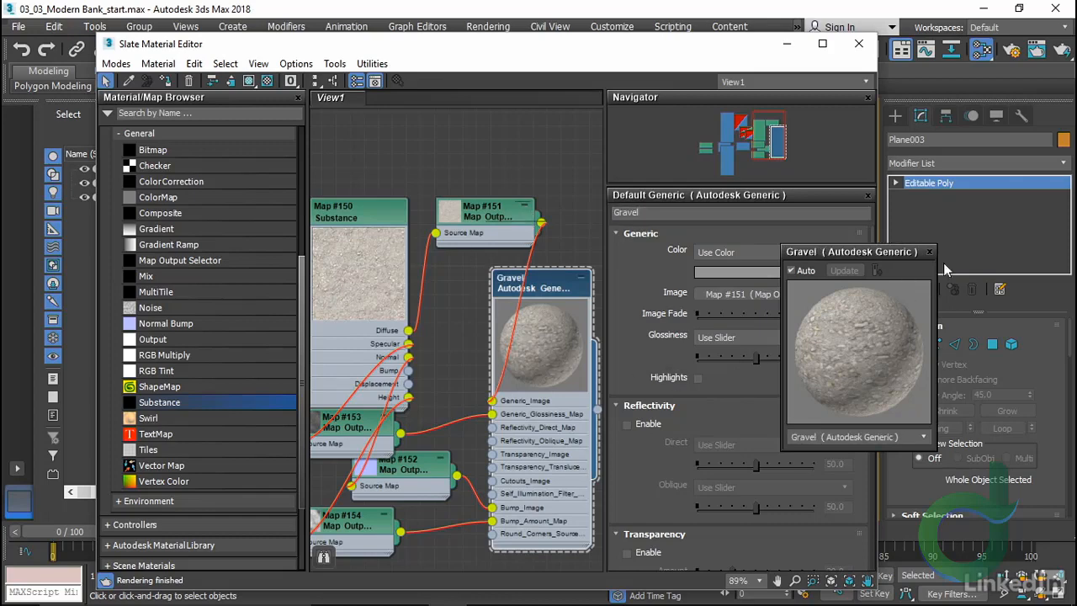
{"action": "left_click_drag", "start_coordinate": [917, 255], "coordinate": [189, 295]}
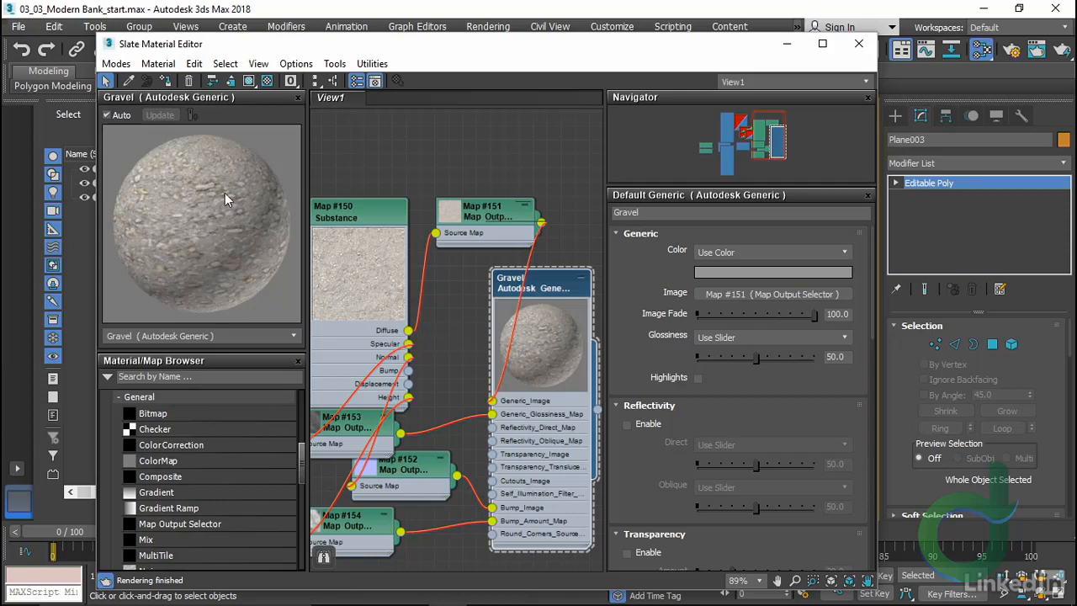
Turn on Highlights for the Gravel material and lower its Glossiness to about 24.5
{"action": "left_click", "coordinate": [699, 380]}
{"action": "left_click_drag", "start_coordinate": [756, 358], "coordinate": [725, 357]}
Enable the Bump channel of the Gravel material
{"action": "scroll", "coordinate": [764, 383], "scroll_direction": "down", "scroll_amount": 4}
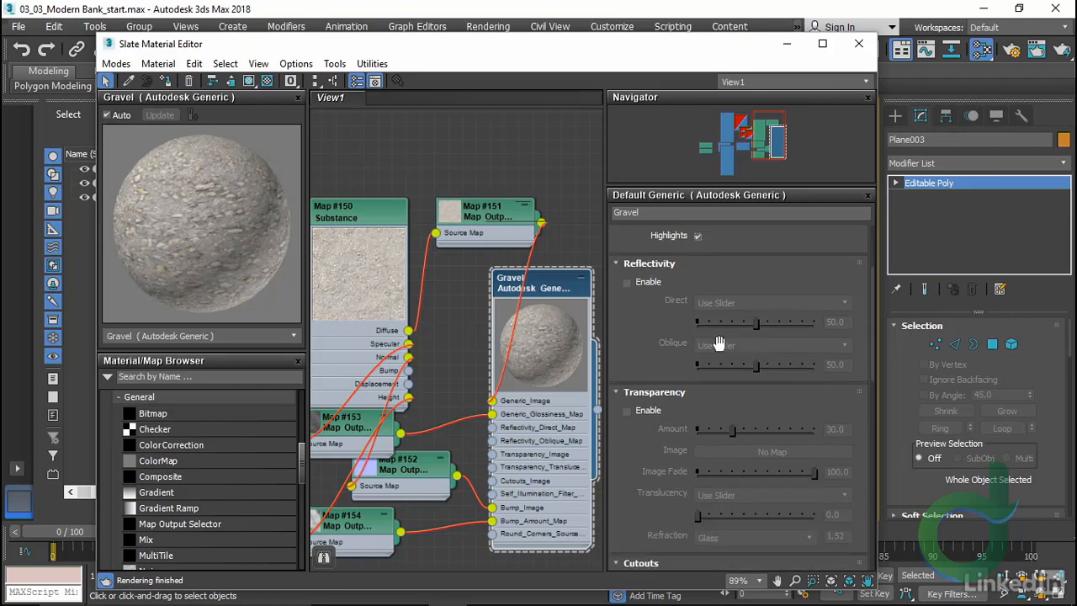
{"action": "scroll", "coordinate": [714, 342], "scroll_direction": "down", "scroll_amount": 5}
{"action": "scroll", "coordinate": [715, 345], "scroll_direction": "down", "scroll_amount": 4}
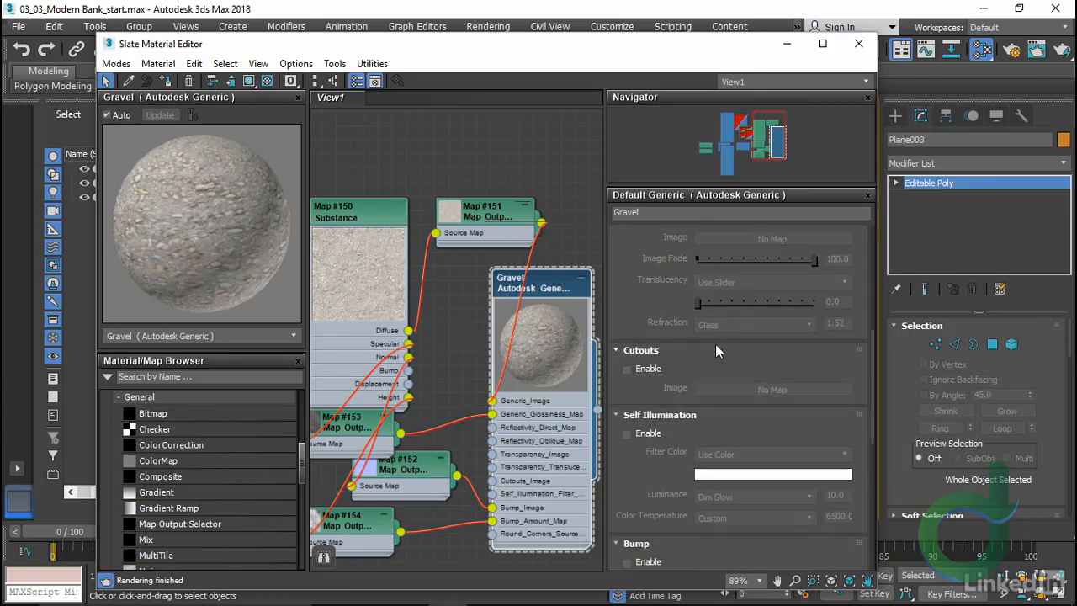
{"action": "scroll", "coordinate": [715, 345], "scroll_direction": "down", "scroll_amount": 6}
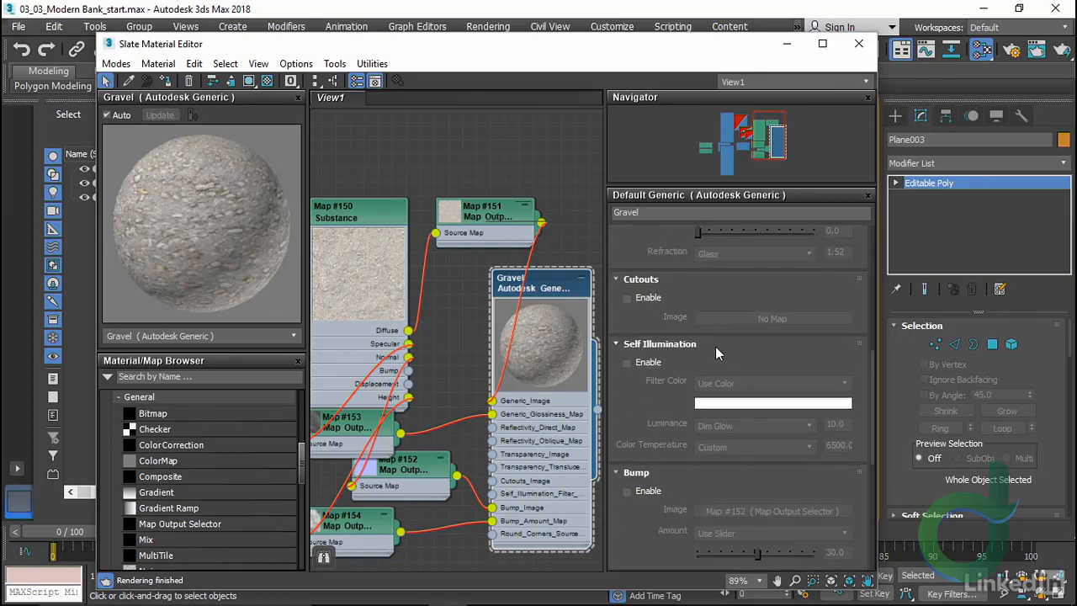
{"action": "scroll", "coordinate": [715, 345], "scroll_direction": "down", "scroll_amount": 2}
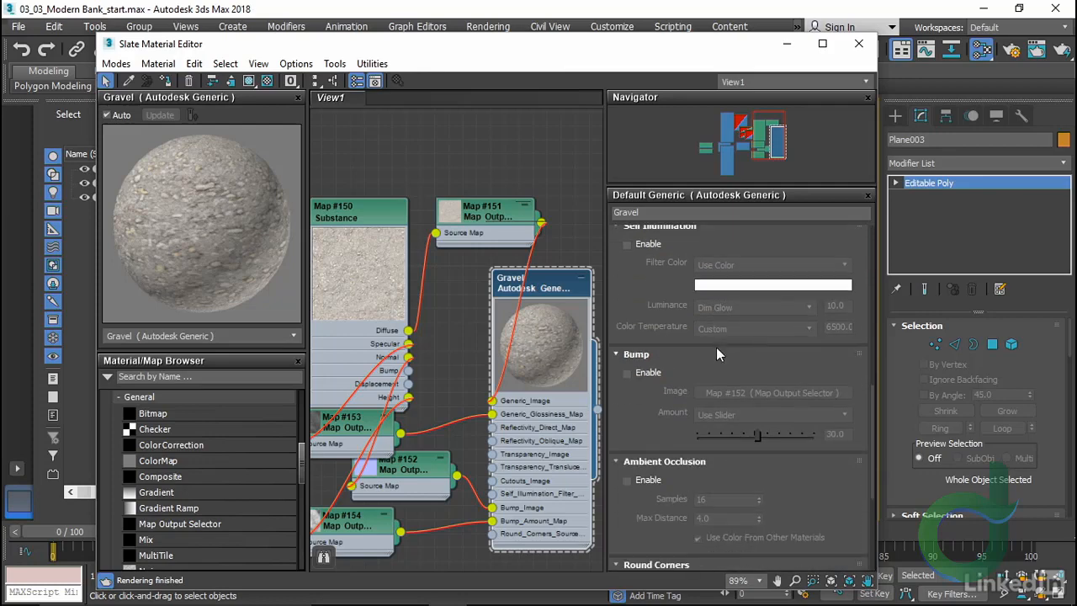
{"action": "left_click", "coordinate": [627, 373]}
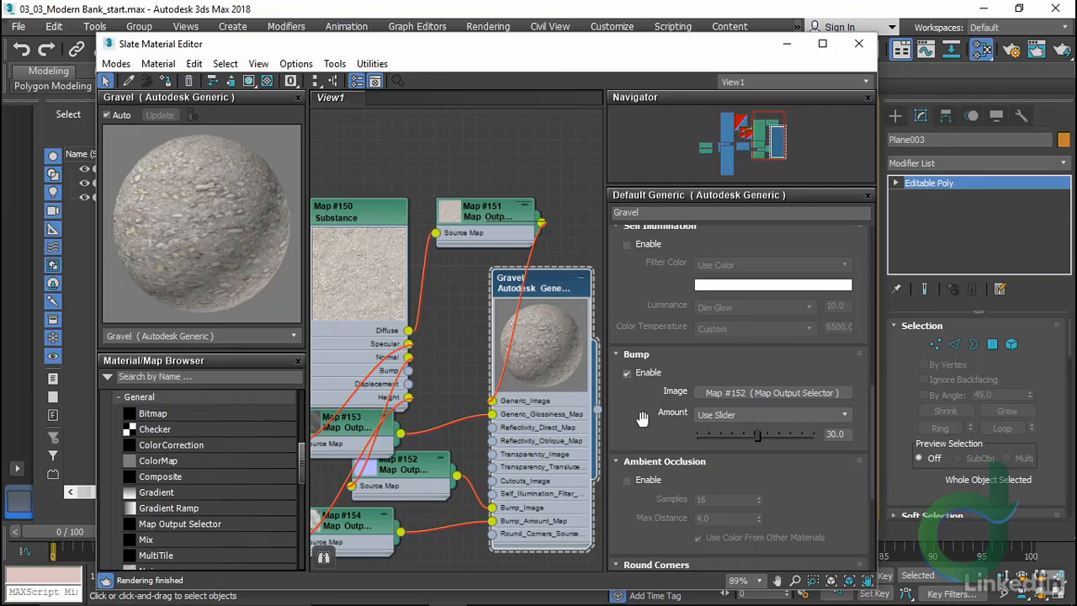
Check the bump image's output selector, keeping its Channel Name on Normal, and return to the Gravel material's parameters
{"action": "left_click", "coordinate": [741, 394]}
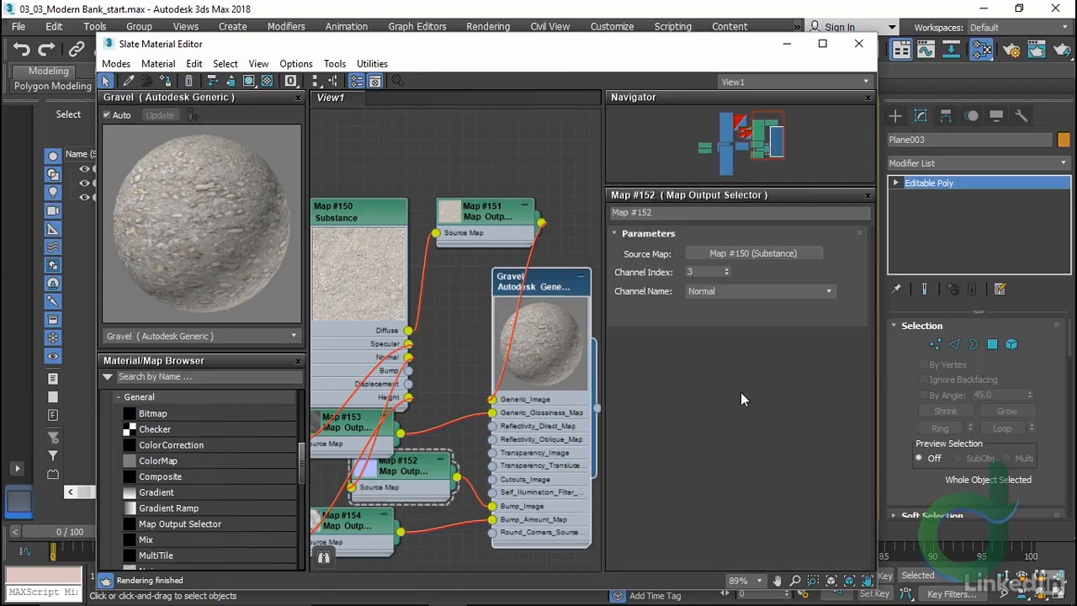
{"action": "left_click", "coordinate": [829, 291]}
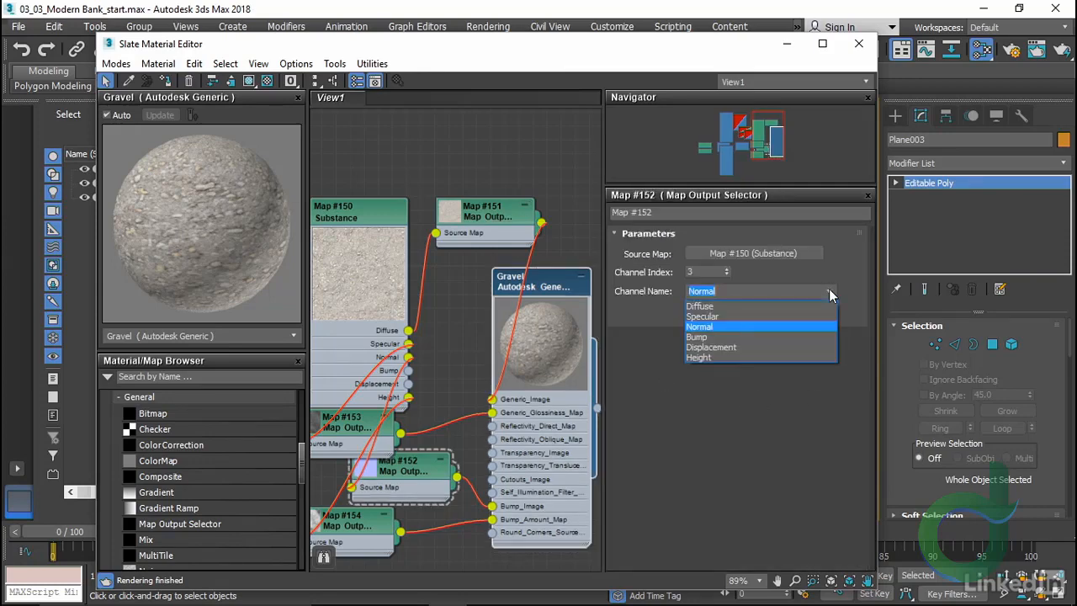
{"action": "left_click", "coordinate": [782, 327]}
{"action": "double_click", "coordinate": [563, 295]}
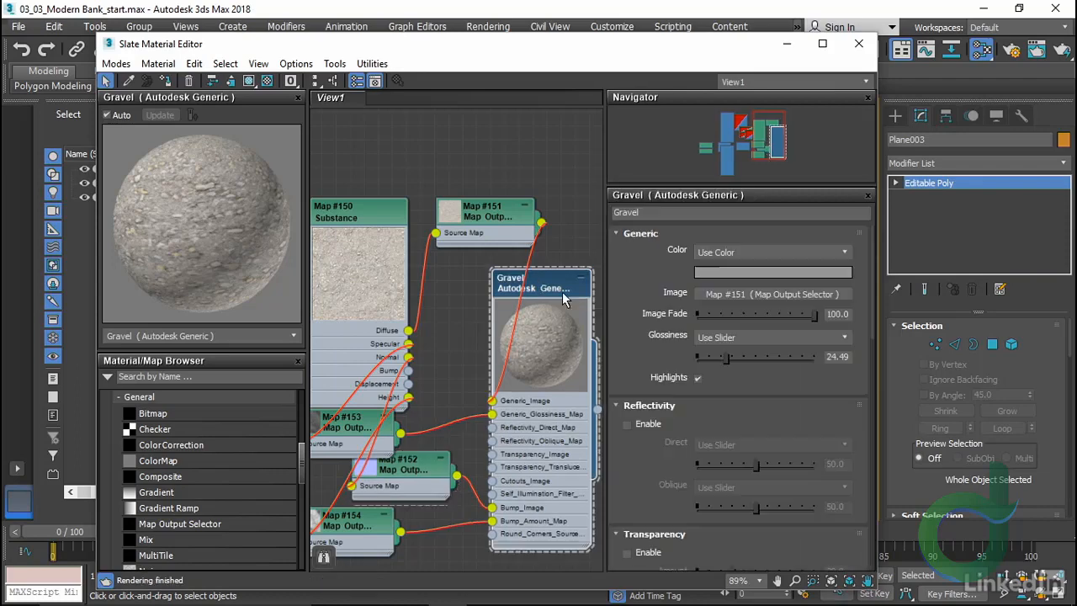
Set the Gravel material's Bump amount to 100 and enable its Ambient Occlusion
{"action": "scroll", "coordinate": [666, 467], "scroll_direction": "down", "scroll_amount": 2}
{"action": "scroll", "coordinate": [667, 435], "scroll_direction": "down", "scroll_amount": 5}
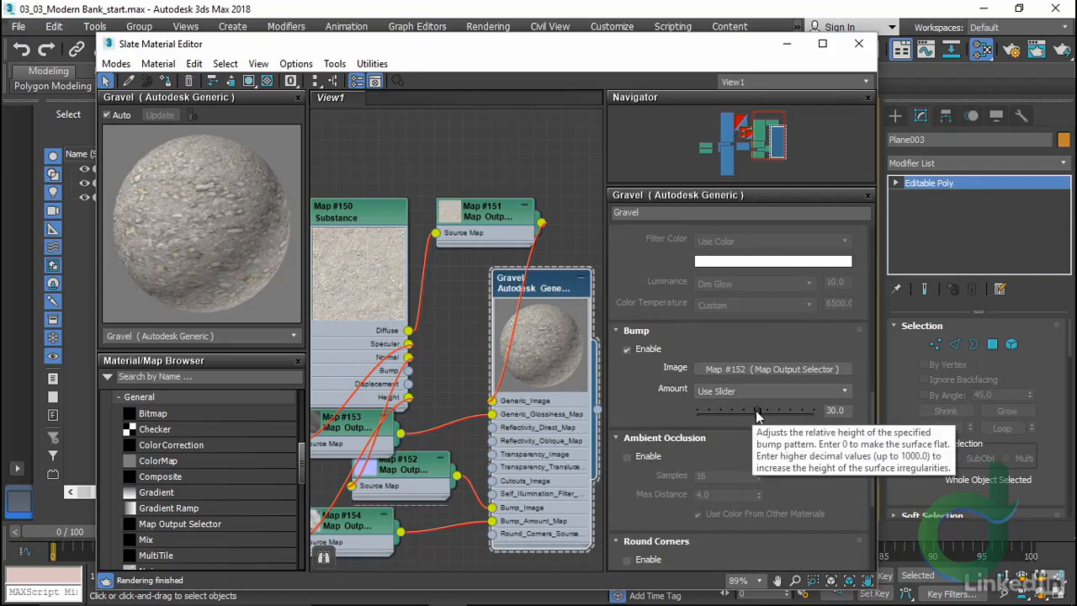
{"action": "mouse_move", "coordinate": [754, 412]}
{"action": "left_mouse_down"}
{"action": "mouse_move", "coordinate": [809, 414]}
{"action": "mouse_move", "coordinate": [761, 412]}
{"action": "left_mouse_up"}
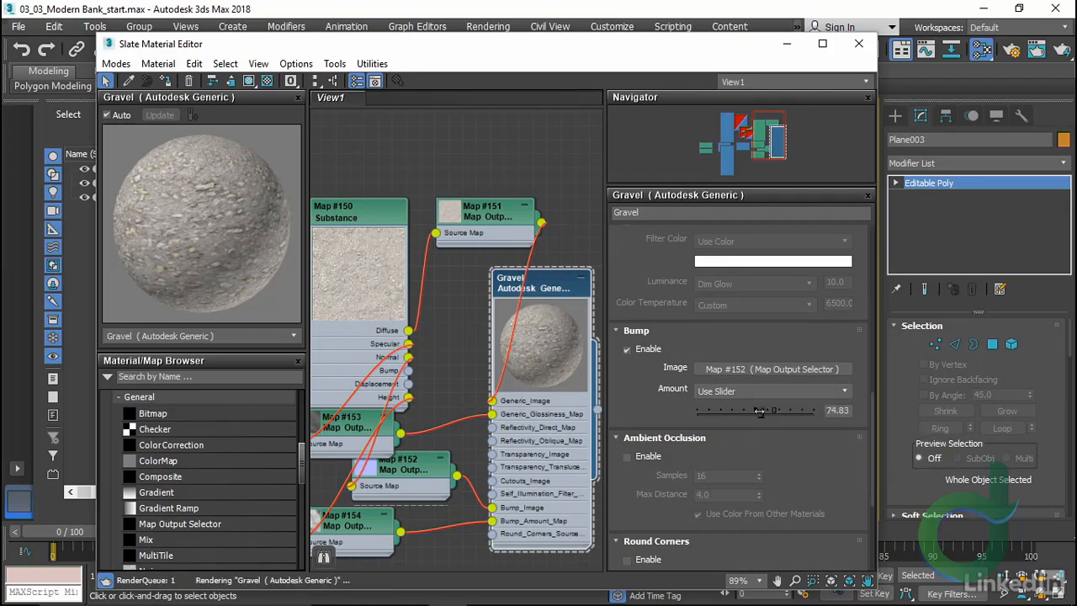
{"action": "double_click", "coordinate": [833, 412]}
{"action": "type", "text": "100"}
{"action": "key", "text": "Return"}
{"action": "left_click_drag", "start_coordinate": [623, 492], "coordinate": [626, 388]}
{"action": "left_click", "coordinate": [627, 352]}
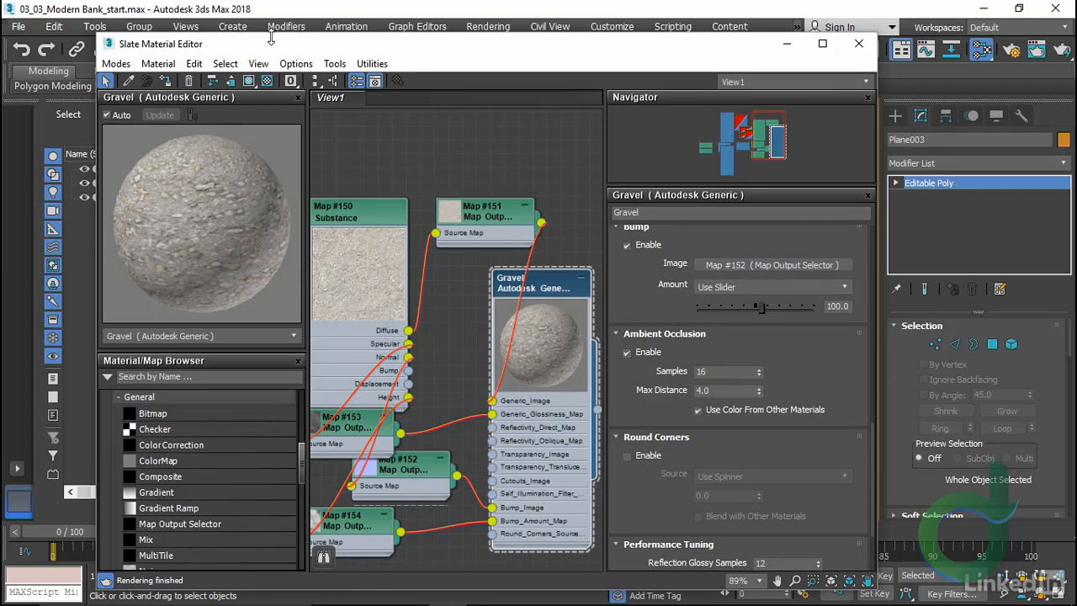
Assign the Gravel material to the selected planter plane and show it shaded in the viewport, clearing the material editor out of view
{"action": "left_click_drag", "start_coordinate": [270, 38], "coordinate": [720, 127]}
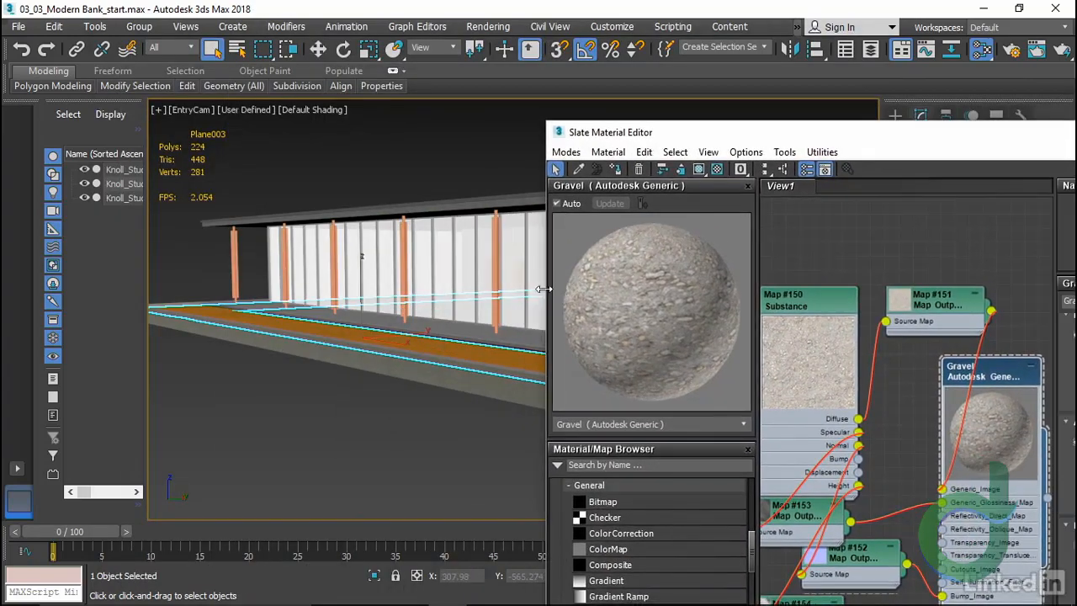
{"action": "left_click", "coordinate": [612, 169]}
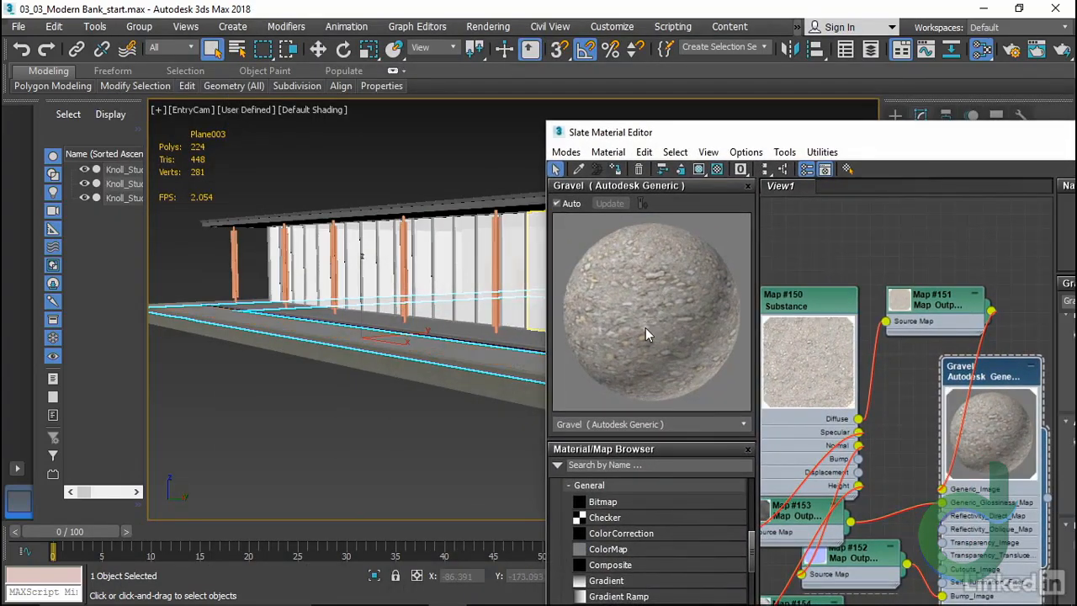
{"action": "left_click", "coordinate": [699, 170]}
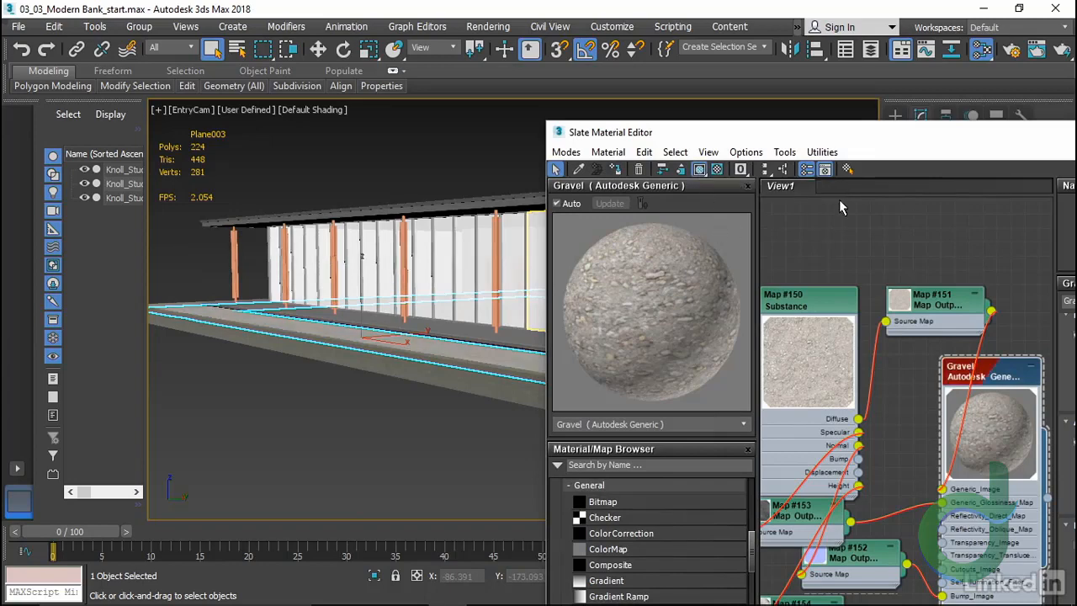
{"action": "left_click_drag", "start_coordinate": [966, 140], "coordinate": [783, 133]}
{"action": "left_click", "coordinate": [978, 132]}
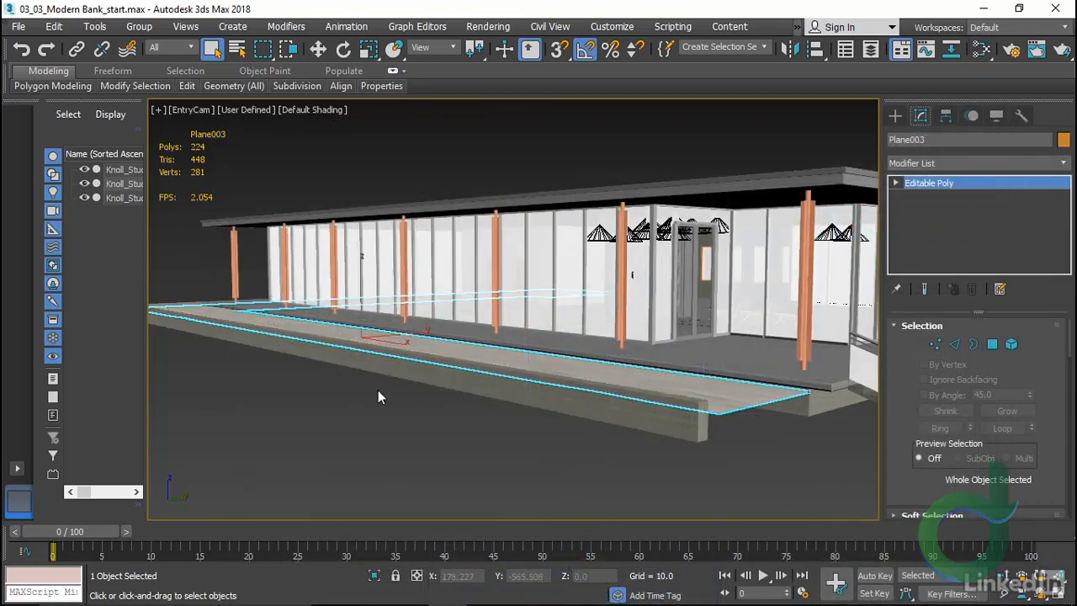
Switch to a perspective view of the planter corner and add a UVW Map modifier to the gravel plane
{"action": "key", "text": "p"}
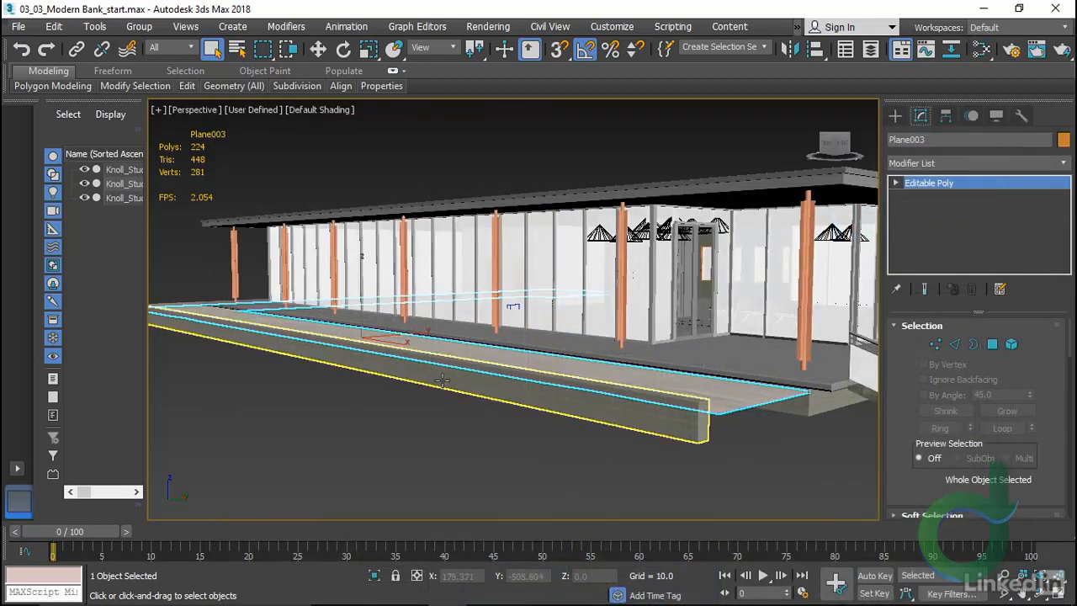
{"action": "middle_click_drag", "start_coordinate": [366, 384], "coordinate": [555, 379], "text": "alt"}
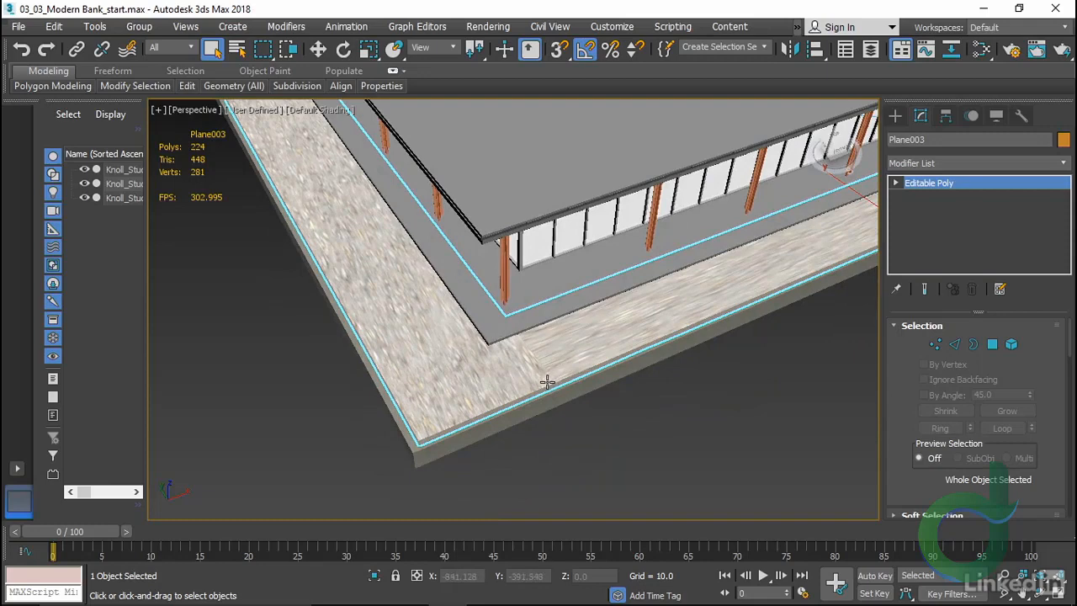
{"action": "left_click", "coordinate": [1008, 164]}
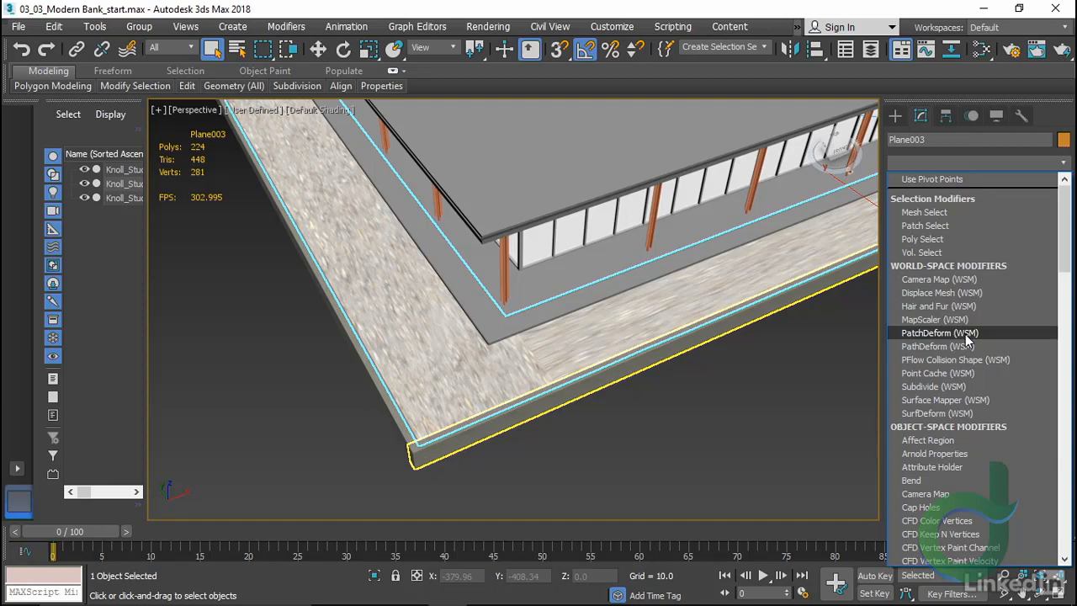
{"action": "key", "text": "u"}
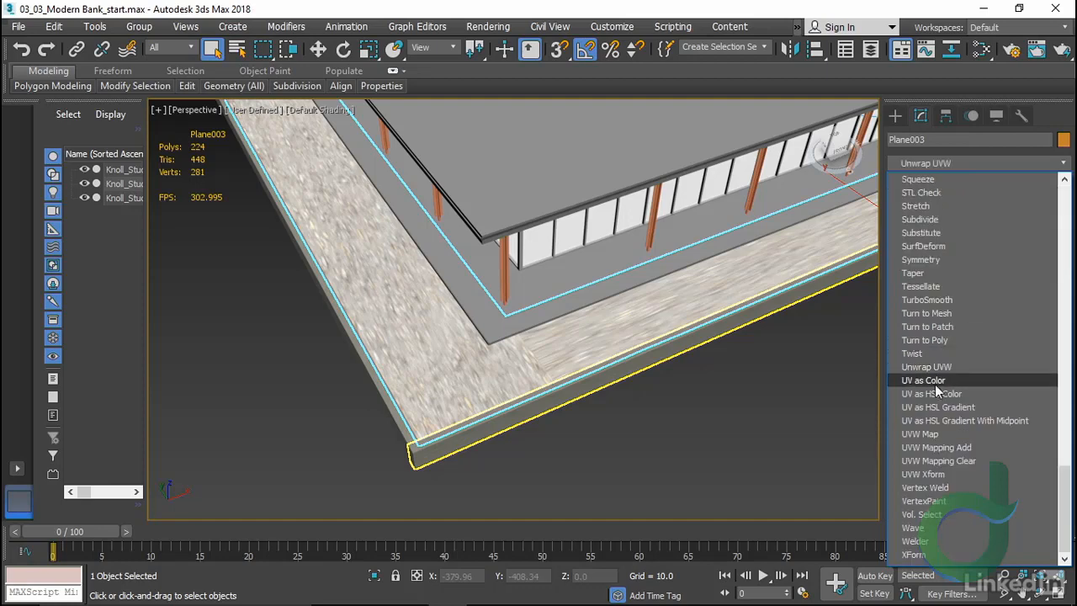
{"action": "left_click", "coordinate": [943, 433]}
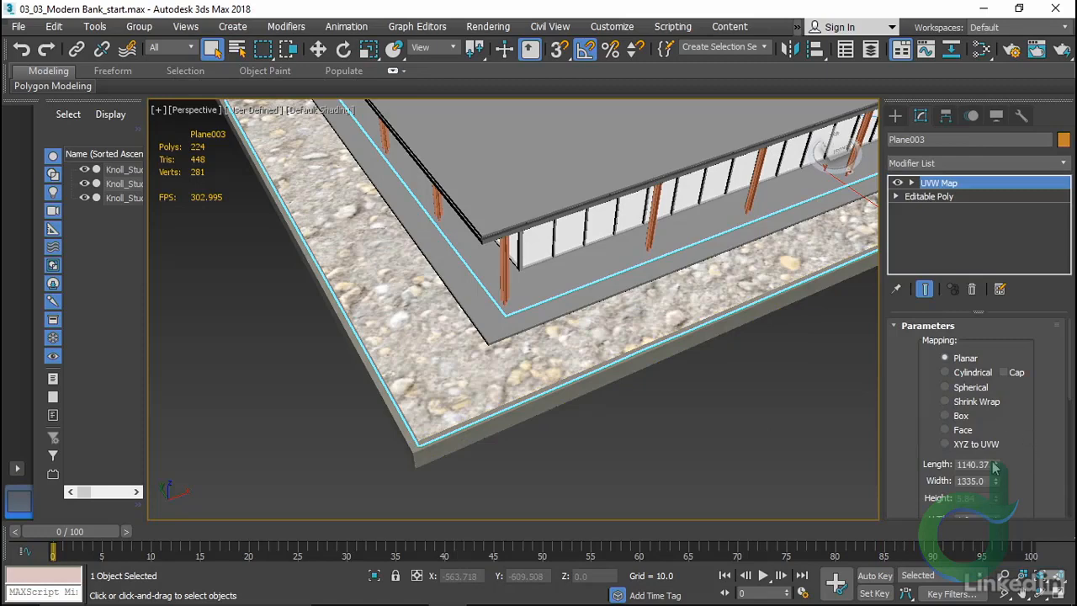
Set the gravel plane's planar UVW mapping to a length of 60 and a width of 60
{"action": "double_click", "coordinate": [983, 463]}
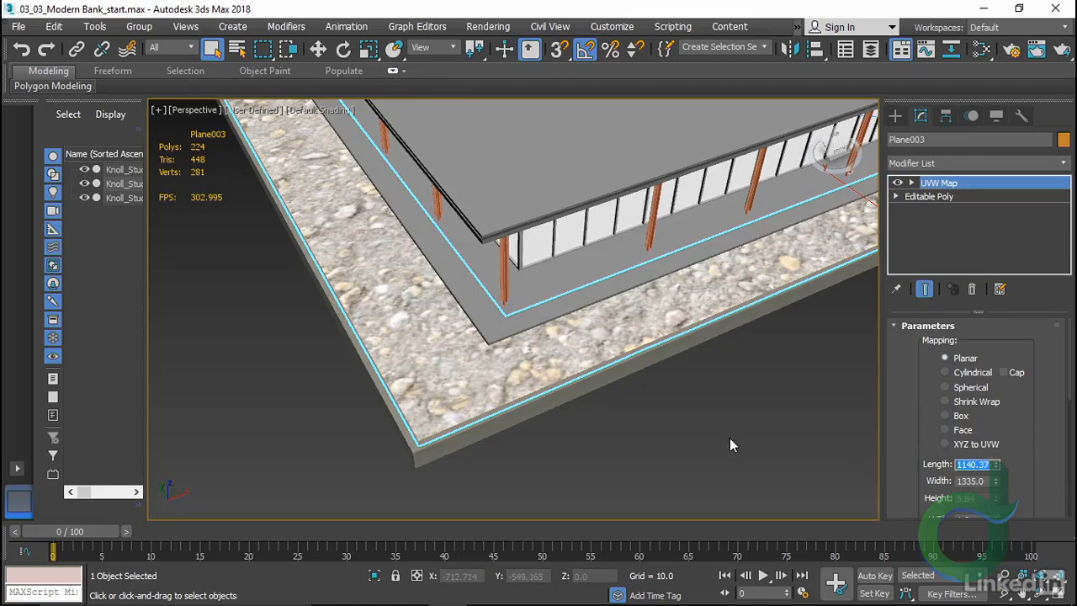
{"action": "scroll", "coordinate": [604, 433], "scroll_direction": "down", "scroll_amount": 10}
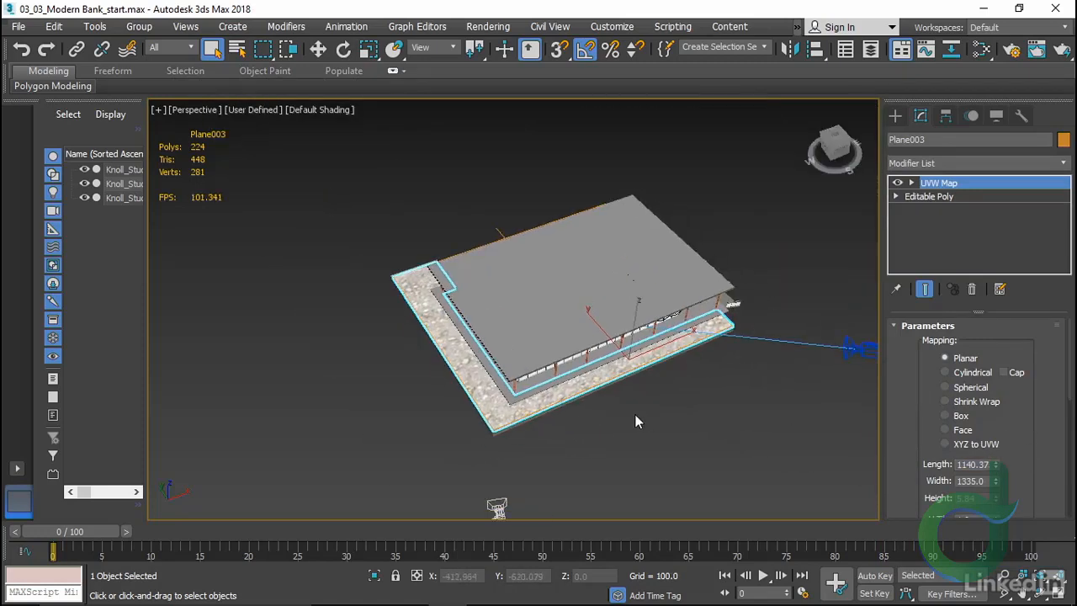
{"action": "mouse_move", "coordinate": [396, 409]}
{"action": "middle_mouse_down", "text": "alt"}
{"action": "mouse_move", "coordinate": [471, 394]}
{"action": "mouse_move", "coordinate": [387, 378]}
{"action": "mouse_move", "coordinate": [380, 393]}
{"action": "middle_mouse_up", "text": "alt"}
{"action": "middle_click_drag", "start_coordinate": [449, 413], "coordinate": [518, 375]}
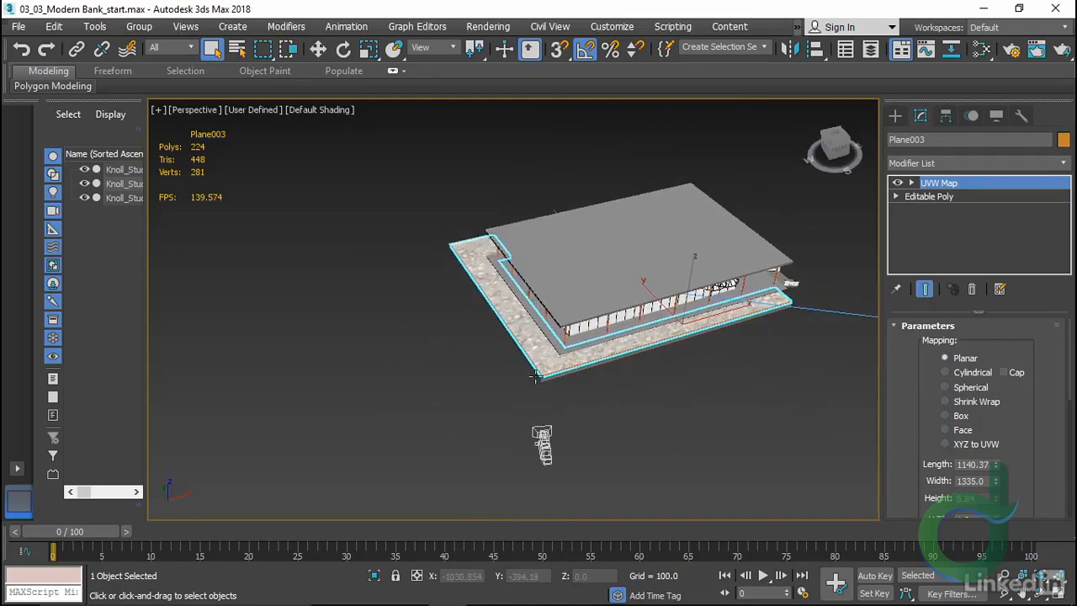
{"action": "scroll", "coordinate": [533, 378], "scroll_direction": "up", "scroll_amount": 10}
{"action": "middle_click_drag", "start_coordinate": [650, 397], "coordinate": [559, 452]}
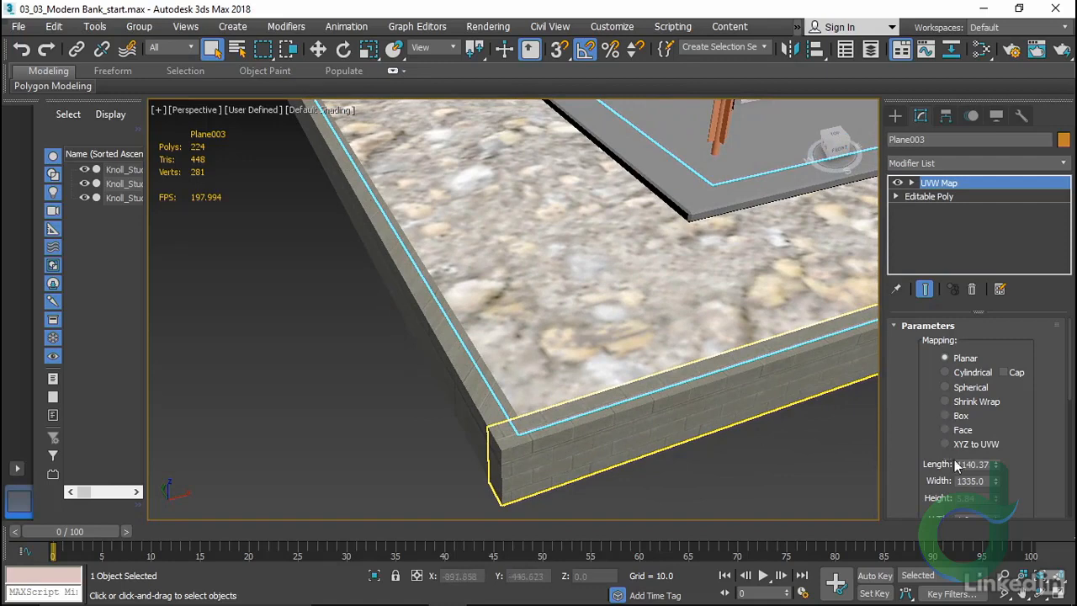
{"action": "left_click", "coordinate": [980, 463]}
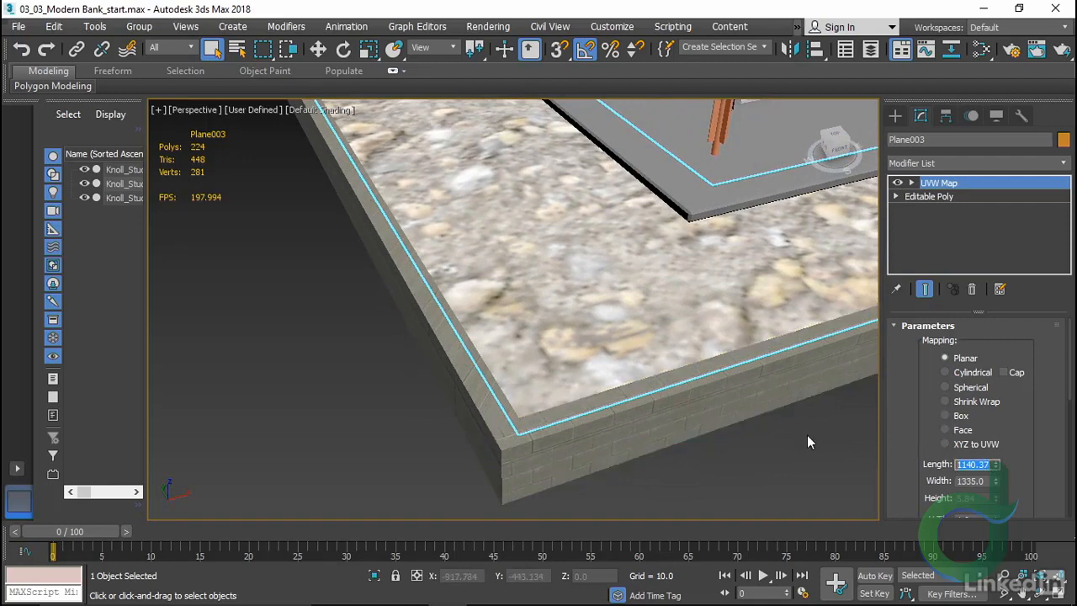
{"action": "type", "text": "60"}
{"action": "key", "text": "Tab"}
{"action": "type", "text": "60"}
{"action": "key", "text": "Tab"}
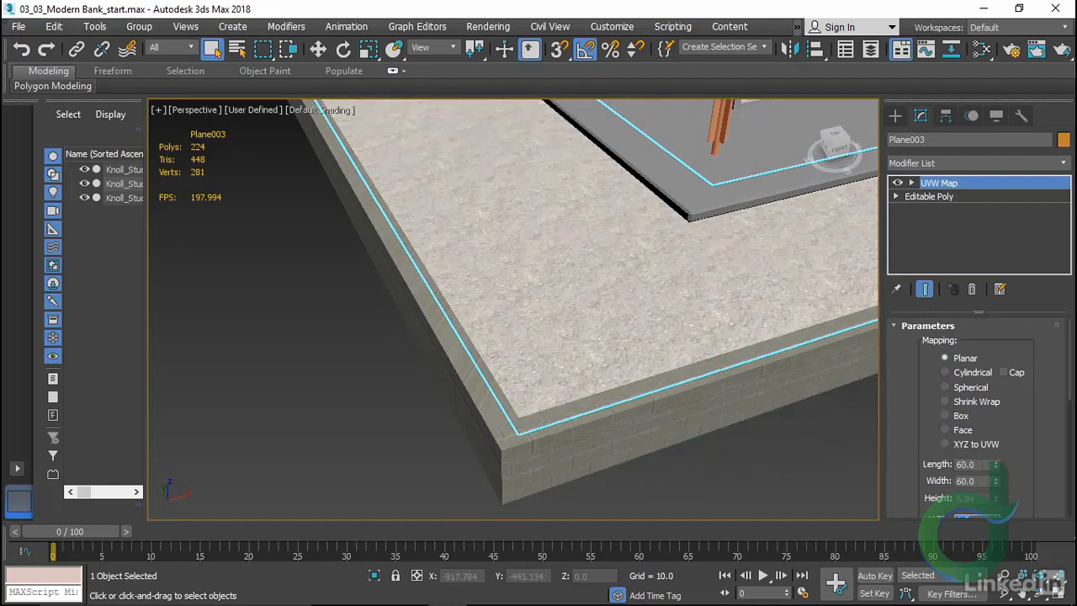
Inspect the gravel scale along both sides of the planter, then return to the EntryCam view and deselect the plane
{"action": "middle_click_drag", "start_coordinate": [716, 372], "coordinate": [433, 443]}
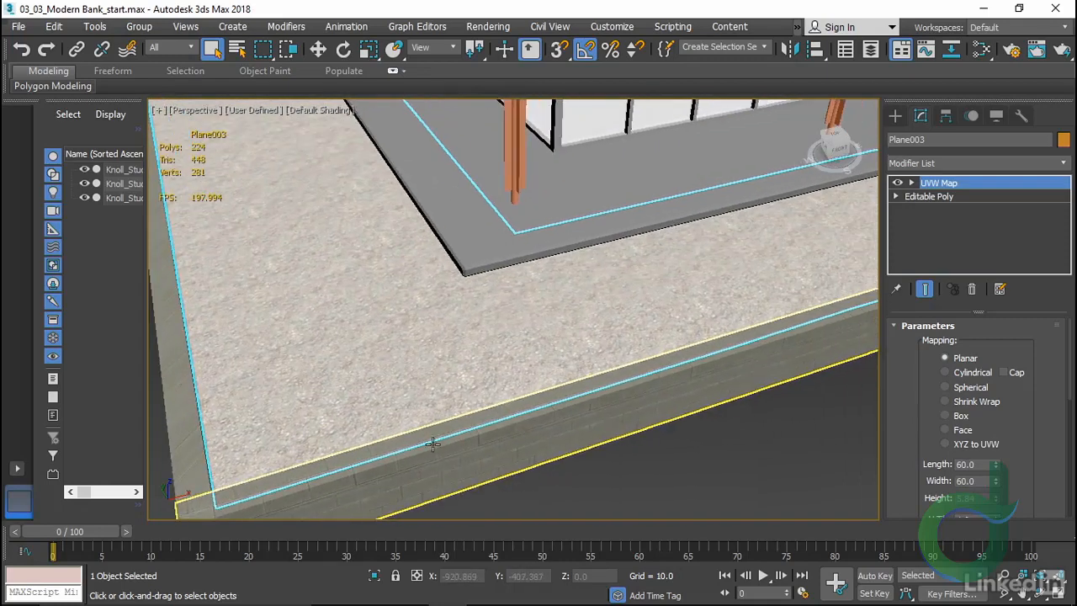
{"action": "middle_click_drag", "start_coordinate": [365, 447], "coordinate": [403, 461]}
{"action": "middle_click_drag", "start_coordinate": [389, 352], "coordinate": [592, 409]}
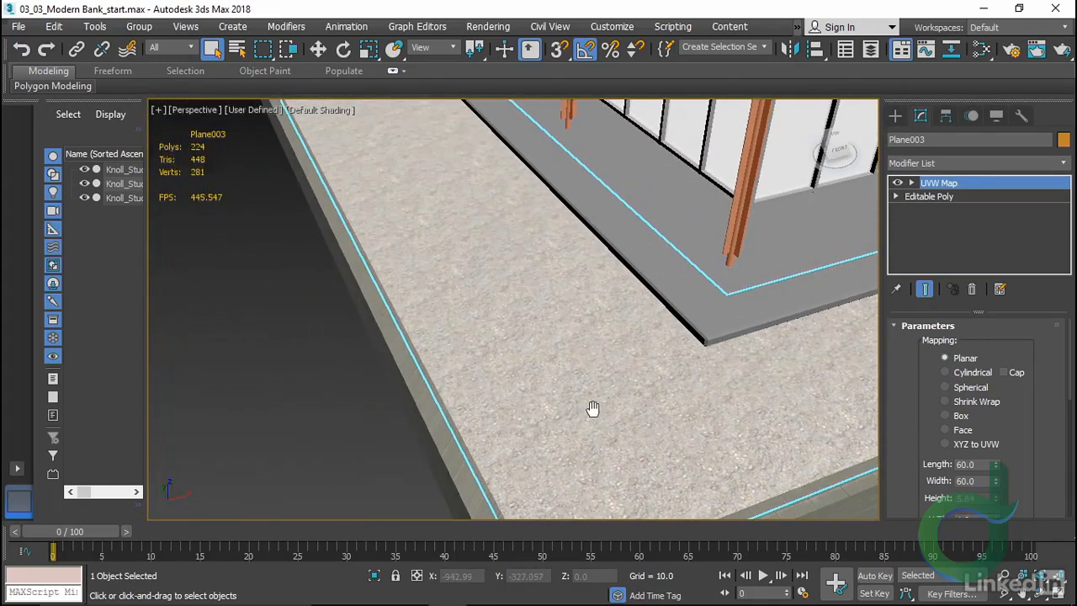
{"action": "middle_click_drag", "start_coordinate": [512, 365], "coordinate": [631, 454]}
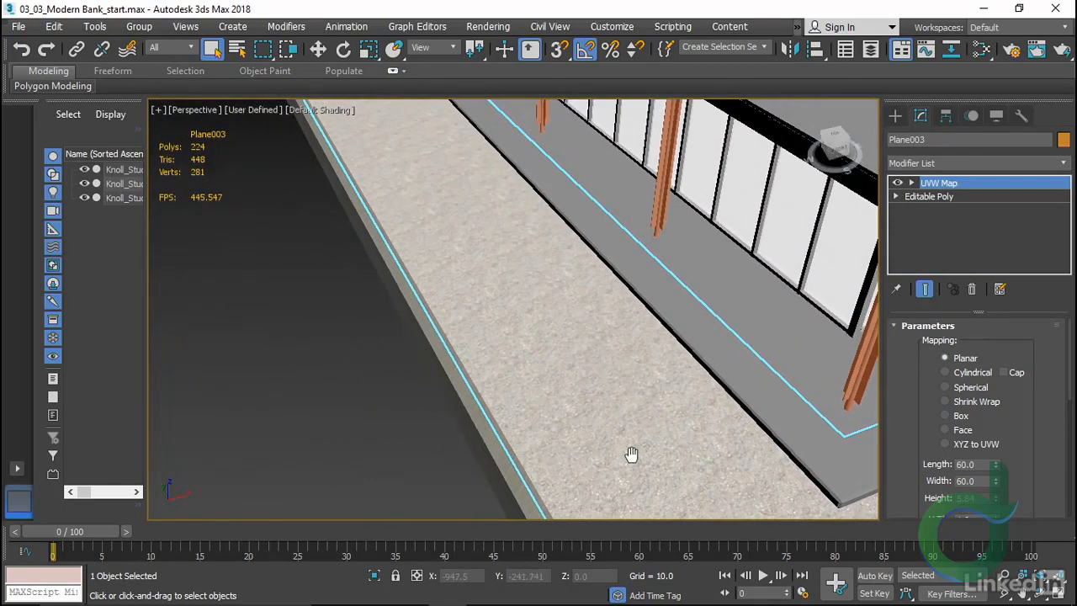
{"action": "middle_click_drag", "start_coordinate": [531, 314], "coordinate": [359, 185]}
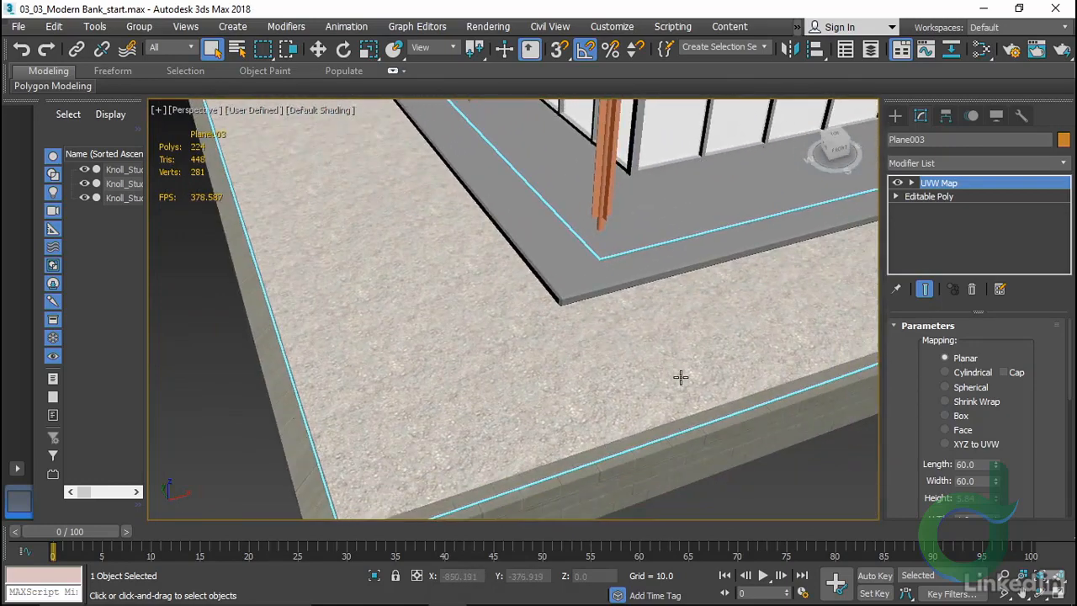
{"action": "key", "text": "c"}
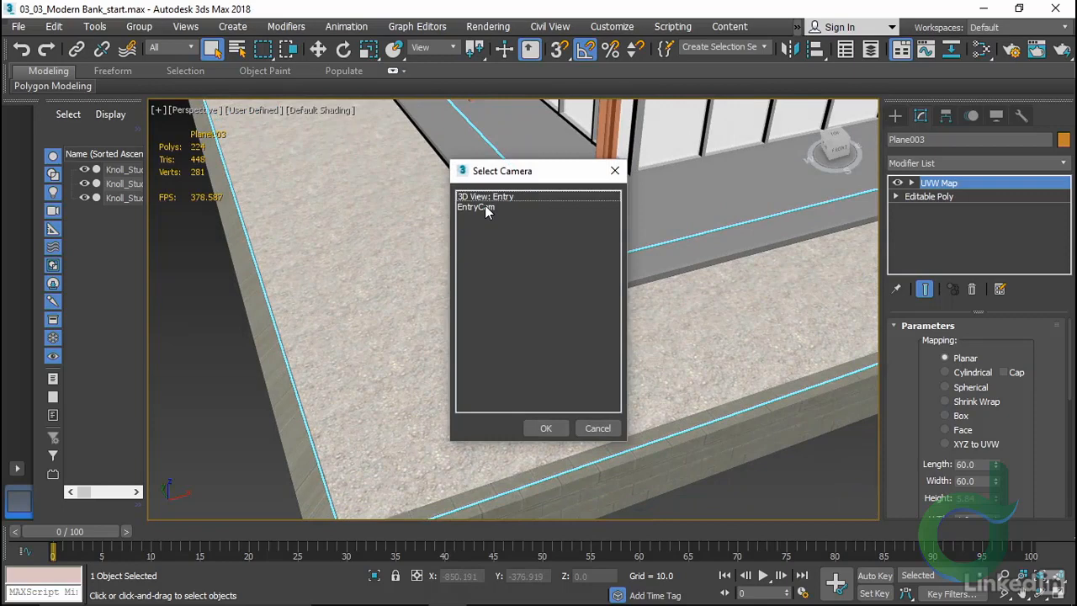
{"action": "double_click", "coordinate": [480, 207]}
{"action": "left_click", "coordinate": [600, 456]}
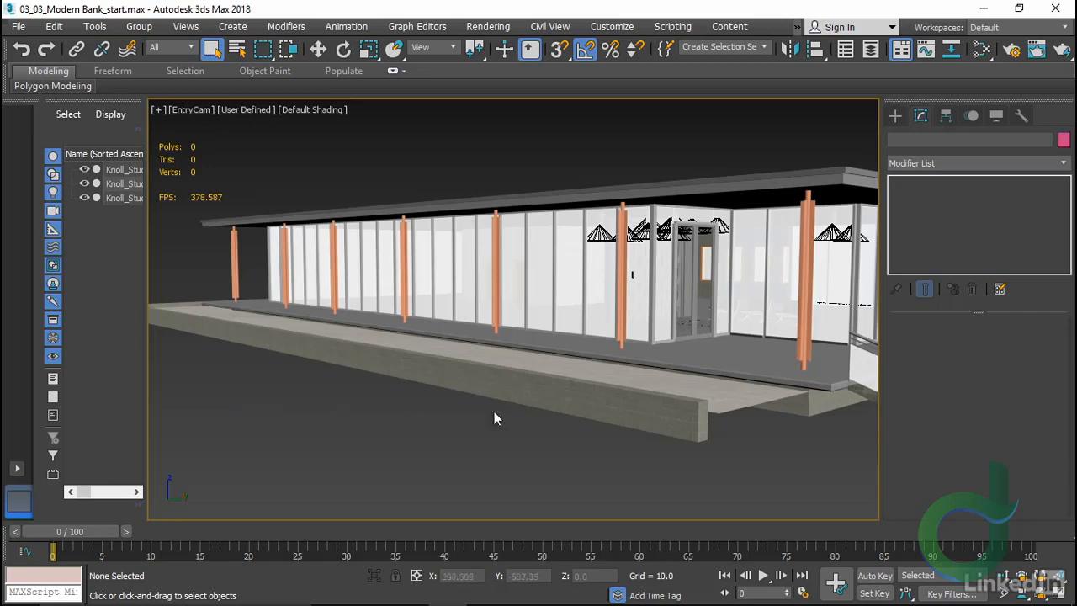
Isolate the 12-inch generic floor slab at the bank entrance and frame it in the Top view
{"action": "left_click", "coordinate": [646, 340]}
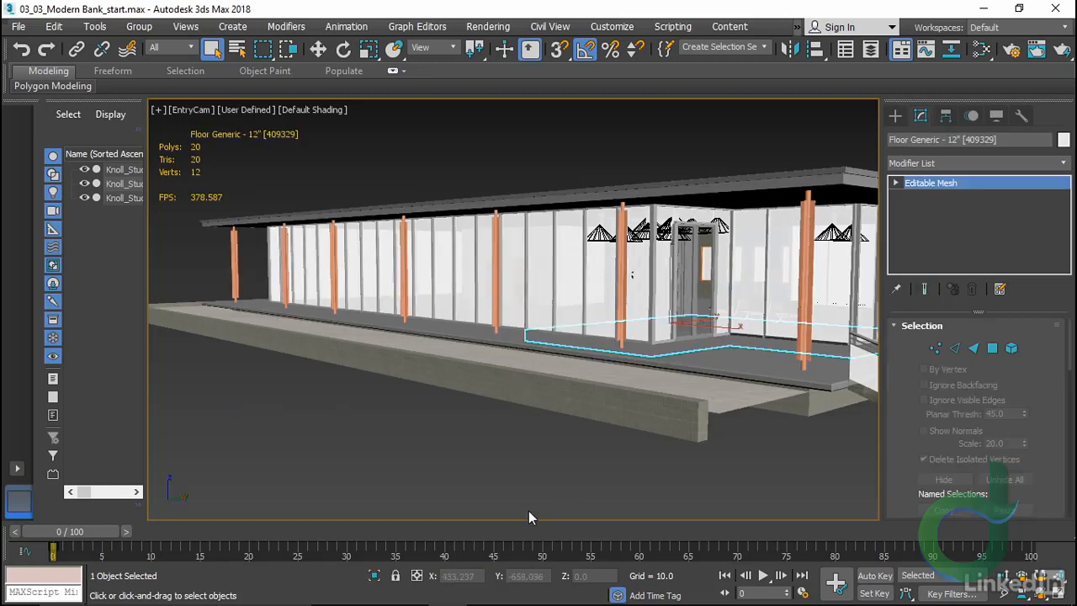
{"action": "right_click", "coordinate": [421, 306]}
{"action": "left_click", "coordinate": [479, 242]}
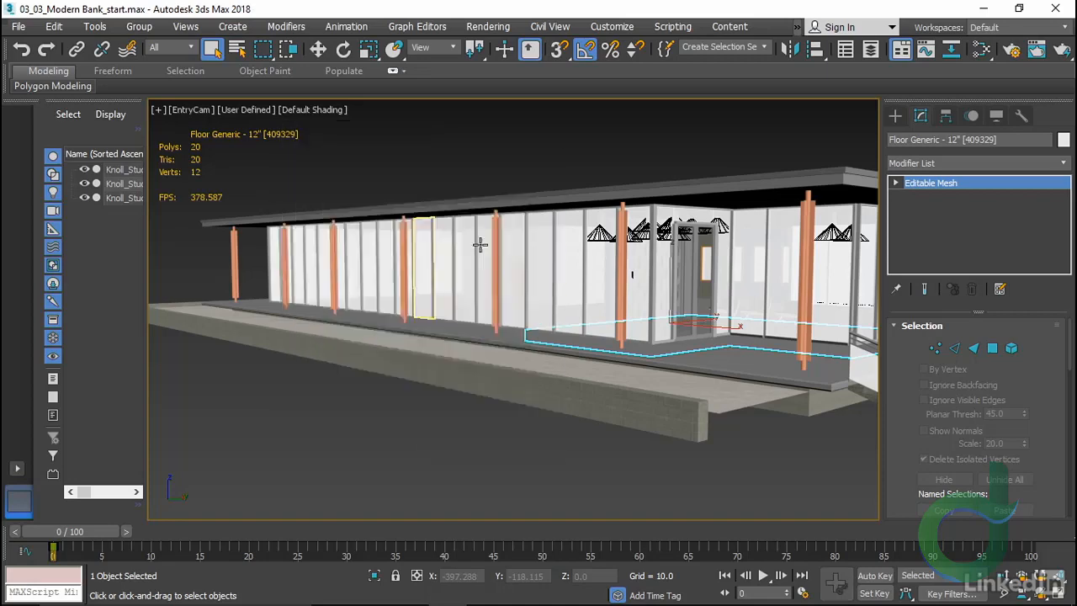
{"action": "key", "text": "t"}
{"action": "key", "text": "z"}
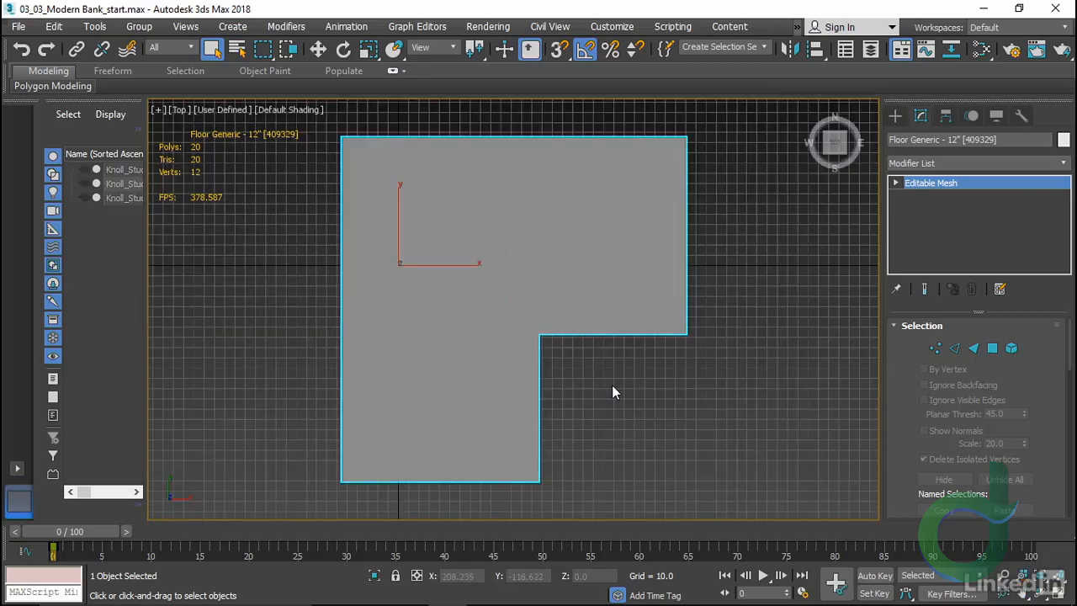
Delete all polygons of the floor slab except its top face, with the viewport grid hidden and selected faces shaded, and leave polygon editing
{"action": "key", "text": "g"}
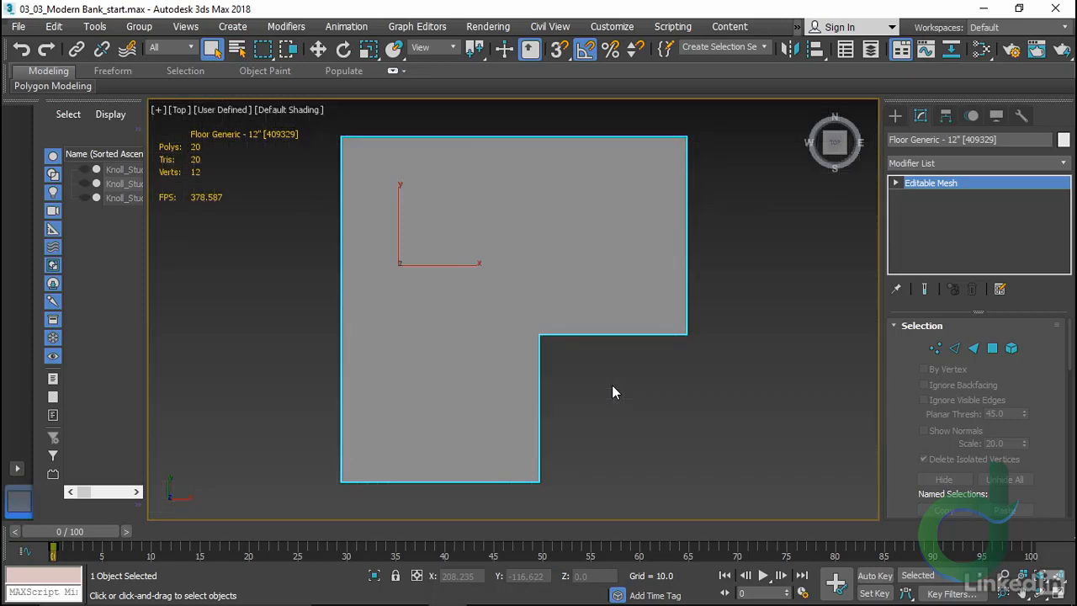
{"action": "middle_click_drag", "start_coordinate": [627, 393], "coordinate": [541, 397], "text": "alt"}
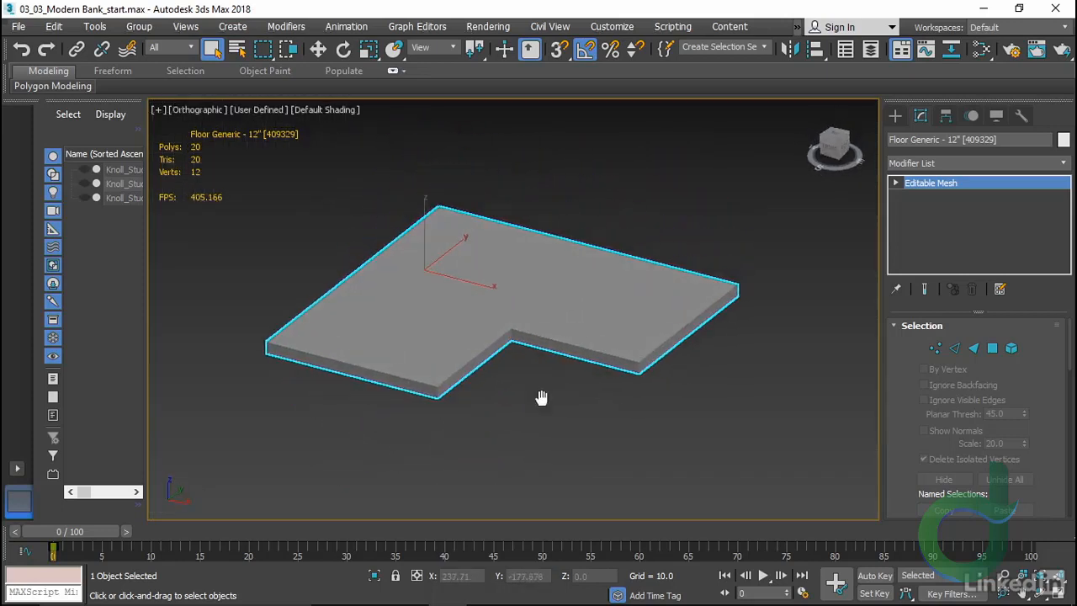
{"action": "scroll", "coordinate": [541, 397], "scroll_direction": "up", "scroll_amount": 2}
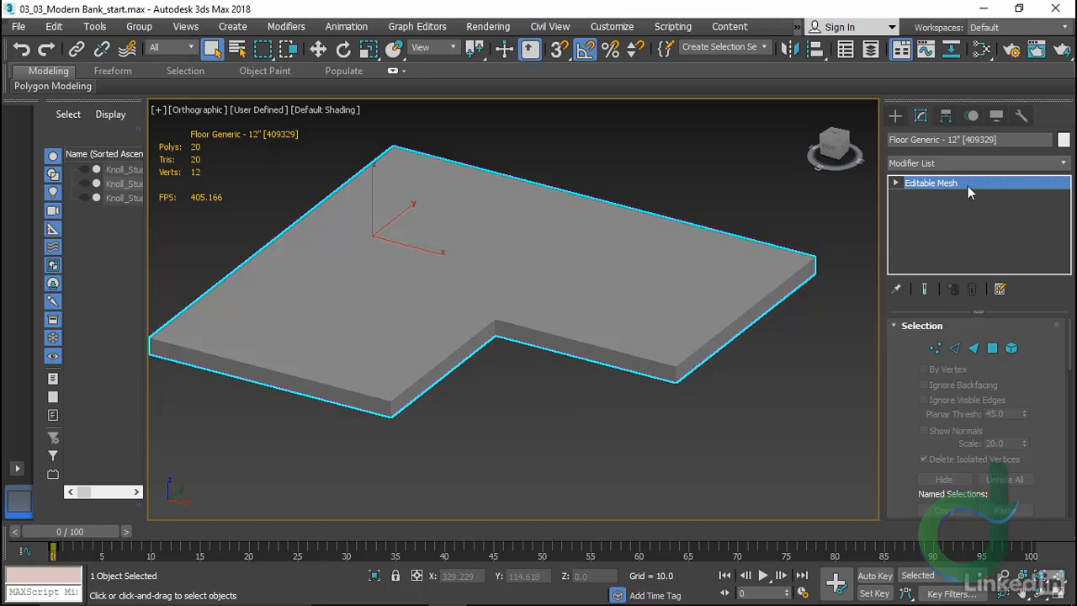
{"action": "right_click", "coordinate": [584, 413]}
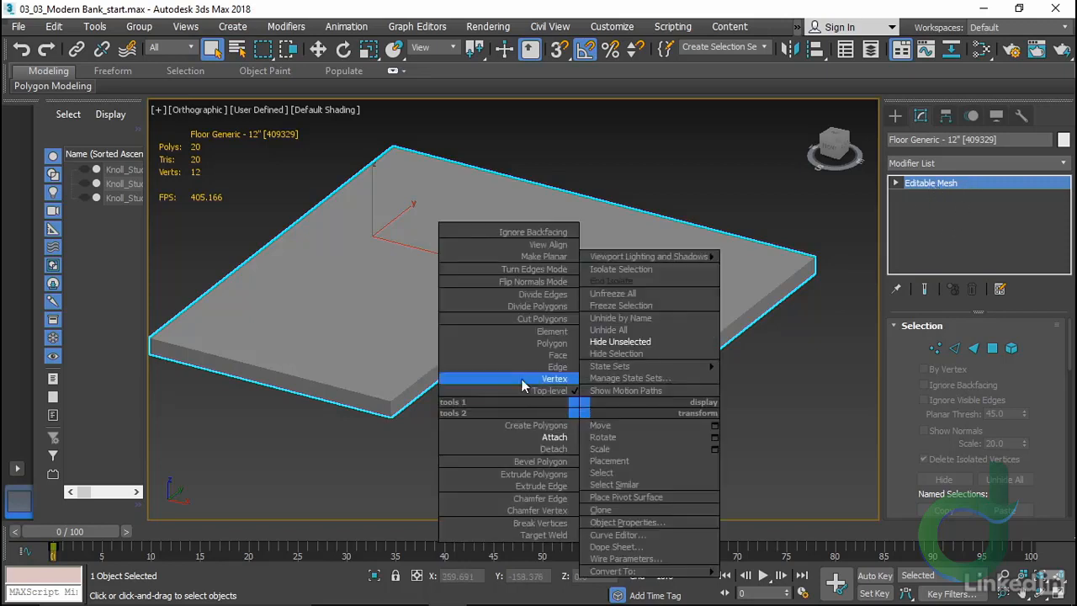
{"action": "left_click", "coordinate": [538, 347]}
{"action": "left_click", "coordinate": [476, 287]}
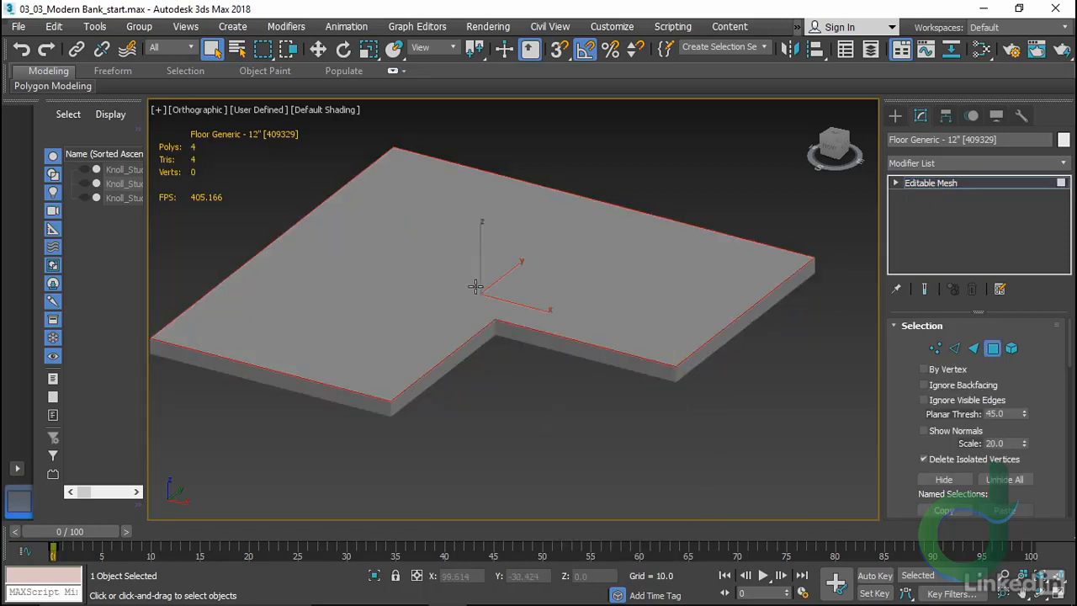
{"action": "key", "text": "F2"}
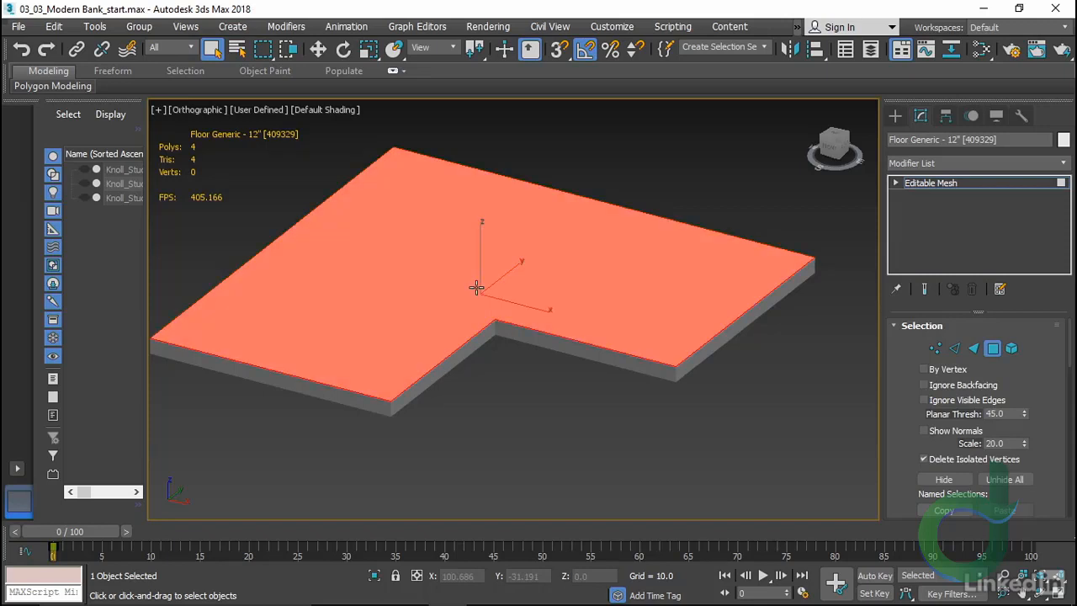
{"action": "key", "text": "ctrl+i"}
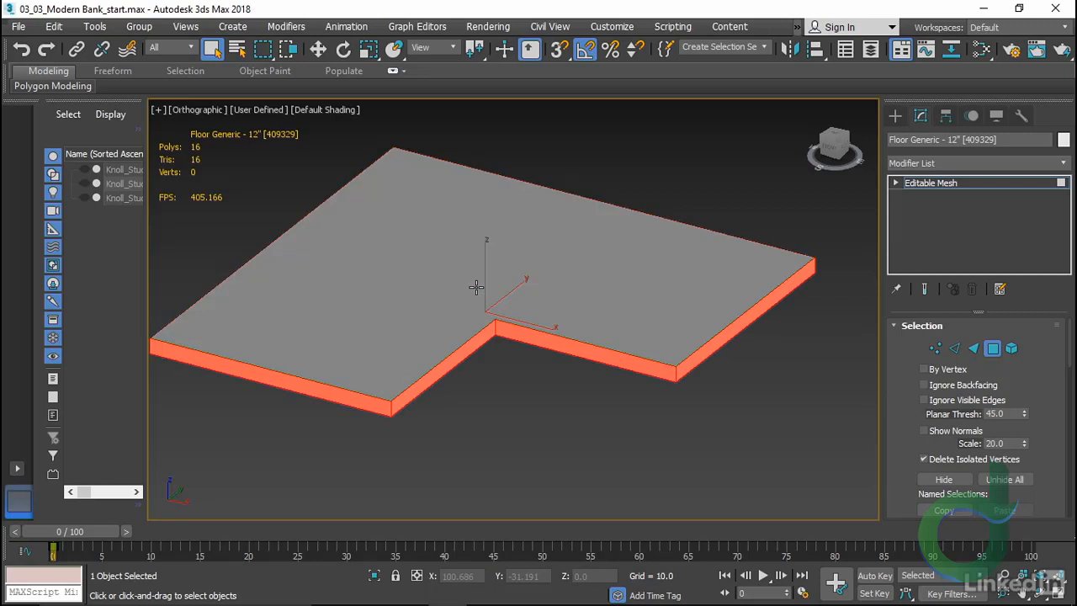
{"action": "key", "text": "Delete"}
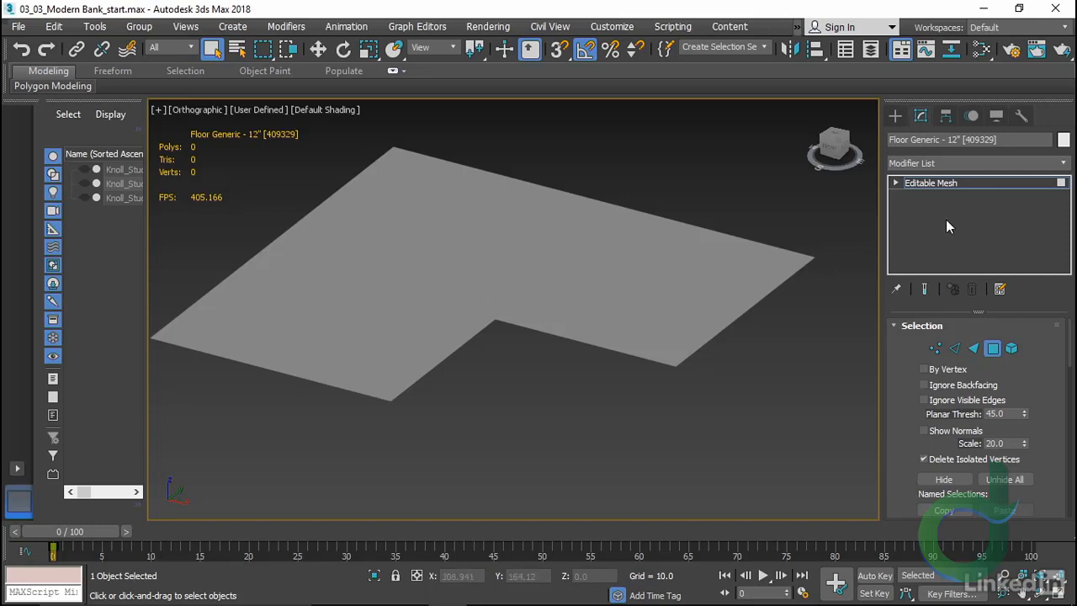
{"action": "left_click", "coordinate": [966, 183]}
Add an Autodesk Ceramic material to an empty area of the Slate Material Editor, open its parameters, and widen the editor window
{"action": "key", "text": "m"}
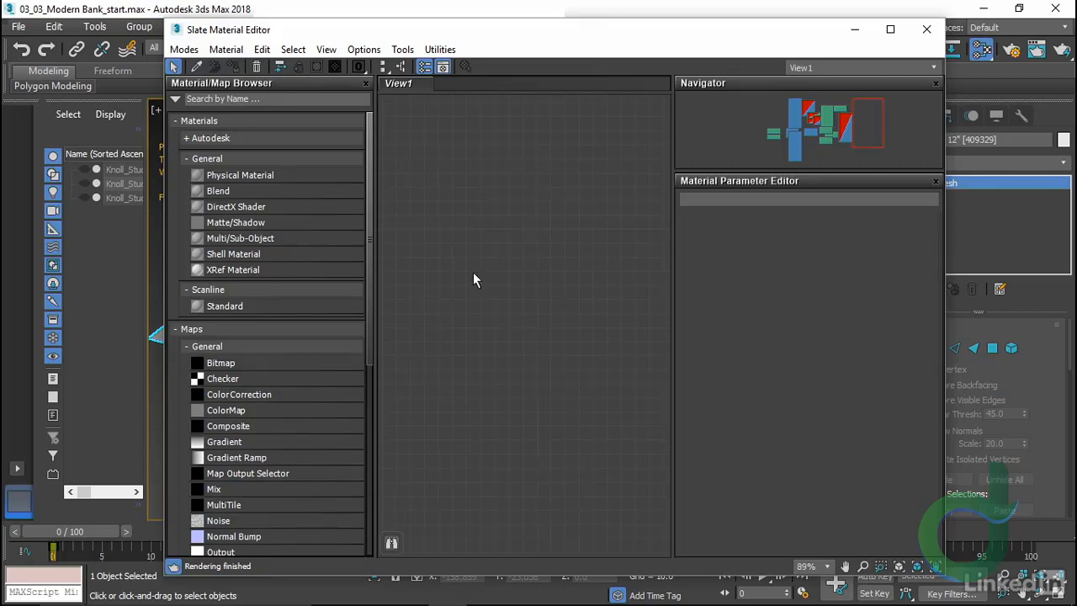
{"action": "left_click", "coordinate": [187, 139]}
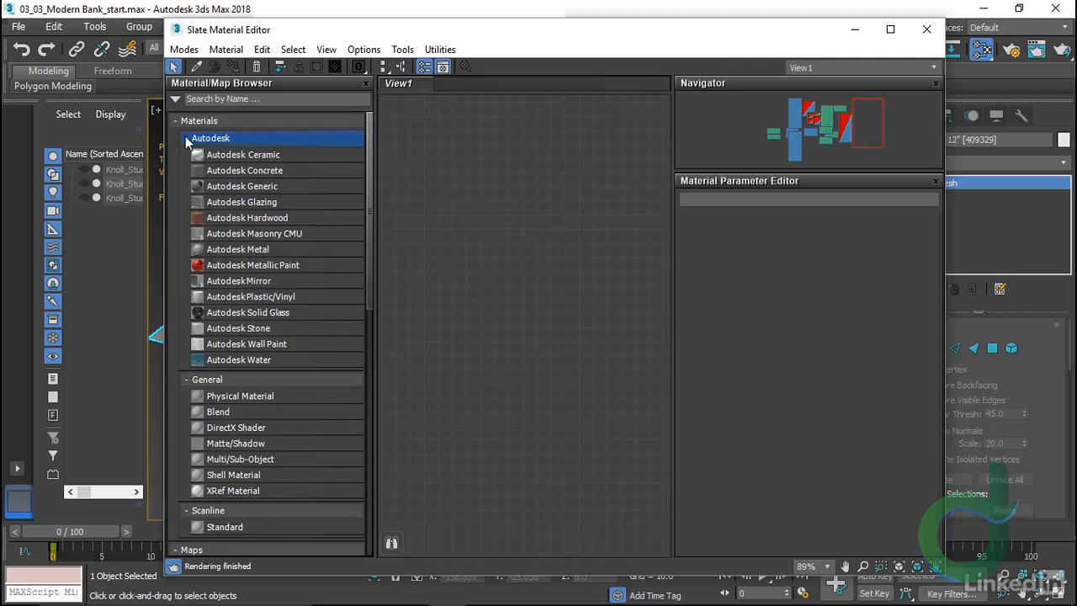
{"action": "left_click_drag", "start_coordinate": [196, 157], "coordinate": [596, 351]}
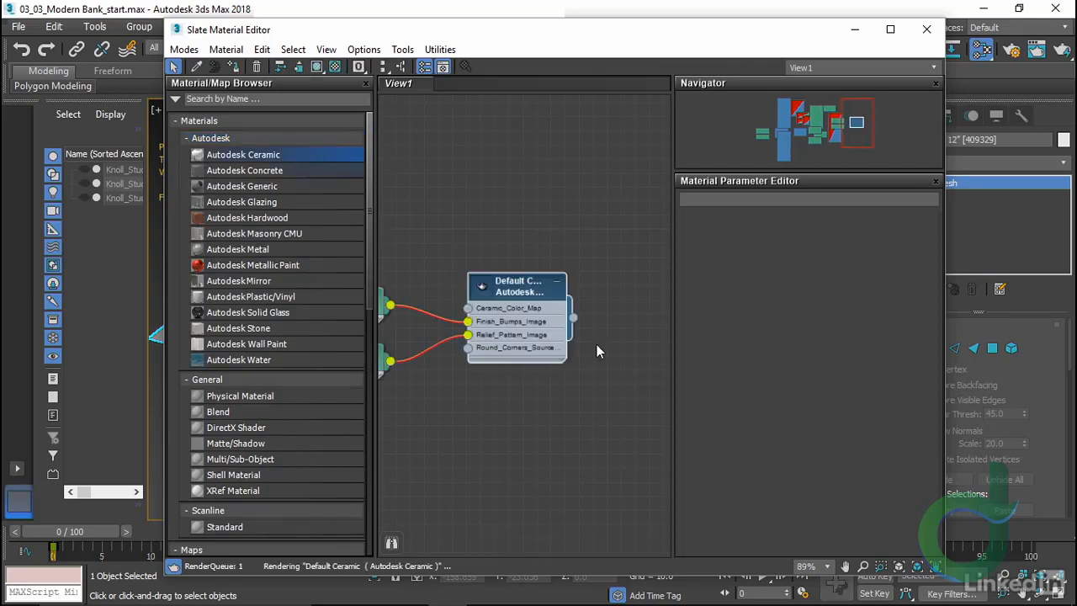
{"action": "middle_click_drag", "start_coordinate": [523, 410], "coordinate": [565, 408]}
{"action": "double_click", "coordinate": [550, 287]}
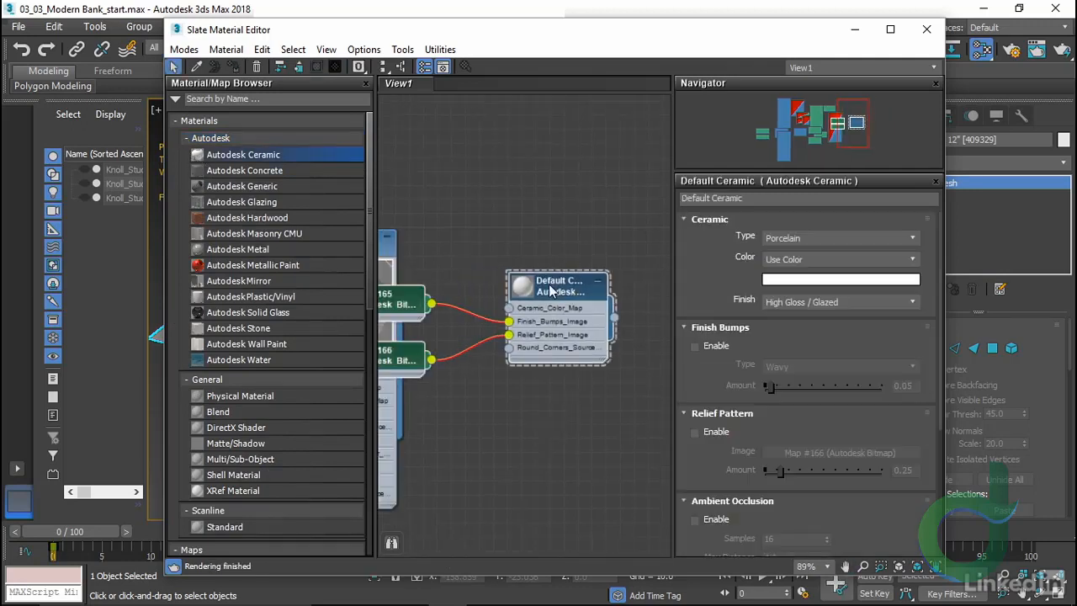
{"action": "left_click_drag", "start_coordinate": [551, 288], "coordinate": [649, 133]}
{"action": "middle_click_drag", "start_coordinate": [577, 283], "coordinate": [512, 384]}
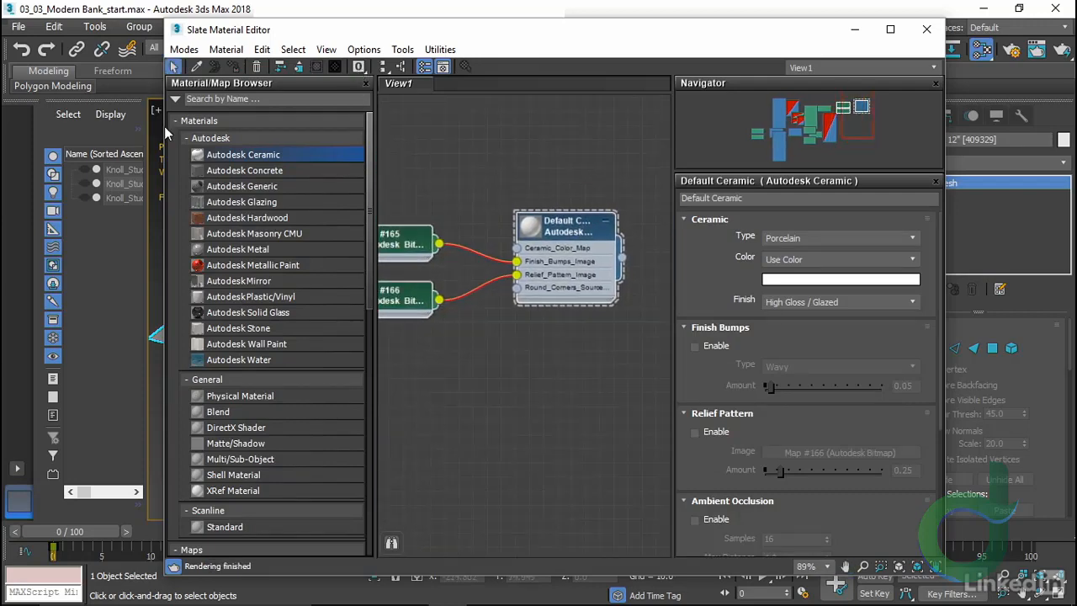
{"action": "left_click_drag", "start_coordinate": [166, 135], "coordinate": [46, 132]}
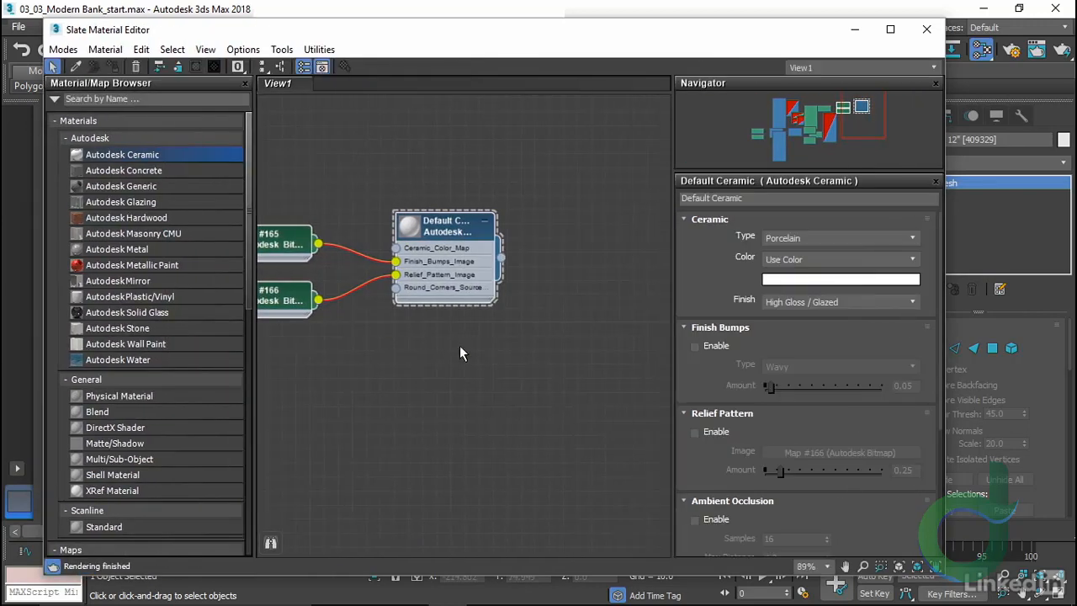
{"action": "middle_click_drag", "start_coordinate": [451, 360], "coordinate": [521, 375]}
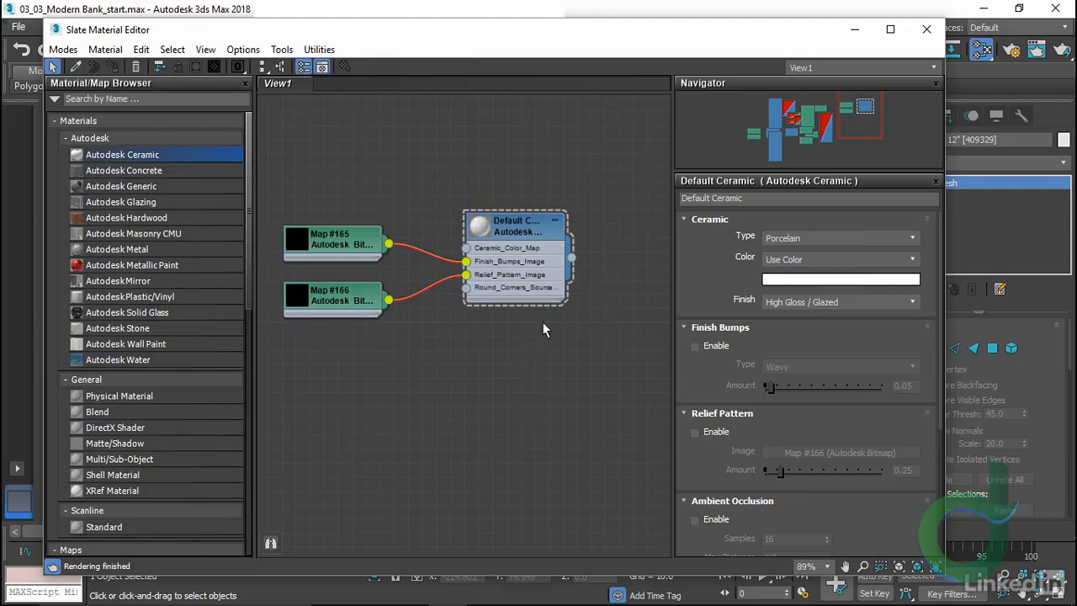
Delete the two default bitmap maps feeding the ceramic material and enlarge the material node's preview
{"action": "left_click", "coordinate": [514, 229]}
{"action": "left_click_drag", "start_coordinate": [274, 350], "coordinate": [347, 196]}
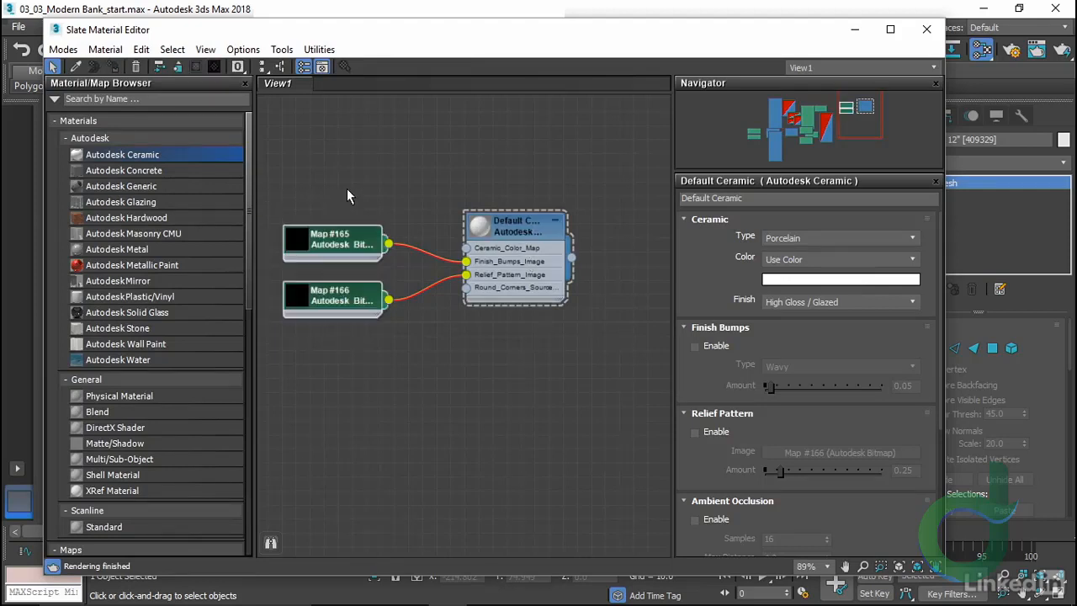
{"action": "key", "text": "Delete"}
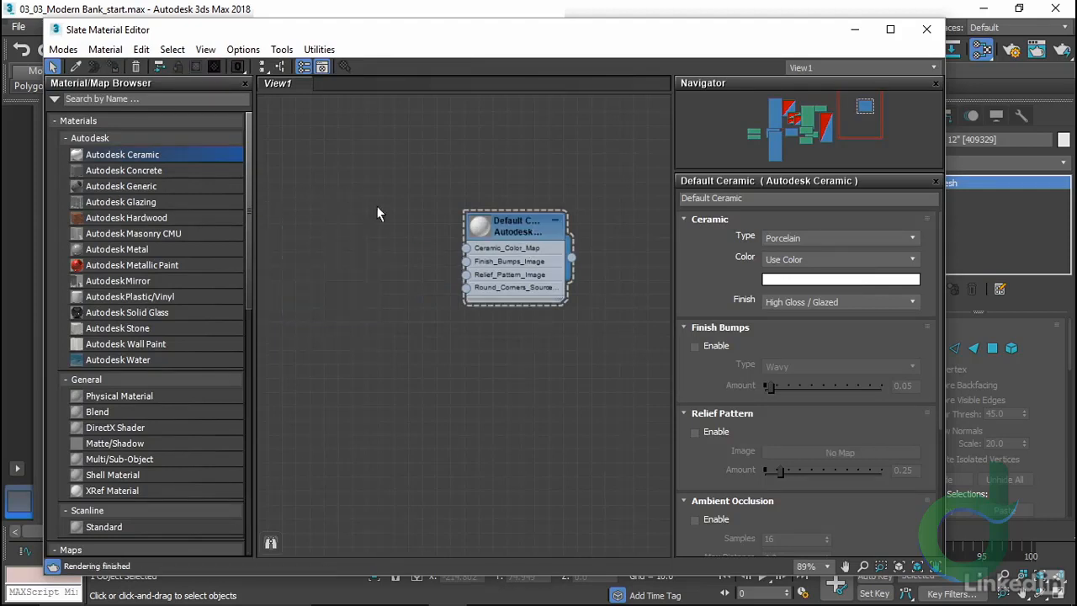
{"action": "double_click", "coordinate": [481, 229]}
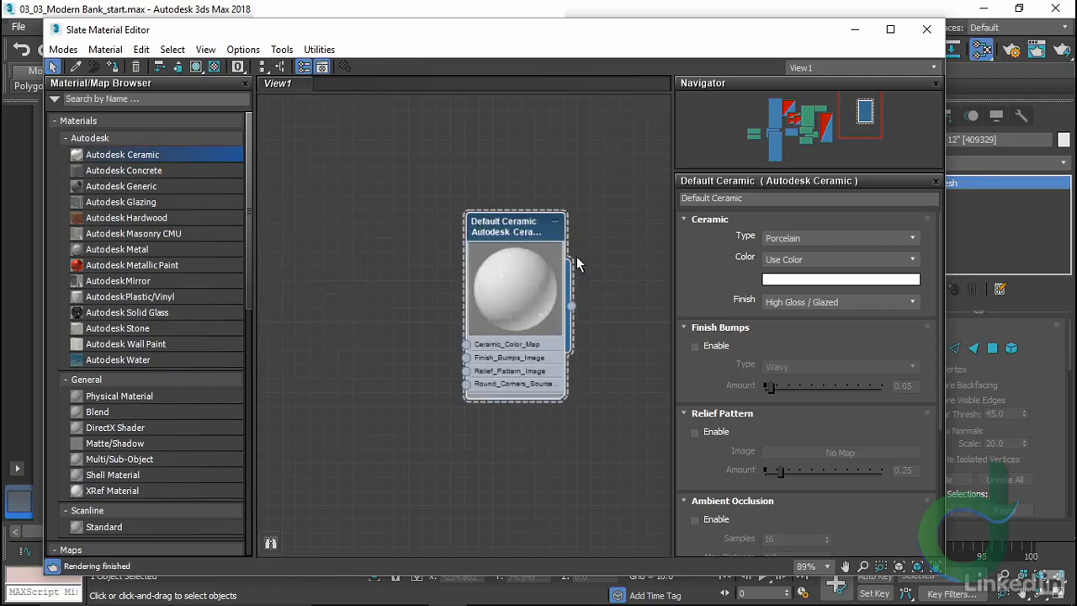
{"action": "left_click_drag", "start_coordinate": [524, 230], "coordinate": [468, 216]}
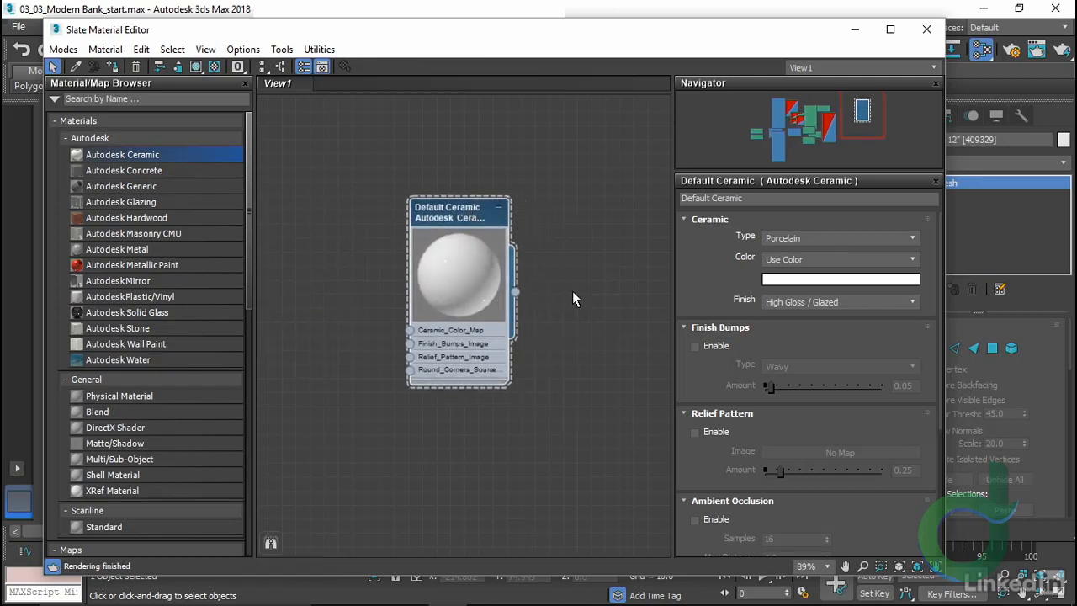
Set the ceramic material's Color to Use Map and assign a Substance map to it
{"action": "left_click", "coordinate": [827, 259]}
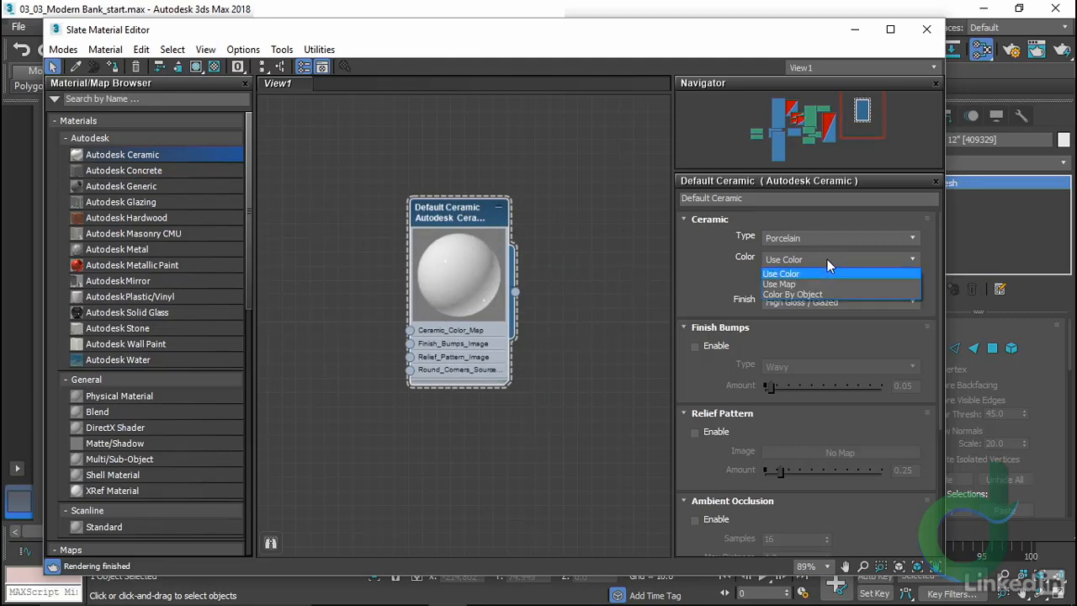
{"action": "left_click", "coordinate": [816, 285]}
{"action": "left_click", "coordinate": [830, 281]}
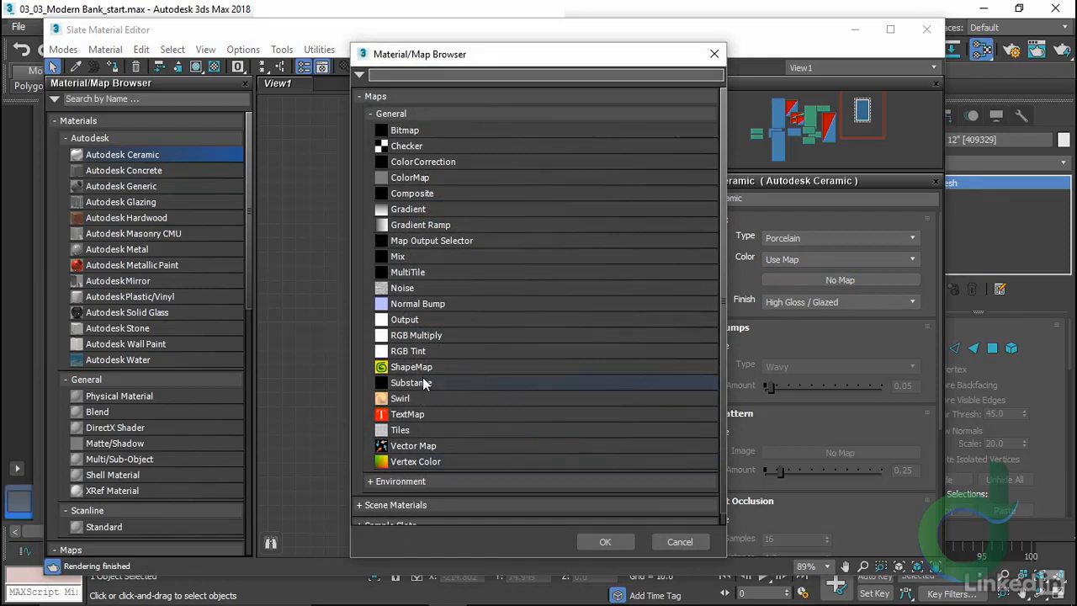
{"action": "double_click", "coordinate": [411, 382]}
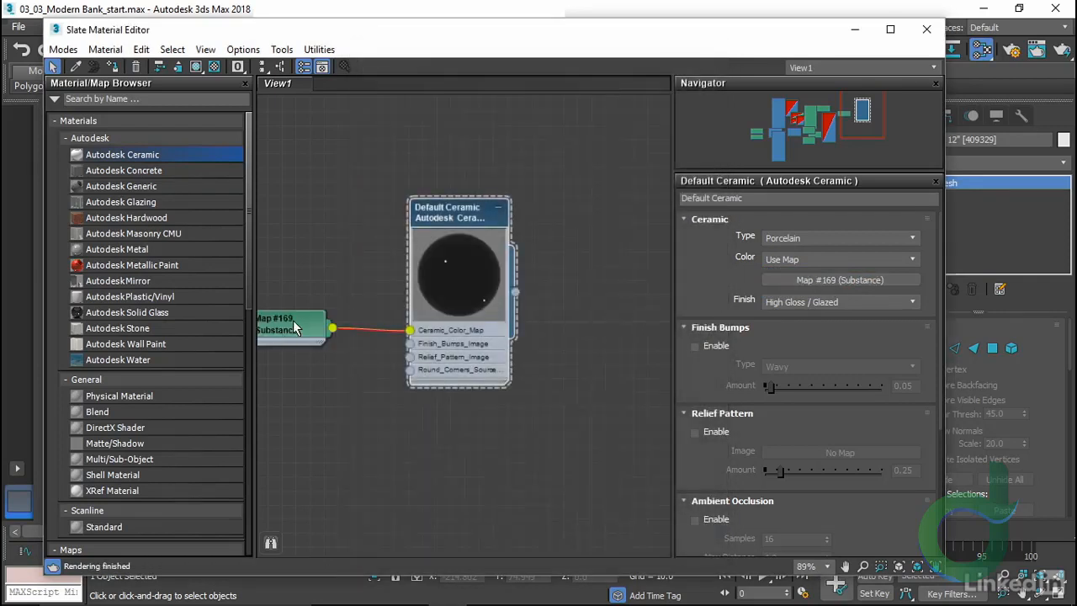
Load Concrete_Tiles.sbsar from the Substance textures folder into the new Substance map
{"action": "double_click", "coordinate": [300, 326]}
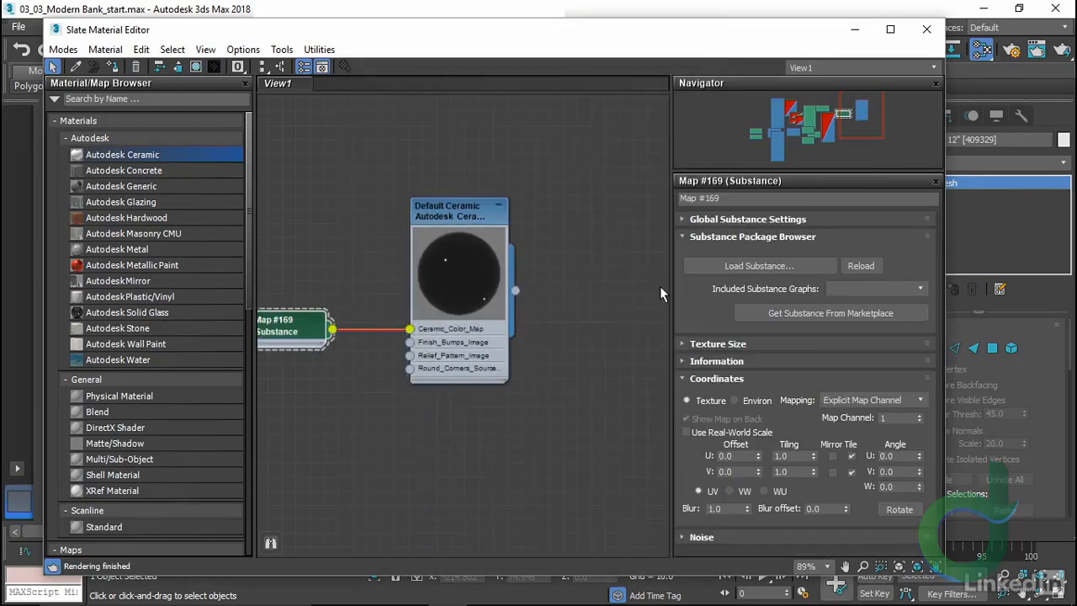
{"action": "left_click", "coordinate": [780, 265]}
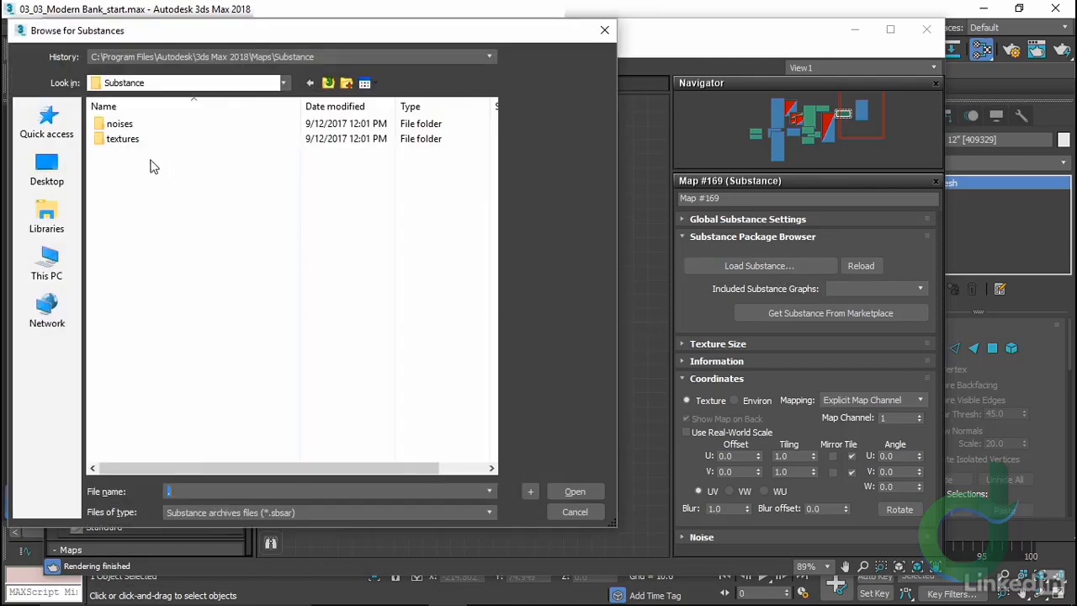
{"action": "left_click", "coordinate": [130, 148]}
{"action": "double_click", "coordinate": [130, 148]}
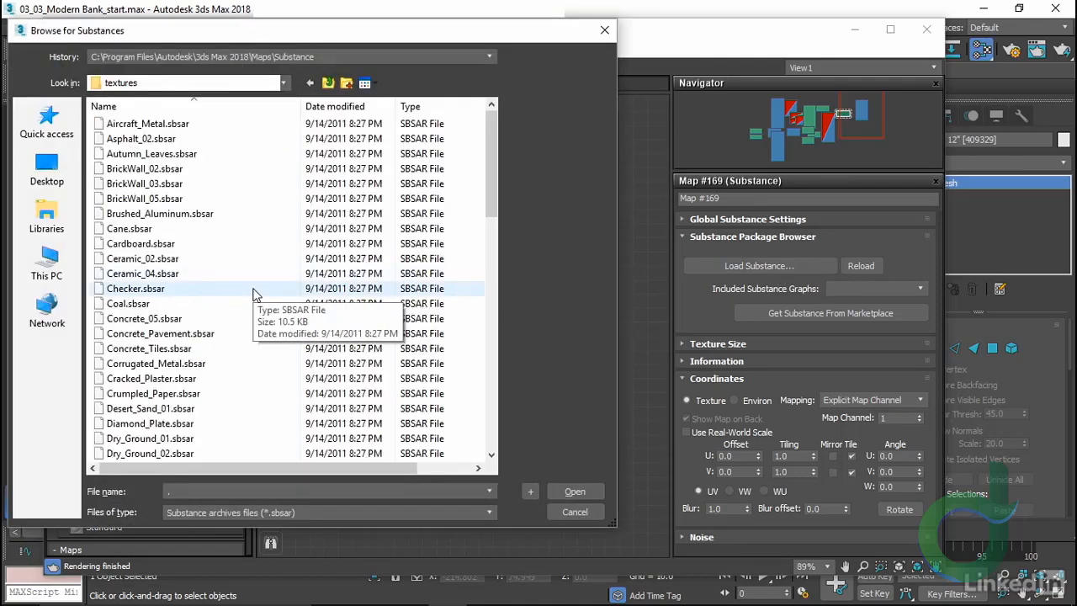
{"action": "left_click", "coordinate": [198, 349]}
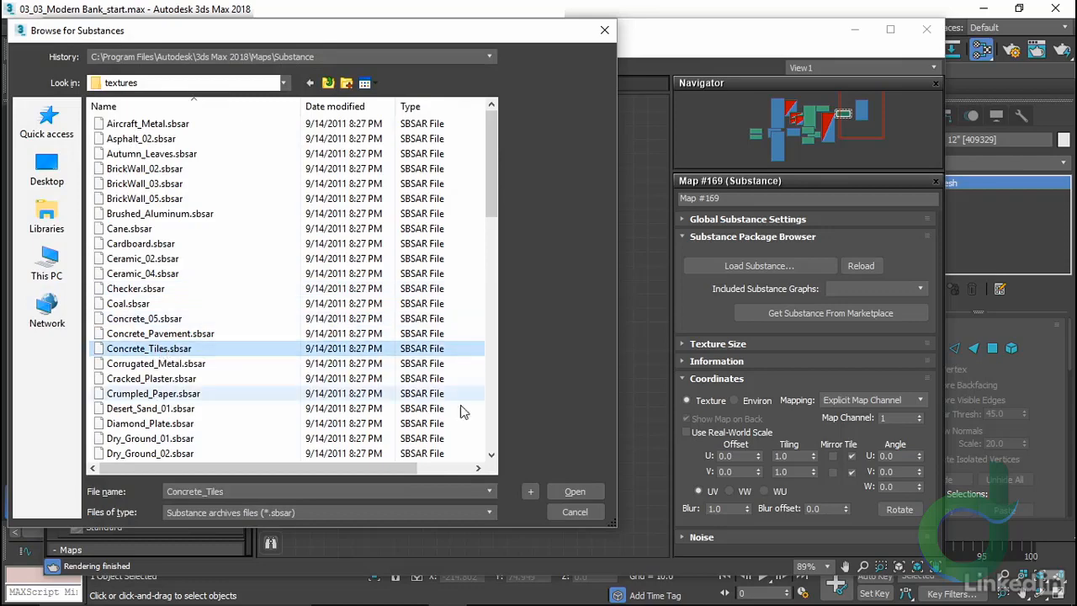
{"action": "left_click", "coordinate": [587, 493]}
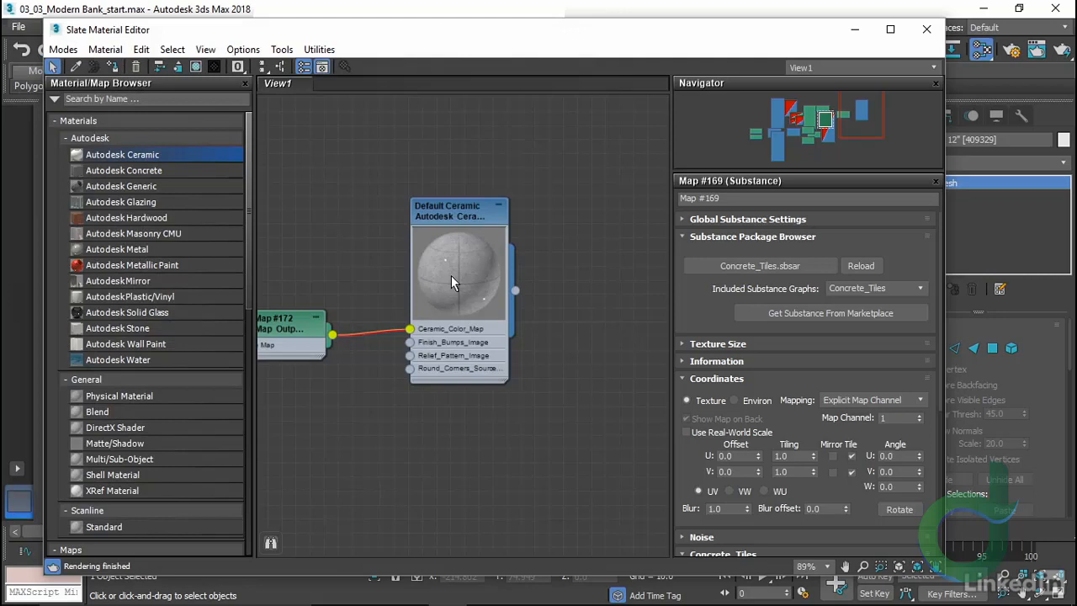
Rearrange the Map Output Selector and Substance nodes so they sit clear of the neighbouring materials
{"action": "left_click_drag", "start_coordinate": [297, 328], "coordinate": [338, 314]}
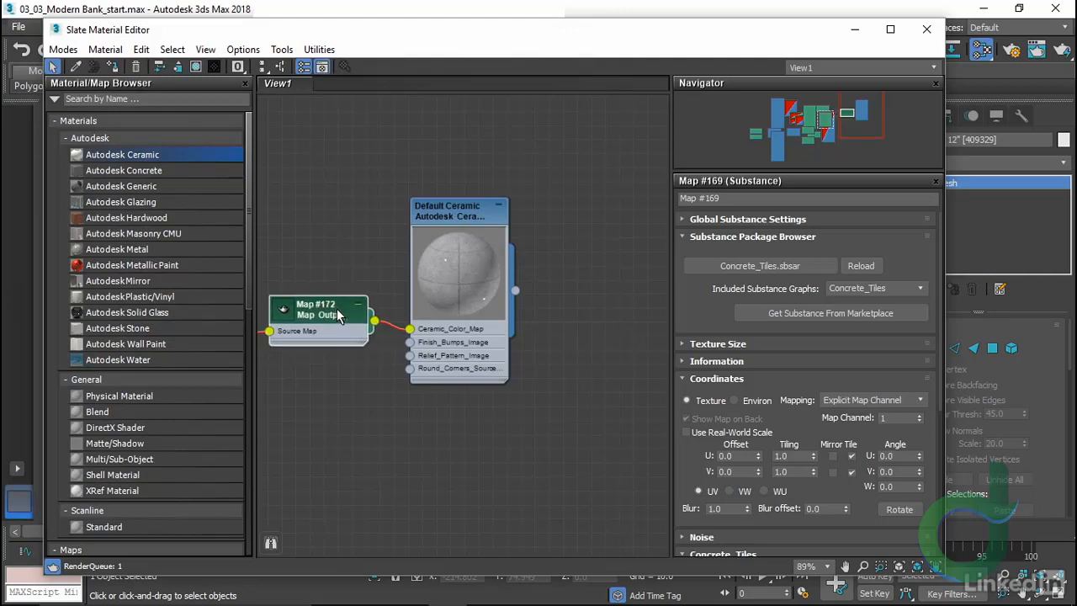
{"action": "middle_click_drag", "start_coordinate": [409, 401], "coordinate": [521, 398]}
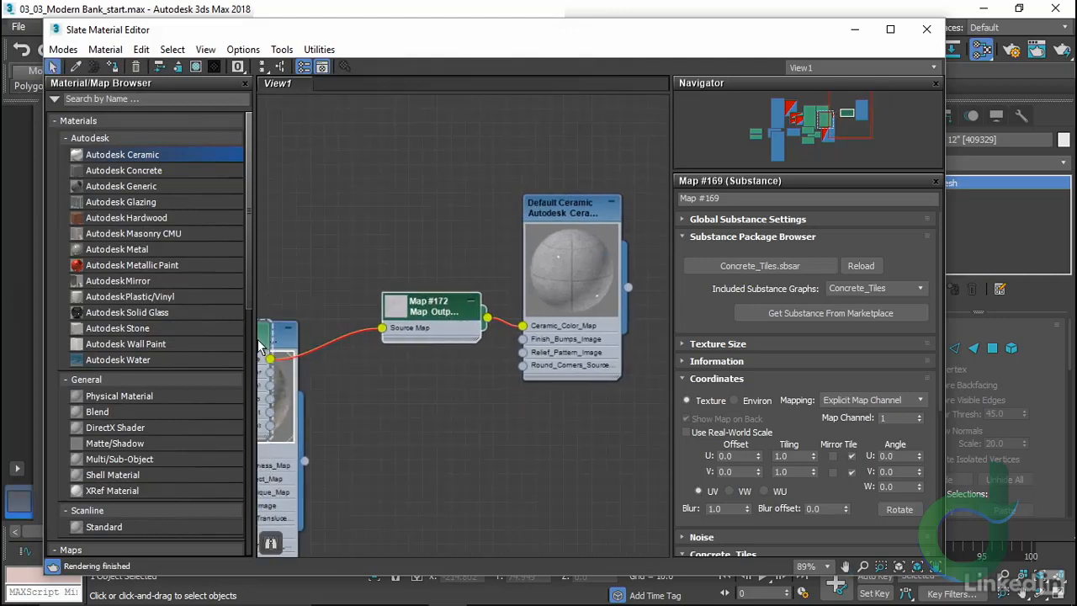
{"action": "left_click_drag", "start_coordinate": [261, 345], "coordinate": [346, 163]}
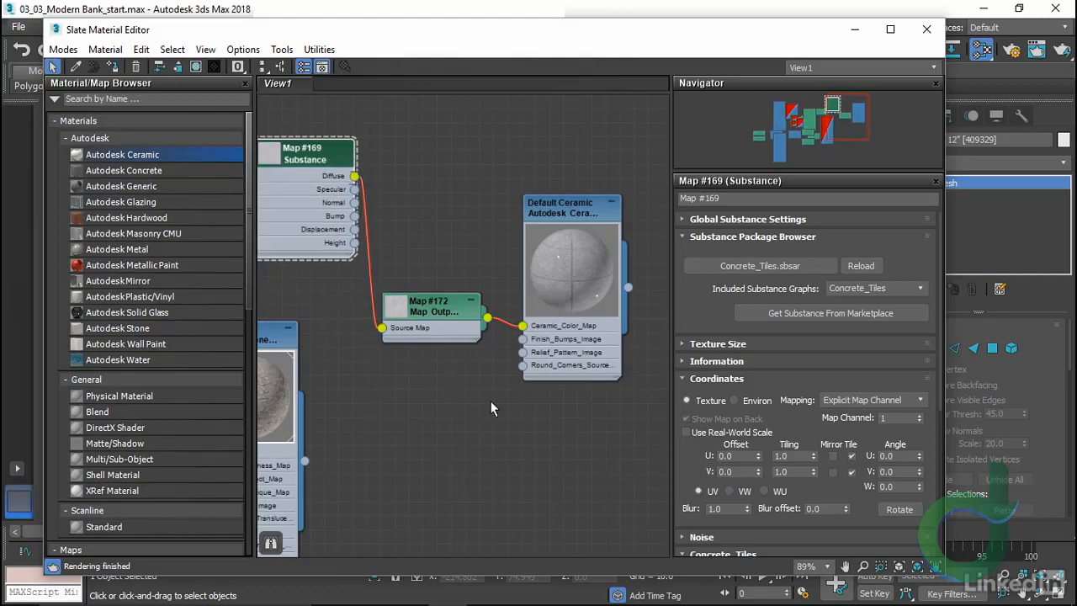
{"action": "middle_click_drag", "start_coordinate": [490, 409], "coordinate": [460, 408]}
Set the ceramic material's Type to Ceramic and its Finish to Satin
{"action": "left_click", "coordinate": [566, 217]}
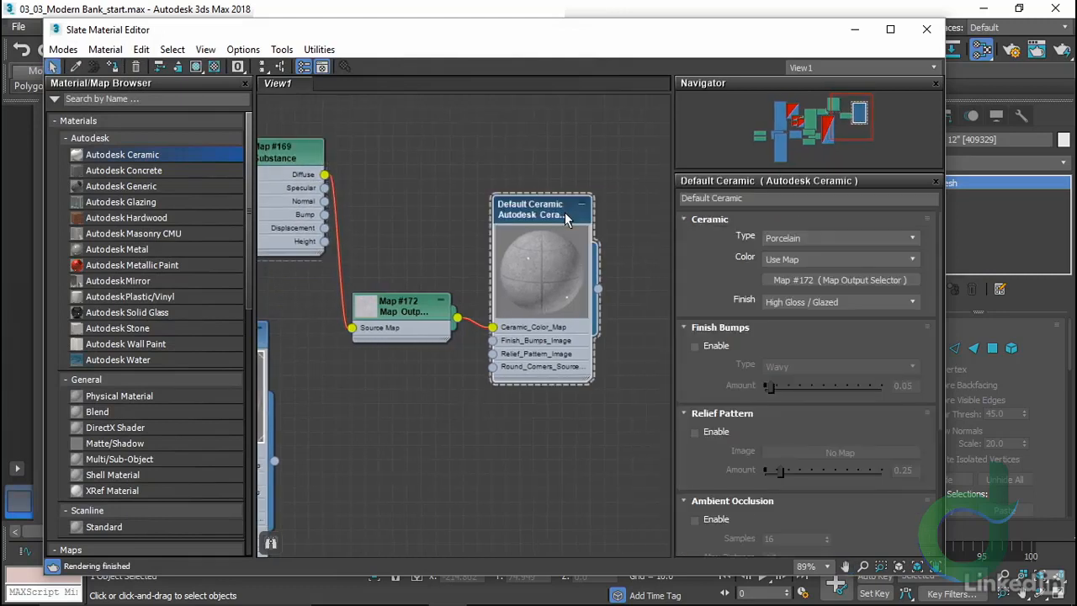
{"action": "left_click", "coordinate": [860, 241]}
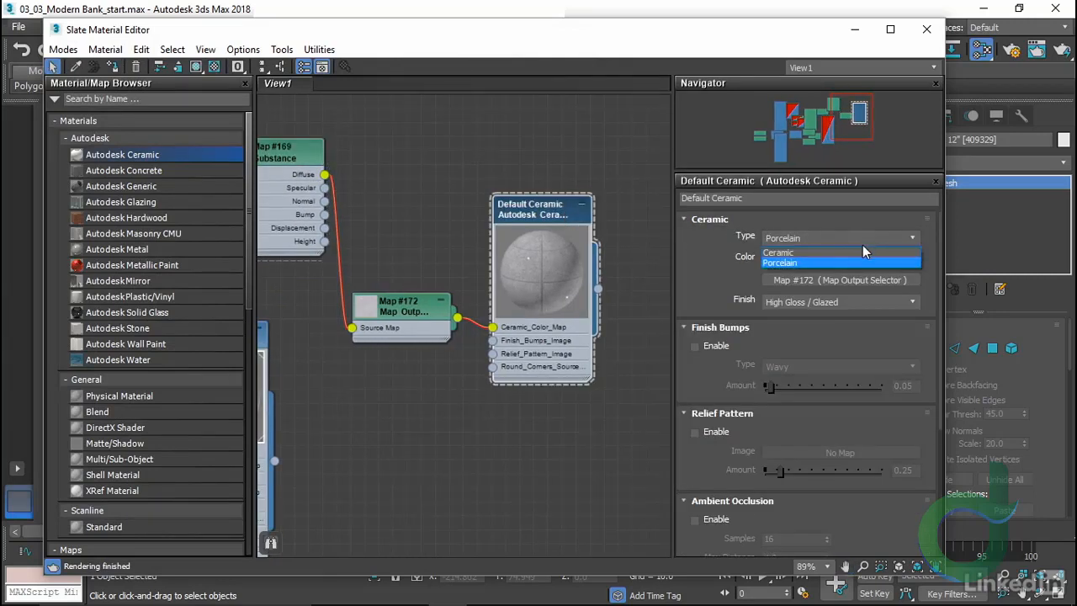
{"action": "left_click", "coordinate": [862, 250]}
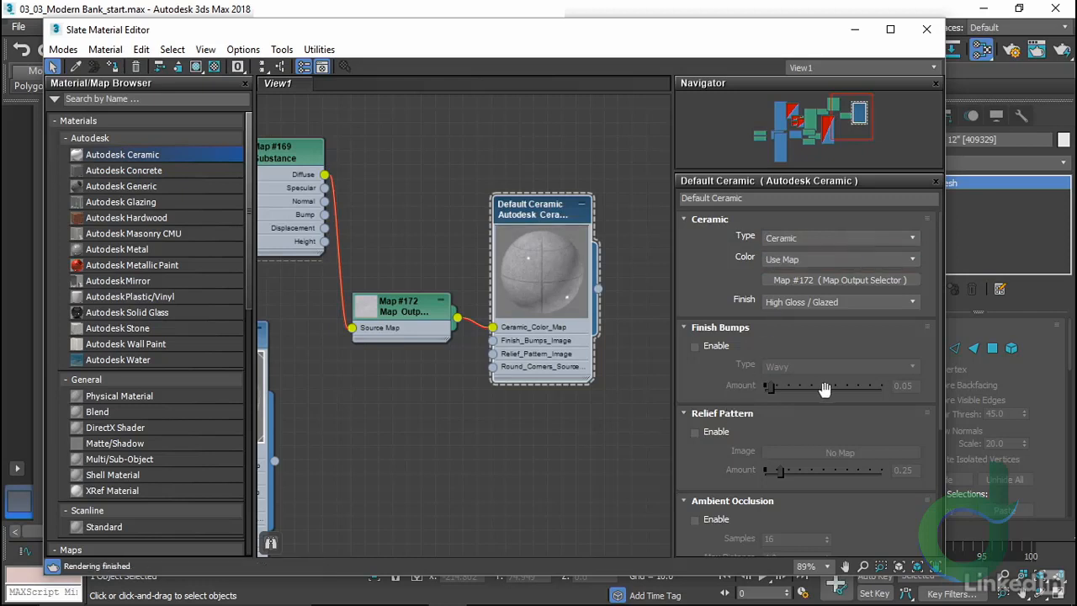
{"action": "left_click", "coordinate": [845, 303]}
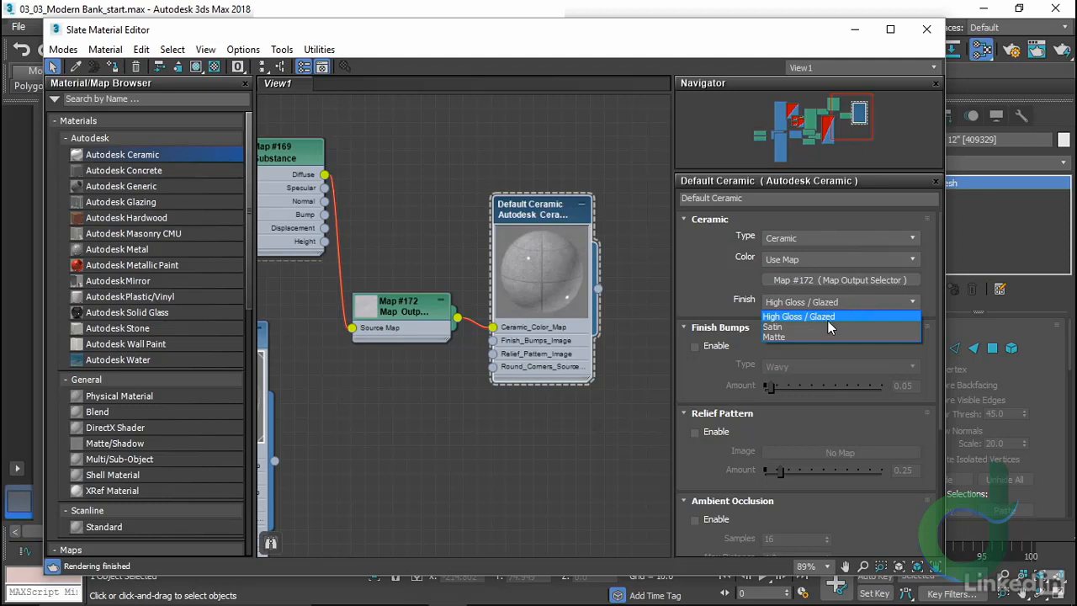
{"action": "left_click", "coordinate": [830, 327]}
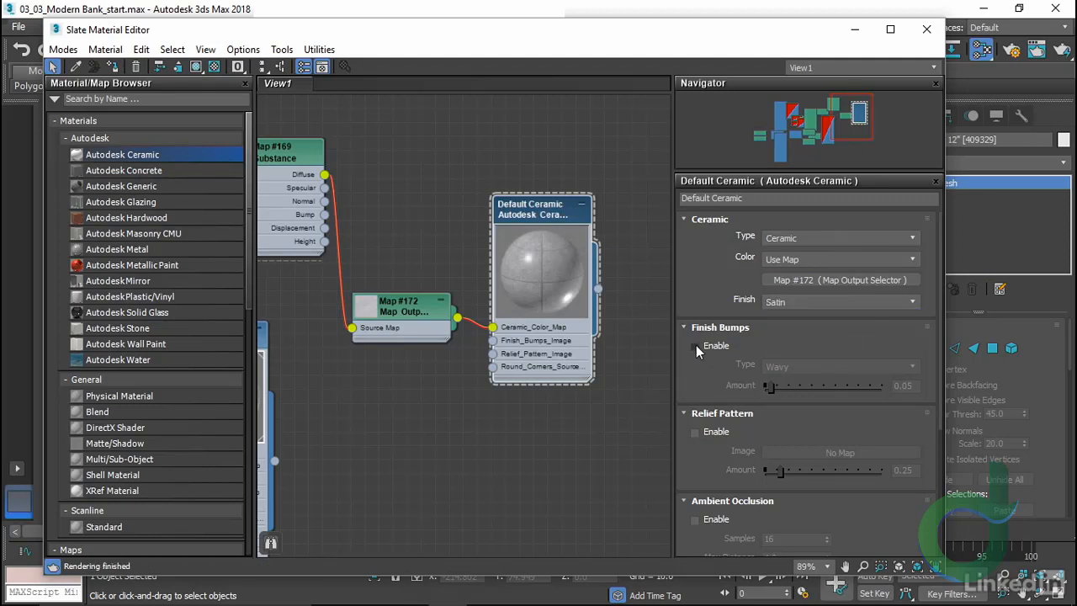
Enable the Relief Pattern option on the ceramic material
{"action": "left_click", "coordinate": [695, 432]}
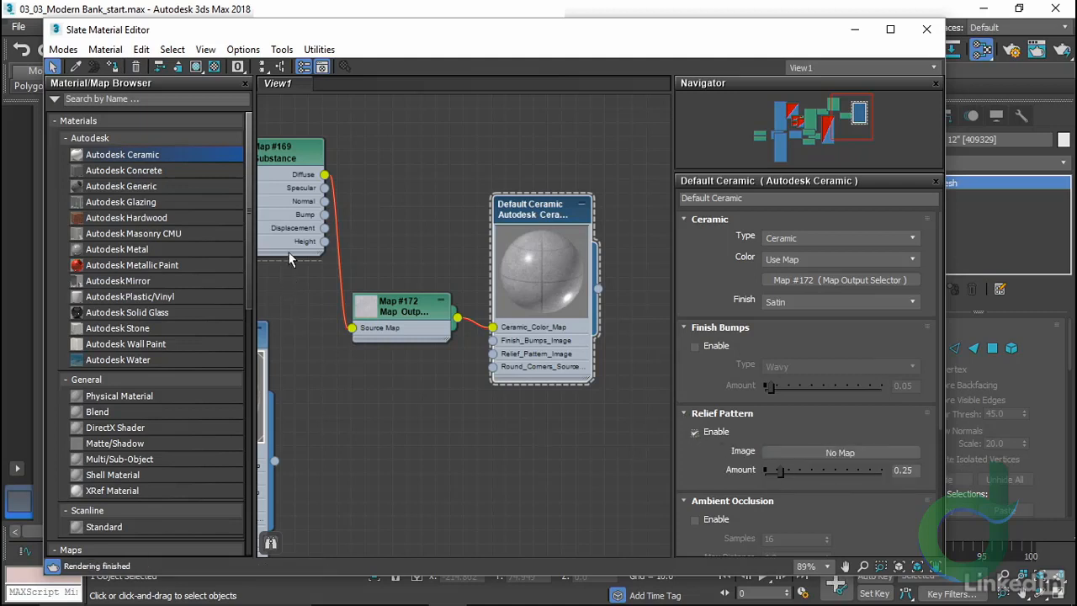
{"action": "left_click_drag", "start_coordinate": [324, 201], "coordinate": [493, 354]}
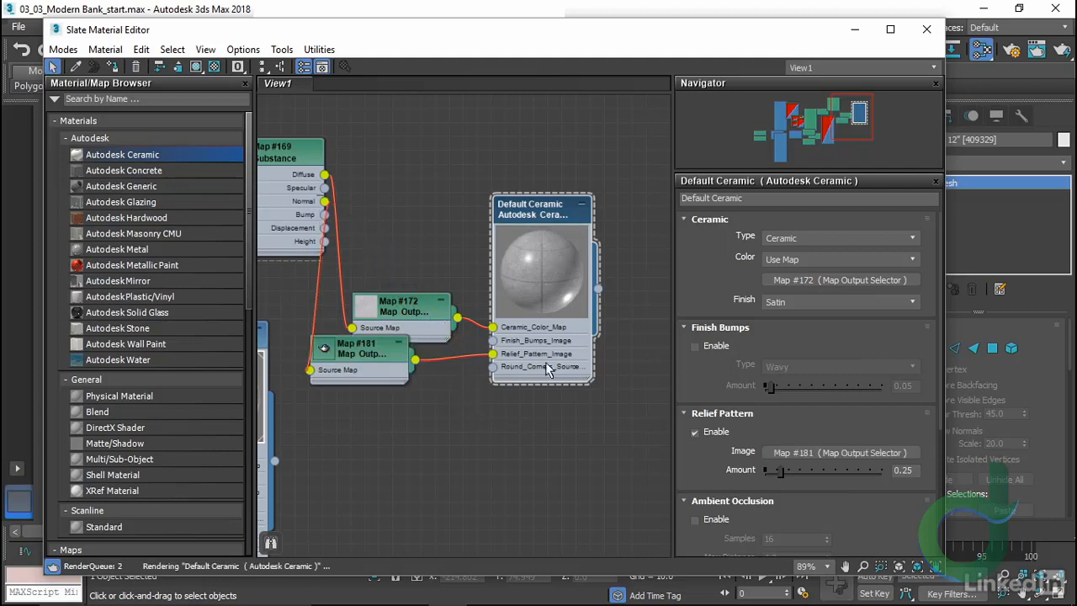
{"action": "left_click", "coordinate": [332, 358]}
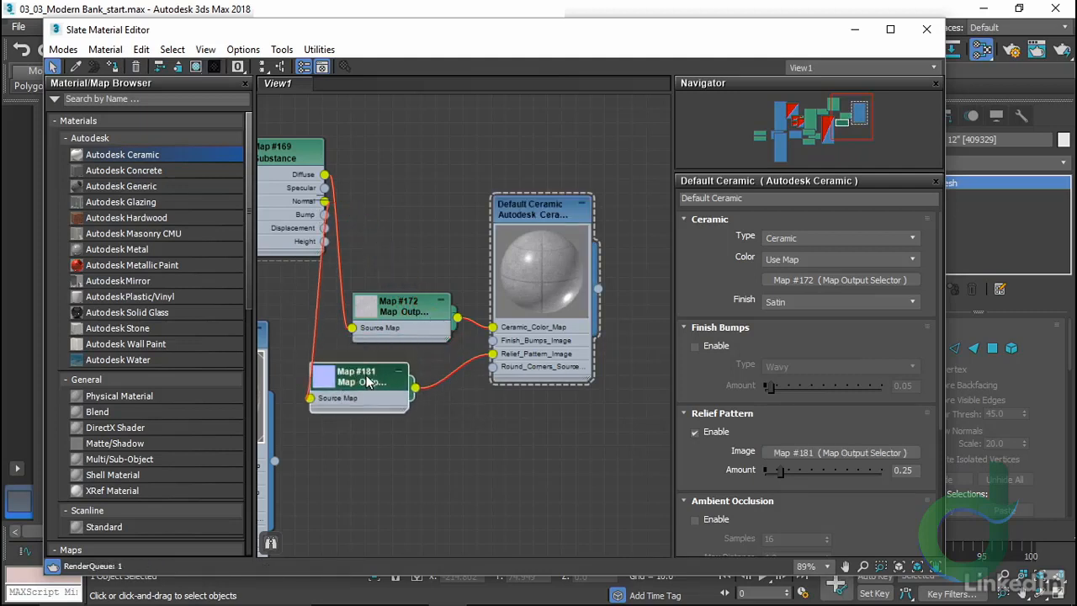
{"action": "key", "text": "Delete"}
{"action": "double_click", "coordinate": [557, 273]}
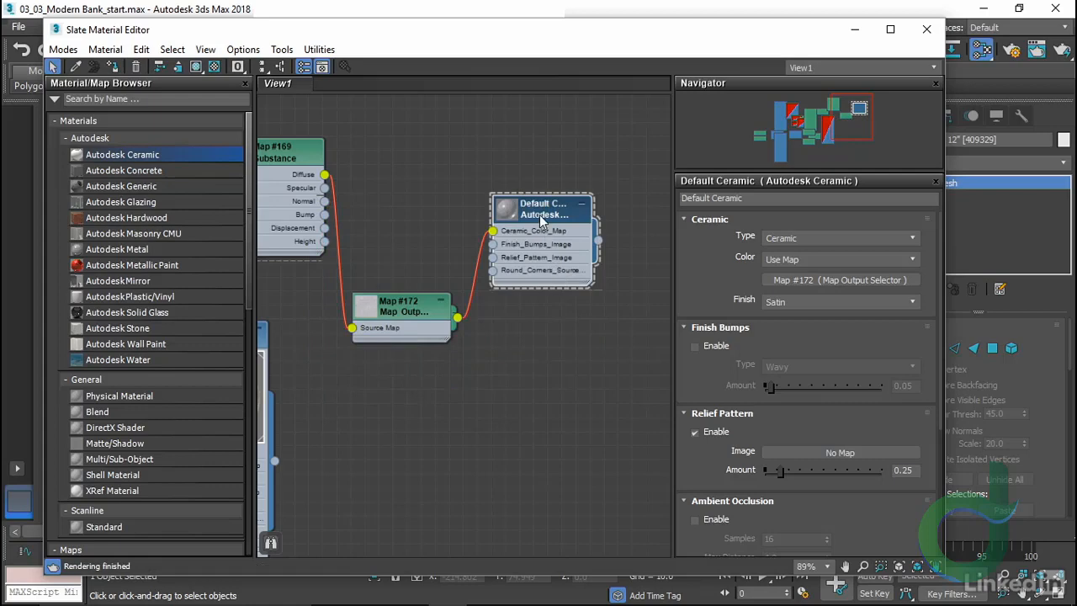
{"action": "double_click", "coordinate": [505, 219]}
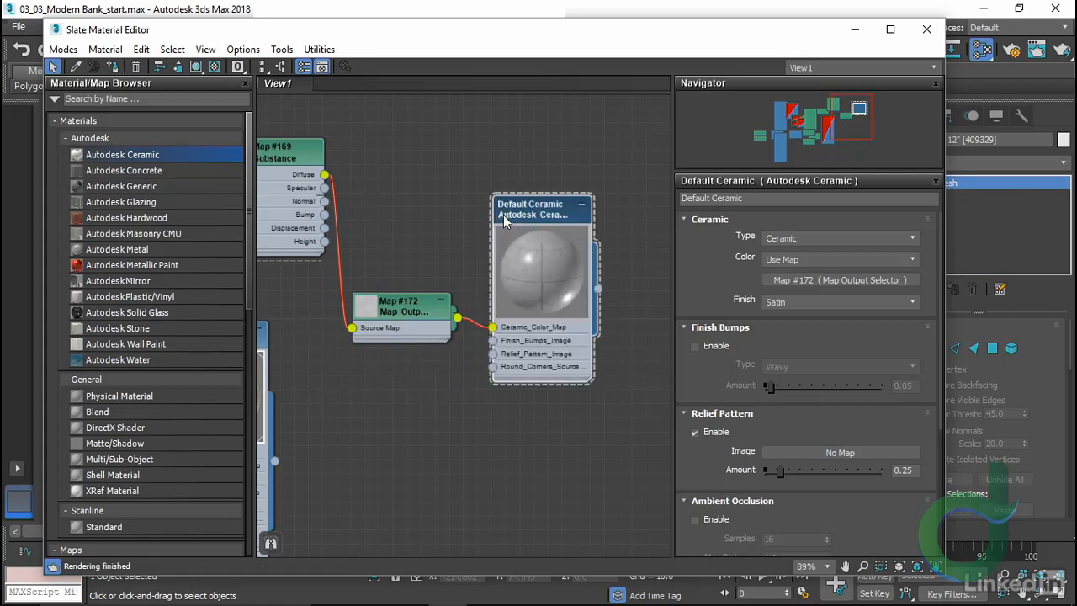
{"action": "left_click", "coordinate": [810, 452]}
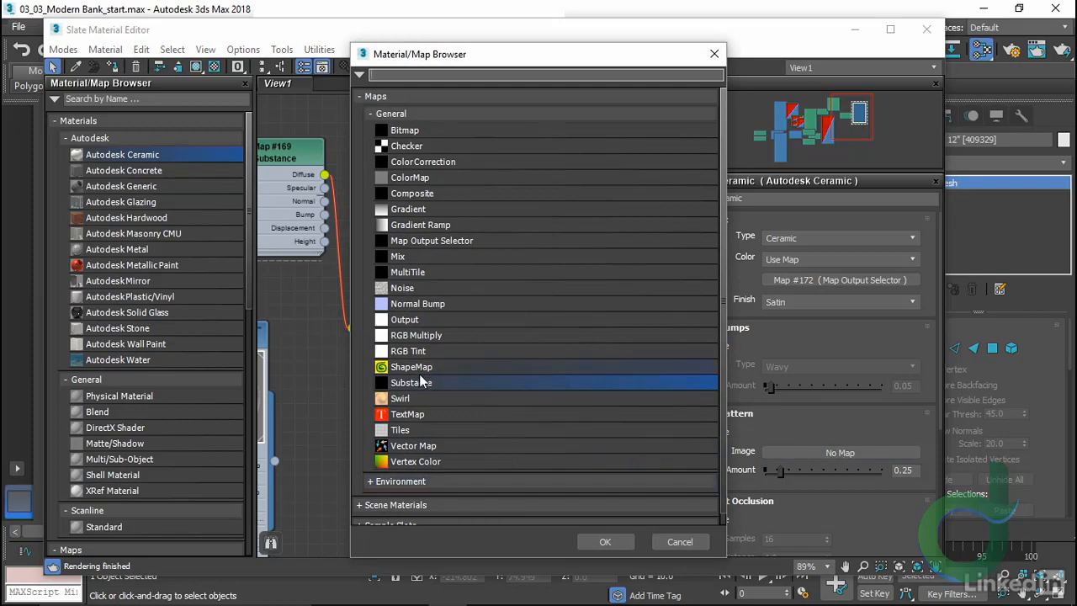
{"action": "left_click", "coordinate": [678, 539]}
Wire the Substance map's Normal output into the ceramic material's Relief_Pattern_Image input and set the Relief Pattern Amount to about 1.02
{"action": "left_click_drag", "start_coordinate": [323, 201], "coordinate": [492, 354]}
{"action": "left_click_drag", "start_coordinate": [397, 363], "coordinate": [422, 404]}
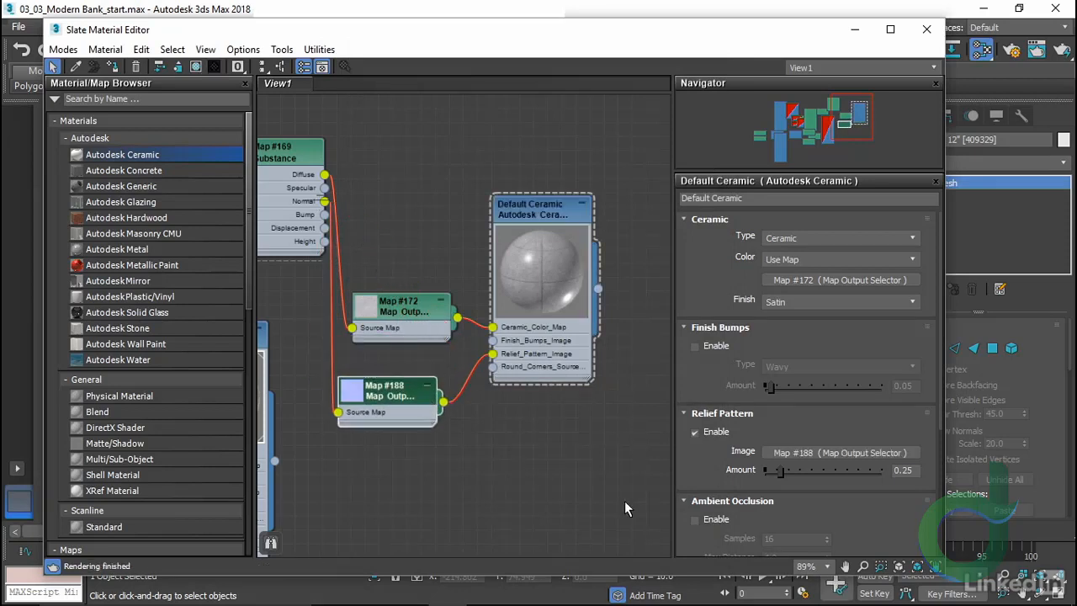
{"action": "left_click_drag", "start_coordinate": [780, 469], "coordinate": [949, 477]}
{"action": "left_click_drag", "start_coordinate": [885, 471], "coordinate": [824, 474]}
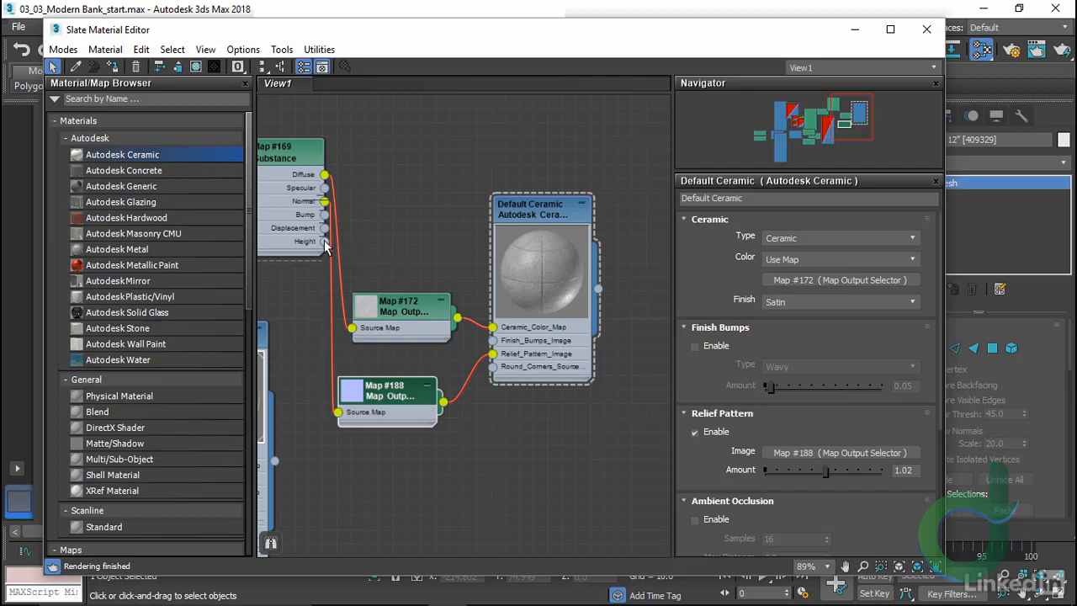
Wire the Substance map's Height output into Finish_Bumps_Image and enable Finish Bumps with Type Custom and Amount 0.25
{"action": "left_click_drag", "start_coordinate": [324, 241], "coordinate": [493, 341]}
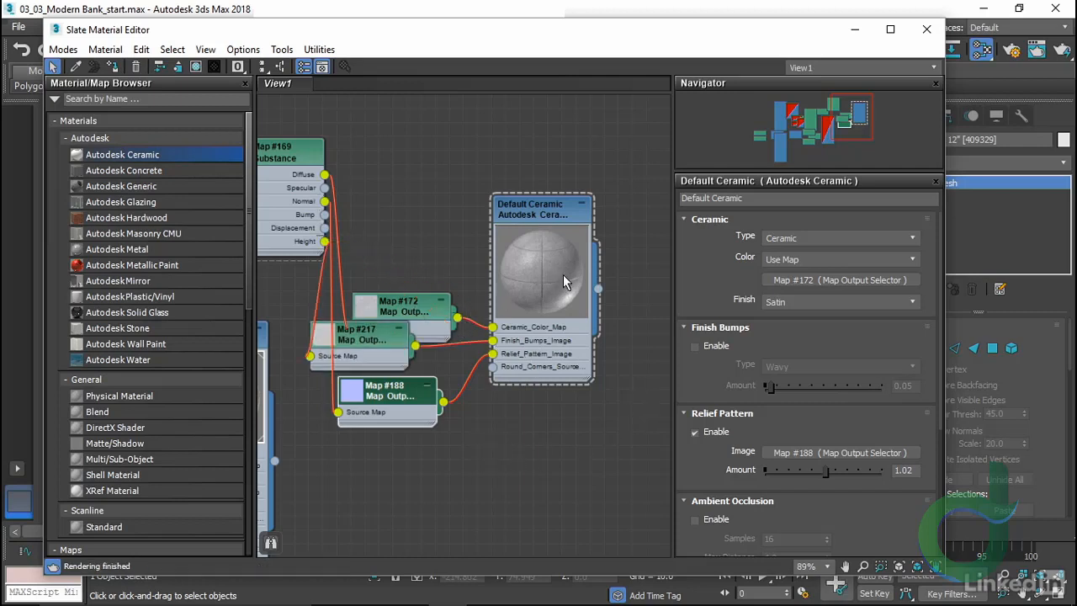
{"action": "left_click", "coordinate": [695, 346]}
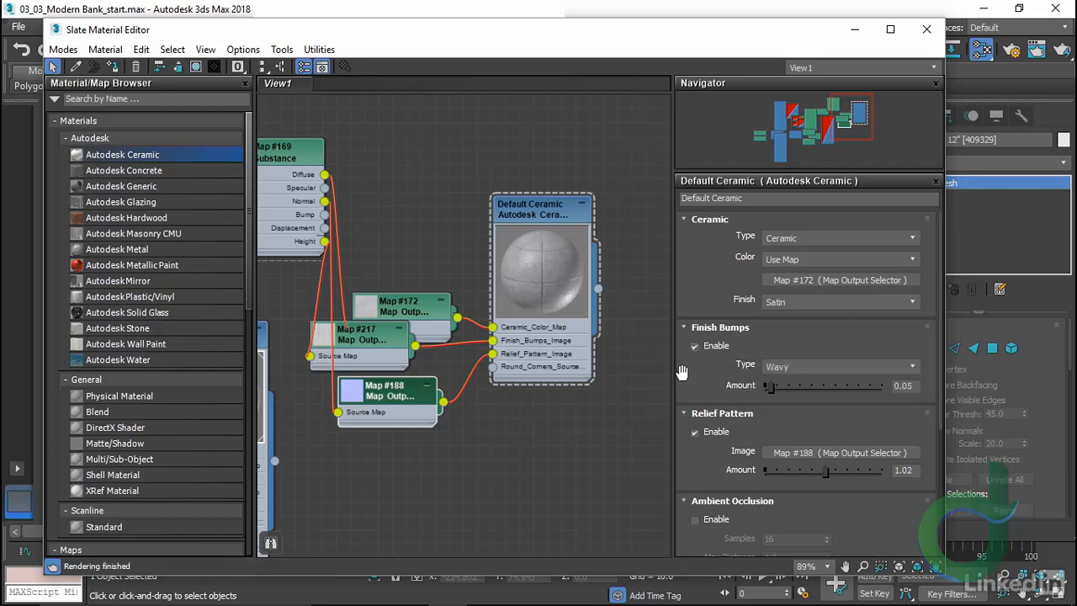
{"action": "left_click", "coordinate": [904, 385]}
{"action": "type", "text": "0.25"}
{"action": "key", "text": "Return"}
{"action": "left_click", "coordinate": [909, 368]}
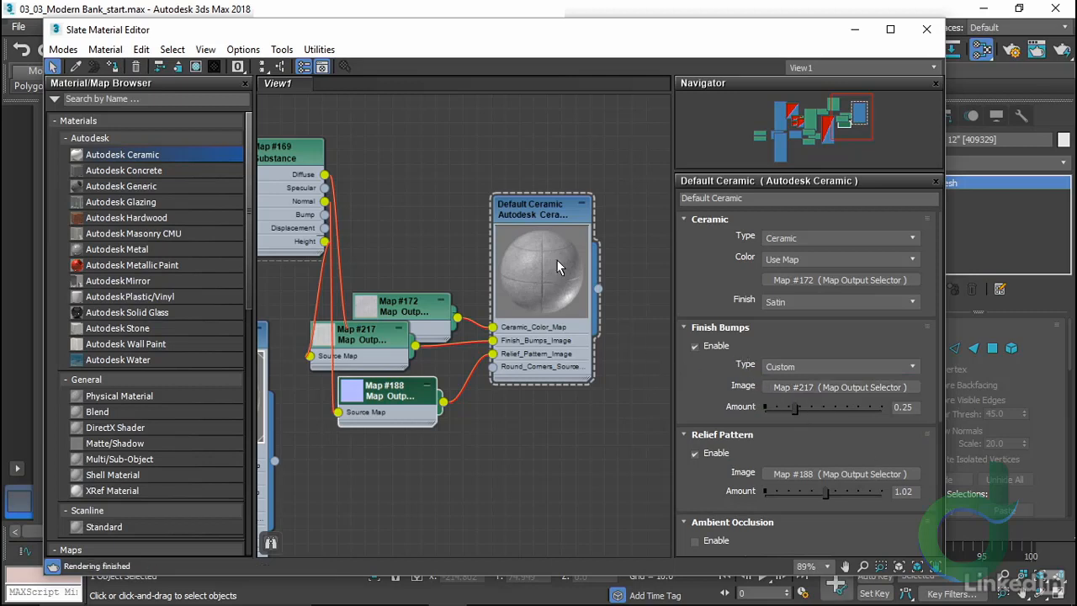
Enable Ambient Occlusion on the ceramic material and turn on Use Color From Other Materials
{"action": "scroll", "coordinate": [688, 488], "scroll_direction": "down", "scroll_amount": 5}
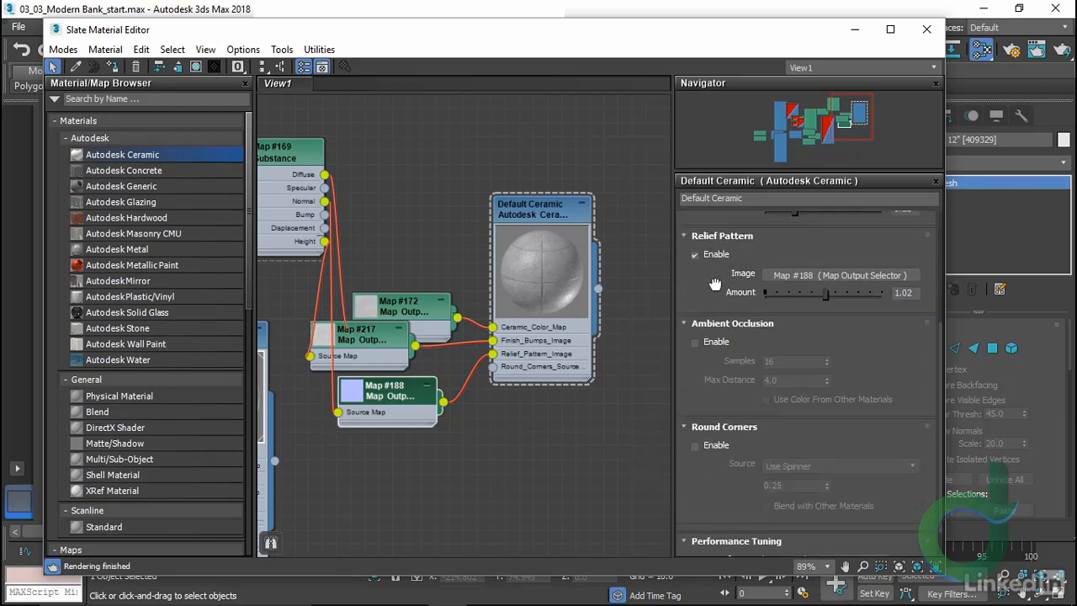
{"action": "left_click", "coordinate": [696, 317]}
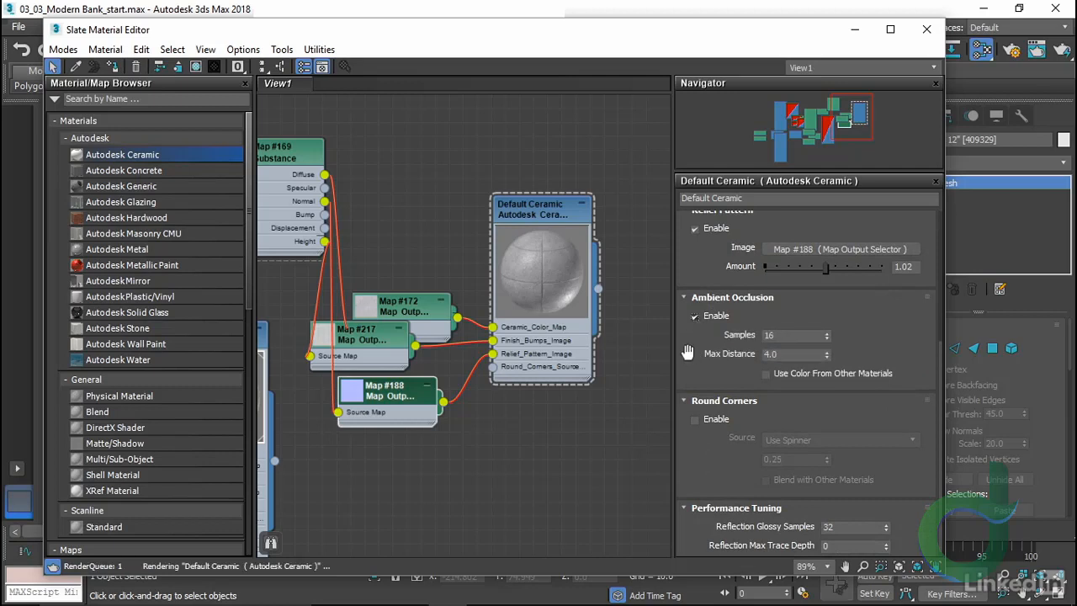
{"action": "left_click", "coordinate": [767, 374]}
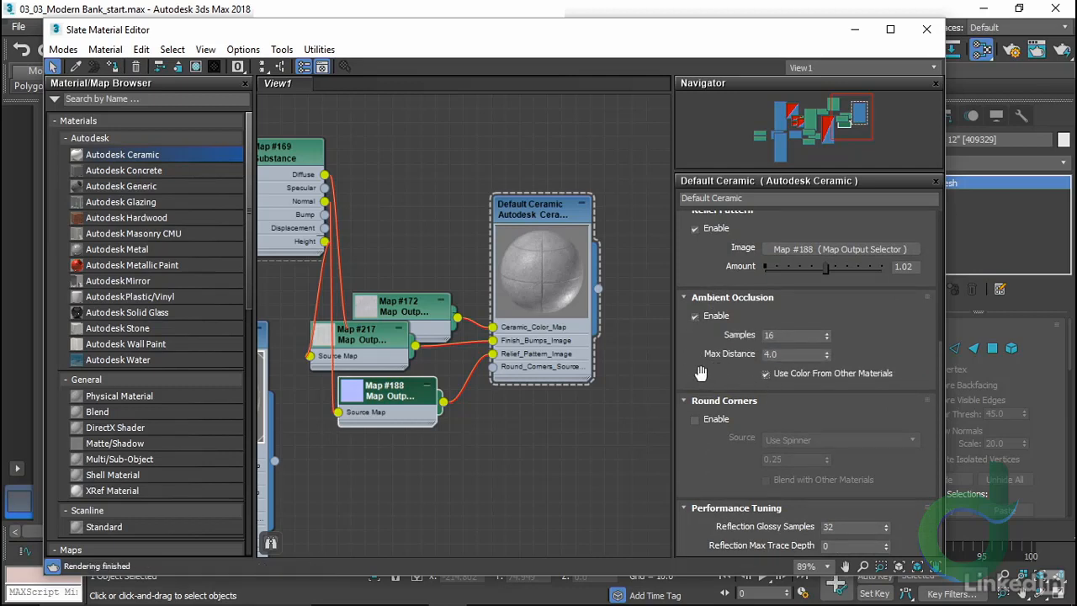
{"action": "left_click_drag", "start_coordinate": [696, 375], "coordinate": [704, 237]}
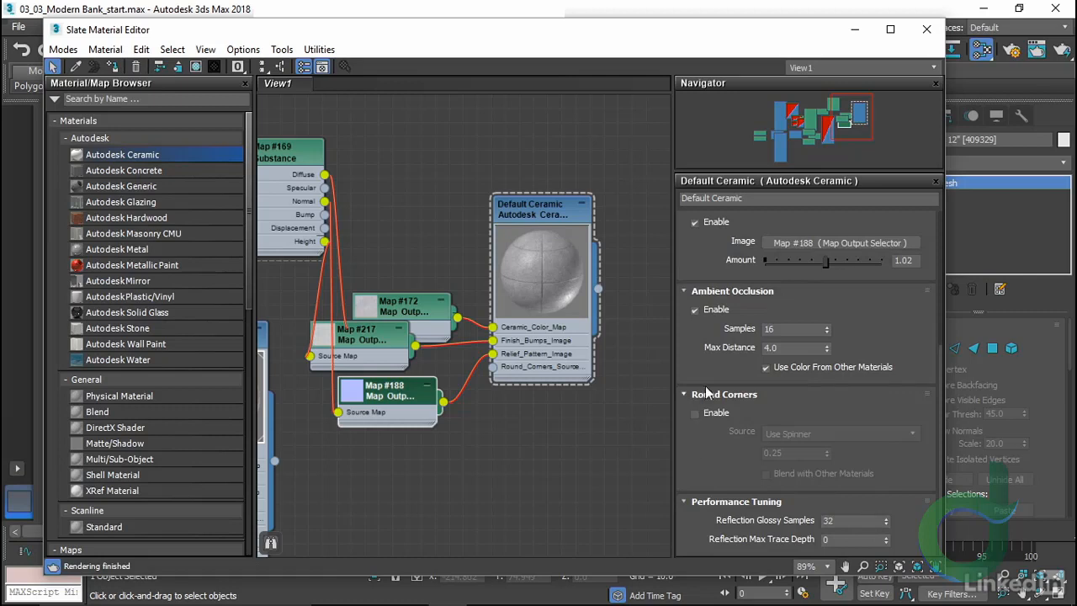
{"action": "scroll", "coordinate": [704, 368], "scroll_direction": "up", "scroll_amount": 5}
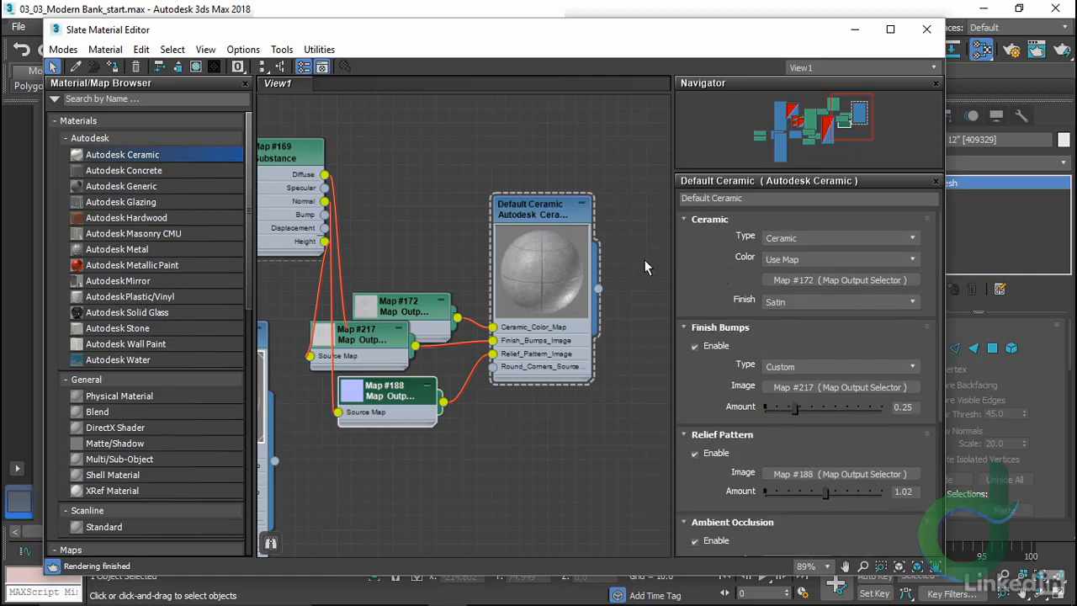
Open the ceramic material's name for editing
{"action": "left_click", "coordinate": [760, 199]}
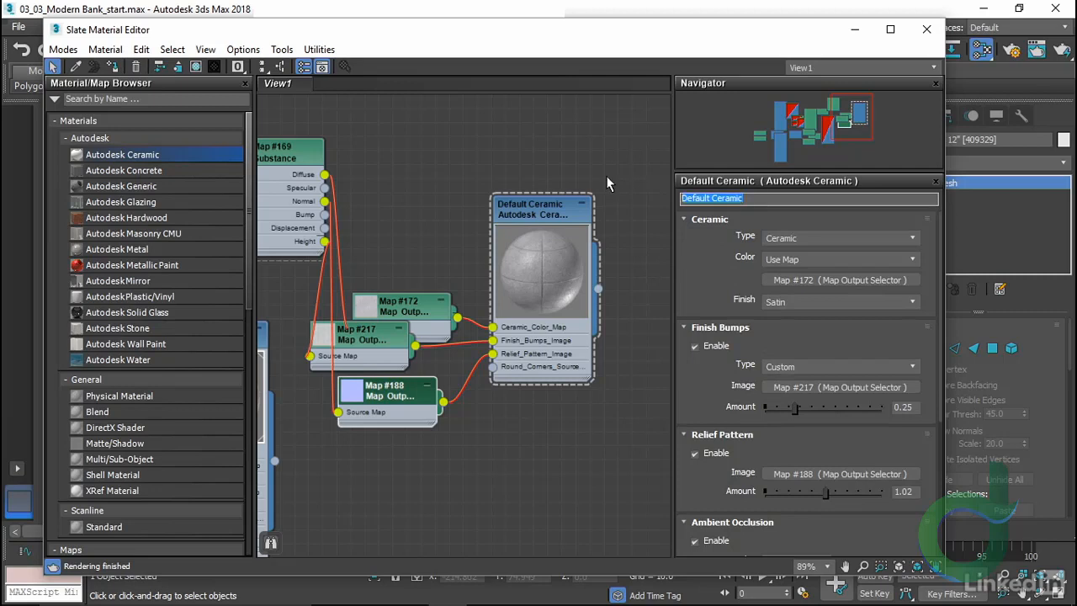
Rename the Autodesk Ceramic material as Concrete Tiles and open the settings of the Substance map that feeds its color, checking the texture size options
{"action": "type", "text": "Concrete Tiles"}
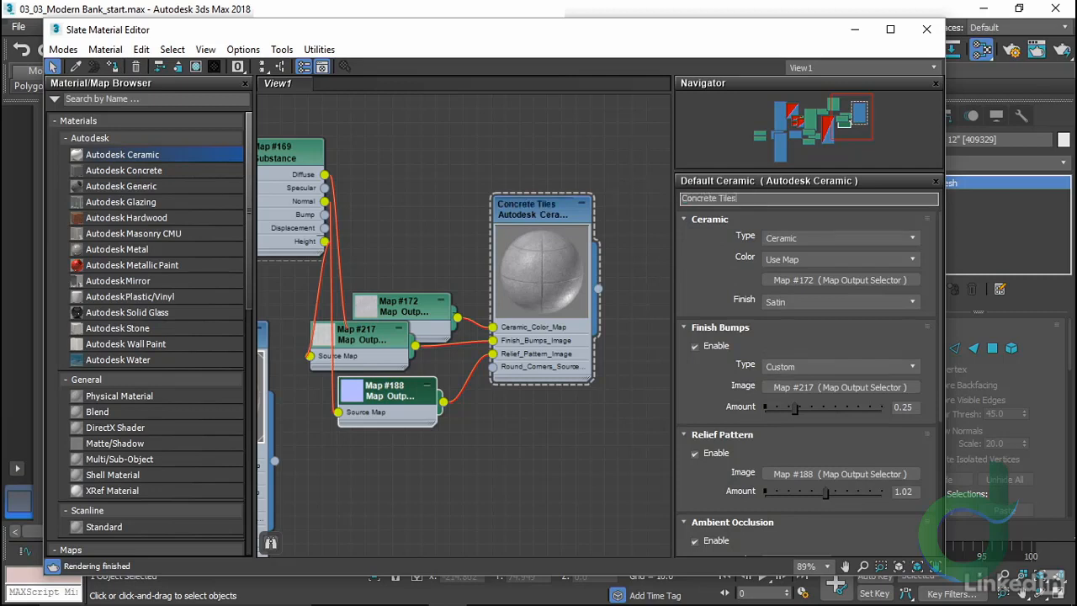
{"action": "key", "text": "Return"}
{"action": "left_click", "coordinate": [841, 279]}
{"action": "left_click", "coordinate": [758, 277]}
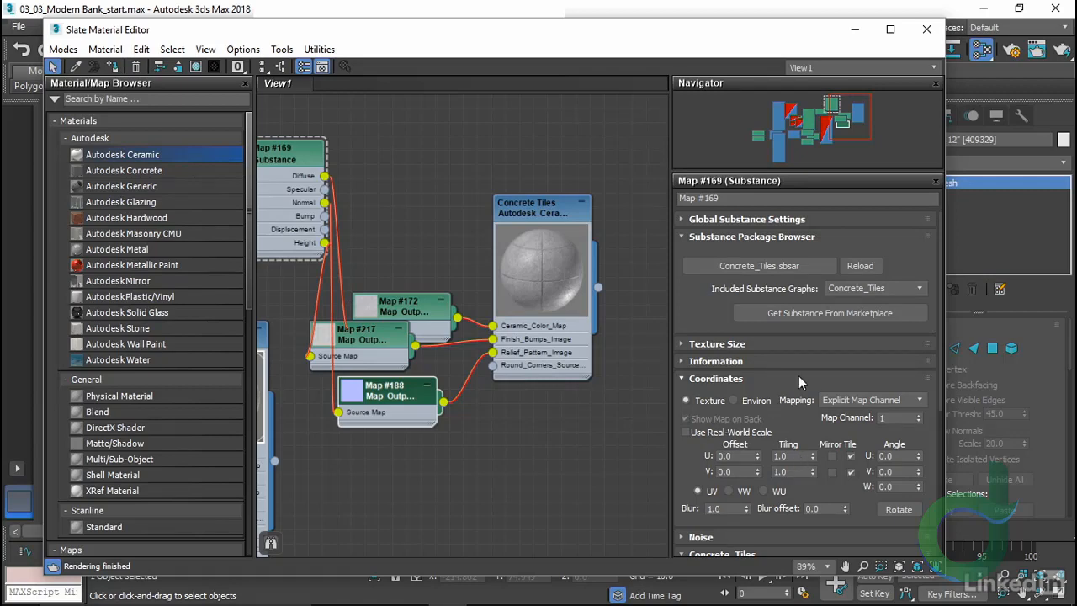
{"action": "left_click", "coordinate": [684, 343]}
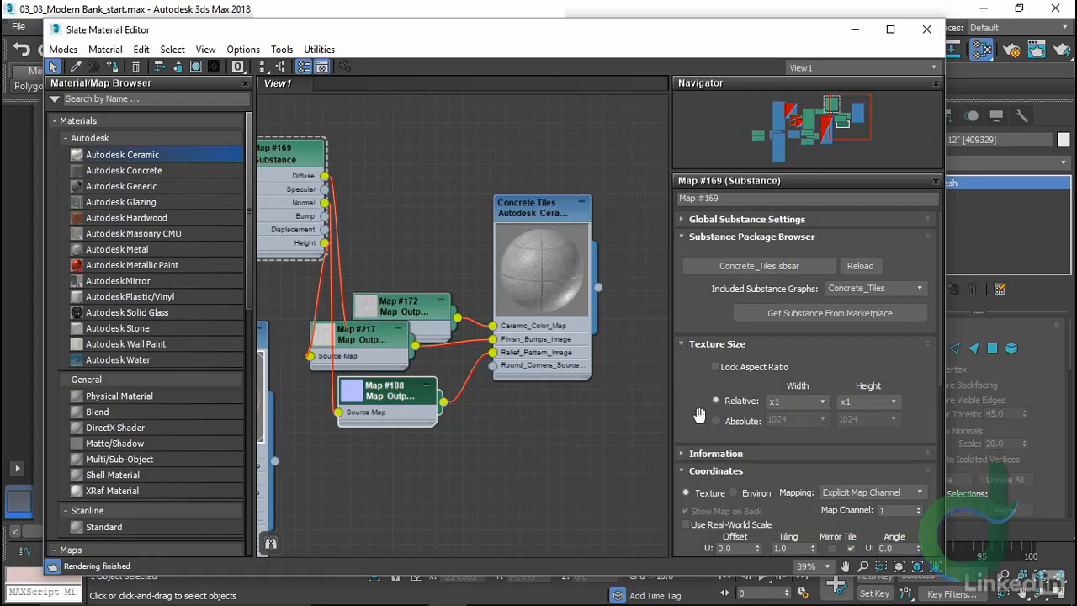
{"action": "left_click", "coordinate": [683, 343]}
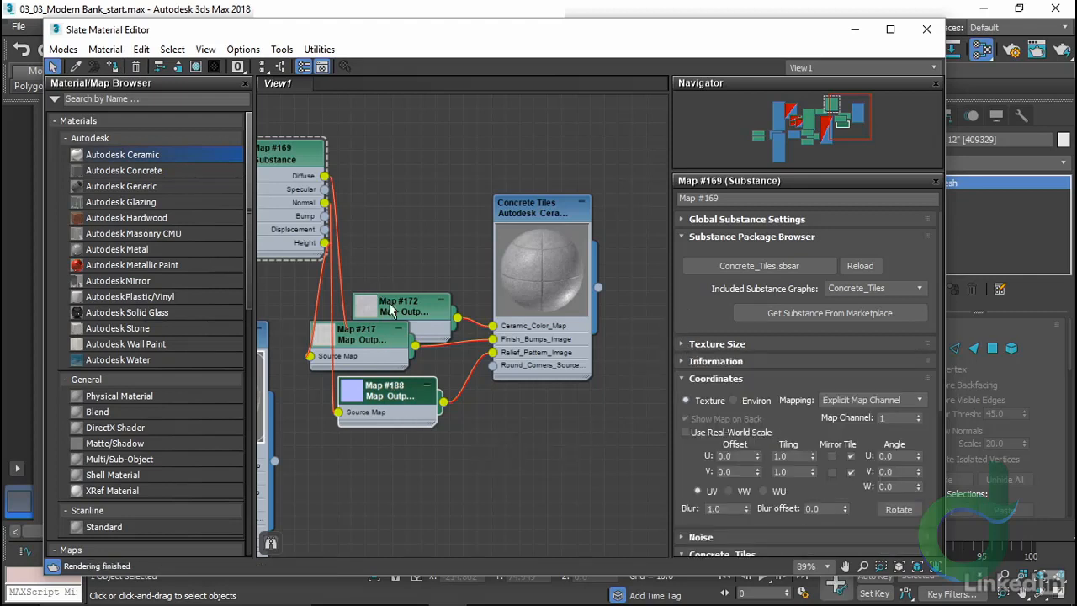
Enlarge the preview of the Map #172 output selector node and place the node above the other two output selectors
{"action": "left_click_drag", "start_coordinate": [391, 310], "coordinate": [405, 265]}
{"action": "double_click", "coordinate": [374, 268]}
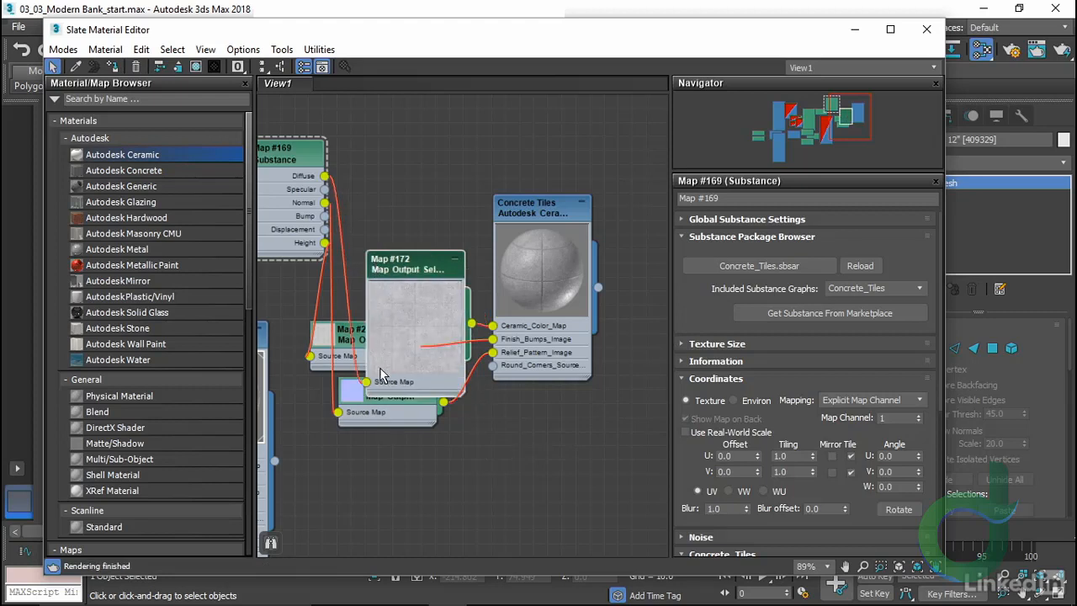
{"action": "left_click_drag", "start_coordinate": [435, 267], "coordinate": [425, 162]}
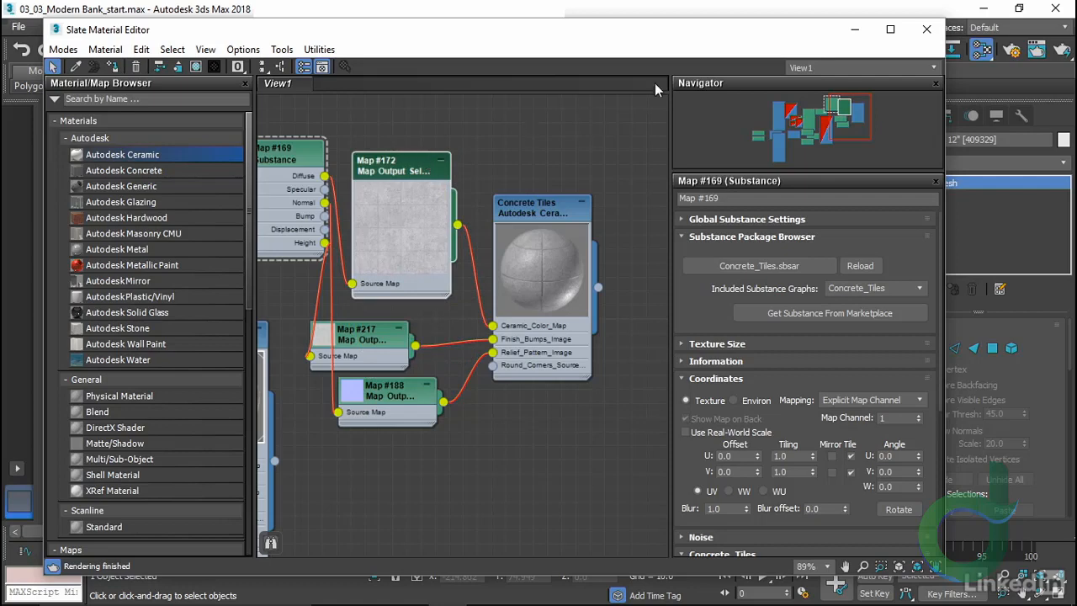
Assign the Concrete Tiles material to the selected floor, show it shaded in the viewport, and close the material editor
{"action": "left_click", "coordinate": [536, 212]}
{"action": "left_click_drag", "start_coordinate": [446, 31], "coordinate": [513, 341]}
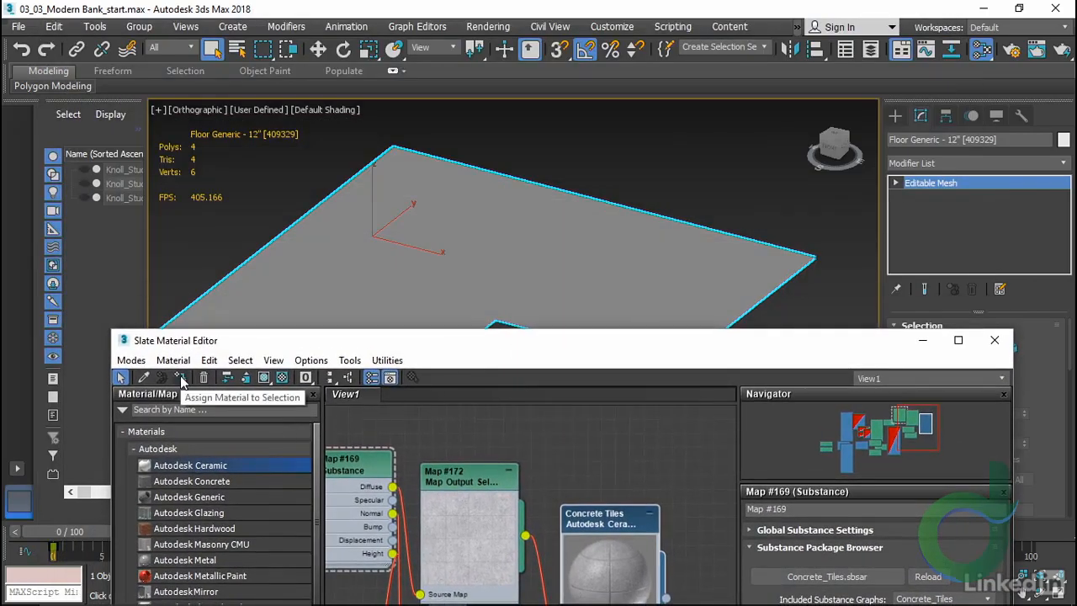
{"action": "left_click", "coordinate": [180, 377]}
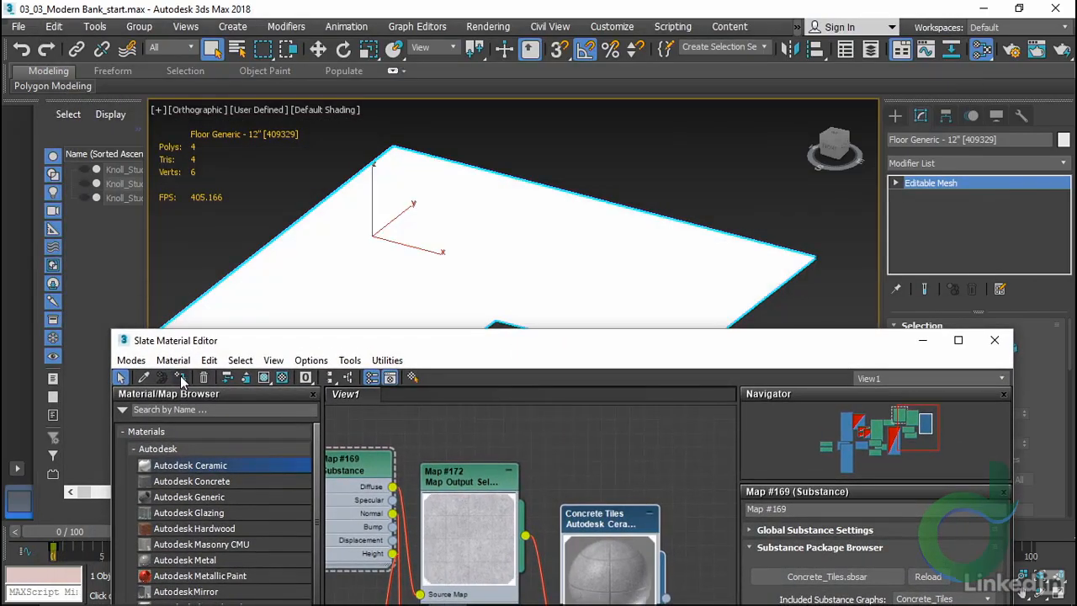
{"action": "left_click", "coordinate": [264, 378]}
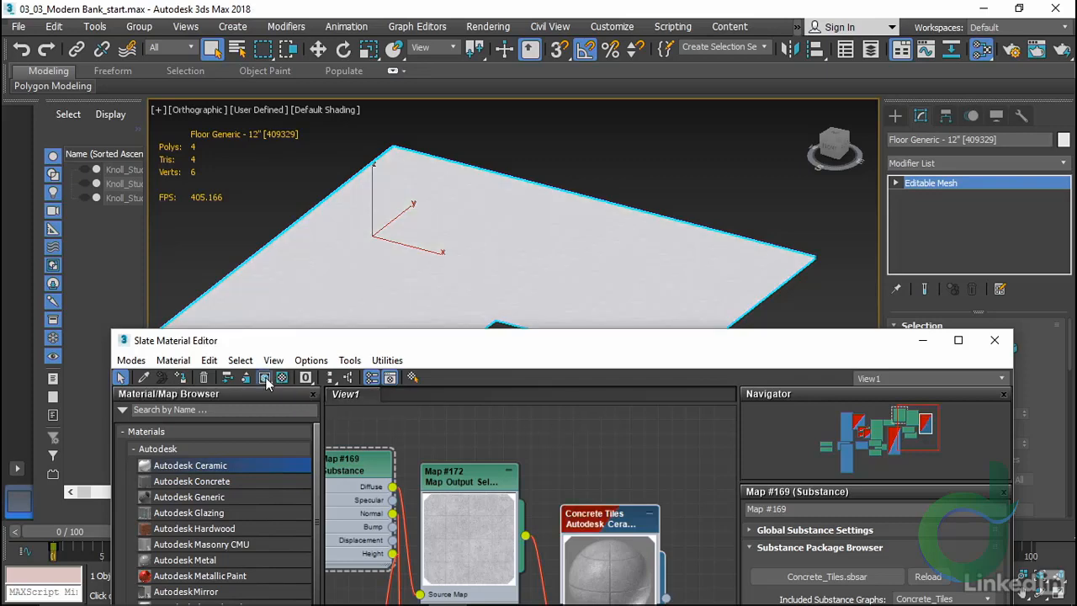
{"action": "left_click", "coordinate": [993, 341]}
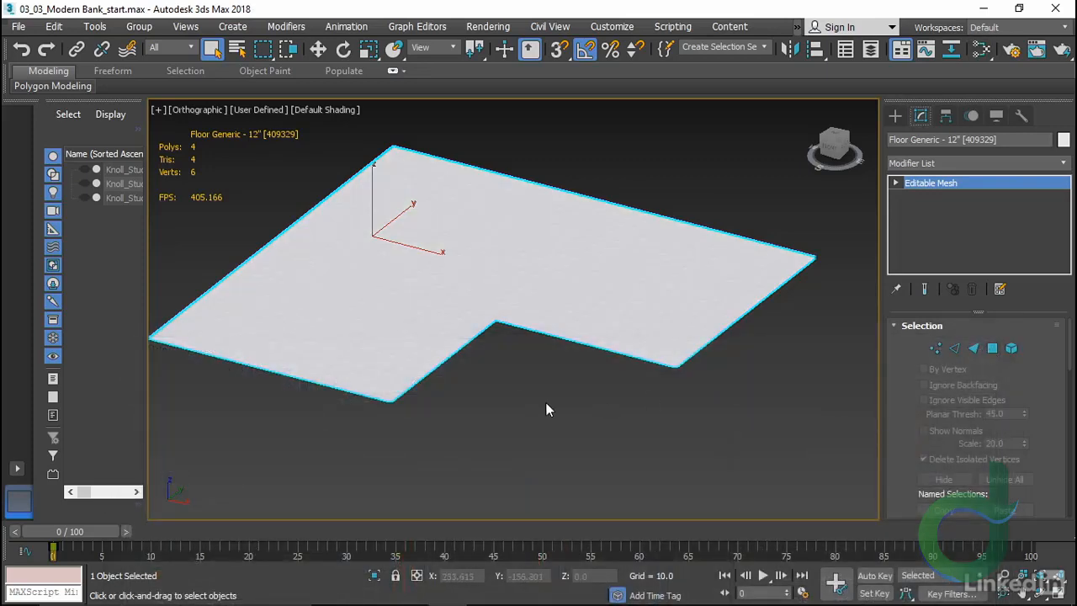
{"action": "middle_click_drag", "start_coordinate": [520, 388], "coordinate": [518, 441], "text": "alt"}
{"action": "scroll", "coordinate": [410, 361], "scroll_direction": "up", "scroll_amount": 5}
{"action": "scroll", "coordinate": [411, 361], "scroll_direction": "up", "scroll_amount": 2}
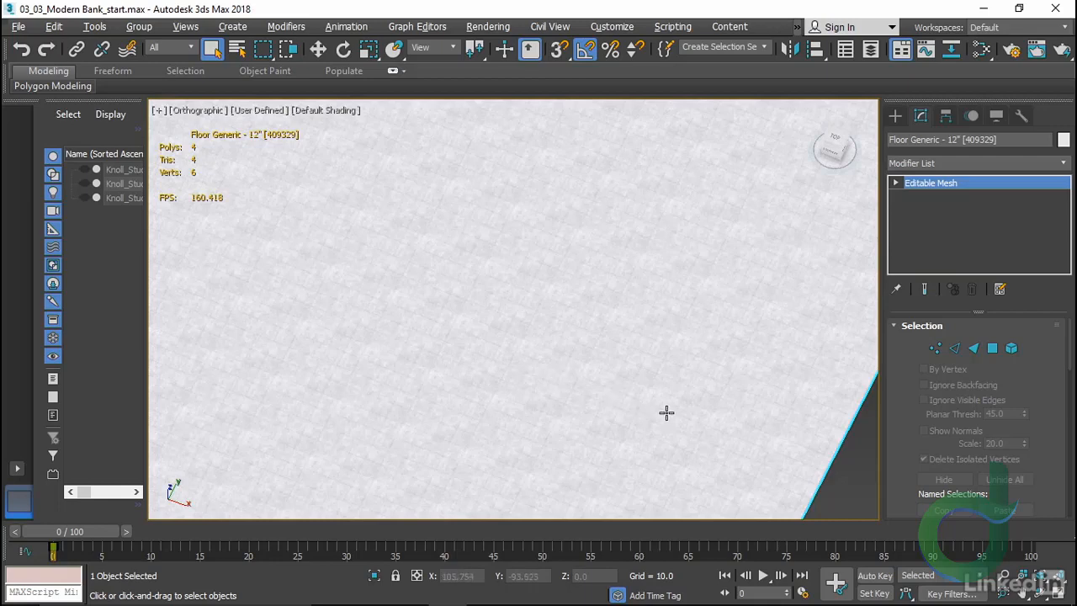
{"action": "middle_click_drag", "start_coordinate": [665, 411], "coordinate": [508, 365]}
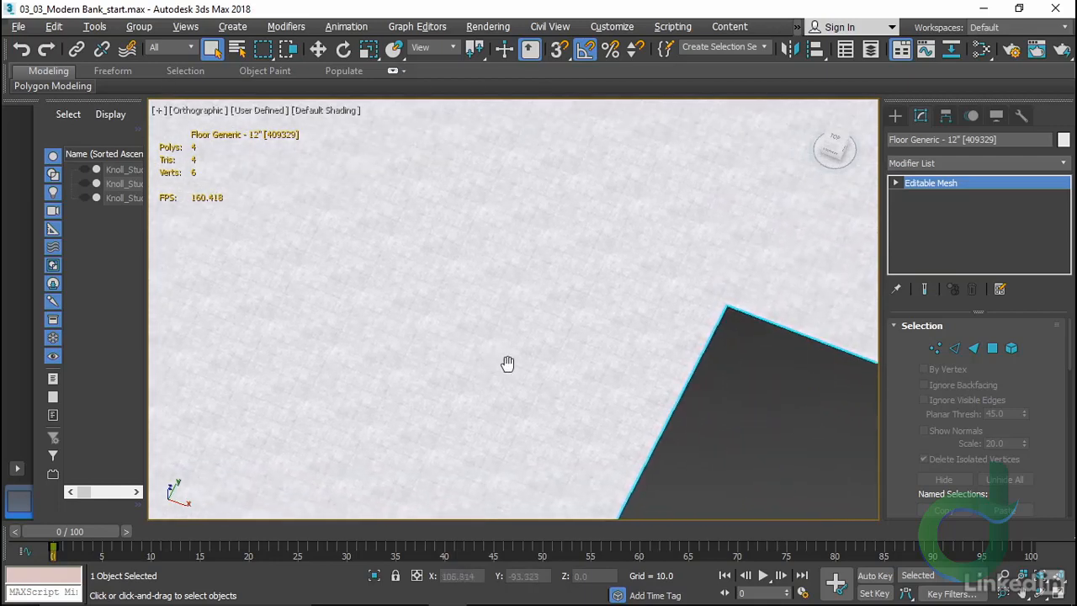
{"action": "left_click", "coordinate": [707, 410]}
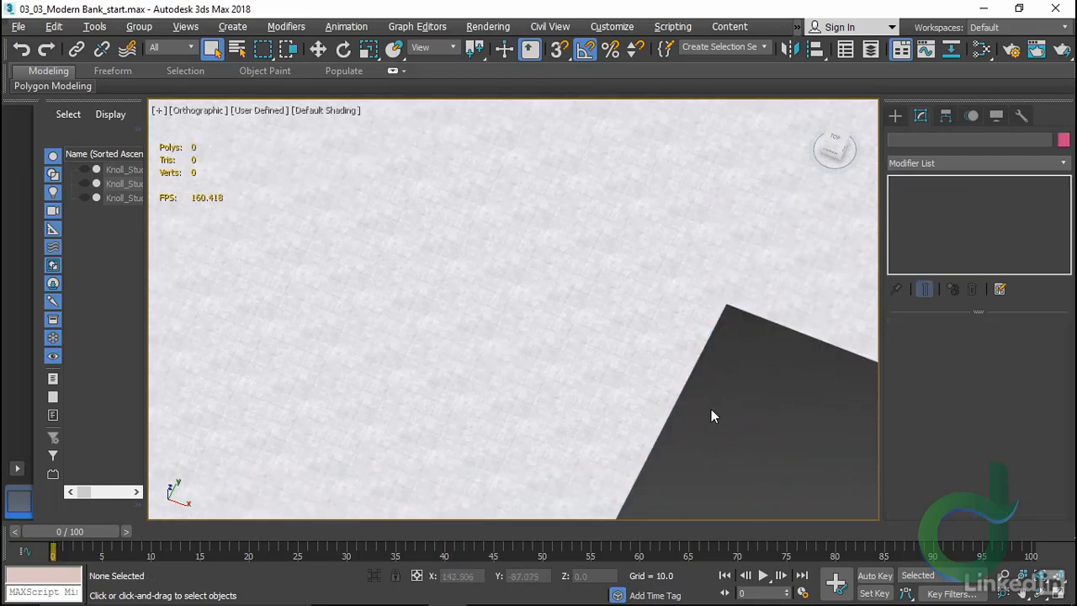
{"action": "right_click", "coordinate": [711, 409], "text": "ctrl"}
{"action": "left_click", "coordinate": [722, 324]}
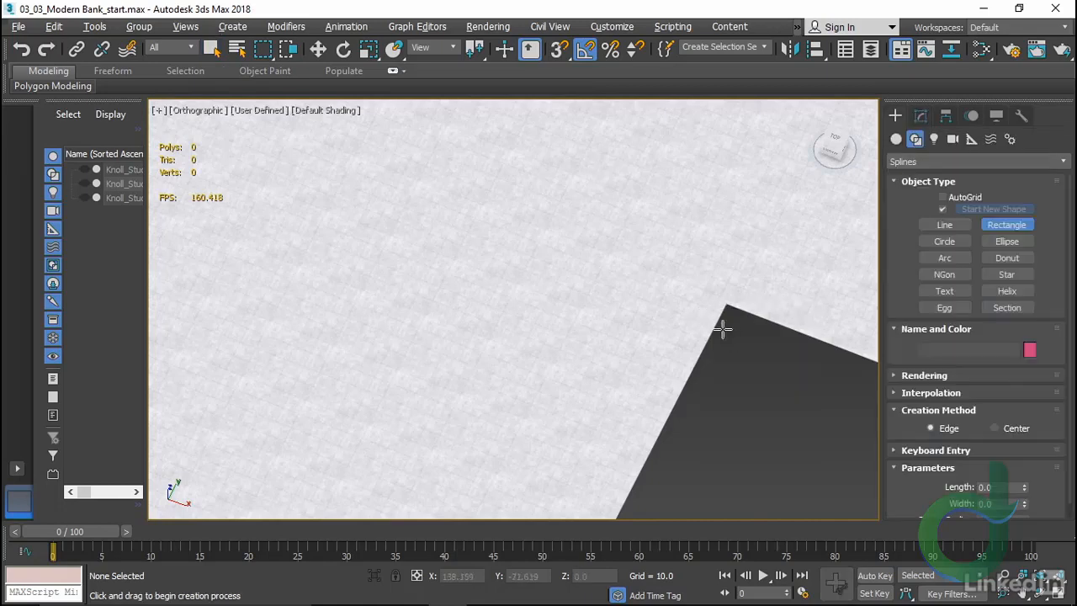
{"action": "mouse_move", "coordinate": [617, 286]}
{"action": "left_mouse_down"}
{"action": "mouse_move", "coordinate": [546, 339]}
{"action": "mouse_move", "coordinate": [459, 339]}
{"action": "mouse_move", "coordinate": [292, 426]}
{"action": "mouse_move", "coordinate": [204, 447]}
{"action": "mouse_move", "coordinate": [224, 438]}
{"action": "left_mouse_up"}
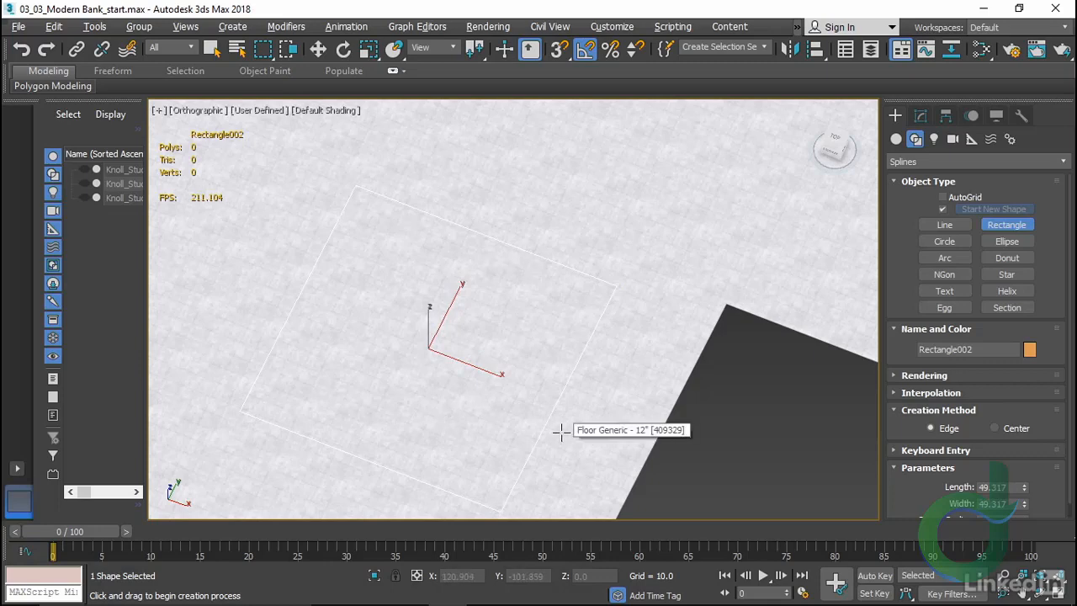
{"action": "key", "text": "Delete"}
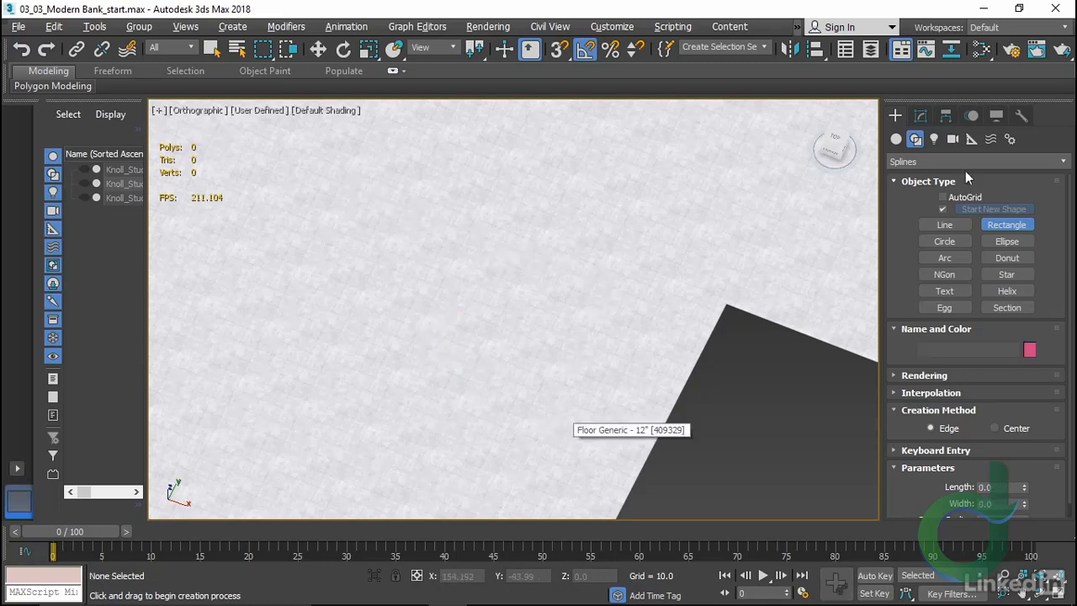
Select the floor and add a UVW Map modifier to it
{"action": "left_click", "coordinate": [919, 116]}
{"action": "right_click", "coordinate": [629, 243]}
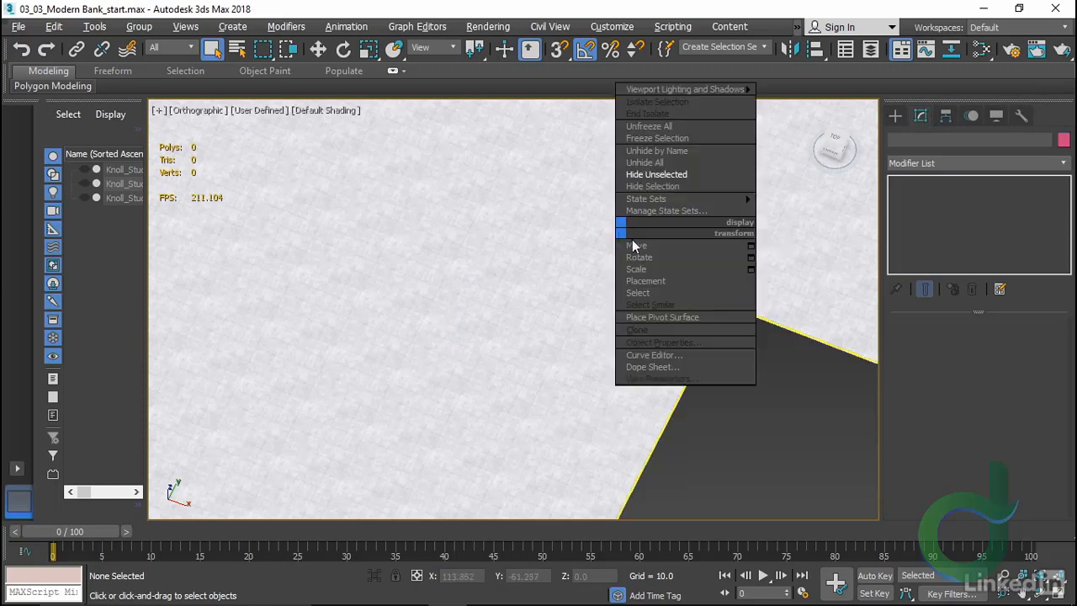
{"action": "left_click", "coordinate": [634, 244]}
{"action": "left_click", "coordinate": [698, 274]}
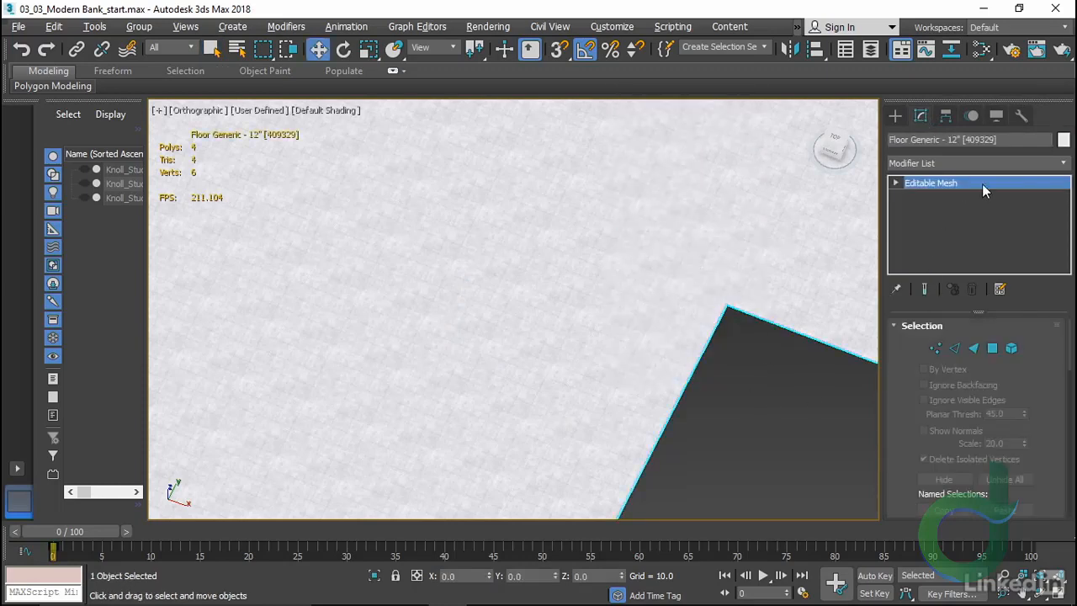
{"action": "left_click", "coordinate": [1002, 165]}
{"action": "key", "text": "u"}
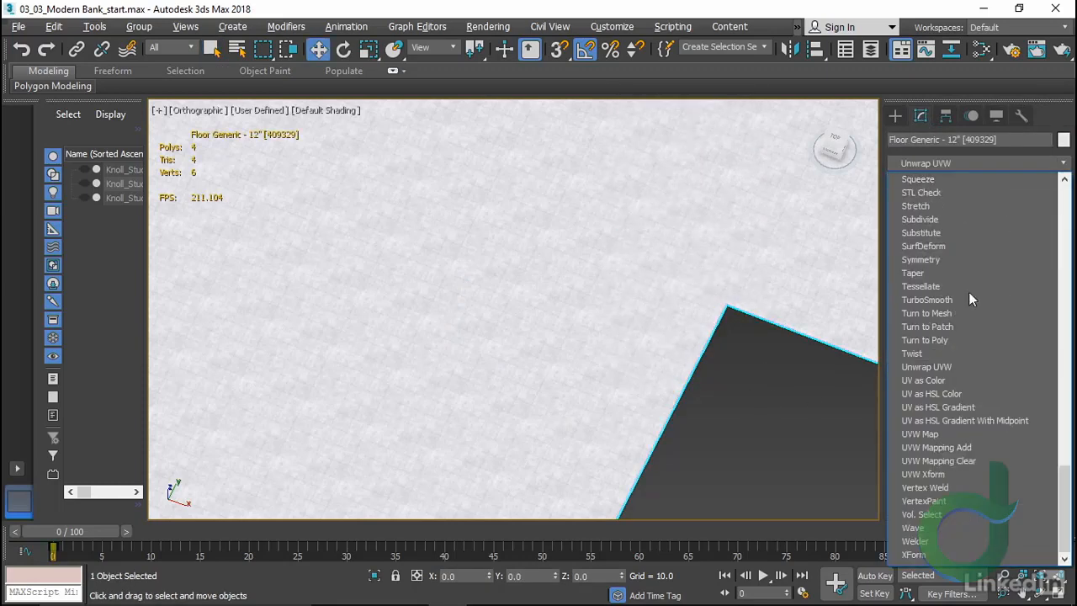
{"action": "left_click", "coordinate": [950, 436]}
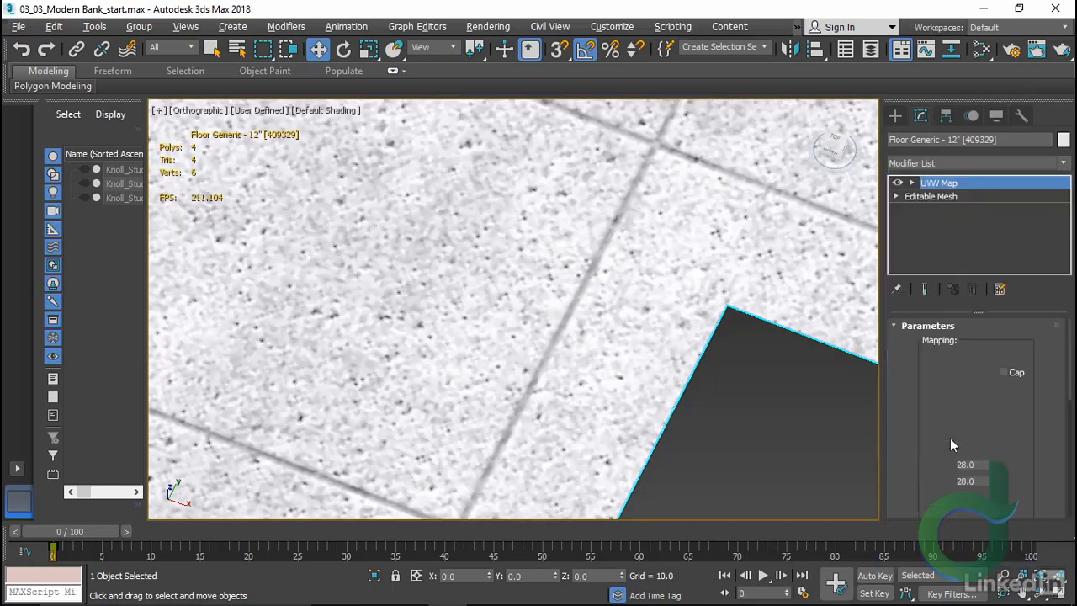
Set the UVW Map's length and width to 8
{"action": "middle_click_drag", "start_coordinate": [713, 404], "coordinate": [698, 359]}
{"action": "scroll", "coordinate": [693, 359], "scroll_direction": "down", "scroll_amount": 4}
{"action": "middle_click_drag", "start_coordinate": [719, 402], "coordinate": [627, 378]}
{"action": "left_click_drag", "start_coordinate": [1043, 467], "coordinate": [1045, 357]}
{"action": "double_click", "coordinate": [976, 358]}
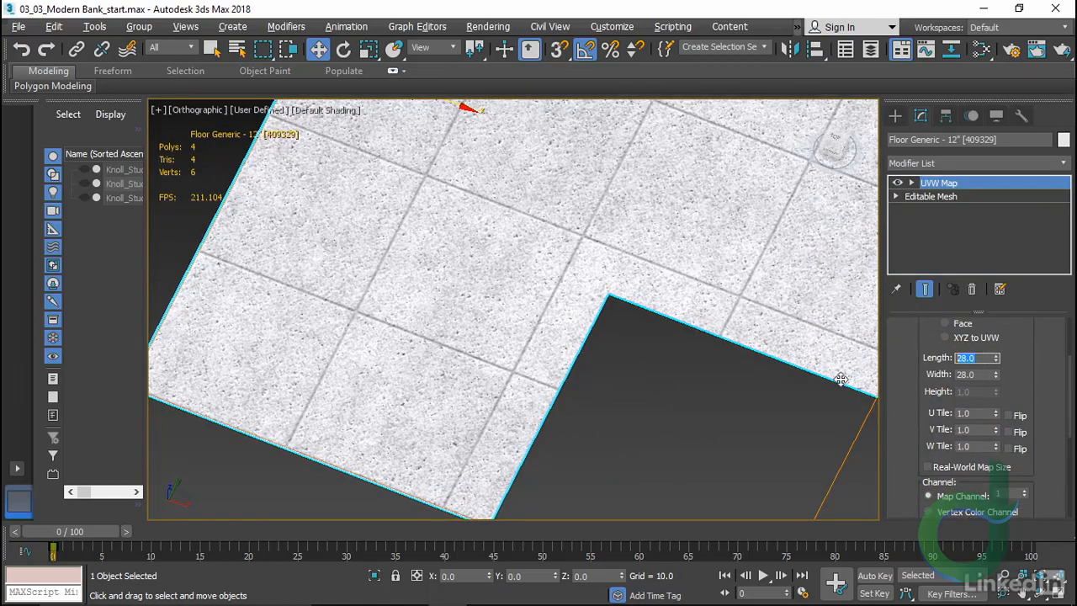
{"action": "type", "text": "8"}
{"action": "key", "text": "Tab"}
{"action": "type", "text": "8"}
{"action": "key", "text": "Tab"}
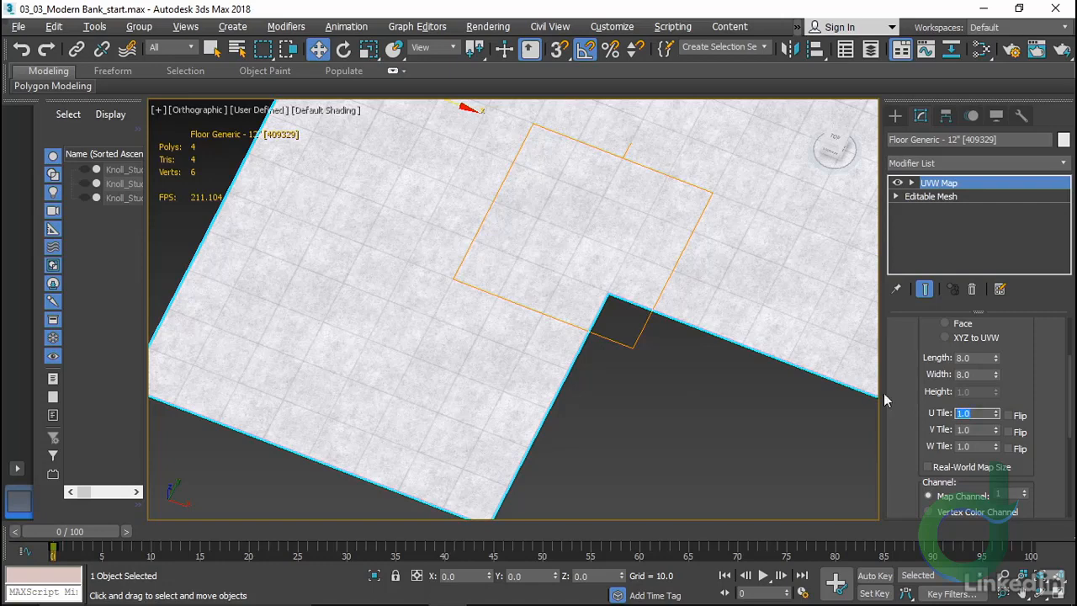
Enable Real-World Map Size on the floor's UVW Map and Use Real-World Scale on the Concrete Tiles Substance map
{"action": "left_click", "coordinate": [929, 467]}
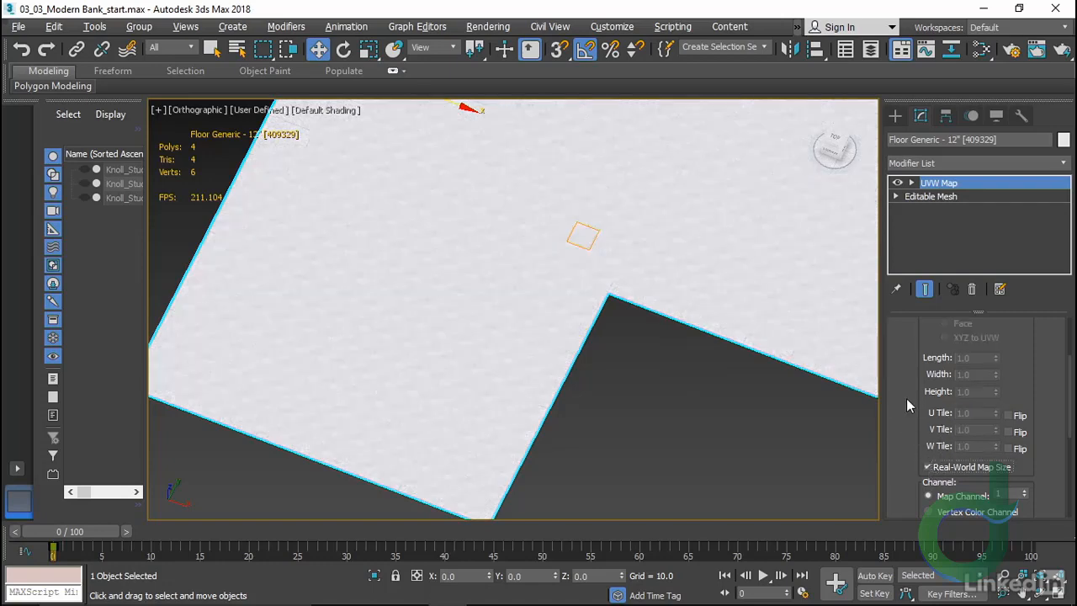
{"action": "key", "text": "m"}
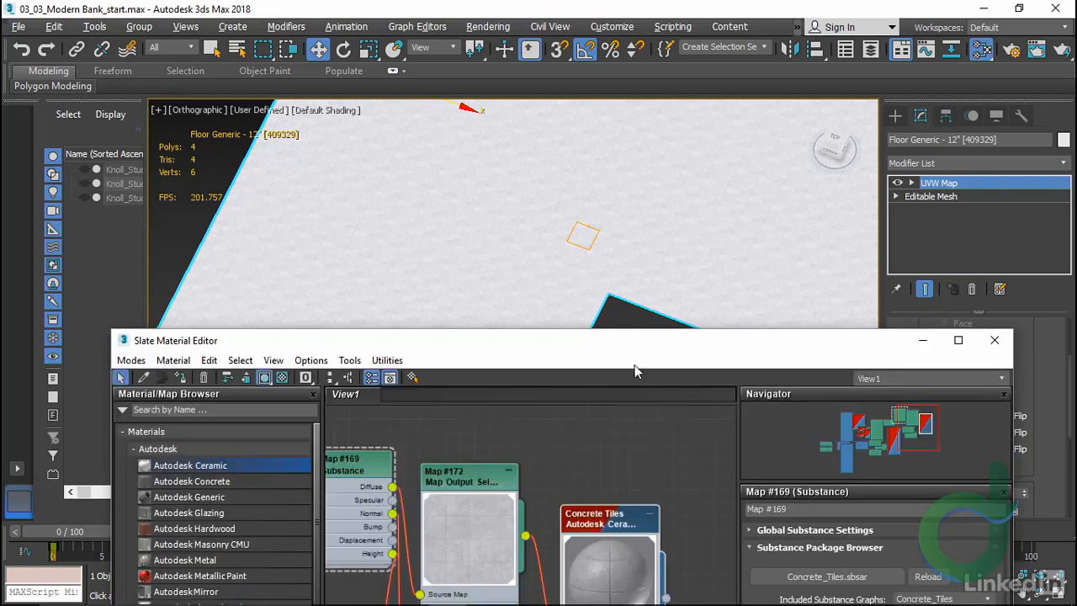
{"action": "left_click_drag", "start_coordinate": [637, 345], "coordinate": [587, 40]}
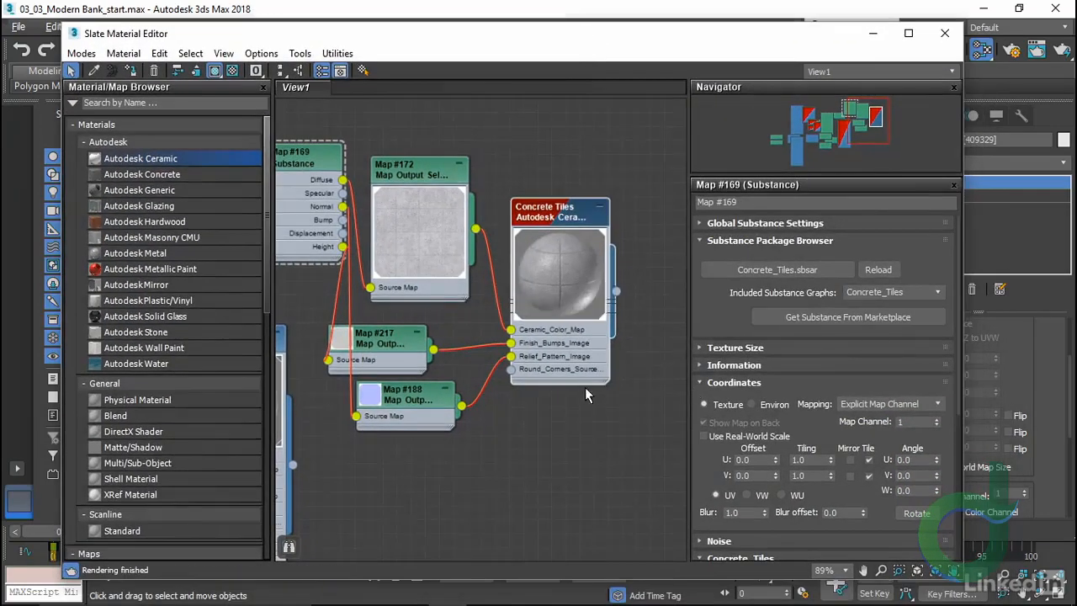
{"action": "left_click_drag", "start_coordinate": [416, 181], "coordinate": [418, 147]}
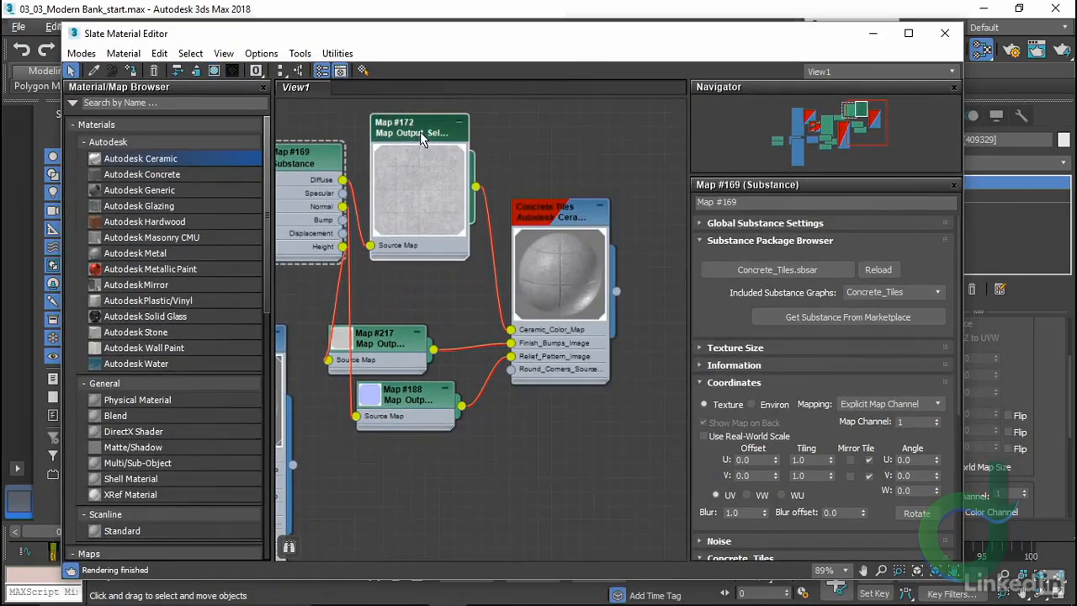
{"action": "double_click", "coordinate": [419, 132]}
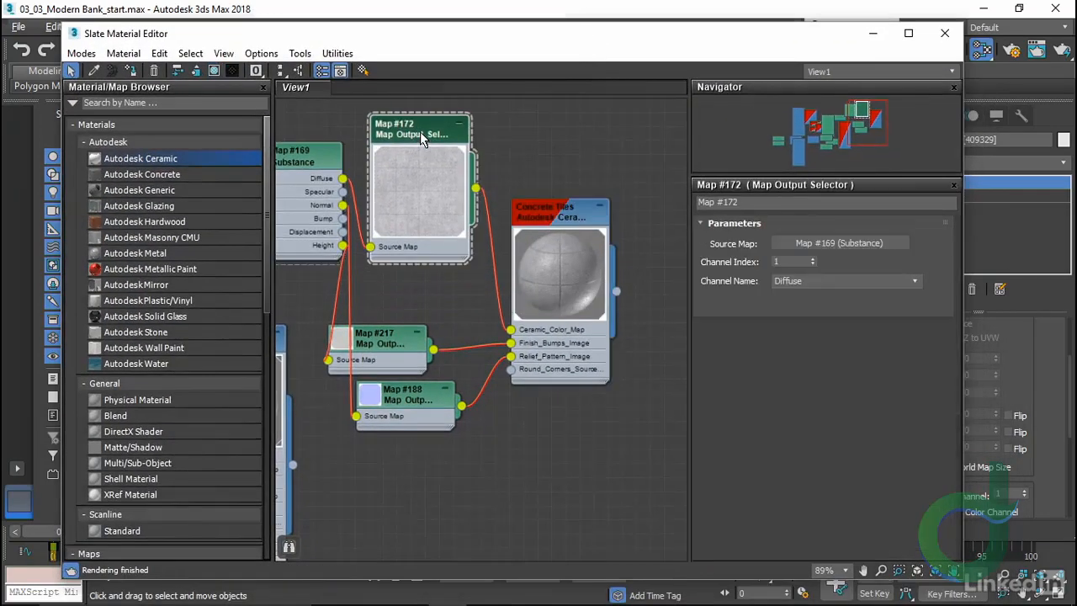
{"action": "double_click", "coordinate": [303, 153]}
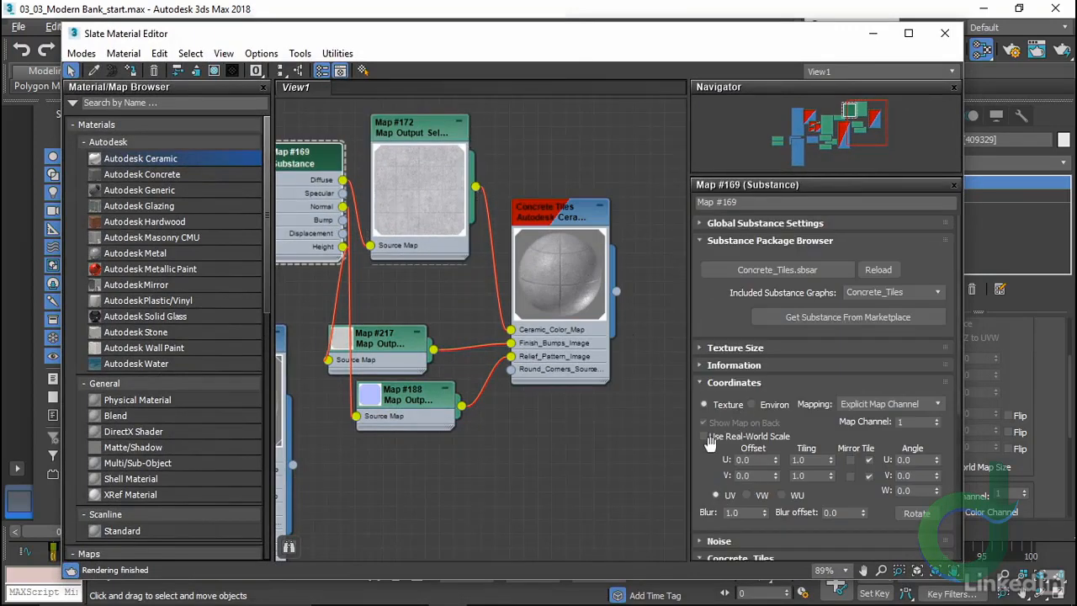
{"action": "left_click", "coordinate": [704, 437]}
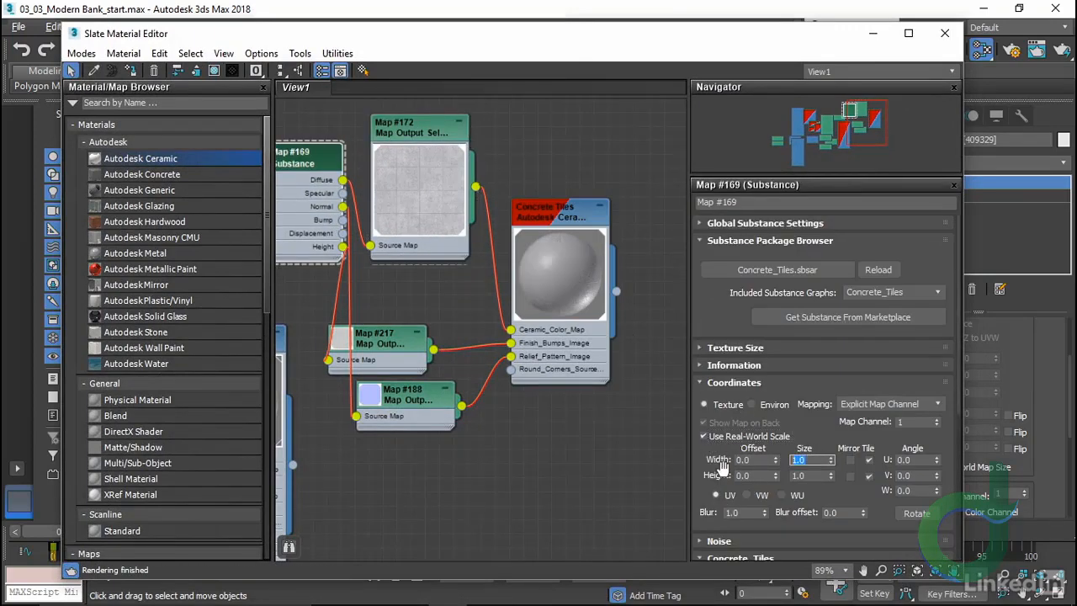
Set the Substance map's real-world width and height size to 8, and close the material editor
{"action": "type", "text": "8"}
{"action": "key", "text": "Tab"}
{"action": "type", "text": "8"}
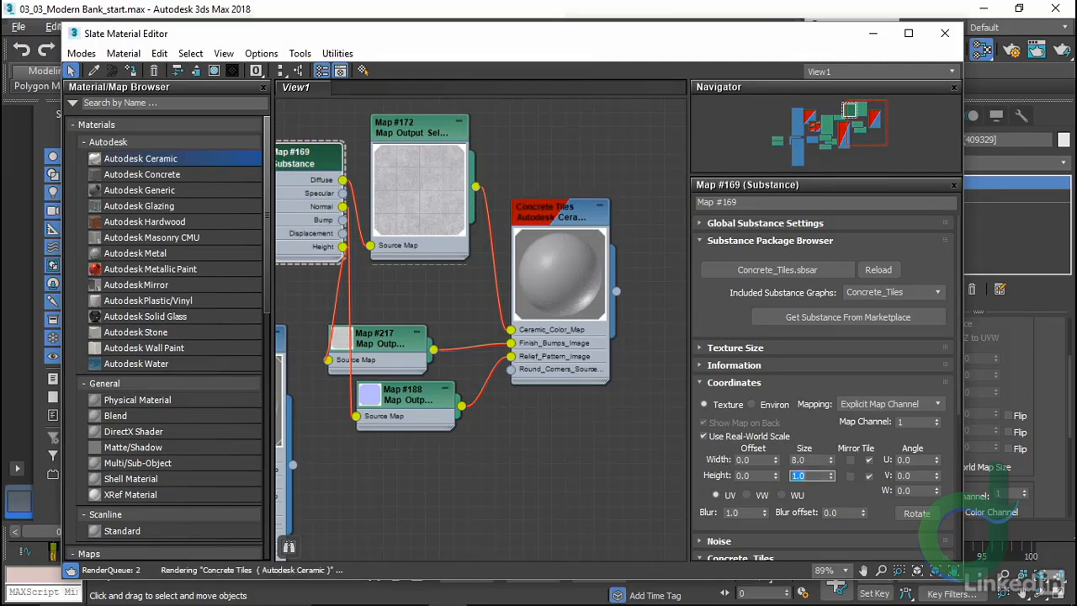
{"action": "key", "text": "Return"}
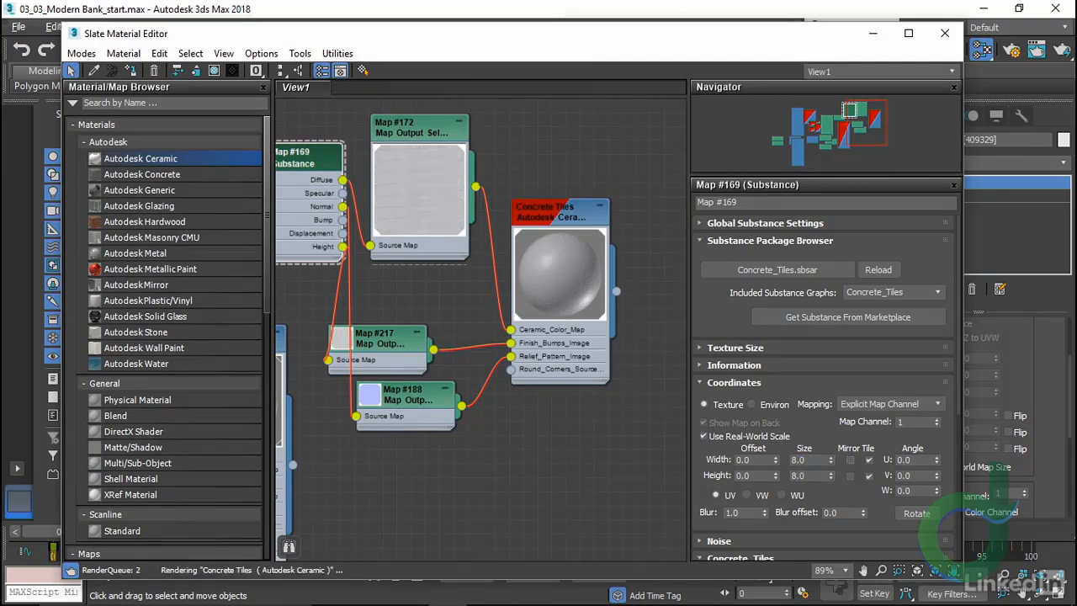
{"action": "left_click_drag", "start_coordinate": [529, 36], "coordinate": [613, 394]}
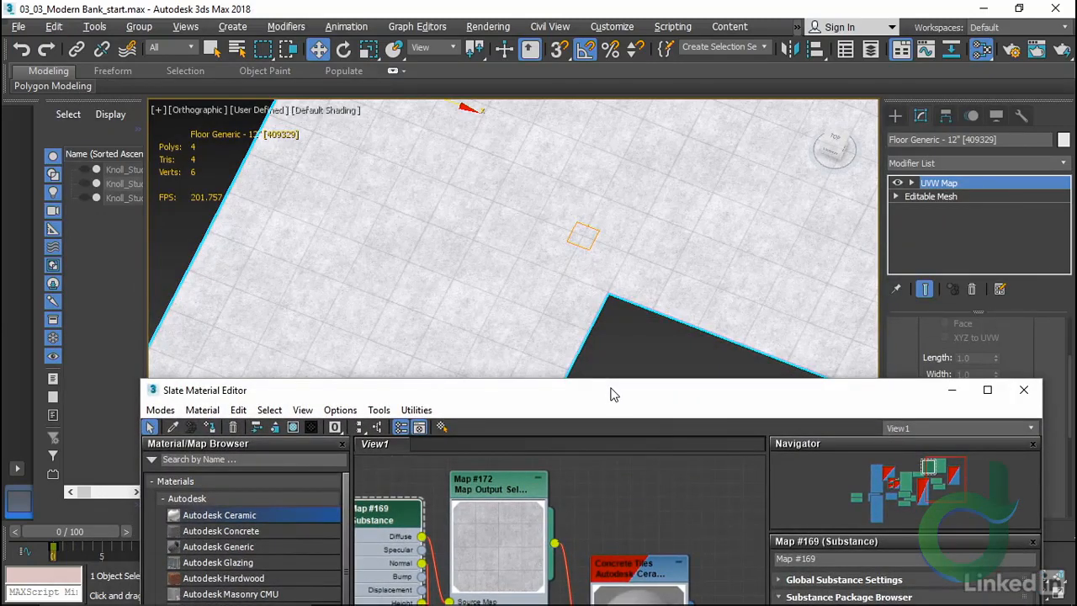
{"action": "left_click", "coordinate": [1023, 389]}
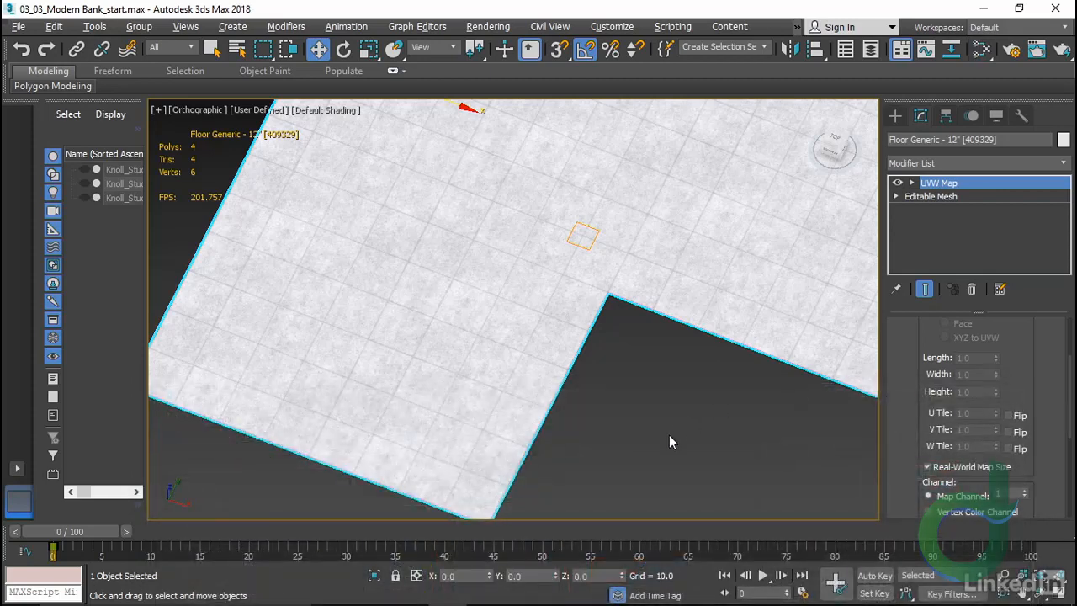
Switch the viewport to the EntryCam camera view
{"action": "middle_click_drag", "start_coordinate": [726, 411], "coordinate": [660, 422]}
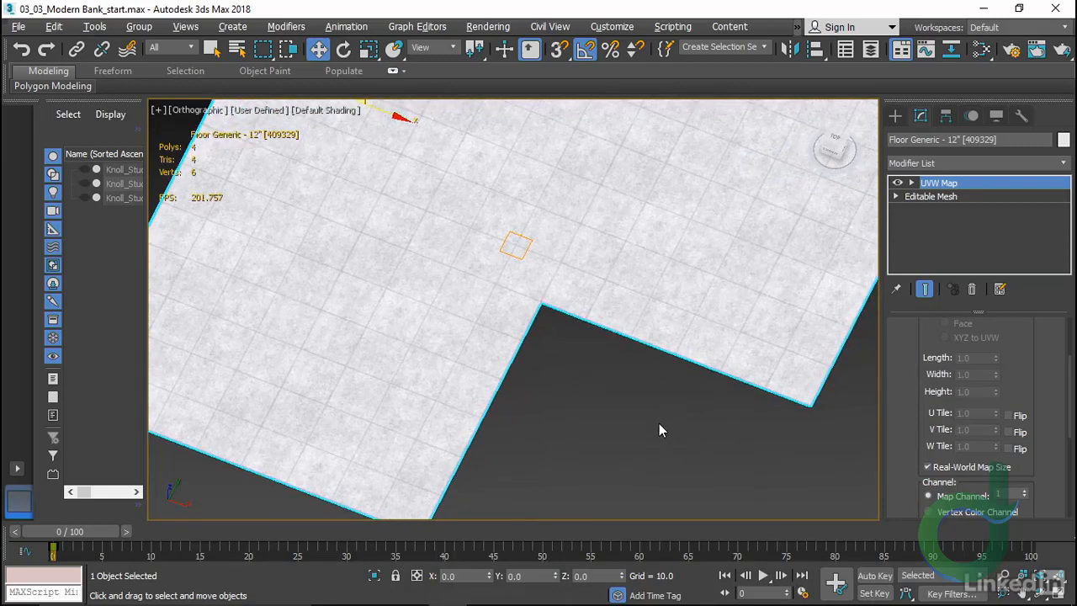
{"action": "key", "text": "c"}
{"action": "double_click", "coordinate": [485, 207]}
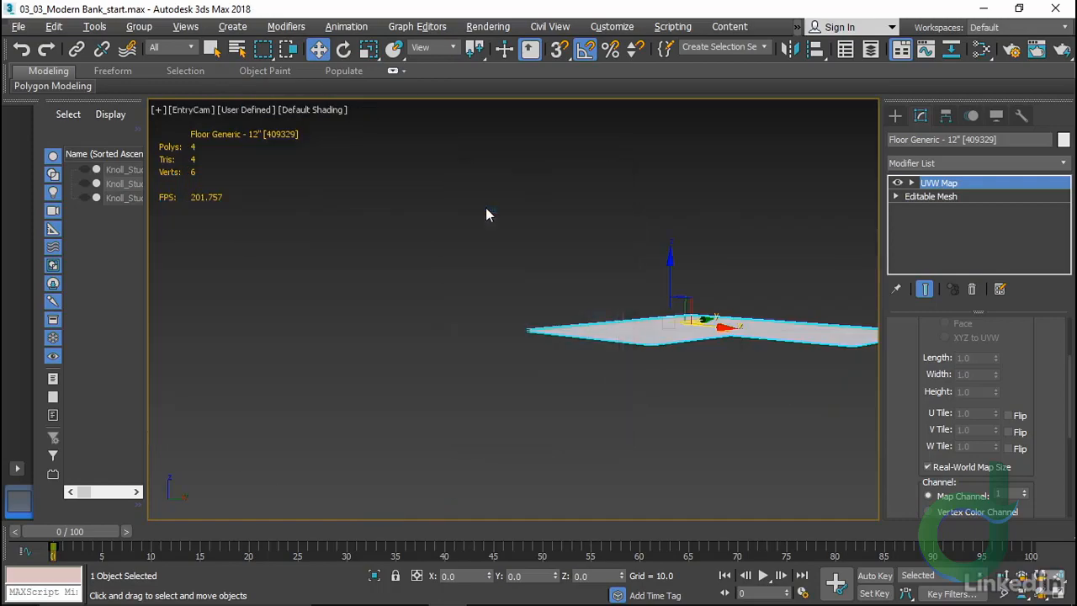
Unhide all the bank's objects and bring the EntryCam view in close to the glazed entrance doors
{"action": "right_click", "coordinate": [597, 371]}
{"action": "left_click", "coordinate": [639, 296]}
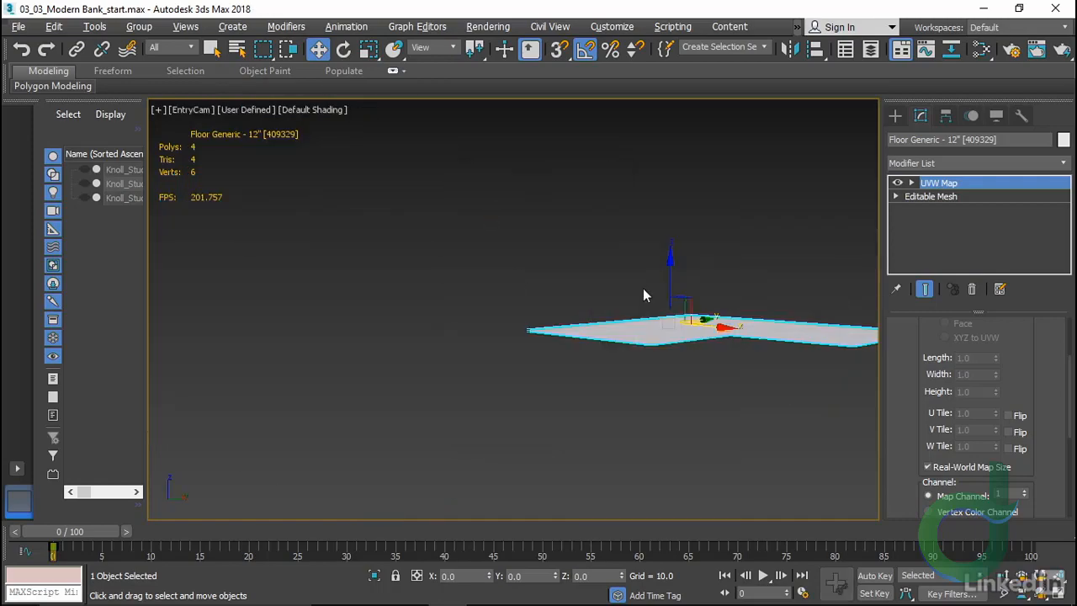
{"action": "middle_click_drag", "start_coordinate": [761, 437], "coordinate": [522, 436]}
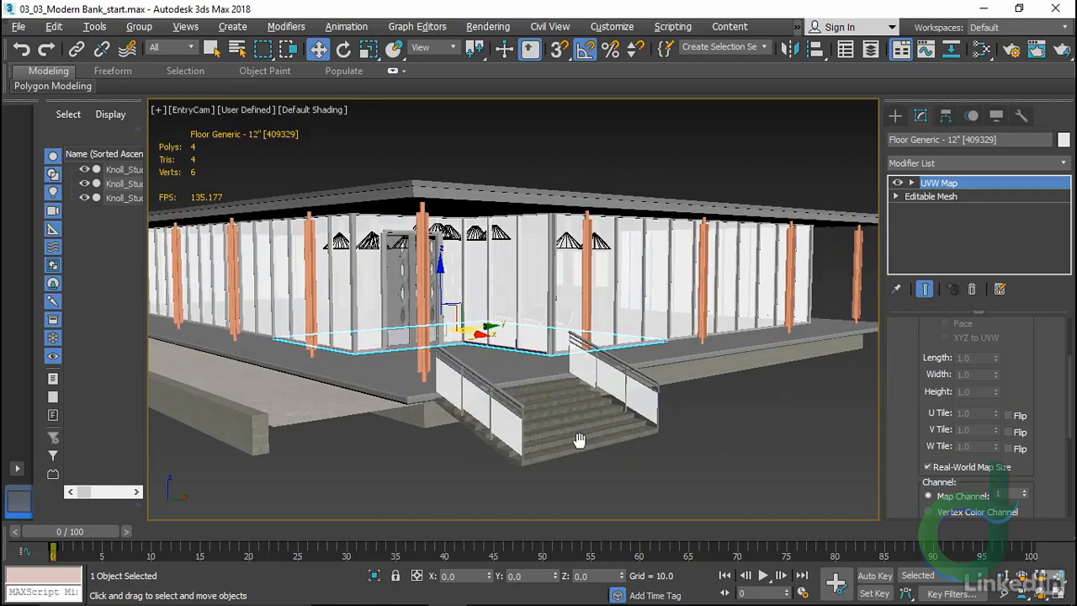
{"action": "left_click", "coordinate": [1004, 575]}
{"action": "left_click_drag", "start_coordinate": [493, 358], "coordinate": [493, 315]}
{"action": "middle_click_drag", "start_coordinate": [440, 344], "coordinate": [610, 405]}
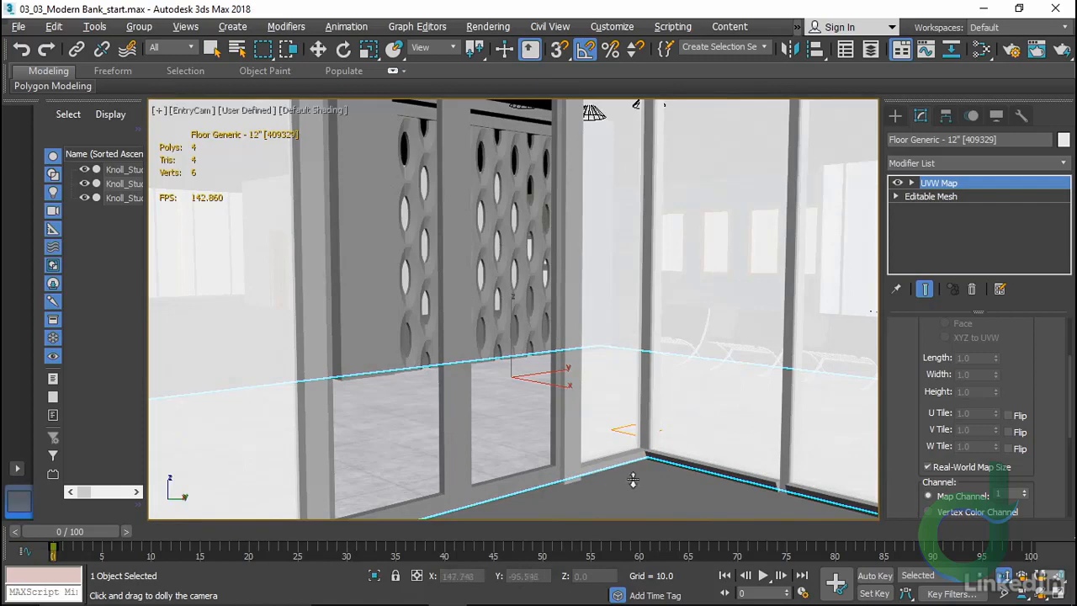
{"action": "key", "text": "w"}
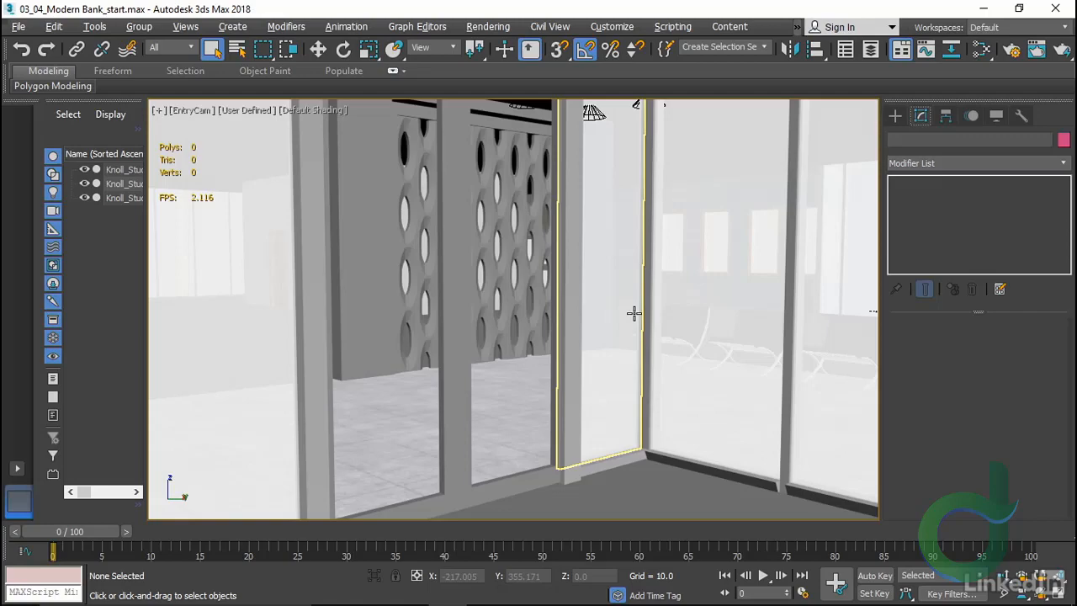
Open the Slate Material Editor and clear all nodes from View1
{"action": "key", "text": "m"}
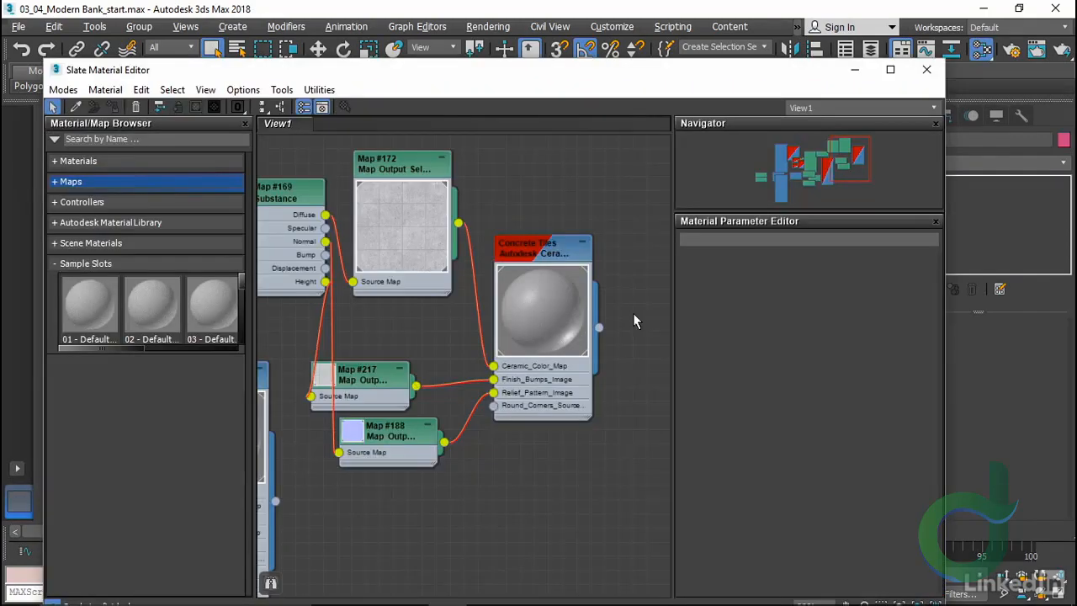
{"action": "left_click", "coordinate": [141, 90]}
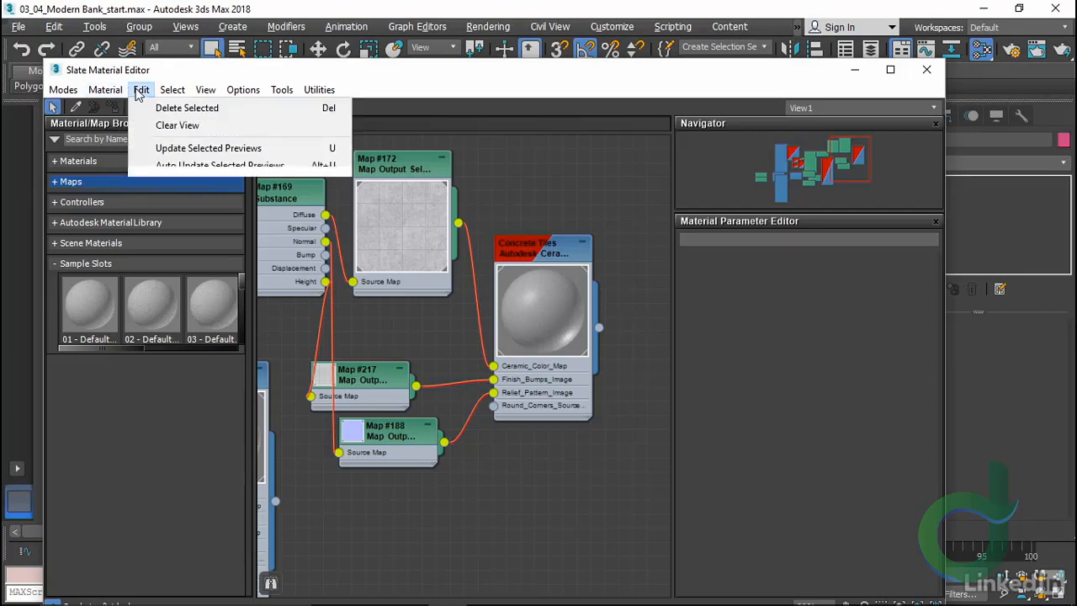
{"action": "left_click", "coordinate": [149, 125]}
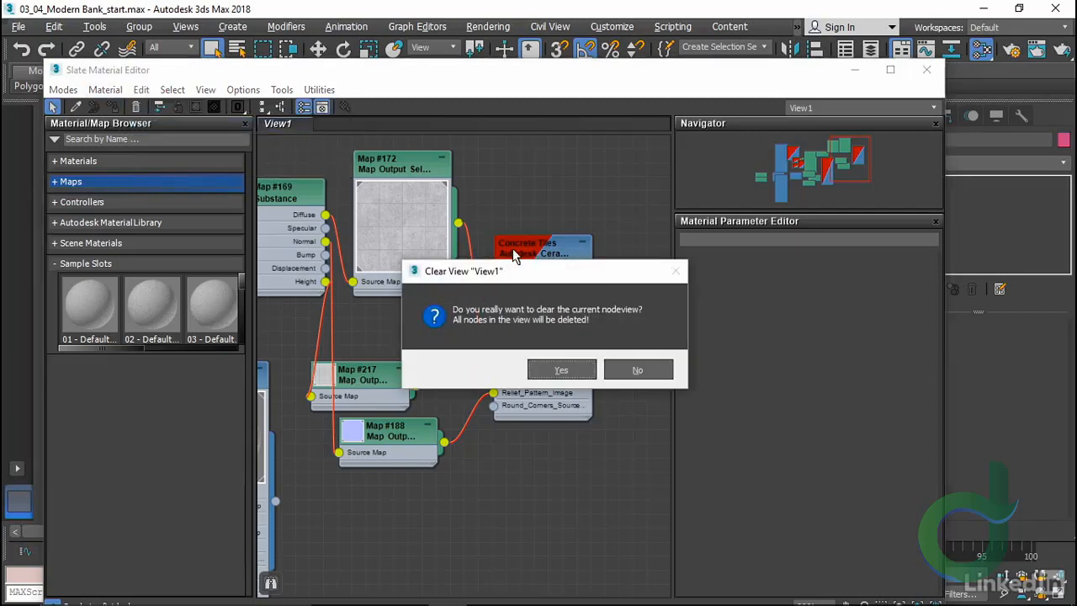
{"action": "left_click", "coordinate": [561, 370]}
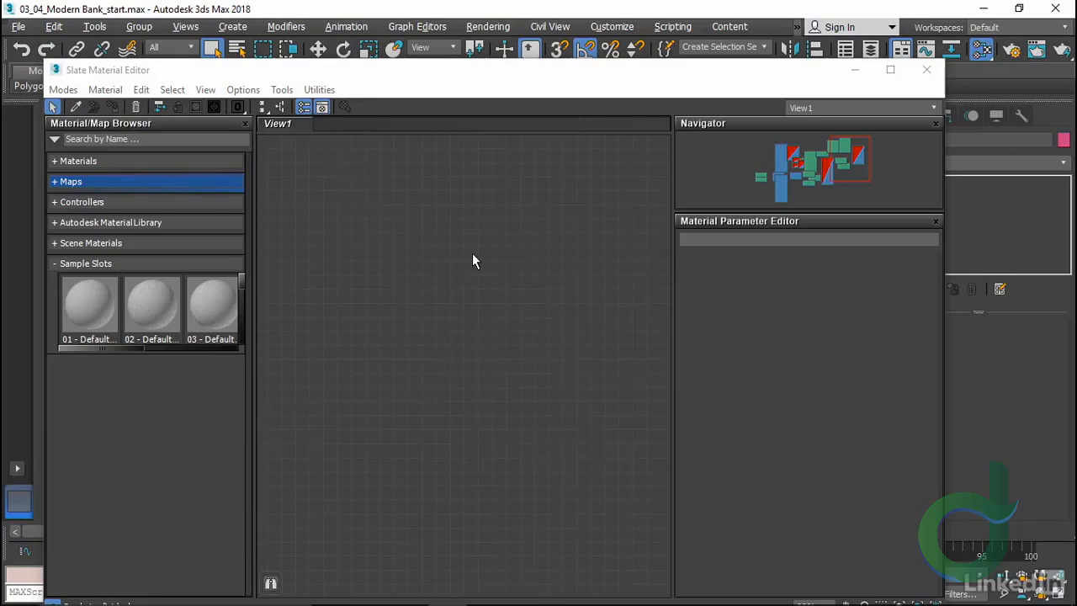
Pick the material from a metal window mullion beside the entrance and place its node in the material editor's view
{"action": "left_click_drag", "start_coordinate": [385, 79], "coordinate": [818, 101]}
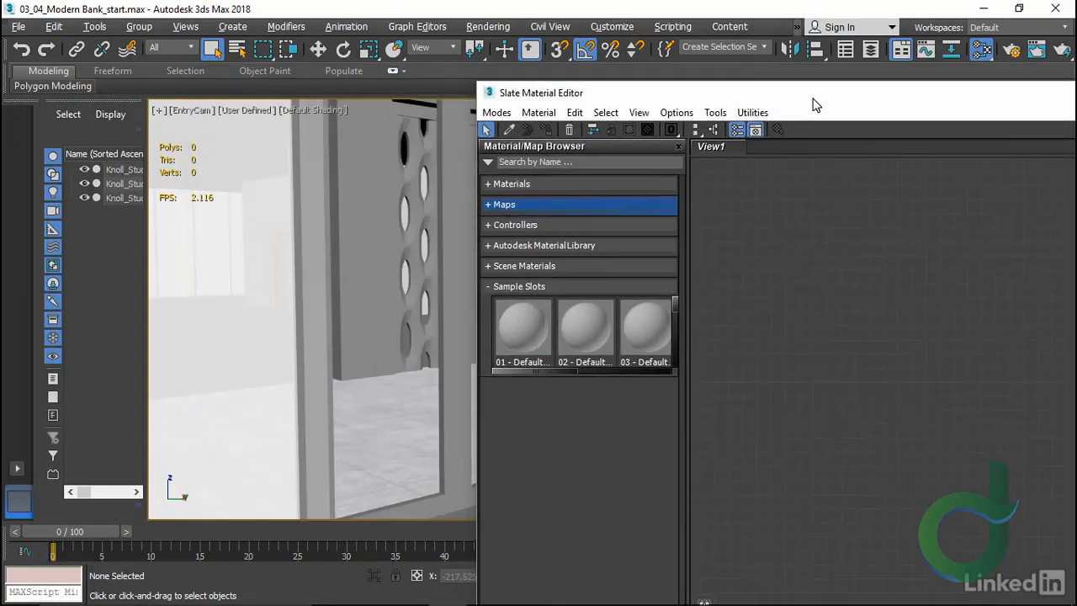
{"action": "left_click", "coordinate": [508, 130]}
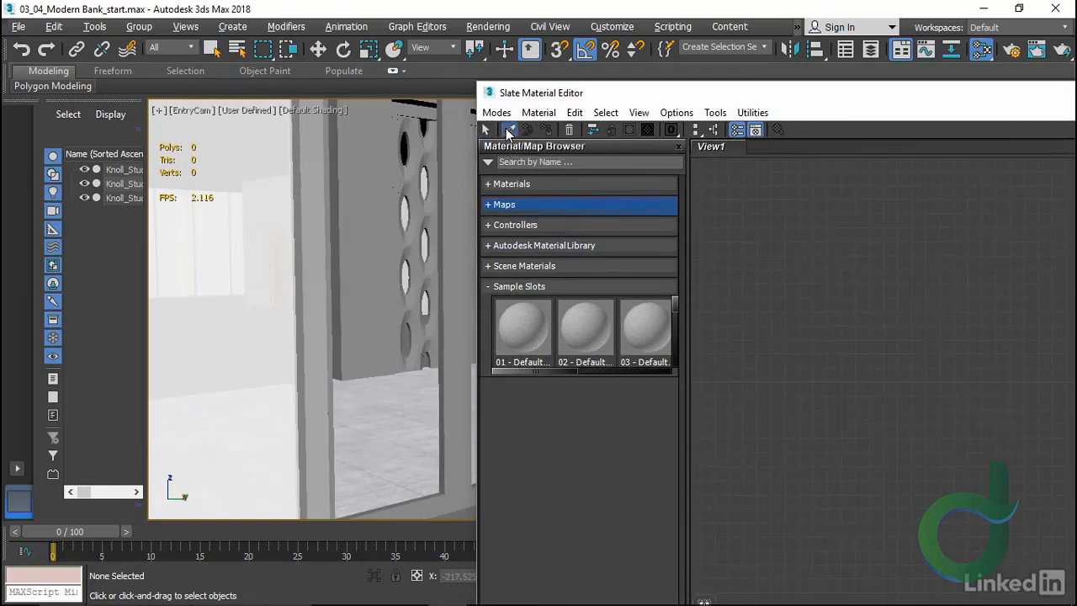
{"action": "left_click", "coordinate": [314, 228]}
{"action": "left_click_drag", "start_coordinate": [889, 101], "coordinate": [490, 91]}
{"action": "left_click_drag", "start_coordinate": [484, 304], "coordinate": [540, 291]}
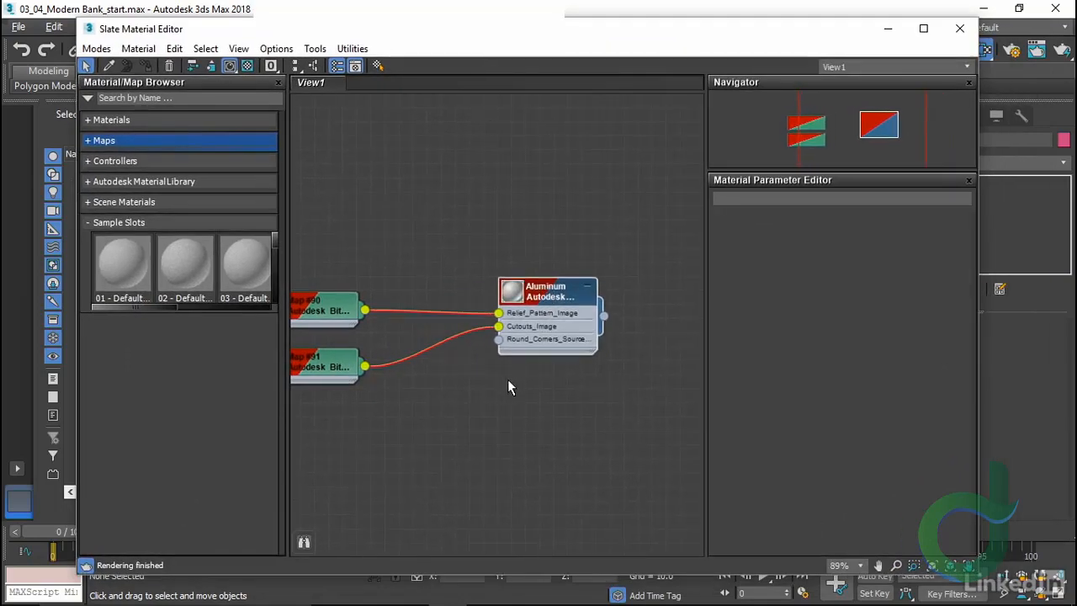
Set the Aluminum material's metal type to Anodized Aluminum and enable its Relief Pattern
{"action": "double_click", "coordinate": [552, 293]}
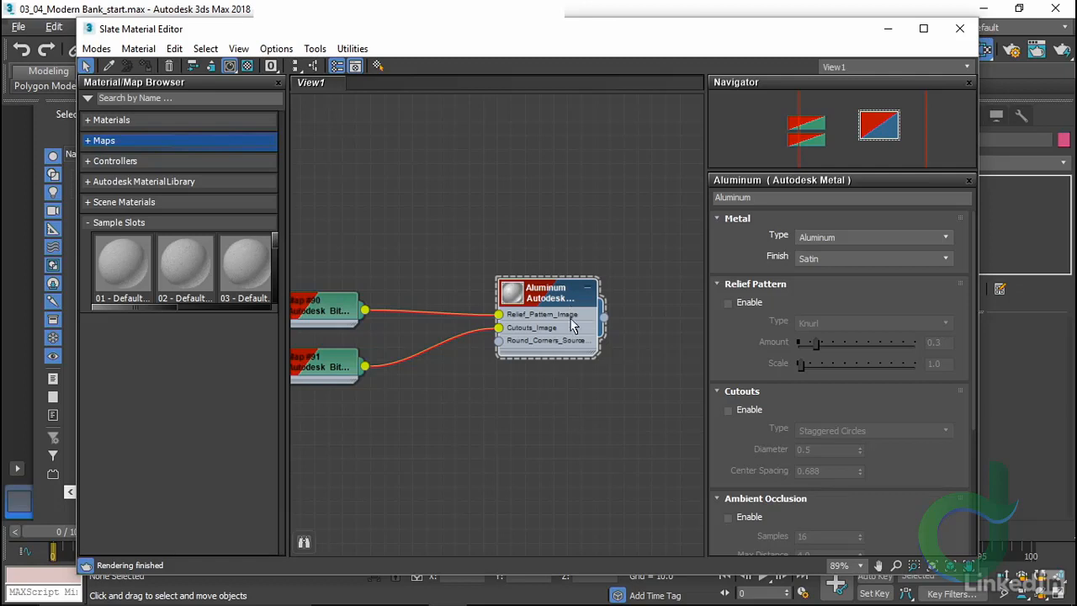
{"action": "left_click", "coordinate": [945, 236]}
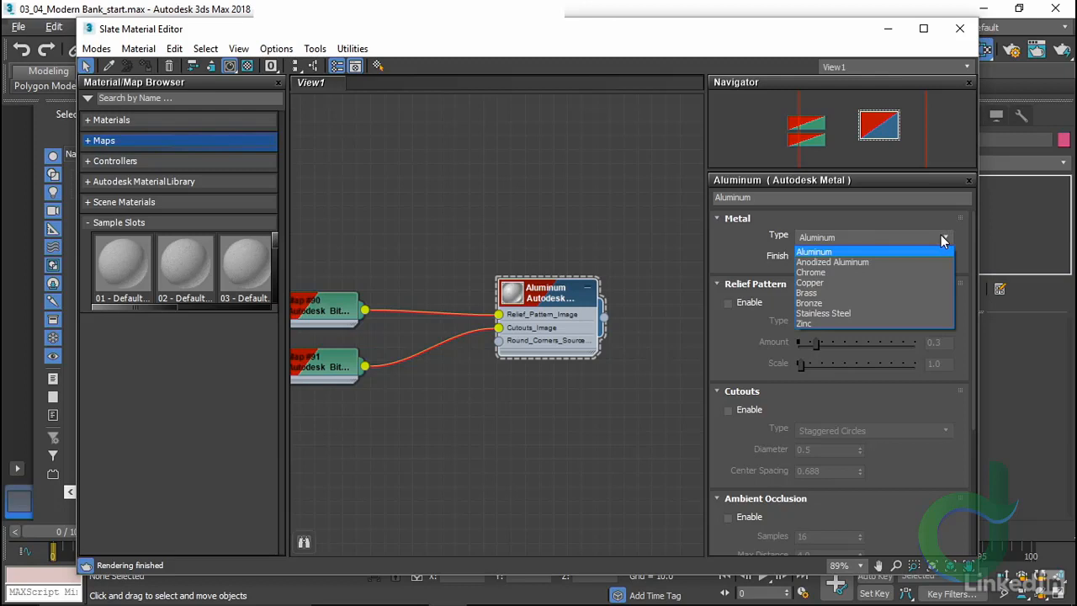
{"action": "left_click", "coordinate": [864, 263]}
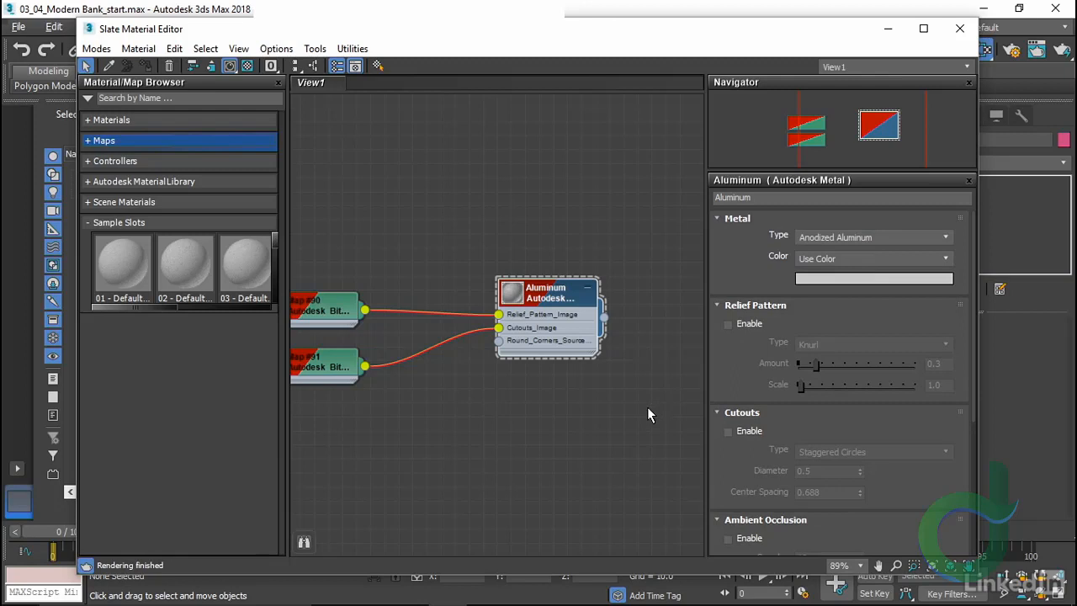
{"action": "left_click", "coordinate": [728, 325]}
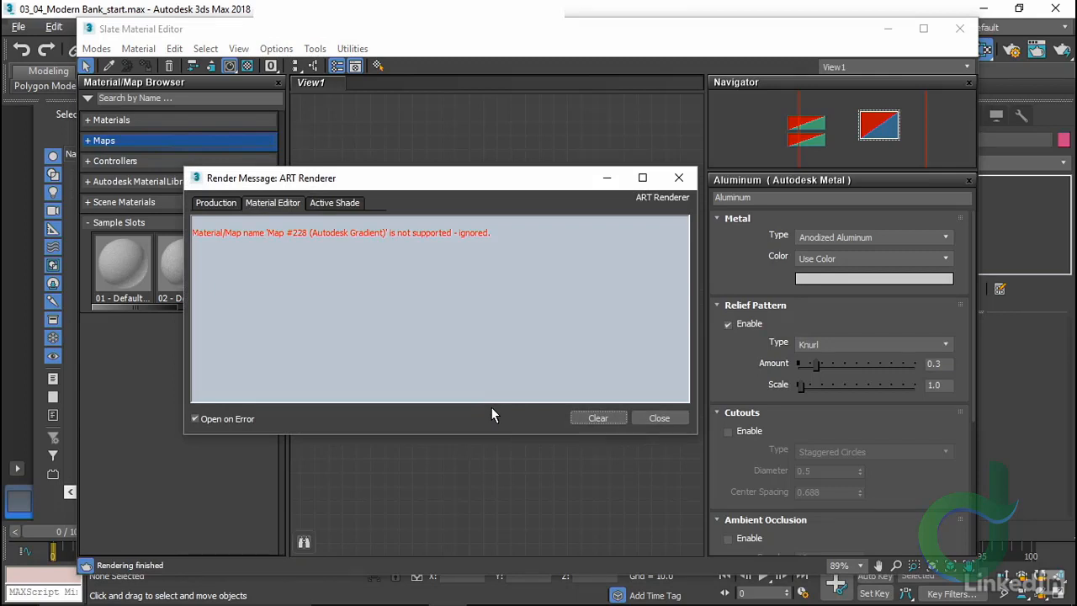
{"action": "left_click", "coordinate": [659, 418]}
Check the two bitmap nodes feeding the Aluminum material and delete Map #91 from its cutouts input
{"action": "middle_click_drag", "start_coordinate": [513, 417], "coordinate": [547, 411]}
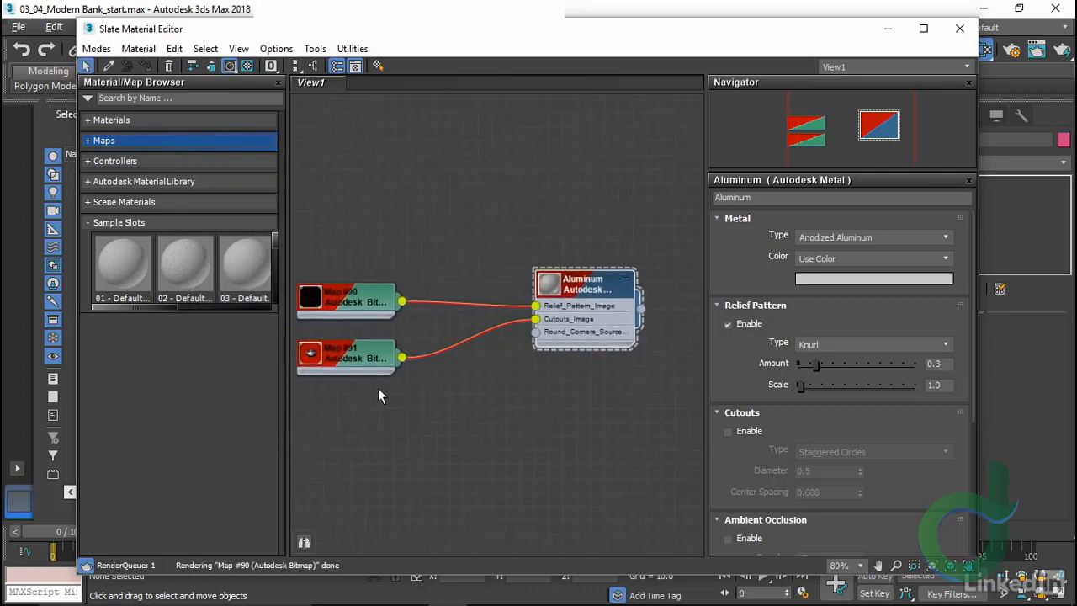
{"action": "left_click", "coordinate": [352, 293]}
{"action": "left_click", "coordinate": [352, 294]}
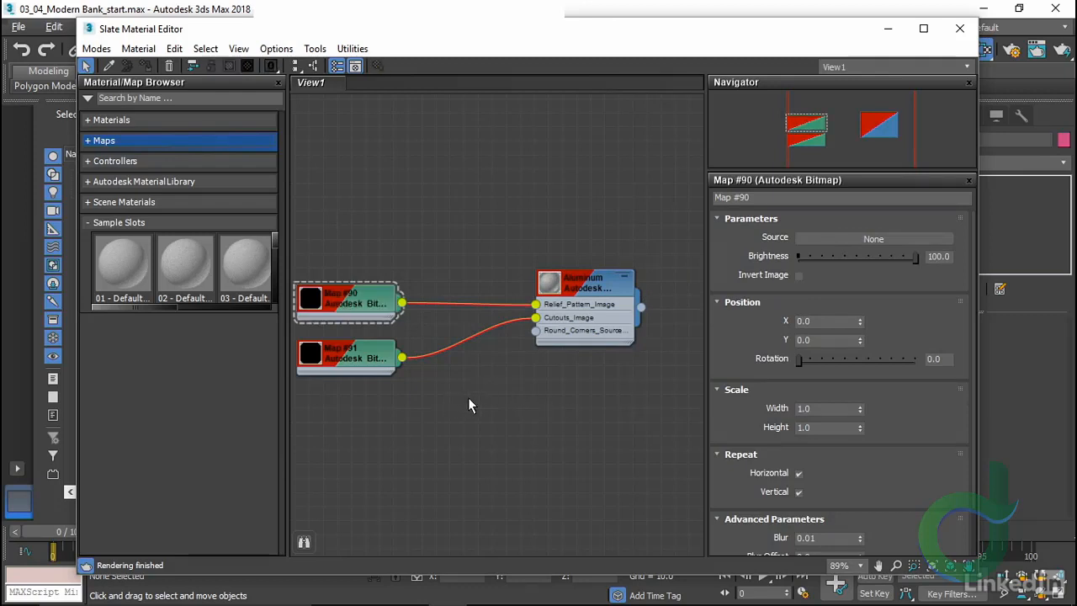
{"action": "left_click", "coordinate": [368, 362]}
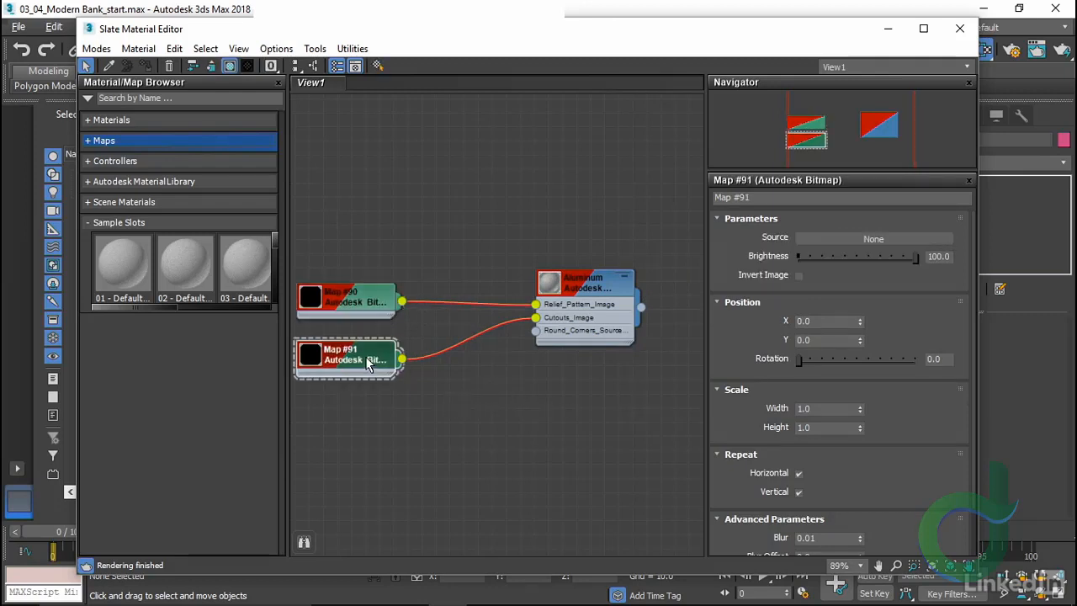
{"action": "left_click", "coordinate": [606, 291]}
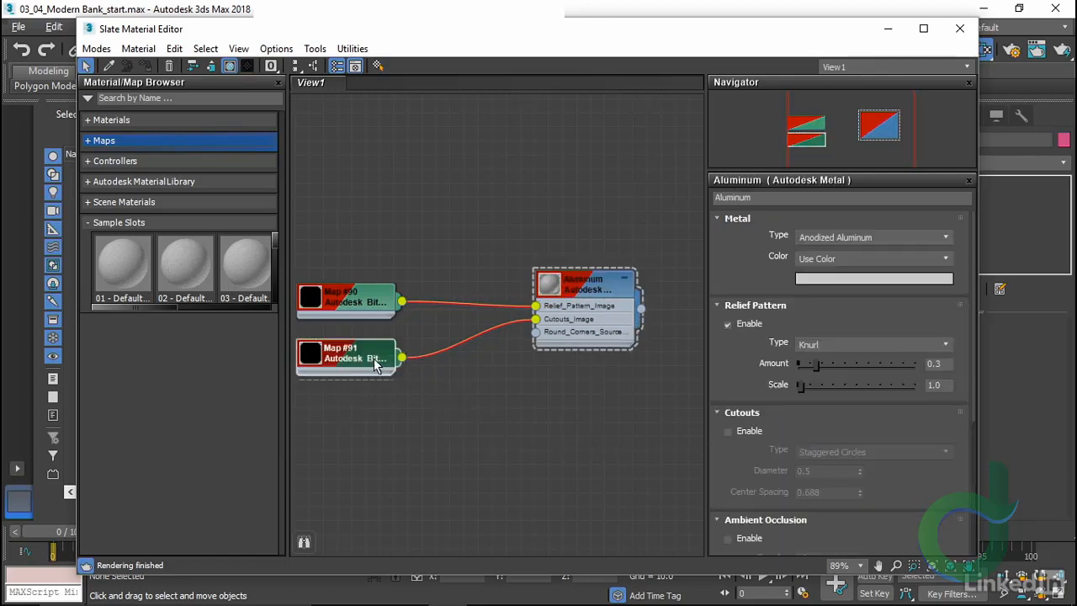
{"action": "key", "text": "Delete"}
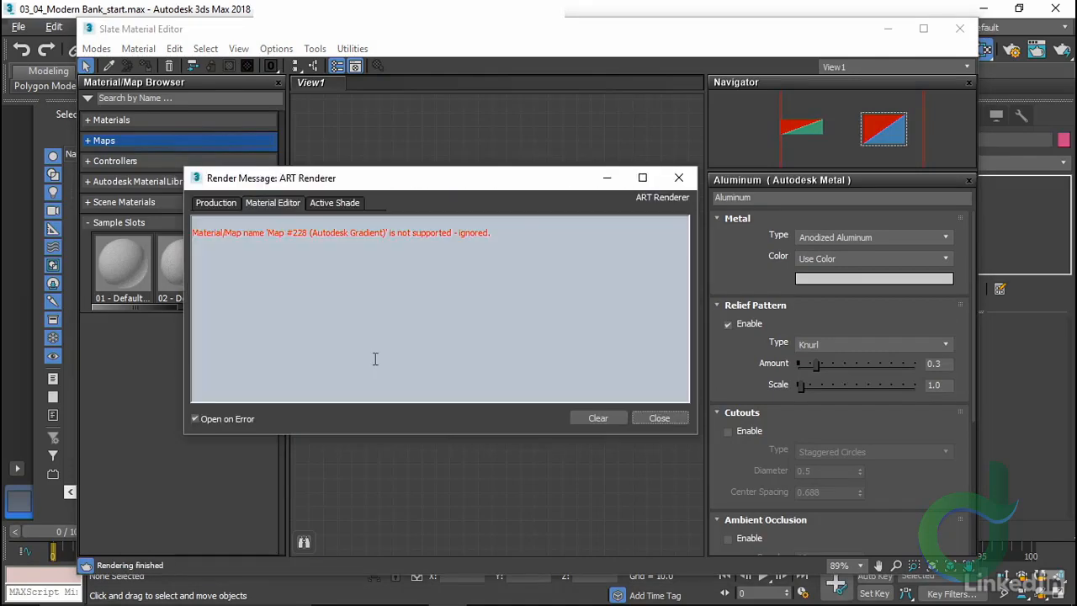
{"action": "left_click", "coordinate": [659, 418]}
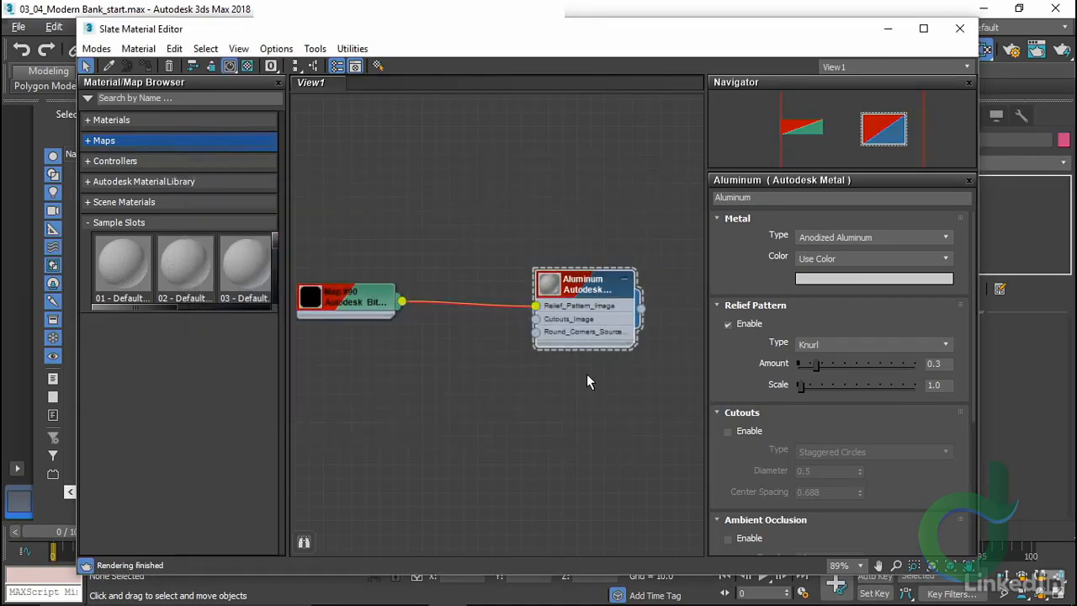
Set the relief pattern type to Custom - Image and load Brushed.tga as the source of its Map #90 bitmap
{"action": "left_click", "coordinate": [906, 344]}
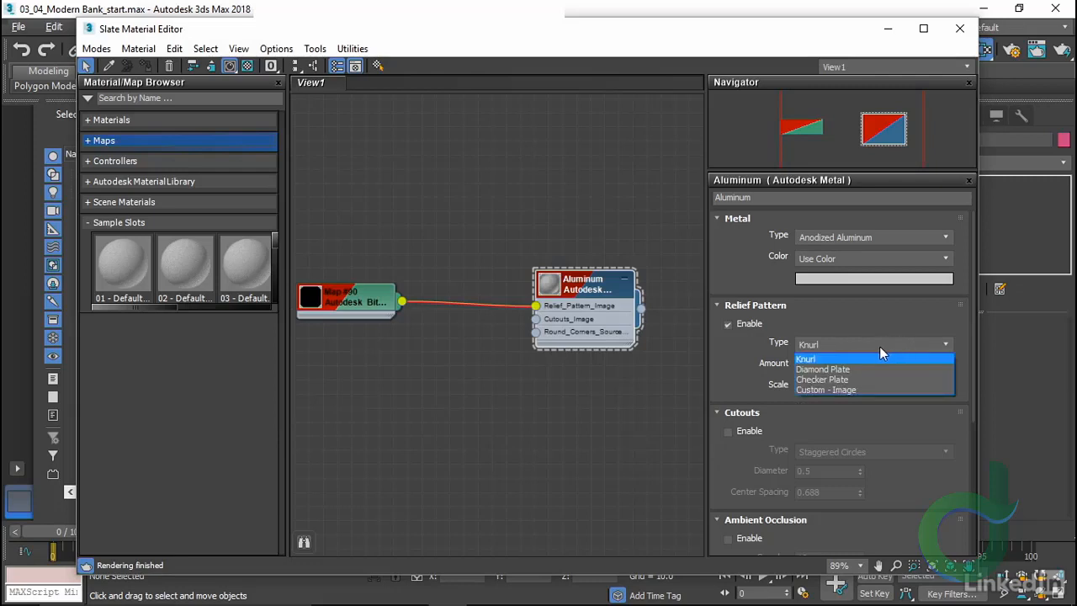
{"action": "left_click", "coordinate": [850, 389]}
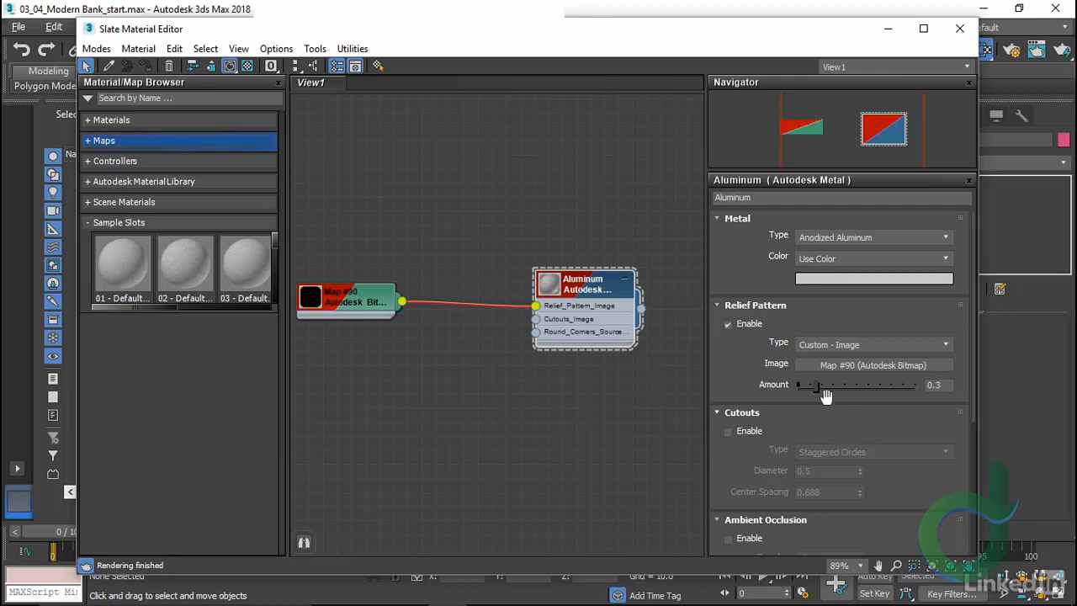
{"action": "left_click", "coordinate": [842, 366]}
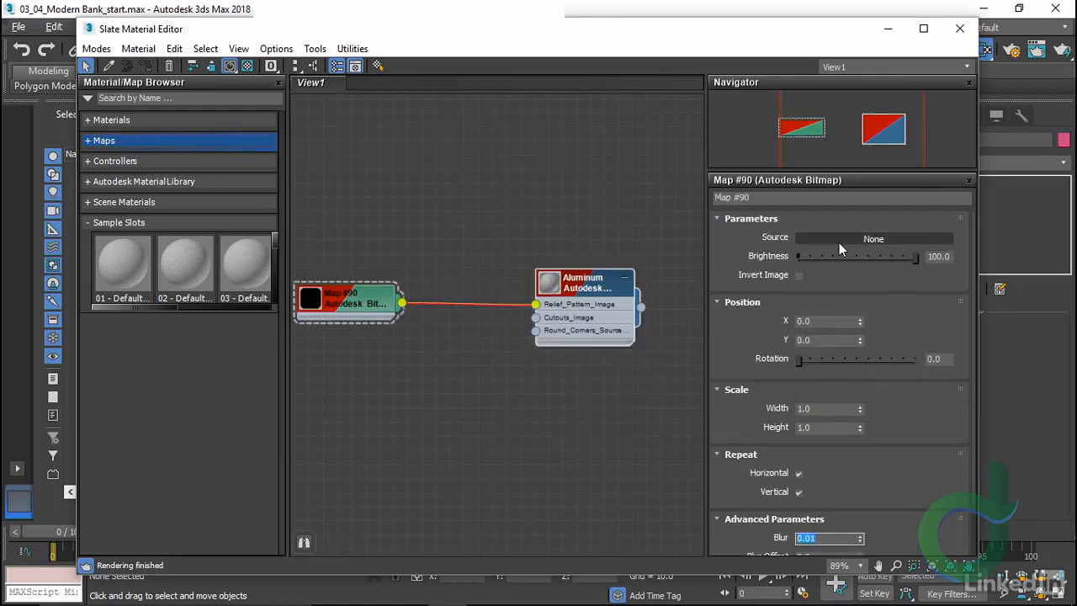
{"action": "left_click", "coordinate": [840, 241]}
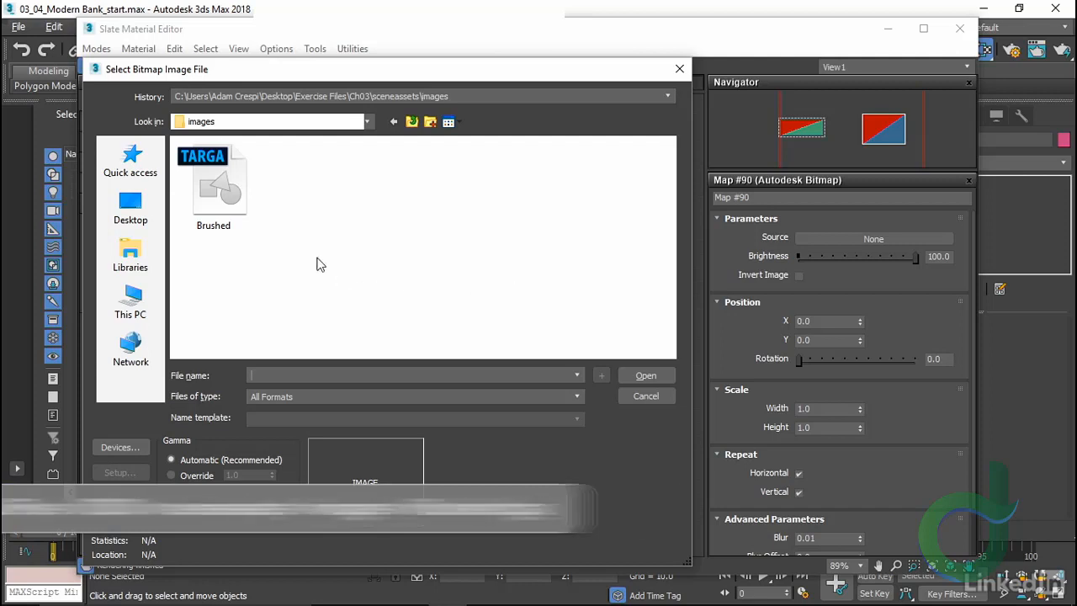
{"action": "left_click", "coordinate": [213, 186]}
{"action": "left_click", "coordinate": [119, 516]}
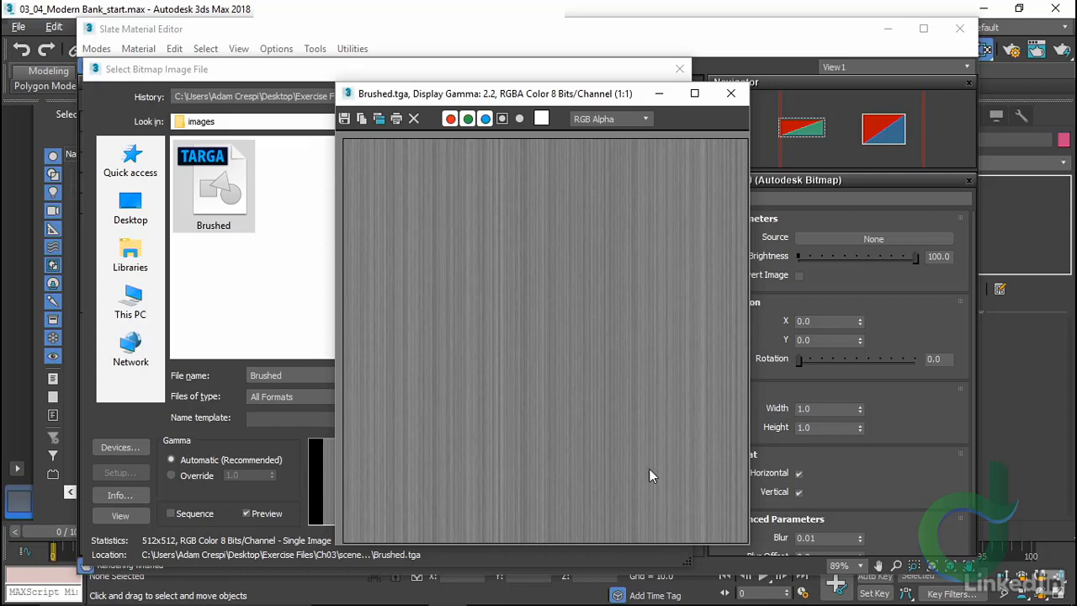
{"action": "left_click", "coordinate": [730, 92]}
{"action": "left_click", "coordinate": [626, 375]}
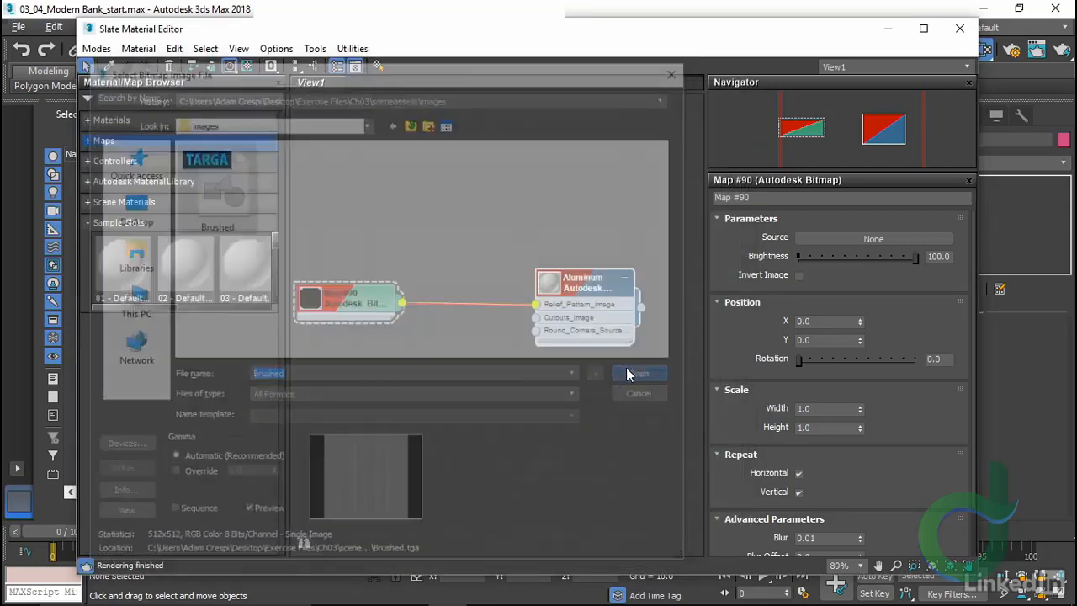
Enlarge the Aluminum node's preview and set its relief pattern amount to 1.0
{"action": "double_click", "coordinate": [548, 285]}
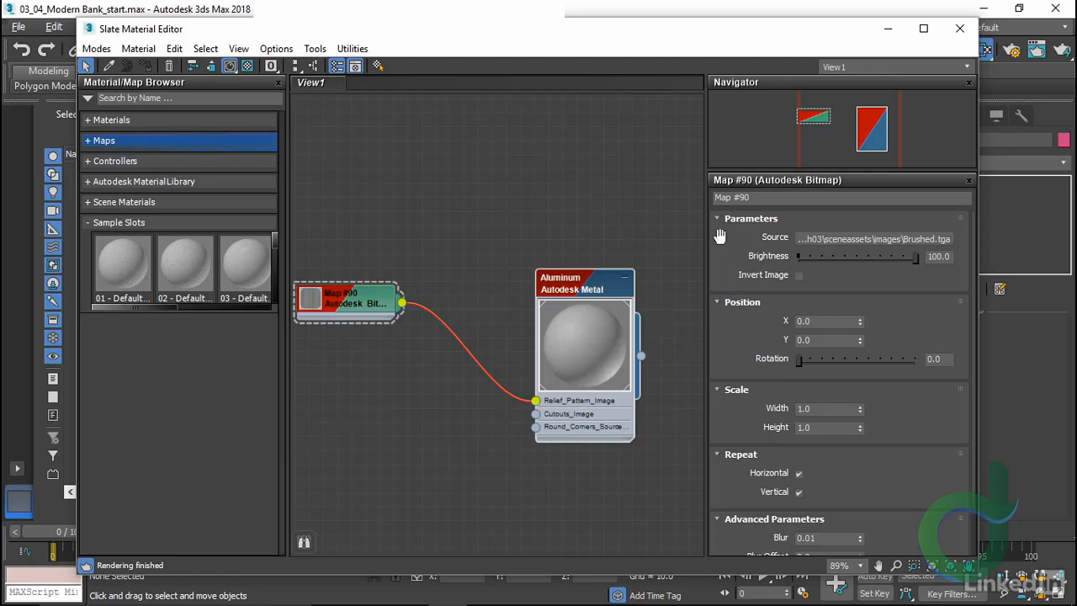
{"action": "double_click", "coordinate": [579, 315]}
{"action": "double_click", "coordinate": [589, 286]}
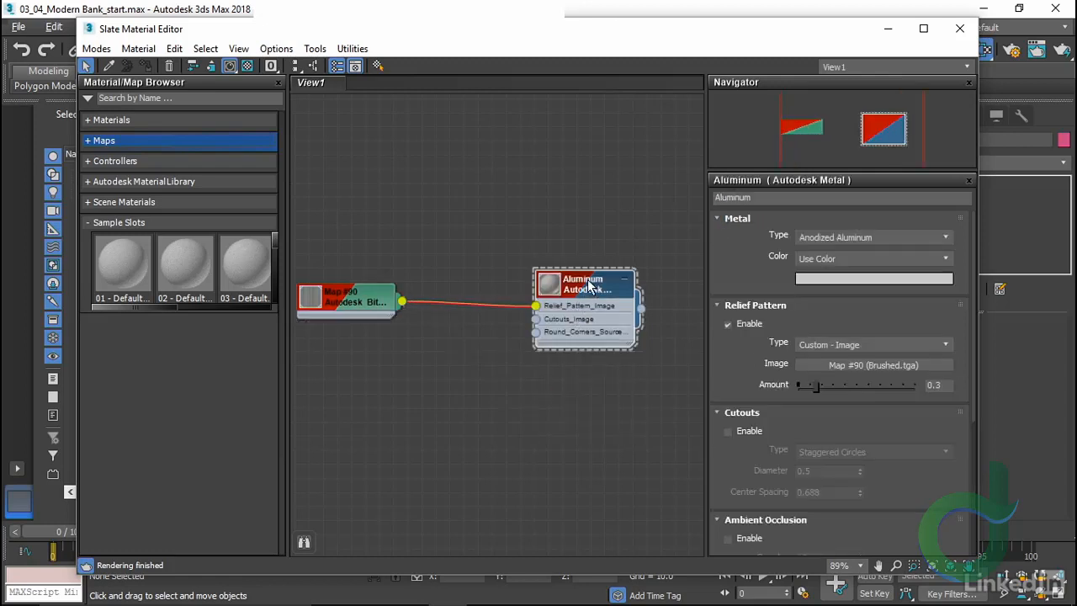
{"action": "double_click", "coordinate": [934, 384]}
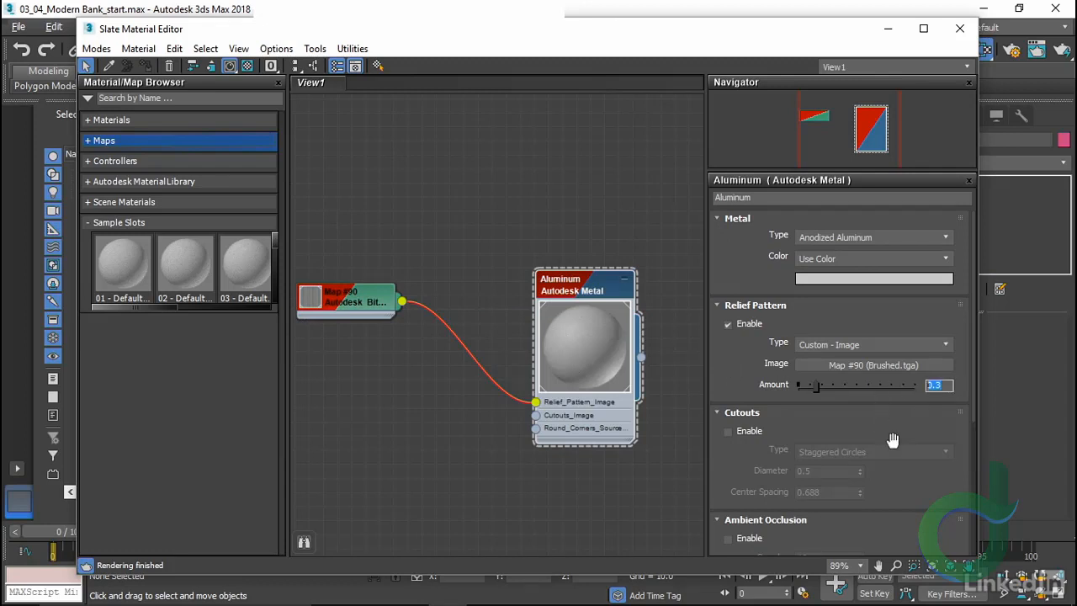
{"action": "type", "text": "1"}
{"action": "key", "text": "Return"}
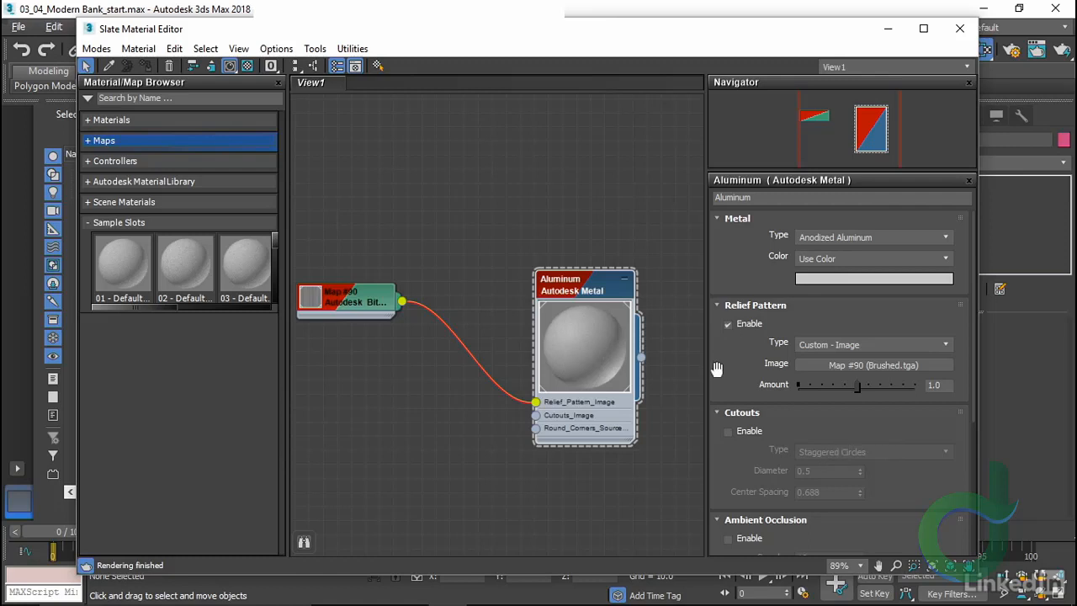
Enable Ambient Occlusion on the Aluminum material with Use Color From Other Materials
{"action": "left_click_drag", "start_coordinate": [716, 368], "coordinate": [729, 336]}
{"action": "scroll", "coordinate": [728, 337], "scroll_direction": "down", "scroll_amount": 5}
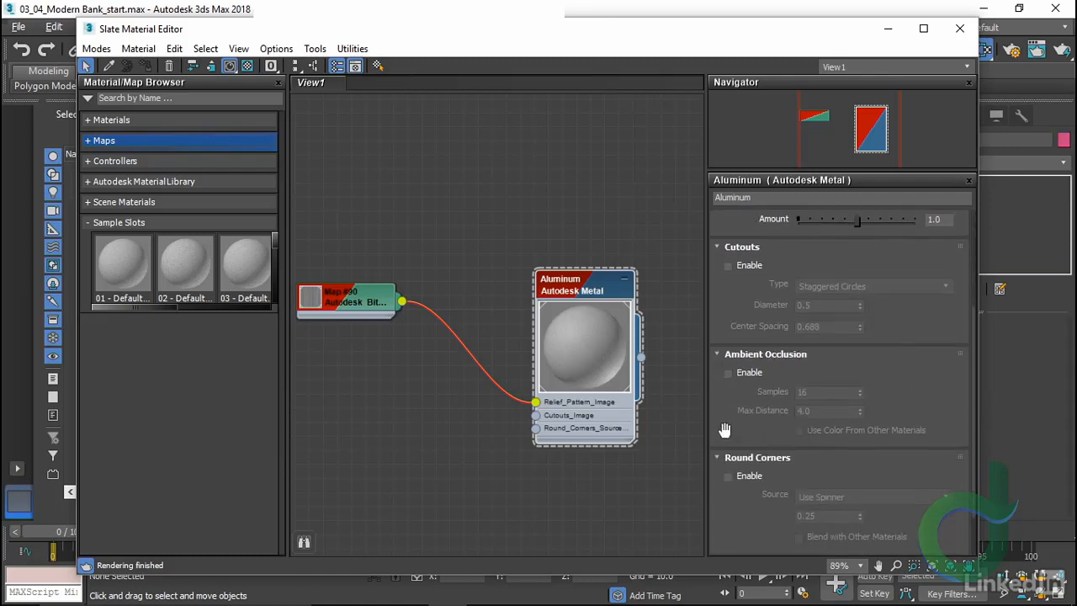
{"action": "left_click", "coordinate": [728, 372]}
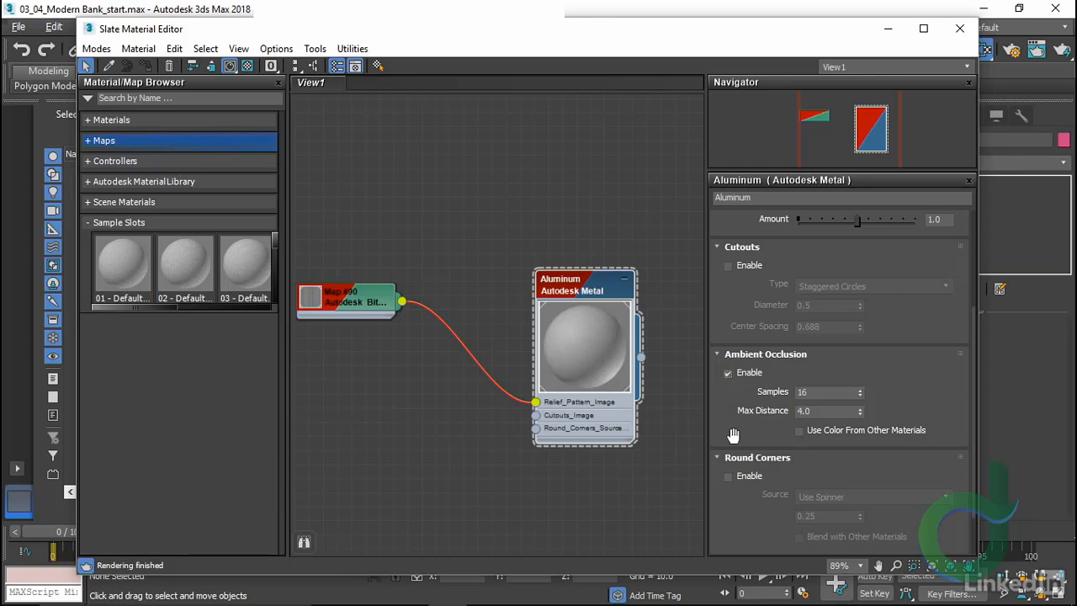
{"action": "left_click", "coordinate": [799, 431]}
Enable Round Corners on the Aluminum material with a spinner radius of 0.1 and Blend with Other Materials turned on
{"action": "scroll", "coordinate": [882, 462], "scroll_direction": "down", "scroll_amount": 2}
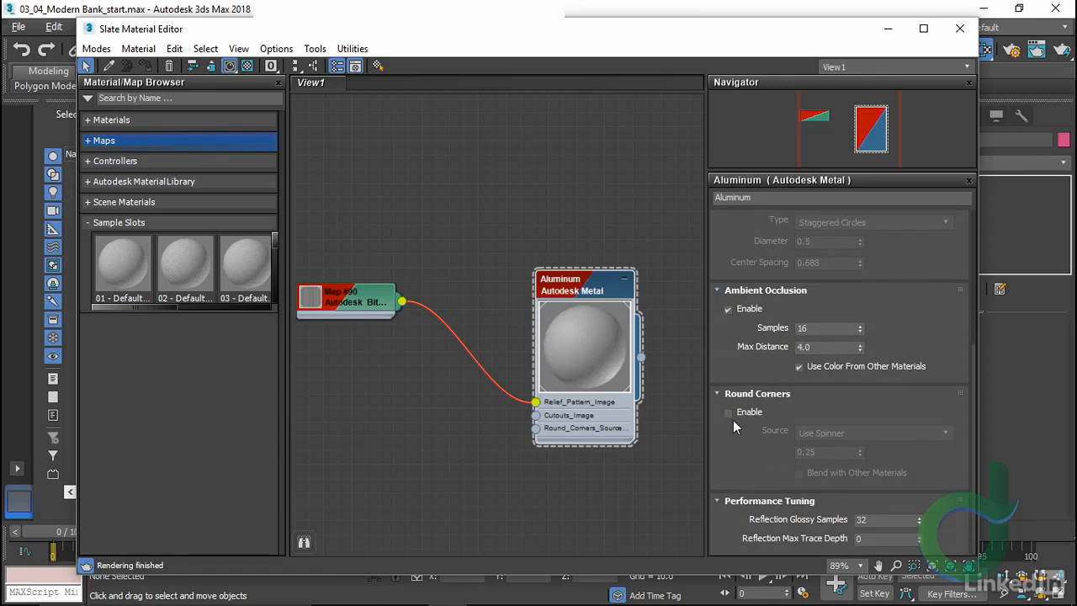
{"action": "left_click", "coordinate": [728, 412]}
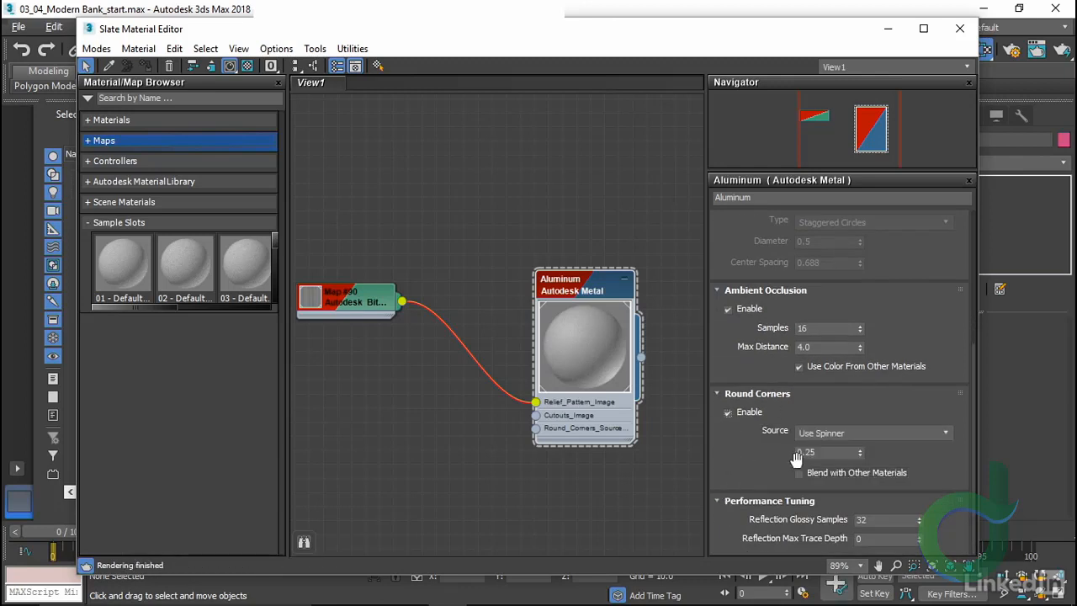
{"action": "left_click", "coordinate": [800, 473]}
{"action": "double_click", "coordinate": [842, 453]}
{"action": "type", "text": "0.1"}
{"action": "key", "text": "Return"}
{"action": "left_click", "coordinate": [945, 434]}
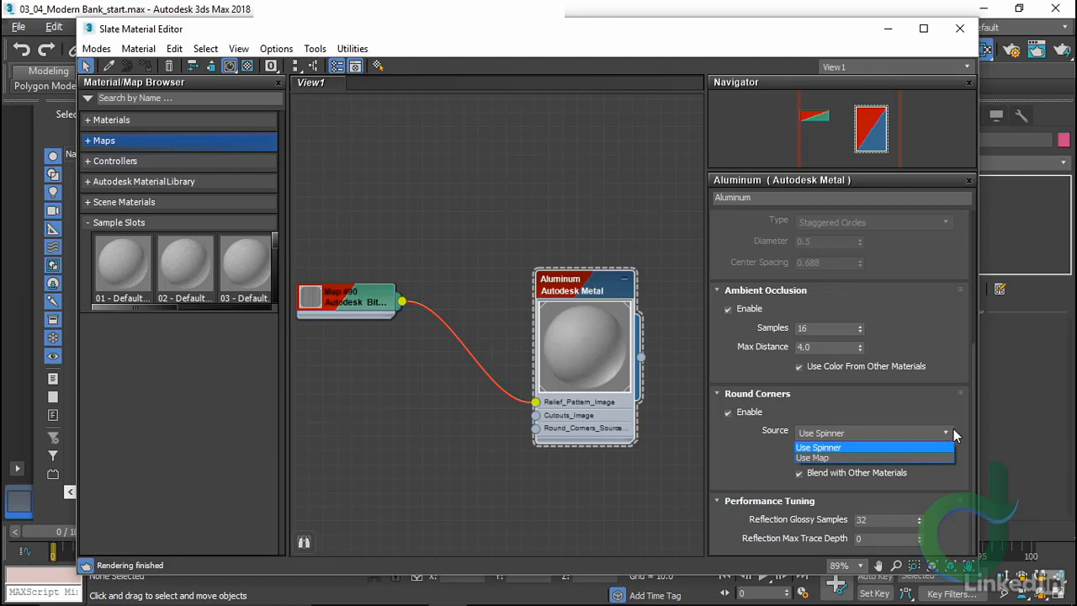
{"action": "left_click", "coordinate": [939, 400]}
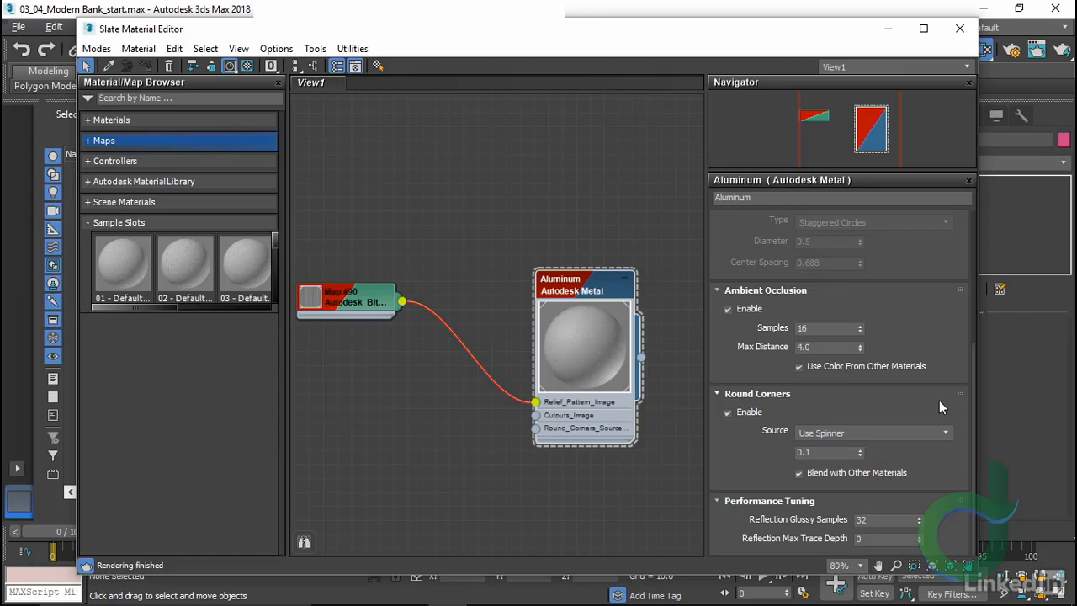
Enlarge the preview of the Map #90 bitmap node and close the Slate Material Editor
{"action": "left_click_drag", "start_coordinate": [429, 41], "coordinate": [474, 342]}
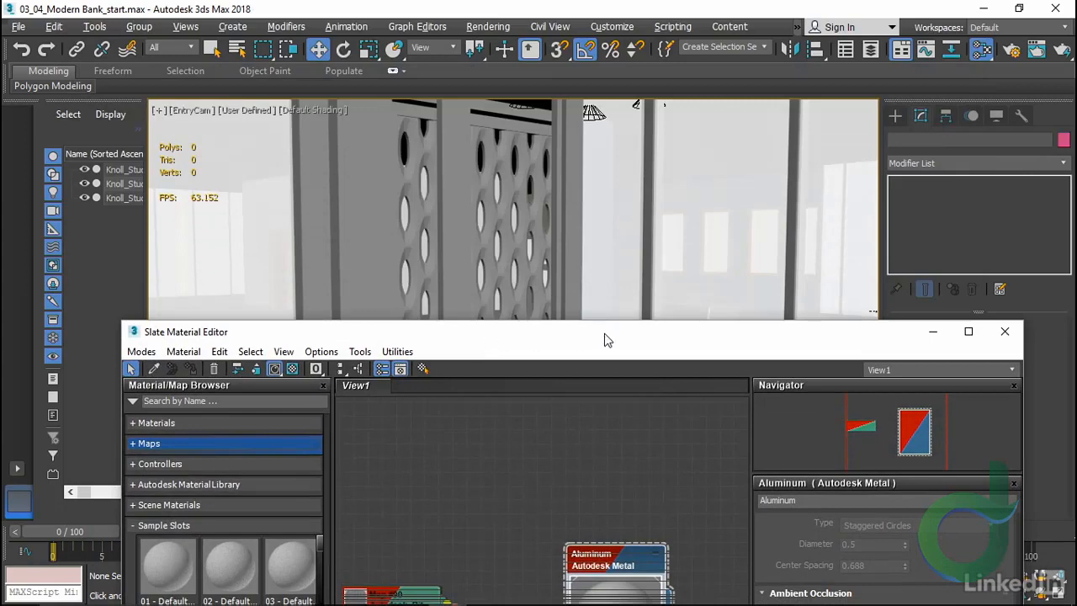
{"action": "left_click_drag", "start_coordinate": [602, 343], "coordinate": [583, 152]}
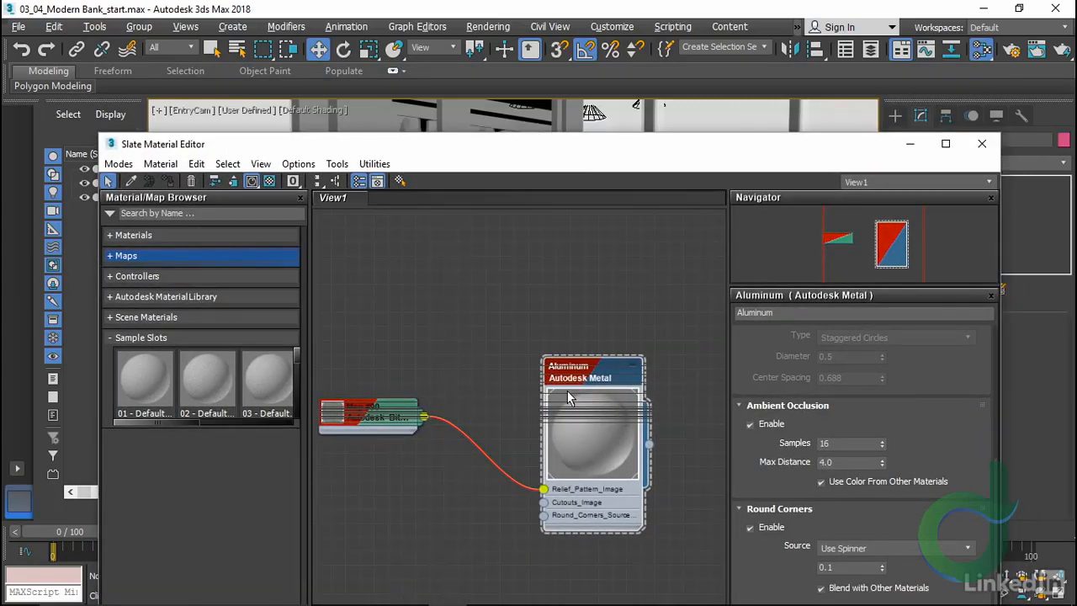
{"action": "double_click", "coordinate": [339, 418]}
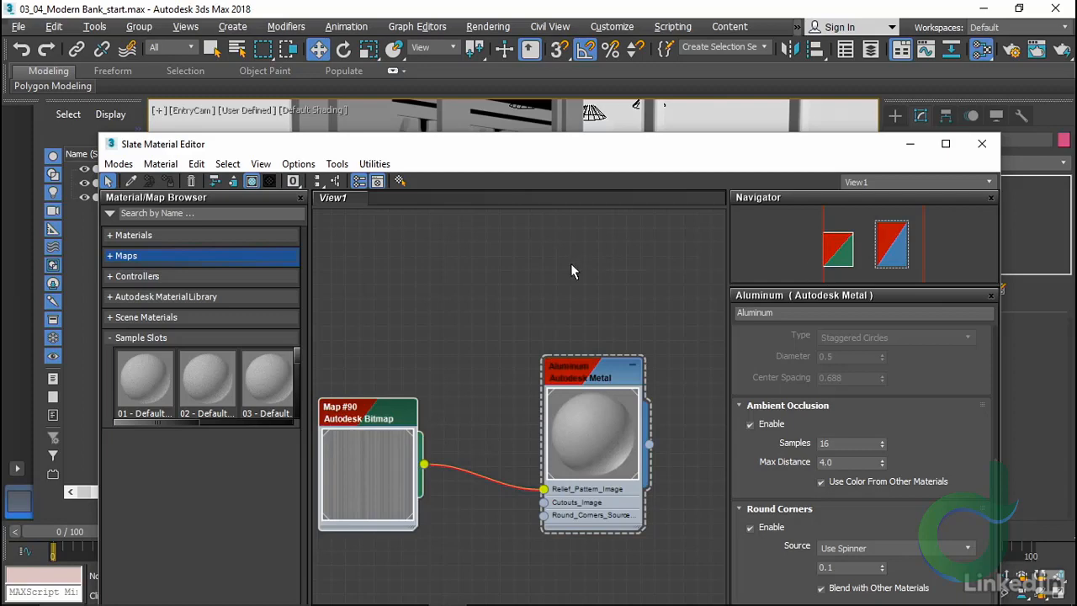
{"action": "left_click", "coordinate": [981, 144]}
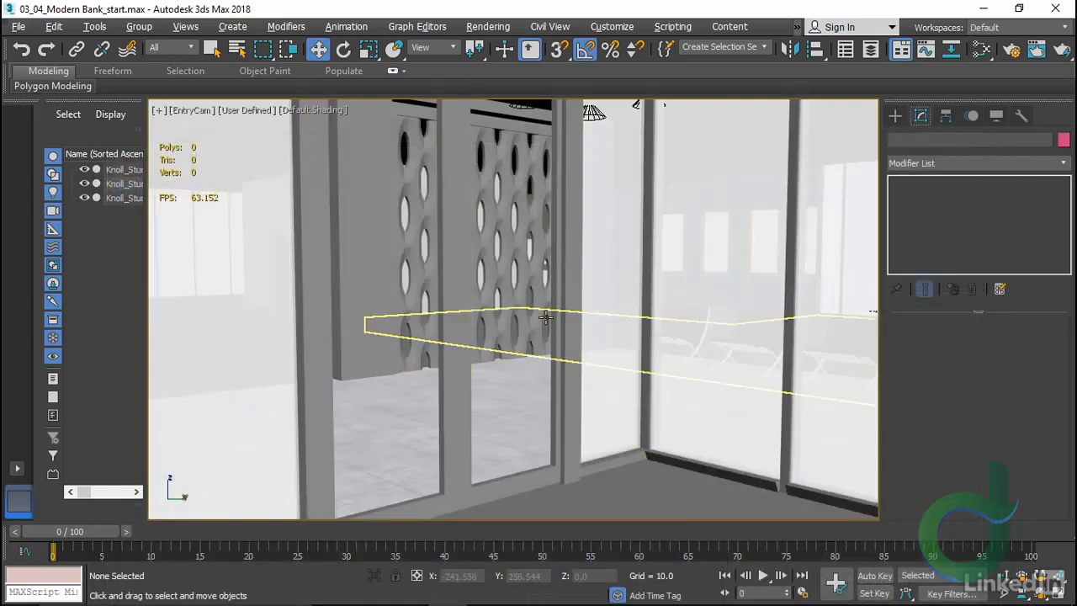
Select all the V Corner Mullion 5" V Corner objects by name and isolate them
{"action": "key", "text": "h"}
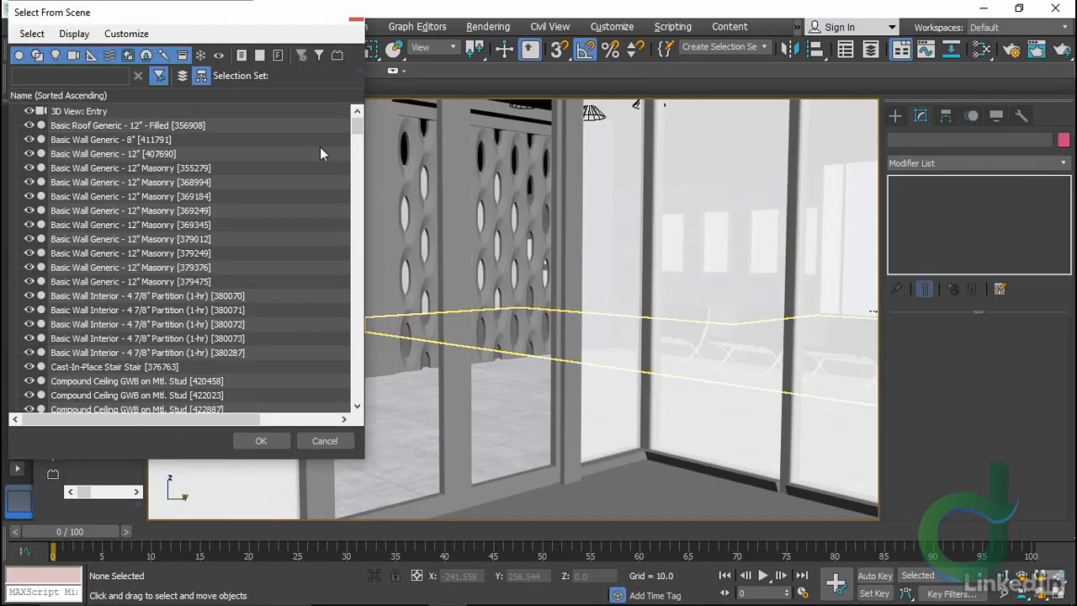
{"action": "left_click_drag", "start_coordinate": [236, 18], "coordinate": [330, 26]}
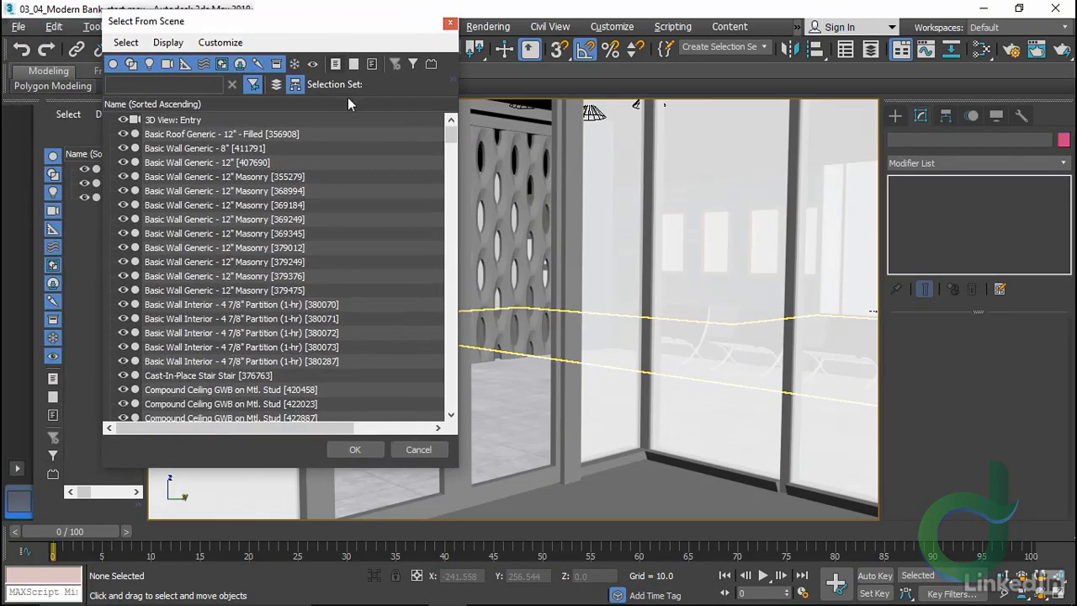
{"action": "left_click_drag", "start_coordinate": [455, 136], "coordinate": [433, 404]}
{"action": "left_click", "coordinate": [425, 322]}
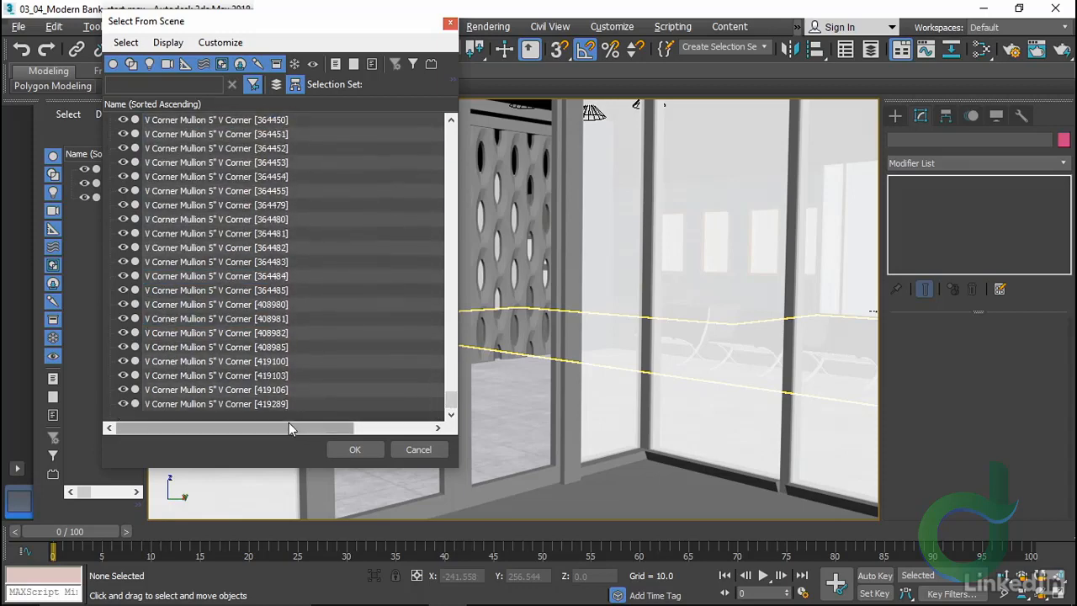
{"action": "left_click", "coordinate": [223, 408], "text": "shift"}
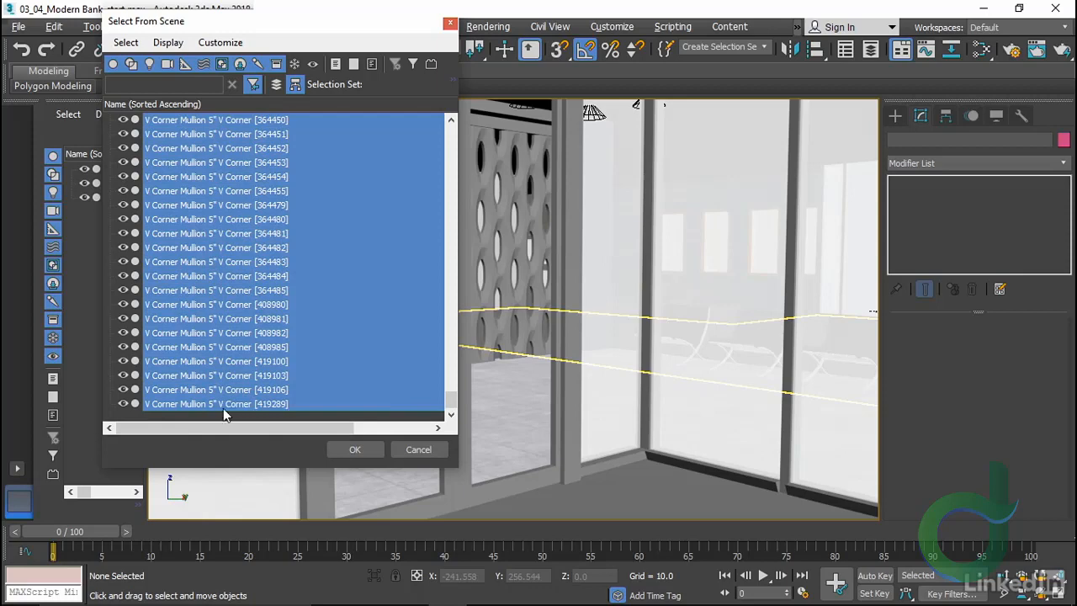
{"action": "left_click", "coordinate": [345, 449]}
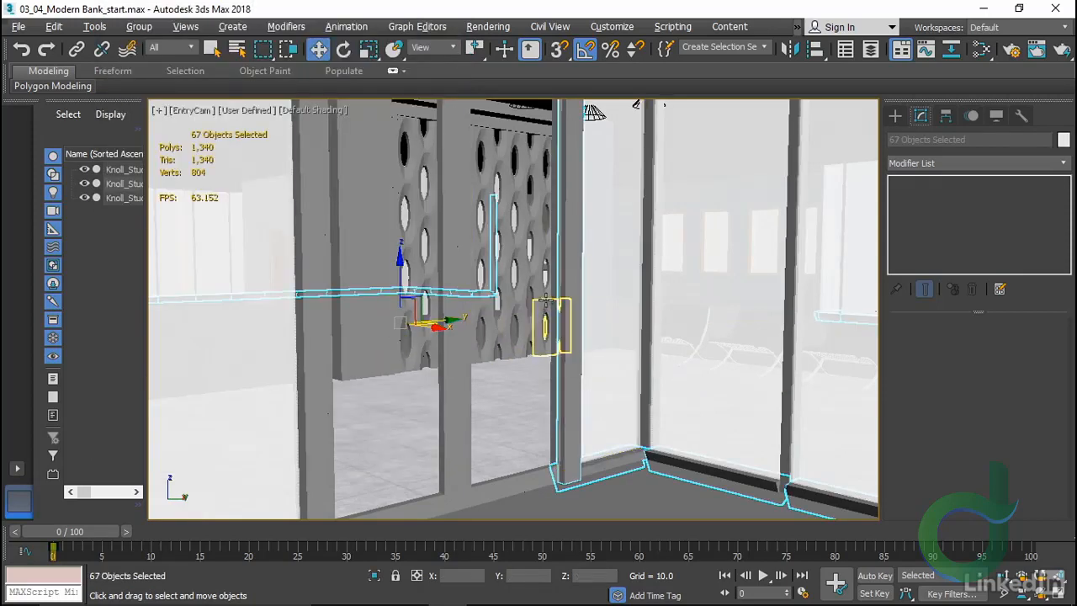
{"action": "right_click", "coordinate": [546, 298]}
{"action": "left_click", "coordinate": [589, 252]}
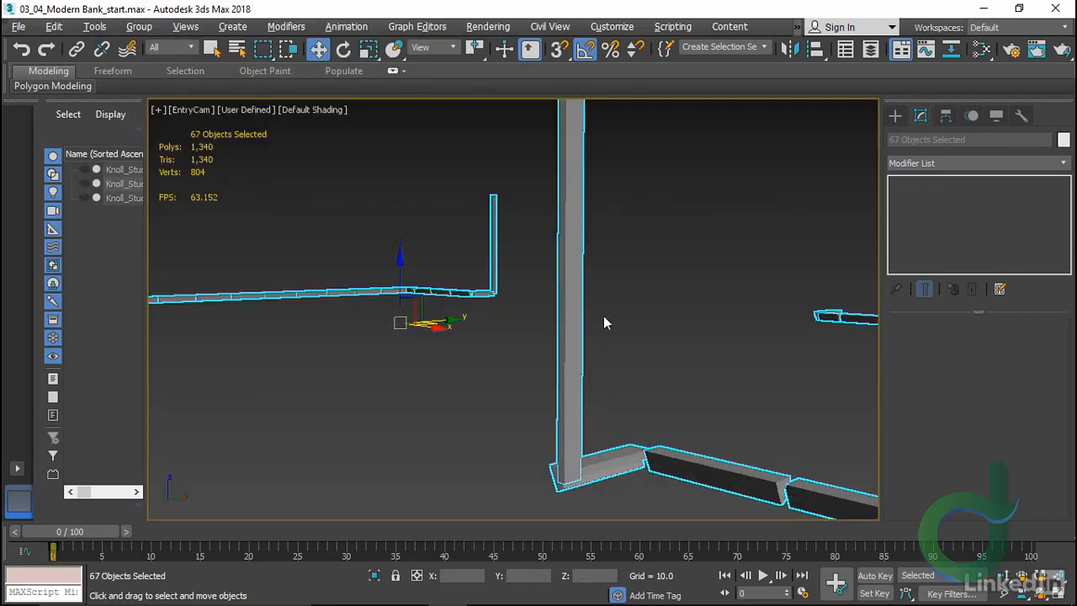
In the Top view, select all the isolated mullions that run along the Y axis, including the two short end pieces
{"action": "left_click", "coordinate": [476, 388]}
{"action": "key", "text": "f"}
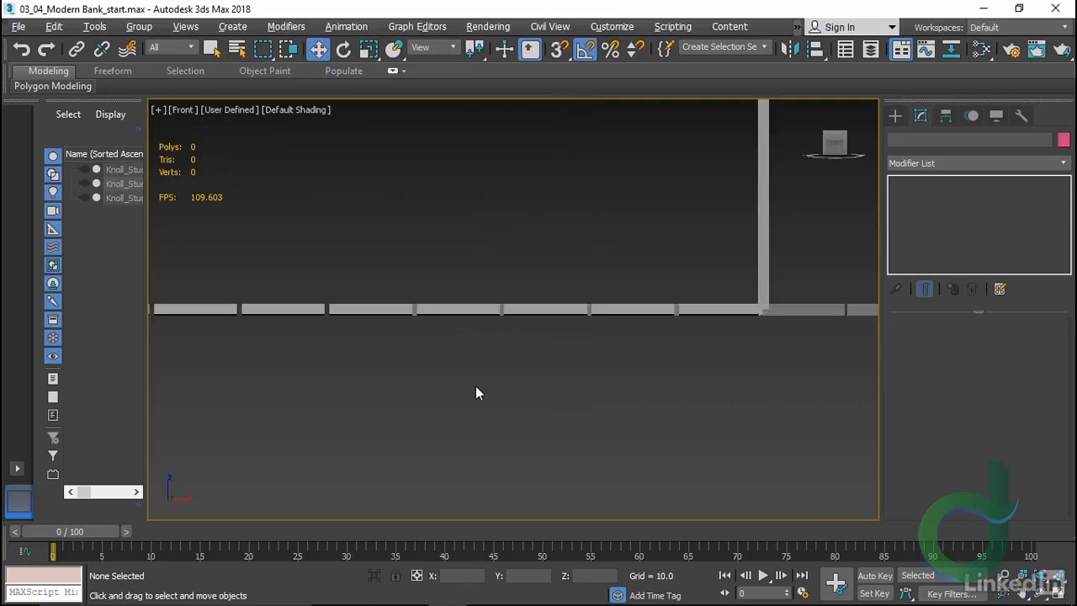
{"action": "key", "text": "z"}
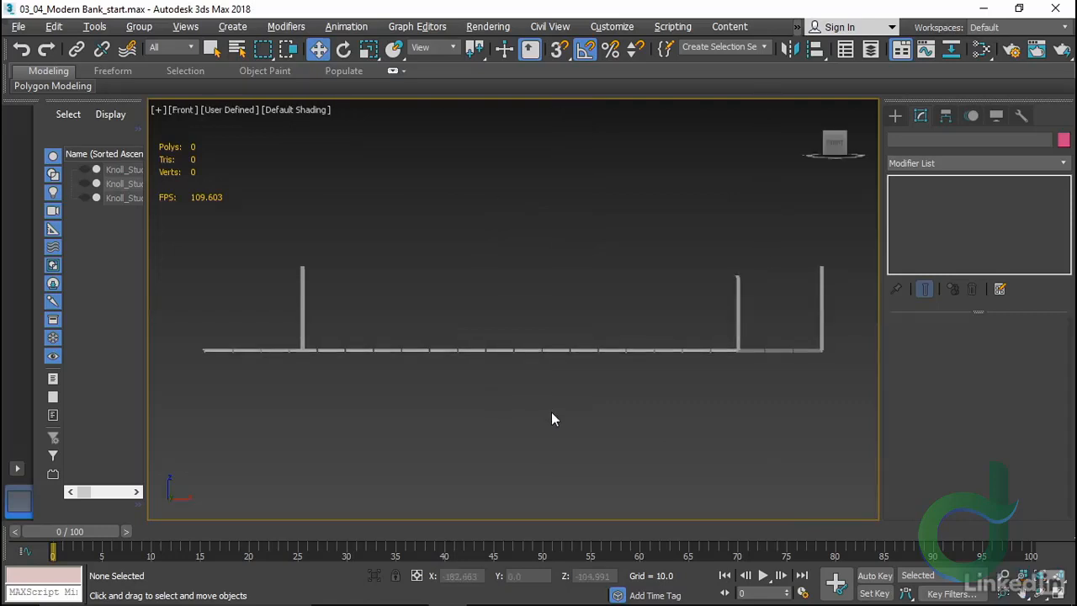
{"action": "key", "text": "t"}
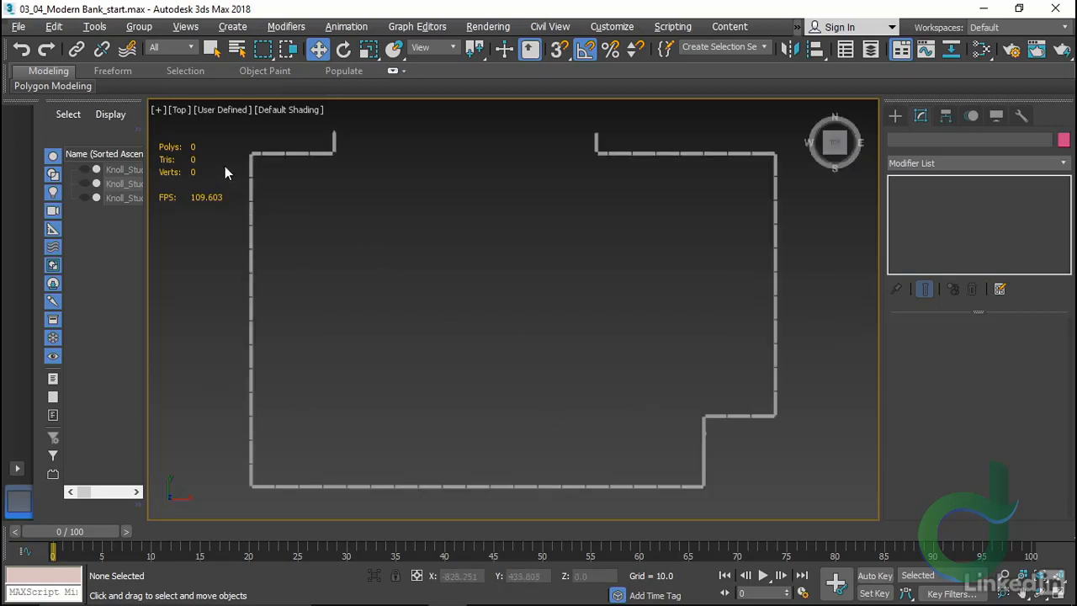
{"action": "left_click_drag", "start_coordinate": [226, 159], "coordinate": [297, 473]}
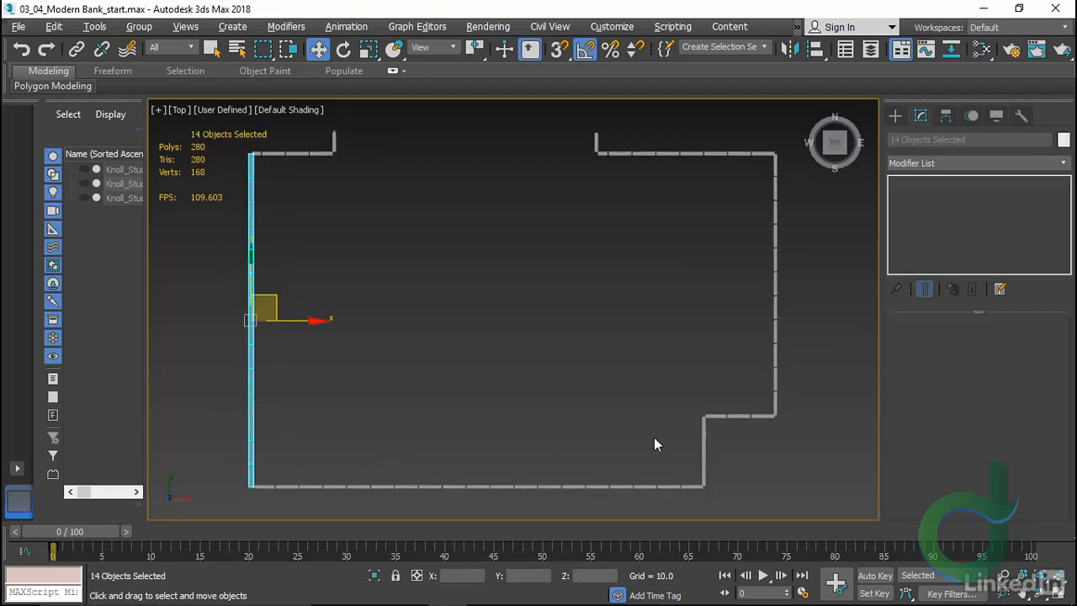
{"action": "left_click_drag", "start_coordinate": [687, 425], "coordinate": [730, 479], "text": "ctrl"}
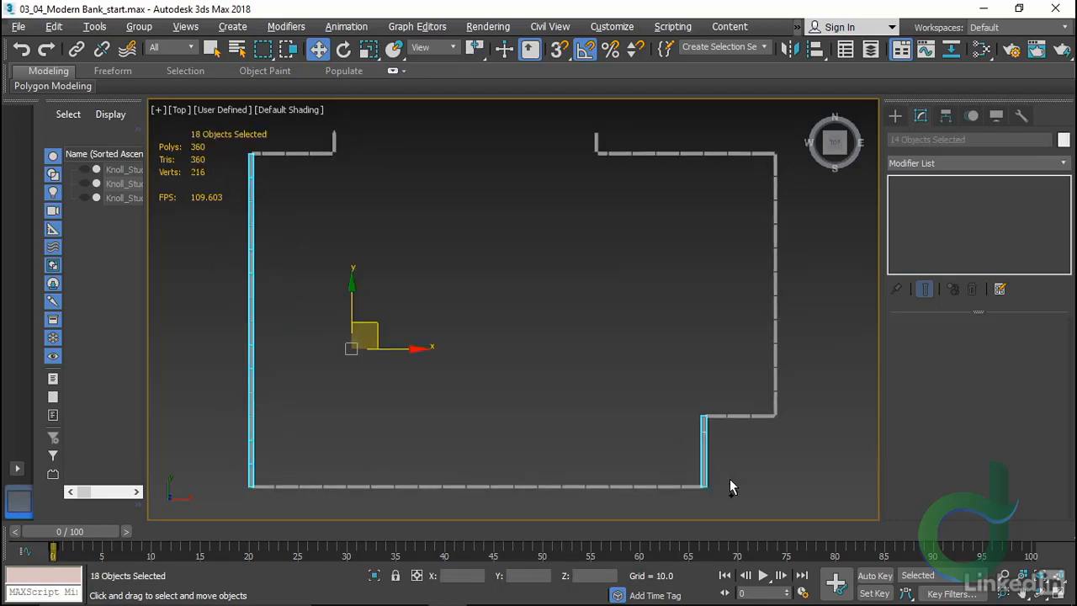
{"action": "left_click_drag", "start_coordinate": [811, 422], "coordinate": [717, 166], "text": "ctrl"}
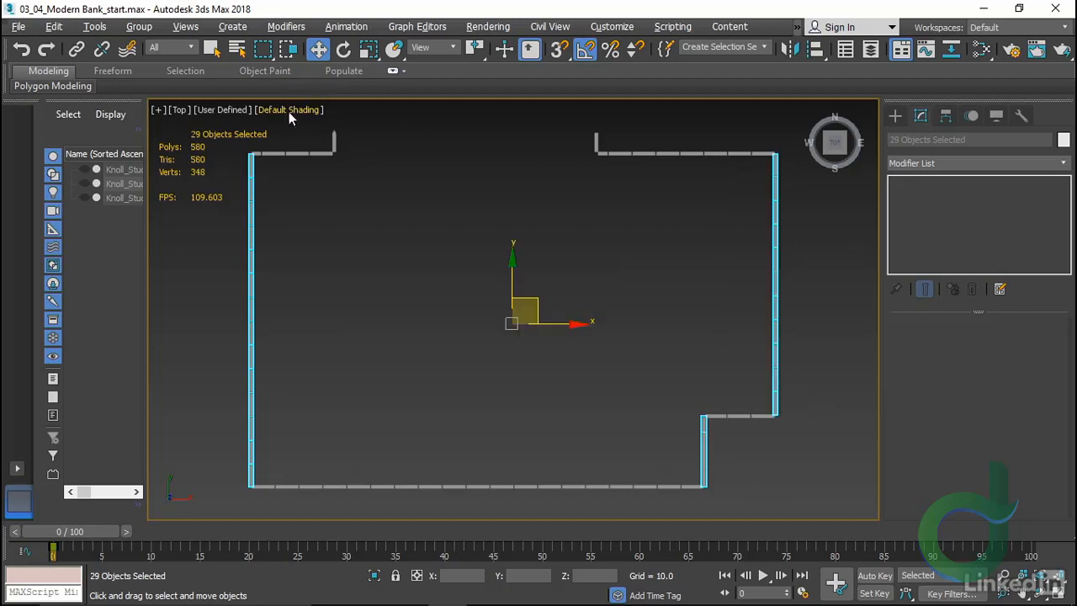
{"action": "left_click_drag", "start_coordinate": [308, 131], "coordinate": [599, 145], "text": "ctrl"}
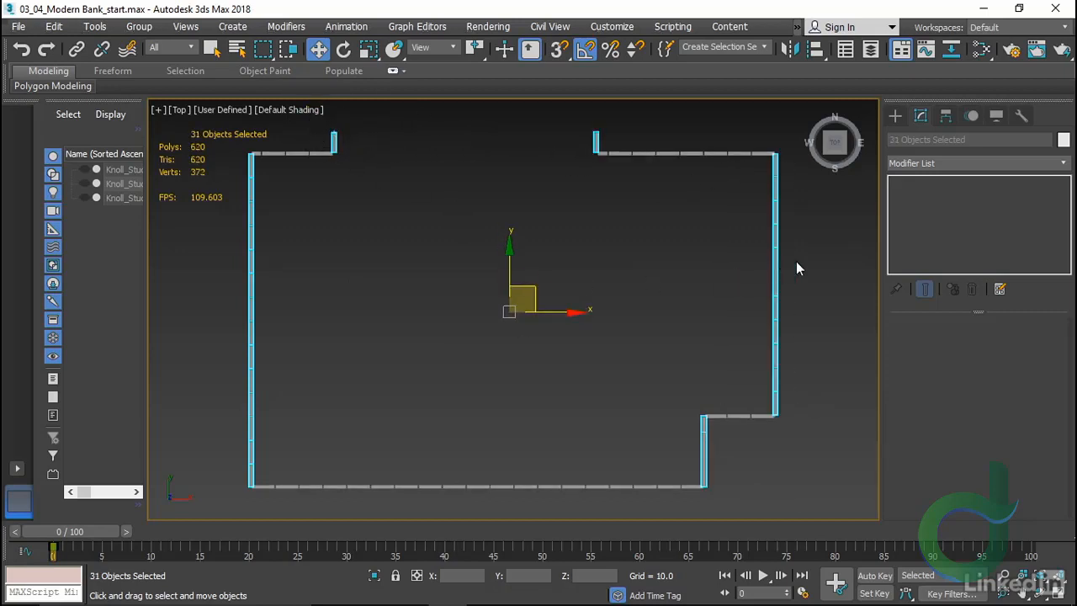
Apply a UVW Map modifier to the selected mullions with a length of 12 and a width of 12
{"action": "left_click", "coordinate": [993, 163]}
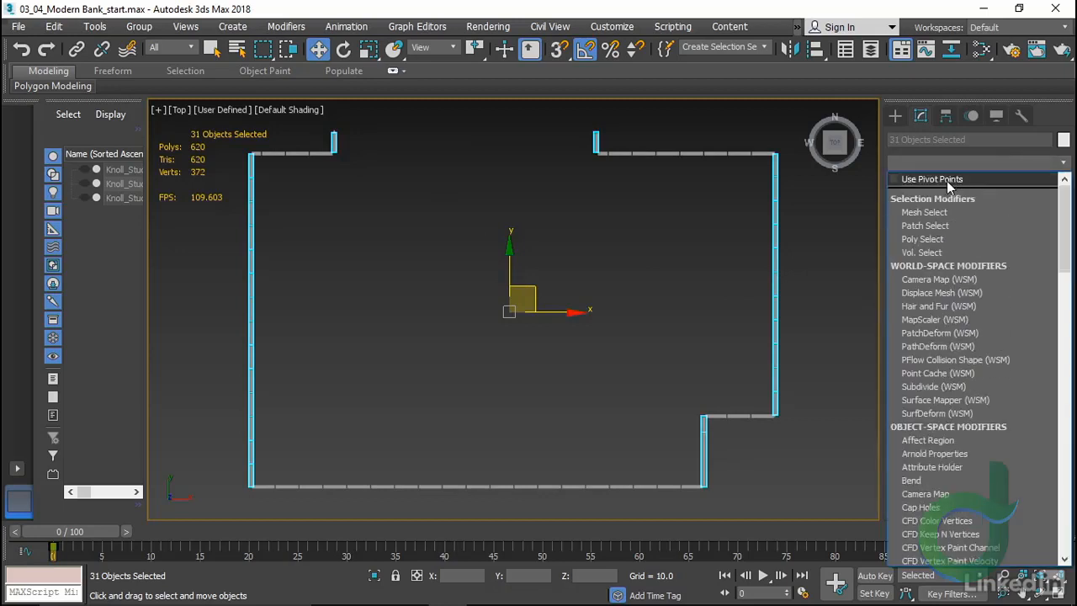
{"action": "key", "text": "u"}
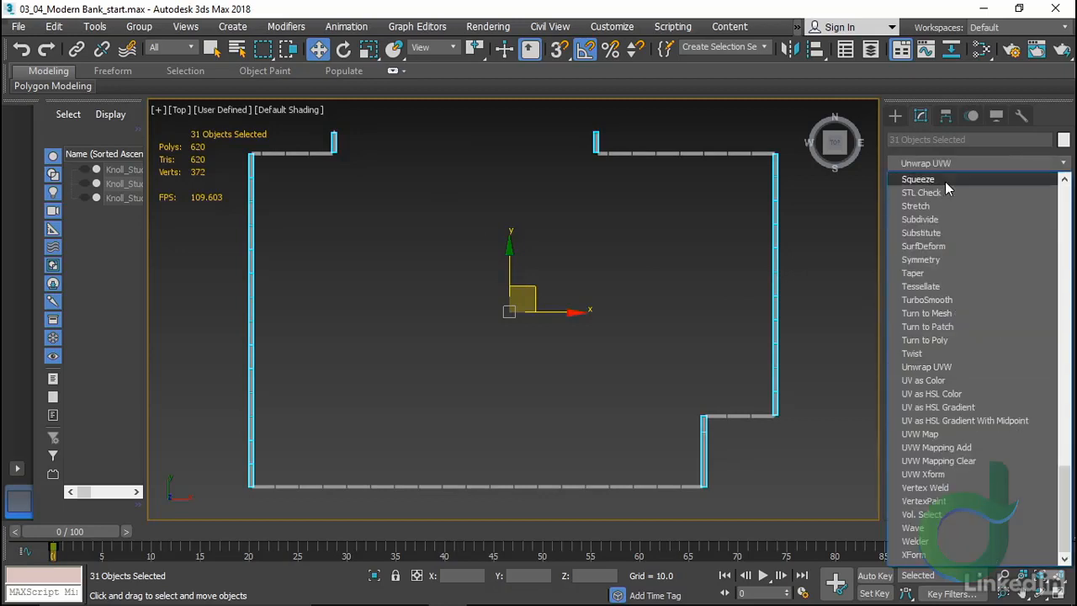
{"action": "left_click", "coordinate": [953, 433]}
{"action": "left_click_drag", "start_coordinate": [920, 437], "coordinate": [930, 364]}
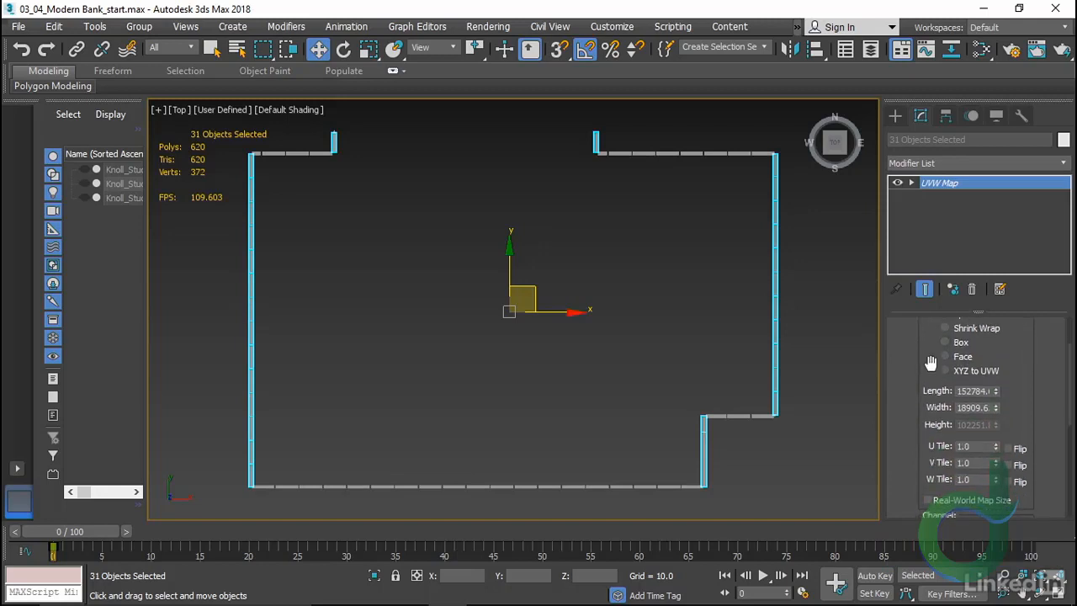
{"action": "left_click_drag", "start_coordinate": [922, 410], "coordinate": [923, 434]}
{"action": "left_click", "coordinate": [974, 413]}
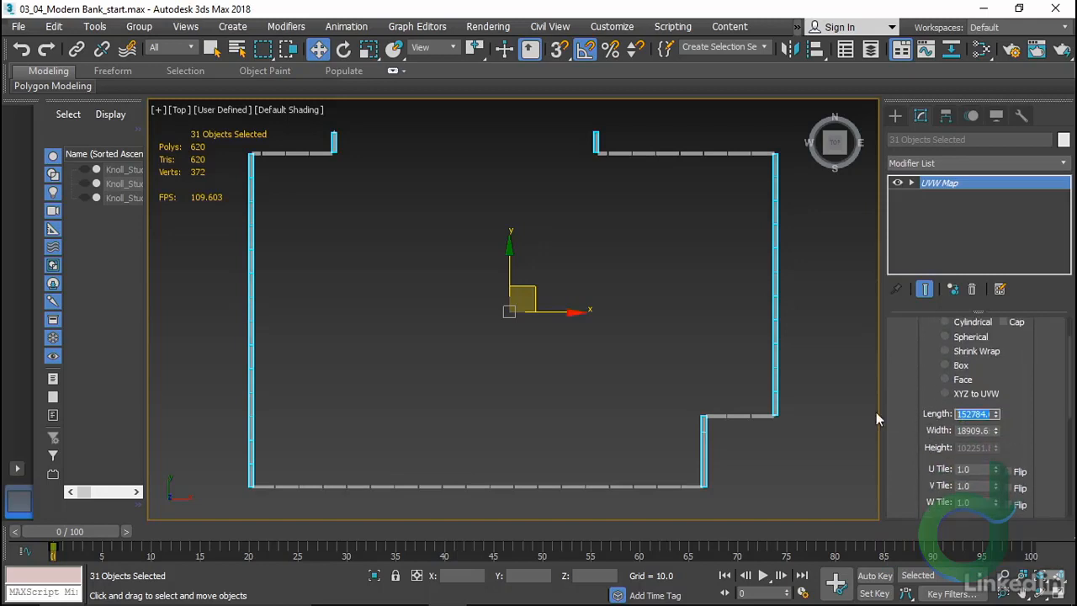
{"action": "key", "text": "BackSpace"}
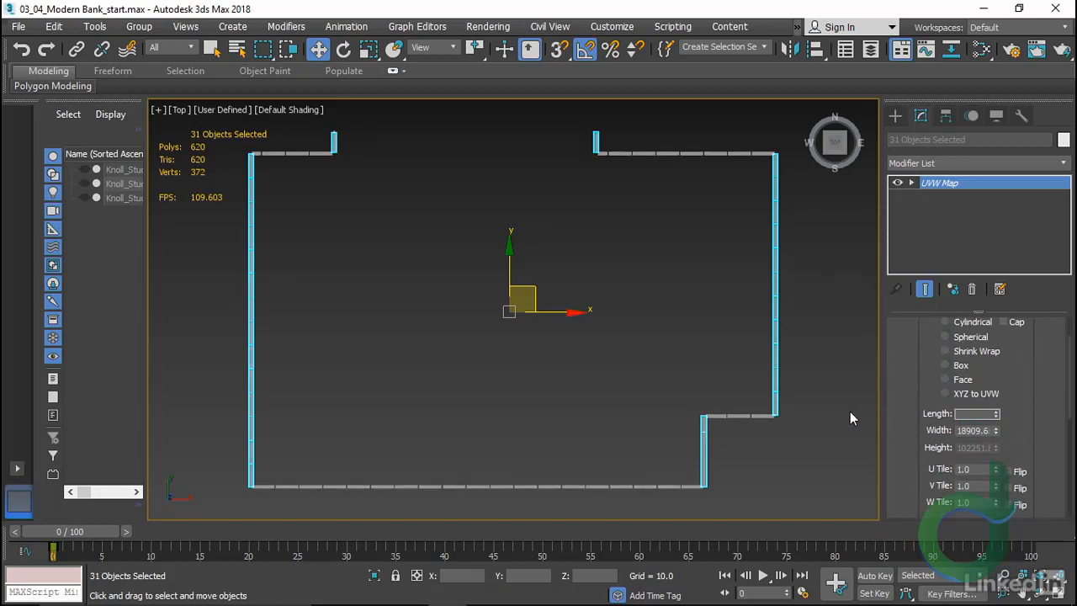
{"action": "type", "text": "12"}
{"action": "key", "text": "Tab"}
{"action": "type", "text": "12"}
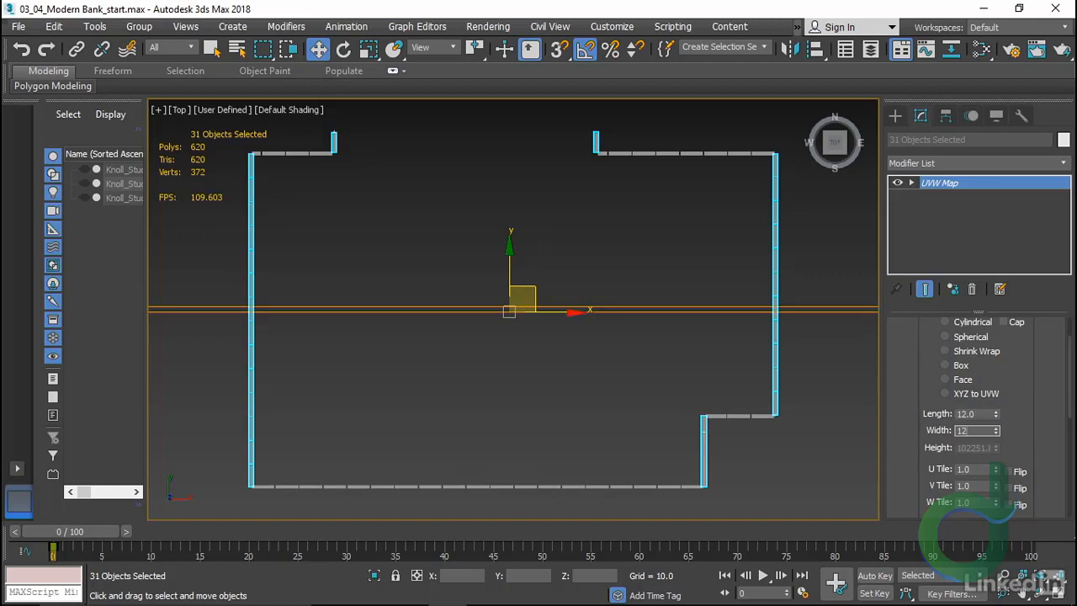
{"action": "key", "text": "Tab"}
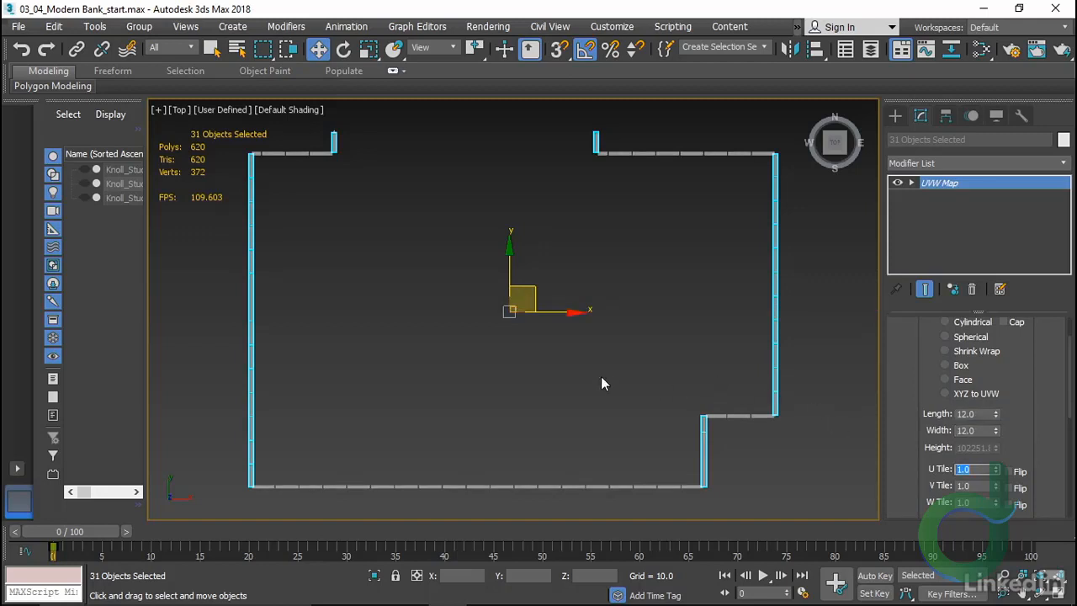
Rotate the UVW Map gizmo of the selected mullions about the Y axis to stand it upright
{"action": "middle_click_drag", "start_coordinate": [601, 379], "coordinate": [609, 379]}
{"action": "key", "text": "e"}
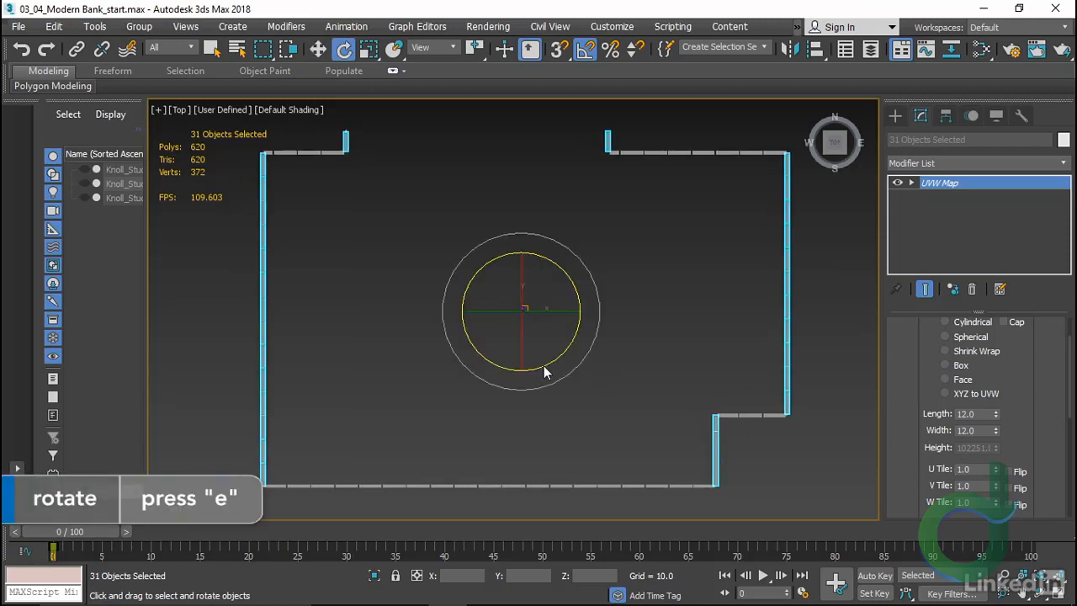
{"action": "scroll", "coordinate": [545, 328], "scroll_direction": "up", "scroll_amount": 3}
{"action": "scroll", "coordinate": [545, 326], "scroll_direction": "up", "scroll_amount": 3}
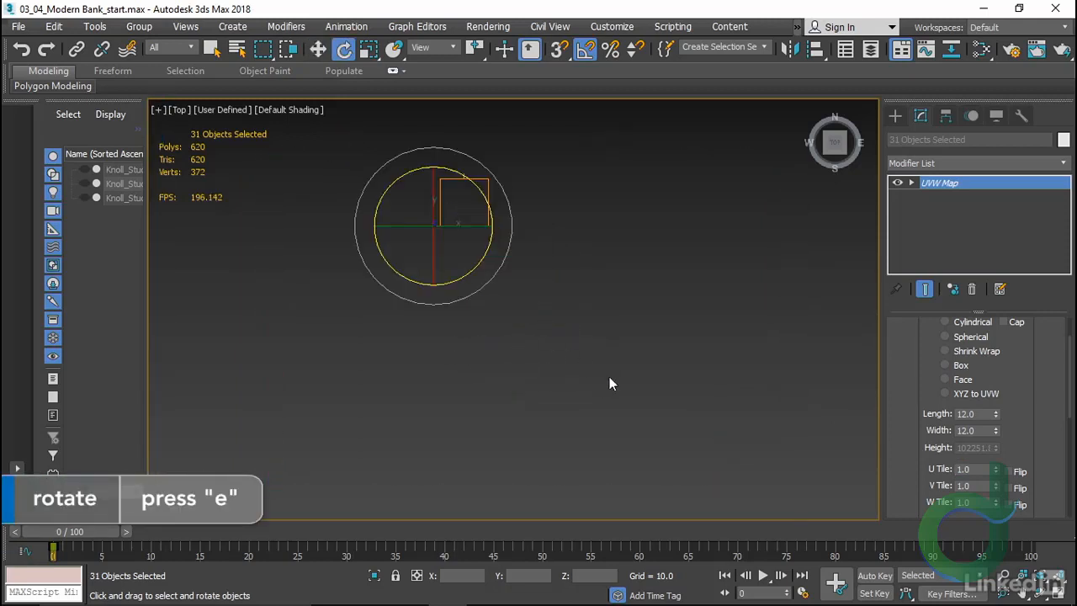
{"action": "middle_click_drag", "start_coordinate": [609, 376], "coordinate": [583, 409], "text": "alt"}
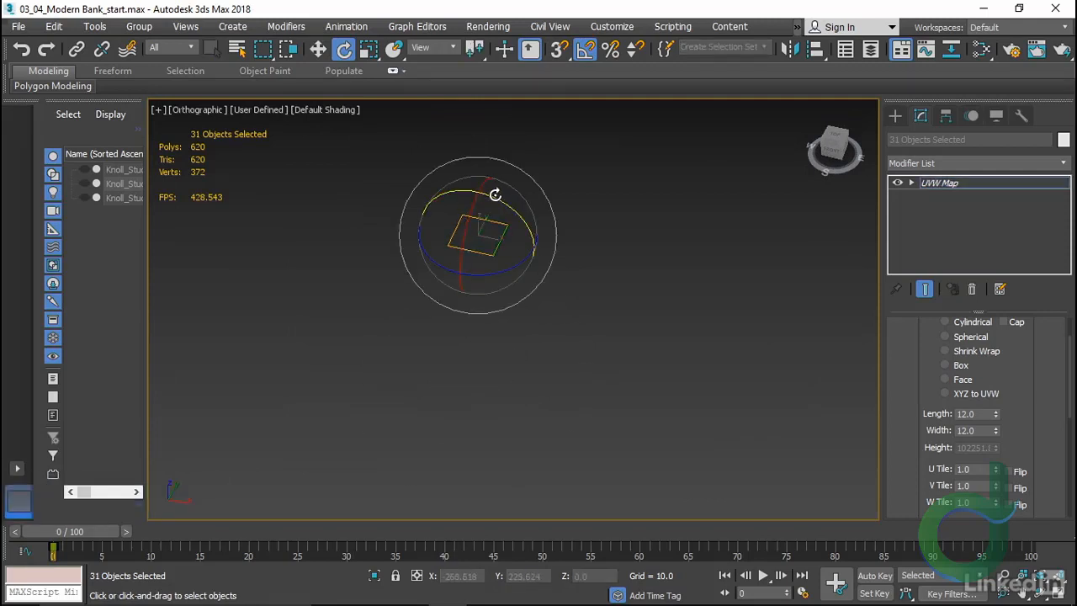
{"action": "left_click_drag", "start_coordinate": [493, 193], "coordinate": [514, 222]}
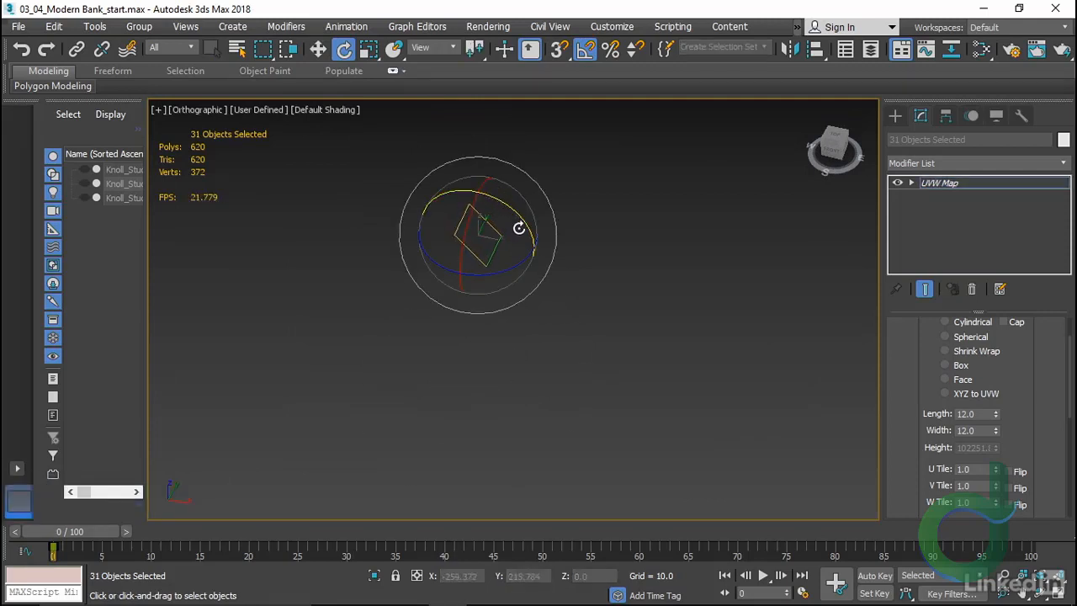
{"action": "middle_click_drag", "start_coordinate": [514, 222], "coordinate": [559, 334], "text": "alt"}
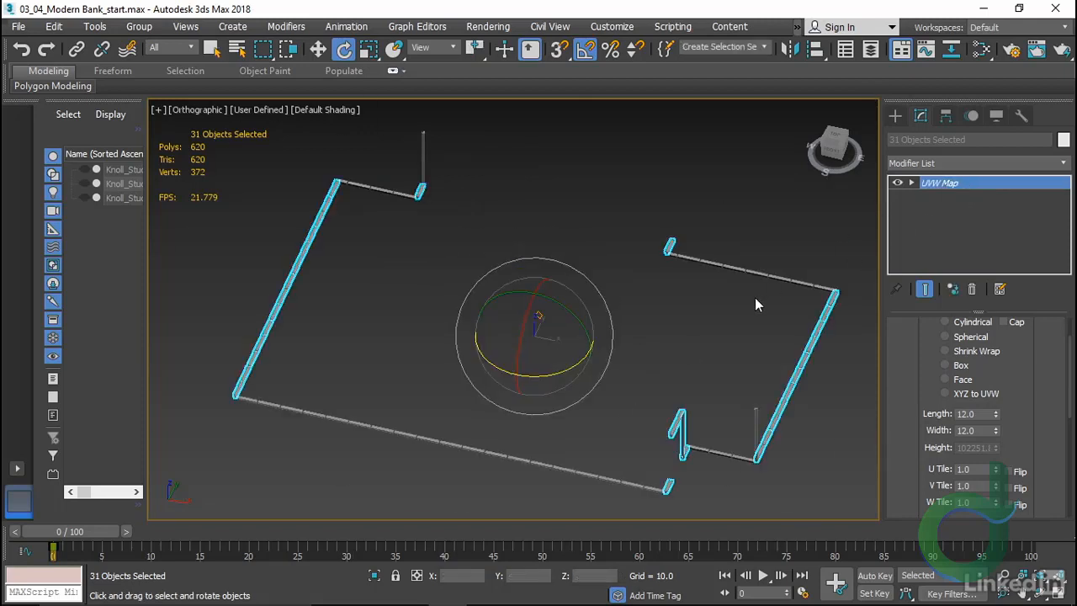
Deselect the mullions and switch to the Top view with the isolated mullions framed
{"action": "left_click", "coordinate": [667, 343]}
{"action": "key", "text": "t"}
{"action": "key", "text": "z"}
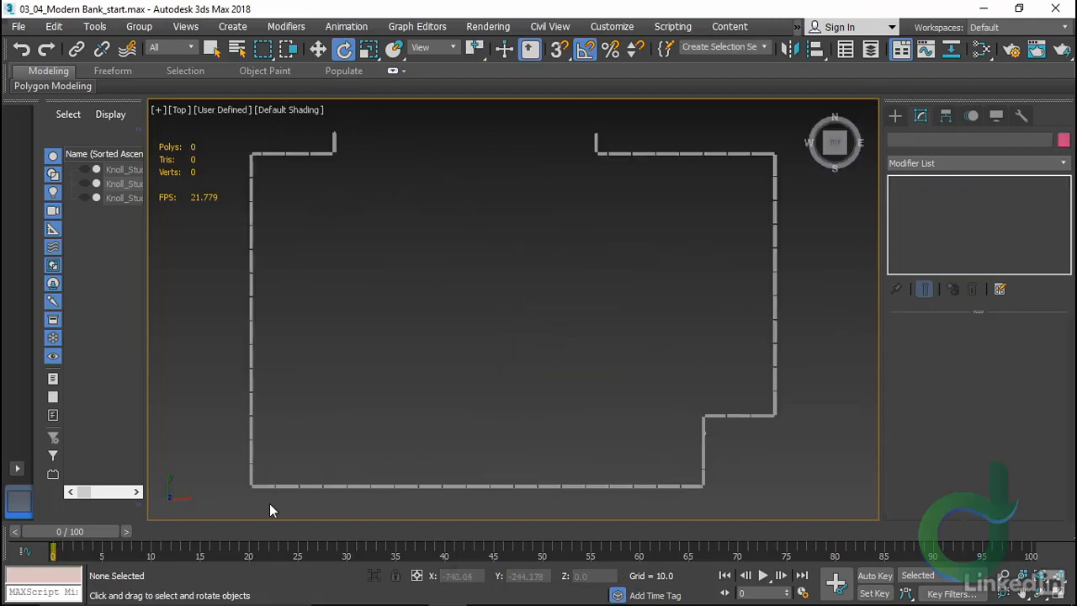
{"action": "left_click_drag", "start_coordinate": [266, 501], "coordinate": [688, 470]}
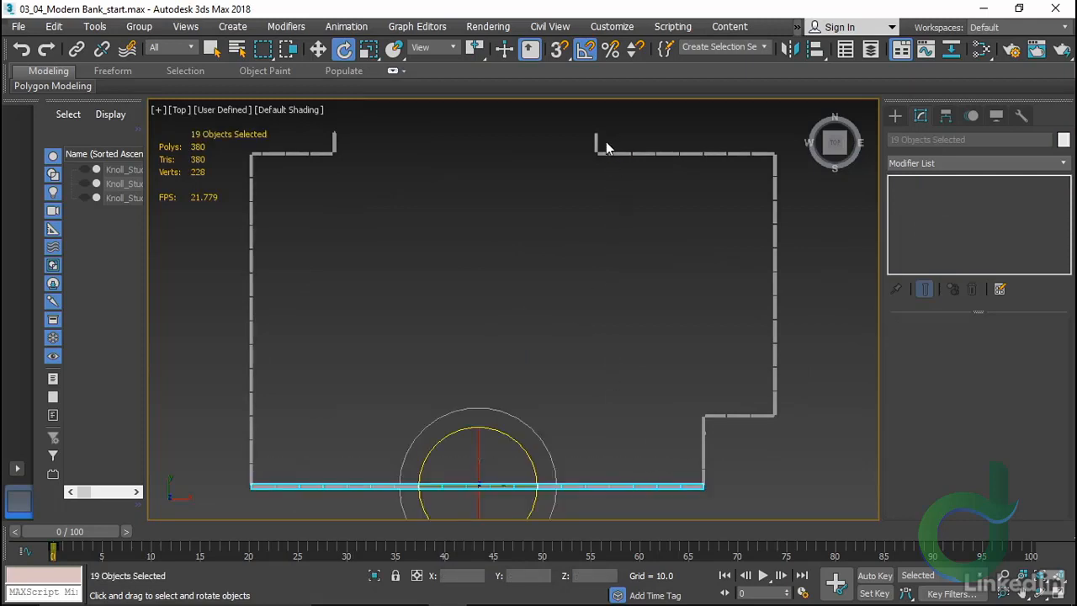
{"action": "left_click_drag", "start_coordinate": [602, 143], "coordinate": [752, 199]}
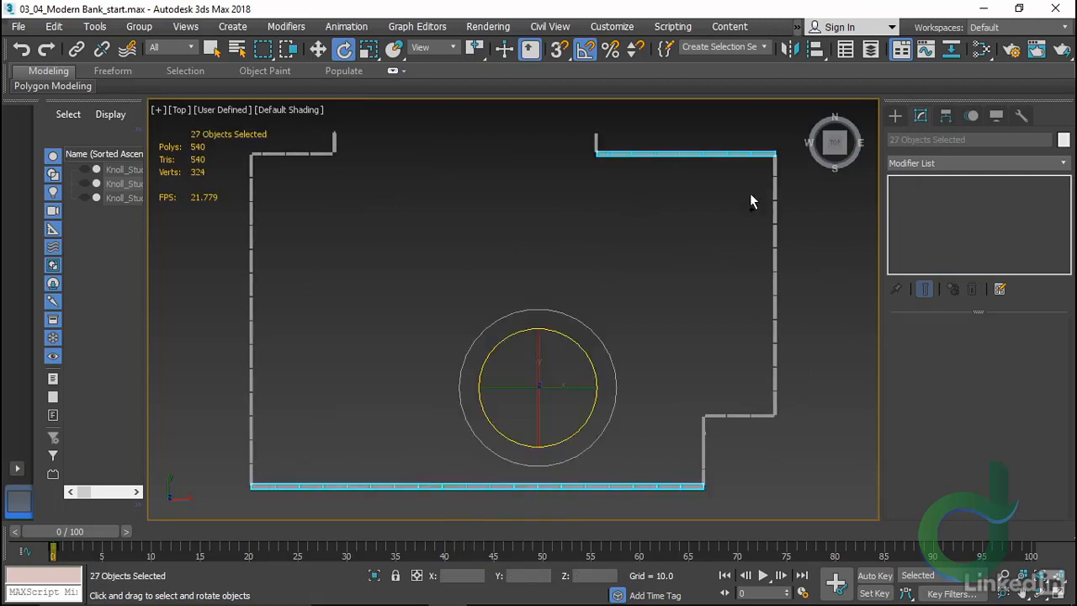
{"action": "left_click_drag", "start_coordinate": [254, 136], "coordinate": [320, 167], "text": "ctrl"}
{"action": "left_click_drag", "start_coordinate": [715, 402], "coordinate": [753, 431], "text": "ctrl"}
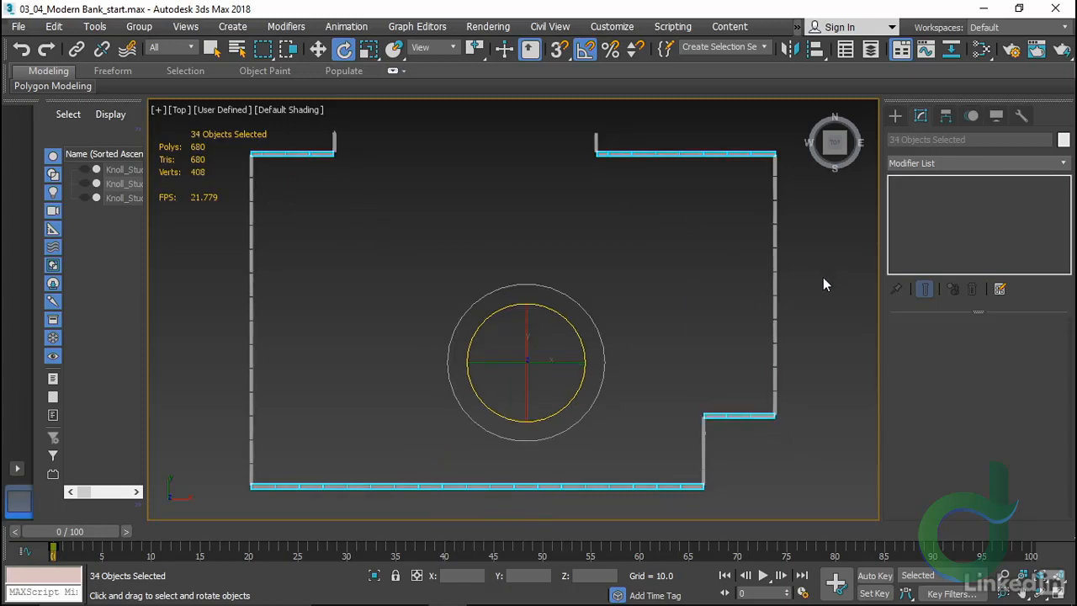
Copy the UVW Map modifier from one of the mapped mullions on the east side
{"action": "left_click", "coordinate": [775, 282]}
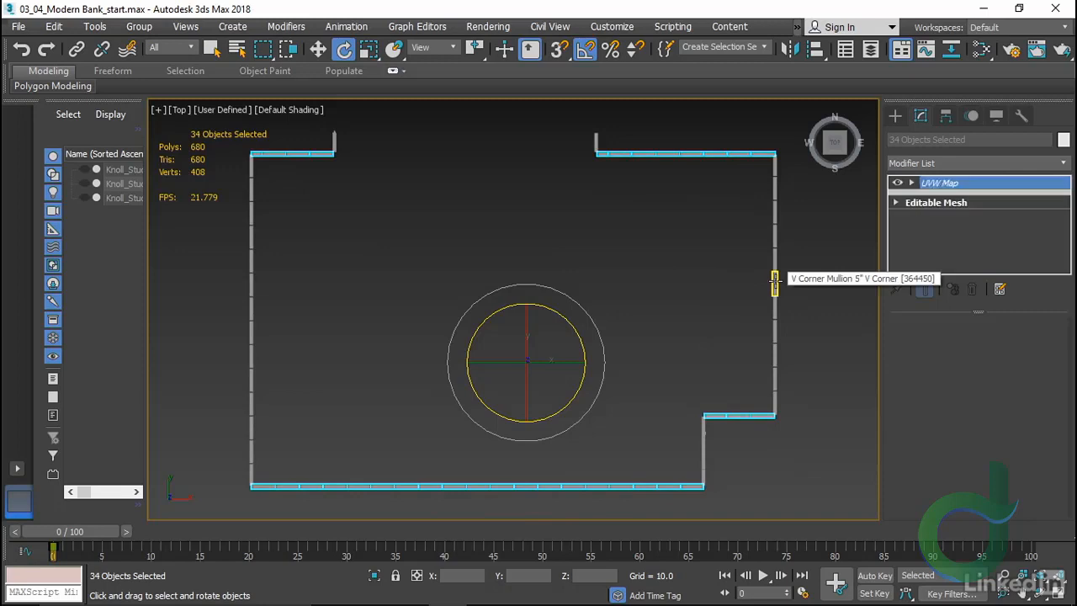
{"action": "right_click", "coordinate": [989, 181]}
{"action": "left_click", "coordinate": [936, 246]}
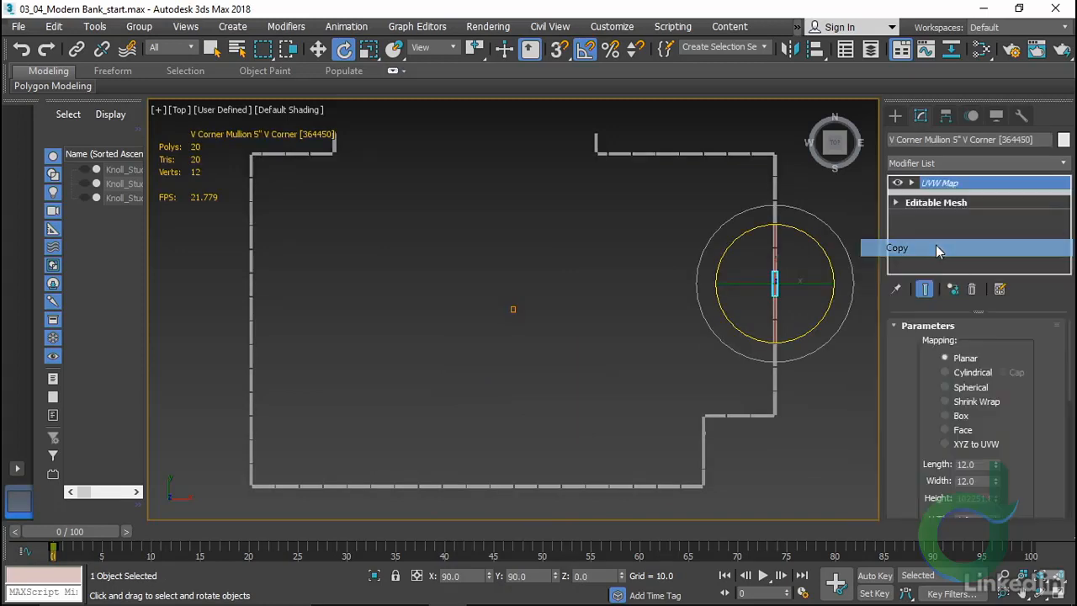
Select all the mullions that run along the X axis and paste the copied UVW Map modifier onto them
{"action": "left_click", "coordinate": [338, 194]}
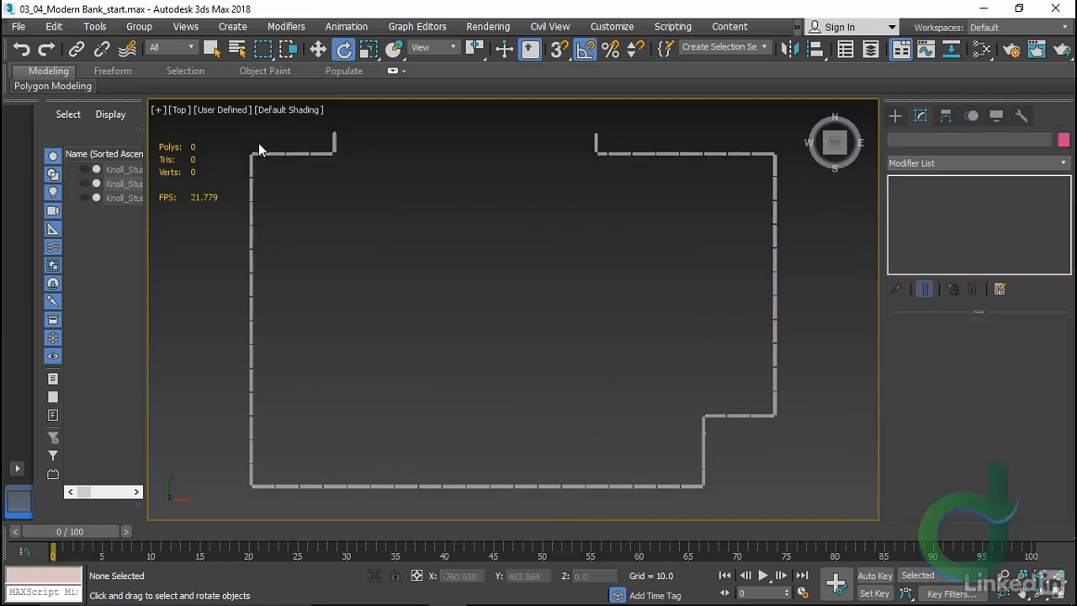
{"action": "left_click_drag", "start_coordinate": [258, 148], "coordinate": [314, 177]}
{"action": "left_click_drag", "start_coordinate": [262, 475], "coordinate": [543, 515]}
{"action": "left_click_drag", "start_coordinate": [712, 392], "coordinate": [747, 434], "text": "ctrl"}
{"action": "left_click_drag", "start_coordinate": [601, 137], "coordinate": [670, 182], "text": "ctrl"}
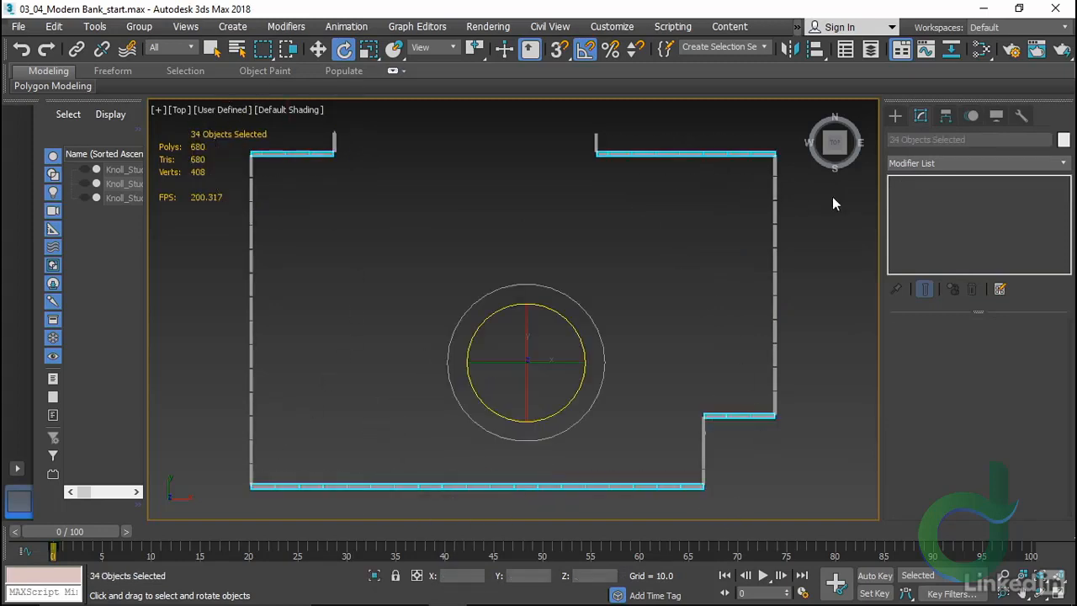
{"action": "right_click", "coordinate": [956, 200]}
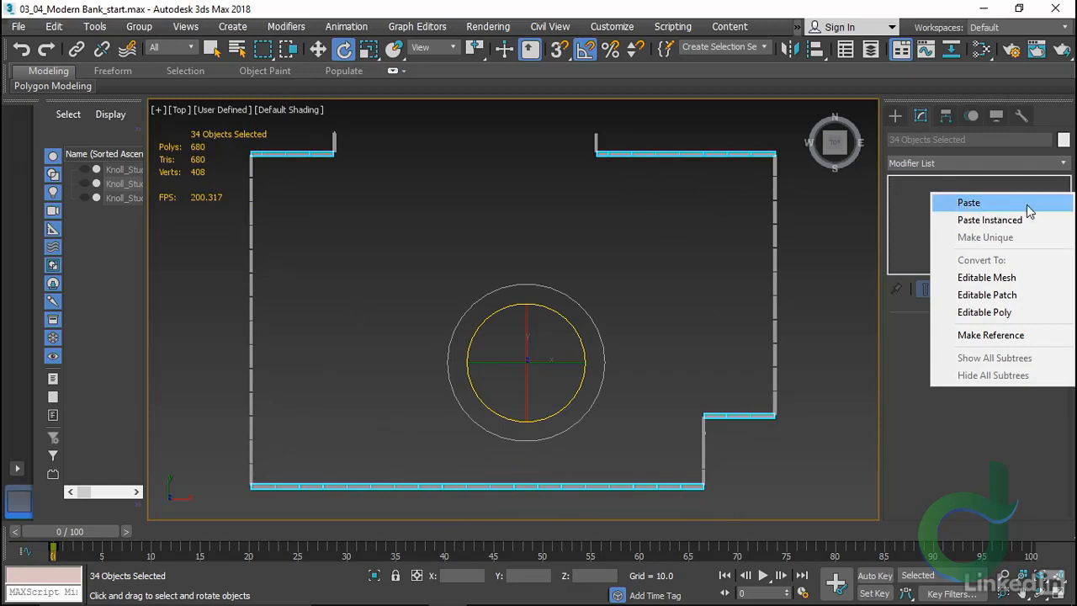
{"action": "left_click", "coordinate": [968, 200]}
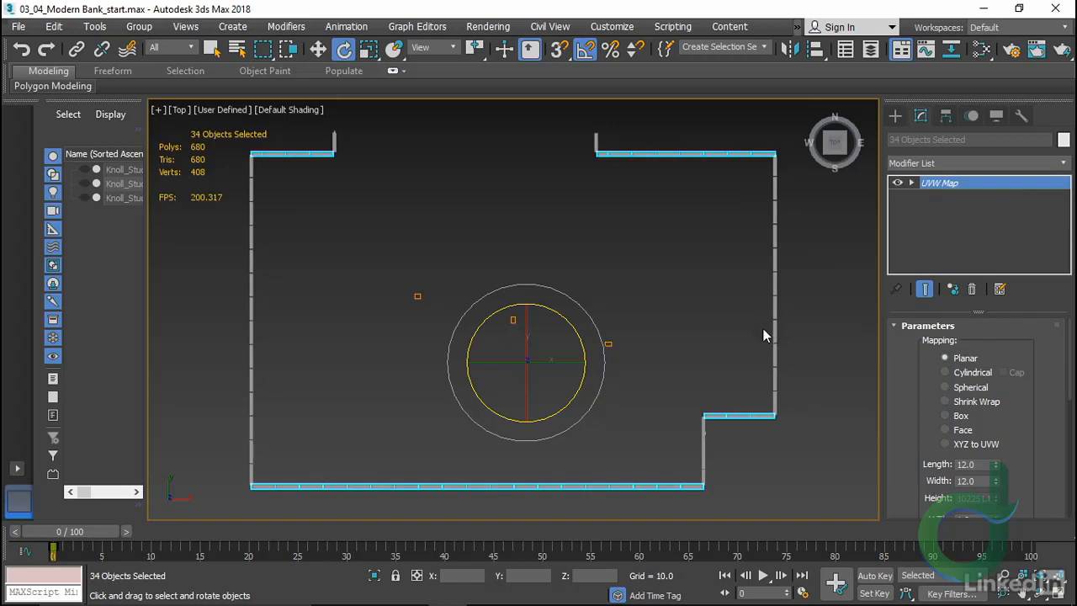
Rotate the UVW Map gizmo of the X-axis mullions 90 degrees about the Z axis, then deselect them
{"action": "key", "text": "1"}
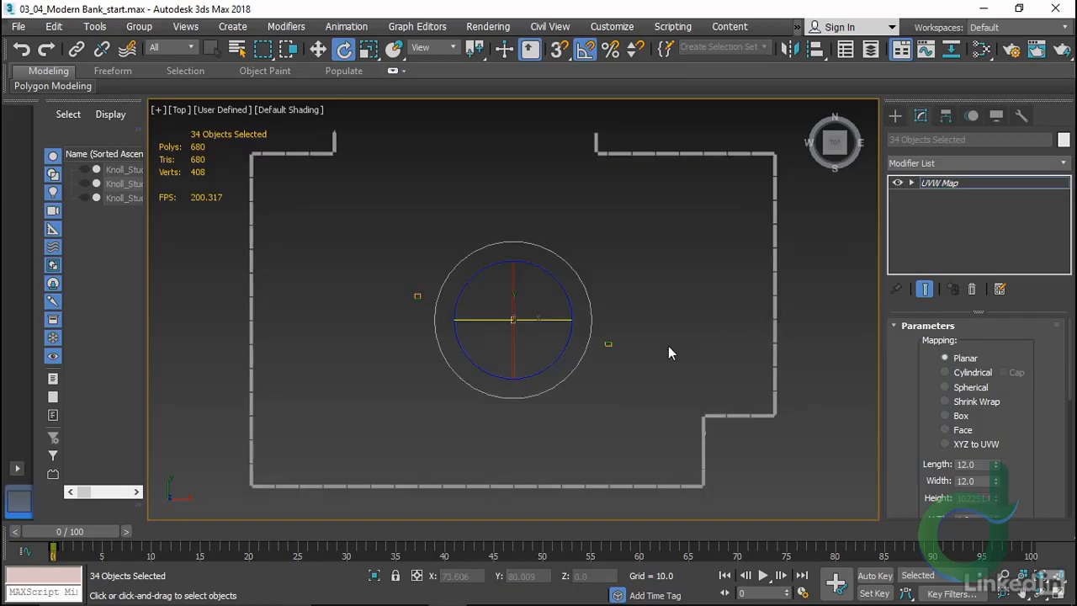
{"action": "left_click_drag", "start_coordinate": [556, 366], "coordinate": [581, 292]}
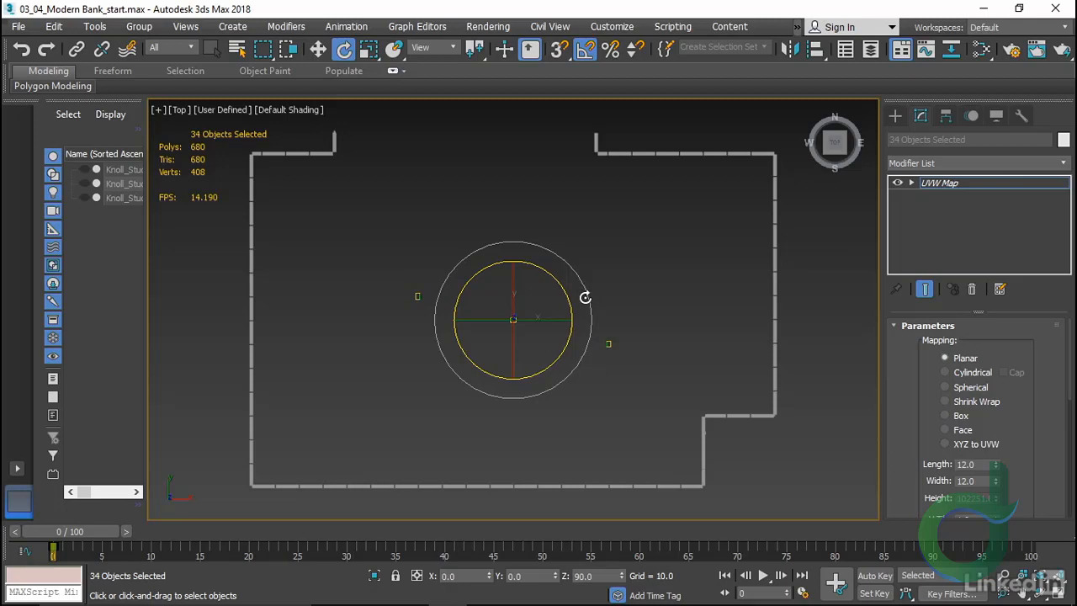
{"action": "left_click", "coordinate": [828, 309]}
Get close to a mullion corner and set the viewport to show realistic materials with maps
{"action": "middle_click_drag", "start_coordinate": [568, 420], "coordinate": [560, 356], "text": "alt"}
{"action": "scroll", "coordinate": [560, 362], "scroll_direction": "up", "scroll_amount": 5}
{"action": "scroll", "coordinate": [564, 385], "scroll_direction": "up", "scroll_amount": 3}
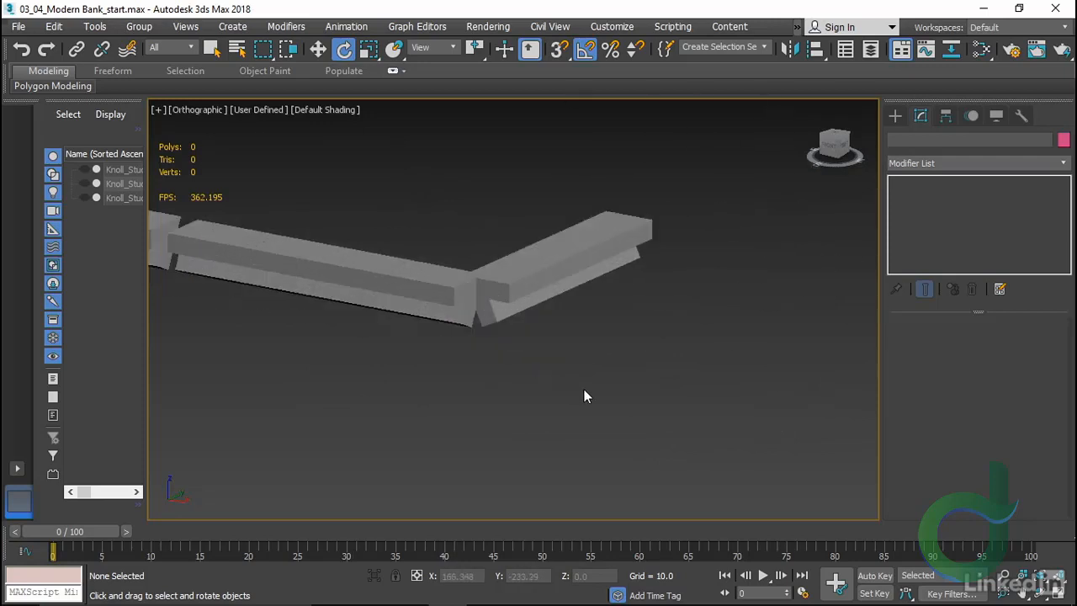
{"action": "middle_click_drag", "start_coordinate": [584, 392], "coordinate": [614, 413]}
{"action": "left_click", "coordinate": [255, 110]}
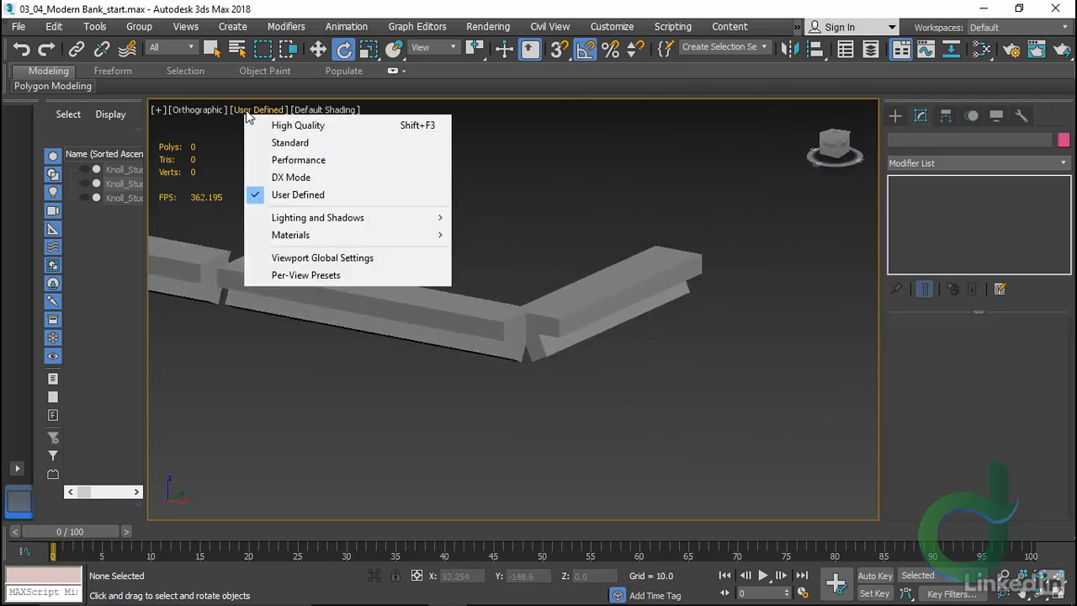
{"action": "mouse_move", "coordinate": [302, 240]}
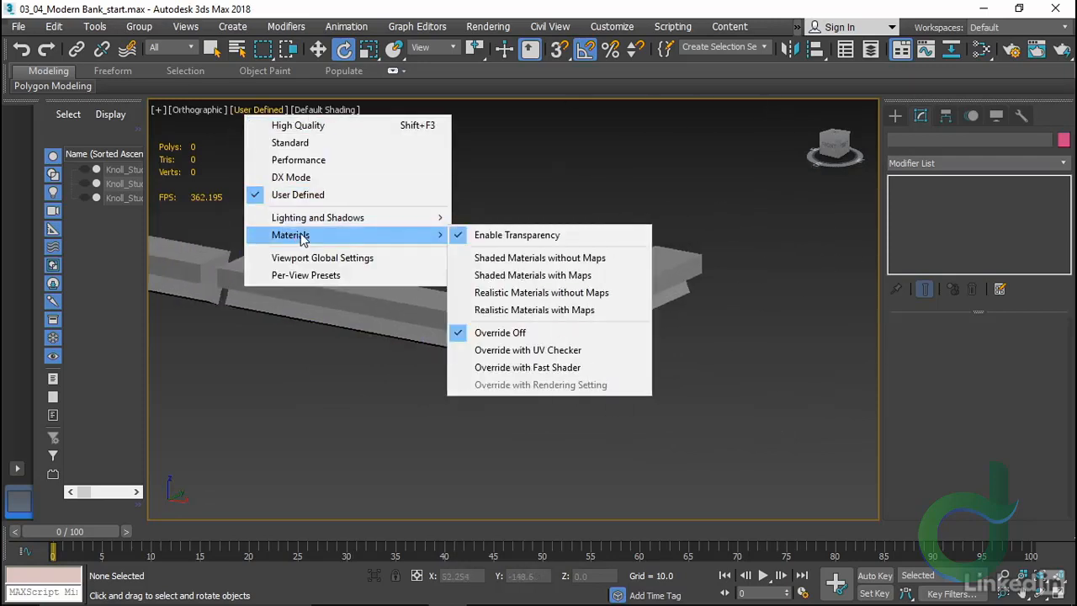
{"action": "left_click", "coordinate": [541, 310]}
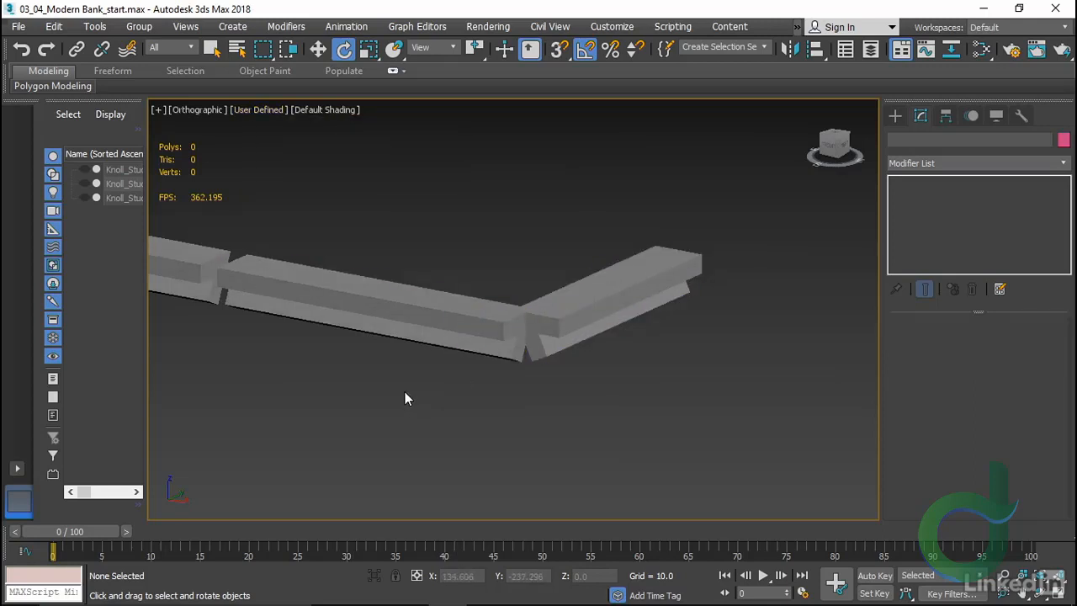
Turn on viewport display of the Aluminum material and examine the direction of its brushed texture on the mullions
{"action": "key", "text": "m"}
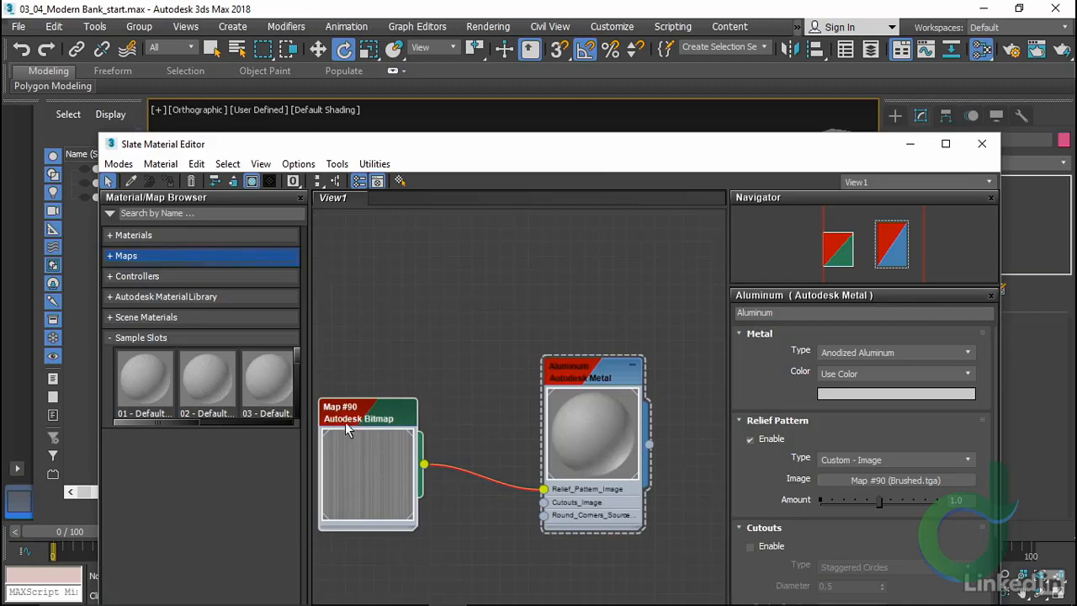
{"action": "left_click", "coordinate": [611, 367]}
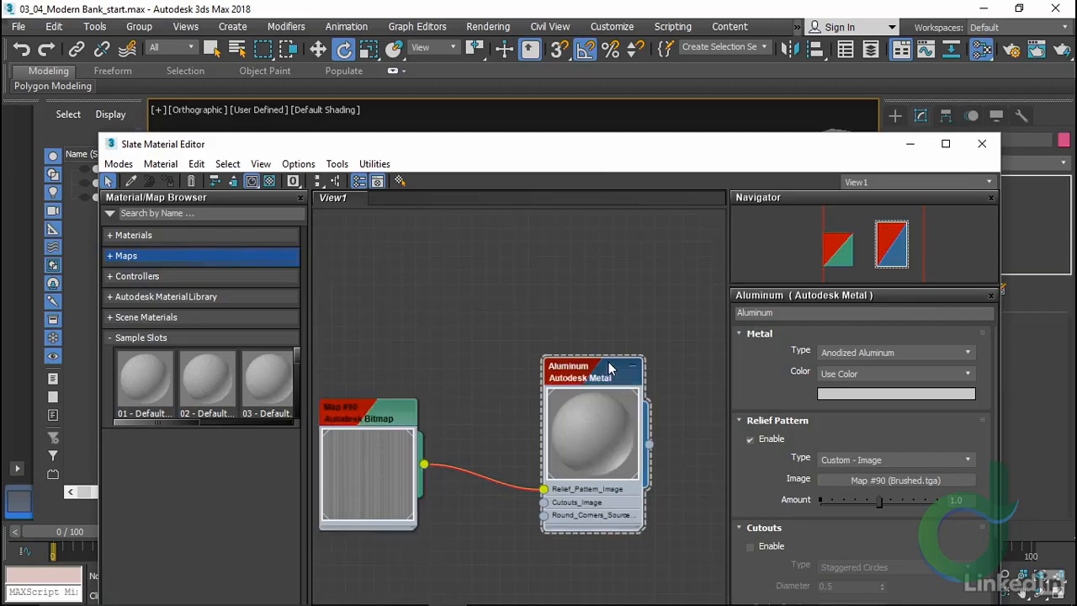
{"action": "left_click", "coordinate": [252, 182]}
{"action": "left_click", "coordinate": [364, 465]}
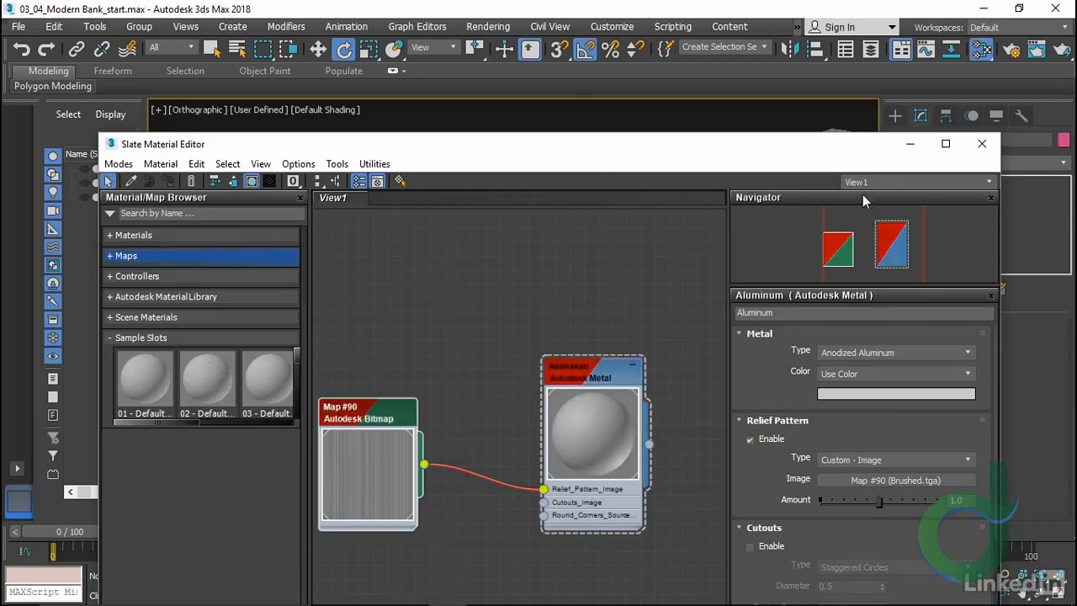
{"action": "left_click", "coordinate": [982, 143]}
{"action": "scroll", "coordinate": [466, 421], "scroll_direction": "up", "scroll_amount": 5}
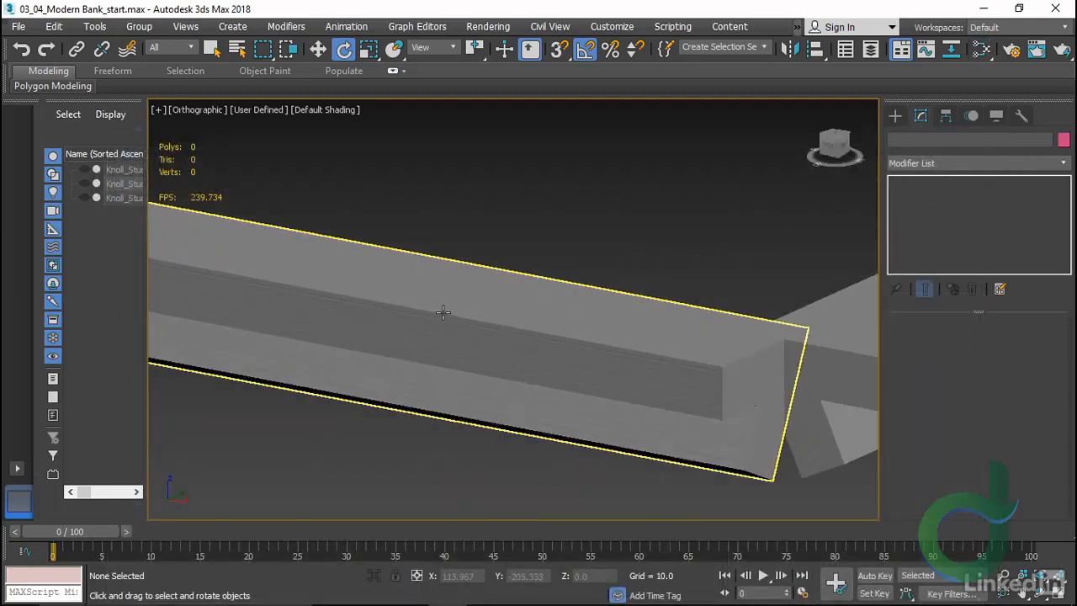
{"action": "scroll", "coordinate": [466, 418], "scroll_direction": "down", "scroll_amount": 5}
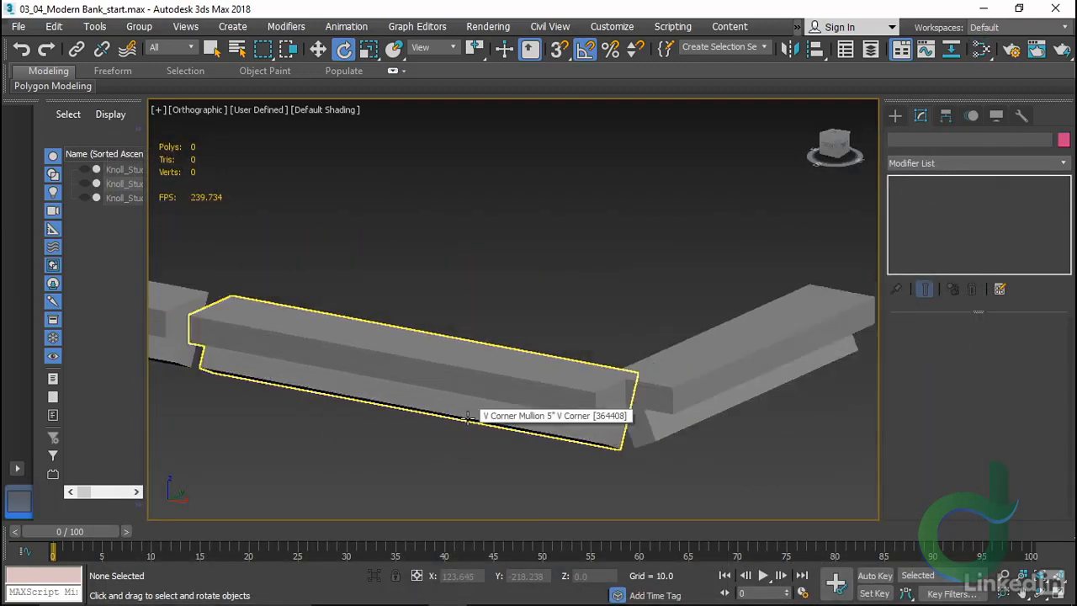
{"action": "middle_click_drag", "start_coordinate": [454, 278], "coordinate": [572, 338]}
Select the three vertical corner mullions and paste the copied UVW Map modifier onto them
{"action": "scroll", "coordinate": [562, 341], "scroll_direction": "down", "scroll_amount": 5}
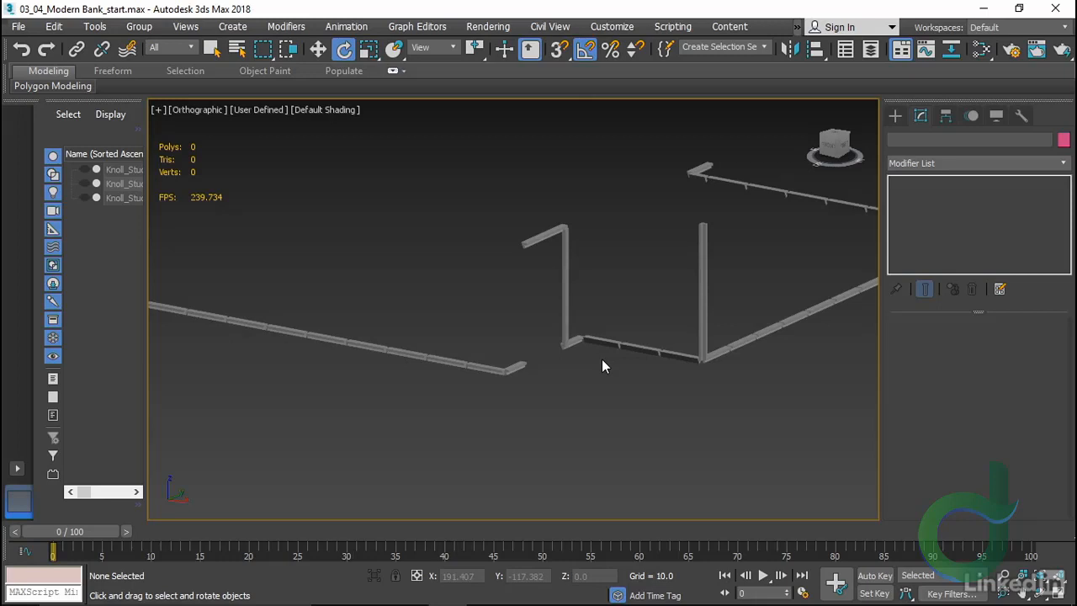
{"action": "middle_click_drag", "start_coordinate": [636, 396], "coordinate": [534, 421]}
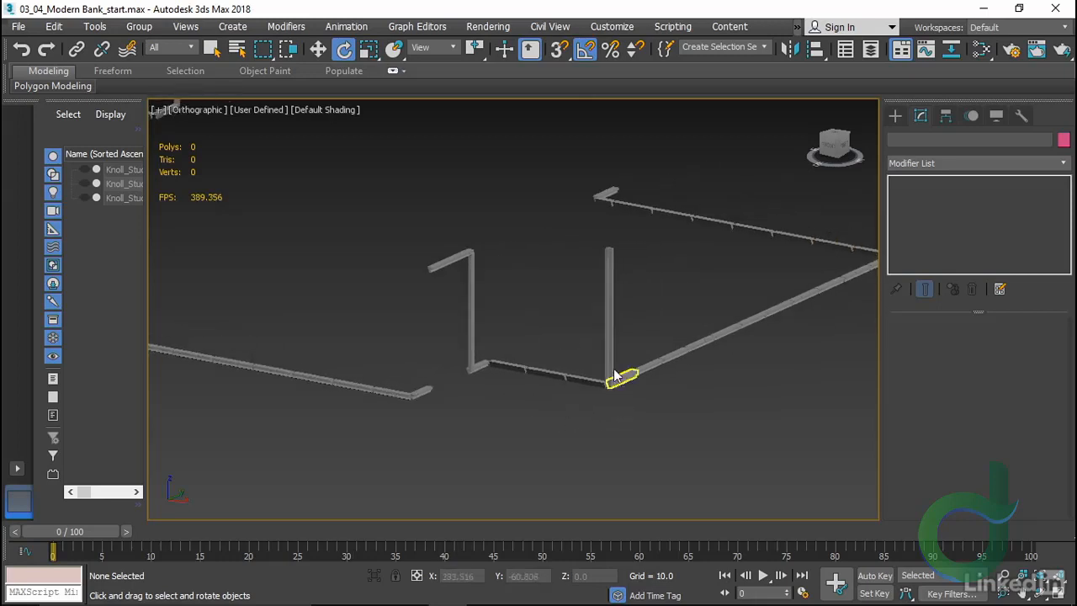
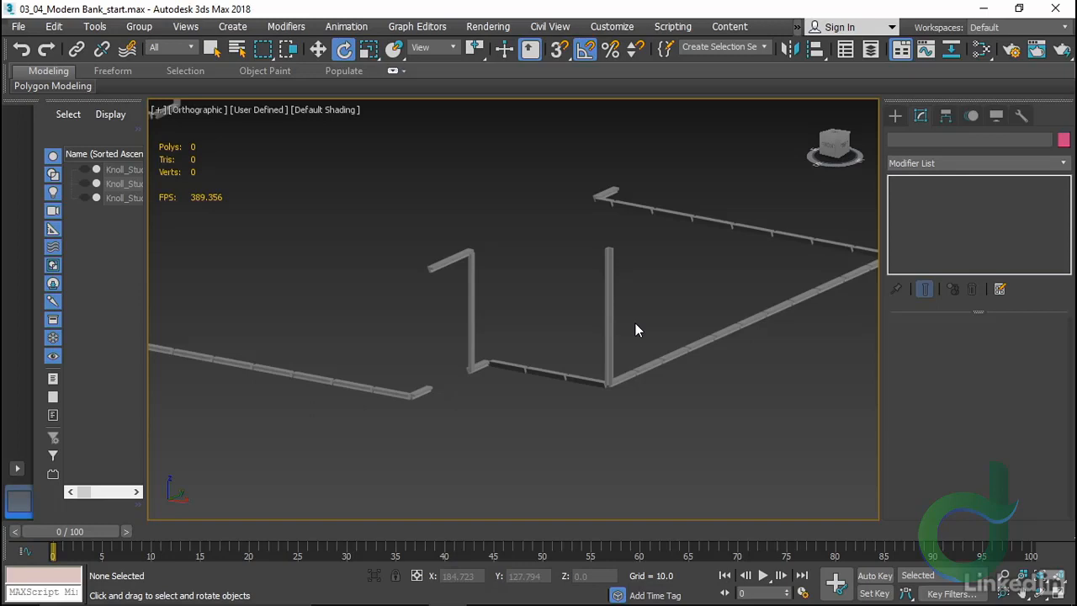
{"action": "middle_click_drag", "start_coordinate": [688, 365], "coordinate": [668, 384]}
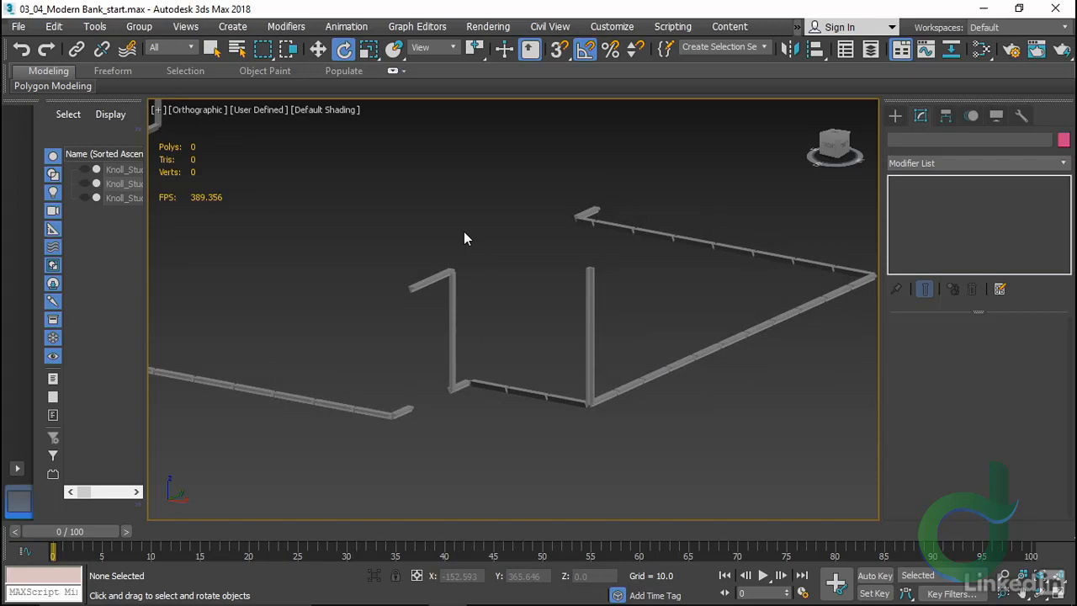
{"action": "left_click_drag", "start_coordinate": [434, 315], "coordinate": [479, 329]}
{"action": "left_click_drag", "start_coordinate": [553, 329], "coordinate": [602, 346], "text": "ctrl"}
{"action": "middle_click_drag", "start_coordinate": [679, 352], "coordinate": [666, 406]}
{"action": "scroll", "coordinate": [666, 407], "scroll_direction": "down", "scroll_amount": 3}
{"action": "left_click_drag", "start_coordinate": [382, 263], "coordinate": [435, 276], "text": "ctrl"}
{"action": "right_click", "coordinate": [990, 199]}
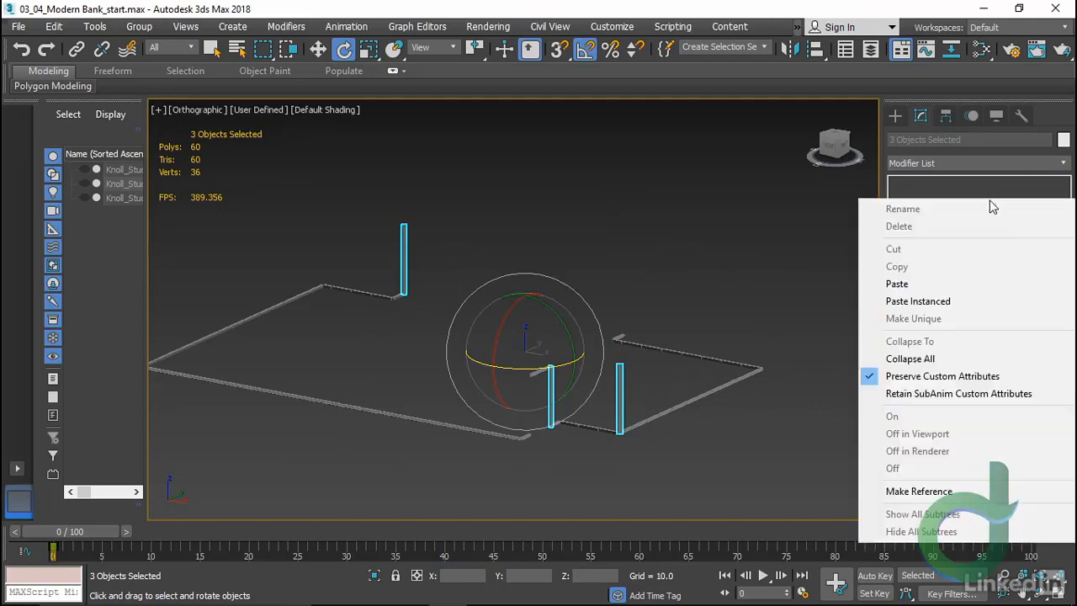
{"action": "left_click", "coordinate": [961, 283]}
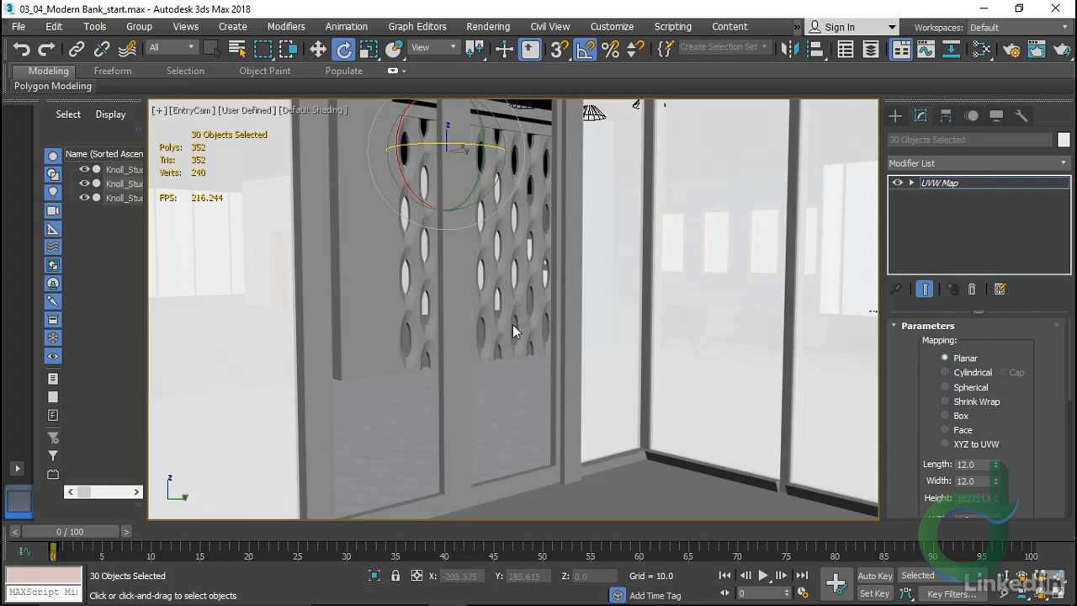
Select a MAApollo Wall Block in the EntryCam view and sample the wall blocks' material into the Slate Material Editor
{"action": "right_click", "coordinate": [527, 267]}
{"action": "left_click", "coordinate": [497, 256]}
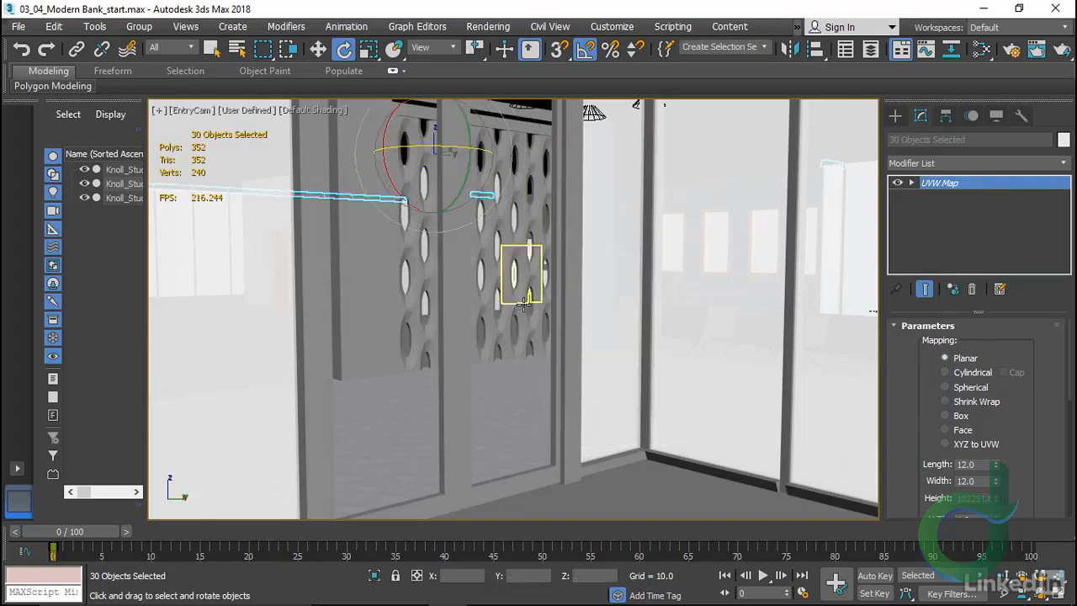
{"action": "key", "text": "m"}
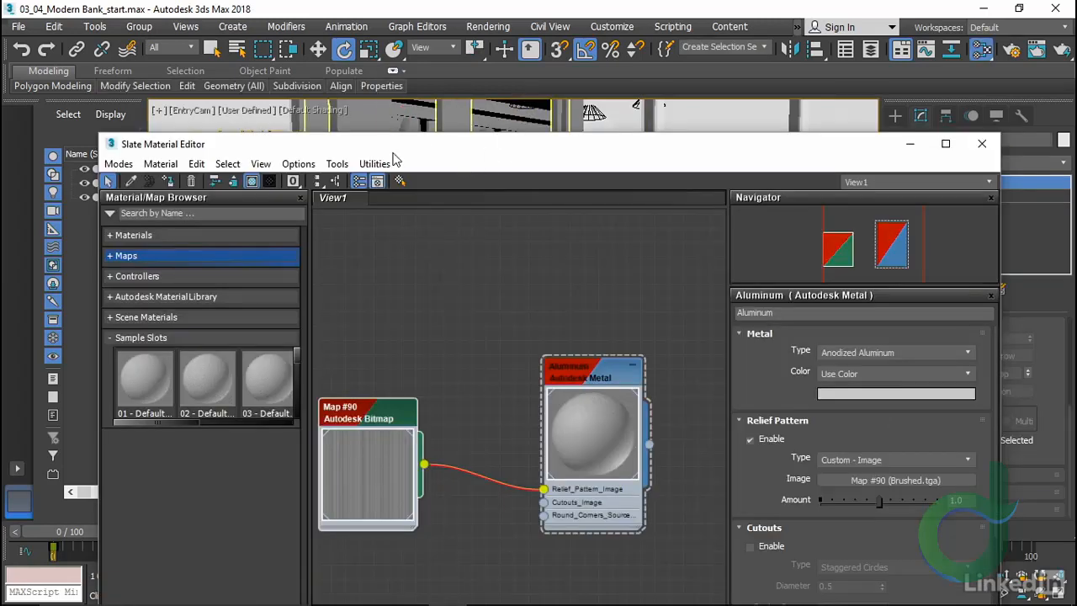
{"action": "left_click_drag", "start_coordinate": [393, 160], "coordinate": [843, 100]}
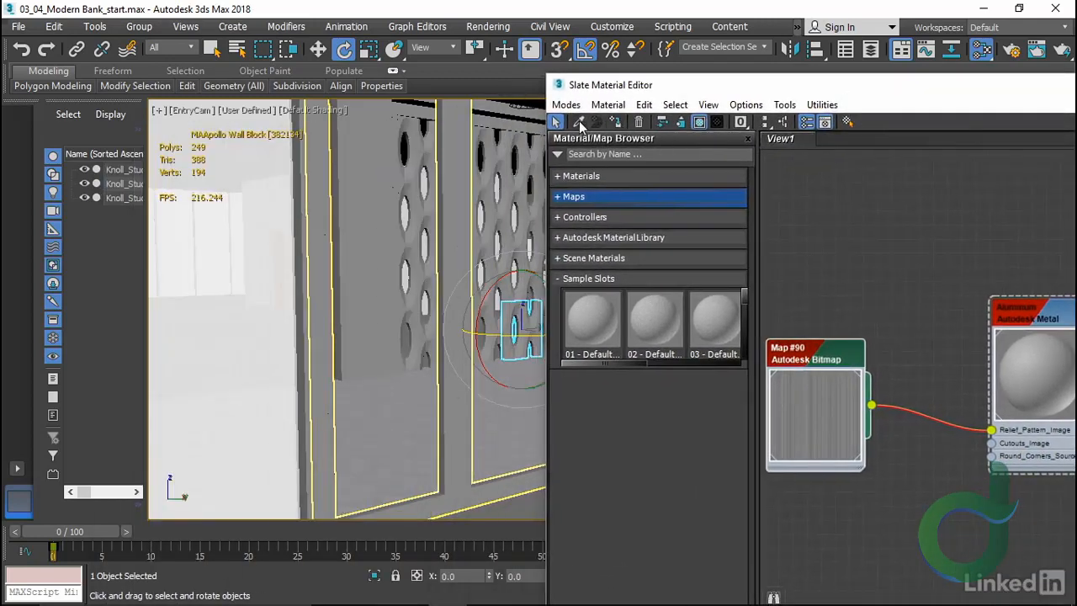
{"action": "left_click", "coordinate": [580, 125]}
{"action": "left_click", "coordinate": [416, 233]}
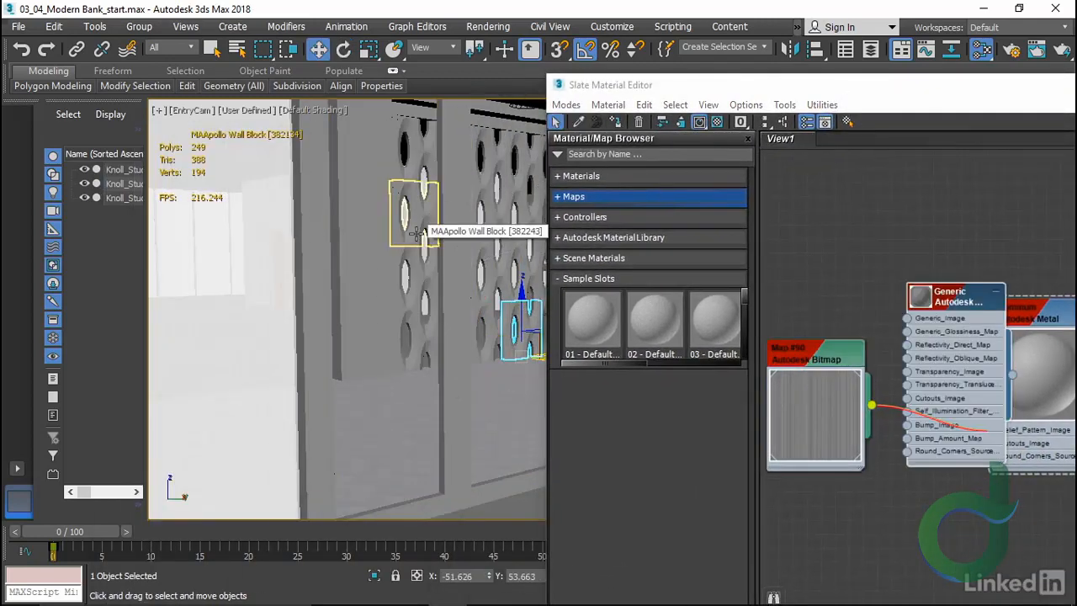
Arrange the material nodes so the Generic material sits clear above the Aluminum material and its Map #90 bitmap
{"action": "left_click_drag", "start_coordinate": [980, 91], "coordinate": [601, 64]}
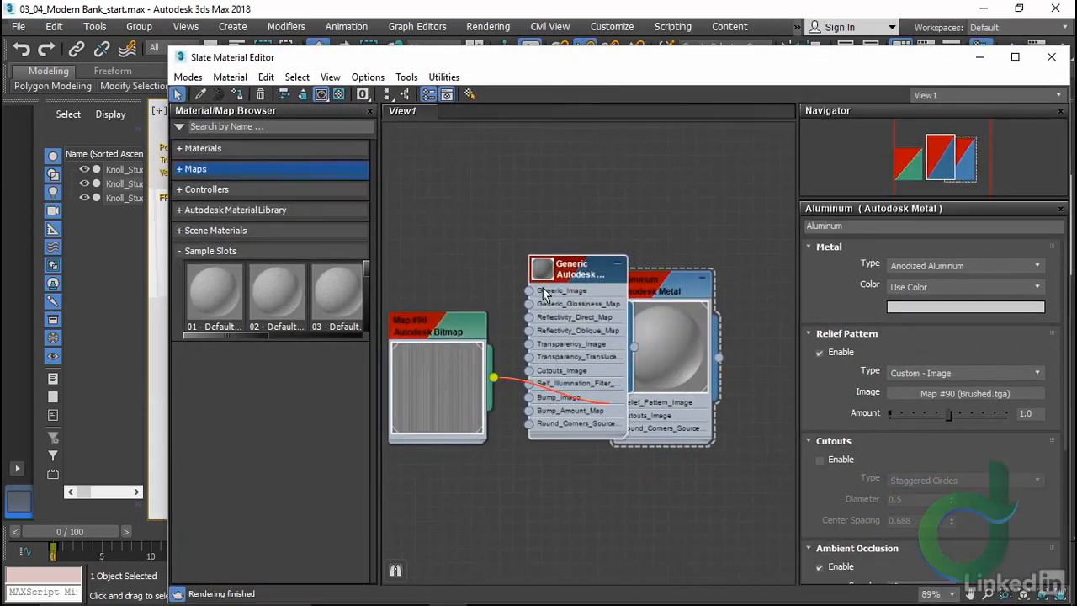
{"action": "left_click_drag", "start_coordinate": [543, 292], "coordinate": [516, 166]}
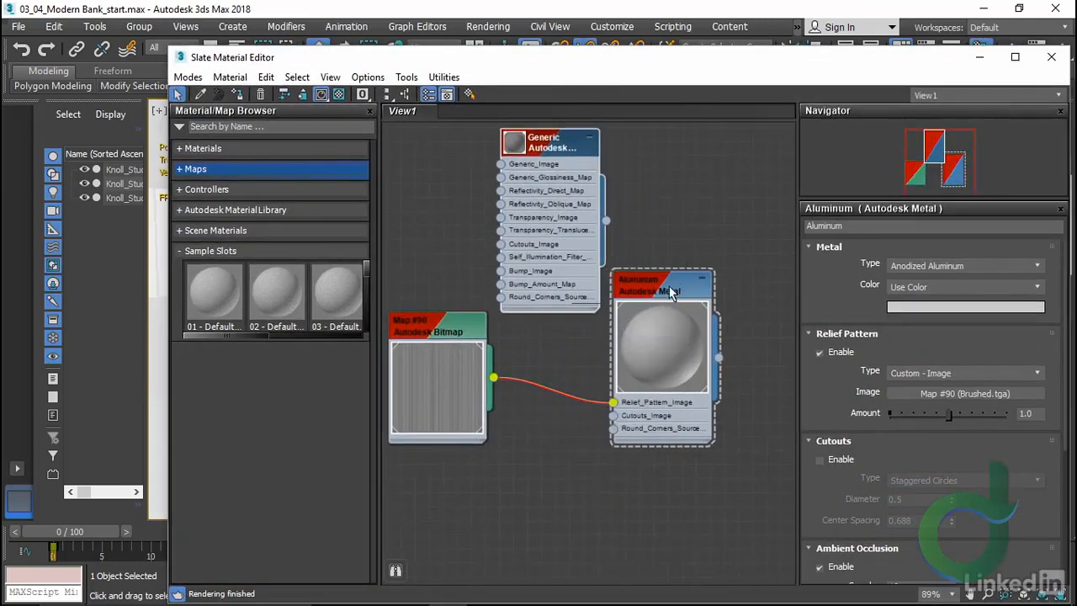
{"action": "left_click_drag", "start_coordinate": [669, 287], "coordinate": [613, 385]}
{"action": "left_click_drag", "start_coordinate": [456, 320], "coordinate": [456, 404]}
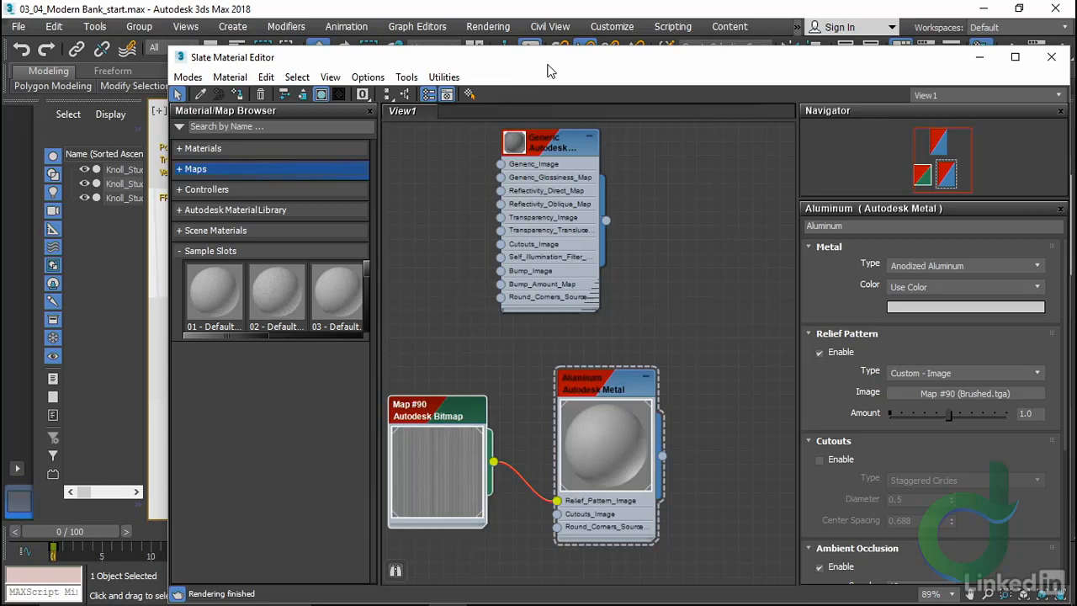
{"action": "left_click_drag", "start_coordinate": [553, 139], "coordinate": [622, 139]}
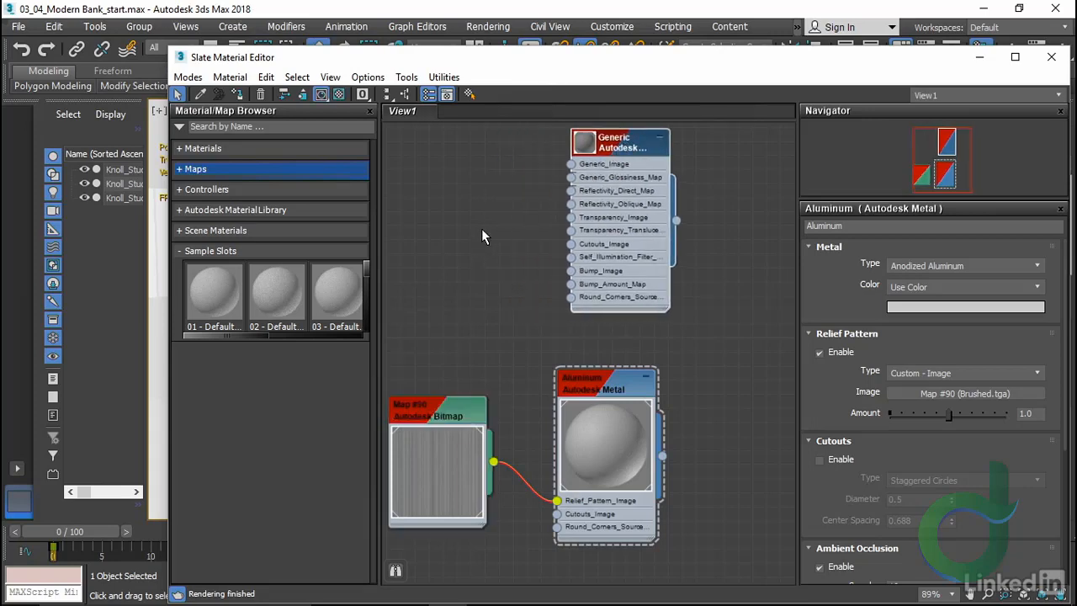
Add an Autodesk Wall Paint material in place of the Generic material node and open its parameters
{"action": "left_click", "coordinate": [464, 226]}
{"action": "right_click", "coordinate": [407, 202]}
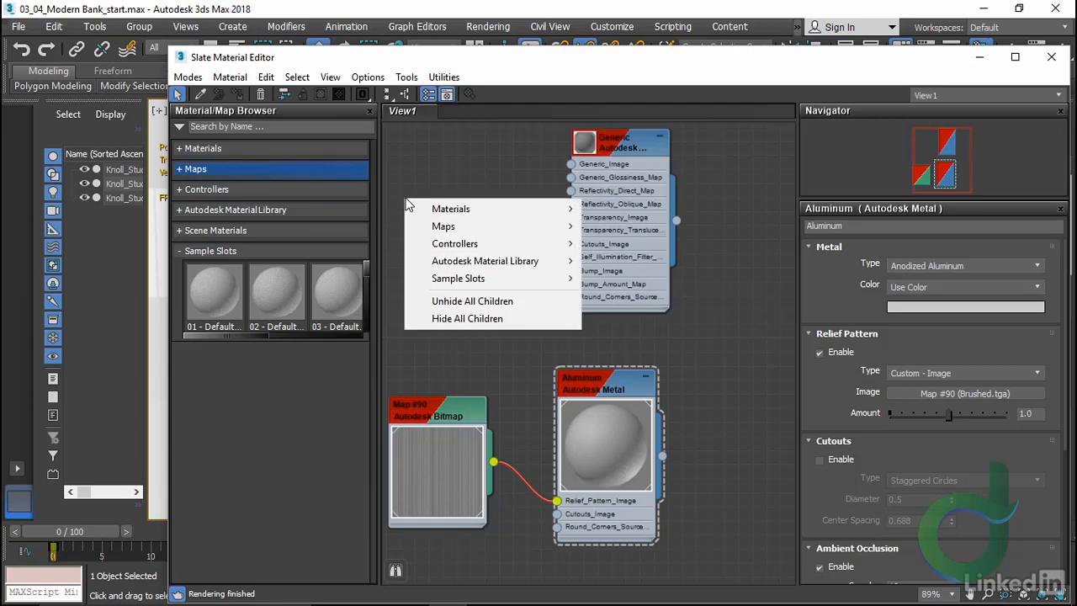
{"action": "mouse_move", "coordinate": [425, 210]}
{"action": "mouse_move", "coordinate": [618, 212]}
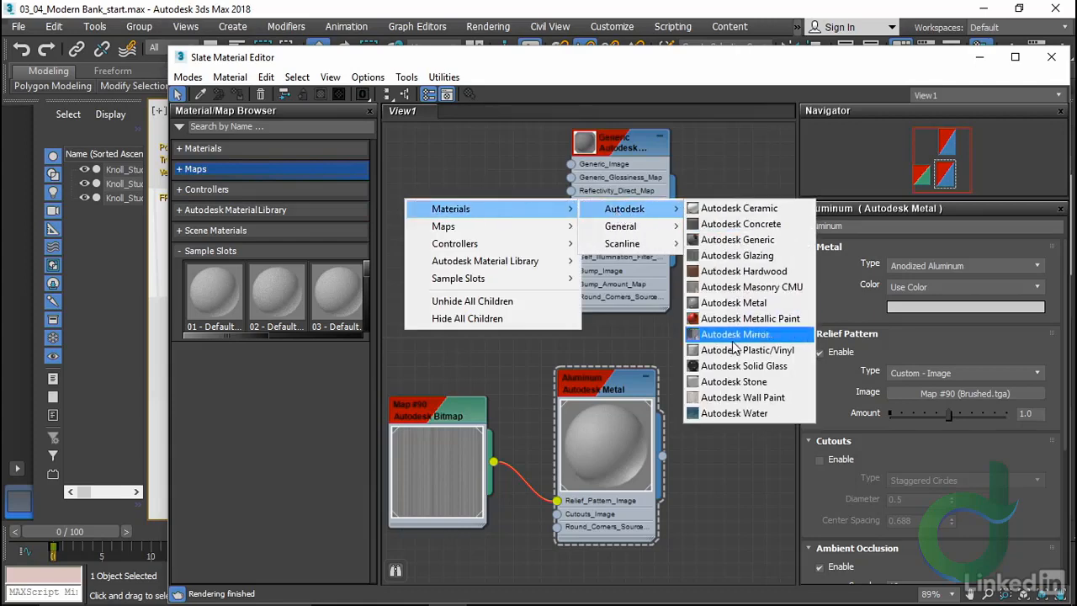
{"action": "left_click", "coordinate": [749, 399]}
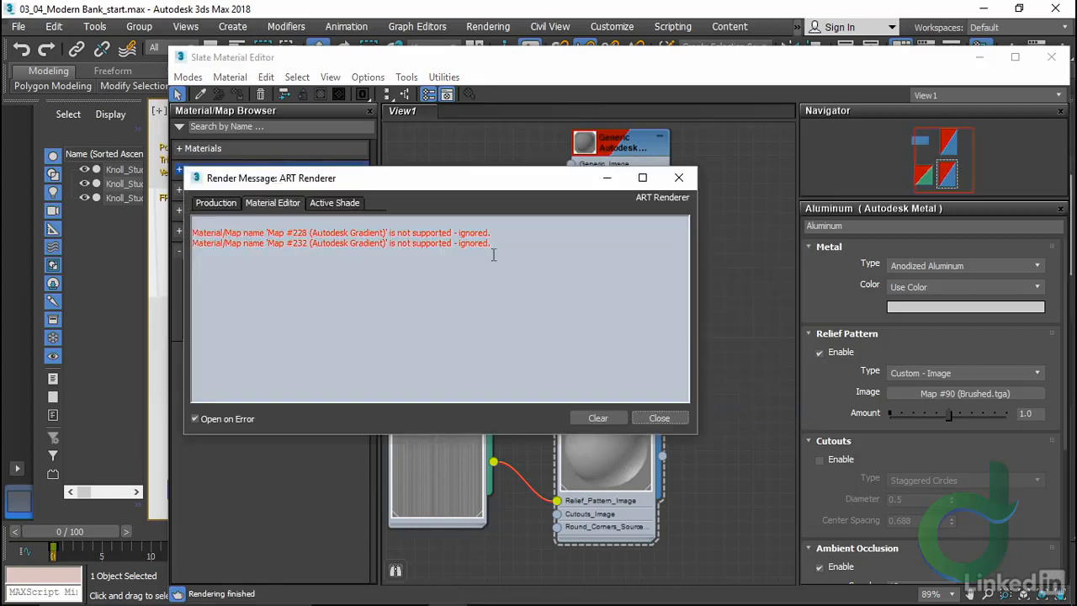
{"action": "left_click", "coordinate": [661, 416]}
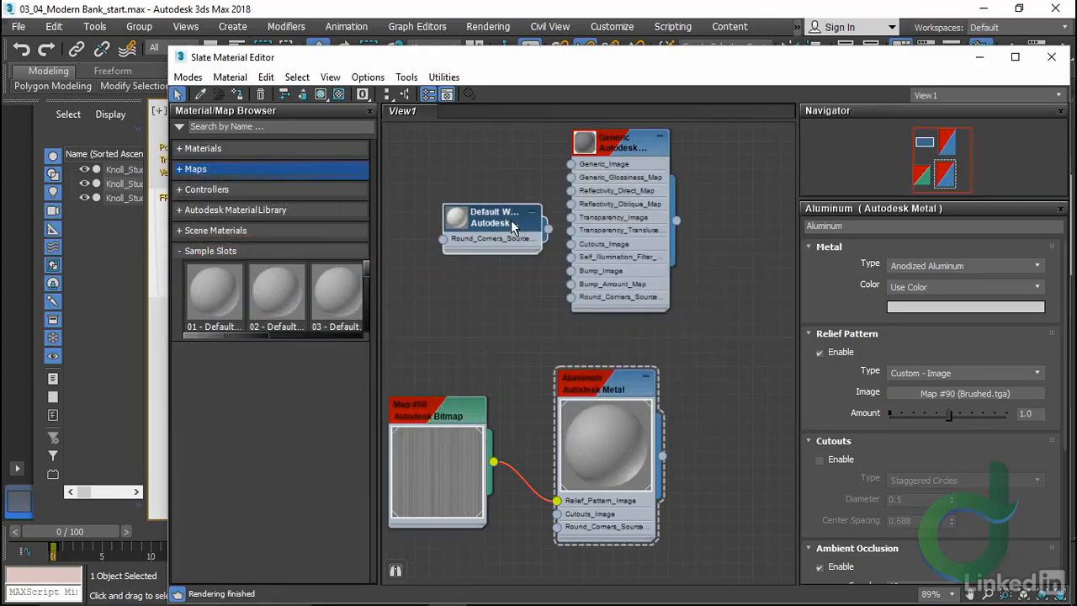
{"action": "double_click", "coordinate": [496, 215]}
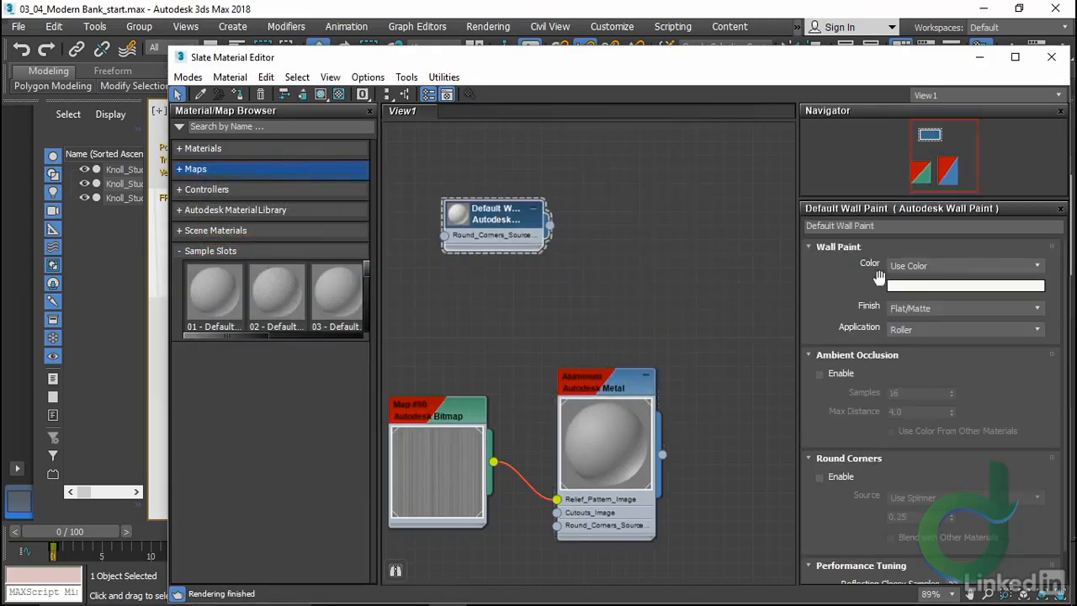
{"action": "left_click_drag", "start_coordinate": [901, 225], "coordinate": [774, 231]}
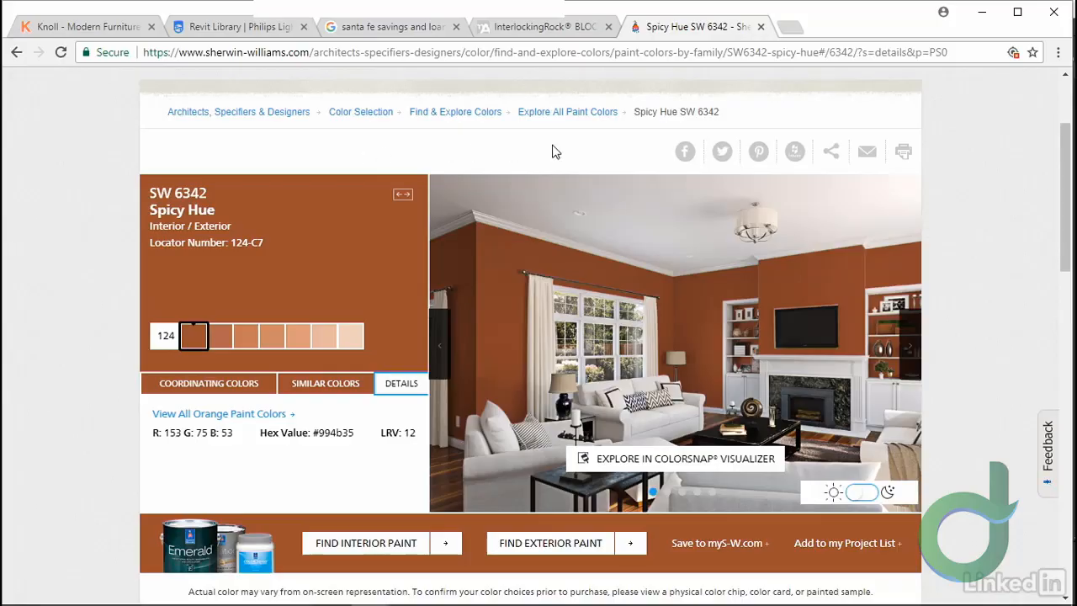
Switch to the Sherwin-Williams page in the browser, browse the Whites color family and open the color details of SW 7757 High Reflective White
{"action": "left_click", "coordinate": [562, 107]}
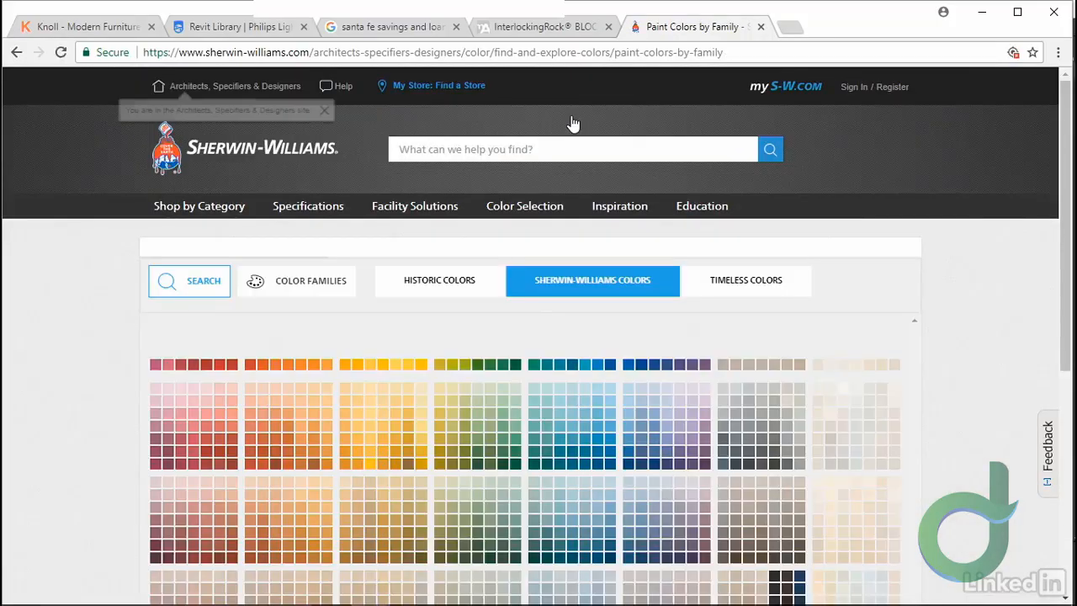
{"action": "left_click", "coordinate": [308, 282]}
{"action": "left_click", "coordinate": [766, 126]}
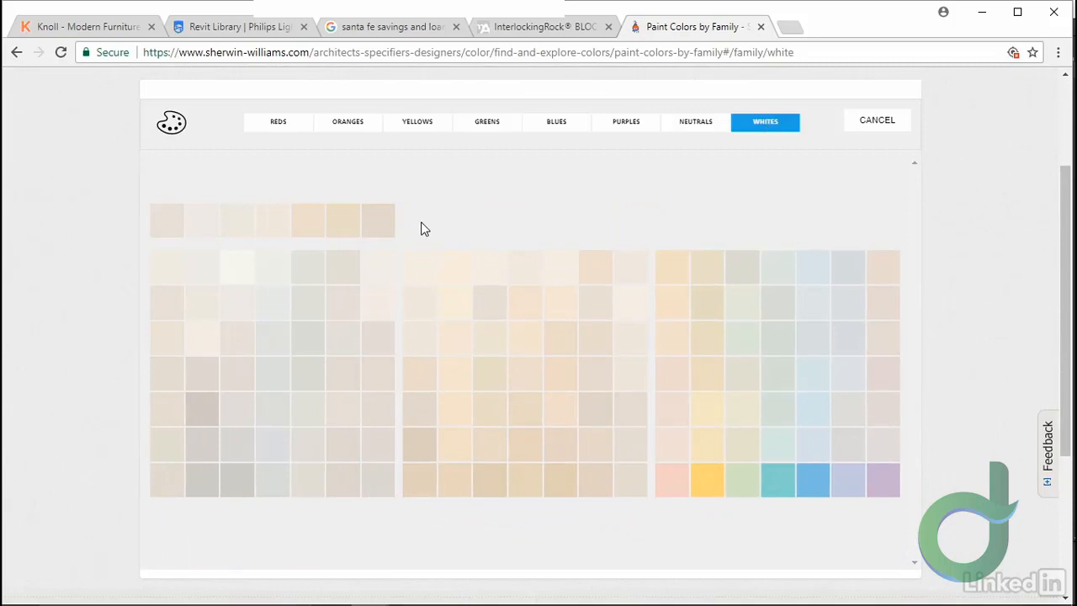
{"action": "left_click", "coordinate": [241, 272]}
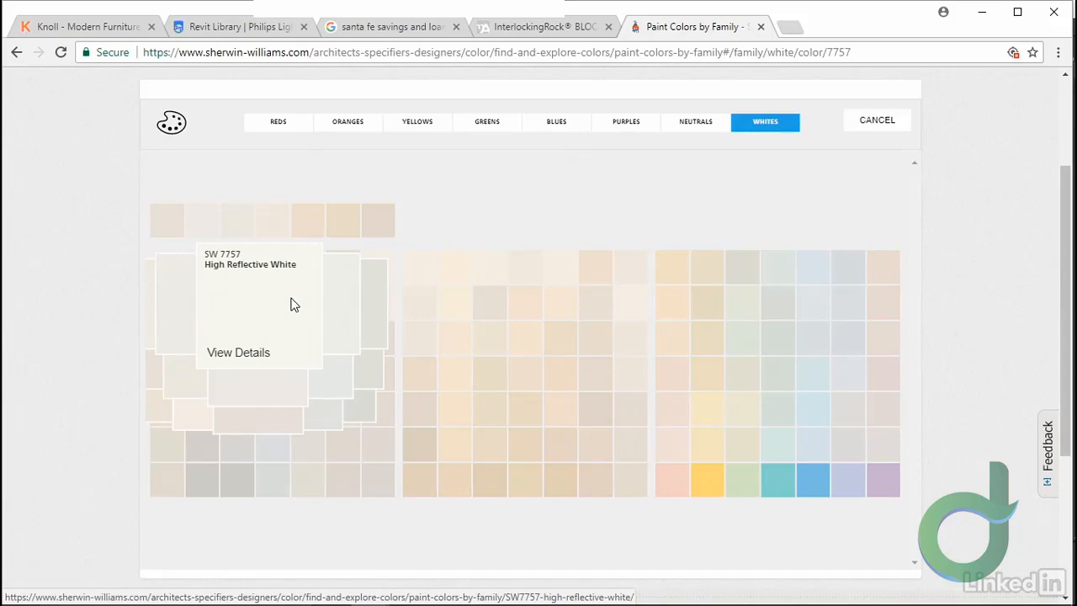
{"action": "left_click", "coordinate": [237, 354]}
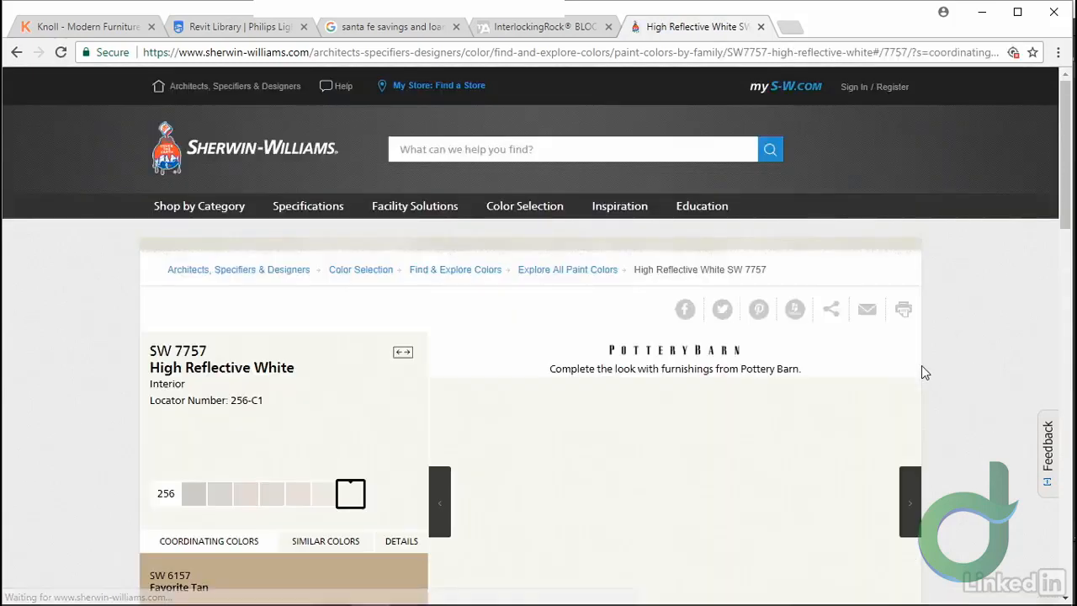
{"action": "scroll", "coordinate": [940, 368], "scroll_direction": "down", "scroll_amount": 3}
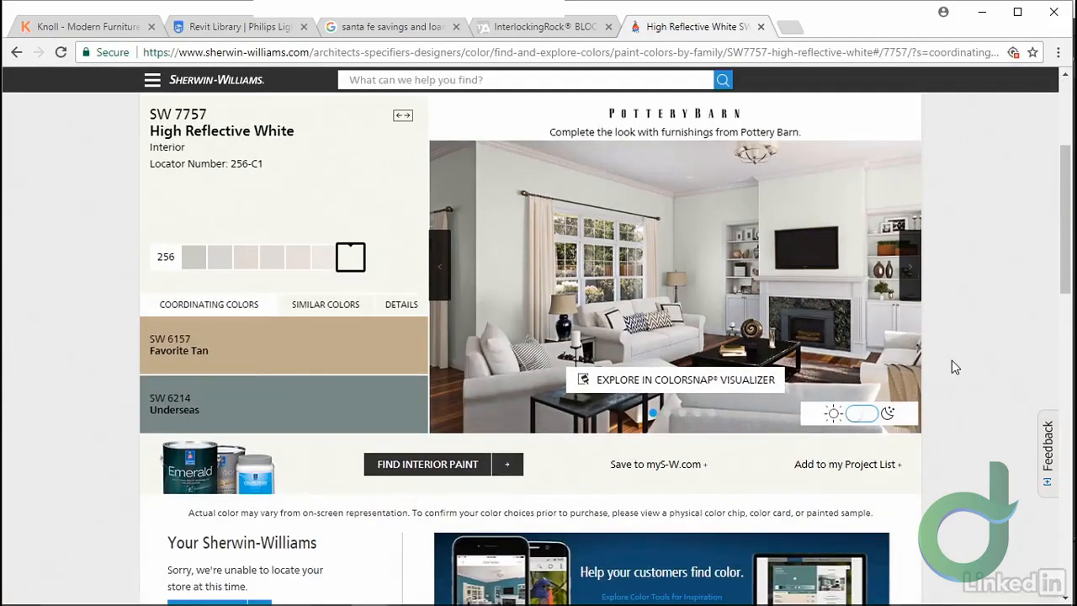
{"action": "left_click", "coordinate": [402, 305]}
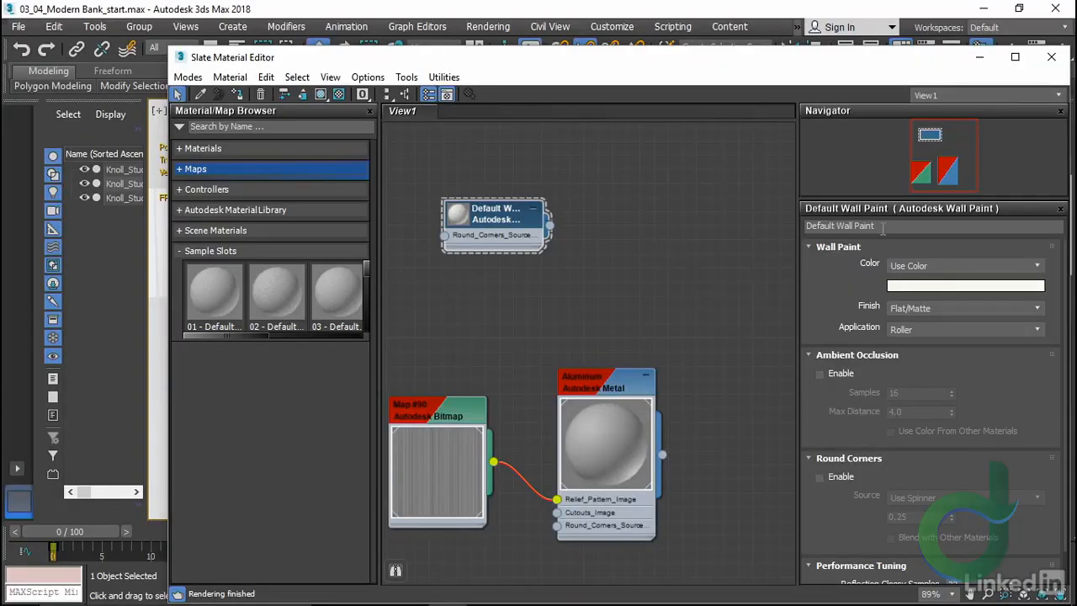
Return to 3ds Max and rename the wall paint material as SW7577 High Reflective White ES
{"action": "left_click", "coordinate": [882, 226]}
{"action": "type", "text": "SW"}
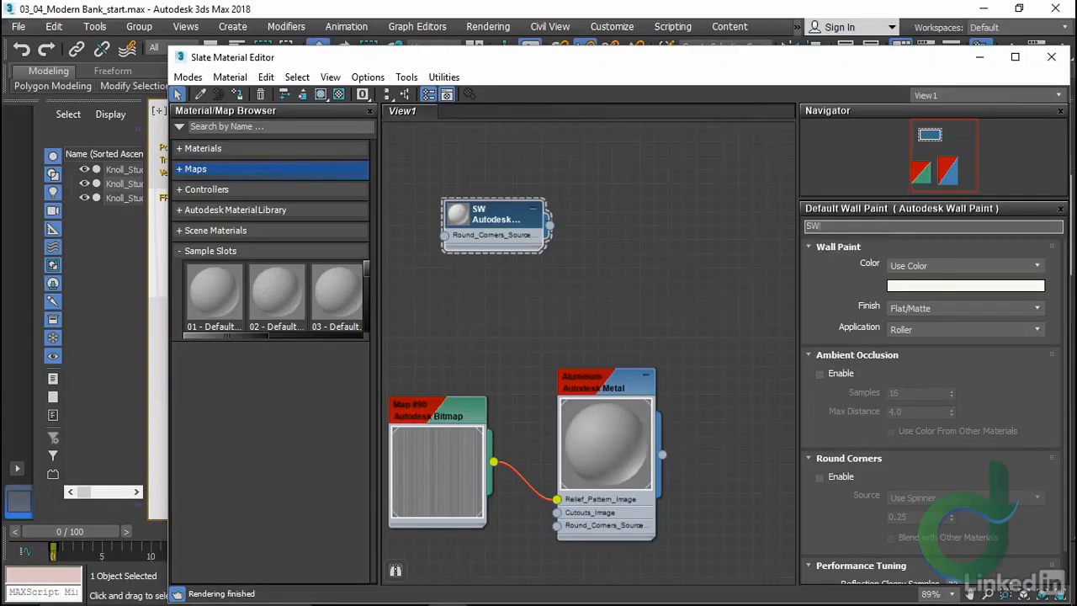
{"action": "key", "text": "Return"}
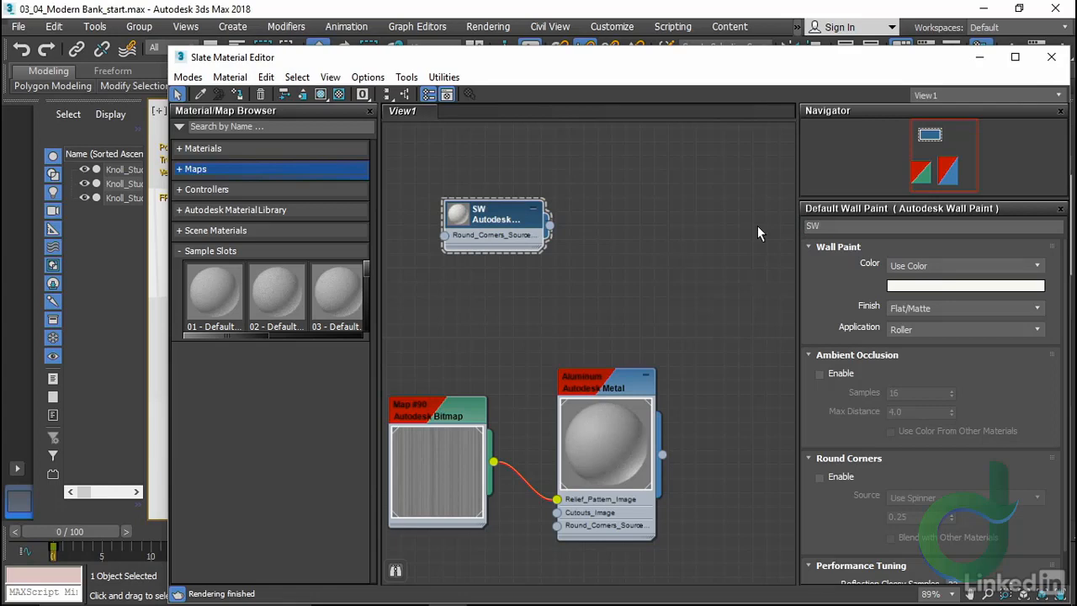
{"action": "type", "text": "7577 H"}
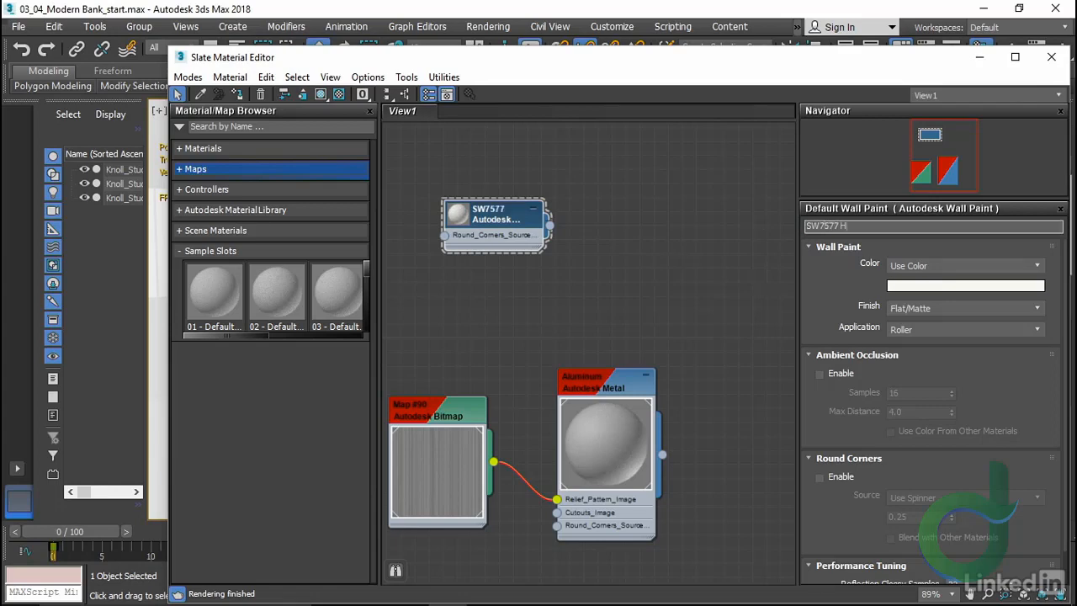
{"action": "type", "text": "igh Reflective White ES"}
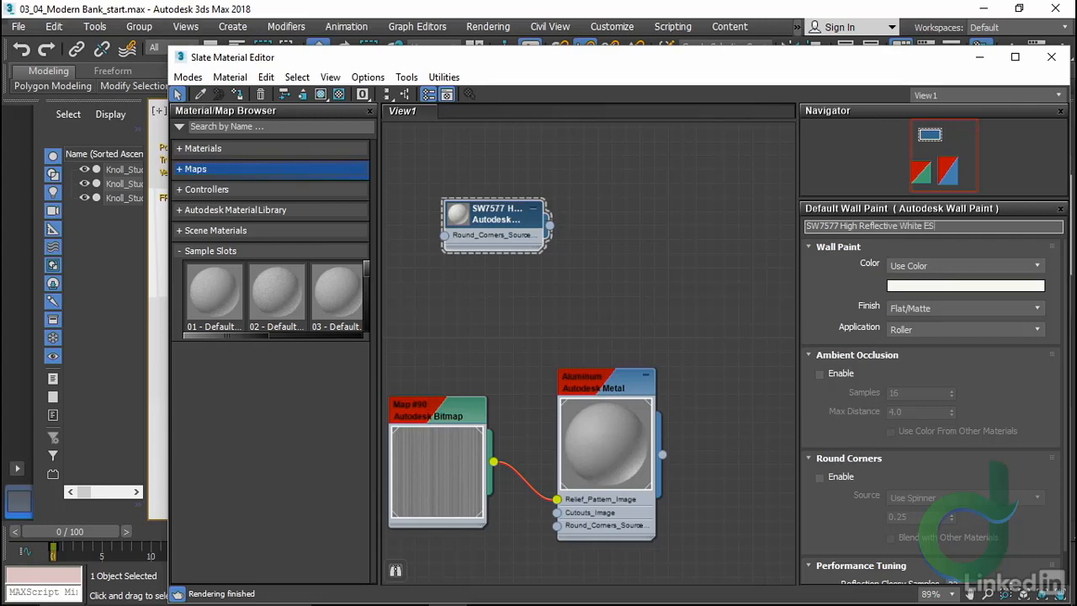
{"action": "key", "text": "Return"}
Set the wall paint color to red 0.99, green 0.99 and blue 0.98, dismissing the render messages
{"action": "left_click", "coordinate": [906, 289]}
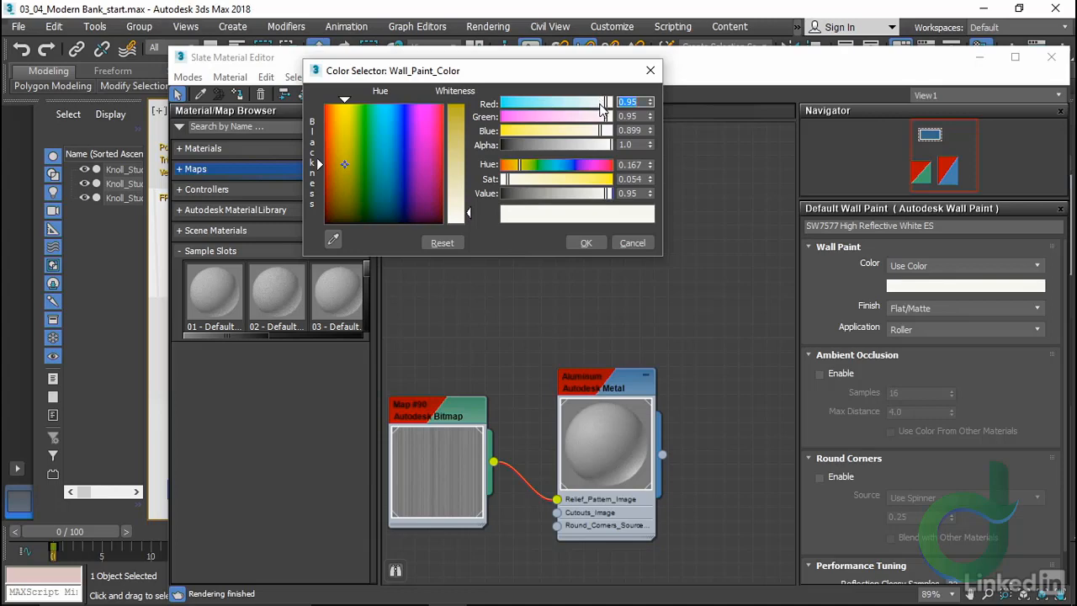
{"action": "left_click_drag", "start_coordinate": [605, 105], "coordinate": [612, 103]}
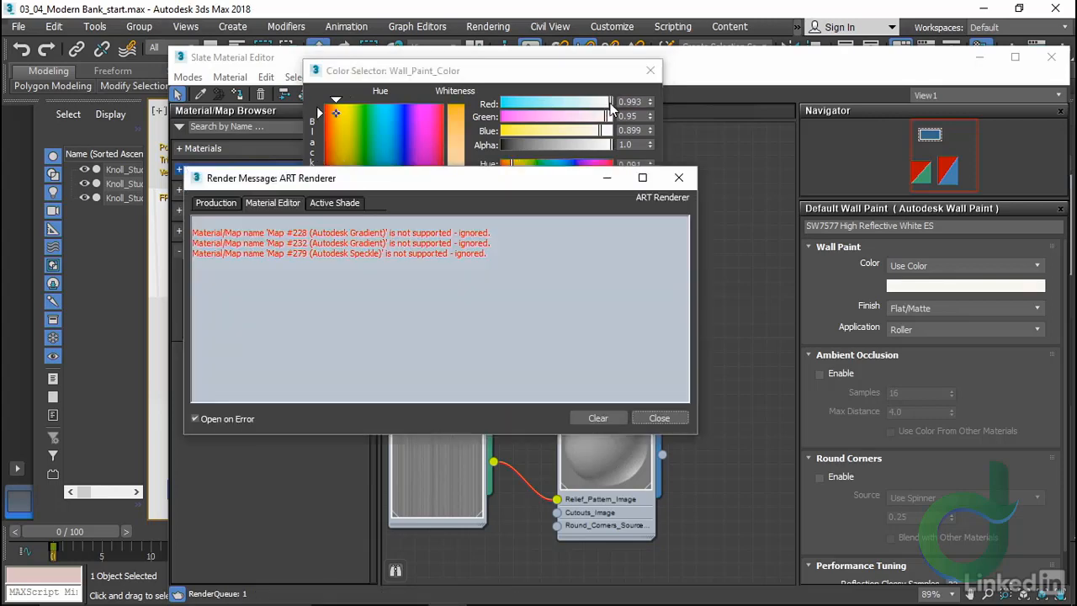
{"action": "left_click", "coordinate": [657, 418]}
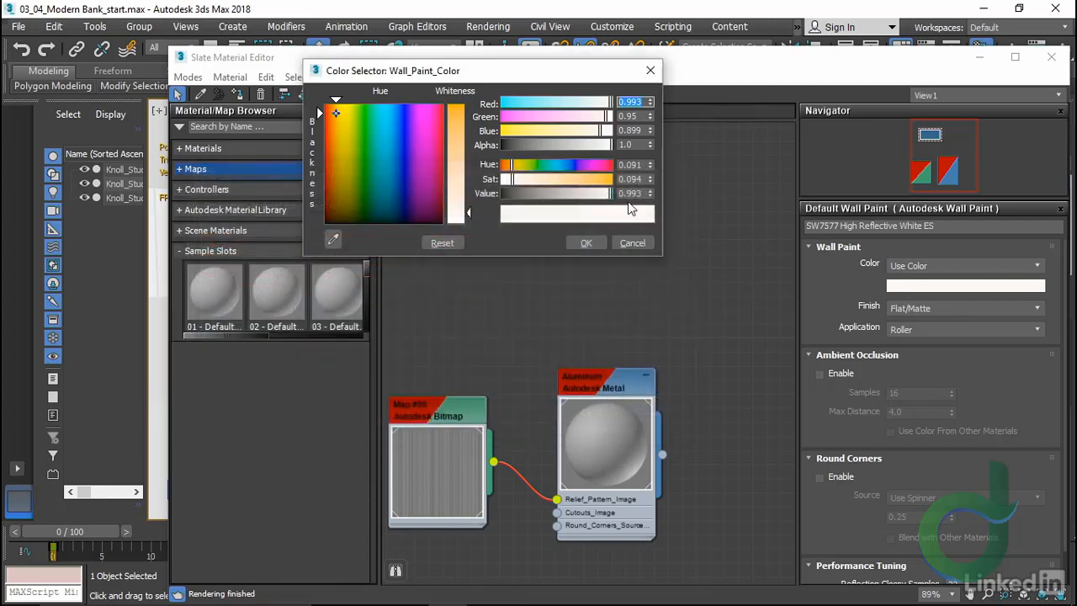
{"action": "type", "text": "0.99"}
{"action": "key", "text": "Return"}
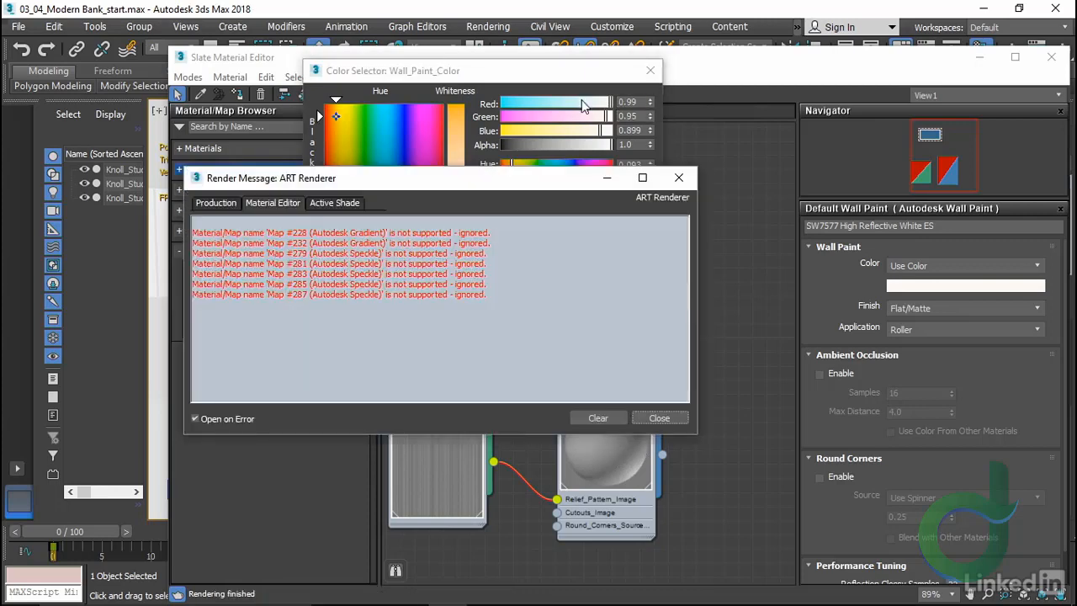
{"action": "left_click", "coordinate": [657, 418]}
{"action": "key", "text": "Tab"}
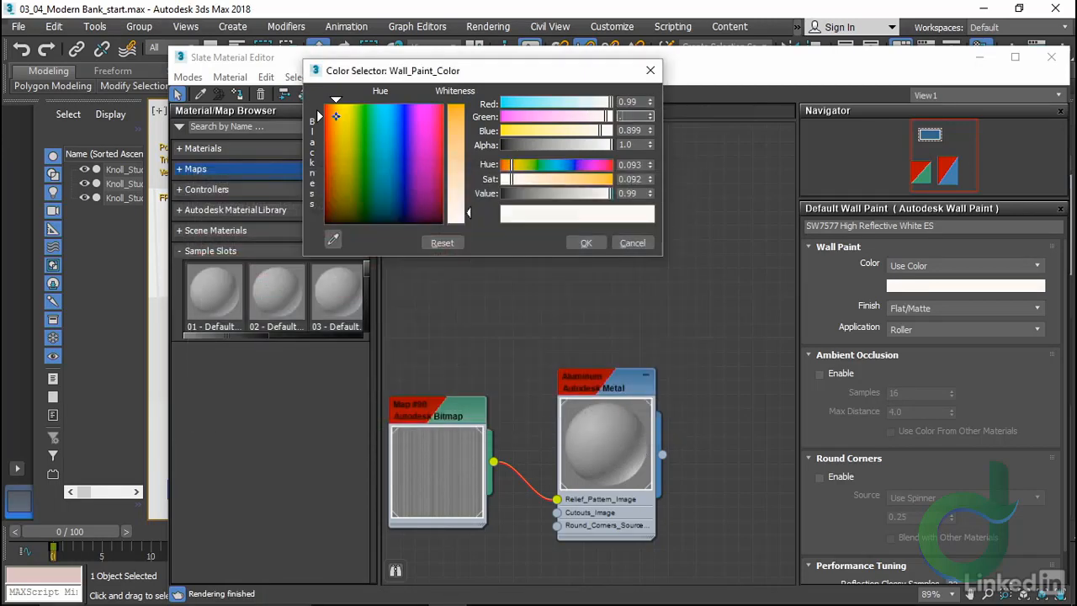
{"action": "type", "text": "0.99"}
{"action": "key", "text": "Tab"}
{"action": "type", "text": "0.98"}
{"action": "key", "text": "Return"}
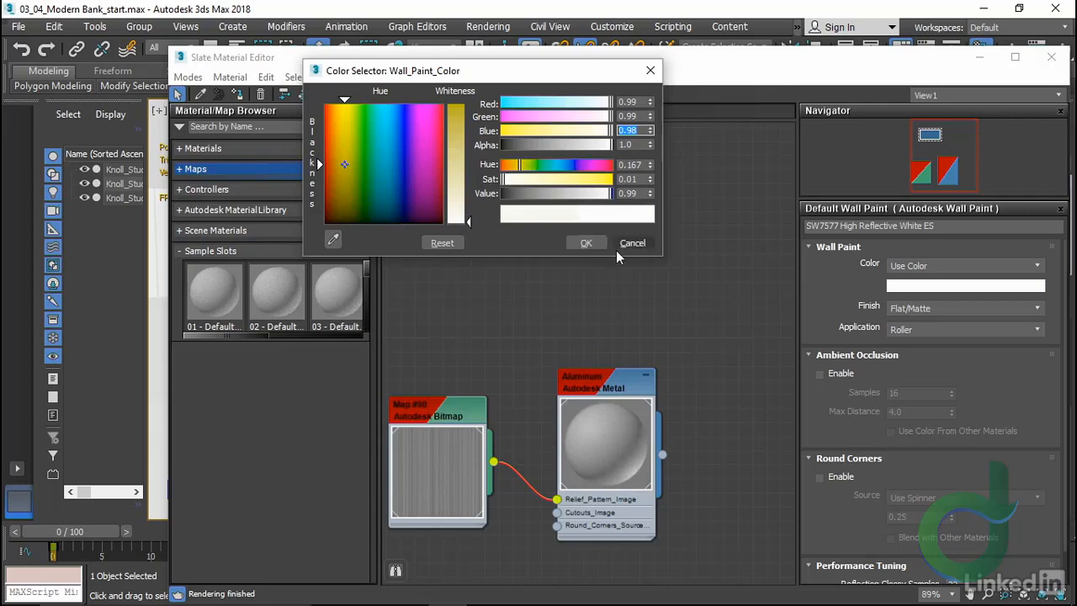
{"action": "left_click", "coordinate": [582, 243]}
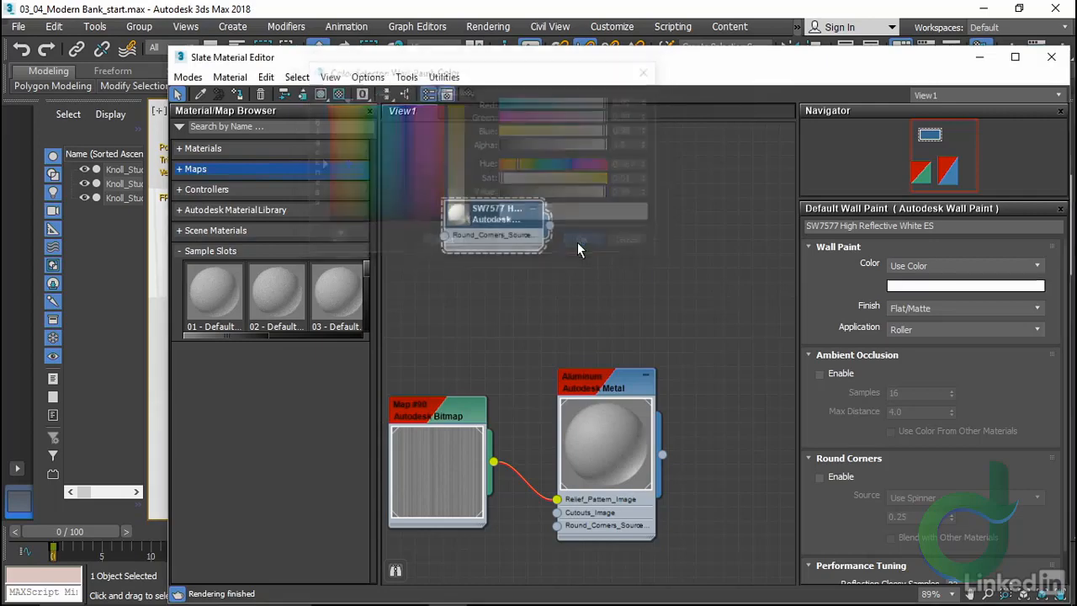
Set the wall paint's finish to Eggshell and application to Spray, and enlarge the material's node preview
{"action": "left_click", "coordinate": [993, 308]}
{"action": "left_click", "coordinate": [968, 331]}
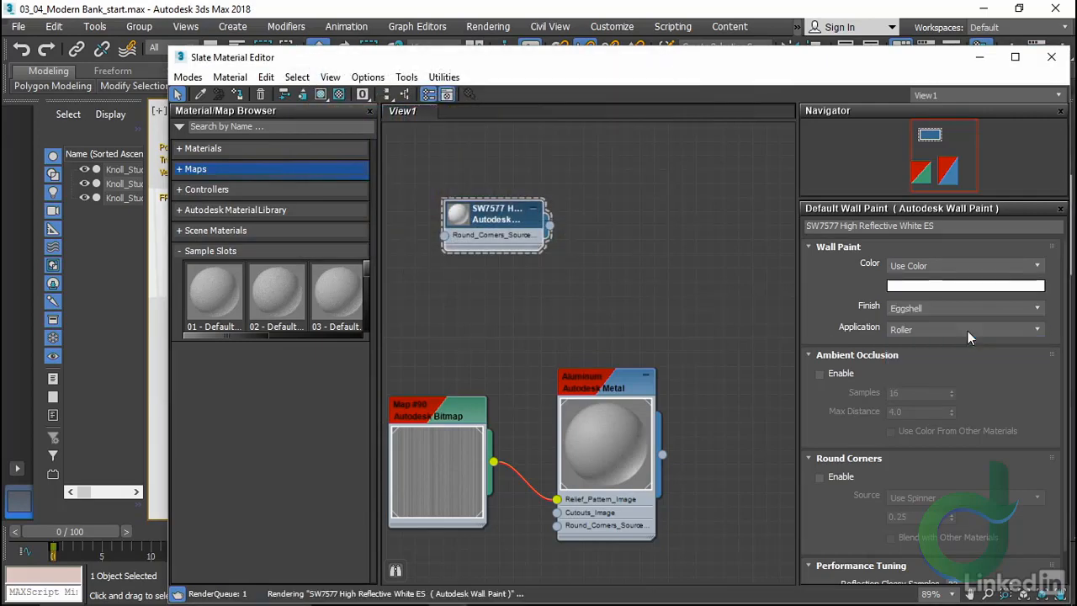
{"action": "double_click", "coordinate": [457, 214]}
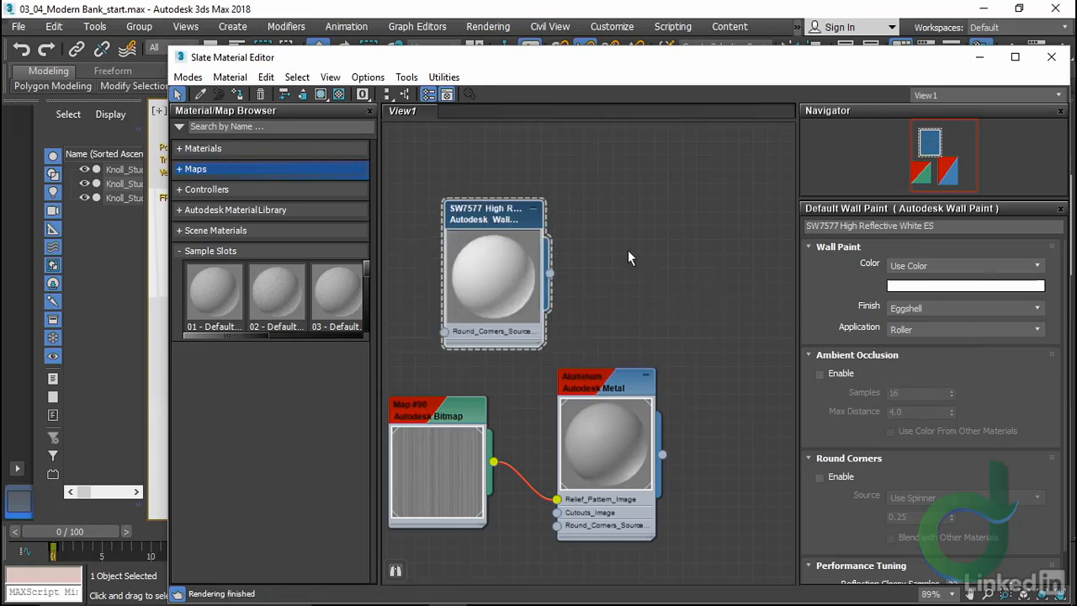
{"action": "left_click", "coordinate": [996, 334]}
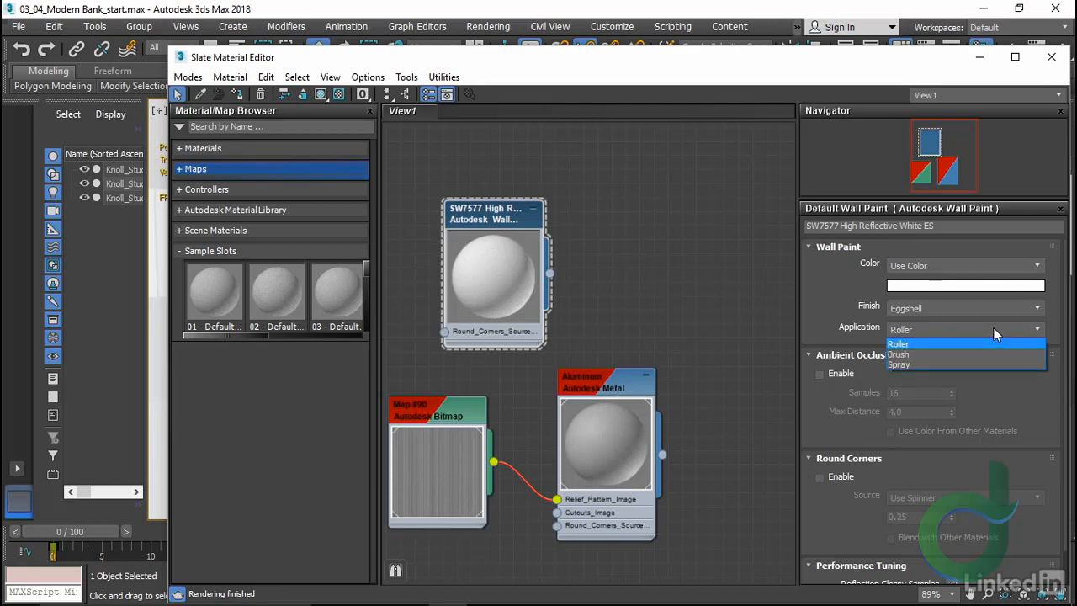
{"action": "left_click", "coordinate": [967, 365]}
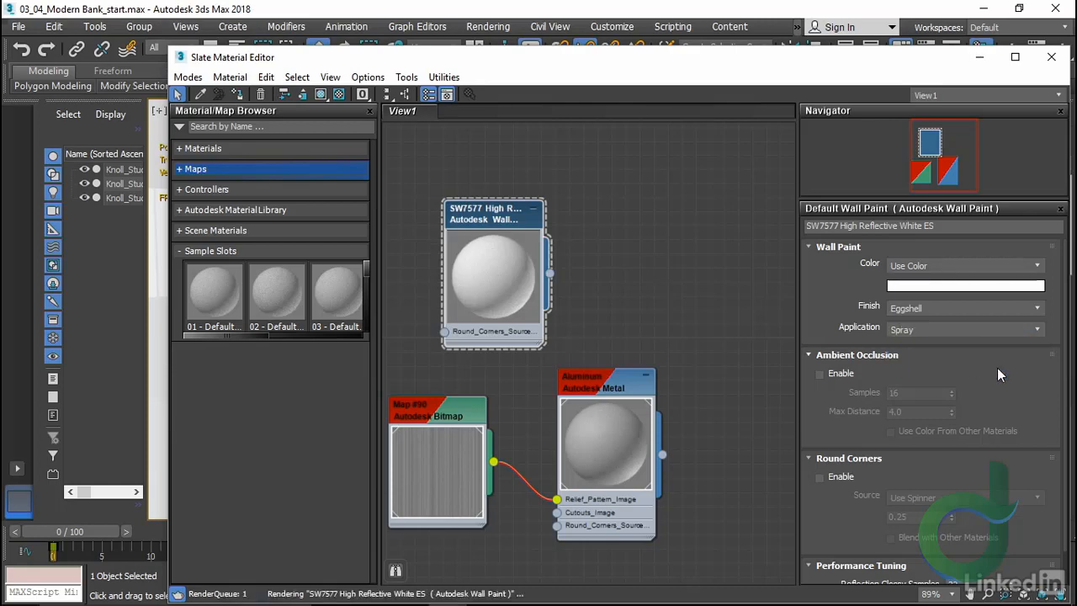
Enable ambient occlusion and round corners on the wall paint material, with the corners blending with other materials
{"action": "left_click", "coordinate": [820, 374]}
{"action": "left_click", "coordinate": [820, 477]}
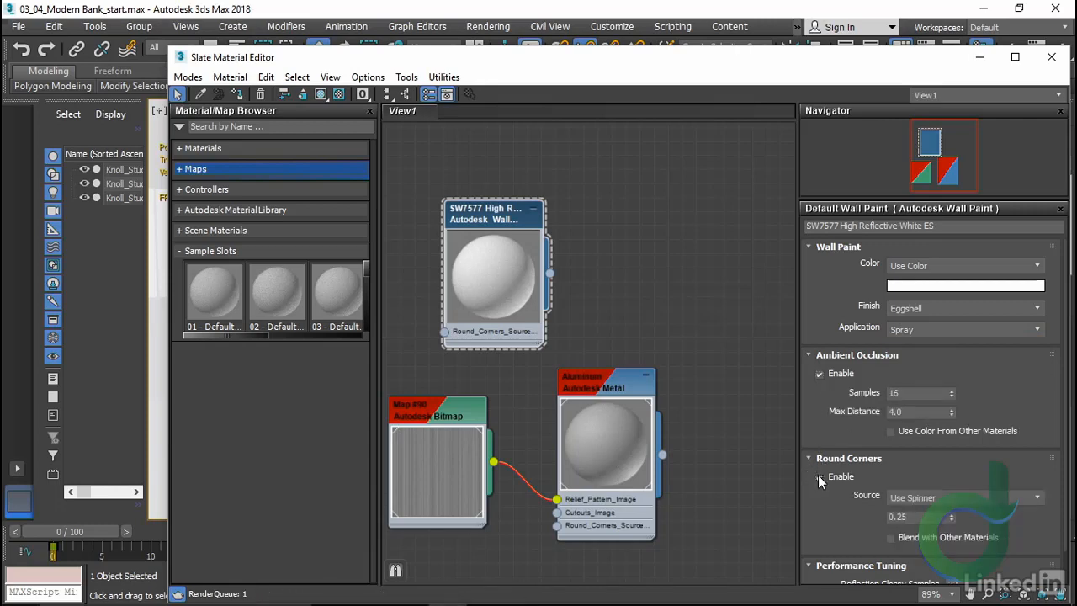
{"action": "left_click", "coordinate": [891, 536]}
Uncover the EntryCam view, select all MAApollo Wall Block objects by name, and add the wall surrounding the blocks to the selection
{"action": "left_click_drag", "start_coordinate": [486, 66], "coordinate": [891, 94]}
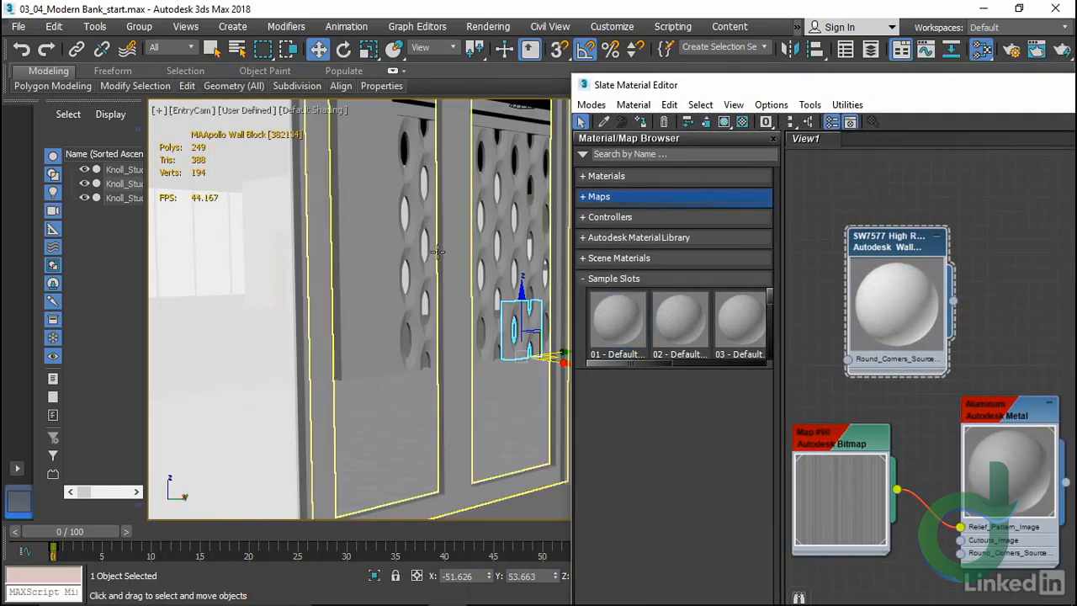
{"action": "left_click_drag", "start_coordinate": [824, 83], "coordinate": [762, 81]}
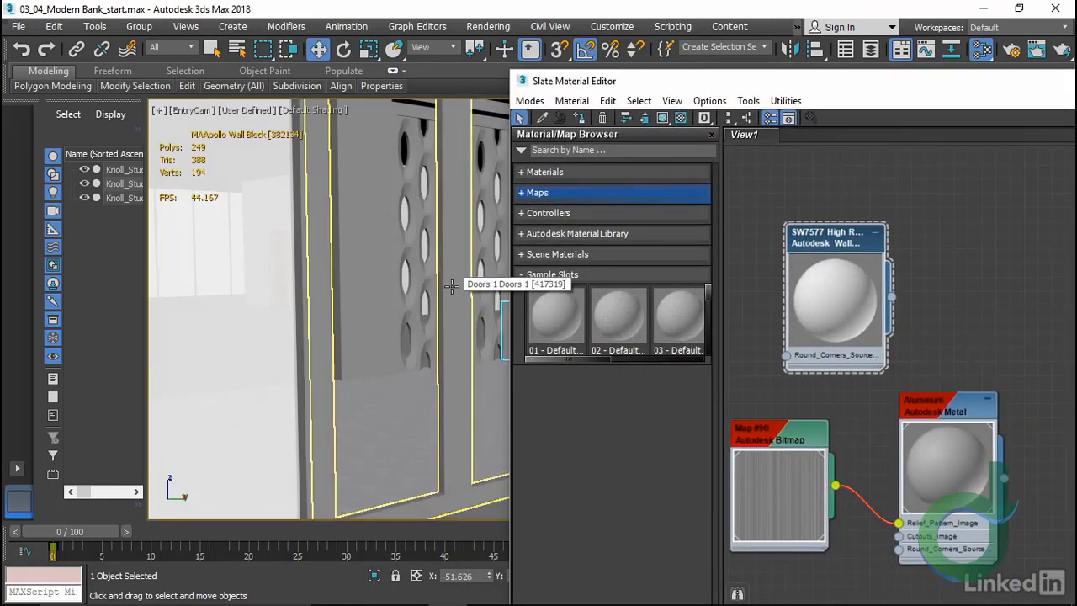
{"action": "left_click", "coordinate": [485, 337]}
{"action": "key", "text": "h"}
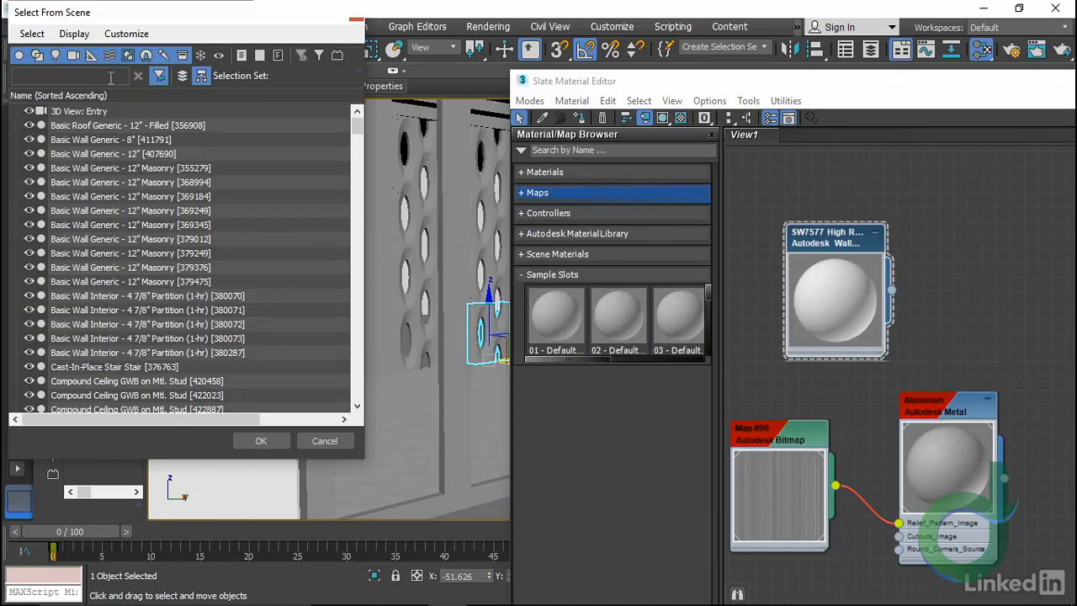
{"action": "type", "text": "MA"}
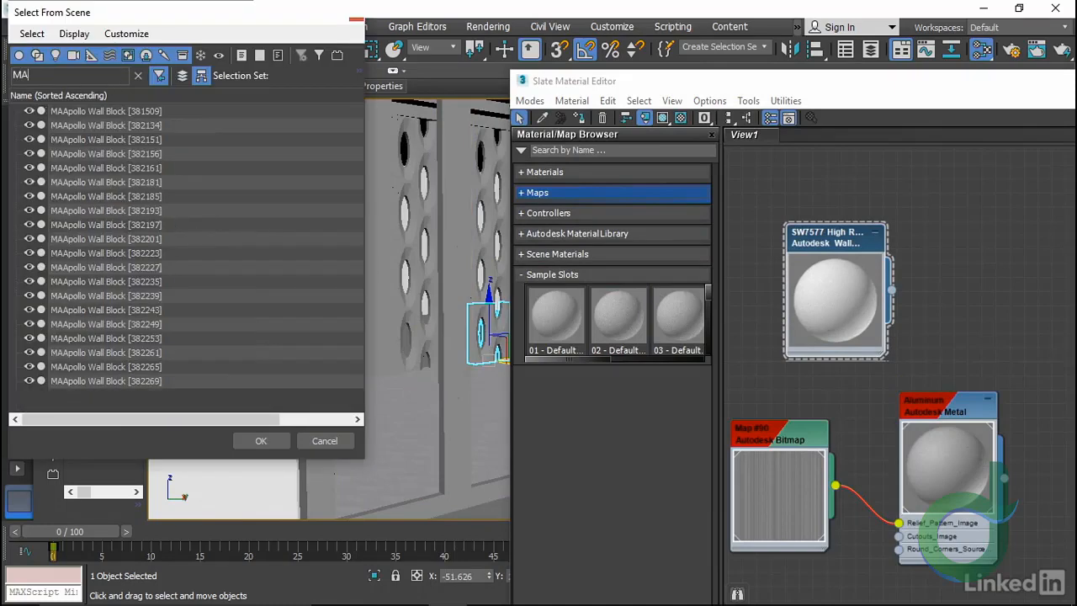
{"action": "left_click", "coordinate": [95, 112]}
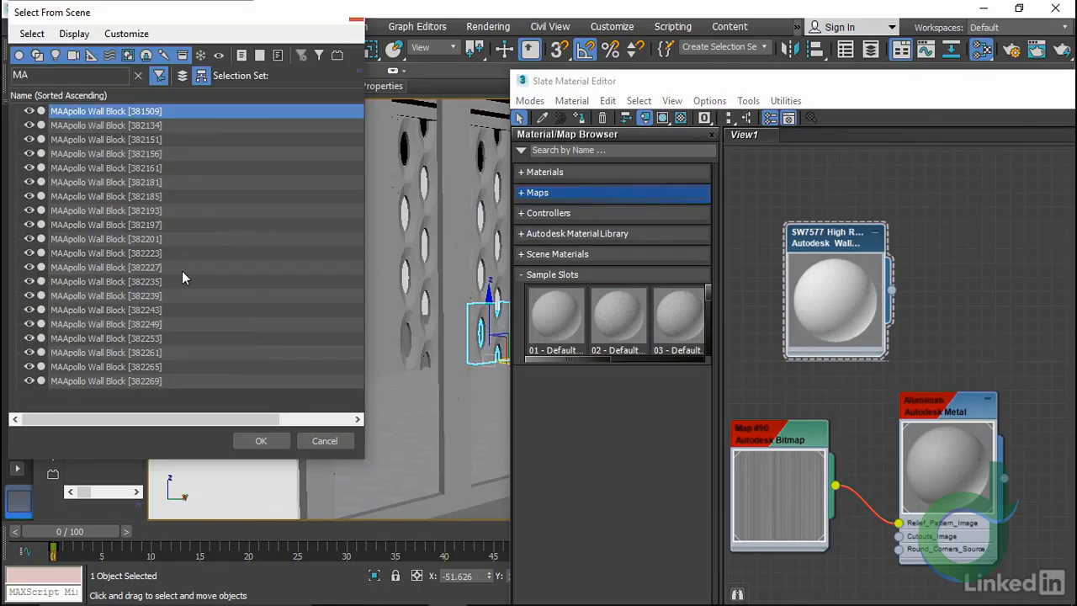
{"action": "left_click", "coordinate": [148, 381], "text": "shift"}
{"action": "left_click", "coordinate": [259, 440]}
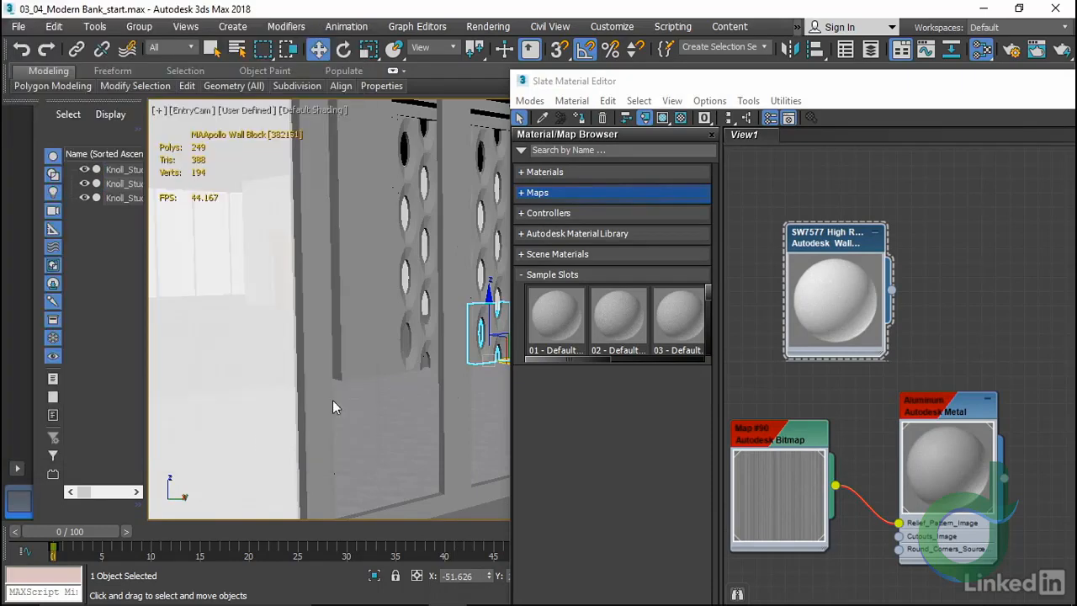
{"action": "left_click", "coordinate": [362, 272], "text": "ctrl"}
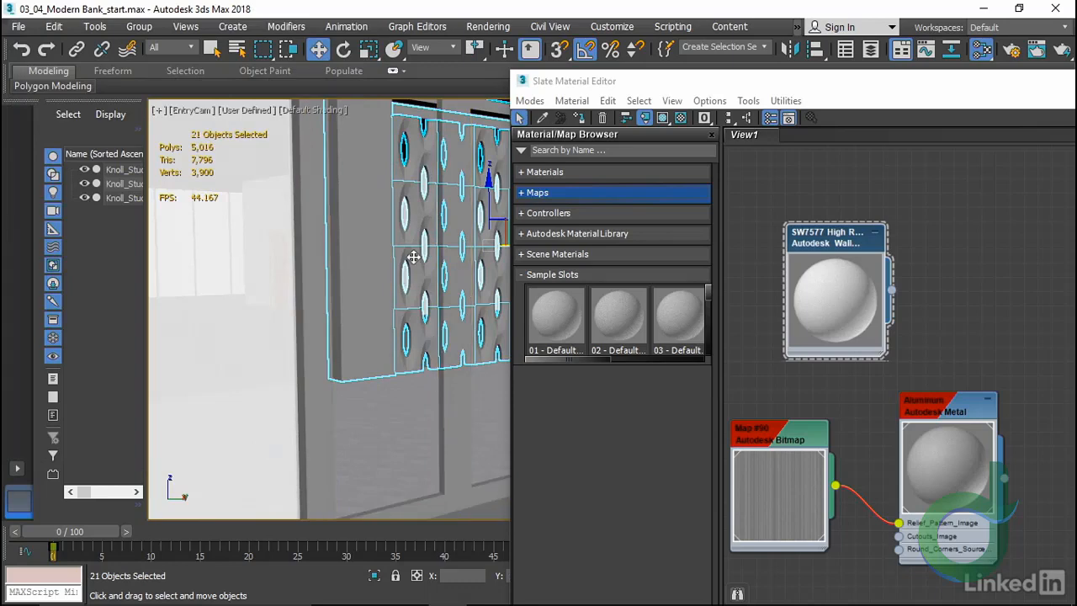
Assign the SW7577 High Reflective White material to the selected wall blocks and to the Basic Wall Generic - 8" wall
{"action": "key", "text": "p"}
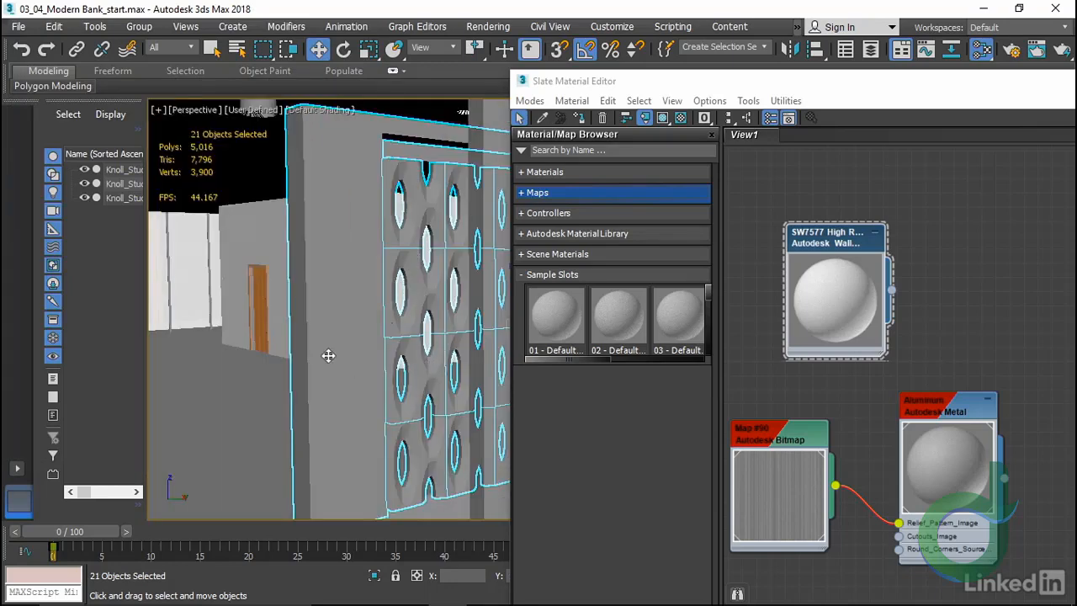
{"action": "middle_click_drag", "start_coordinate": [328, 356], "coordinate": [285, 359], "text": "alt"}
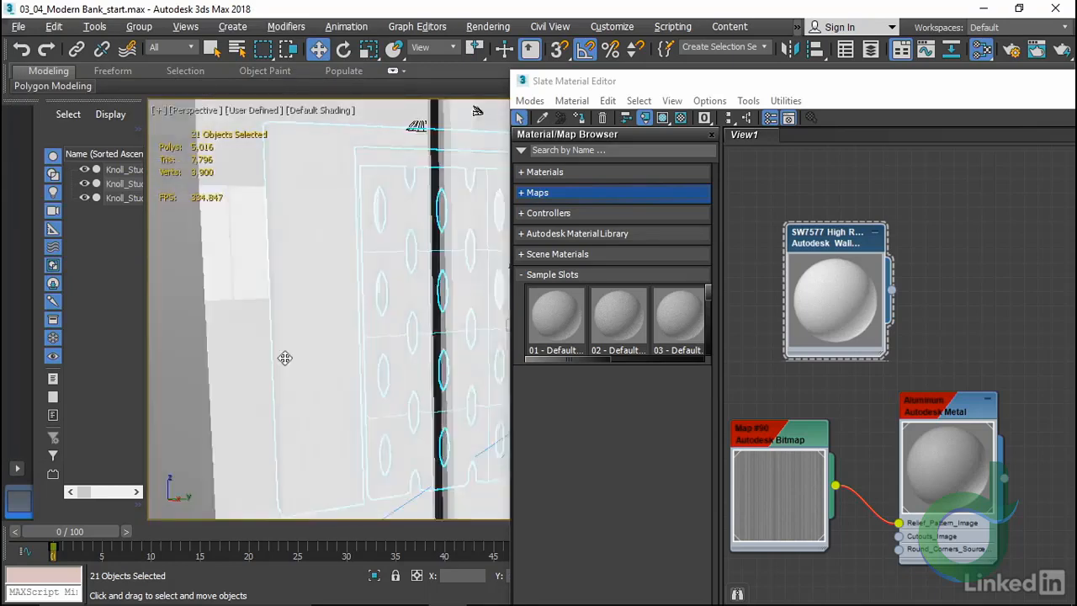
{"action": "key", "text": "z"}
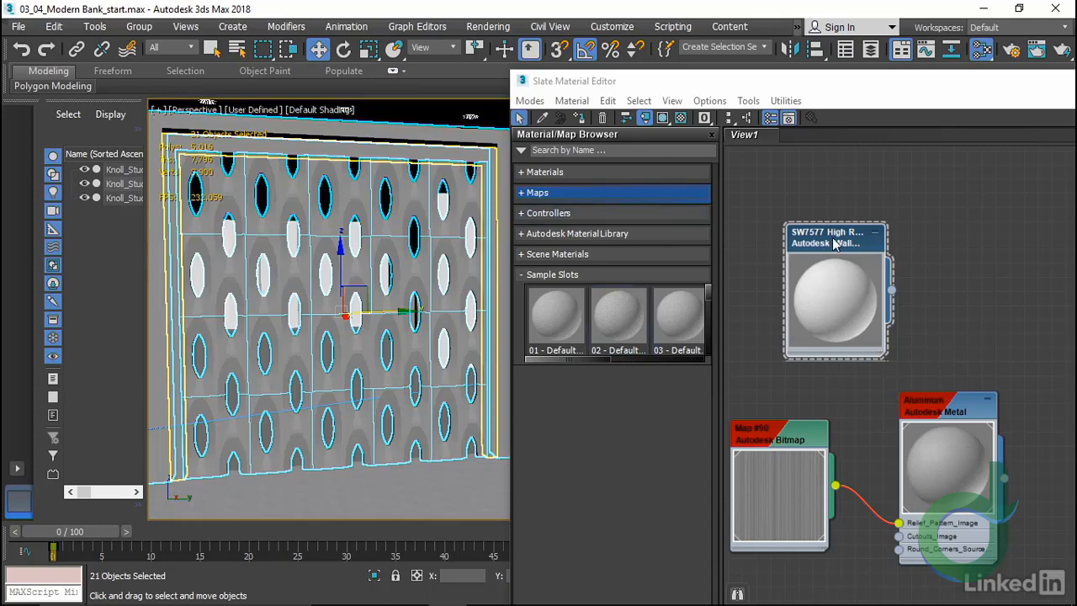
{"action": "left_click", "coordinate": [833, 243]}
{"action": "left_click", "coordinate": [578, 118]}
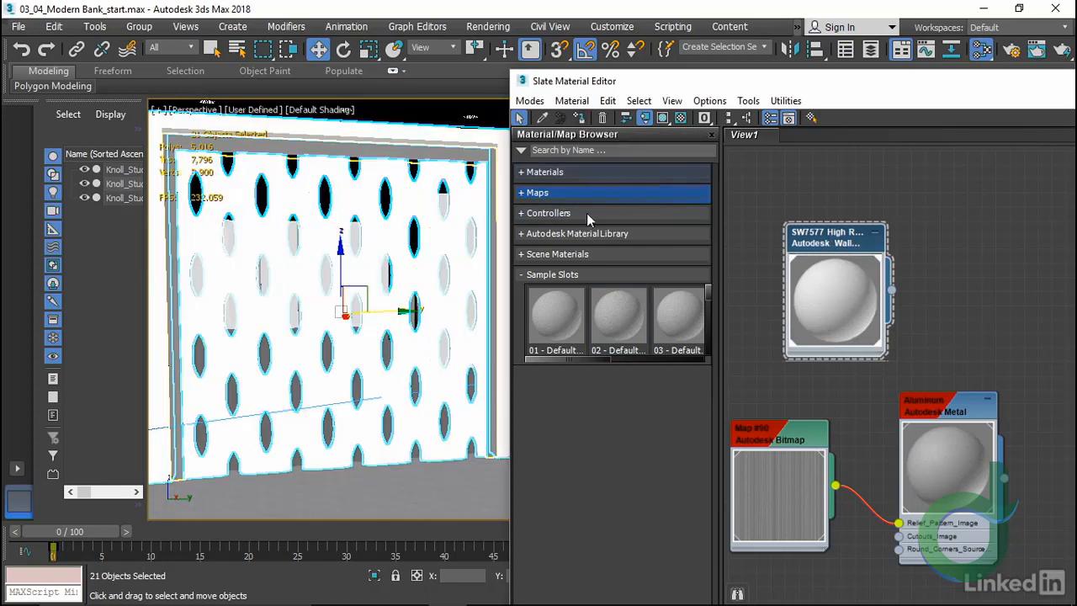
{"action": "left_click", "coordinate": [411, 153]}
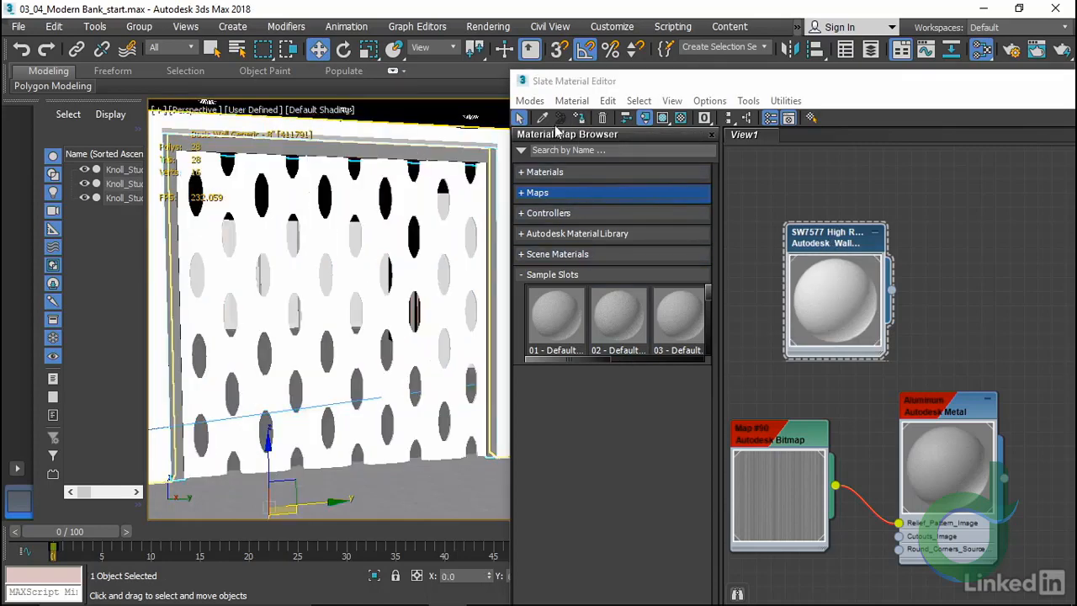
{"action": "left_click", "coordinate": [579, 117]}
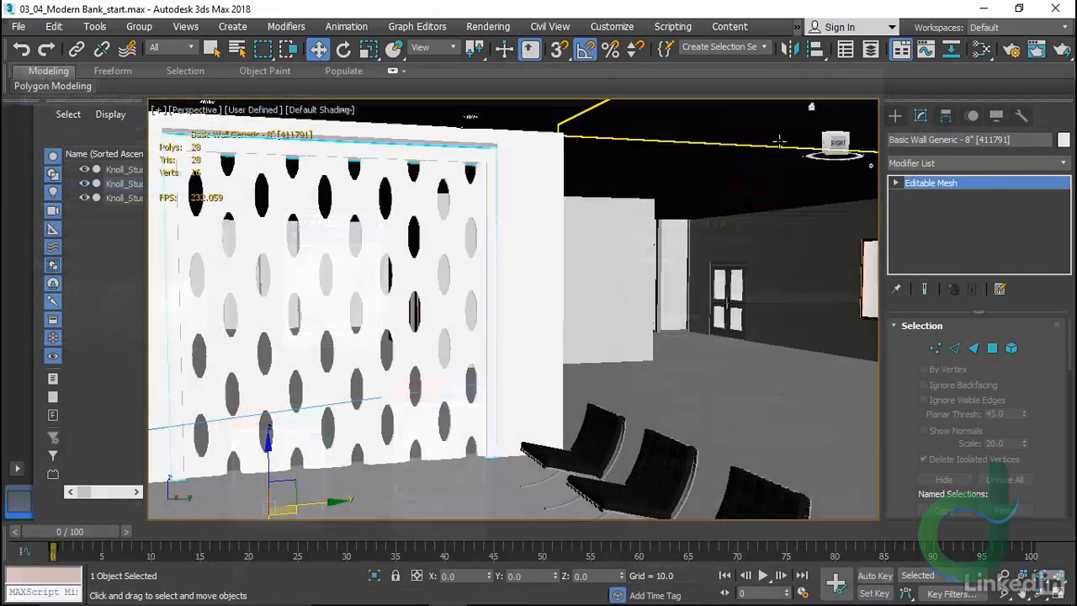
Render the scene through EntryCam, and move the camera inside, close to the perforated block wall
{"action": "key", "text": "c"}
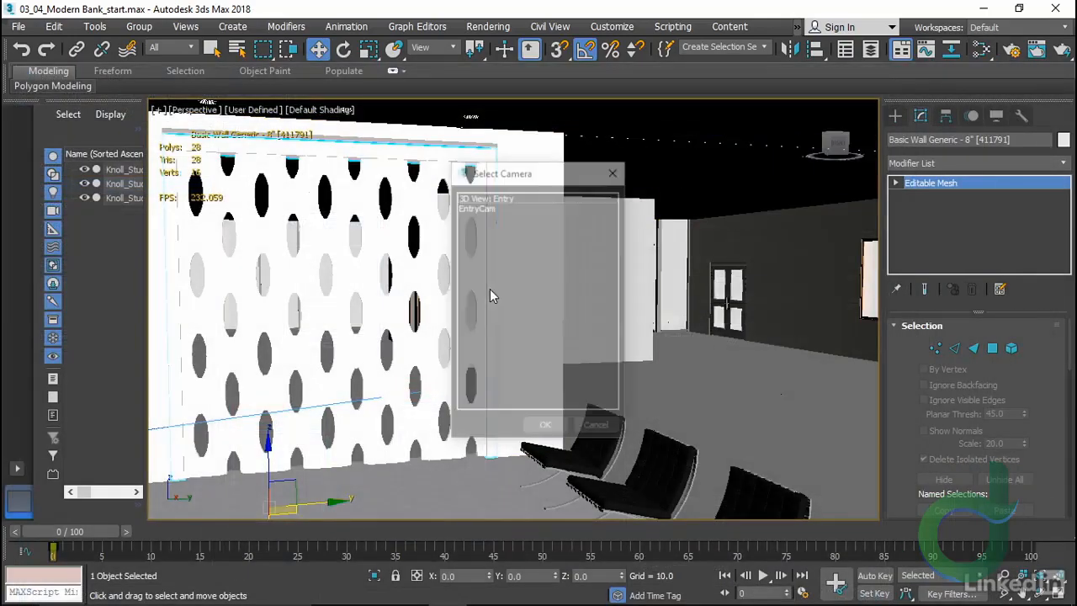
{"action": "double_click", "coordinate": [476, 207]}
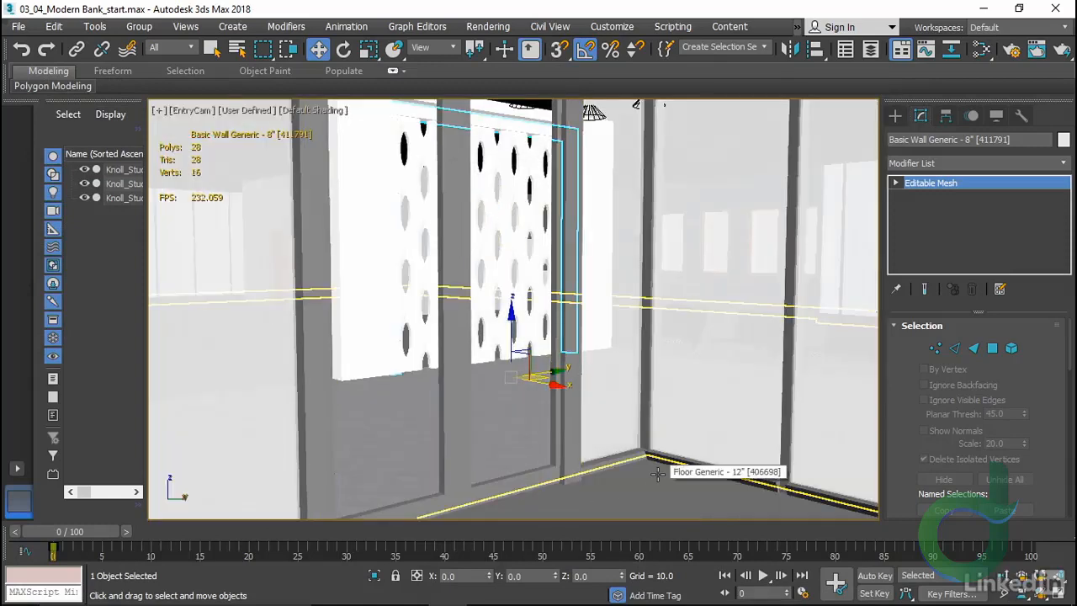
{"action": "left_click", "coordinate": [1062, 49]}
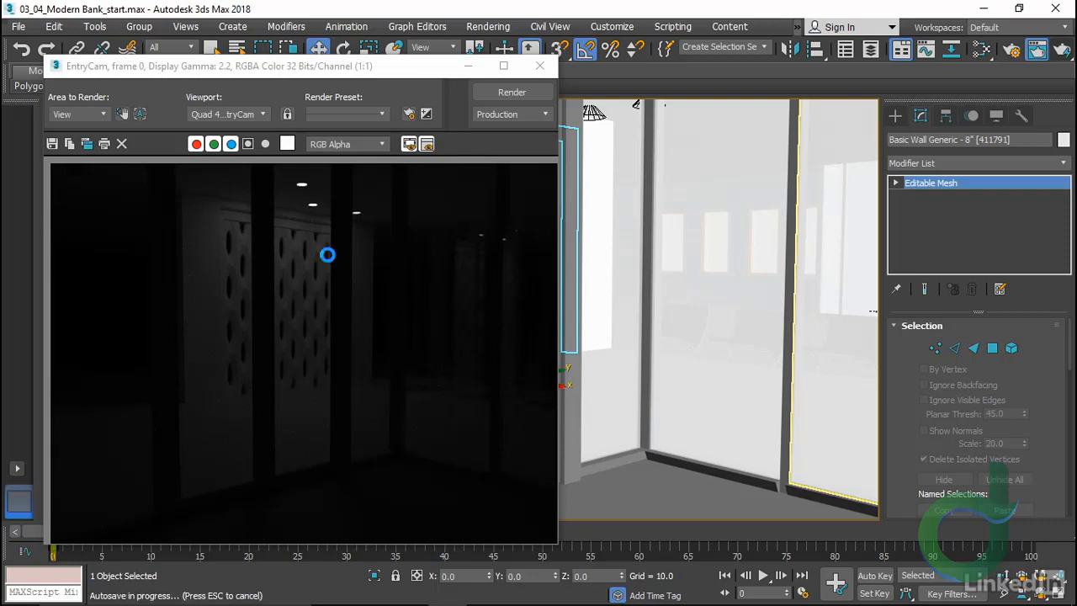
{"action": "left_click", "coordinate": [540, 65]}
{"action": "left_click_drag", "start_coordinate": [585, 383], "coordinate": [586, 359]}
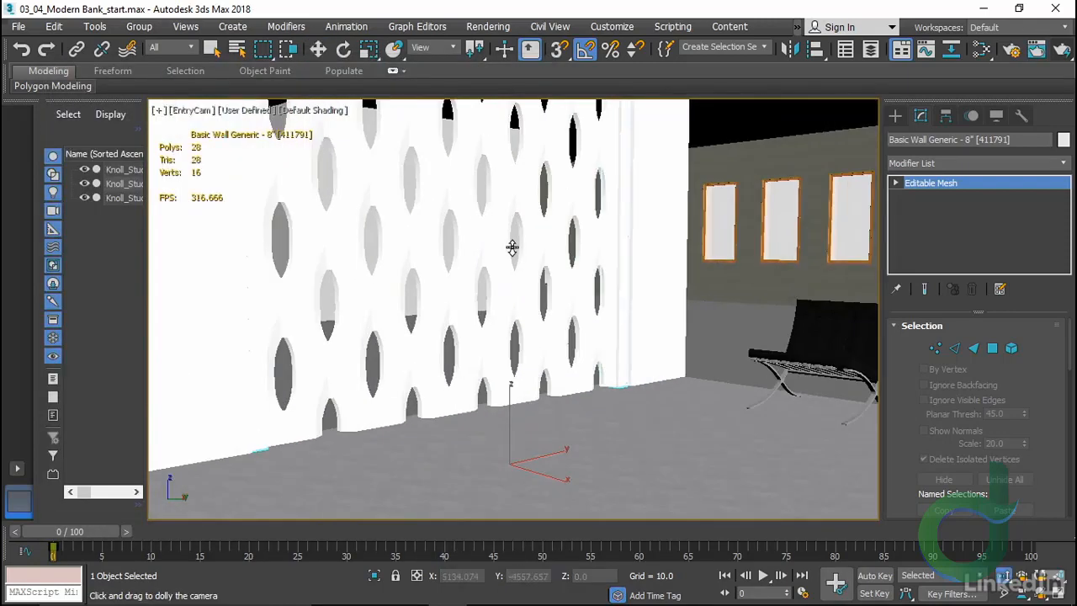
{"action": "middle_click_drag", "start_coordinate": [512, 248], "coordinate": [568, 320]}
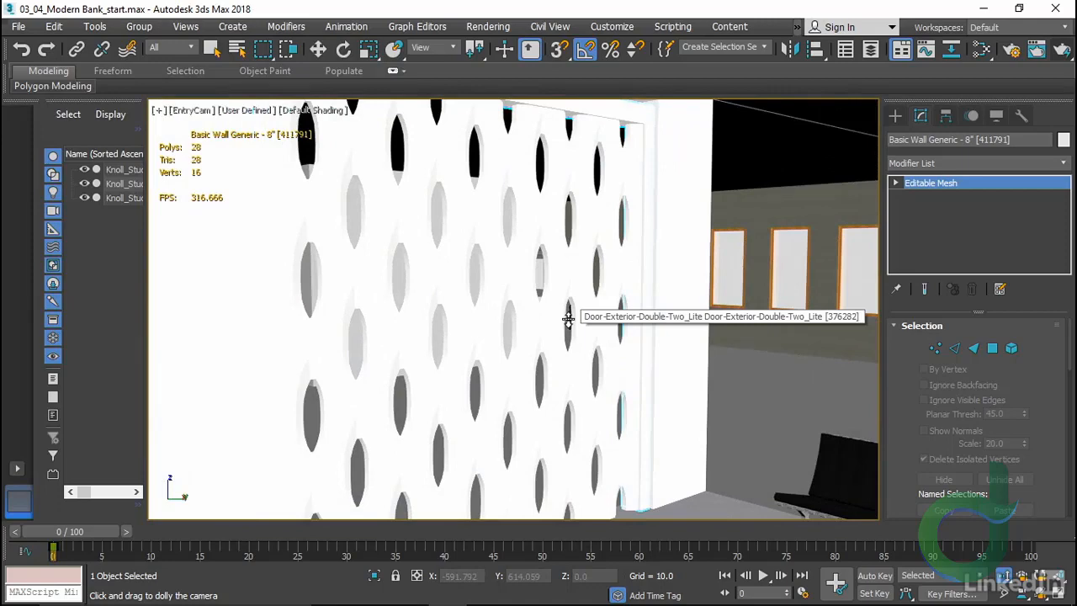
Set the scene's exposure control to Physical Camera Exposure Control and render its preview
{"action": "key", "text": "8"}
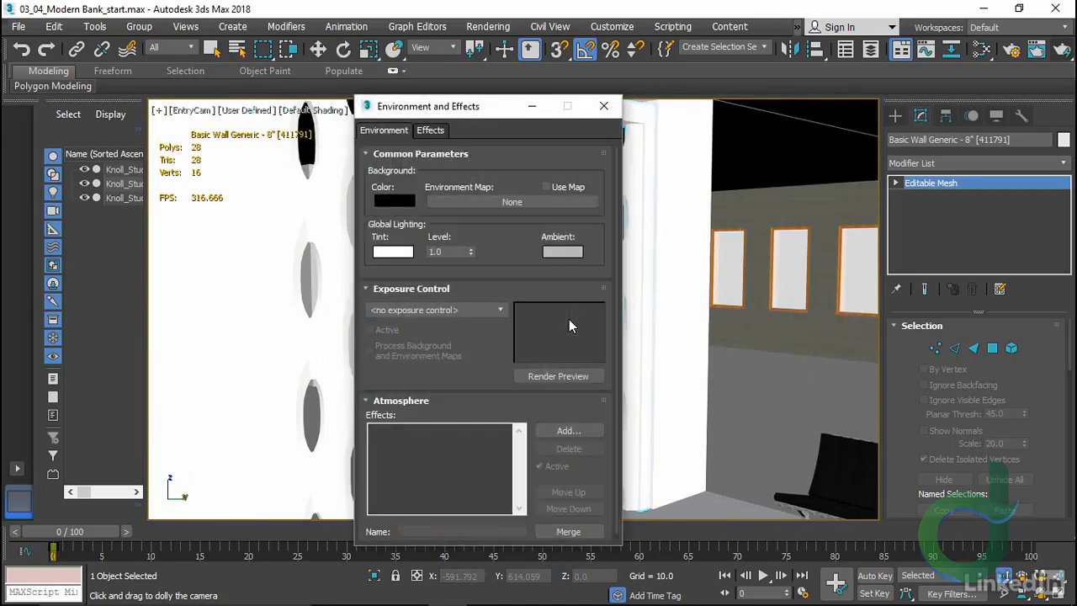
{"action": "left_click", "coordinate": [502, 310]}
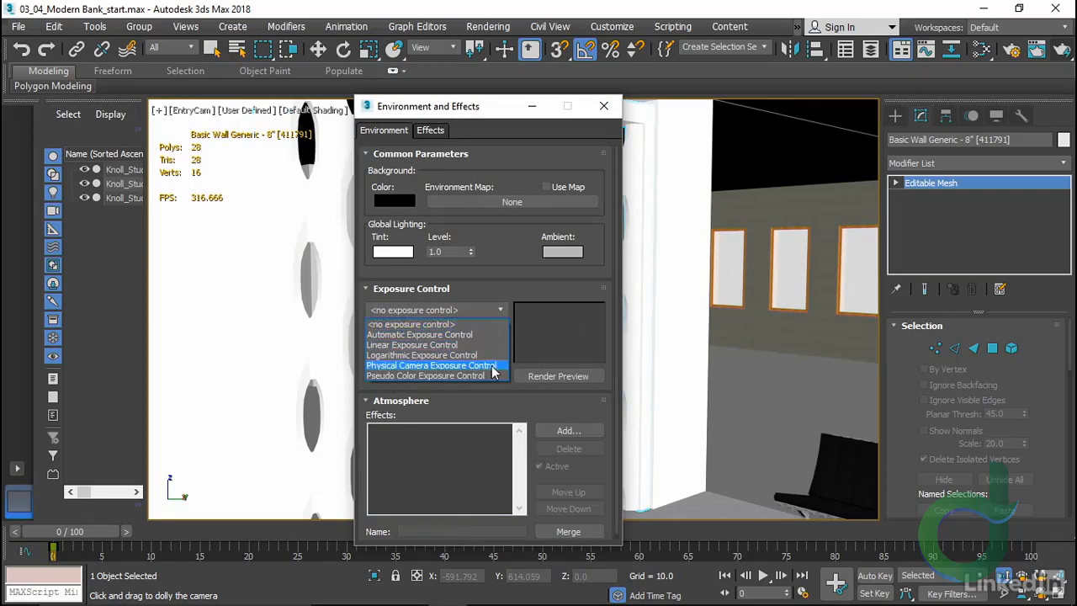
{"action": "left_click", "coordinate": [494, 371]}
{"action": "left_click_drag", "start_coordinate": [471, 368], "coordinate": [482, 268]}
{"action": "left_click", "coordinate": [539, 276]}
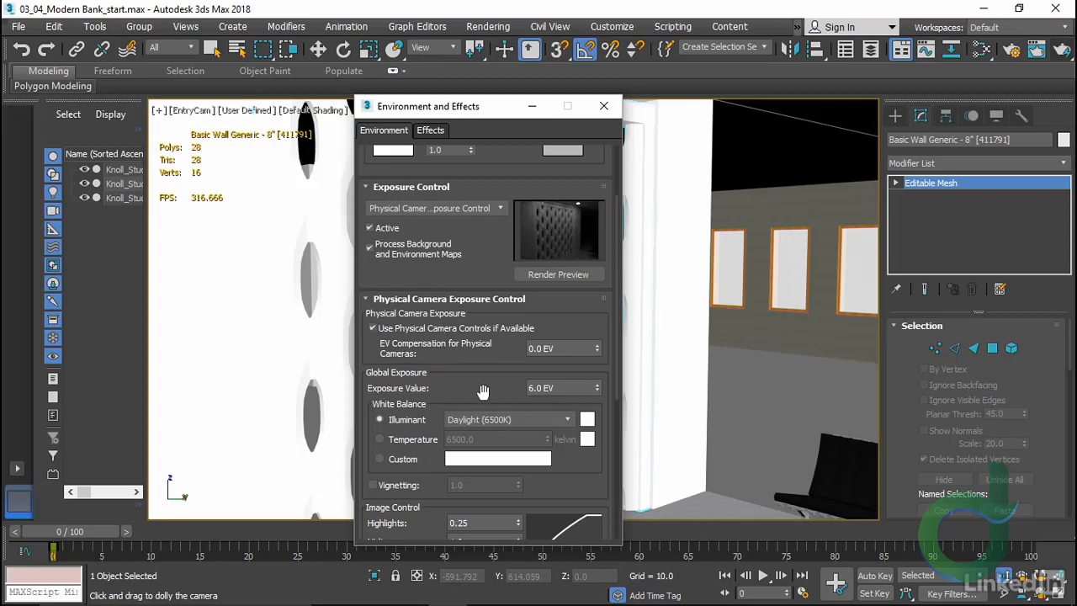
Set the EV compensation for physical cameras to 3.0 EV and render the EntryCam view to check the wall paint
{"action": "double_click", "coordinate": [592, 347]}
{"action": "type", "text": "3"}
{"action": "key", "text": "Return"}
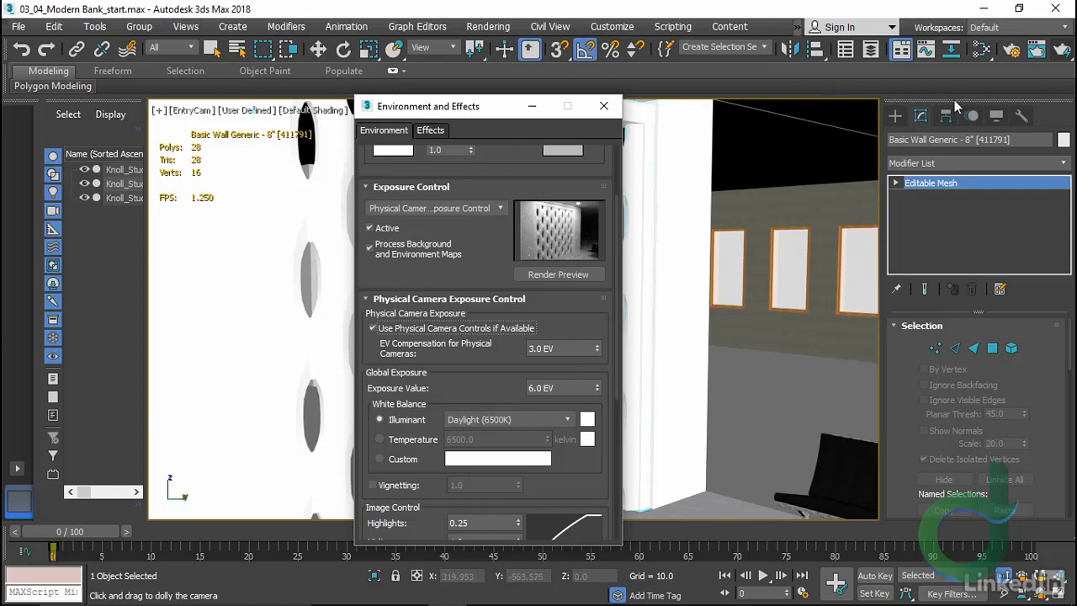
{"action": "left_click", "coordinate": [1061, 49]}
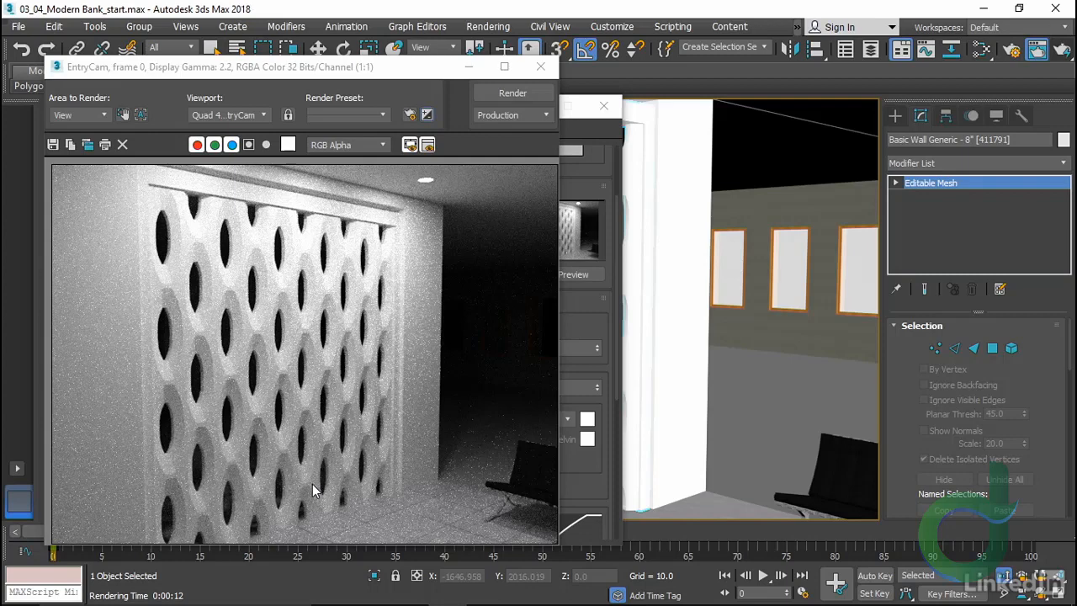
{"action": "left_click", "coordinate": [540, 67]}
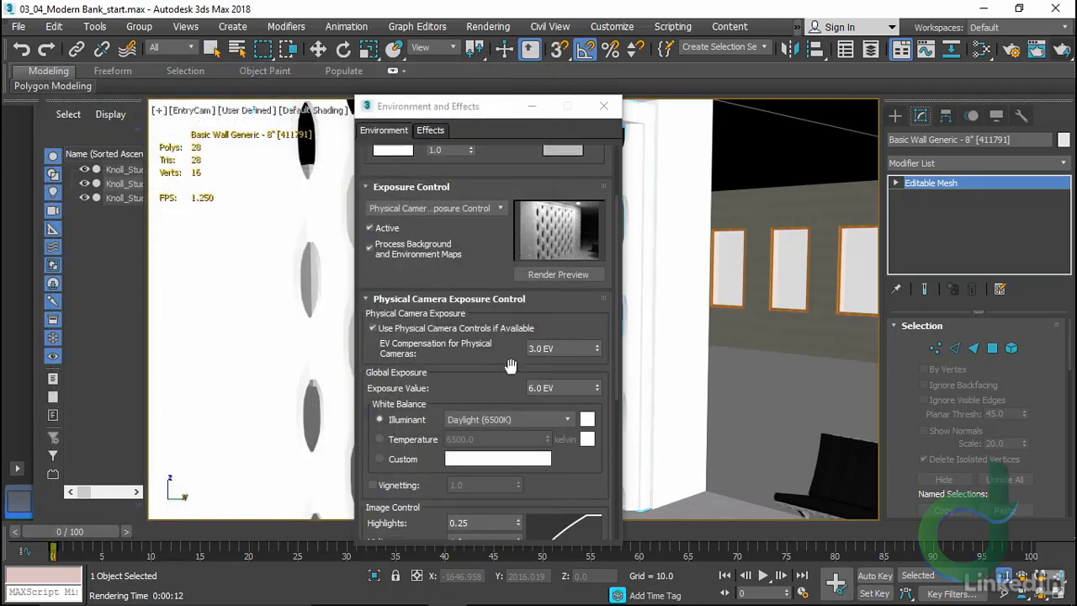
{"action": "left_click", "coordinate": [603, 108]}
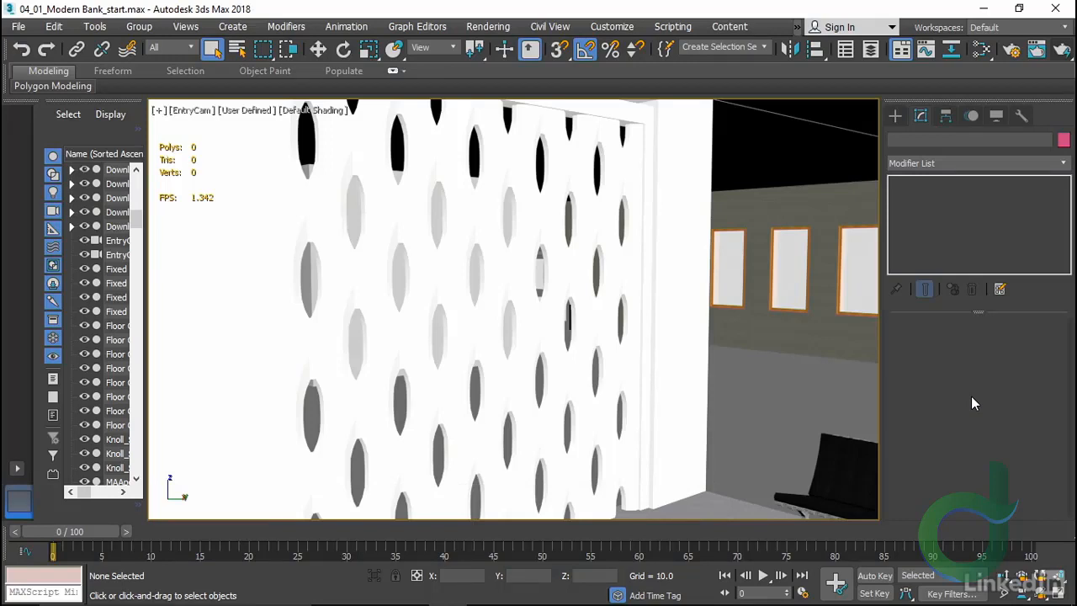
Turn on the recessed can downlight nearest the first chair, picking it in a wireframe top view
{"action": "key", "text": "t"}
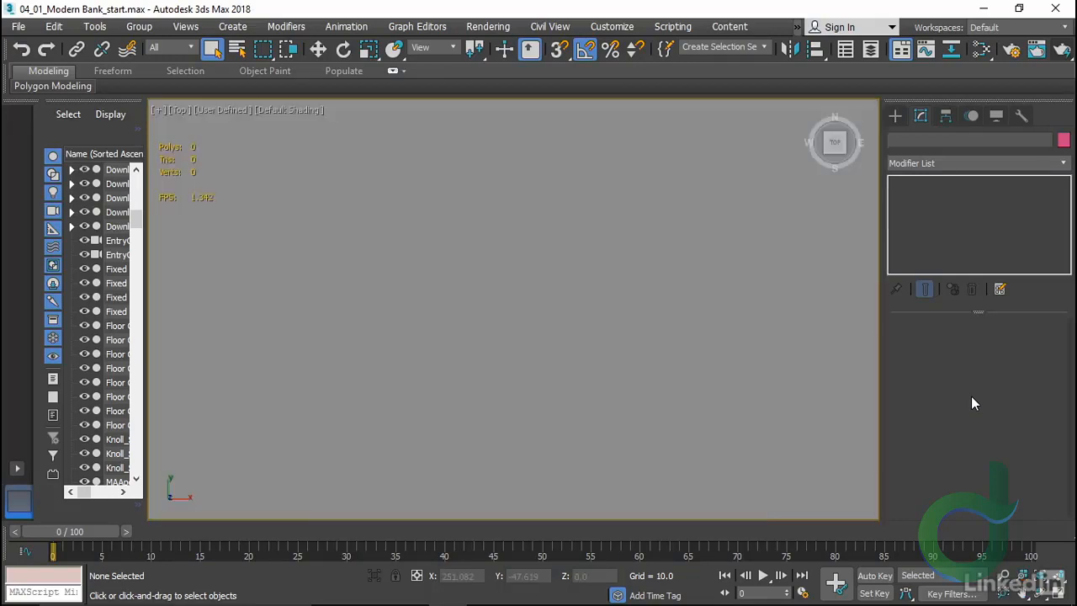
{"action": "key", "text": "F3"}
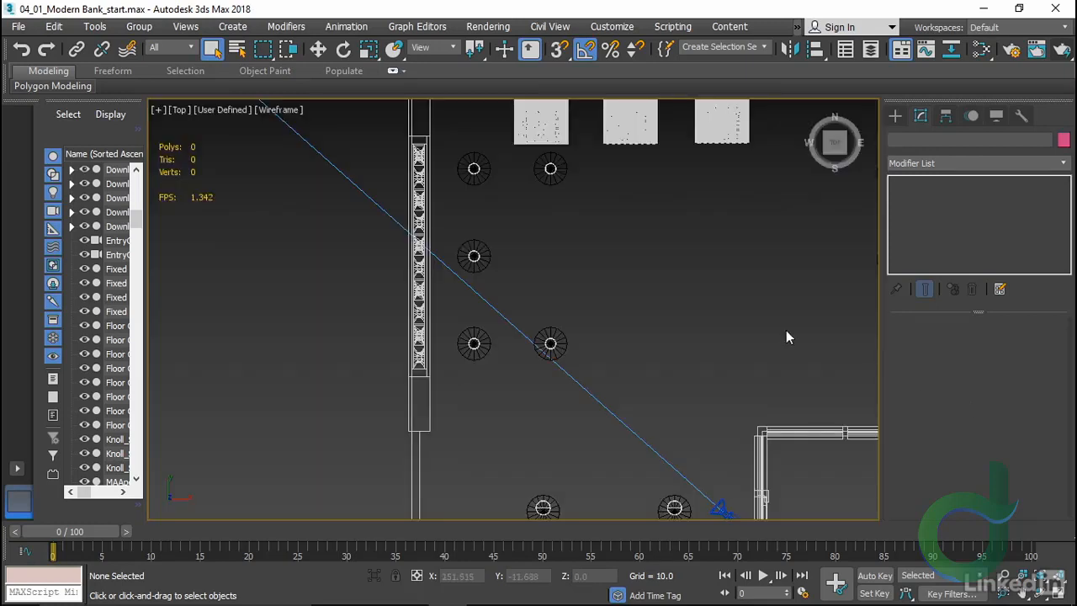
{"action": "middle_click_drag", "start_coordinate": [757, 317], "coordinate": [549, 316]}
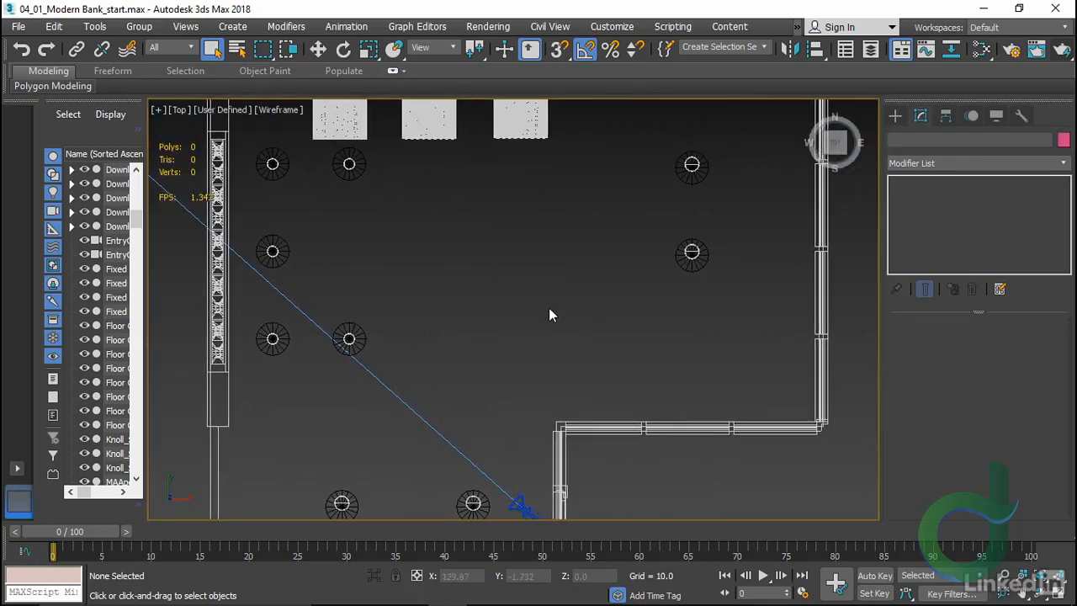
{"action": "scroll", "coordinate": [548, 312], "scroll_direction": "down", "scroll_amount": 2}
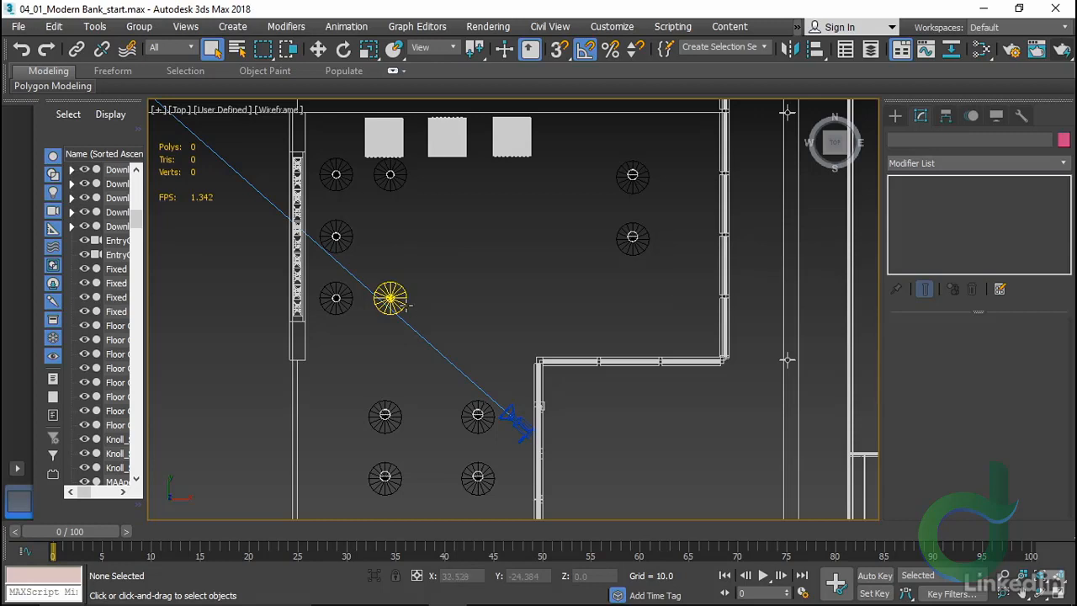
{"action": "left_click", "coordinate": [390, 174]}
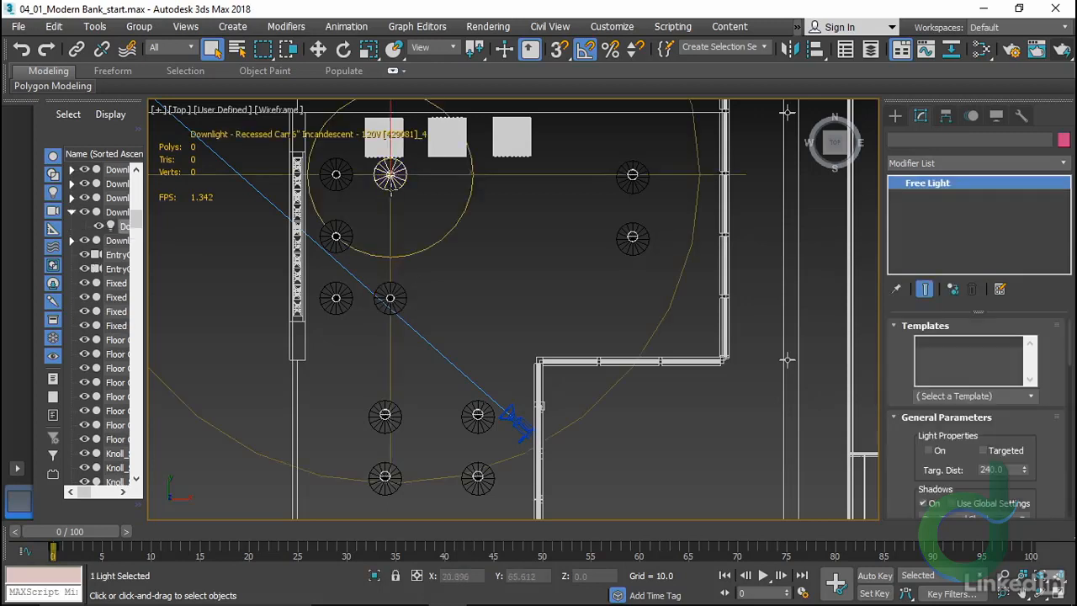
{"action": "left_click", "coordinate": [933, 450]}
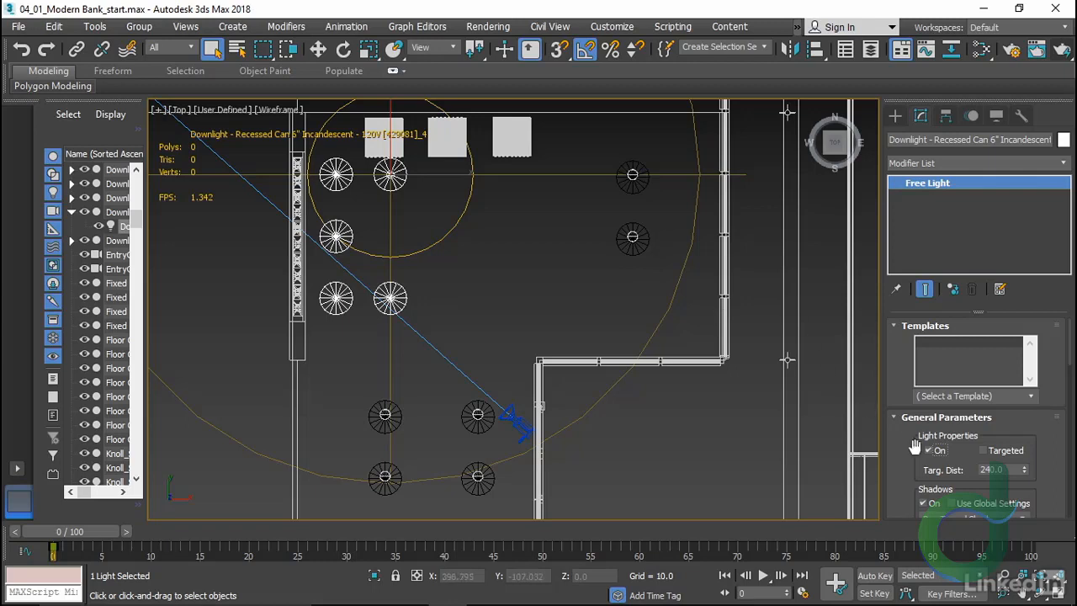
Apply the 100W Bulb template to the recessed downlight and set its light distribution to Spotlight
{"action": "left_click", "coordinate": [1031, 396]}
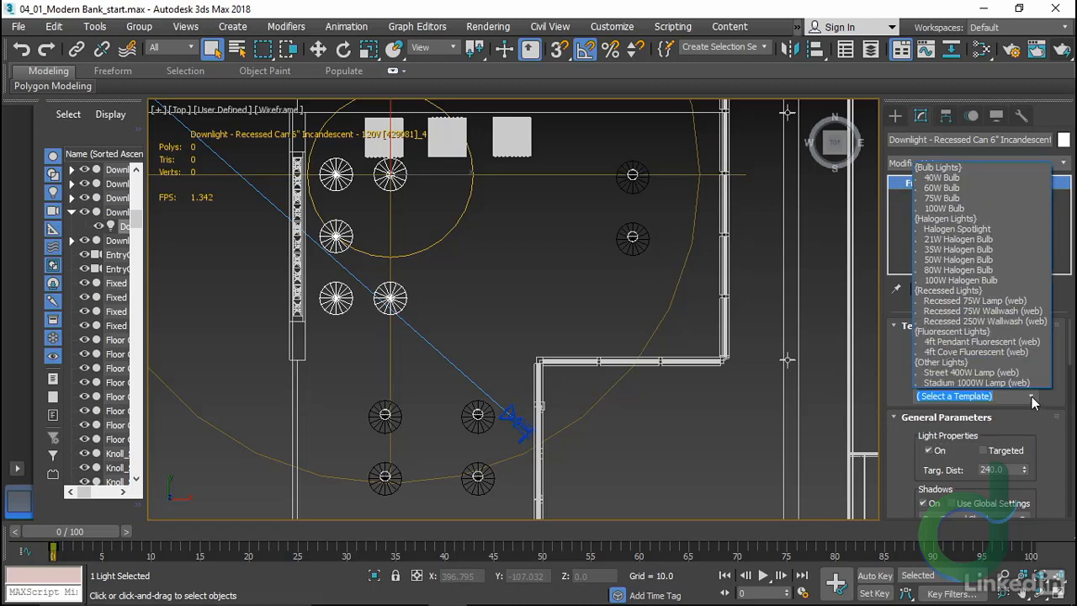
{"action": "left_click", "coordinate": [937, 209]}
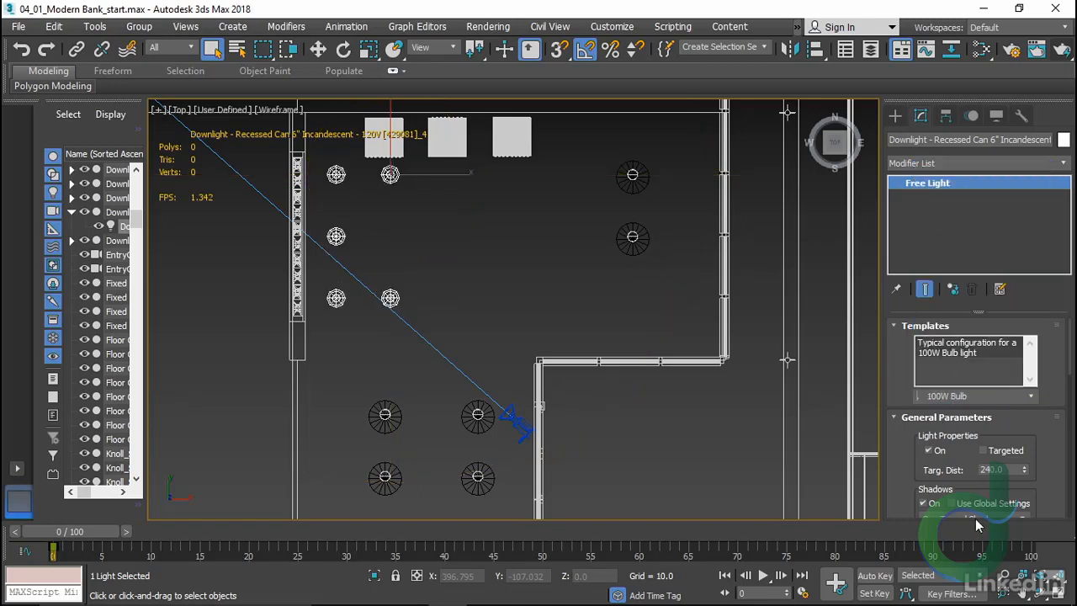
{"action": "scroll", "coordinate": [895, 481], "scroll_direction": "down", "scroll_amount": 5}
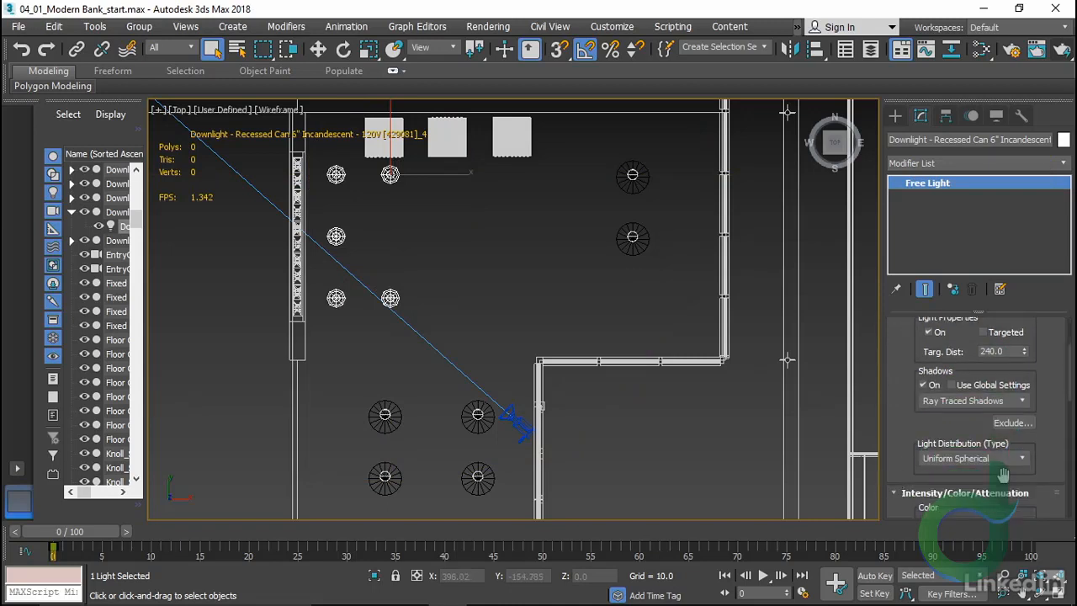
{"action": "left_click", "coordinate": [1028, 460]}
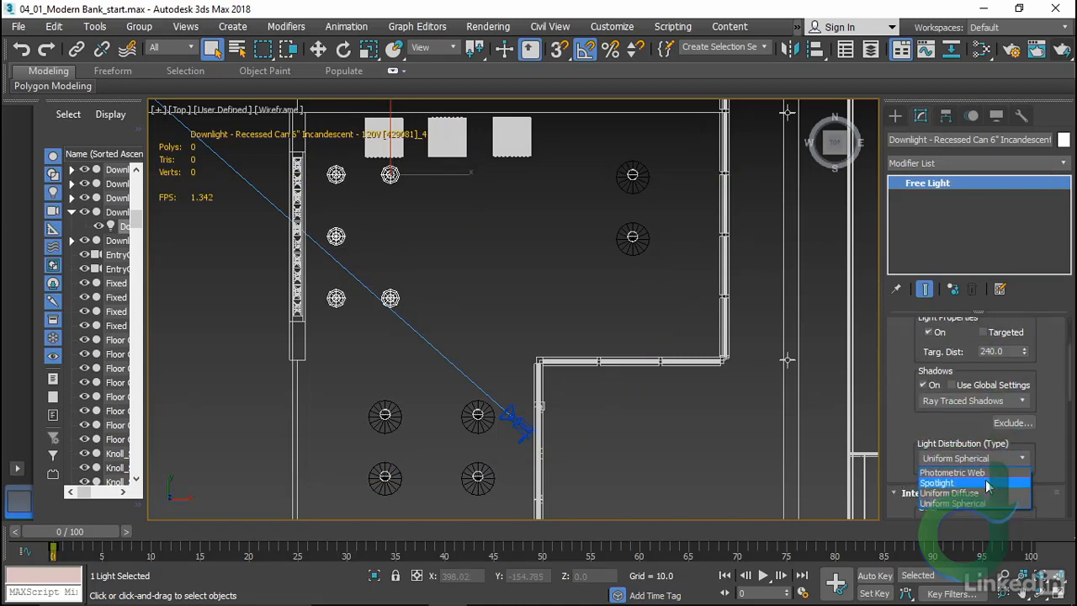
{"action": "left_click", "coordinate": [950, 488]}
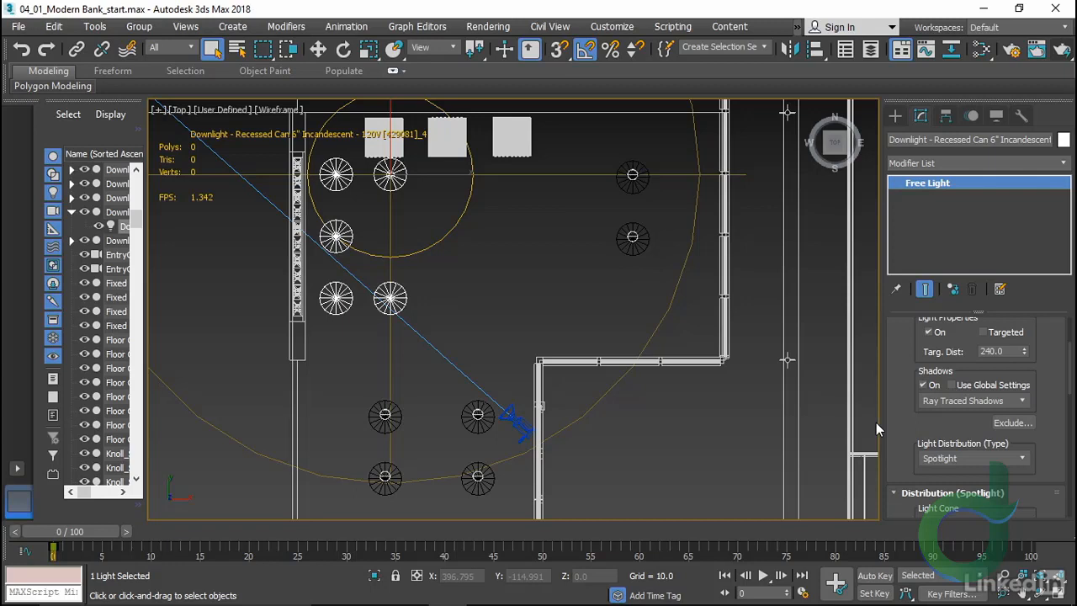
Apply the 100W Bulb template to the lower of the two surface-mounted can lights near the glazing and set its distribution to Spotlight
{"action": "left_click", "coordinate": [633, 237]}
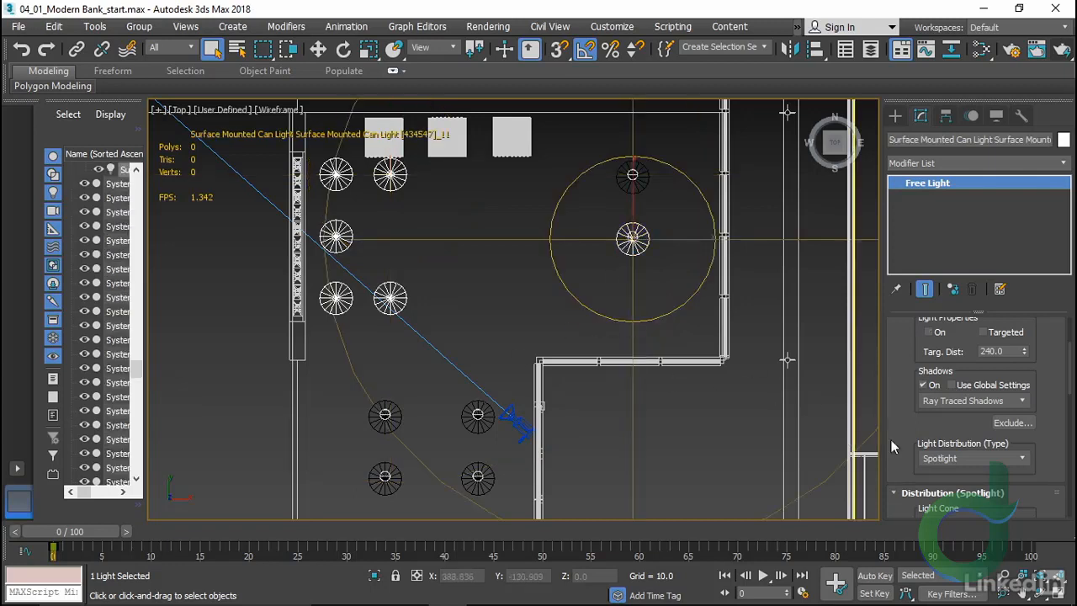
{"action": "scroll", "coordinate": [889, 387], "scroll_direction": "up", "scroll_amount": 4}
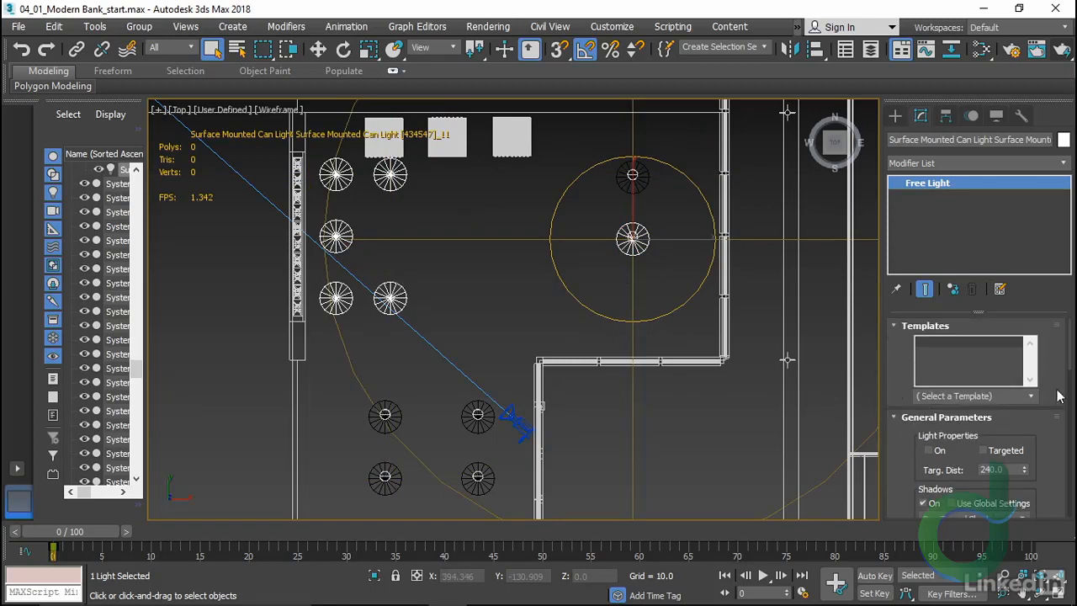
{"action": "left_click", "coordinate": [1026, 397]}
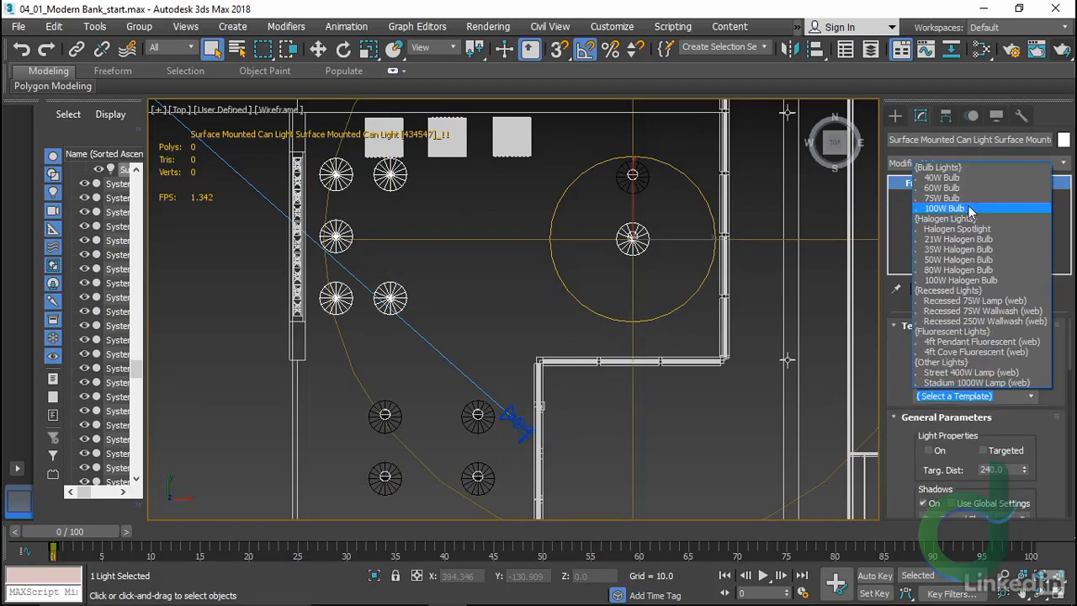
{"action": "left_click", "coordinate": [970, 209]}
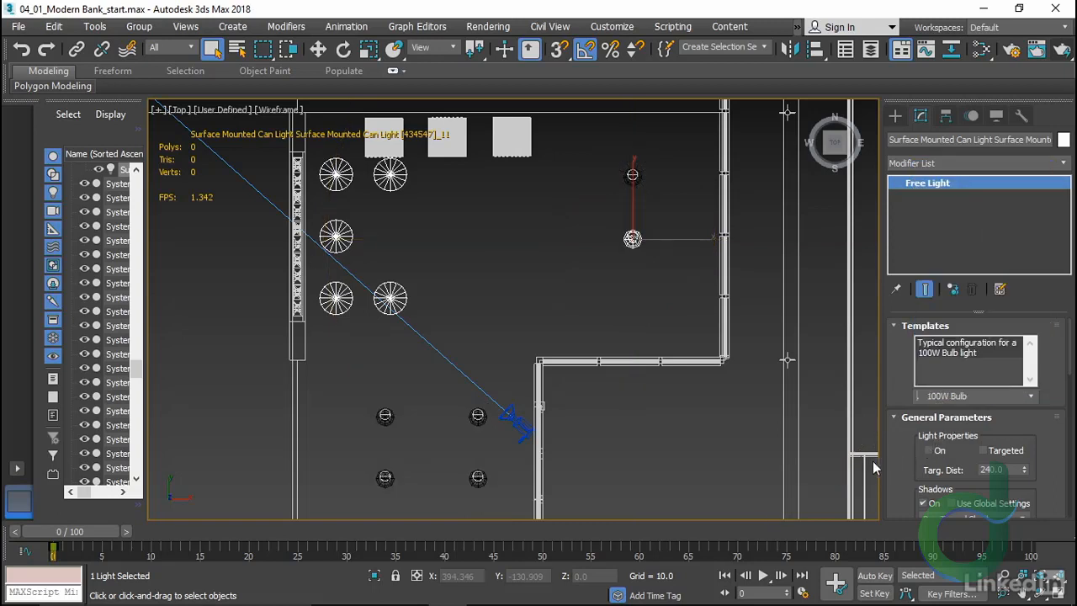
{"action": "scroll", "coordinate": [1037, 440], "scroll_direction": "down", "scroll_amount": 4}
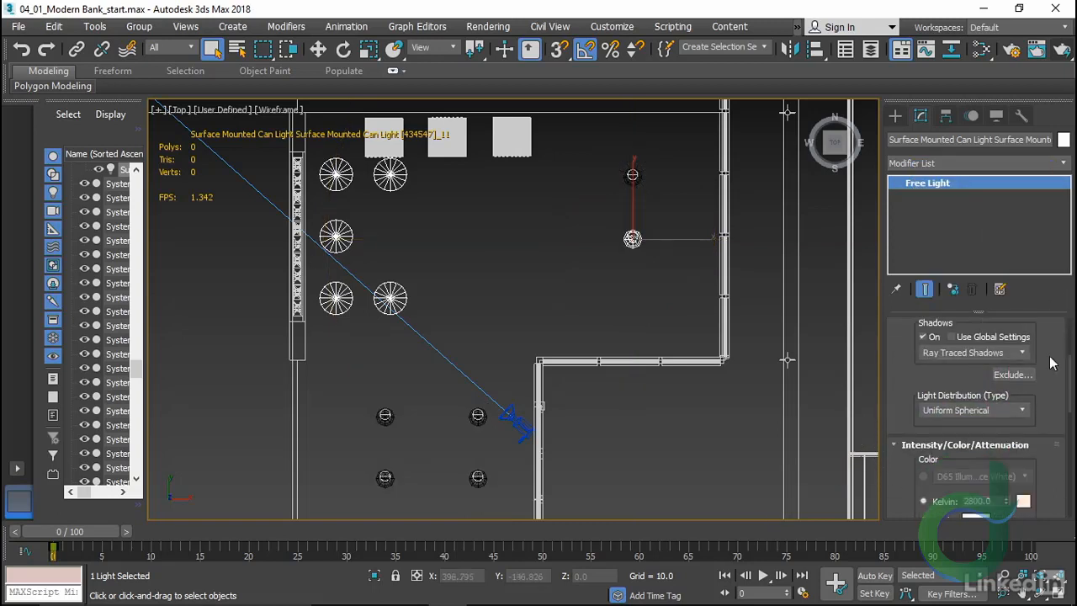
{"action": "left_click", "coordinate": [1023, 411]}
{"action": "left_click", "coordinate": [937, 434]}
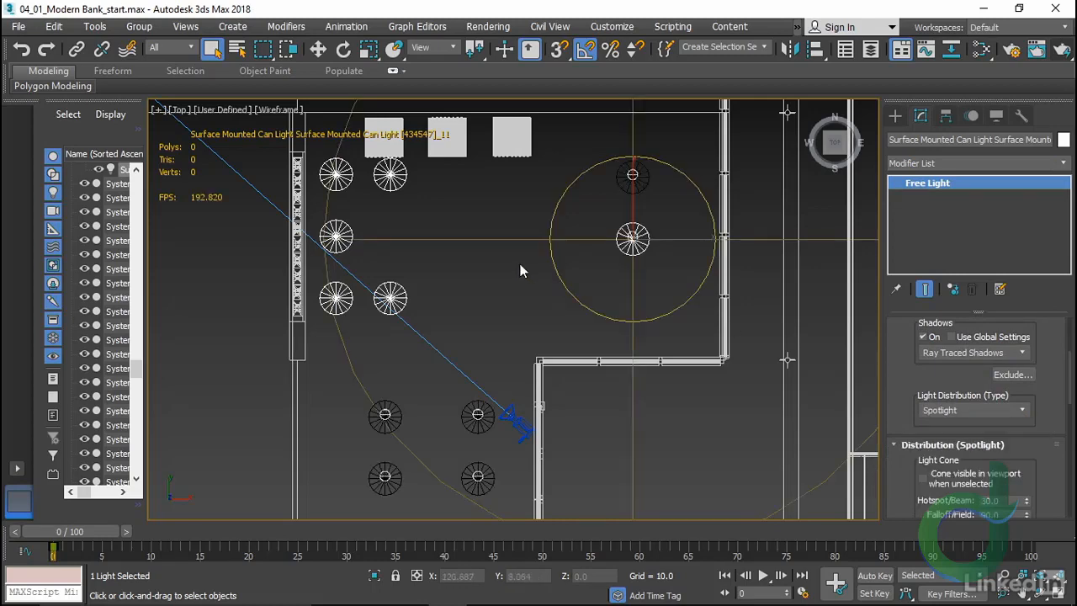
Examine the selected can light's spotlight cone from the front, along with its distribution, colour temperature, intensity, dimming and far attenuation settings
{"action": "key", "text": "f"}
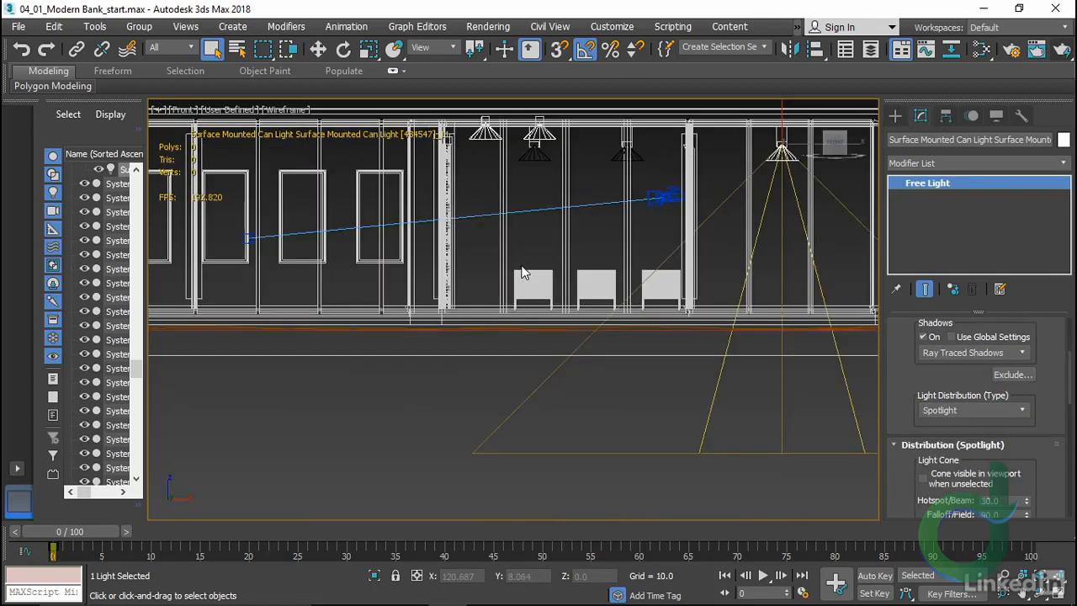
{"action": "scroll", "coordinate": [909, 362], "scroll_direction": "up", "scroll_amount": 4}
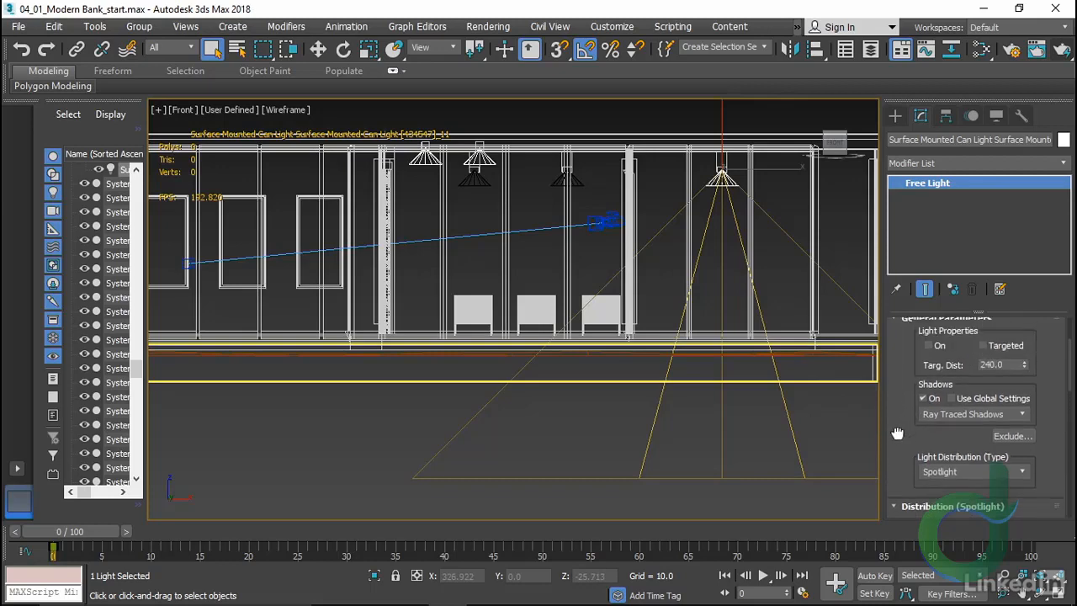
{"action": "middle_click_drag", "start_coordinate": [759, 192], "coordinate": [660, 212]}
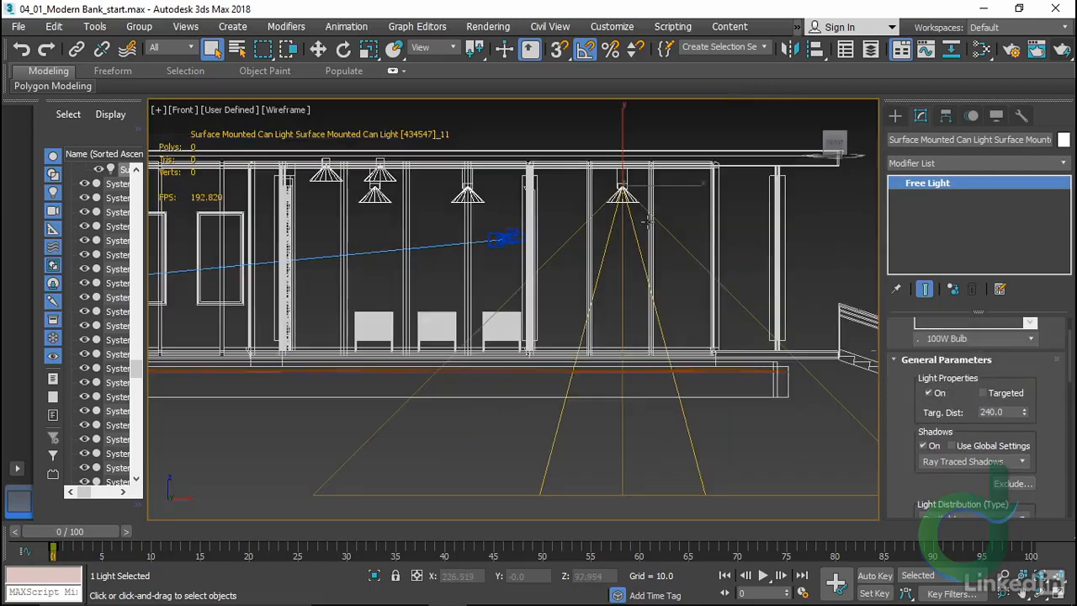
{"action": "scroll", "coordinate": [660, 215], "scroll_direction": "up", "scroll_amount": 4}
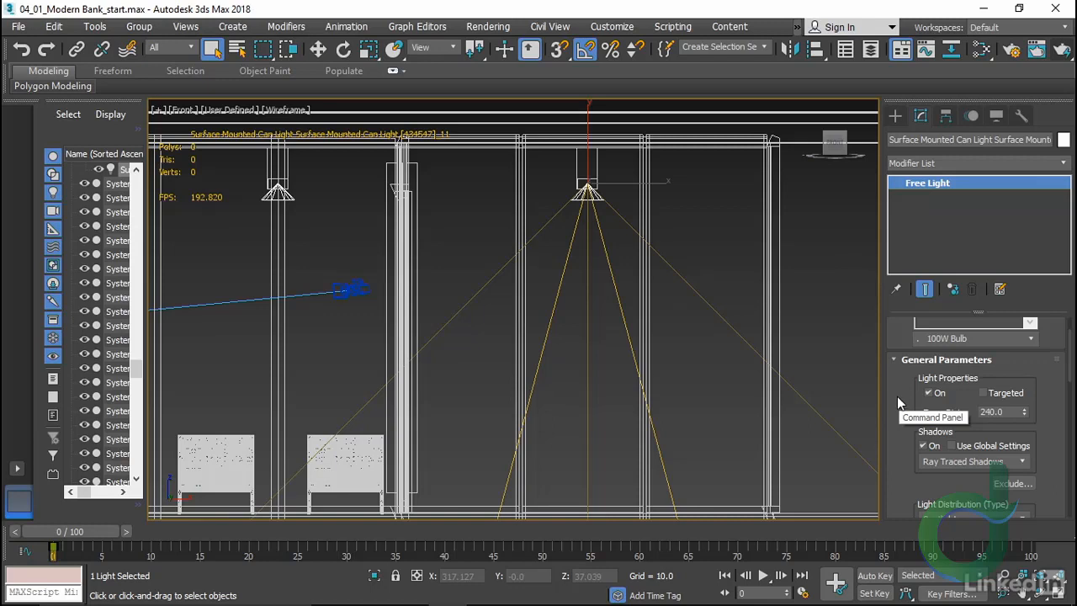
{"action": "scroll", "coordinate": [893, 403], "scroll_direction": "down", "scroll_amount": 5}
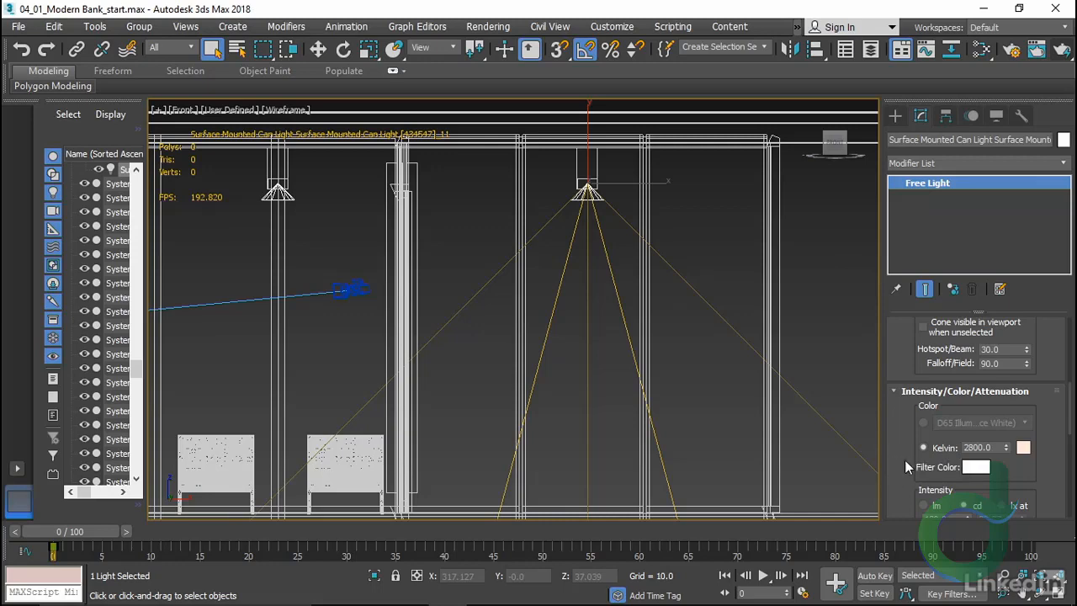
{"action": "scroll", "coordinate": [904, 465], "scroll_direction": "down", "scroll_amount": 2}
{"action": "scroll", "coordinate": [904, 461], "scroll_direction": "down", "scroll_amount": 1}
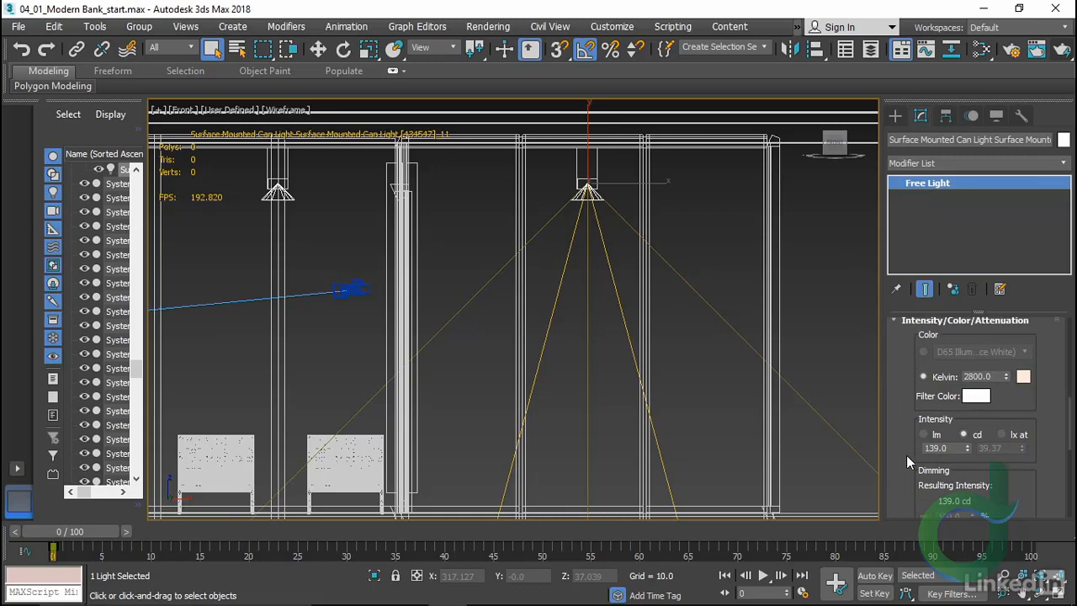
{"action": "scroll", "coordinate": [913, 445], "scroll_direction": "down", "scroll_amount": 4}
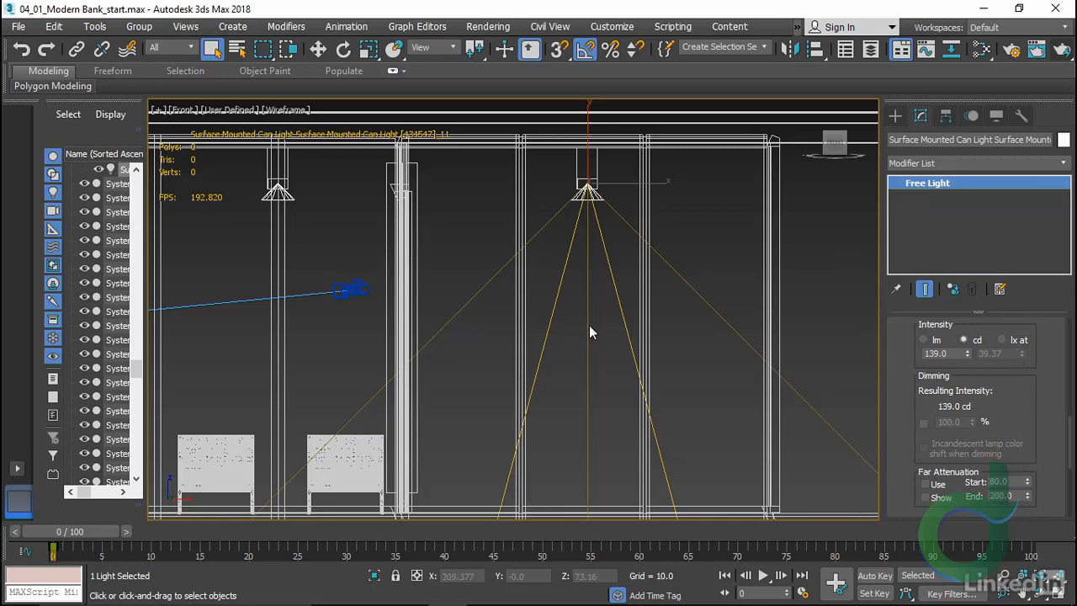
Check the shadow and rendering options in the object properties of the recessed downlight housing, leaving them as they are
{"action": "scroll", "coordinate": [326, 295], "scroll_direction": "down", "scroll_amount": 4}
{"action": "scroll", "coordinate": [337, 269], "scroll_direction": "up", "scroll_amount": 8}
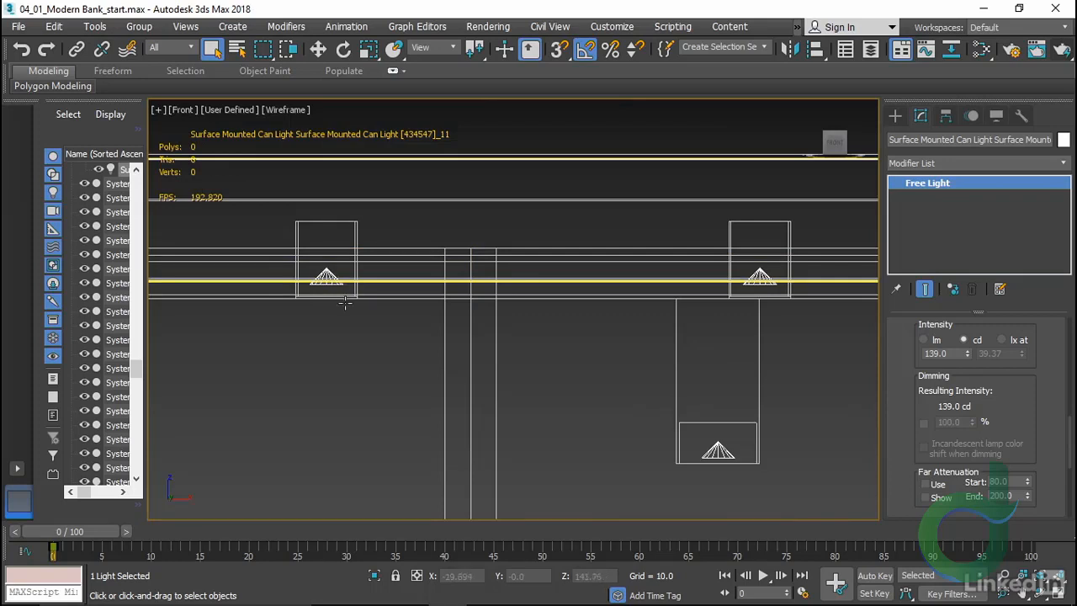
{"action": "left_click", "coordinate": [357, 271]}
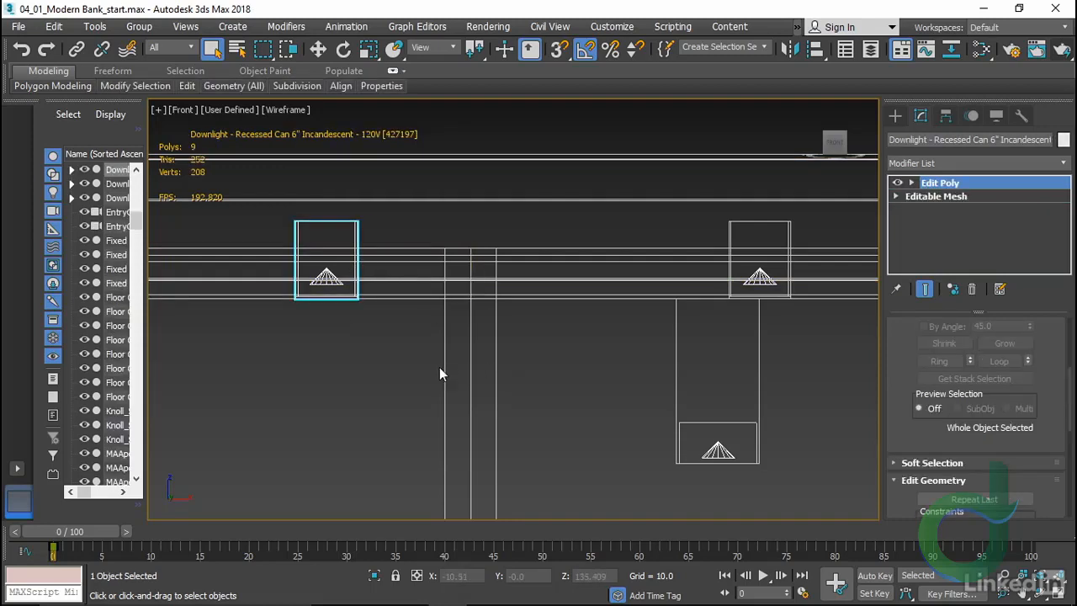
{"action": "right_click", "coordinate": [402, 287]}
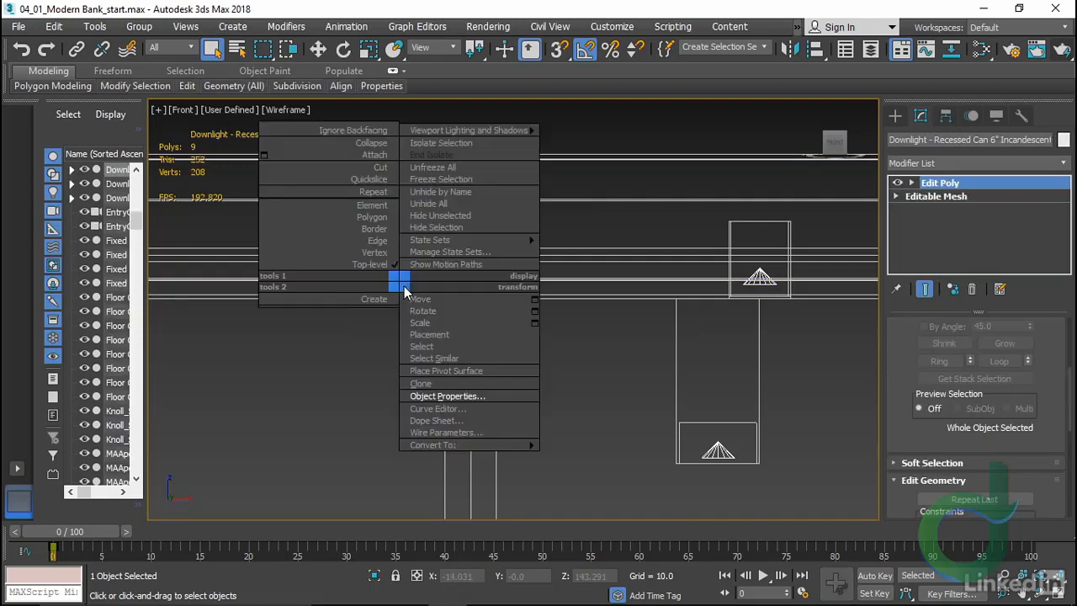
{"action": "left_click", "coordinate": [444, 396]}
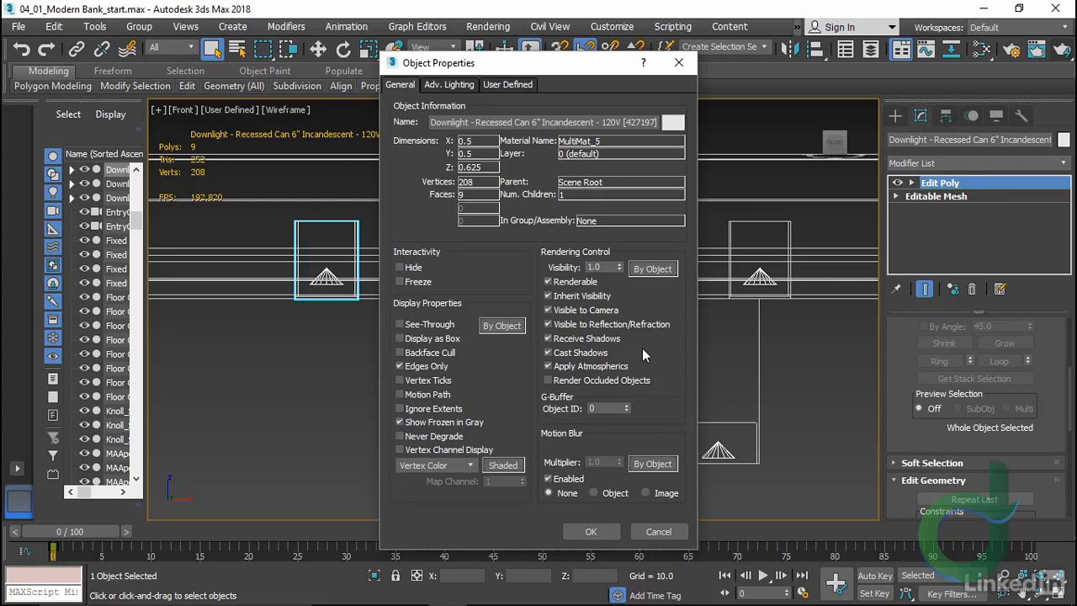
{"action": "left_click", "coordinate": [652, 530]}
{"action": "middle_click_drag", "start_coordinate": [433, 388], "coordinate": [462, 386]}
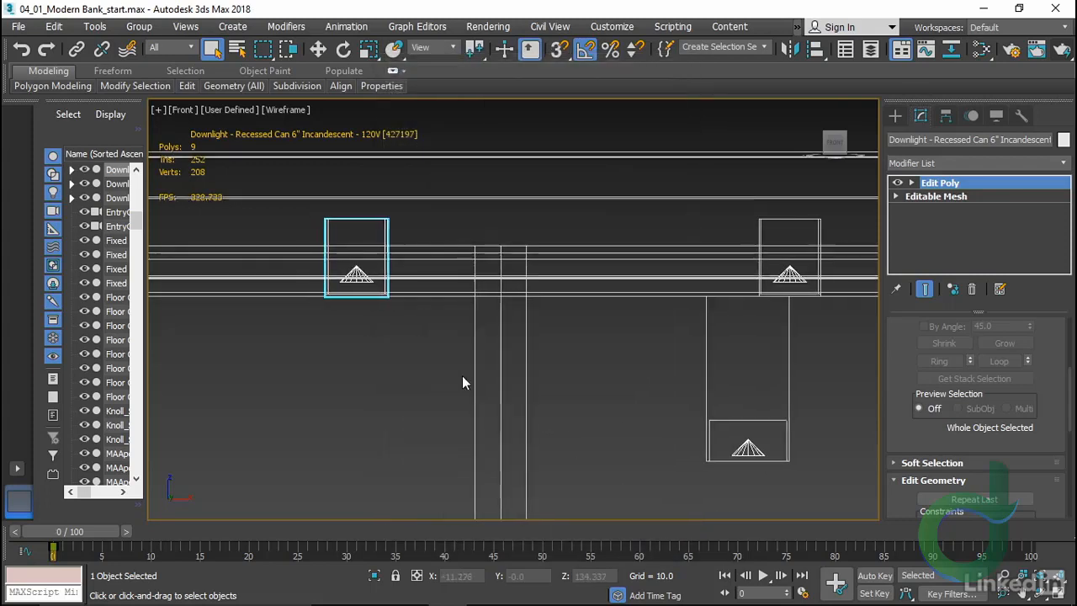
Pick the light inside the housing, then list the scene's lights by name and expand all recessed downlight entries to their light sources
{"action": "left_click", "coordinate": [398, 361]}
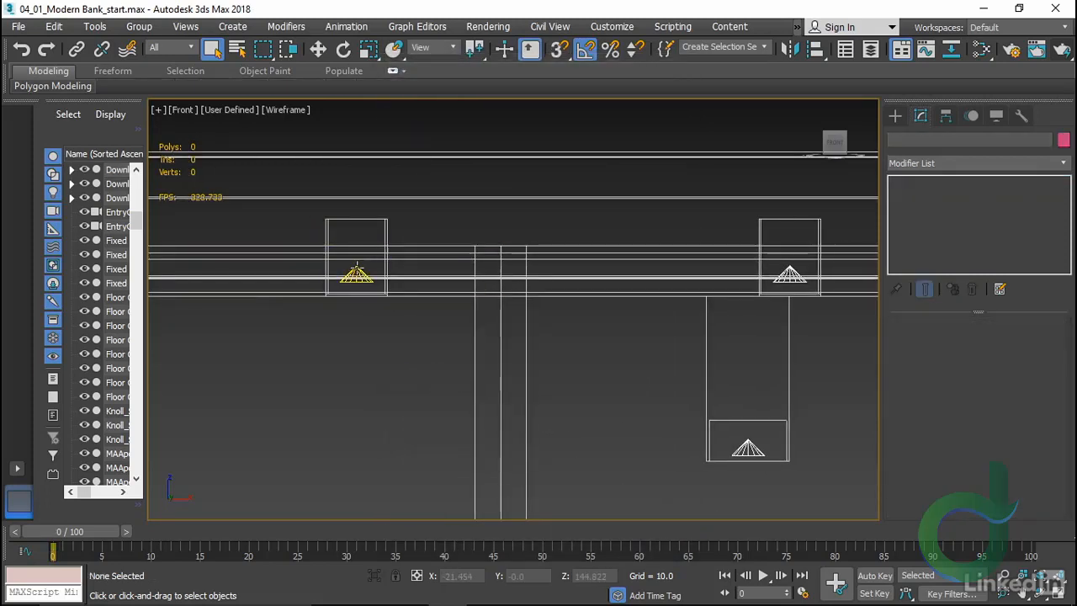
{"action": "left_click", "coordinate": [356, 274]}
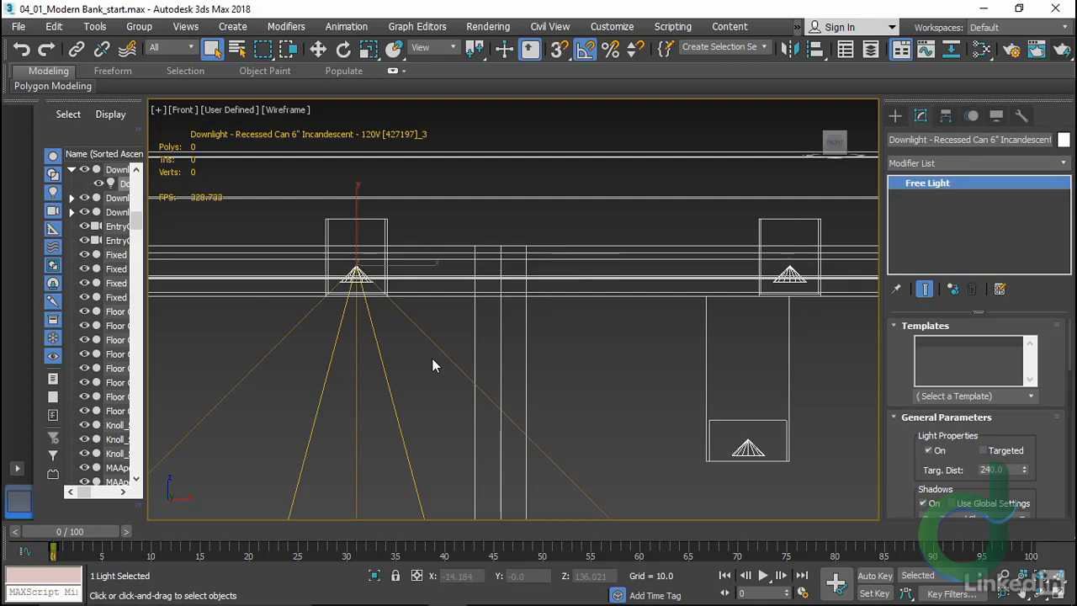
{"action": "key", "text": "h"}
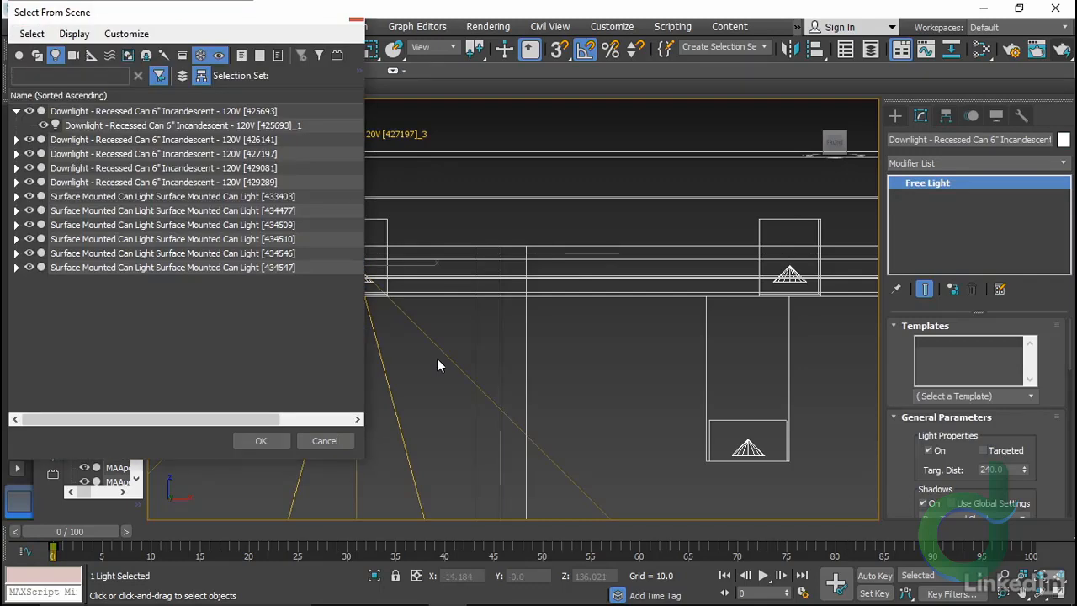
{"action": "left_click_drag", "start_coordinate": [150, 18], "coordinate": [207, 26]}
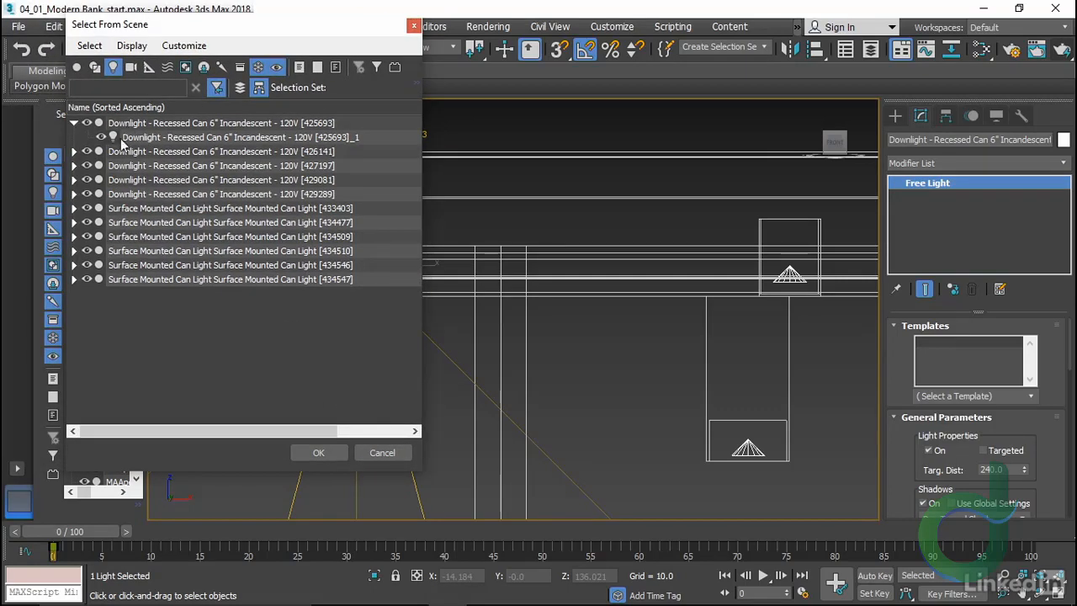
{"action": "left_click", "coordinate": [75, 151]}
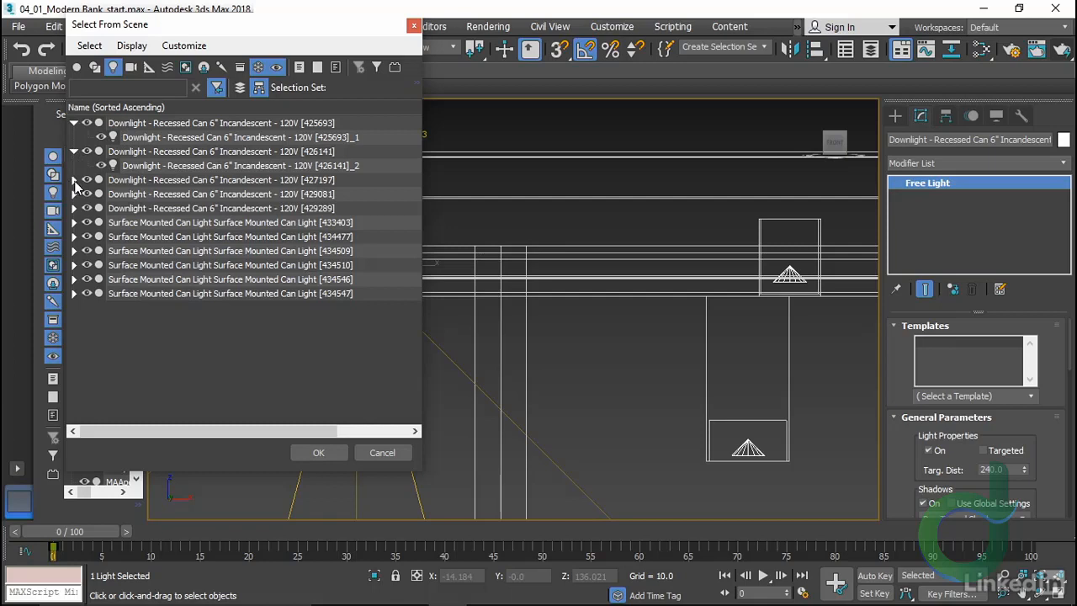
{"action": "left_click", "coordinate": [74, 180]}
{"action": "left_click", "coordinate": [74, 208]}
{"action": "left_click", "coordinate": [74, 237]}
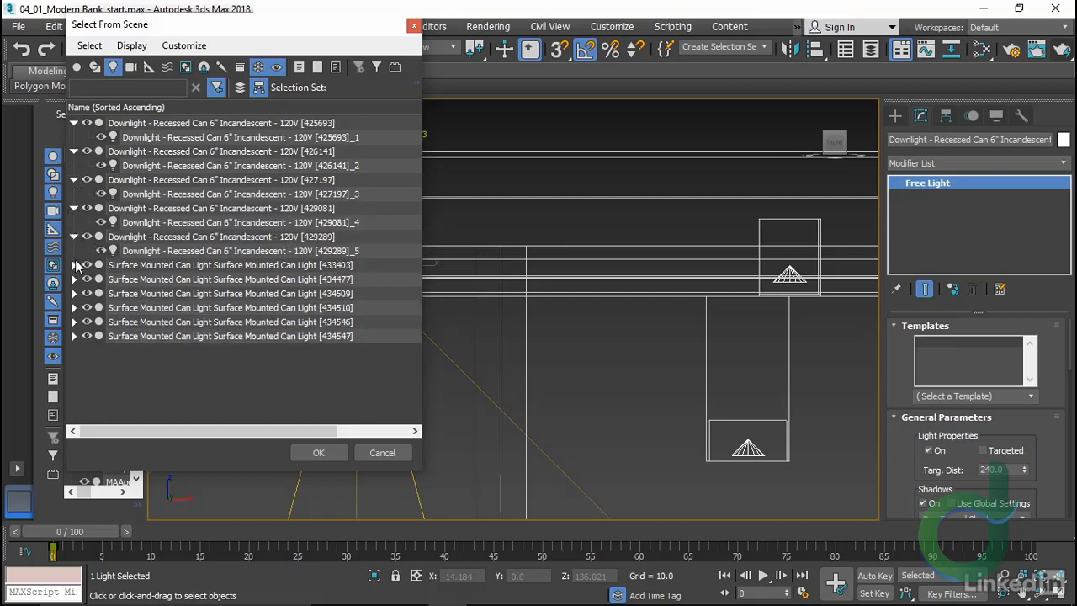
Display all object types in the selection list, then filter it back to lights only
{"action": "left_click", "coordinate": [168, 250]}
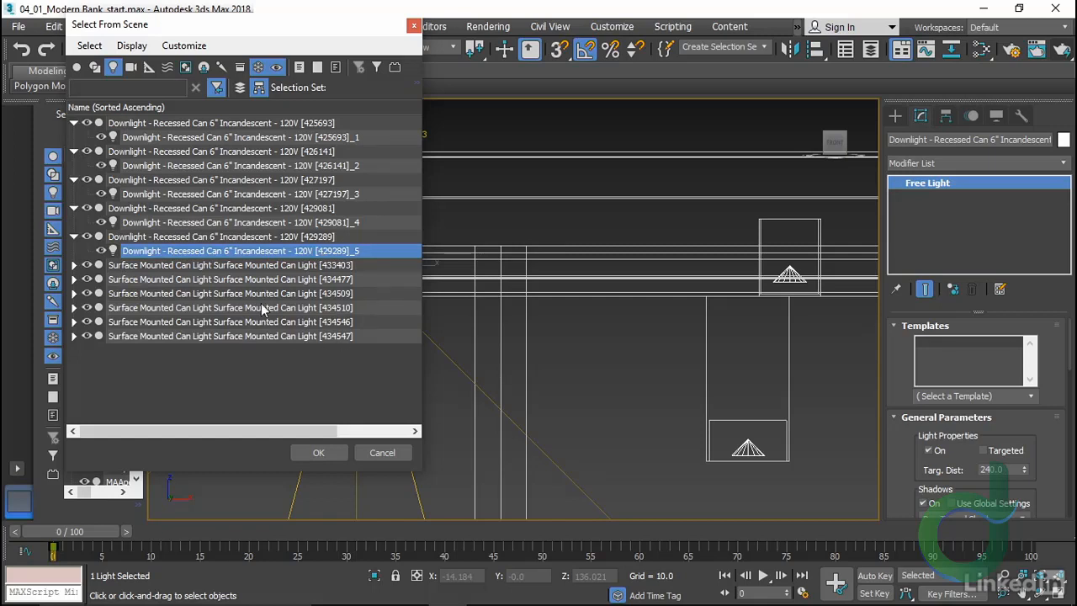
{"action": "left_click", "coordinate": [301, 68]}
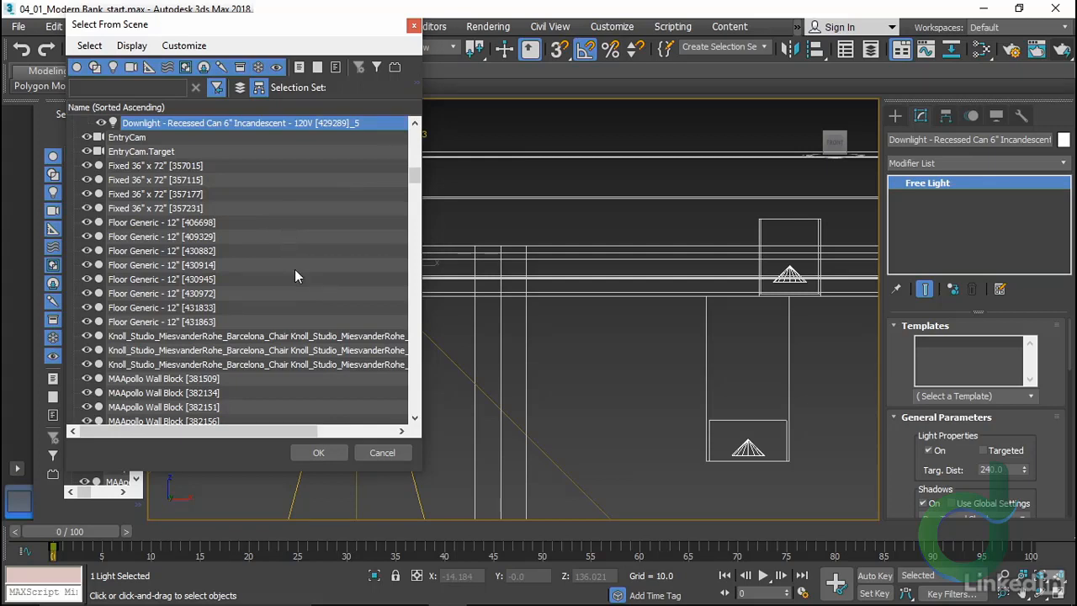
{"action": "left_click", "coordinate": [113, 66]}
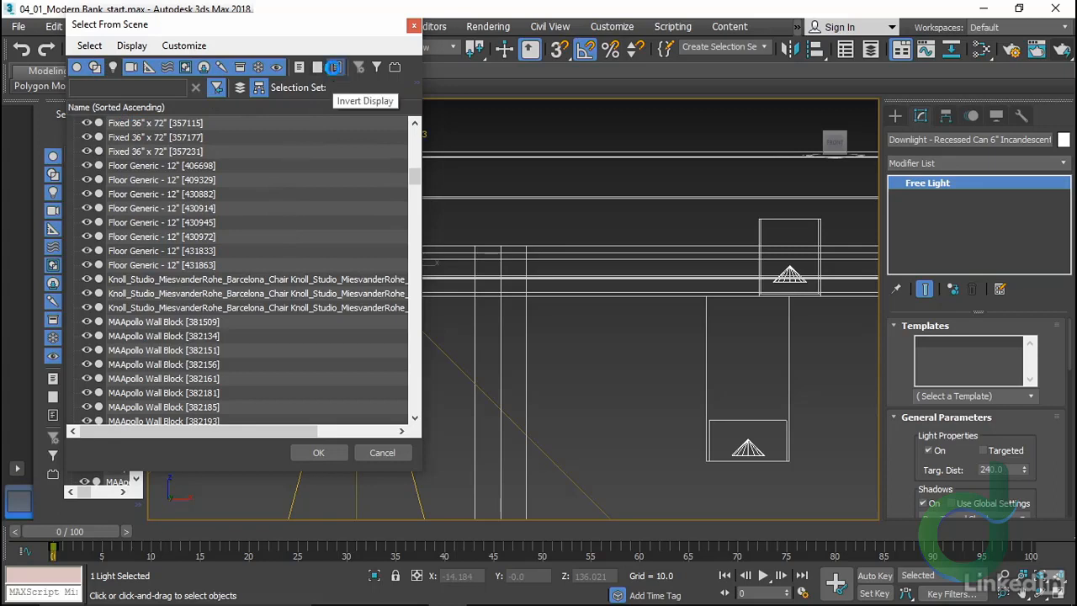
{"action": "left_click", "coordinate": [320, 69]}
Select the five recessed downlight light sources by name and move them down together to just below their housings
{"action": "left_click", "coordinate": [213, 137]}
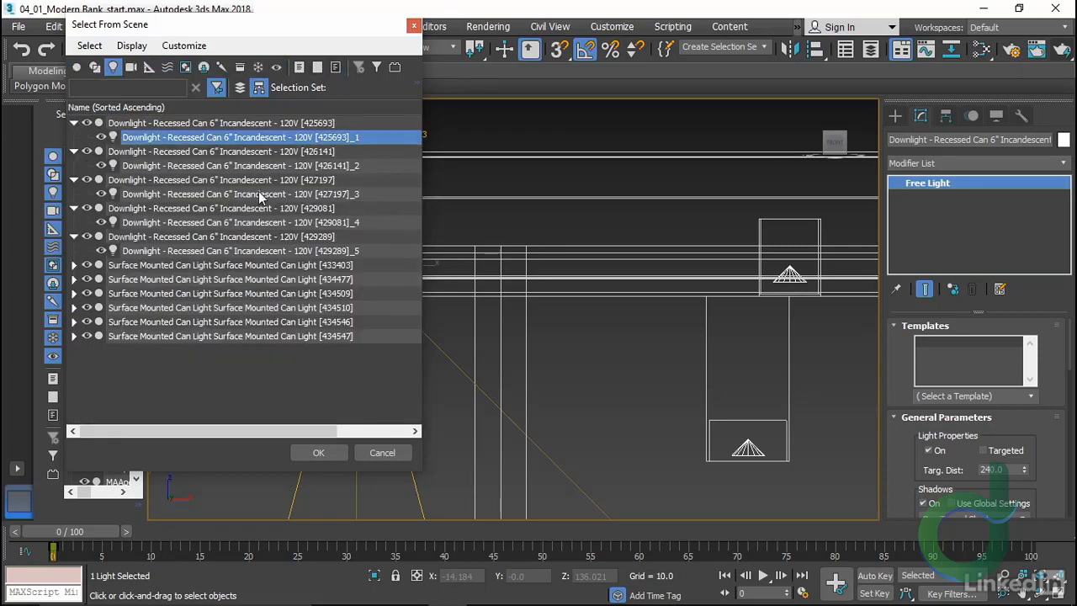
{"action": "left_click", "coordinate": [218, 165], "text": "ctrl"}
{"action": "left_click", "coordinate": [207, 194], "text": "ctrl"}
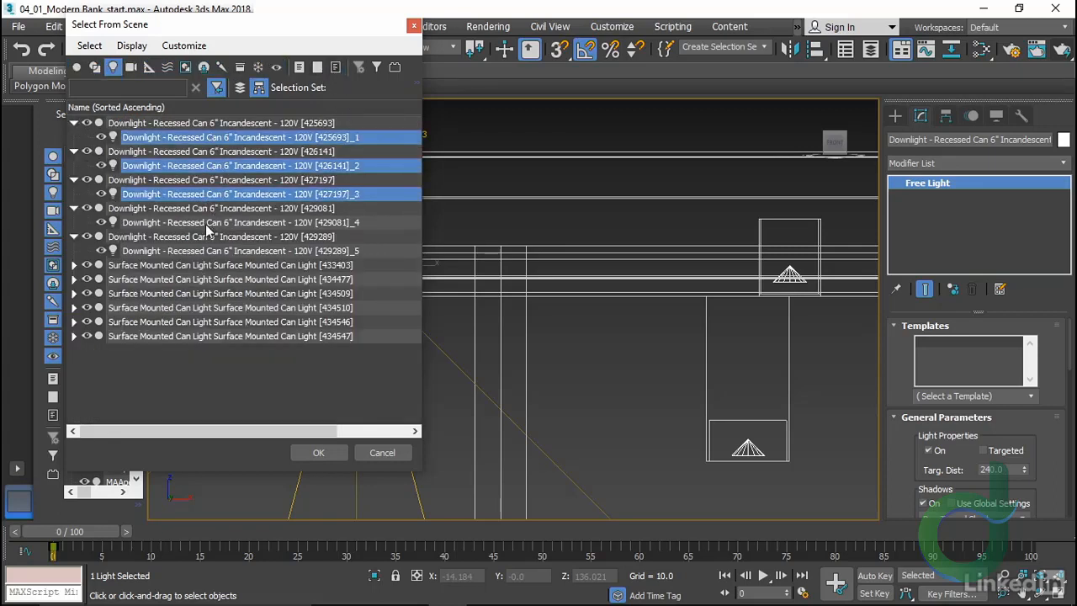
{"action": "left_click", "coordinate": [213, 222], "text": "ctrl"}
{"action": "left_click", "coordinate": [217, 250], "text": "ctrl"}
{"action": "left_click", "coordinate": [316, 454]}
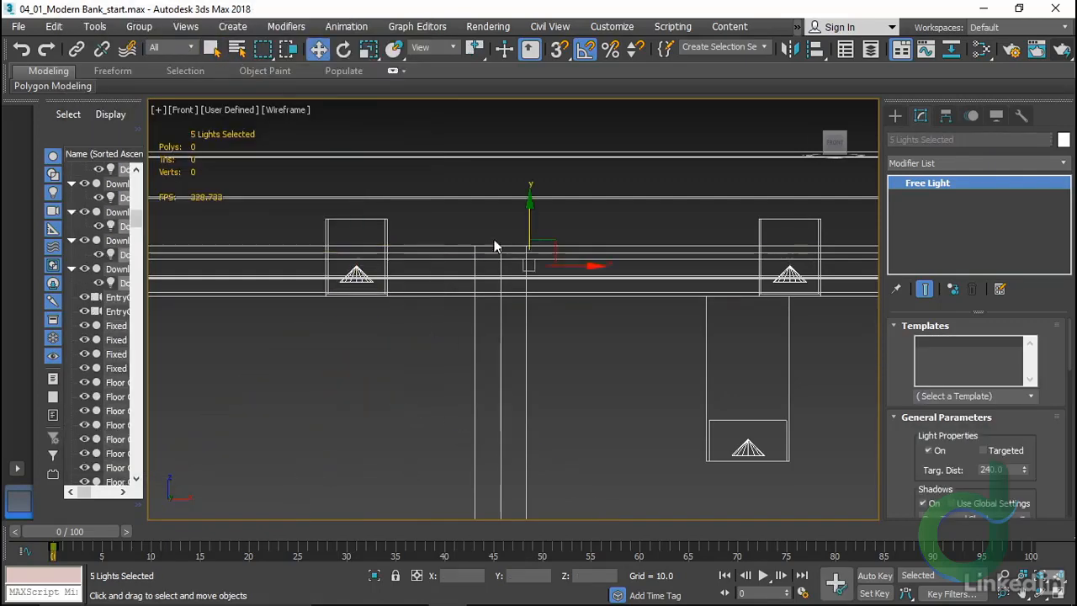
{"action": "left_click_drag", "start_coordinate": [527, 200], "coordinate": [522, 234]}
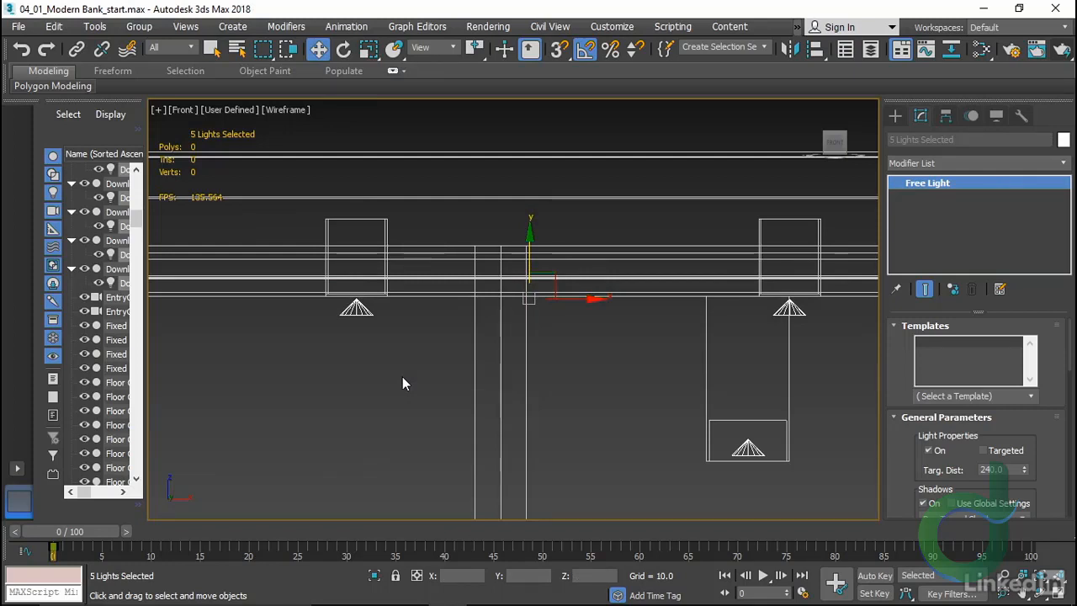
Switch to the EntryCam view and render it to check the lowered downlights, then close the render
{"action": "key", "text": "c"}
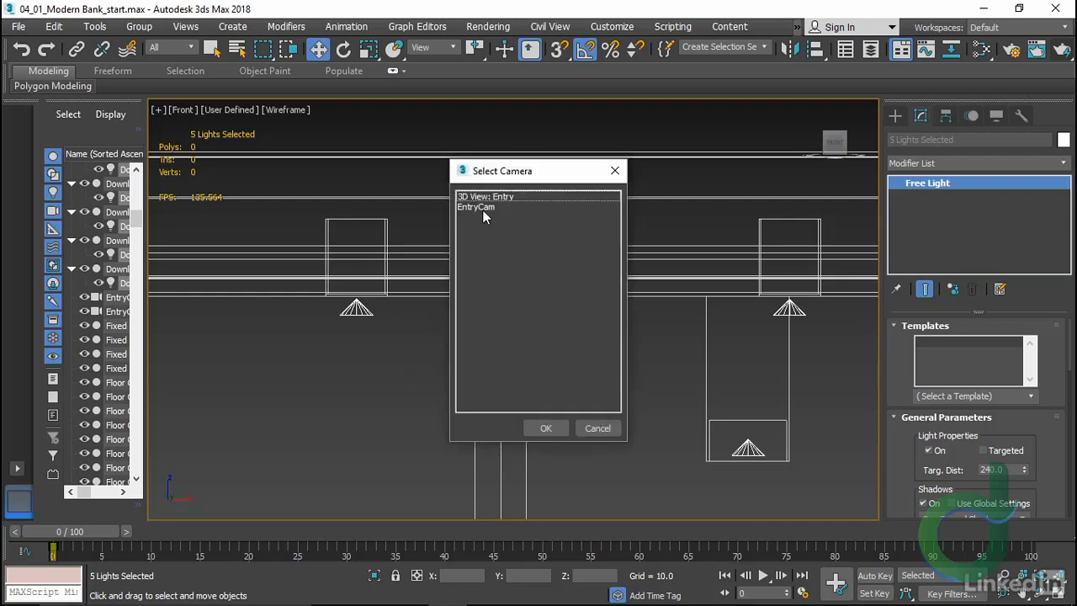
{"action": "double_click", "coordinate": [482, 209]}
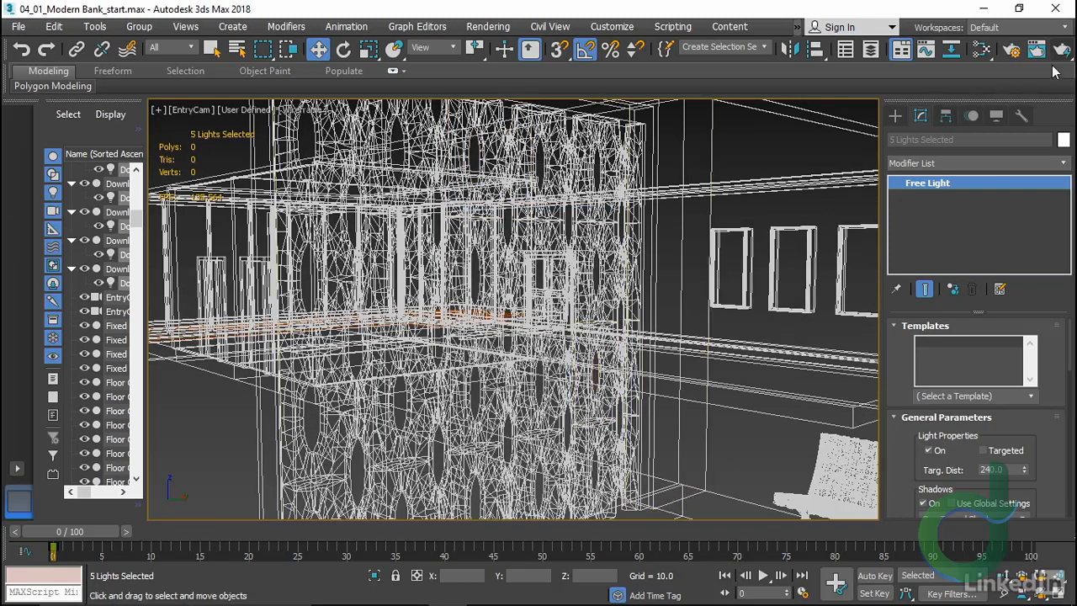
{"action": "left_click", "coordinate": [1062, 48]}
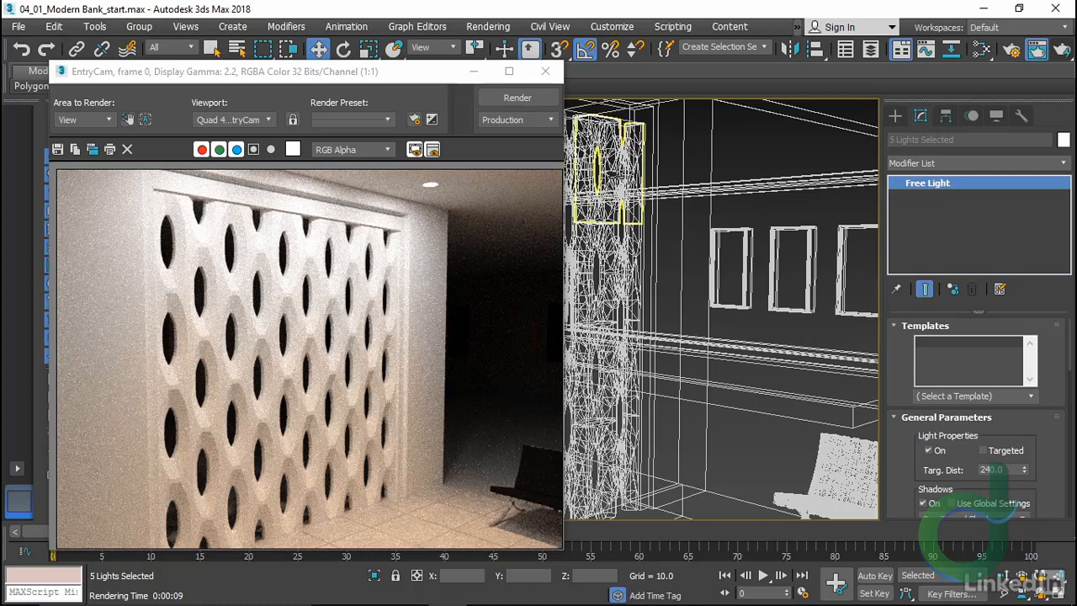
{"action": "left_click", "coordinate": [545, 73]}
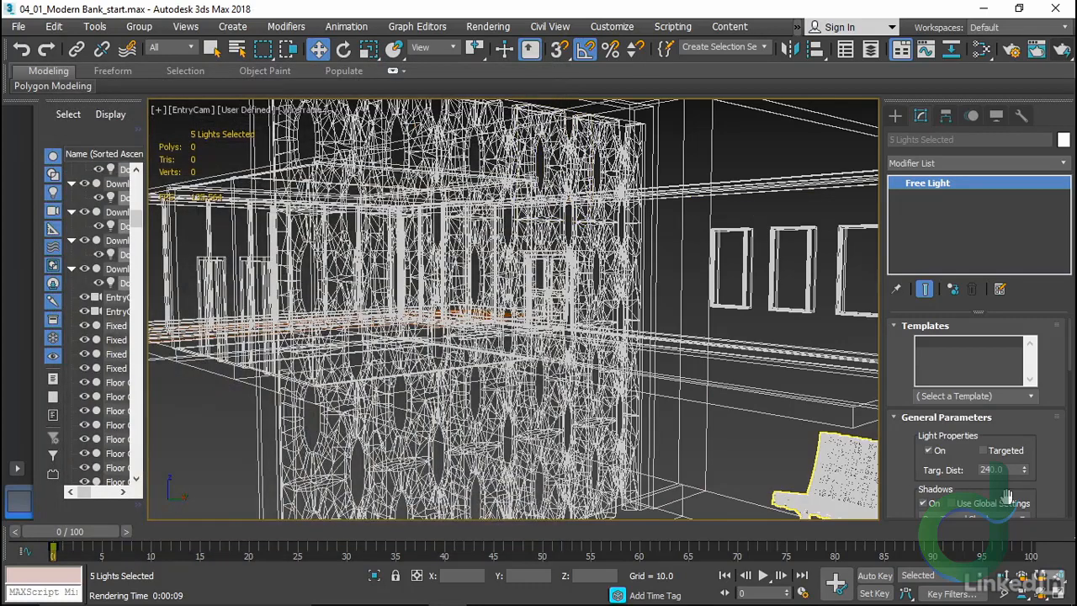
Turn on shaded display, dolly the EntryCam back outside the glazed entry doors and render the wider view
{"action": "left_click", "coordinate": [1004, 576]}
{"action": "key", "text": "F3"}
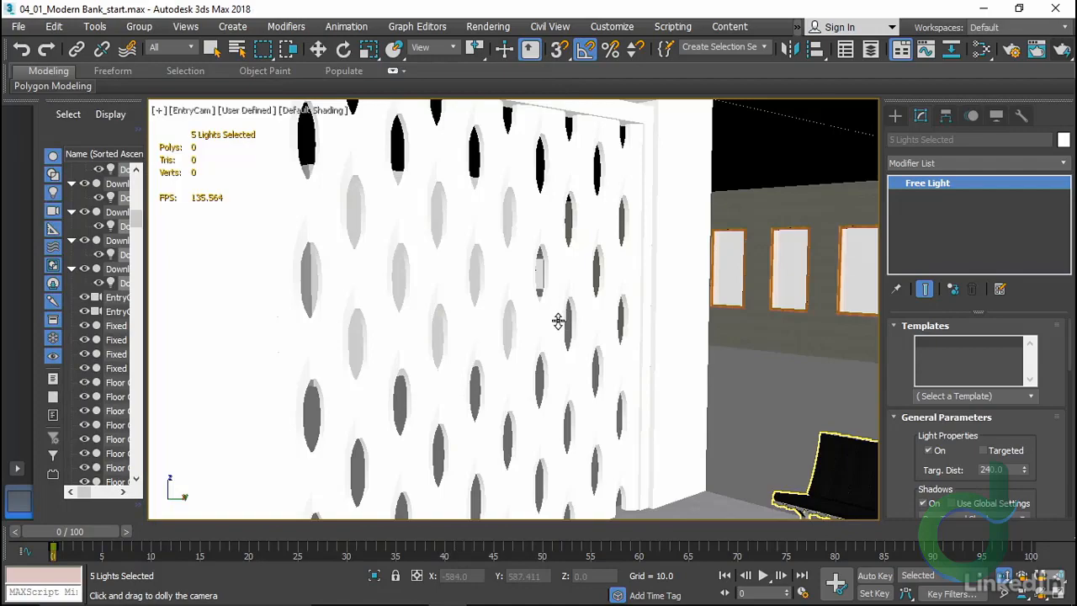
{"action": "mouse_move", "coordinate": [558, 322]}
{"action": "left_mouse_down"}
{"action": "mouse_move", "coordinate": [556, 301]}
{"action": "mouse_move", "coordinate": [552, 325]}
{"action": "left_mouse_up"}
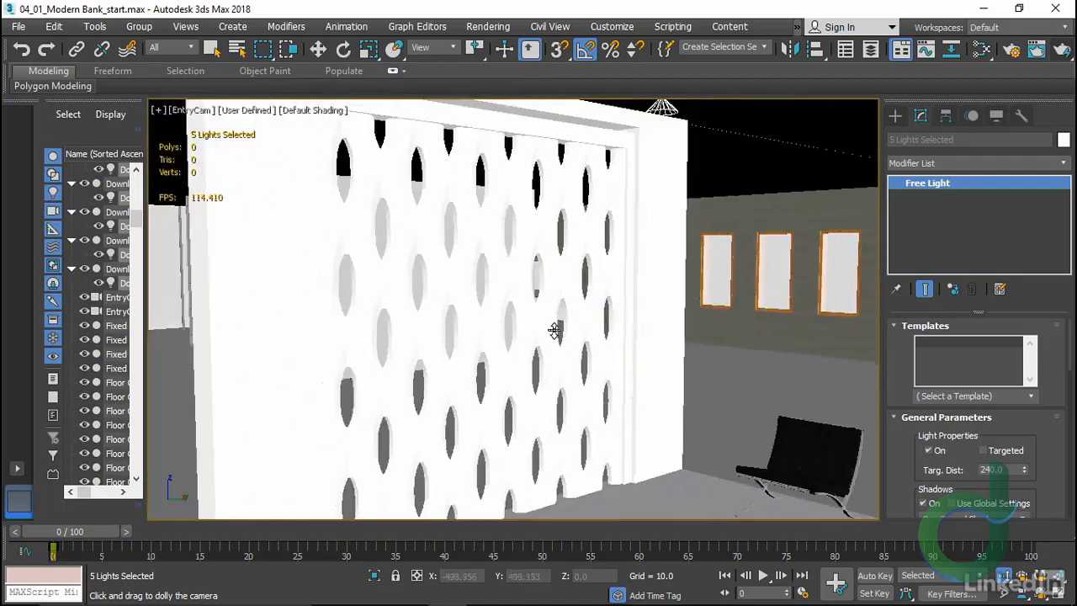
{"action": "key", "text": "shift+q"}
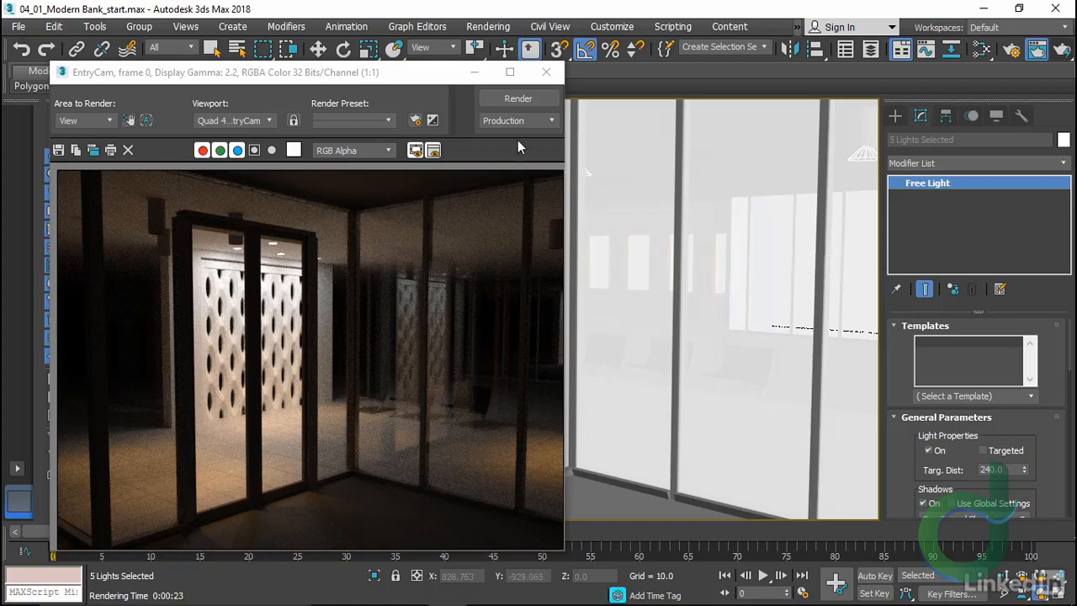
{"action": "left_click", "coordinate": [547, 75]}
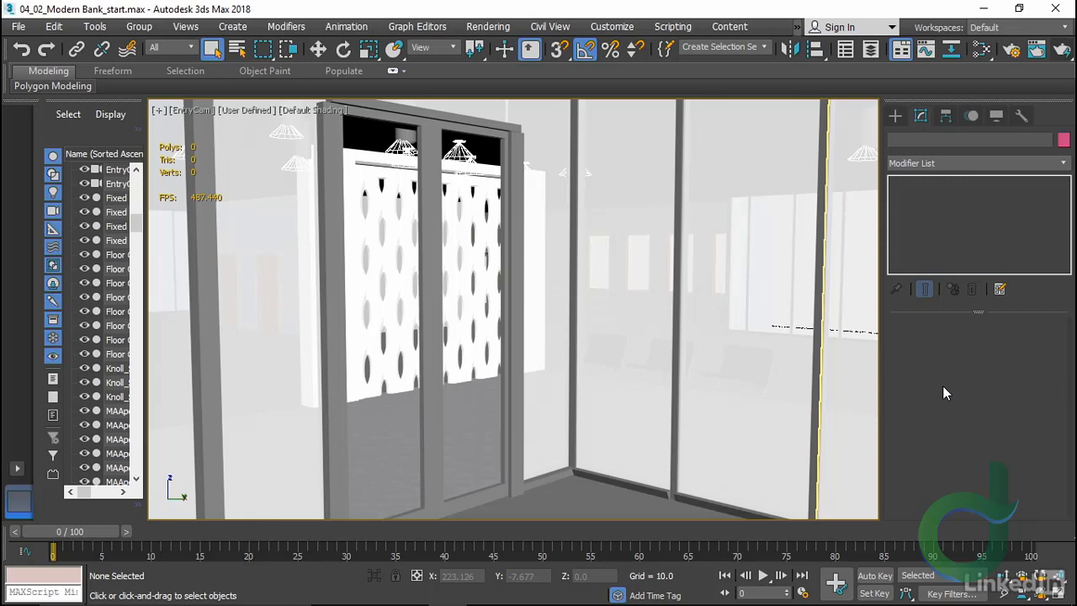
Create a Slider manipulator helper in the upper-right area of the EntryCam view
{"action": "left_click", "coordinate": [894, 115]}
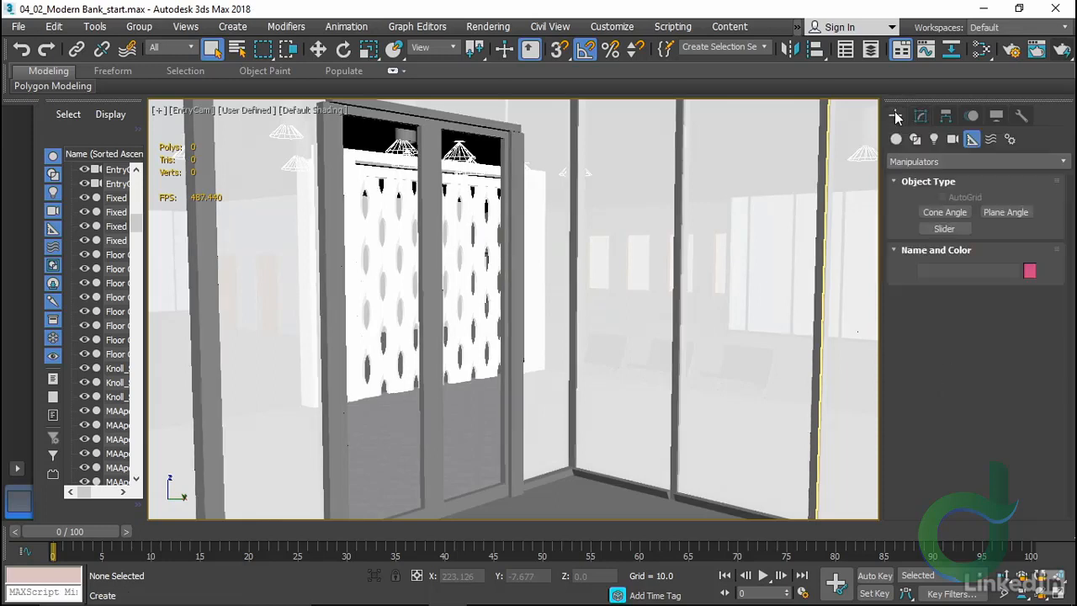
{"action": "left_click", "coordinate": [1063, 162]}
{"action": "left_click", "coordinate": [934, 235]}
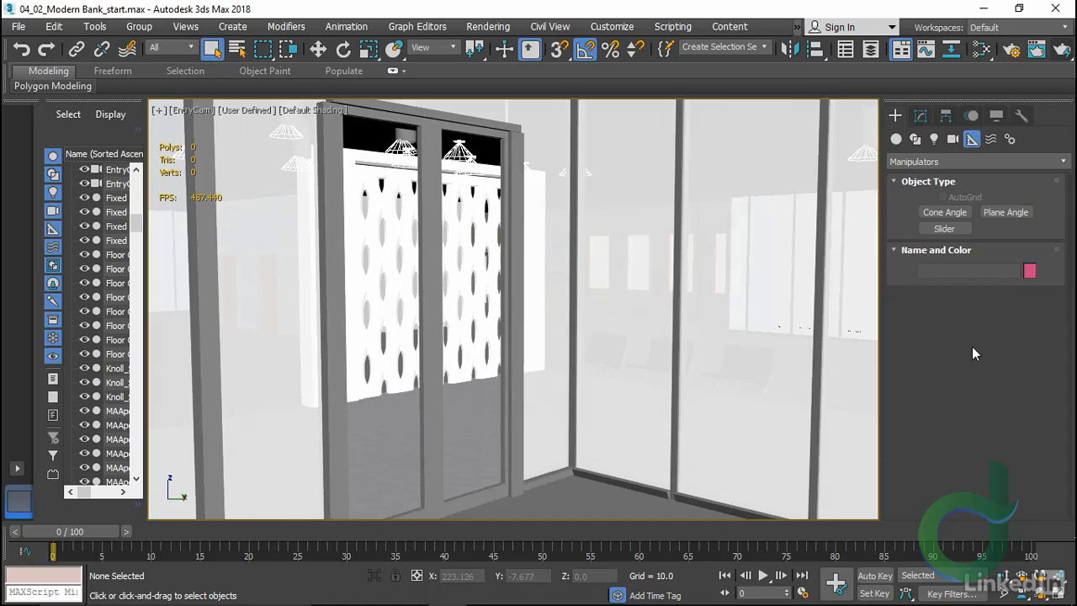
{"action": "left_click", "coordinate": [954, 228]}
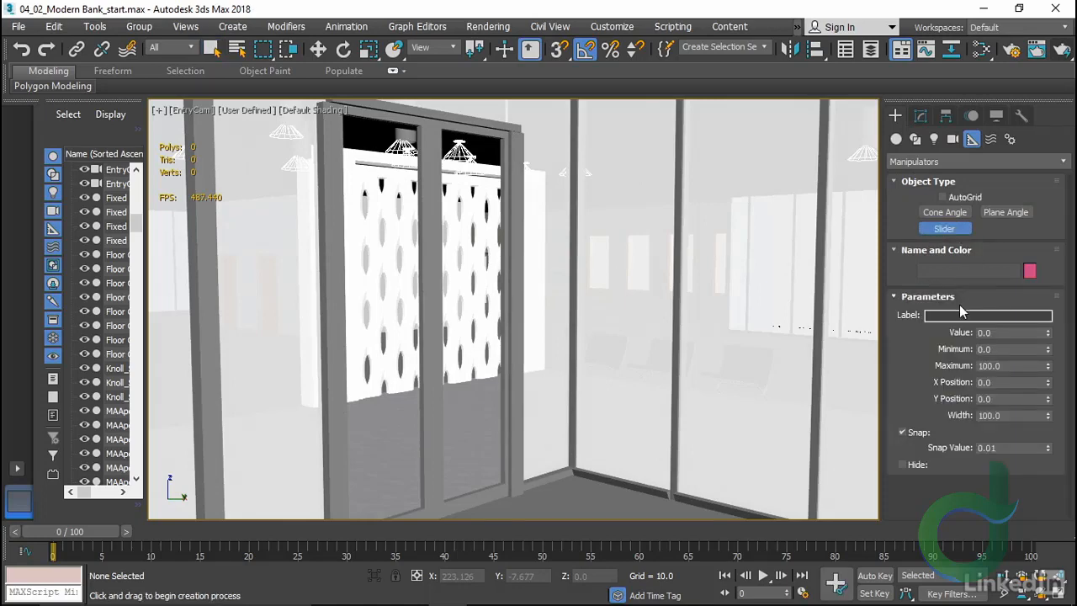
{"action": "left_click", "coordinate": [725, 136]}
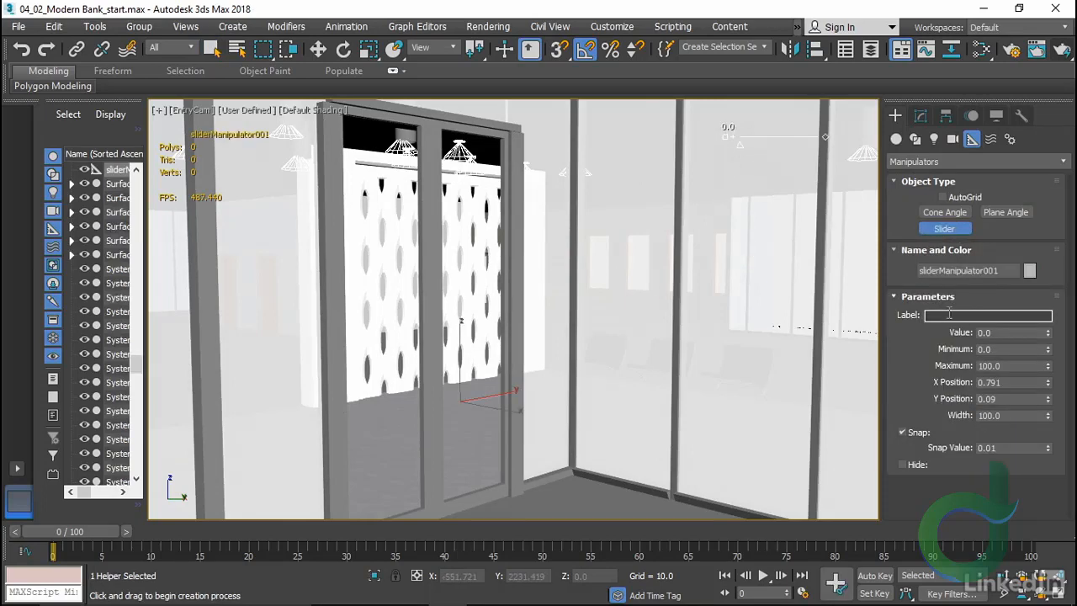
Label the slider manipulator "Lobby Dimmer" and set its value to 100
{"action": "left_click", "coordinate": [921, 115]}
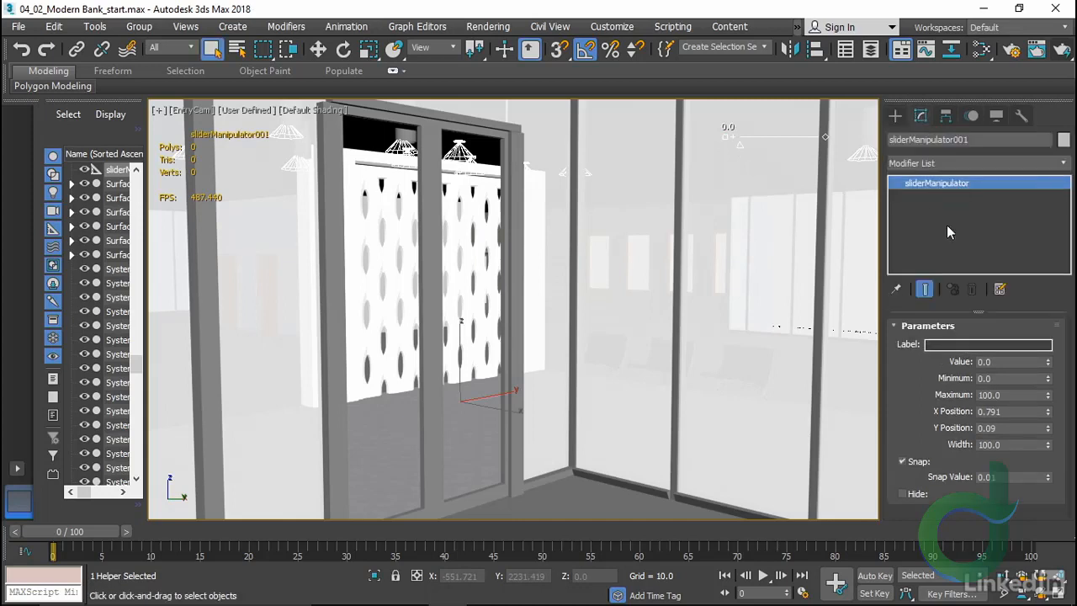
{"action": "left_click", "coordinate": [970, 345]}
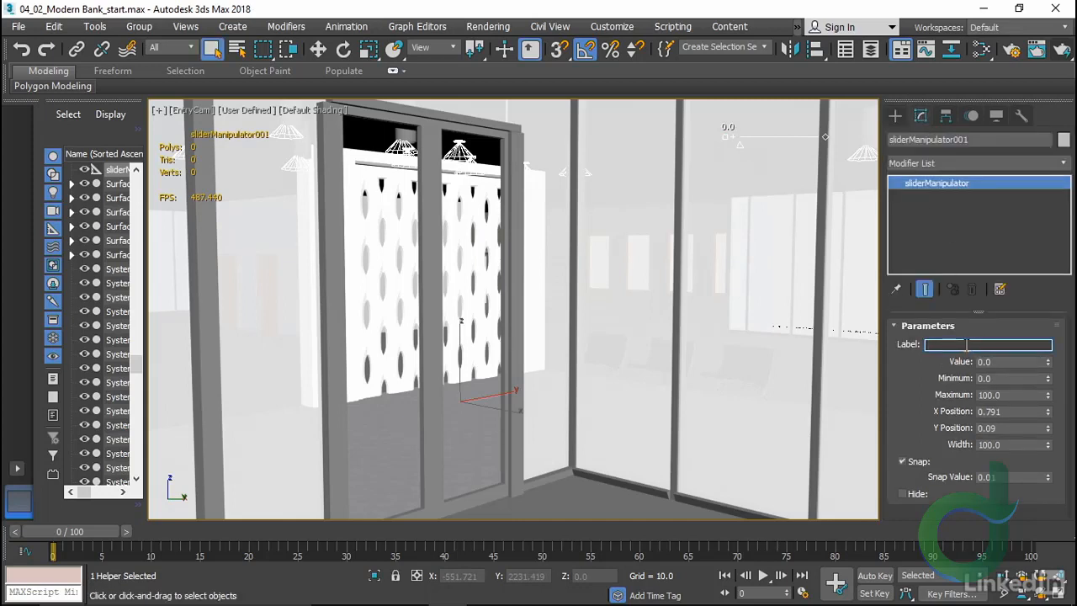
{"action": "type", "text": "Lobby Dimmer"}
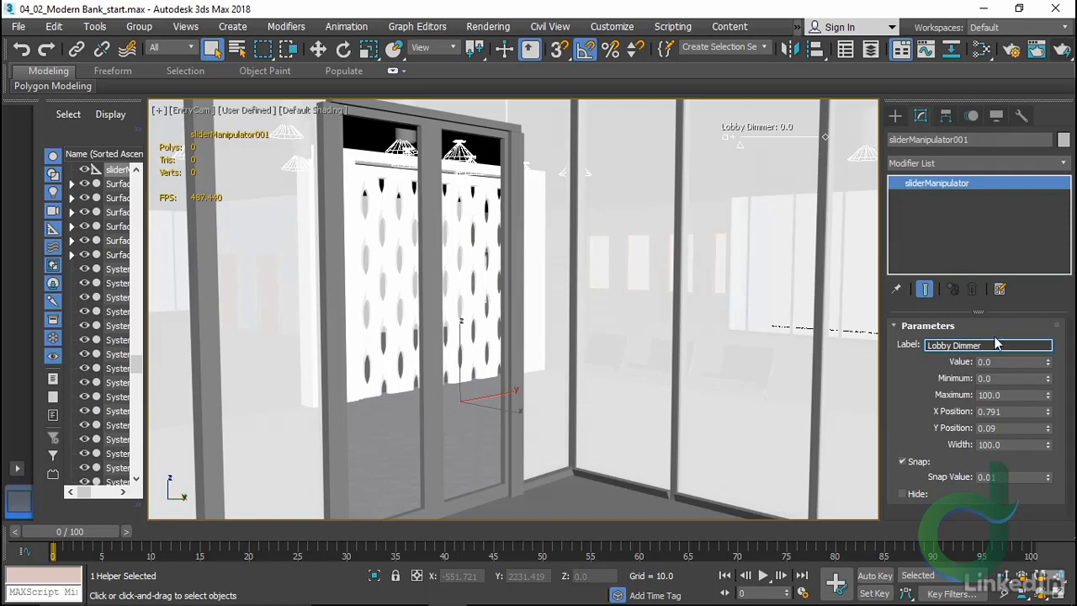
{"action": "key", "text": "Tab"}
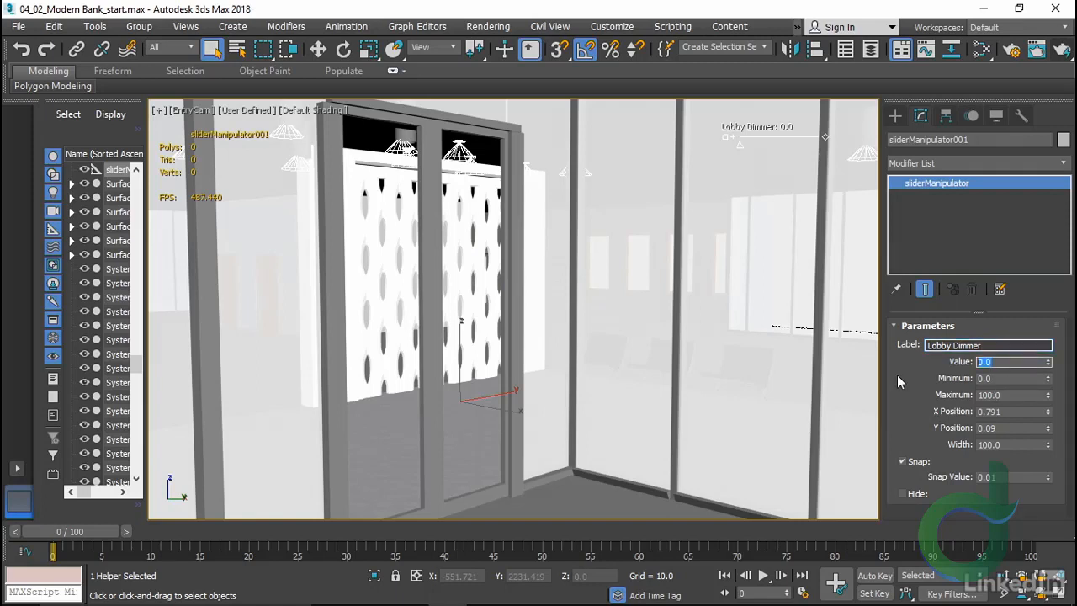
{"action": "type", "text": "100"}
{"action": "key", "text": "Tab"}
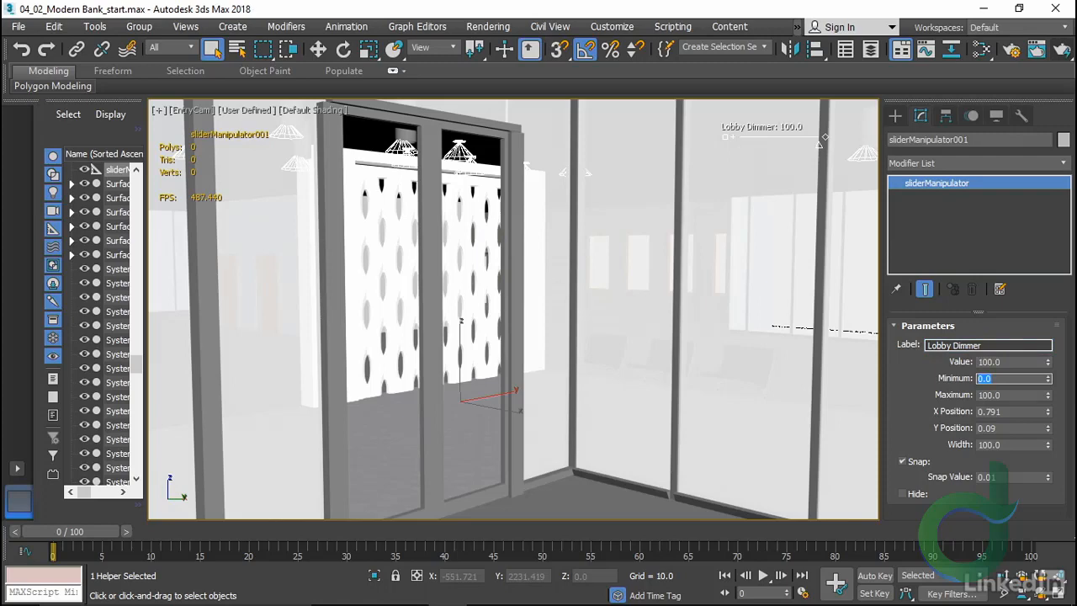
Place the slider at X position 0.85 and Y position 0.05, and set its snap value to 1
{"action": "key", "text": "Tab"}
{"action": "key", "text": "Tab"}
{"action": "type", "text": "0.85"}
{"action": "key", "text": "Tab"}
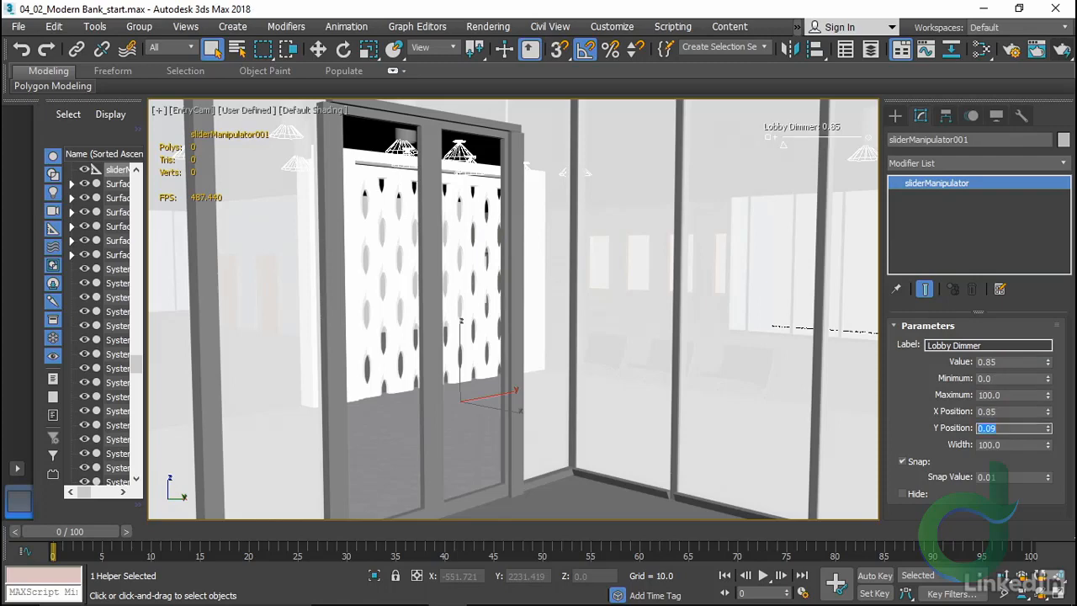
{"action": "type", "text": "0.05"}
{"action": "key", "text": "Return"}
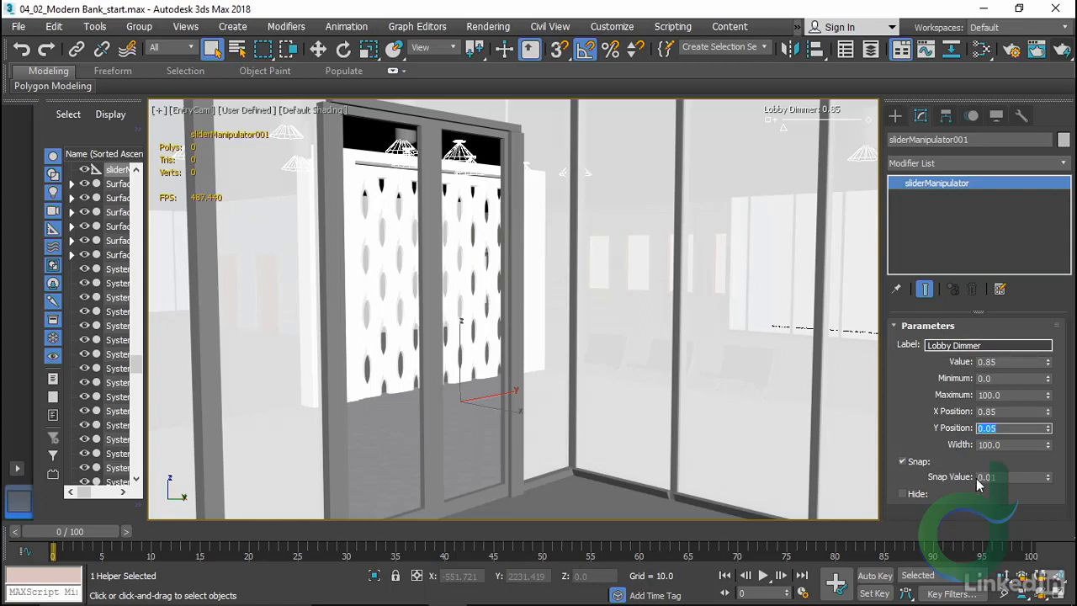
{"action": "left_click_drag", "start_coordinate": [1001, 476], "coordinate": [975, 476]}
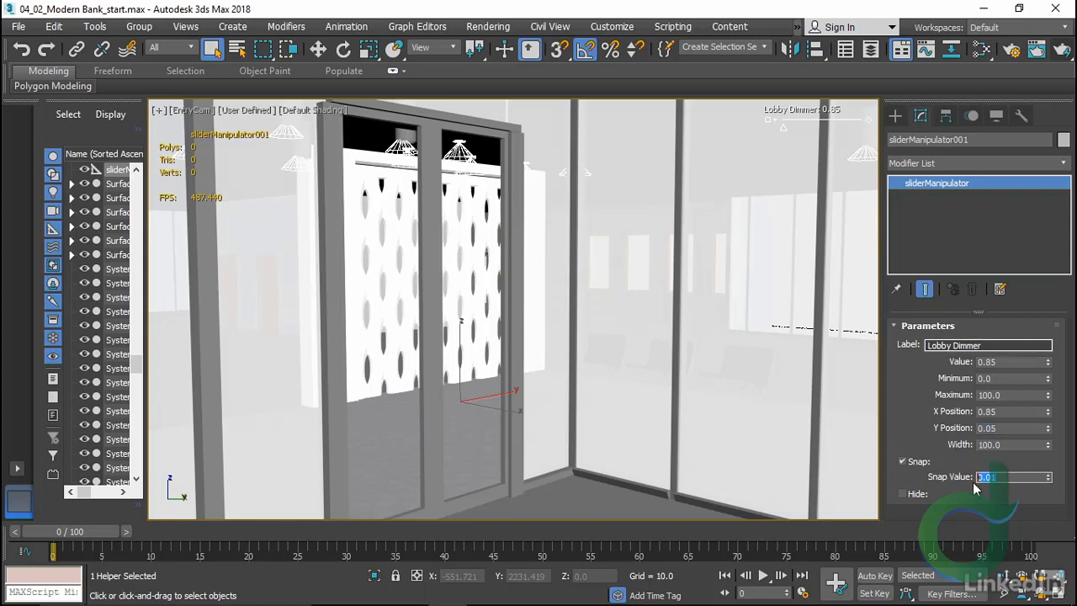
{"action": "type", "text": "1"}
{"action": "key", "text": "Return"}
Start wiring the slider's value to the Multiplier of the light inside recessed downlight [425693], picking the light by name
{"action": "right_click", "coordinate": [774, 158]}
{"action": "left_click", "coordinate": [788, 310]}
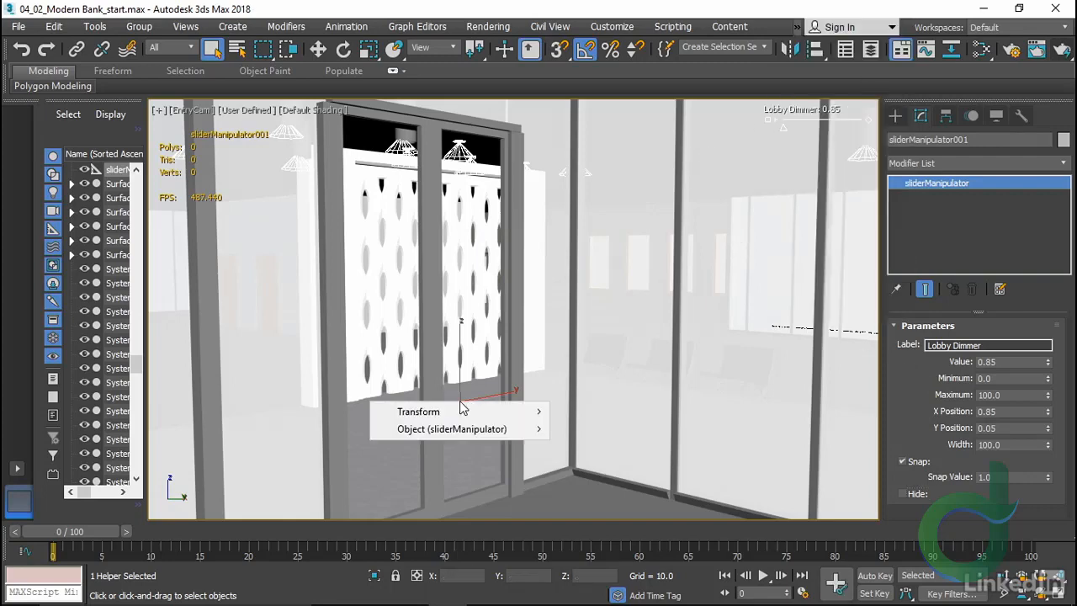
{"action": "mouse_move", "coordinate": [431, 432]}
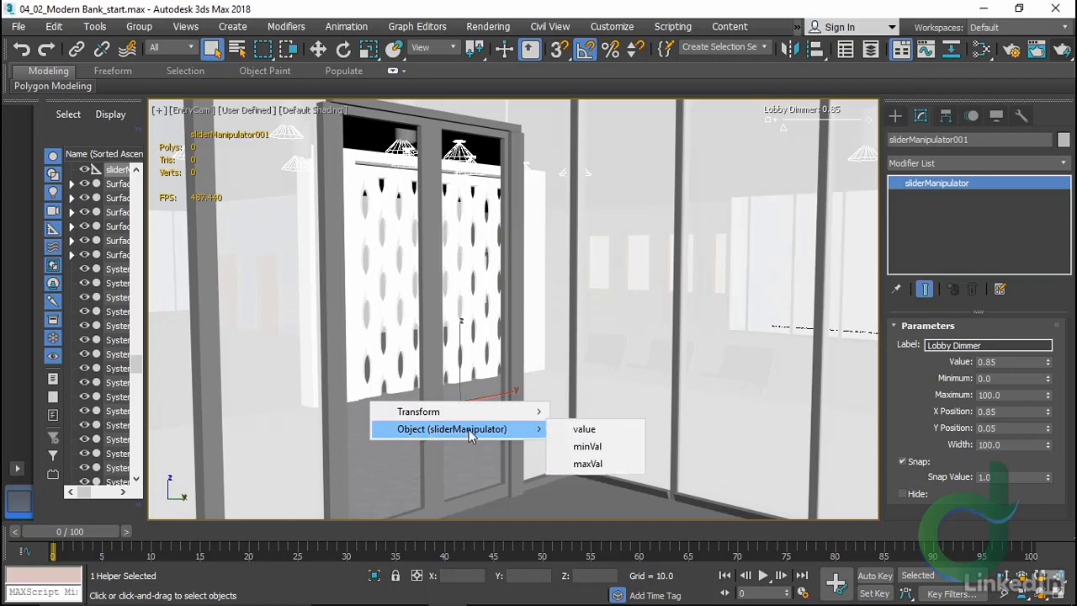
{"action": "left_click", "coordinate": [602, 430]}
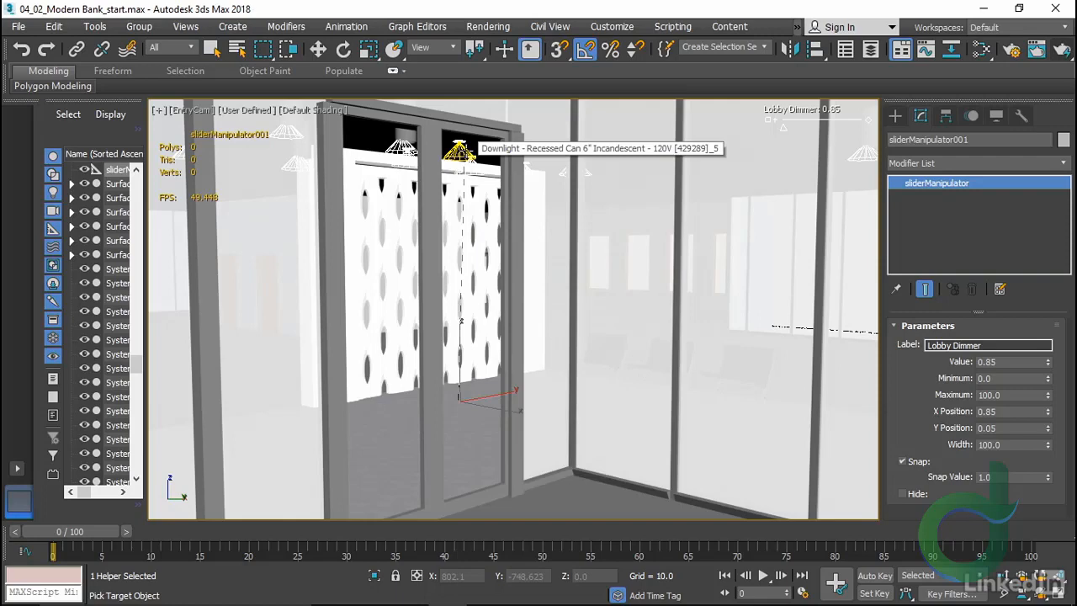
{"action": "key", "text": "h"}
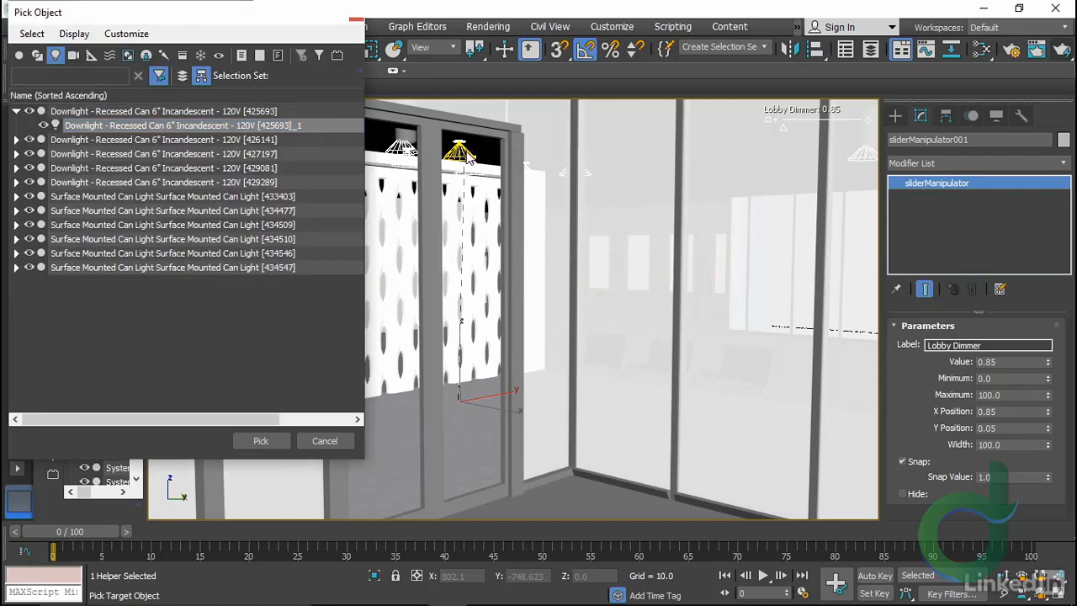
{"action": "left_click", "coordinate": [200, 127]}
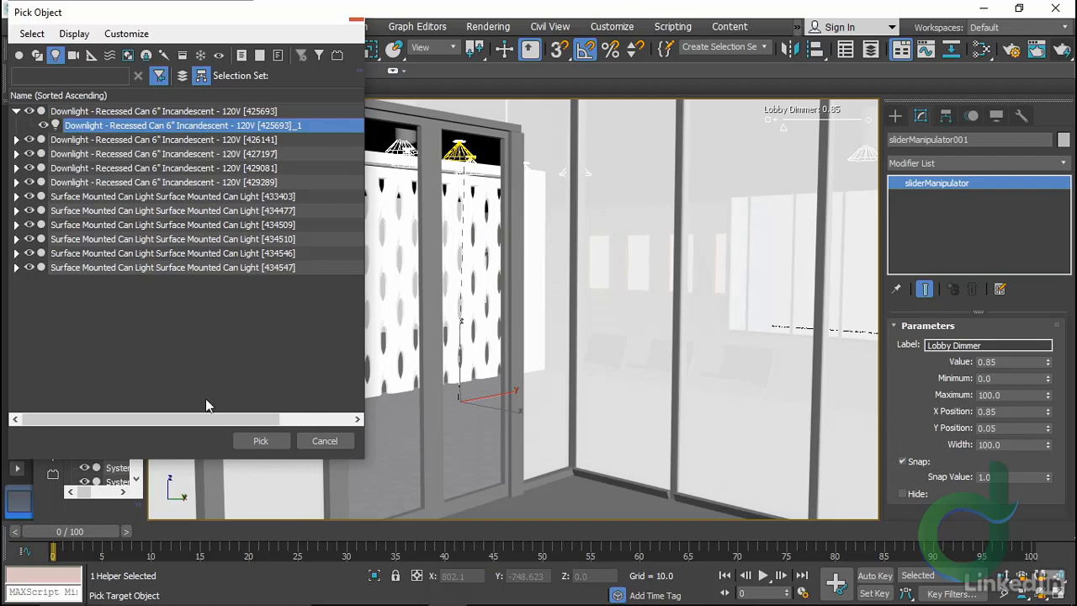
{"action": "left_click", "coordinate": [242, 441]}
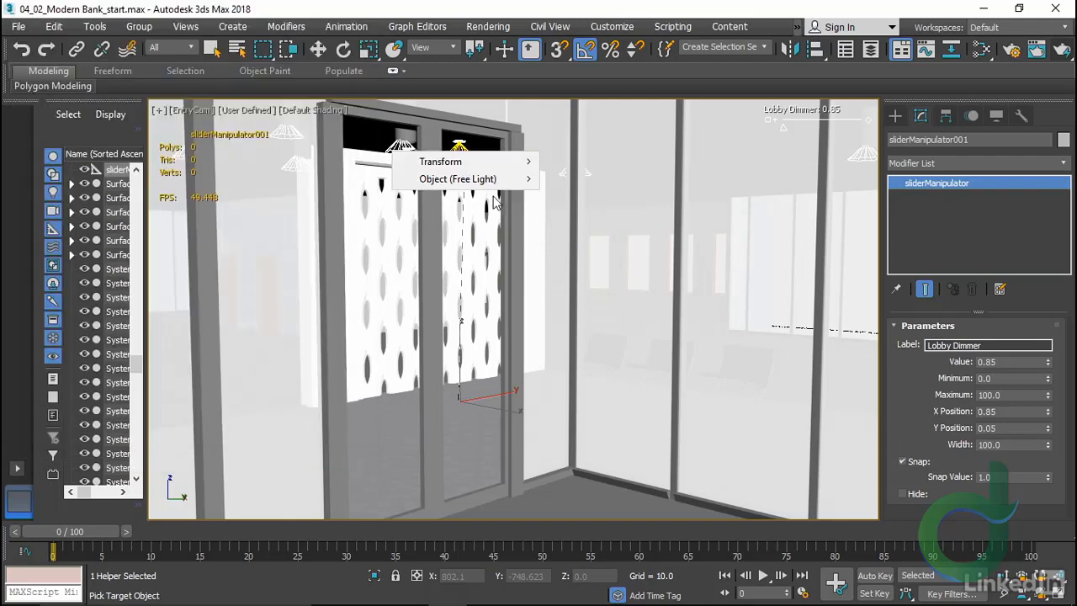
{"action": "mouse_move", "coordinate": [494, 185]}
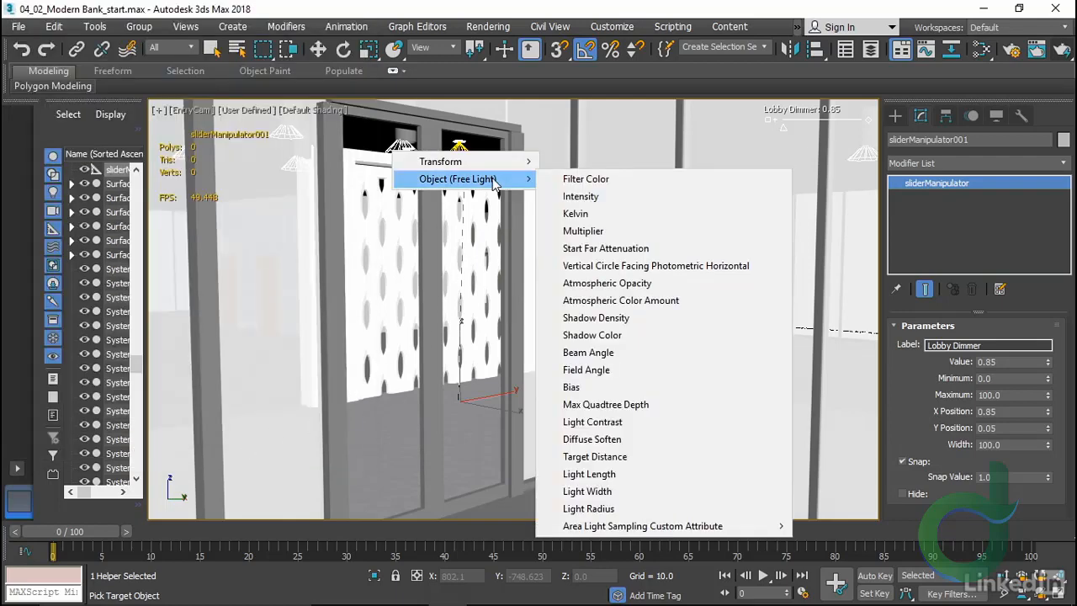
{"action": "left_click", "coordinate": [619, 231]}
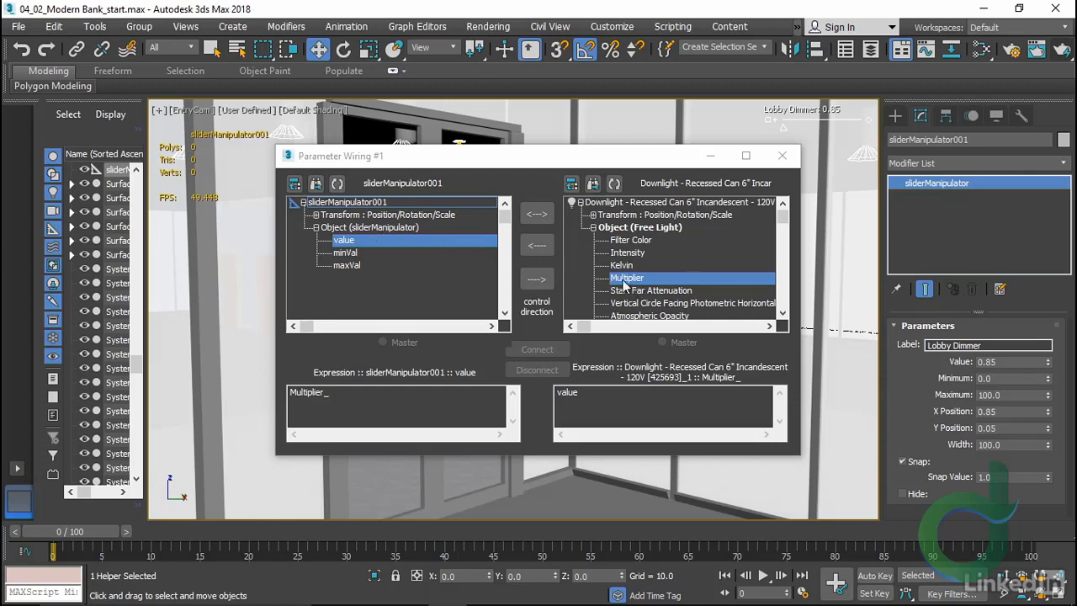
Connect the wiring one-way so the slider's value controls the downlight's Multiplier, then close Parameter Wiring
{"action": "left_click", "coordinate": [542, 286]}
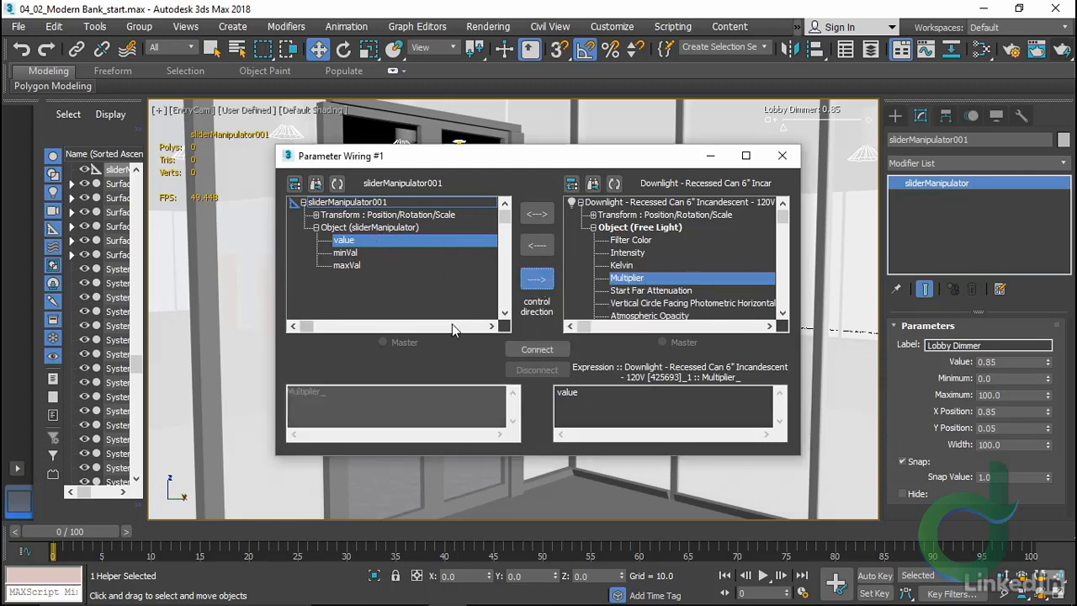
{"action": "left_click", "coordinate": [625, 394]}
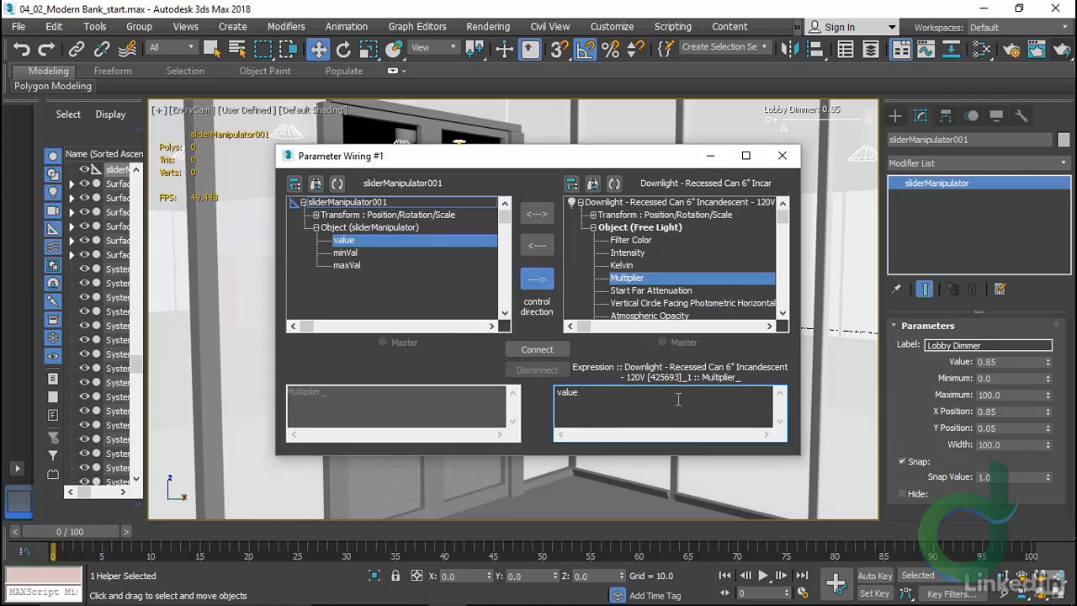
{"action": "left_click", "coordinate": [547, 348]}
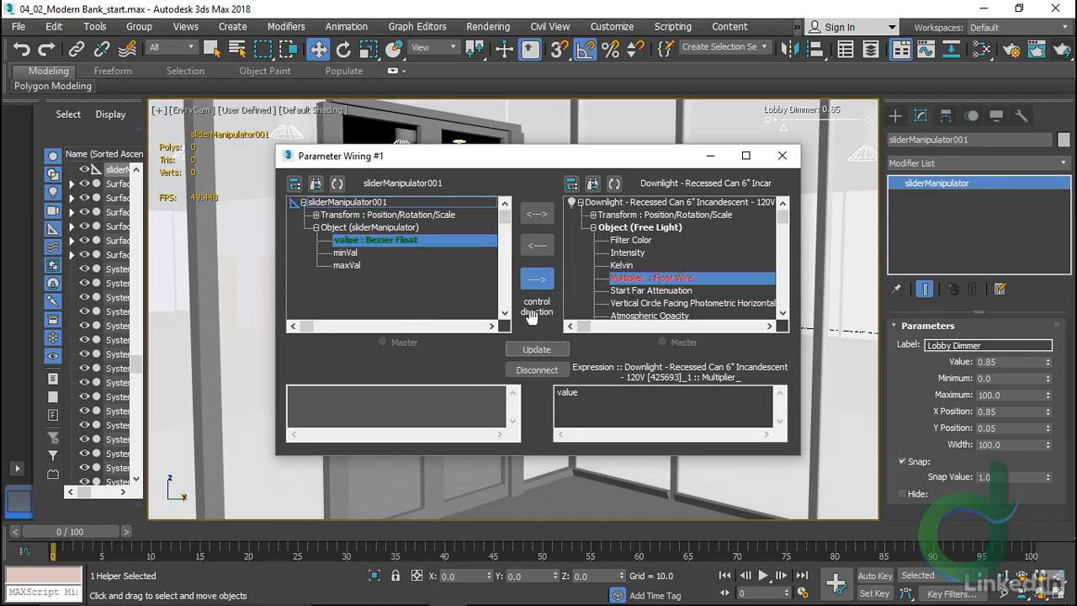
{"action": "left_click", "coordinate": [782, 161]}
Enable percentage dimming on the recessed downlight above the entry doors and raise the Lobby Dimmer slider to 100 in the viewport
{"action": "left_click", "coordinate": [460, 153]}
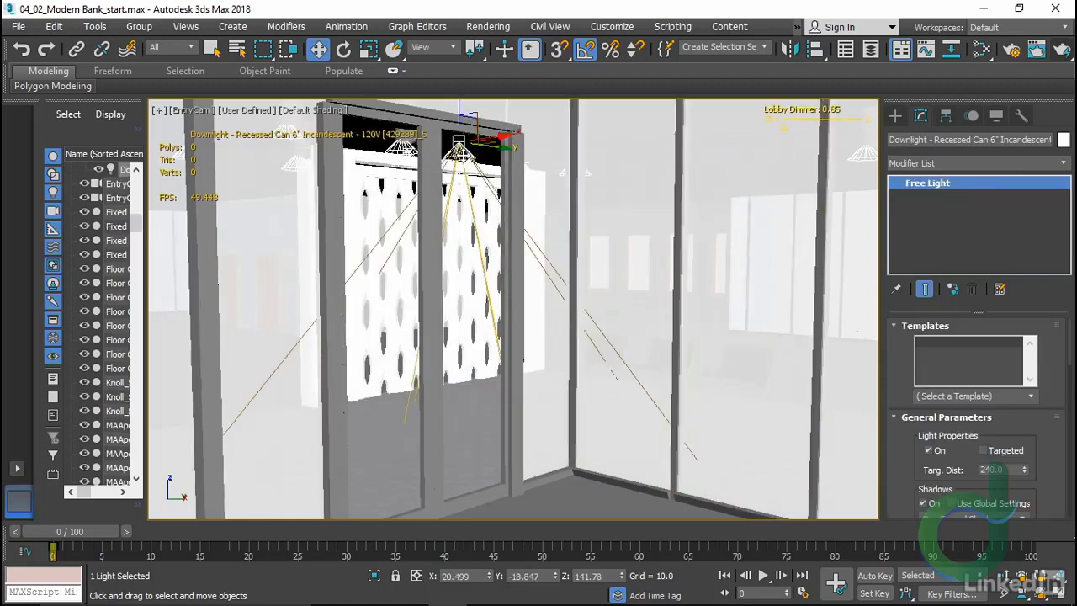
{"action": "scroll", "coordinate": [897, 454], "scroll_direction": "down", "scroll_amount": 5}
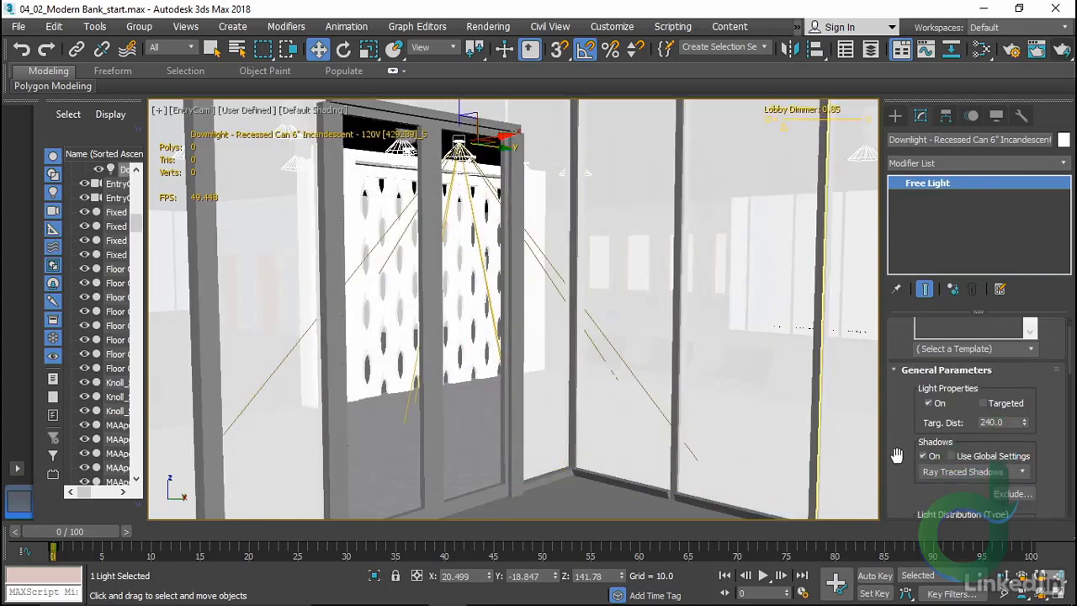
{"action": "scroll", "coordinate": [897, 454], "scroll_direction": "down", "scroll_amount": 7}
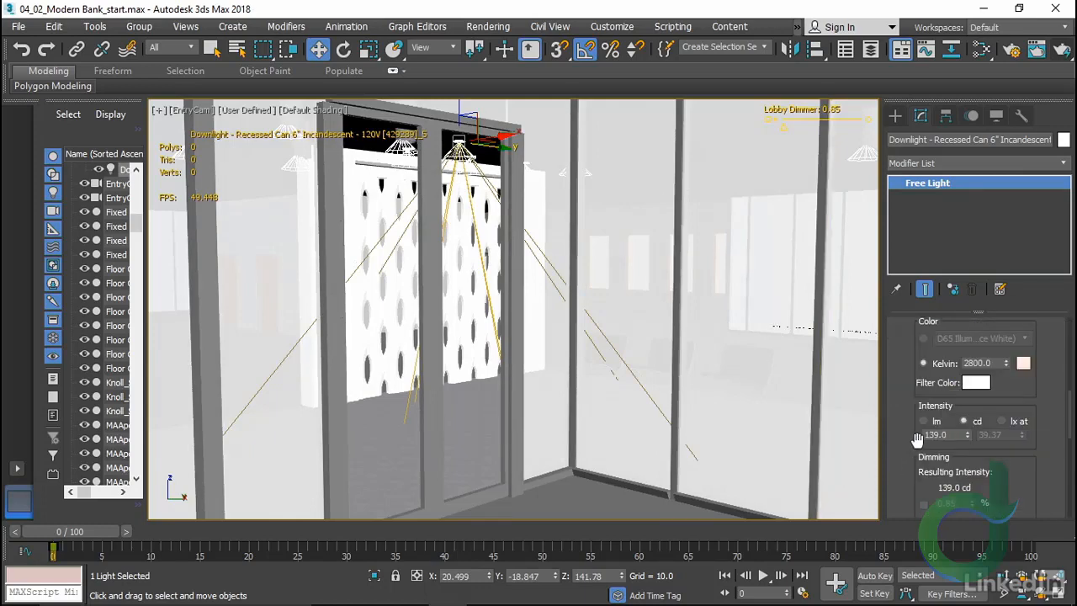
{"action": "scroll", "coordinate": [917, 441], "scroll_direction": "down", "scroll_amount": 2}
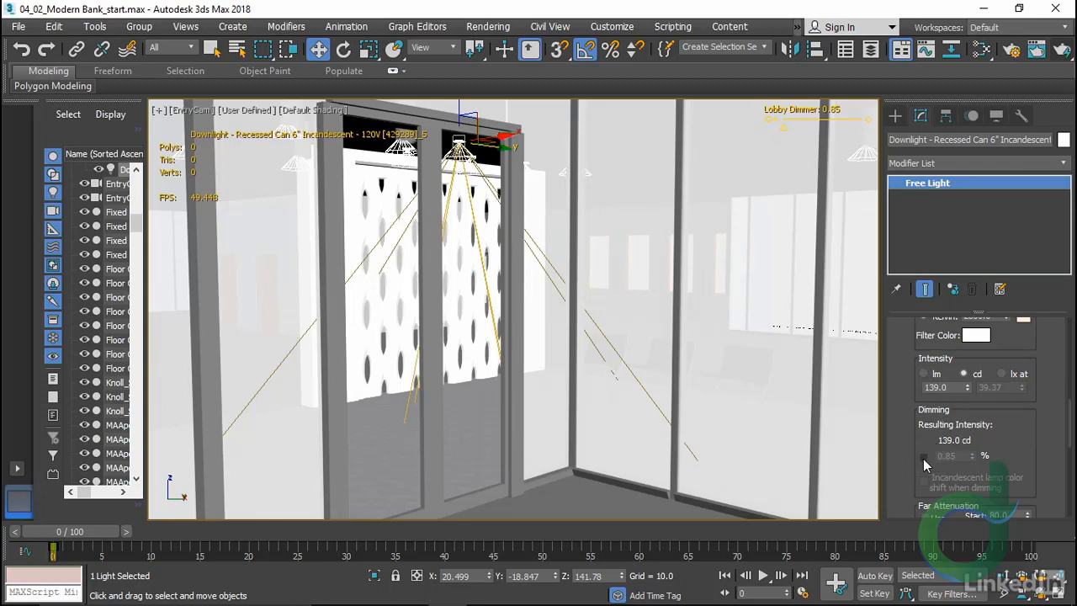
{"action": "left_click", "coordinate": [924, 456]}
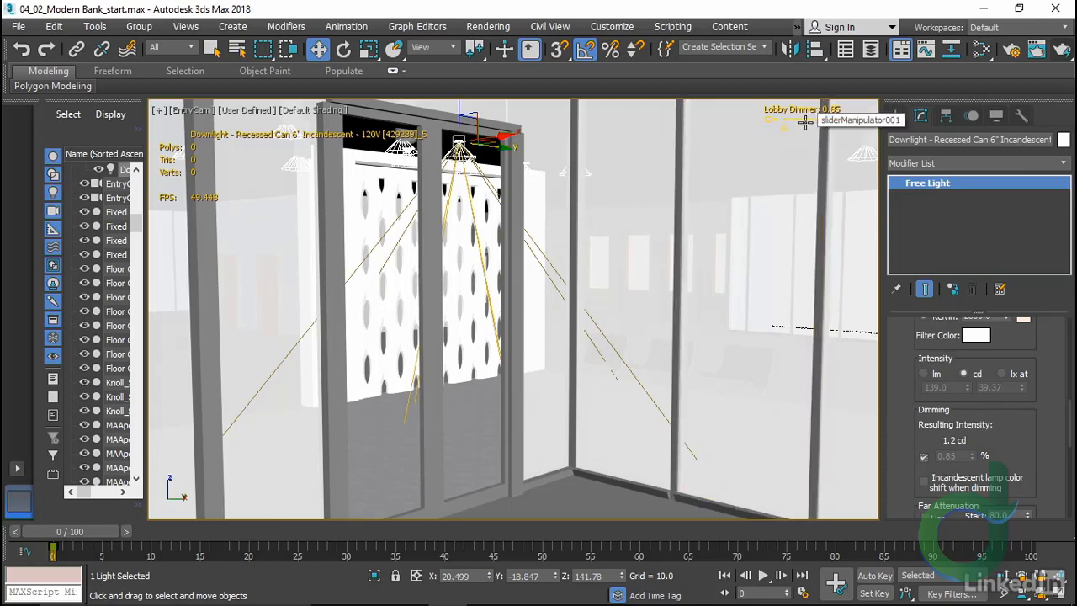
{"action": "left_click", "coordinate": [507, 51]}
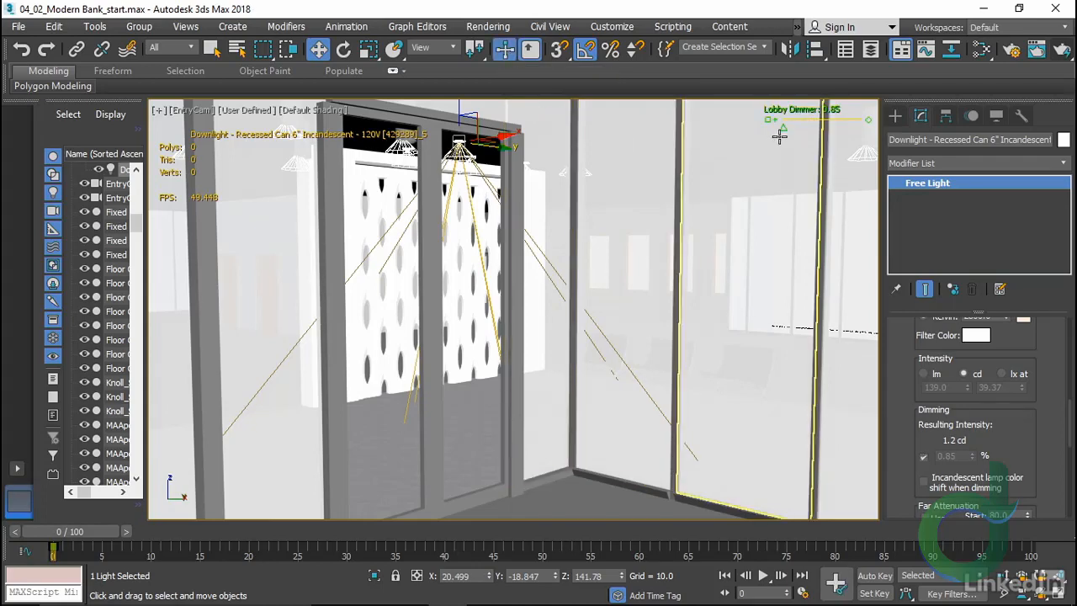
{"action": "left_click_drag", "start_coordinate": [776, 132], "coordinate": [872, 132]}
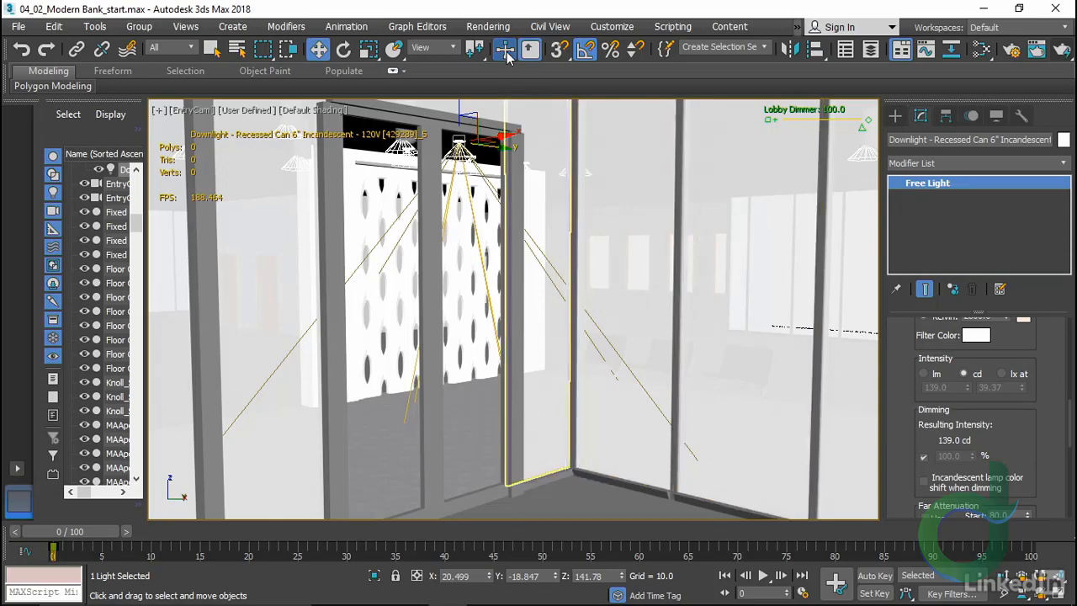
Start wiring the Lobby Dimmer slider's value to the Multiplier of the light inside Surface Mounted Can Light [433403], picking the light by name
{"action": "left_click", "coordinate": [778, 114]}
{"action": "left_click", "coordinate": [778, 114]}
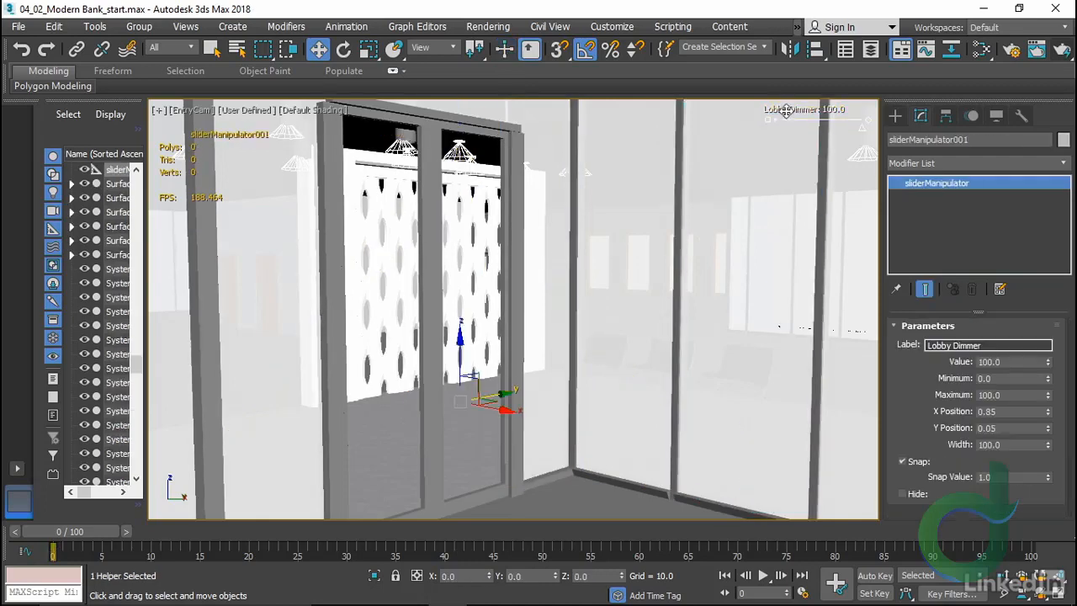
{"action": "right_click", "coordinate": [784, 159]}
{"action": "left_click", "coordinate": [810, 310]}
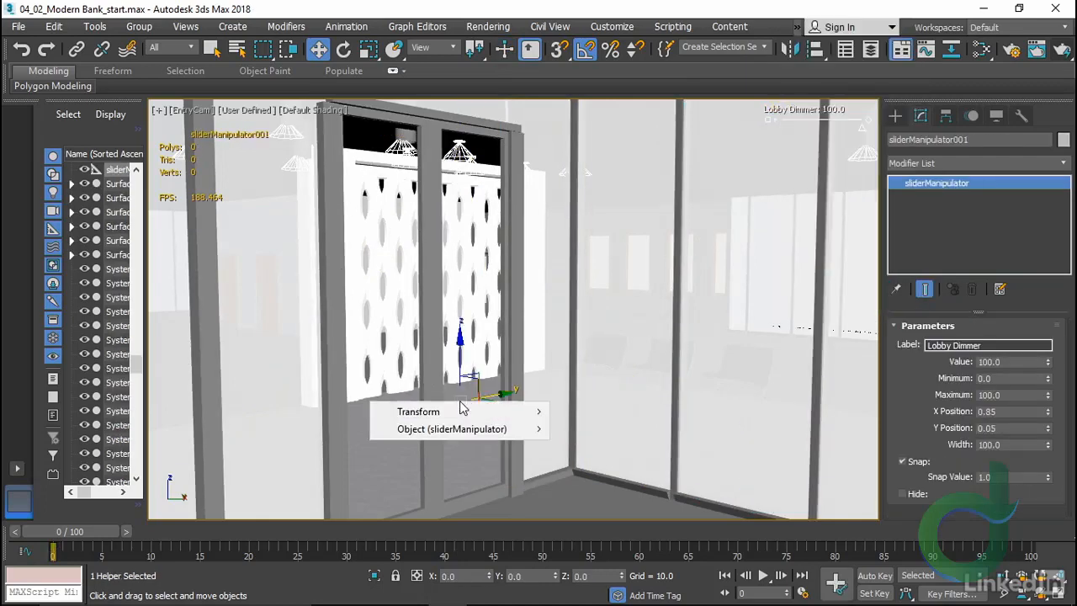
{"action": "mouse_move", "coordinate": [433, 430]}
{"action": "left_click", "coordinate": [582, 429]}
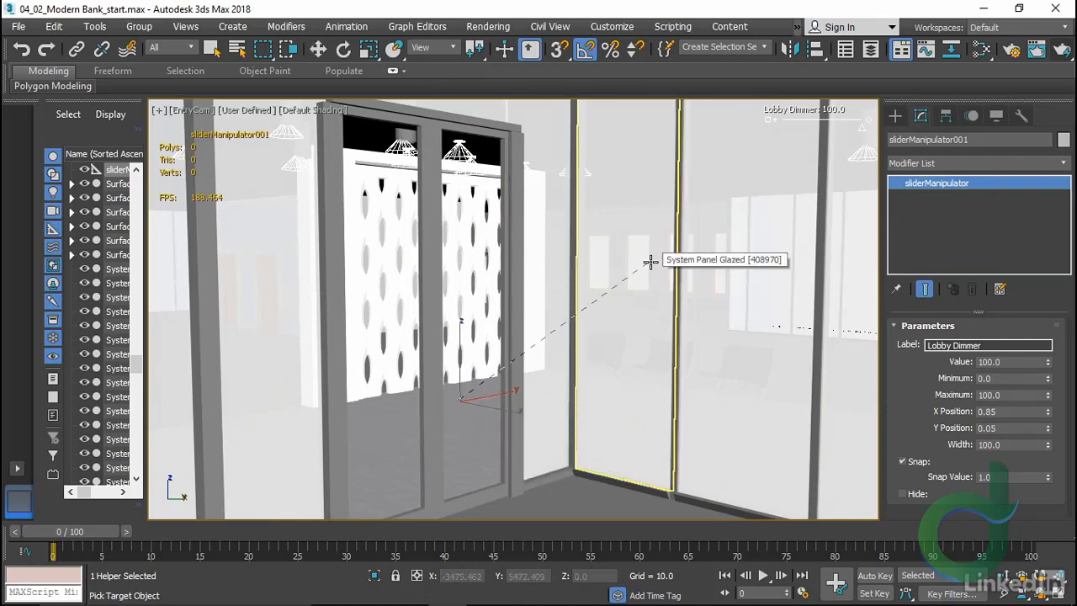
{"action": "key", "text": "h"}
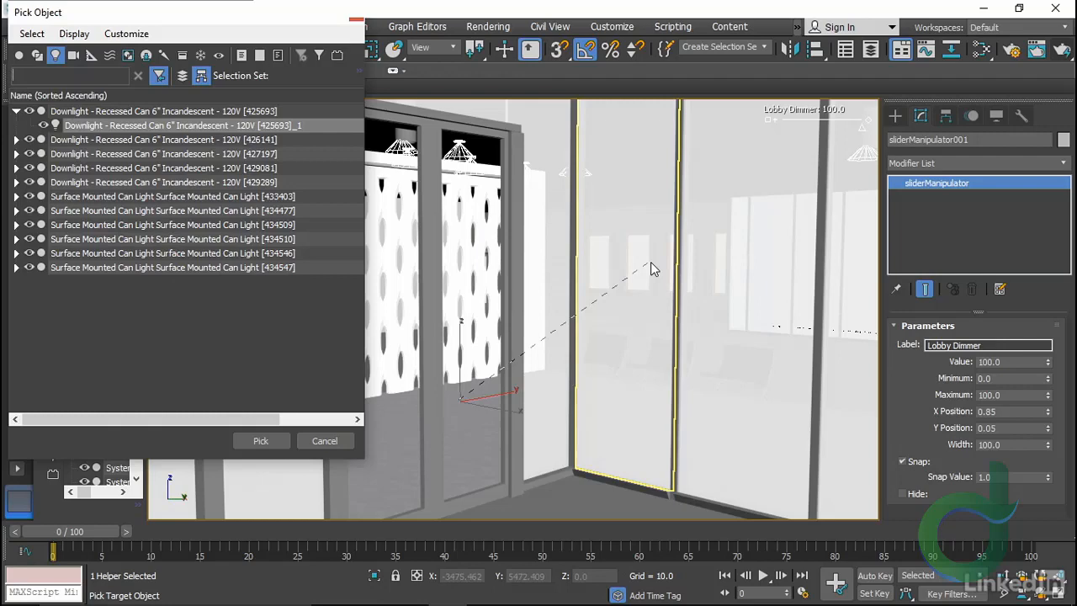
{"action": "left_click", "coordinate": [17, 196]}
{"action": "left_click", "coordinate": [84, 210]}
{"action": "left_click", "coordinate": [260, 441]}
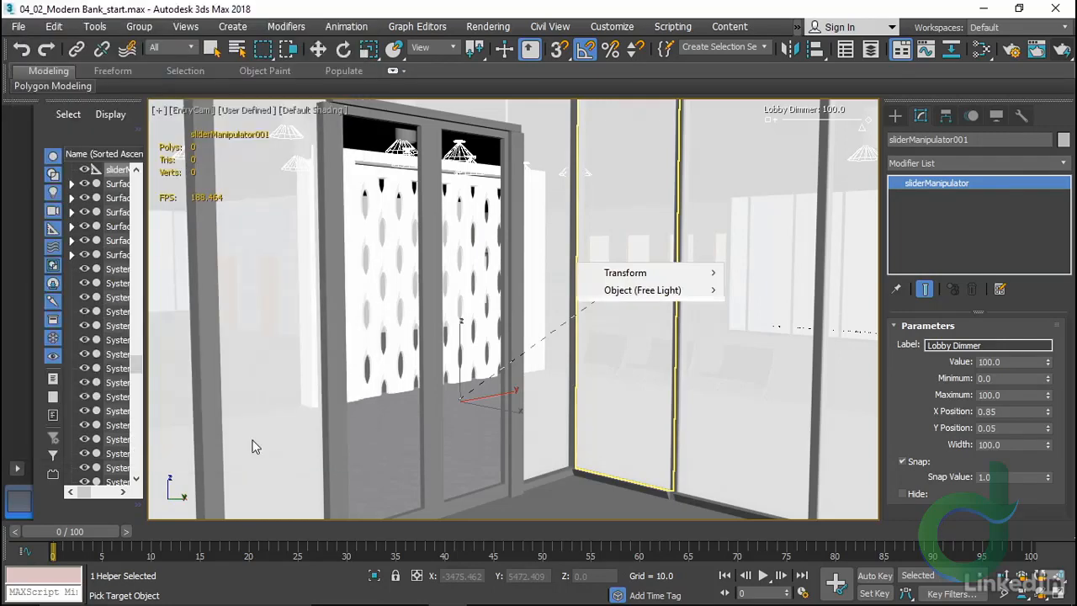
{"action": "mouse_move", "coordinate": [677, 295]}
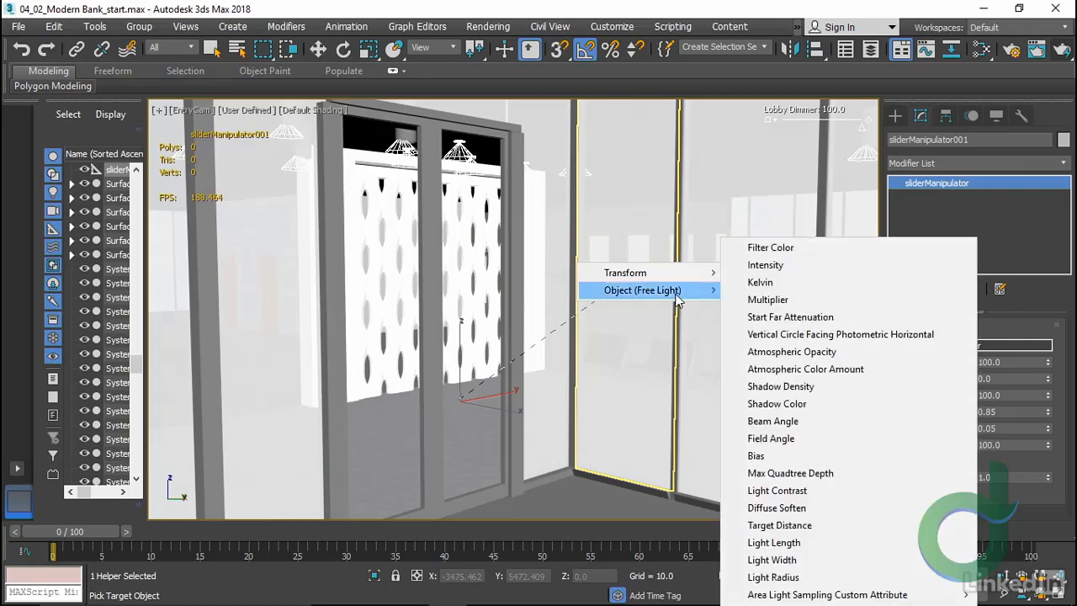
{"action": "left_click", "coordinate": [777, 304]}
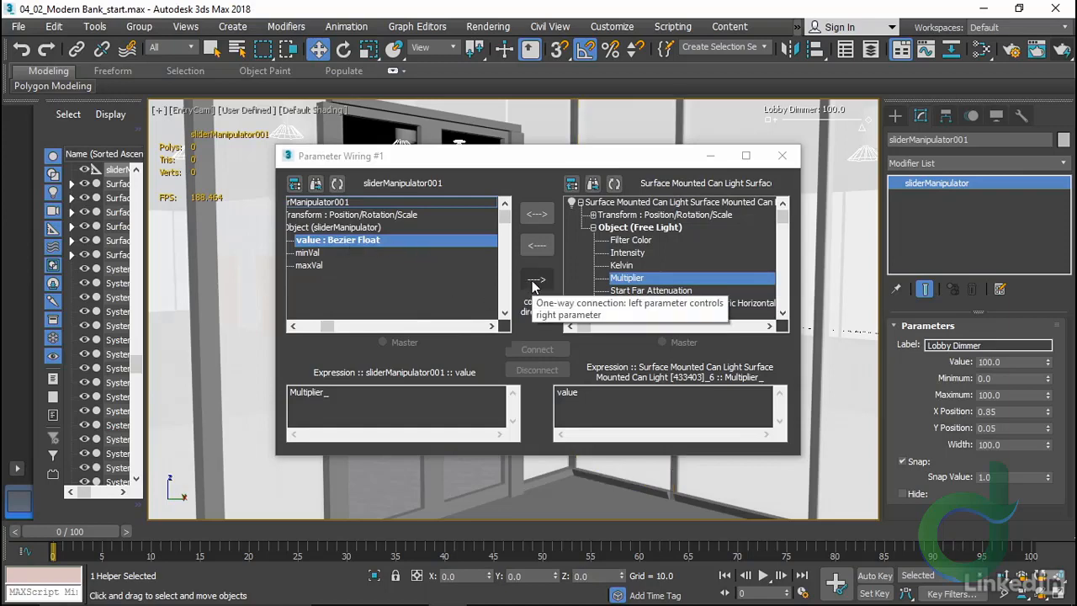
Connect the wiring one-way so the slider's value controls the surface-mounted light's Multiplier, then close Parameter Wiring
{"action": "left_click", "coordinate": [535, 282]}
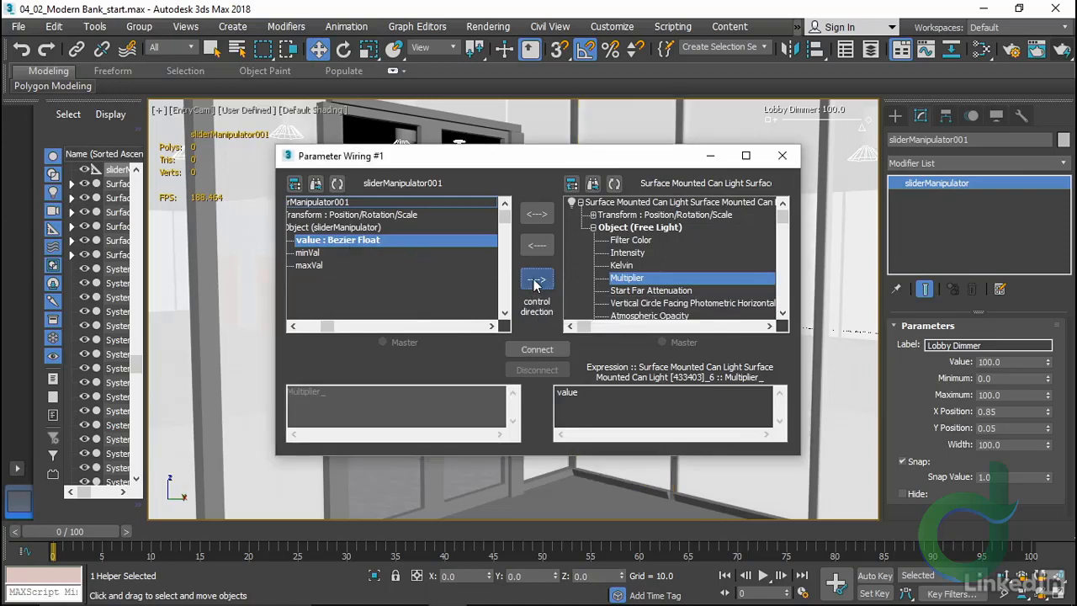
{"action": "left_click", "coordinate": [526, 349]}
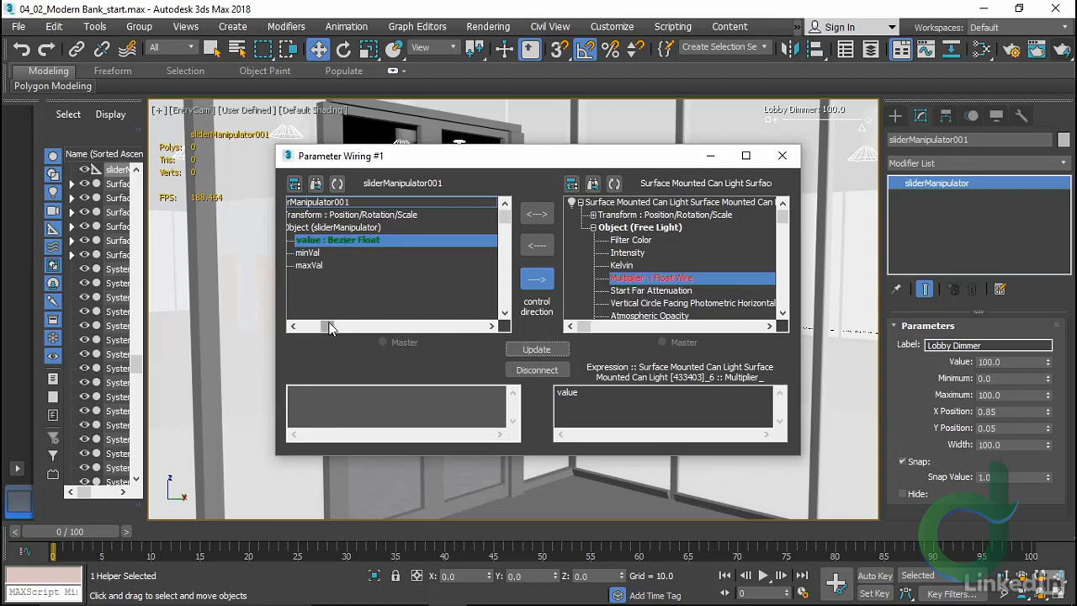
{"action": "left_click_drag", "start_coordinate": [328, 325], "coordinate": [309, 325]}
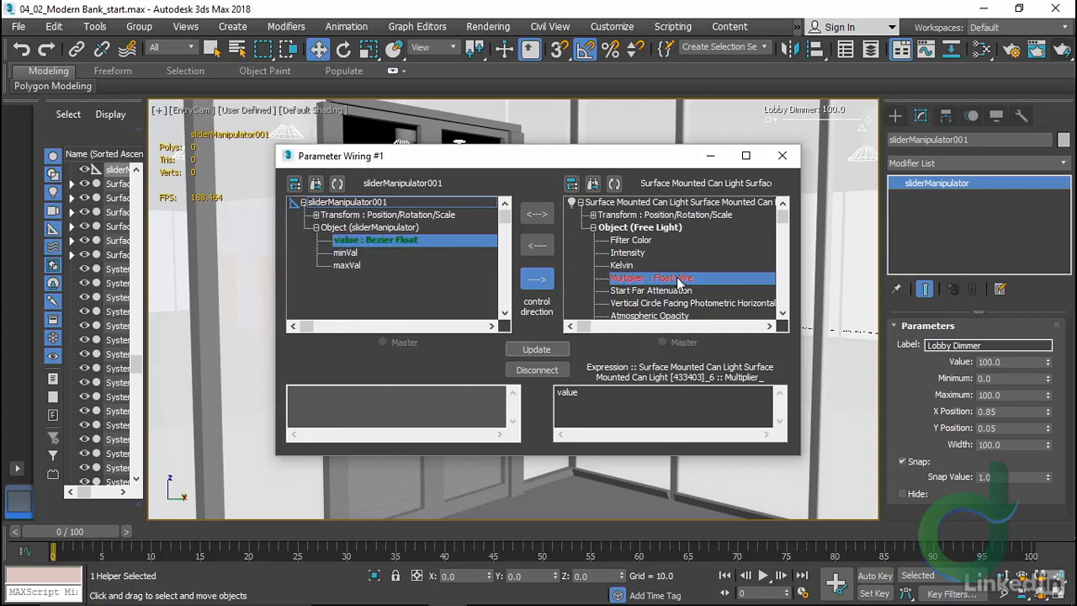
{"action": "left_click", "coordinate": [780, 157]}
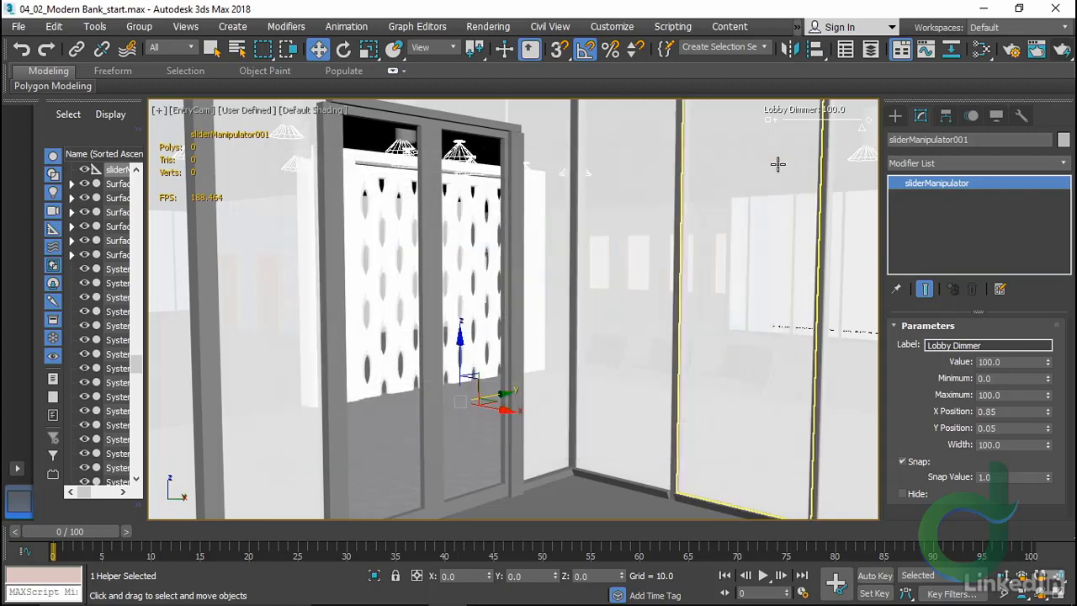
Enable percentage dimming on surface-mounted can light [434547] and lower the Lobby Dimmer slider to 47 in the viewport
{"action": "left_click", "coordinate": [863, 154]}
{"action": "left_click", "coordinate": [864, 153]}
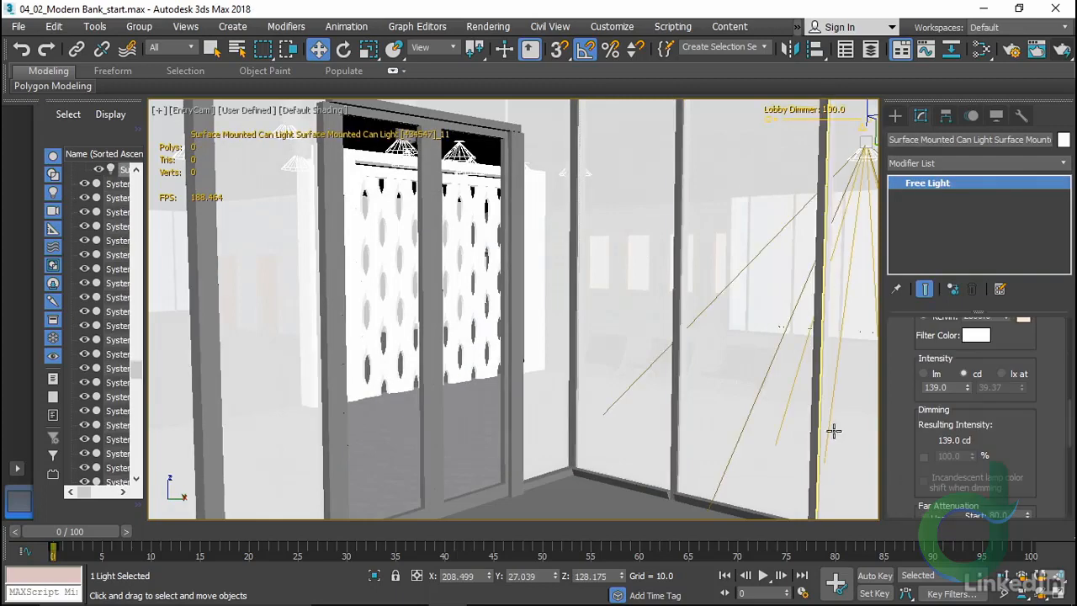
{"action": "left_click", "coordinate": [924, 455]}
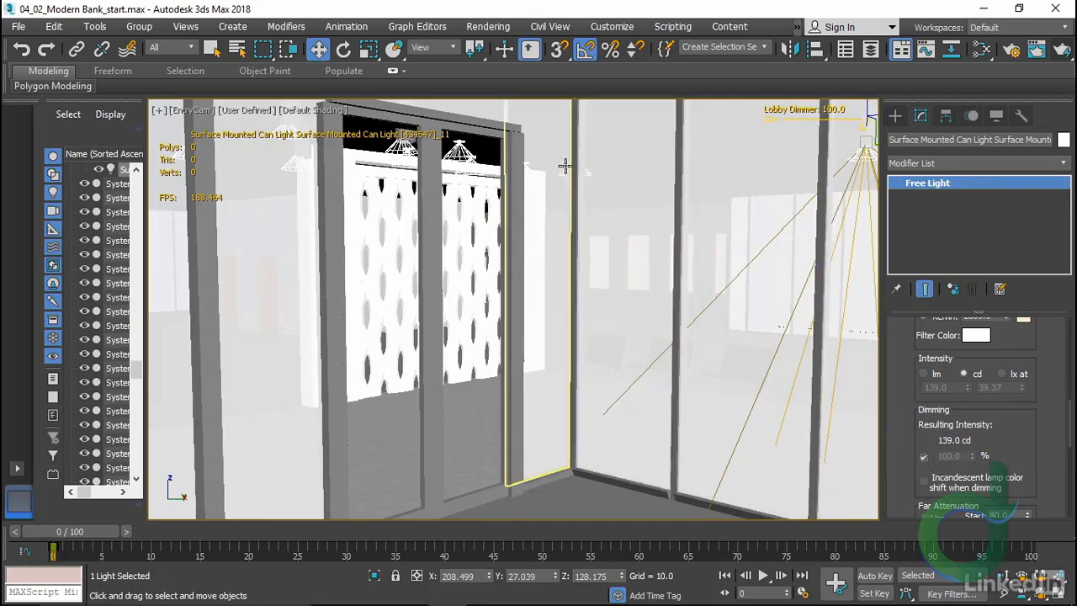
{"action": "left_click", "coordinate": [504, 49]}
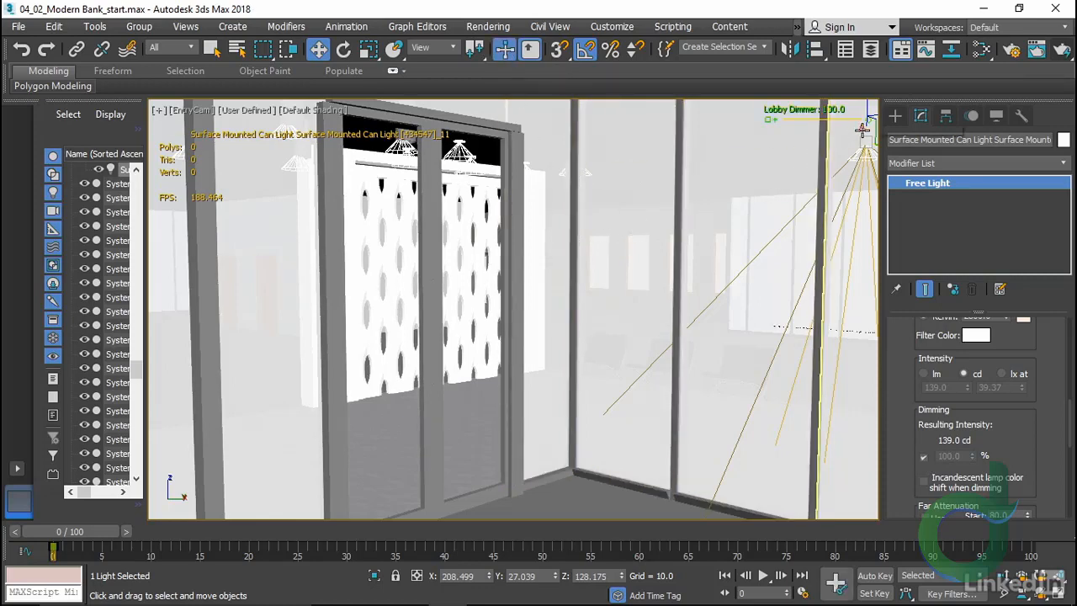
{"action": "left_click_drag", "start_coordinate": [863, 128], "coordinate": [820, 128]}
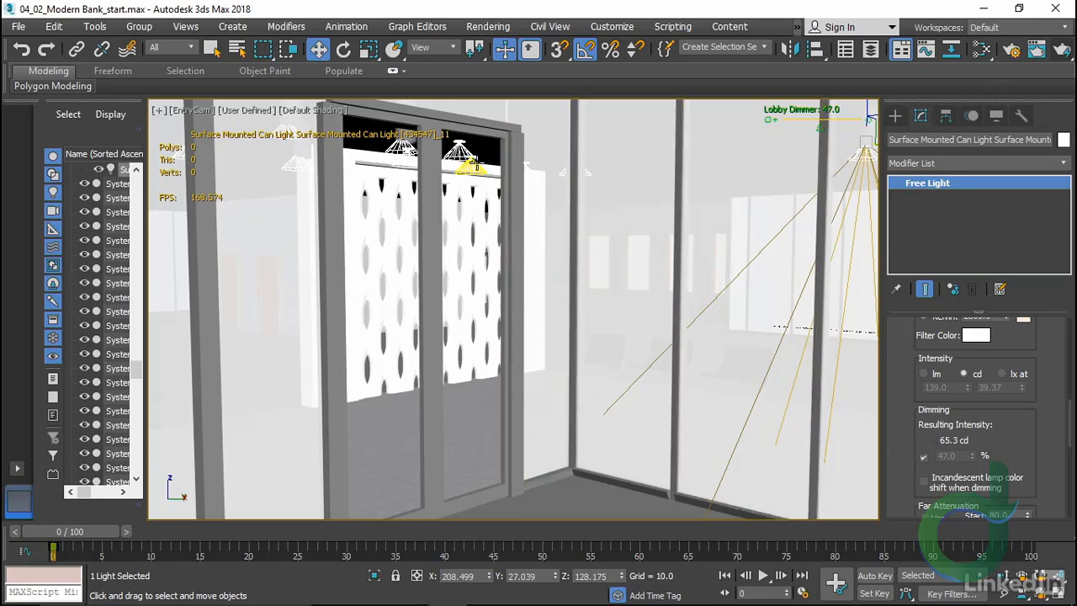
Check the dimming of the recessed downlight above the entry doors, lower the Lobby Dimmer to 26, and test-render the EntryCam view
{"action": "left_click", "coordinate": [505, 49]}
{"action": "left_click", "coordinate": [458, 149]}
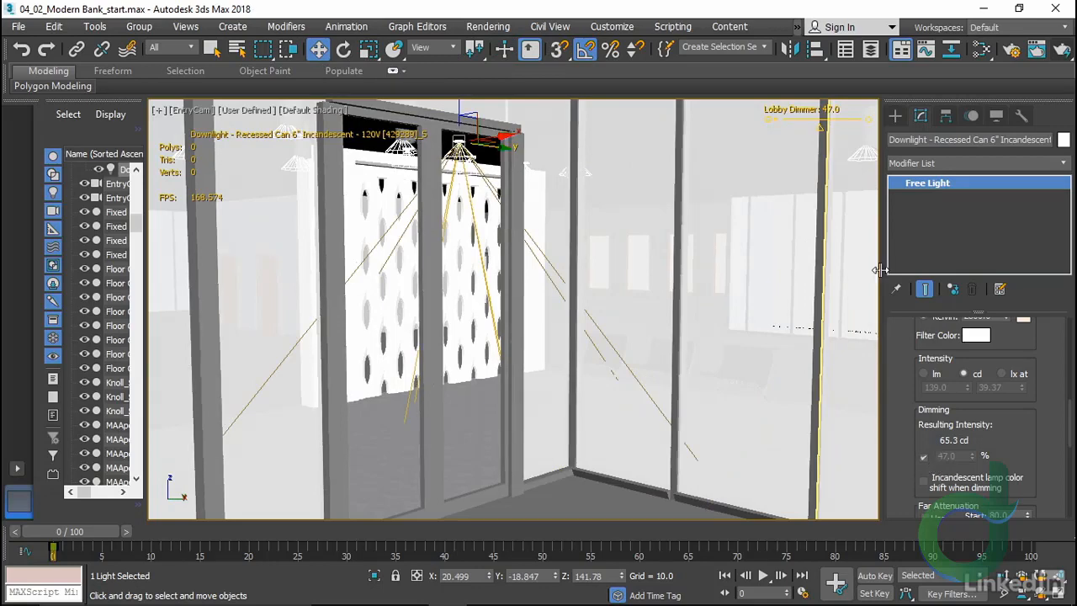
{"action": "left_click", "coordinate": [504, 49]}
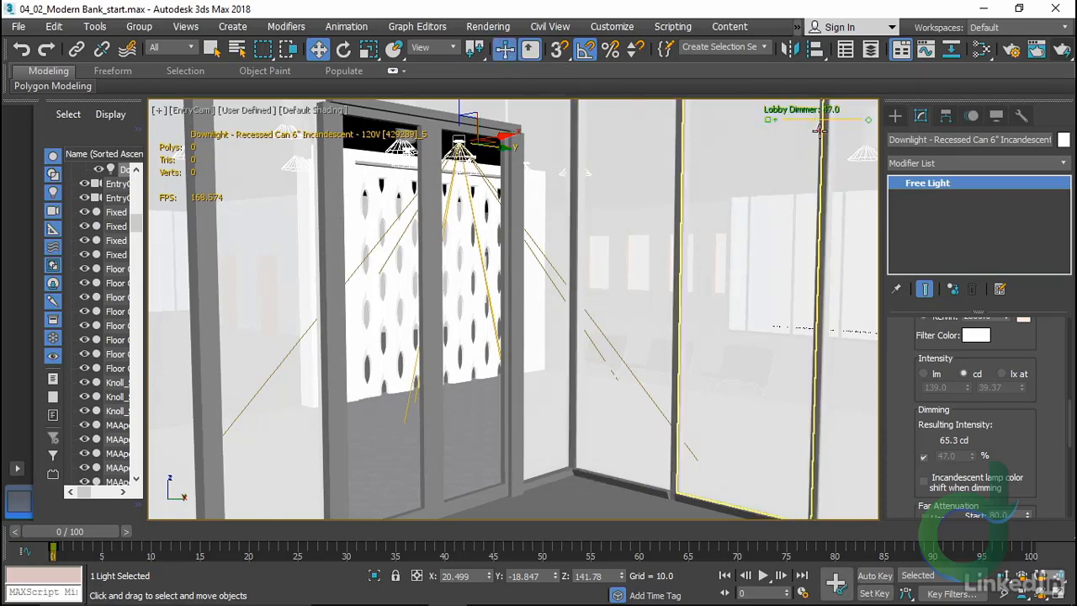
{"action": "mouse_move", "coordinate": [819, 131]}
{"action": "left_mouse_down"}
{"action": "mouse_move", "coordinate": [836, 131]}
{"action": "mouse_move", "coordinate": [804, 131]}
{"action": "left_mouse_up"}
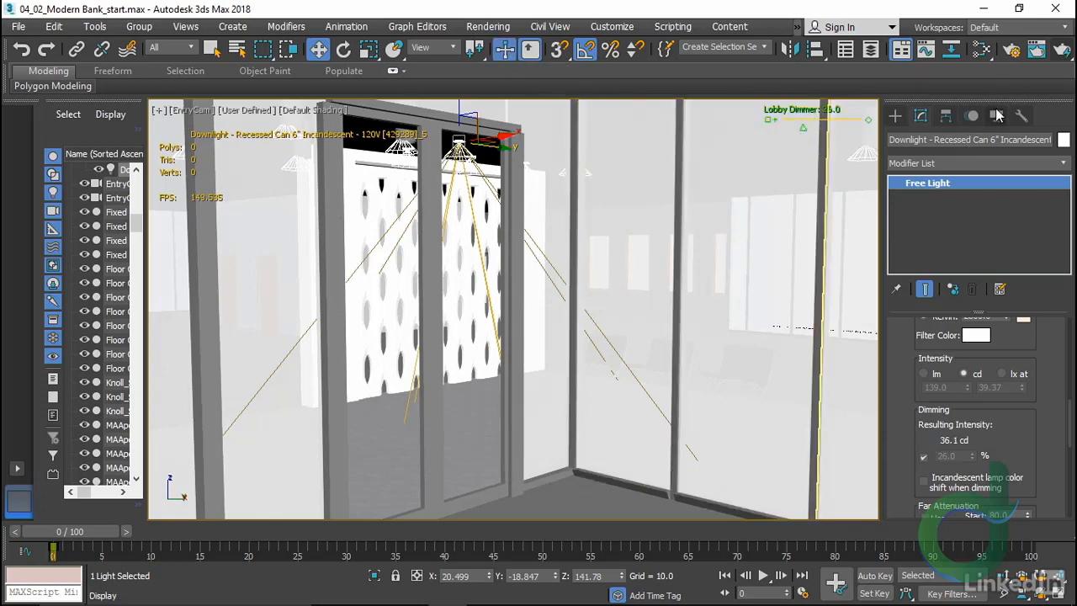
{"action": "left_click", "coordinate": [1062, 49]}
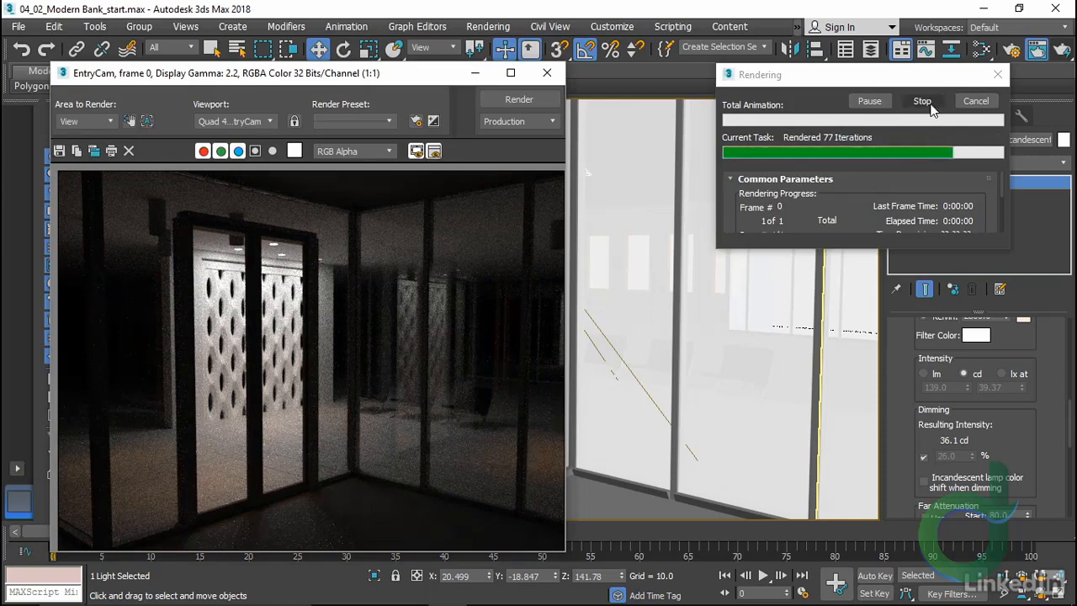
{"action": "left_click", "coordinate": [924, 102]}
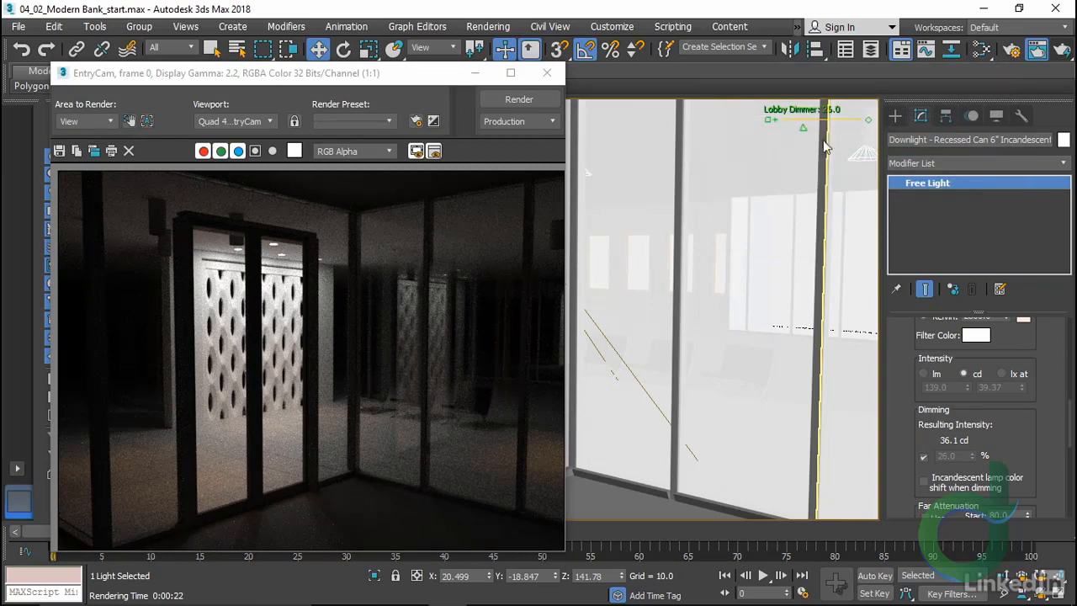
Raise the Lobby Dimmer slider to 80 and render the EntryCam view again
{"action": "left_click_drag", "start_coordinate": [805, 127], "coordinate": [847, 129]}
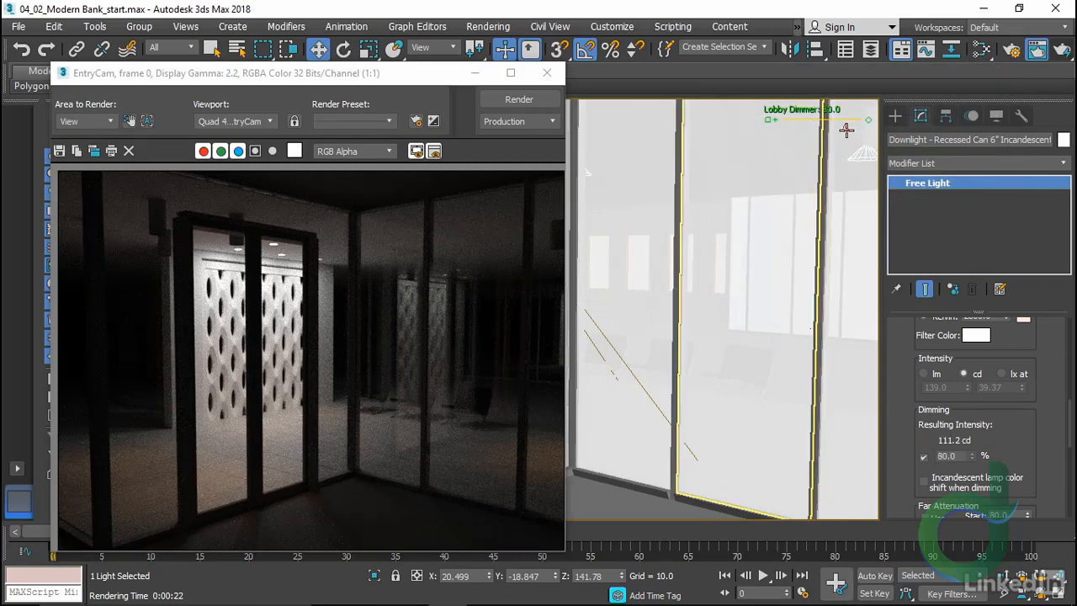
{"action": "left_click", "coordinate": [1065, 52]}
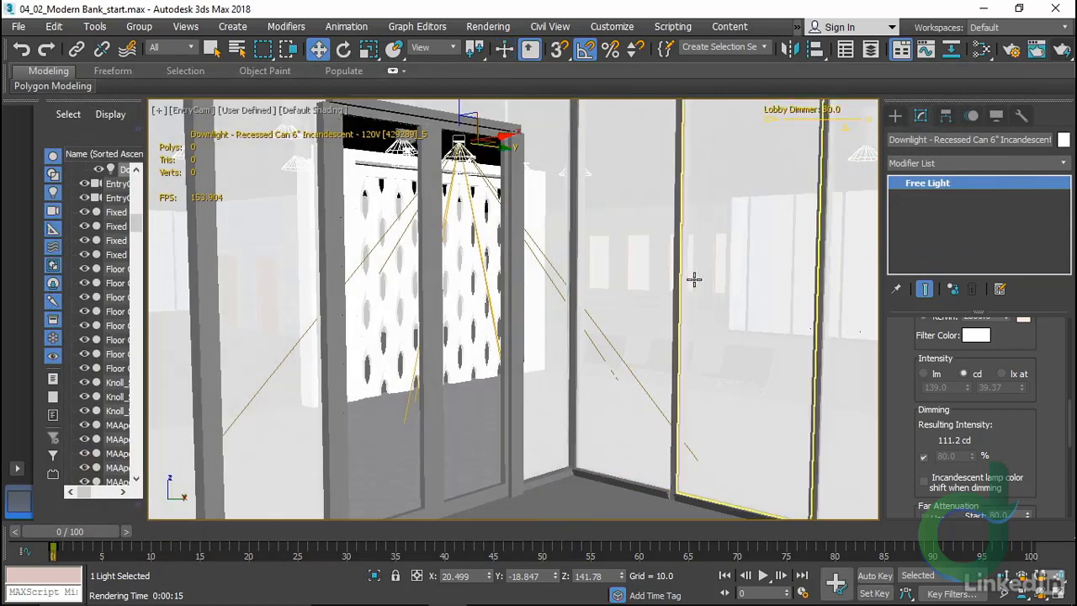
Select glazed panel [408970] beside the entry and dolly EntryCam back to frame the building's exterior corner
{"action": "left_click", "coordinate": [616, 255]}
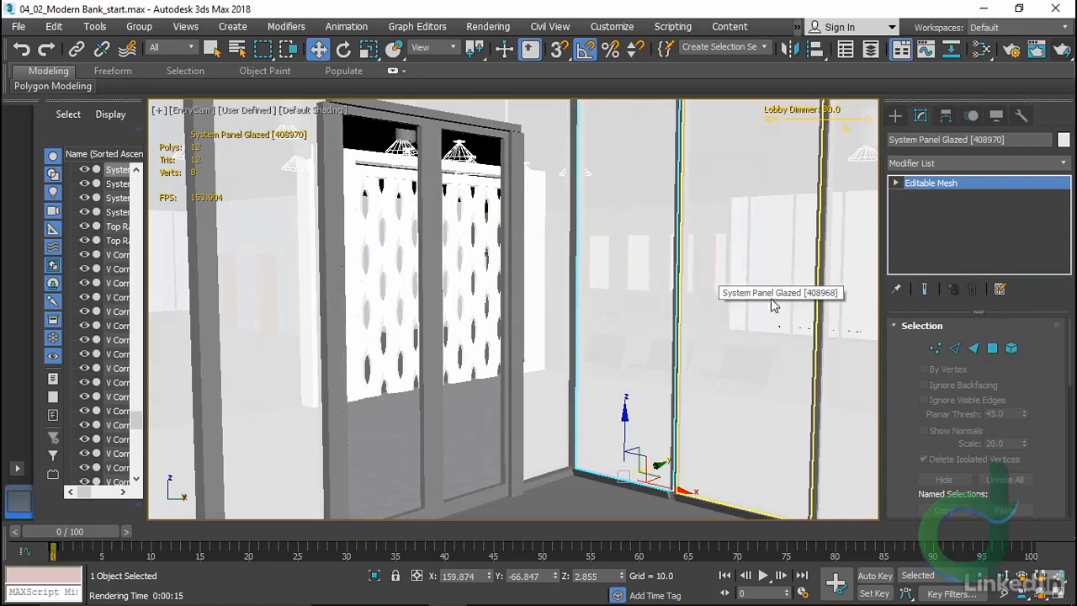
{"action": "left_click", "coordinate": [1005, 576]}
{"action": "left_click_drag", "start_coordinate": [671, 370], "coordinate": [673, 430]}
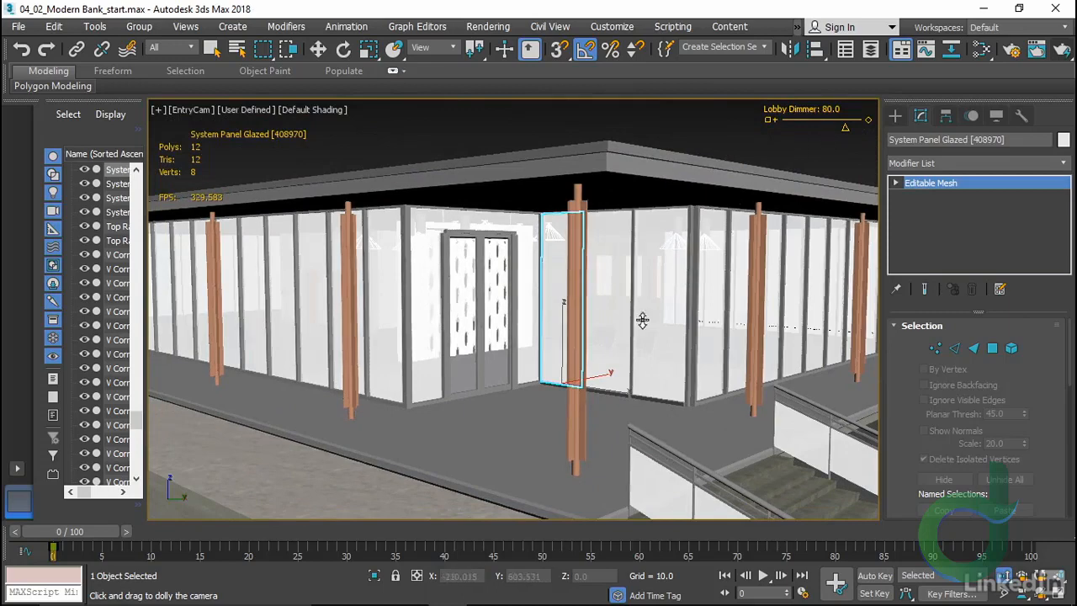
{"action": "left_click_drag", "start_coordinate": [574, 384], "coordinate": [544, 384]}
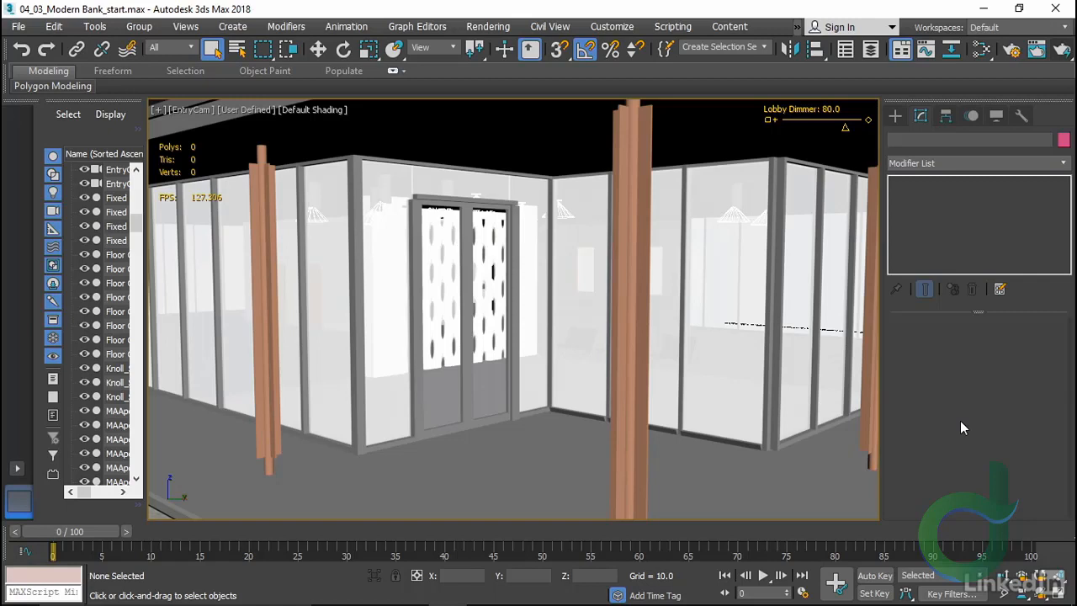
In a wireframe Top view, select EntryCam for moving and set the transform center to its pivot point
{"action": "key", "text": "t"}
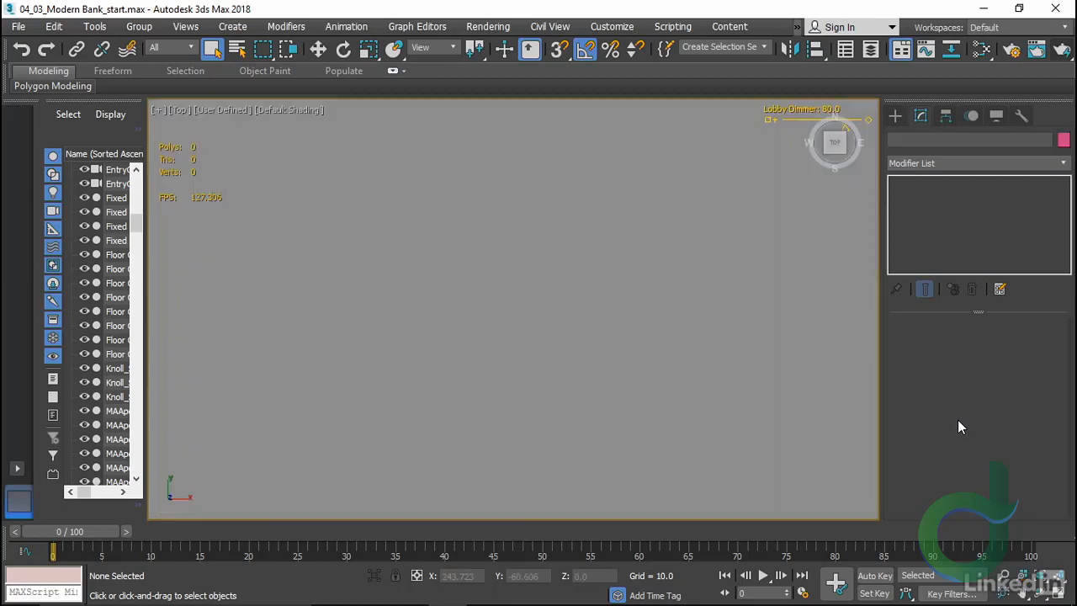
{"action": "key", "text": "F3"}
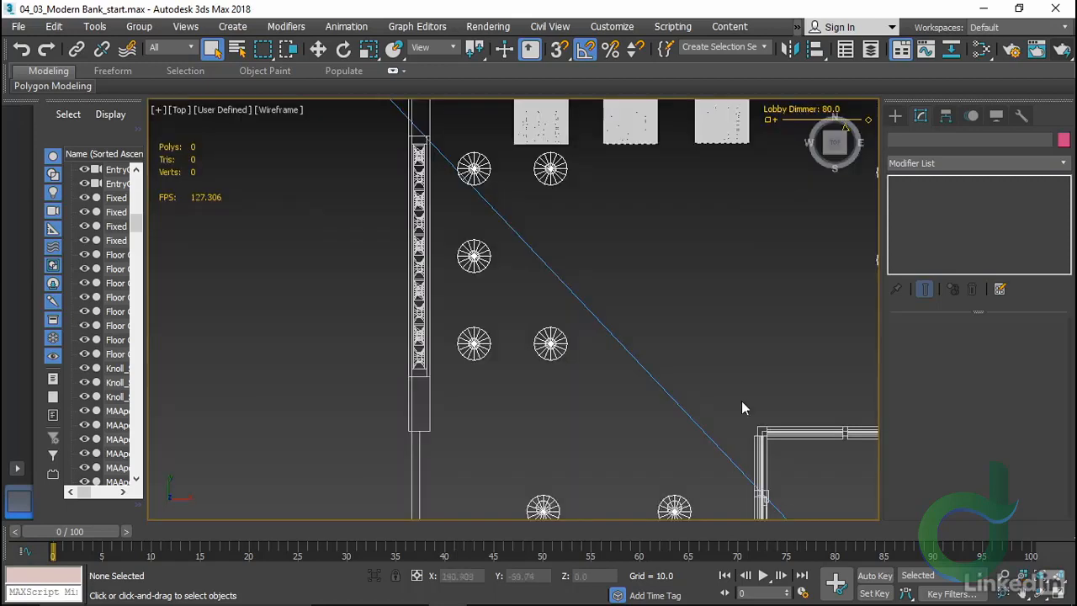
{"action": "mouse_move", "coordinate": [632, 381]}
{"action": "middle_mouse_down"}
{"action": "mouse_move", "coordinate": [406, 300]}
{"action": "mouse_move", "coordinate": [303, 245]}
{"action": "middle_mouse_up"}
{"action": "scroll", "coordinate": [314, 251], "scroll_direction": "down", "scroll_amount": 2}
{"action": "scroll", "coordinate": [314, 251], "scroll_direction": "down", "scroll_amount": 3}
{"action": "middle_click_drag", "start_coordinate": [629, 492], "coordinate": [706, 437]}
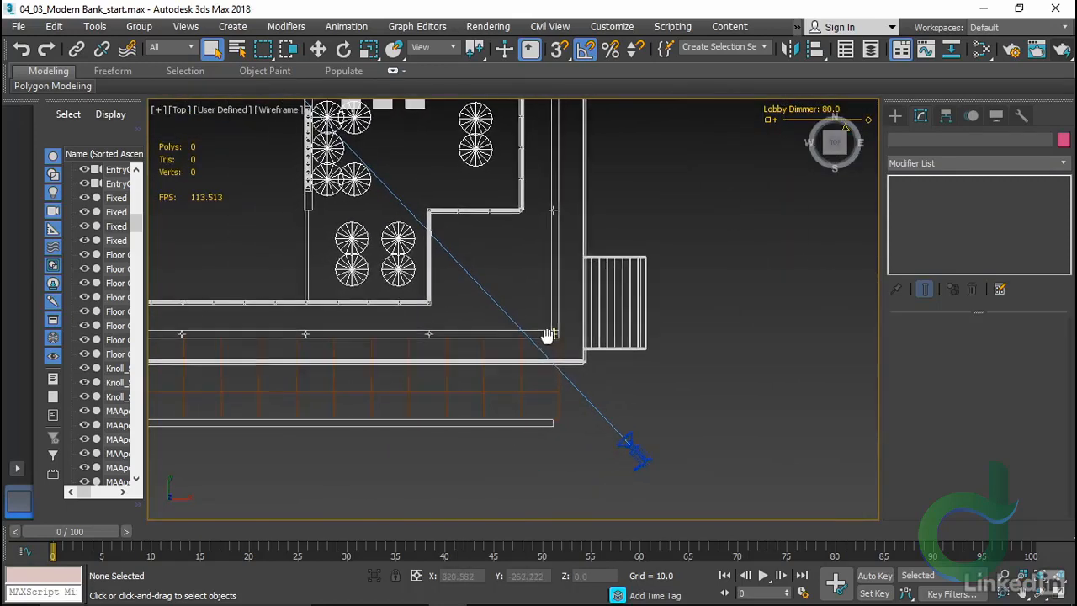
{"action": "left_click", "coordinate": [631, 446]}
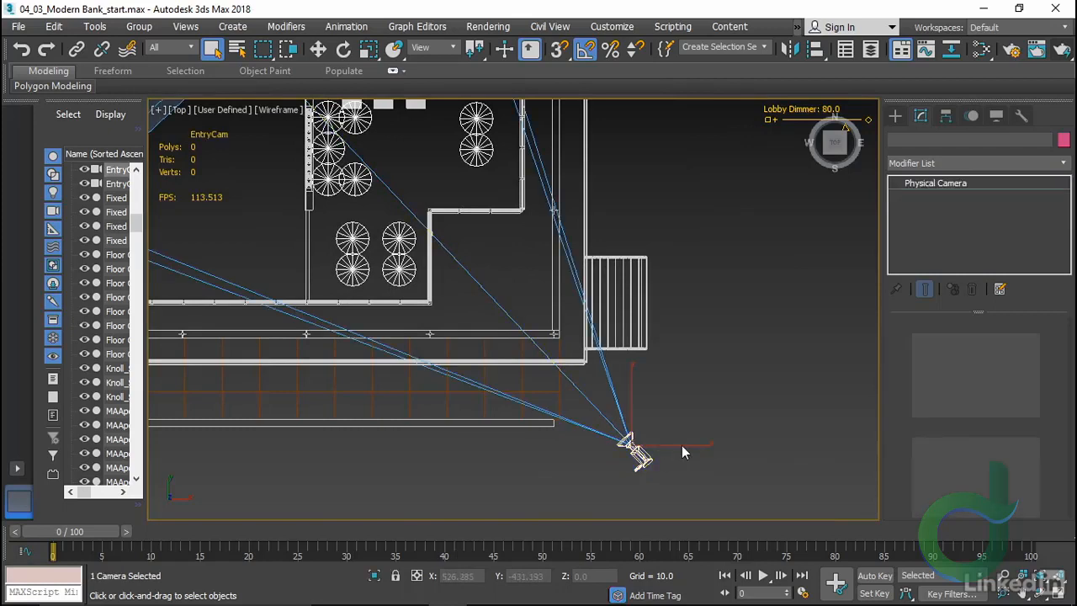
{"action": "key", "text": "w"}
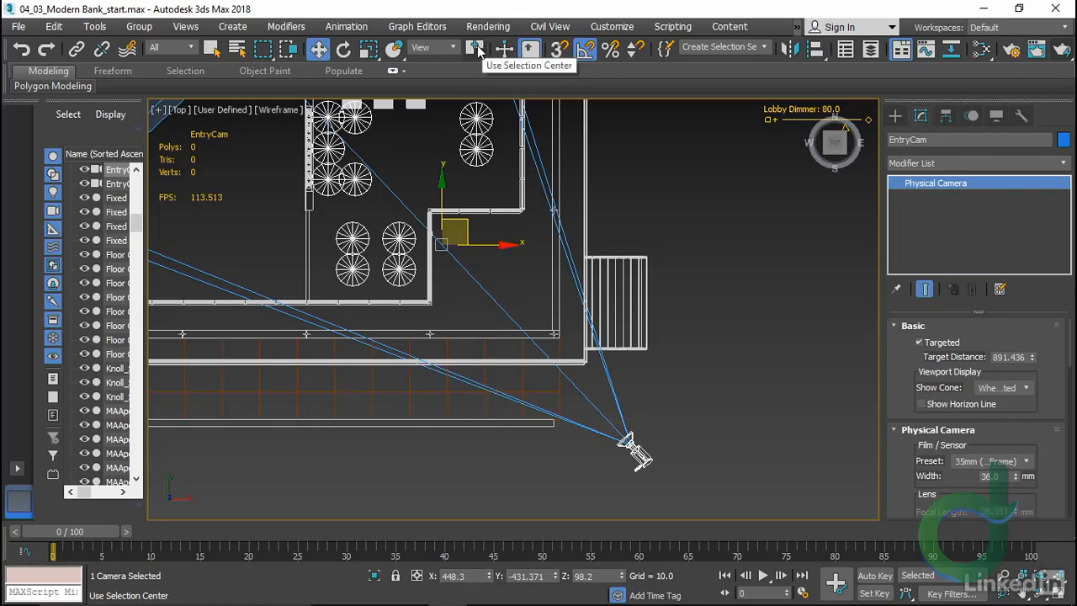
{"action": "left_click_drag", "start_coordinate": [478, 50], "coordinate": [480, 78]}
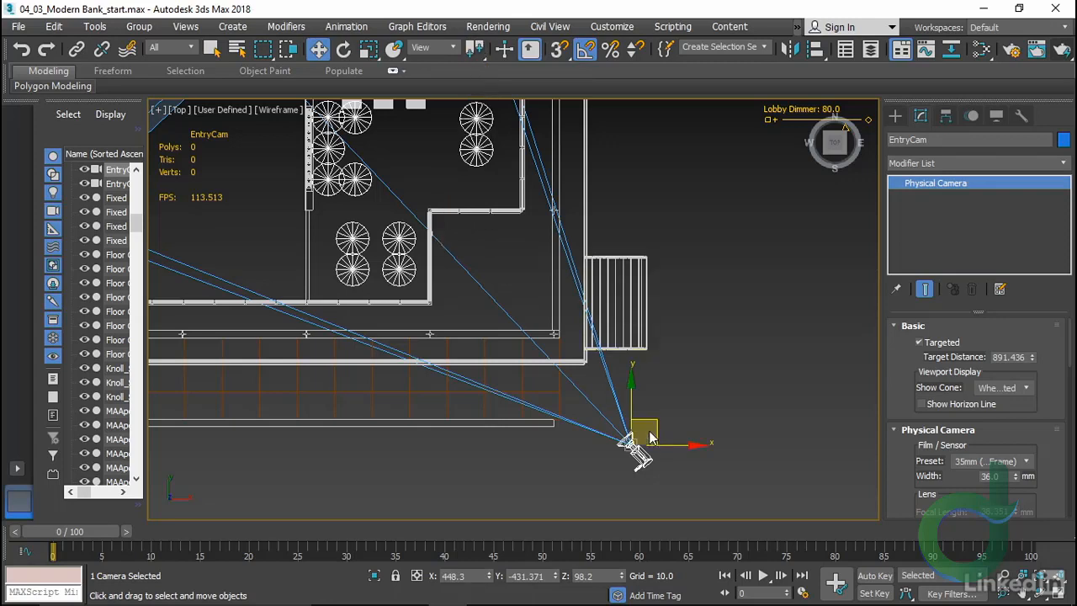
Move EntryCam inside the lobby's glazed corner, to about X 123 and Y -196, and look through the camera
{"action": "left_click_drag", "start_coordinate": [655, 427], "coordinate": [418, 260]}
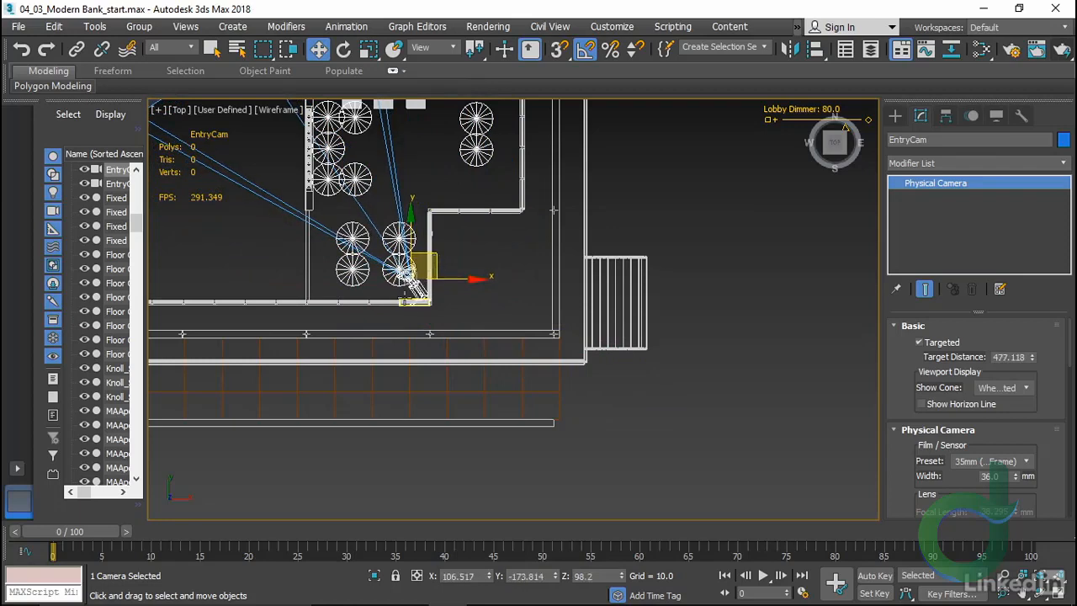
{"action": "scroll", "coordinate": [394, 286], "scroll_direction": "up", "scroll_amount": 3}
{"action": "scroll", "coordinate": [394, 286], "scroll_direction": "up", "scroll_amount": 3}
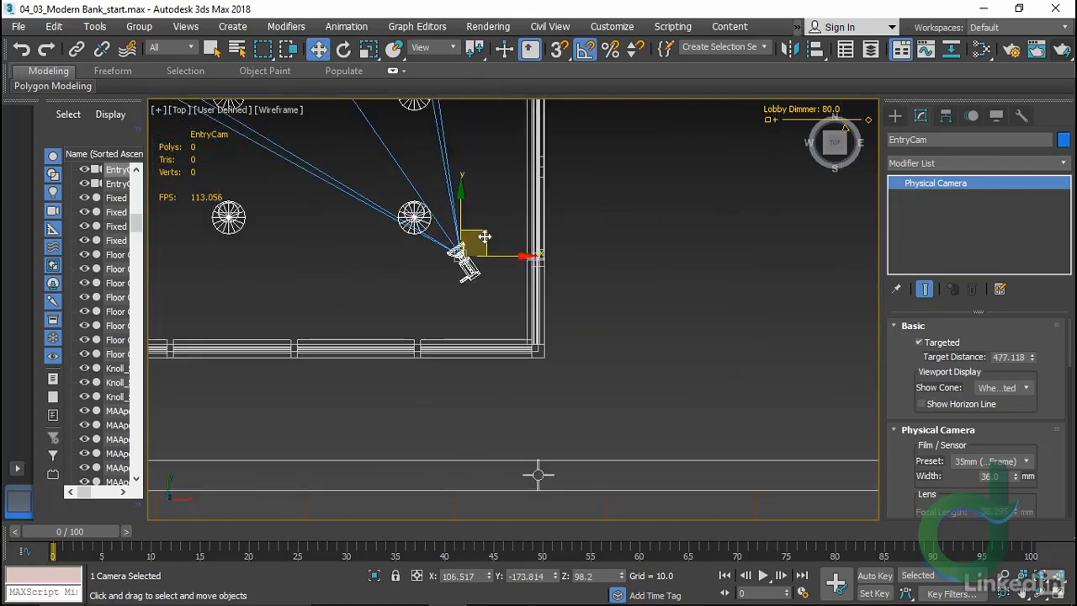
{"action": "left_click_drag", "start_coordinate": [477, 237], "coordinate": [527, 295]}
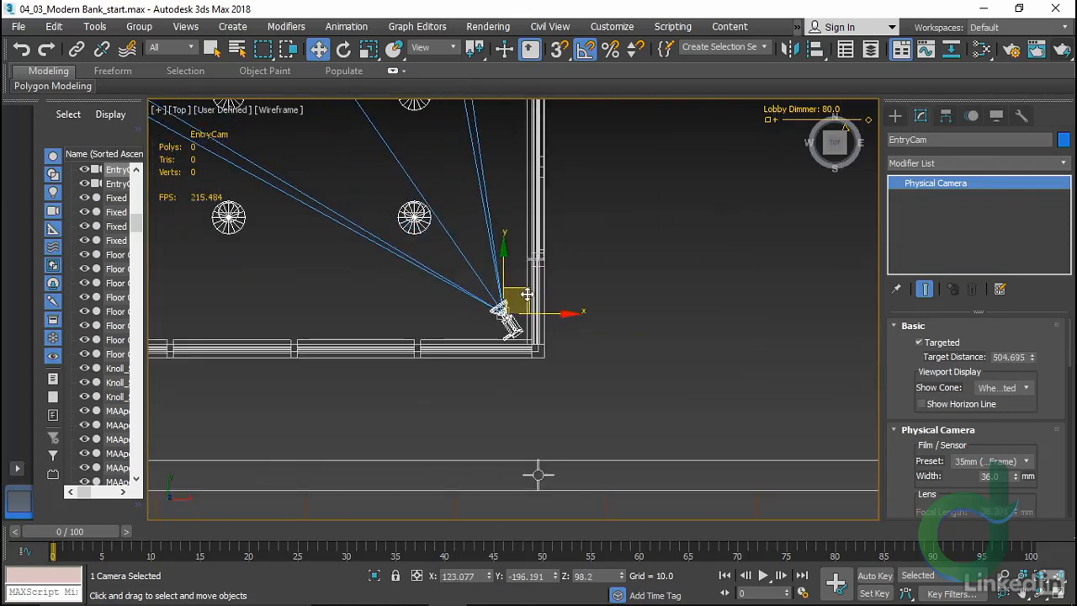
{"action": "key", "text": "c"}
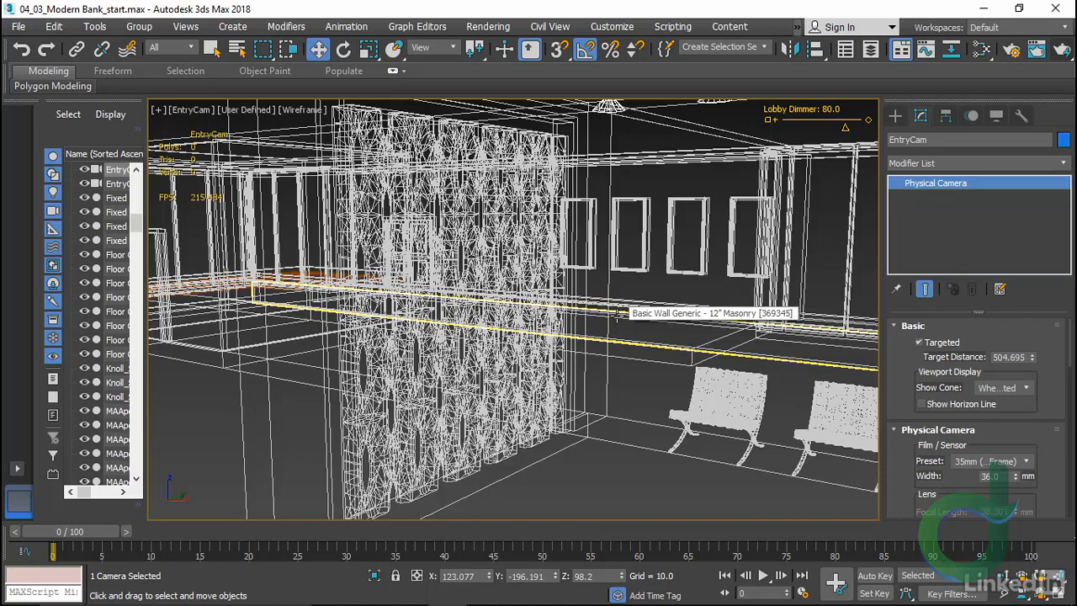
In the Front view, lower EntryCam vertically to a height of about Z 70.7
{"action": "key", "text": "f"}
{"action": "middle_click_drag", "start_coordinate": [717, 403], "coordinate": [555, 474]}
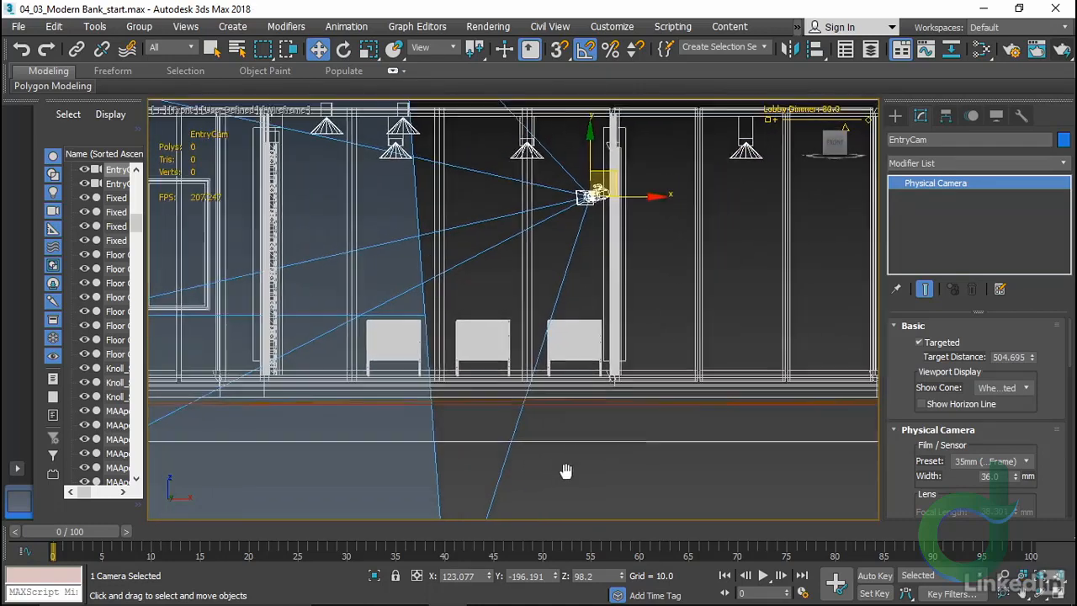
{"action": "middle_click_drag", "start_coordinate": [356, 435], "coordinate": [532, 441]}
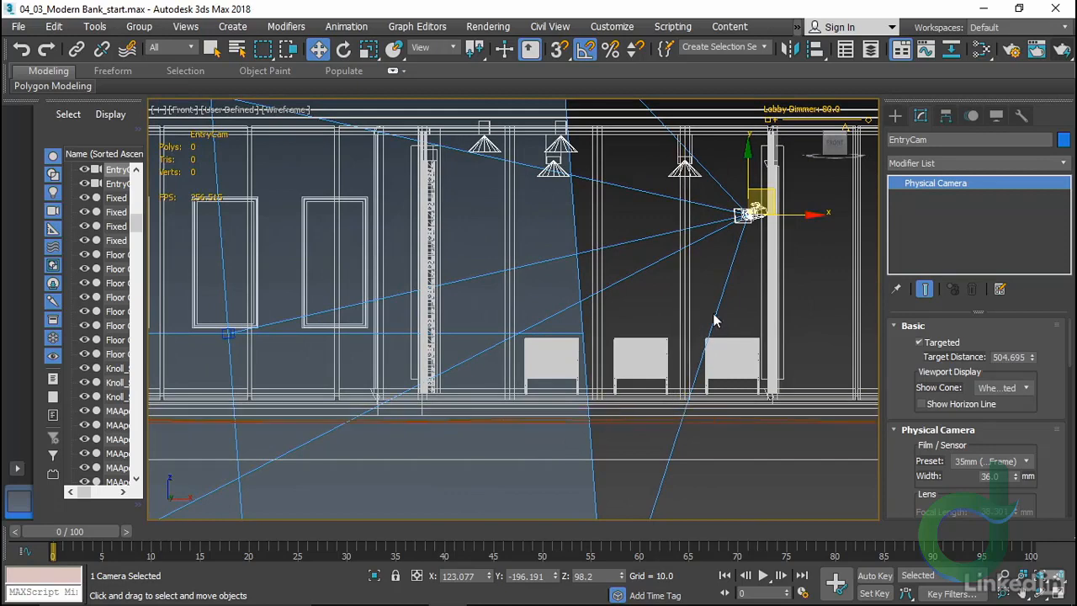
{"action": "middle_click_drag", "start_coordinate": [771, 396], "coordinate": [752, 397]}
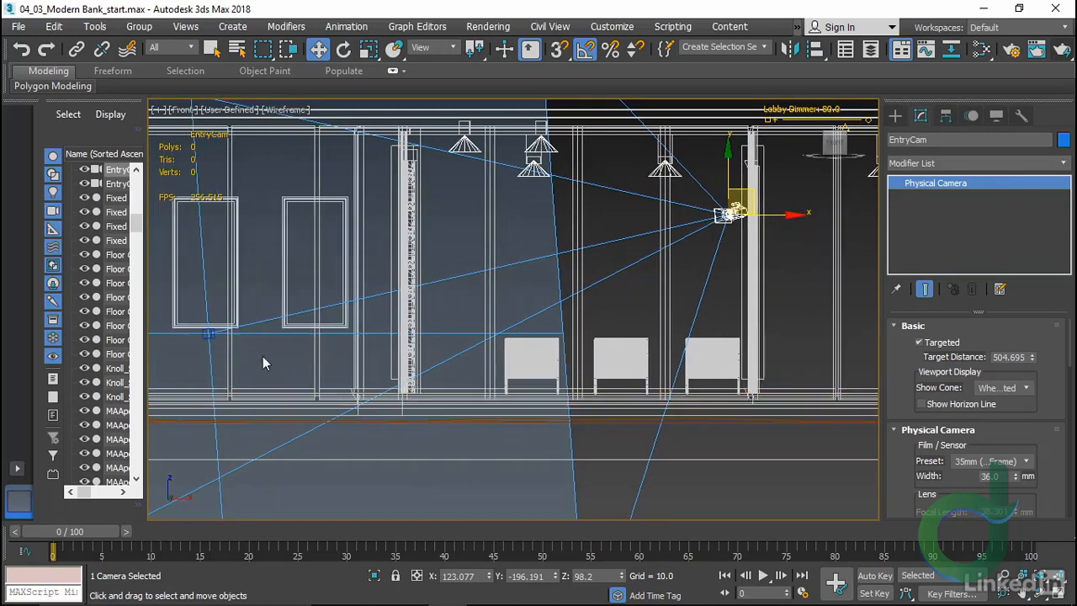
{"action": "middle_click_drag", "start_coordinate": [751, 476], "coordinate": [461, 476]}
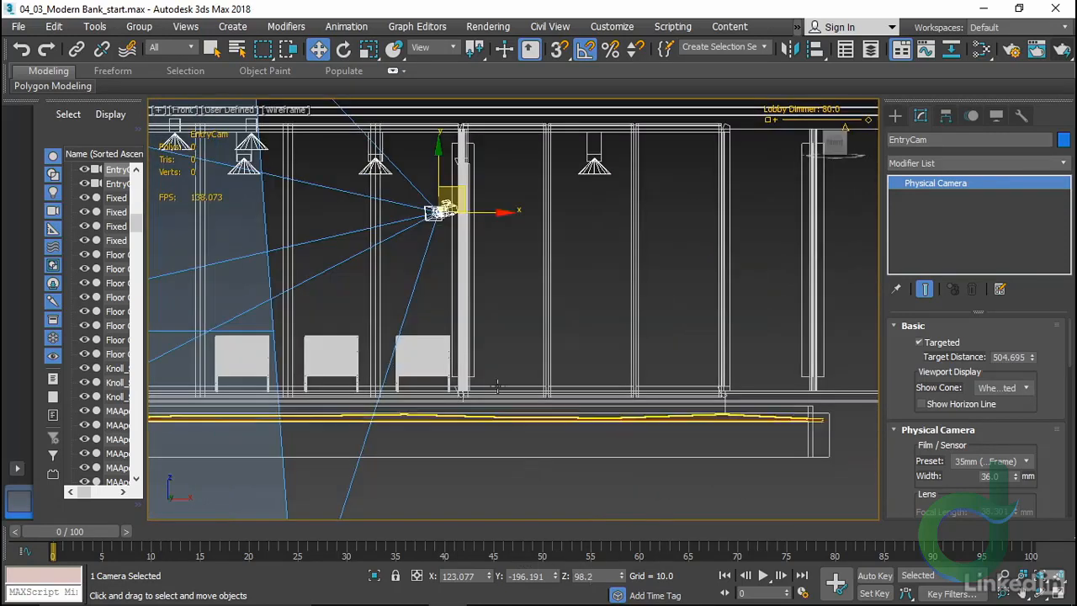
{"action": "left_click_drag", "start_coordinate": [441, 160], "coordinate": [438, 188]}
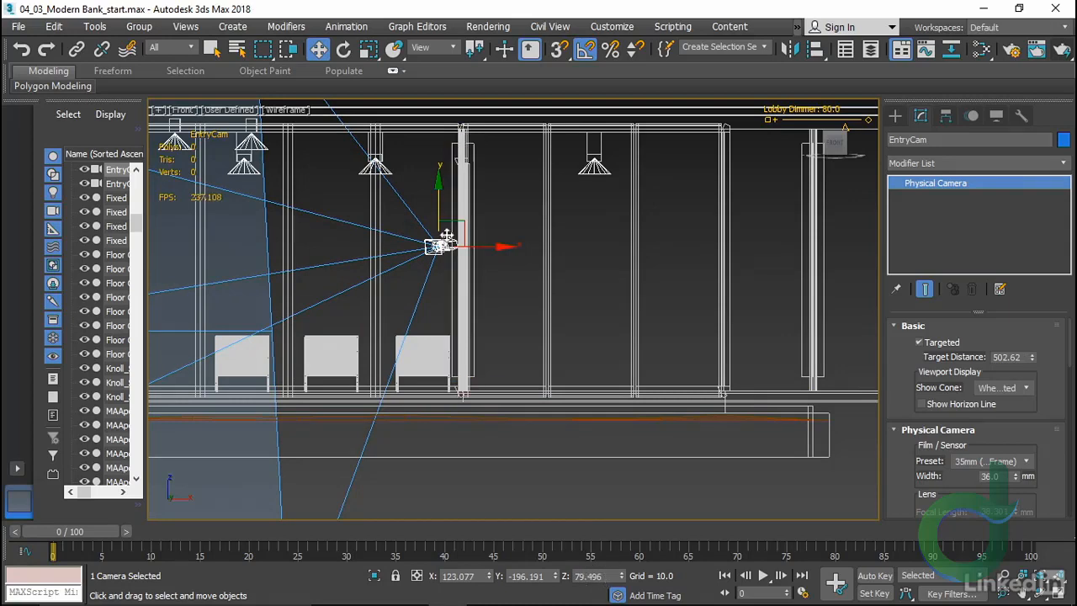
{"action": "left_click_drag", "start_coordinate": [438, 186], "coordinate": [437, 196]}
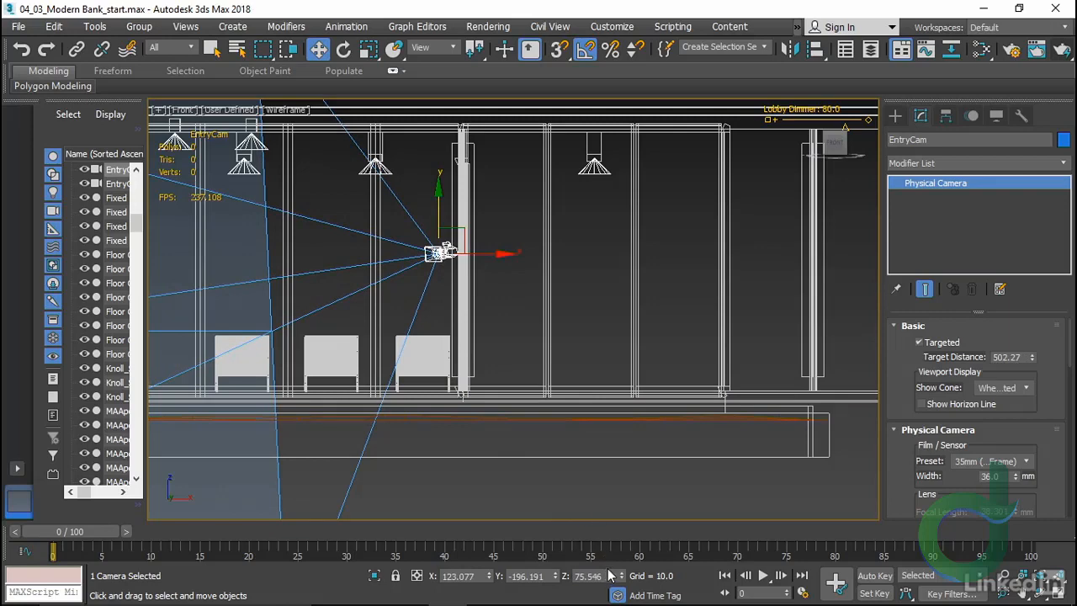
{"action": "left_click_drag", "start_coordinate": [435, 192], "coordinate": [438, 202]}
Raise EntryCam's target to about Z 68.5 so the camera aims nearly level, and show the EntryCam view shaded
{"action": "middle_click_drag", "start_coordinate": [403, 360], "coordinate": [589, 360]}
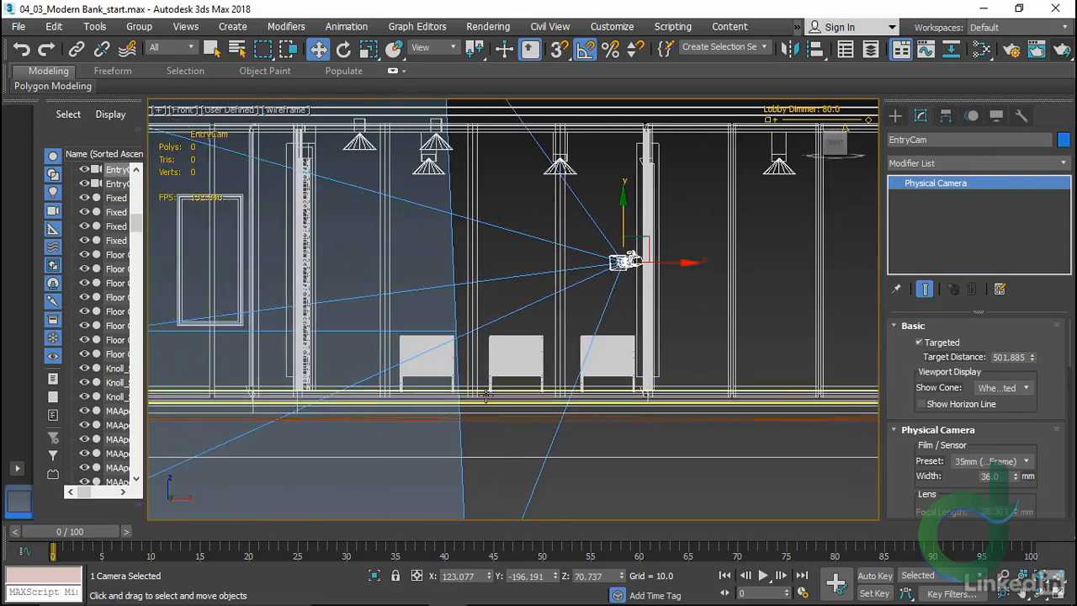
{"action": "middle_click_drag", "start_coordinate": [331, 429], "coordinate": [505, 435]}
{"action": "left_click_drag", "start_coordinate": [265, 337], "coordinate": [266, 301]}
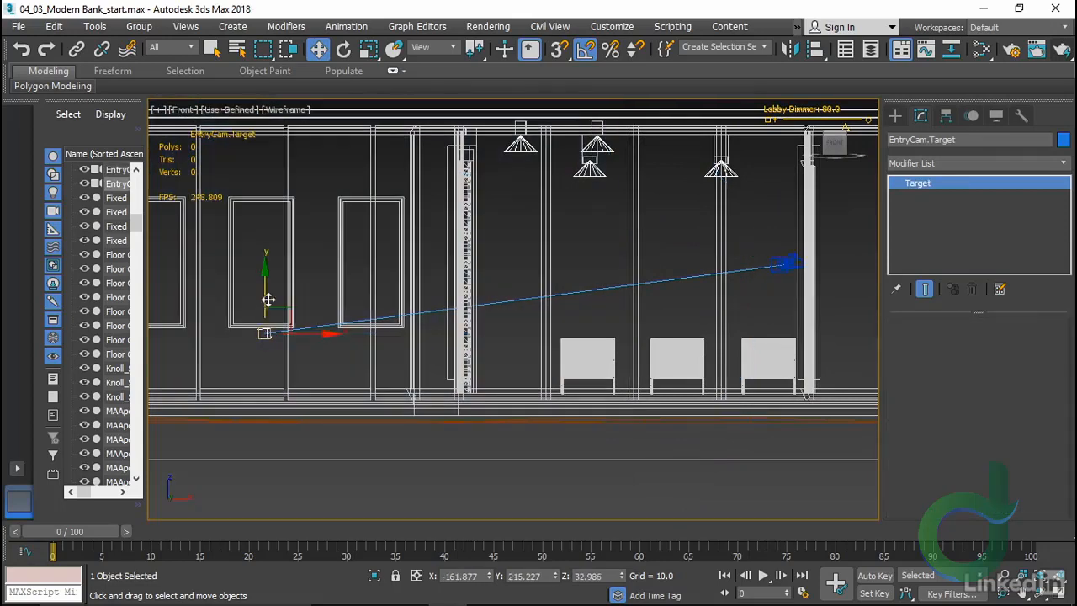
{"action": "left_click_drag", "start_coordinate": [271, 242], "coordinate": [277, 211]}
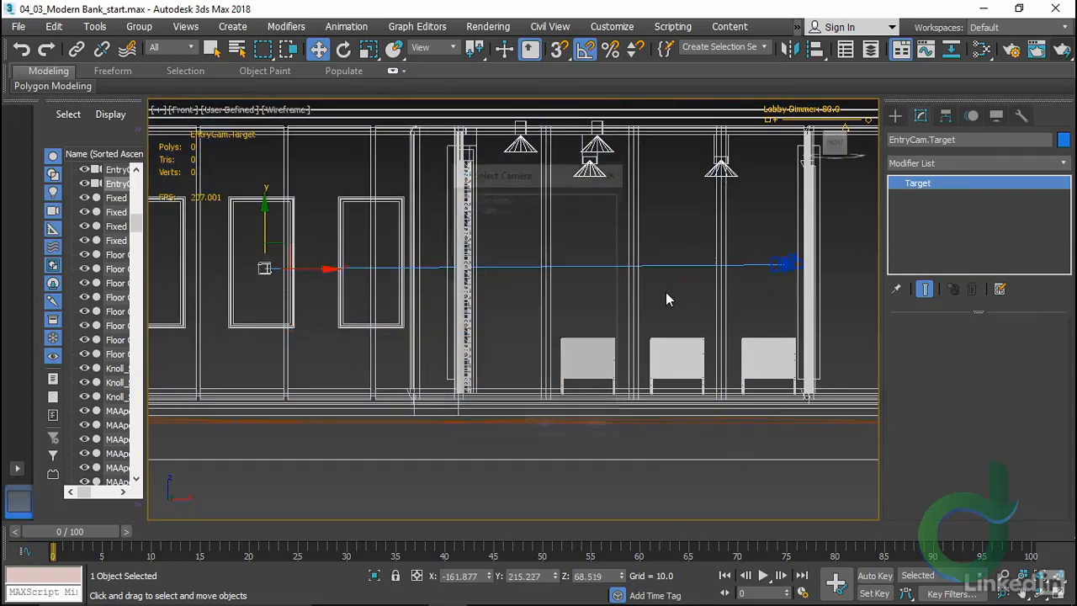
{"action": "key", "text": "c"}
{"action": "left_click", "coordinate": [477, 207]}
{"action": "double_click", "coordinate": [486, 208]}
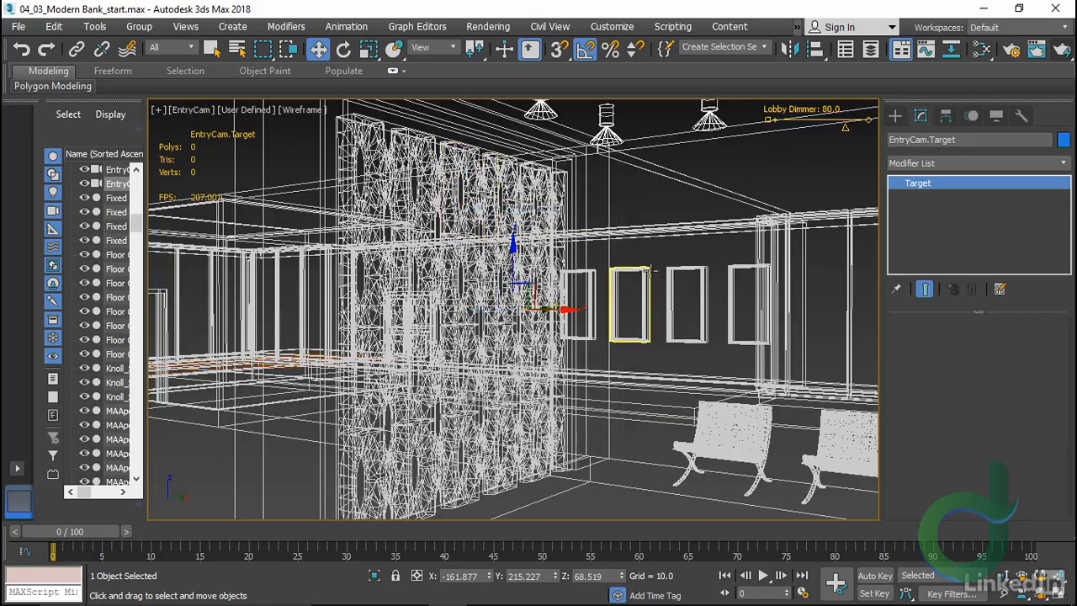
{"action": "key", "text": "F3"}
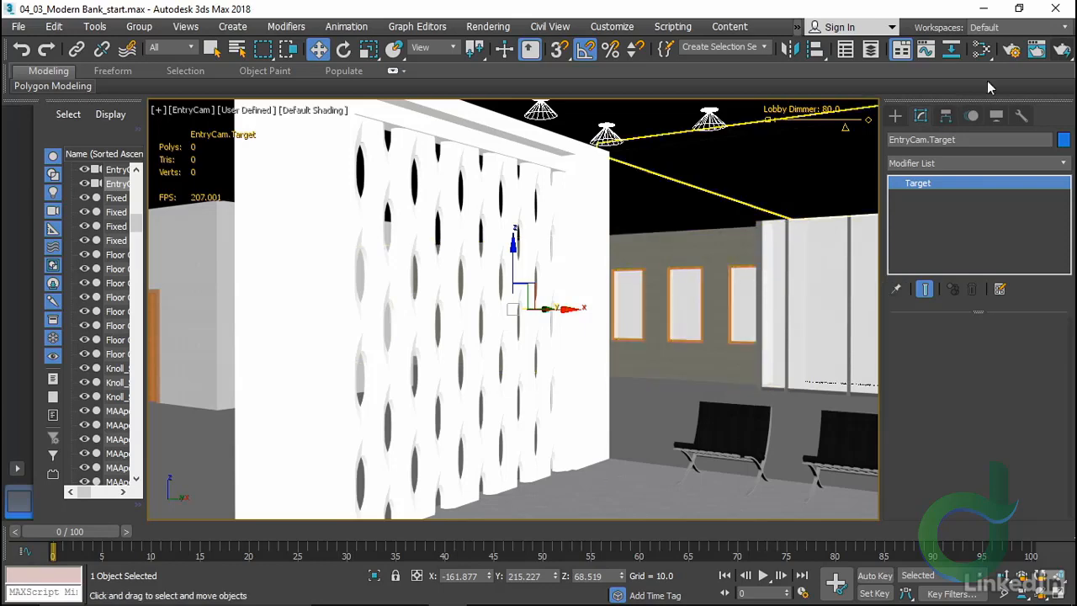
In the render setup, choose the HDTV (video) output format with a size of 1280x720
{"action": "left_click", "coordinate": [1016, 49]}
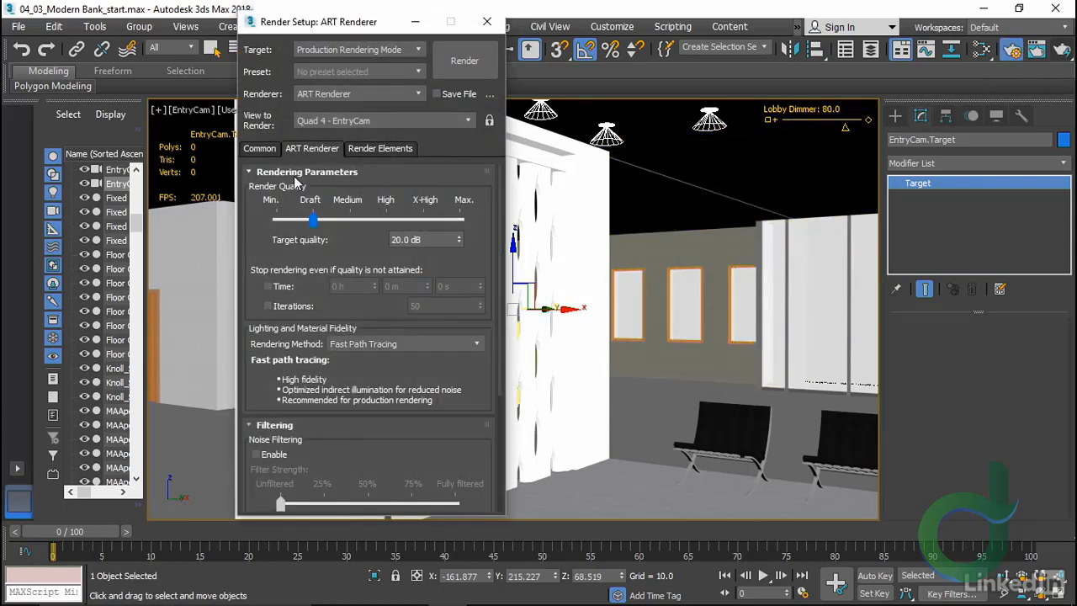
{"action": "left_click", "coordinate": [257, 149]}
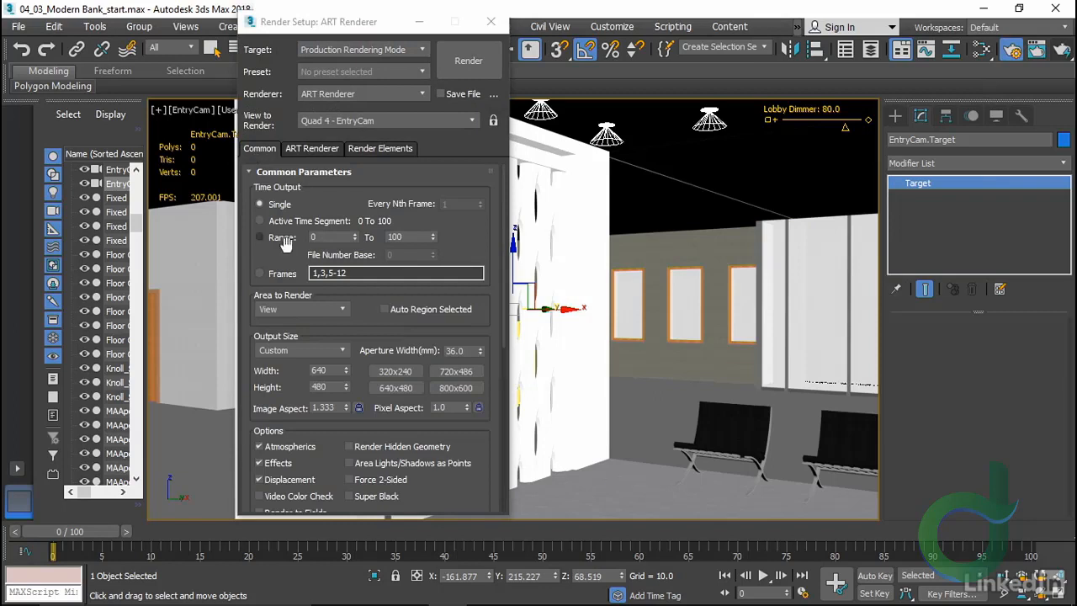
{"action": "left_click", "coordinate": [342, 352]}
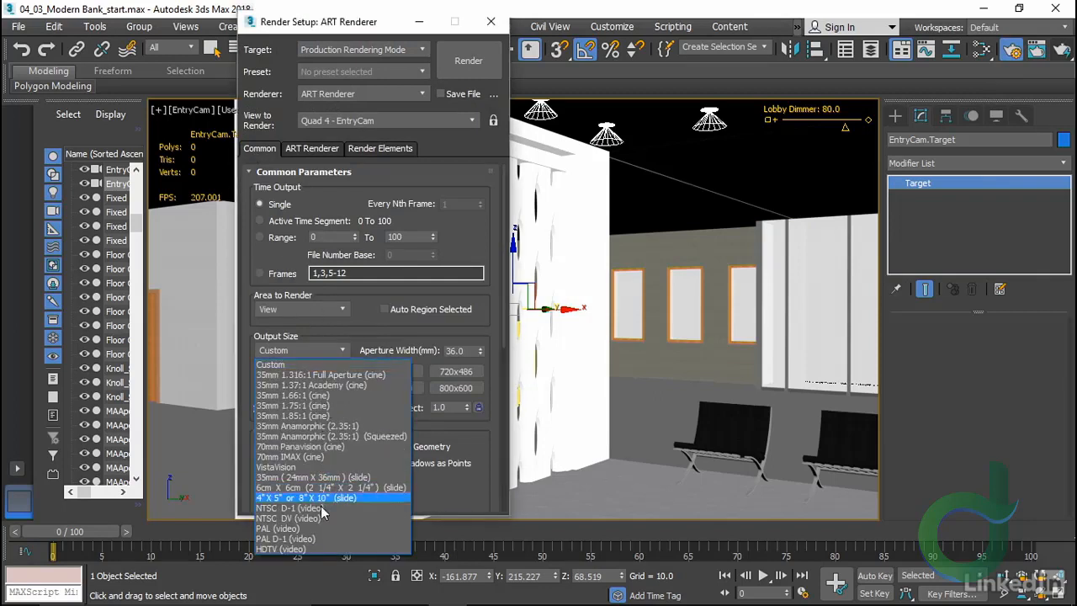
{"action": "left_click", "coordinate": [318, 547]}
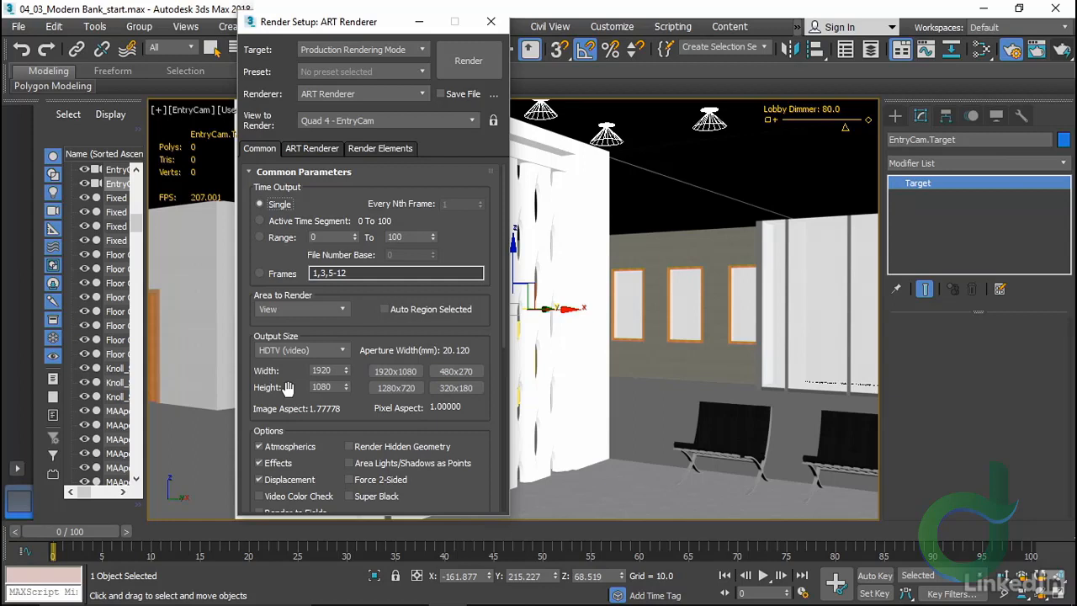
{"action": "left_click", "coordinate": [396, 388]}
Set the ART Renderer quality to High with a 33.0 dB target and enable noise filtering
{"action": "left_click", "coordinate": [316, 148]}
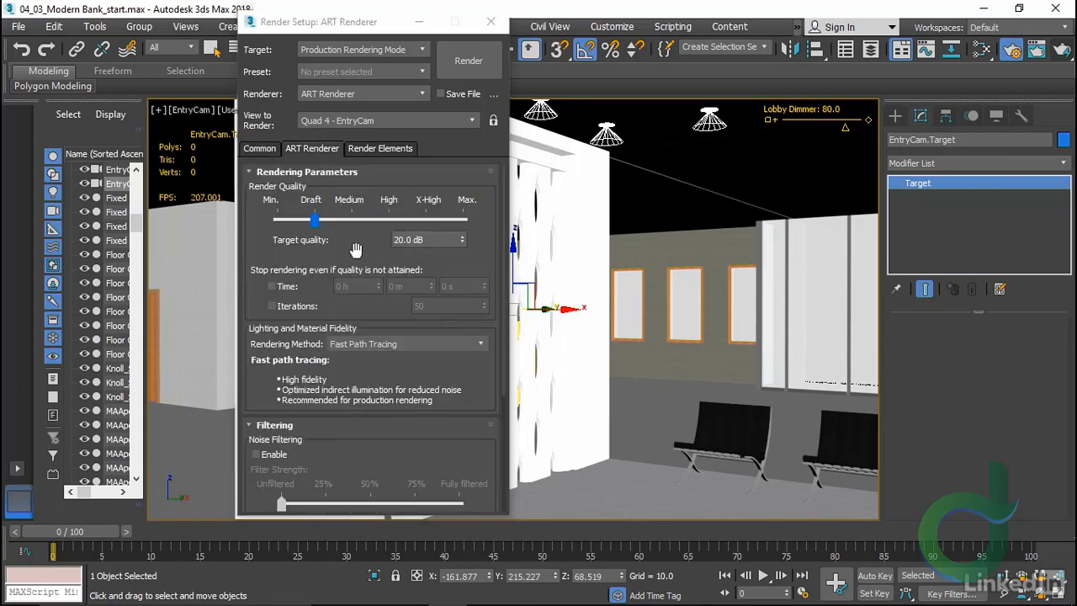
{"action": "left_click_drag", "start_coordinate": [314, 220], "coordinate": [393, 228]}
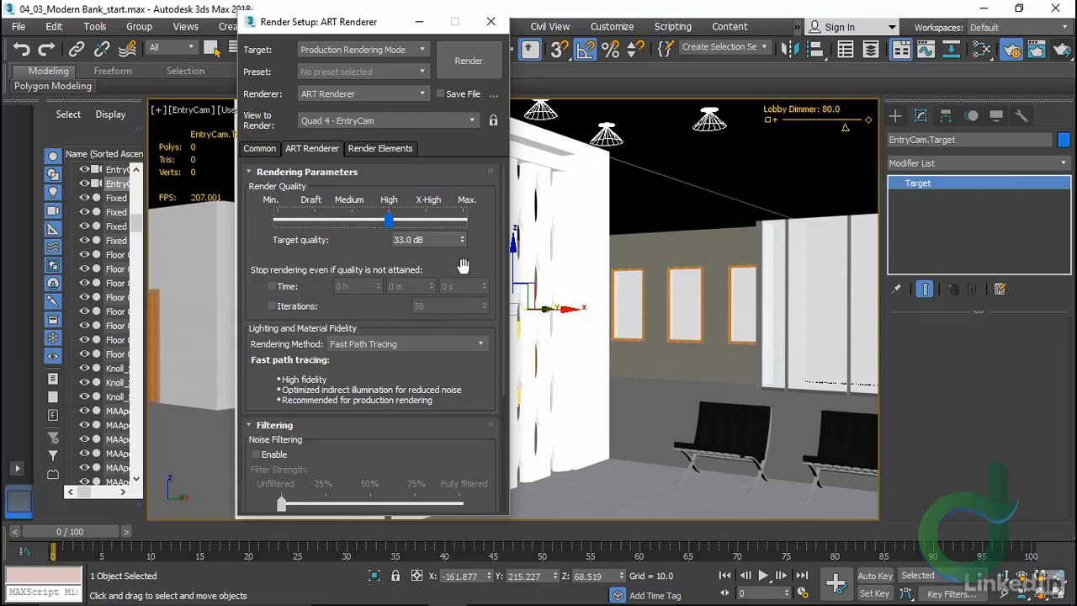
{"action": "left_click", "coordinate": [256, 454]}
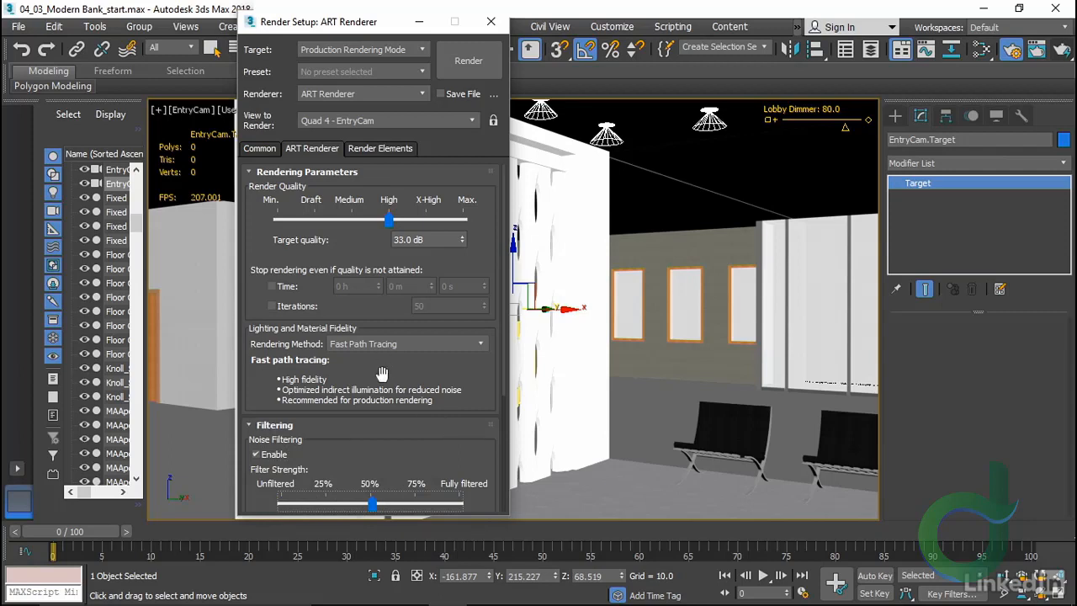
{"action": "left_click_drag", "start_coordinate": [384, 366], "coordinate": [401, 181]}
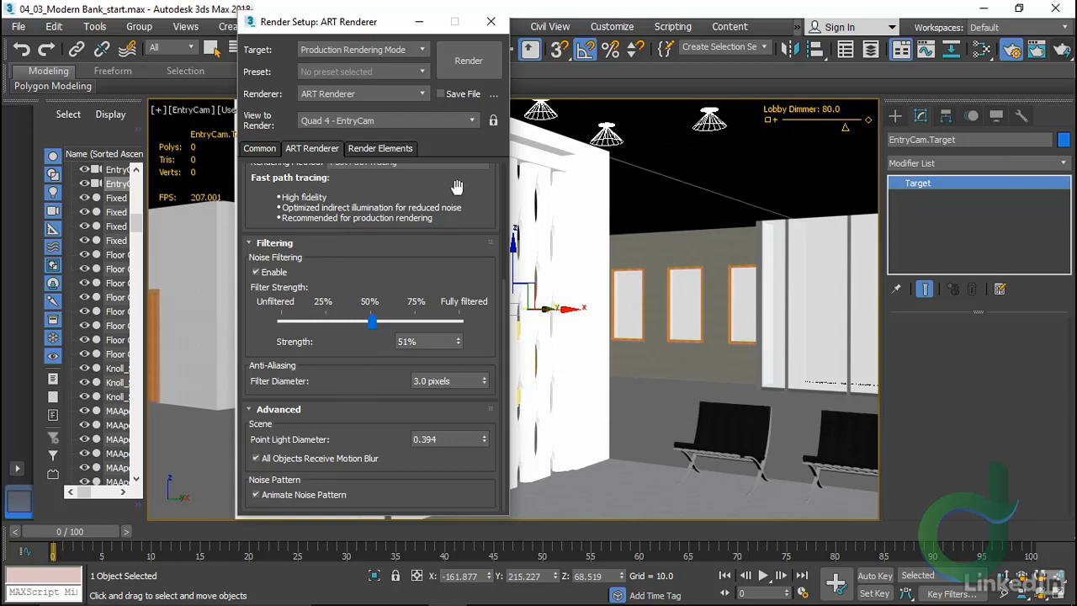
{"action": "left_click", "coordinate": [494, 23]}
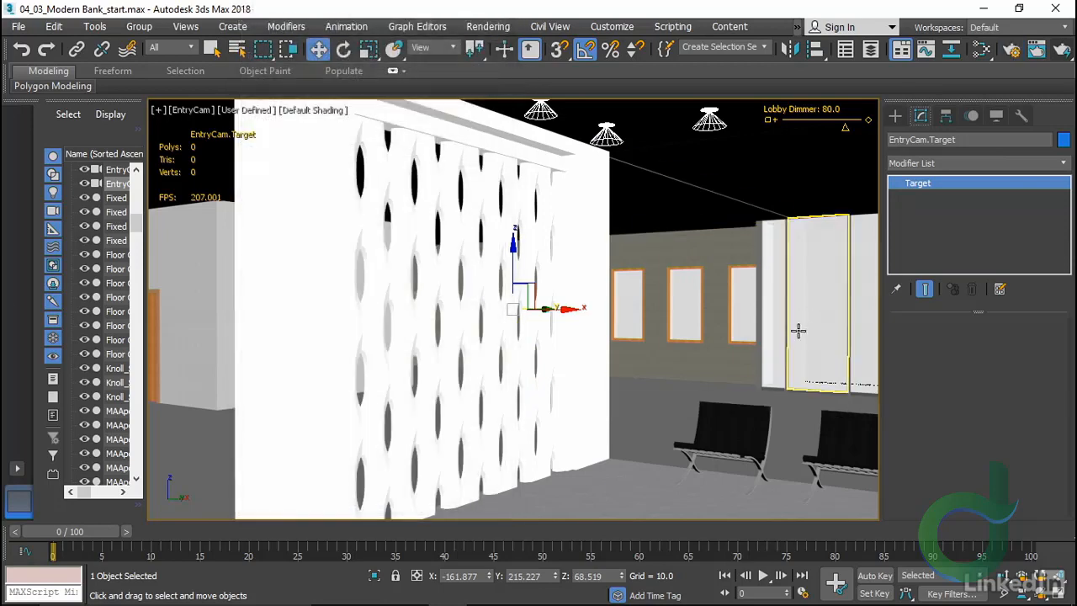
Render the EntryCam view, stop the rendering early, and dismiss the rendered frame
{"action": "left_click", "coordinate": [1062, 51]}
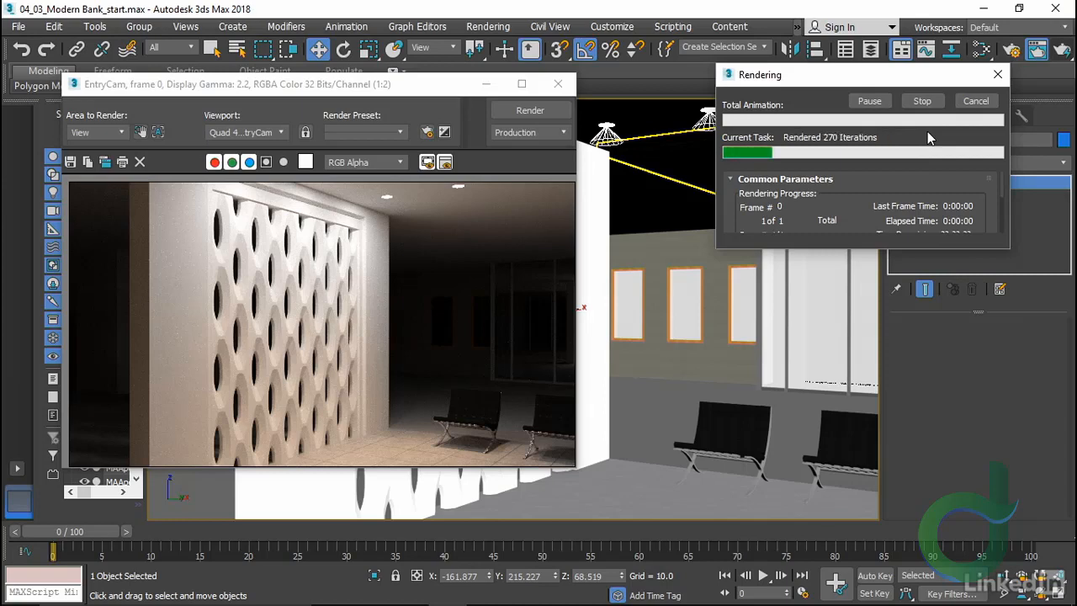
{"action": "left_click", "coordinate": [925, 105]}
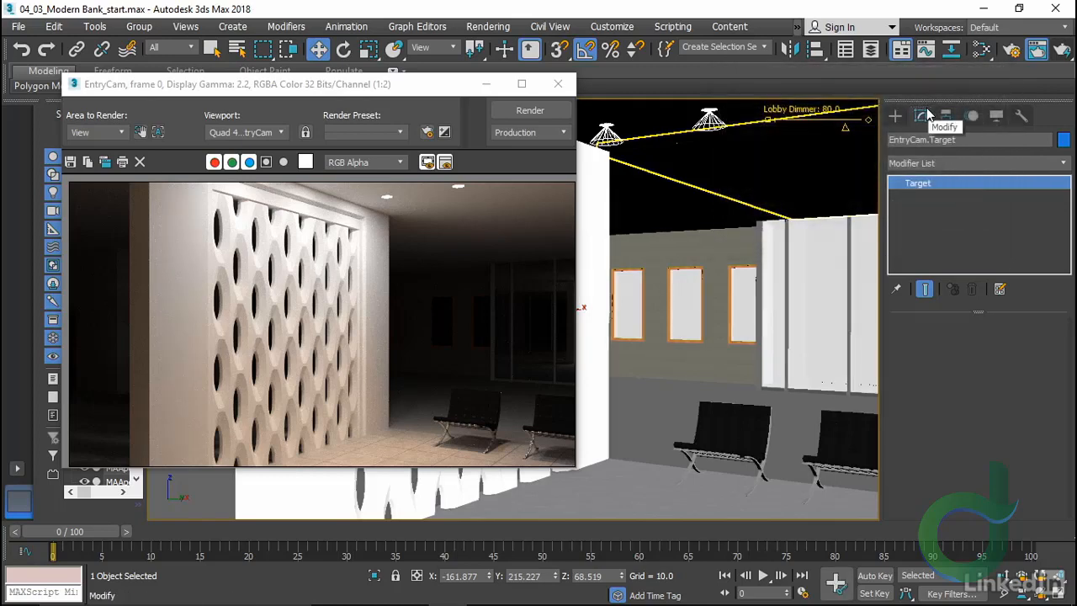
{"action": "left_click", "coordinate": [562, 87]}
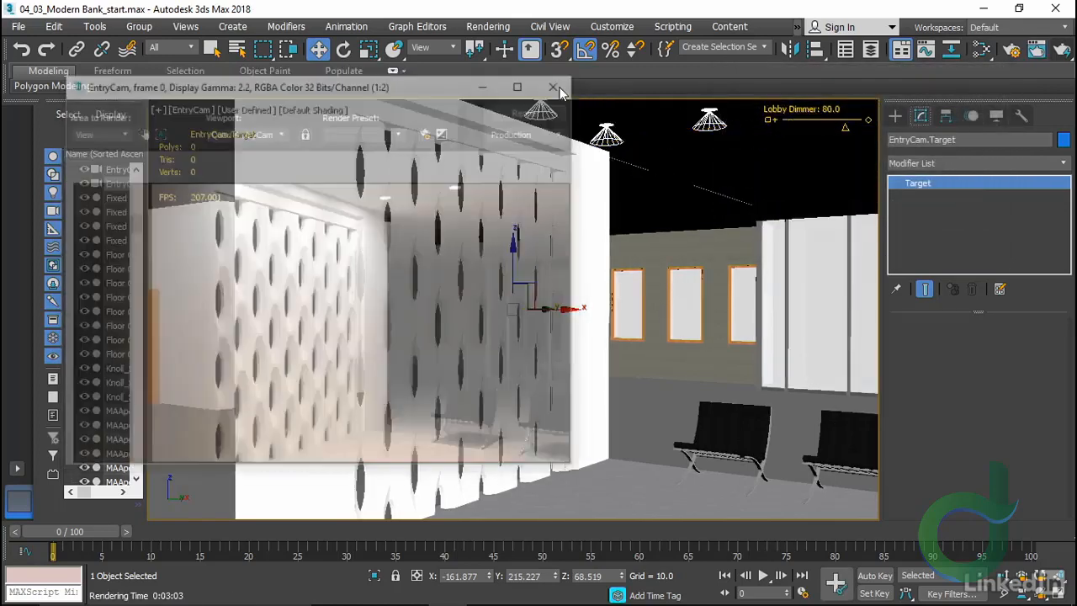
In a wireframe Top view, move EntryCam's target to the perforated screen wall, about 271 units from the camera
{"action": "key", "text": "t"}
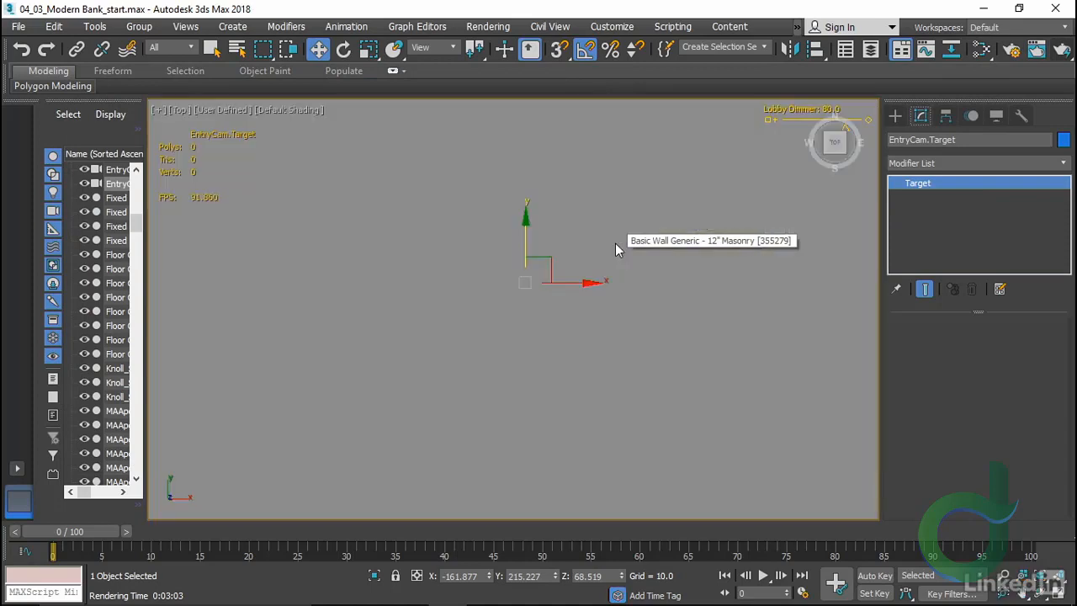
{"action": "key", "text": "F3"}
{"action": "middle_click_drag", "start_coordinate": [616, 371], "coordinate": [486, 272]}
{"action": "scroll", "coordinate": [487, 272], "scroll_direction": "down", "scroll_amount": 15}
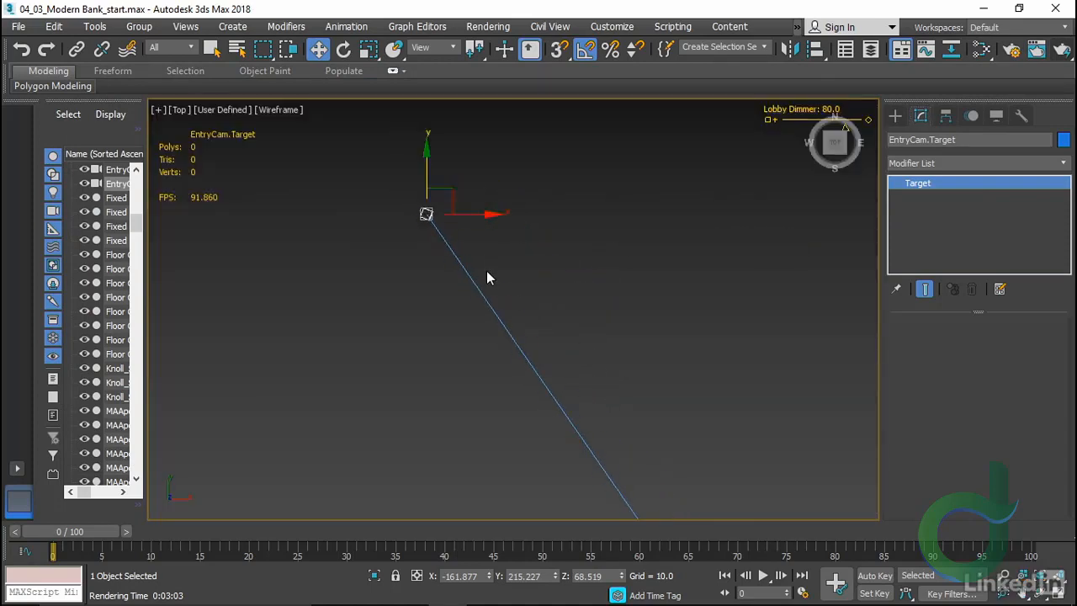
{"action": "scroll", "coordinate": [492, 281], "scroll_direction": "down", "scroll_amount": 6}
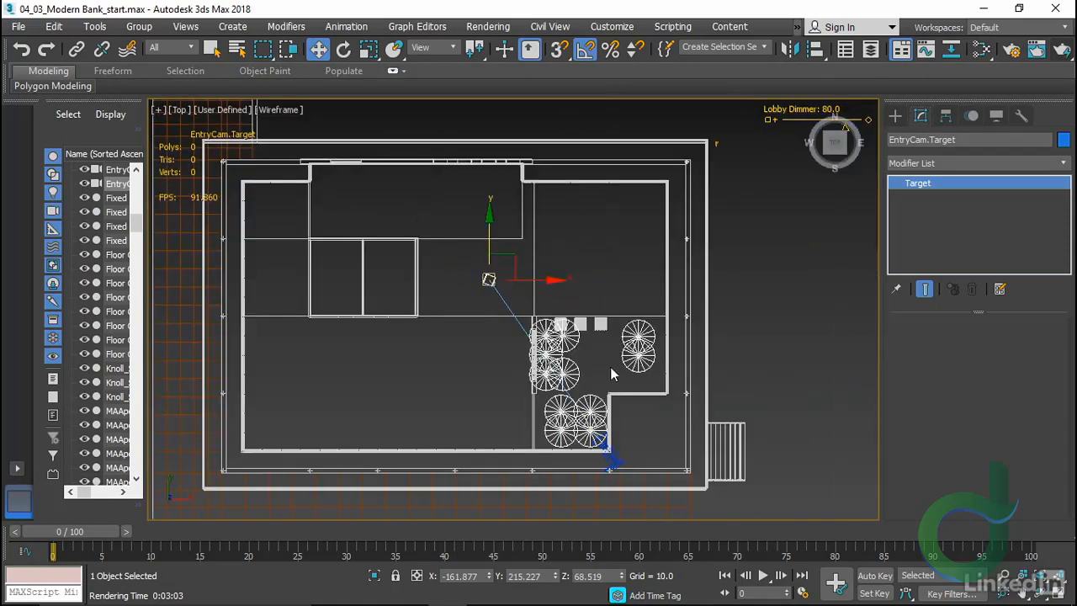
{"action": "scroll", "coordinate": [553, 294], "scroll_direction": "up", "scroll_amount": 6}
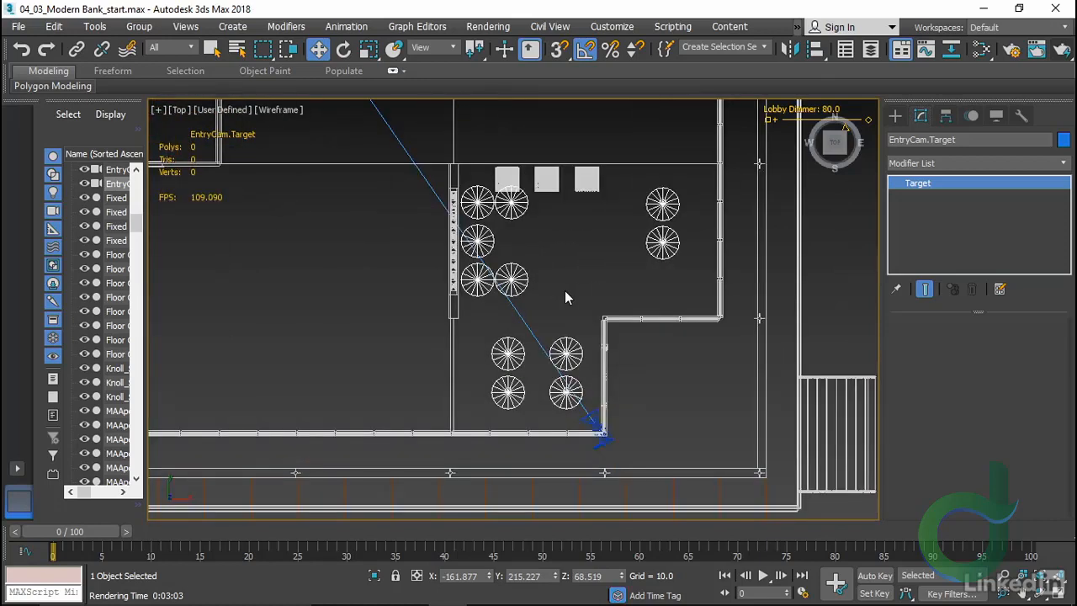
{"action": "scroll", "coordinate": [564, 290], "scroll_direction": "down", "scroll_amount": 4}
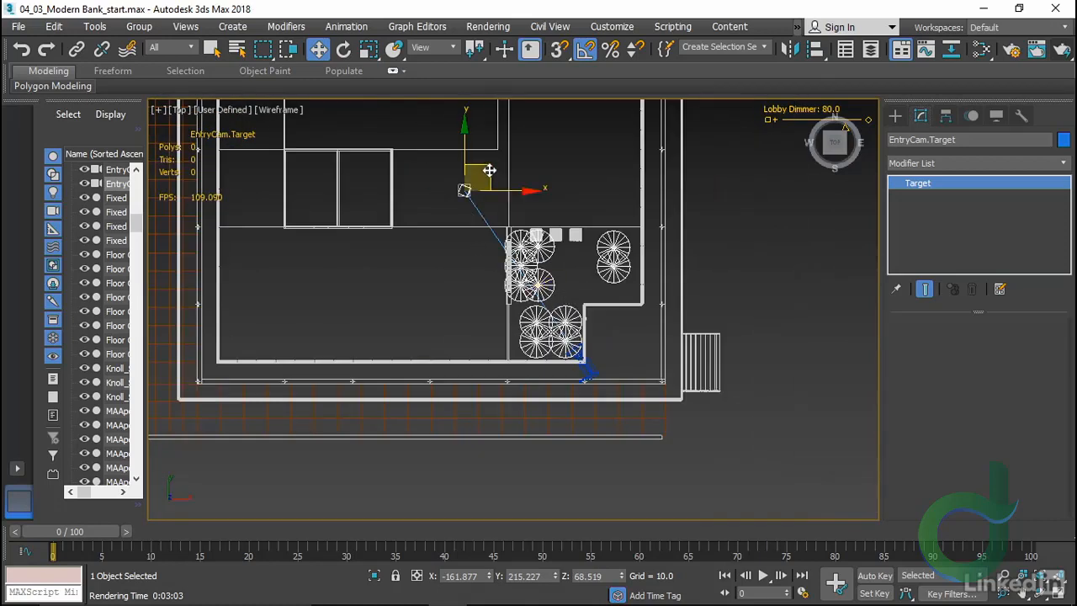
{"action": "left_click_drag", "start_coordinate": [489, 170], "coordinate": [539, 249]}
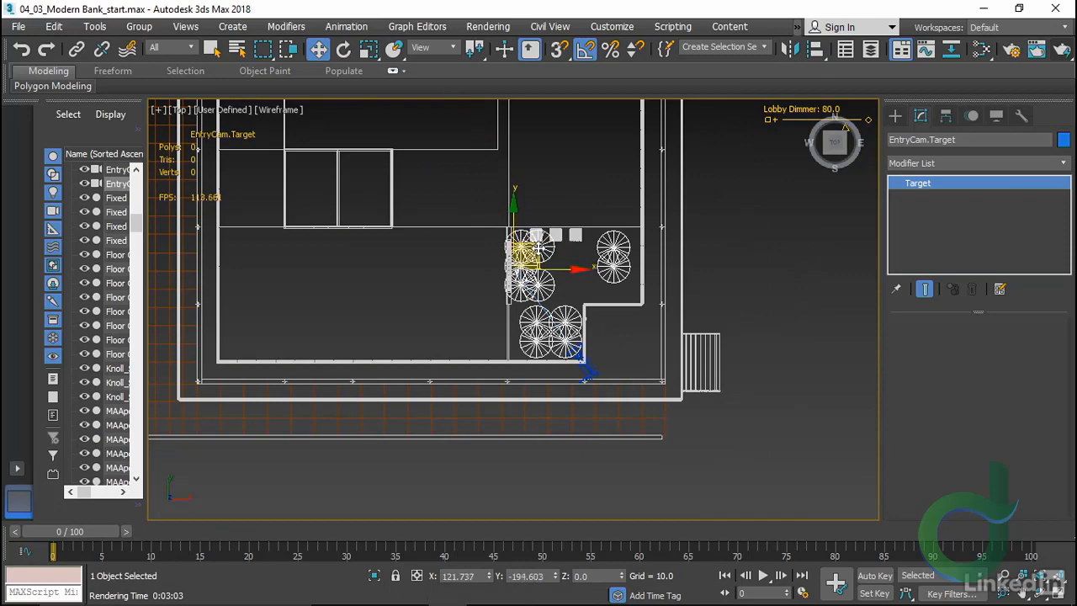
Select EntryCam, enable its depth of field, and set the aperture to f/4
{"action": "scroll", "coordinate": [591, 271], "scroll_direction": "up", "scroll_amount": 5}
{"action": "middle_click_drag", "start_coordinate": [594, 289], "coordinate": [631, 268]}
{"action": "left_click", "coordinate": [569, 461]}
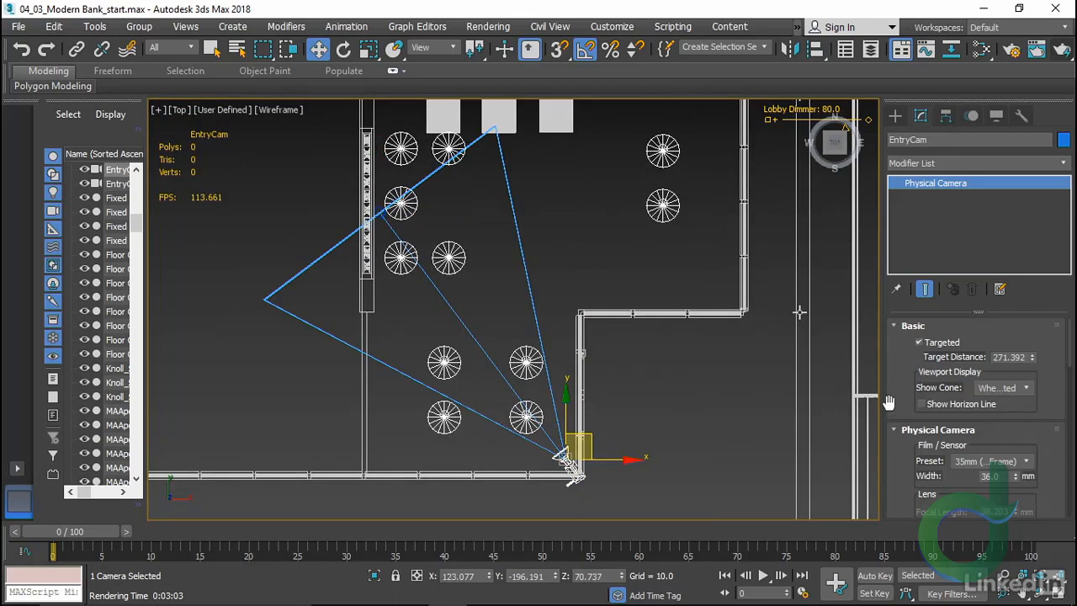
{"action": "scroll", "coordinate": [890, 403], "scroll_direction": "down", "scroll_amount": 5}
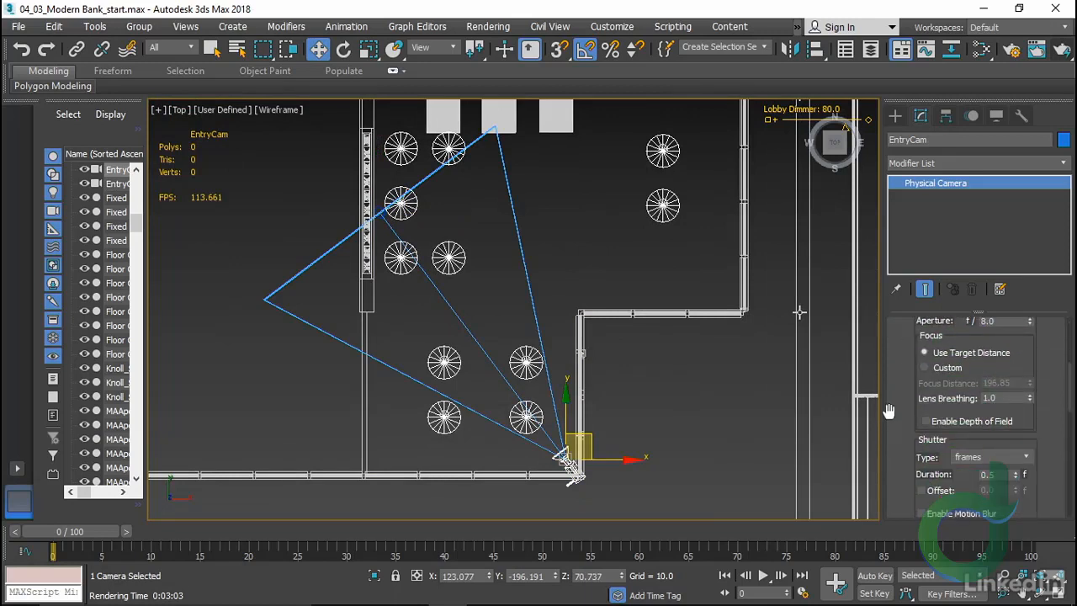
{"action": "left_click", "coordinate": [927, 421]}
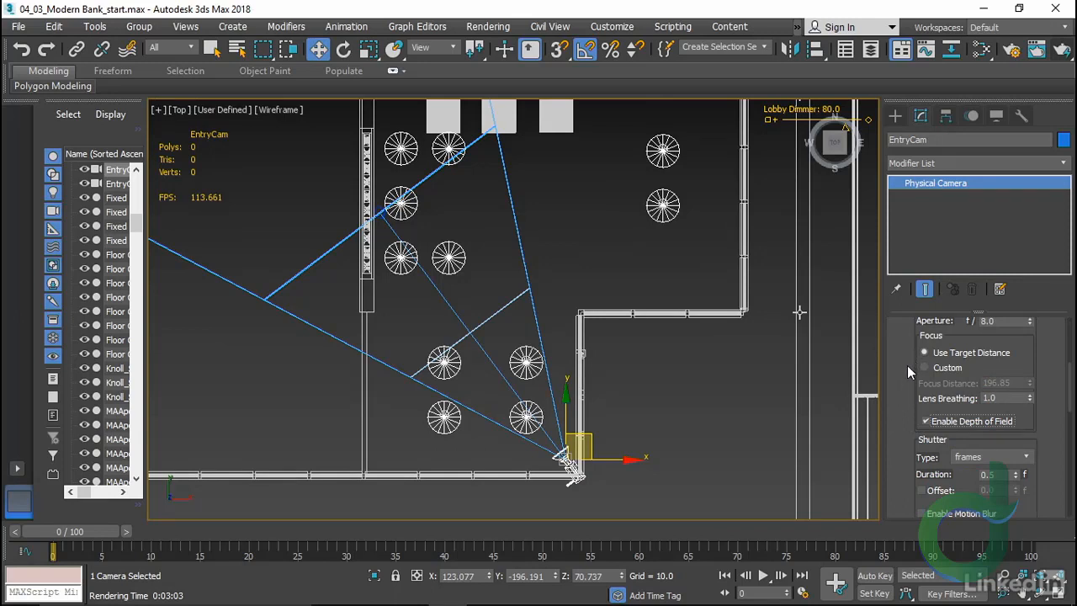
{"action": "scroll", "coordinate": [907, 367], "scroll_direction": "up", "scroll_amount": 2}
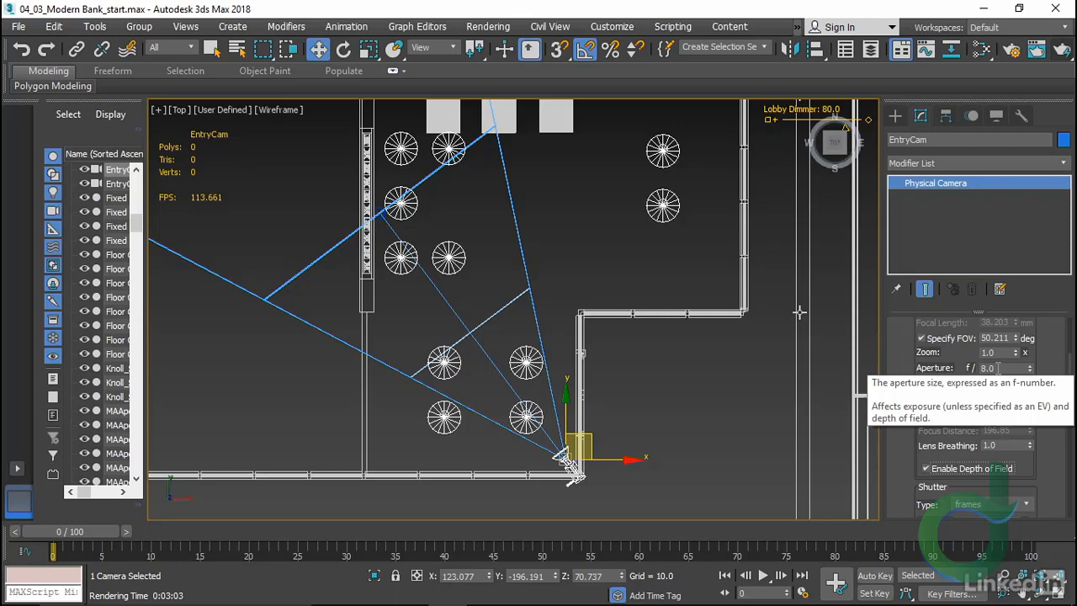
{"action": "left_click_drag", "start_coordinate": [999, 369], "coordinate": [964, 369]}
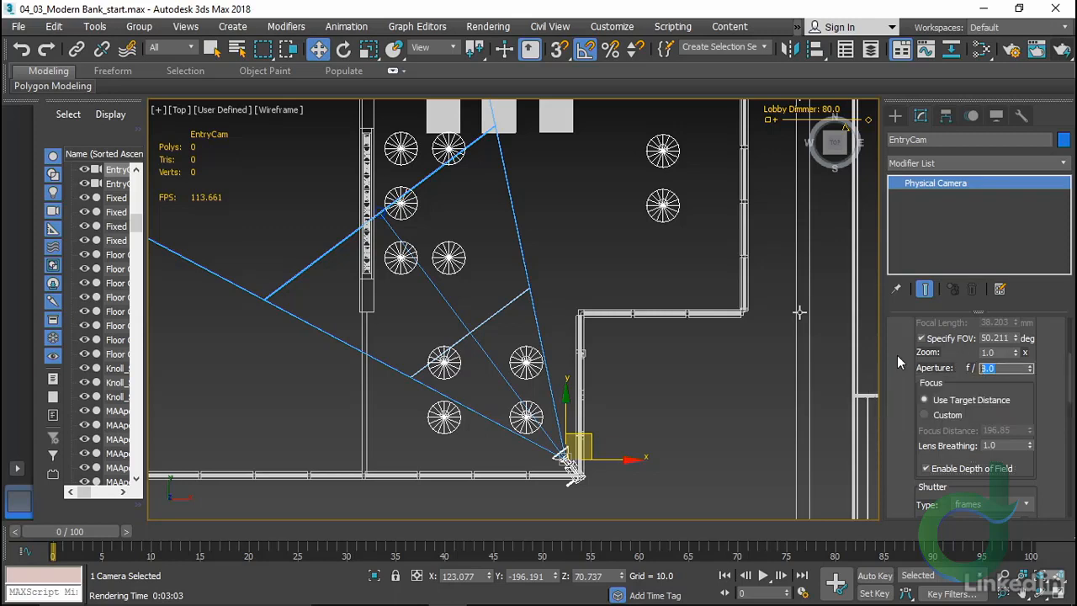
{"action": "type", "text": "4"}
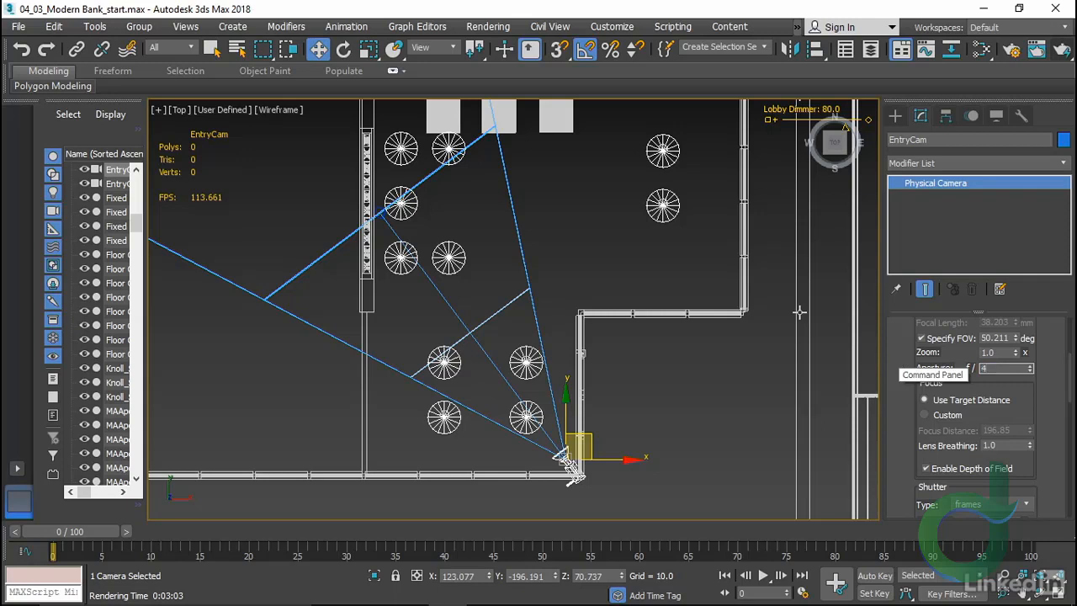
Apply the f/4 aperture, render the EntryCam view with depth of field, and dismiss the finished frame
{"action": "key", "text": "Return"}
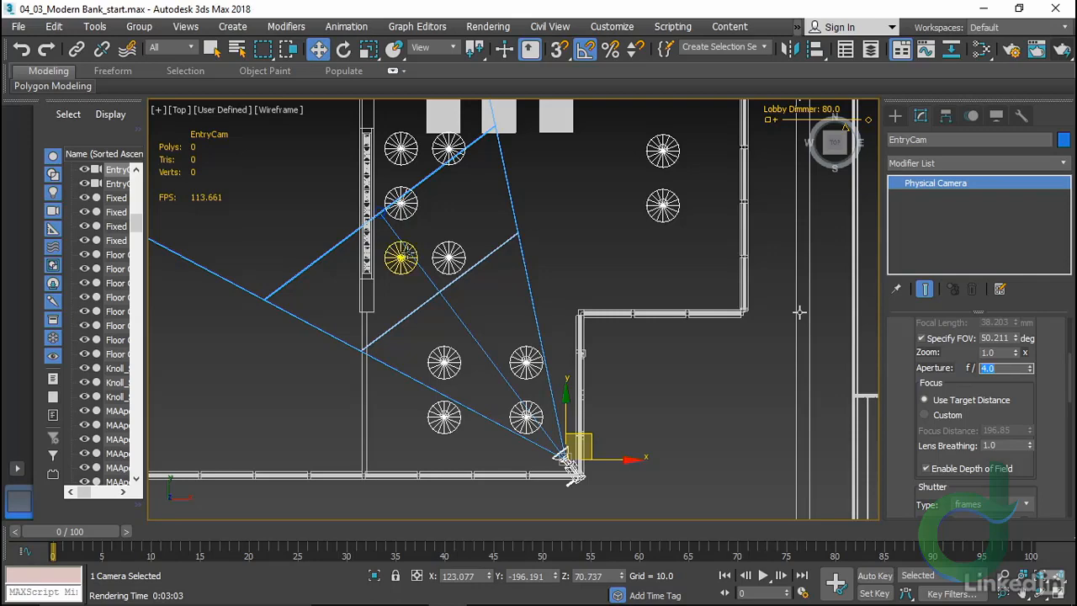
{"action": "key", "text": "c"}
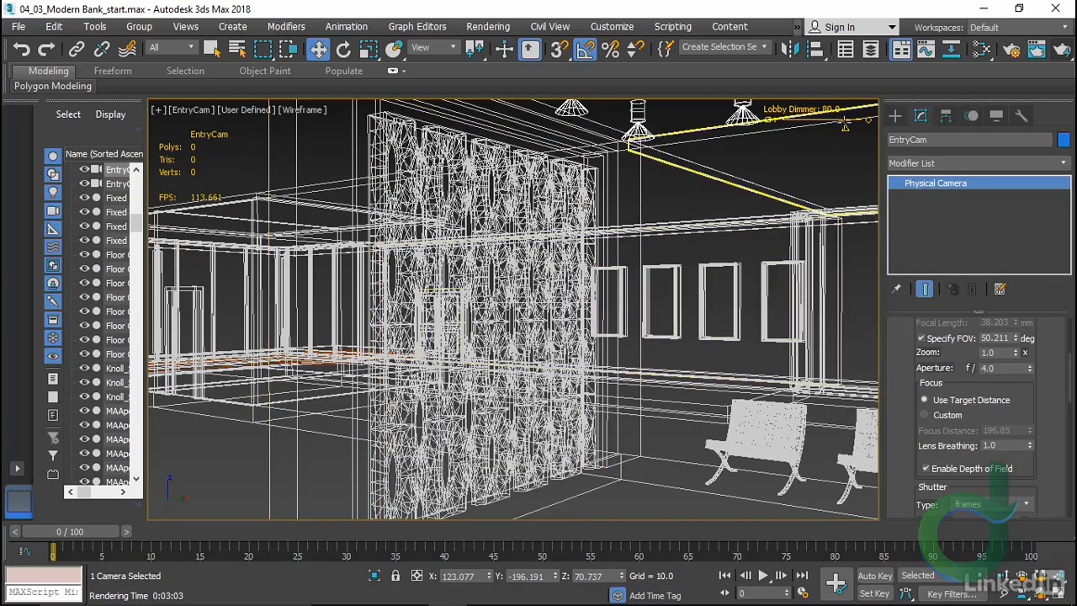
{"action": "left_click", "coordinate": [1061, 49]}
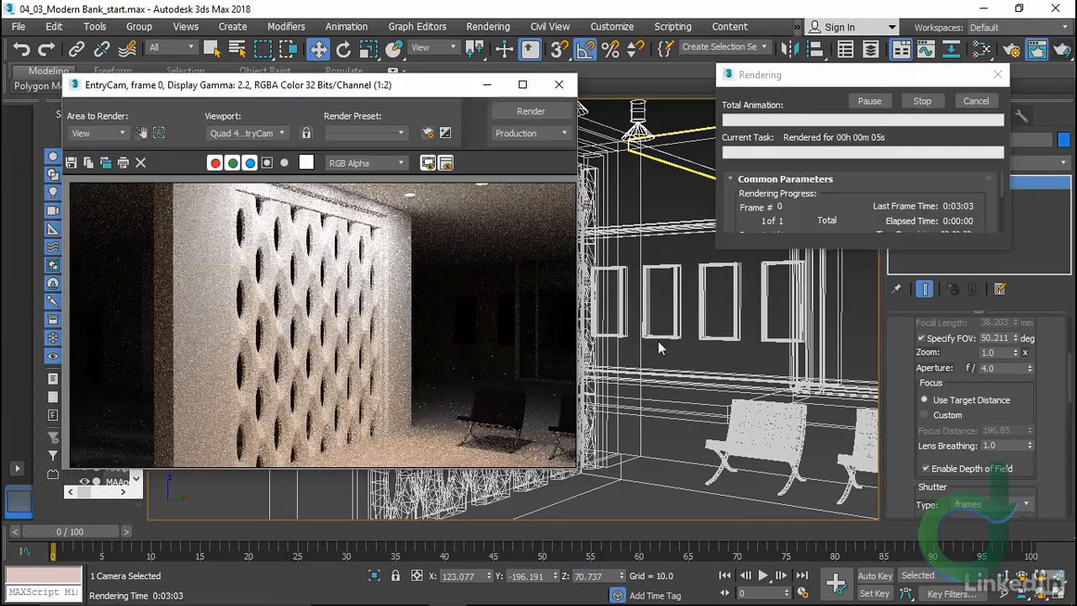
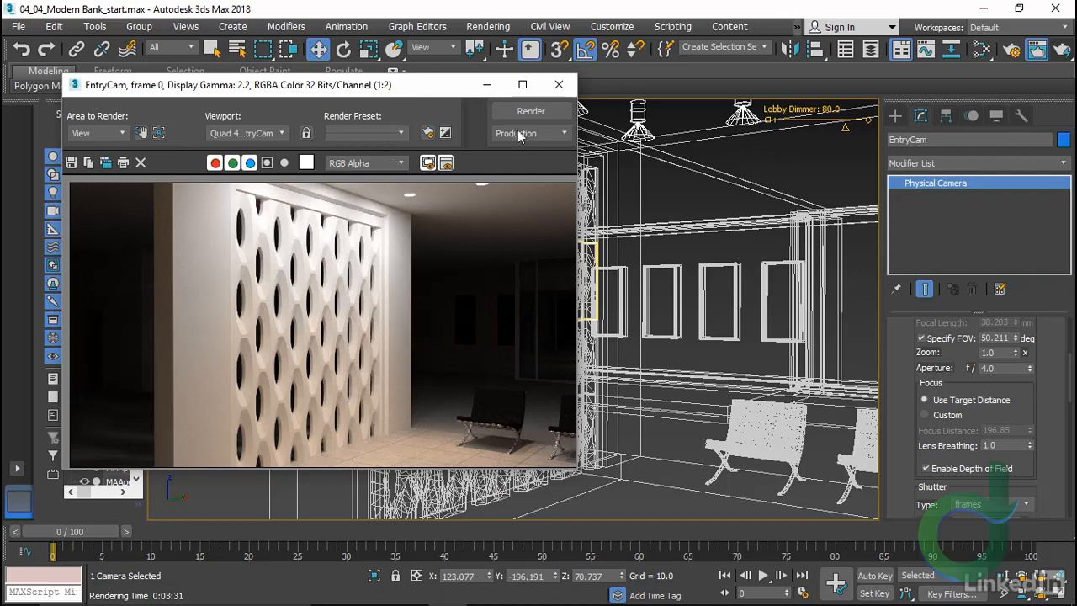
{"action": "left_click", "coordinate": [559, 84]}
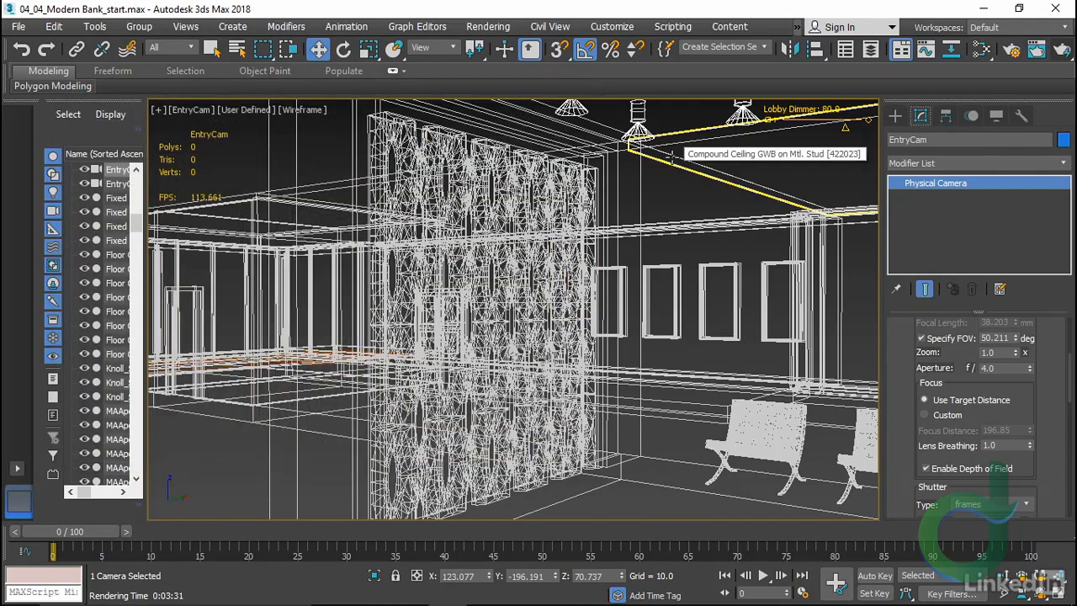
In the Top view, clone the two east-side can lights with their light sources westward as one set of instances
{"action": "key", "text": "t"}
{"action": "middle_click_drag", "start_coordinate": [700, 281], "coordinate": [458, 391]}
{"action": "left_click", "coordinate": [525, 349]}
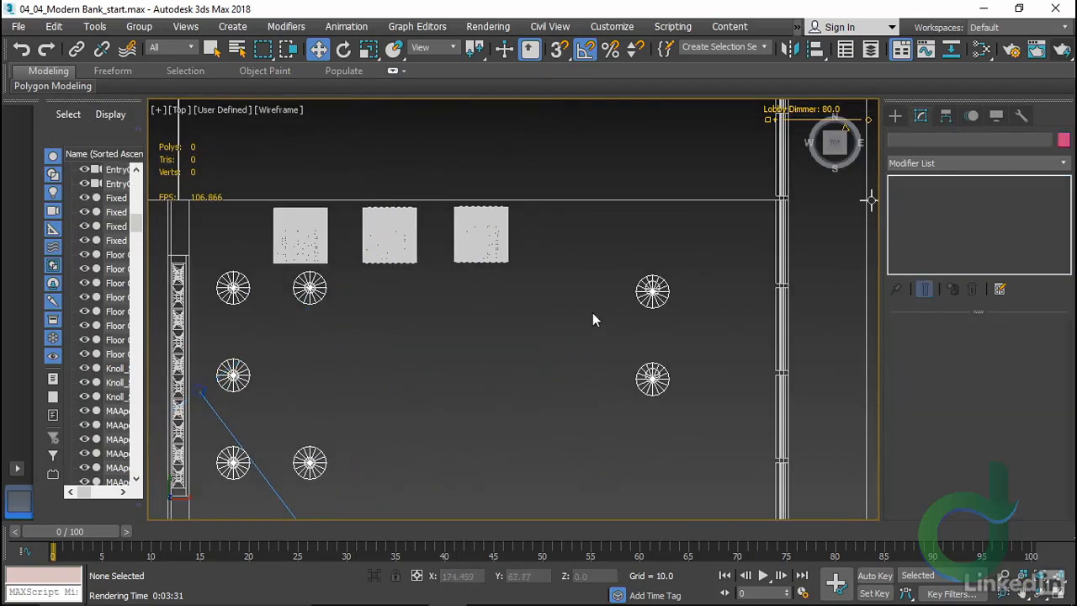
{"action": "left_click_drag", "start_coordinate": [606, 253], "coordinate": [704, 431]}
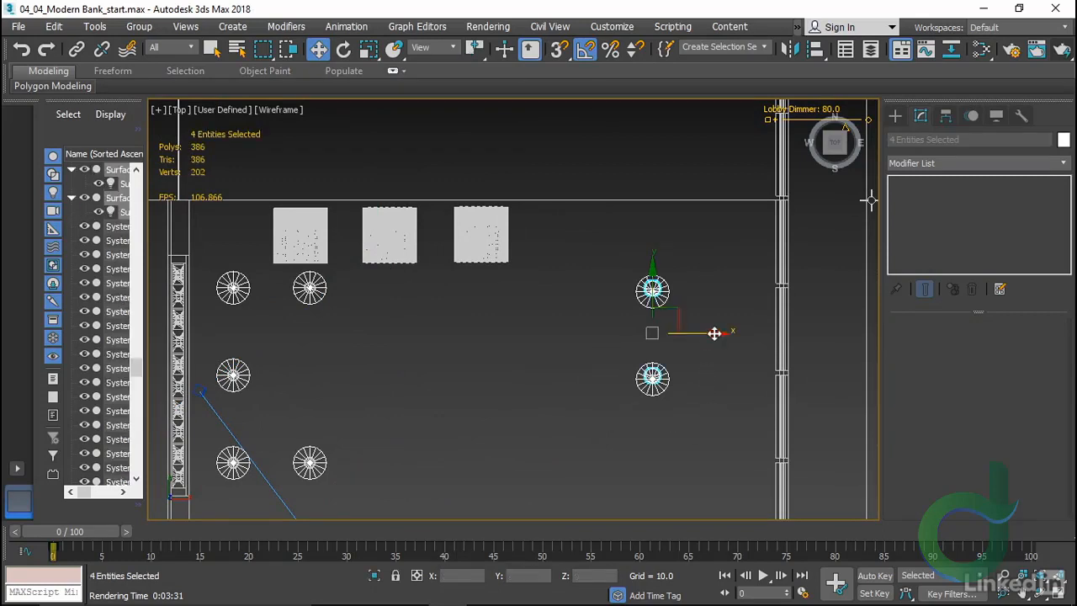
{"action": "left_click_drag", "start_coordinate": [711, 340], "coordinate": [582, 345], "text": "shift"}
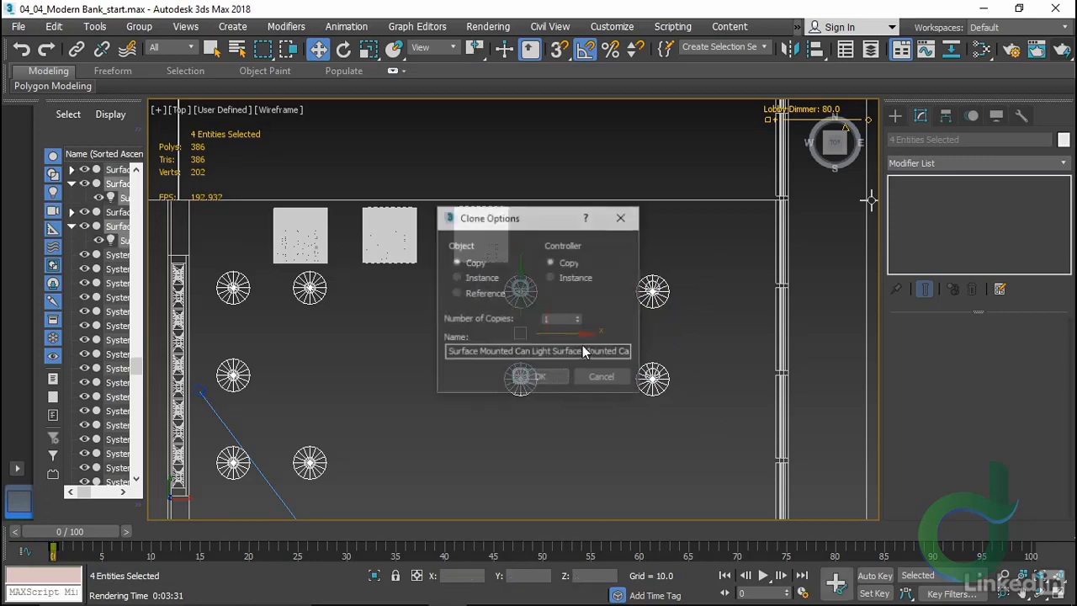
{"action": "left_click", "coordinate": [478, 278]}
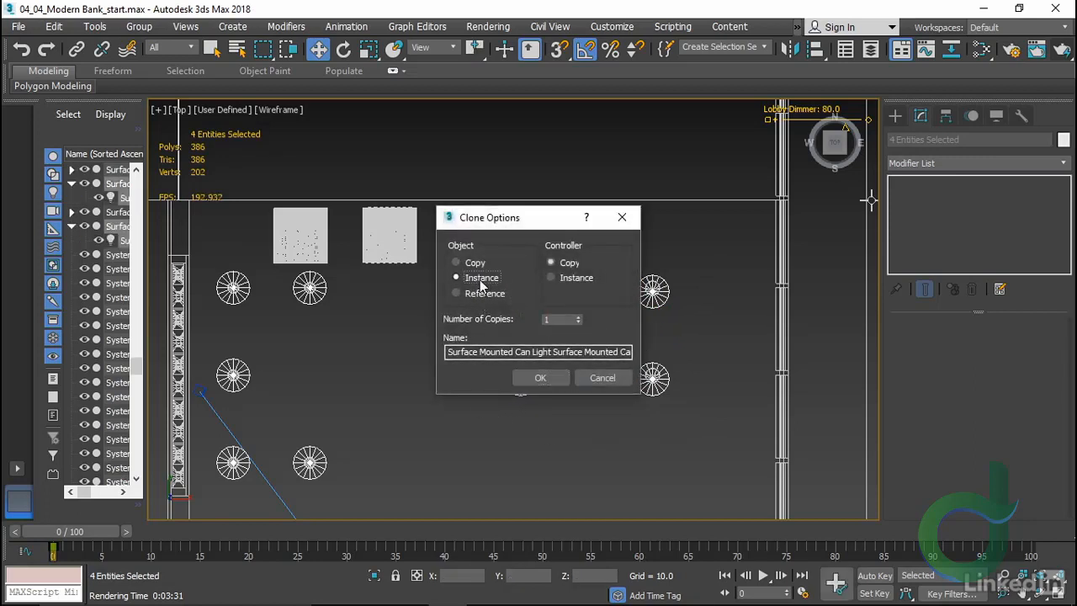
{"action": "left_click", "coordinate": [544, 378]}
Select all four east-side can lights and clone them northward as instances, past the row of chairs
{"action": "mouse_move", "coordinate": [459, 425]}
{"action": "middle_mouse_down"}
{"action": "mouse_move", "coordinate": [561, 395]}
{"action": "mouse_move", "coordinate": [541, 438]}
{"action": "middle_mouse_up"}
{"action": "scroll", "coordinate": [562, 395], "scroll_direction": "down", "scroll_amount": 2}
{"action": "left_click_drag", "start_coordinate": [687, 431], "coordinate": [548, 283], "text": "ctrl"}
{"action": "middle_click_drag", "start_coordinate": [592, 416], "coordinate": [561, 457]}
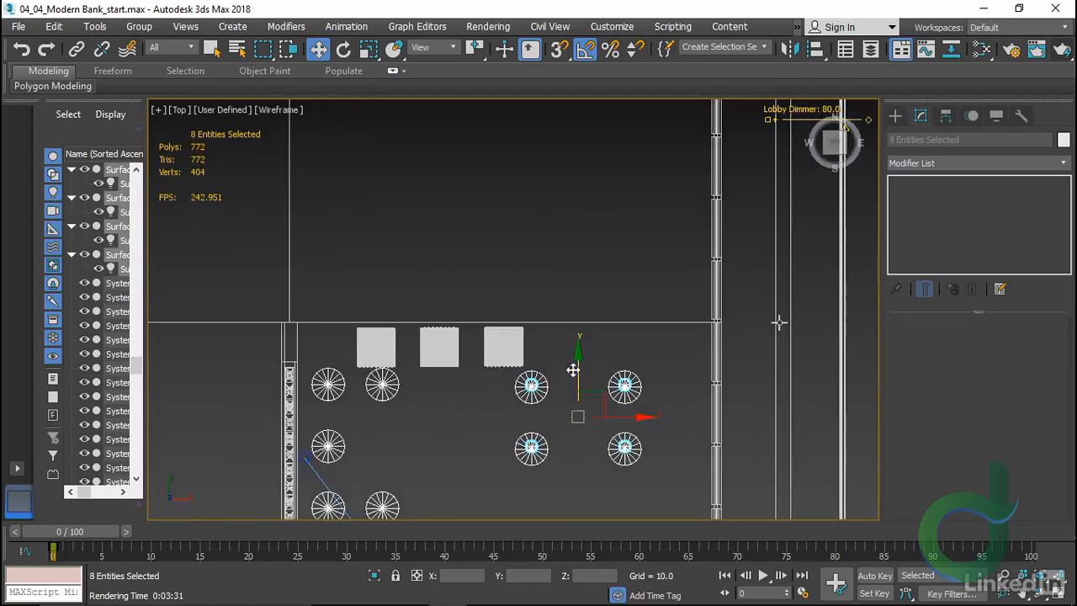
{"action": "mouse_move", "coordinate": [574, 365]}
{"action": "left_mouse_down", "text": "shift"}
{"action": "mouse_move", "coordinate": [610, 235]}
{"action": "mouse_move", "coordinate": [620, 130]}
{"action": "left_mouse_up", "text": "shift"}
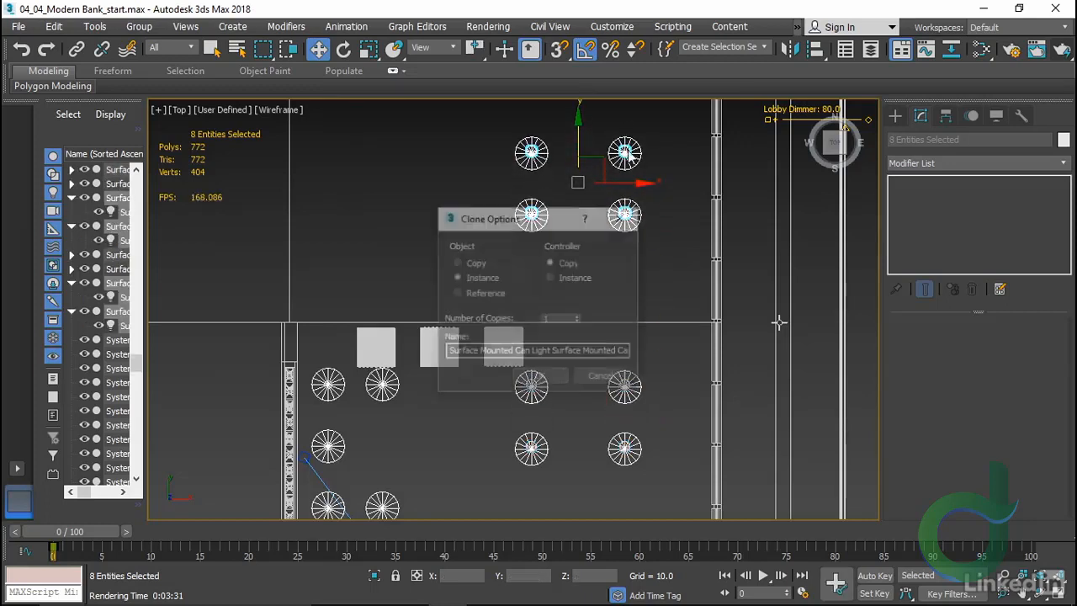
{"action": "left_click", "coordinate": [540, 378]}
Clone the four northern can lights westward as instances within the same room
{"action": "middle_click_drag", "start_coordinate": [502, 294], "coordinate": [521, 352]}
{"action": "middle_click_drag", "start_coordinate": [603, 334], "coordinate": [620, 428]}
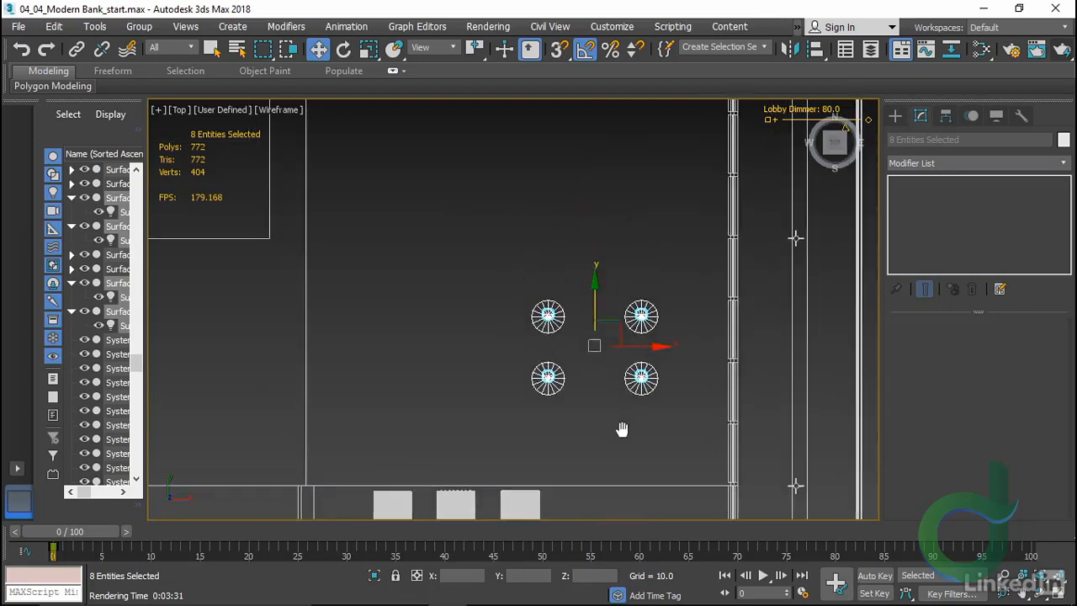
{"action": "scroll", "coordinate": [618, 425], "scroll_direction": "down", "scroll_amount": 3}
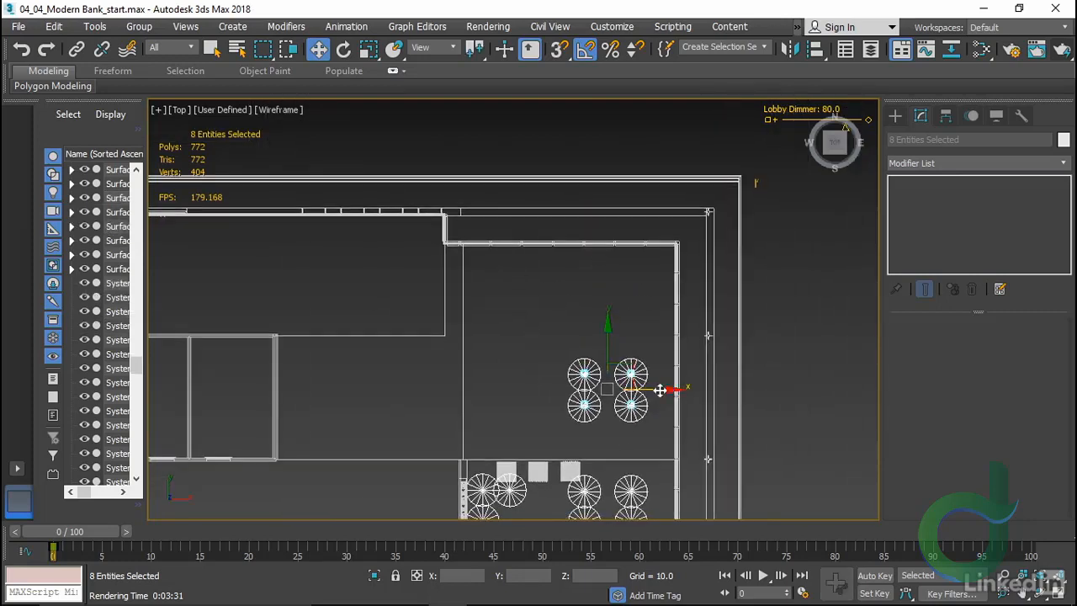
{"action": "left_click_drag", "start_coordinate": [667, 390], "coordinate": [569, 390], "text": "shift"}
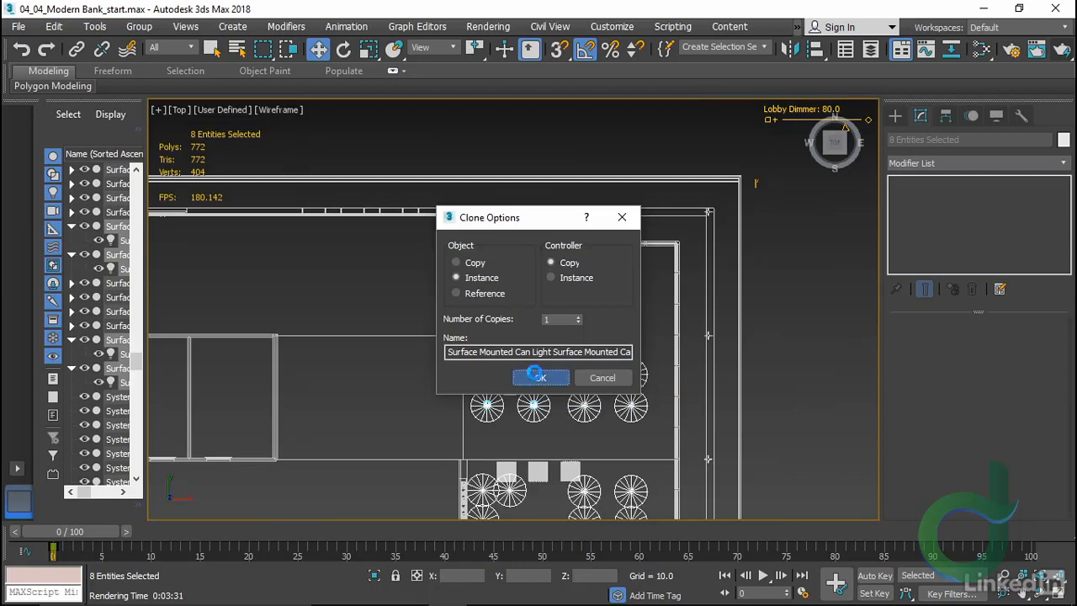
{"action": "left_click", "coordinate": [539, 377]}
Return to the EntryCam view and raise the Lobby Dimmer to 100.0
{"action": "key", "text": "c"}
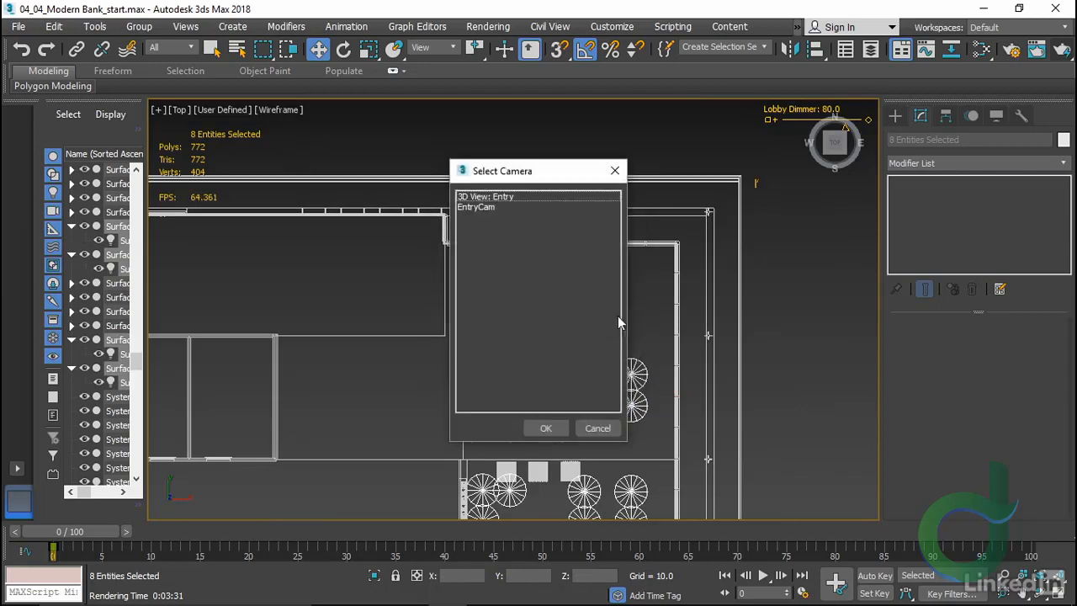
{"action": "left_click", "coordinate": [494, 207]}
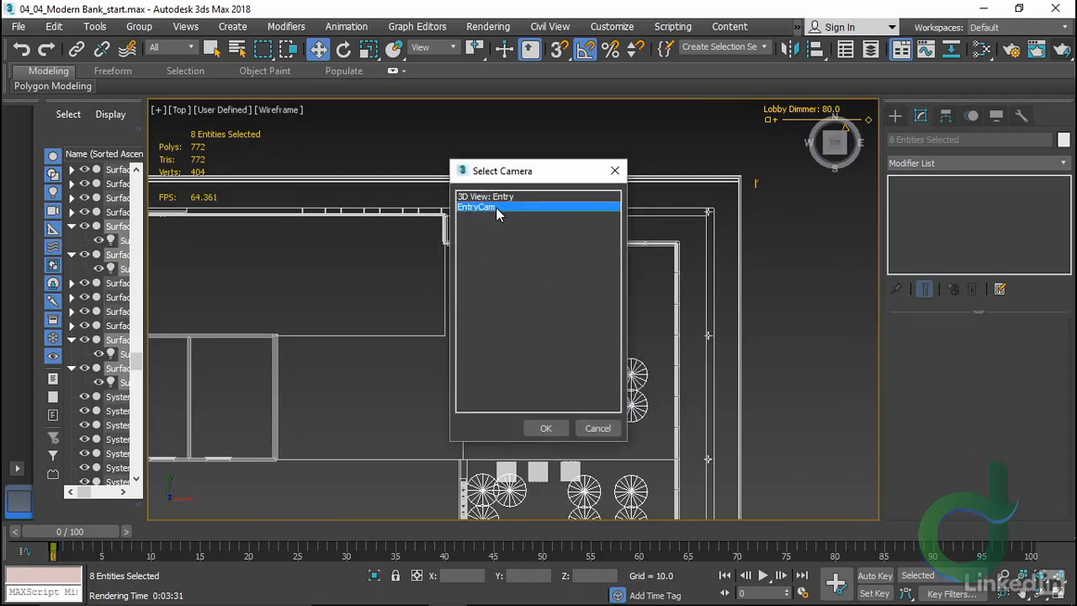
{"action": "left_click", "coordinate": [538, 428]}
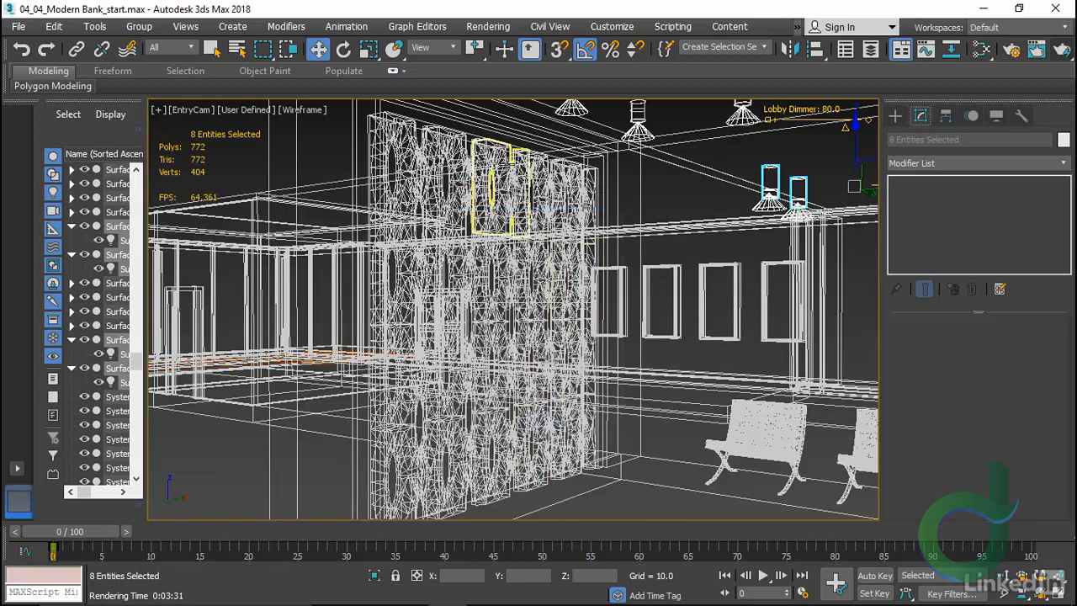
{"action": "left_click", "coordinate": [504, 50]}
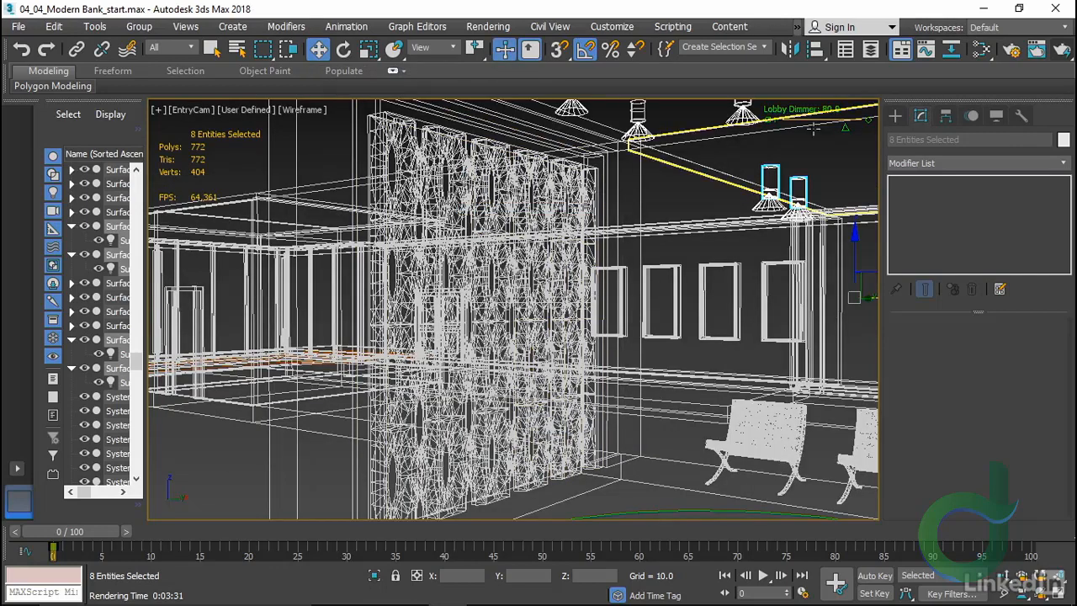
{"action": "left_click_drag", "start_coordinate": [845, 126], "coordinate": [863, 128]}
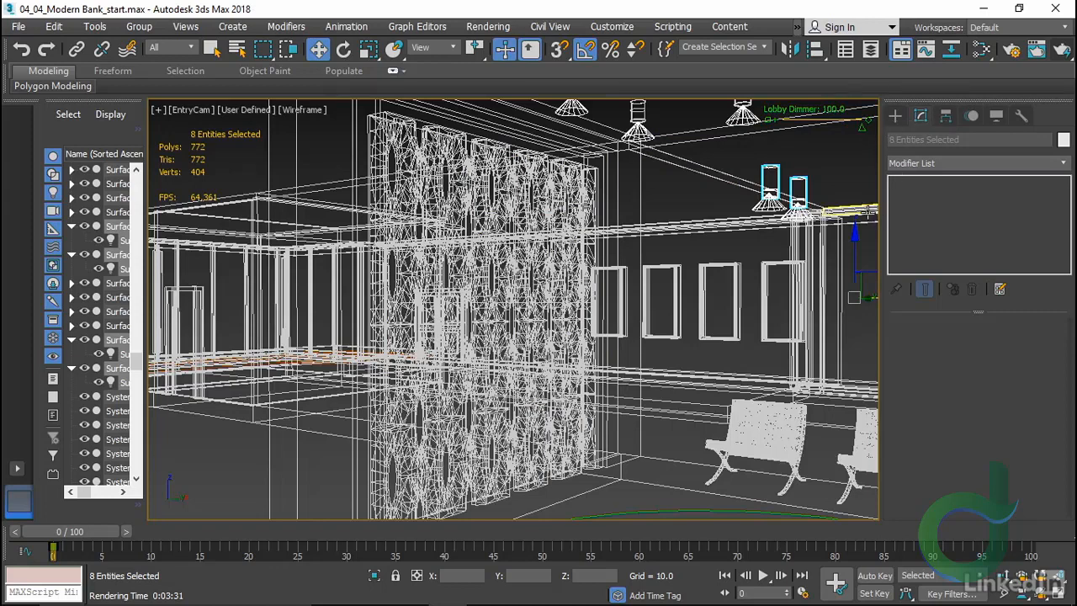
{"action": "left_click", "coordinate": [504, 49]}
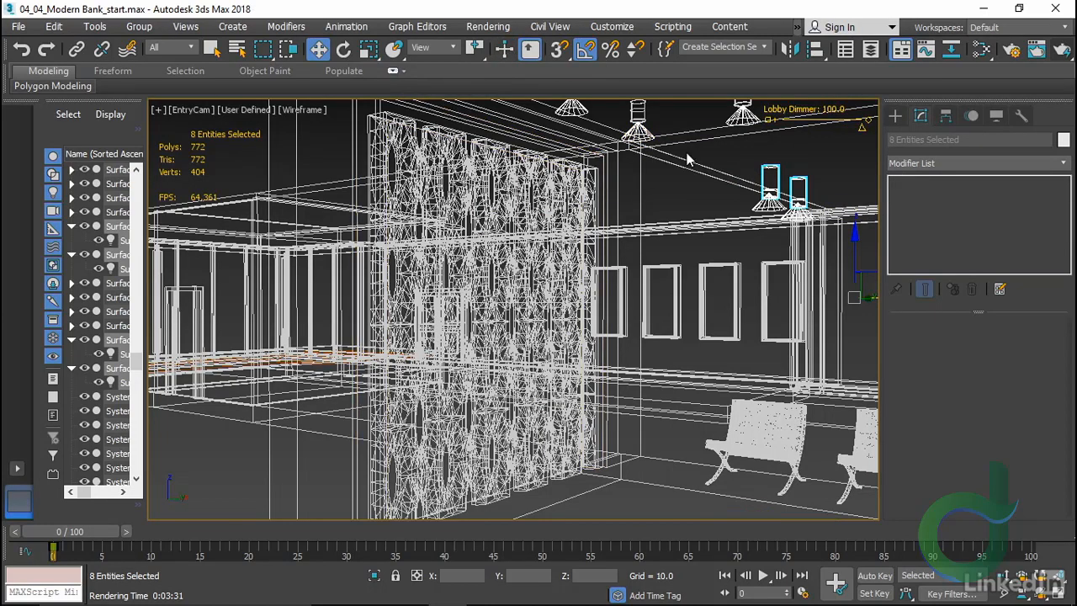
In the environment settings, set the global ambient light color to black with a value of 0
{"action": "key", "text": "8"}
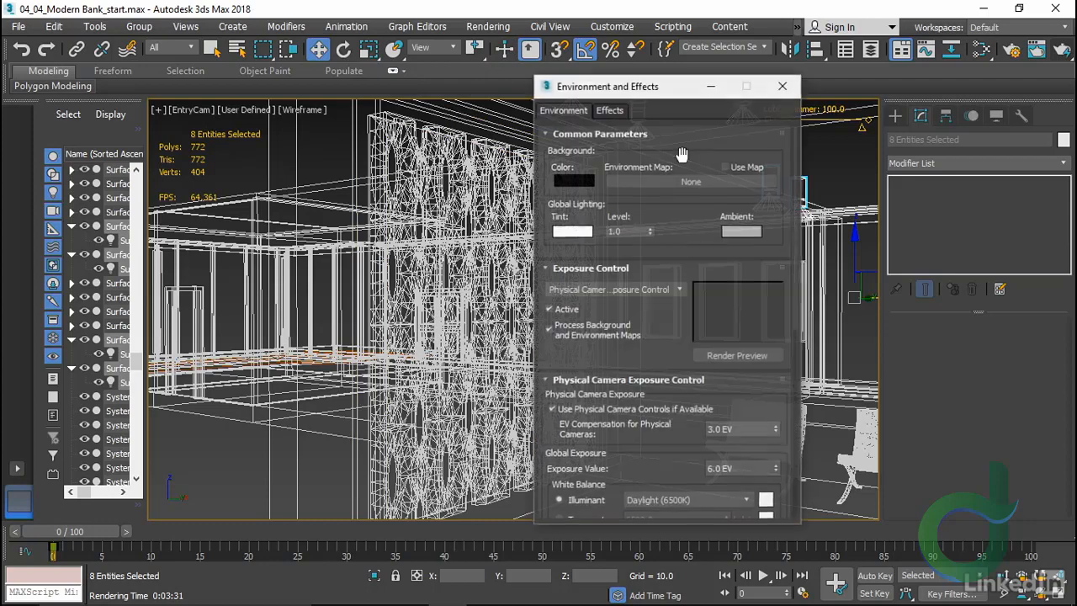
{"action": "left_click_drag", "start_coordinate": [658, 84], "coordinate": [511, 46]}
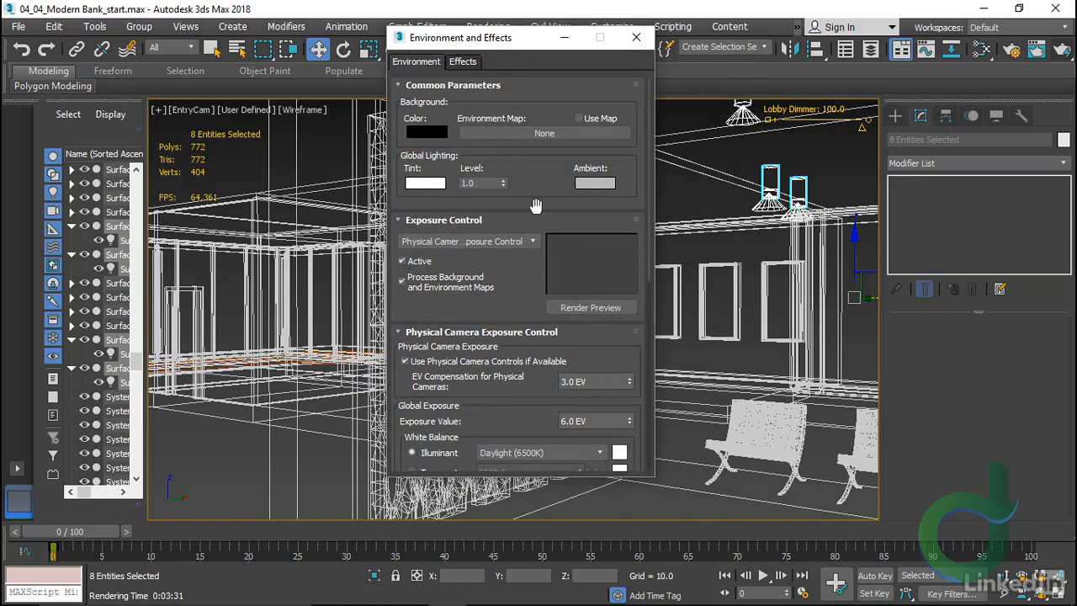
{"action": "left_click", "coordinate": [594, 184]}
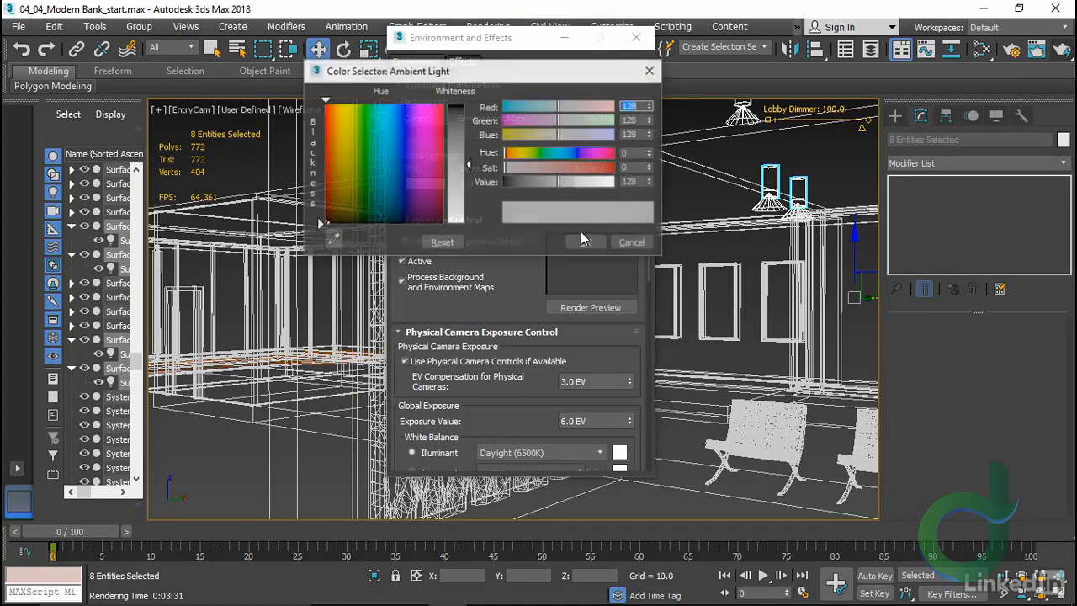
{"action": "left_click", "coordinate": [505, 182]}
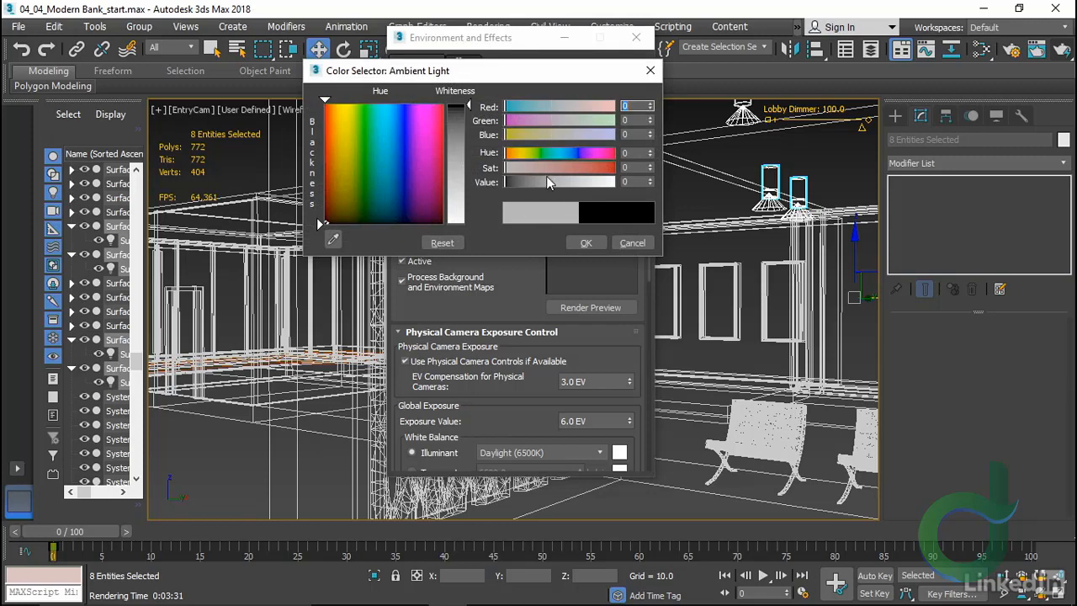
{"action": "left_click", "coordinate": [580, 242]}
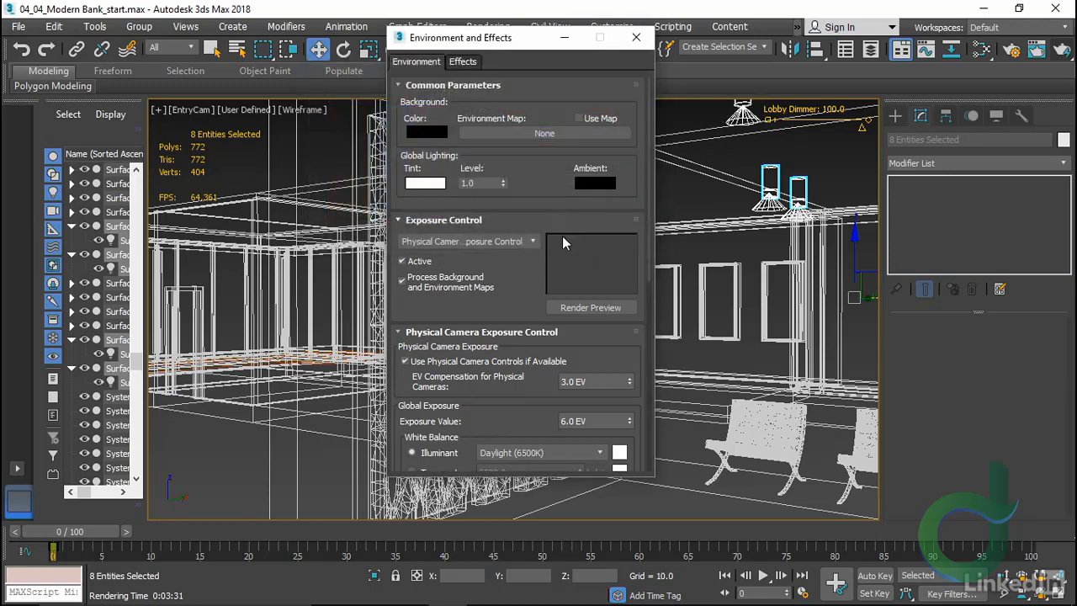
Set the exposure white balance illuminant to Incadescent (3200K), rendering an exposure preview before and after the change
{"action": "left_click_drag", "start_coordinate": [507, 311], "coordinate": [521, 215]}
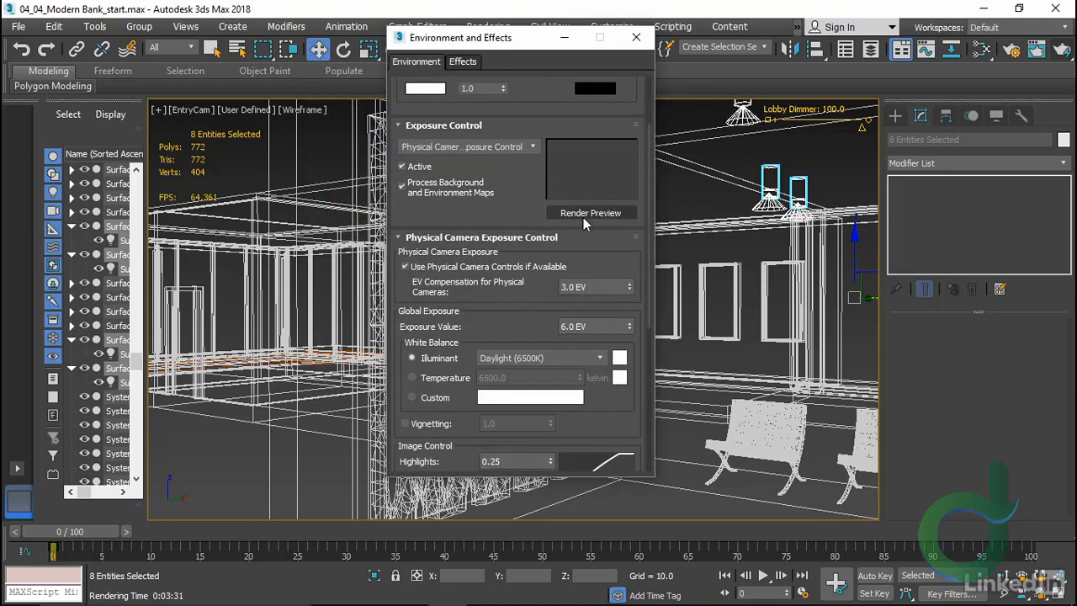
{"action": "left_click", "coordinate": [595, 214]}
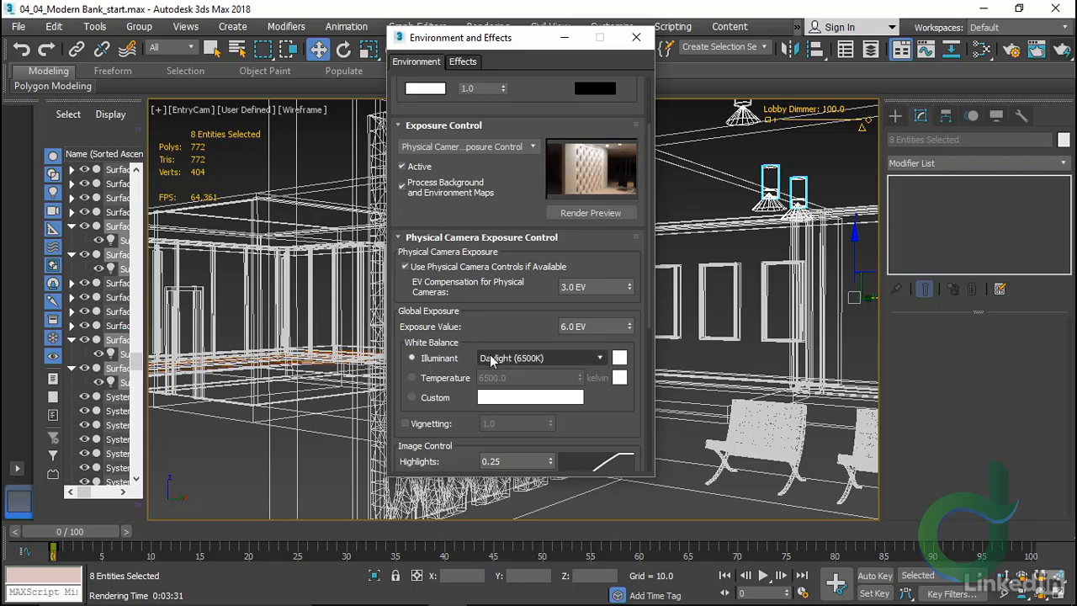
{"action": "left_click", "coordinate": [600, 359]}
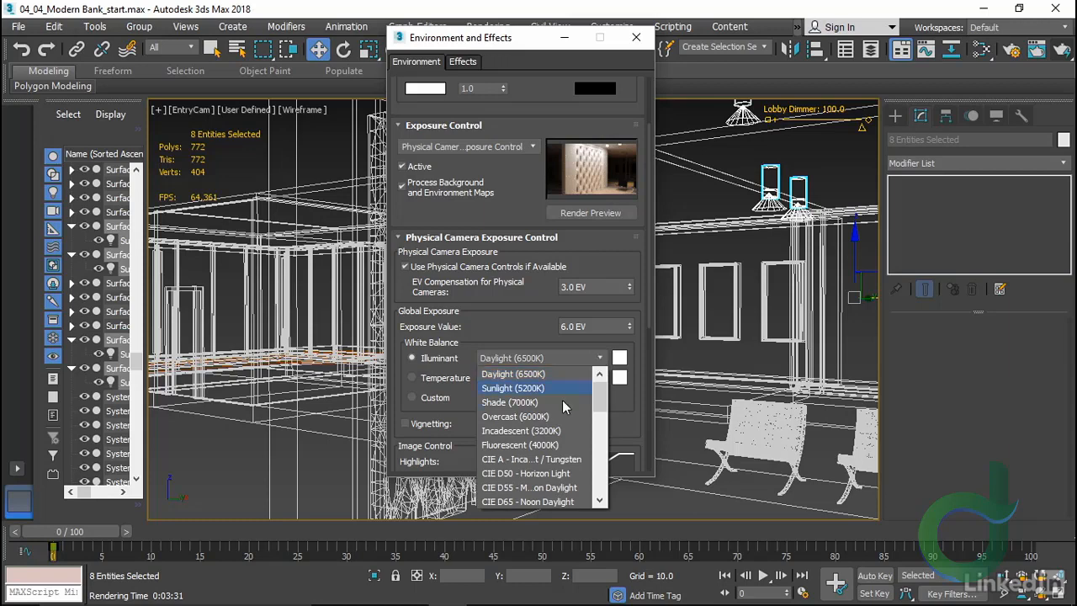
{"action": "left_click", "coordinate": [546, 430]}
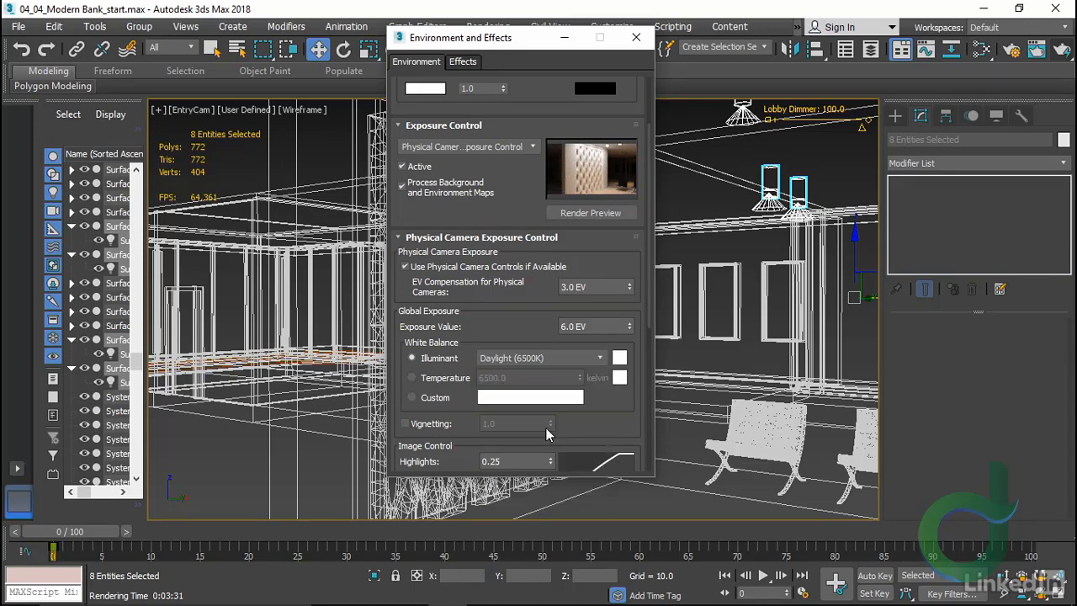
{"action": "left_click", "coordinate": [585, 212]}
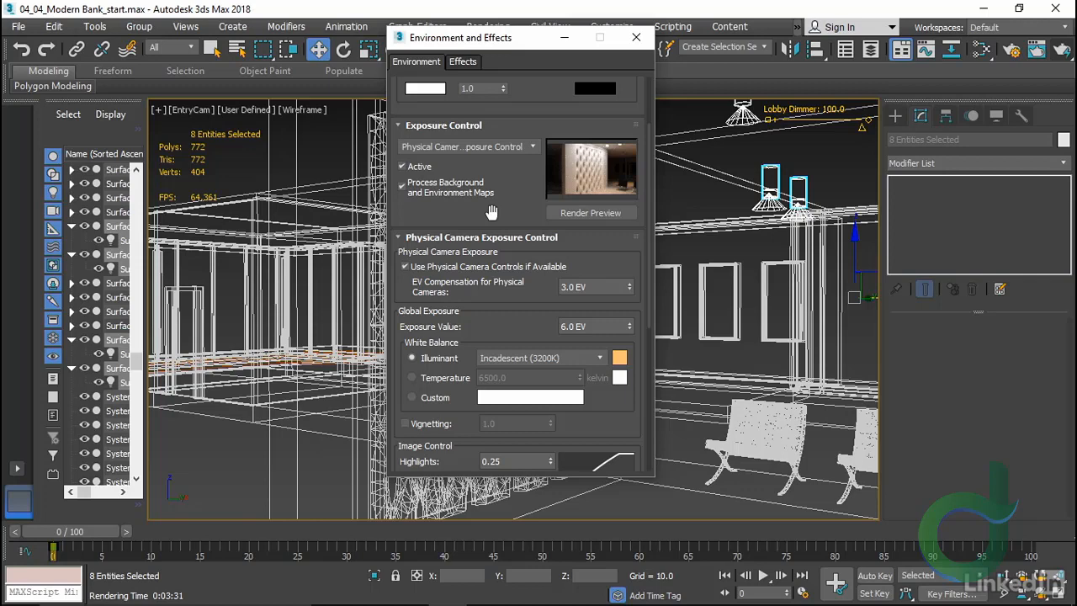
In the exposure image control, set Shadows to 0.32 and Highlights to 0.36
{"action": "left_click_drag", "start_coordinate": [508, 317], "coordinate": [520, 199]}
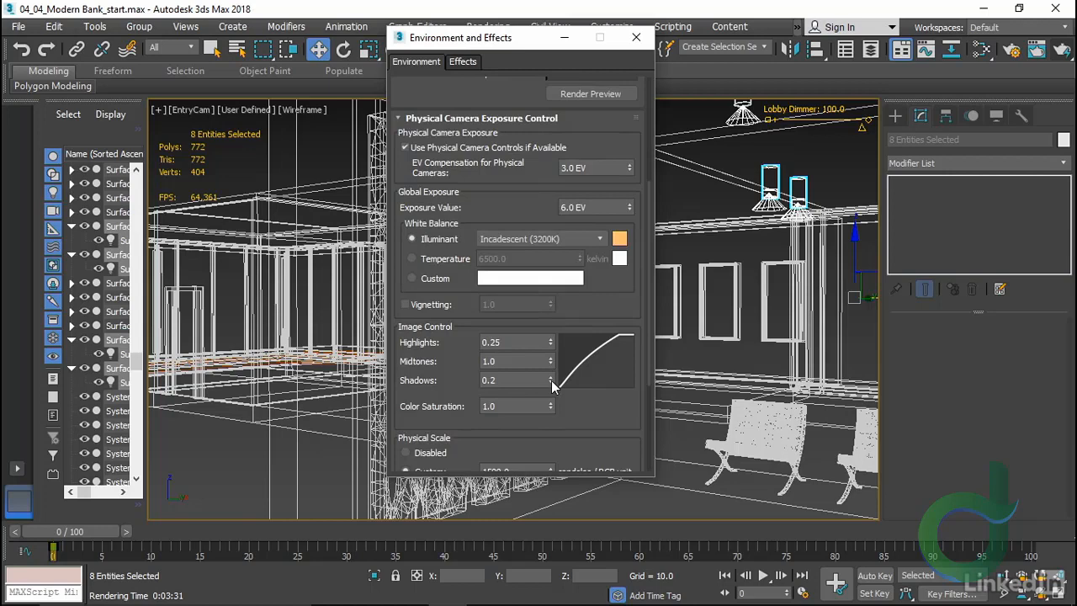
{"action": "left_click_drag", "start_coordinate": [552, 385], "coordinate": [553, 382]}
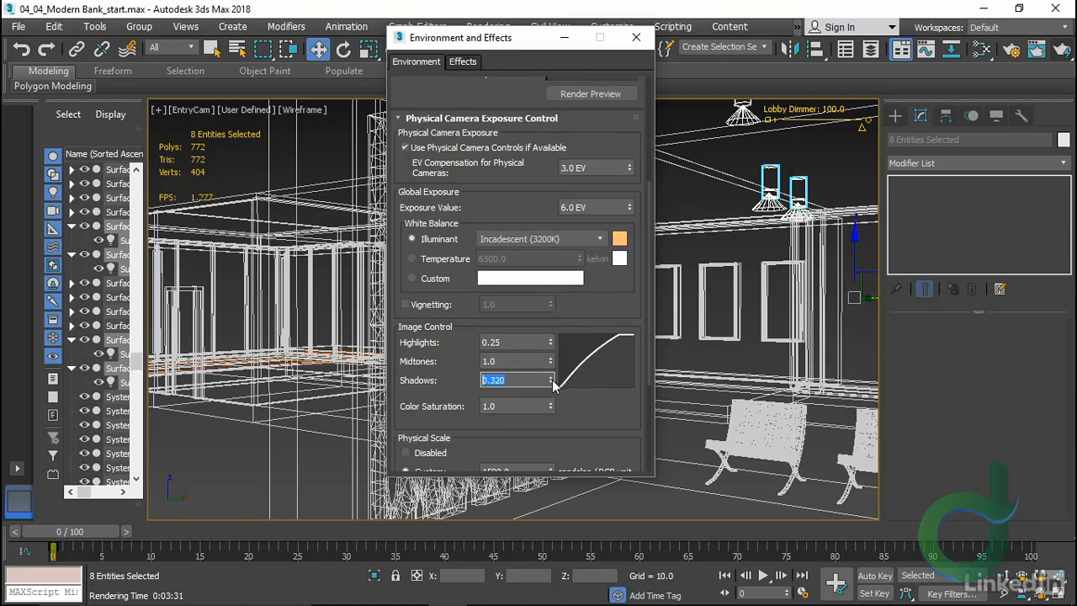
{"action": "left_click_drag", "start_coordinate": [555, 344], "coordinate": [553, 334]}
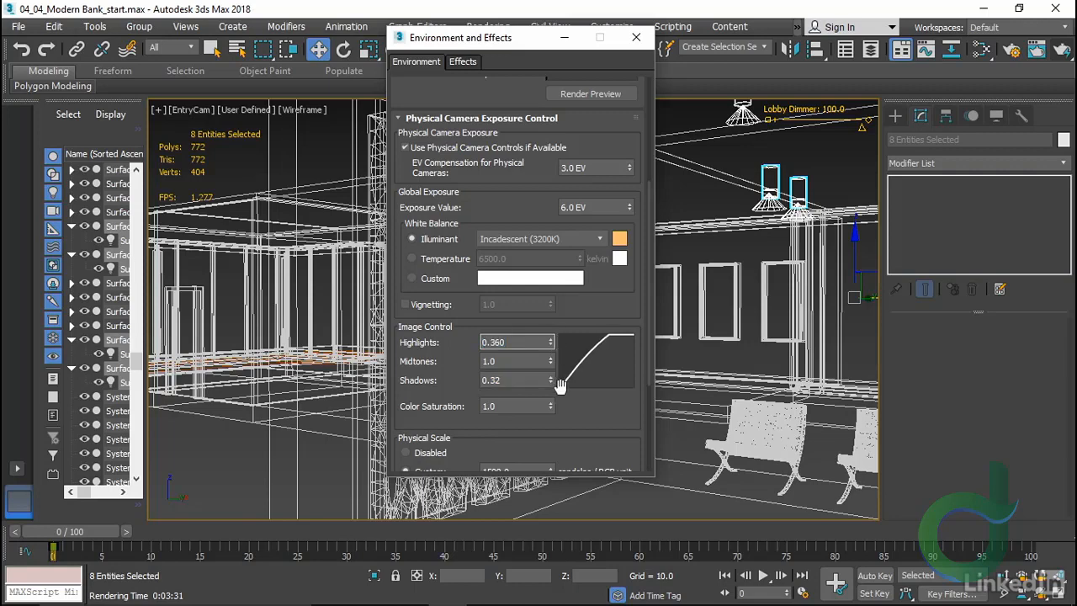
{"action": "left_click_drag", "start_coordinate": [463, 320], "coordinate": [474, 170]}
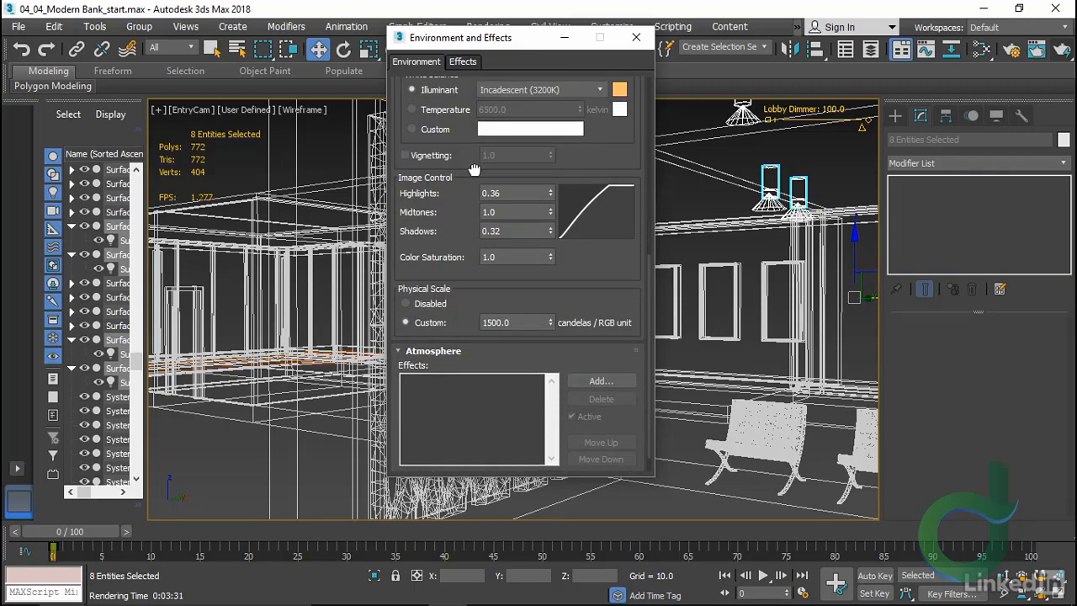
{"action": "left_click_drag", "start_coordinate": [475, 170], "coordinate": [456, 432]}
{"action": "left_click_drag", "start_coordinate": [479, 315], "coordinate": [475, 390]}
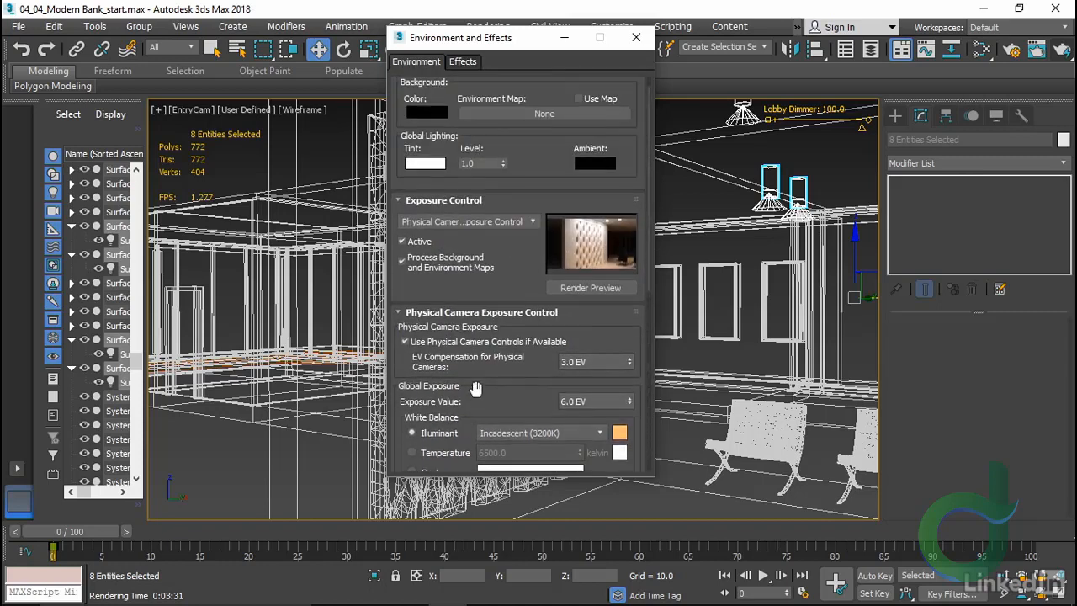
Set the global Exposure Value to 5.0 EV and render an exposure preview
{"action": "double_click", "coordinate": [589, 401]}
{"action": "type", "text": "5"}
{"action": "key", "text": "Return"}
{"action": "left_click", "coordinate": [582, 287]}
Select the surface-mounted can light near the window wall and examine its shadow, spotlight distribution and color settings
{"action": "left_click", "coordinate": [765, 202]}
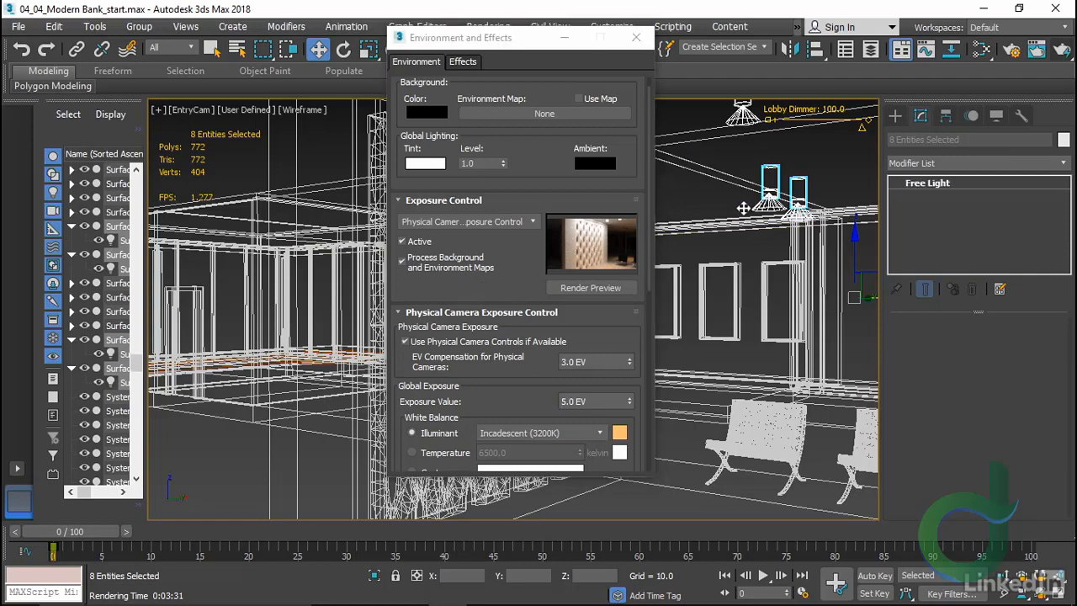
{"action": "scroll", "coordinate": [919, 489], "scroll_direction": "down", "scroll_amount": 5}
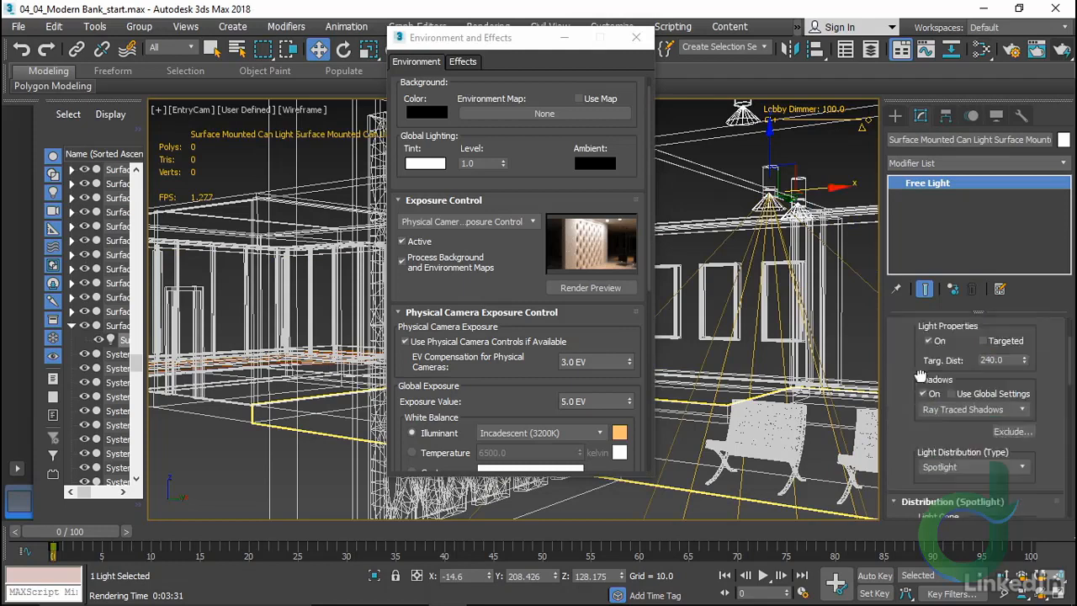
{"action": "left_click_drag", "start_coordinate": [894, 482], "coordinate": [897, 282]}
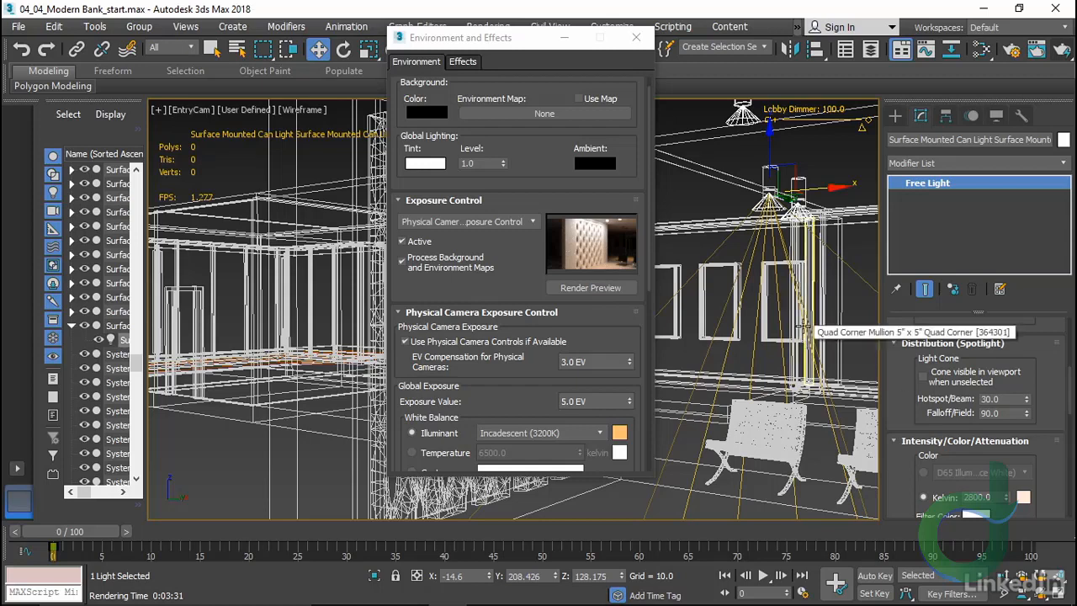
Close the environment settings and run a brief test render of EntryCam, stopping it at draft quality
{"action": "left_click", "coordinate": [636, 37]}
{"action": "left_click", "coordinate": [1061, 50]}
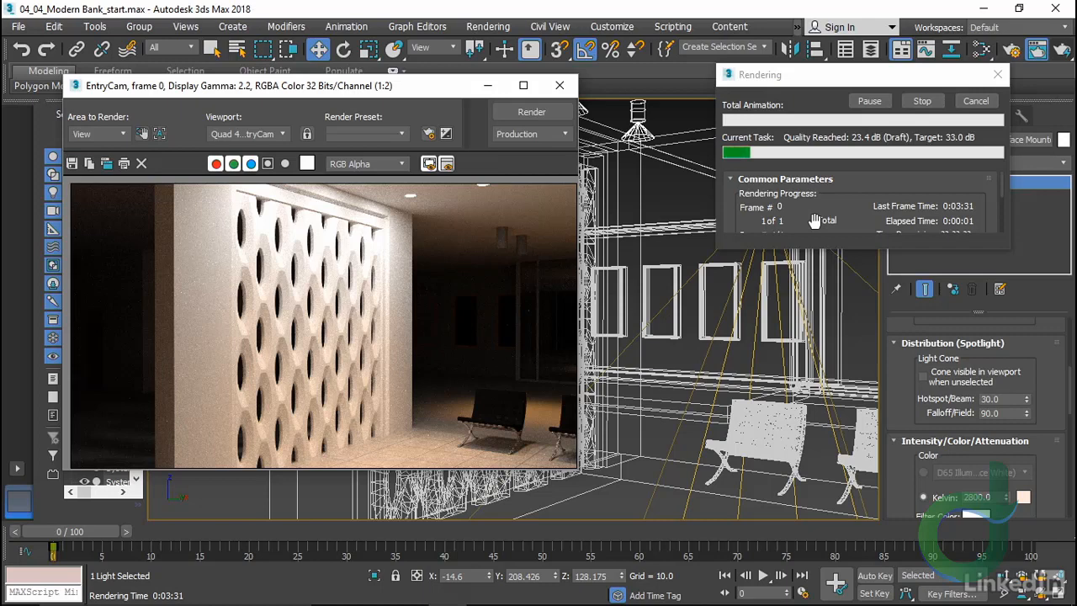
{"action": "left_click", "coordinate": [921, 102]}
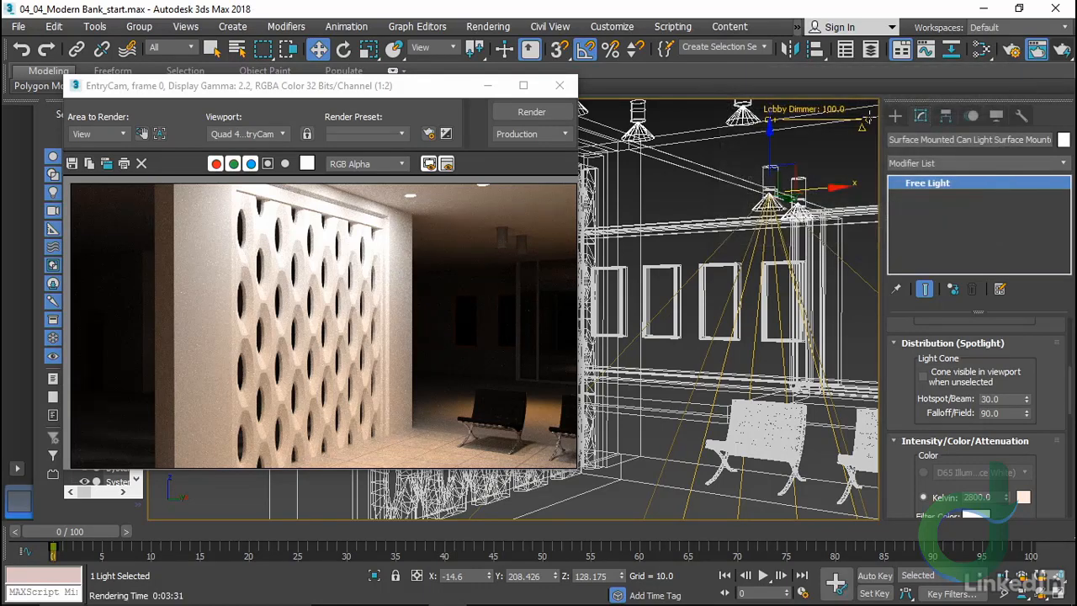
Reduce the exposure control's Color Saturation to its minimum and run a brief test render of EntryCam in black and white
{"action": "key", "text": "8"}
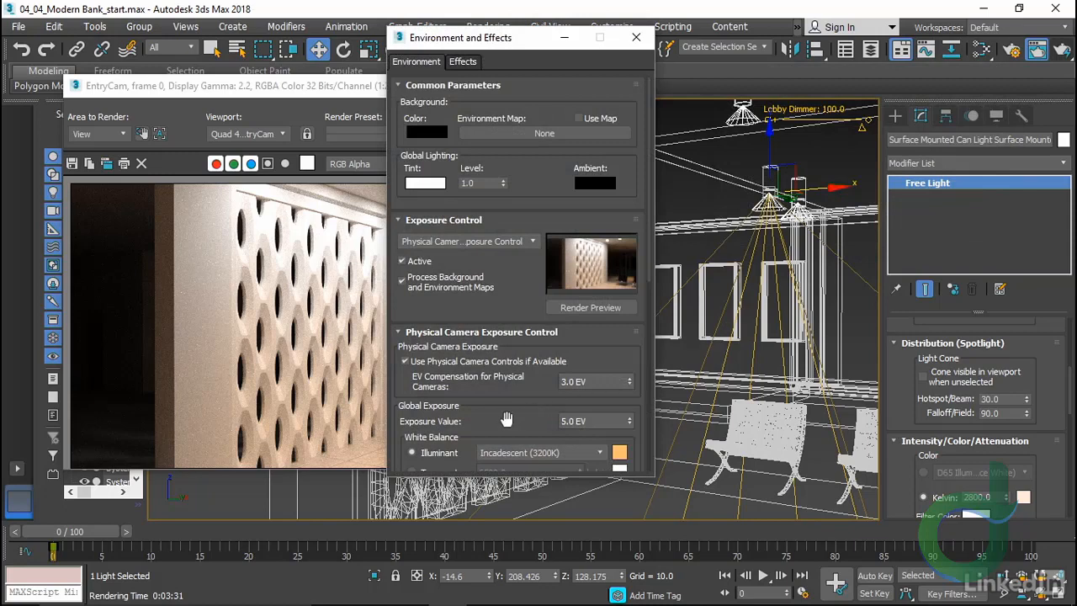
{"action": "left_click_drag", "start_coordinate": [505, 419], "coordinate": [519, 183]}
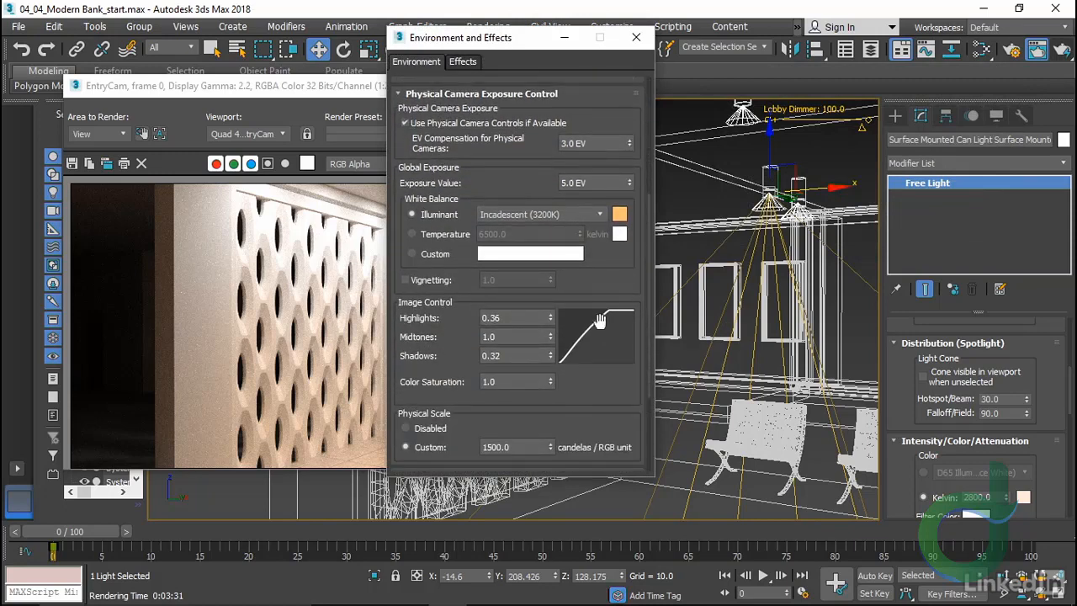
{"action": "right_click", "coordinate": [550, 383]}
{"action": "left_click_drag", "start_coordinate": [514, 179], "coordinate": [527, 357]}
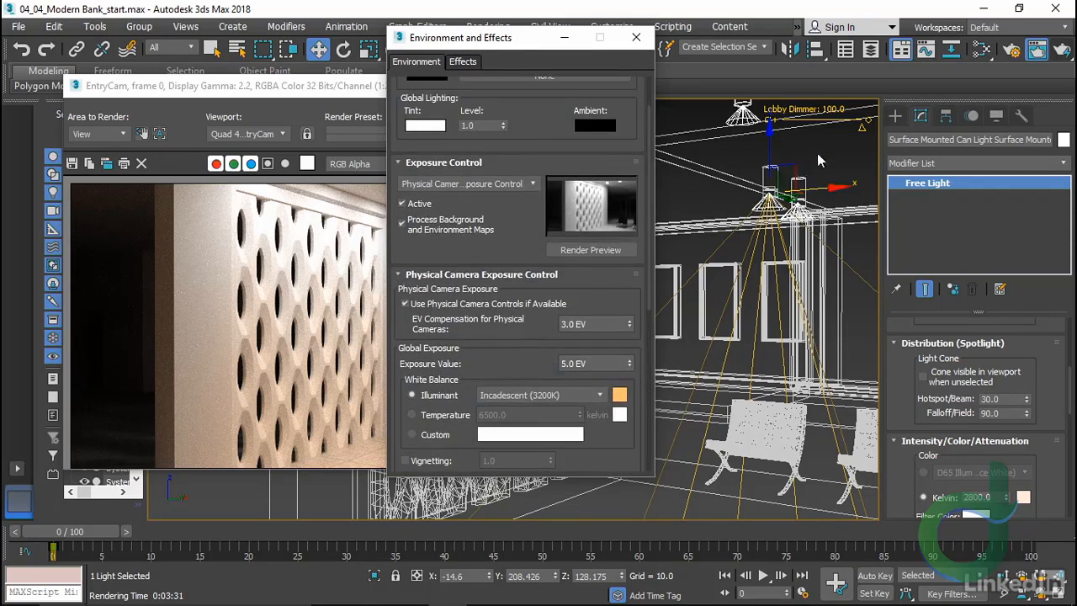
{"action": "left_click", "coordinate": [1065, 54]}
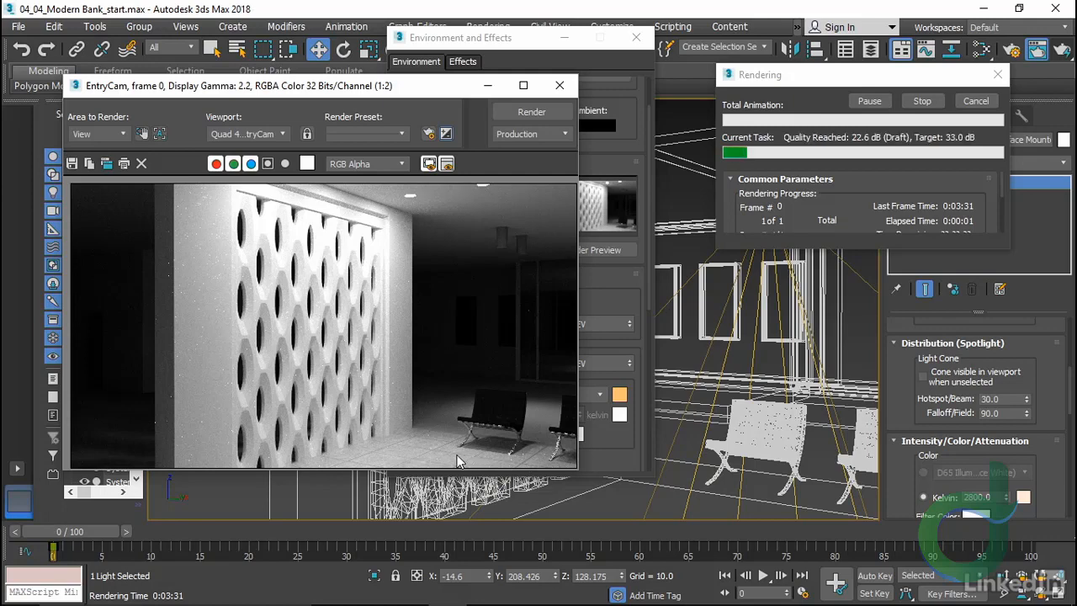
{"action": "left_click", "coordinate": [922, 100]}
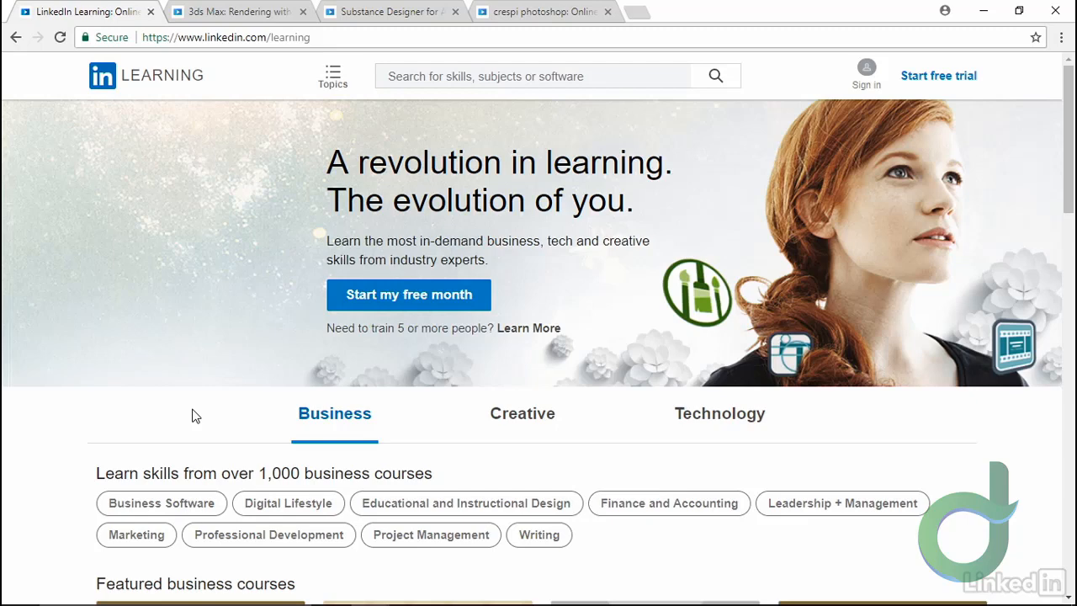
In the browser, view the 3ds Max: Rendering with Arnold and Substance Designer for Architectural Visualization courses and the Photoshop course search results
{"action": "left_click", "coordinate": [216, 12]}
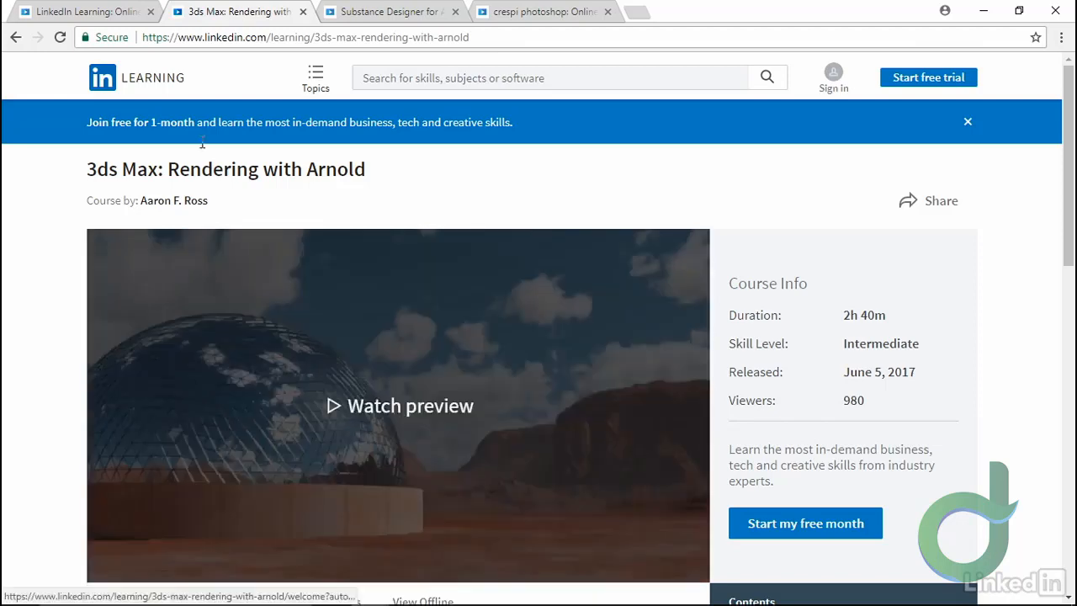
{"action": "left_click", "coordinate": [387, 12]}
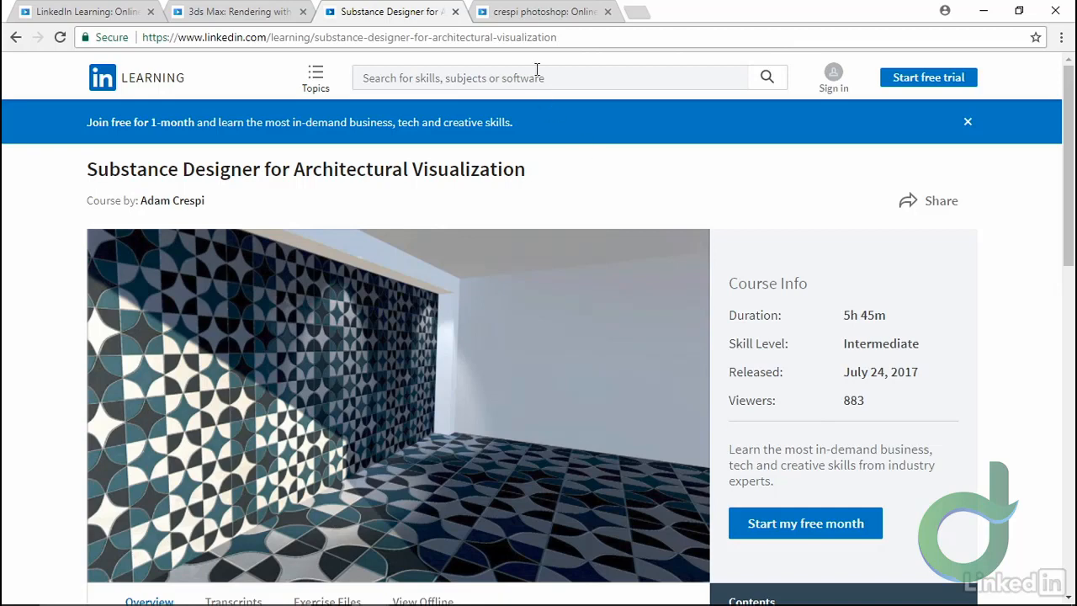
{"action": "left_click", "coordinate": [543, 12]}
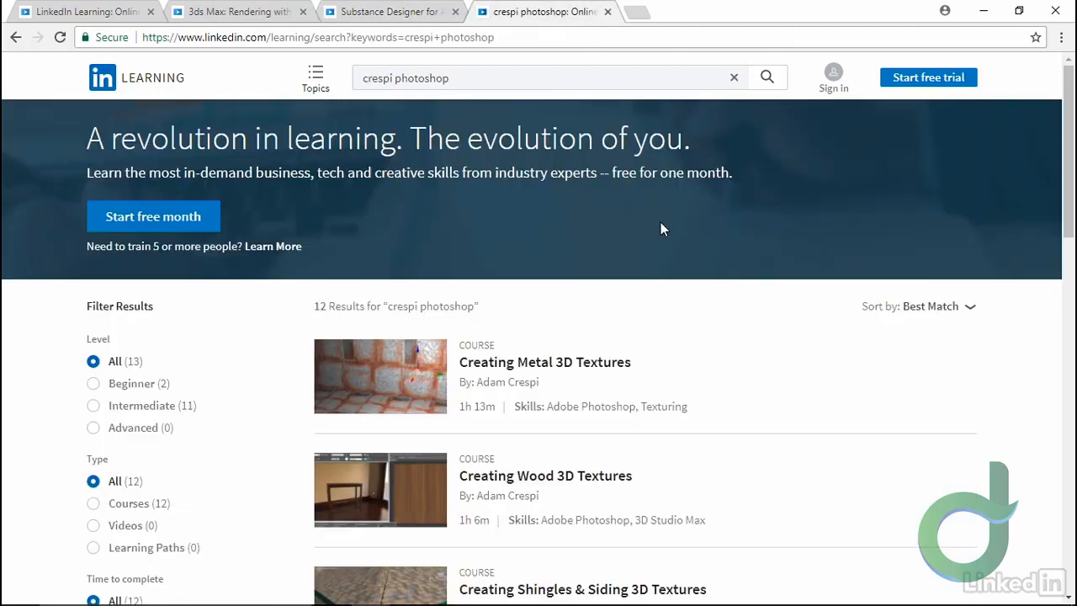